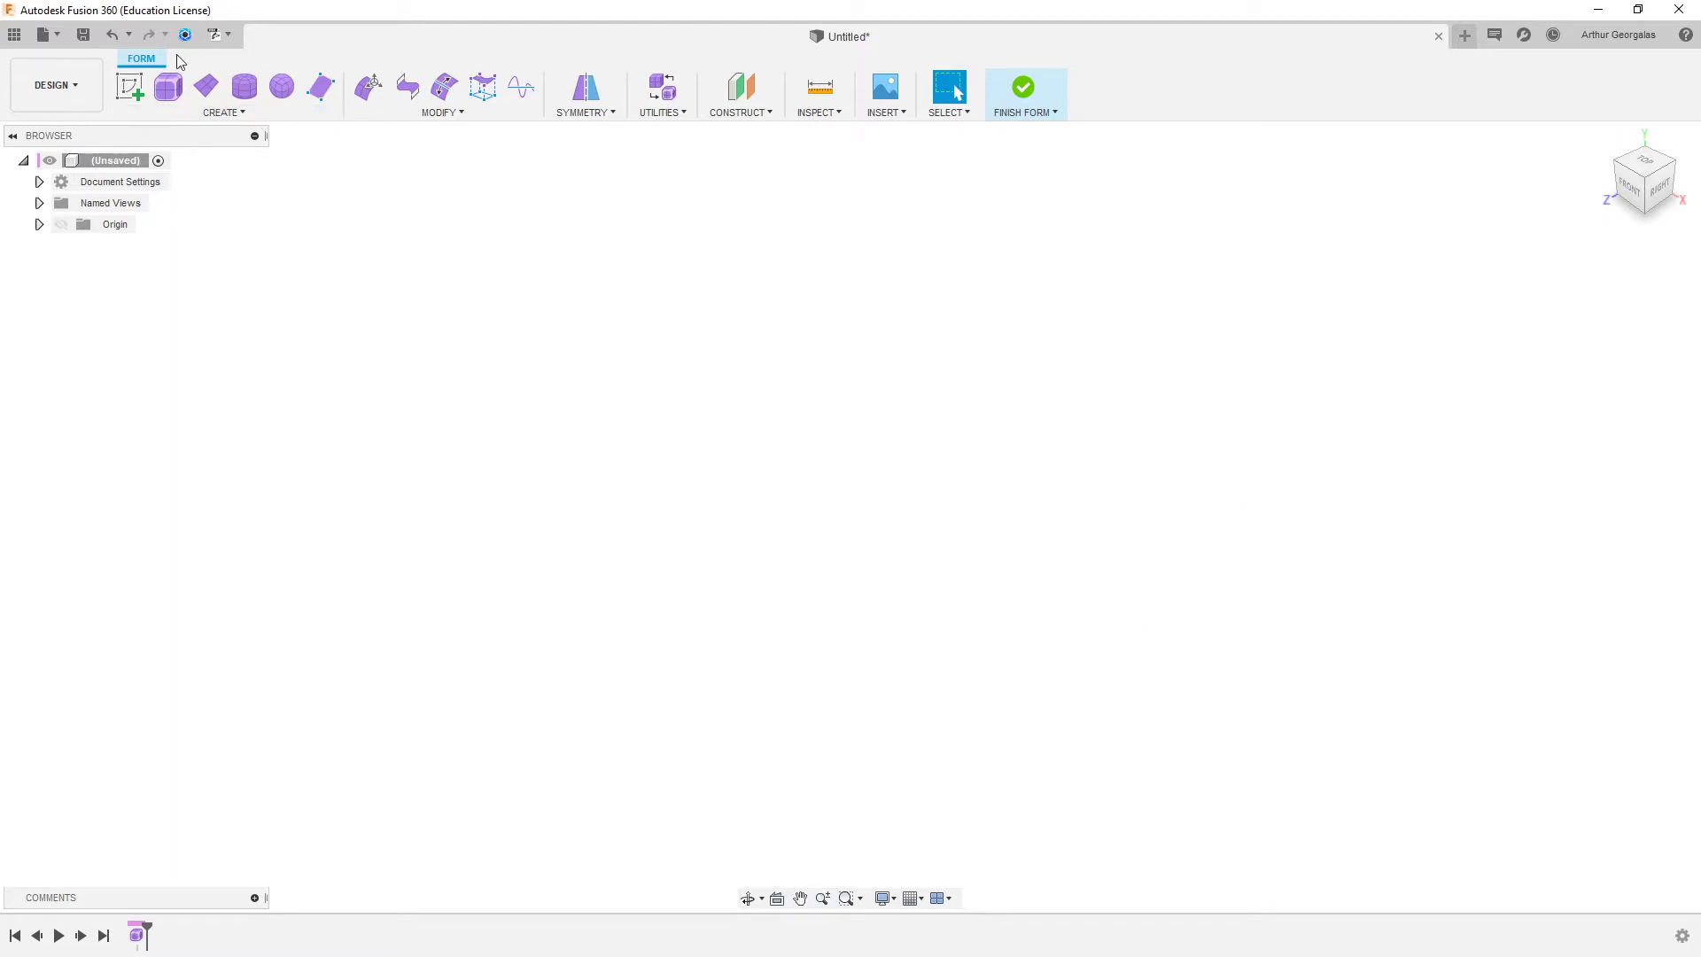
# - Finish the empty form, look through the available workspaces and return to the solid modelling tools
pyautogui.click(1019, 95)
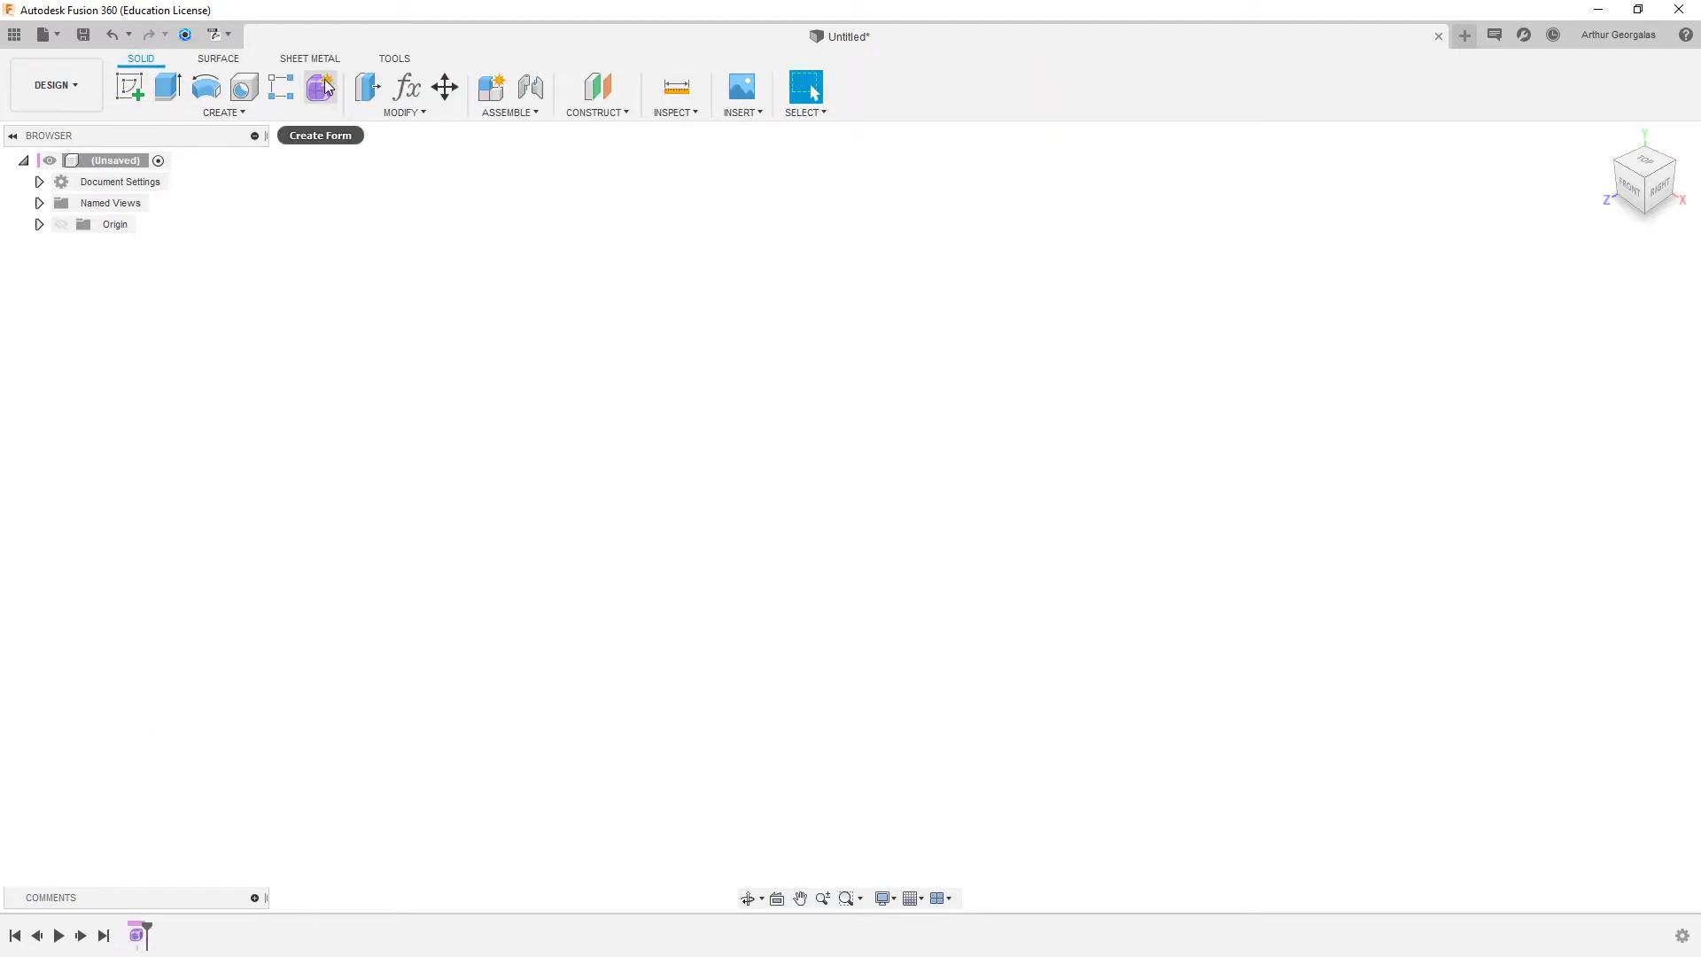
pyautogui.click(56, 85)
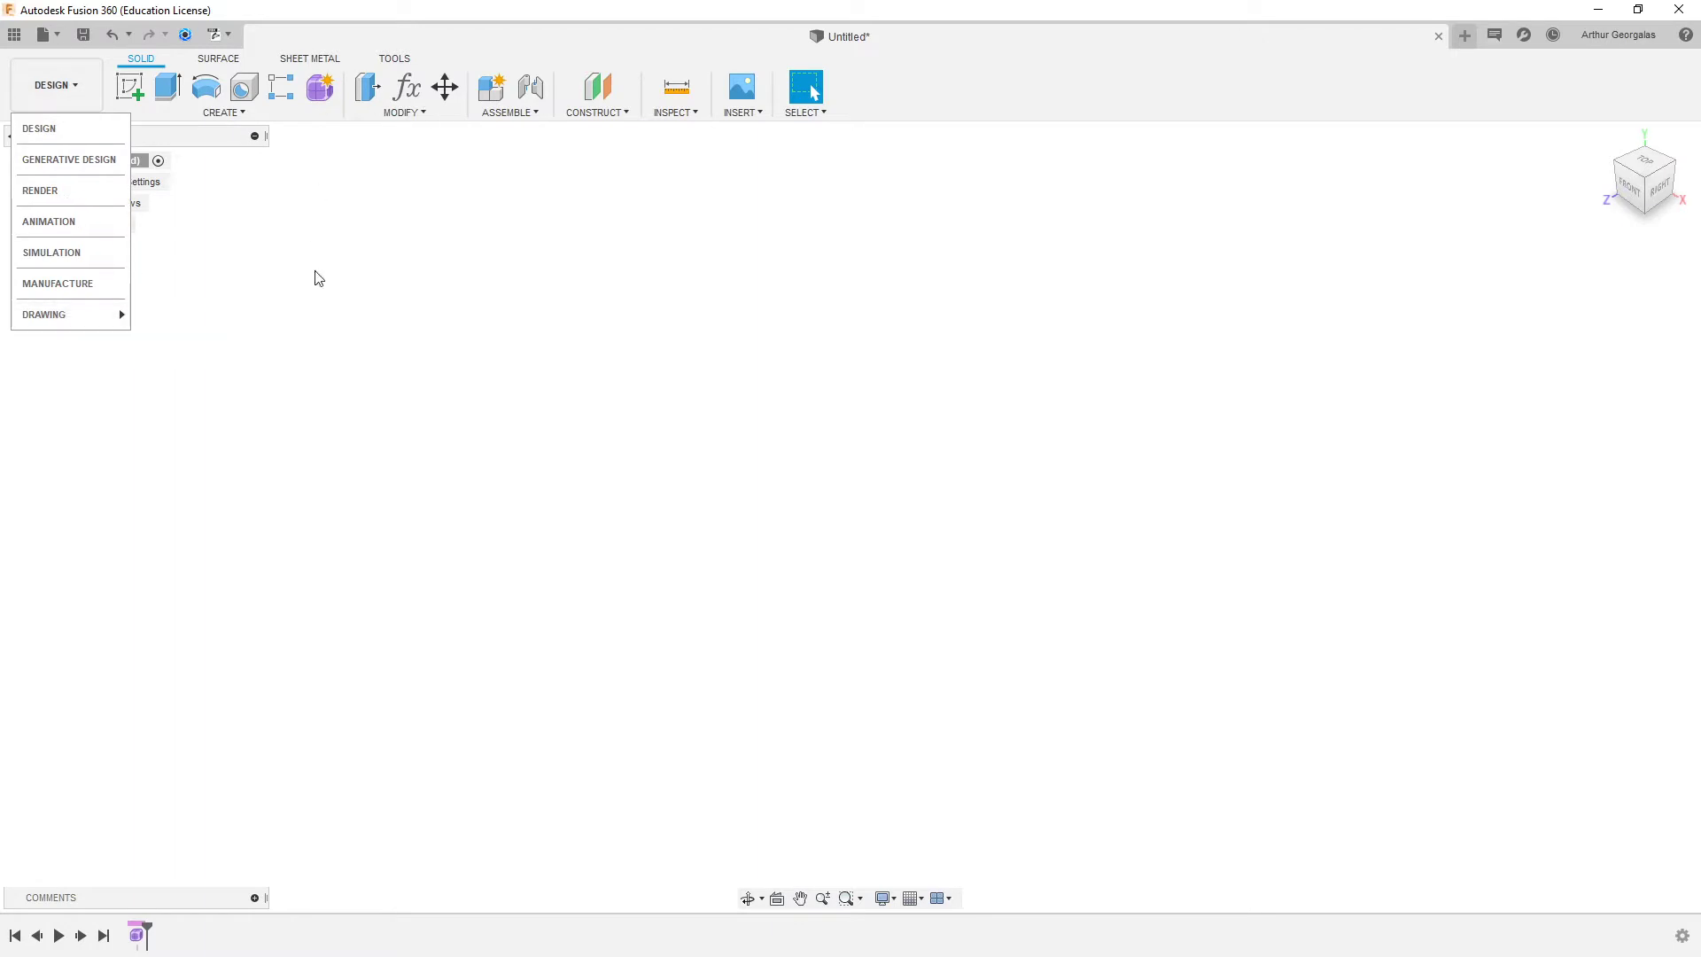
pyautogui.click(197, 60)
pyautogui.click(152, 60)
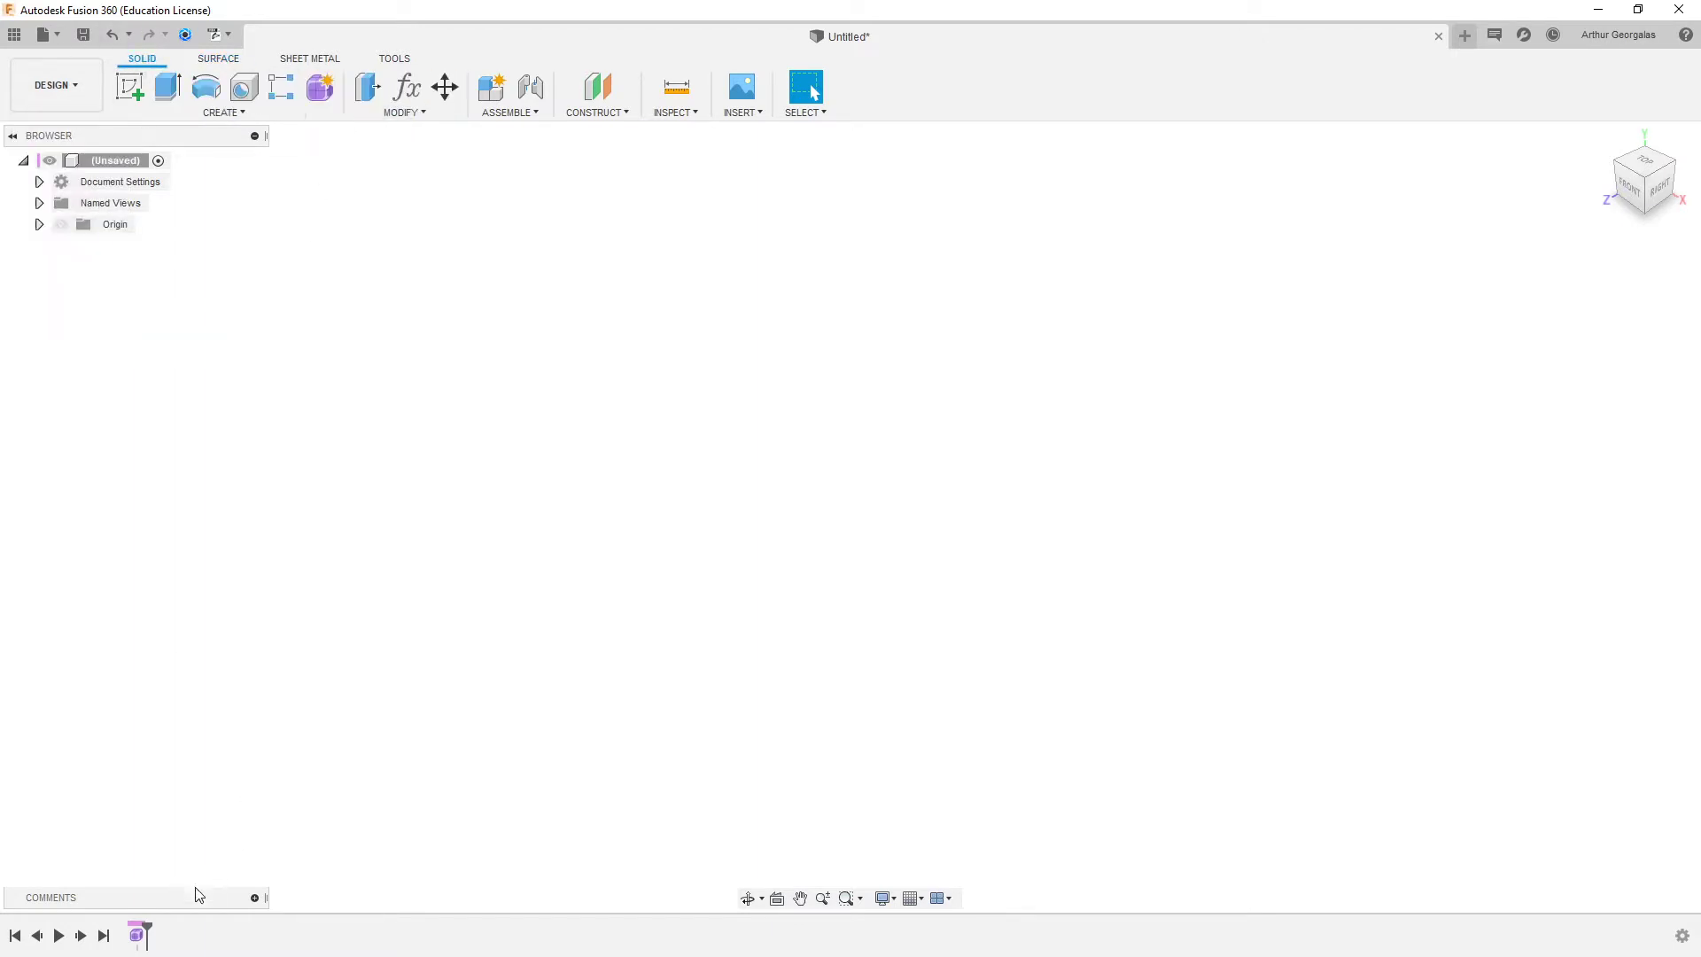
# - Replace the empty form in the timeline with a new form
pyautogui.rightClick(137, 935)
pyautogui.click(177, 819)
pyautogui.click(320, 86)
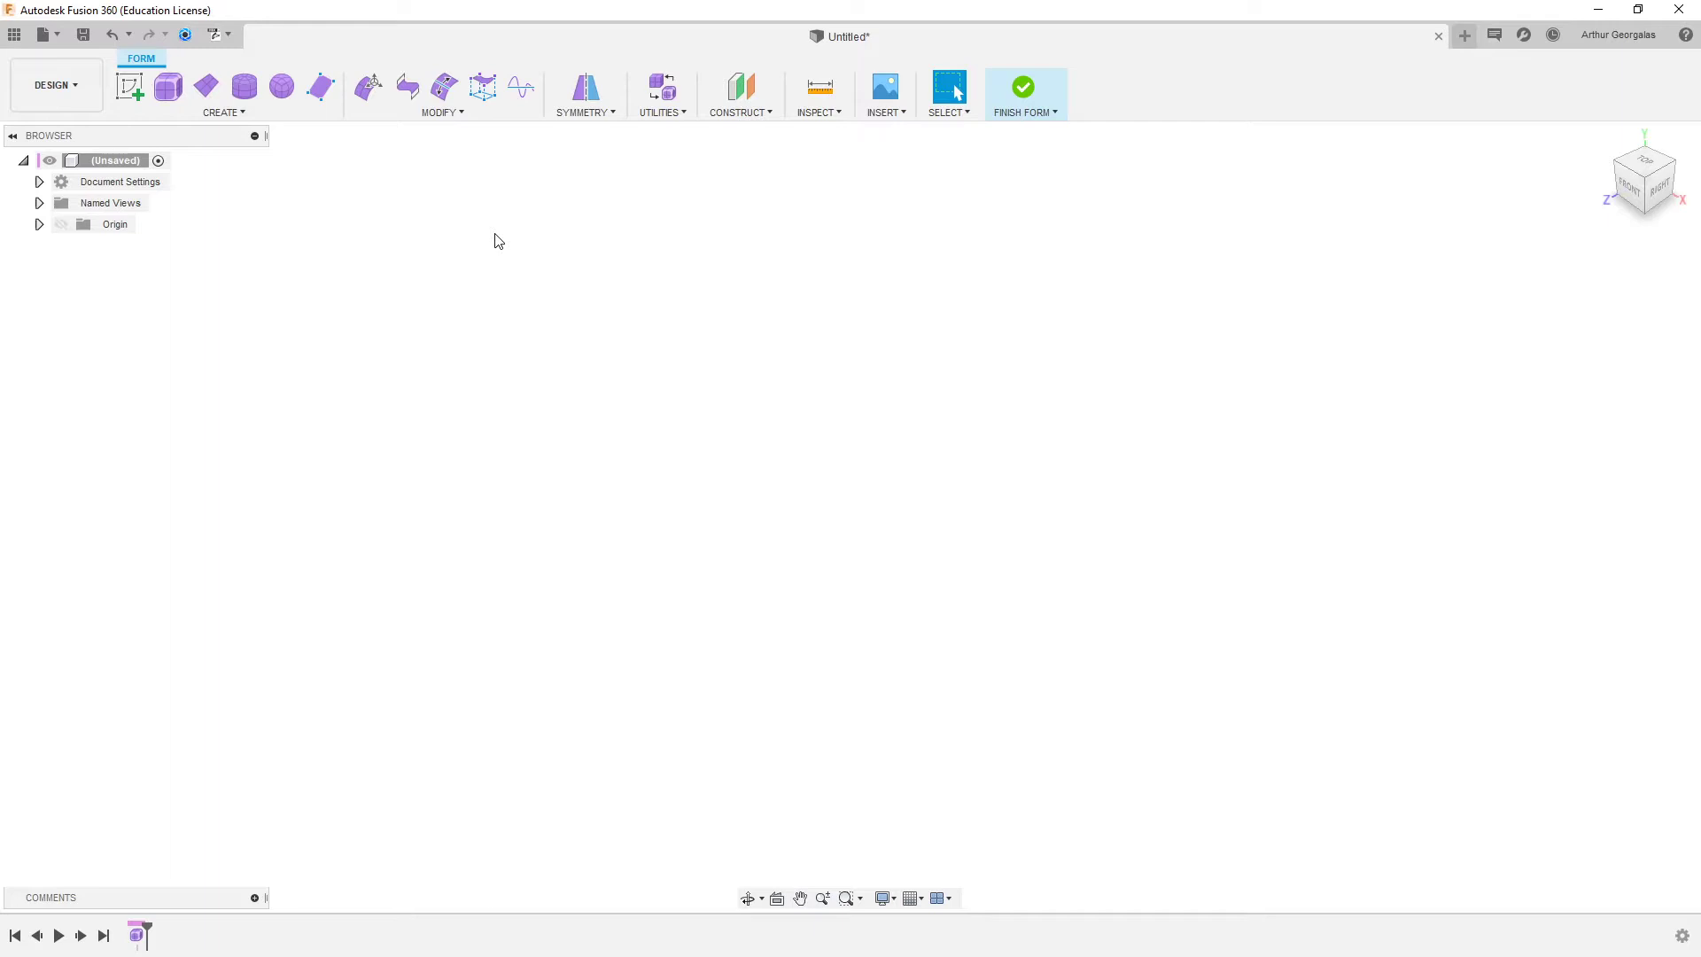
# - Create a 100 by 100 mm form box on the horizontal plane, centred on the origin
pyautogui.click(208, 117)
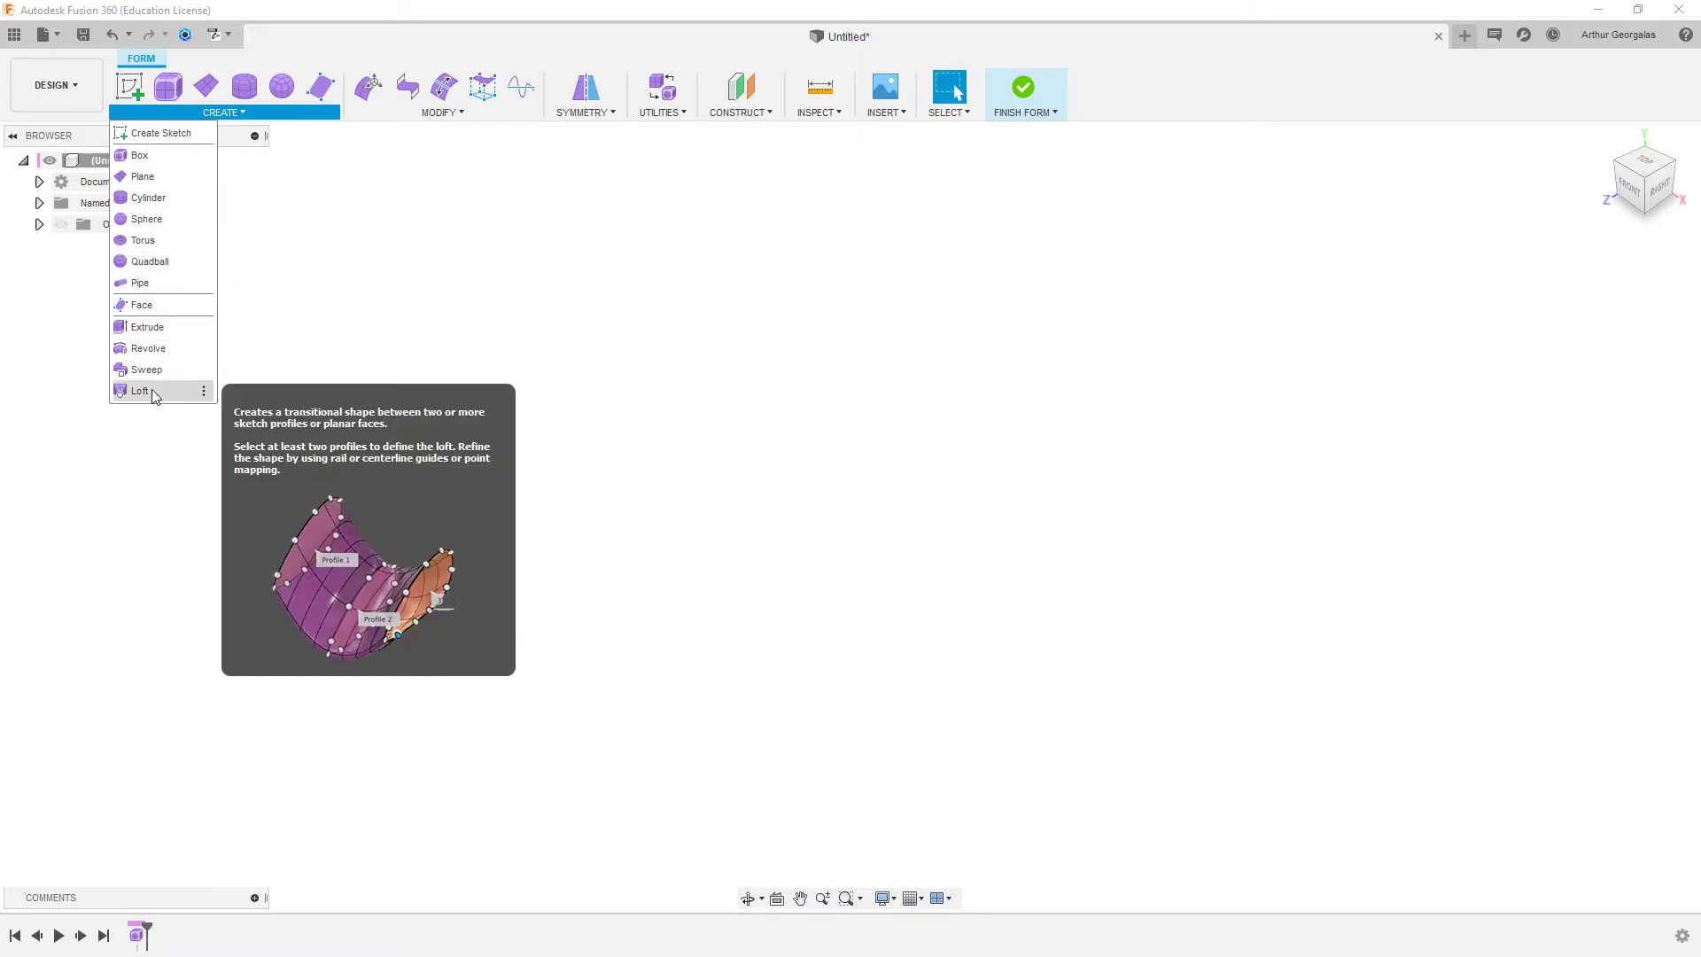
pyautogui.click(142, 156)
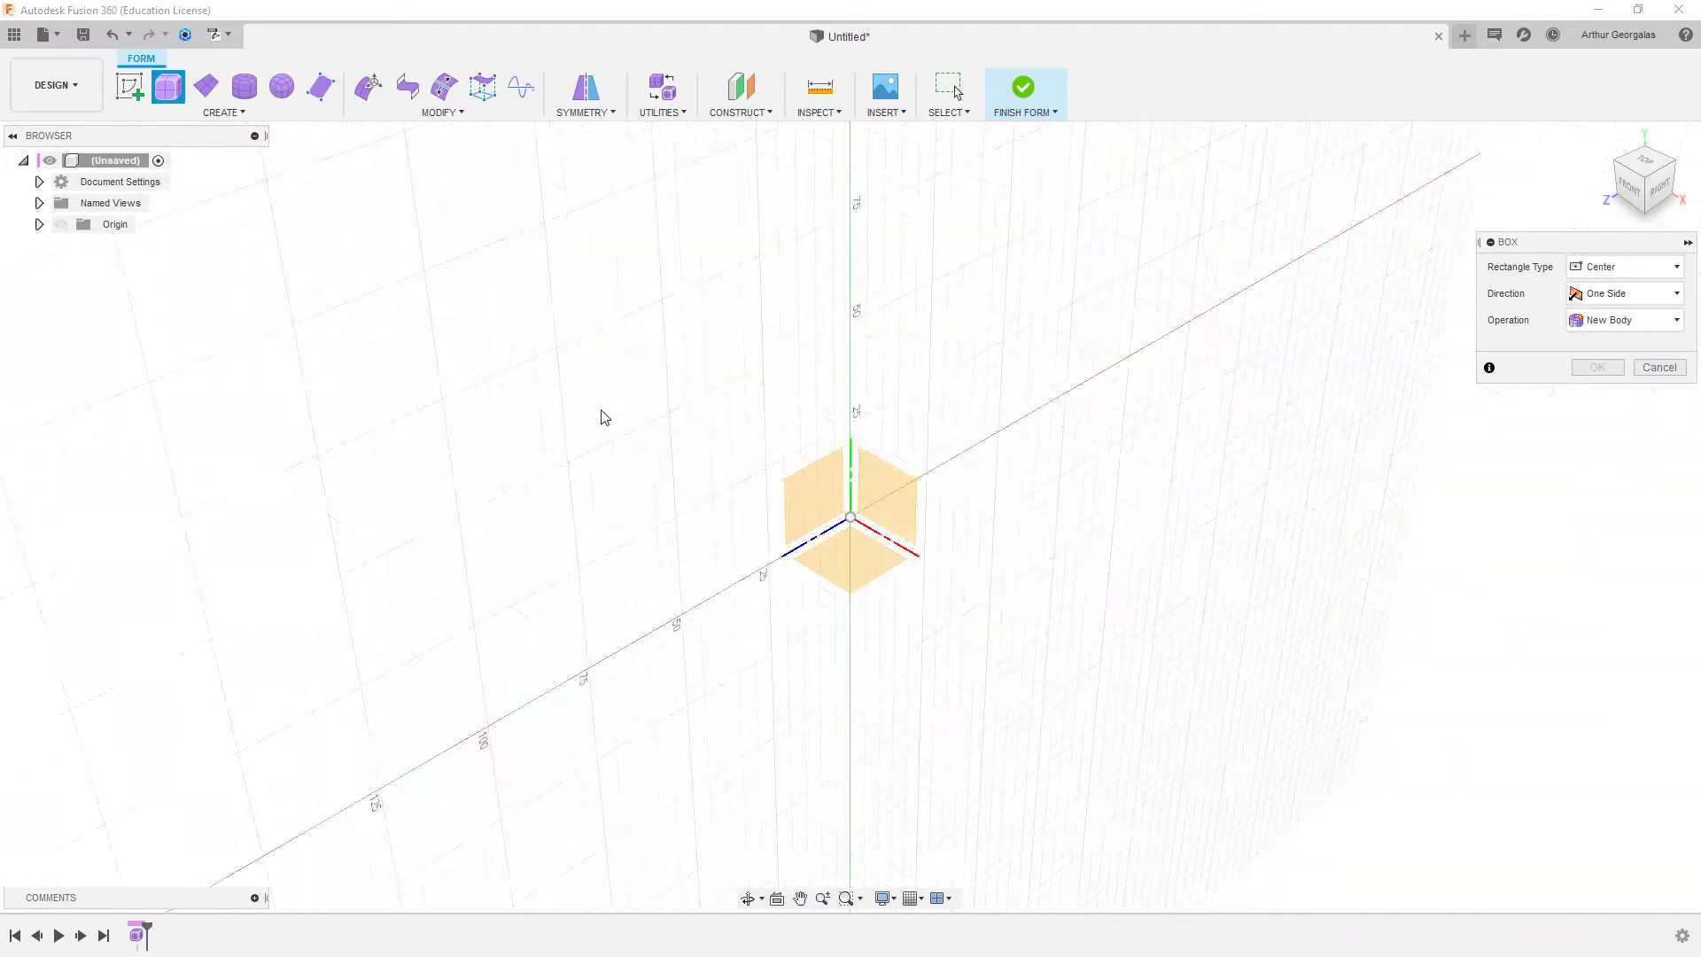
pyautogui.click(856, 542)
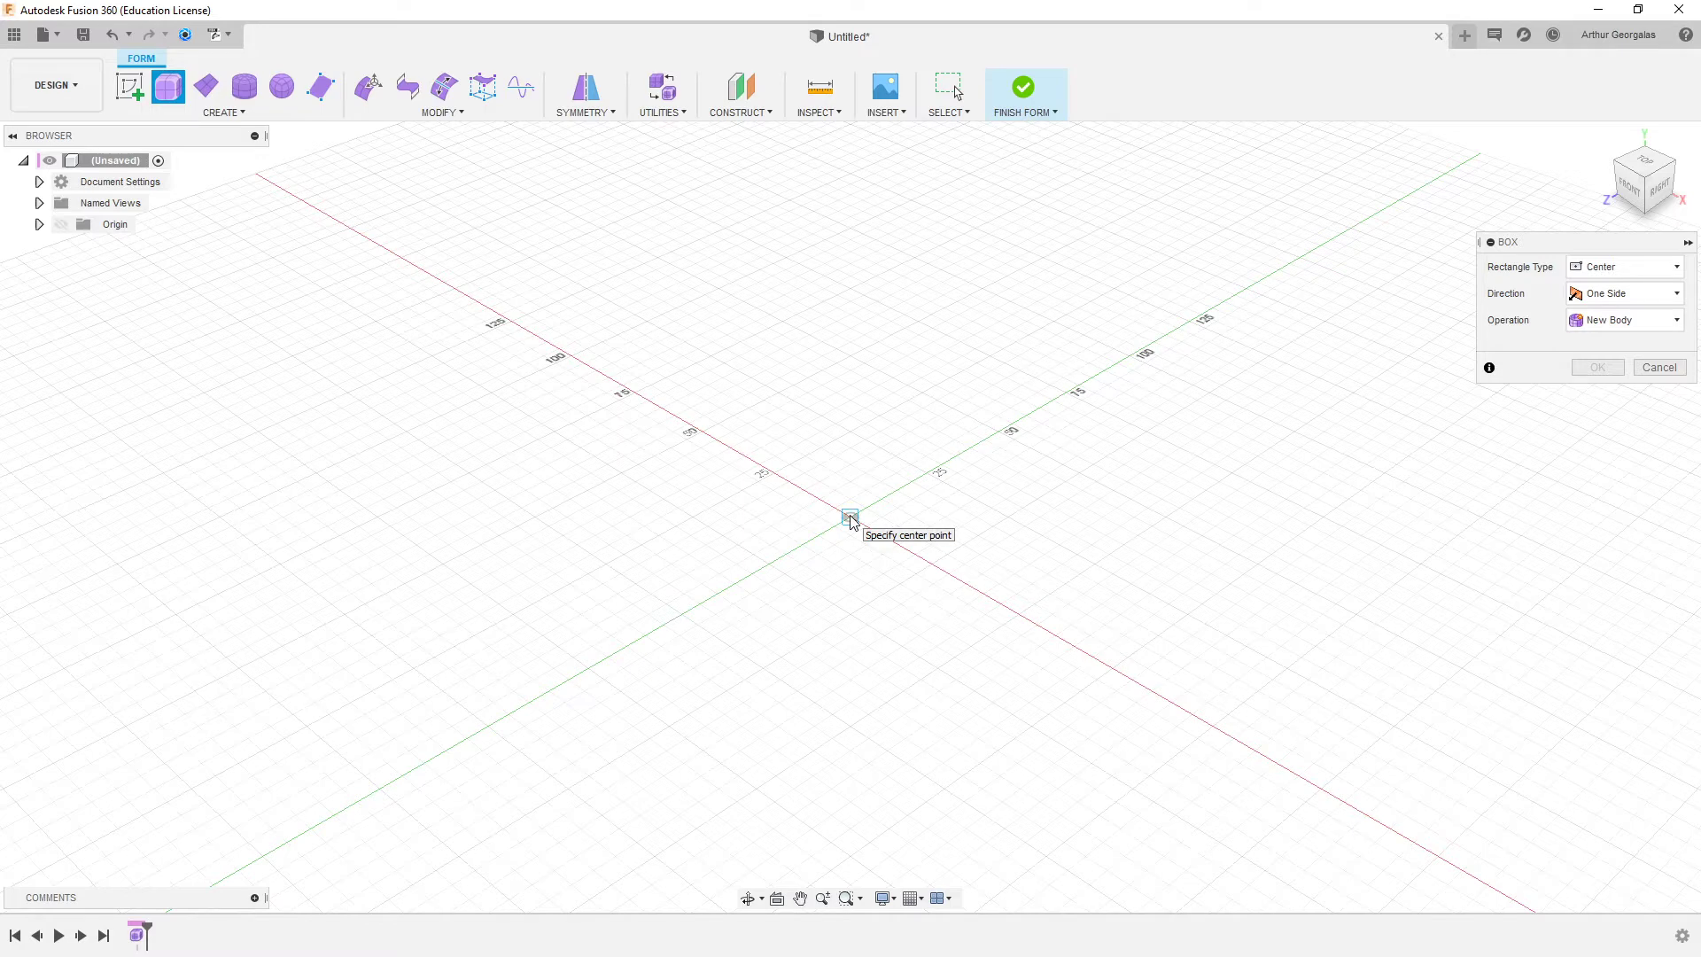
pyautogui.click(850, 520)
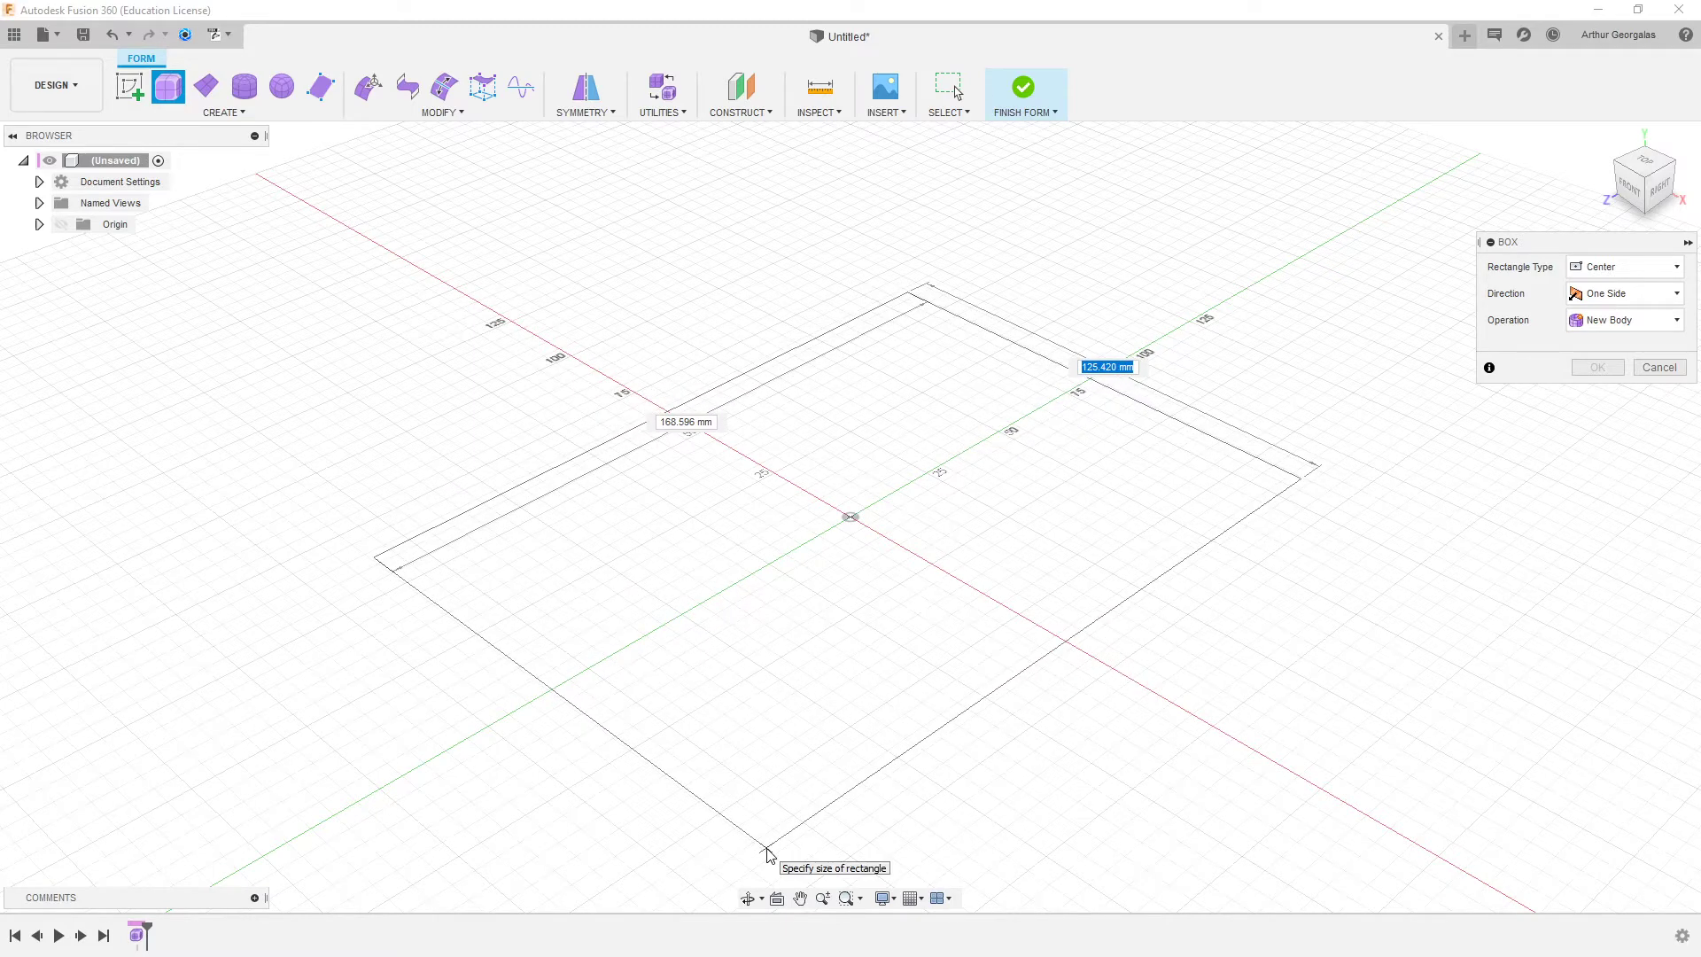
pyautogui.write('100')
pyautogui.press('Tab')
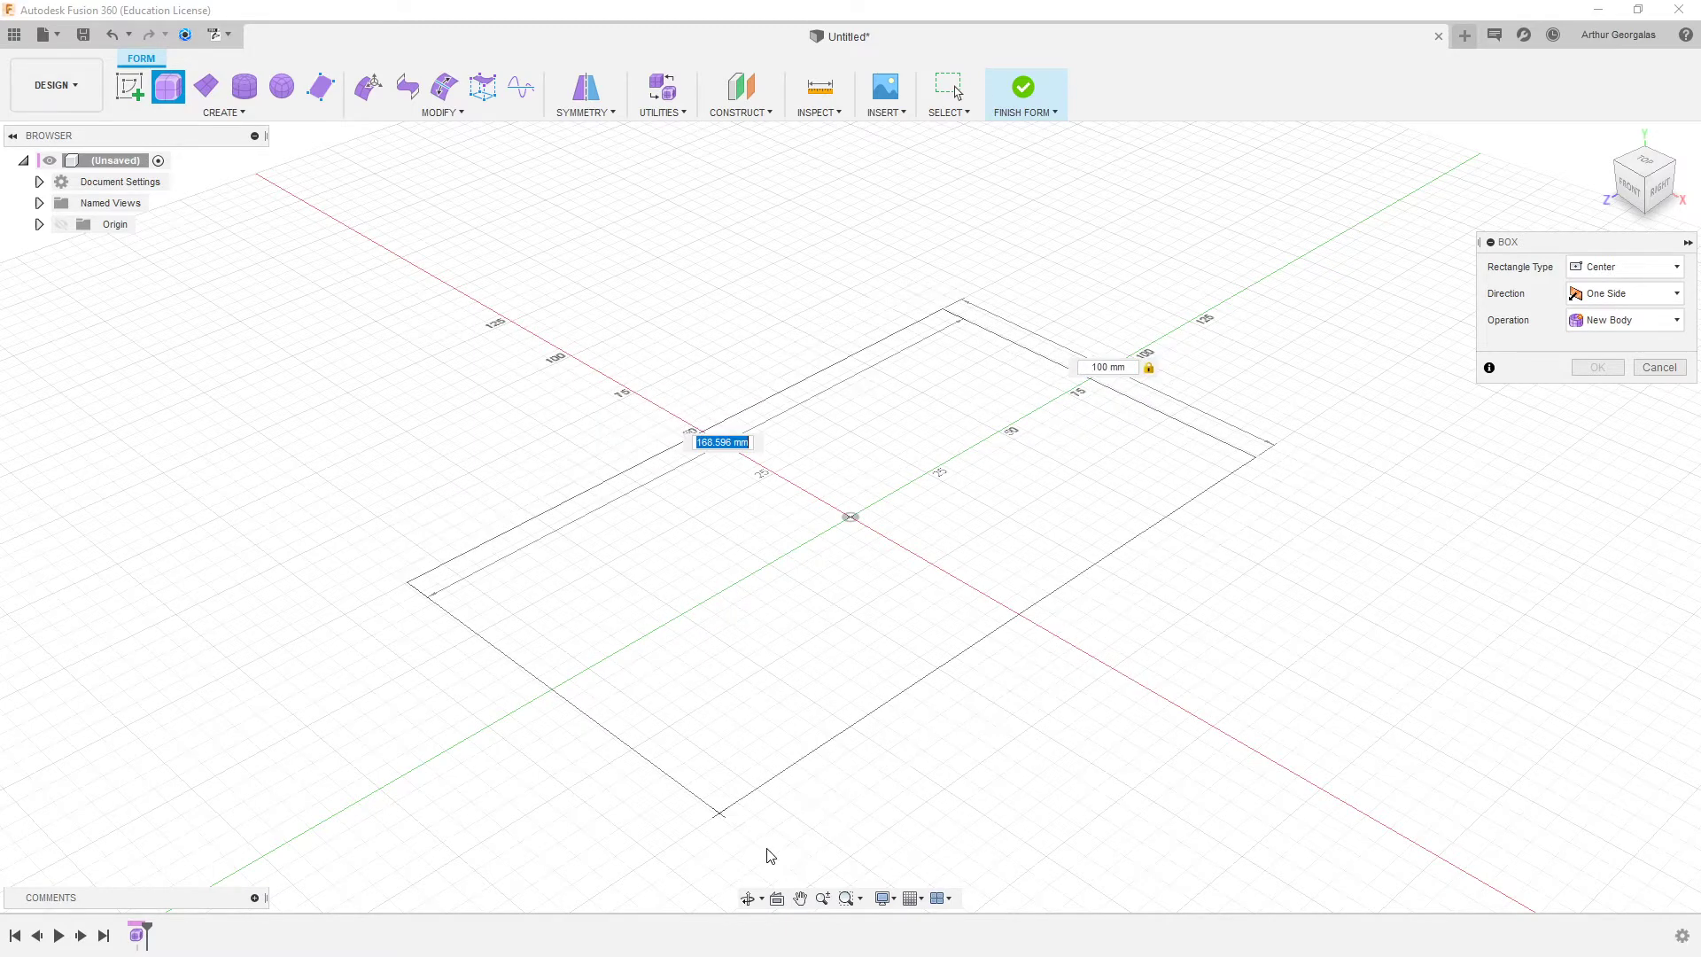
pyautogui.write('100')
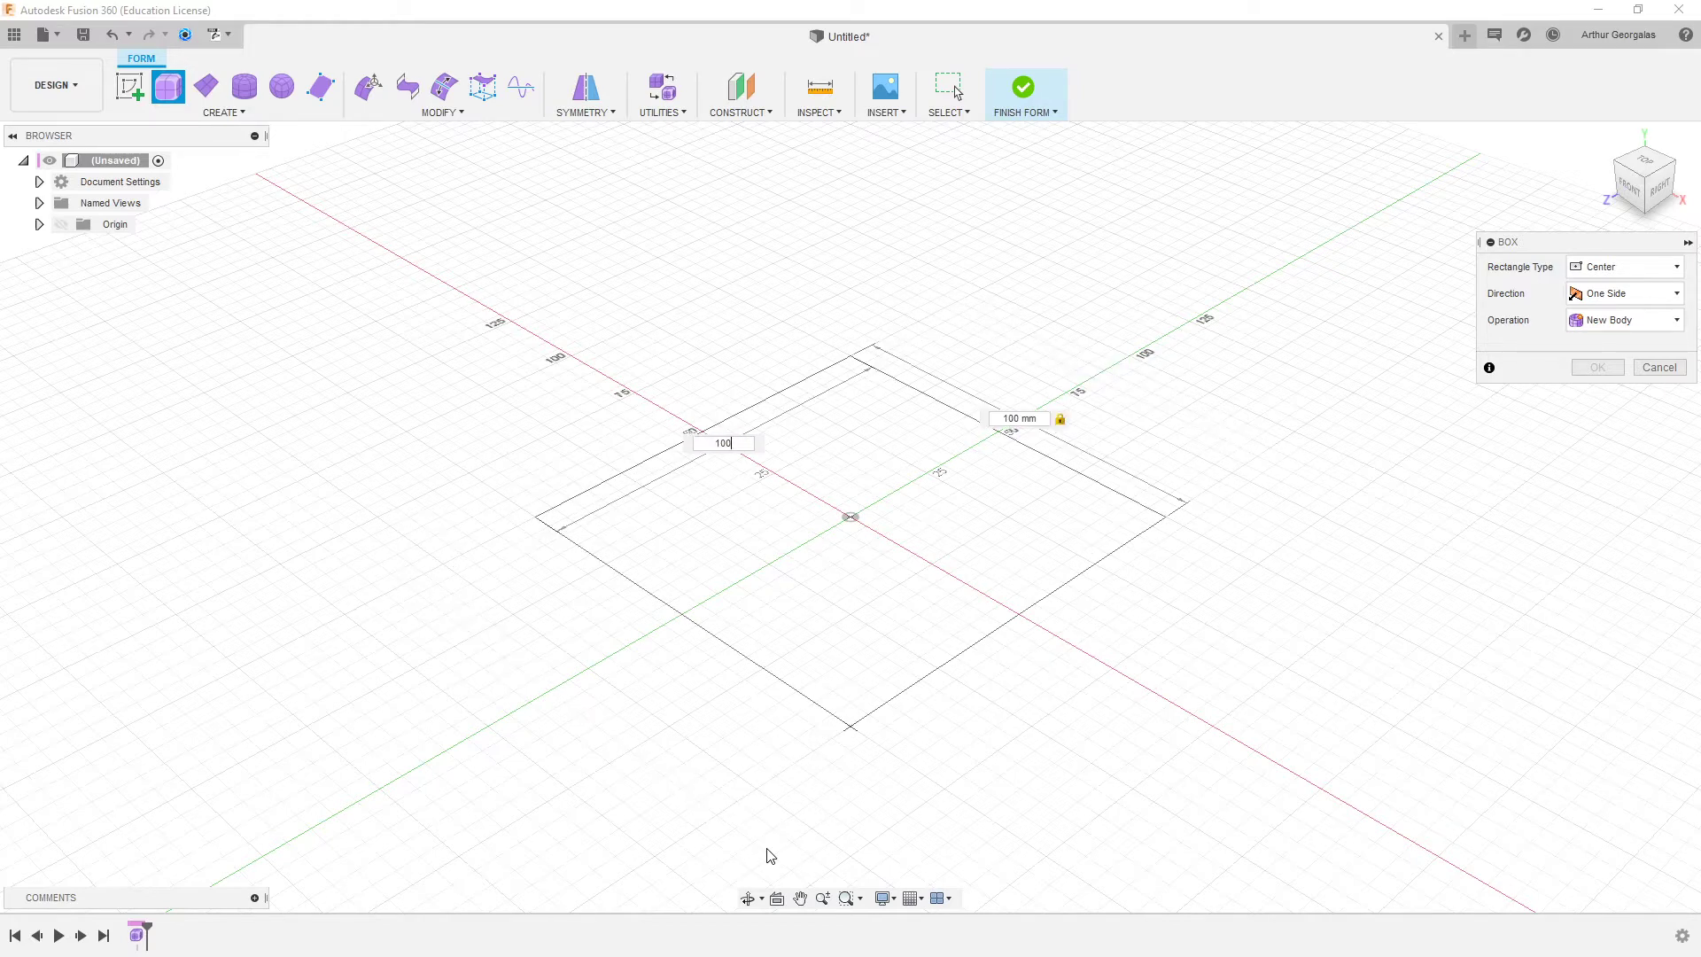
pyautogui.press('Return')
pyautogui.press('Return')
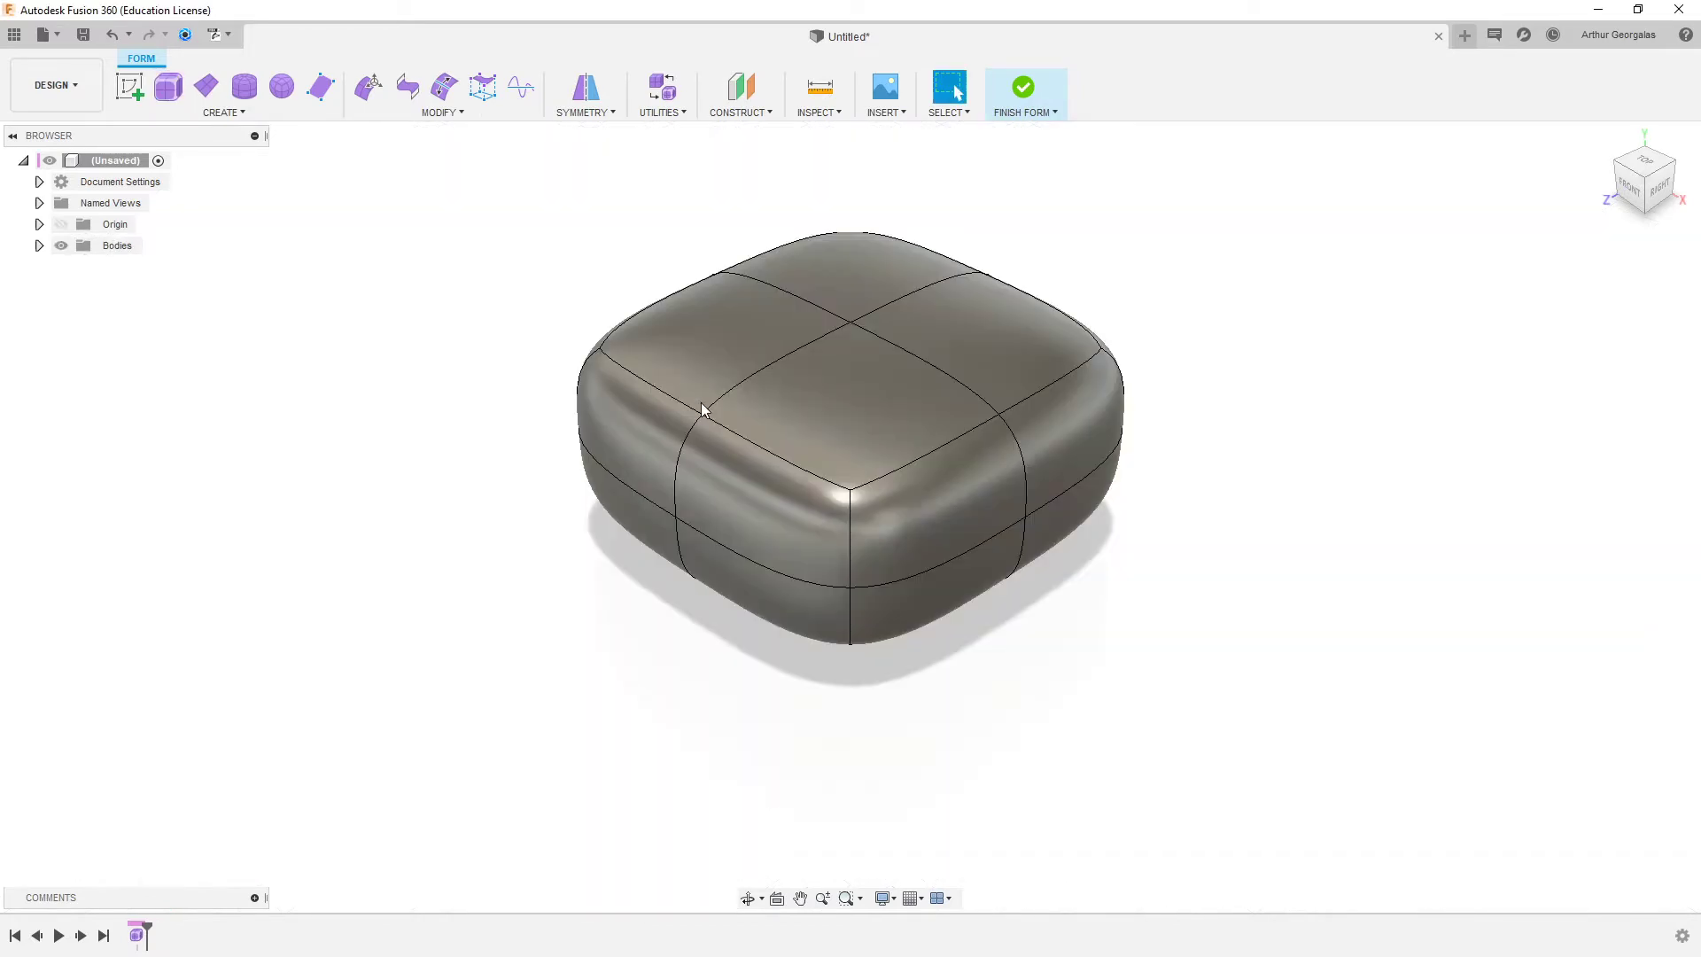
# - View the box from several sides and delete its body
pyautogui.keyDown('shift'); pyautogui.moveTo(702, 409); pyautogui.dragTo(1068, 392, button='middle'); pyautogui.keyUp('shift')
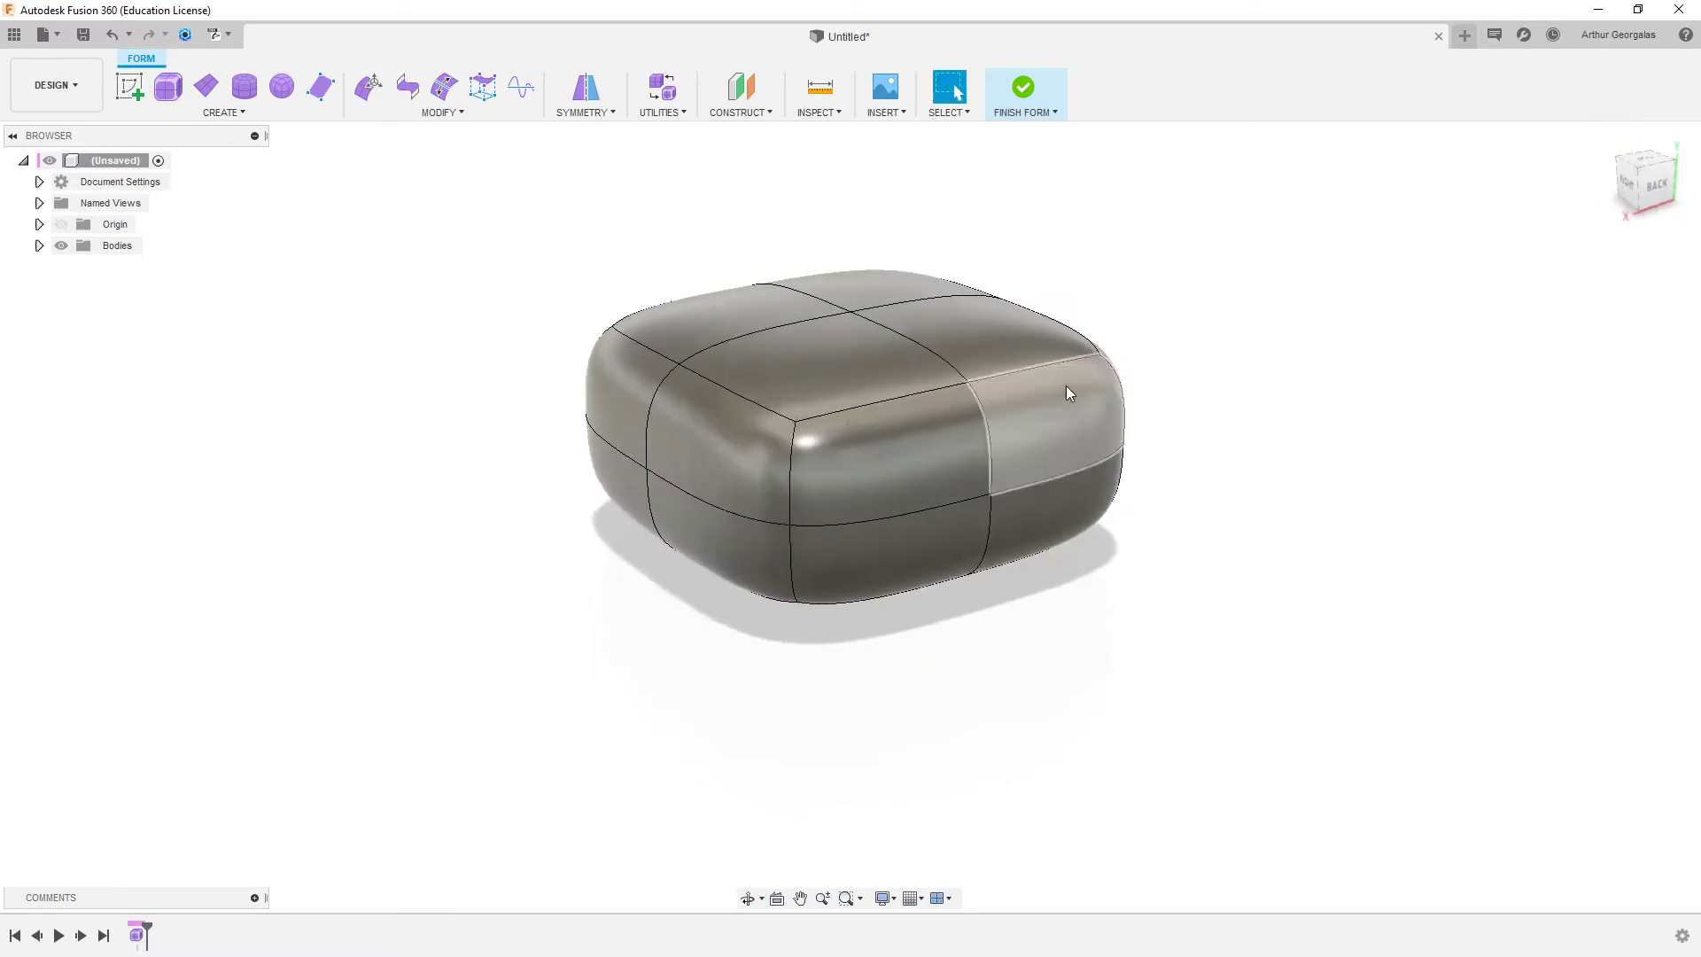
pyautogui.keyDown('shift'); pyautogui.moveTo(900, 519); pyautogui.dragTo(475, 319, button='middle'); pyautogui.keyUp('shift')
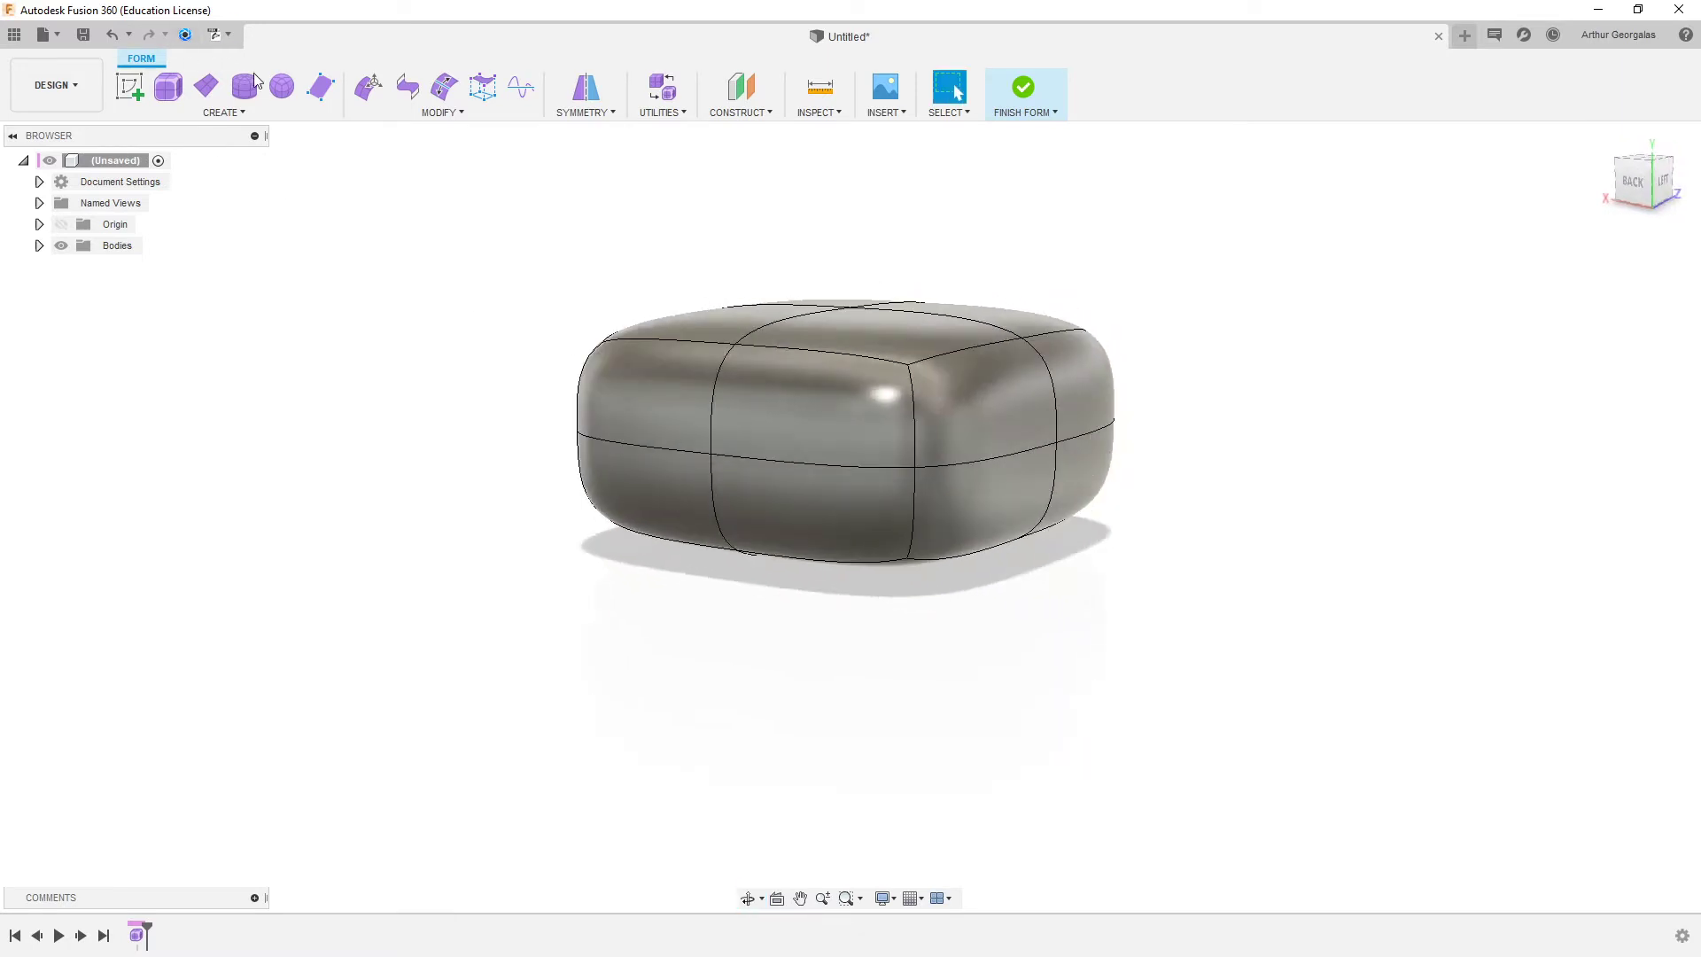
pyautogui.click(859, 425)
pyautogui.press('Delete')
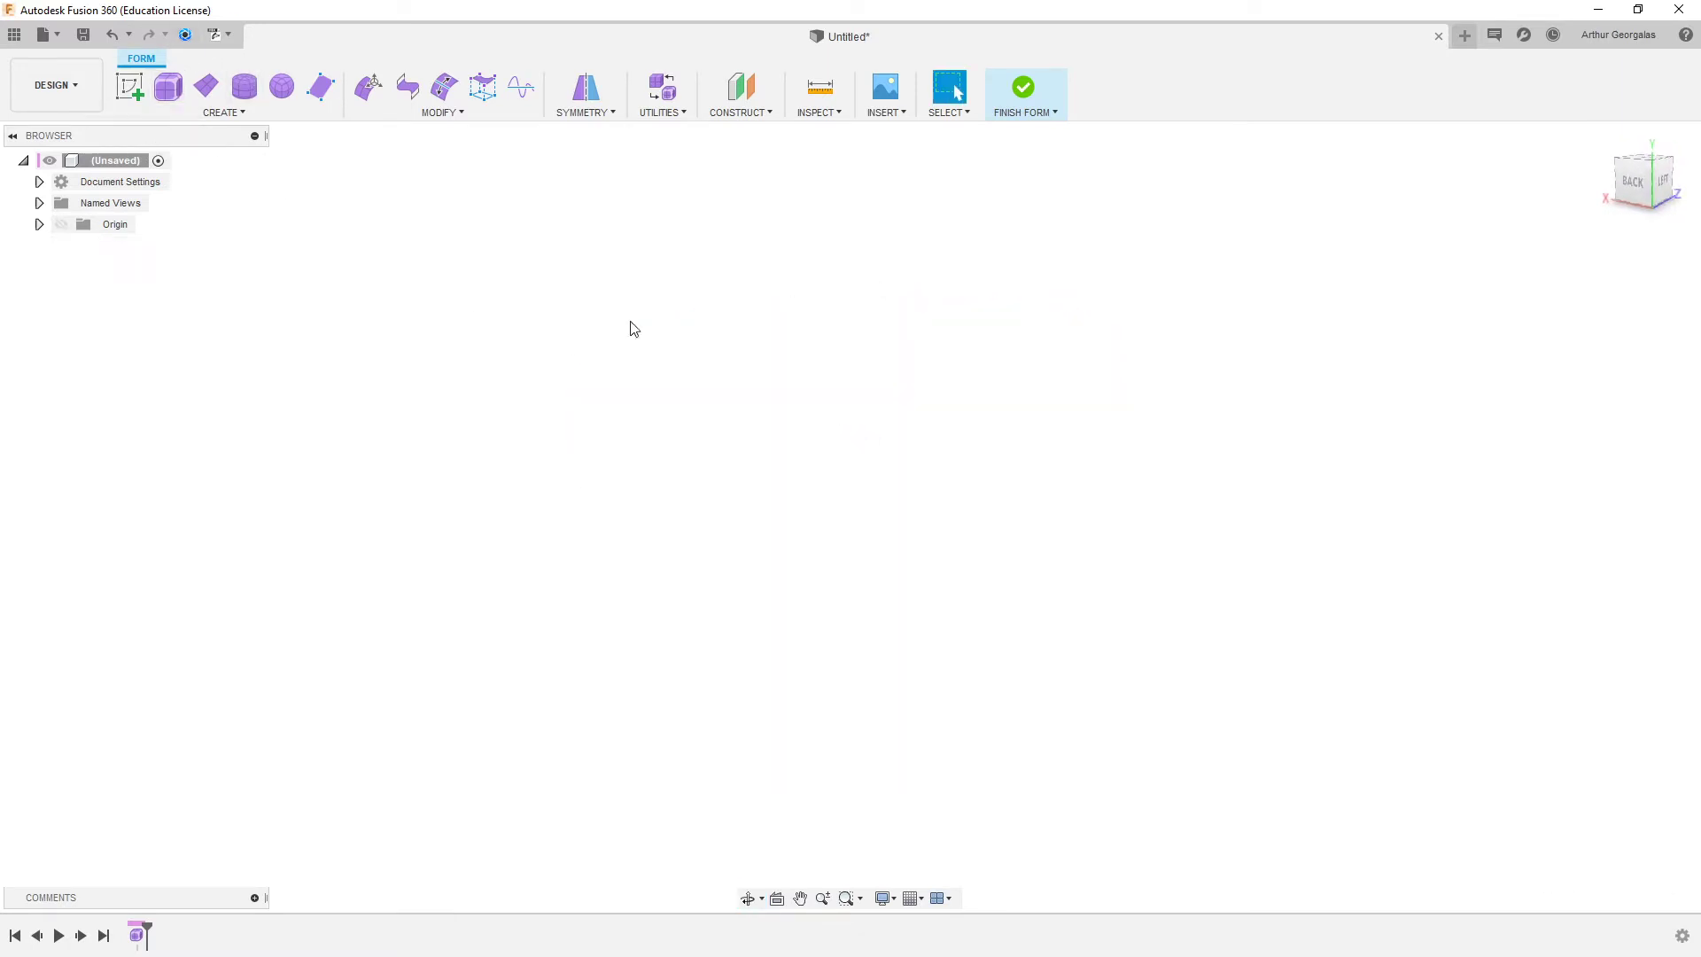
# - Create a form box centred on the origin on the horizontal plane, about 156 by 157 mm and 116 mm high
pyautogui.click(168, 86)
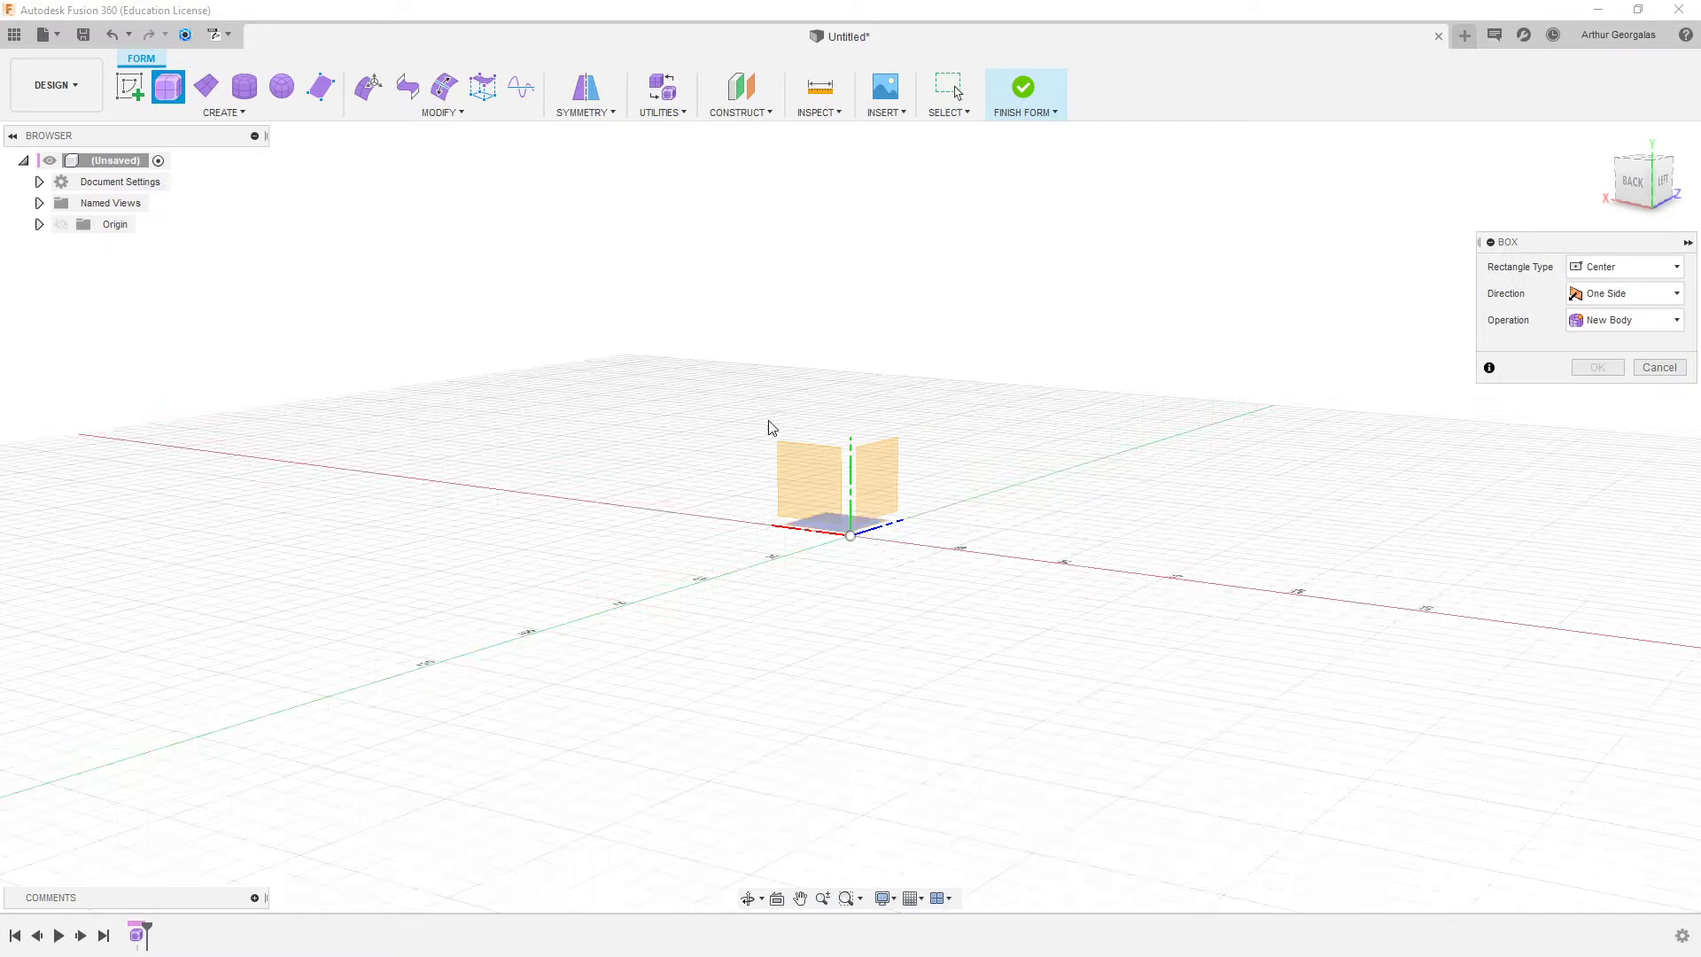
pyautogui.click(851, 539)
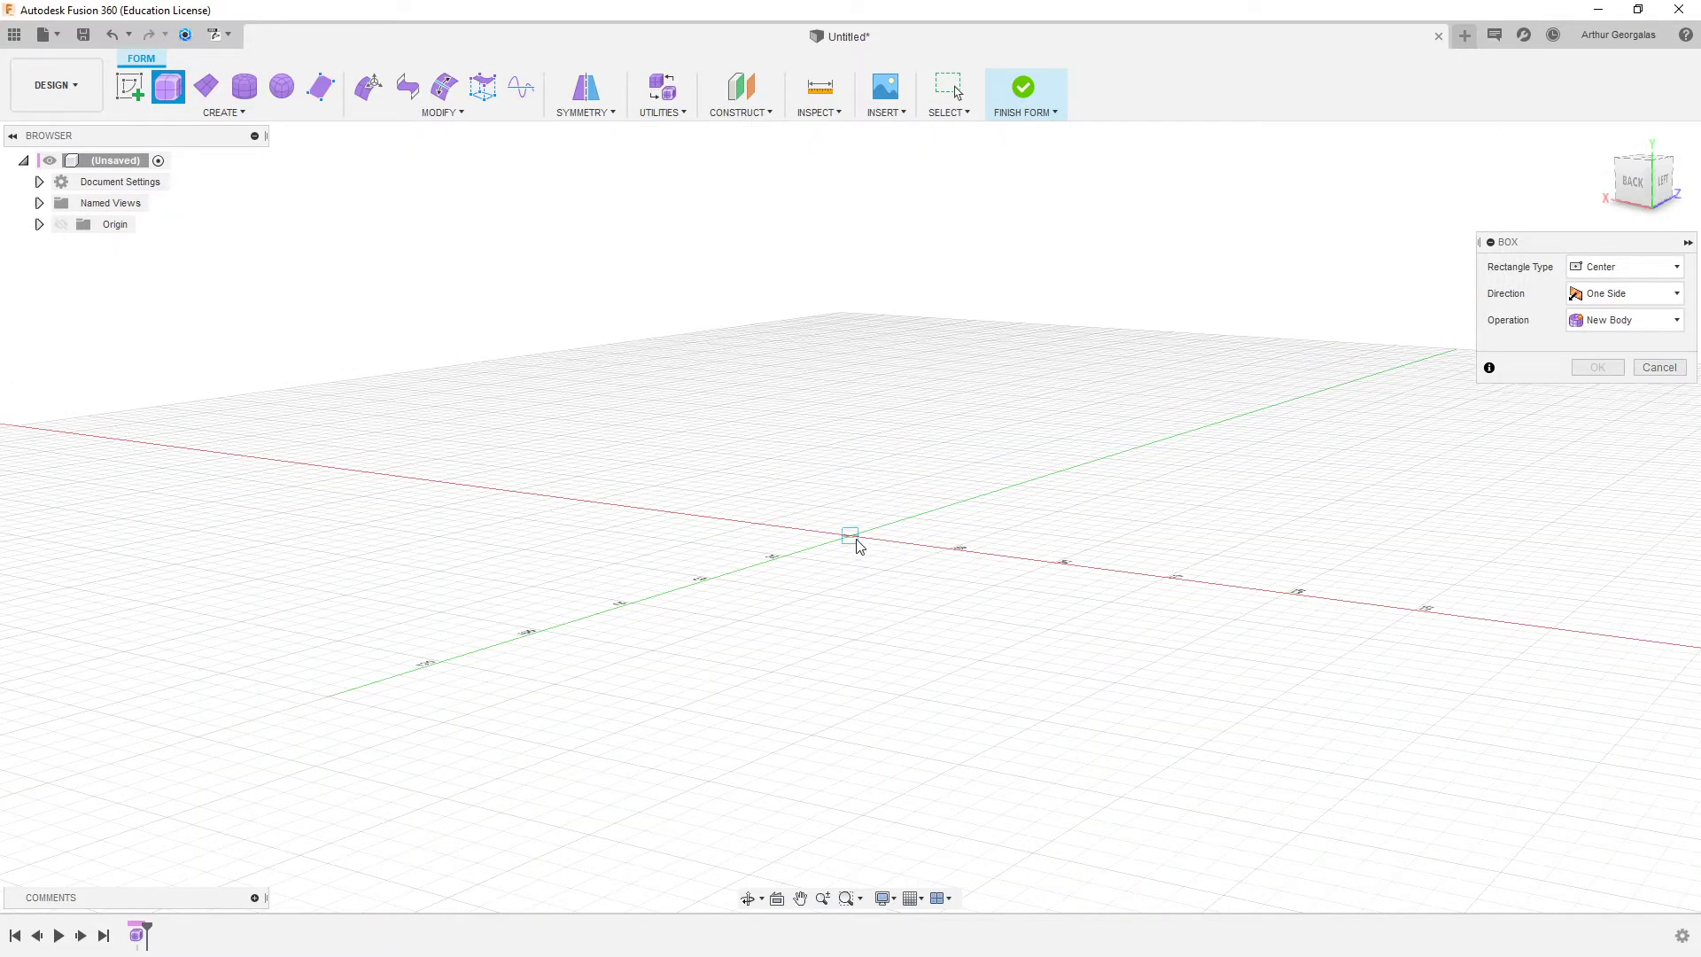
pyautogui.click(988, 668)
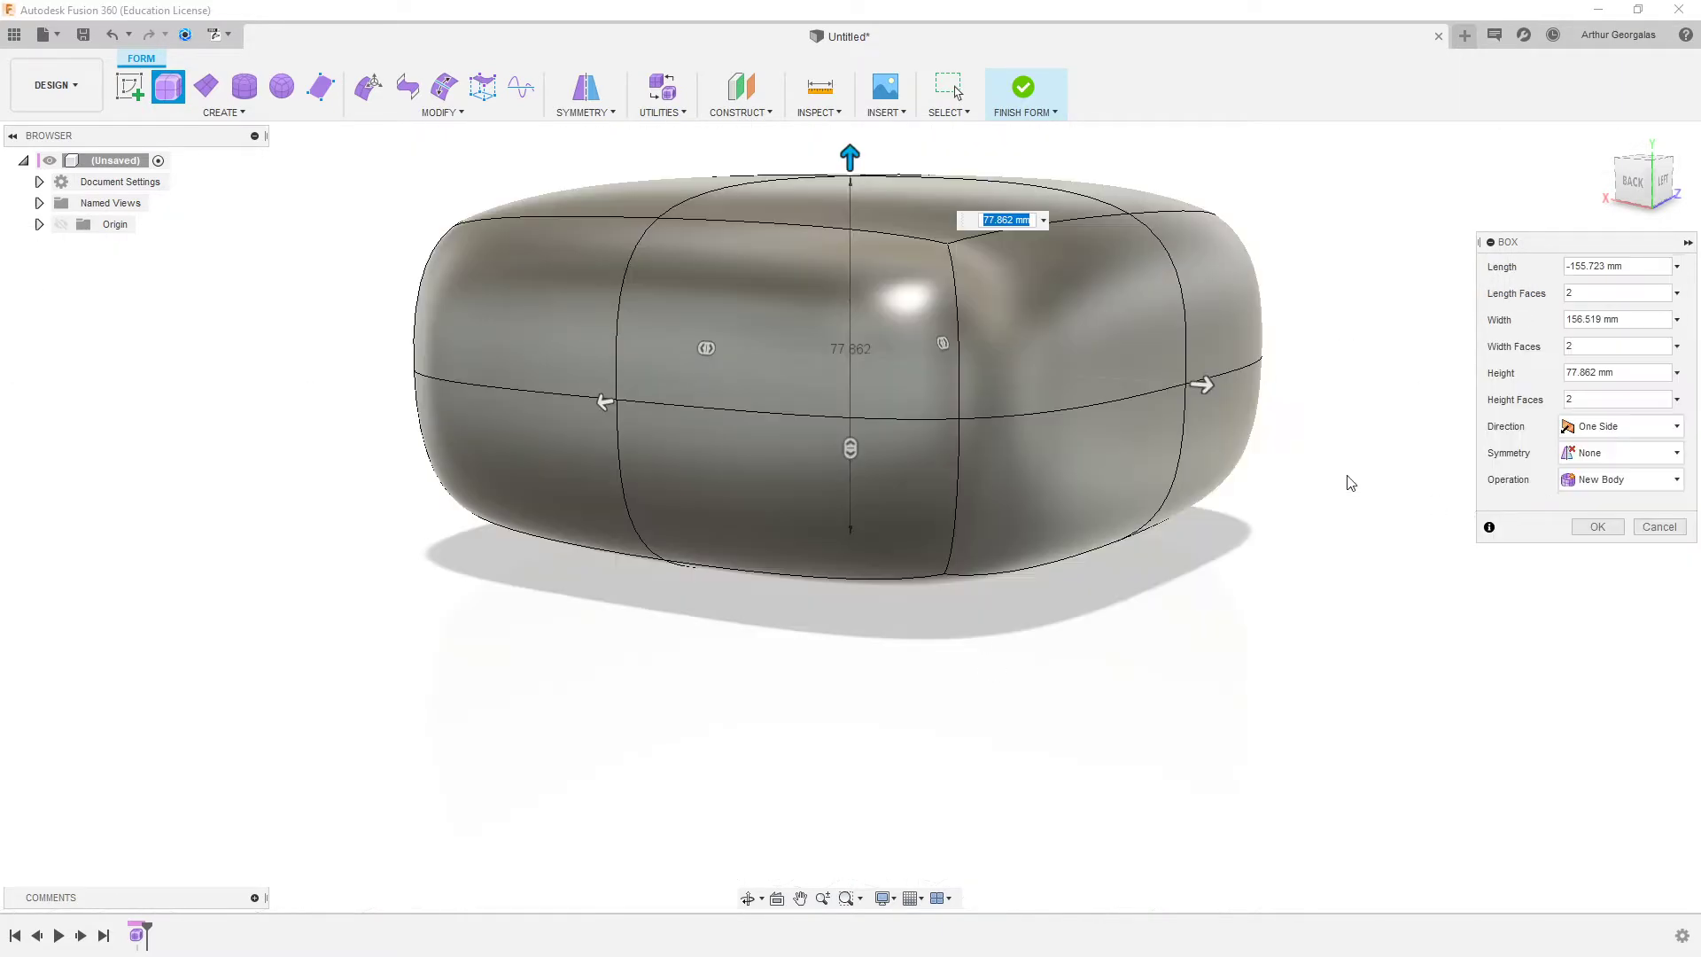
pyautogui.keyDown('shift'); pyautogui.moveTo(1350, 482); pyautogui.dragTo(1322, 548, button='middle'); pyautogui.keyUp('shift')
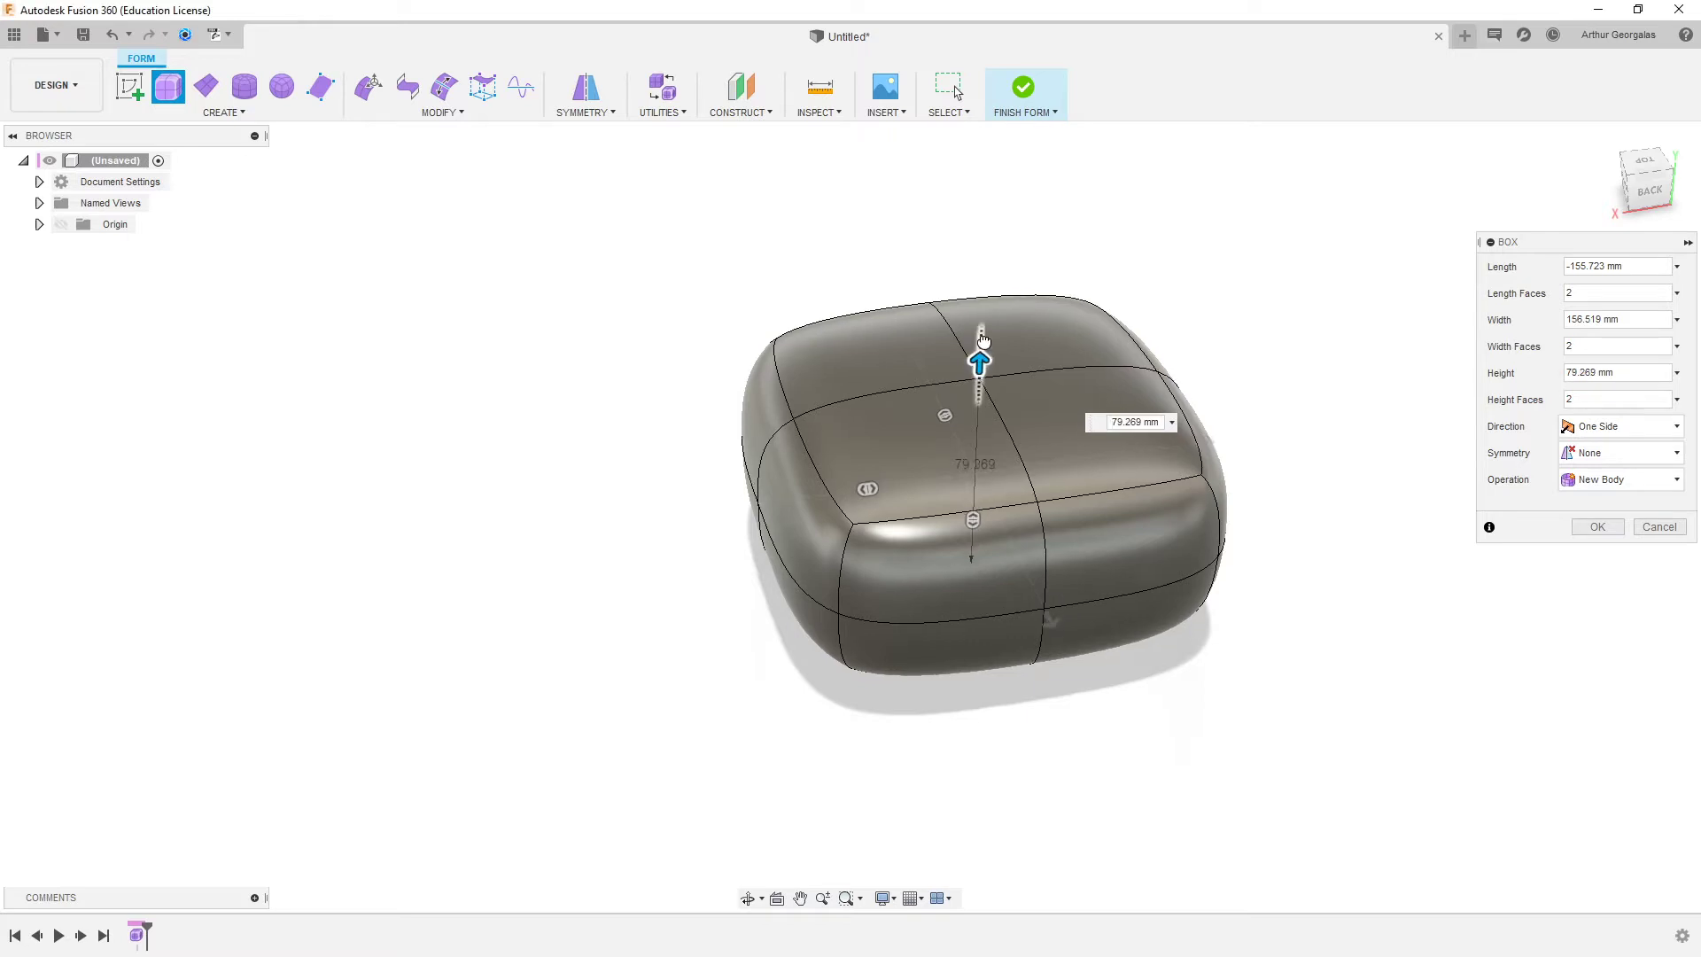
pyautogui.moveTo(979, 365); pyautogui.dragTo(978, 280)
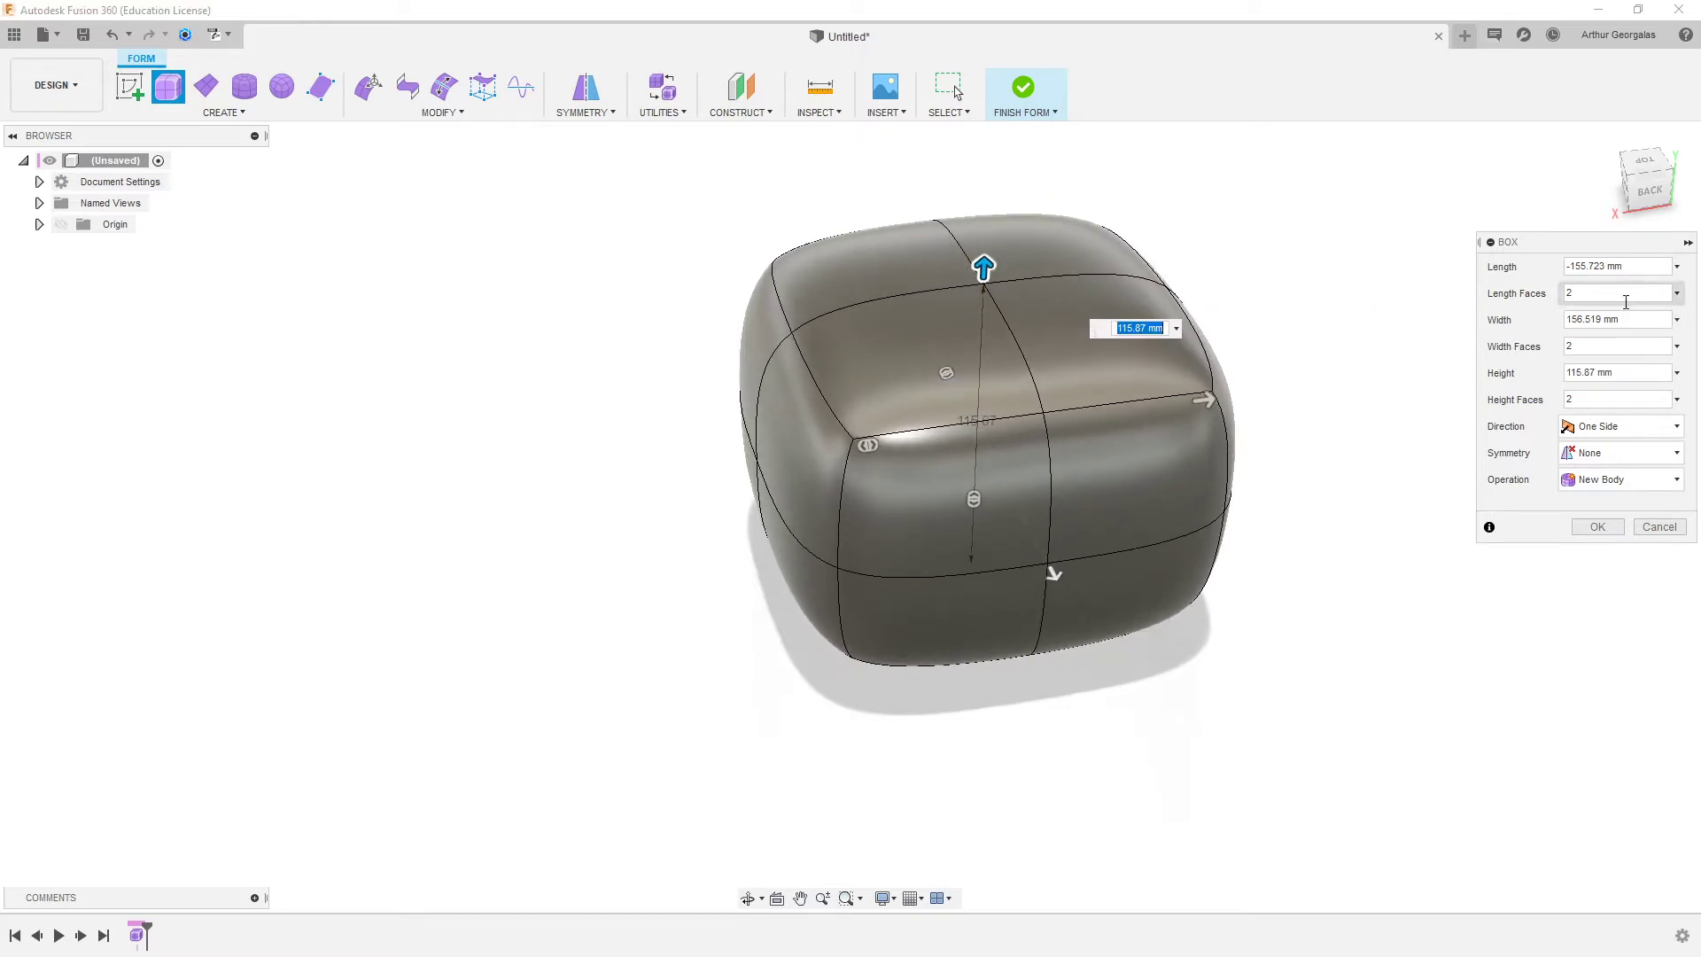
pyautogui.keyDown('shift'); pyautogui.moveTo(1349, 426); pyautogui.dragTo(1318, 373, button='middle'); pyautogui.keyUp('shift')
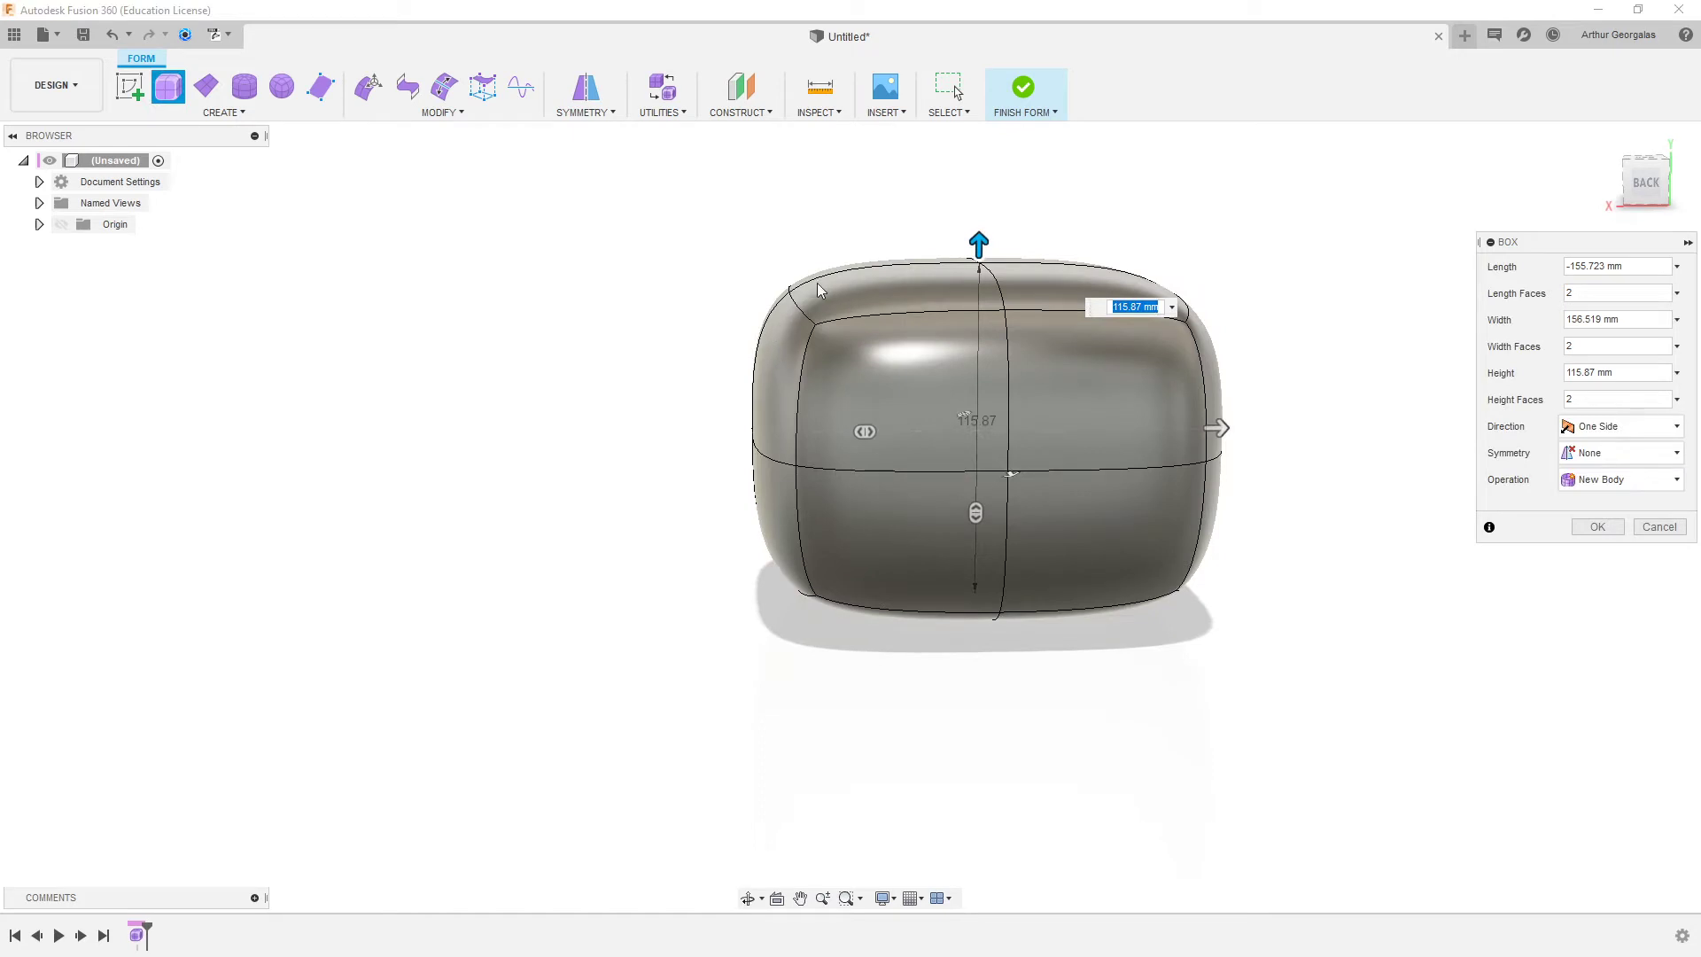
# - Set the form body's display mode to the blocky box display, using one of its side faces as the entity
pyautogui.click(664, 89)
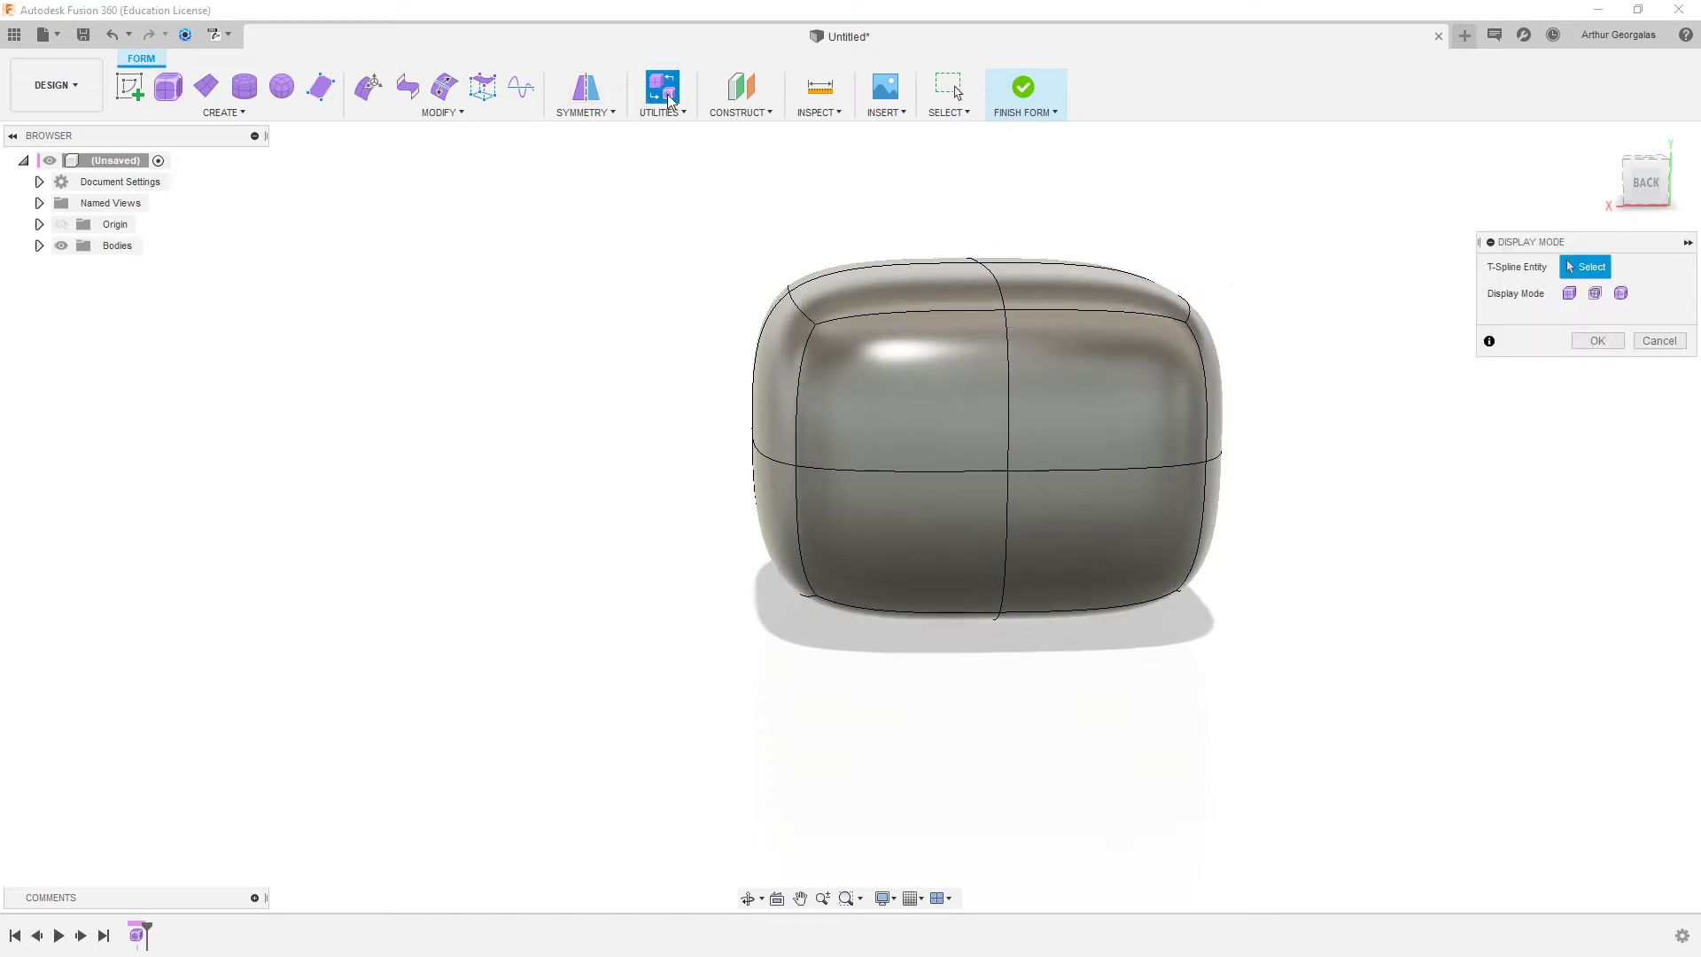
pyautogui.keyDown('shift'); pyautogui.moveTo(1314, 328); pyautogui.dragTo(1139, 373, button='middle'); pyautogui.keyUp('shift')
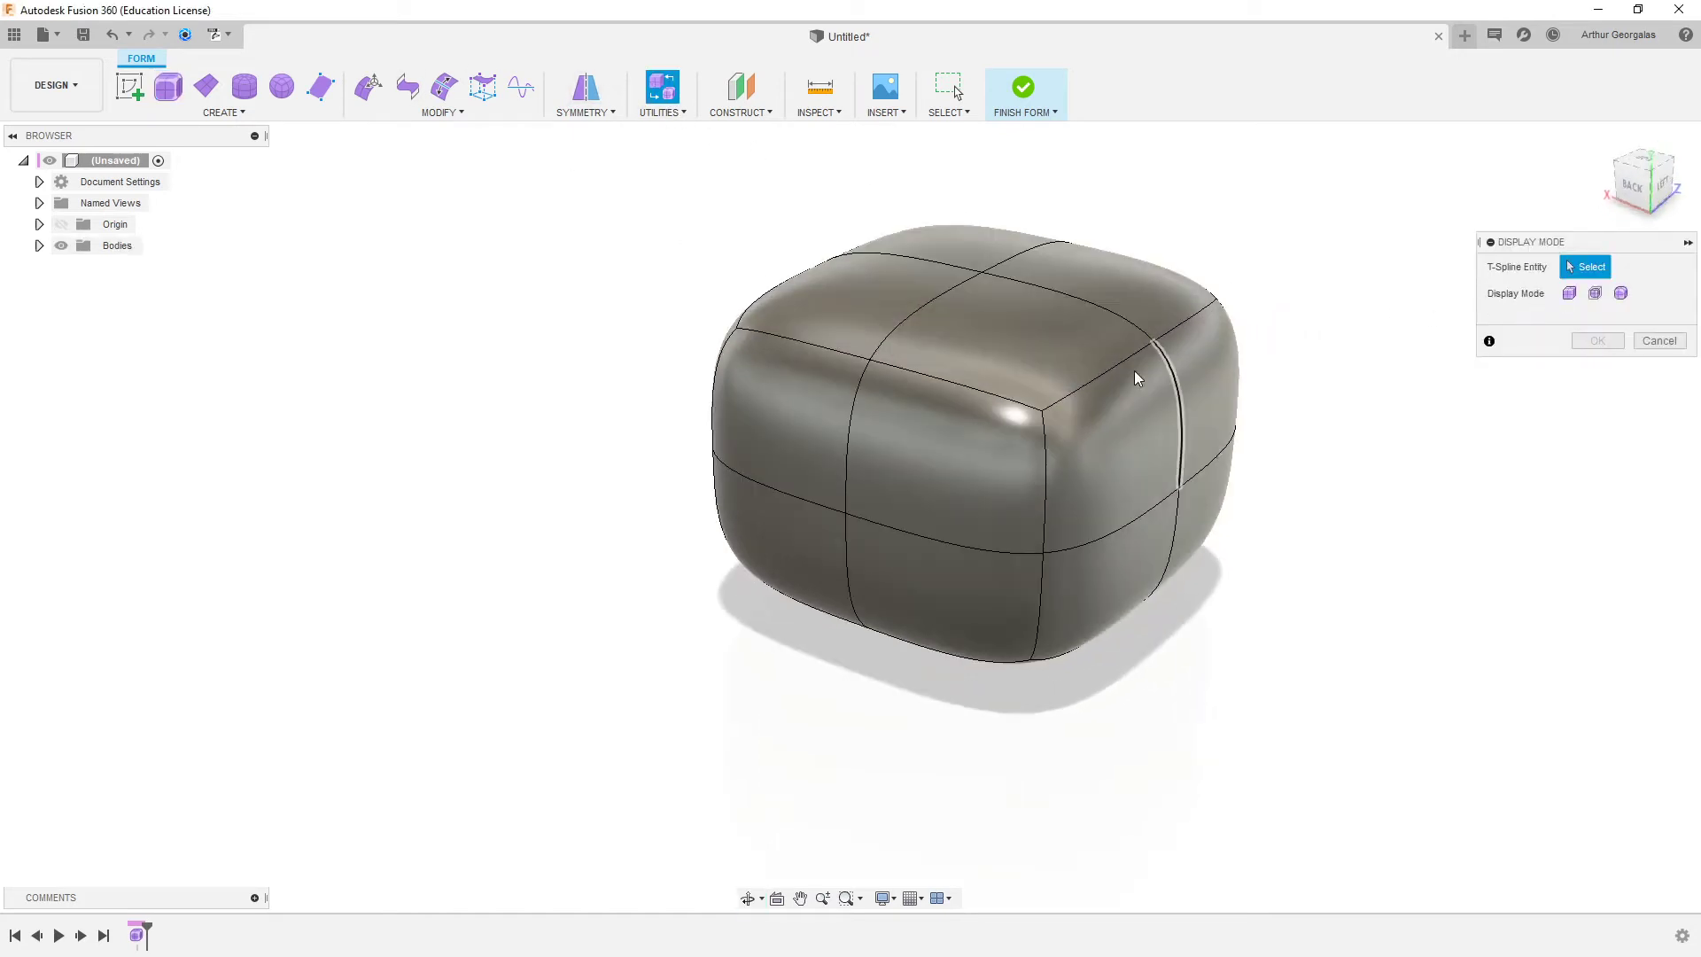
pyautogui.click(1095, 431)
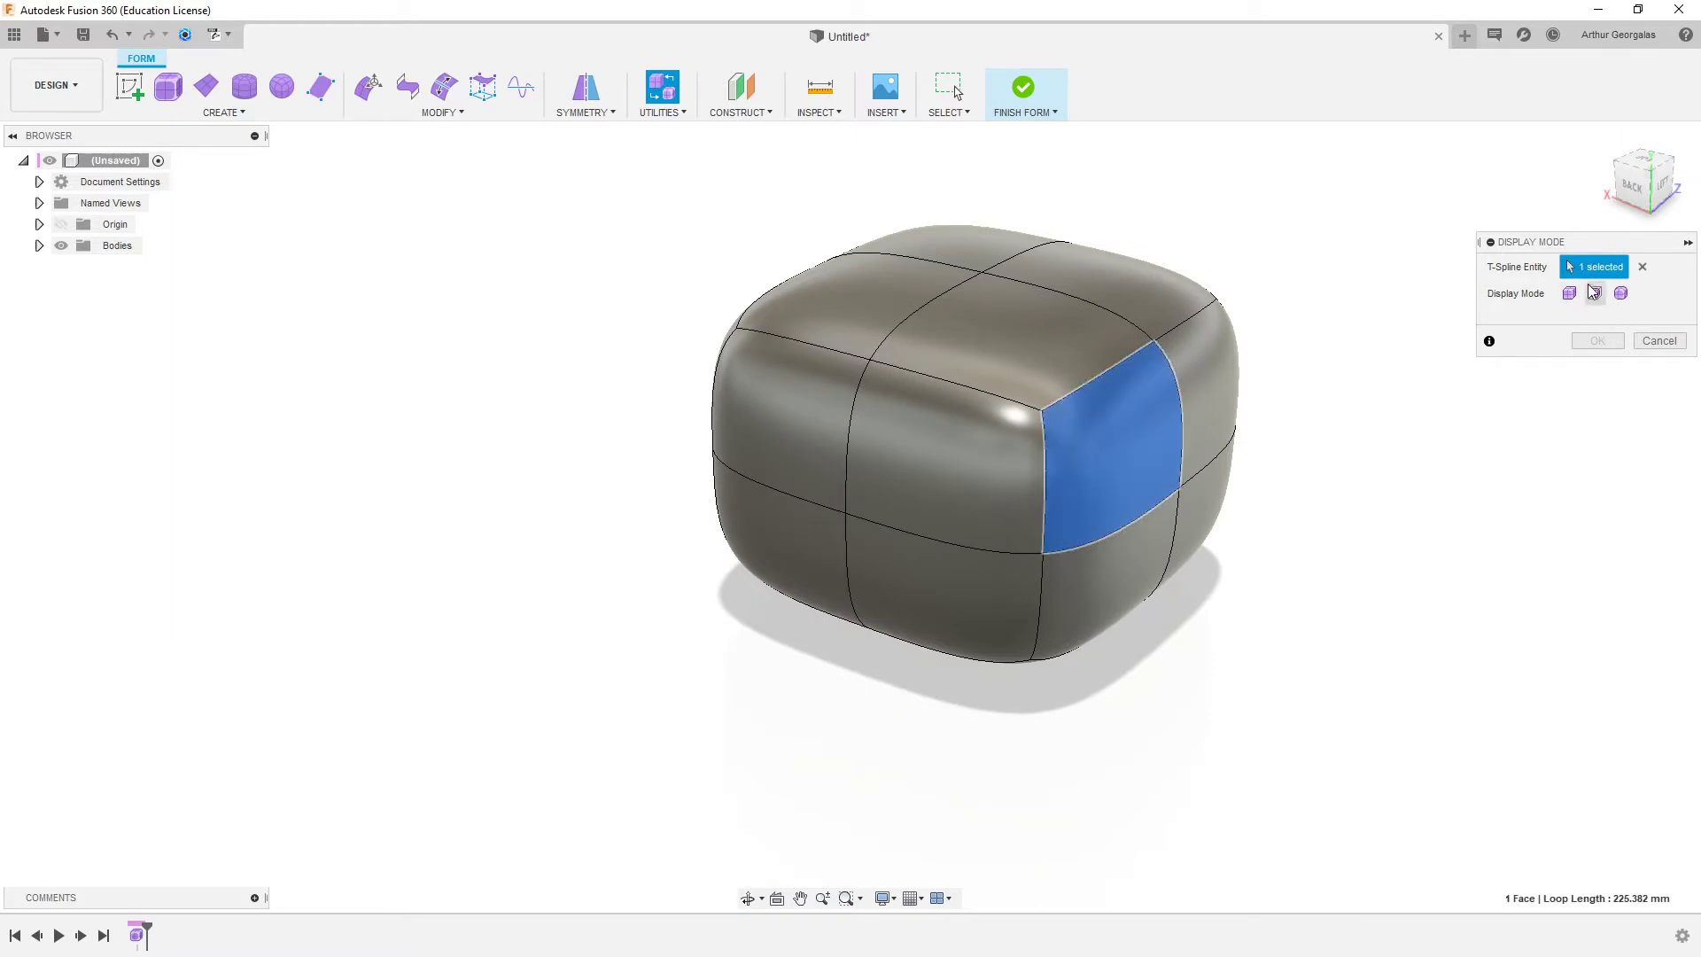
pyautogui.click(1569, 293)
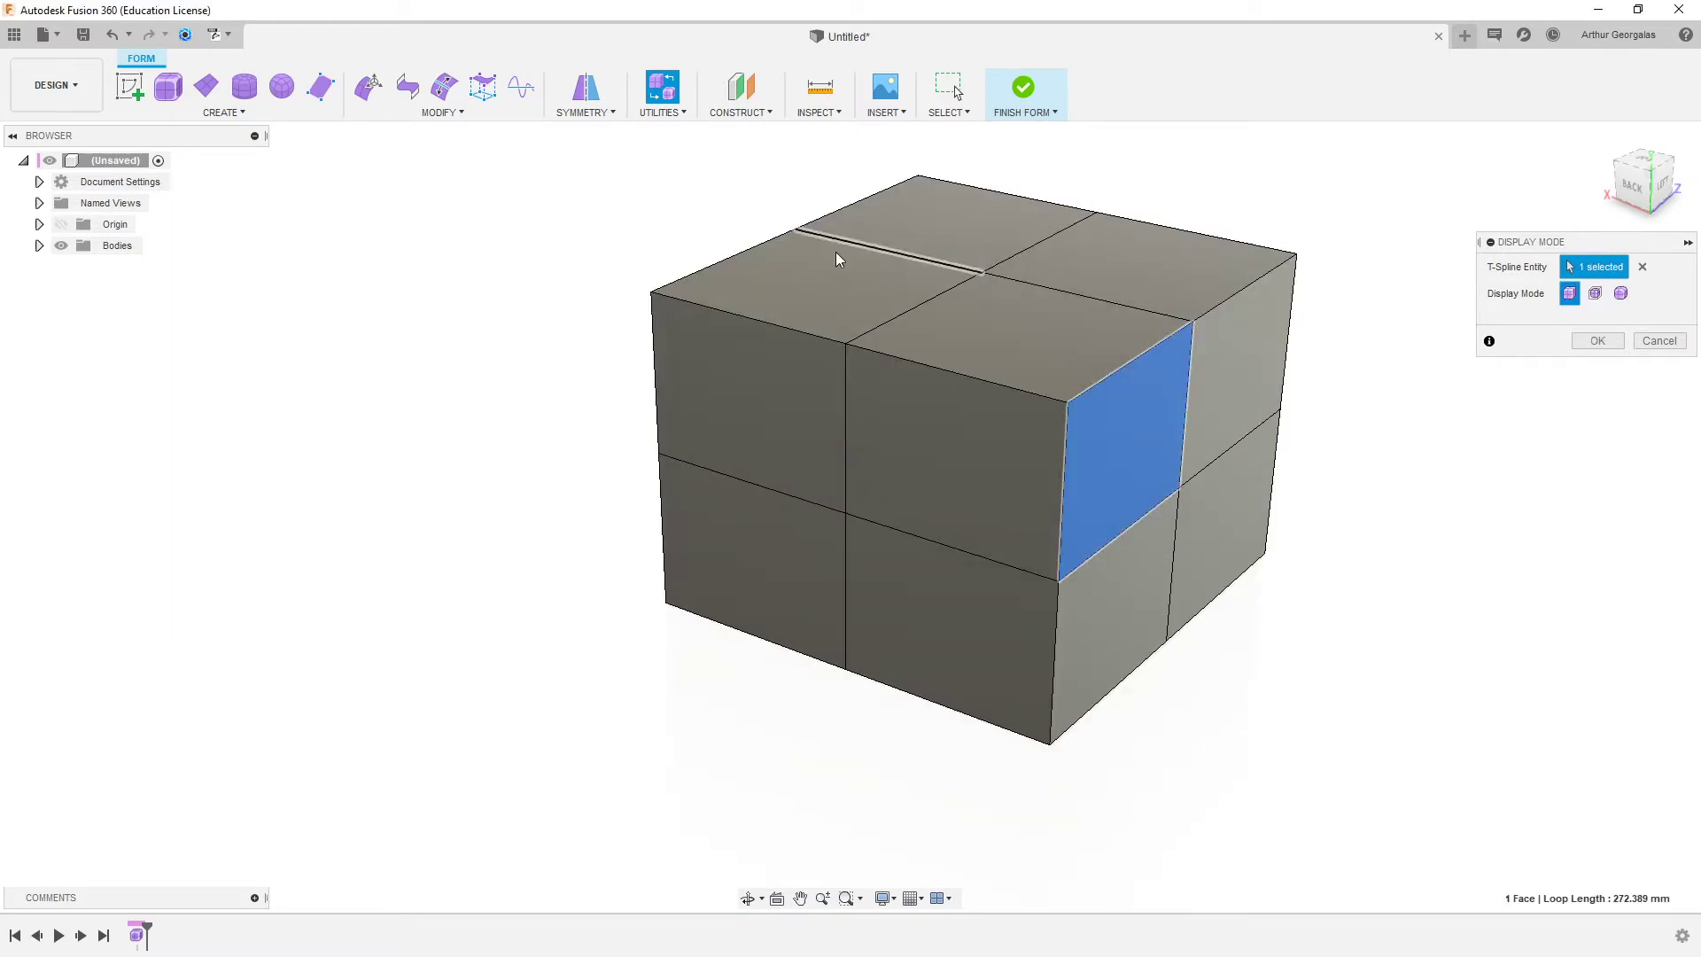
# - Add the other three faces of the same side to the selection and switch the body to smooth display
pyautogui.keyDown('shift'); pyautogui.moveTo(1323, 472); pyautogui.dragTo(1256, 434, button='middle'); pyautogui.keyUp('shift')
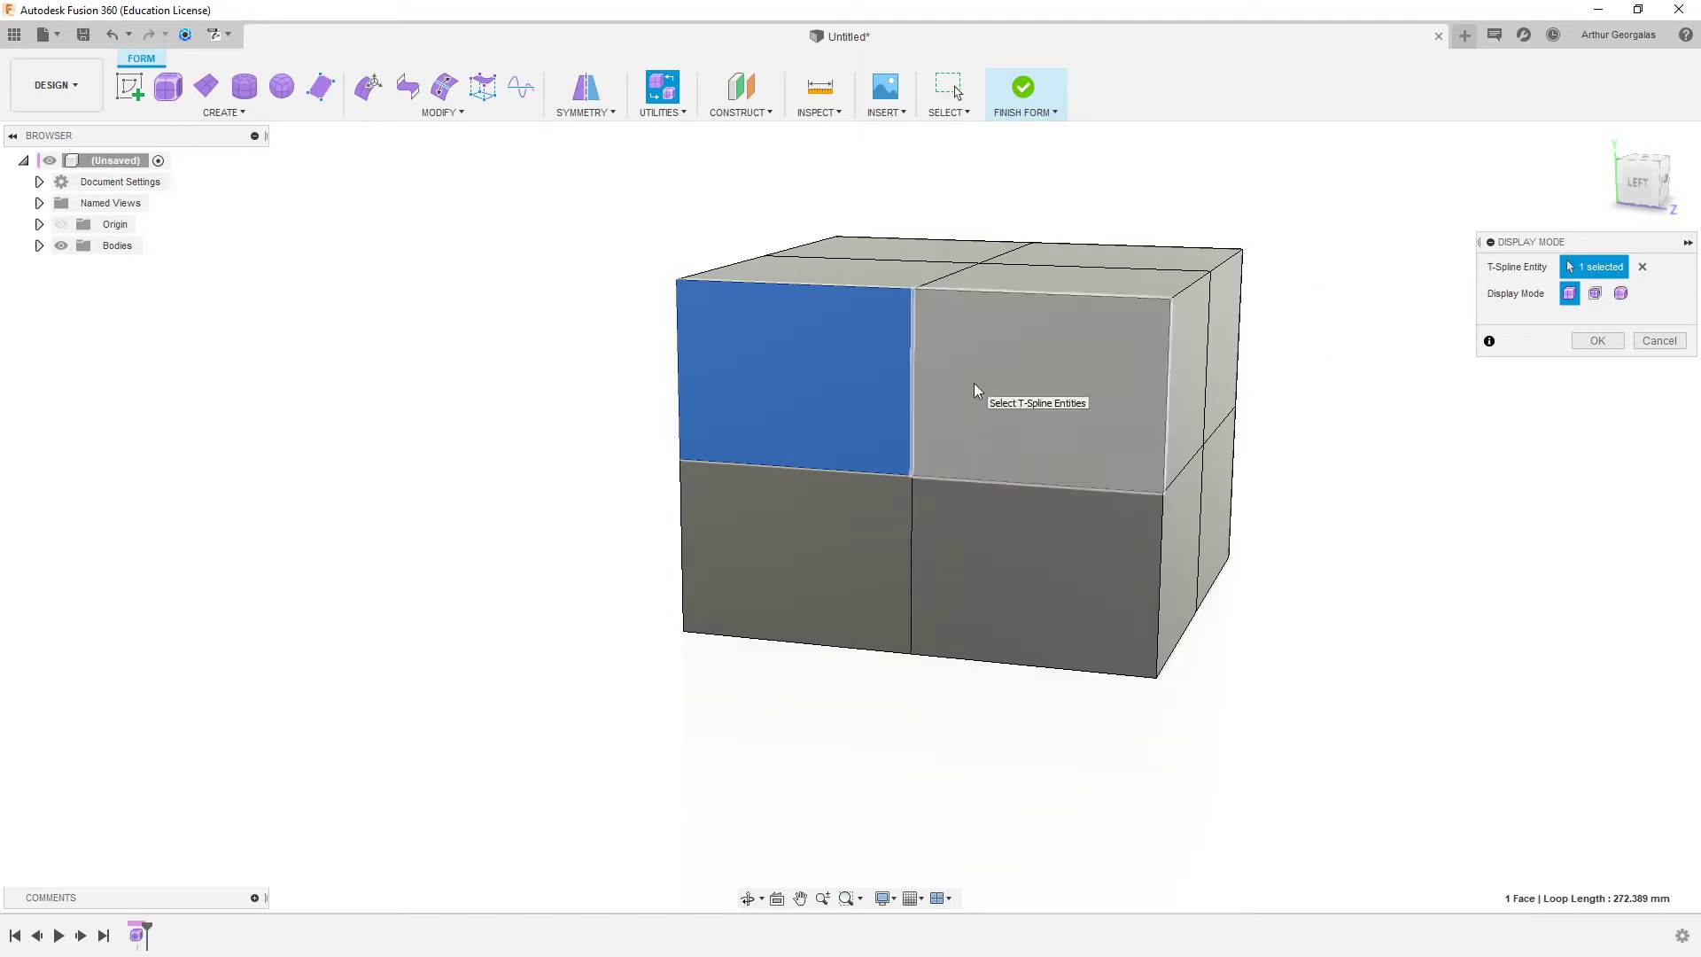
pyautogui.click(1019, 425)
pyautogui.click(1019, 518)
pyautogui.click(825, 534)
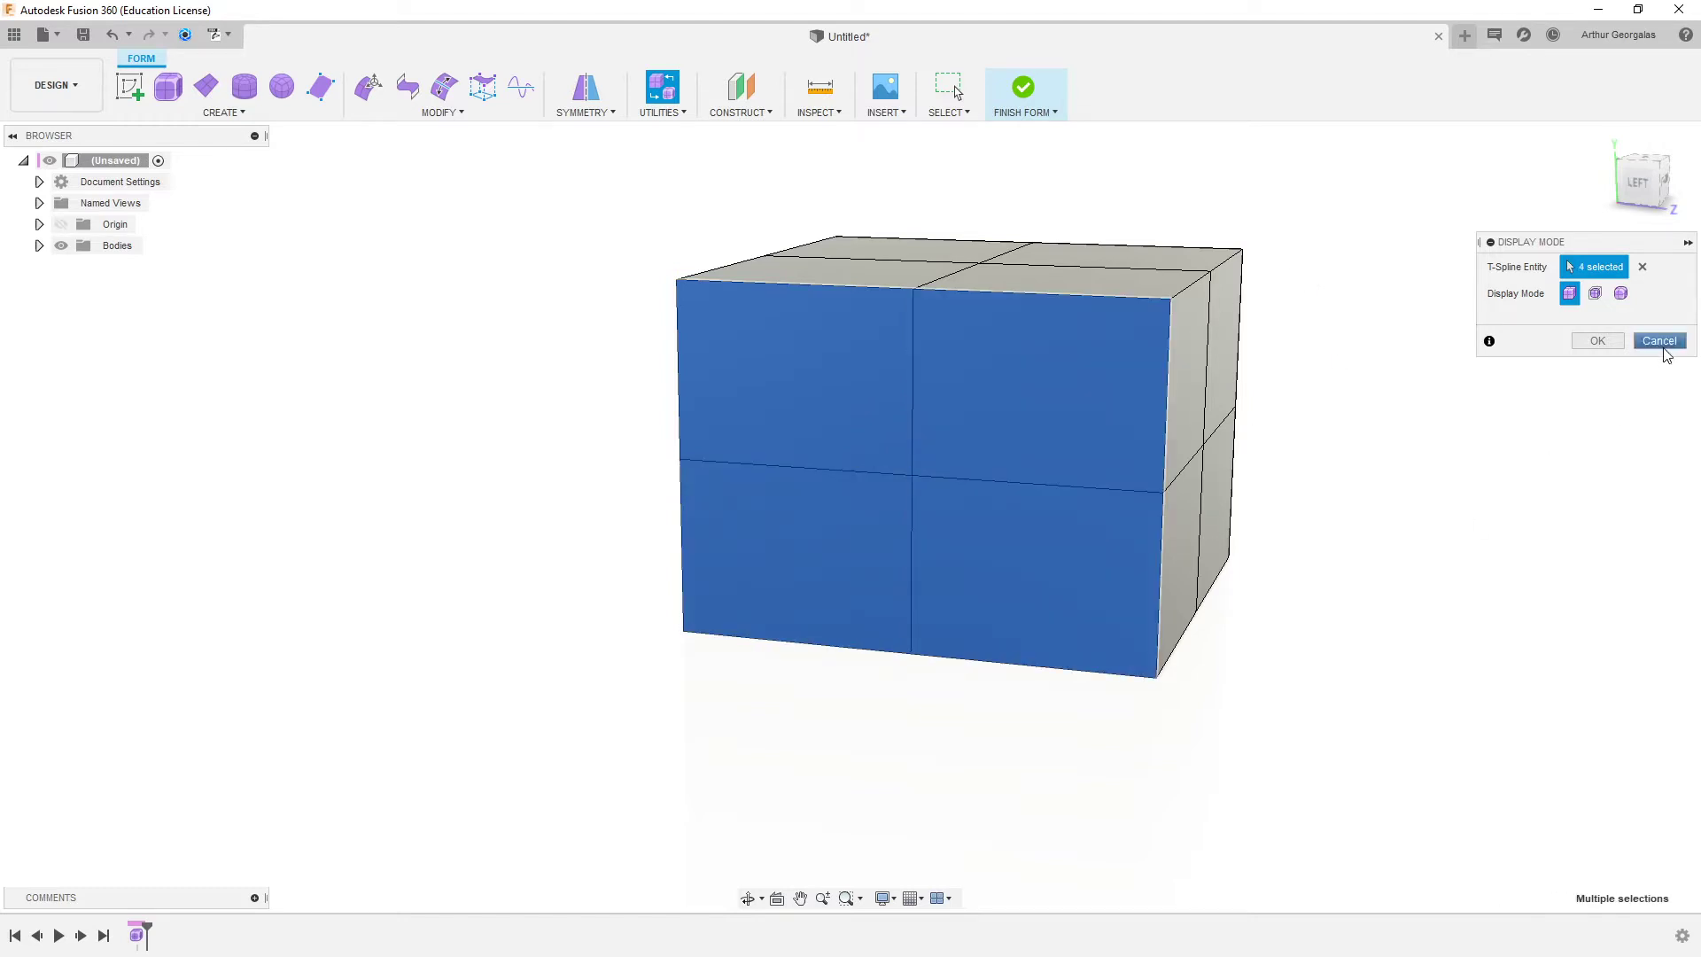
pyautogui.click(1620, 293)
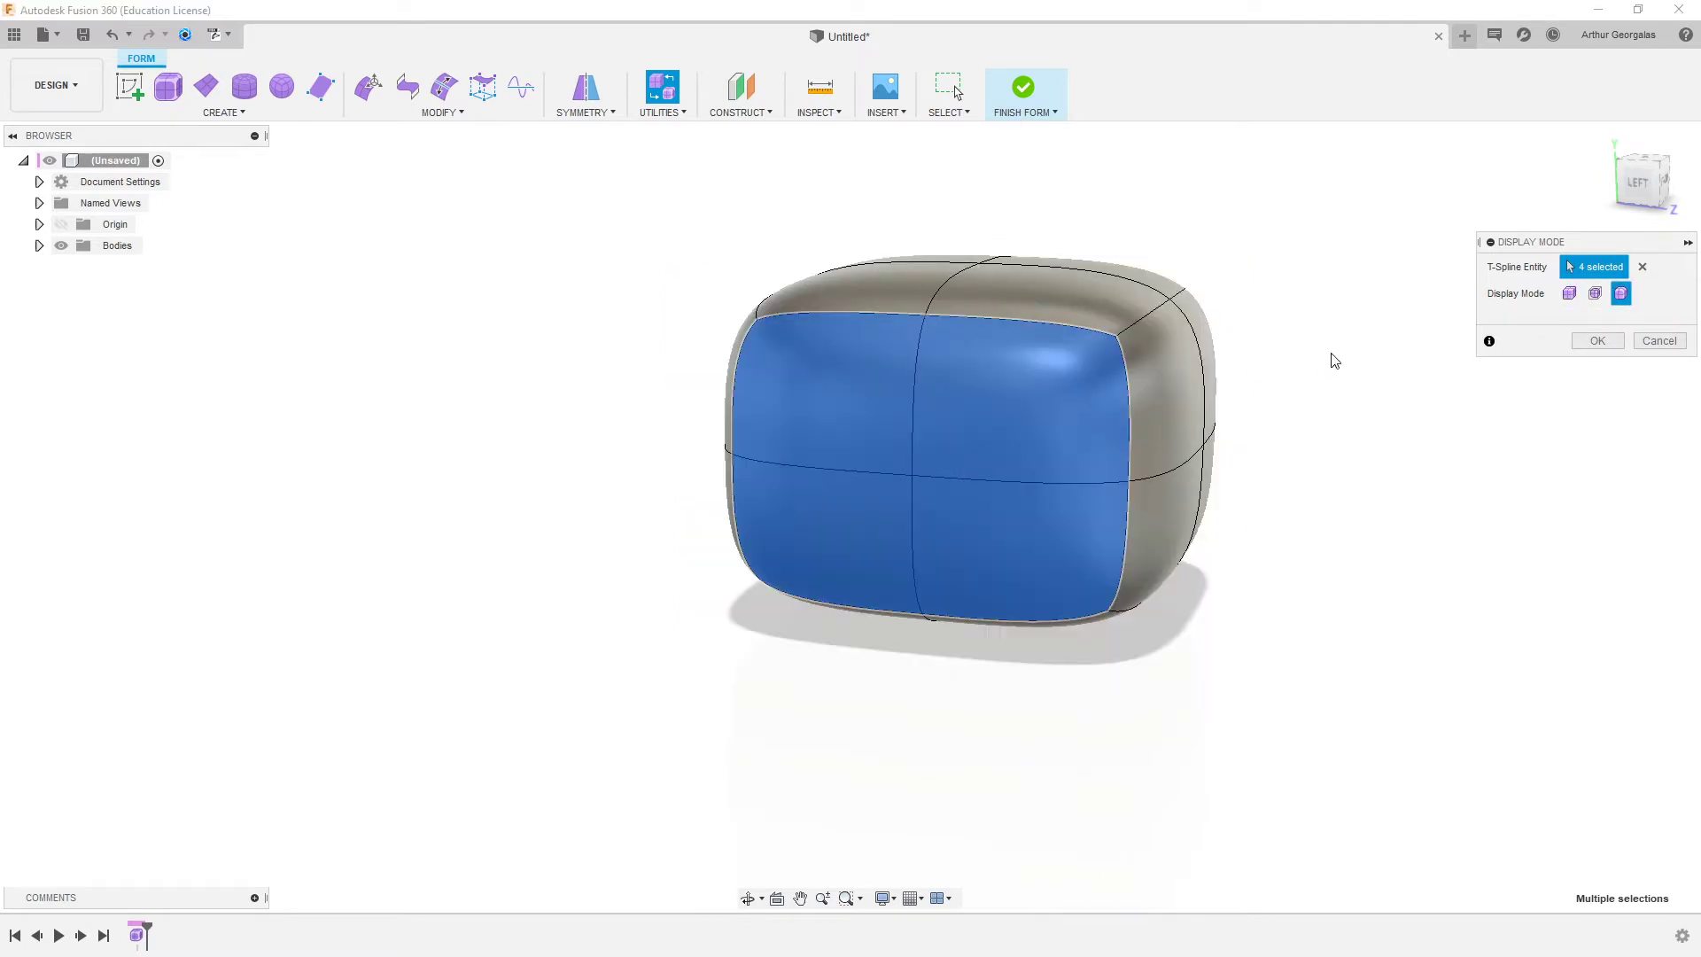
# - Add an upper front face to the selection, then cancel the Display Mode command and clear the selection
pyautogui.keyDown('shift'); pyautogui.moveTo(1223, 349); pyautogui.dragTo(1310, 391, button='middle'); pyautogui.keyUp('shift')
pyautogui.click(891, 477)
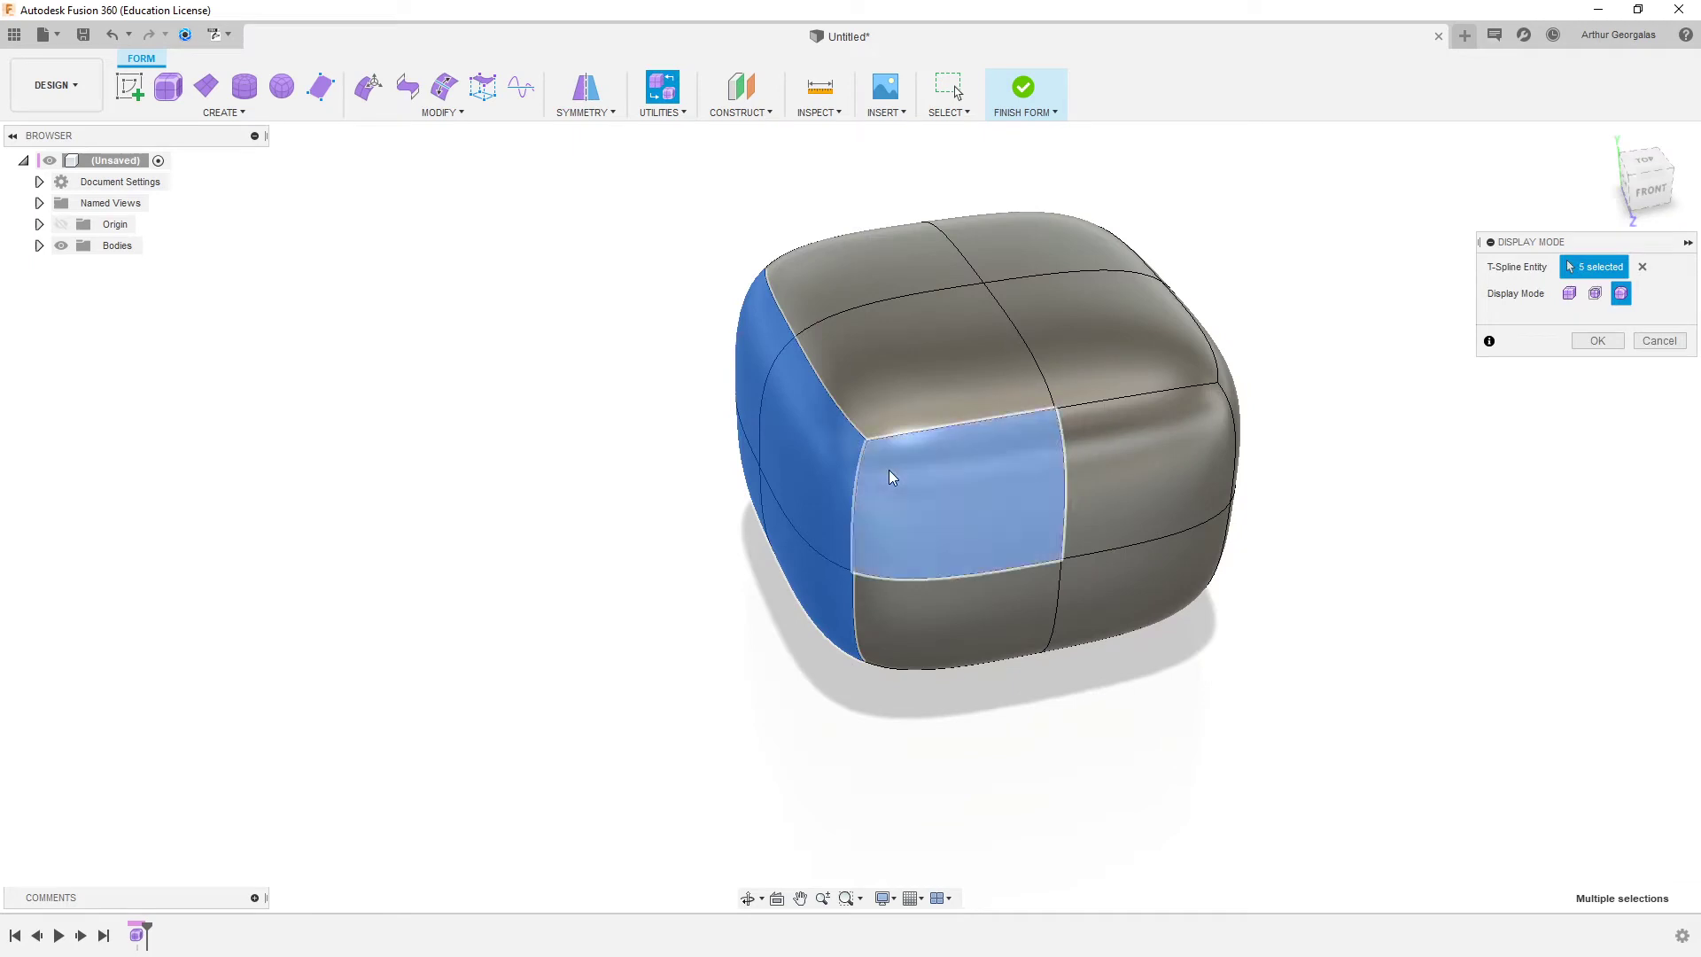
pyautogui.click(1659, 344)
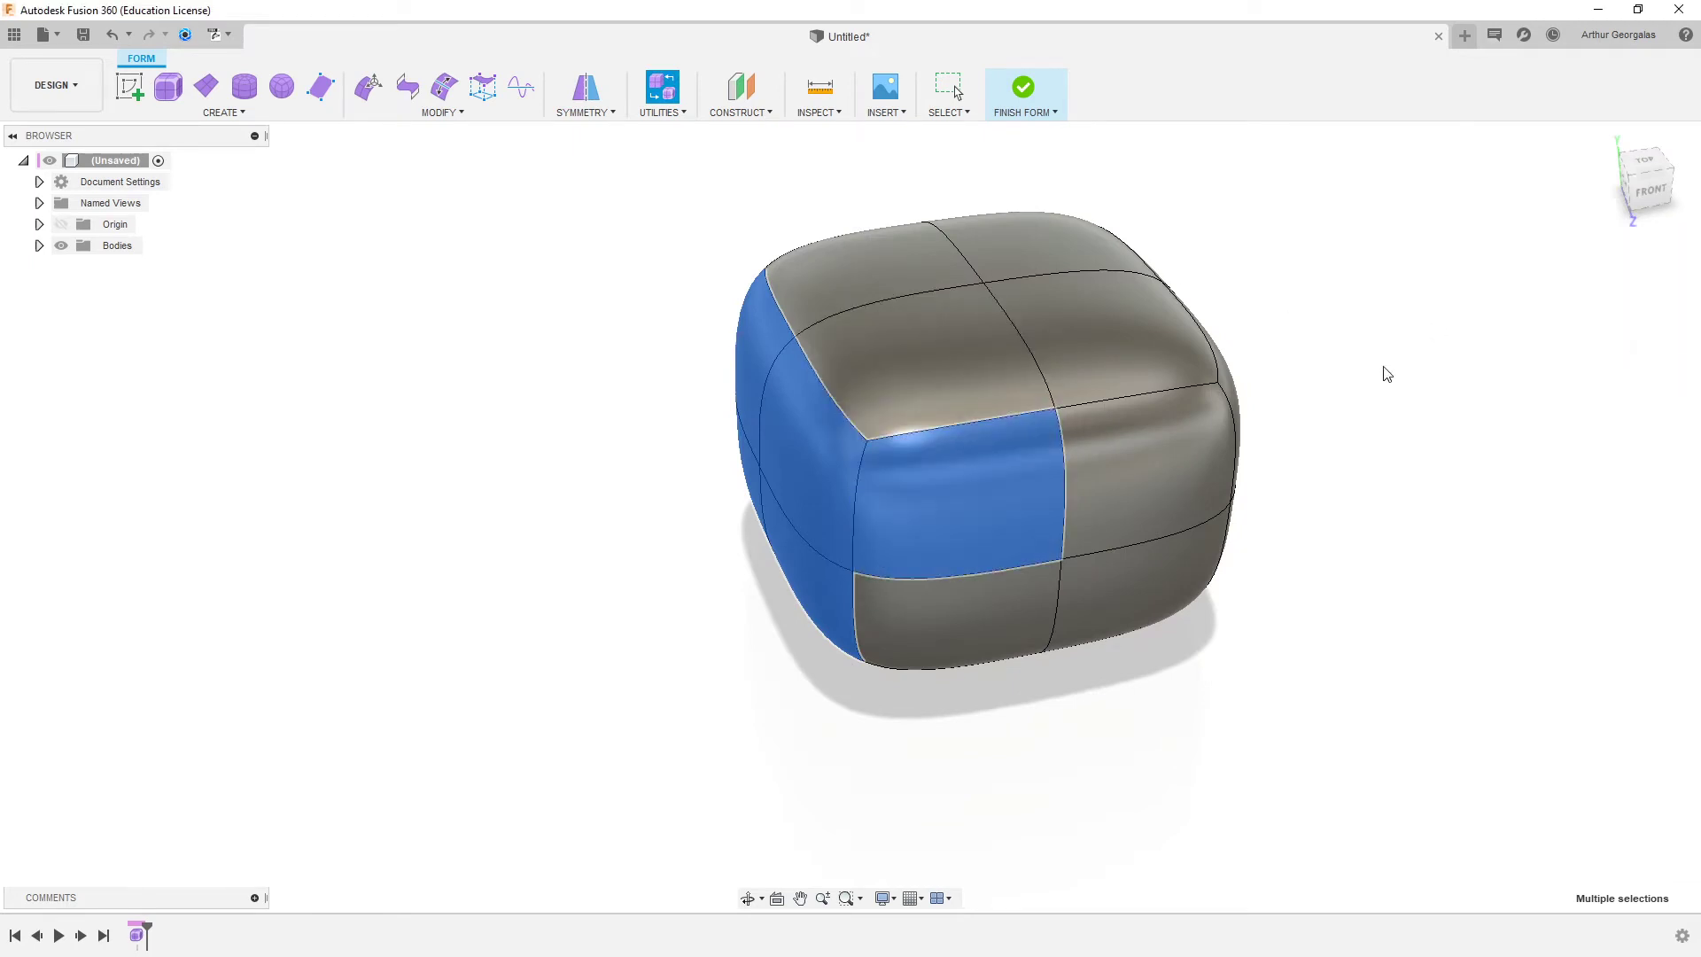
pyautogui.press('Escape')
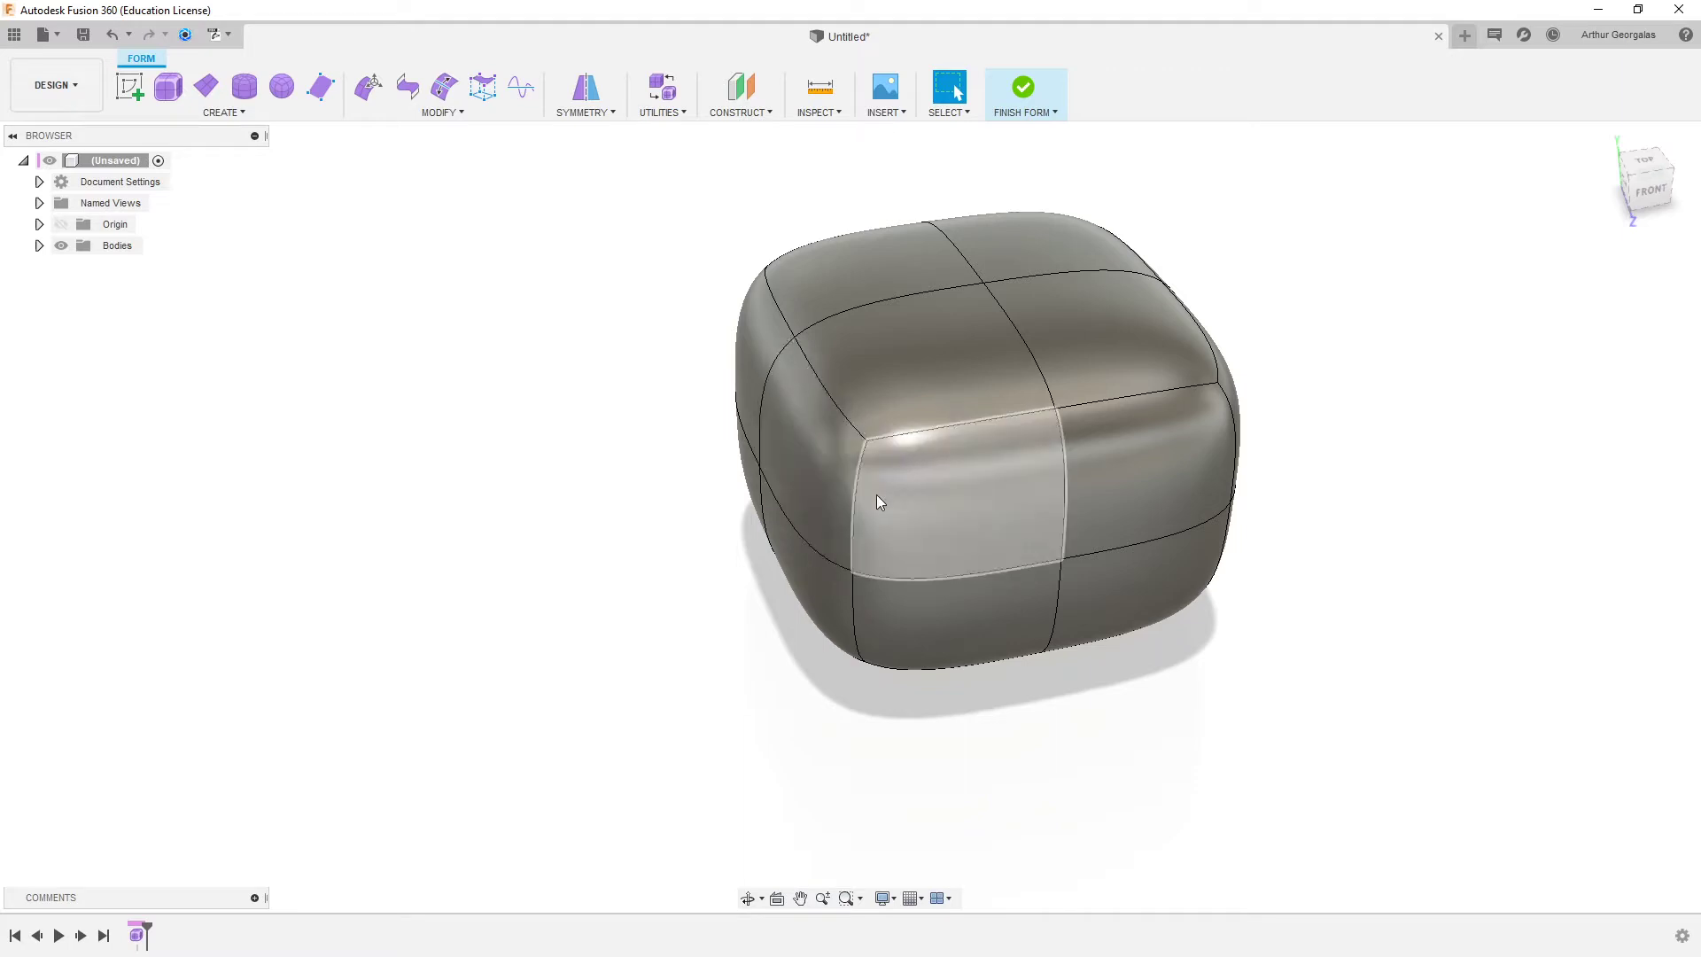
# - Select the upper face beside the front corner, examine its curvature up close and deselect it
pyautogui.click(824, 460)
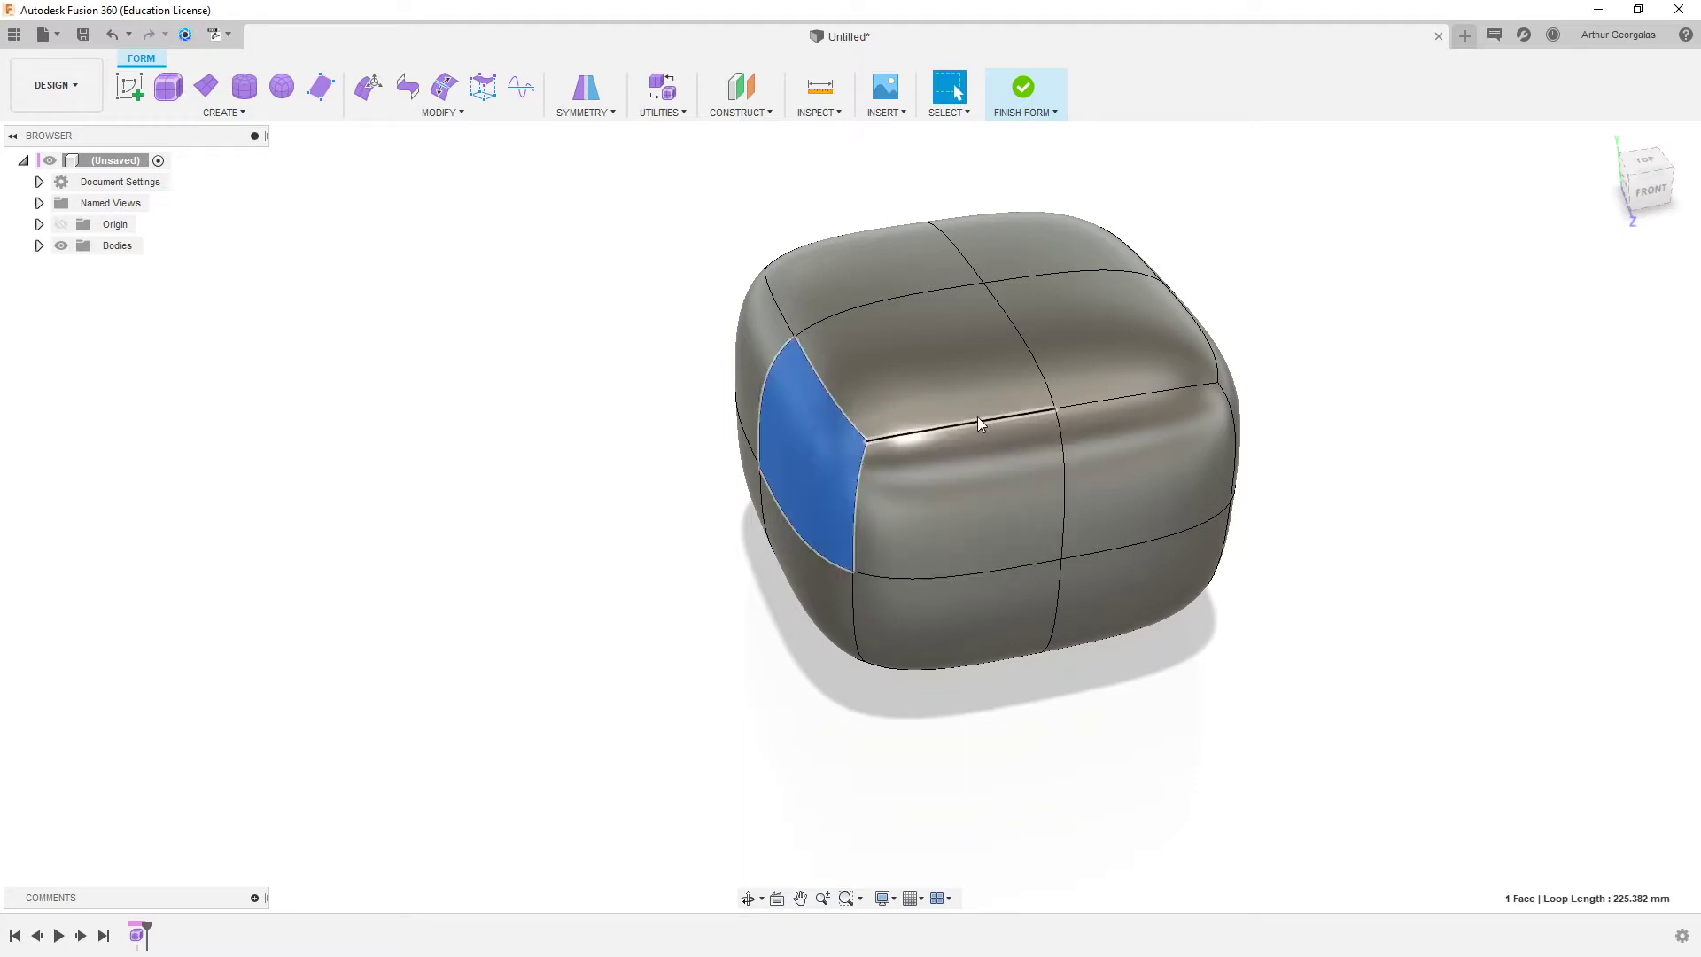
pyautogui.scroll(5, 872, 474)
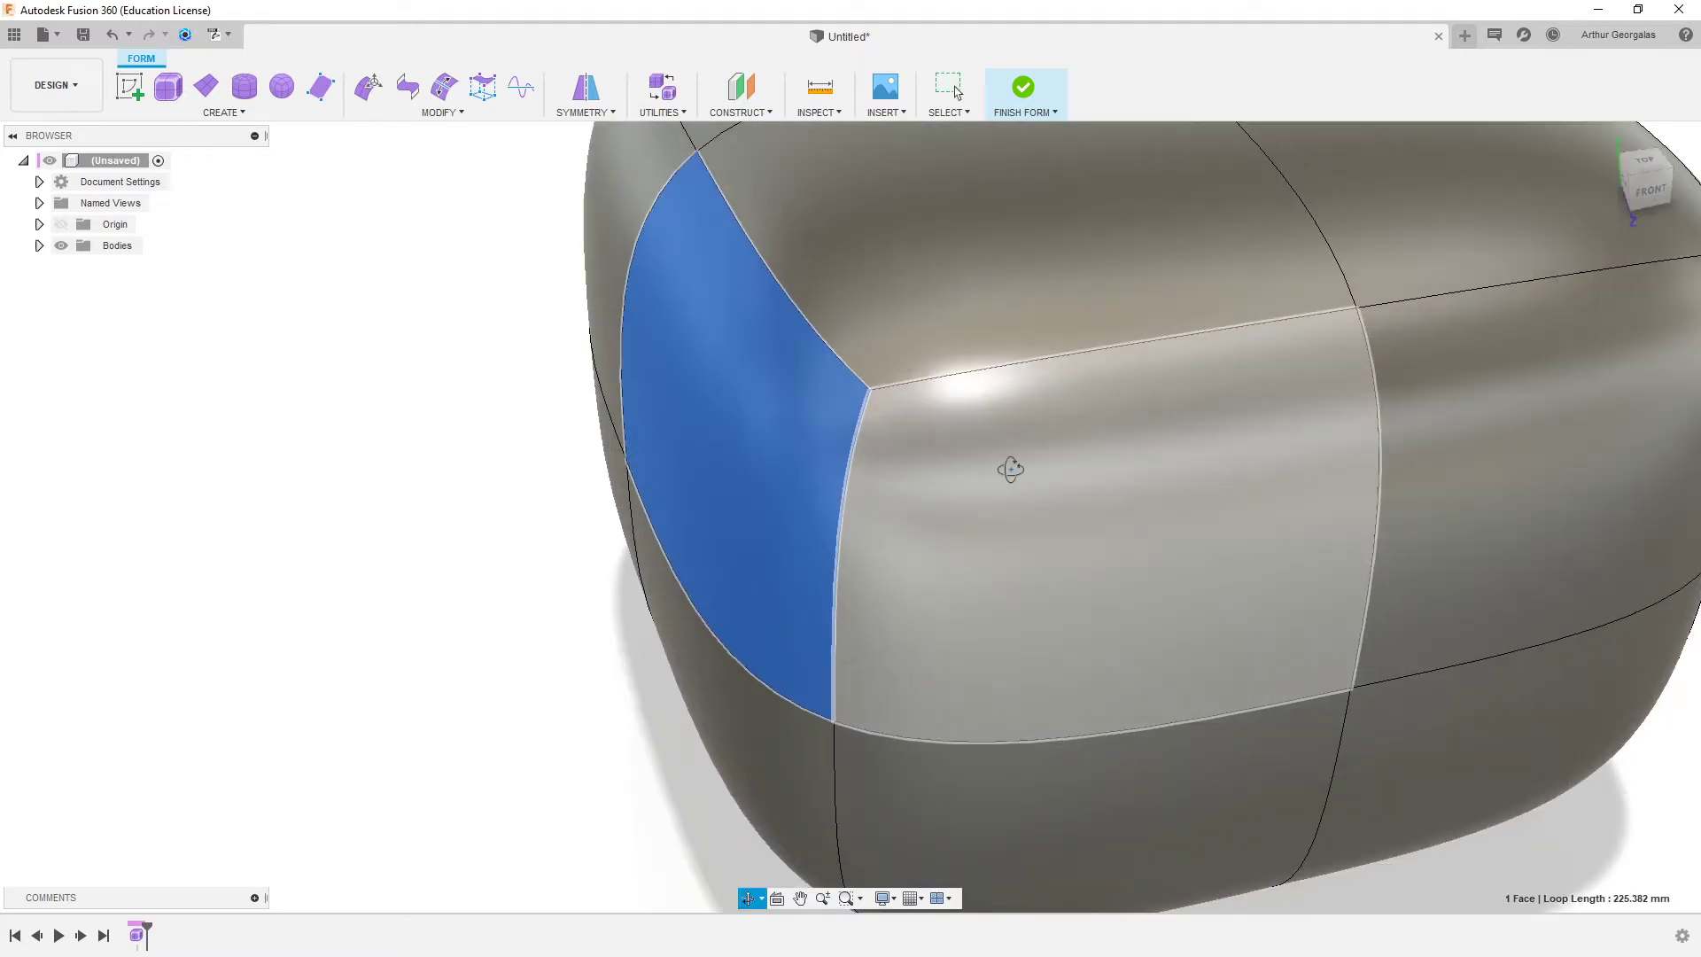
pyautogui.keyDown('shift'); pyautogui.moveTo(1011, 471); pyautogui.dragTo(1100, 422, button='middle'); pyautogui.keyUp('shift')
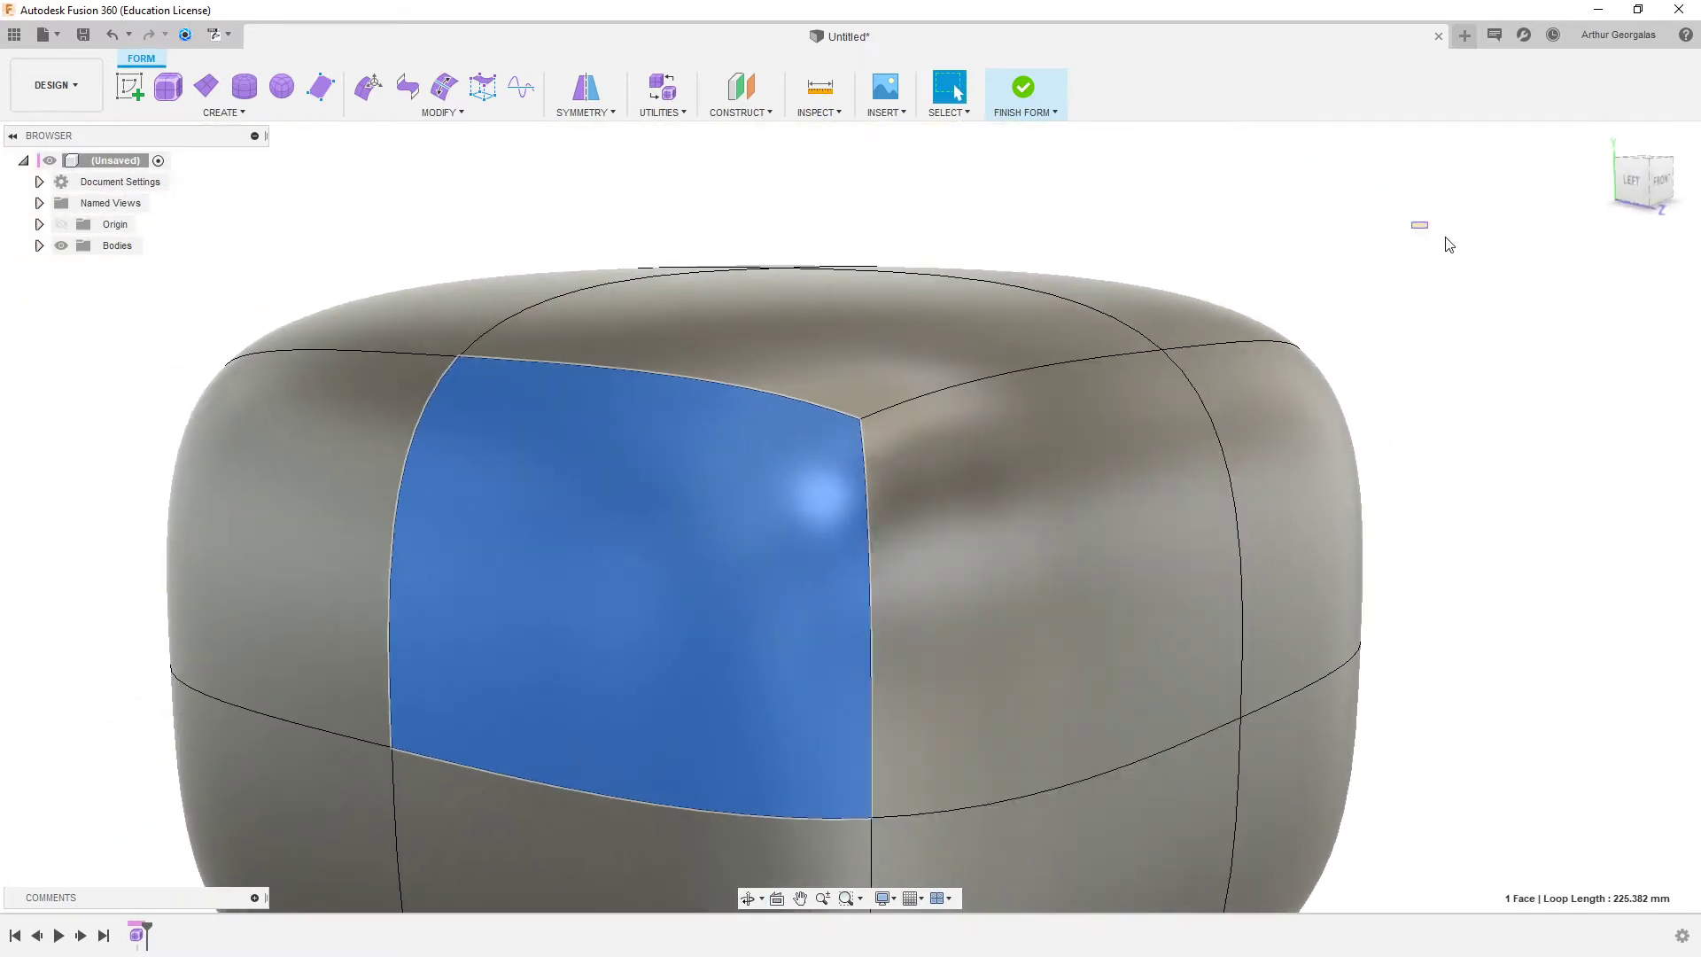
pyautogui.click(1431, 231)
pyautogui.keyDown('shift'); pyautogui.moveTo(1347, 252); pyautogui.dragTo(1139, 258, button='middle'); pyautogui.keyUp('shift')
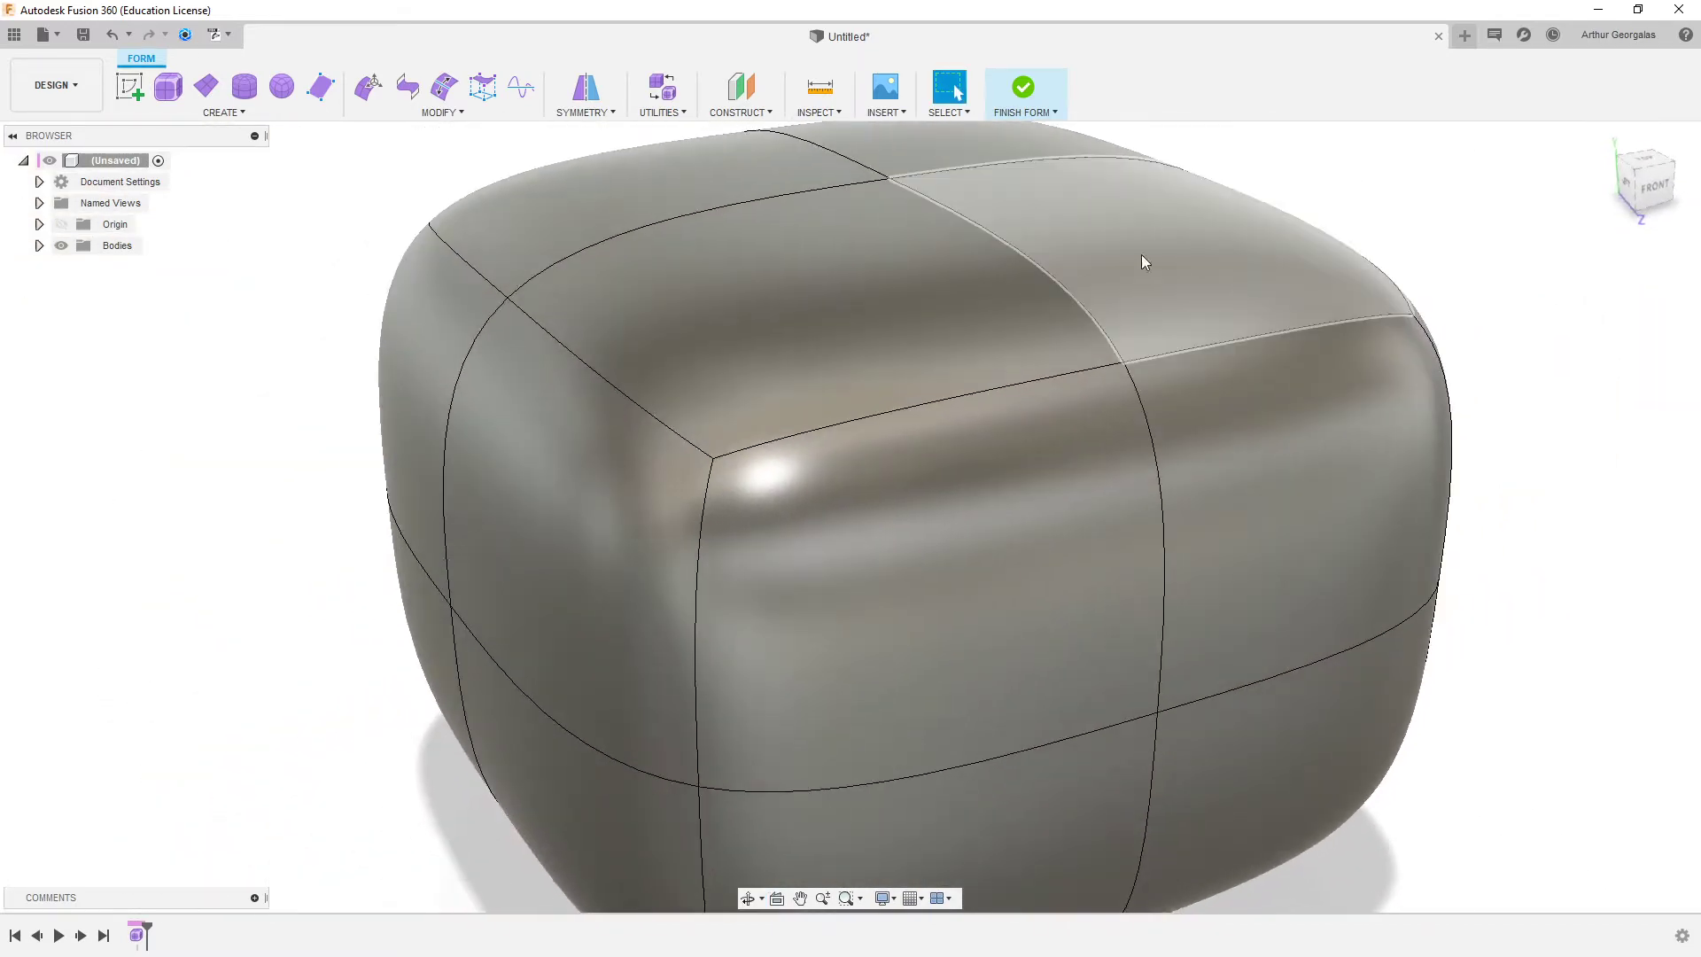
# - Use the top face at the front-left corner as the Display Mode entity and set the body to box display
pyautogui.click(660, 89)
pyautogui.click(953, 334)
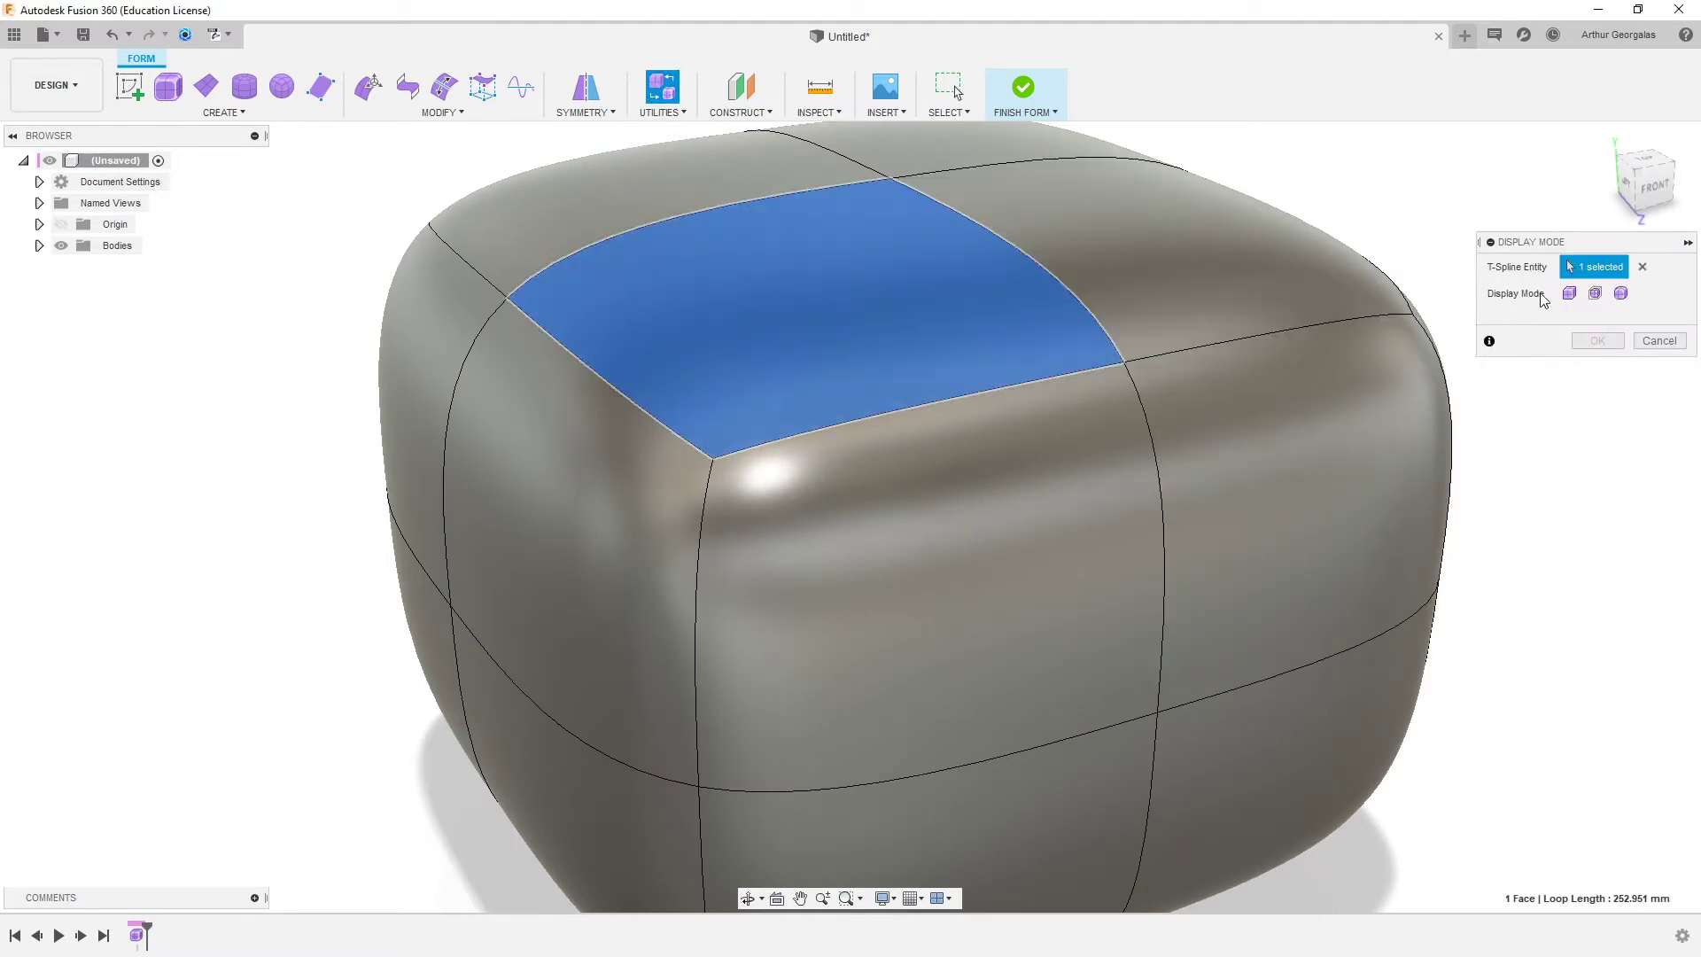
pyautogui.click(1569, 292)
pyautogui.scroll(-3, 567, 373)
pyautogui.keyDown('shift'); pyautogui.moveTo(558, 383); pyautogui.dragTo(1139, 323, button='middle'); pyautogui.keyUp('shift')
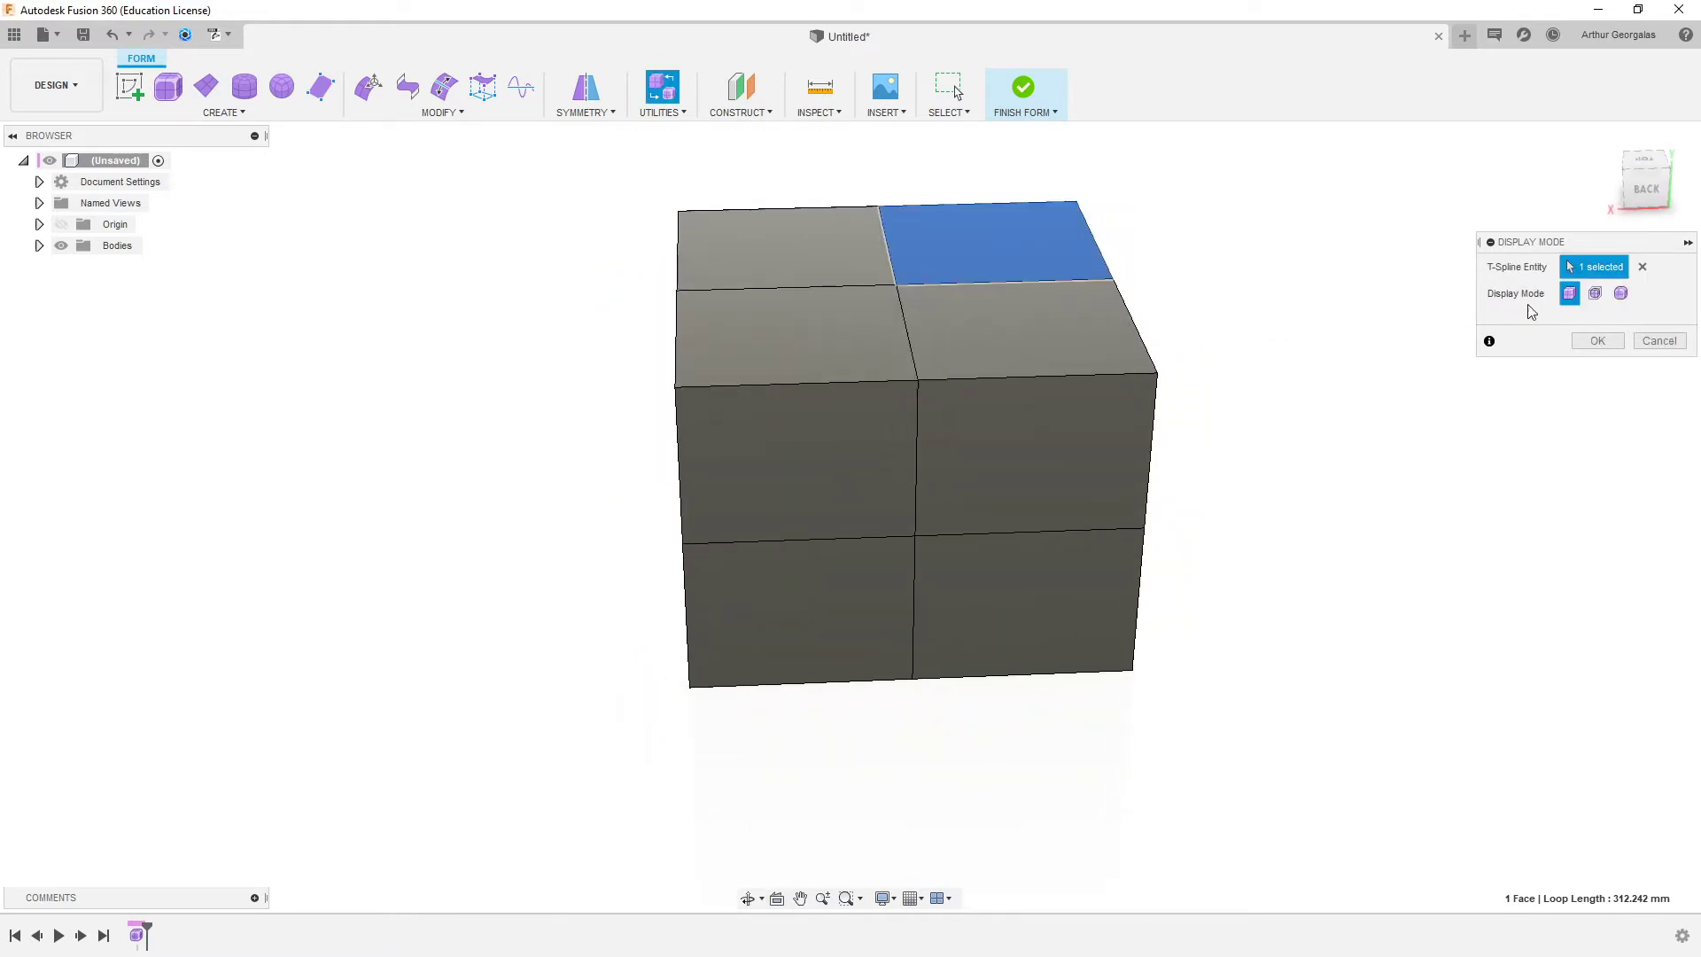
# - Preview smooth display, choose control frame display for the body and apply it
pyautogui.click(1623, 293)
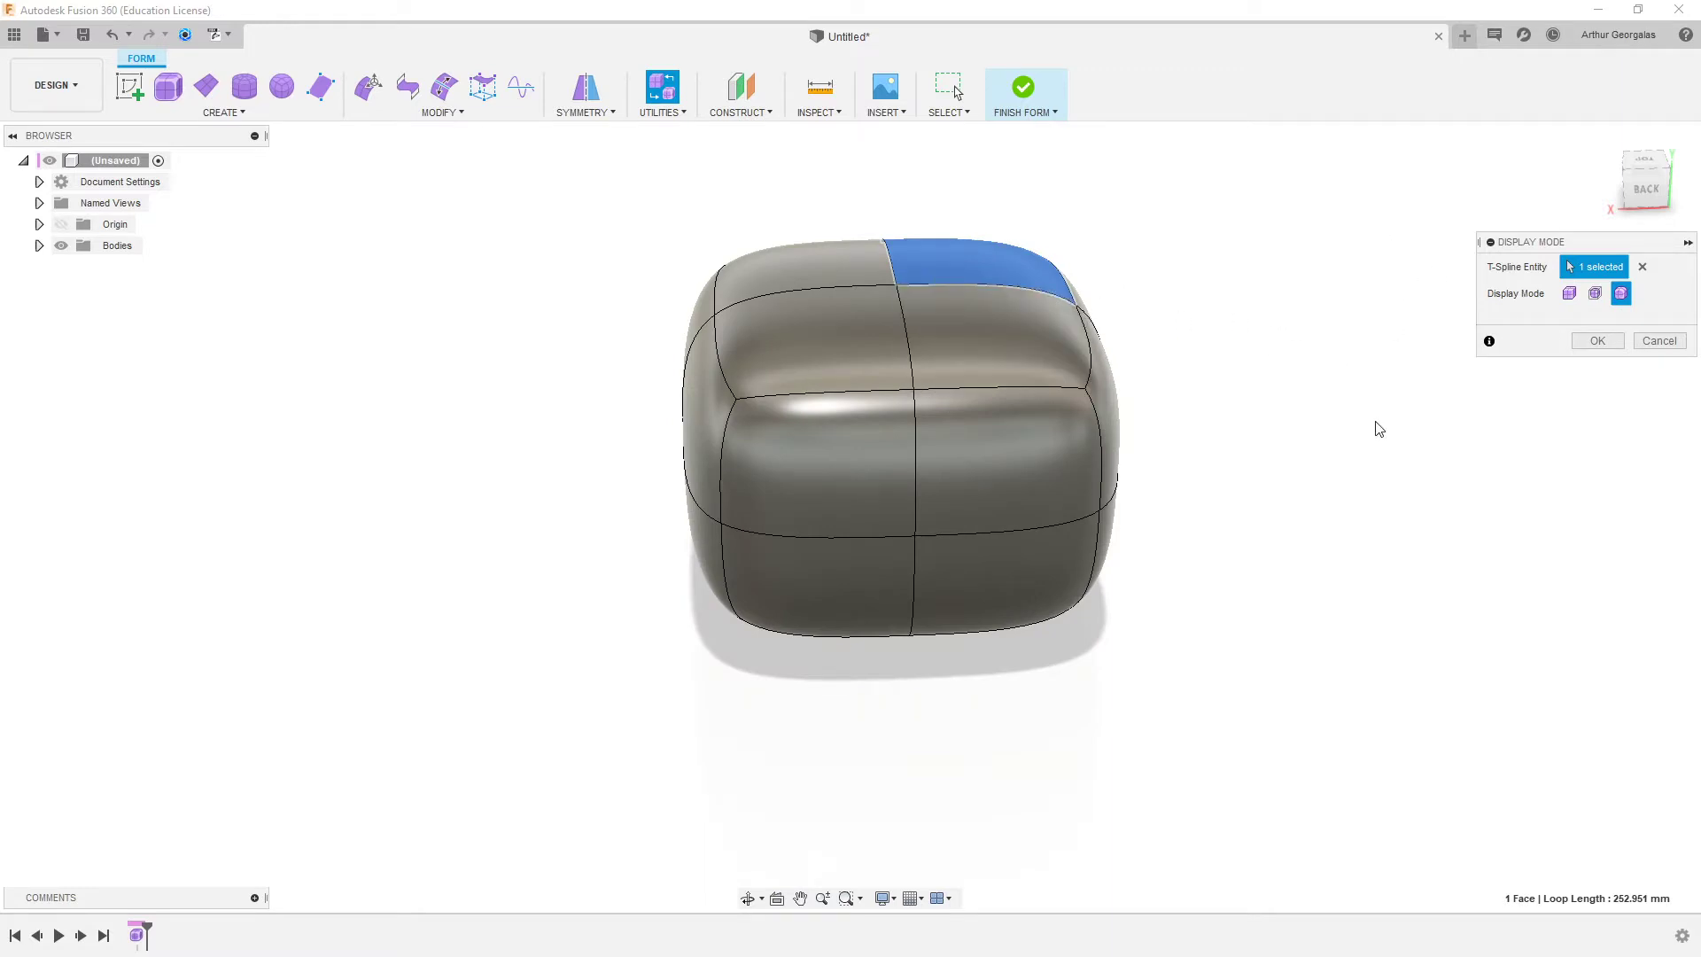
pyautogui.click(1596, 293)
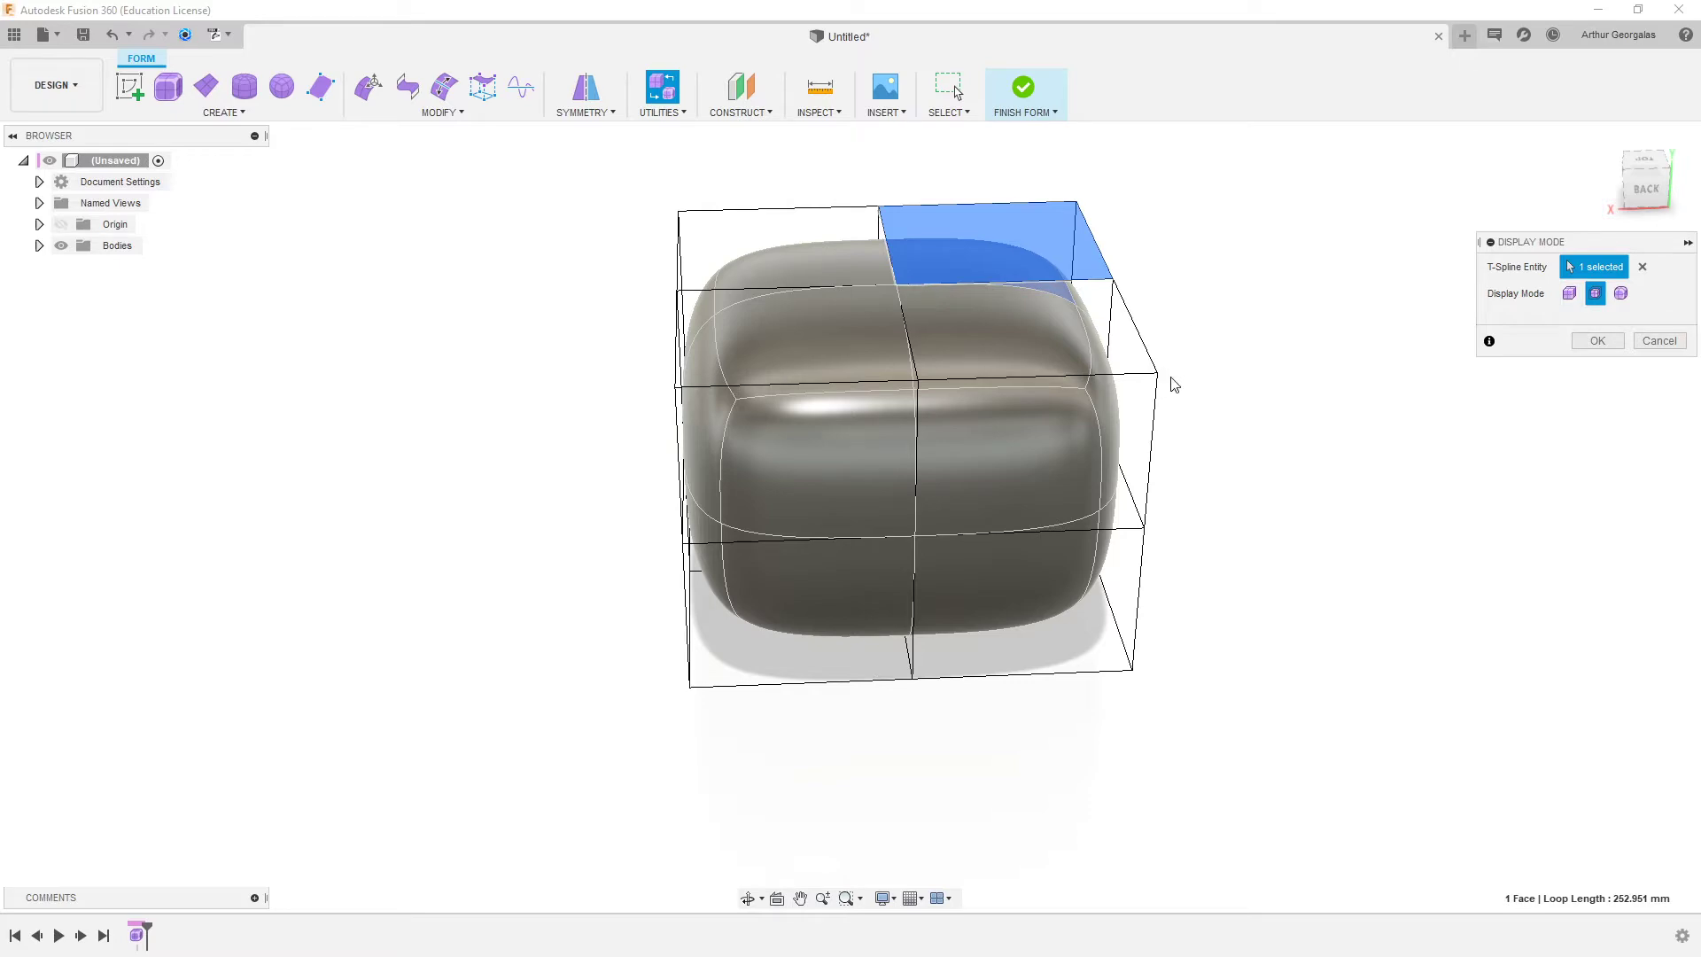
pyautogui.moveTo(1176, 380)
pyautogui.keyDown('shift'); pyautogui.mouseDown(button='middle')
pyautogui.moveTo(1284, 361)
pyautogui.moveTo(1296, 318)
pyautogui.moveTo(1261, 319)
pyautogui.moveTo(1185, 399)
pyautogui.mouseUp(button='middle'); pyautogui.keyUp('shift')
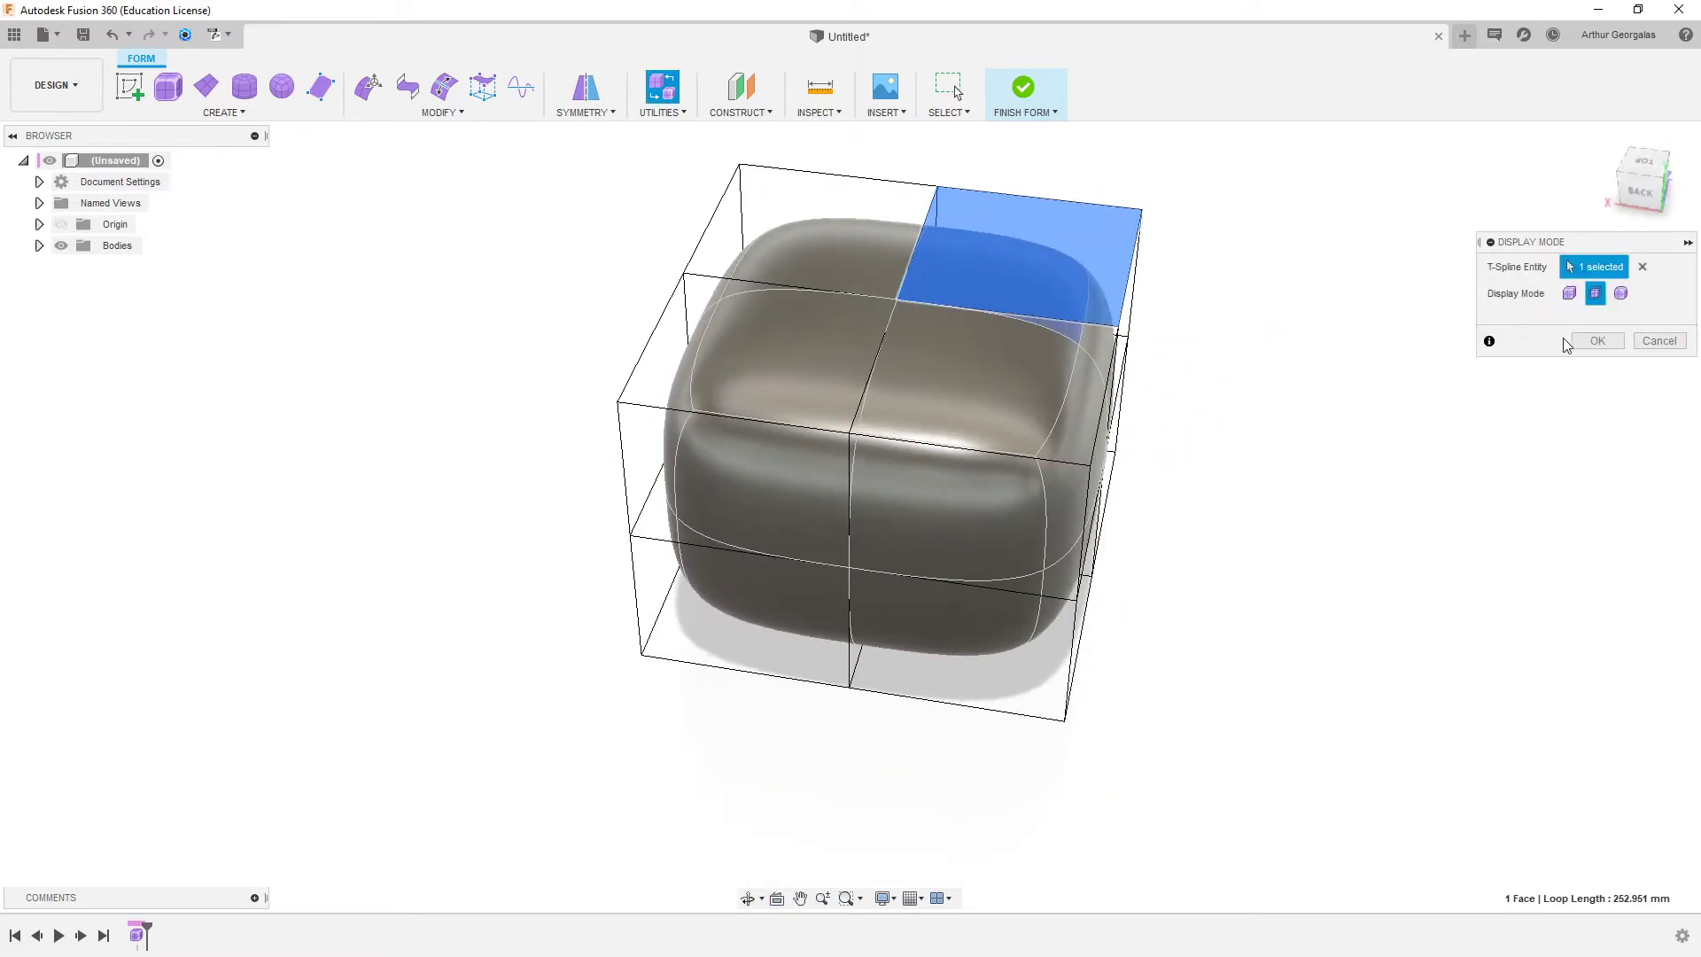
pyautogui.click(1591, 342)
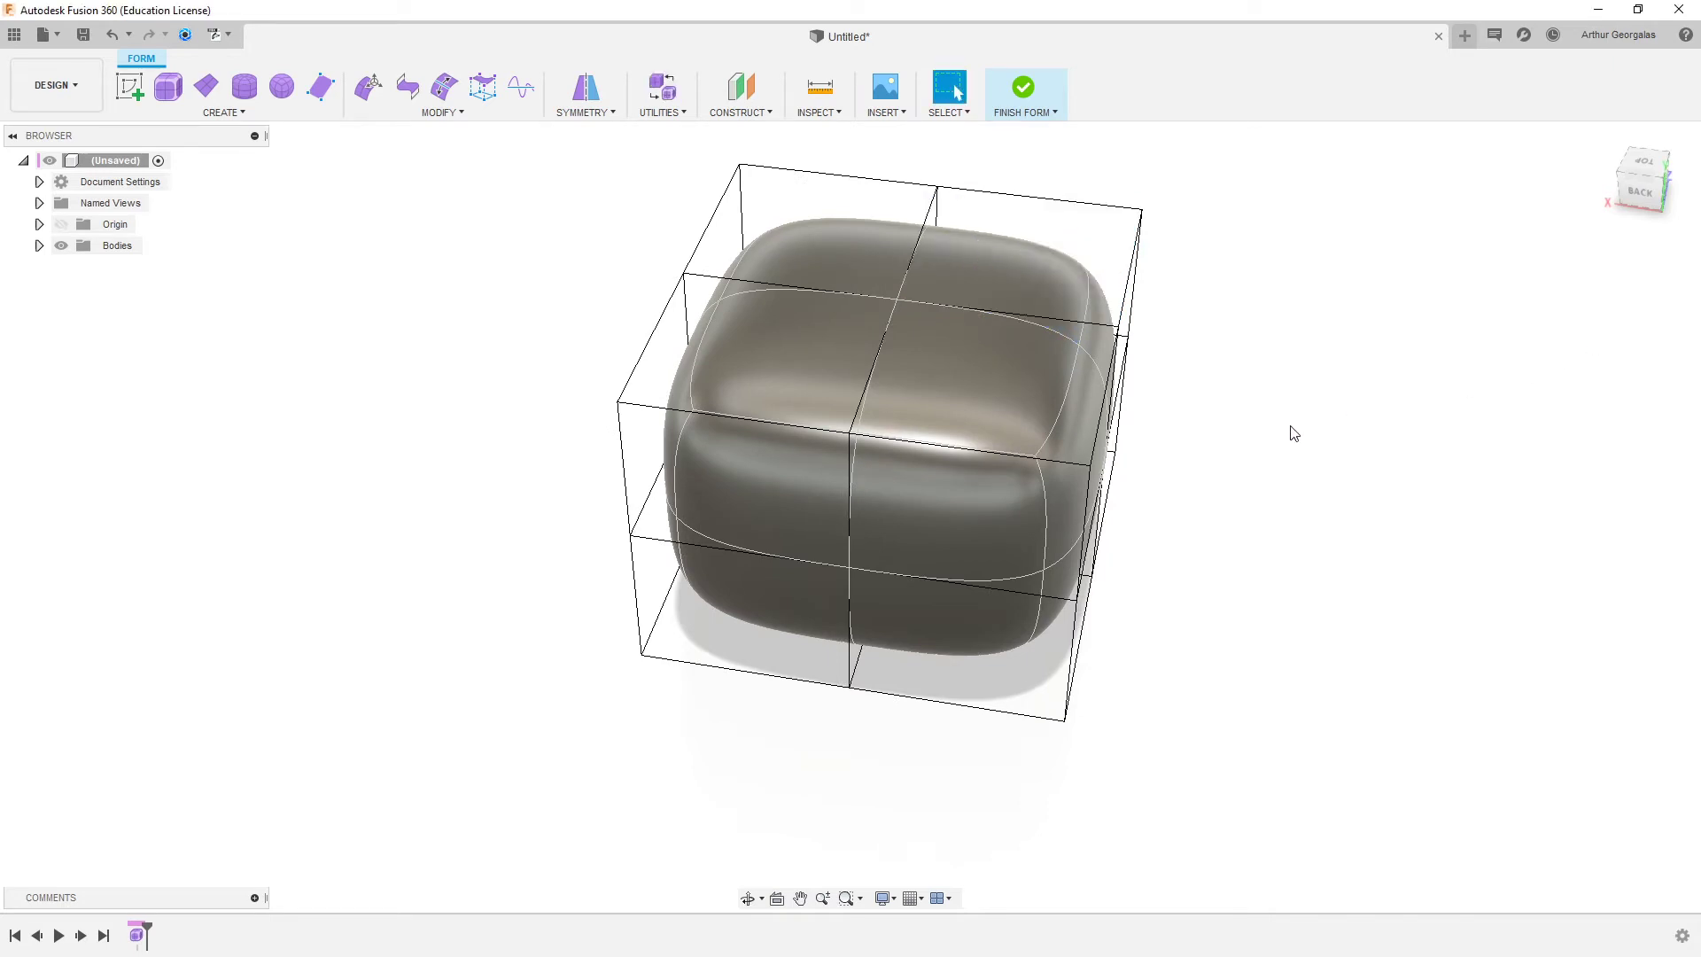
# - Cycle the body through box, control frame and smooth display, and compare the control frame with the smooth surface from several sides
pyautogui.hotkey('alt', '1')
pyautogui.hotkey('alt', '2')
pyautogui.hotkey('alt', '3')
pyautogui.hotkey('alt', '1')
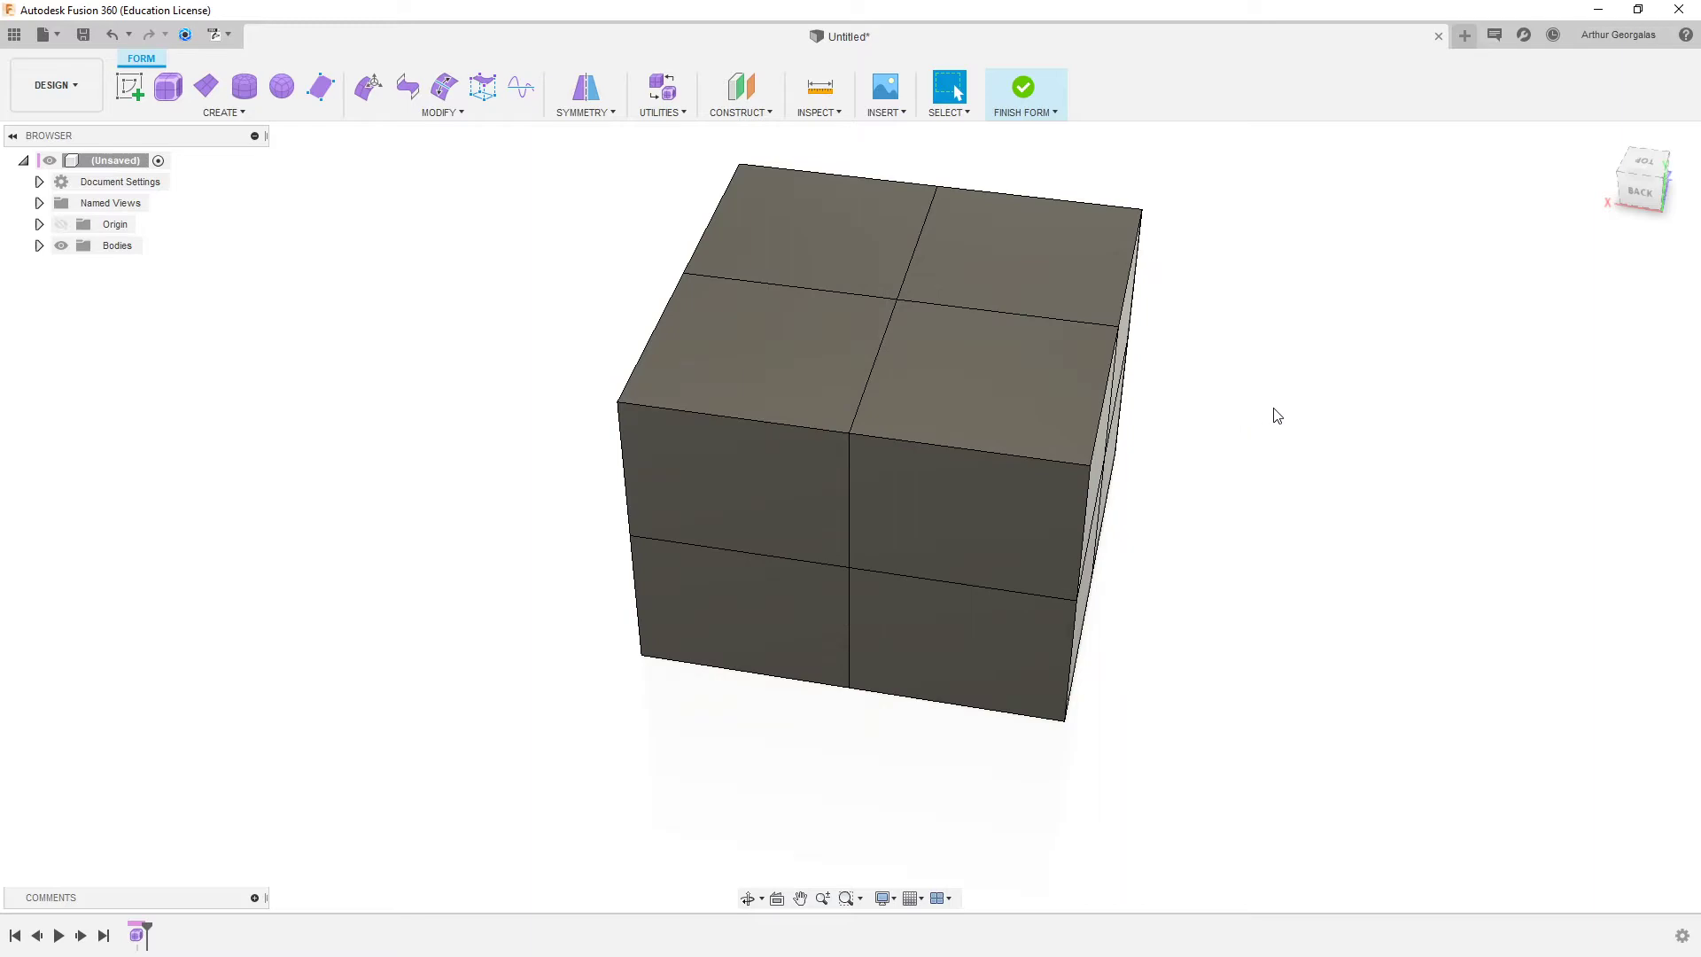
pyautogui.keyDown('shift'); pyautogui.moveTo(1350, 390); pyautogui.dragTo(1500, 380, button='middle'); pyautogui.keyUp('shift')
pyautogui.hotkey('alt', '2')
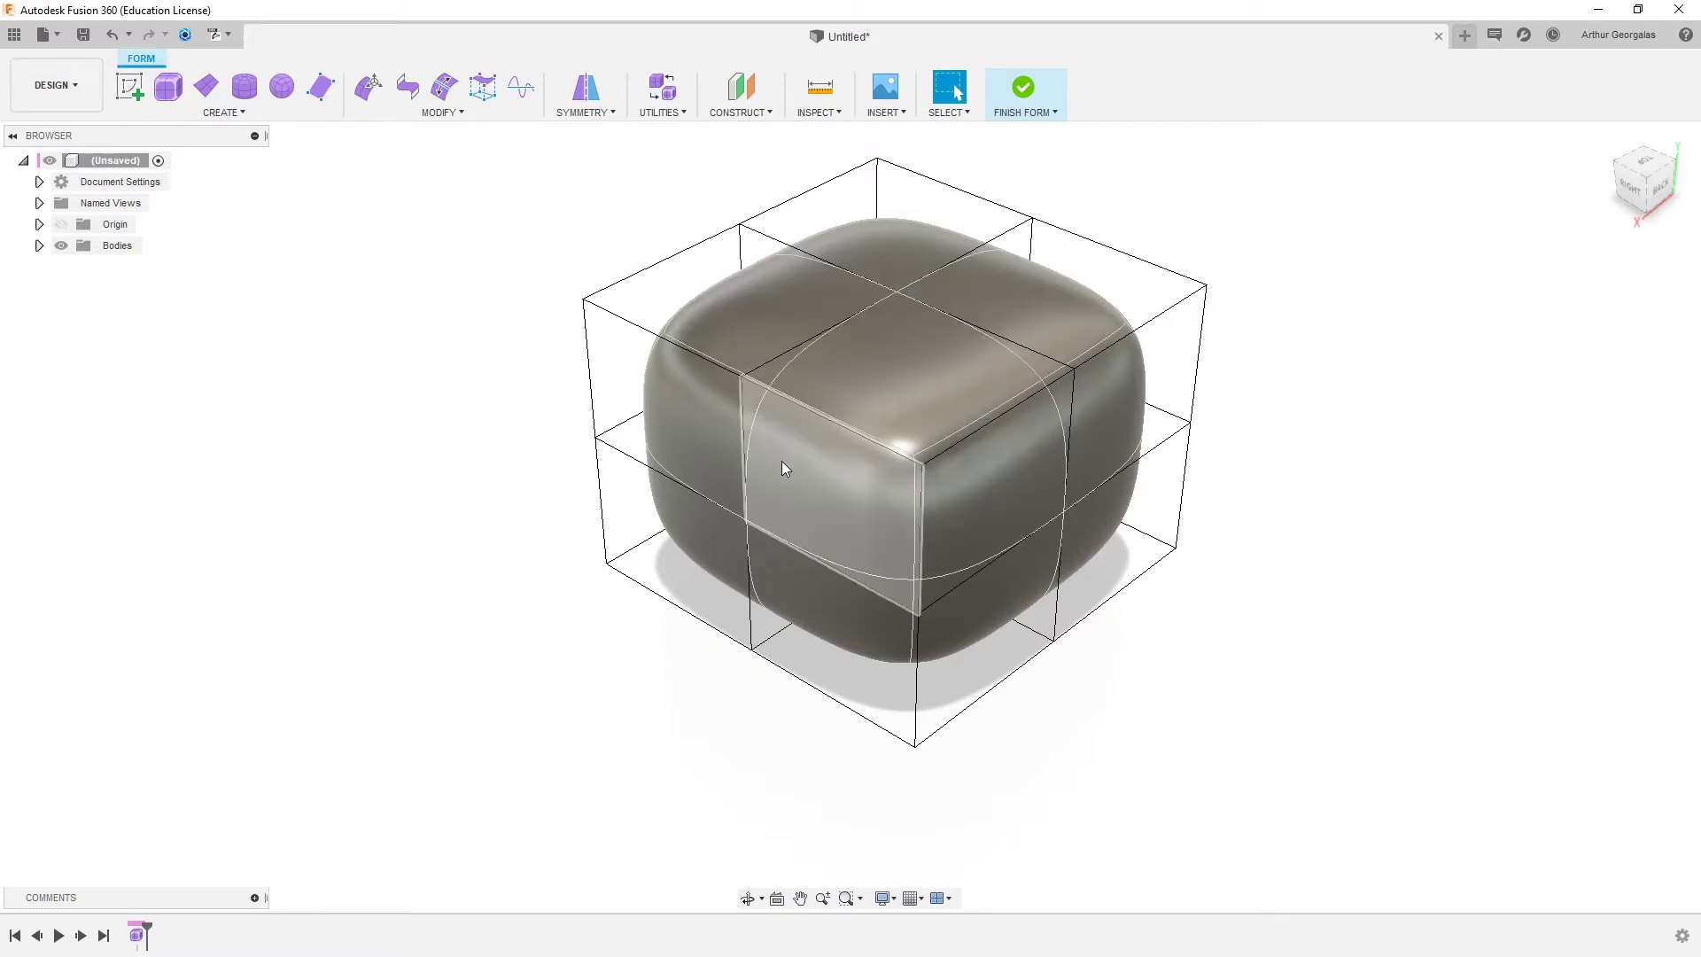
pyautogui.hotkey('alt', '3')
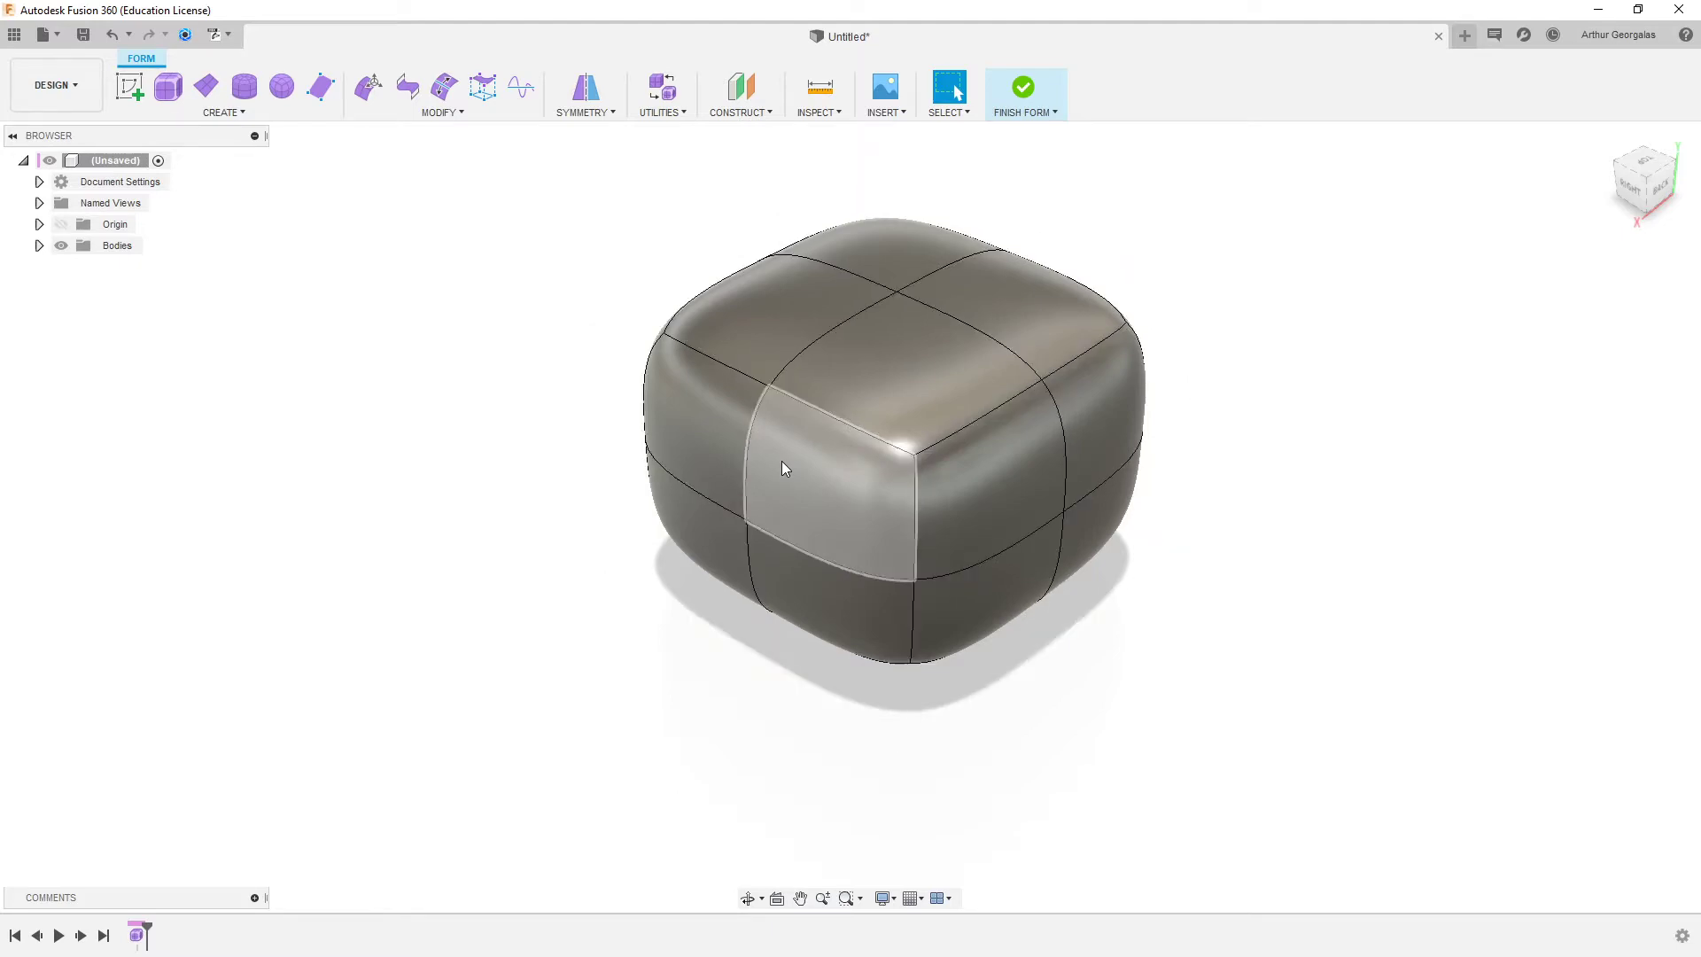
pyautogui.hotkey('alt', '2')
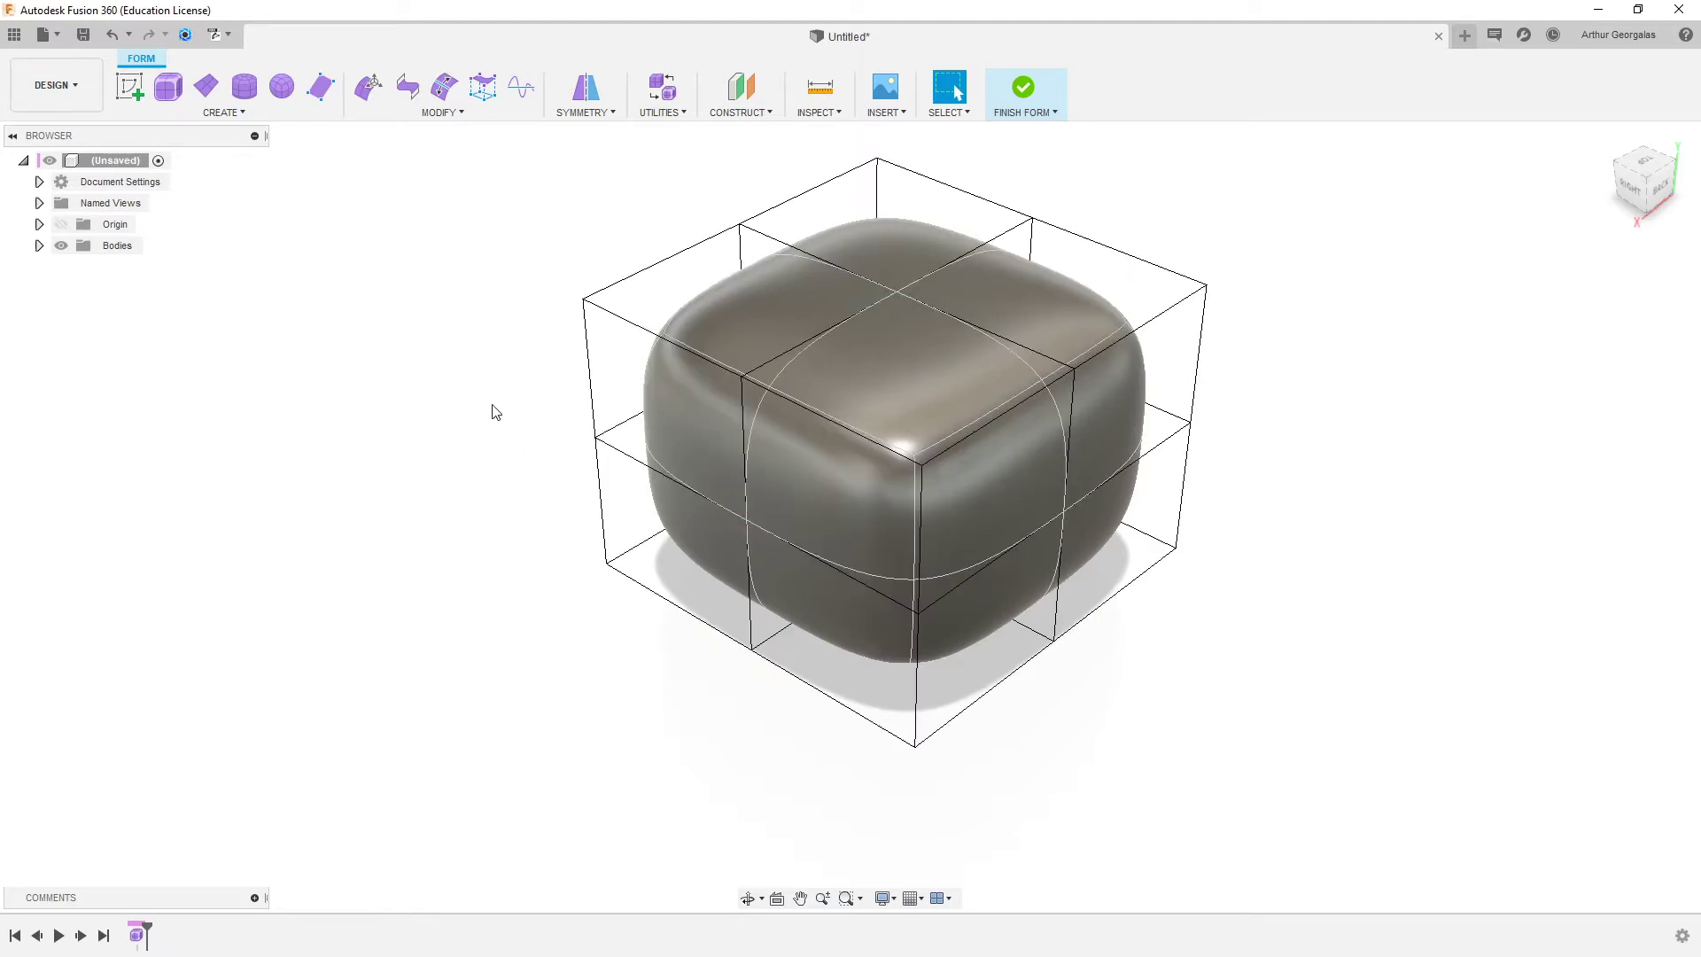
pyautogui.keyDown('shift'); pyautogui.moveTo(490, 411); pyautogui.dragTo(1393, 523, button='middle'); pyautogui.keyUp('shift')
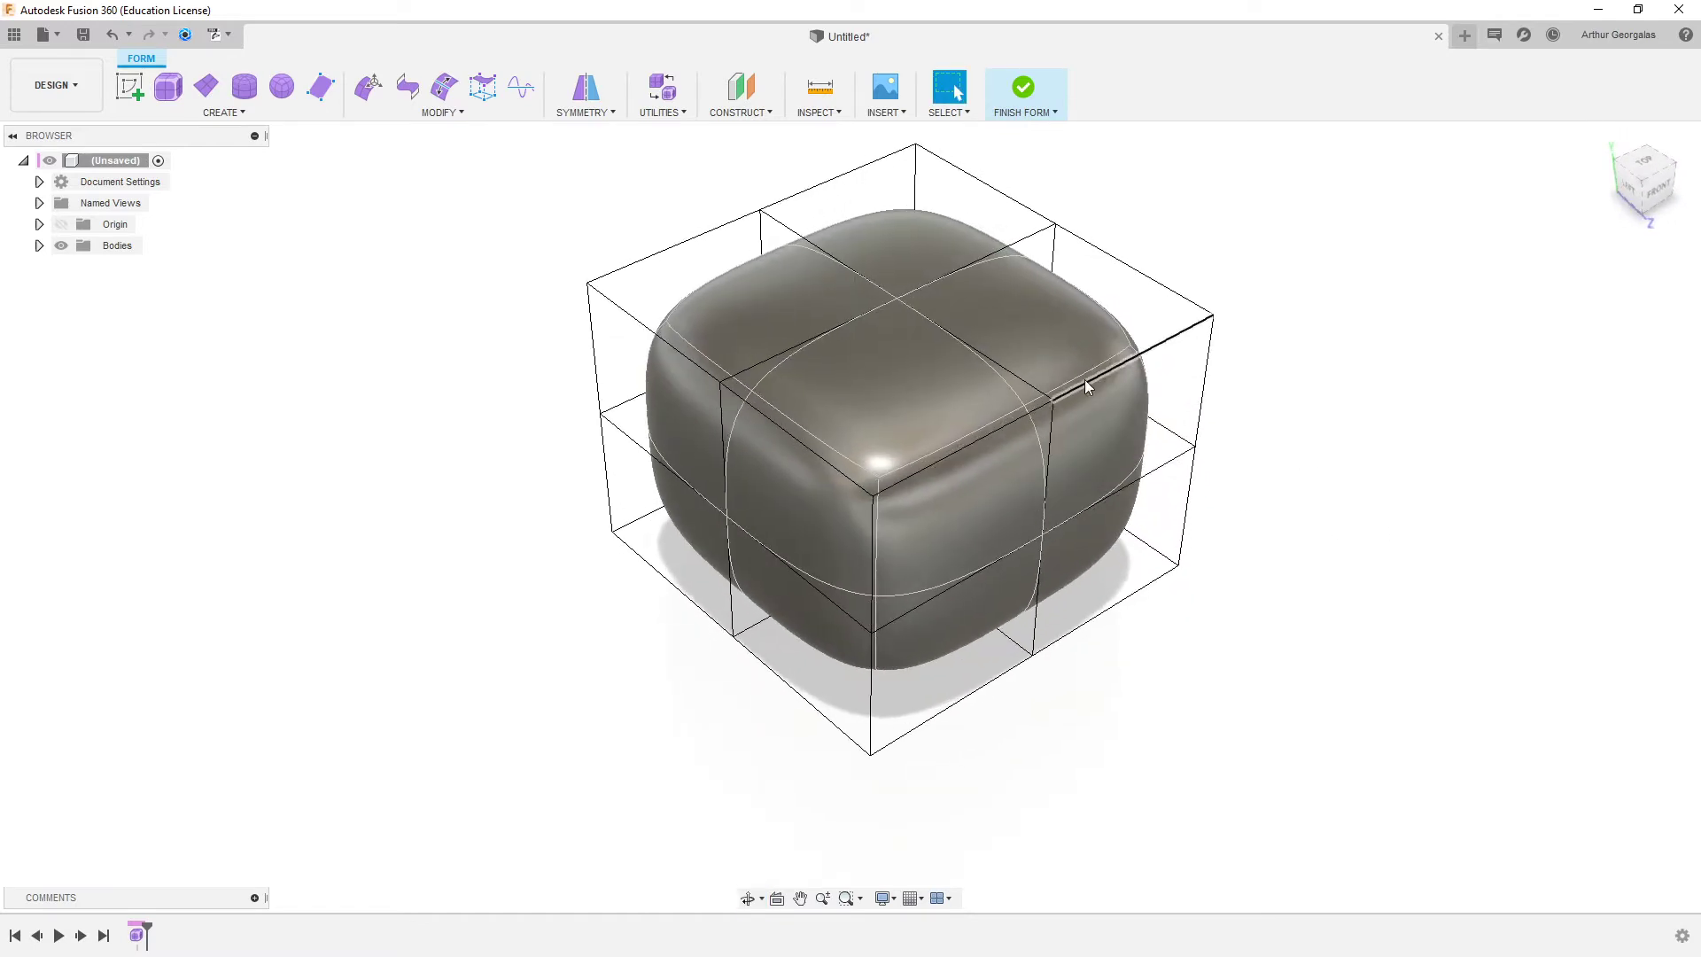
pyautogui.scroll(2, 1049, 339)
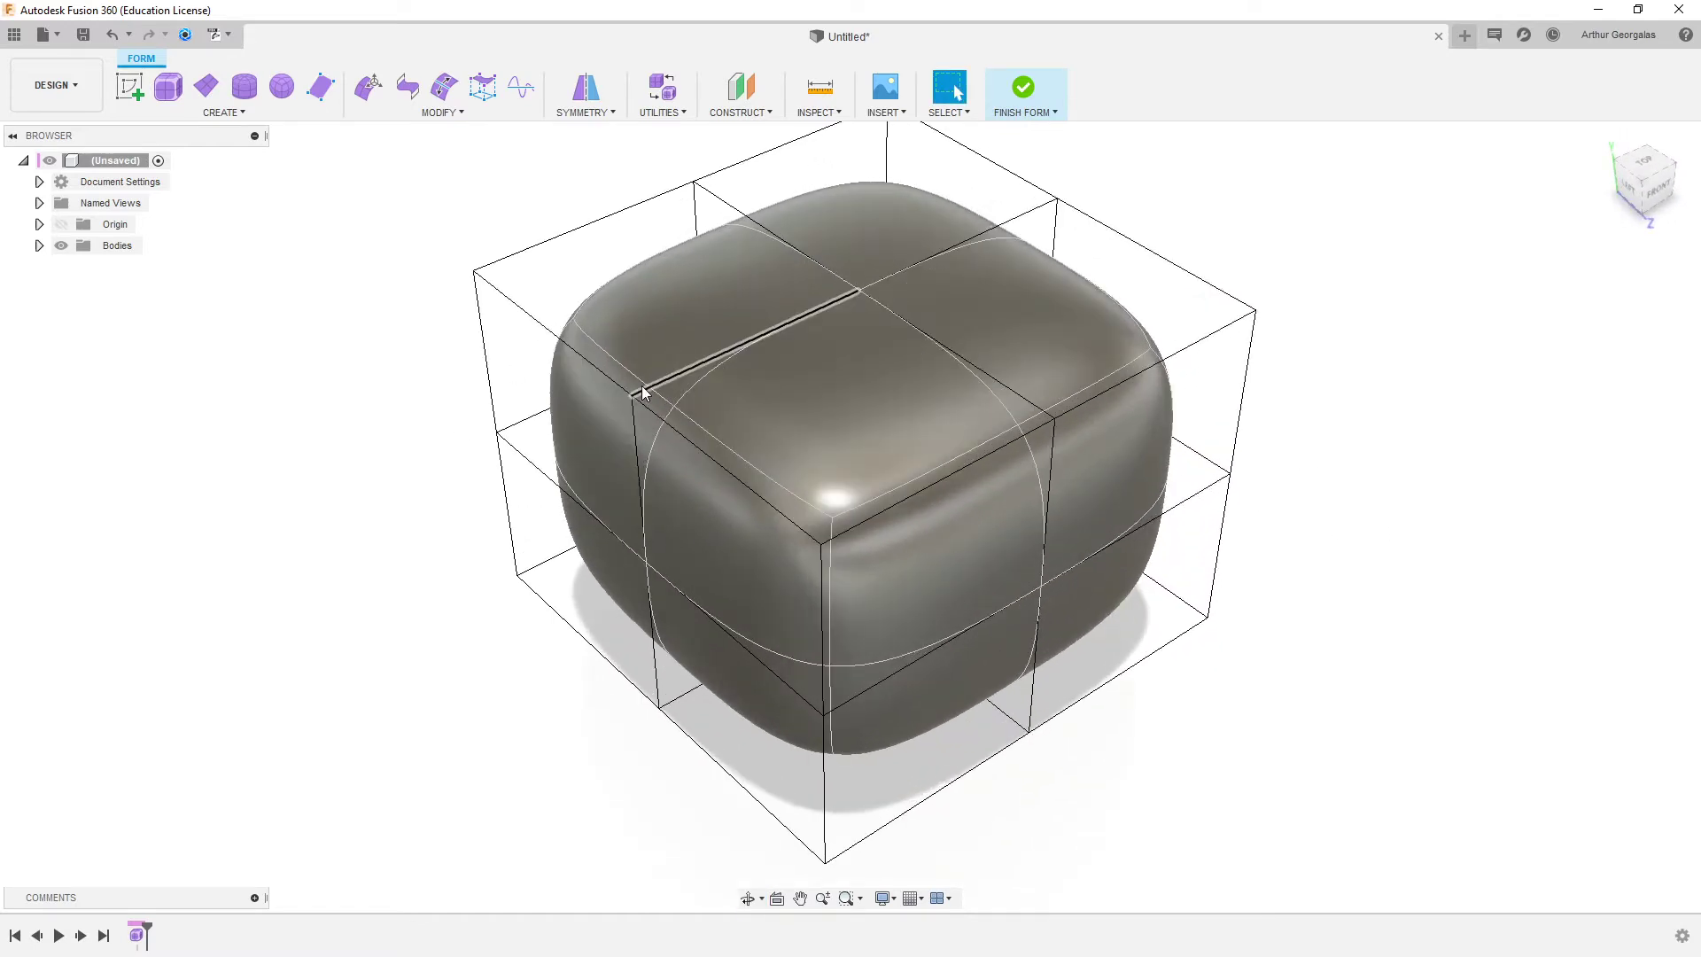
pyautogui.keyDown('shift'); pyautogui.moveTo(679, 397); pyautogui.dragTo(663, 438, button='middle'); pyautogui.keyUp('shift')
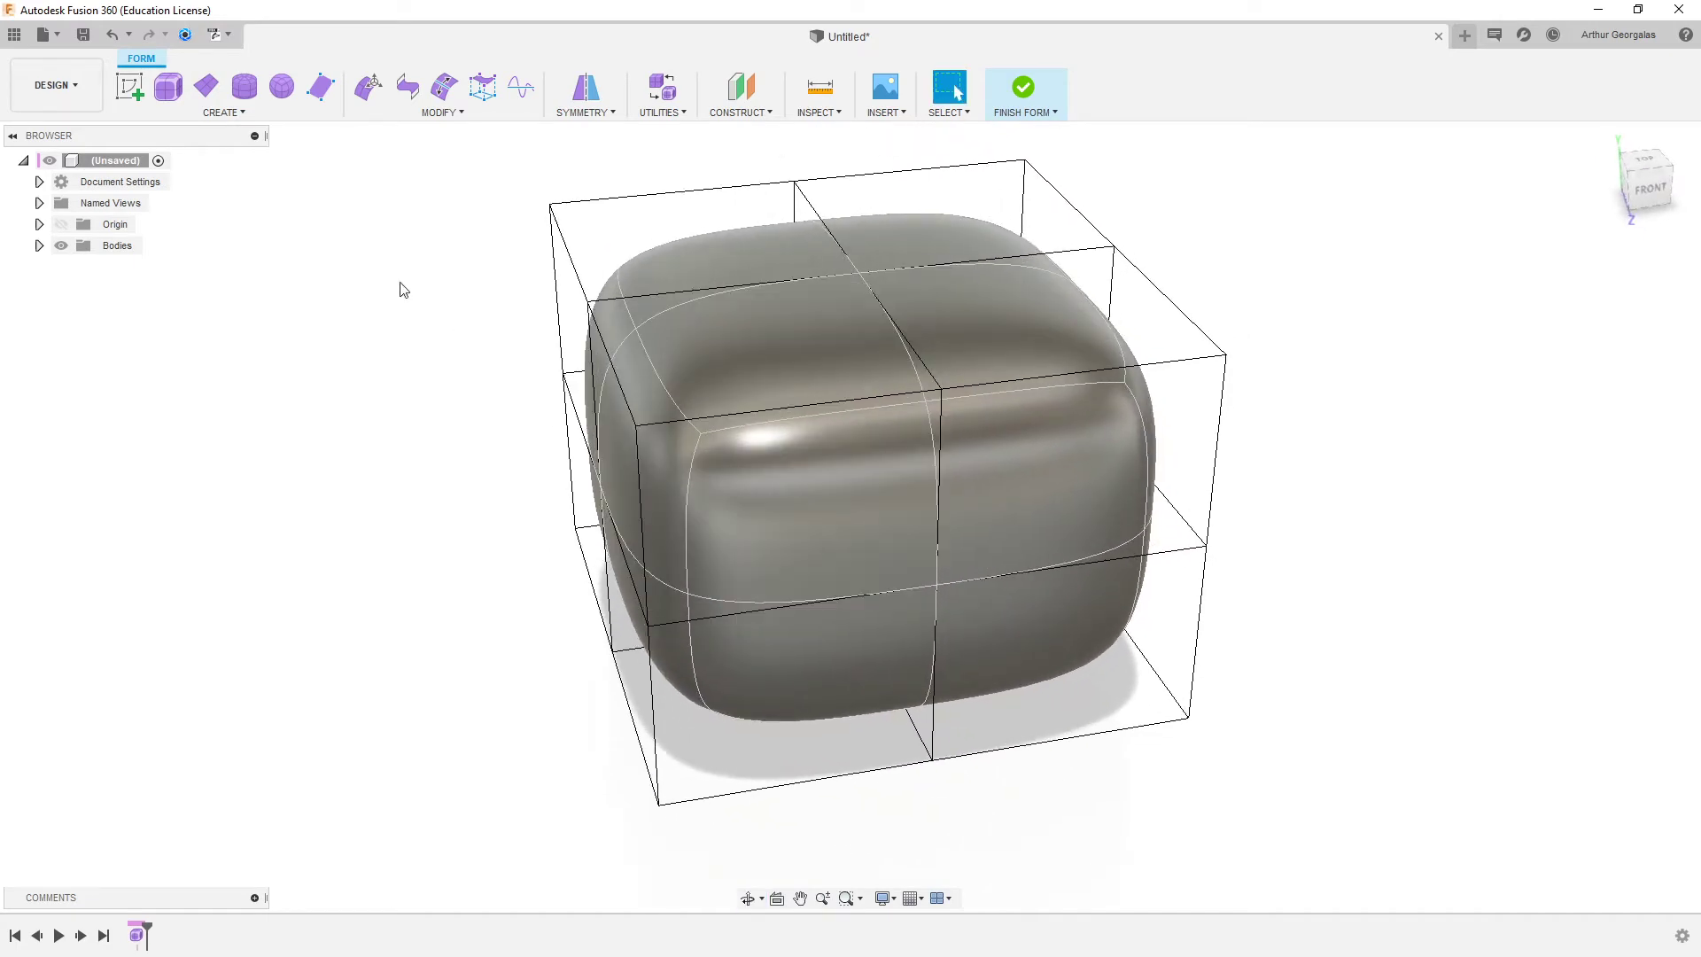
# - Start Edit Form and select the top face at the front-right corner of the control frame
pyautogui.click(369, 88)
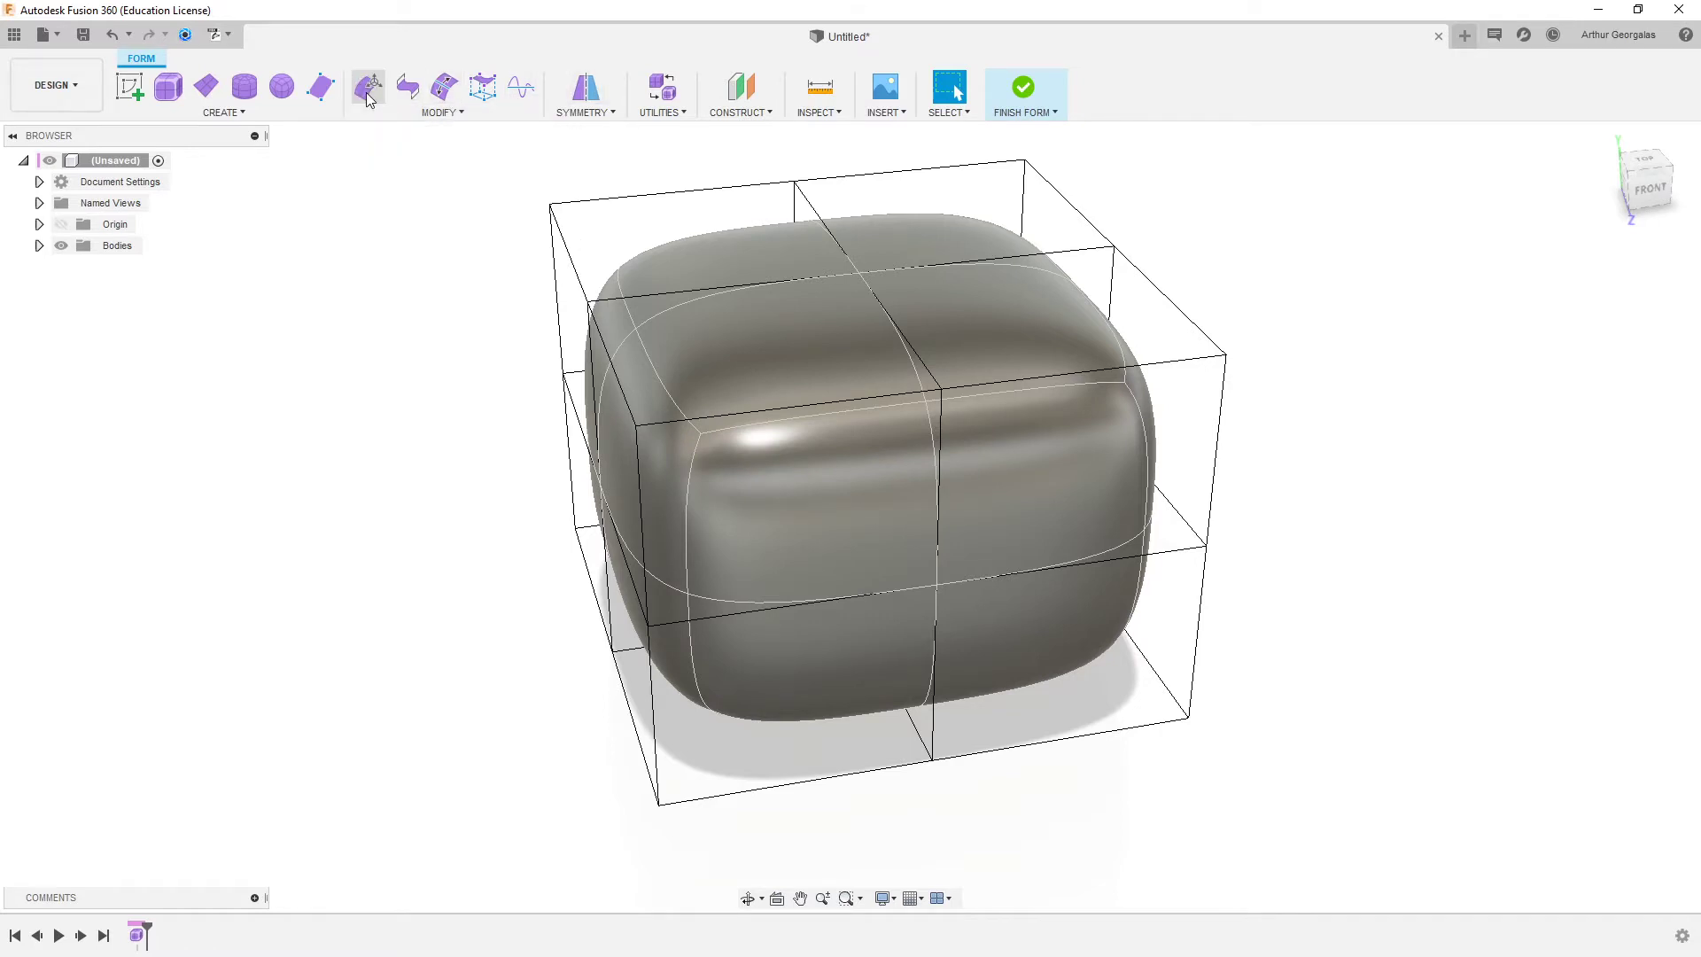
pyautogui.click(640, 259)
pyautogui.click(1107, 355)
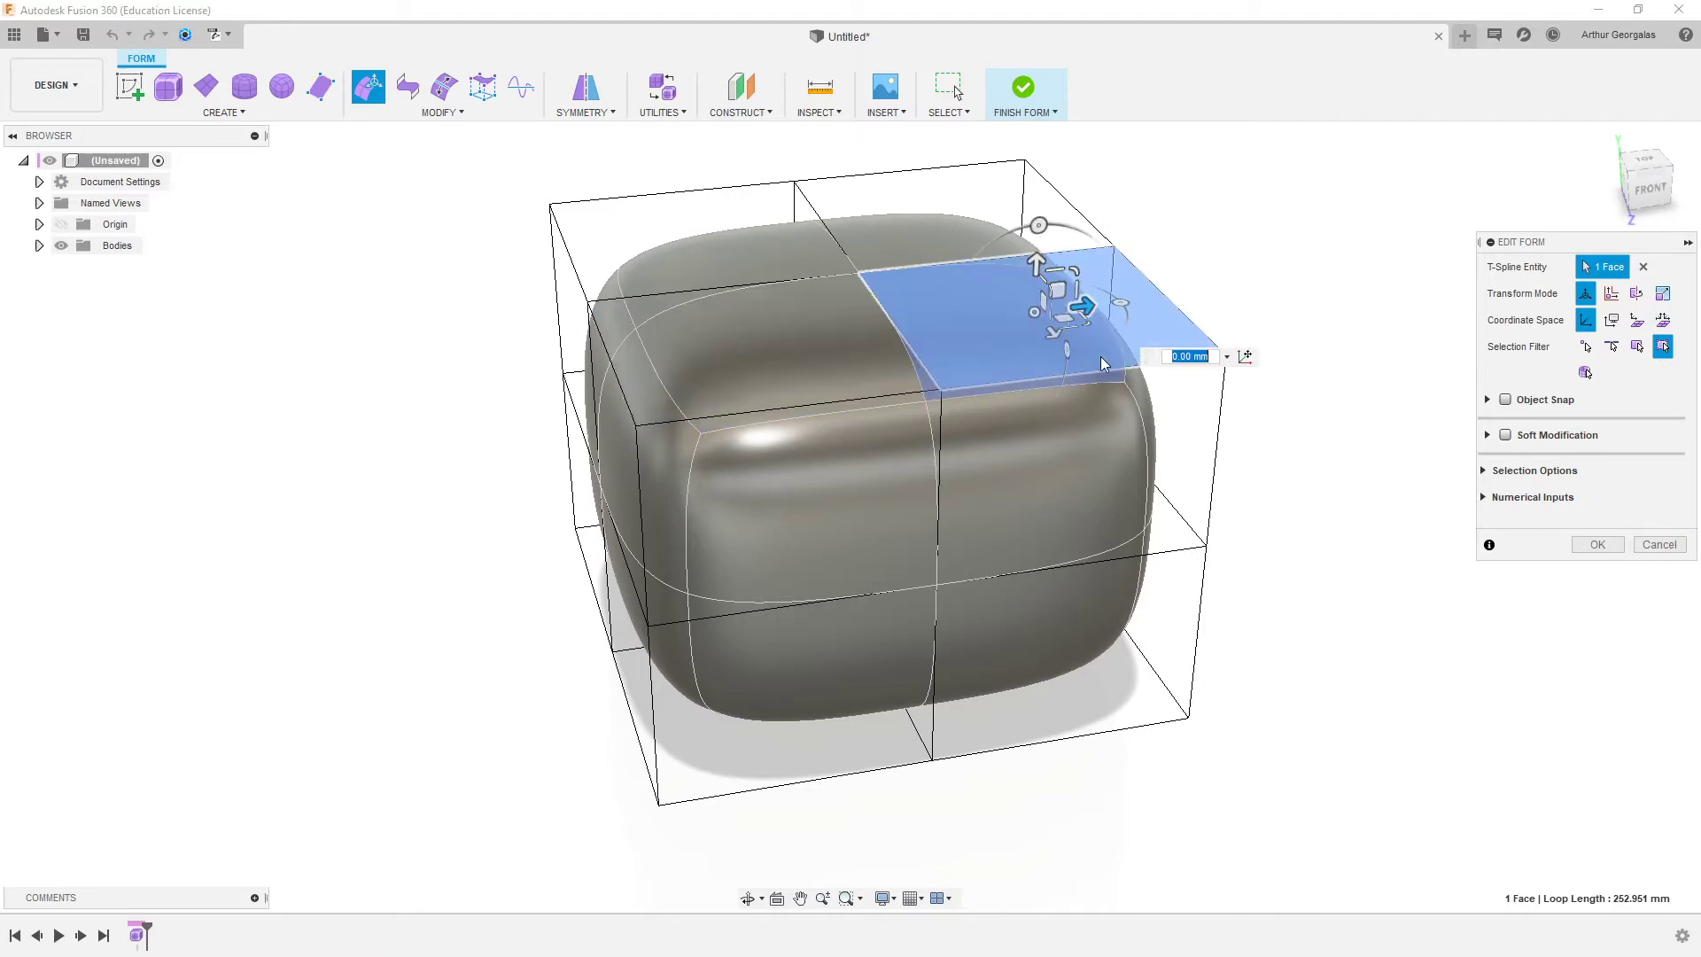
pyautogui.keyDown('shift'); pyautogui.moveTo(963, 460); pyautogui.dragTo(1090, 473, button='middle'); pyautogui.keyUp('shift')
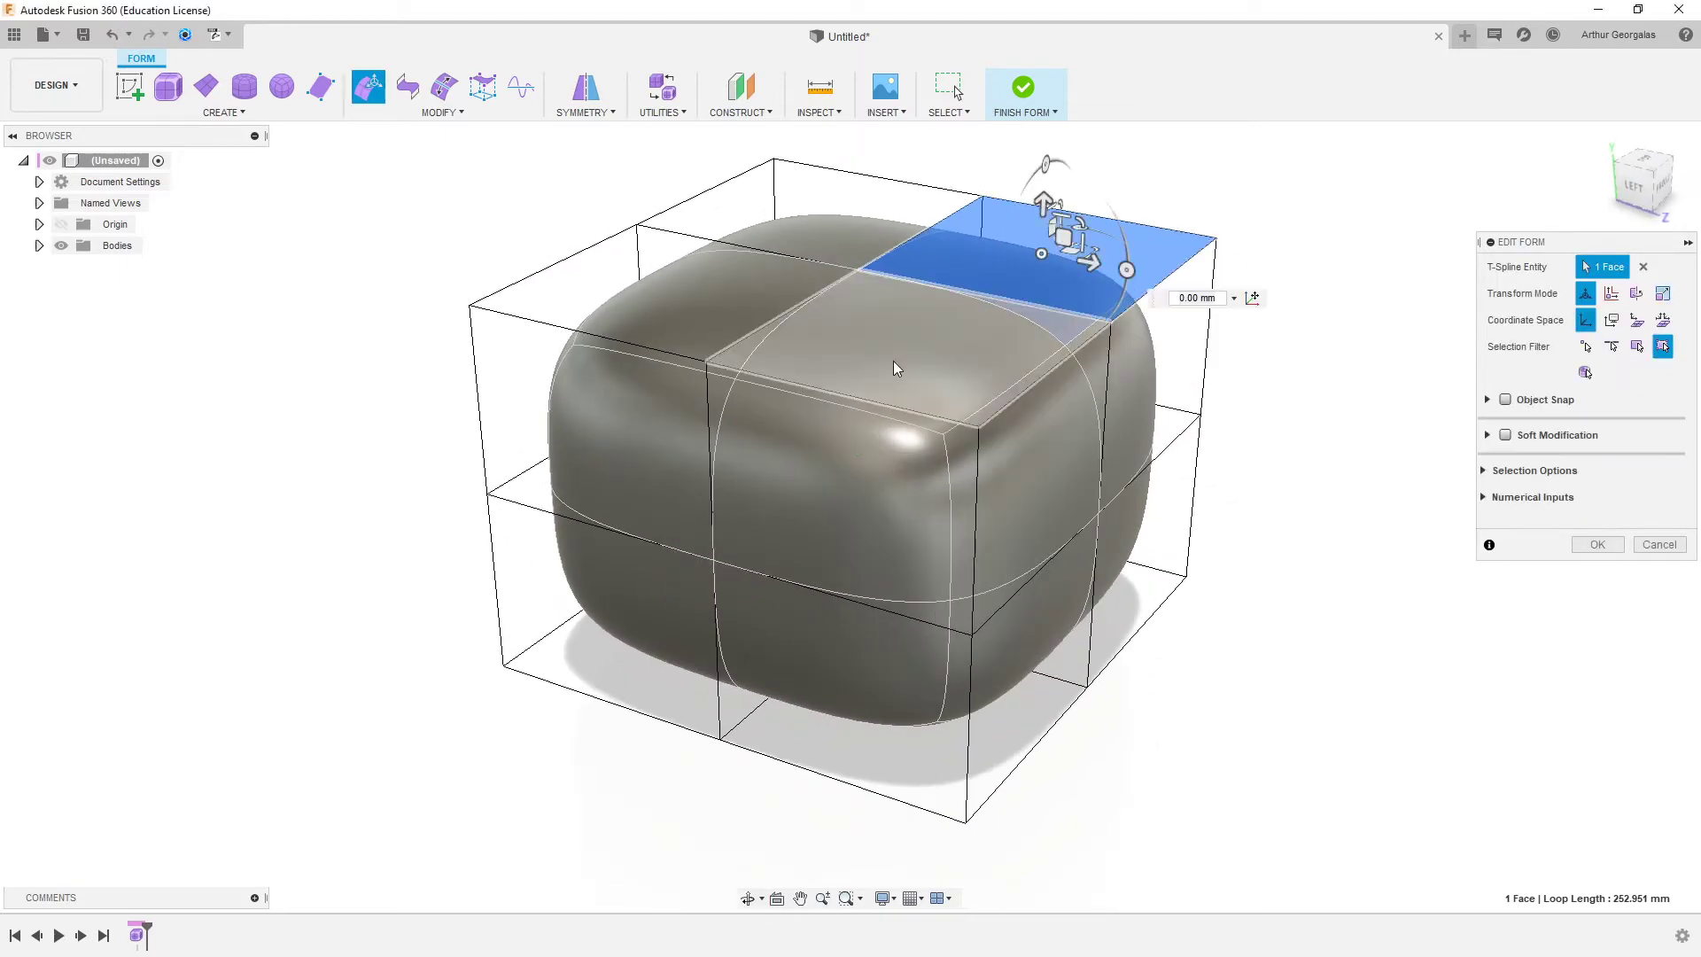
# - Select the top face at the front-left corner and raise it vertically above the body
pyautogui.click(893, 361)
pyautogui.keyDown('shift'); pyautogui.moveTo(983, 365); pyautogui.dragTo(889, 381, button='middle'); pyautogui.keyUp('shift')
pyautogui.scroll(3, 725, 338)
pyautogui.scroll(1, 726, 339)
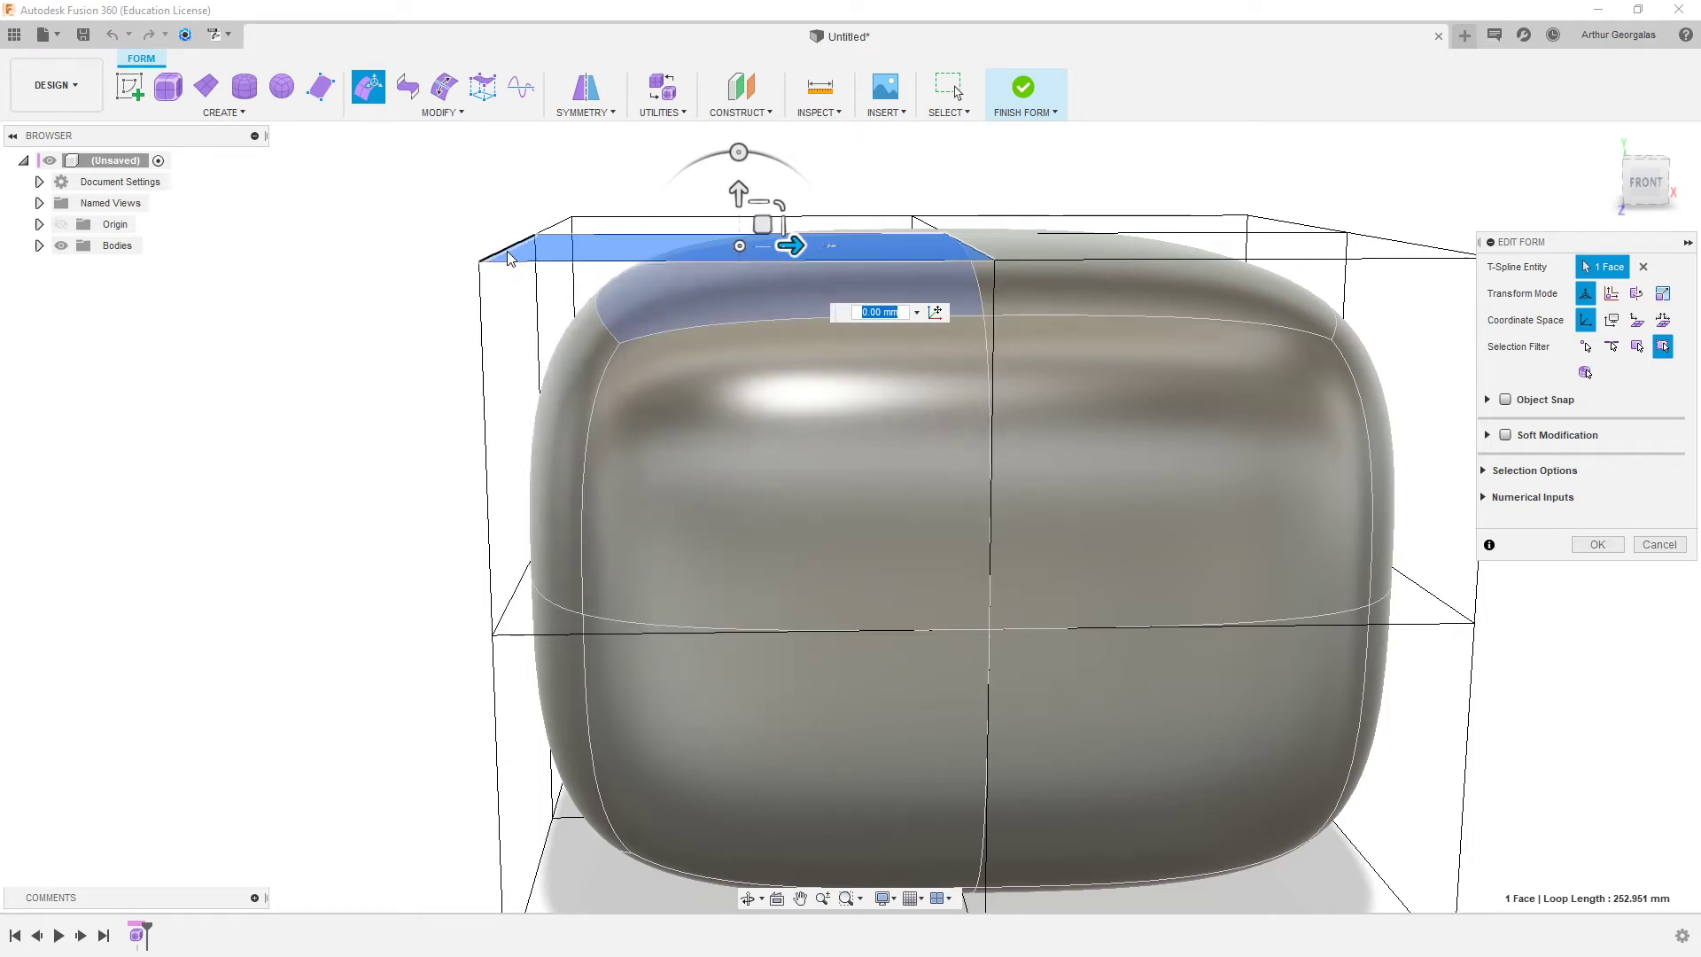
pyautogui.keyDown('shift'); pyautogui.moveTo(742, 195); pyautogui.dragTo(1114, 355, button='middle'); pyautogui.keyUp('shift')
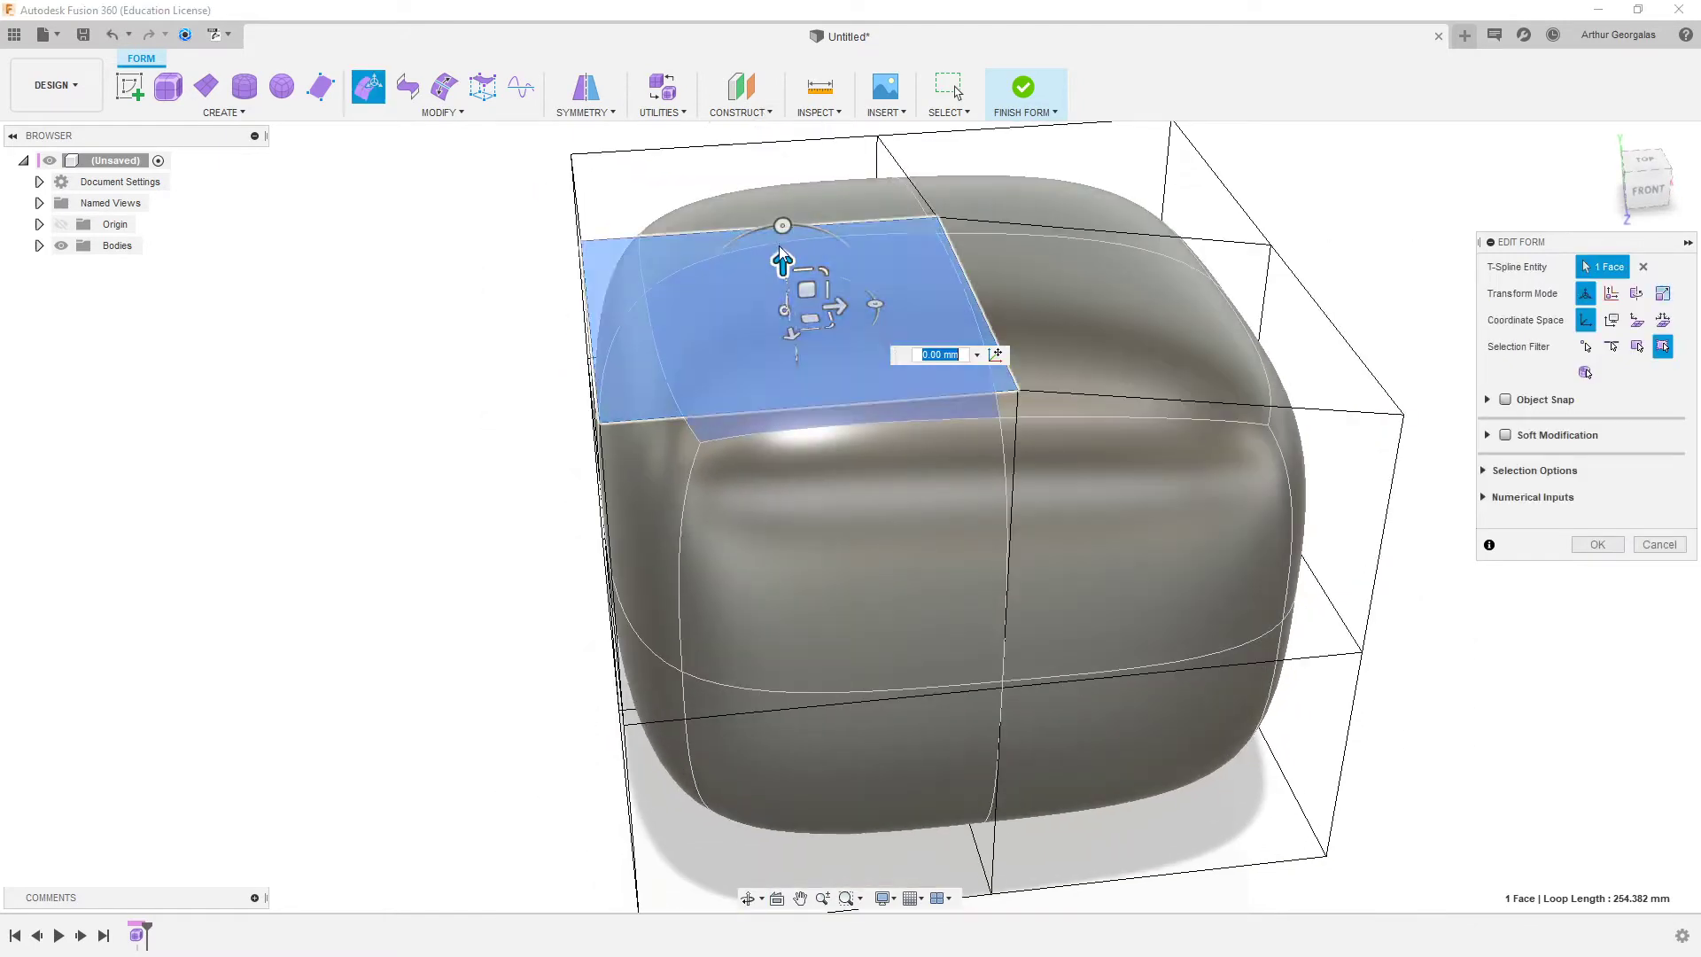
pyautogui.moveTo(782, 259); pyautogui.dragTo(781, 148)
pyautogui.moveTo(879, 433); pyautogui.dragTo(1081, 477, button='middle')
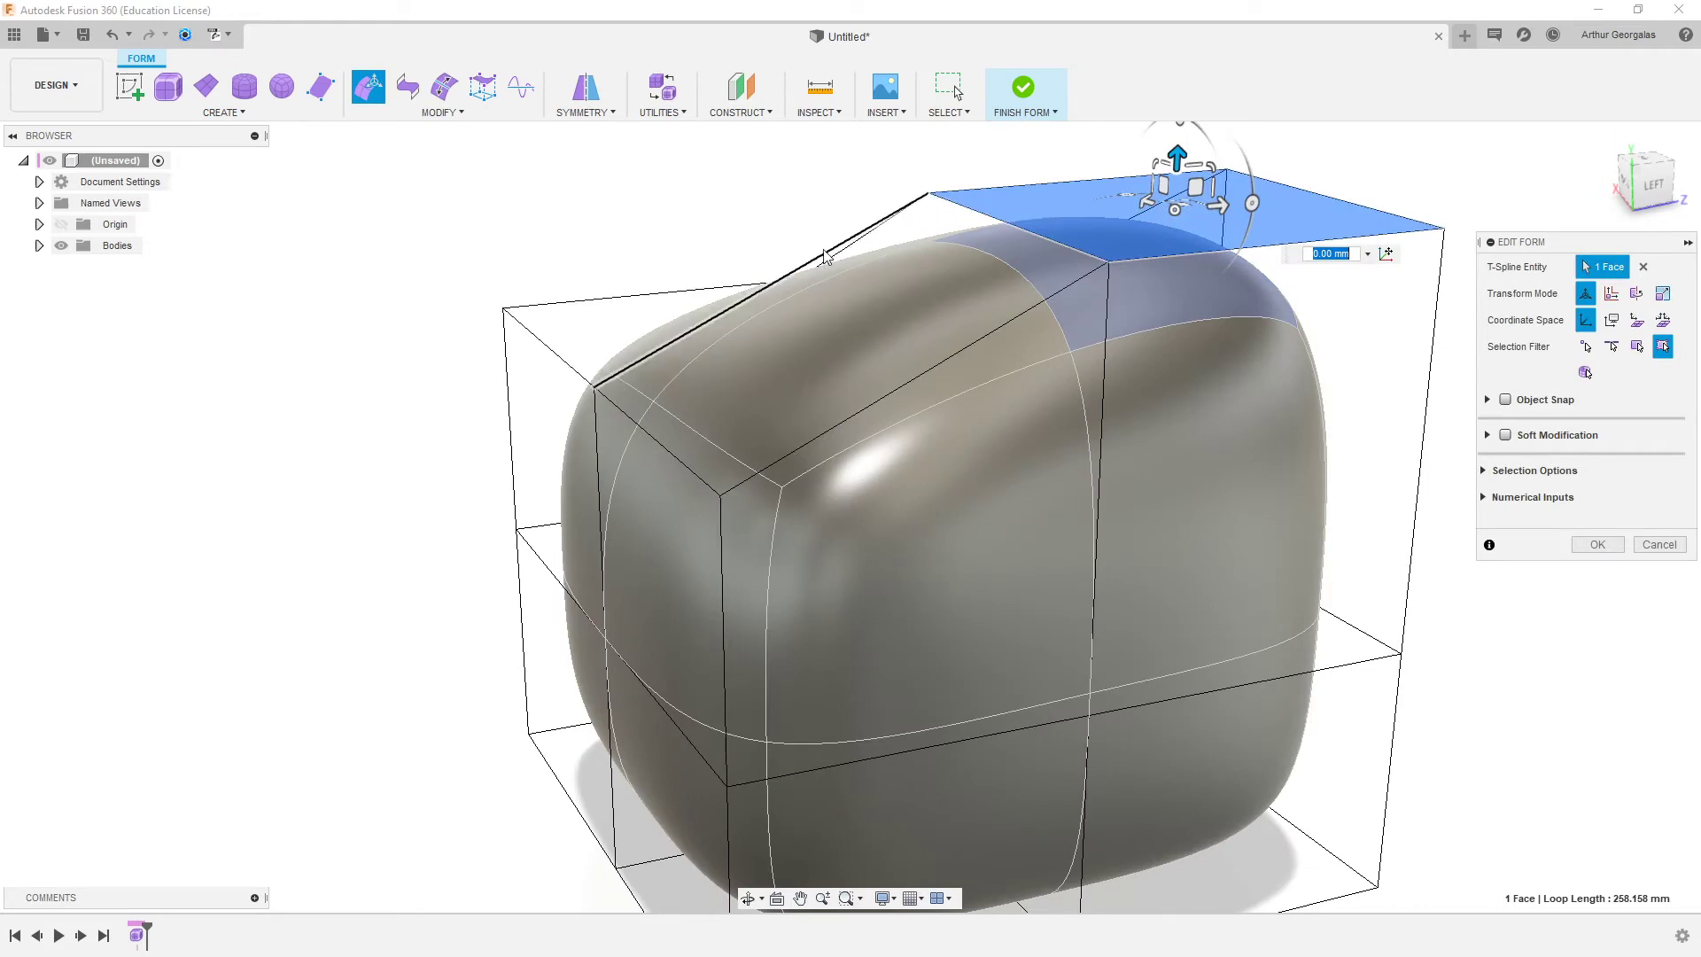
pyautogui.keyDown('shift'); pyautogui.moveTo(1284, 333); pyautogui.dragTo(1235, 308, button='middle'); pyautogui.keyUp('shift')
# - Examine the raised corner in box display and in smooth display from the back and left sides
pyautogui.hotkey('alt', '1')
pyautogui.keyDown('shift'); pyautogui.moveTo(968, 306); pyautogui.dragTo(1113, 317, button='middle'); pyautogui.keyUp('shift')
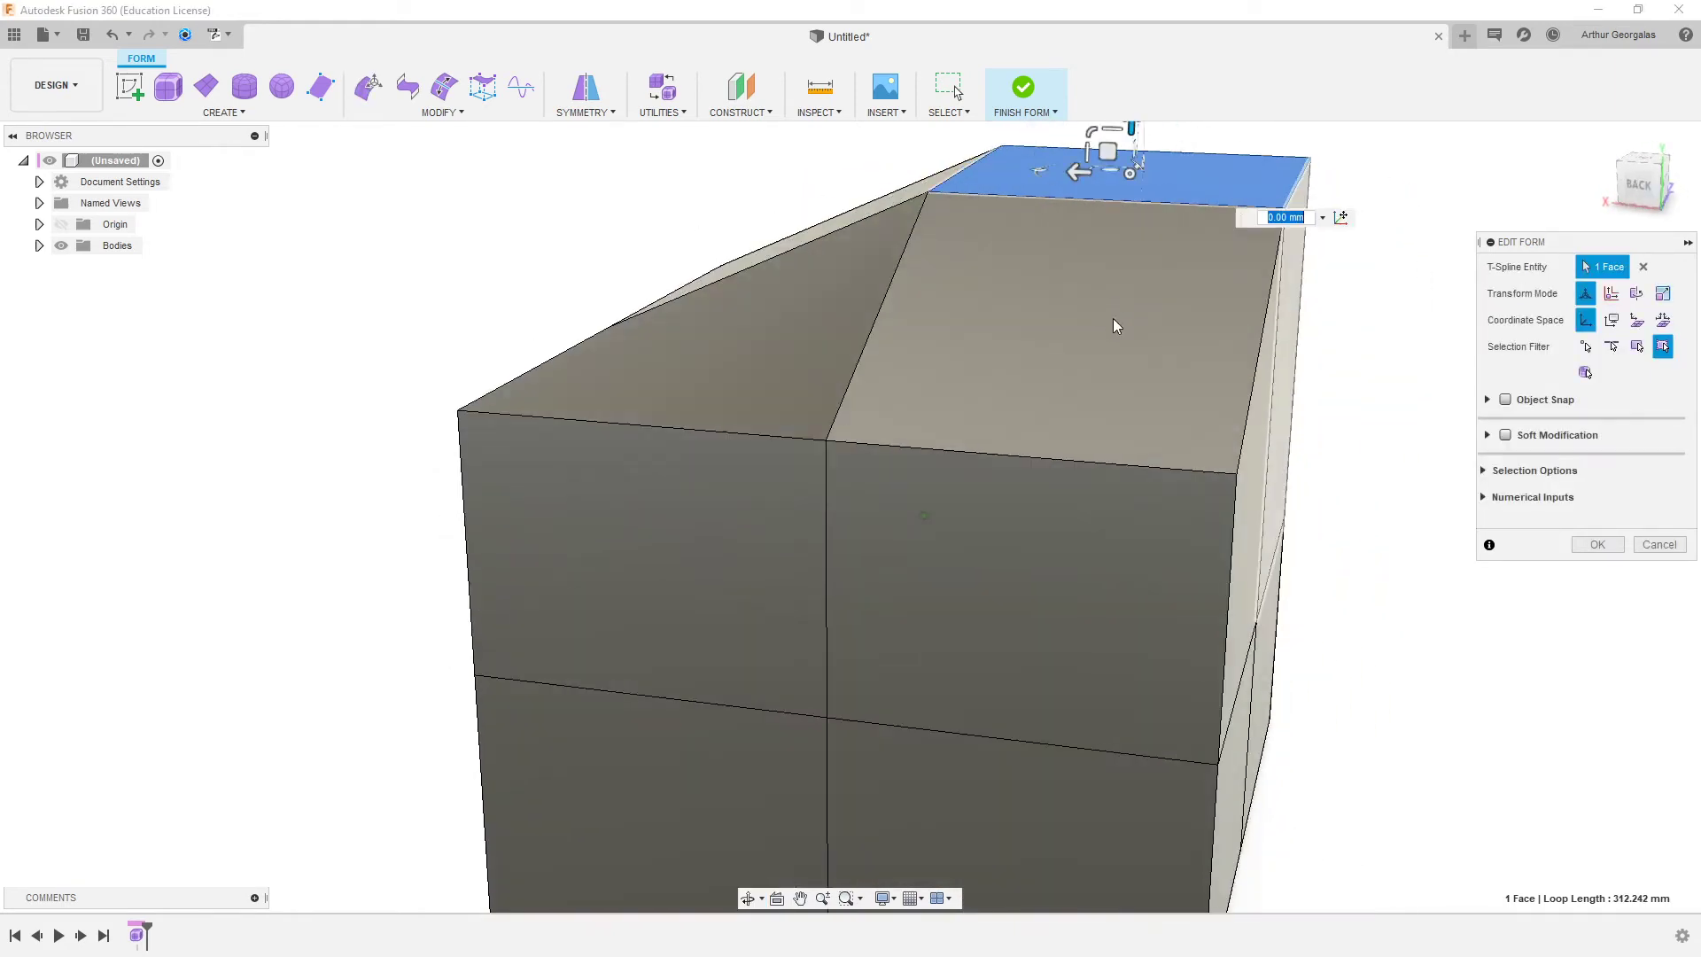
pyautogui.hotkey('alt', '3')
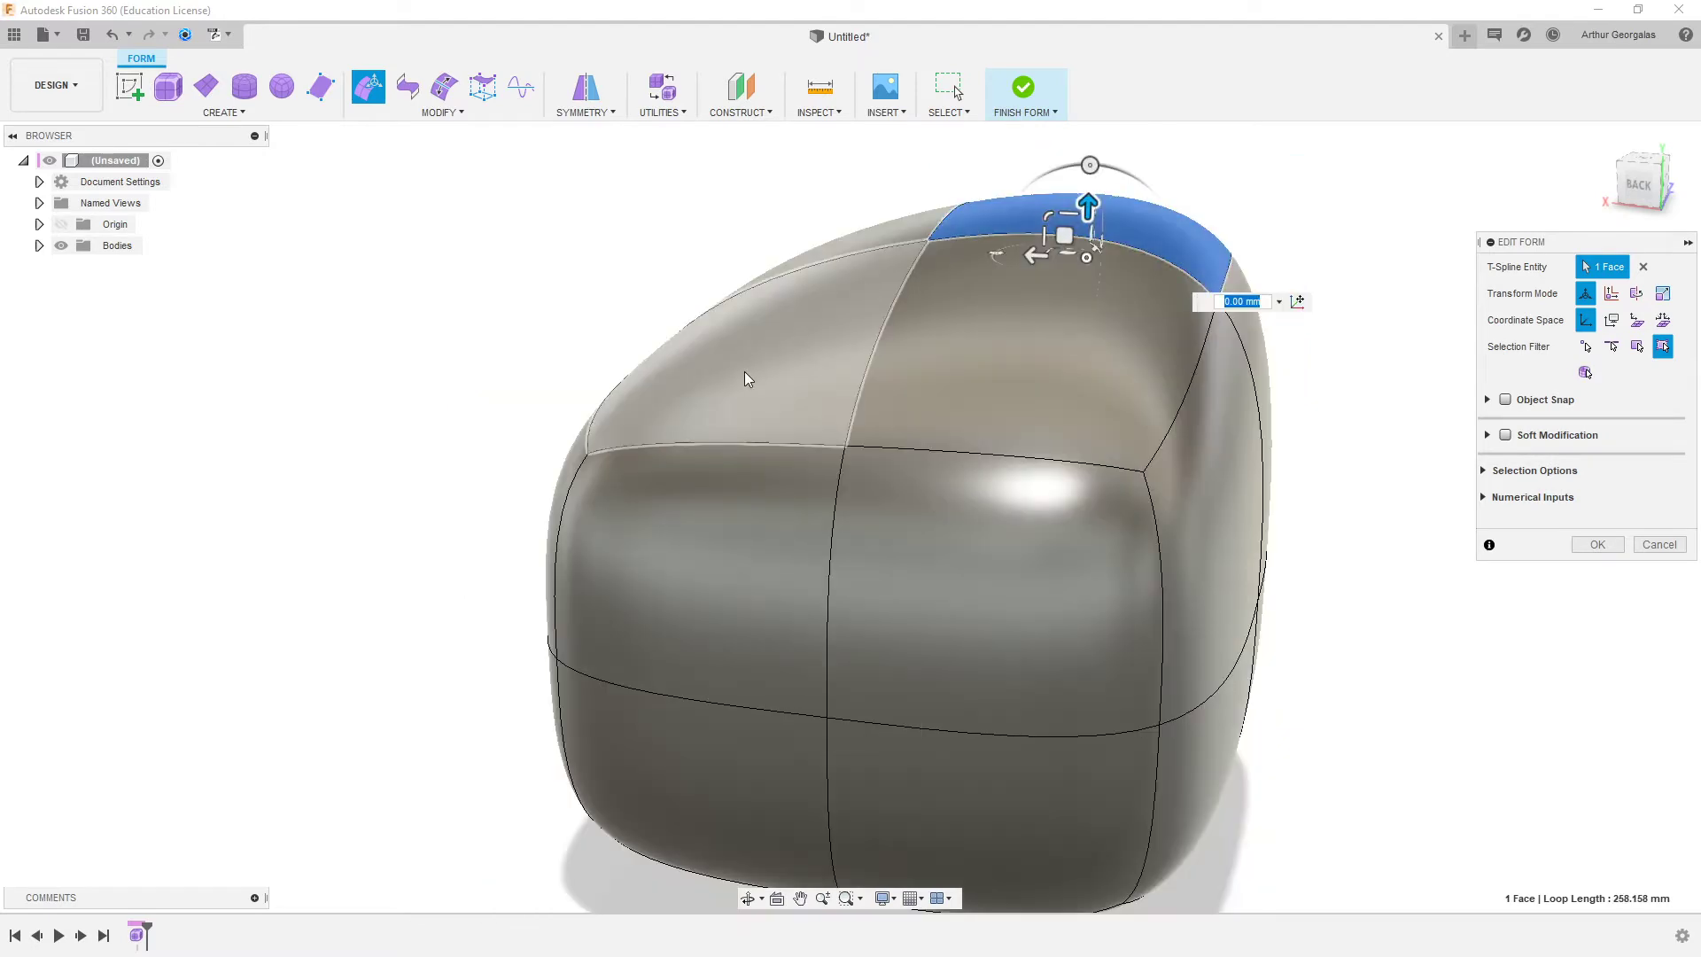
pyautogui.keyDown('shift'); pyautogui.moveTo(865, 282); pyautogui.dragTo(1400, 270, button='middle'); pyautogui.keyUp('shift')
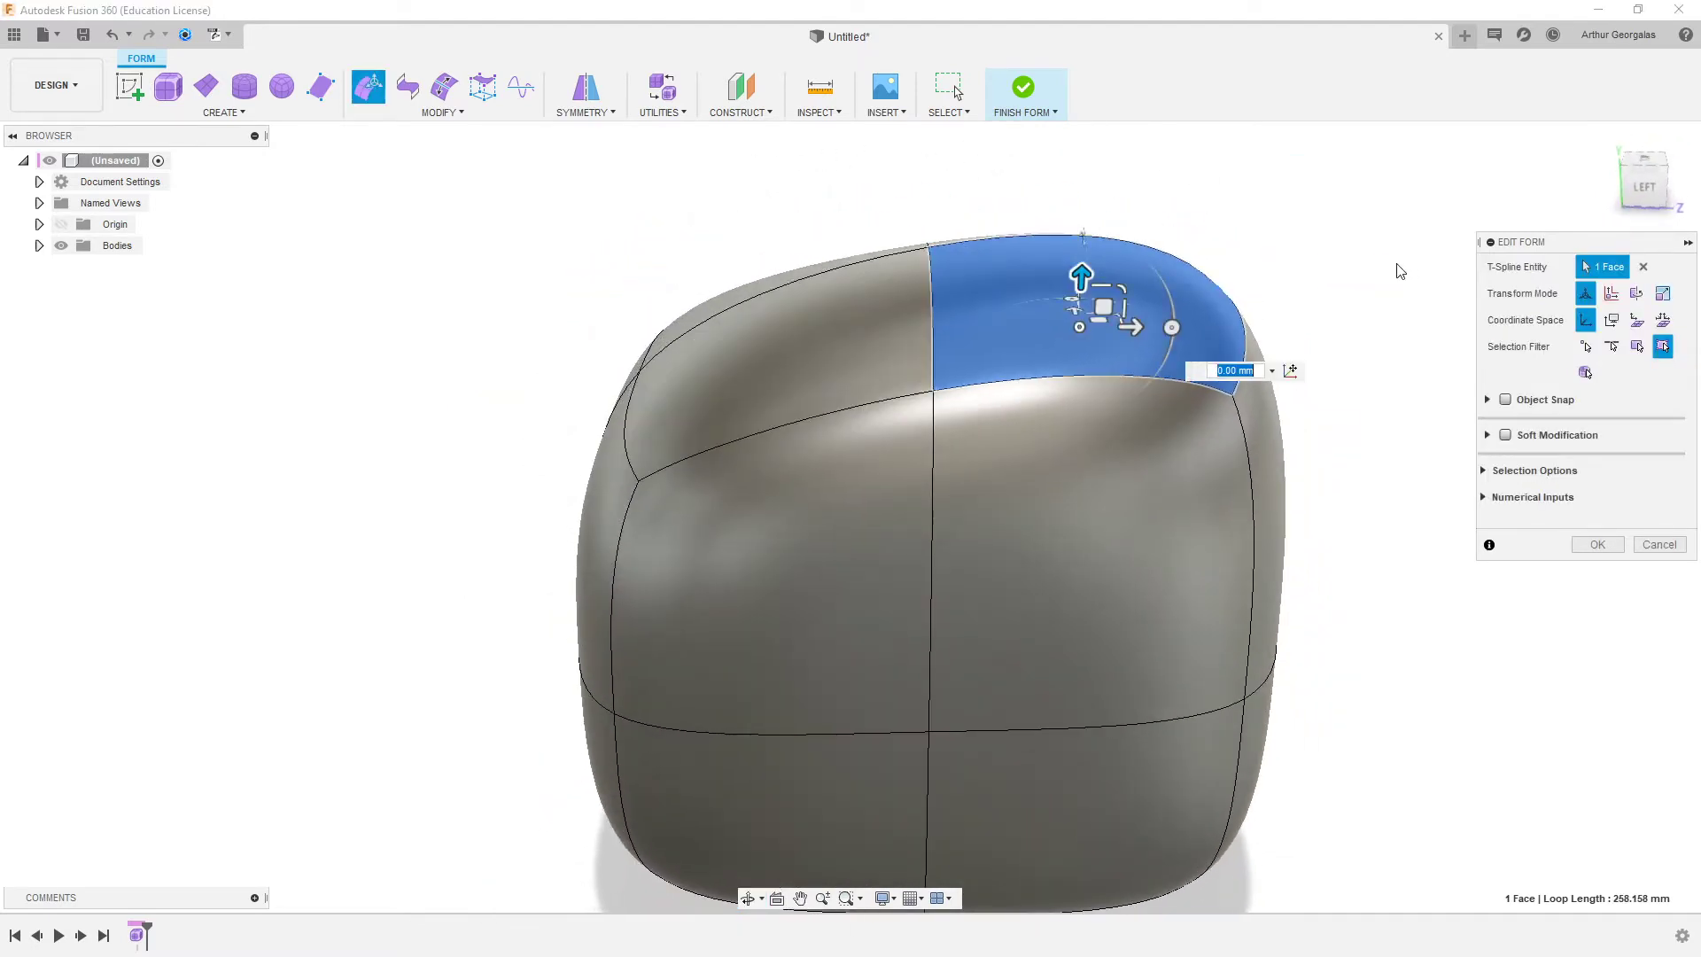
# - In box display, pull the upper left-side face nearest the front outward, away from the body
pyautogui.hotkey('alt', '1')
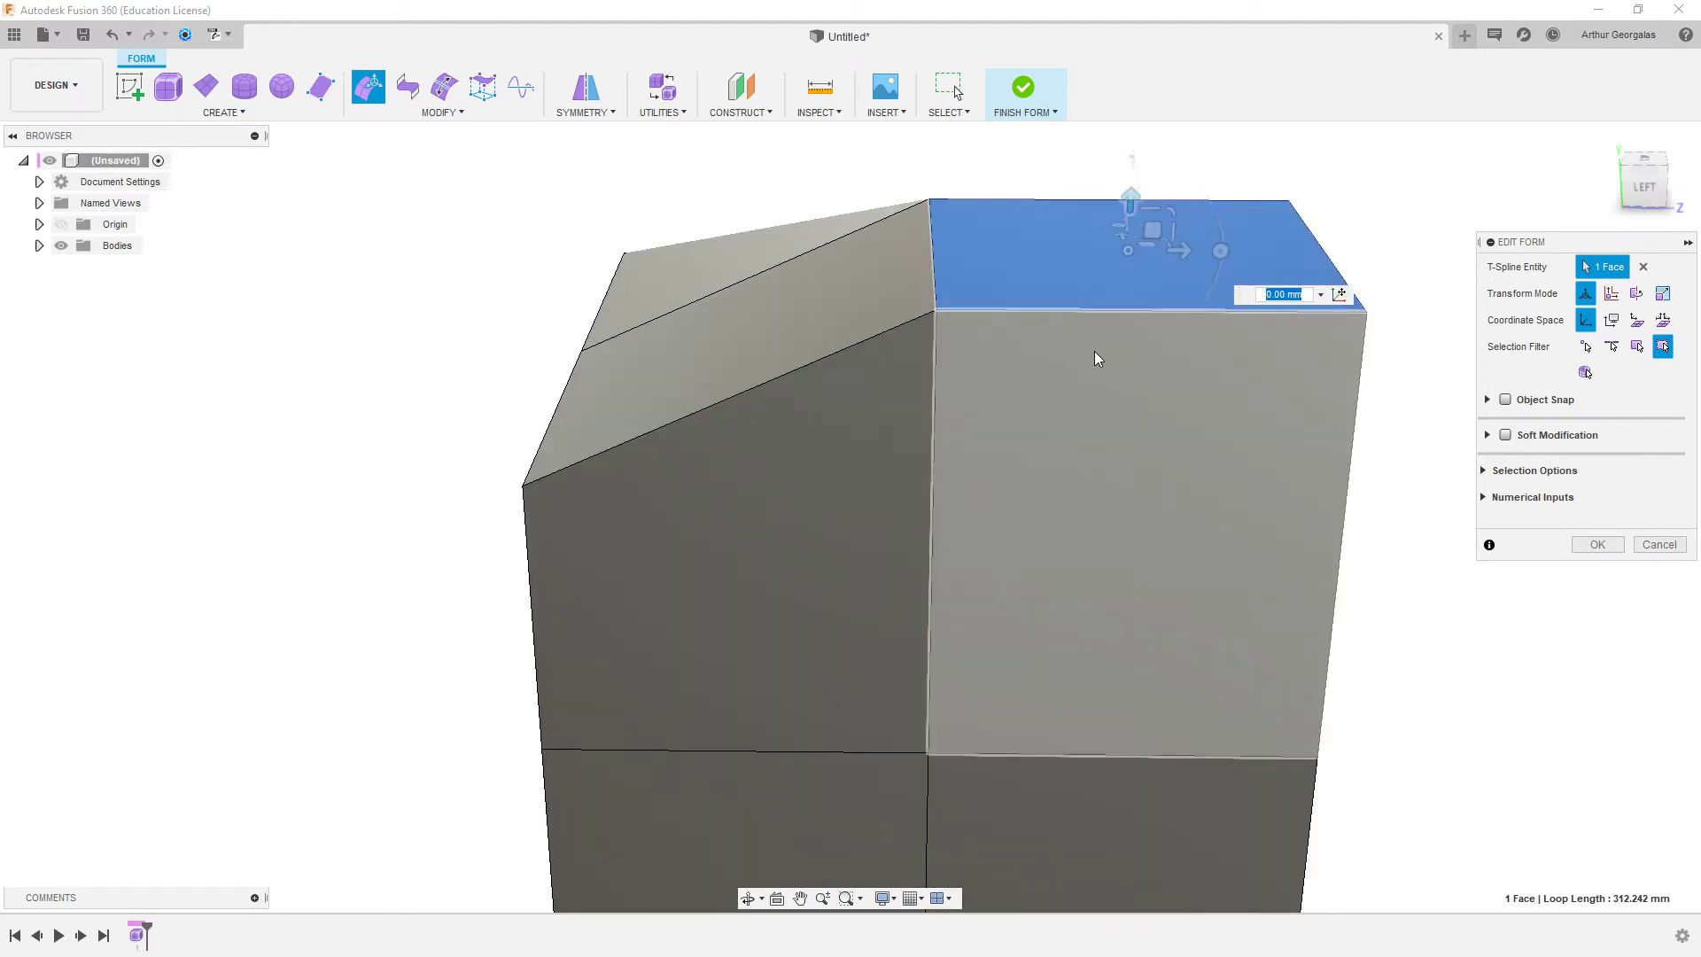
pyautogui.click(1182, 416)
pyautogui.keyDown('shift'); pyautogui.moveTo(1187, 418); pyautogui.dragTo(1065, 420, button='middle'); pyautogui.keyUp('shift')
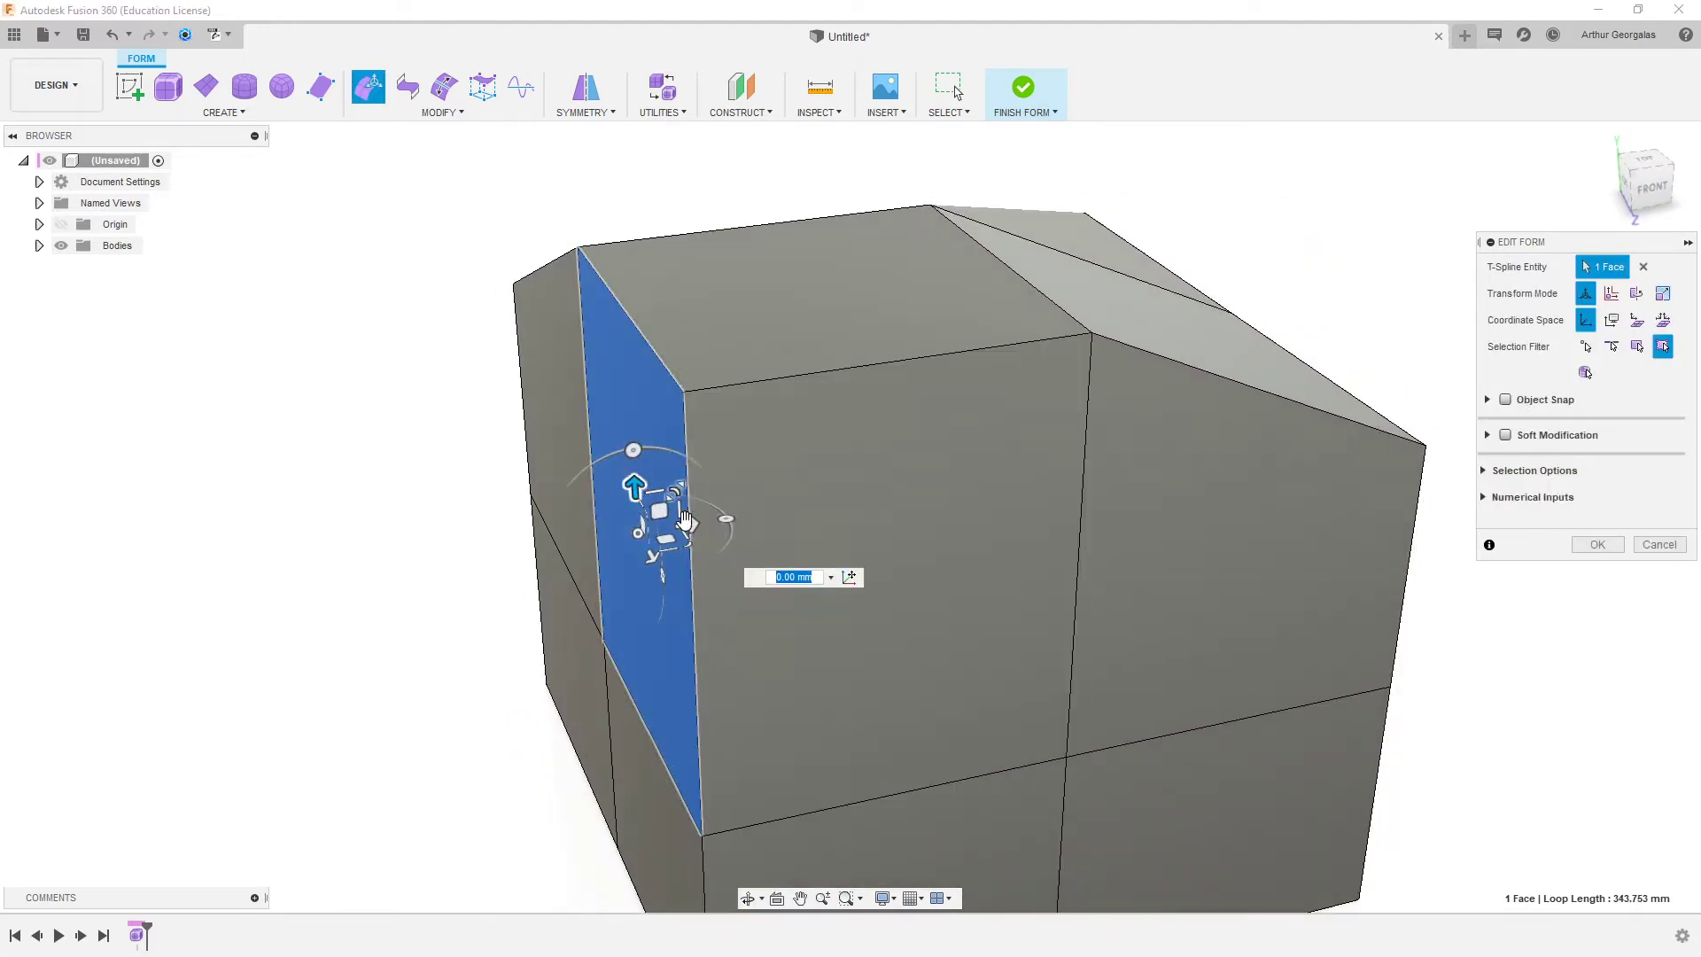
pyautogui.moveTo(699, 519); pyautogui.dragTo(511, 538)
# - Switch to smooth display, clear the face selection and examine the deformed shape from the front
pyautogui.hotkey('alt', '3')
pyautogui.scroll(-3, 1067, 375)
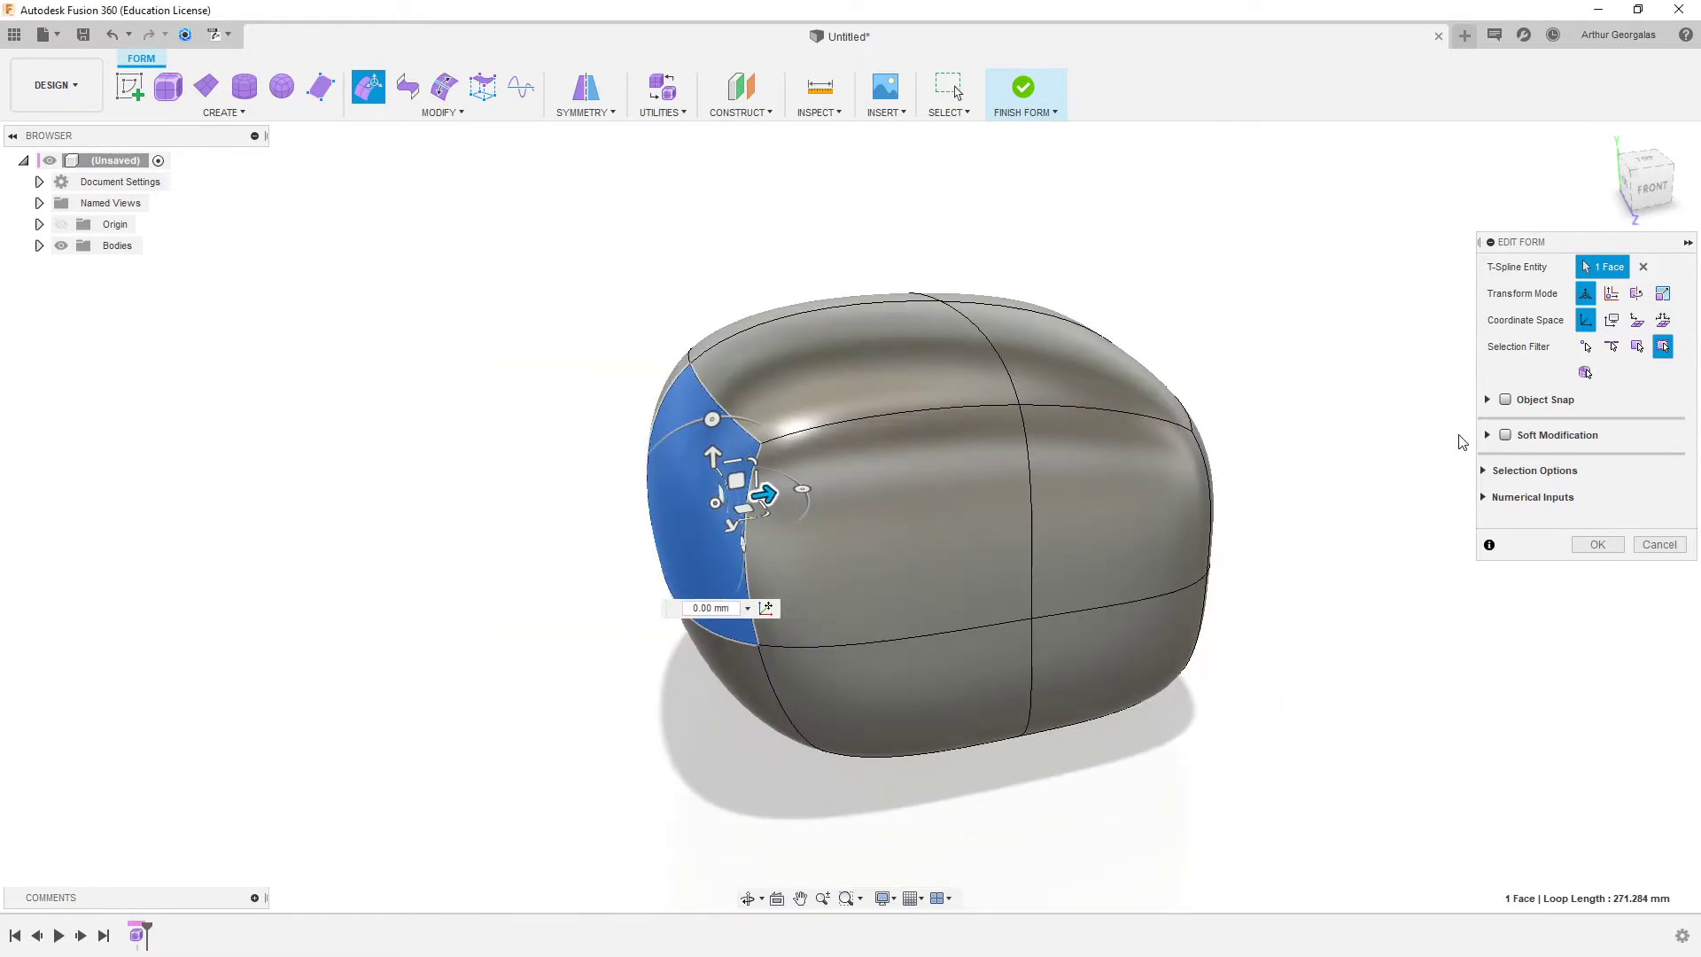
pyautogui.click(1299, 483)
pyautogui.keyDown('shift'); pyautogui.moveTo(1196, 488); pyautogui.dragTo(1176, 470, button='middle'); pyautogui.keyUp('shift')
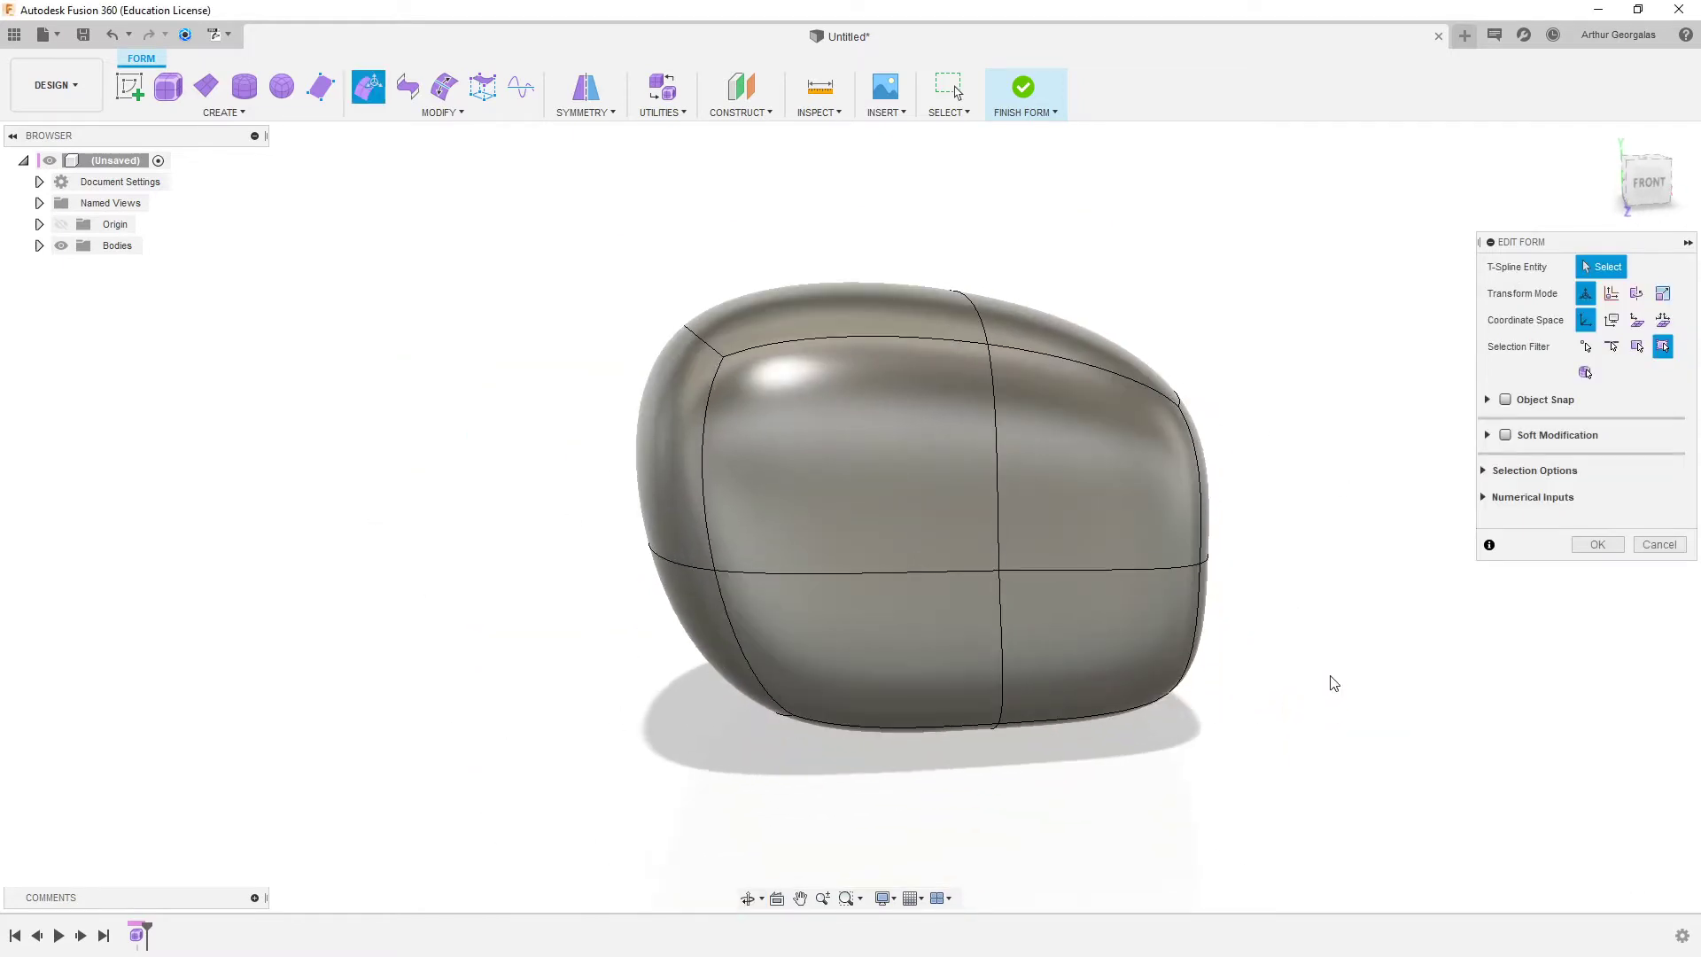
pyautogui.keyDown('shift'); pyautogui.moveTo(791, 472); pyautogui.dragTo(1295, 482, button='middle'); pyautogui.keyUp('shift')
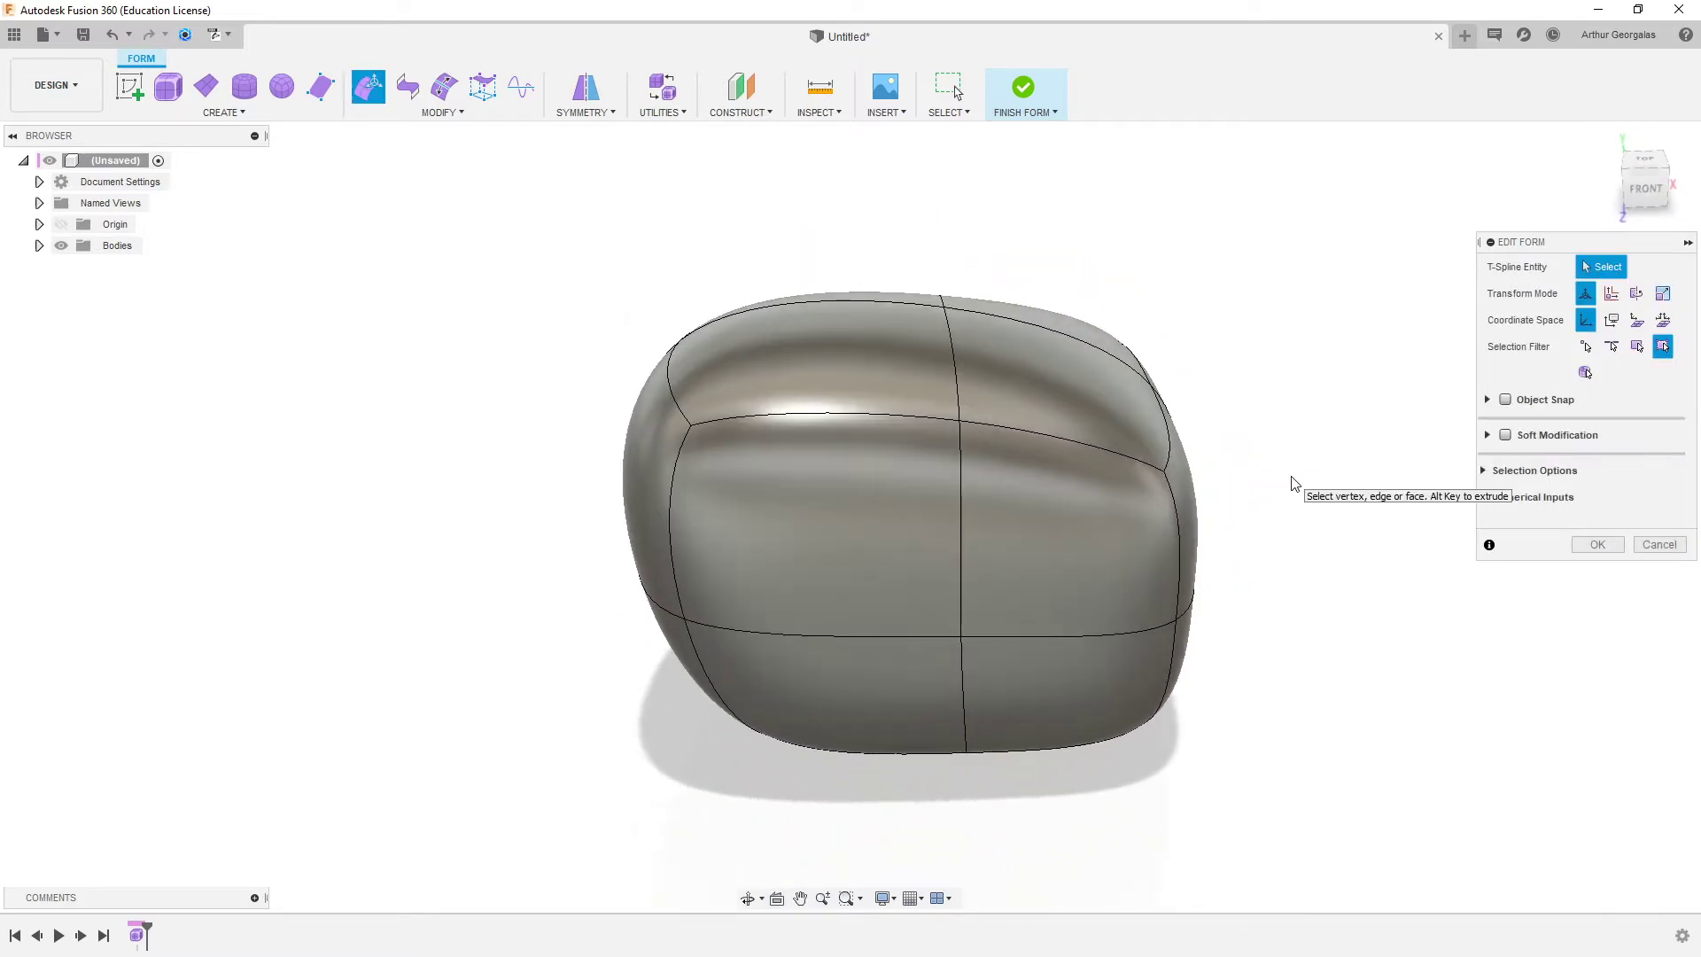
# - Return to box display, undo the face moves made in Edit Form and clear the selection
pyautogui.hotkey('alt', '1')
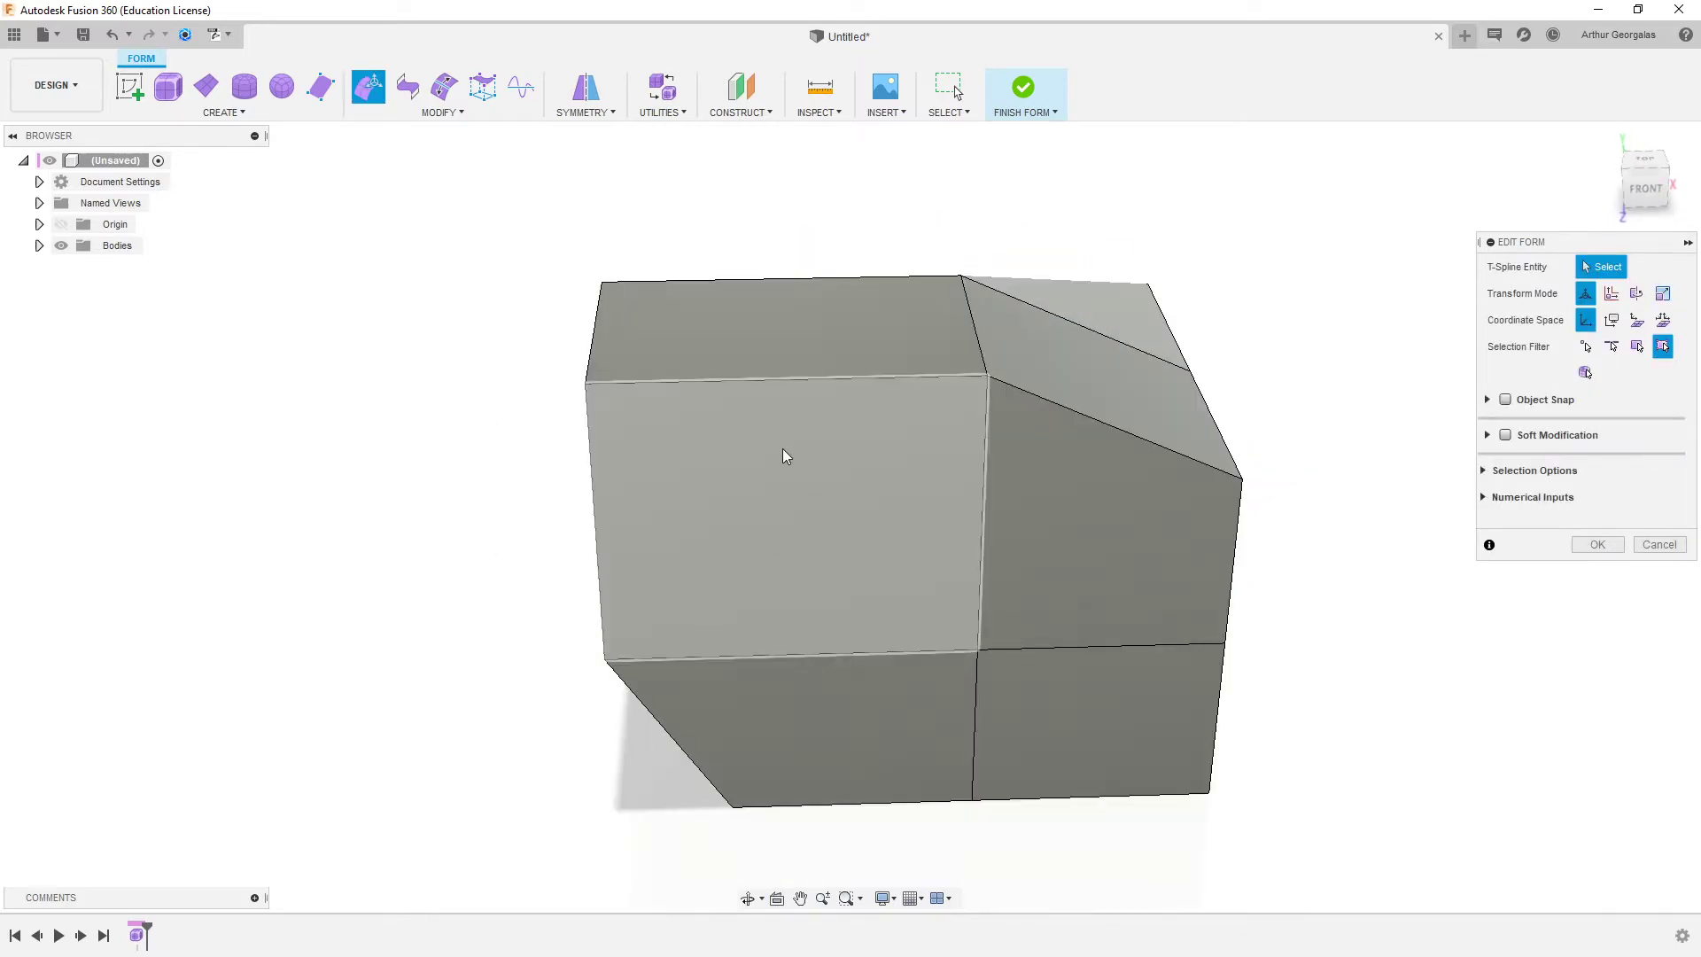
pyautogui.keyDown('shift'); pyautogui.moveTo(782, 460); pyautogui.dragTo(954, 439, button='middle'); pyautogui.keyUp('shift')
pyautogui.hotkey('ctrl', 'z')
pyautogui.hotkey('ctrl', 'z')
pyautogui.hotkey('ctrl', 'z')
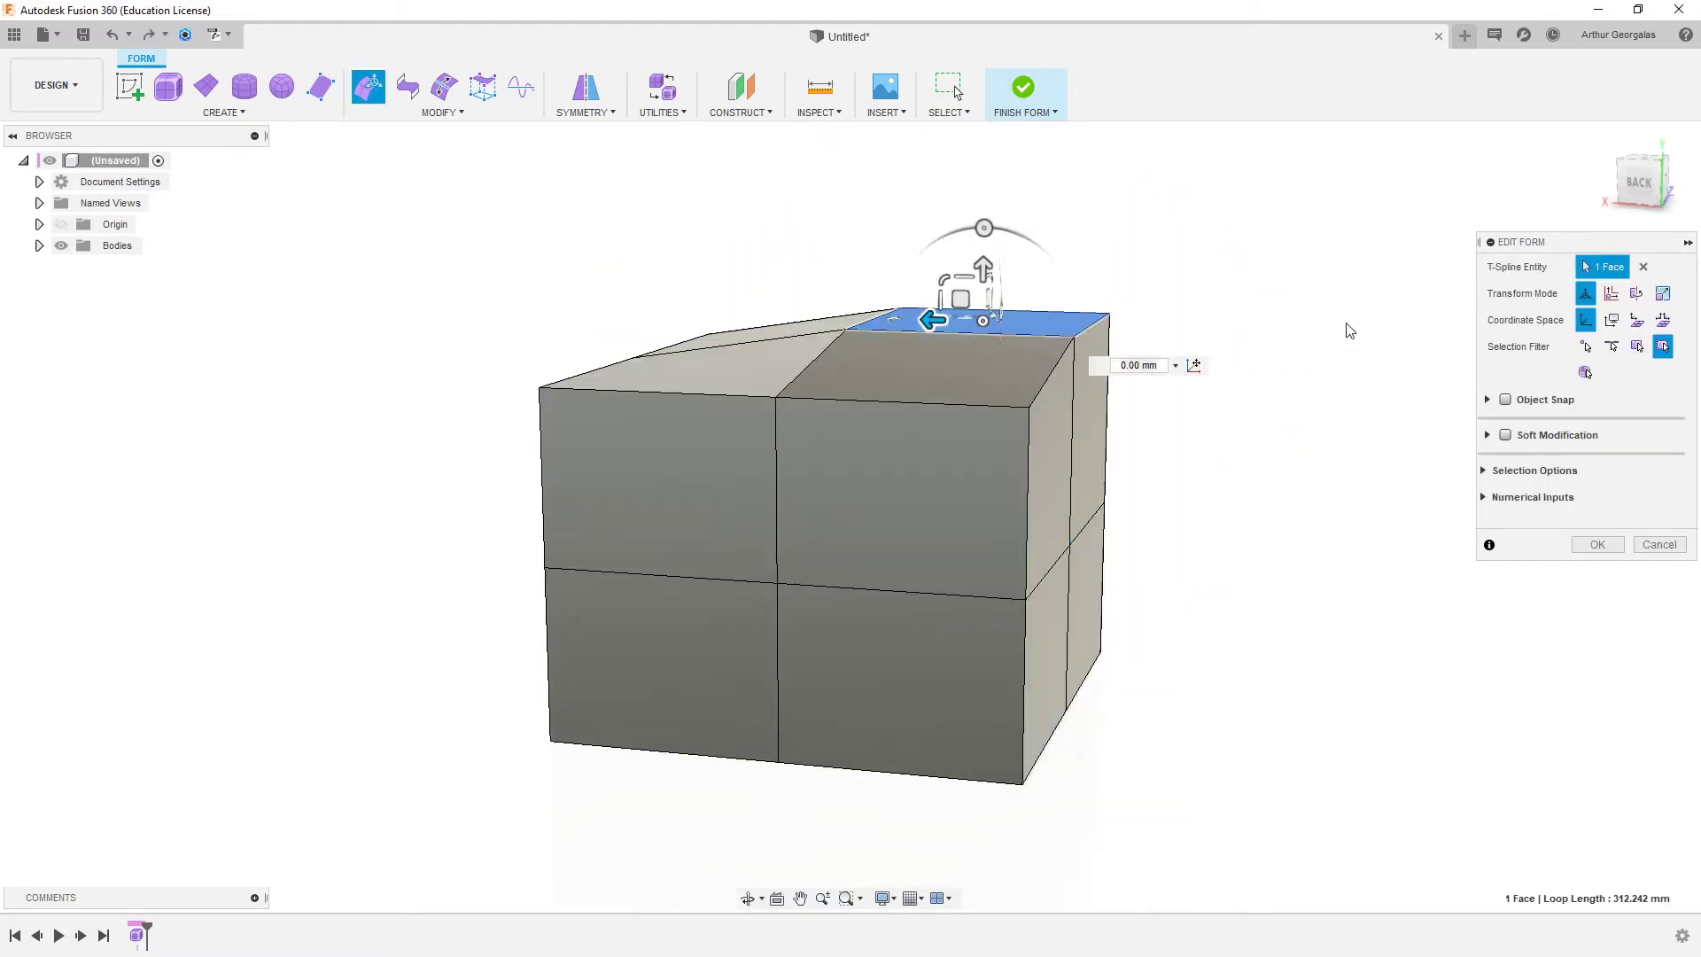
pyautogui.click(1257, 319)
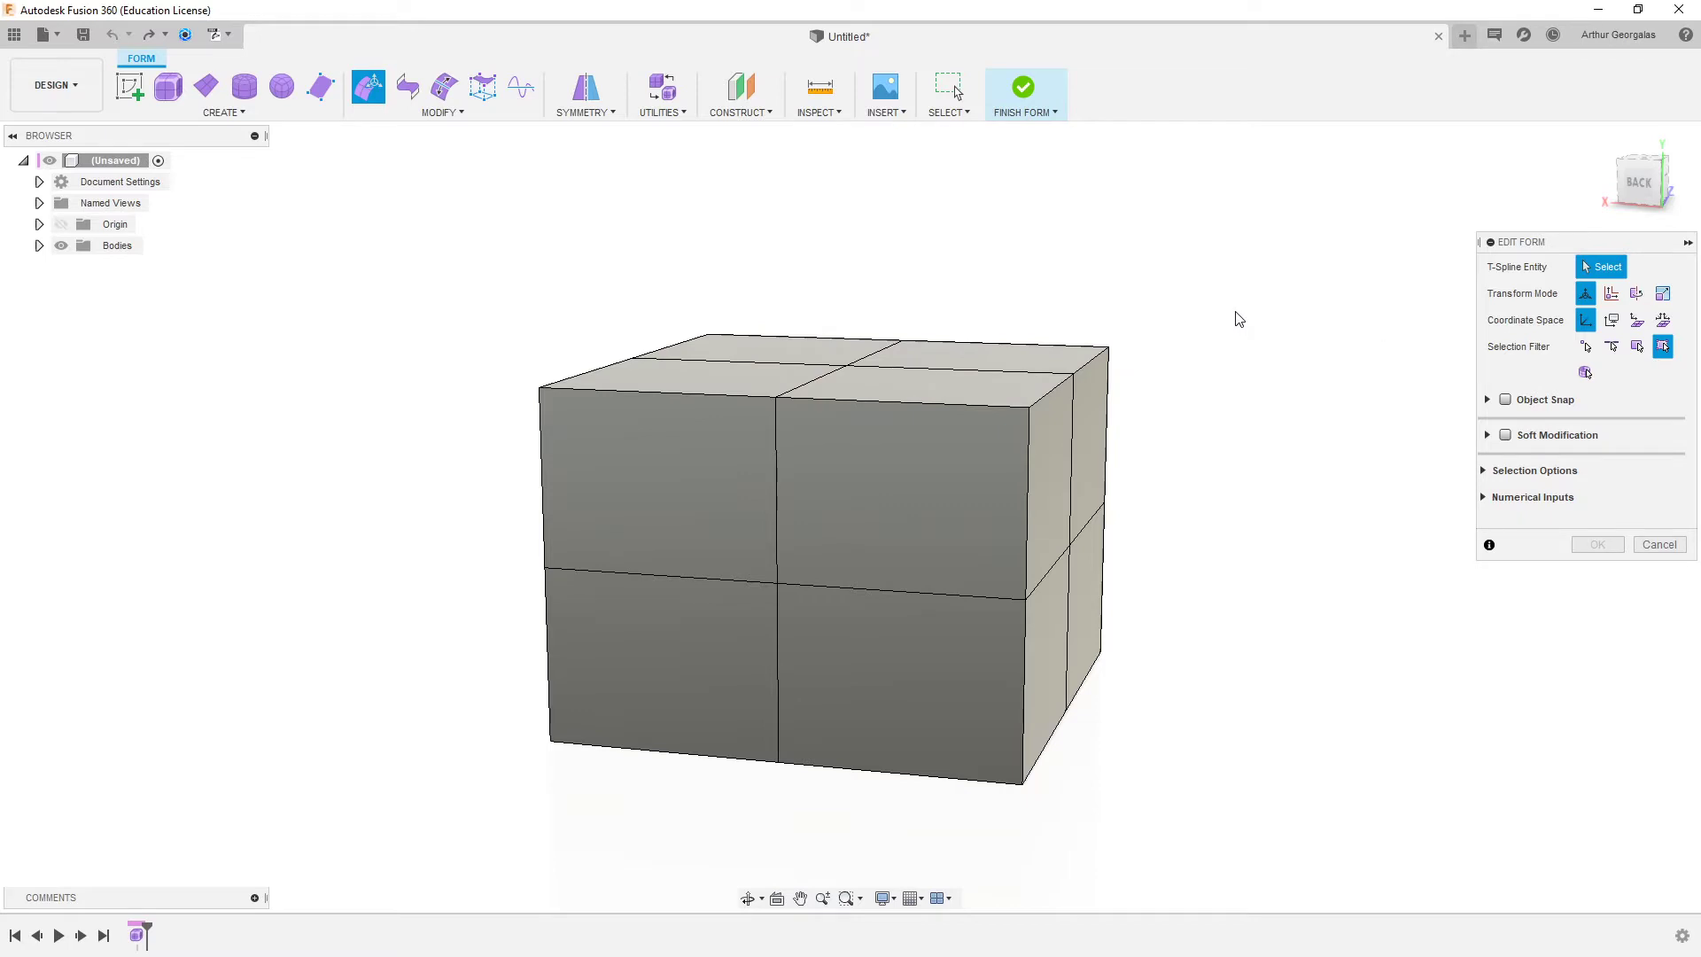
# - Set the body to control frame display and cancel the Edit Form command
pyautogui.hotkey('alt', '2')
pyautogui.moveTo(1143, 330); pyautogui.dragTo(1125, 362, button='middle')
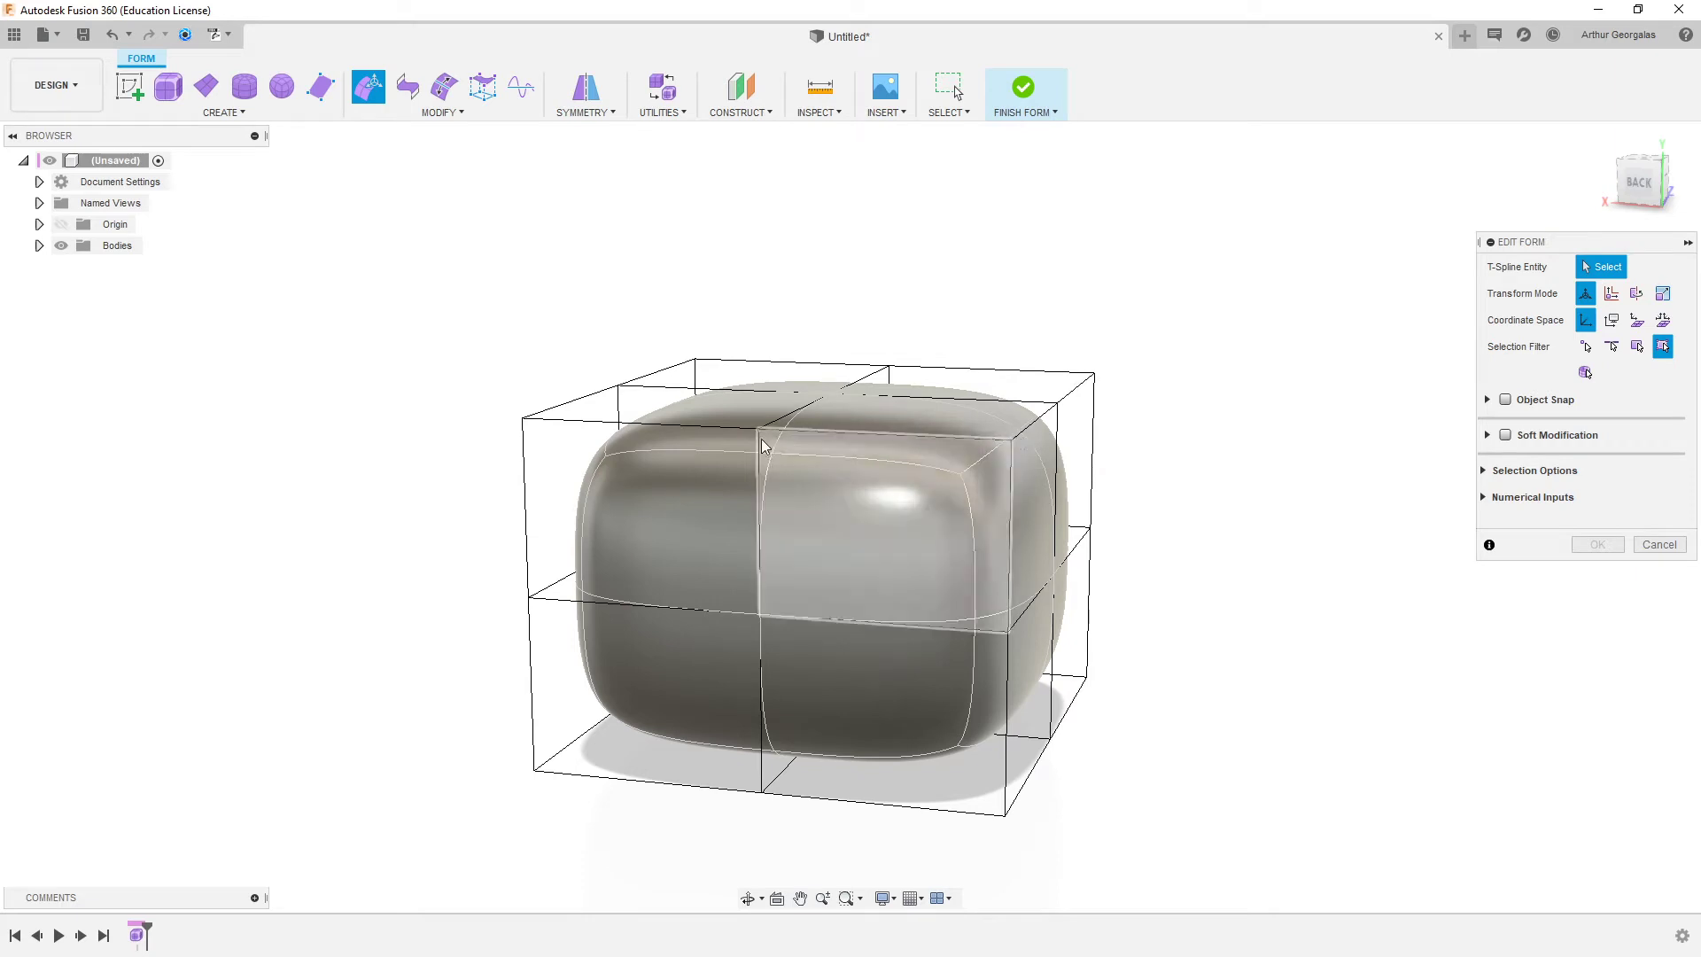
pyautogui.click(1657, 543)
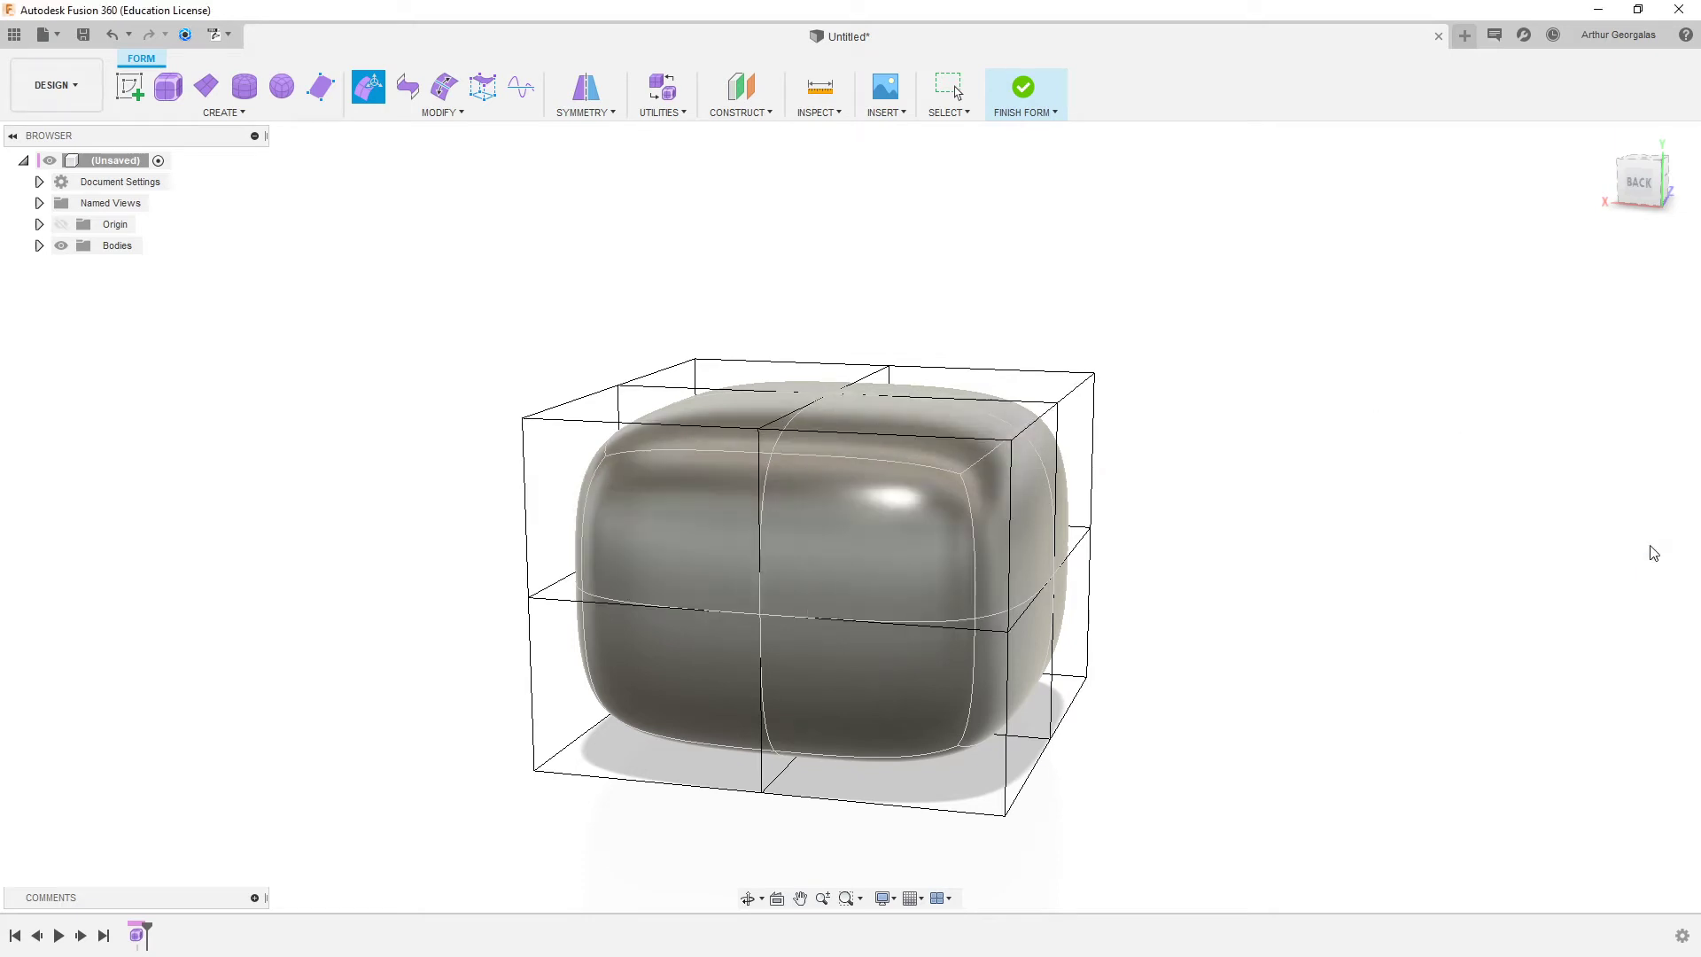
# - Crease both halves of the body's top back edge
pyautogui.click(386, 114)
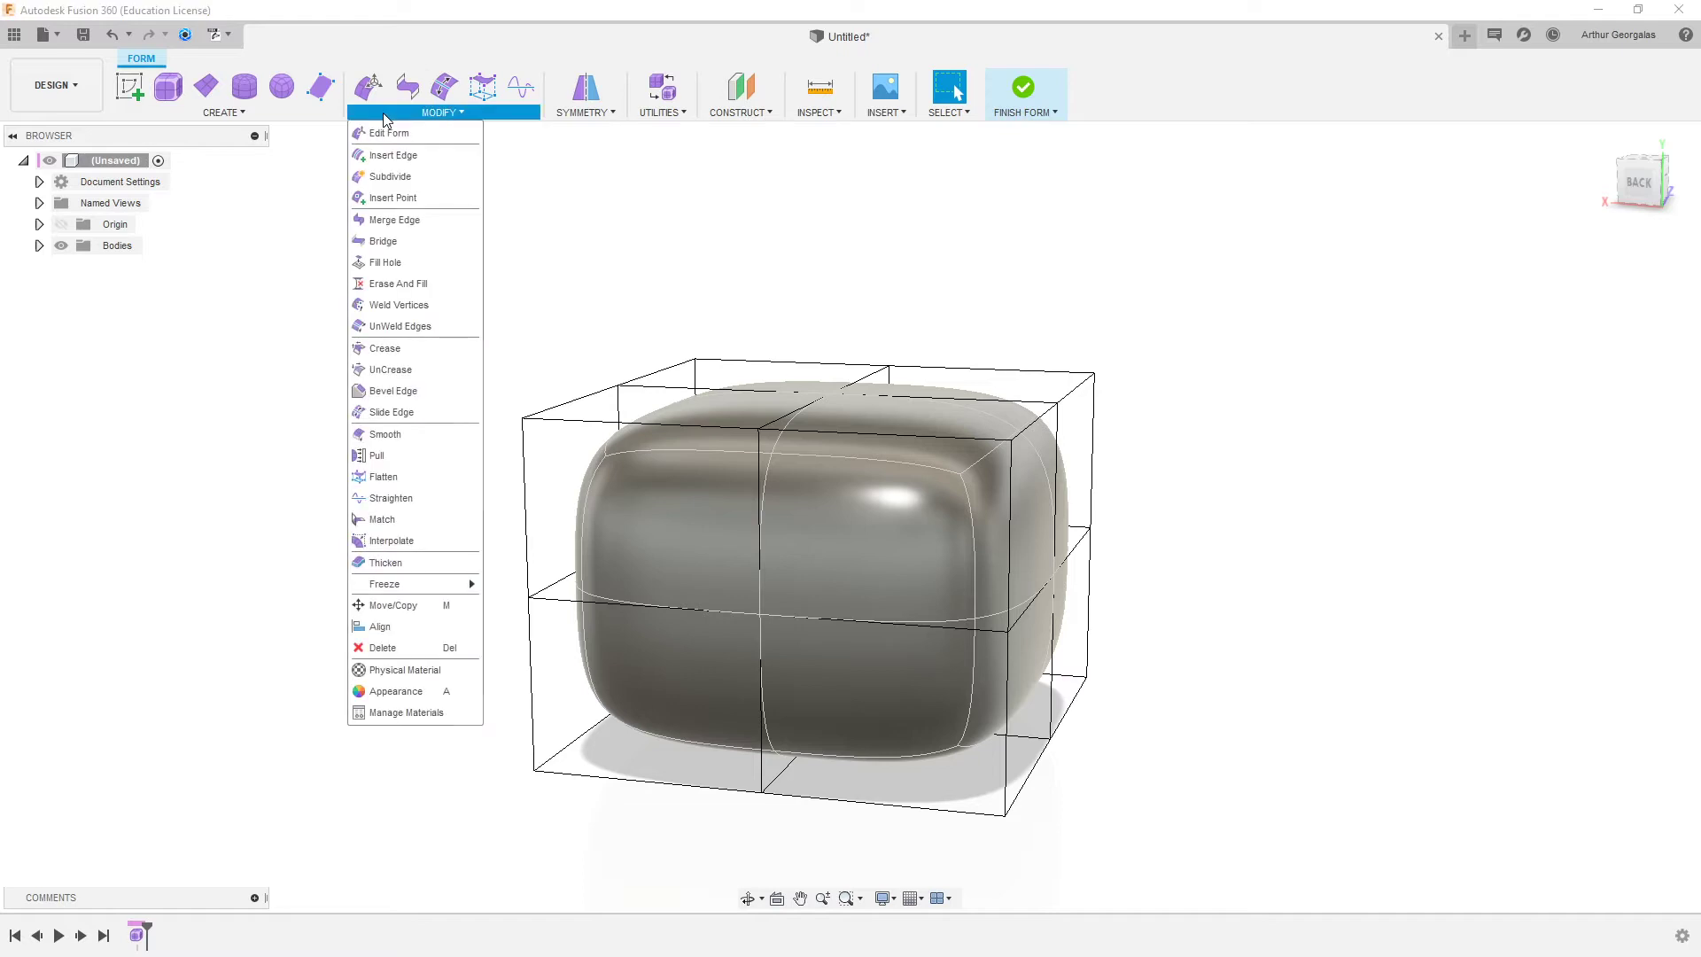
pyautogui.click(388, 350)
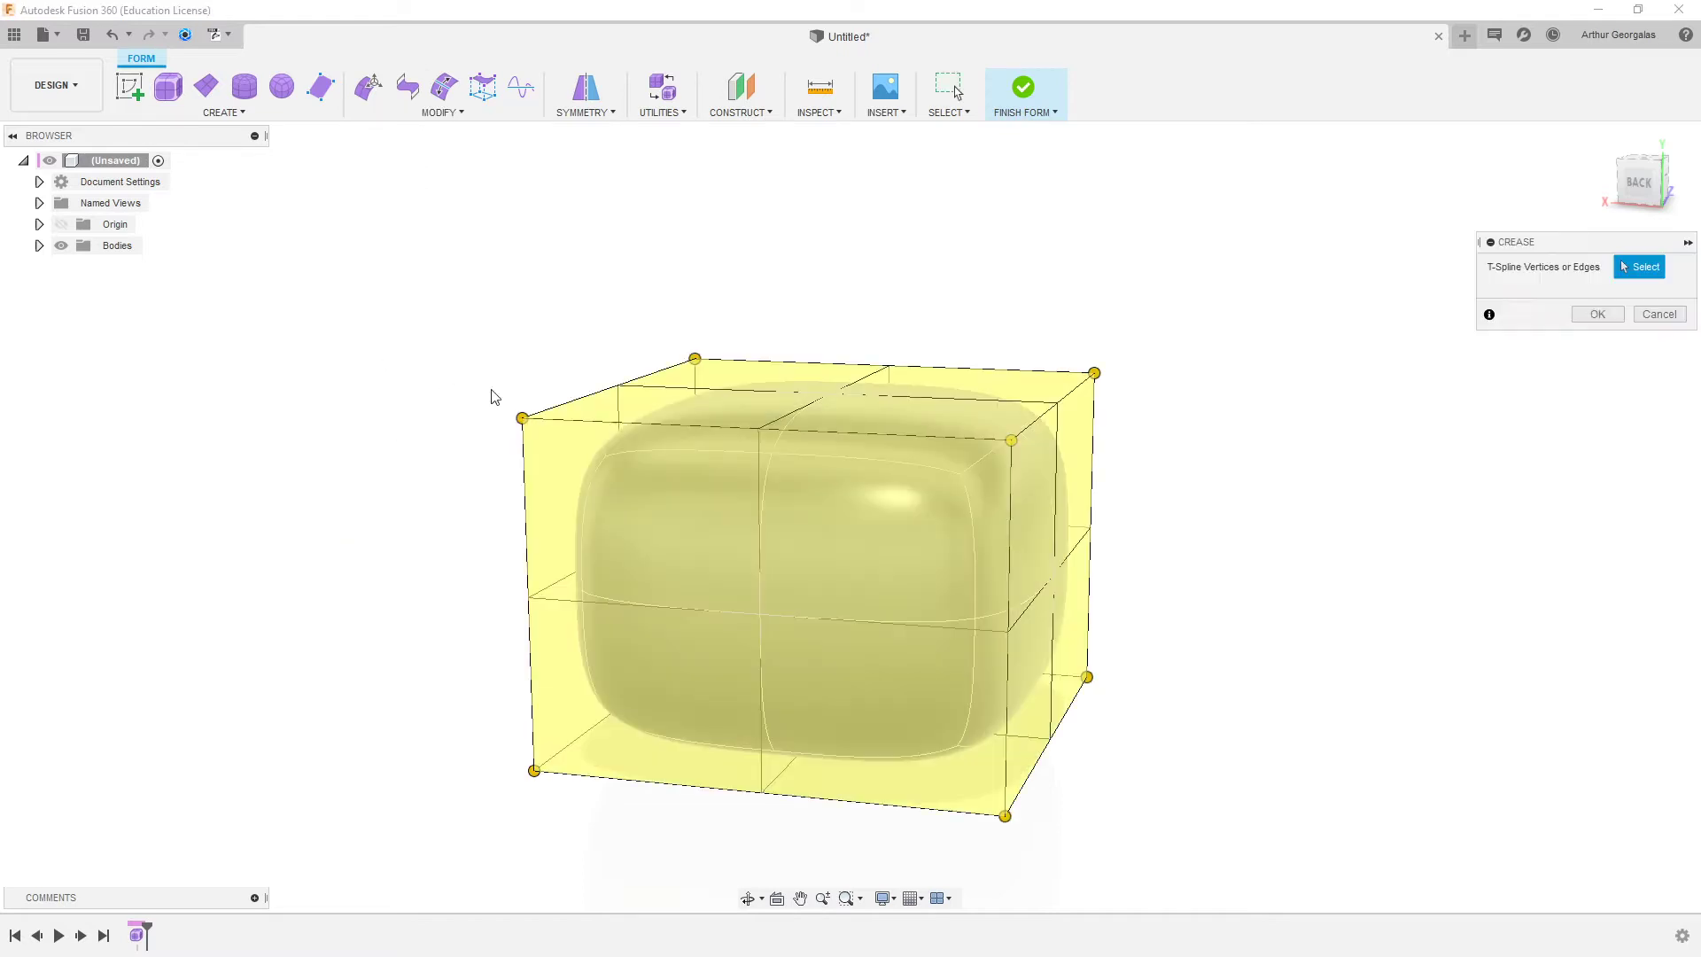
pyautogui.click(621, 424)
pyautogui.click(854, 434)
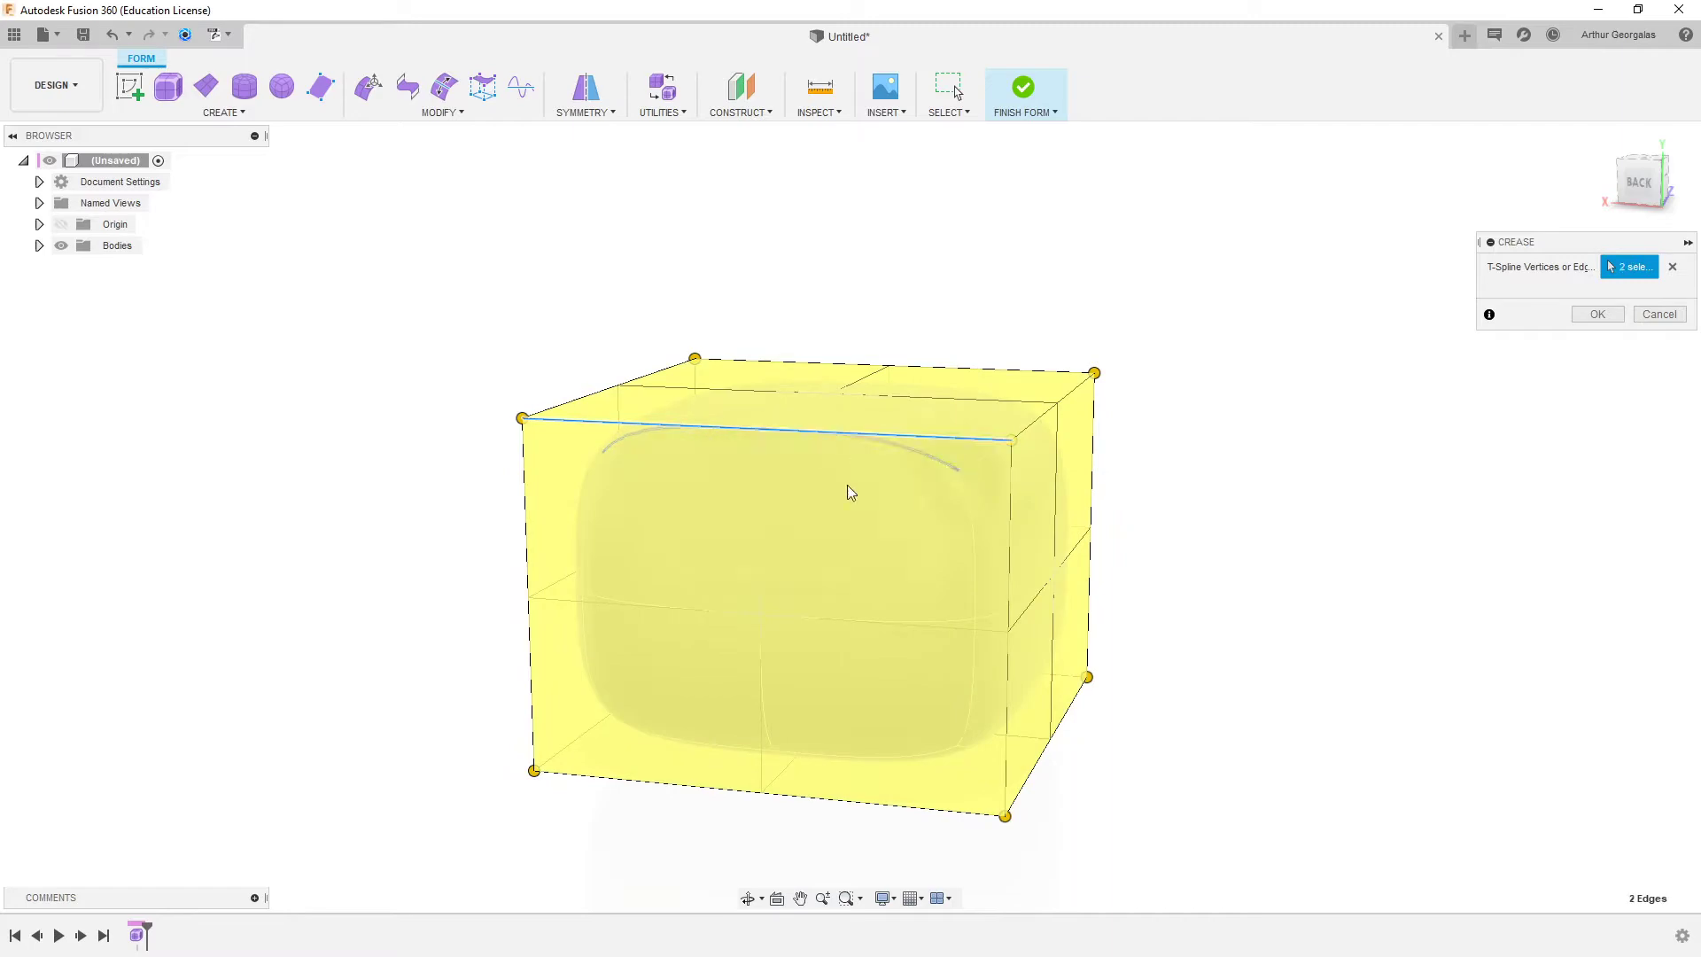
pyautogui.keyDown('shift'); pyautogui.moveTo(837, 492); pyautogui.dragTo(790, 513, button='middle'); pyautogui.keyUp('shift')
pyautogui.scroll(5, 672, 500)
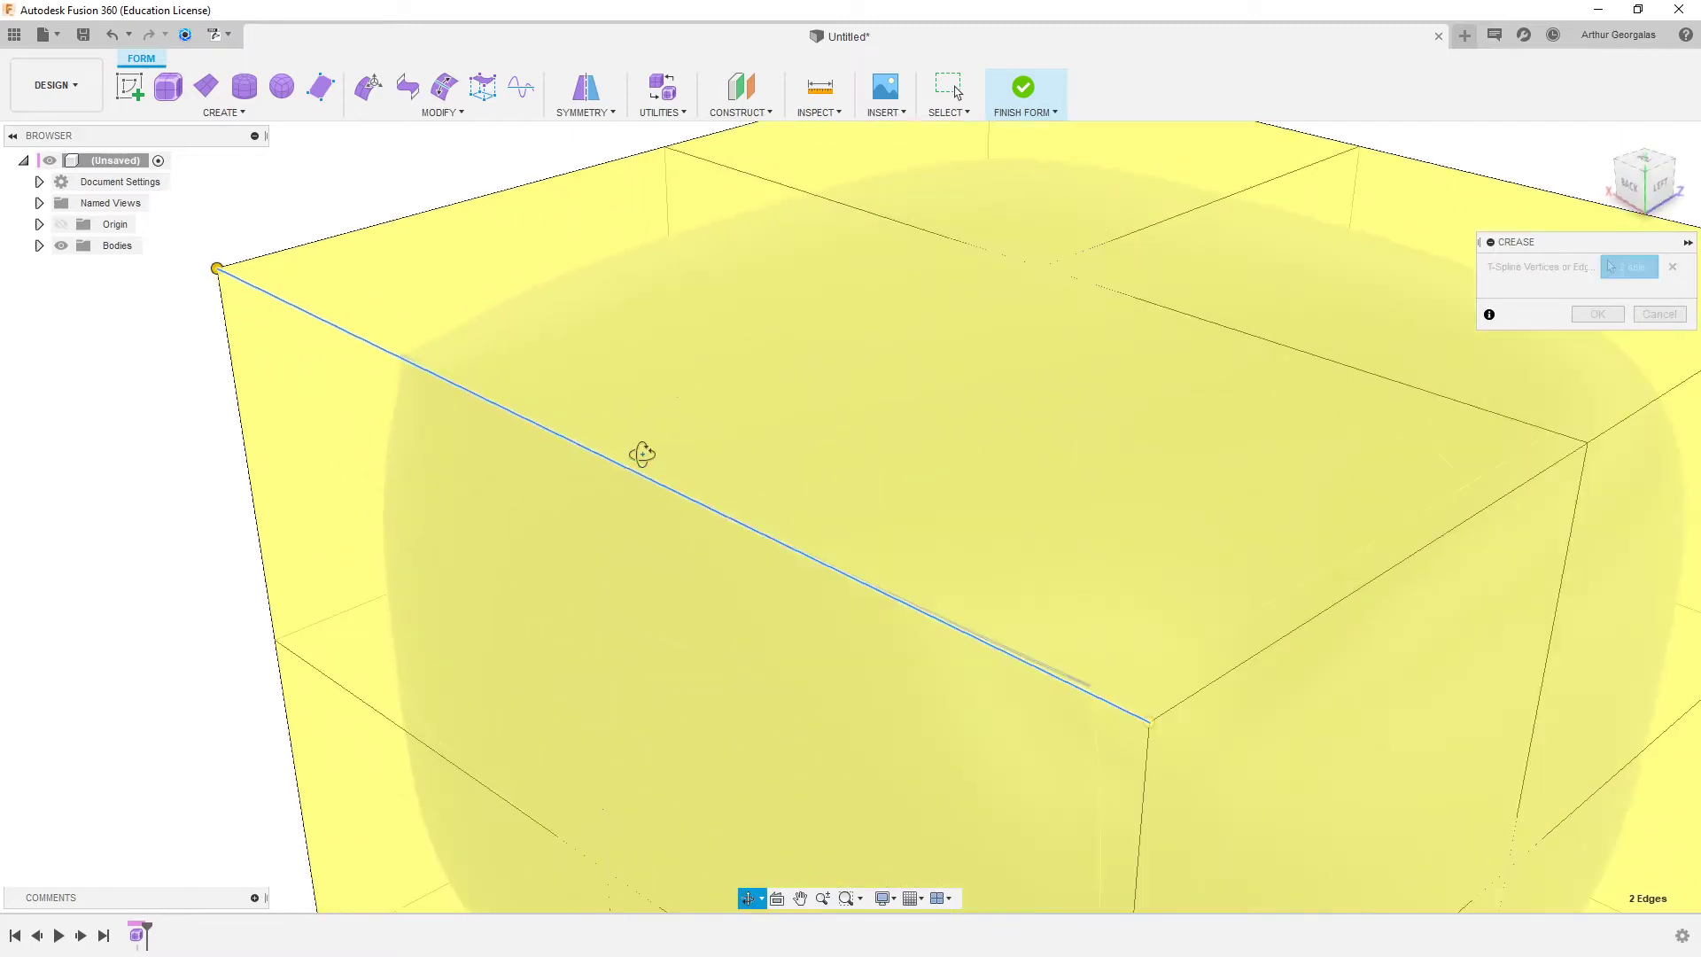
pyautogui.keyDown('shift'); pyautogui.moveTo(643, 454); pyautogui.dragTo(585, 475, button='middle'); pyautogui.keyUp('shift')
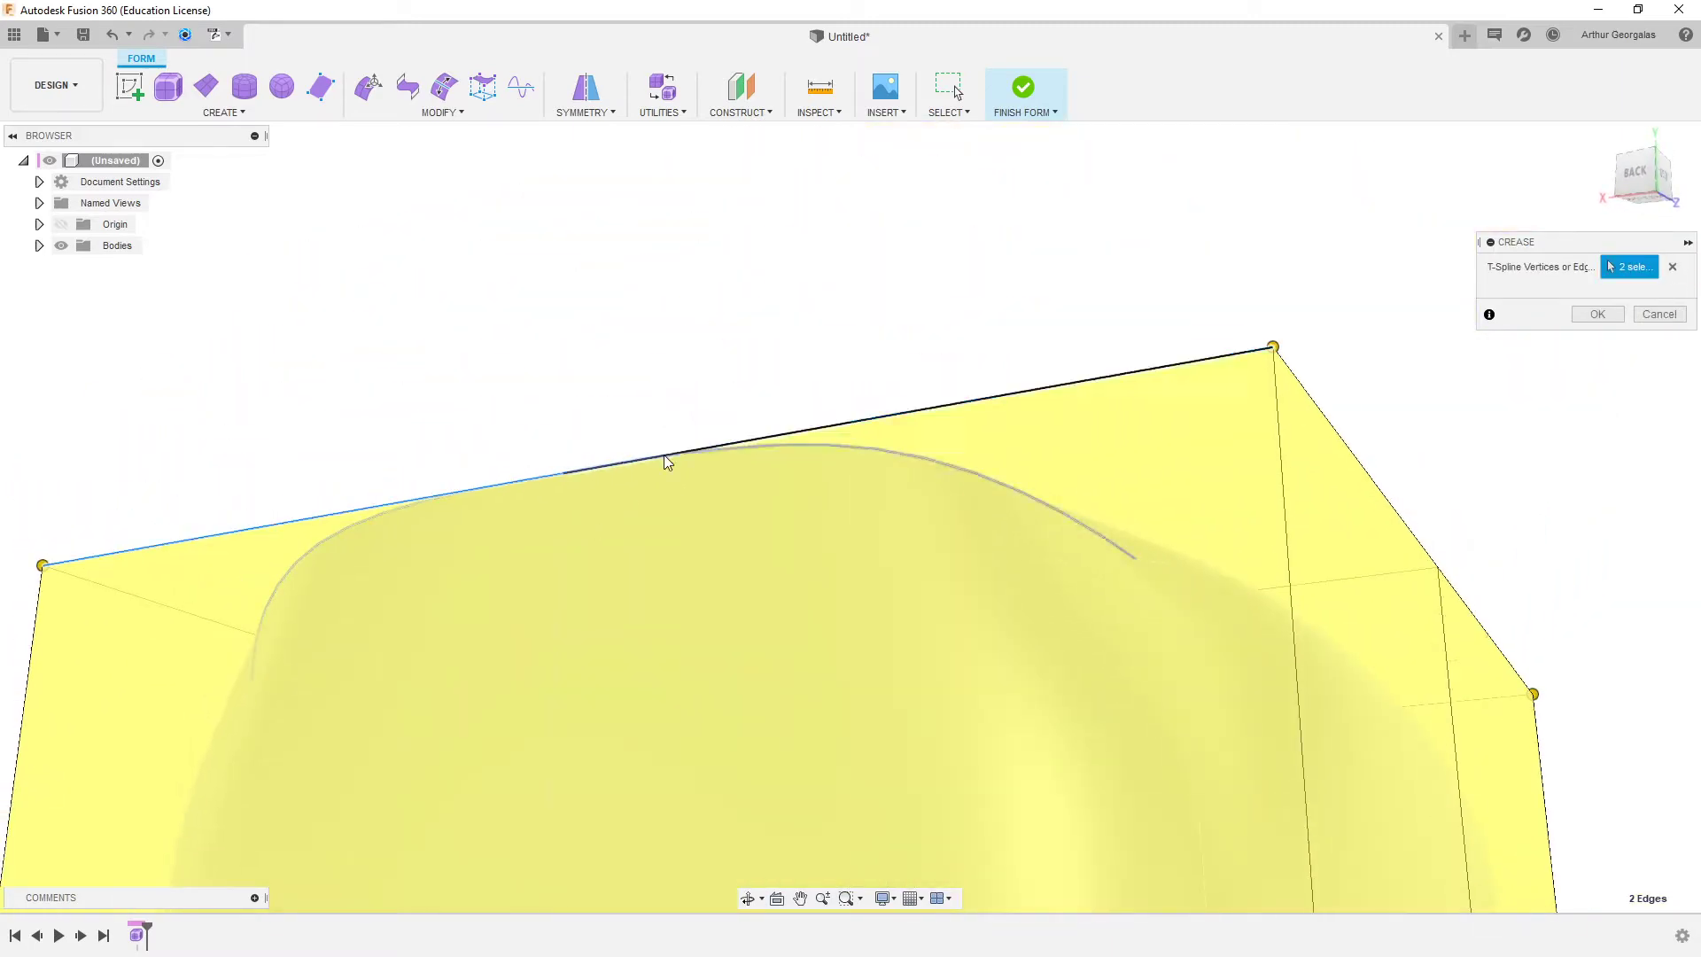
pyautogui.press('Return')
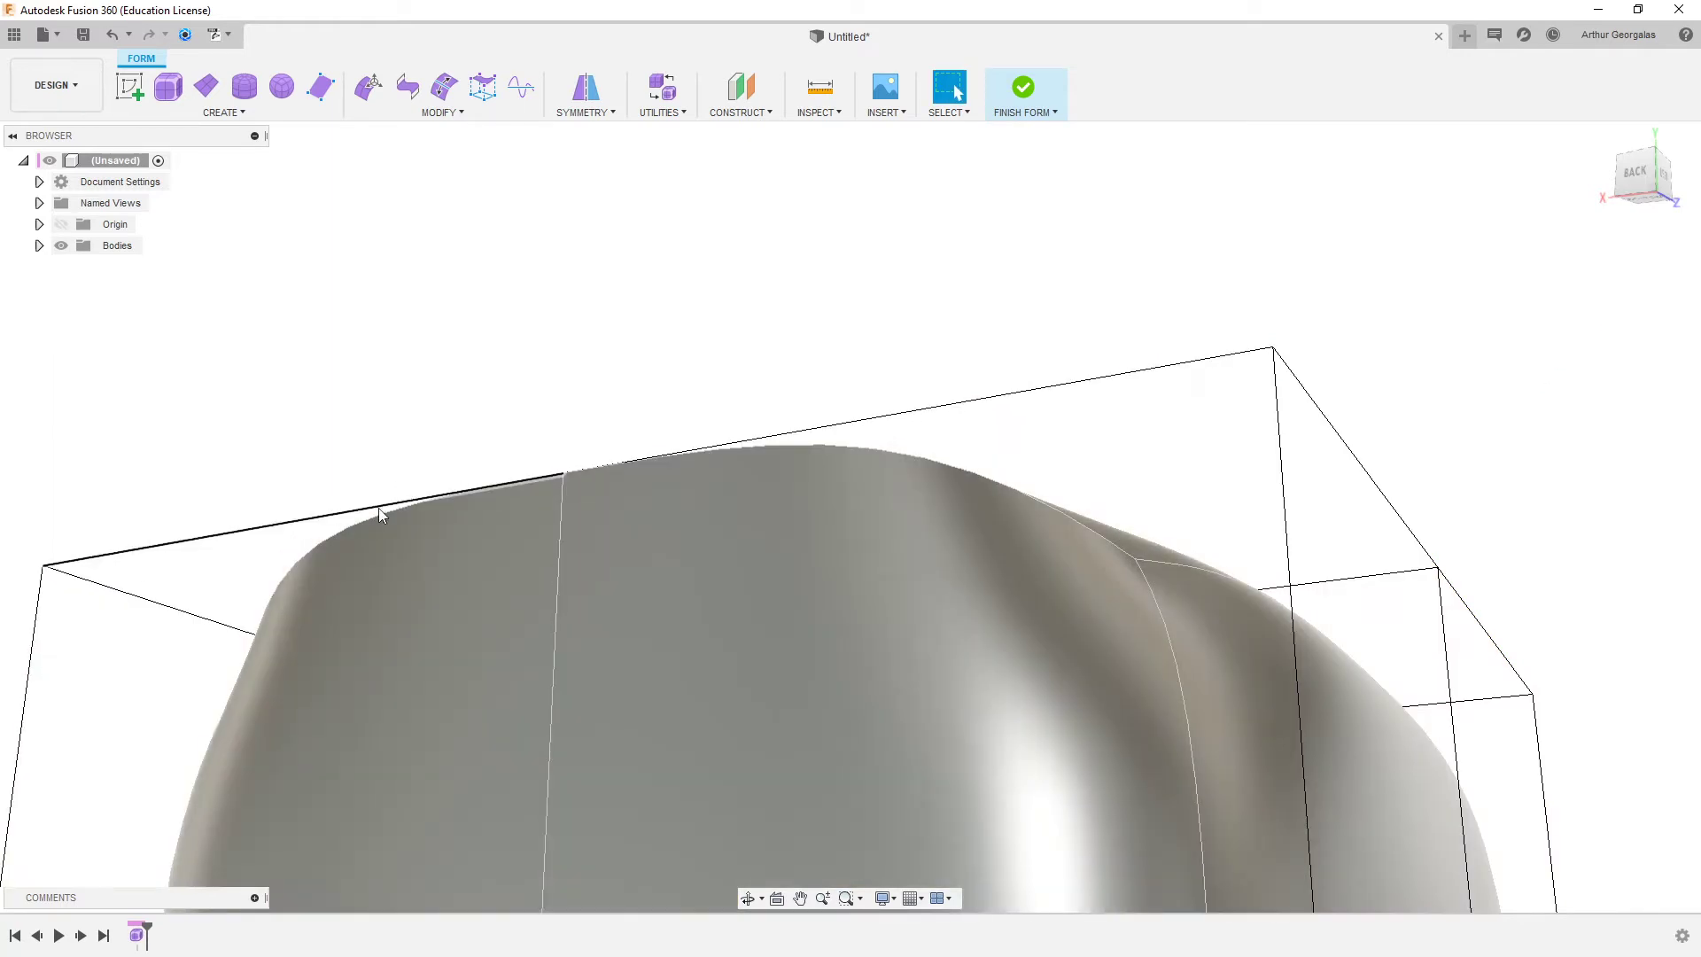
# - Switch to box display and examine the creased top back edge and its middle vertex up close
pyautogui.hotkey('alt', '1')
pyautogui.scroll(-2, 679, 365)
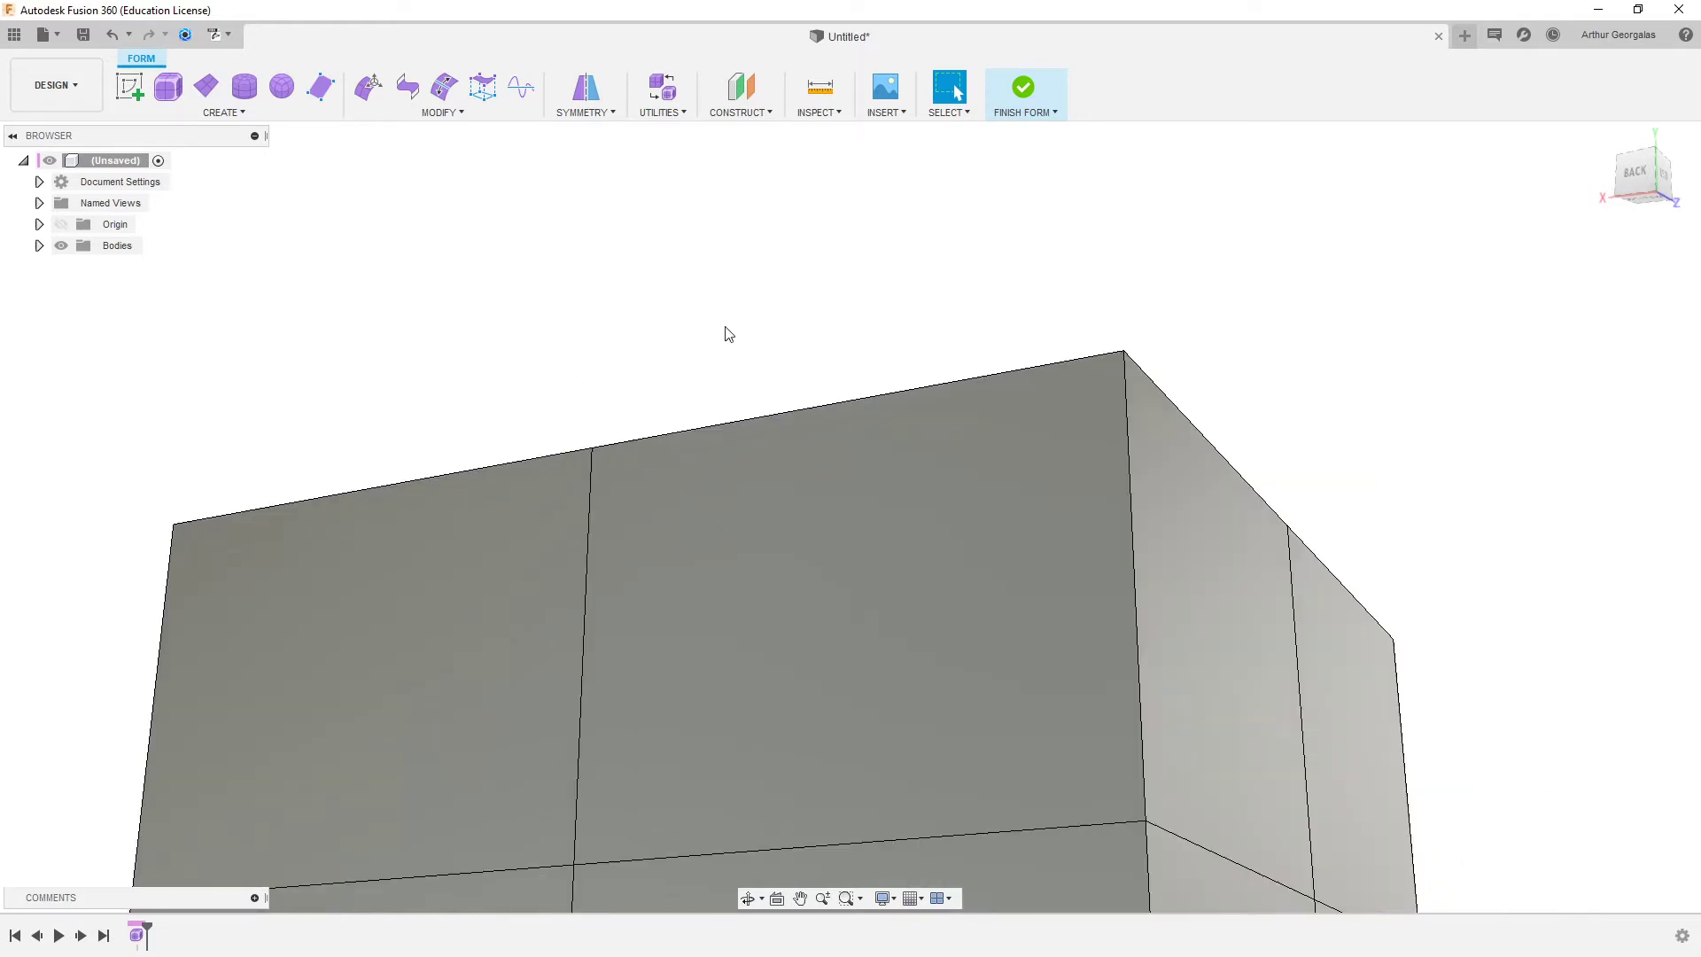
pyautogui.keyDown('shift'); pyautogui.moveTo(789, 306); pyautogui.dragTo(710, 378, button='middle'); pyautogui.keyUp('shift')
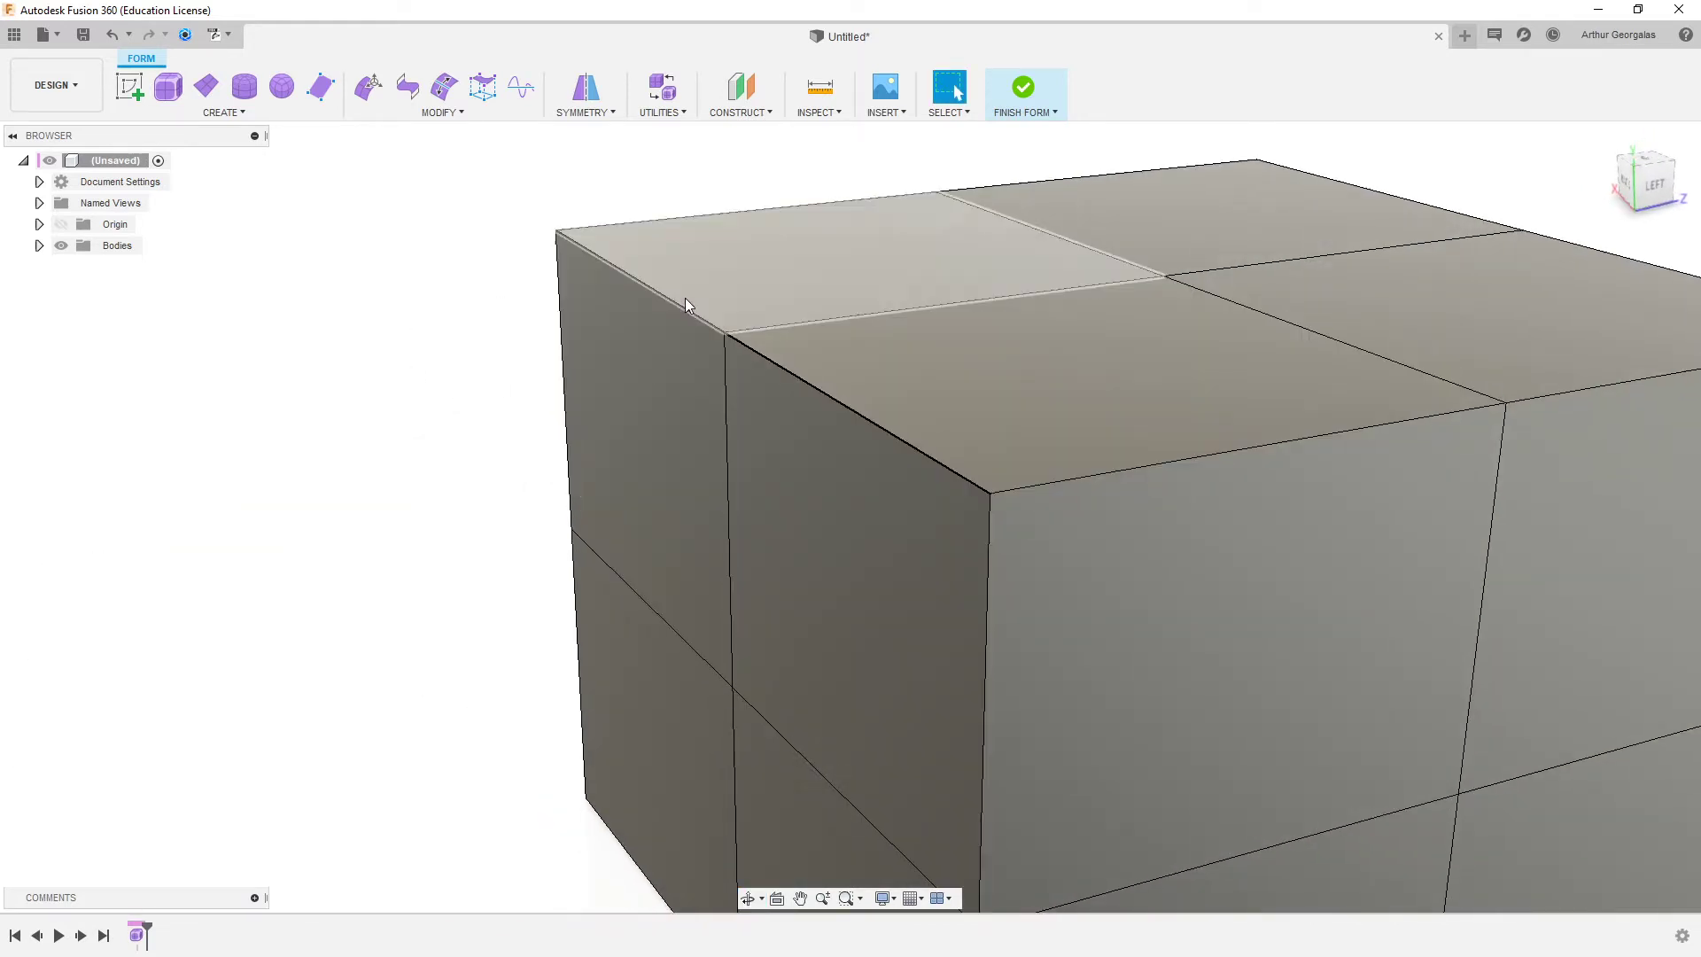
pyautogui.scroll(5, 690, 329)
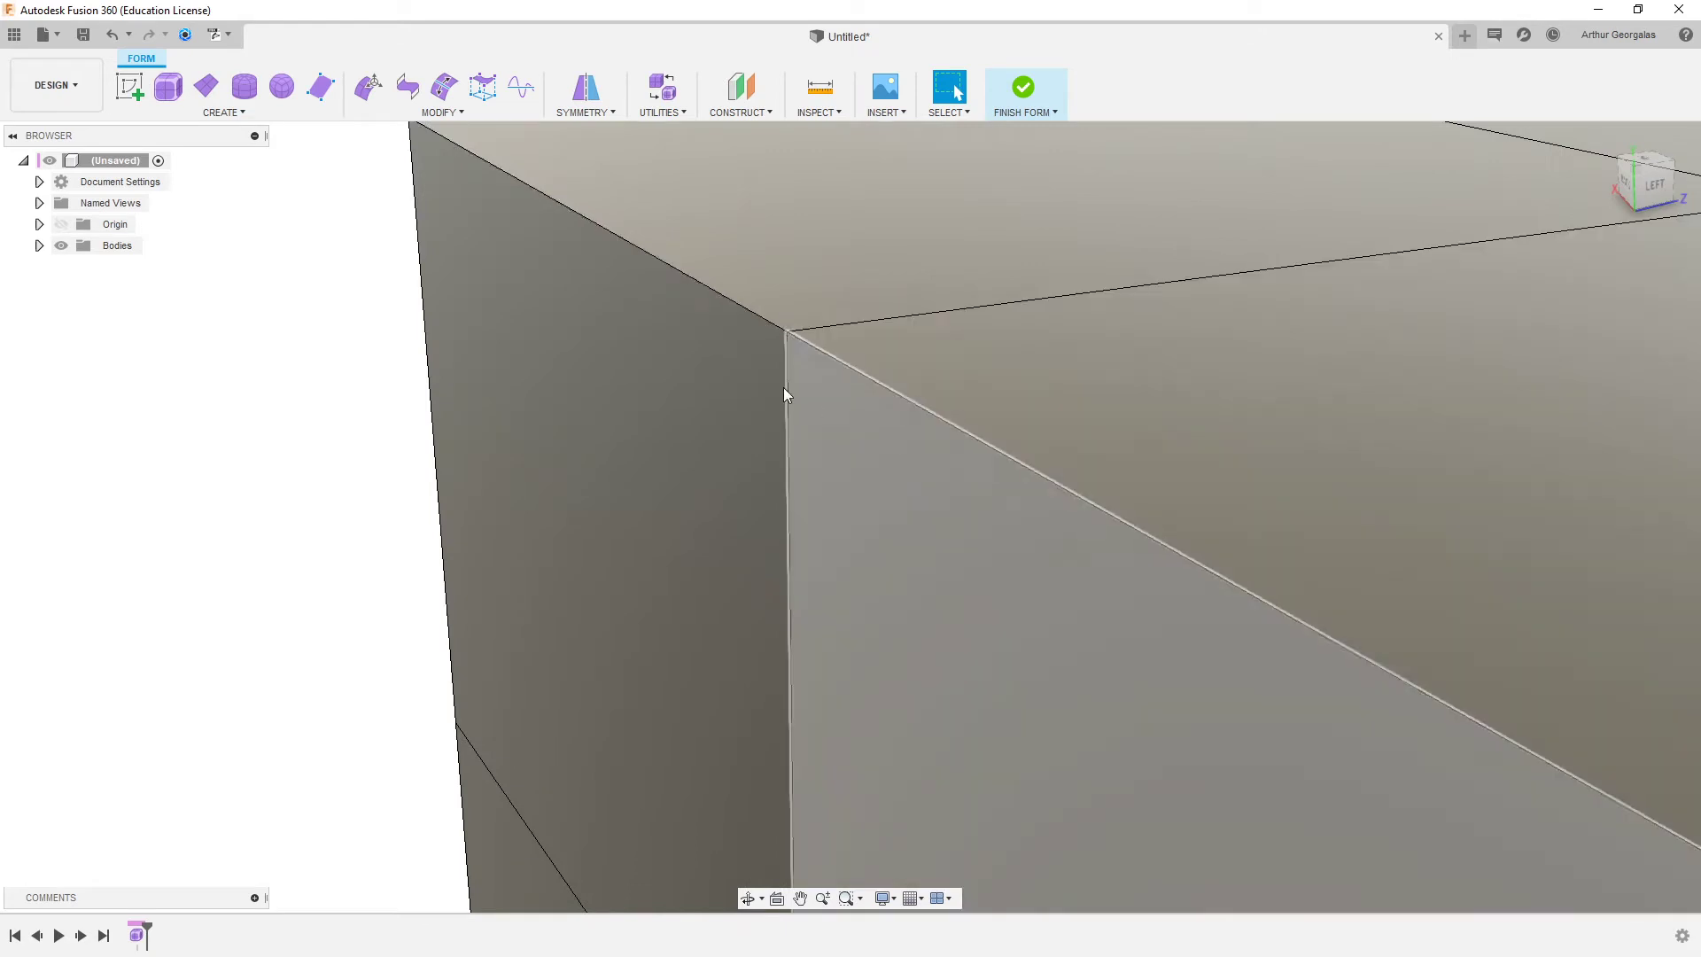
pyautogui.scroll(-2, 653, 380)
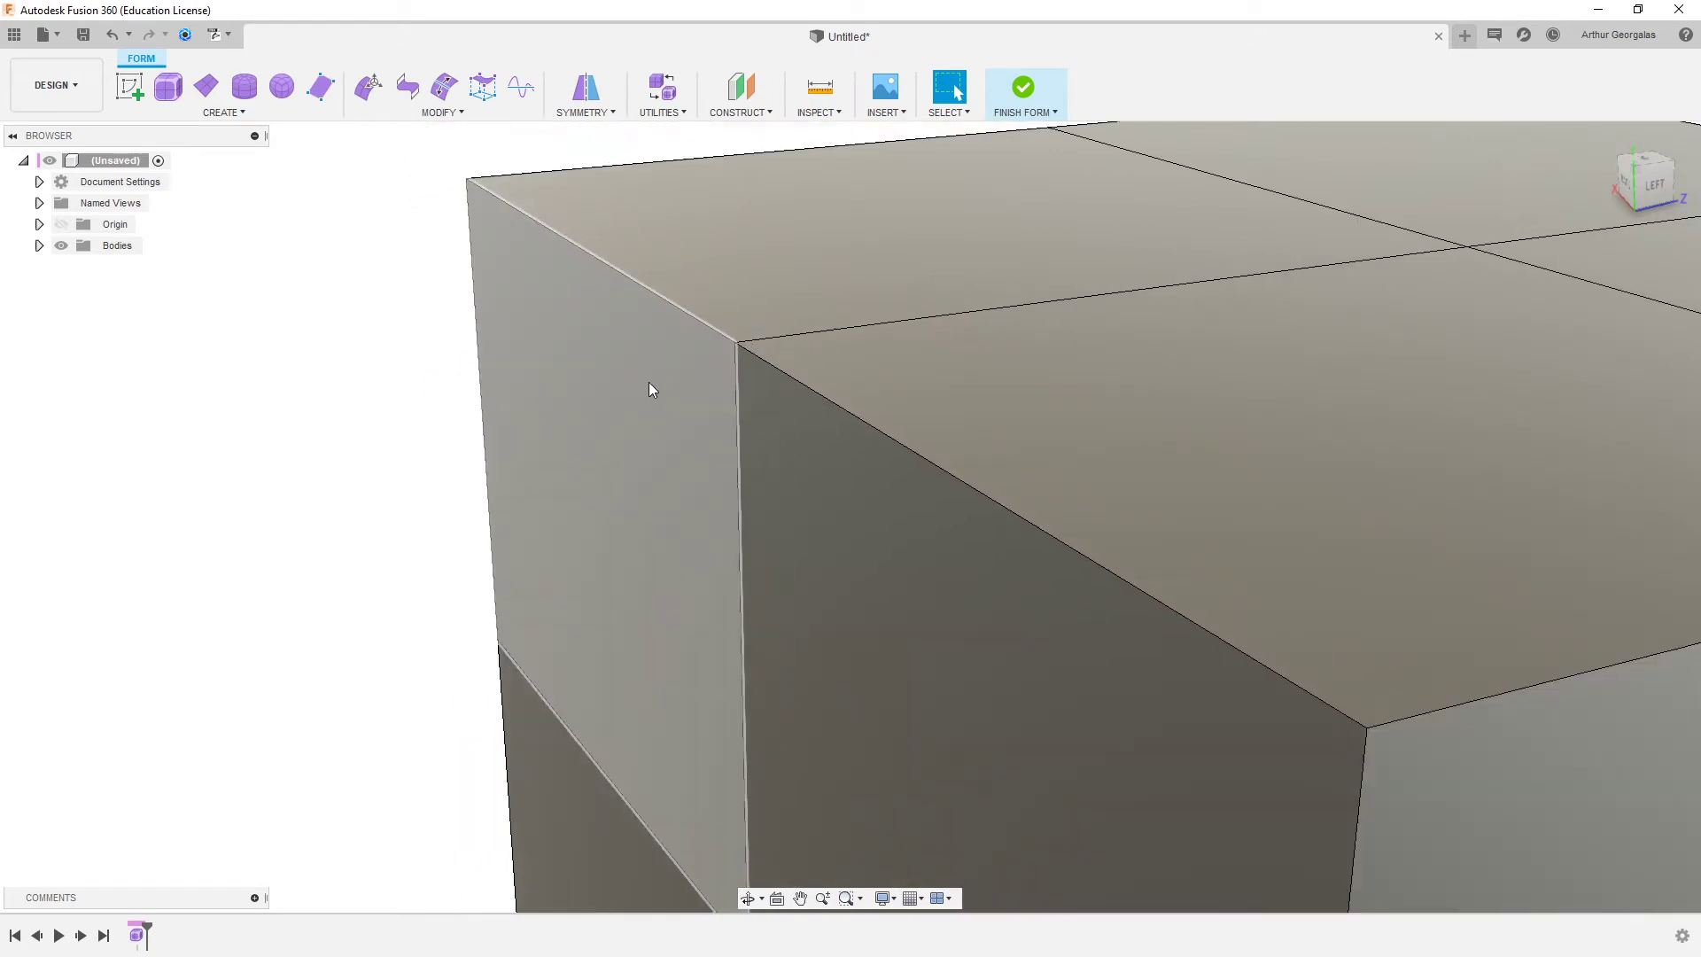
pyautogui.scroll(2, 653, 380)
pyautogui.scroll(-3, 991, 379)
pyautogui.scroll(3, 1033, 391)
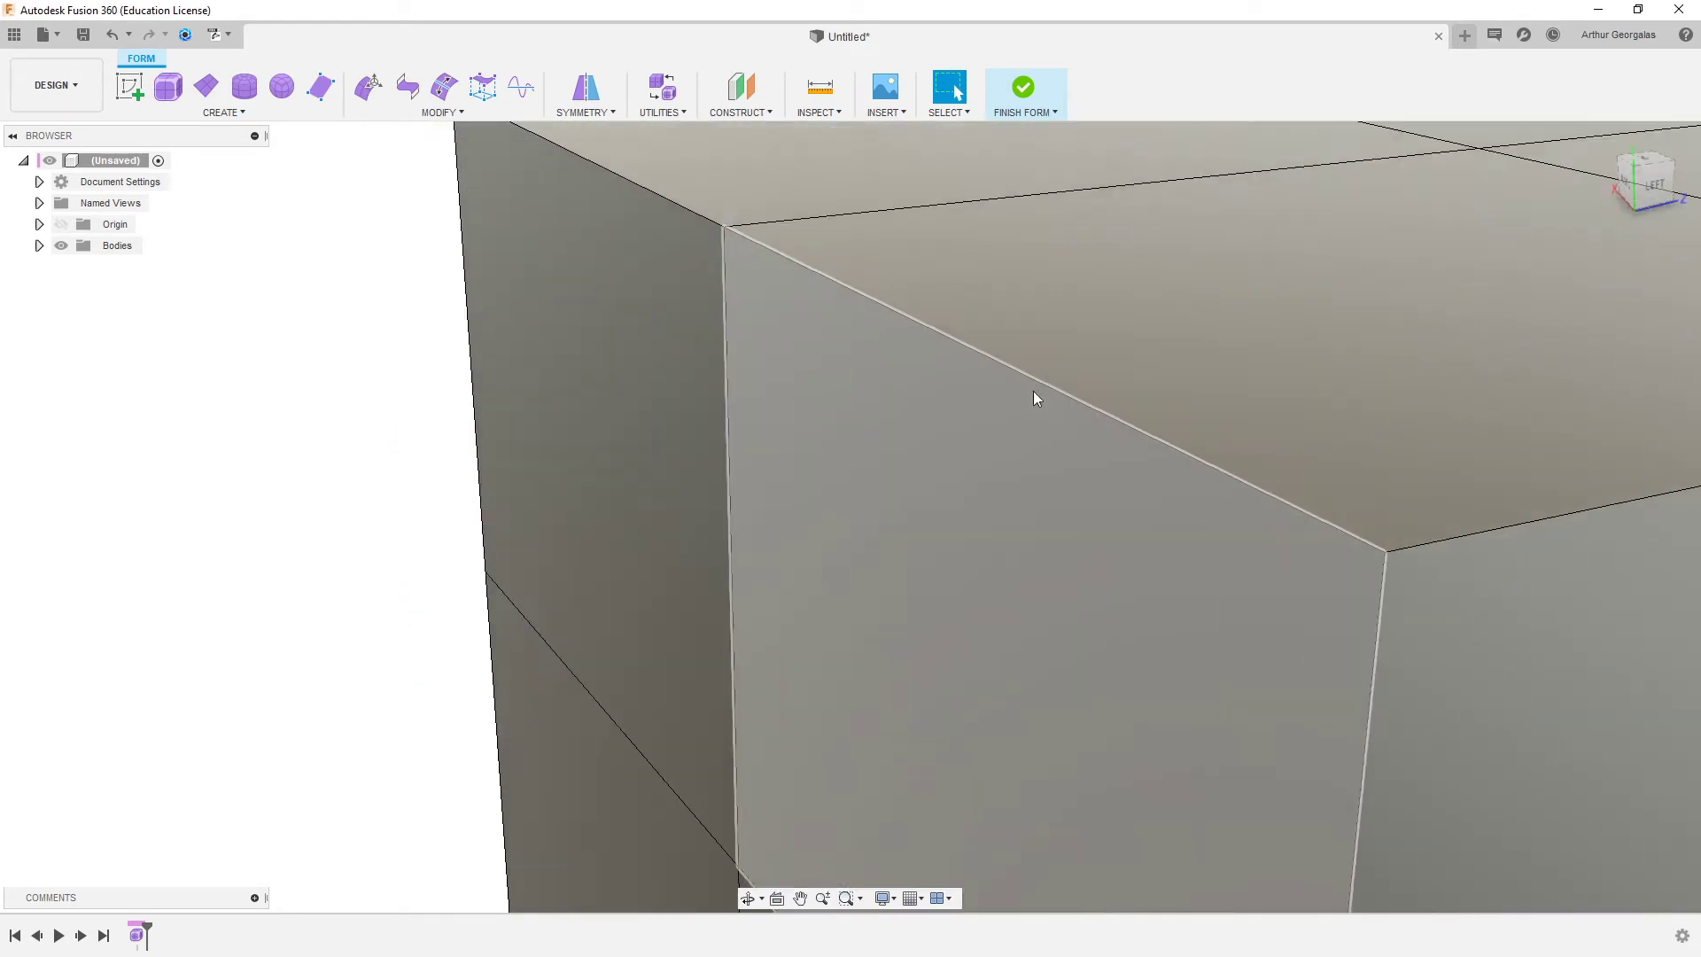
pyautogui.click(890, 389)
pyautogui.click(418, 311)
pyautogui.scroll(-2, 648, 307)
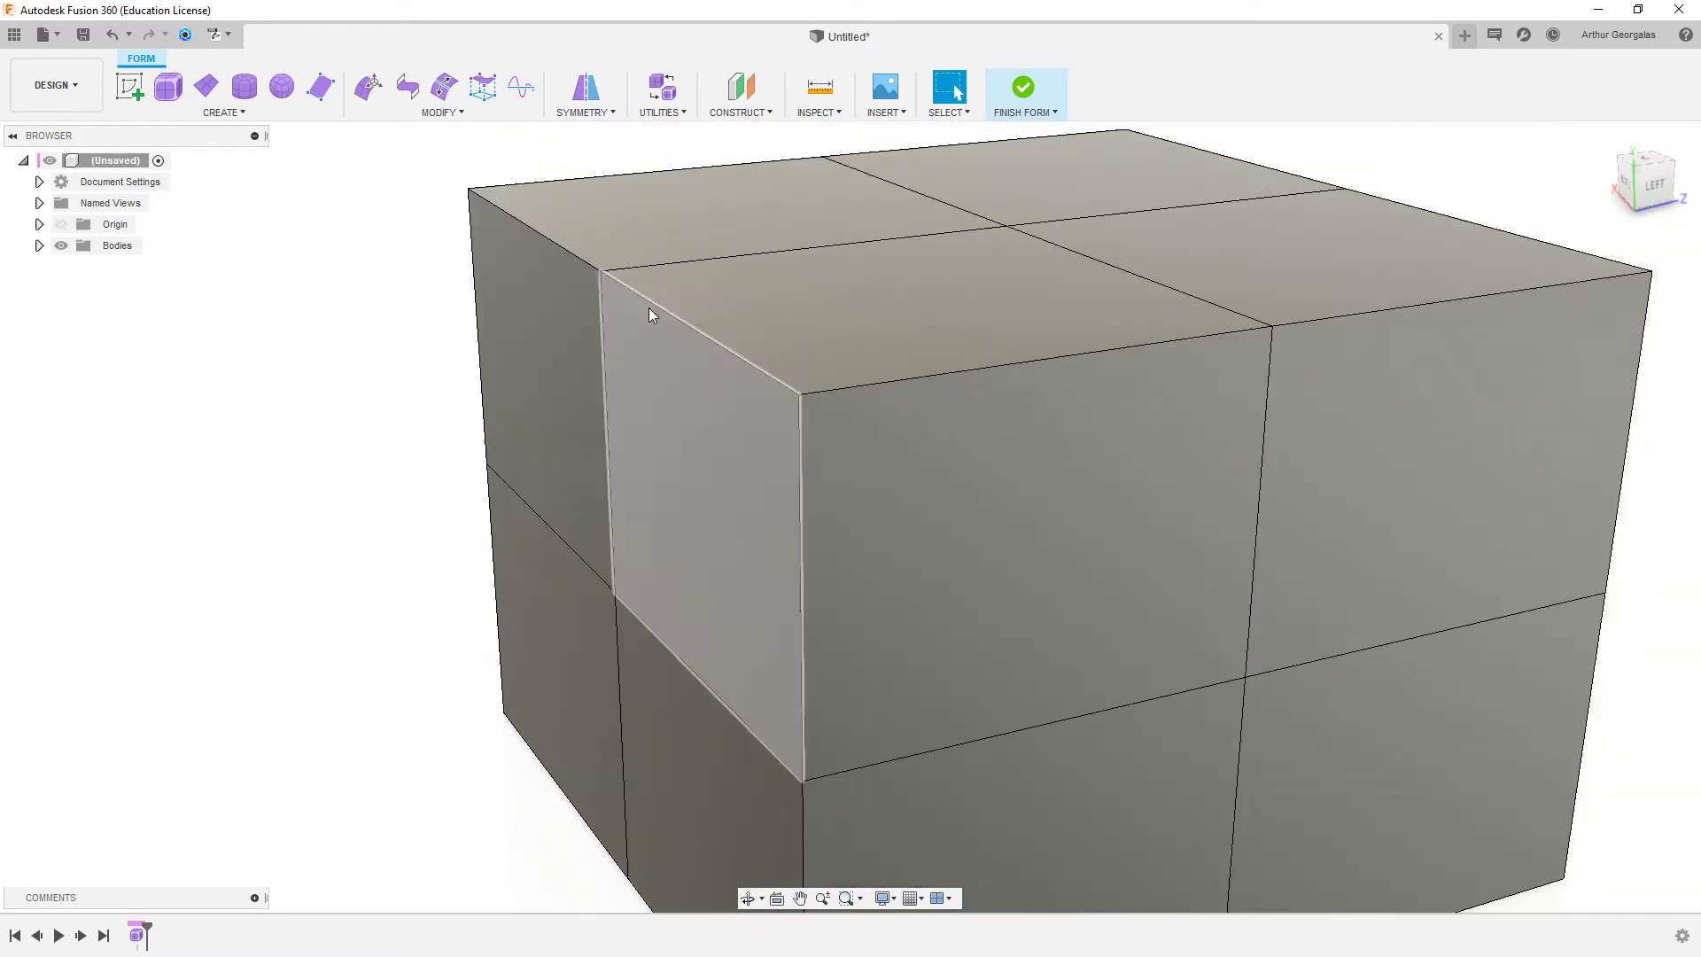
# - Compare the creased edge in smooth and box display, return to smooth display, clear the face selection and examine the body from the back
pyautogui.hotkey('alt', '3')
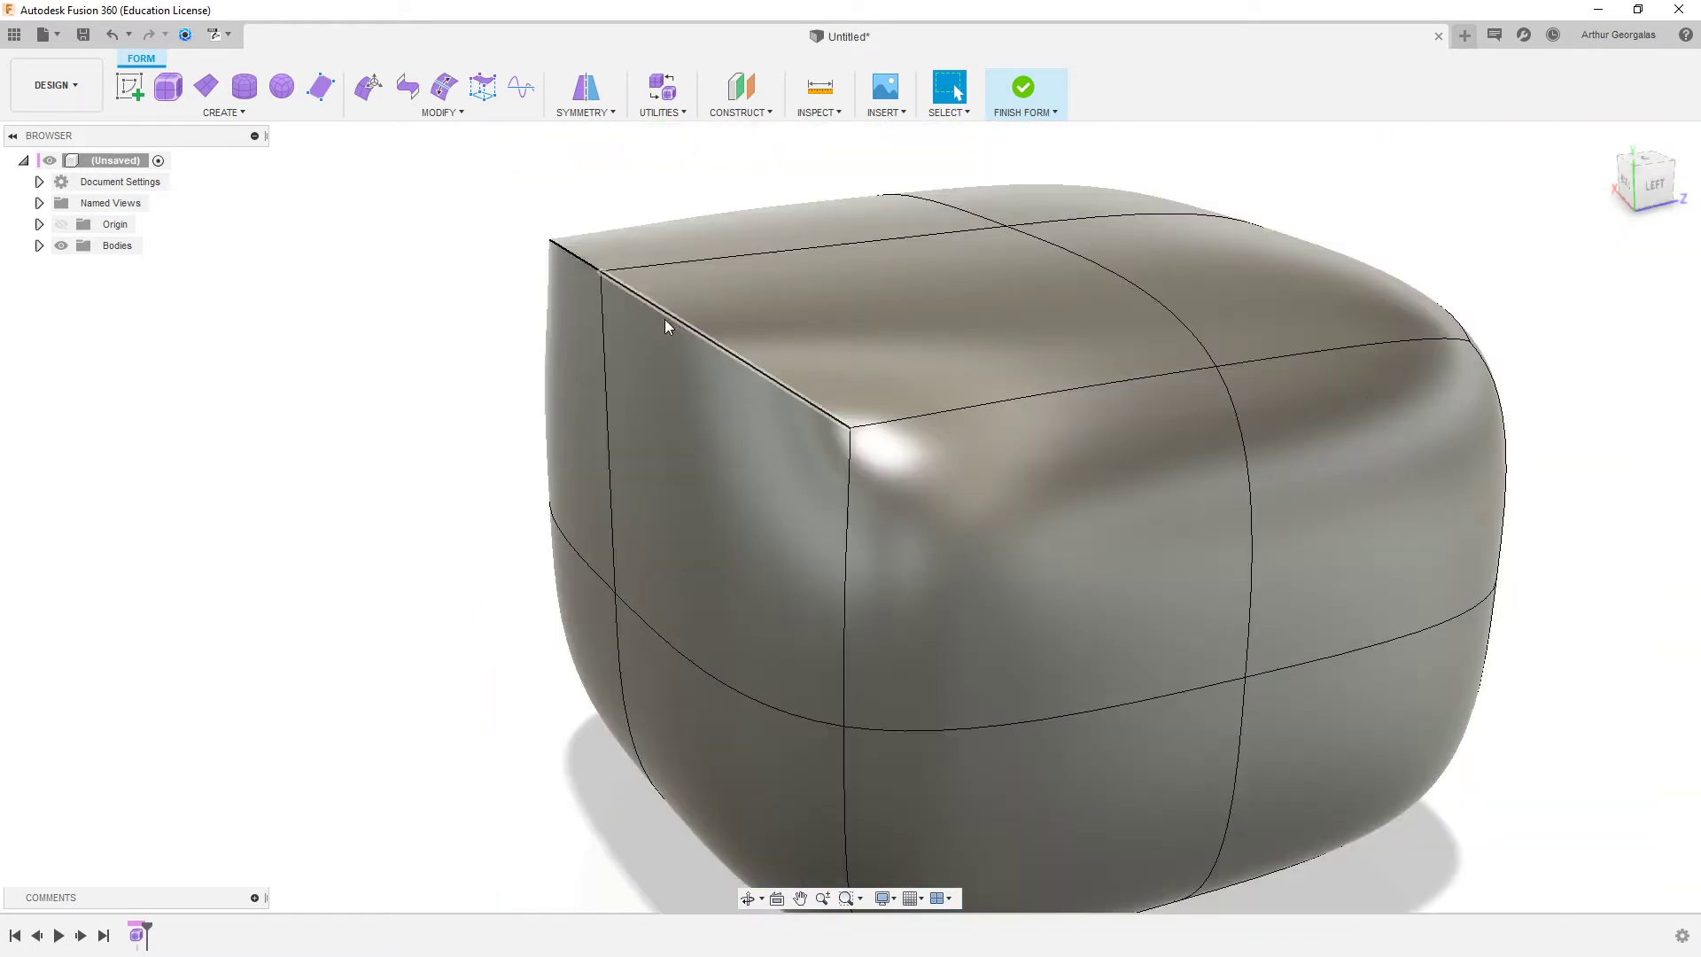
pyautogui.hotkey('alt', '1')
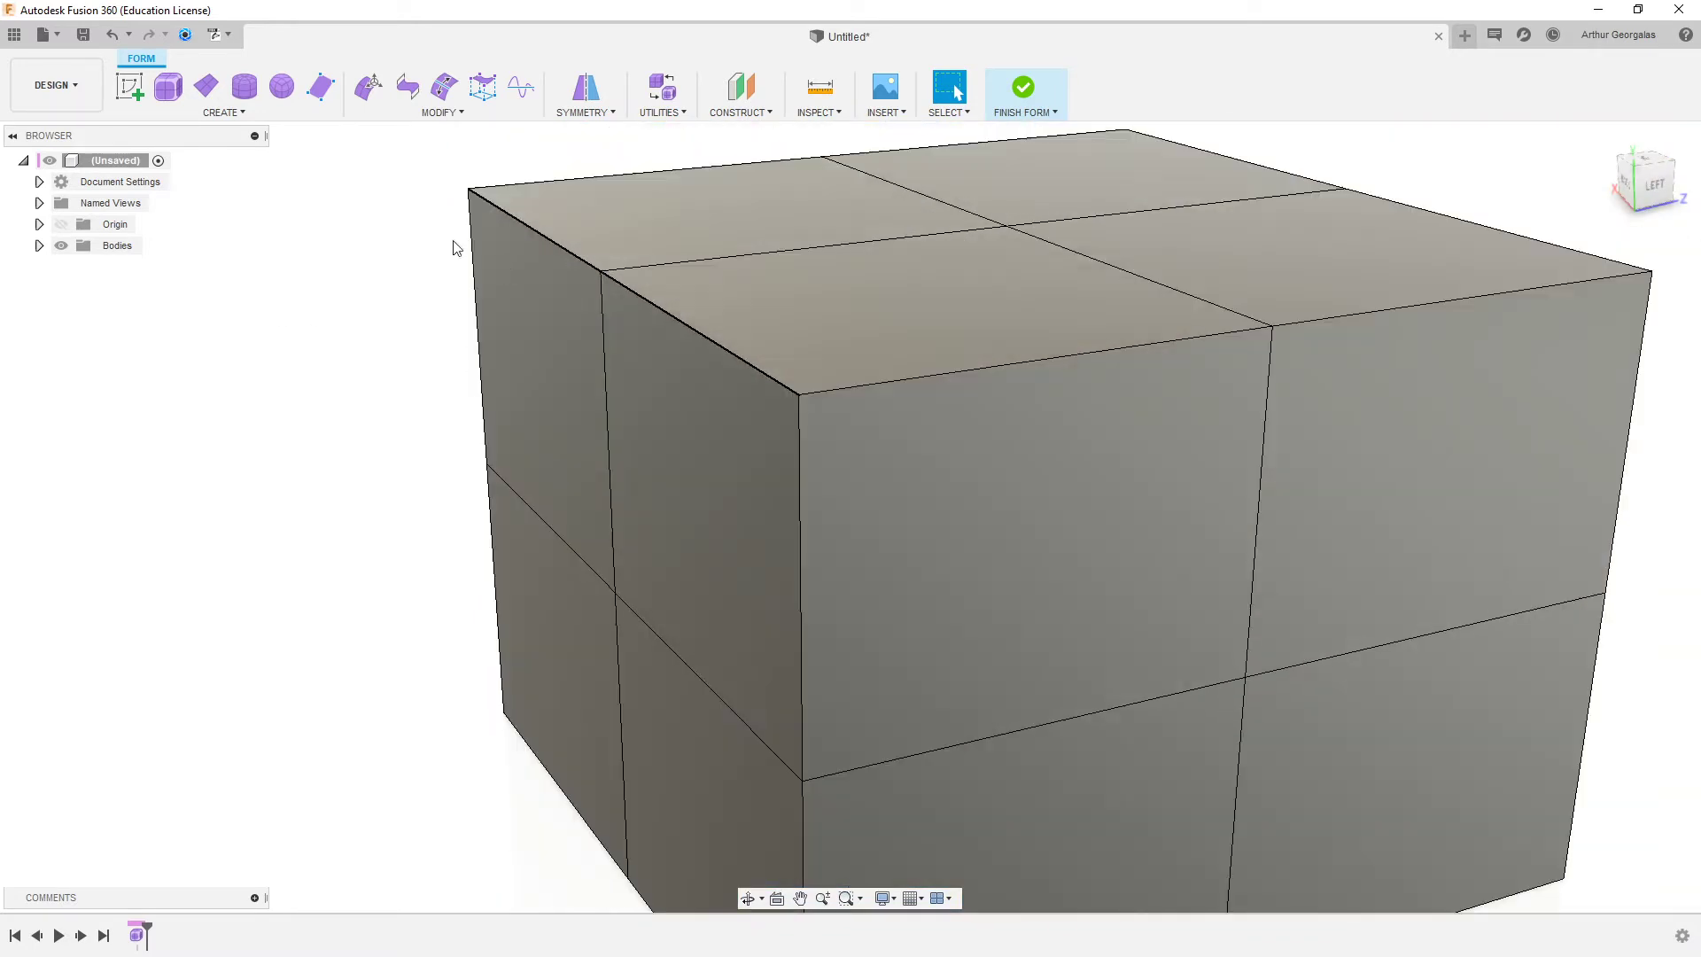
pyautogui.scroll(5, 346, 220)
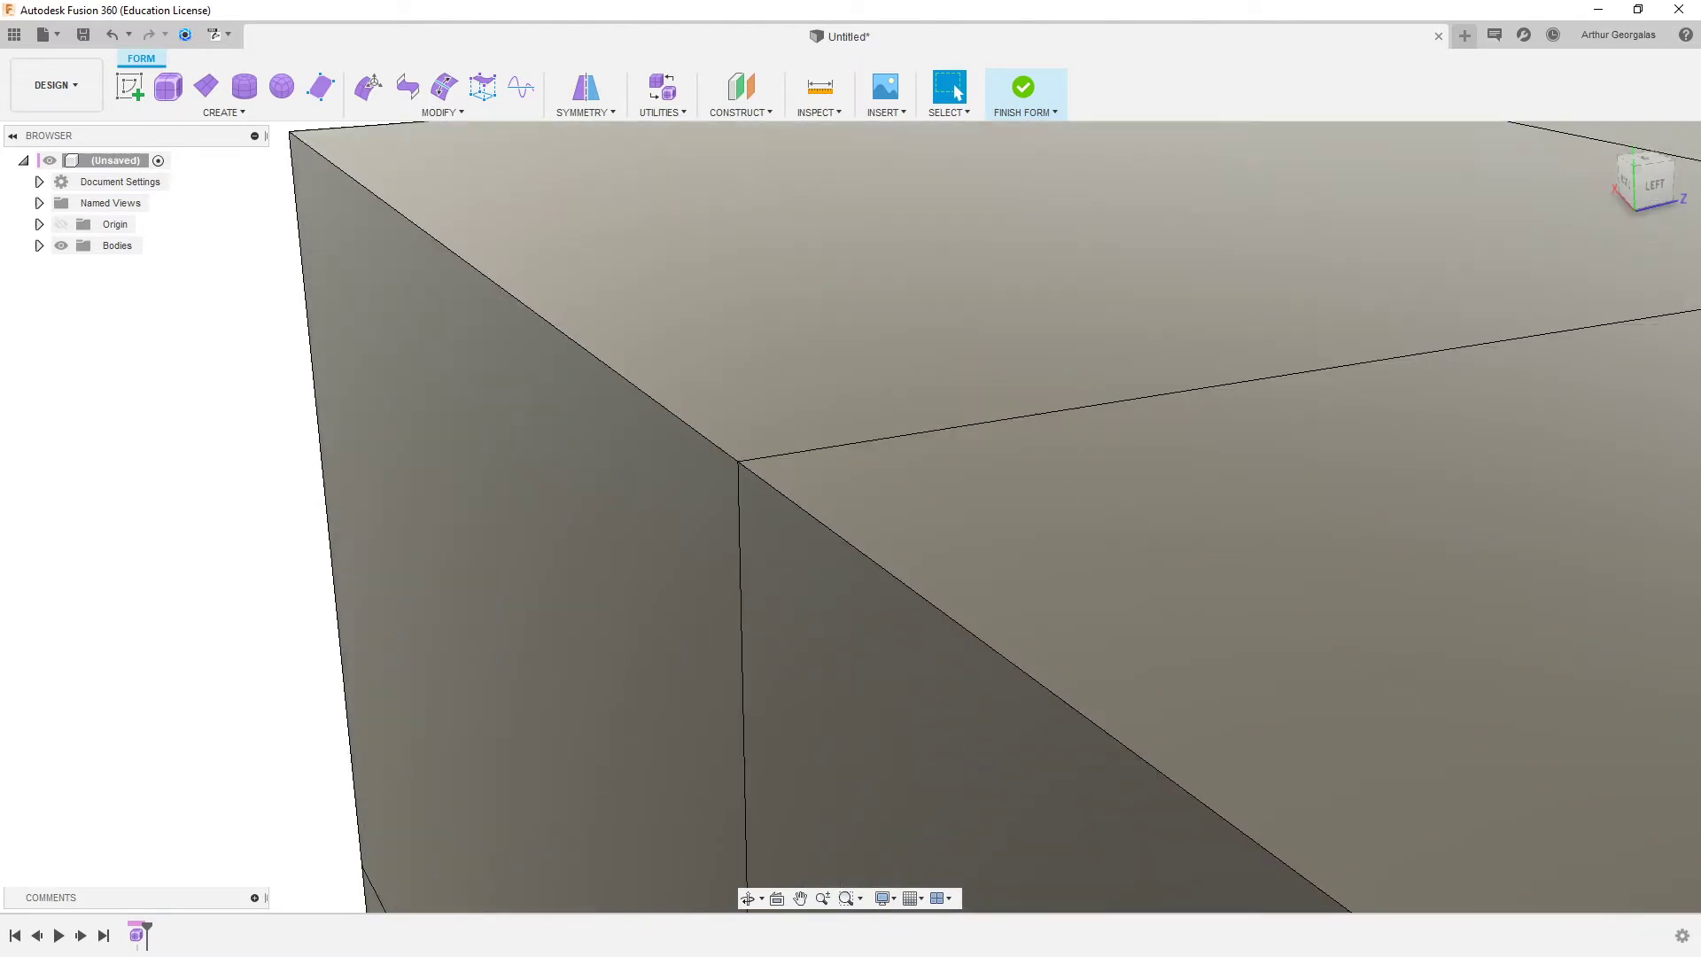
pyautogui.click(379, 316)
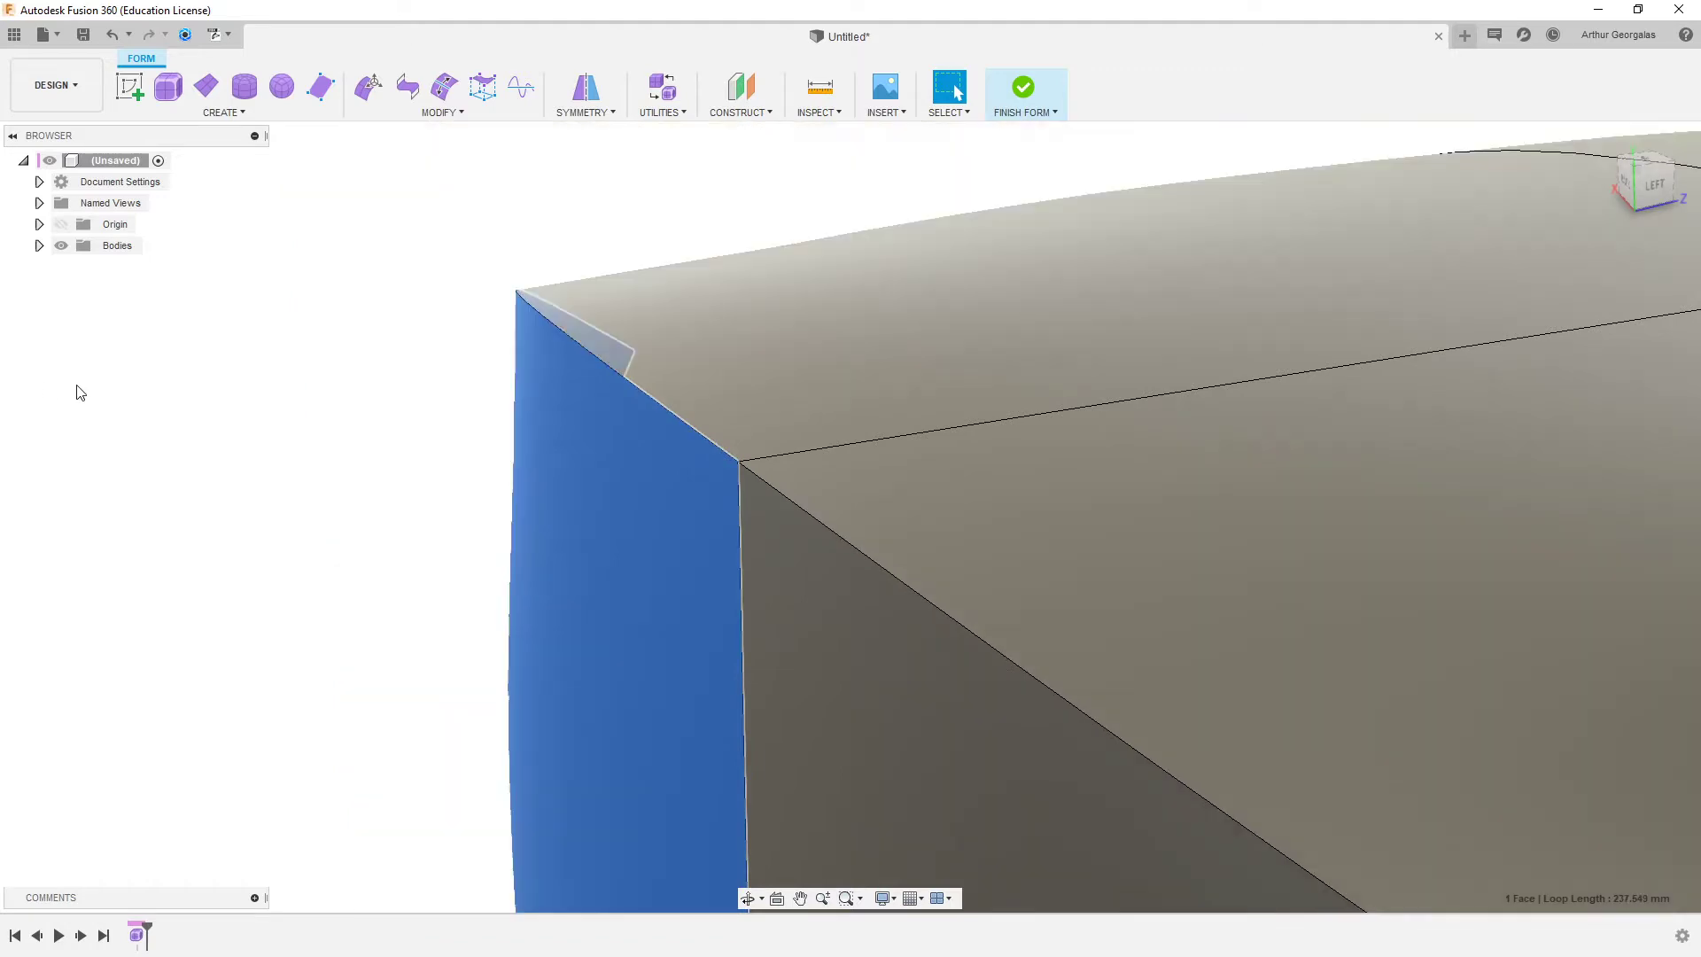
pyautogui.click(125, 390)
pyautogui.scroll(-6, 671, 348)
pyautogui.keyDown('shift'); pyautogui.moveTo(671, 349); pyautogui.dragTo(978, 445, button='middle'); pyautogui.keyUp('shift')
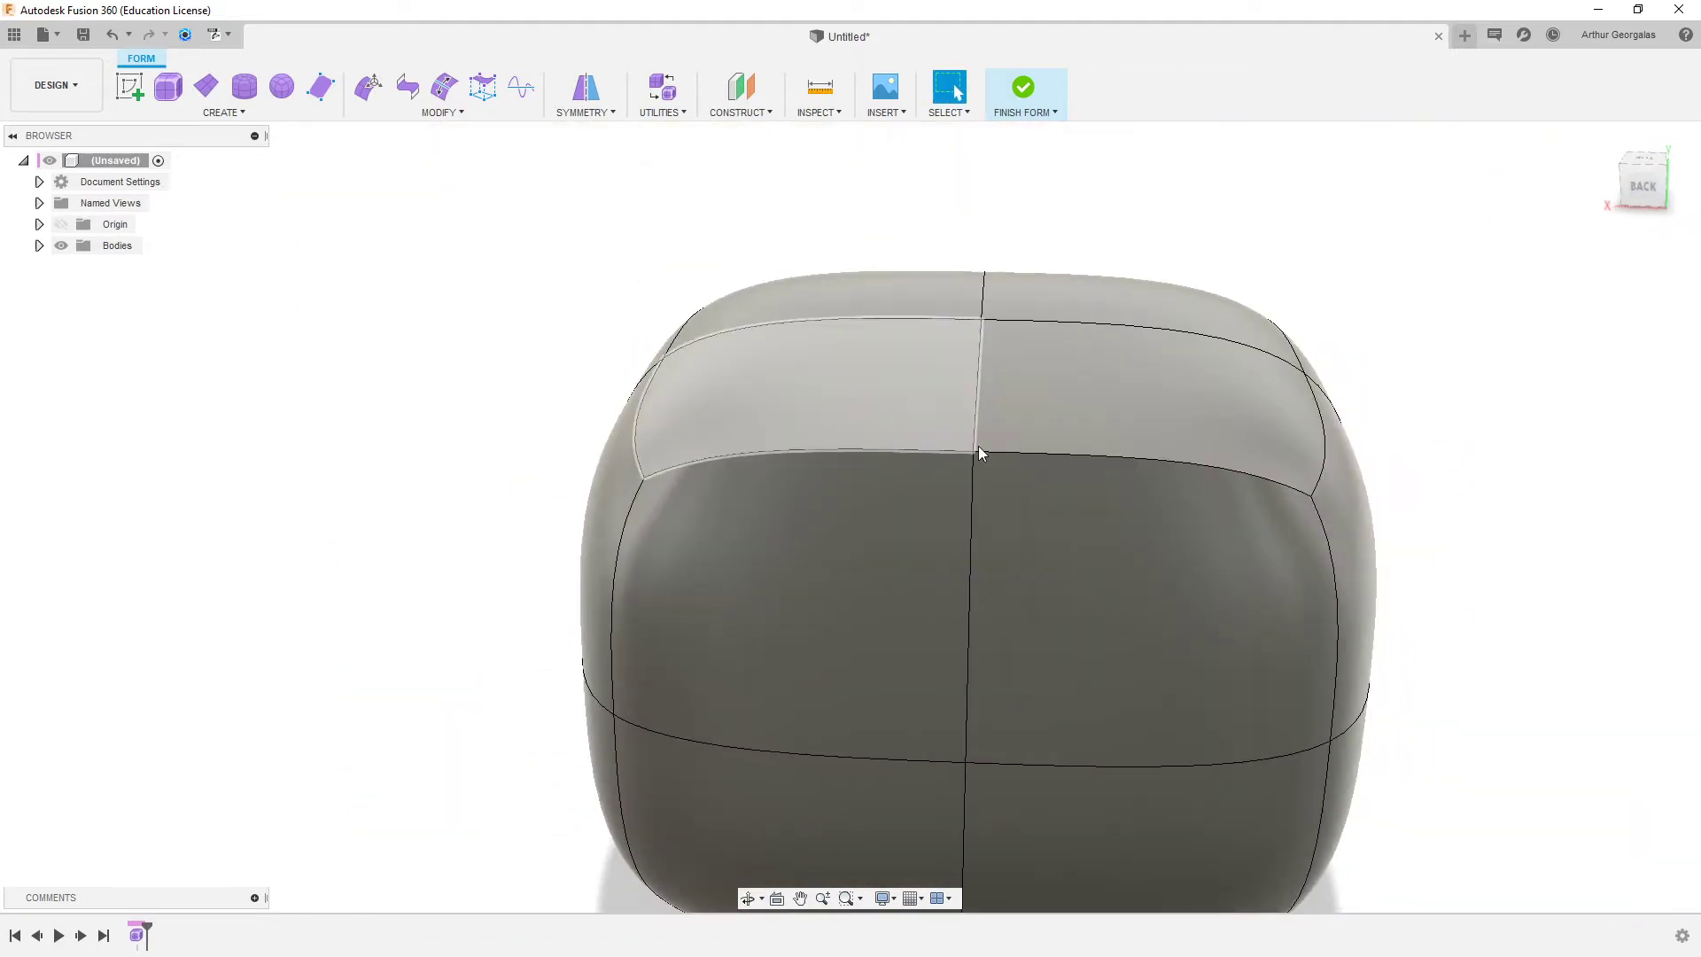
pyautogui.keyDown('shift'); pyautogui.moveTo(1208, 520); pyautogui.dragTo(1238, 520, button='middle'); pyautogui.keyUp('shift')
pyautogui.scroll(3, 1409, 530)
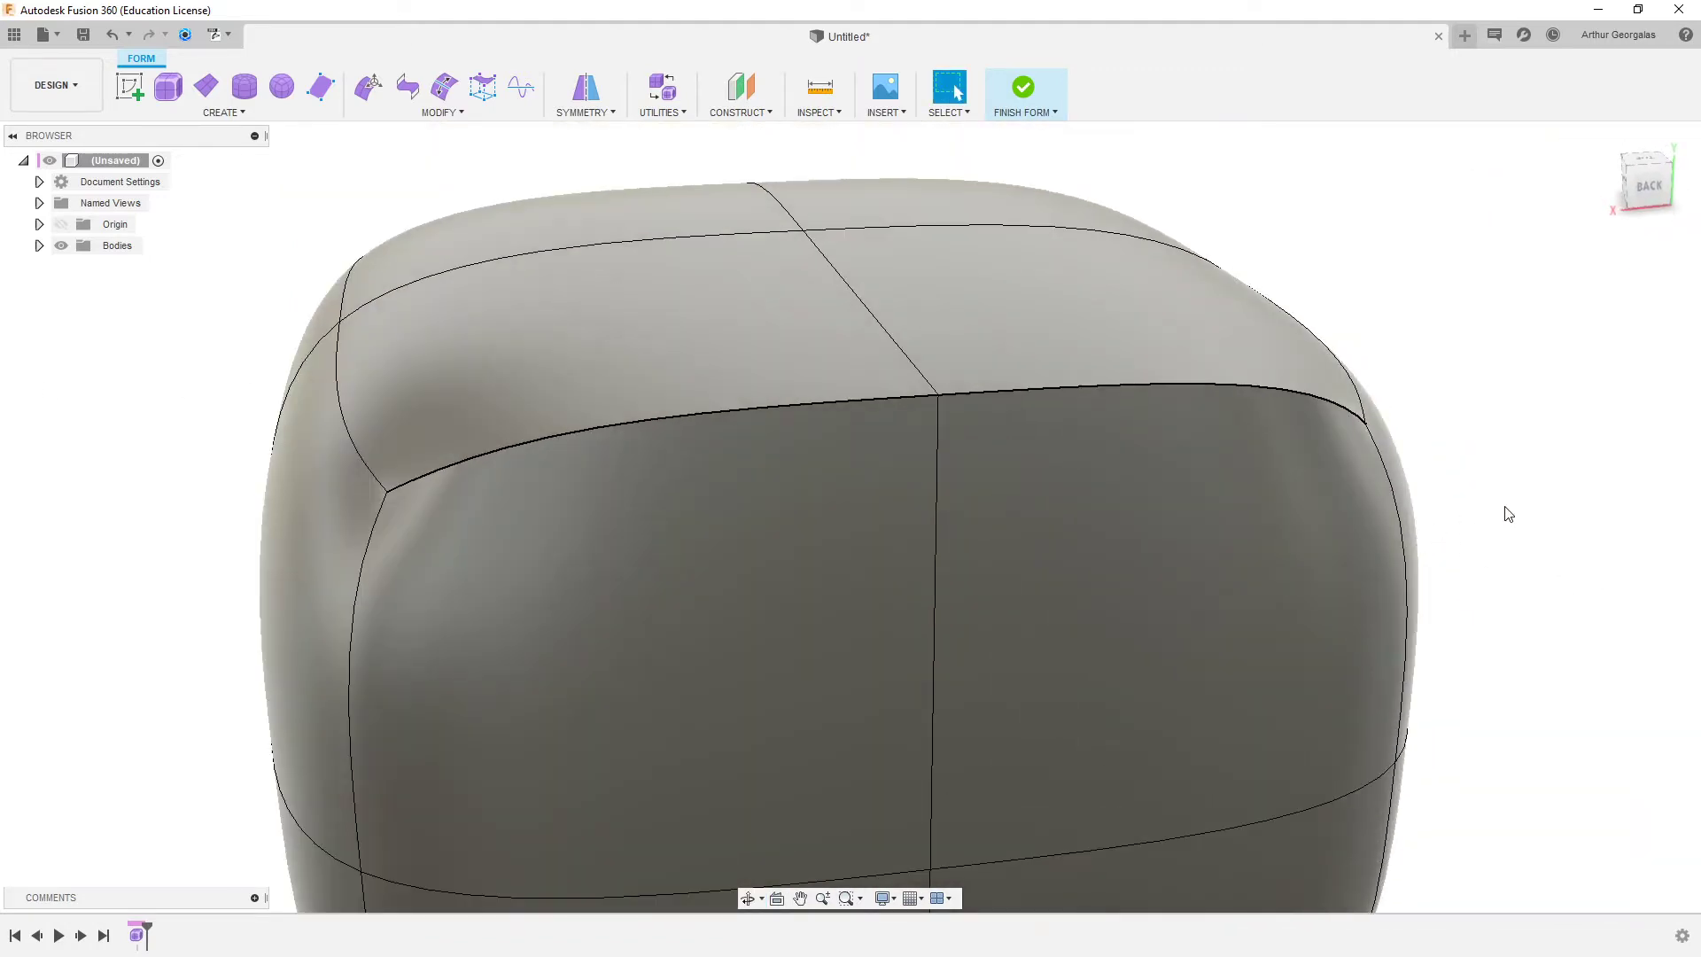
pyautogui.scroll(-5, 1104, 401)
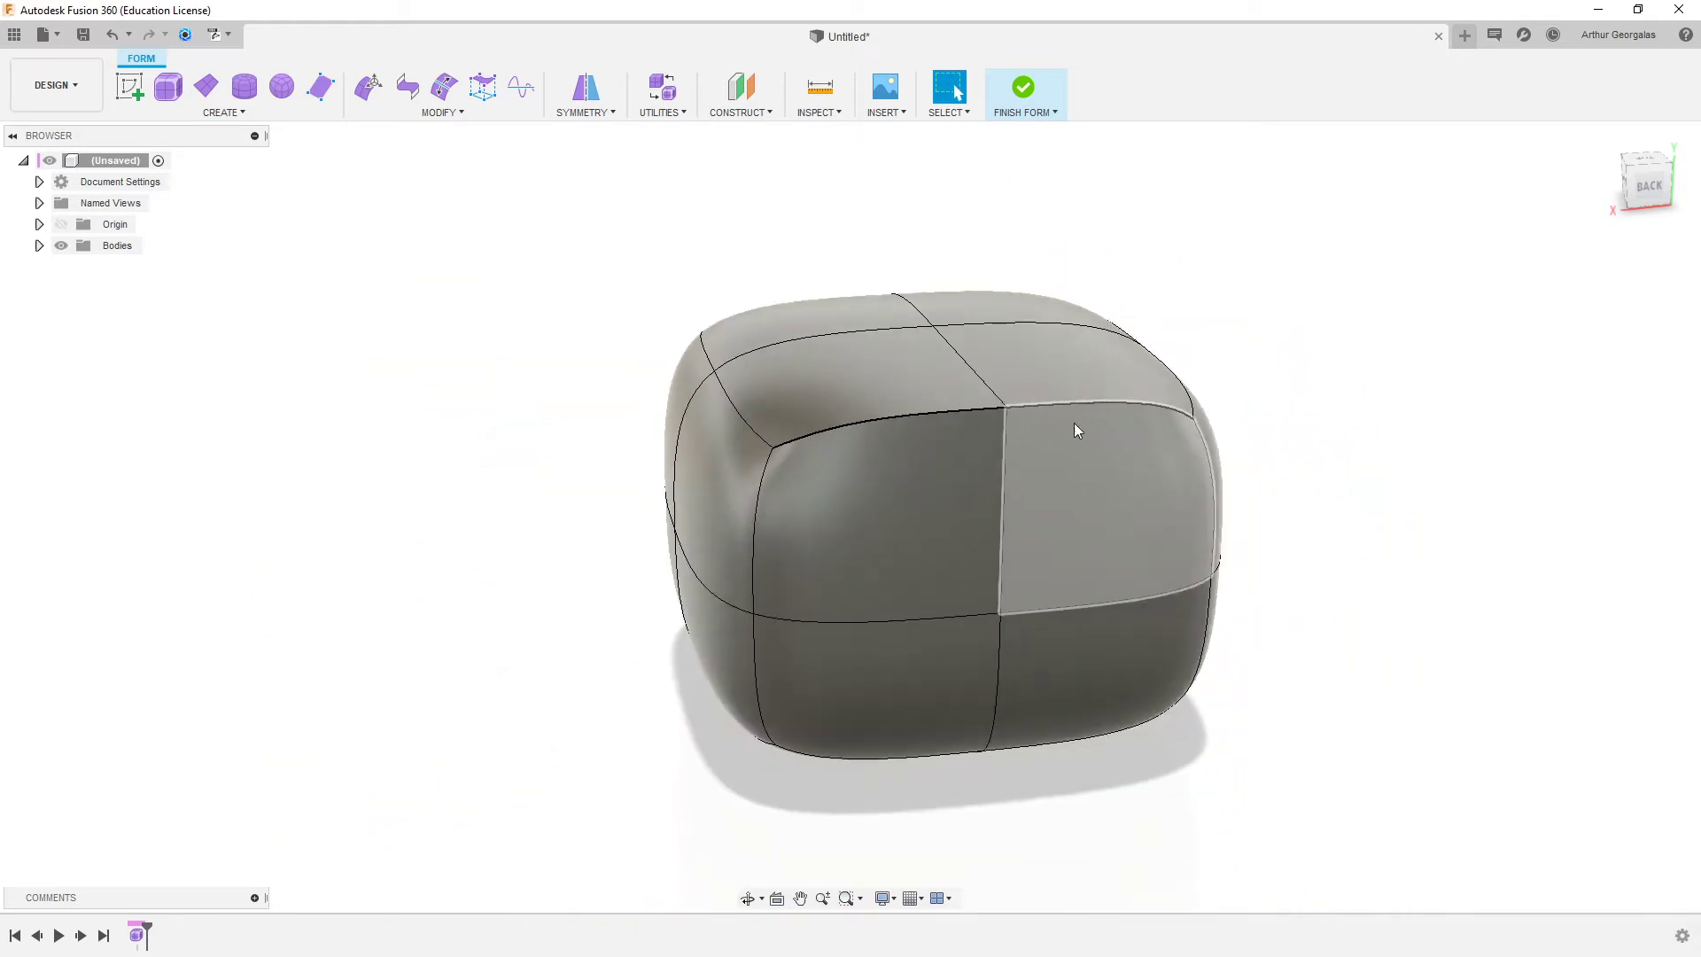
pyautogui.keyDown('shift'); pyautogui.moveTo(1077, 430); pyautogui.dragTo(1131, 290, button='middle'); pyautogui.keyUp('shift')
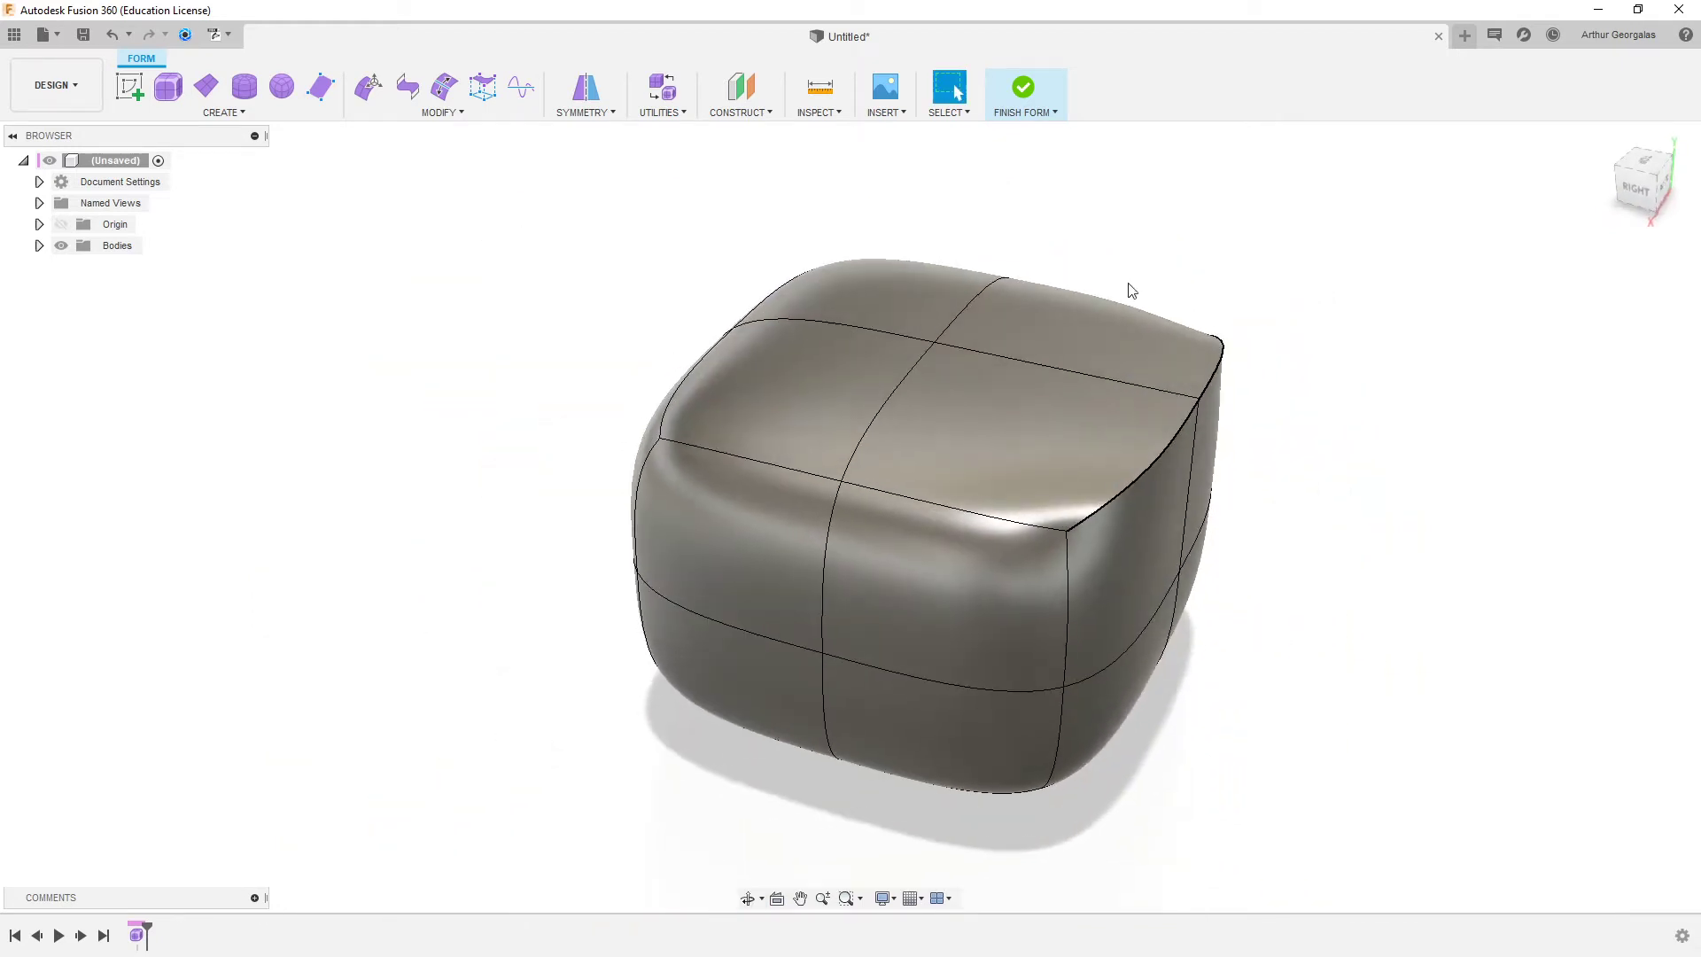
# - Start a new crease with both top edges of the right side and both vertical edges at the back-right corner
pyautogui.click(477, 113)
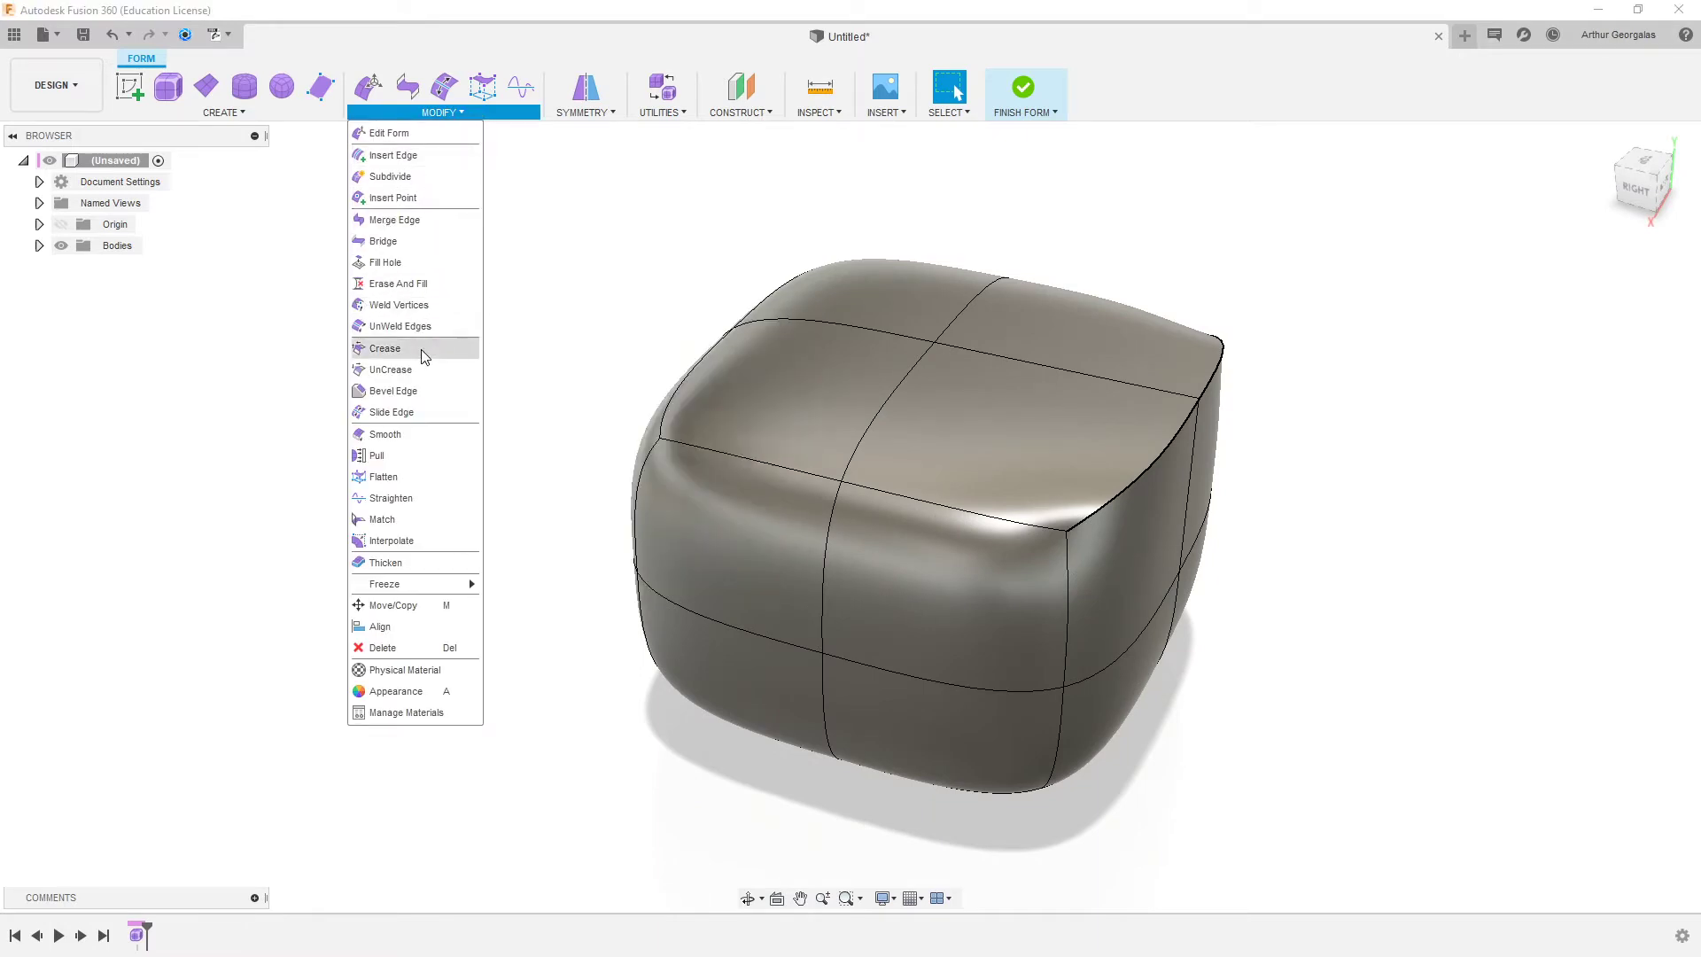
pyautogui.click(390, 349)
pyautogui.click(915, 506)
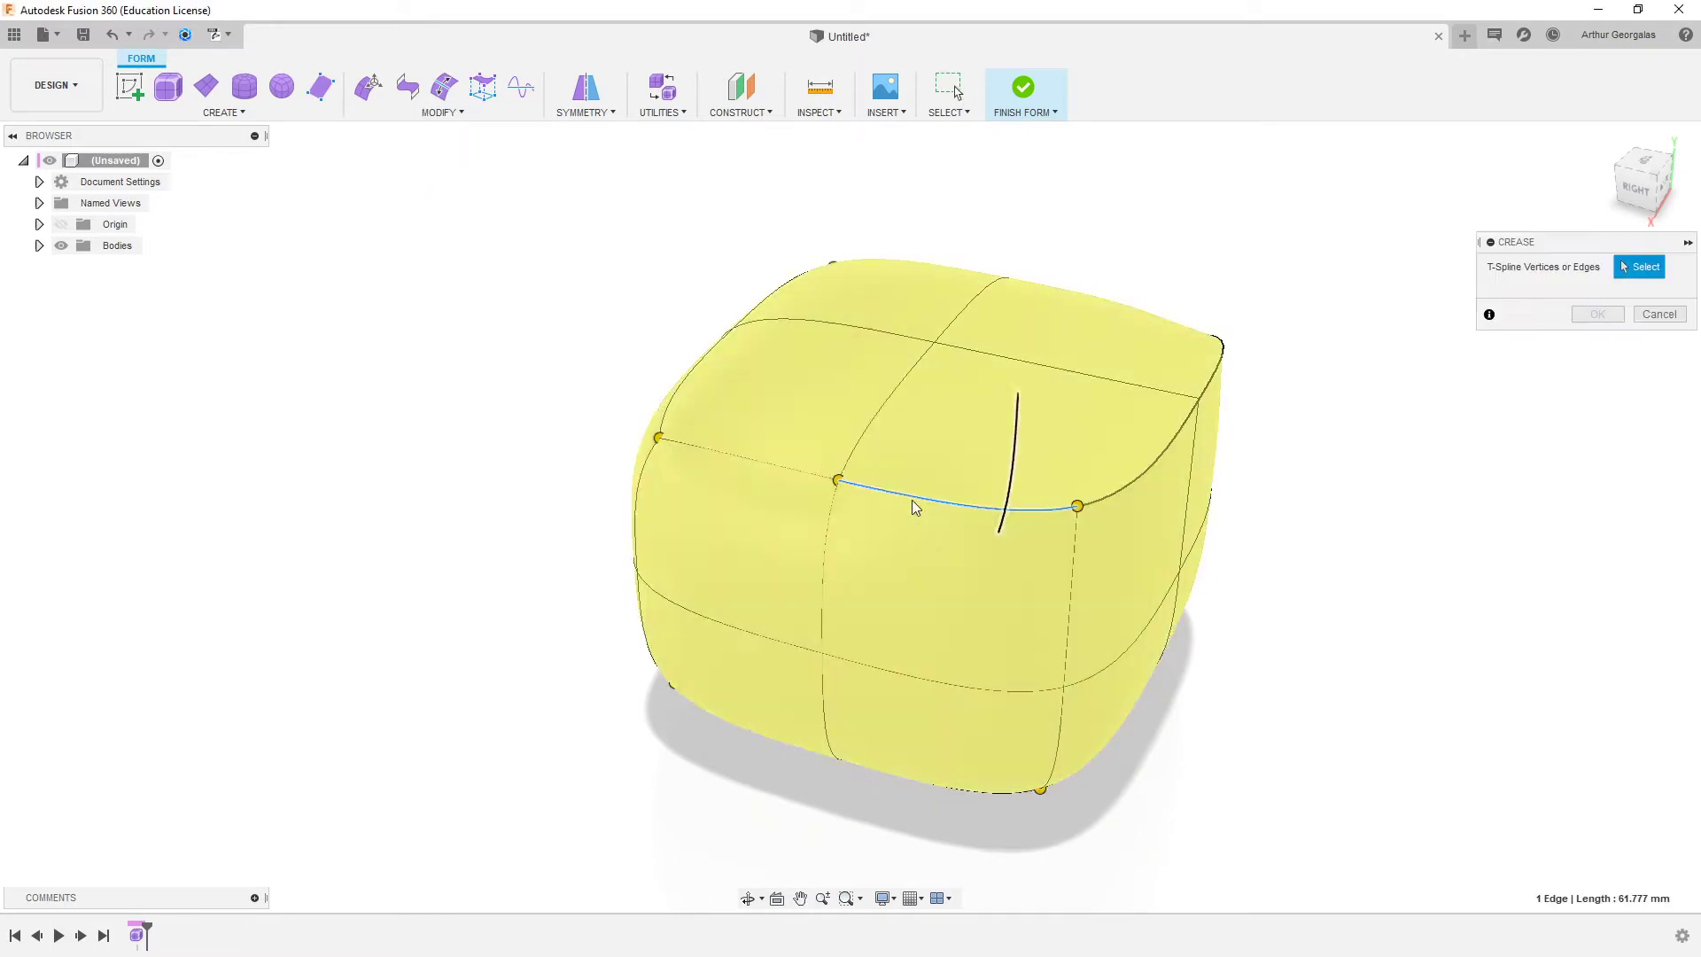
pyautogui.click(725, 454)
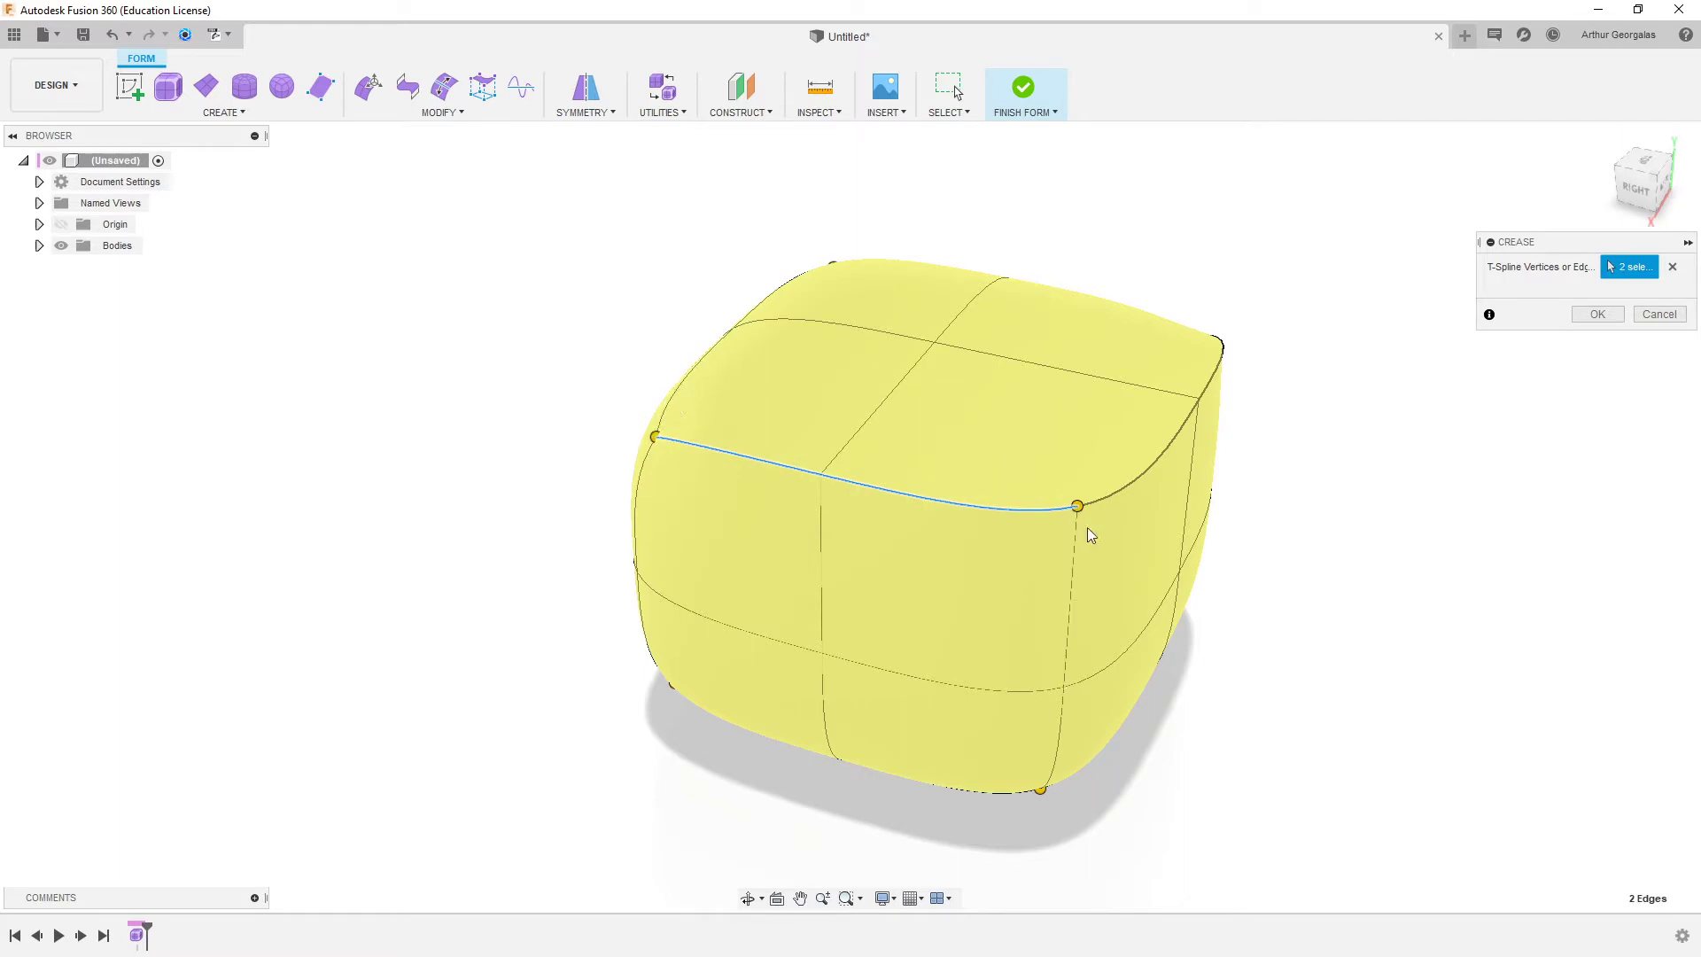
pyautogui.click(1077, 551)
pyautogui.click(1062, 734)
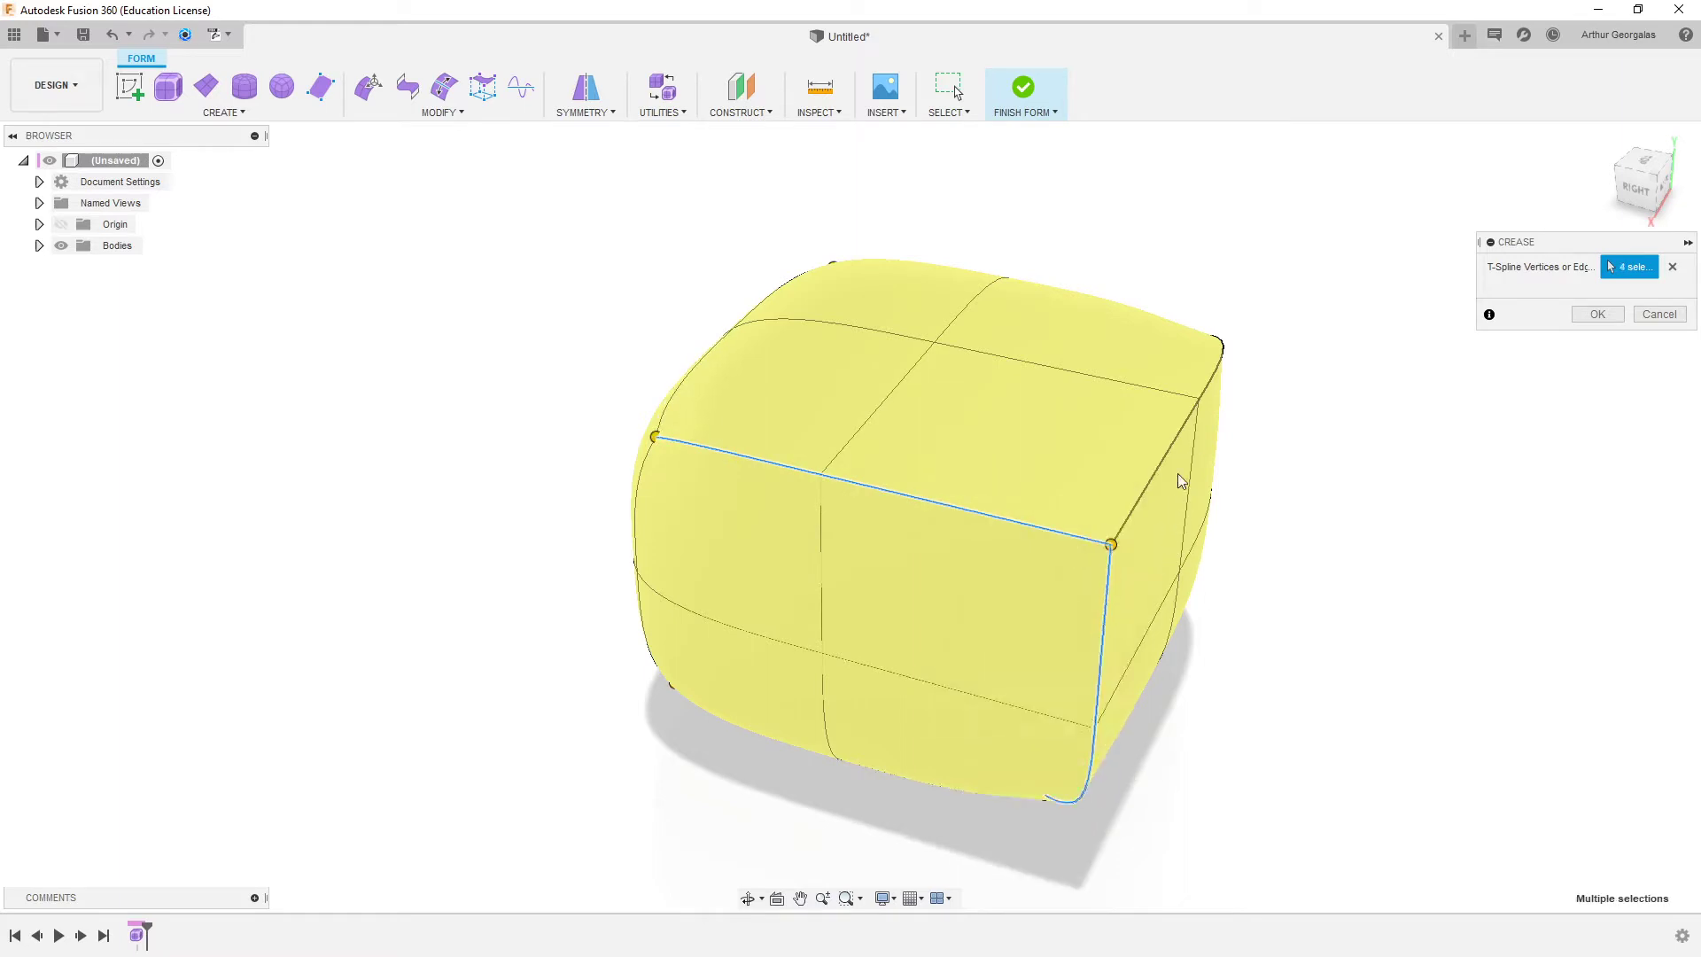
# - Add both vertical edges at the back-left corner and the bottom edges of the back and right sides to the crease selection
pyautogui.click(1204, 416)
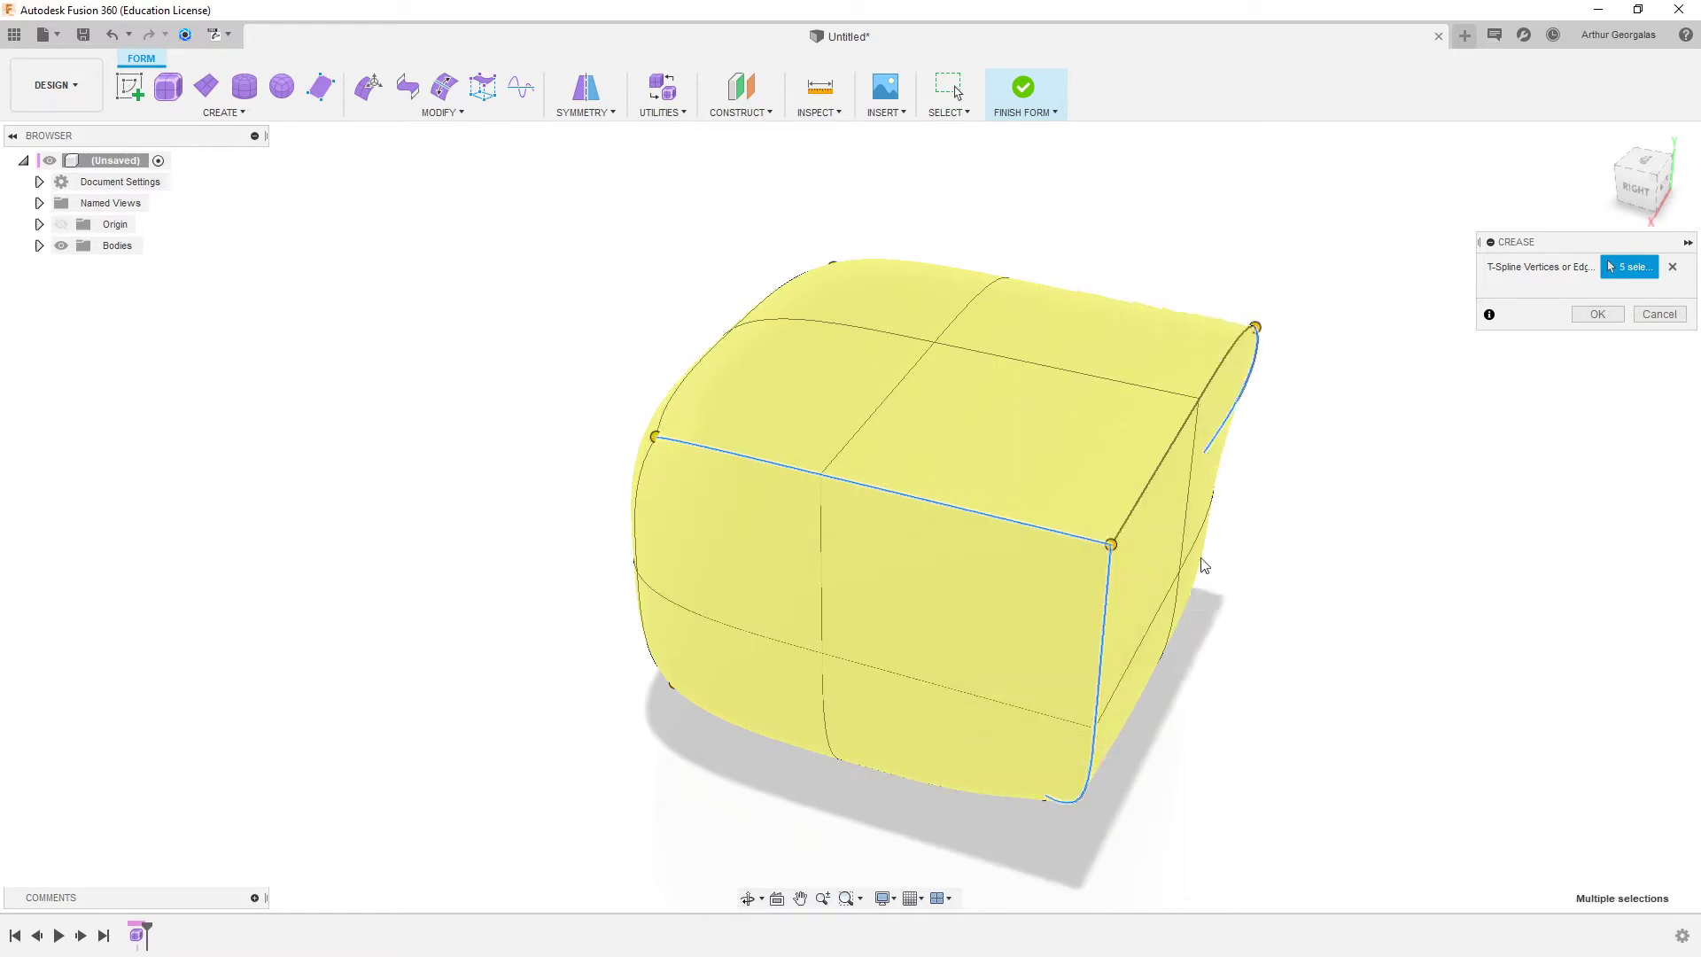
pyautogui.keyDown('shift'); pyautogui.moveTo(1200, 537); pyautogui.dragTo(1112, 489, button='middle'); pyautogui.keyUp('shift')
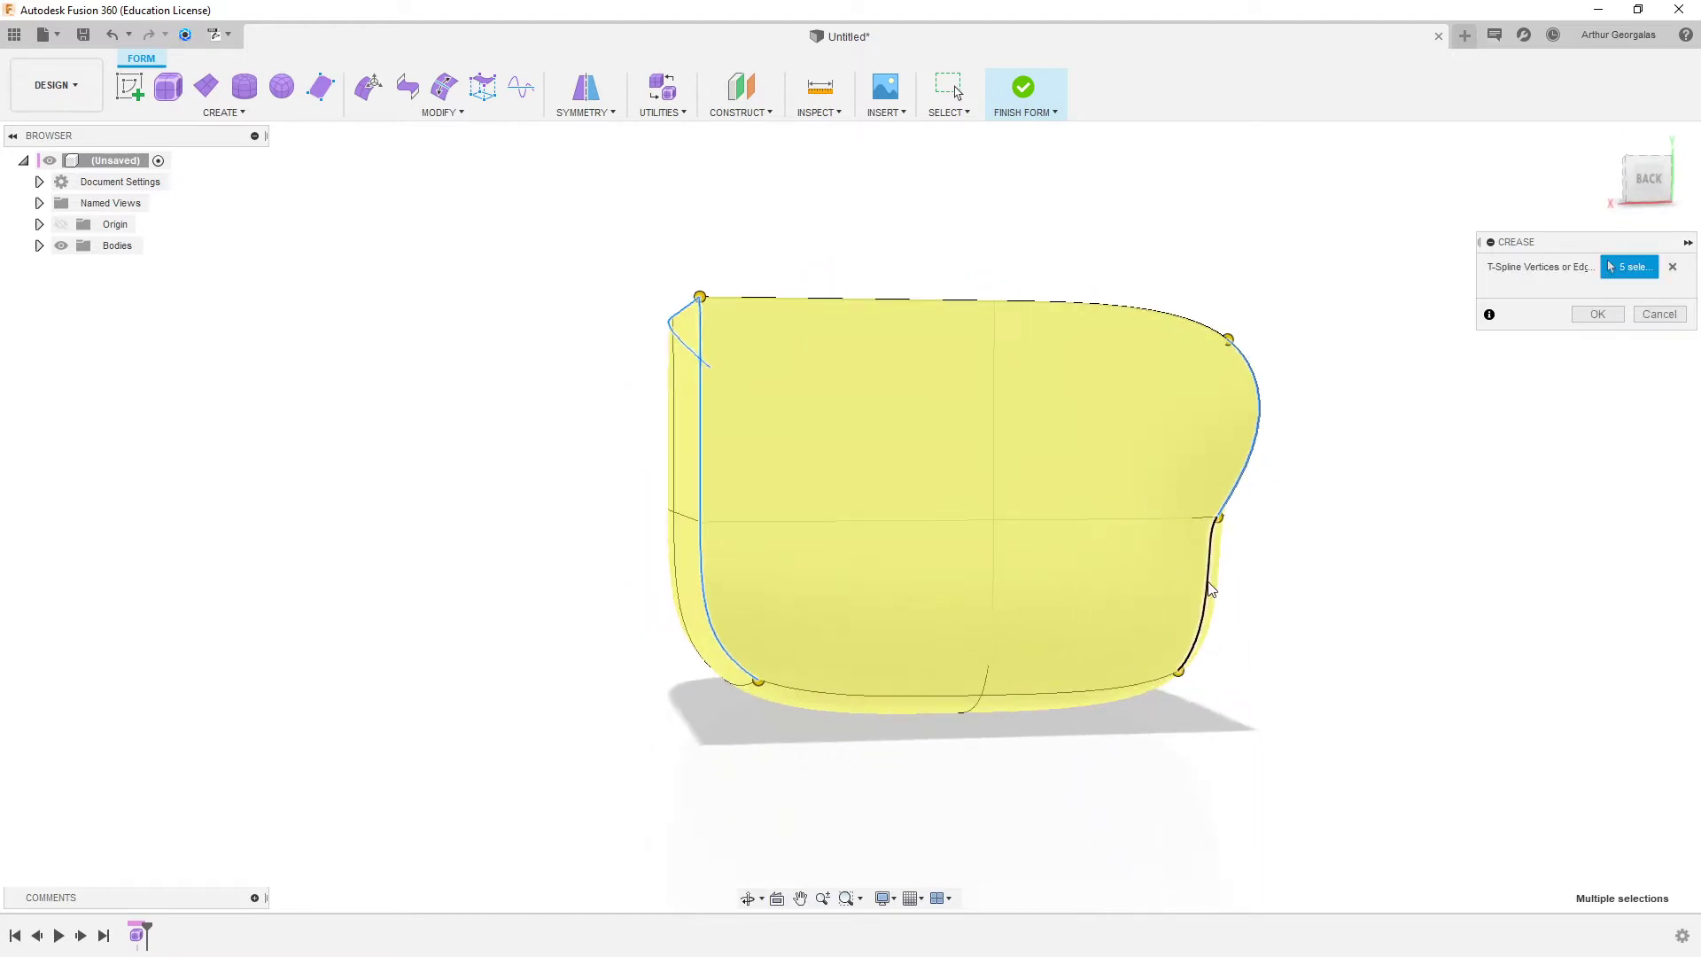
pyautogui.click(1210, 584)
pyautogui.click(1108, 688)
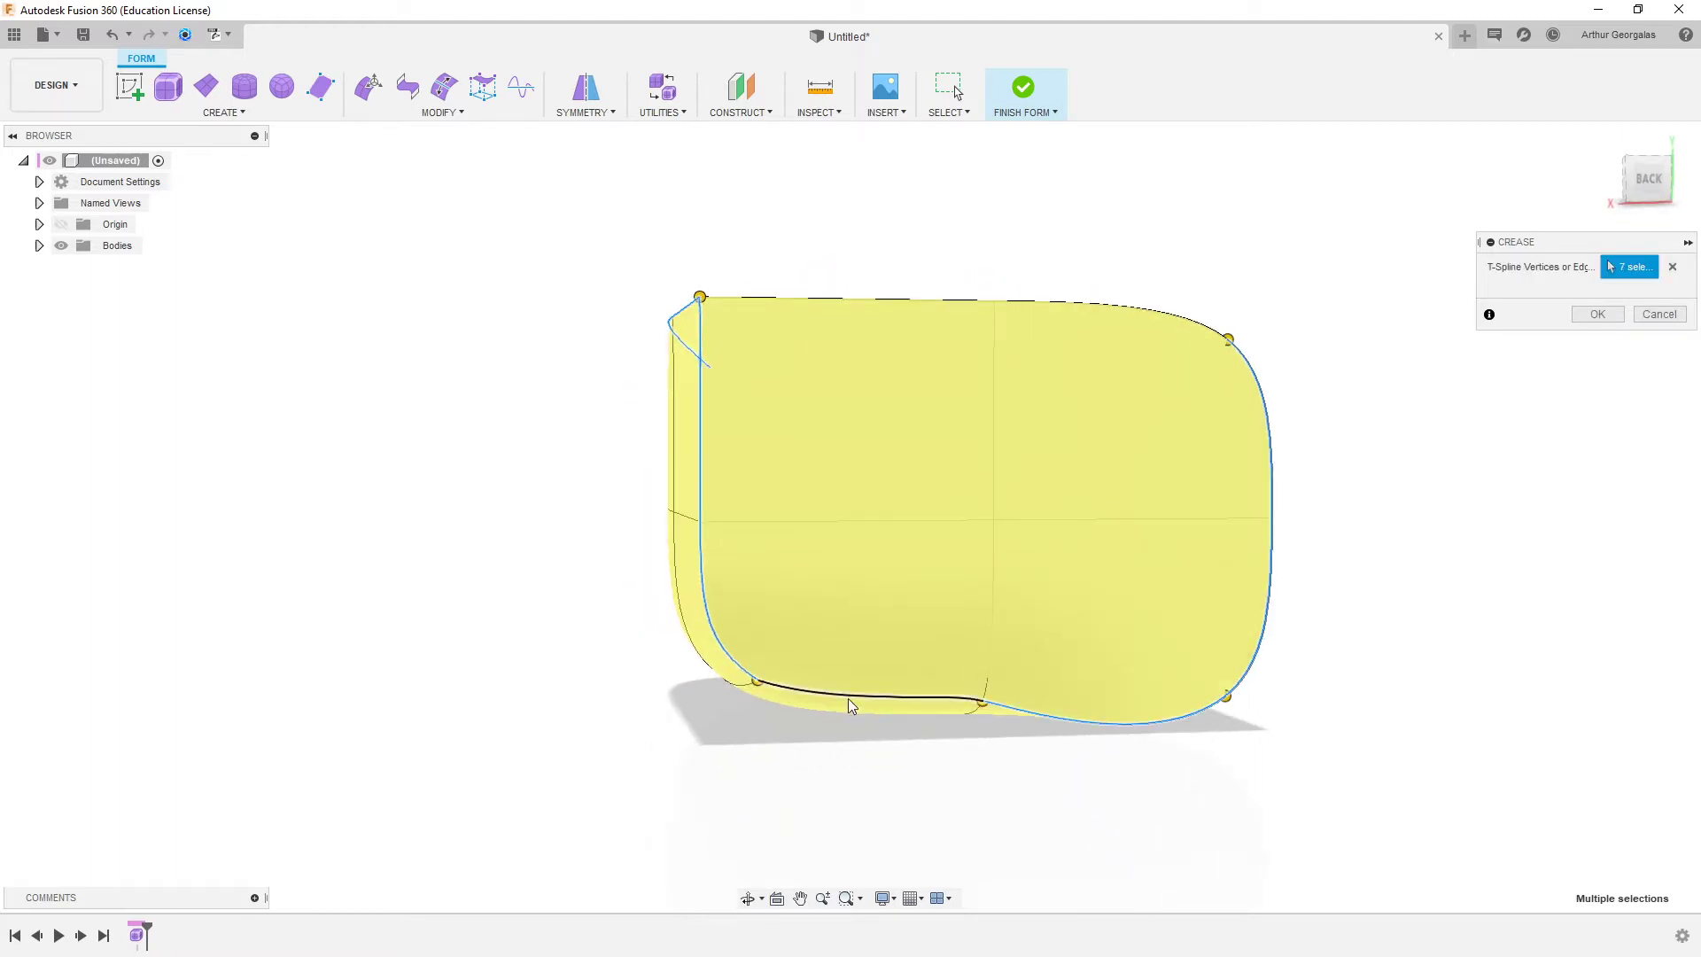
pyautogui.keyDown('shift'); pyautogui.moveTo(848, 698); pyautogui.dragTo(896, 683, button='middle'); pyautogui.keyUp('shift')
pyautogui.click(816, 688)
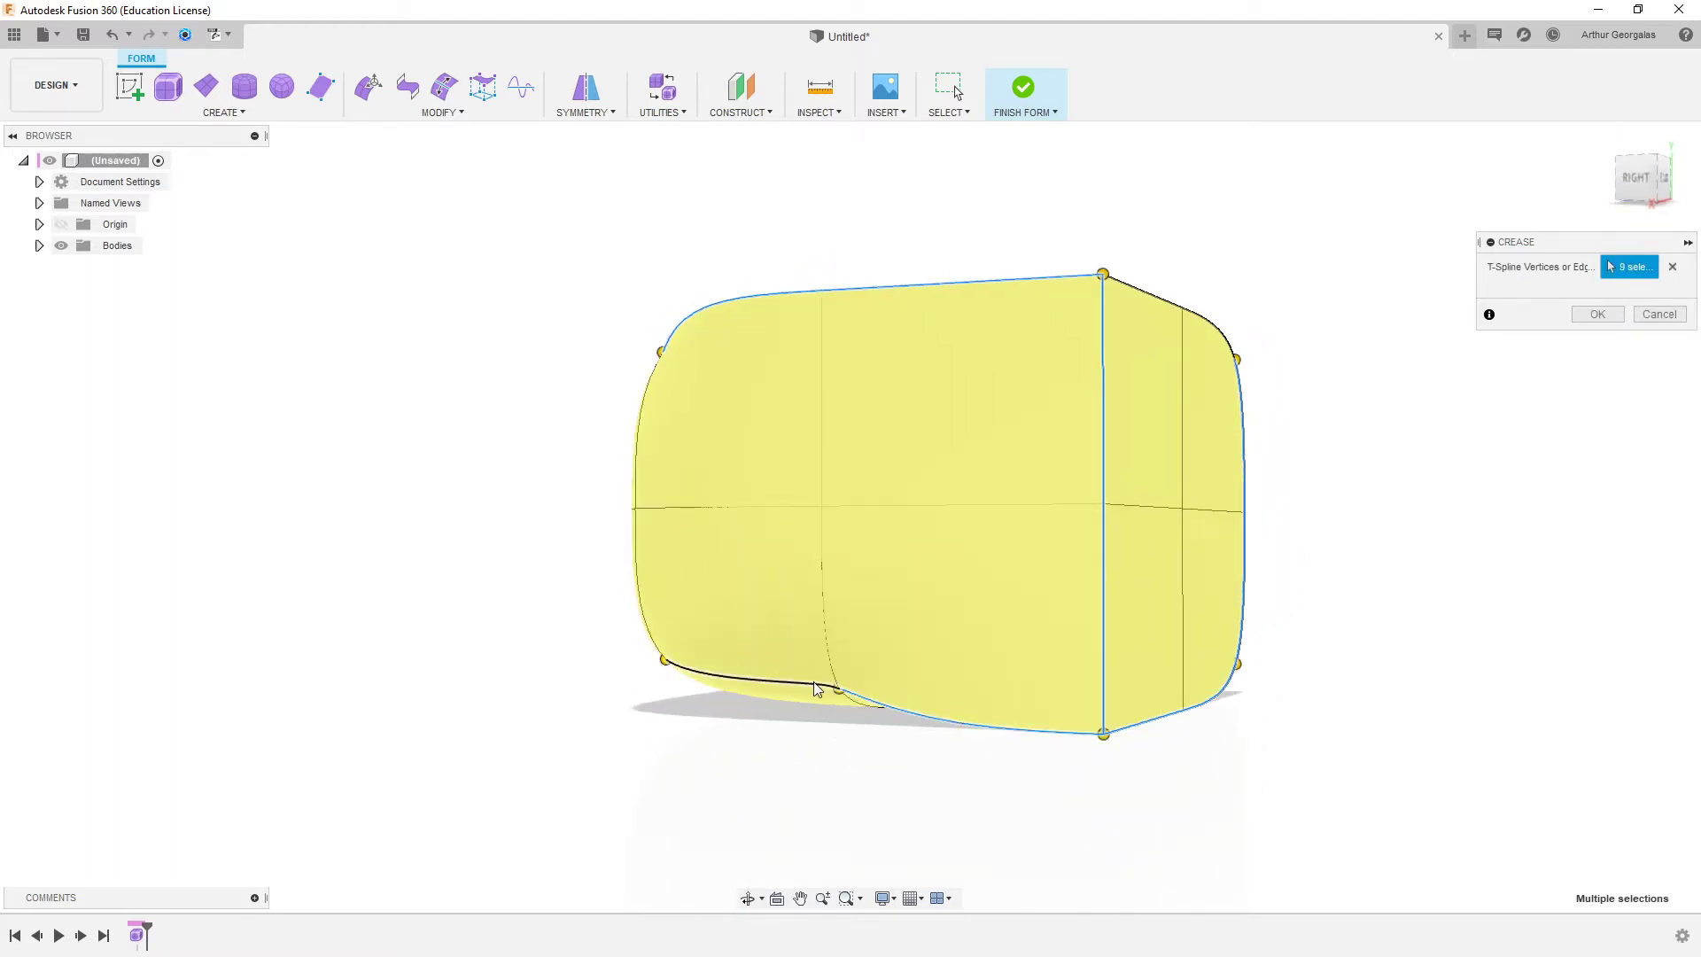
pyautogui.click(787, 688)
pyautogui.keyDown('shift'); pyautogui.moveTo(787, 688); pyautogui.dragTo(990, 688, button='middle'); pyautogui.keyUp('shift')
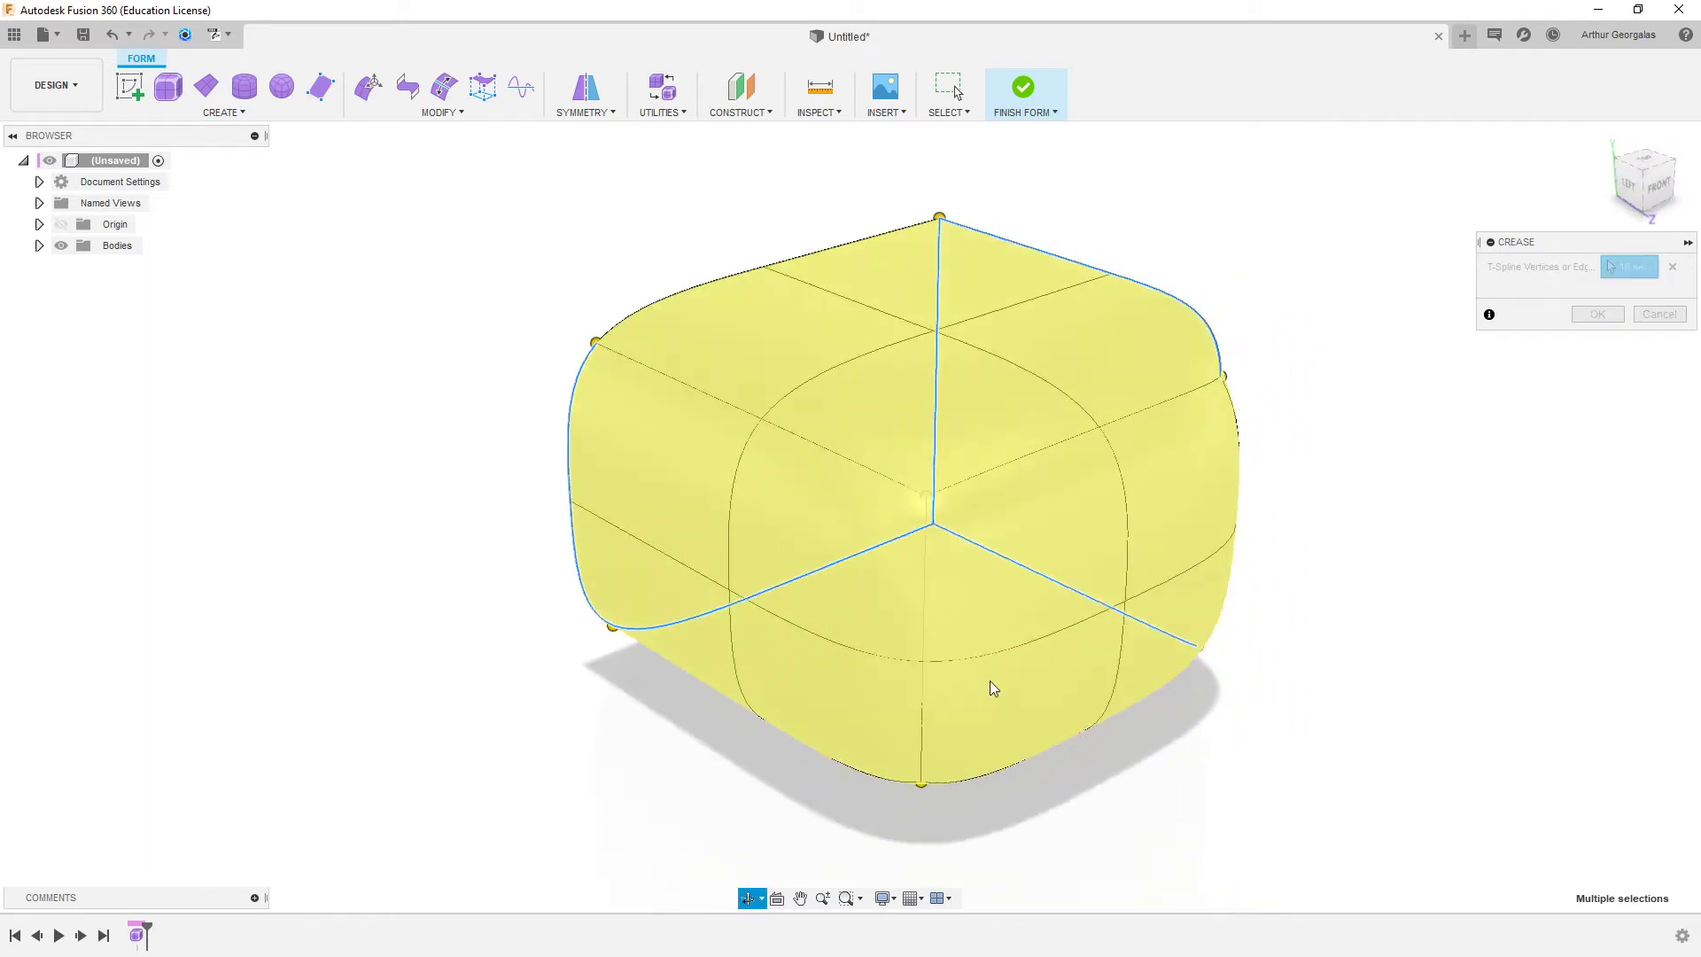
# - Try adding the rear half of the left side's top edge to the crease selection, and deselect it again
pyautogui.click(723, 405)
pyautogui.scroll(5, 553, 333)
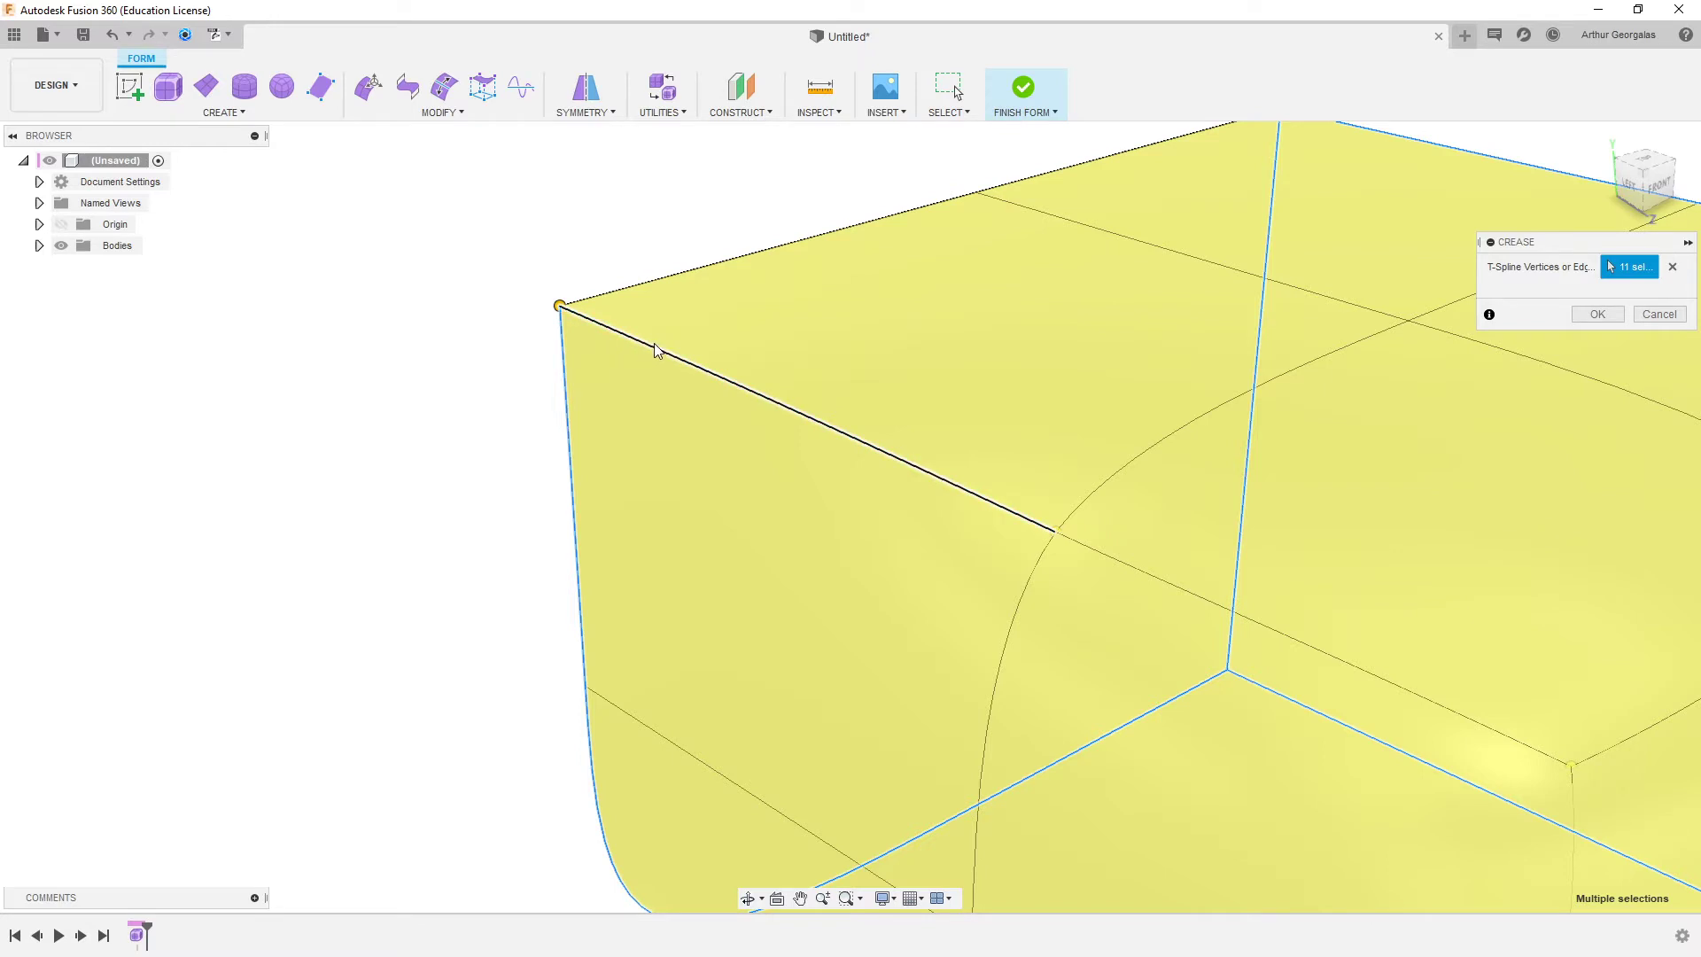
pyautogui.click(817, 429)
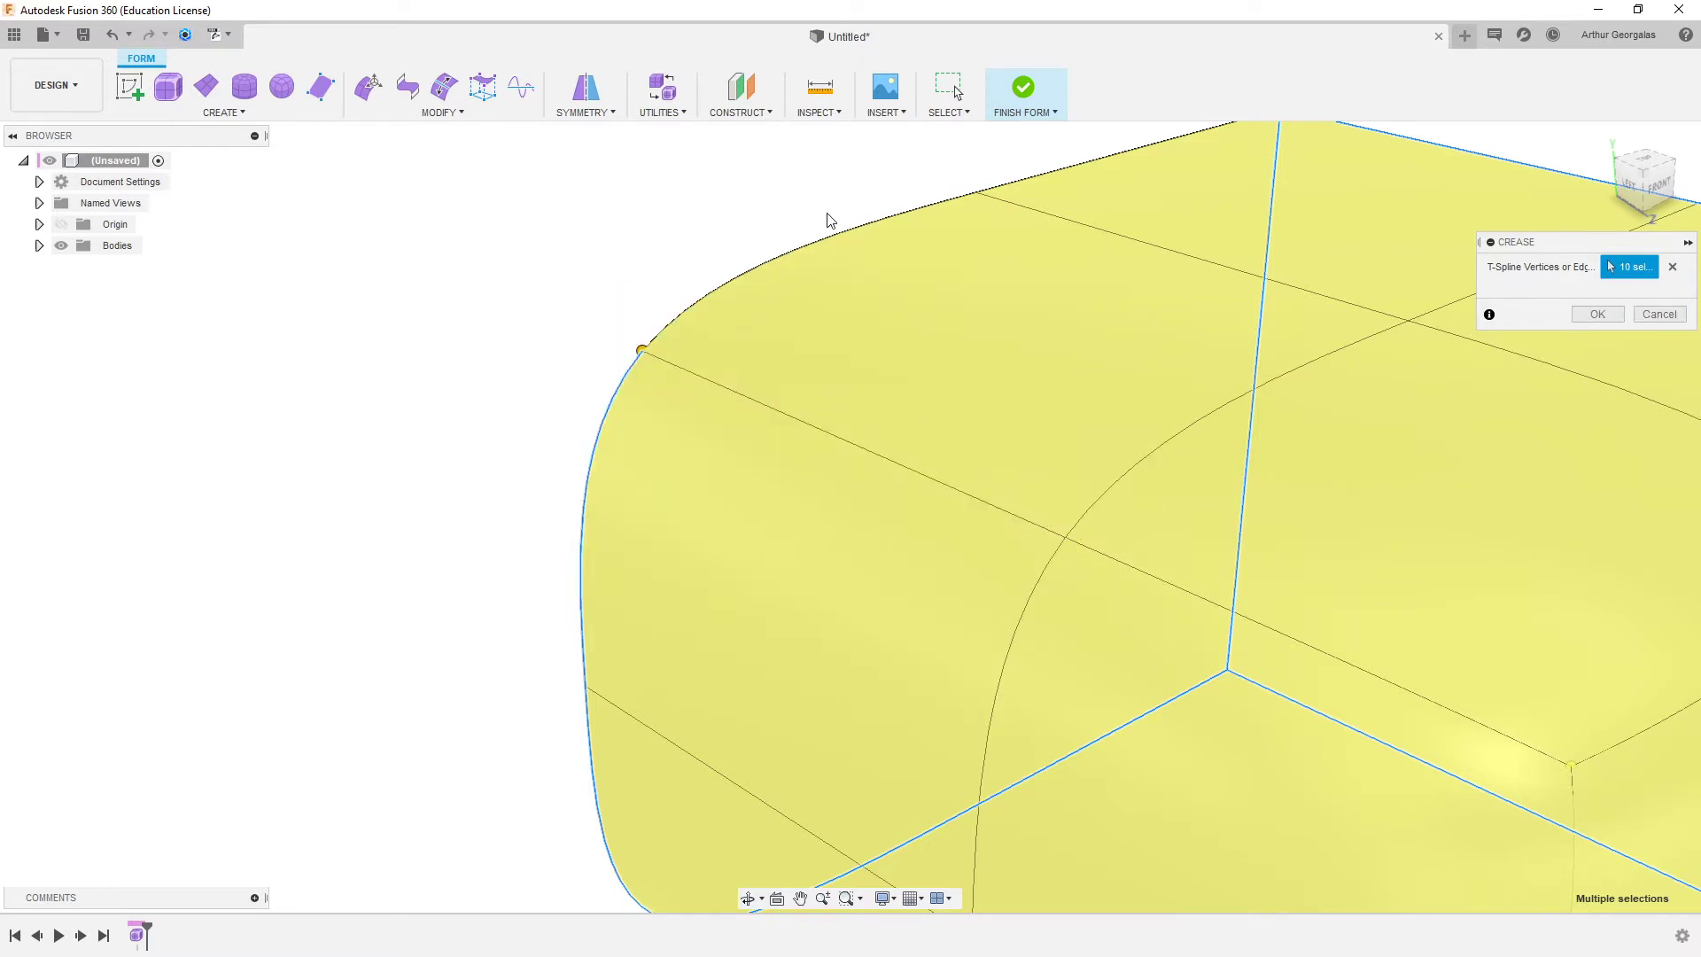
pyautogui.keyDown('shift'); pyautogui.moveTo(627, 396); pyautogui.dragTo(772, 346, button='middle'); pyautogui.keyUp('shift')
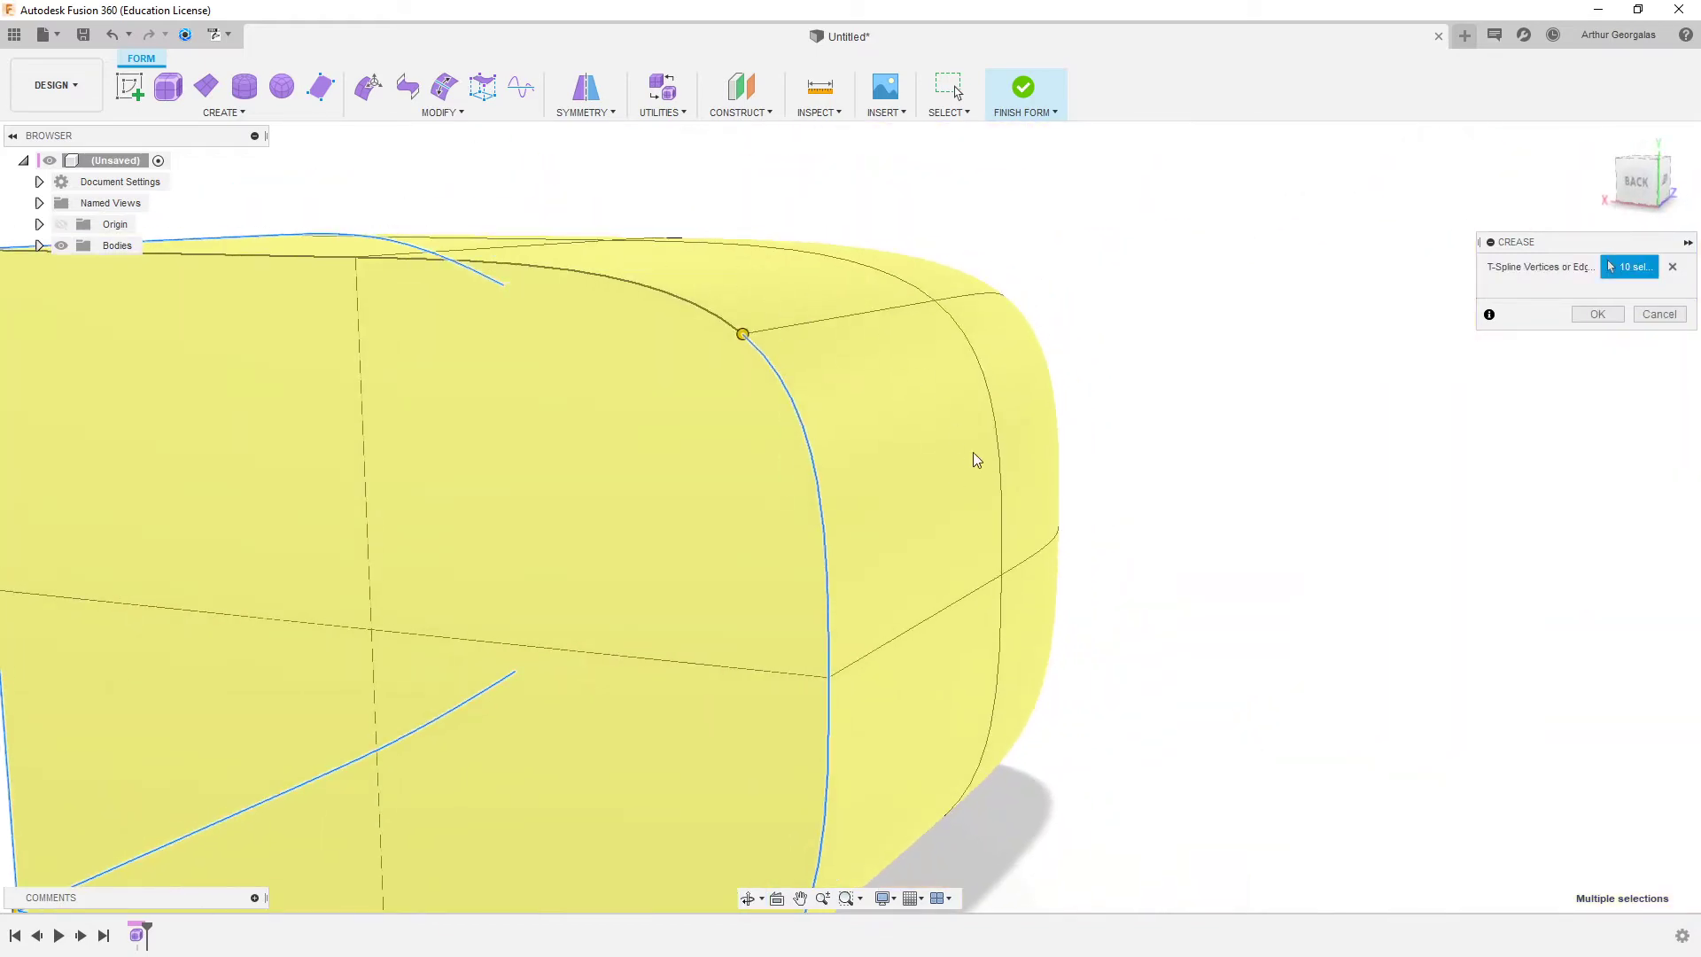
pyautogui.click(816, 325)
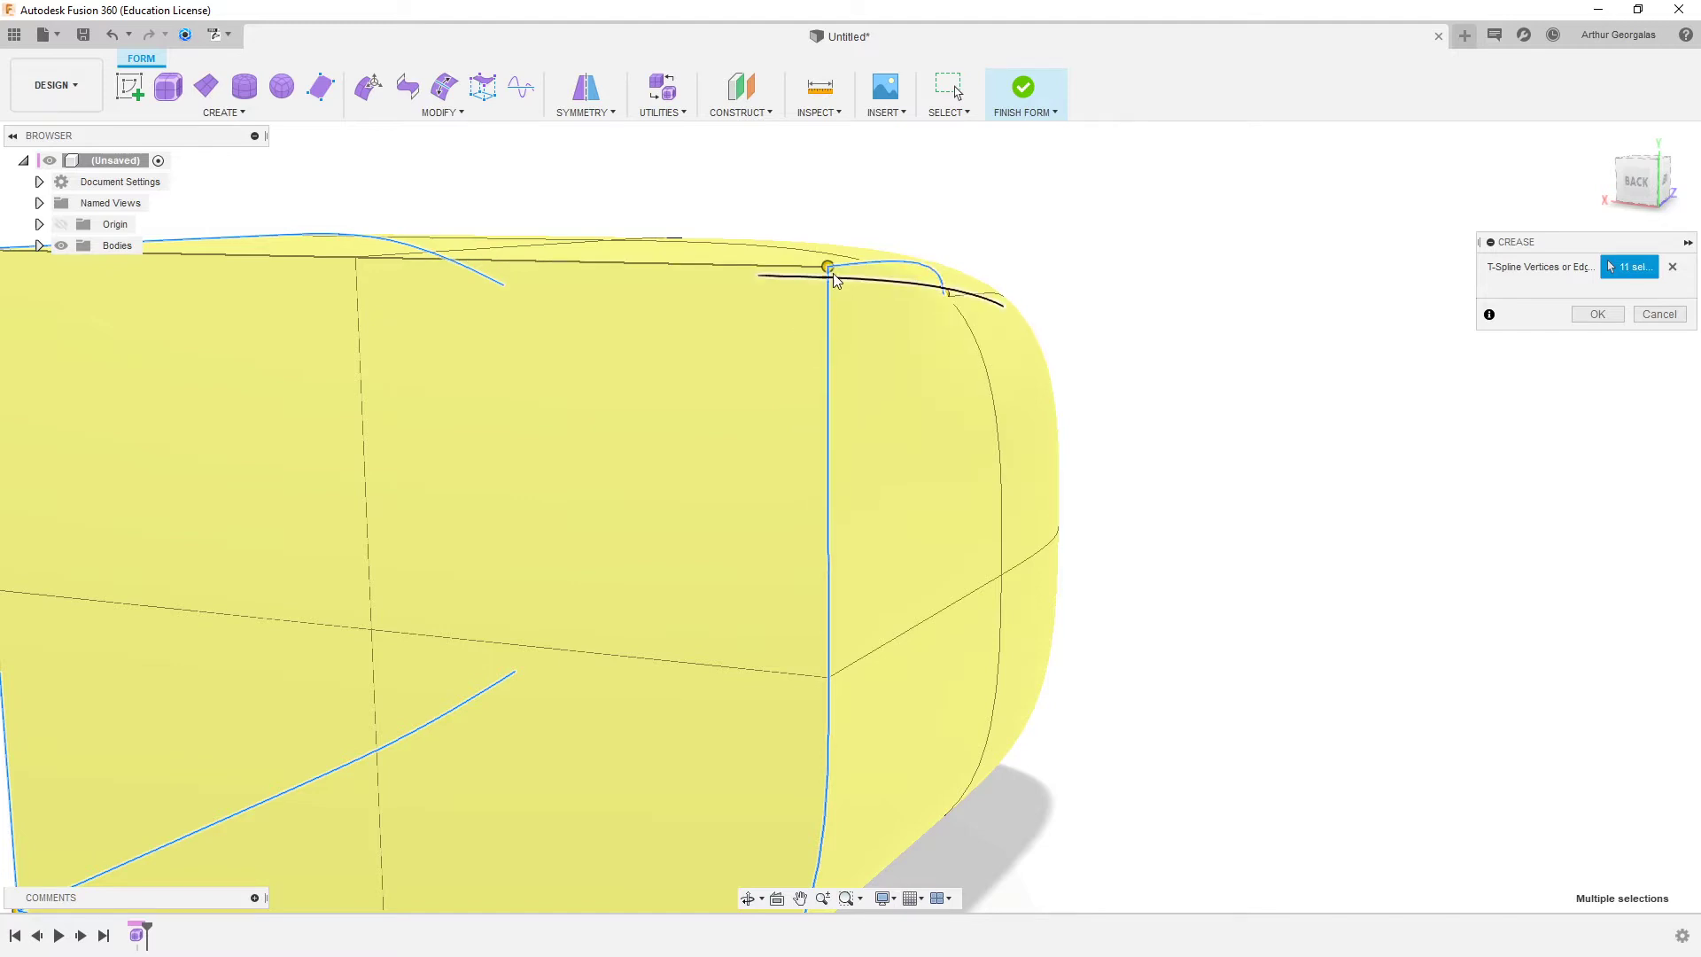
pyautogui.click(878, 264)
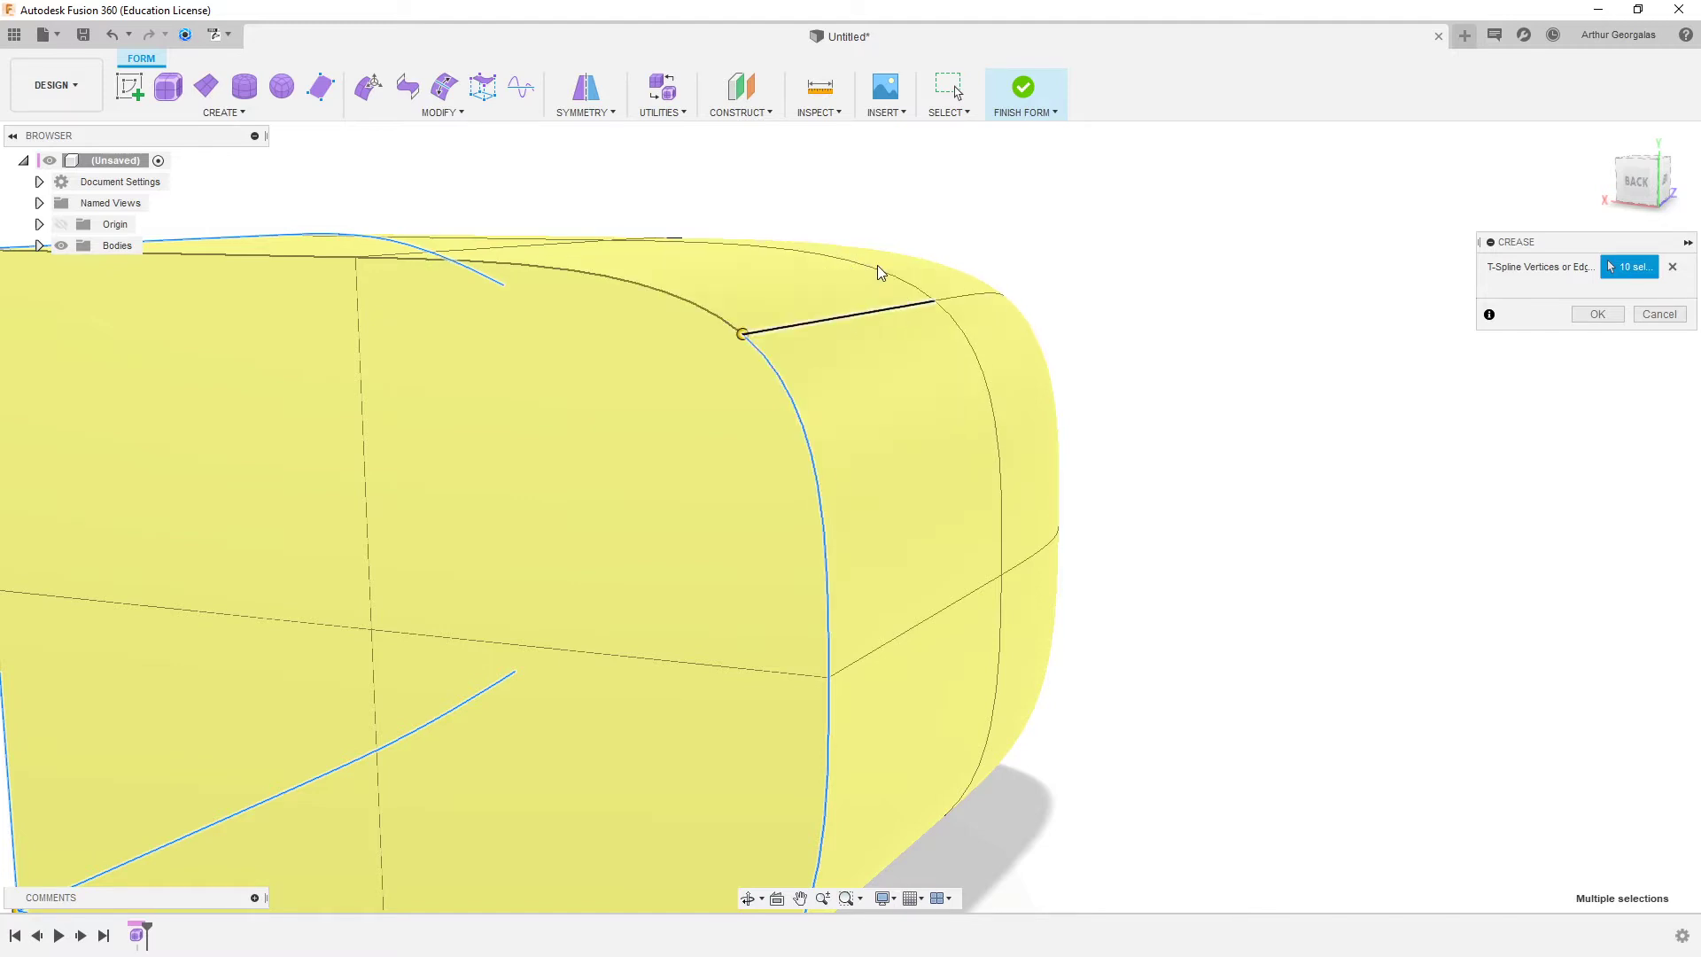
pyautogui.scroll(-2, 769, 320)
pyautogui.keyDown('shift'); pyautogui.moveTo(562, 275); pyautogui.dragTo(700, 312, button='middle'); pyautogui.keyUp('shift')
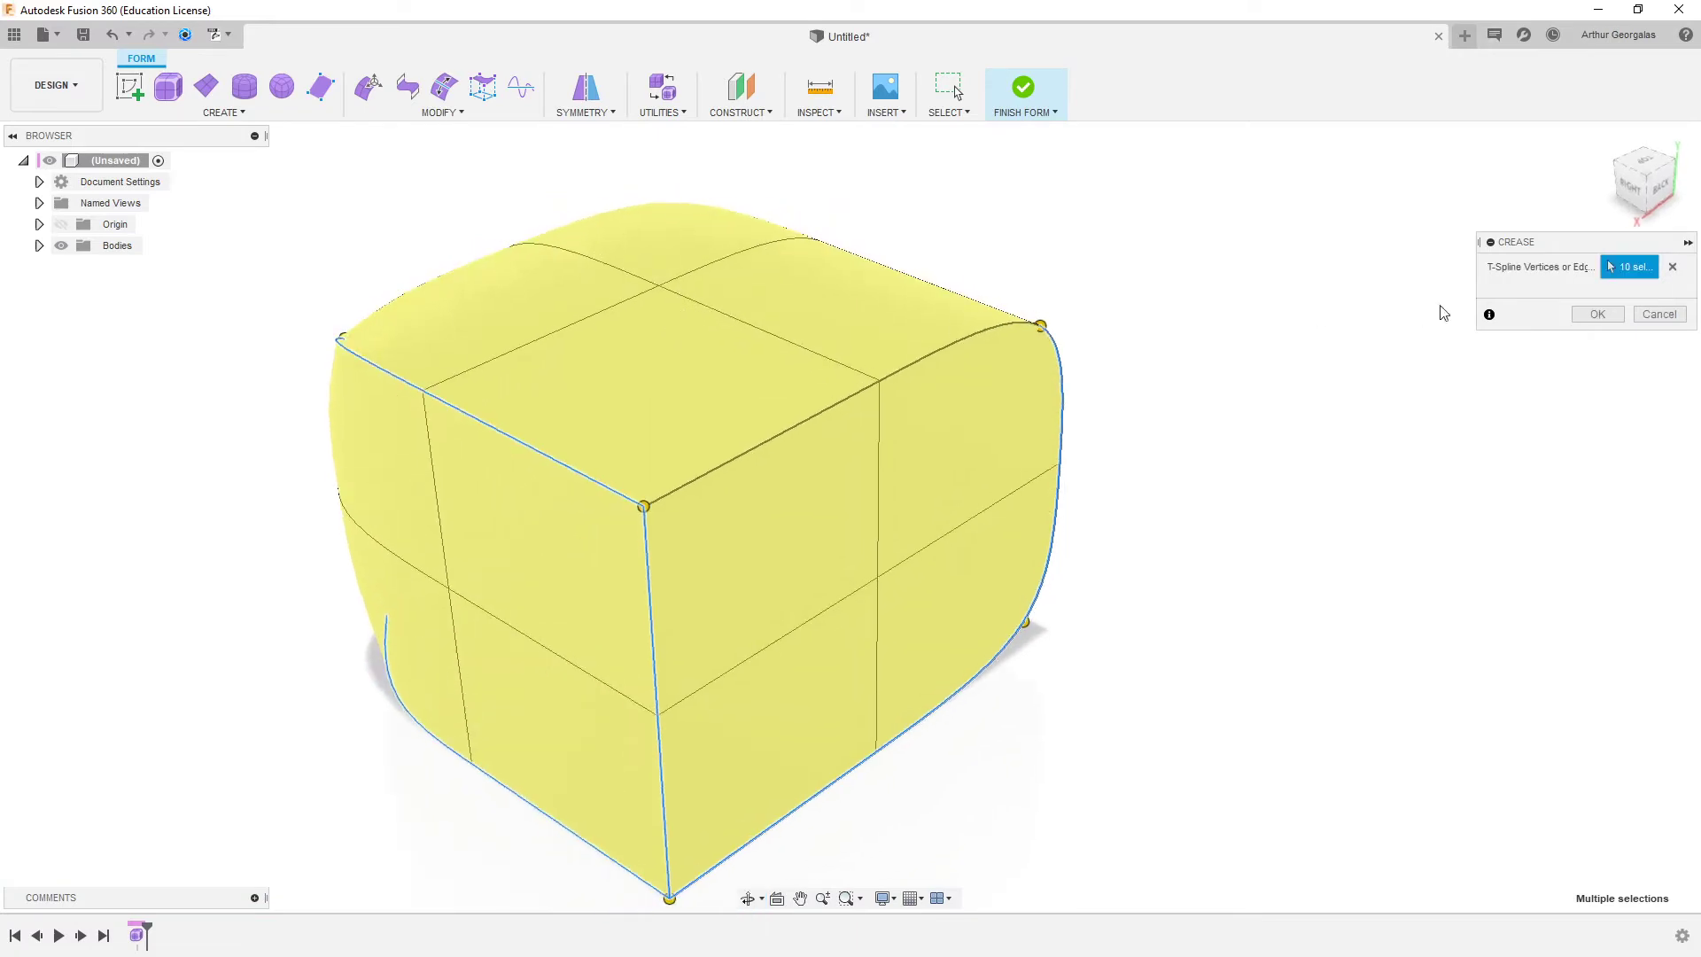
# - Apply the crease to the selected edges and undo back to the fully uncreased body
pyautogui.click(1613, 317)
pyautogui.keyDown('shift'); pyautogui.moveTo(1052, 410); pyautogui.dragTo(1288, 425, button='middle'); pyautogui.keyUp('shift')
pyautogui.hotkey('ctrl', 'z')
pyautogui.hotkey('ctrl', 'z')
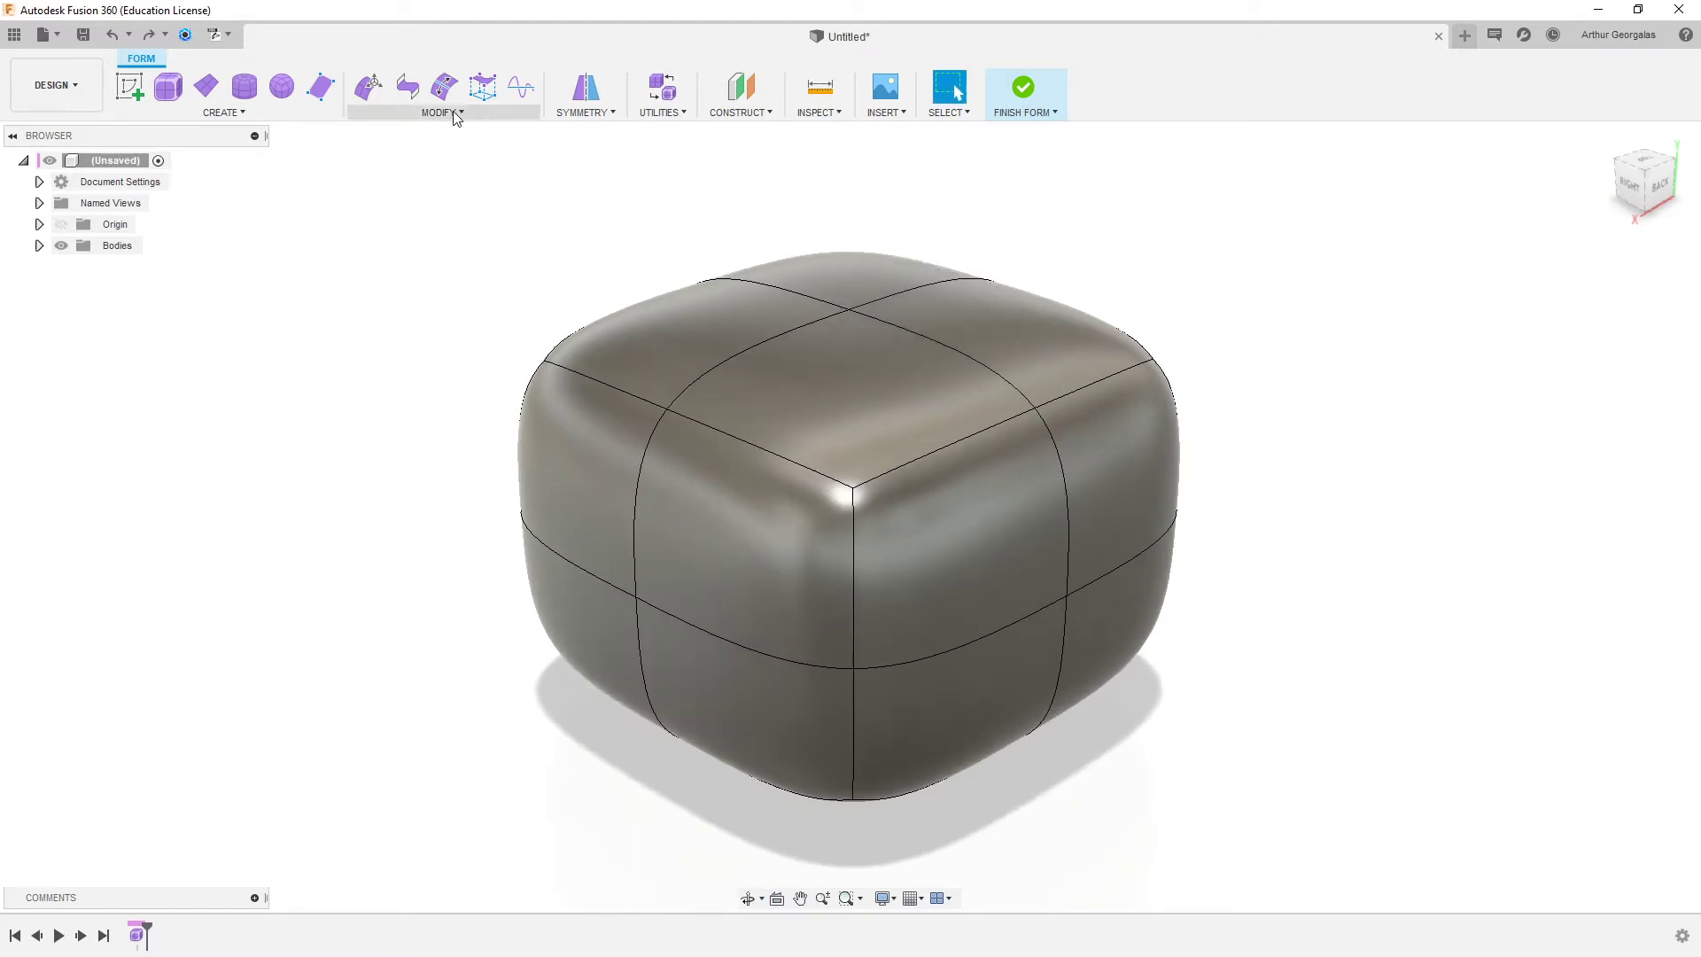
# - Start a new crease with the top edges along the right, back and left sides of the body
pyautogui.click(454, 115)
pyautogui.click(395, 352)
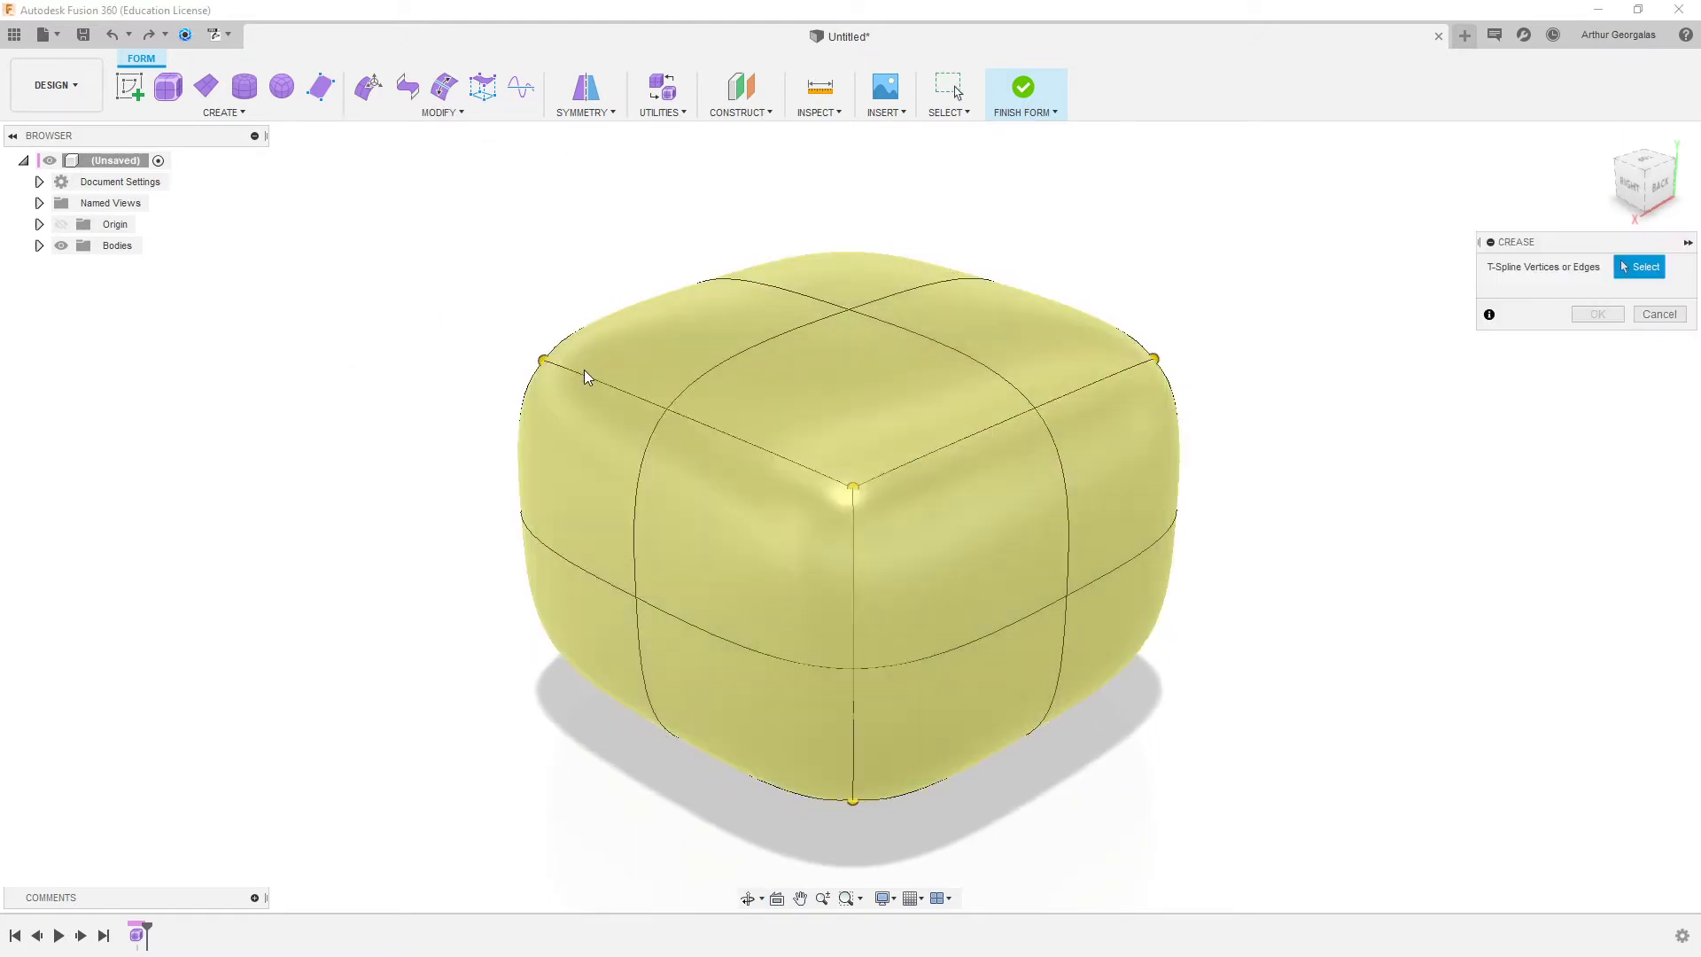
pyautogui.click(587, 378)
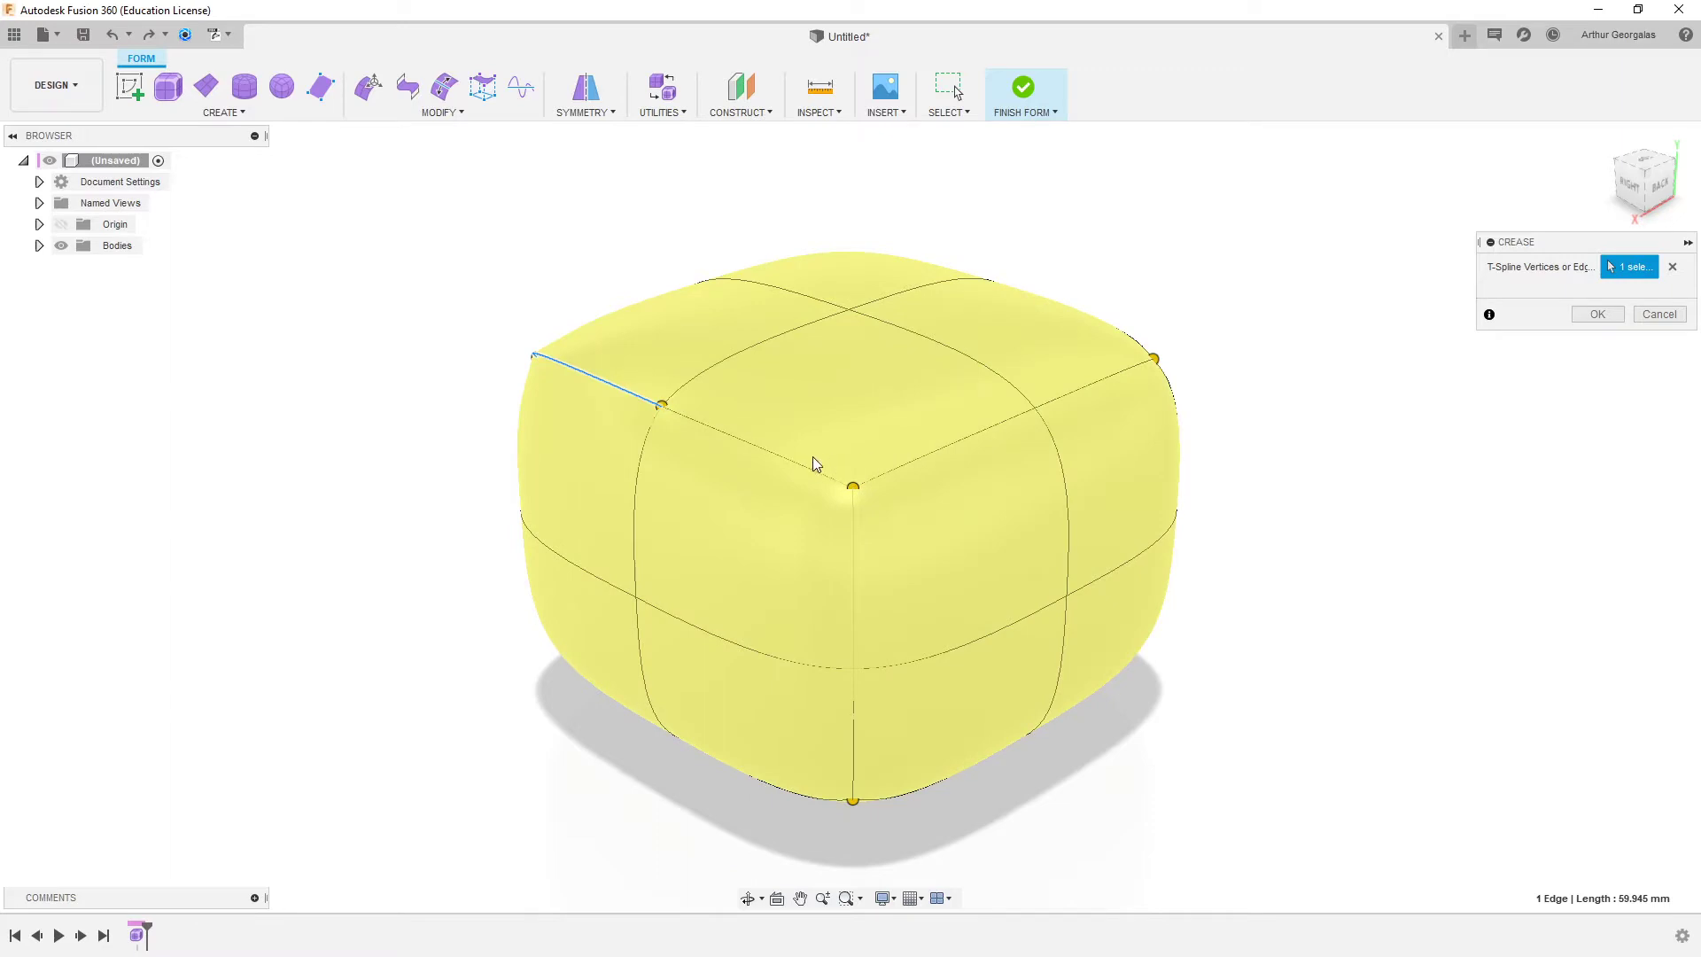
pyautogui.click(816, 461)
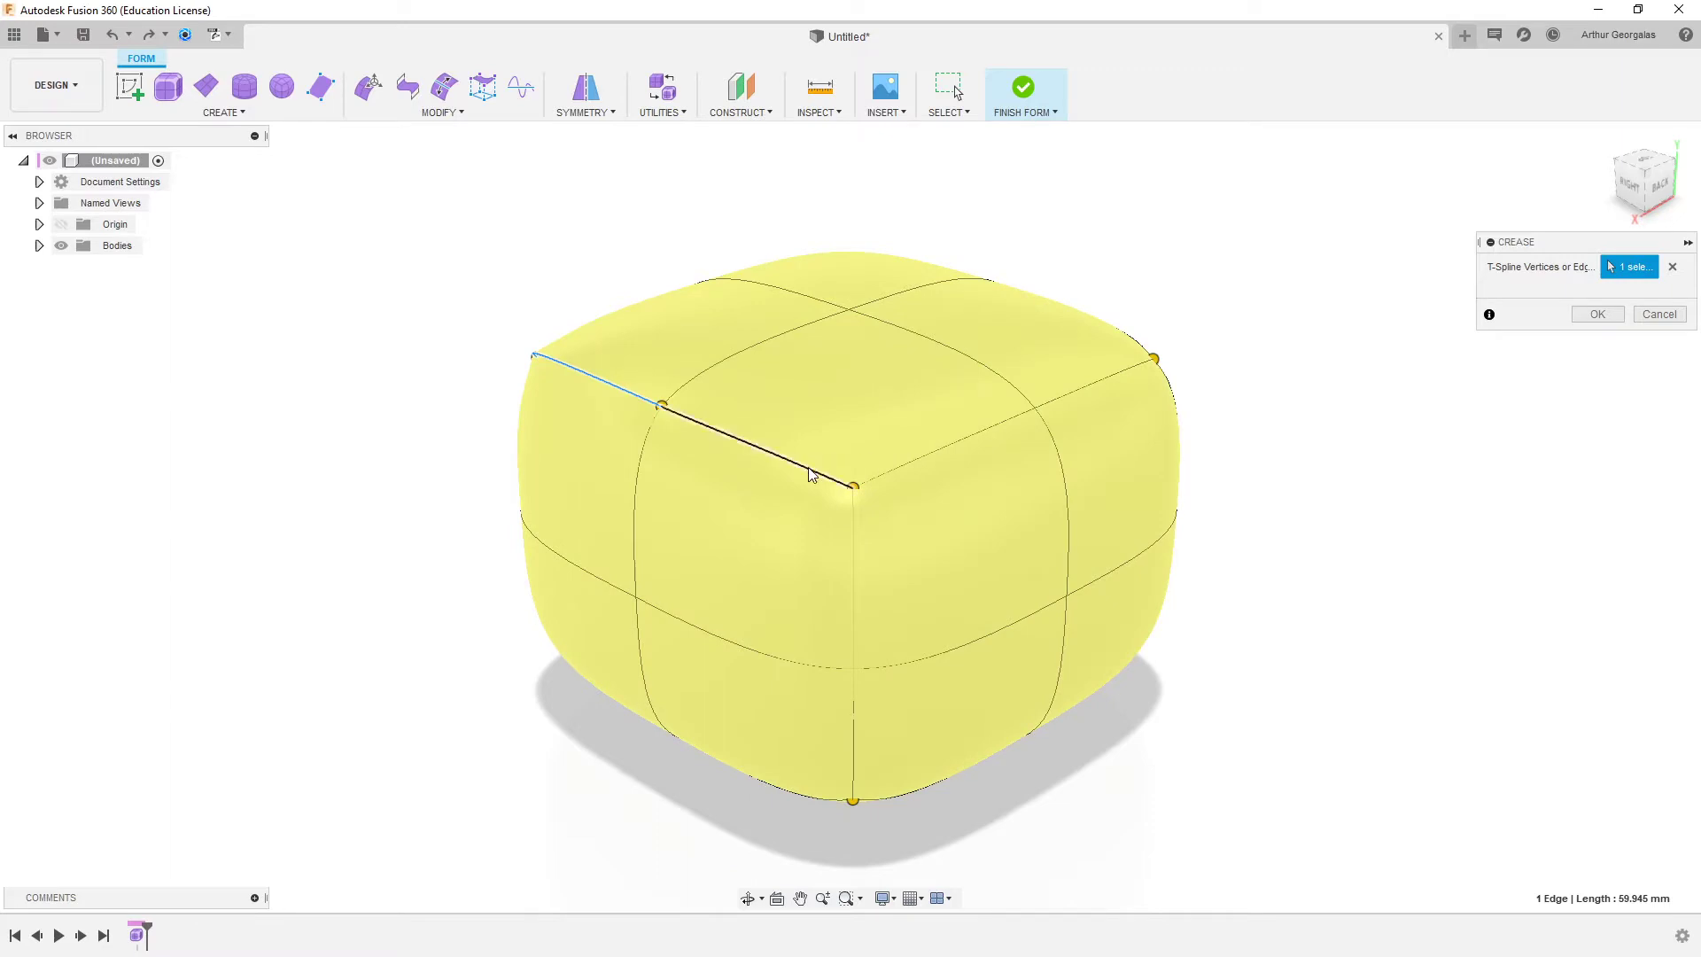
pyautogui.click(997, 432)
pyautogui.click(1099, 382)
pyautogui.click(1135, 344)
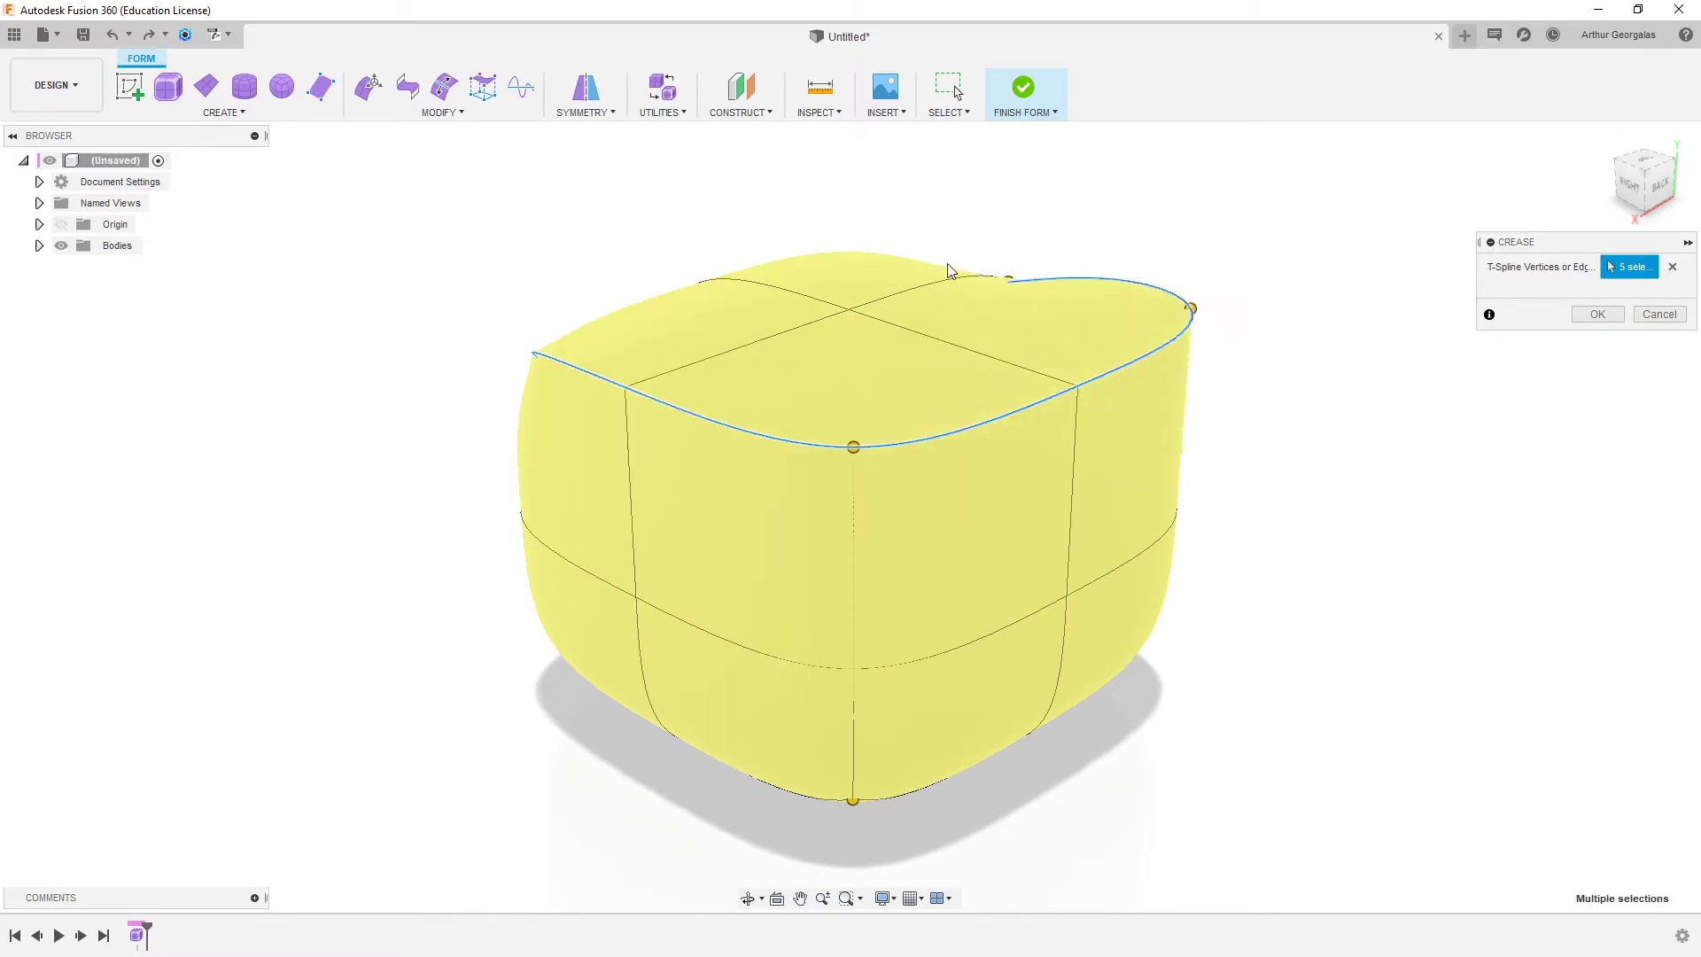
pyautogui.click(935, 277)
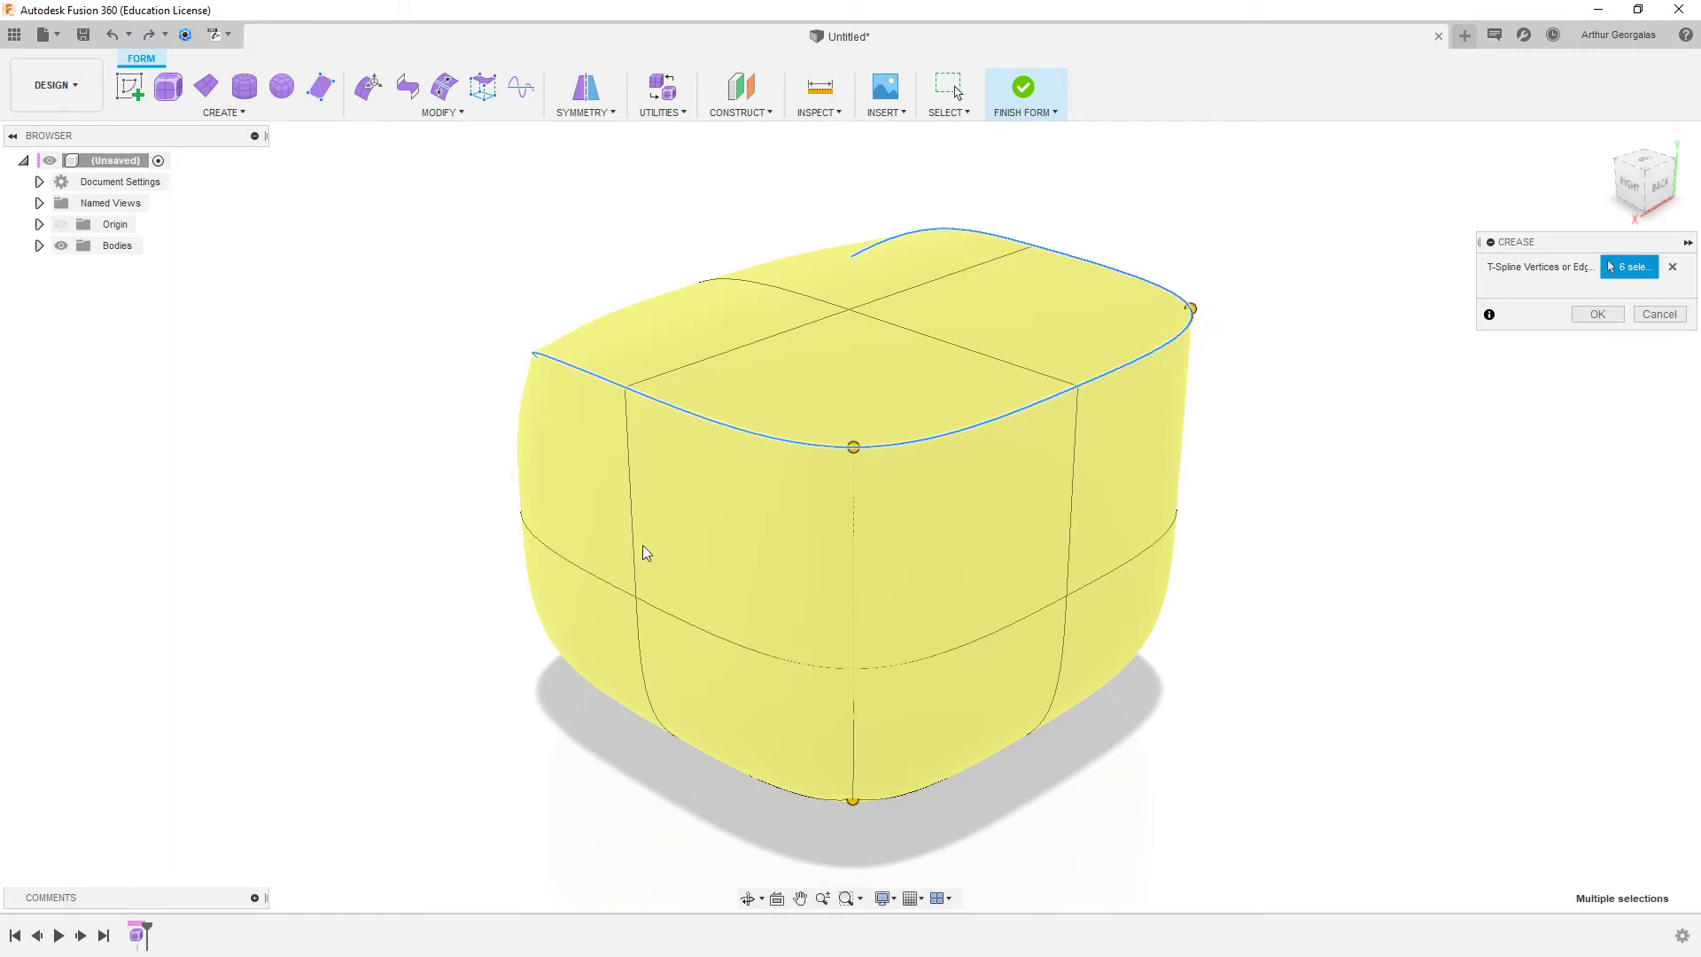
# - Add the bottom edges along the right, back and left sides to the crease selection
pyautogui.click(612, 702)
pyautogui.click(745, 771)
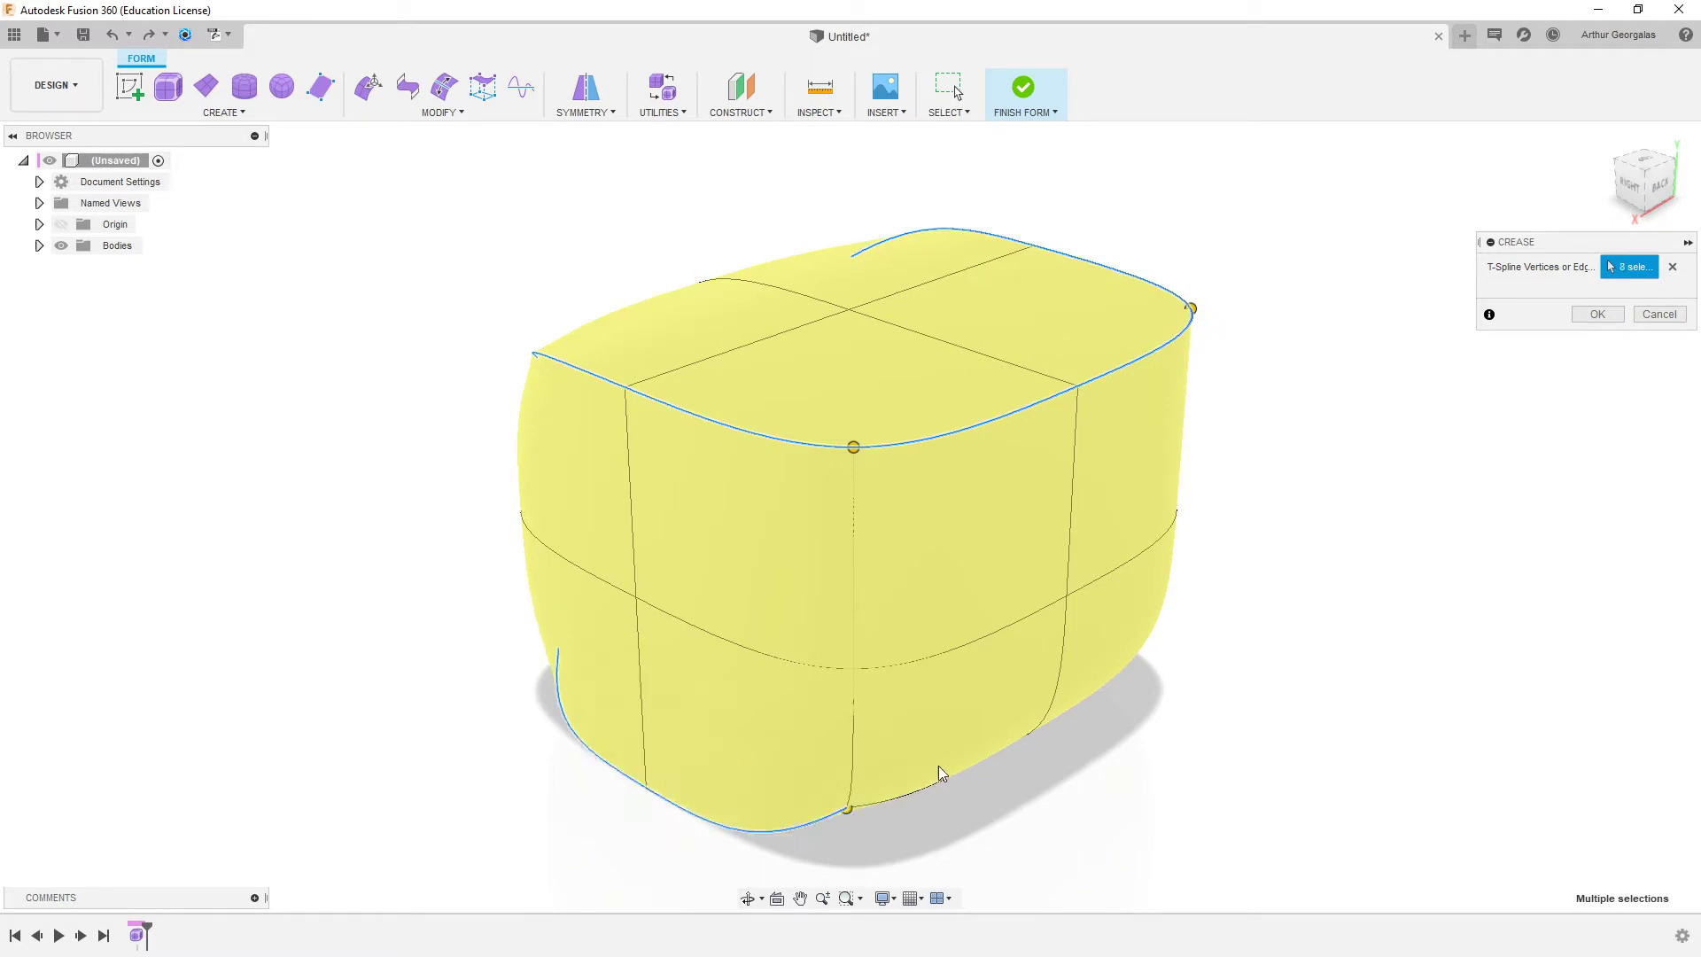
pyautogui.click(955, 774)
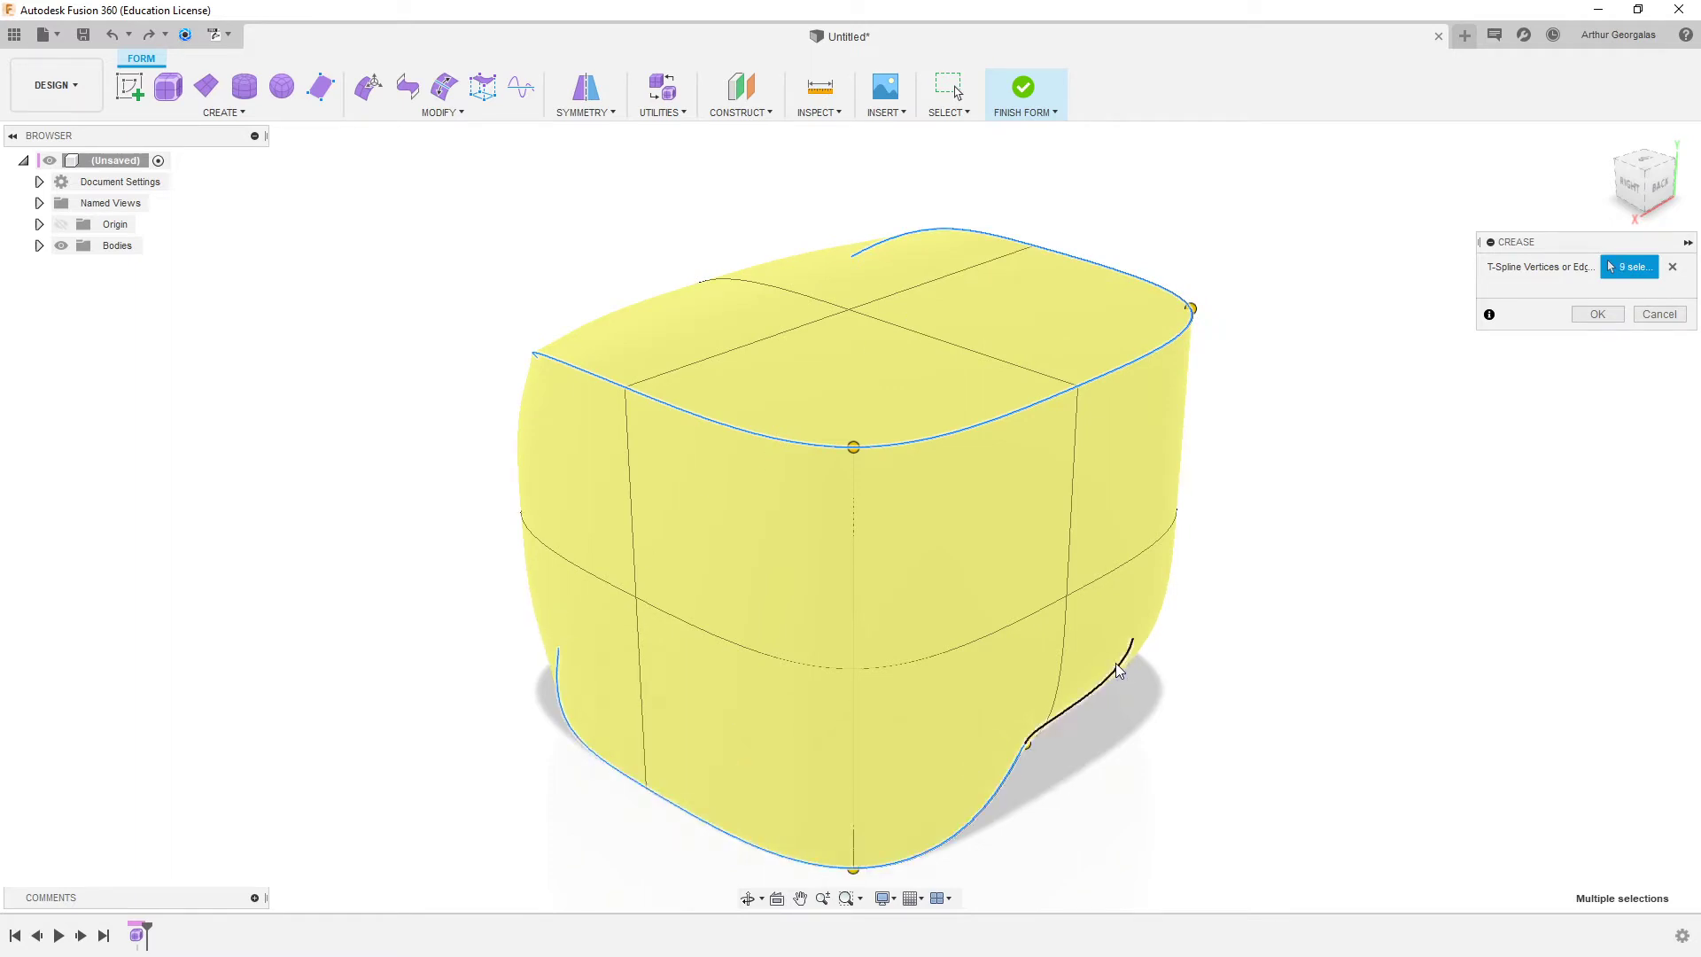
pyautogui.click(1124, 663)
pyautogui.keyDown('shift'); pyautogui.moveTo(1170, 607); pyautogui.dragTo(1009, 629, button='middle'); pyautogui.keyUp('shift')
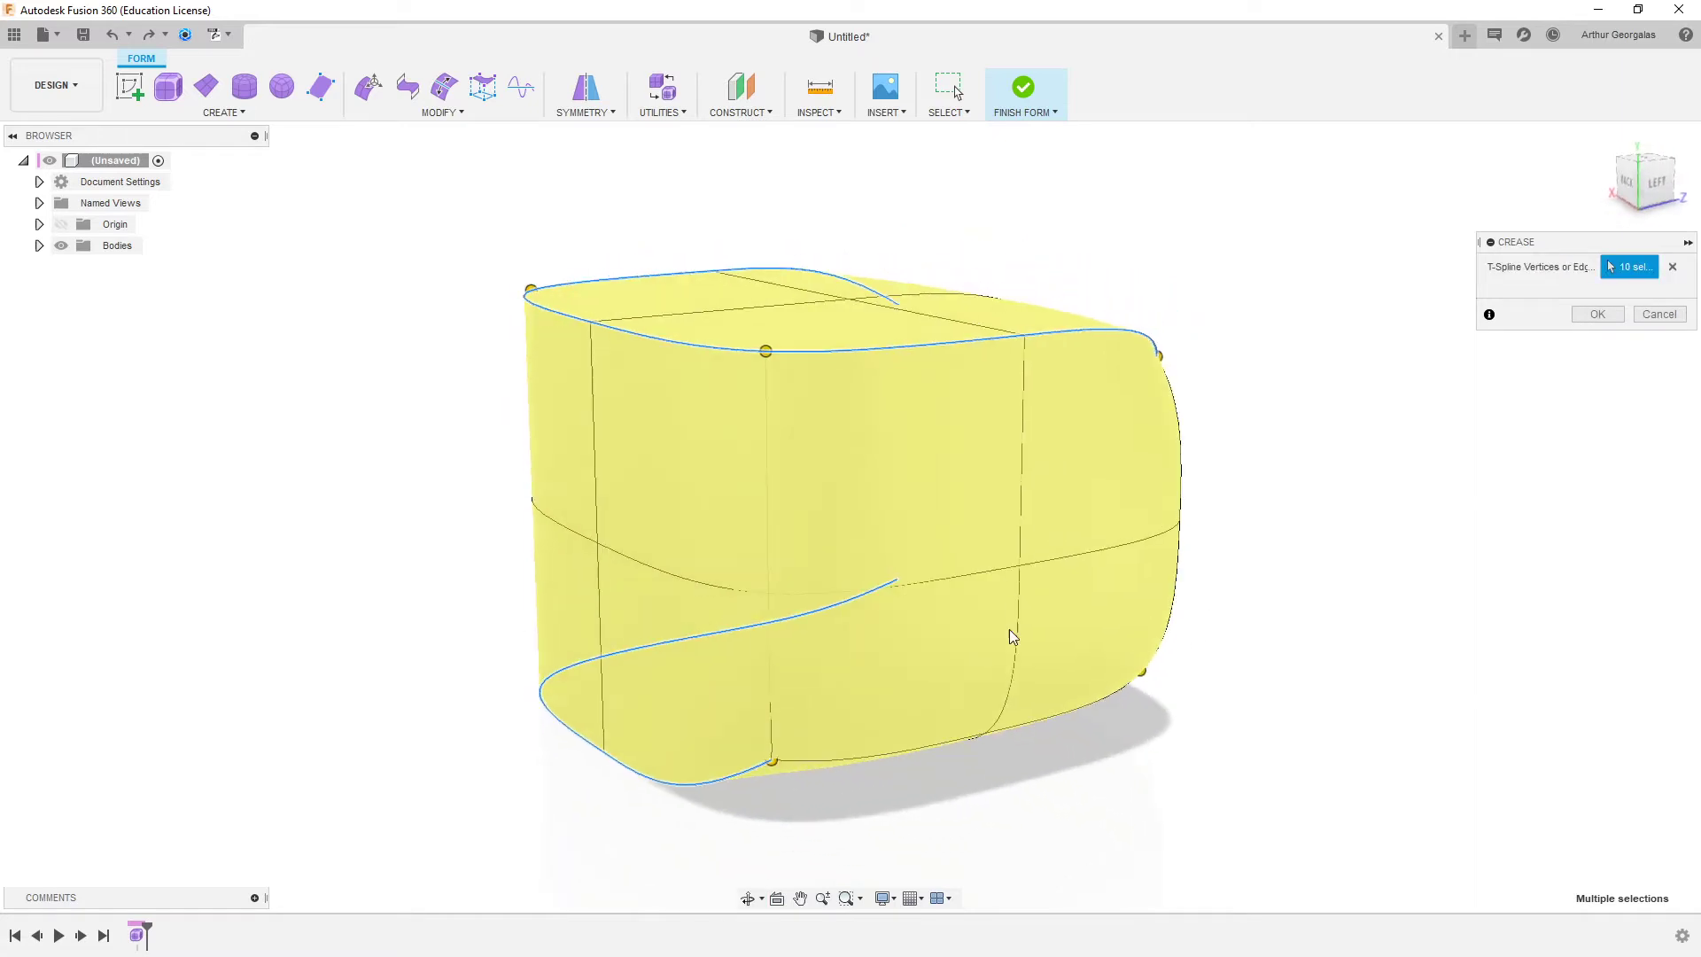
pyautogui.click(871, 759)
pyautogui.click(1056, 715)
# - Add the vertical edges at the front-left and front-right corners to the selection and apply the crease
pyautogui.keyDown('shift'); pyautogui.moveTo(1178, 676); pyautogui.dragTo(955, 675, button='middle'); pyautogui.keyUp('shift')
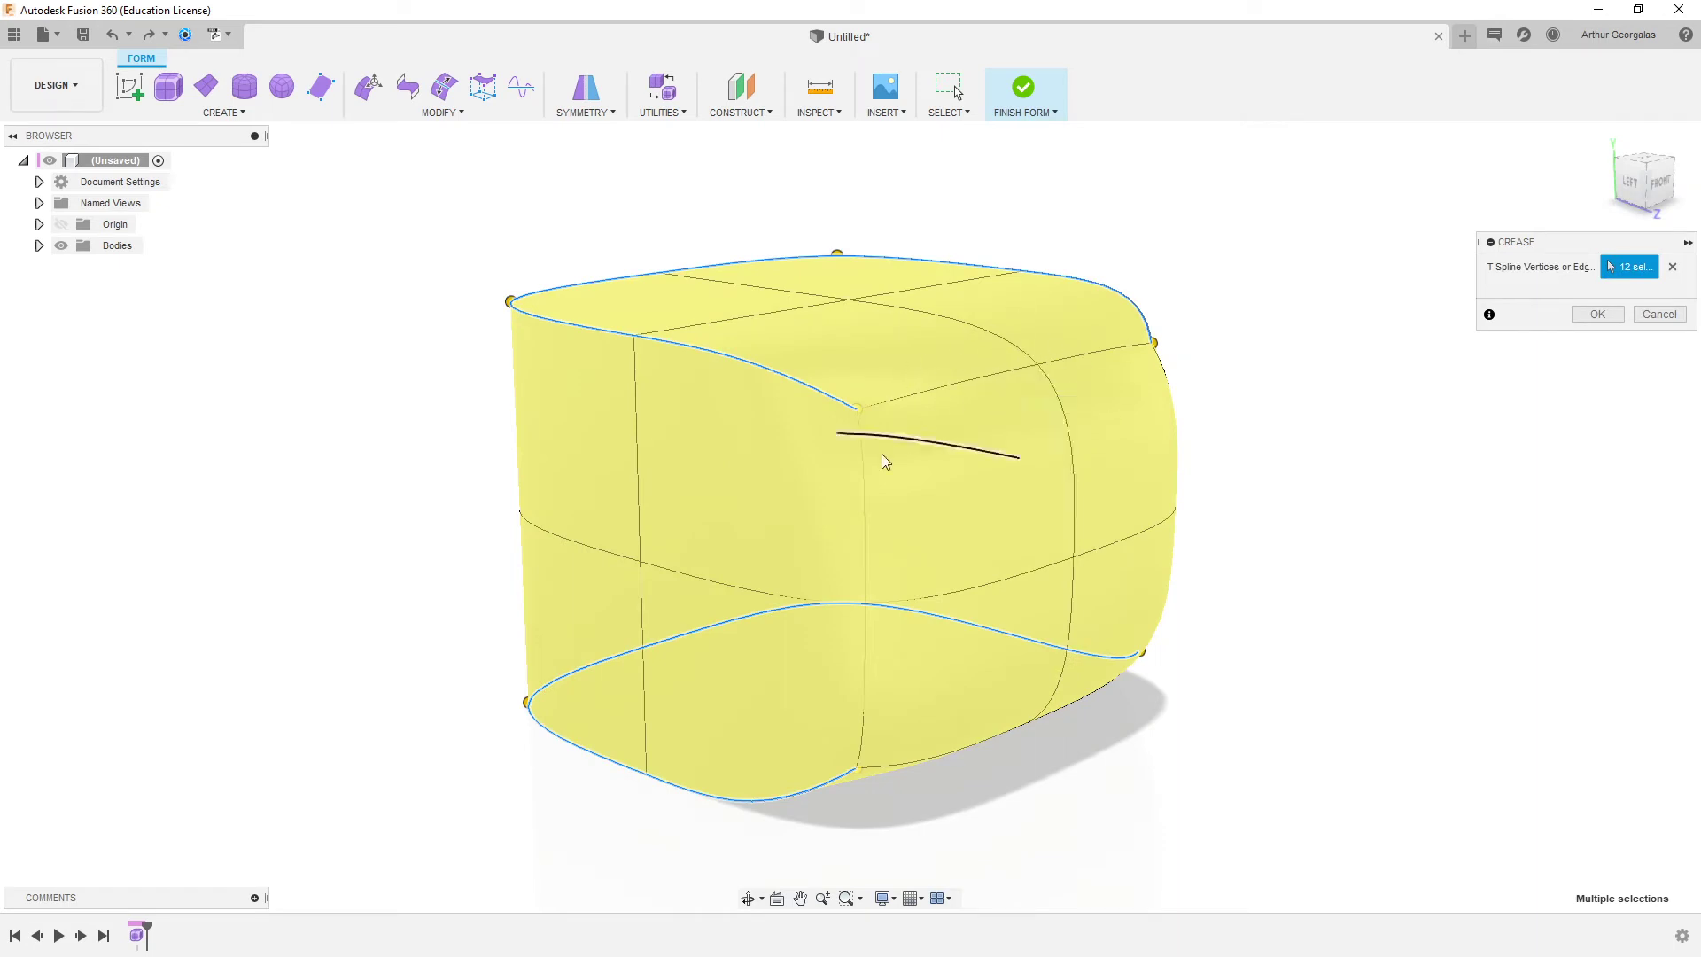
pyautogui.click(865, 483)
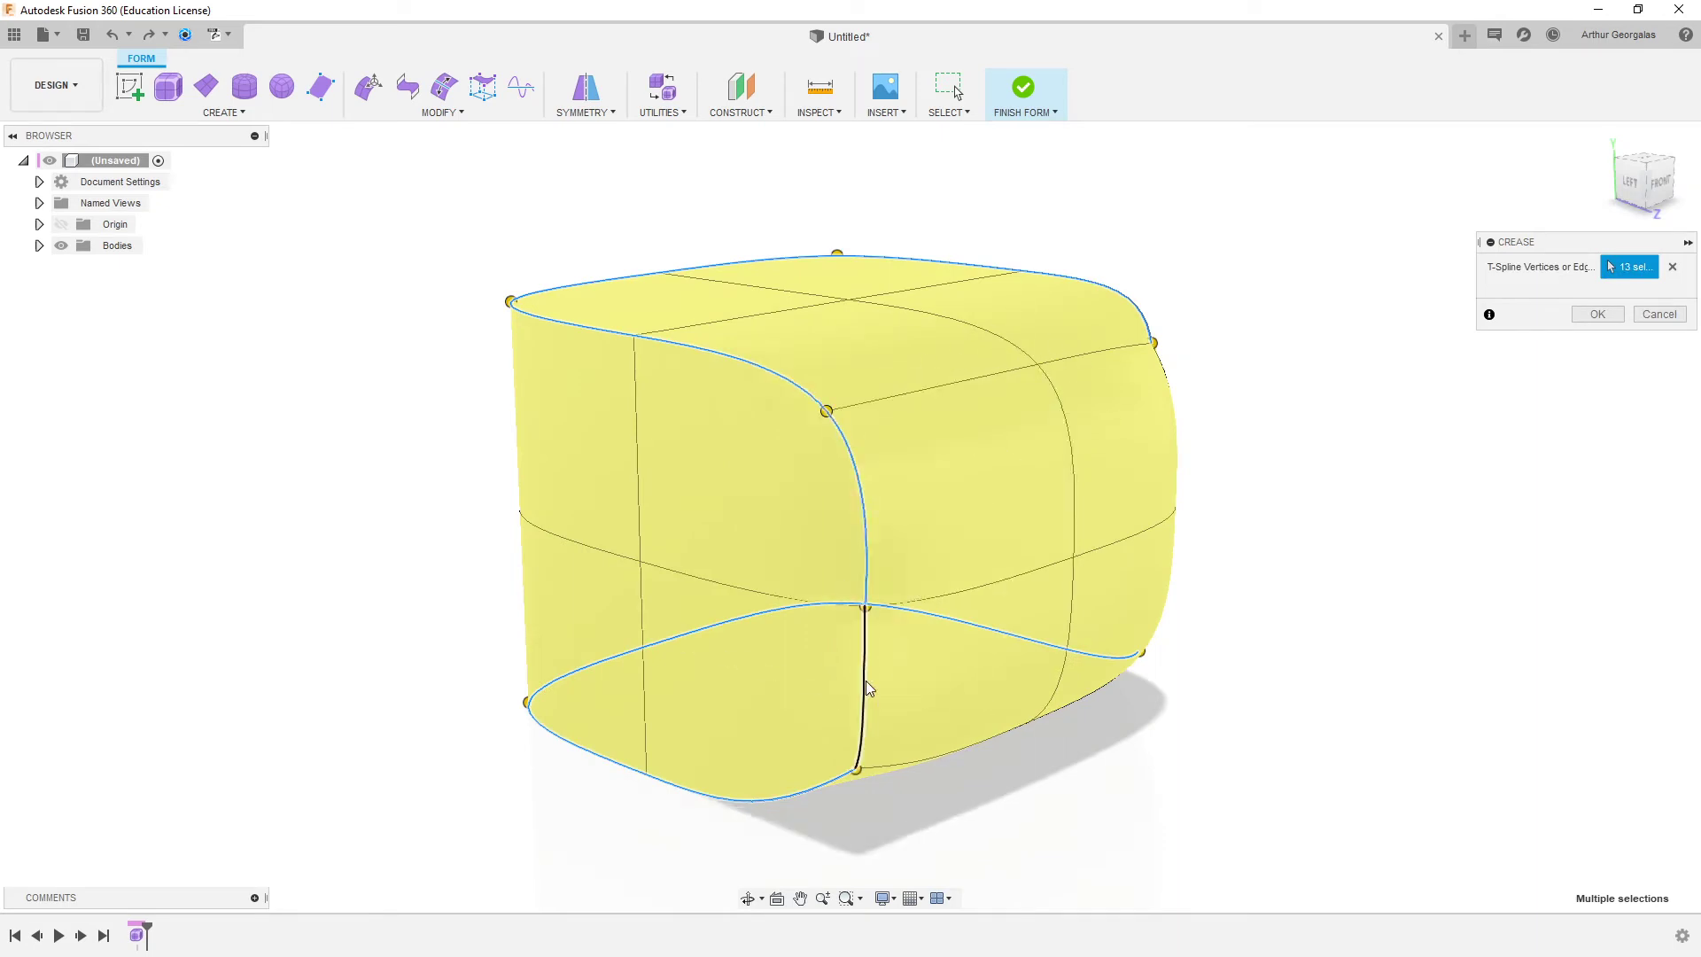
pyautogui.click(865, 684)
pyautogui.keyDown('shift'); pyautogui.moveTo(1291, 562); pyautogui.dragTo(1019, 448, button='middle'); pyautogui.keyUp('shift')
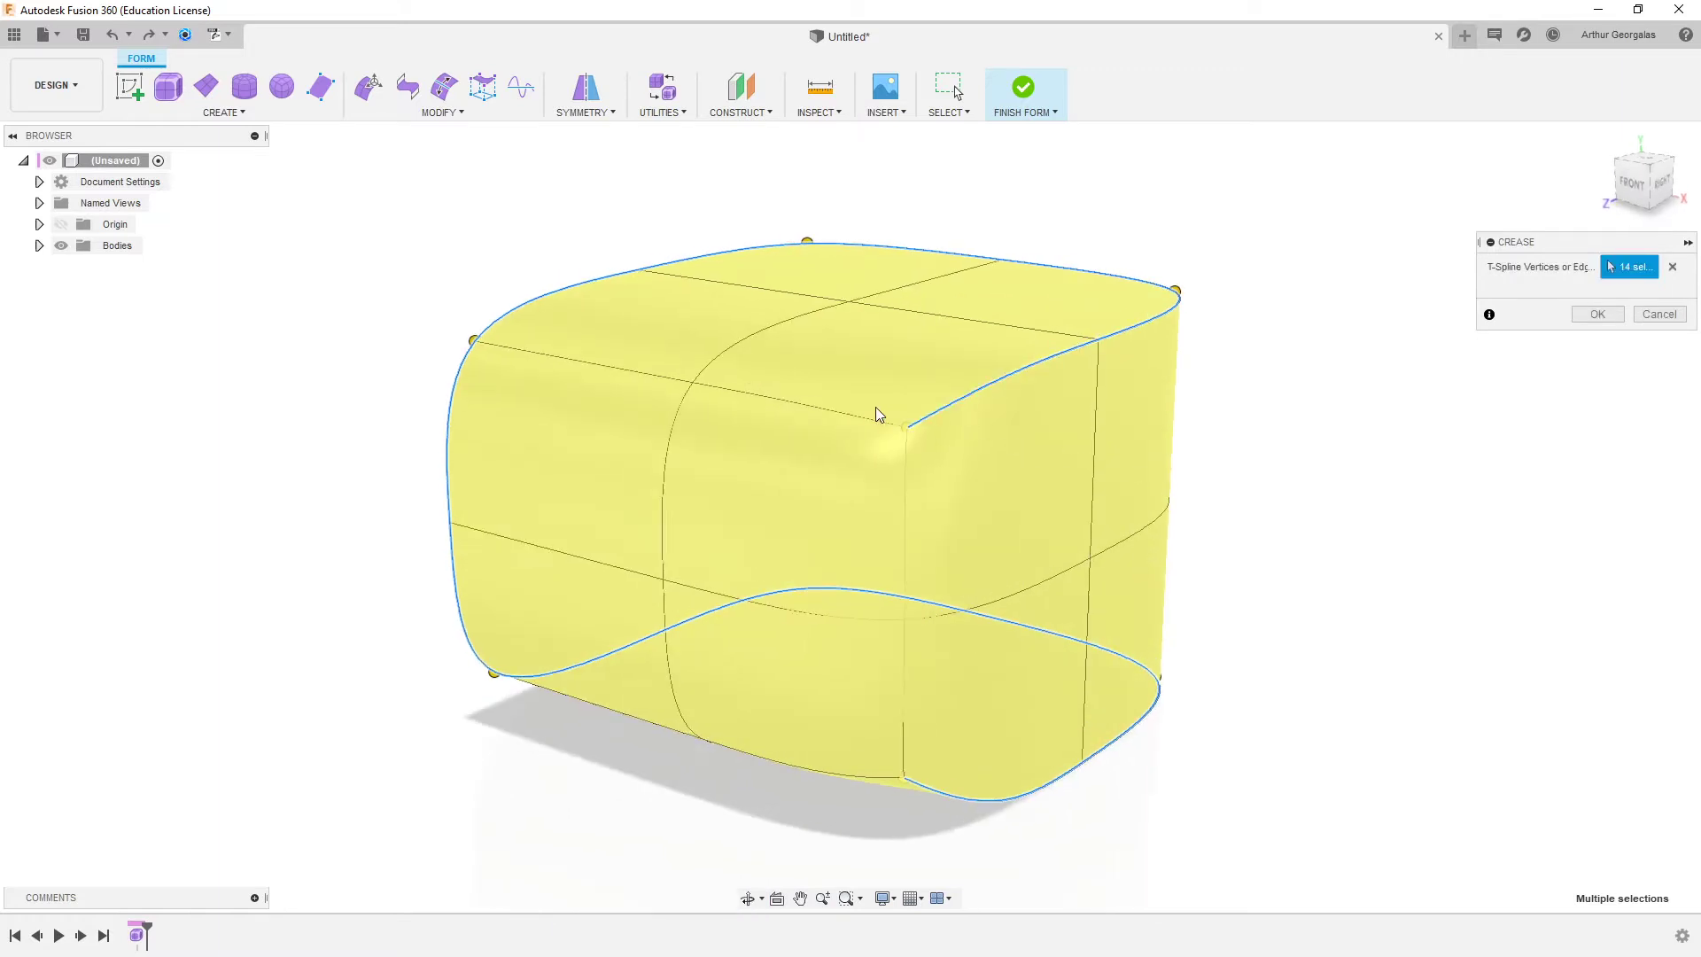
pyautogui.click(904, 457)
pyautogui.click(904, 675)
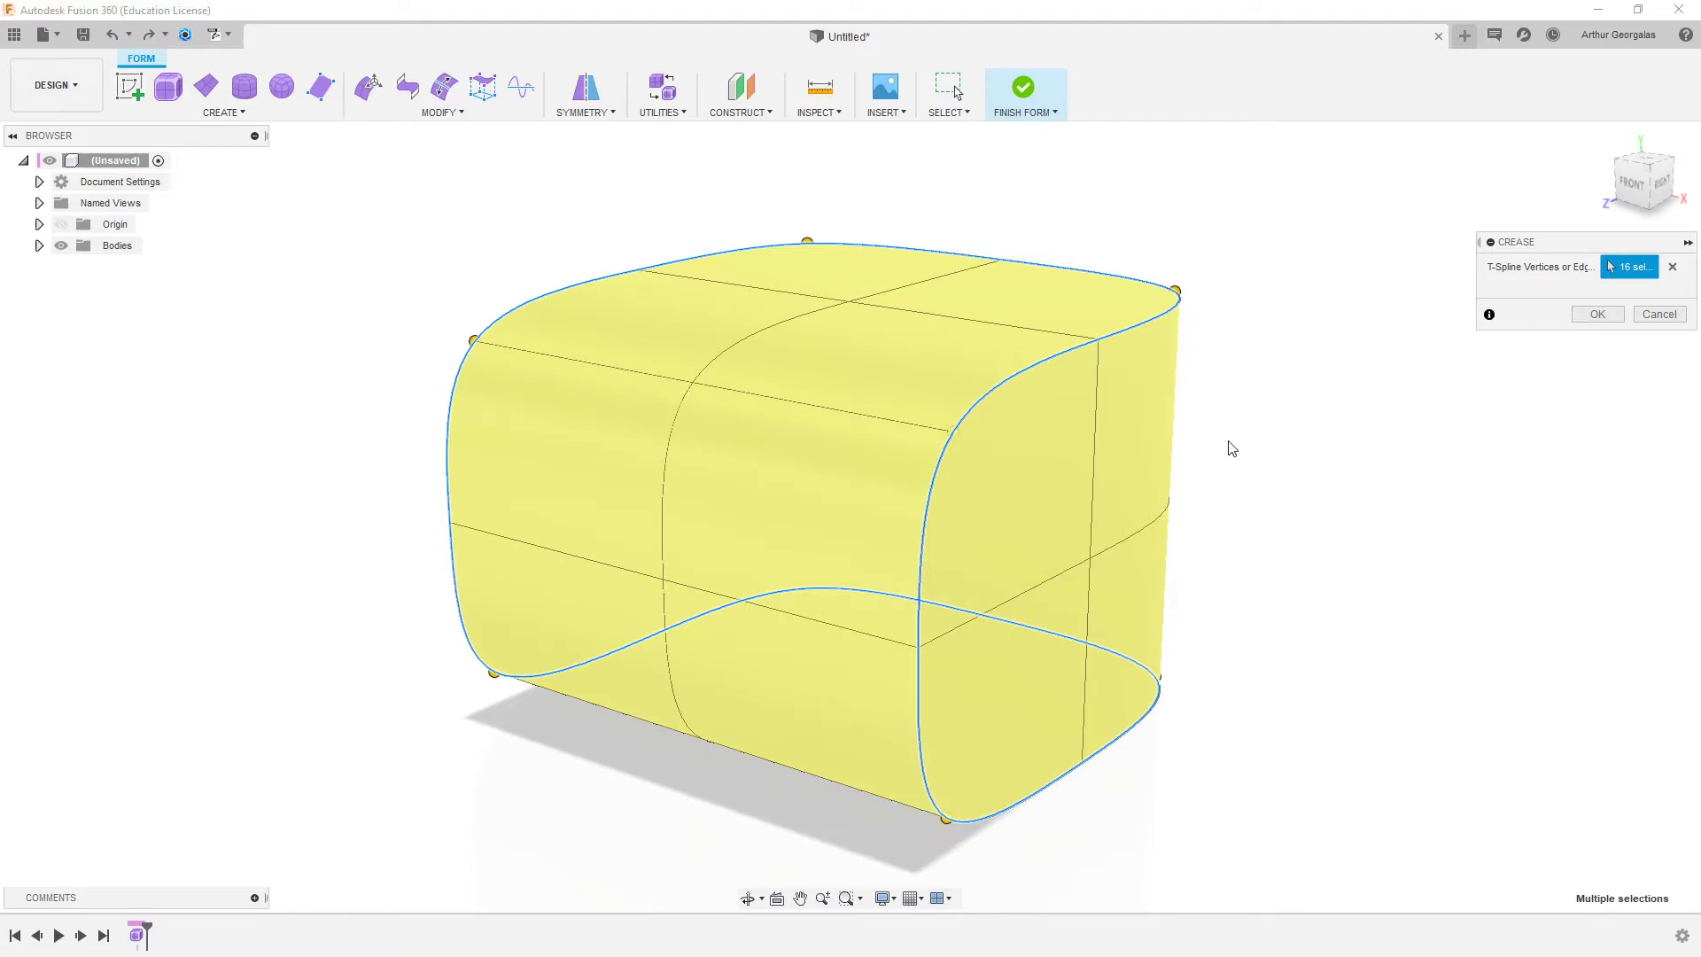
pyautogui.click(1597, 315)
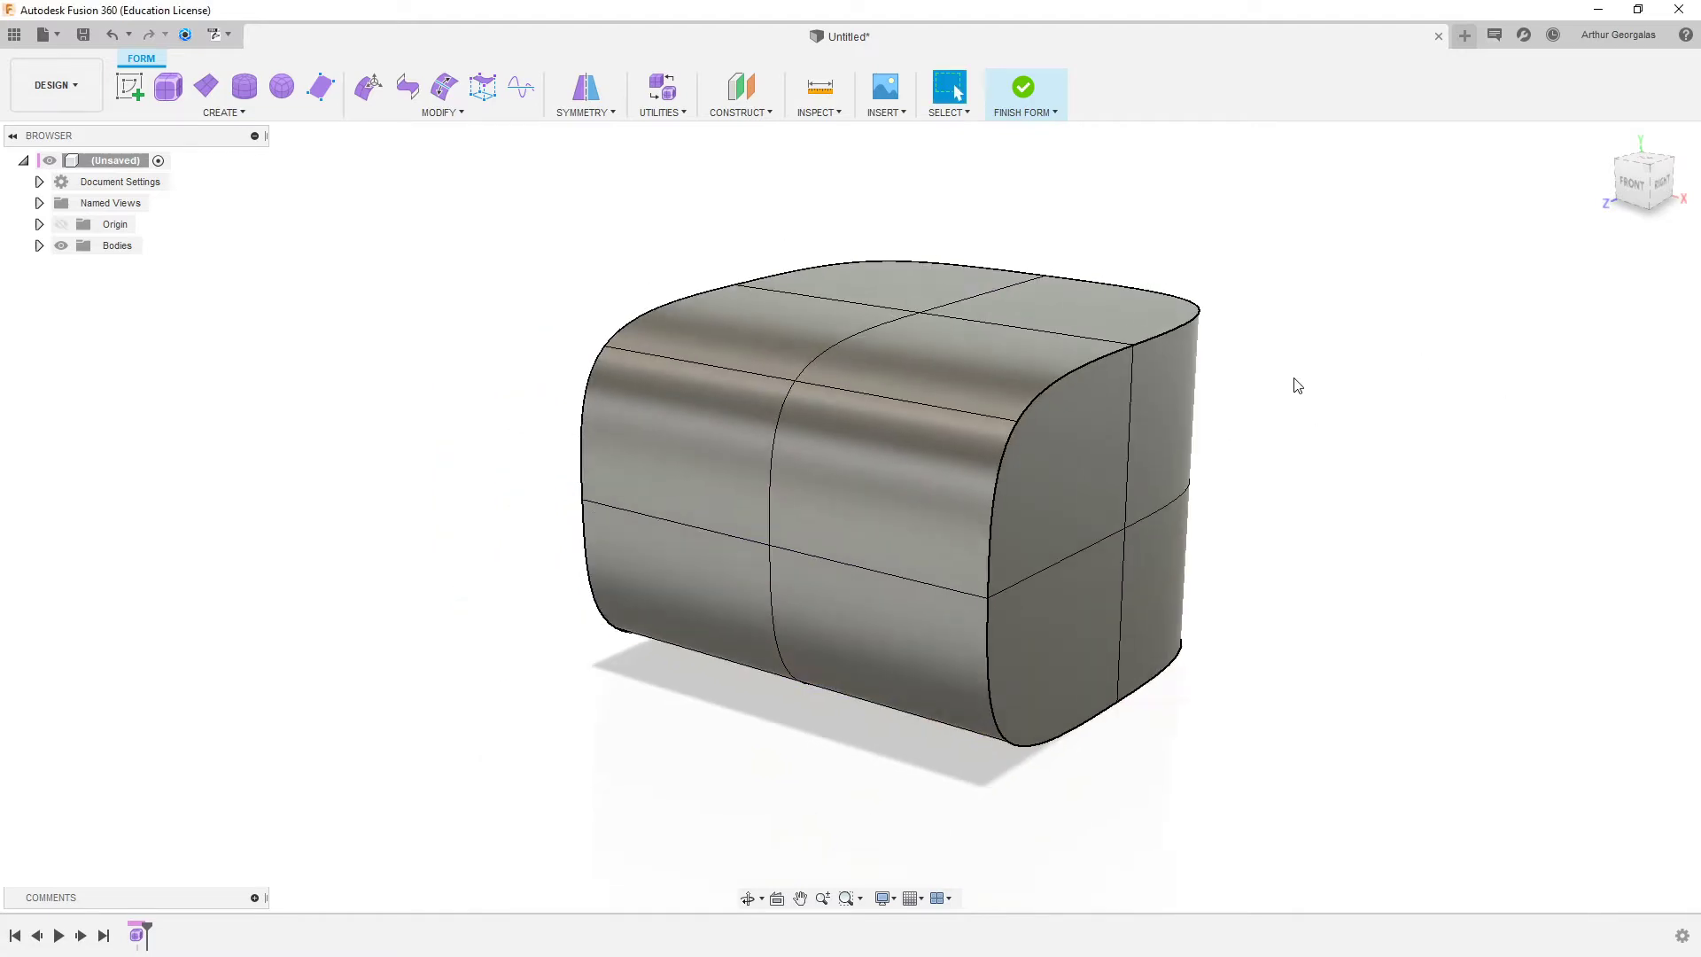
# - Finish the form and select the converted body under Bodies
pyautogui.keyDown('shift'); pyautogui.moveTo(1292, 381); pyautogui.dragTo(1356, 372, button='middle'); pyautogui.keyUp('shift')
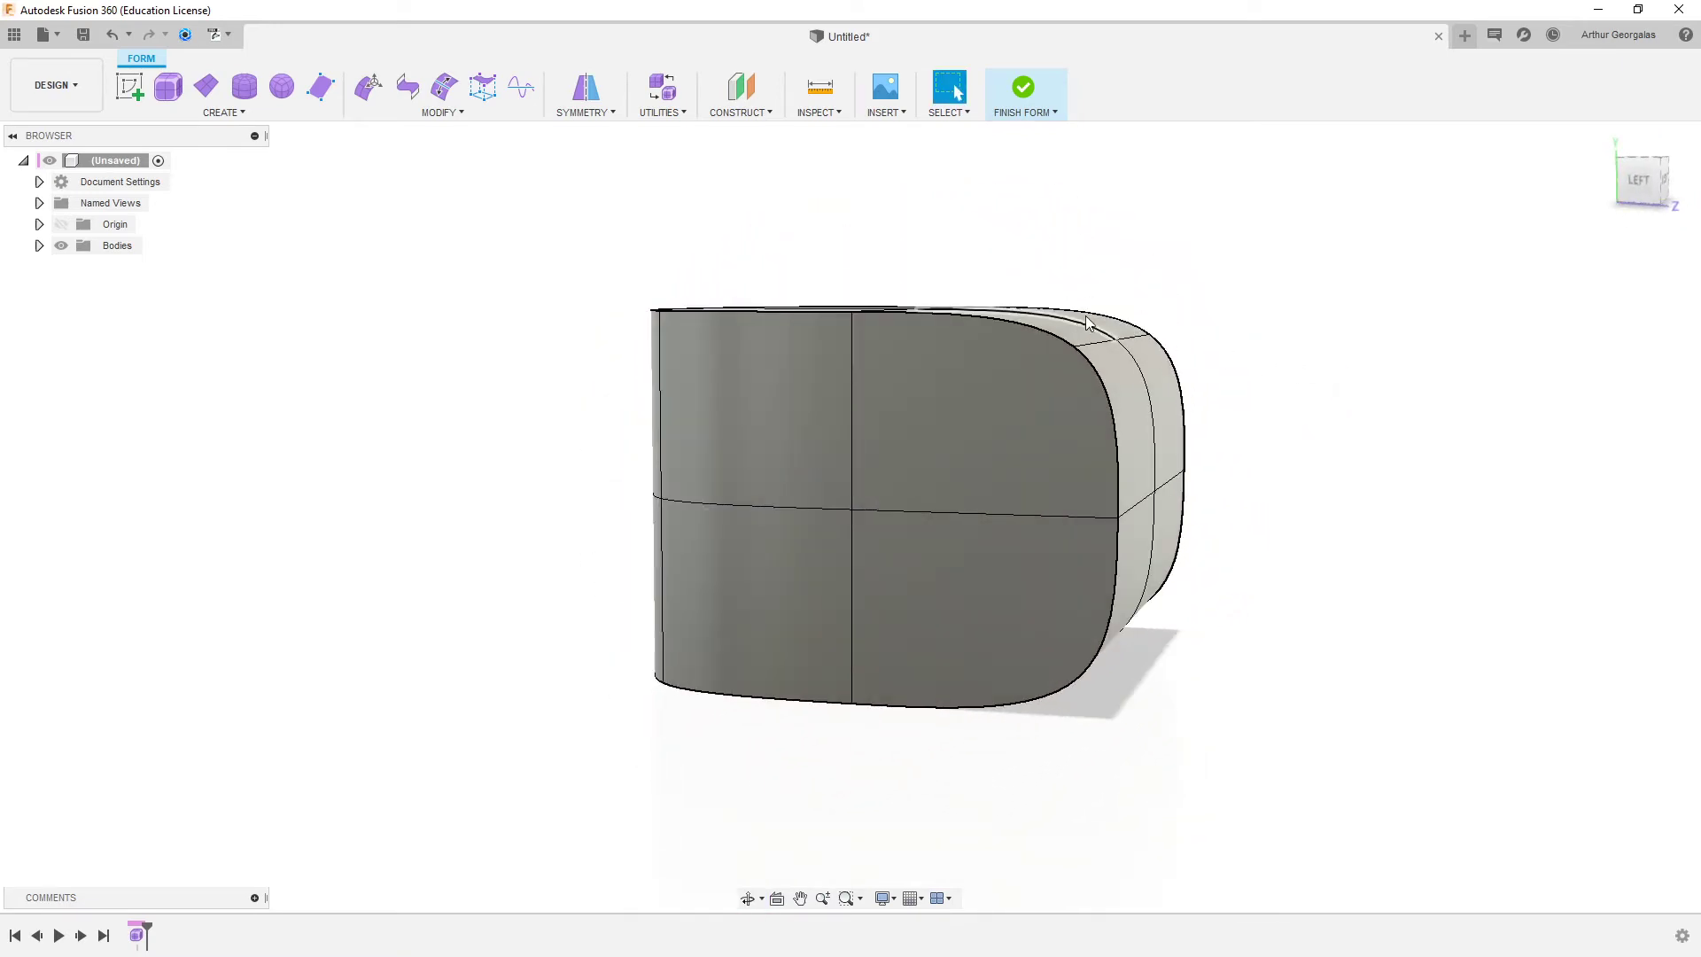
pyautogui.click(1025, 89)
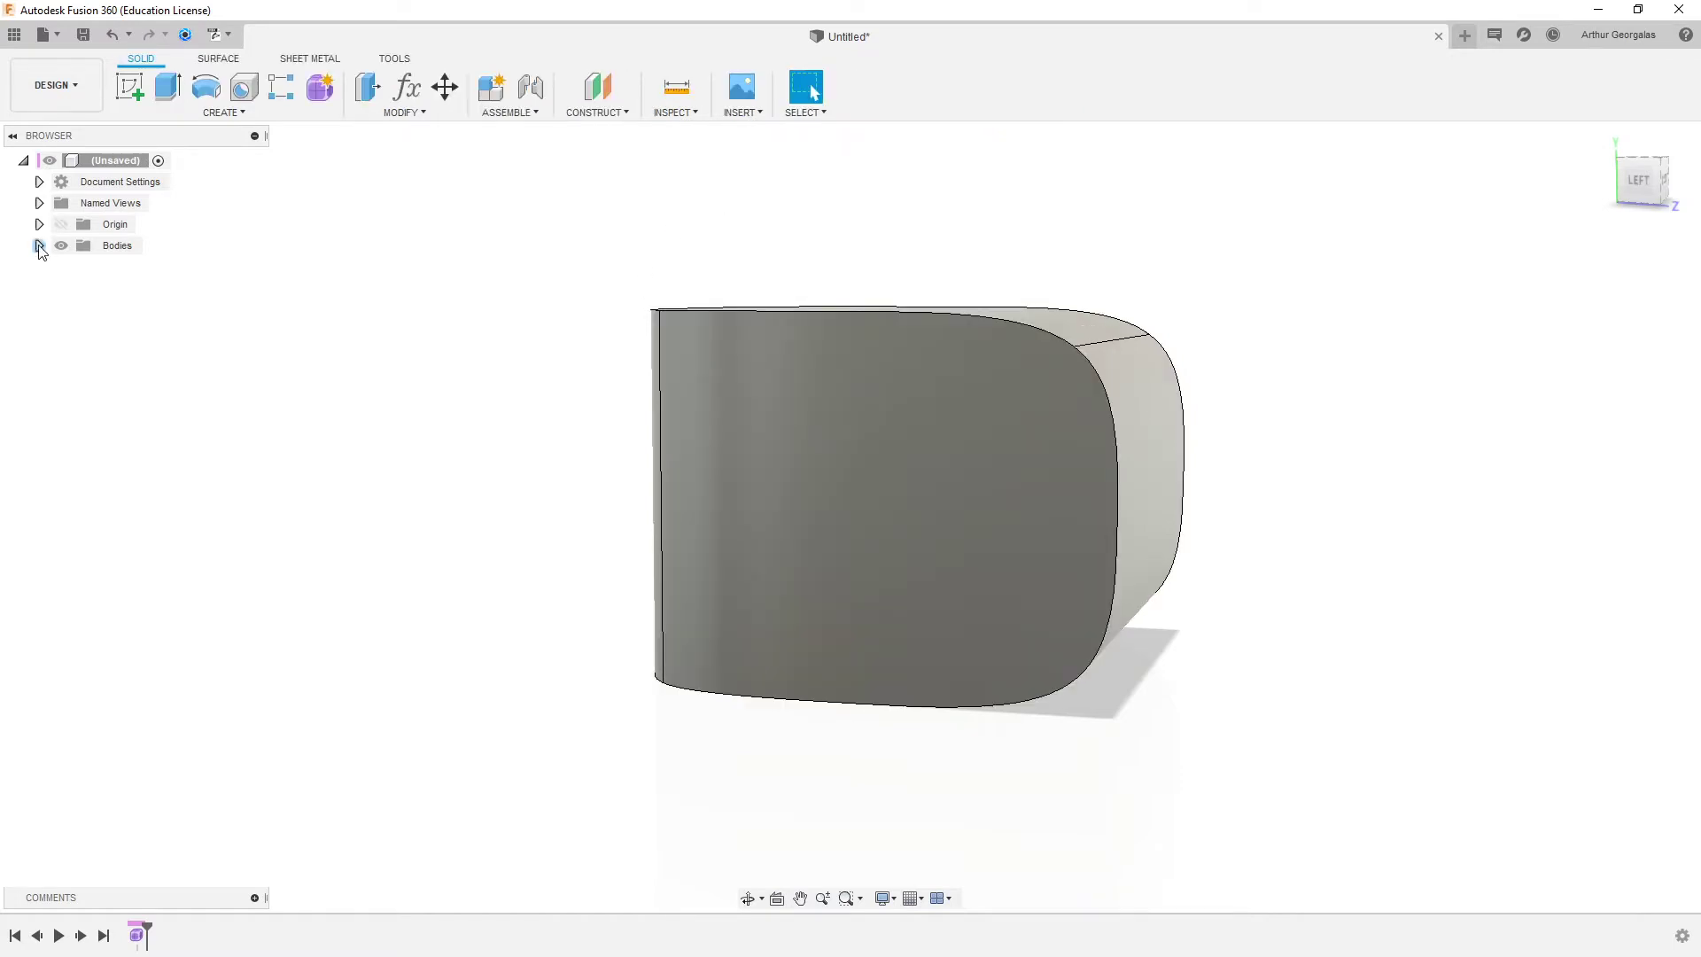
pyautogui.click(119, 271)
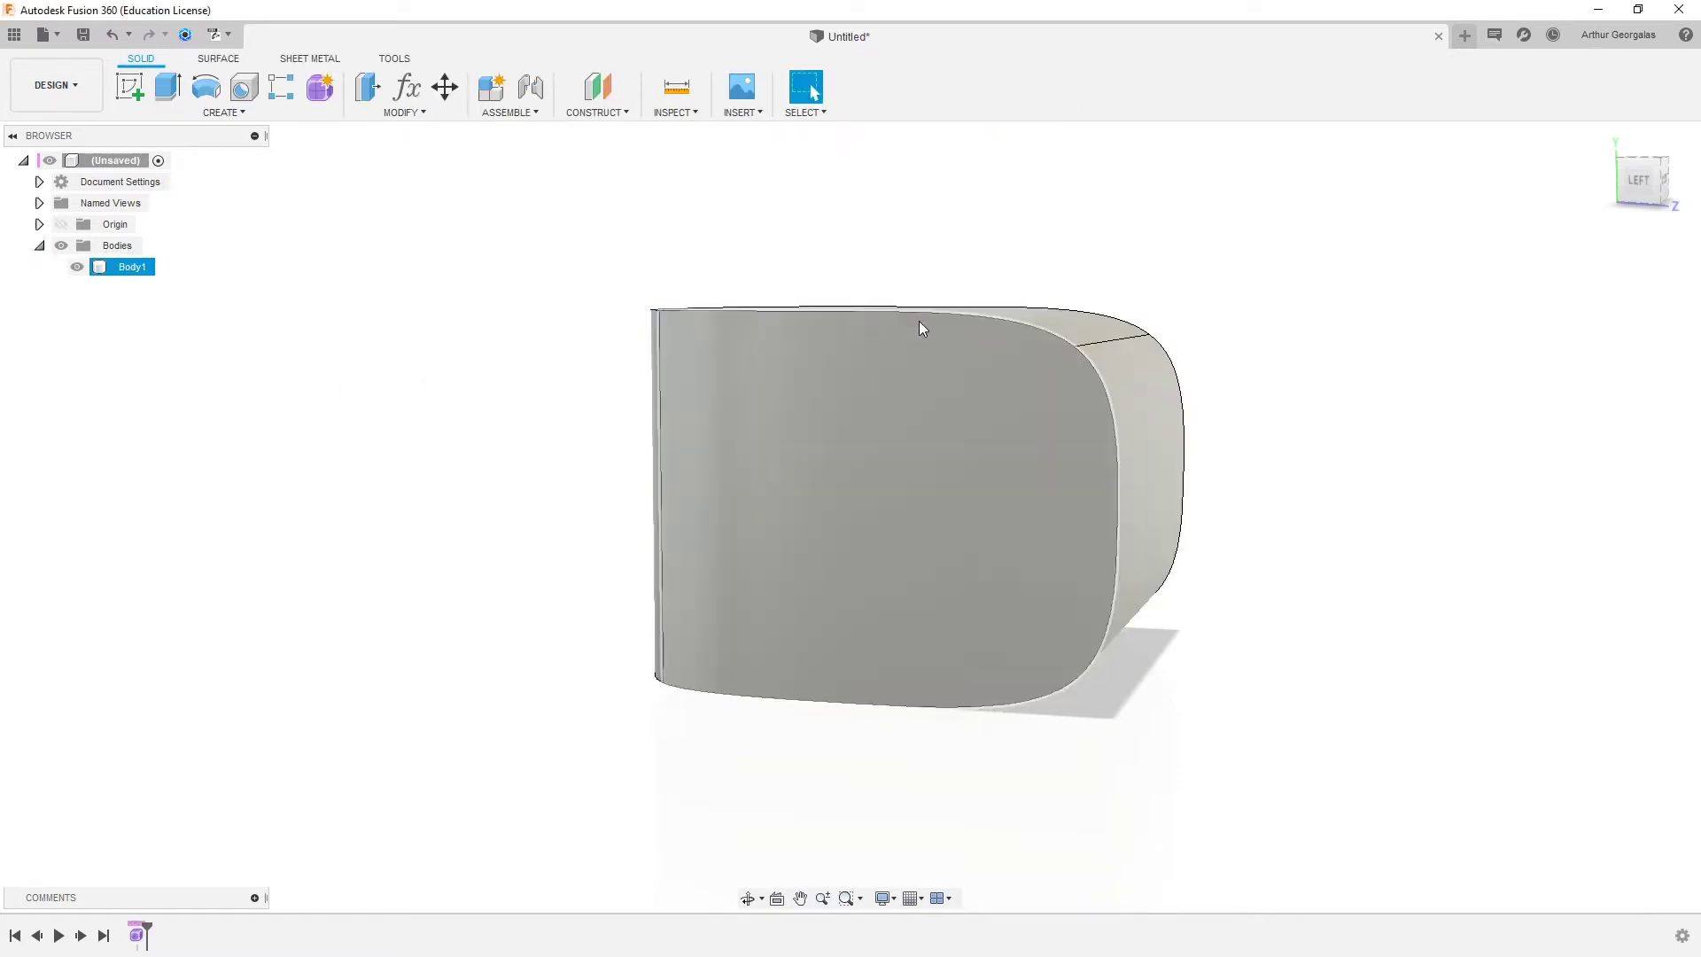
# - Fillet the continuous chain of creased outer edges with a constant radius of about 9.3 mm
pyautogui.keyDown('shift'); pyautogui.moveTo(918, 320); pyautogui.dragTo(664, 361, button='middle'); pyautogui.keyUp('shift')
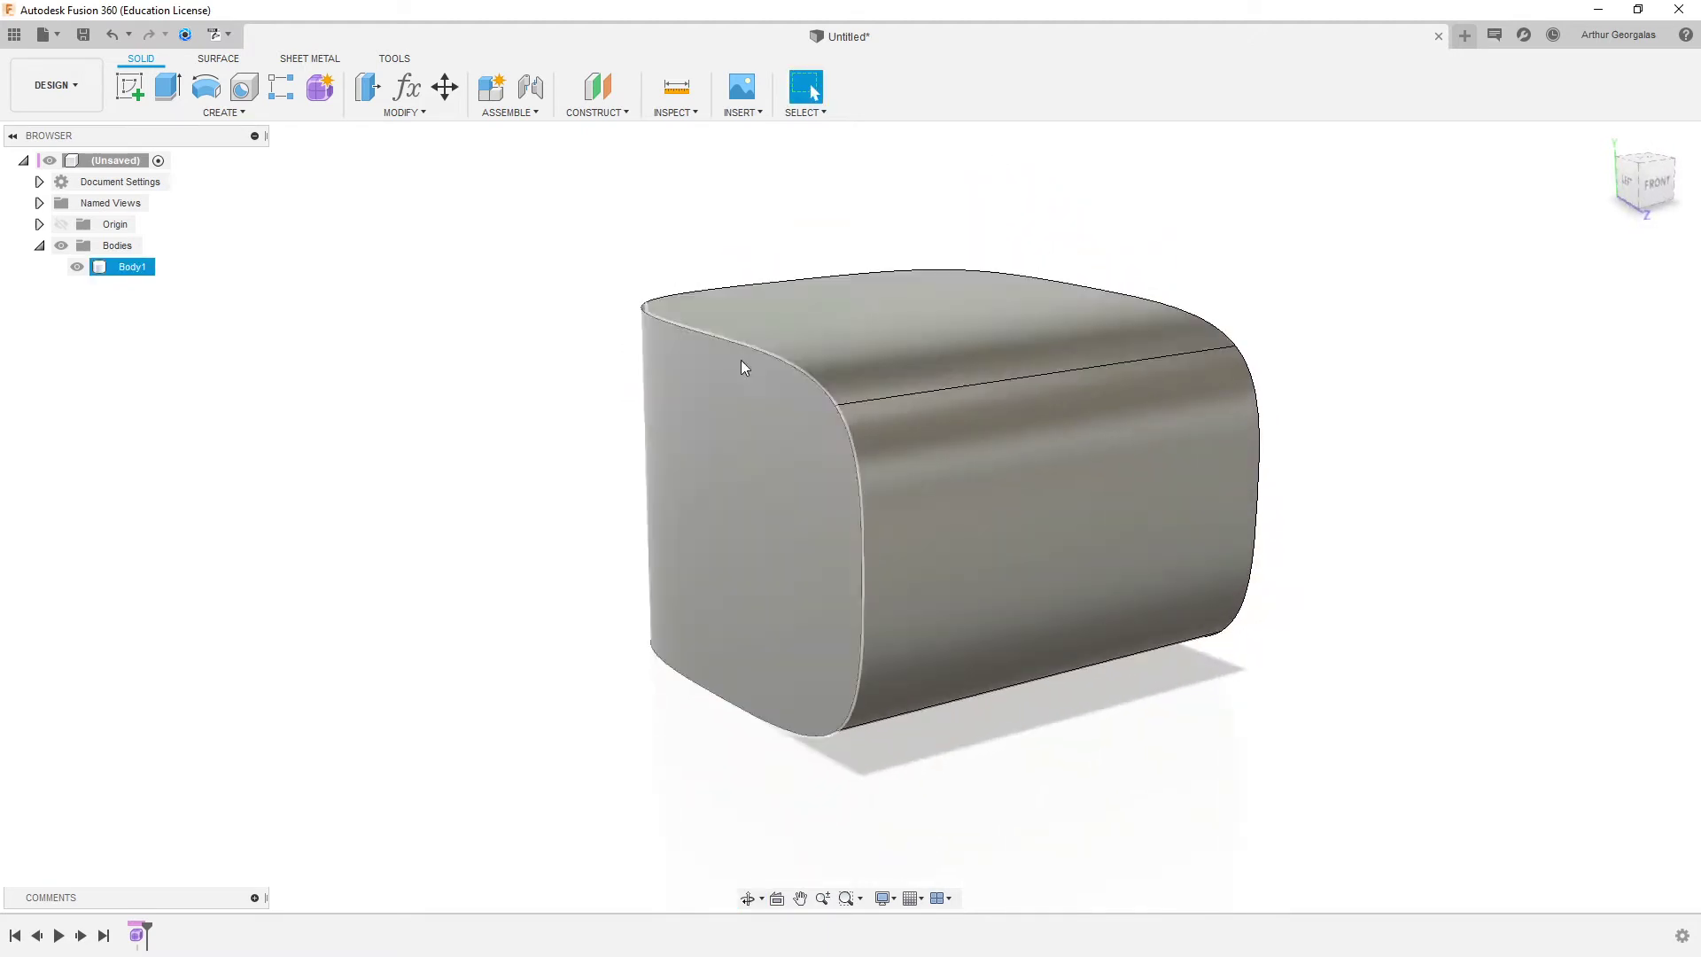
pyautogui.press('f')
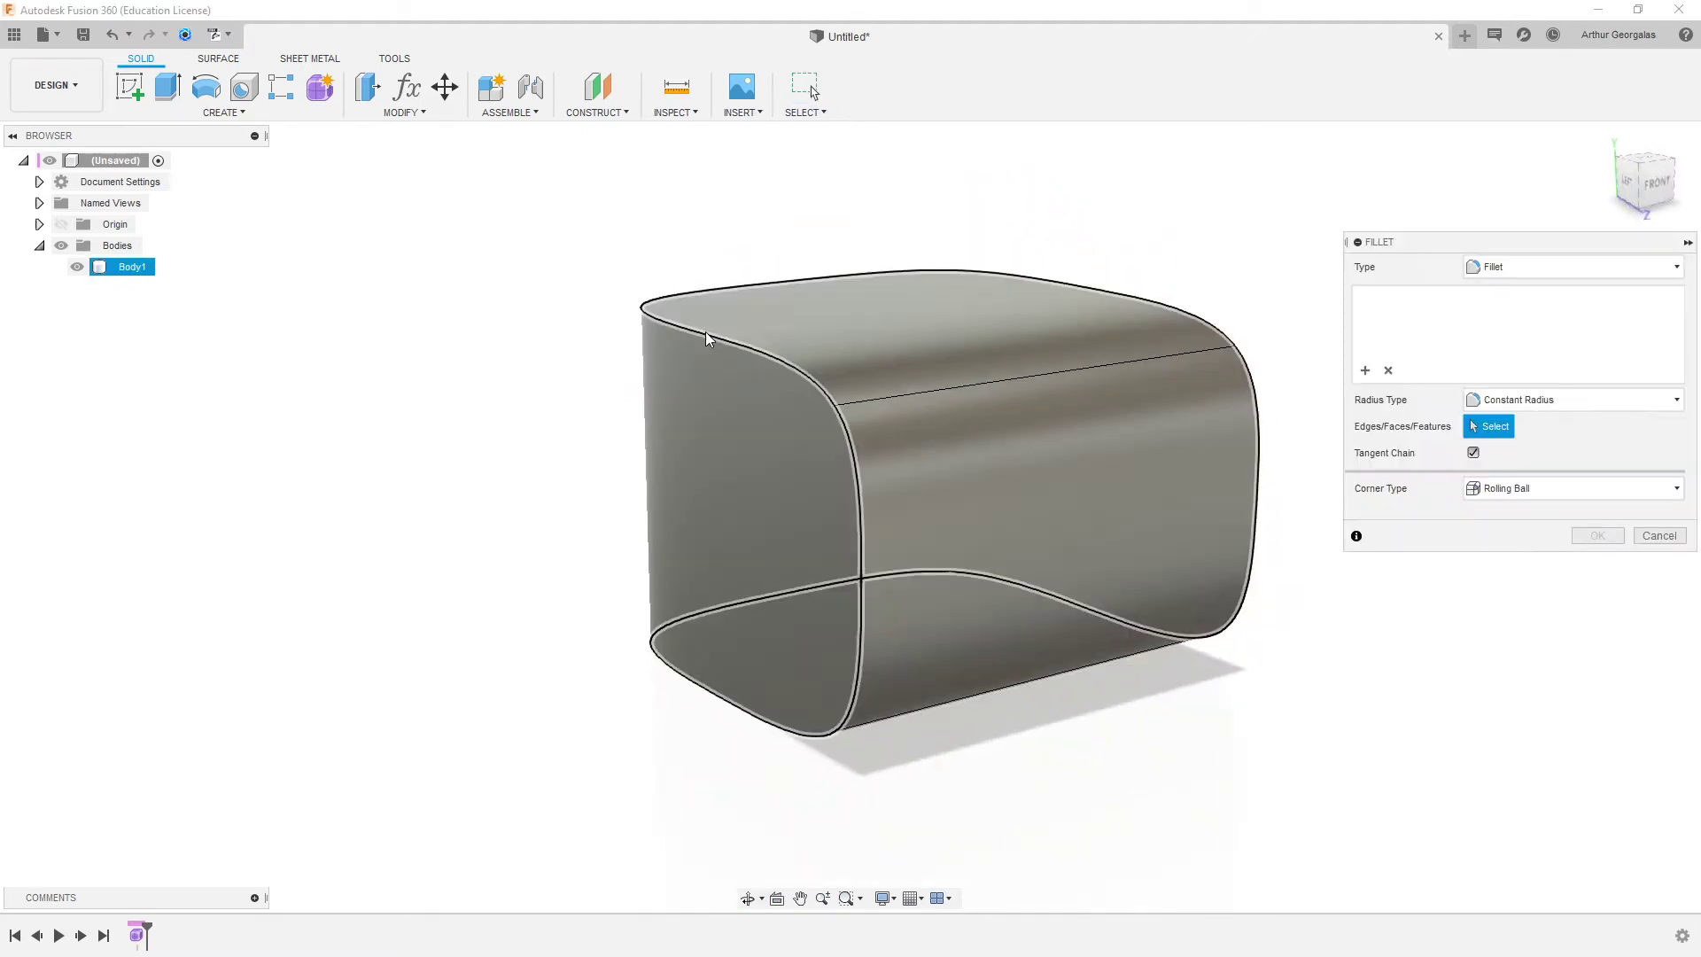
pyautogui.moveTo(695, 323); pyautogui.dragTo(705, 332)
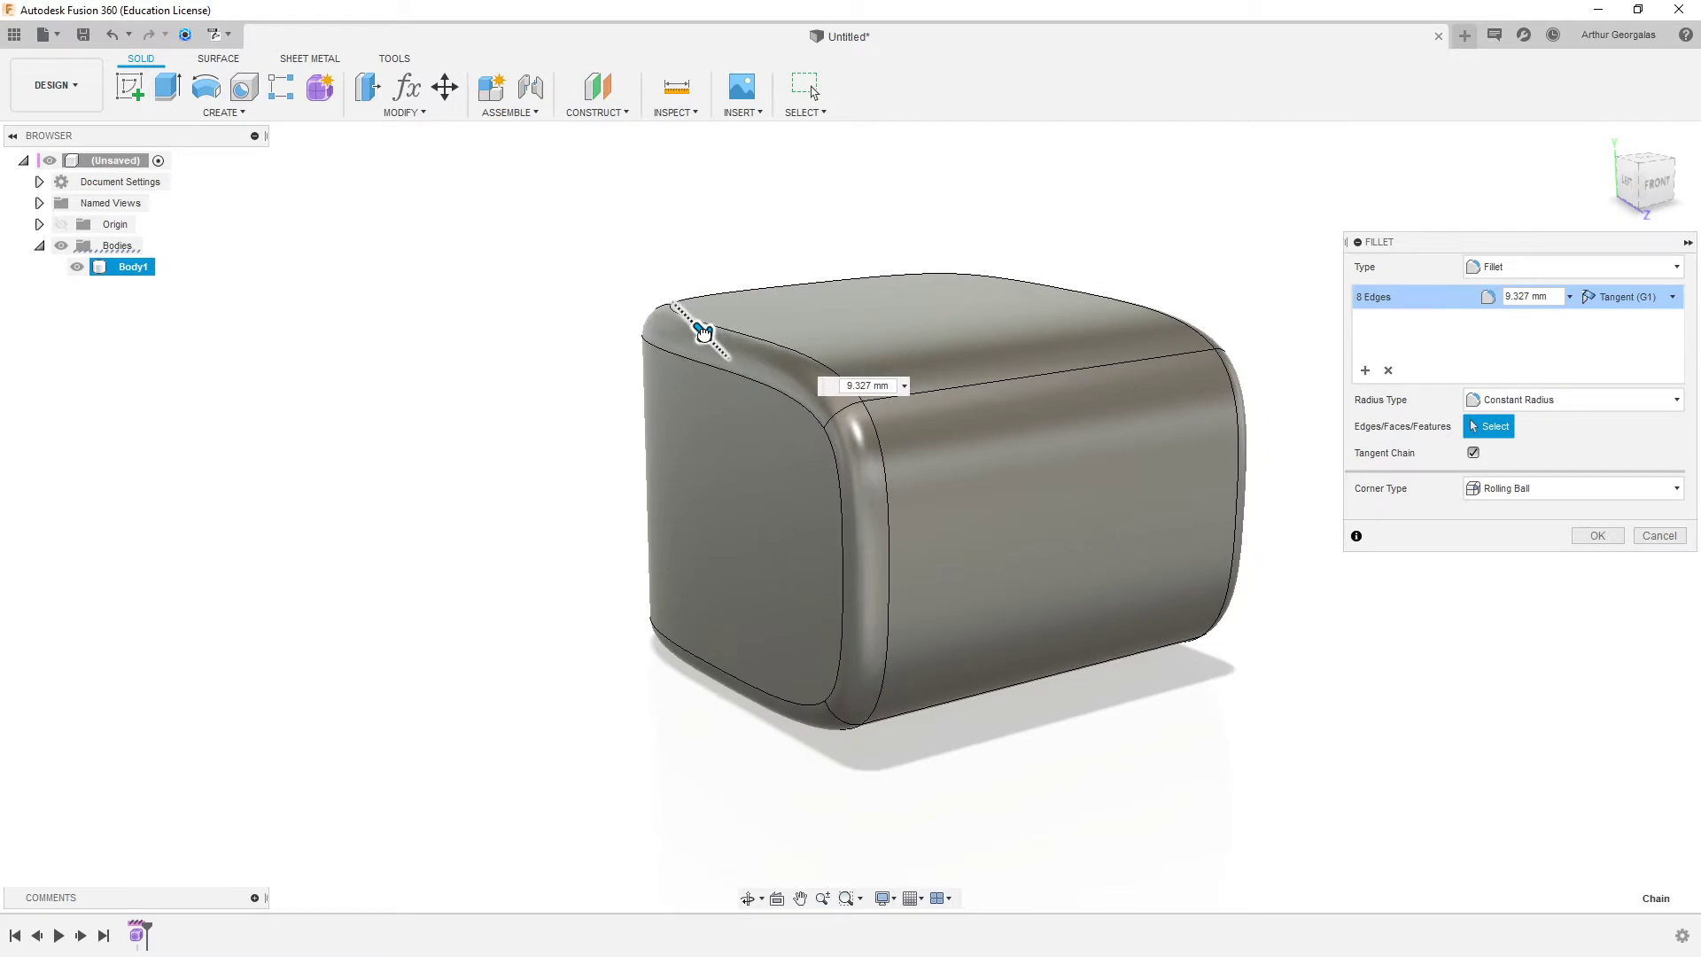
pyautogui.click(1587, 537)
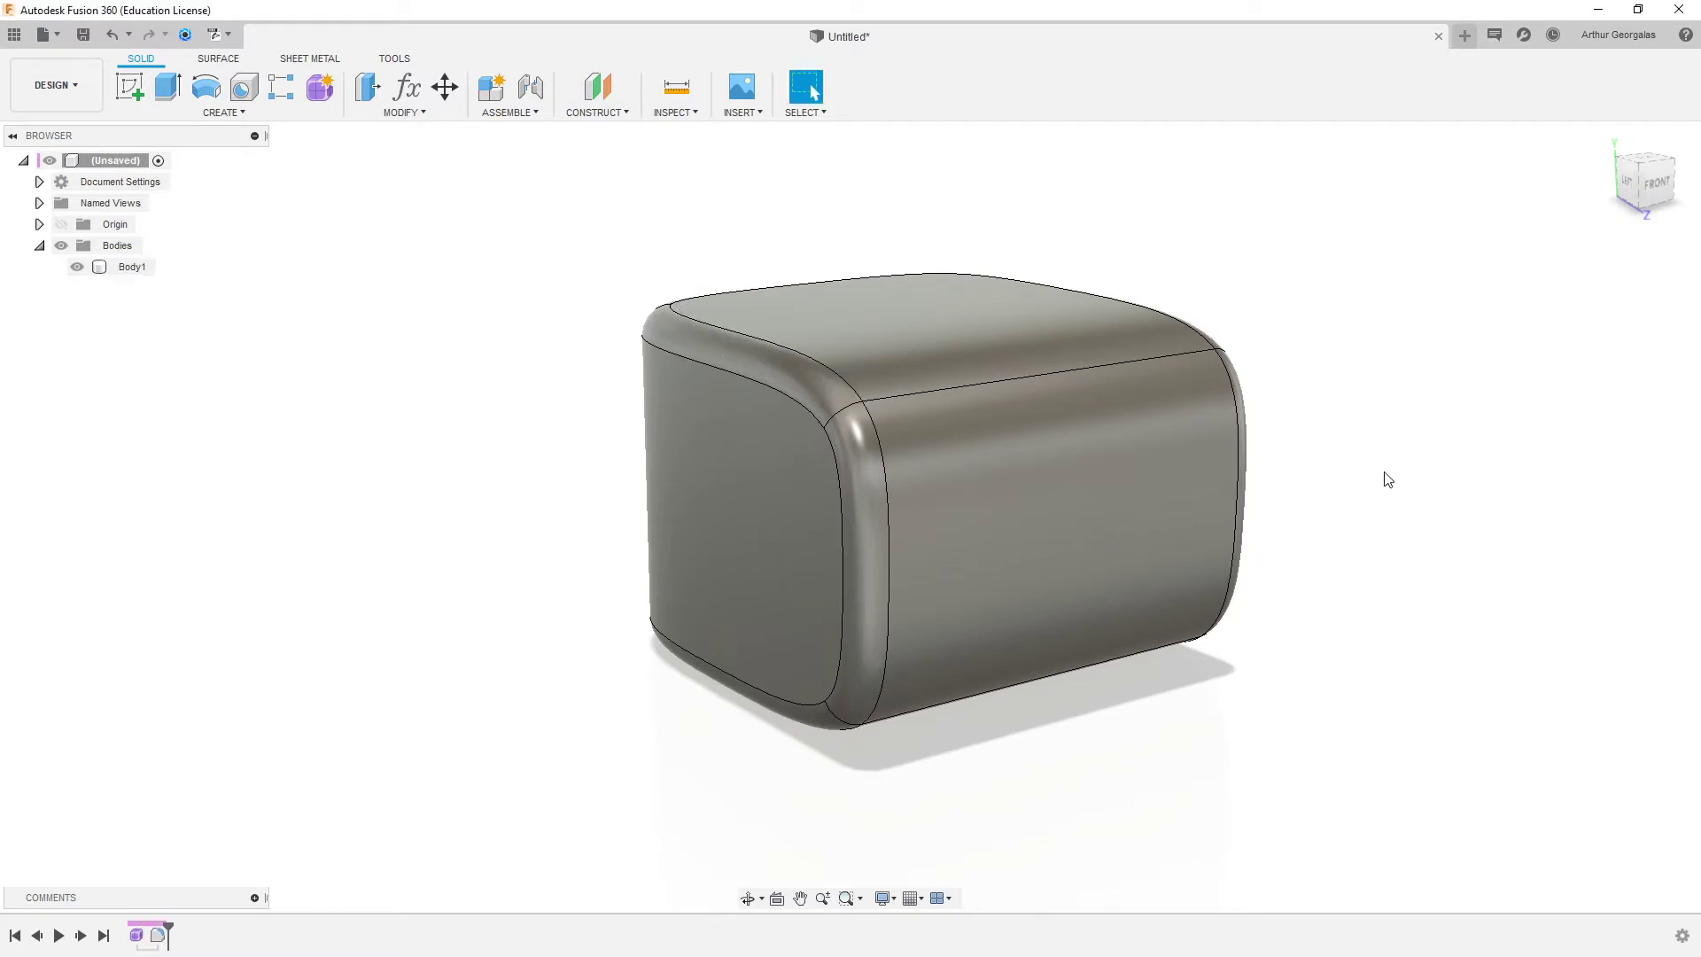
pyautogui.keyDown('shift'); pyautogui.moveTo(1385, 478); pyautogui.dragTo(748, 476, button='middle'); pyautogui.keyUp('shift')
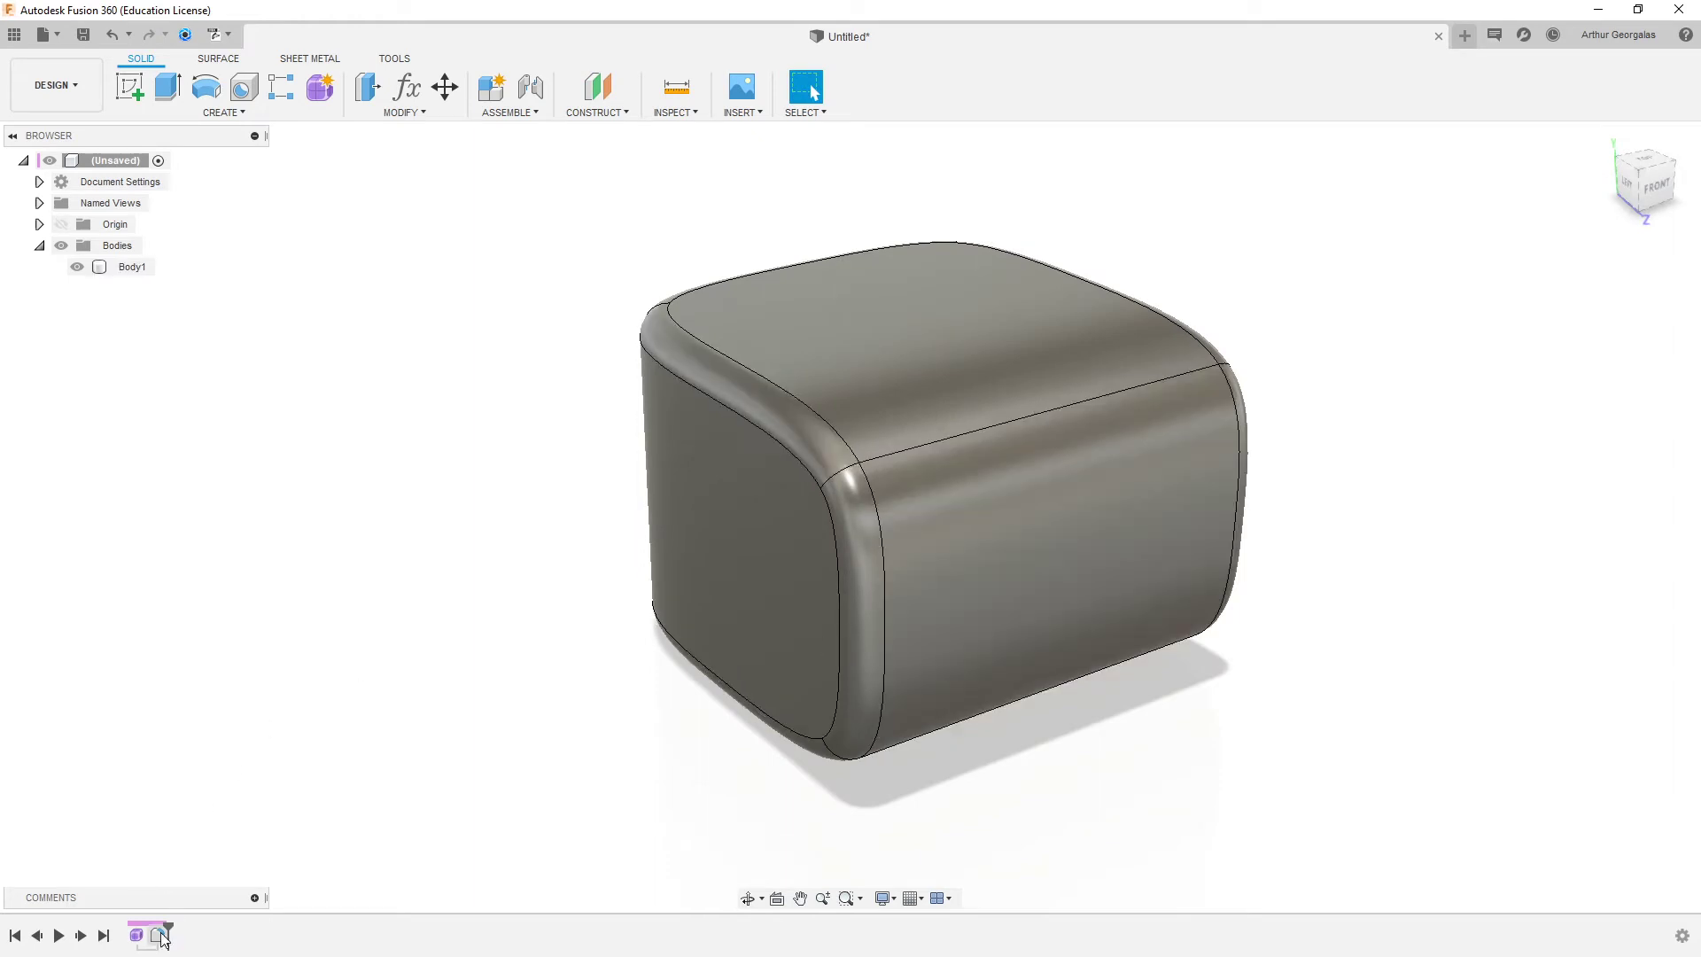
# - Reopen the form for editing, select the whole creased edge loop to view its available commands, and clear the selection
pyautogui.moveTo(164, 940); pyautogui.dragTo(124, 948)
pyautogui.doubleClick(134, 941)
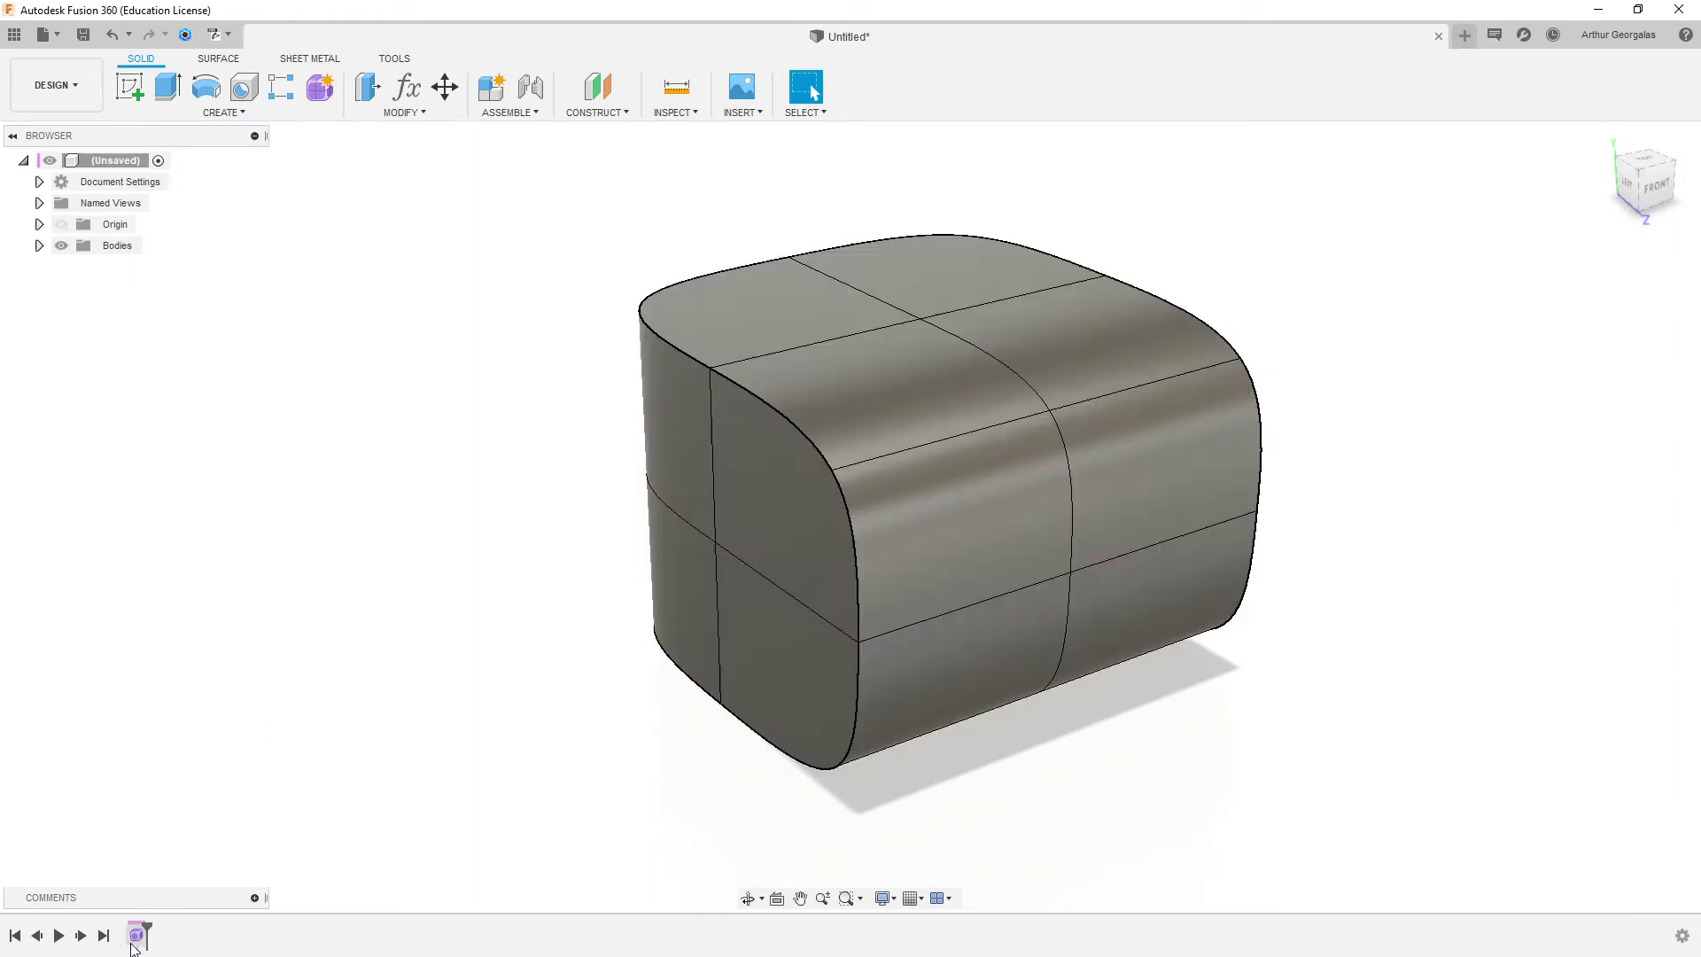
pyautogui.doubleClick(816, 446)
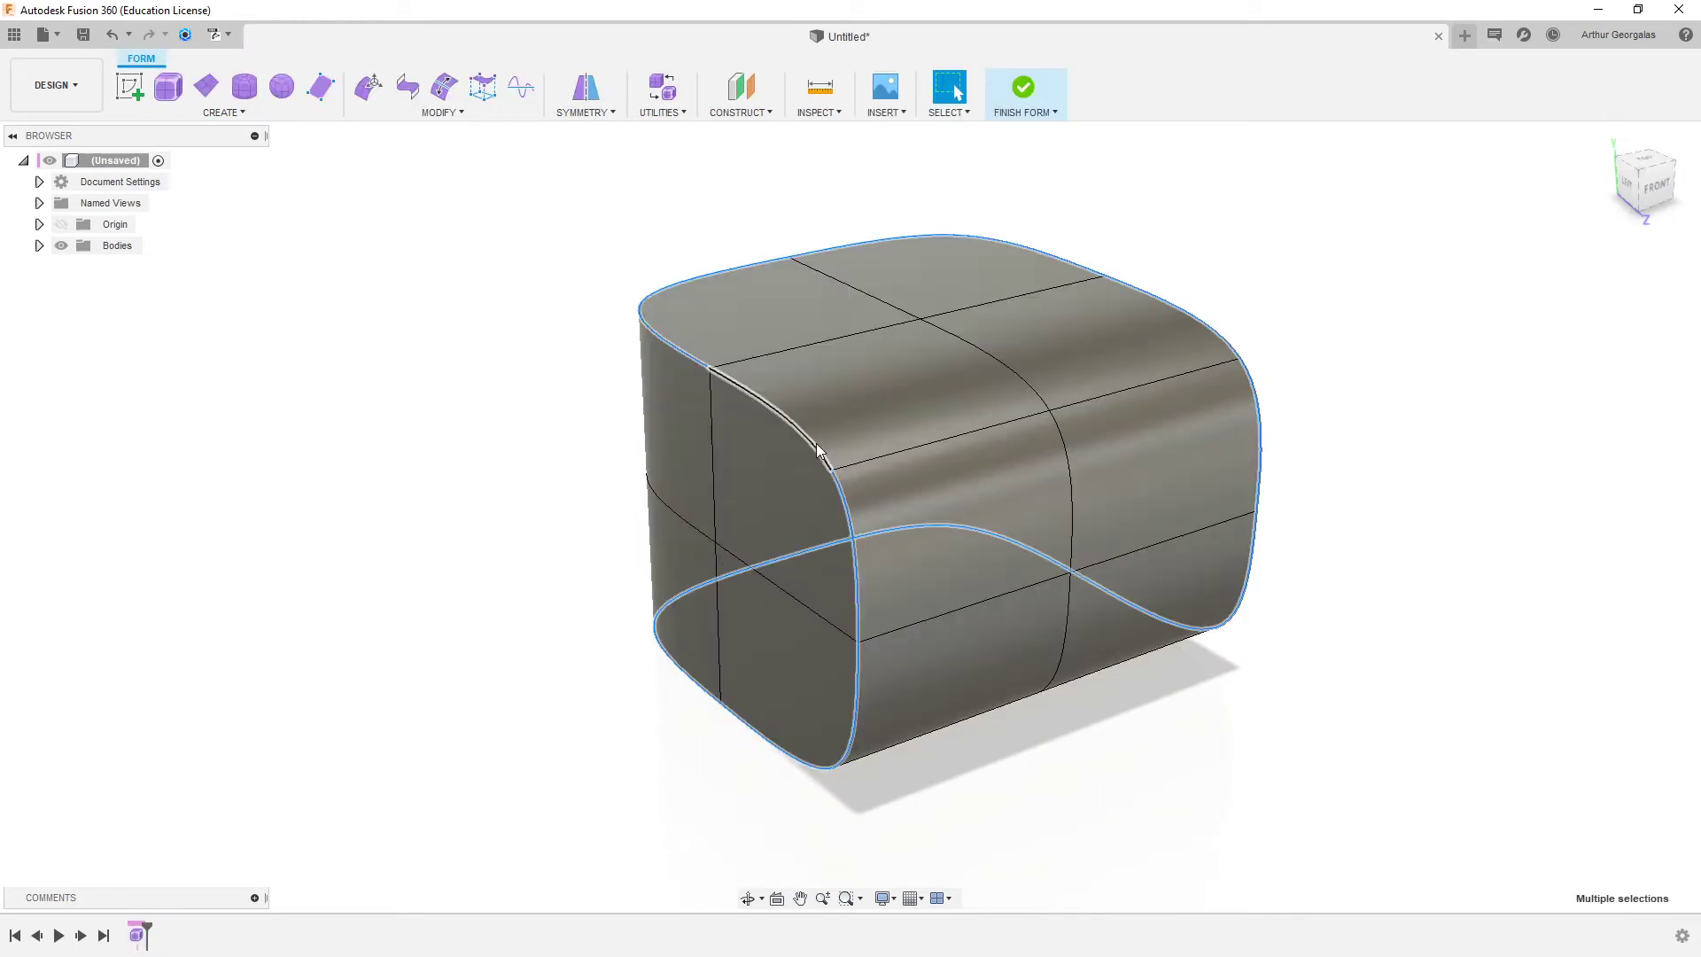
pyautogui.rightClick(806, 450)
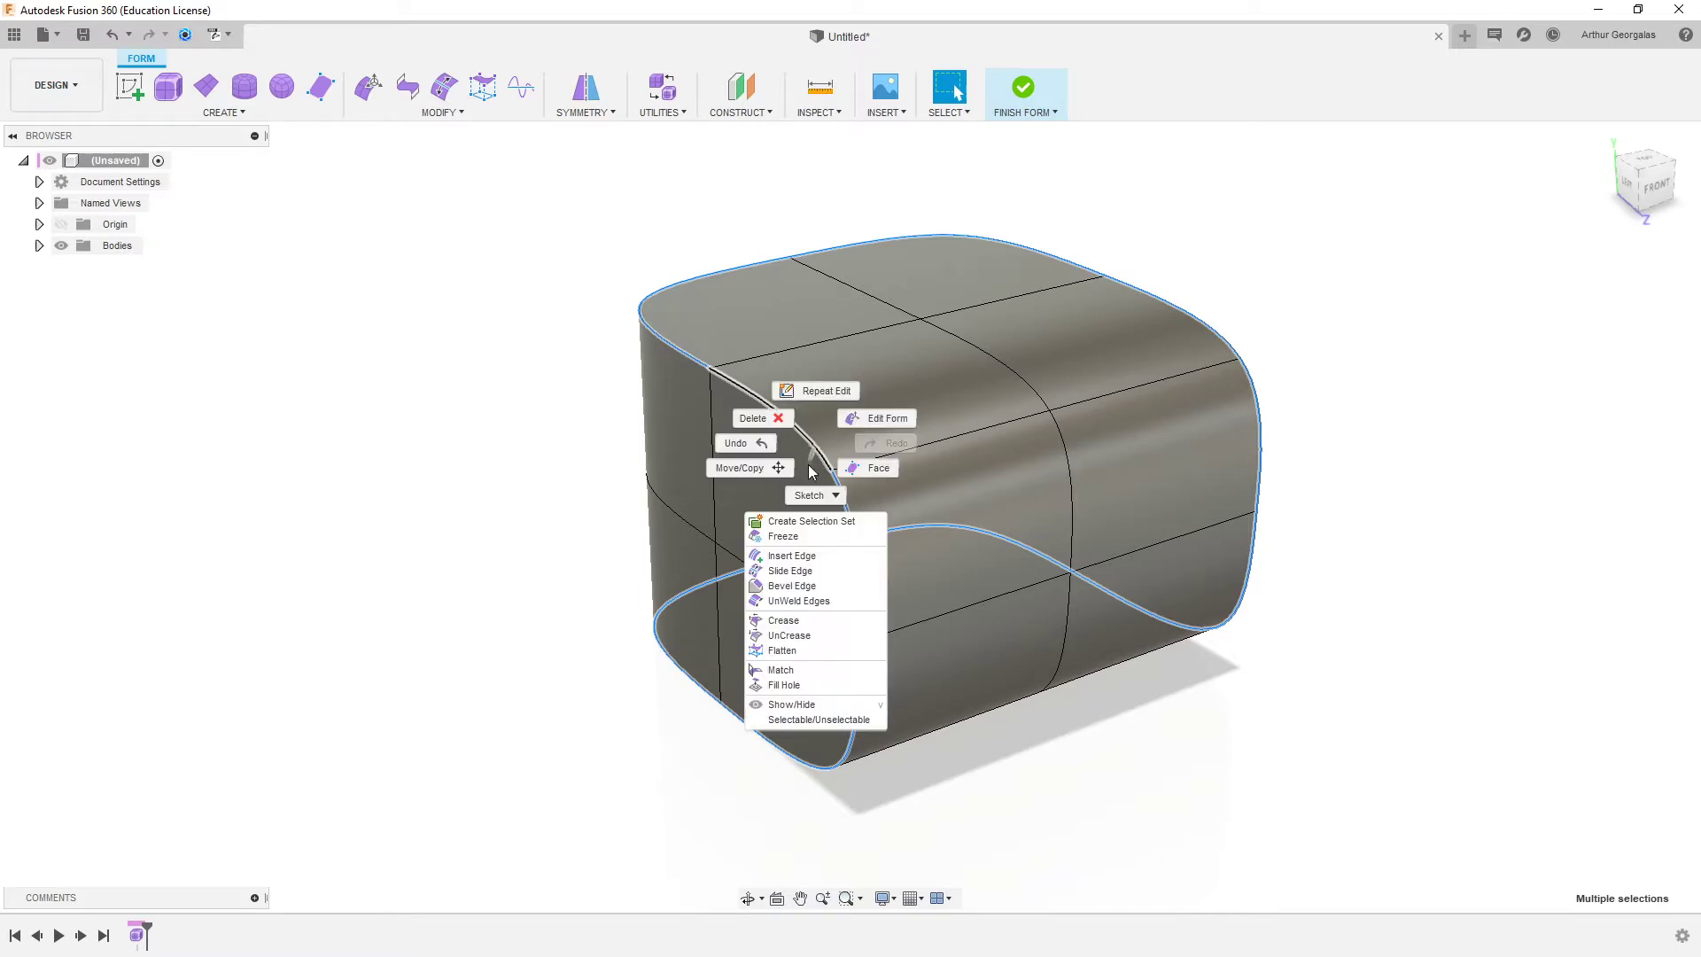
pyautogui.click(811, 427)
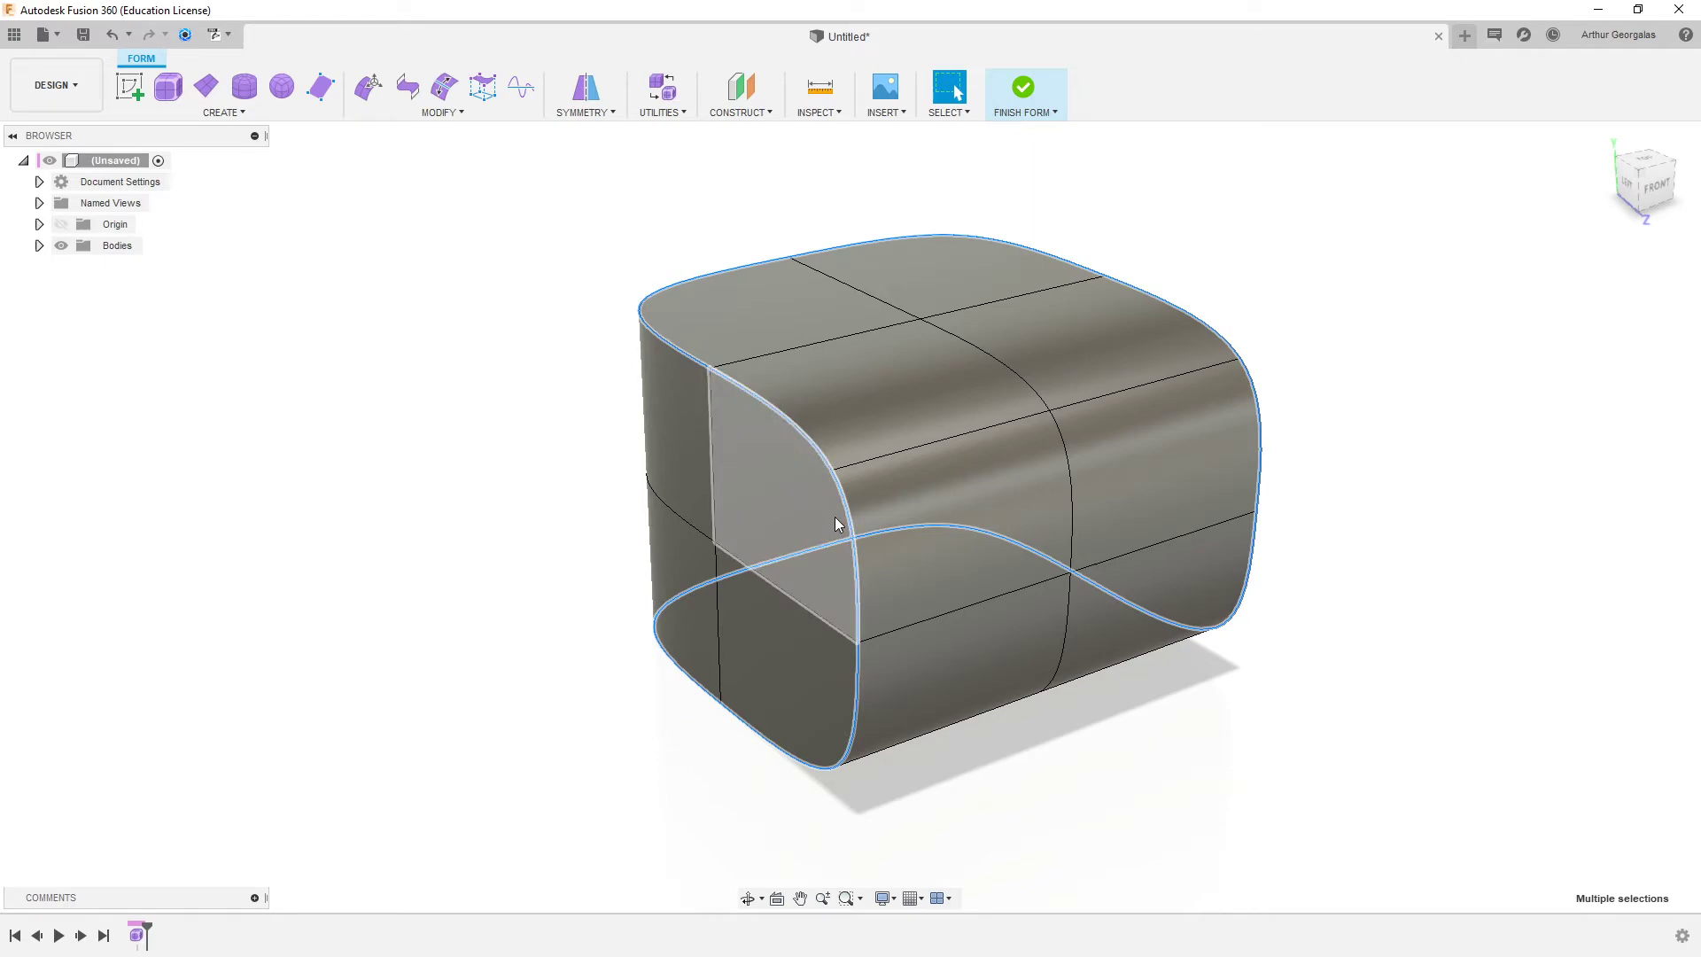
pyautogui.click(463, 251)
# - Examine the creased body from the back and sides in smooth and box display, and switch to control frame display
pyautogui.keyDown('shift'); pyautogui.moveTo(1120, 319); pyautogui.dragTo(831, 379, button='middle'); pyautogui.keyUp('shift')
pyautogui.keyDown('shift'); pyautogui.moveTo(999, 528); pyautogui.dragTo(1287, 526, button='middle'); pyautogui.keyUp('shift')
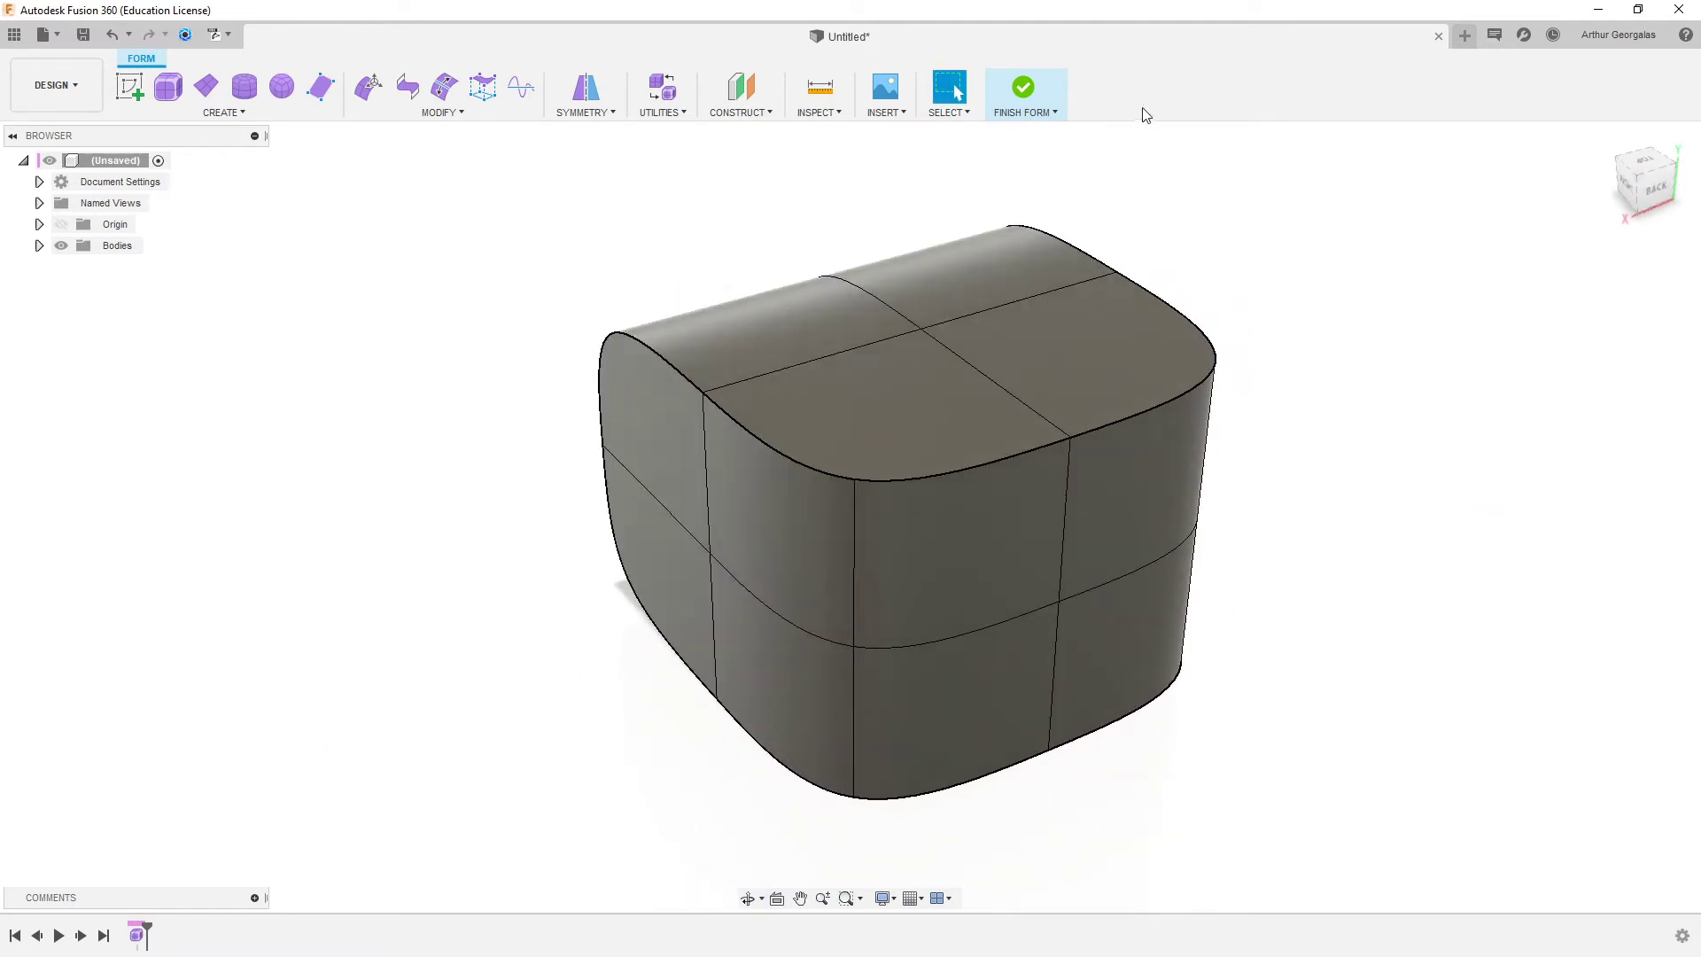
pyautogui.keyDown('shift'); pyautogui.moveTo(715, 219); pyautogui.dragTo(1012, 235, button='middle'); pyautogui.keyUp('shift')
pyautogui.hotkey('alt', '1')
pyautogui.keyDown('shift'); pyautogui.moveTo(848, 447); pyautogui.dragTo(1493, 580, button='middle'); pyautogui.keyUp('shift')
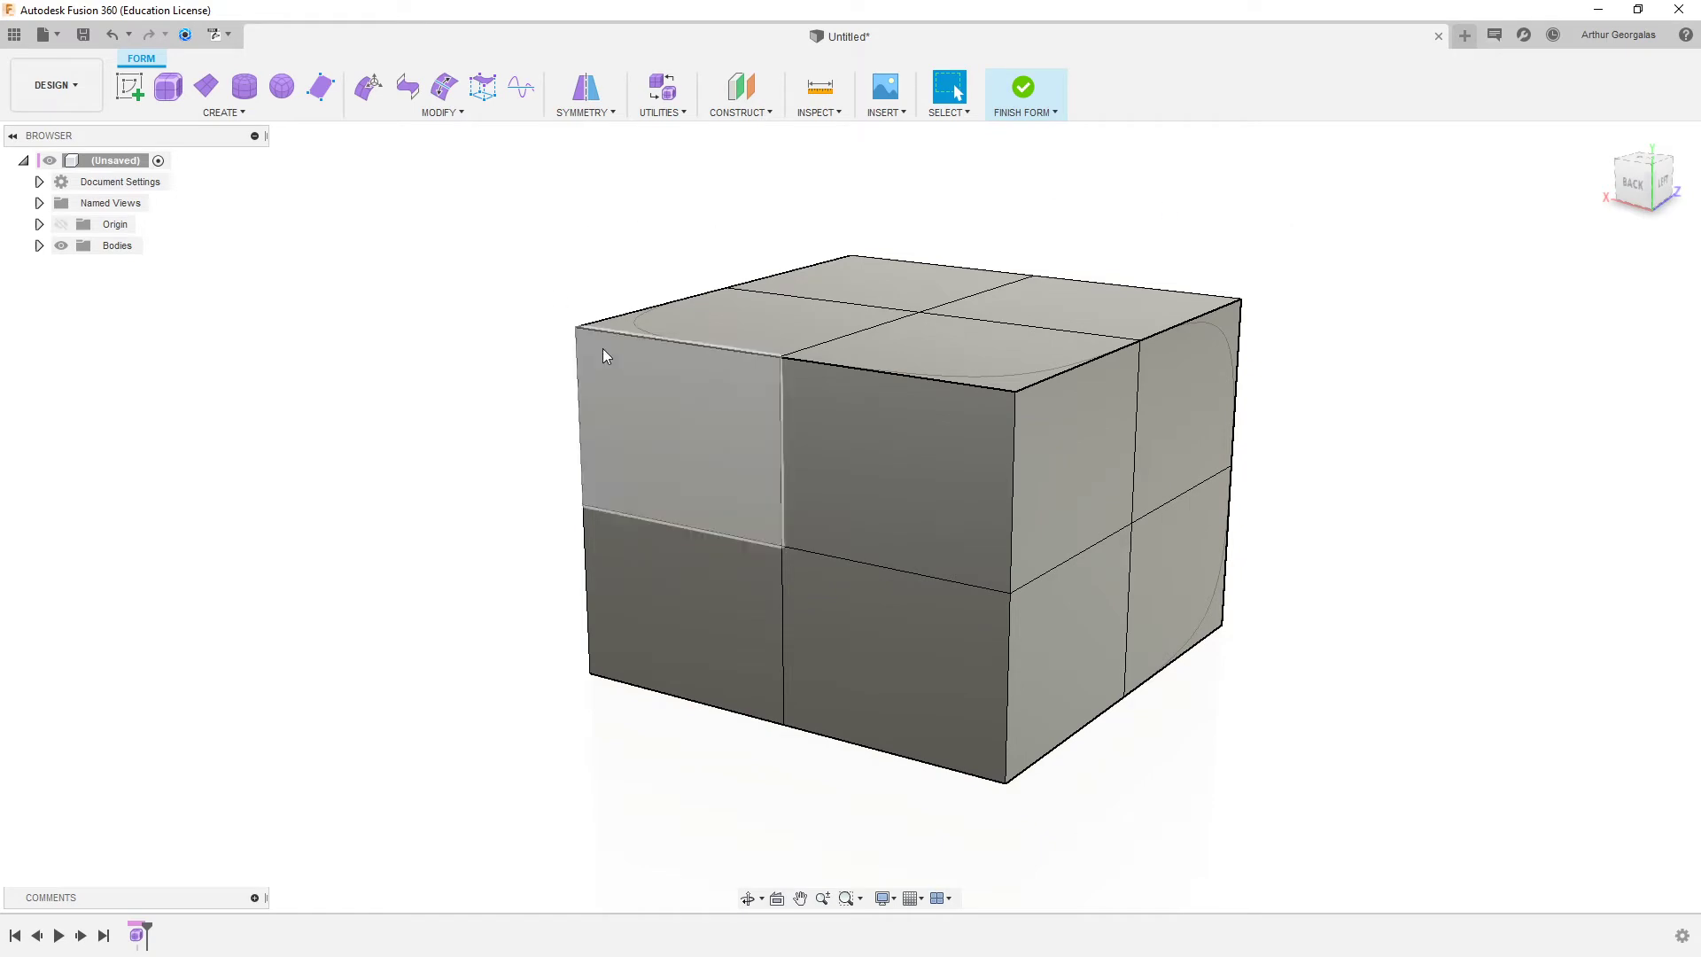
pyautogui.keyDown('shift'); pyautogui.moveTo(1291, 742); pyautogui.dragTo(1192, 740, button='middle'); pyautogui.keyUp('shift')
pyautogui.hotkey('alt', '3')
pyautogui.keyDown('shift'); pyautogui.moveTo(1353, 650); pyautogui.dragTo(1267, 624, button='middle'); pyautogui.keyUp('shift')
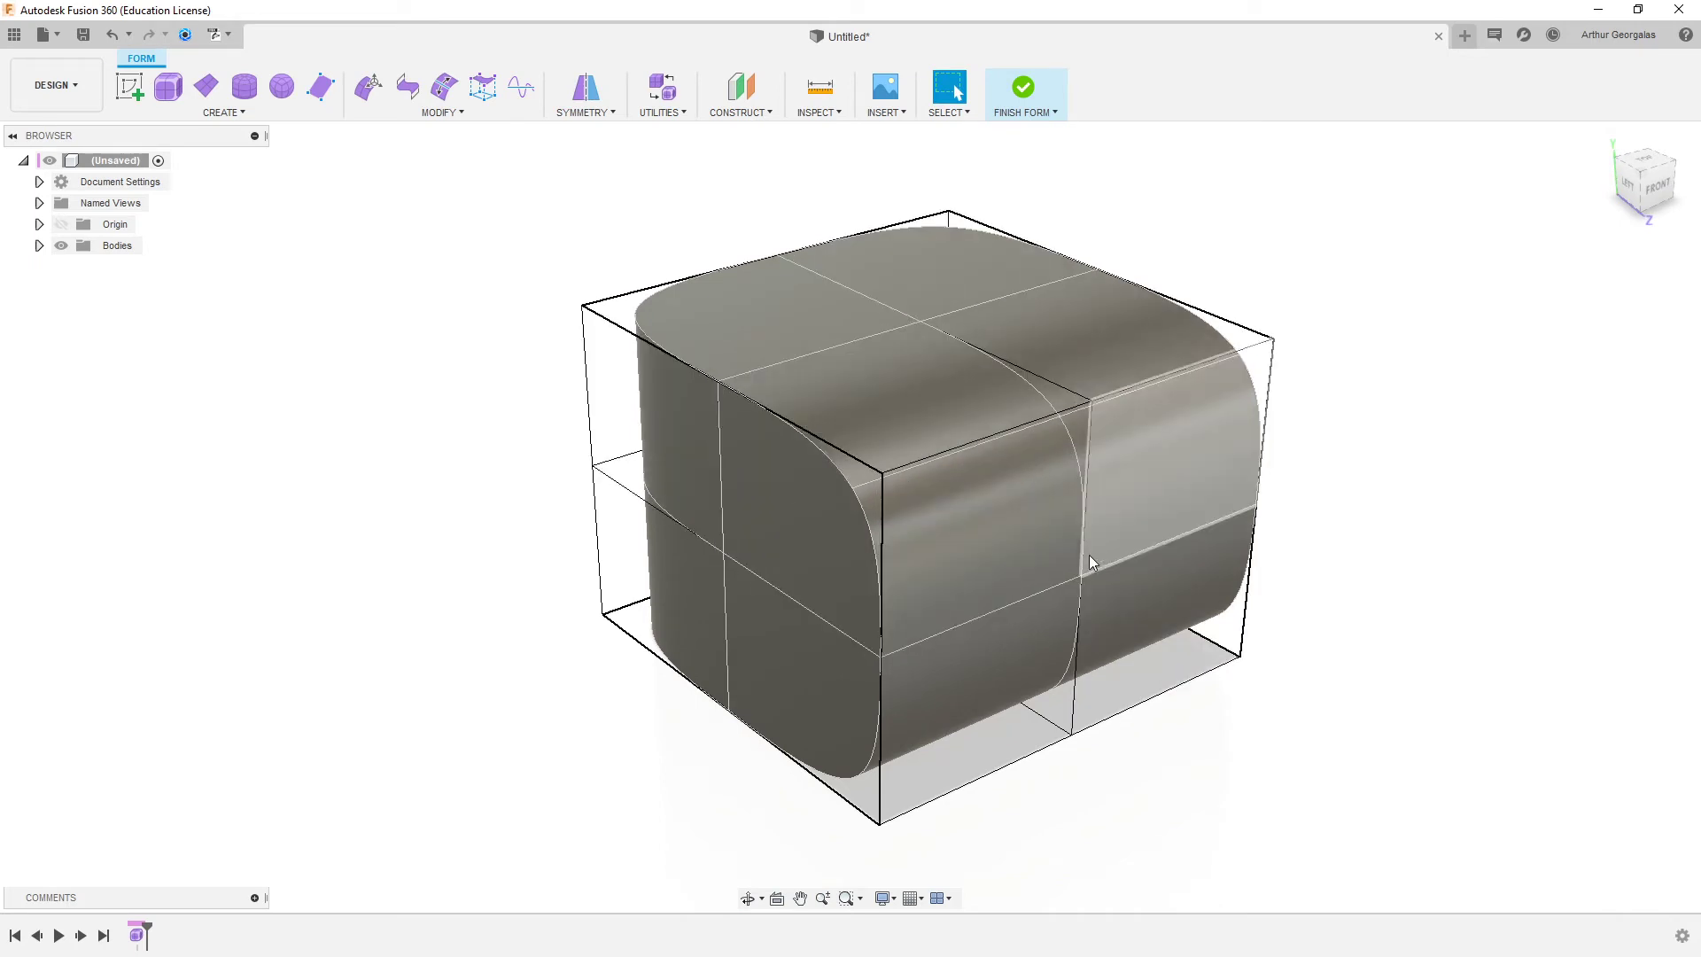
# - Move the two upper faces of the front side about 112 mm outward with Edit Form
pyautogui.click(1052, 560)
pyautogui.keyDown('shift'); pyautogui.click(1208, 471); pyautogui.keyUp('shift')
pyautogui.rightClick(1379, 421)
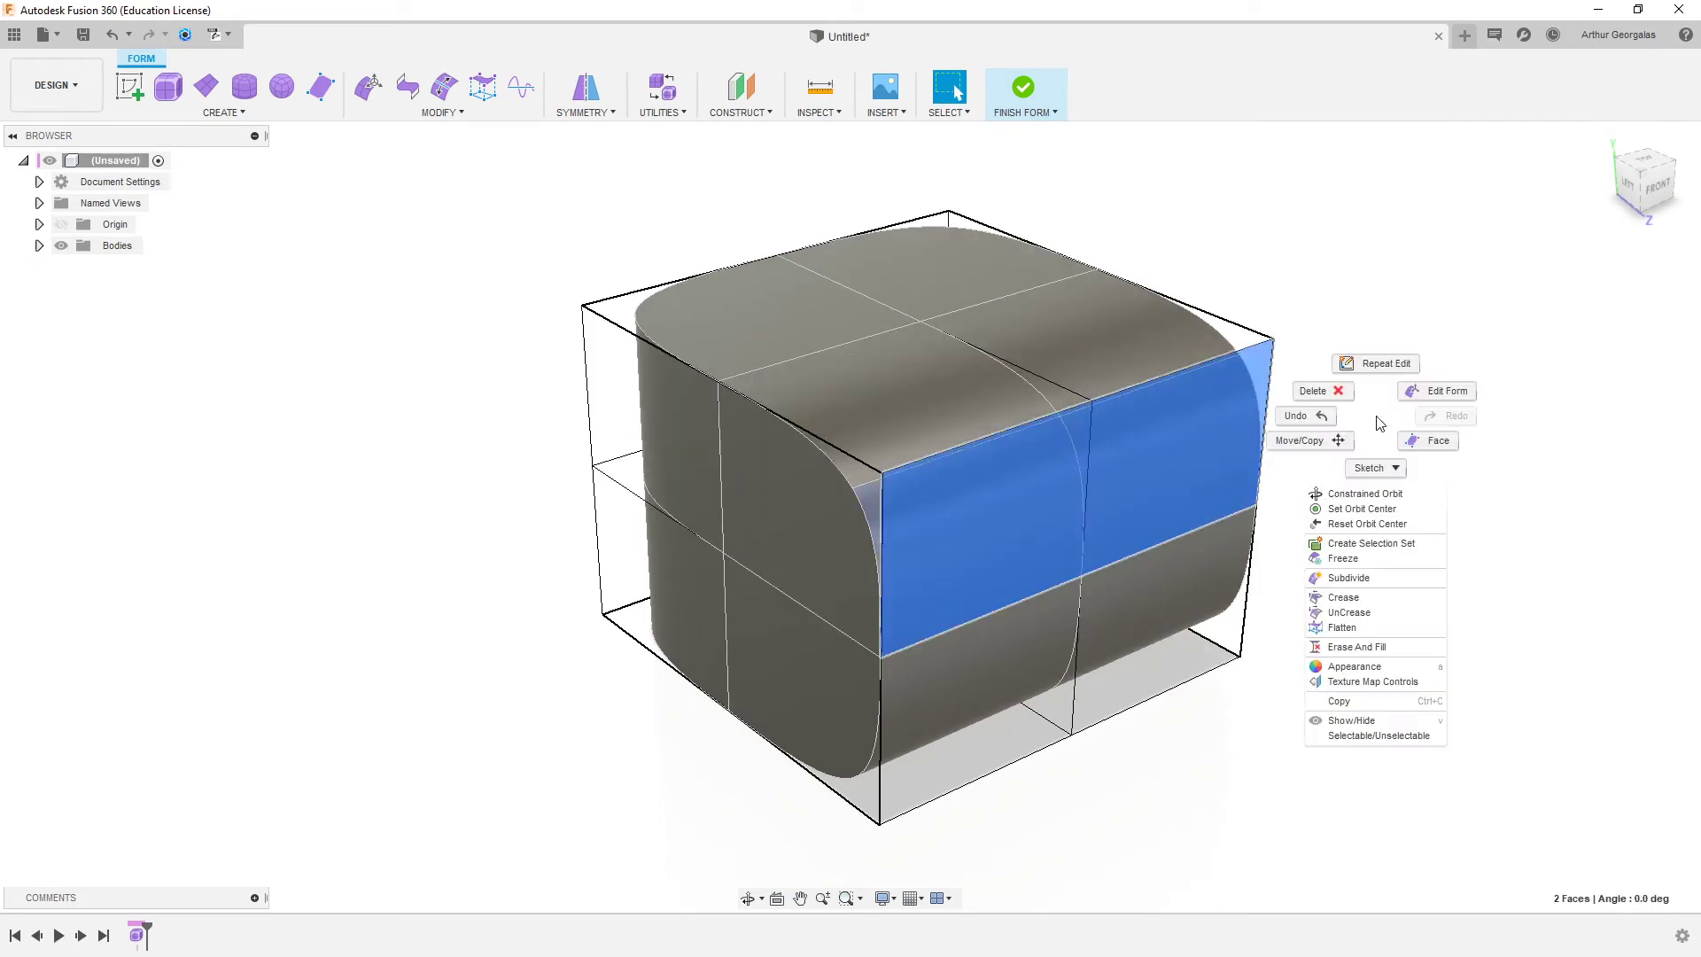
pyautogui.click(1437, 392)
pyautogui.moveTo(1123, 512); pyautogui.dragTo(1262, 950)
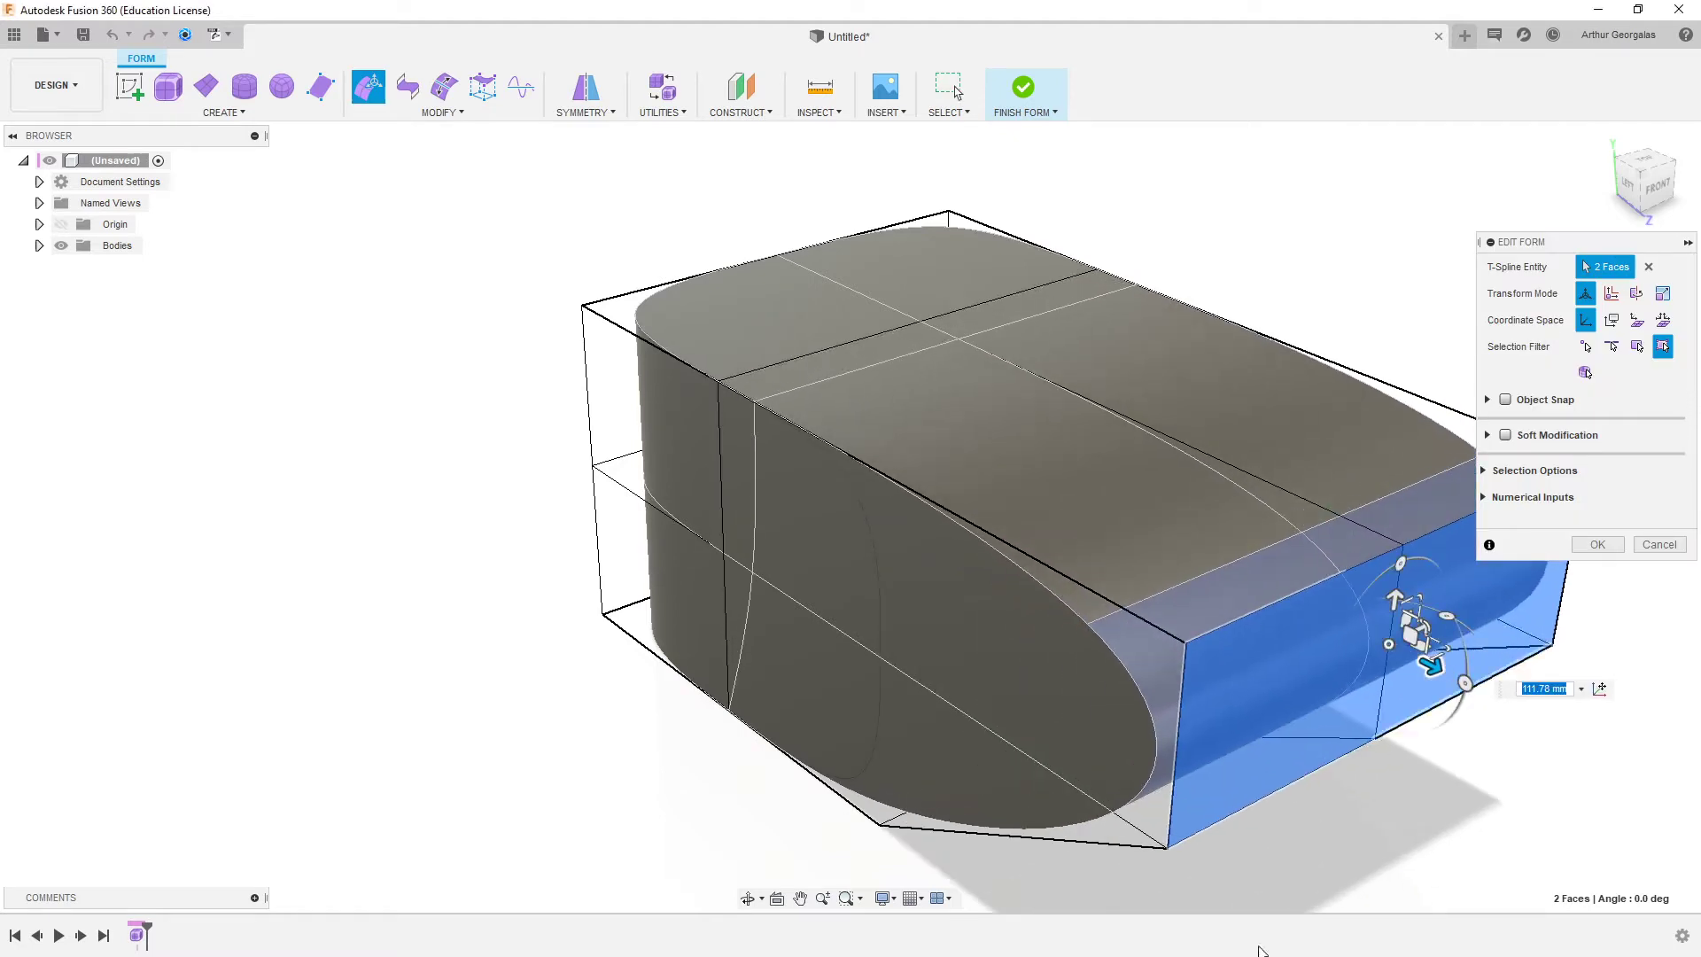
pyautogui.click(1289, 869)
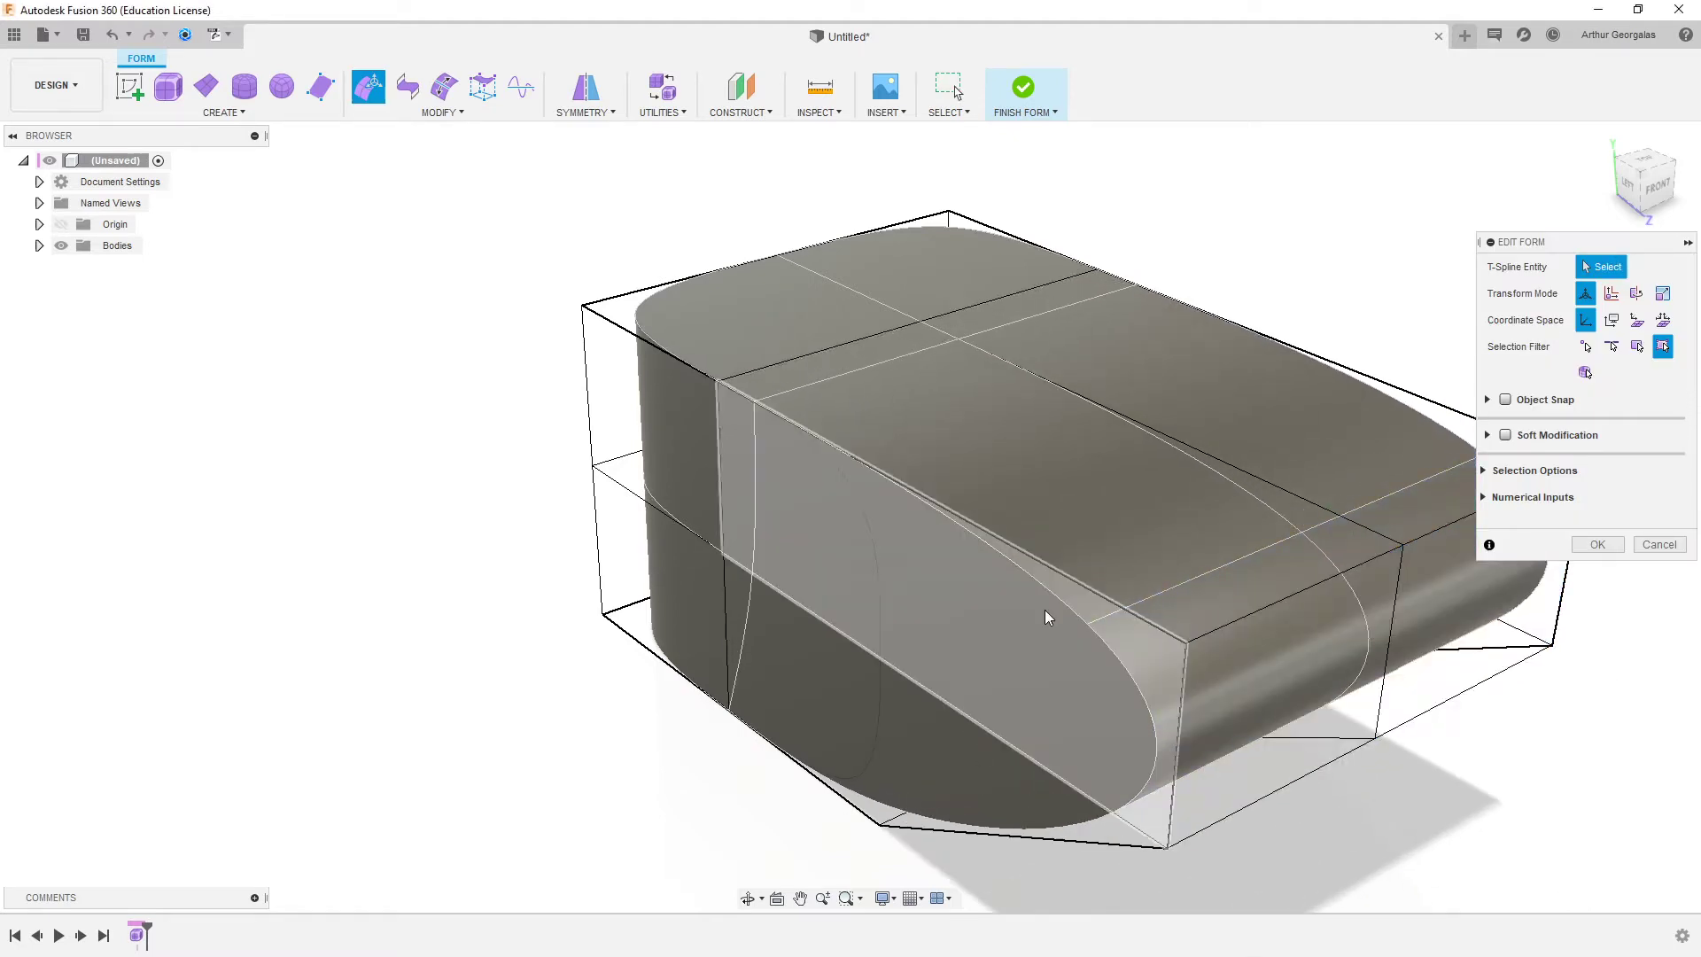
pyautogui.click(1600, 545)
# - Compare the stretched body in smooth and box display from the left side, and return to smooth display
pyautogui.hotkey('alt', '3')
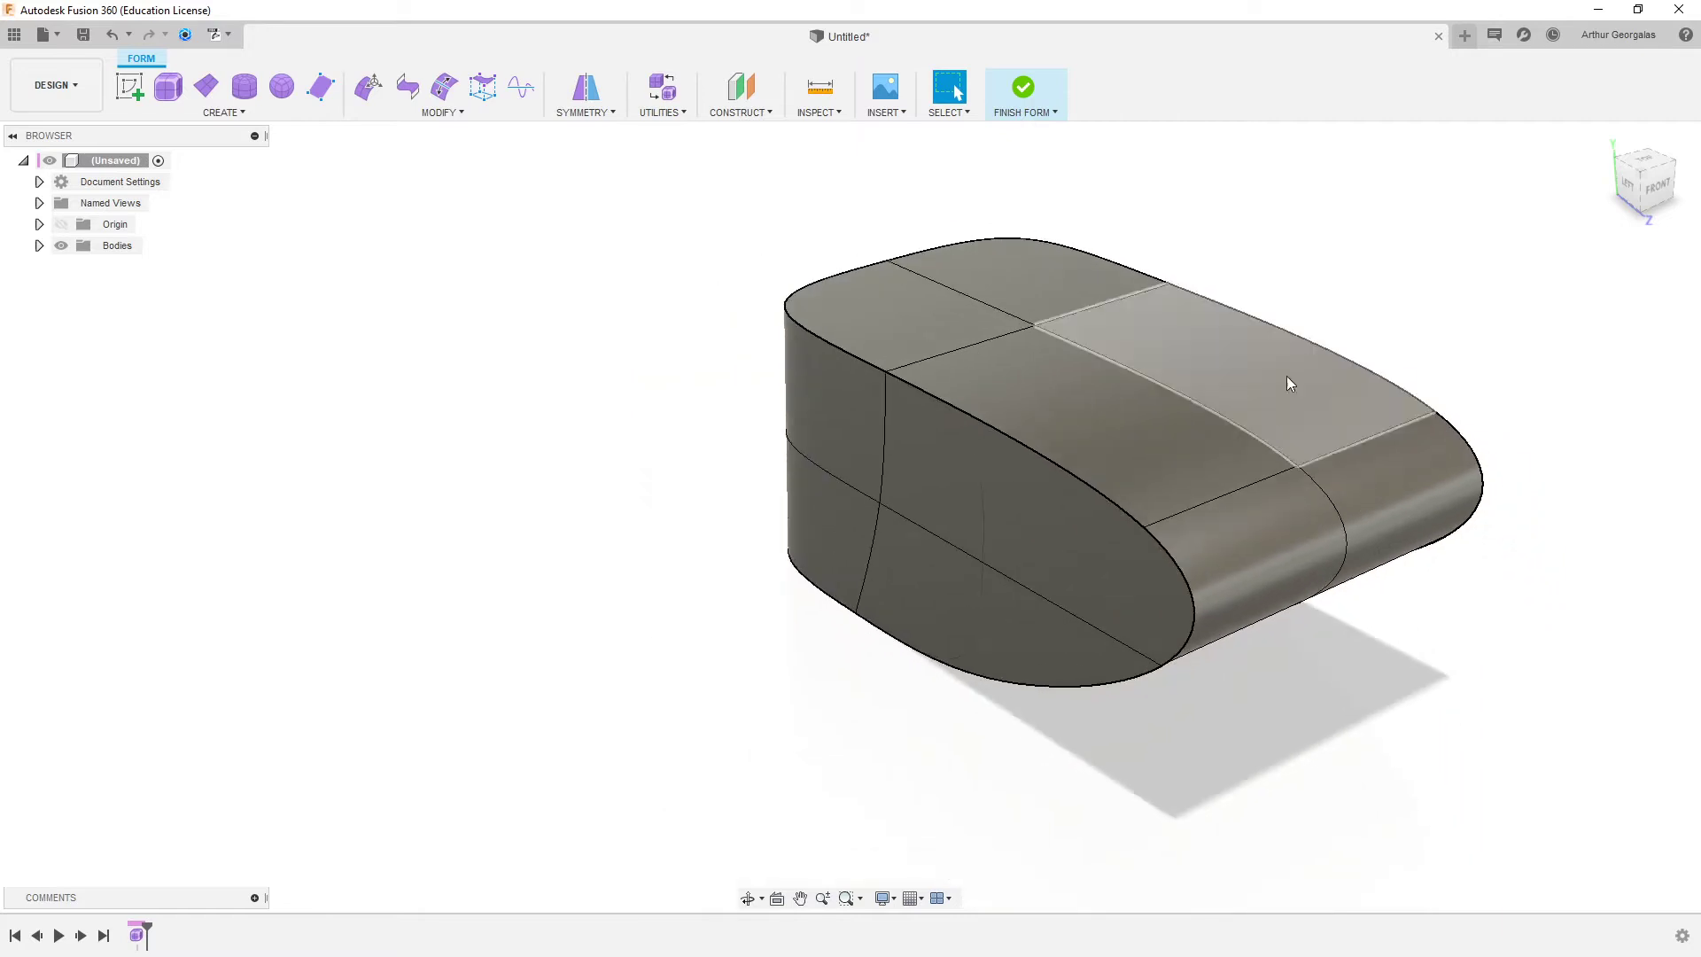
pyautogui.keyDown('shift'); pyautogui.moveTo(1287, 376); pyautogui.dragTo(1436, 314, button='middle'); pyautogui.keyUp('shift')
pyautogui.hotkey('alt', '1')
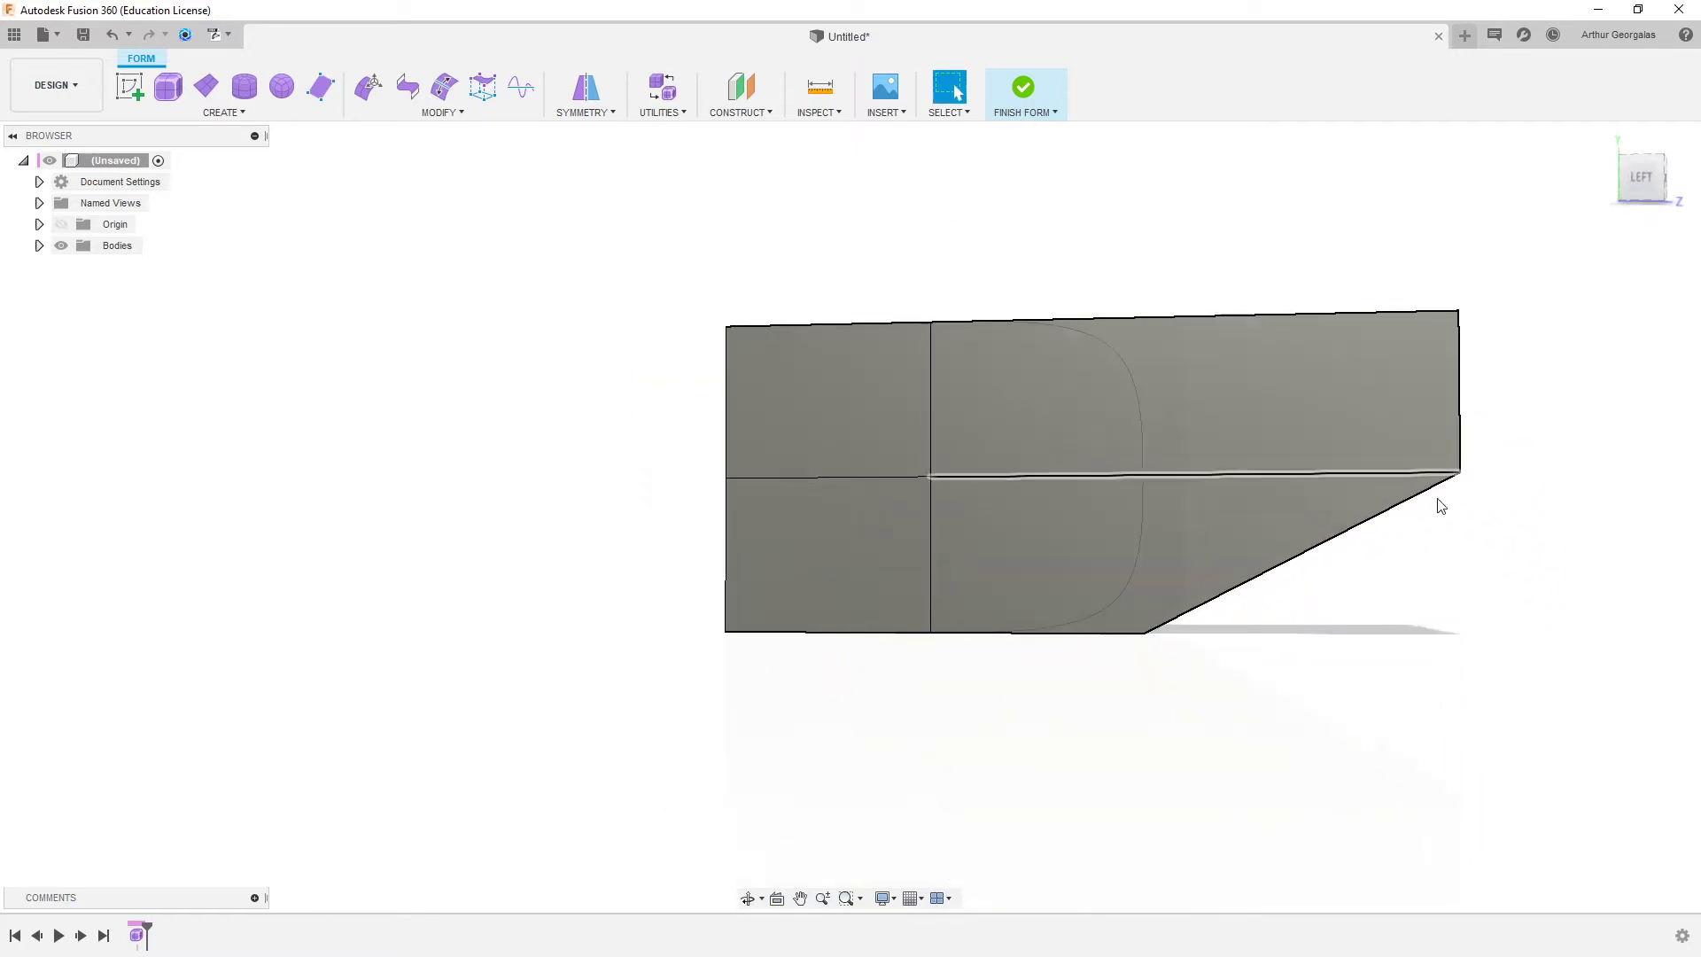
pyautogui.hotkey('alt', '3')
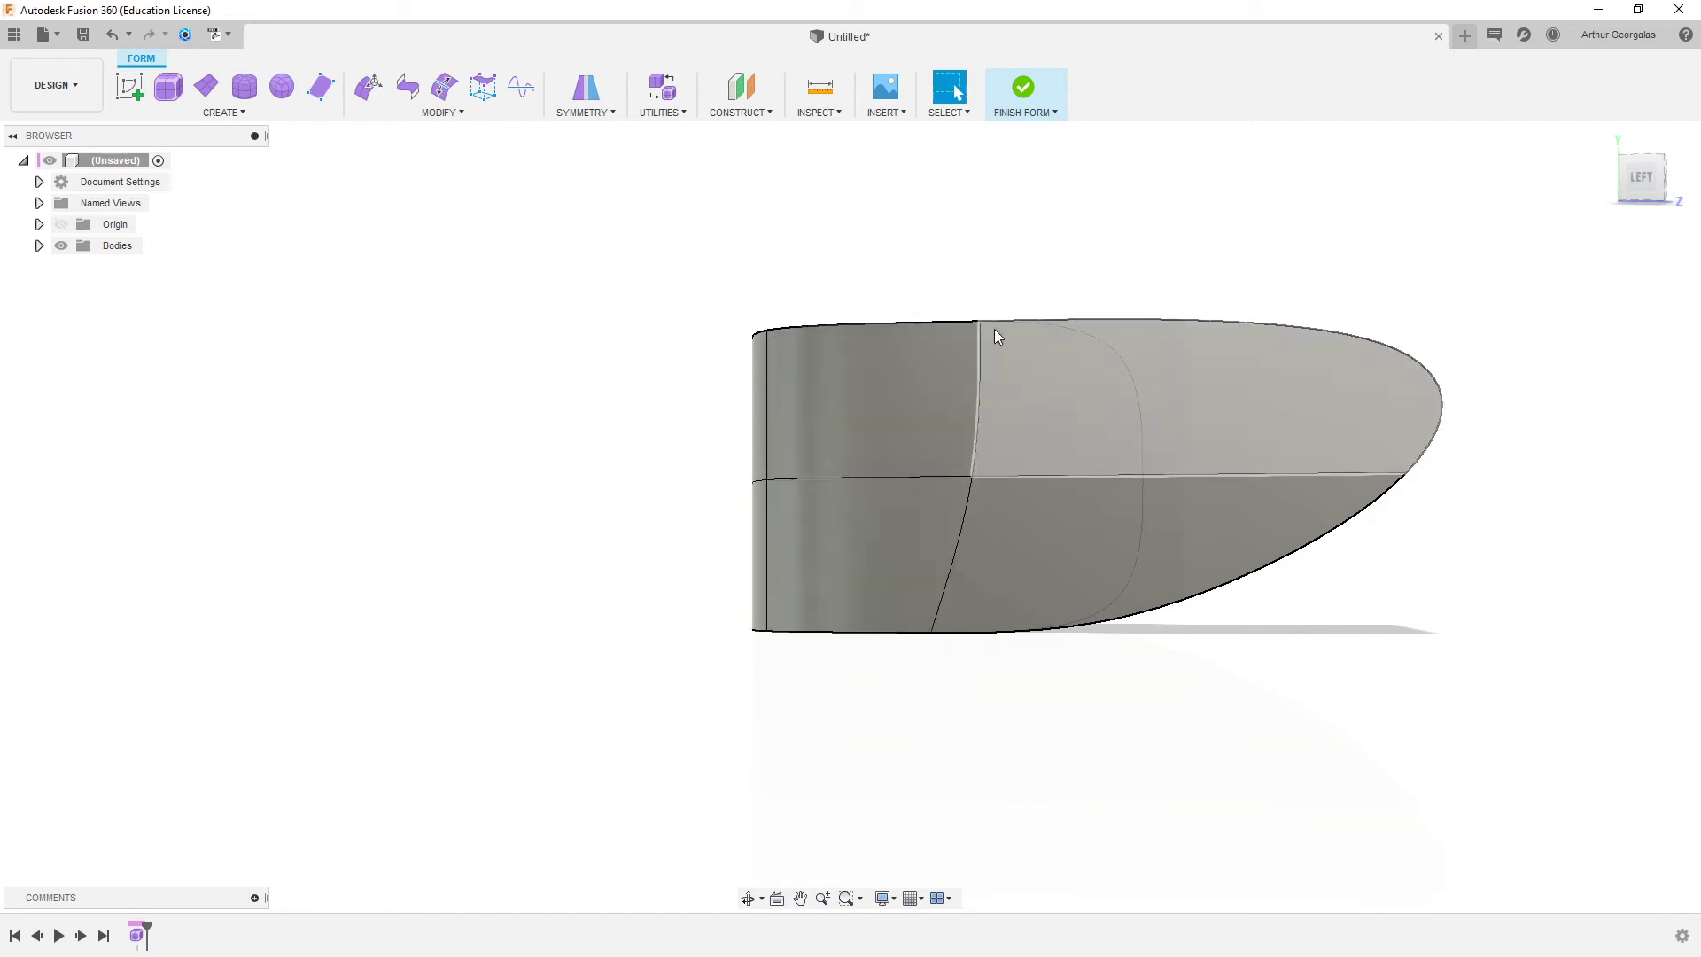
# - Check the stretched body's side profile once more in box display against smooth display
pyautogui.hotkey('alt', '1')
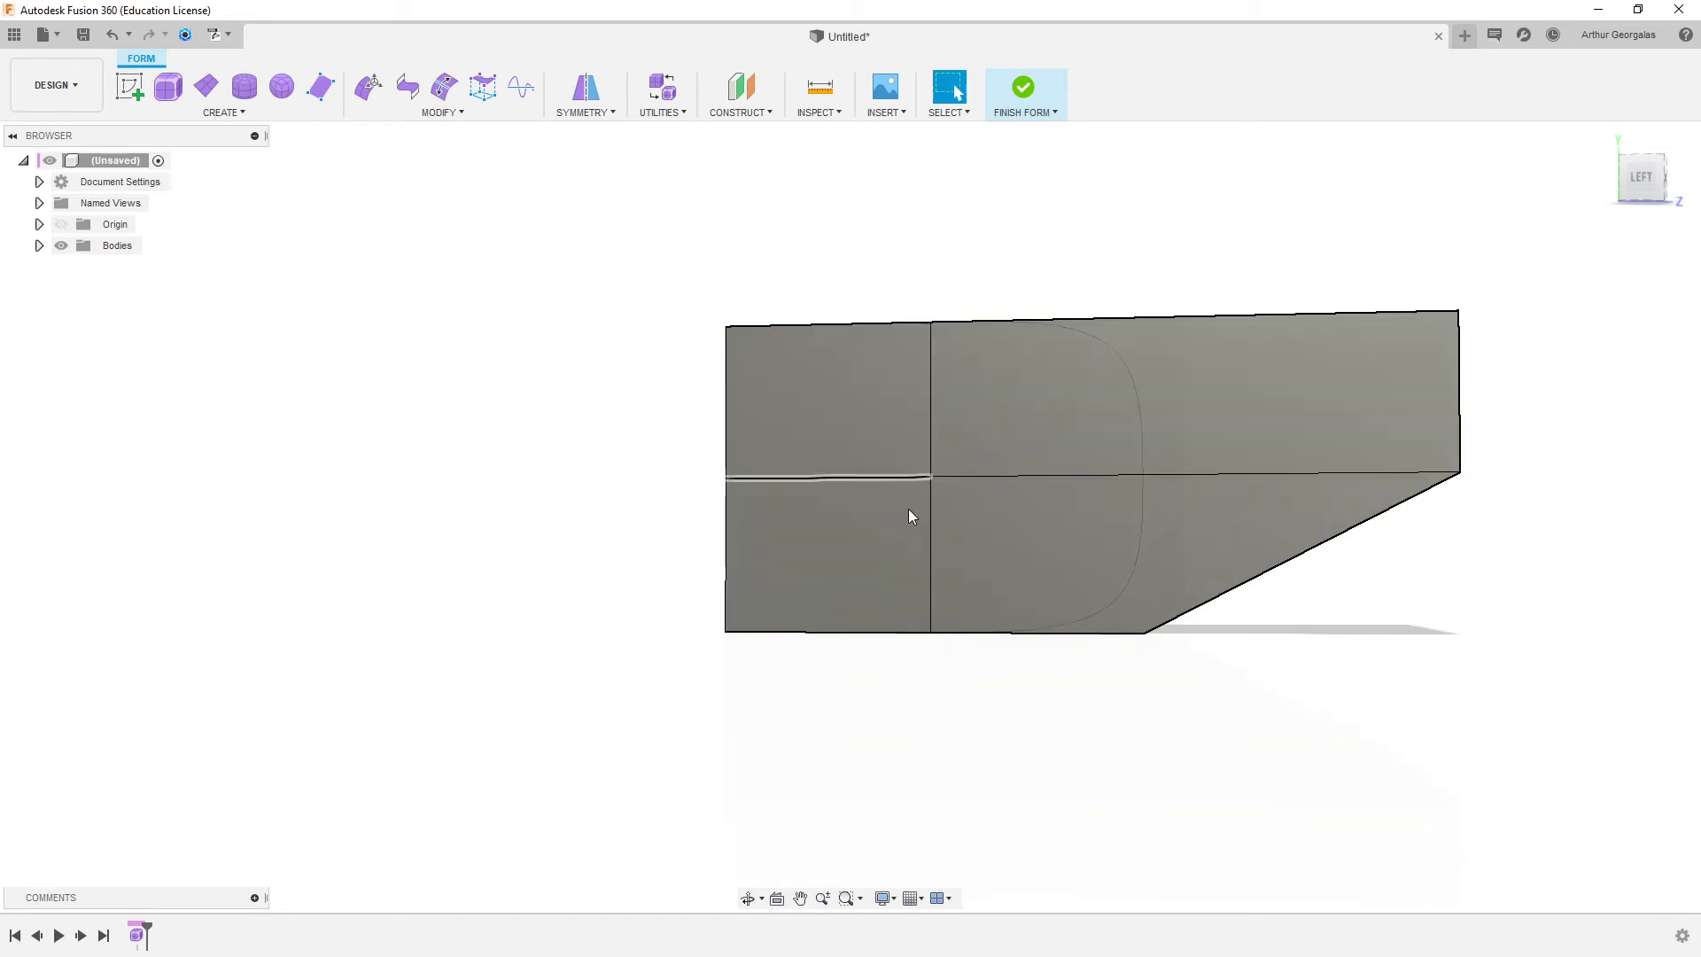
pyautogui.hotkey('alt', '3')
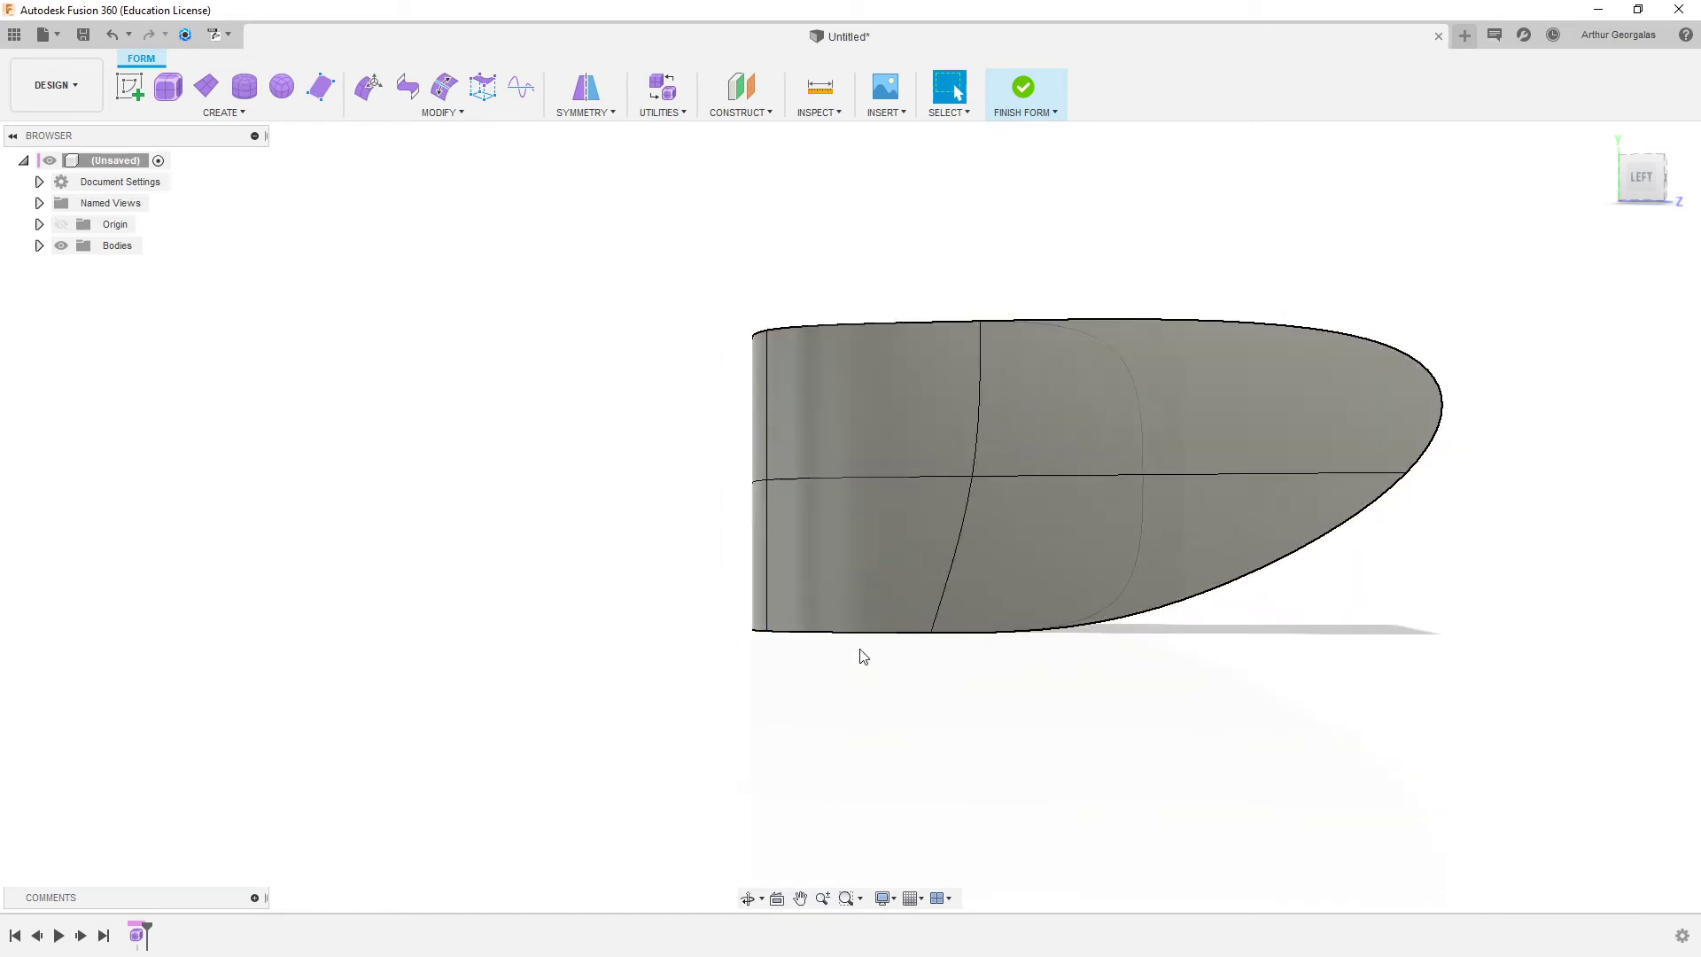
pyautogui.keyDown('shift'); pyautogui.moveTo(1284, 497); pyautogui.dragTo(676, 616, button='middle'); pyautogui.keyUp('shift')
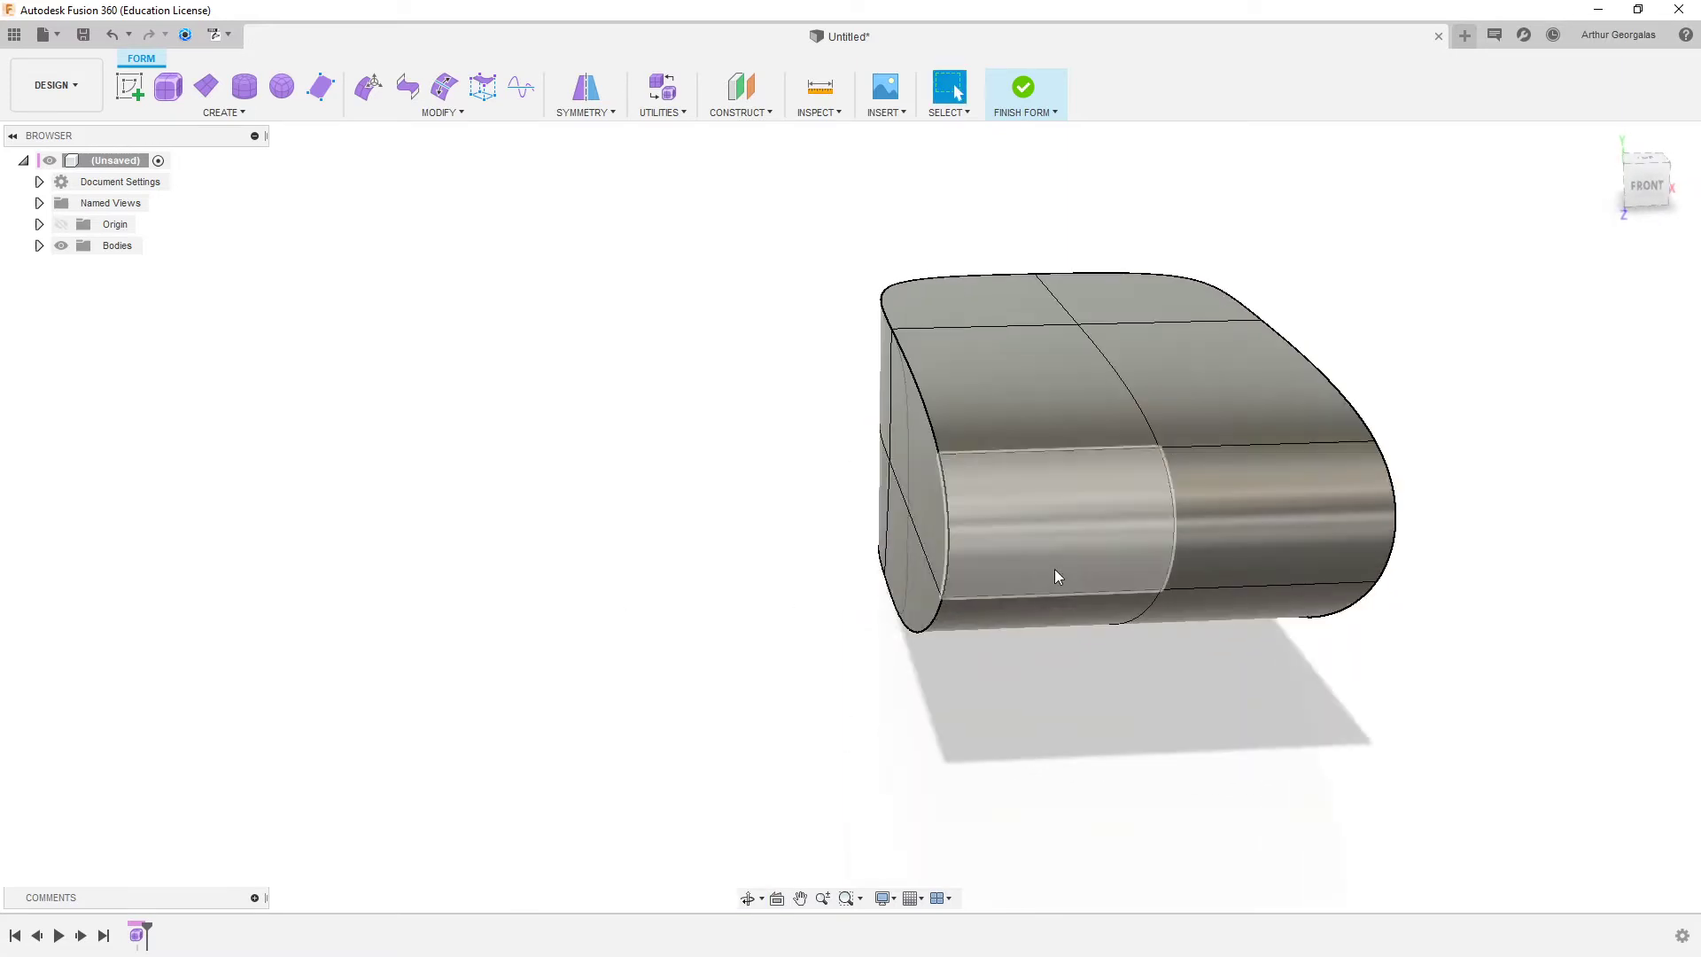
# - Move the vertical centre edge between the two upper front faces inward with Edit Form
pyautogui.click(1173, 503)
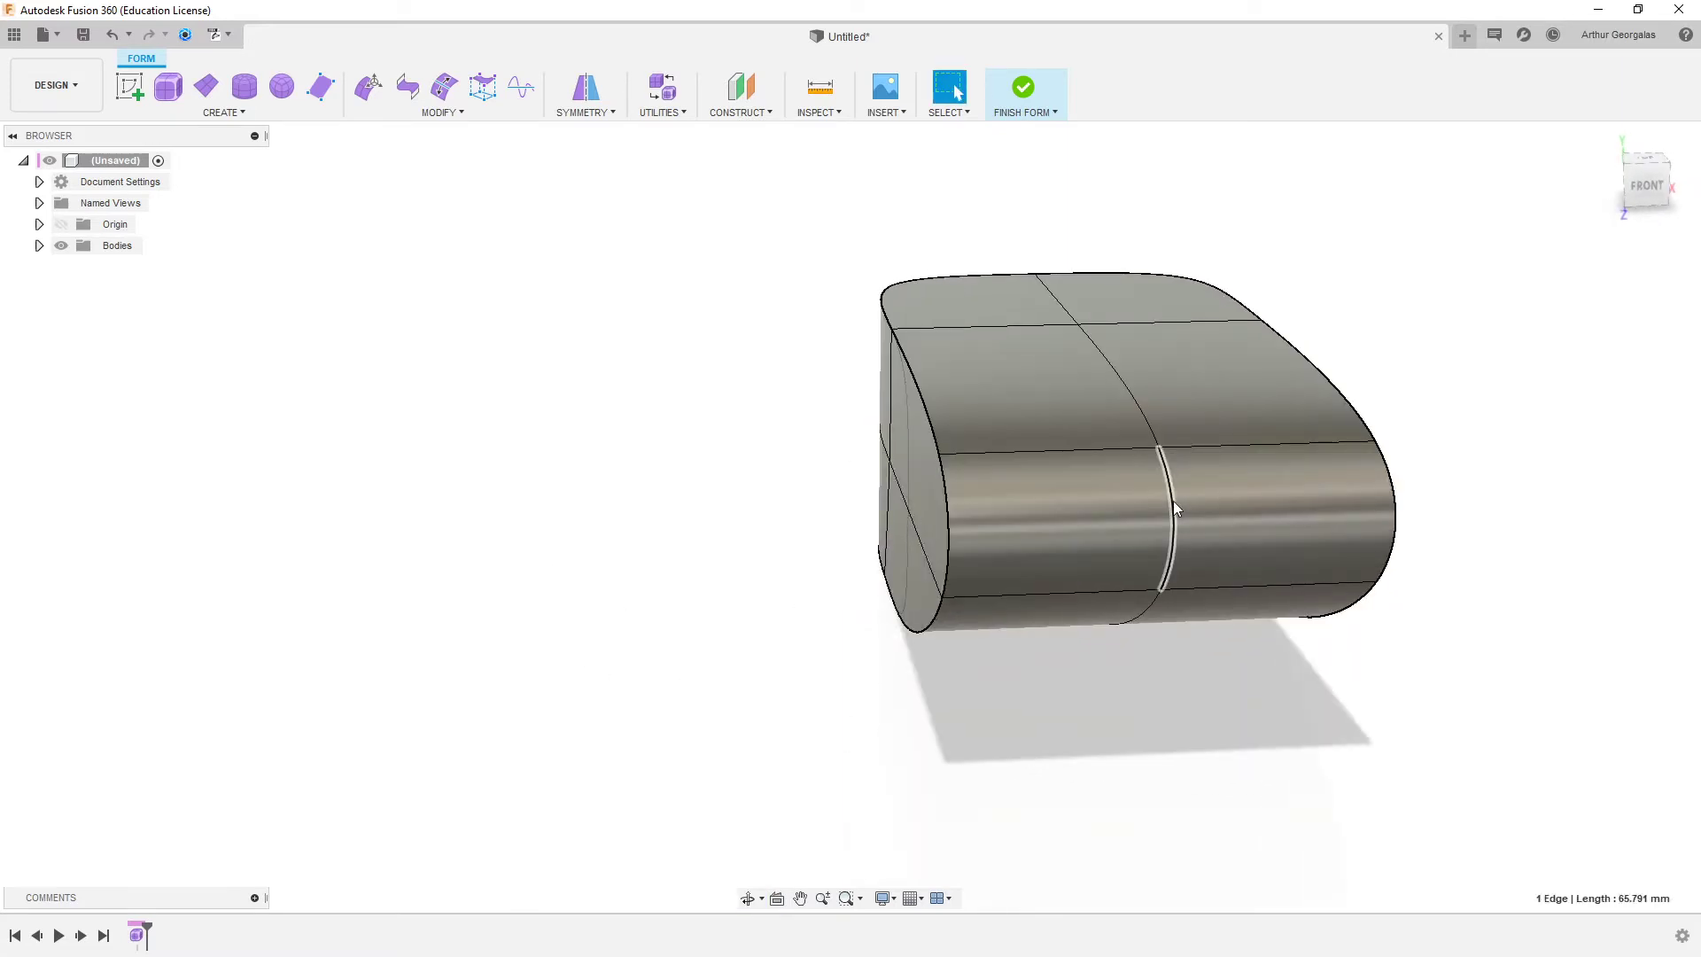
pyautogui.keyDown('shift'); pyautogui.click(1137, 610); pyautogui.keyUp('shift')
pyautogui.rightClick(1143, 700)
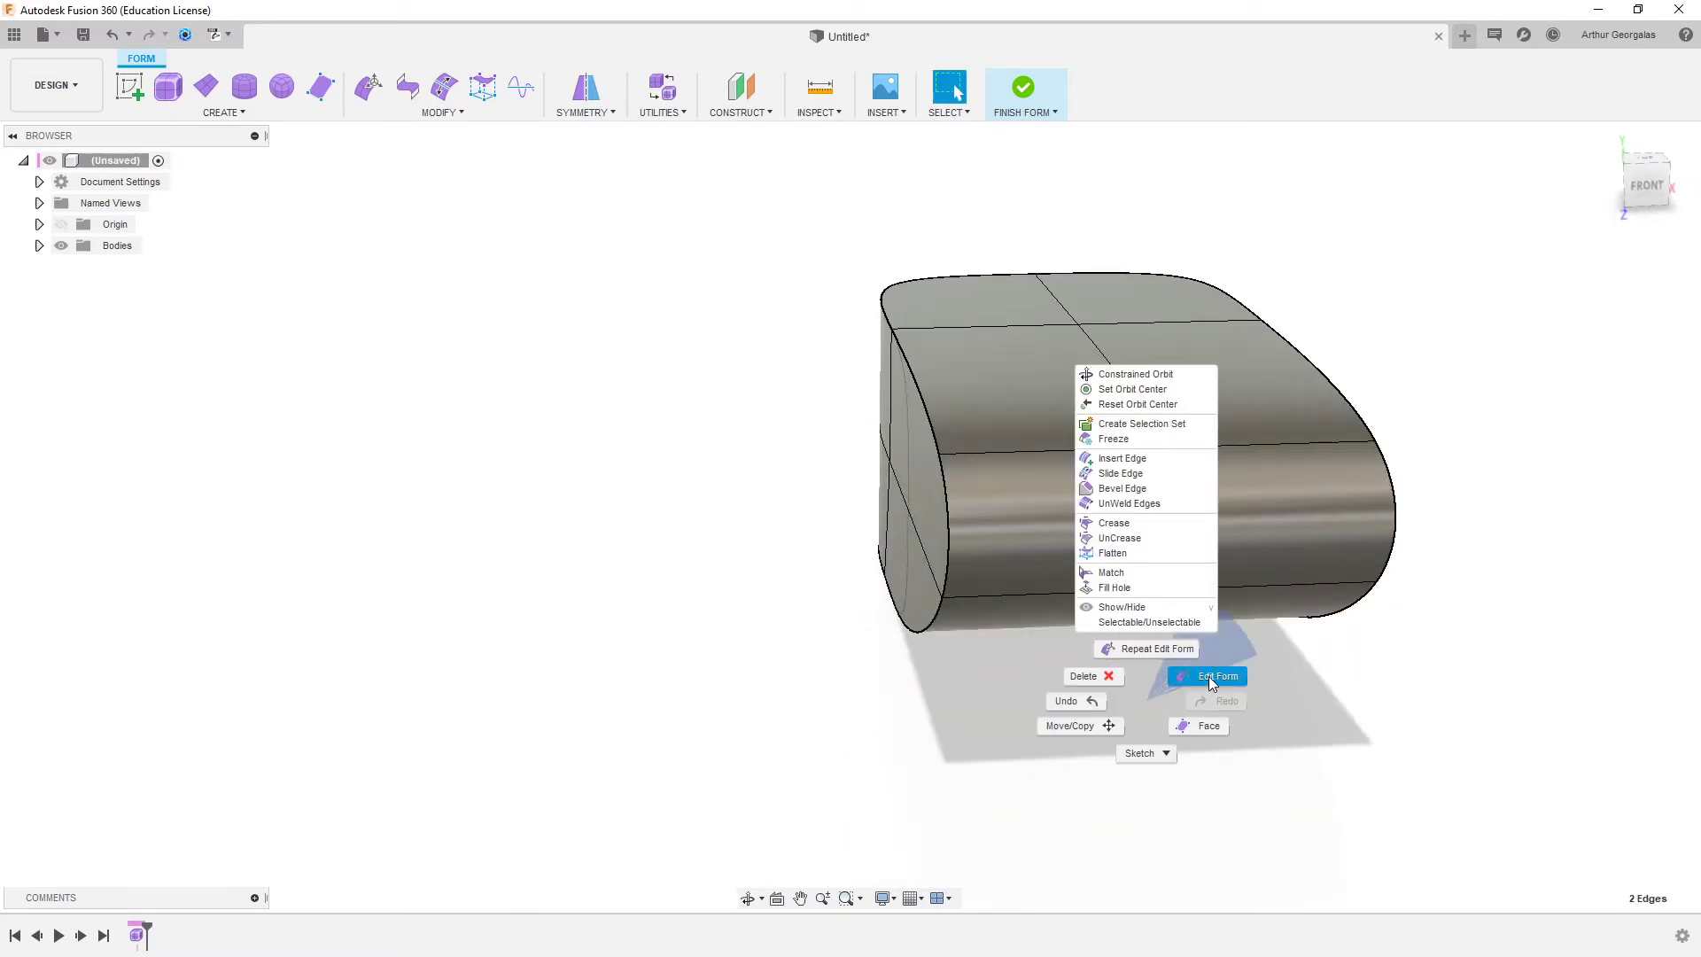
pyautogui.click(1209, 677)
pyautogui.keyDown('shift'); pyautogui.moveTo(1264, 663); pyautogui.dragTo(1290, 625, button='middle'); pyautogui.keyUp('shift')
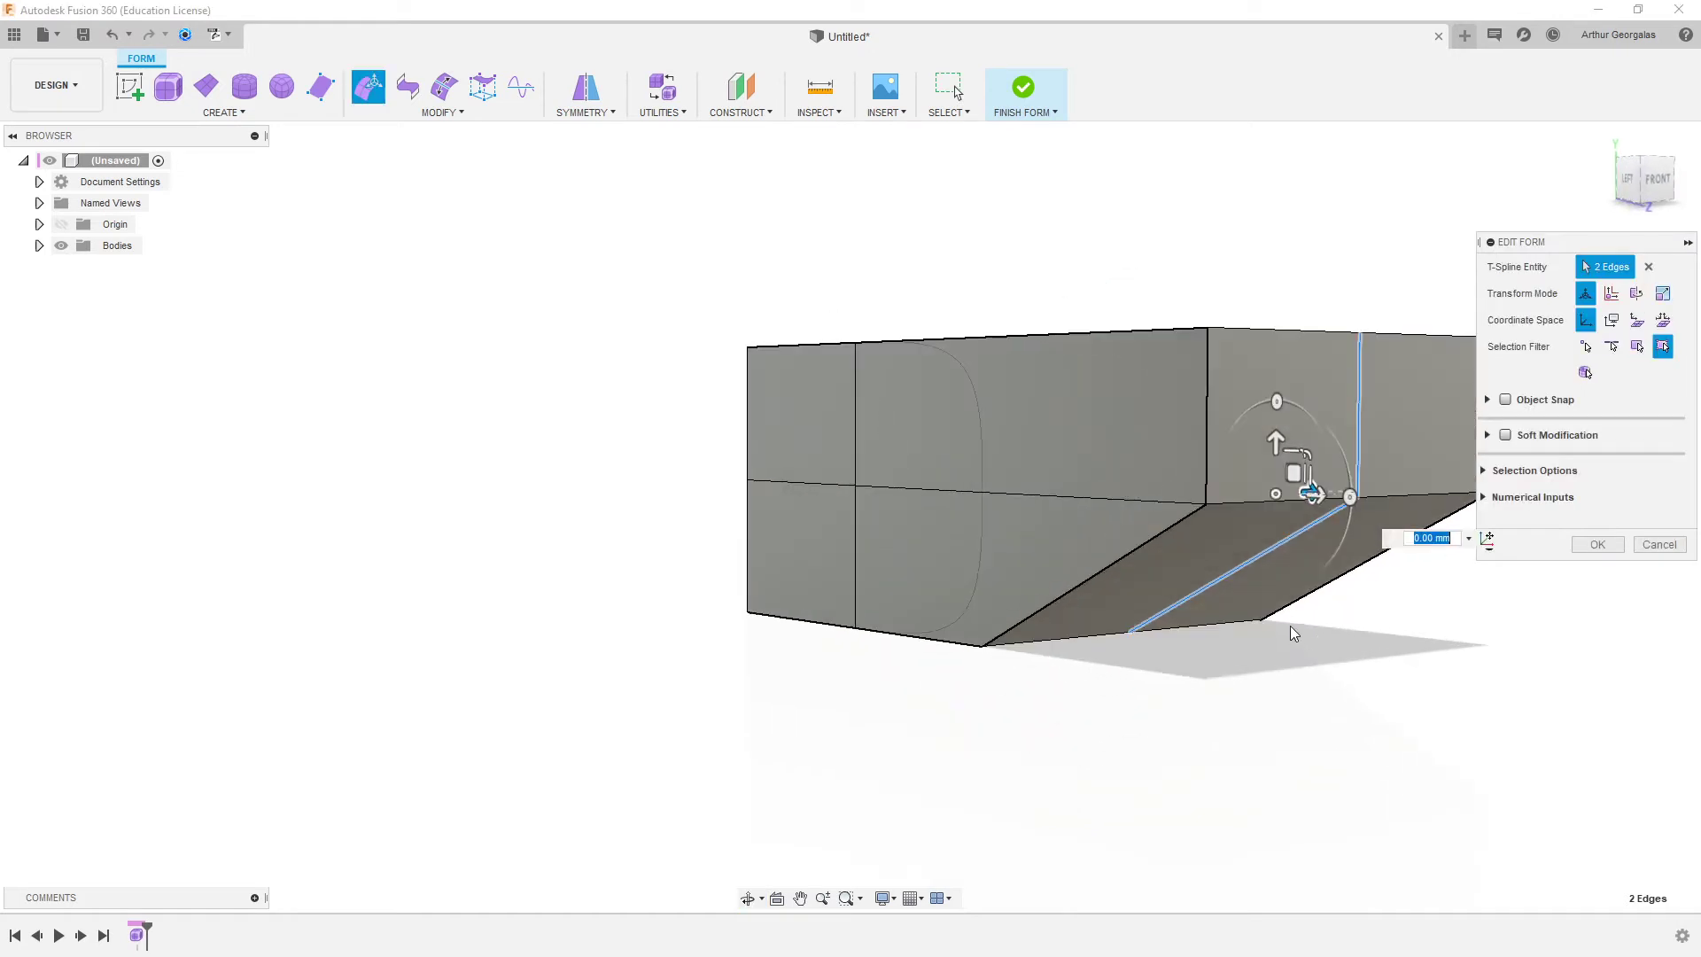
pyautogui.click(1300, 531)
pyautogui.click(1357, 415)
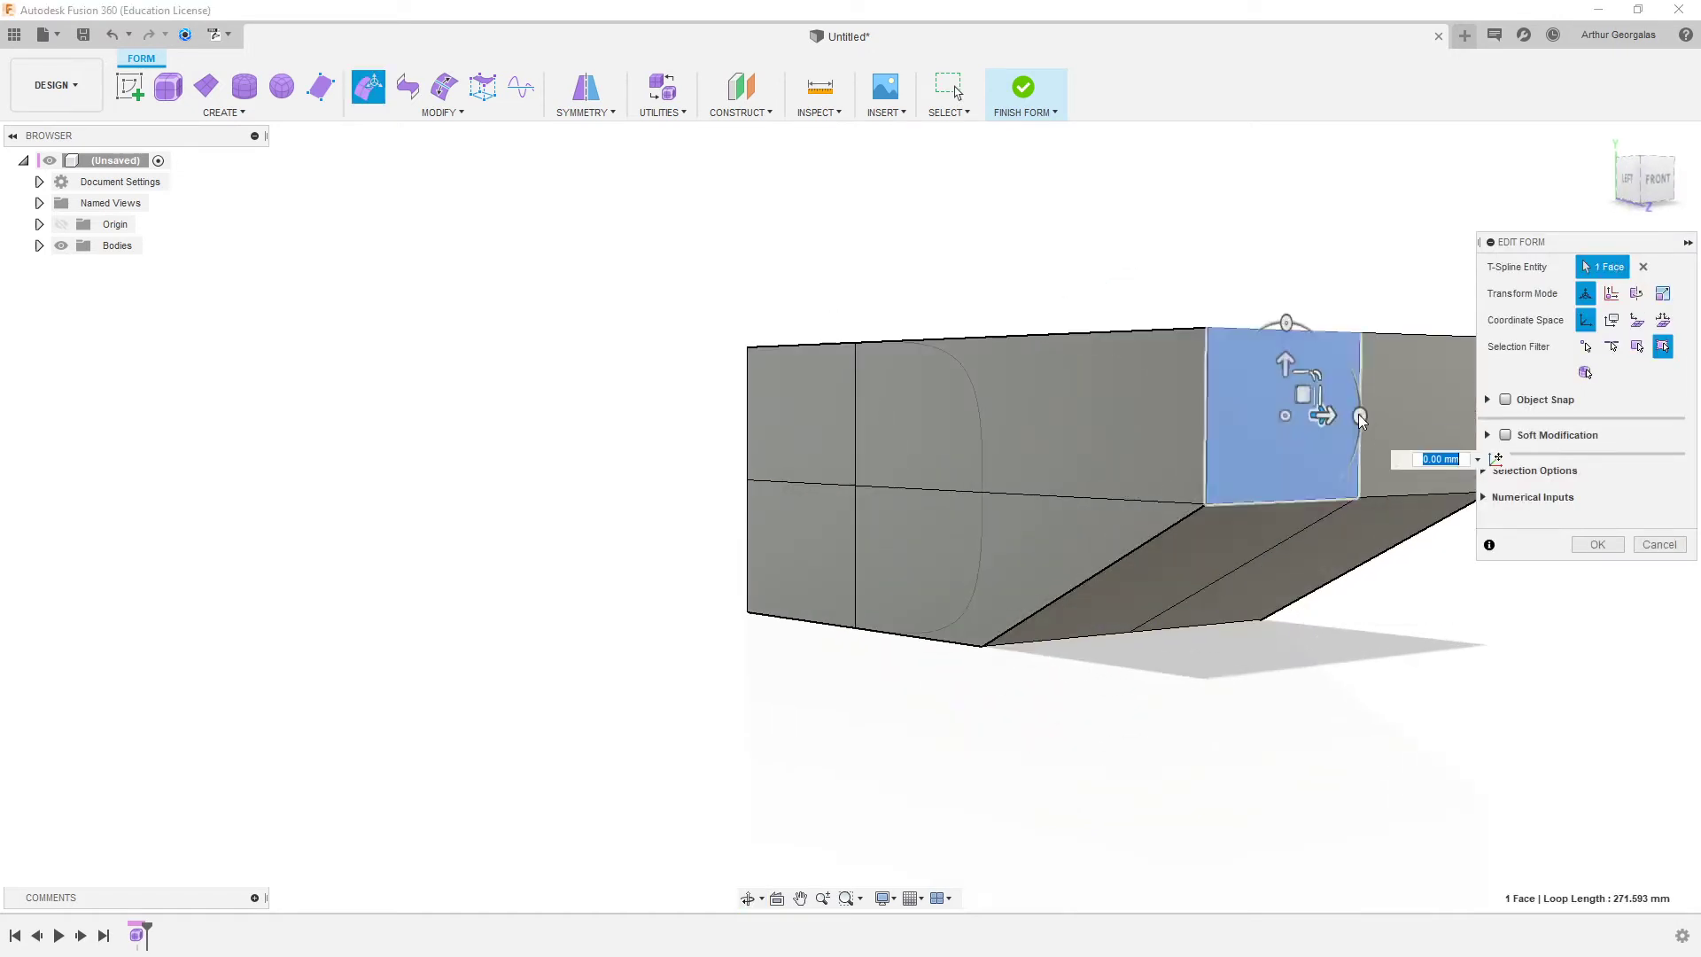
pyautogui.click(1360, 352)
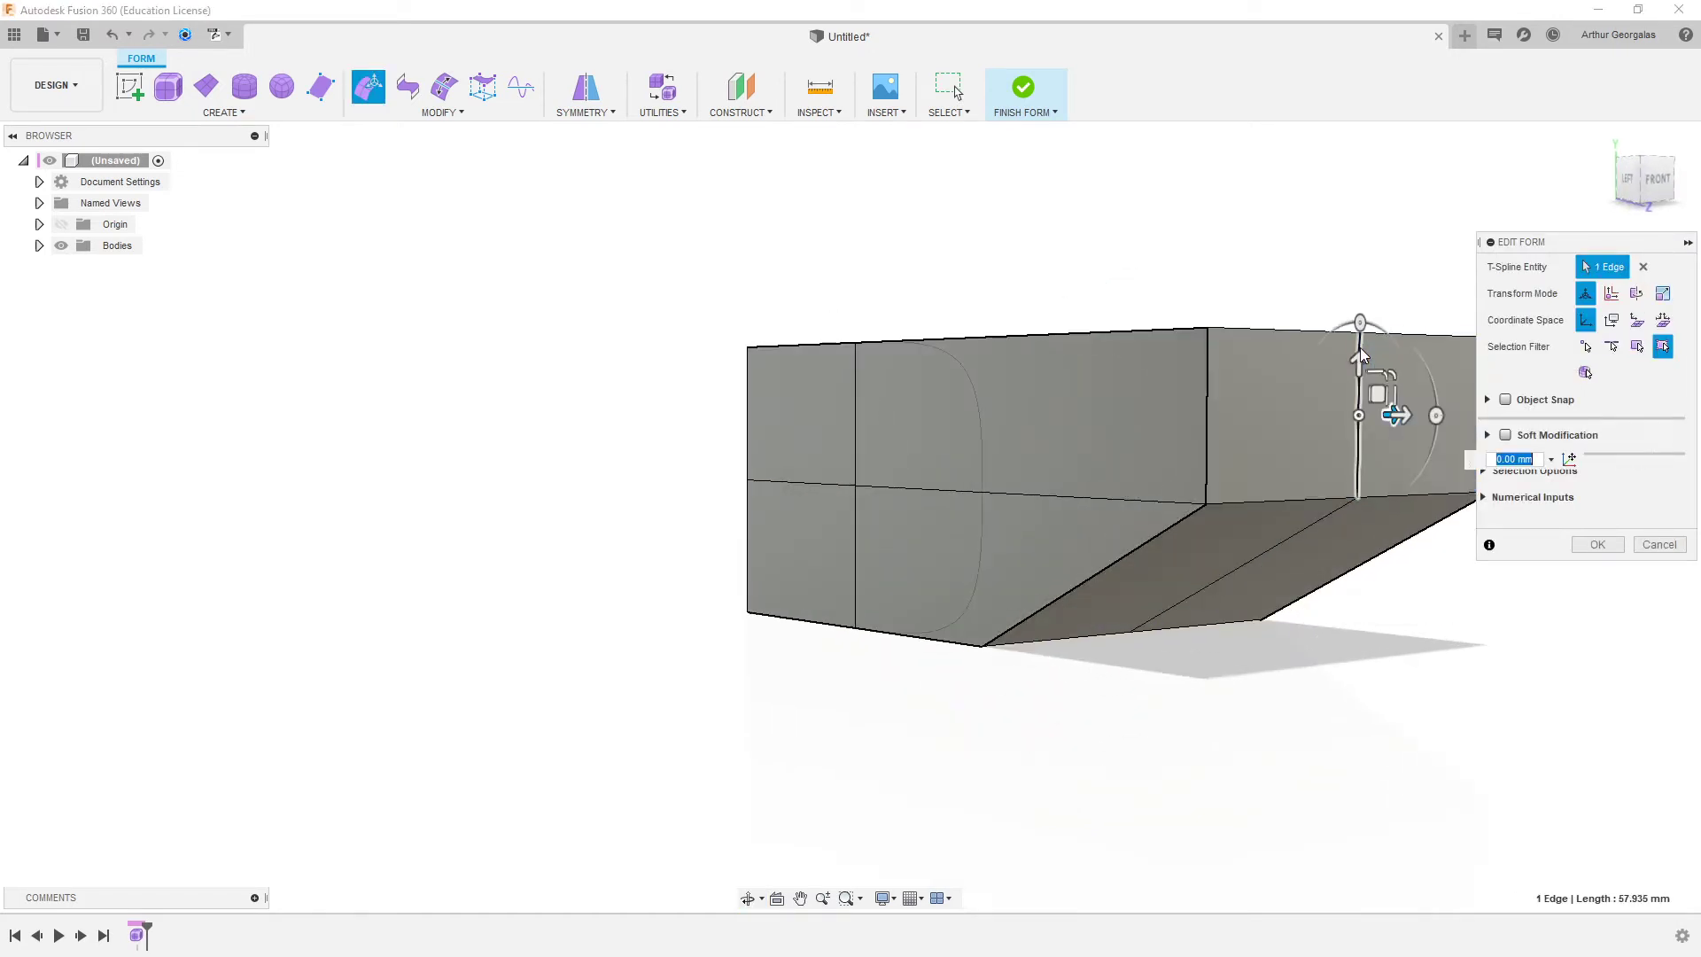
pyautogui.moveTo(1394, 415); pyautogui.dragTo(1292, 423)
pyautogui.click(1394, 667)
# - Compare the inward-curving front of the body in smooth and box display, and return to smooth display
pyautogui.keyDown('shift'); pyautogui.moveTo(1374, 612); pyautogui.dragTo(634, 534, button='middle'); pyautogui.keyUp('shift')
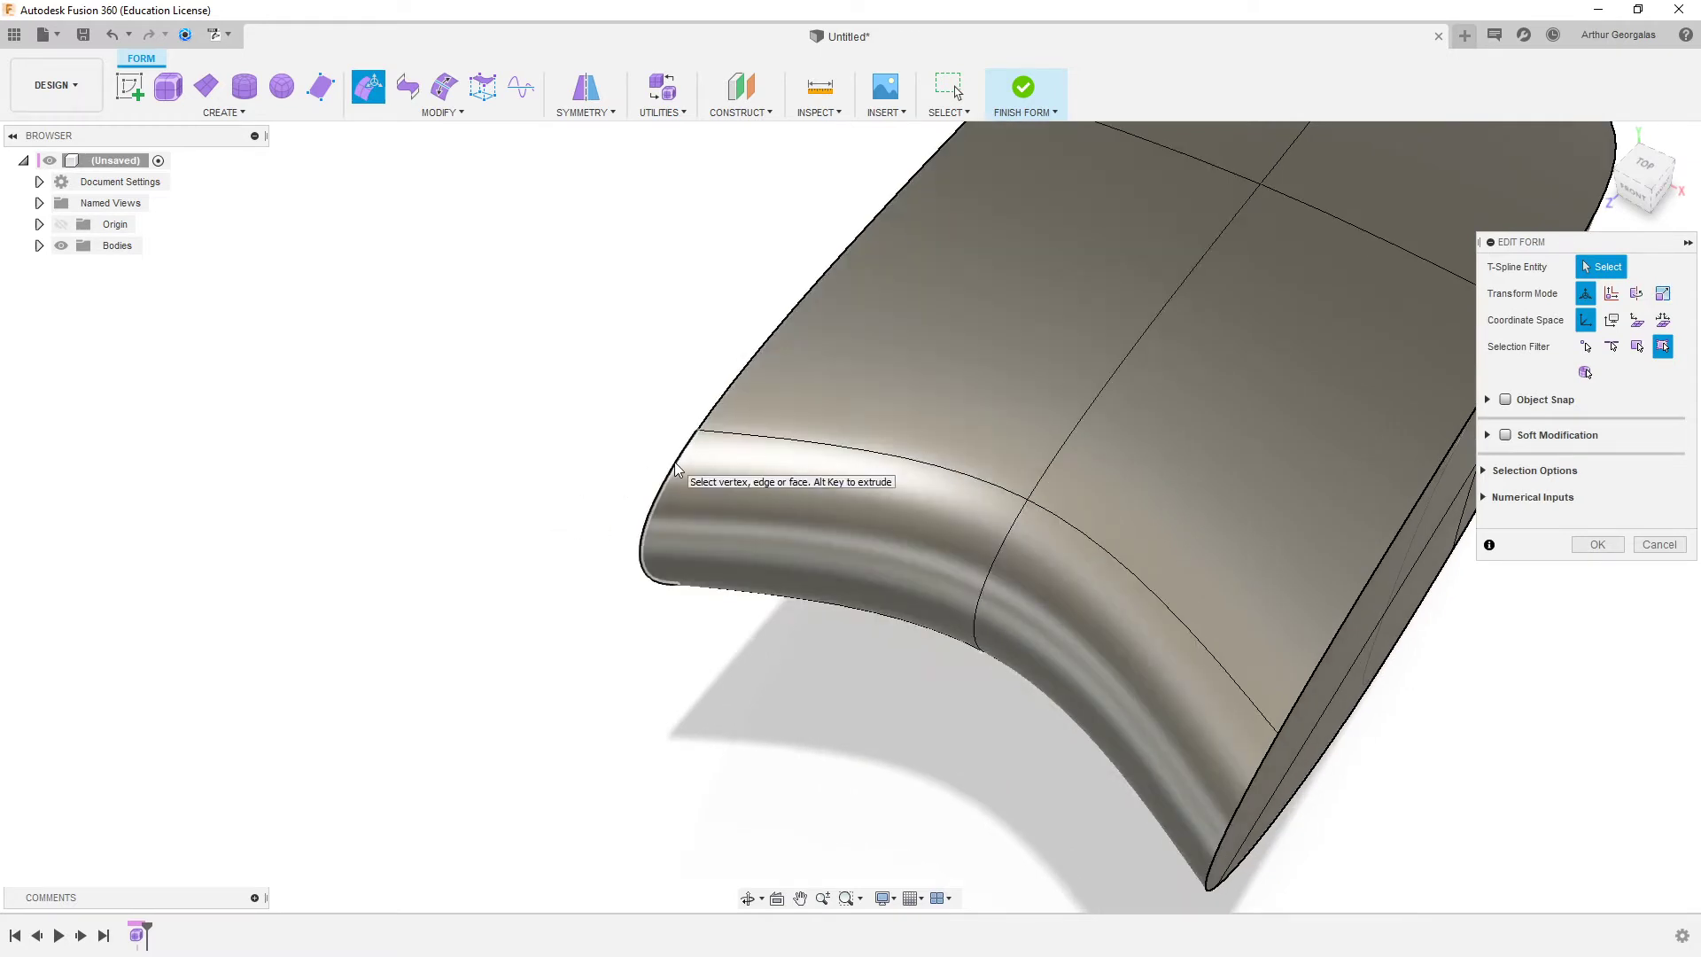
pyautogui.hotkey('alt', '1')
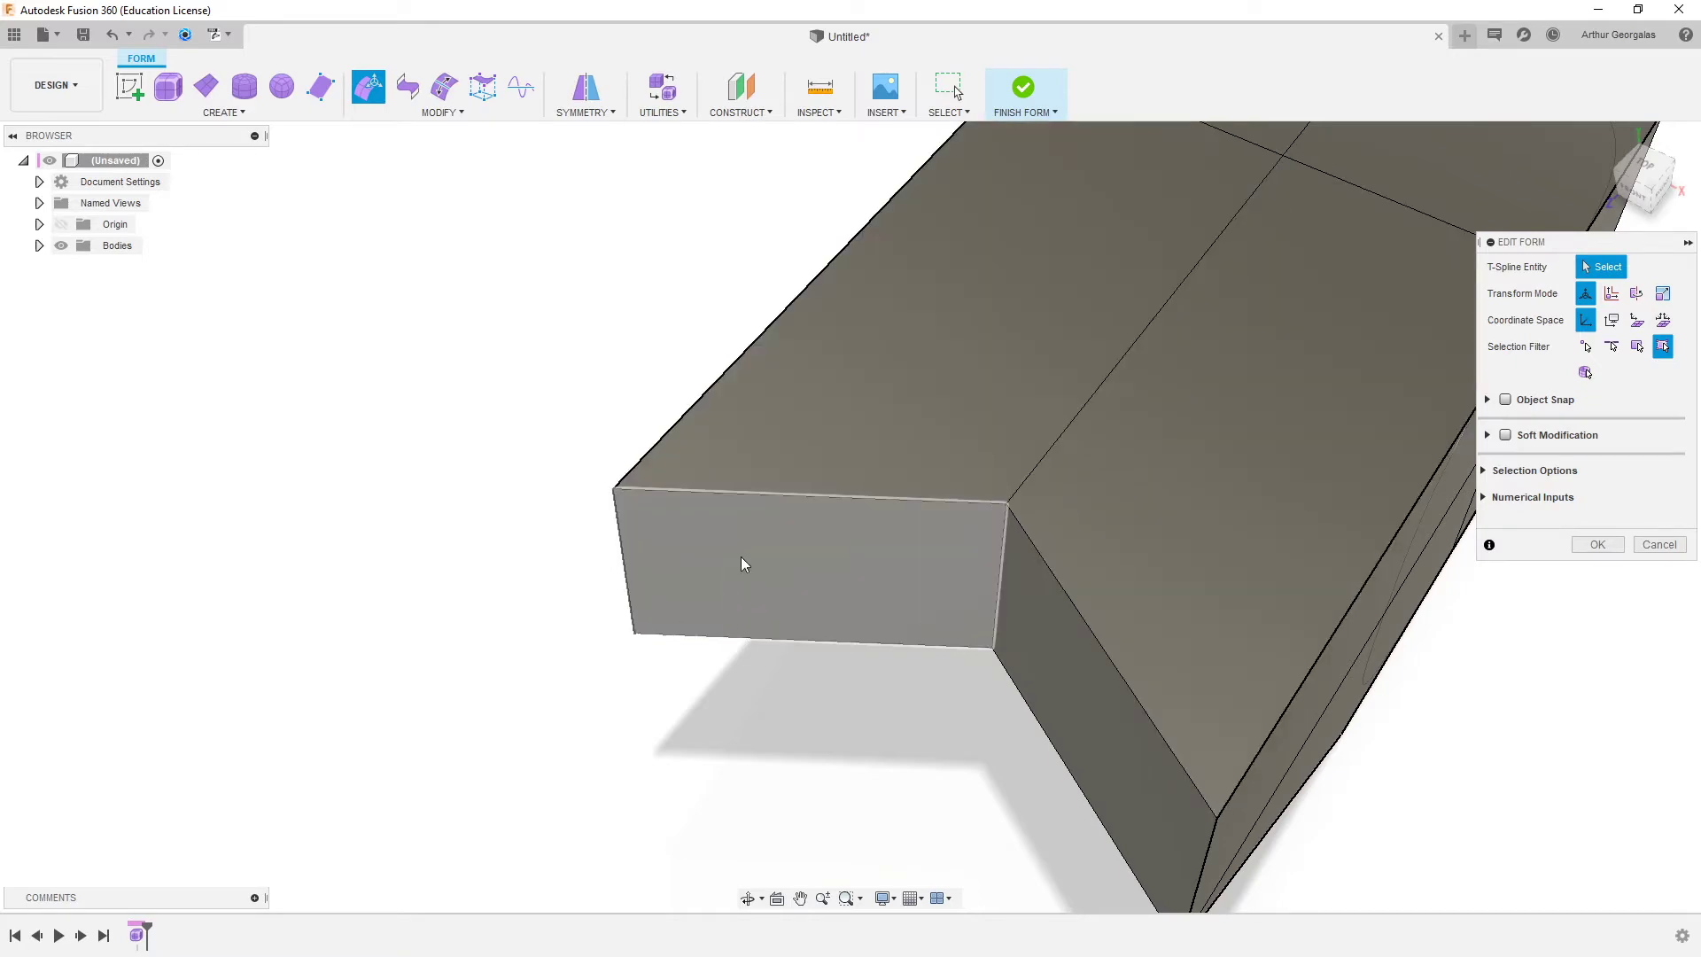
pyautogui.hotkey('alt', '3')
# - Move the two vertical centre edges of the back side about 53.5 mm inward
pyautogui.keyDown('shift'); pyautogui.moveTo(911, 489); pyautogui.dragTo(1124, 486, button='middle'); pyautogui.keyUp('shift')
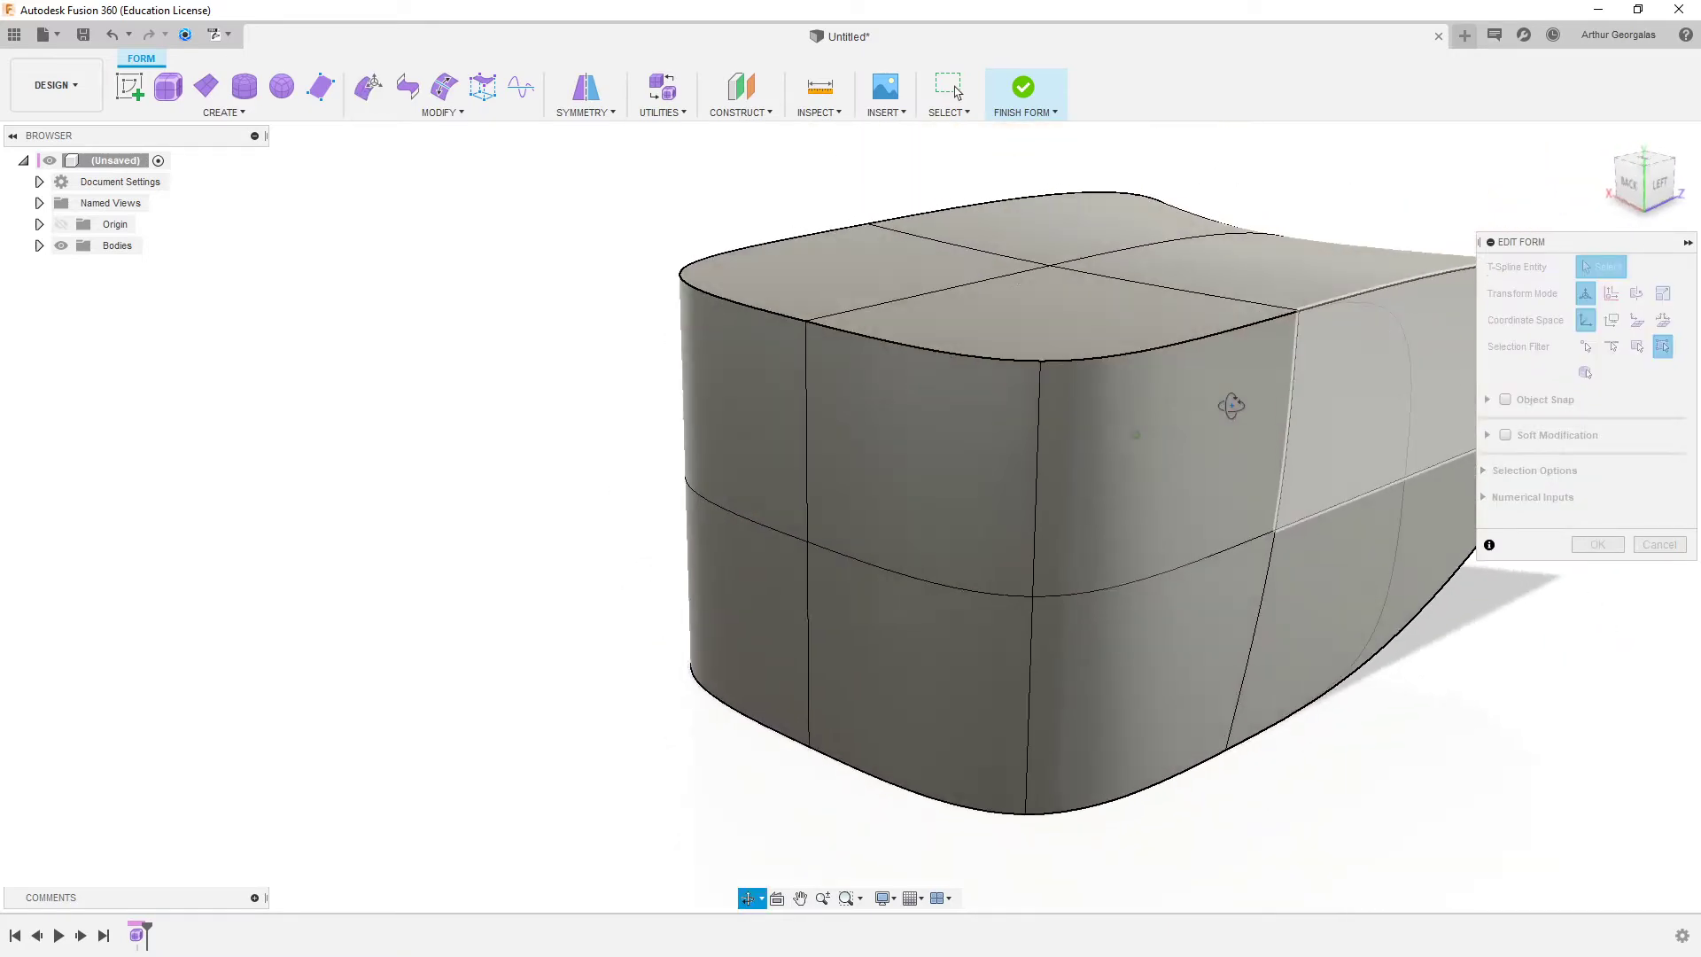
pyautogui.click(809, 425)
pyautogui.keyDown('shift'); pyautogui.click(808, 623); pyautogui.keyUp('shift')
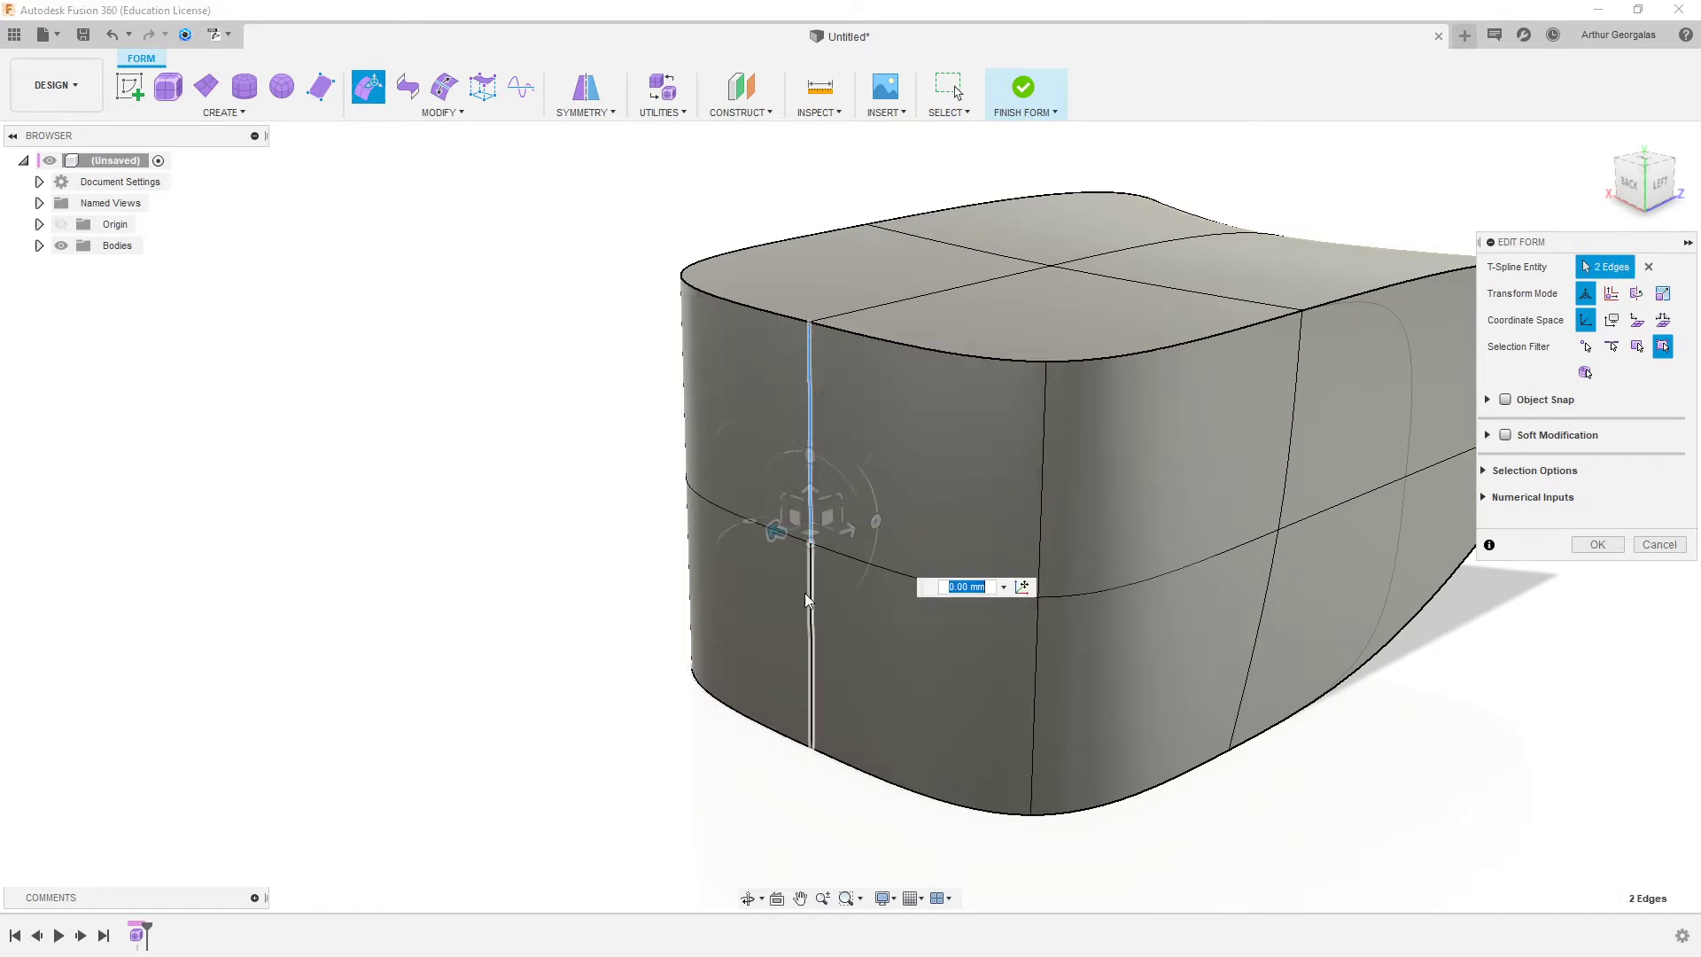
pyautogui.moveTo(777, 631); pyautogui.dragTo(1004, 474)
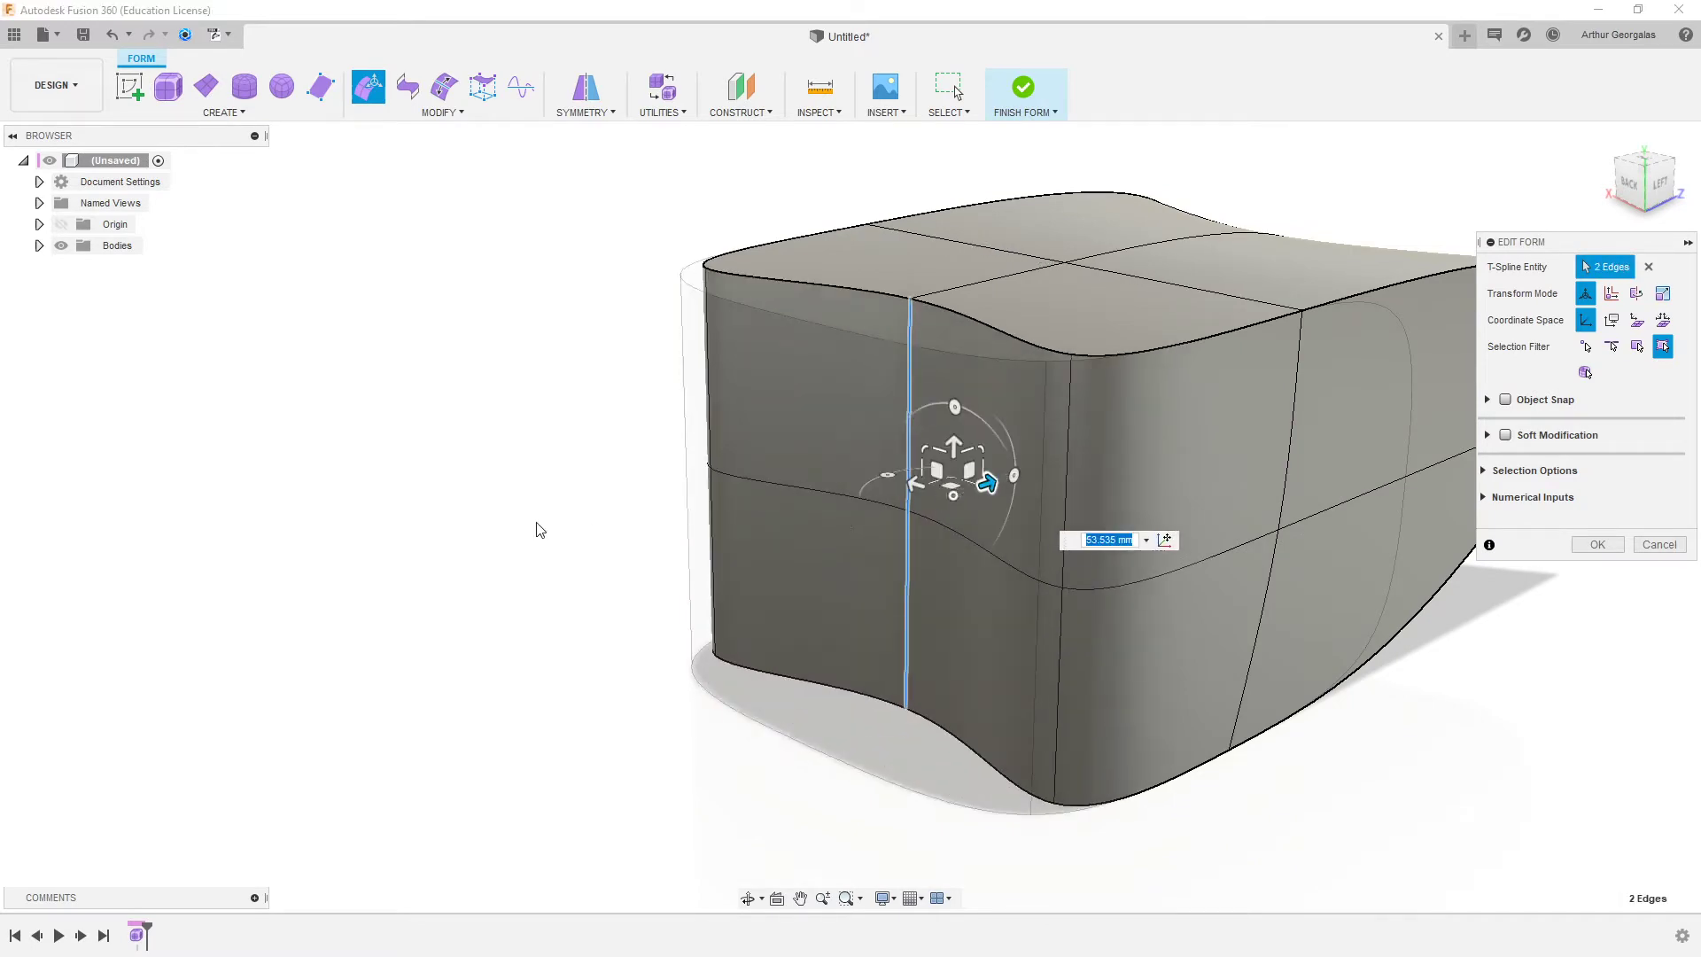
pyautogui.click(539, 529)
# - Move the two lengthwise centre edges of the top side downward, selecting them in box display
pyautogui.keyDown('shift'); pyautogui.moveTo(829, 377); pyautogui.dragTo(885, 451, button='middle'); pyautogui.keyUp('shift')
pyautogui.hotkey('alt', '1')
pyautogui.scroll(-1, 917, 471)
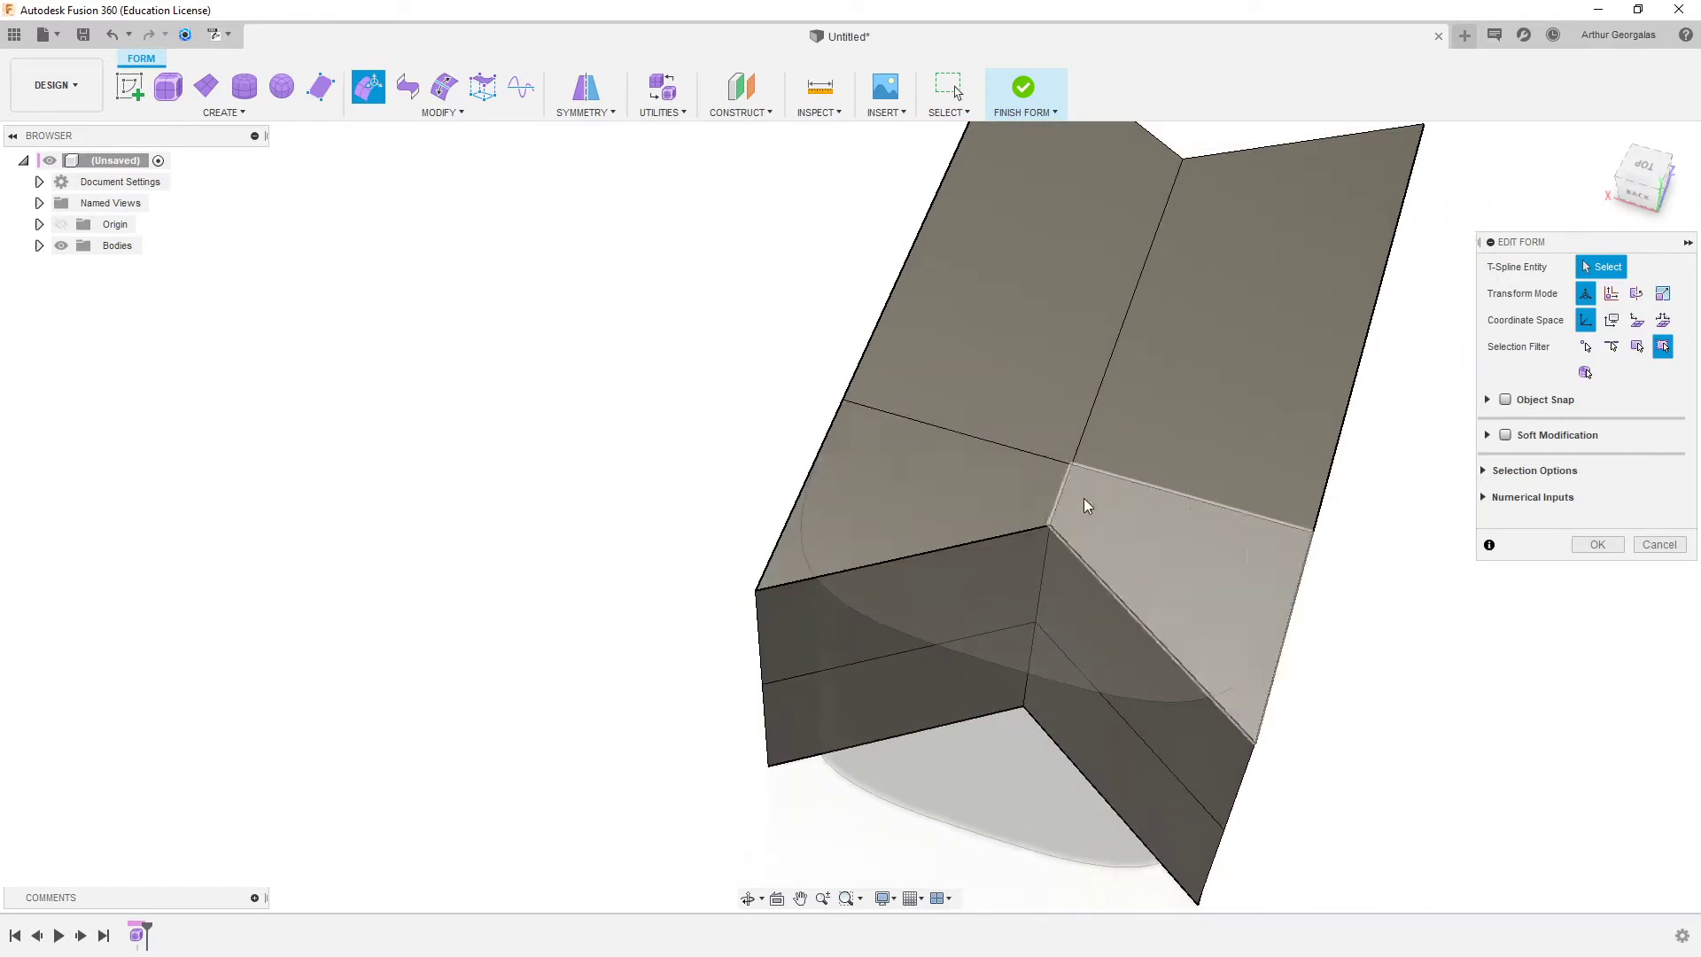
pyautogui.click(1063, 486)
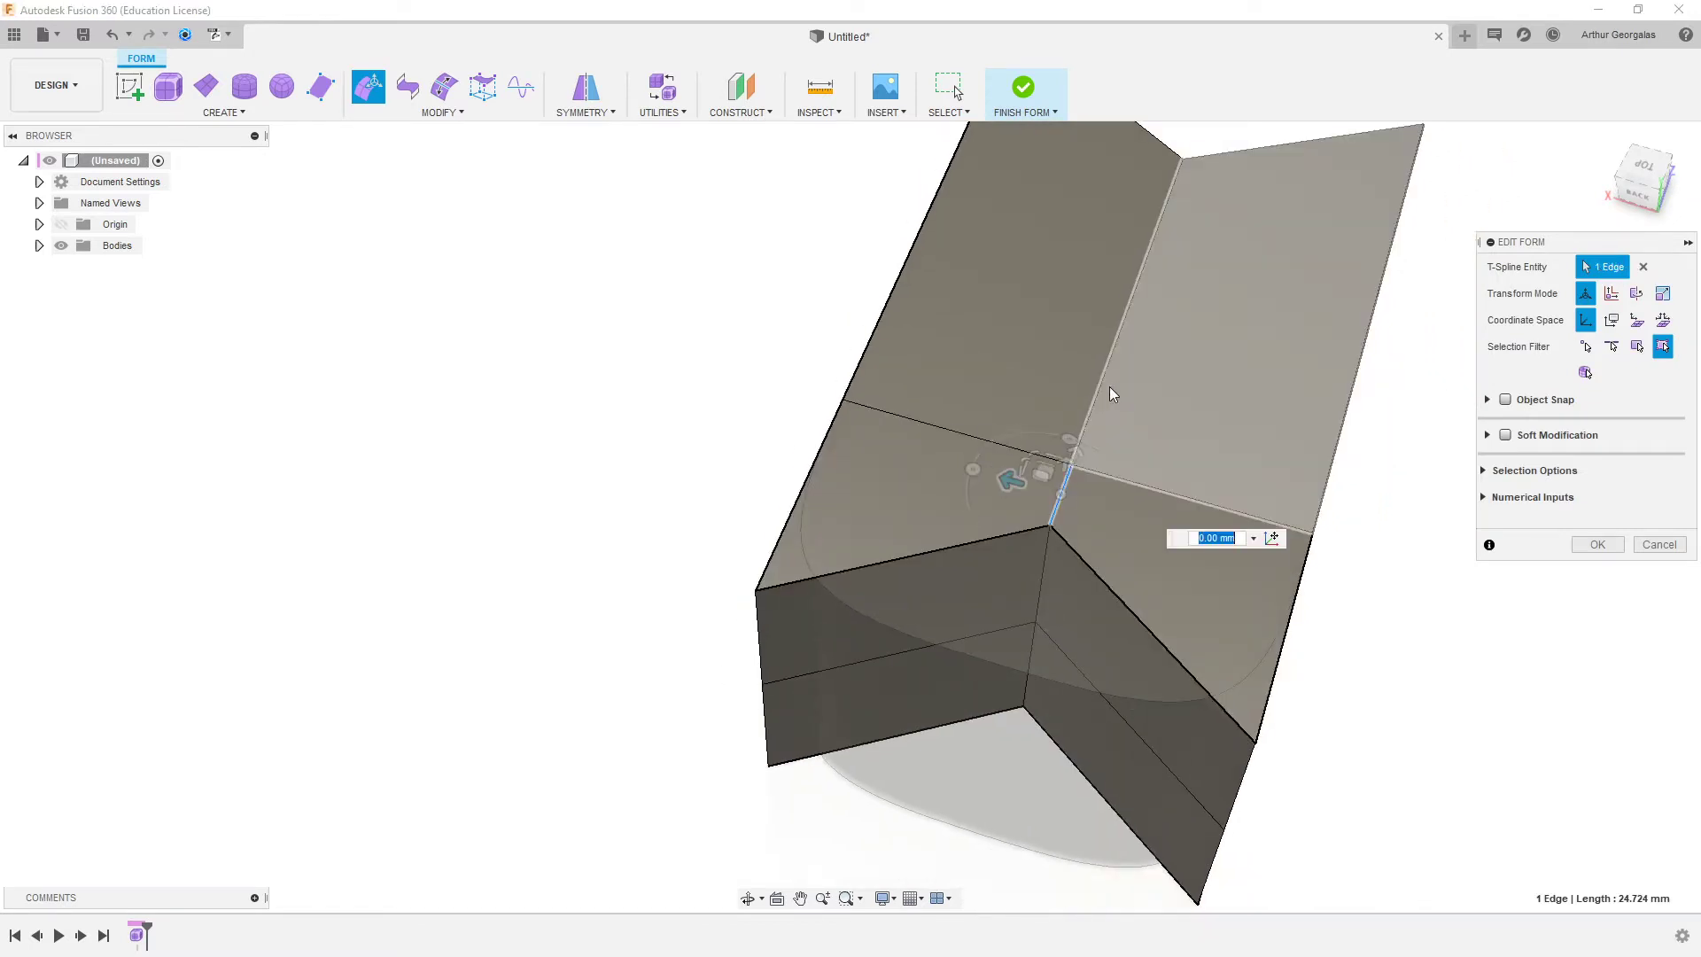
pyautogui.keyDown('shift'); pyautogui.click(1107, 369); pyautogui.keyUp('shift')
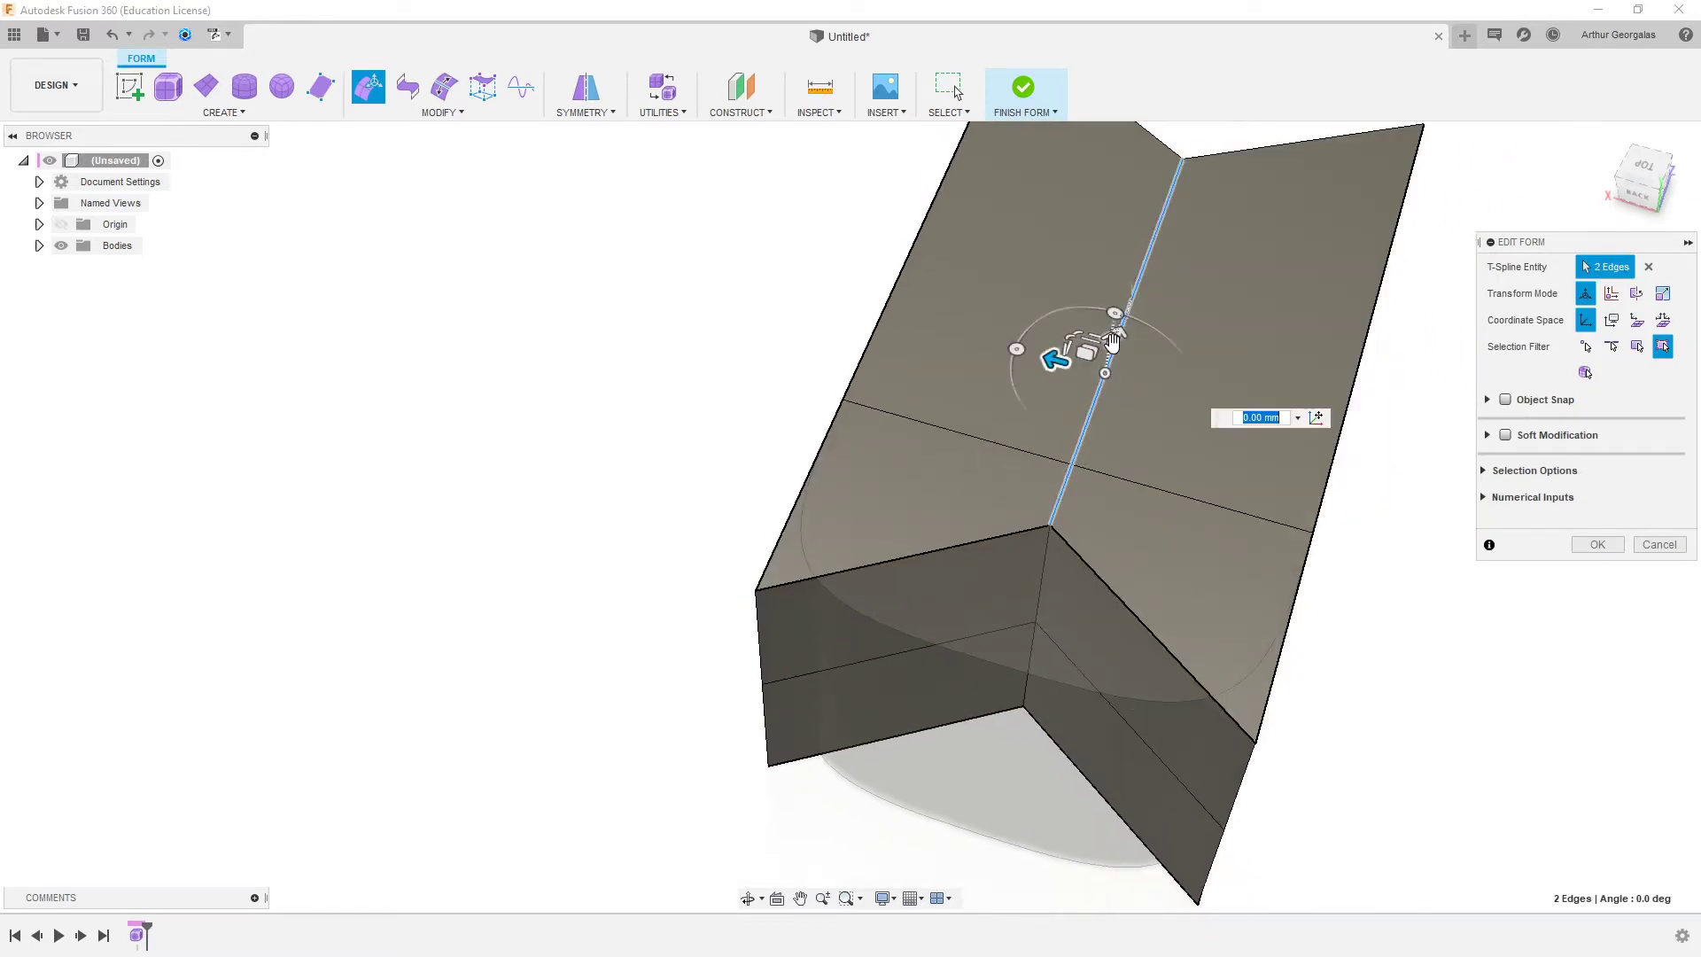
pyautogui.keyDown('shift'); pyautogui.moveTo(1097, 577); pyautogui.dragTo(964, 582, button='middle'); pyautogui.keyUp('shift')
pyautogui.click(933, 610)
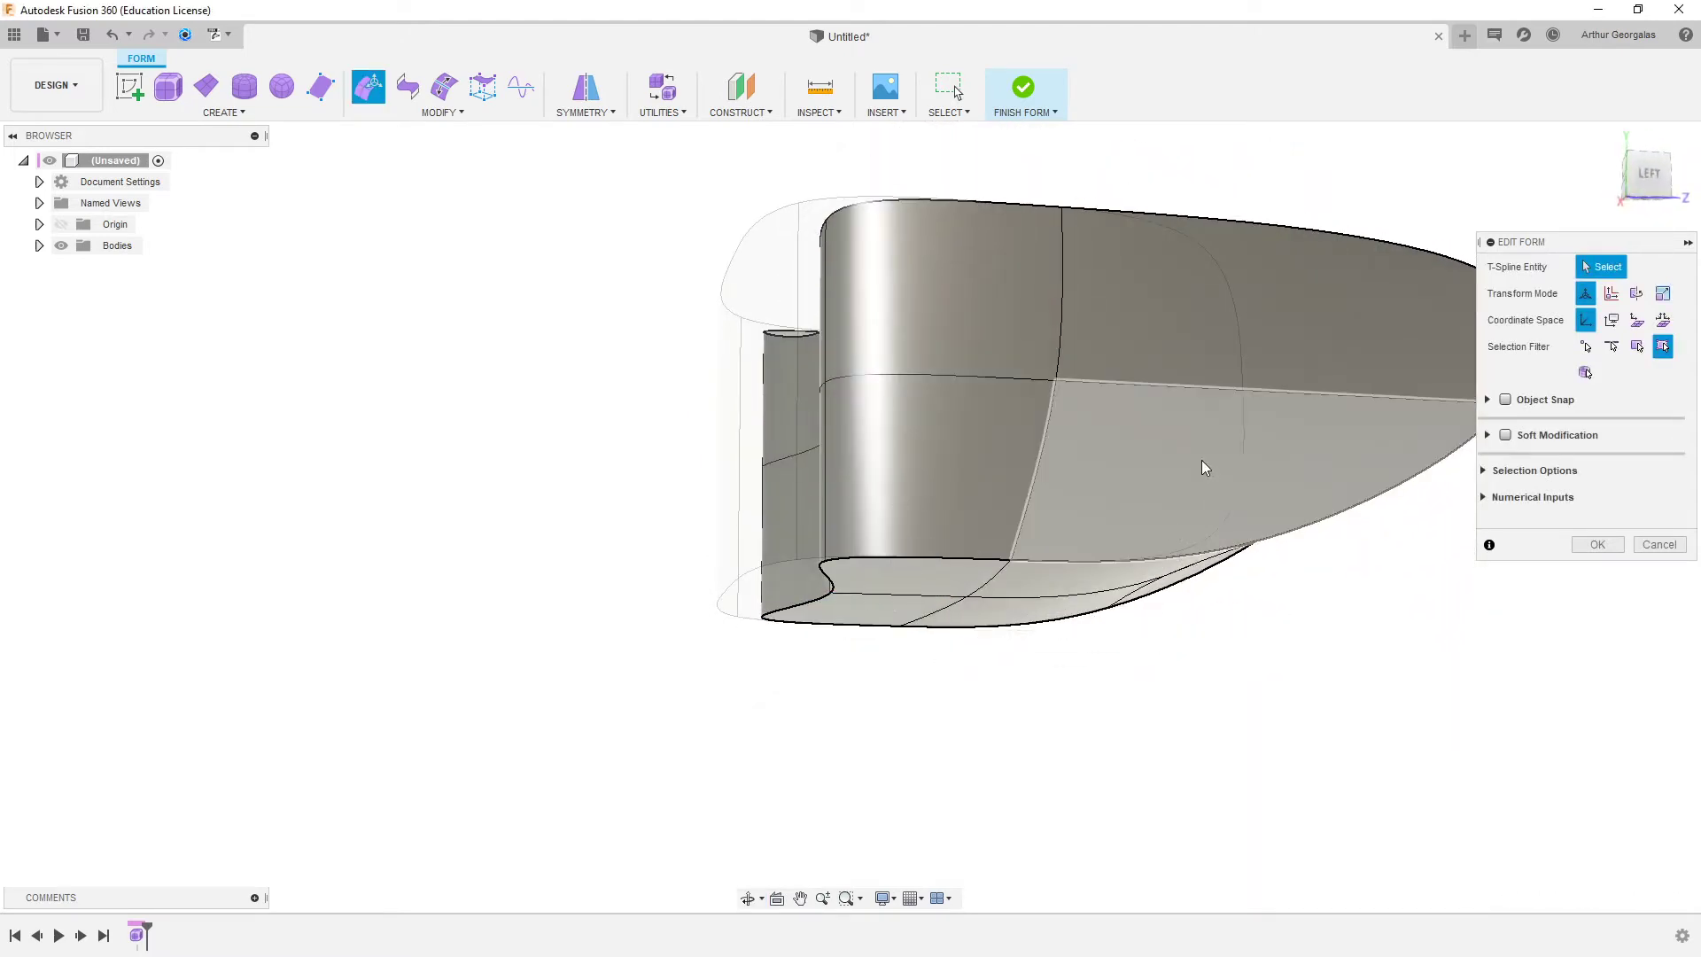
# - Try moving three connected centre edges of the underside and lower front upward by 27.76 mm, and undo the move
pyautogui.keyDown('shift'); pyautogui.moveTo(1202, 459); pyautogui.dragTo(1143, 496, button='middle'); pyautogui.keyUp('shift')
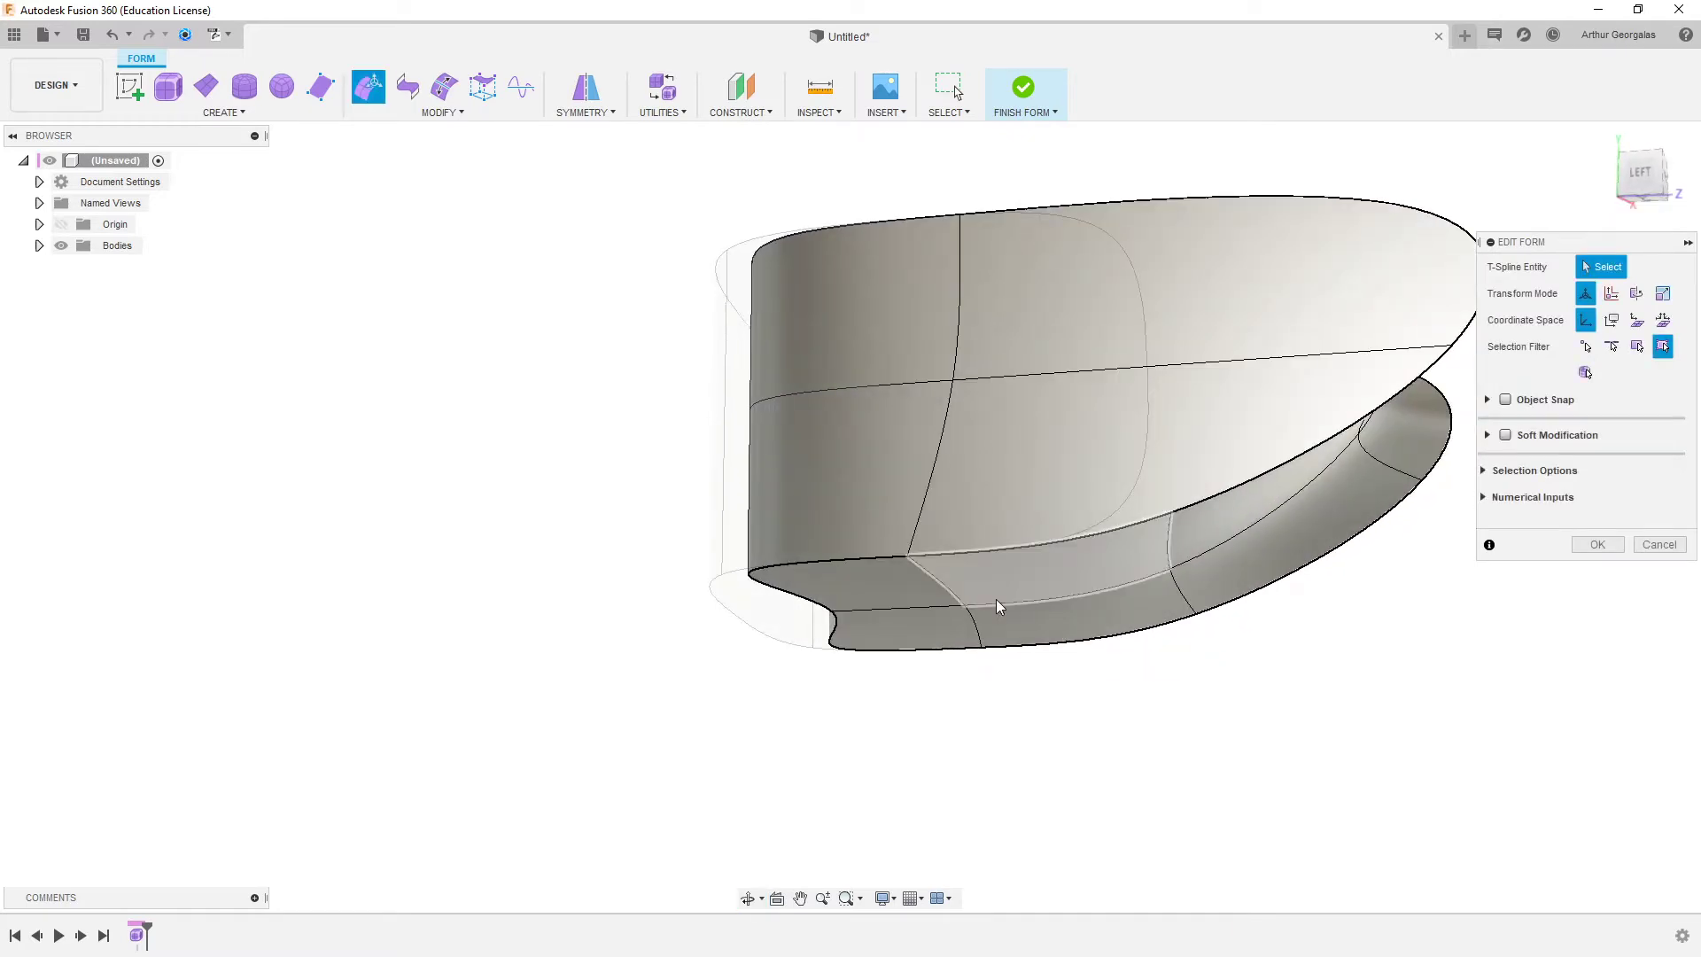
pyautogui.keyDown('shift'); pyautogui.moveTo(1013, 610); pyautogui.dragTo(1055, 567, button='middle'); pyautogui.keyUp('shift')
pyautogui.keyDown('shift'); pyautogui.moveTo(1138, 528); pyautogui.dragTo(996, 588, button='middle'); pyautogui.keyUp('shift')
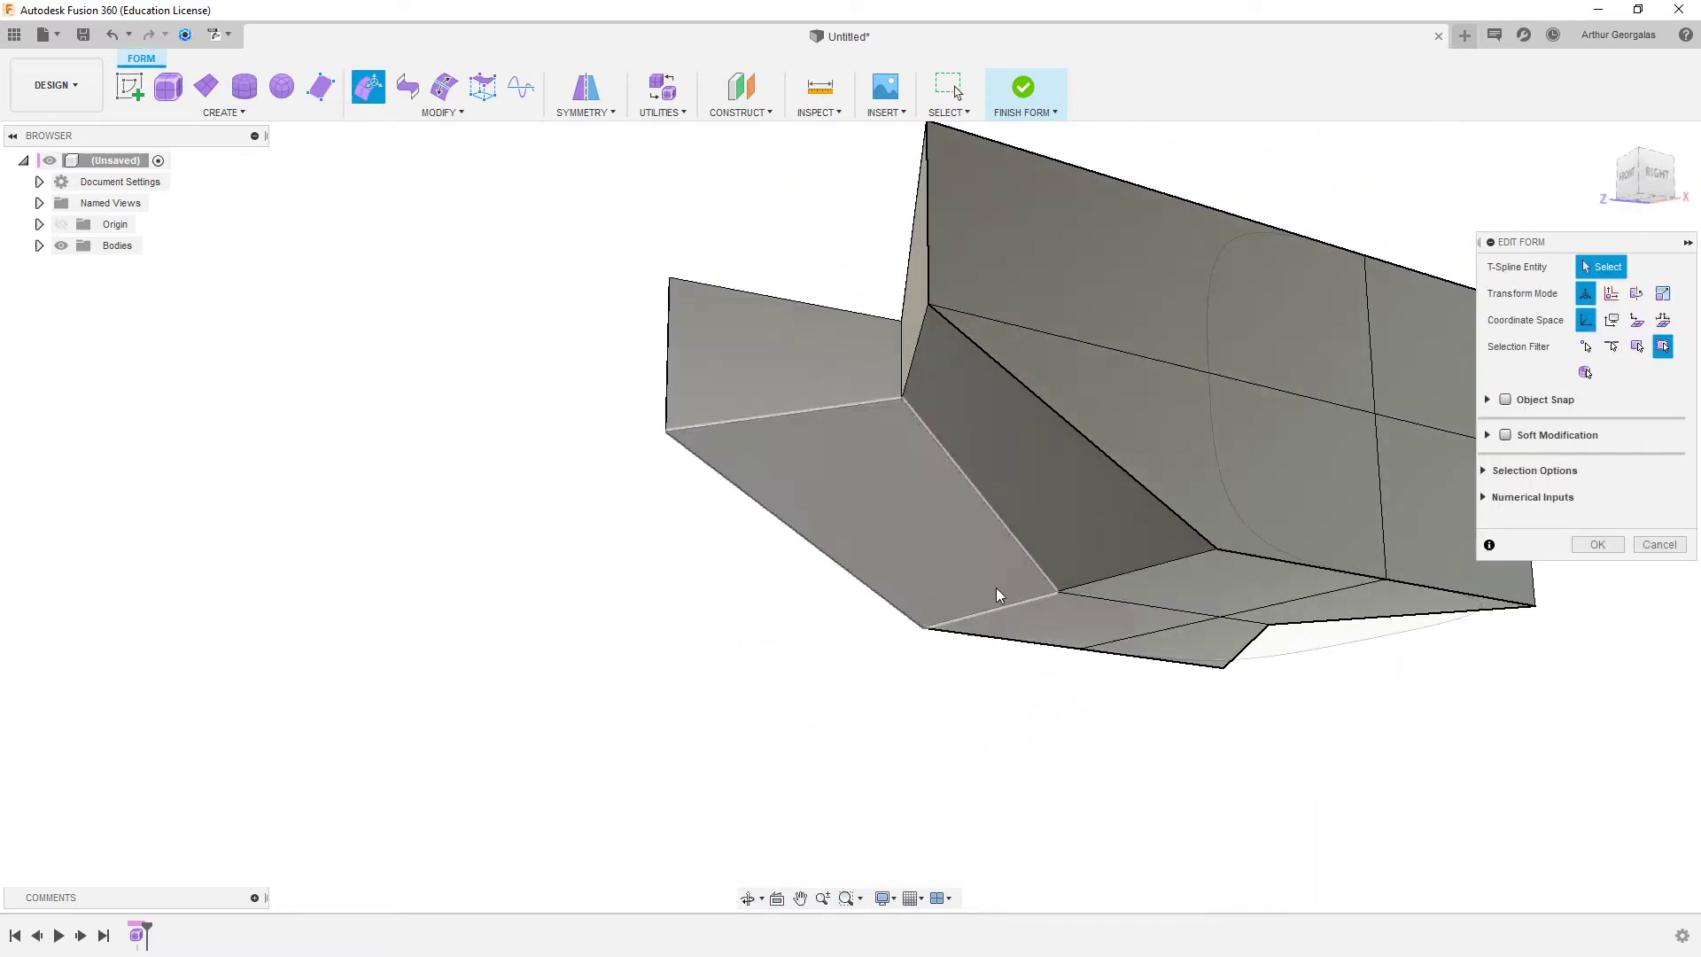
pyautogui.click(1119, 599)
pyautogui.keyDown('shift'); pyautogui.click(1245, 624); pyautogui.keyUp('shift')
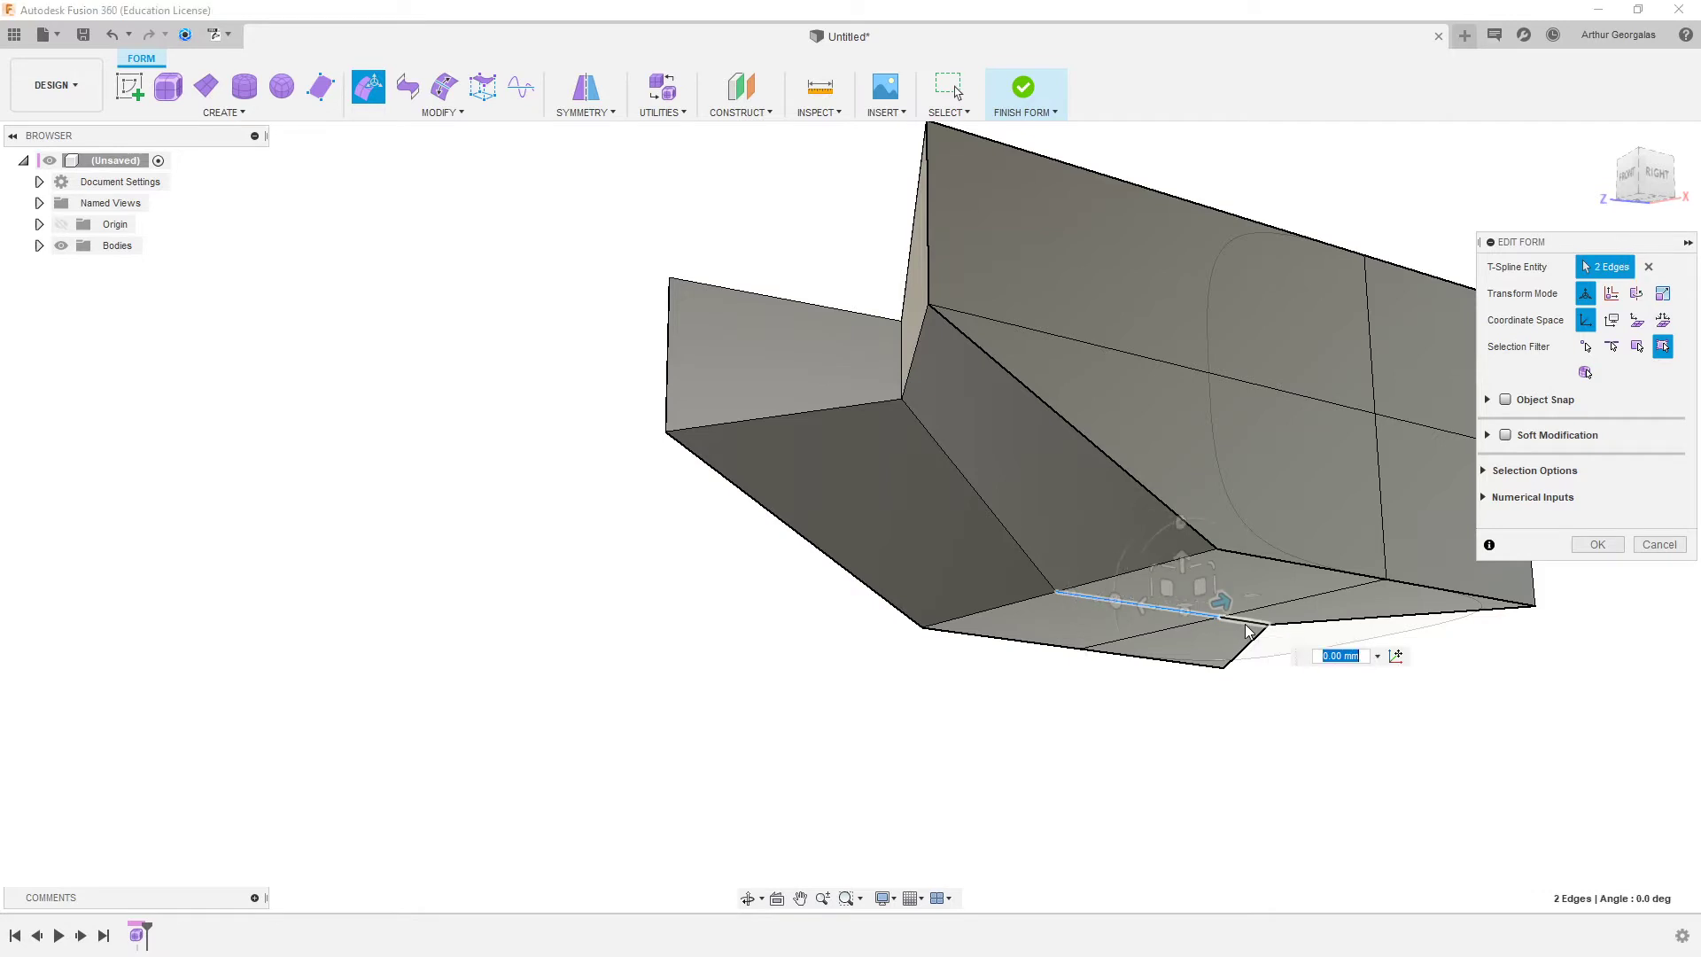
pyautogui.keyDown('shift'); pyautogui.click(998, 519); pyautogui.keyUp('shift')
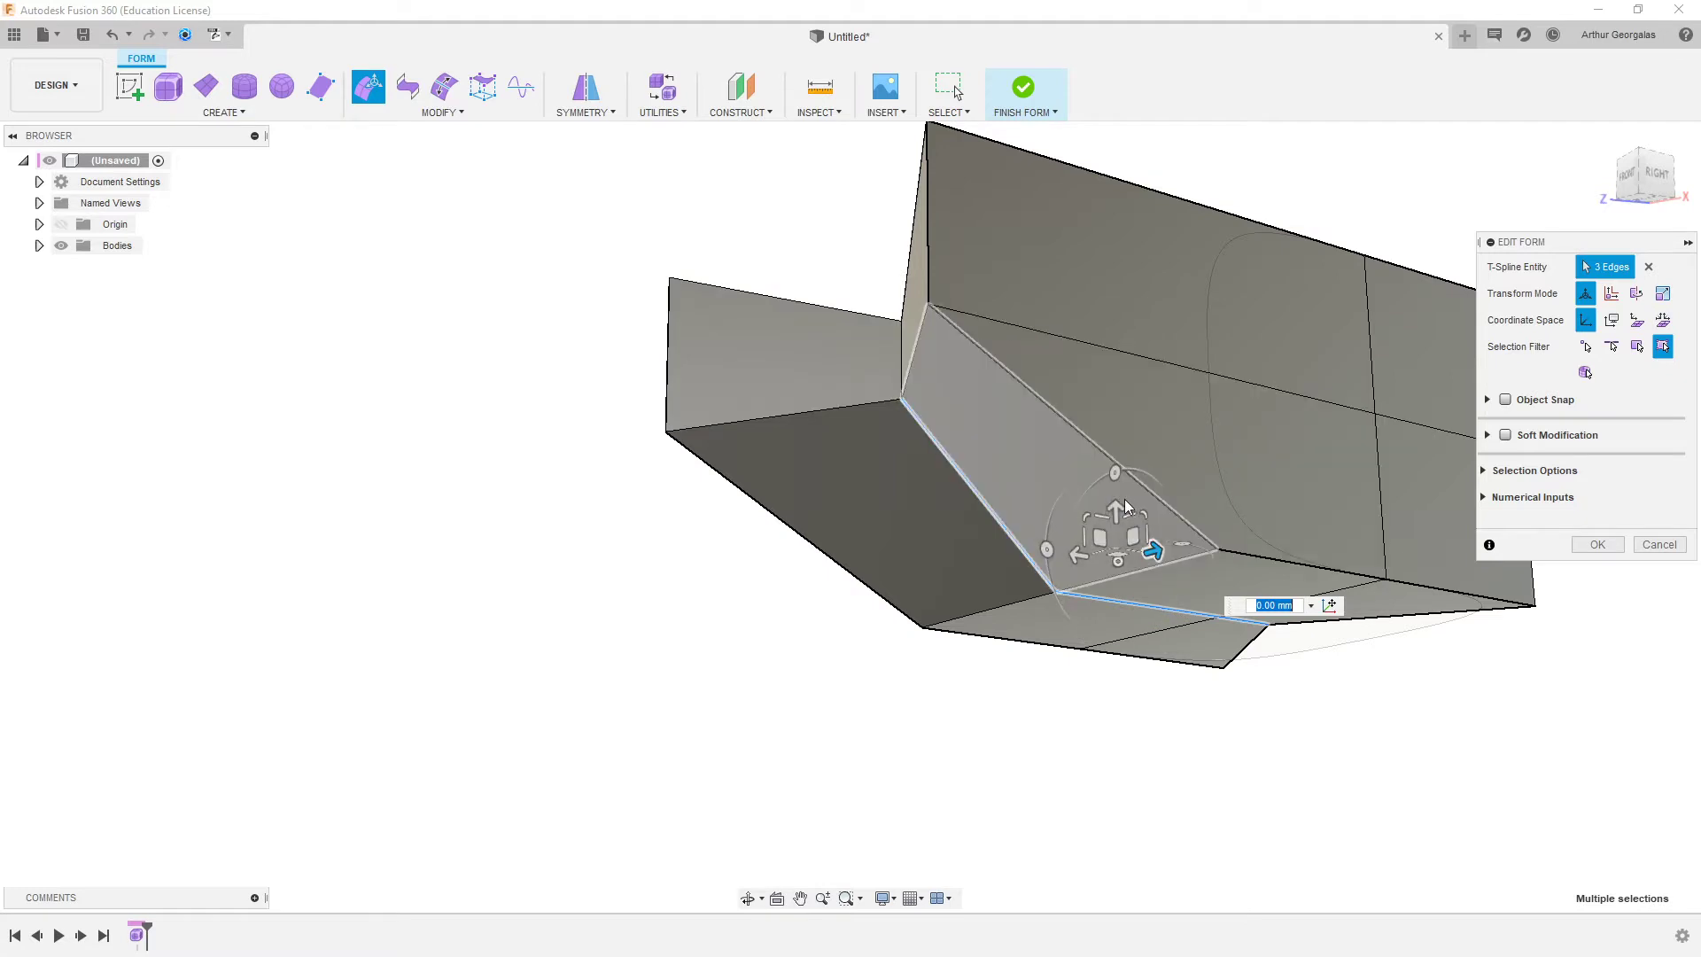
pyautogui.hotkey('alt', '3')
pyautogui.moveTo(1118, 508); pyautogui.dragTo(1067, 435)
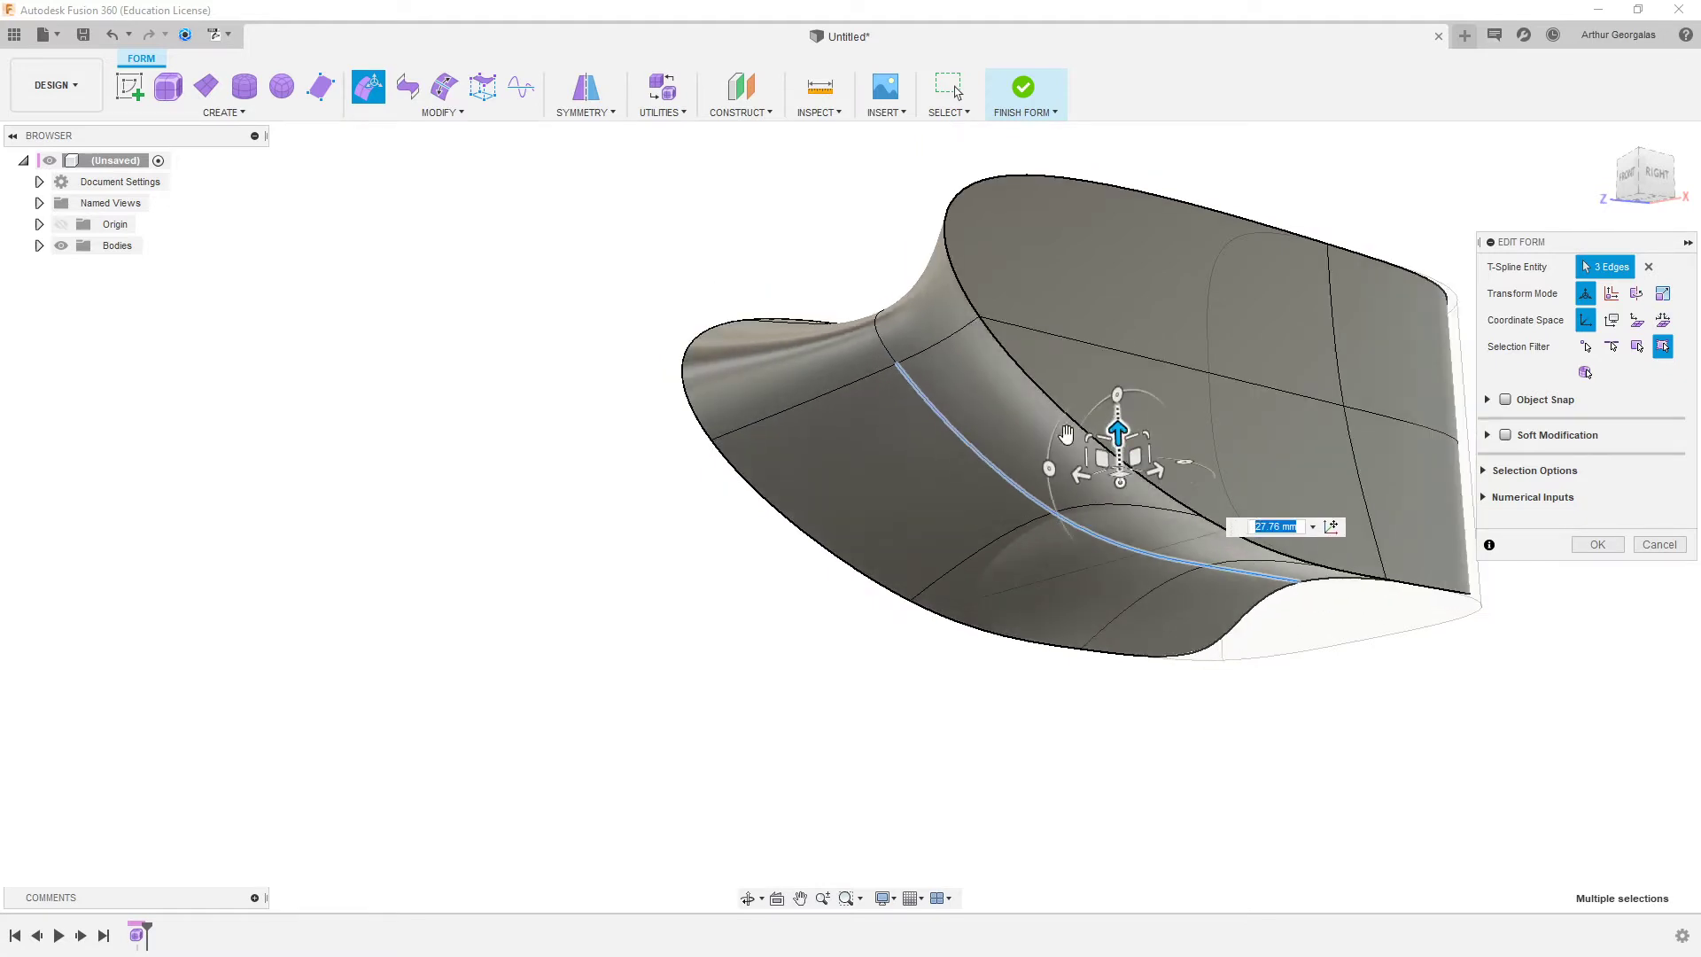
pyautogui.hotkey('ctrl', 'z')
pyautogui.click(1247, 728)
# - Move only the two lengthwise centre edges of the flat underside upward, and return to smooth display
pyautogui.click(1140, 604)
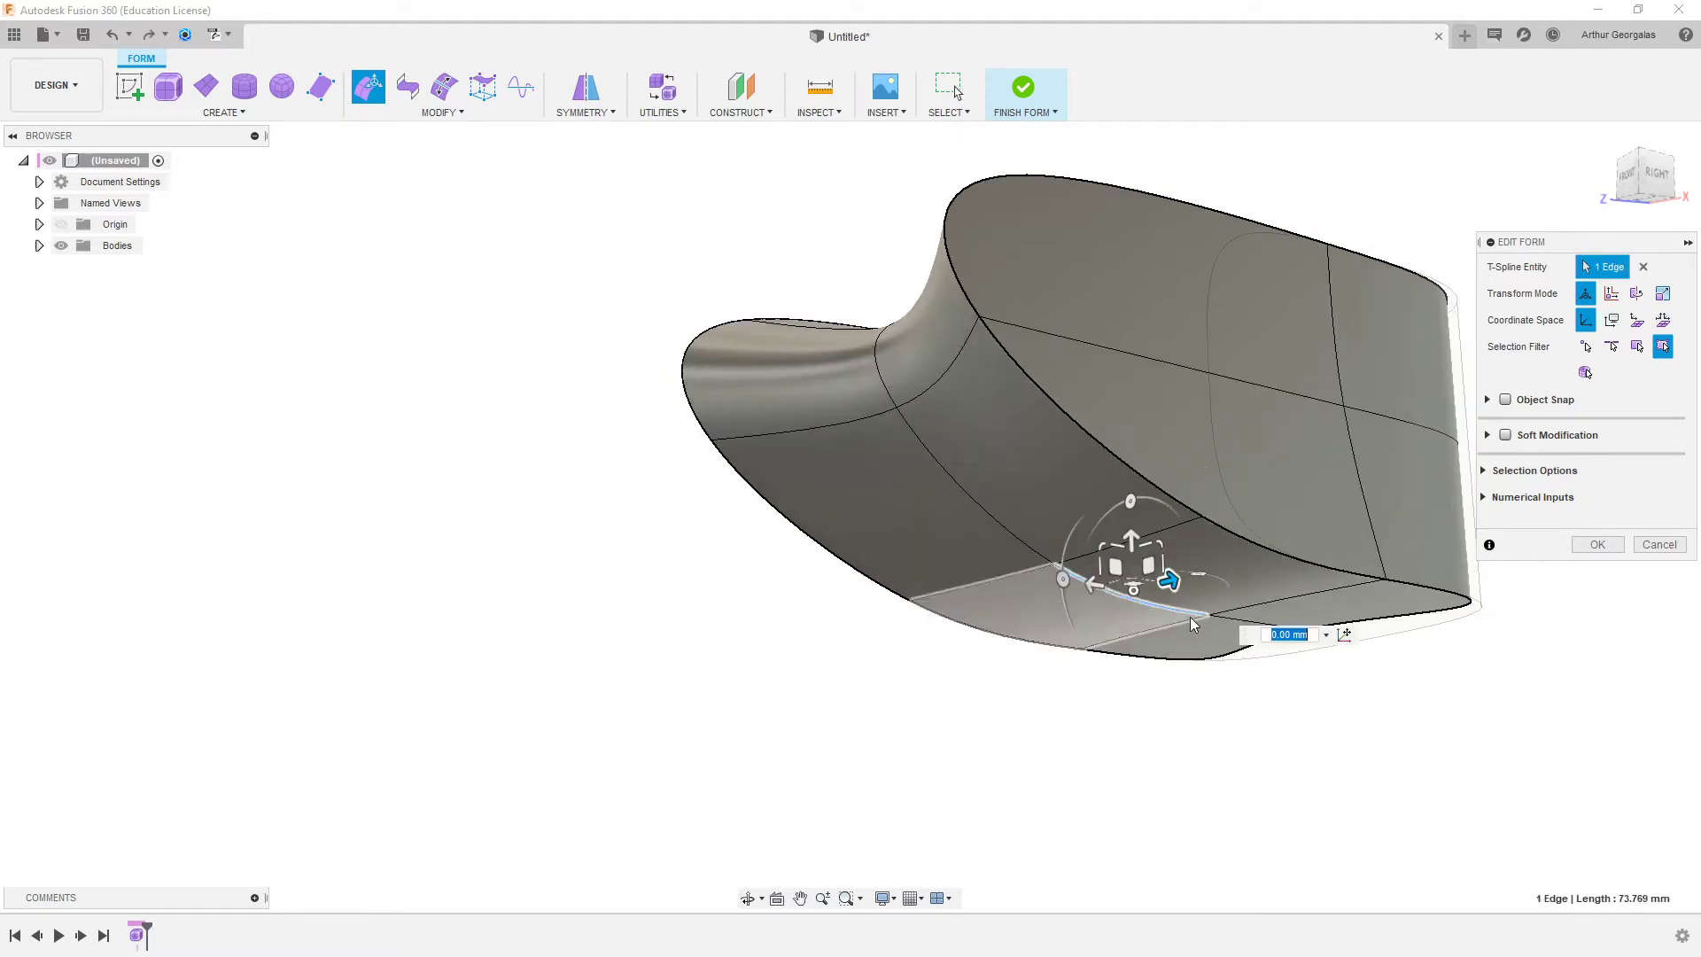
pyautogui.keyDown('shift'); pyautogui.click(1228, 629); pyautogui.keyUp('shift')
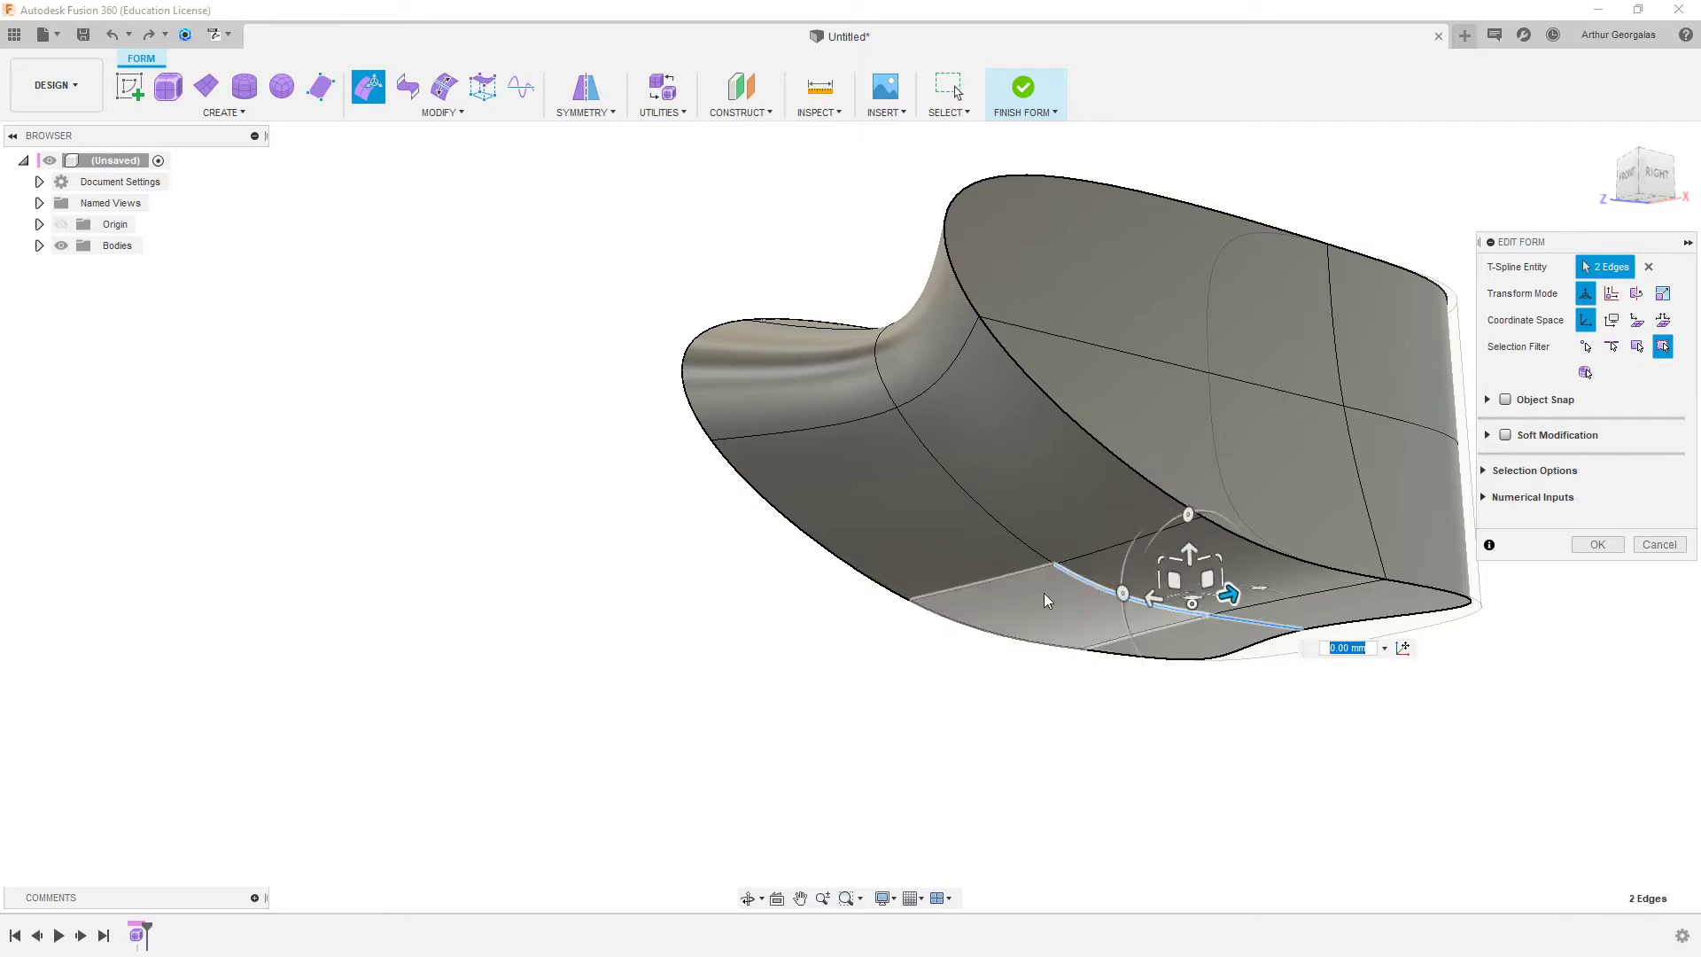
pyautogui.hotkey('alt', '1')
pyautogui.keyDown('shift'); pyautogui.moveTo(1210, 718); pyautogui.dragTo(1039, 606, button='middle'); pyautogui.keyUp('shift')
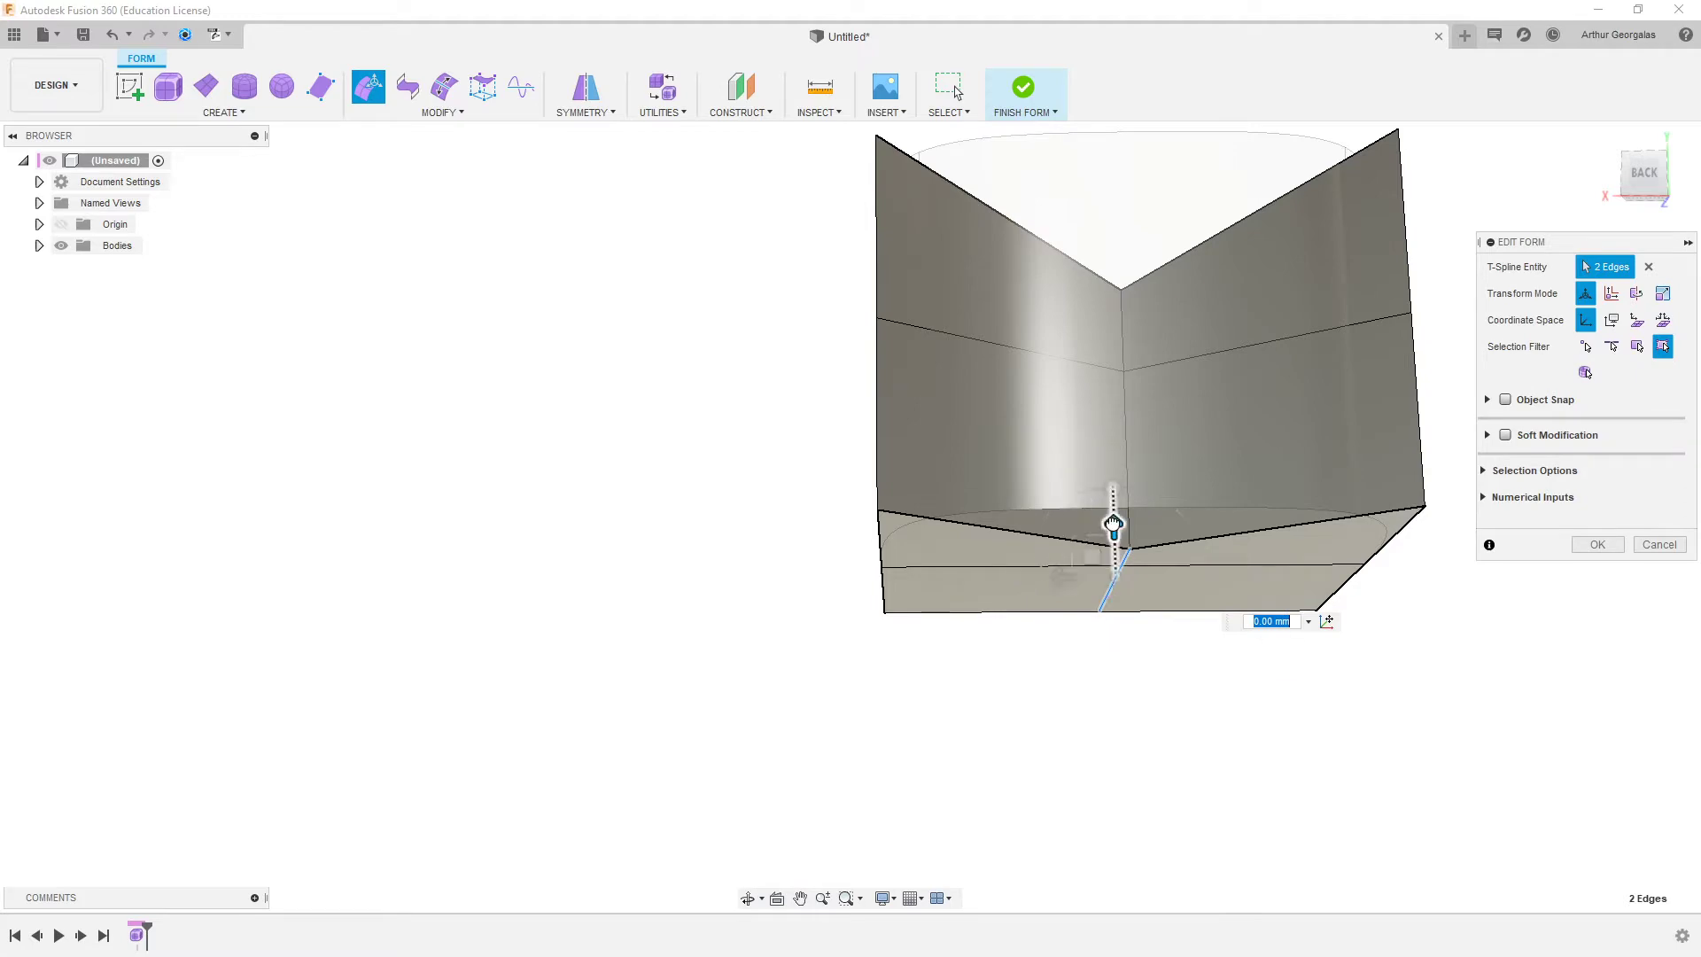
pyautogui.keyDown('shift'); pyautogui.moveTo(1154, 646); pyautogui.dragTo(1216, 420, button='middle'); pyautogui.keyUp('shift')
pyautogui.hotkey('alt', '3')
pyautogui.click(1159, 684)
# - Finish the form and apply a constant-radius fillet to the eight chained edges around the body's sides
pyautogui.click(1032, 93)
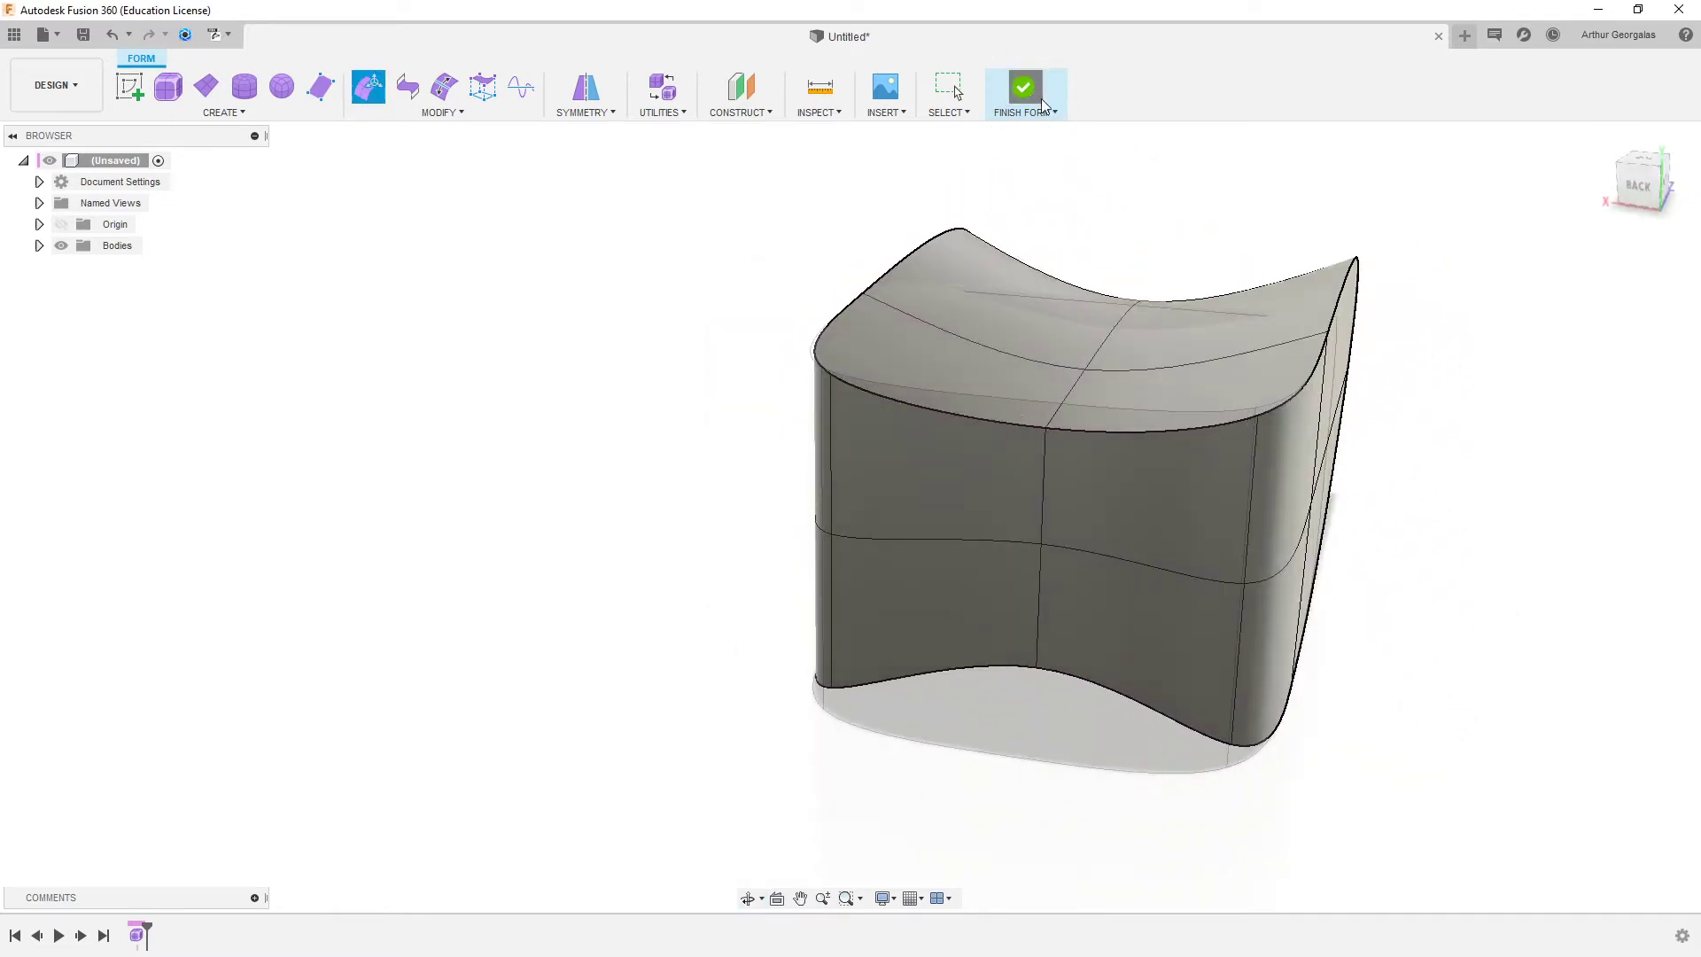
pyautogui.click(854, 390)
pyautogui.press('f')
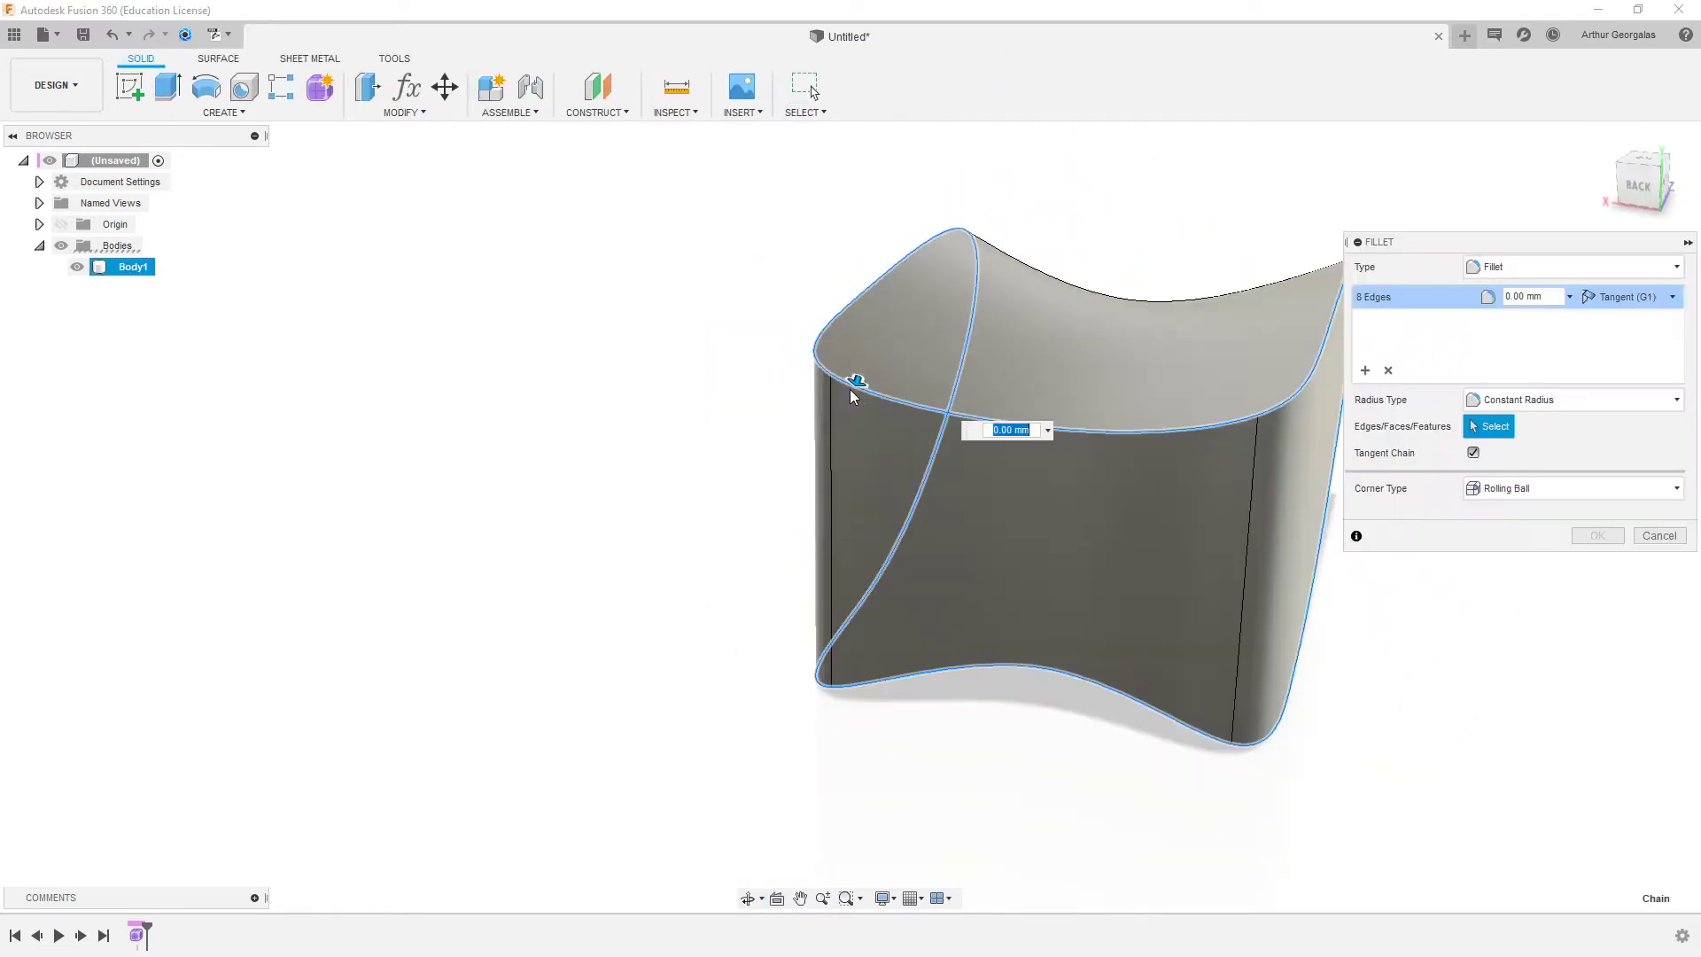
pyautogui.moveTo(851, 404); pyautogui.dragTo(855, 396)
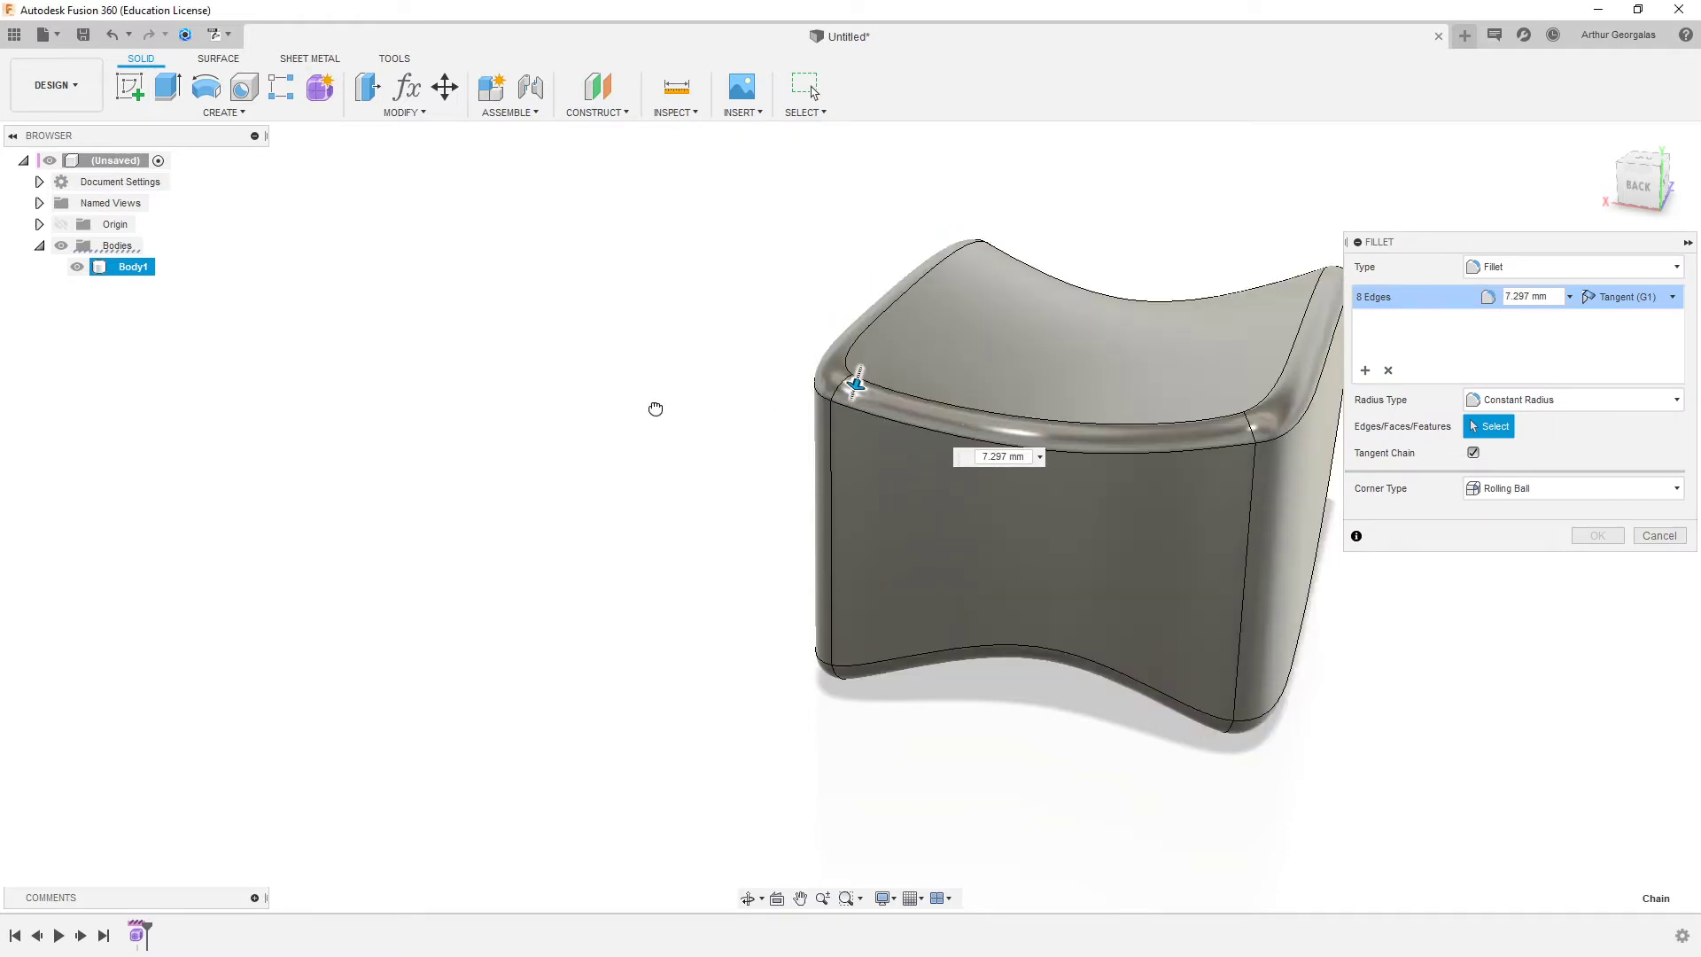
pyautogui.moveTo(656, 408); pyautogui.dragTo(796, 409)
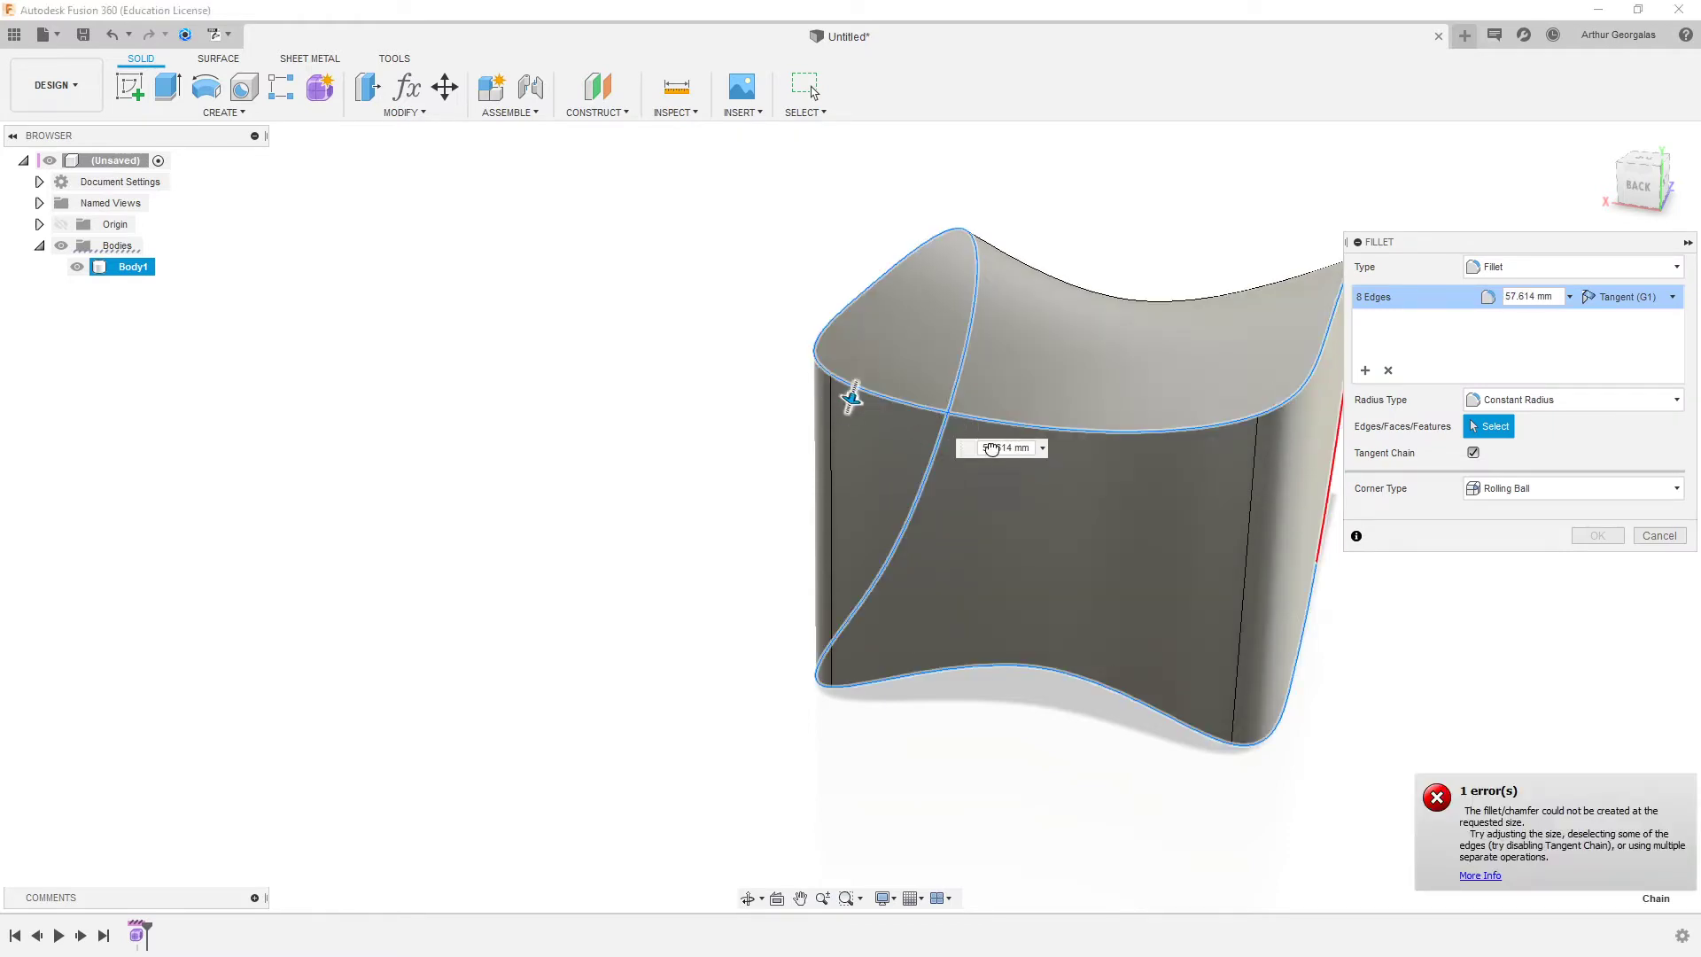
pyautogui.keyDown('shift'); pyautogui.moveTo(991, 449); pyautogui.dragTo(1034, 455, button='middle'); pyautogui.keyUp('shift')
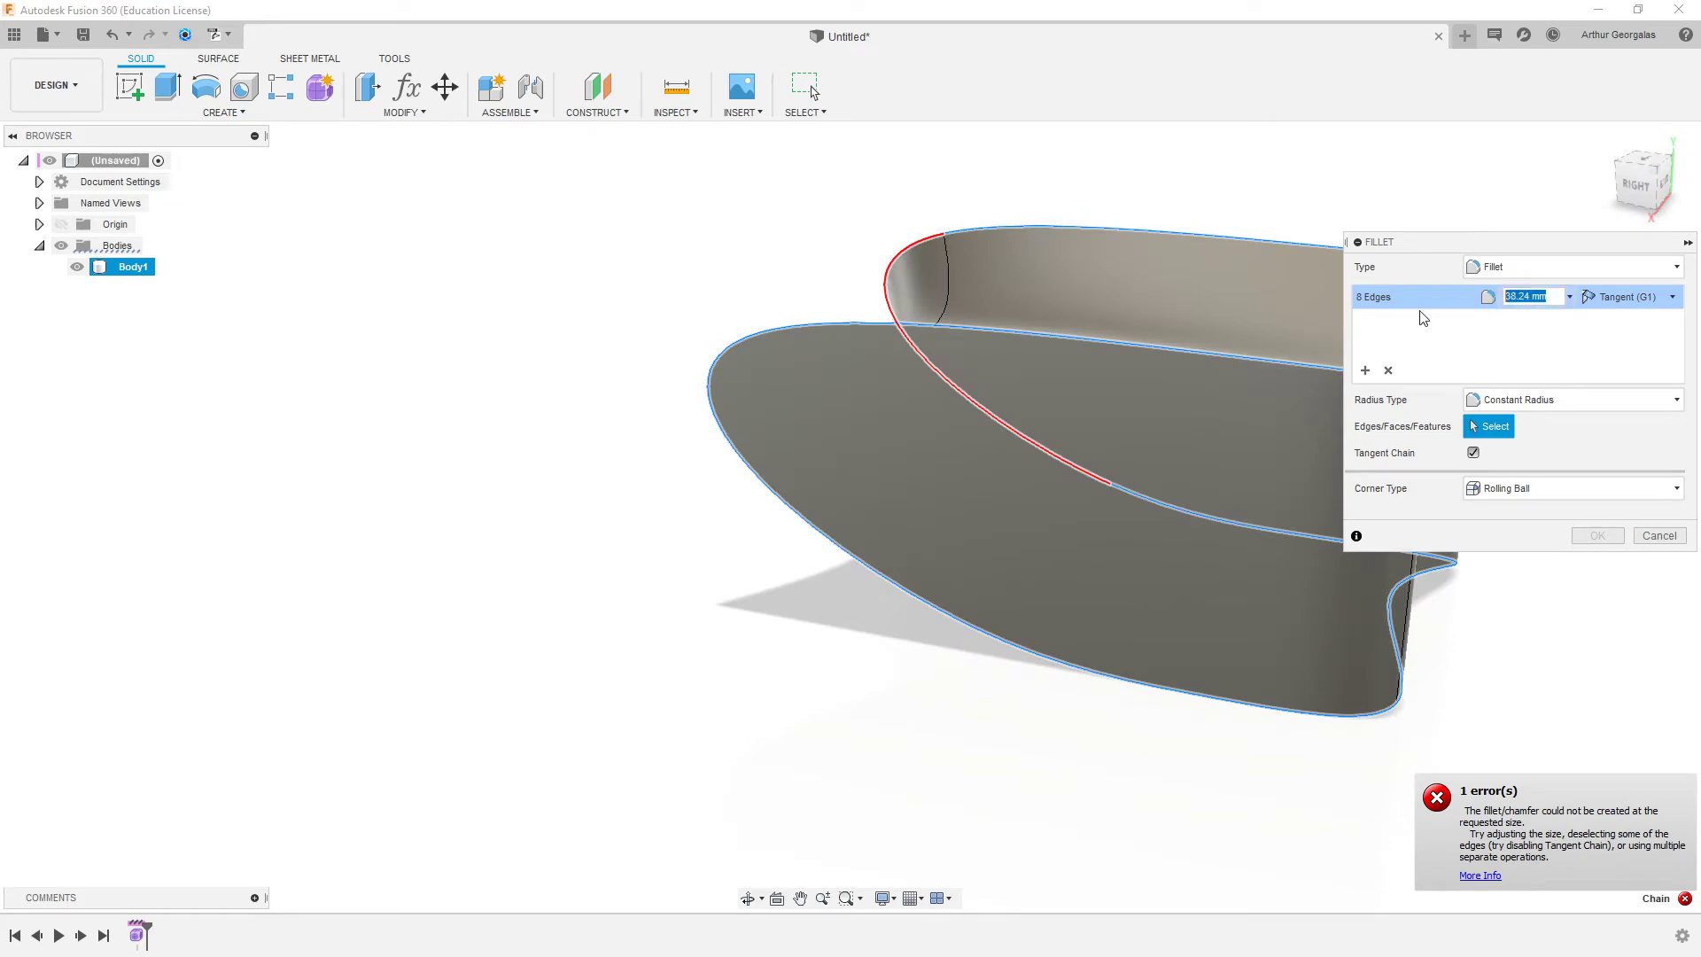
pyautogui.press('Return')
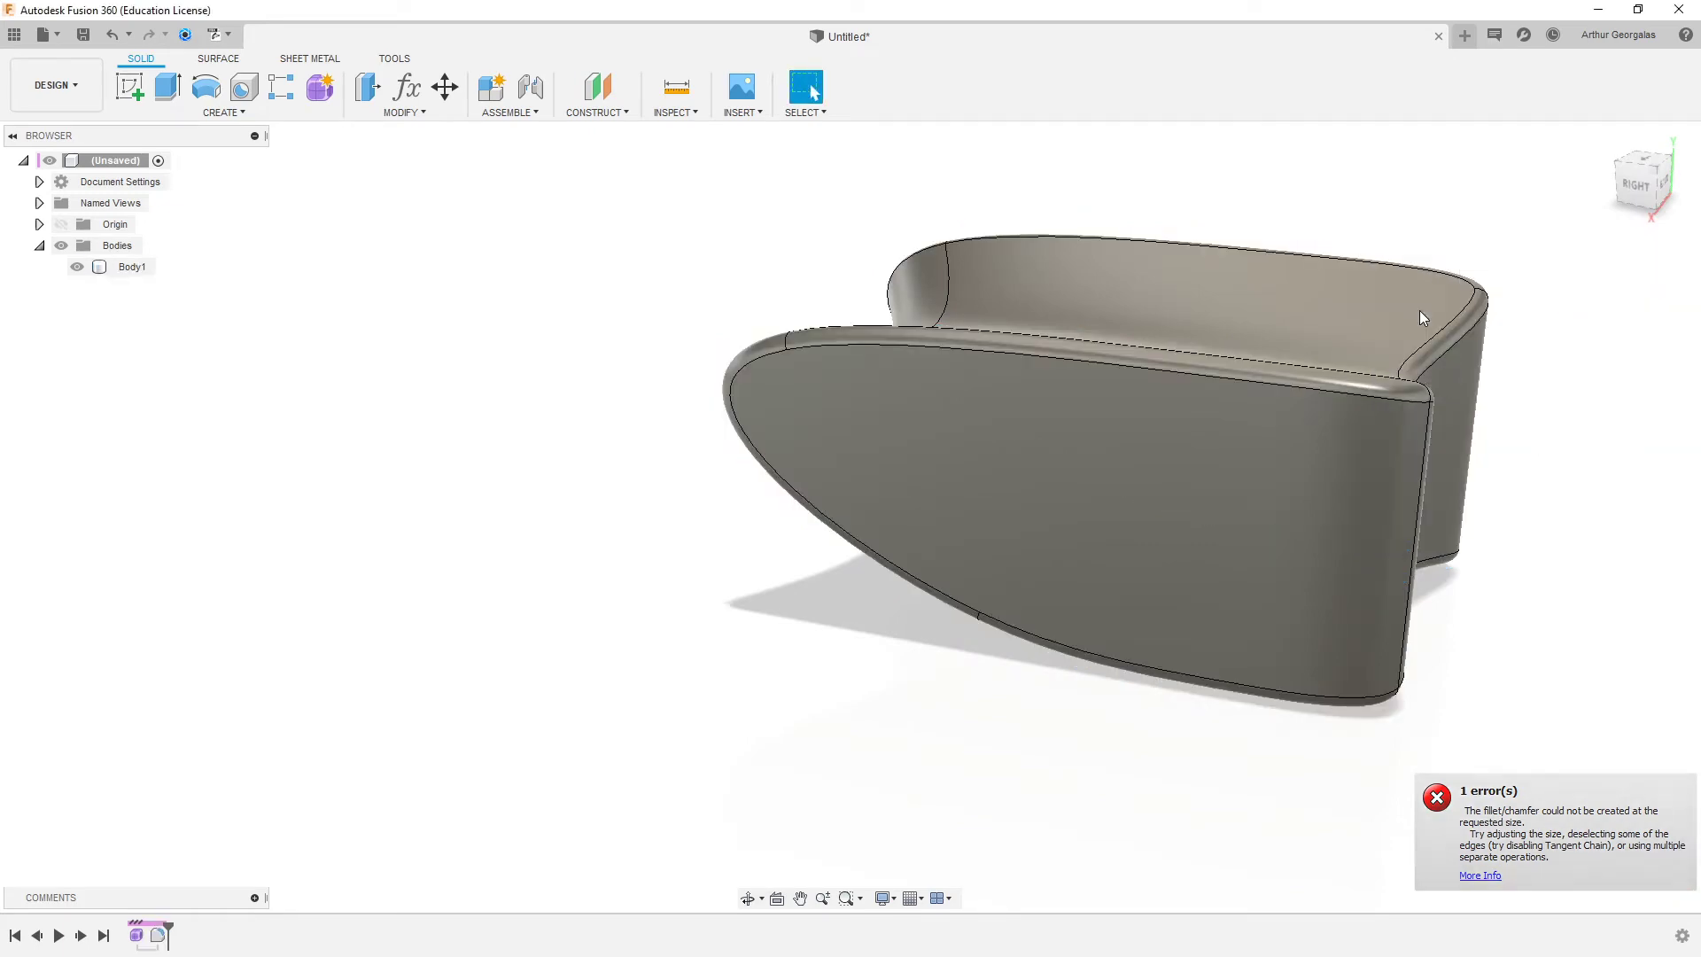
# - Reopen the form for editing and move the two faces at the front tip about 83 mm outward with Edit Form
pyautogui.keyDown('shift'); pyautogui.moveTo(1365, 626); pyautogui.dragTo(975, 617, button='middle'); pyautogui.keyUp('shift')
pyautogui.doubleClick(156, 937)
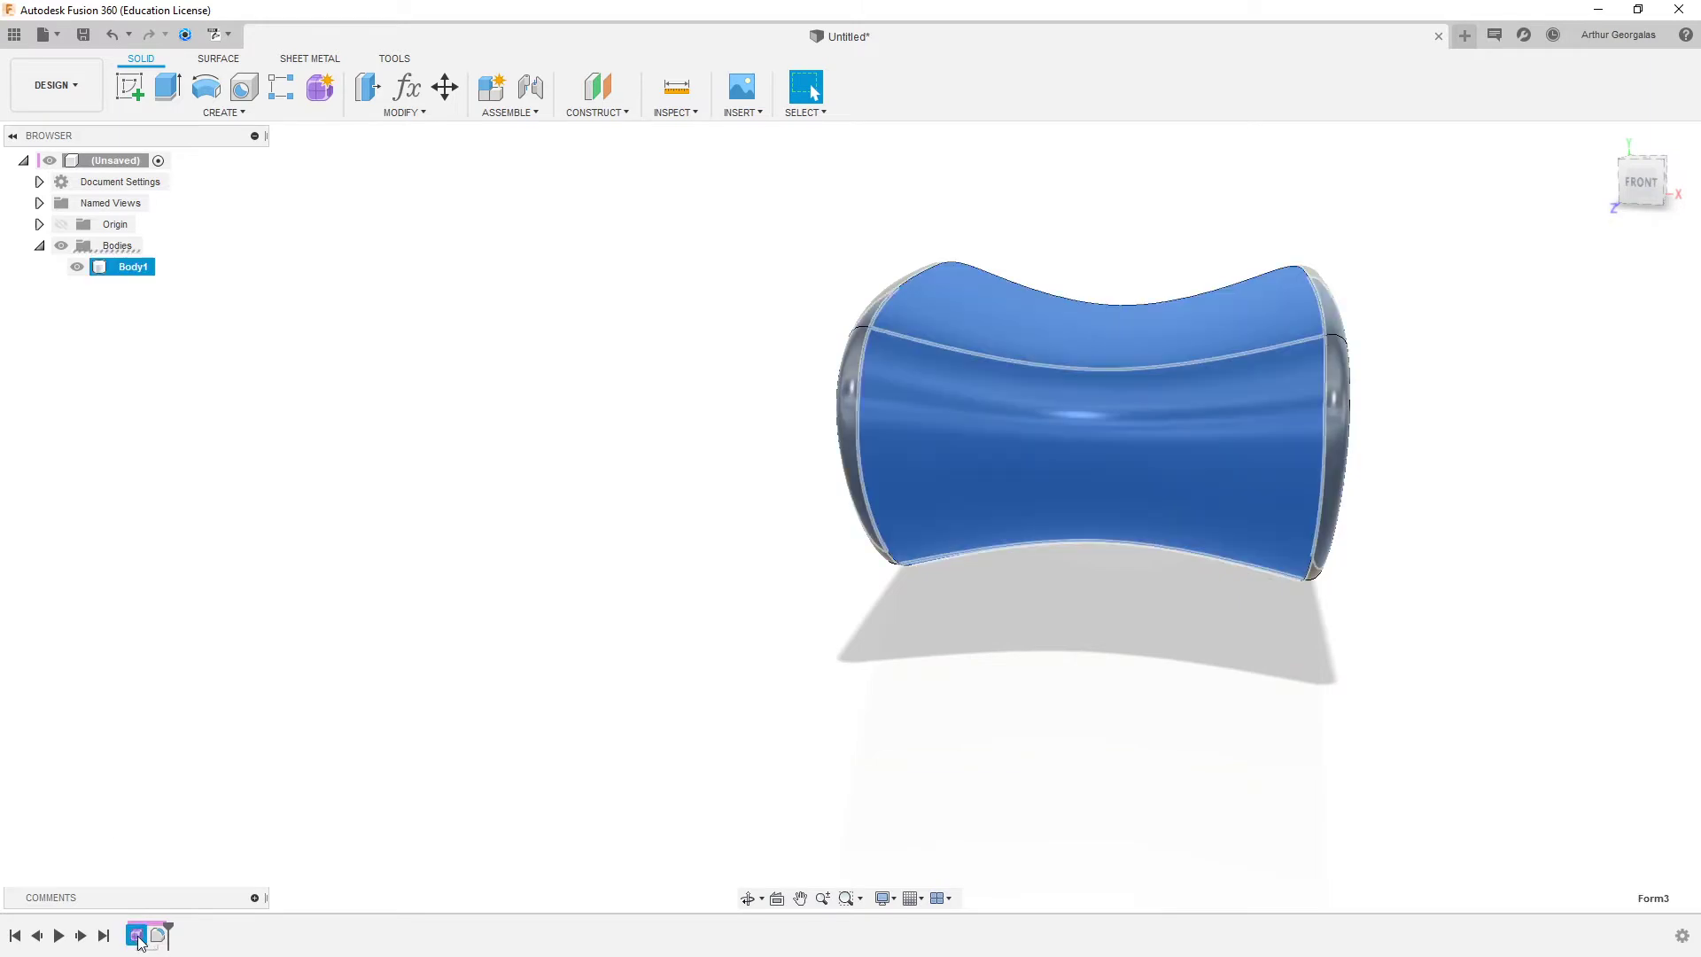
pyautogui.click(1077, 393)
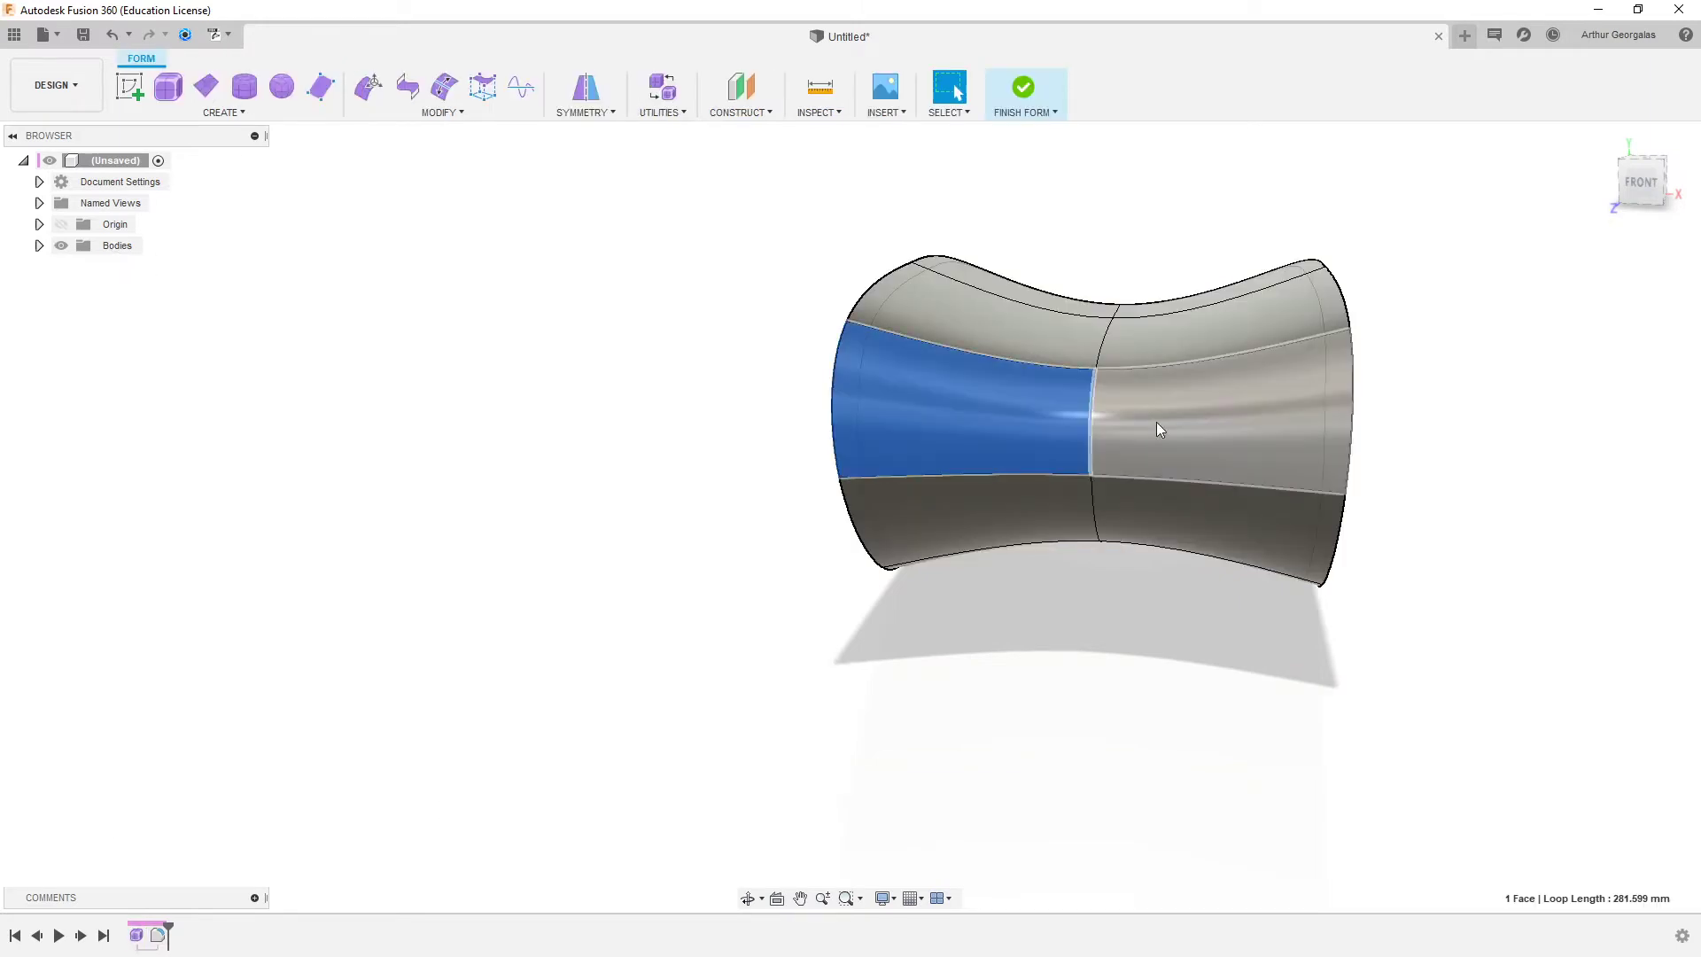
pyautogui.keyDown('shift'); pyautogui.click(1156, 421); pyautogui.keyUp('shift')
pyautogui.rightClick(1156, 422)
pyautogui.click(1221, 398)
pyautogui.keyDown('shift'); pyautogui.moveTo(1136, 446); pyautogui.dragTo(893, 389, button='middle'); pyautogui.keyUp('shift')
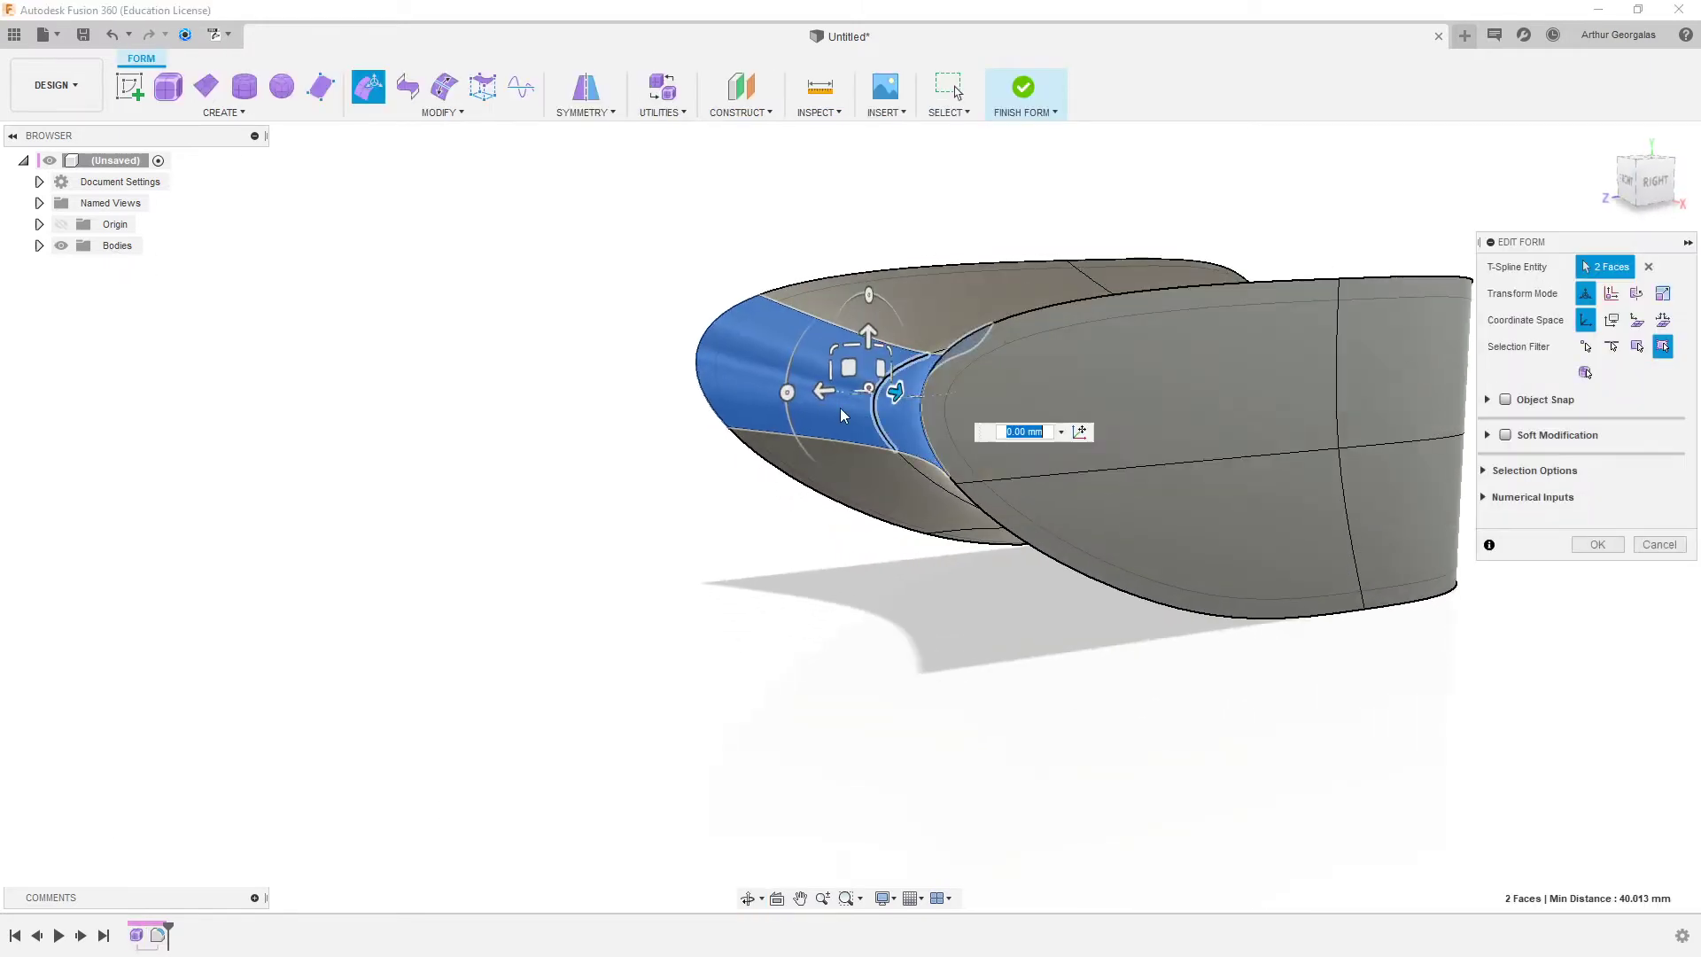
pyautogui.moveTo(824, 396); pyautogui.dragTo(576, 434)
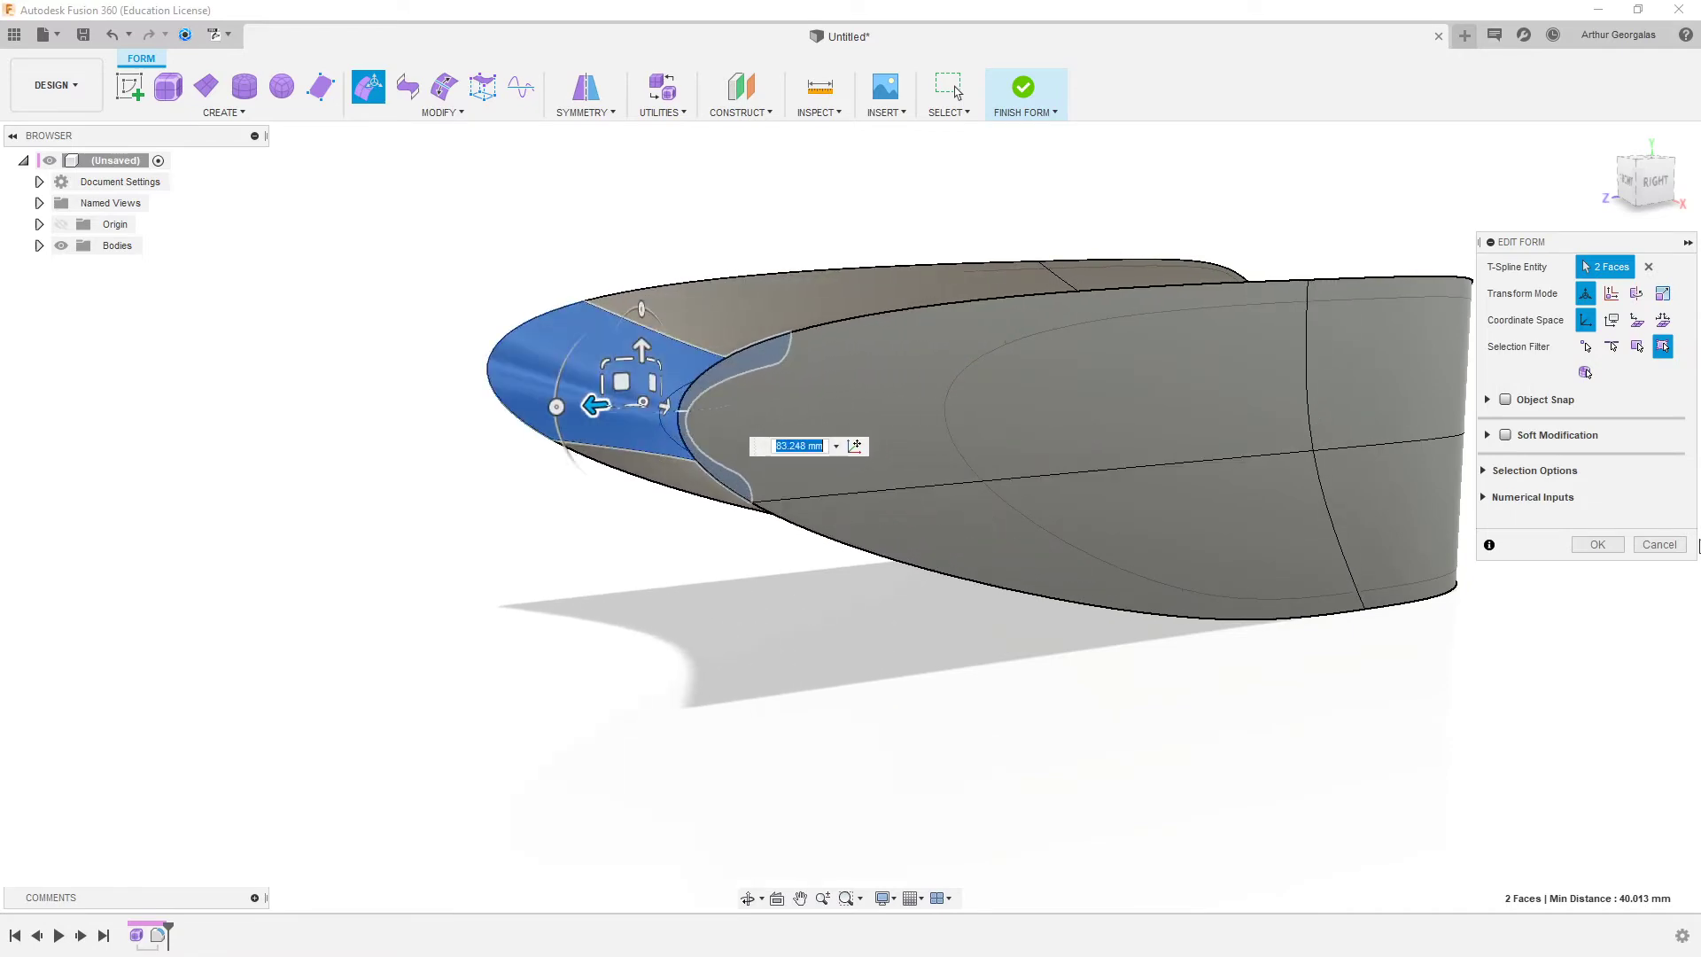
# - Accept the outward move of the two front-tip faces and finish the form
pyautogui.click(1597, 545)
pyautogui.click(1039, 97)
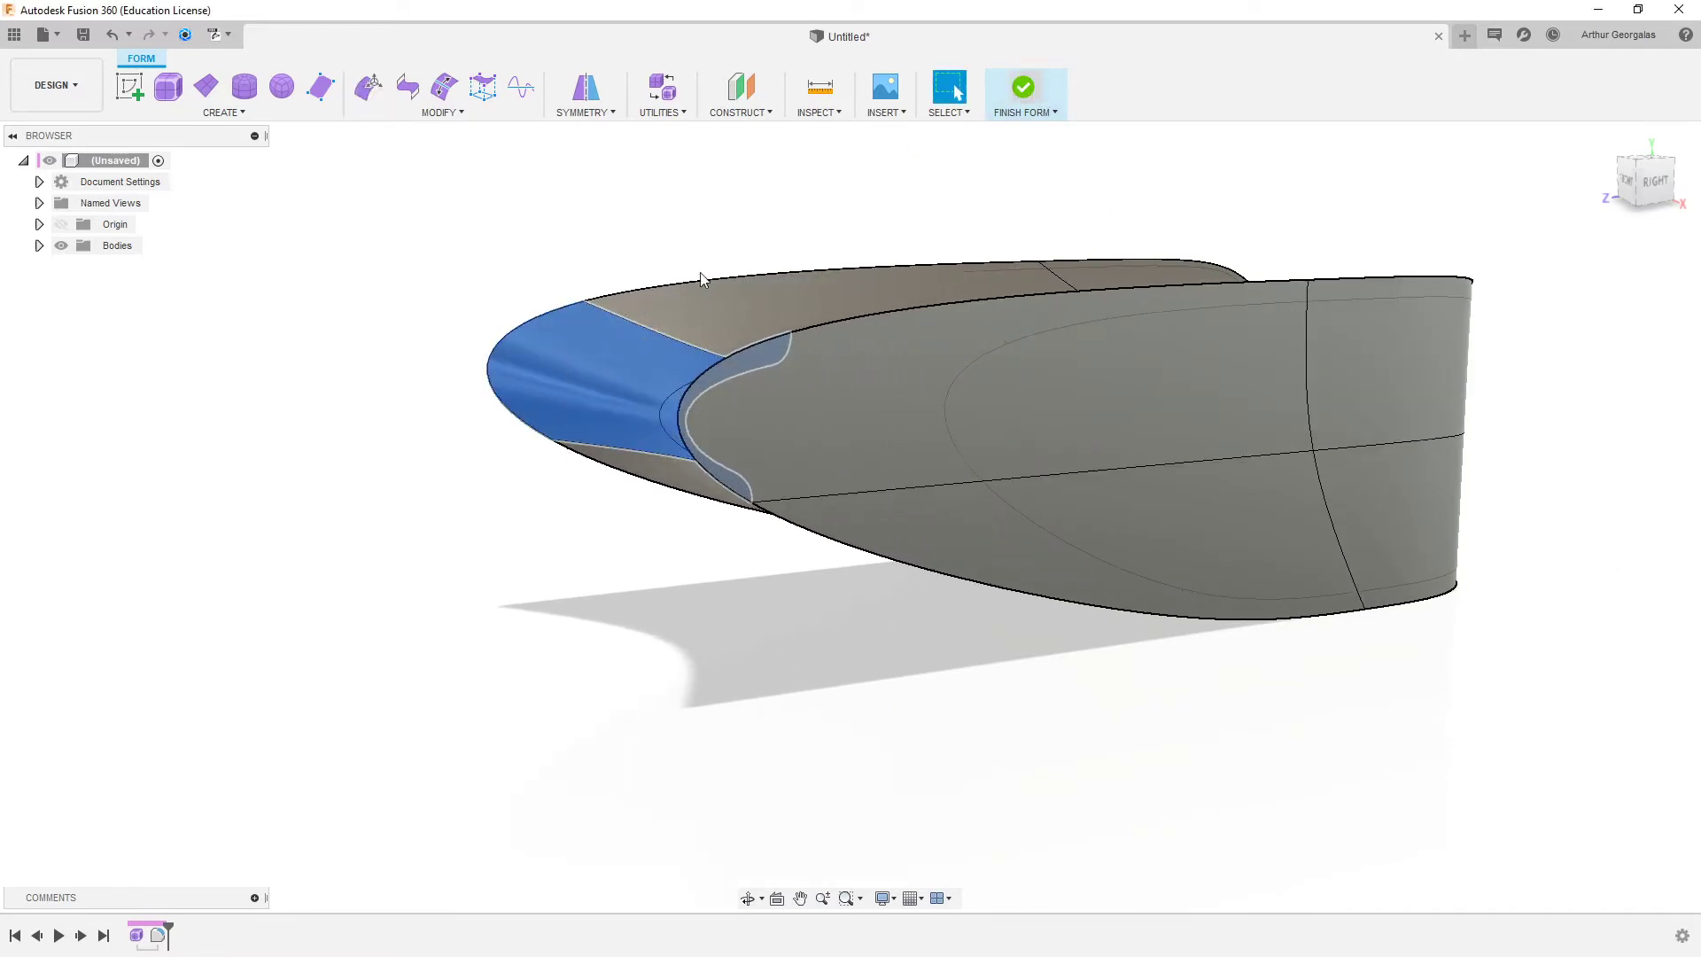
pyautogui.moveTo(1007, 475)
pyautogui.keyDown('shift'); pyautogui.mouseDown(button='middle')
pyautogui.moveTo(1142, 515)
pyautogui.moveTo(1208, 467)
pyautogui.moveTo(1348, 456)
pyautogui.moveTo(1329, 489)
pyautogui.moveTo(1015, 505)
pyautogui.mouseUp(button='middle'); pyautogui.keyUp('shift')
pyautogui.keyDown('shift'); pyautogui.moveTo(1299, 447); pyautogui.dragTo(1361, 448, button='middle'); pyautogui.keyUp('shift')
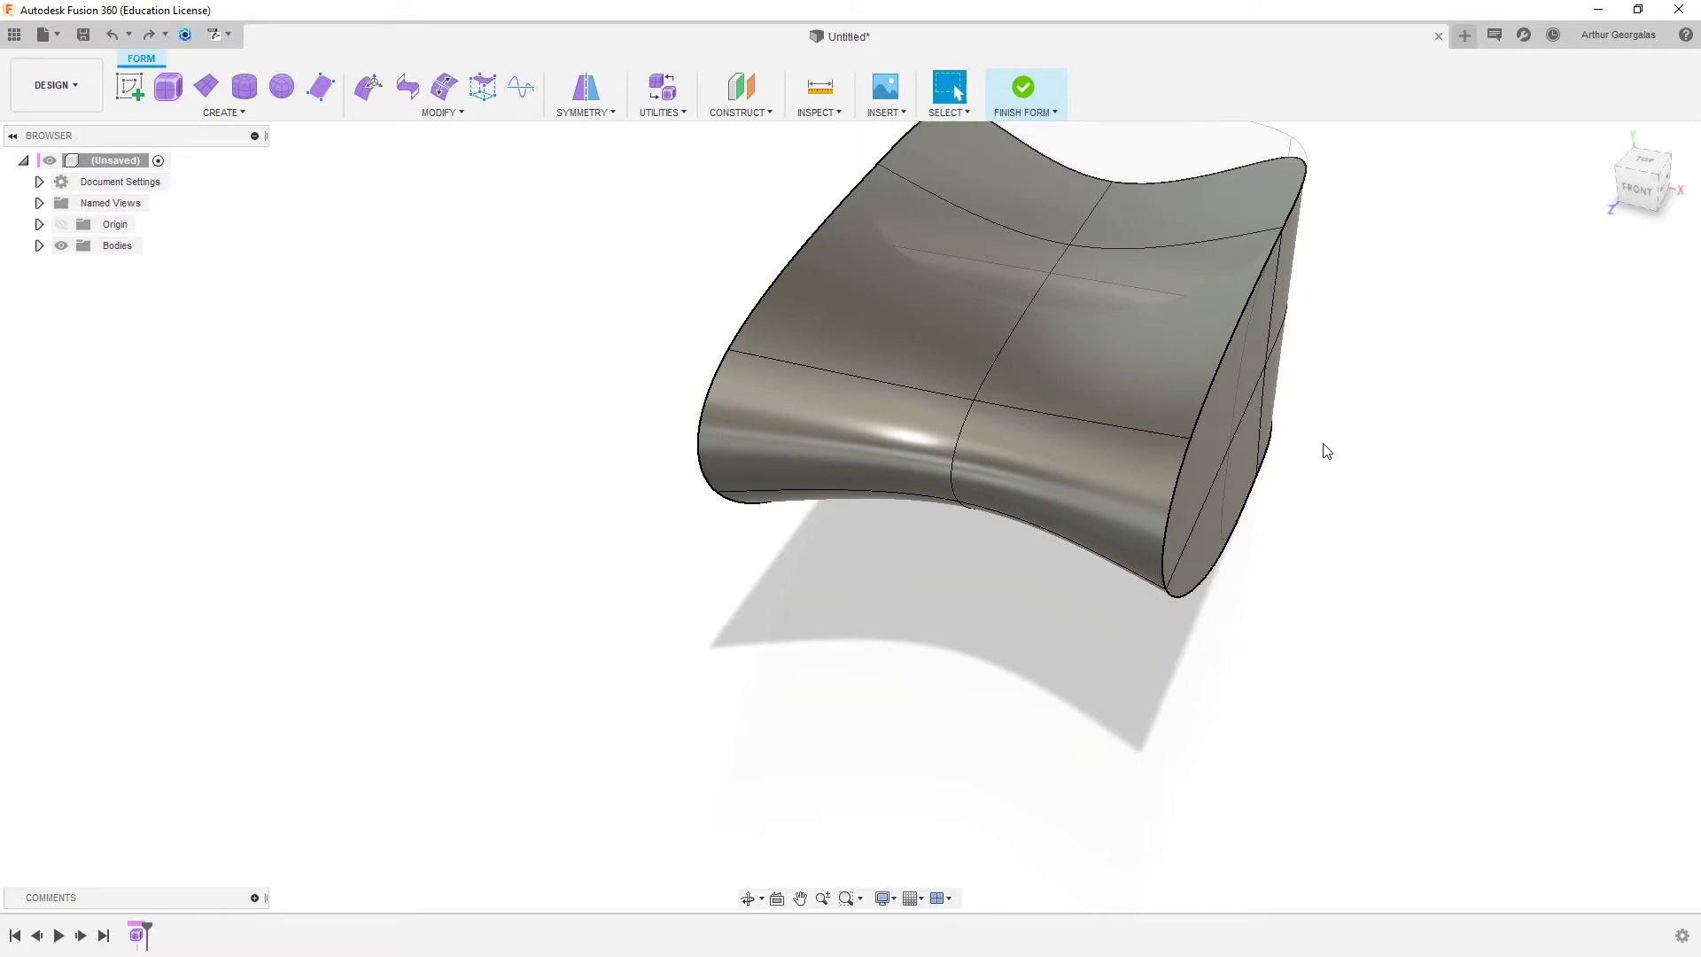
# - Delete the entire T-spline body and finish the emptied form
pyautogui.keyDown('shift'); pyautogui.moveTo(1382, 484); pyautogui.dragTo(1135, 441, button='middle'); pyautogui.keyUp('shift')
pyautogui.click(1136, 440)
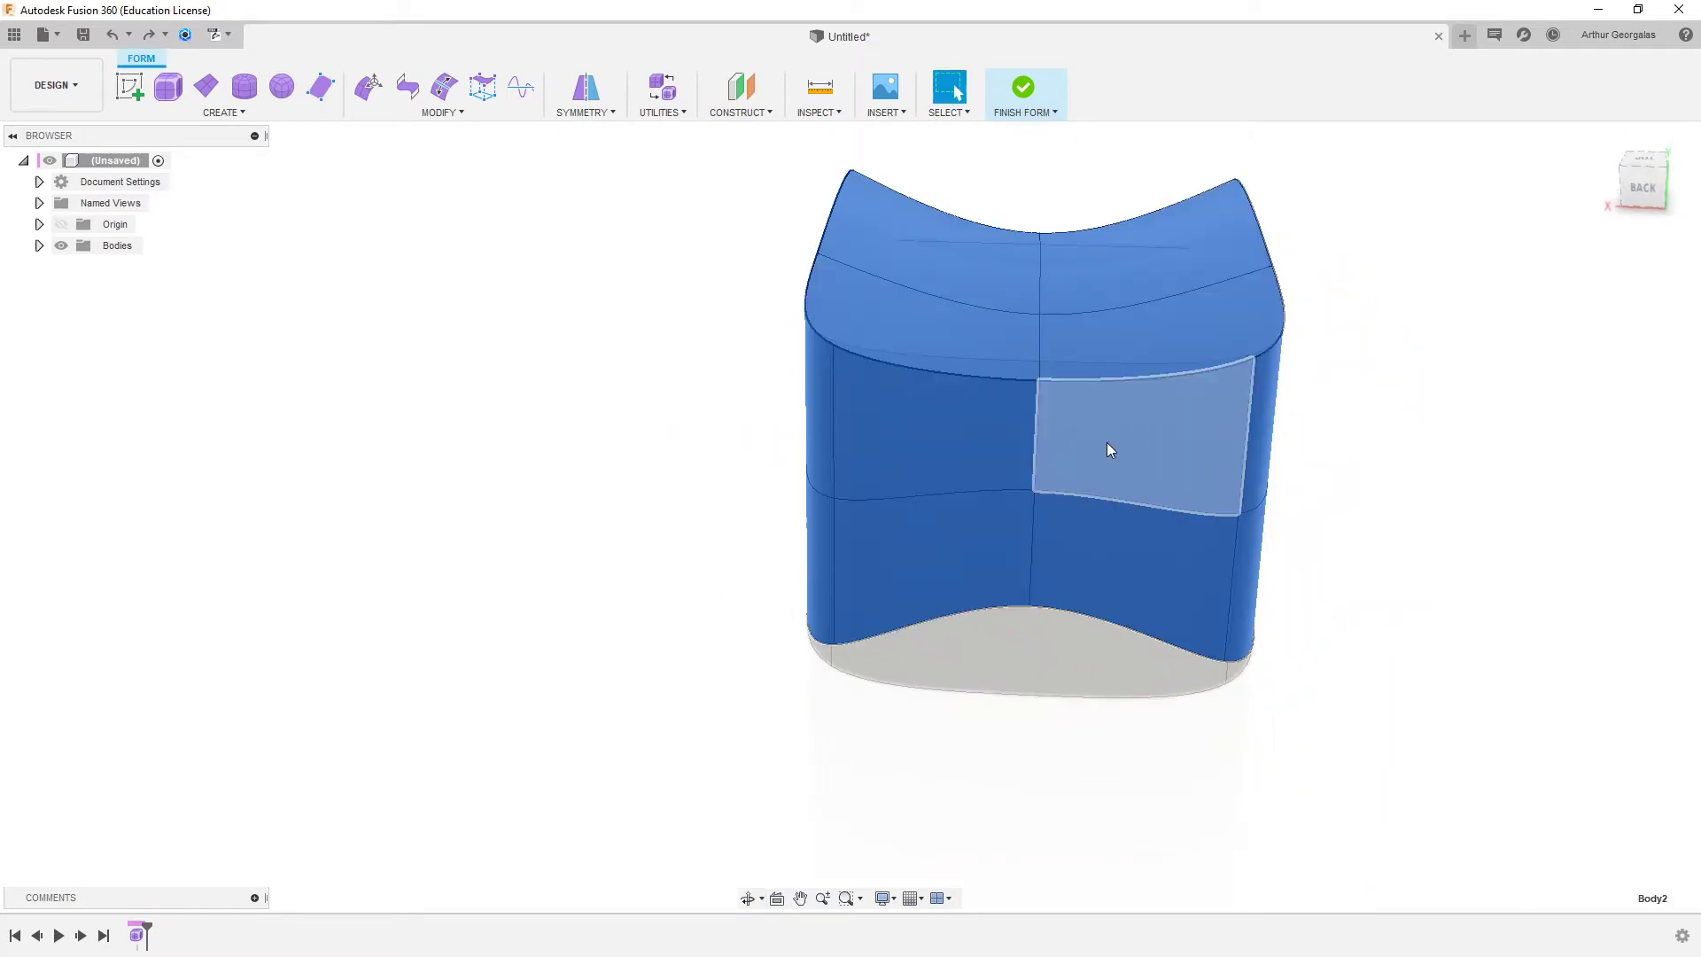
pyautogui.press('Delete')
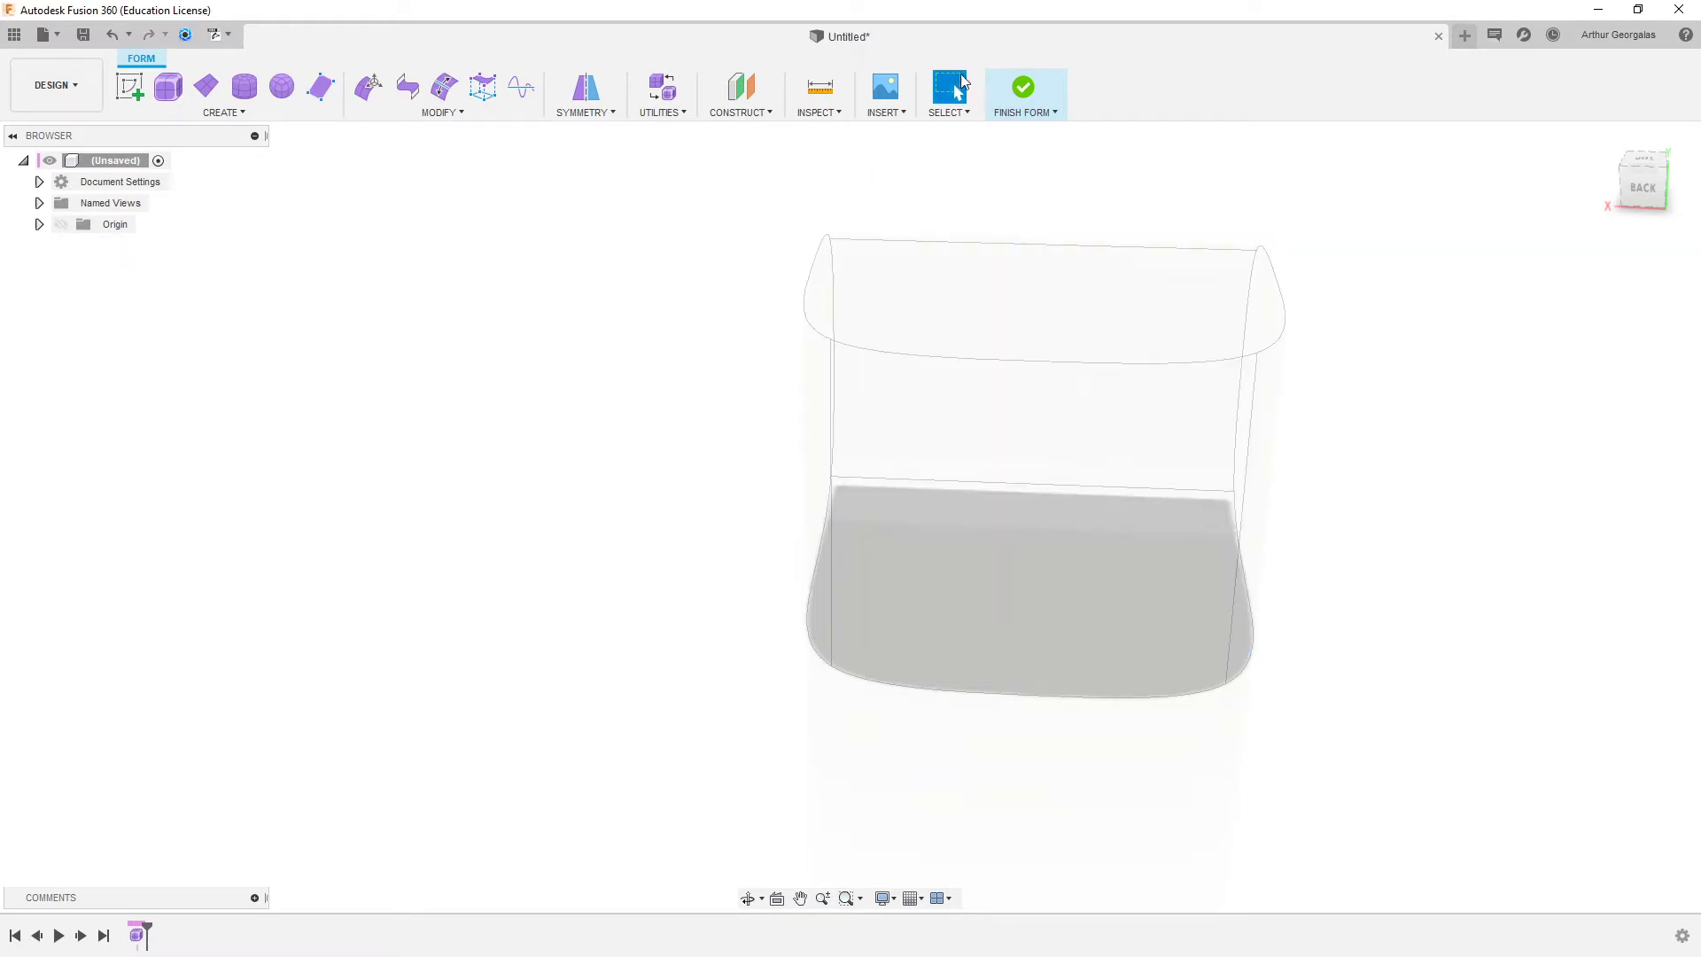
pyautogui.click(1025, 86)
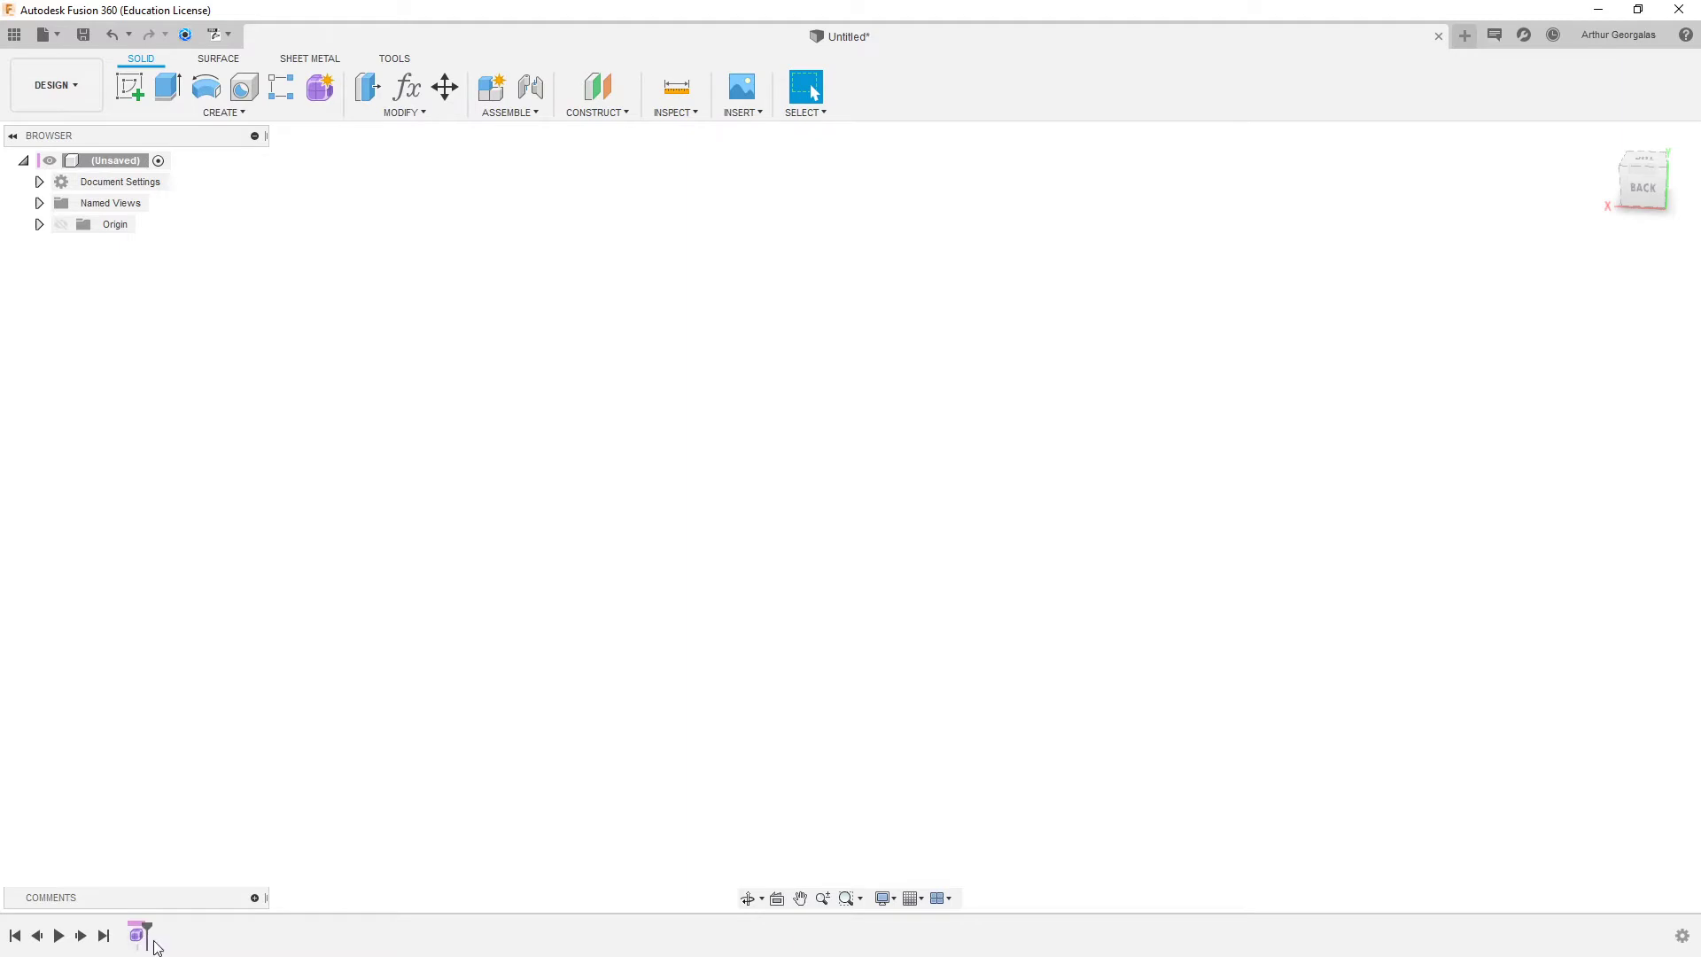
# - Start a new form and place a centre-type T-spline plane on the horizontal origin plane, about 251 mm by 193 mm, centred on the origin
pyautogui.click(334, 89)
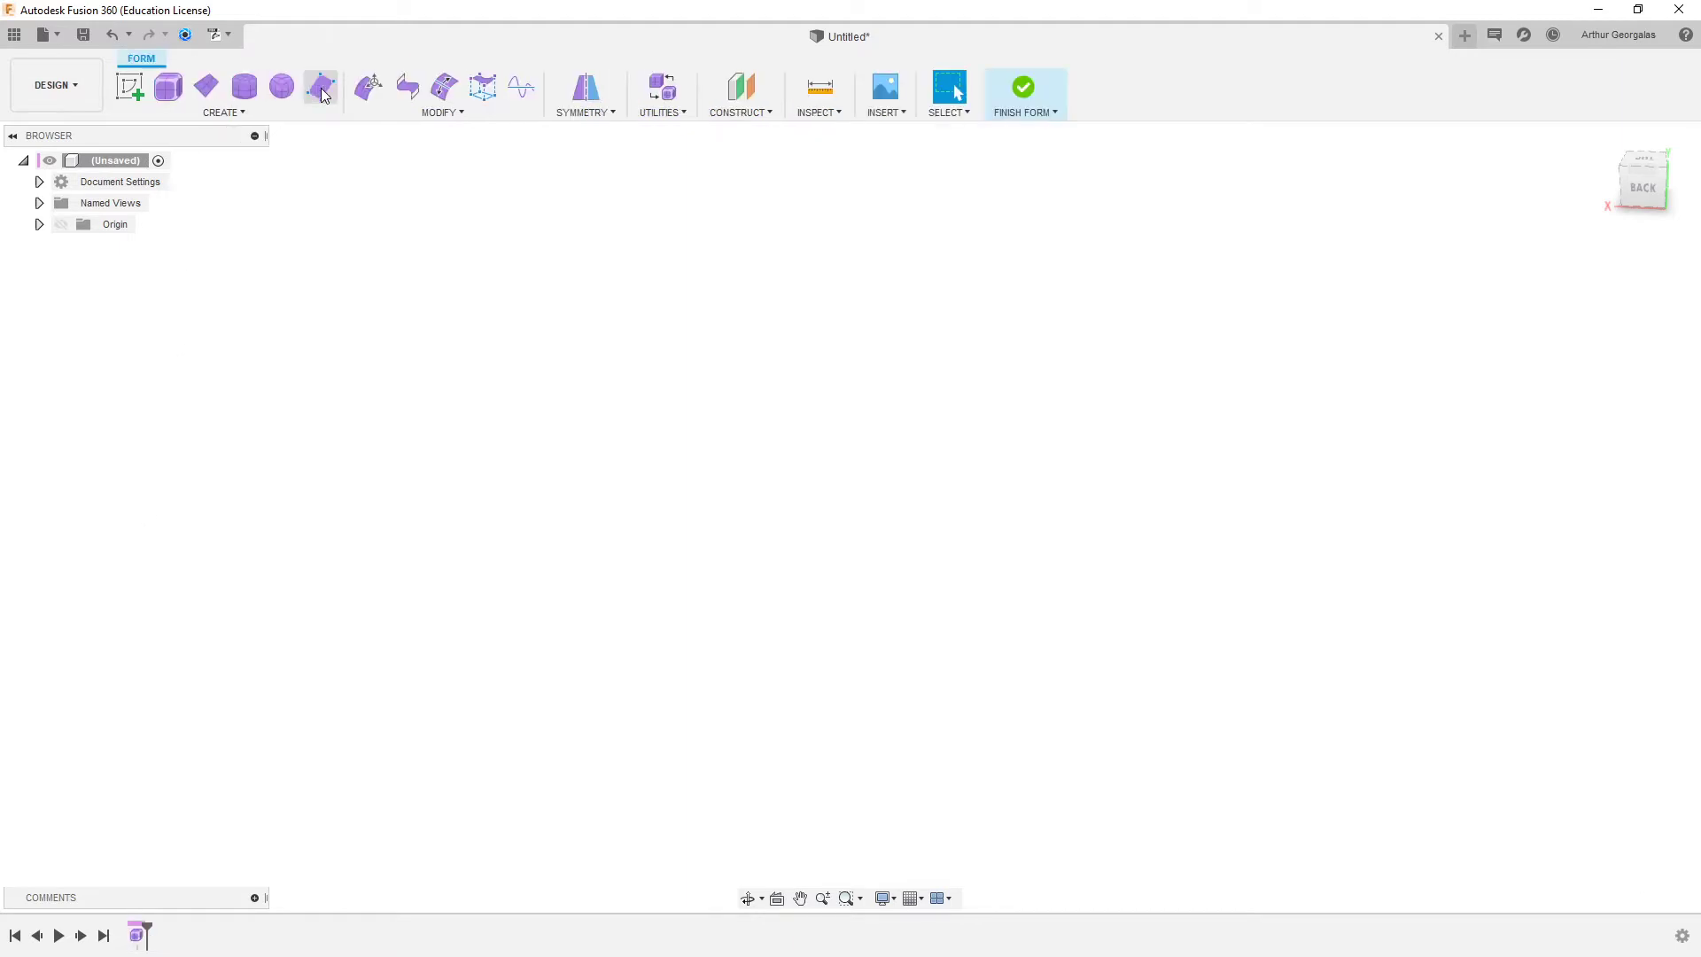
pyautogui.click(216, 90)
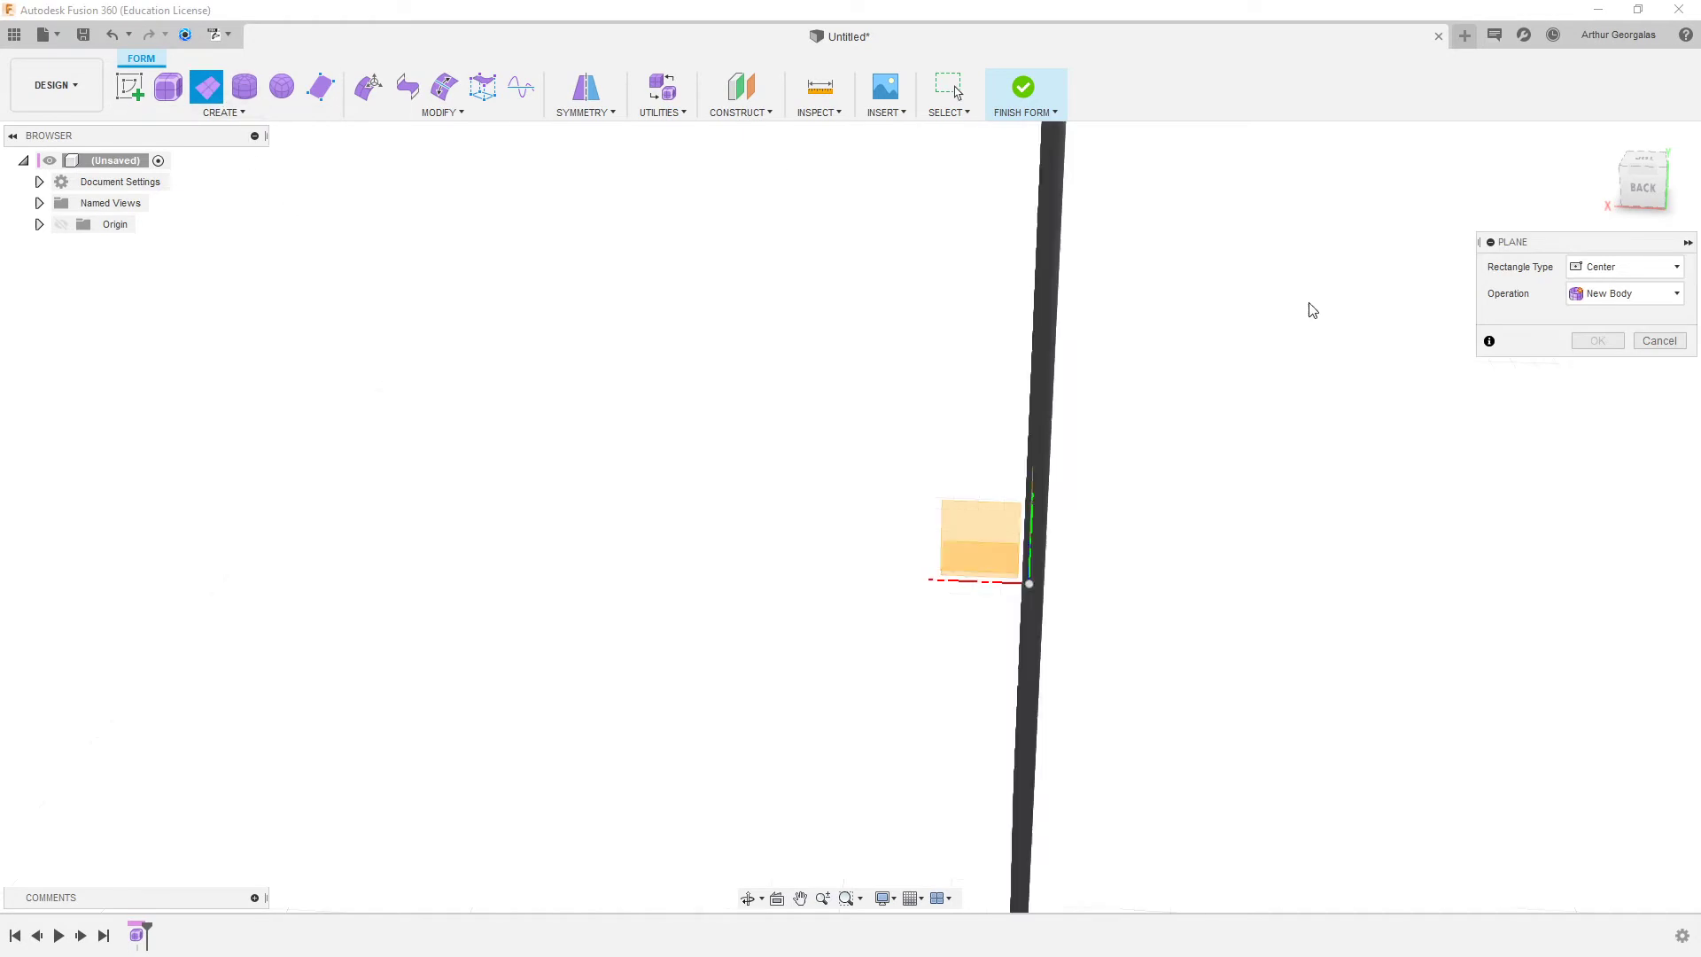
pyautogui.keyDown('shift'); pyautogui.moveTo(1124, 353); pyautogui.dragTo(999, 507, button='middle'); pyautogui.keyUp('shift')
pyautogui.click(1004, 512)
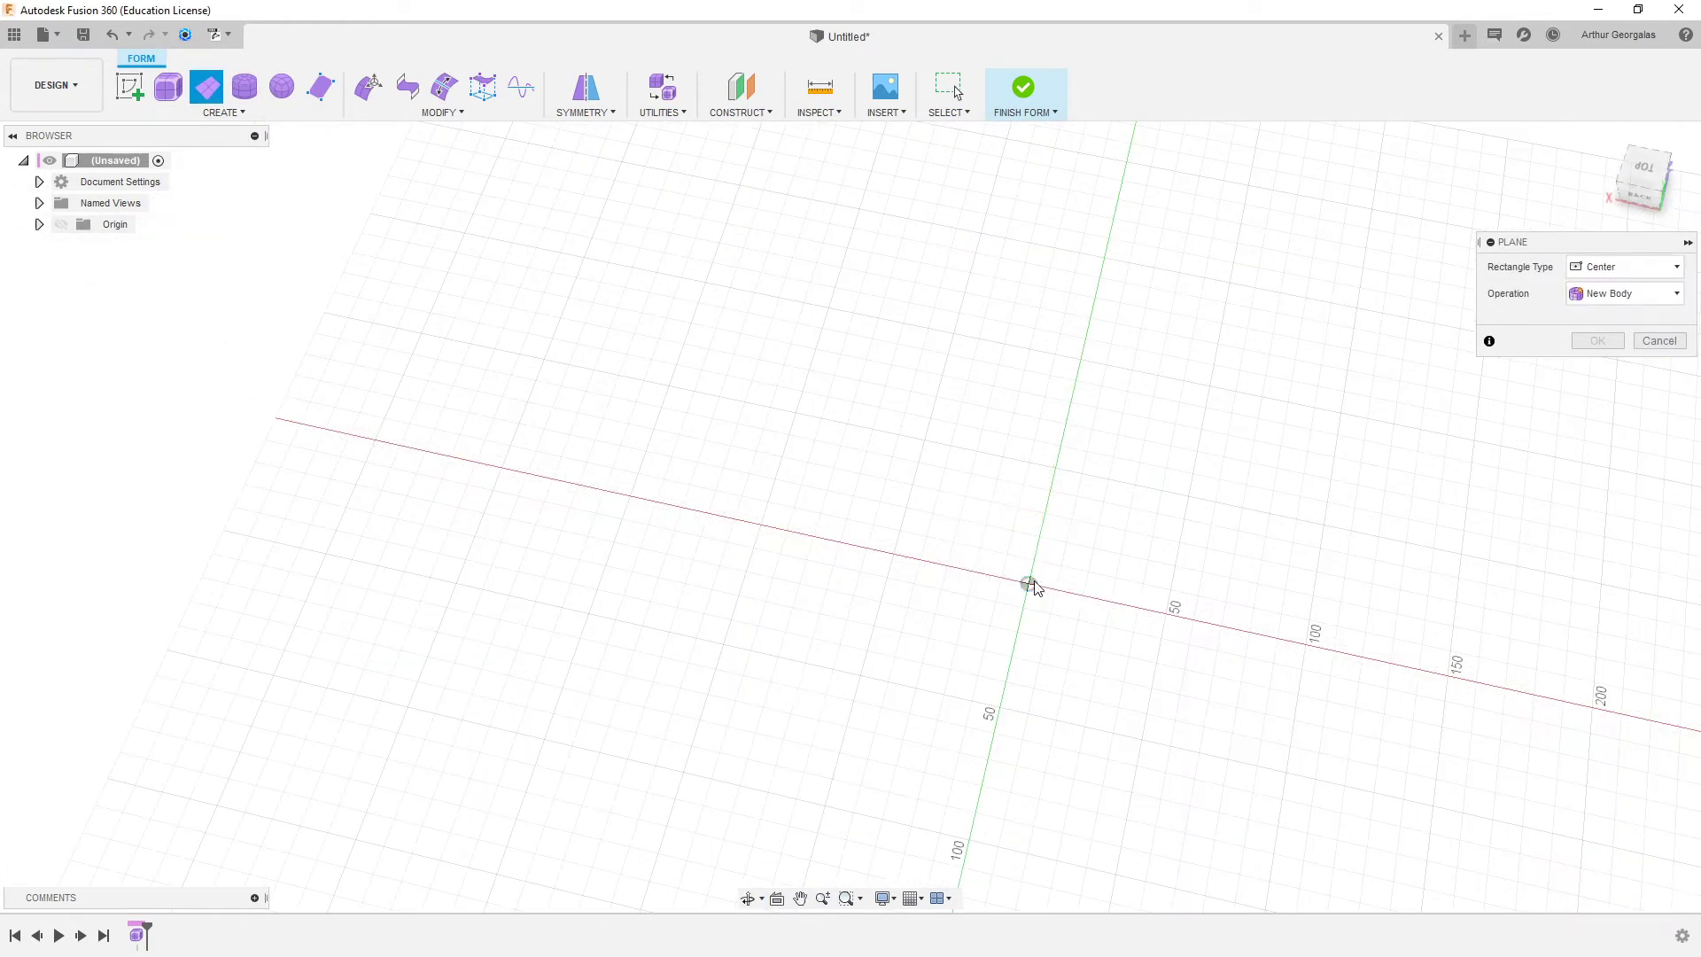
pyautogui.click(1031, 585)
pyautogui.click(1409, 438)
pyautogui.keyDown('shift'); pyautogui.moveTo(1274, 374); pyautogui.dragTo(1201, 355, button='middle'); pyautogui.keyUp('shift')
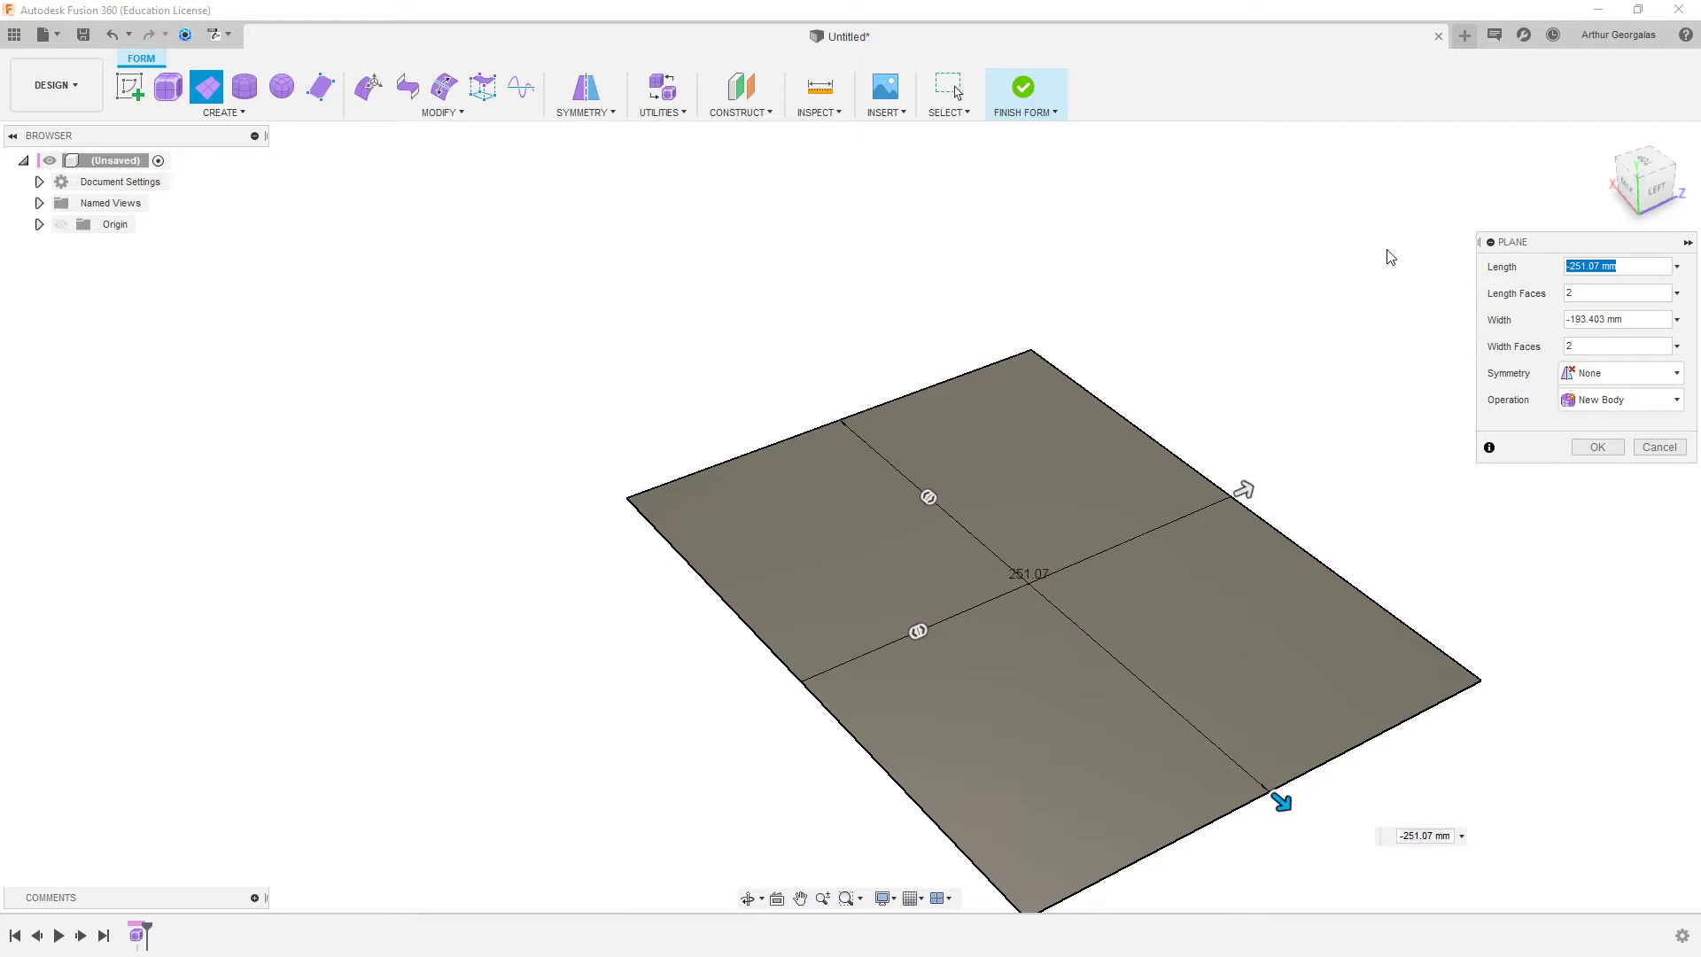
# - Set the plane's length and width to 250 mm, with 2 by 2 faces and mirror length symmetry, and create it
pyautogui.write('250')
pyautogui.press('Tab')
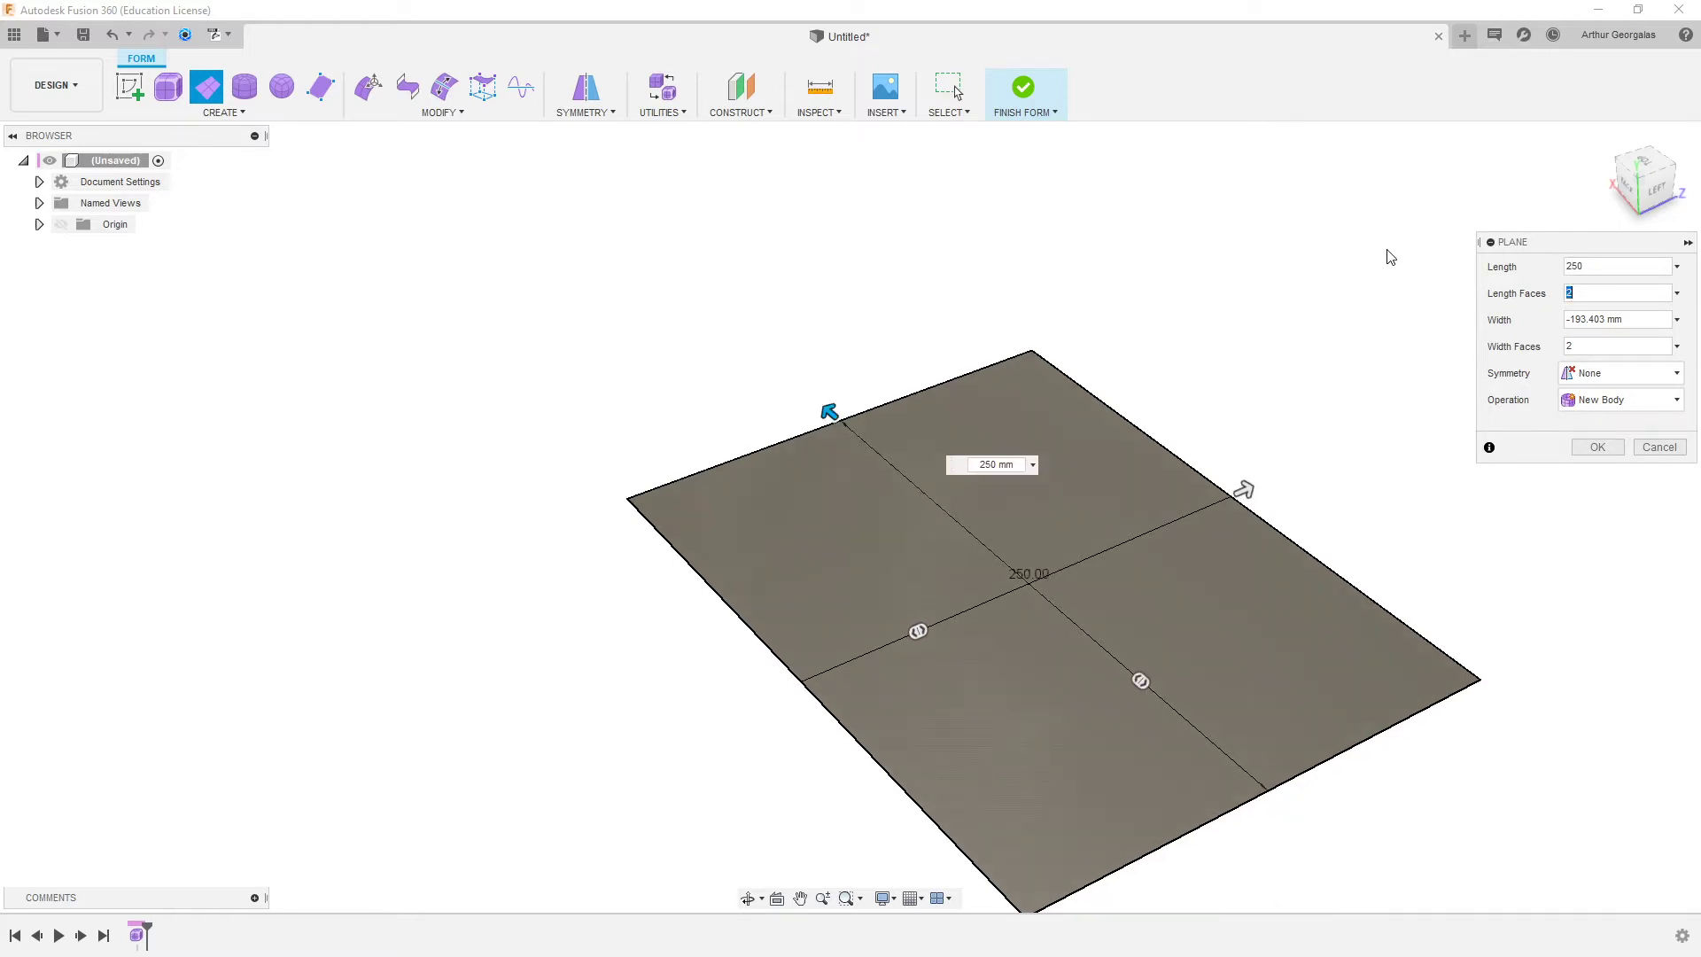
pyautogui.press('Tab')
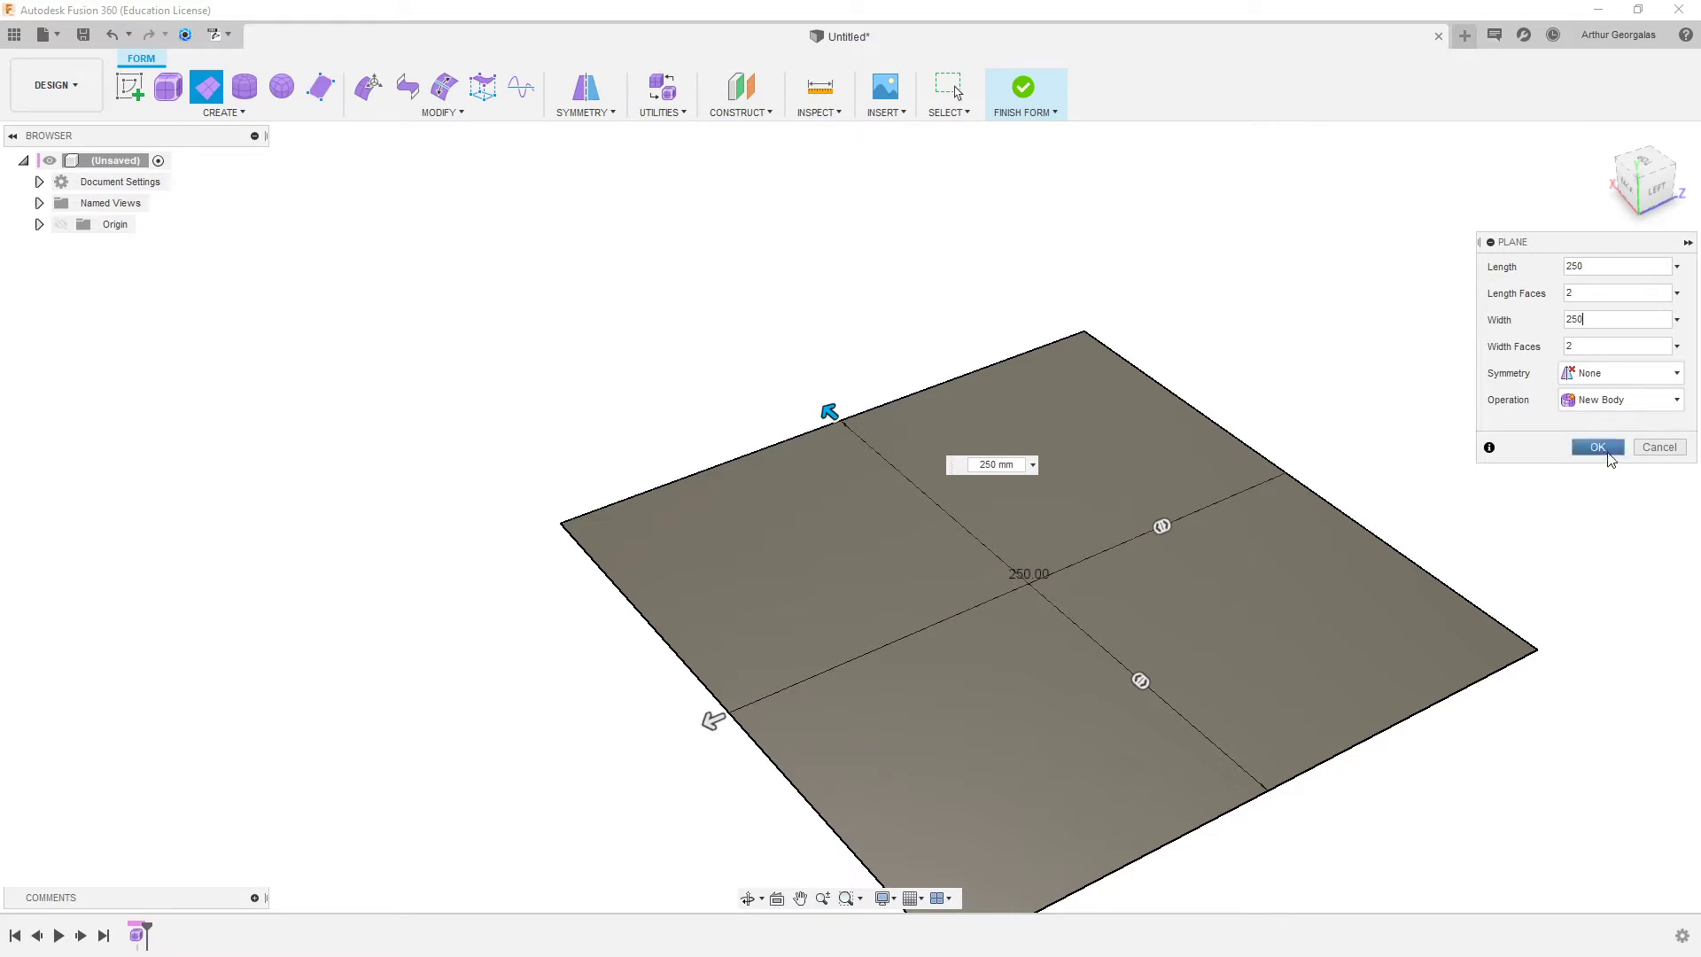
pyautogui.click(1646, 376)
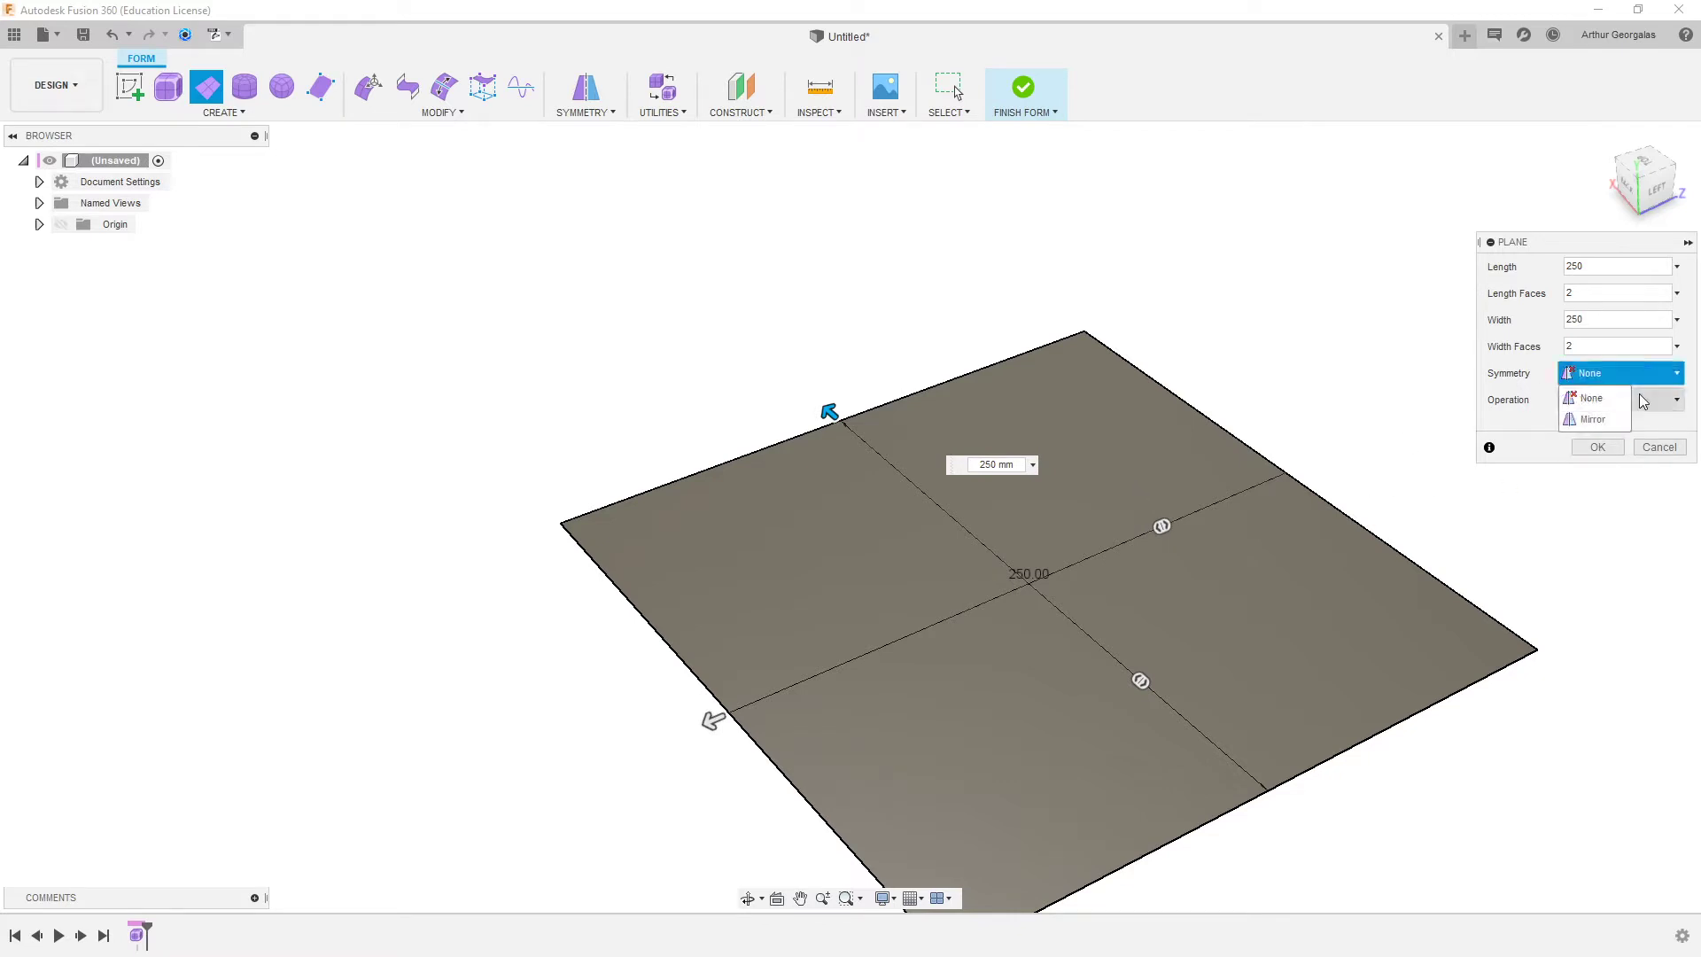
pyautogui.click(1595, 420)
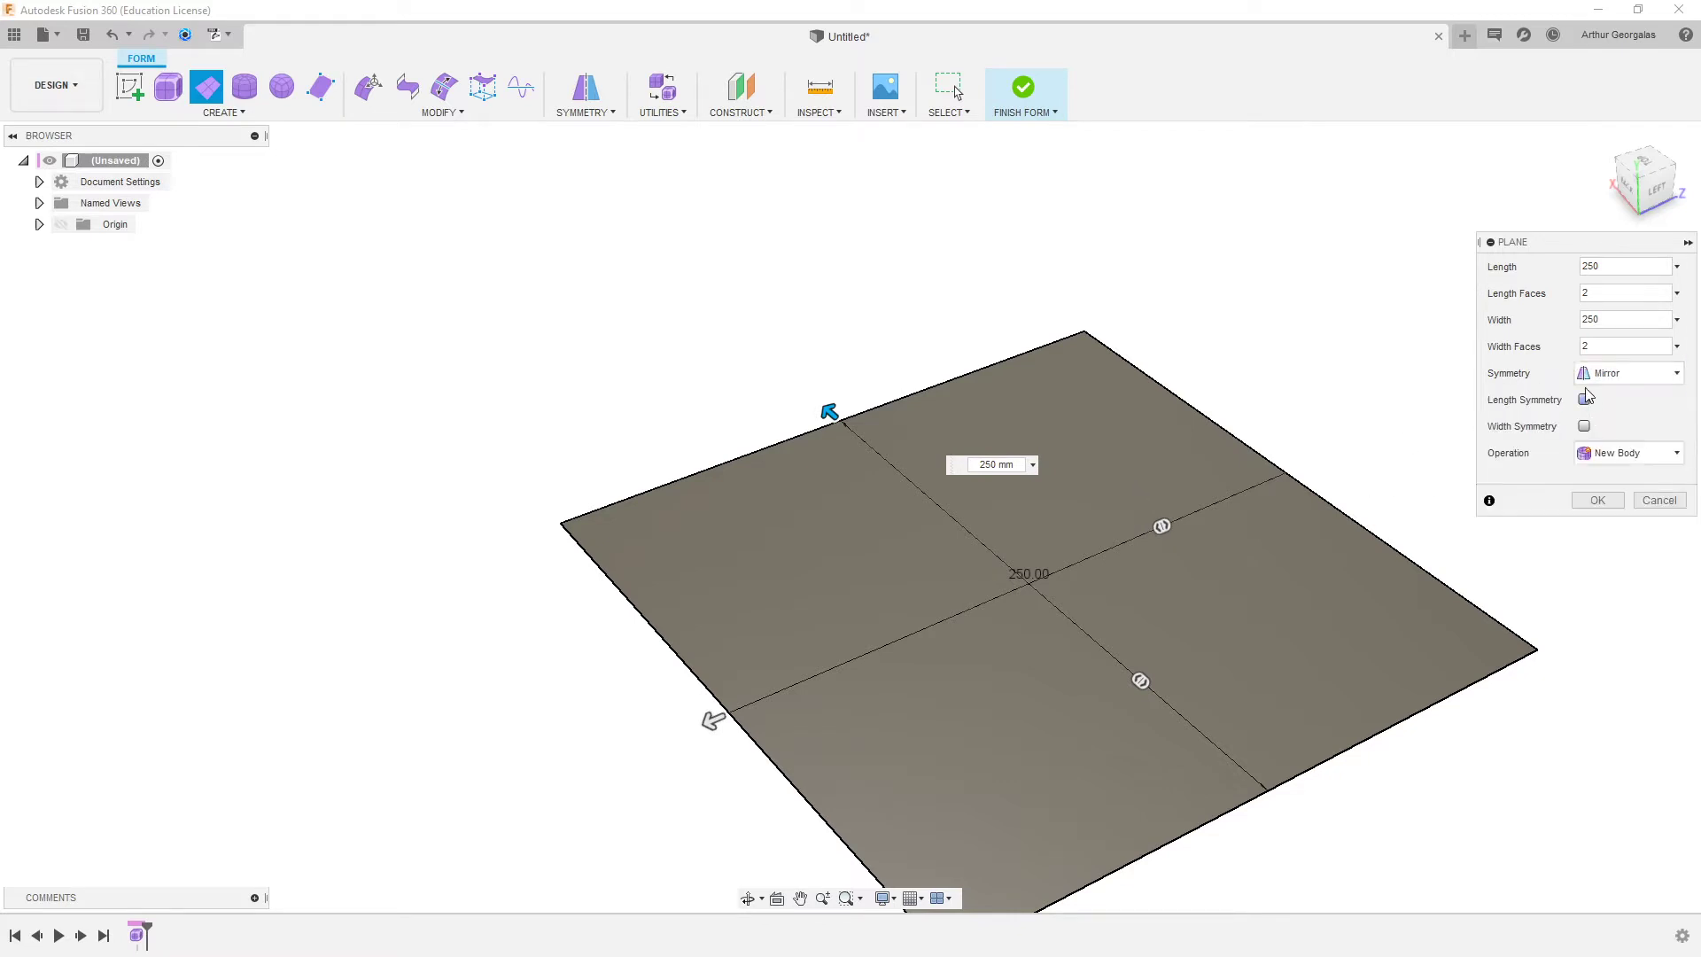
pyautogui.click(1585, 400)
pyautogui.click(1598, 501)
pyautogui.moveTo(1288, 459); pyautogui.dragTo(1222, 293, button='middle')
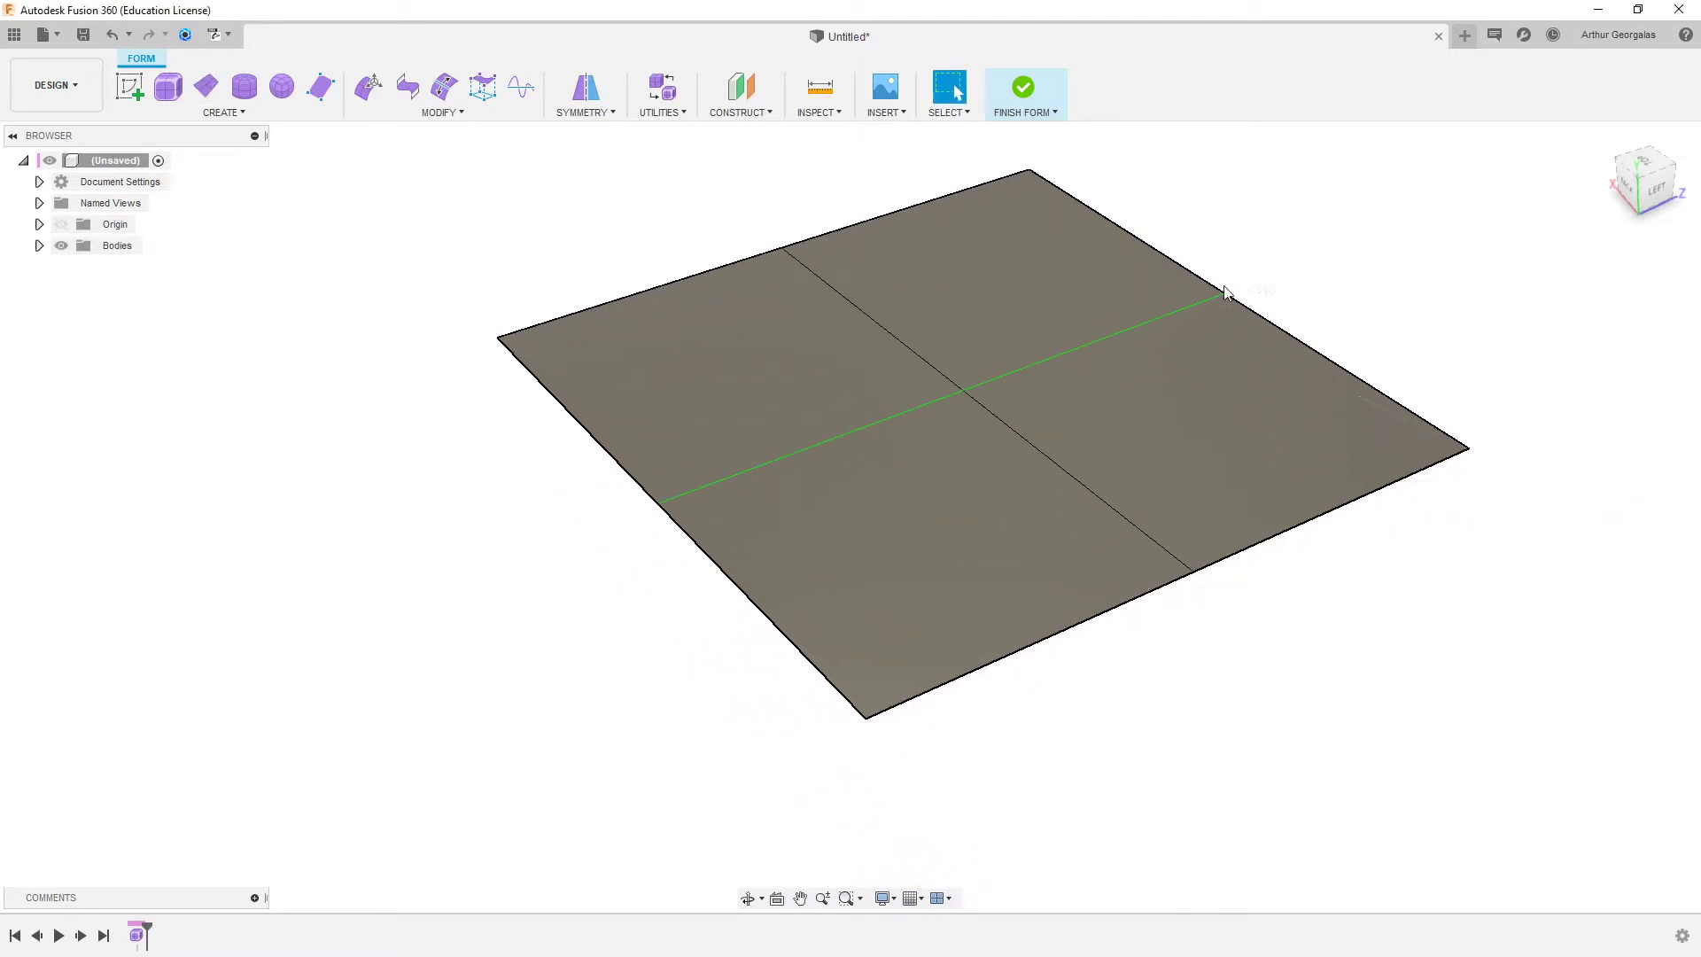
# - Try raising one face of the symmetric plane about 7.6 mm with Edit Form, and undo the move
pyautogui.click(1261, 543)
pyautogui.keyDown('shift'); pyautogui.click(1159, 590); pyautogui.keyUp('shift')
pyautogui.rightClick(1159, 592)
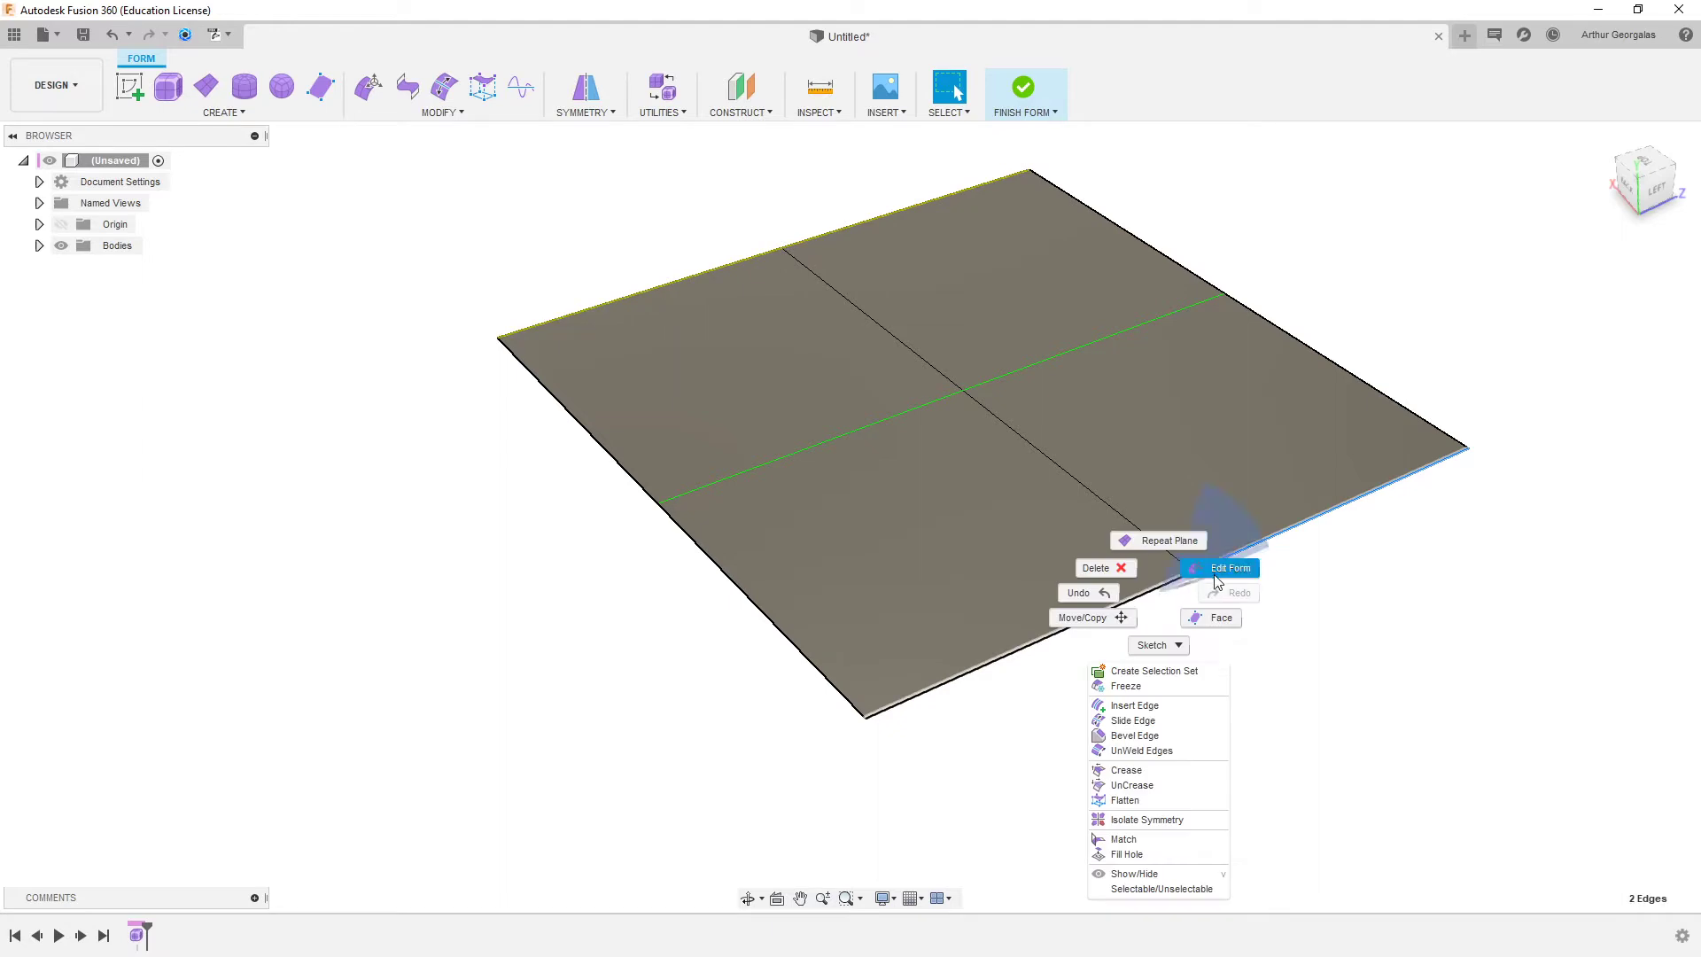
pyautogui.click(1217, 580)
pyautogui.click(1276, 453)
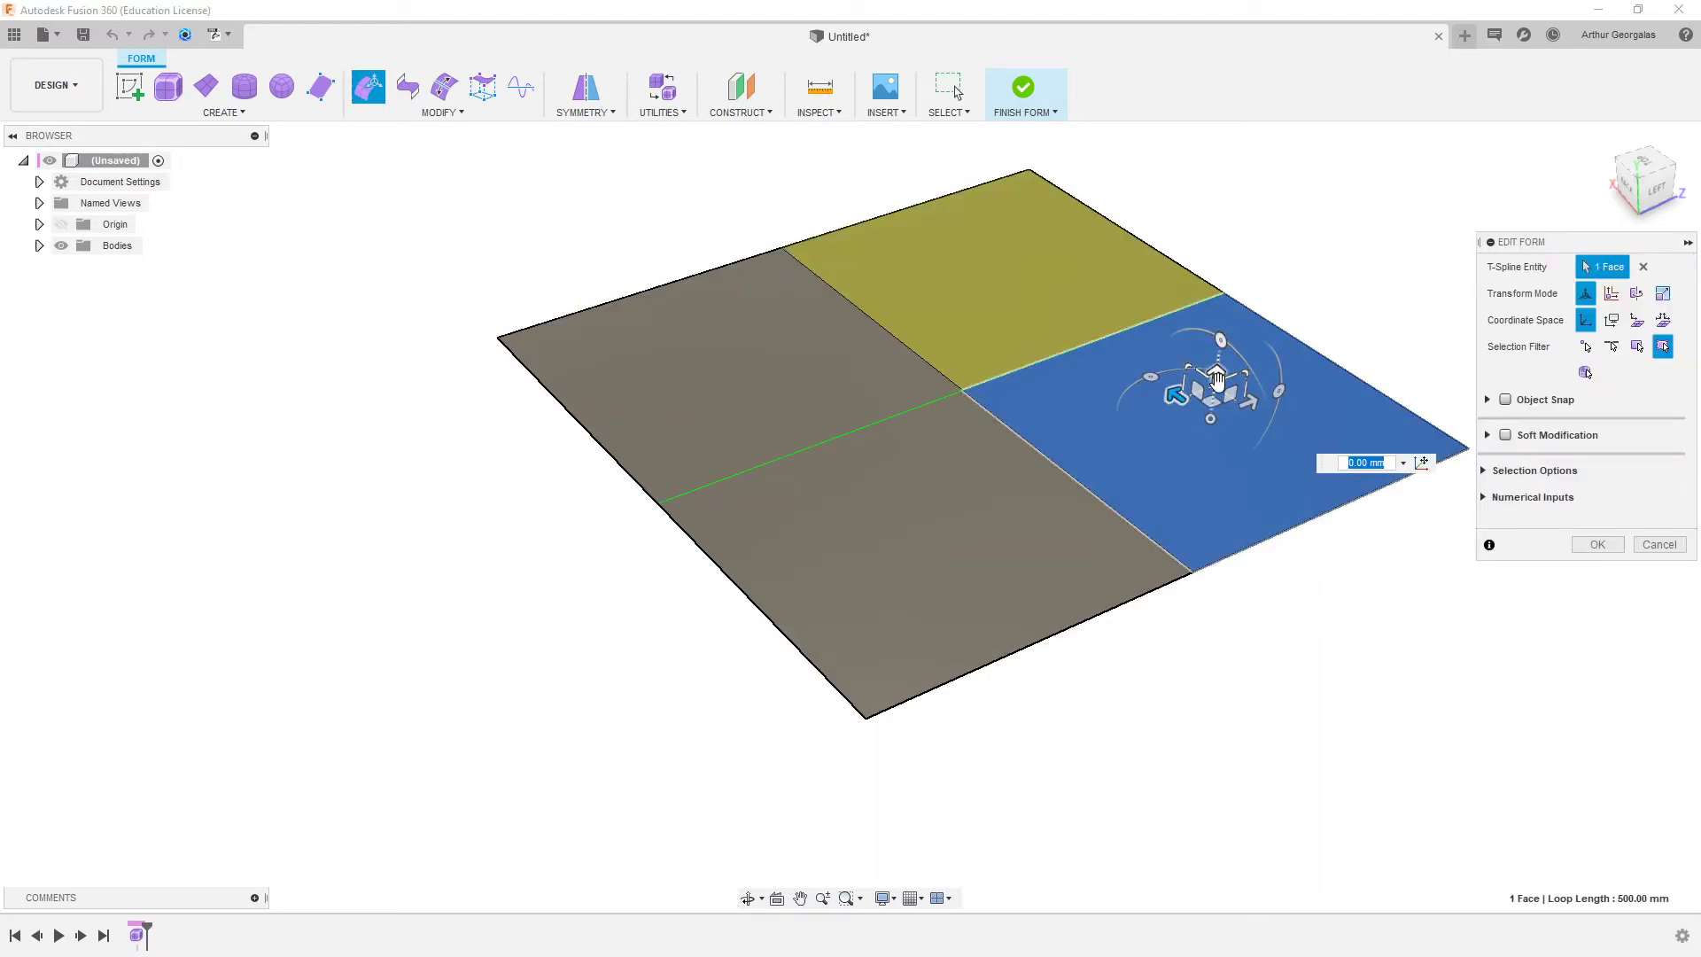
pyautogui.moveTo(1217, 381); pyautogui.dragTo(1211, 489)
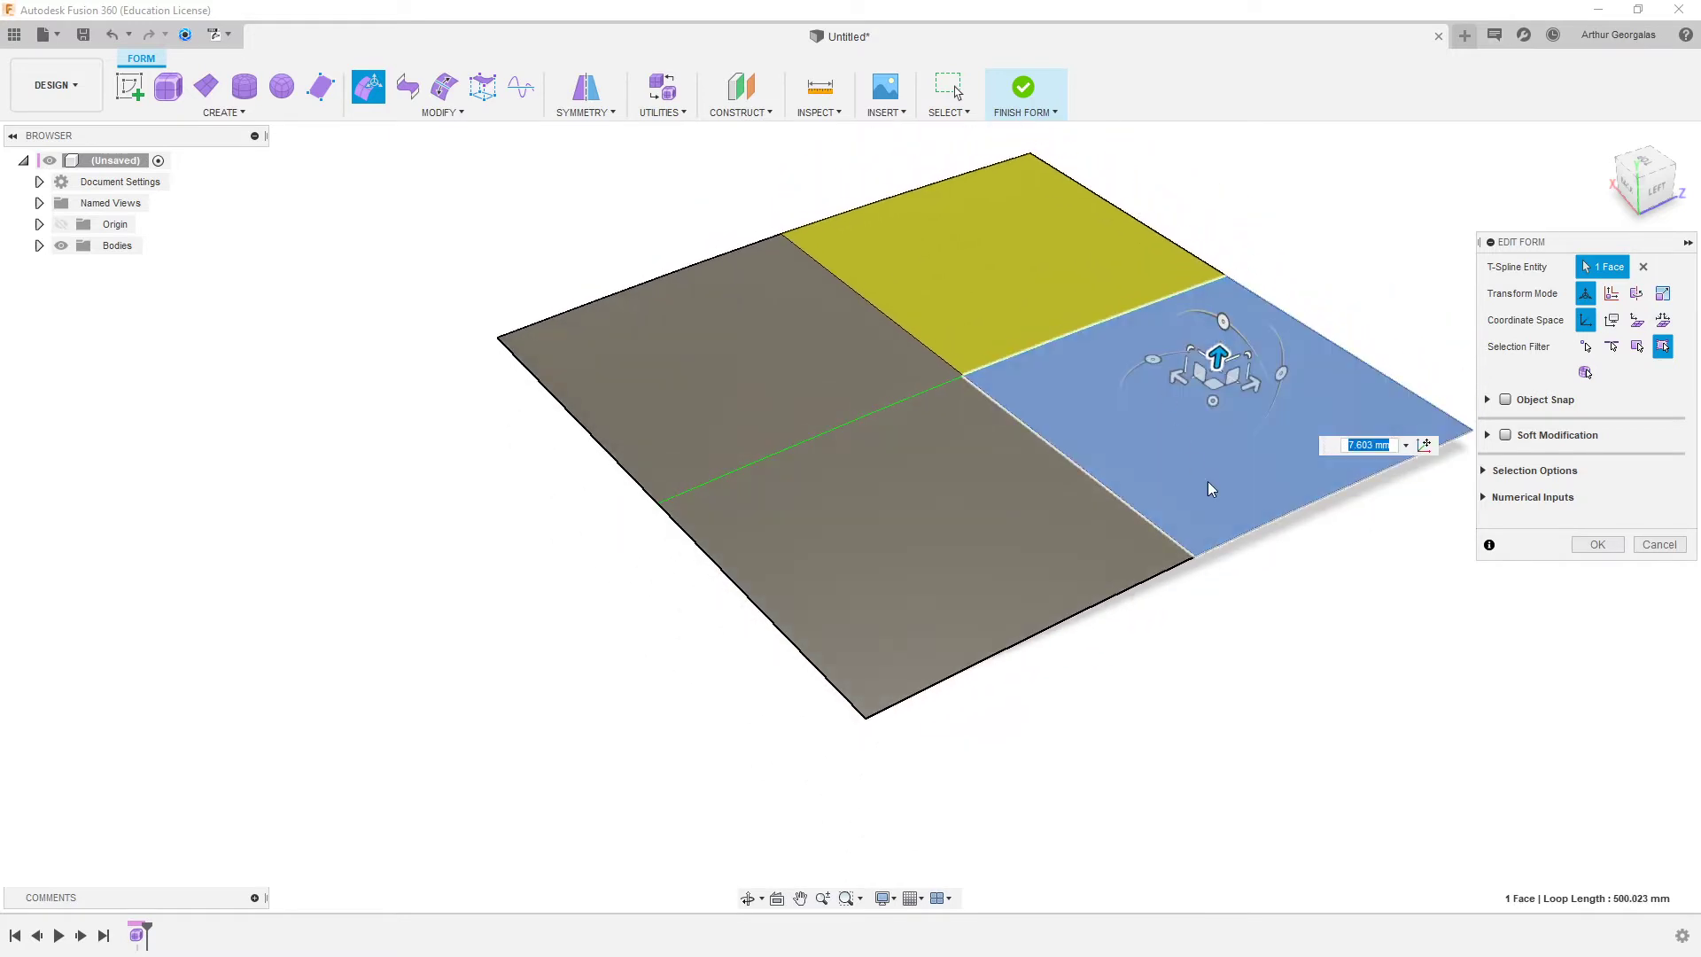
pyautogui.hotkey('ctrl', 'z')
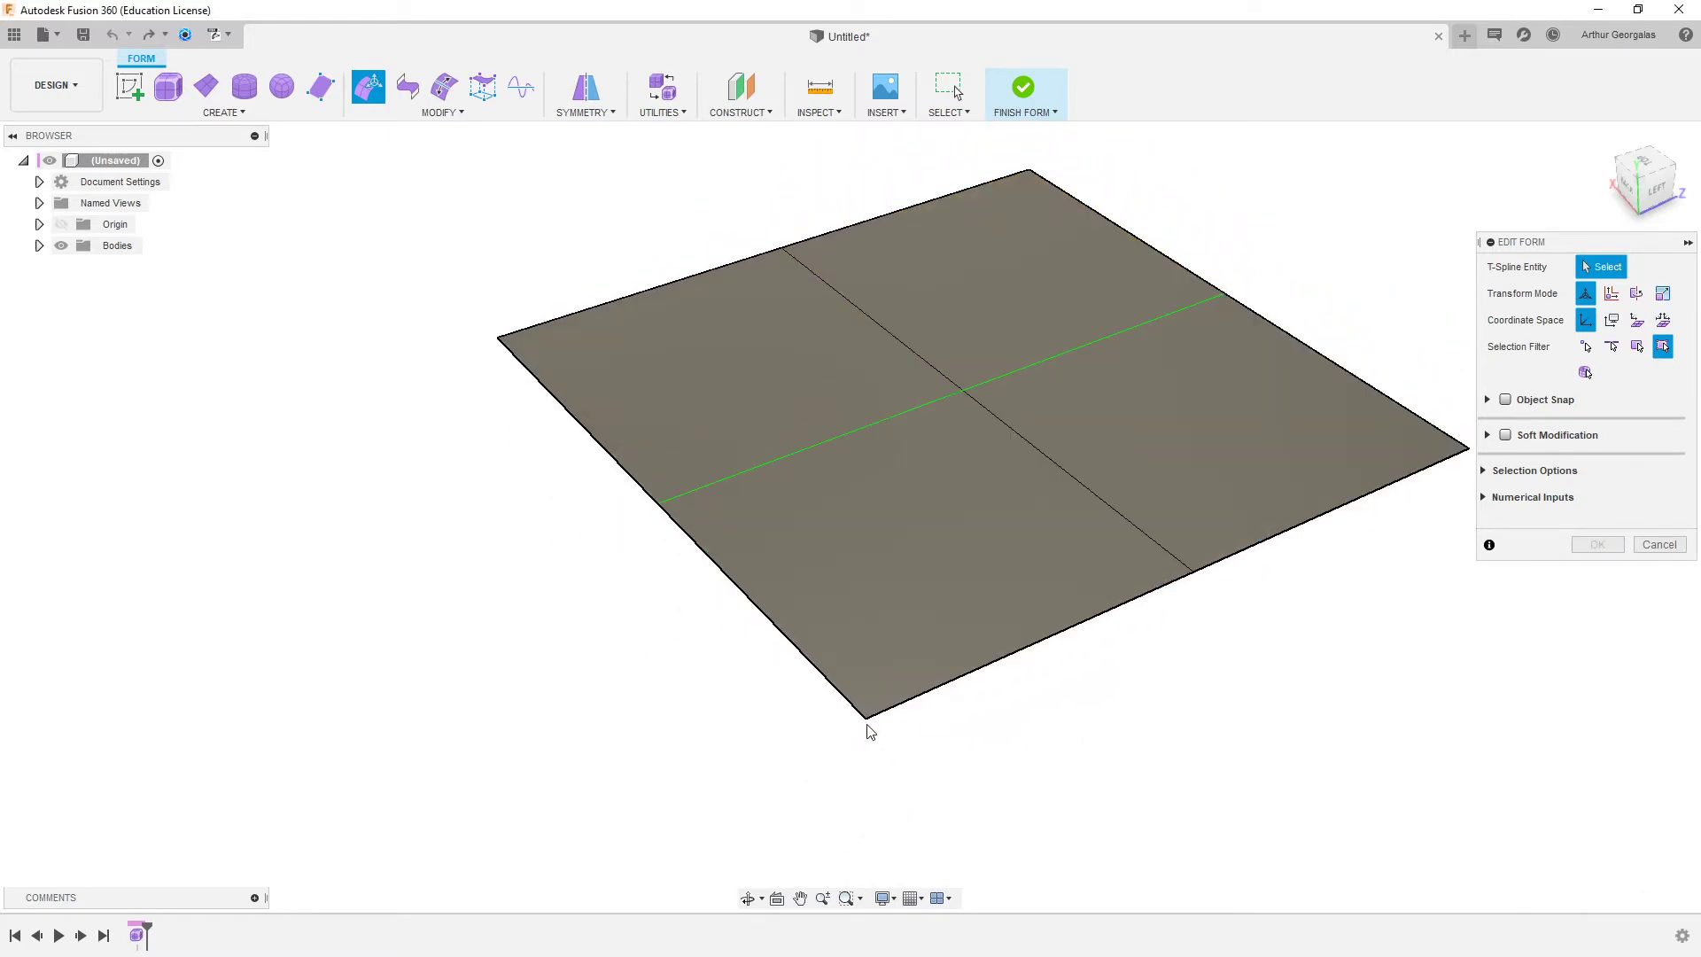
# - Move a corner vertex of the plane about 48 mm downward and view the mirrored result in box display
pyautogui.click(867, 719)
pyautogui.moveTo(853, 691); pyautogui.dragTo(850, 806)
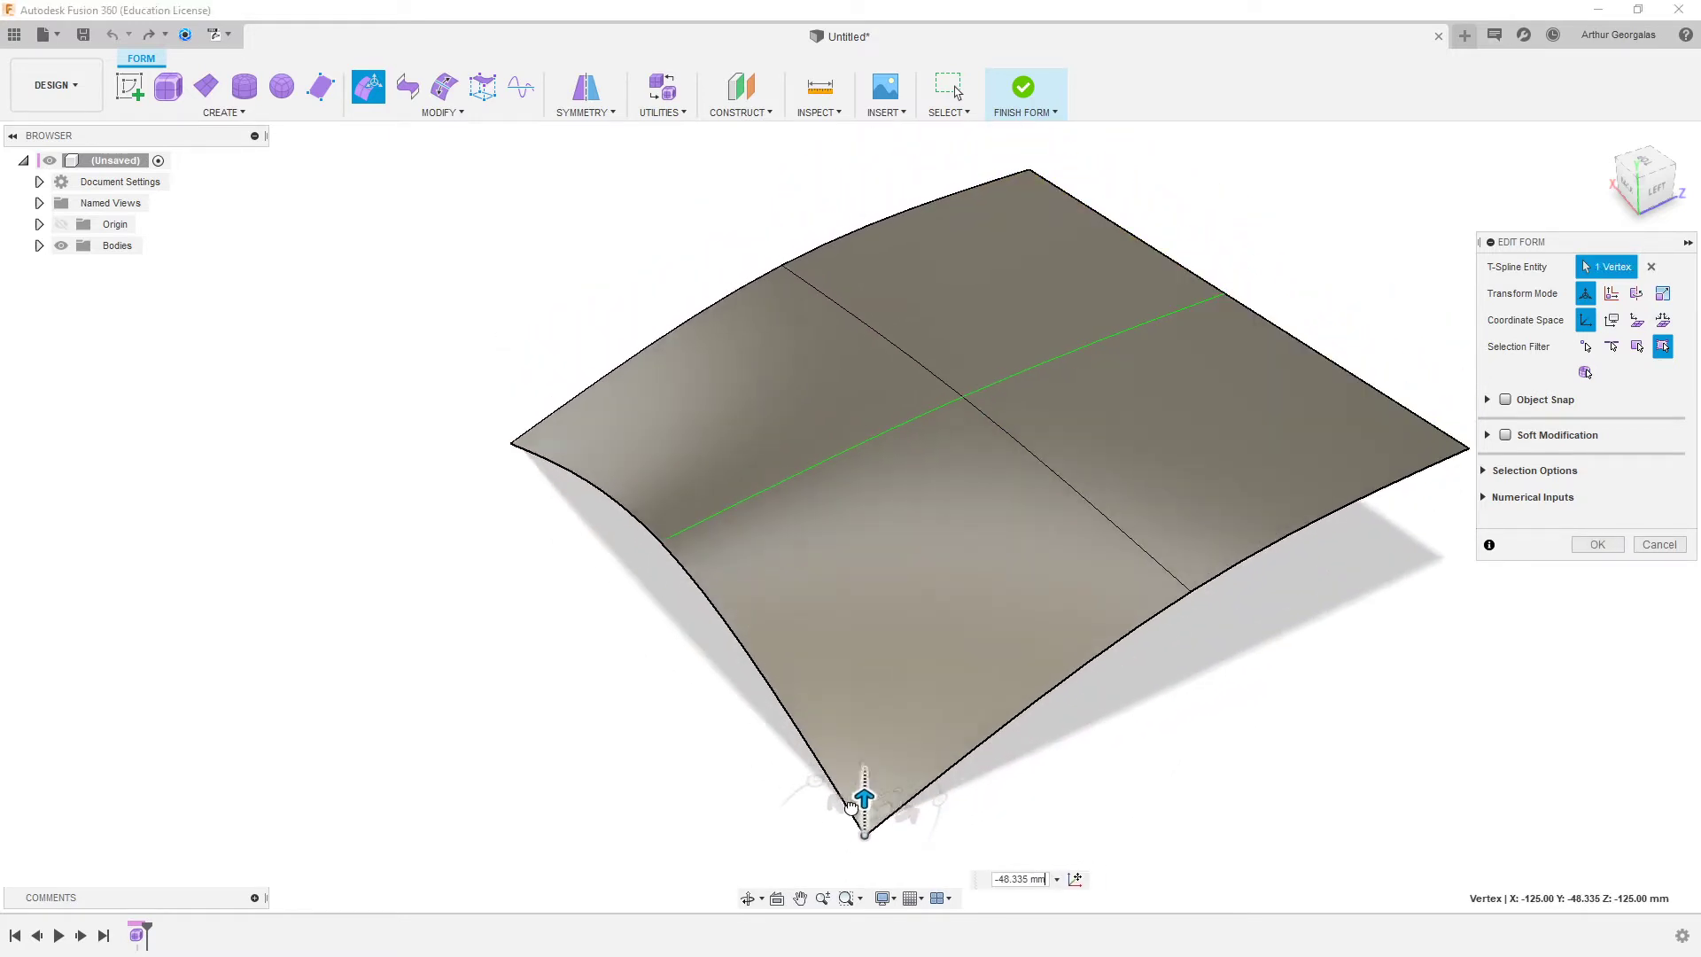
pyautogui.keyDown('shift'); pyautogui.moveTo(1124, 668); pyautogui.dragTo(1220, 627, button='middle'); pyautogui.keyUp('shift')
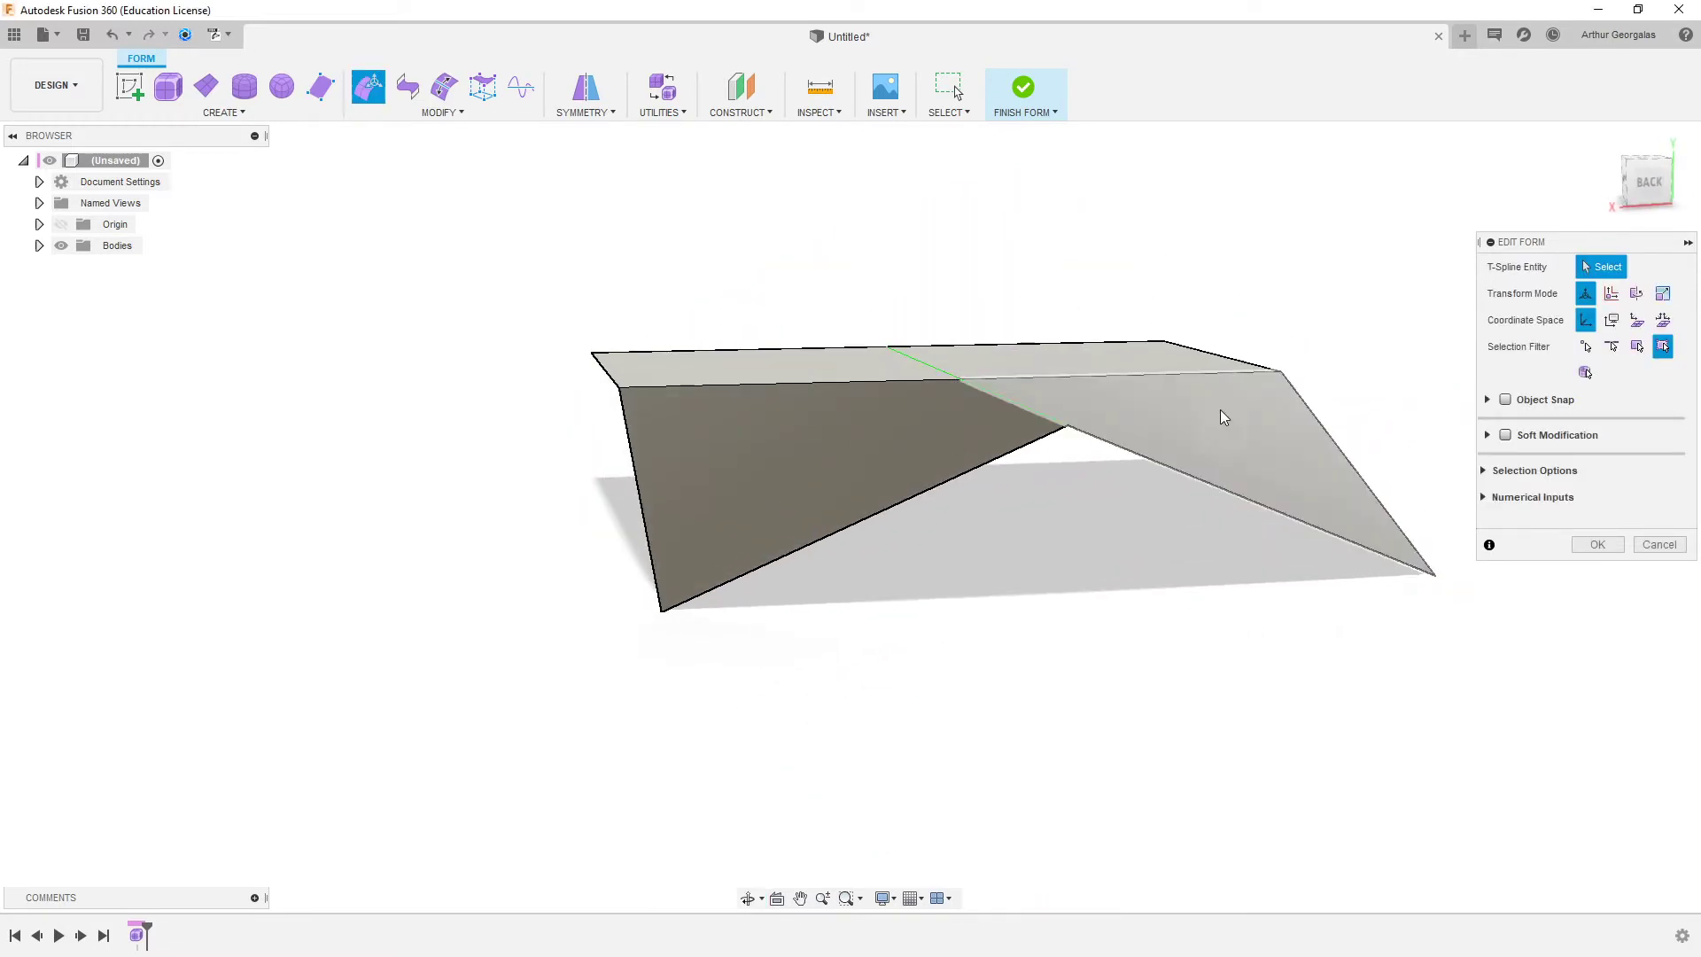
pyautogui.moveTo(1223, 416)
pyautogui.keyDown('shift'); pyautogui.mouseDown(button='middle')
pyautogui.moveTo(1390, 543)
pyautogui.moveTo(1214, 391)
pyautogui.moveTo(1212, 439)
pyautogui.mouseUp(button='middle'); pyautogui.keyUp('shift')
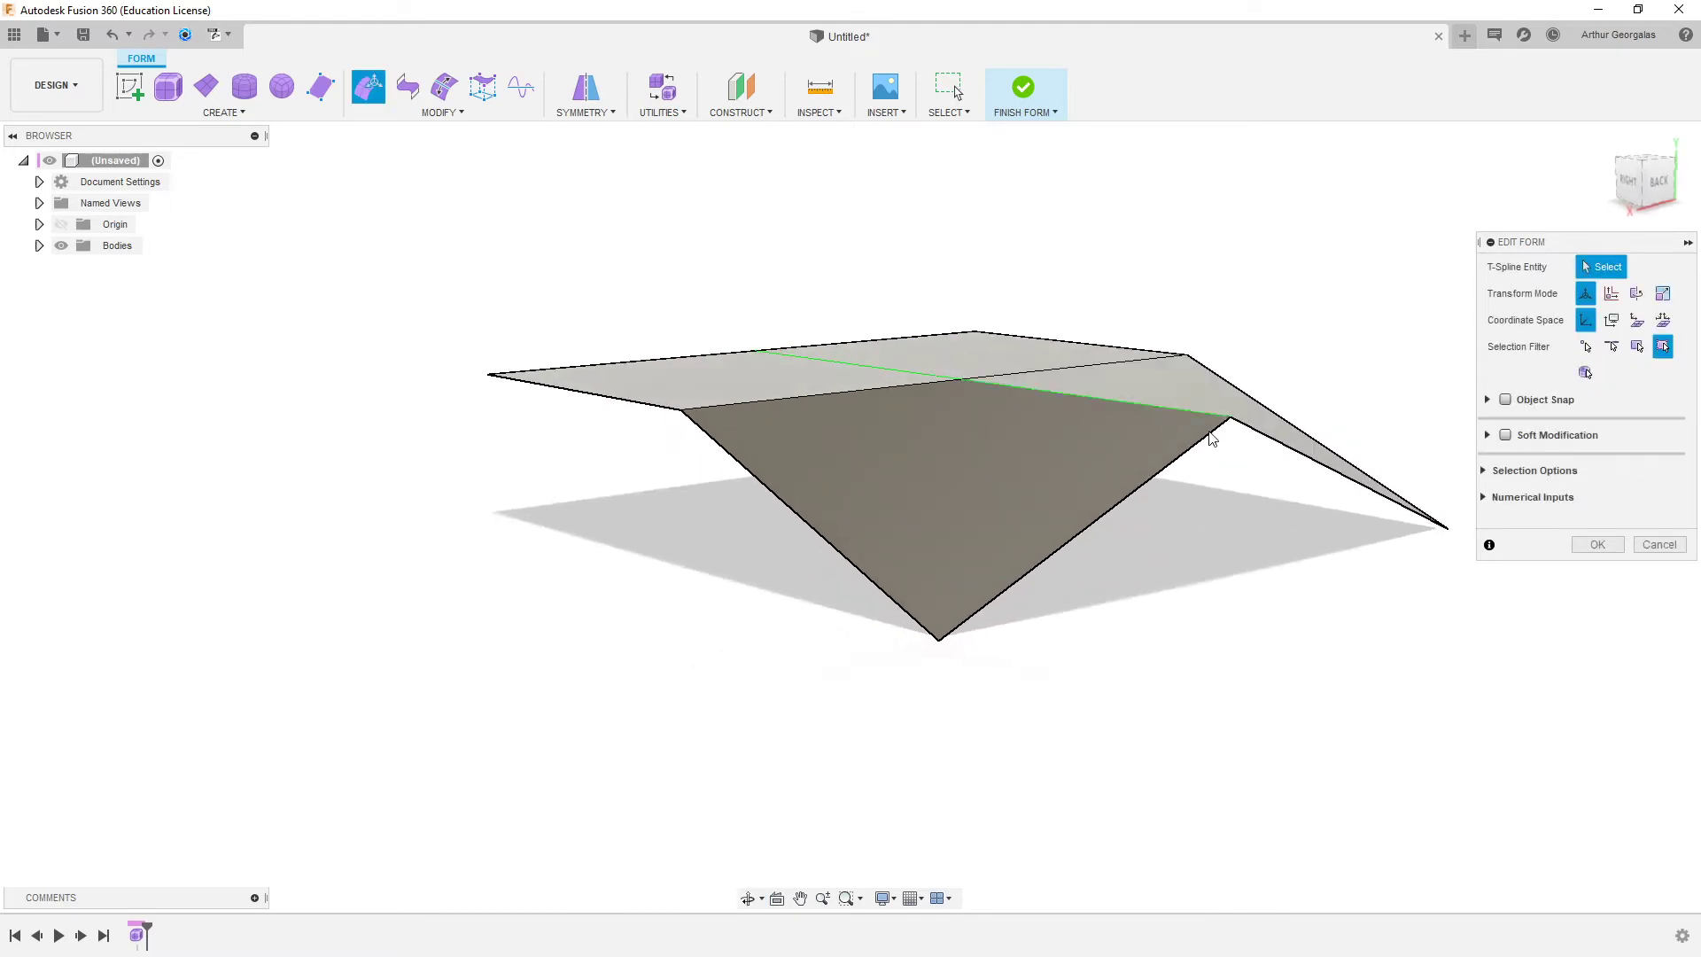
# - In box display, raise the middle vertex between the two lowered corners, and return to smooth display
pyautogui.hotkey('alt', '1')
pyautogui.click(1234, 418)
pyautogui.moveTo(1234, 364); pyautogui.dragTo(1225, 219)
pyautogui.hotkey('alt', '3')
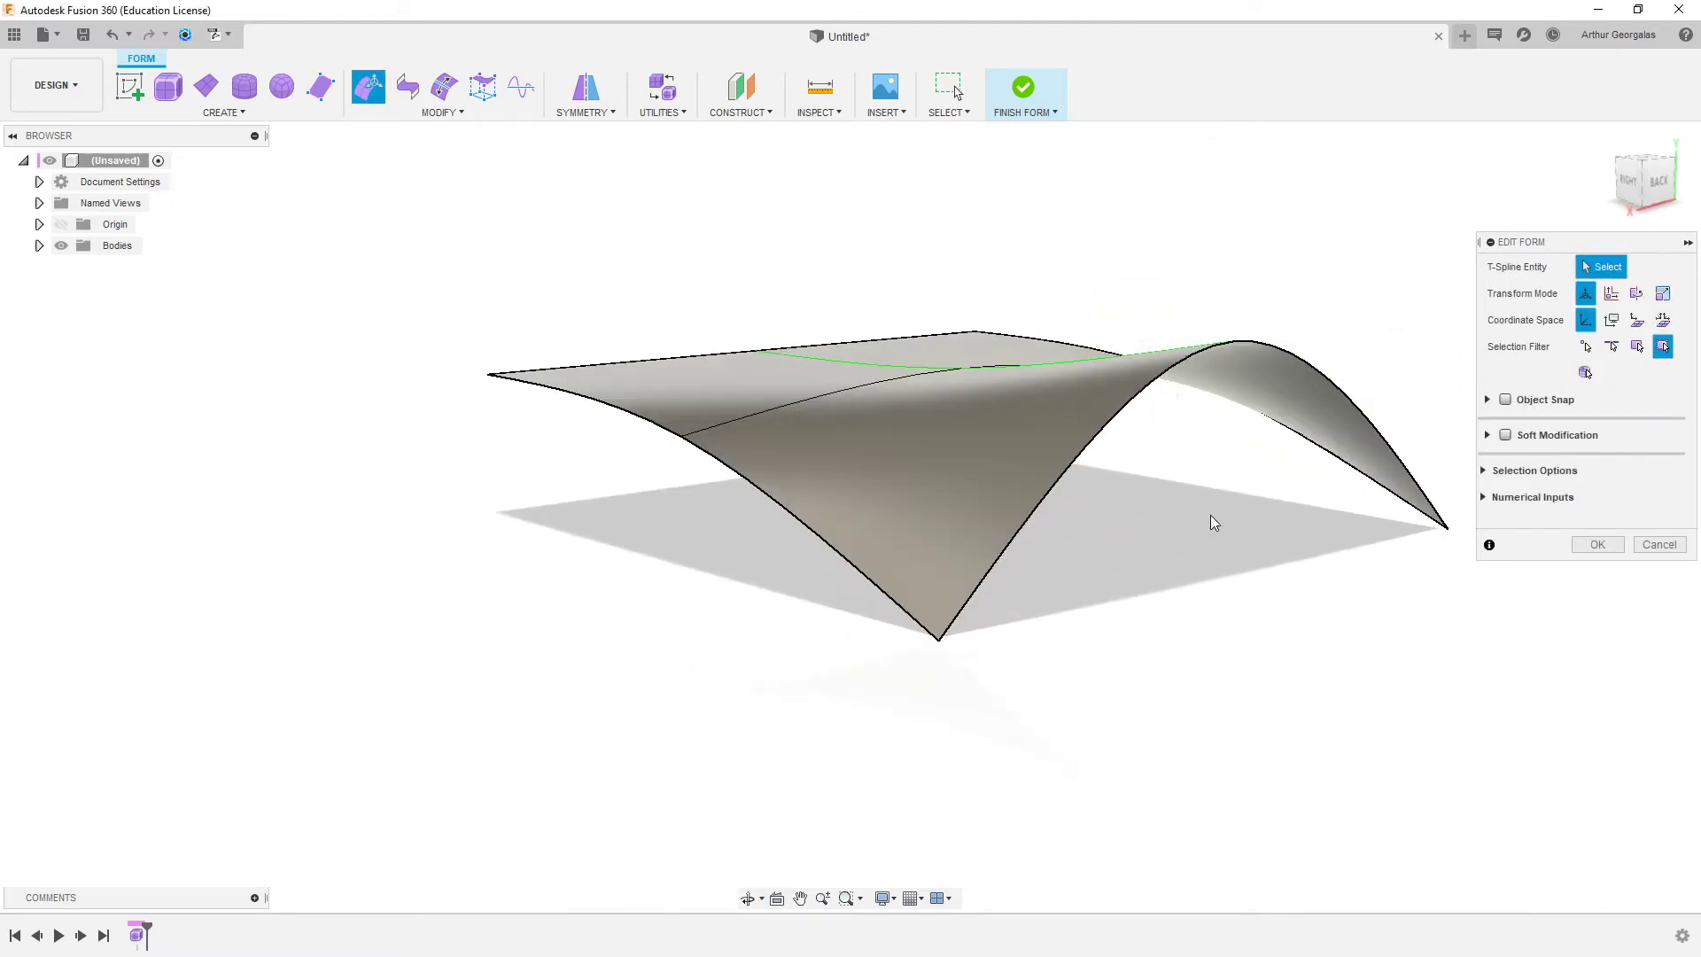
pyautogui.keyDown('shift'); pyautogui.moveTo(1212, 524); pyautogui.dragTo(1276, 535, button='middle'); pyautogui.keyUp('shift')
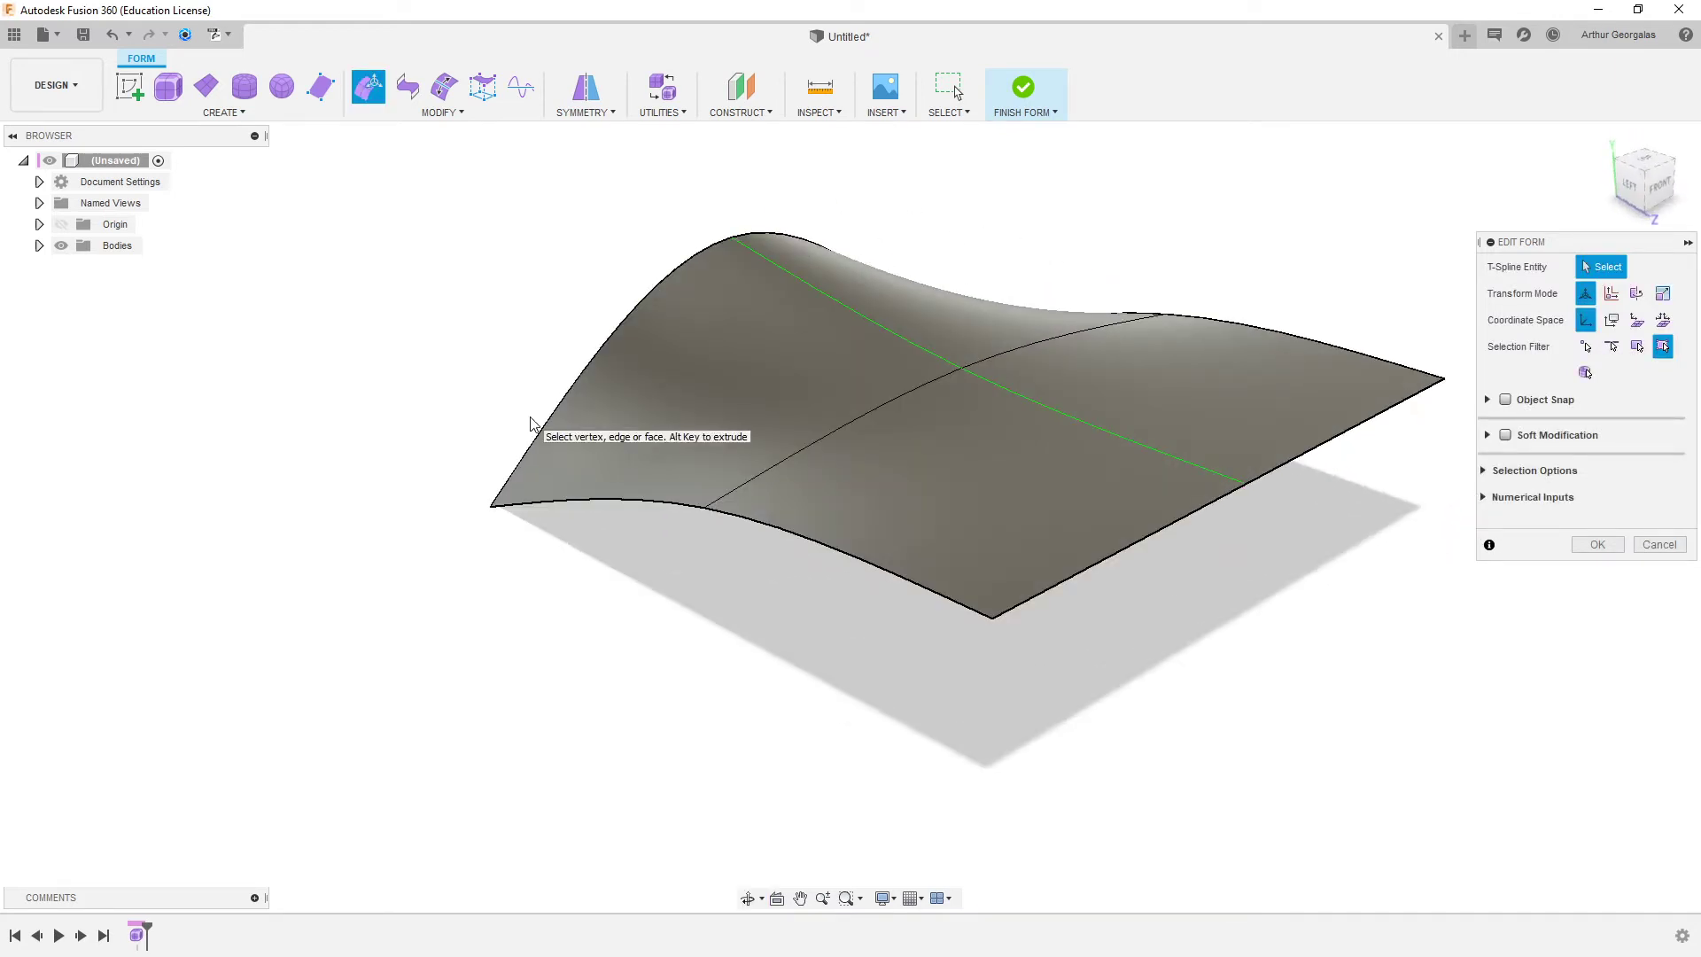
pyautogui.keyDown('shift'); pyautogui.moveTo(1180, 244); pyautogui.dragTo(1261, 274, button='middle'); pyautogui.keyUp('shift')
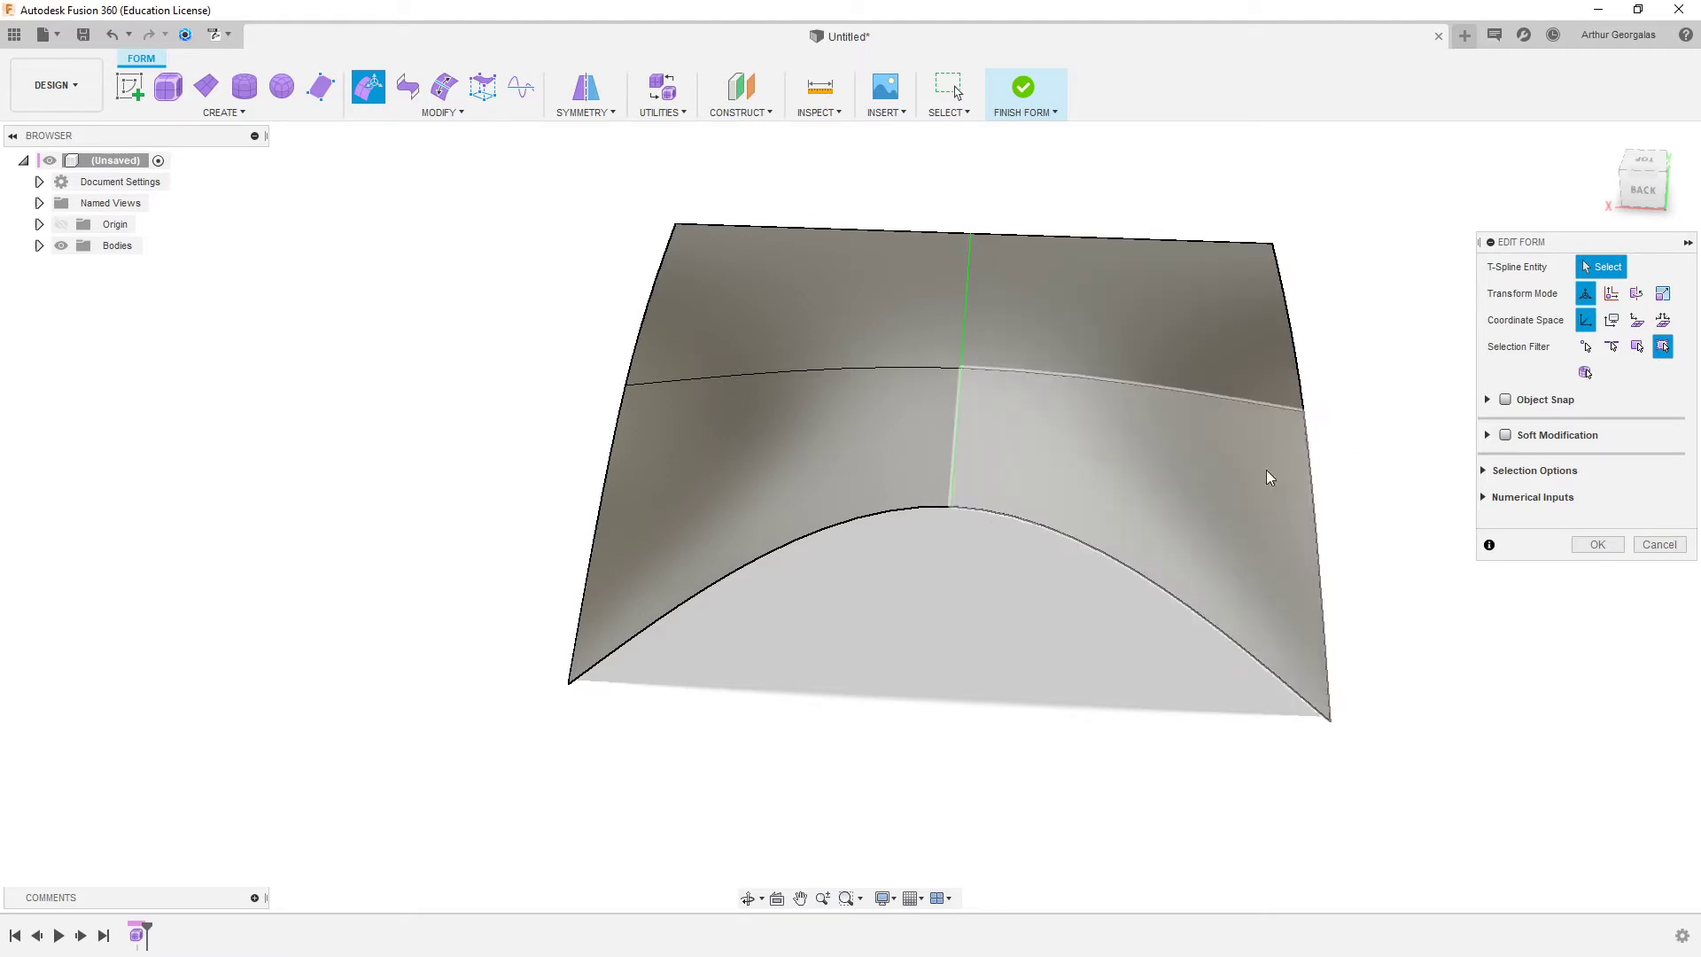
# - Undo both vertex moves and delete the two centre edges that cross the plane's symmetry line
pyautogui.hotkey('ctrl', 'z')
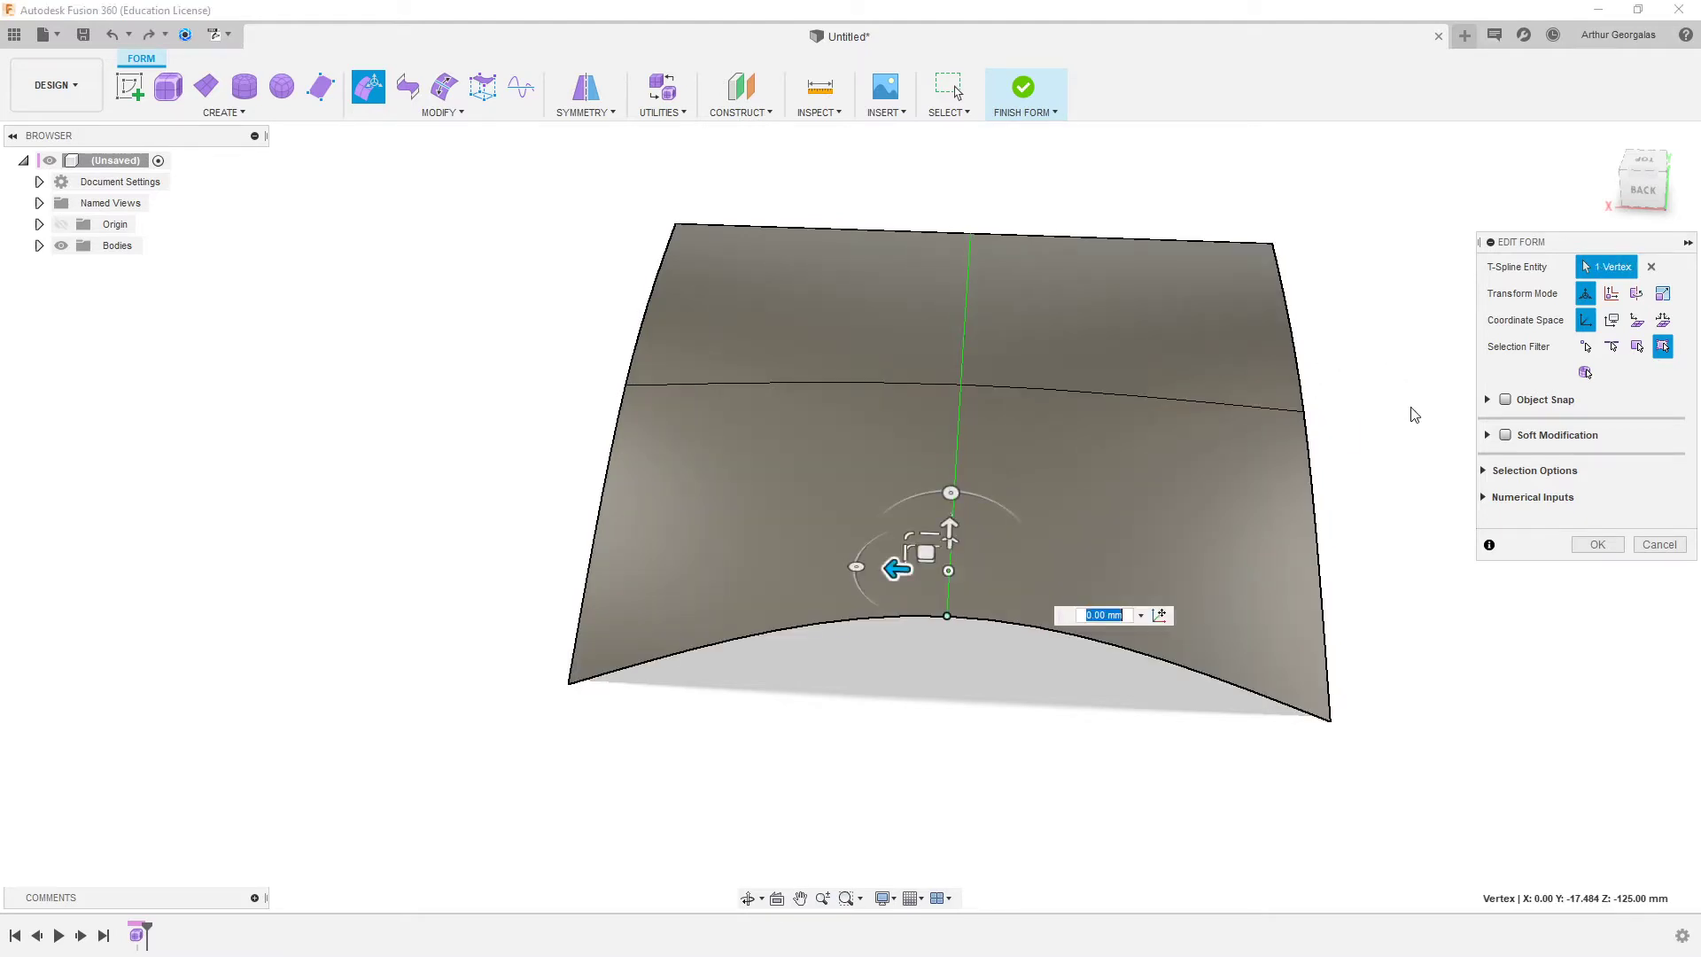
pyautogui.hotkey('ctrl', 'z')
pyautogui.hotkey('ctrl', 'z')
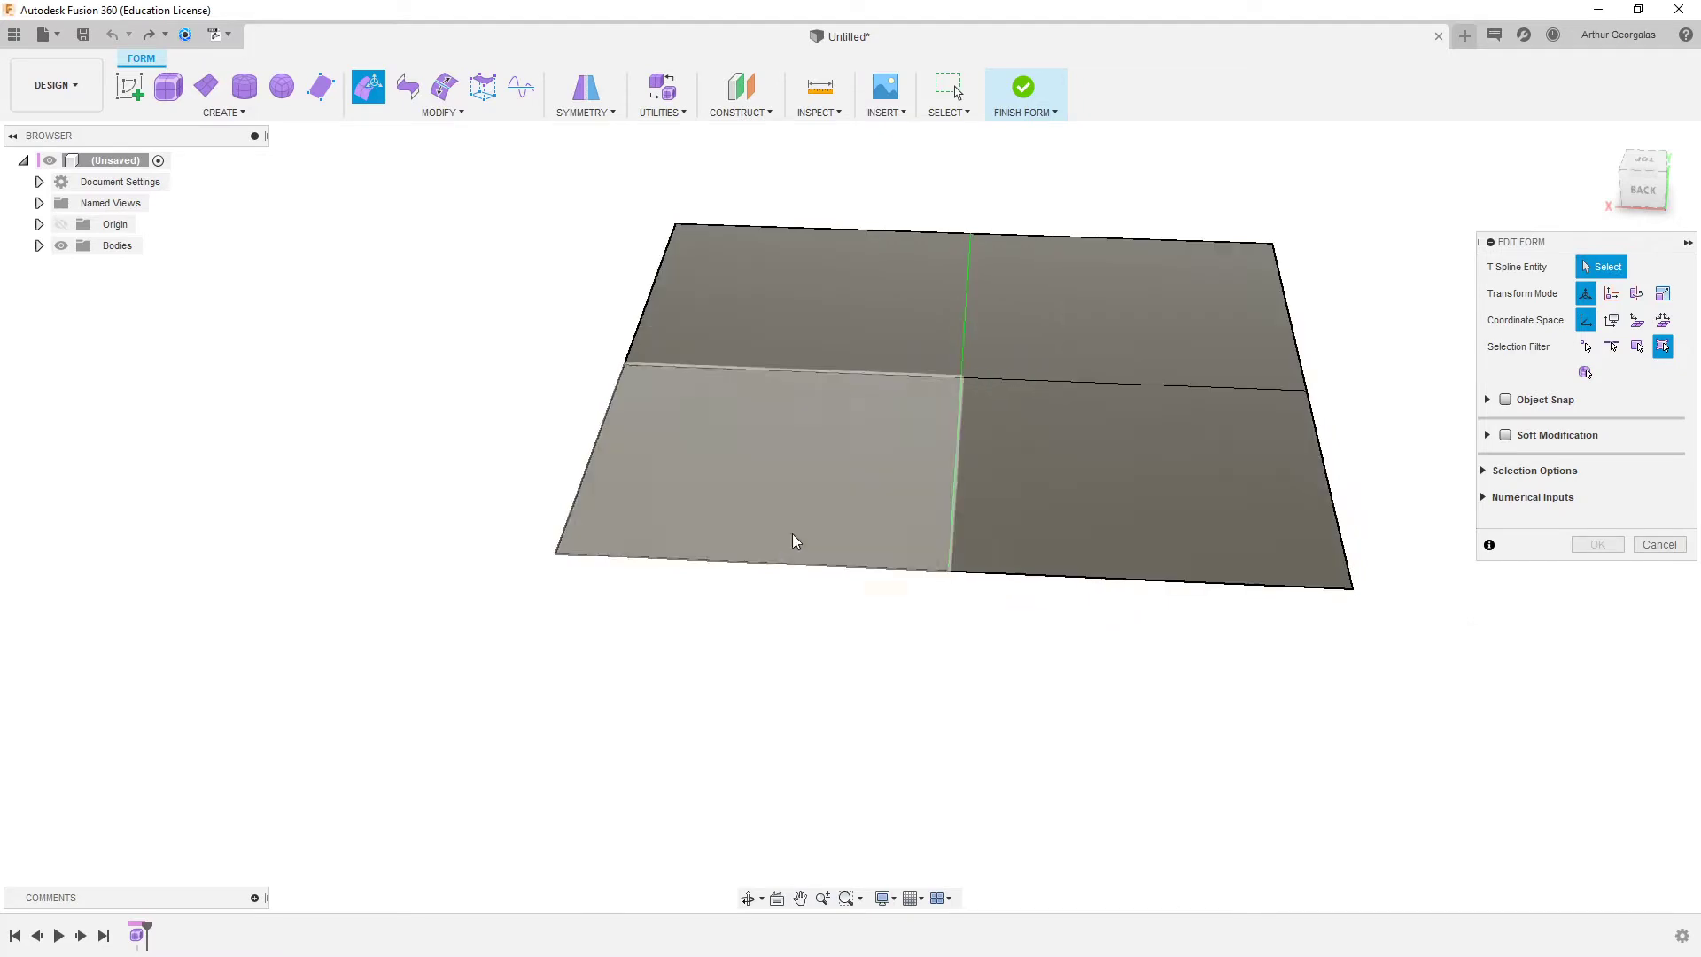
pyautogui.doubleClick(1110, 387)
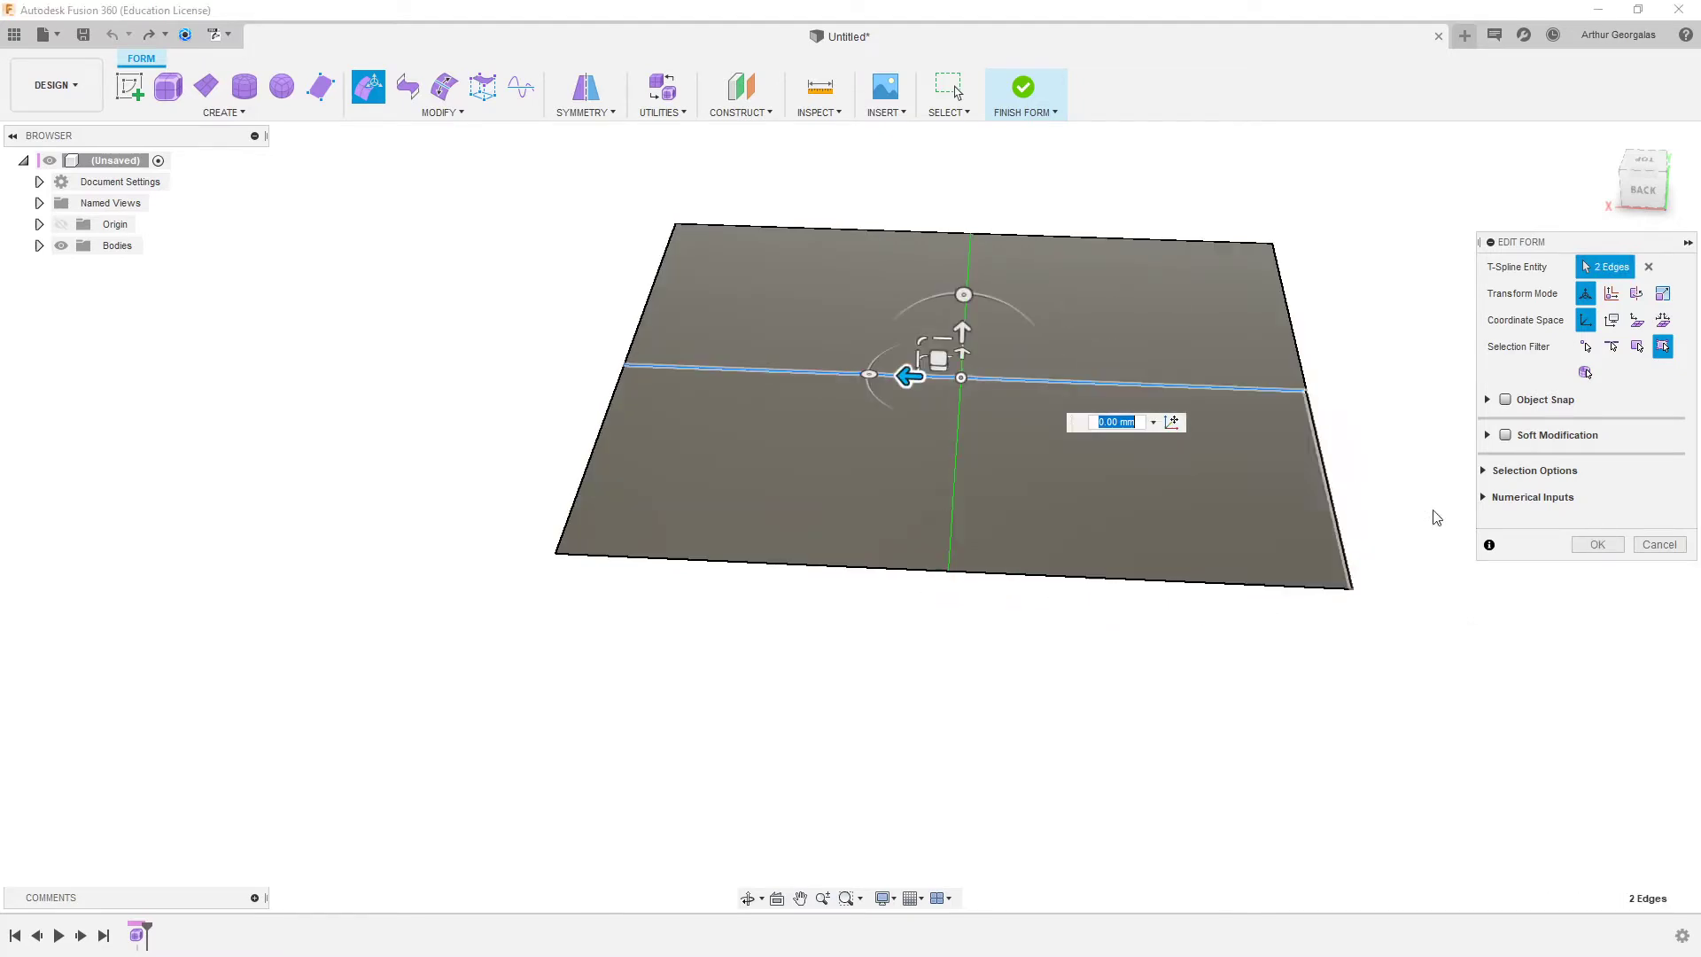
pyautogui.click(1600, 545)
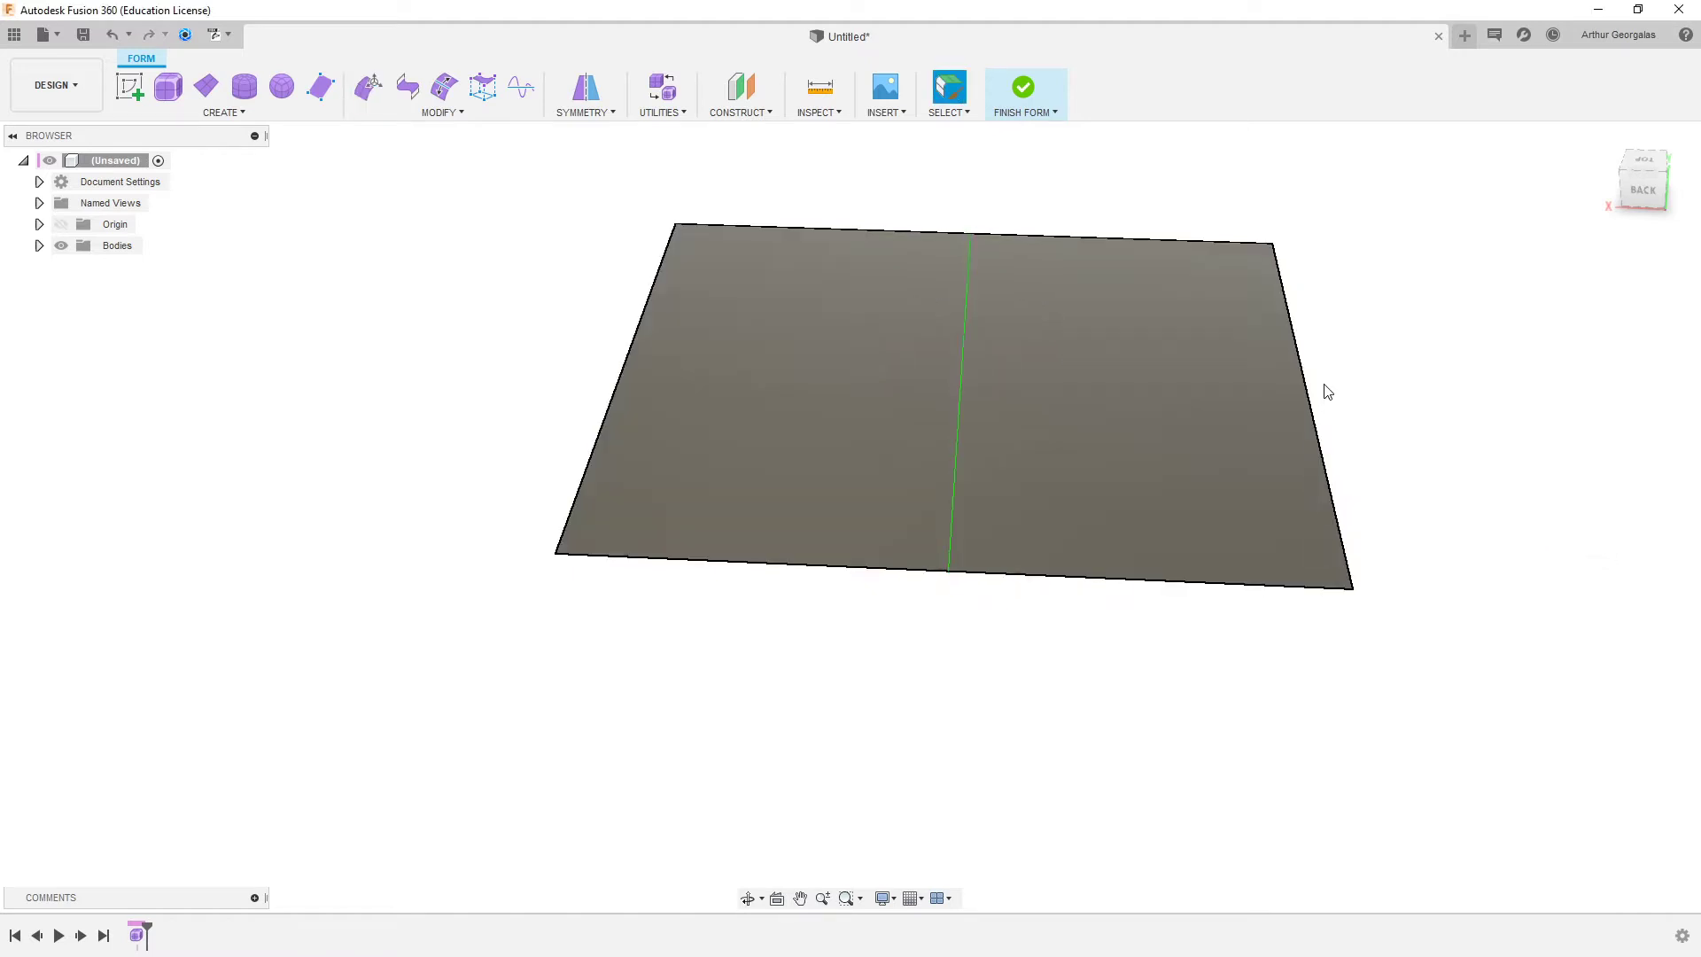
# - Try lowering a corner vertex of the simplified plane with Edit Form, undo the move and leave the command
pyautogui.click(1353, 588)
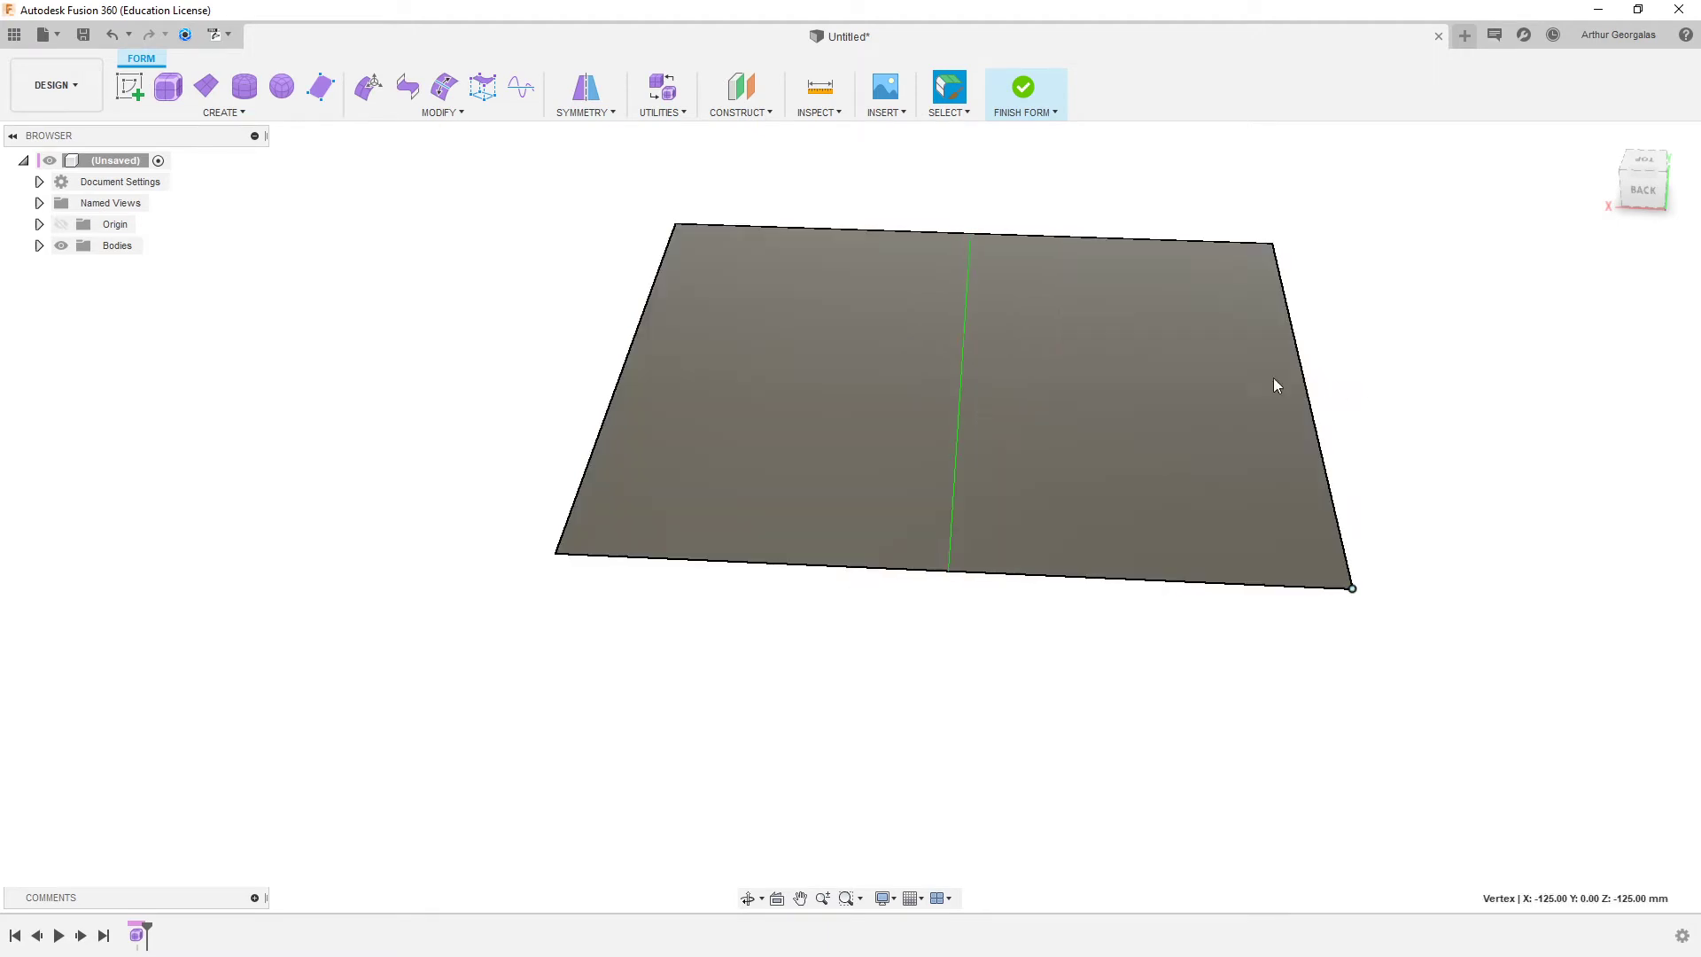
pyautogui.rightClick(1485, 381)
pyautogui.click(1544, 352)
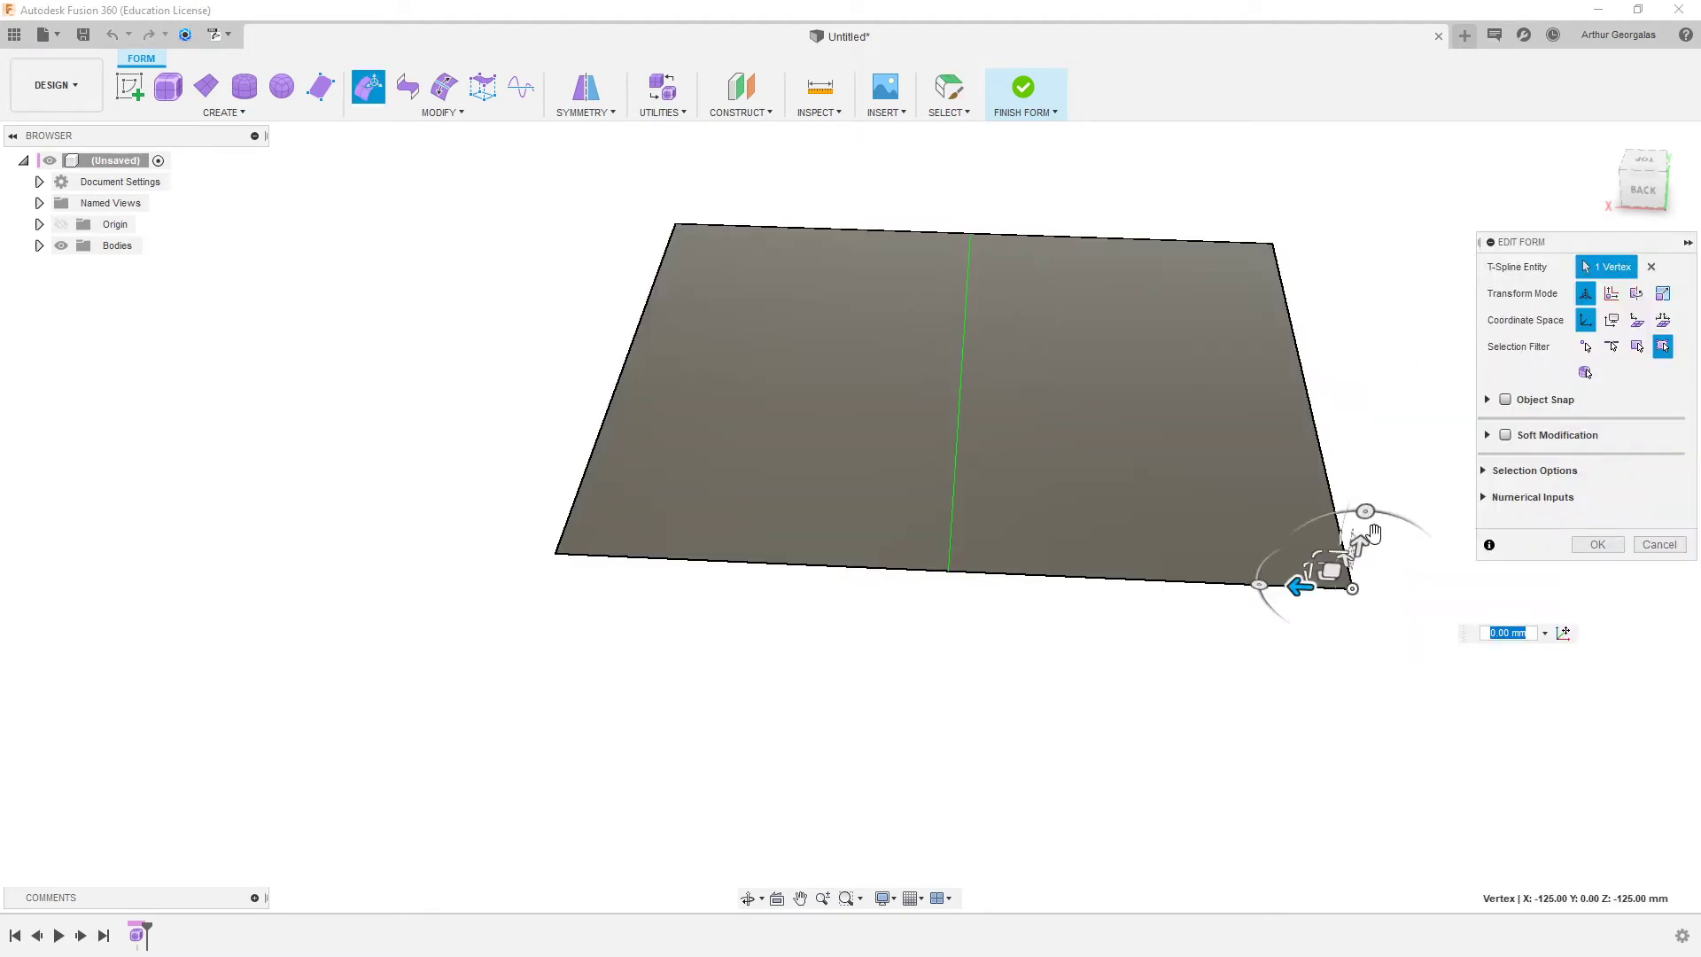
pyautogui.moveTo(1359, 545); pyautogui.dragTo(1311, 718)
pyautogui.keyDown('shift'); pyautogui.moveTo(1311, 718); pyautogui.dragTo(1241, 473, button='middle'); pyautogui.keyUp('shift')
pyautogui.click(1331, 395)
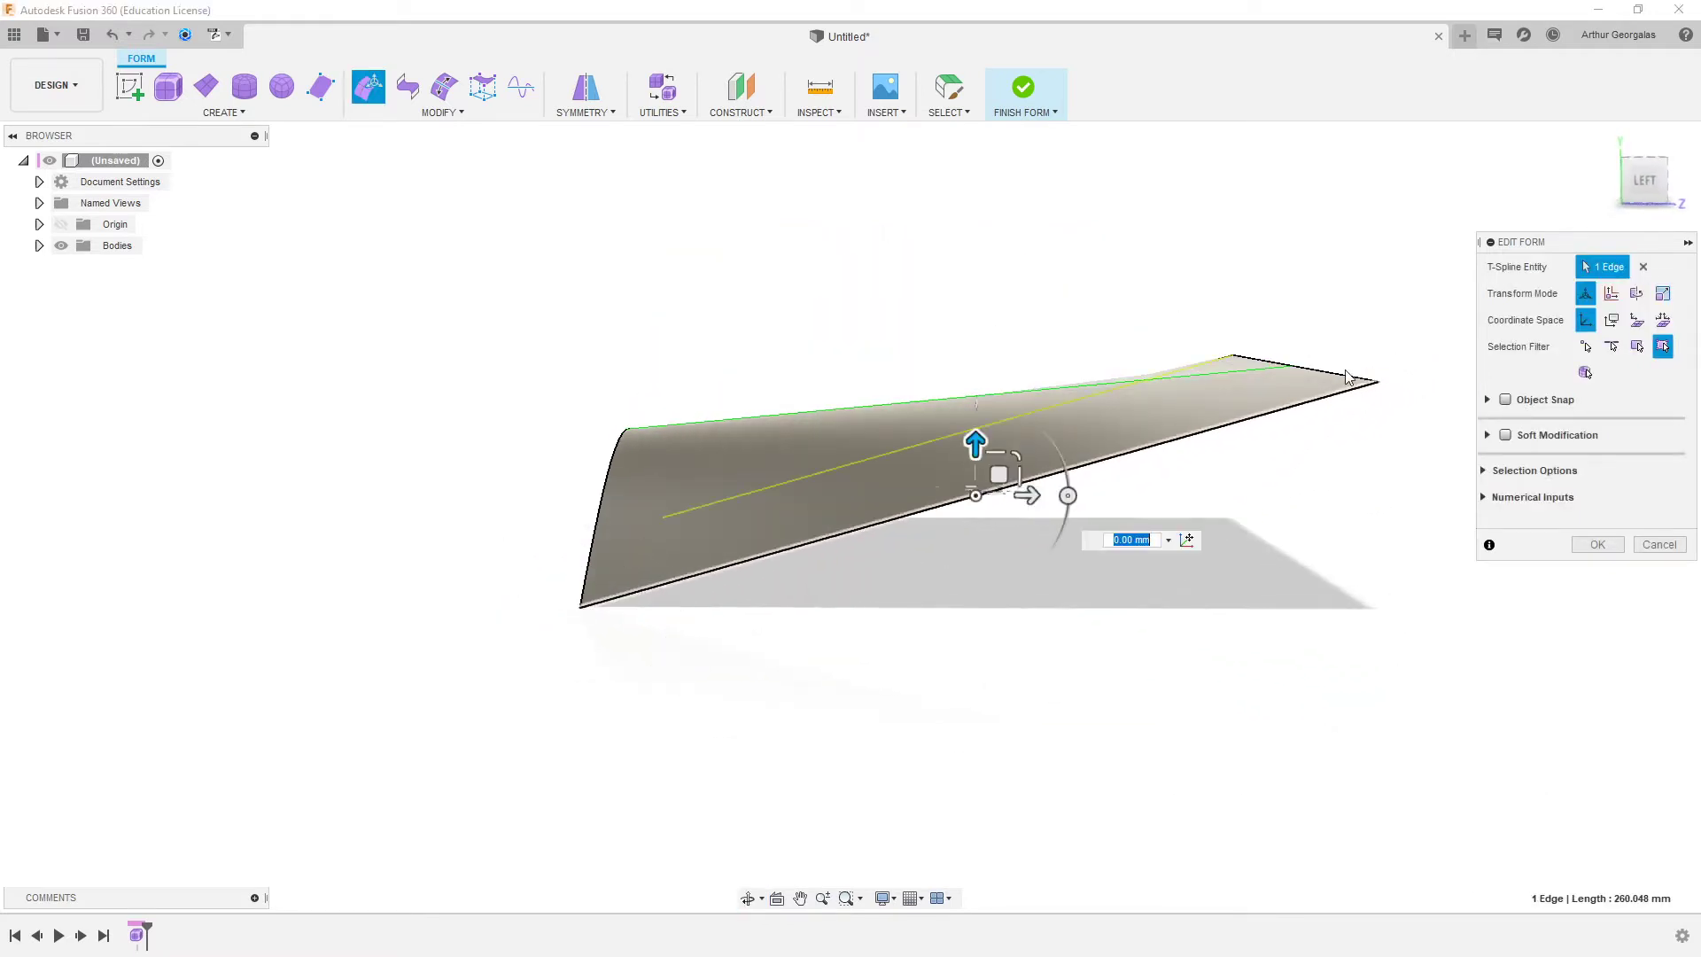
pyautogui.click(1293, 273)
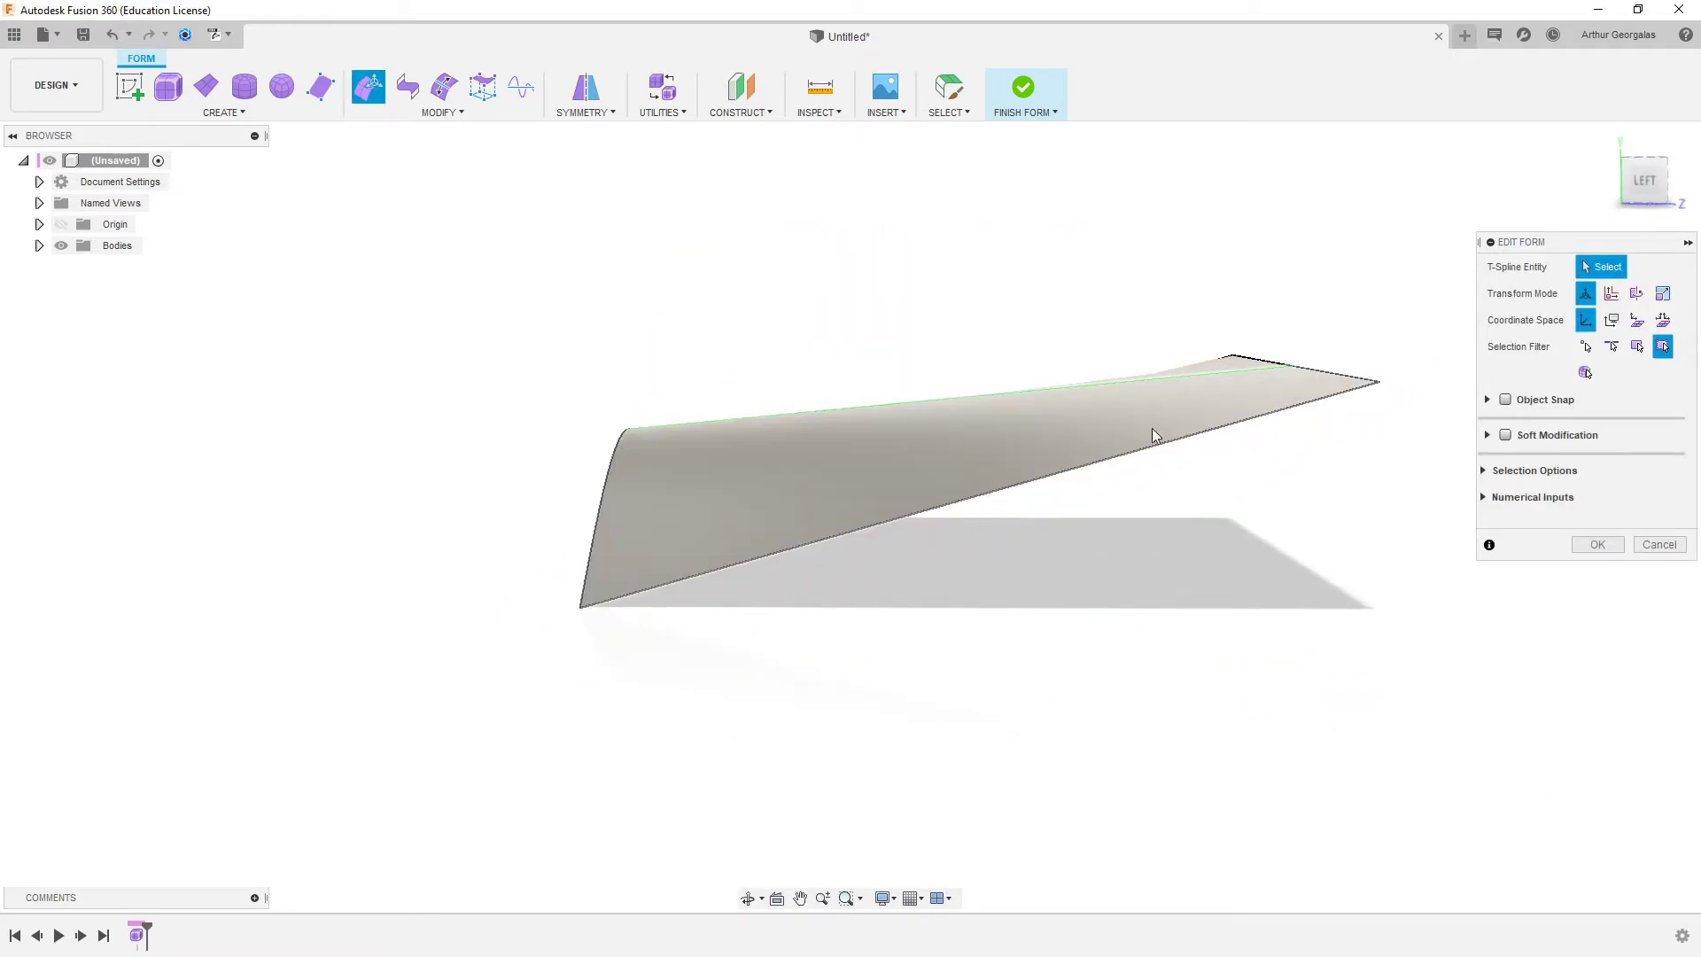
pyautogui.hotkey('ctrl', 'z')
pyautogui.click(1319, 591)
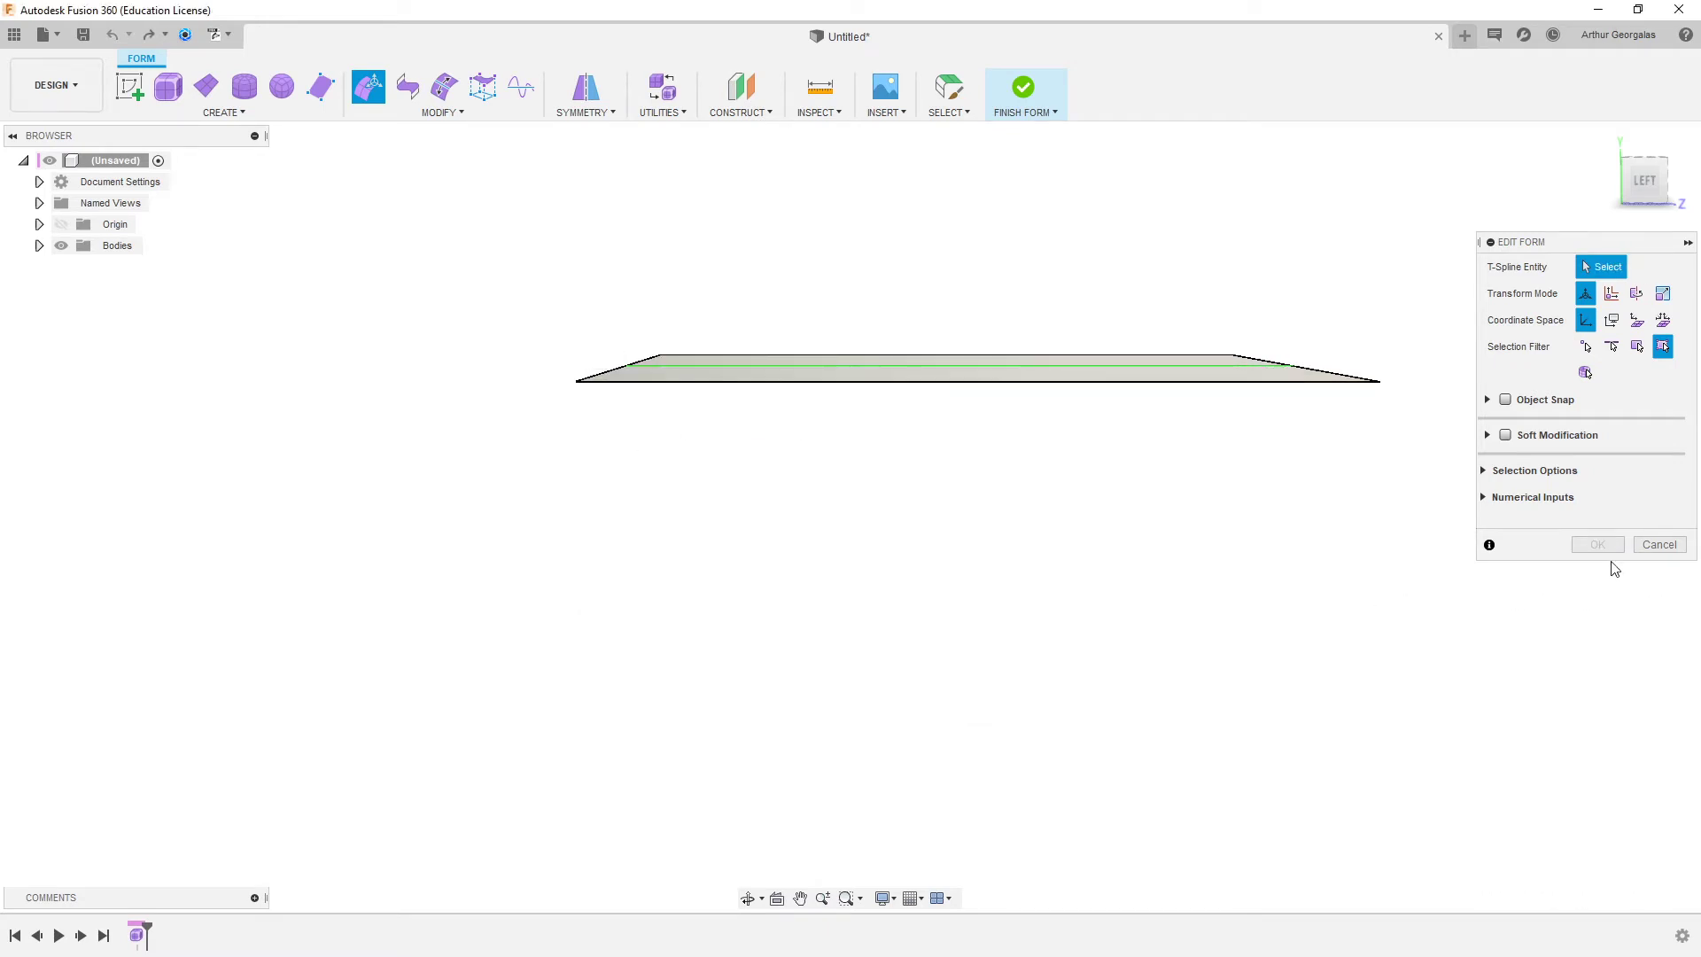
pyautogui.click(1666, 543)
# - Remove the old plane by undoing, and draw a centre plane about 302 by 265 mm at the origin on the horizontal plane
pyautogui.keyDown('shift'); pyautogui.moveTo(994, 472); pyautogui.dragTo(1007, 503, button='middle'); pyautogui.keyUp('shift')
pyautogui.hotkey('ctrl', 'z')
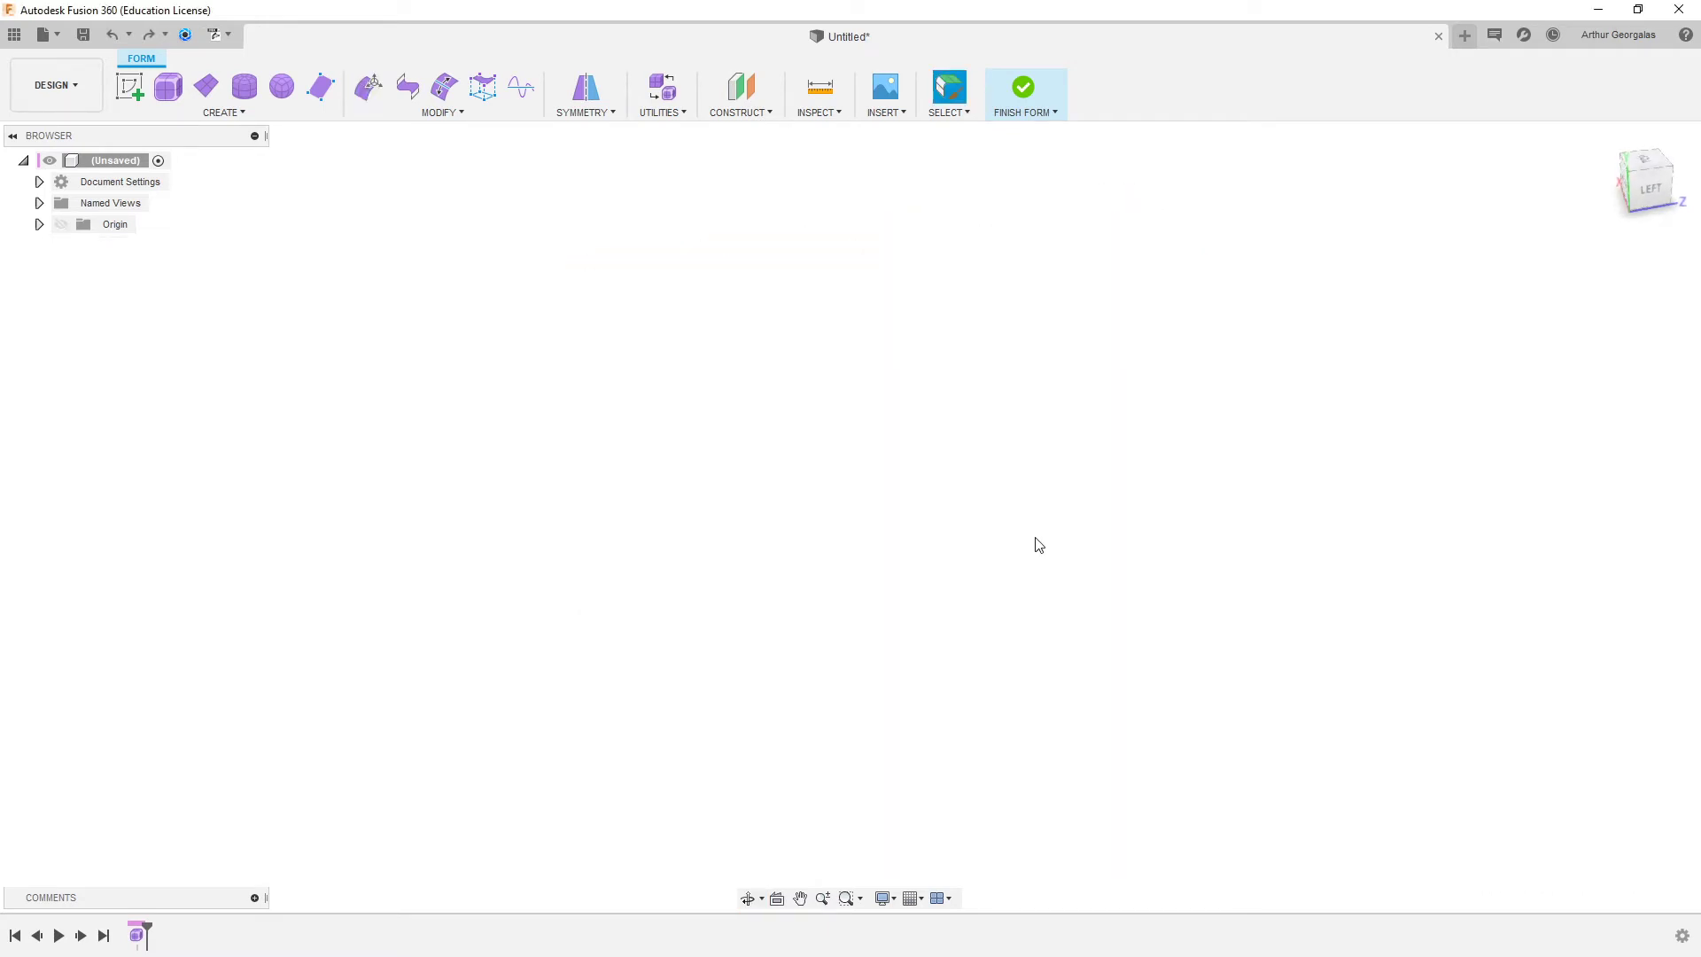
pyautogui.click(205, 86)
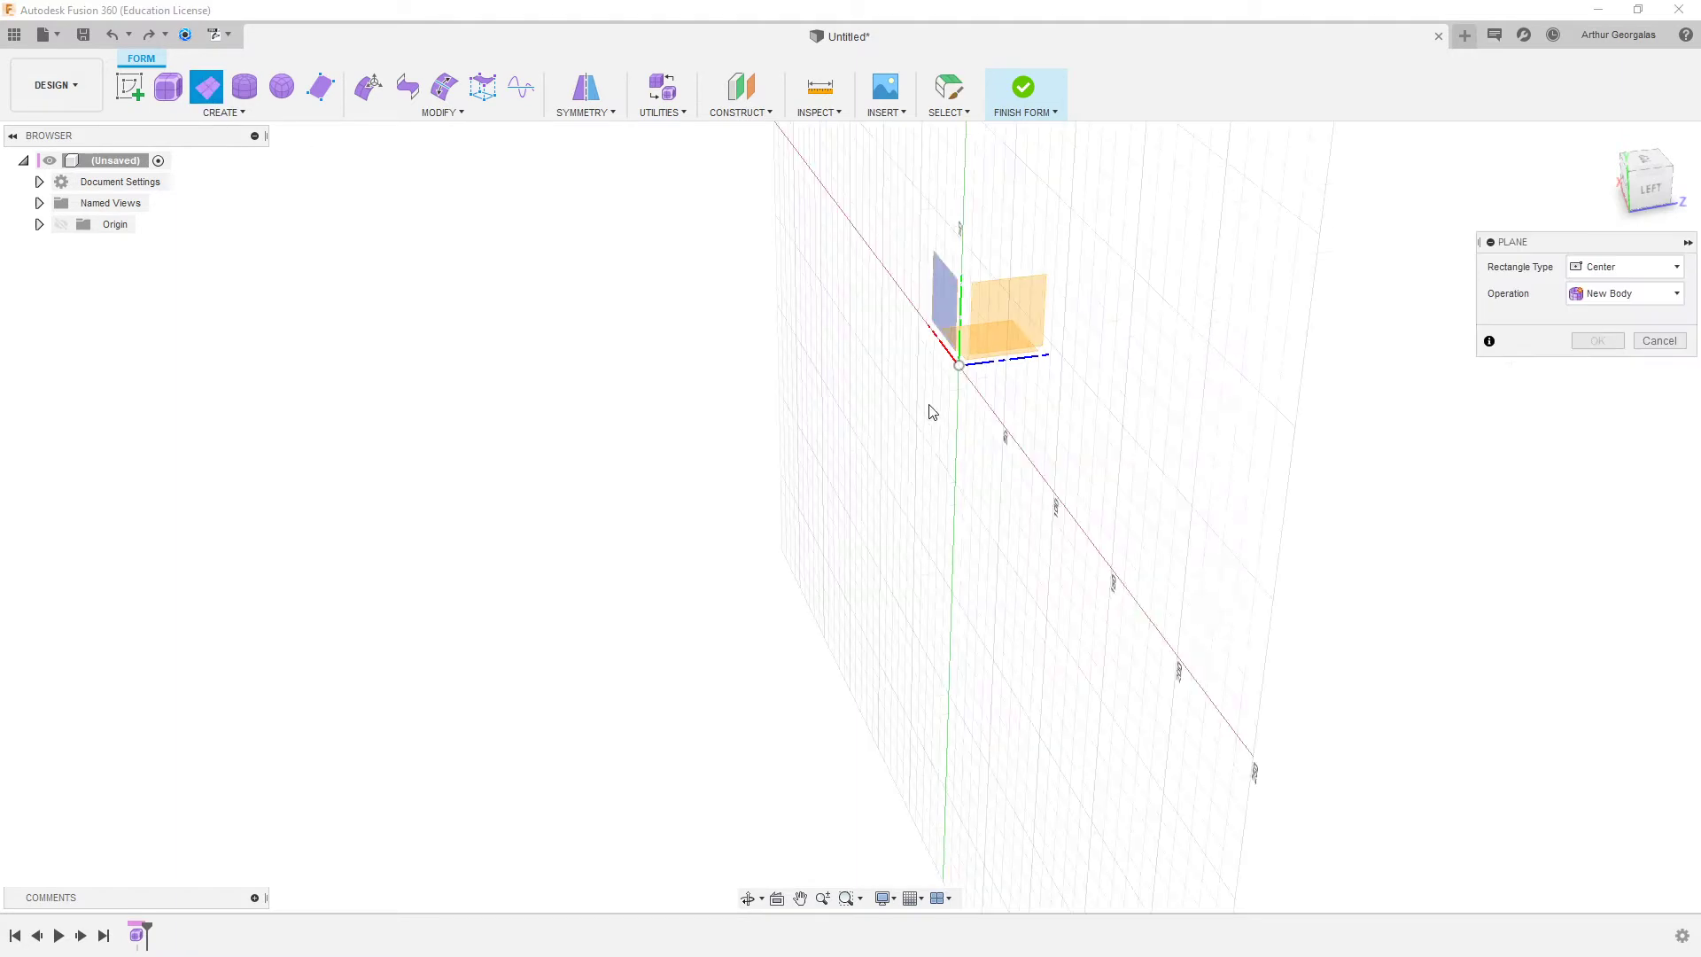
pyautogui.click(965, 359)
pyautogui.click(963, 367)
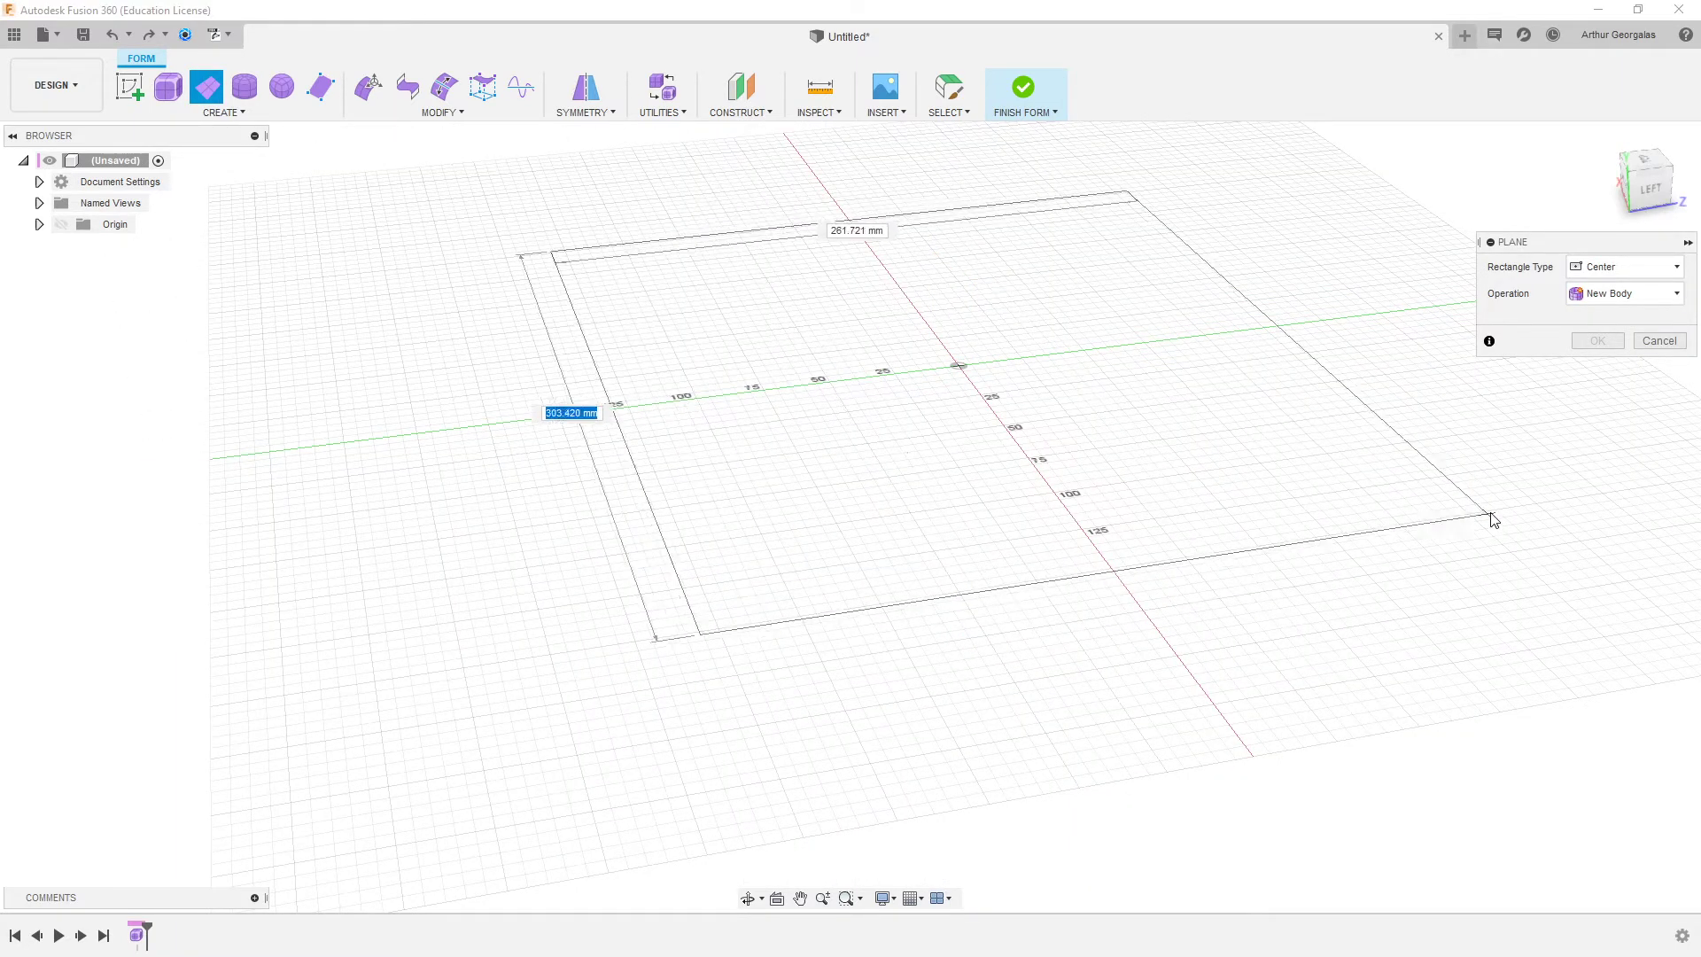
pyautogui.click(1489, 521)
pyautogui.press('Tab')
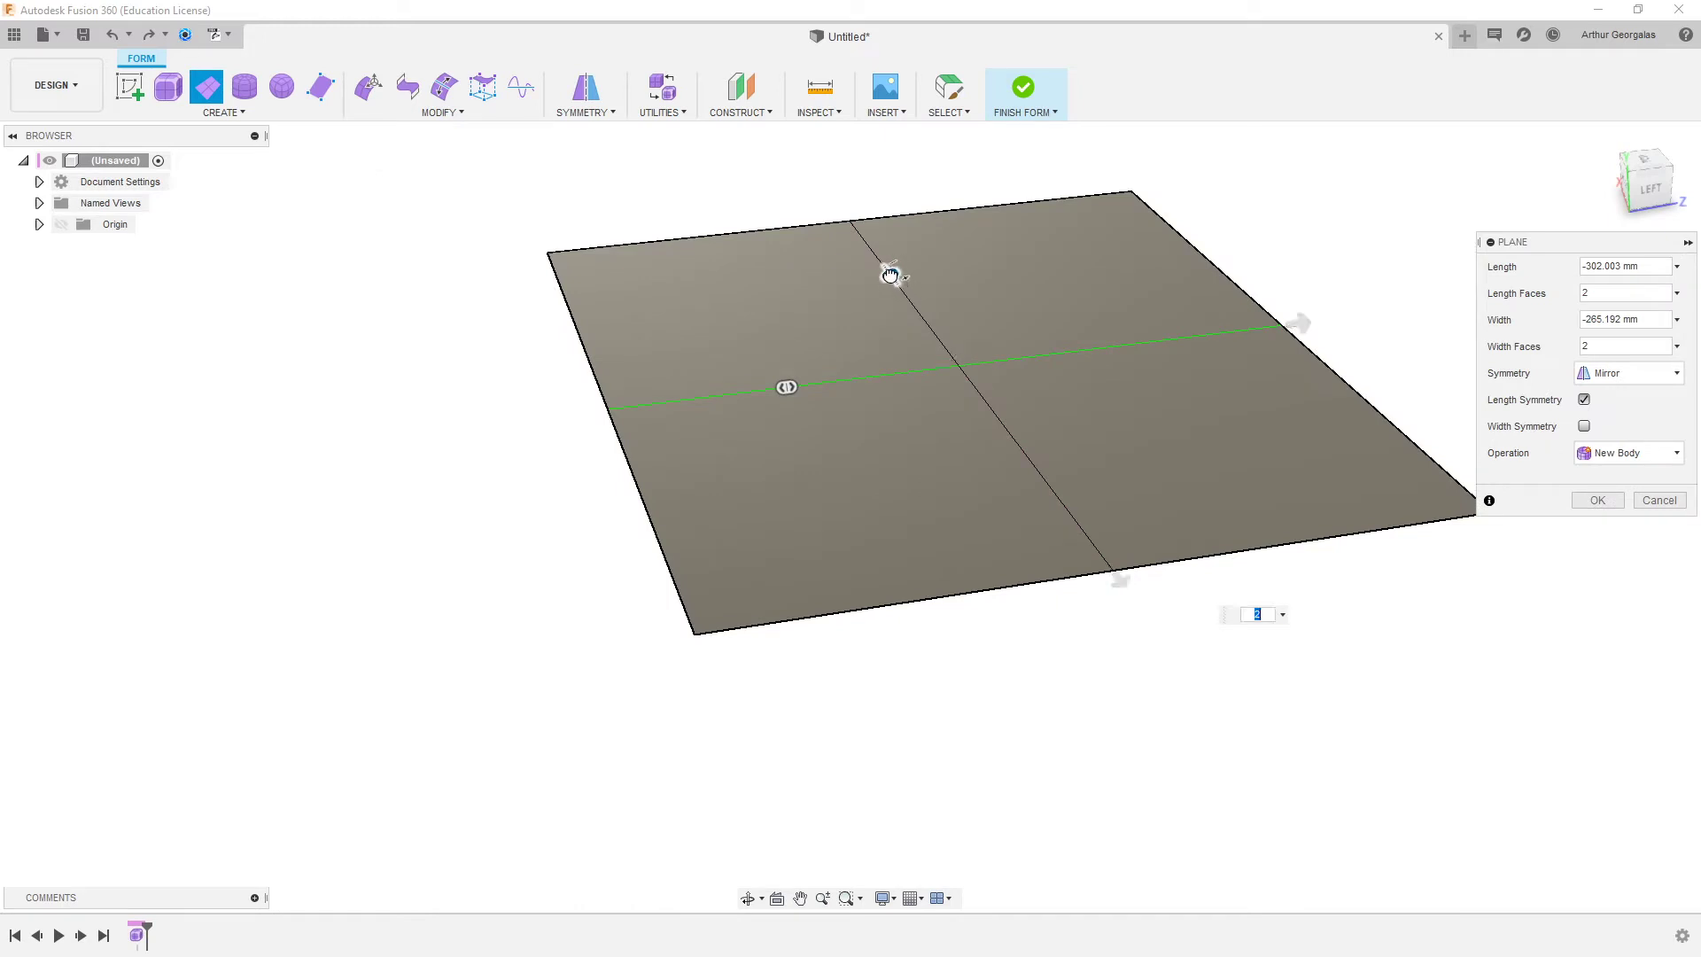
# - Divide the plane into 6 length faces and 7 width faces, and create it as a new body
pyautogui.write('6')
pyautogui.moveTo(918, 320); pyautogui.dragTo(912, 316)
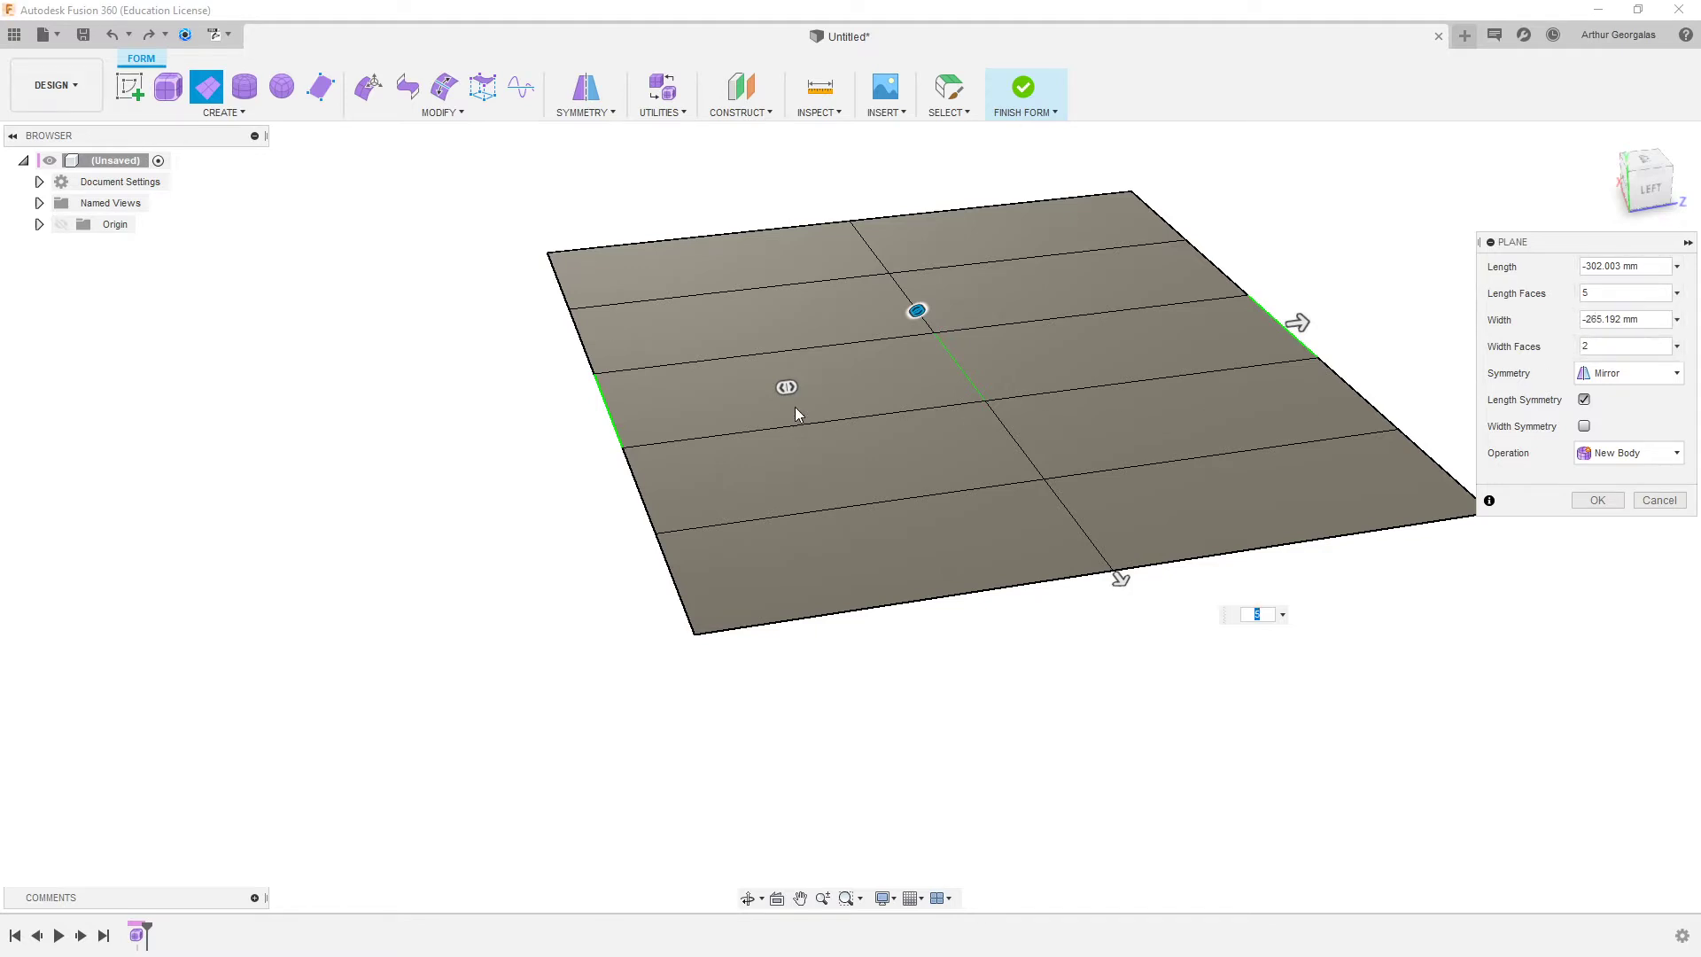
pyautogui.moveTo(786, 386); pyautogui.dragTo(919, 371)
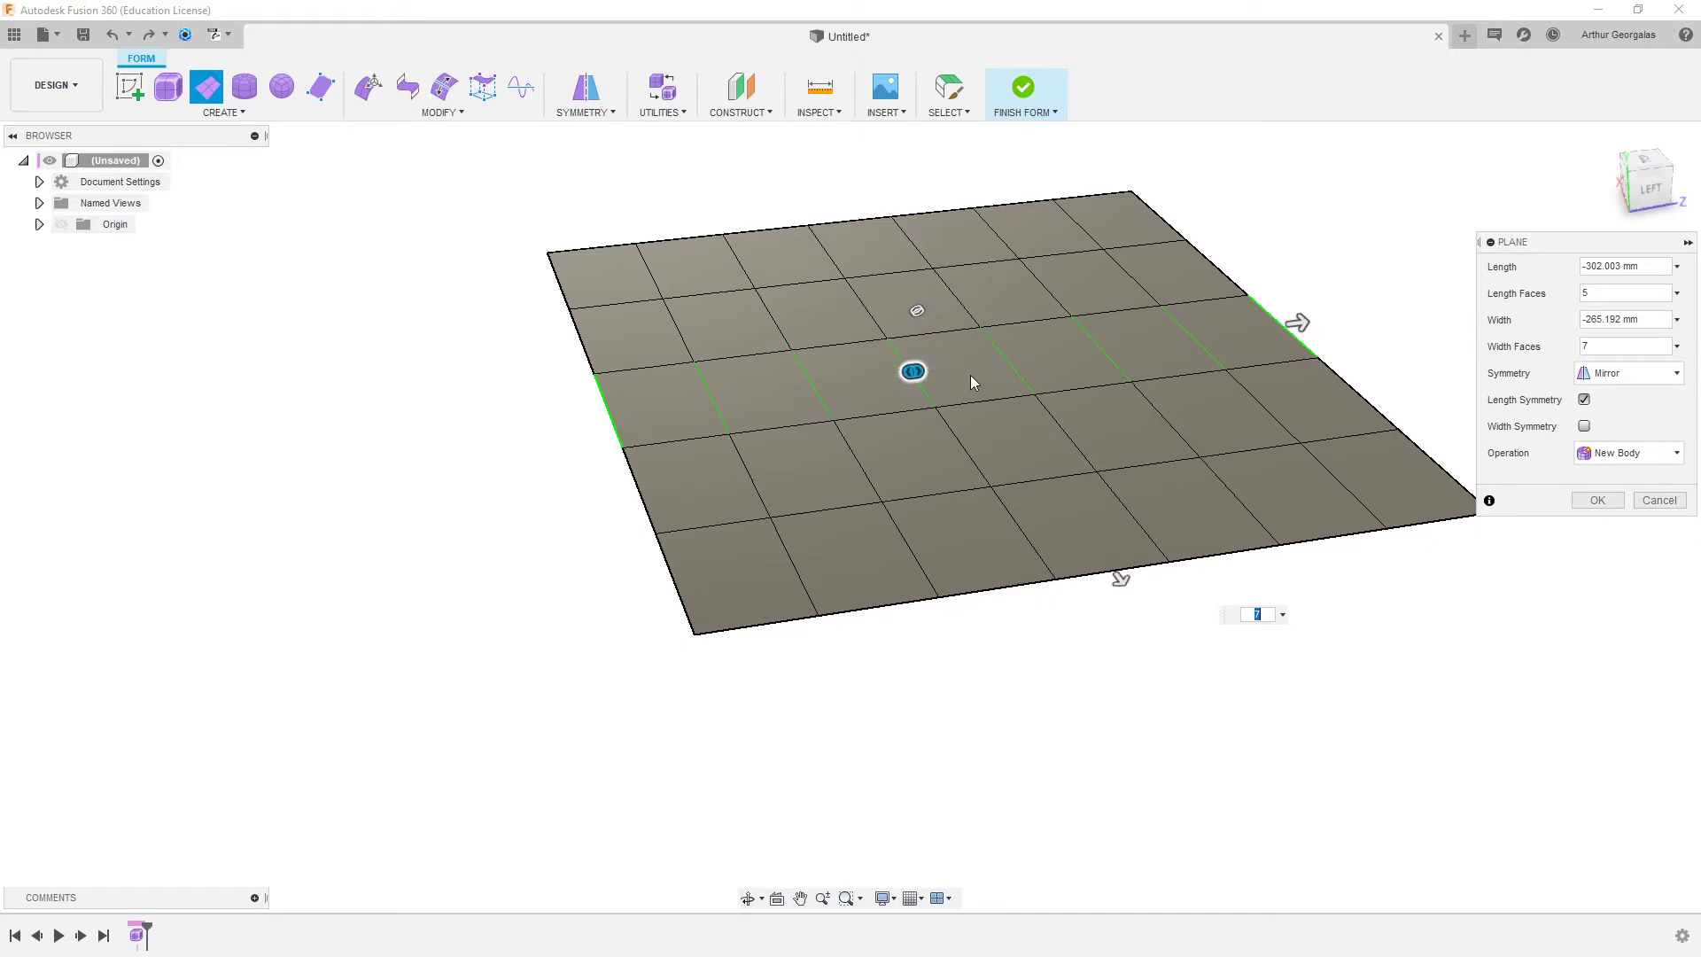
pyautogui.keyDown('shift'); pyautogui.moveTo(1085, 454); pyautogui.dragTo(1209, 465, button='middle'); pyautogui.keyUp('shift')
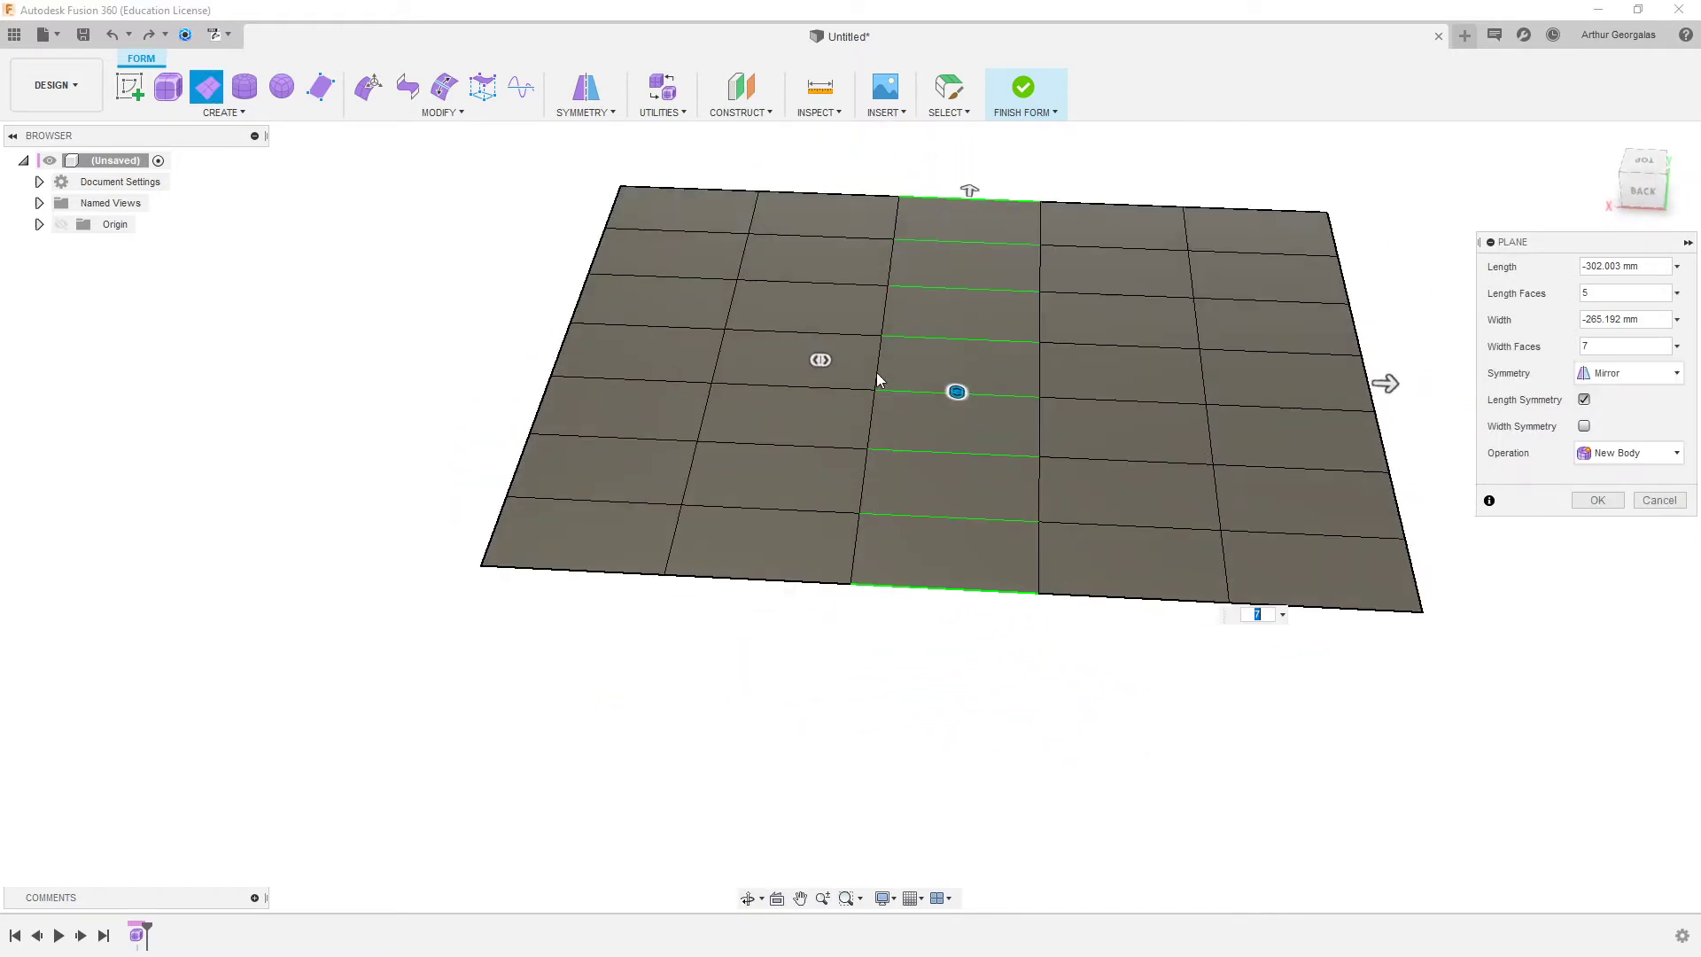
pyautogui.moveTo(822, 357)
pyautogui.mouseDown()
pyautogui.moveTo(881, 360)
pyautogui.moveTo(827, 358)
pyautogui.mouseUp()
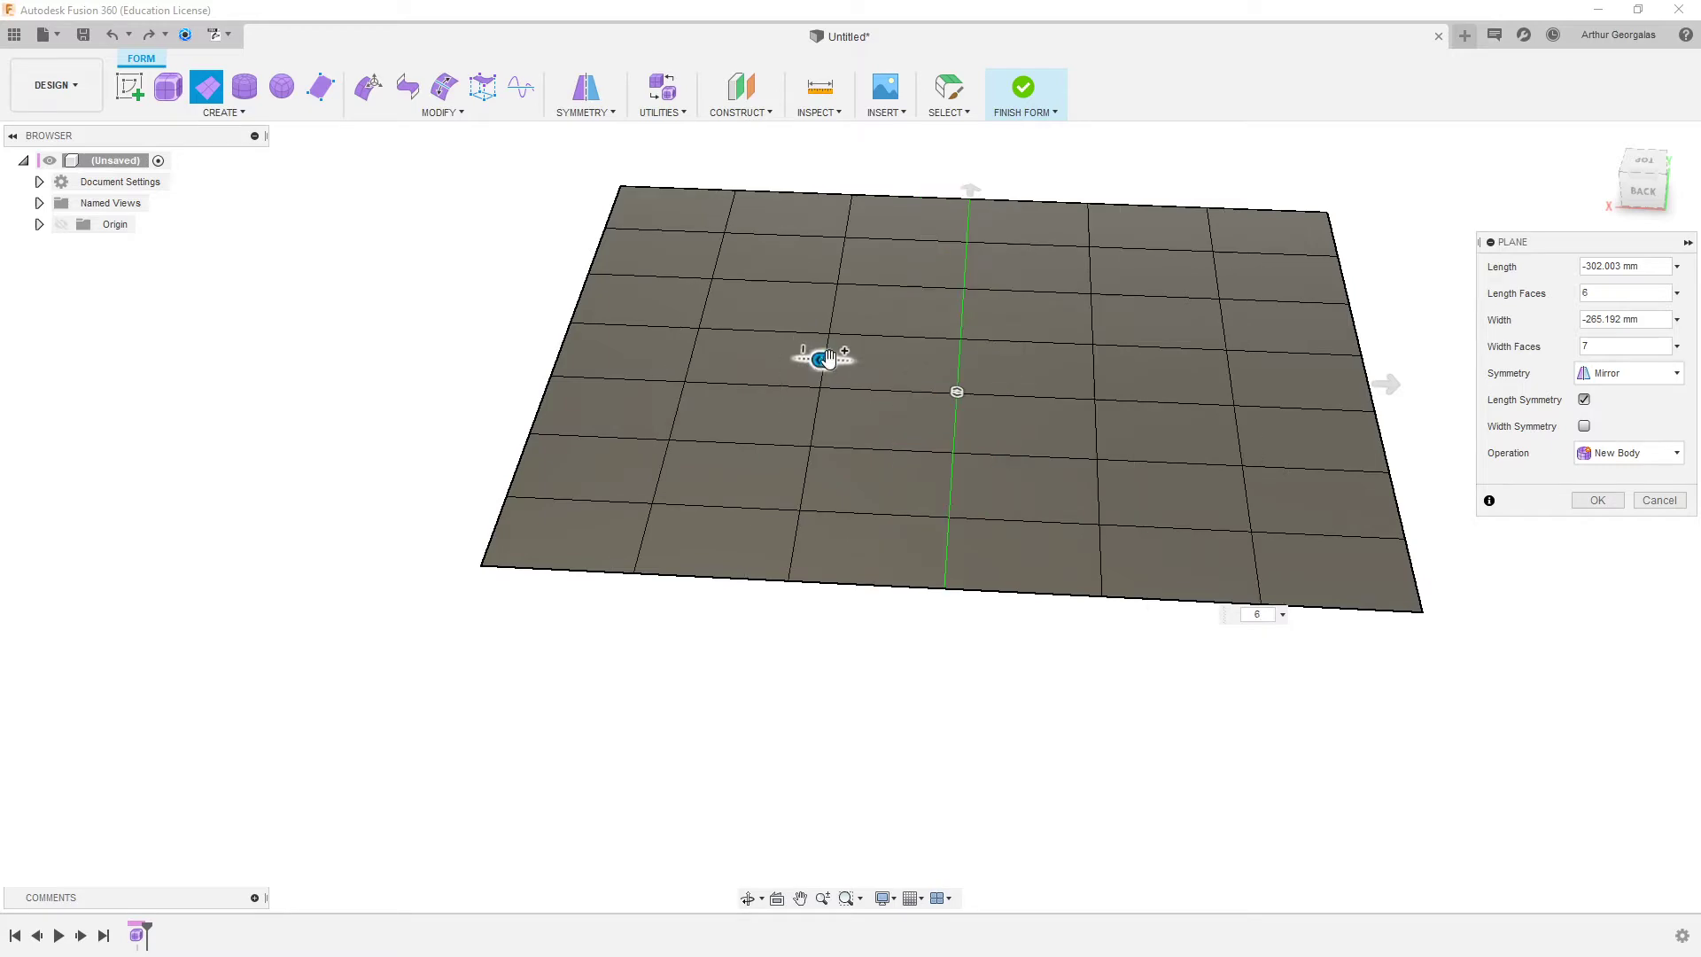
pyautogui.keyDown('shift'); pyautogui.moveTo(1033, 453); pyautogui.dragTo(1219, 503, button='middle'); pyautogui.keyUp('shift')
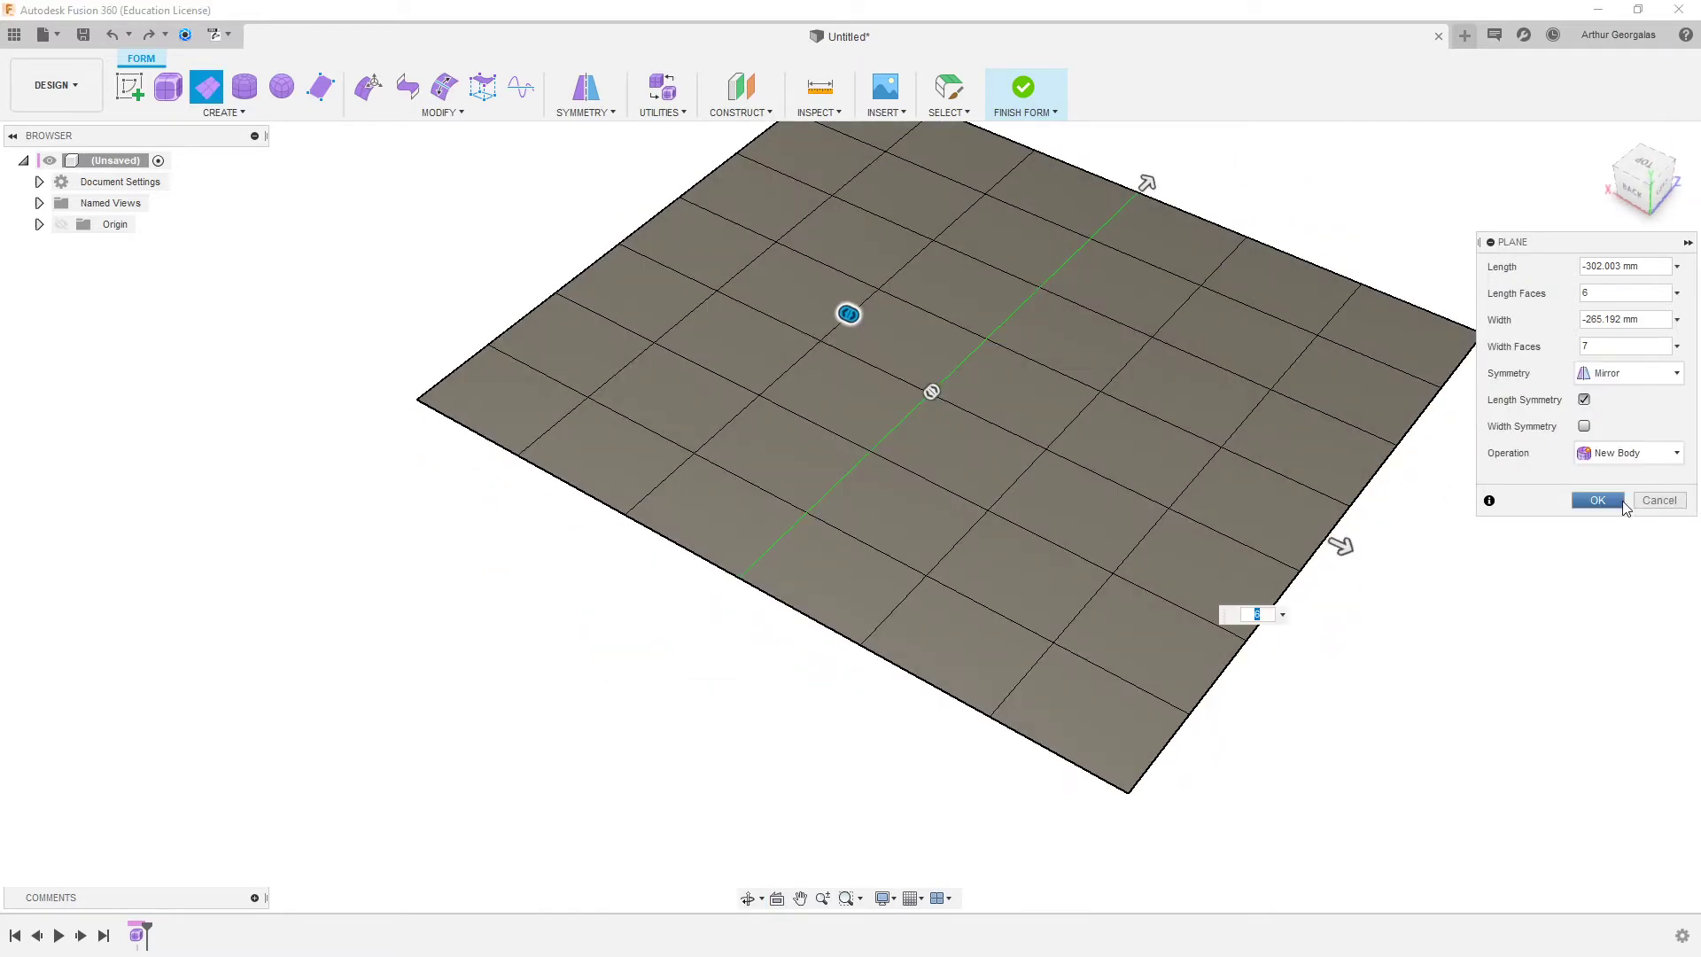
pyautogui.click(1598, 500)
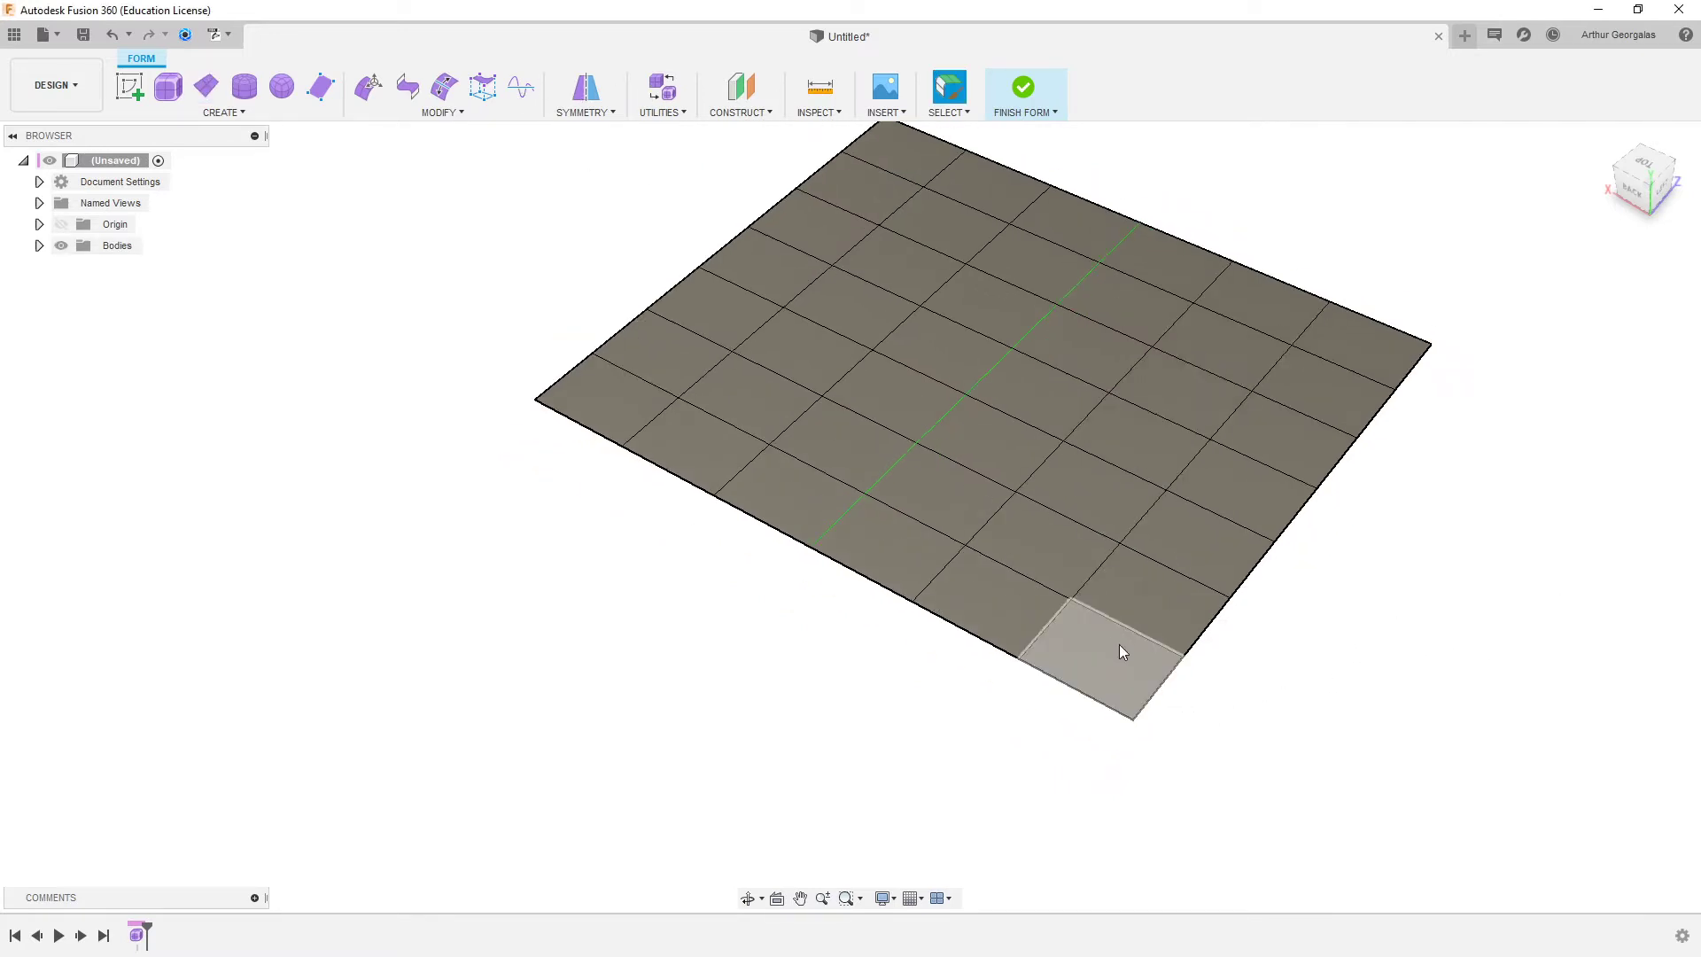
# - Use Edit Form to lower a corner vertex of the subdivided plane by about 52 mm, then clear the selection
pyautogui.click(1119, 645)
pyautogui.rightClick(1292, 702)
pyautogui.click(1355, 674)
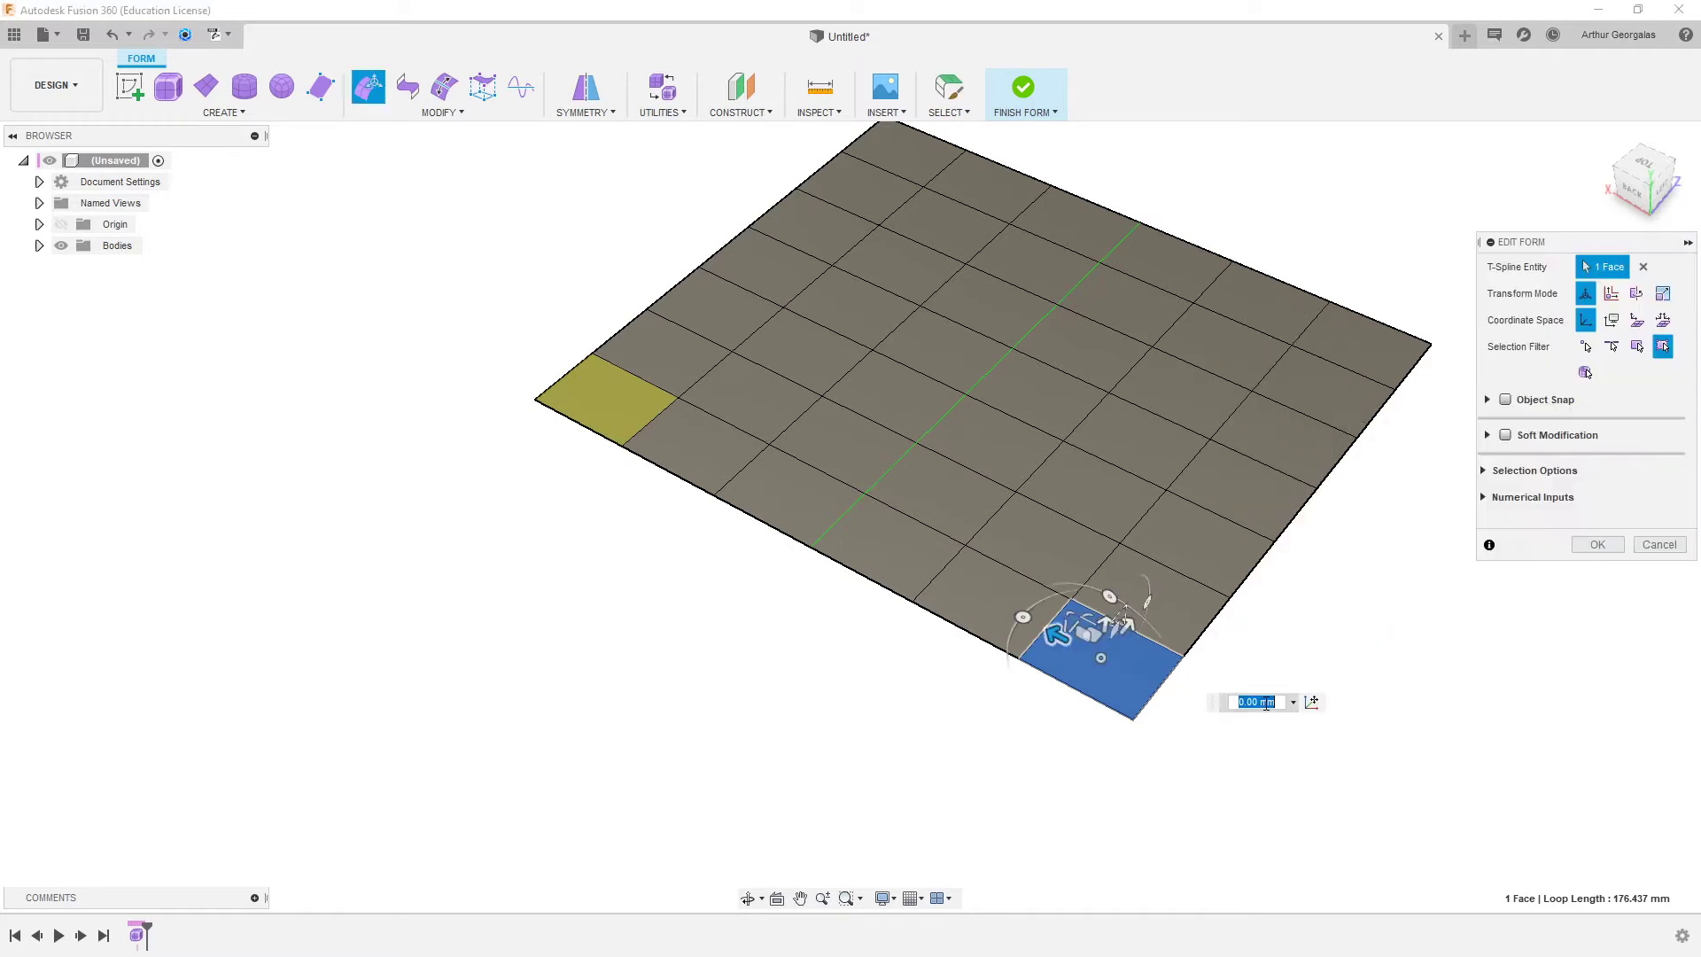
pyautogui.keyDown('shift'); pyautogui.moveTo(1167, 773); pyautogui.dragTo(1228, 723, button='middle'); pyautogui.keyUp('shift')
pyautogui.click(1228, 723)
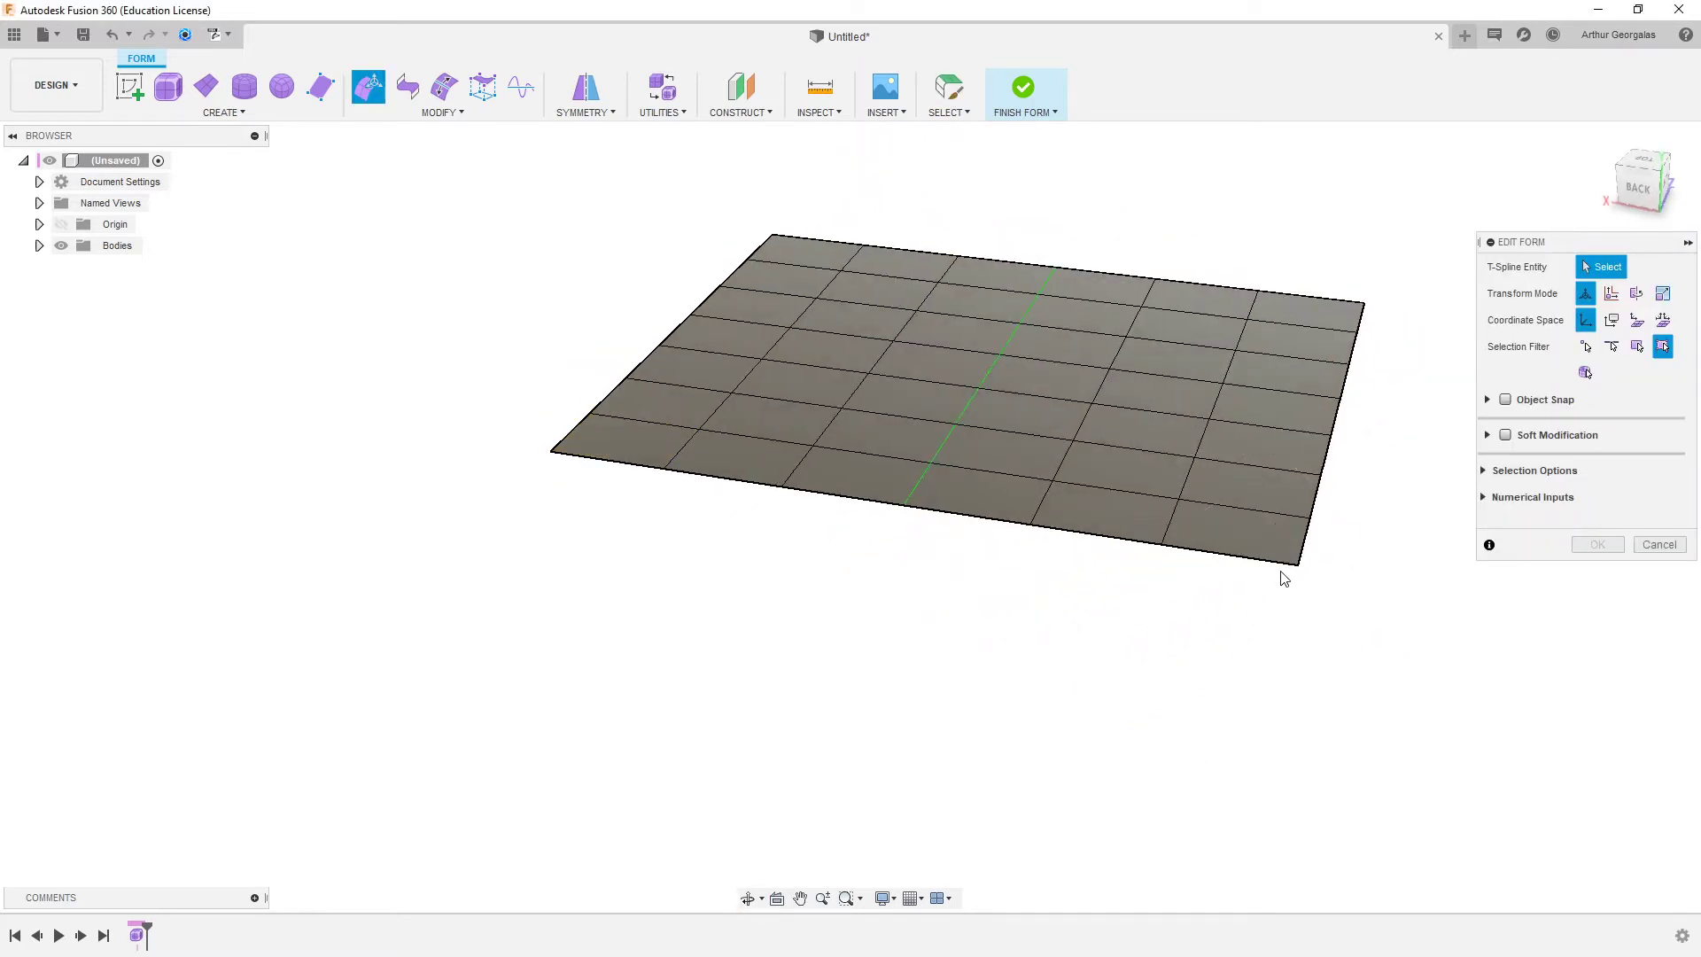
pyautogui.click(1297, 565)
pyautogui.moveTo(1304, 521); pyautogui.dragTo(1291, 639)
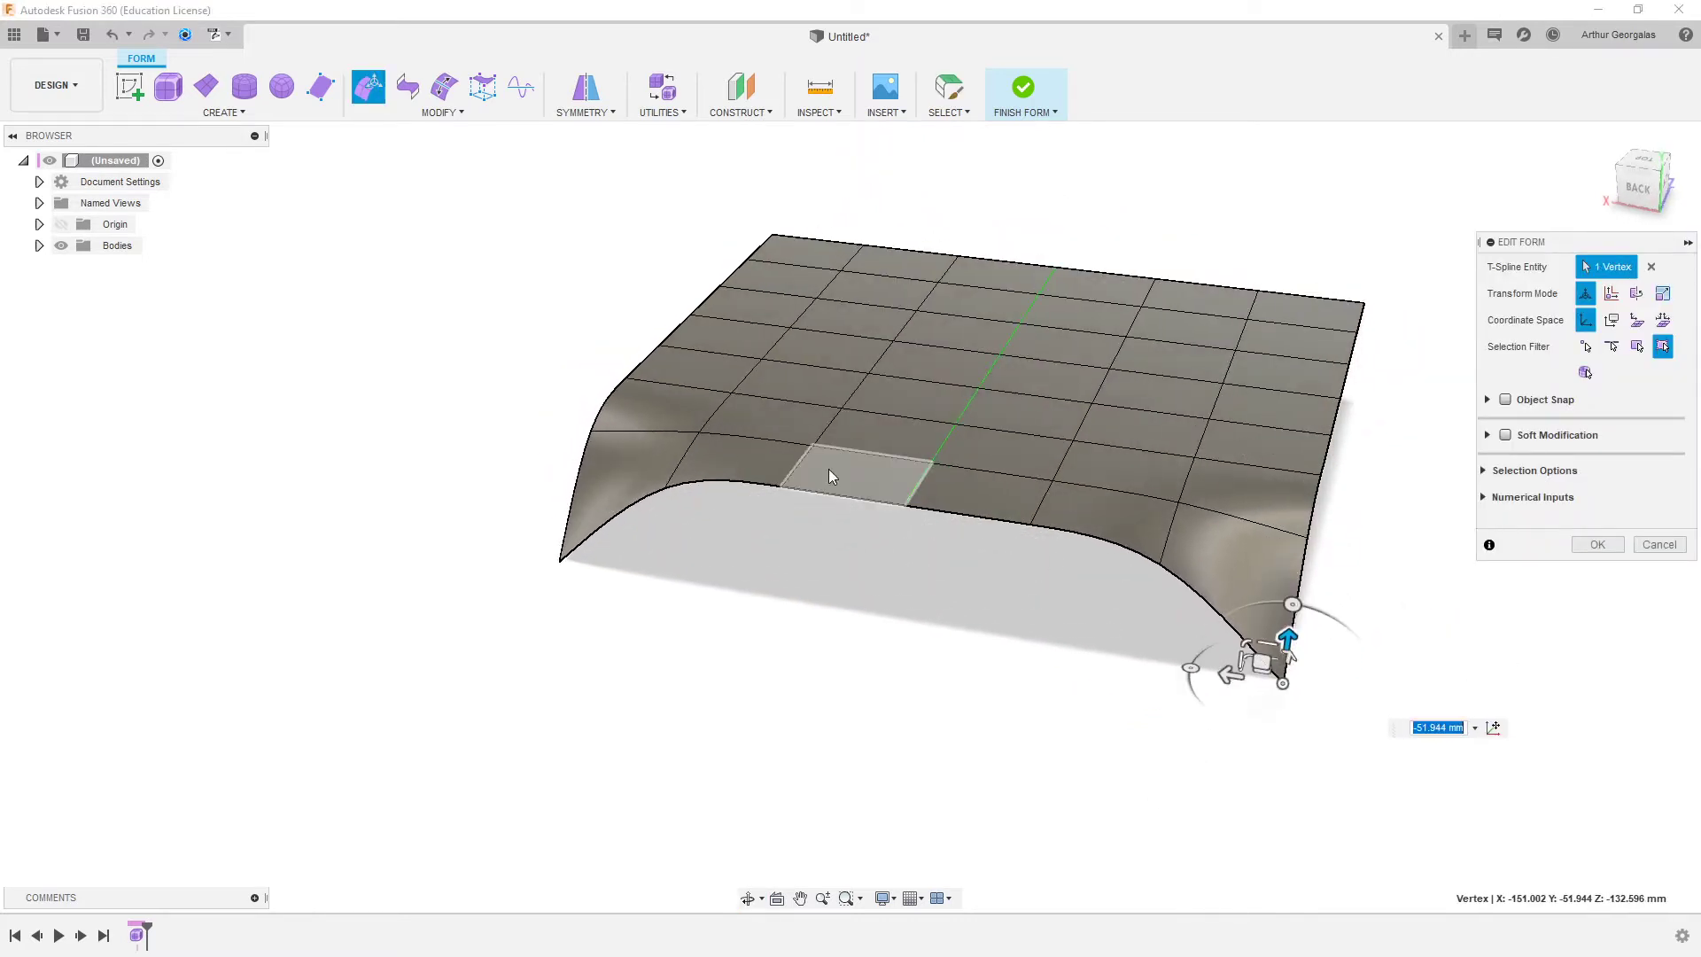
pyautogui.click(943, 489)
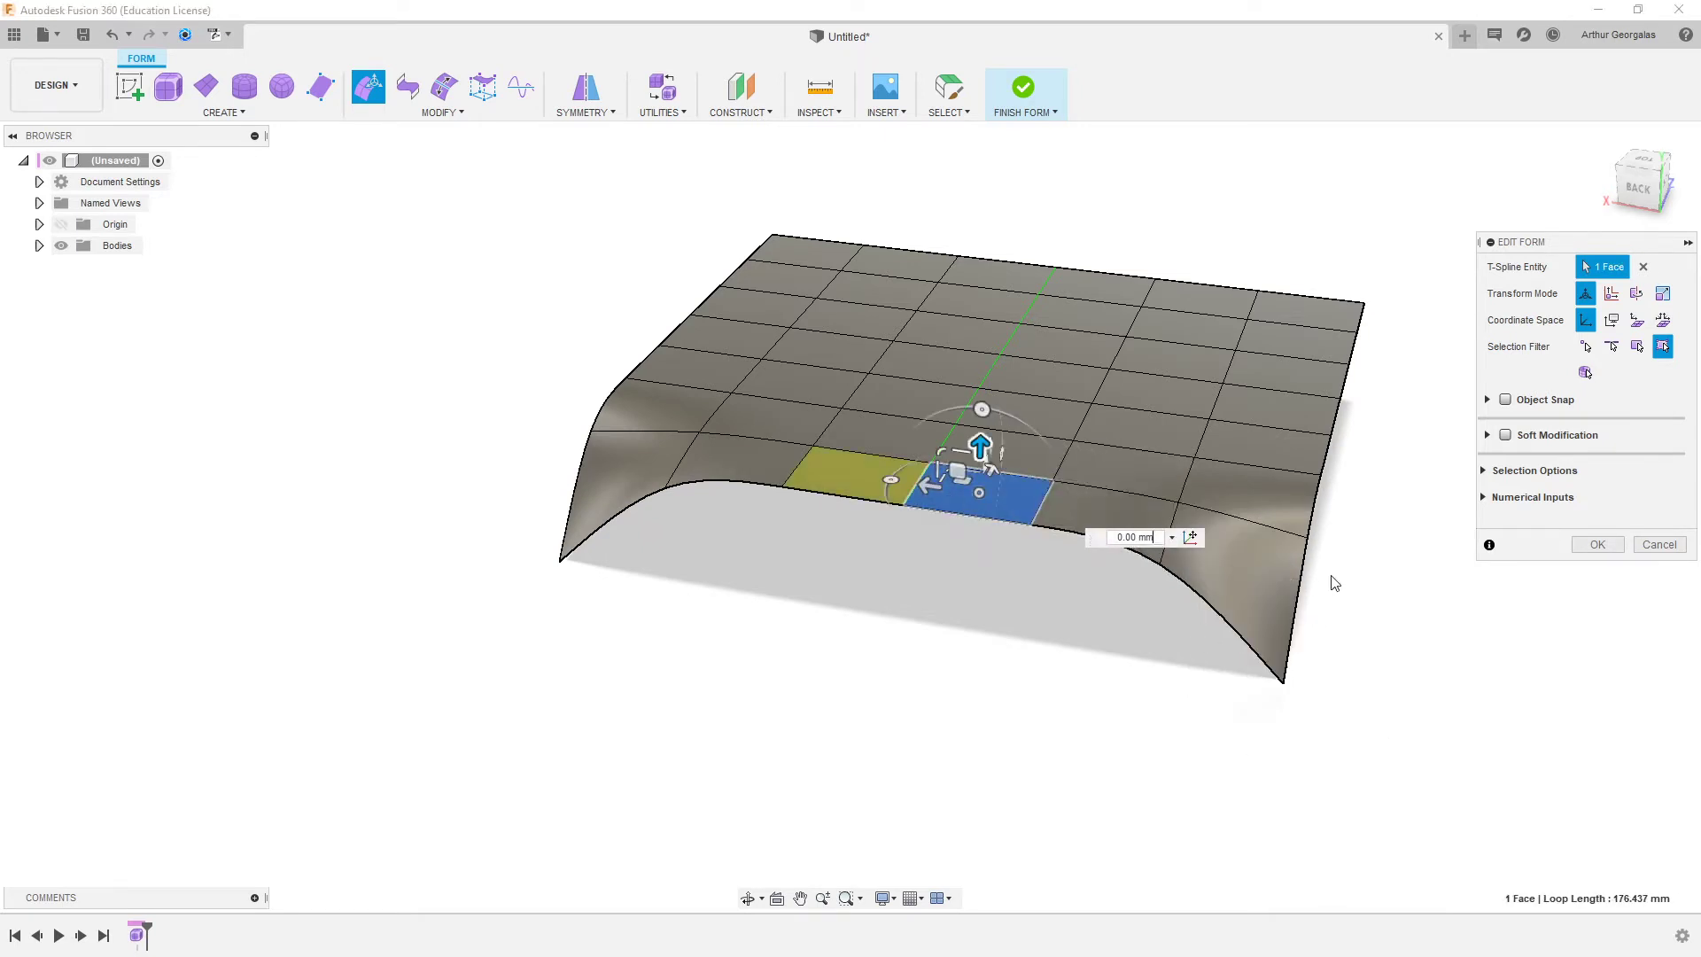
pyautogui.click(1280, 751)
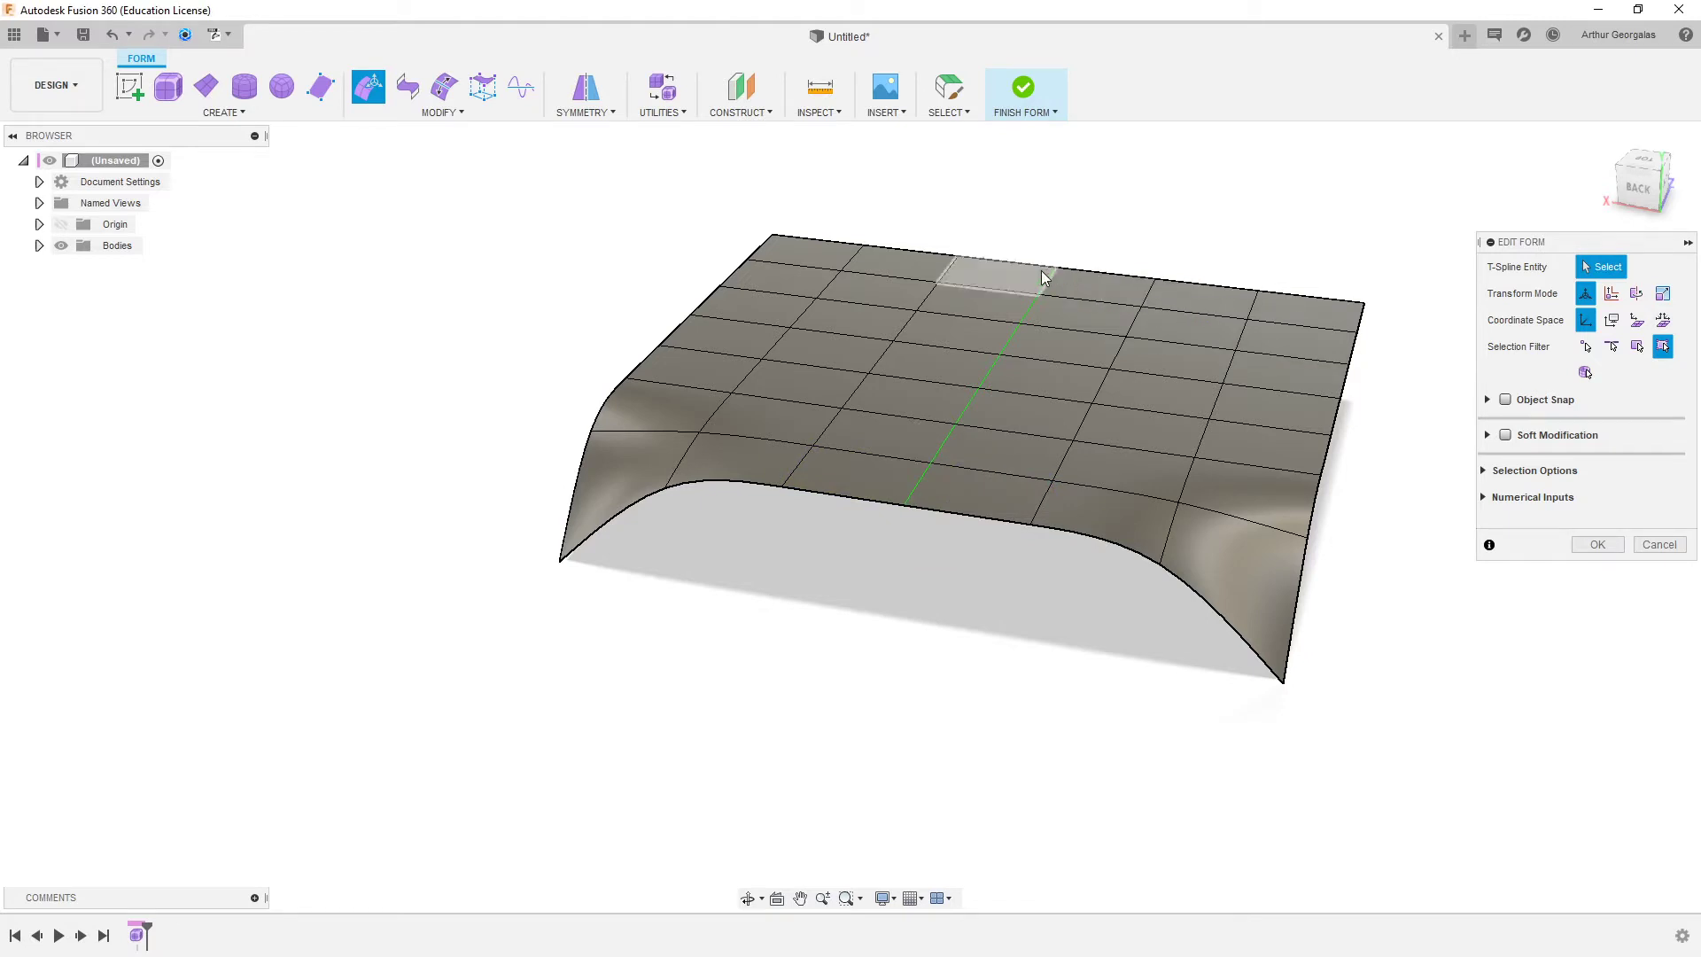
# - Lower the corner vertex at the other end of the same side by about 48 mm
pyautogui.keyDown('shift'); pyautogui.moveTo(1386, 544); pyautogui.dragTo(1142, 538, button='middle'); pyautogui.keyUp('shift')
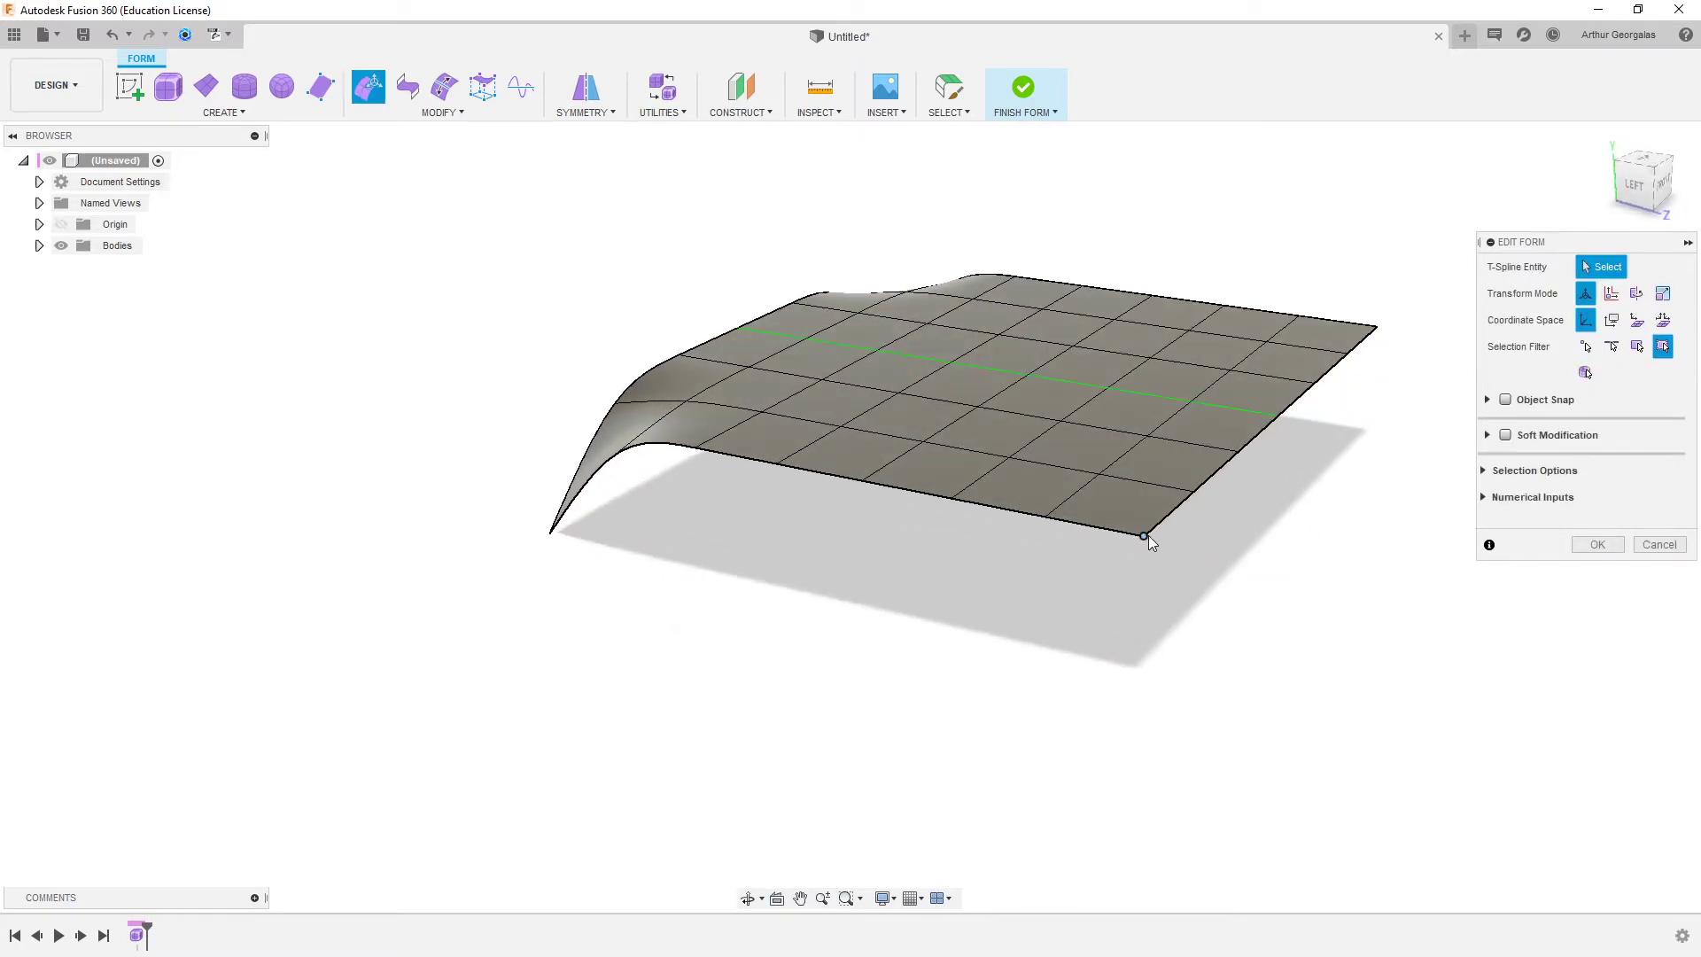
pyautogui.click(1145, 536)
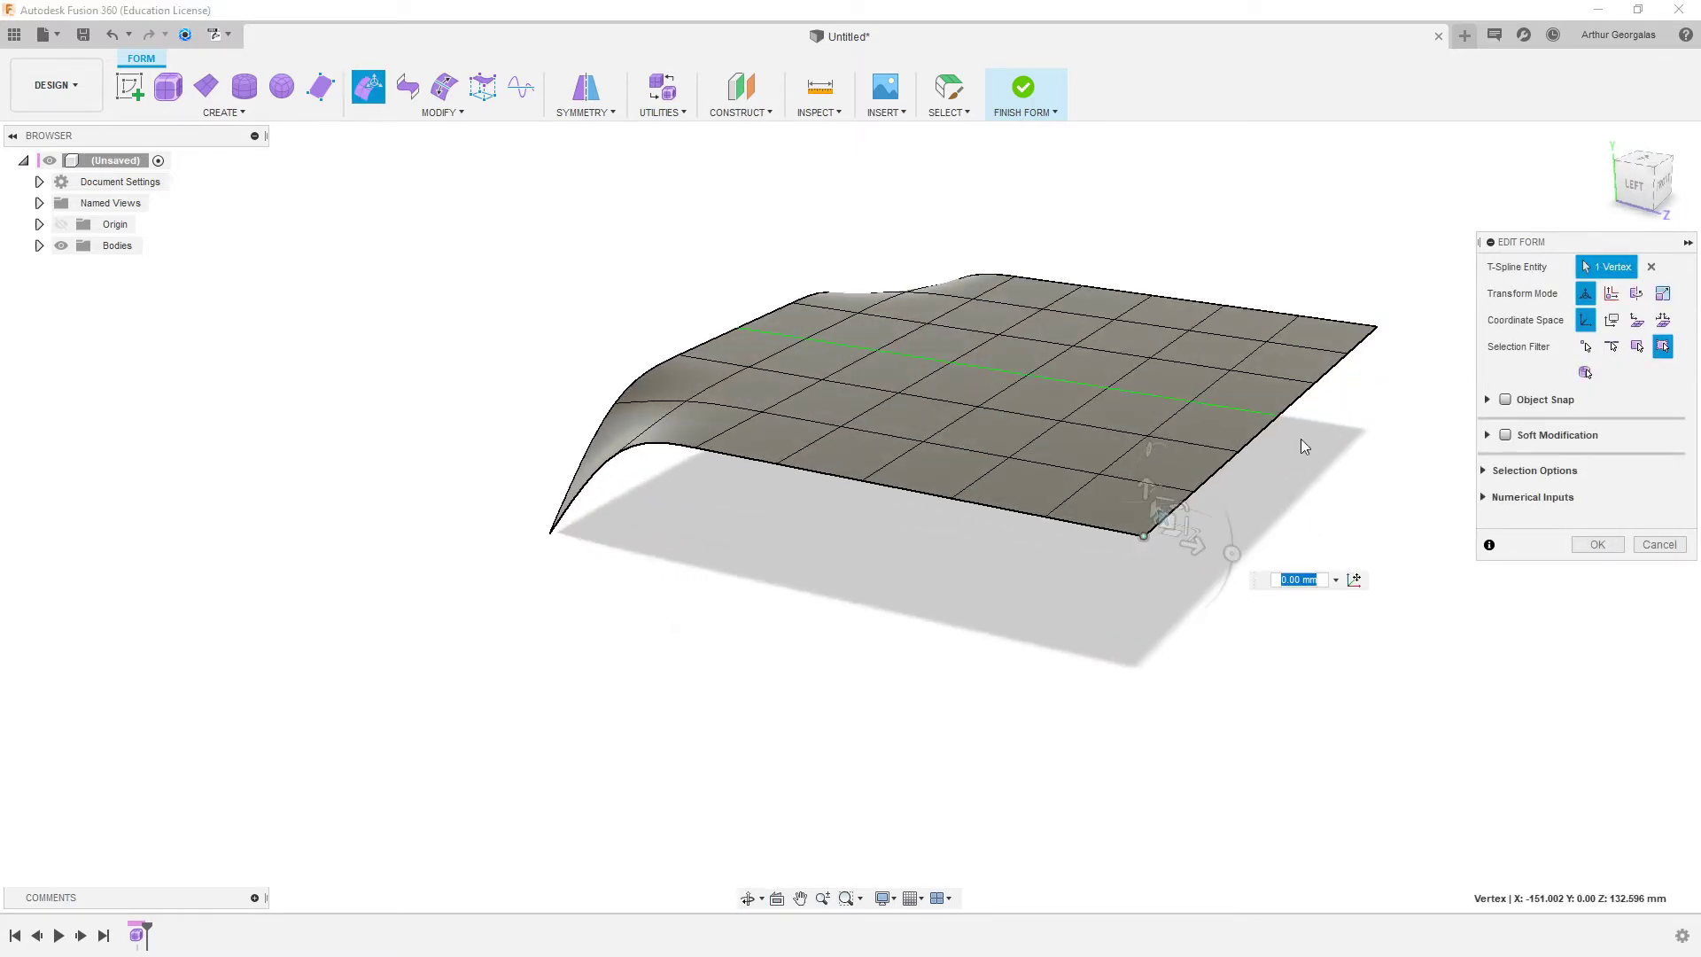
pyautogui.moveTo(1146, 488); pyautogui.dragTo(867, 625)
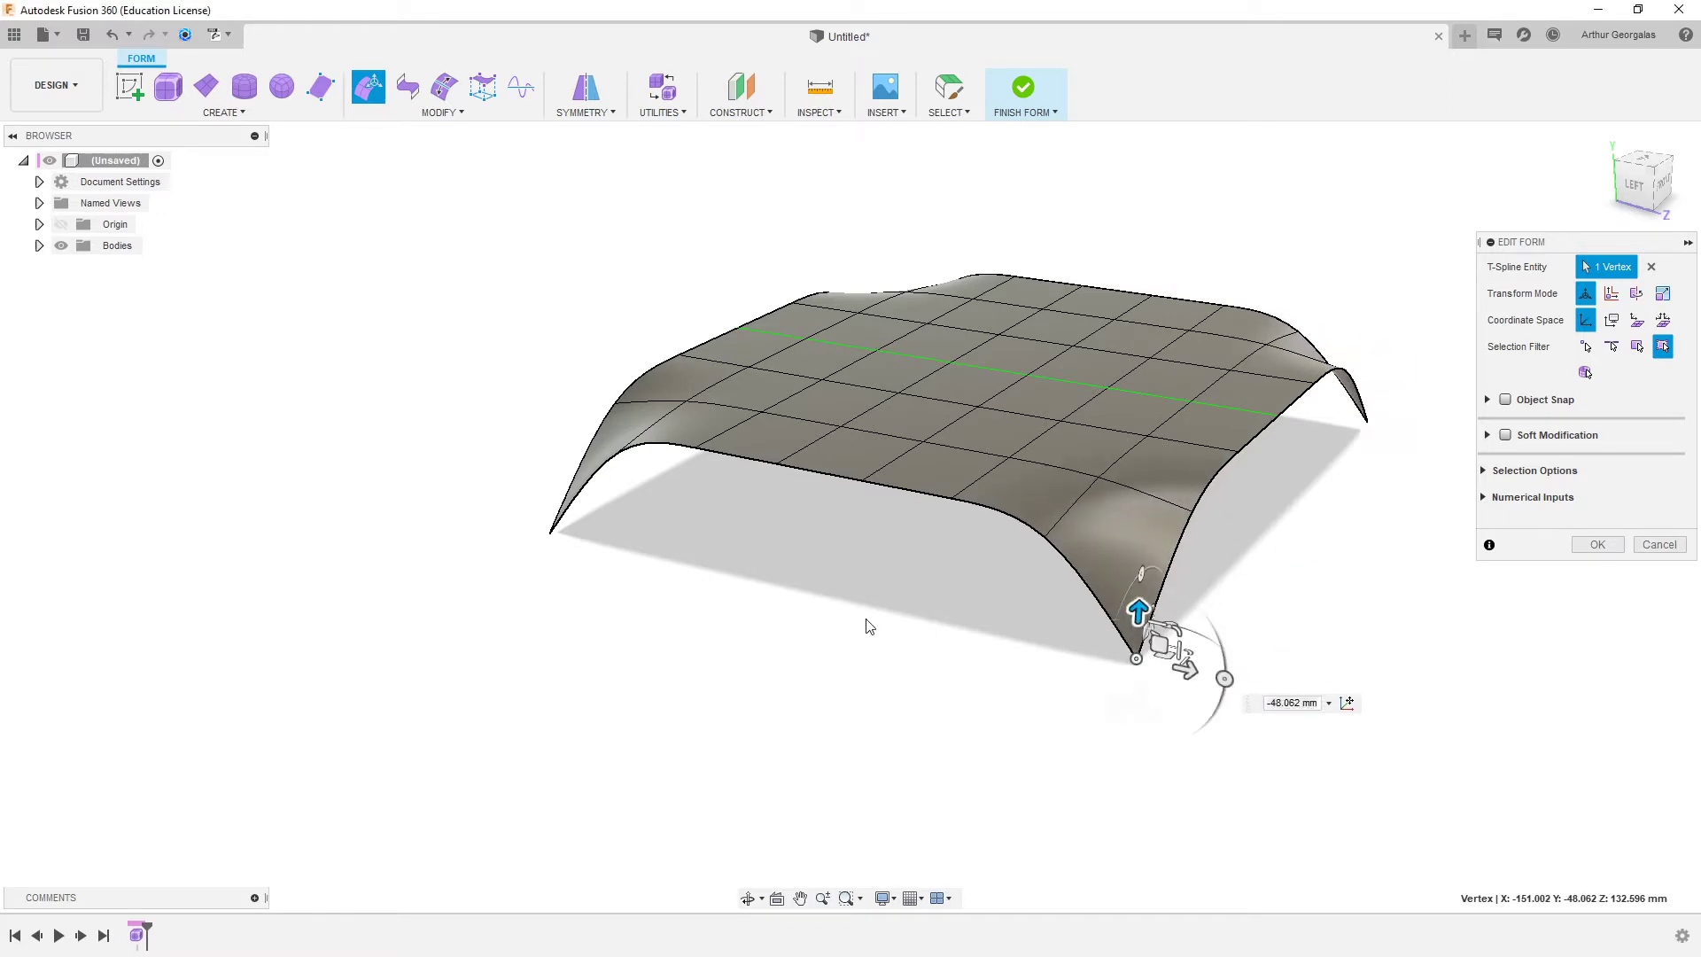
pyautogui.click(868, 626)
# - Pull down the middle boundary edge between the two lowered corners to form a central leg
pyautogui.keyDown('shift'); pyautogui.moveTo(880, 592); pyautogui.dragTo(987, 555, button='middle'); pyautogui.keyUp('shift')
pyautogui.click(1004, 432)
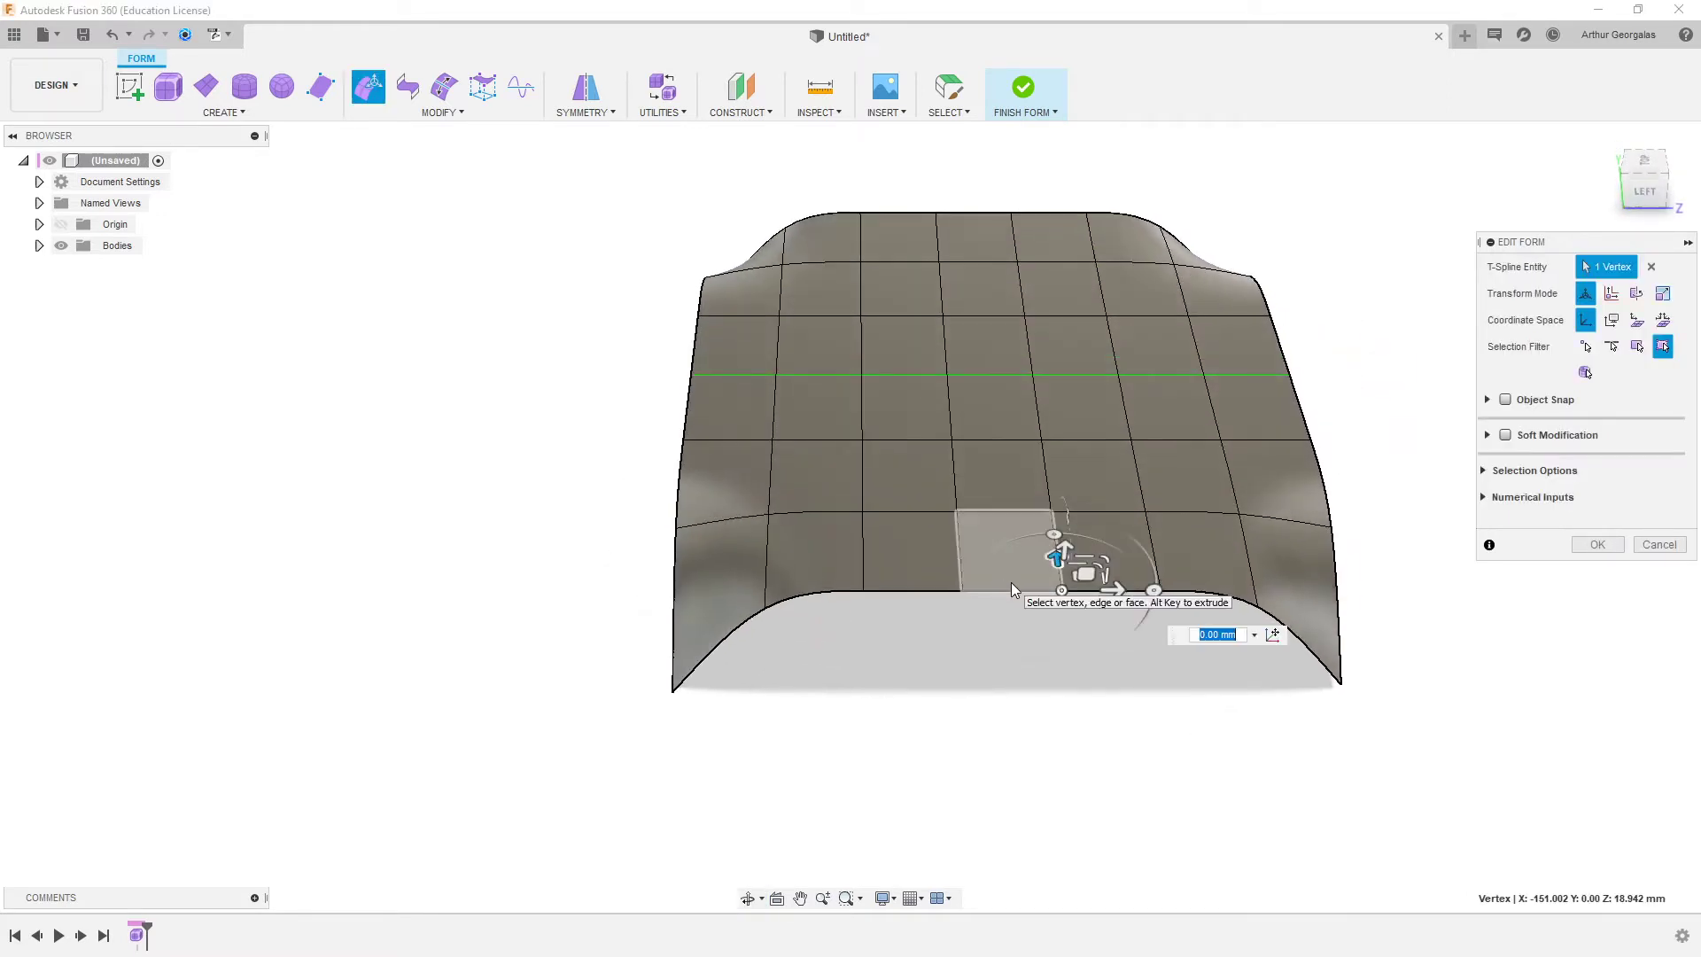
pyautogui.click(1008, 590)
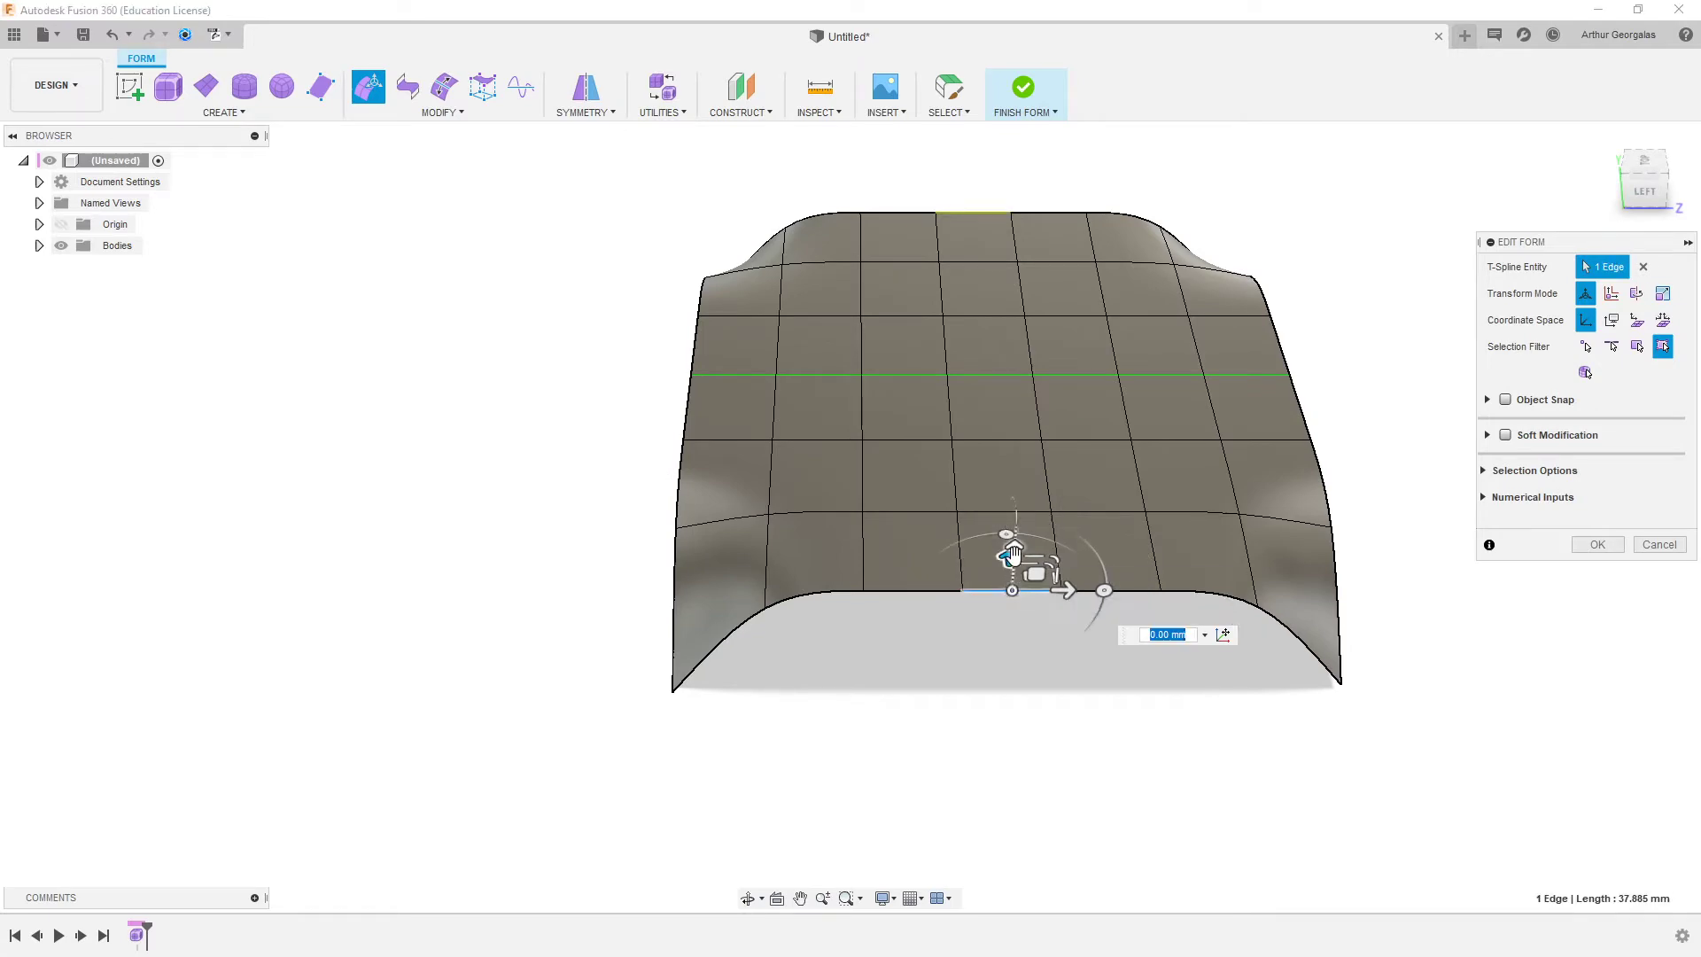
pyautogui.moveTo(1009, 559); pyautogui.dragTo(1003, 660)
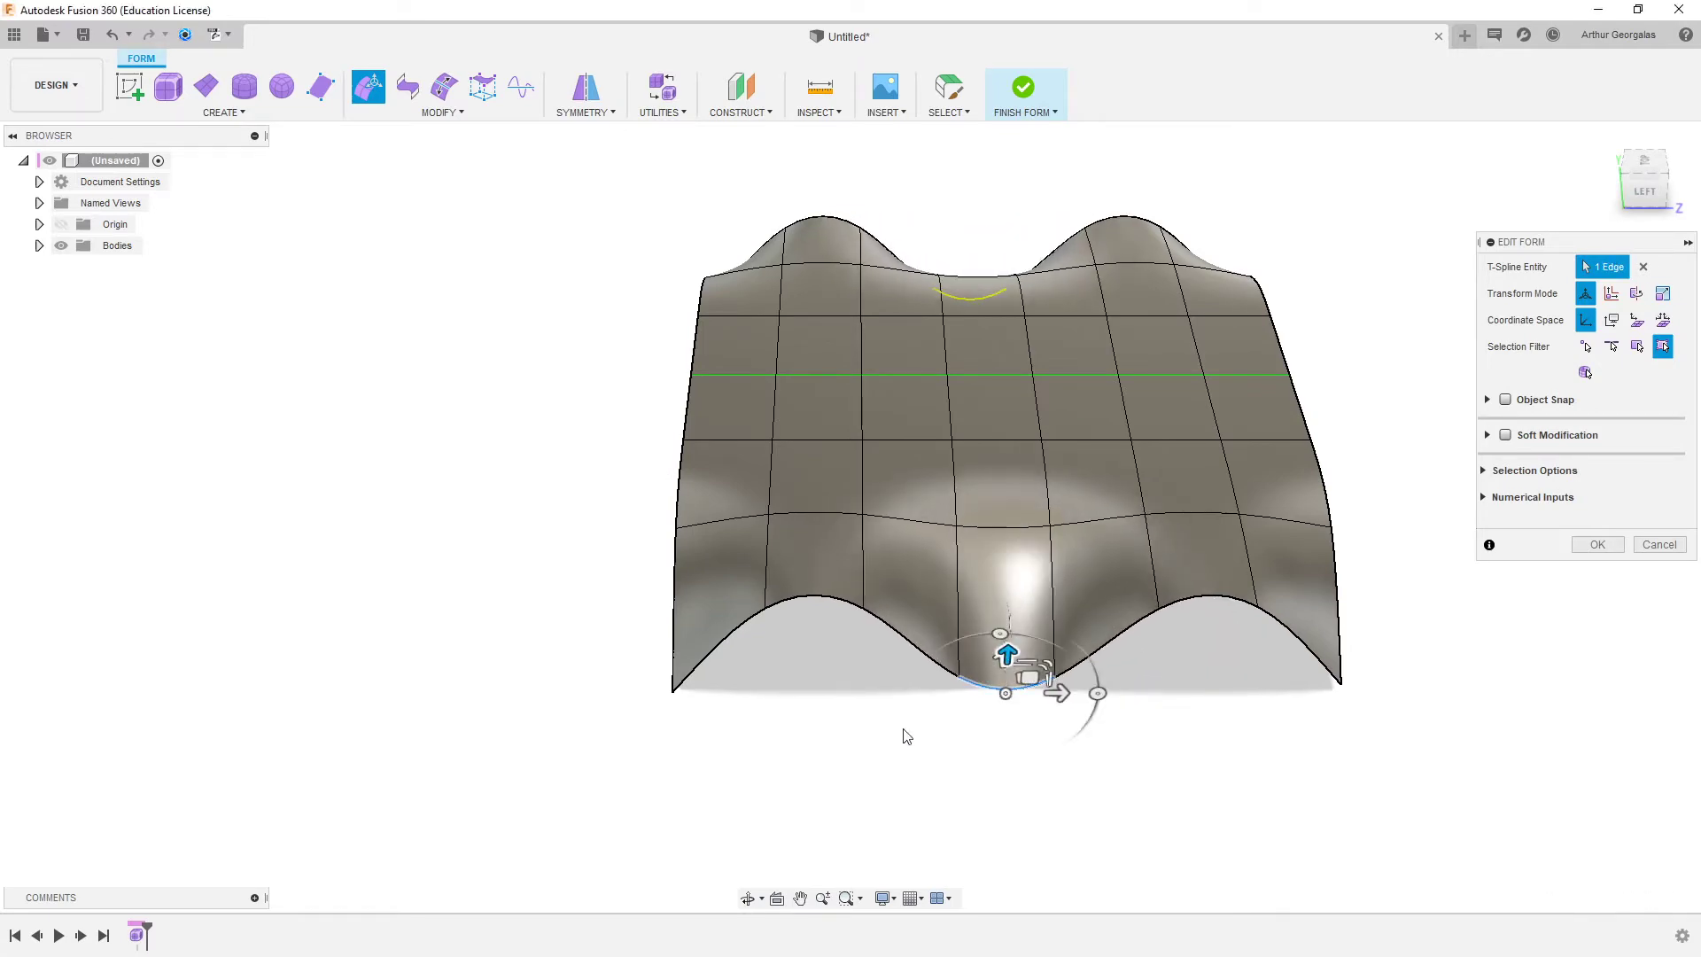
pyautogui.click(904, 733)
# - Push down three adjacent centre faces beside the symmetry line to form a hollow
pyautogui.keyDown('shift'); pyautogui.moveTo(904, 734); pyautogui.dragTo(1032, 726, button='middle'); pyautogui.keyUp('shift')
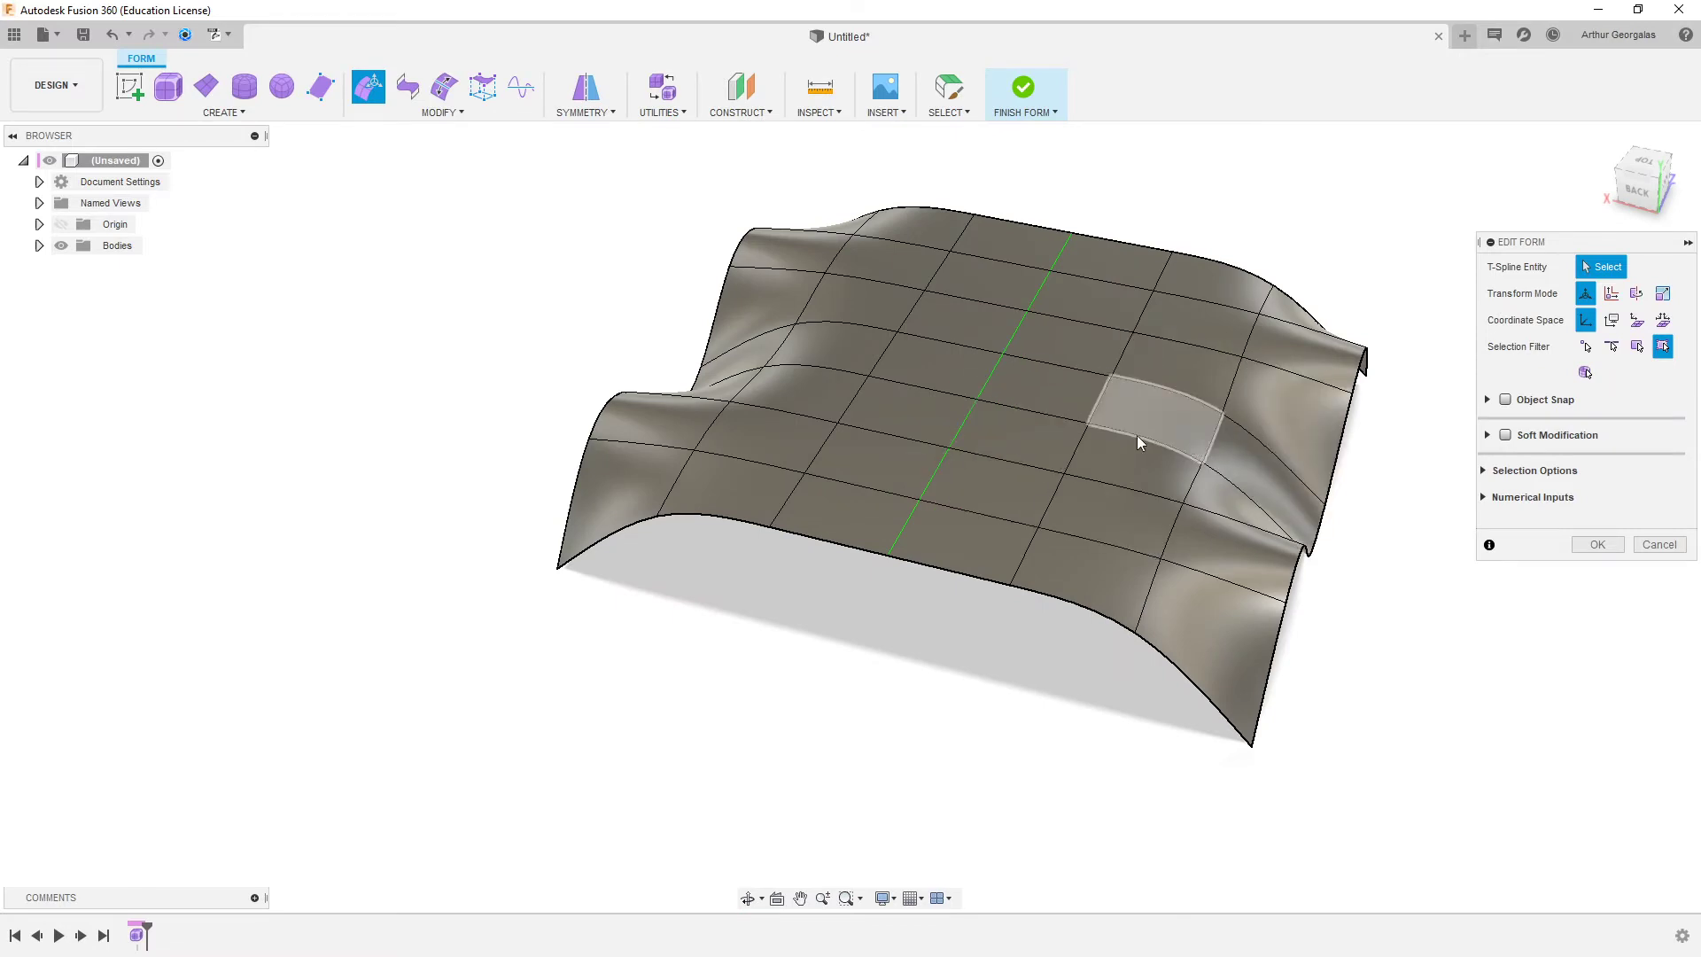
pyautogui.click(1029, 400)
pyautogui.keyDown('shift'); pyautogui.click(1012, 441); pyautogui.keyUp('shift')
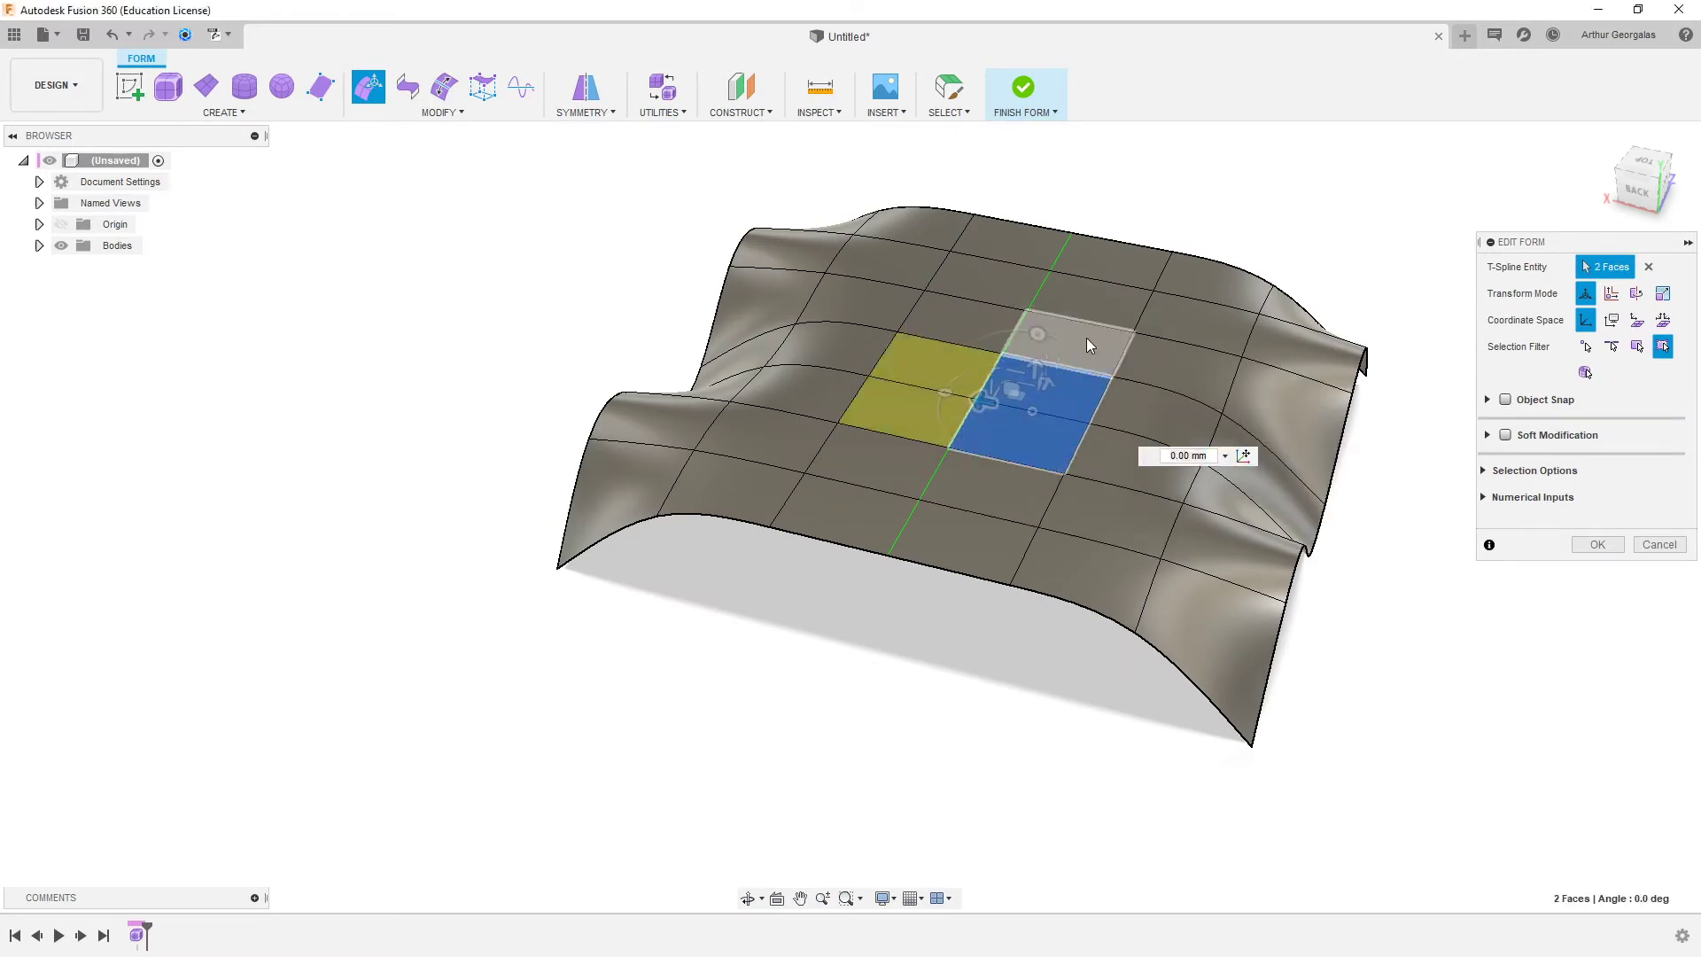
pyautogui.keyDown('shift'); pyautogui.click(1086, 337); pyautogui.keyUp('shift')
pyautogui.moveTo(1047, 341); pyautogui.dragTo(1023, 418)
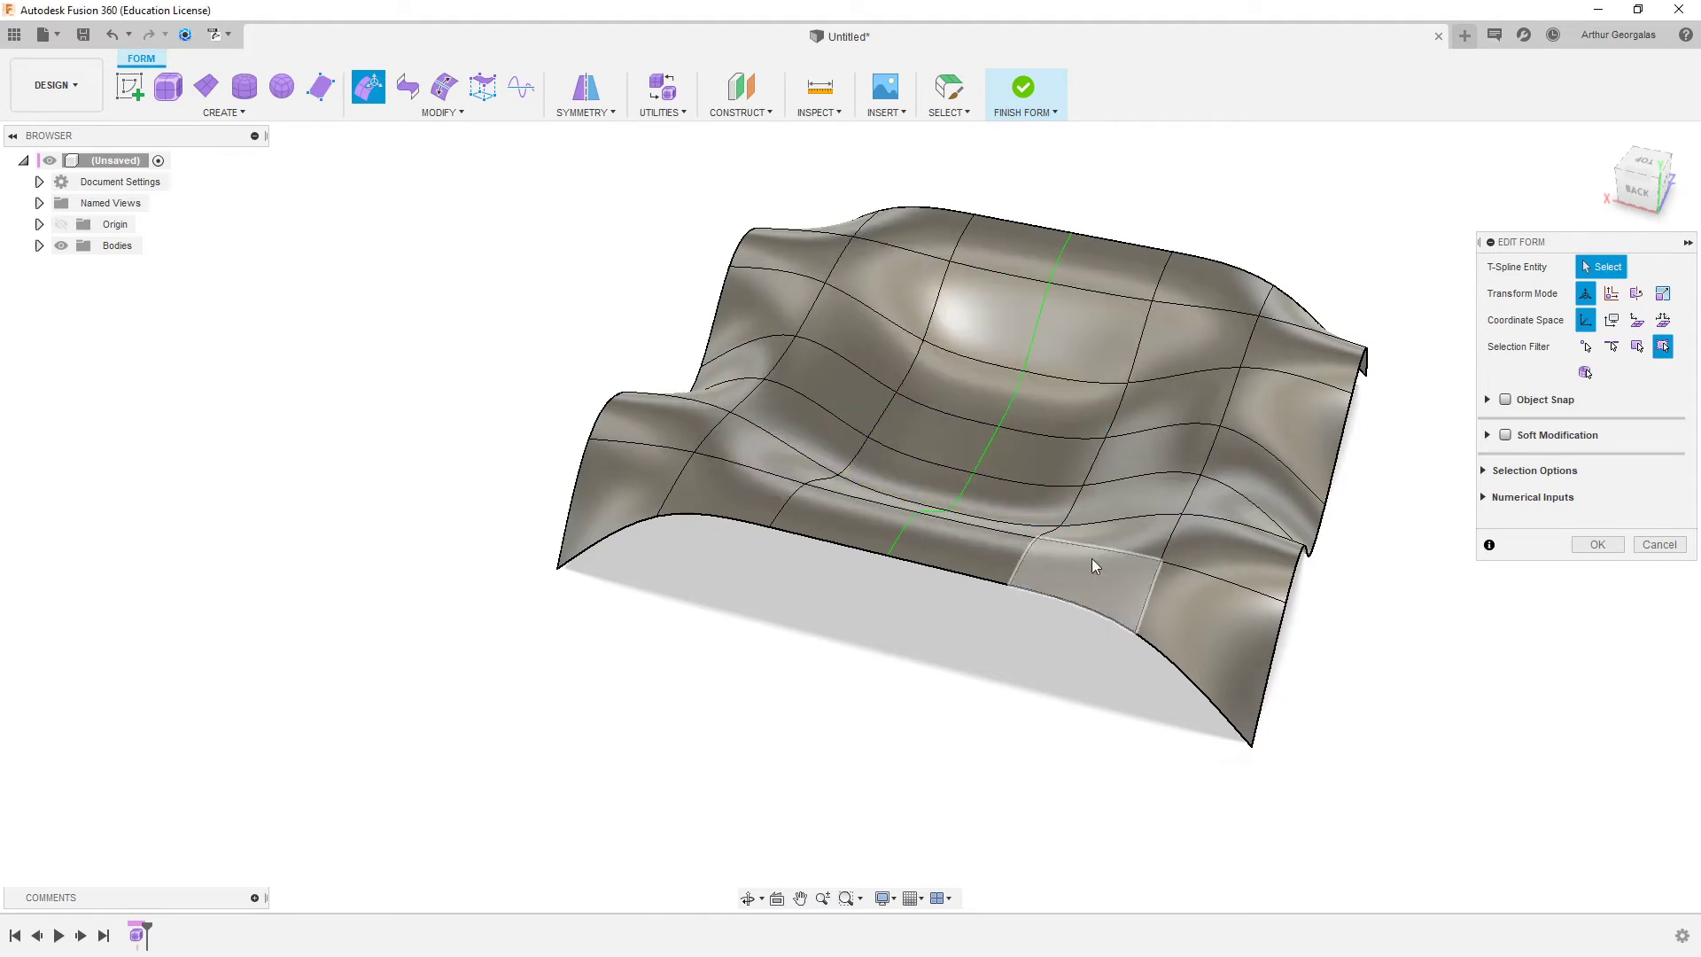
# - Switch to box display and raise a single vertex along the side of the central hollow
pyautogui.keyDown('shift'); pyautogui.moveTo(1091, 558); pyautogui.dragTo(1101, 457, button='middle'); pyautogui.keyUp('shift')
pyautogui.hotkey('alt', '1')
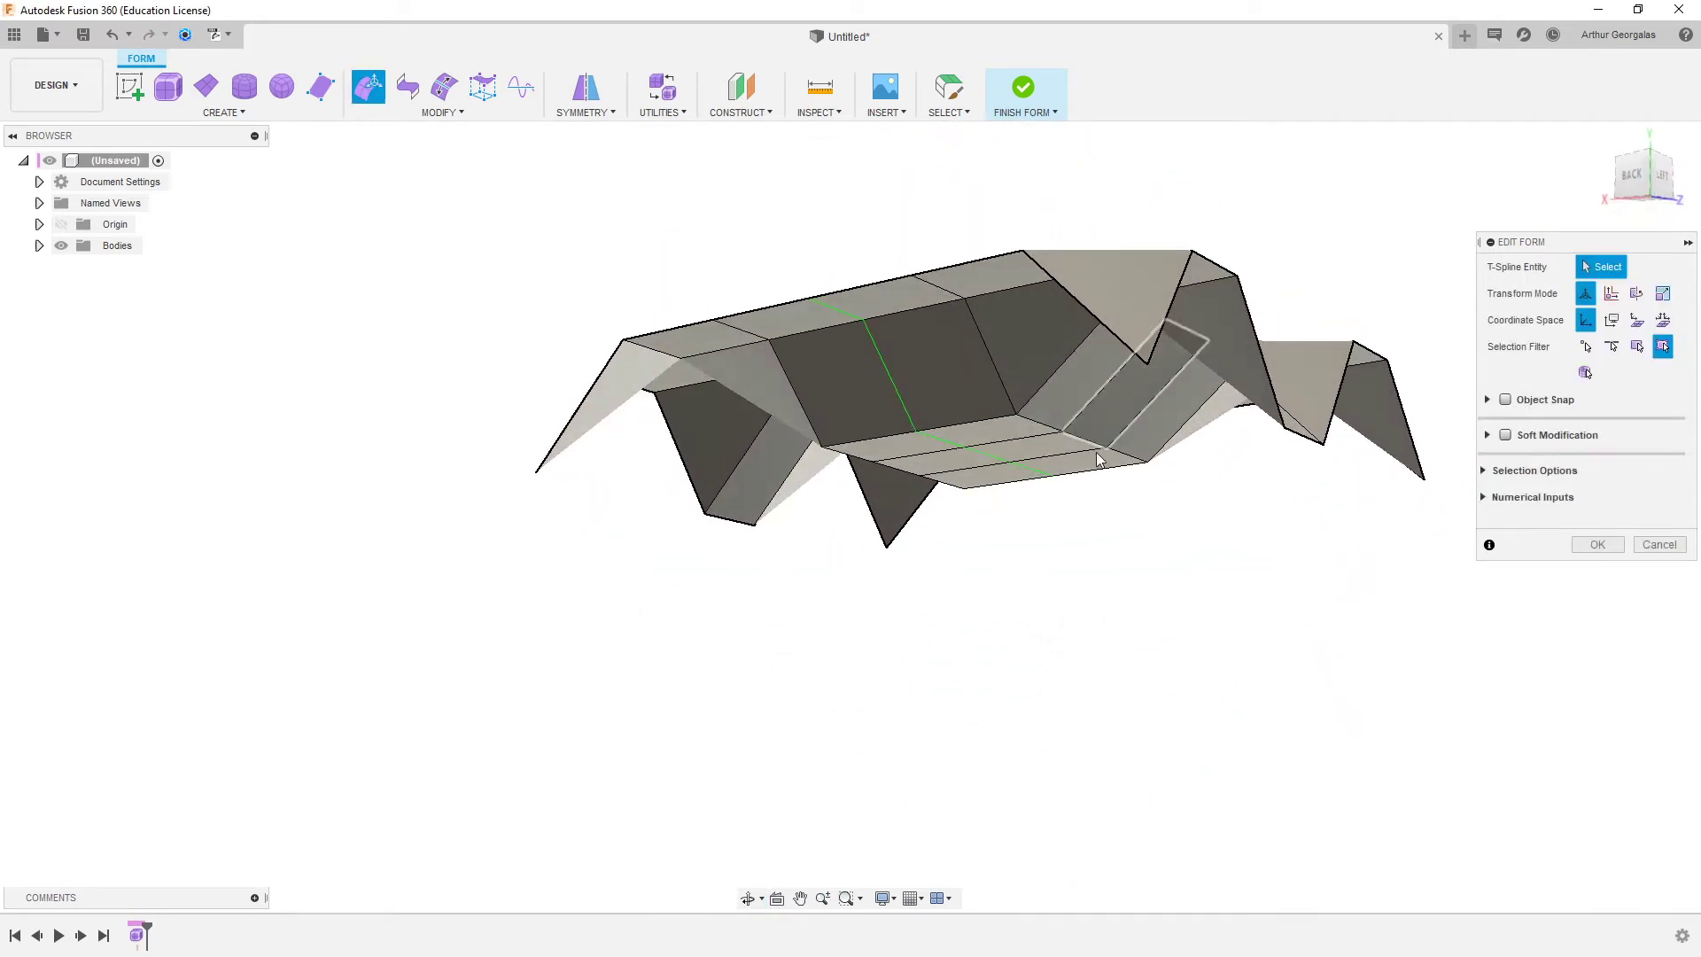
pyautogui.click(1101, 457)
pyautogui.moveTo(1086, 388); pyautogui.dragTo(1083, 343)
pyautogui.click(1066, 562)
# - Shift another vertex of the hollow sideways along the symmetry line's direction, and return to smooth display
pyautogui.keyDown('shift'); pyautogui.moveTo(1034, 469); pyautogui.dragTo(896, 410, button='middle'); pyautogui.keyUp('shift')
pyautogui.click(882, 417)
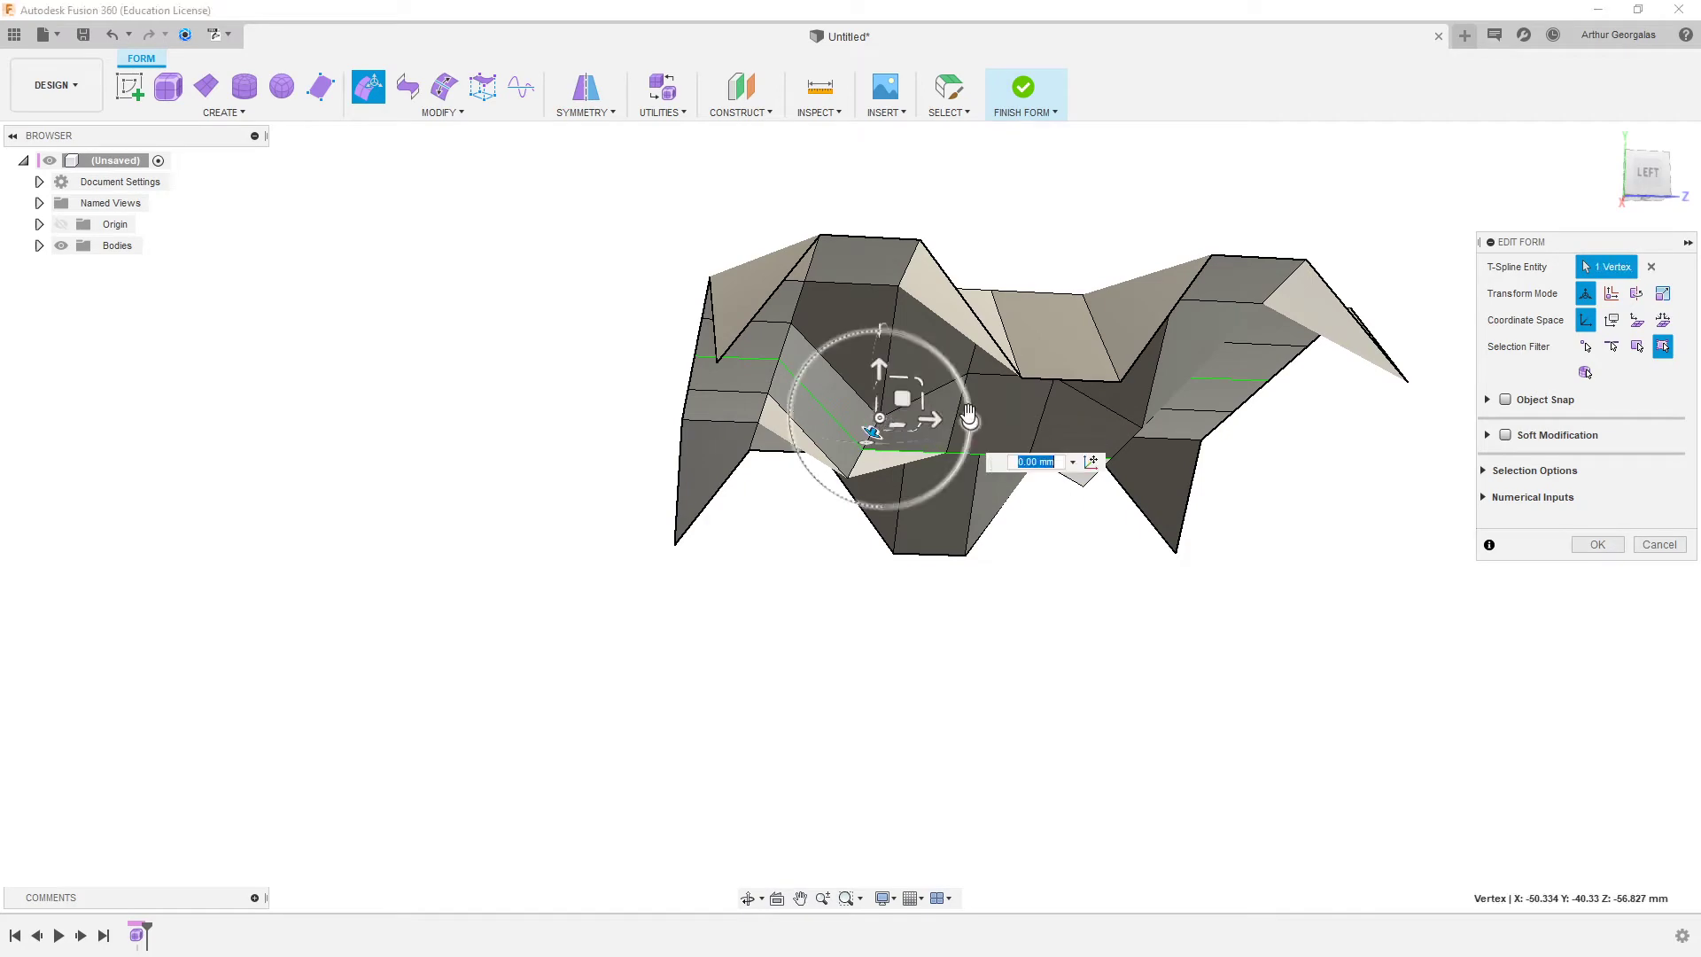
pyautogui.moveTo(934, 418); pyautogui.dragTo(1002, 422)
pyautogui.keyDown('shift'); pyautogui.moveTo(1001, 540); pyautogui.dragTo(1019, 509, button='middle'); pyautogui.keyUp('shift')
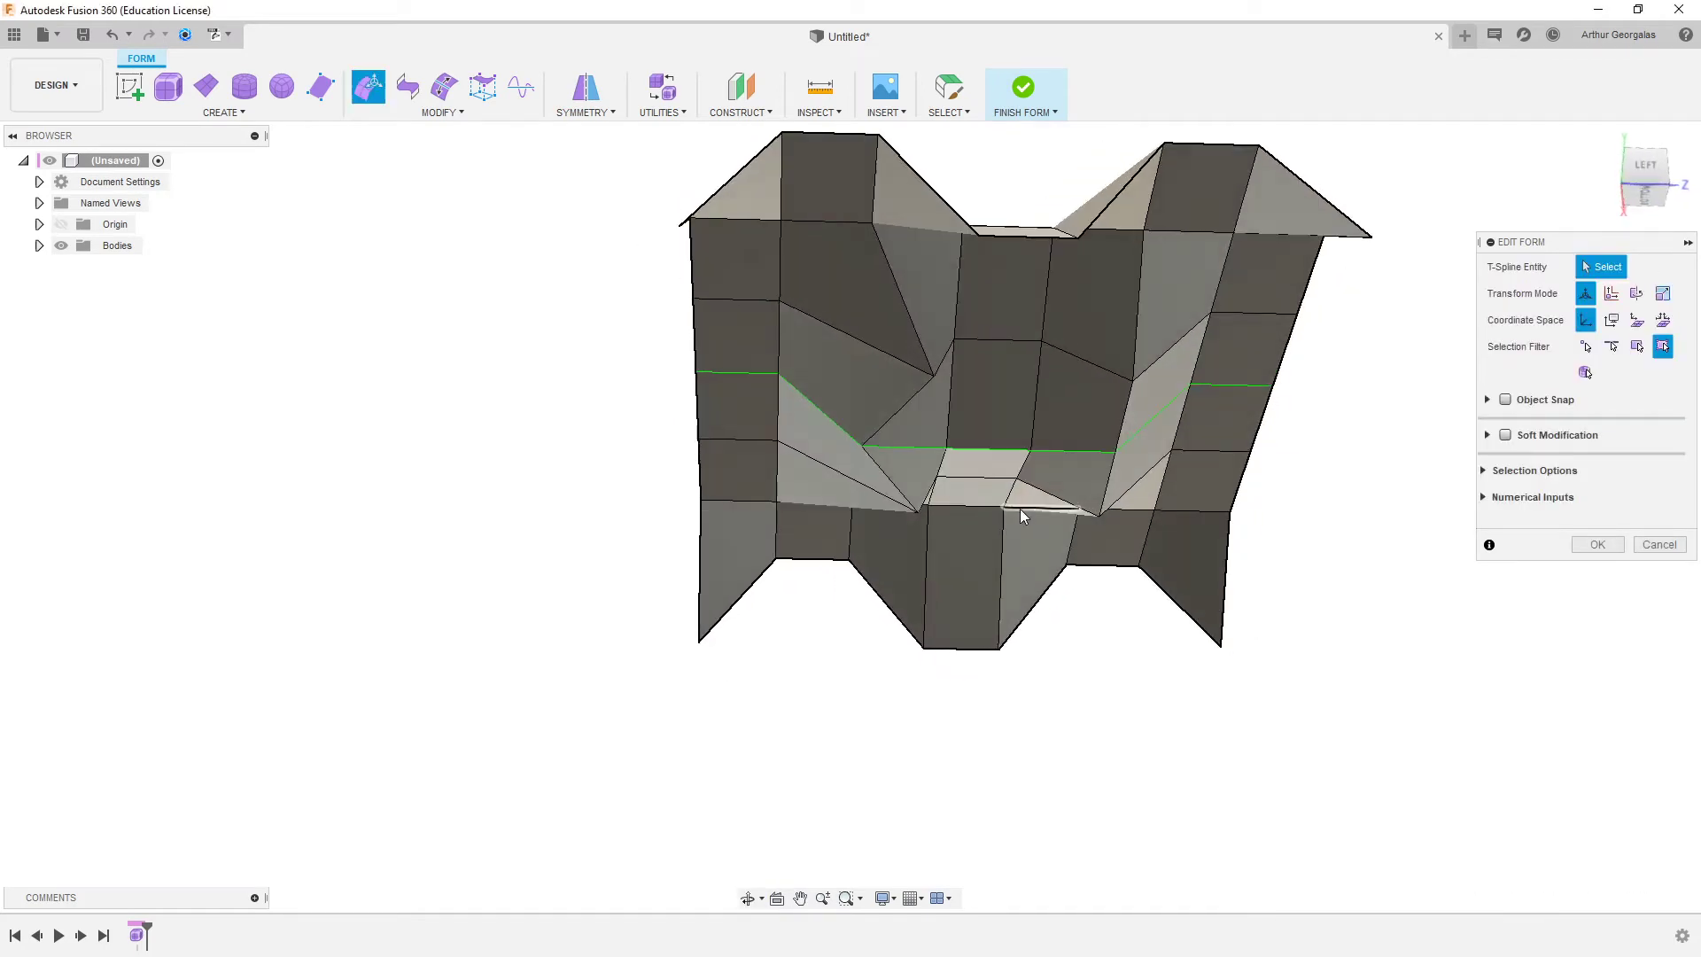
pyautogui.hotkey('ctrl', '3')
pyautogui.keyDown('shift'); pyautogui.moveTo(994, 387); pyautogui.dragTo(993, 479, button='middle'); pyautogui.keyUp('shift')
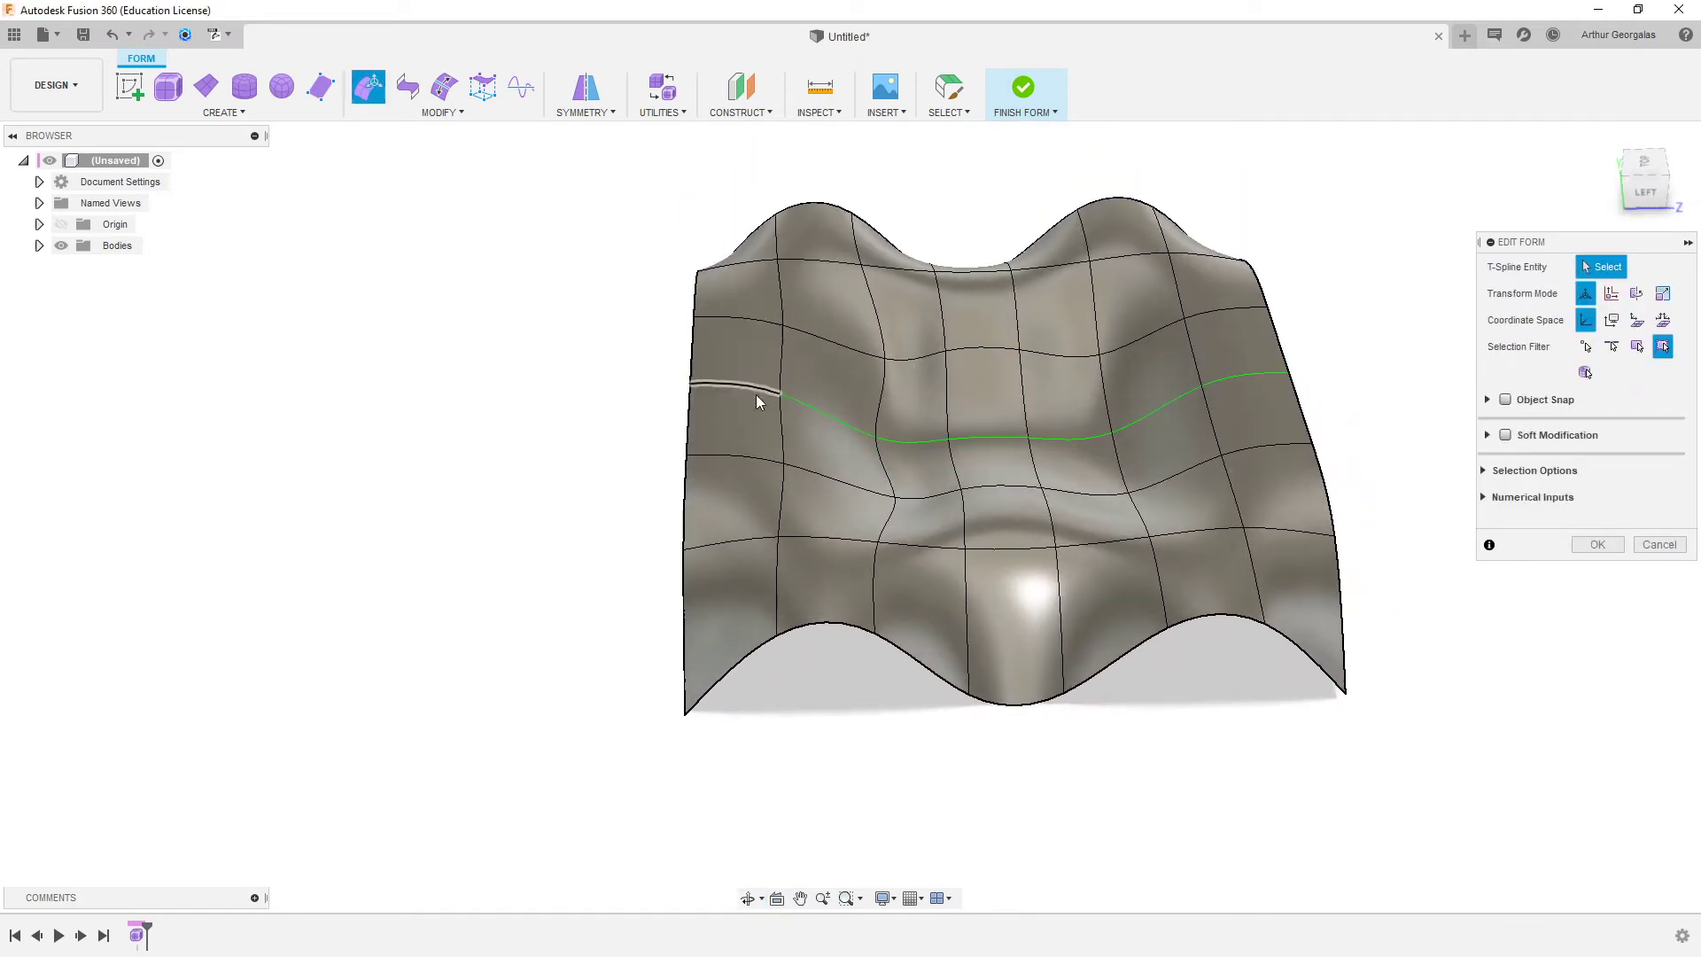
# - In box display, crease the full line of six edges next to one end of the plane, and view the result in smooth display
pyautogui.scroll(3, 841, 381)
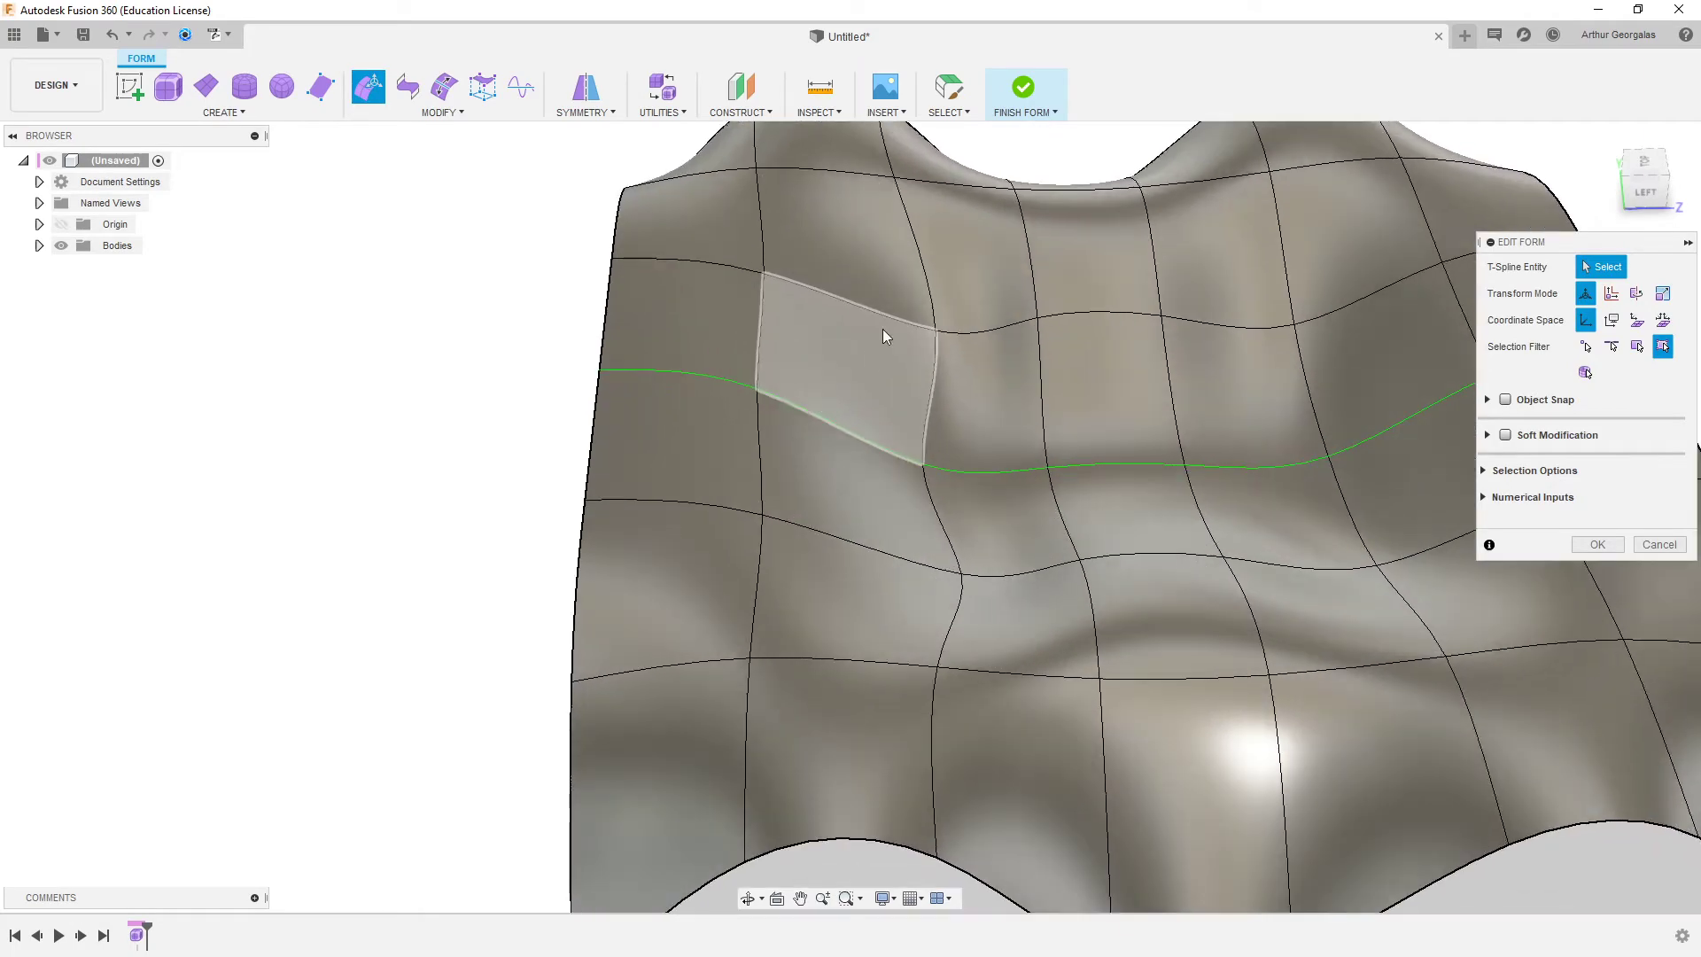
pyautogui.keyDown('shift'); pyautogui.moveTo(882, 483); pyautogui.dragTo(1083, 444, button='middle'); pyautogui.keyUp('shift')
pyautogui.hotkey('alt', '1')
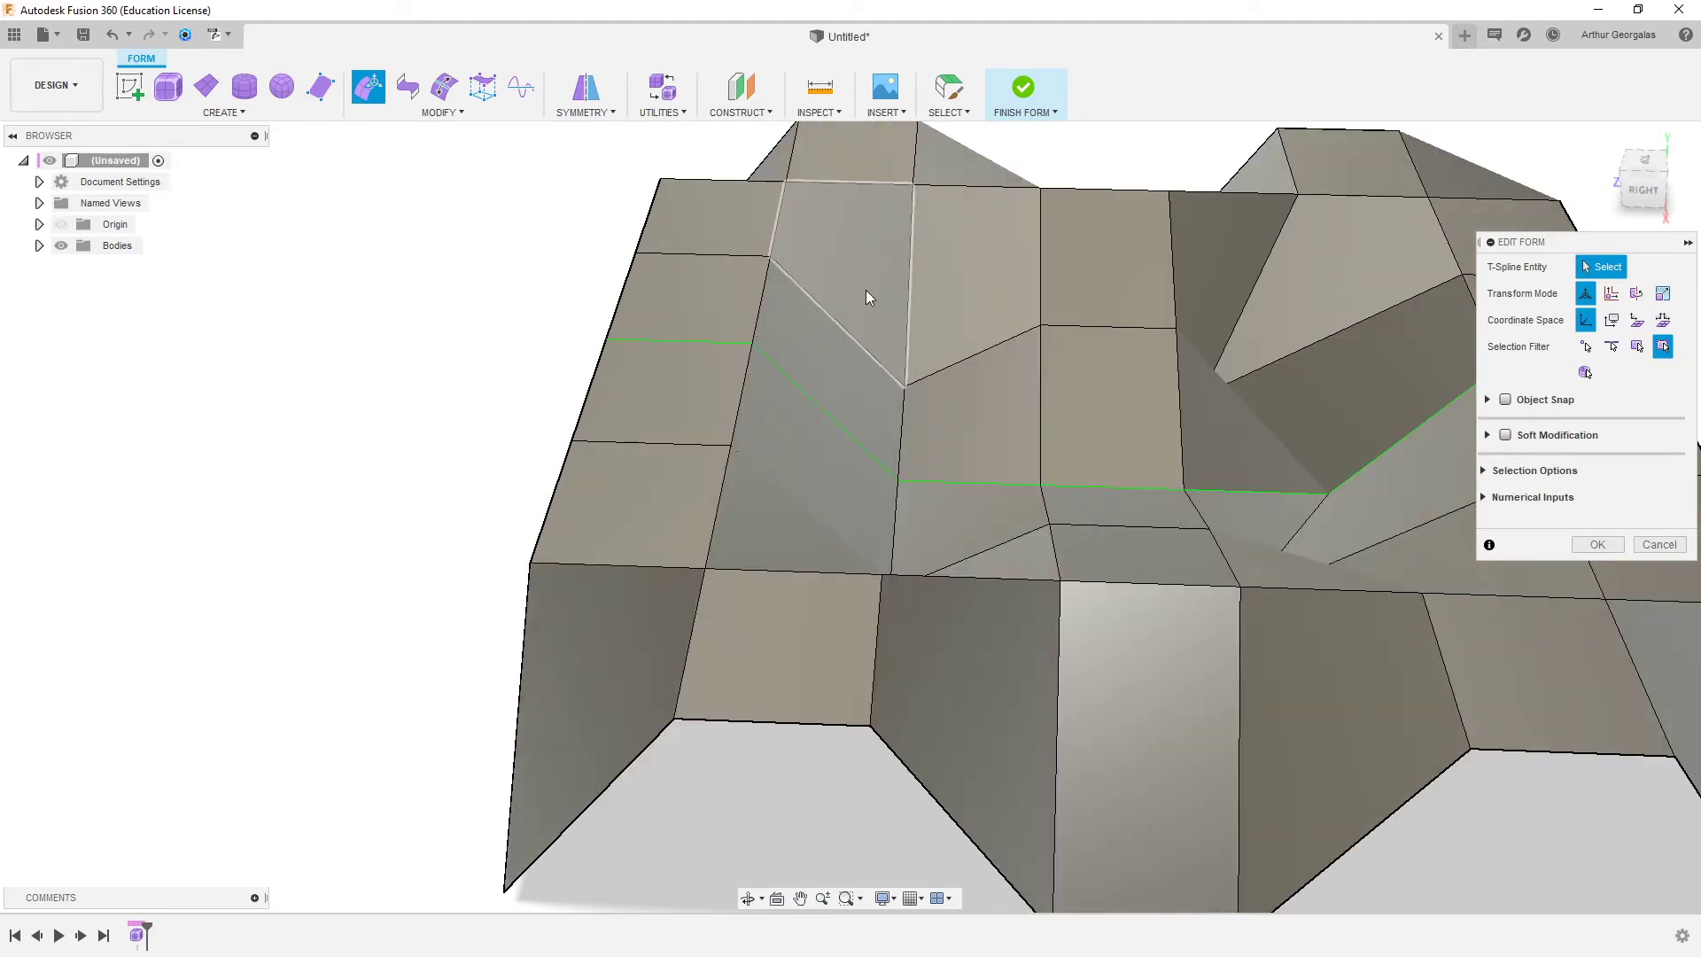
pyautogui.doubleClick(787, 160)
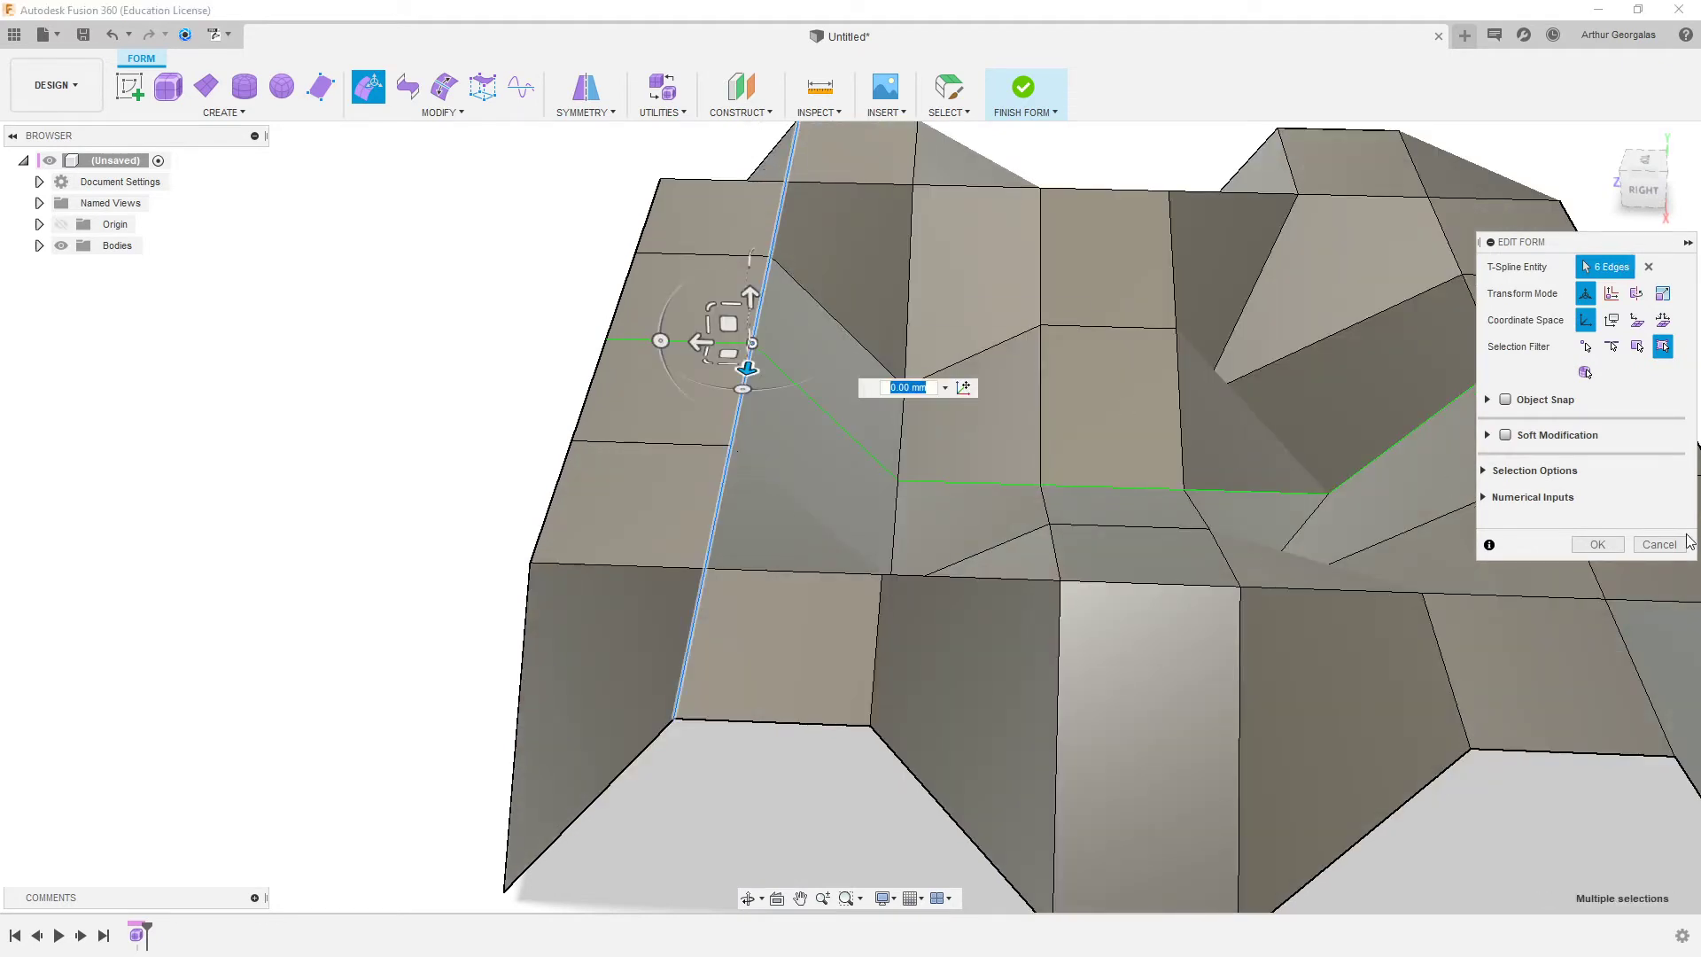
pyautogui.click(1600, 544)
pyautogui.click(439, 112)
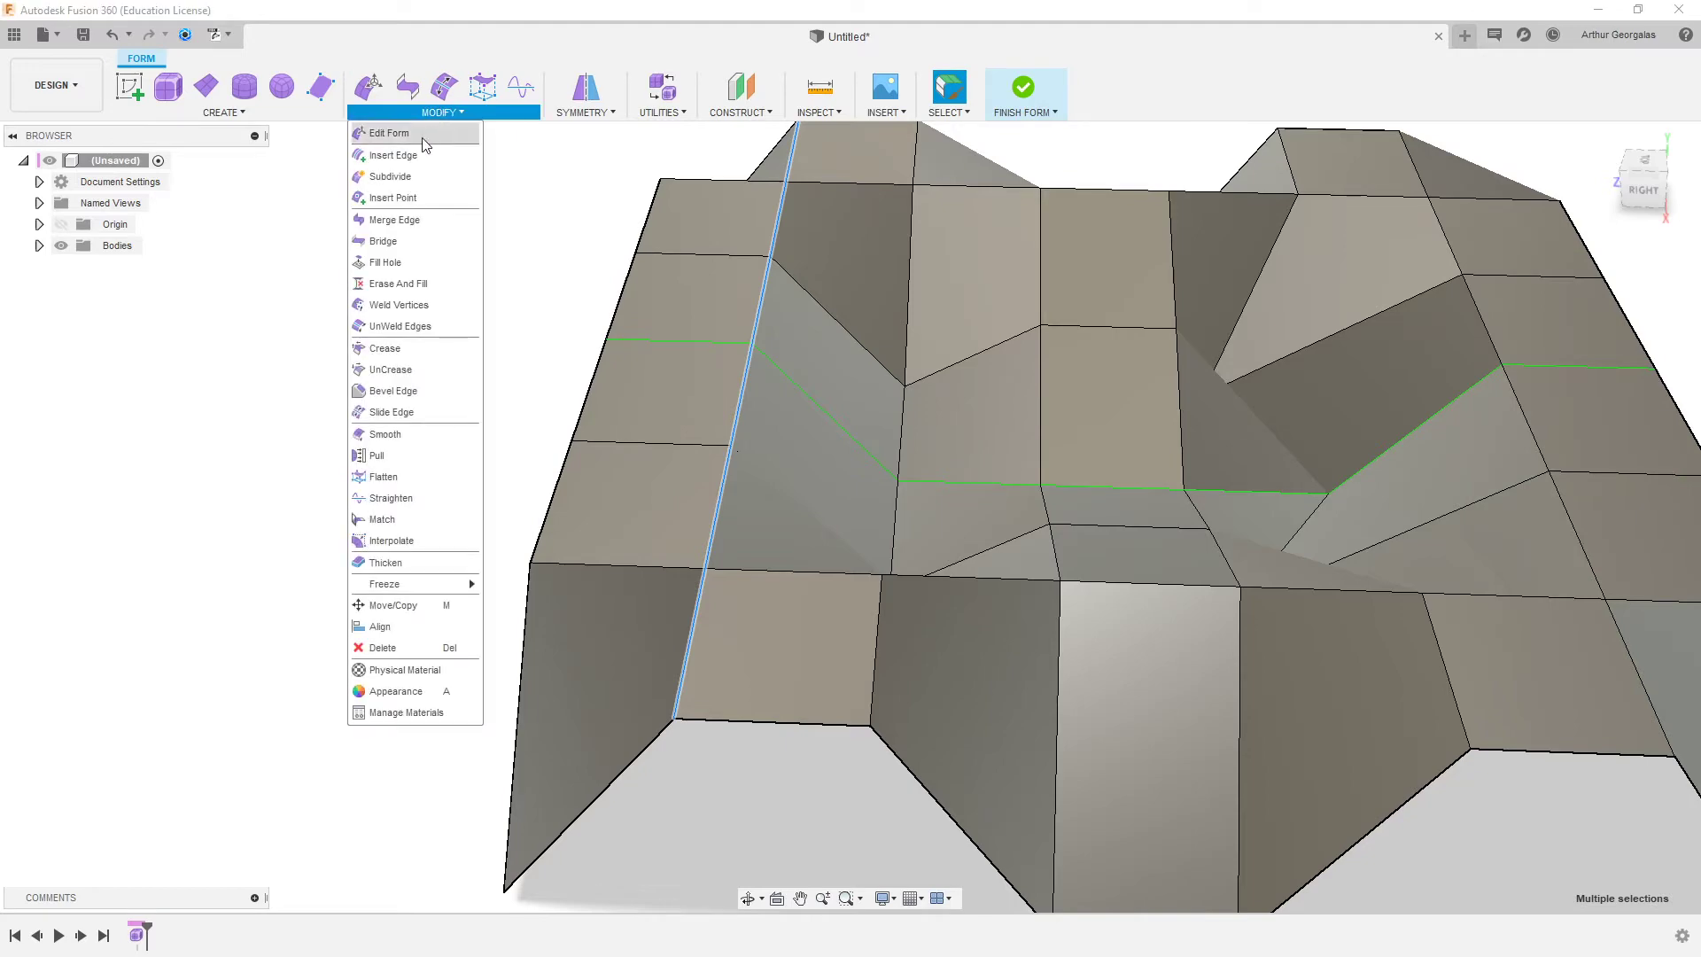
pyautogui.click(385, 349)
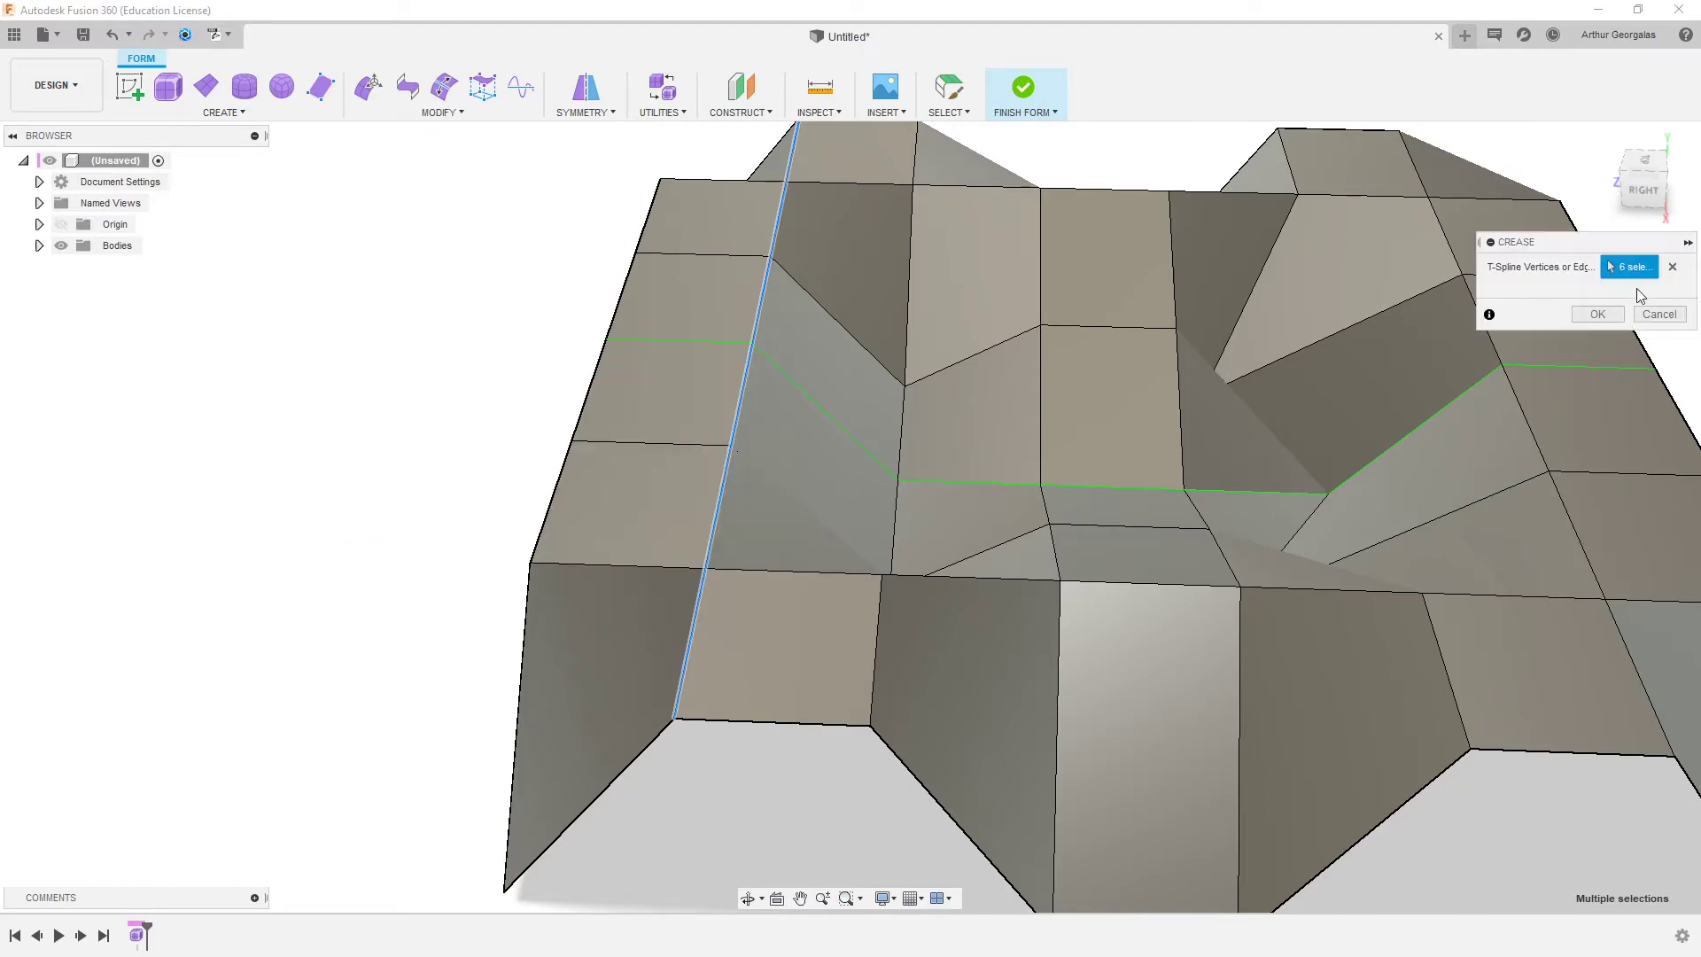
pyautogui.click(1598, 313)
pyautogui.hotkey('alt', '3')
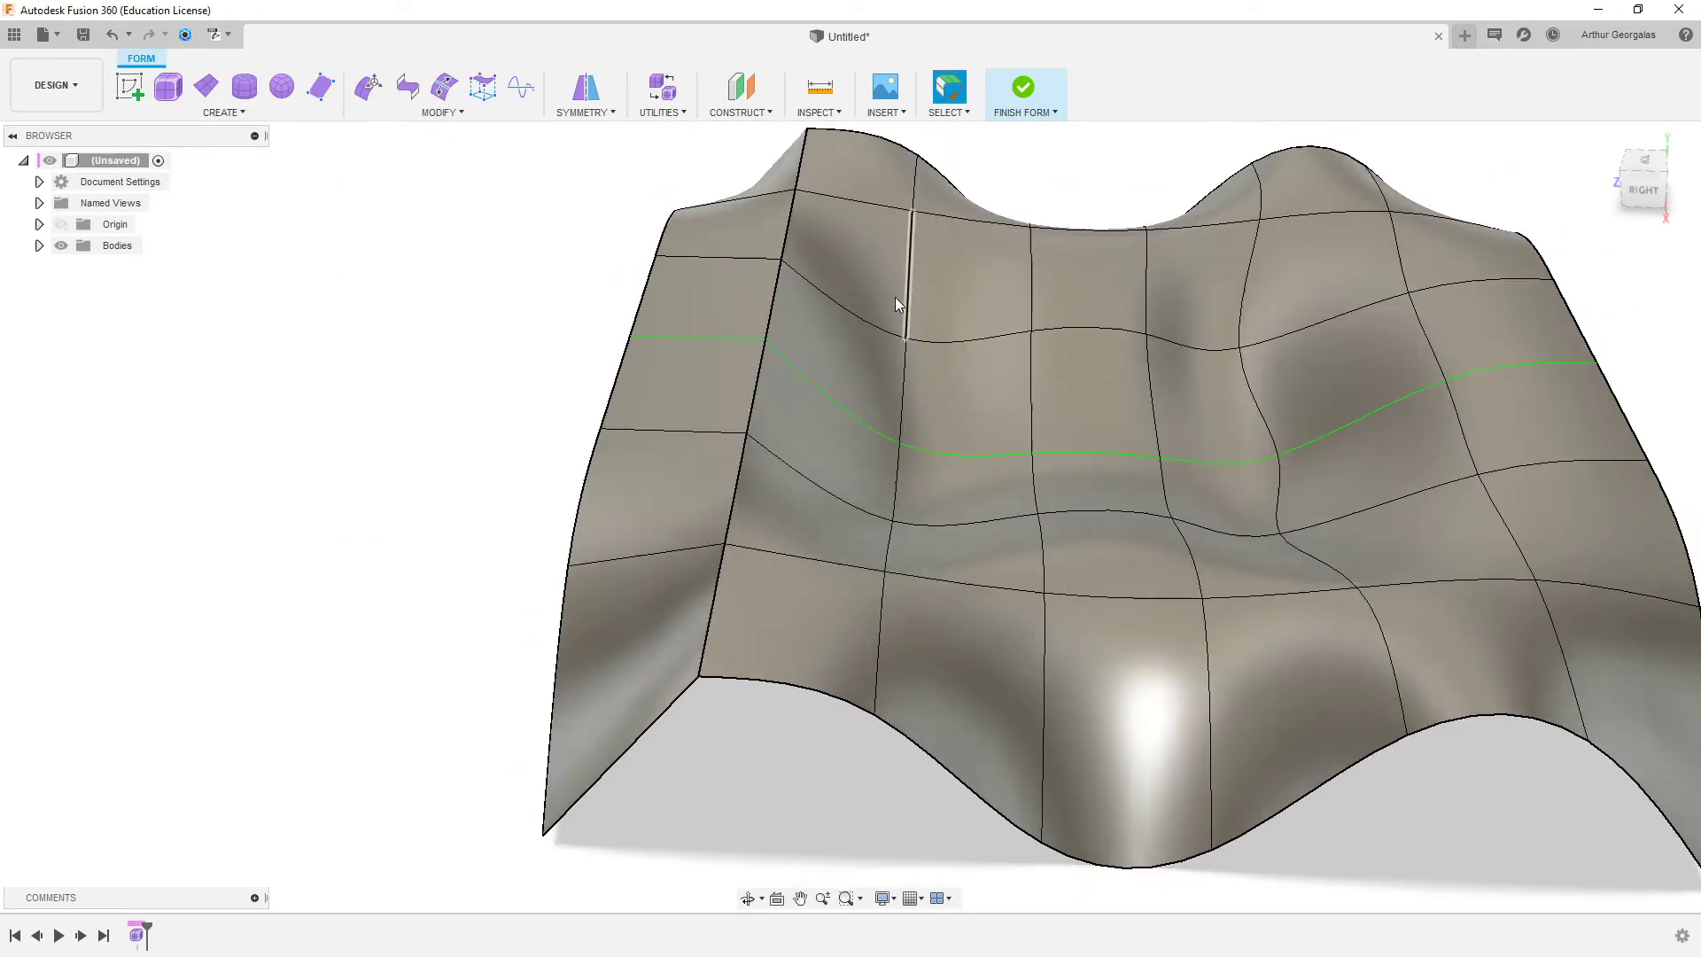
pyautogui.keyDown('shift'); pyautogui.moveTo(895, 301); pyautogui.dragTo(1098, 404, button='middle'); pyautogui.keyUp('shift')
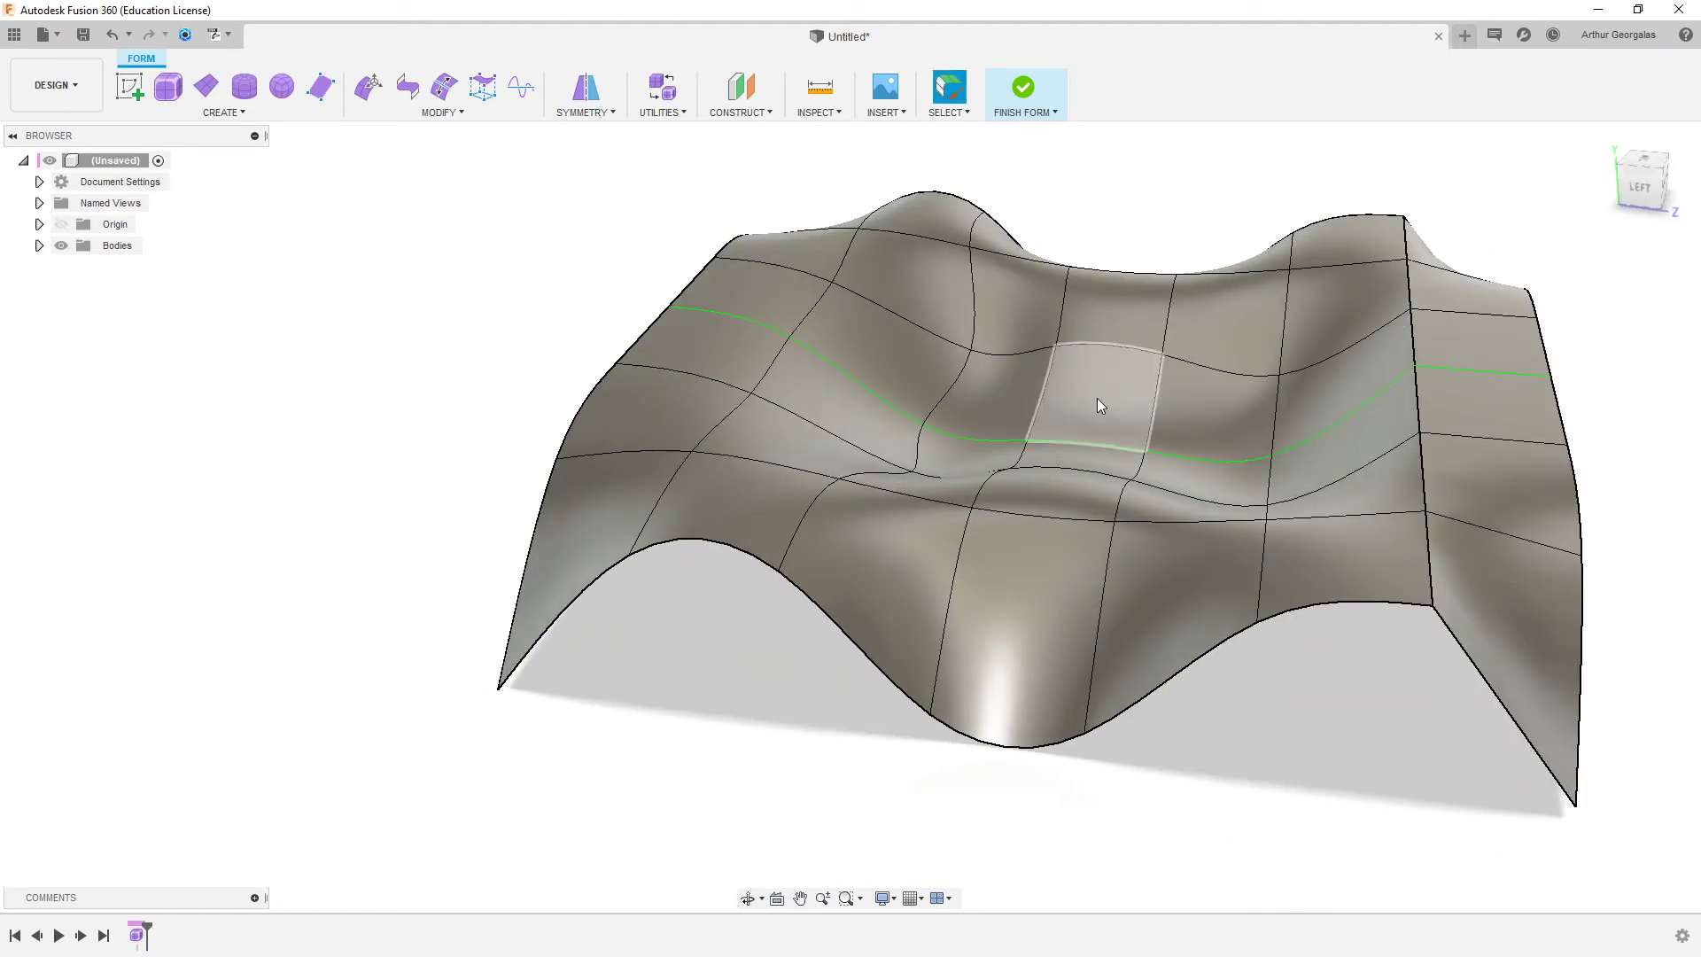
# - Crease the next full line of six edges inward, parallel to the creased line near the end of the plane
pyautogui.doubleClick(1284, 296)
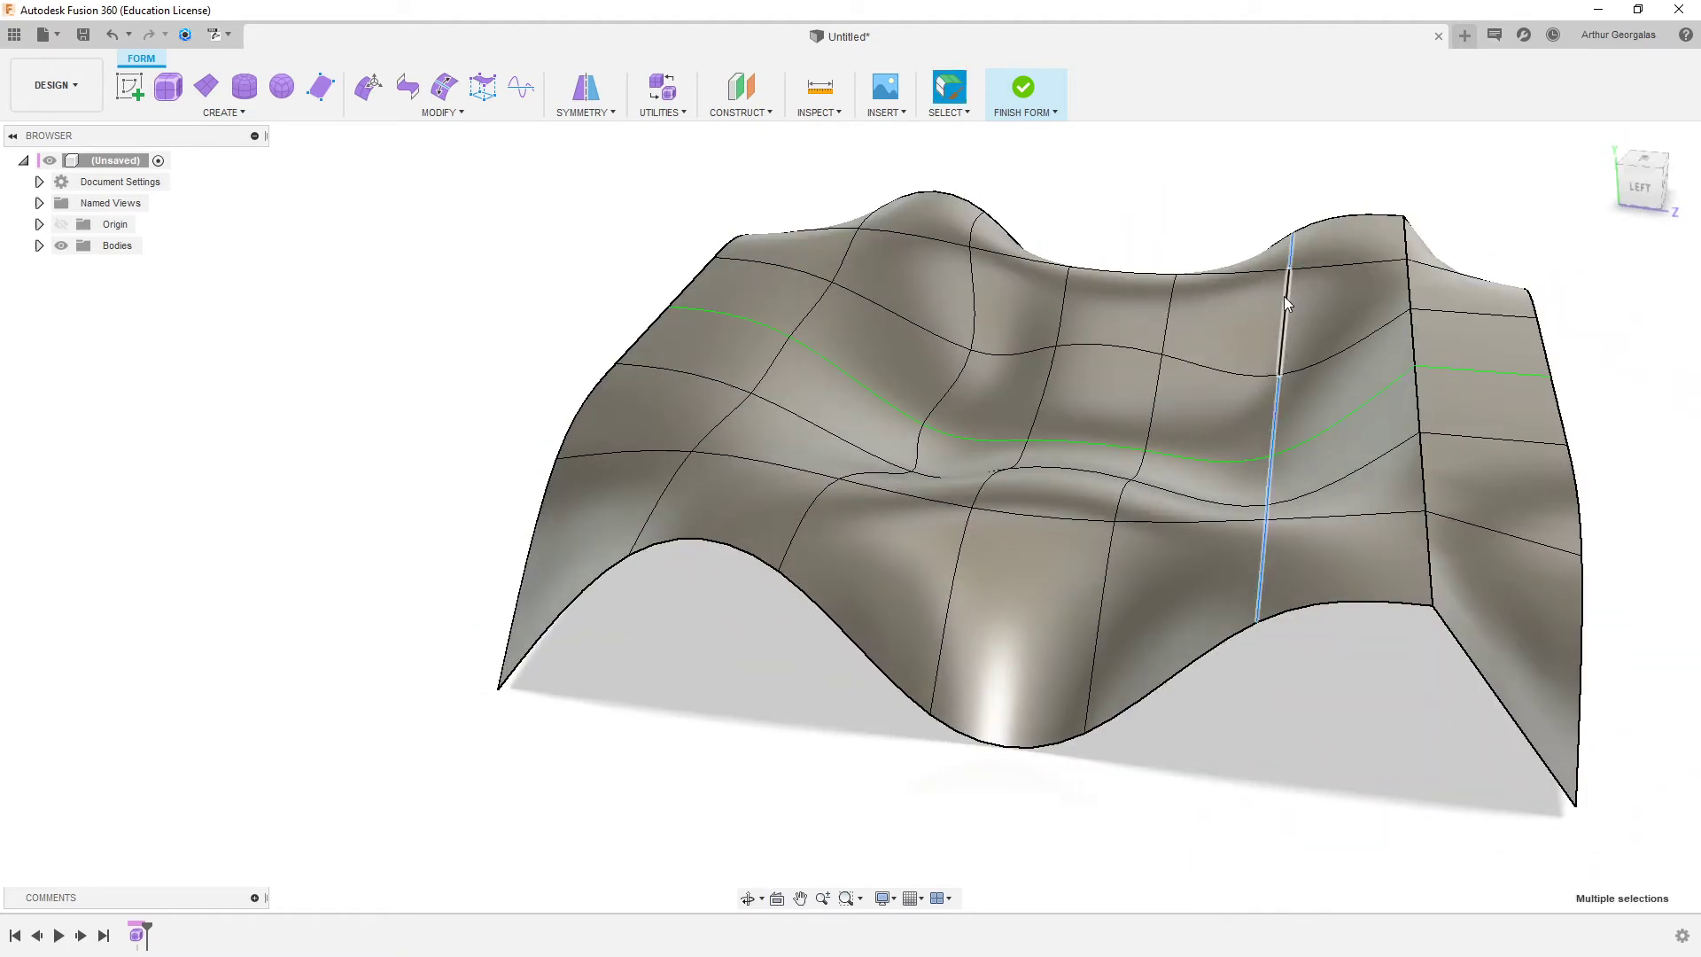
pyautogui.rightClick(1284, 296)
pyautogui.click(1301, 473)
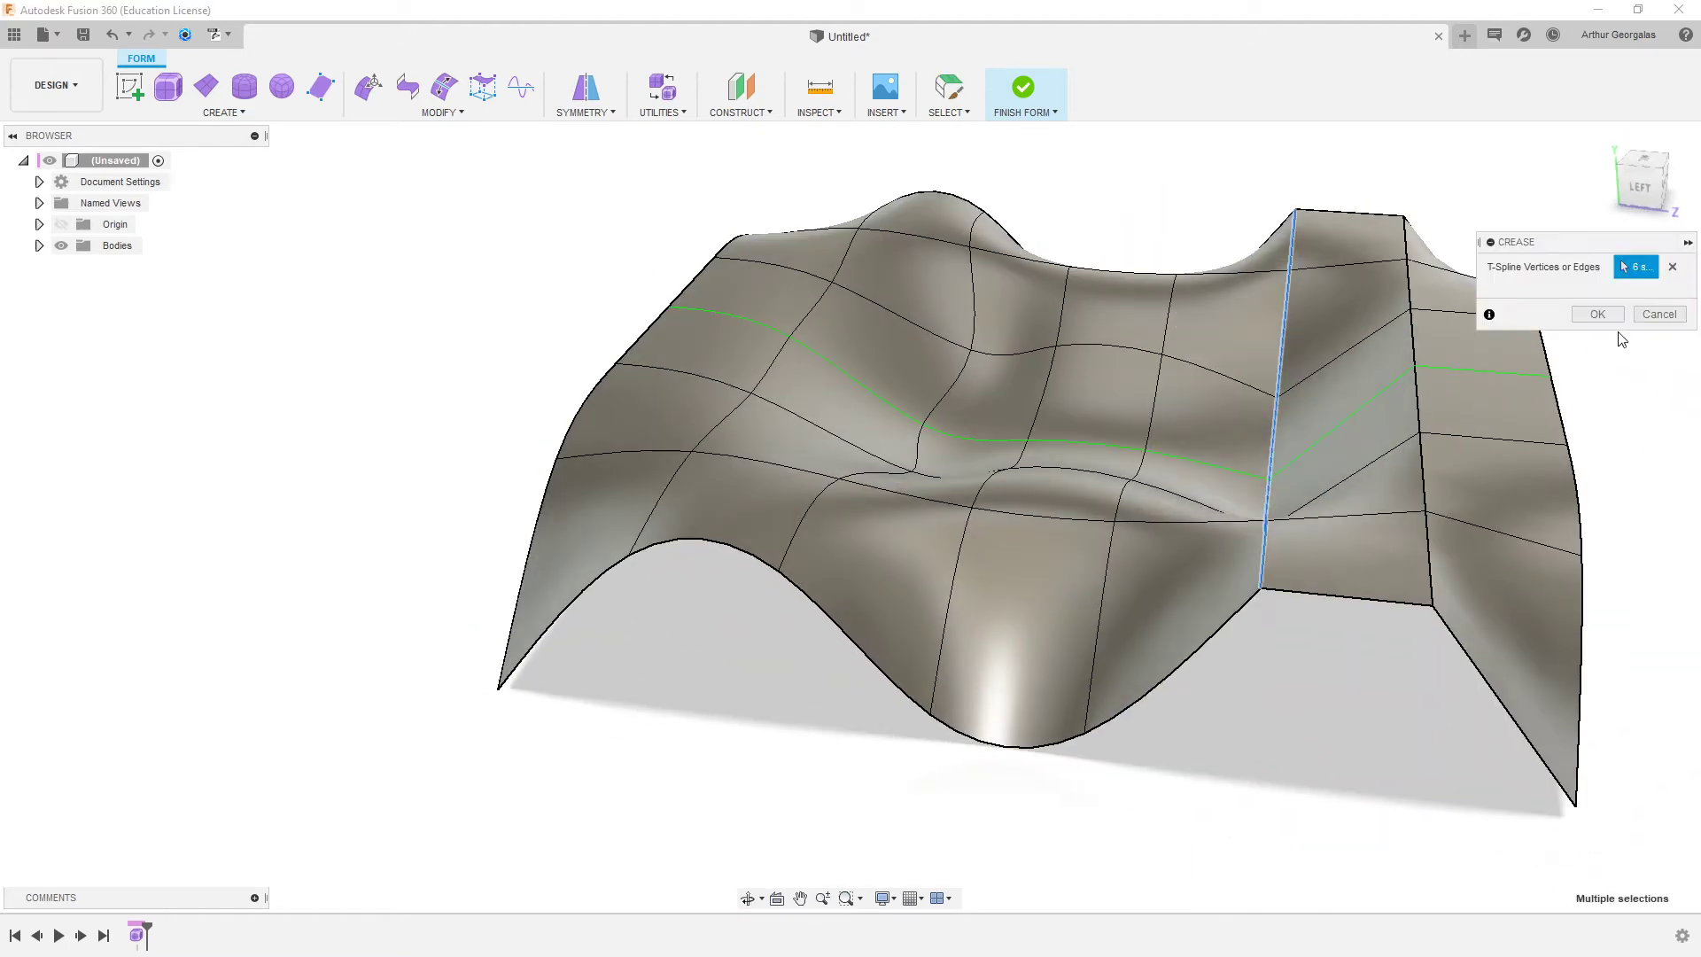
pyautogui.click(1598, 314)
# - Compare the hollow in box and smooth display, selecting a short edge and several mirrored faces around it to examine their shape
pyautogui.keyDown('shift'); pyautogui.moveTo(1567, 330); pyautogui.dragTo(1324, 507, button='middle'); pyautogui.keyUp('shift')
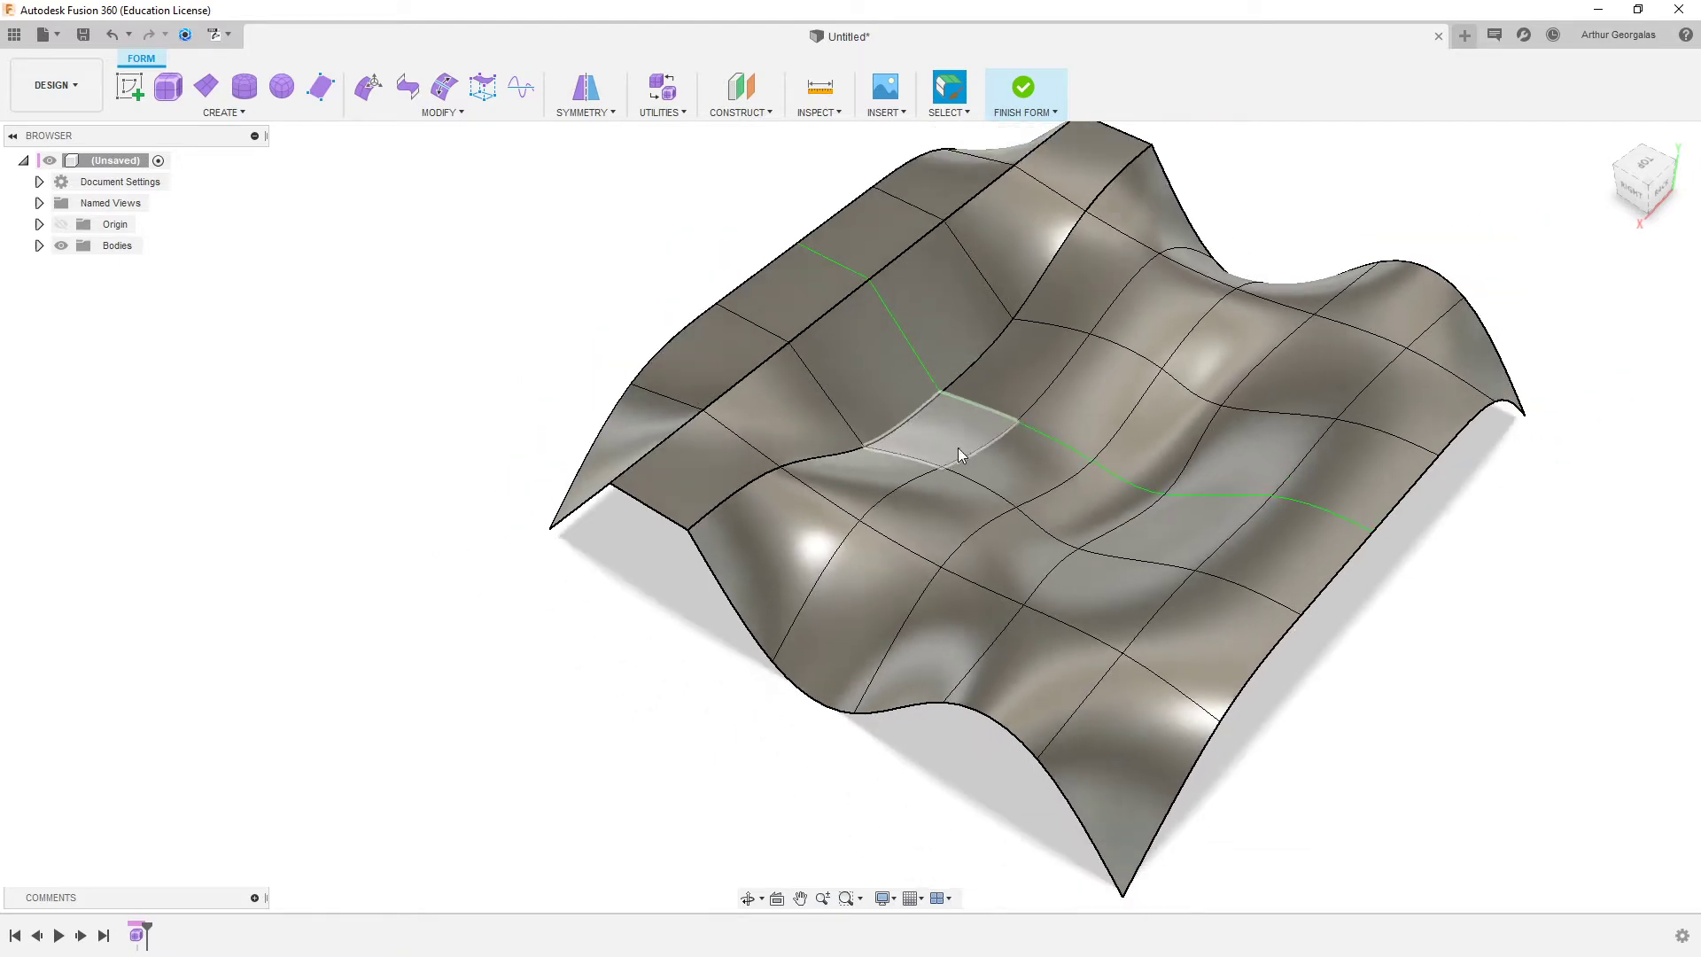
pyautogui.hotkey('alt', '1')
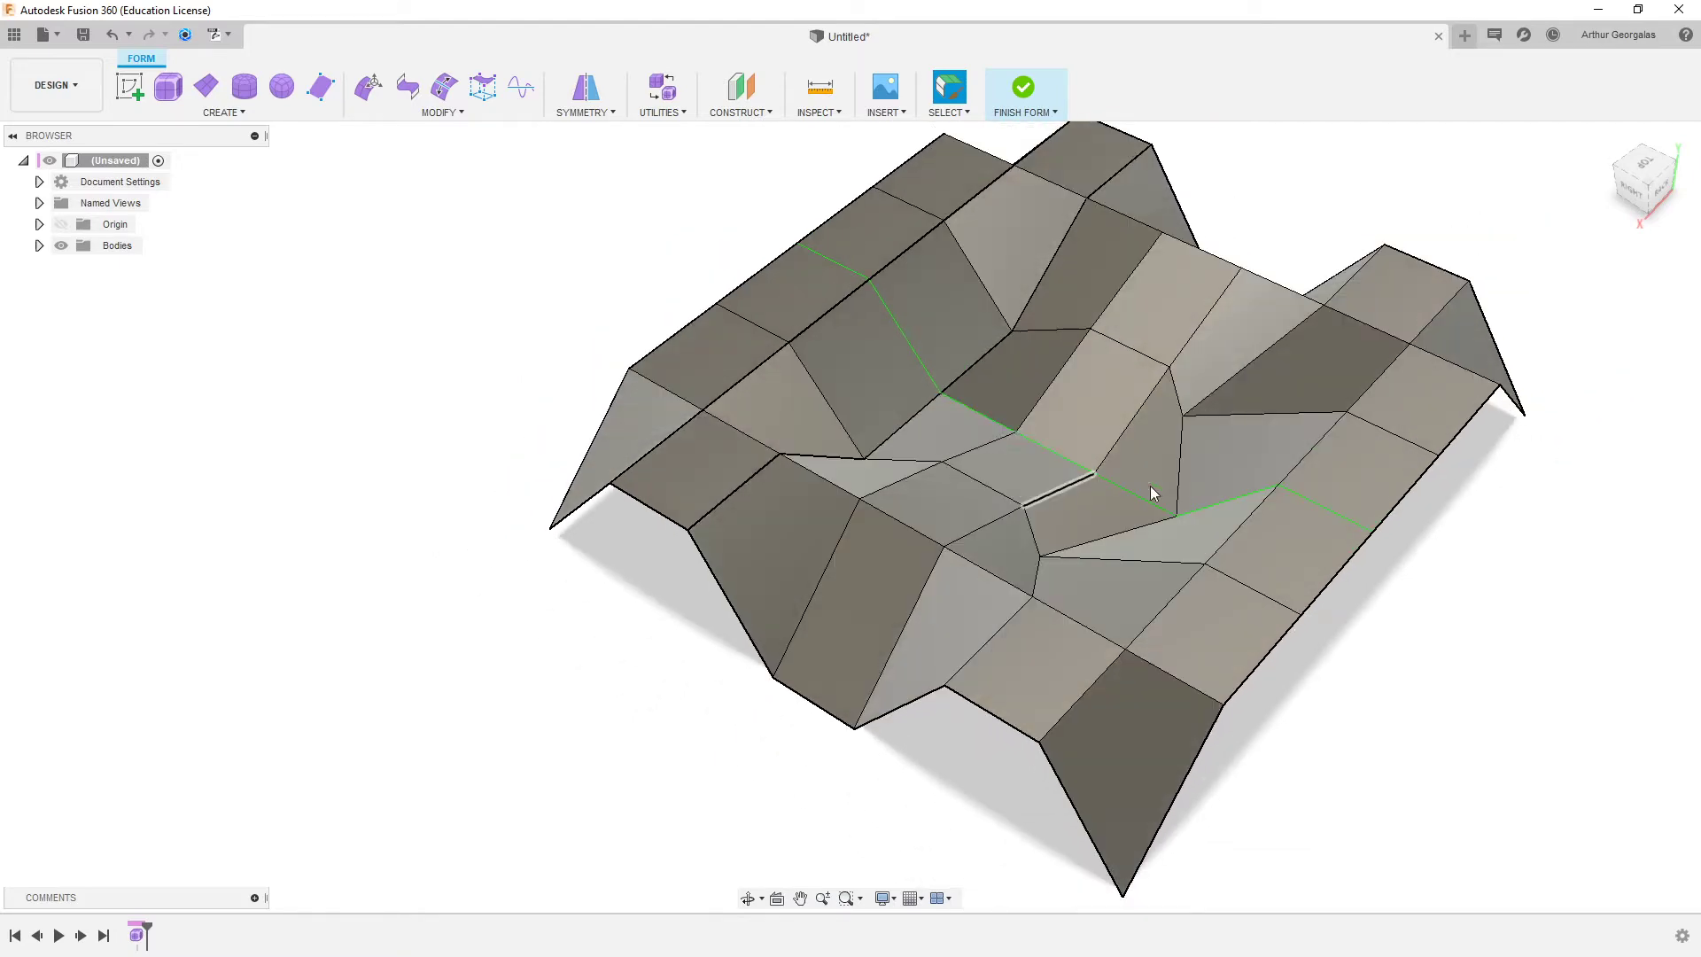
pyautogui.keyDown('shift'); pyautogui.moveTo(1225, 512); pyautogui.dragTo(1325, 604, button='middle'); pyautogui.keyUp('shift')
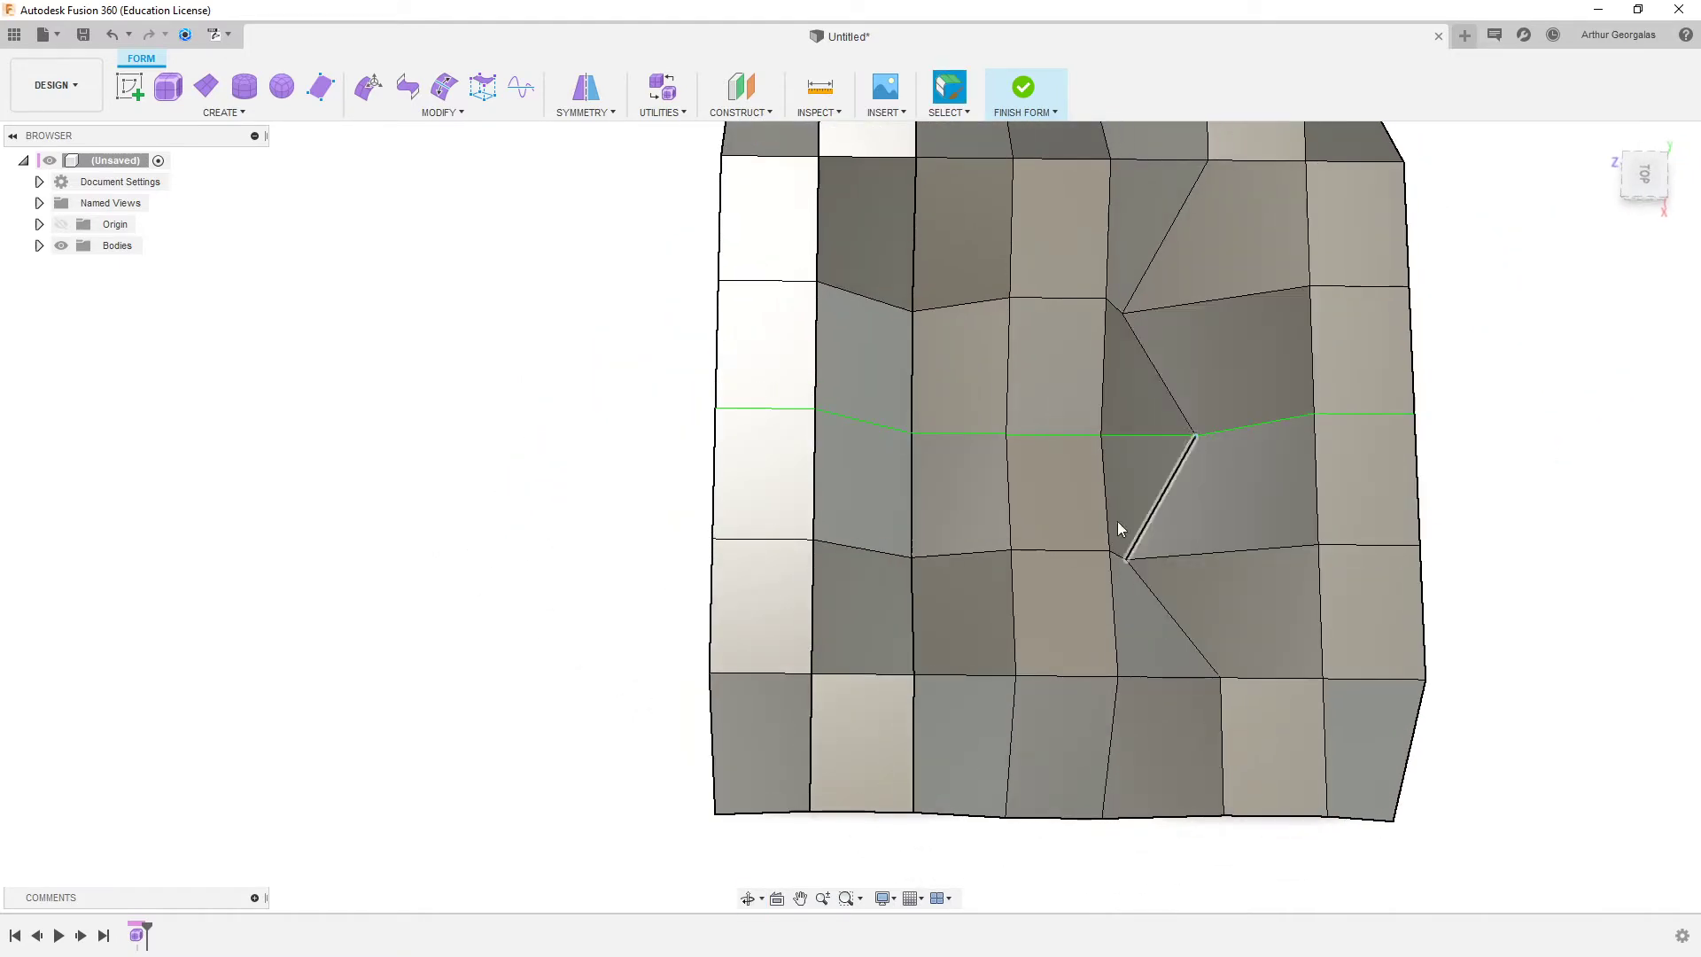
pyautogui.scroll(4, 1173, 326)
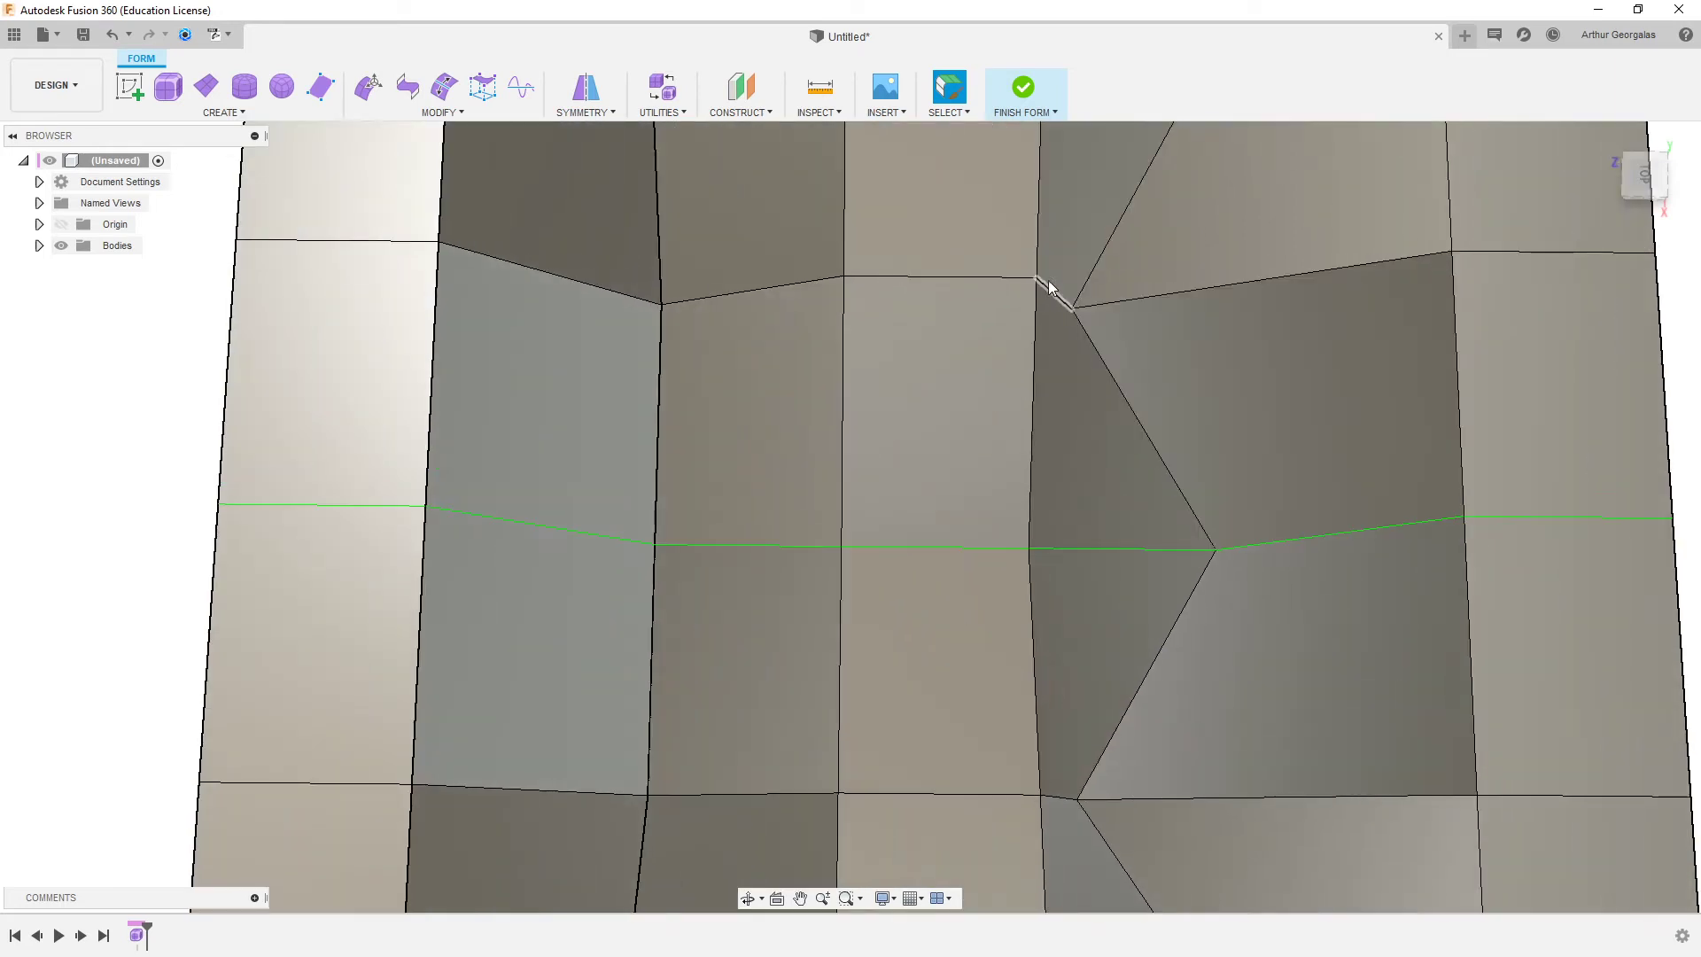
pyautogui.click(1055, 295)
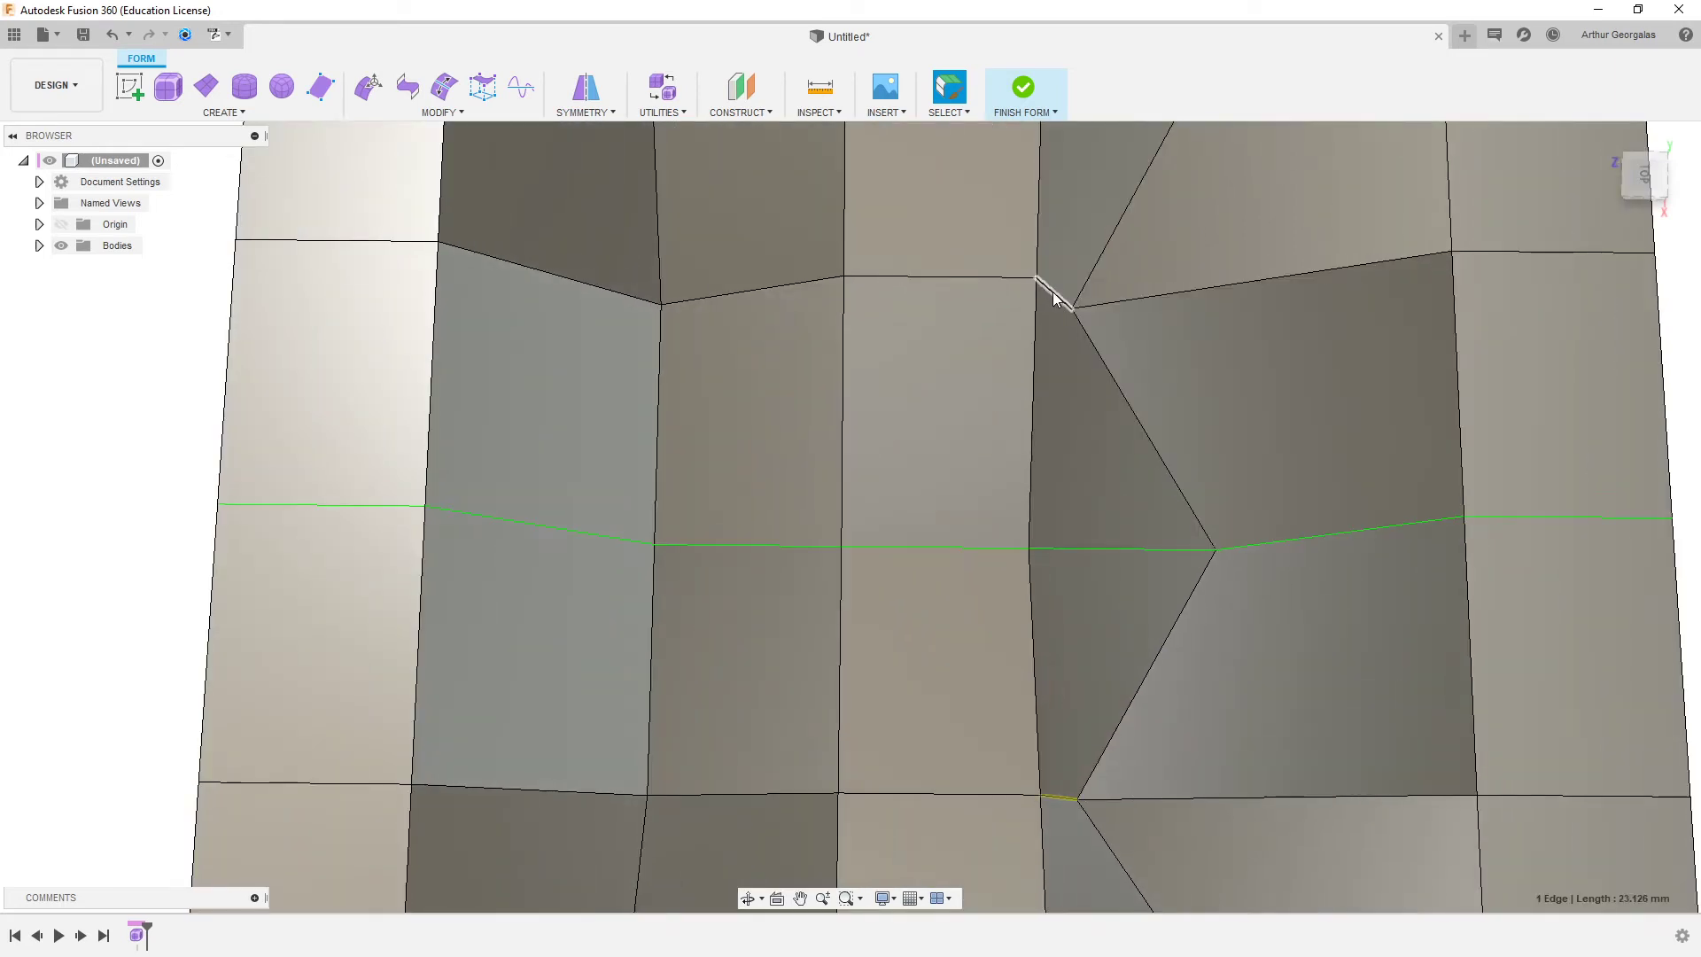
pyautogui.click(1089, 555)
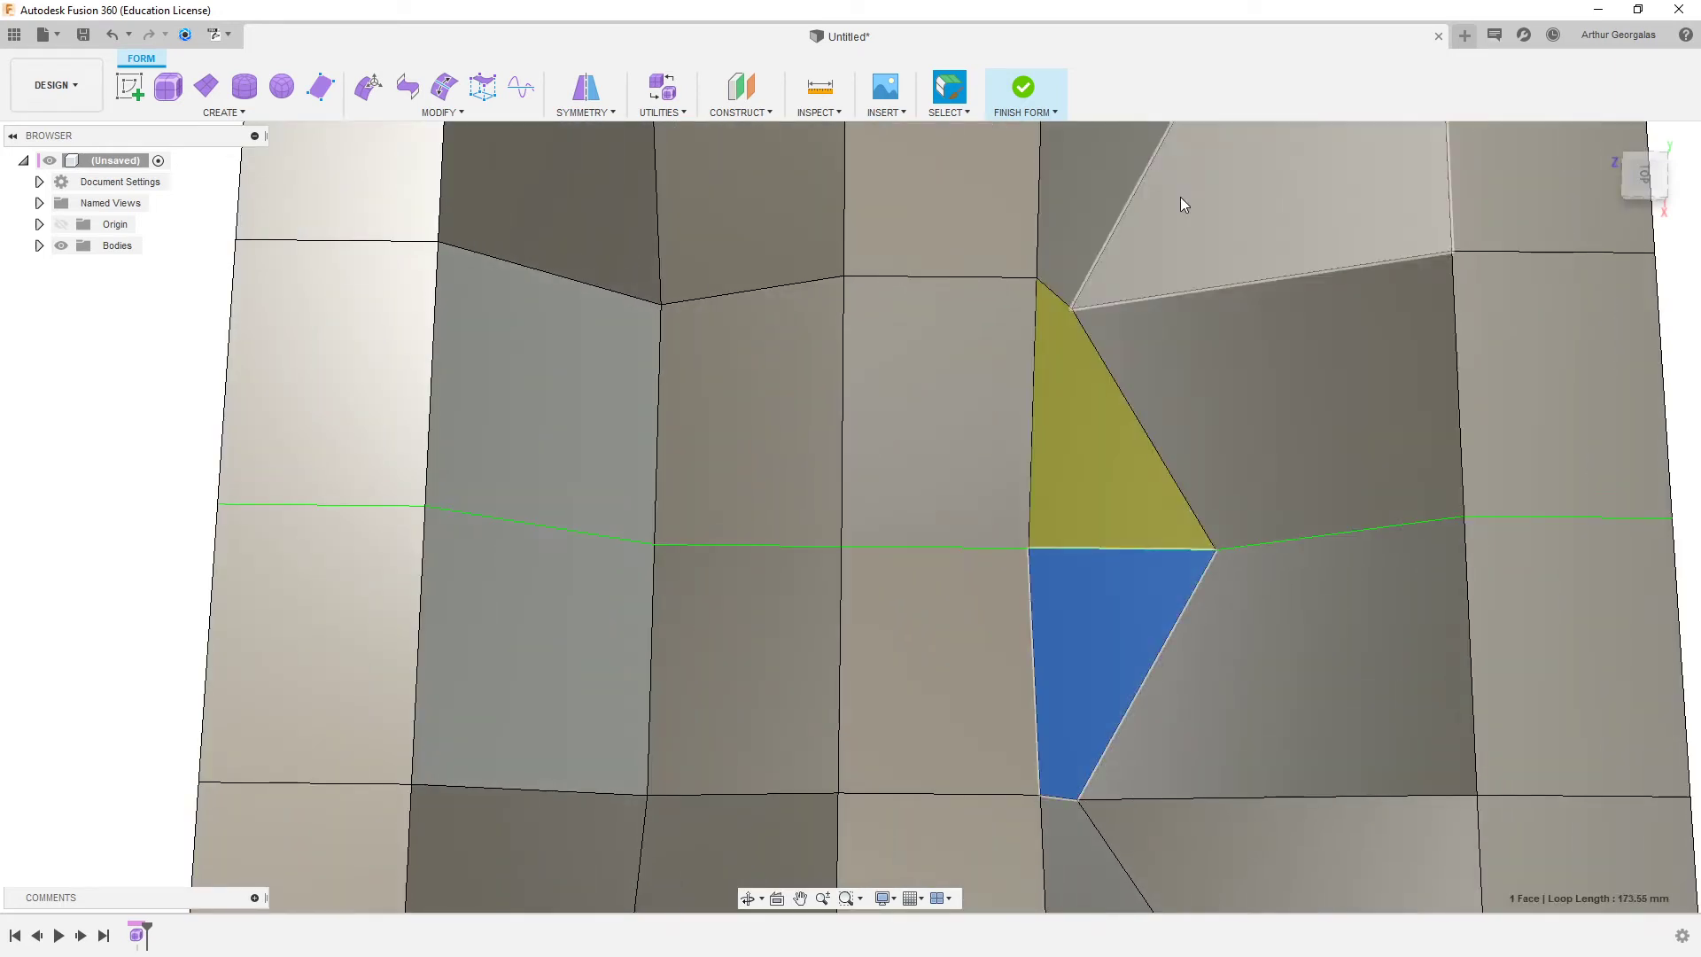
pyautogui.hotkey('alt', '3')
pyautogui.click(1336, 259)
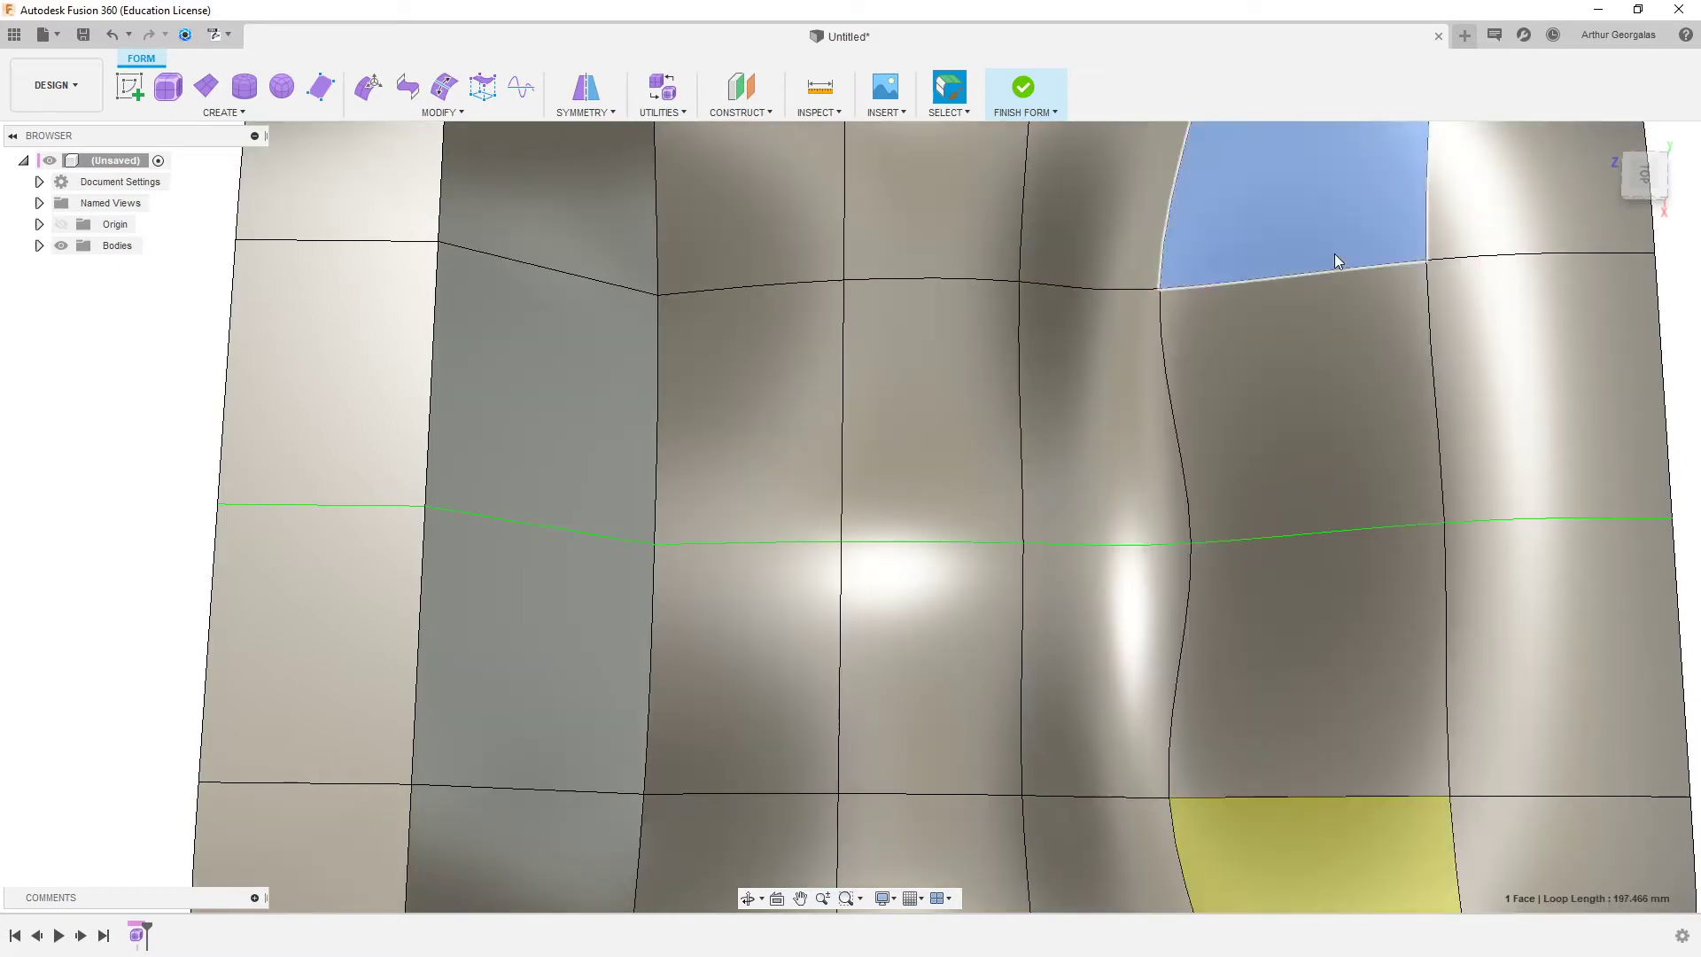
pyautogui.scroll(-2, 1267, 283)
pyautogui.moveTo(1196, 350)
pyautogui.keyDown('shift'); pyautogui.mouseDown(button='middle')
pyautogui.moveTo(1108, 273)
pyautogui.moveTo(1105, 311)
pyautogui.moveTo(961, 322)
pyautogui.moveTo(1018, 334)
pyautogui.mouseUp(button='middle'); pyautogui.keyUp('shift')
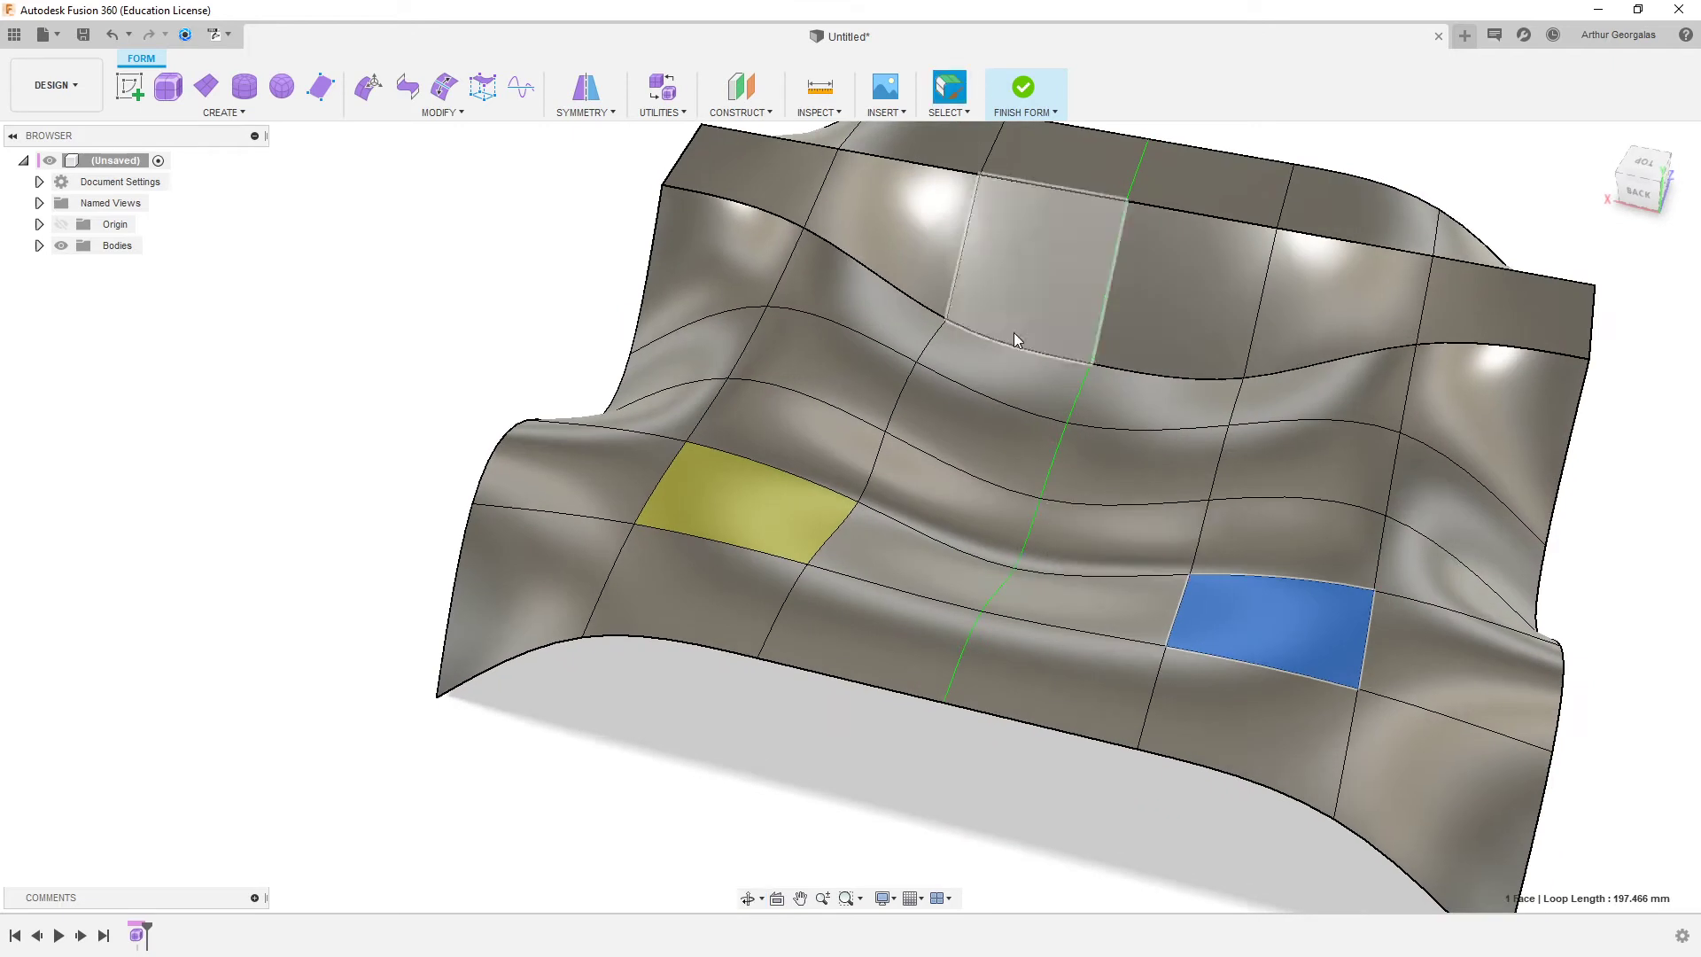
pyautogui.click(639, 446)
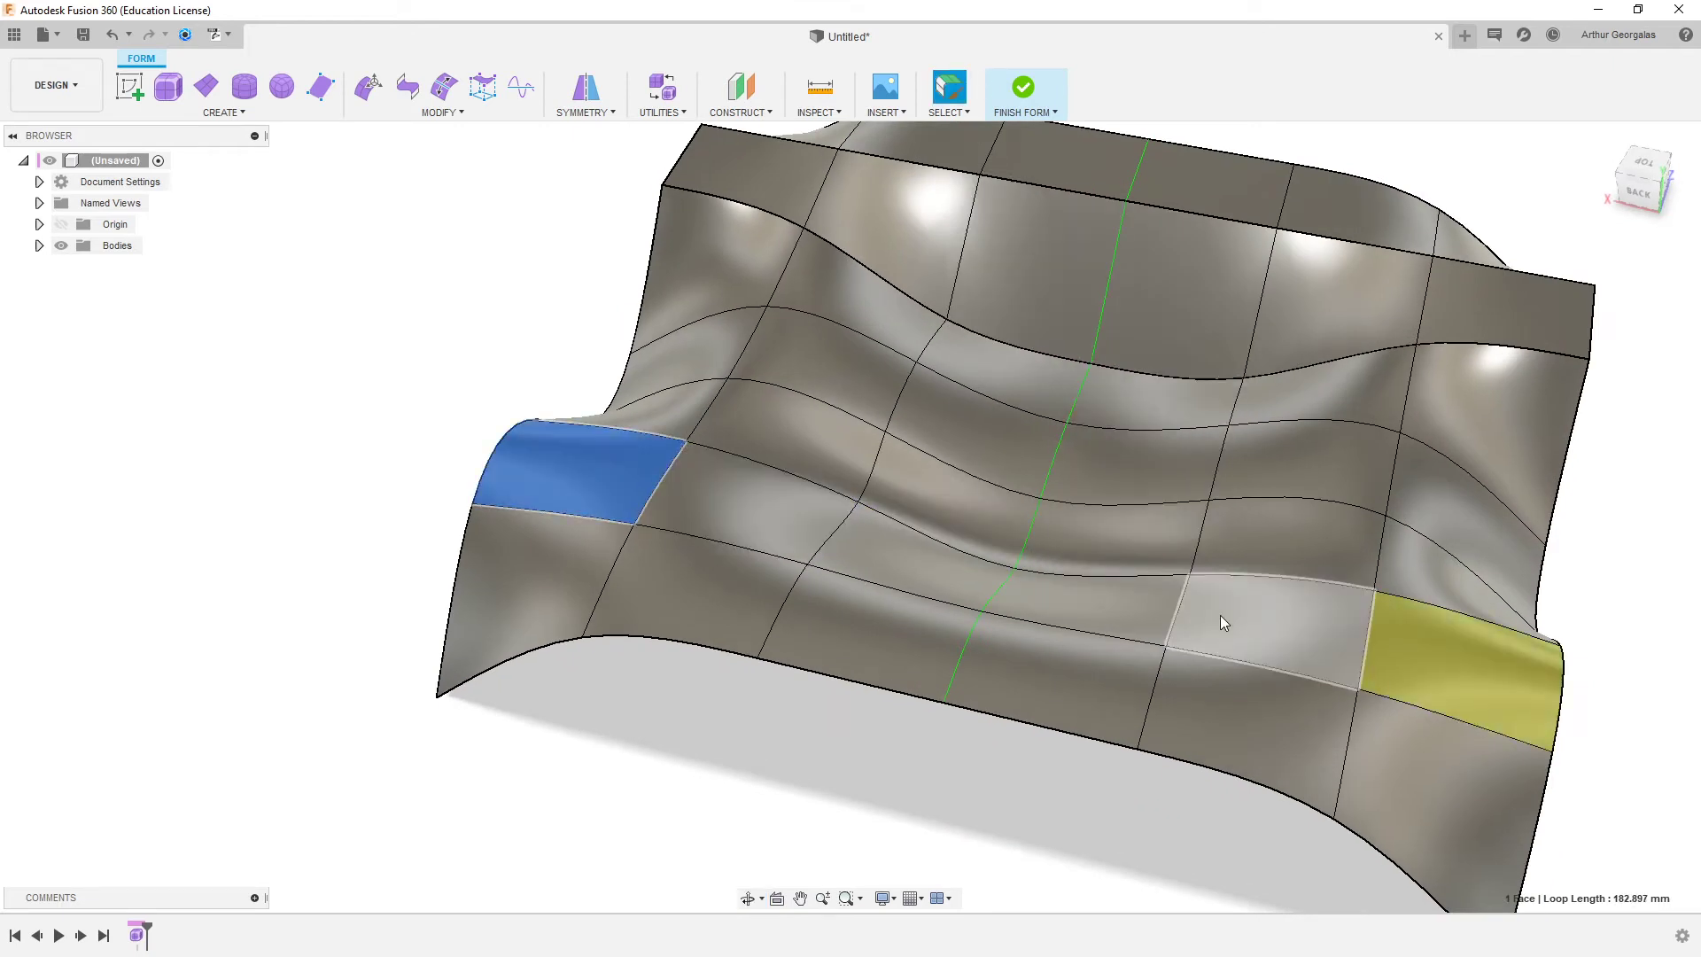
pyautogui.click(473, 440)
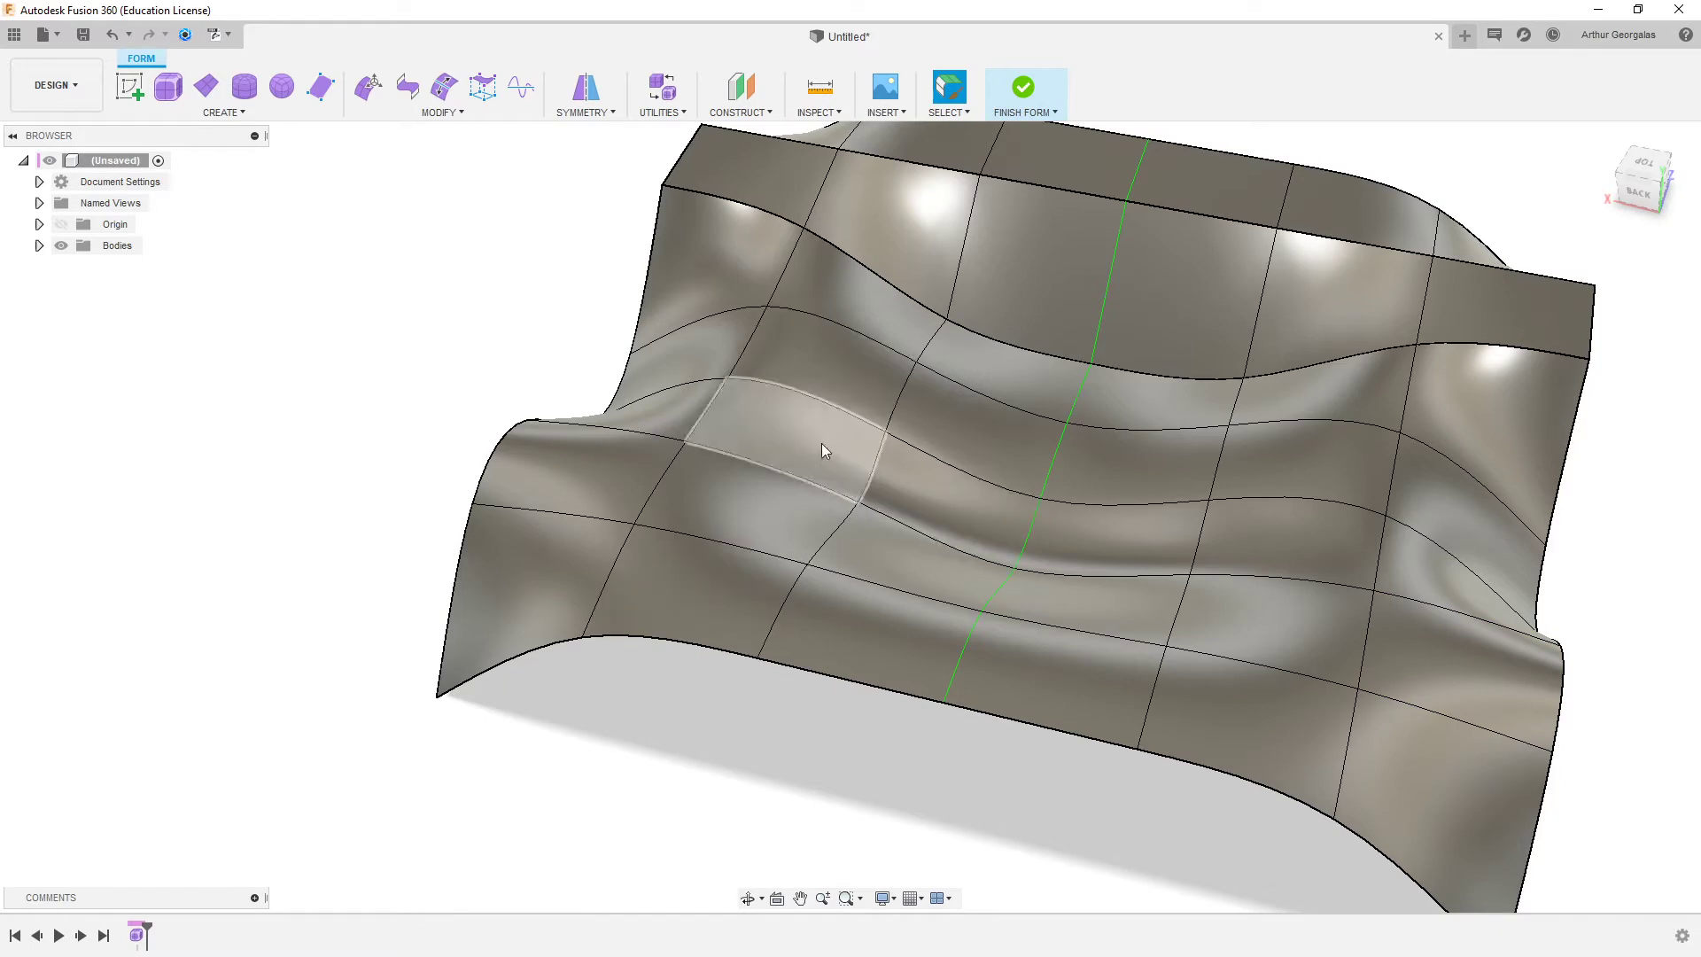
# - In box display, move the centre face beside the symmetry line about 69 mm towards the creased end, then push it further in smooth display
pyautogui.keyDown('shift'); pyautogui.moveTo(902, 389); pyautogui.dragTo(1321, 429, button='middle'); pyautogui.keyUp('shift')
pyautogui.hotkey('ctrl', '1')
pyautogui.click(1040, 454)
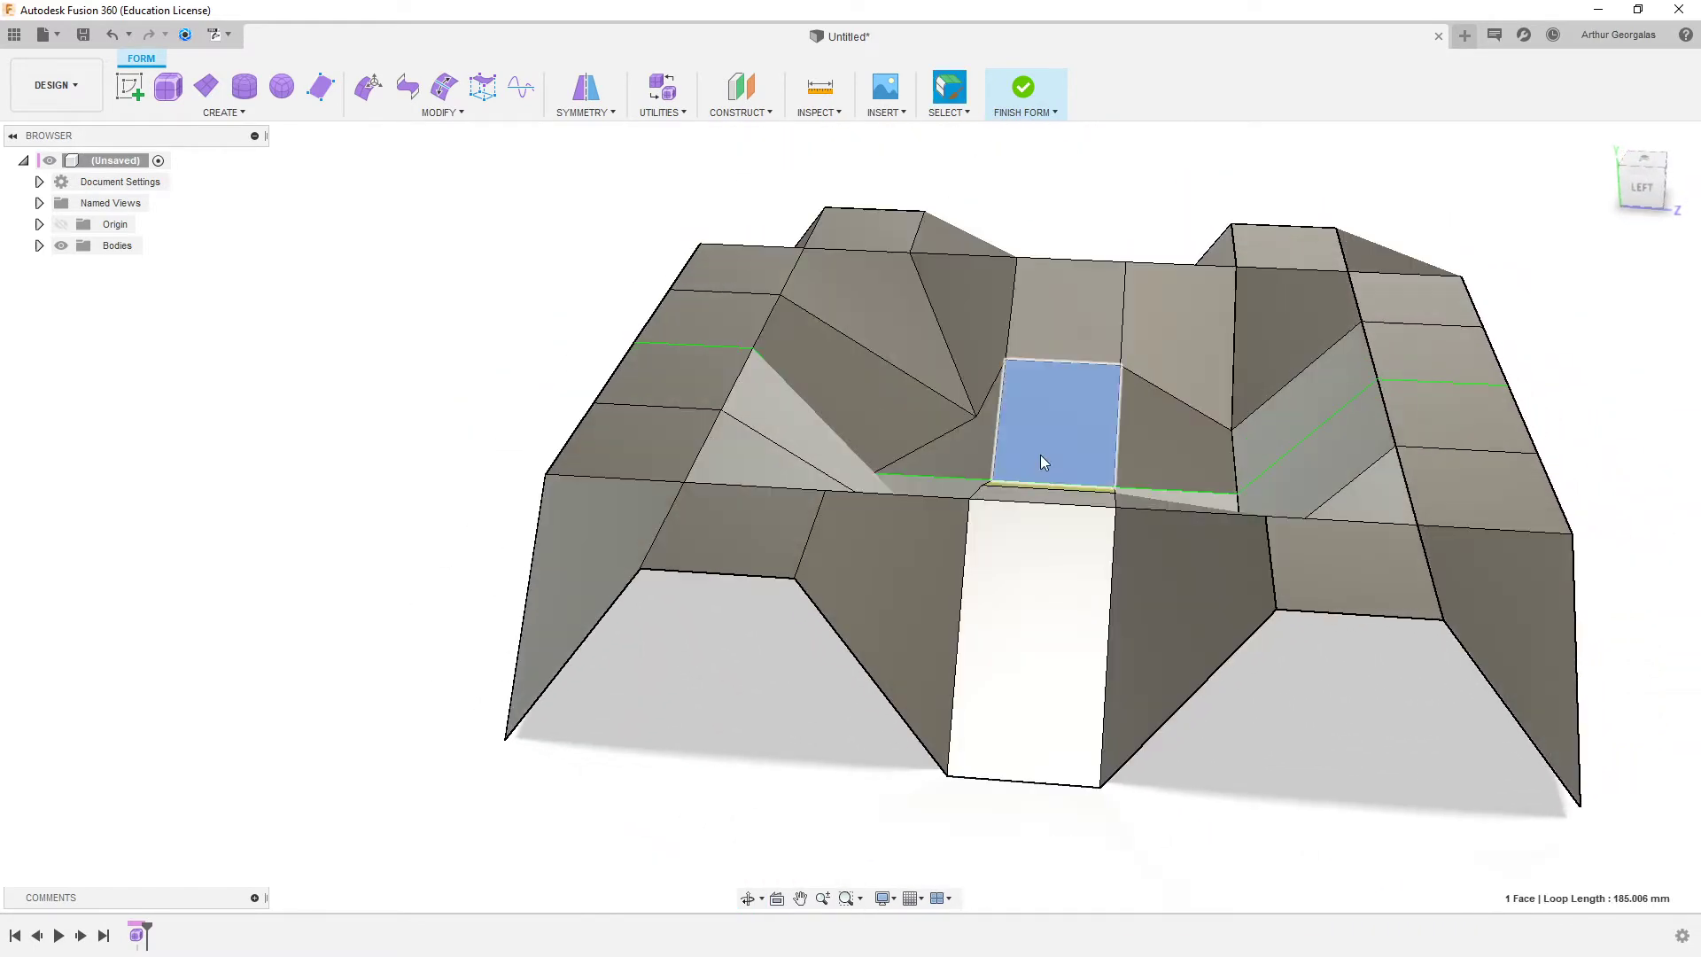
pyautogui.rightClick(1072, 447)
pyautogui.click(1137, 419)
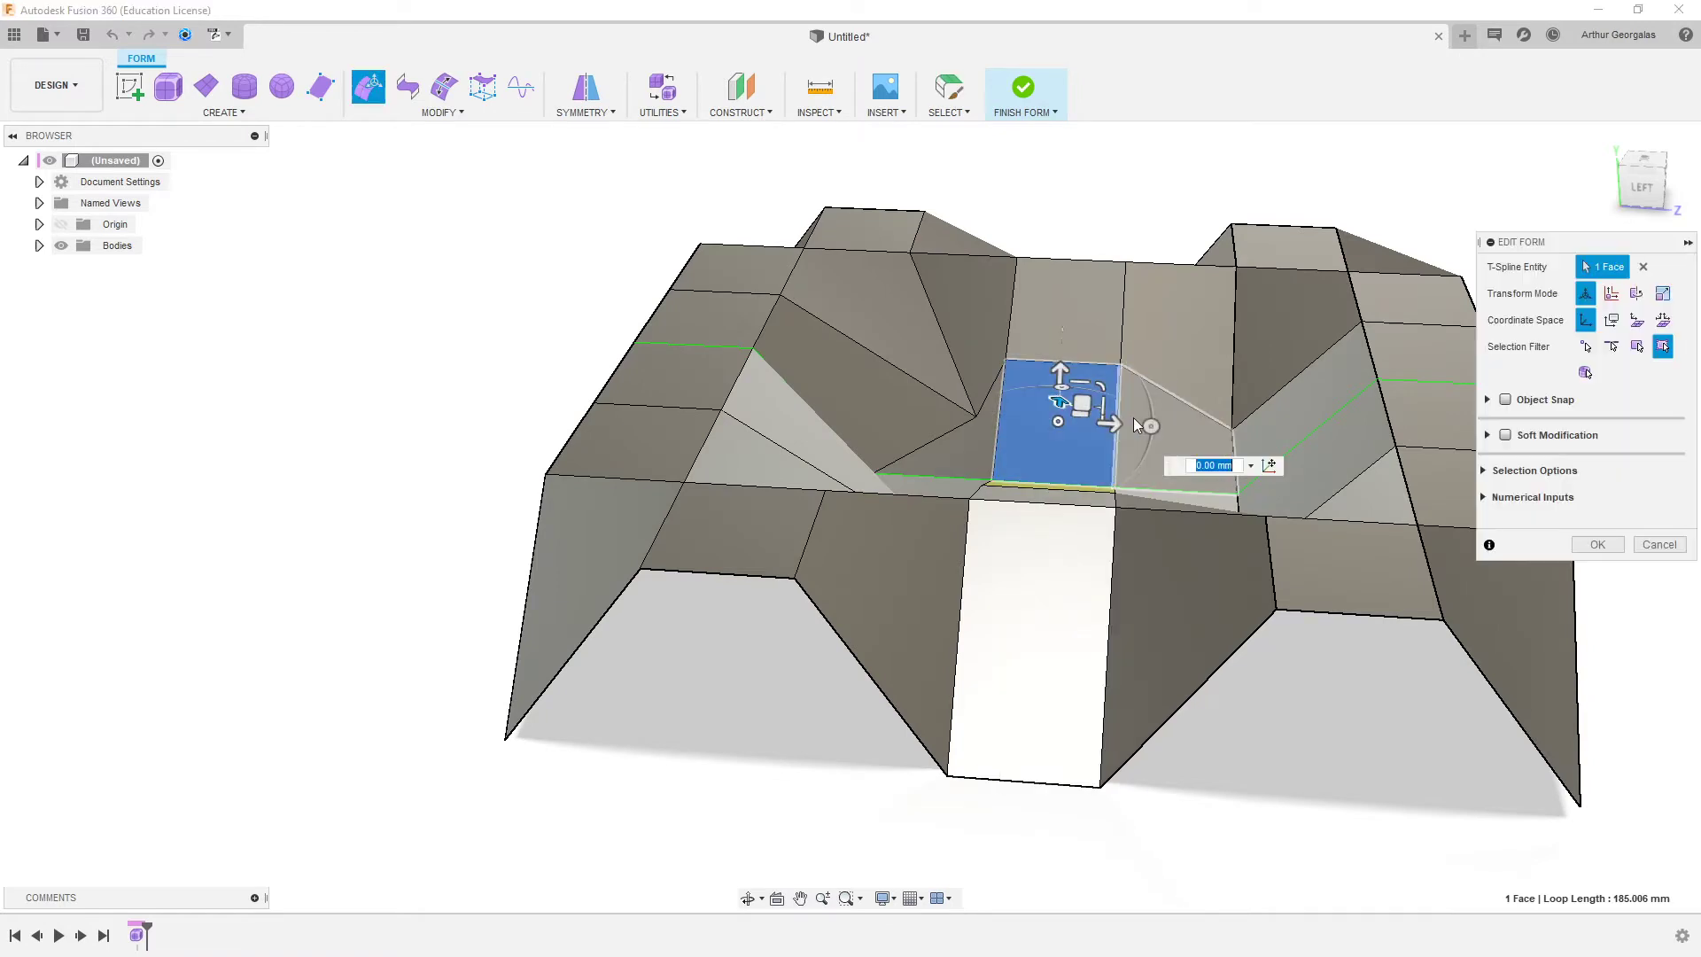
pyautogui.moveTo(1136, 424); pyautogui.dragTo(1348, 475)
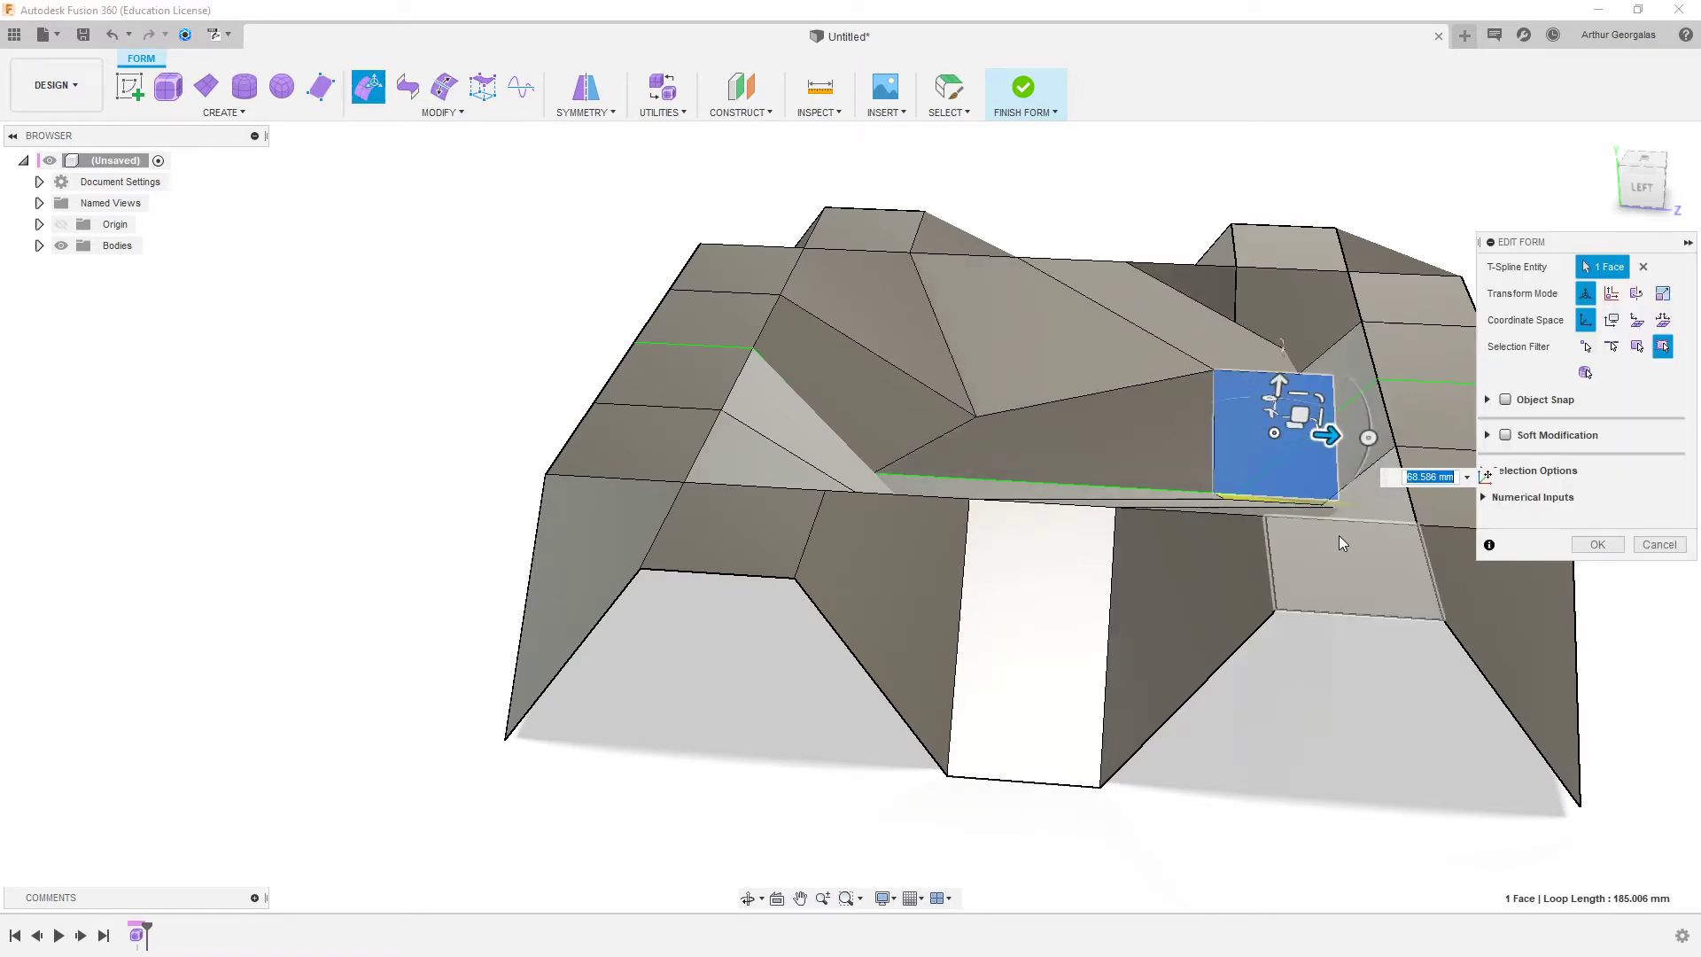
pyautogui.hotkey('ctrl', '3')
pyautogui.moveTo(1279, 425); pyautogui.dragTo(1413, 435)
pyautogui.click(1616, 542)
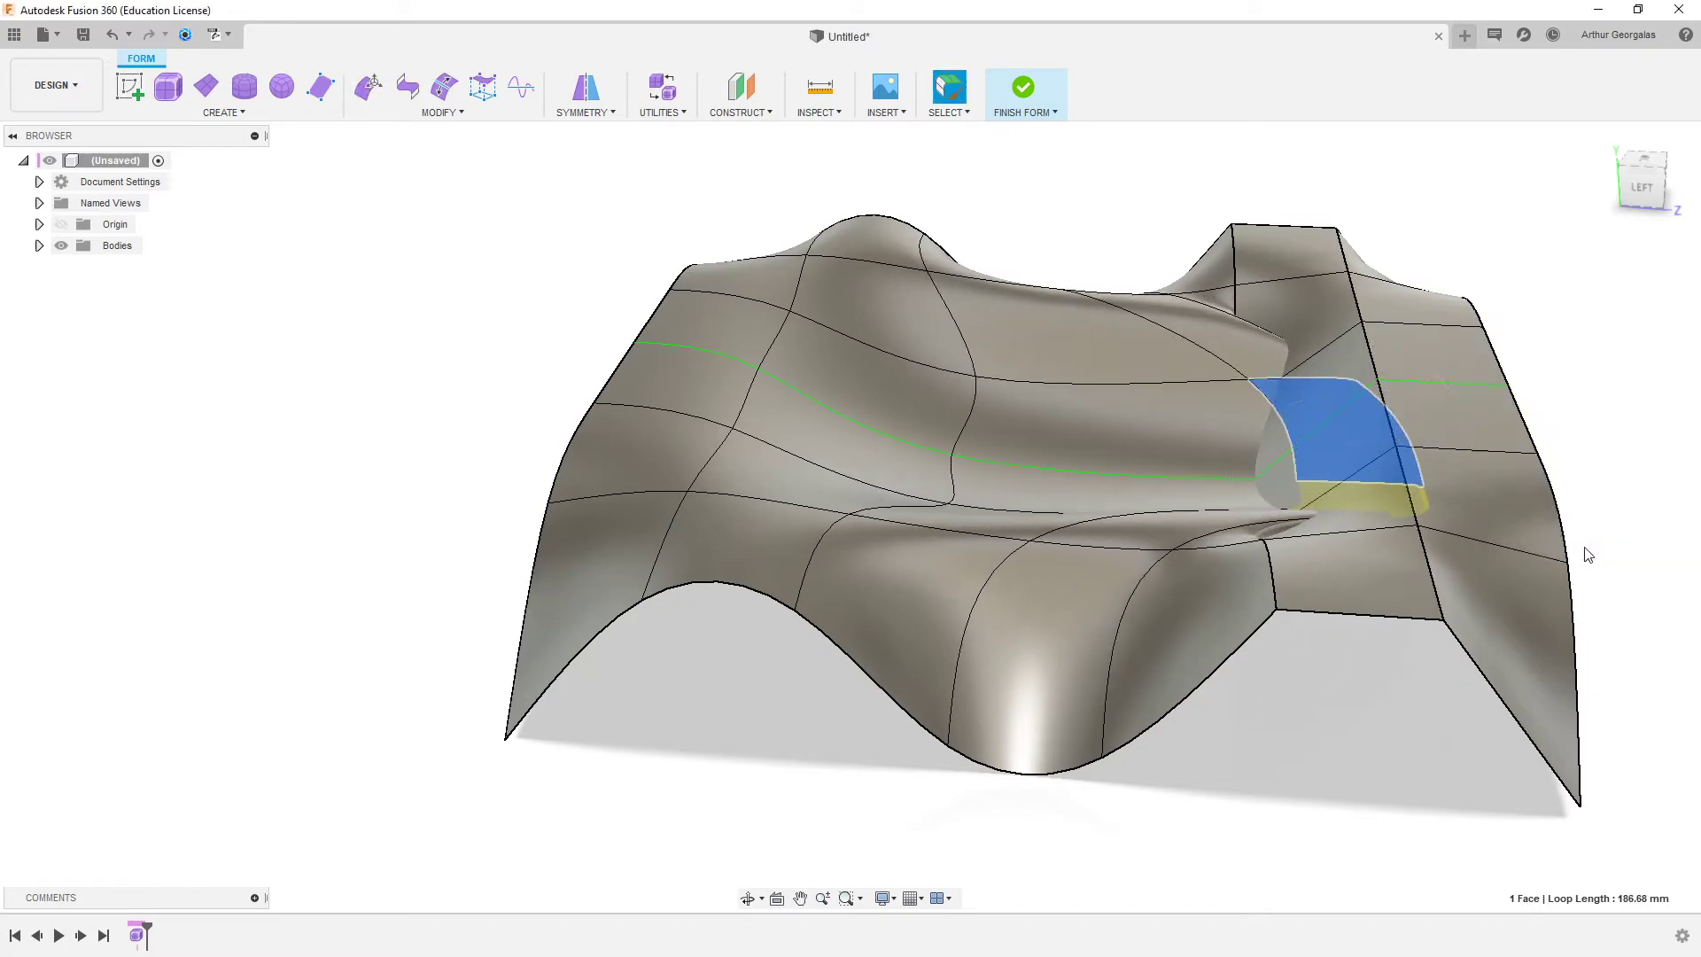
# - Try to finish the form with the shifted face, return to form editing, dismiss the errors and inspect the overlap from underneath
pyautogui.scroll(4, 1333, 416)
pyautogui.keyDown('shift'); pyautogui.moveTo(1144, 517); pyautogui.dragTo(1108, 532, button='middle'); pyautogui.keyUp('shift')
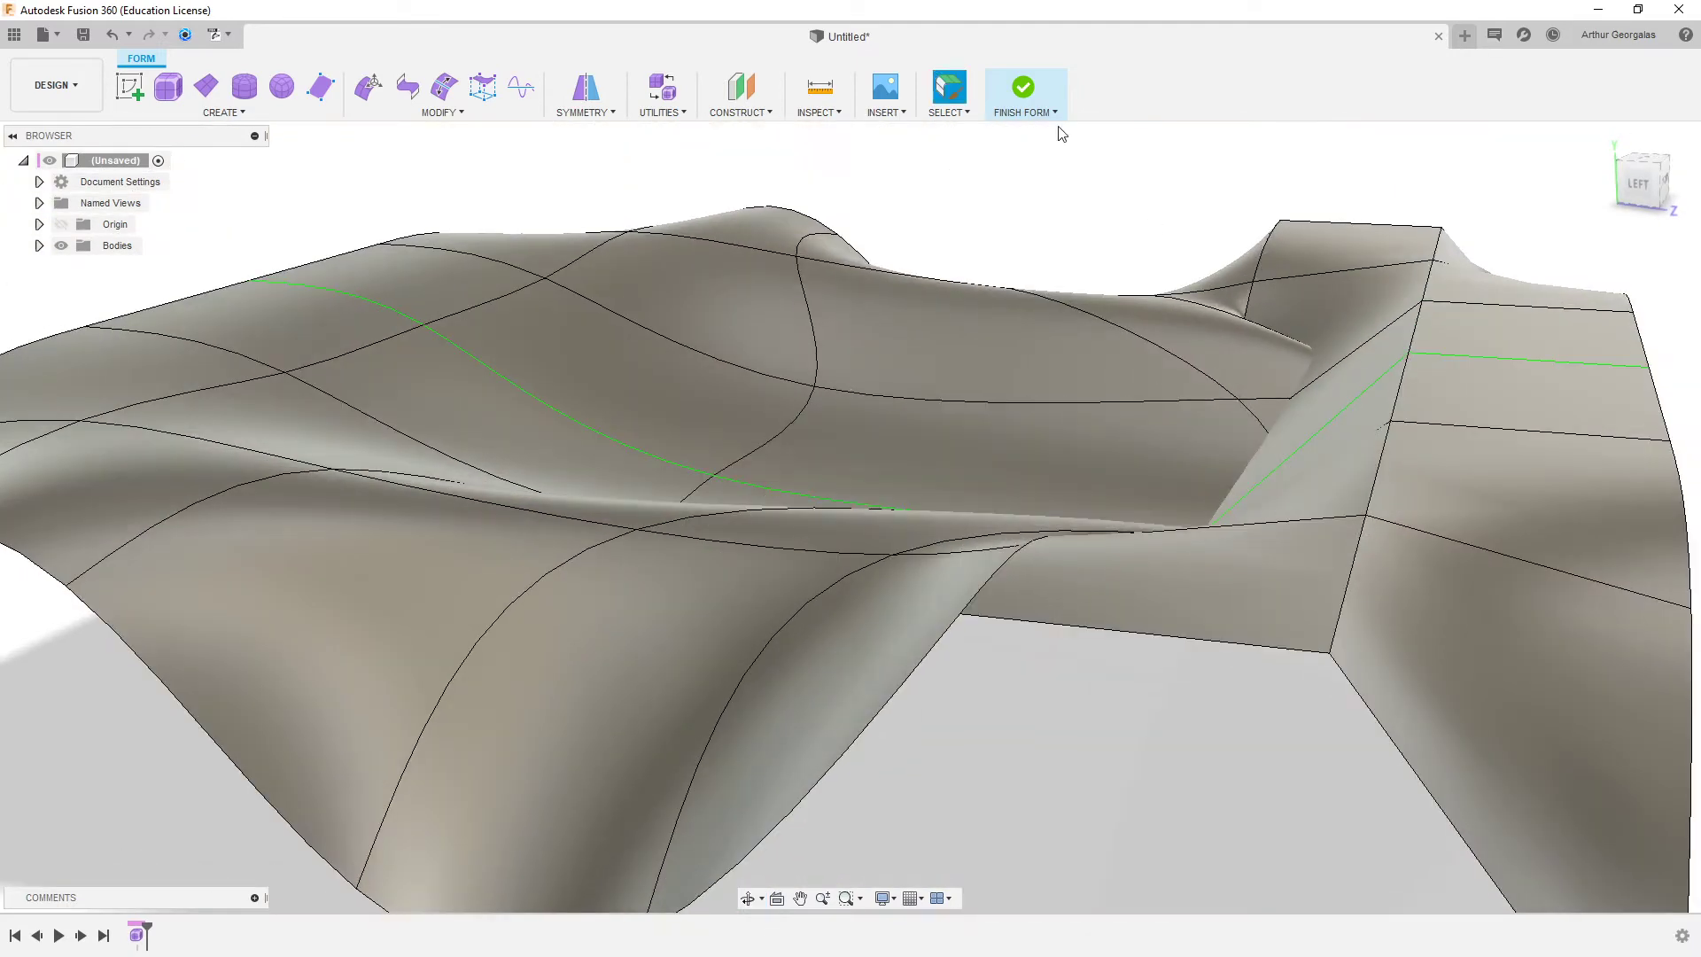
pyautogui.click(1028, 93)
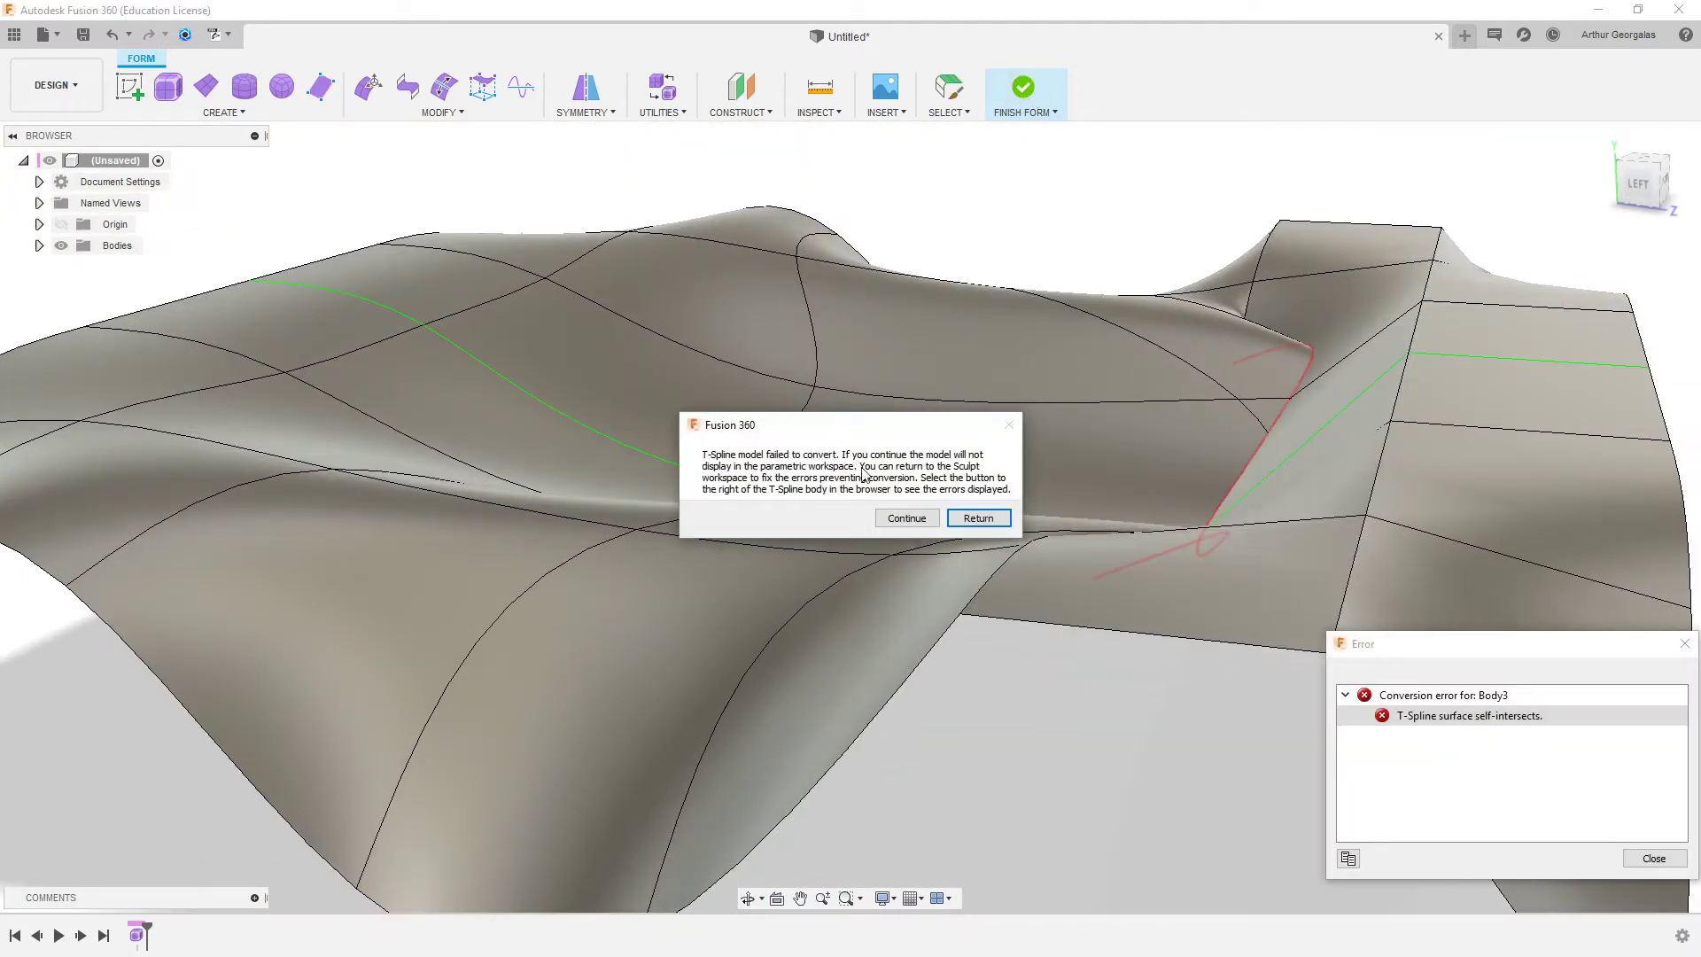
pyautogui.click(977, 519)
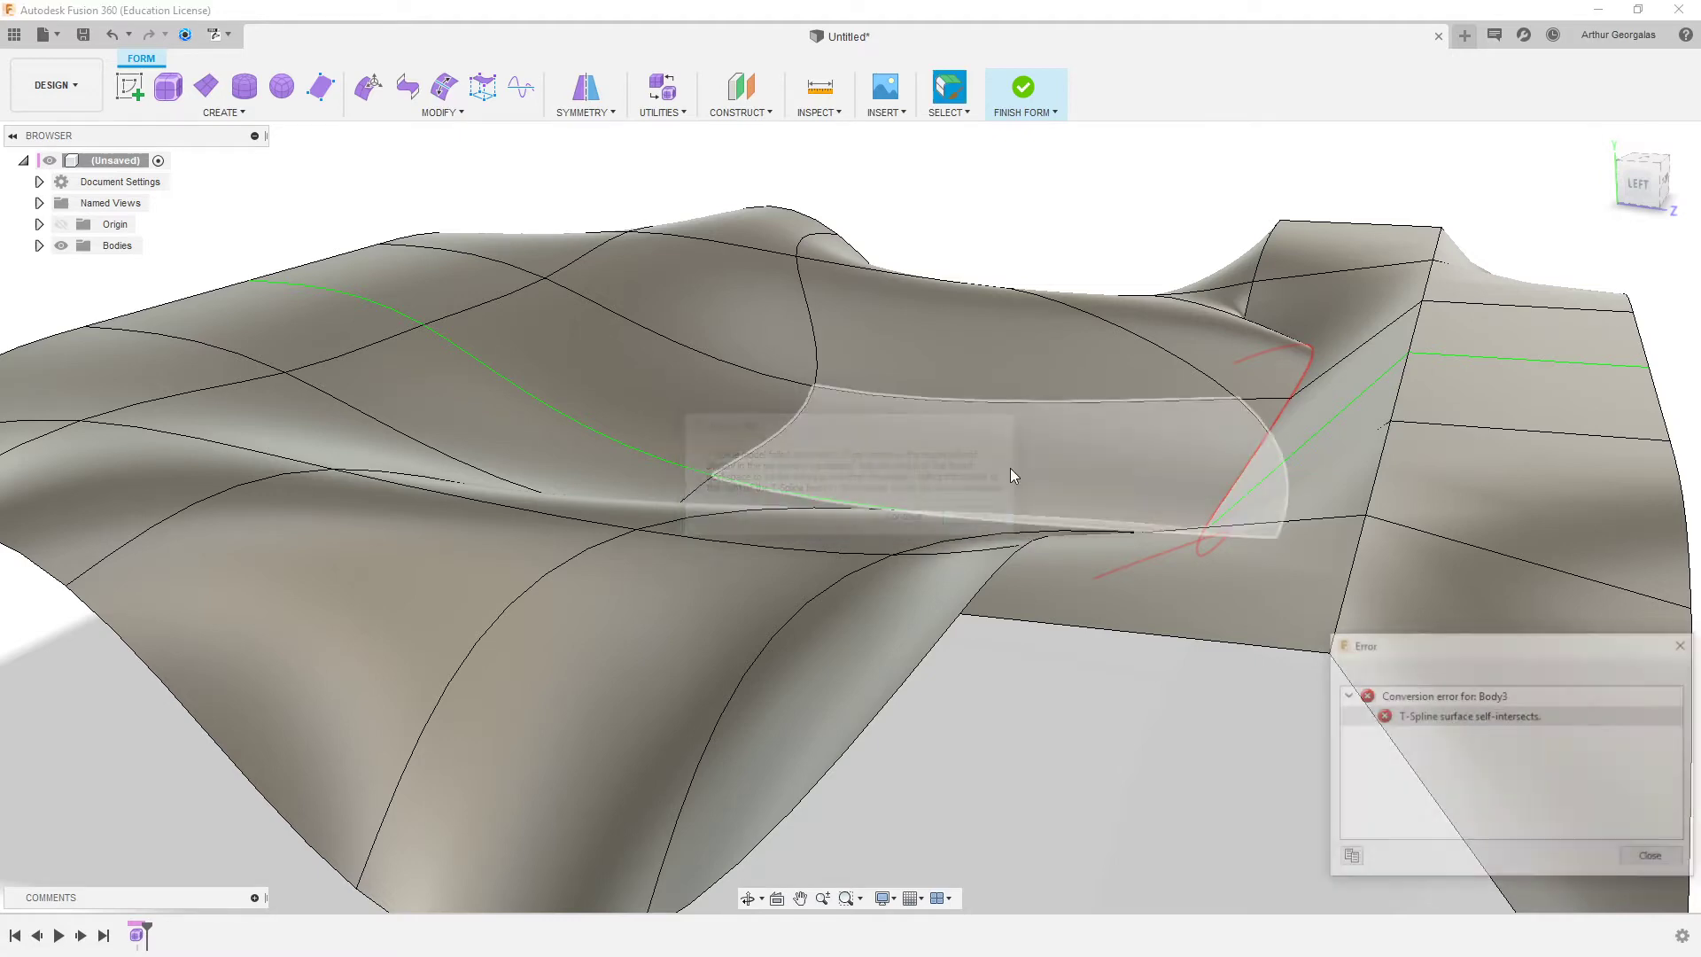
pyautogui.click(1654, 859)
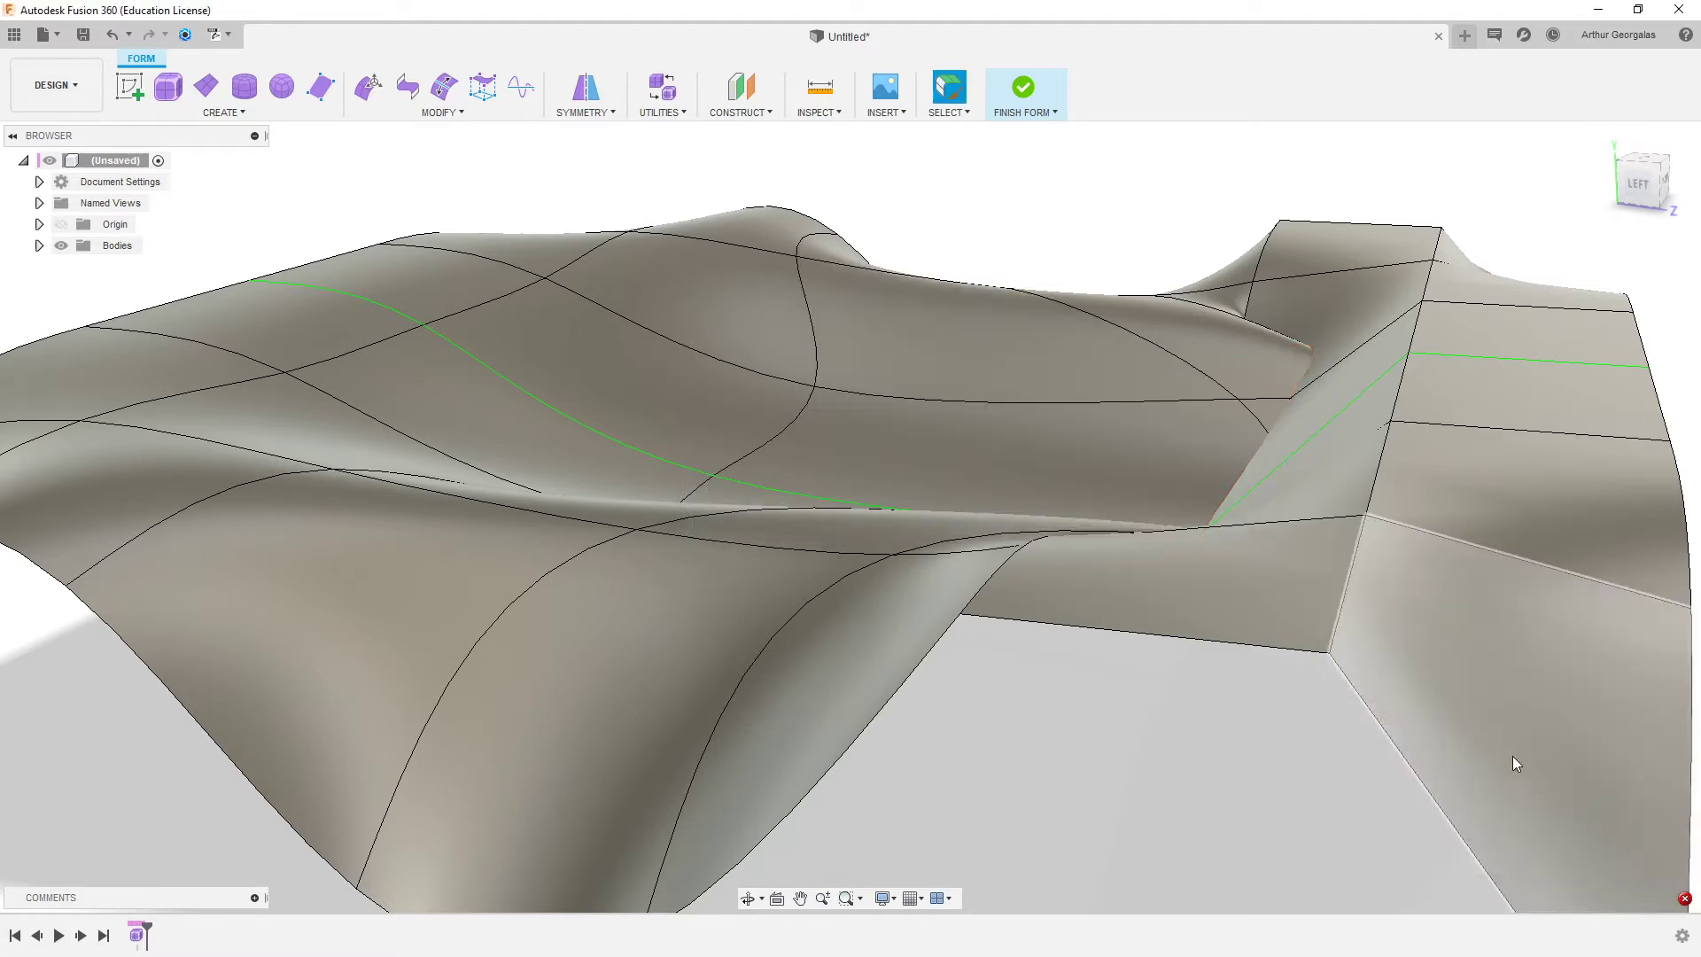
pyautogui.keyDown('shift'); pyautogui.moveTo(1355, 544); pyautogui.dragTo(1177, 416, button='middle'); pyautogui.keyUp('shift')
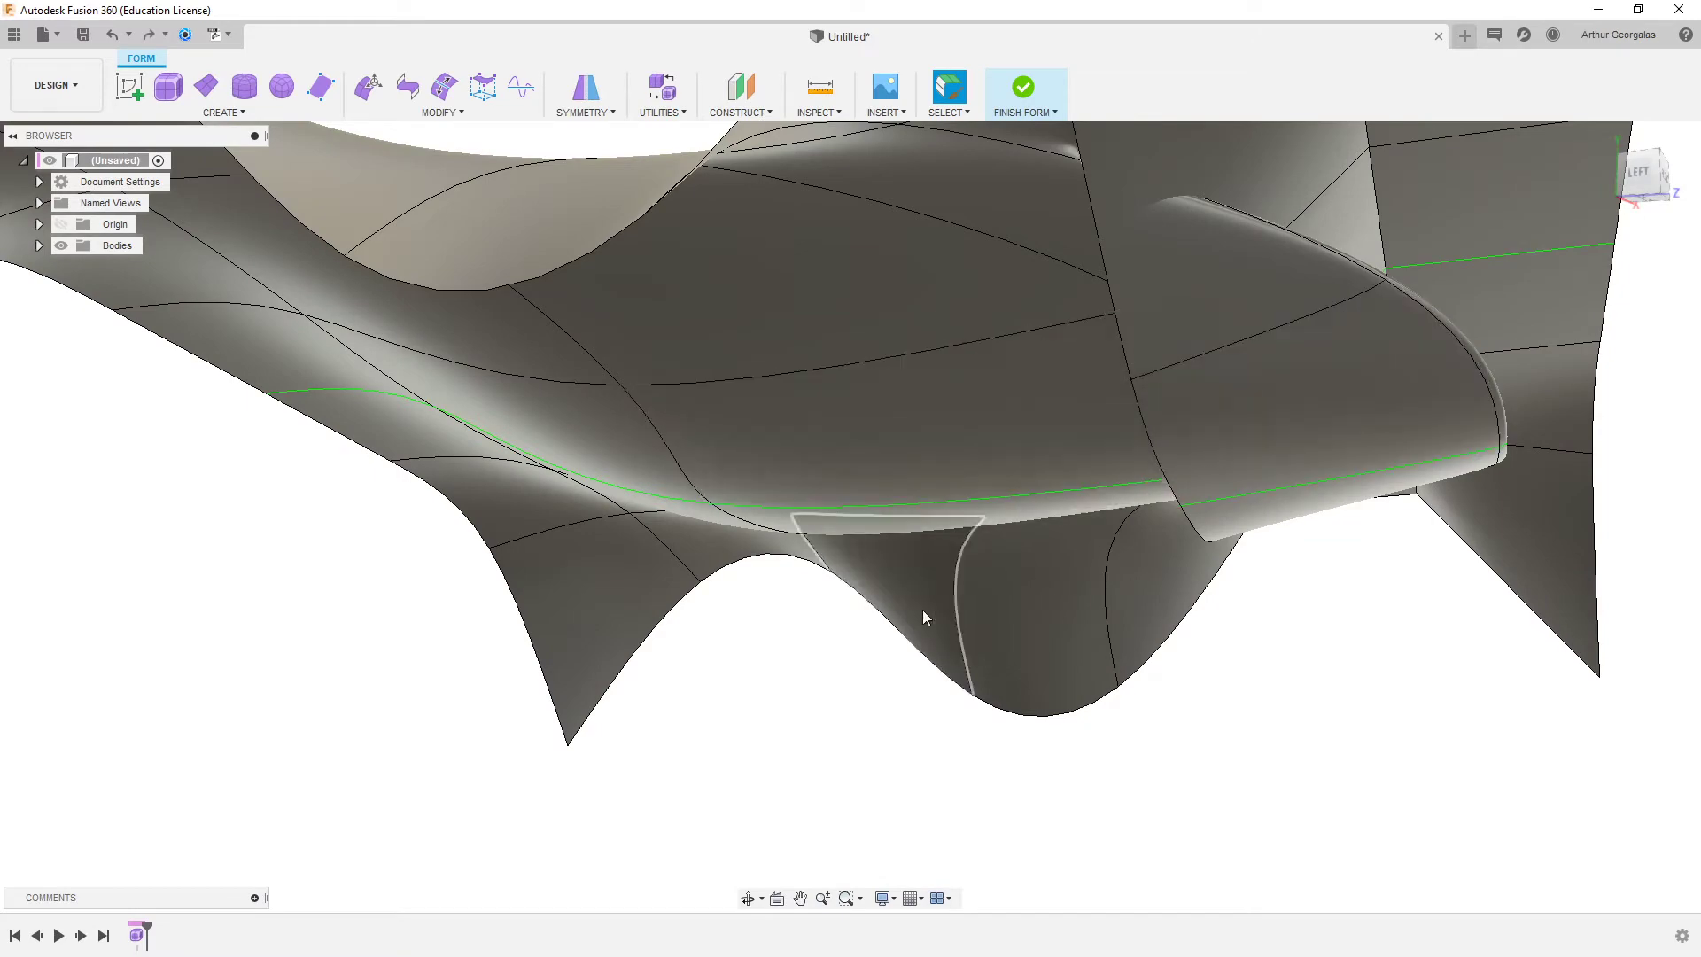
# - Undo the face move, both crease lines, the vertex shifts and the pushed-down faces of the central hollow
pyautogui.hotkey('ctrl', 'z')
pyautogui.hotkey('ctrl', 'z')
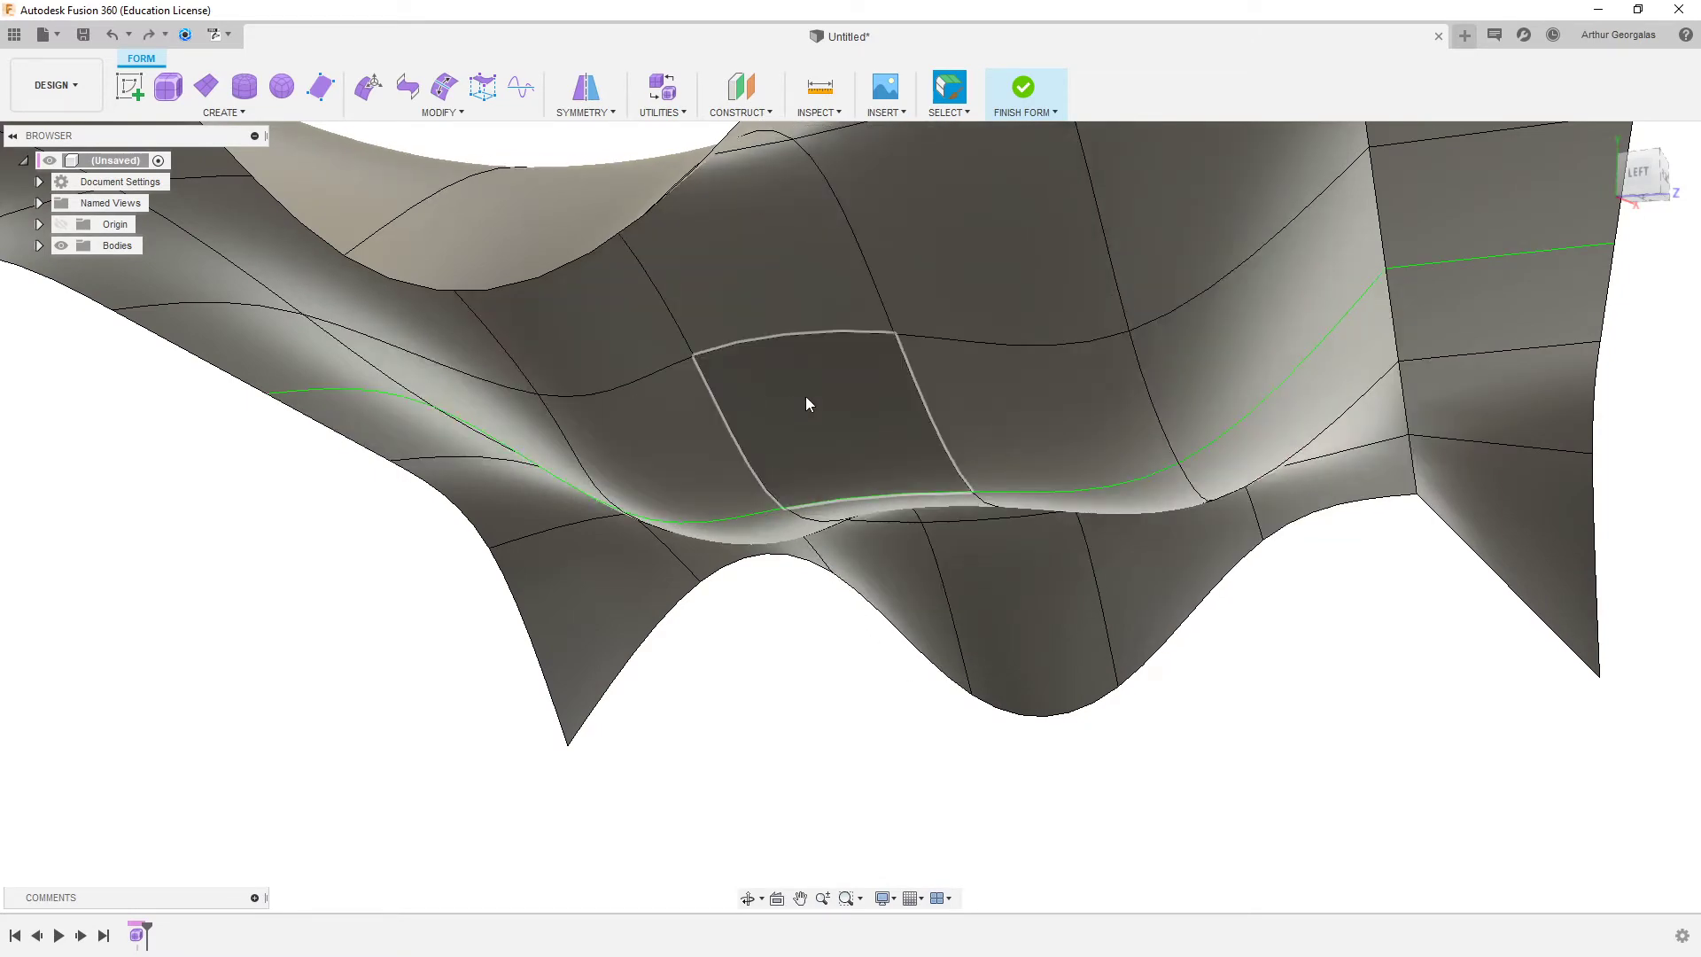
pyautogui.keyDown('shift'); pyautogui.moveTo(806, 396); pyautogui.dragTo(921, 438, button='middle'); pyautogui.keyUp('shift')
pyautogui.hotkey('ctrl', 'z')
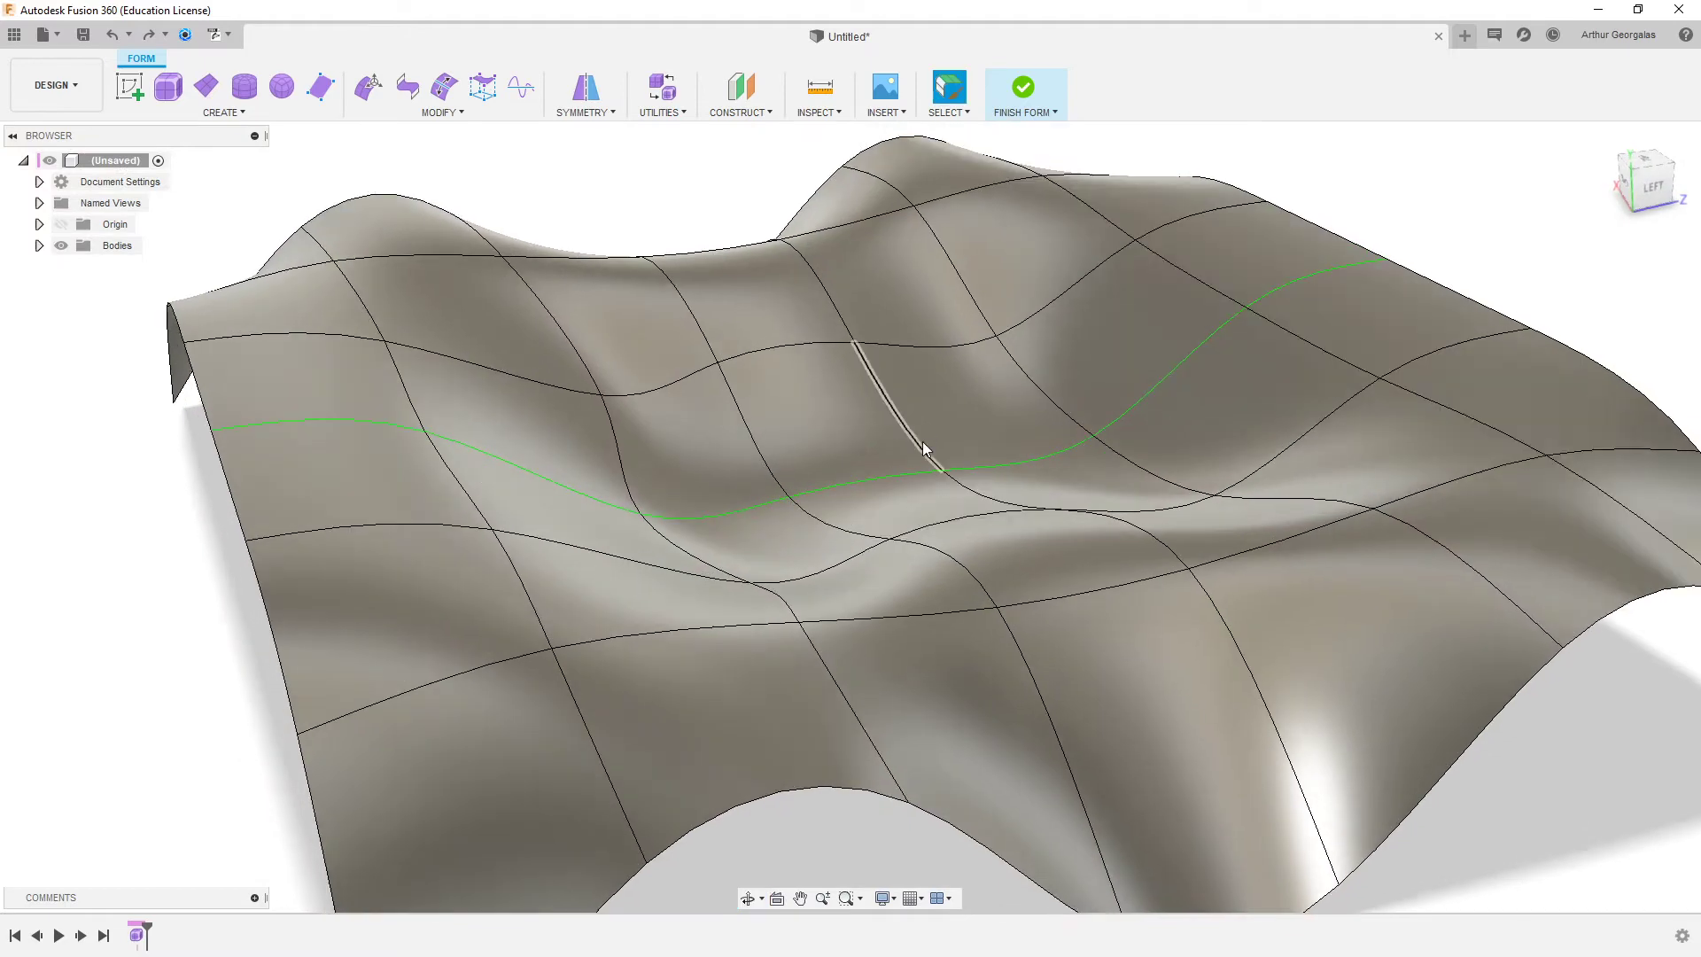
pyautogui.hotkey('ctrl', 'z')
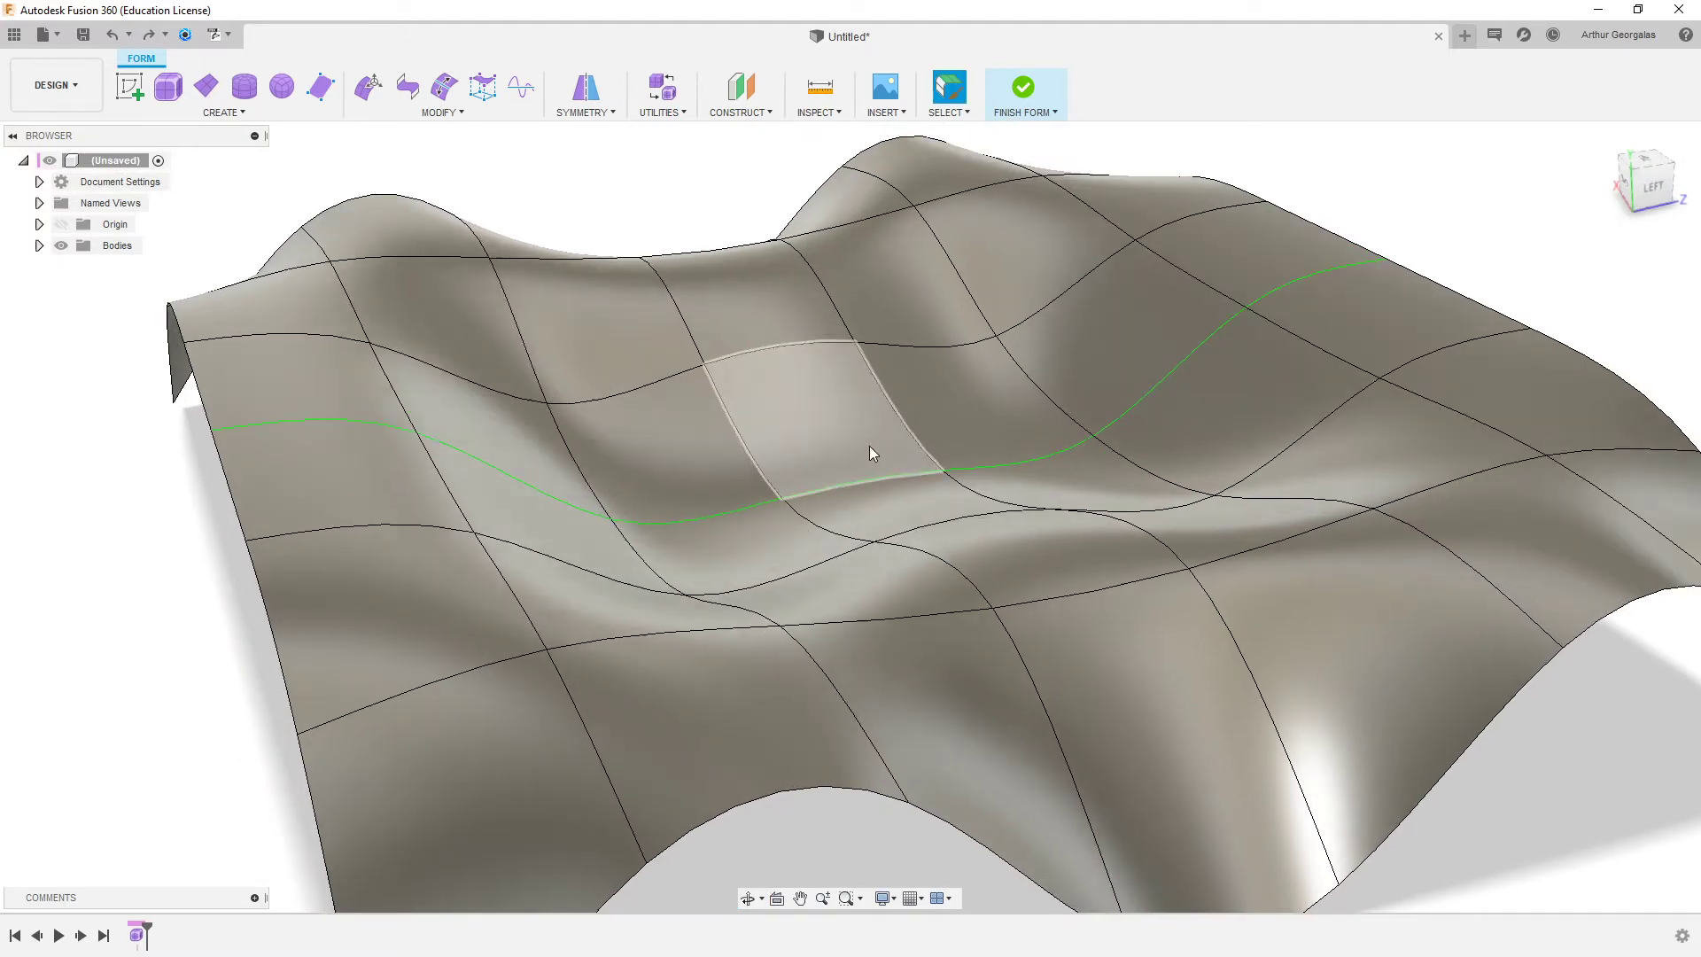
pyautogui.hotkey('ctrl', 'z')
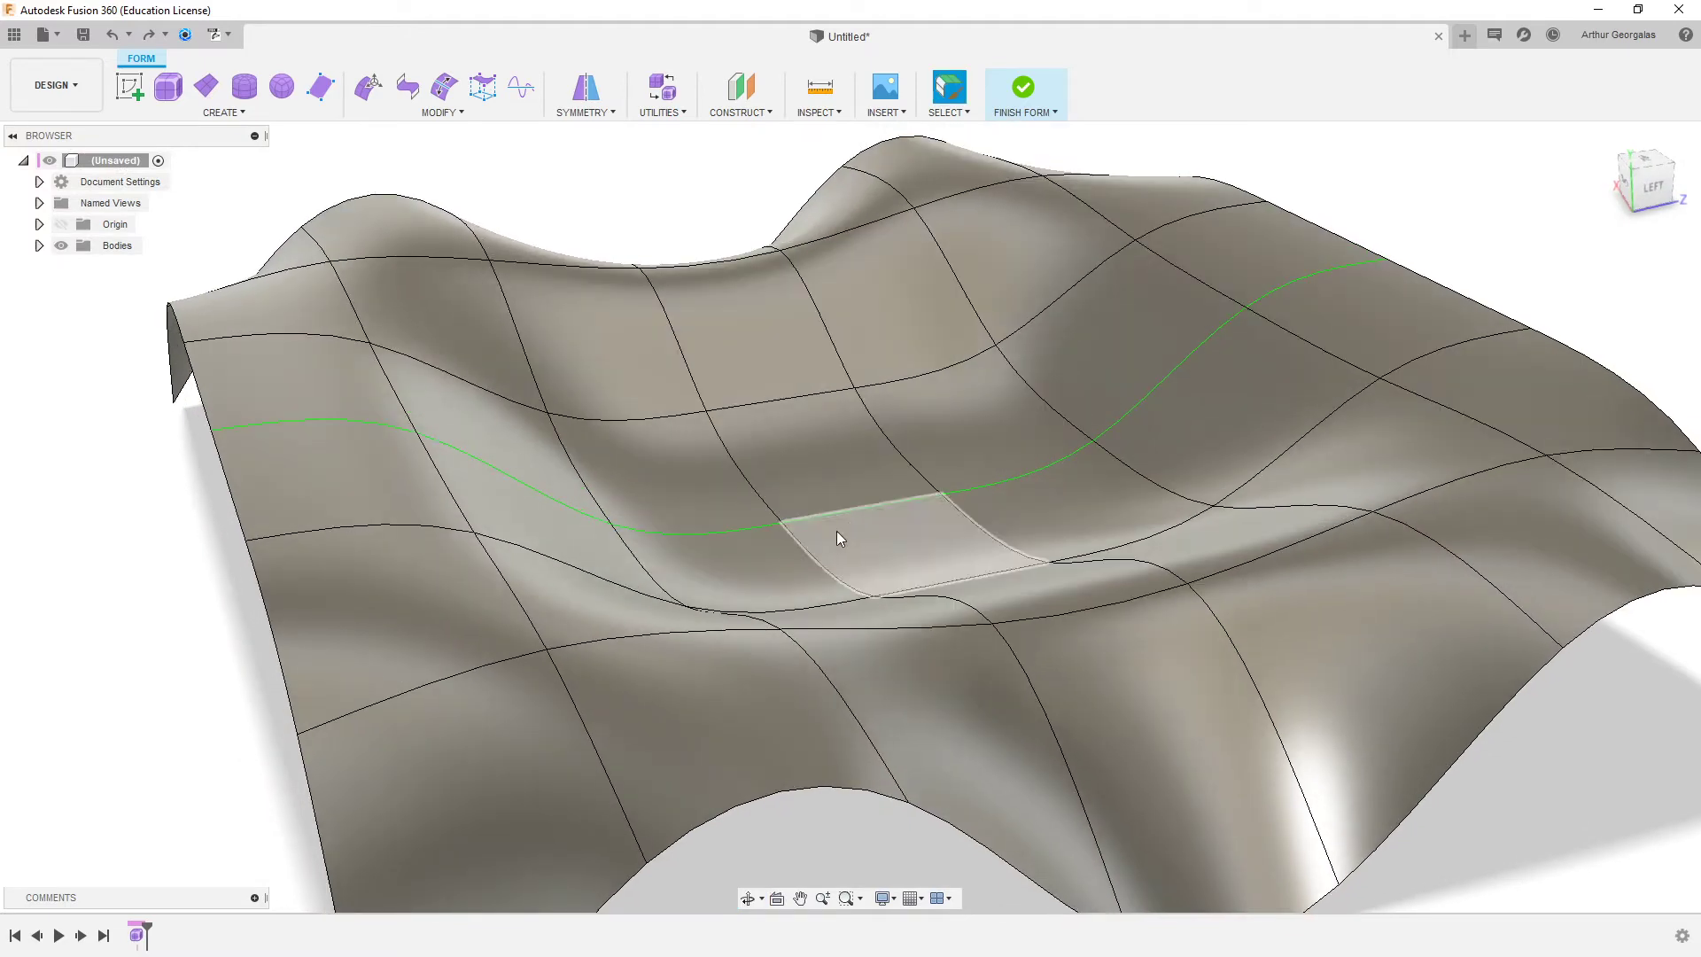
pyautogui.hotkey('ctrl', 'z')
# - Pull down a vertex on the open end edge beside the symmetry line, check it in box display and finish the edit
pyautogui.keyDown('shift'); pyautogui.moveTo(795, 562); pyautogui.dragTo(943, 598, button='middle'); pyautogui.keyUp('shift')
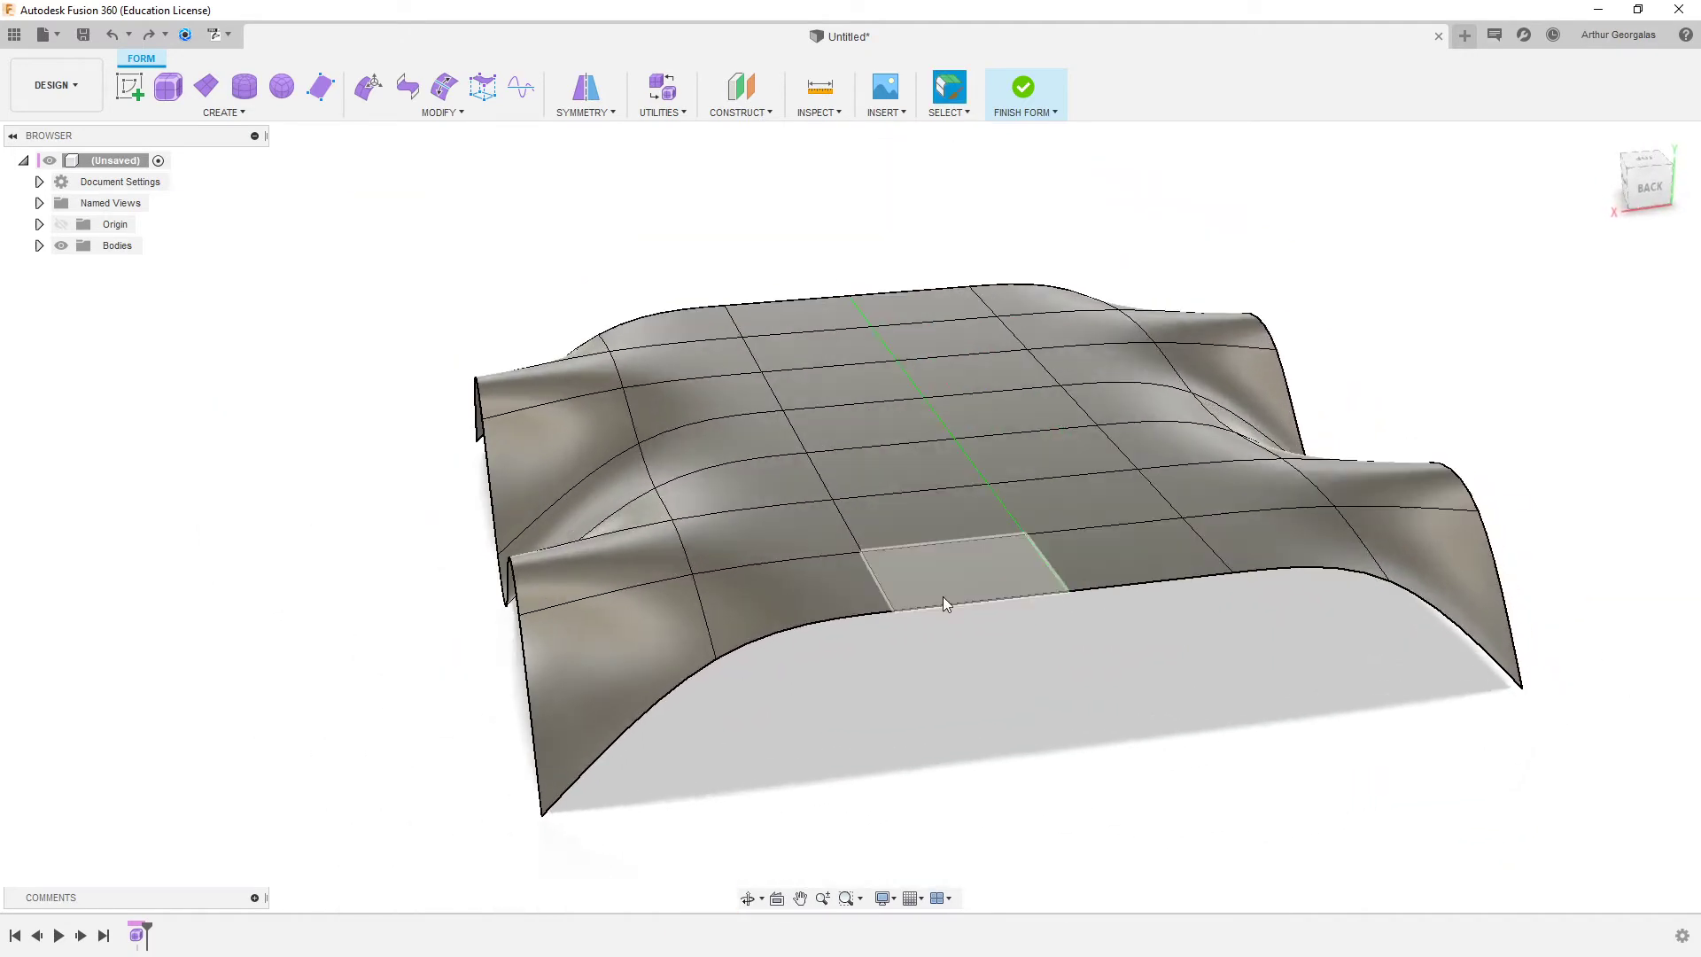
pyautogui.rightClick(893, 608)
pyautogui.click(990, 657)
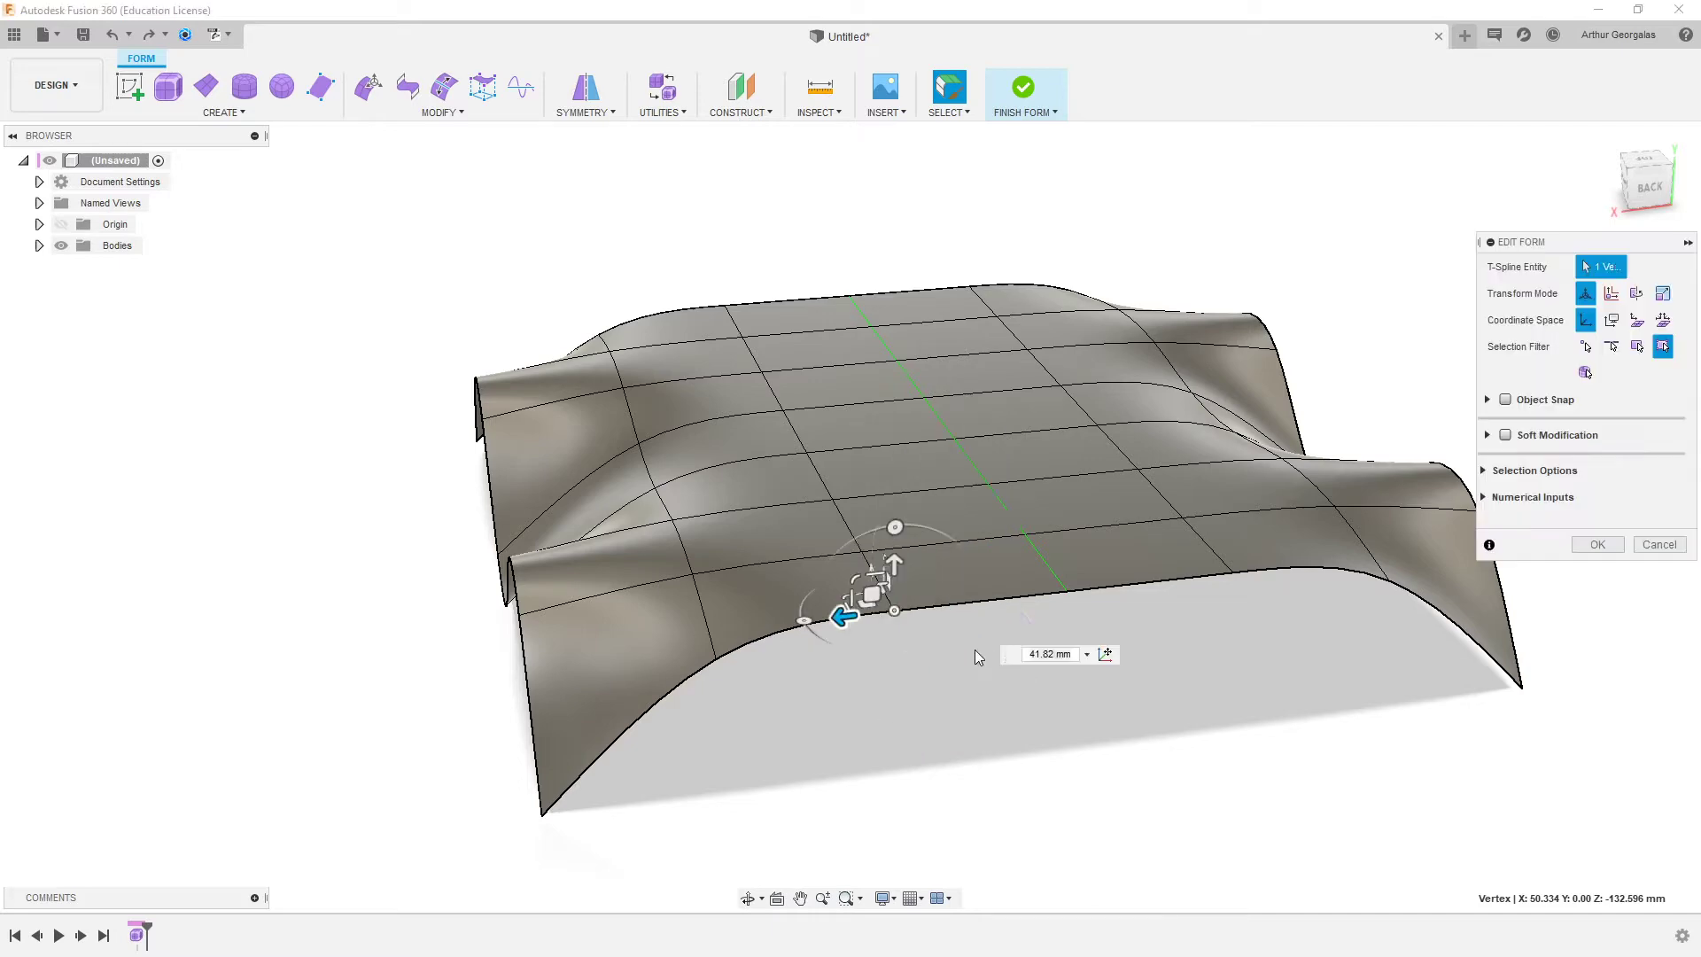
pyautogui.moveTo(889, 560); pyautogui.dragTo(891, 761)
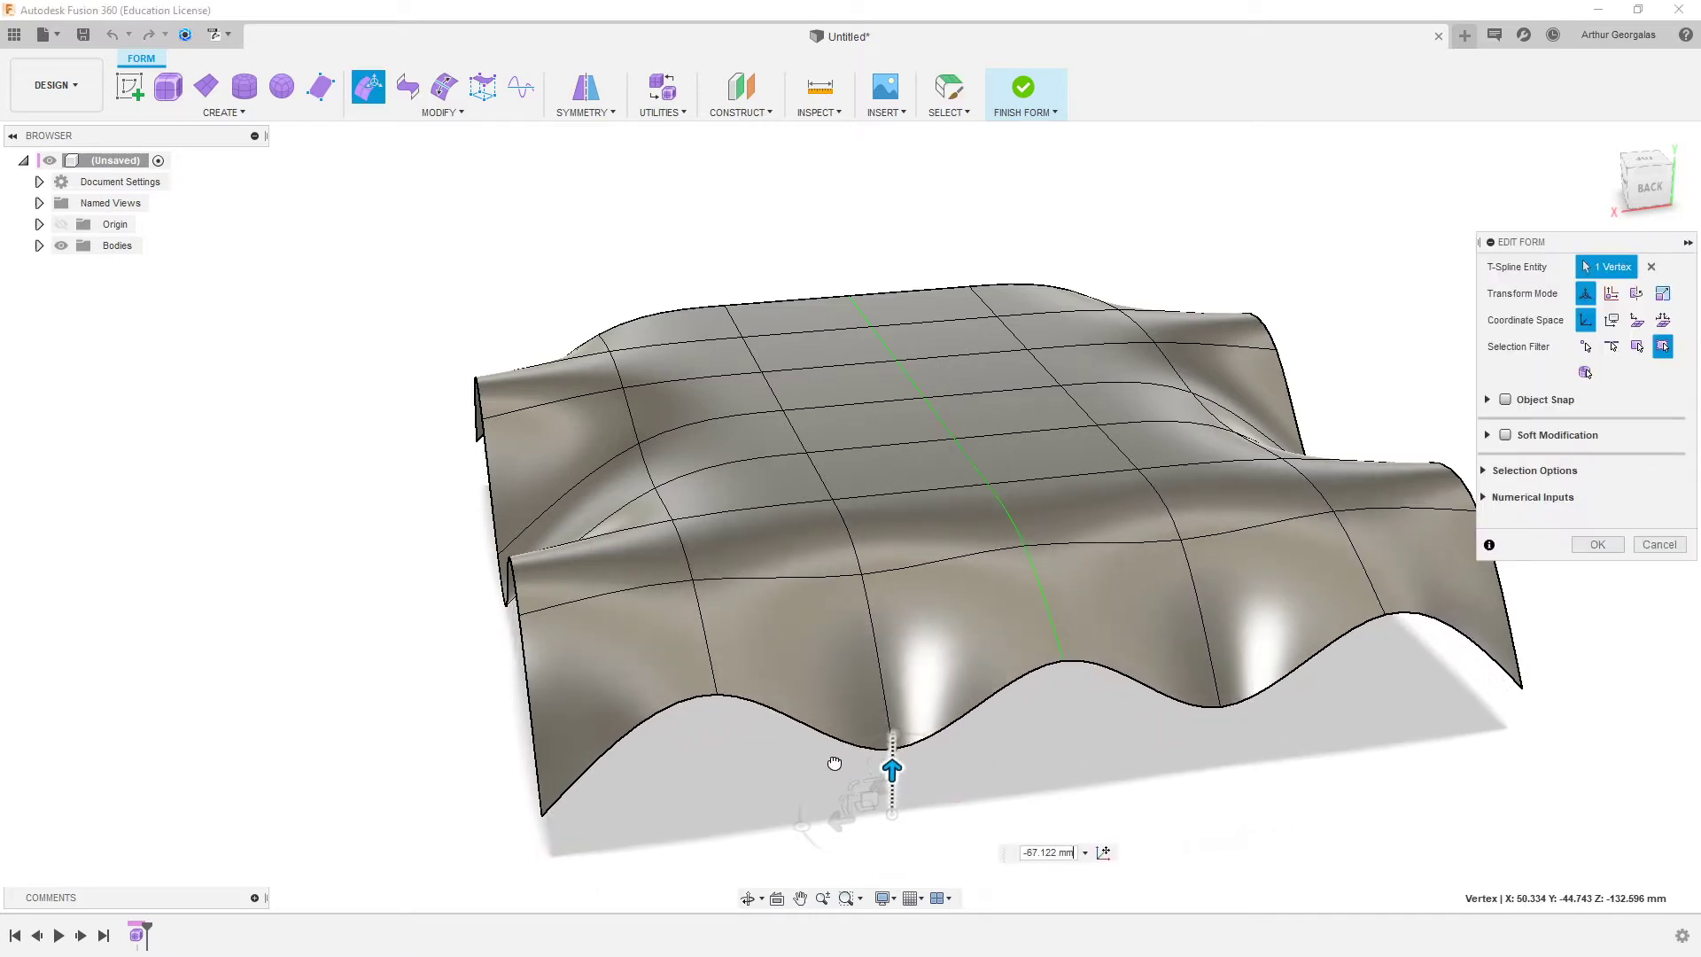
pyautogui.keyDown('shift'); pyautogui.moveTo(1186, 797); pyautogui.dragTo(1281, 756, button='middle'); pyautogui.keyUp('shift')
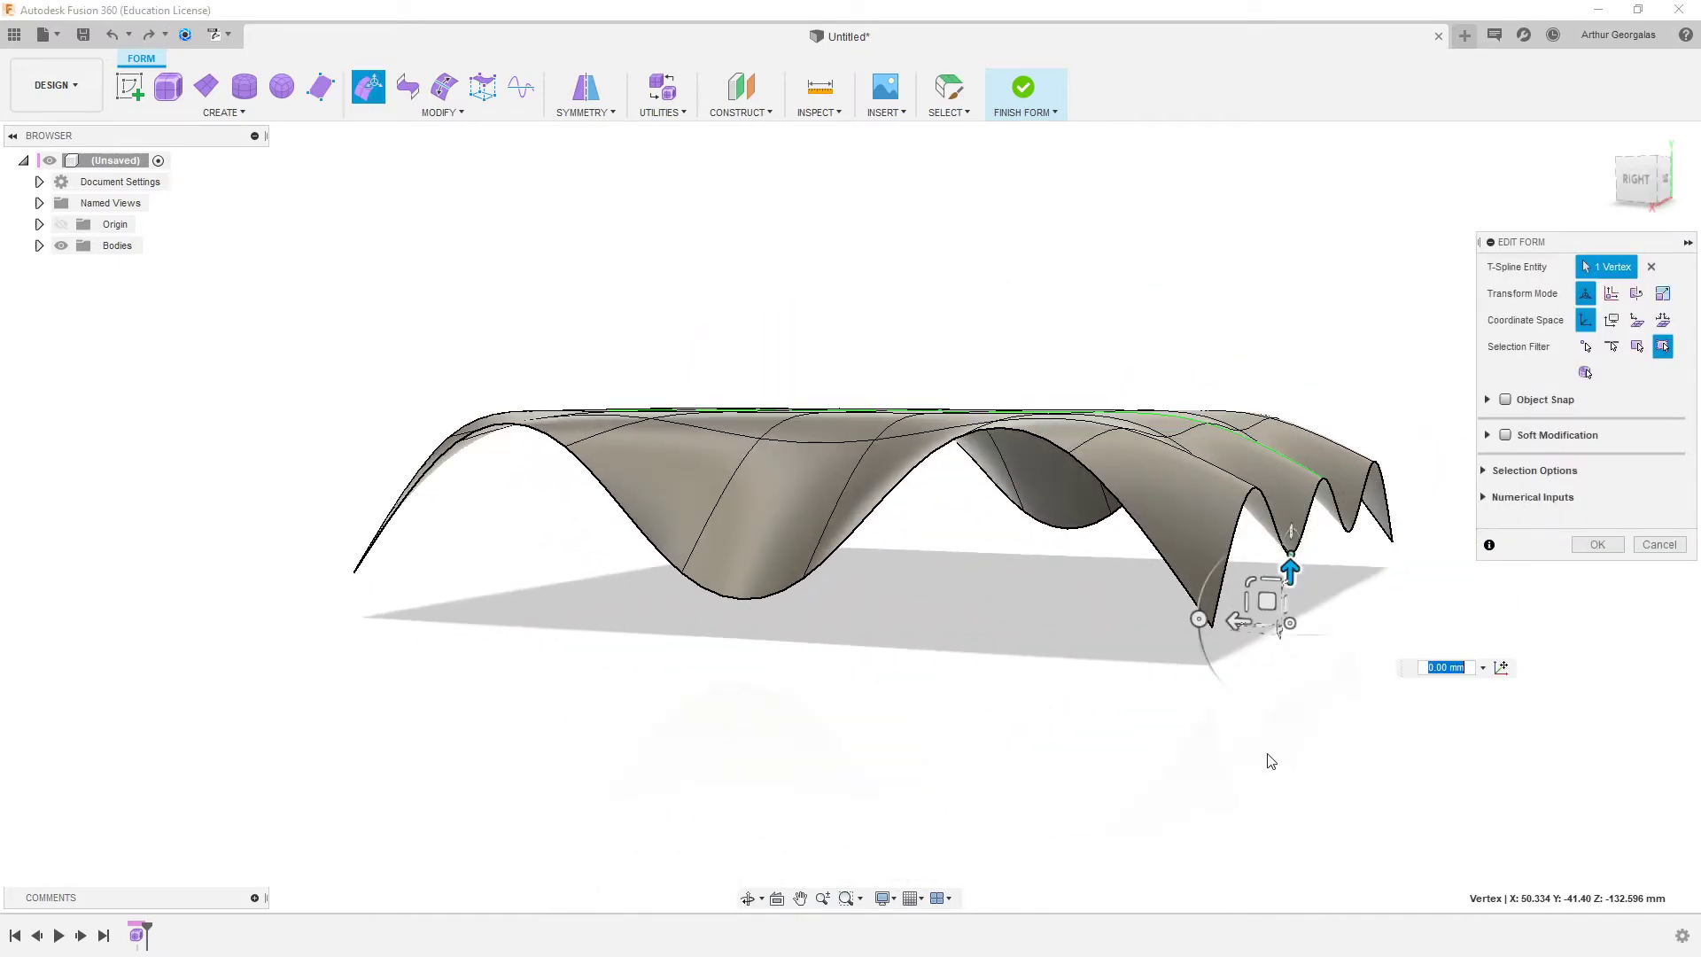
pyautogui.hotkey('alt', '1')
pyautogui.keyDown('shift'); pyautogui.moveTo(1401, 702); pyautogui.dragTo(1123, 737, button='middle'); pyautogui.keyUp('shift')
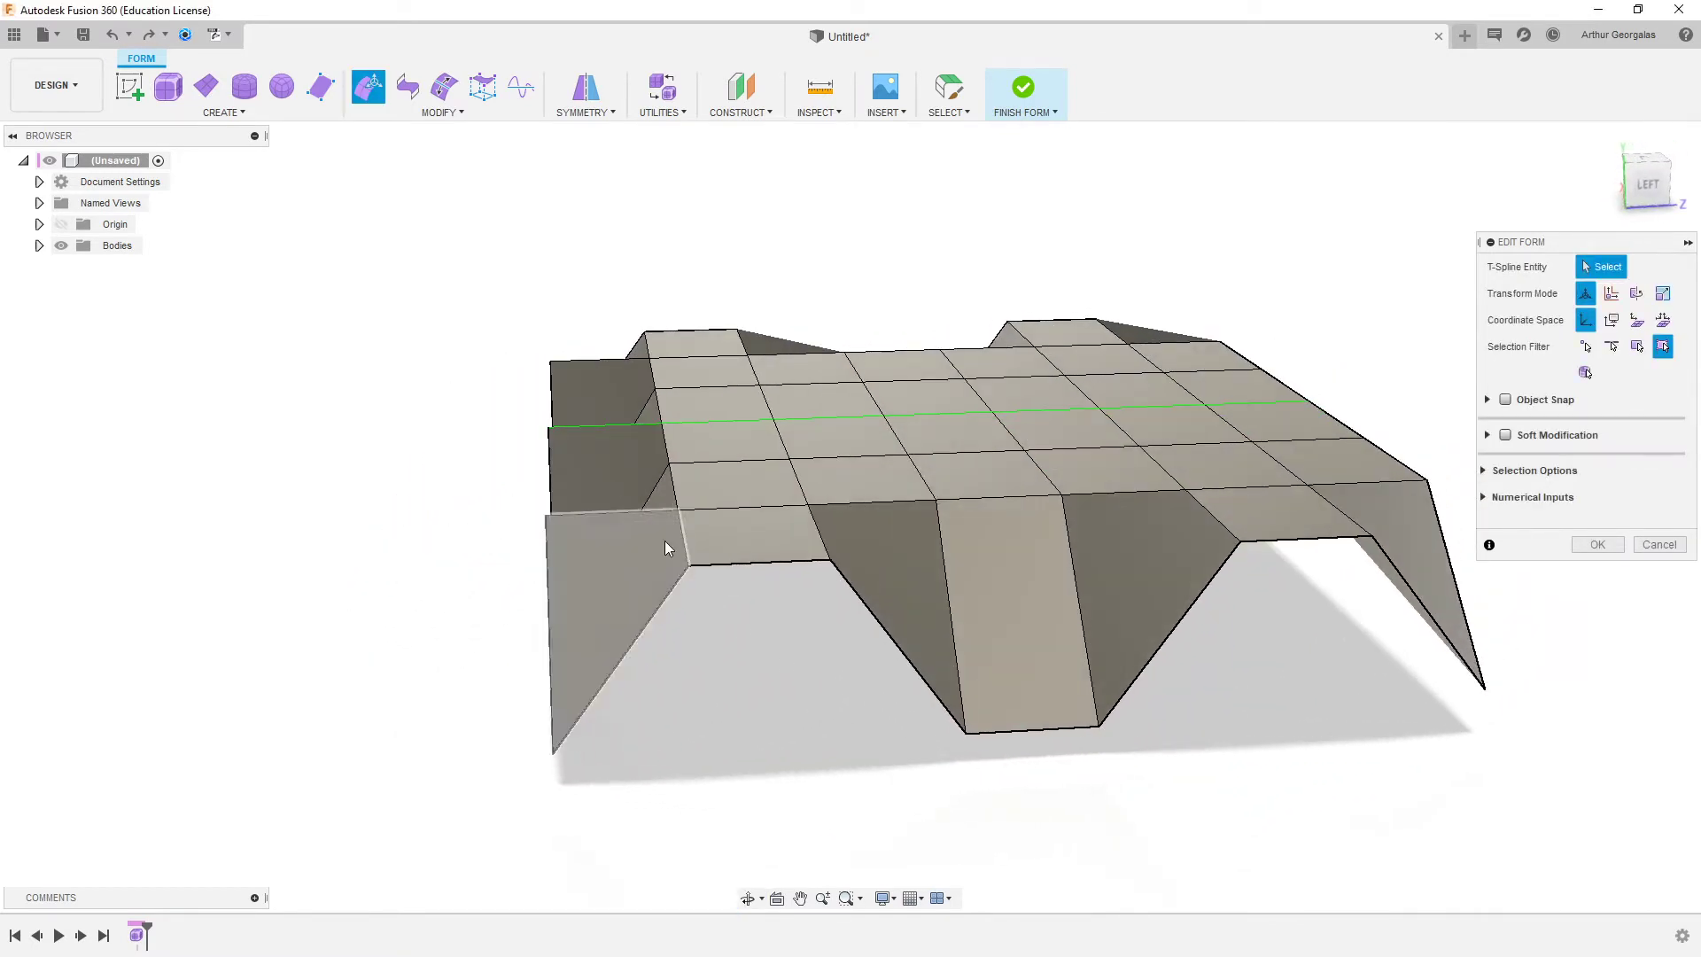
pyautogui.doubleClick(682, 532)
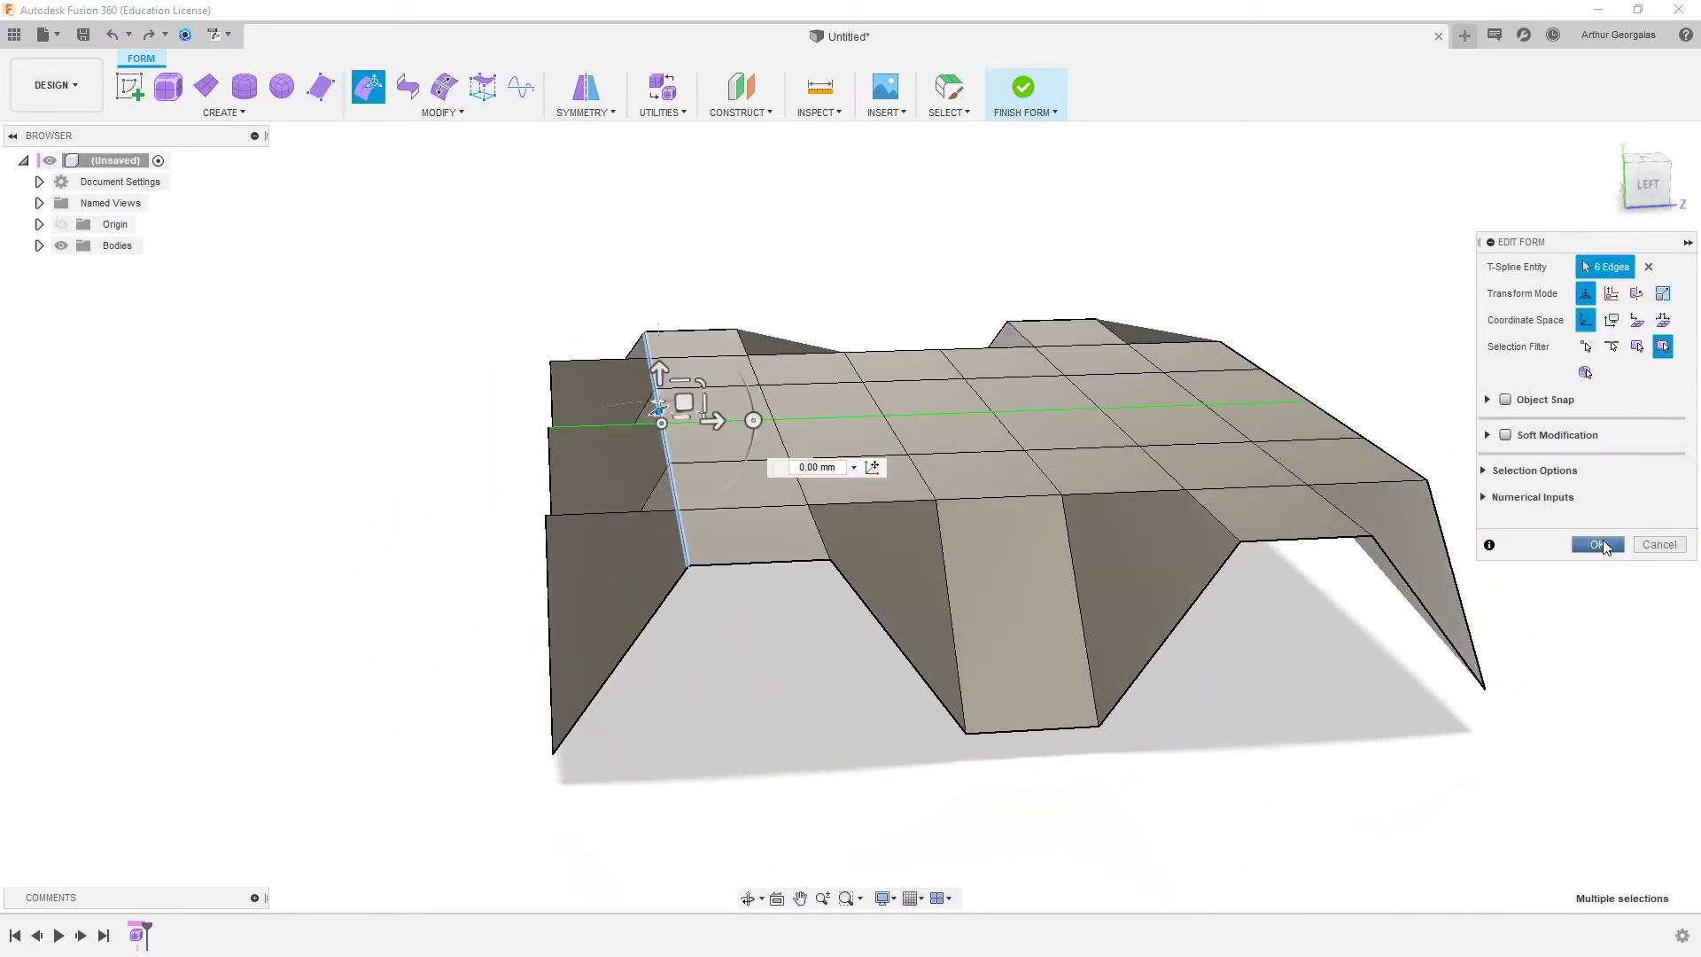
pyautogui.click(1601, 544)
# - In control frame display, examine how the control points along the end edge relate to the smooth surface
pyautogui.keyDown('shift'); pyautogui.moveTo(684, 709); pyautogui.dragTo(1075, 744, button='middle'); pyautogui.keyUp('shift')
pyautogui.keyDown('shift'); pyautogui.moveTo(1237, 681); pyautogui.dragTo(1327, 627, button='middle'); pyautogui.keyUp('shift')
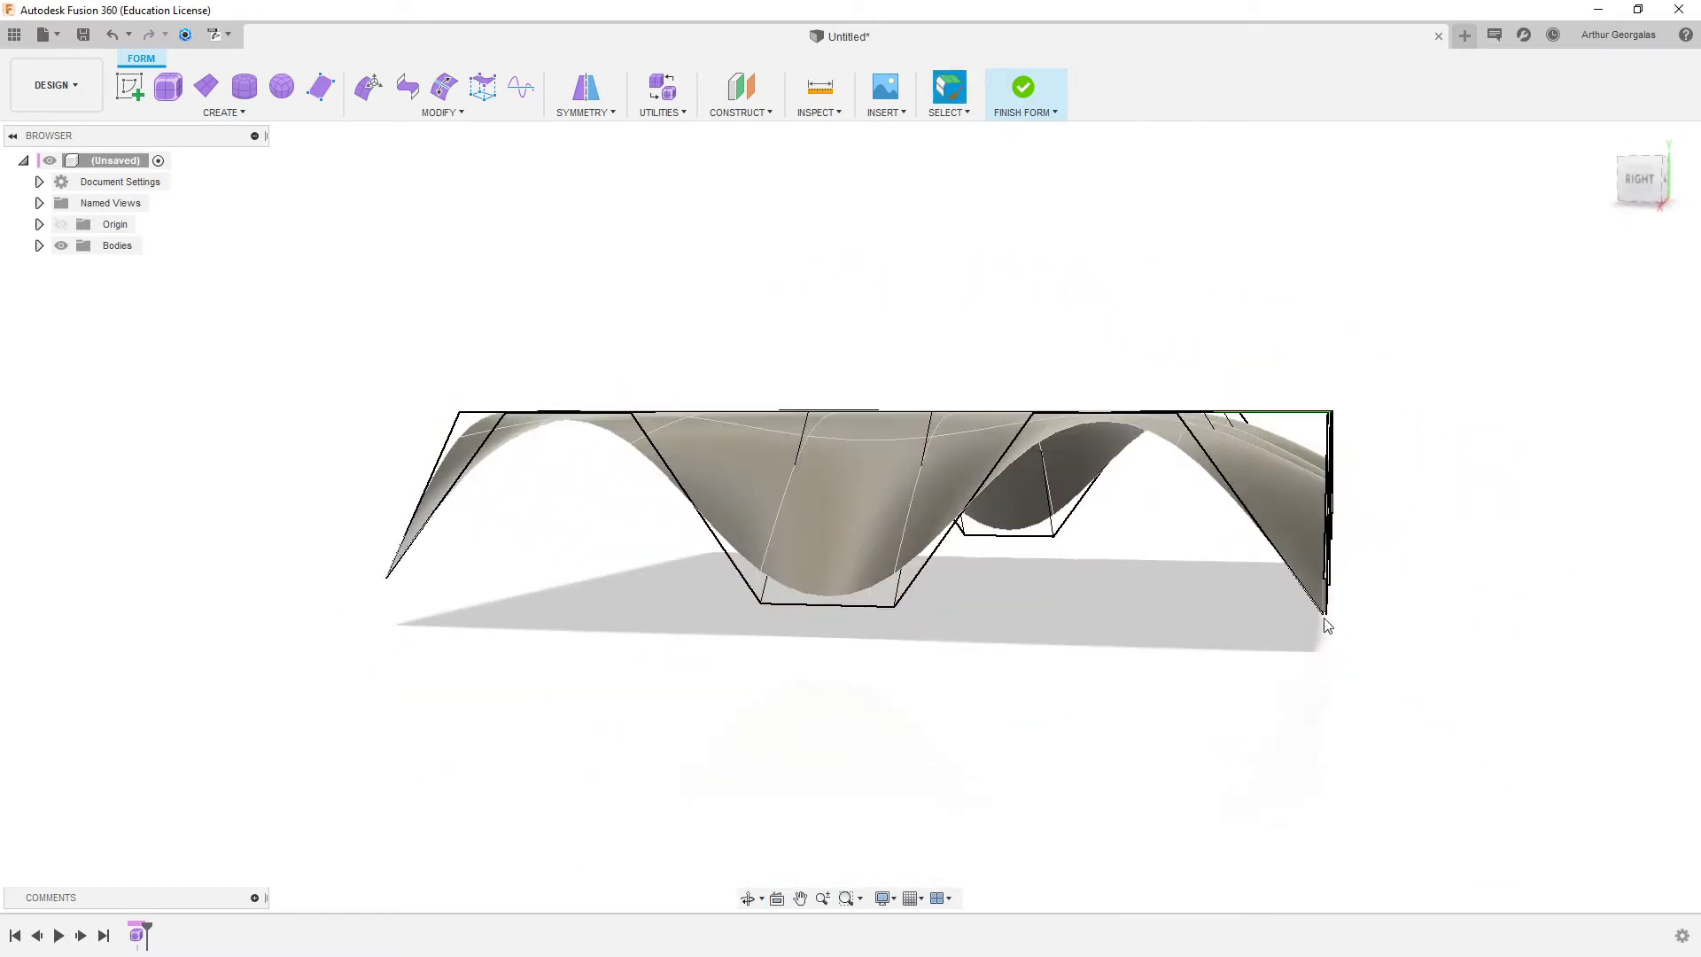
pyautogui.keyDown('shift'); pyautogui.moveTo(1396, 570); pyautogui.dragTo(1316, 607, button='middle'); pyautogui.keyUp('shift')
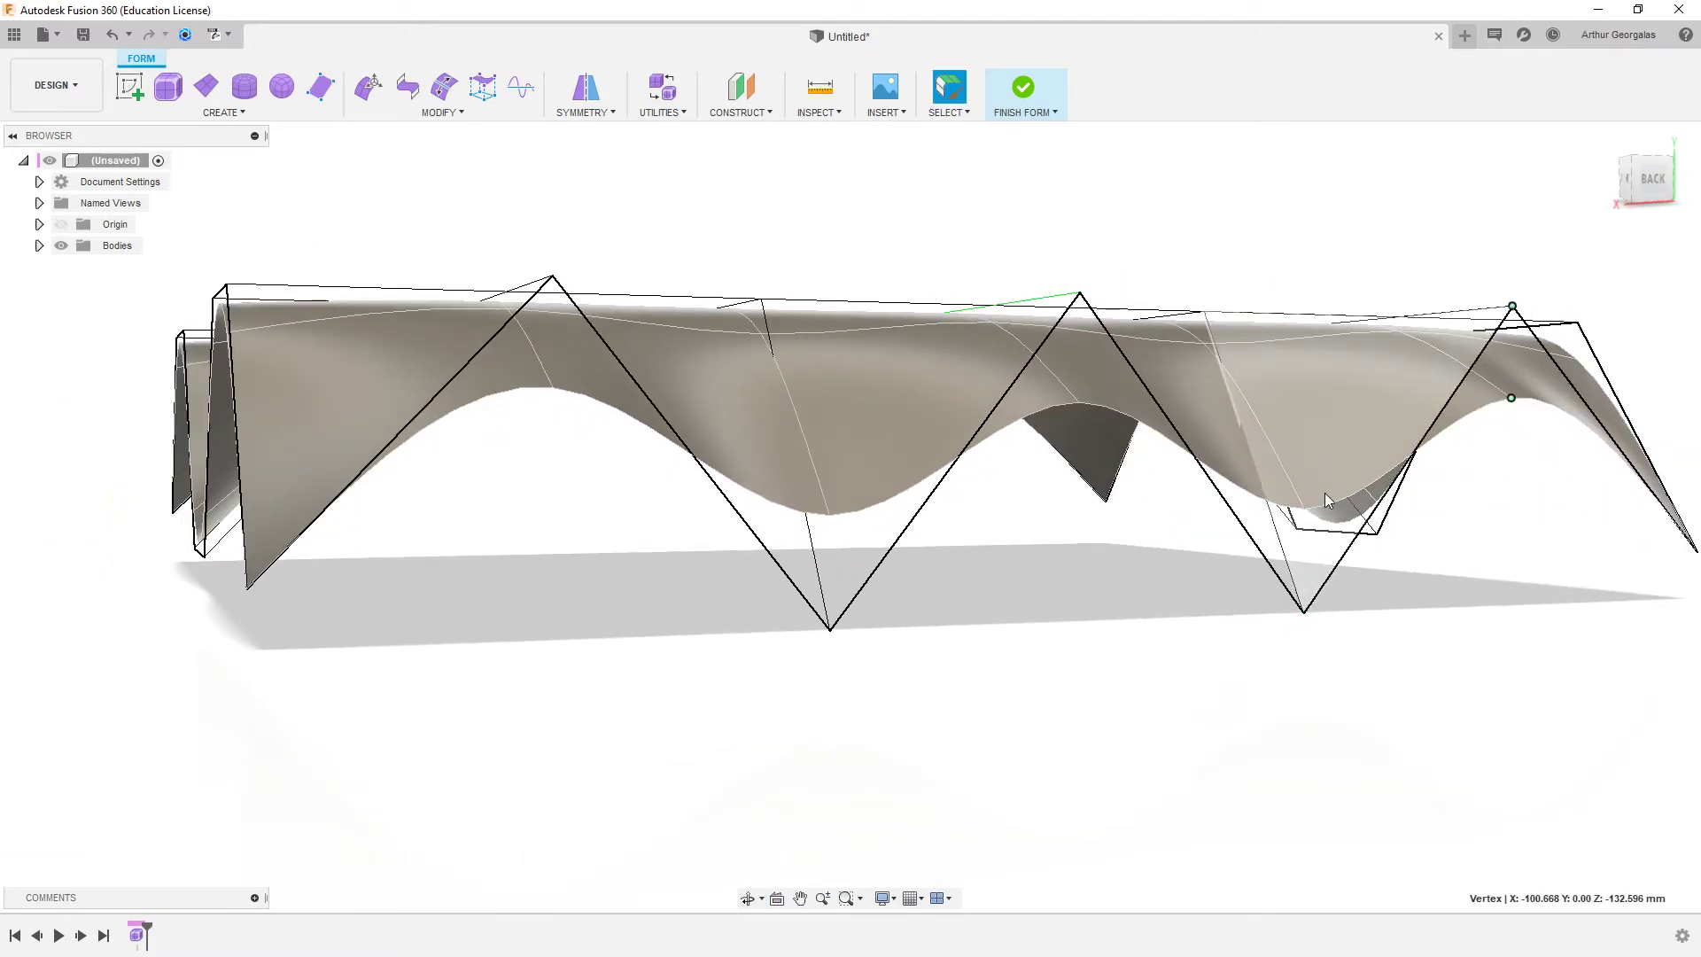
pyautogui.keyDown('shift'); pyautogui.moveTo(1326, 493); pyautogui.dragTo(1242, 499, button='middle'); pyautogui.keyUp('shift')
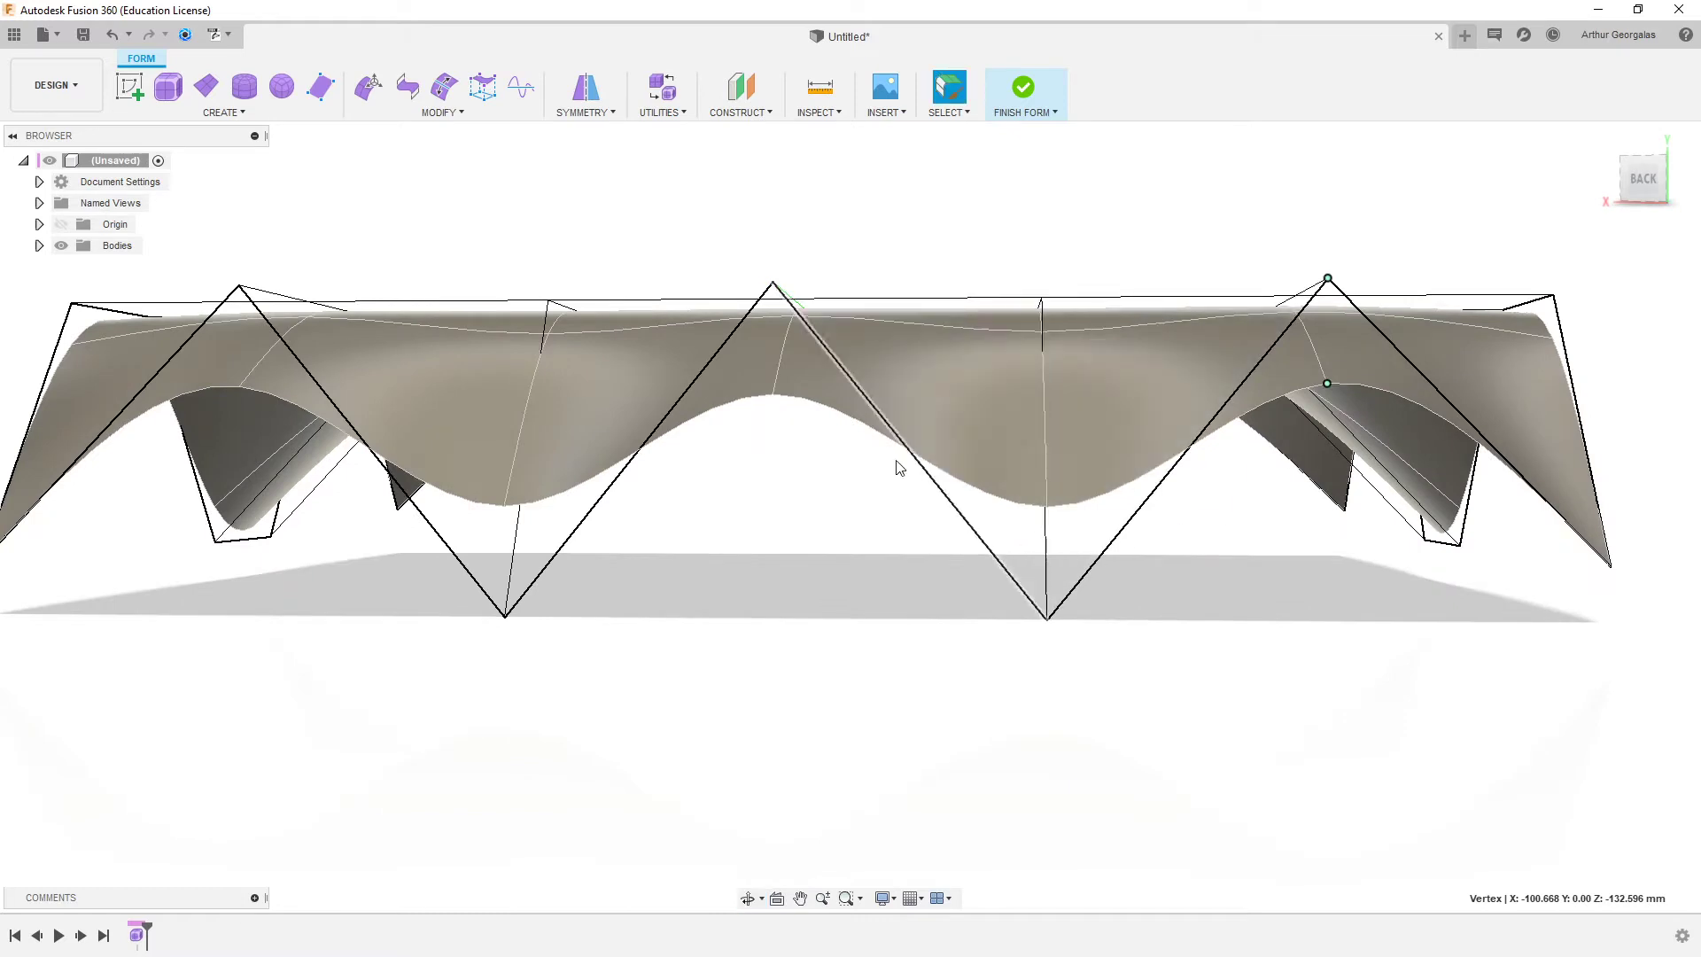
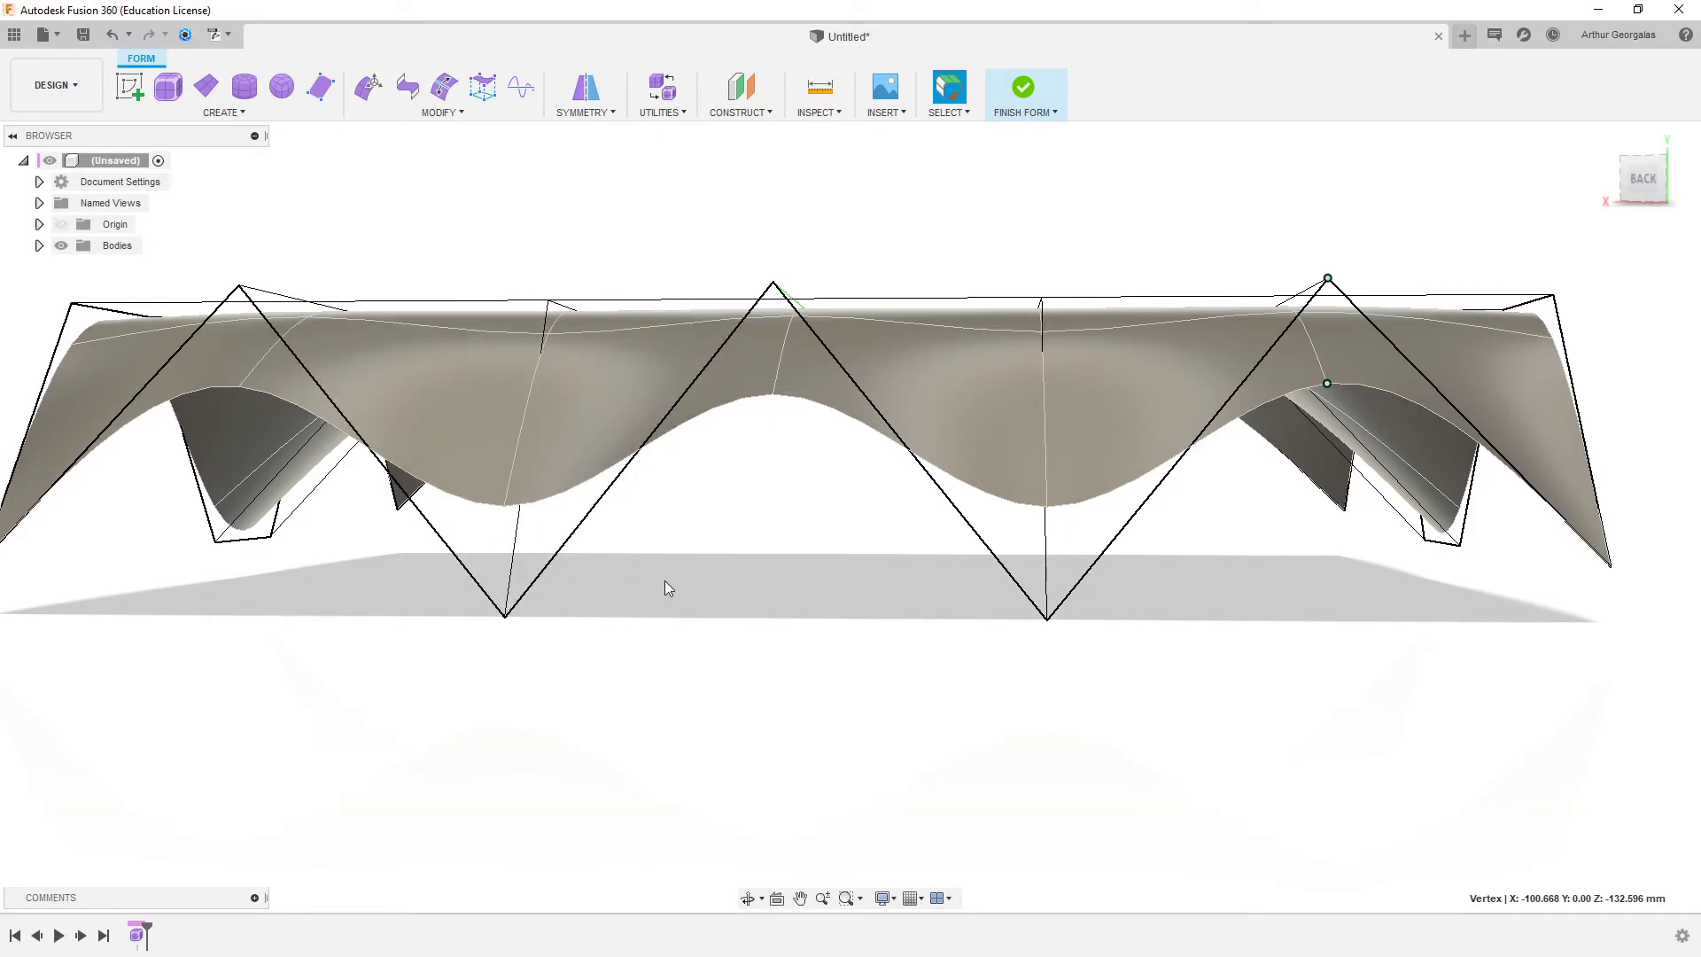
# - In smooth display, pull the end edge's low vertex down about 28 mm and compare the result in box display
pyautogui.keyDown('shift'); pyautogui.moveTo(665, 581); pyautogui.dragTo(541, 611, button='middle'); pyautogui.keyUp('shift')
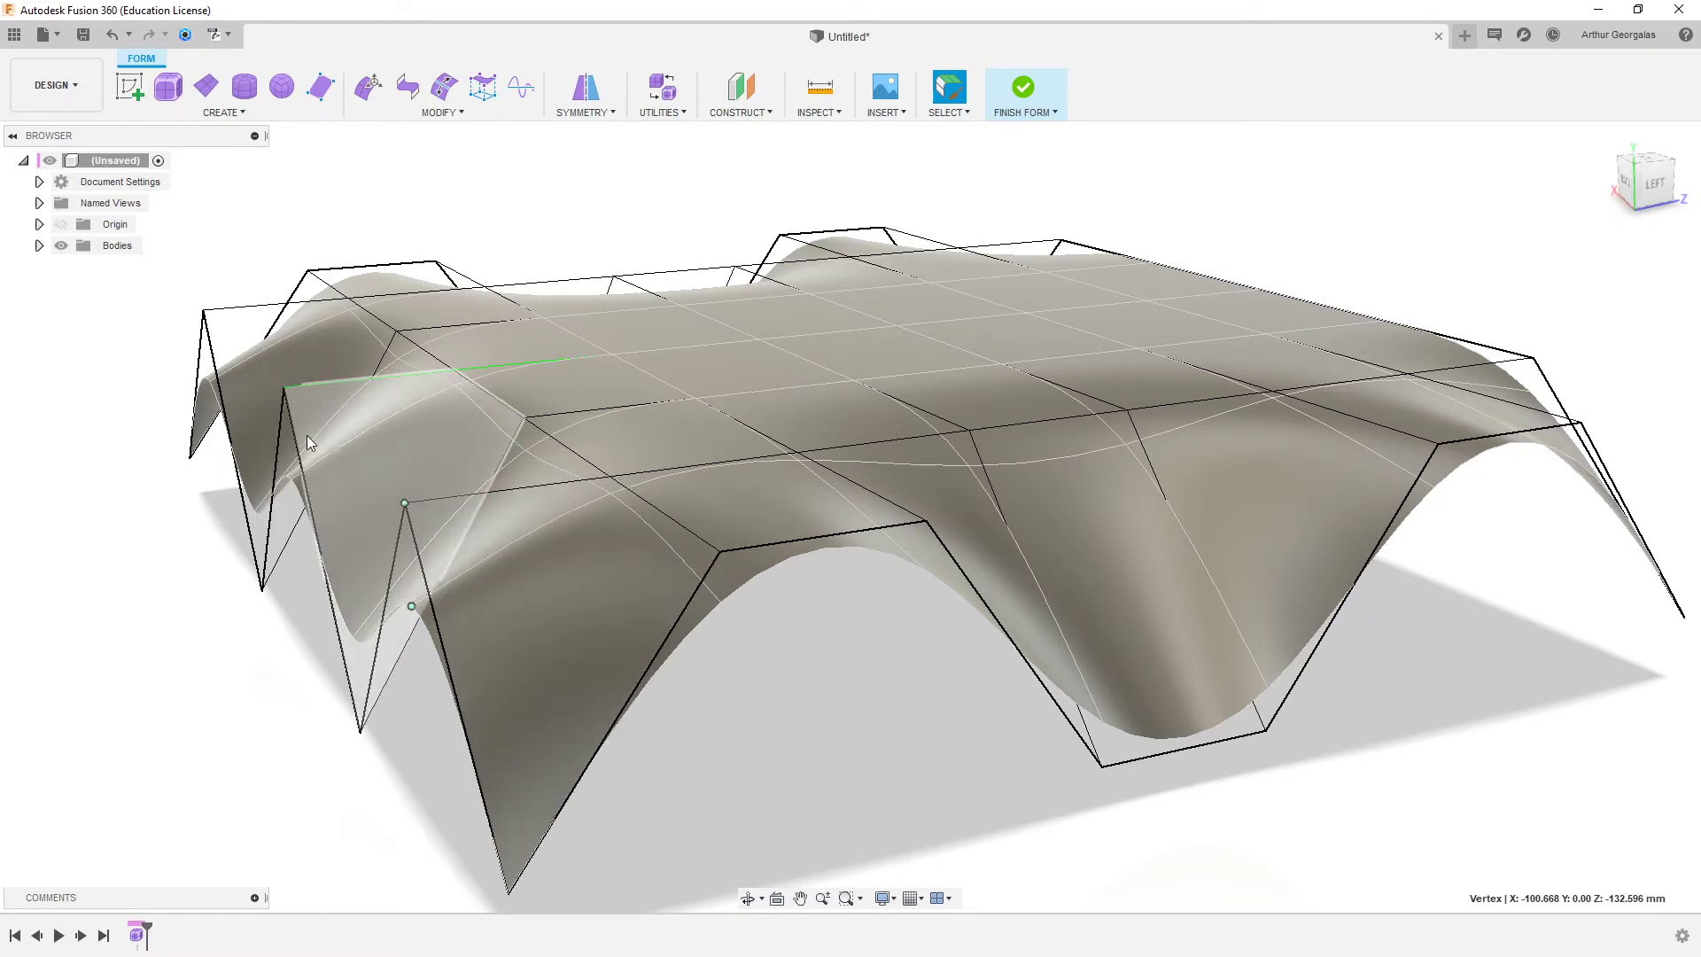
pyautogui.moveTo(255, 459); pyautogui.dragTo(852, 409, button='middle')
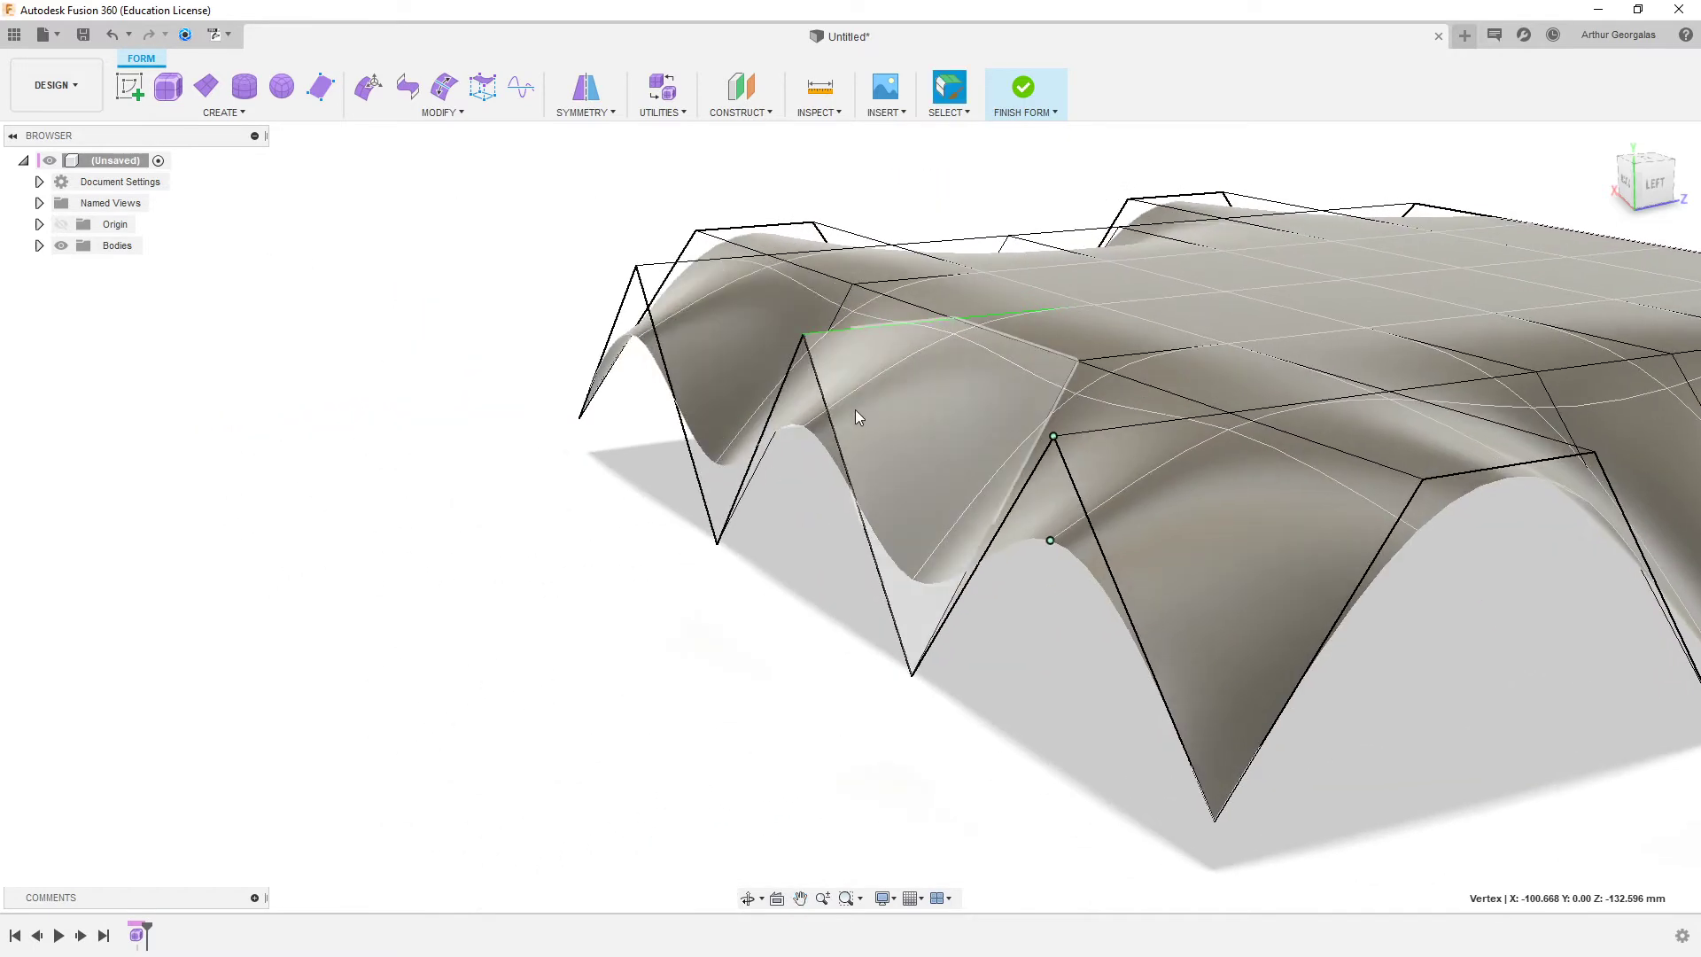
pyautogui.hotkey('alt', '3')
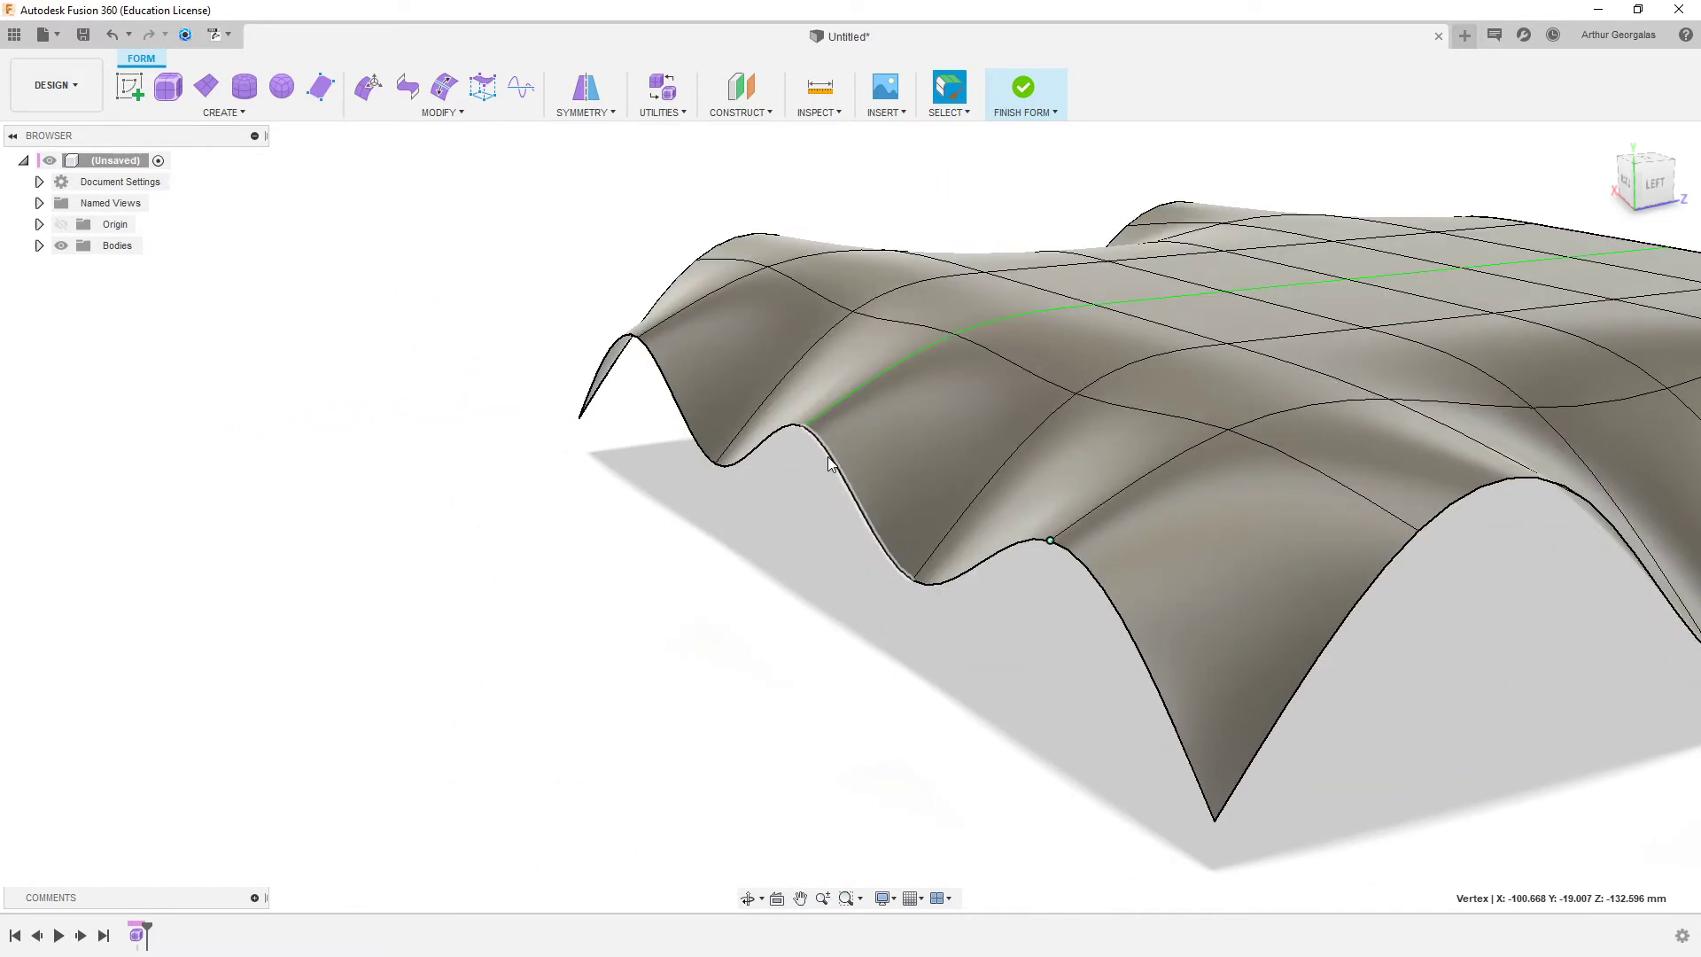
pyautogui.click(914, 579)
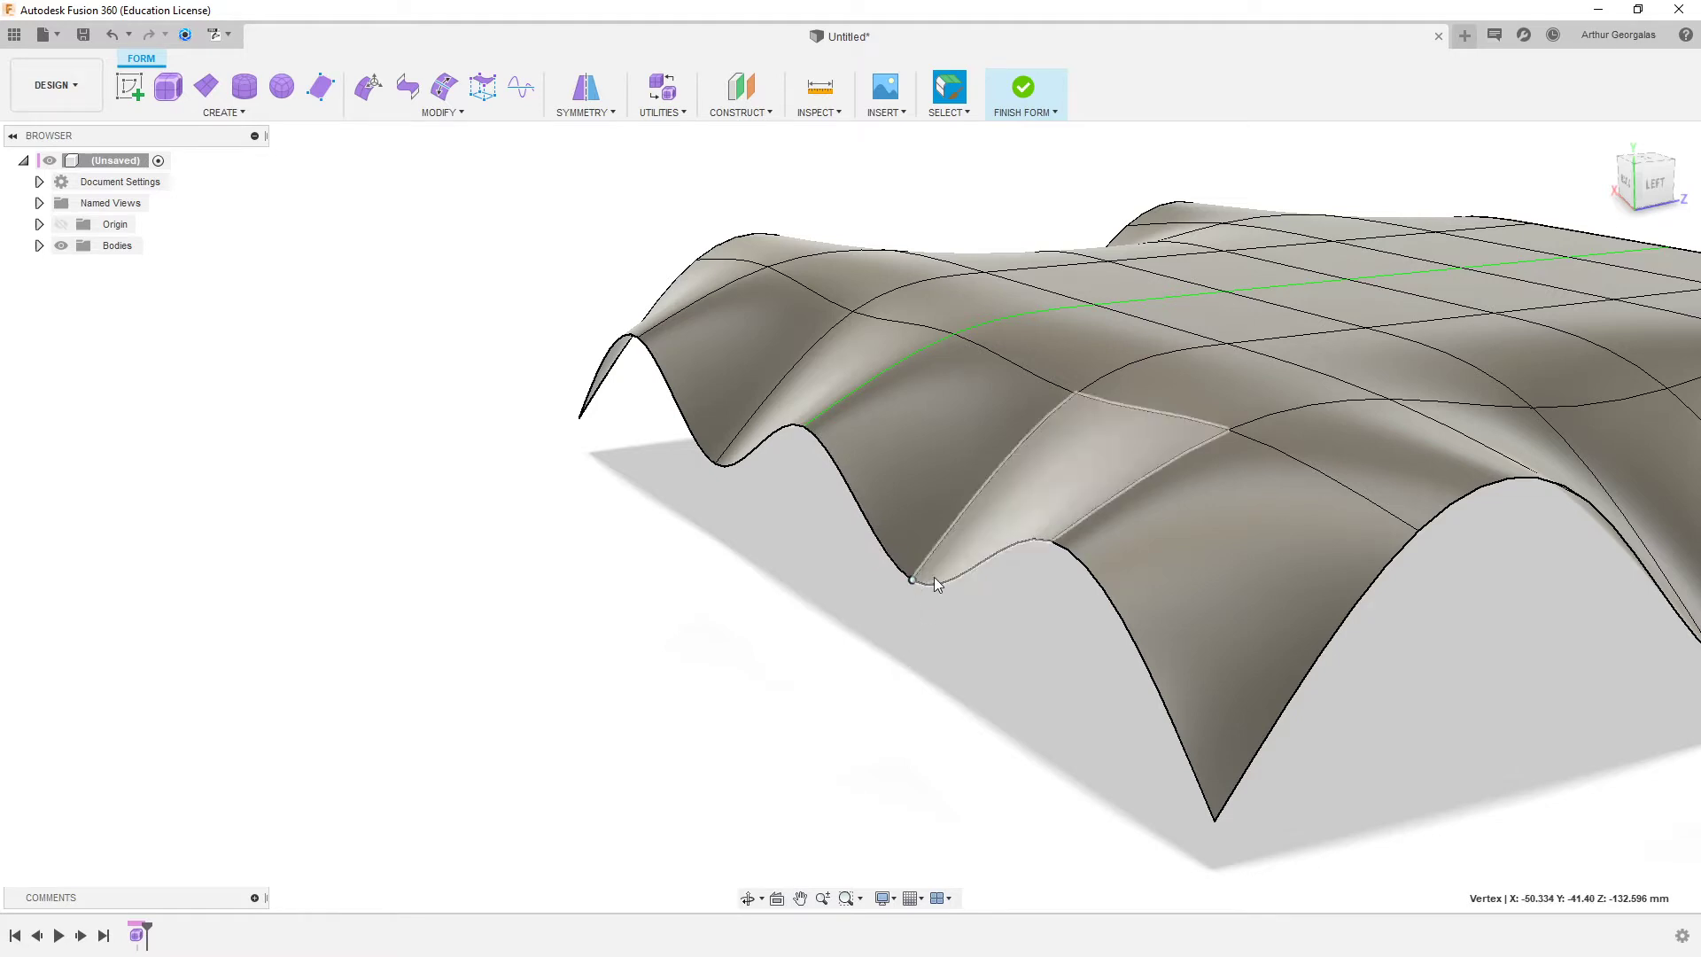
pyautogui.rightClick(912, 658)
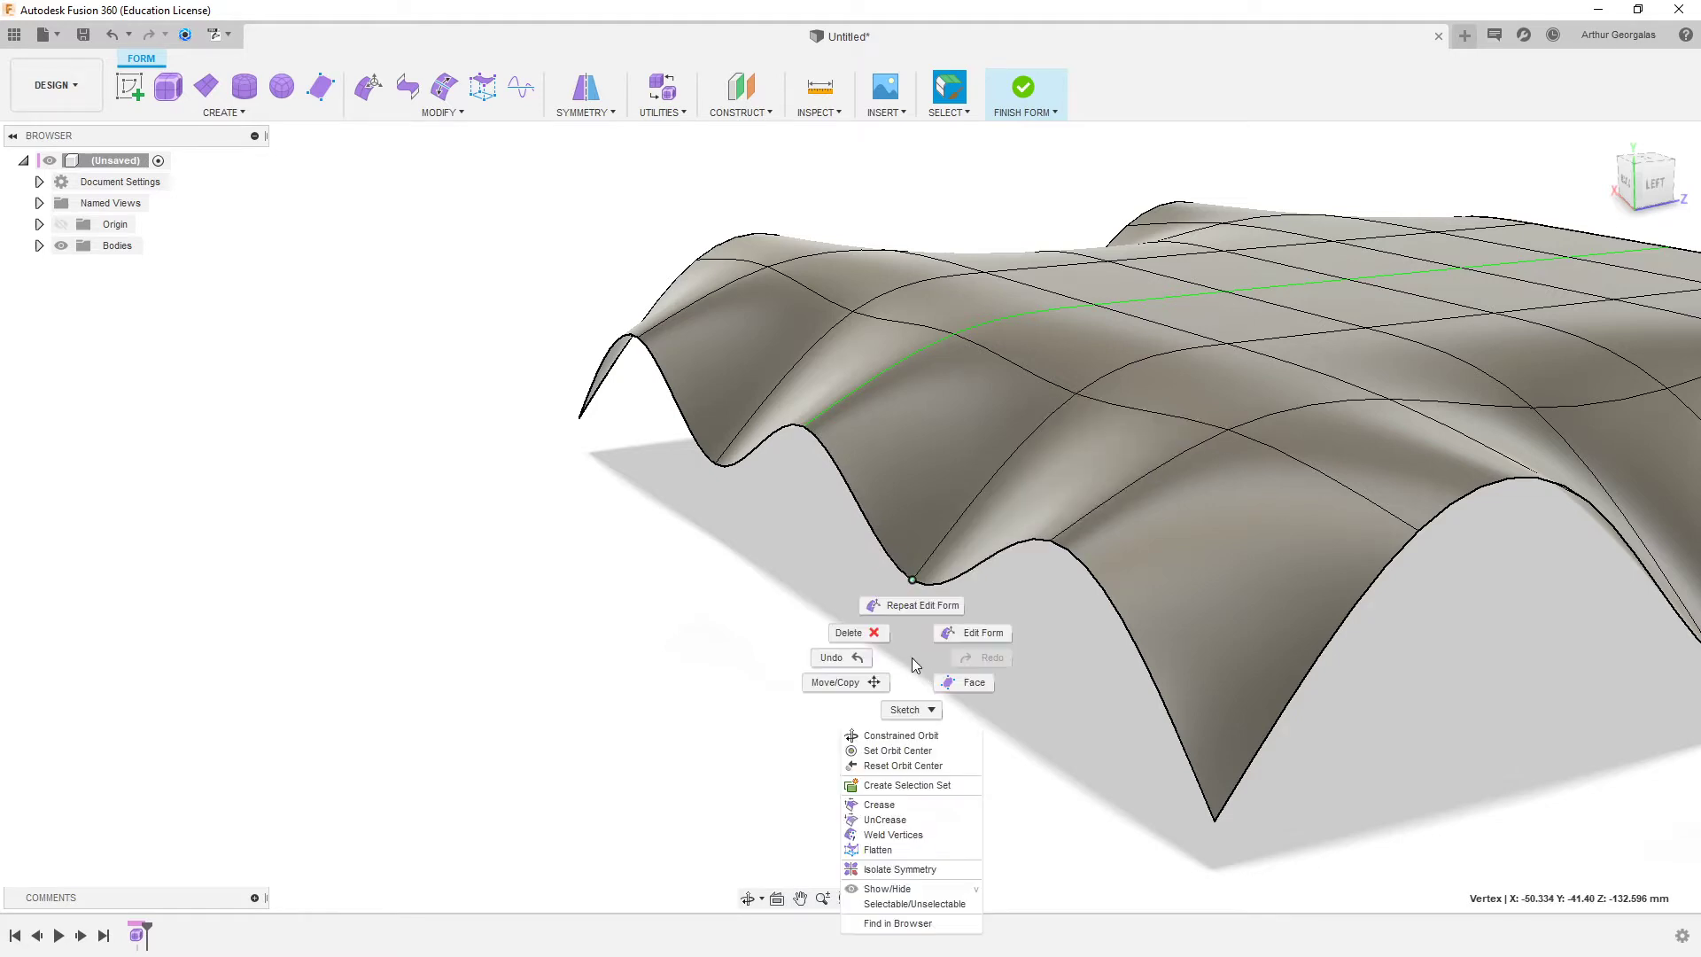
pyautogui.click(980, 631)
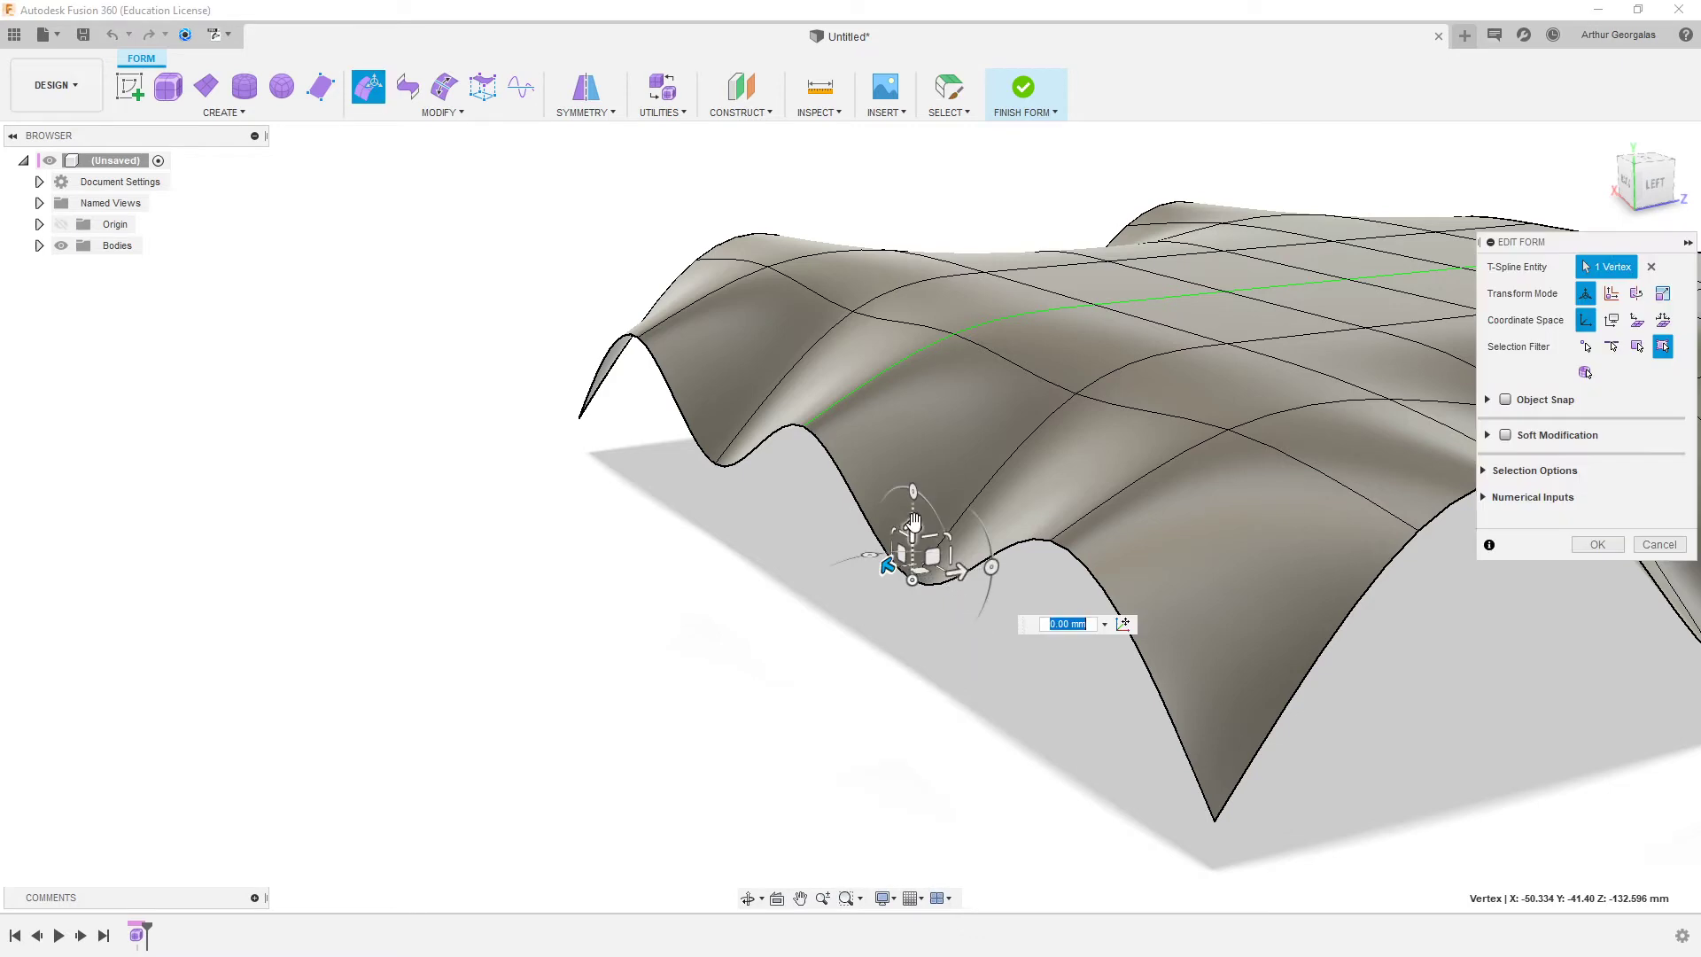
pyautogui.moveTo(913, 523); pyautogui.dragTo(871, 659)
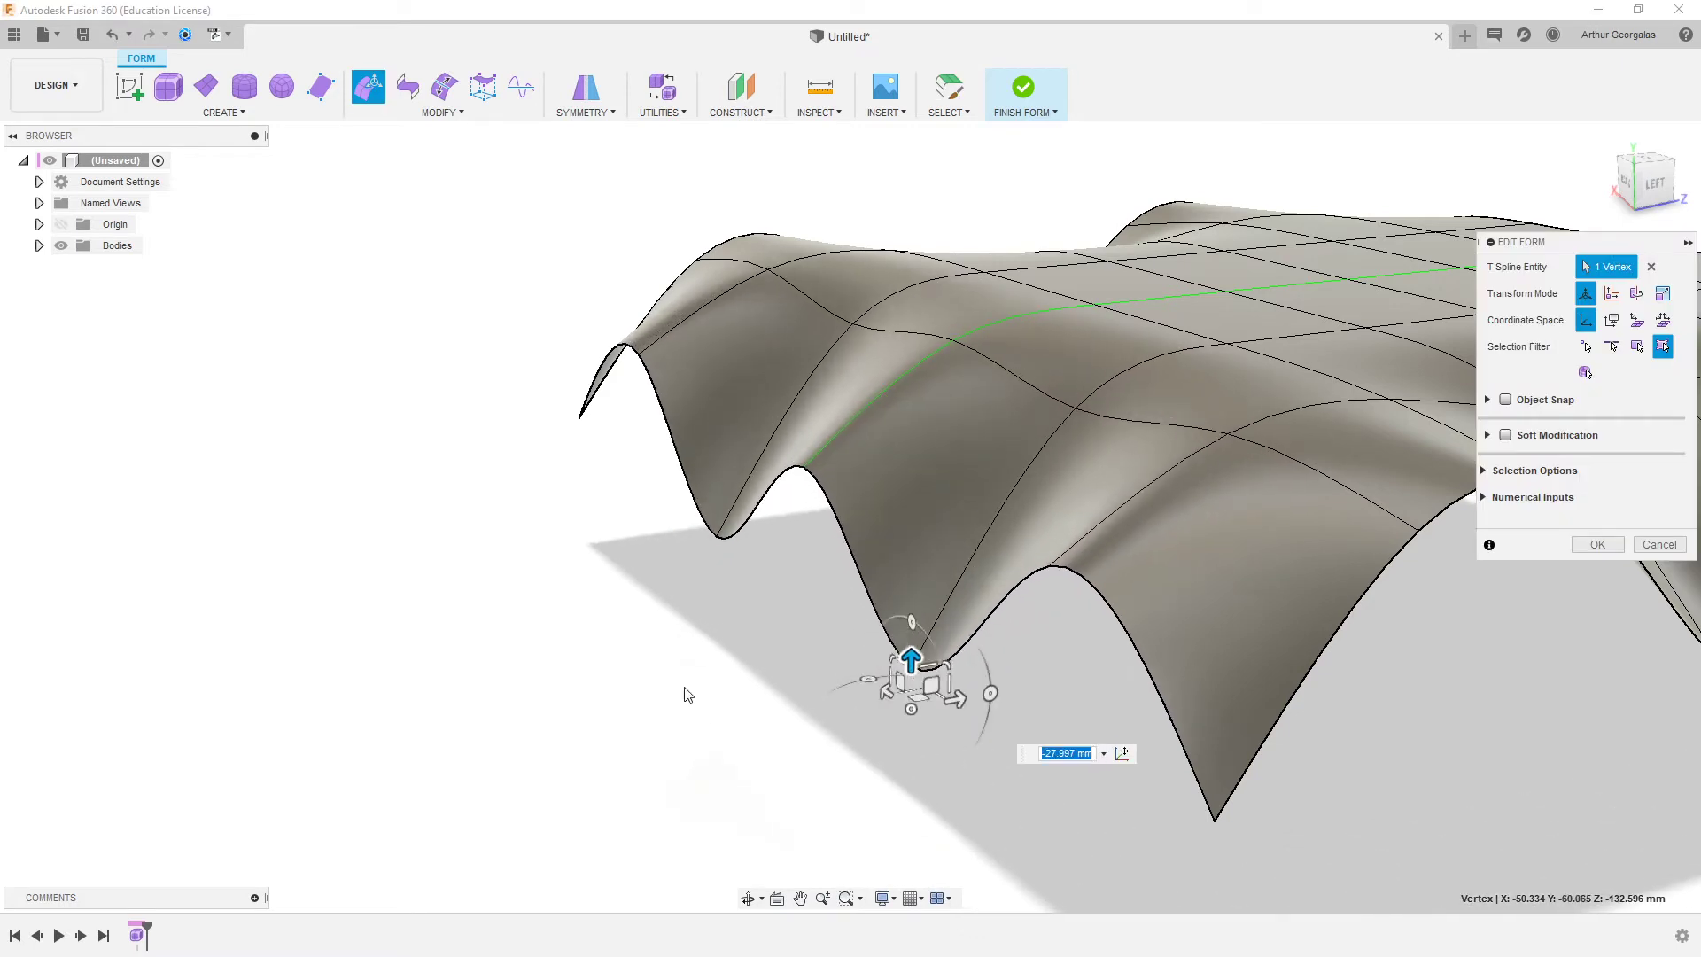
pyautogui.keyDown('shift'); pyautogui.moveTo(689, 696); pyautogui.dragTo(656, 643, button='middle'); pyautogui.keyUp('shift')
pyautogui.hotkey('alt', '1')
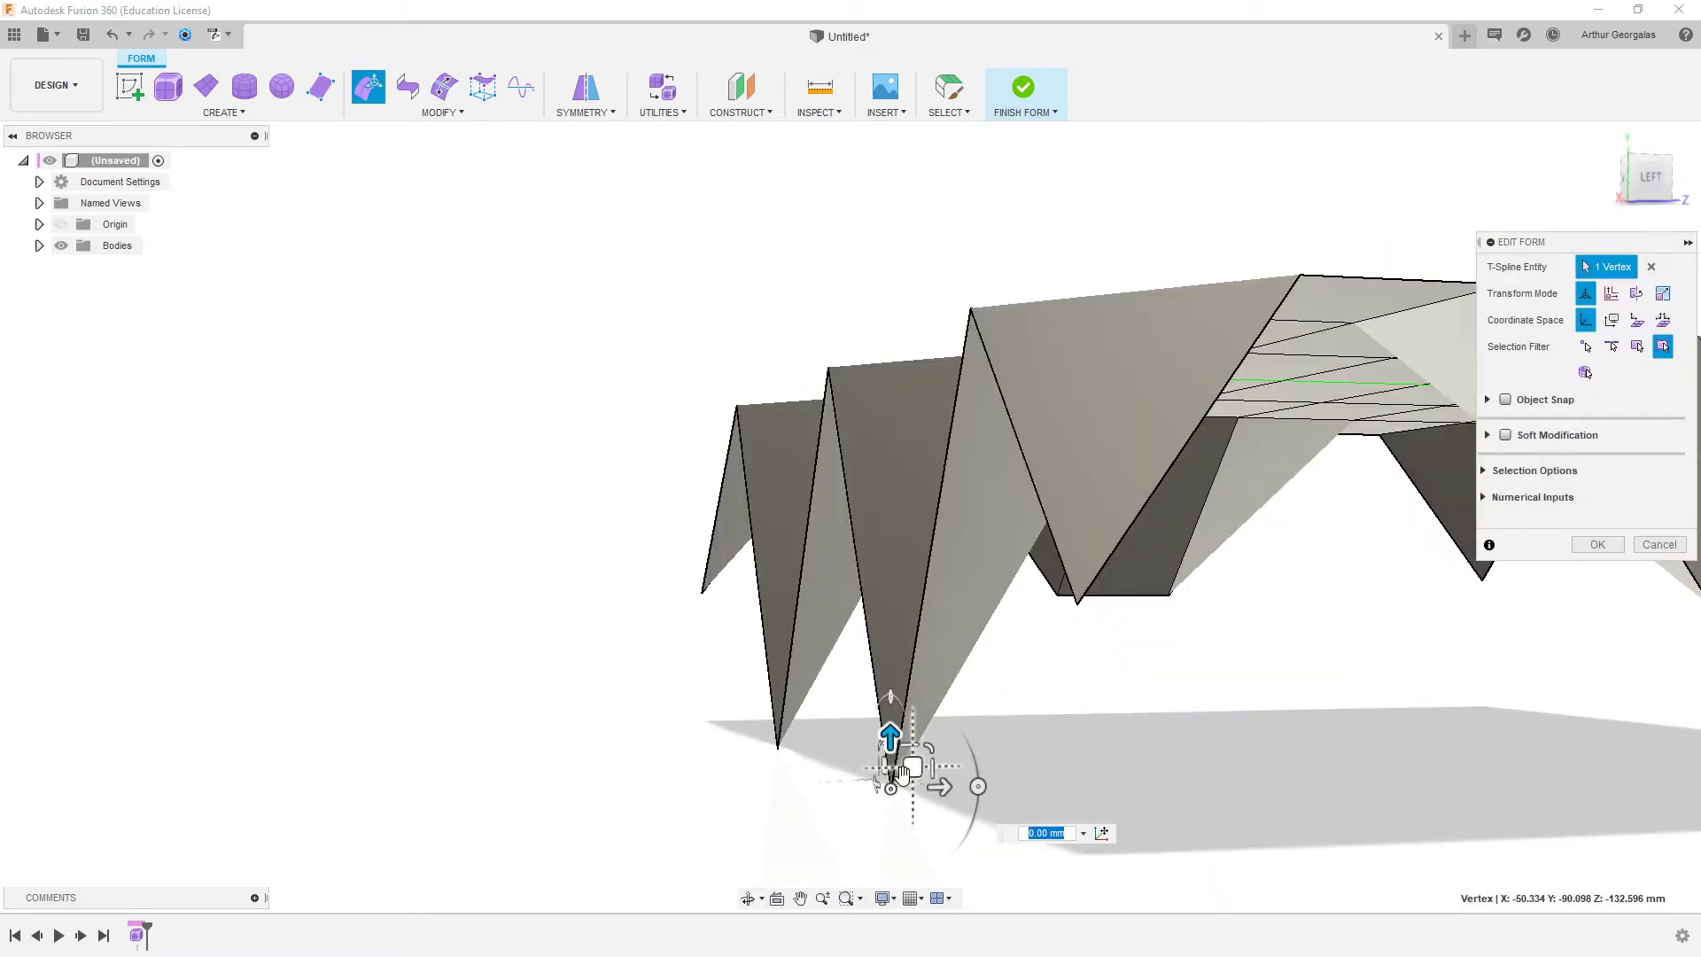
pyautogui.hotkey('alt', '3')
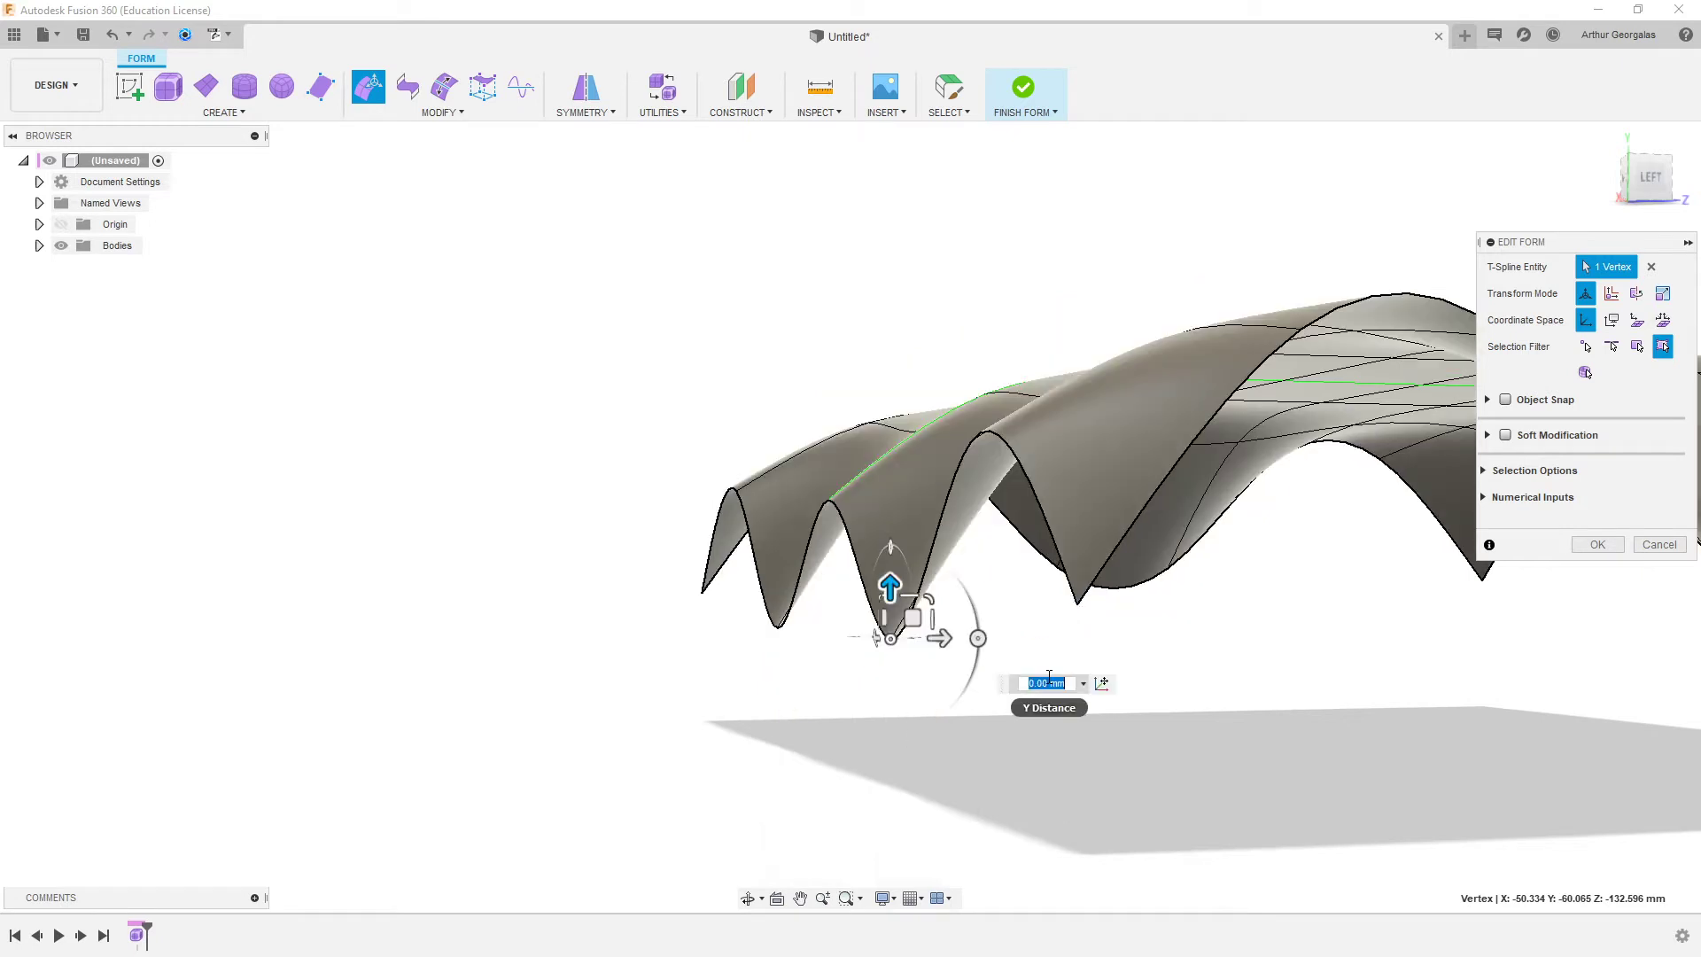
# - Undo the vertex move, compare the restored end edge in box and smooth displays, and leave form editing
pyautogui.hotkey('ctrl', 'z')
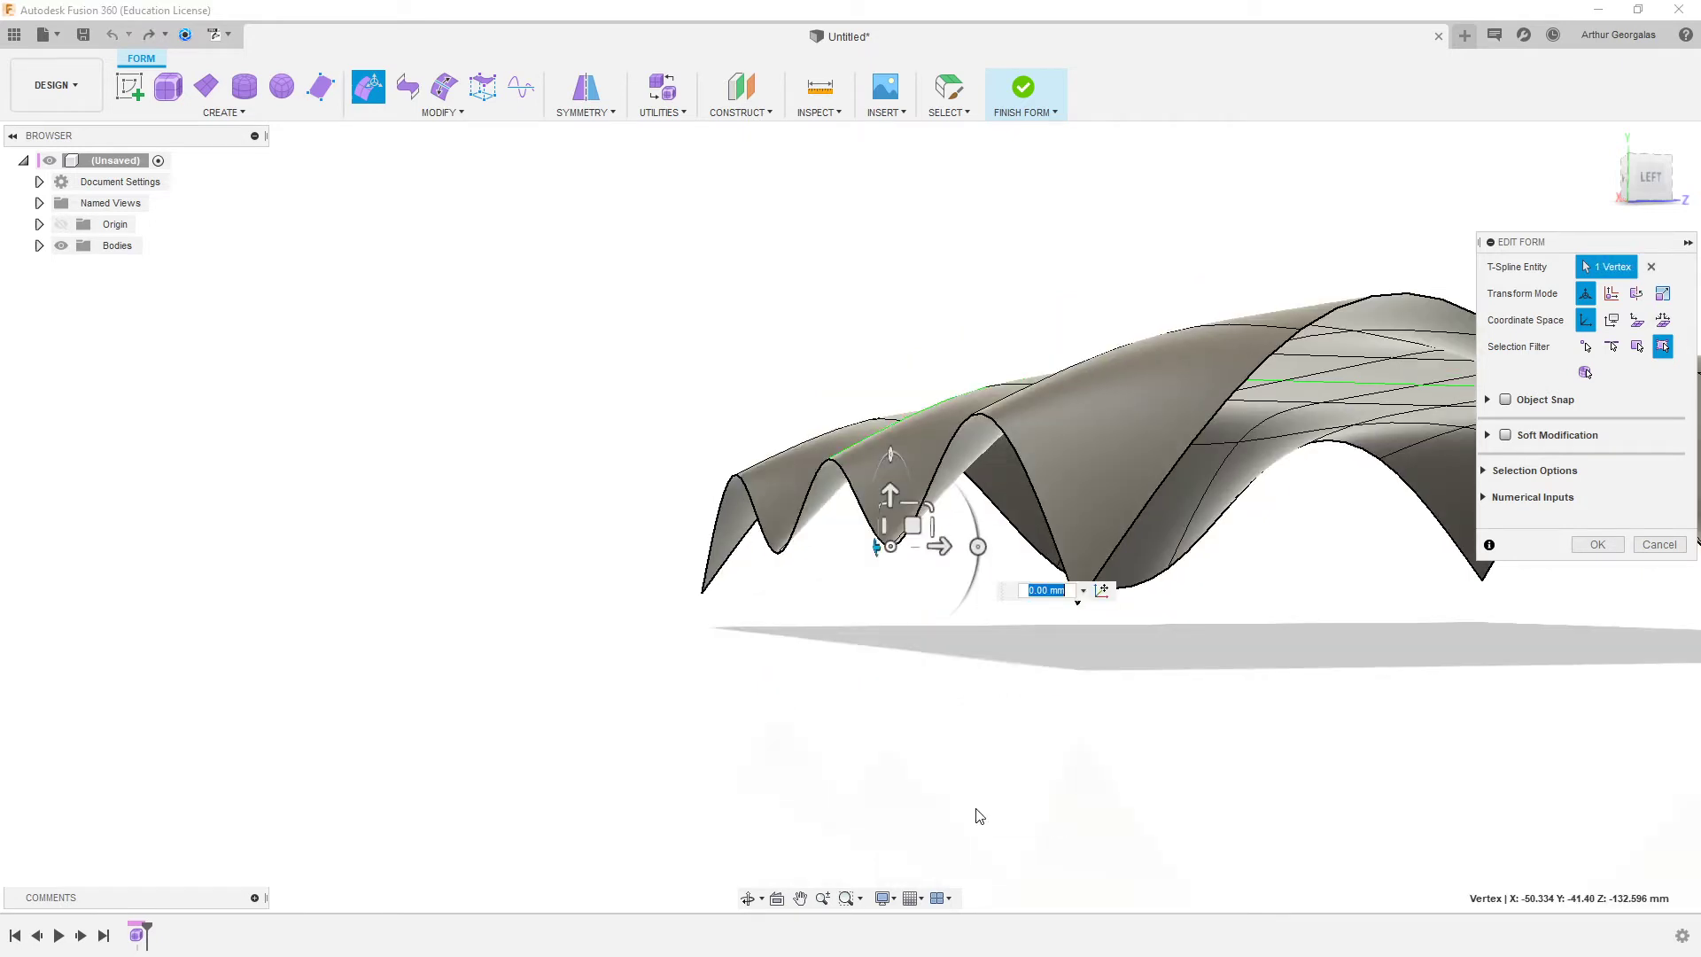
pyautogui.hotkey('ctrl', 'z')
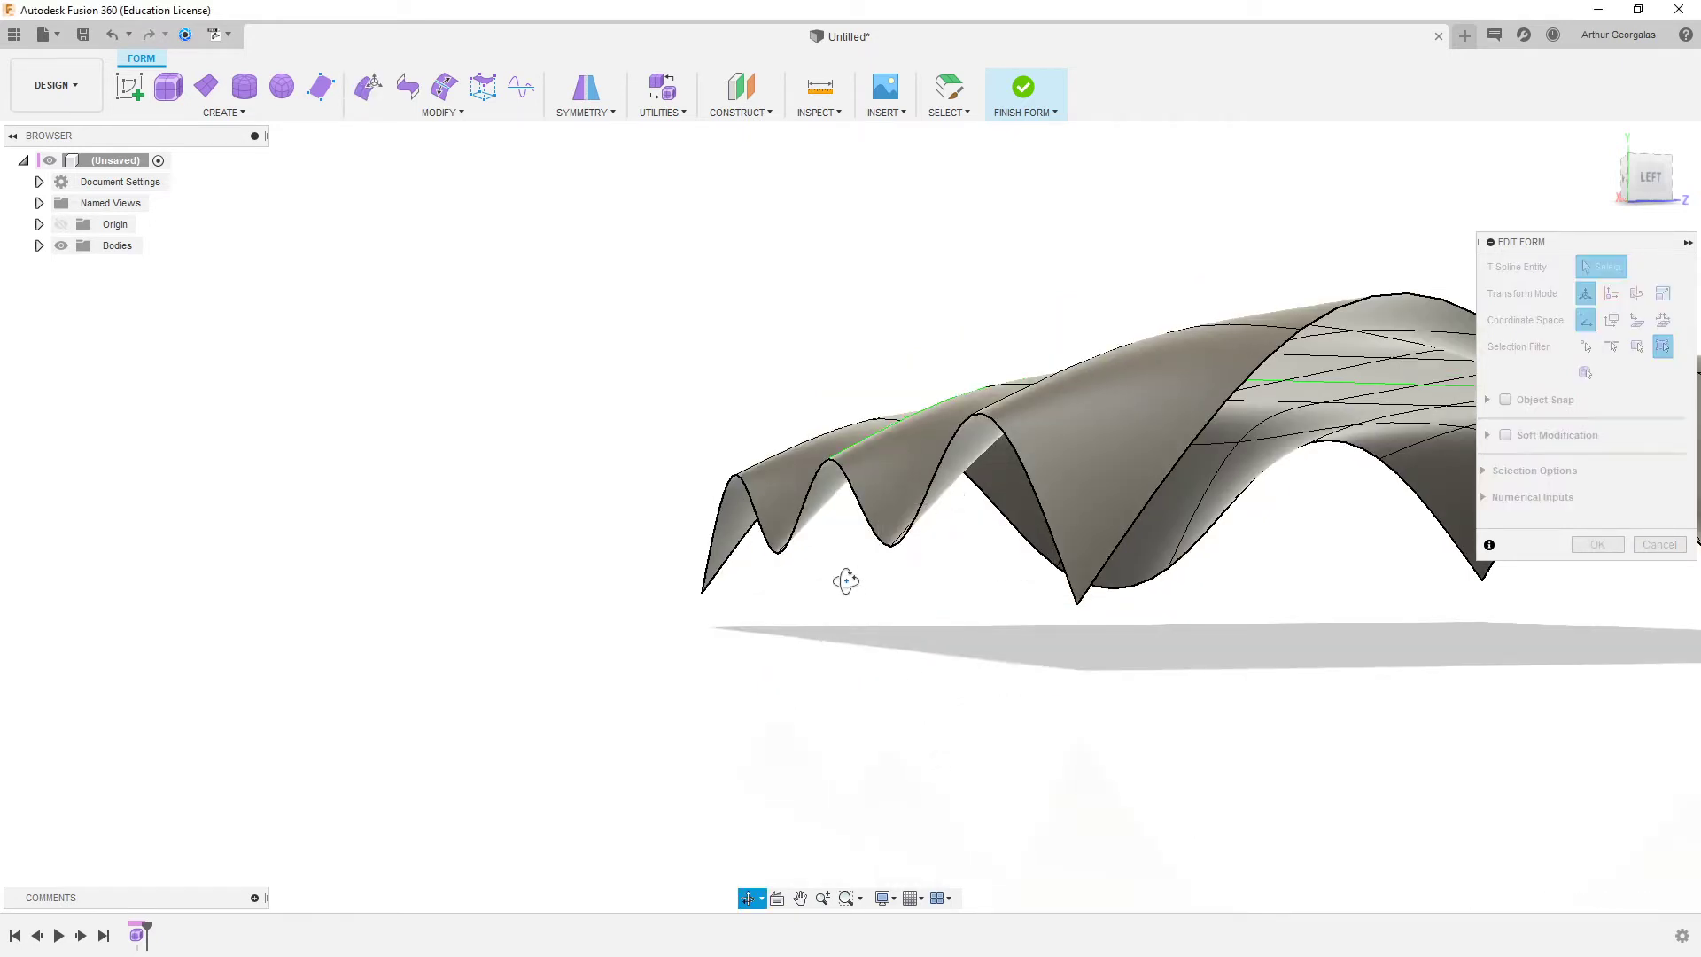
pyautogui.keyDown('shift'); pyautogui.moveTo(842, 581); pyautogui.dragTo(822, 618, button='middle'); pyautogui.keyUp('shift')
pyautogui.hotkey('alt', '1')
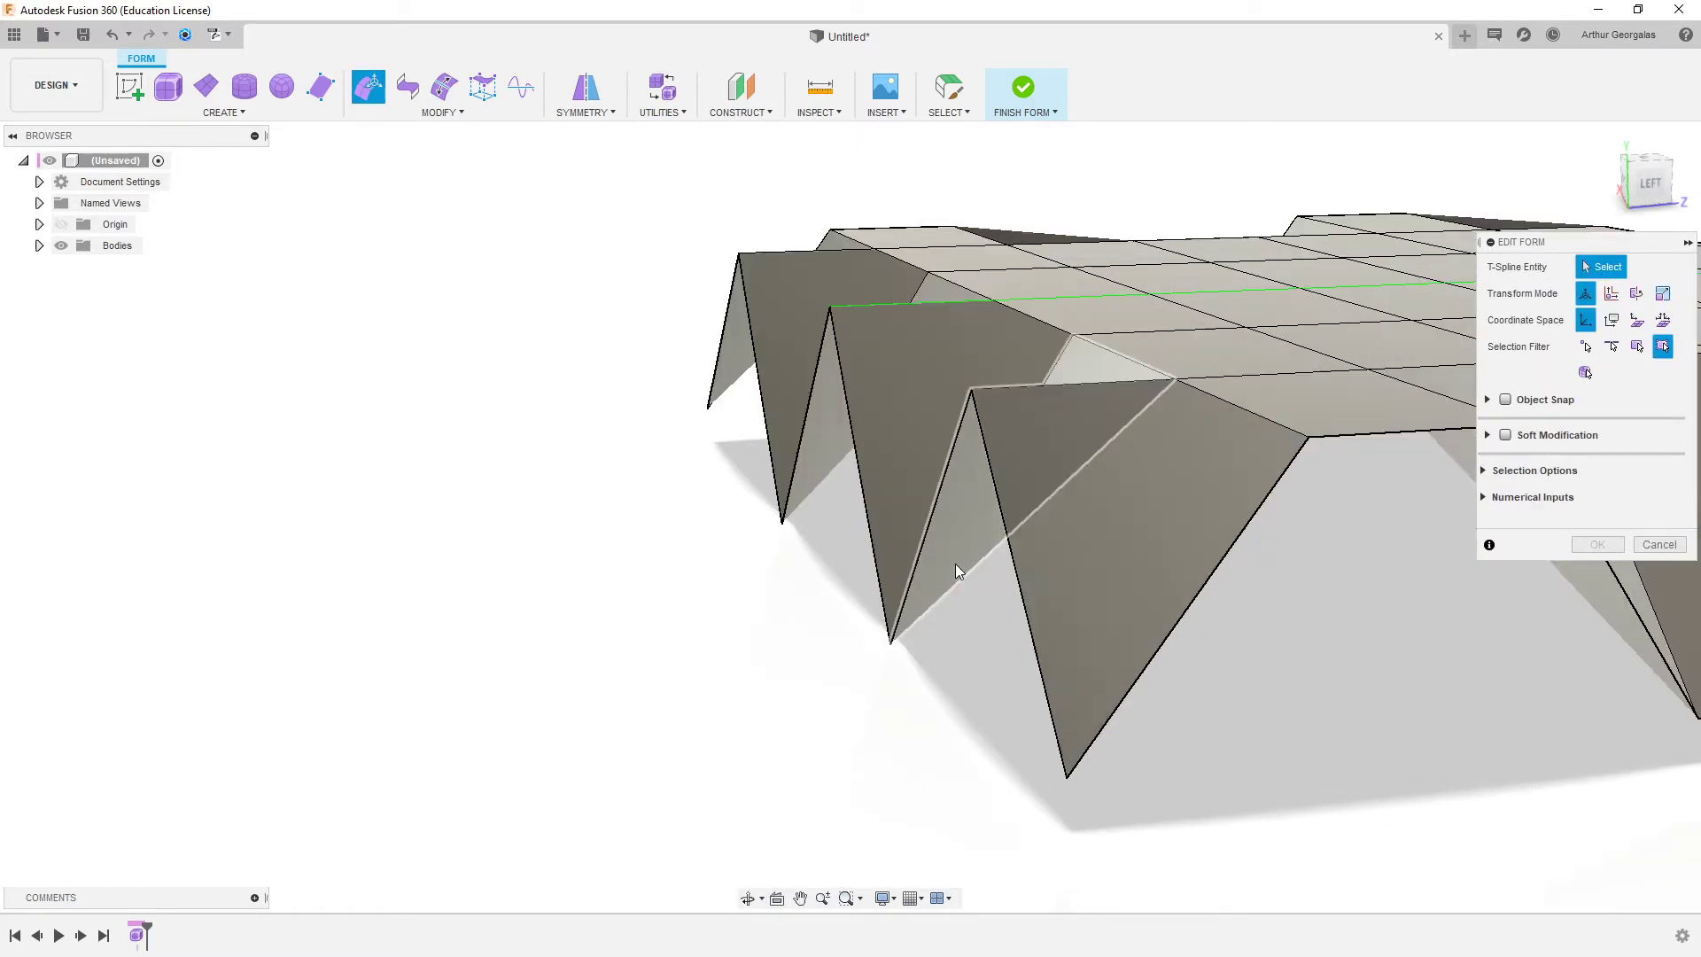
pyautogui.hotkey('alt', '3')
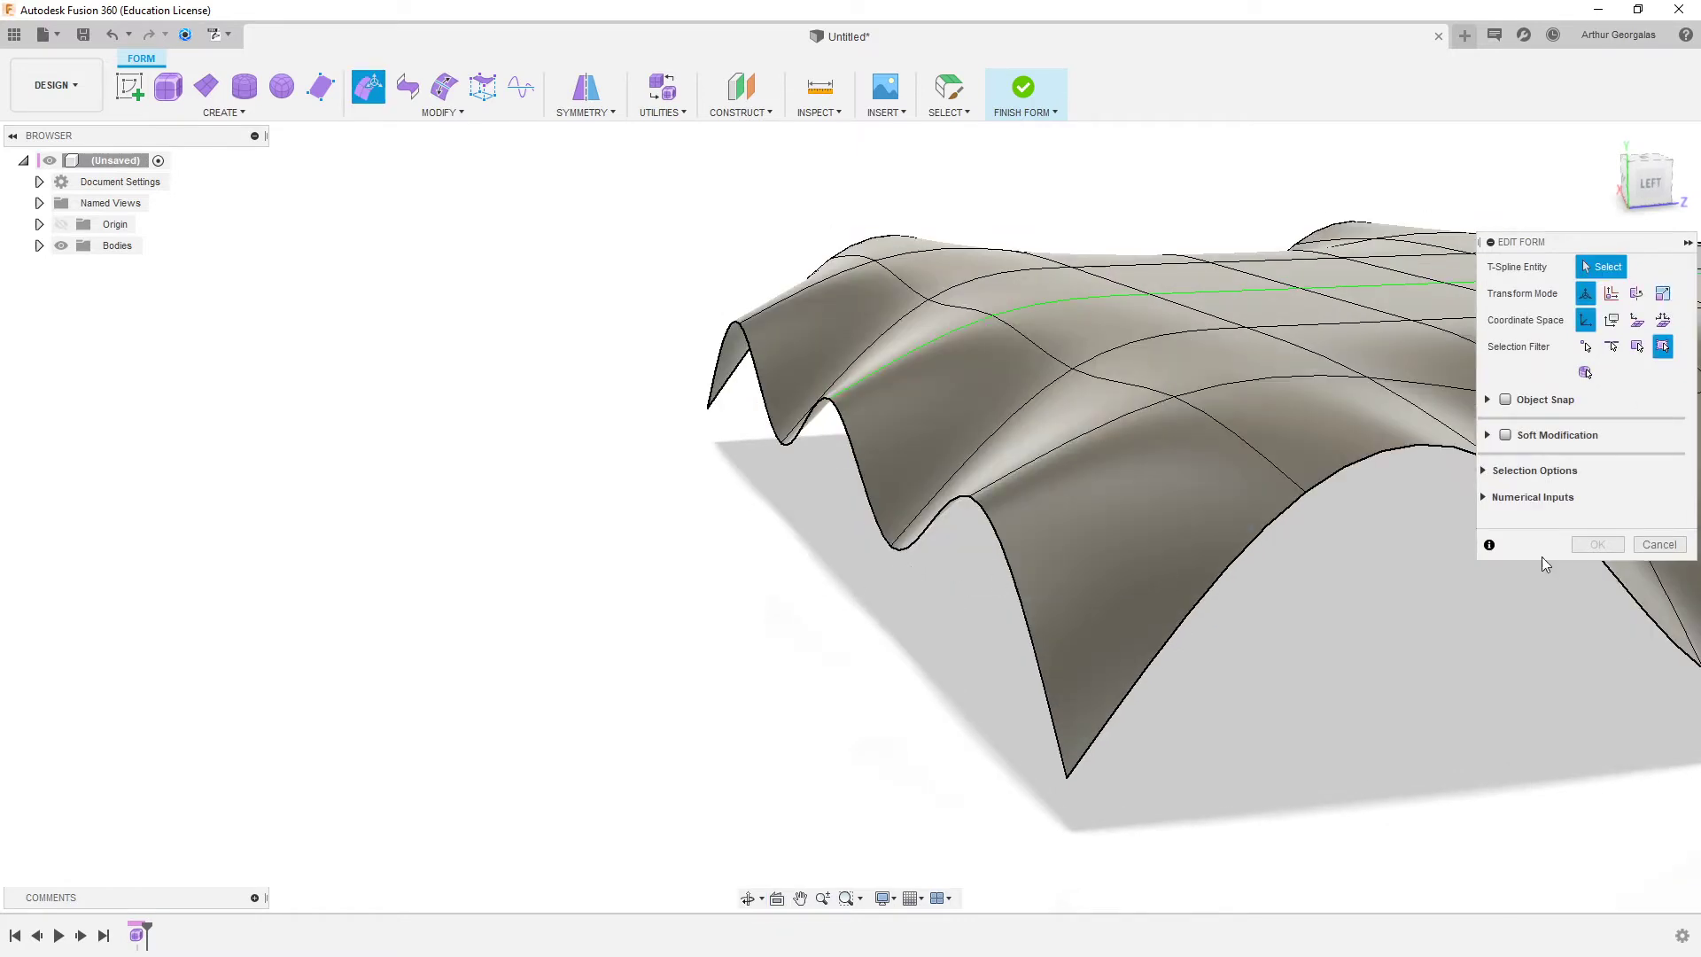
pyautogui.press('Escape')
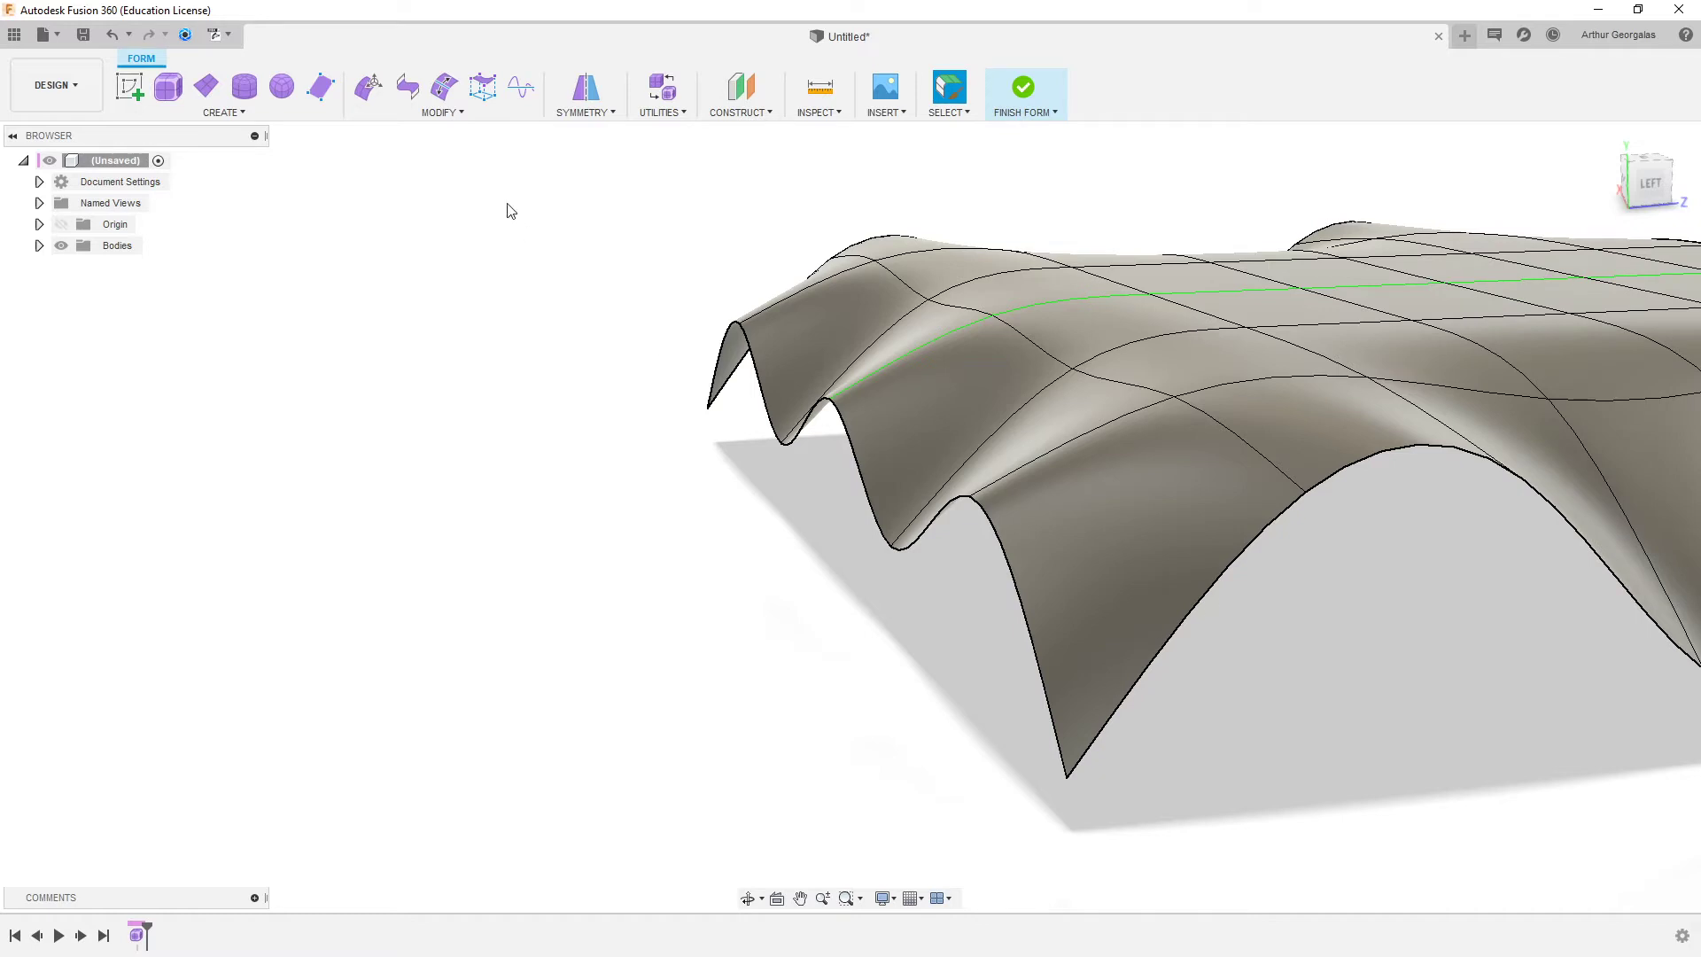
# - Insert a simple, single-sided edge row parallel to the entire open end edge at insert location 0.48
pyautogui.click(386, 114)
pyautogui.click(392, 156)
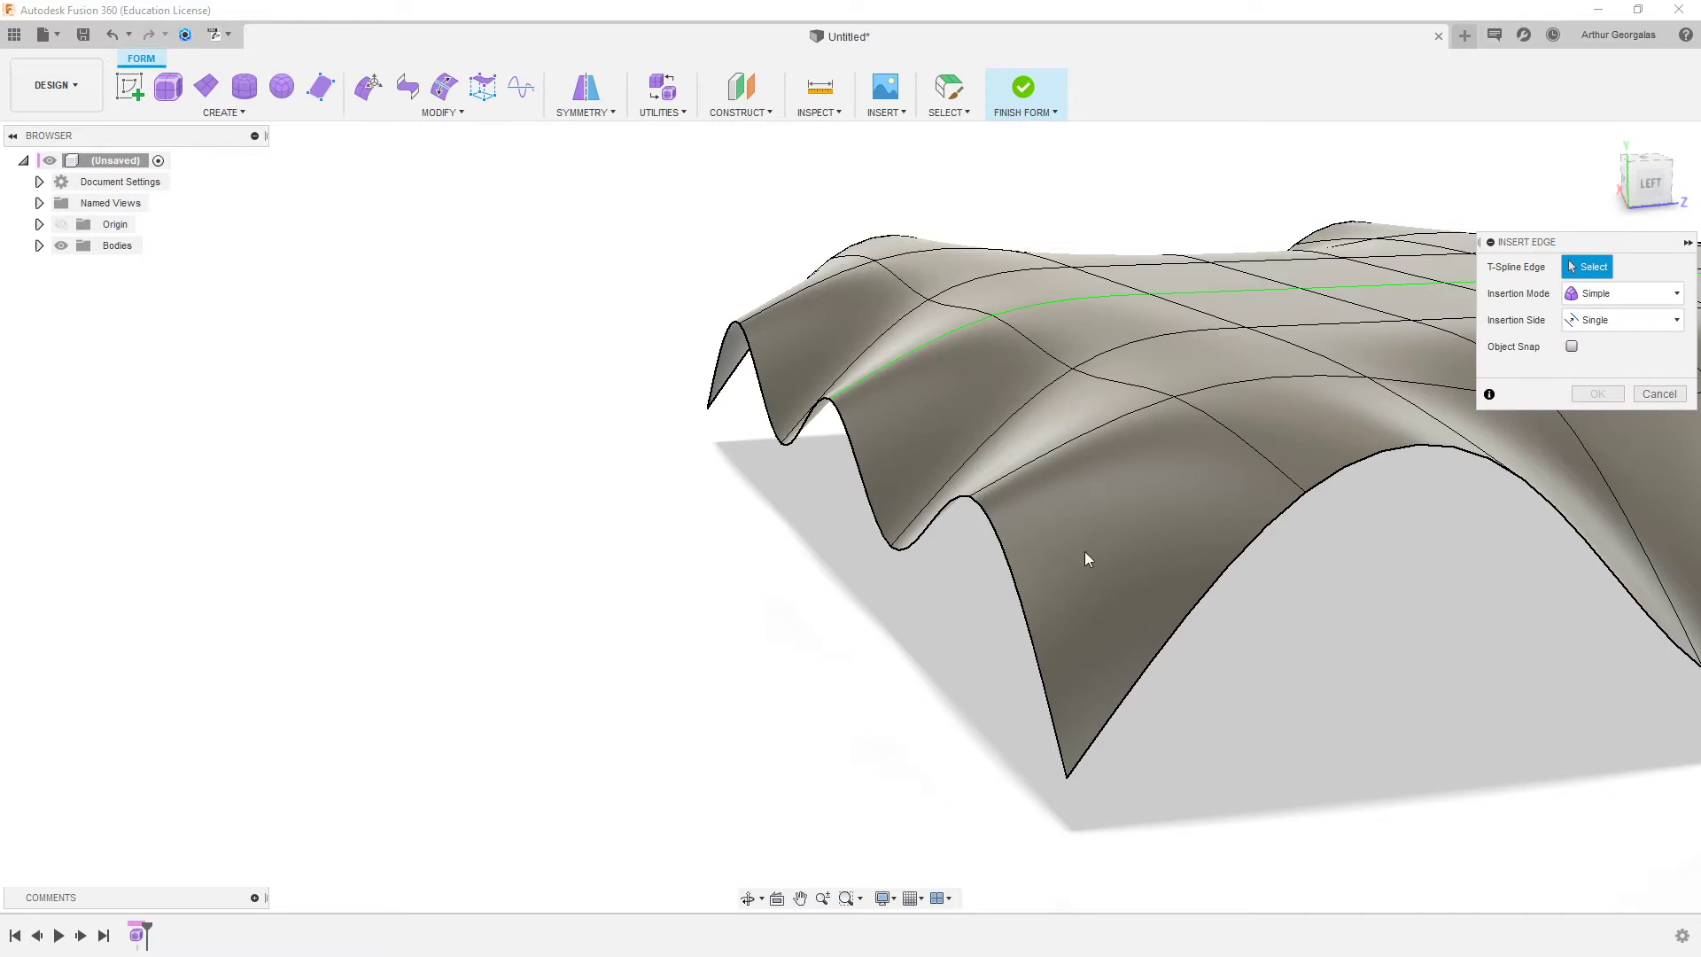
pyautogui.click(1001, 544)
pyautogui.click(938, 521)
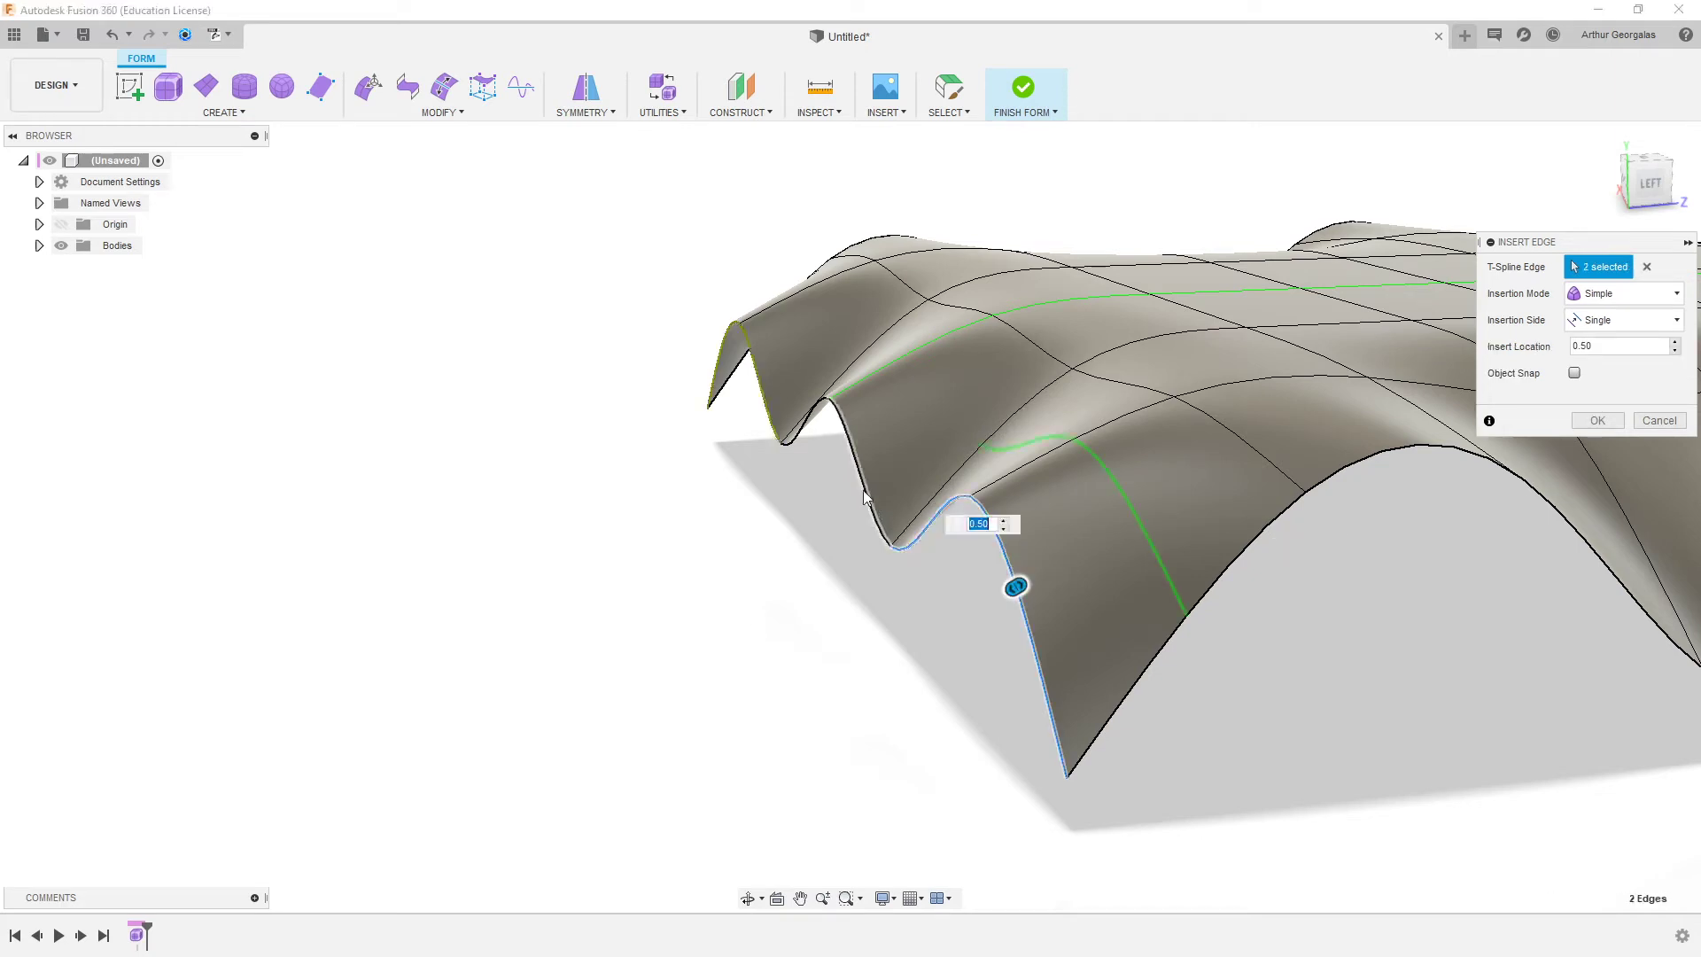
pyautogui.click(1647, 268)
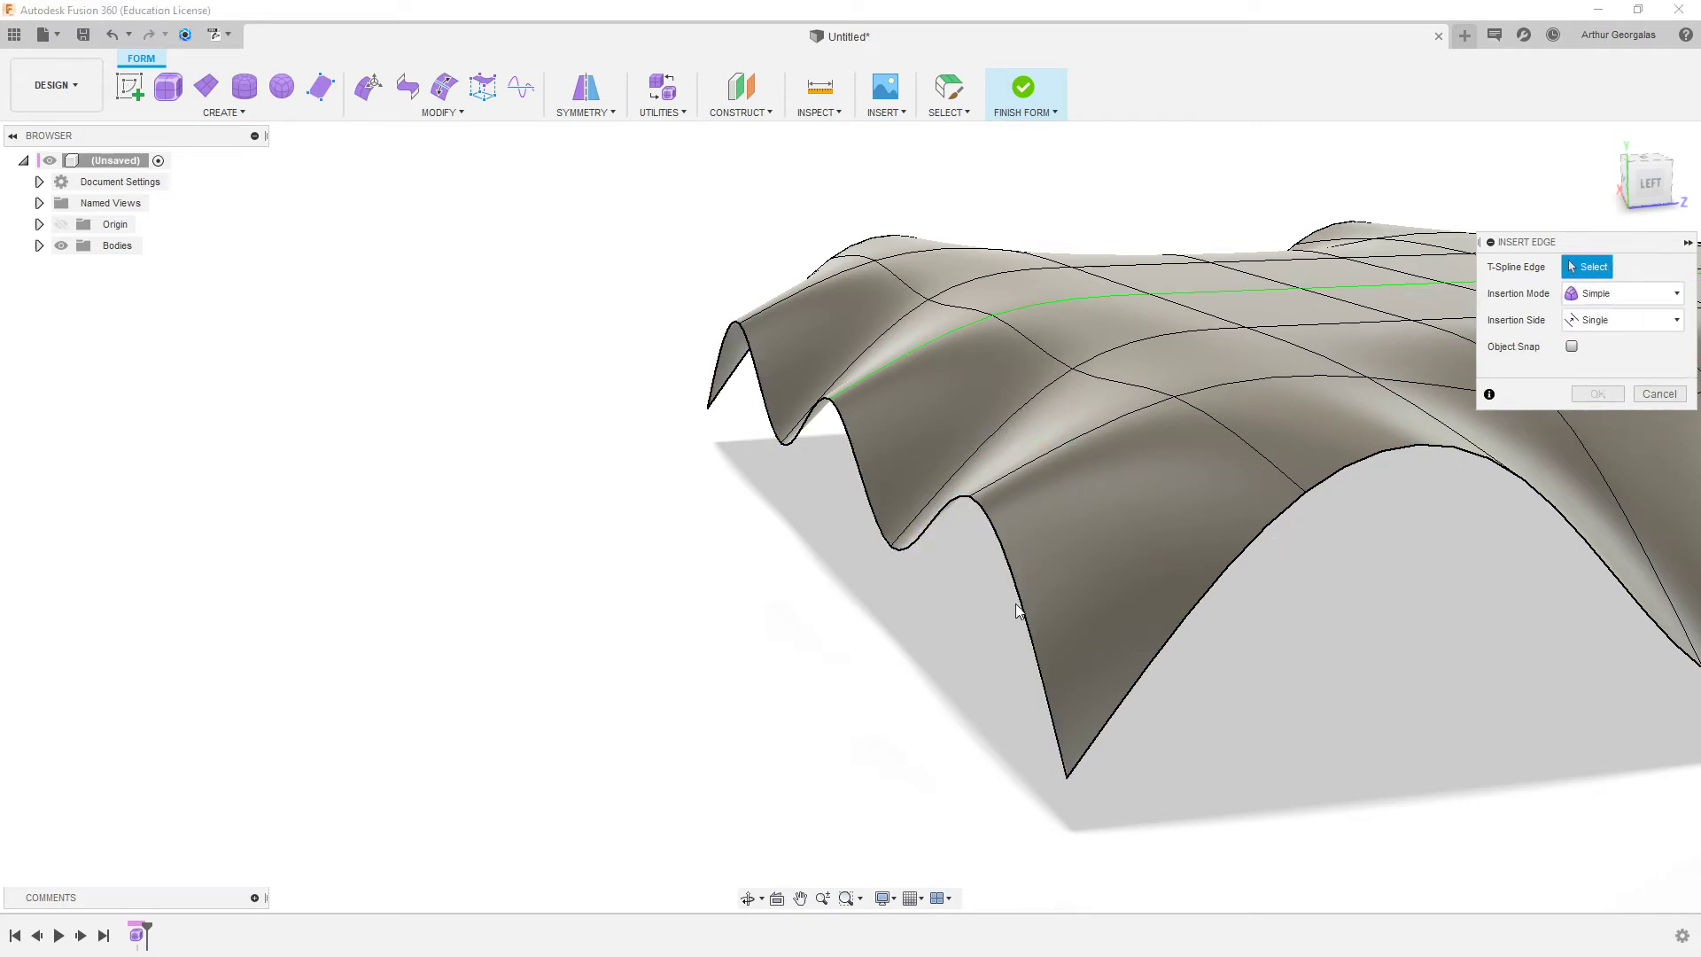
pyautogui.doubleClick(1003, 553)
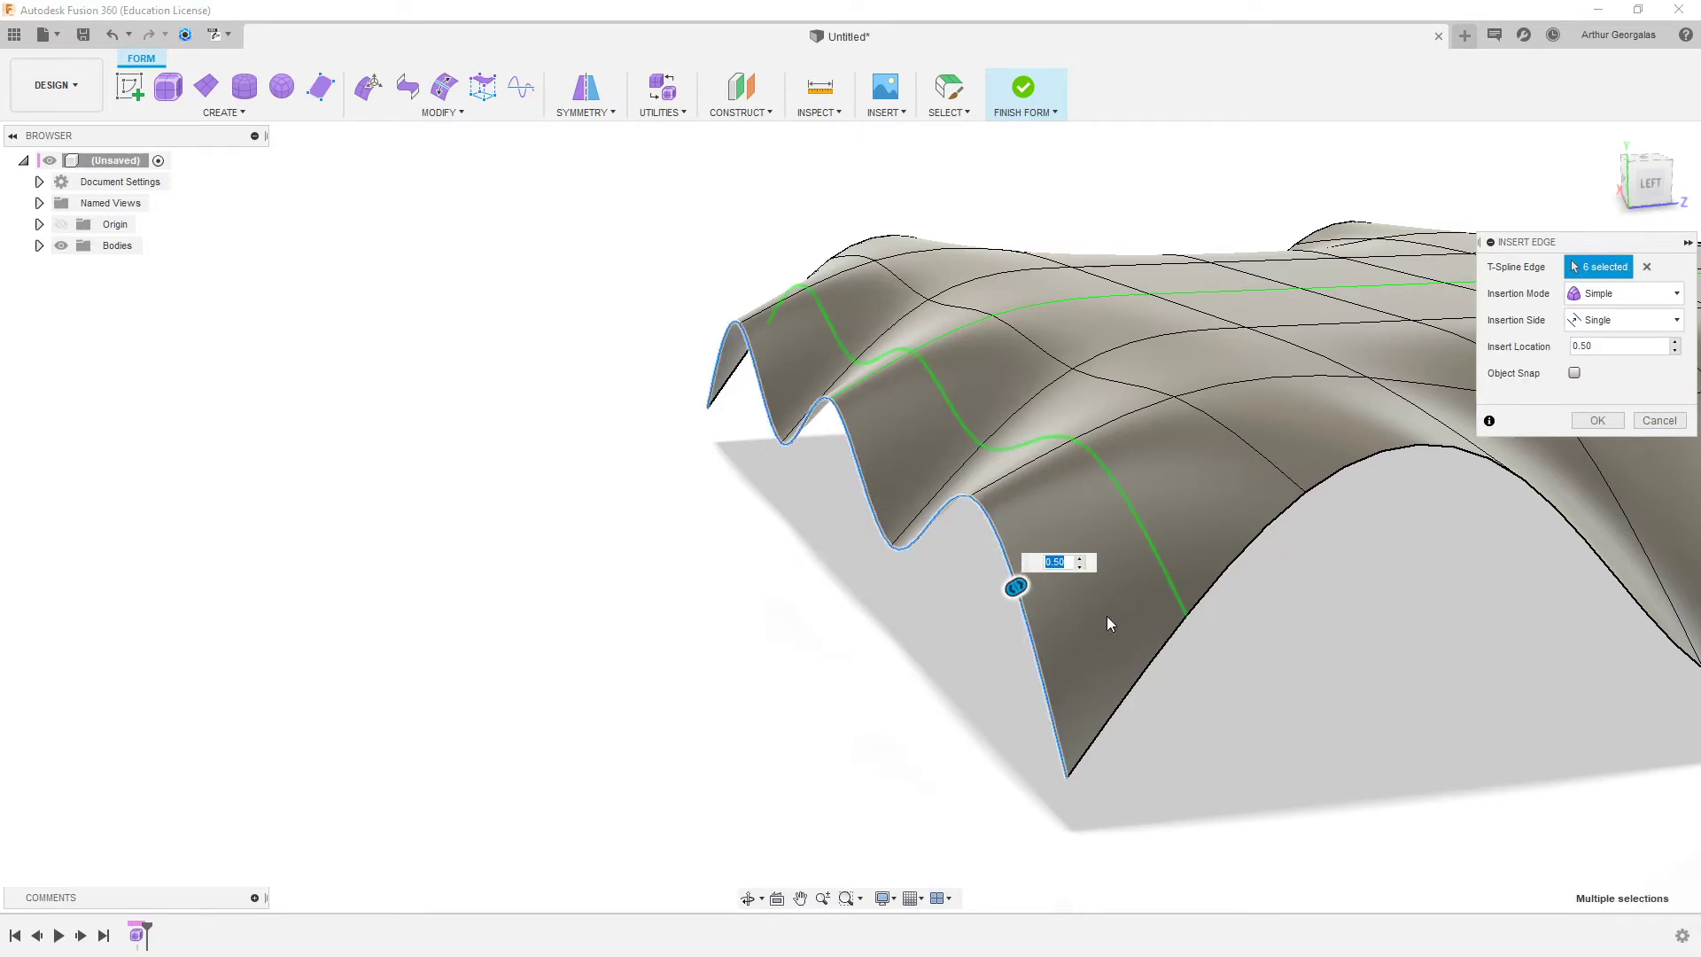
pyautogui.keyDown('shift'); pyautogui.moveTo(1103, 654); pyautogui.dragTo(1055, 631, button='middle'); pyautogui.keyUp('shift')
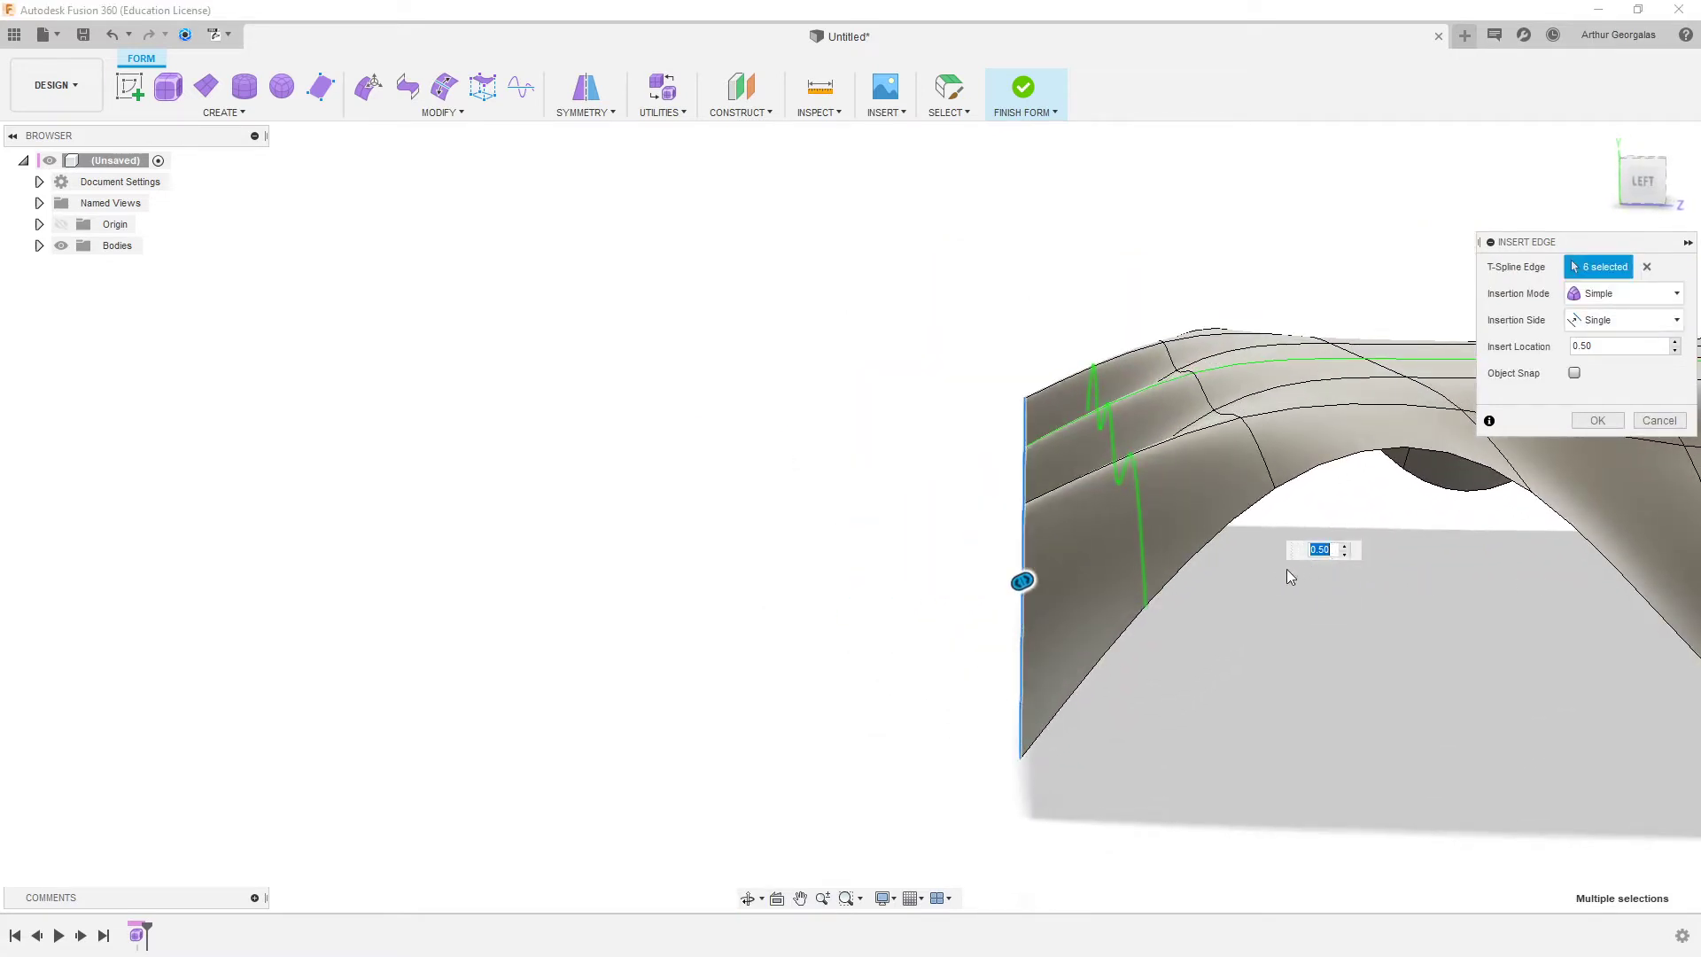
pyautogui.moveTo(1025, 574)
pyautogui.mouseDown()
pyautogui.moveTo(915, 594)
pyautogui.moveTo(1204, 550)
pyautogui.moveTo(1004, 609)
pyautogui.moveTo(1024, 589)
pyautogui.mouseUp()
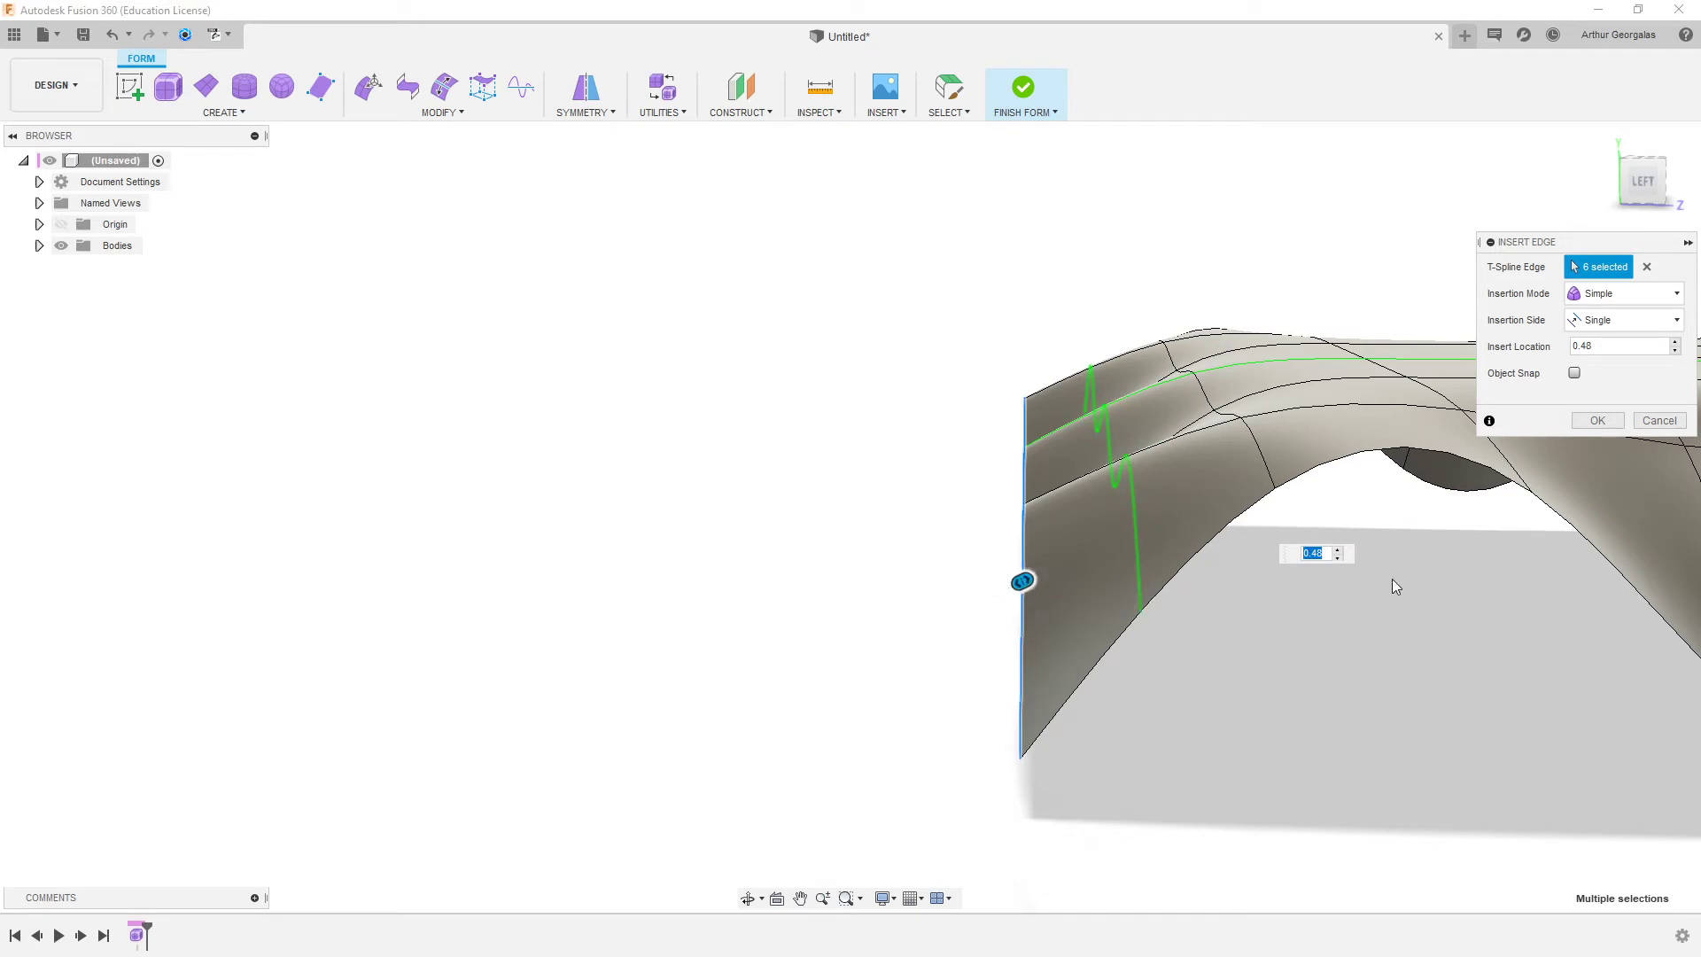
pyautogui.click(1598, 421)
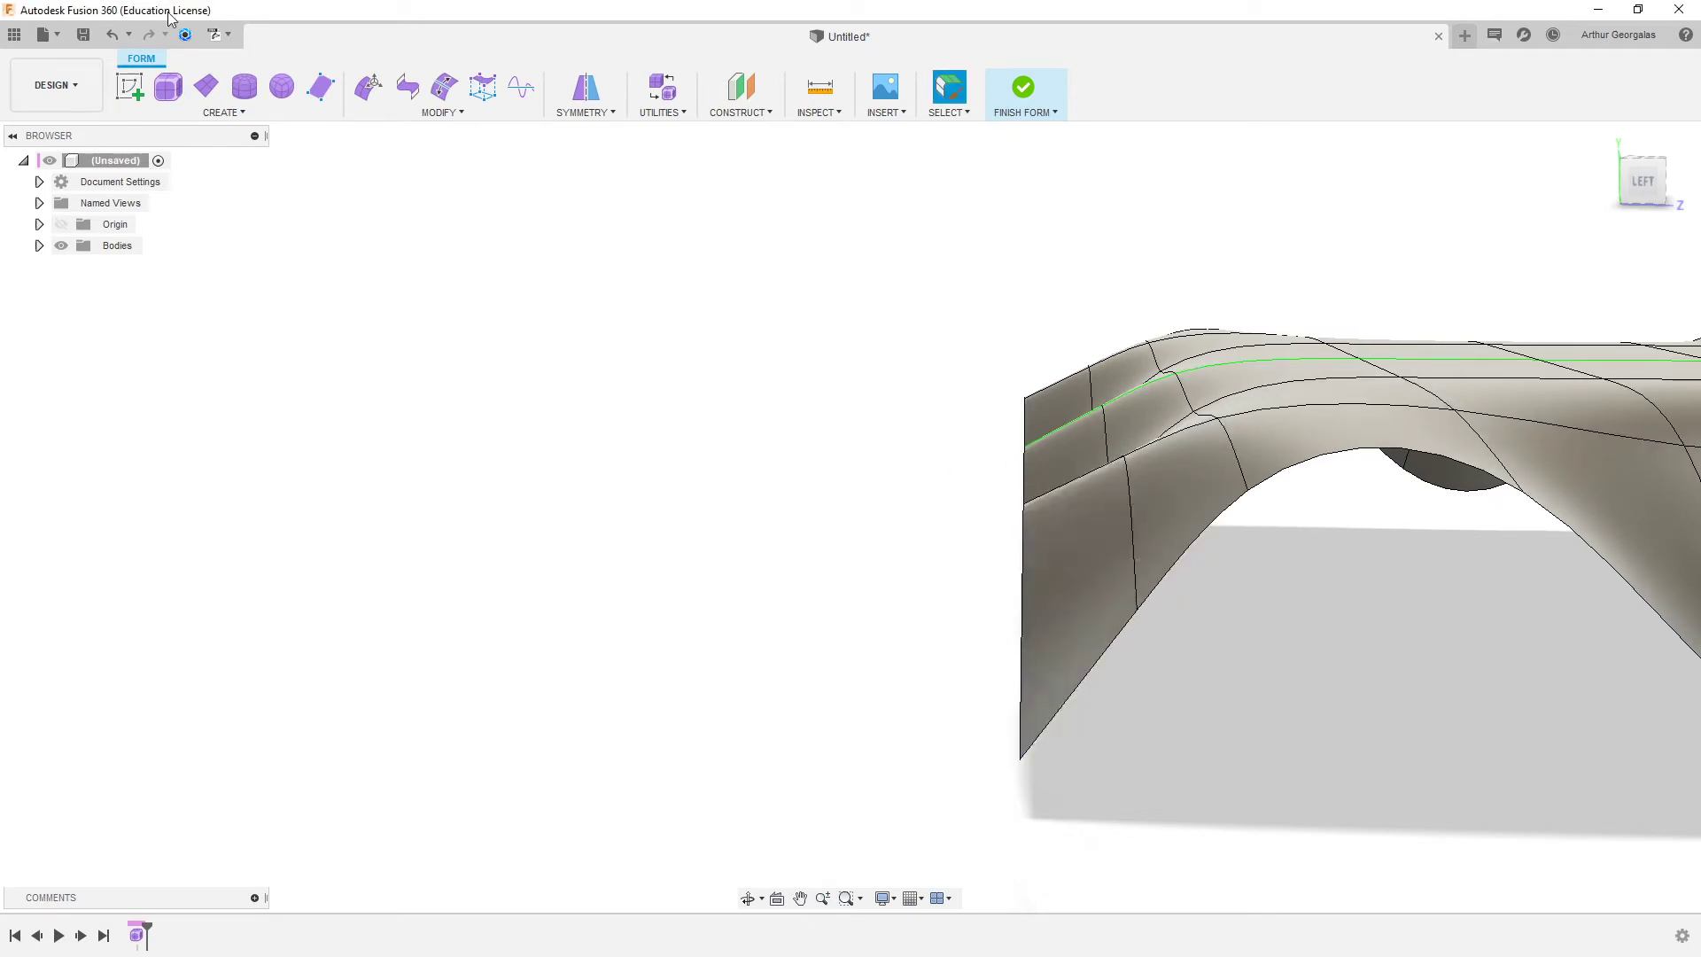
# - Undo and redo the edge insertion, and compare the new edge row in smooth and box displays
pyautogui.click(109, 36)
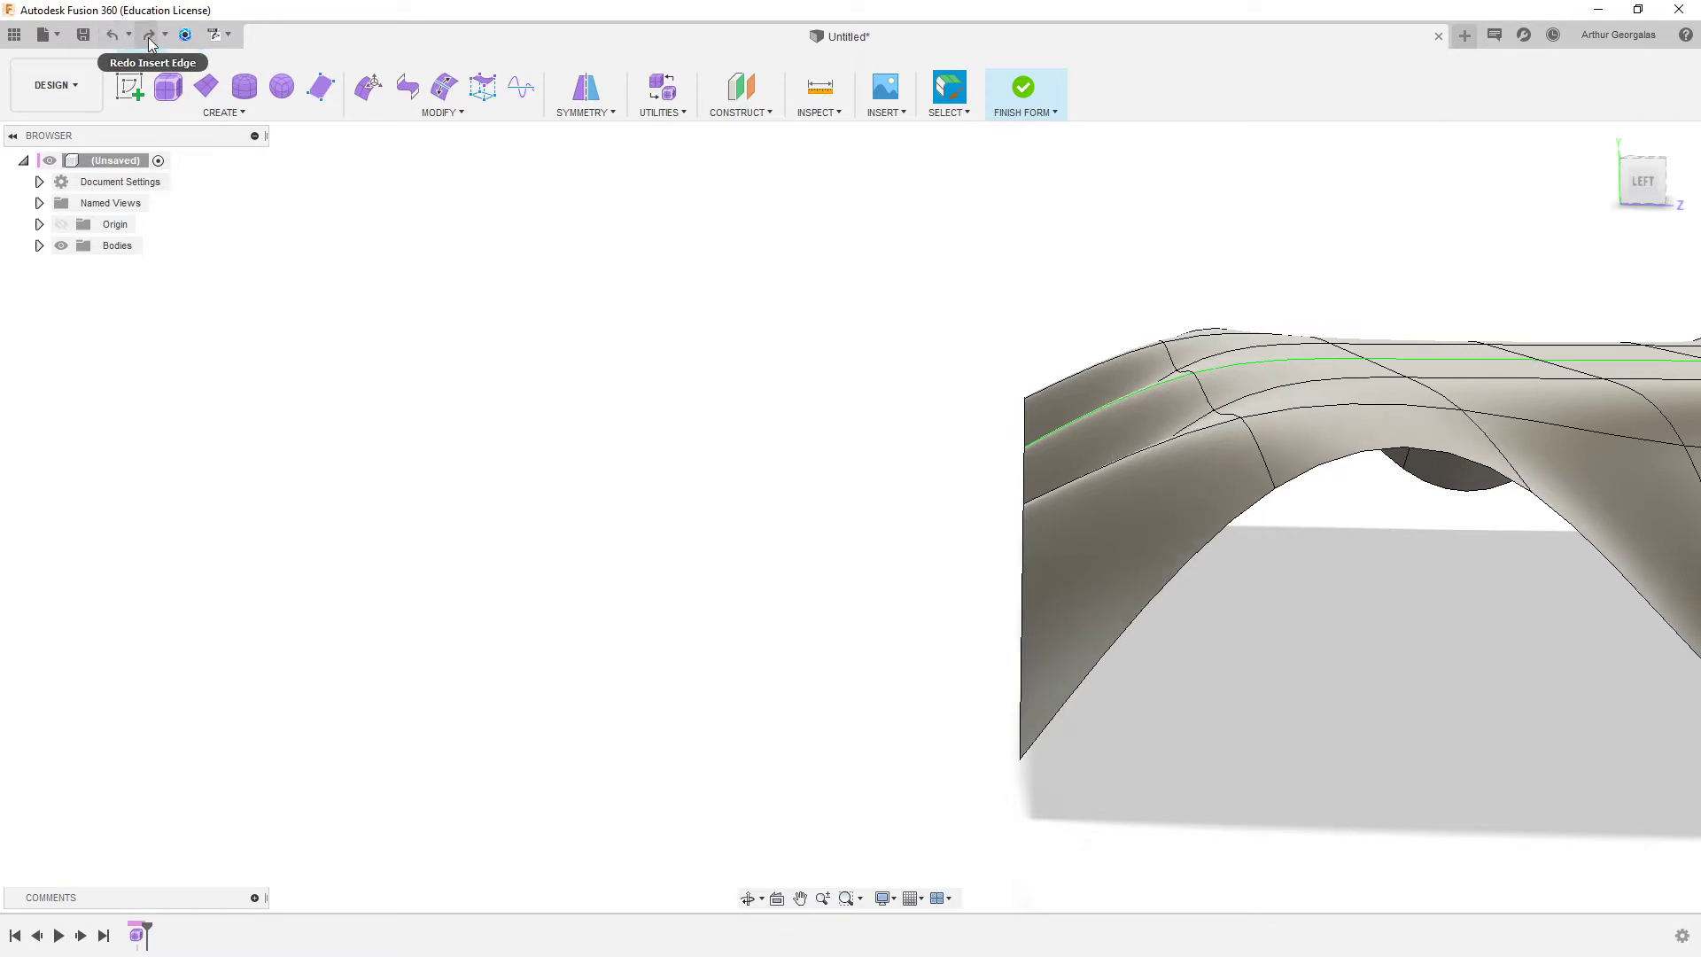
pyautogui.click(150, 35)
pyautogui.click(151, 41)
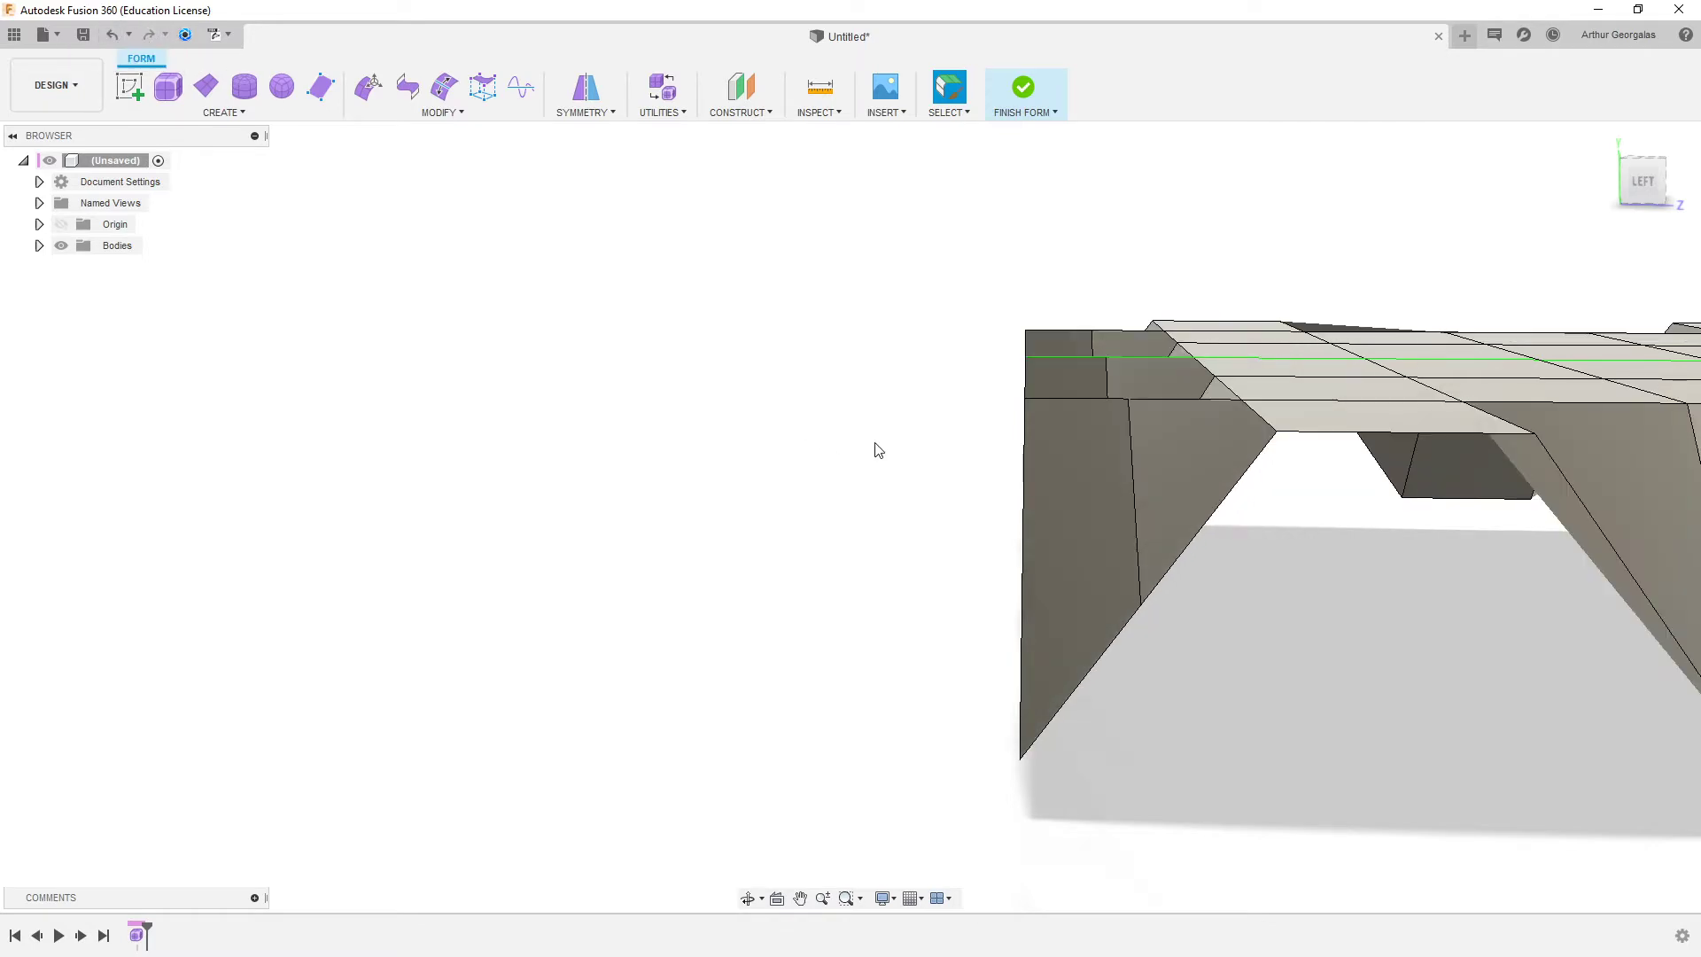
pyautogui.keyDown('shift'); pyautogui.moveTo(1083, 430); pyautogui.dragTo(773, 762, button='middle'); pyautogui.keyUp('shift')
pyautogui.hotkey('alt', '3')
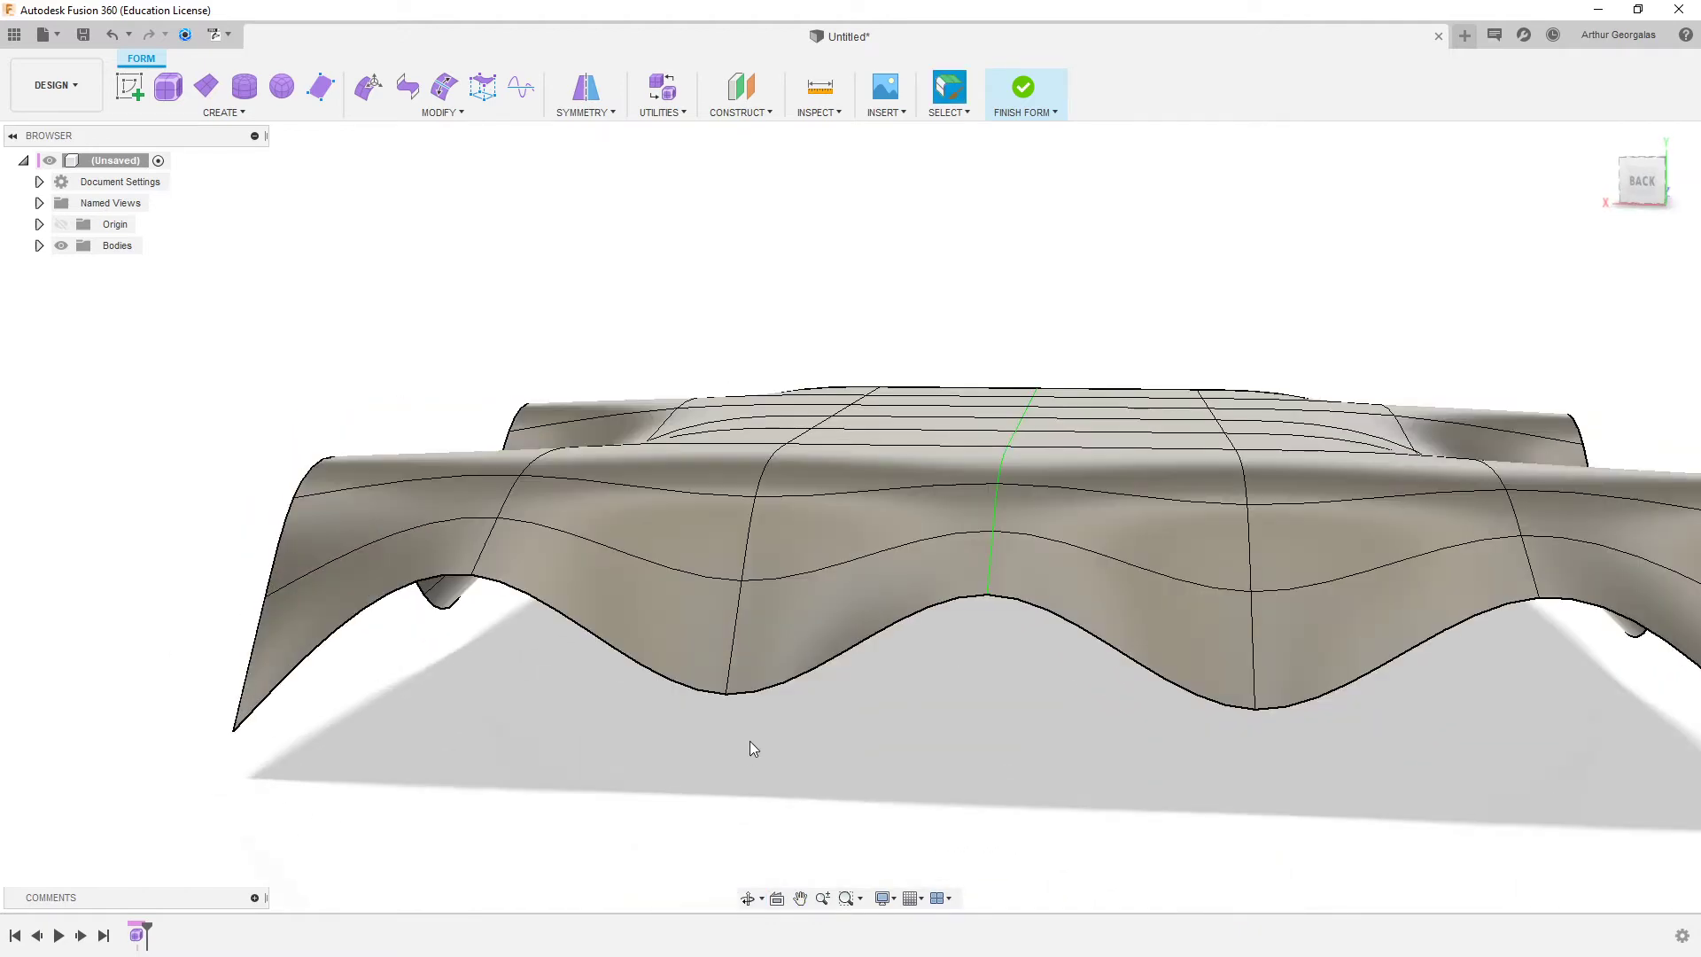
pyautogui.hotkey('alt', '1')
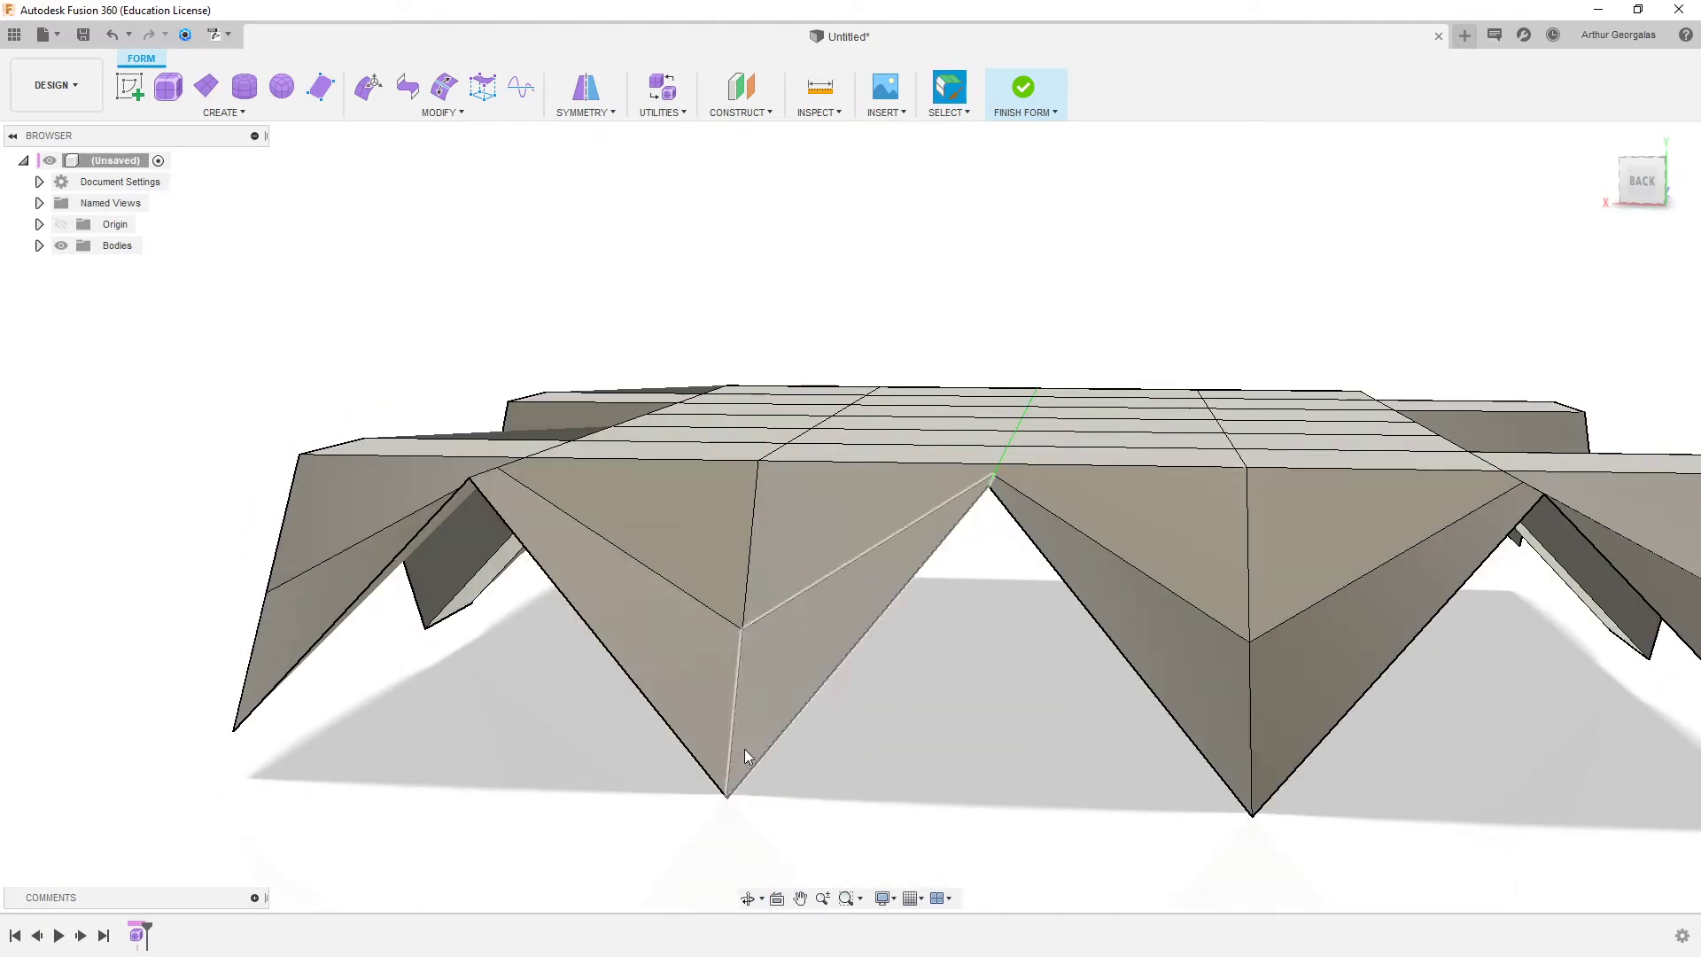
# - Move the two vertices of the inserted edge row, one above each low point of the end edge, down about 32 mm
pyautogui.click(743, 631)
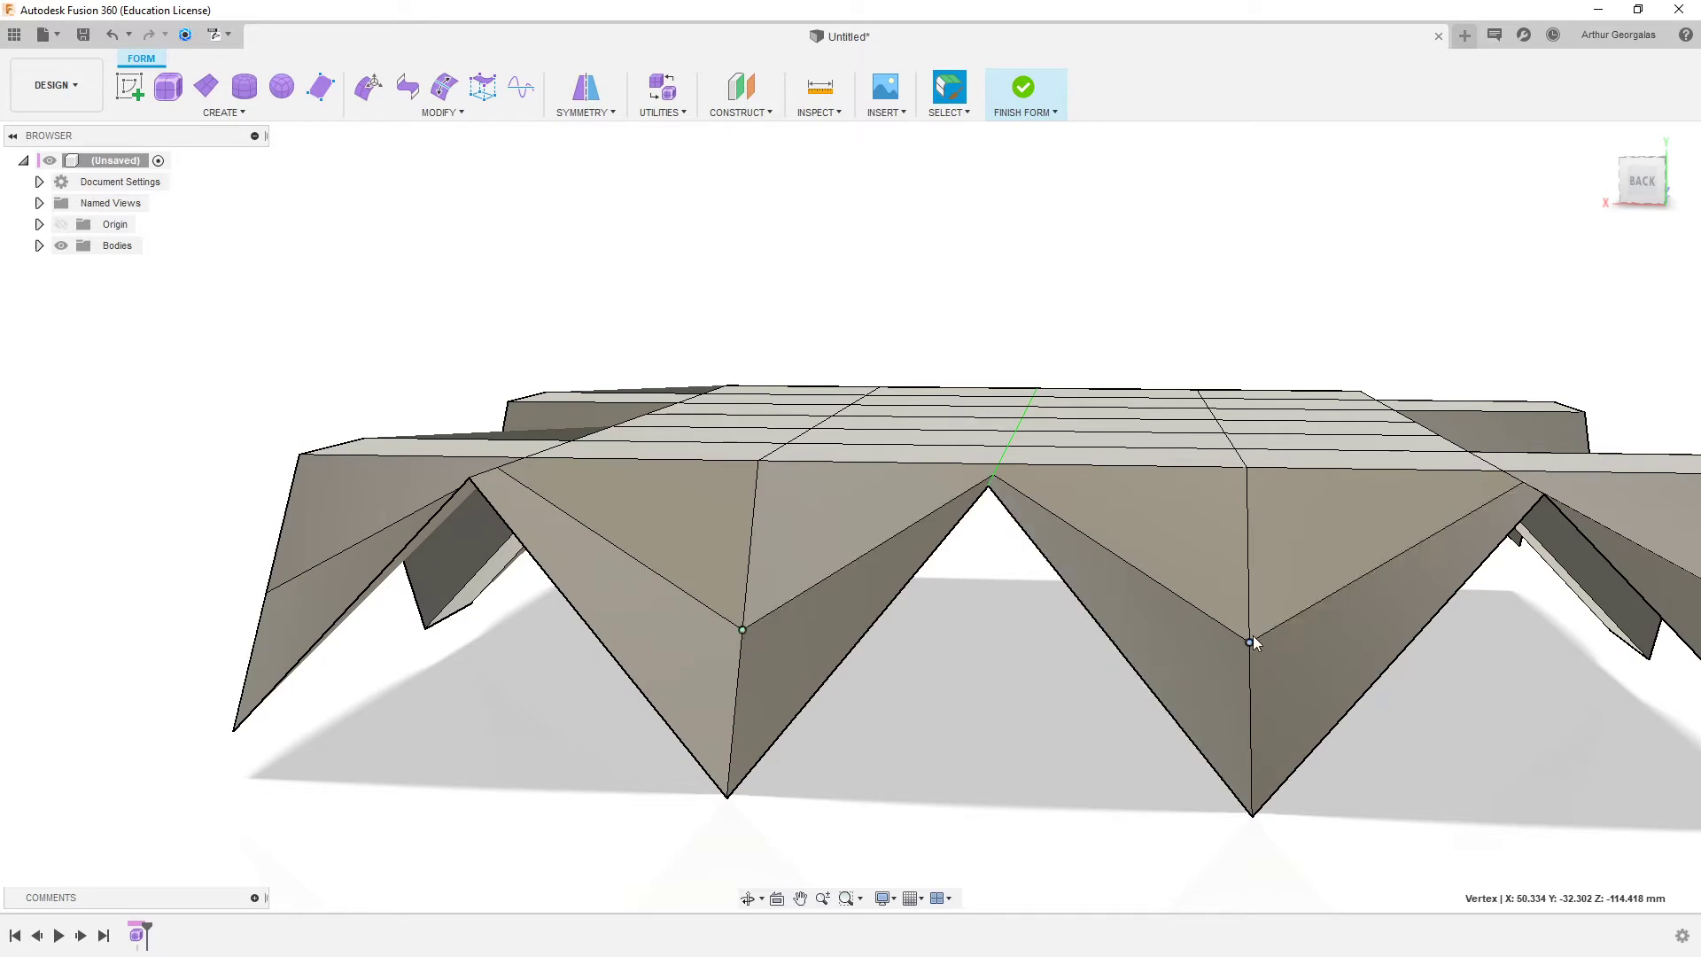
pyautogui.keyDown('shift'); pyautogui.click(1251, 640); pyautogui.keyUp('shift')
pyautogui.rightClick(1537, 770)
pyautogui.click(1598, 745)
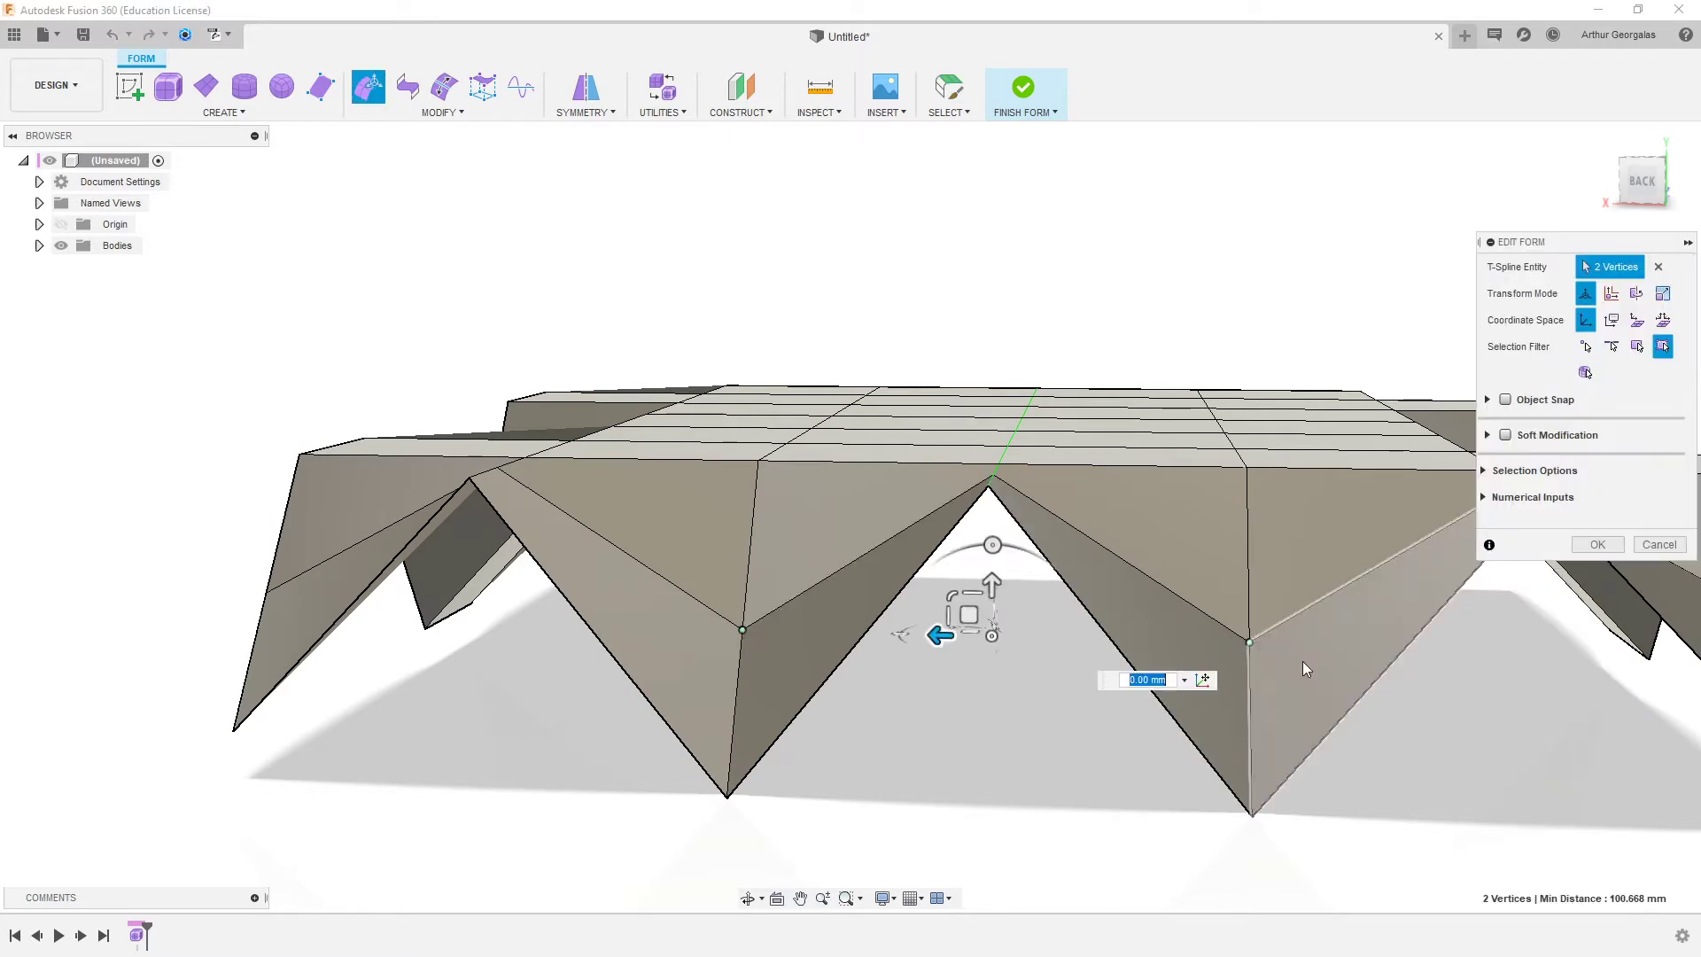
pyautogui.keyDown('shift'); pyautogui.moveTo(1258, 650); pyautogui.dragTo(1007, 621, button='middle'); pyautogui.keyUp('shift')
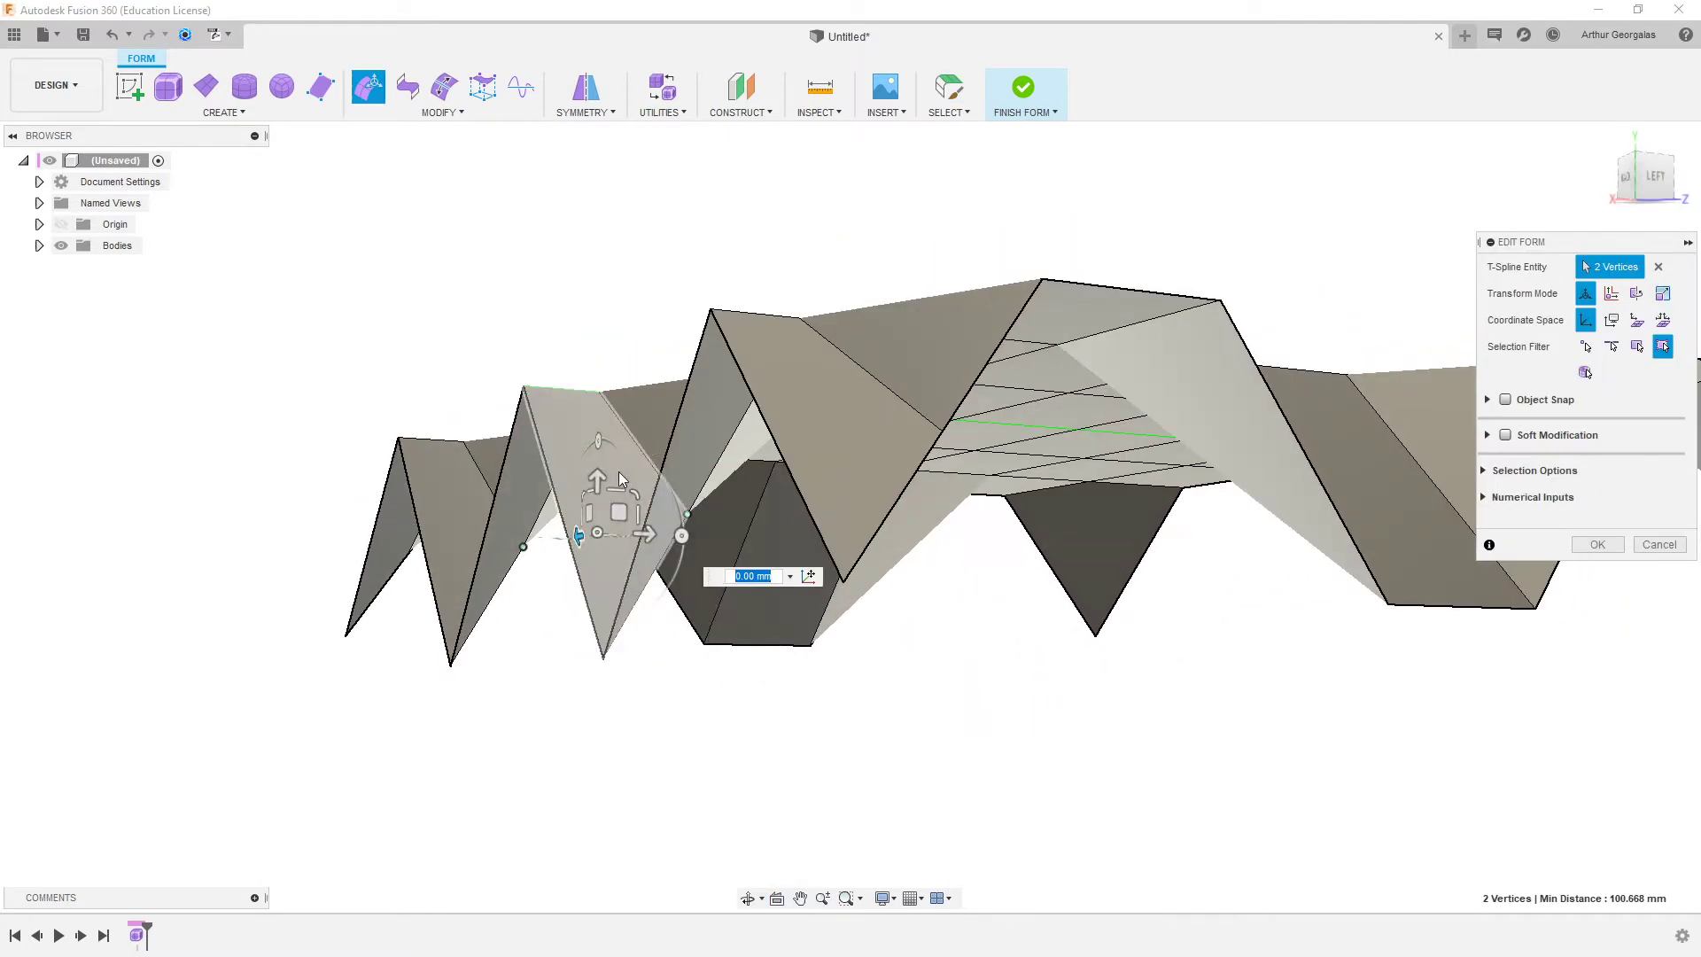
pyautogui.moveTo(596, 478)
pyautogui.mouseDown()
pyautogui.moveTo(586, 598)
pyautogui.moveTo(594, 480)
pyautogui.mouseUp()
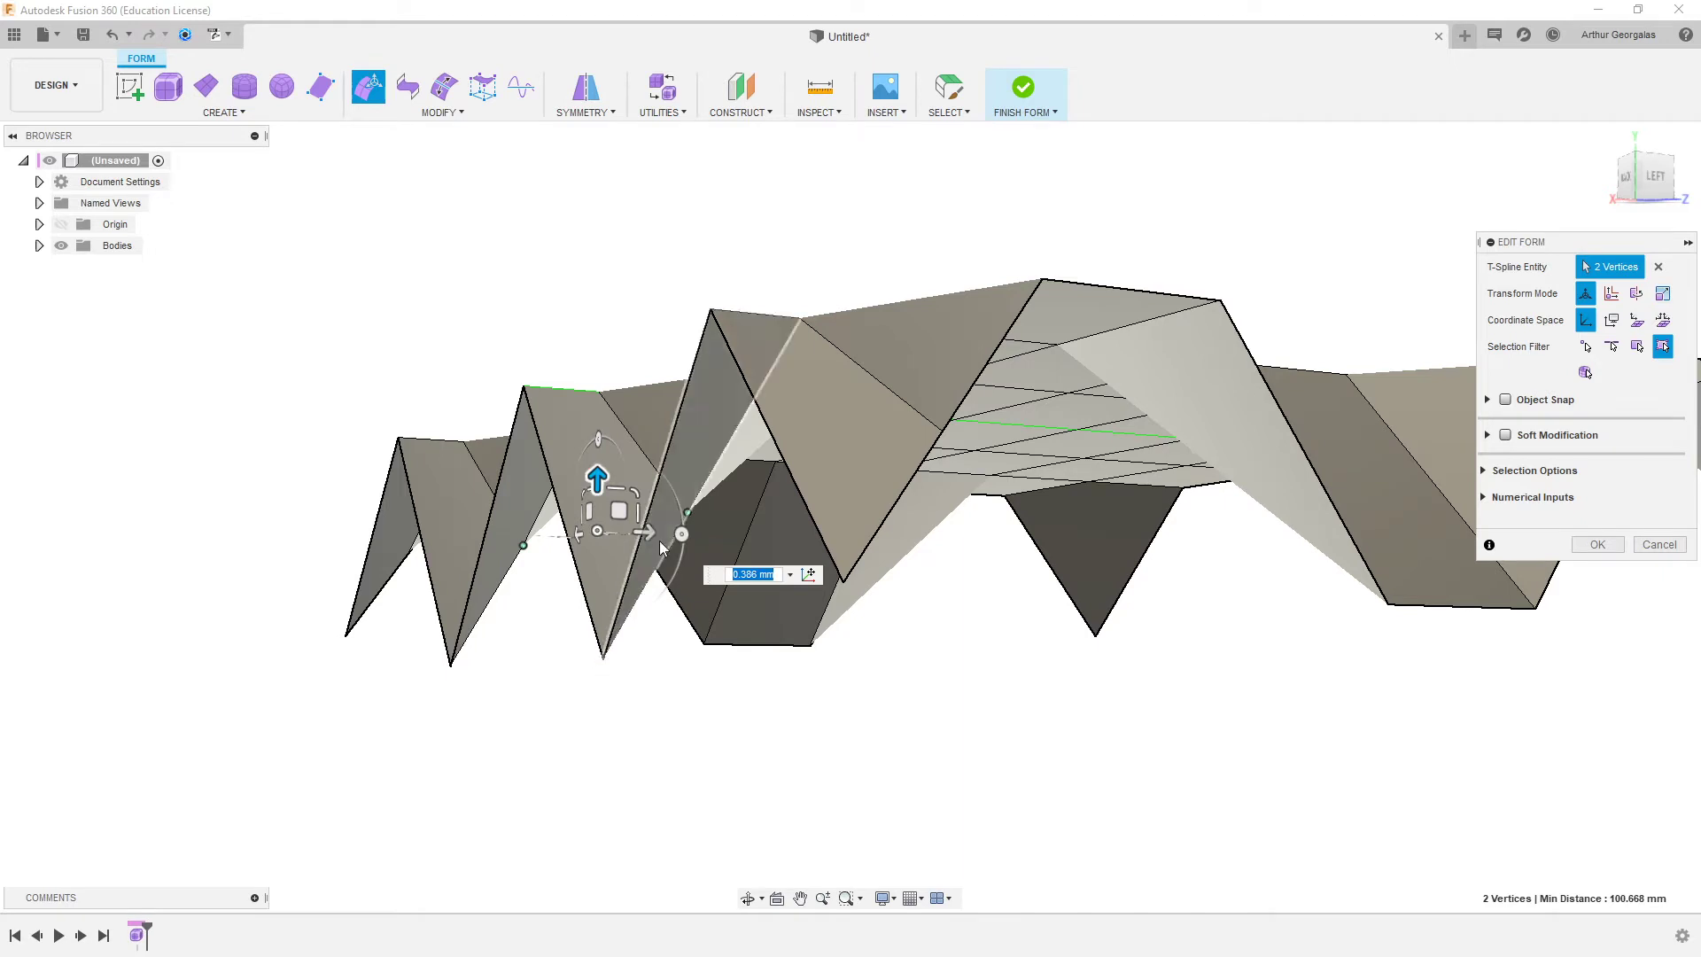
pyautogui.hotkey('alt', '3')
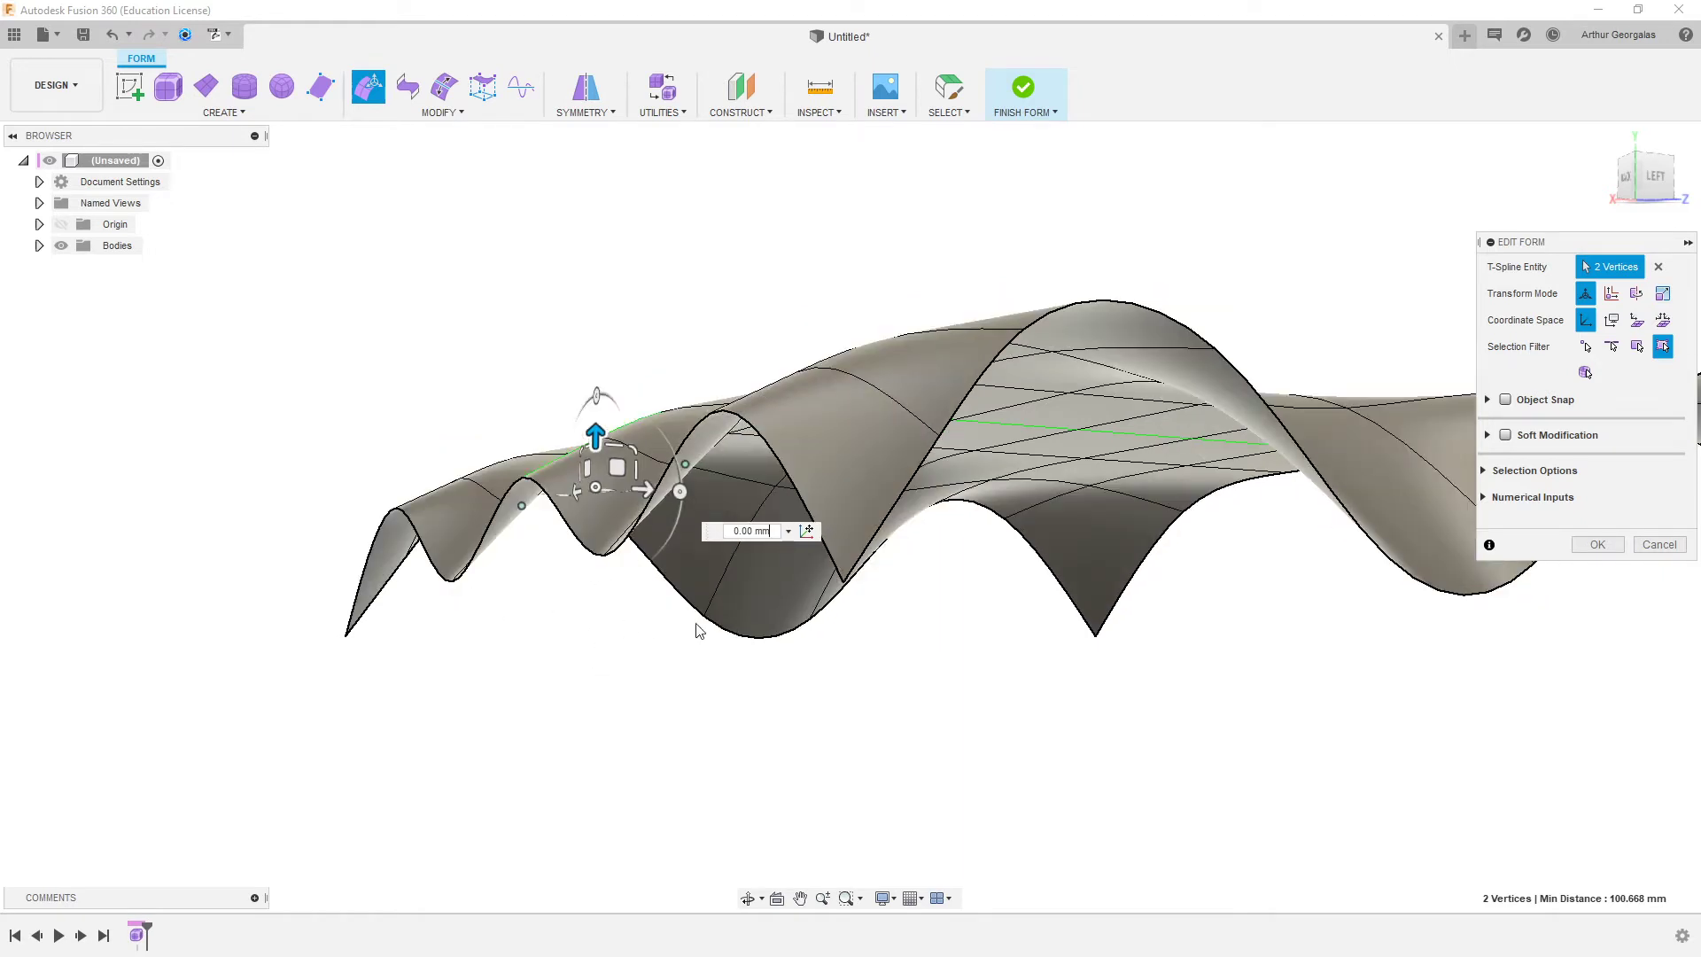
pyautogui.moveTo(595, 432); pyautogui.dragTo(561, 578)
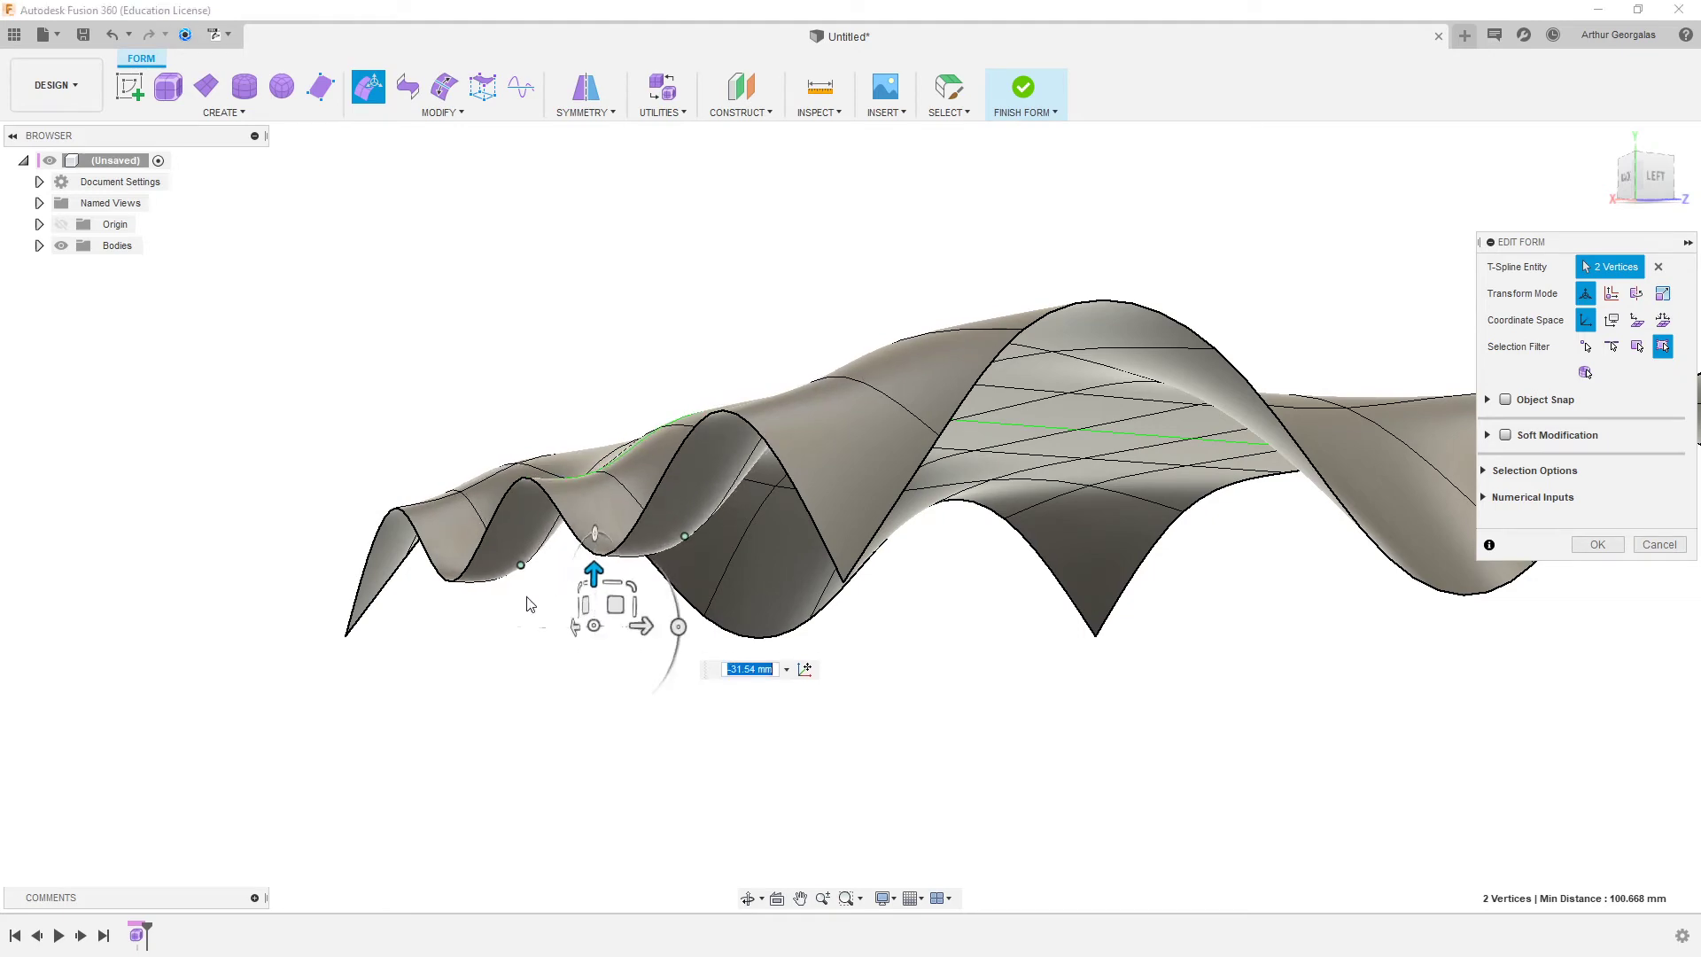
pyautogui.click(503, 628)
# - Examine the tightened end edge in box and smooth displays, and select the lengthwise edge loop through its low point
pyautogui.keyDown('shift'); pyautogui.moveTo(562, 610); pyautogui.dragTo(596, 648, button='middle'); pyautogui.keyUp('shift')
pyautogui.hotkey('alt', '1')
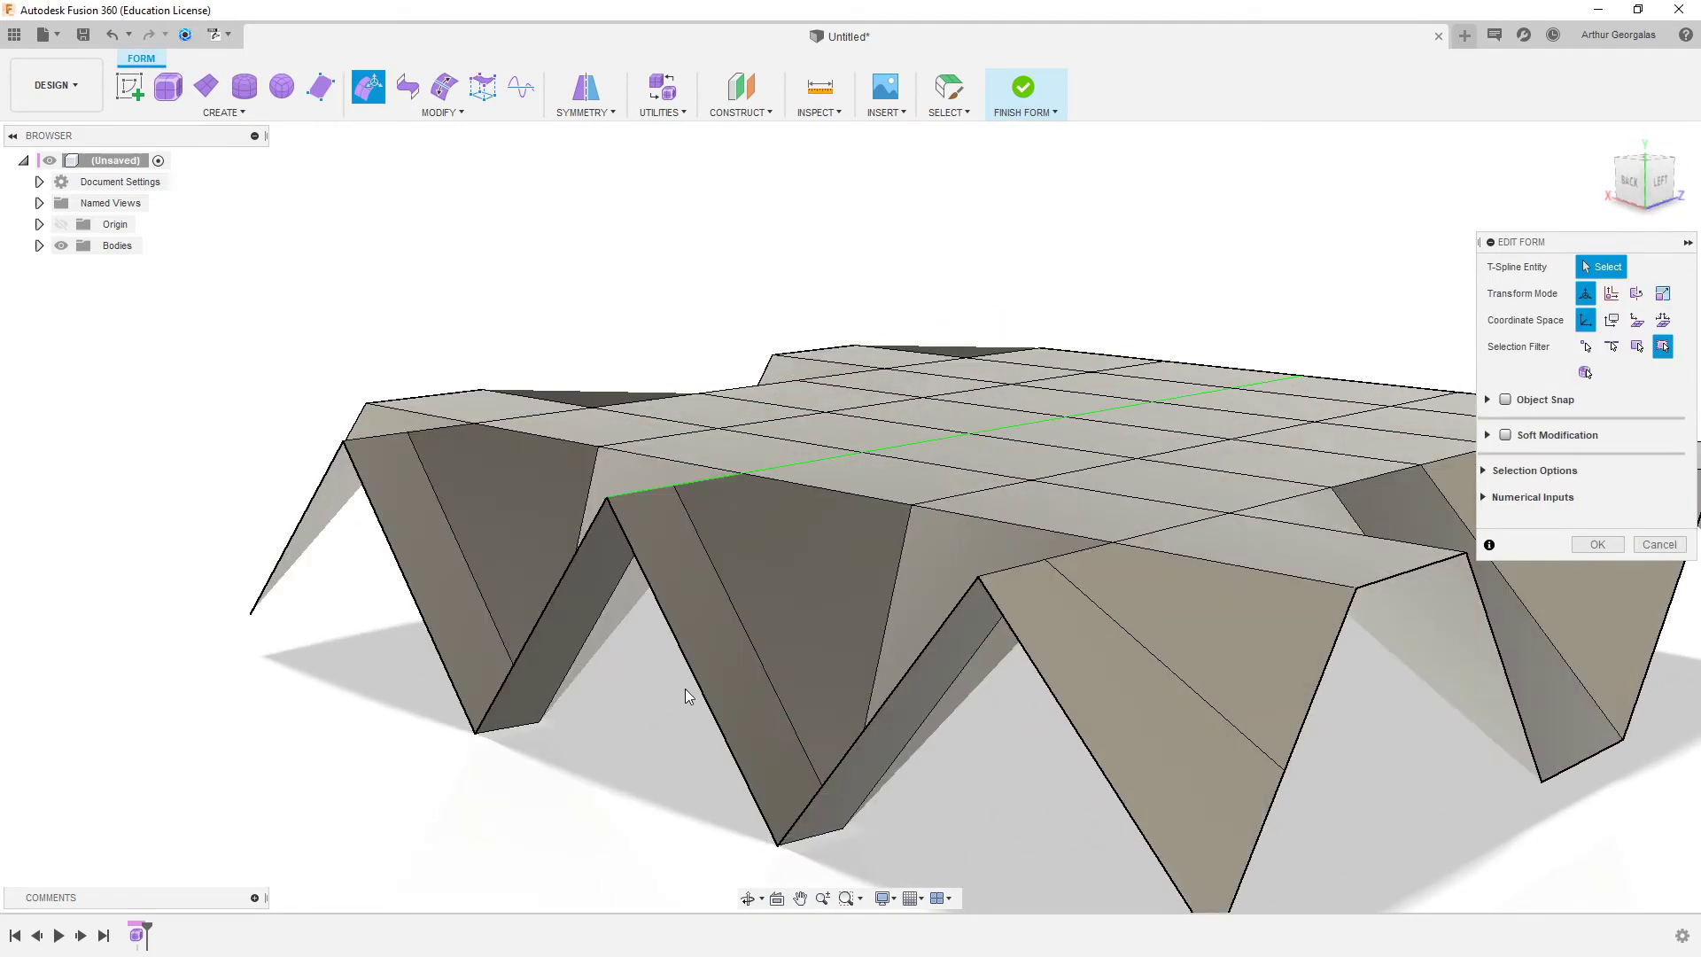
pyautogui.hotkey('alt', '3')
pyautogui.keyDown('shift'); pyautogui.moveTo(798, 750); pyautogui.dragTo(911, 759, button='middle'); pyautogui.keyUp('shift')
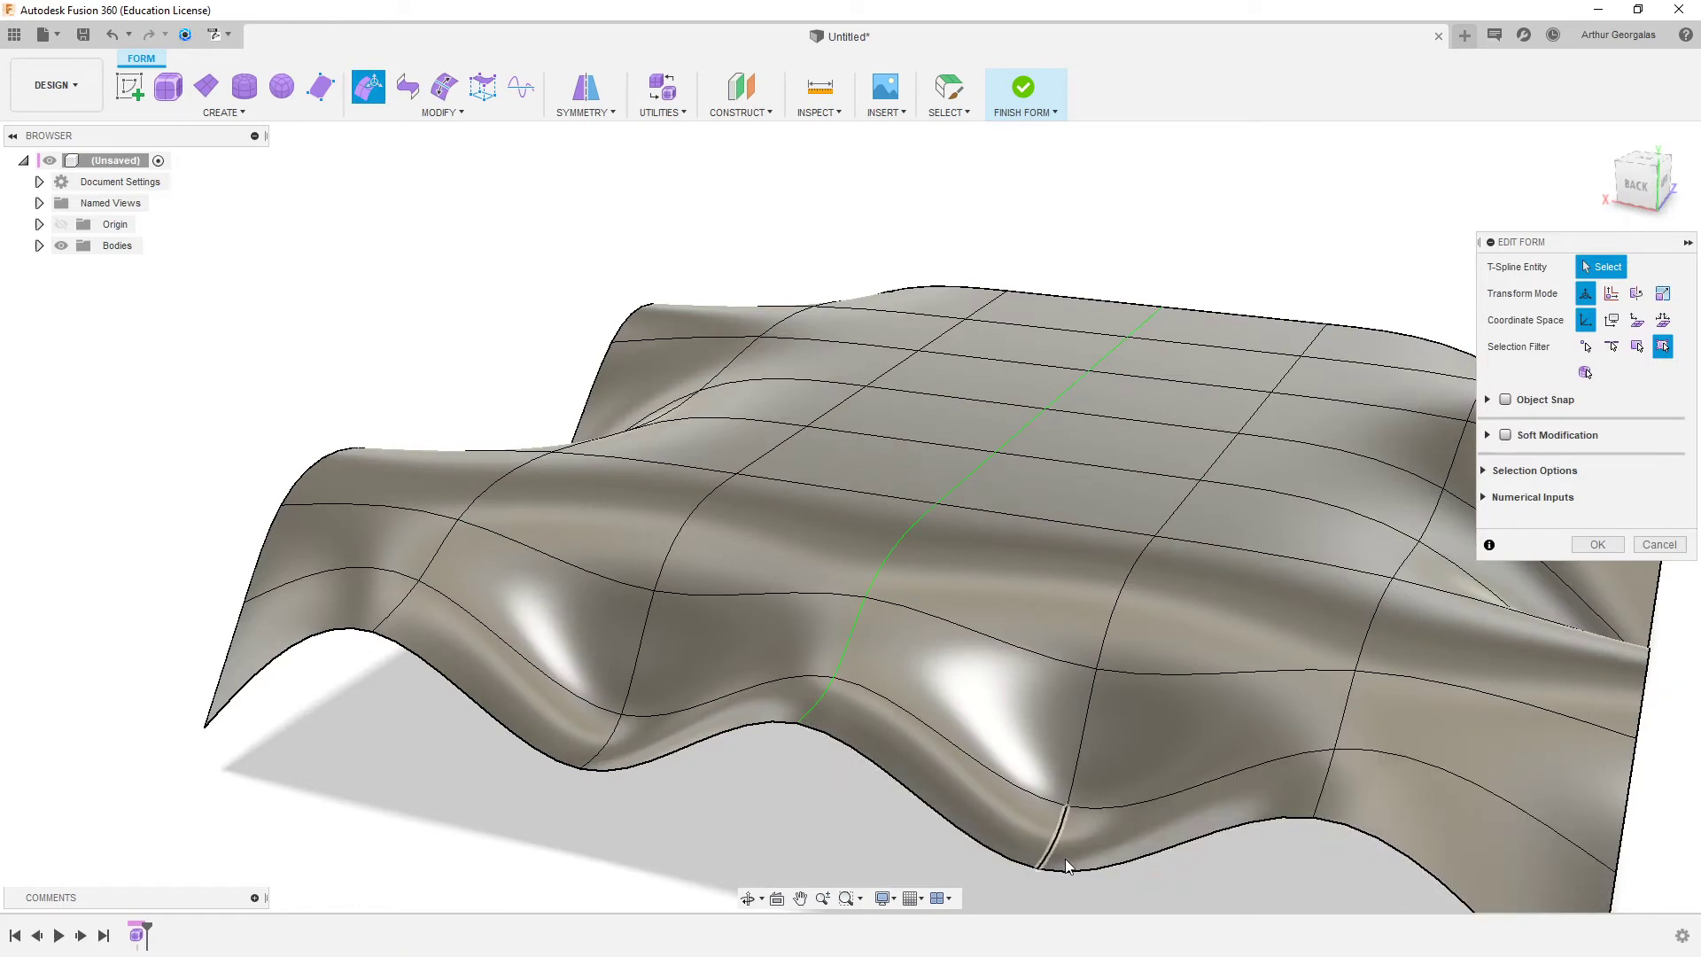
pyautogui.keyDown('shift'); pyautogui.moveTo(939, 875); pyautogui.dragTo(1097, 824, button='middle'); pyautogui.keyUp('shift')
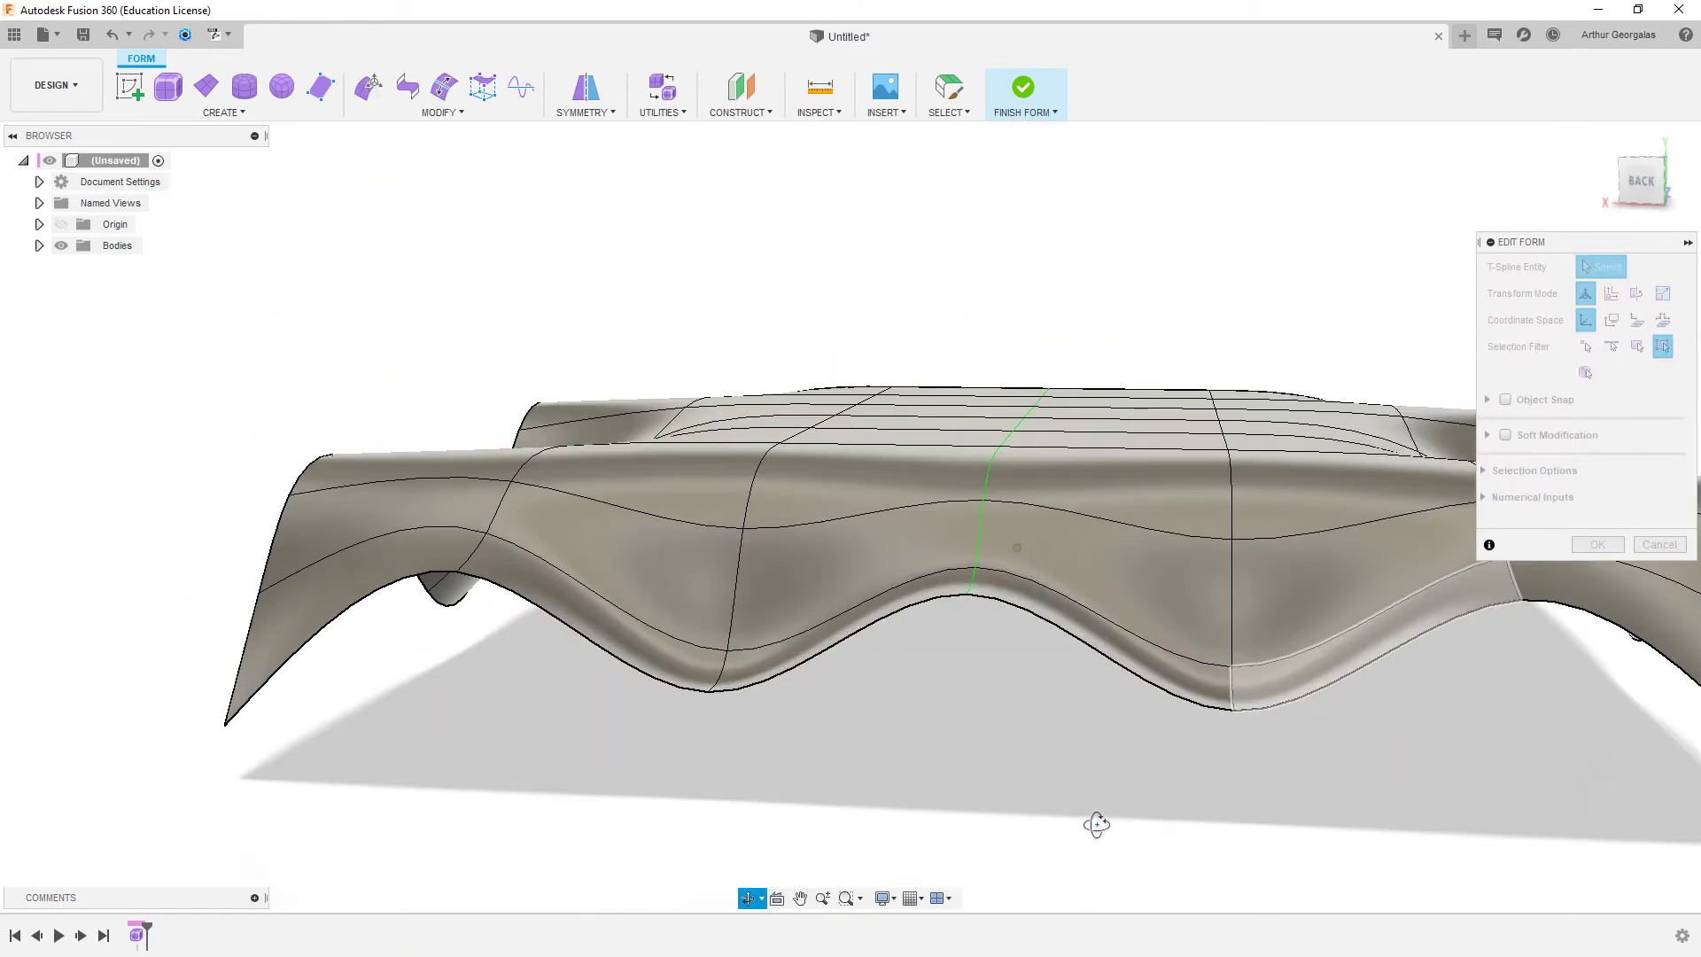
pyautogui.doubleClick(1231, 691)
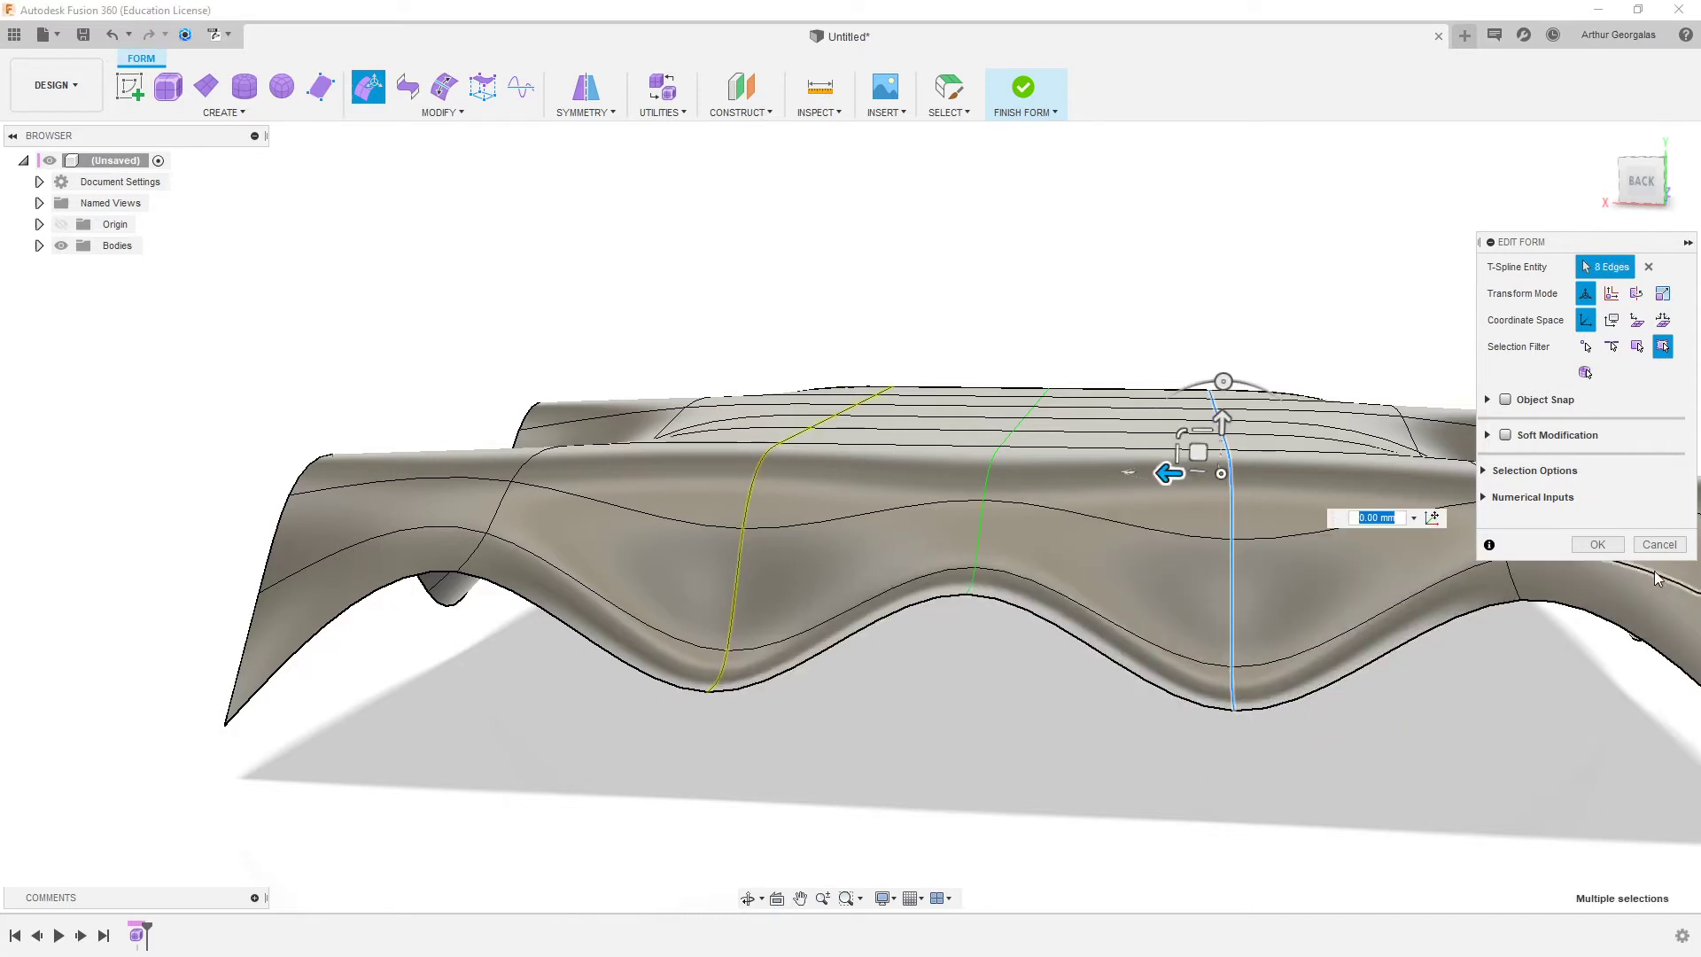
# - Insert simple edge rows on both sides of the selected lengthwise edge loop at insert location 0.5
pyautogui.click(1598, 545)
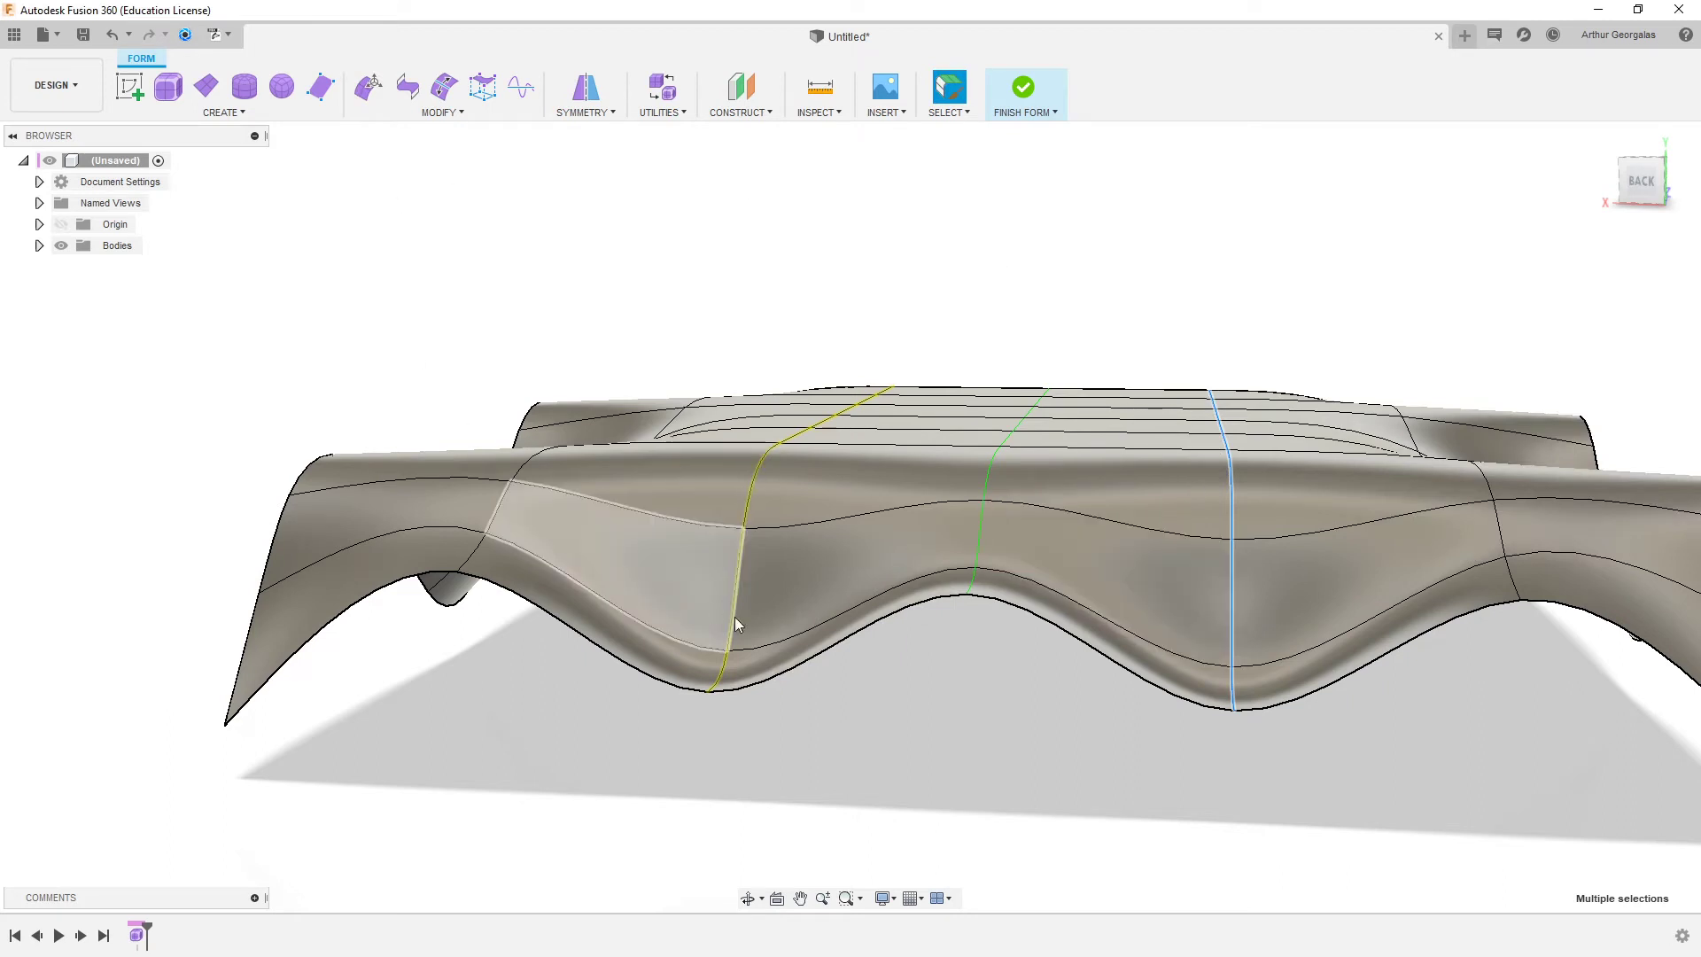
pyautogui.click(432, 112)
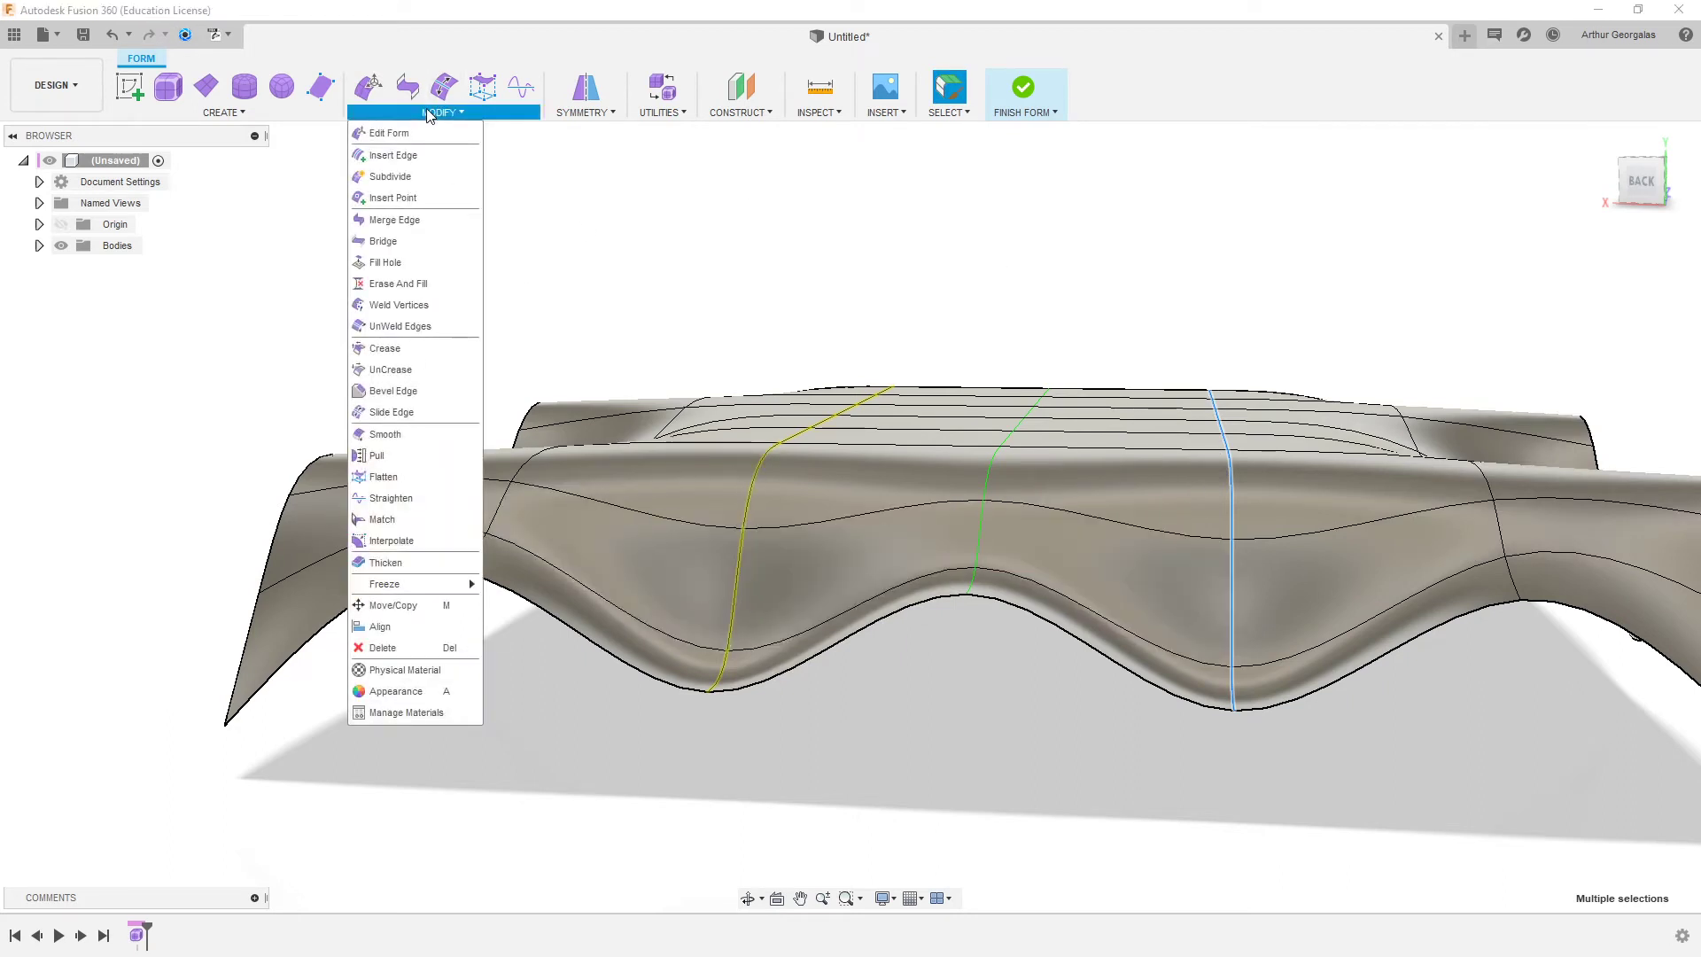
pyautogui.click(381, 152)
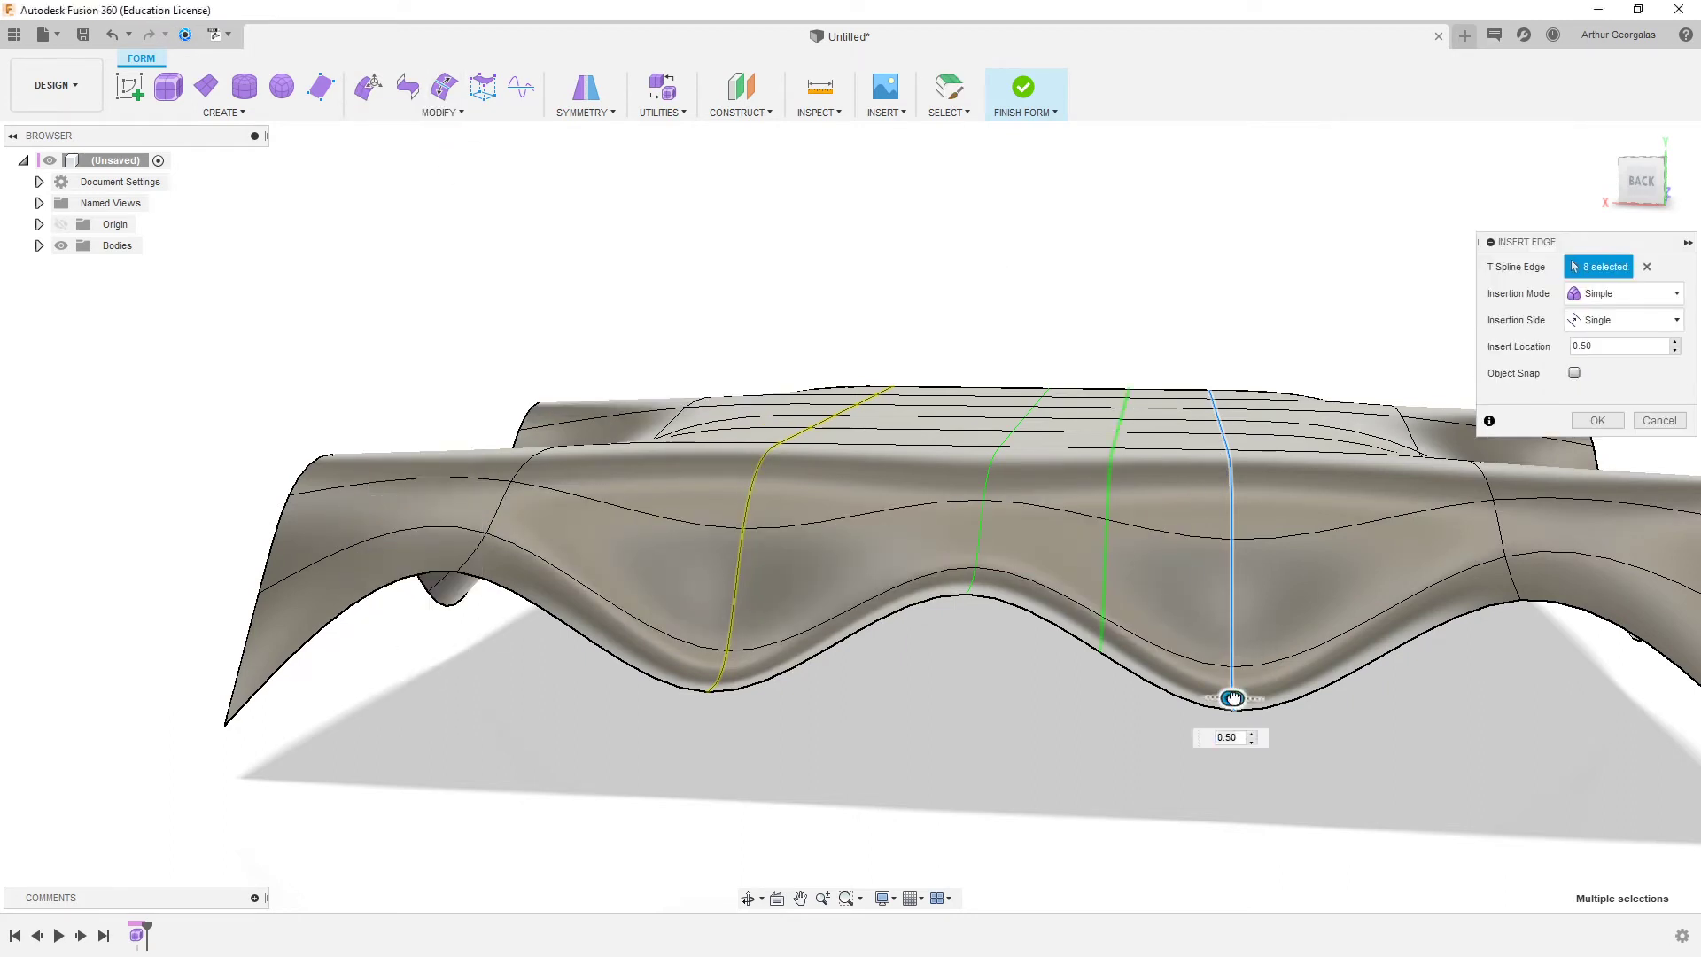
pyautogui.moveTo(1323, 728); pyautogui.dragTo(1285, 741)
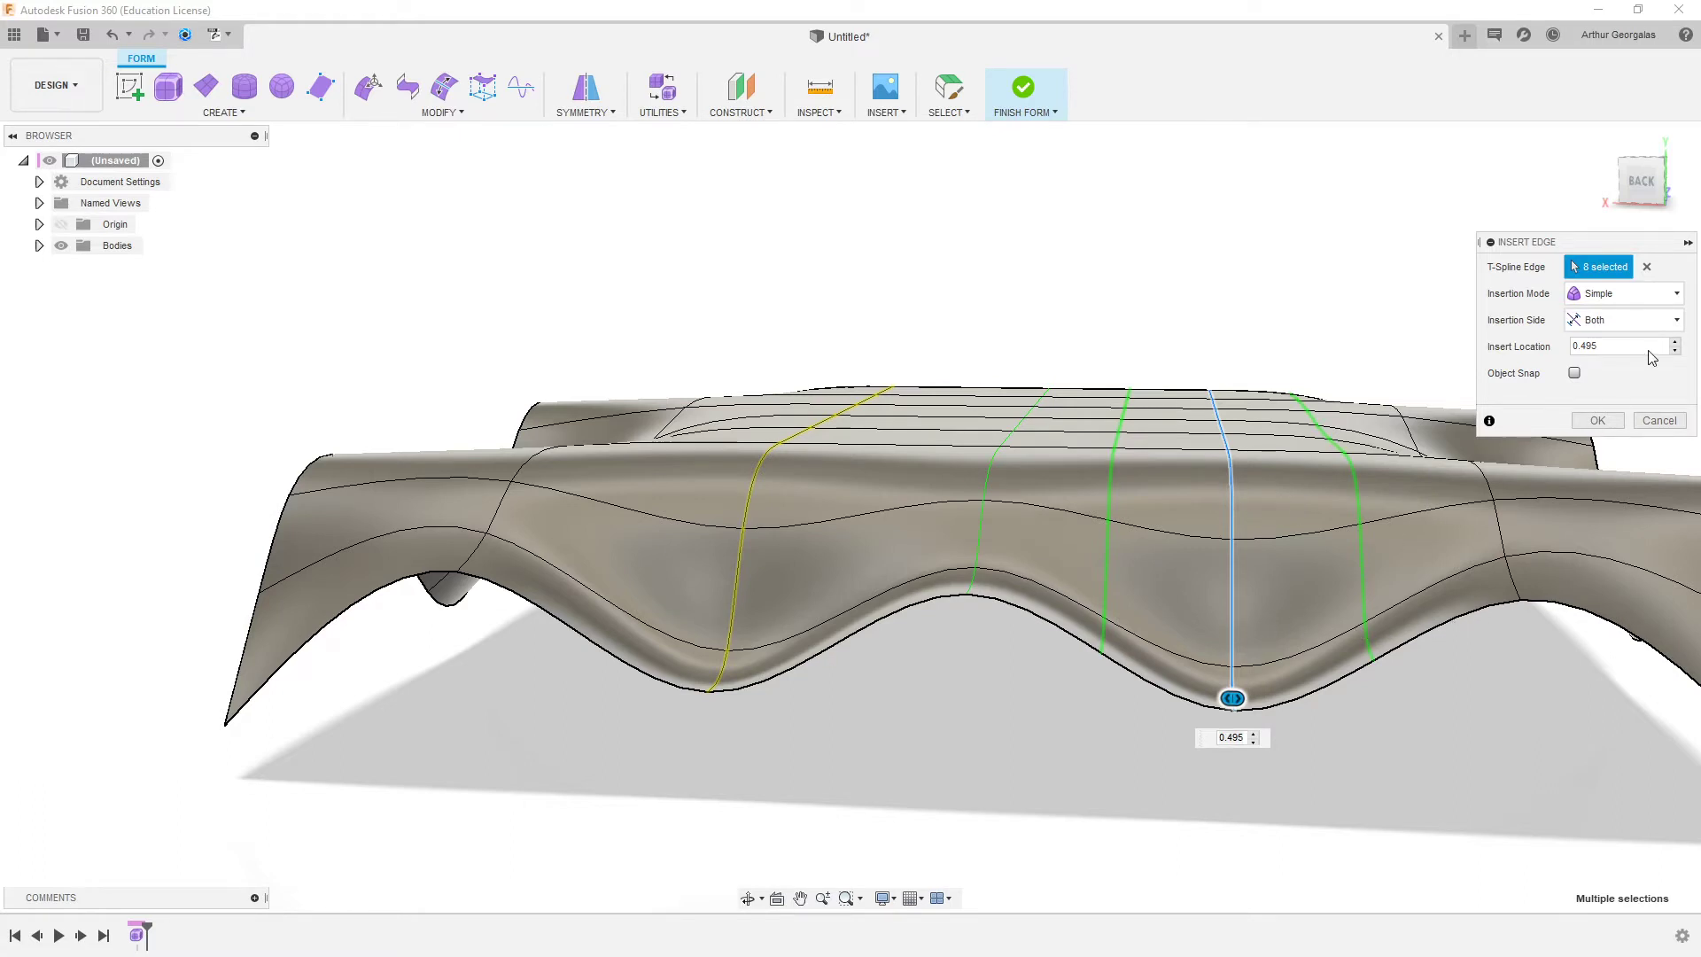
pyautogui.press('Delete')
pyautogui.press('Delete')
pyautogui.press('Delete')
pyautogui.press('Delete')
pyautogui.press('Delete')
pyautogui.write('.5')
pyautogui.press('Return')
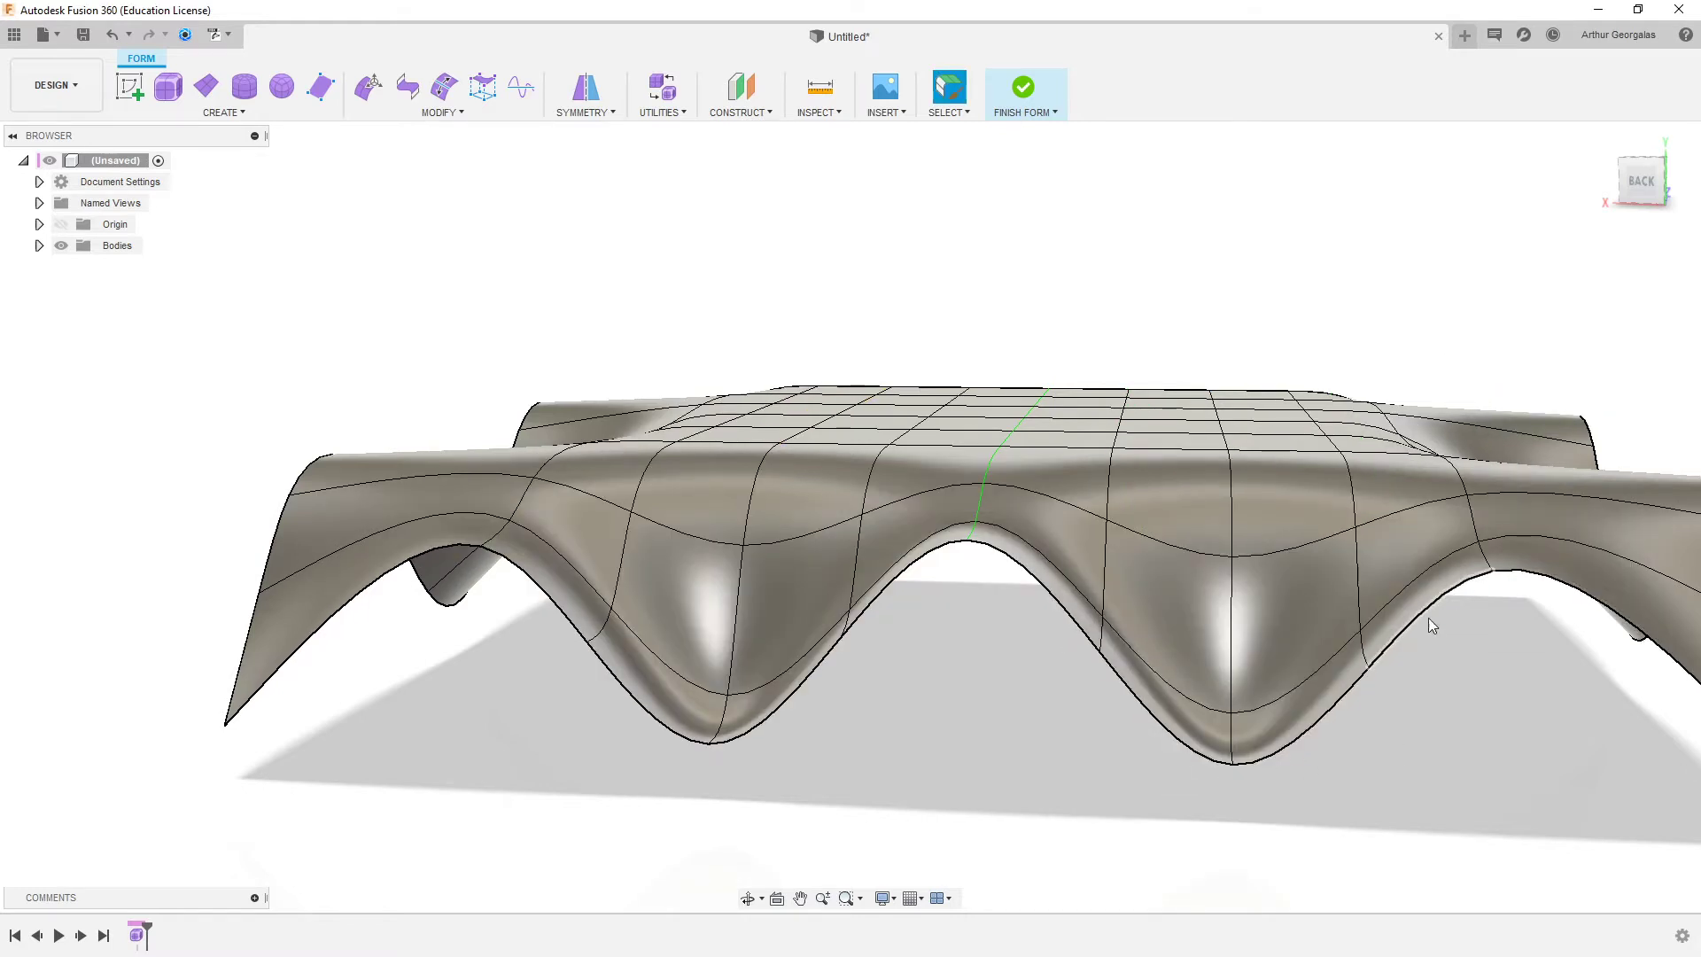
# - Move the short edge at the low point of the end edge upward in box display, and return to smooth display
pyautogui.hotkey('alt', '1')
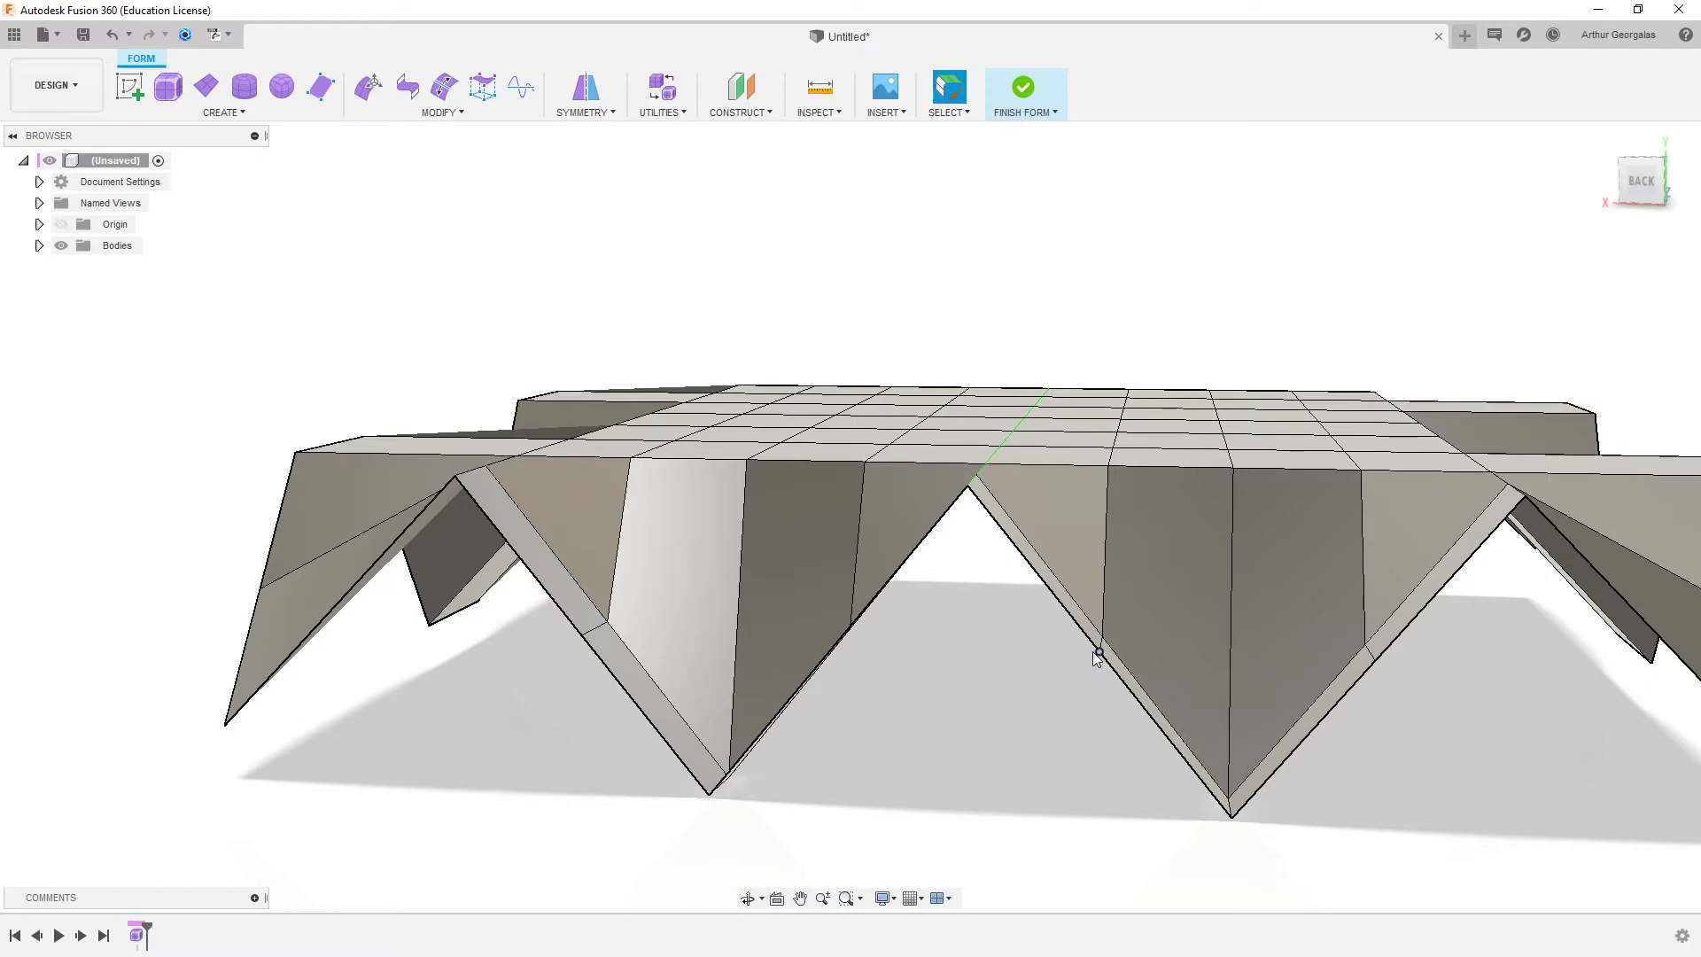
pyautogui.hotkey('alt', '3')
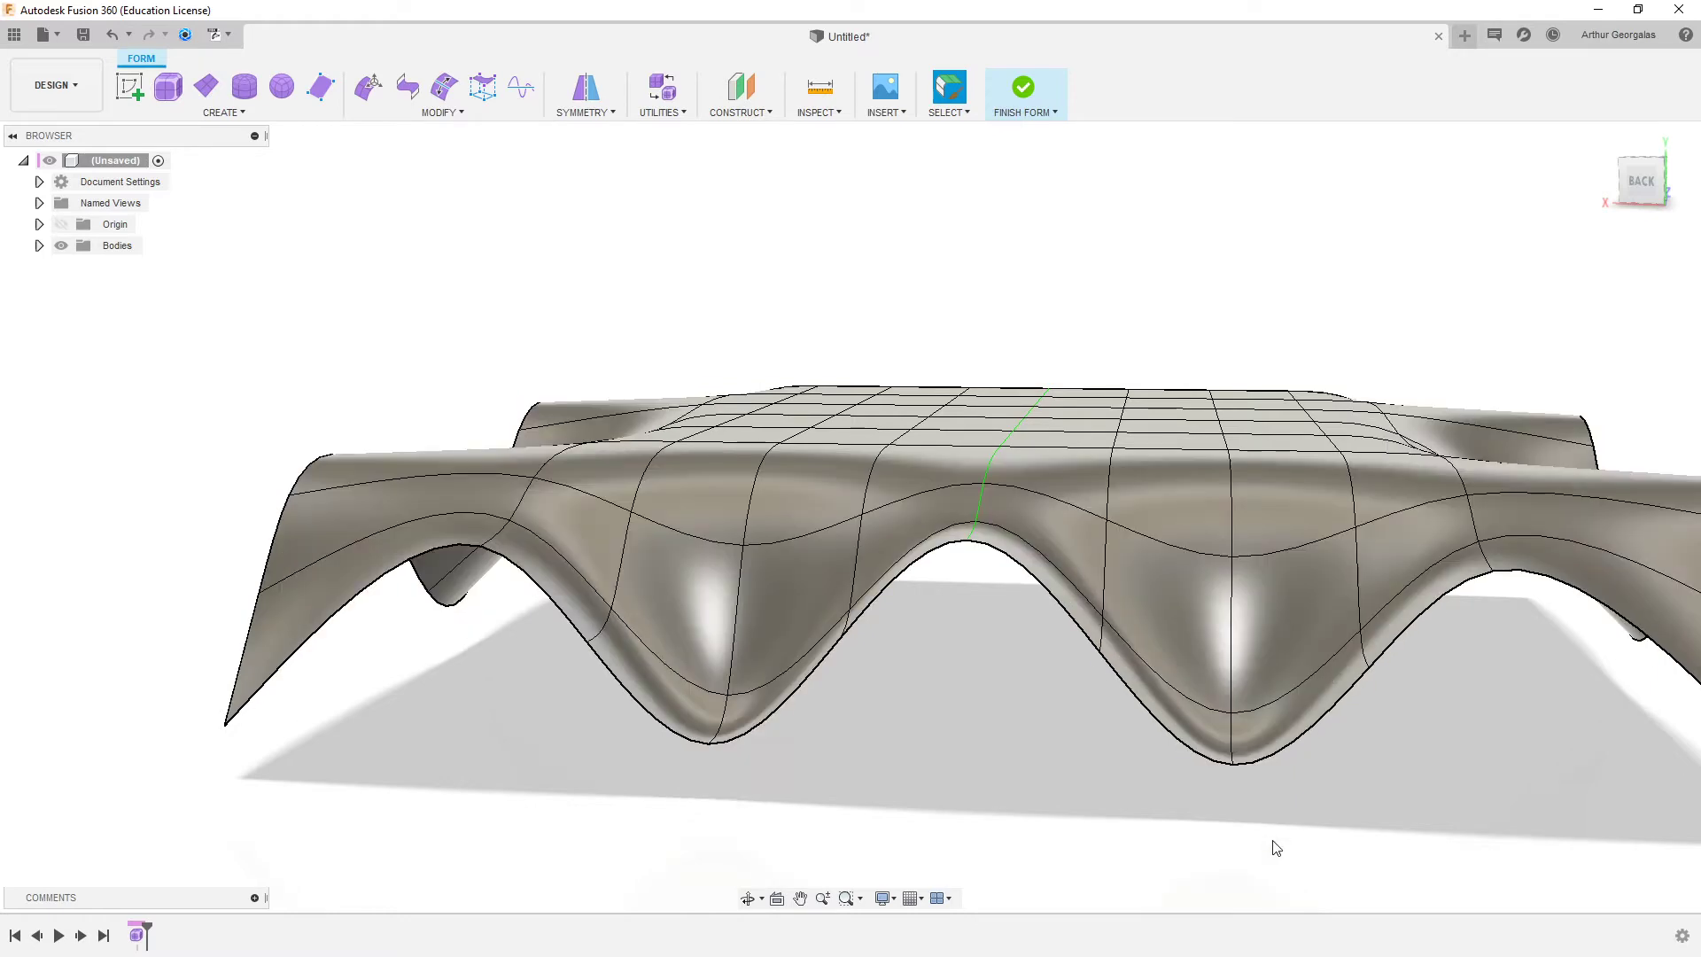
pyautogui.keyDown('shift'); pyautogui.moveTo(1298, 759); pyautogui.dragTo(1179, 746, button='middle'); pyautogui.keyUp('shift')
pyautogui.hotkey('alt', '1')
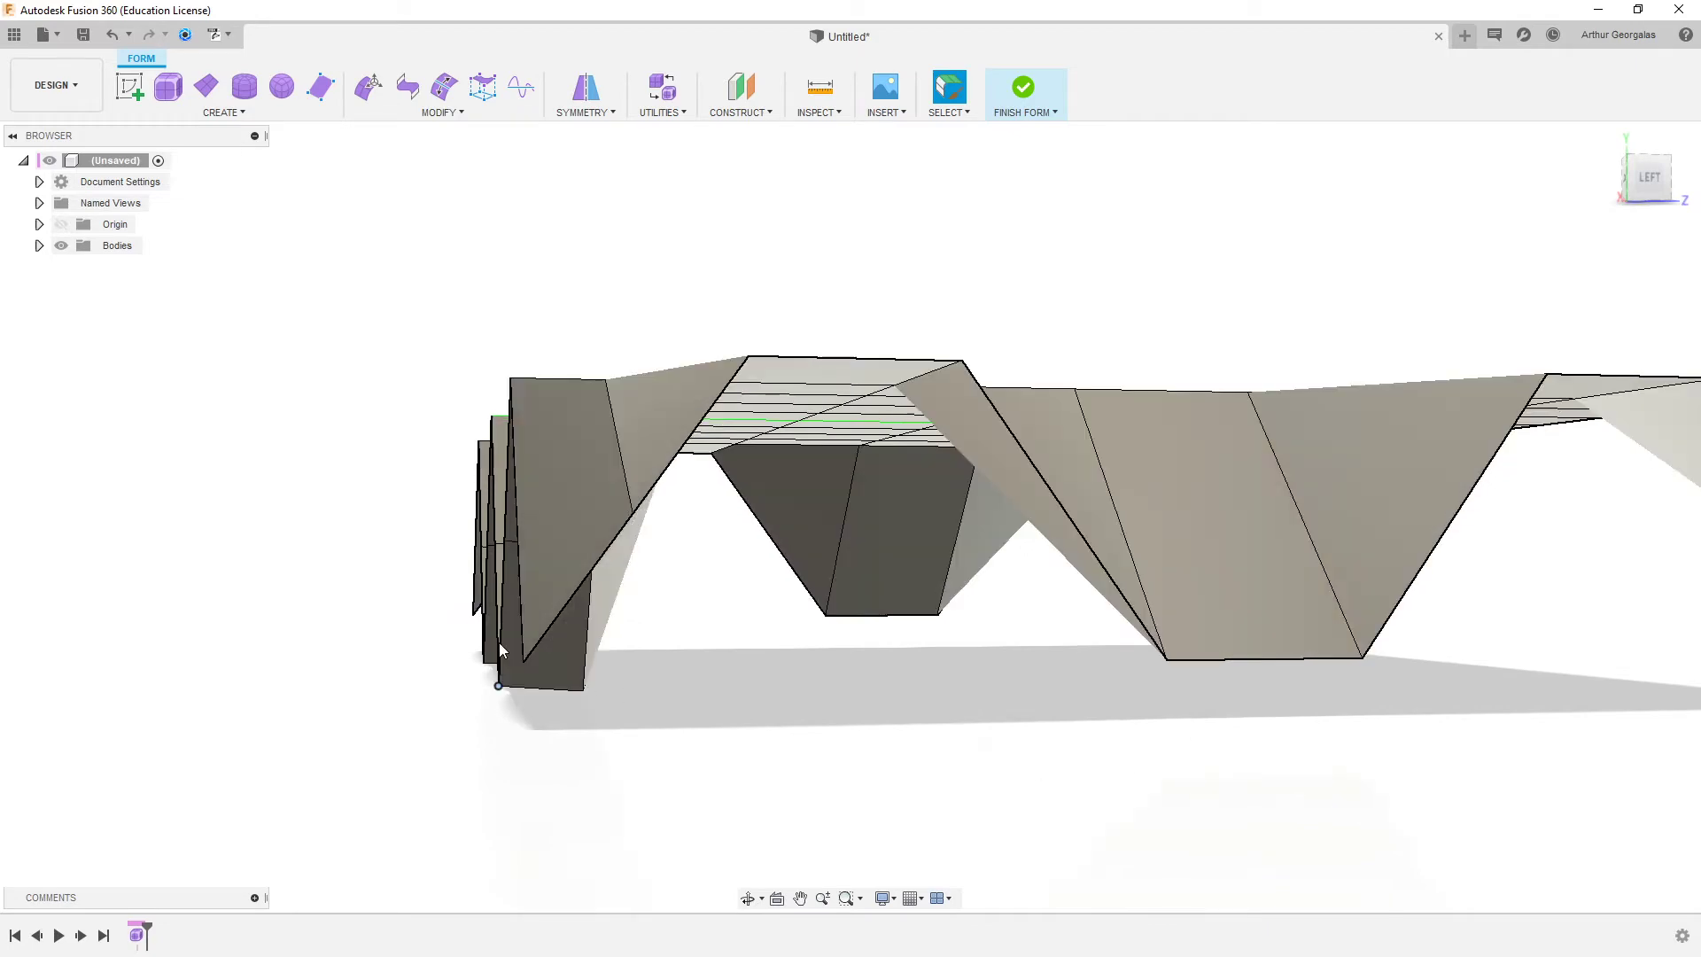
pyautogui.keyDown('shift'); pyautogui.moveTo(508, 635); pyautogui.dragTo(765, 764, button='middle'); pyautogui.keyUp('shift')
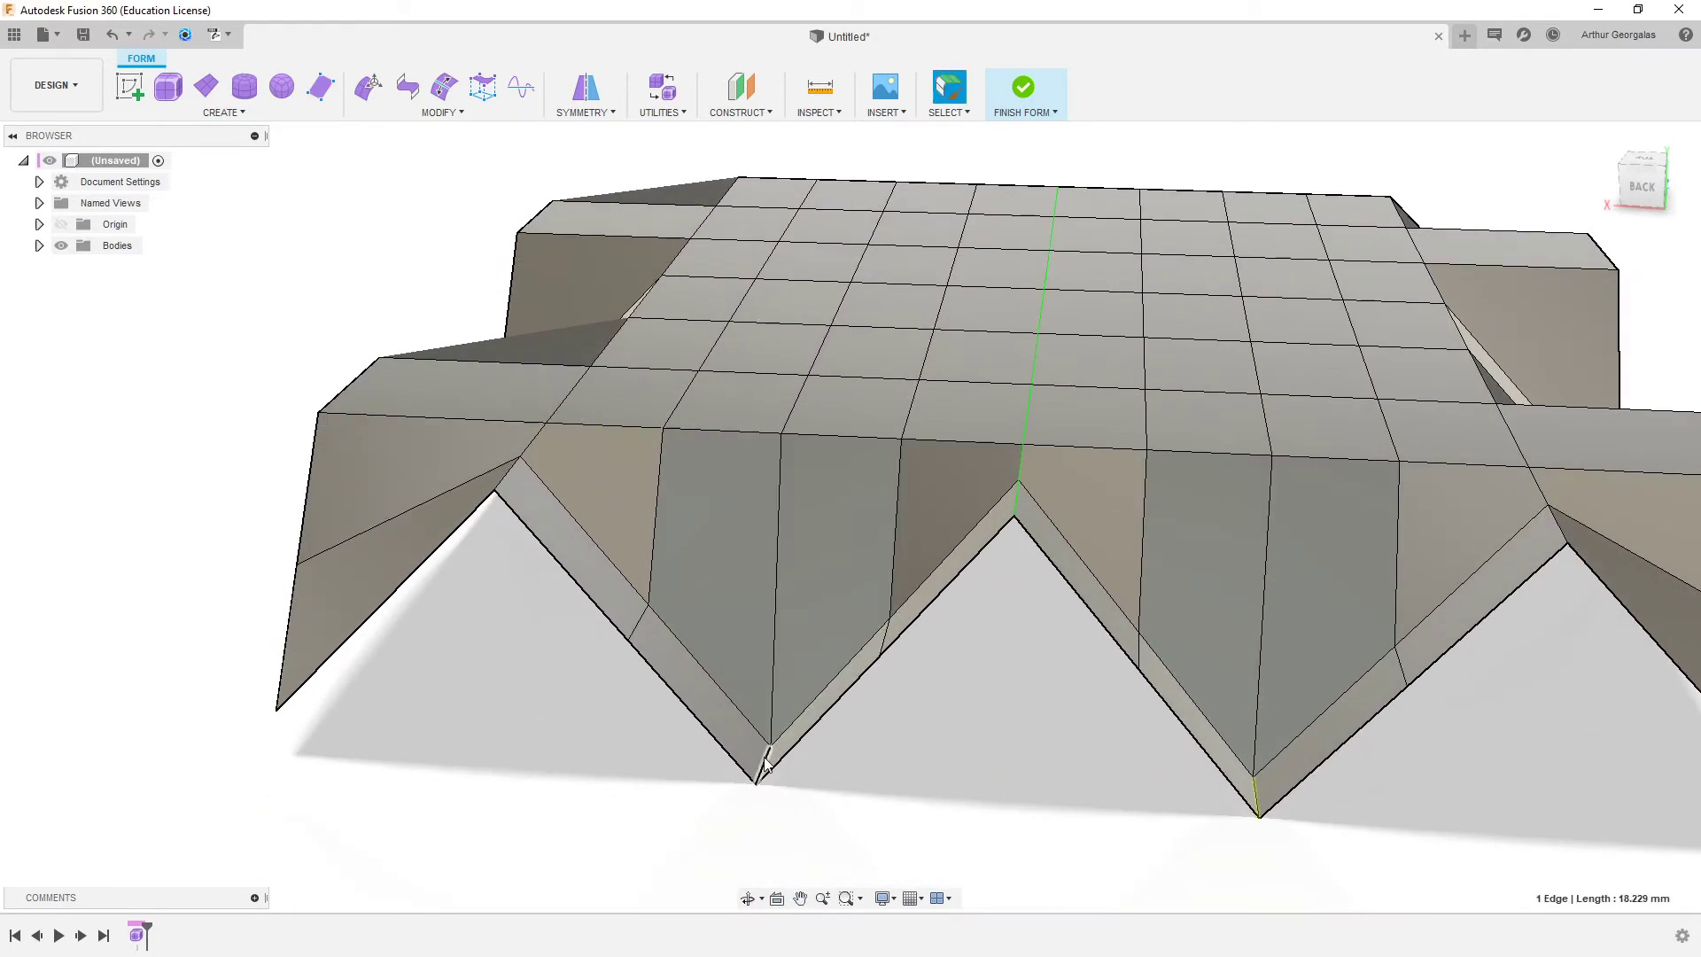
pyautogui.rightClick(1019, 796)
pyautogui.click(1083, 758)
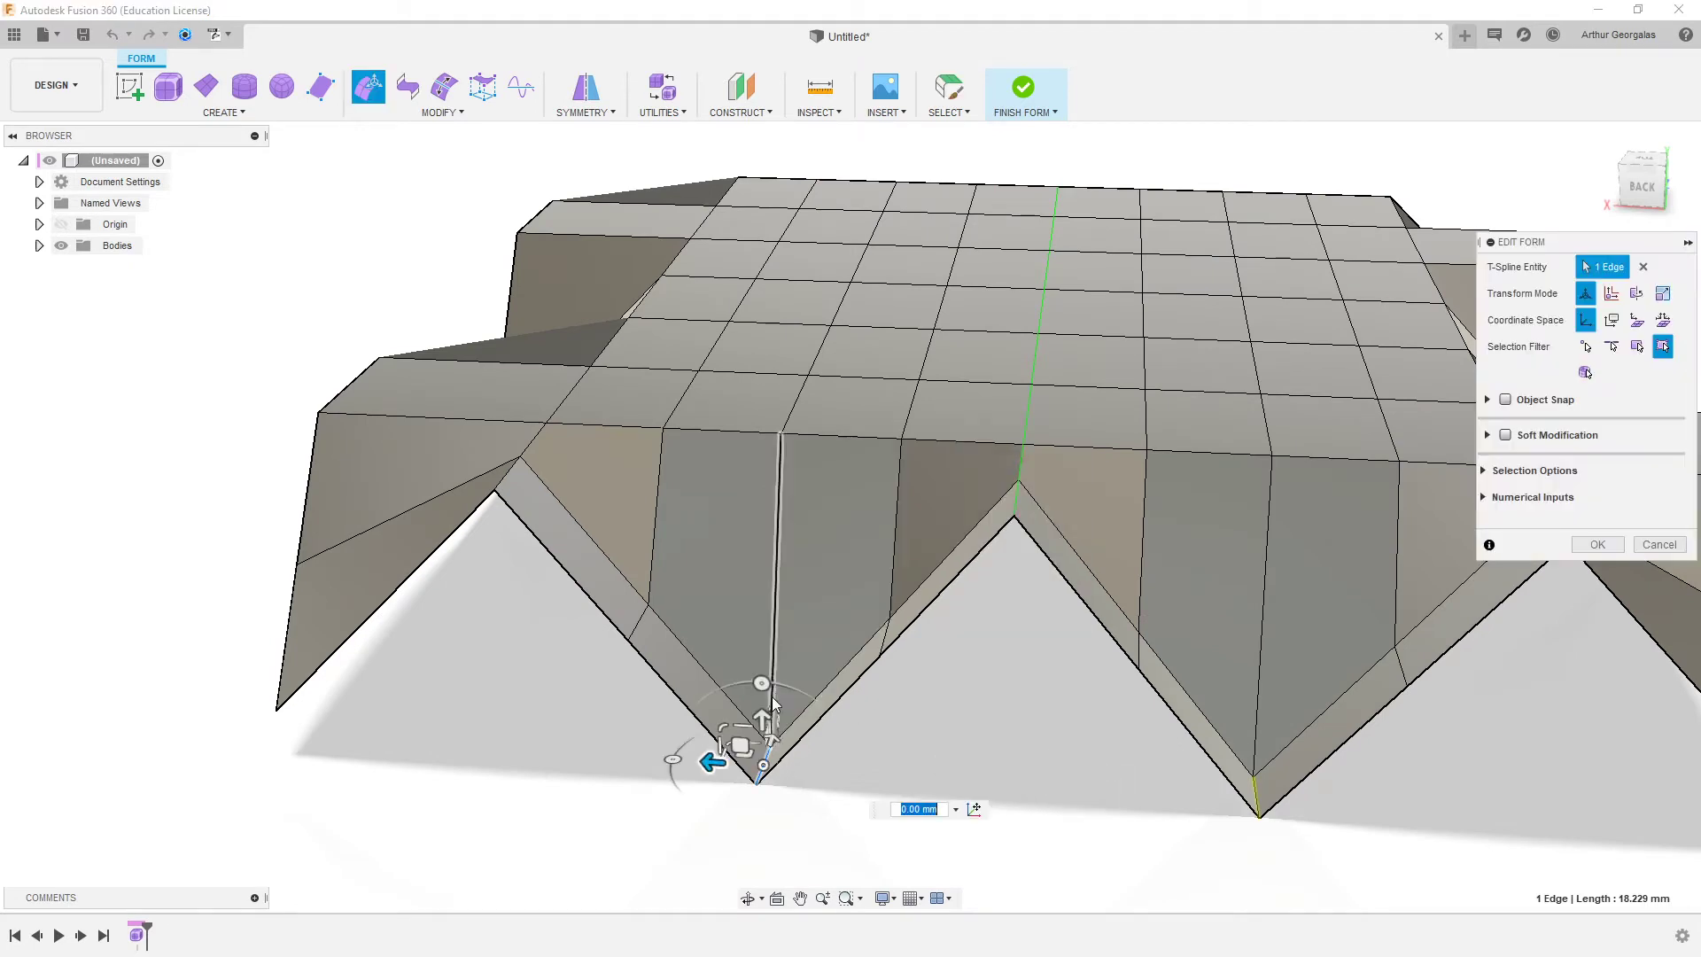
pyautogui.moveTo(766, 710); pyautogui.dragTo(775, 672)
pyautogui.click(1598, 544)
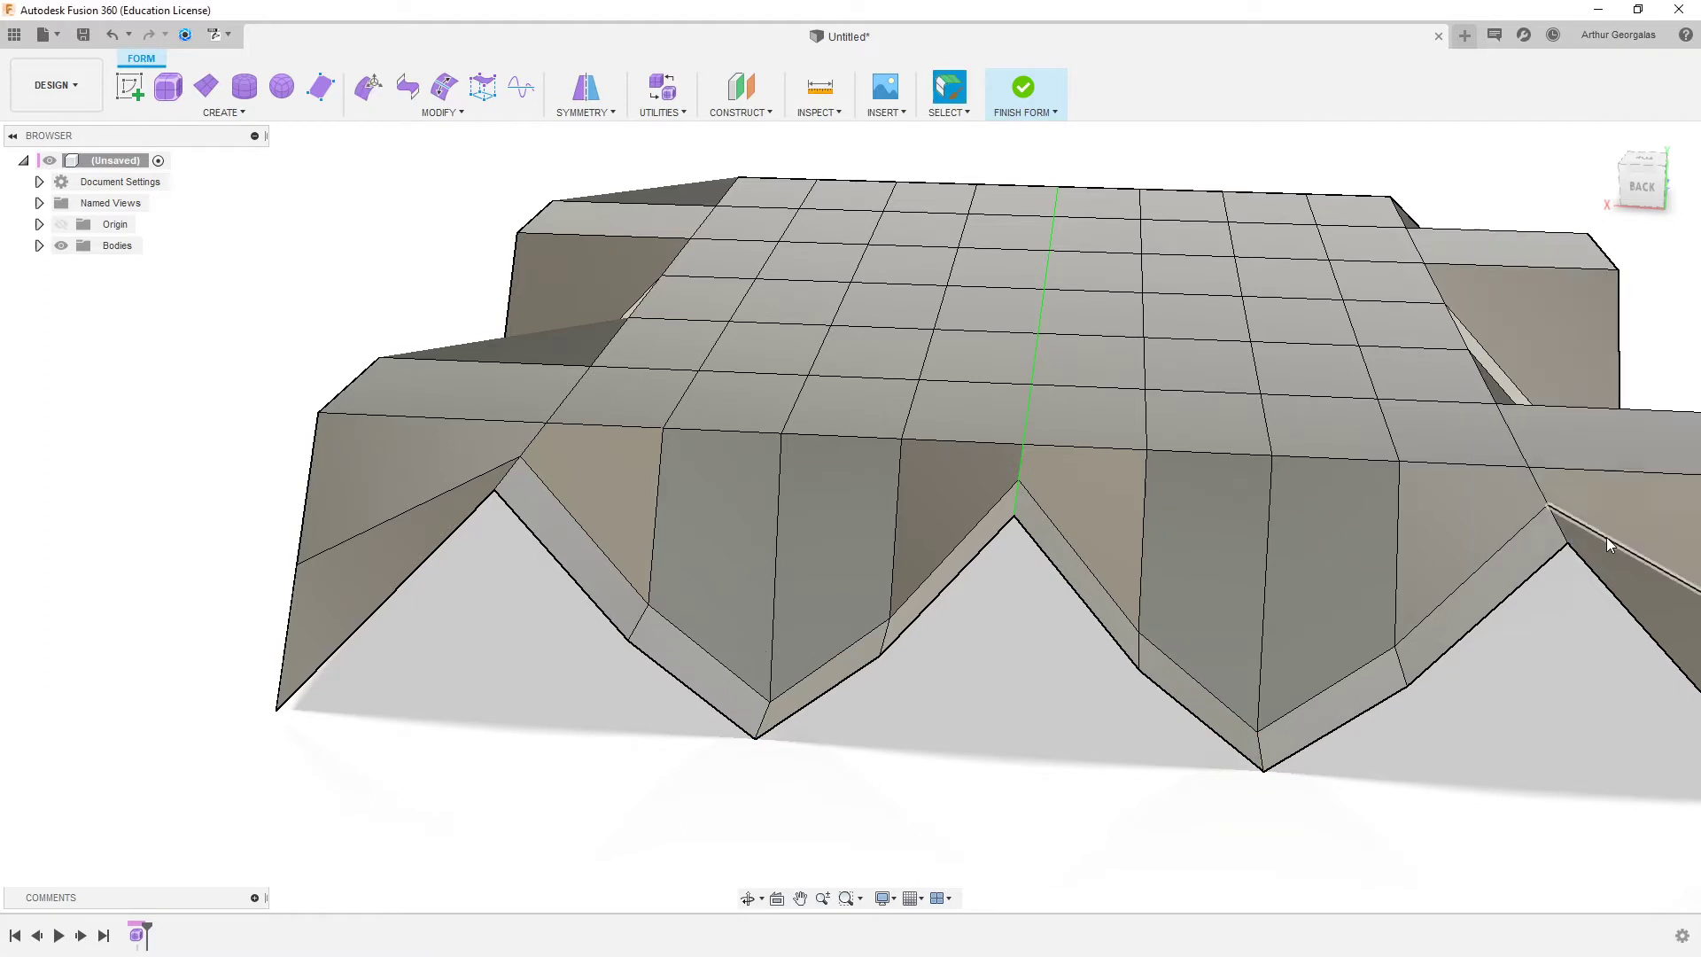
pyautogui.hotkey('alt', '3')
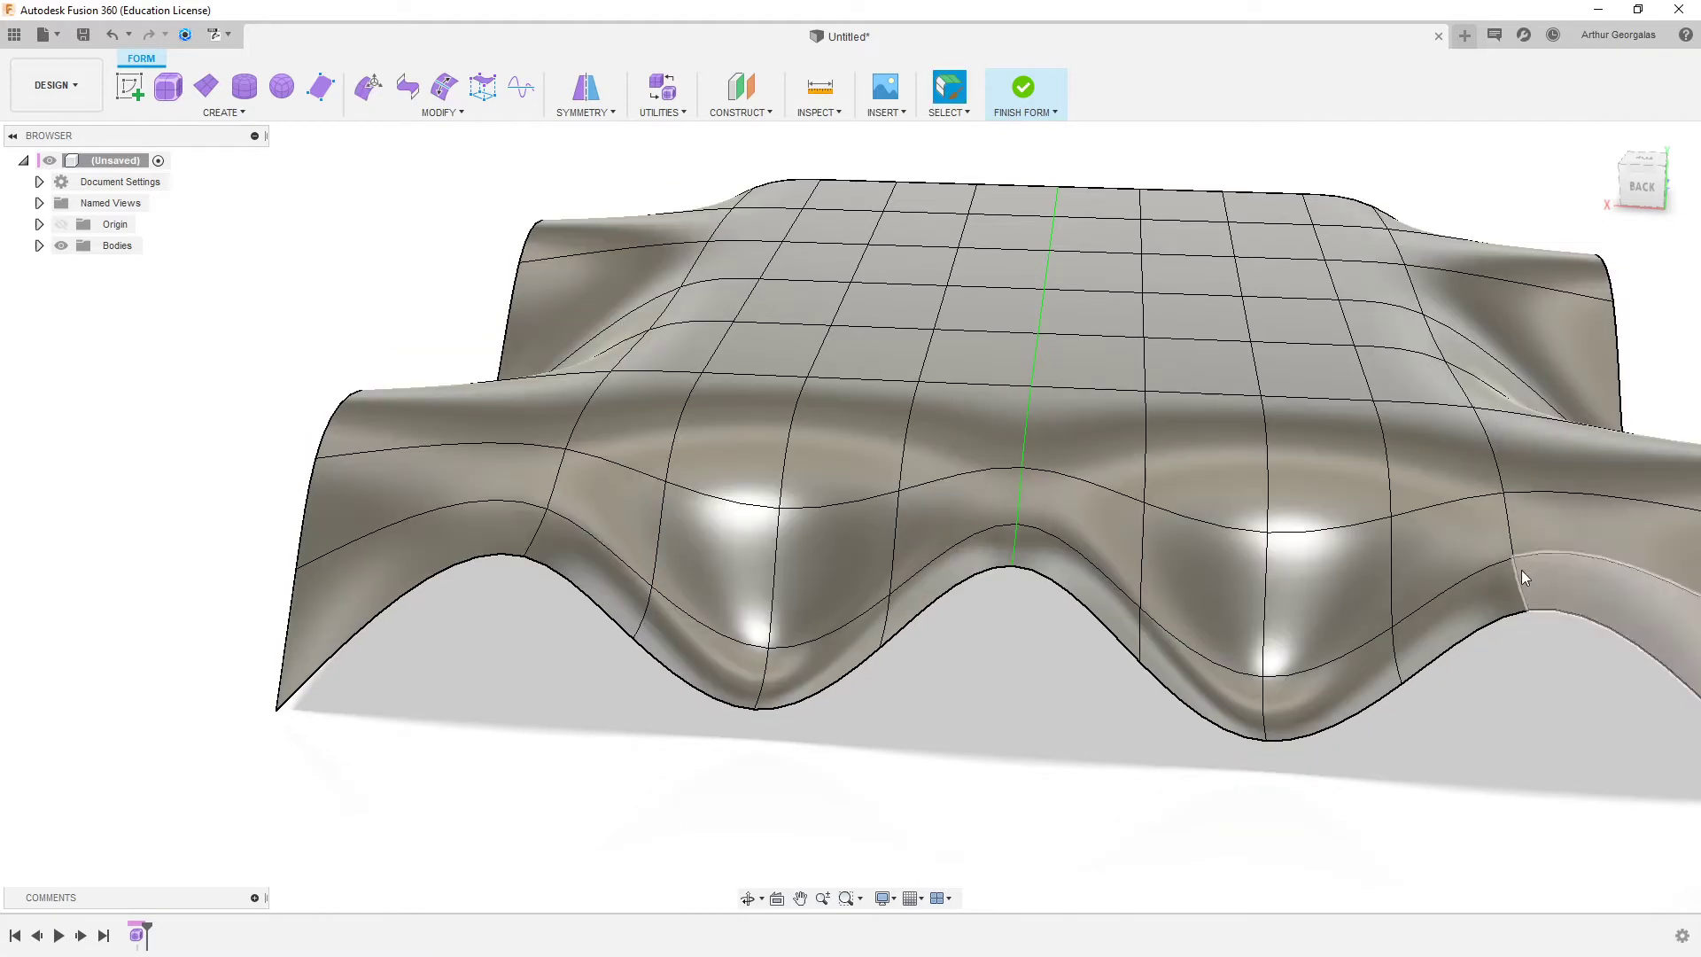
# - Move the two short end-row edges on either side of the low point down about 15 mm
pyautogui.click(1142, 637)
pyautogui.hotkey('alt', '1')
pyautogui.click(1454, 782)
pyautogui.rightClick(1465, 722)
pyautogui.click(1528, 696)
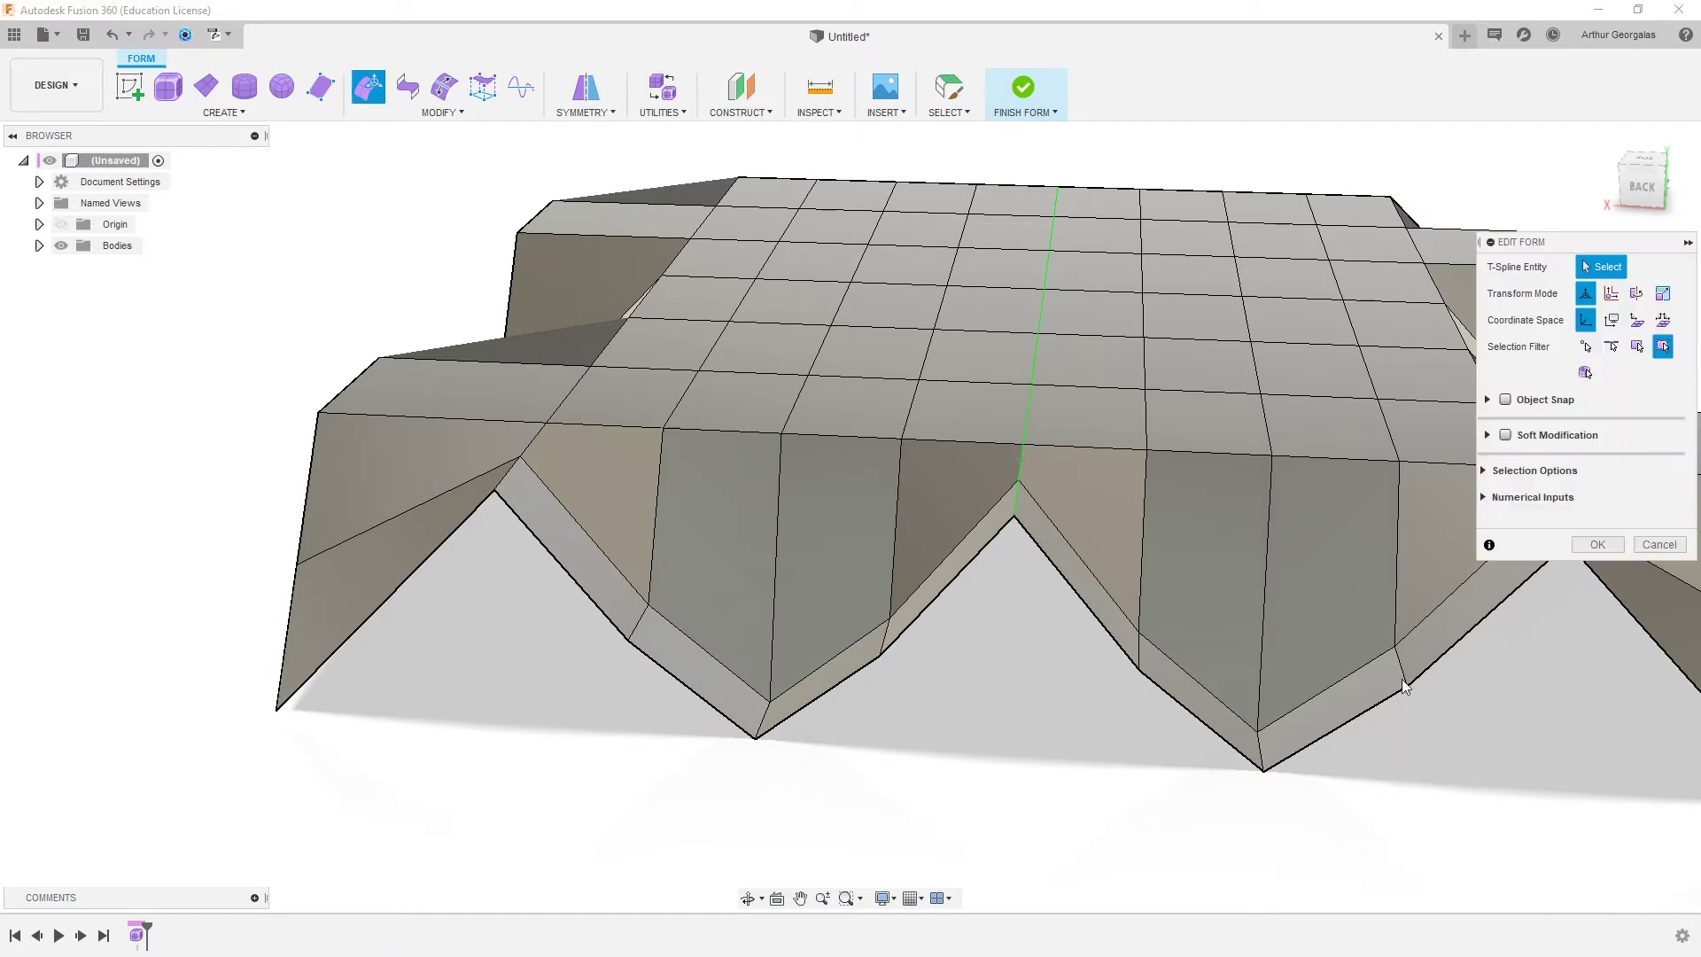
pyautogui.click(1405, 666)
pyautogui.doubleClick(1138, 658)
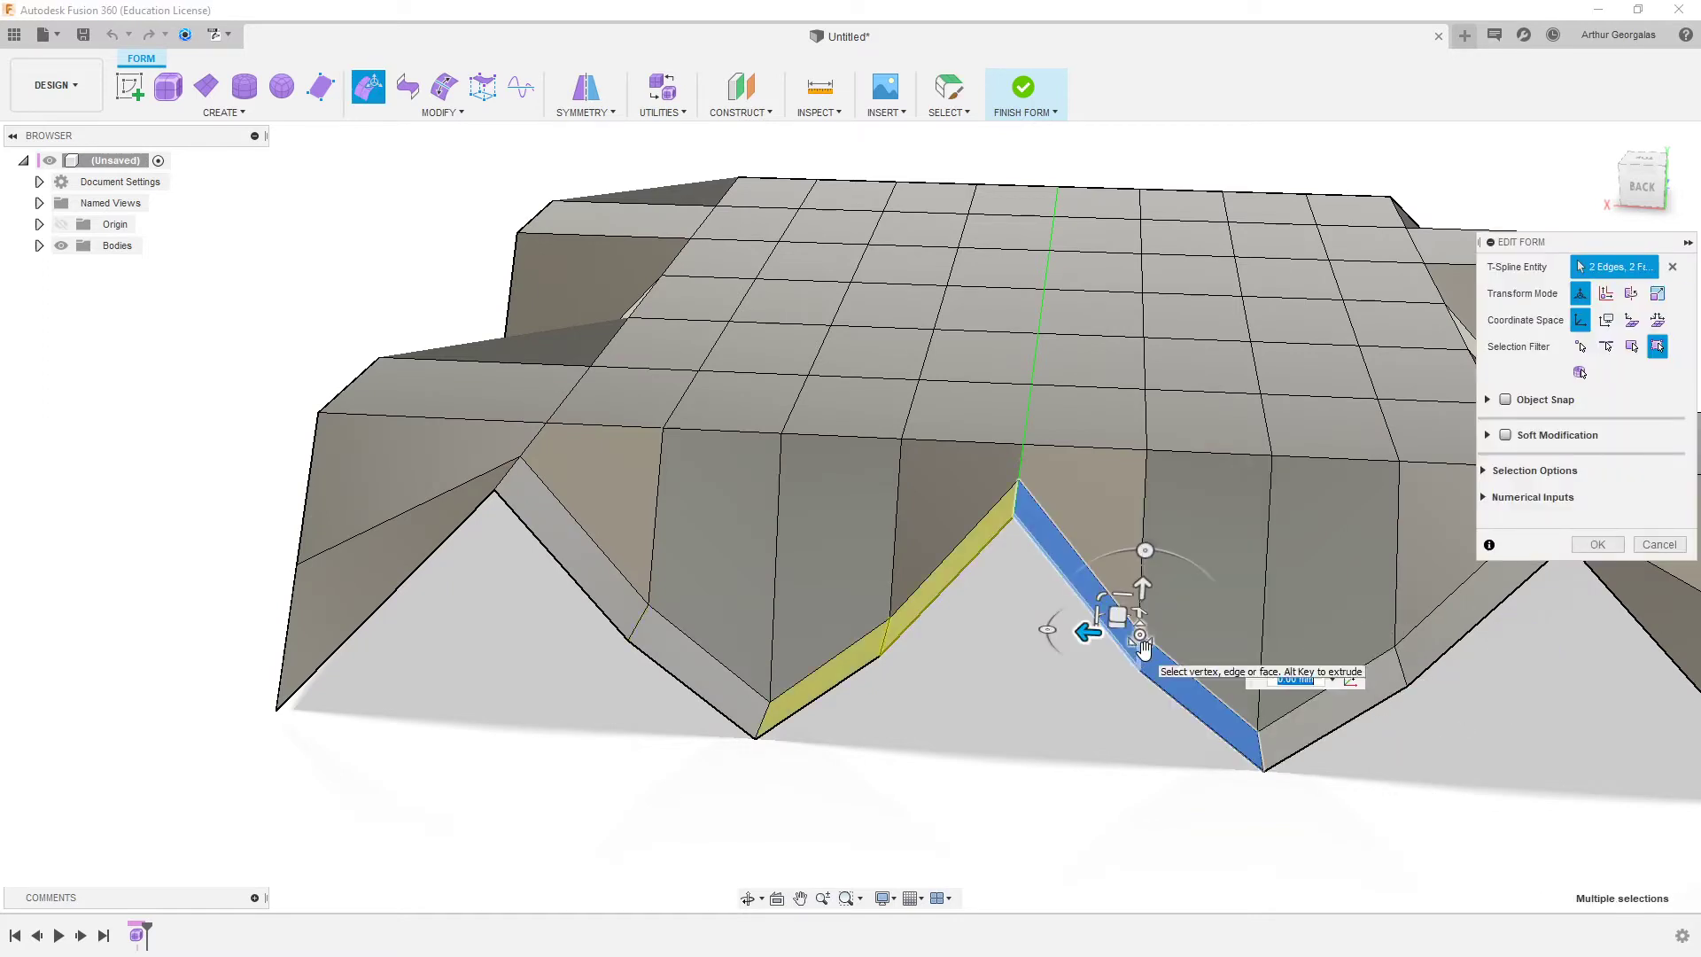
pyautogui.click(1137, 664)
pyautogui.click(1140, 662)
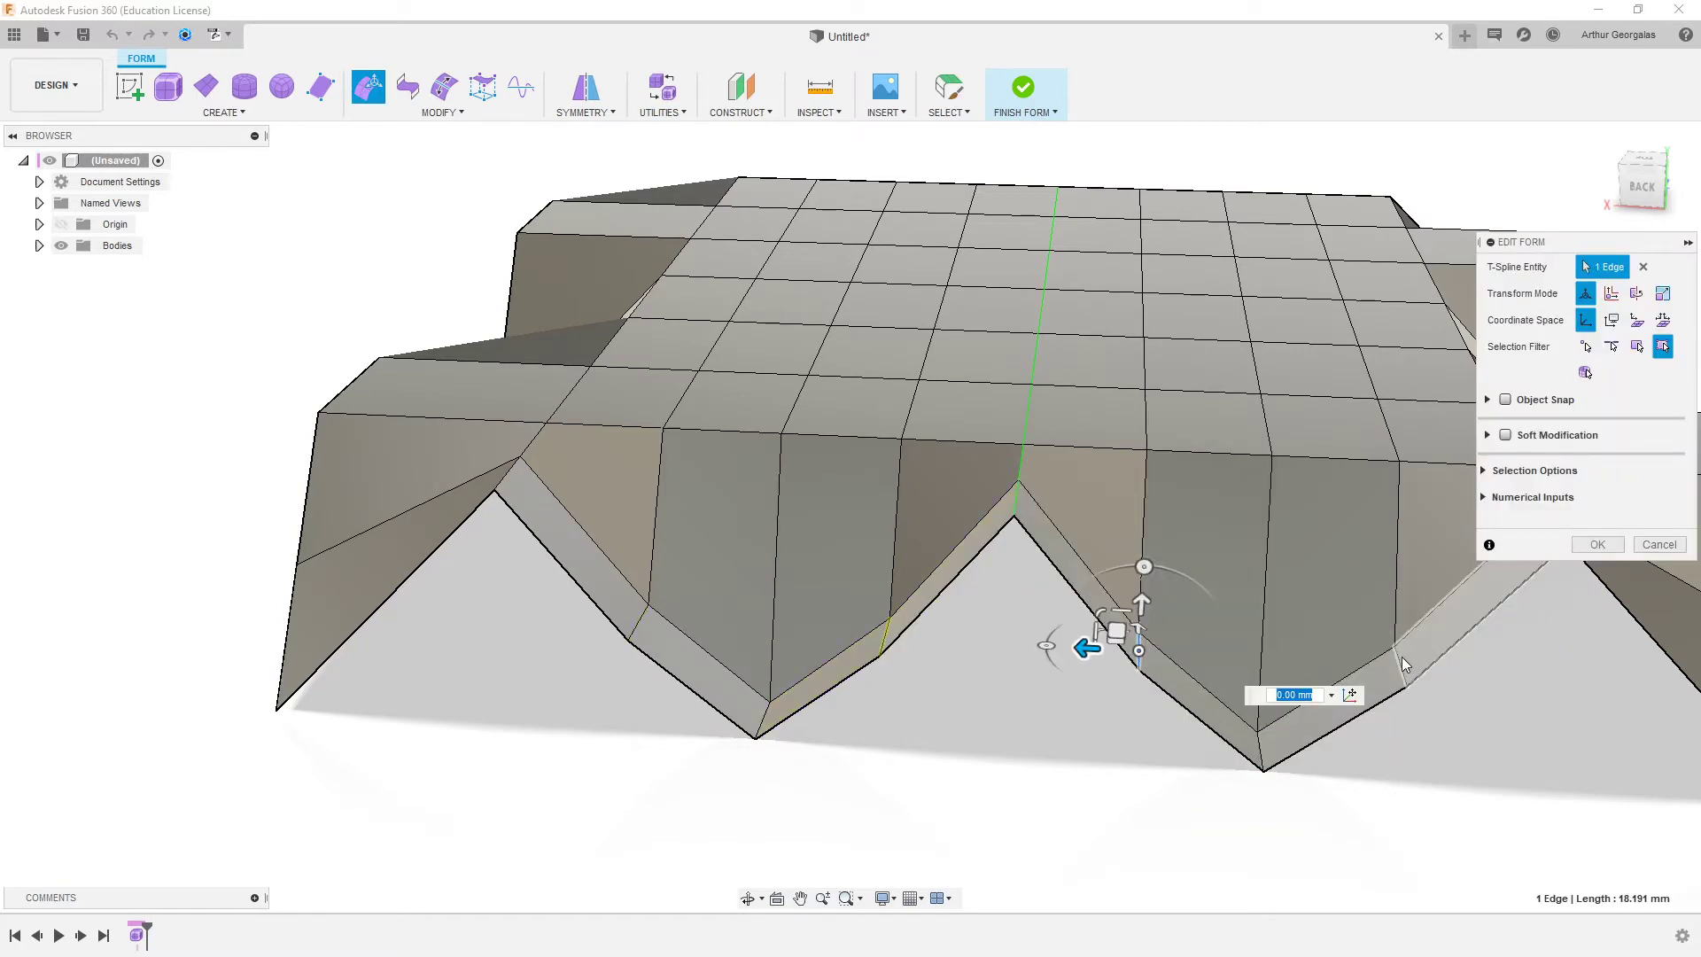
pyautogui.click(1398, 651)
pyautogui.keyDown('shift'); pyautogui.click(1142, 645); pyautogui.keyUp('shift')
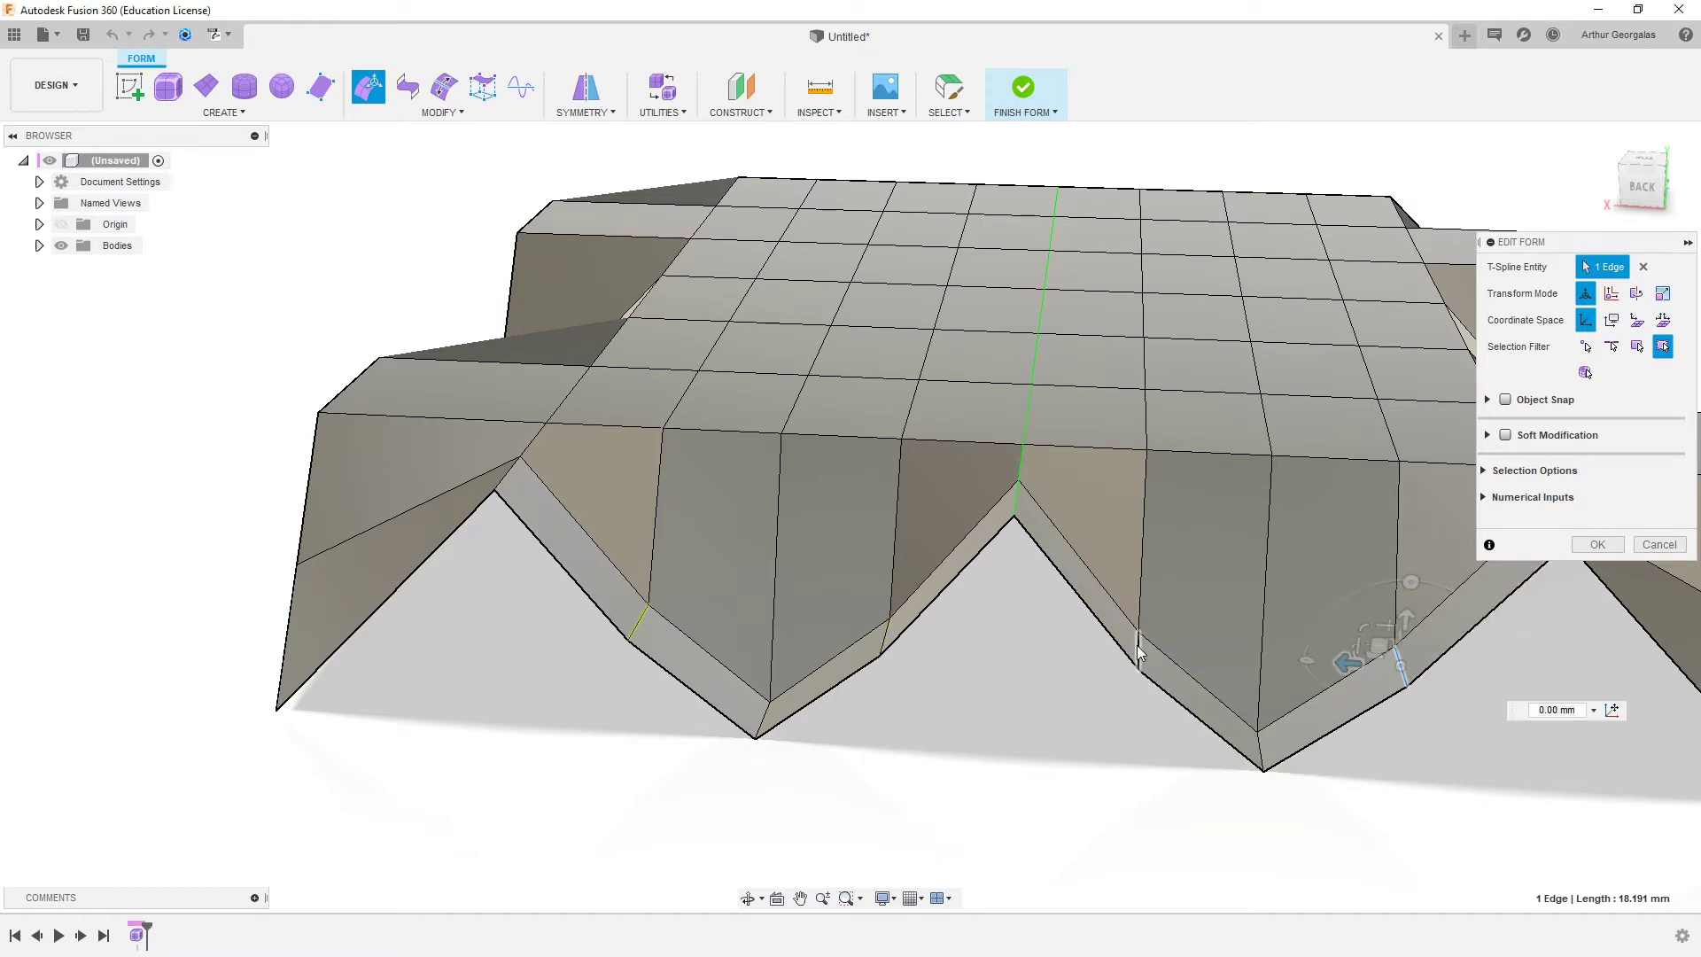
pyautogui.hotkey('alt', '3')
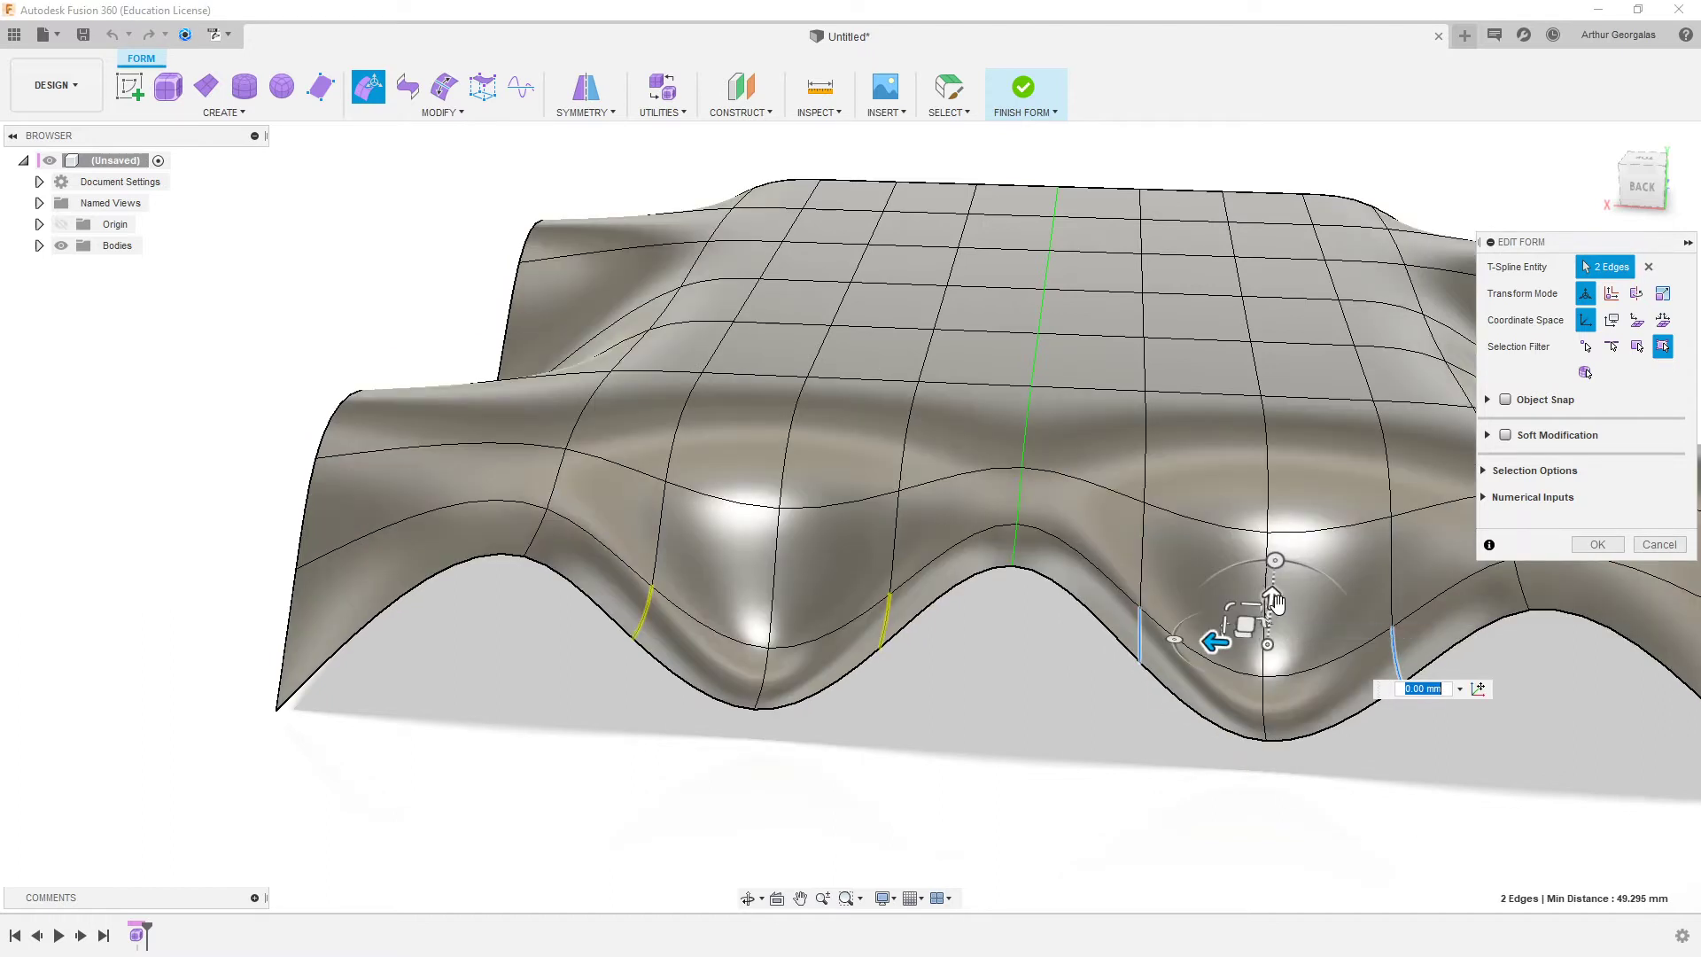
pyautogui.moveTo(1272, 616); pyautogui.dragTo(1250, 663)
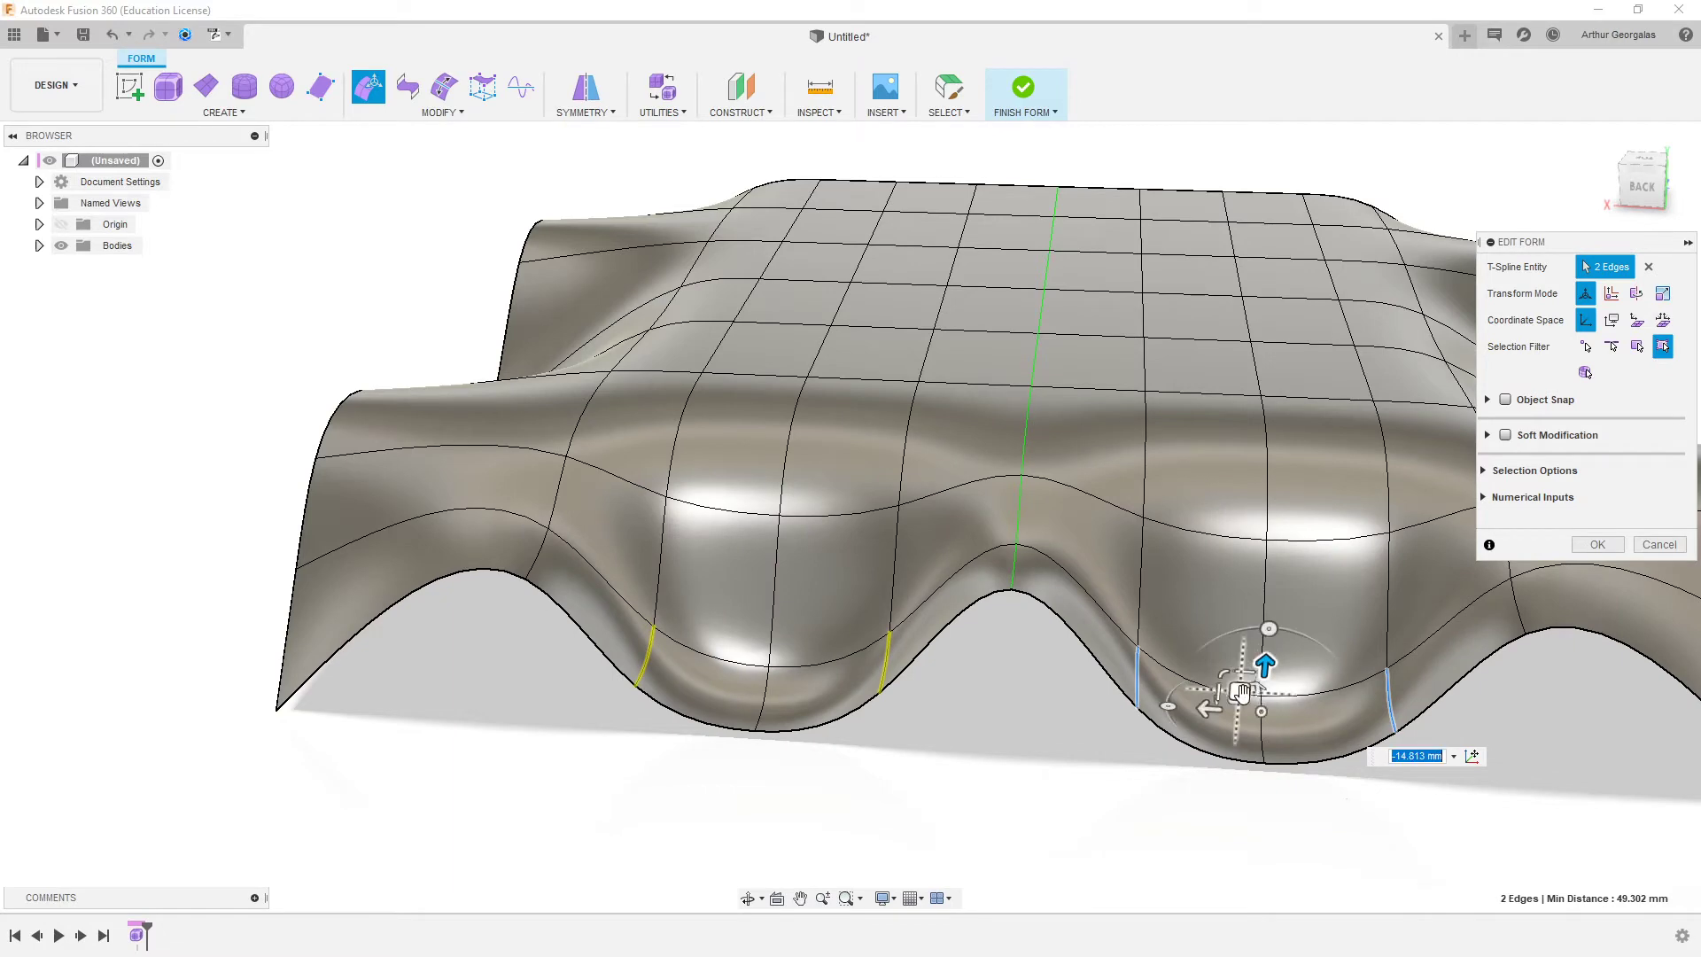
# - Move the same two short edges beside the low point further down in smooth display to flatten the wave's bottom
pyautogui.hotkey('alt', '1')
pyautogui.keyDown('shift'); pyautogui.moveTo(1265, 815); pyautogui.dragTo(1220, 789, button='middle'); pyautogui.keyUp('shift')
pyautogui.hotkey('alt', '3')
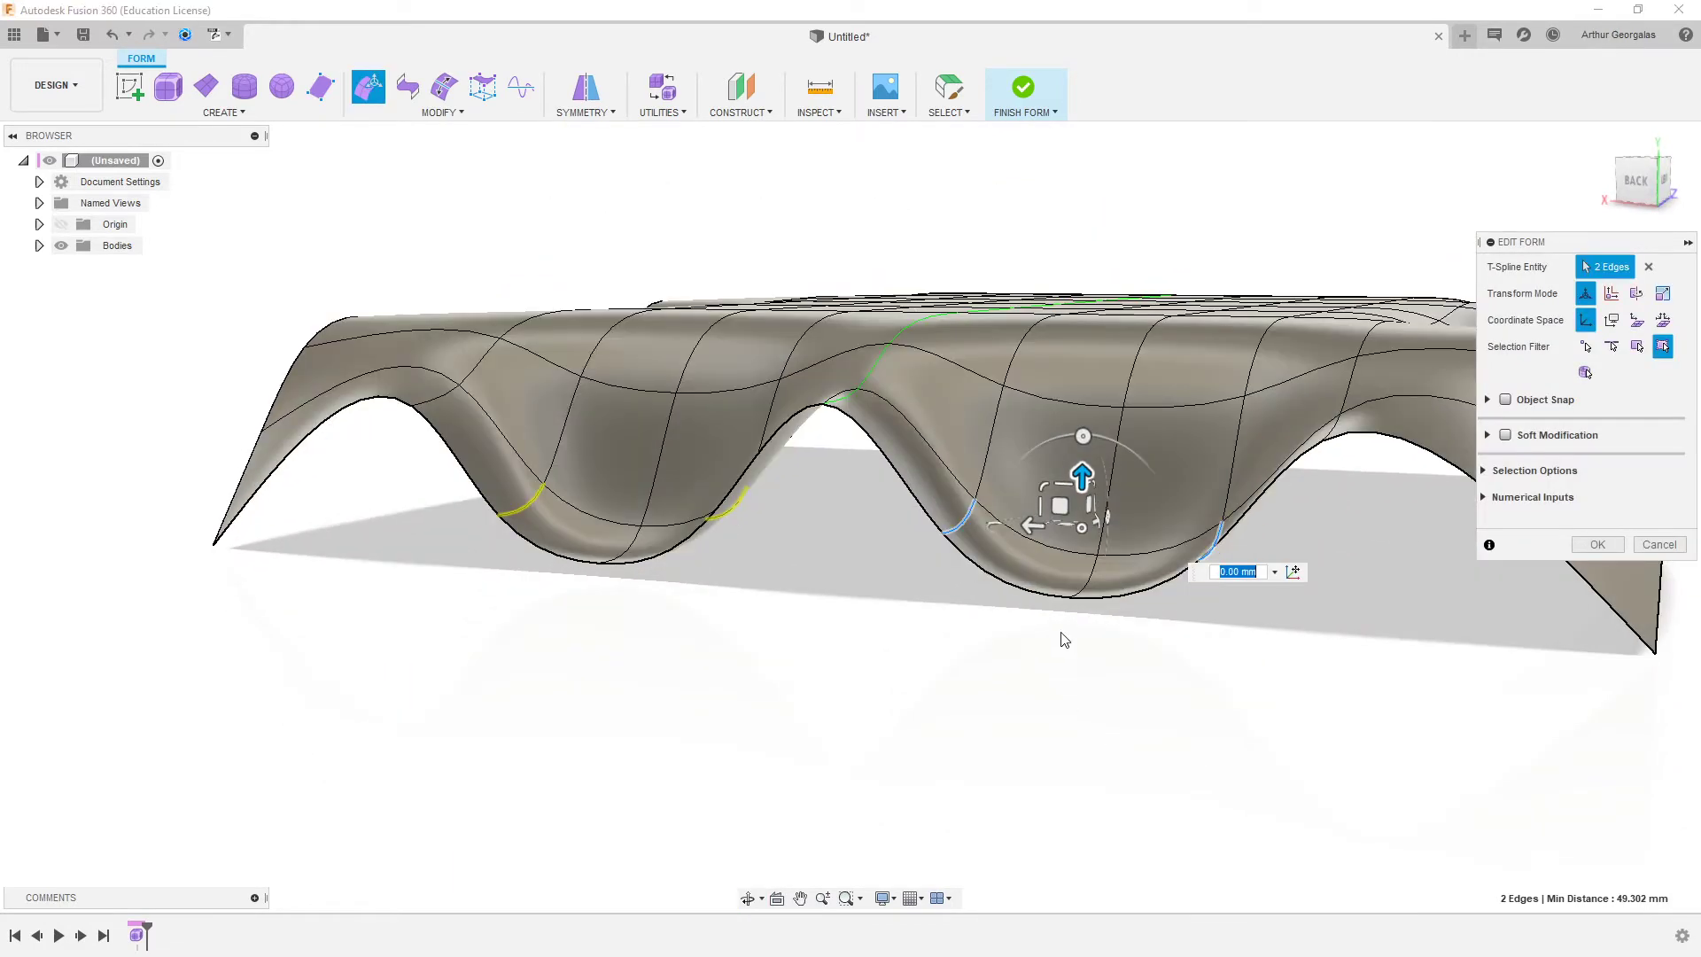
pyautogui.scroll(2, 1065, 635)
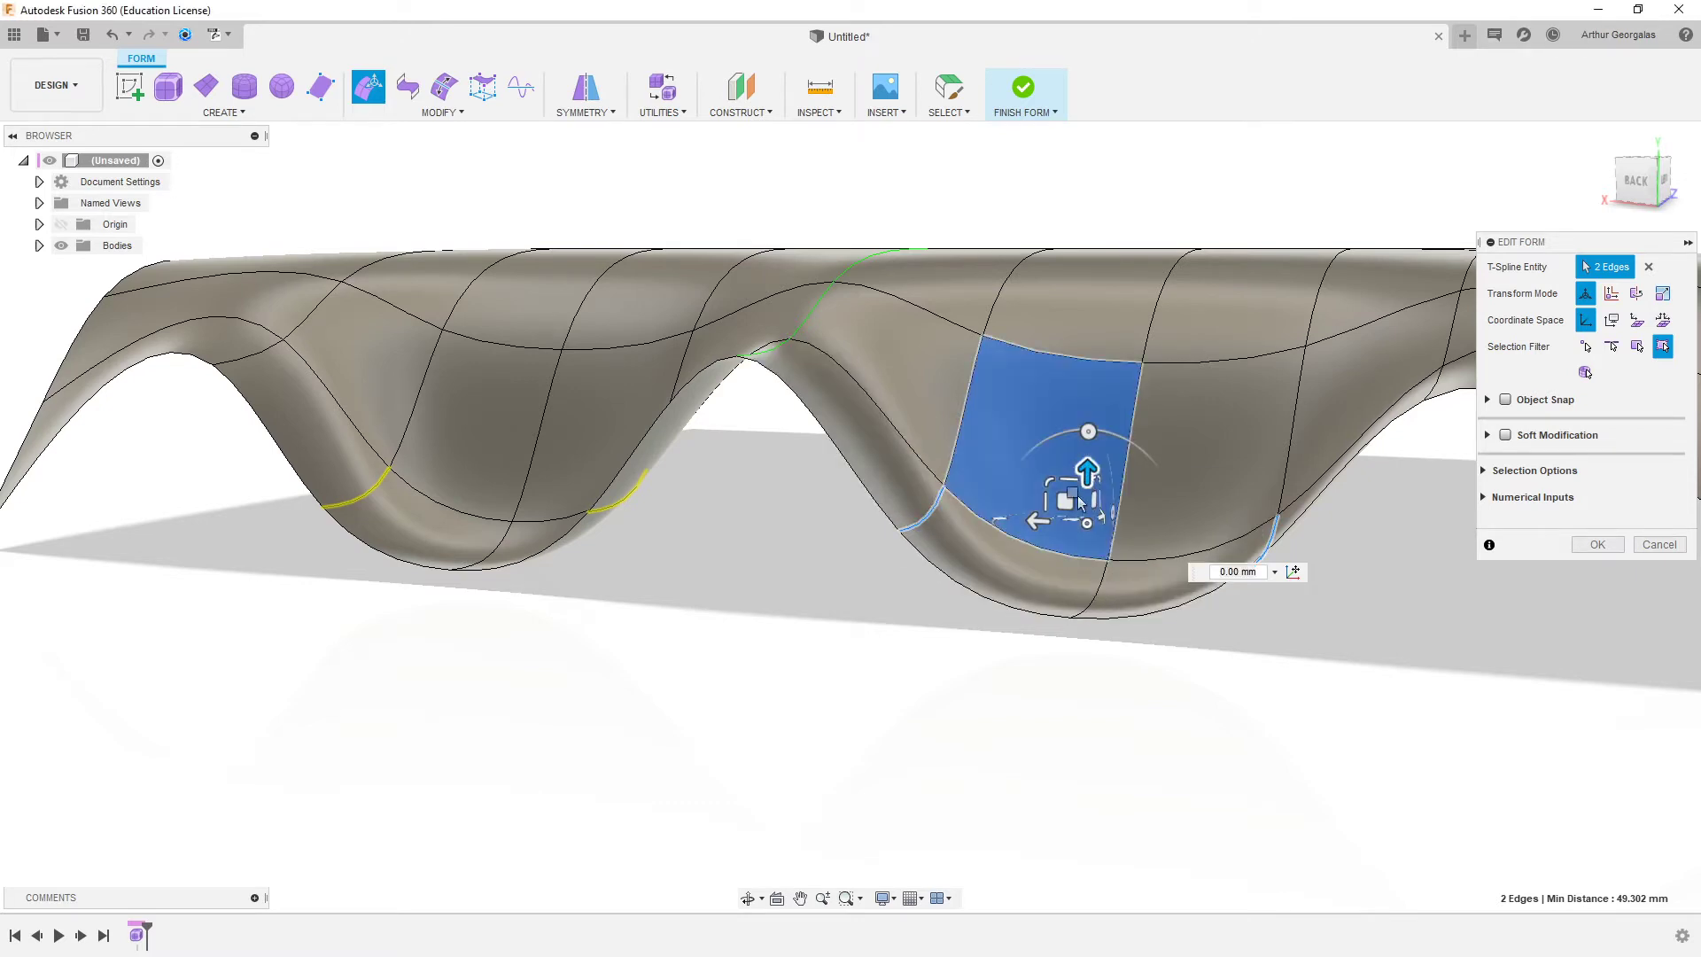
pyautogui.click(933, 512)
pyautogui.keyDown('shift'); pyautogui.click(1274, 534); pyautogui.keyUp('shift')
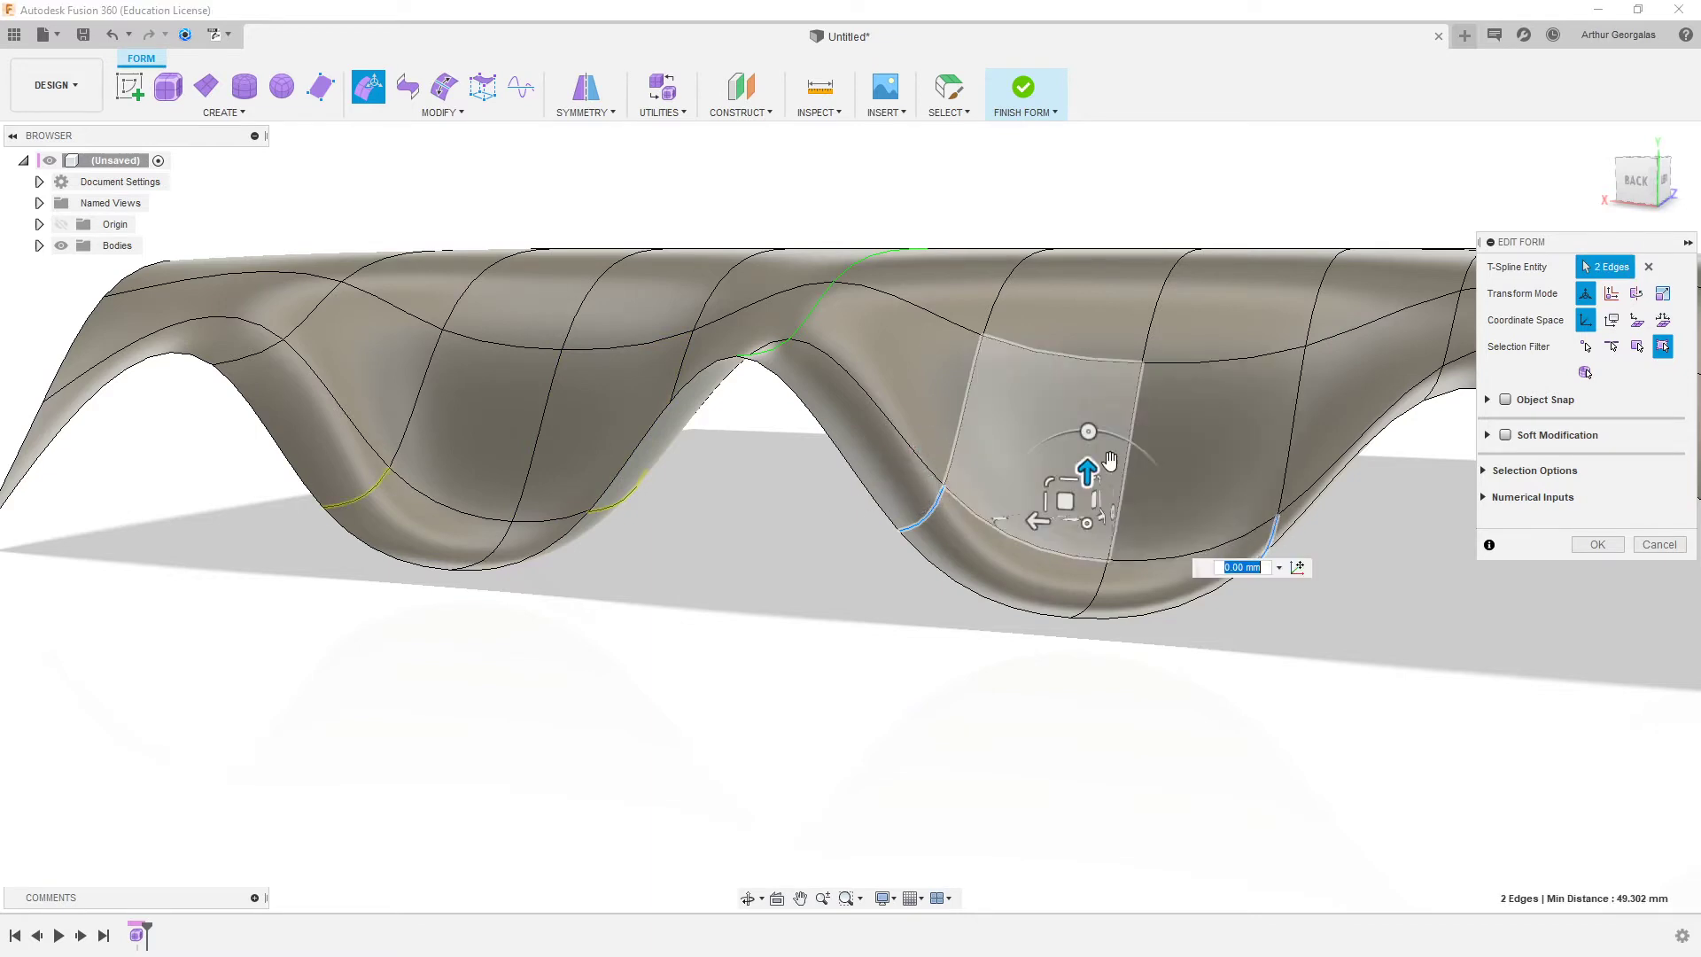
pyautogui.moveTo(1087, 462); pyautogui.dragTo(1084, 546)
pyautogui.click(1072, 729)
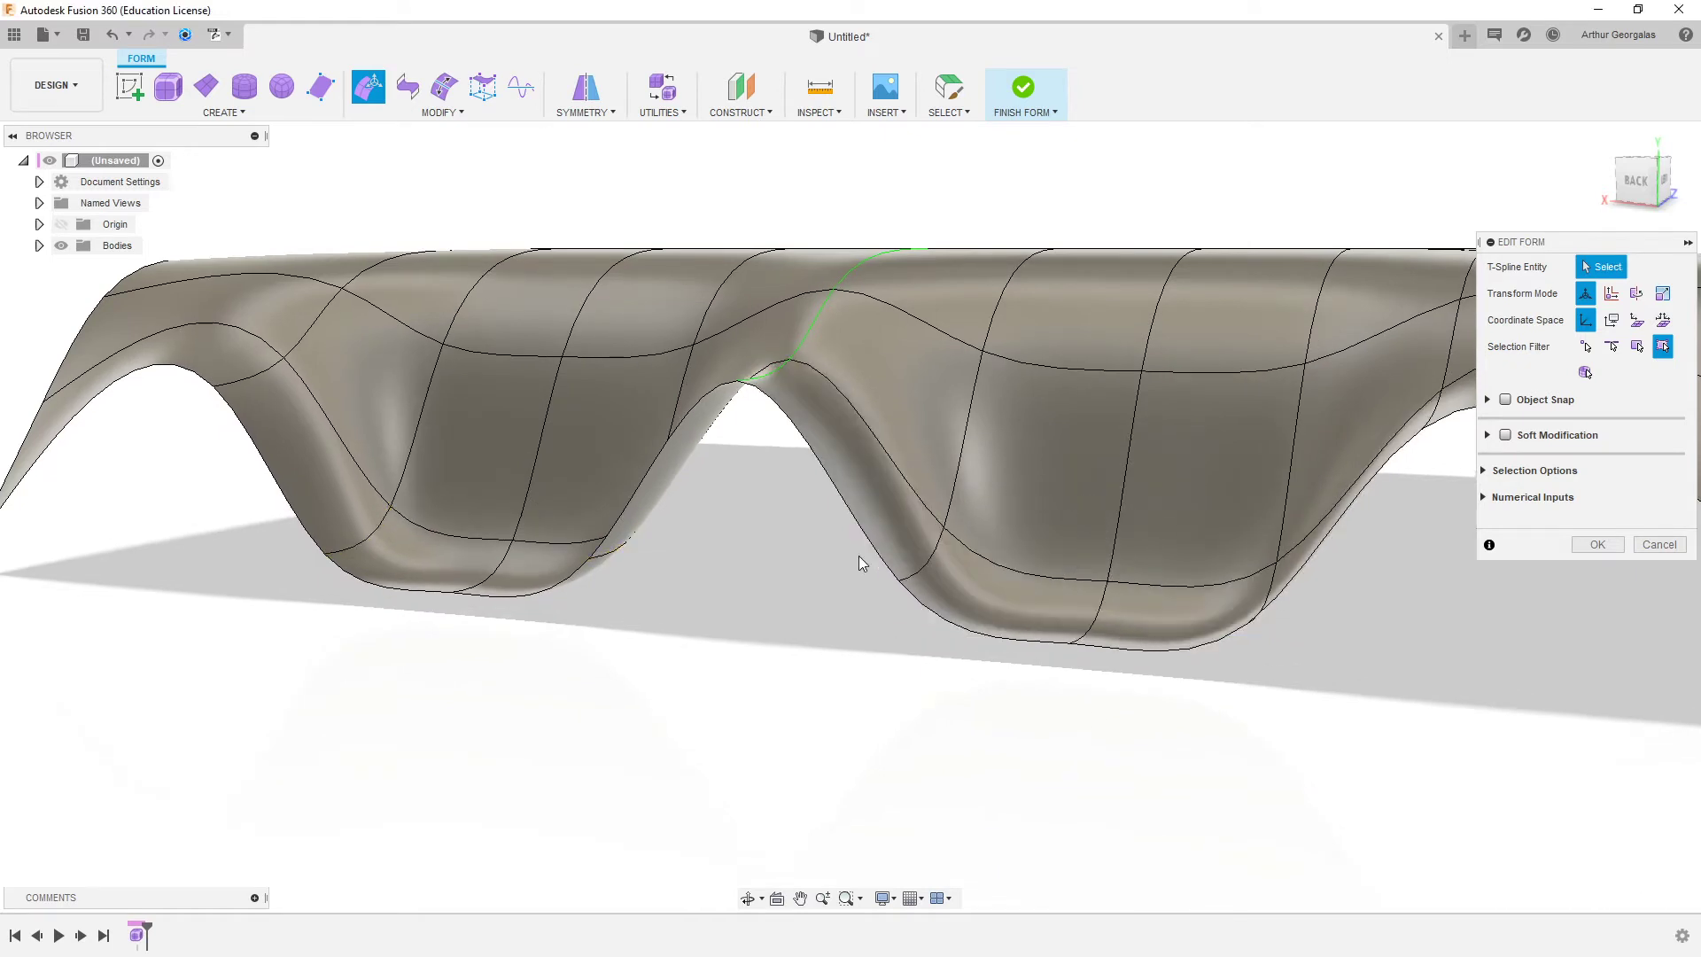
# - Examine the flattened wave bottom up close in box and smooth displays
pyautogui.hotkey('alt', '1')
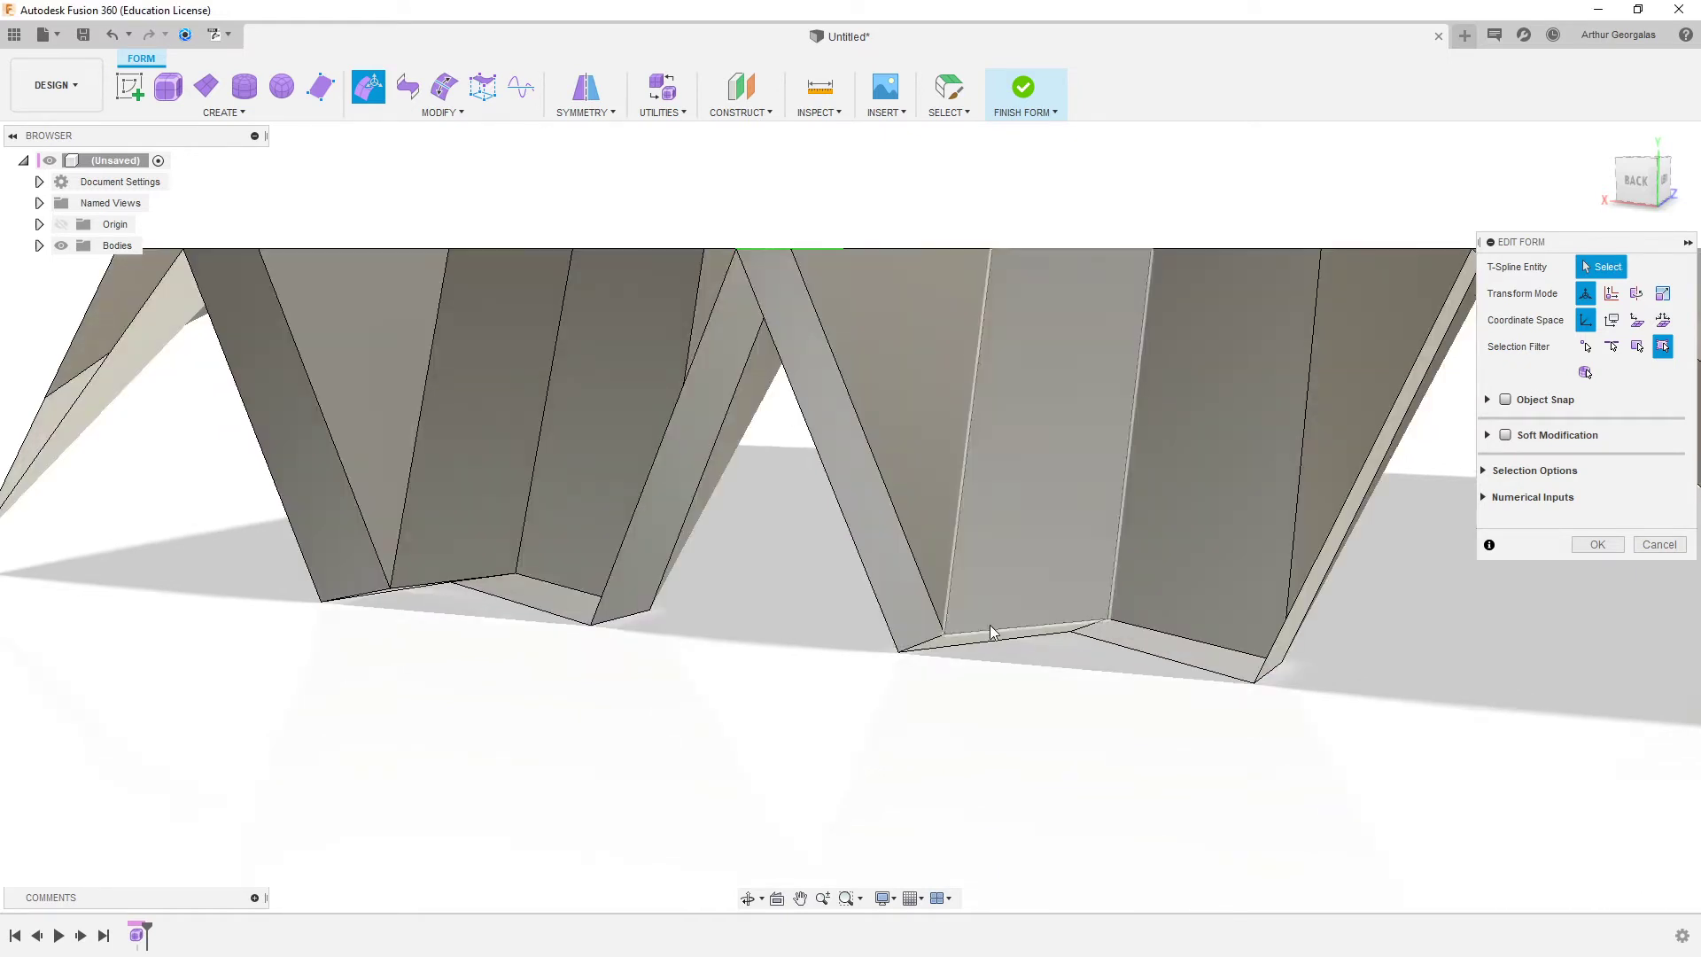
pyautogui.scroll(3, 1033, 632)
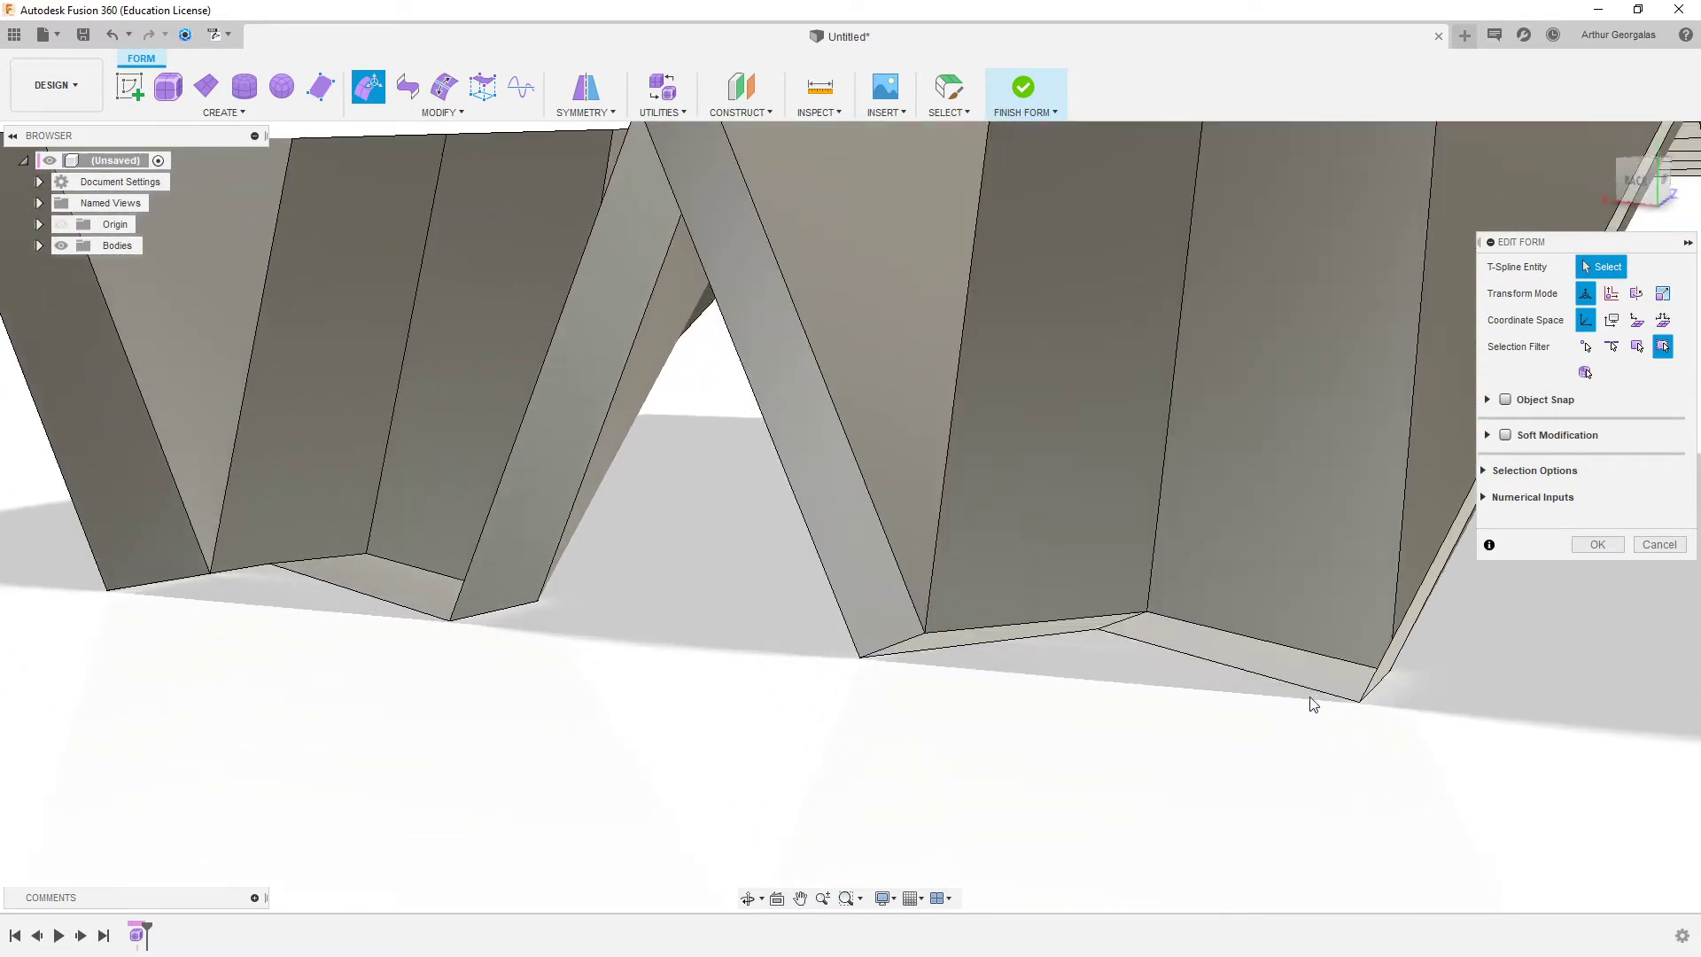
pyautogui.hotkey('alt', '3')
pyautogui.scroll(2, 1173, 588)
pyautogui.keyDown('shift'); pyautogui.moveTo(1146, 657); pyautogui.dragTo(1161, 706, button='middle'); pyautogui.keyUp('shift')
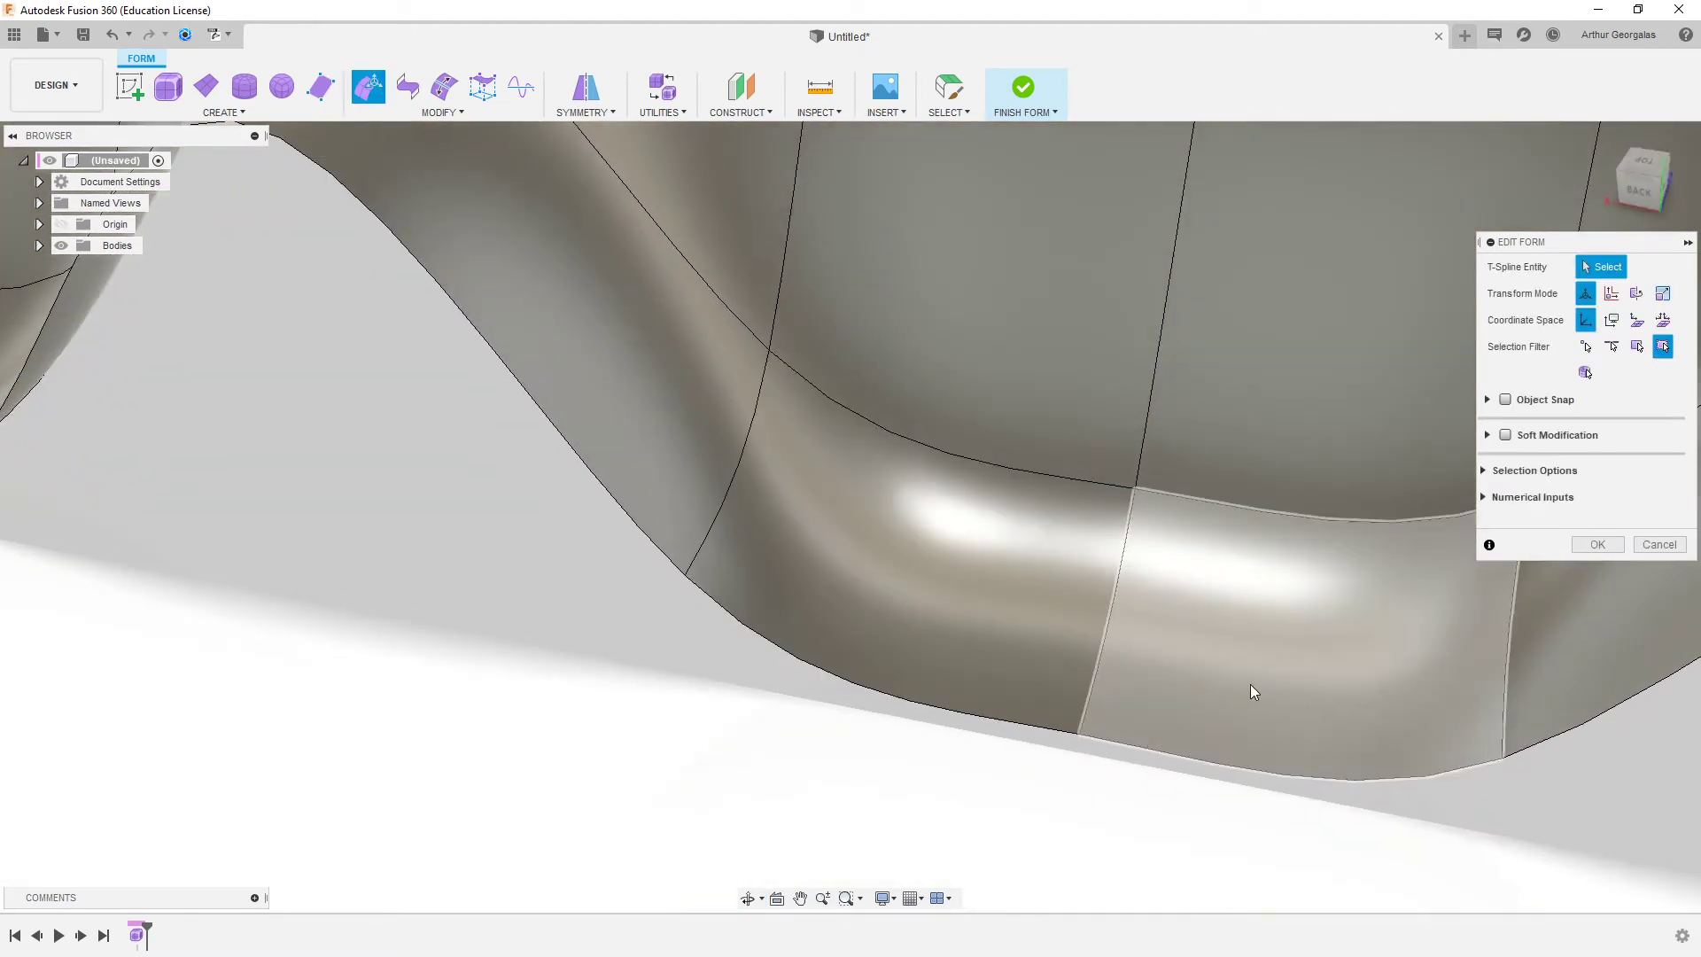
pyautogui.hotkey('alt', '1')
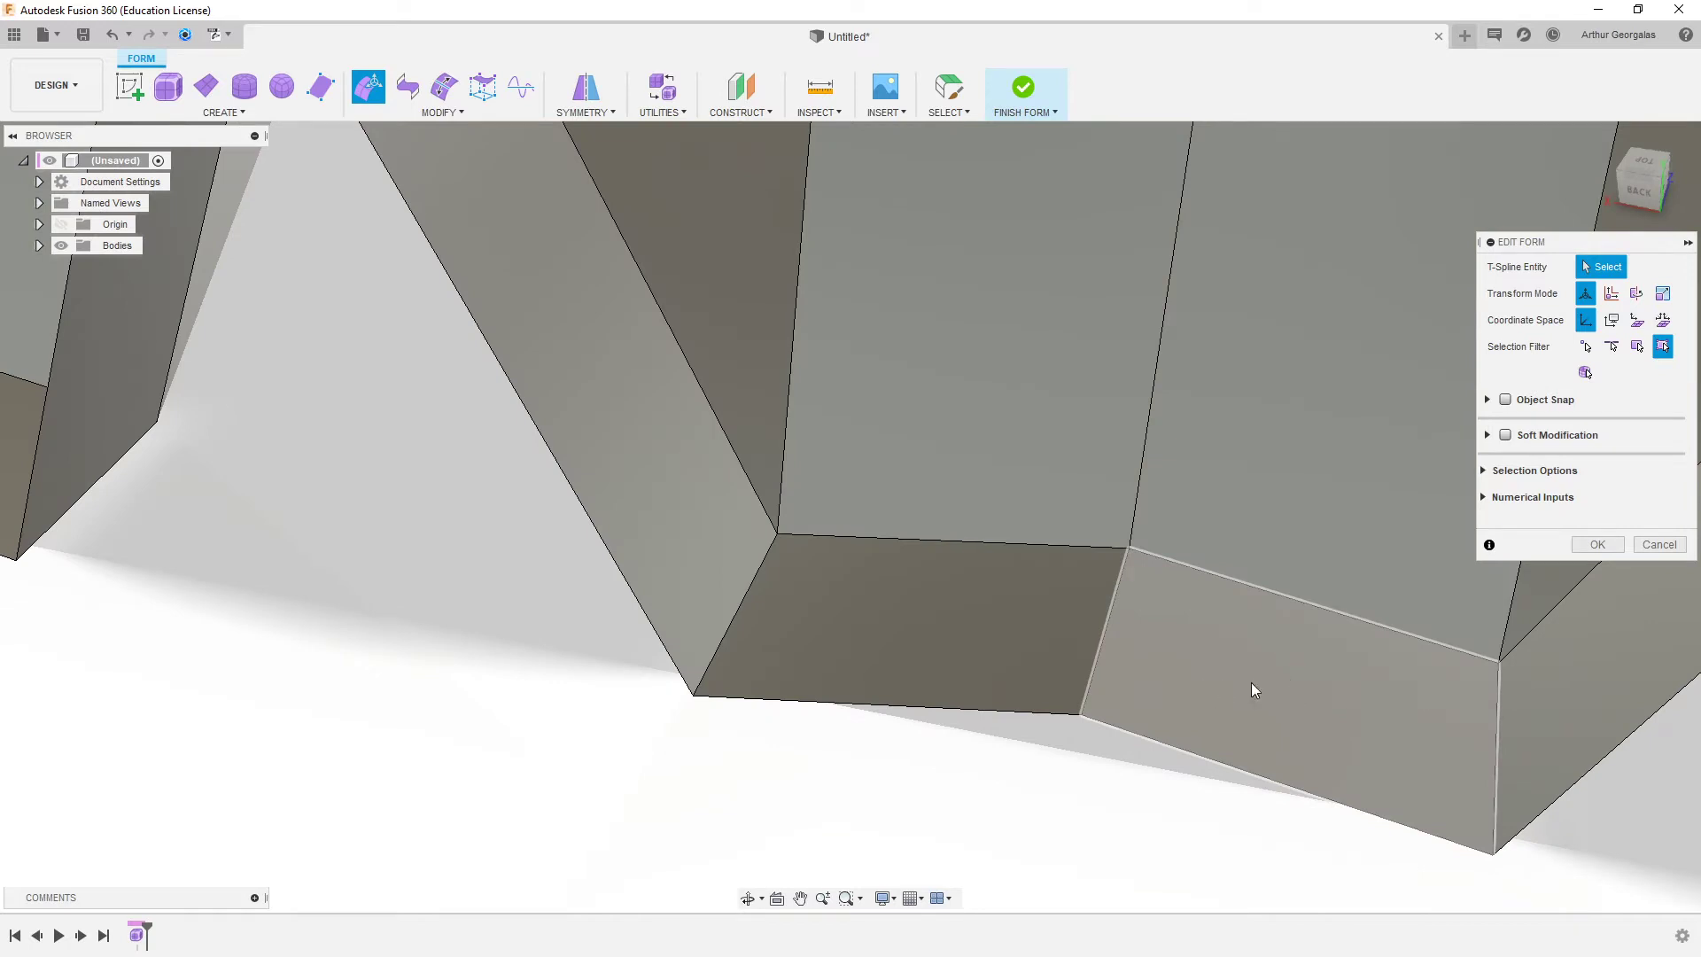
pyautogui.keyDown('shift'); pyautogui.moveTo(1385, 711); pyautogui.dragTo(1294, 703, button='middle'); pyautogui.keyUp('shift')
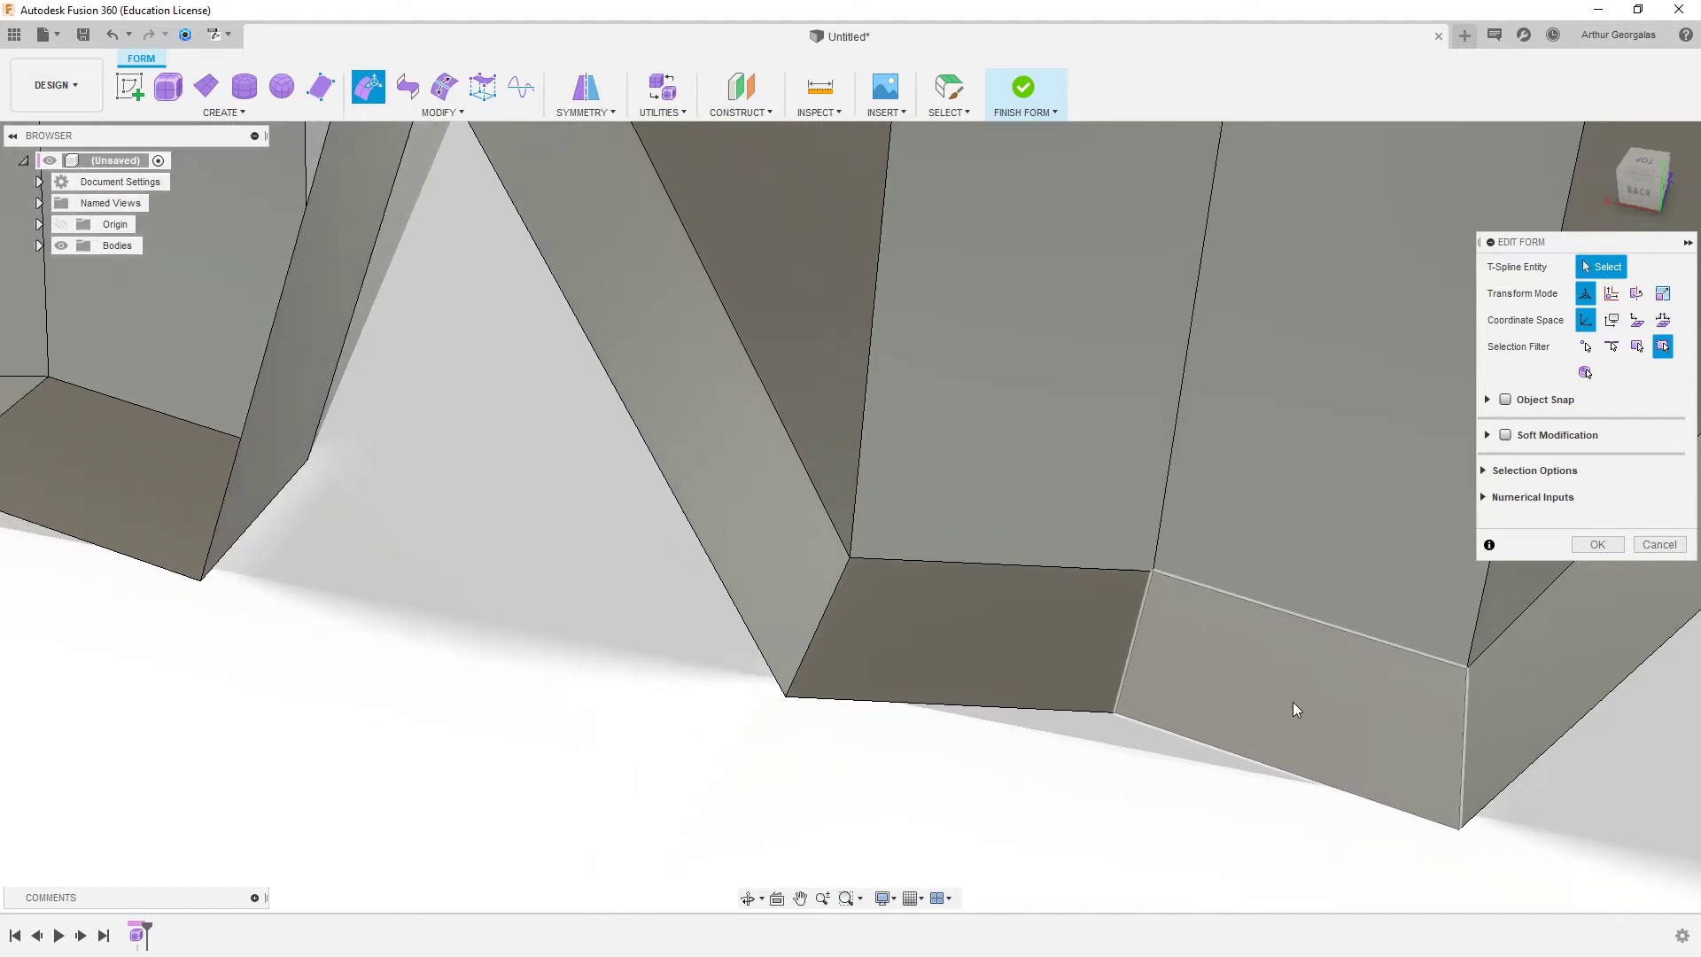
# - Try moving the short middle edge of the wave bottom down to level it with its neighbours, and undo the move
pyautogui.click(1294, 702)
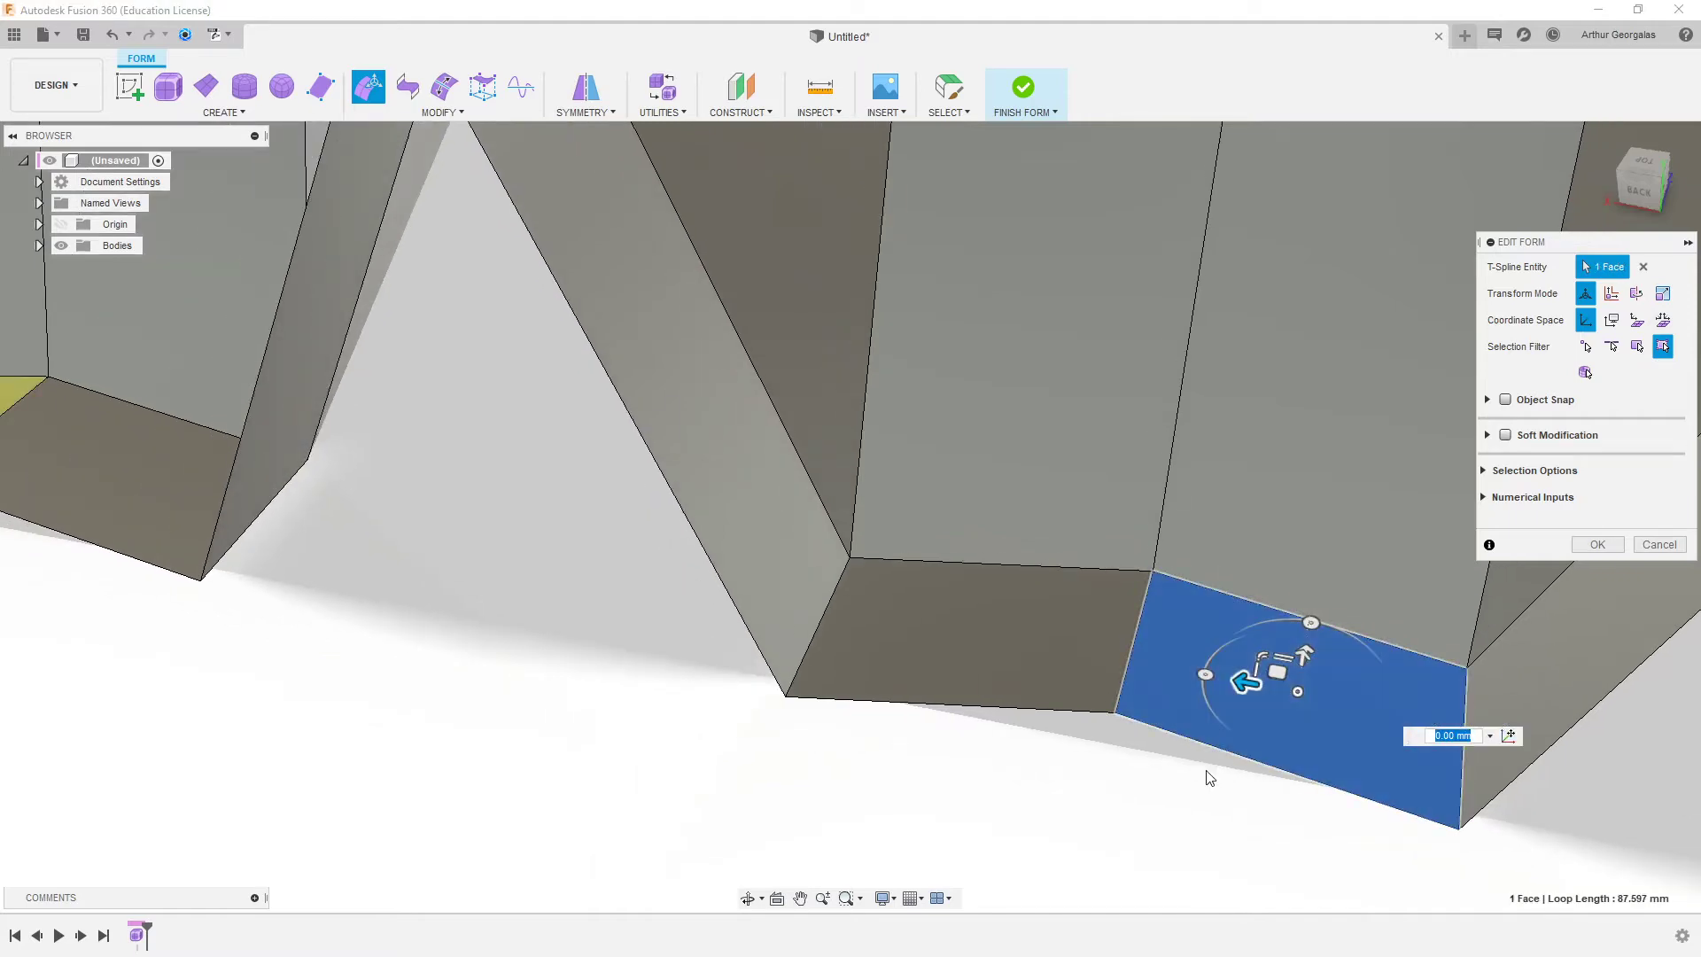
pyautogui.click(1138, 633)
pyautogui.keyDown('shift'); pyautogui.moveTo(1118, 666); pyautogui.dragTo(1109, 558, button='middle'); pyautogui.keyUp('shift')
pyautogui.moveTo(1133, 578); pyautogui.dragTo(1130, 634)
pyautogui.click(1035, 763)
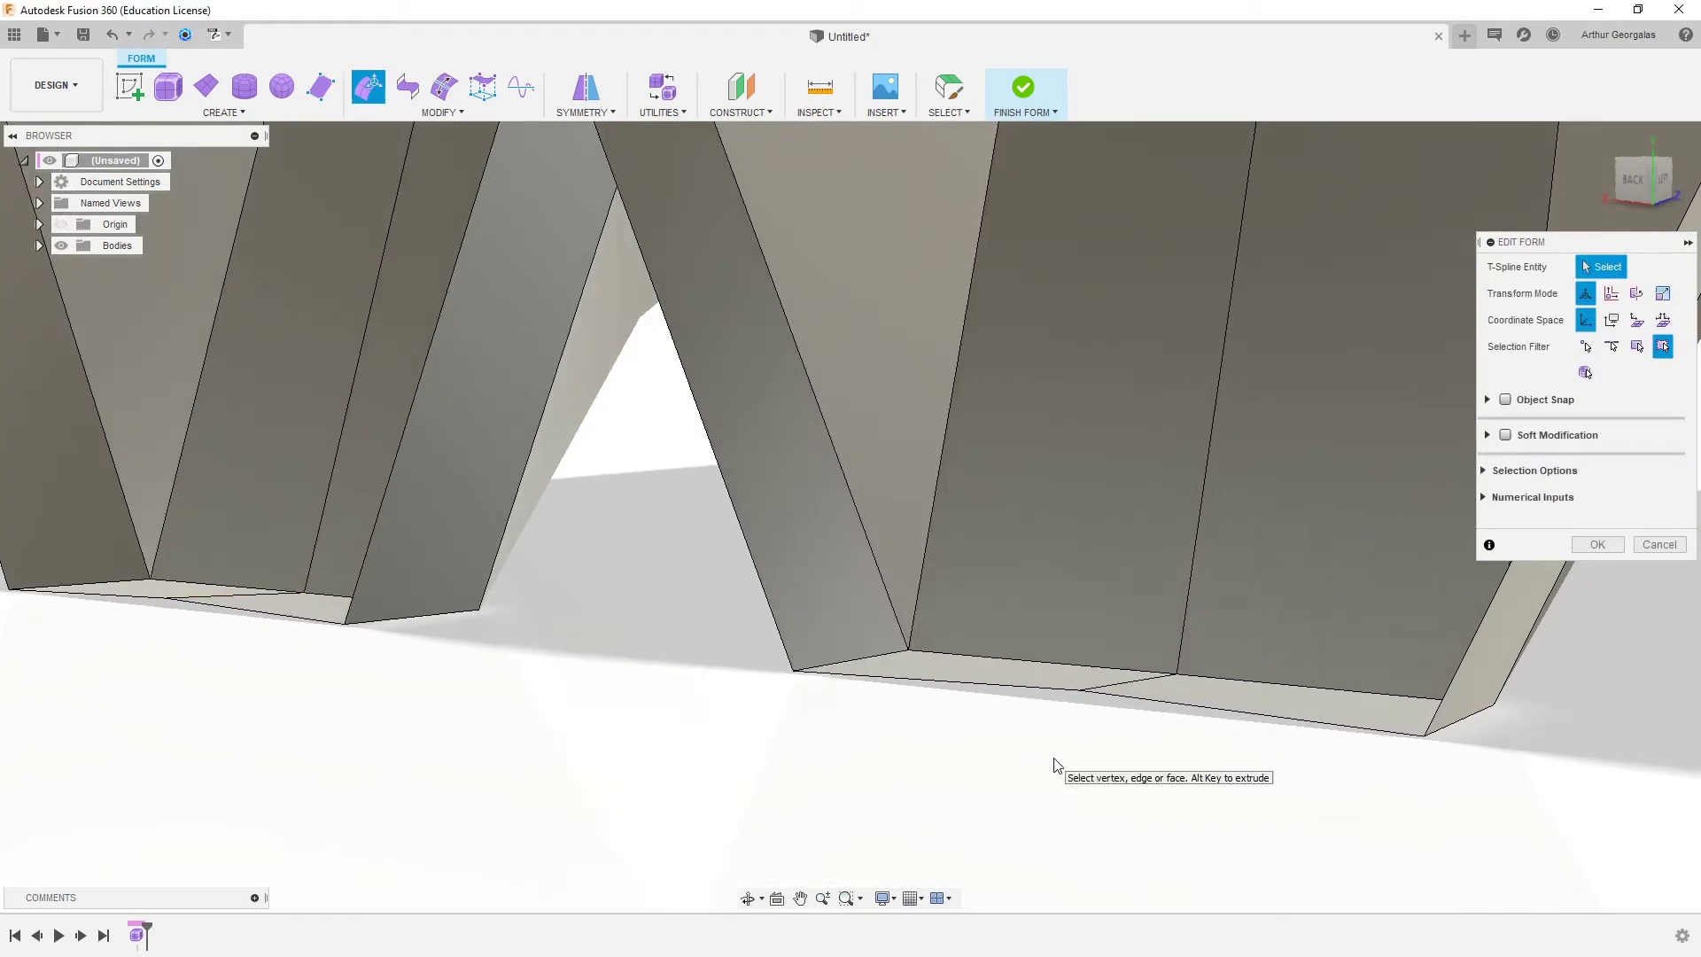
pyautogui.hotkey('ctrl', 'z')
# - Try scaling a single bottom face vertically beside the middle edge, undo it, and clear the selection
pyautogui.click(1333, 693)
pyautogui.keyDown('shift'); pyautogui.moveTo(1333, 693); pyautogui.dragTo(1354, 676, button='middle'); pyautogui.keyUp('shift')
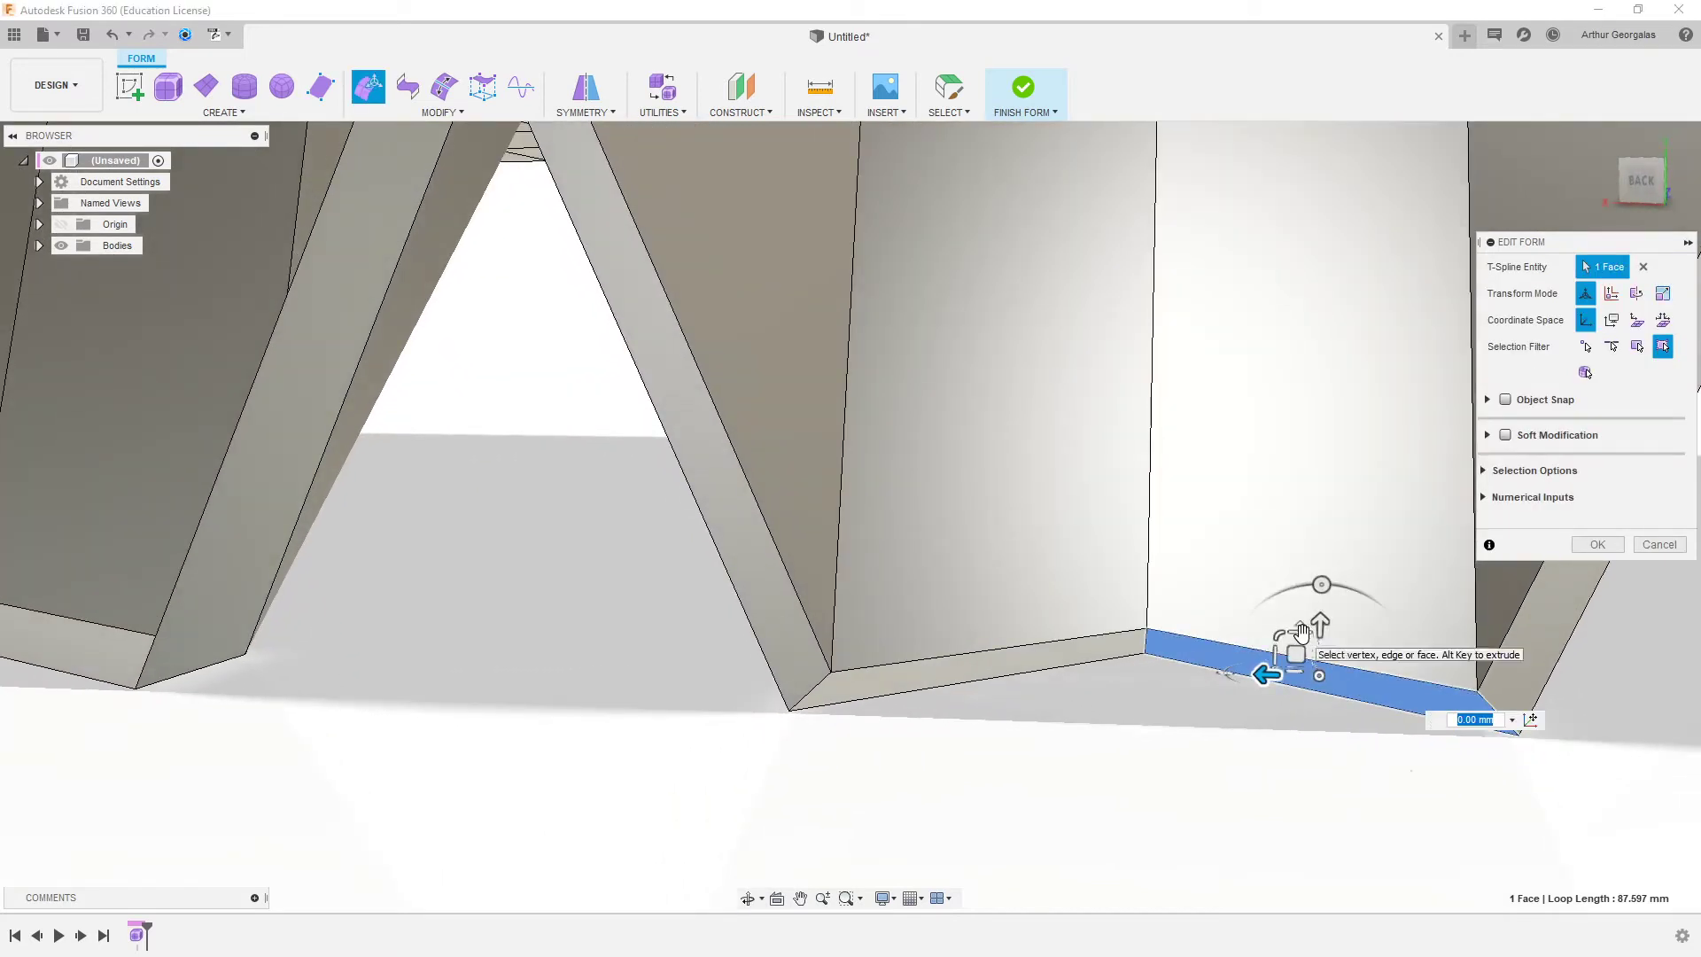
pyautogui.moveTo(1302, 632); pyautogui.dragTo(1317, 540)
pyautogui.hotkey('ctrl', 'z')
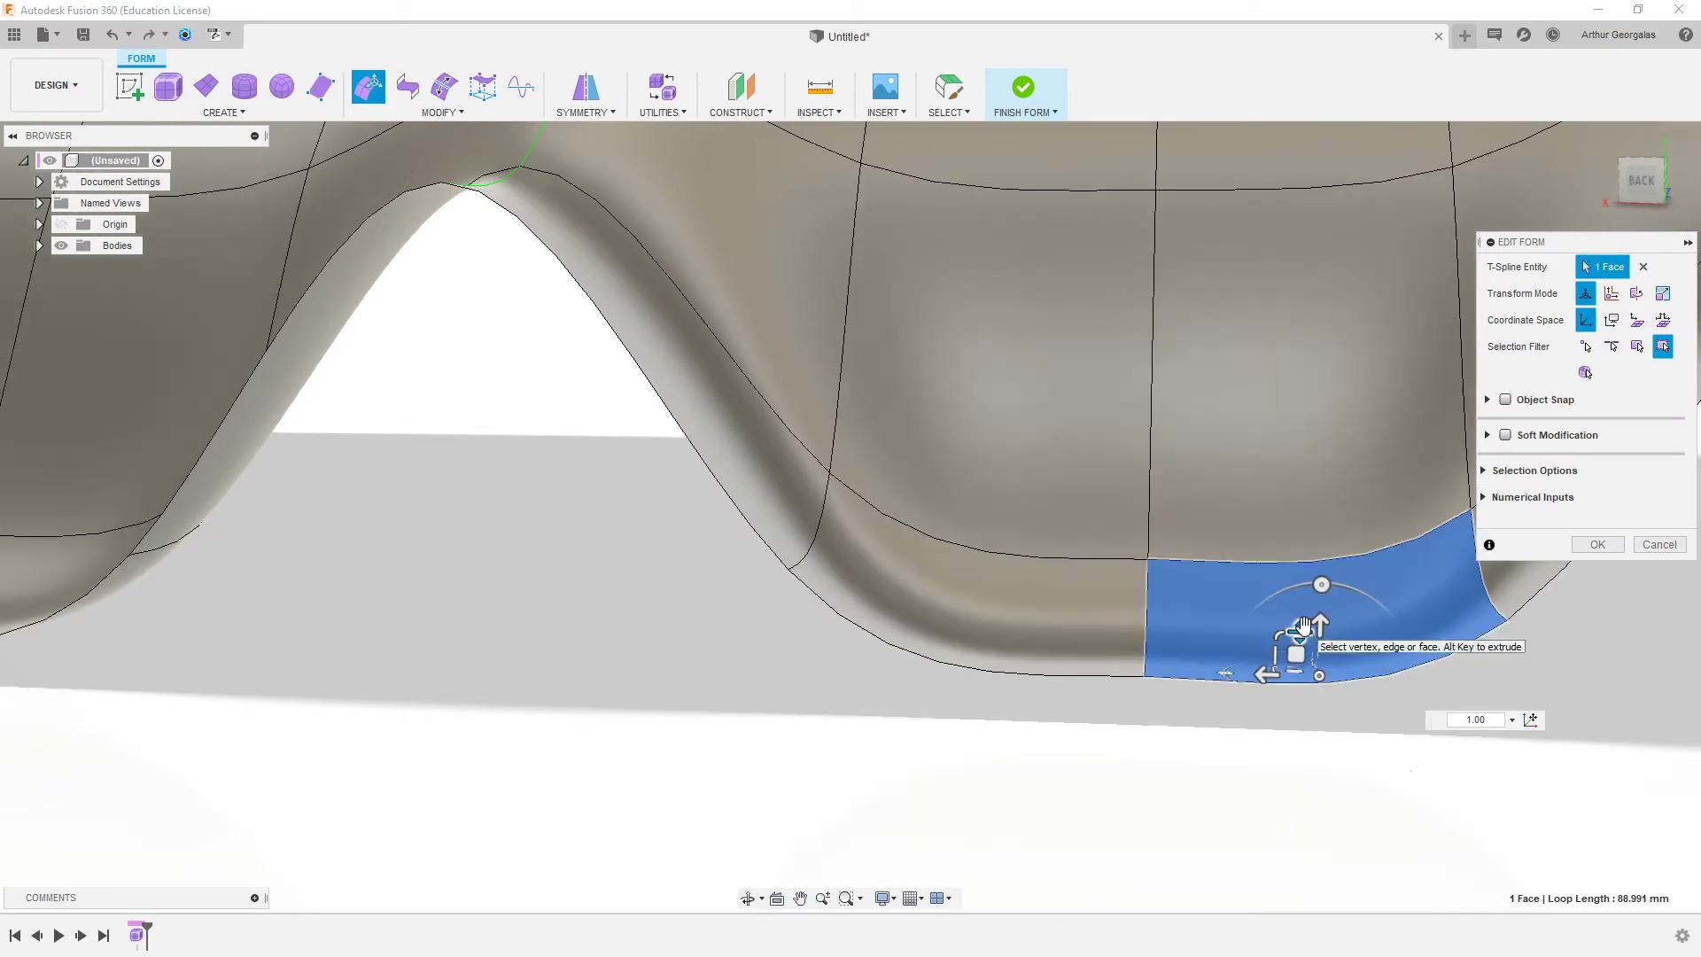
pyautogui.click(1214, 737)
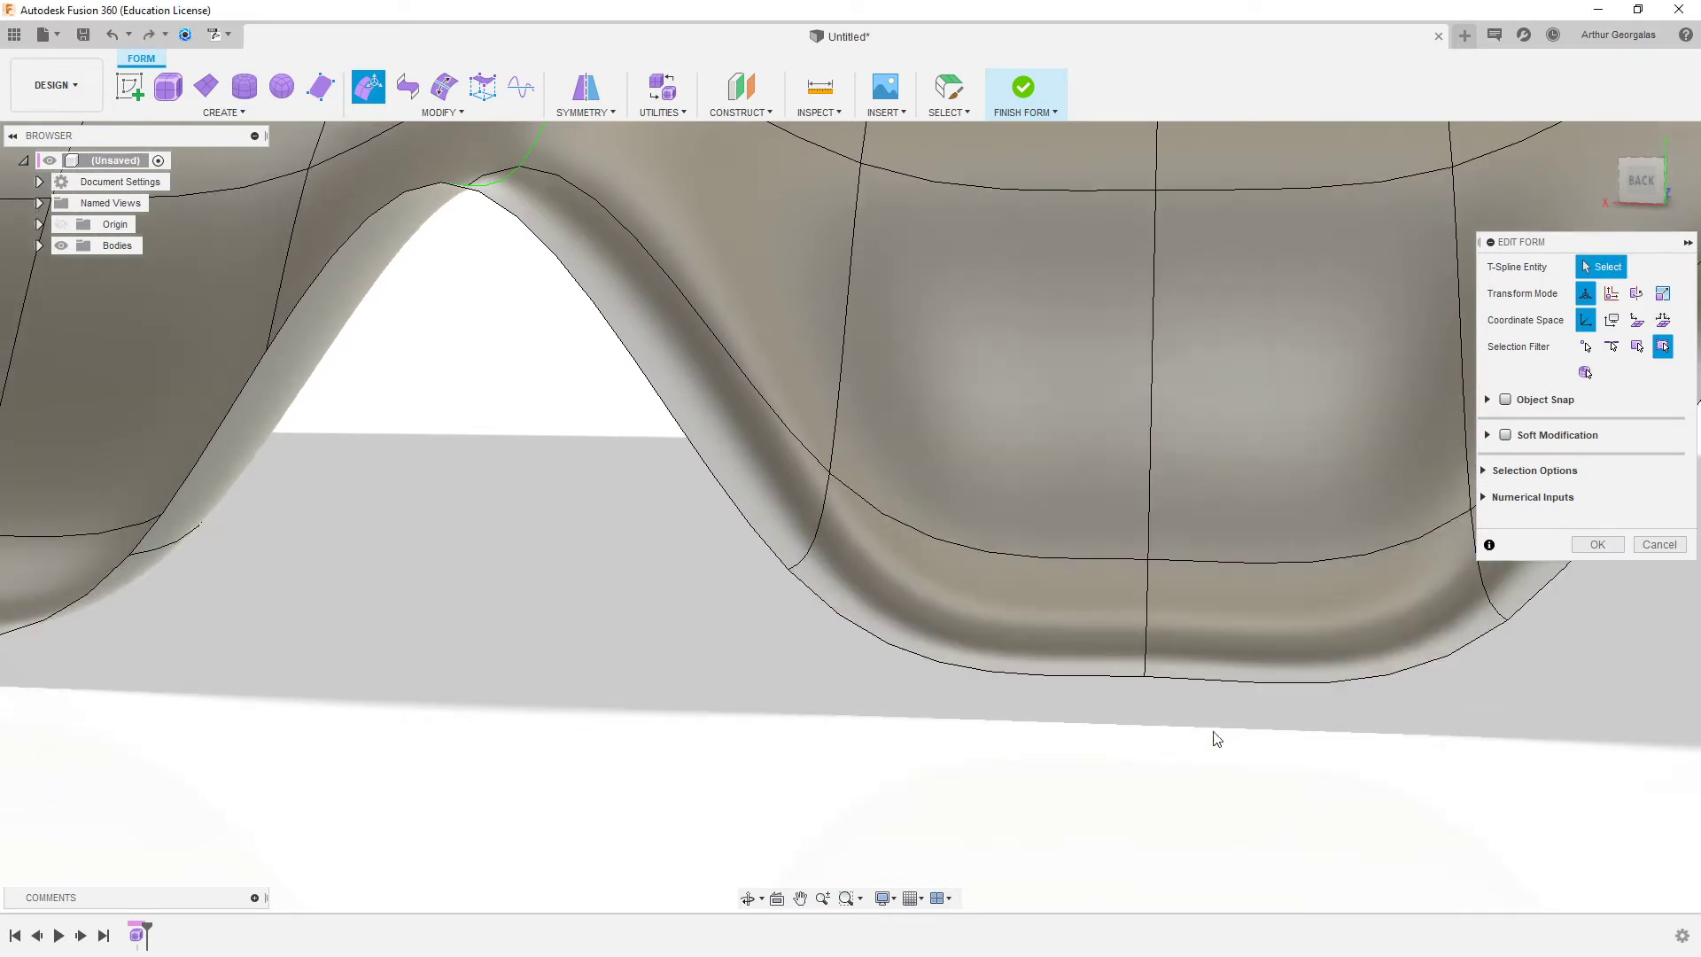
# - Scale the two end-row faces at the wave bottom vertically to 0.01 in box display to flatten them
pyautogui.click(1284, 638)
pyautogui.click(1083, 633)
pyautogui.hotkey('alt', '1')
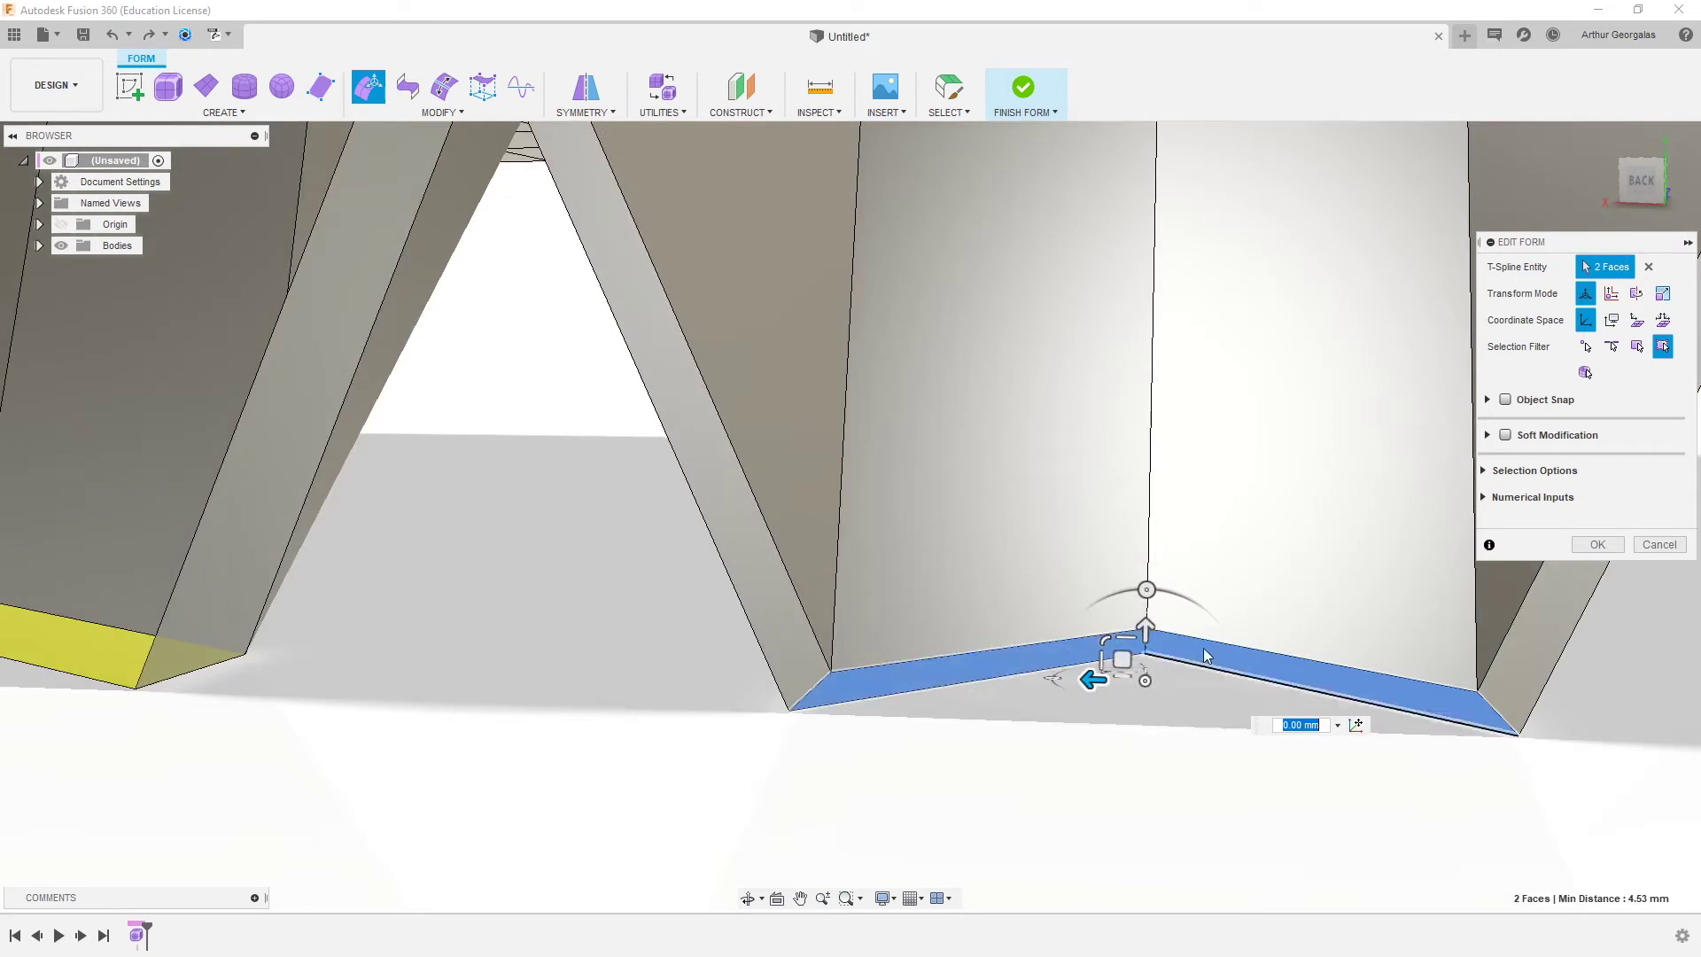
pyautogui.moveTo(1124, 638); pyautogui.dragTo(1155, 836)
pyautogui.write('0.012')
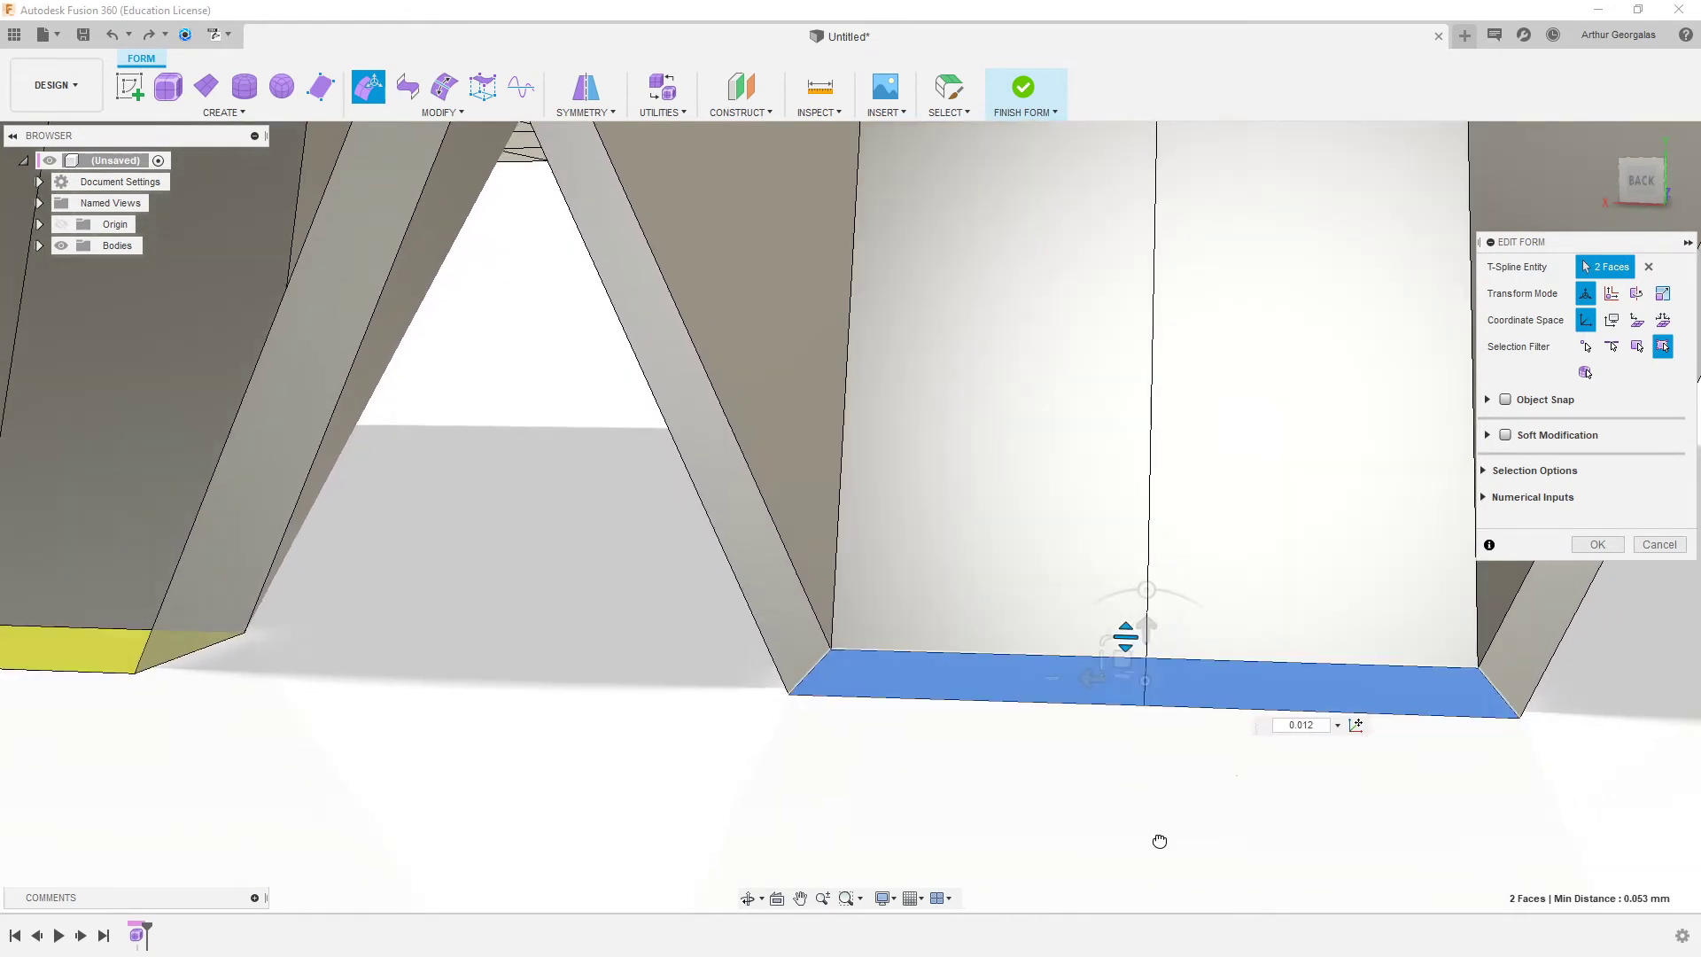
pyautogui.press('BackSpace')
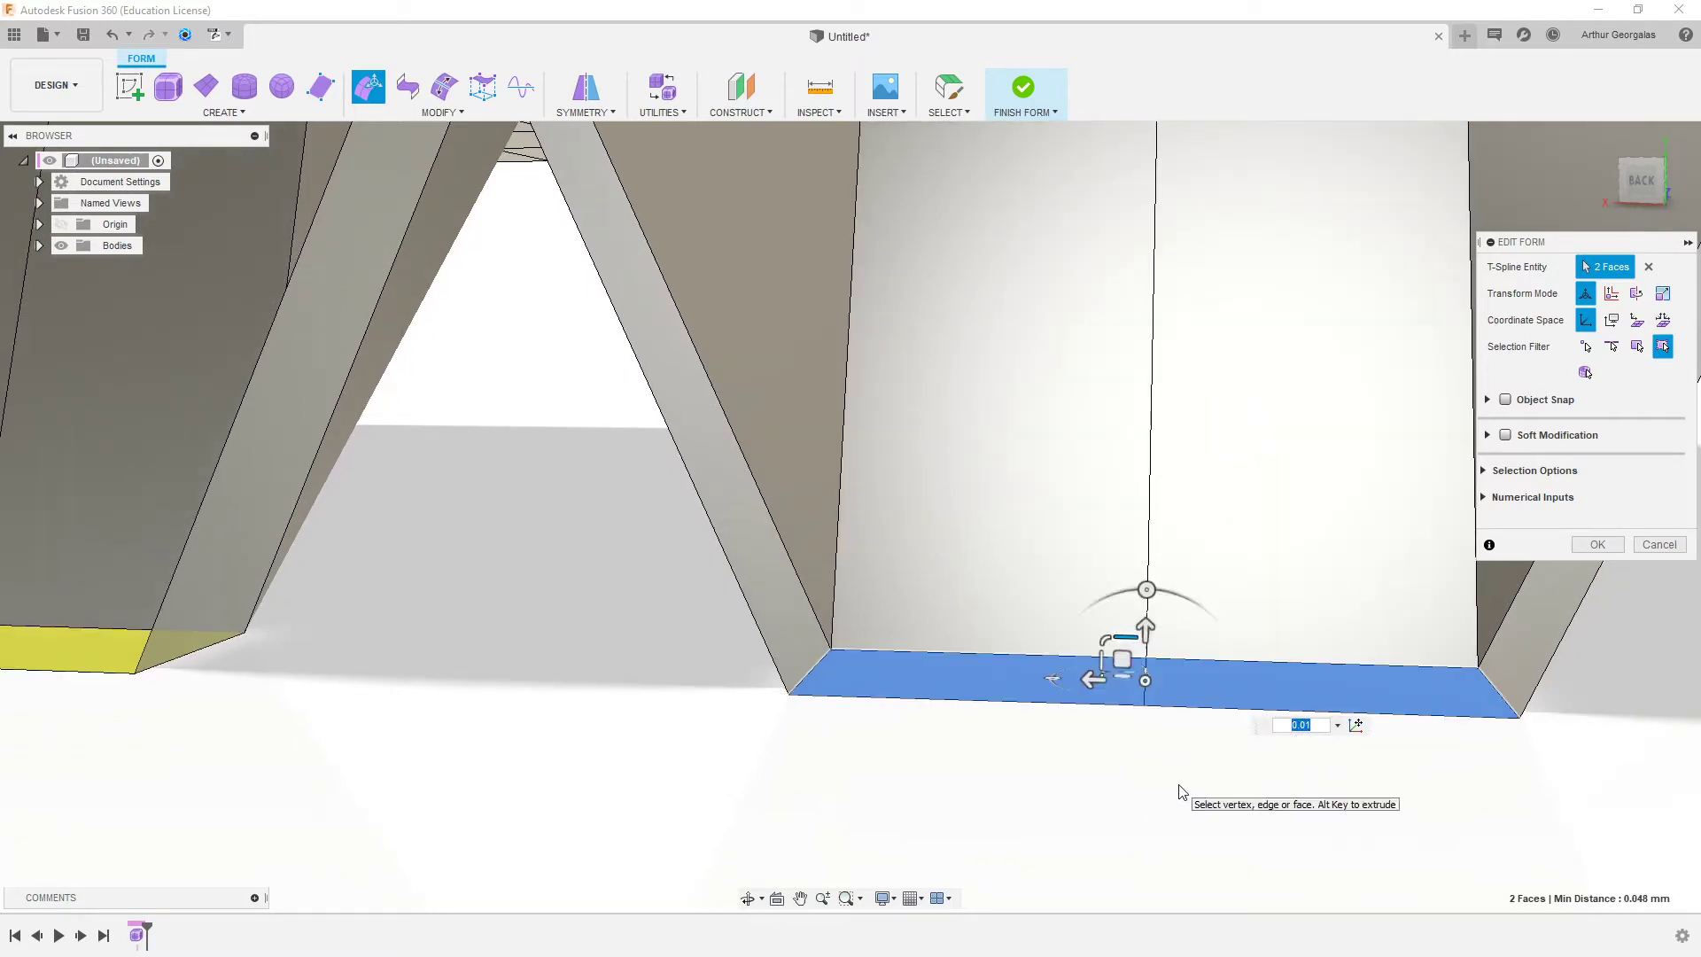
# - Clear the face selection and examine the flattened wave bottoms and the ridge on the symmetry line in smooth and box displays
pyautogui.keyDown('shift'); pyautogui.moveTo(1195, 780); pyautogui.dragTo(1067, 752, button='middle'); pyautogui.keyUp('shift')
pyautogui.click(1075, 756)
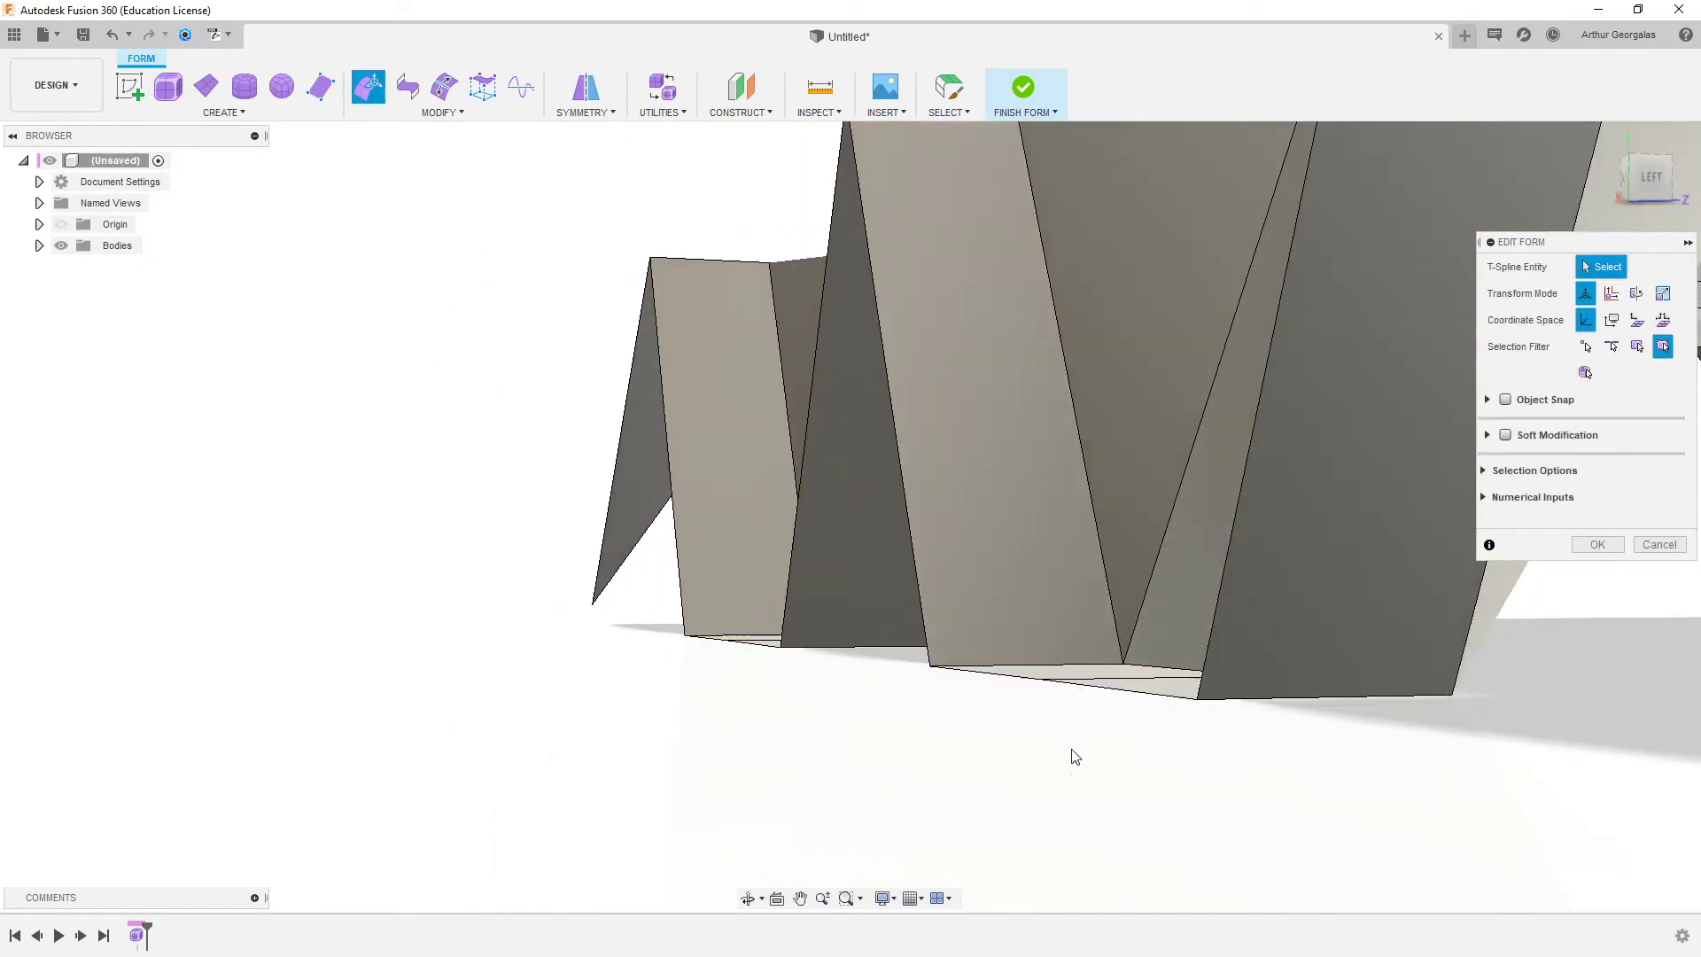
pyautogui.hotkey('alt', '3')
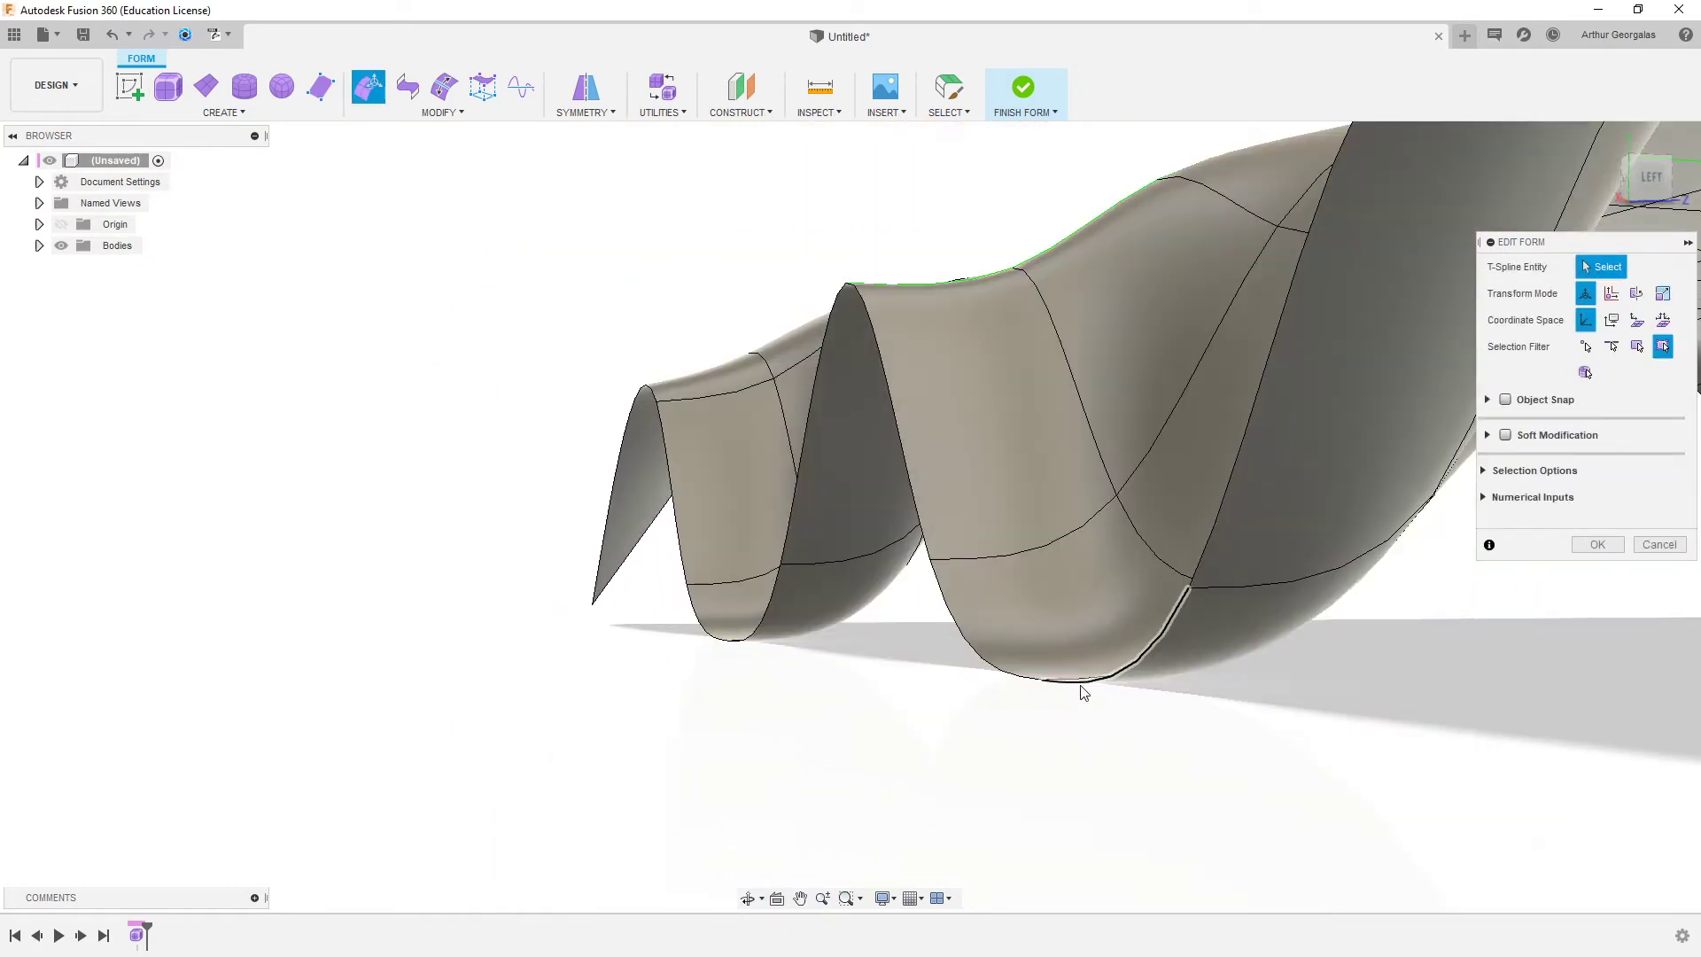
pyautogui.keyDown('shift'); pyautogui.moveTo(1120, 695); pyautogui.dragTo(1099, 736, button='middle'); pyautogui.keyUp('shift')
pyautogui.scroll(-8, 847, 638)
pyautogui.keyDown('shift'); pyautogui.moveTo(801, 507); pyautogui.dragTo(1143, 657, button='middle'); pyautogui.keyUp('shift')
pyautogui.hotkey('alt', '1')
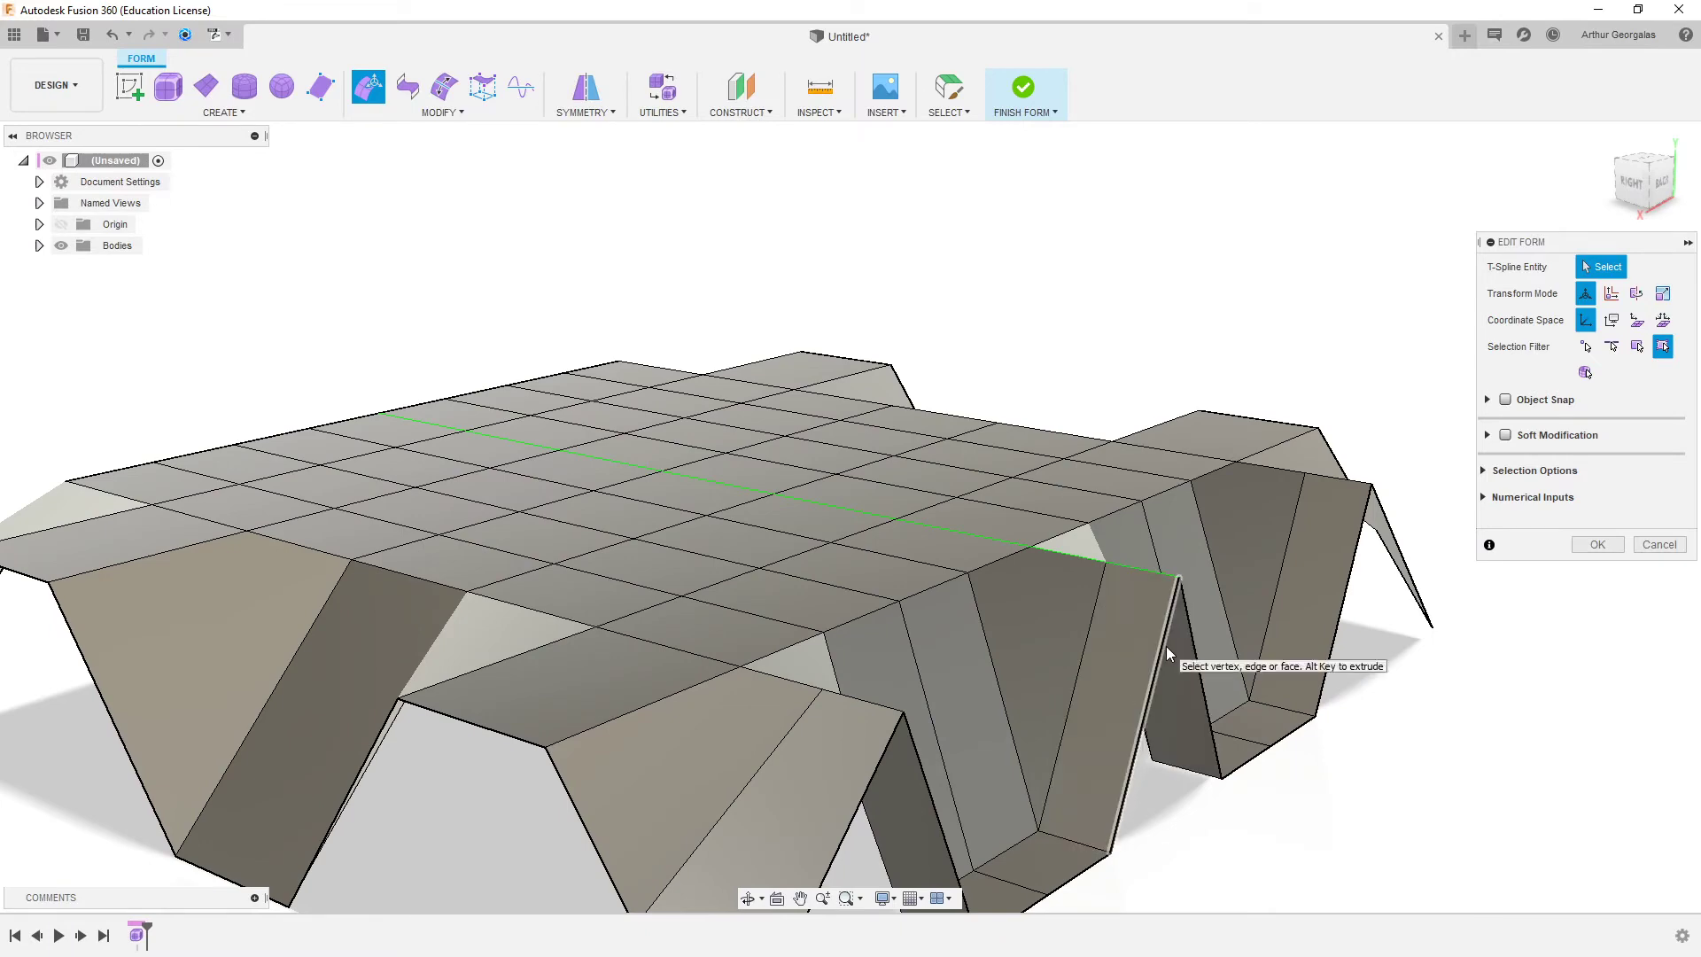
pyautogui.scroll(2, 1166, 646)
pyautogui.hotkey('alt', '3')
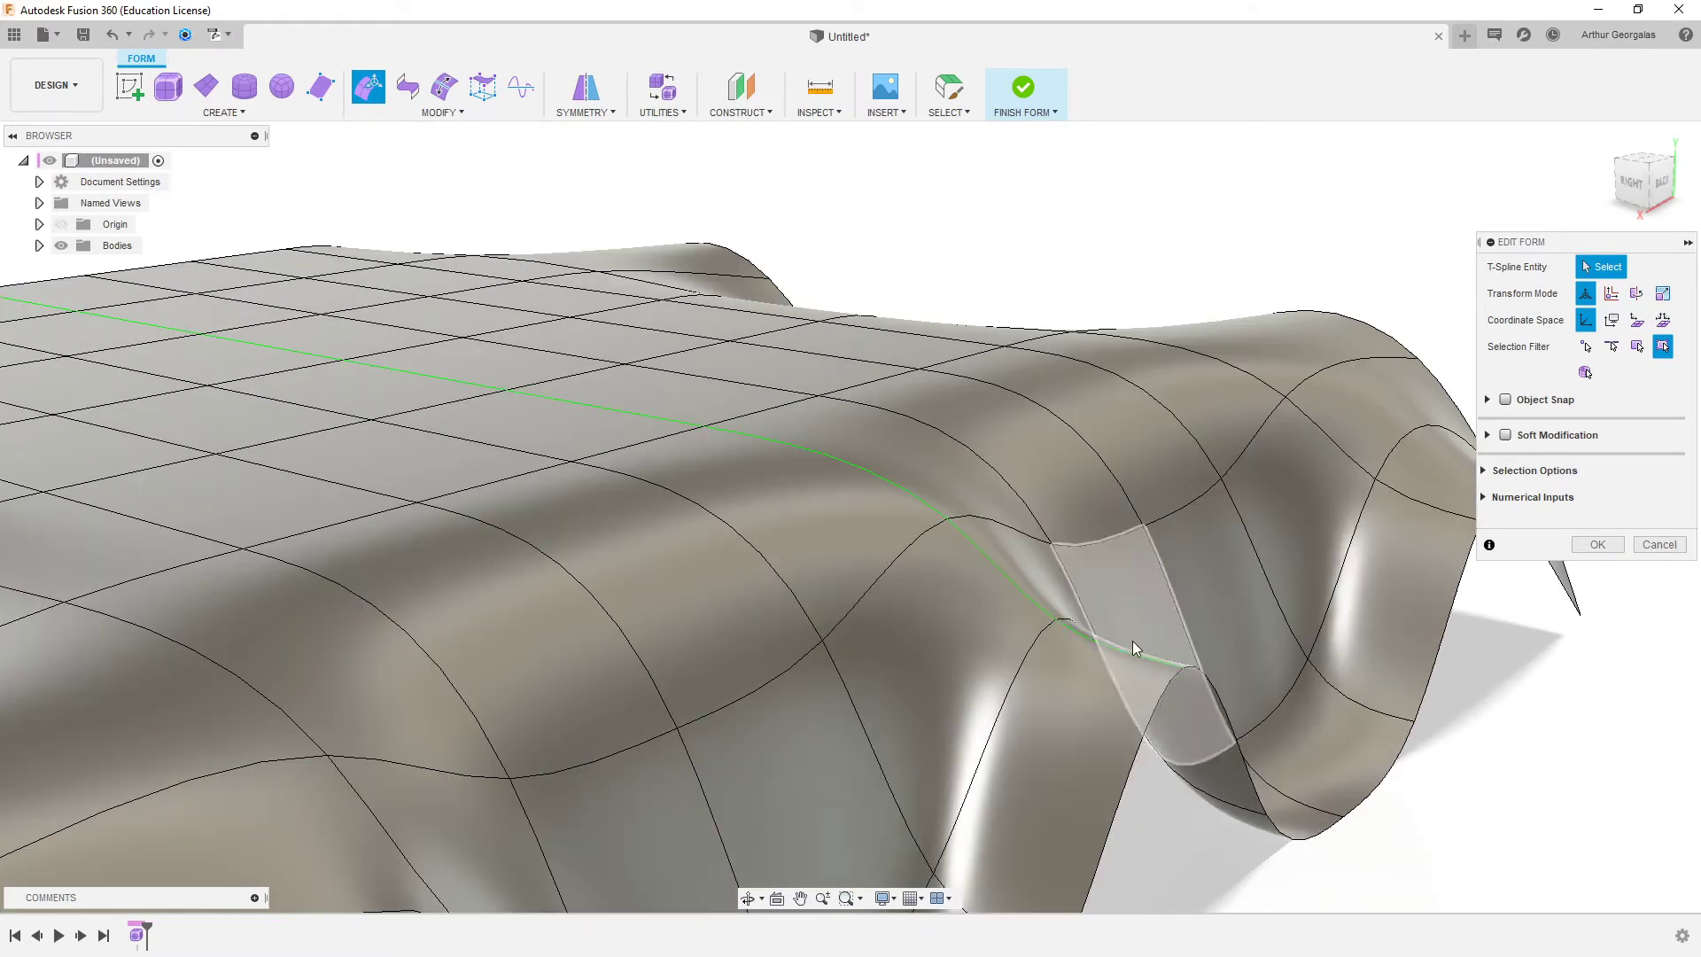
pyautogui.keyDown('shift'); pyautogui.moveTo(1155, 665); pyautogui.dragTo(1104, 669, button='middle'); pyautogui.keyUp('shift')
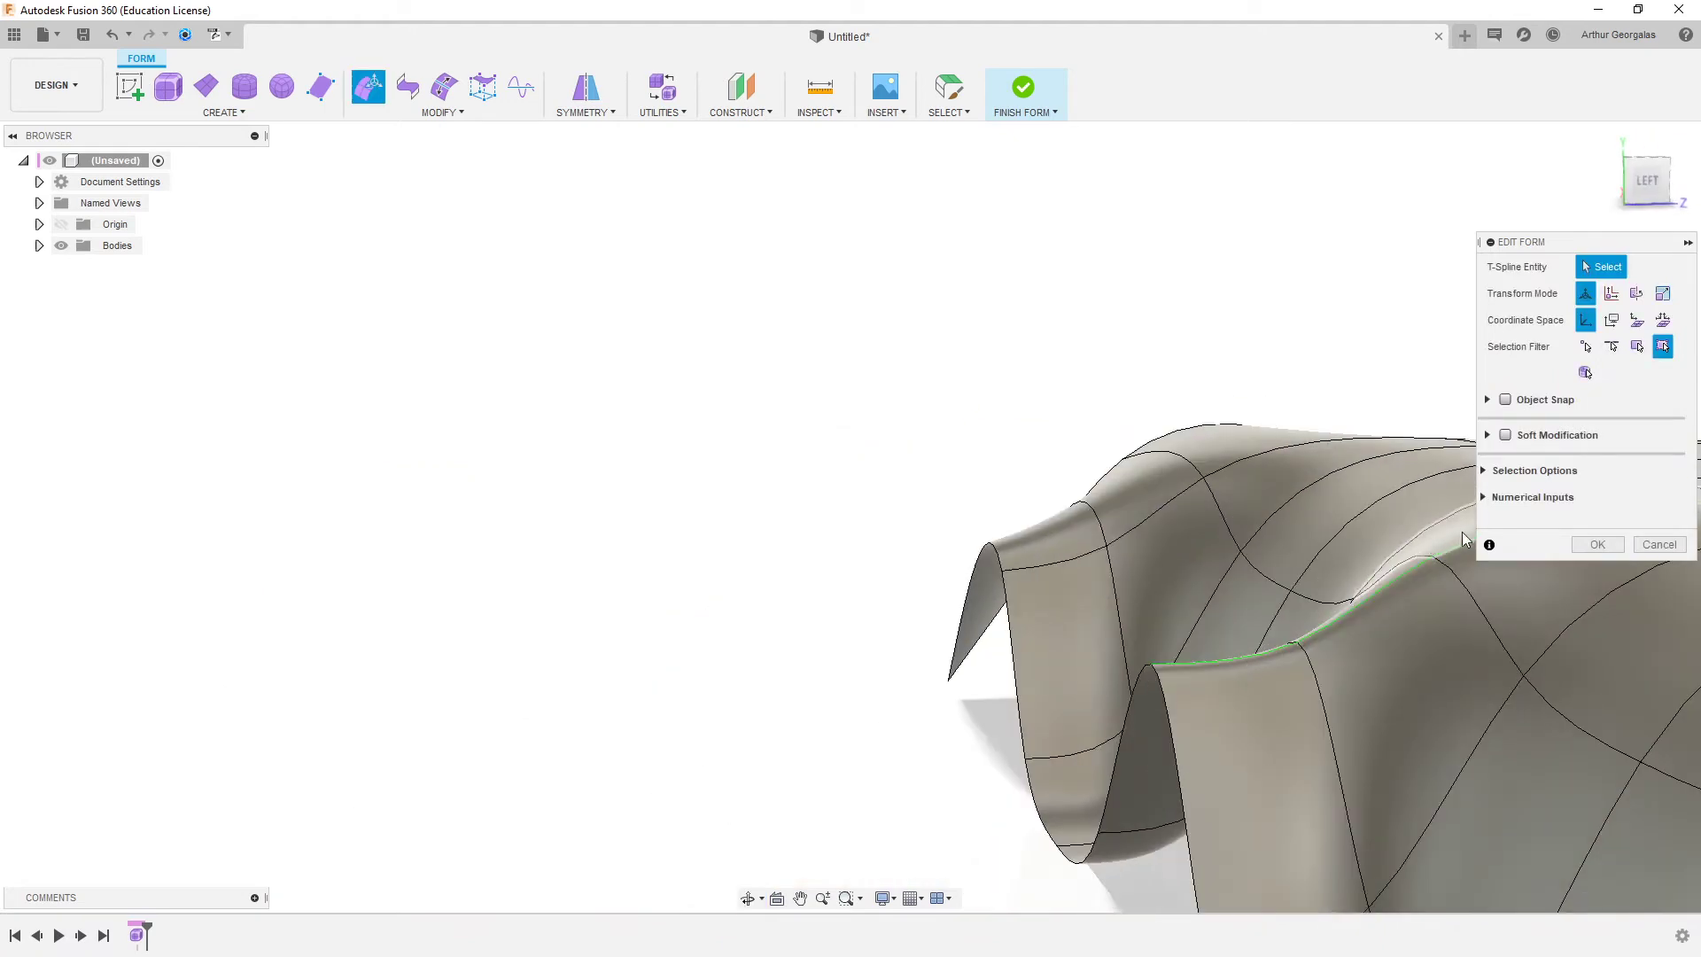
pyautogui.hotkey('alt', '1')
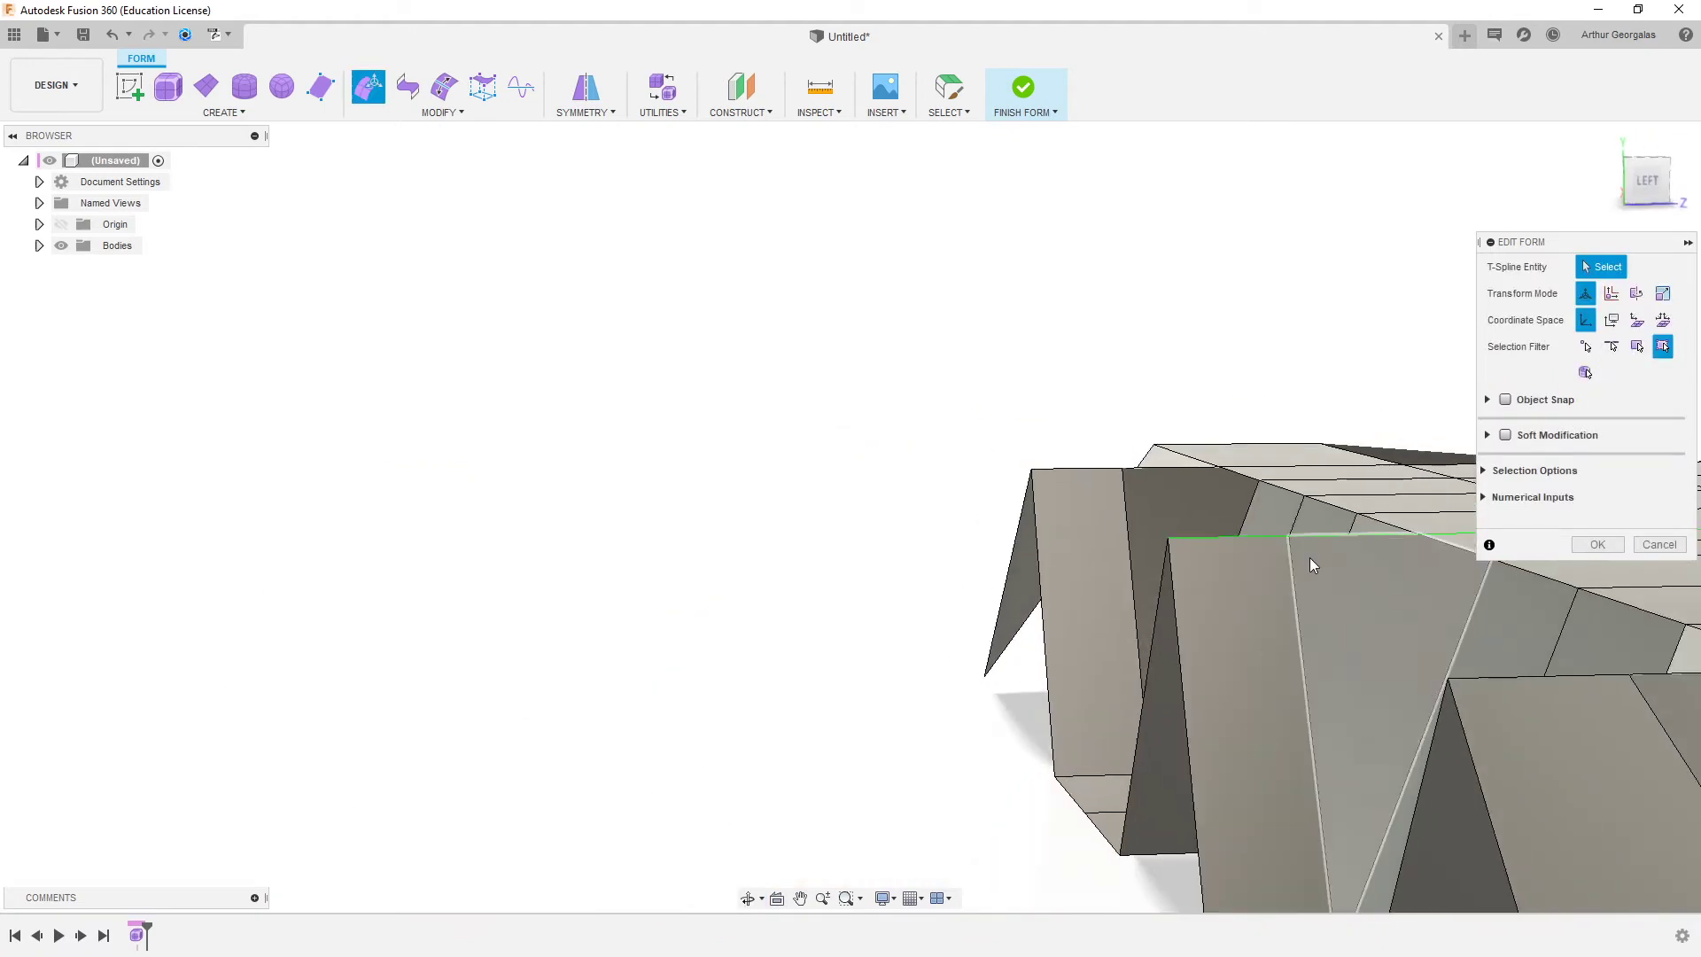
# - Insert a Simple edge on a single side of the full symmetry-line edge loop at location 0.258 and check it in smooth display
pyautogui.keyDown('shift'); pyautogui.moveTo(1227, 605); pyautogui.dragTo(1349, 611, button='middle'); pyautogui.keyUp('shift')
pyautogui.keyDown('shift'); pyautogui.moveTo(1346, 673); pyautogui.dragTo(1341, 693, button='middle'); pyautogui.keyUp('shift')
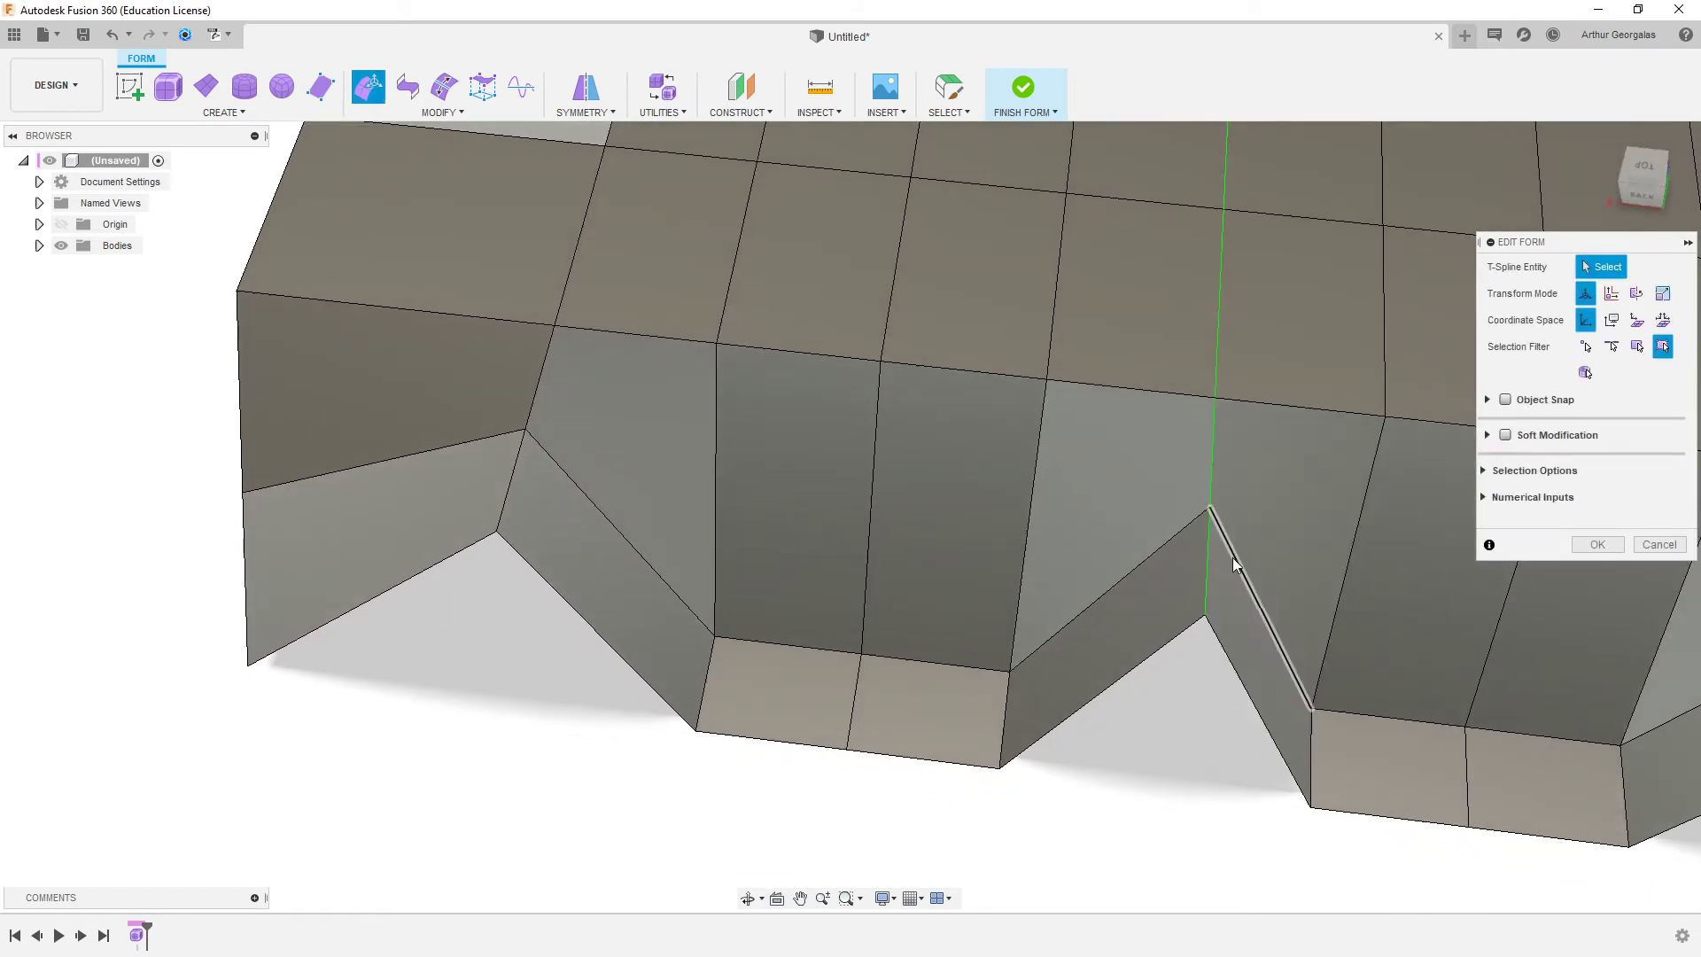
pyautogui.doubleClick(1207, 538)
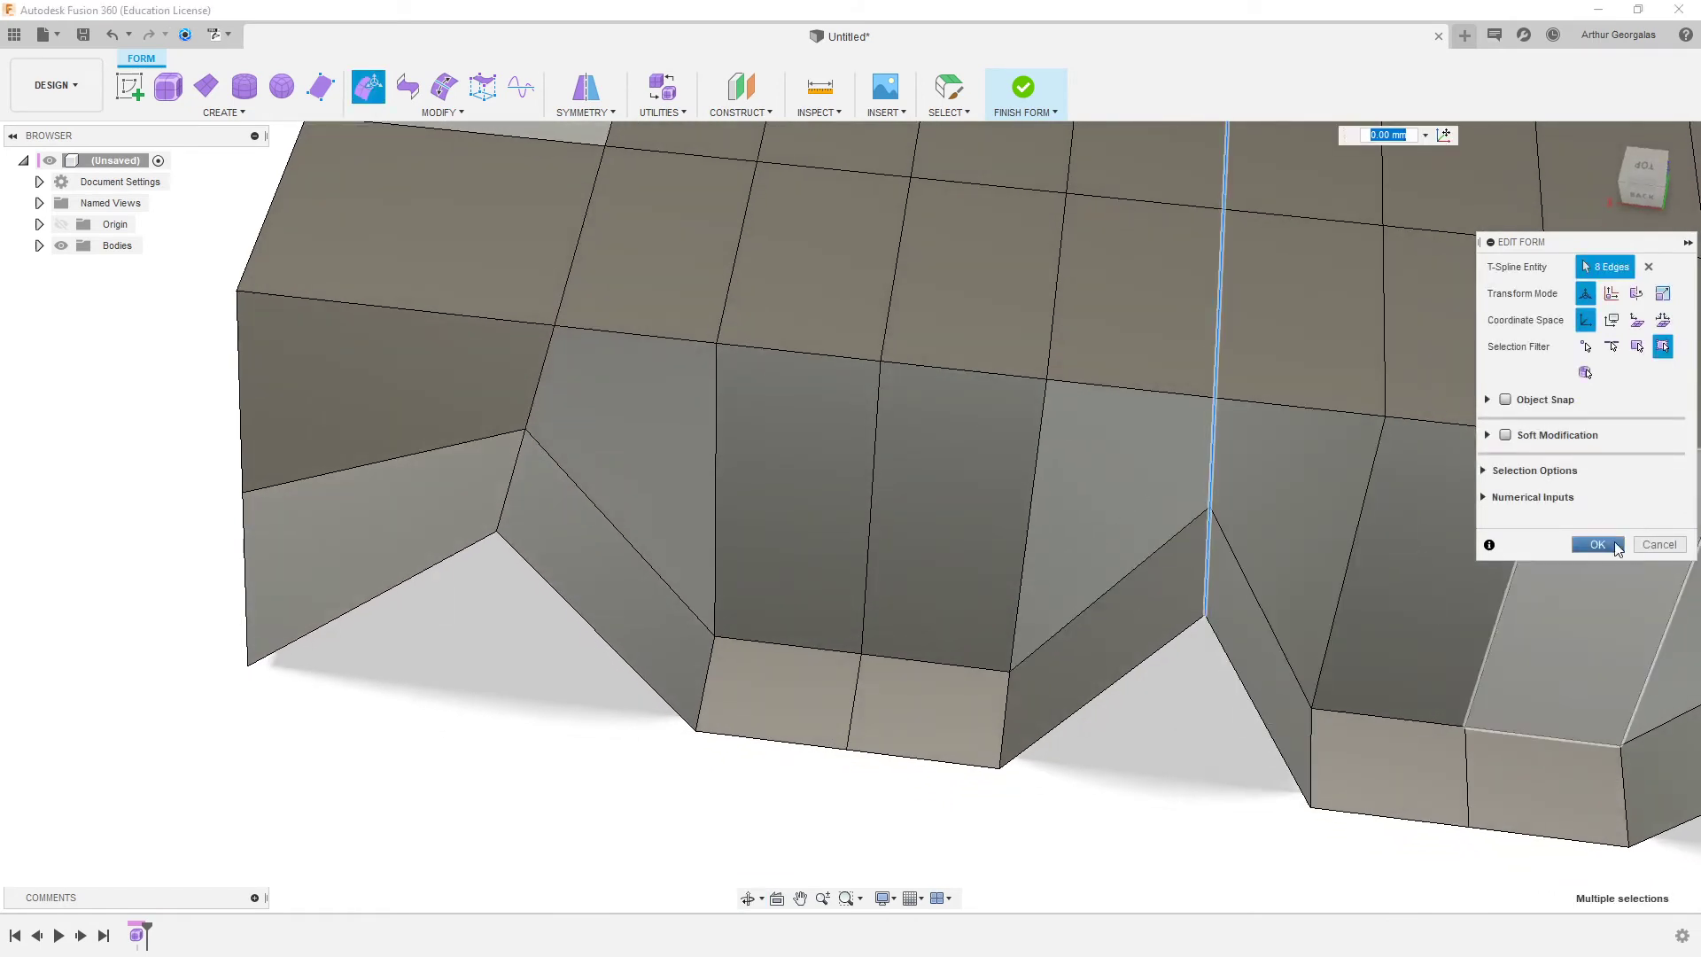
pyautogui.click(1615, 546)
pyautogui.rightClick(1126, 803)
pyautogui.click(1118, 539)
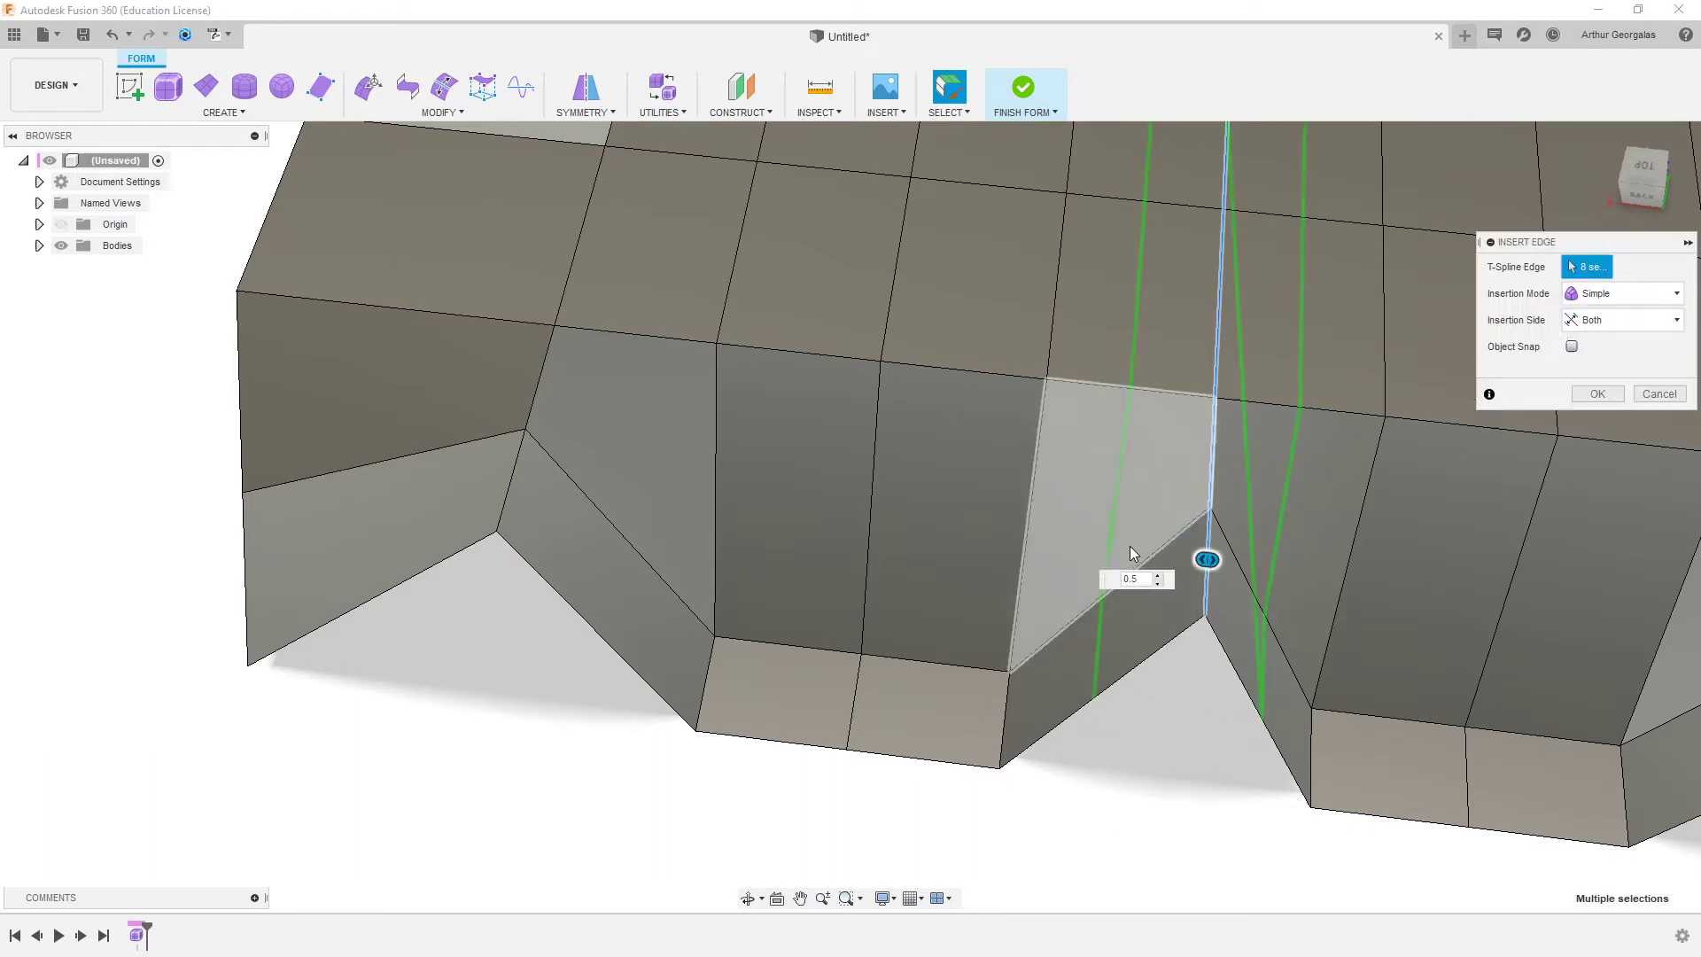
pyautogui.moveTo(1203, 555); pyautogui.dragTo(1330, 554)
pyautogui.click(1598, 345)
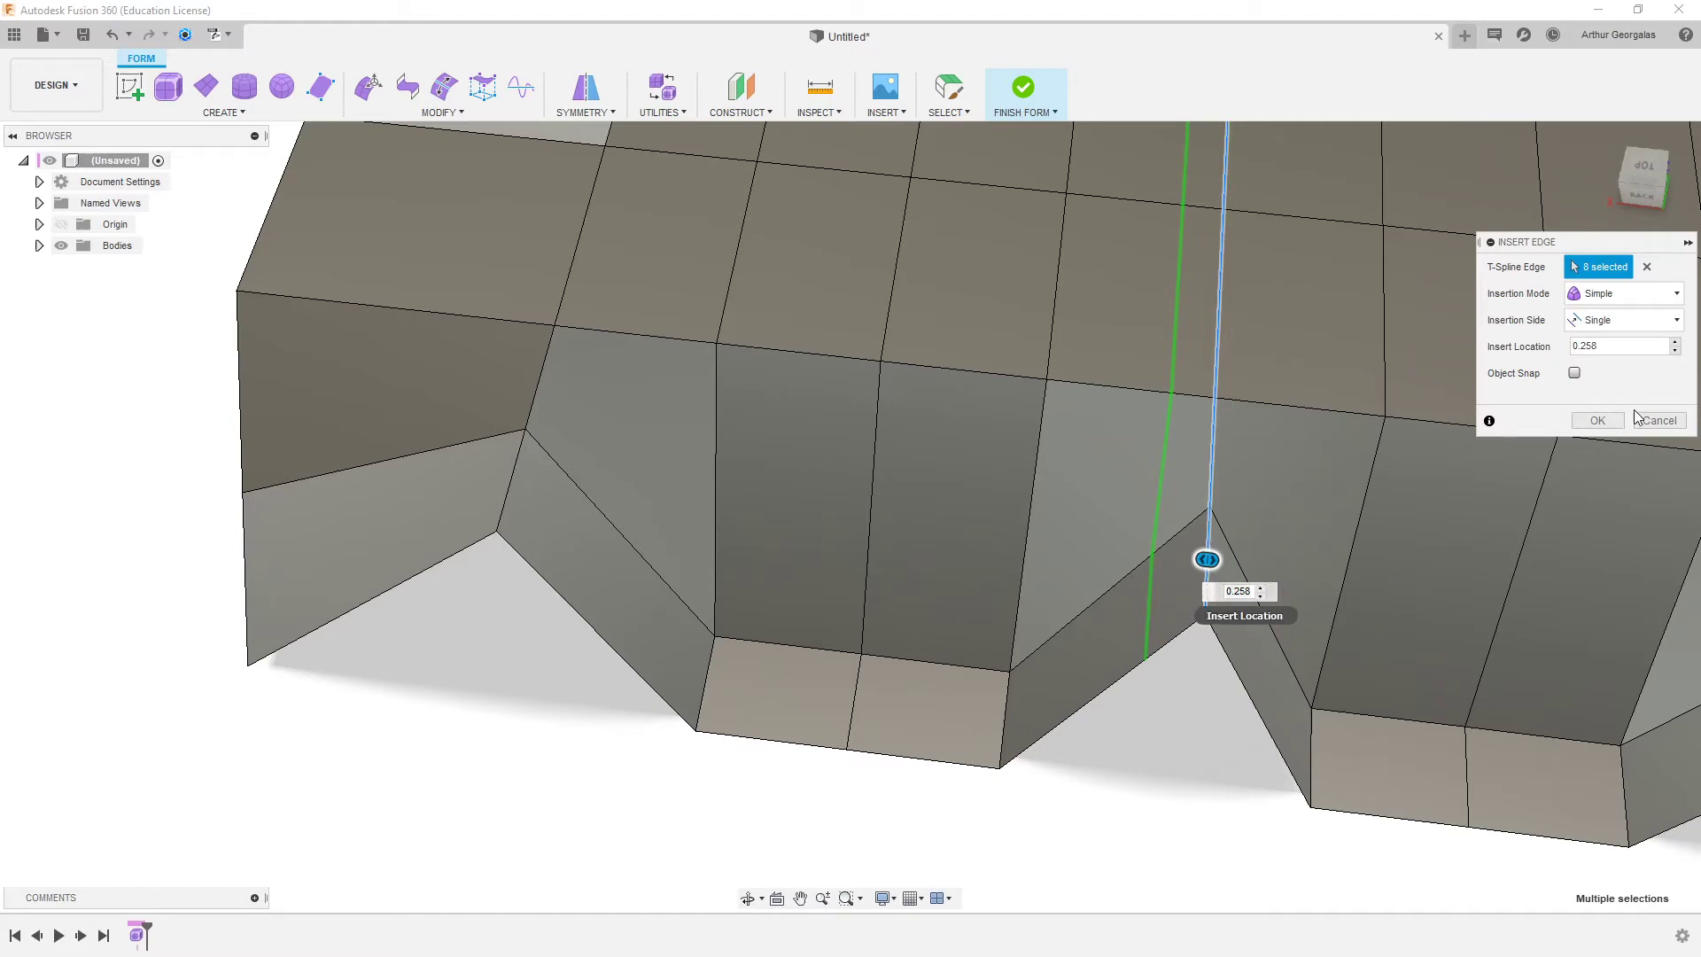
pyautogui.click(1599, 421)
pyautogui.hotkey('alt', '3')
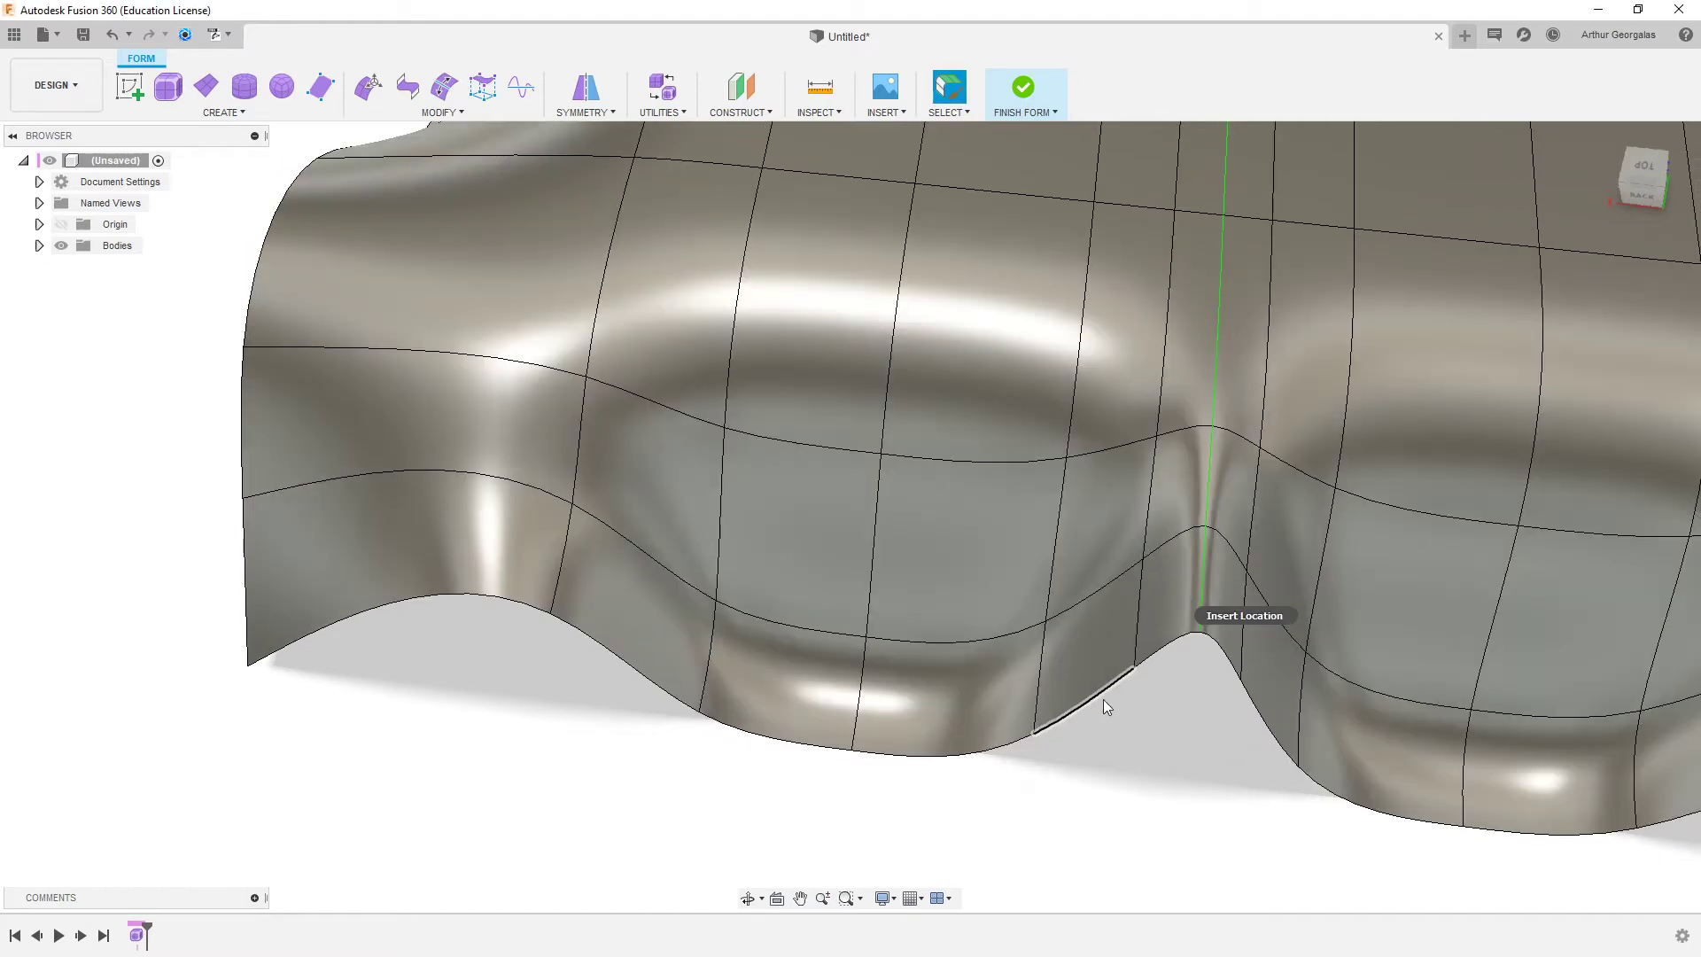
pyautogui.keyDown('shift'); pyautogui.moveTo(1282, 720); pyautogui.dragTo(1187, 640, button='middle'); pyautogui.keyUp('shift')
# - In box display, select the two connected edges of the inserted edge line beside the ridge at the body's end
pyautogui.hotkey('alt', '1')
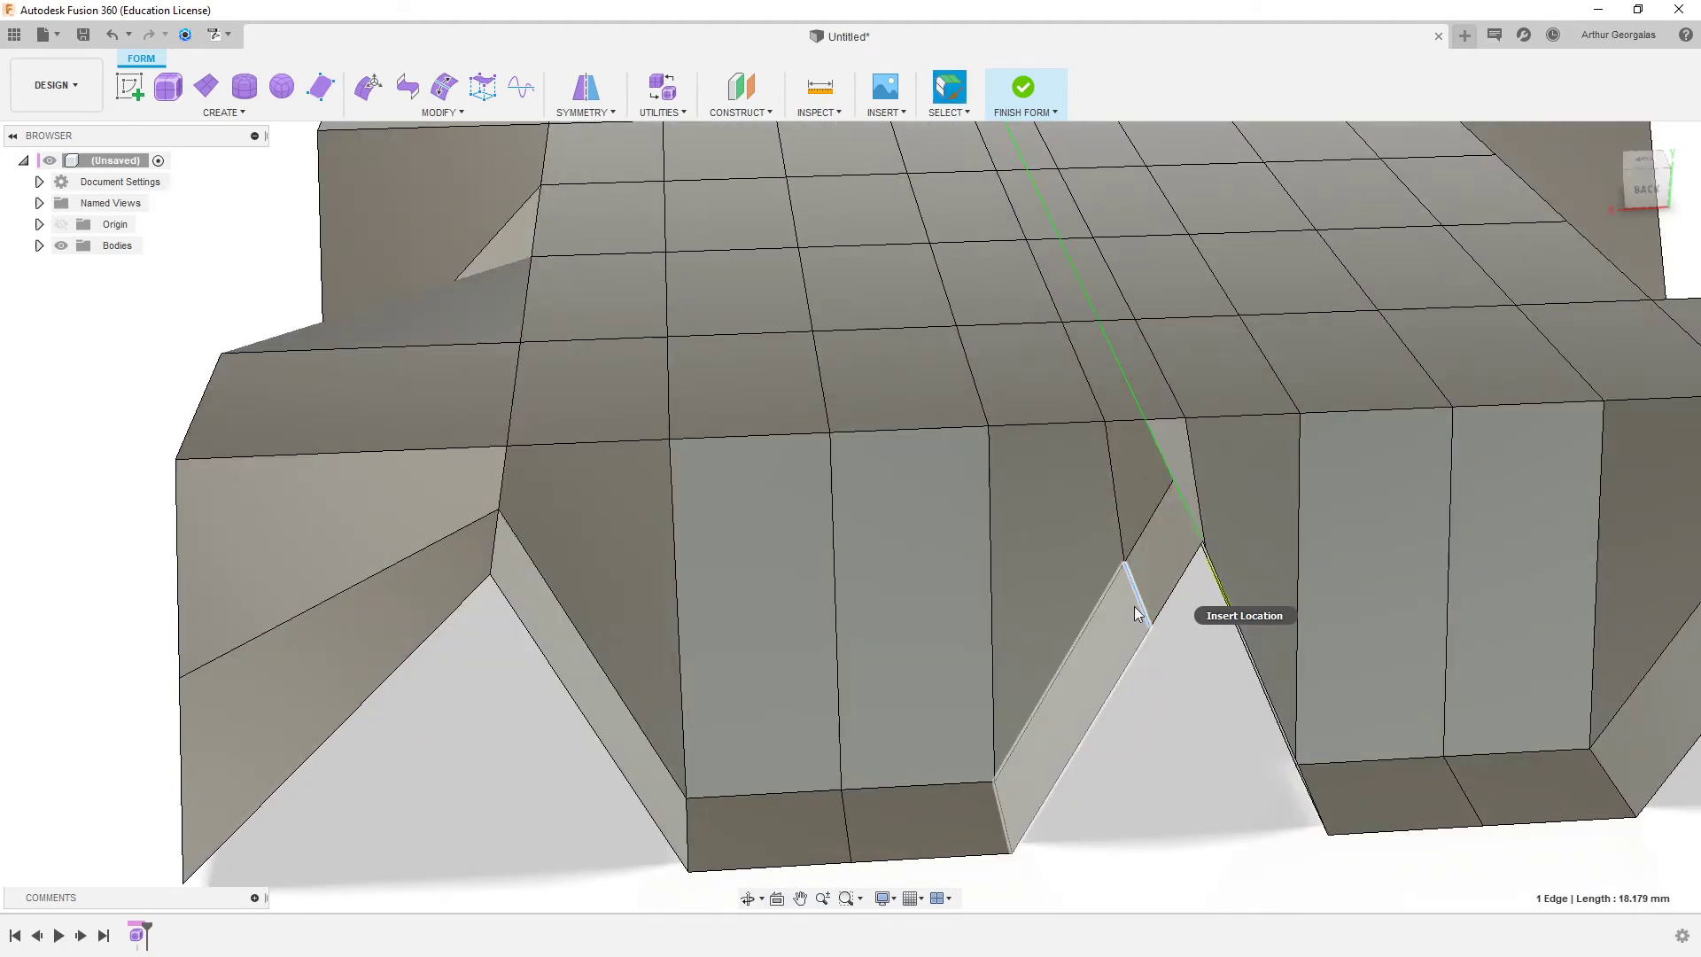
pyautogui.scroll(3, 1175, 609)
pyautogui.keyDown('shift'); pyautogui.moveTo(1174, 612); pyautogui.dragTo(1230, 444, button='middle'); pyautogui.keyUp('shift')
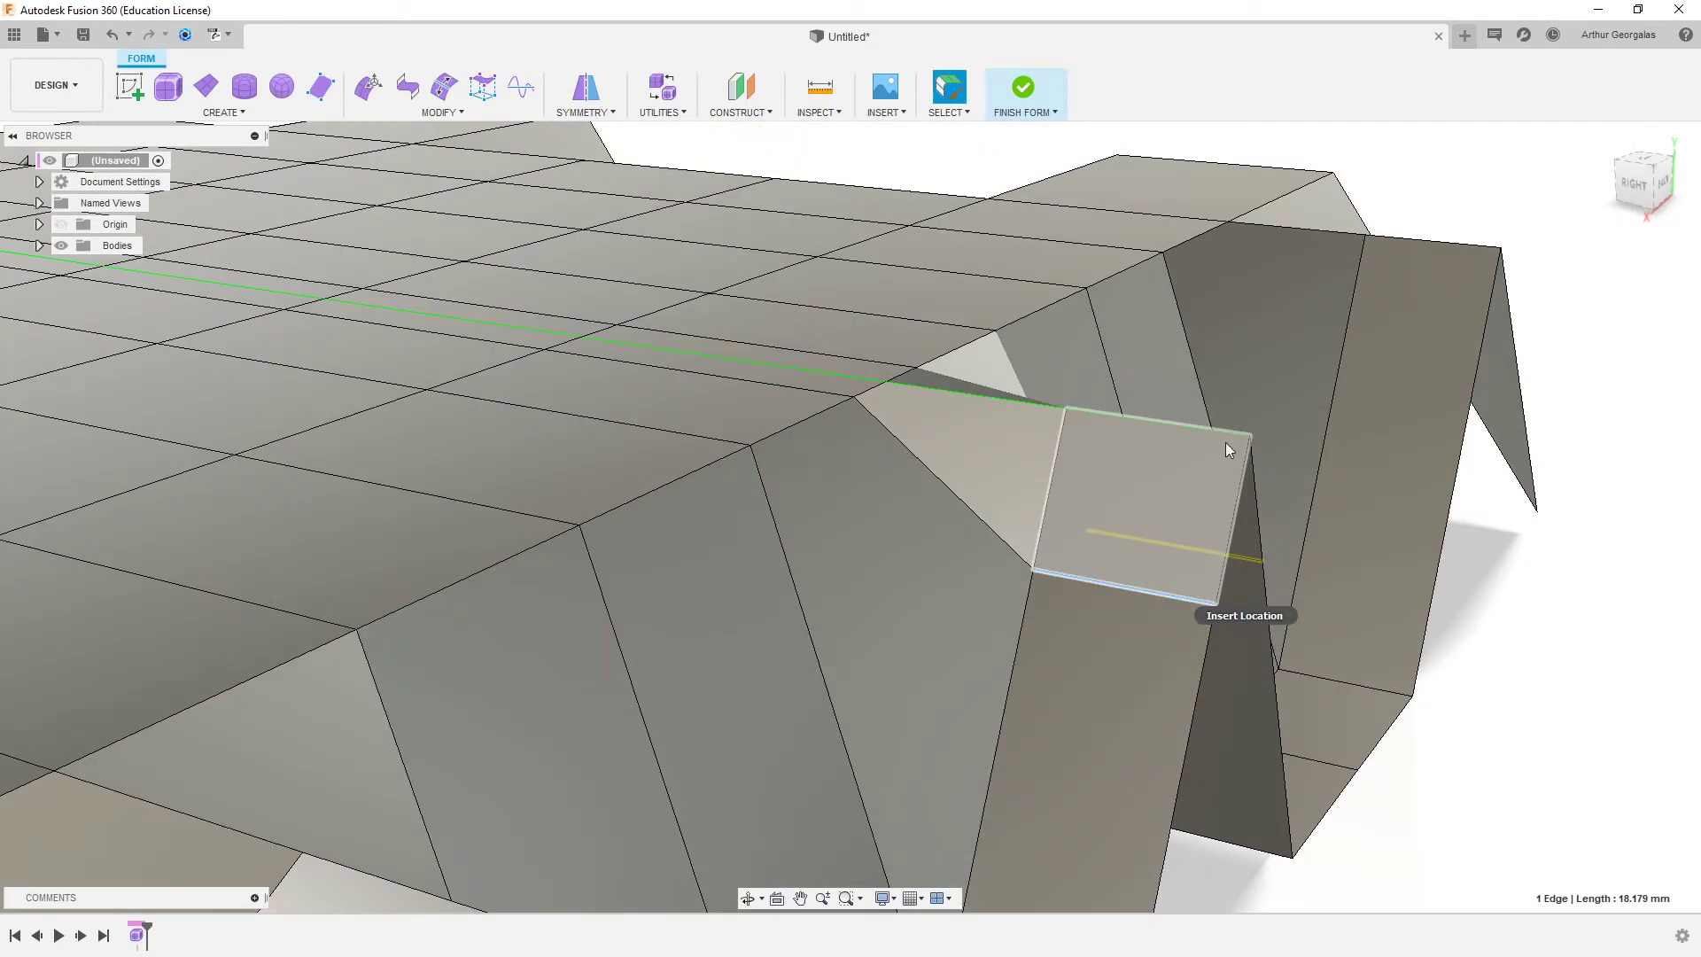
pyautogui.scroll(2, 1038, 455)
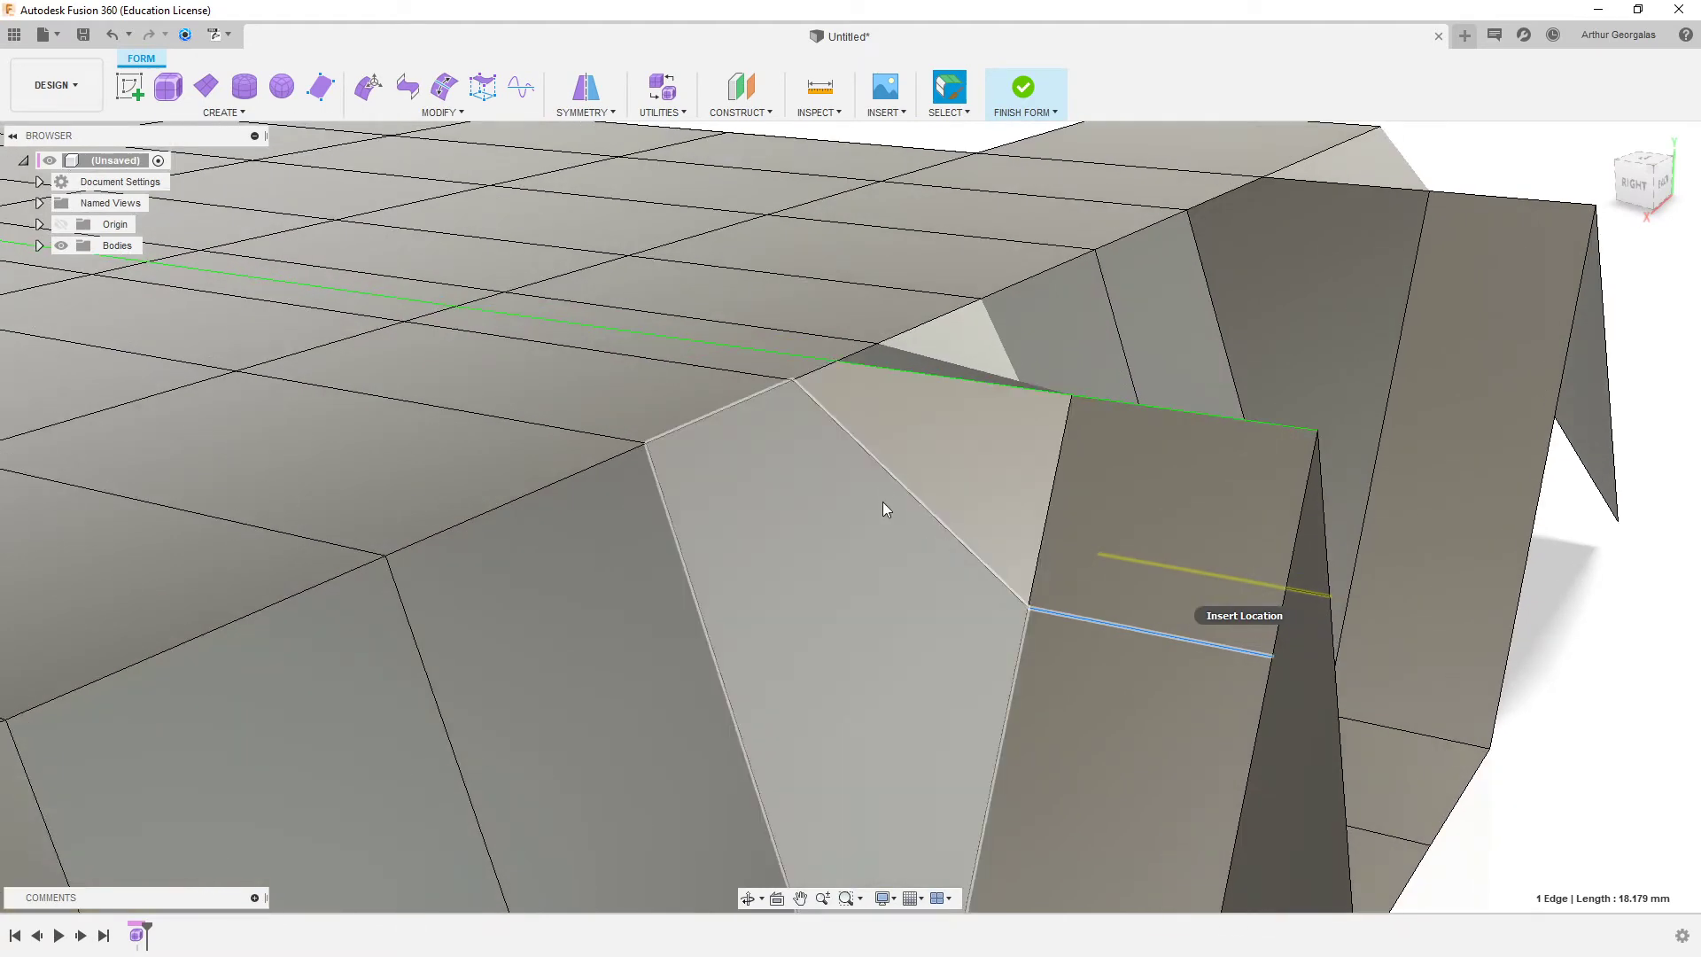
pyautogui.click(944, 528)
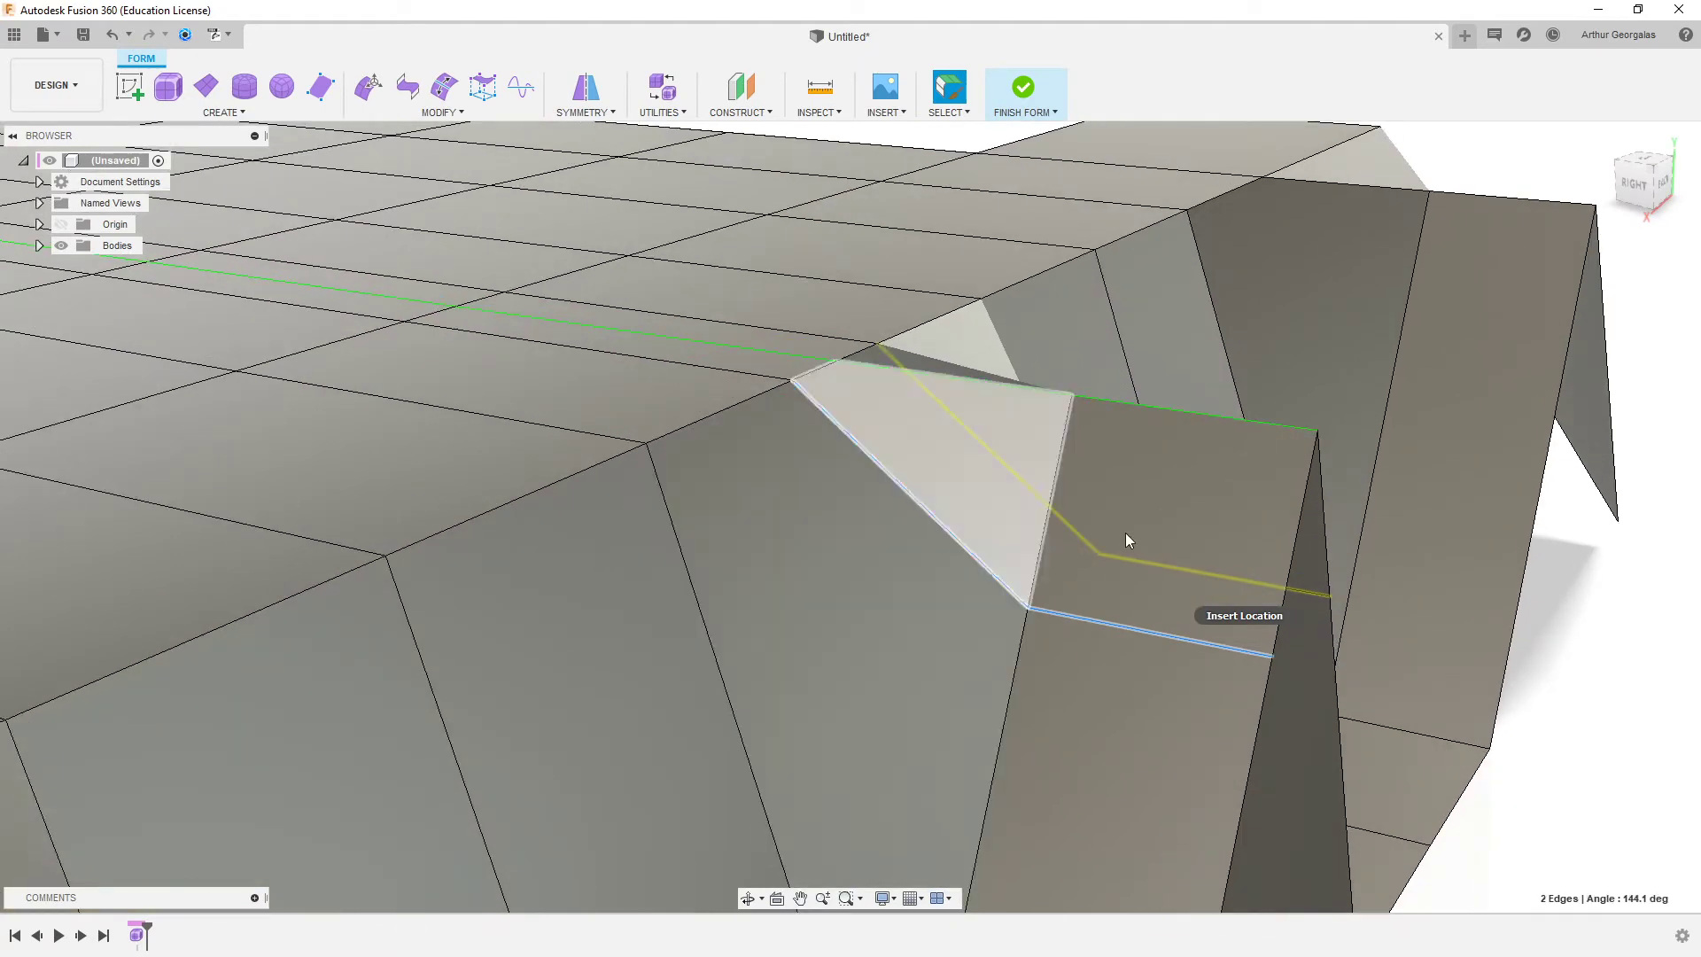
# - Try raising the two connected edges beside the symmetry line at the end of the ridge using Edit Form
pyautogui.rightClick(1586, 701)
pyautogui.click(1650, 678)
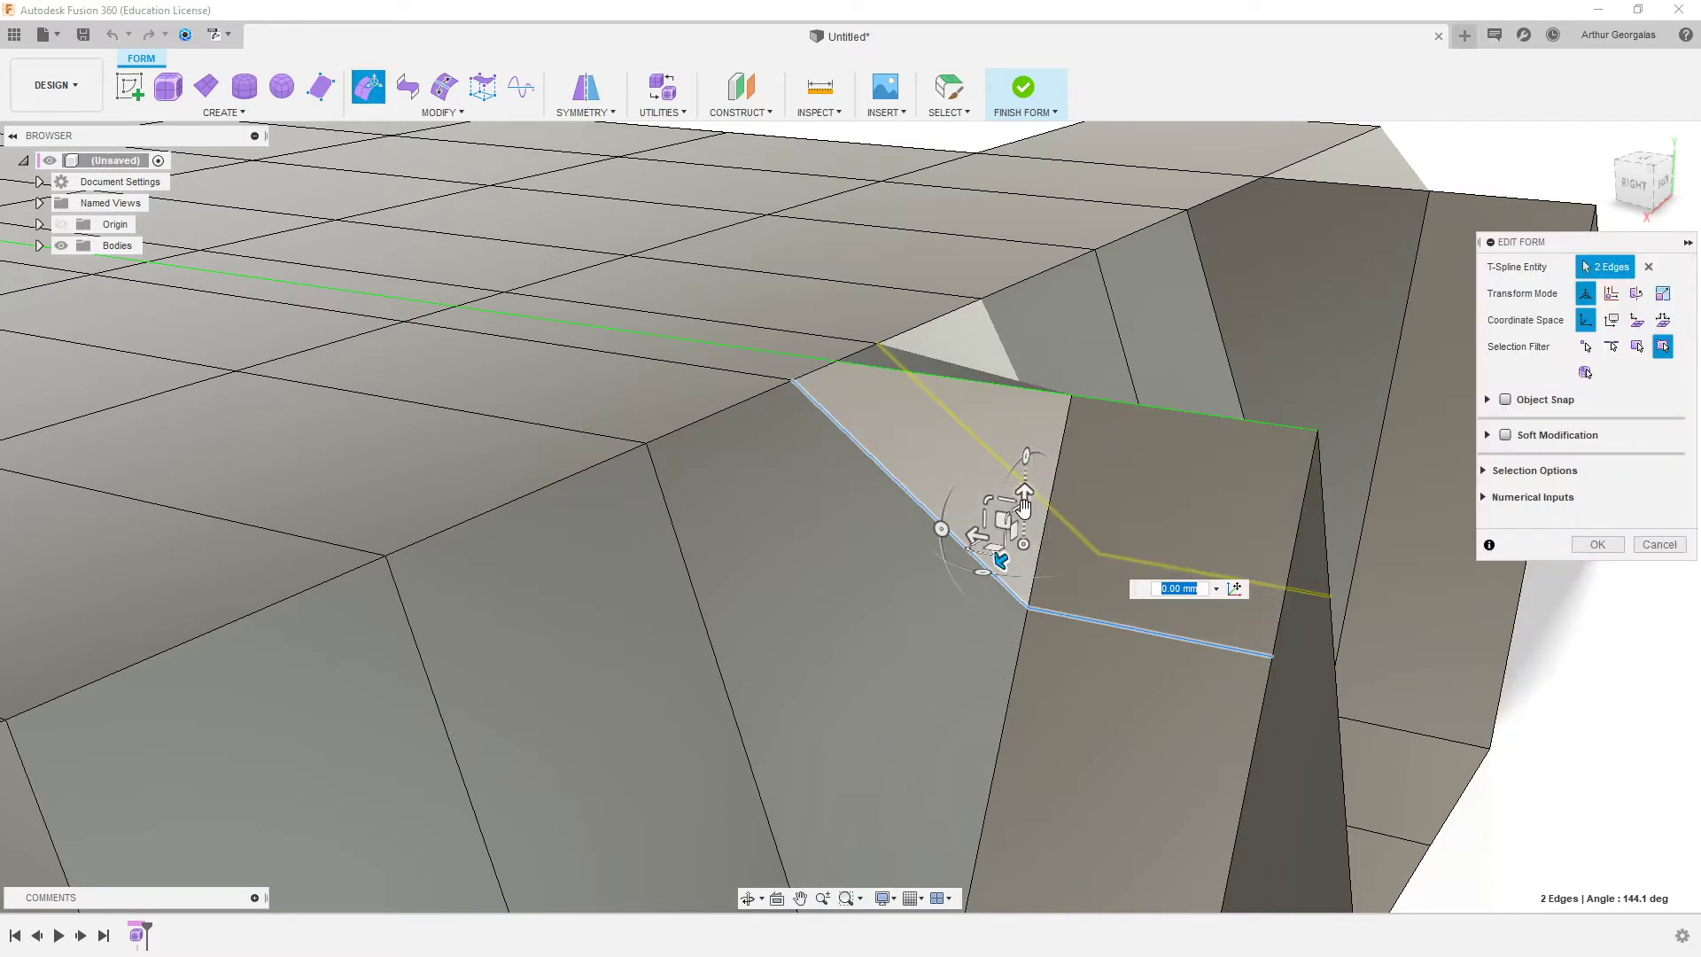
pyautogui.moveTo(1024, 499); pyautogui.dragTo(1059, 328)
pyautogui.hotkey('ctrl', 'z')
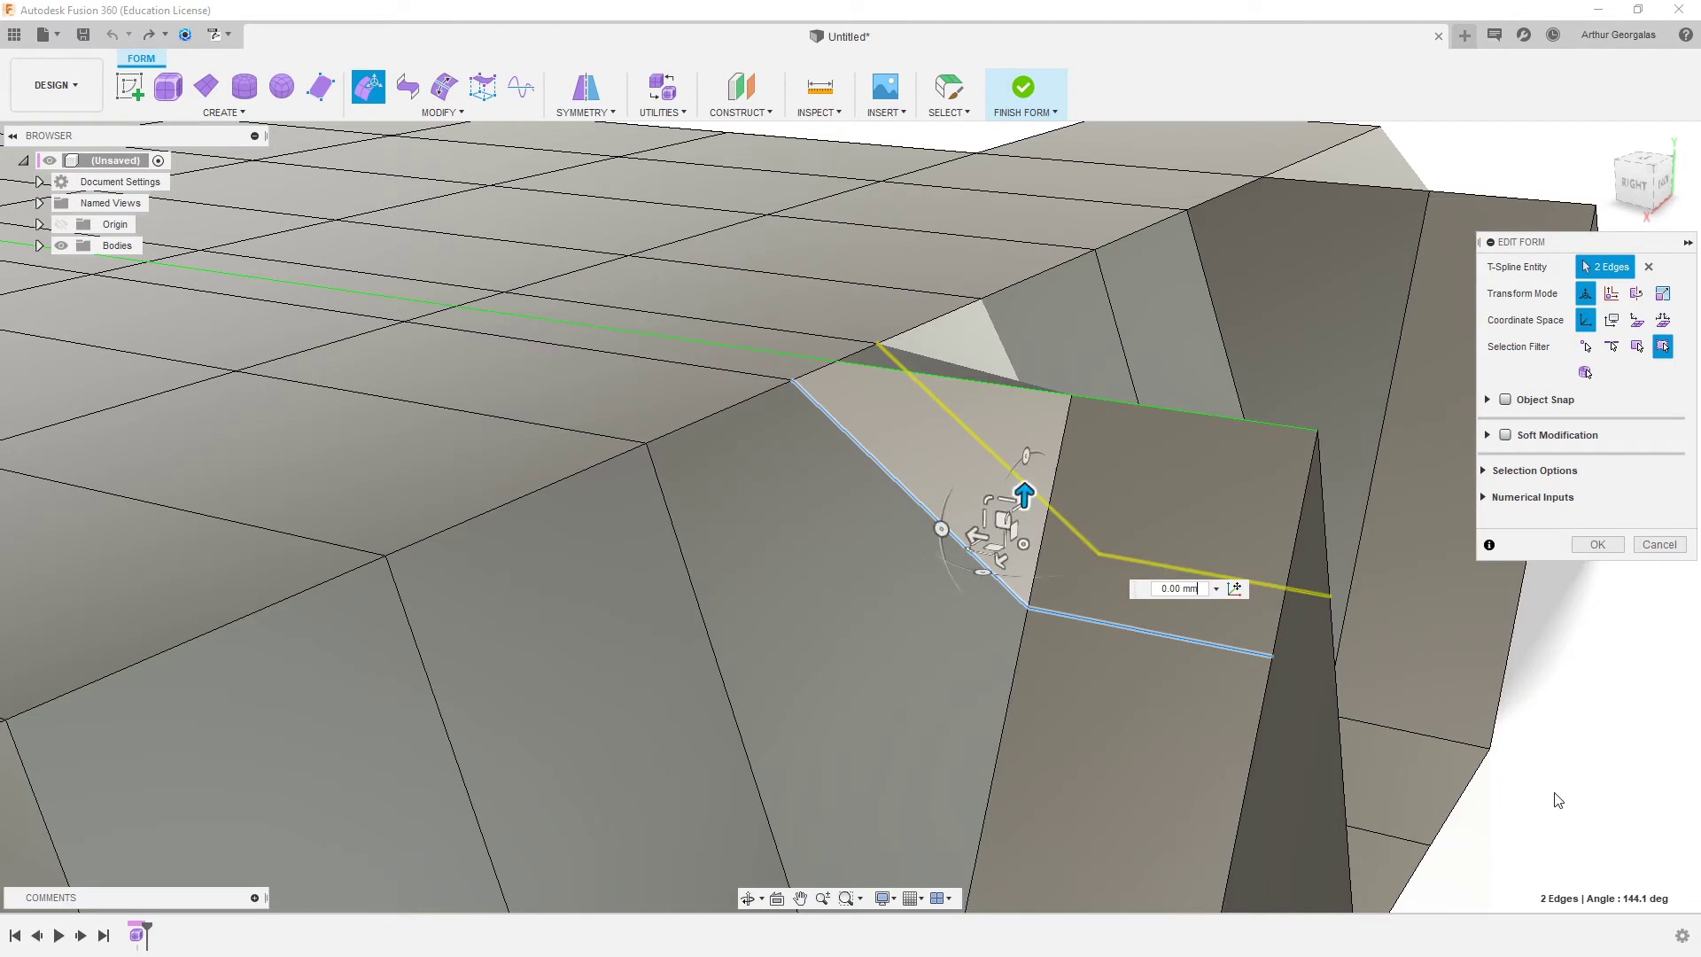
# - Raise only the short outer edge beside the symmetry line at the ridge's end and show the form in smooth display
pyautogui.click(1556, 800)
pyautogui.click(1167, 635)
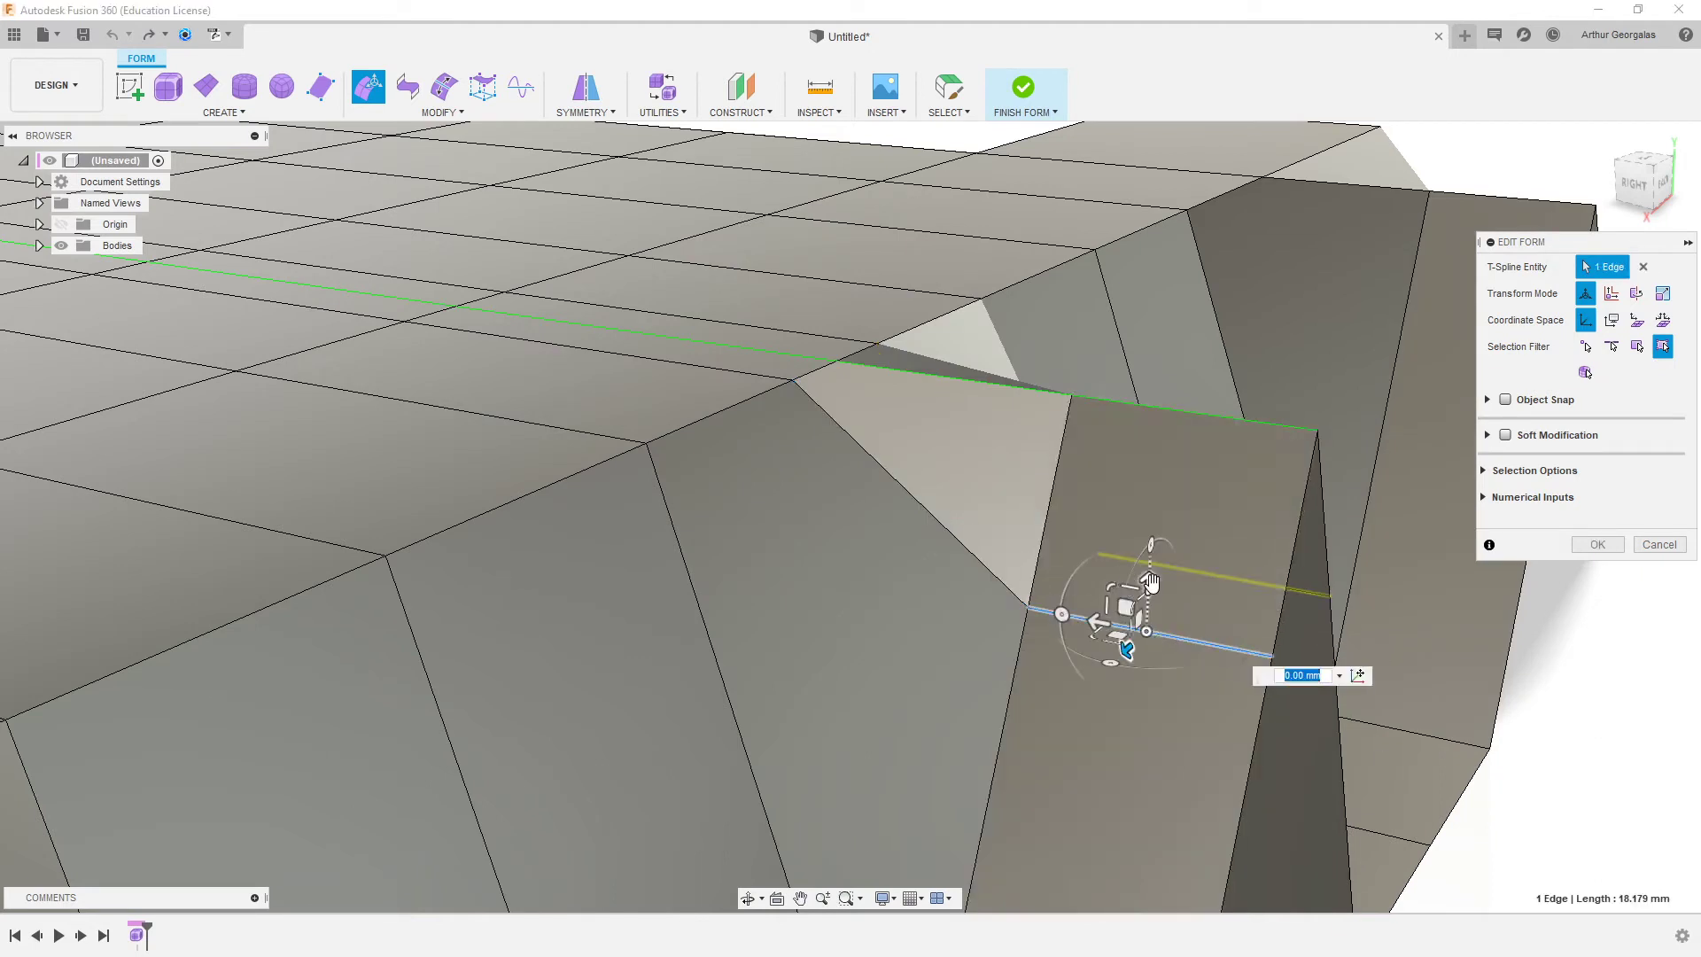
pyautogui.moveTo(1149, 587); pyautogui.dragTo(1159, 381)
pyautogui.scroll(-3, 1317, 459)
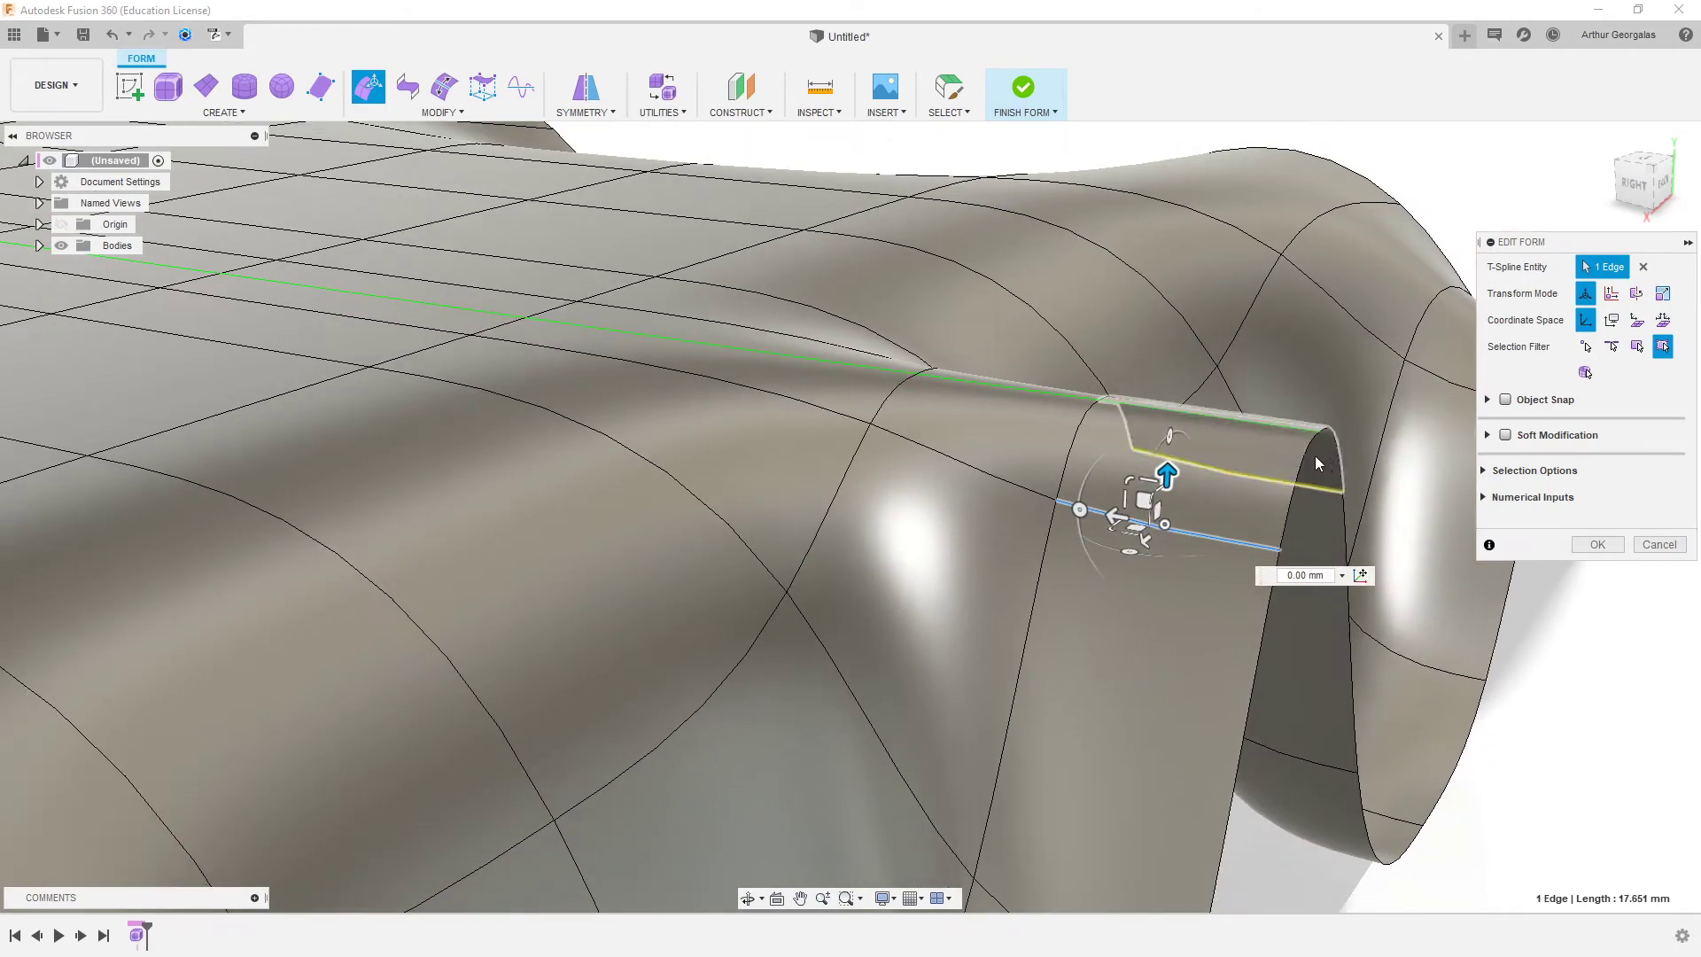
pyautogui.click(1541, 780)
pyautogui.scroll(-3, 1443, 692)
pyautogui.keyDown('shift'); pyautogui.moveTo(1442, 684); pyautogui.dragTo(1229, 599, button='middle'); pyautogui.keyUp('shift')
pyautogui.keyDown('shift'); pyautogui.moveTo(1391, 656); pyautogui.dragTo(1024, 481, button='middle'); pyautogui.keyUp('shift')
pyautogui.keyDown('shift'); pyautogui.moveTo(1184, 575); pyautogui.dragTo(954, 545, button='middle'); pyautogui.keyUp('shift')
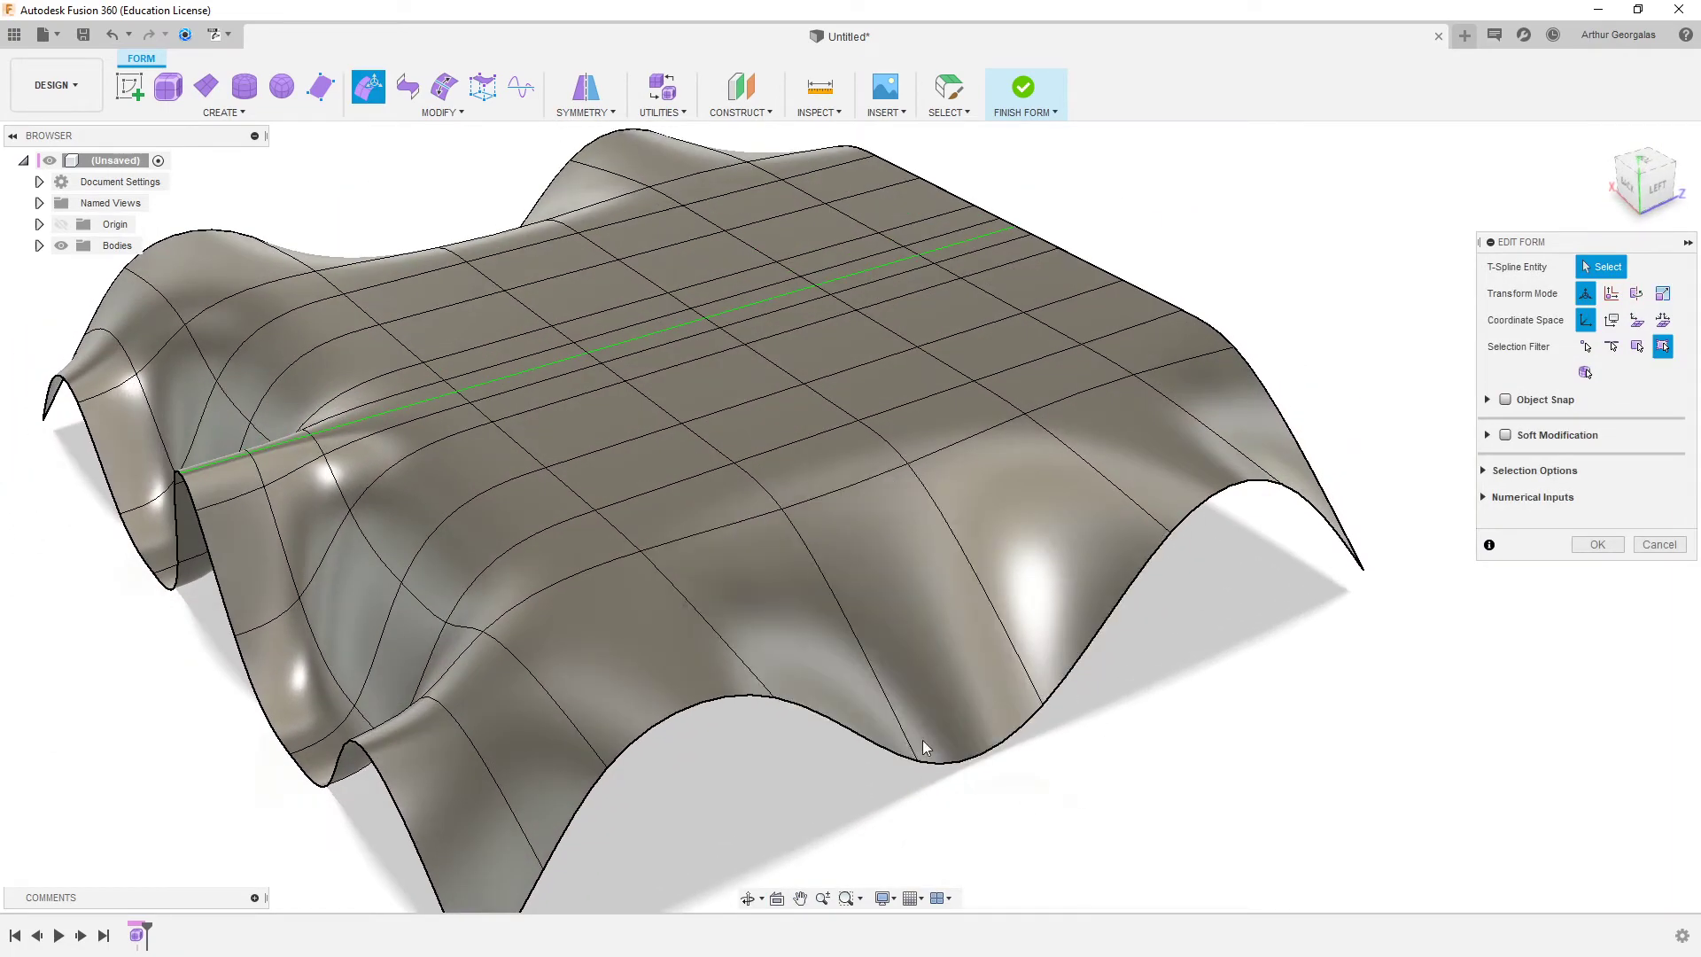
pyautogui.click(1615, 546)
# - Try pushing a flat top face beside the symmetry line down about 21 mm and shifting the centre-line edge about 25 mm
pyautogui.keyDown('shift'); pyautogui.moveTo(521, 446); pyautogui.dragTo(623, 448, button='middle'); pyautogui.keyUp('shift')
pyautogui.scroll(4, 688, 495)
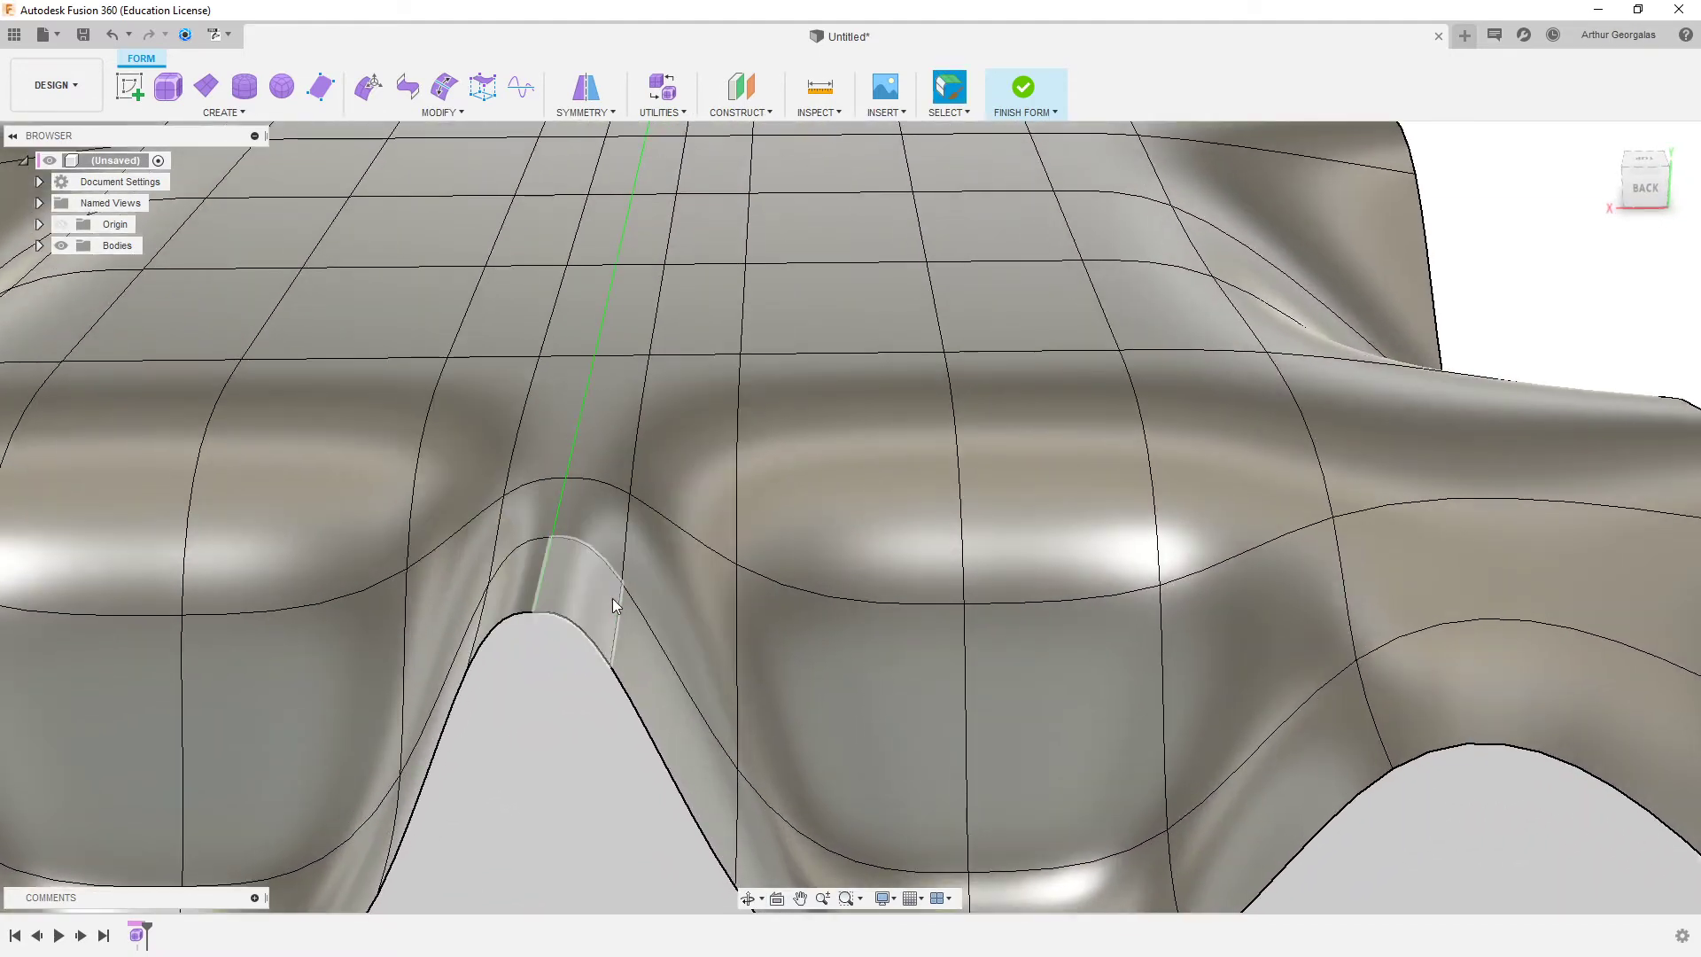
pyautogui.scroll(-2, 657, 545)
pyautogui.moveTo(732, 285); pyautogui.dragTo(811, 548, button='middle')
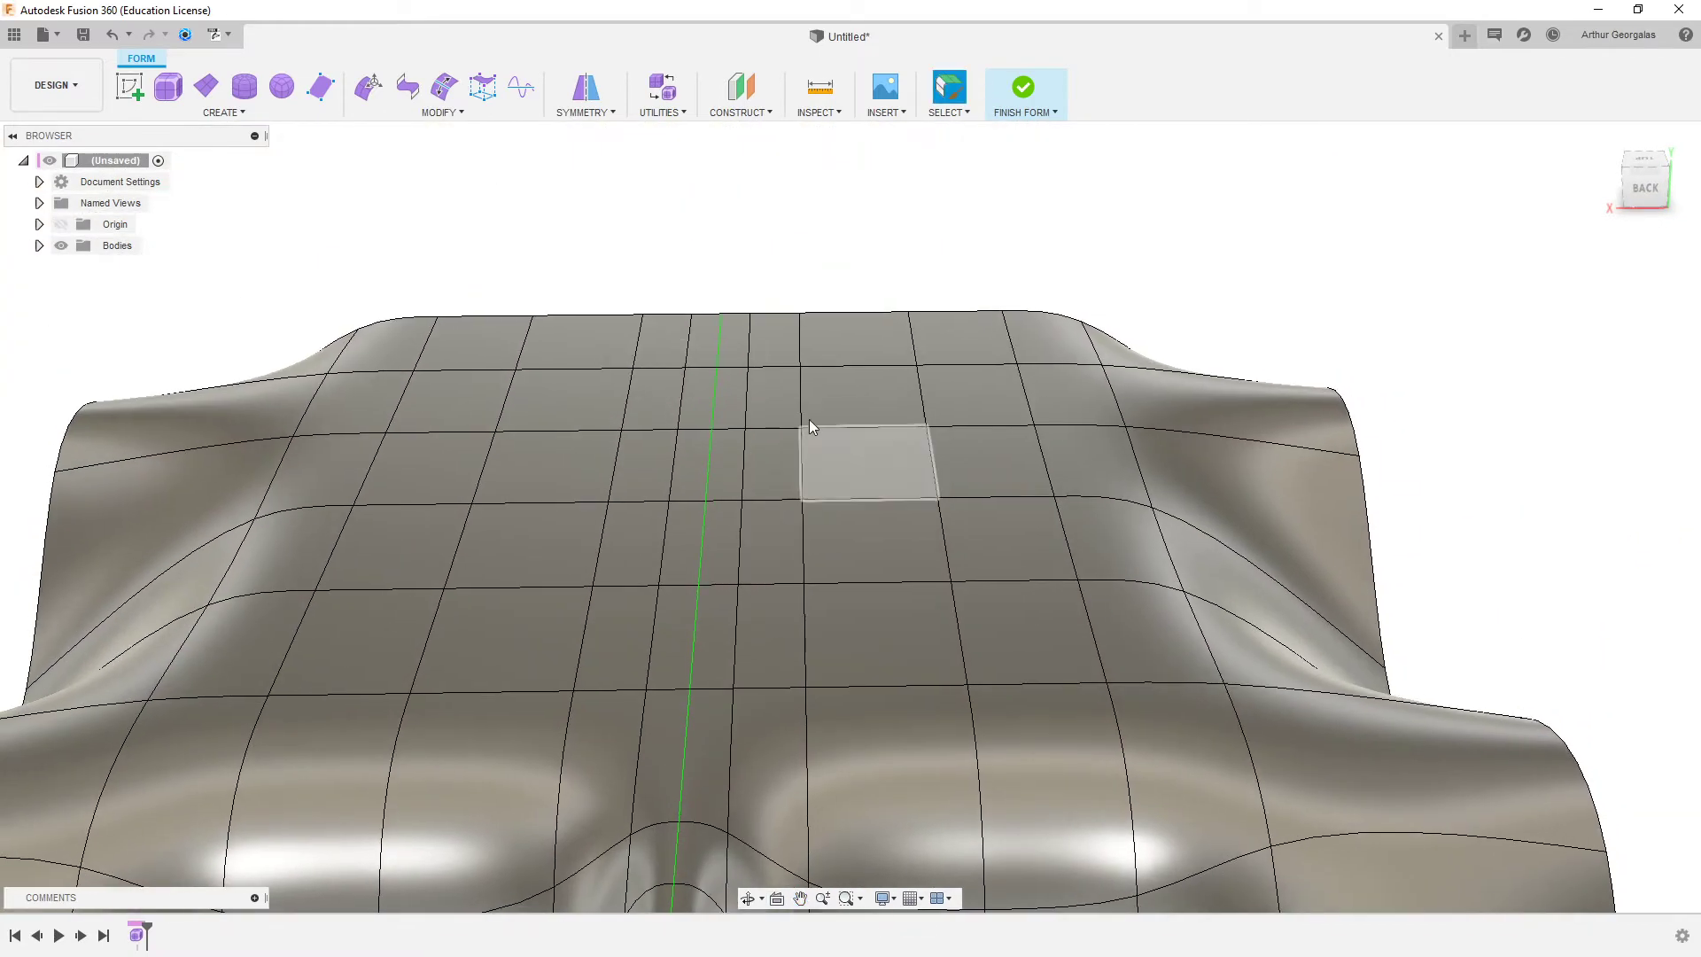
pyautogui.click(778, 384)
pyautogui.rightClick(790, 385)
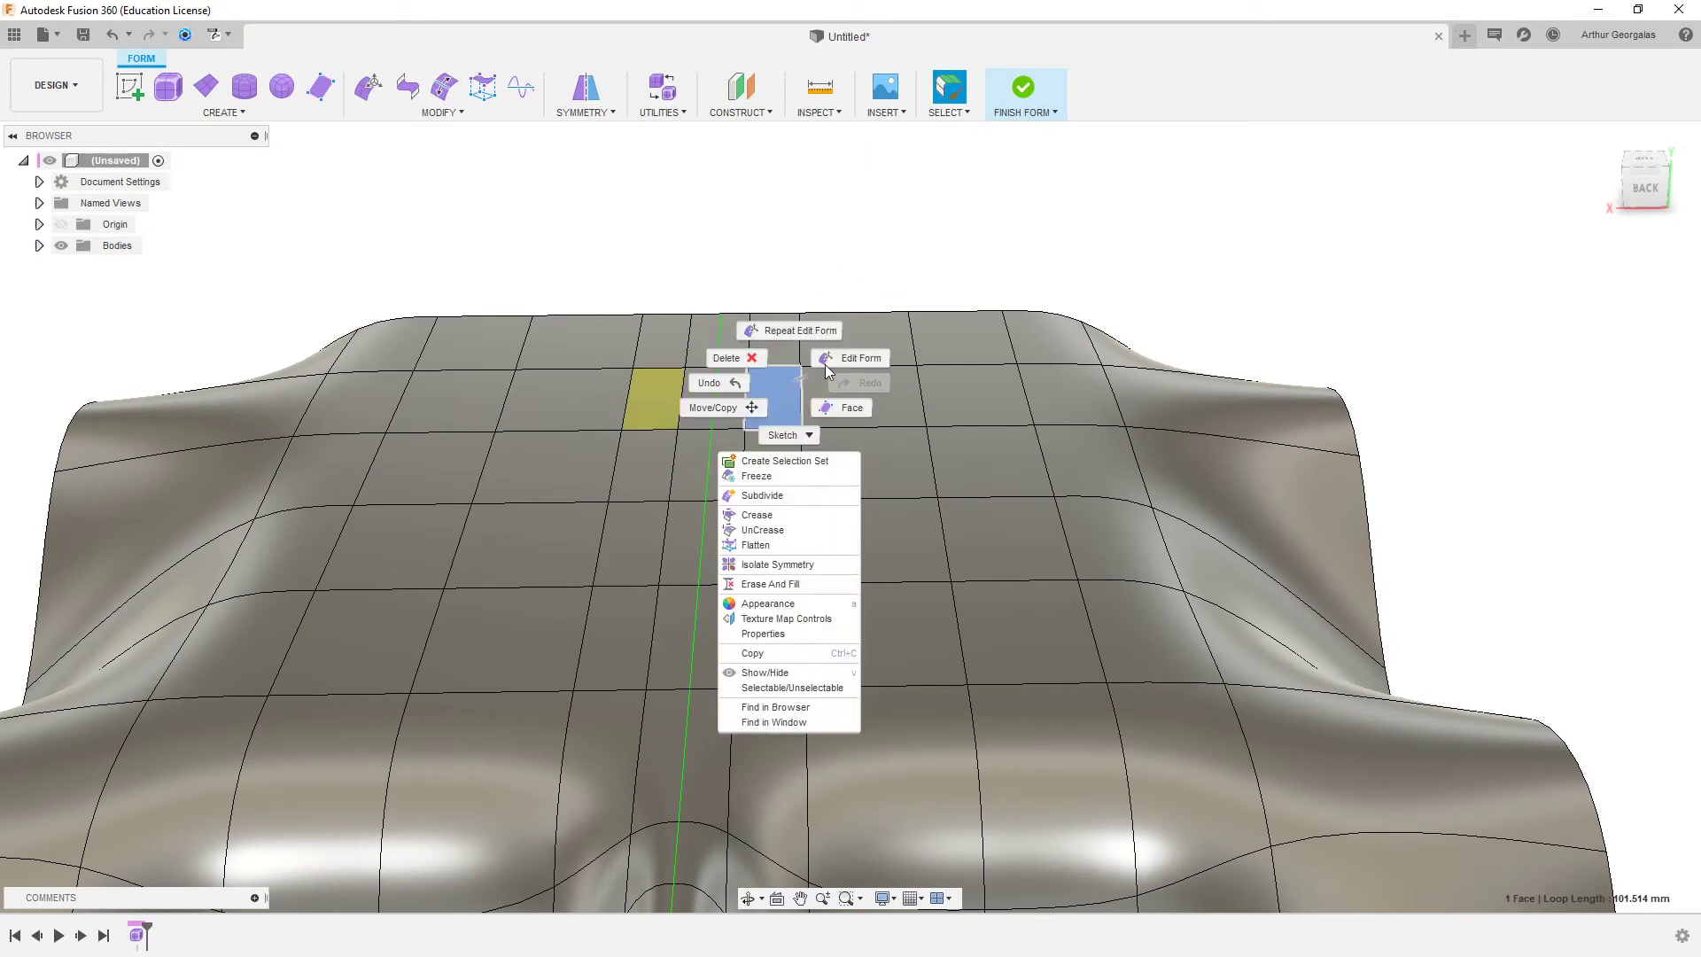
pyautogui.click(826, 360)
pyautogui.moveTo(787, 343); pyautogui.dragTo(720, 424)
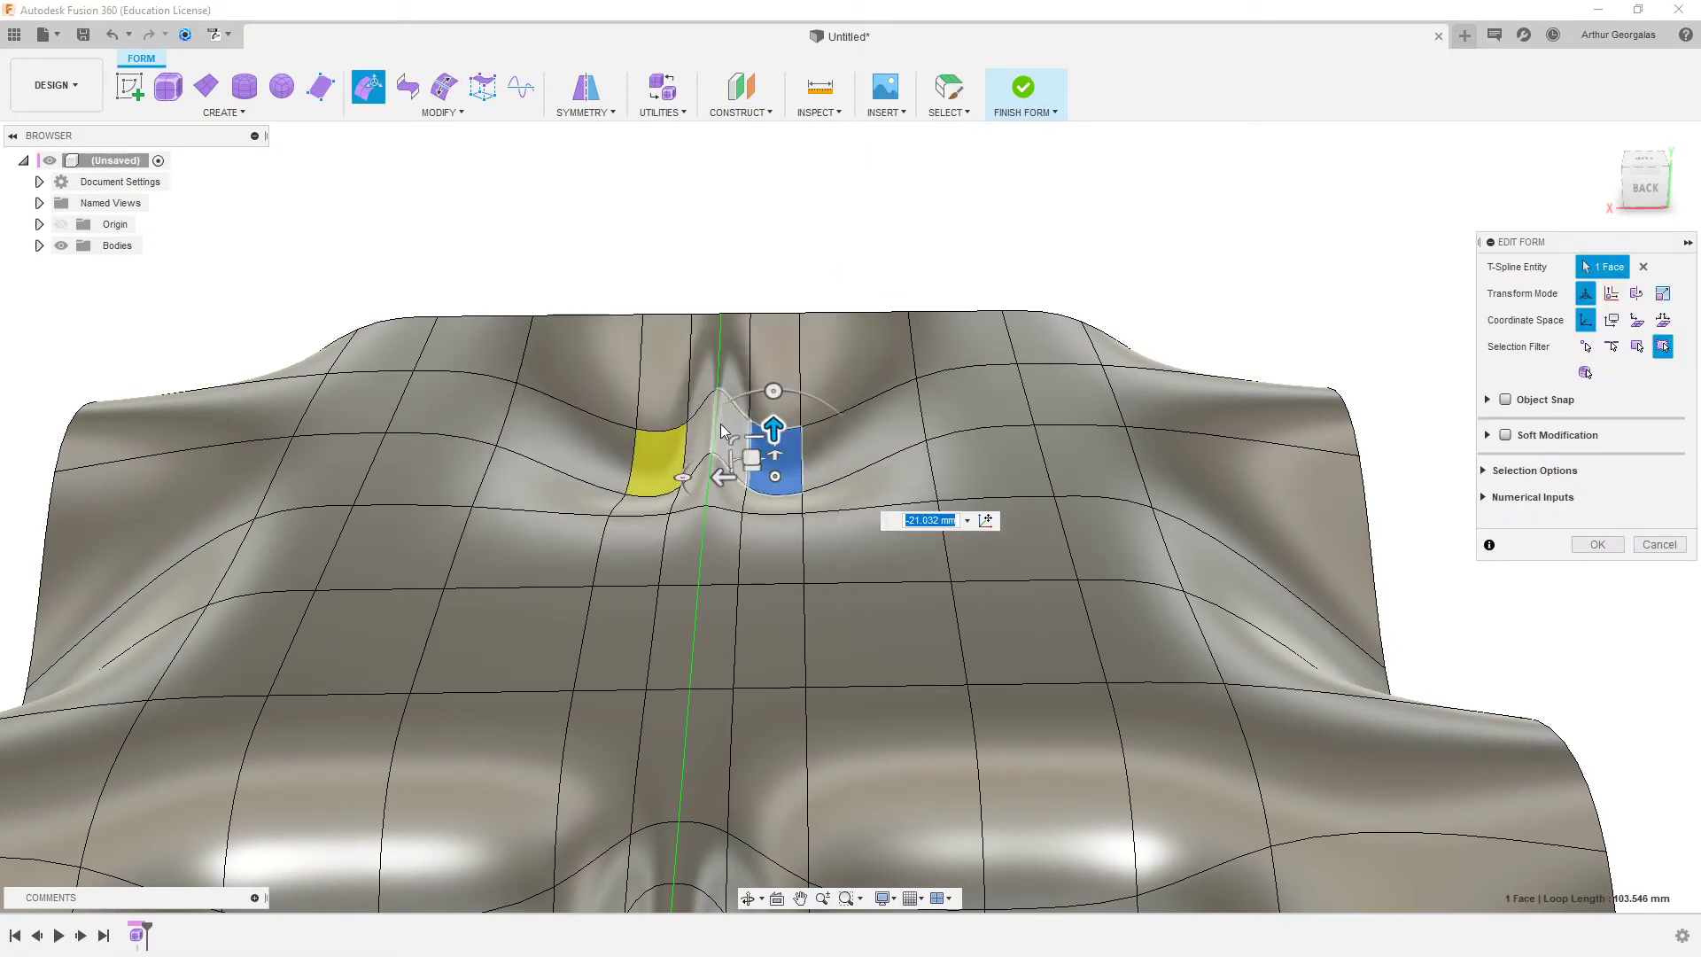
pyautogui.click(708, 535)
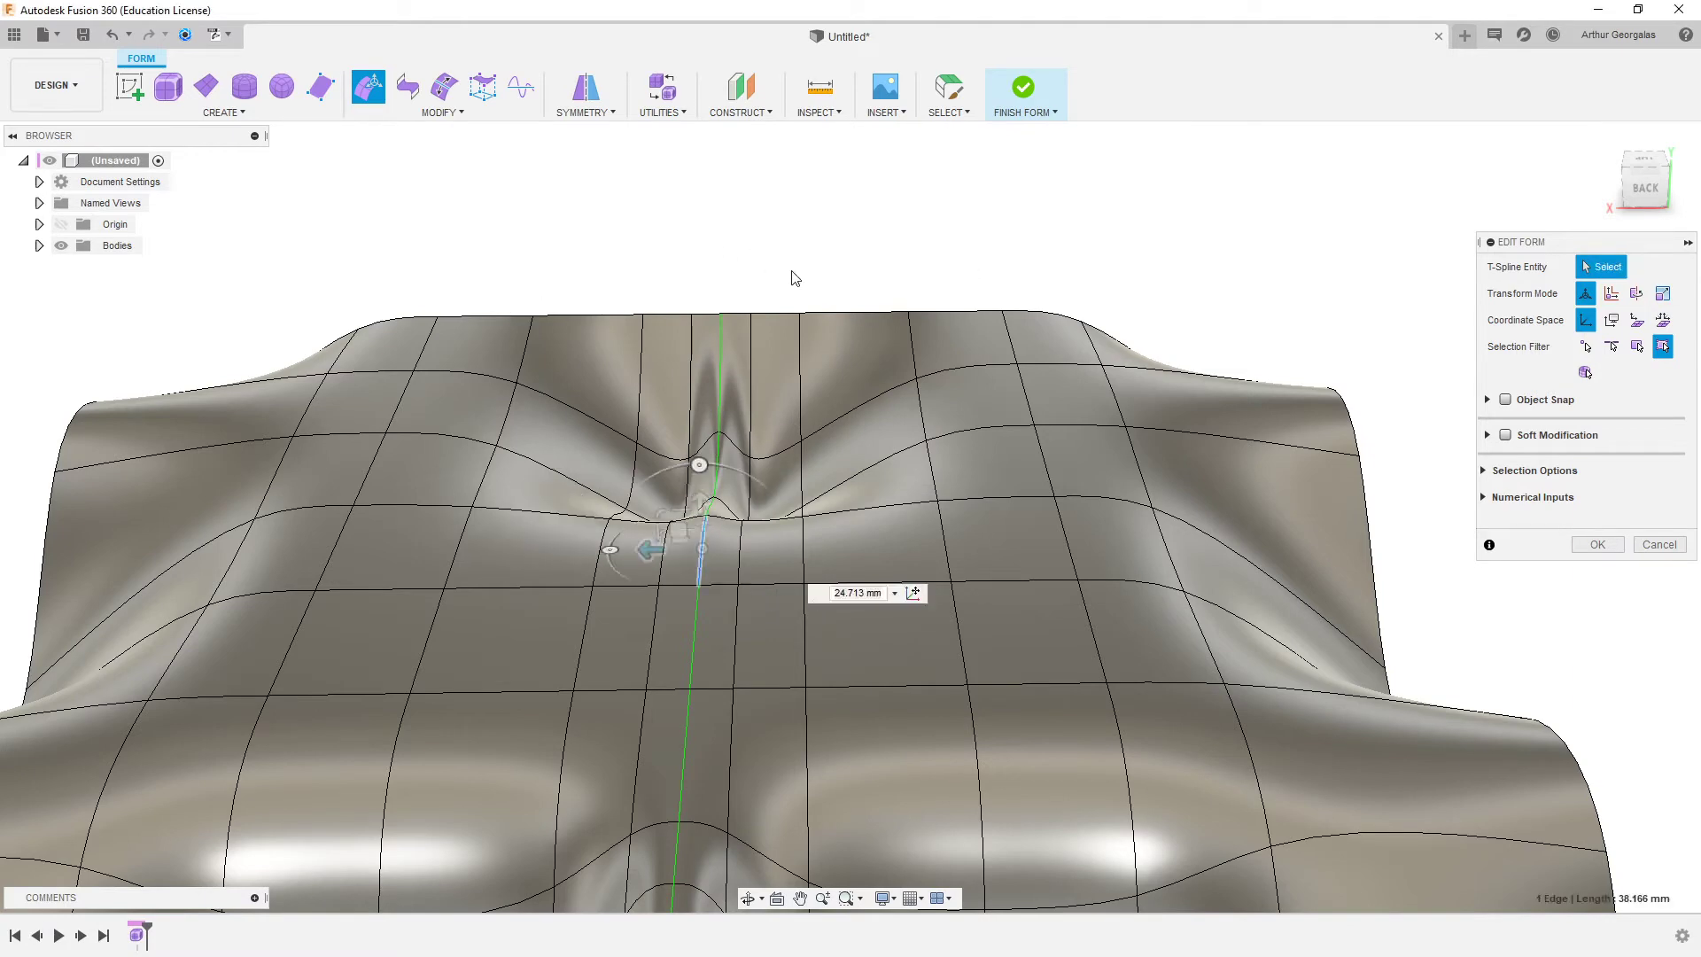
pyautogui.hotkey('ctrl', 'z')
pyautogui.scroll(-2, 883, 295)
pyautogui.click(984, 257)
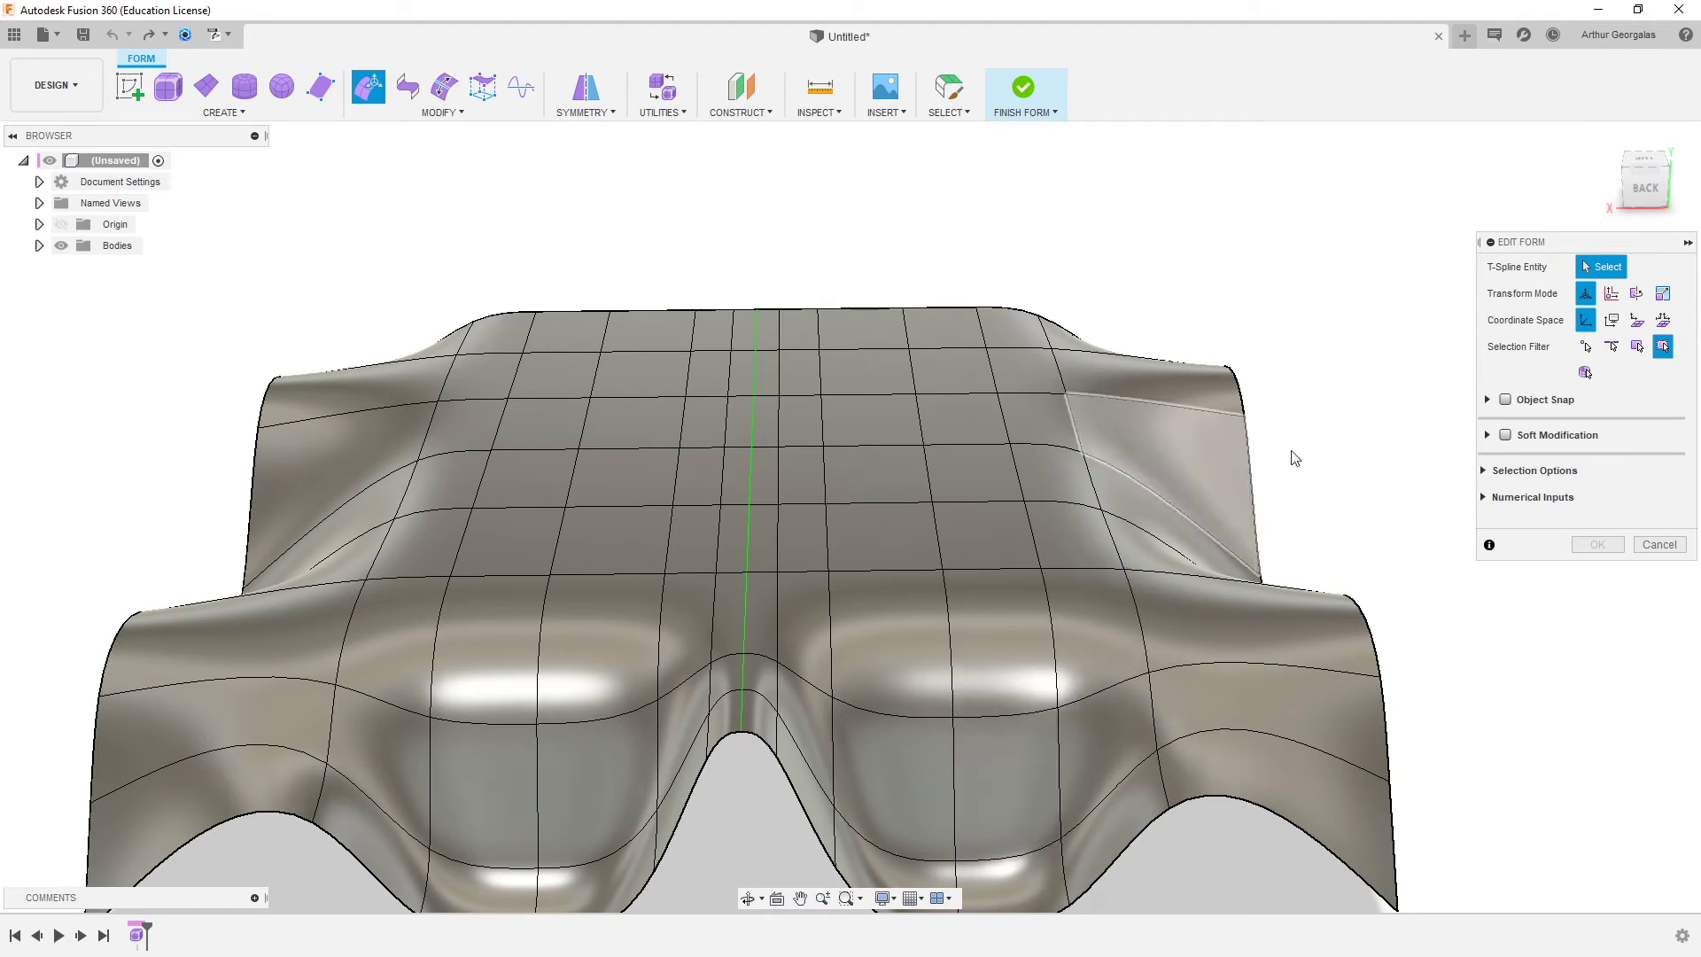
pyautogui.click(1678, 546)
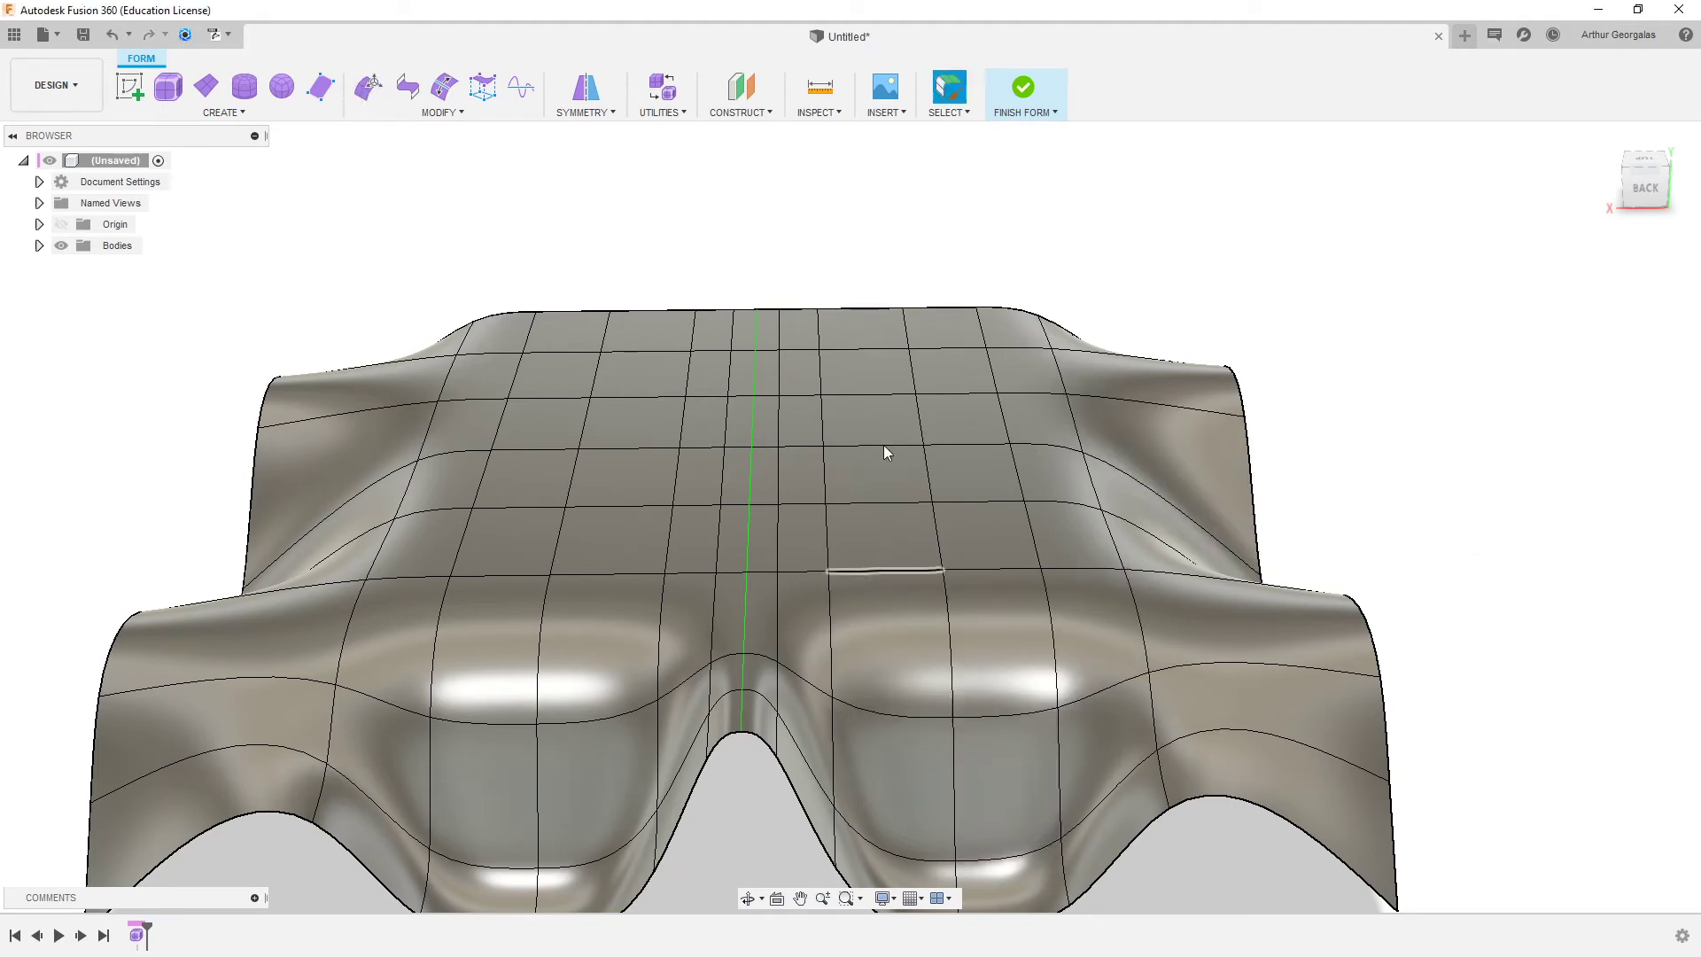
# - Delete the two rows of edges on each side of the symmetry line across the flat top surface
pyautogui.scroll(-1, 886, 443)
pyautogui.keyDown('shift'); pyautogui.moveTo(950, 413); pyautogui.dragTo(809, 384, button='middle'); pyautogui.keyUp('shift')
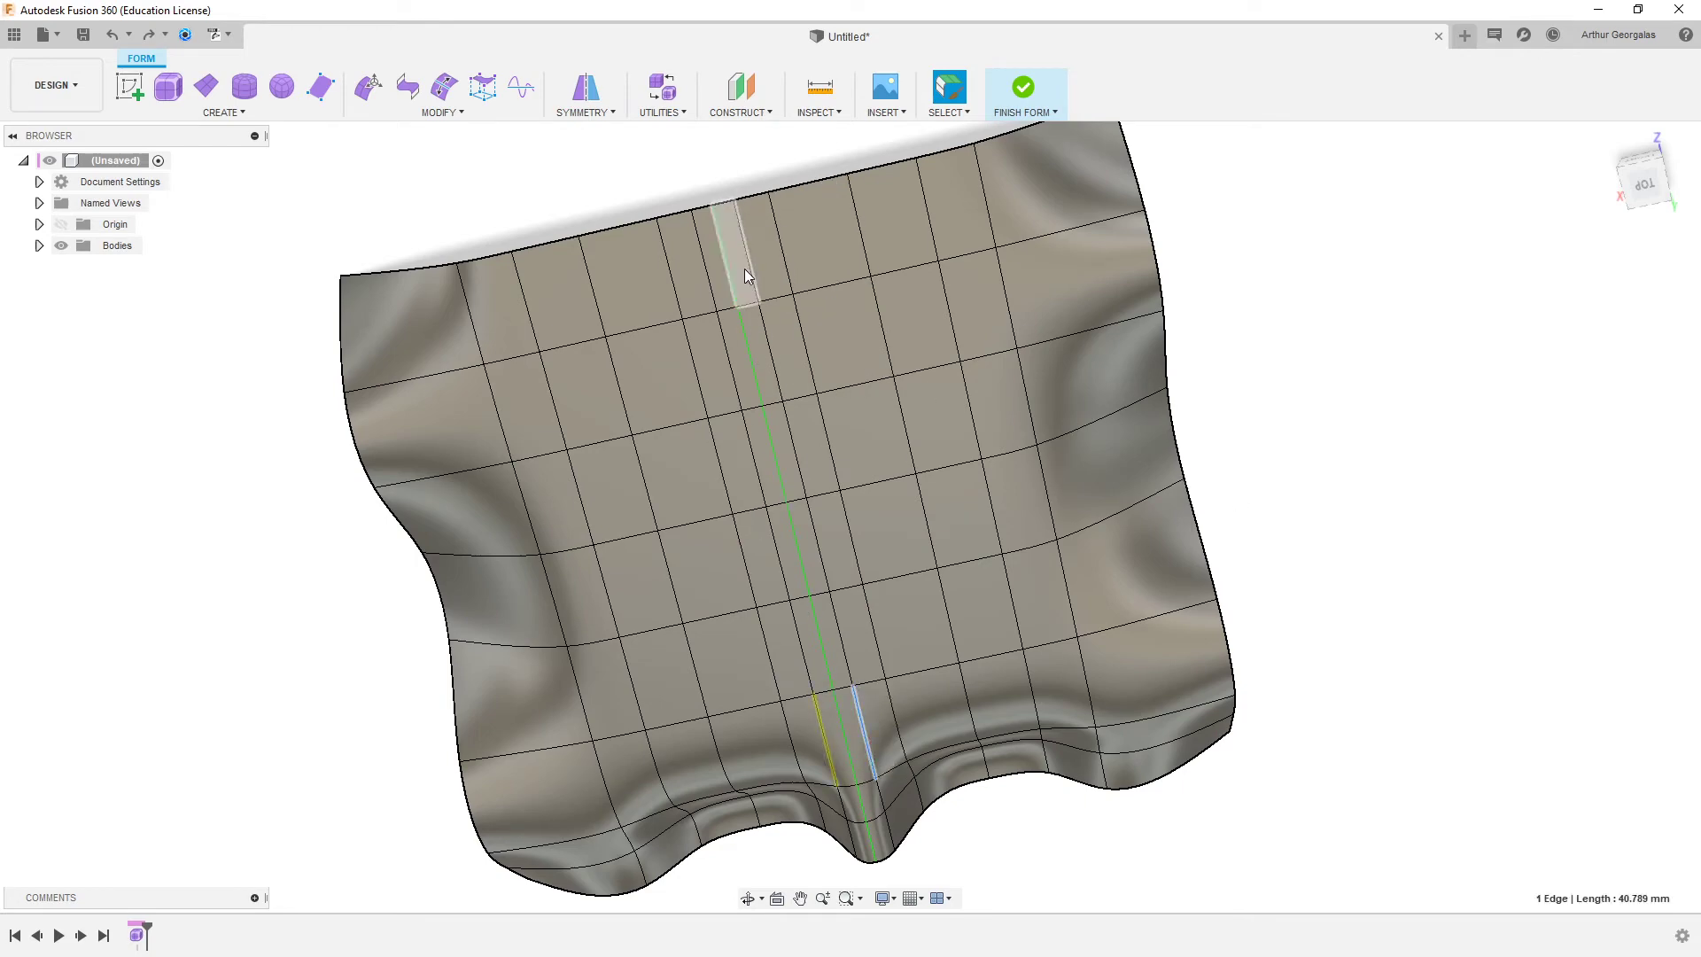
pyautogui.doubleClick(793, 369)
pyautogui.keyDown('shift'); pyautogui.moveTo(794, 368); pyautogui.dragTo(1012, 517, button='middle'); pyautogui.keyUp('shift')
pyautogui.press('Escape')
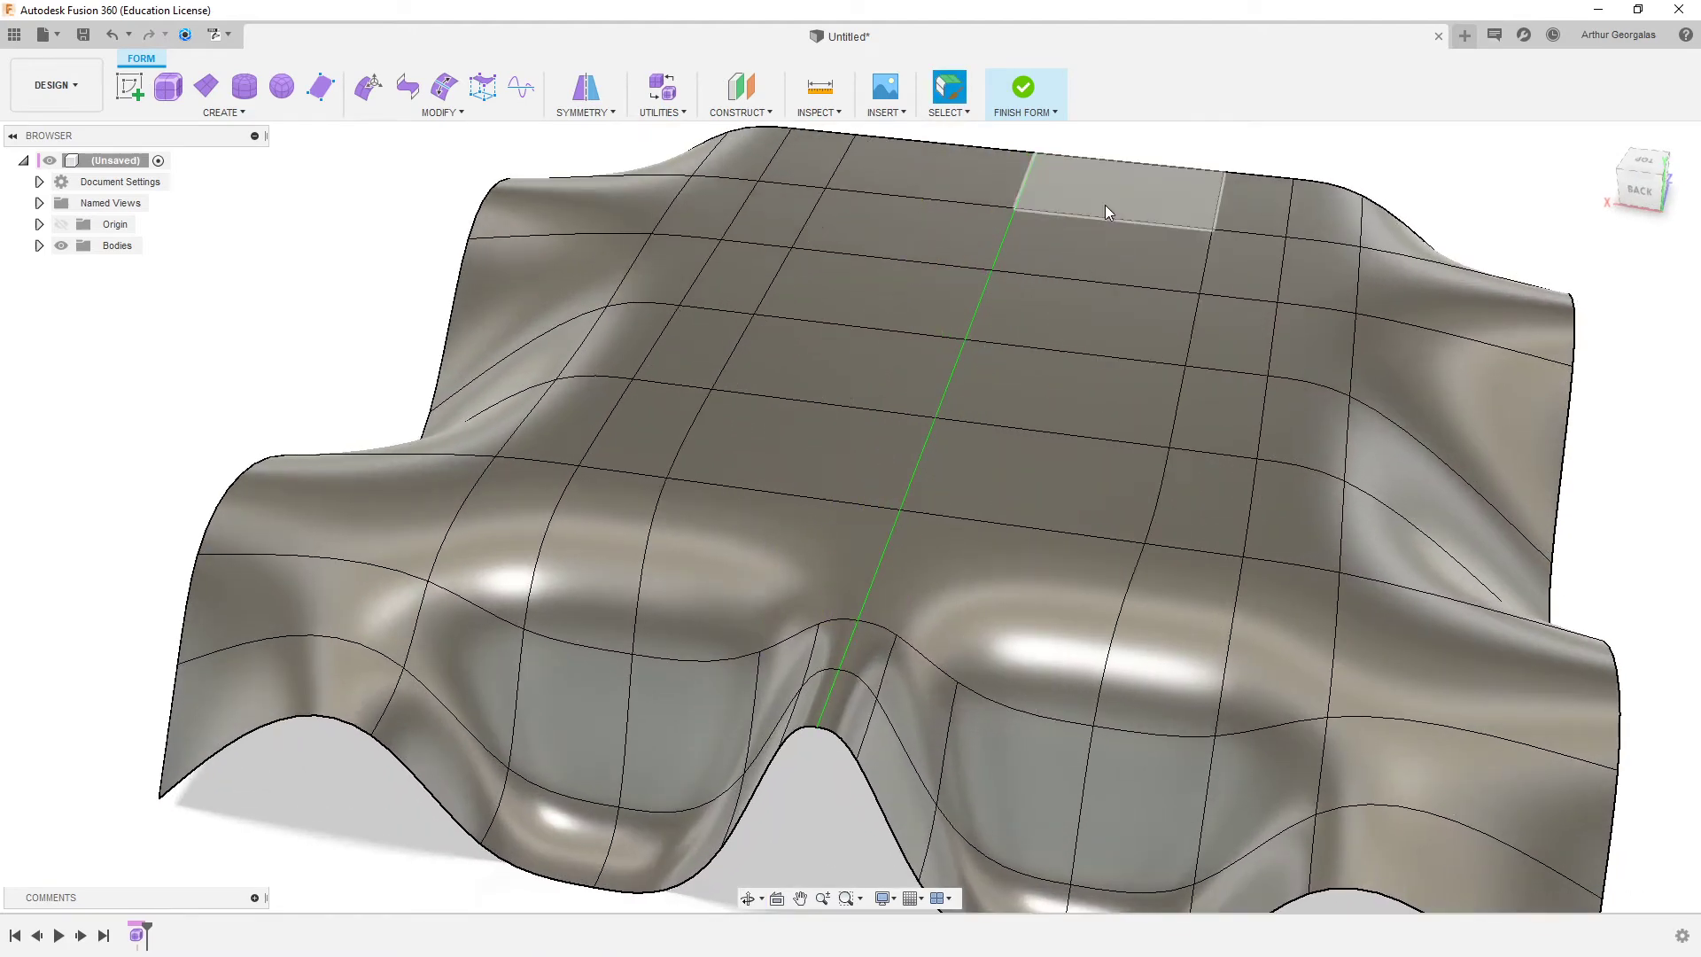
# - Examine the enlarged faces beside the symmetry line, selecting them in Edit Form to check where they meet the ridge
pyautogui.scroll(5, 965, 631)
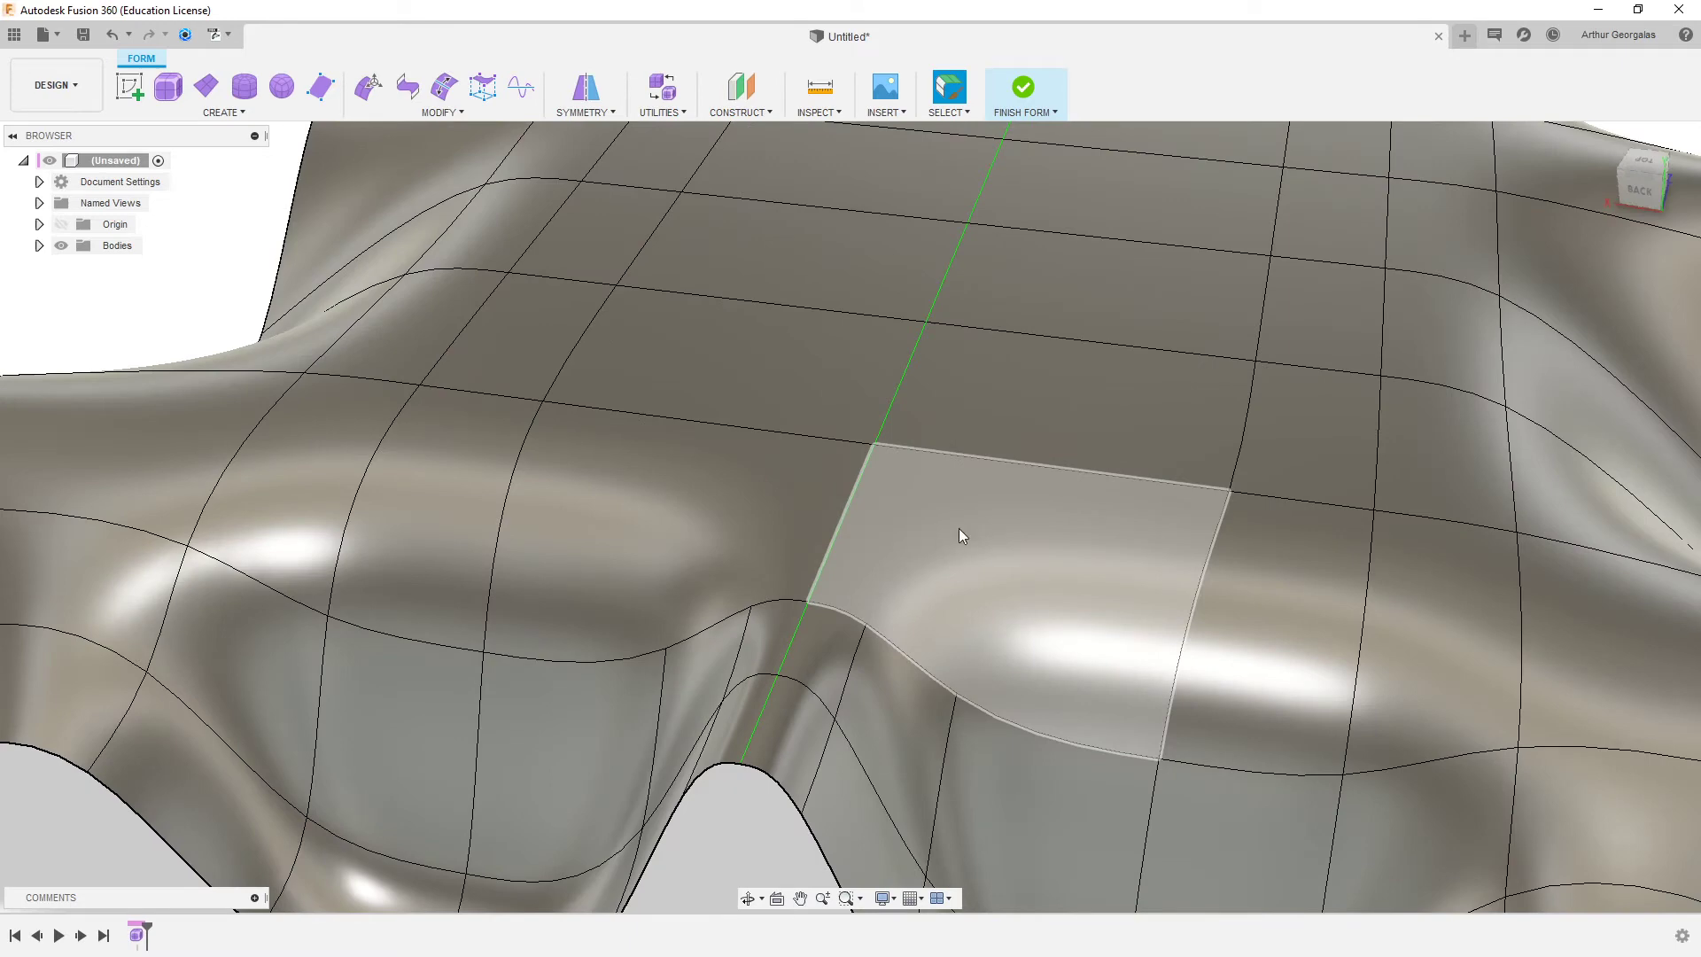
pyautogui.hotkey('alt', '1')
pyautogui.hotkey('alt', '3')
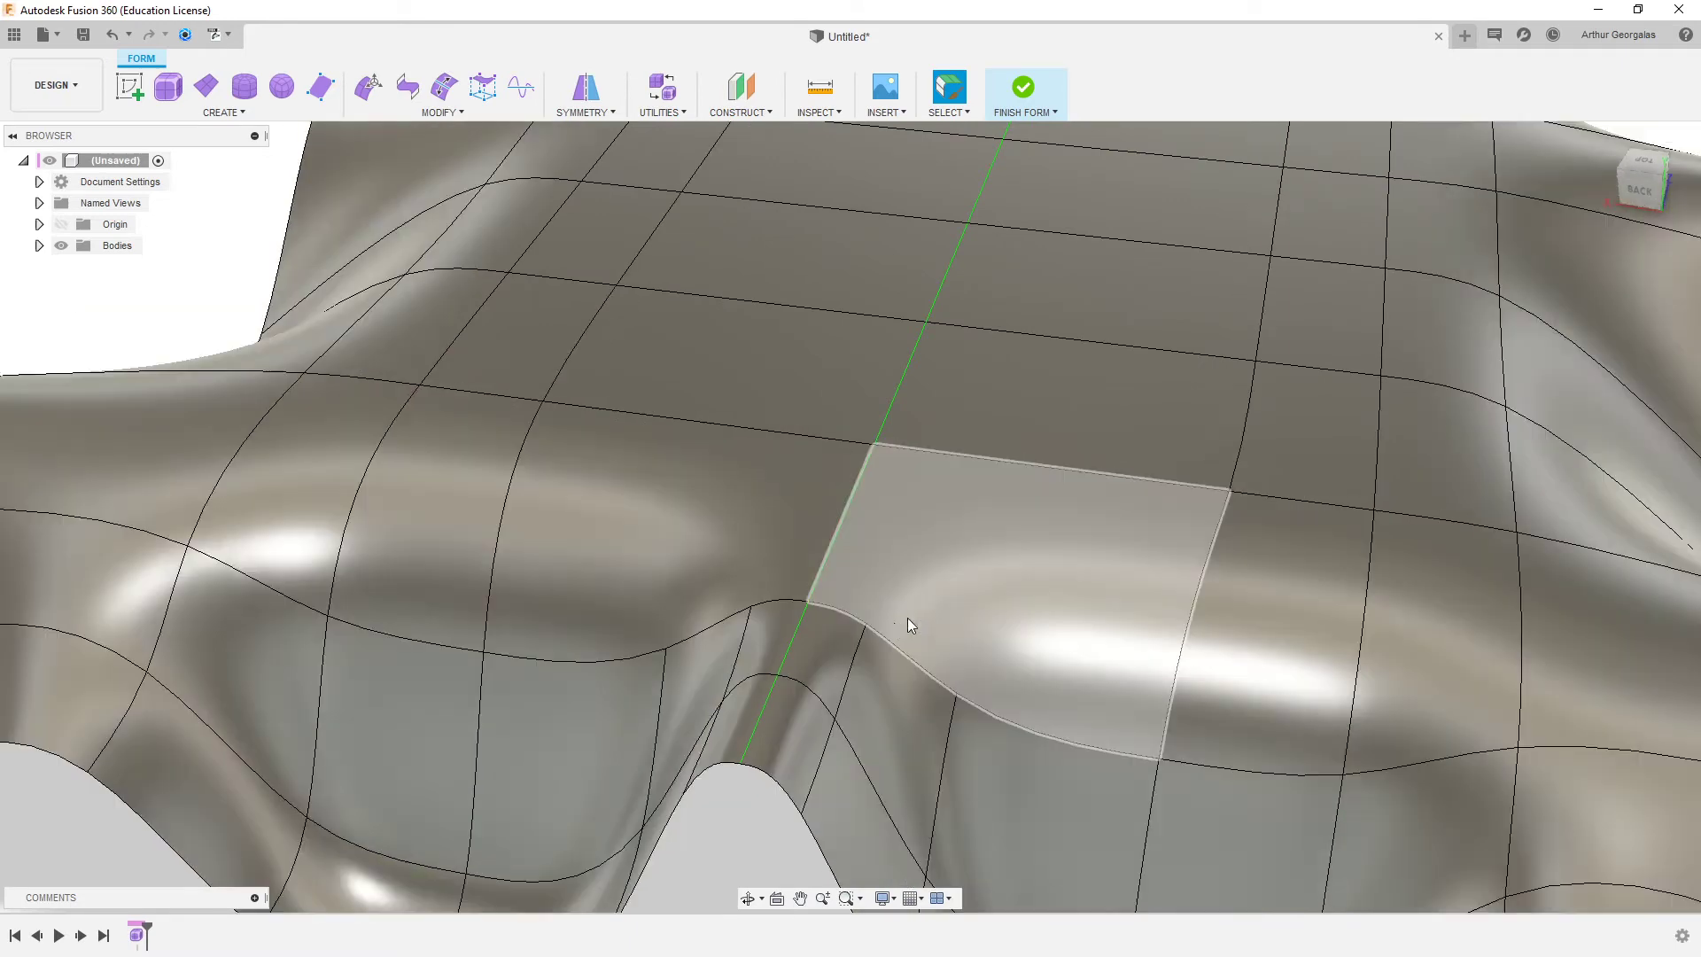
pyautogui.click(843, 714)
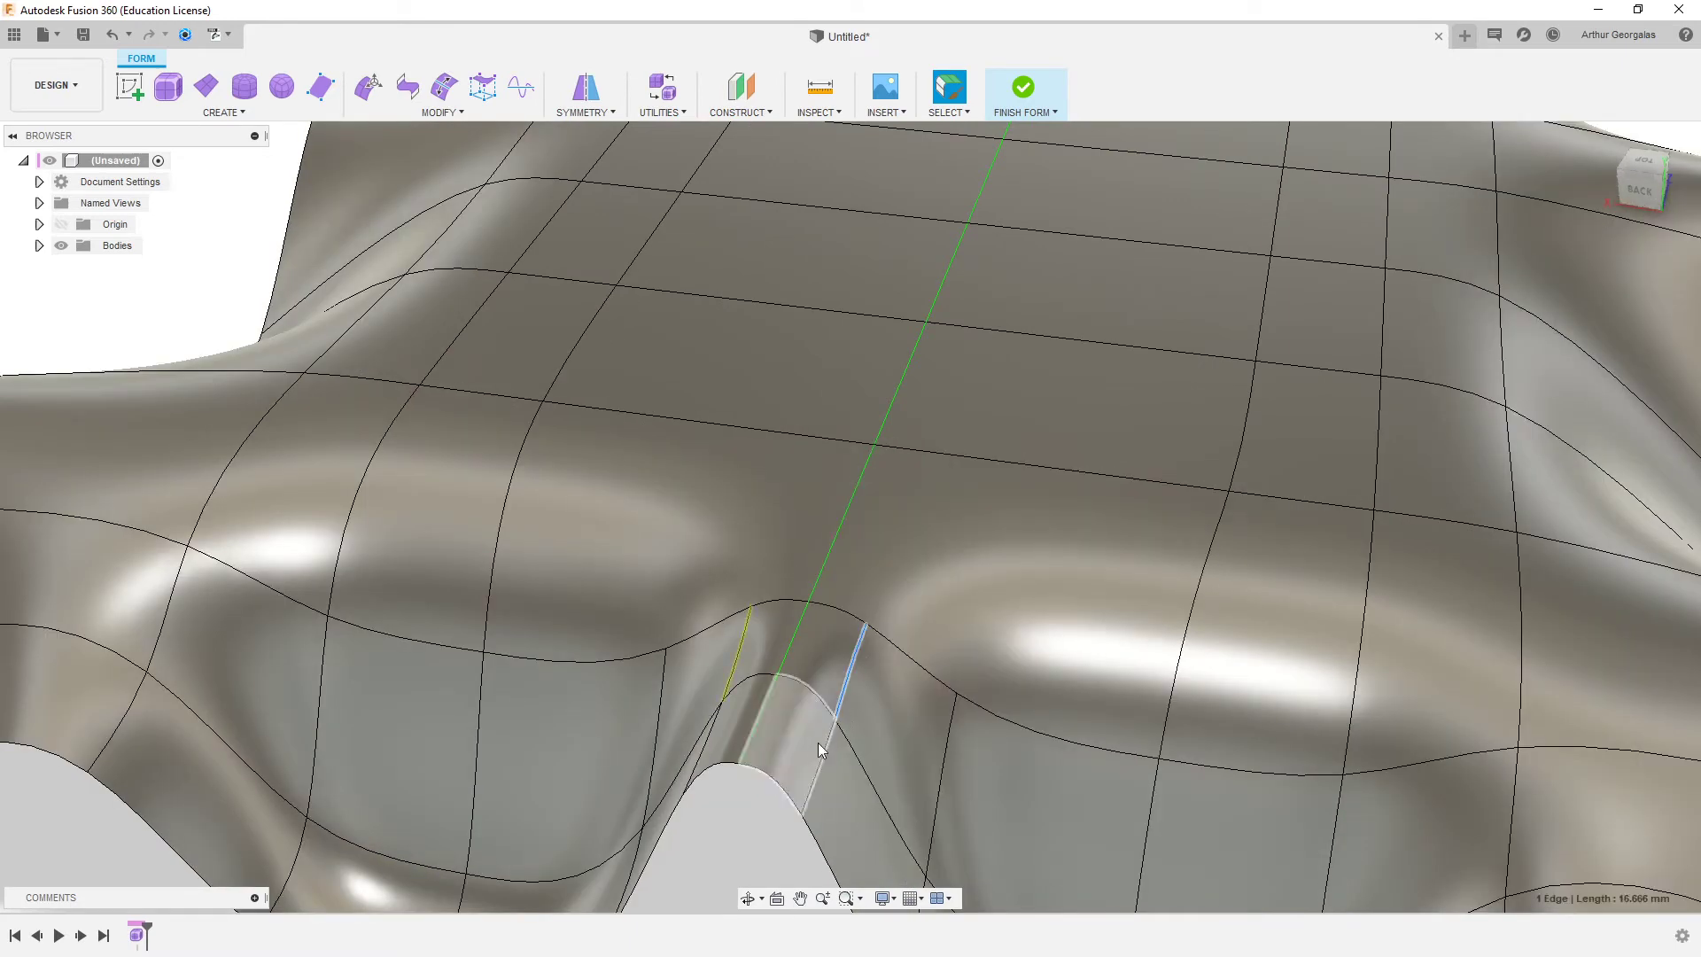
pyautogui.rightClick(907, 620)
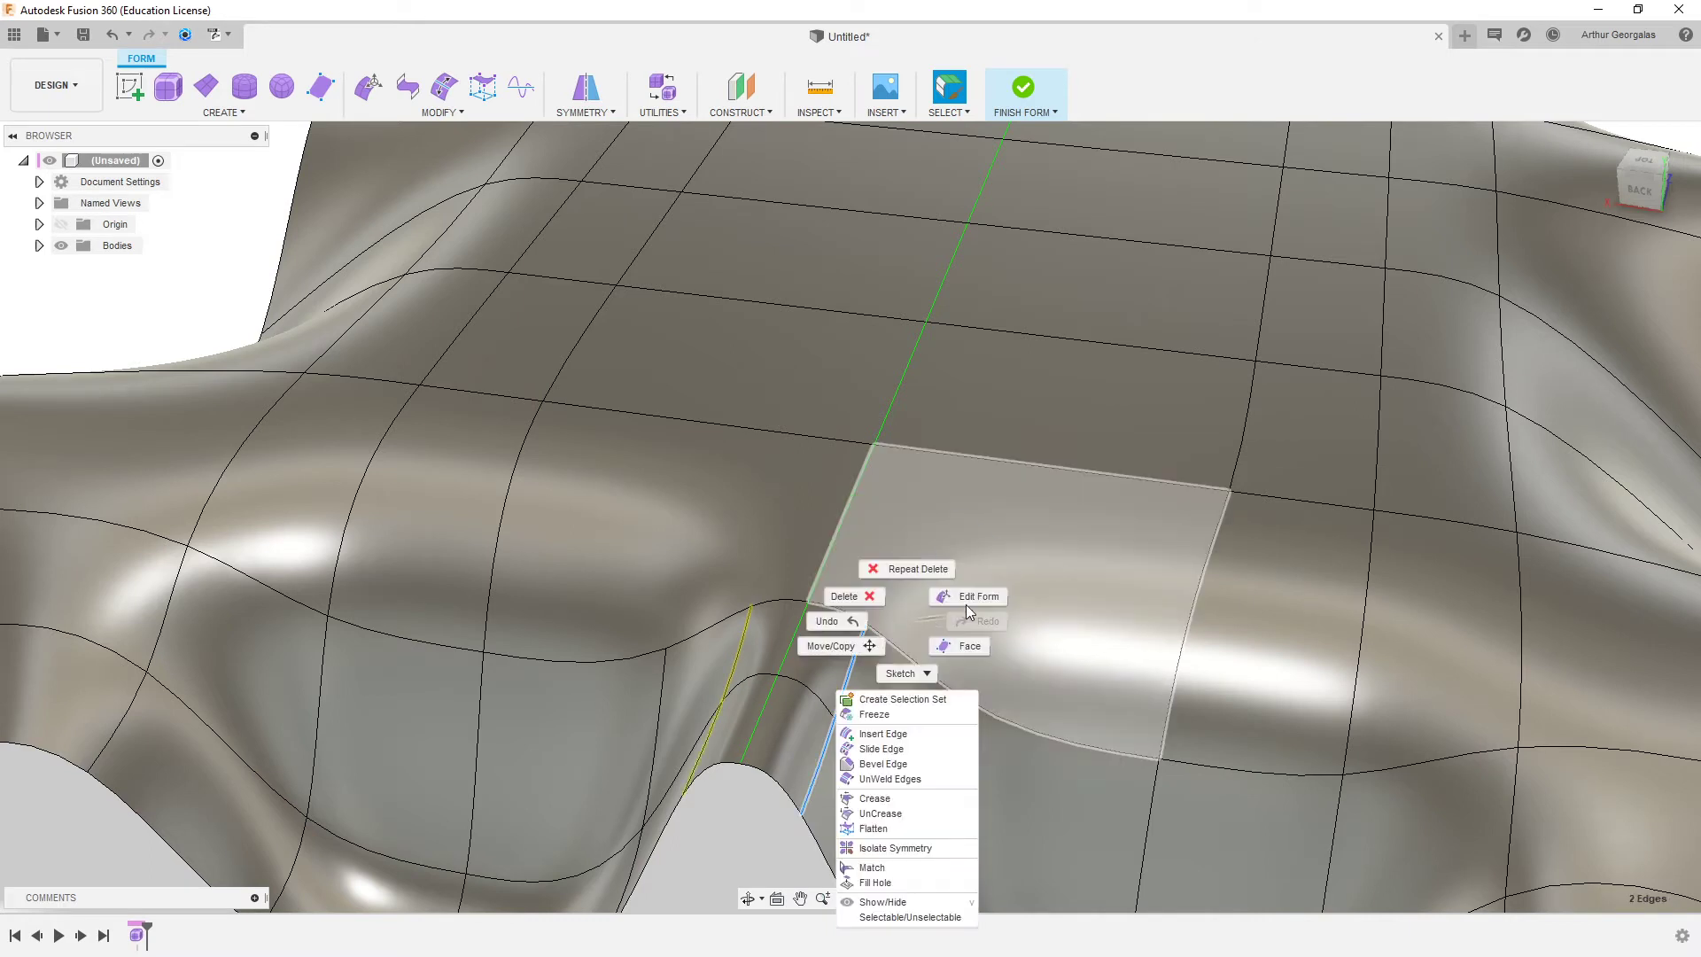
pyautogui.click(978, 596)
pyautogui.click(902, 631)
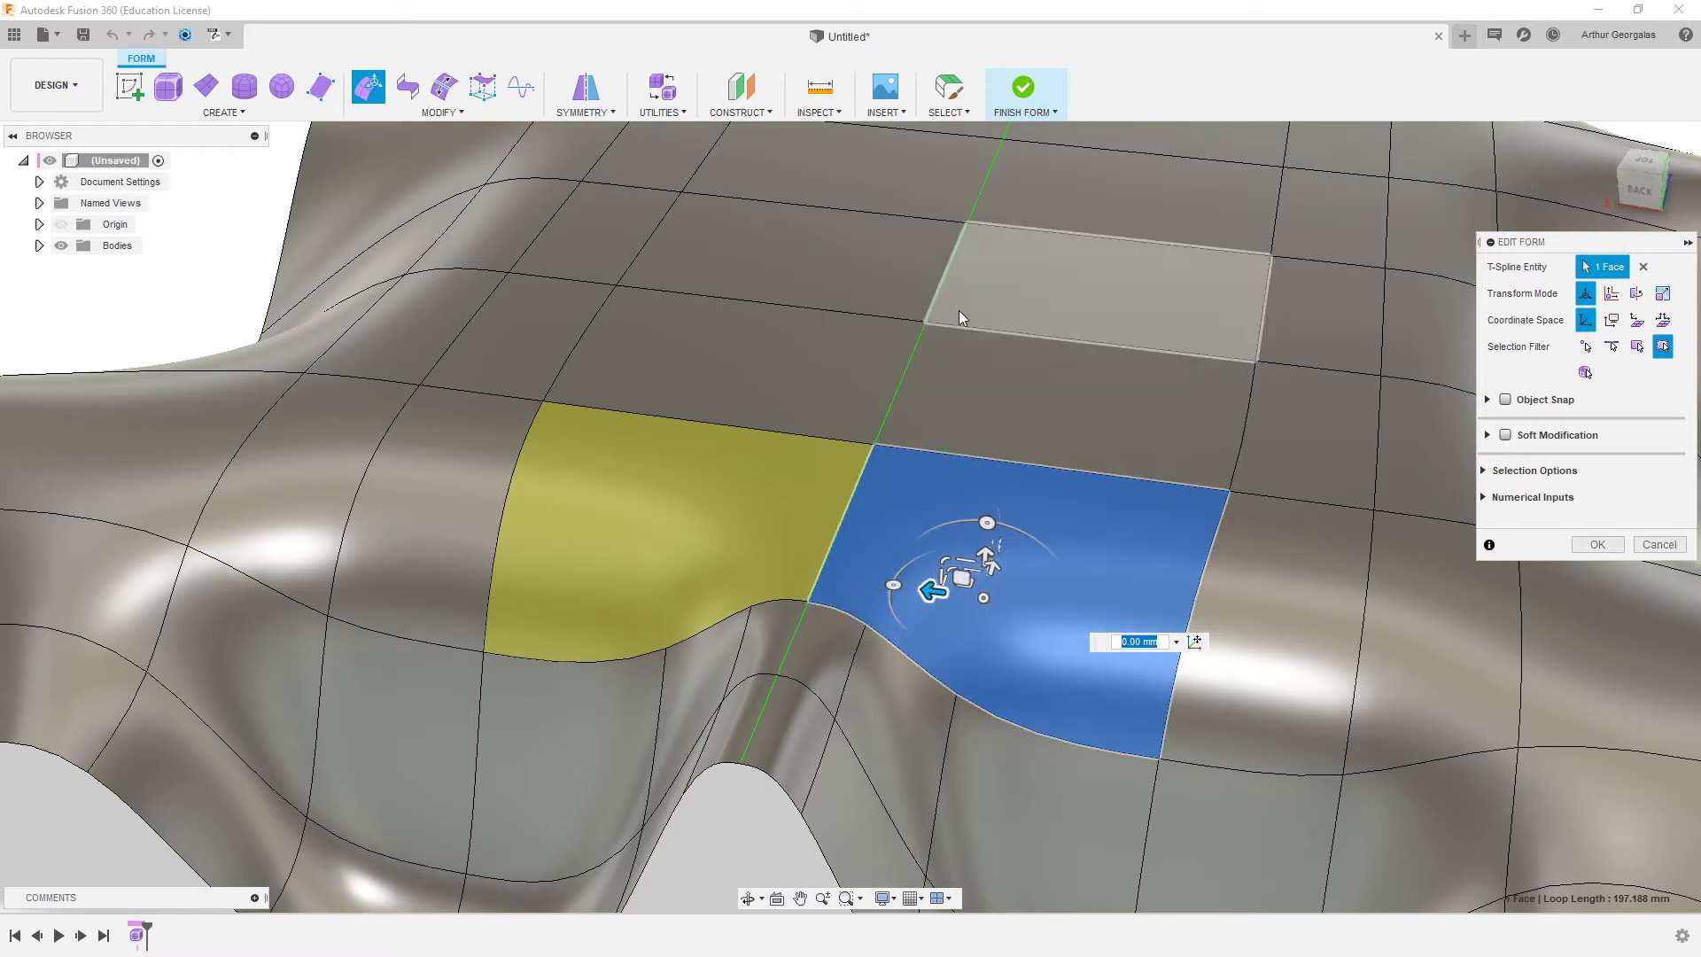
pyautogui.click(964, 367)
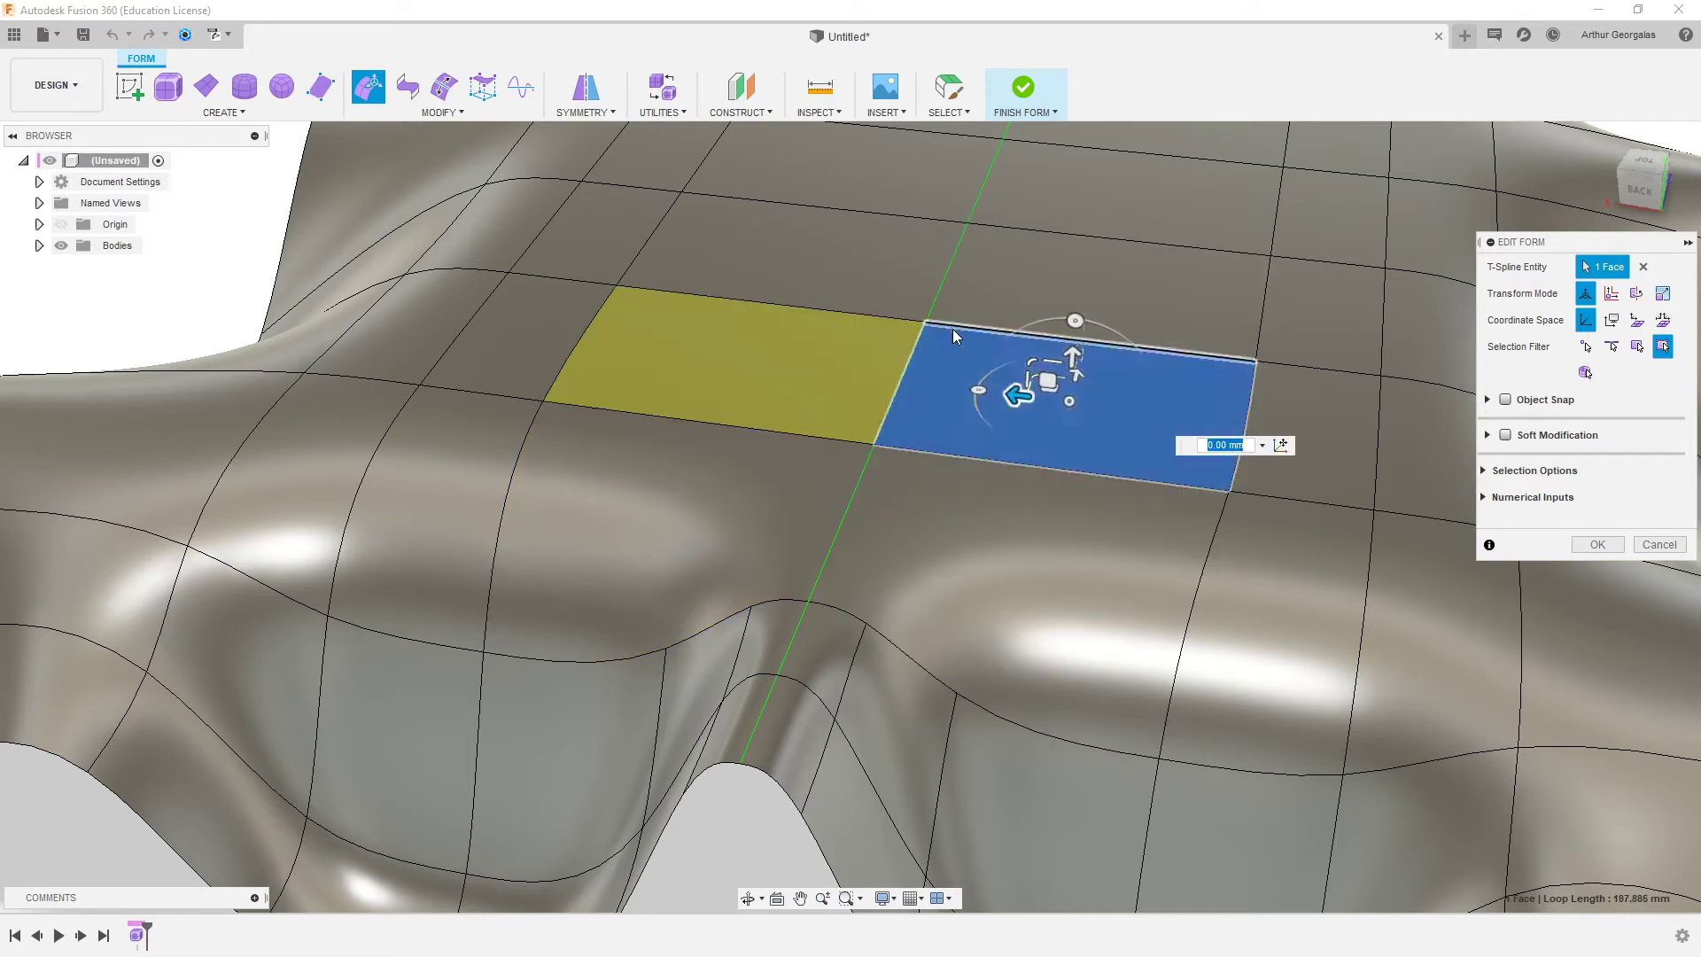
pyautogui.click(965, 516)
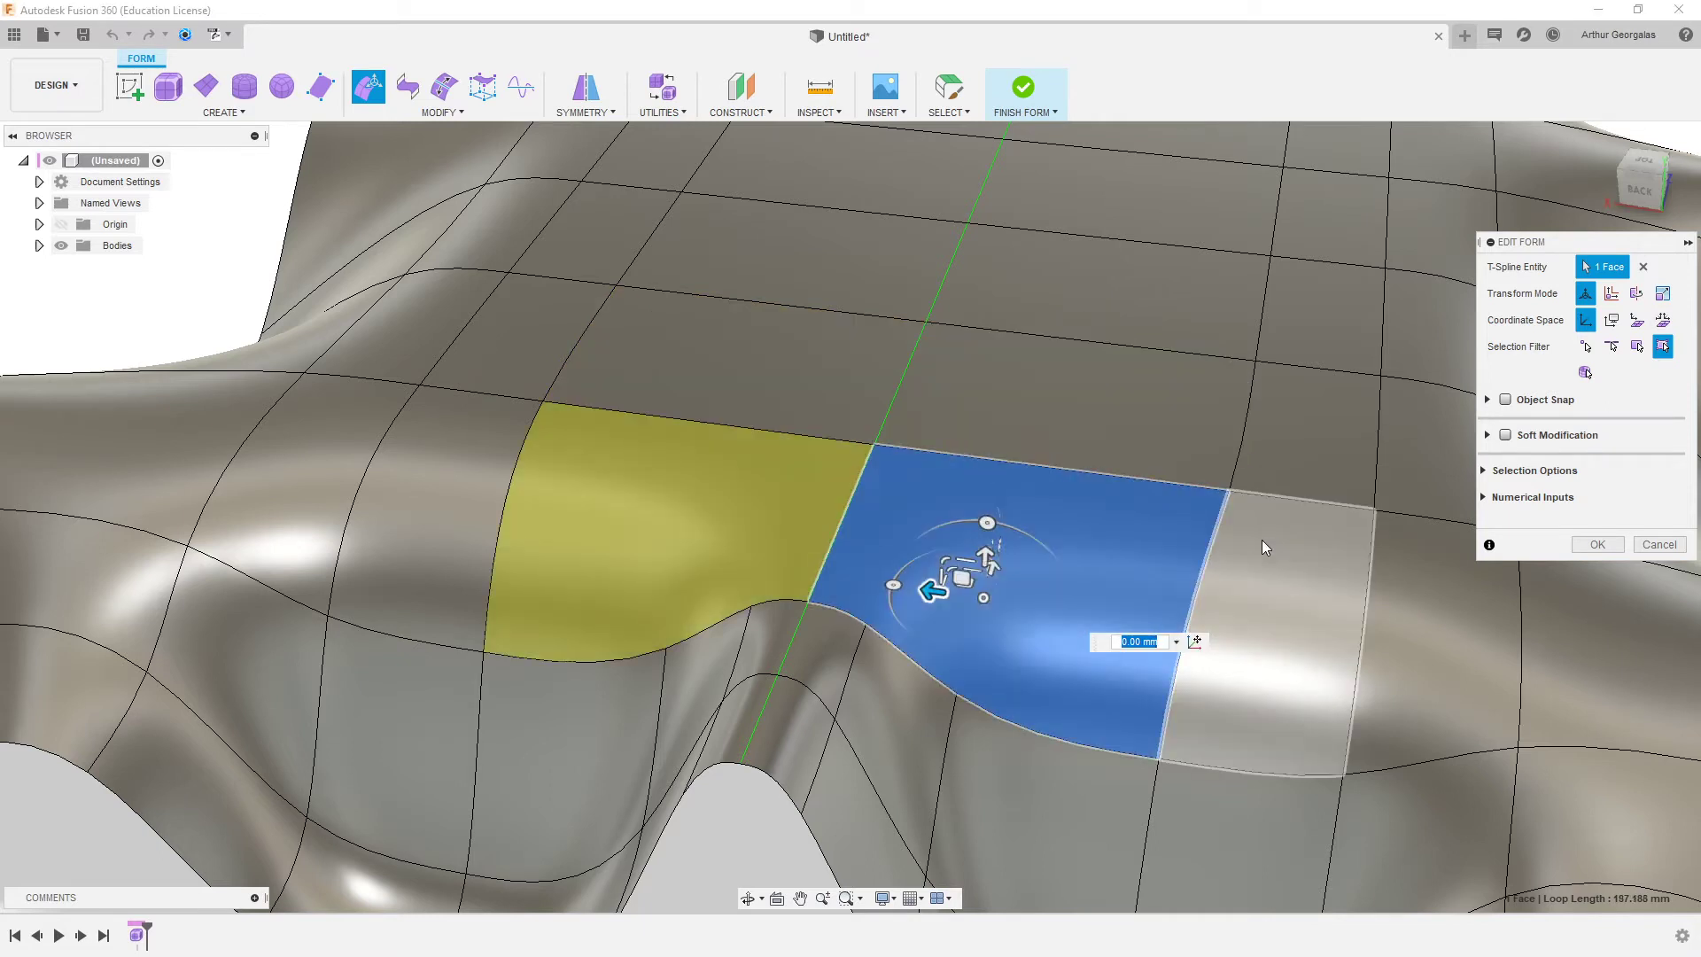
# - Try moving the curved edge next to the central ridge about 25 mm
pyautogui.click(886, 640)
pyautogui.moveTo(936, 619); pyautogui.dragTo(996, 536)
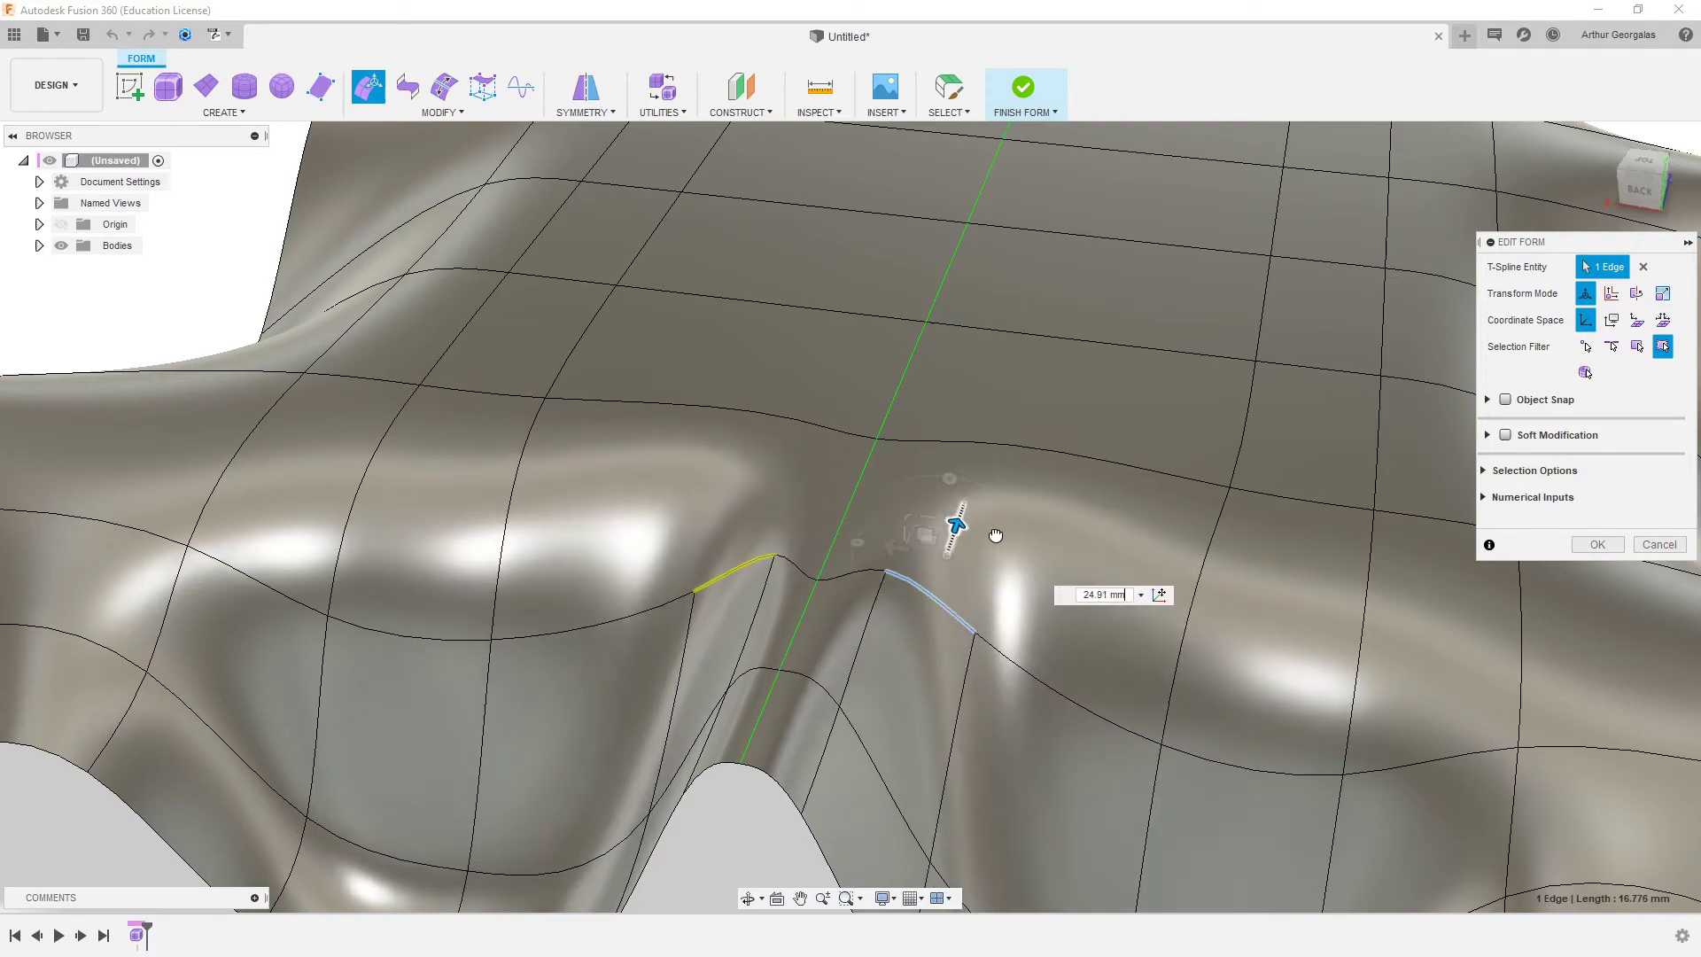
pyautogui.keyDown('shift'); pyautogui.moveTo(960, 599); pyautogui.dragTo(1014, 615, button='middle'); pyautogui.keyUp('shift')
pyautogui.click(1196, 417)
pyautogui.click(1662, 546)
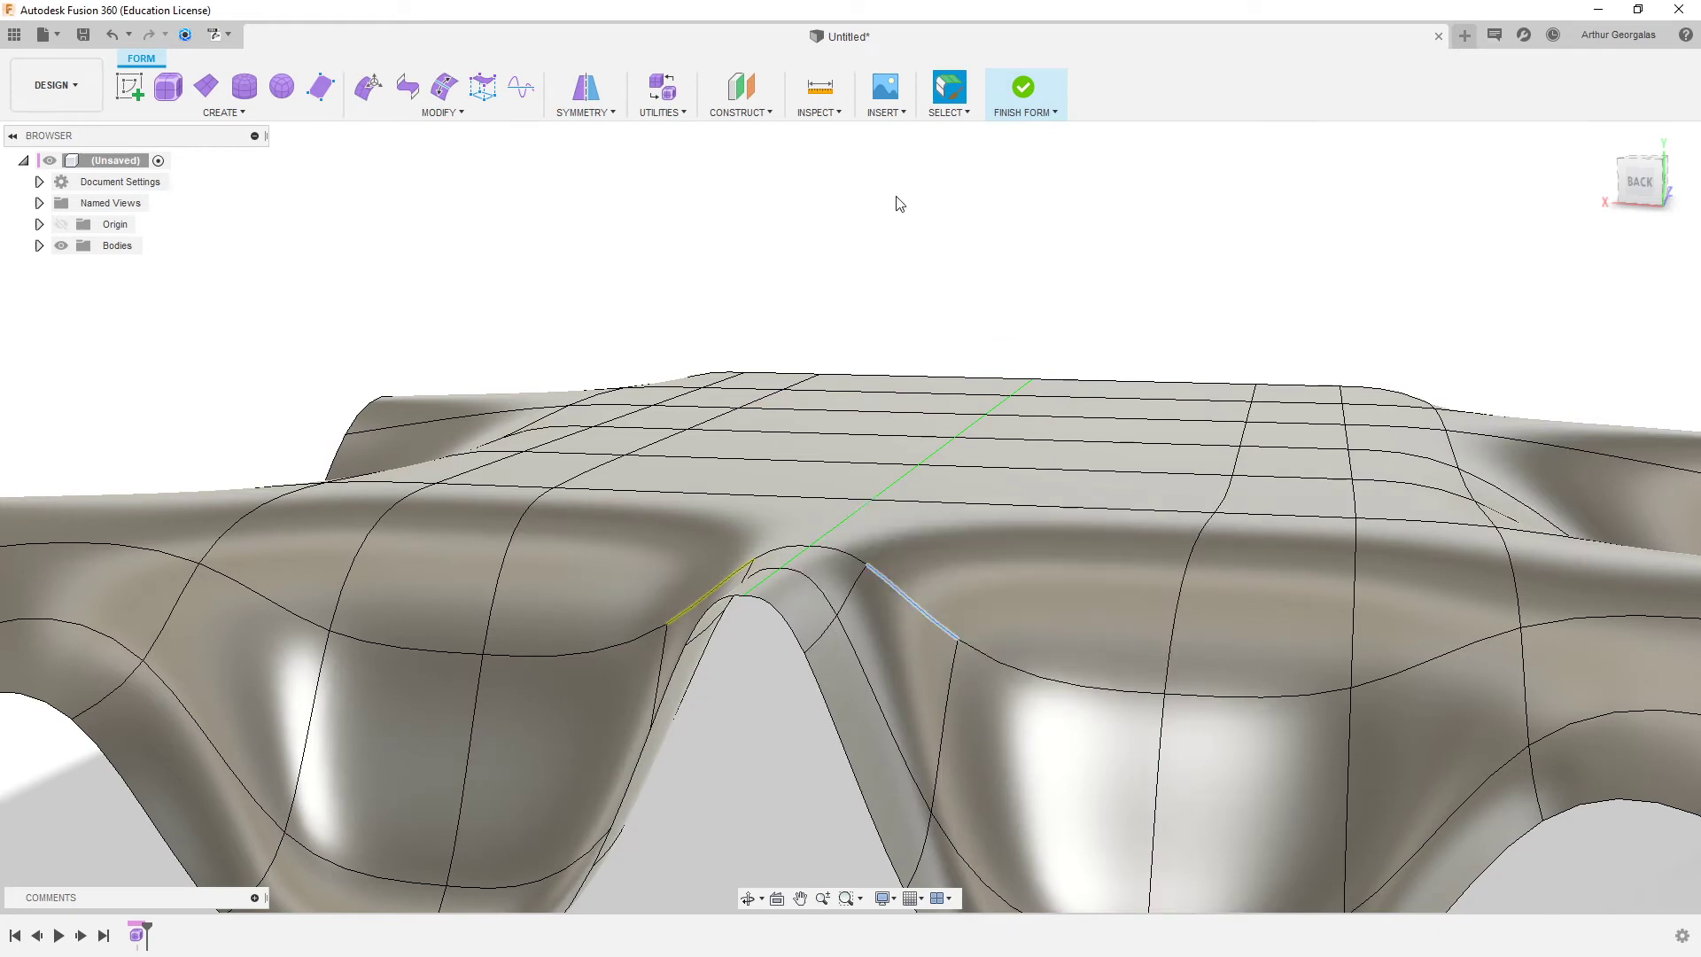
# - Apply a zebra analysis to the simplified body to examine its surface flow, and undo both the analysis and the edge deletion
pyautogui.keyDown('shift'); pyautogui.moveTo(930, 584); pyautogui.dragTo(930, 592, button='middle'); pyautogui.keyUp('shift')
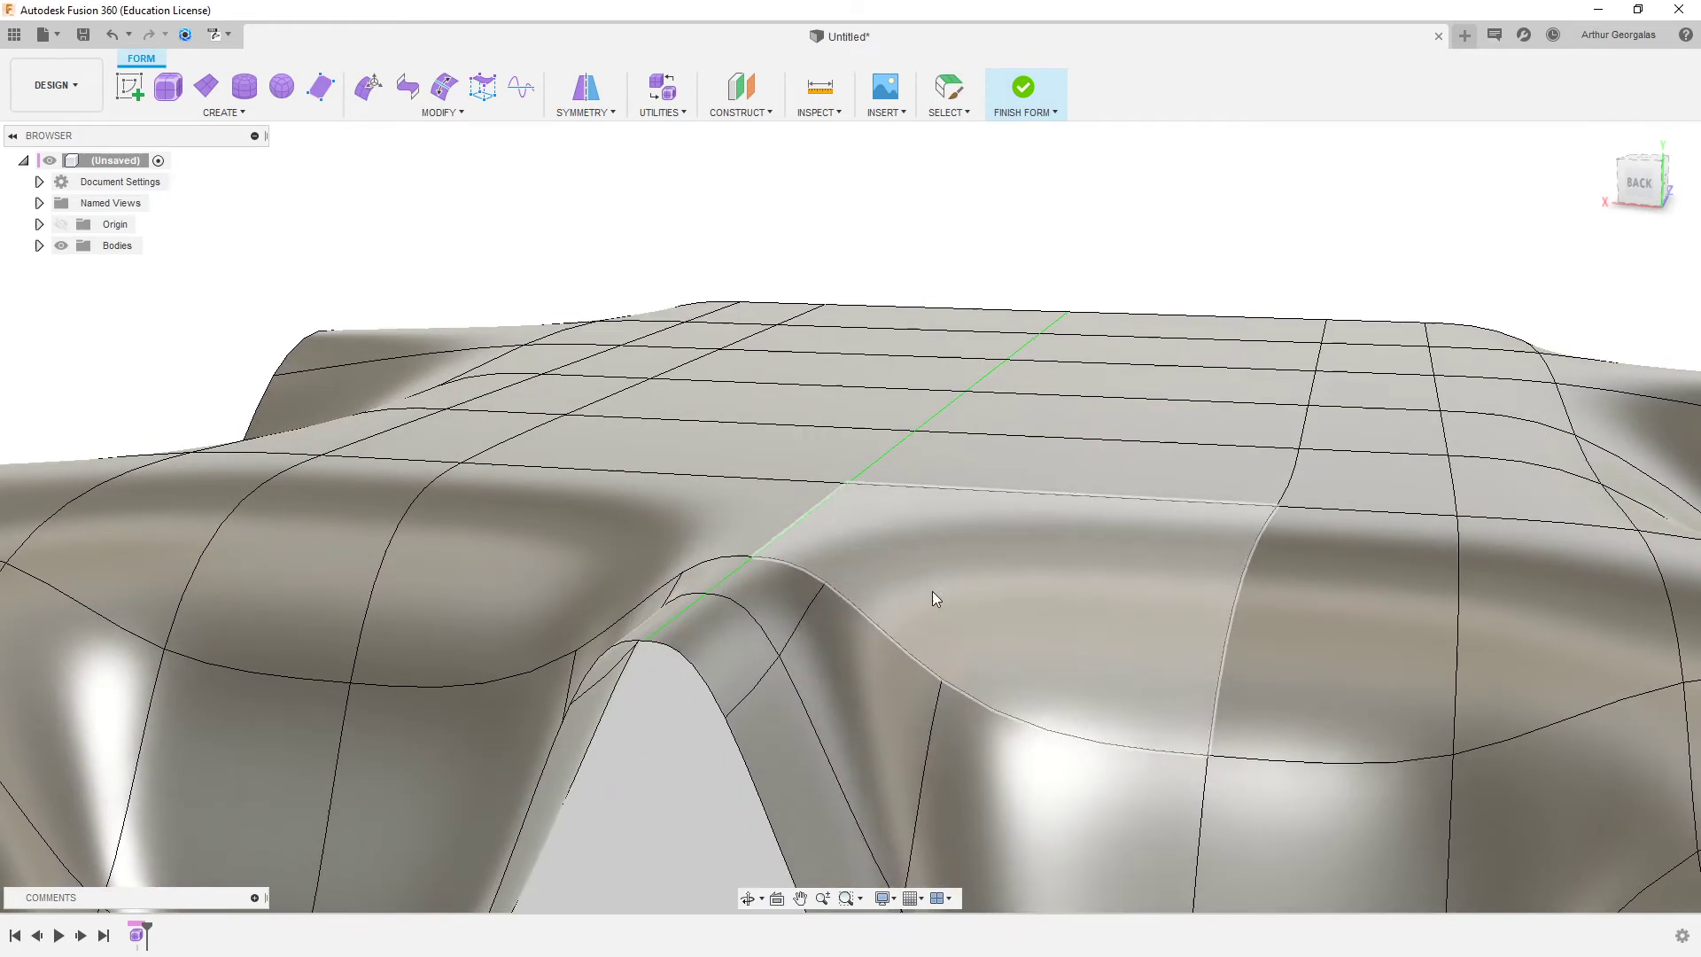
pyautogui.click(819, 111)
pyautogui.click(835, 198)
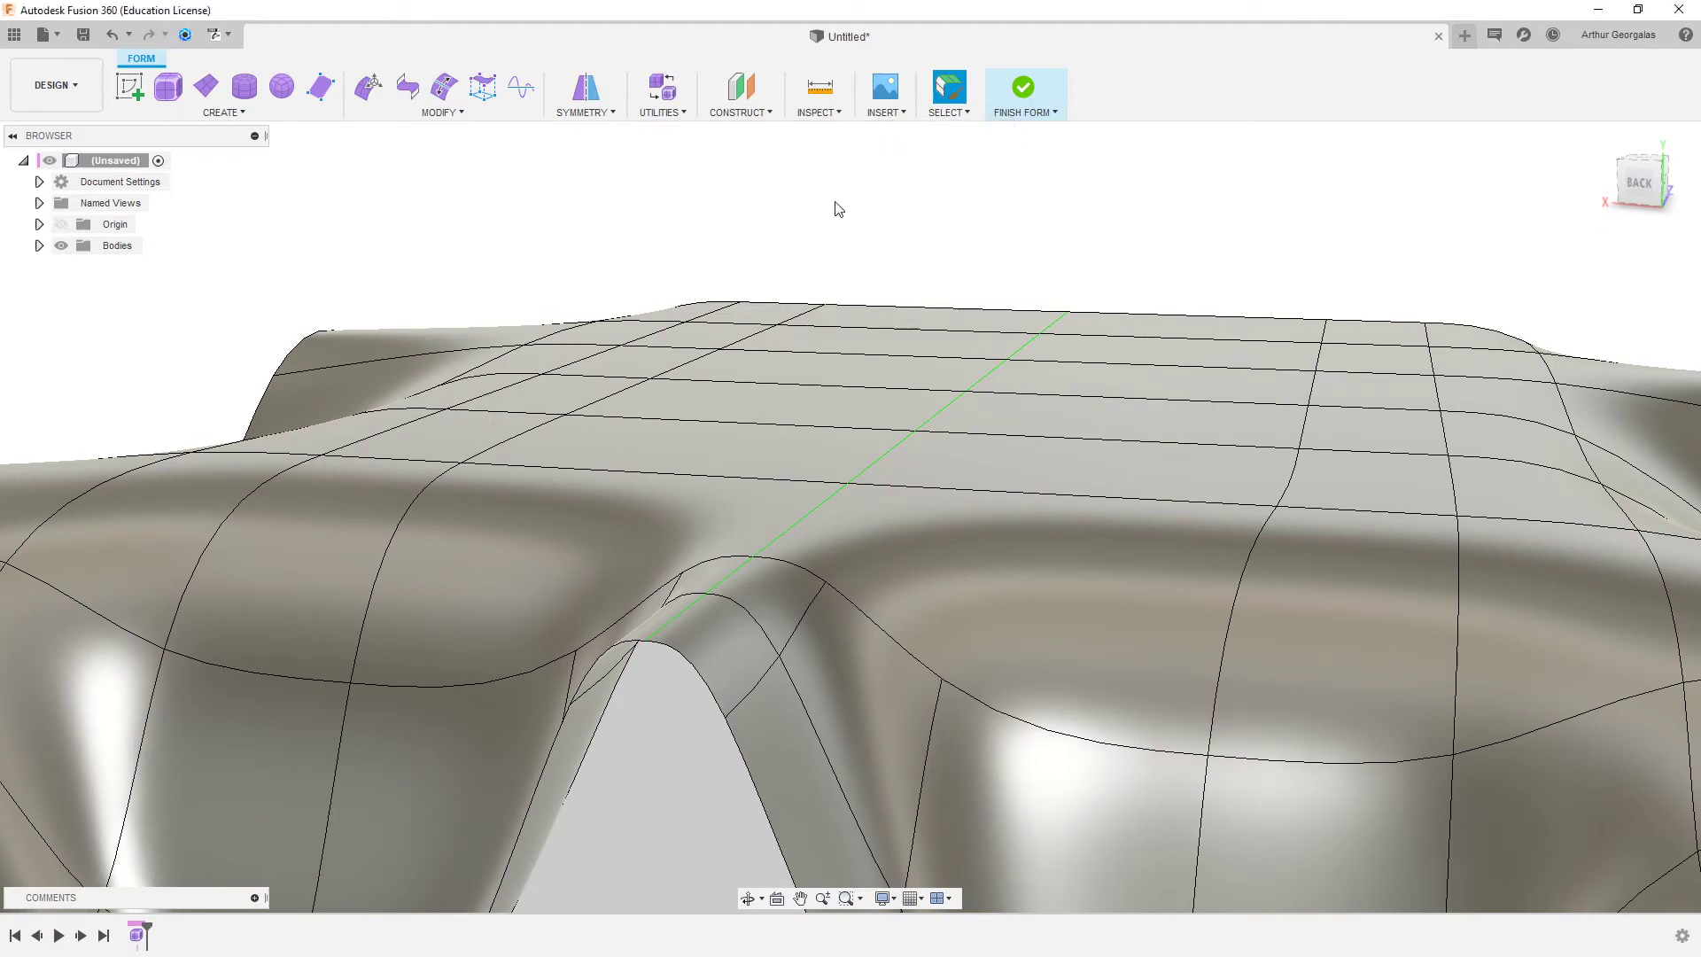
pyautogui.click(978, 640)
pyautogui.click(1598, 447)
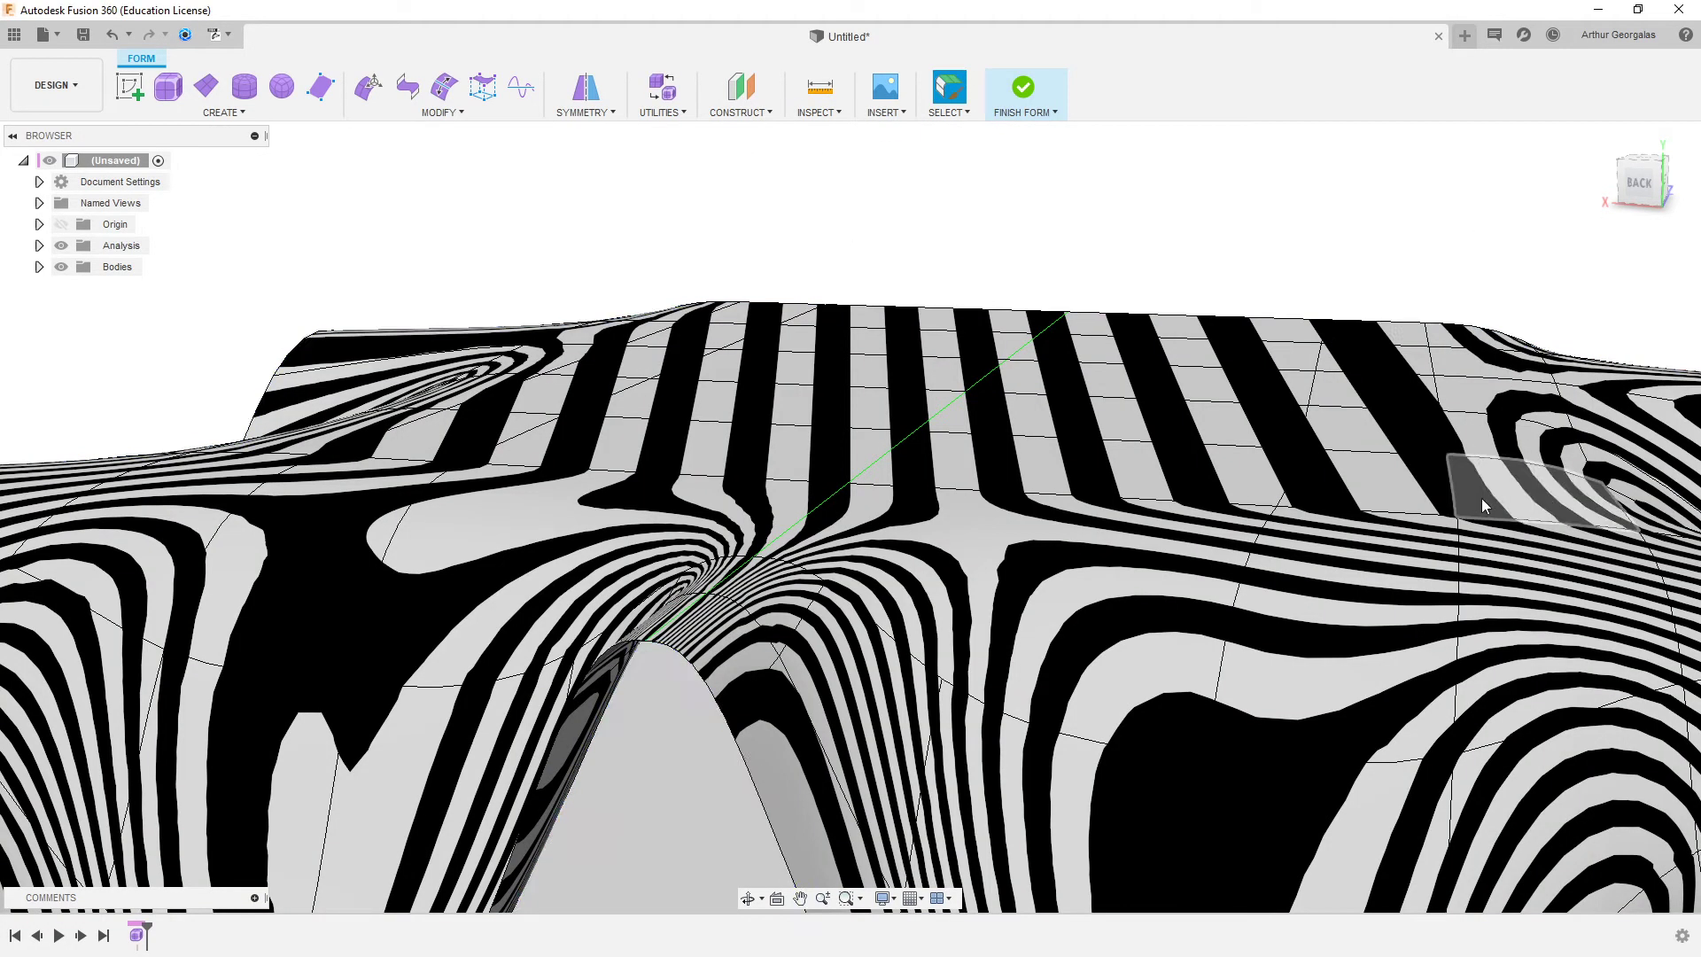
pyautogui.keyDown('shift'); pyautogui.moveTo(1418, 505); pyautogui.dragTo(1065, 625, button='middle'); pyautogui.keyUp('shift')
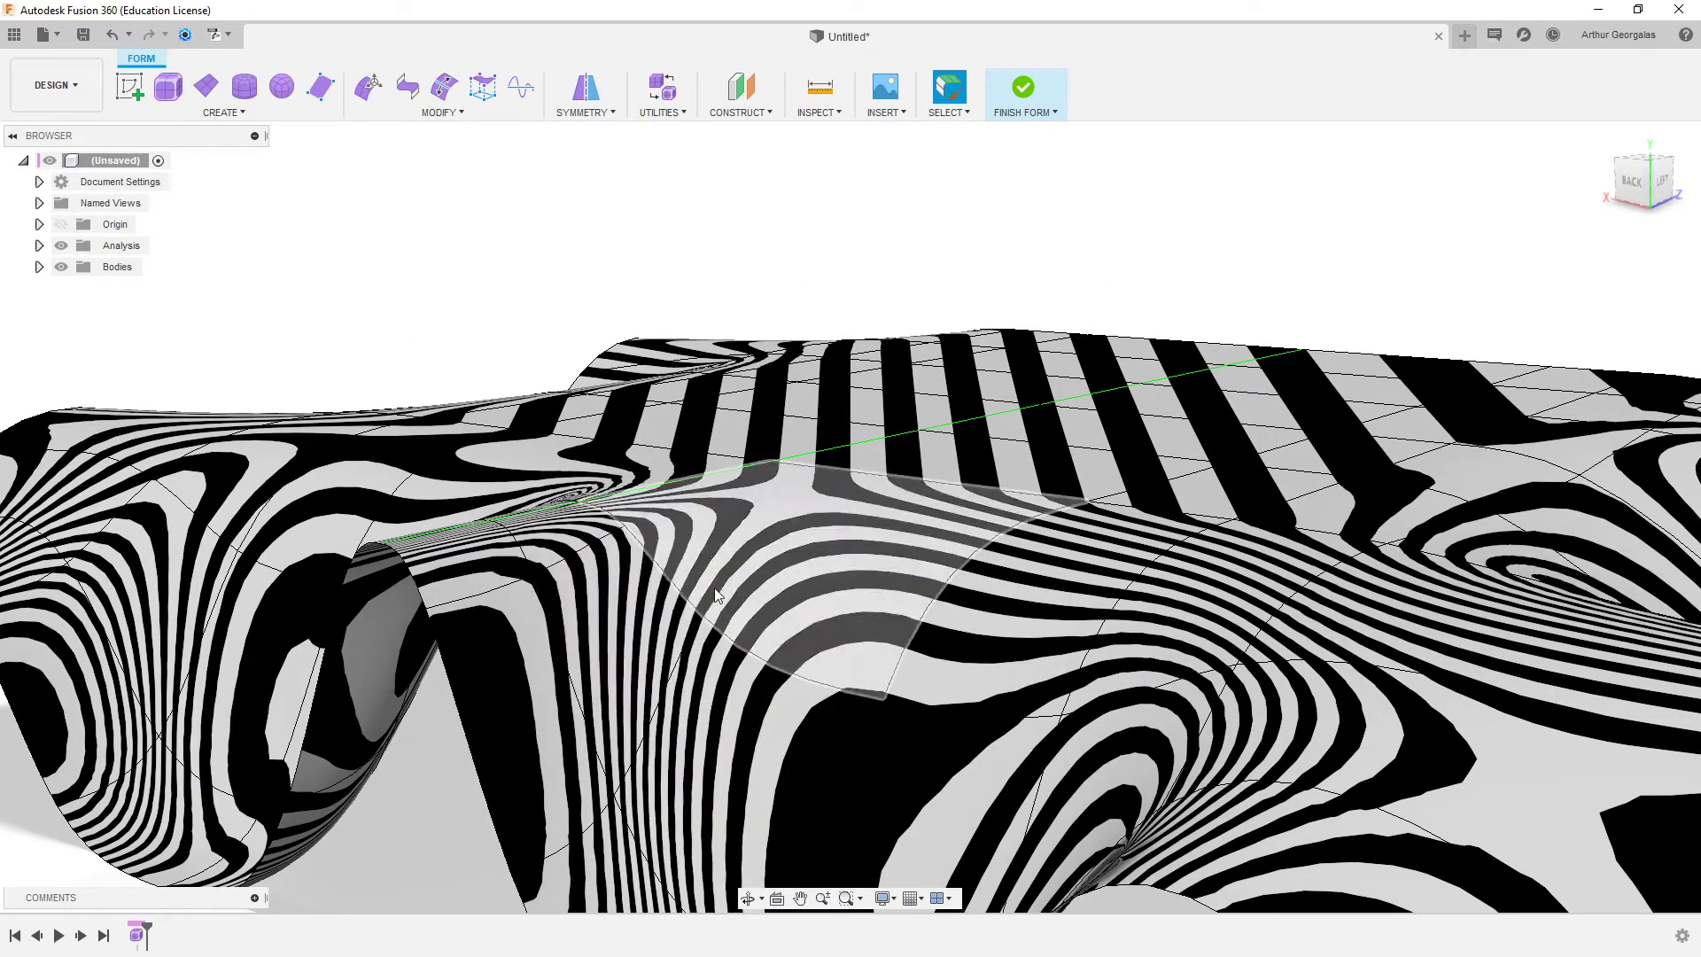
pyautogui.hotkey('ctrl', 'z')
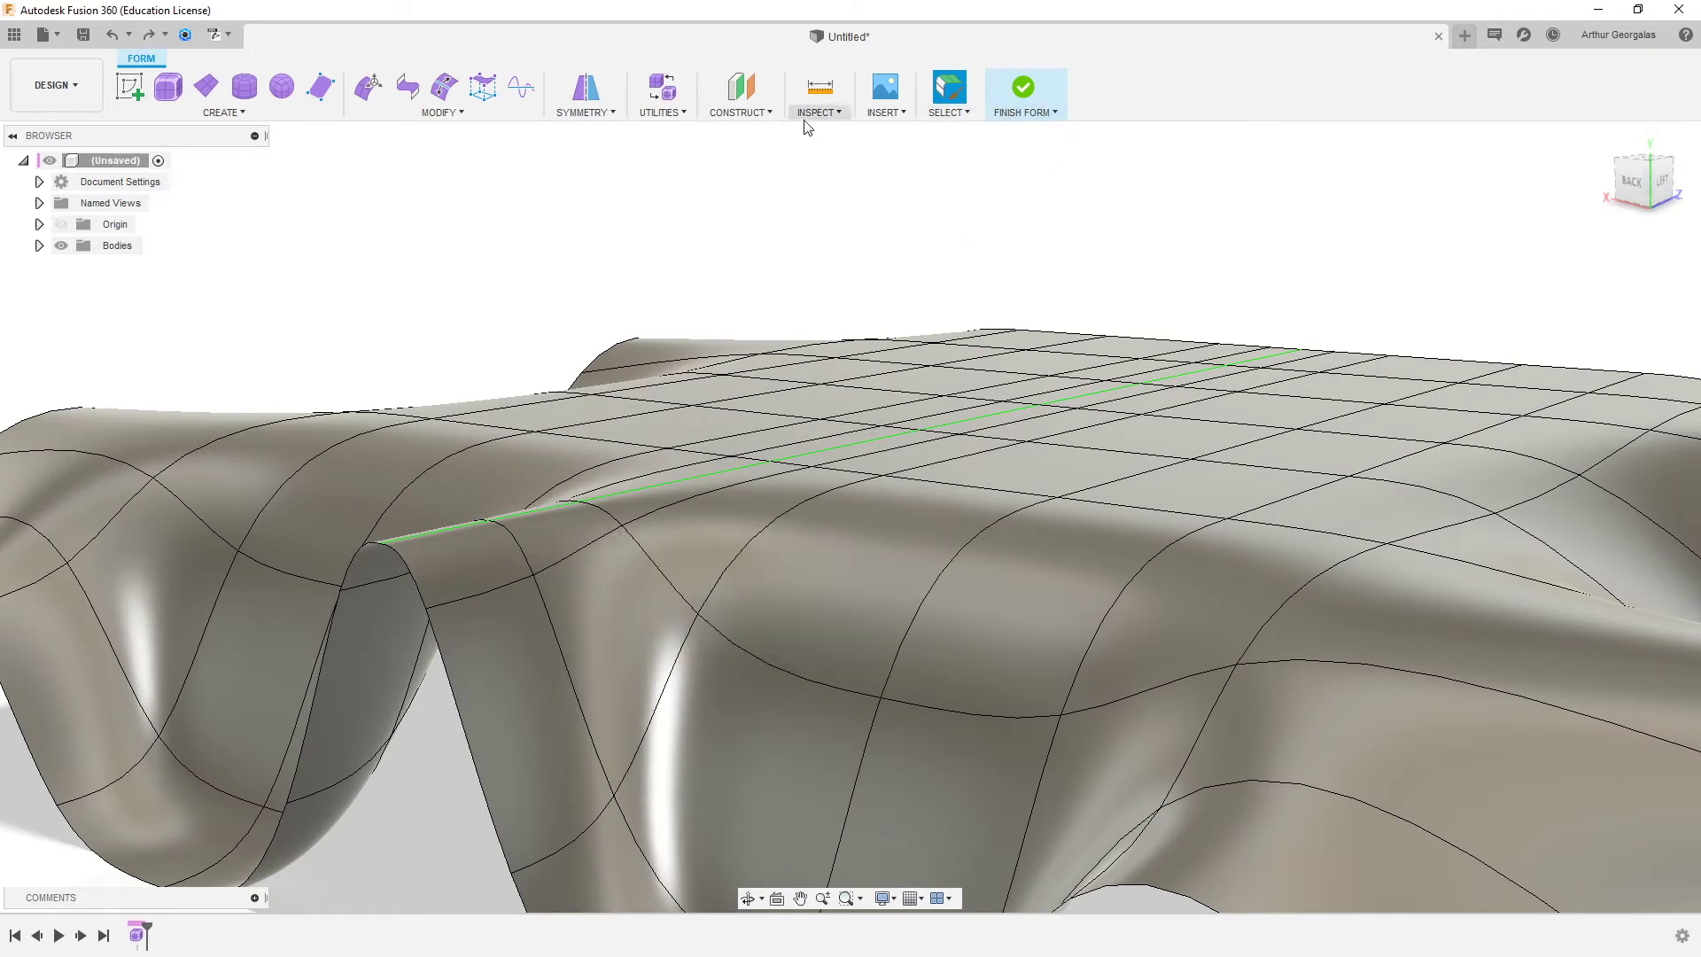
# - Preview a high-quality zebra analysis with 20 vertical stripes on the restored body and examine the surface flow around the ridge
pyautogui.click(807, 124)
pyautogui.click(864, 194)
pyautogui.click(656, 580)
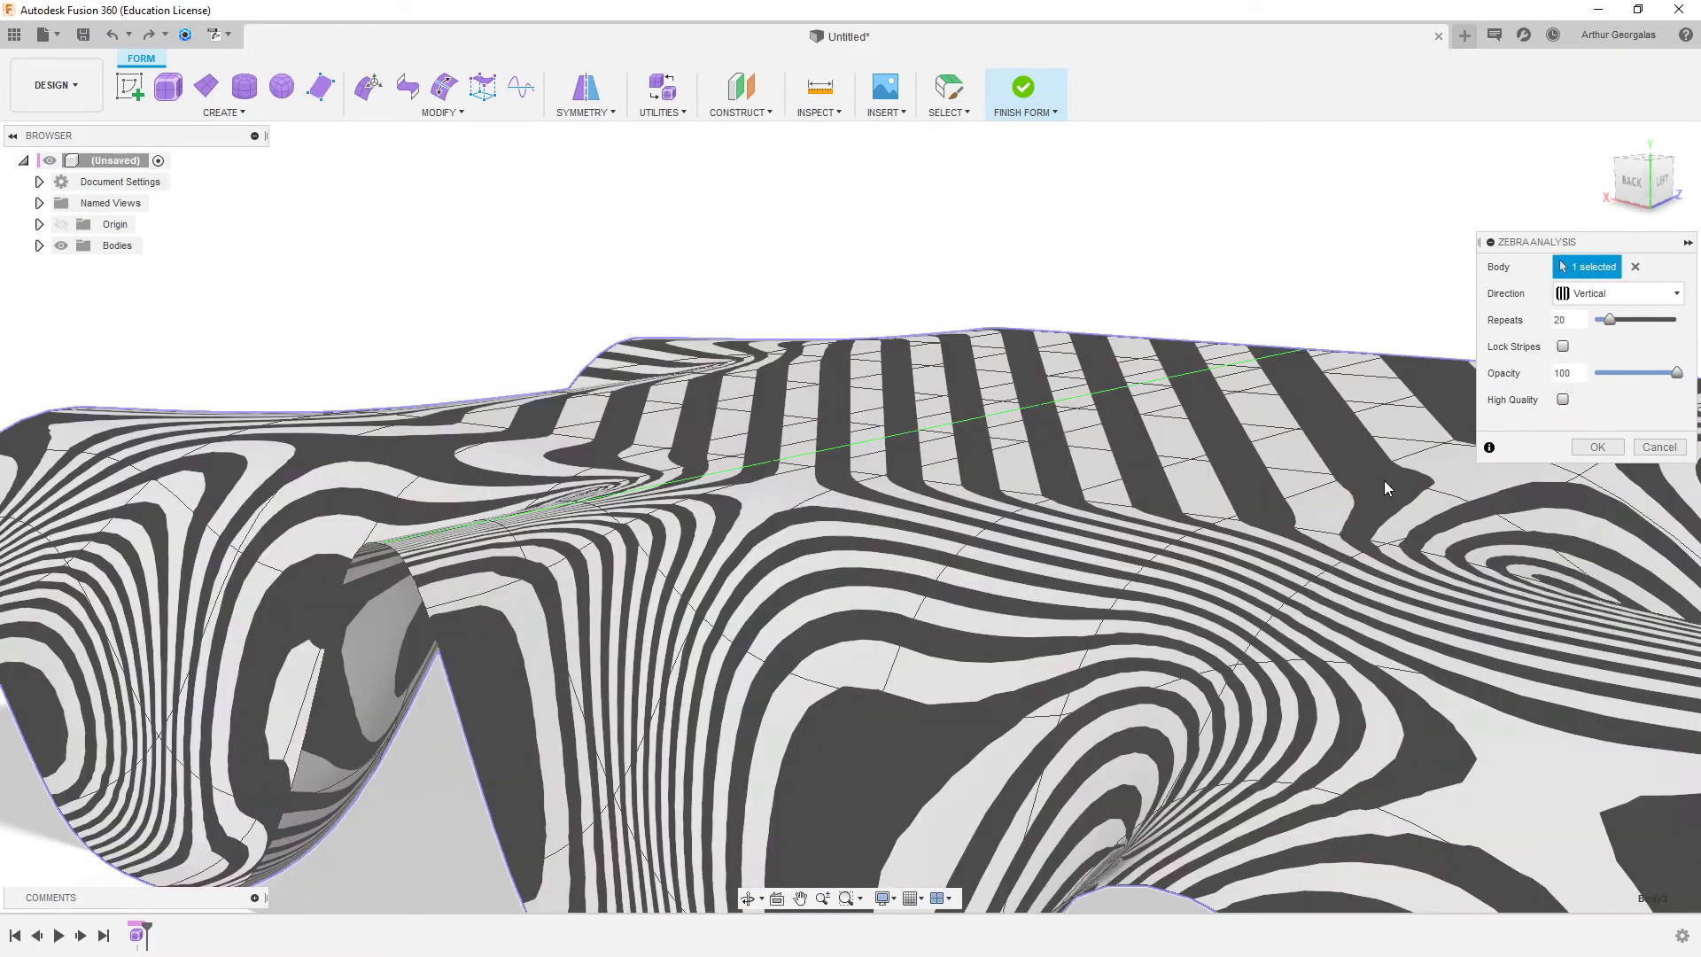
pyautogui.keyDown('shift'); pyautogui.moveTo(649, 581); pyautogui.dragTo(594, 479, button='middle'); pyautogui.keyUp('shift')
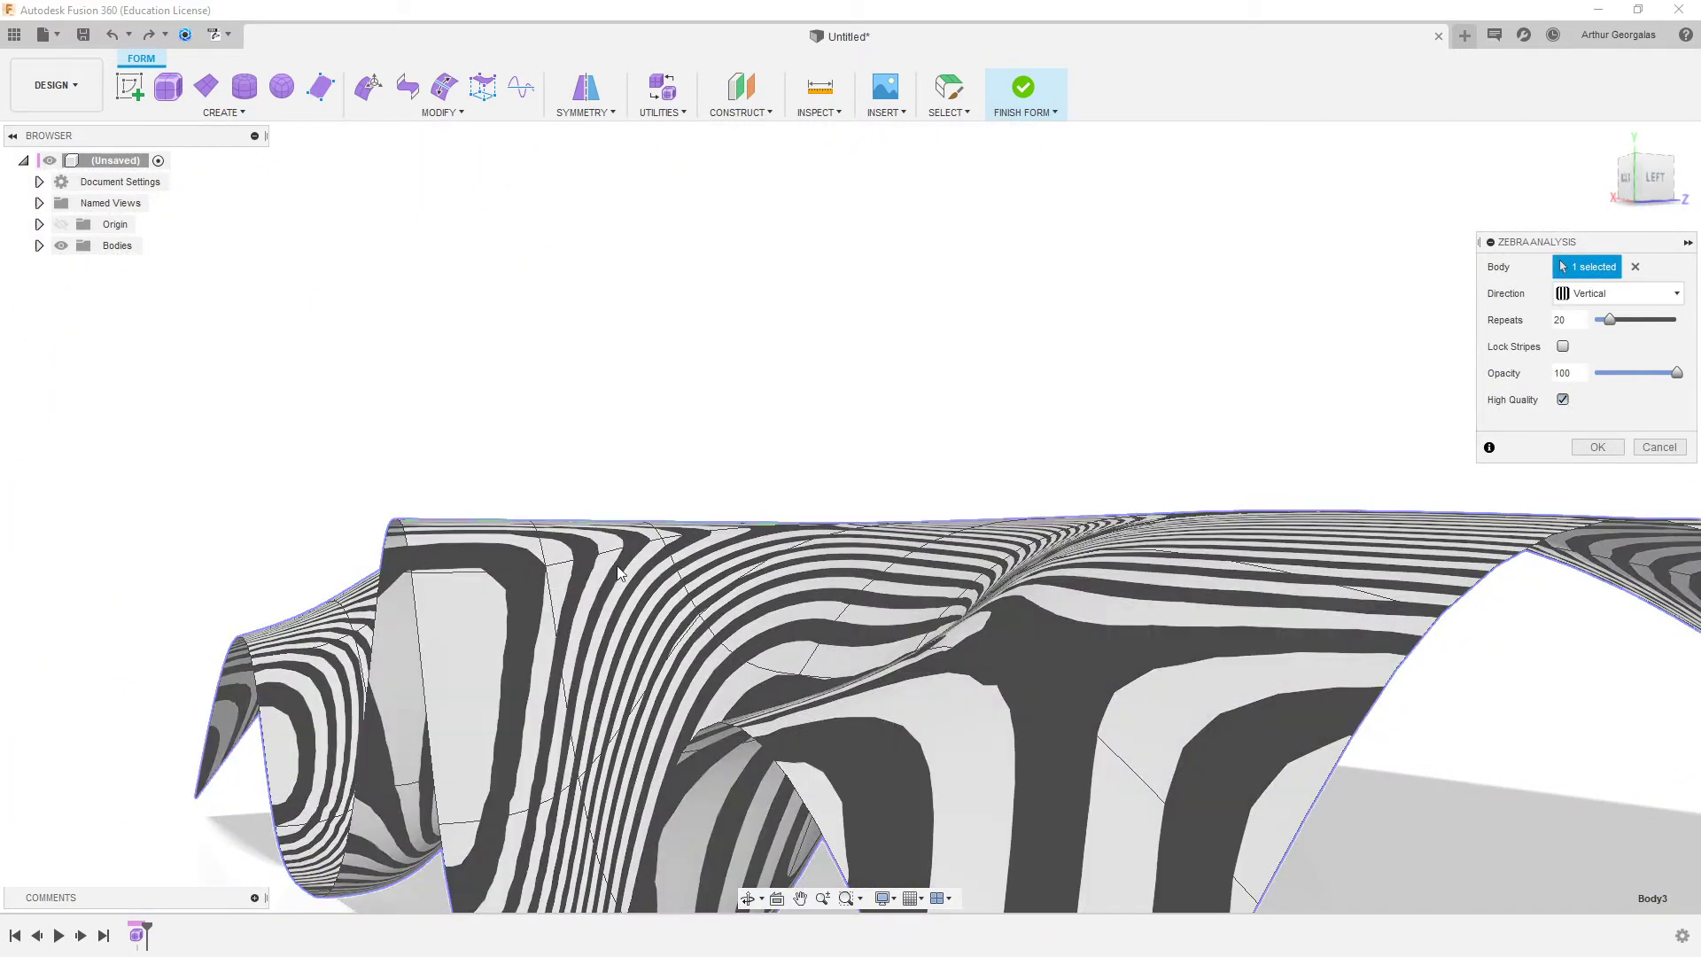
pyautogui.keyDown('shift'); pyautogui.moveTo(808, 383); pyautogui.dragTo(656, 681, button='middle'); pyautogui.keyUp('shift')
pyautogui.scroll(2, 656, 681)
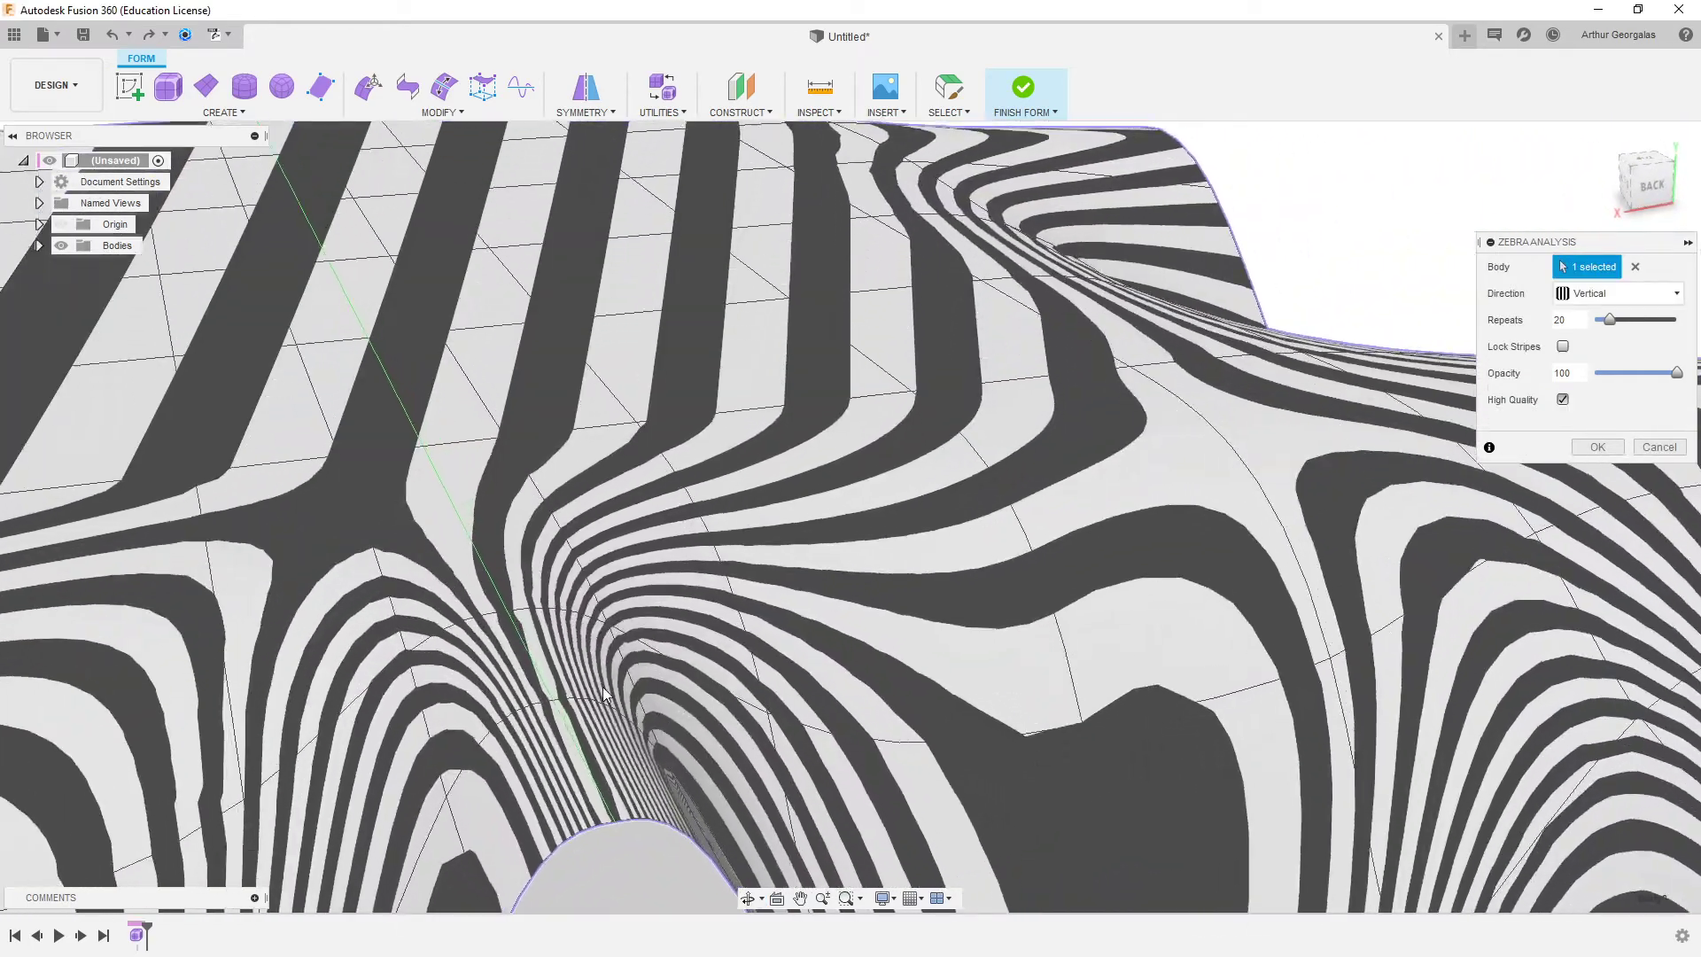
pyautogui.keyDown('shift'); pyautogui.moveTo(1057, 715); pyautogui.dragTo(651, 456, button='middle'); pyautogui.keyUp('shift')
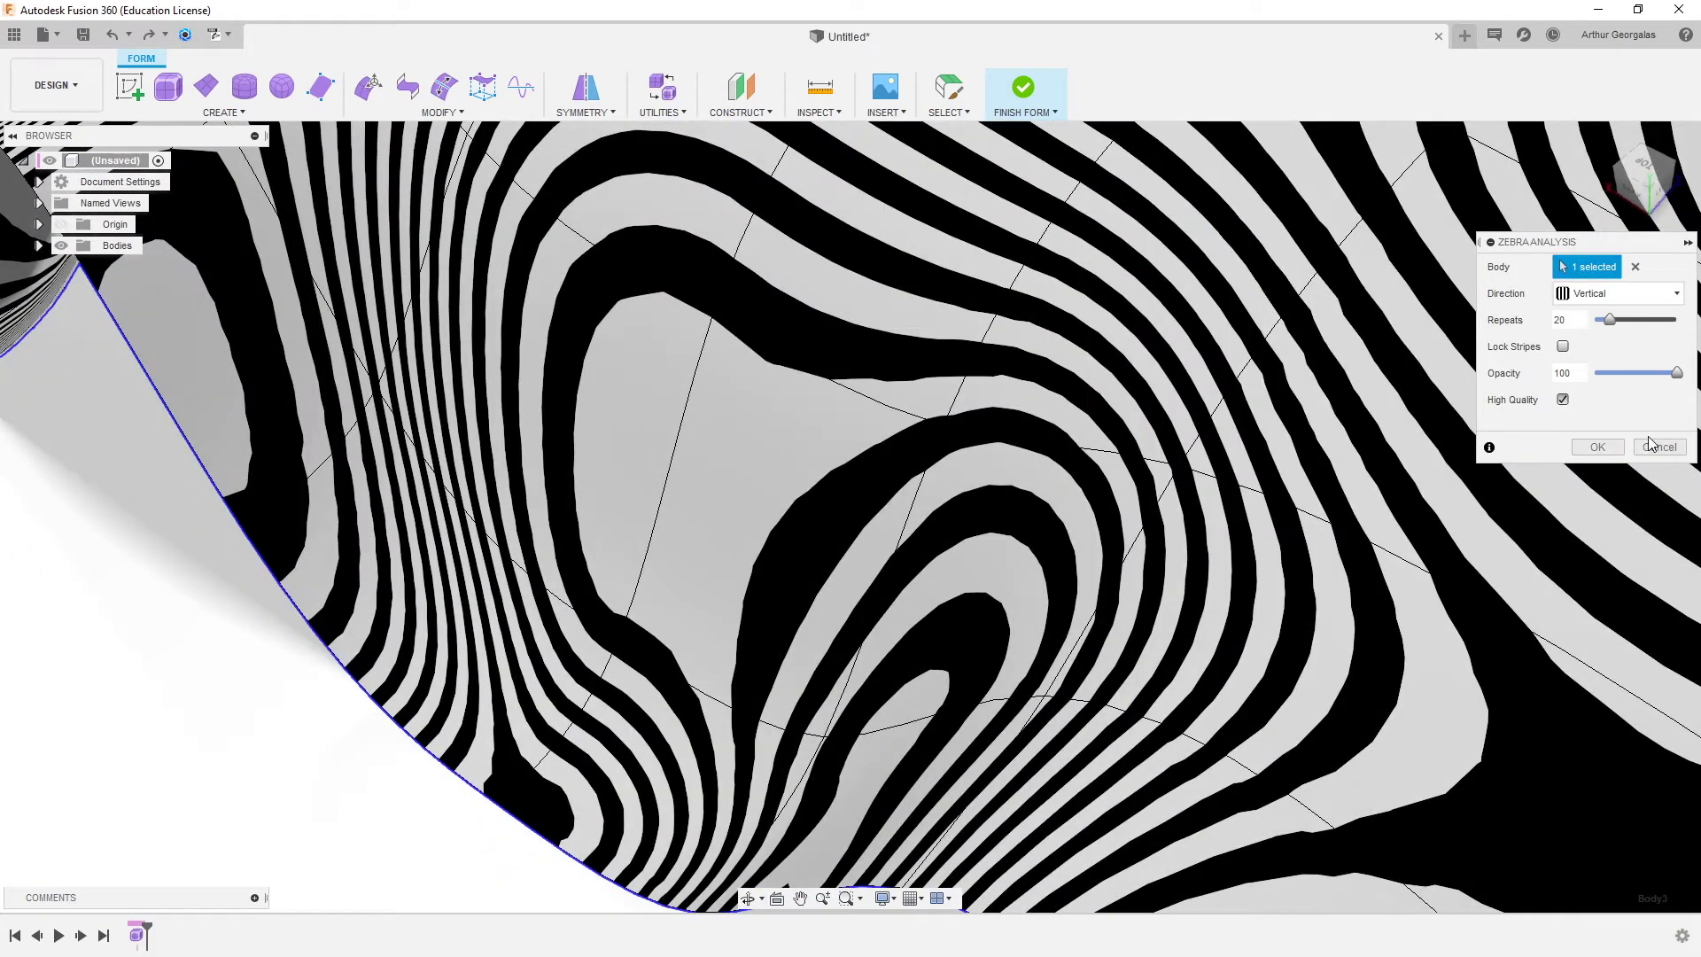
pyautogui.click(1652, 446)
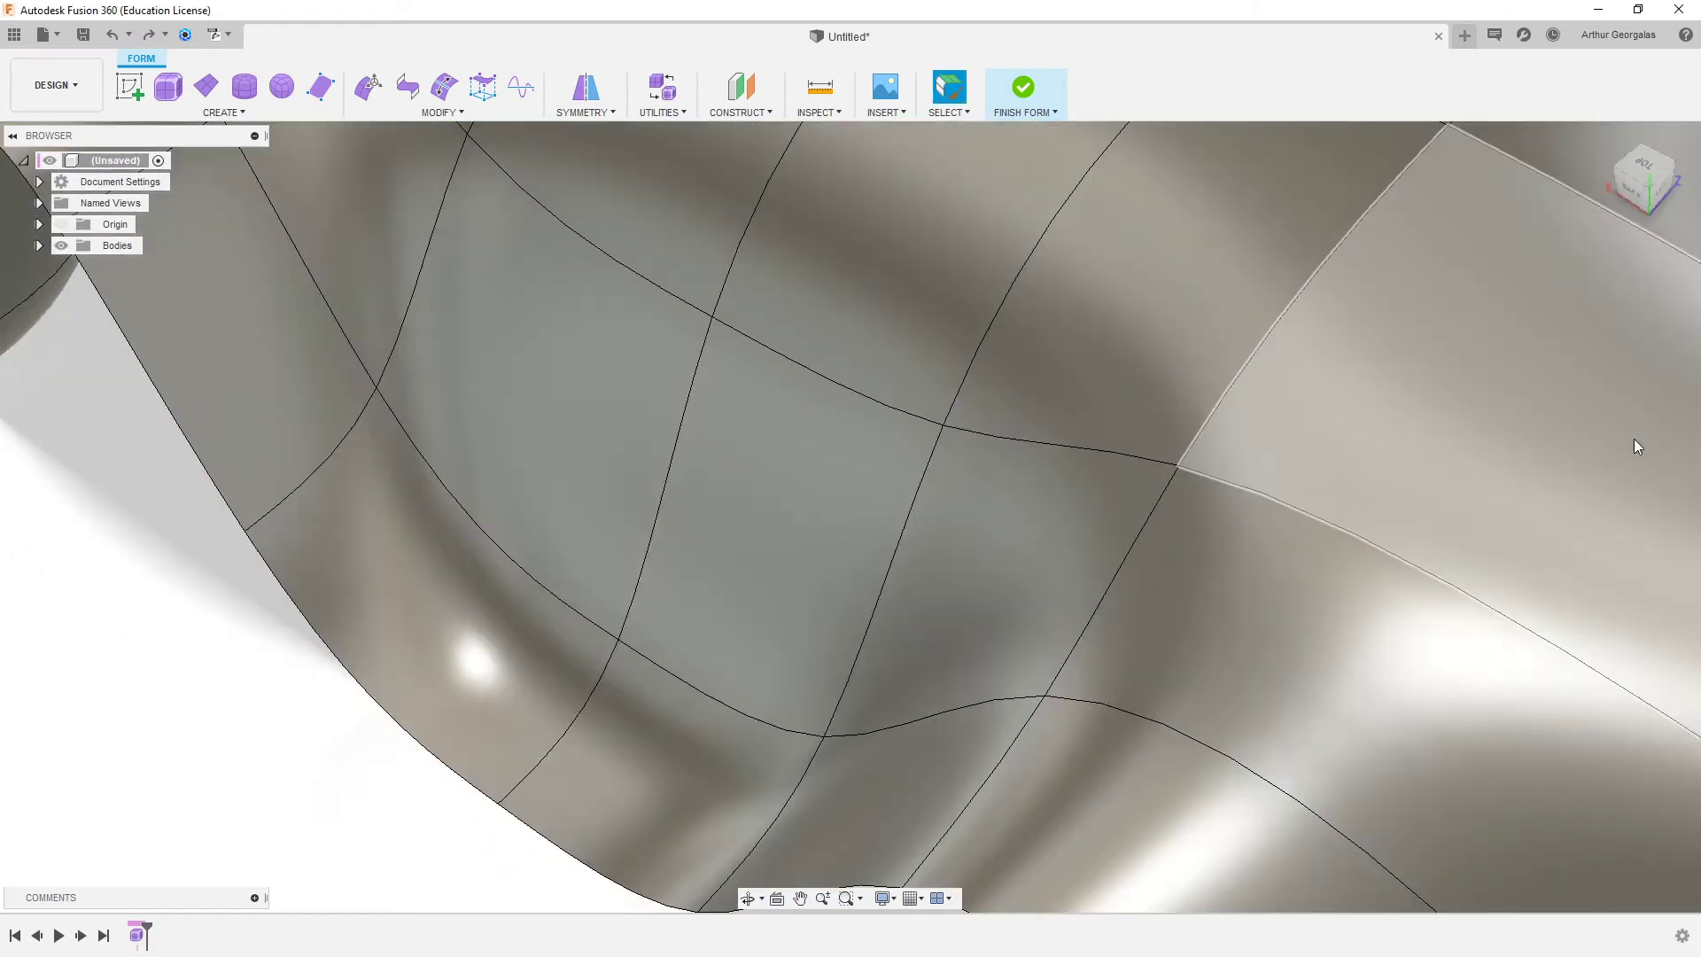
pyautogui.scroll(-10, 985, 520)
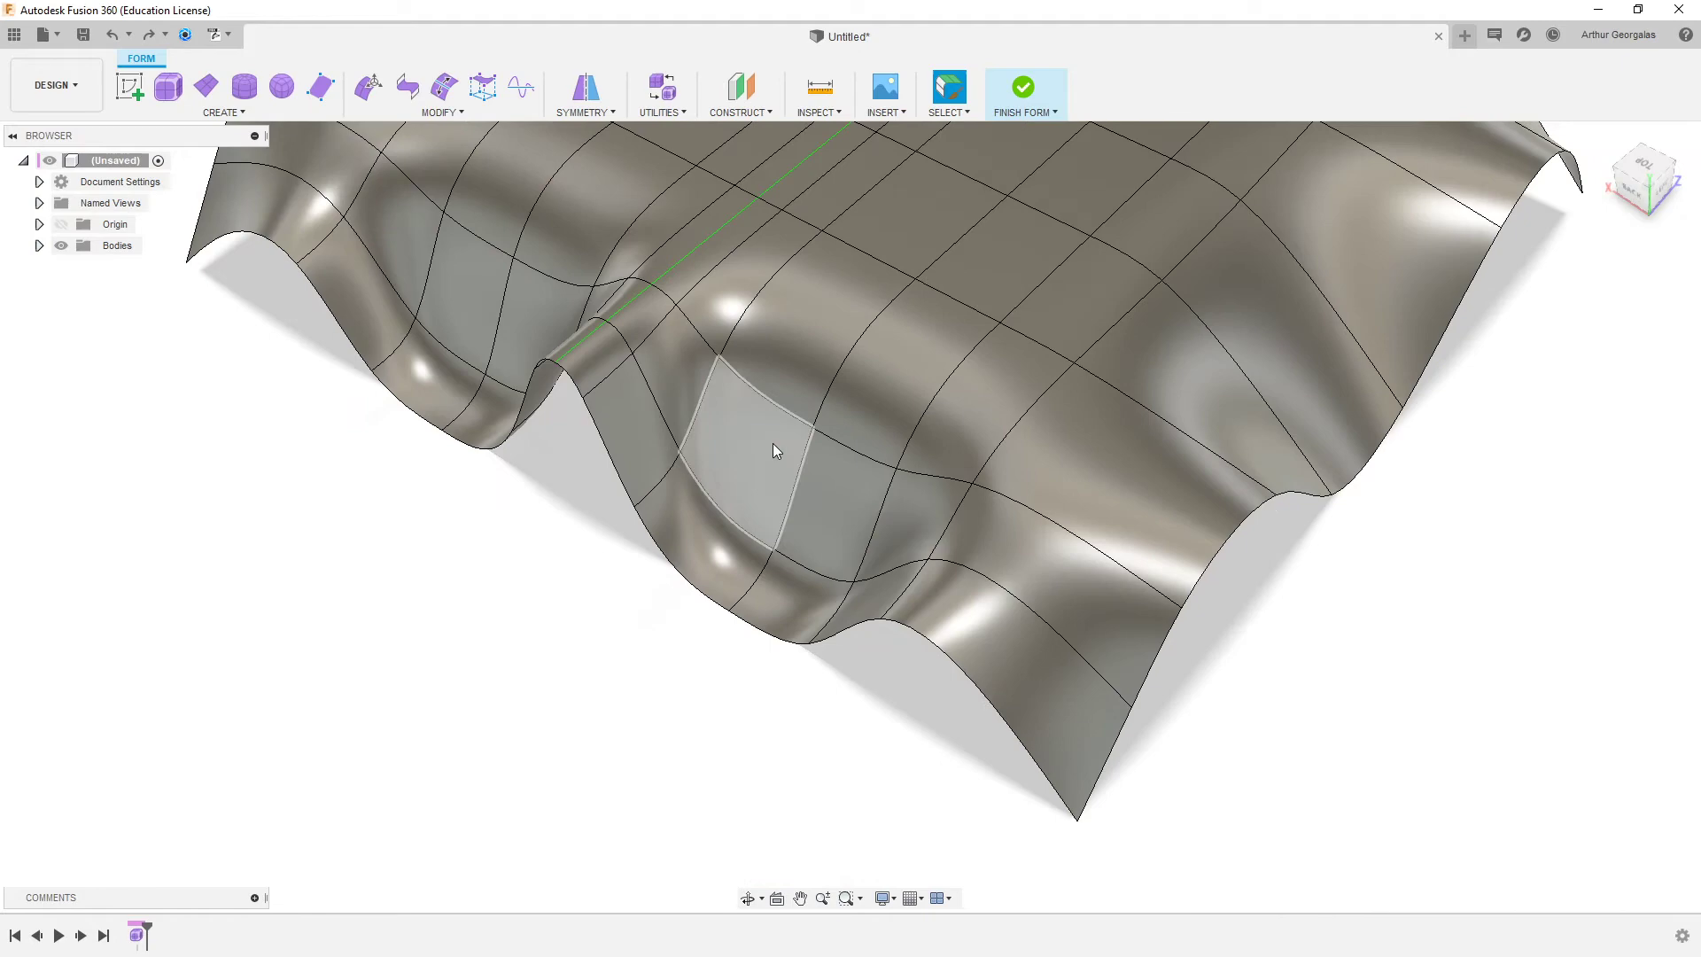
pyautogui.keyDown('shift'); pyautogui.moveTo(772, 443); pyautogui.dragTo(800, 403, button='middle'); pyautogui.keyUp('shift')
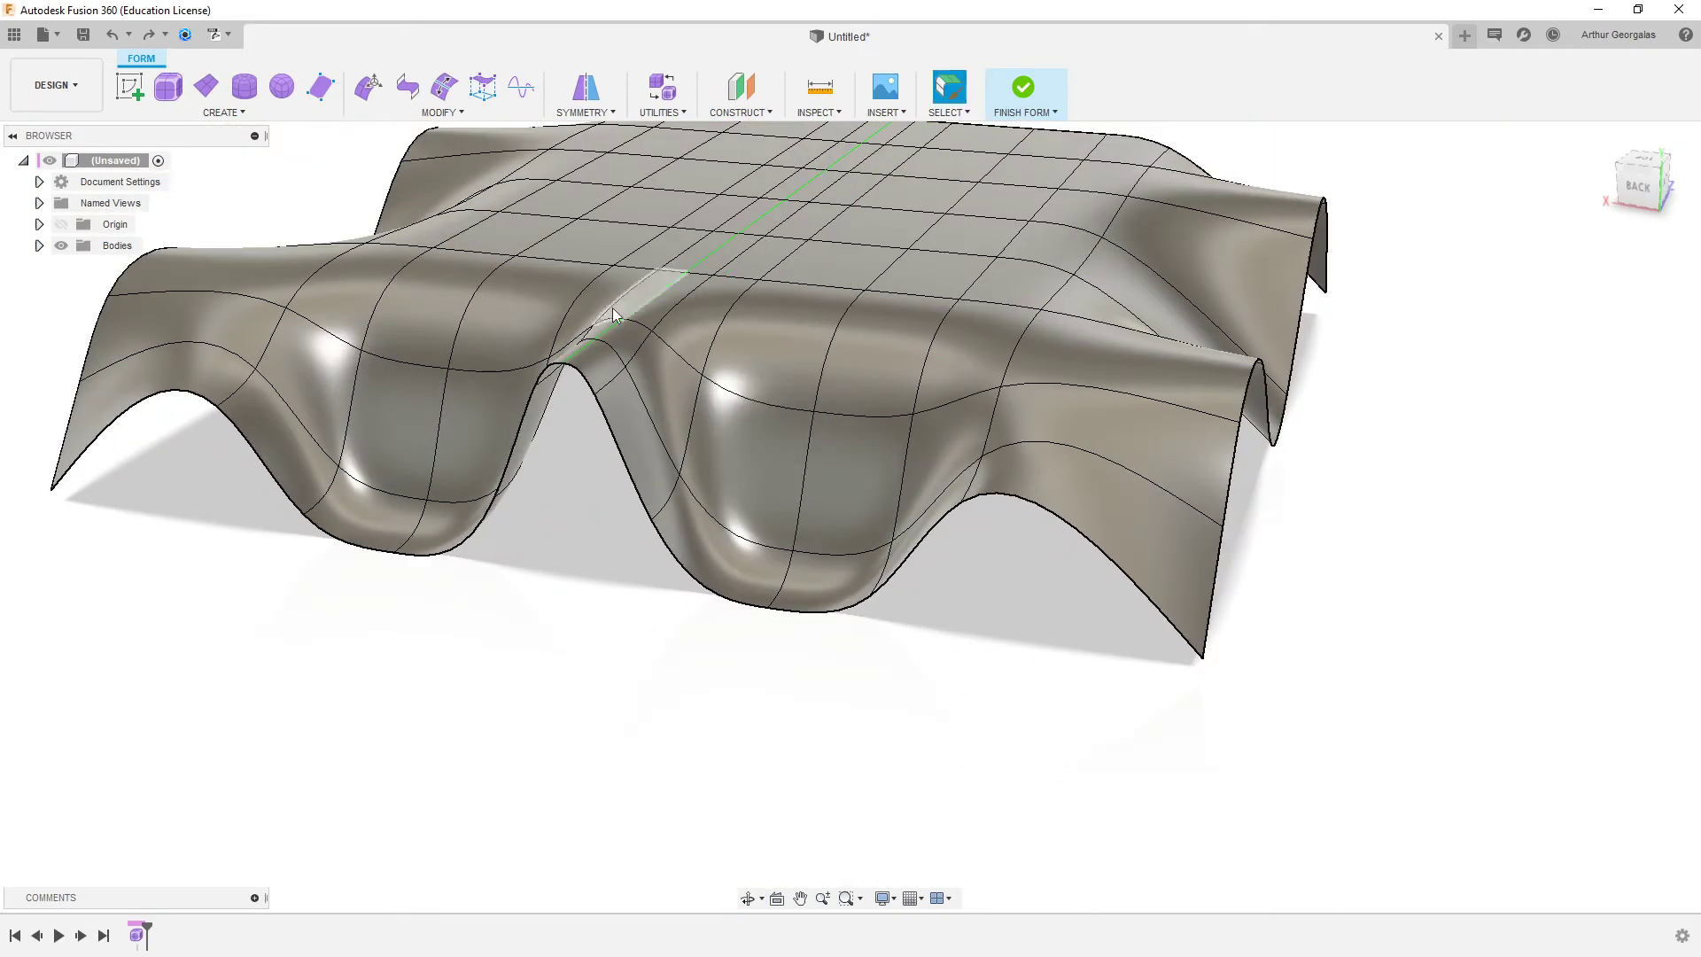
# - Select the whole rippled T-spline body and delete it from the form
pyautogui.click(716, 355)
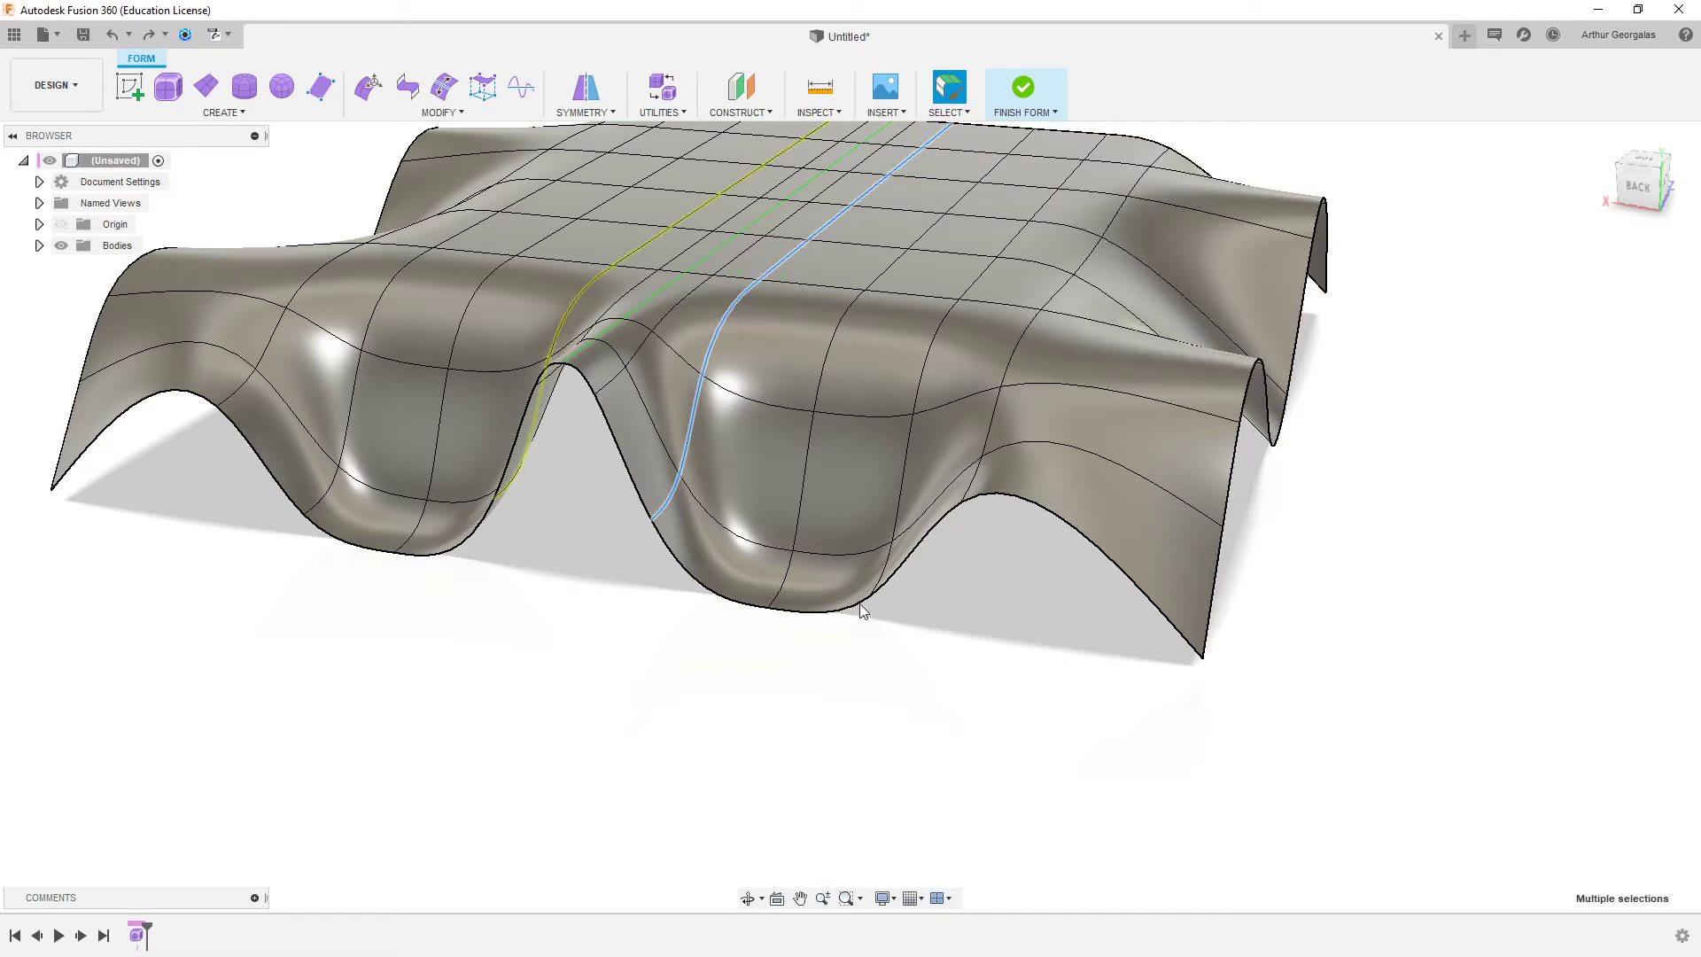
pyautogui.doubleClick(776, 460)
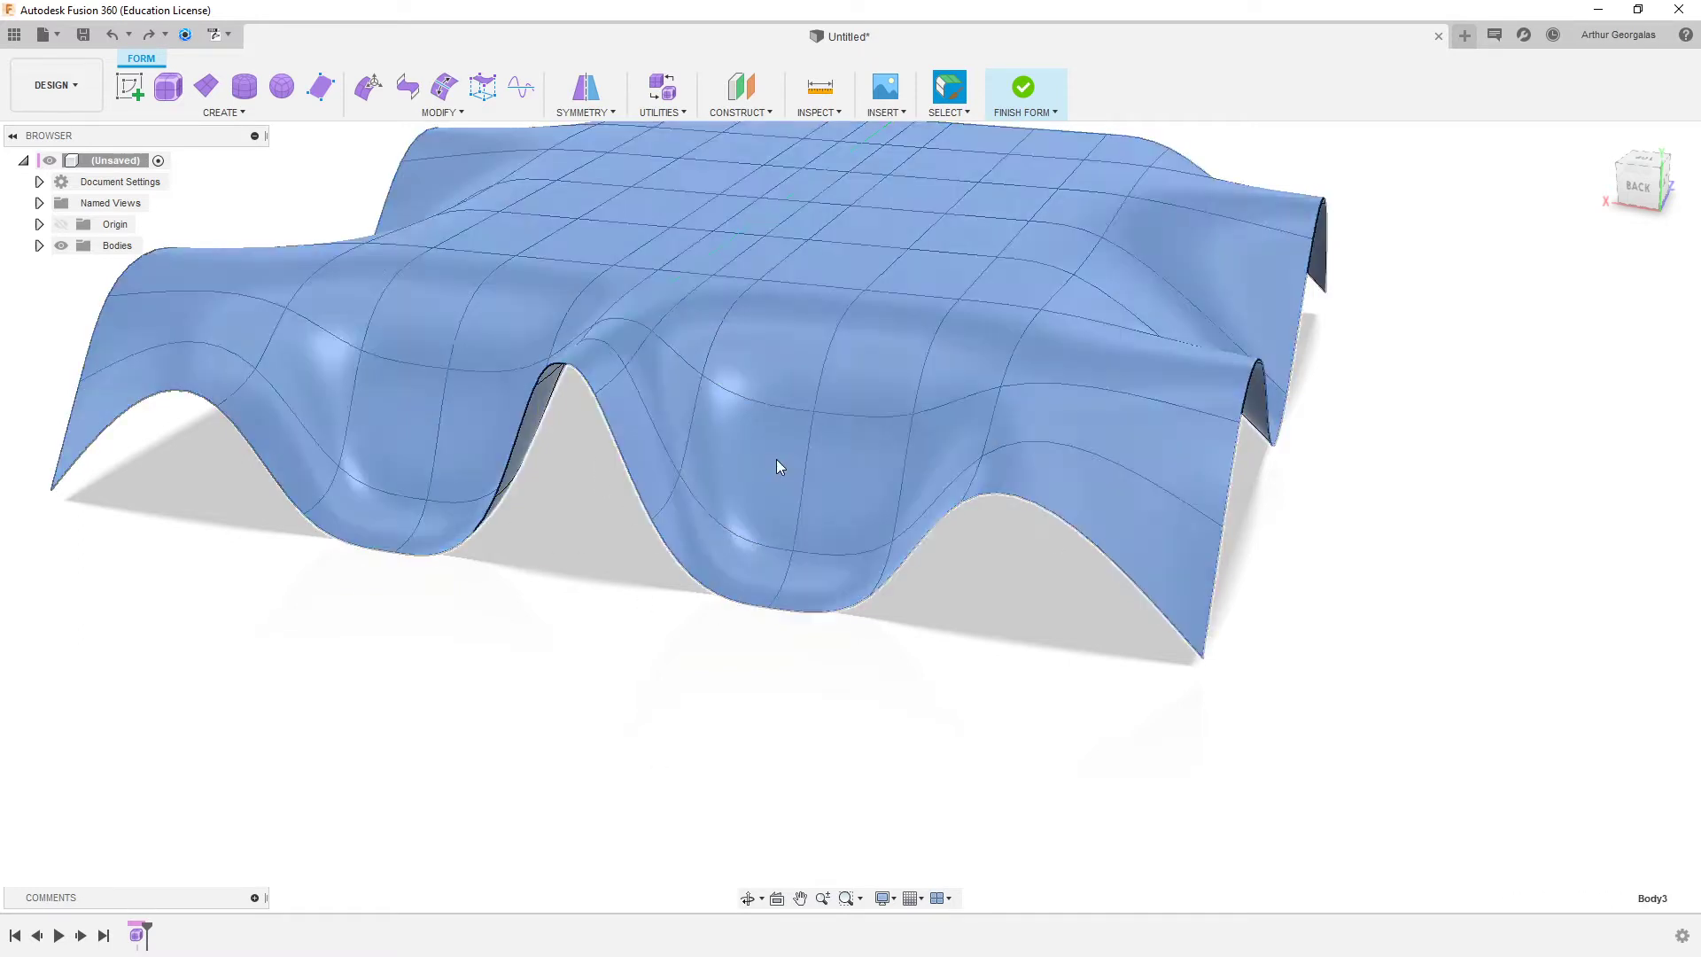
pyautogui.press('Delete')
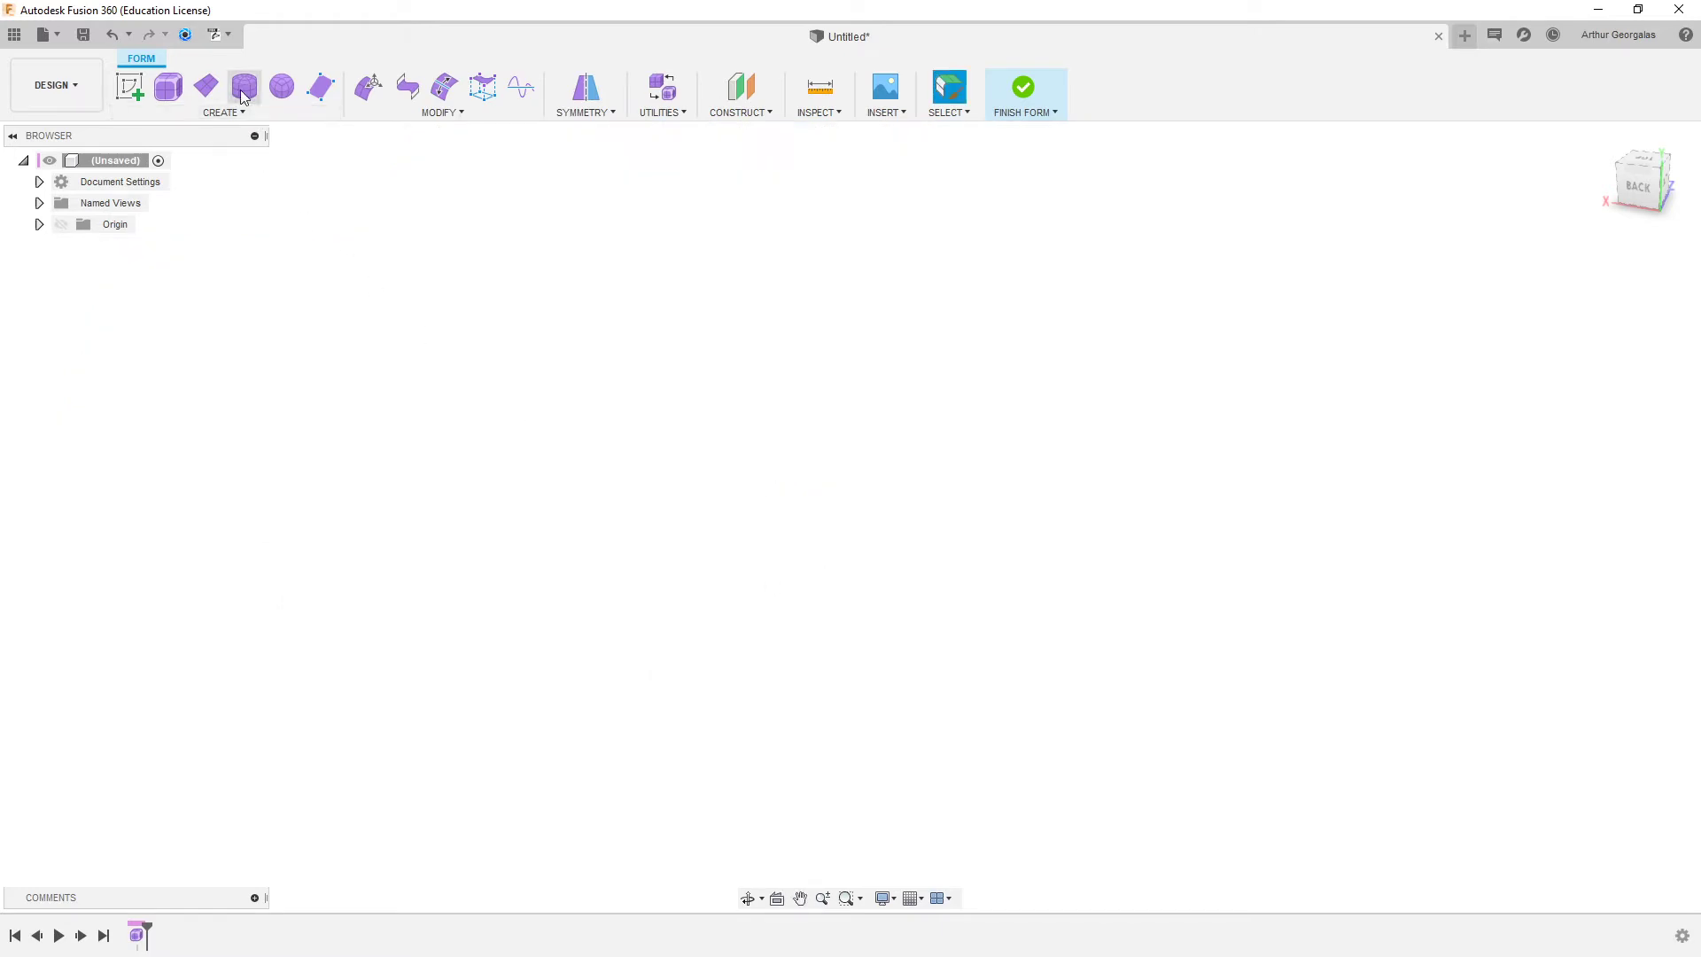
# - Create a centred horizontal plane body about 136 mm long and 207 mm wide, with 2 by 2 faces and mirrored length symmetry
pyautogui.click(206, 99)
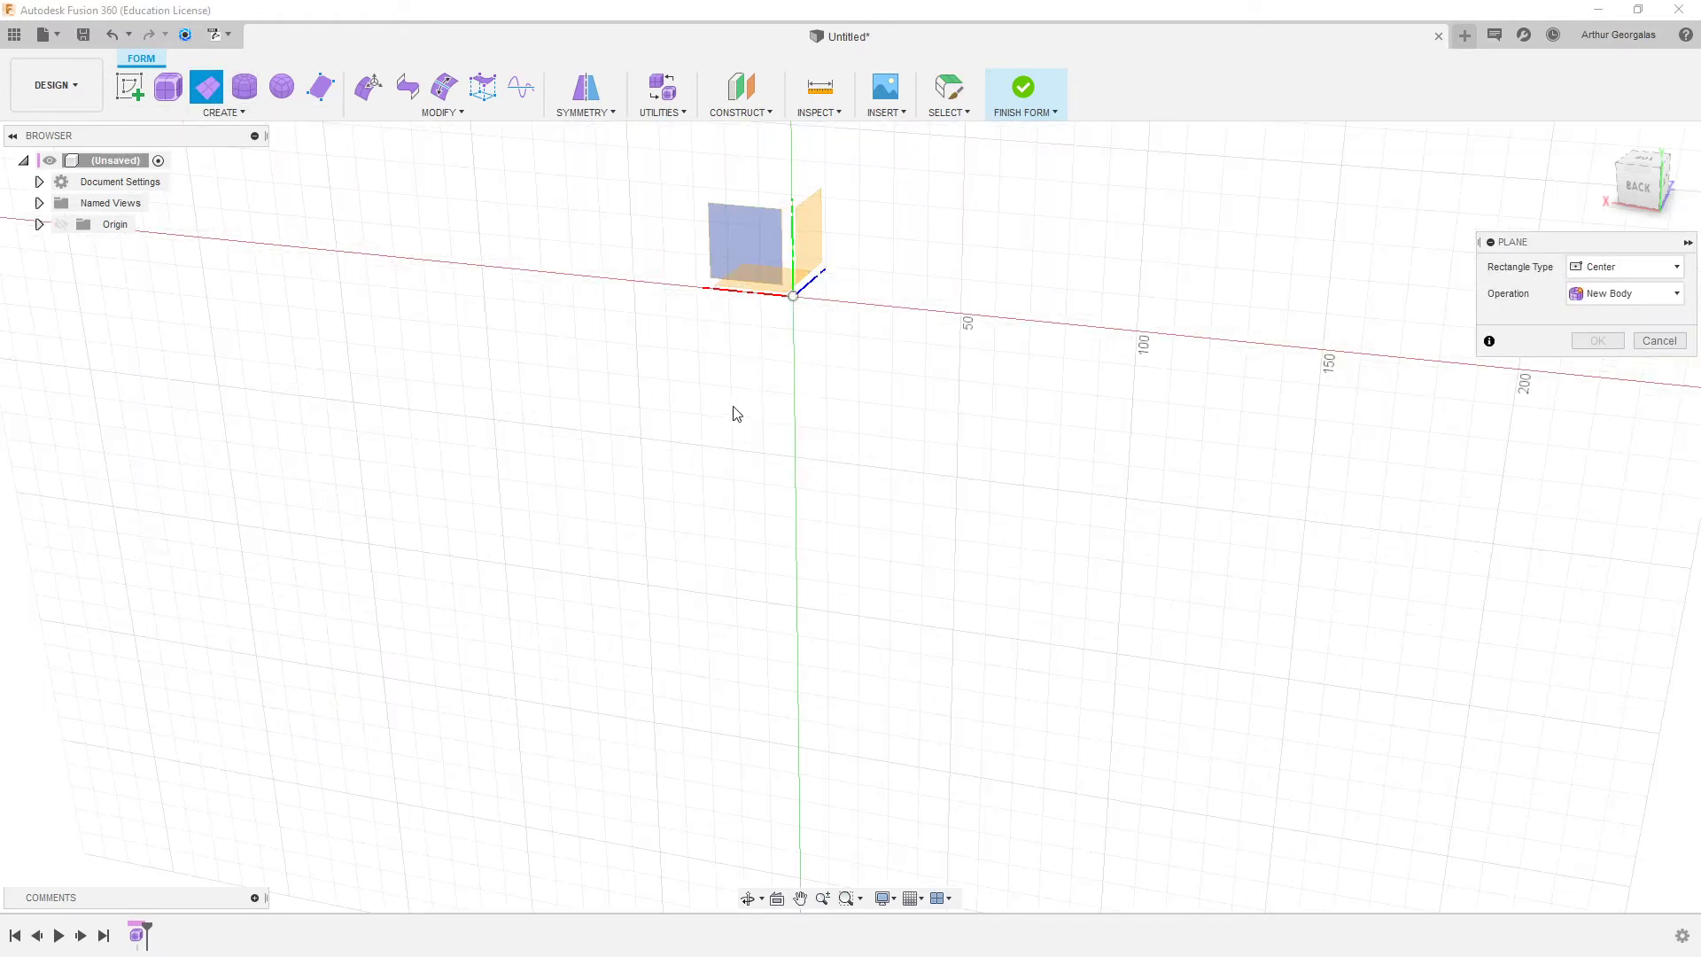
pyautogui.click(749, 295)
pyautogui.click(793, 296)
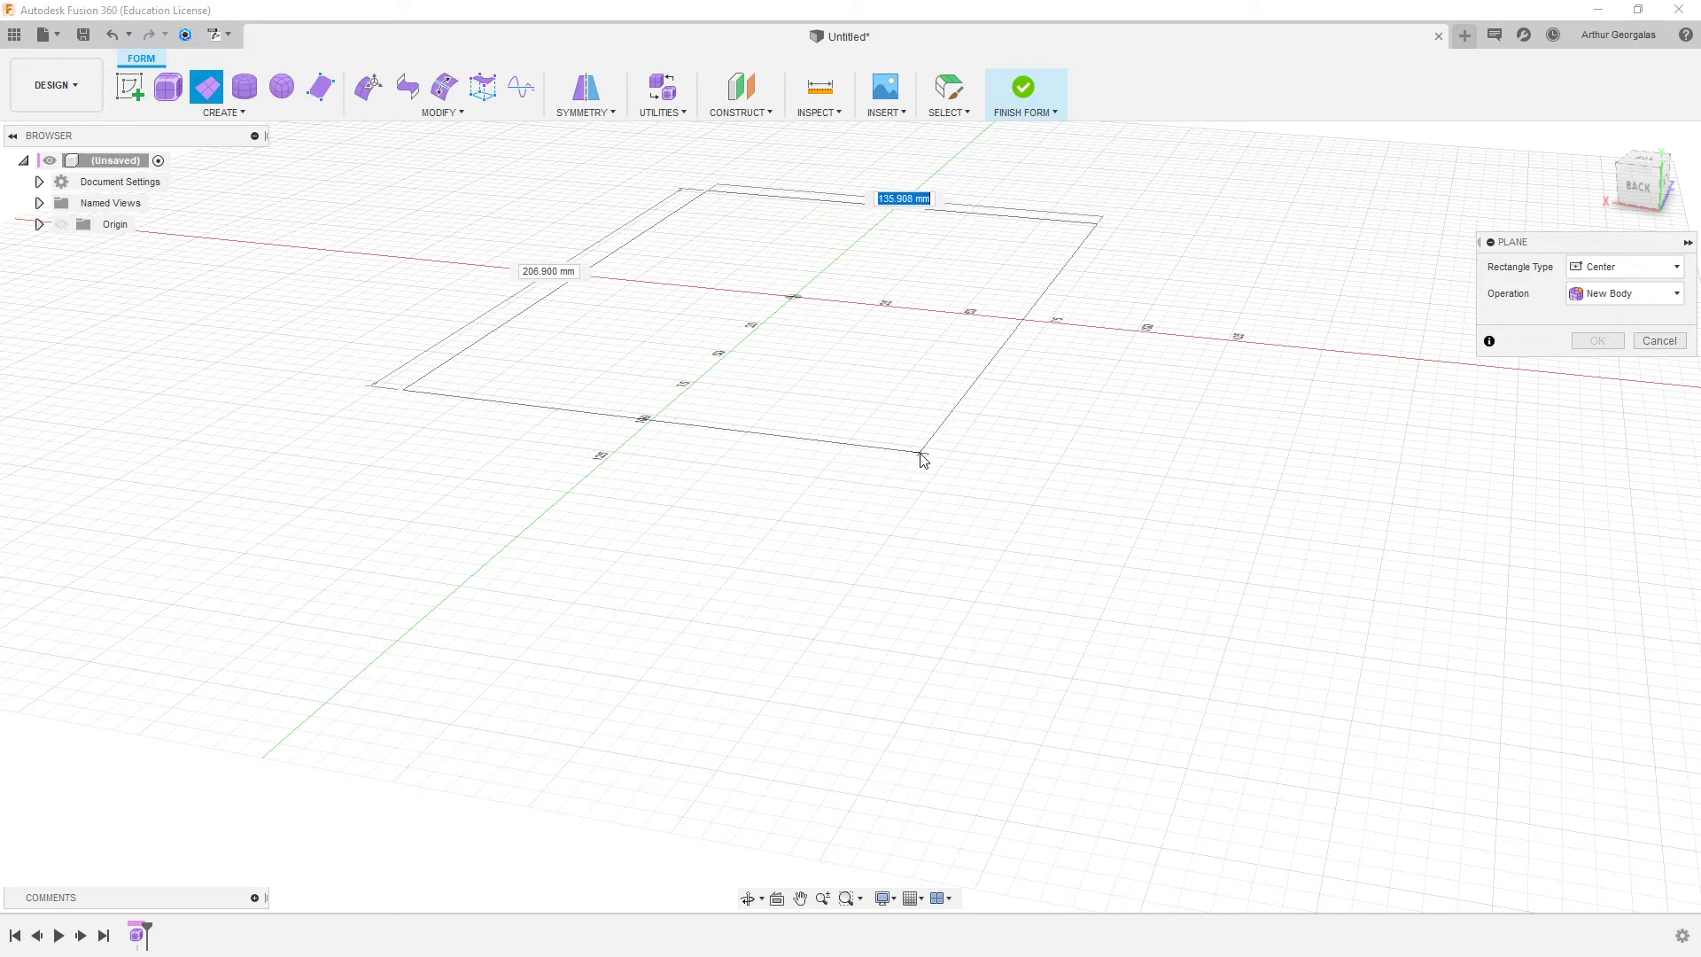
pyautogui.click(922, 454)
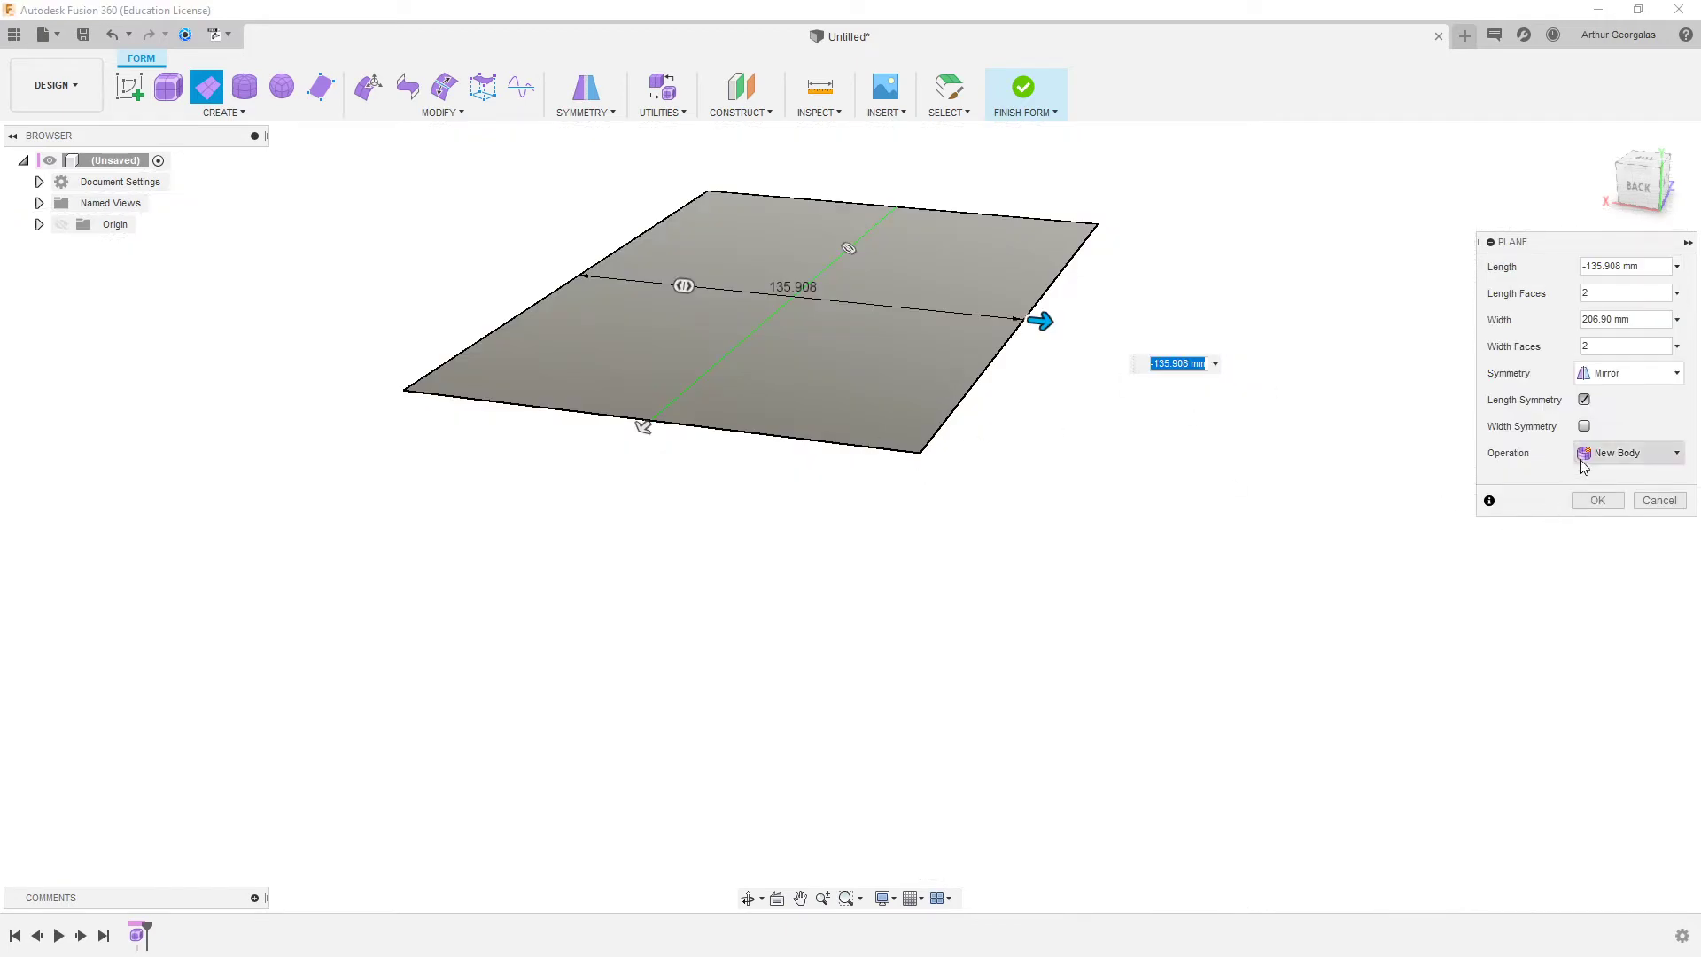
pyautogui.click(1598, 502)
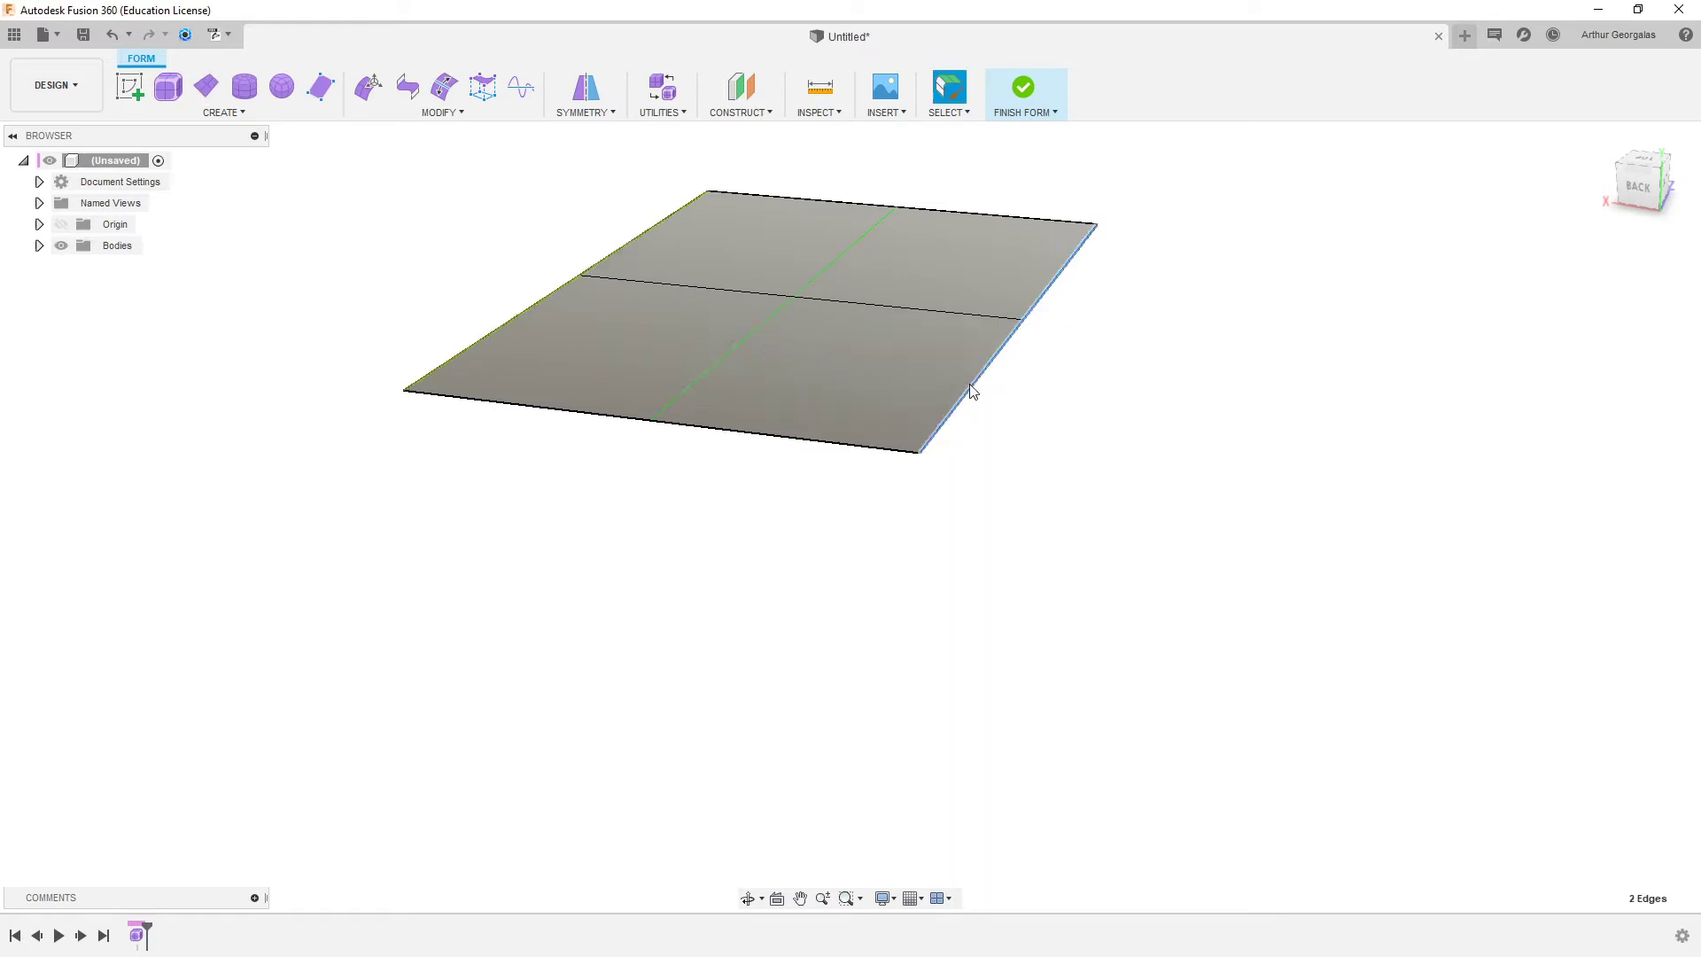
# - Extrude the plane's two mirrored side edges straight down in Edit Form, checking the result in box display and returning to smooth display
pyautogui.rightClick(1133, 360)
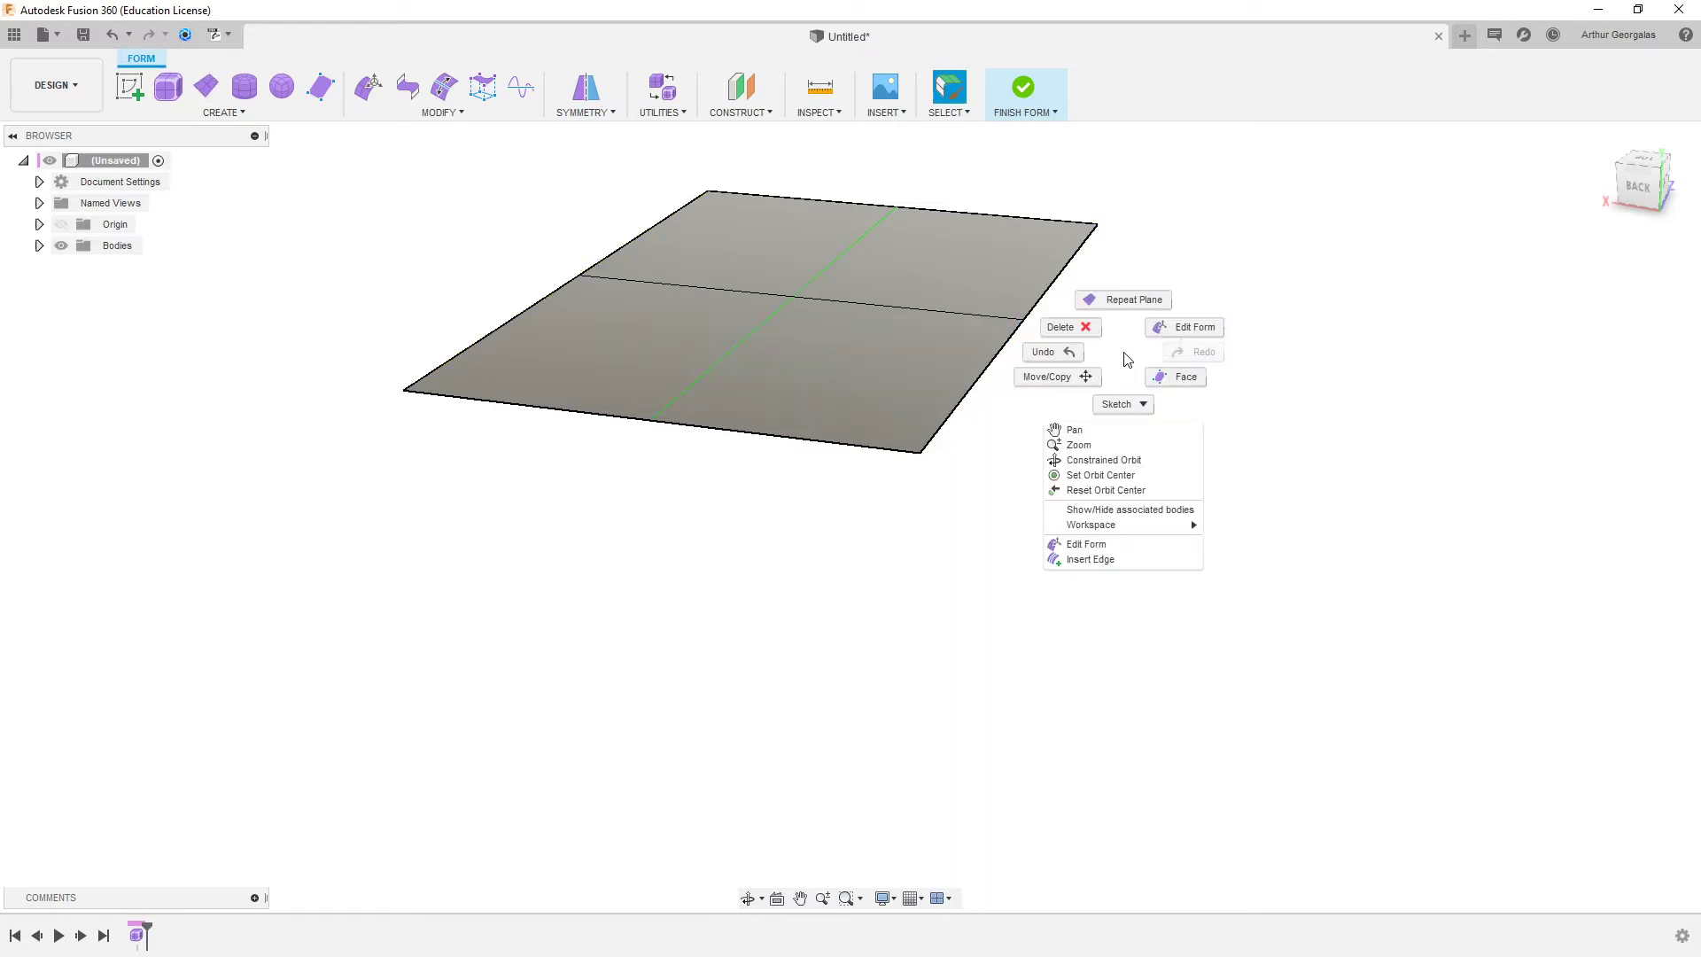
pyautogui.click(1195, 326)
pyautogui.click(1046, 289)
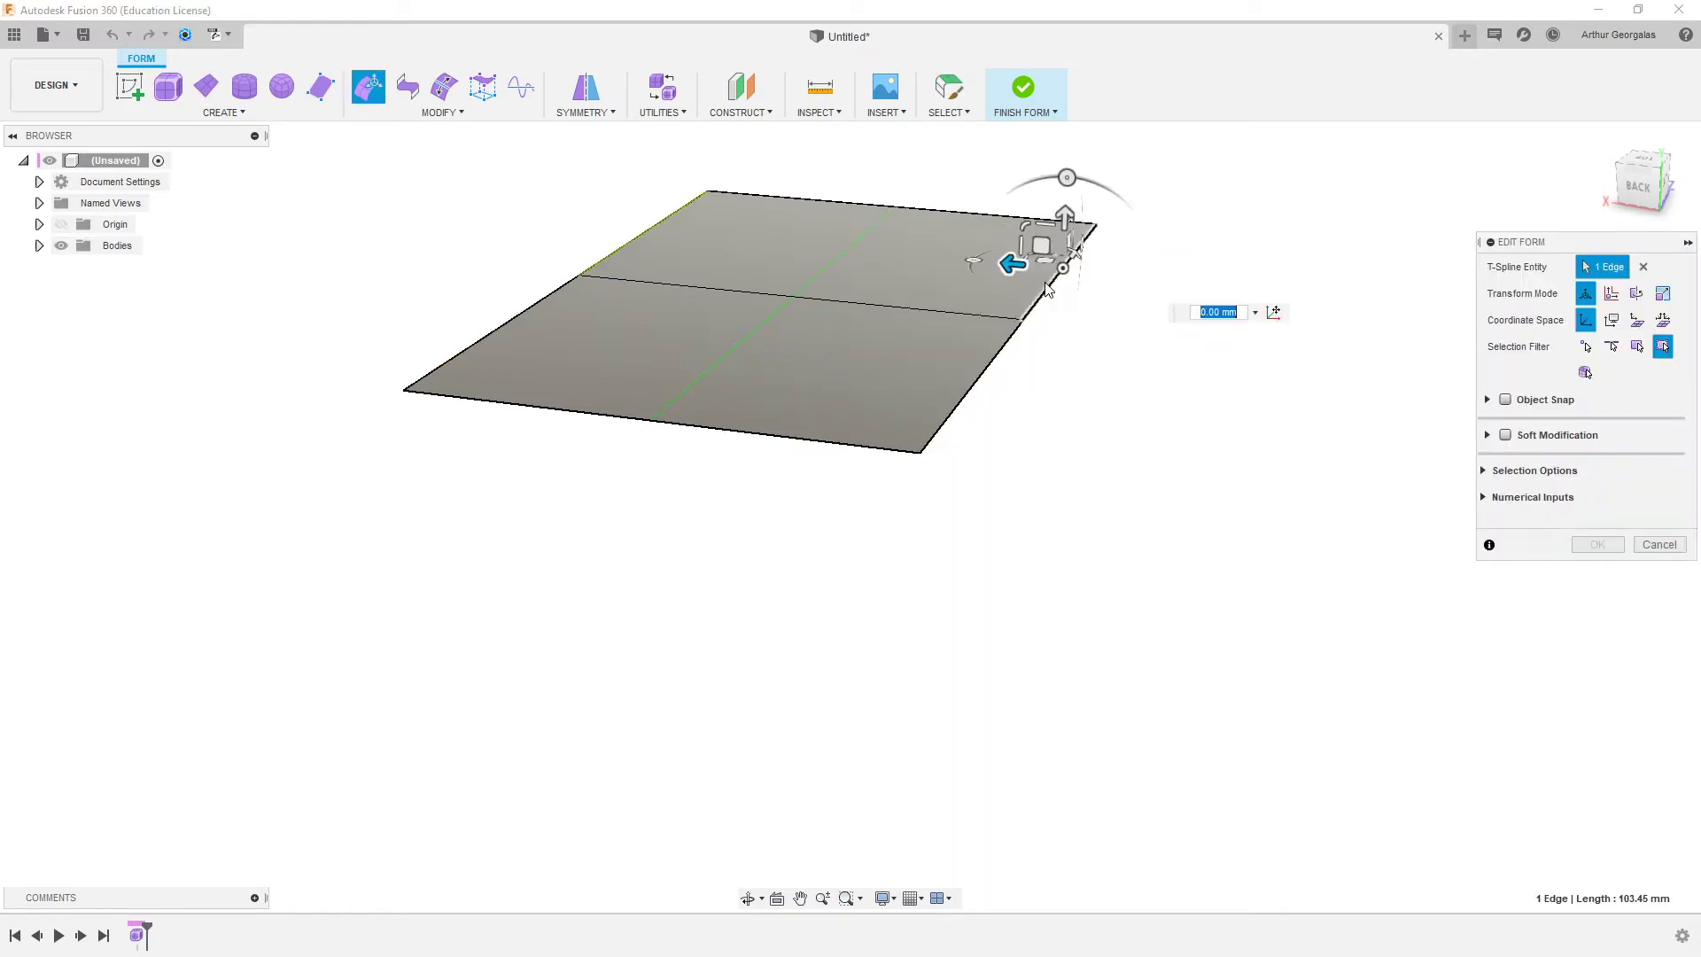
pyautogui.moveTo(1019, 263)
pyautogui.mouseDown()
pyautogui.moveTo(997, 354)
pyautogui.moveTo(988, 217)
pyautogui.moveTo(980, 452)
pyautogui.moveTo(973, 250)
pyautogui.moveTo(1017, 263)
pyautogui.mouseUp()
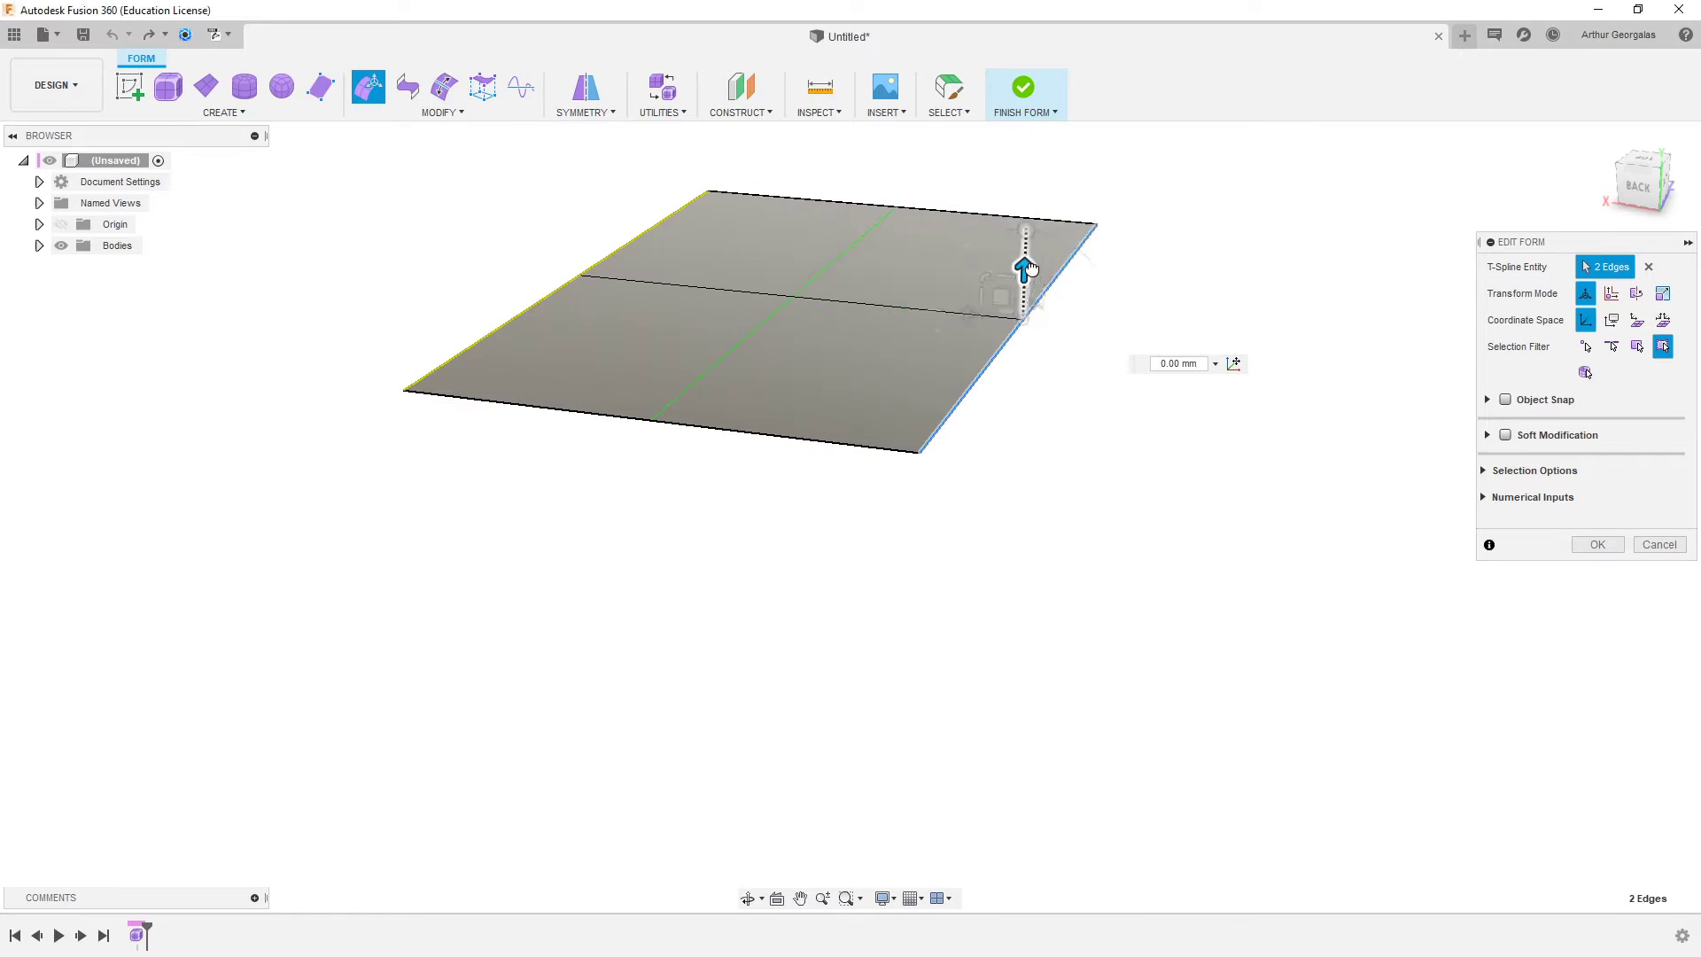
pyautogui.moveTo(1027, 268); pyautogui.dragTo(1018, 467)
pyautogui.hotkey('alt', '1')
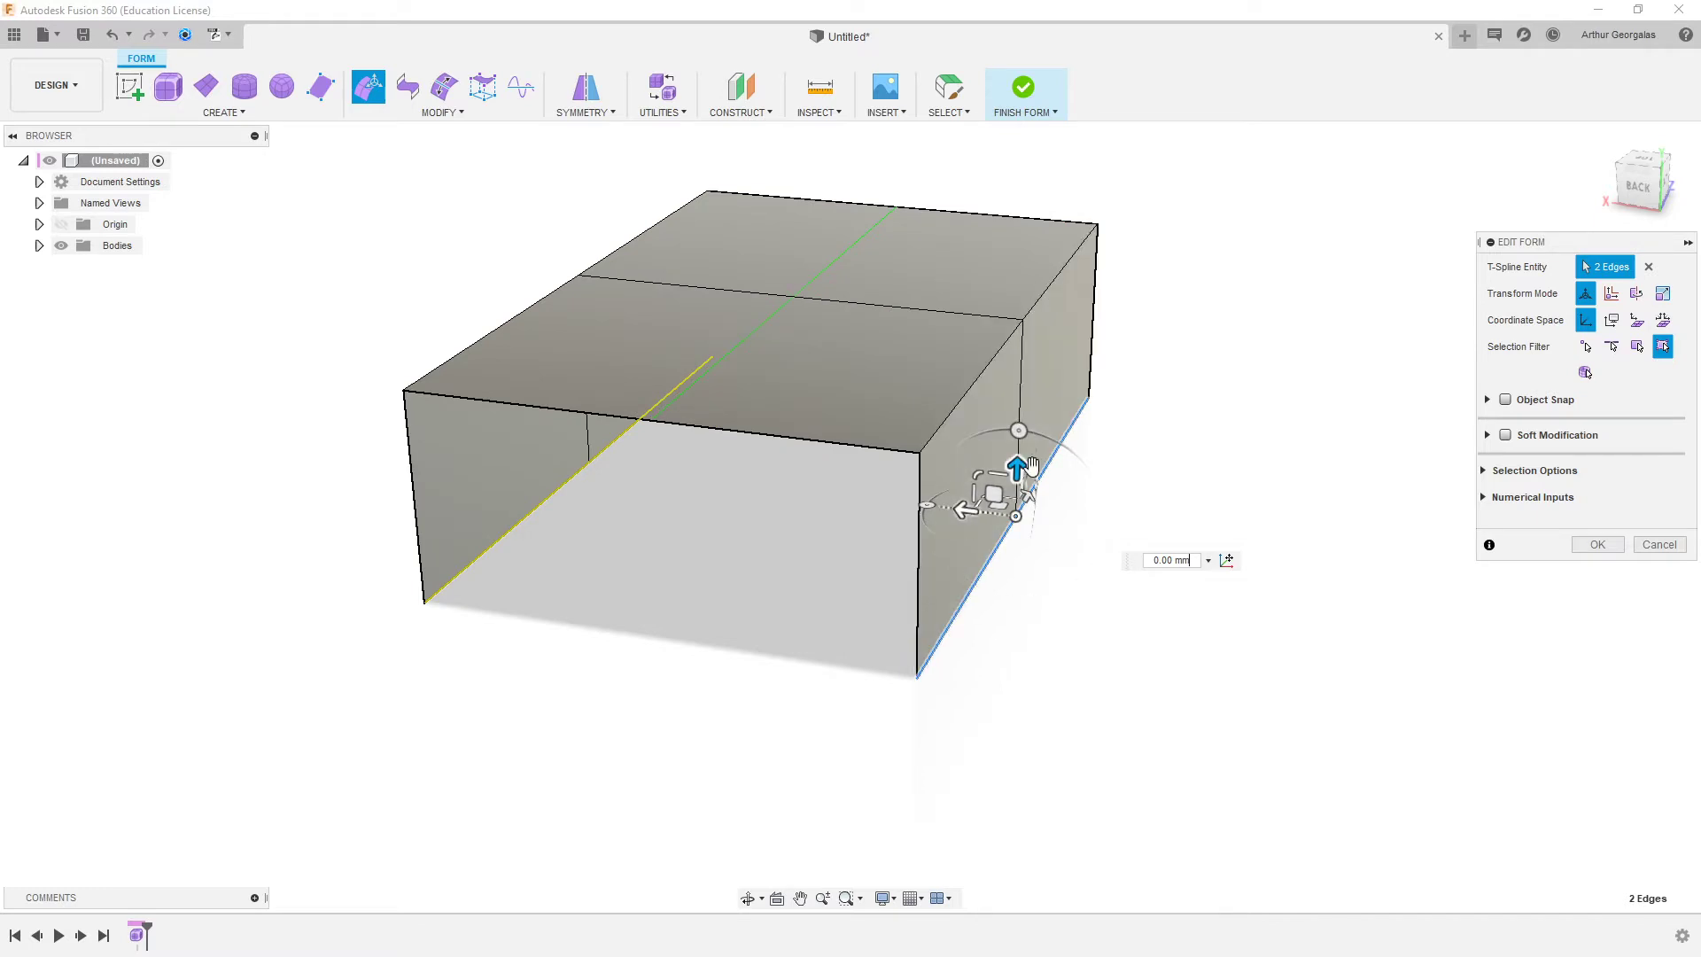
pyautogui.hotkey('alt', '3')
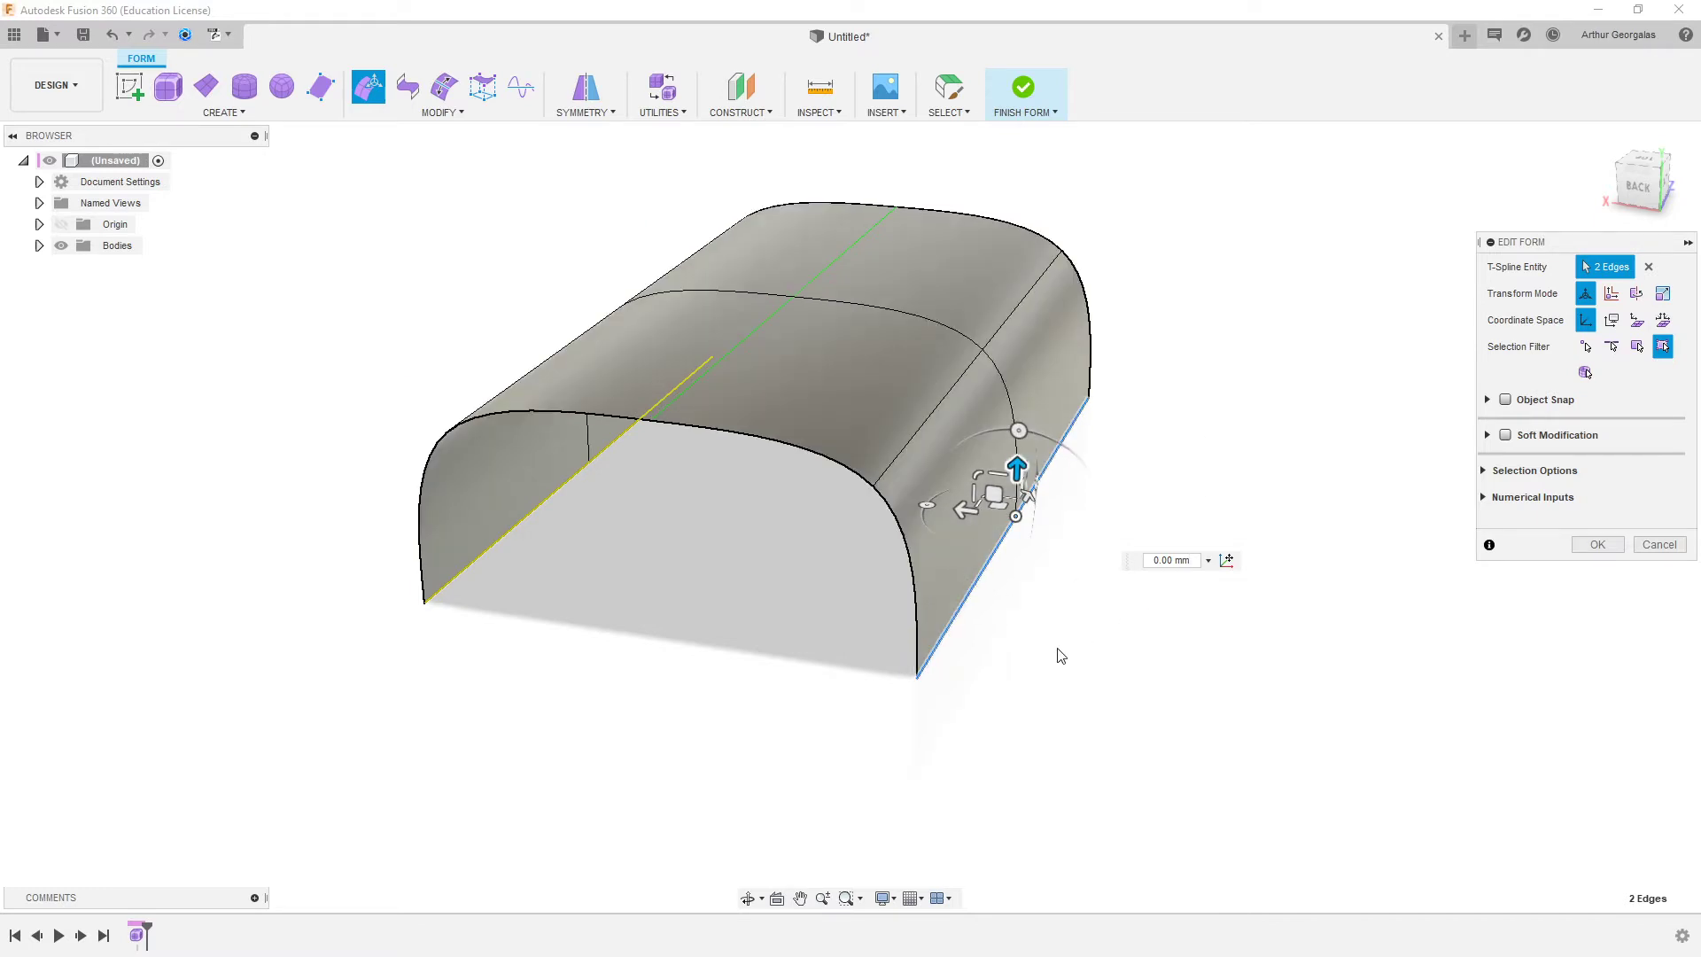
# - Extrude the mirrored lower edges further down, outward about 122 mm and up about 74 mm, comparing box and smooth display
pyautogui.keyDown('shift'); pyautogui.moveTo(1061, 656); pyautogui.dragTo(975, 602, button='middle'); pyautogui.keyUp('shift')
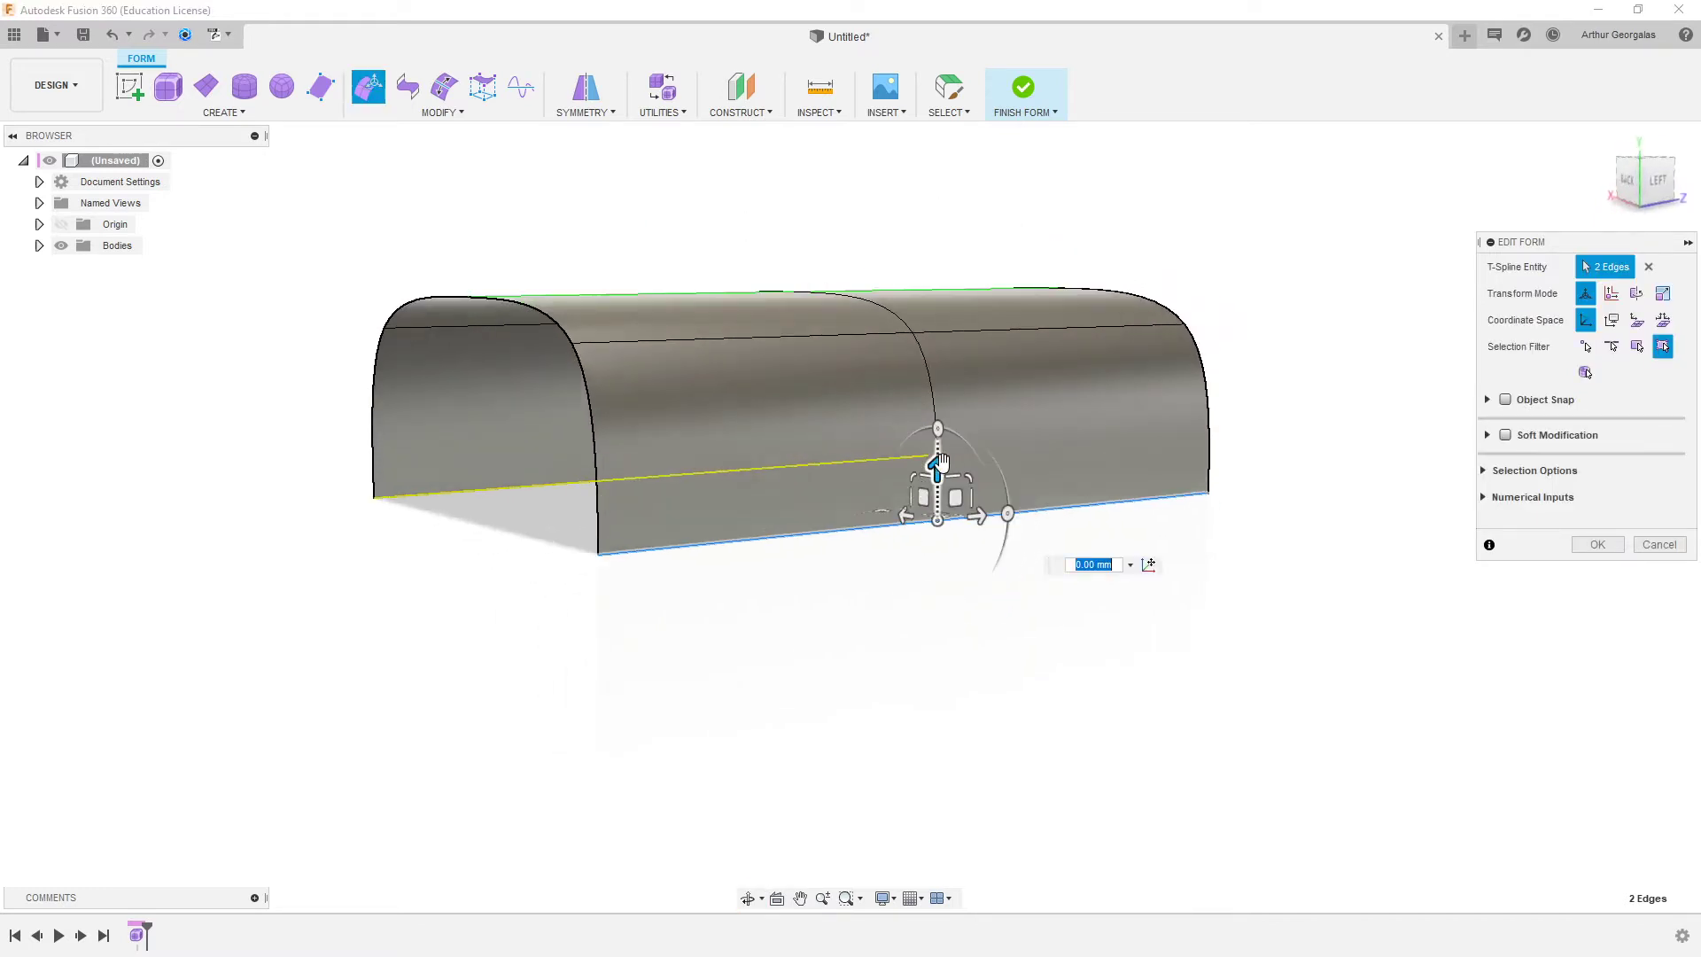
pyautogui.keyDown('shift'); pyautogui.moveTo(940, 461); pyautogui.dragTo(1064, 674, button='middle'); pyautogui.keyUp('shift')
pyautogui.moveTo(966, 763); pyautogui.dragTo(1411, 764)
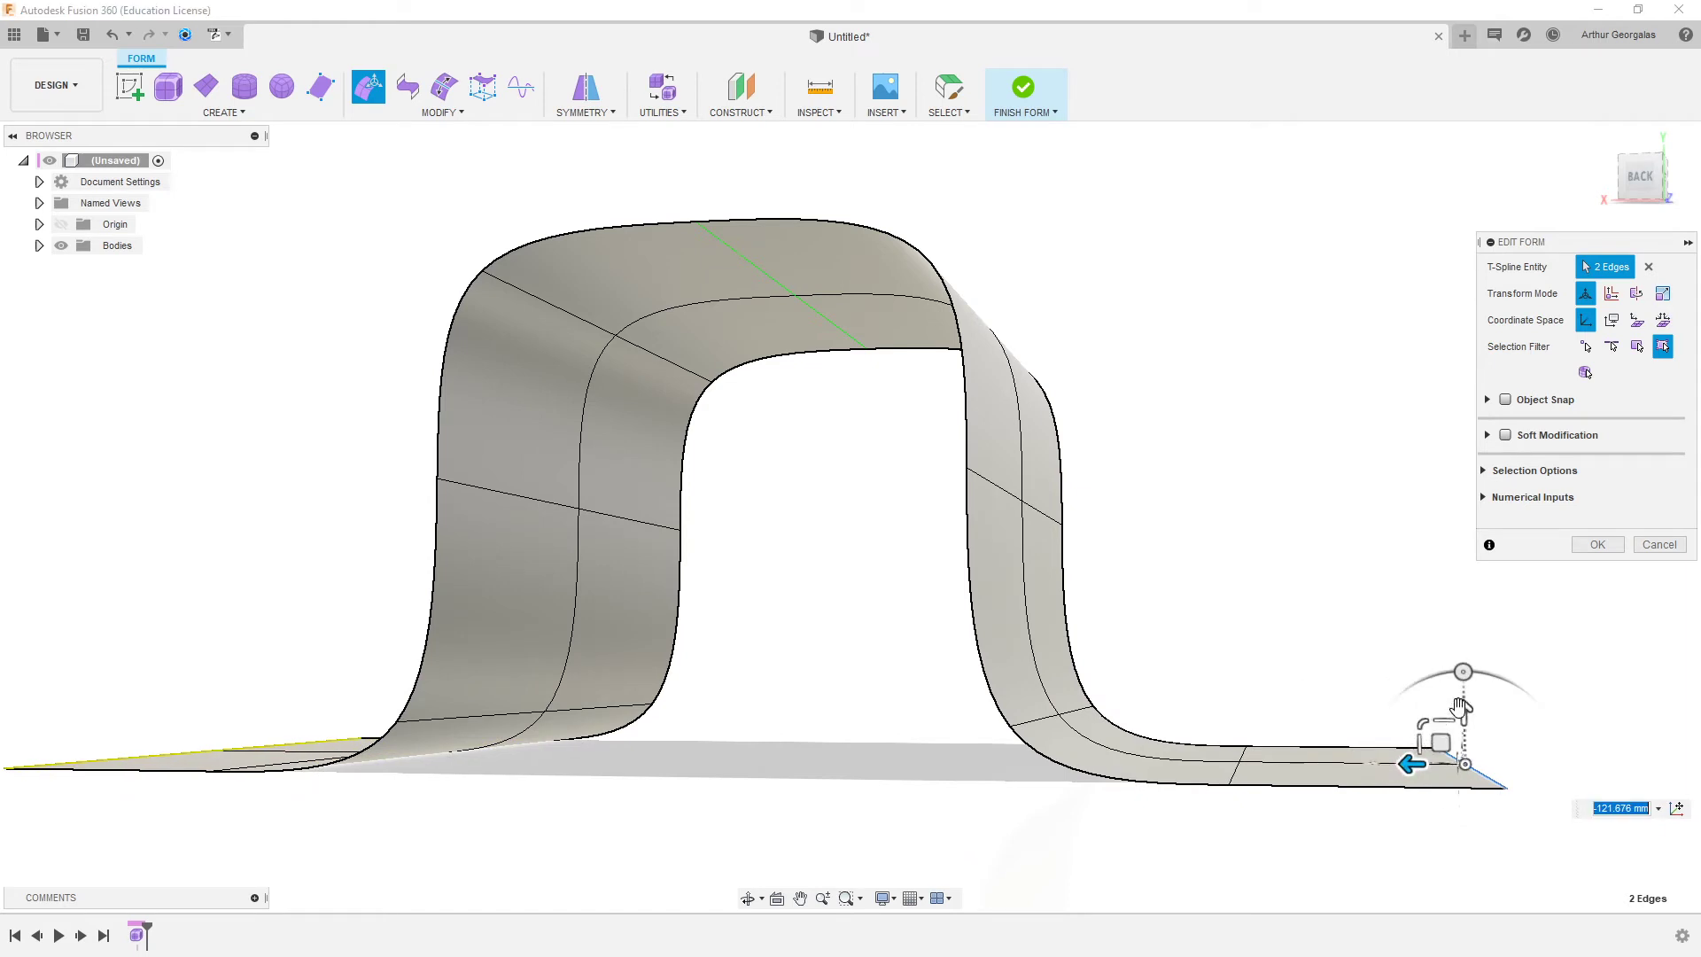
pyautogui.moveTo(1463, 708); pyautogui.dragTo(1458, 440)
pyautogui.hotkey('alt', '1')
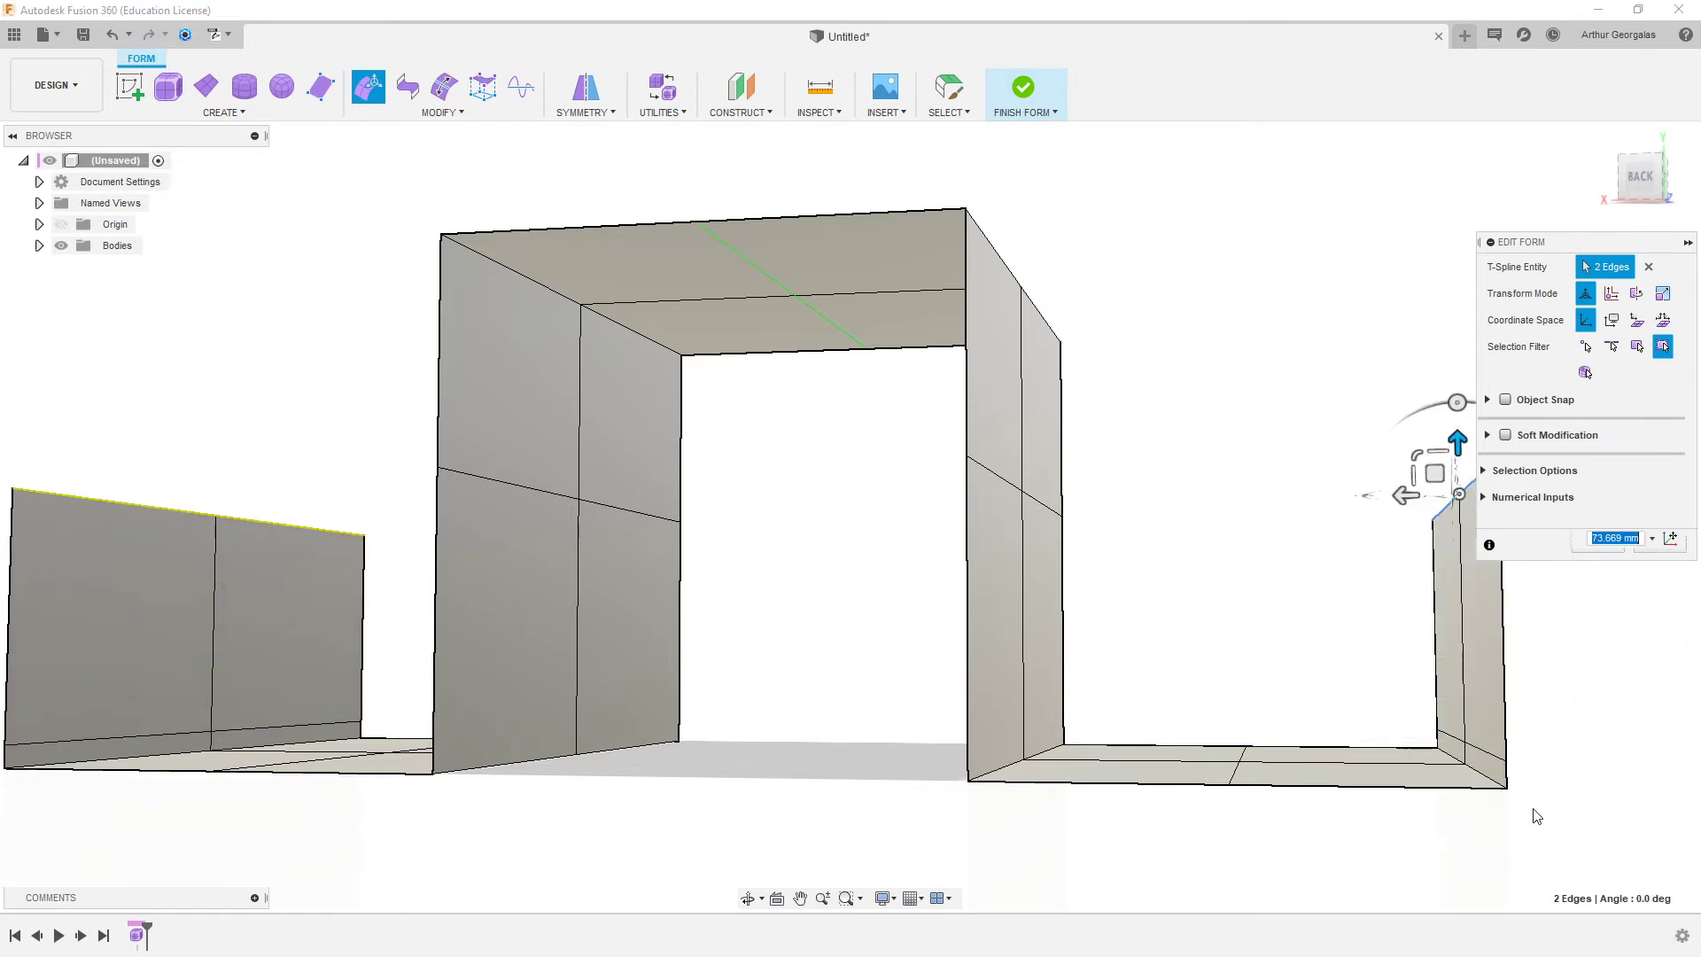
pyautogui.hotkey('alt', '3')
pyautogui.scroll(-3, 1329, 672)
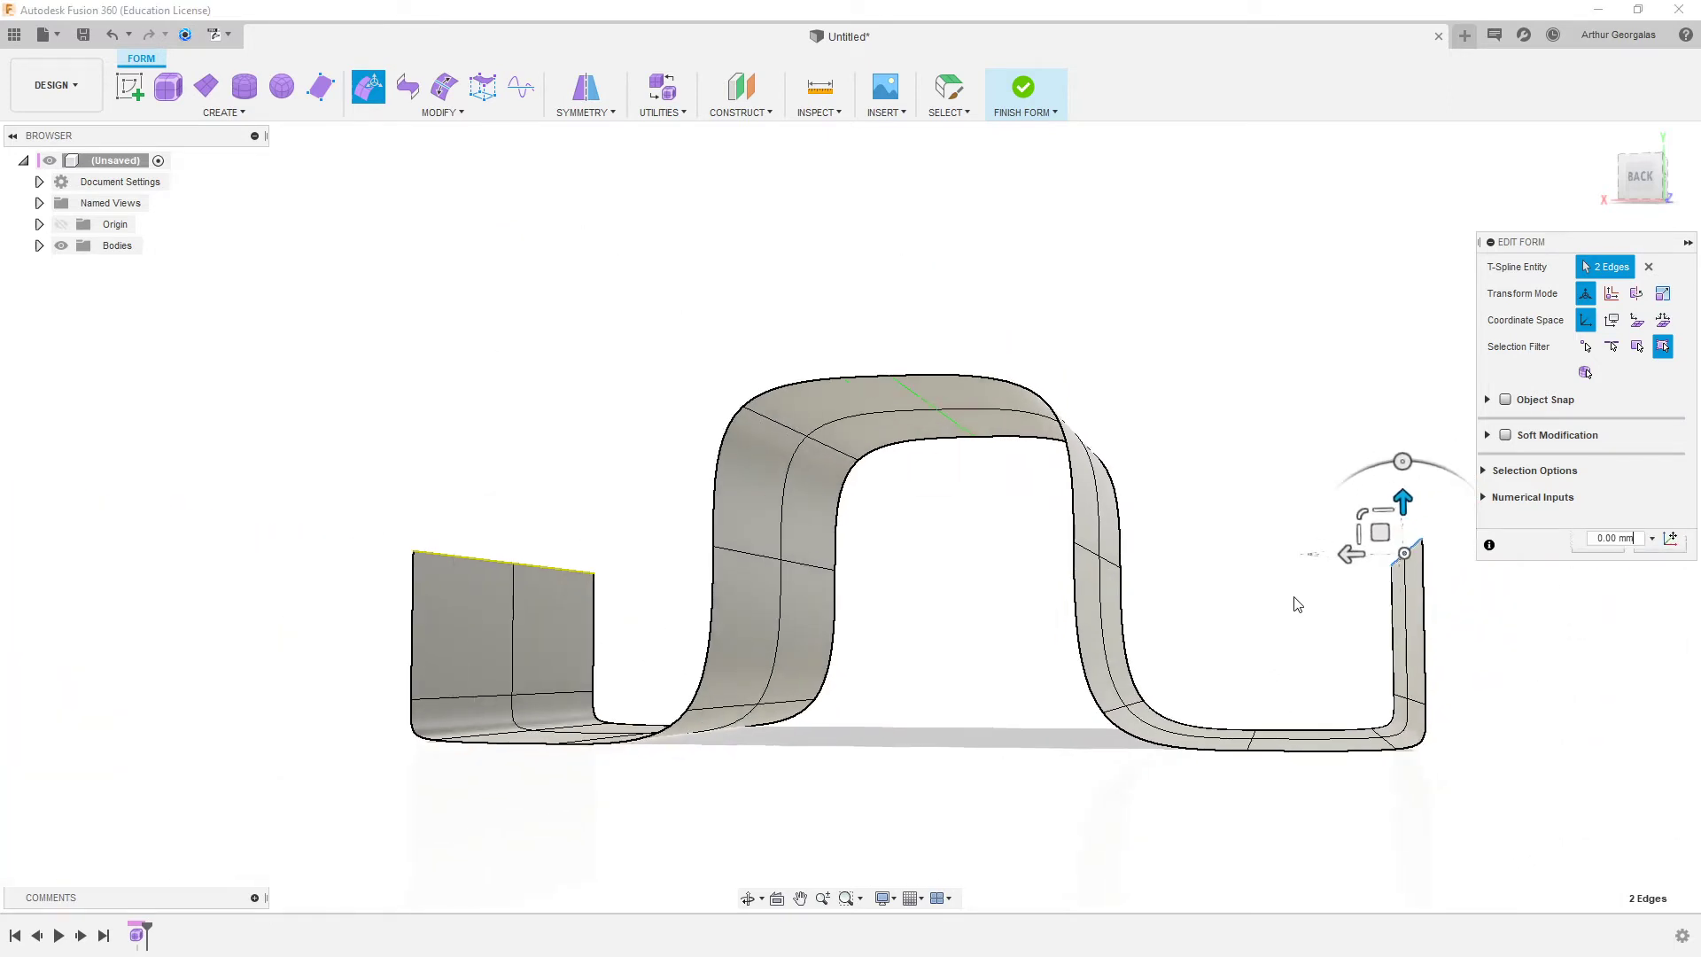
# - Extrude the mirrored free edges inward, upward and inward again above the arch, leaving a narrow gap at the symmetry line
pyautogui.keyDown('shift'); pyautogui.moveTo(1293, 599); pyautogui.dragTo(1319, 617, button='middle'); pyautogui.keyUp('shift')
pyautogui.moveTo(1331, 589); pyautogui.dragTo(1188, 602)
pyautogui.keyDown('shift'); pyautogui.moveTo(1237, 622); pyautogui.dragTo(1143, 651, button='middle'); pyautogui.keyUp('shift')
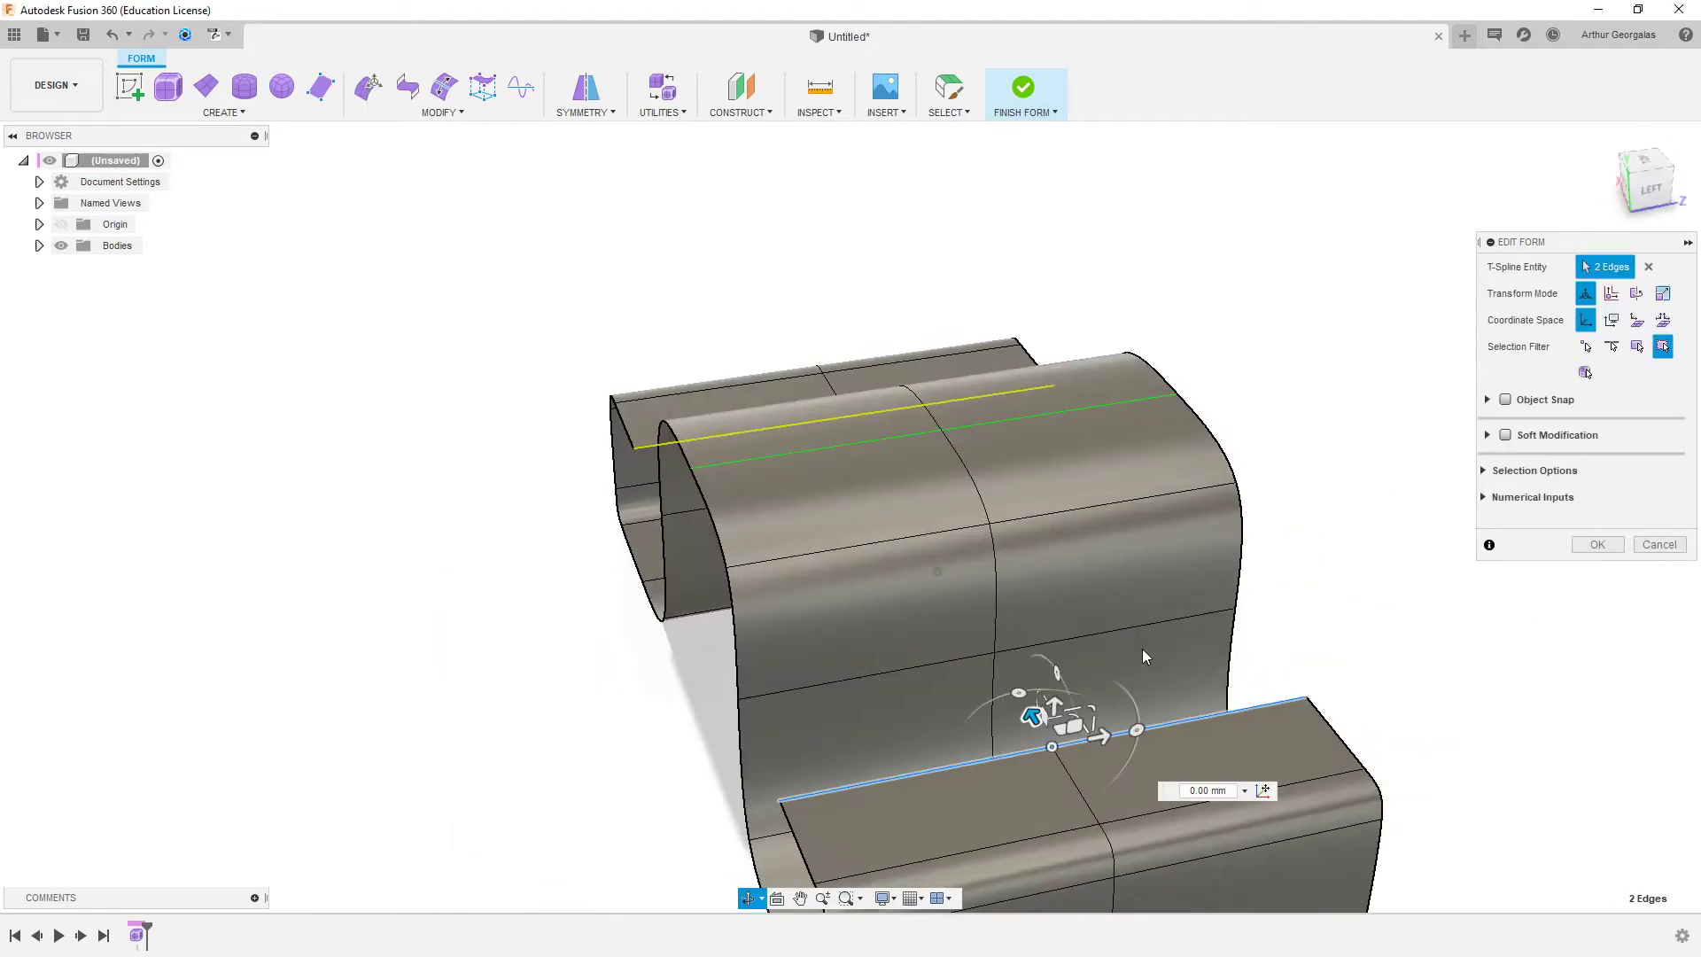
pyautogui.moveTo(1079, 726); pyautogui.dragTo(1333, 452)
pyautogui.keyDown('shift'); pyautogui.moveTo(983, 611); pyautogui.dragTo(1102, 621, button='middle'); pyautogui.keyUp('shift')
pyautogui.moveTo(1285, 279); pyautogui.dragTo(992, 283)
pyautogui.keyDown('shift'); pyautogui.moveTo(685, 355); pyautogui.dragTo(1107, 507, button='middle'); pyautogui.keyUp('shift')
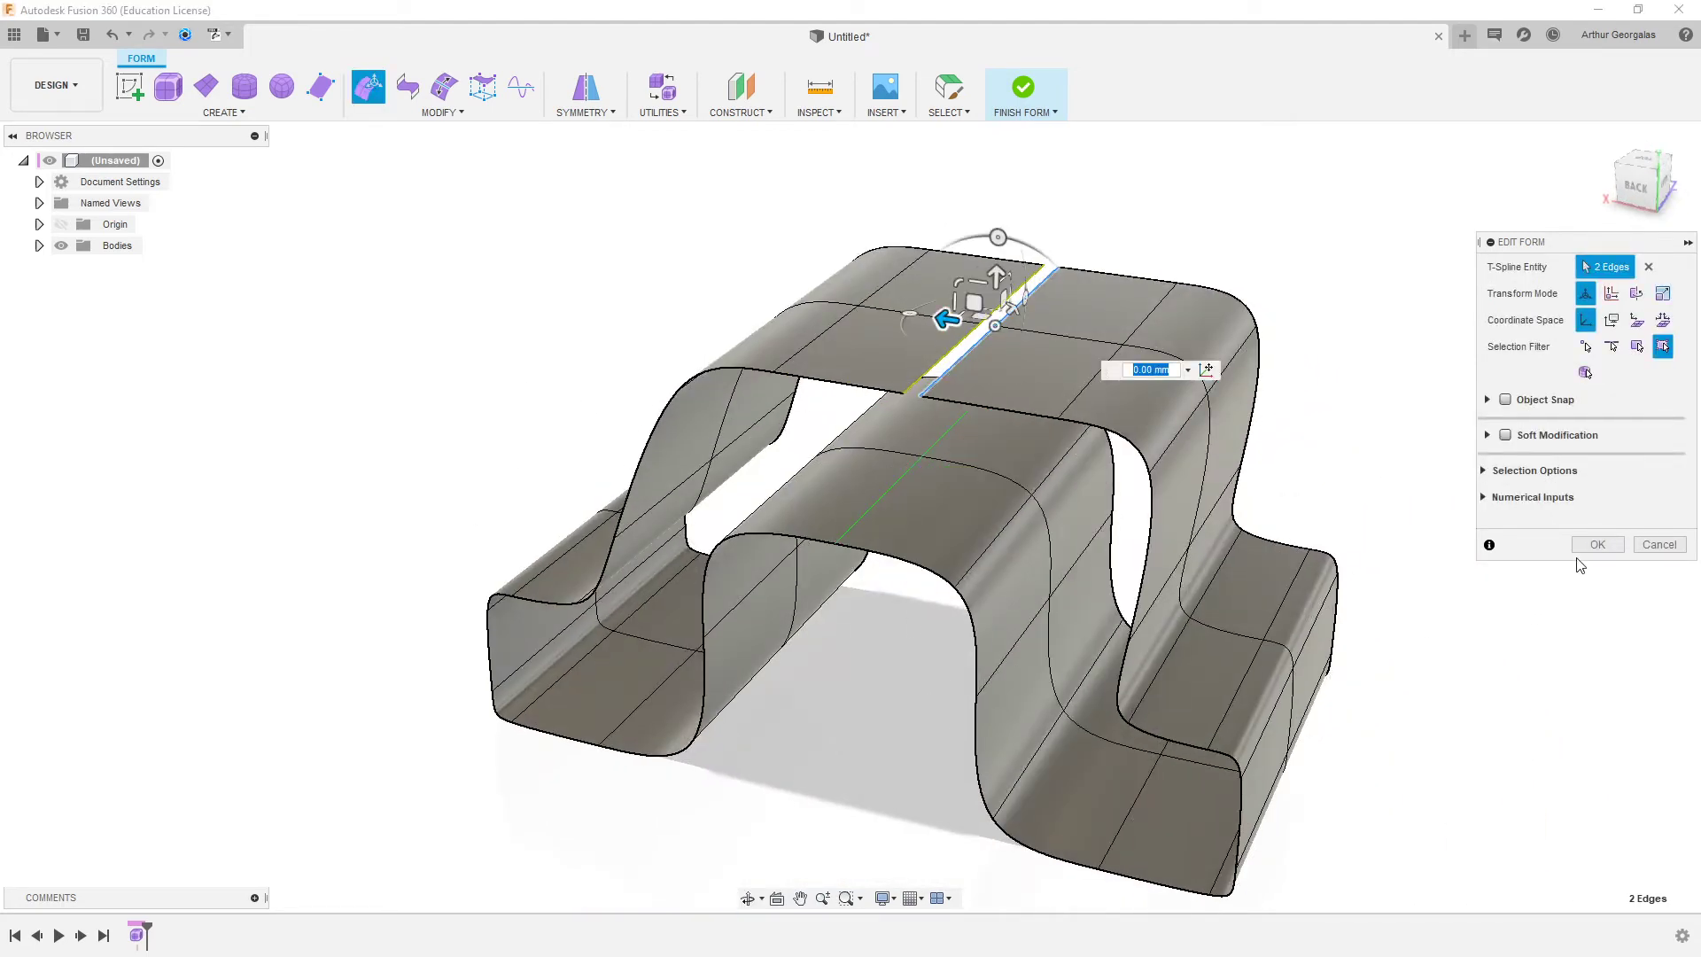
pyautogui.click(1597, 544)
pyautogui.click(1398, 566)
# - Select the inner arch's top and upper side faces and move them lengthwise so the arch slants out from beneath the upper faces
pyautogui.keyDown('shift'); pyautogui.moveTo(975, 551); pyautogui.dragTo(960, 486, button='middle'); pyautogui.keyUp('shift')
pyautogui.click(930, 459)
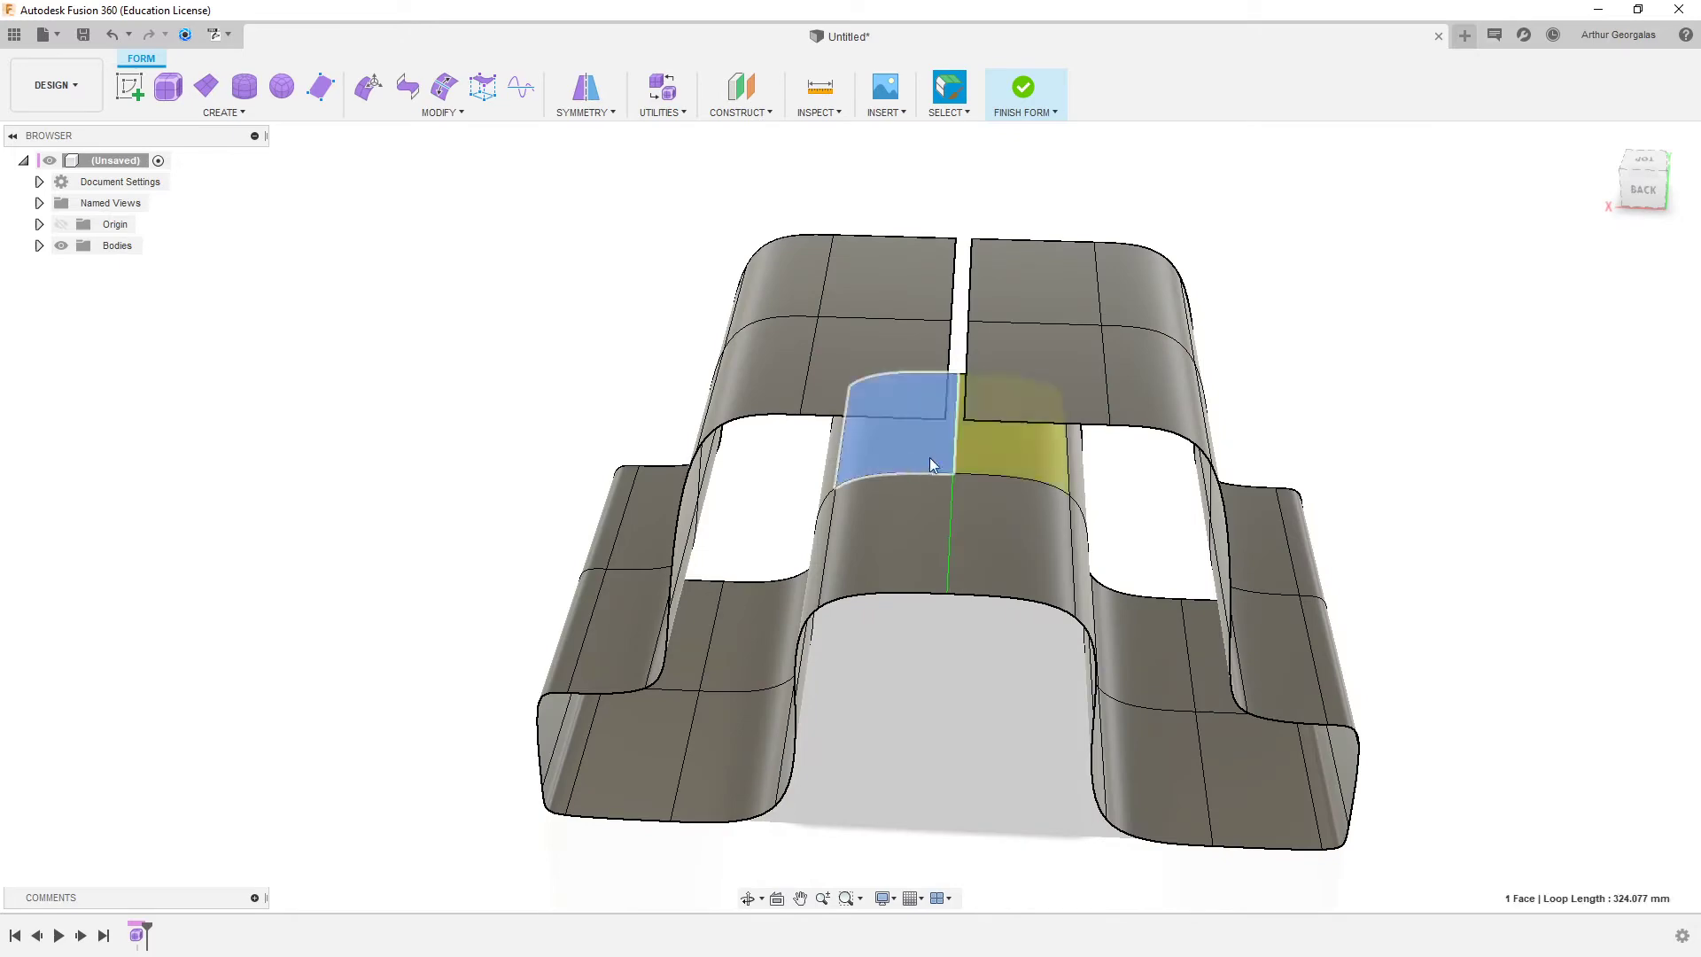
pyautogui.keyDown('shift'); pyautogui.click(1022, 559); pyautogui.keyUp('shift')
pyautogui.rightClick(1022, 559)
pyautogui.click(1066, 535)
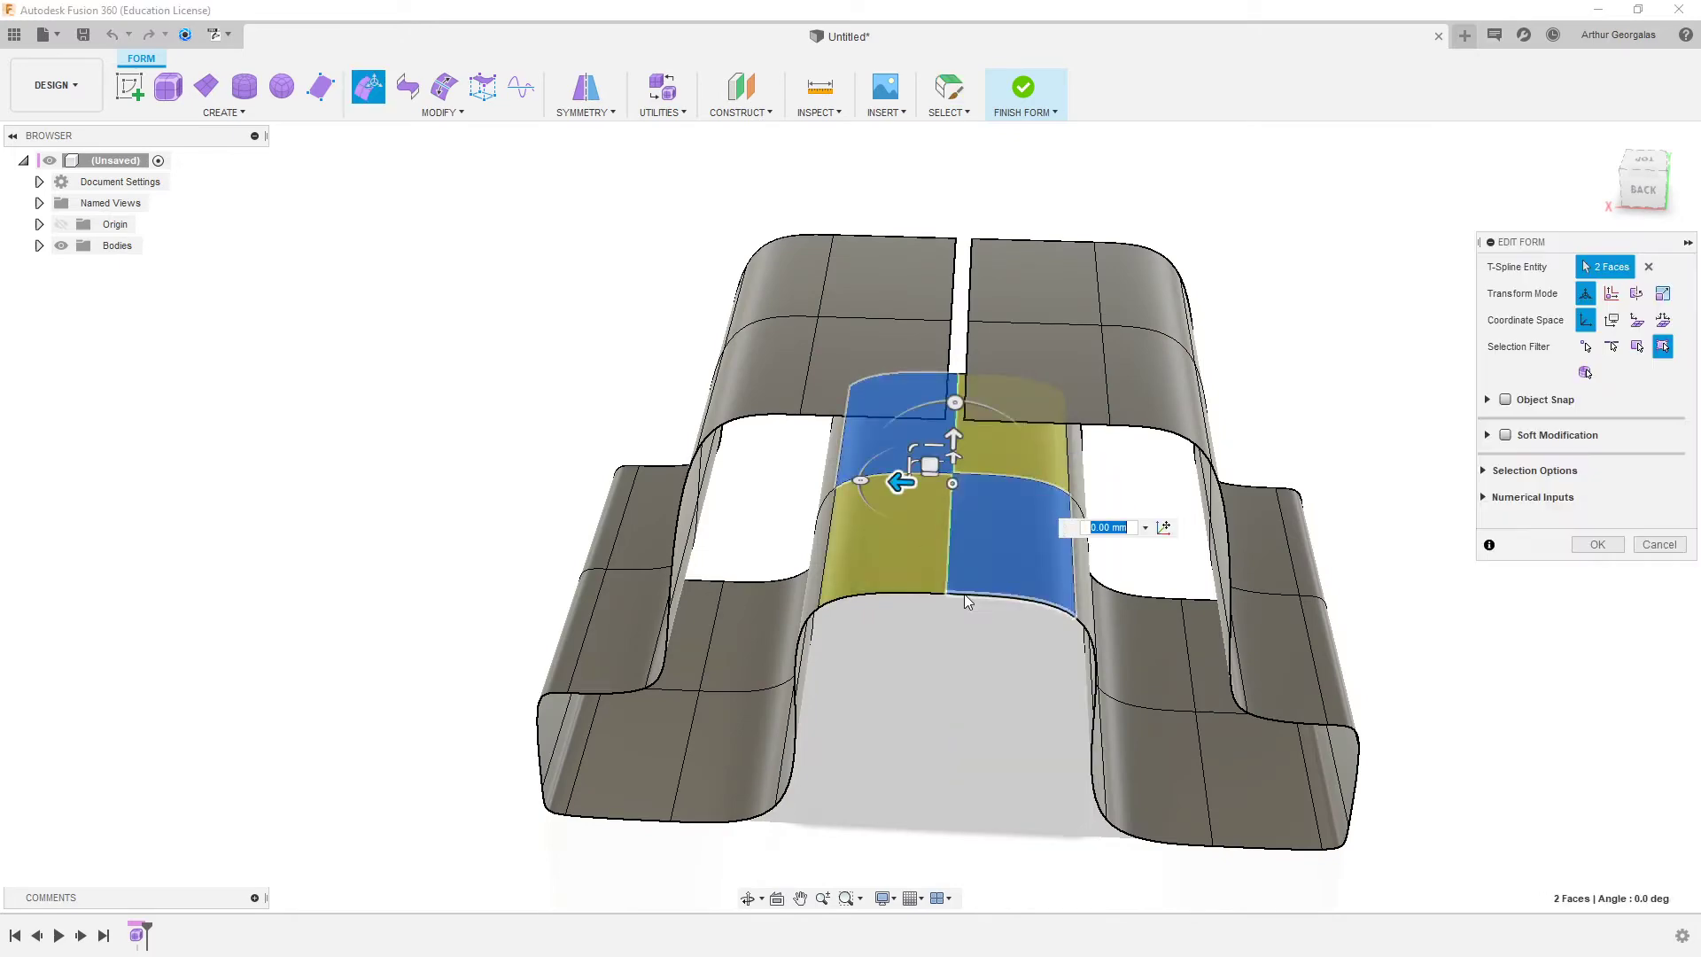
pyautogui.keyDown('shift'); pyautogui.moveTo(925, 635); pyautogui.dragTo(983, 631, button='middle'); pyautogui.keyUp('shift')
pyautogui.keyDown('shift'); pyautogui.click(887, 531); pyautogui.keyUp('shift')
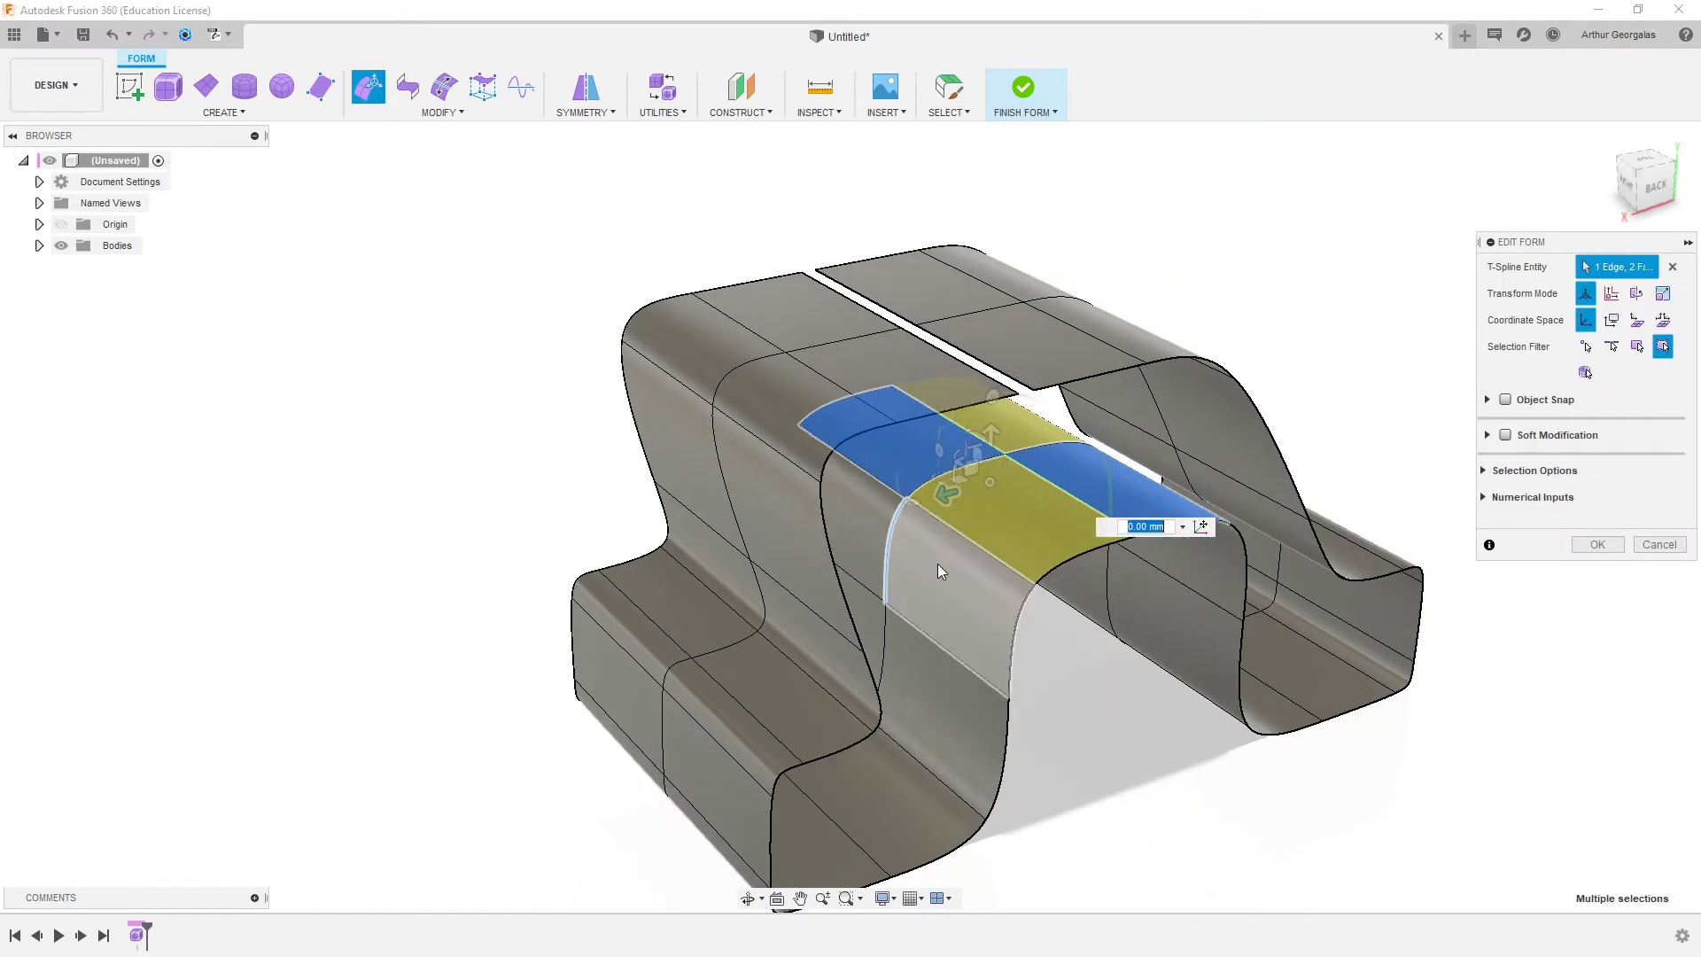
pyautogui.keyDown('shift'); pyautogui.click(937, 563); pyautogui.keyUp('shift')
pyautogui.keyDown('shift'); pyautogui.click(875, 503); pyautogui.keyUp('shift')
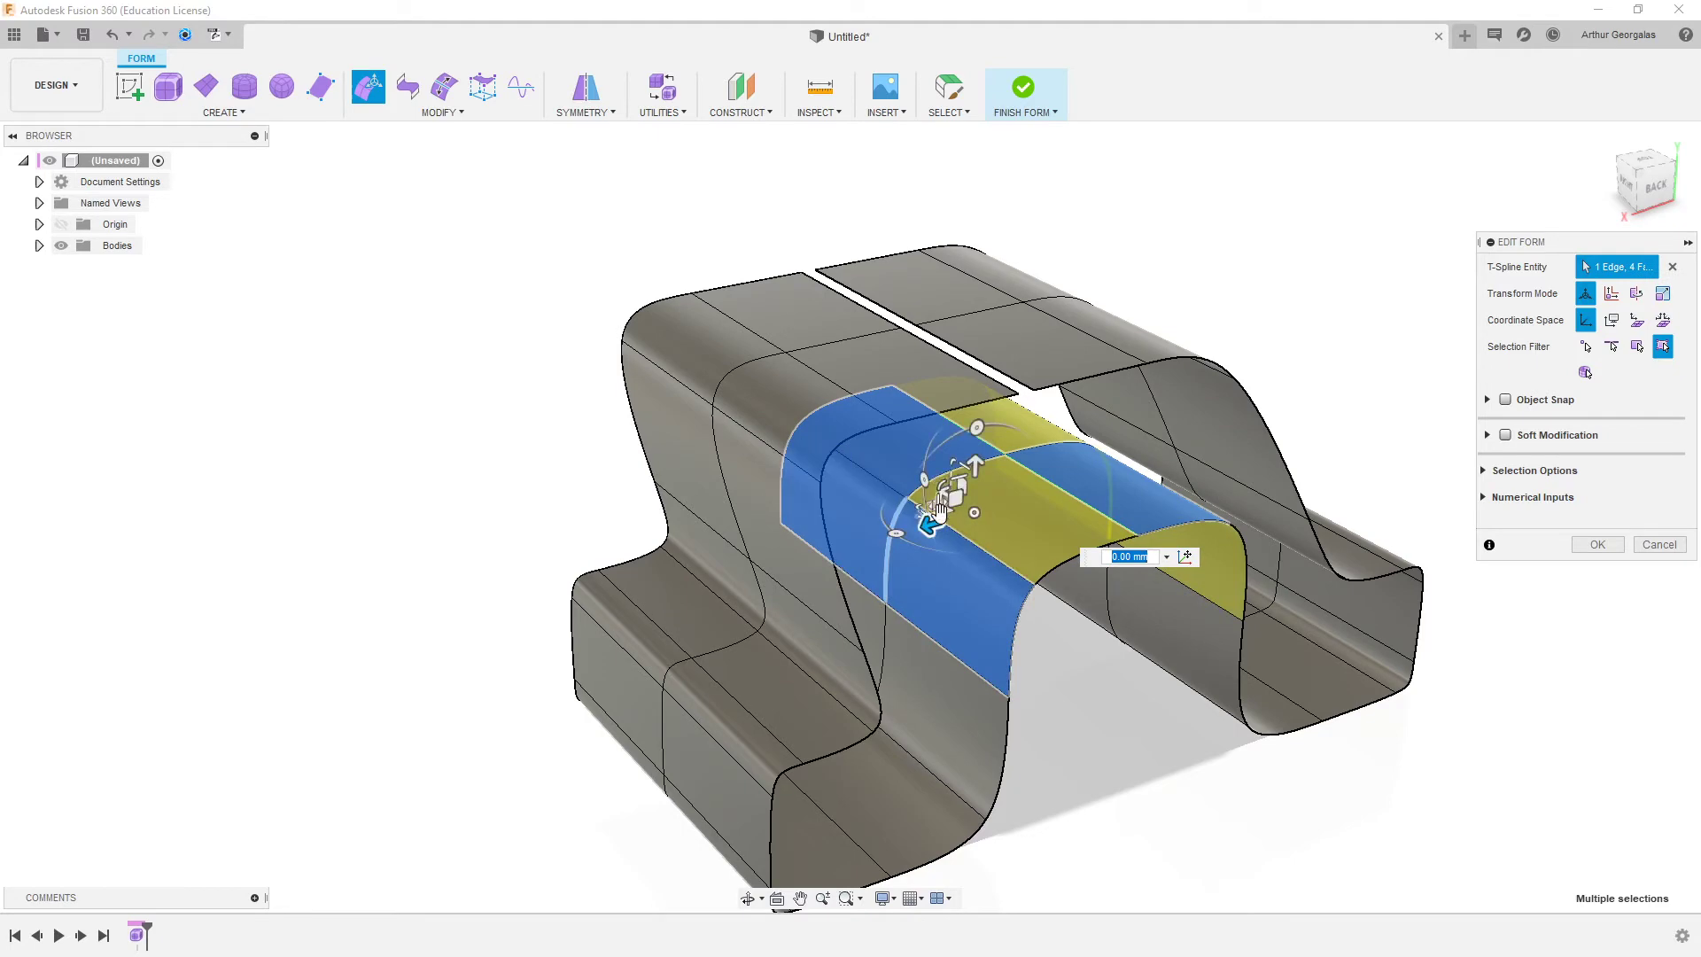
pyautogui.keyDown('shift'); pyautogui.moveTo(939, 509); pyautogui.dragTo(997, 519, button='middle'); pyautogui.keyUp('shift')
pyautogui.moveTo(984, 518); pyautogui.dragTo(1150, 552)
pyautogui.click(1409, 802)
pyautogui.keyDown('shift'); pyautogui.moveTo(1383, 785); pyautogui.dragTo(1243, 700, button='middle'); pyautogui.keyUp('shift')
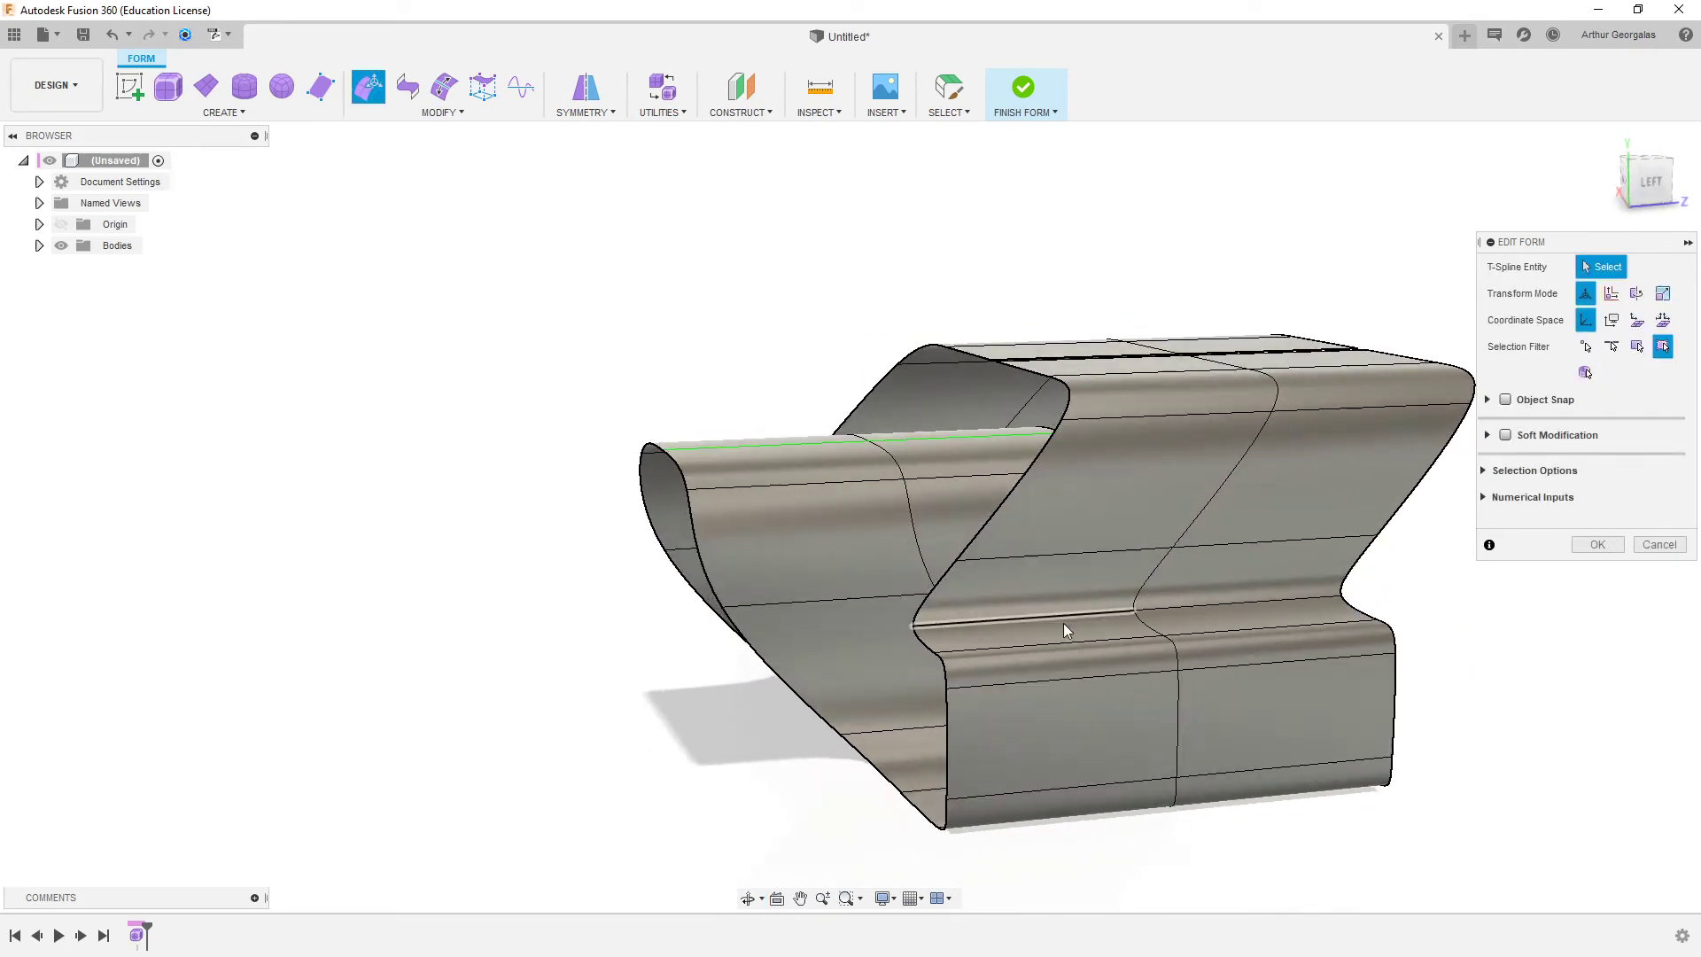
pyautogui.click(1590, 545)
# - Merge the two pairs of facing edges along the gap in the upper surface using Merge Edge, without maintaining crease edges
pyautogui.keyDown('shift'); pyautogui.moveTo(1171, 411); pyautogui.dragTo(1085, 327, button='middle'); pyautogui.keyUp('shift')
pyautogui.scroll(2, 1084, 328)
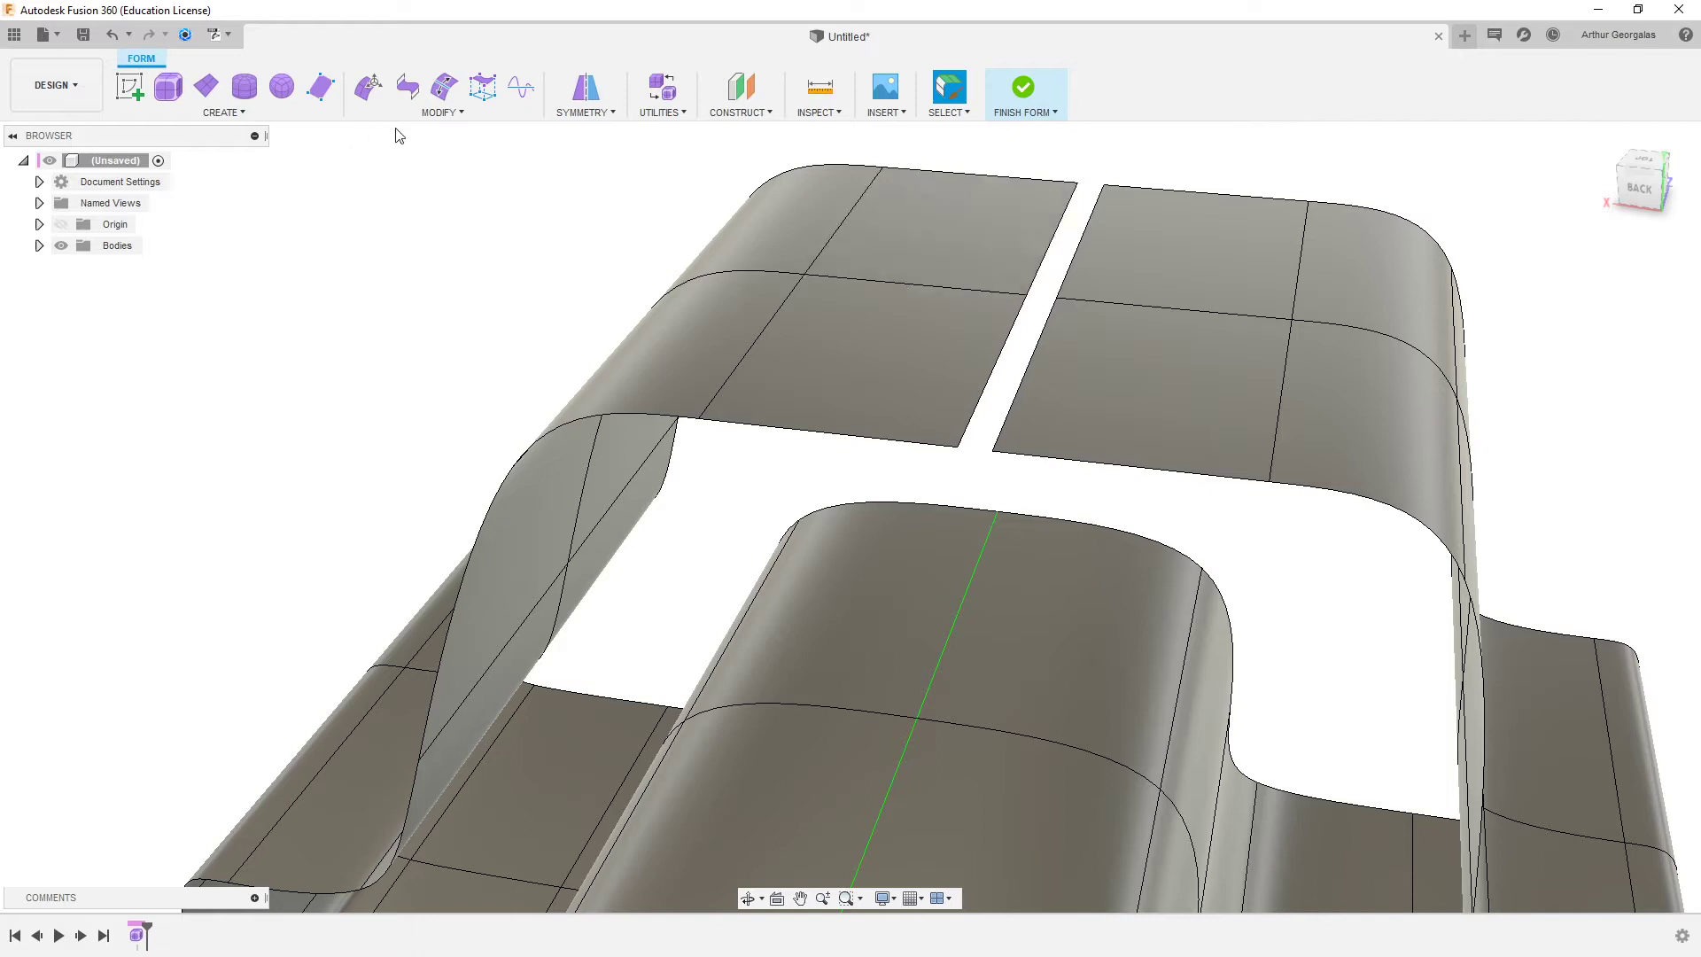
pyautogui.click(439, 113)
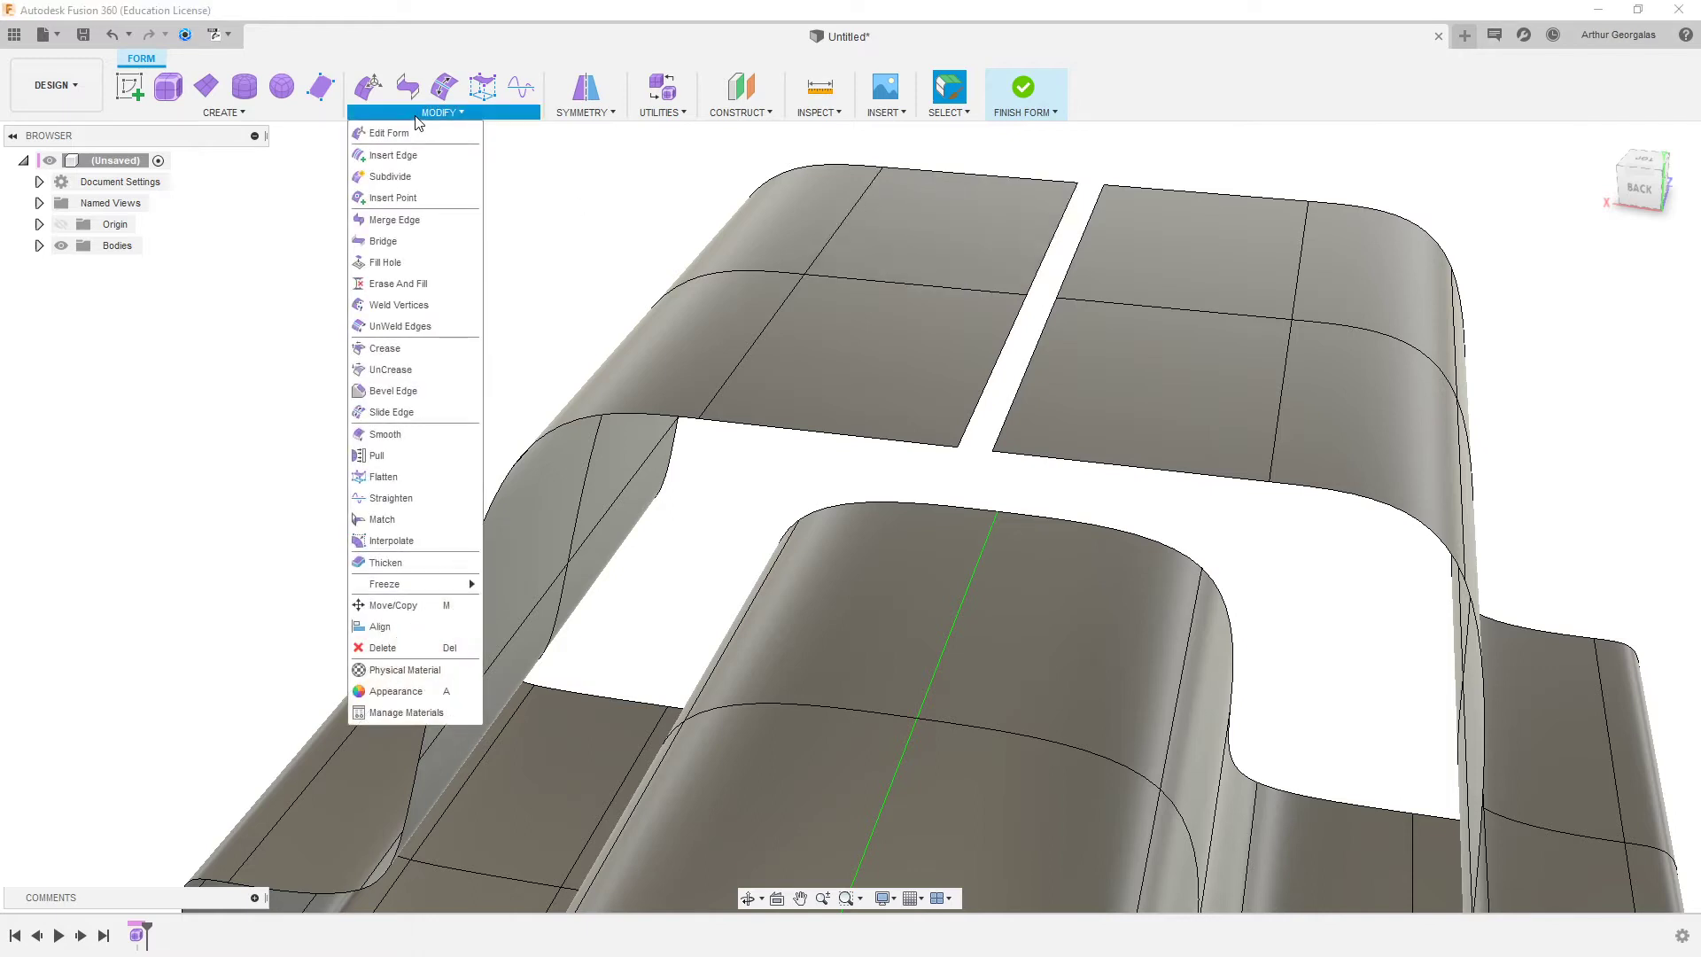
pyautogui.click(429, 220)
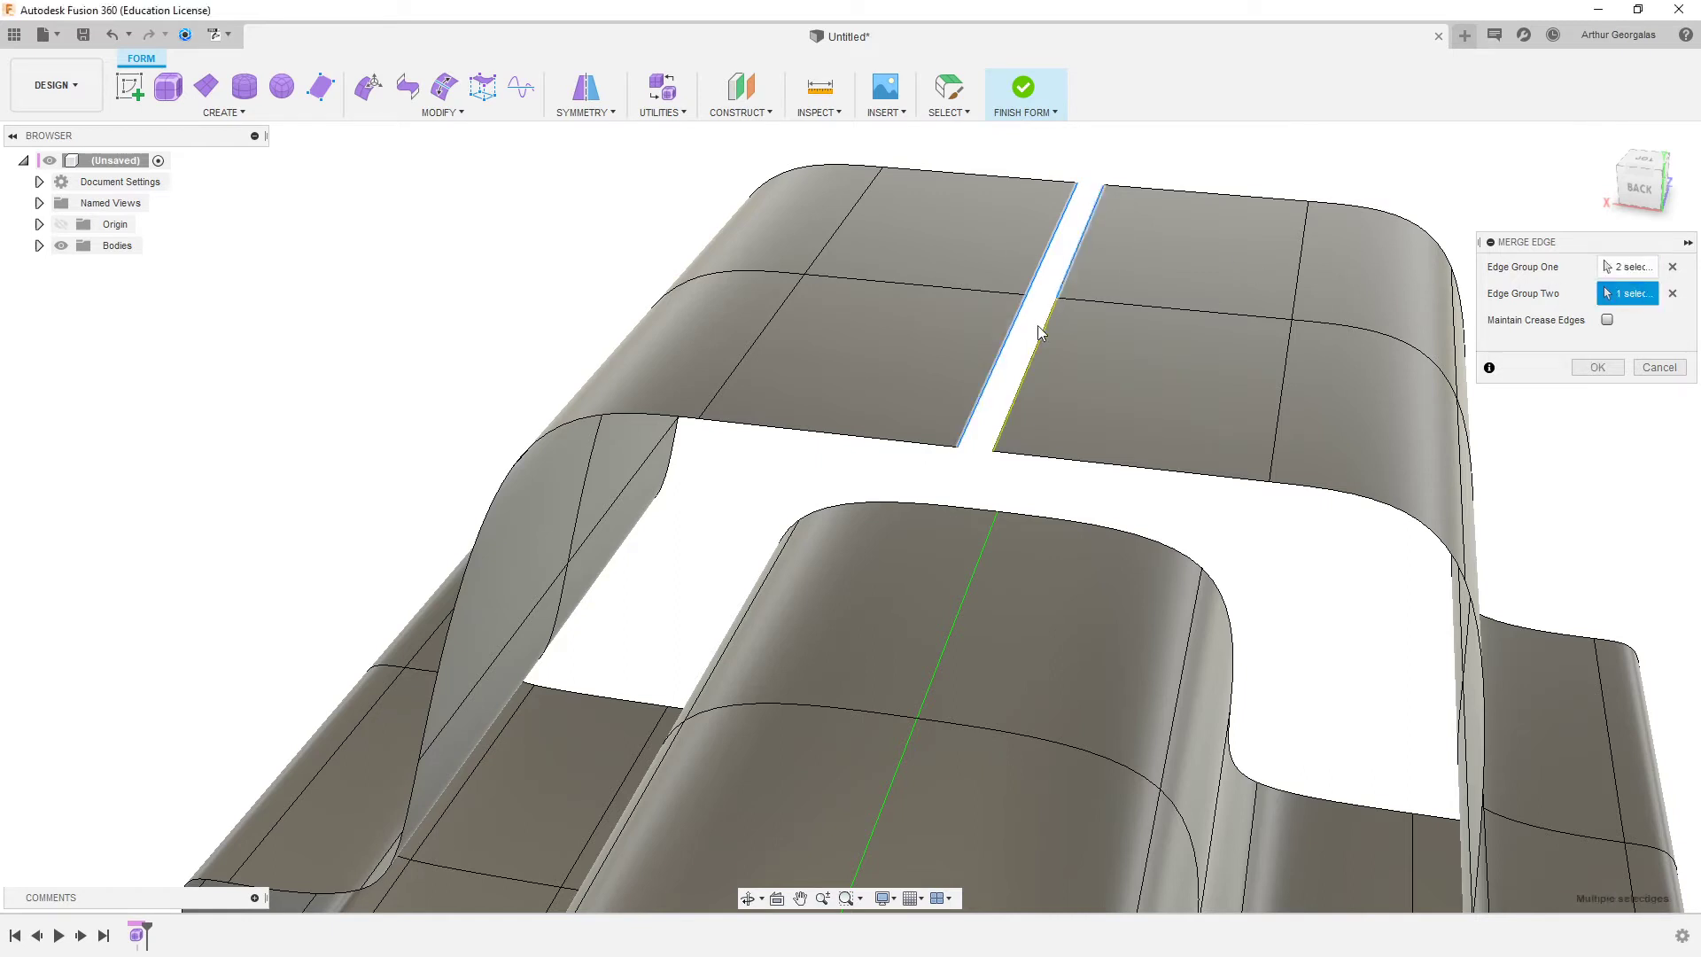
pyautogui.click(1598, 368)
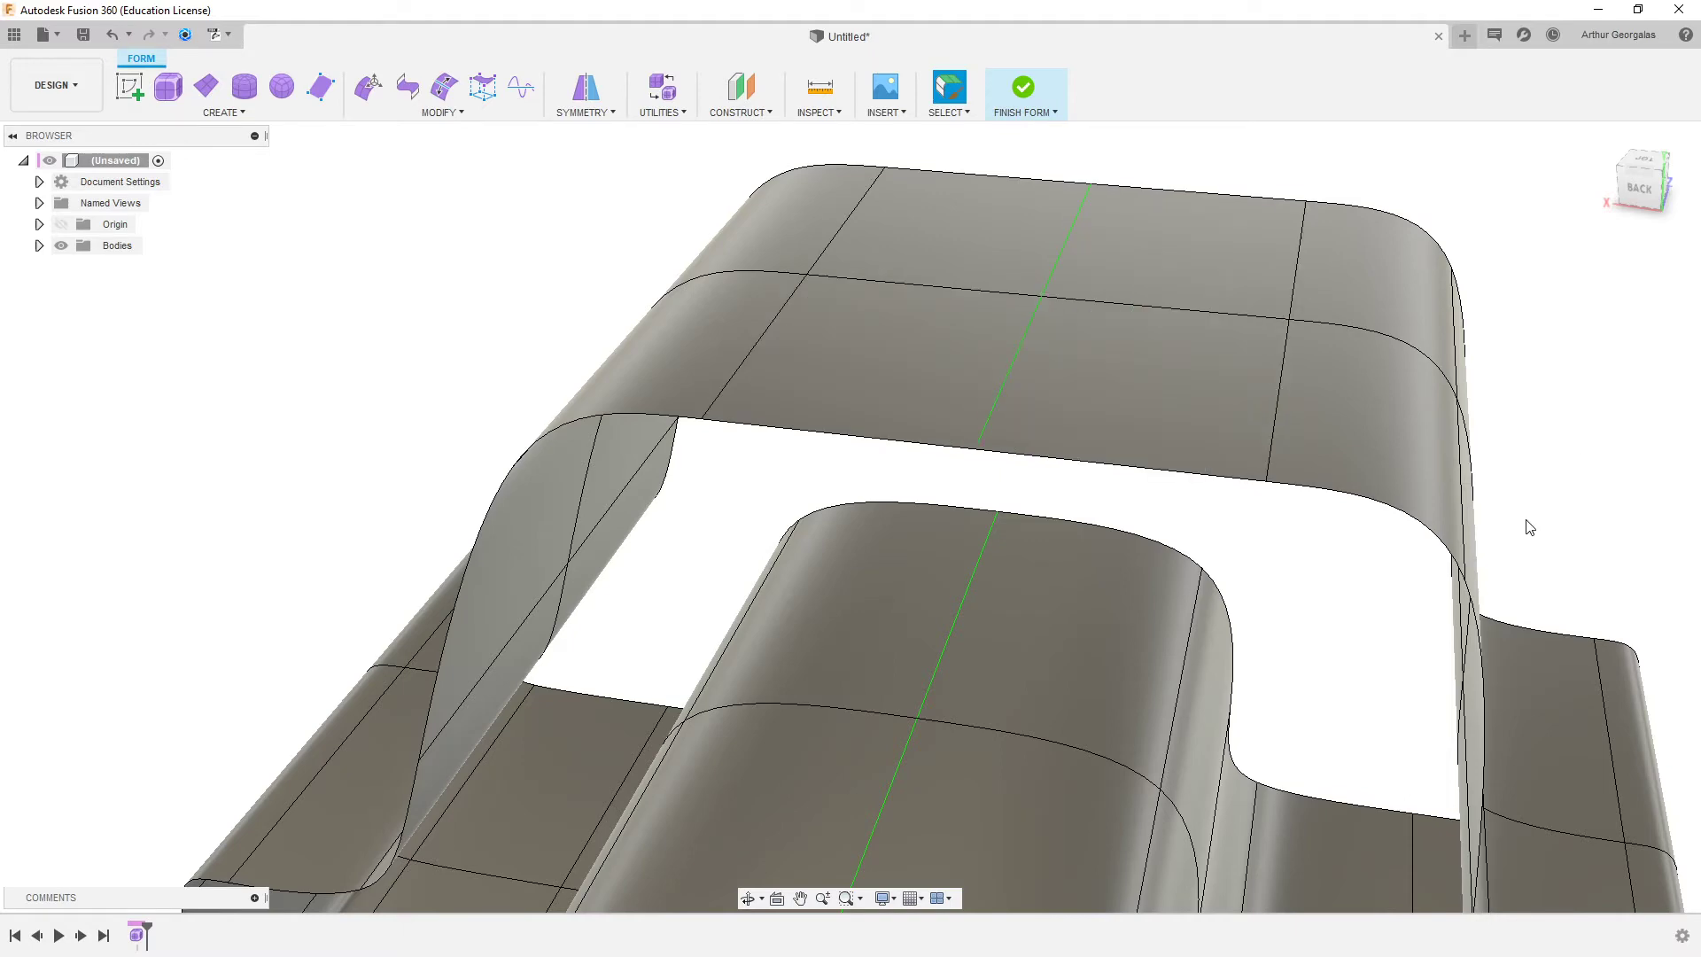
# - Inspect the merged body's faces and symmetry lines from several angles, and delete the whole body
pyautogui.scroll(-5, 1174, 475)
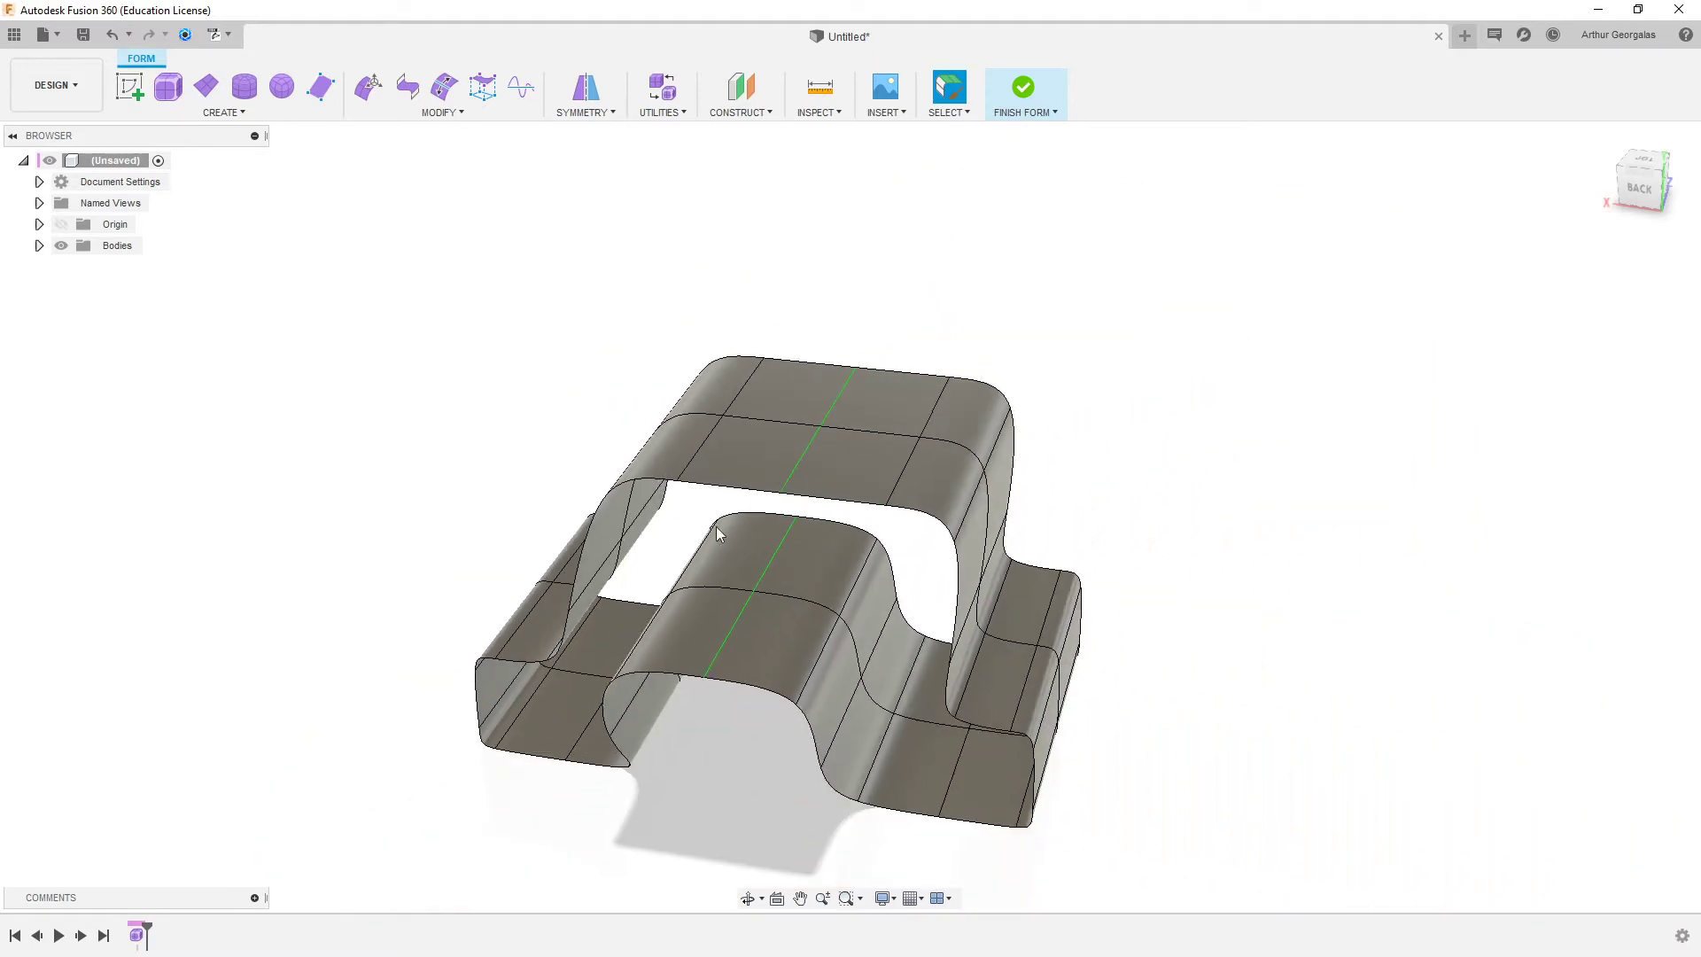
pyautogui.keyDown('shift'); pyautogui.moveTo(1007, 514); pyautogui.dragTo(984, 594, button='middle'); pyautogui.keyUp('shift')
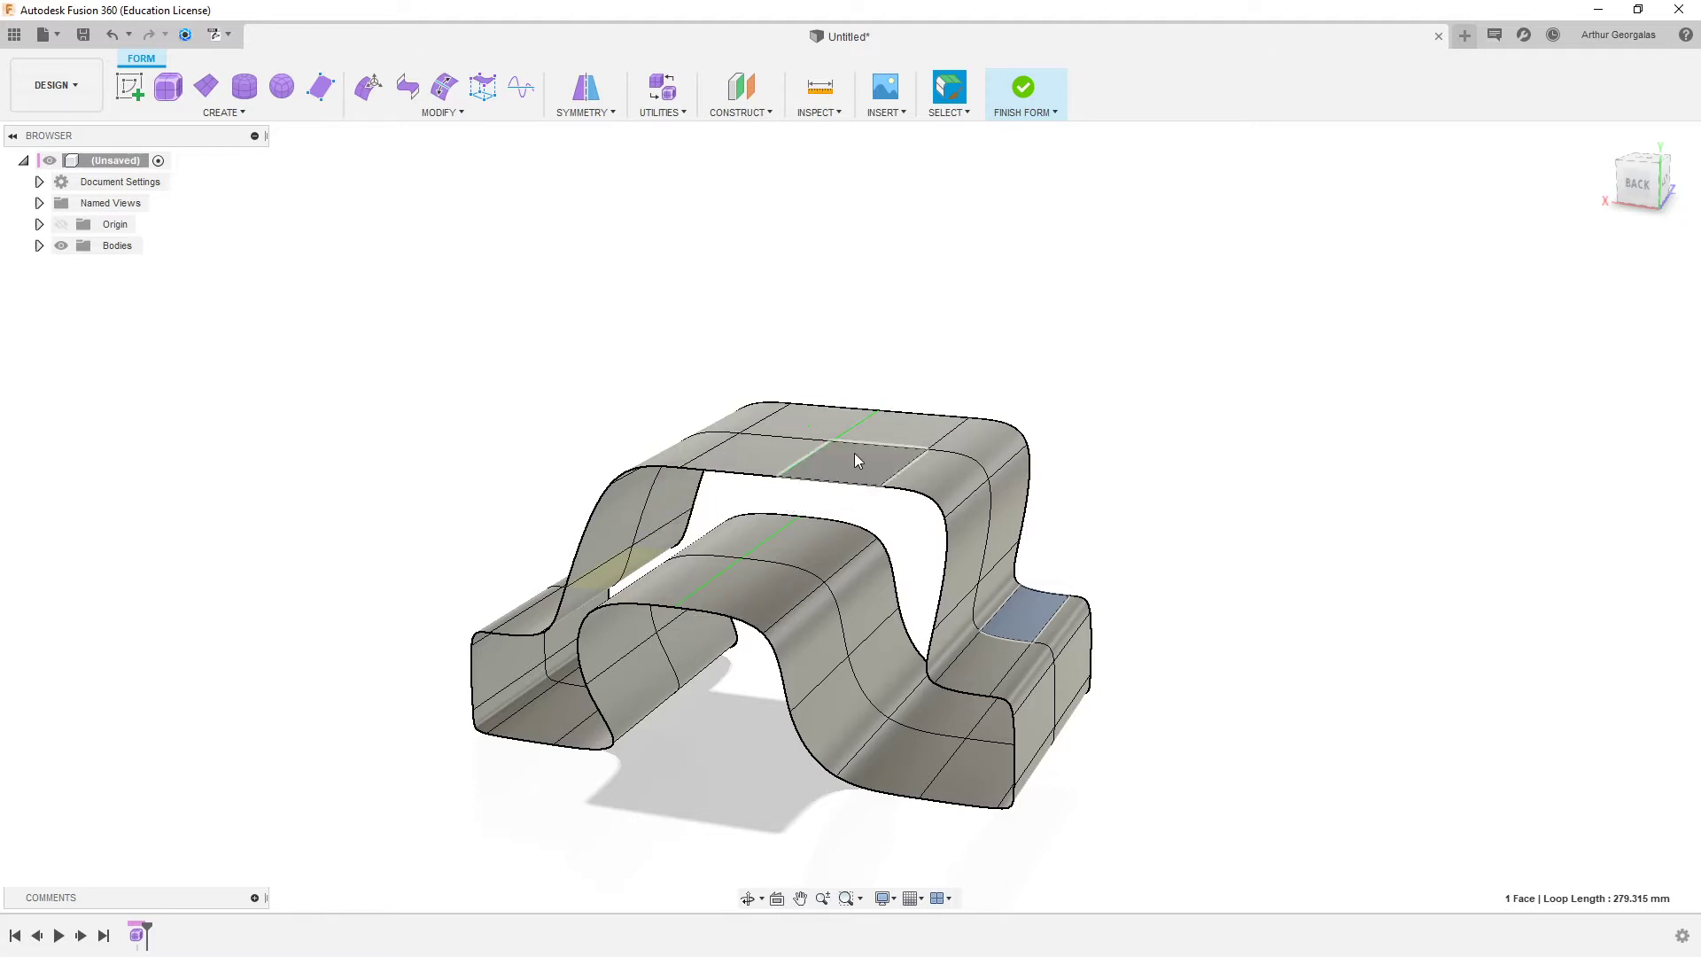
pyautogui.keyDown('shift'); pyautogui.moveTo(854, 453); pyautogui.dragTo(850, 458, button='middle'); pyautogui.keyUp('shift')
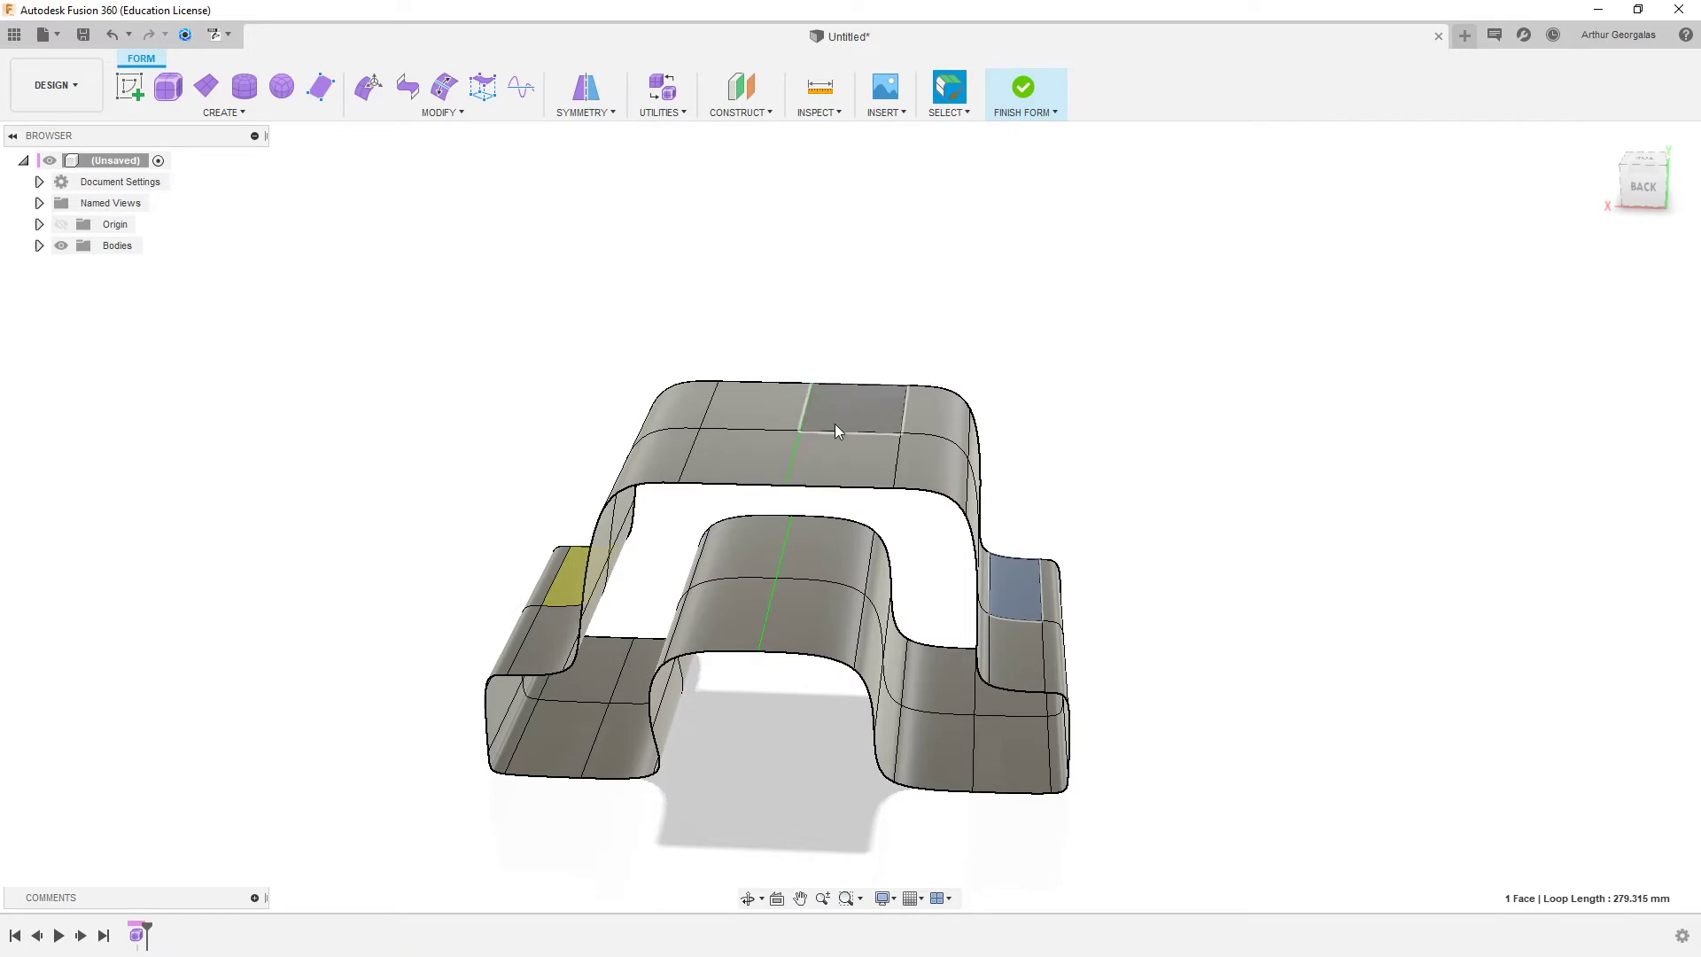
pyautogui.keyDown('shift'); pyautogui.moveTo(811, 532); pyautogui.dragTo(748, 499, button='middle'); pyautogui.keyUp('shift')
pyautogui.doubleClick(757, 529)
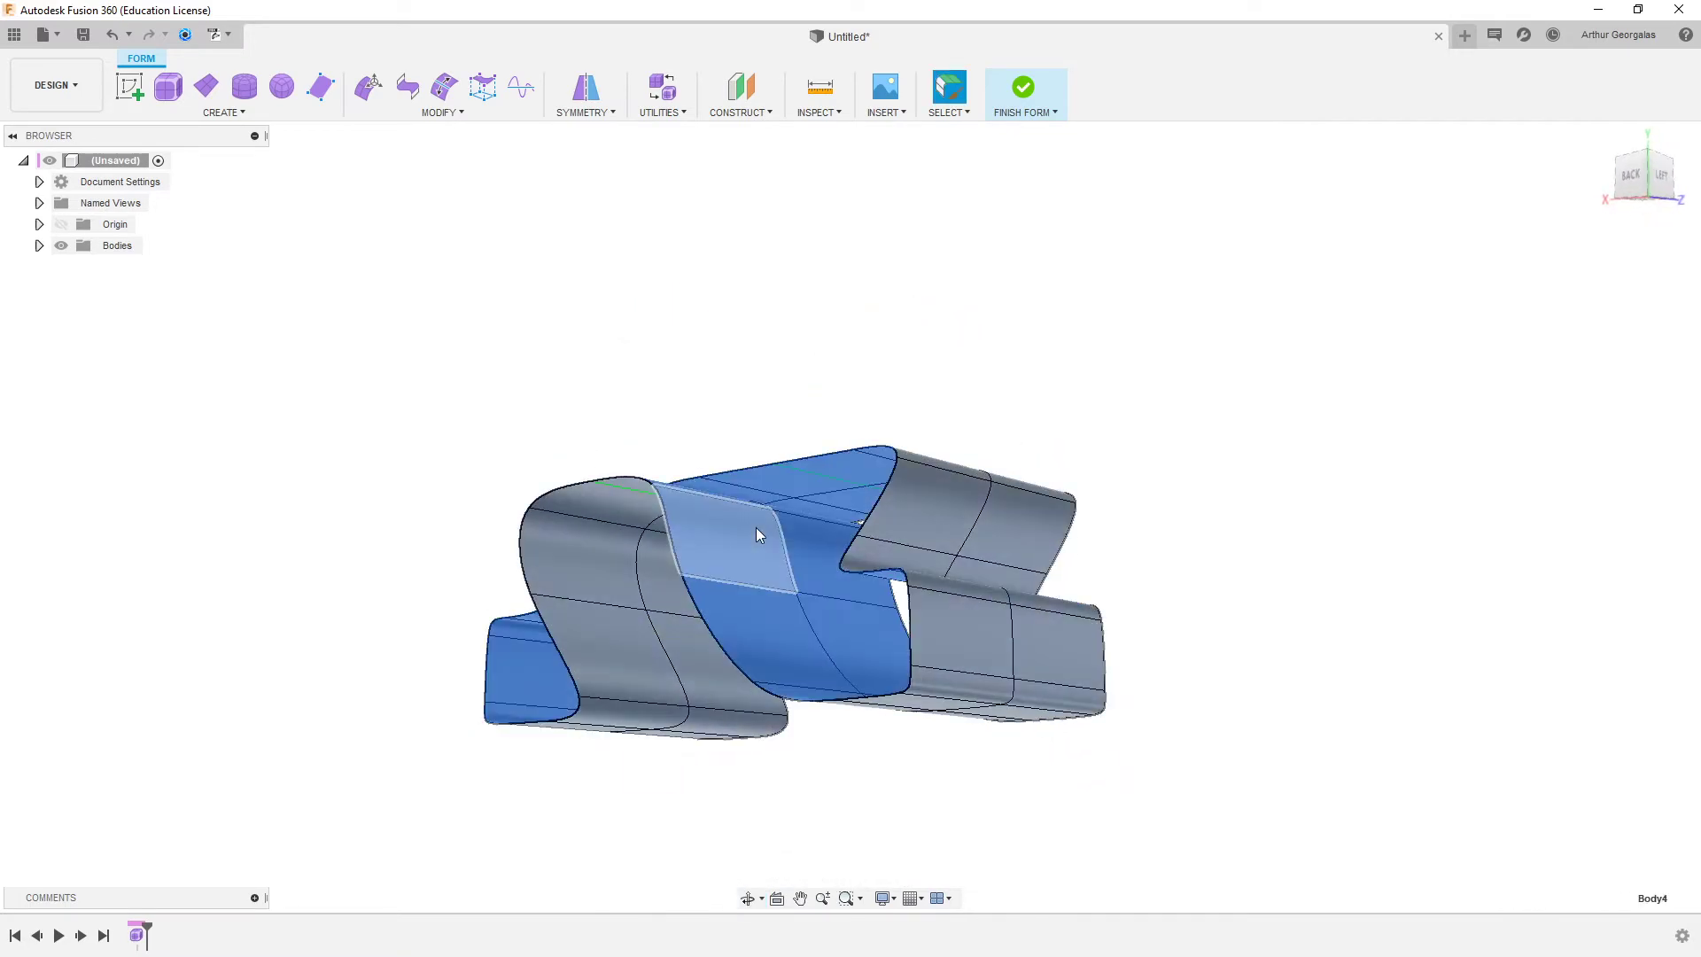
pyautogui.press('Delete')
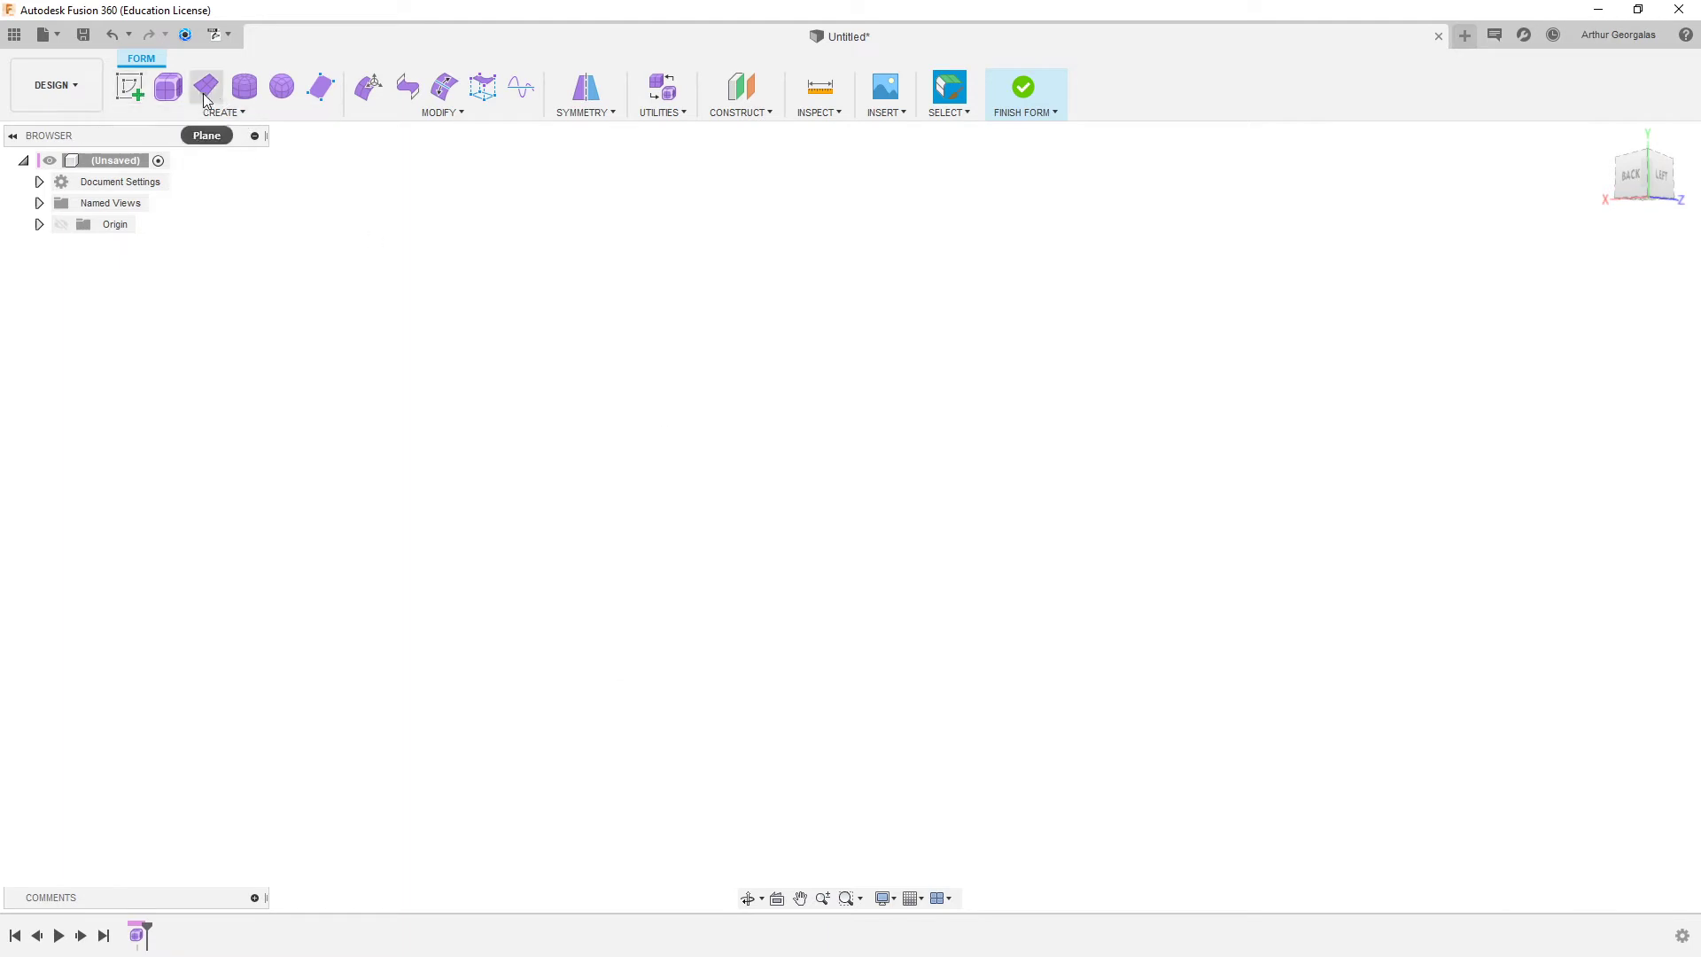
# - Create a one-sided cylinder at the origin, about 336 mm in diameter and 261 mm high, with 8 diameter faces and 1 height face
pyautogui.click(245, 89)
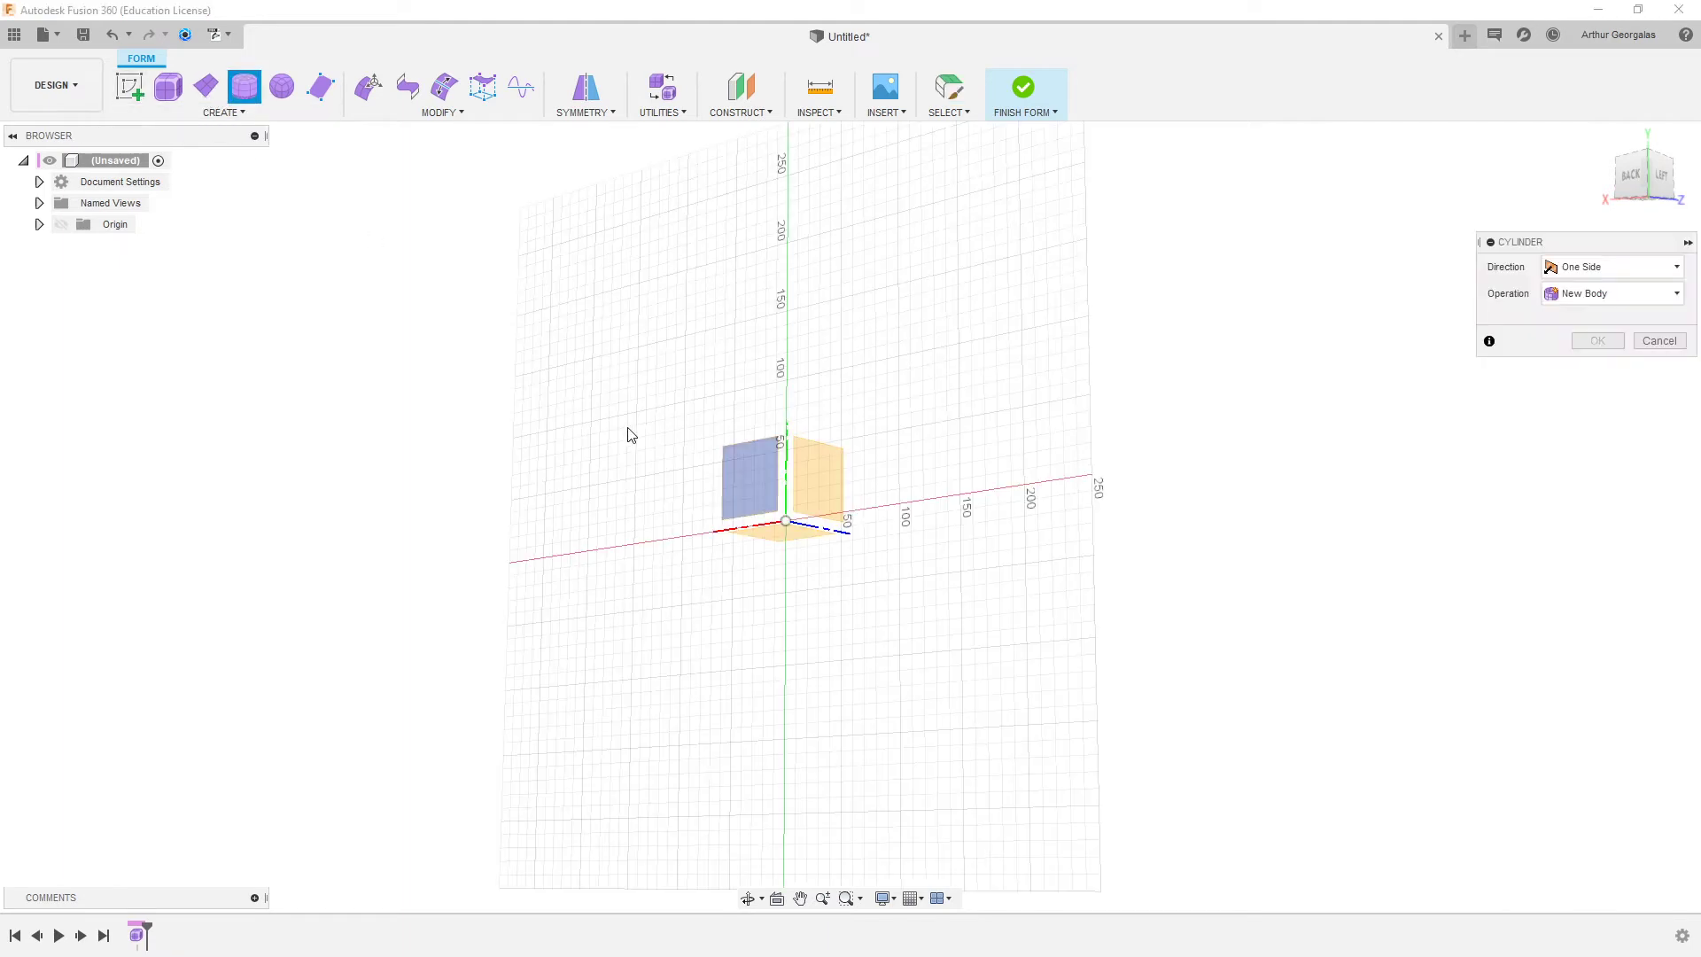
pyautogui.click(788, 528)
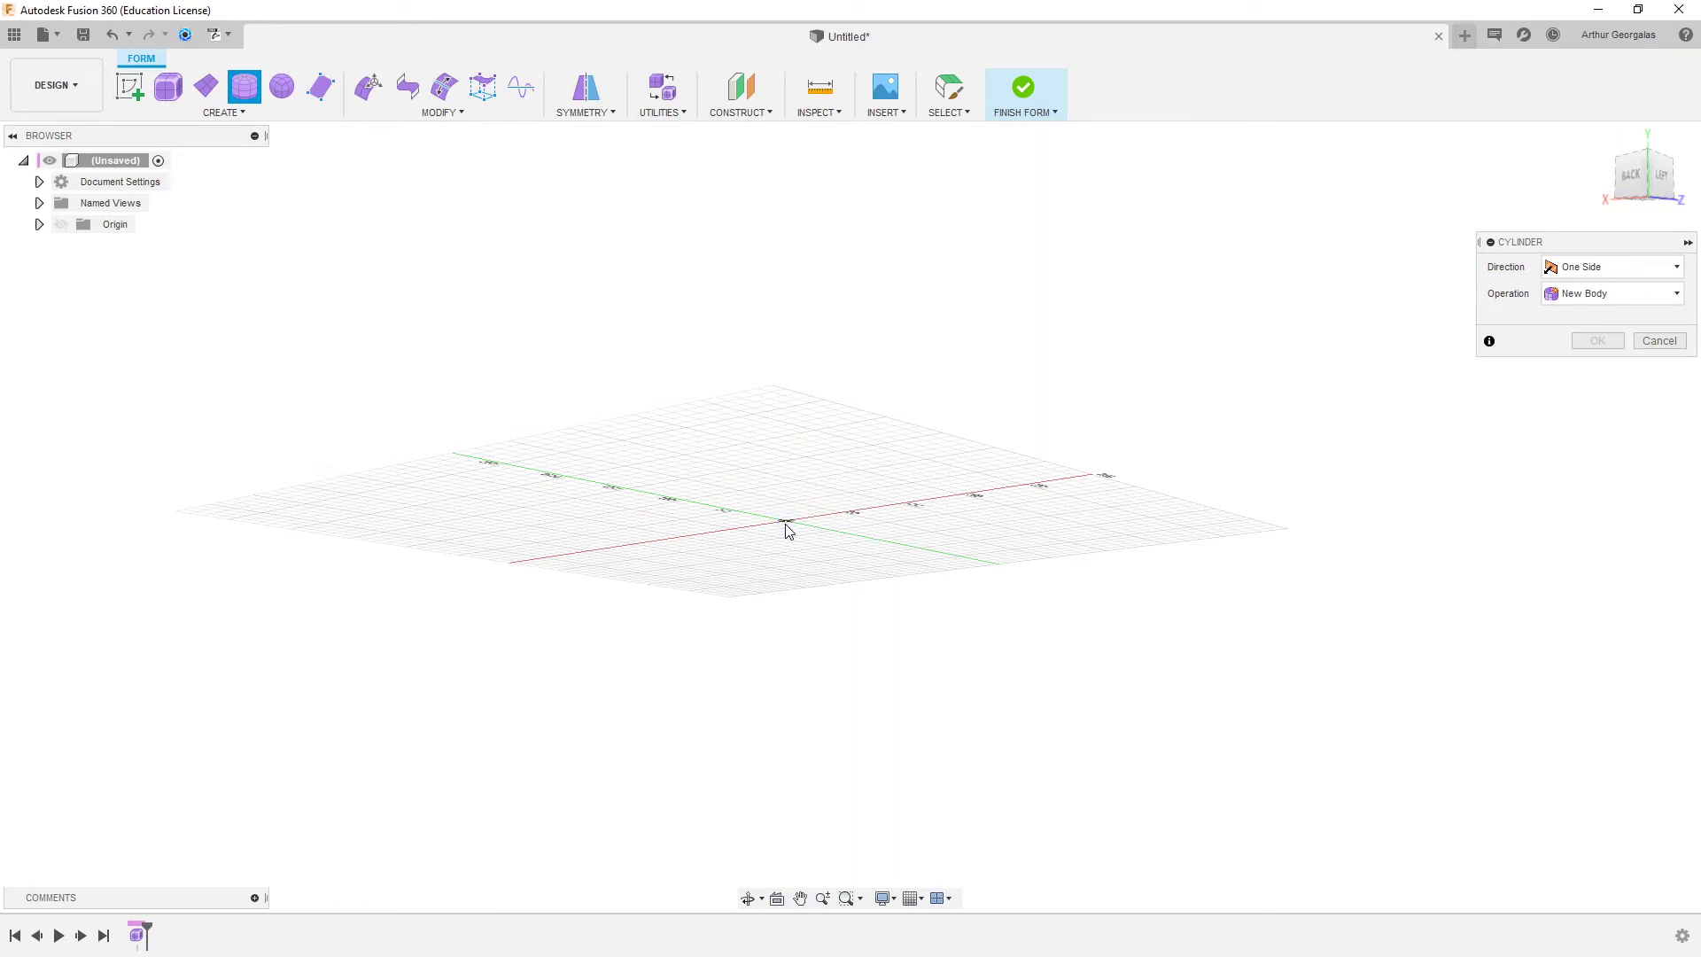
pyautogui.click(788, 529)
pyautogui.click(839, 479)
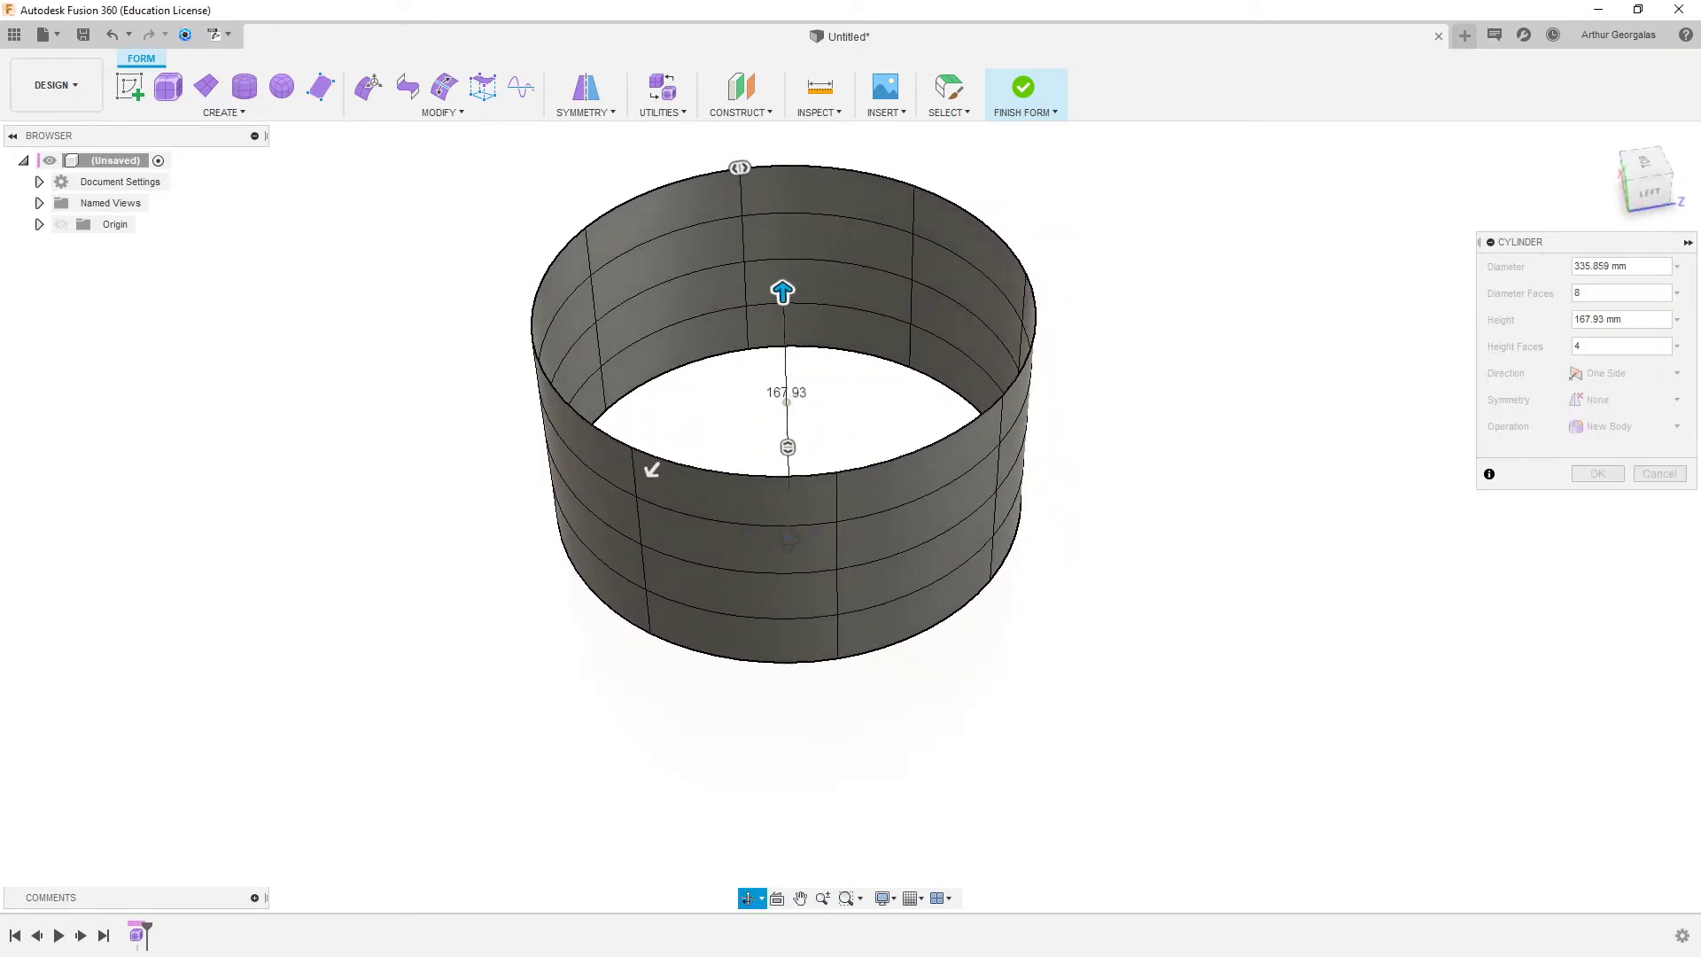
pyautogui.moveTo(769, 306); pyautogui.dragTo(756, 252)
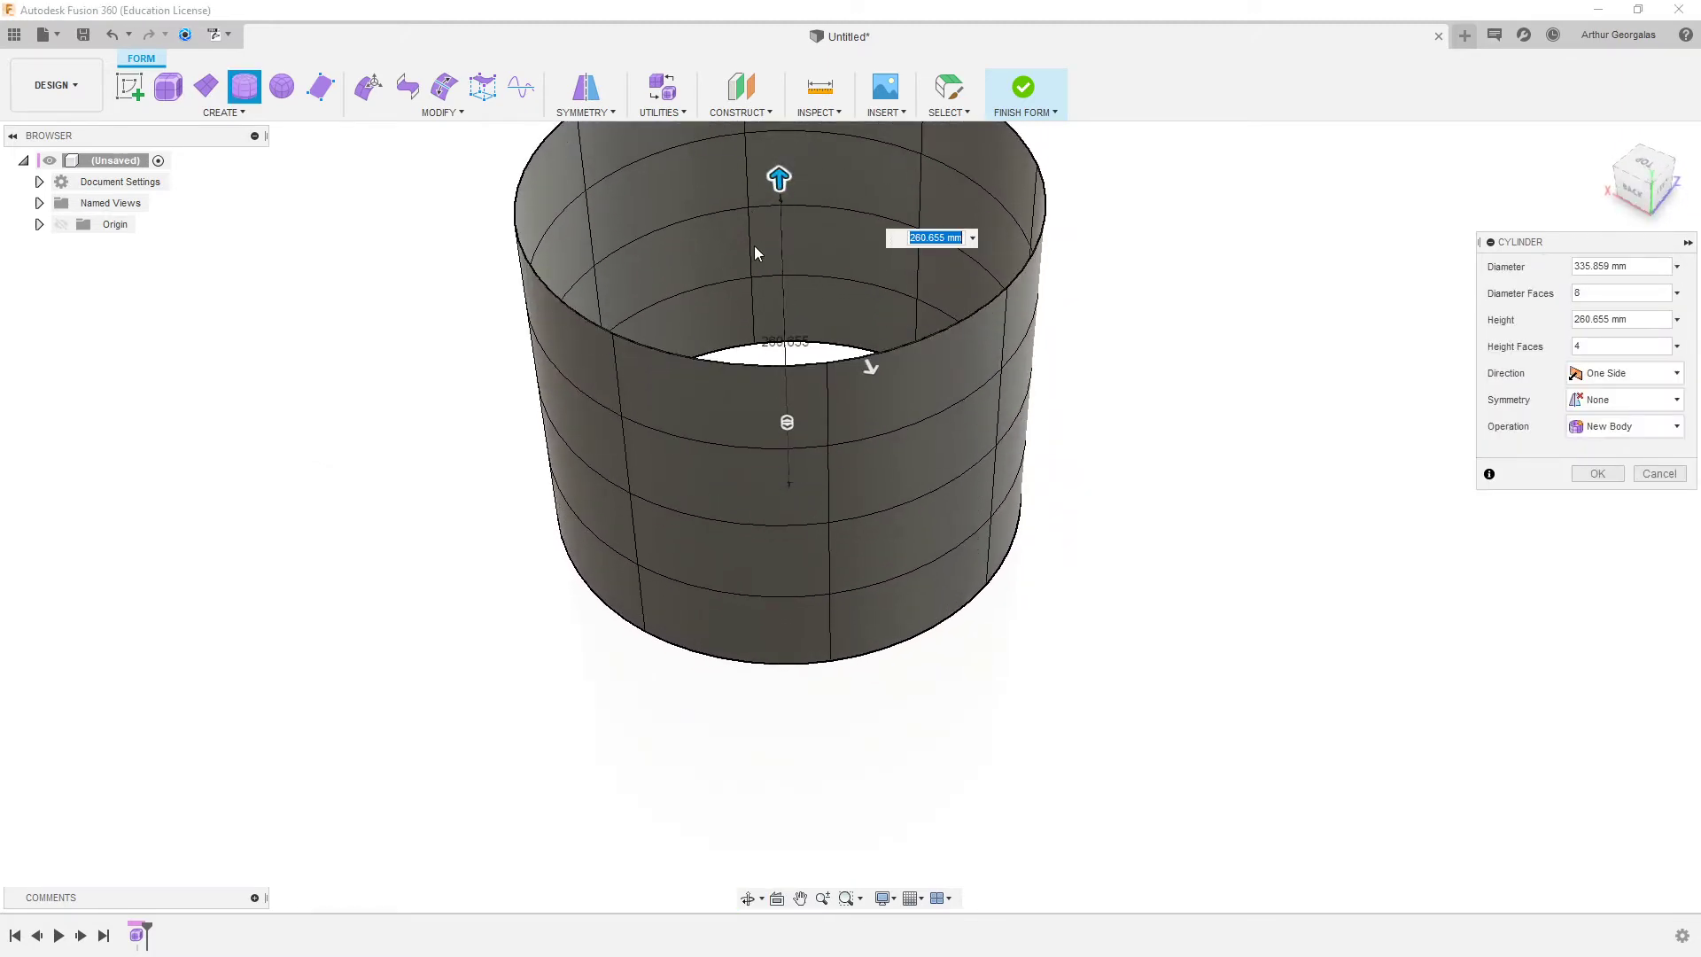
pyautogui.moveTo(755, 253); pyautogui.dragTo(722, 385, button='middle')
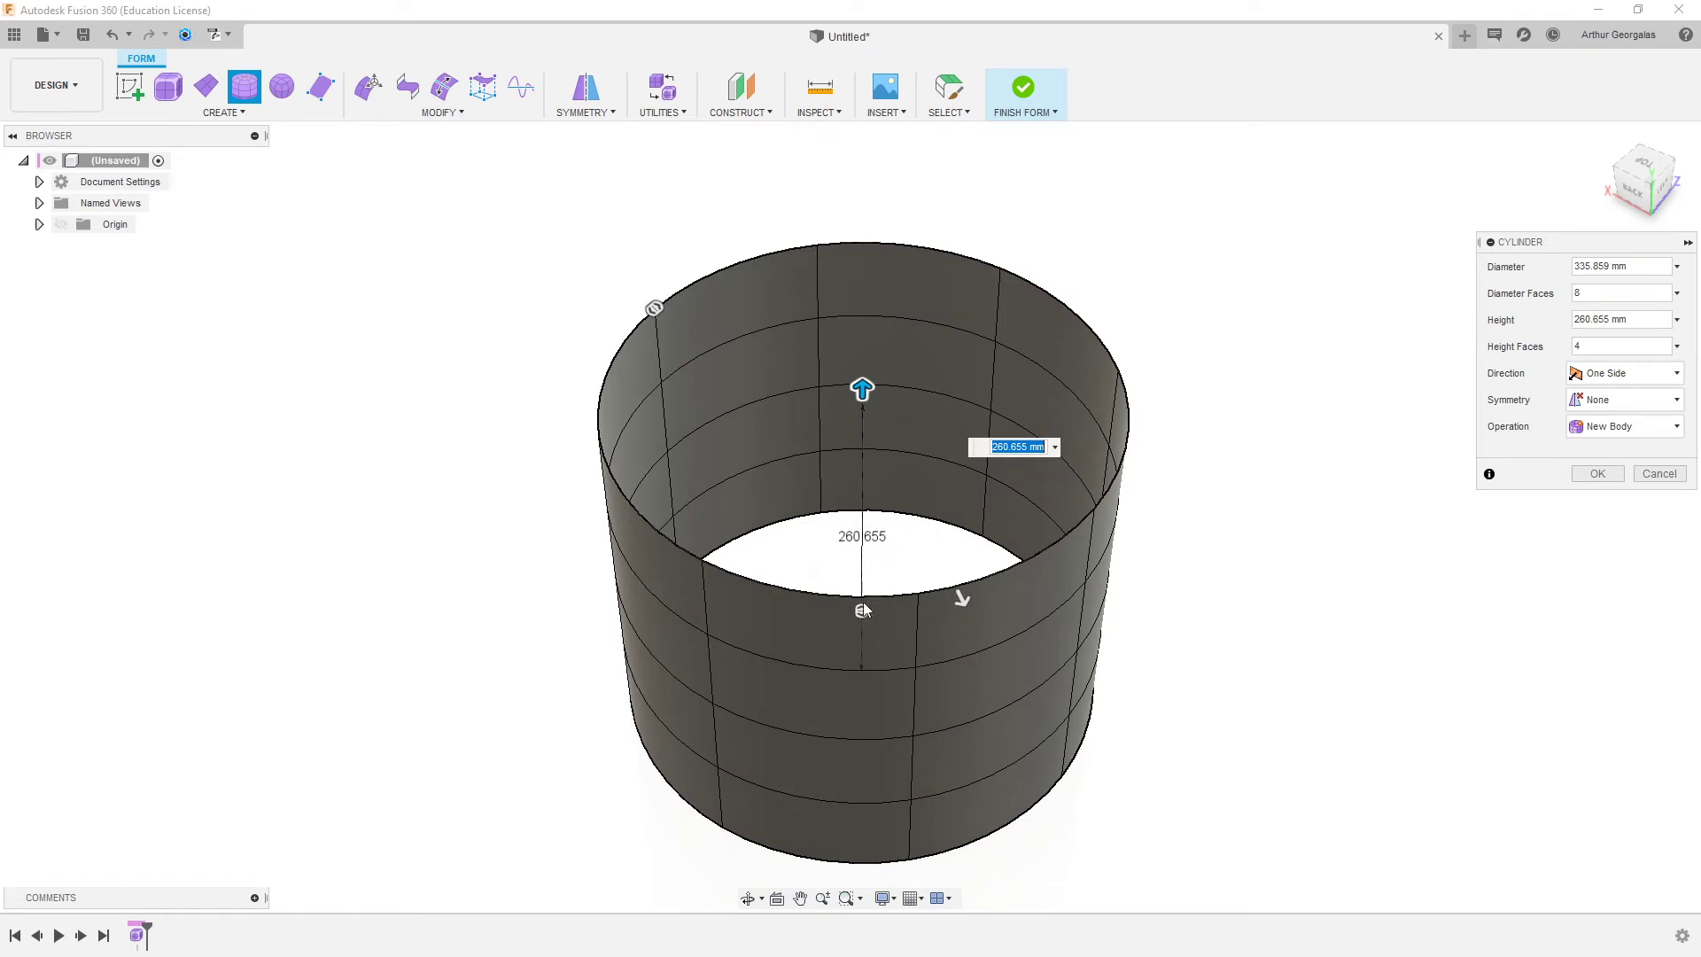
pyautogui.moveTo(862, 612); pyautogui.dragTo(854, 756)
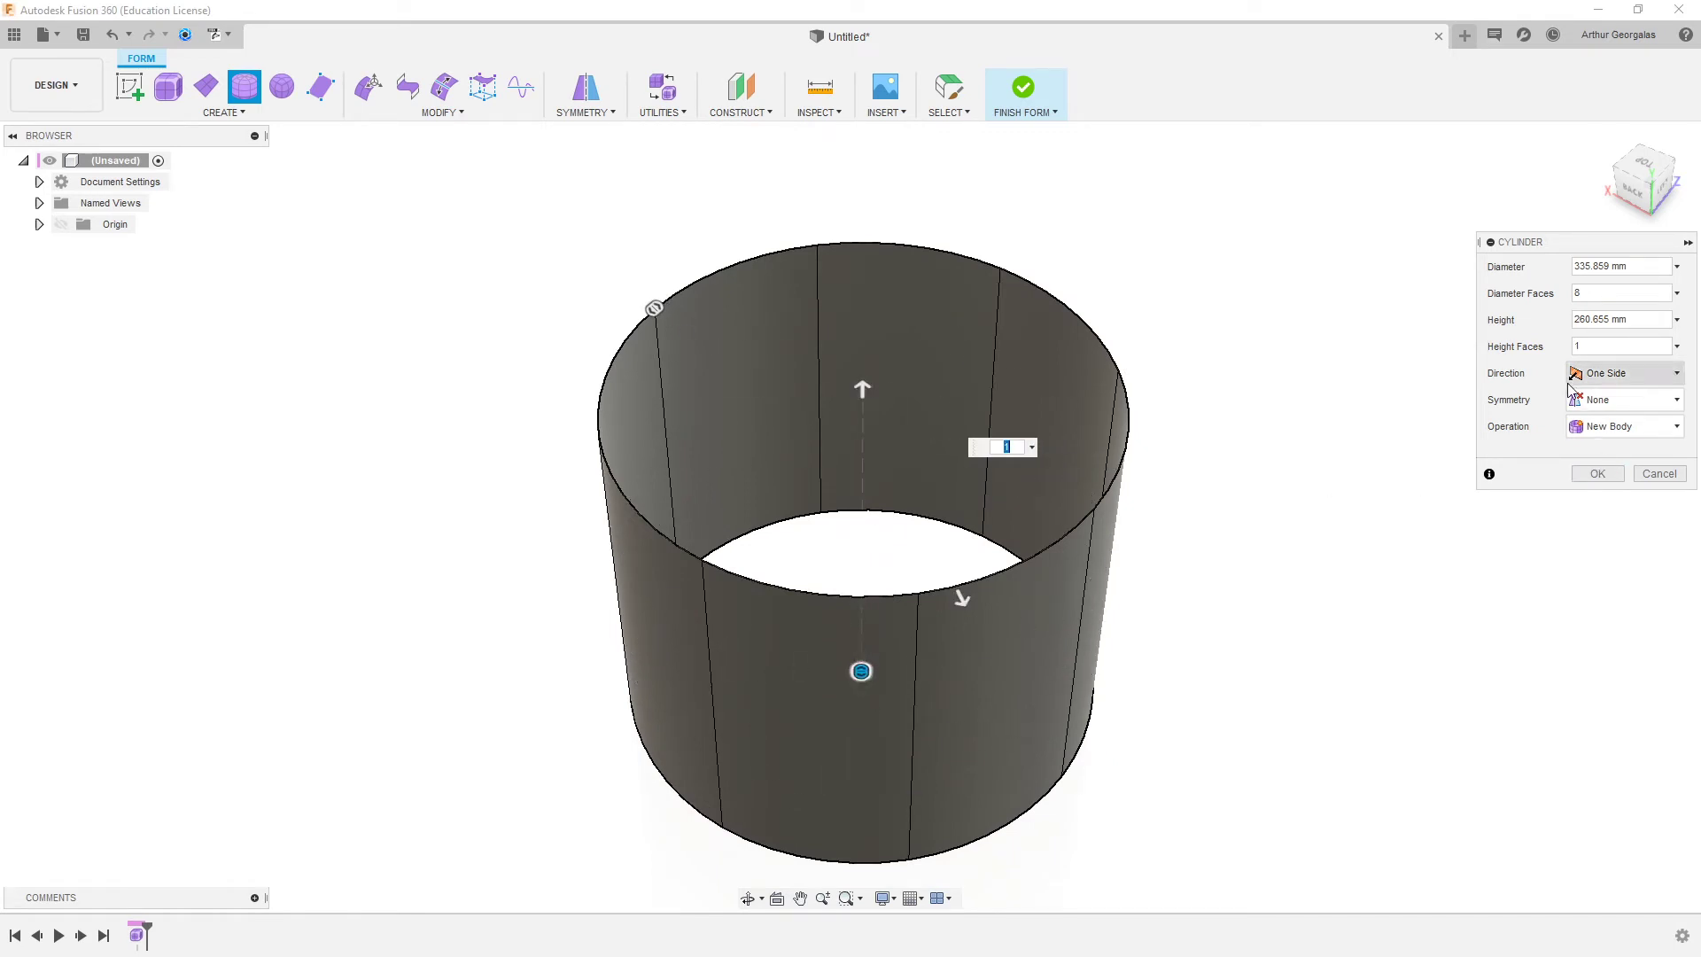
pyautogui.moveTo(859, 669)
pyautogui.mouseDown()
pyautogui.moveTo(862, 752)
pyautogui.moveTo(861, 673)
pyautogui.mouseUp()
pyautogui.click(1604, 475)
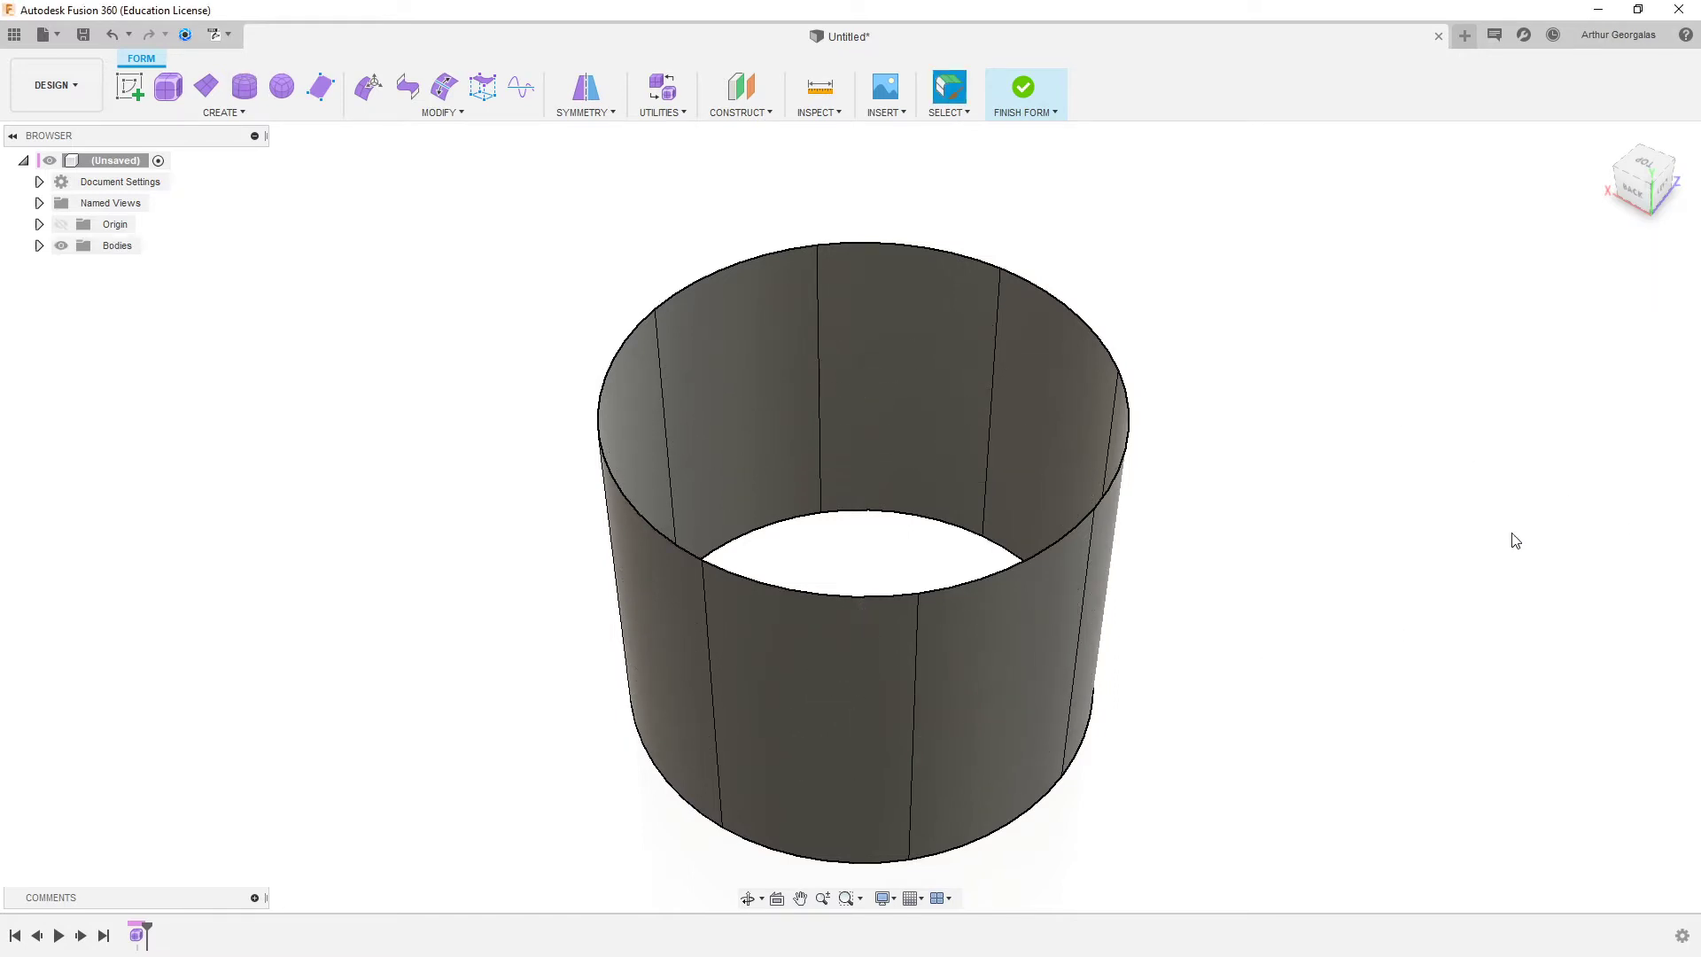
# - Select the cylinder's upper edge loop in Edit Form, try stretching it along one direction, and undo the stretch
pyautogui.keyDown('shift'); pyautogui.moveTo(1033, 568); pyautogui.dragTo(849, 430, button='middle'); pyautogui.keyUp('shift')
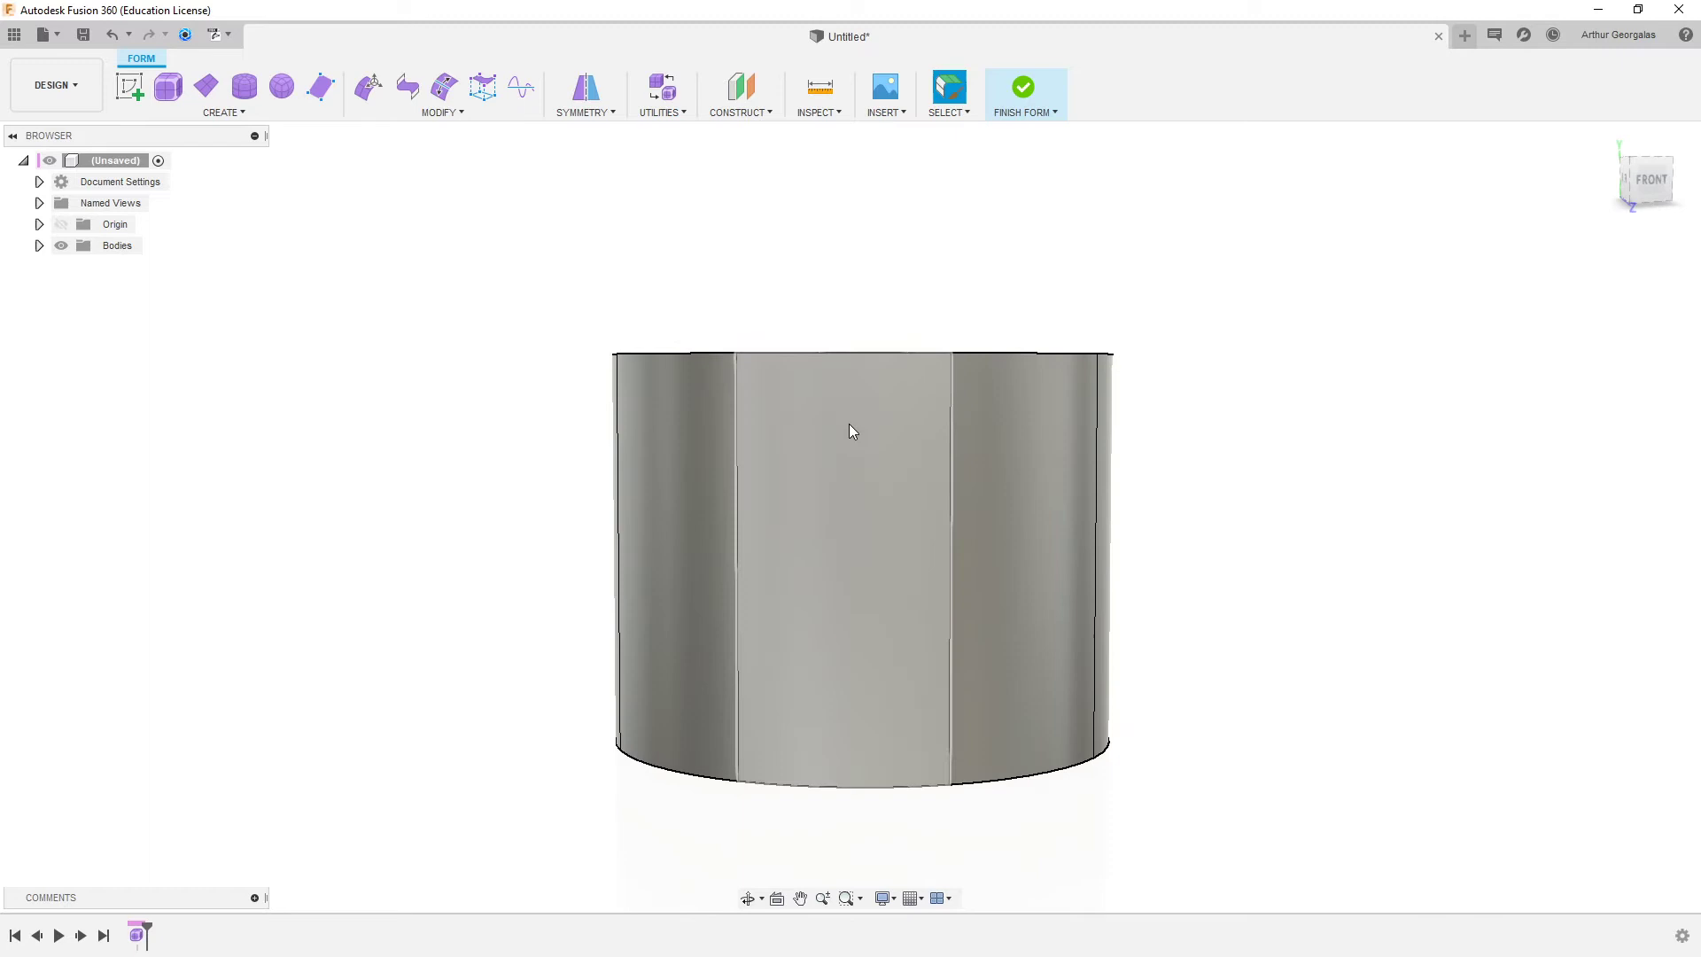
pyautogui.doubleClick(842, 355)
pyautogui.rightClick(841, 355)
pyautogui.click(901, 330)
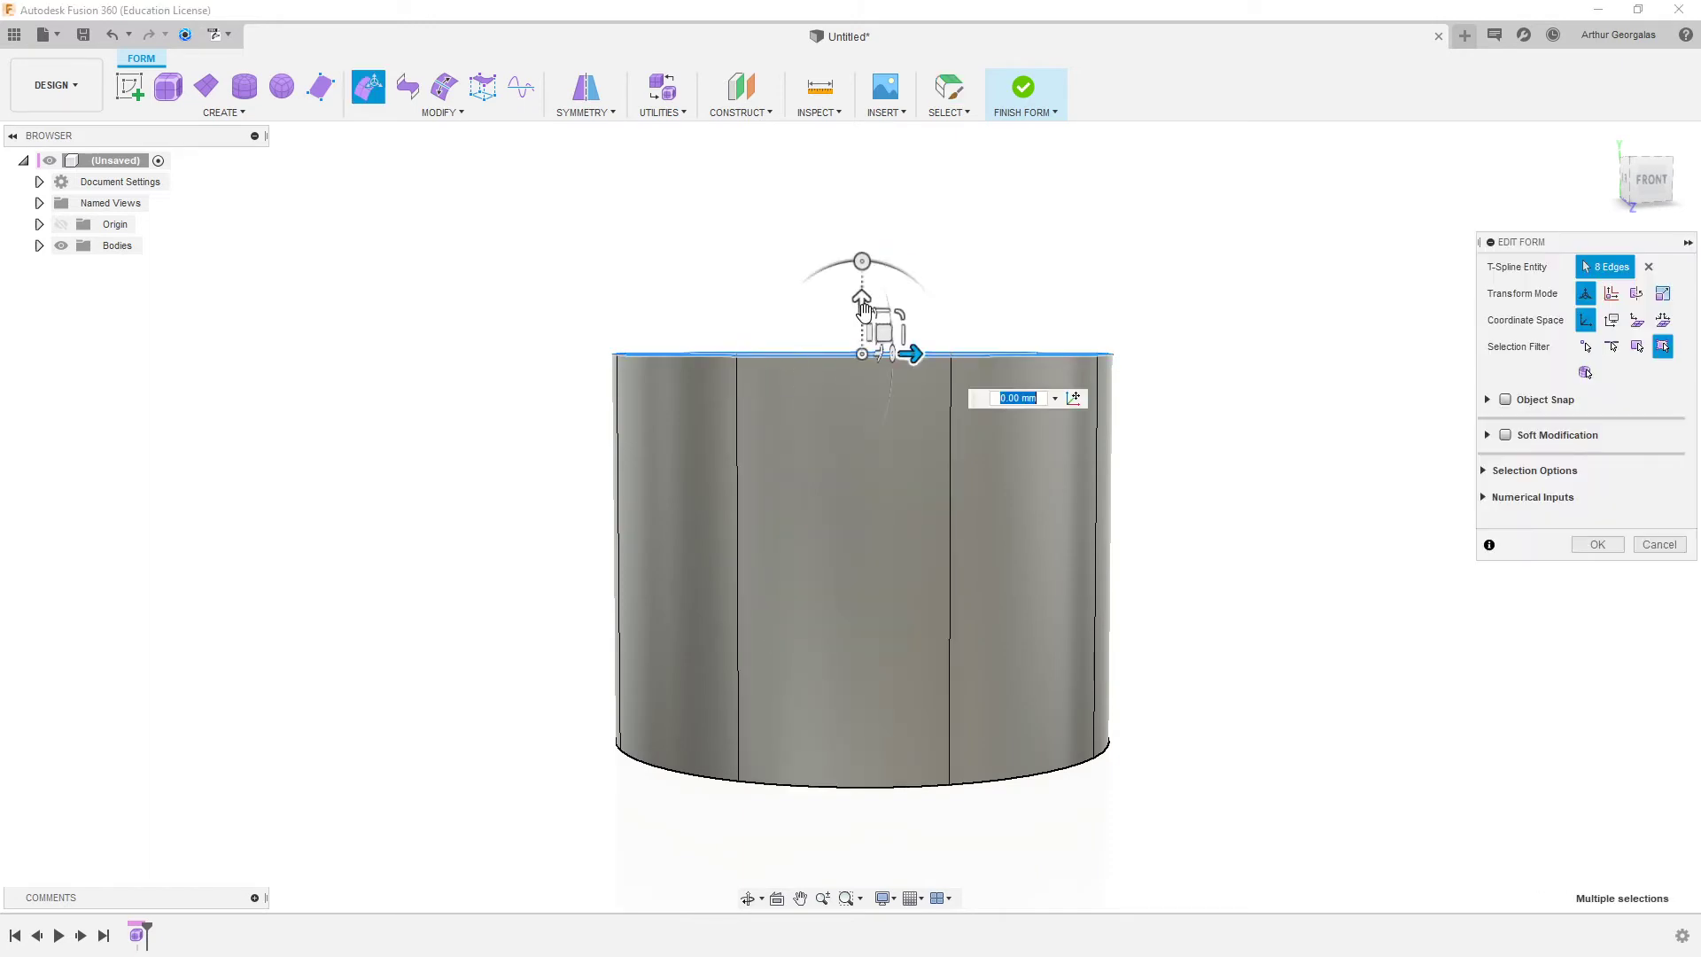
pyautogui.keyDown('shift'); pyautogui.moveTo(886, 345); pyautogui.dragTo(734, 376, button='middle'); pyautogui.keyUp('shift')
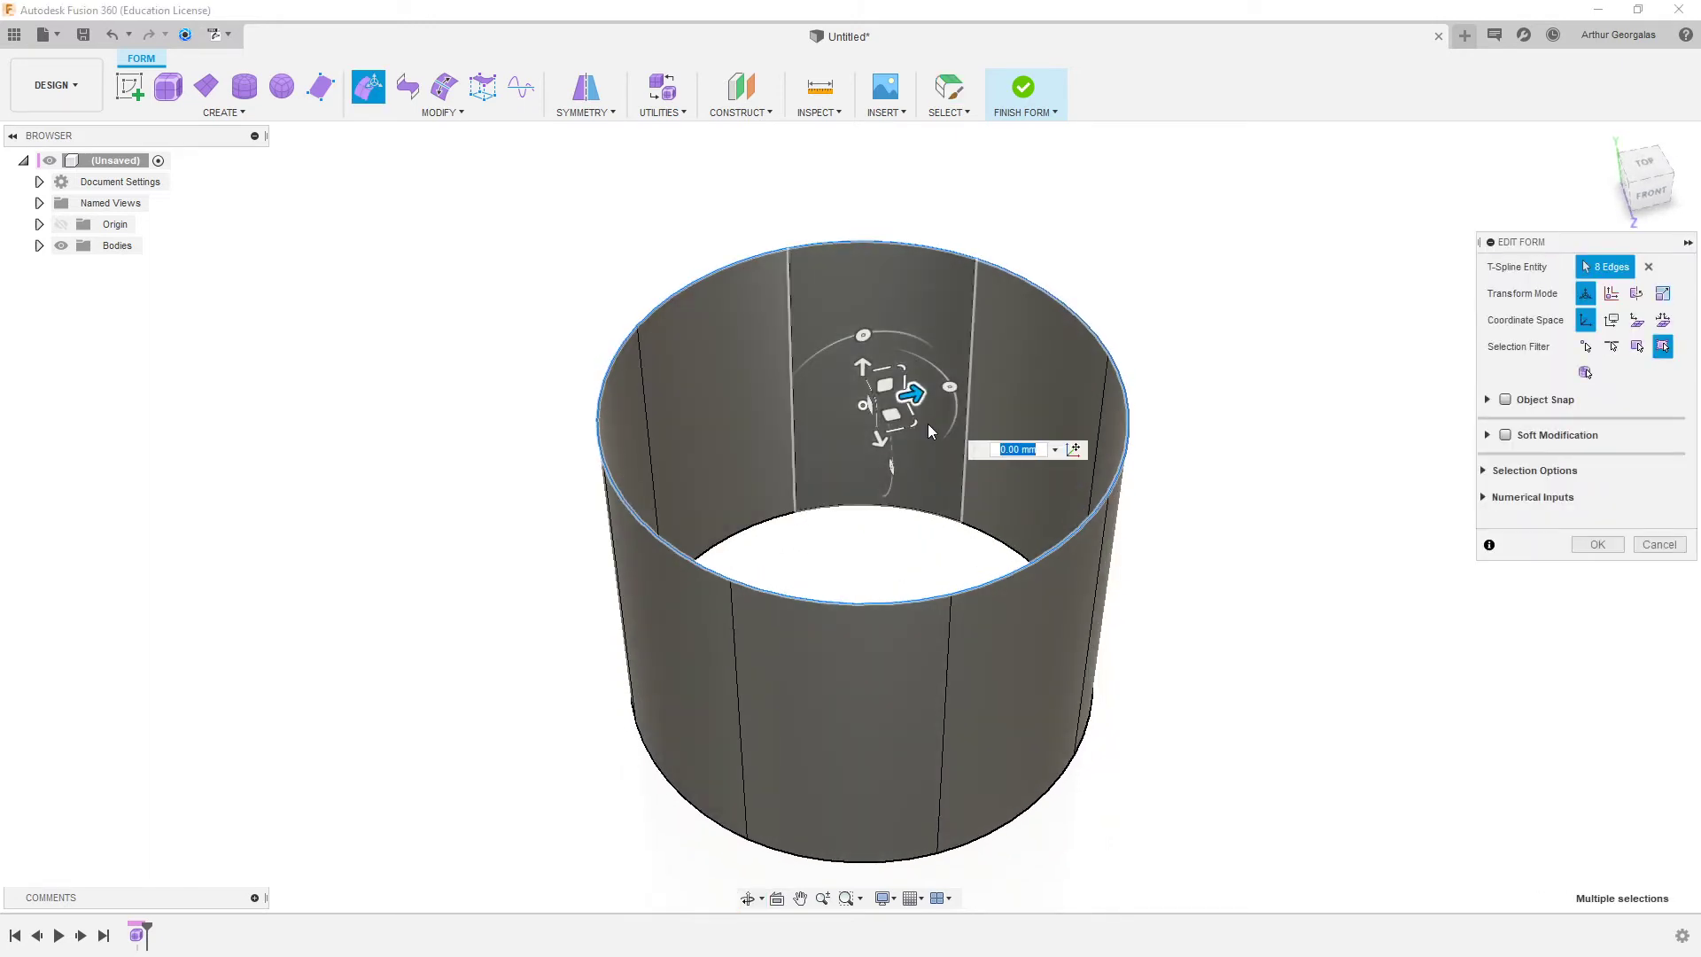
pyautogui.moveTo(928, 423); pyautogui.dragTo(1086, 436)
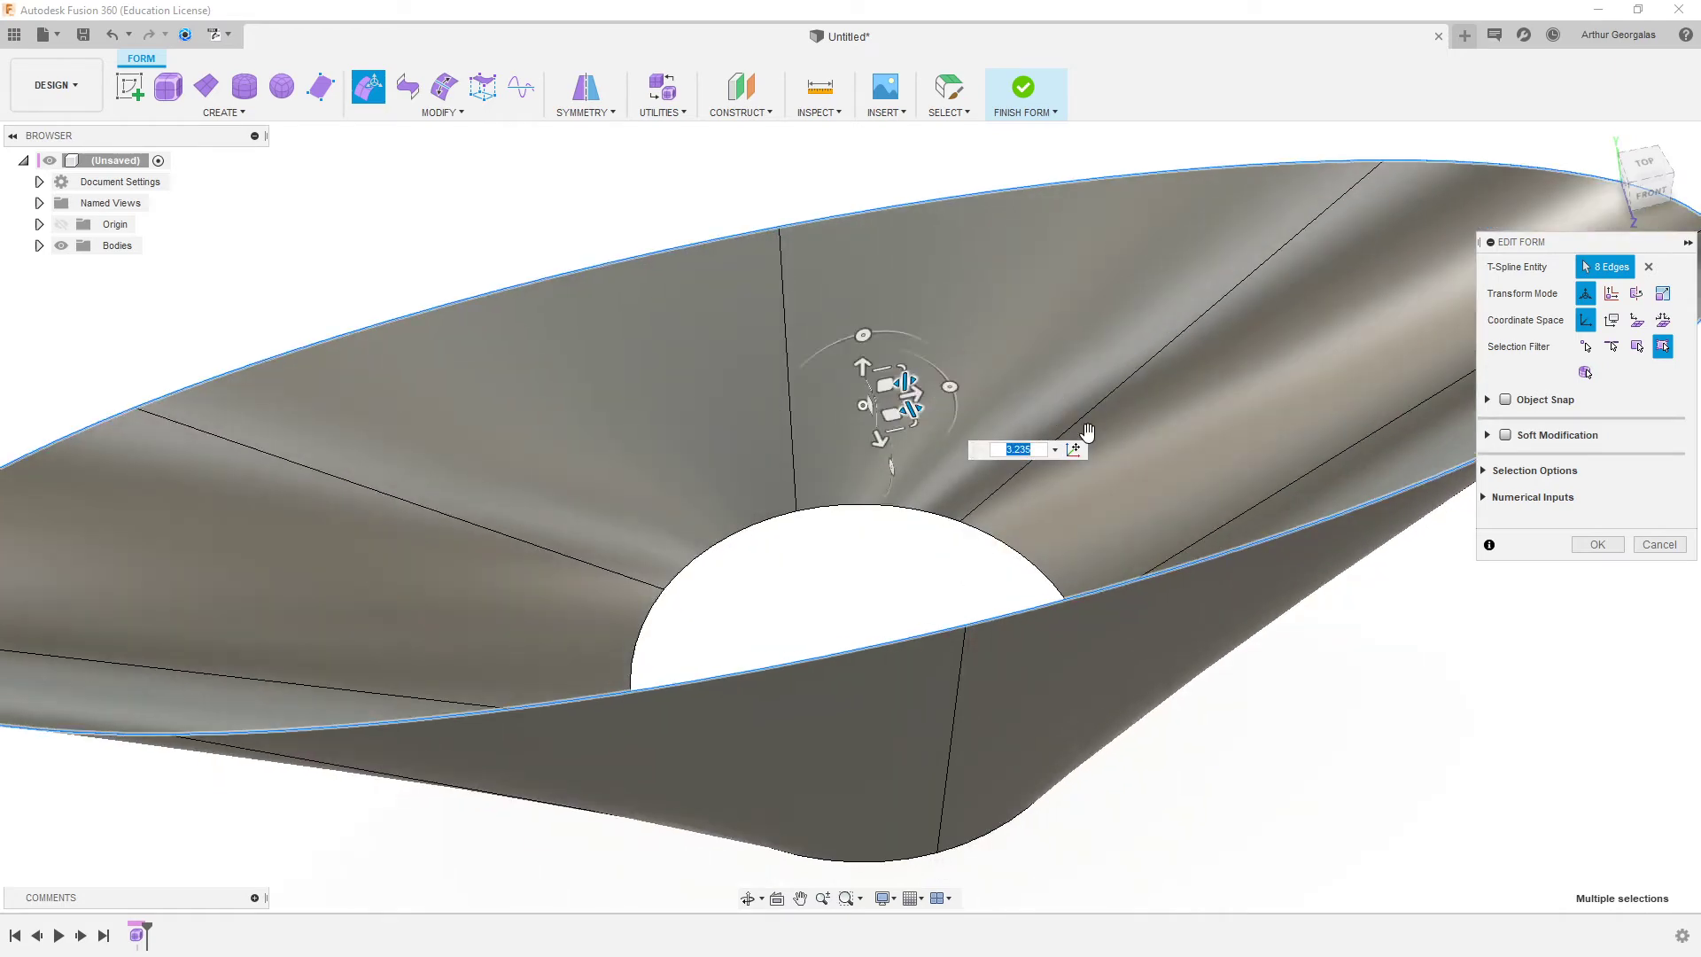
pyautogui.hotkey('ctrl', 'z')
pyautogui.click(1193, 671)
# - Select the upper edge loop again and scale it uniformly outward so the cylinder flares toward the top
pyautogui.keyDown('shift'); pyautogui.moveTo(1033, 638); pyautogui.dragTo(1159, 546, button='middle'); pyautogui.keyUp('shift')
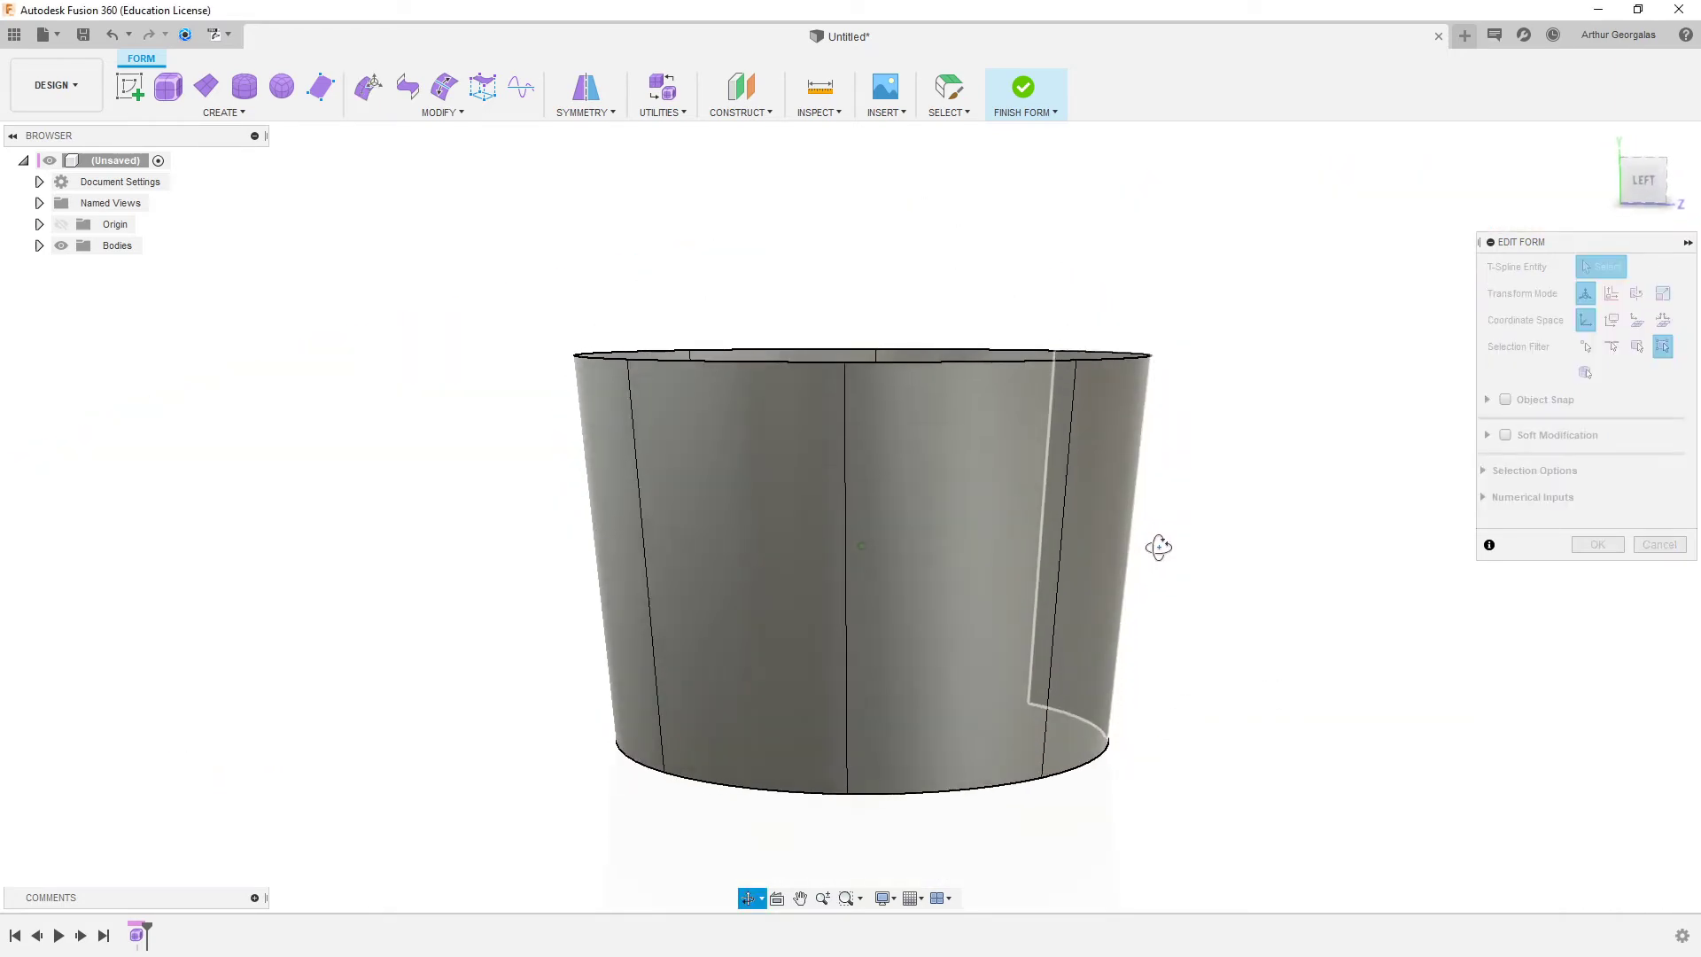
pyautogui.doubleClick(1098, 361)
pyautogui.keyDown('shift'); pyautogui.moveTo(1099, 361); pyautogui.dragTo(897, 390, button='middle'); pyautogui.keyUp('shift')
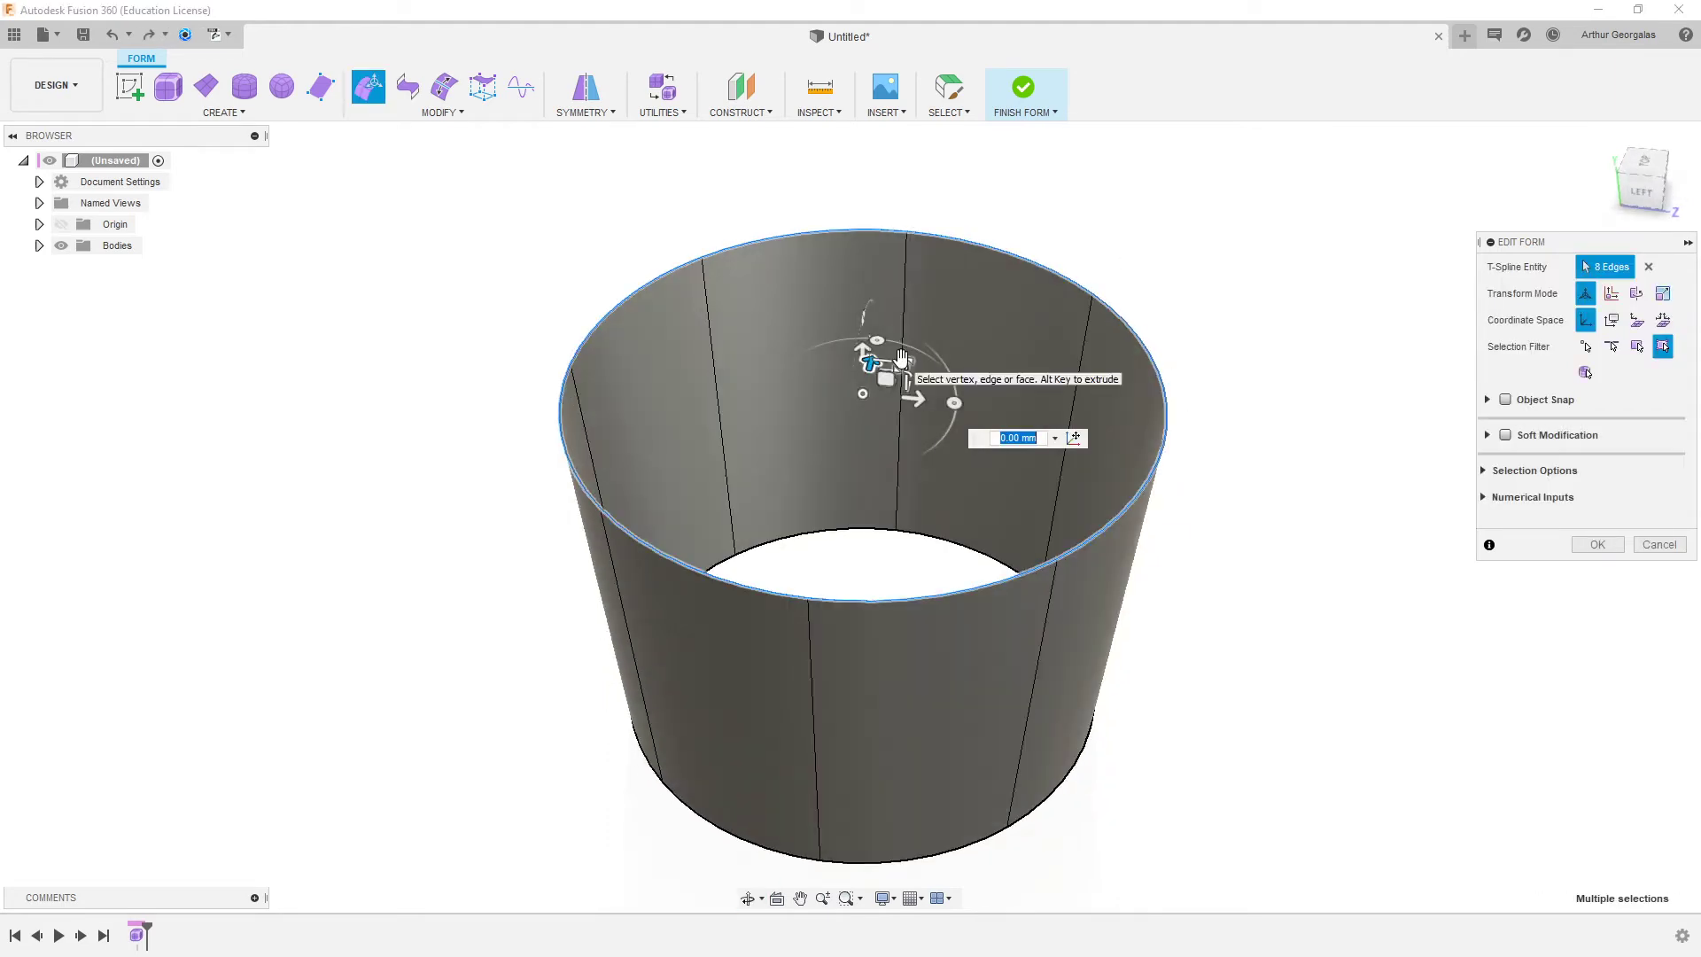
pyautogui.moveTo(896, 352); pyautogui.dragTo(923, 356)
pyautogui.moveTo(925, 374)
pyautogui.mouseDown(button='middle')
pyautogui.moveTo(903, 412)
pyautogui.moveTo(921, 379)
pyautogui.mouseUp(button='middle')
pyautogui.keyDown('shift'); pyautogui.moveTo(921, 379); pyautogui.dragTo(896, 436, button='middle'); pyautogui.keyUp('shift')
pyautogui.hotkey('ctrl', 'z')
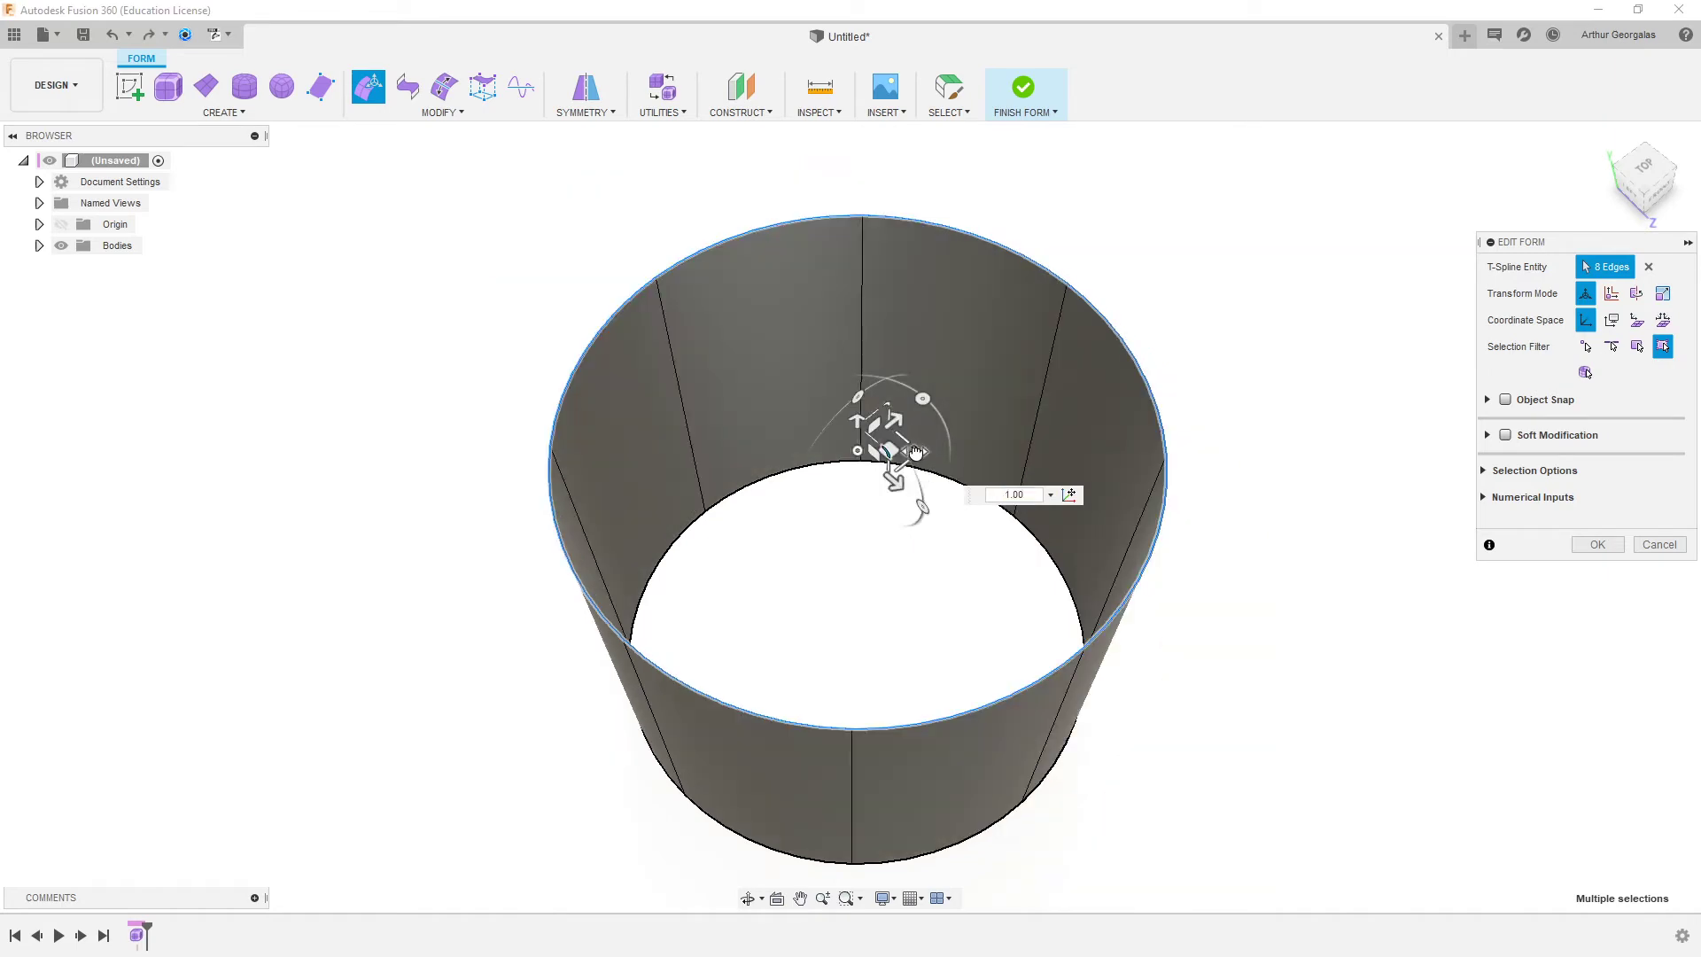
pyautogui.moveTo(915, 452); pyautogui.dragTo(927, 453)
pyautogui.keyDown('shift'); pyautogui.moveTo(905, 459); pyautogui.dragTo(882, 292, button='middle'); pyautogui.keyUp('shift')
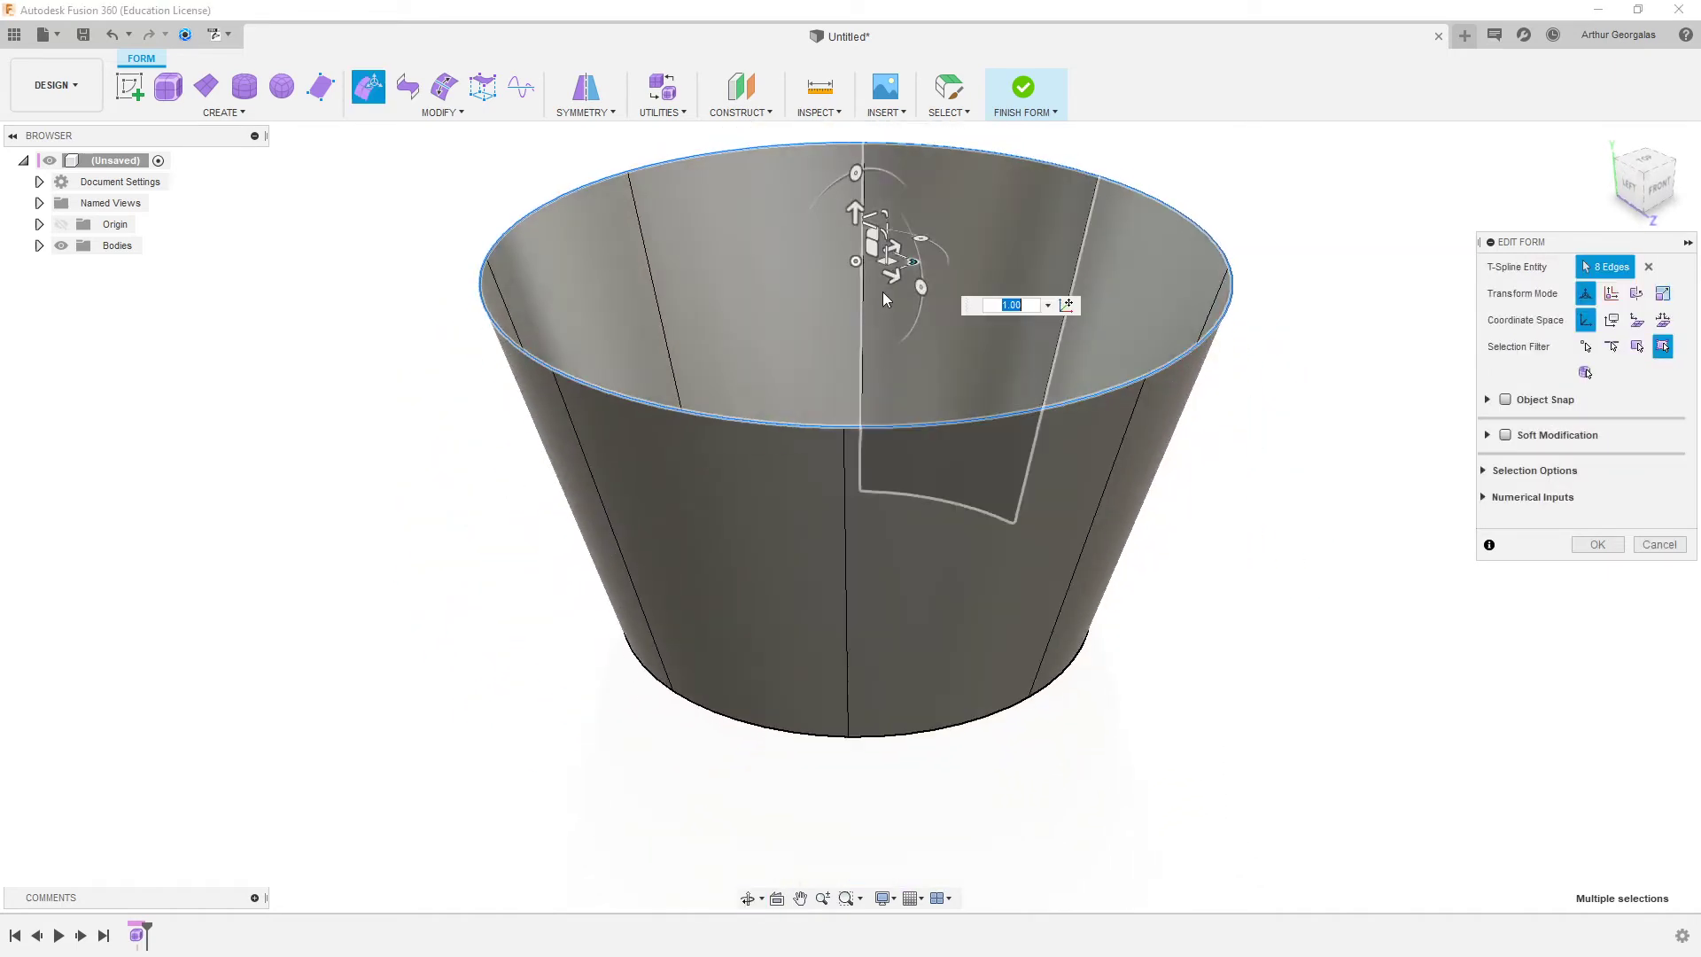
# - Extrude the flared upper loop upward and inward to form a shoulder, and show the body in box display
pyautogui.keyDown('alt'); pyautogui.moveTo(855, 212); pyautogui.dragTo(855, 129); pyautogui.keyUp('alt')
pyautogui.moveTo(747, 344); pyautogui.dragTo(555, 652, button='middle')
pyautogui.moveTo(760, 437); pyautogui.dragTo(746, 436)
pyautogui.hotkey('alt', '1')
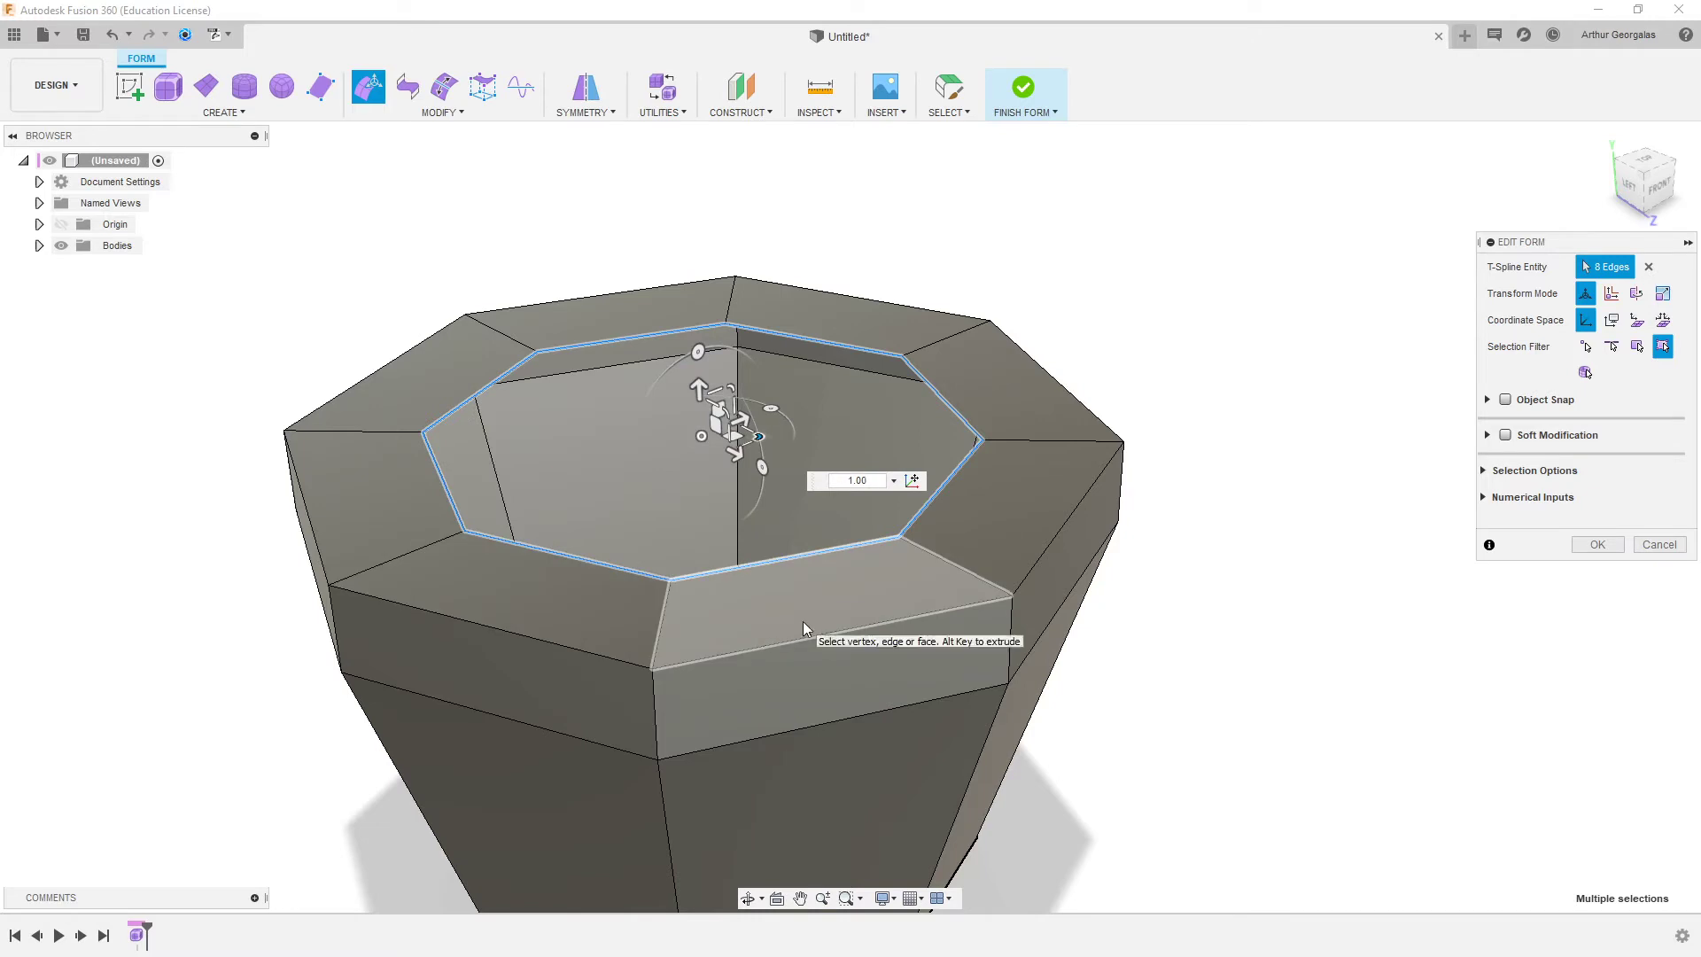
# - Extrude the inner loop upward, outward and upward again to form a neck and rim, and return to smooth display
pyautogui.keyDown('alt'); pyautogui.moveTo(699, 390); pyautogui.dragTo(693, 241); pyautogui.keyUp('alt')
pyautogui.keyDown('alt'); pyautogui.moveTo(756, 296); pyautogui.dragTo(775, 303); pyautogui.keyUp('alt')
pyautogui.keyDown('alt'); pyautogui.moveTo(698, 248); pyautogui.dragTo(688, 129); pyautogui.keyUp('alt')
pyautogui.hotkey('alt', '3')
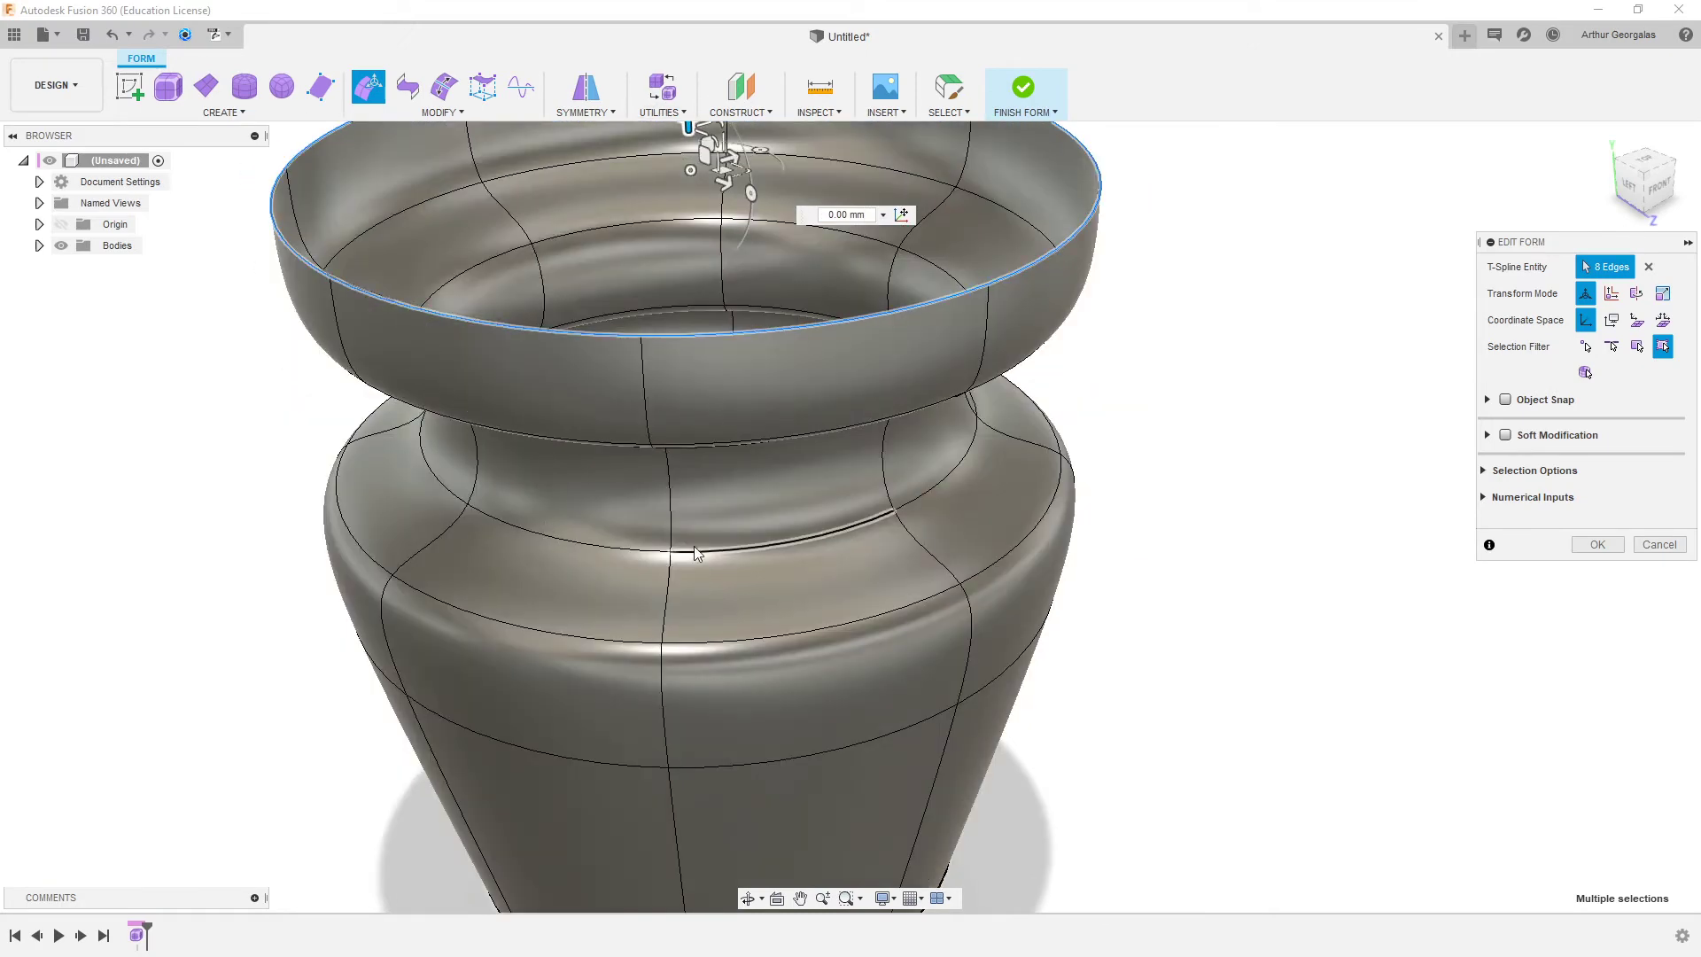
# - Select the body's open bottom edge loop and scale it outward by a factor of about 1.98
pyautogui.scroll(-3, 750, 549)
pyautogui.keyDown('shift'); pyautogui.moveTo(749, 549); pyautogui.dragTo(1019, 497, button='middle'); pyautogui.keyUp('shift')
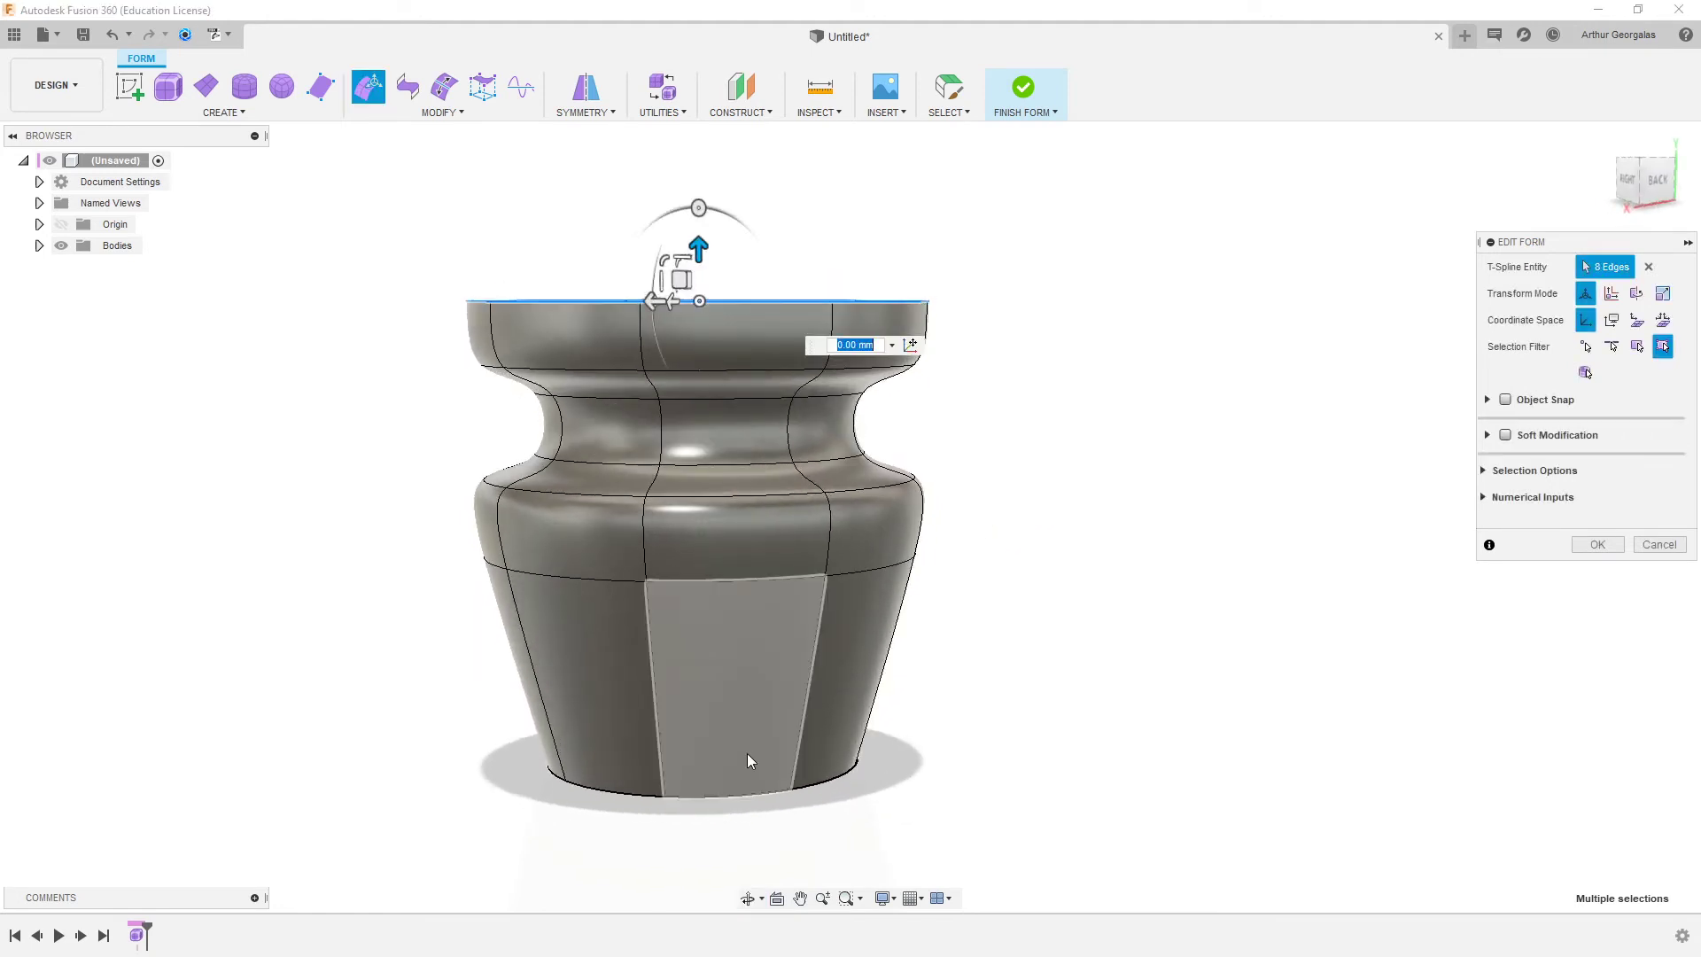
pyautogui.doubleClick(756, 799)
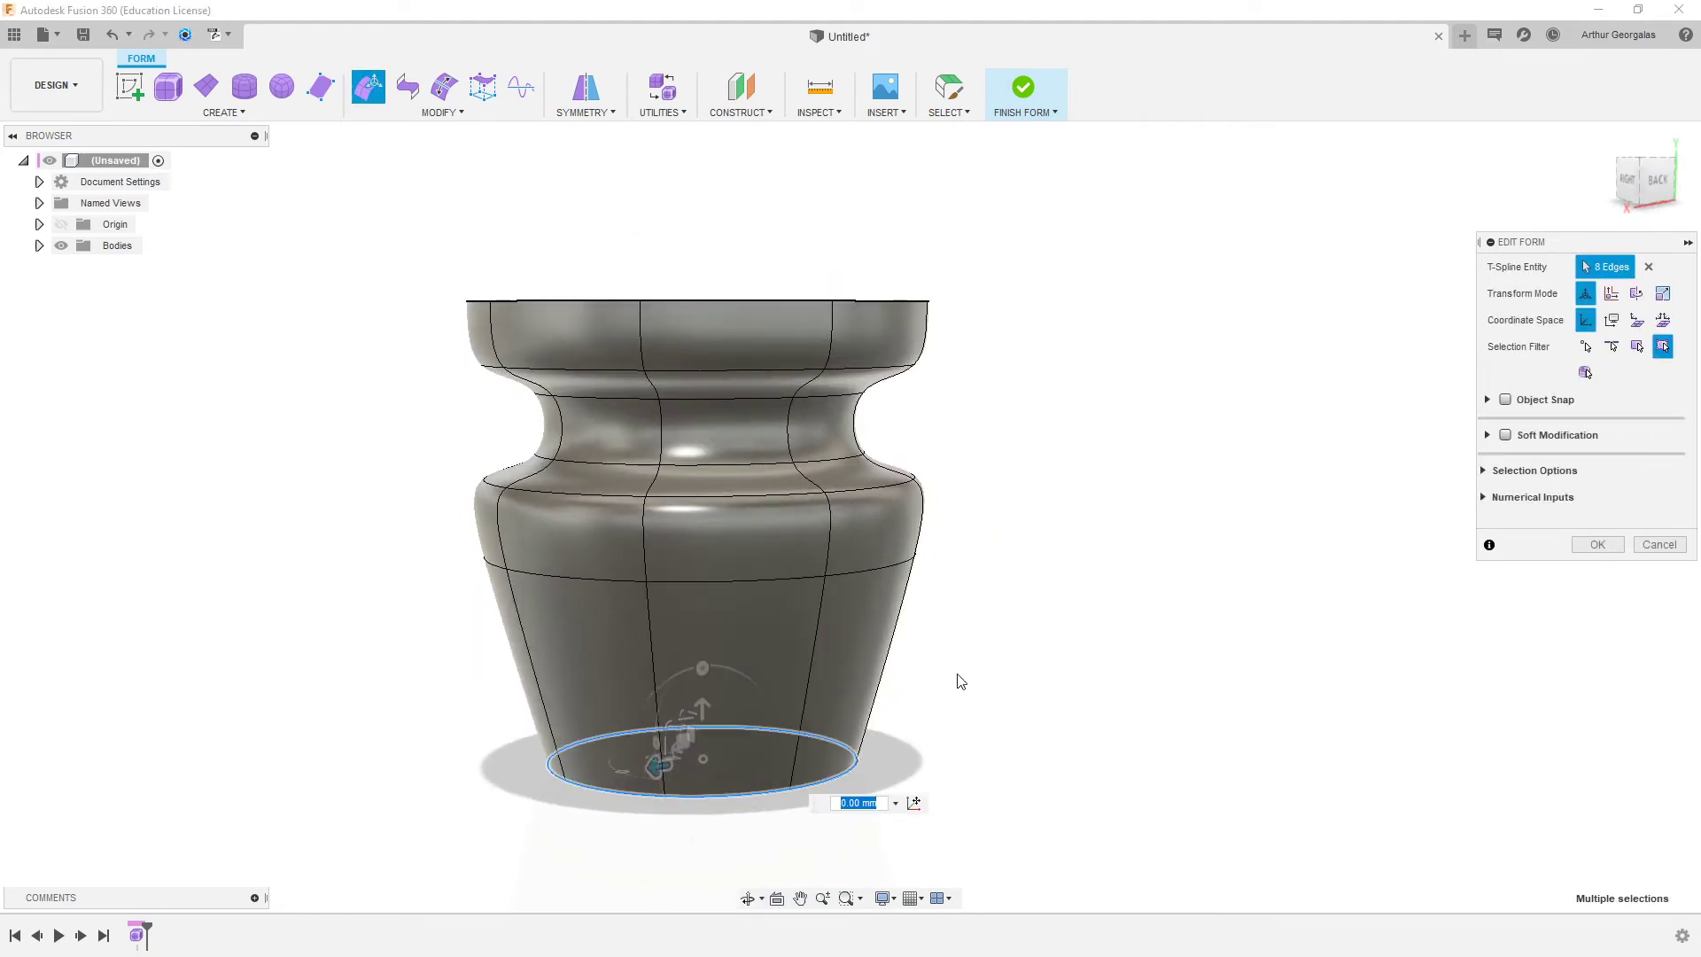
pyautogui.keyDown('shift'); pyautogui.moveTo(957, 683); pyautogui.dragTo(711, 764, button='middle'); pyautogui.keyUp('shift')
pyautogui.moveTo(694, 725); pyautogui.dragTo(642, 740)
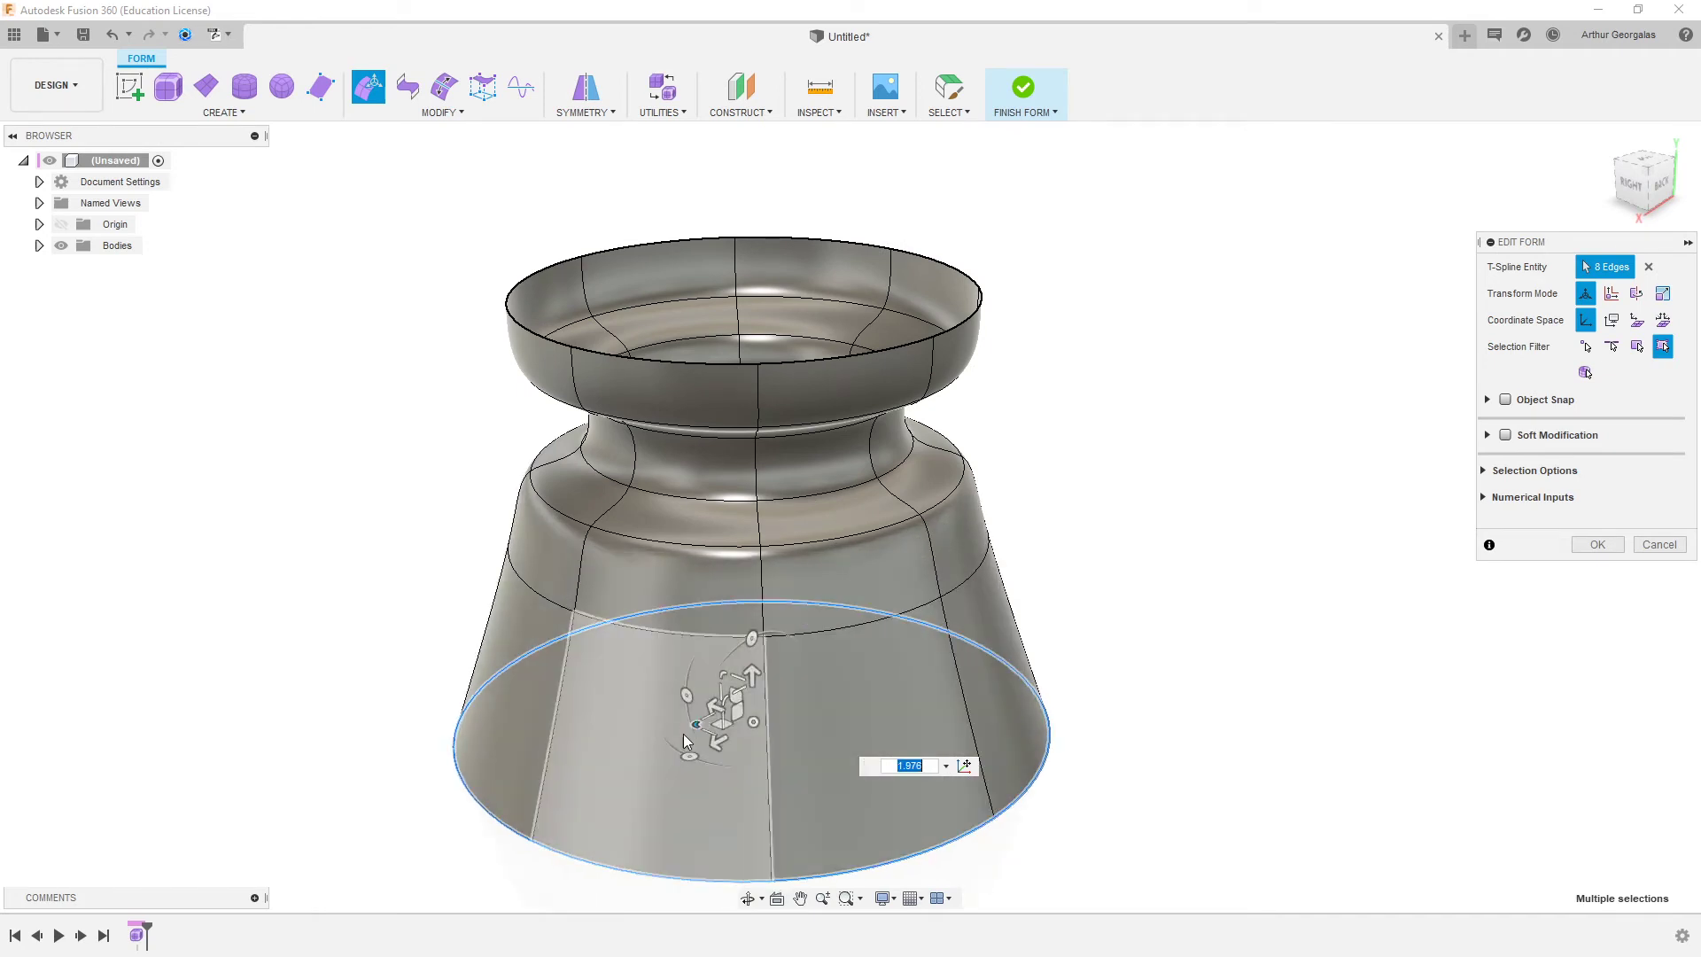
# - Extrude the bottom edge loop inward and downward to form a narrower foot under the body
pyautogui.moveTo(709, 725); pyautogui.dragTo(721, 732)
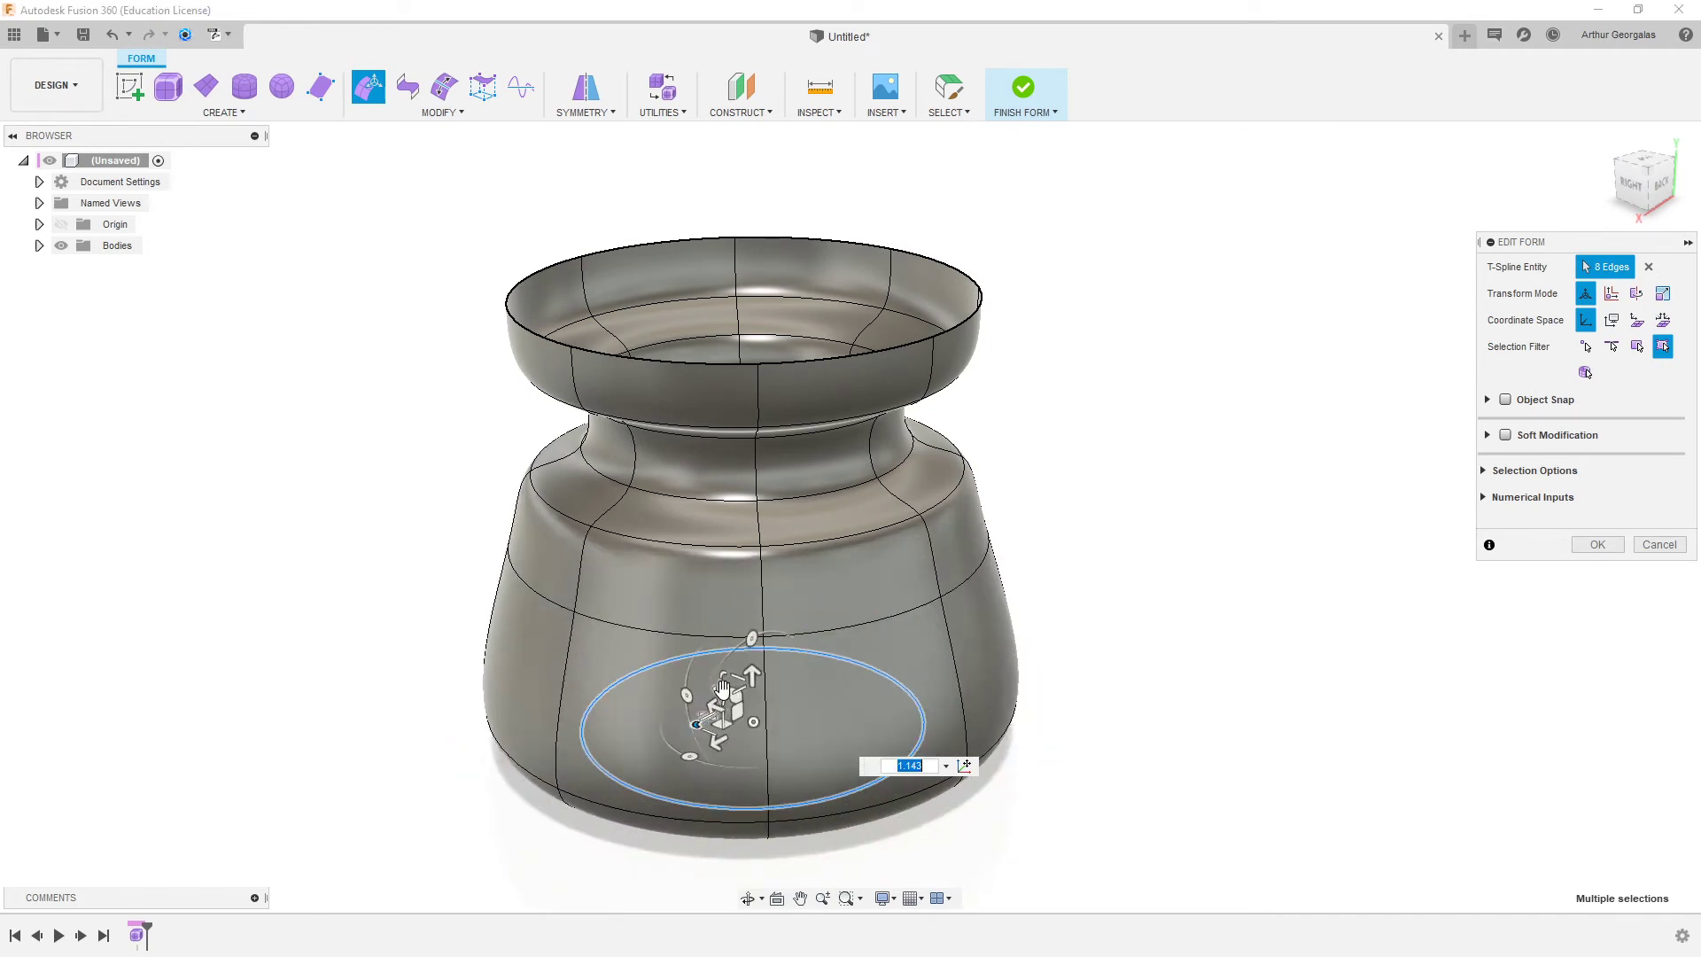
pyautogui.keyDown('alt'); pyautogui.moveTo(753, 675); pyautogui.dragTo(754, 820); pyautogui.keyUp('alt')
pyautogui.keyDown('shift'); pyautogui.moveTo(1094, 744); pyautogui.dragTo(1019, 576, button='middle'); pyautogui.keyUp('shift')
pyautogui.scroll(-3, 1262, 677)
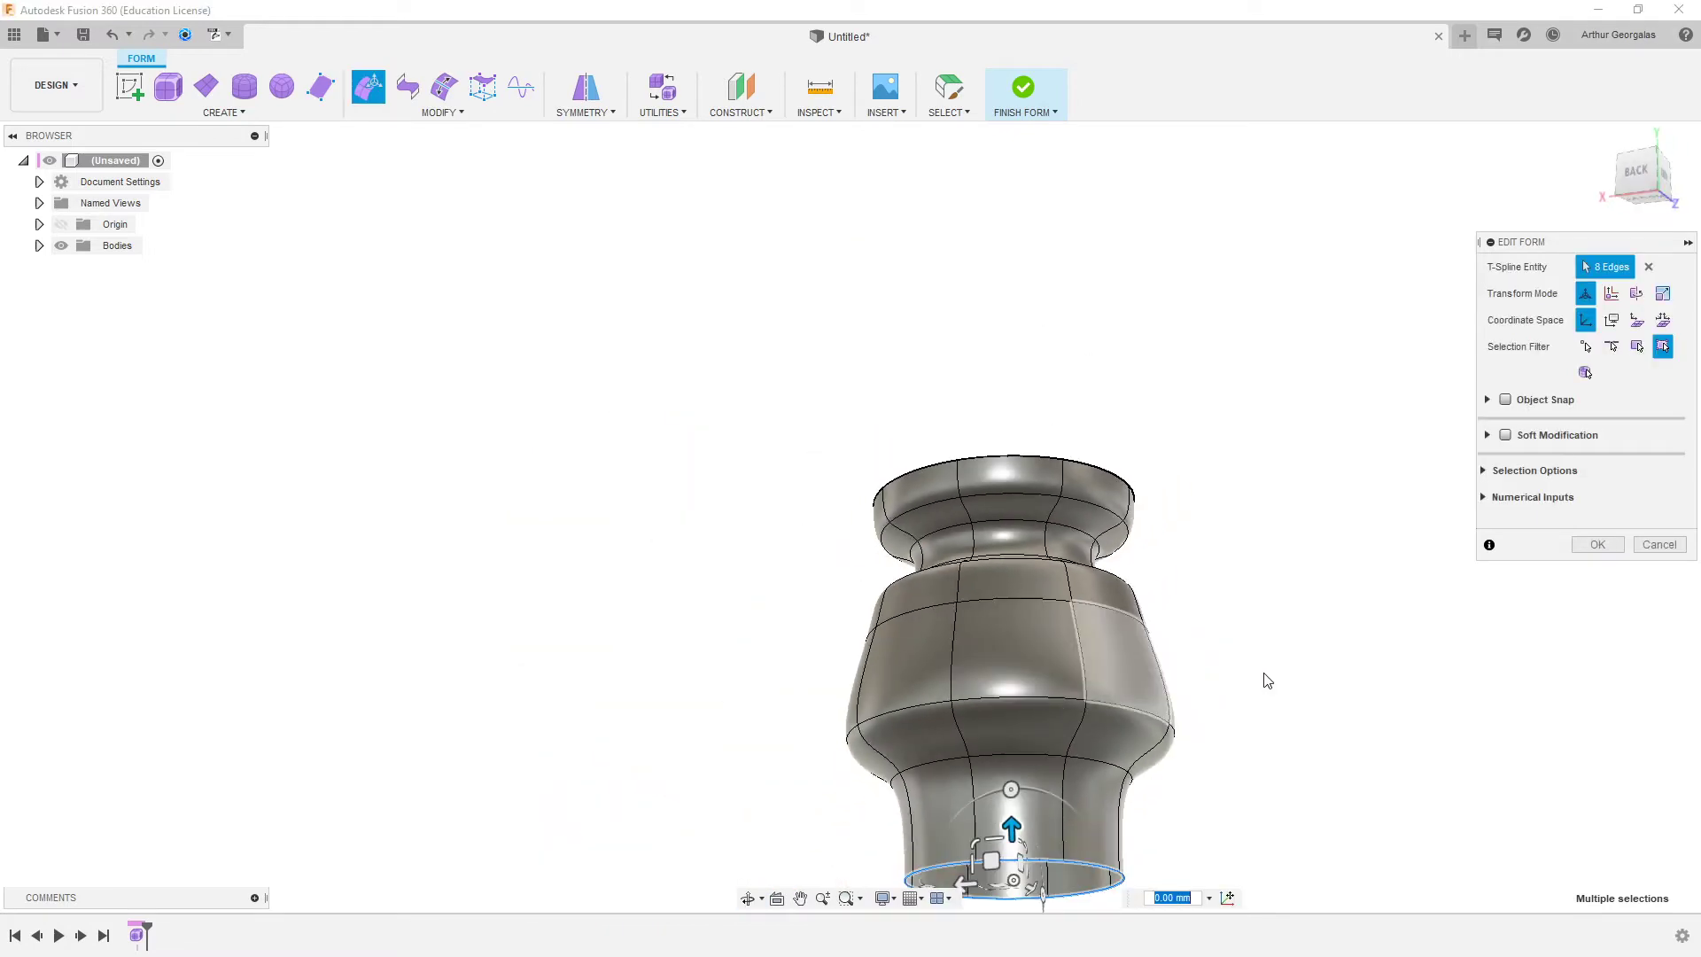
pyautogui.moveTo(1262, 677); pyautogui.dragTo(964, 483, button='middle')
pyautogui.keyDown('shift'); pyautogui.moveTo(964, 482); pyautogui.dragTo(913, 589, button='middle'); pyautogui.keyUp('shift')
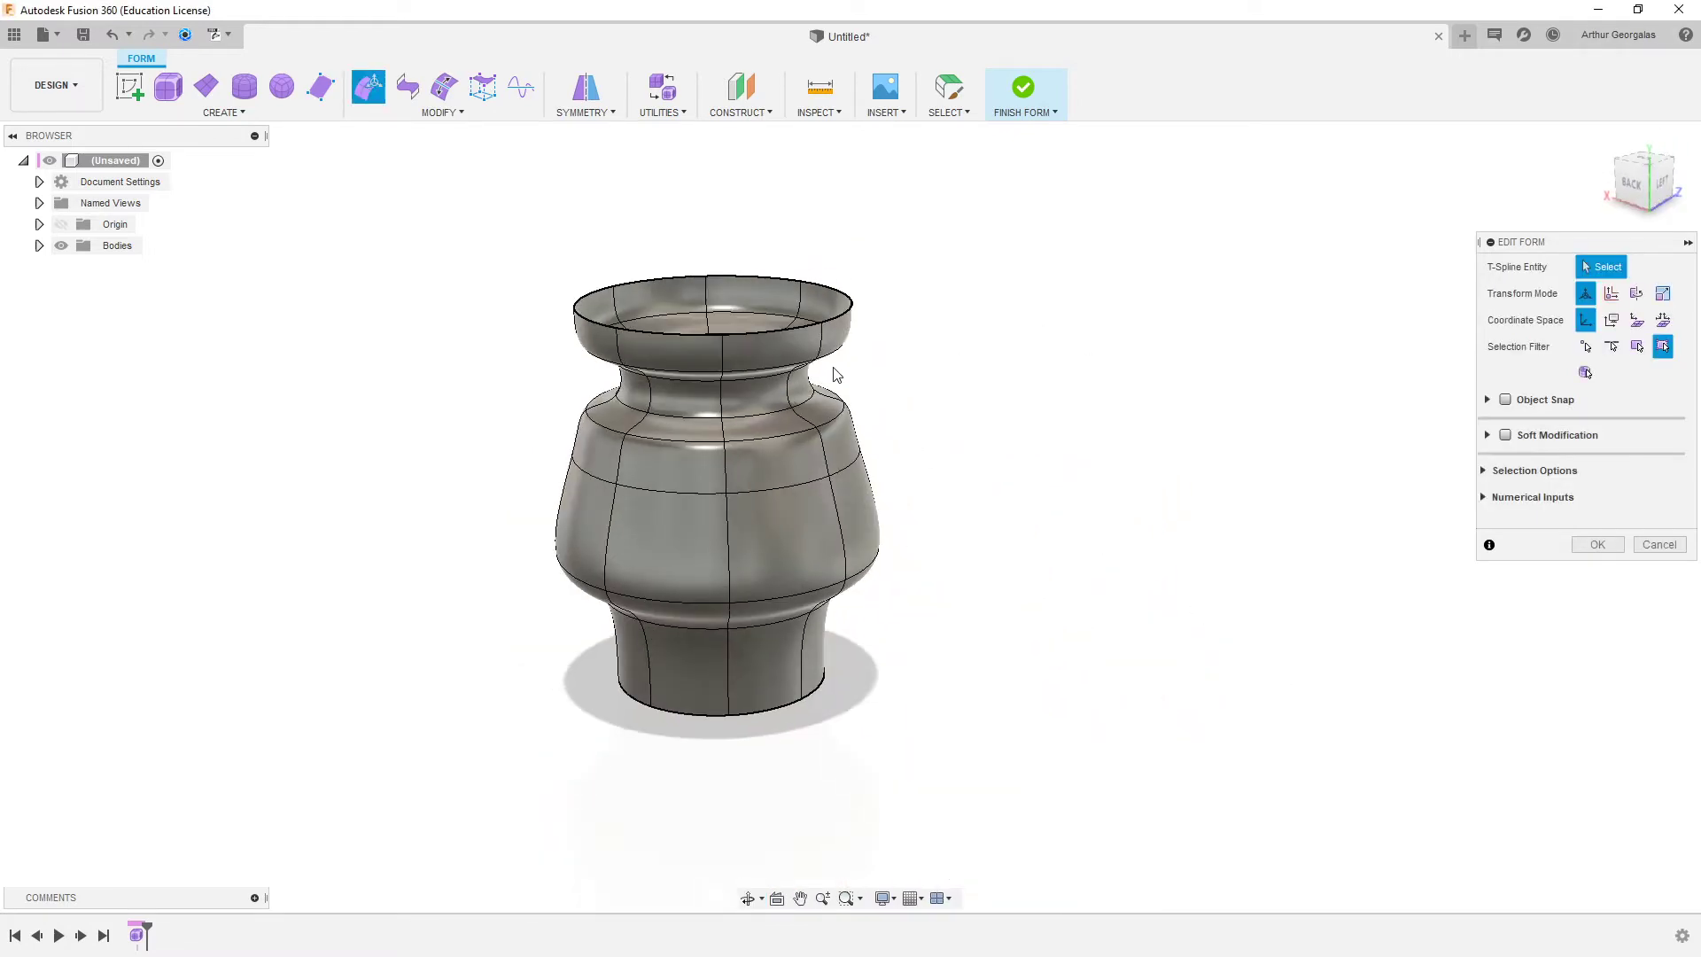
# - Scale the top rim's edge loop far outward and extrude it upward about 212 mm to form a wide bowl
pyautogui.doubleClick(795, 326)
pyautogui.keyDown('shift'); pyautogui.moveTo(795, 326); pyautogui.dragTo(711, 320, button='middle'); pyautogui.keyUp('shift')
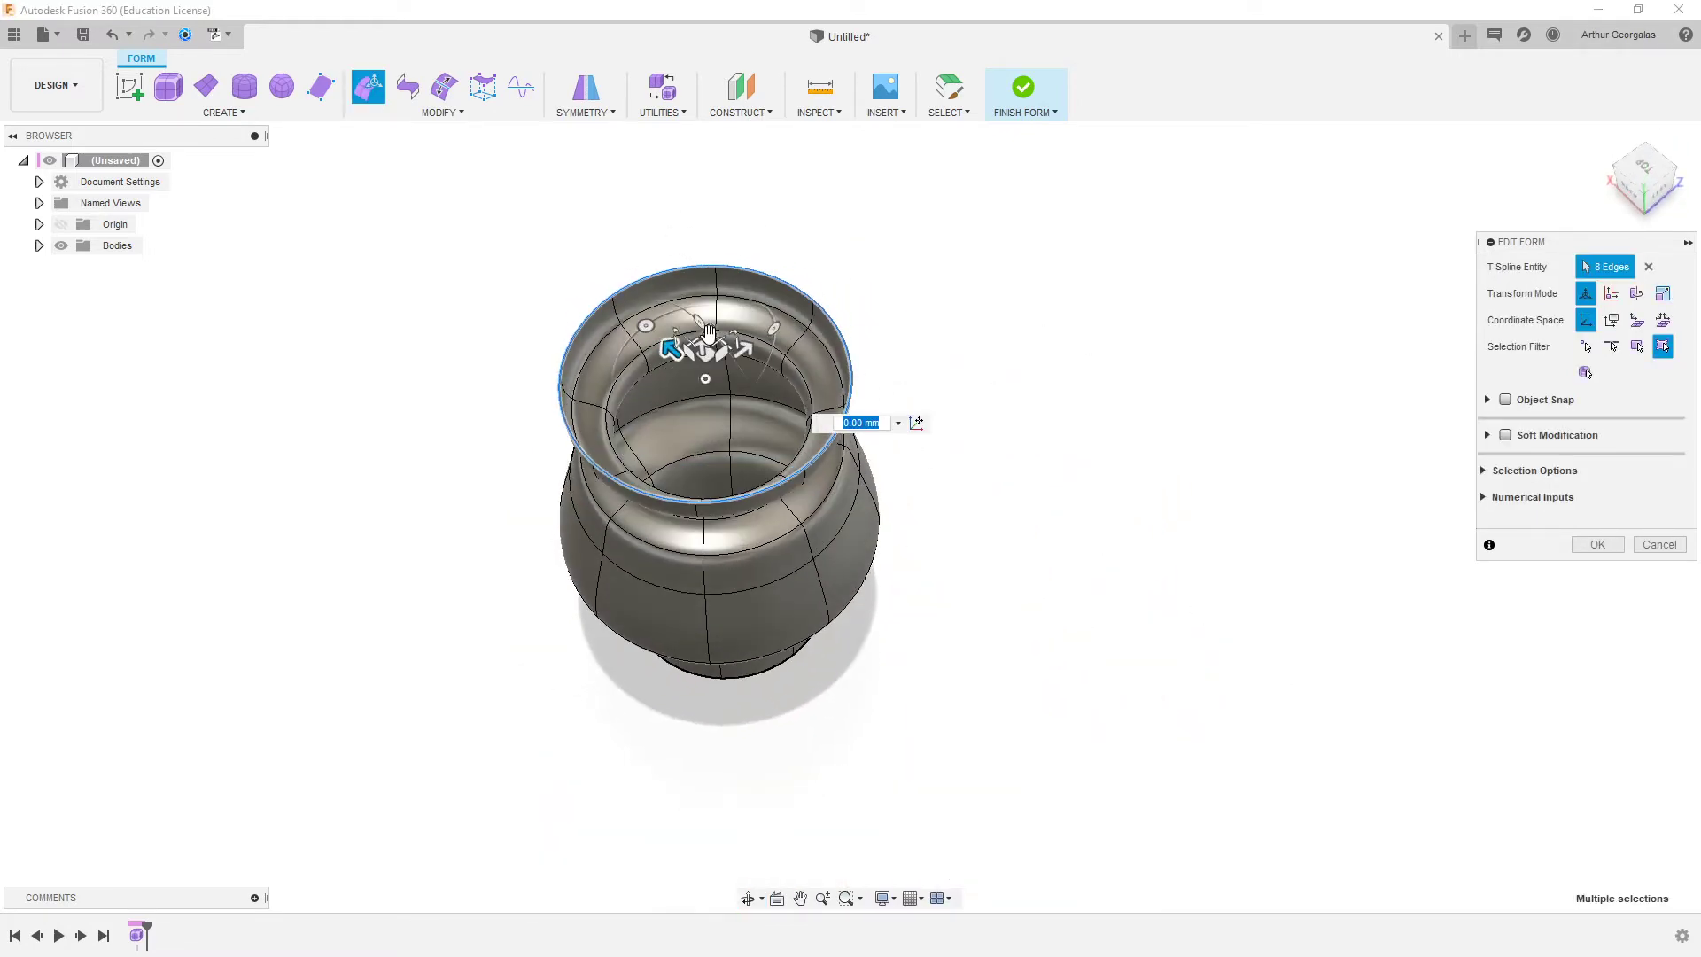
pyautogui.moveTo(706, 379); pyautogui.dragTo(748, 243)
pyautogui.keyDown('shift'); pyautogui.moveTo(1059, 571); pyautogui.dragTo(1055, 407, button='middle'); pyautogui.keyUp('shift')
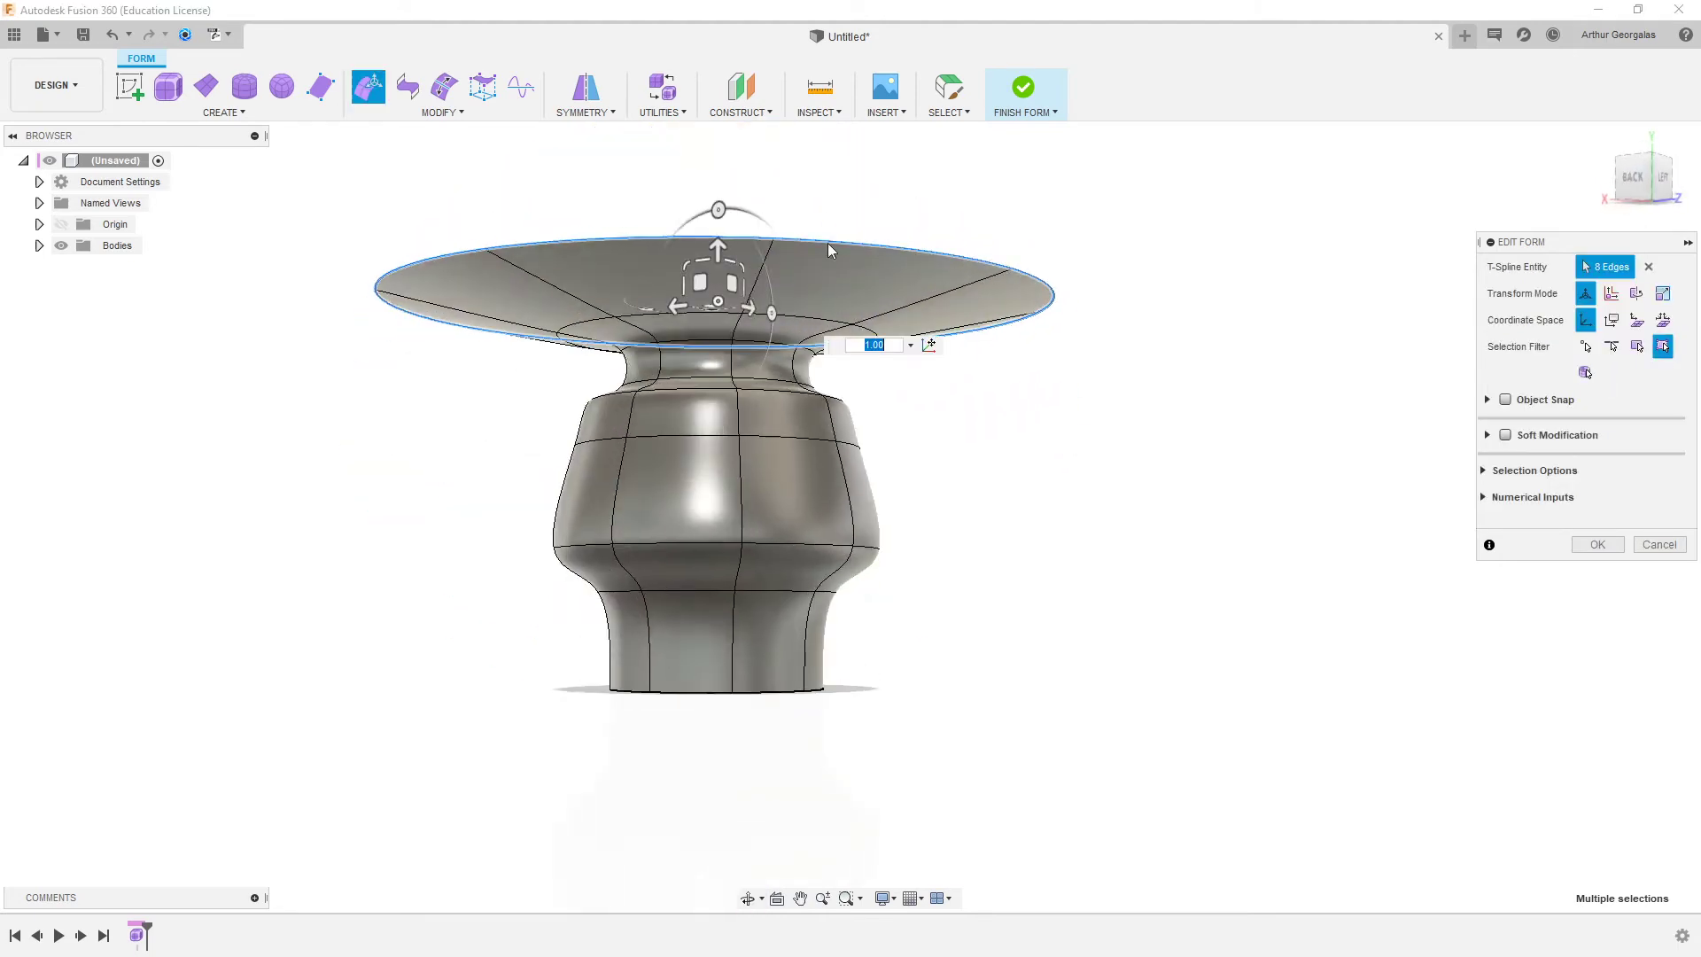
pyautogui.moveTo(717, 237); pyautogui.dragTo(728, 83)
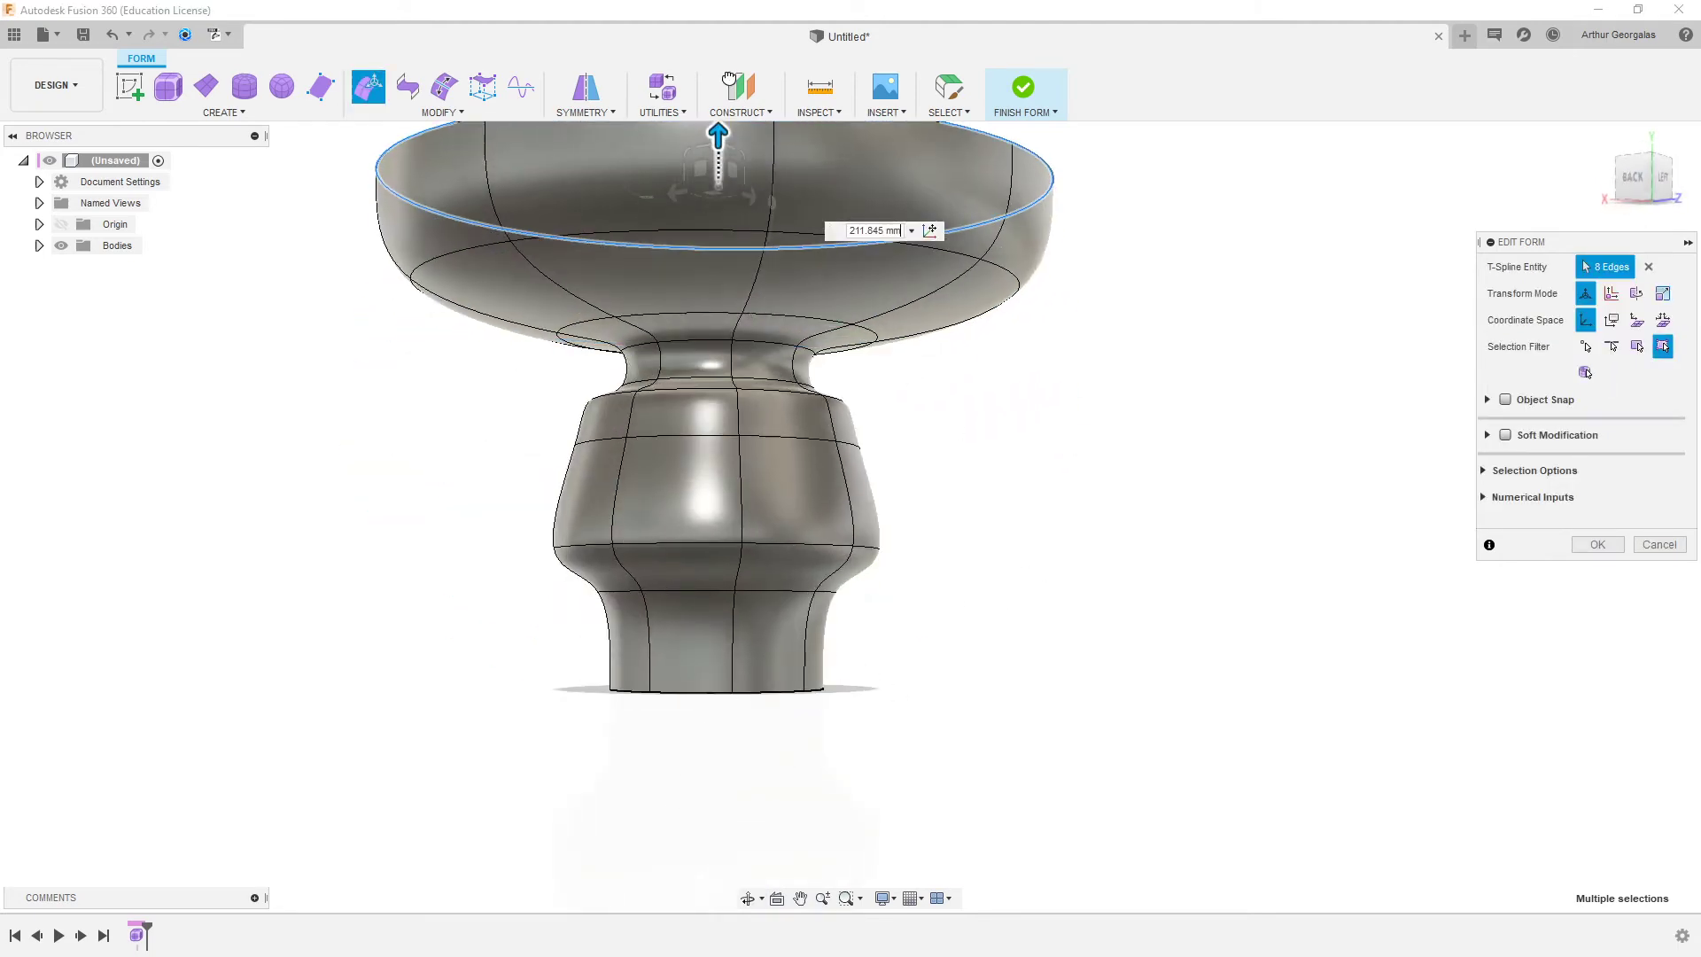
pyautogui.keyDown('shift'); pyautogui.moveTo(1019, 338); pyautogui.dragTo(779, 555, button='middle'); pyautogui.keyUp('shift')
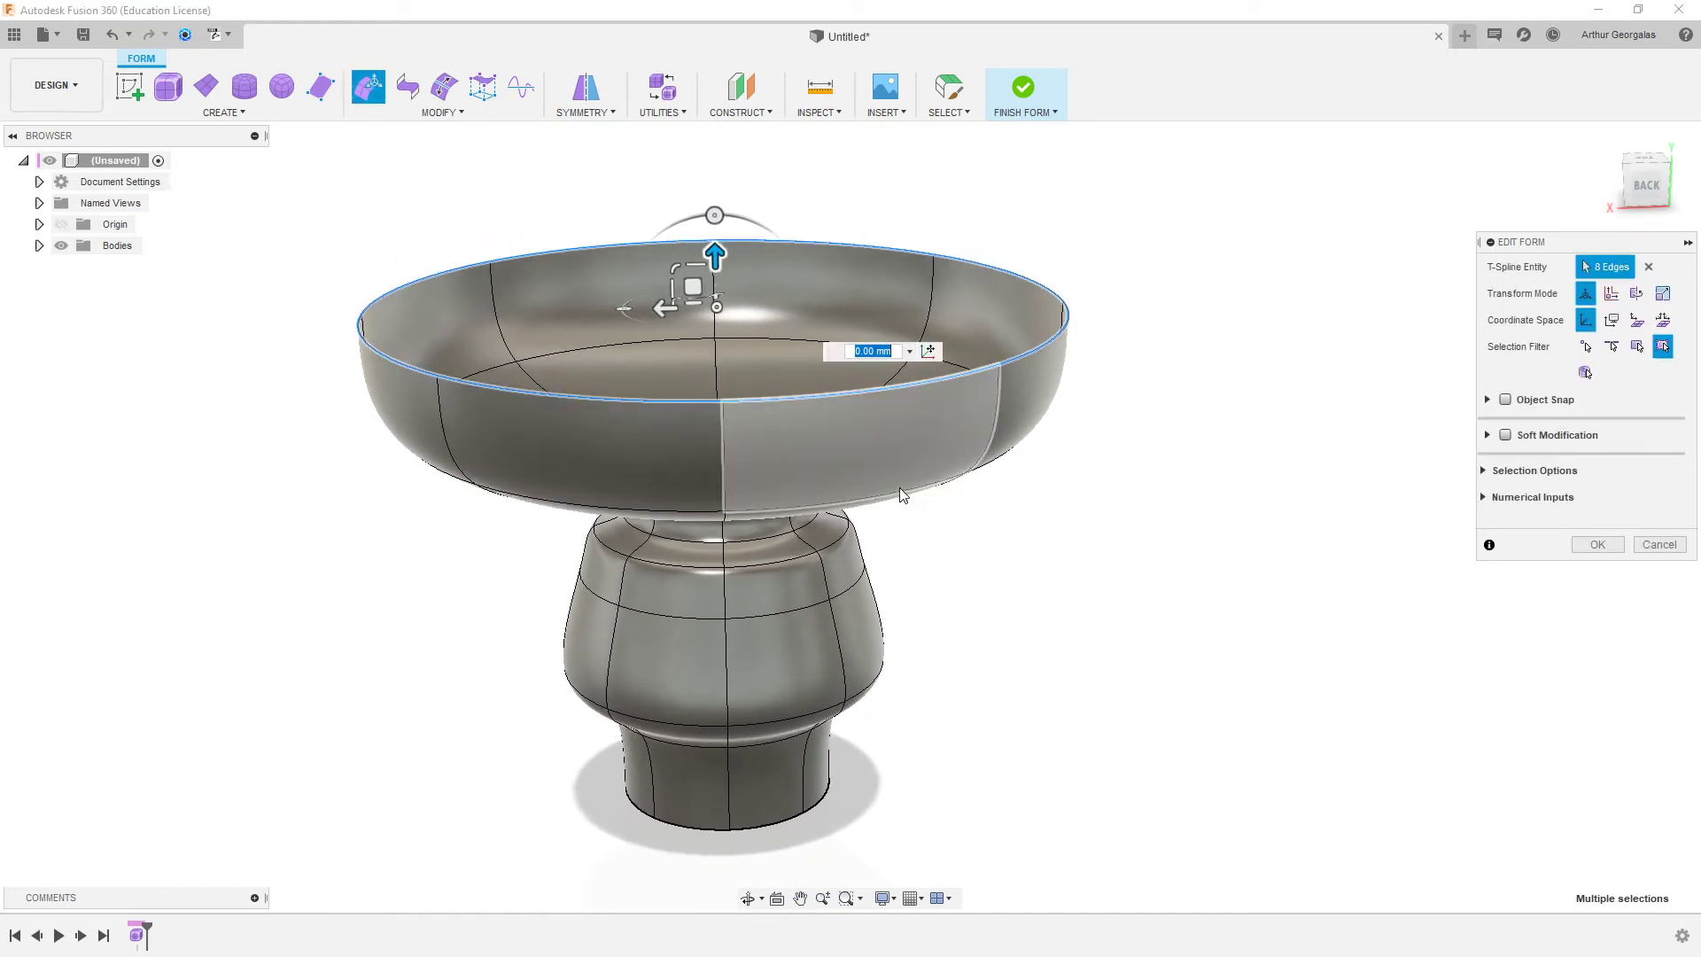
pyautogui.click(1071, 531)
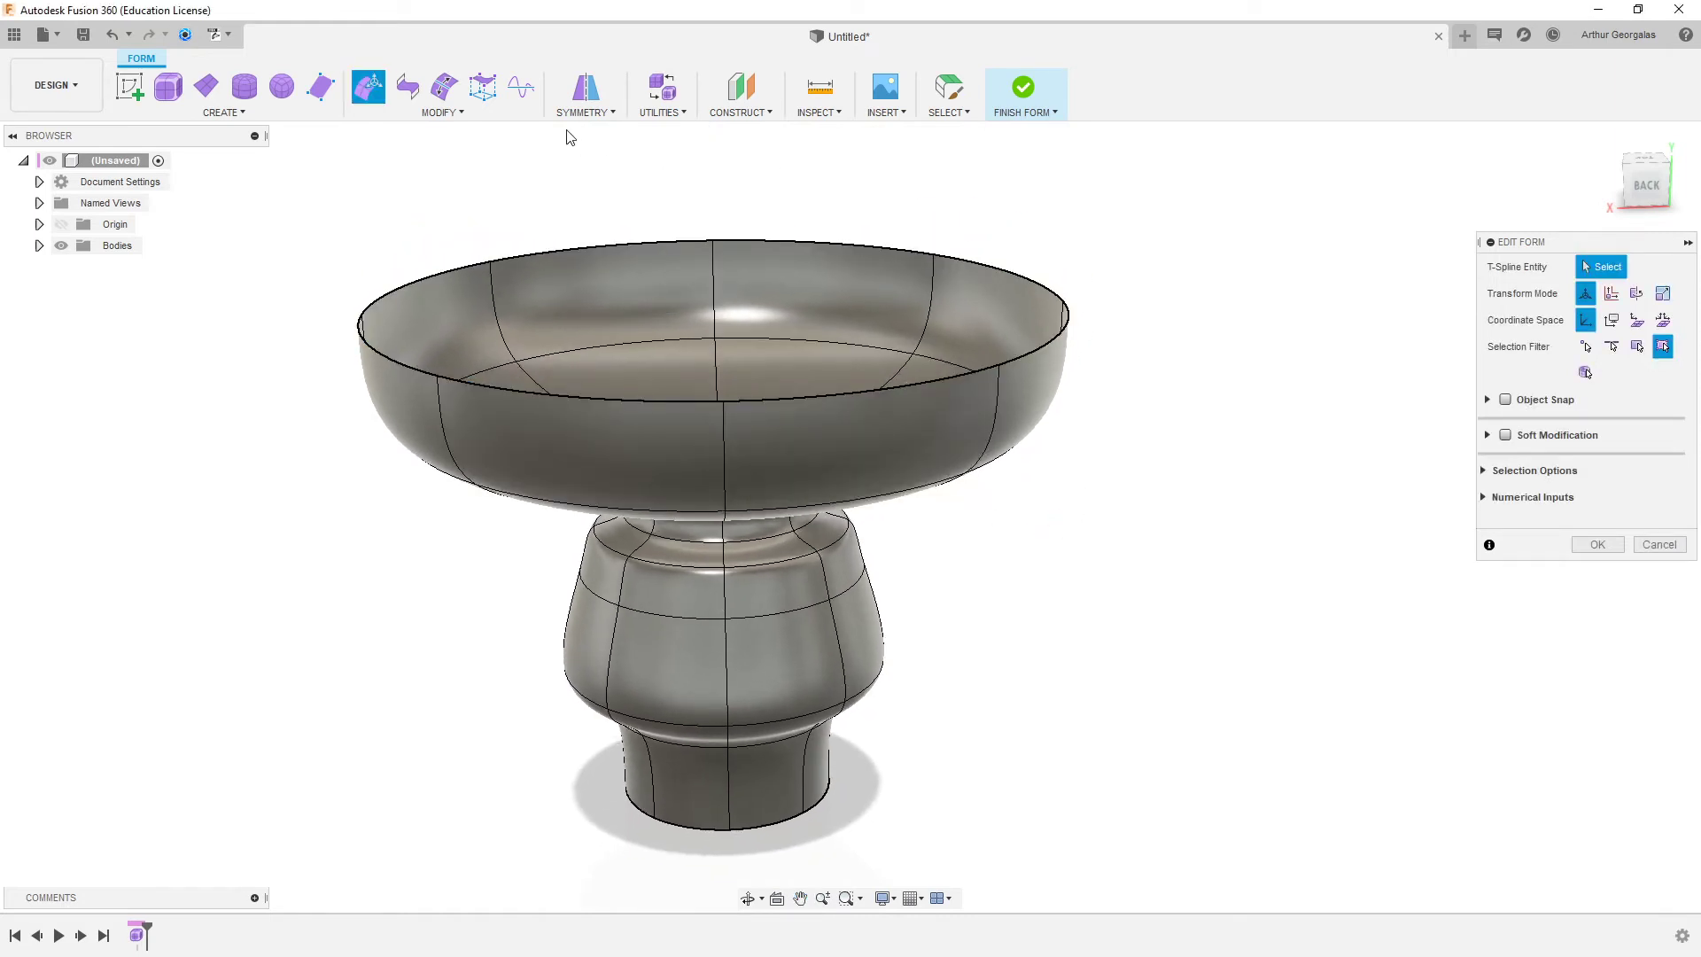
# - Start a Circular - Internal symmetry from a face inside the bowl and choose 2 sided symmetry
pyautogui.click(582, 112)
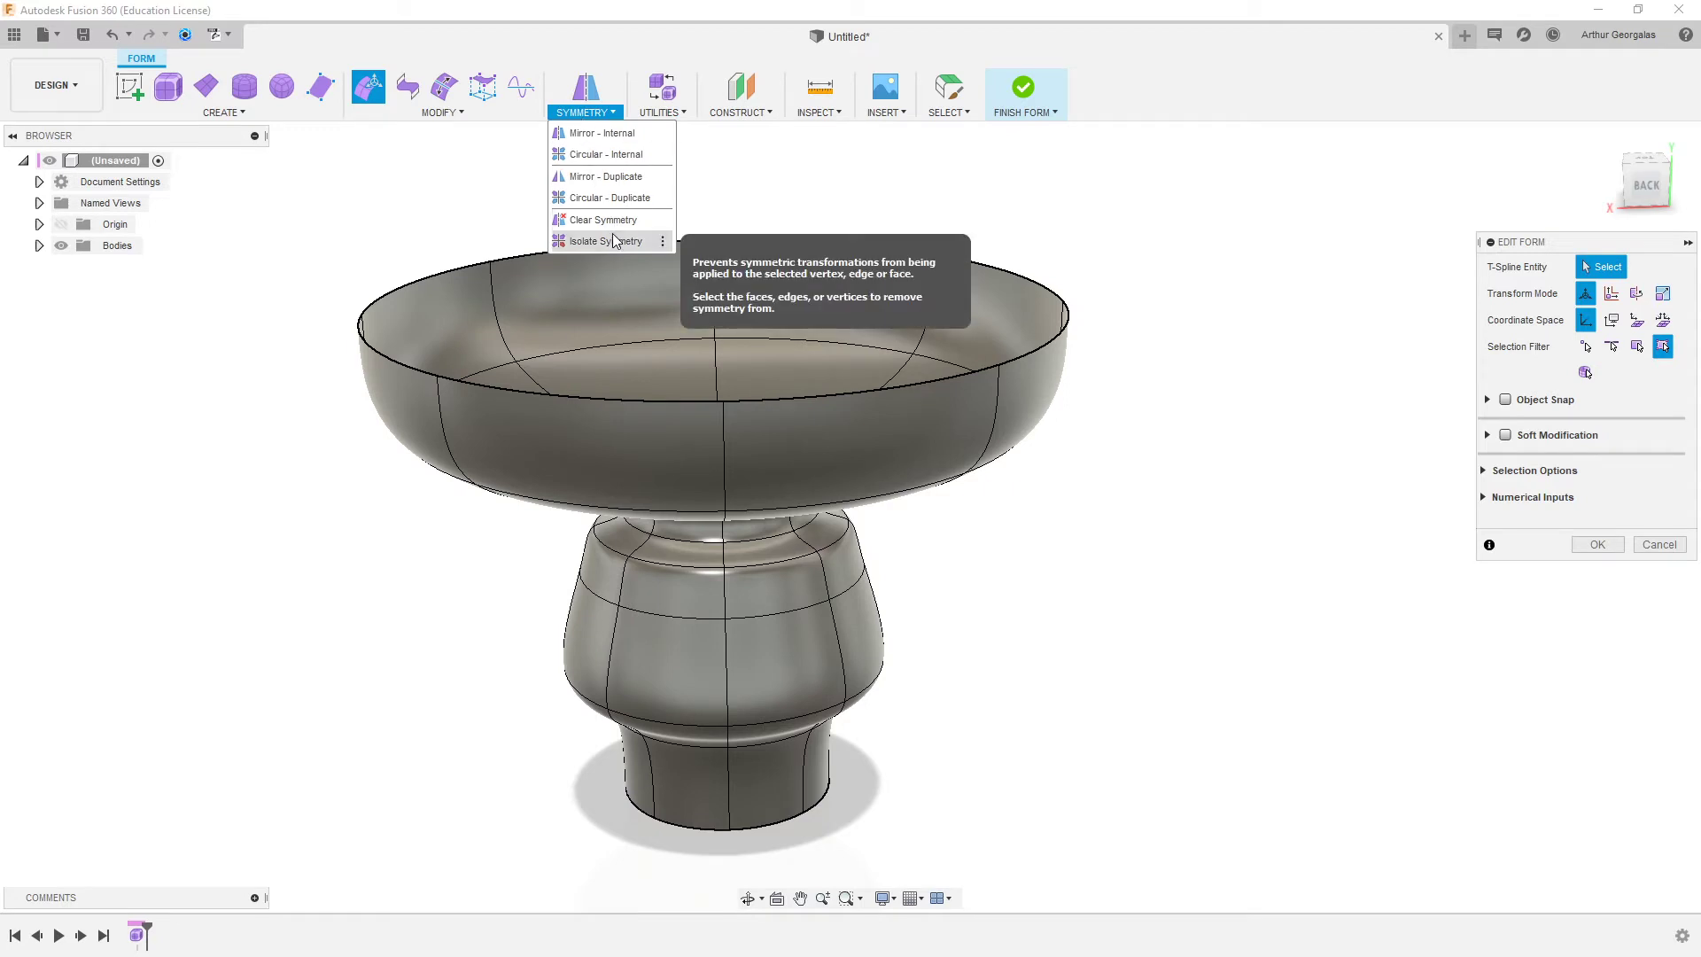
pyautogui.click(608, 155)
pyautogui.keyDown('shift'); pyautogui.moveTo(811, 293); pyautogui.dragTo(772, 296, button='middle'); pyautogui.keyUp('shift')
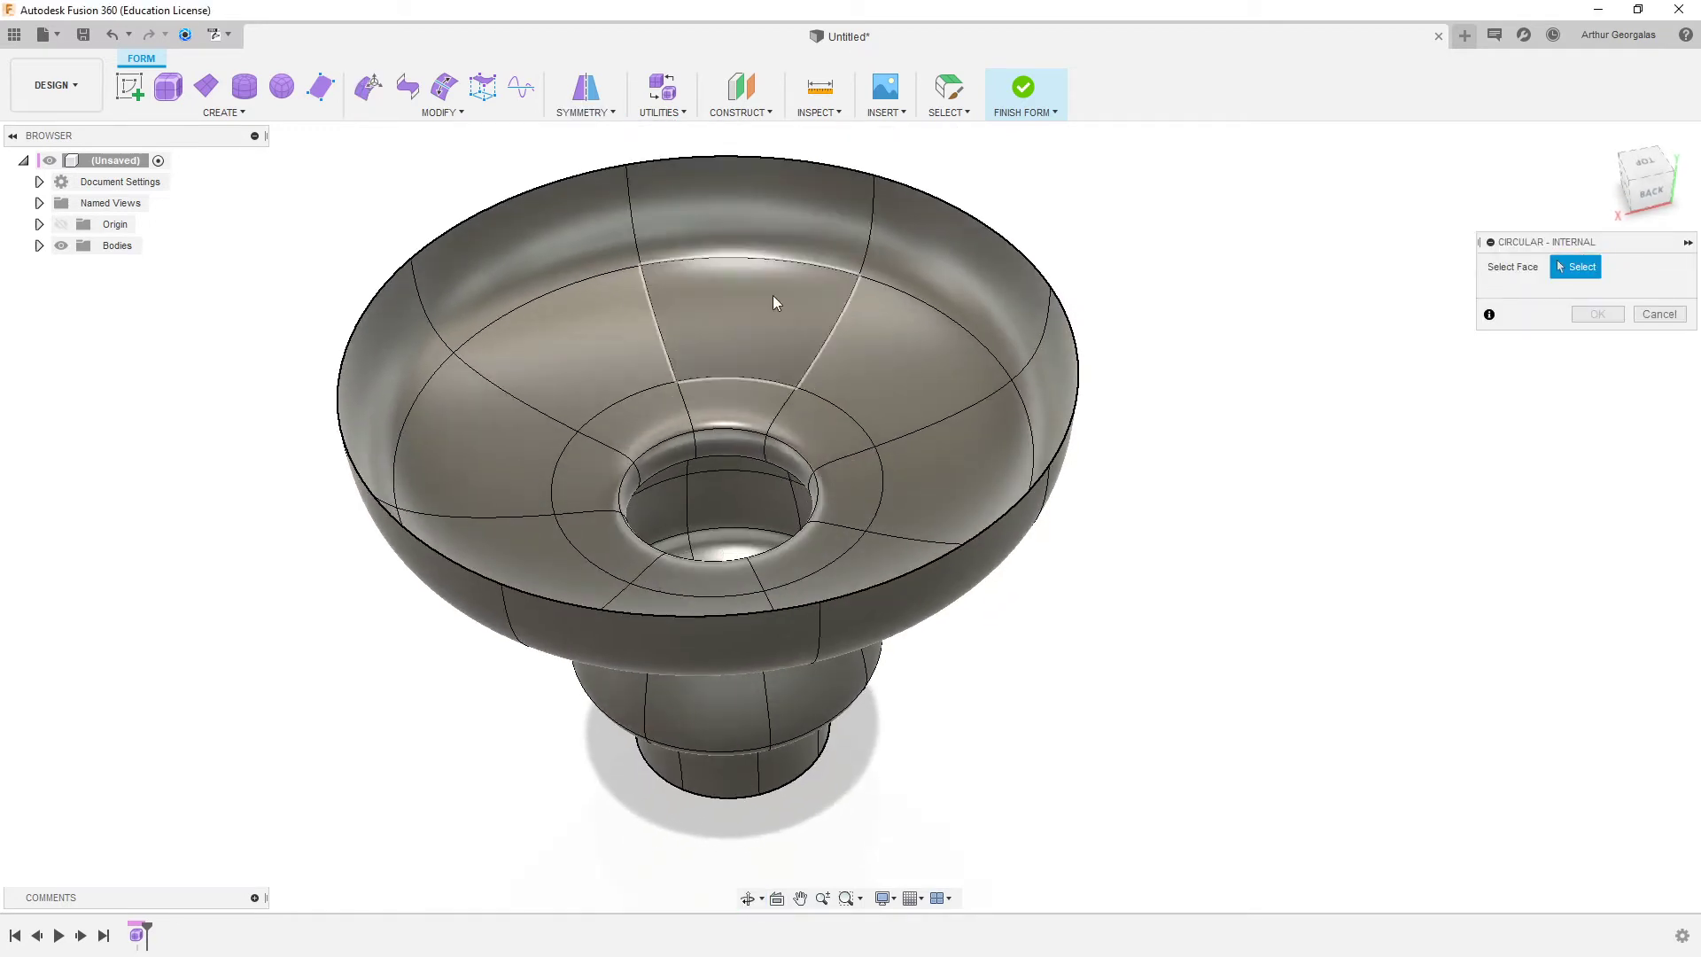
pyautogui.click(707, 304)
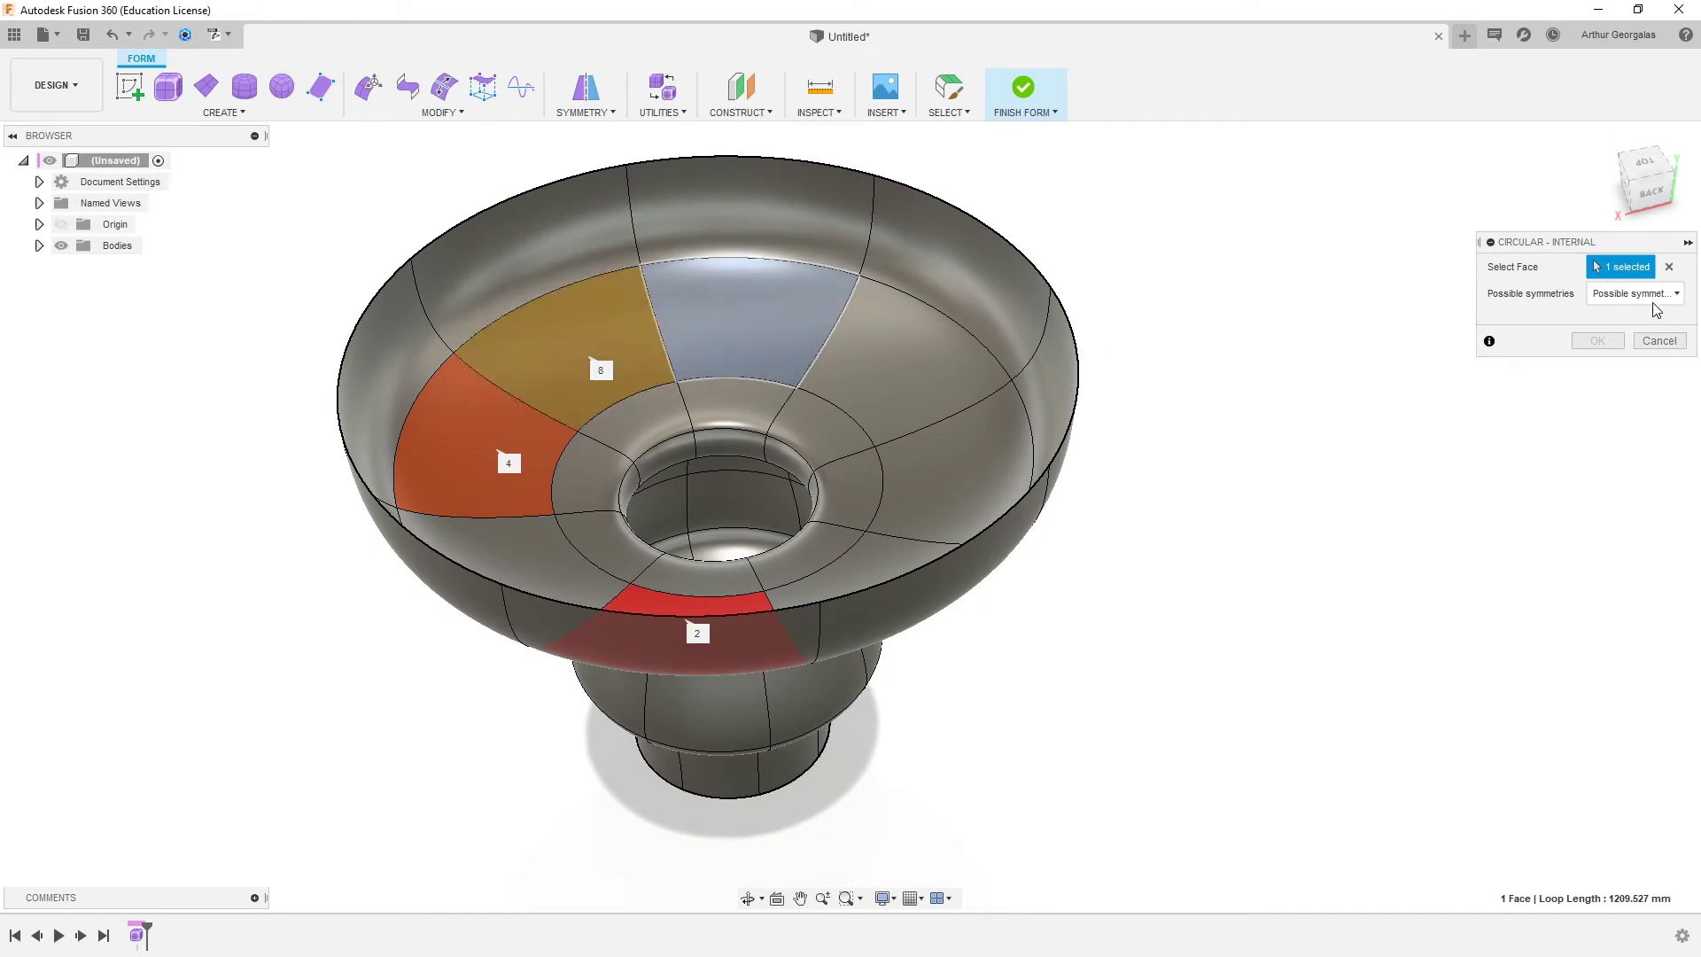
pyautogui.click(1655, 296)
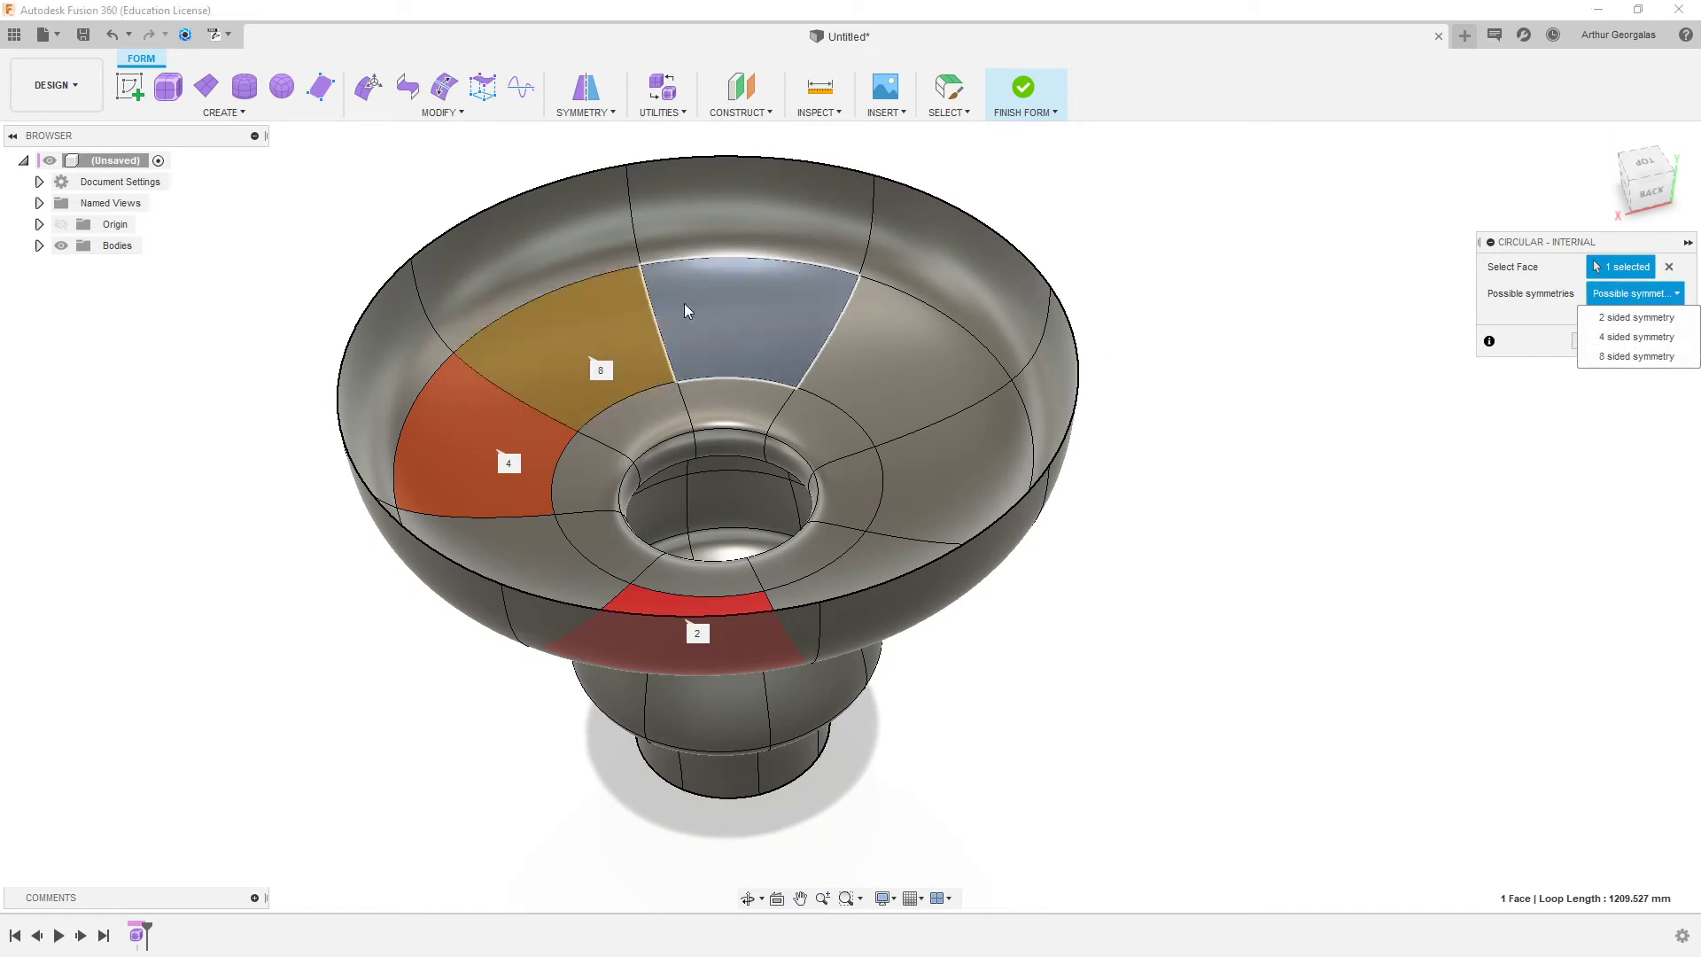
pyautogui.click(1636, 319)
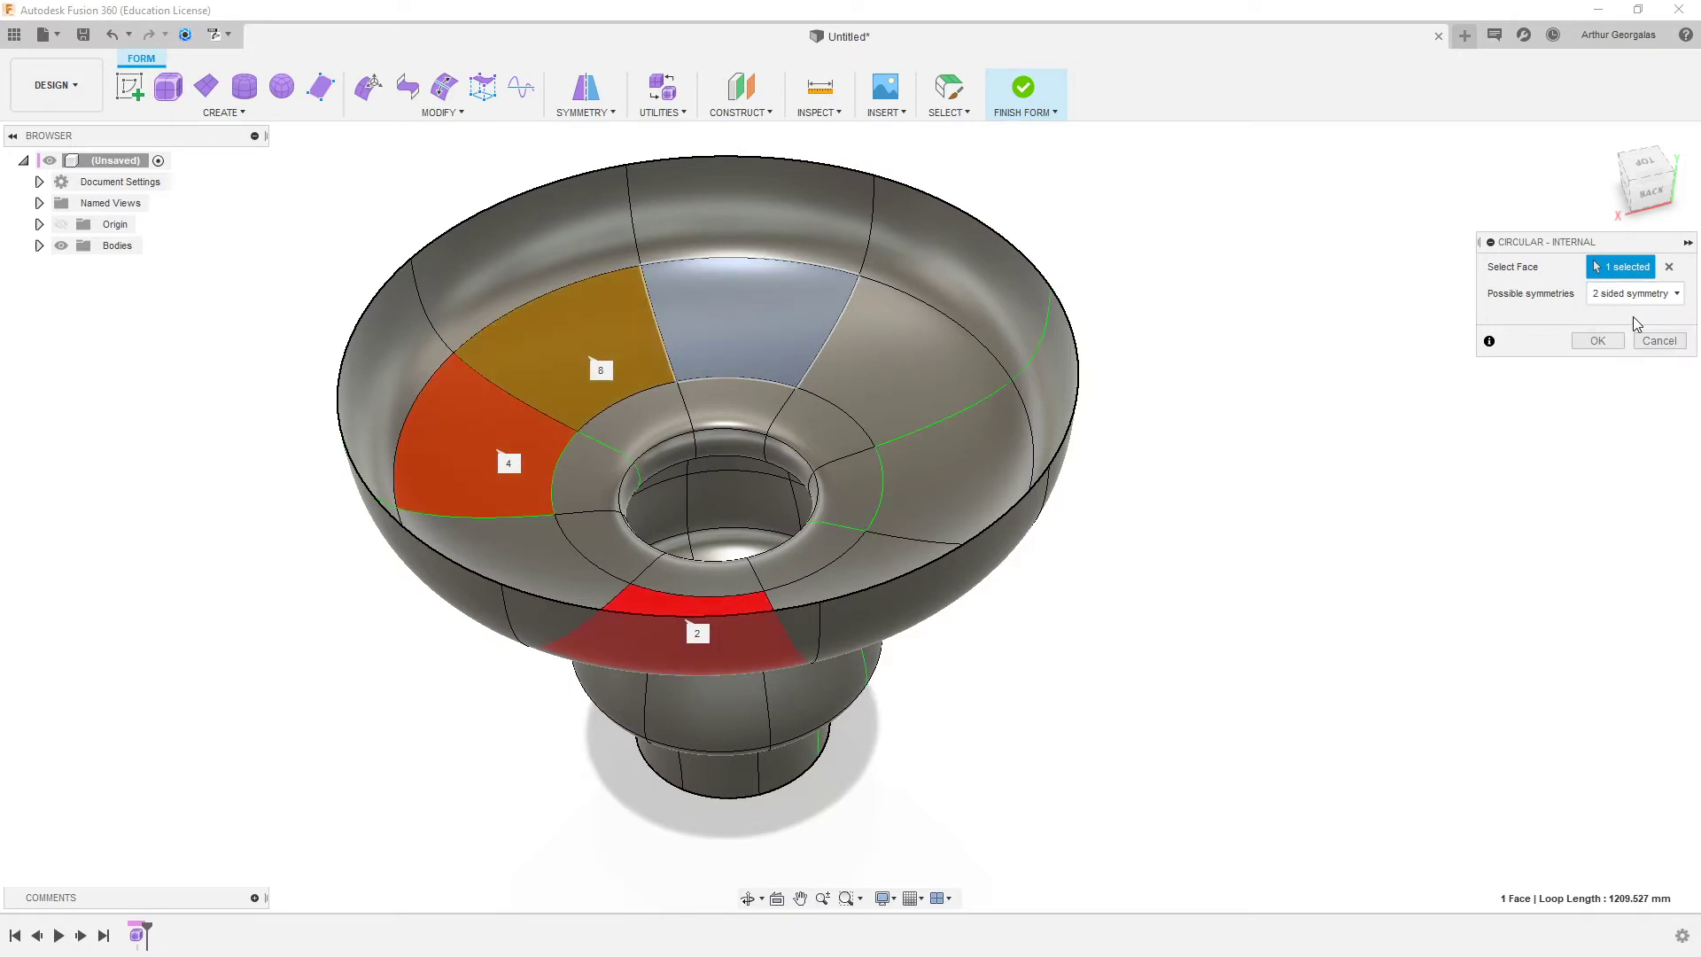
# - Change the Circular - Internal symmetry to 8 sided symmetry and apply it to the bowl-shaped body
pyautogui.keyDown('shift'); pyautogui.moveTo(914, 422); pyautogui.dragTo(895, 492, button='middle'); pyautogui.keyUp('shift')
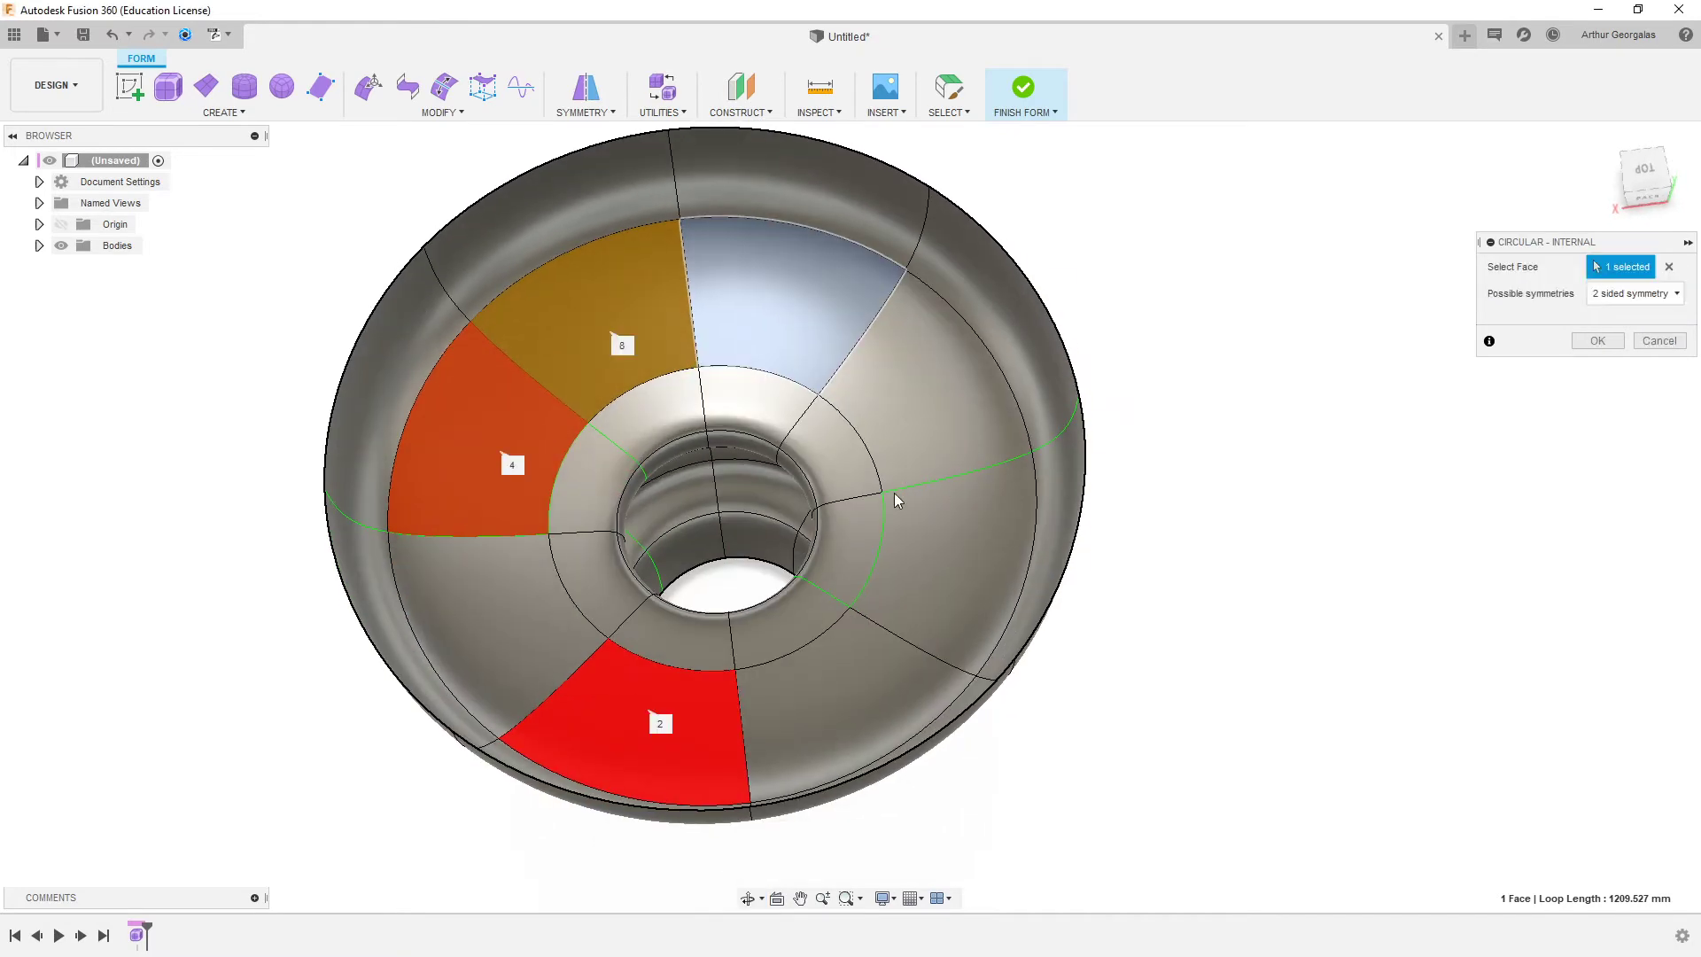
pyautogui.click(1625, 303)
pyautogui.click(1616, 337)
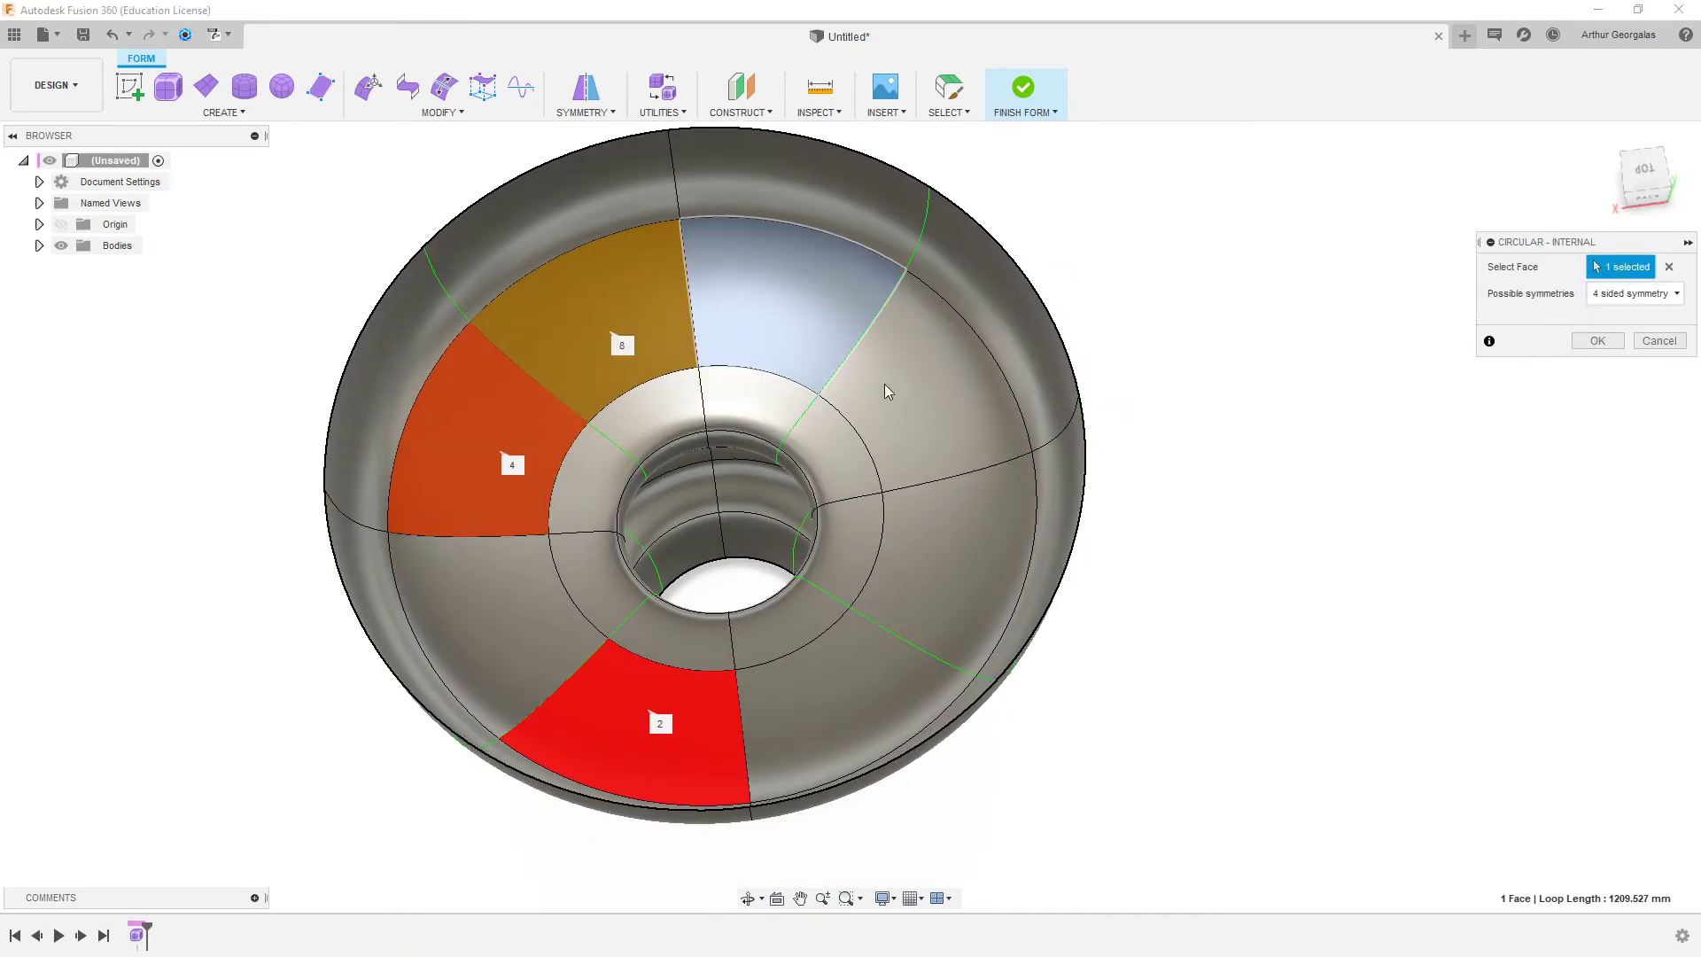
pyautogui.keyDown('shift'); pyautogui.moveTo(810, 398); pyautogui.dragTo(792, 440, button='middle'); pyautogui.keyUp('shift')
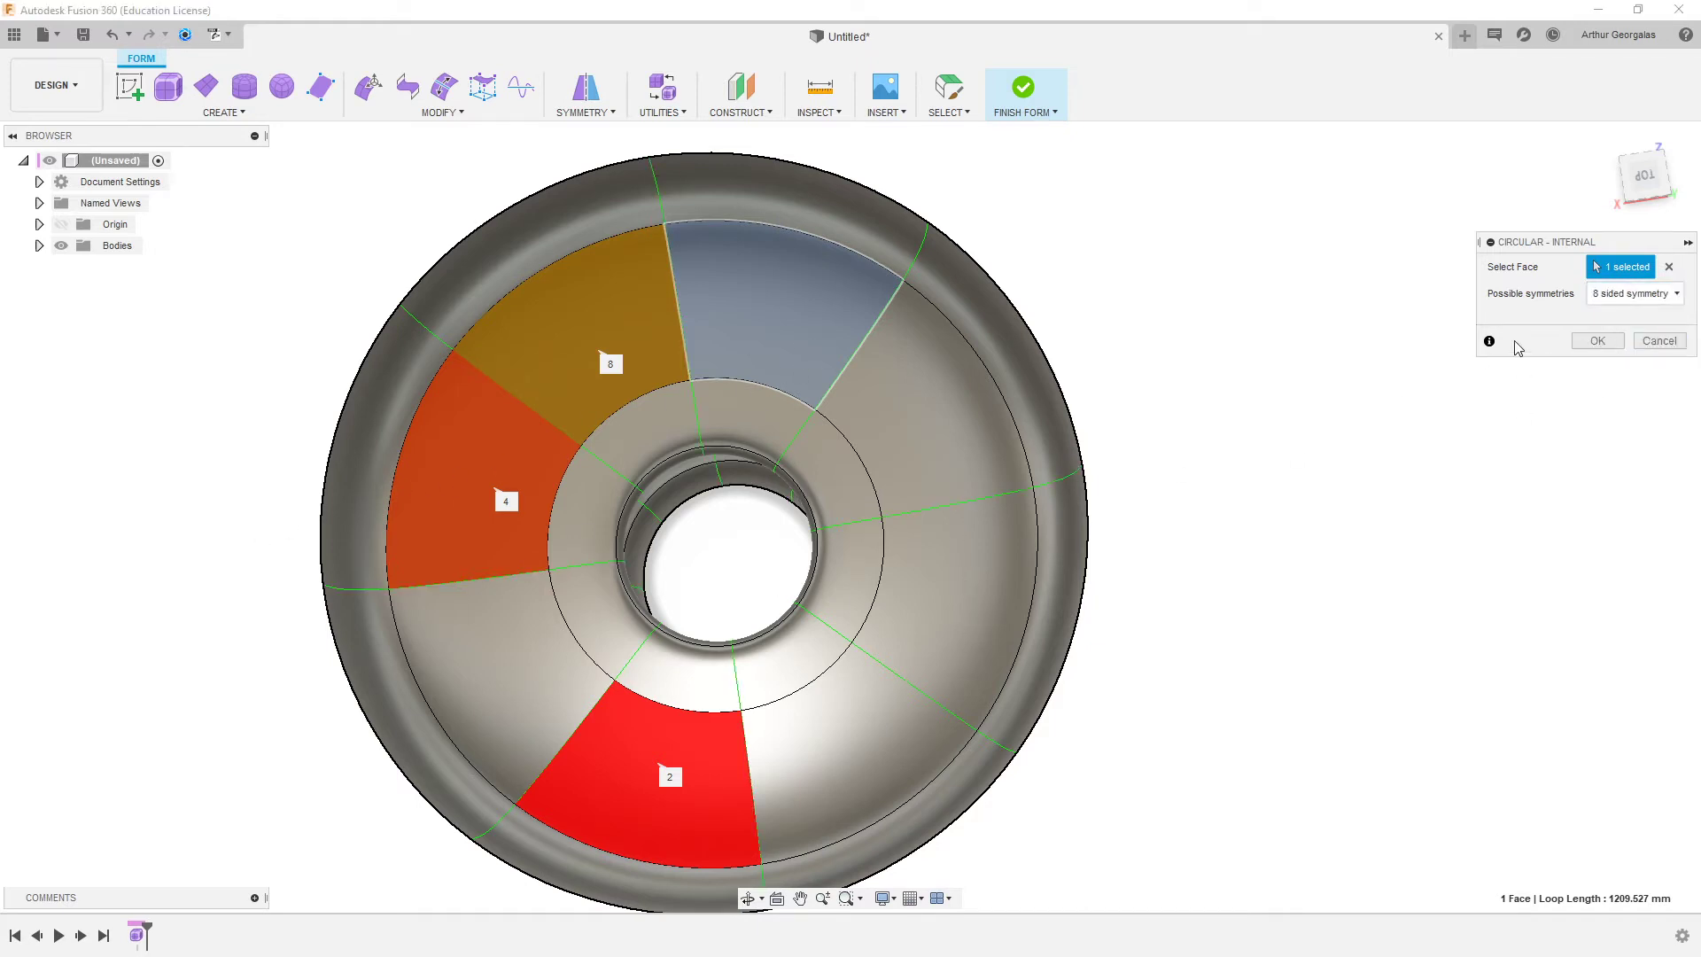
pyautogui.click(1598, 344)
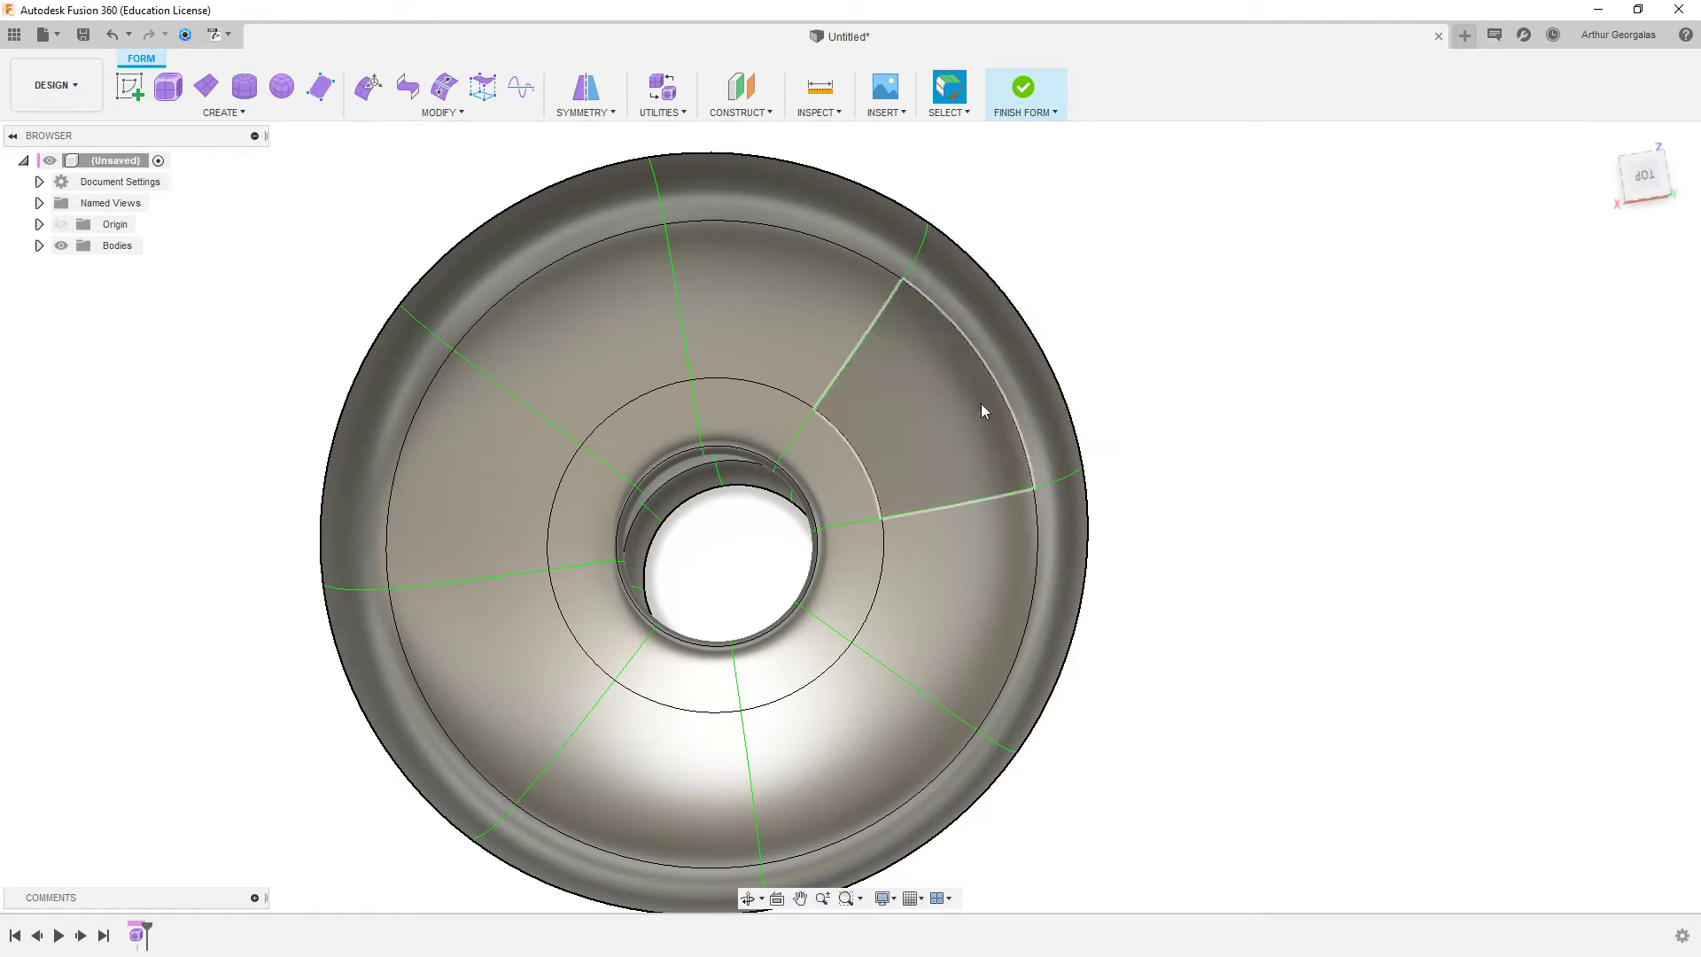
# - Edit the form by moving one top rim edge outward so the bowl flares wider through the symmetry
pyautogui.rightClick(1129, 382)
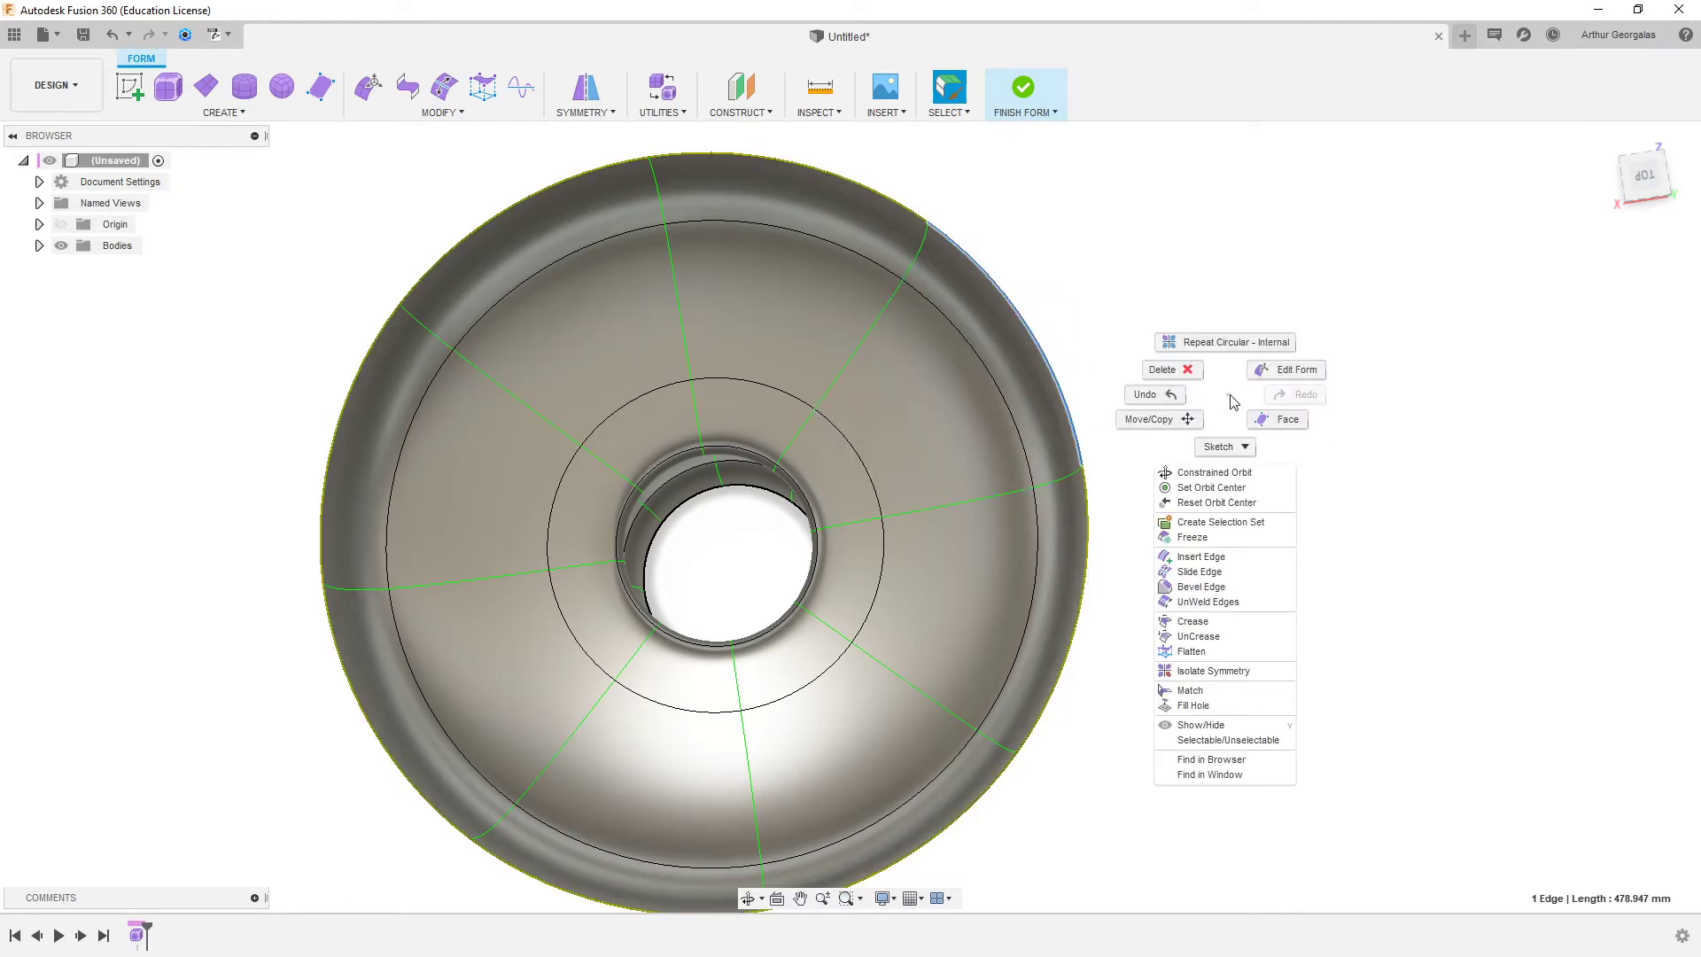
pyautogui.click(1291, 376)
pyautogui.moveTo(948, 343); pyautogui.dragTo(1215, 410)
pyautogui.keyDown('shift'); pyautogui.moveTo(1077, 700); pyautogui.dragTo(987, 507, button='middle'); pyautogui.keyUp('shift')
pyautogui.click(1027, 498)
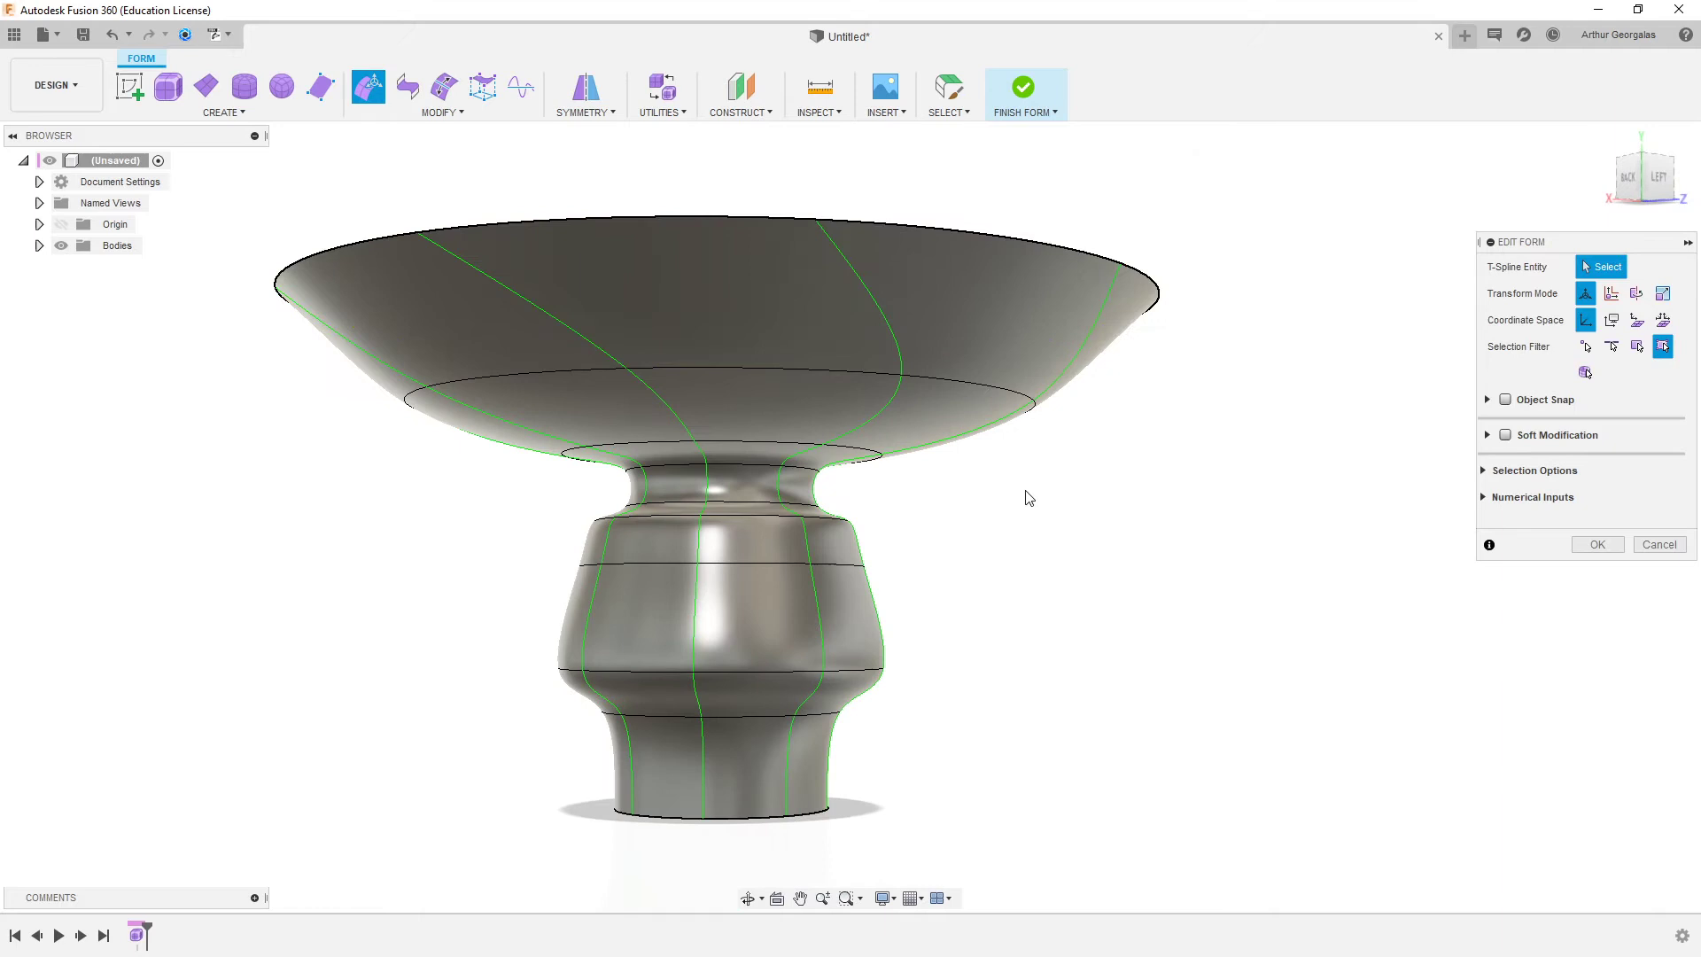
# - Move one face low on the bowl's outer side about 81 mm outward and 60 mm upward
pyautogui.click(847, 381)
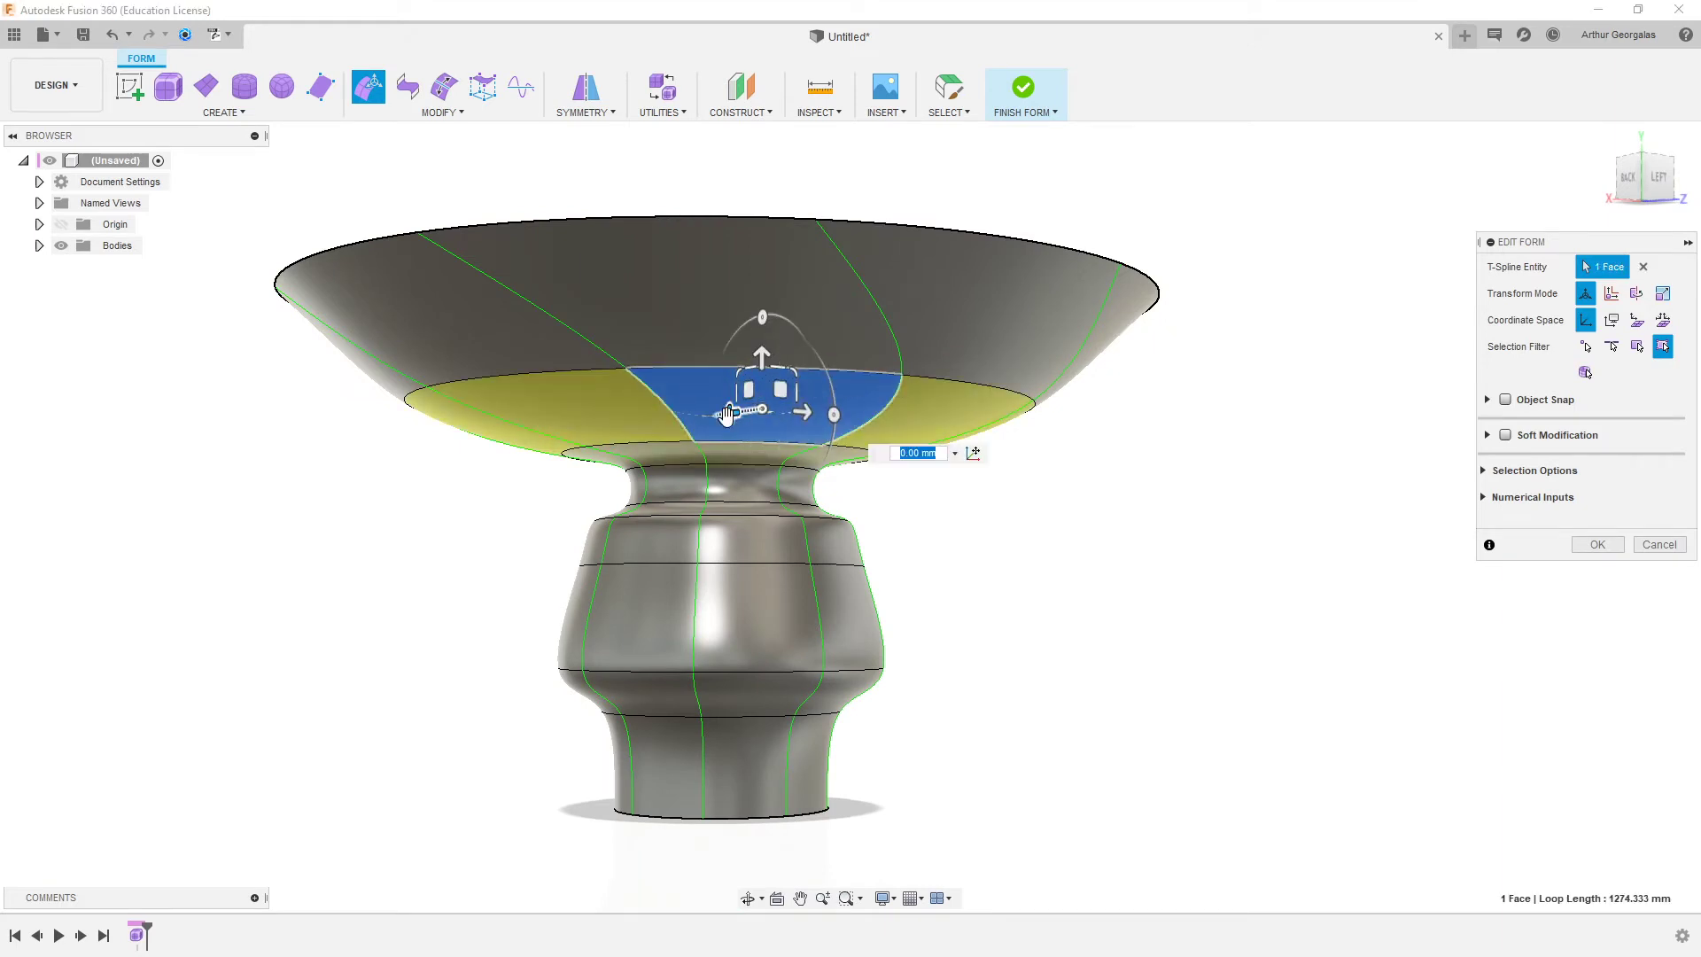
pyautogui.moveTo(727, 413); pyautogui.dragTo(783, 344)
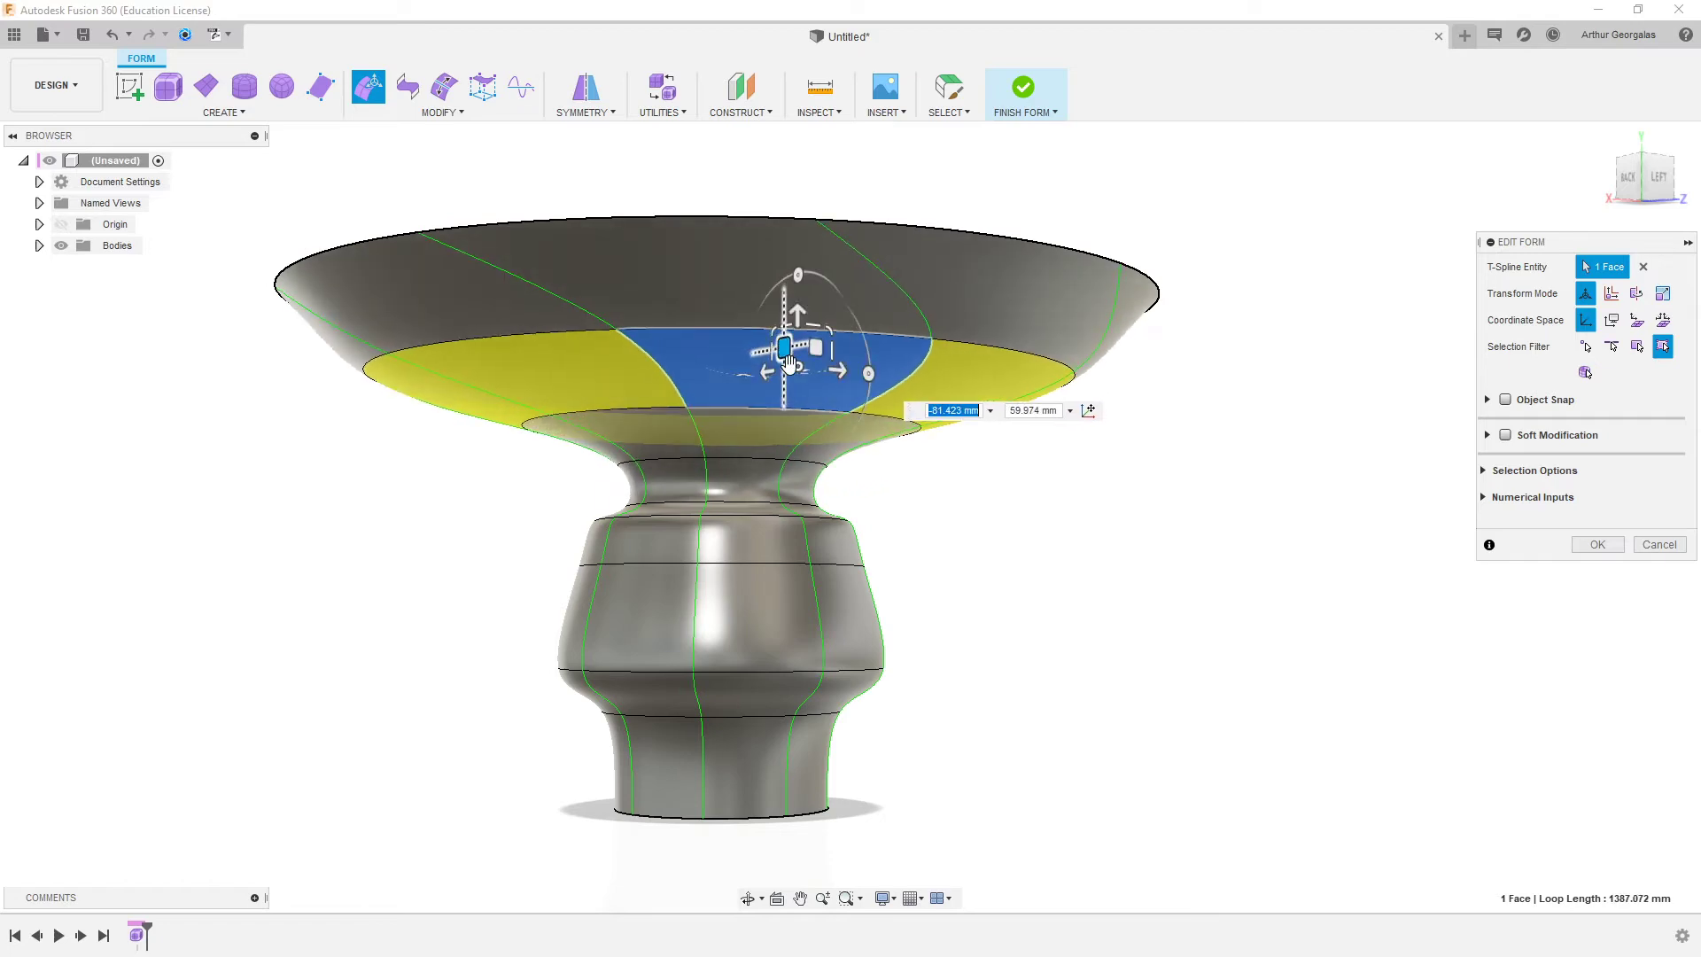
pyautogui.click(1005, 512)
# - Try to extrude a single rim edge of the bowl outward by about 492 mm, and undo it
pyautogui.keyDown('shift'); pyautogui.moveTo(1007, 513); pyautogui.dragTo(1219, 619, button='middle'); pyautogui.keyUp('shift')
pyautogui.click(909, 520)
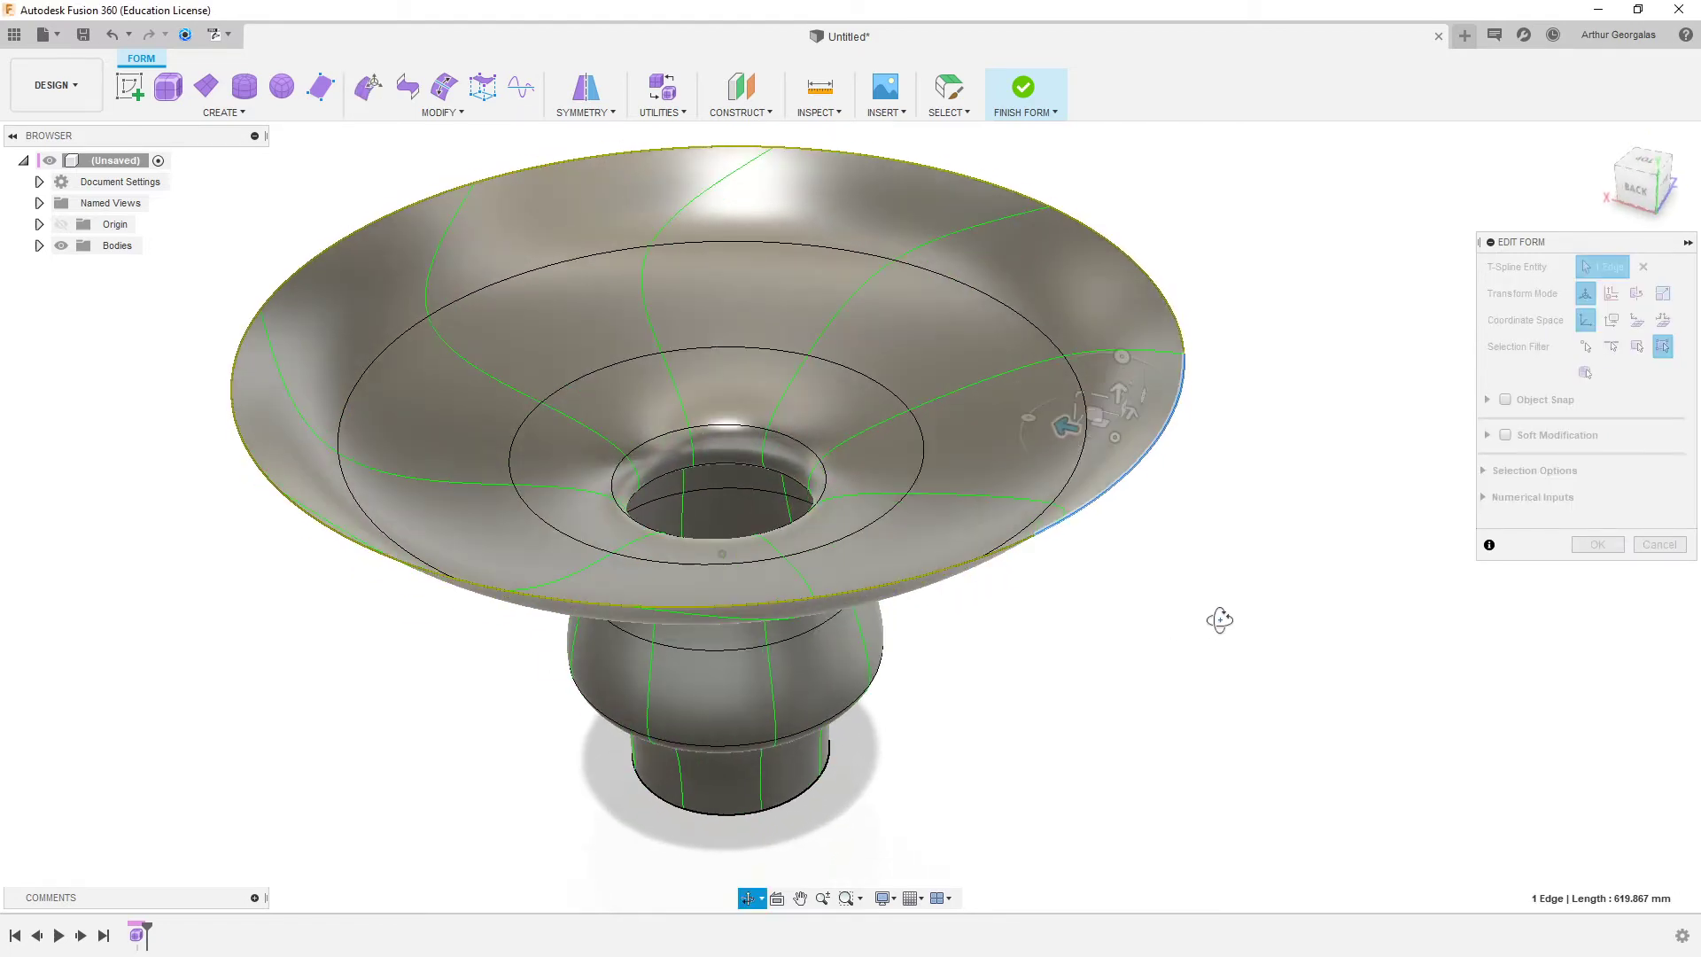
pyautogui.click(1166, 441)
pyautogui.moveTo(1083, 430); pyautogui.dragTo(1378, 549)
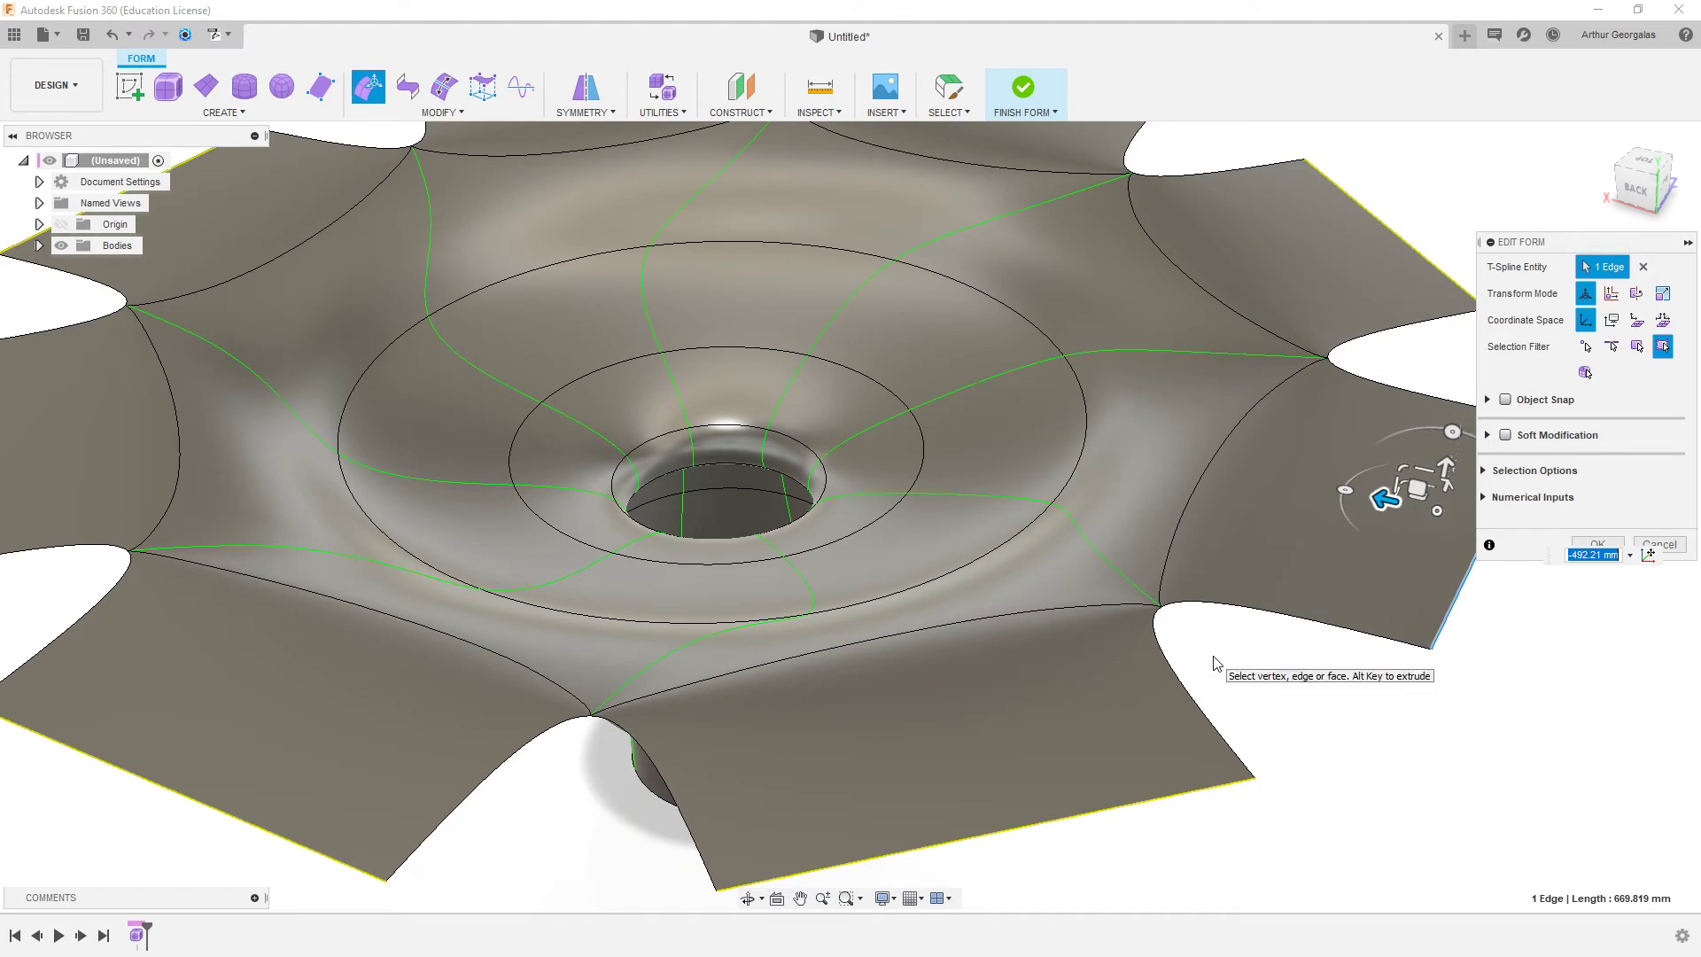
pyautogui.hotkey('ctrl', 'z')
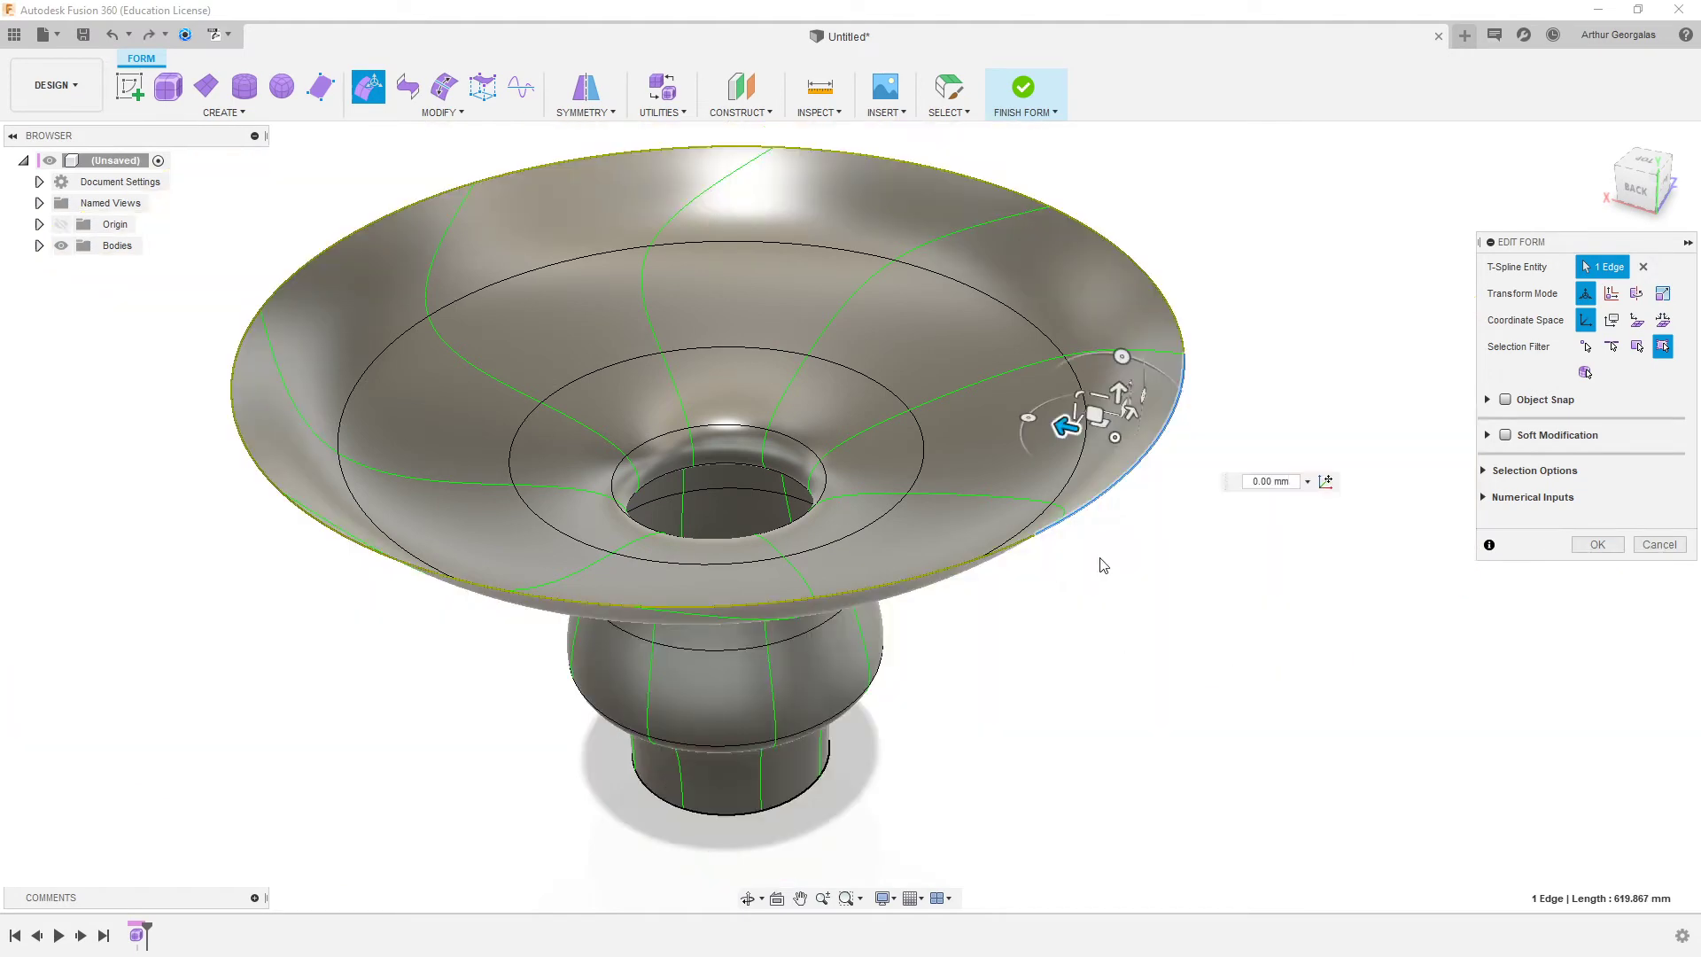
# - Select two adjacent rim edges of the bowl and extrude them outward into a continuous flange
pyautogui.keyDown('shift'); pyautogui.moveTo(1218, 705); pyautogui.dragTo(1024, 651, button='middle'); pyautogui.keyUp('shift')
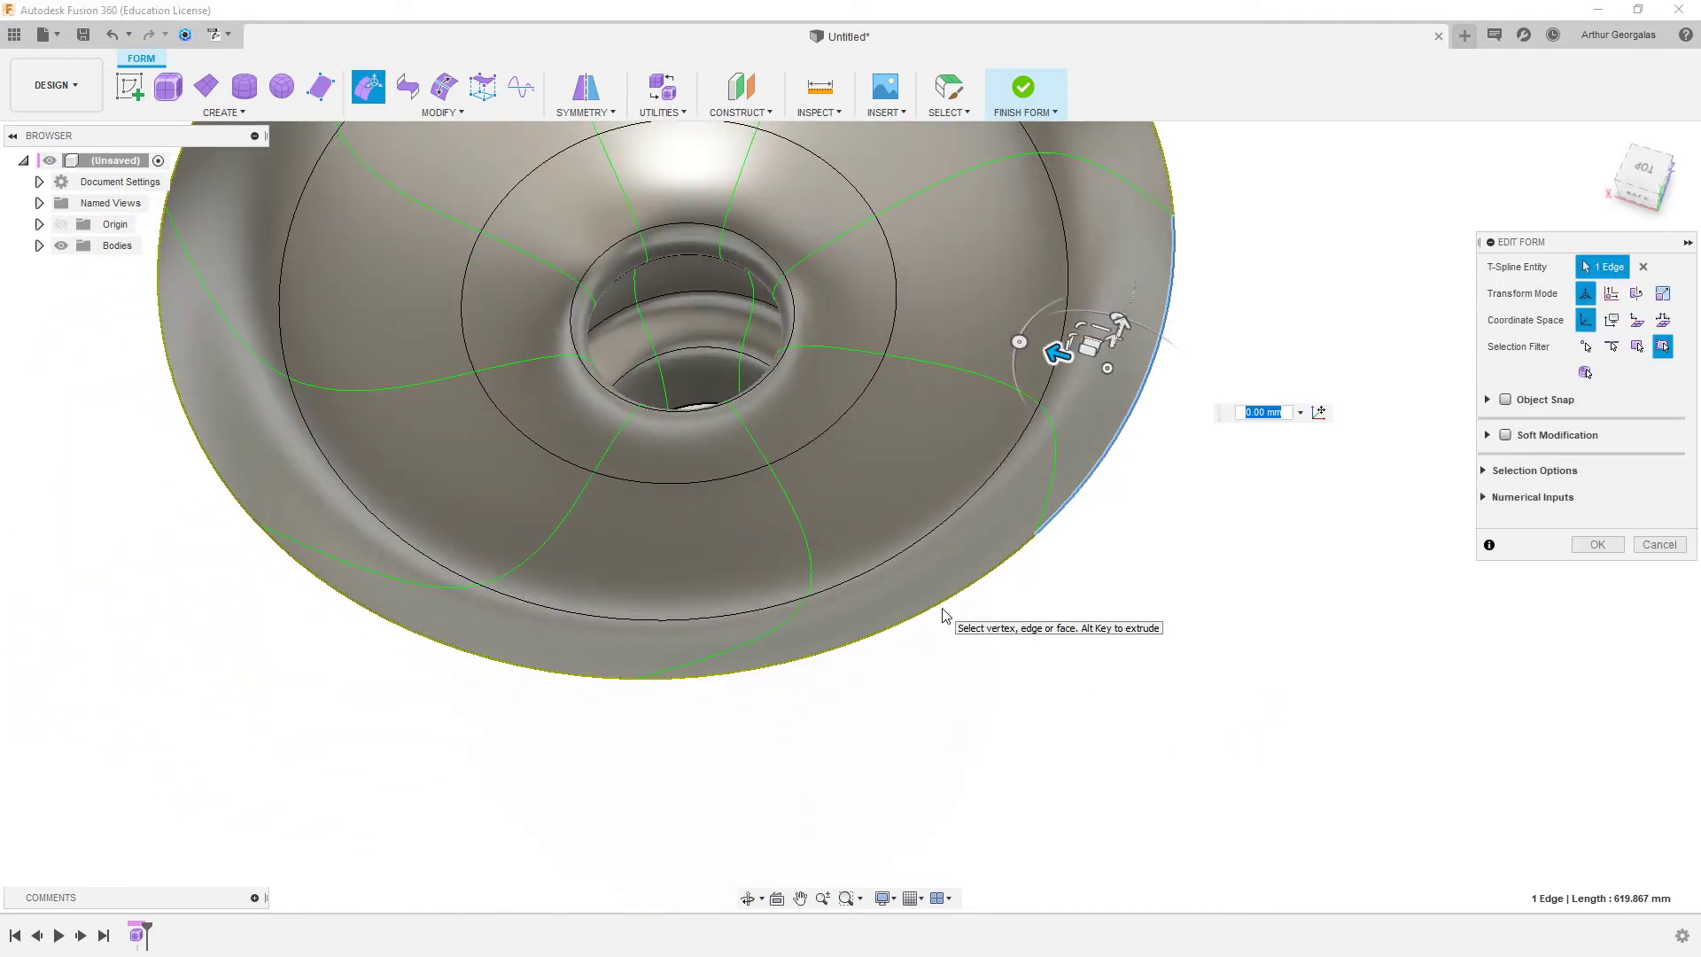
pyautogui.scroll(3, 945, 614)
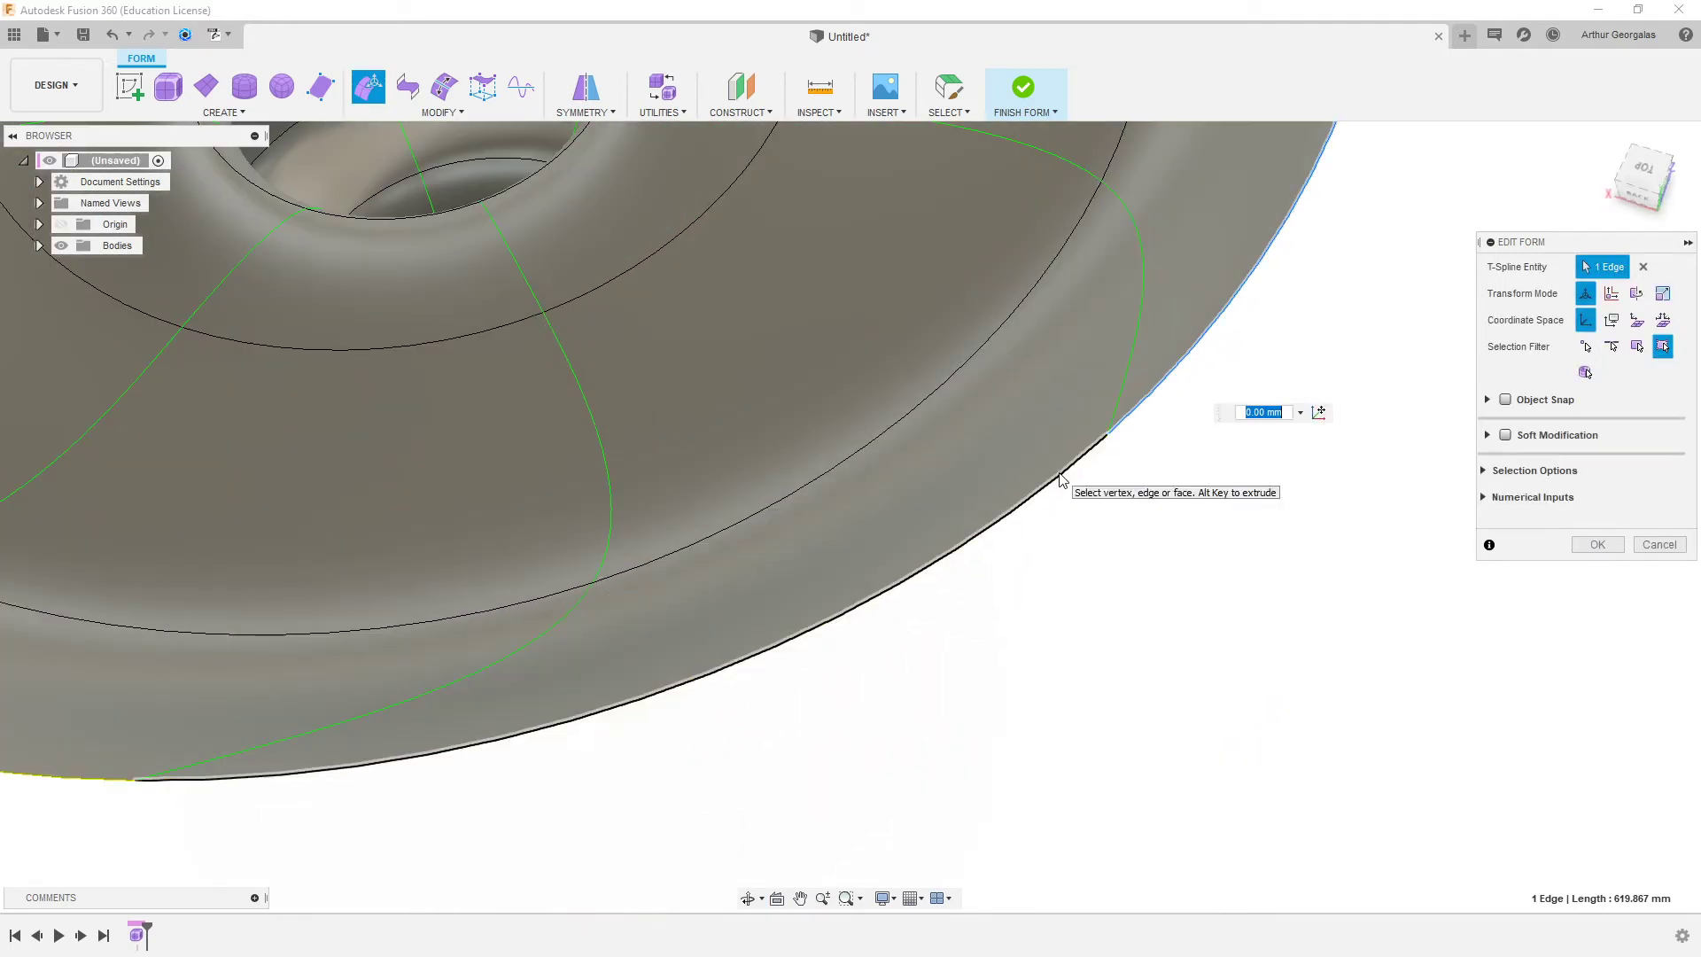
pyautogui.scroll(-5, 1071, 364)
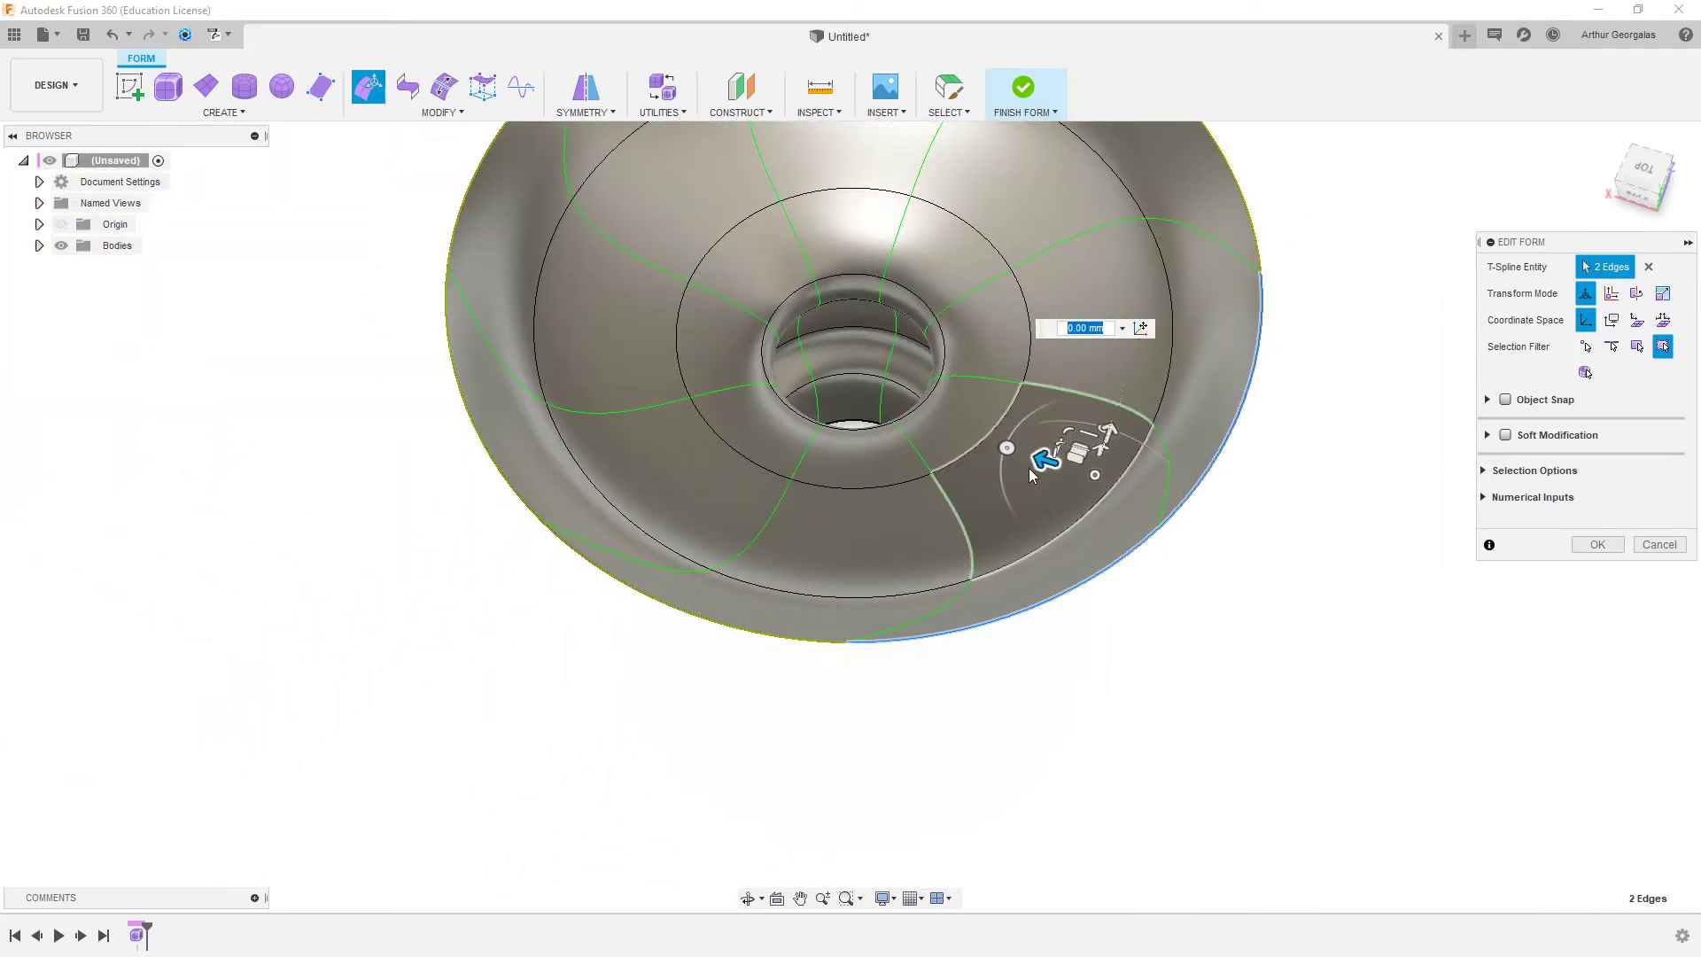
pyautogui.moveTo(1044, 459); pyautogui.dragTo(1174, 536)
pyautogui.keyDown('shift'); pyautogui.moveTo(895, 711); pyautogui.dragTo(867, 585, button='middle'); pyautogui.keyUp('shift')
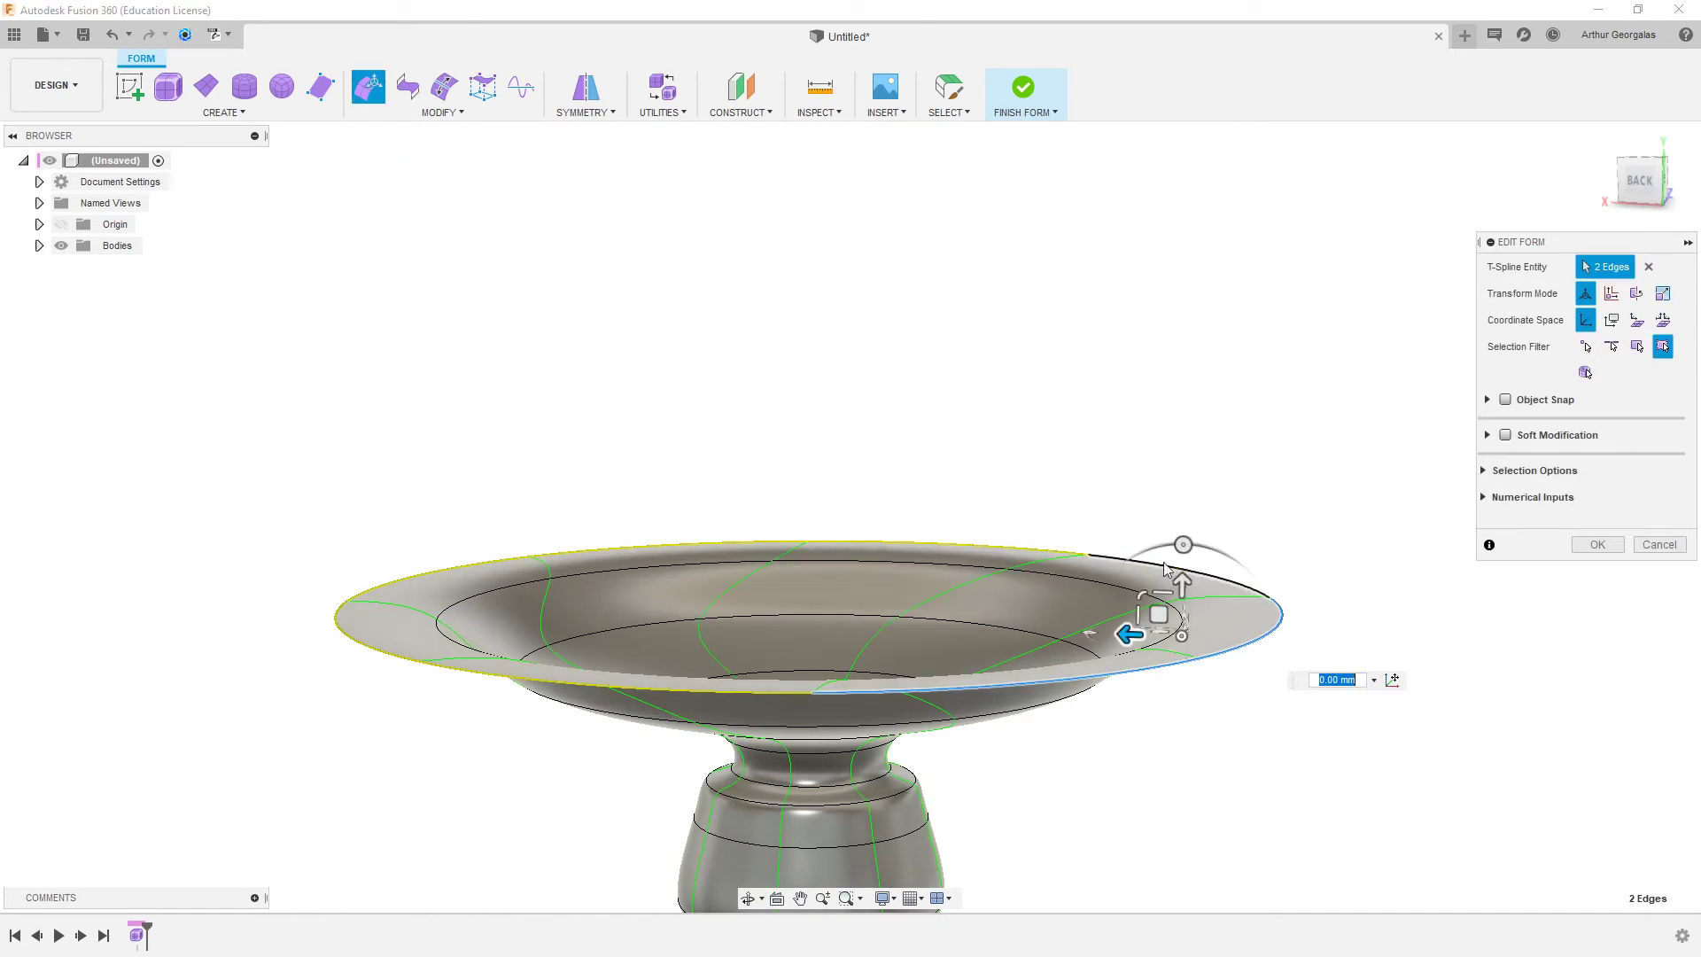
# - Extrude the bowl's rim edges outward and upward as separate petal-like flaps around the bowl
pyautogui.moveTo(1184, 576); pyautogui.dragTo(1429, 319)
pyautogui.click(1277, 521)
pyautogui.click(1389, 832)
pyautogui.scroll(-3, 1344, 701)
pyautogui.keyDown('shift'); pyautogui.moveTo(1249, 642); pyautogui.dragTo(966, 355, button='middle'); pyautogui.keyUp('shift')
pyautogui.keyDown('shift'); pyautogui.moveTo(1024, 297); pyautogui.dragTo(862, 476, button='middle'); pyautogui.keyUp('shift')
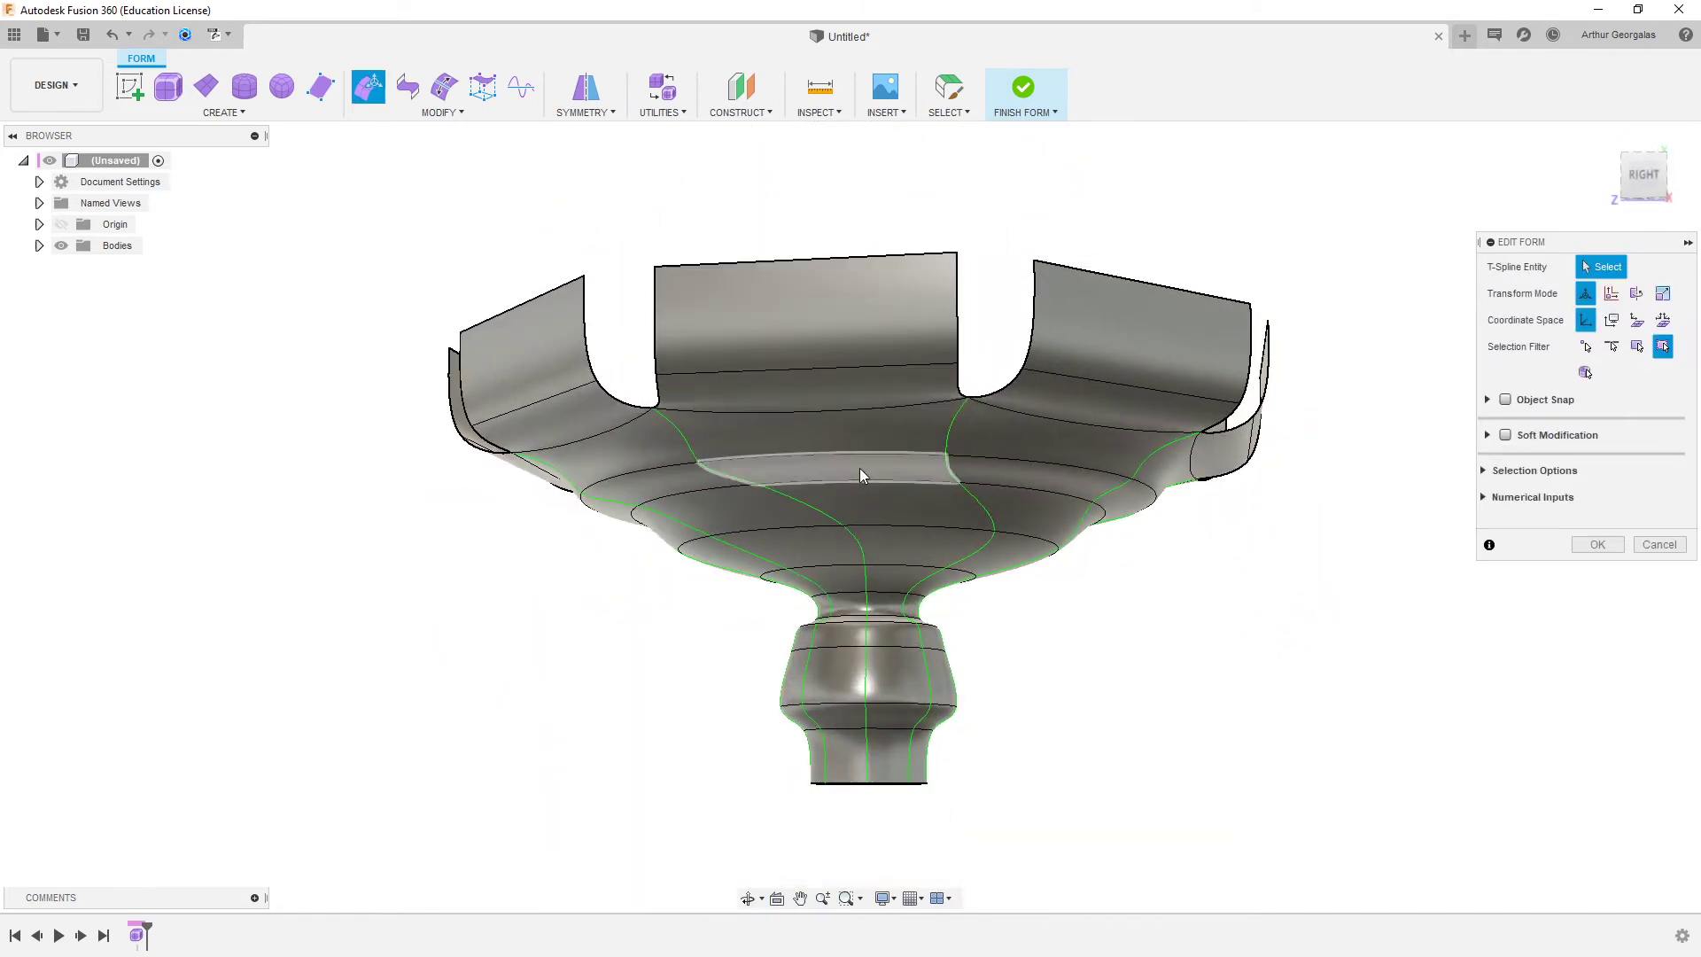
# - Discard the pending form edits and delete the entire bowl-shaped body
pyautogui.click(1664, 544)
pyautogui.click(839, 432)
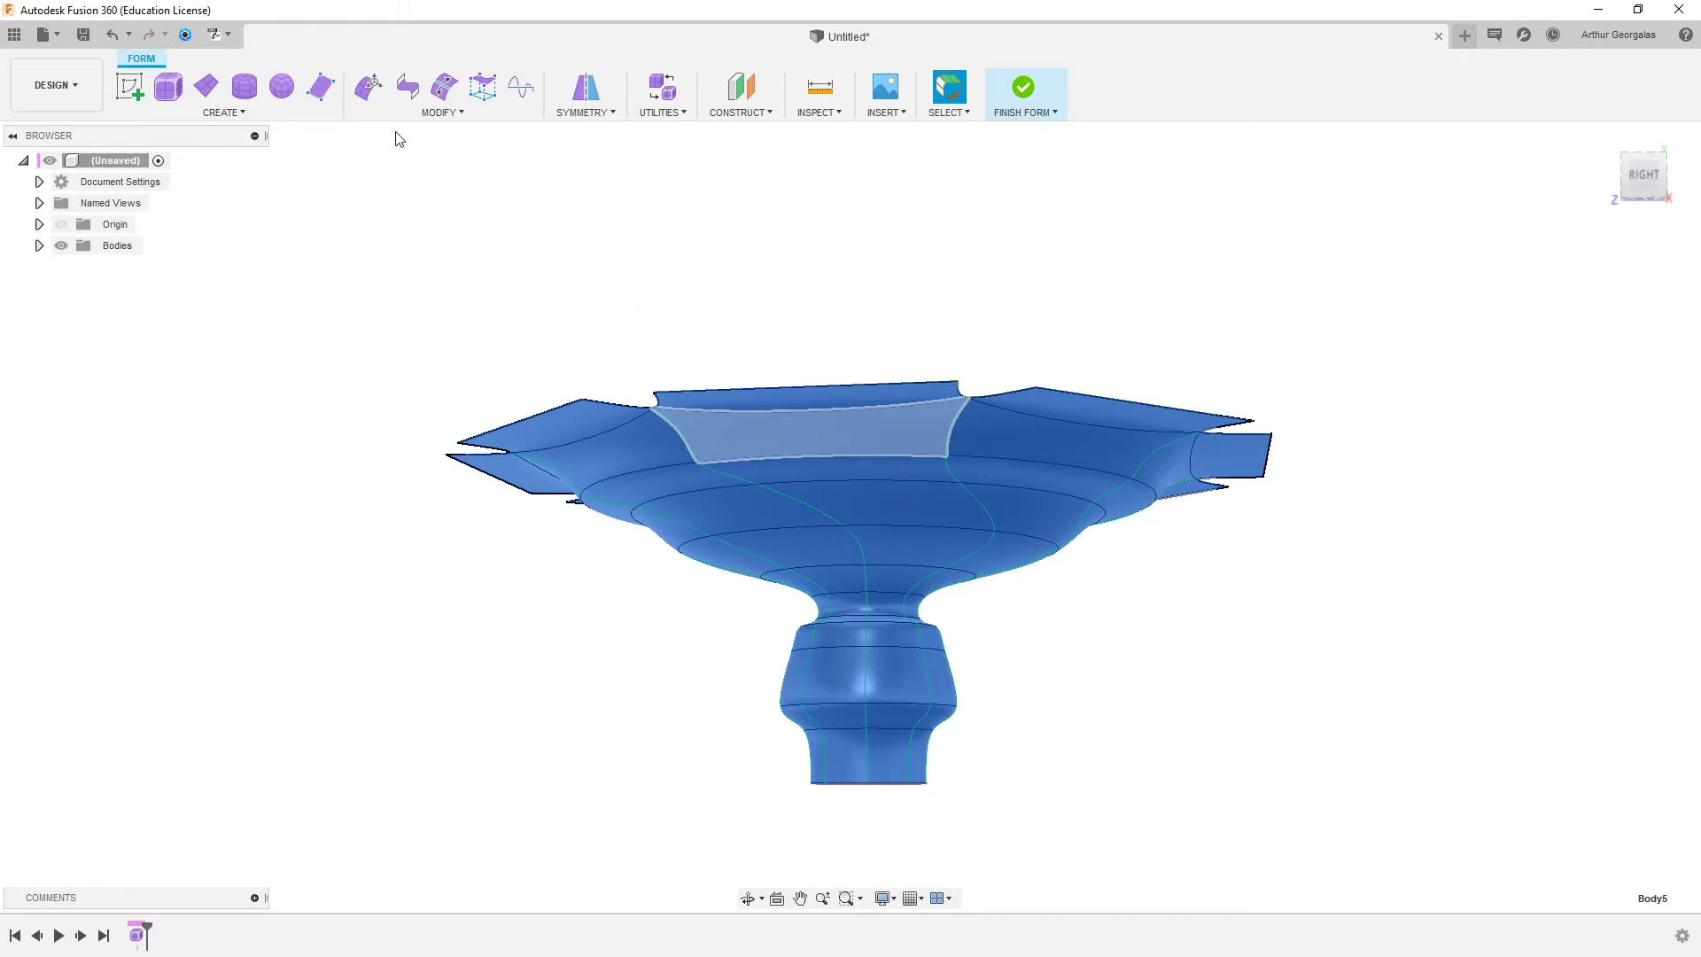
pyautogui.press('Delete')
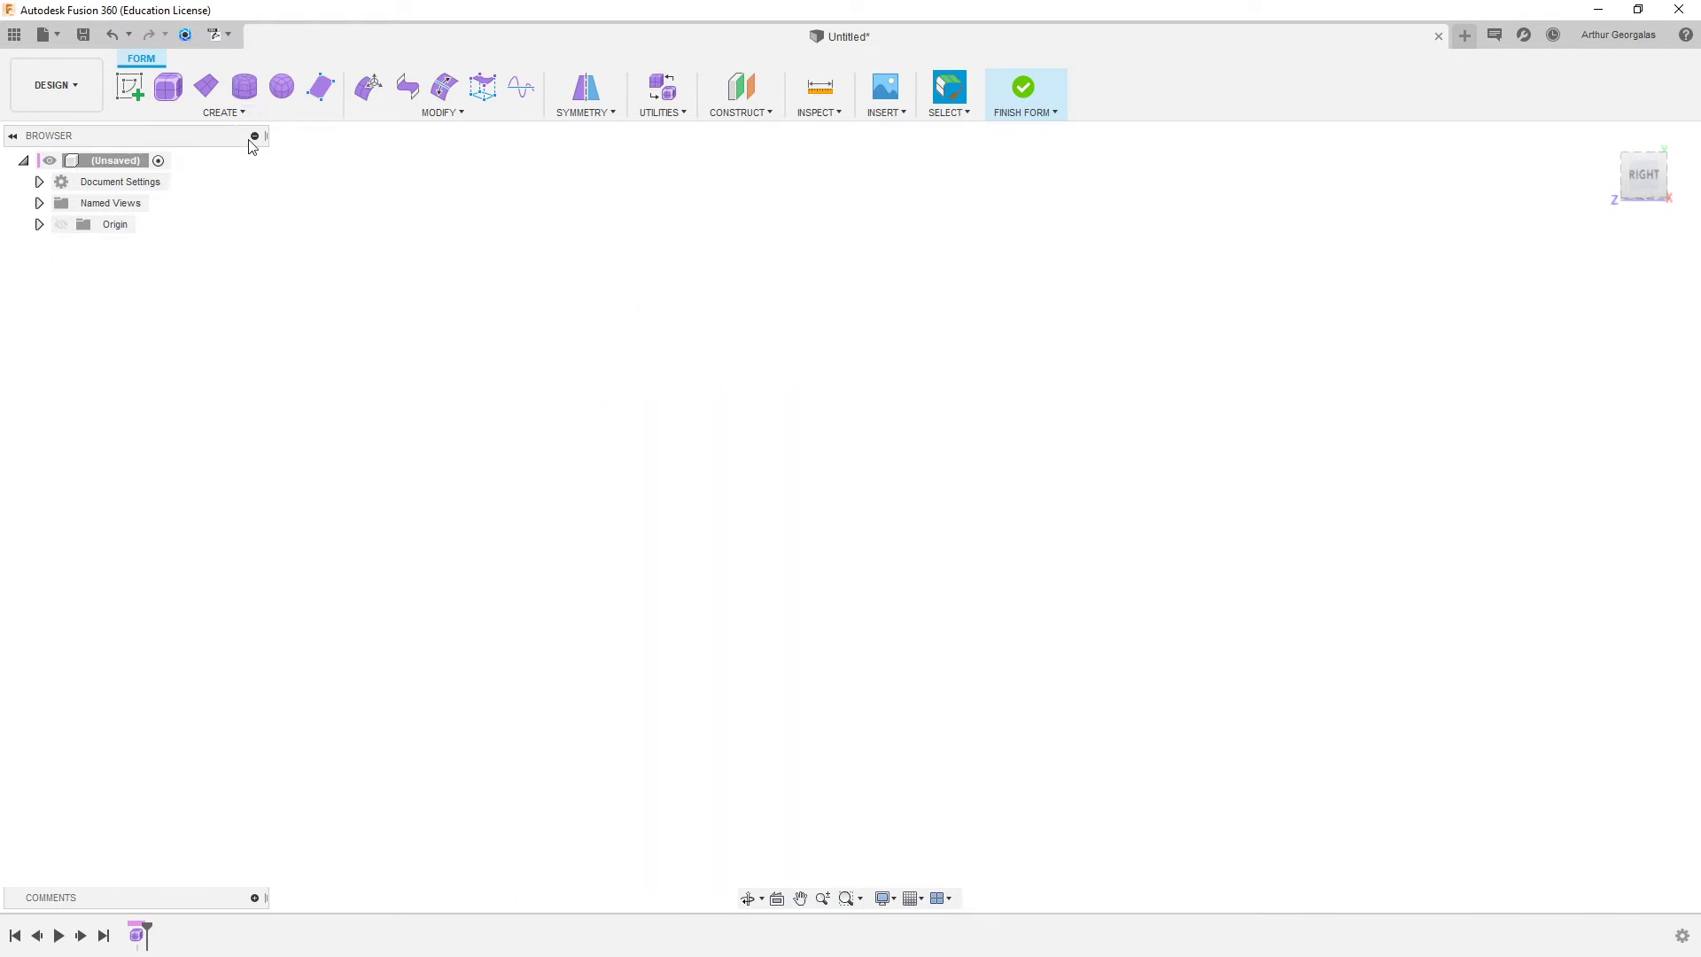
# - Create a T-spline sphere of 400 mm diameter as a new body centred on the origin
pyautogui.click(285, 113)
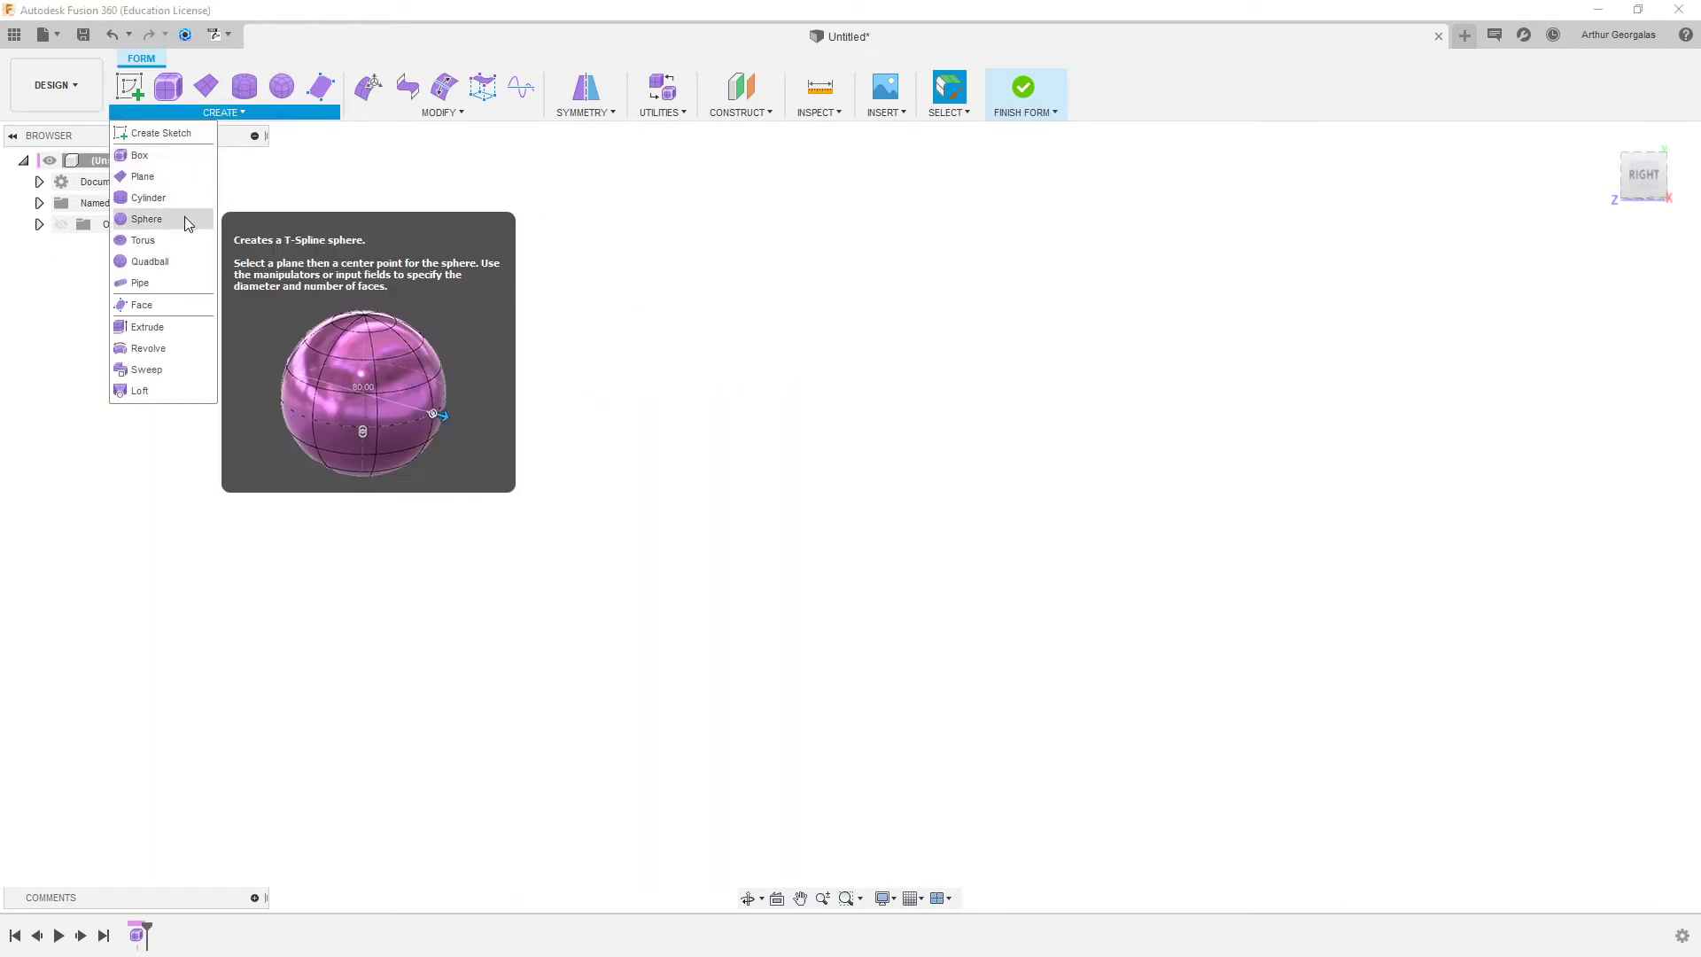
pyautogui.click(146, 219)
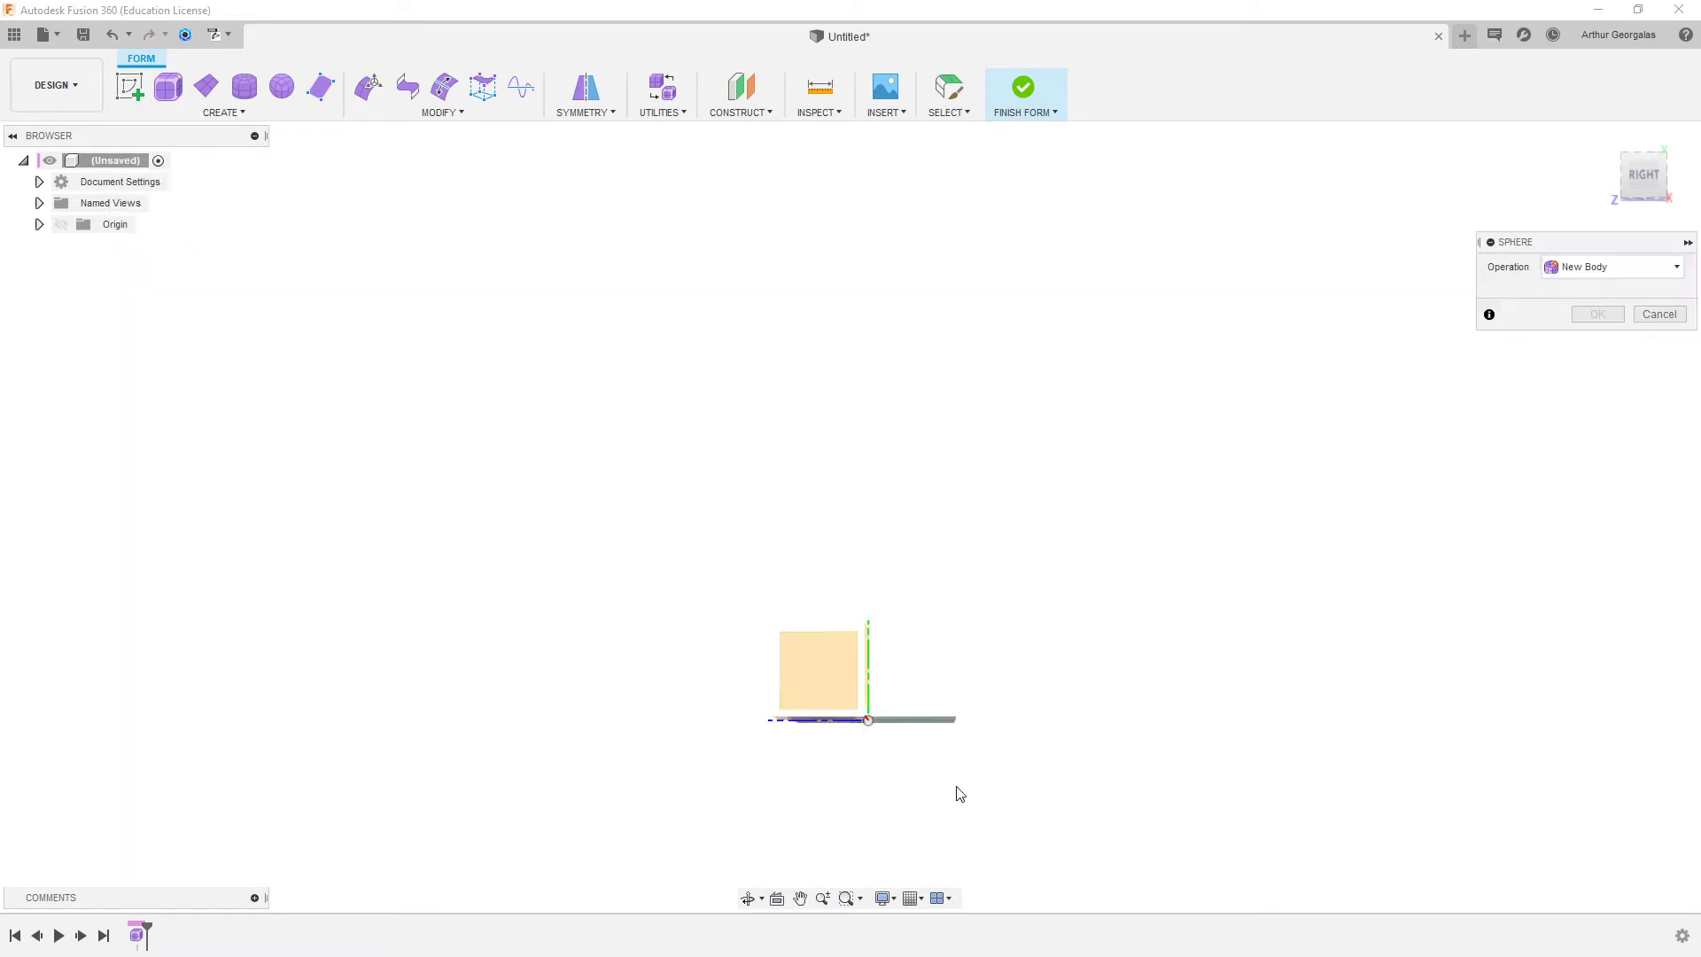
pyautogui.click(867, 719)
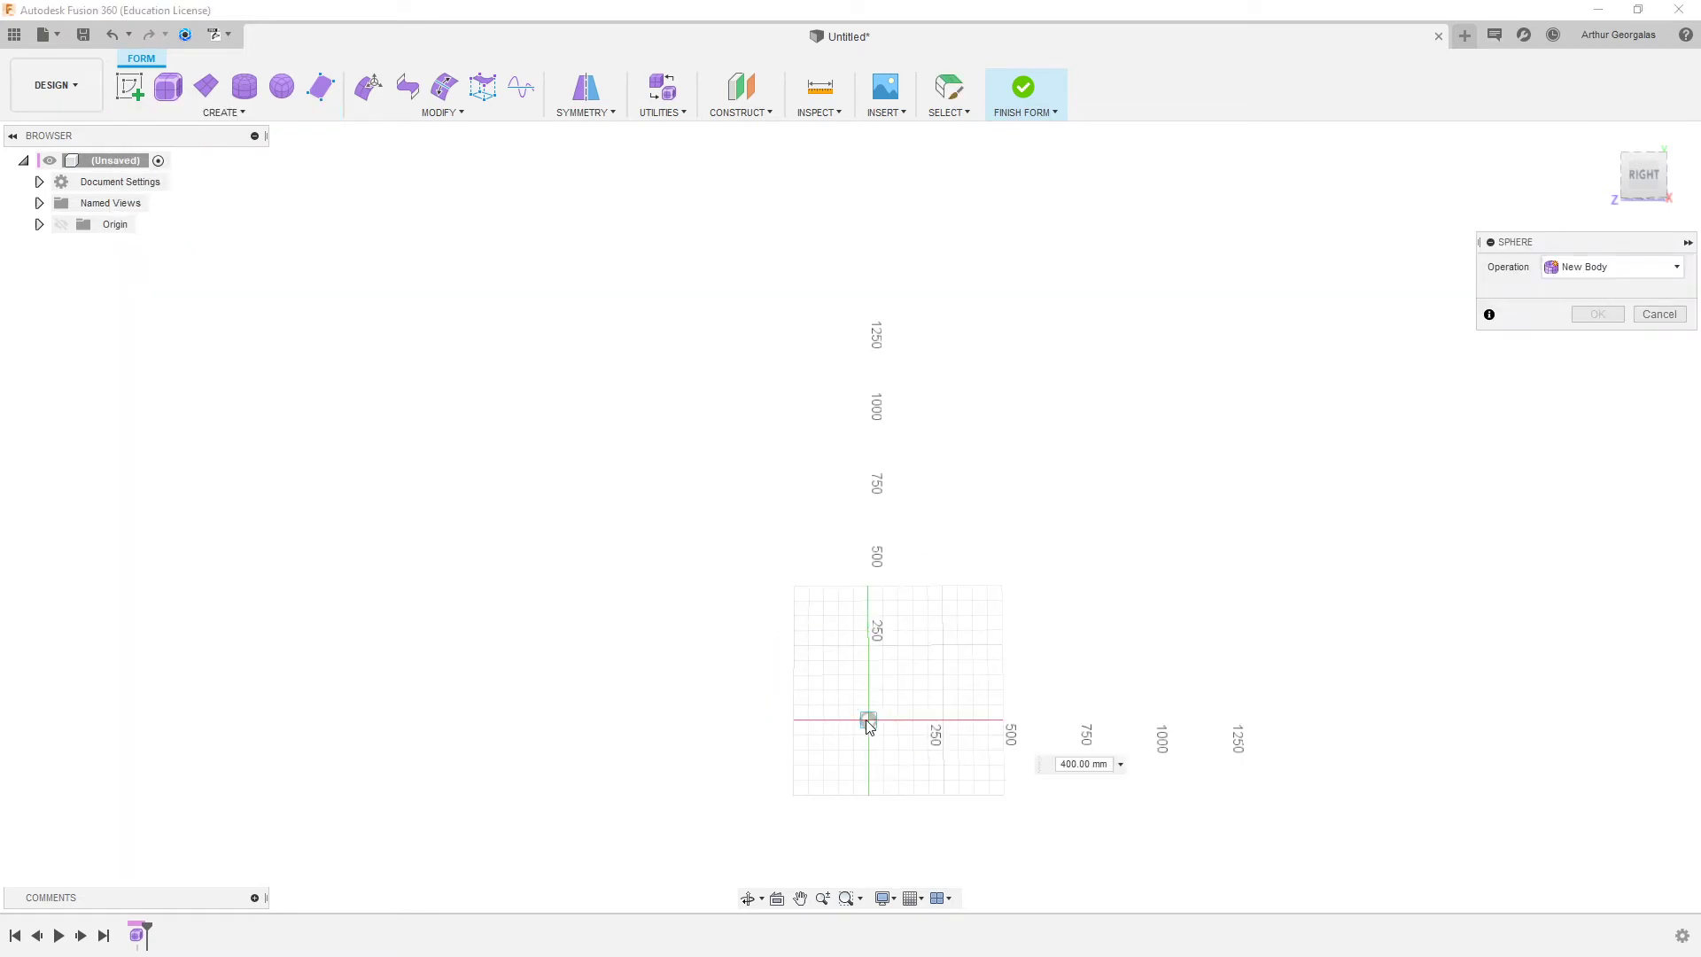
pyautogui.click(1592, 418)
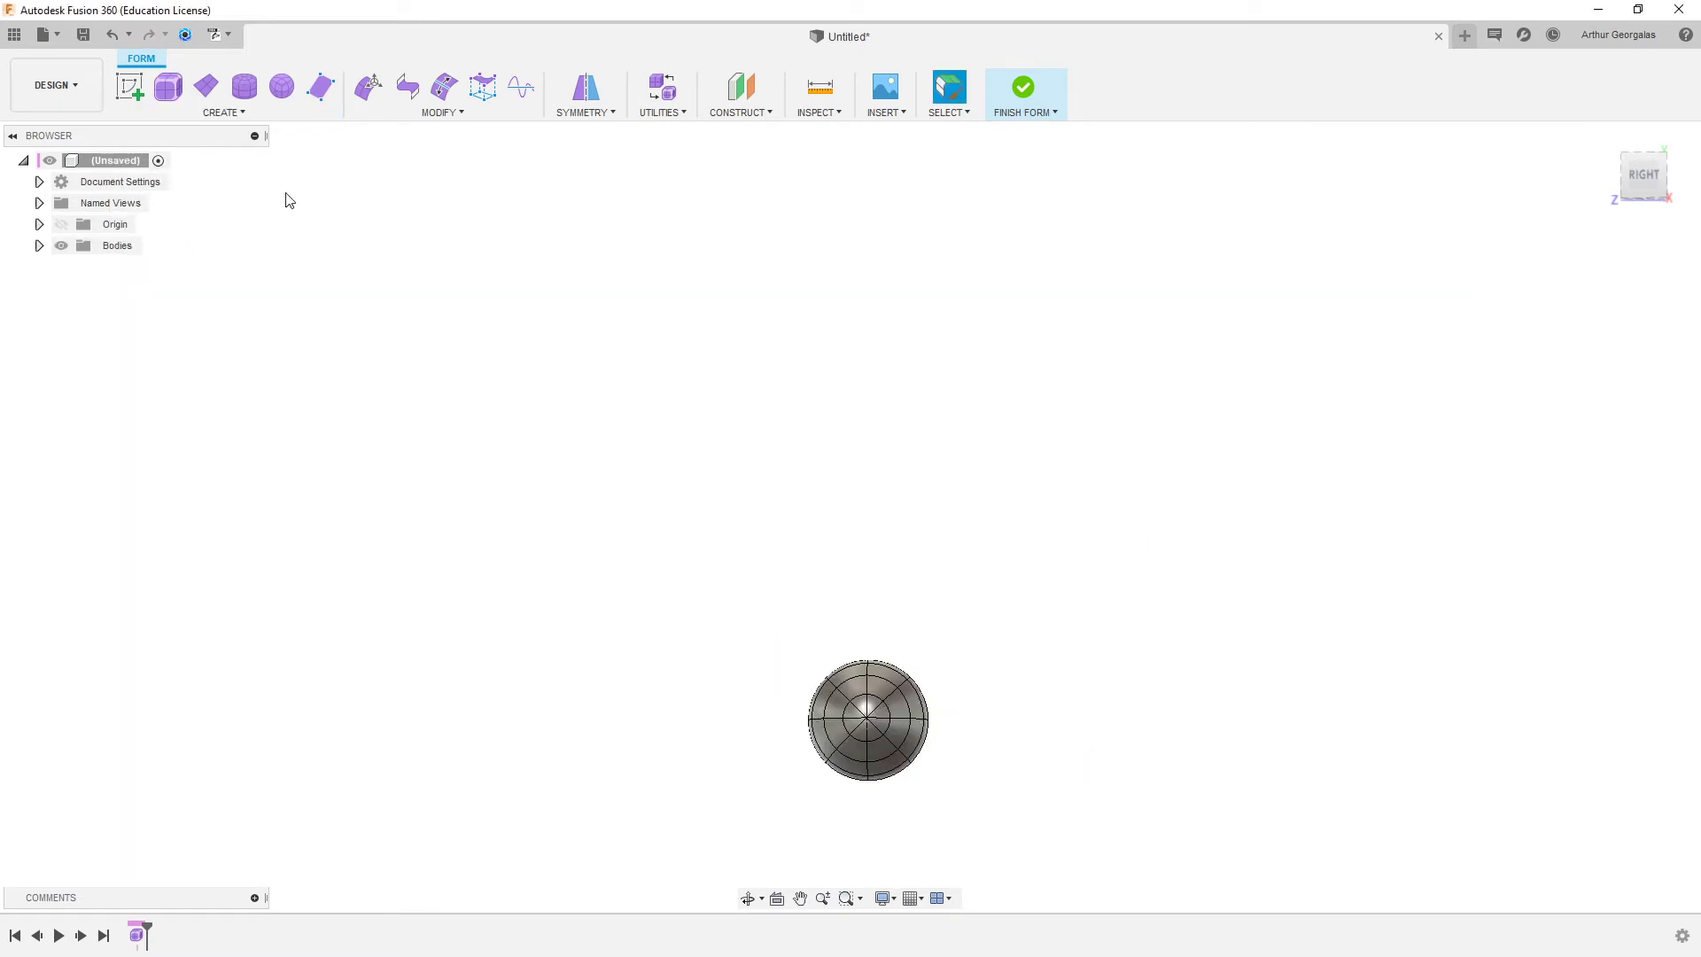
# - Create a Quadball of 400 mm diameter with 2 span faces and no symmetry, centred on the origin
pyautogui.click(283, 91)
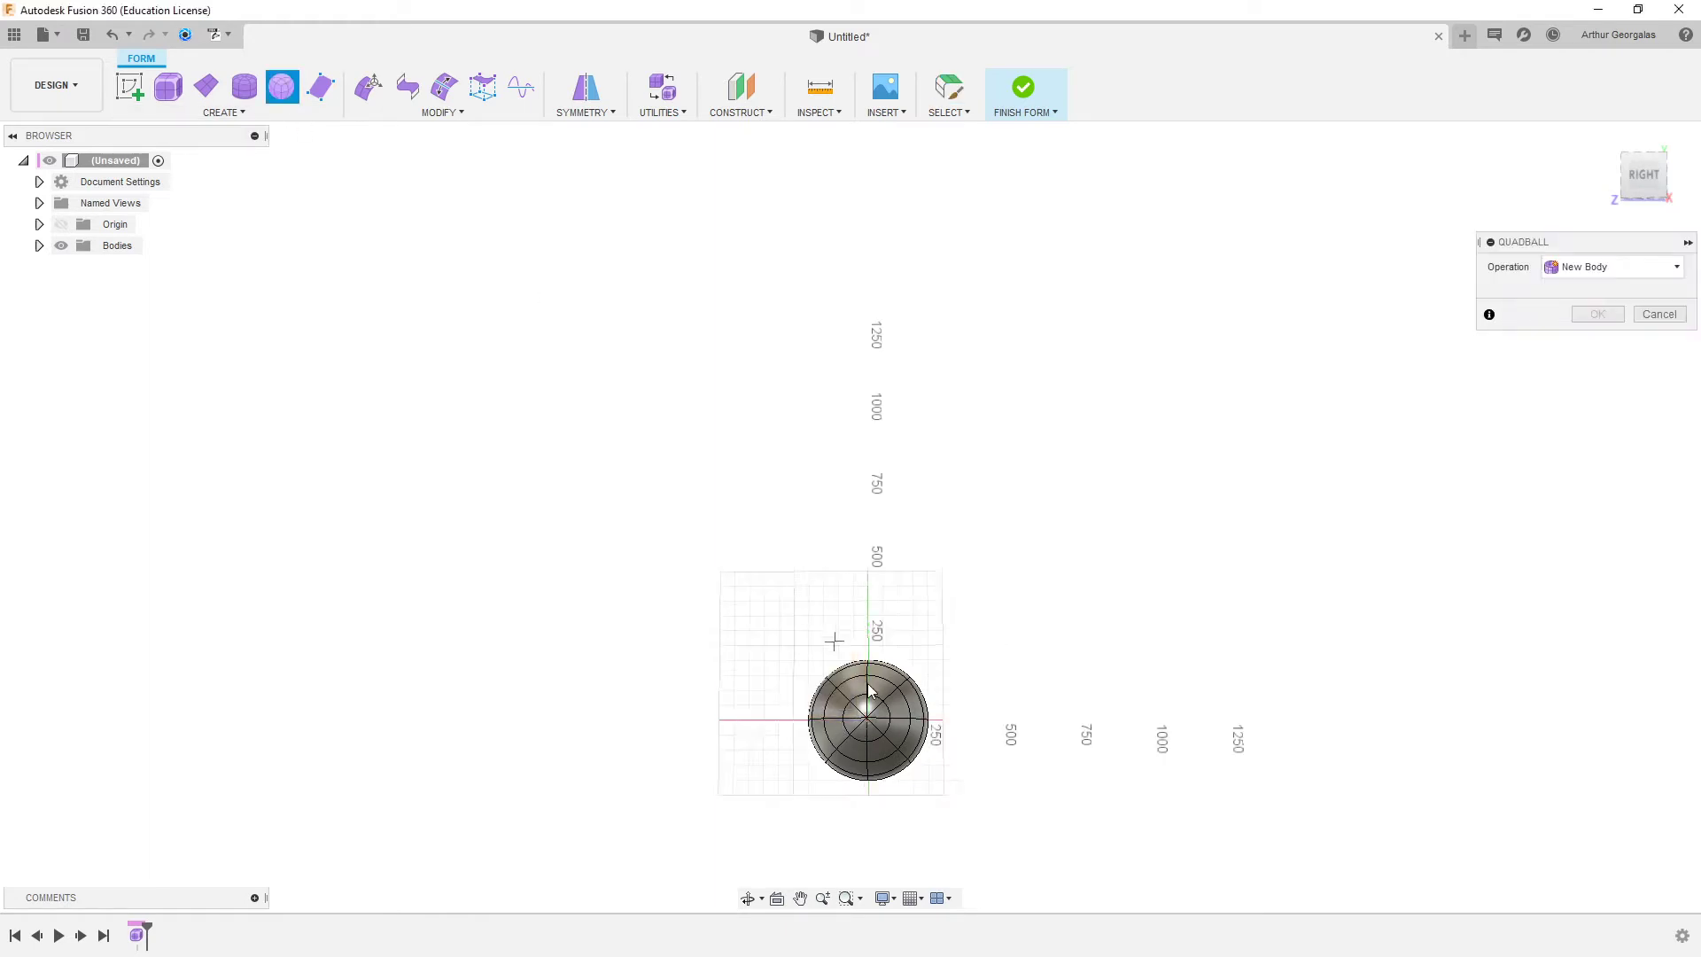
pyautogui.click(865, 722)
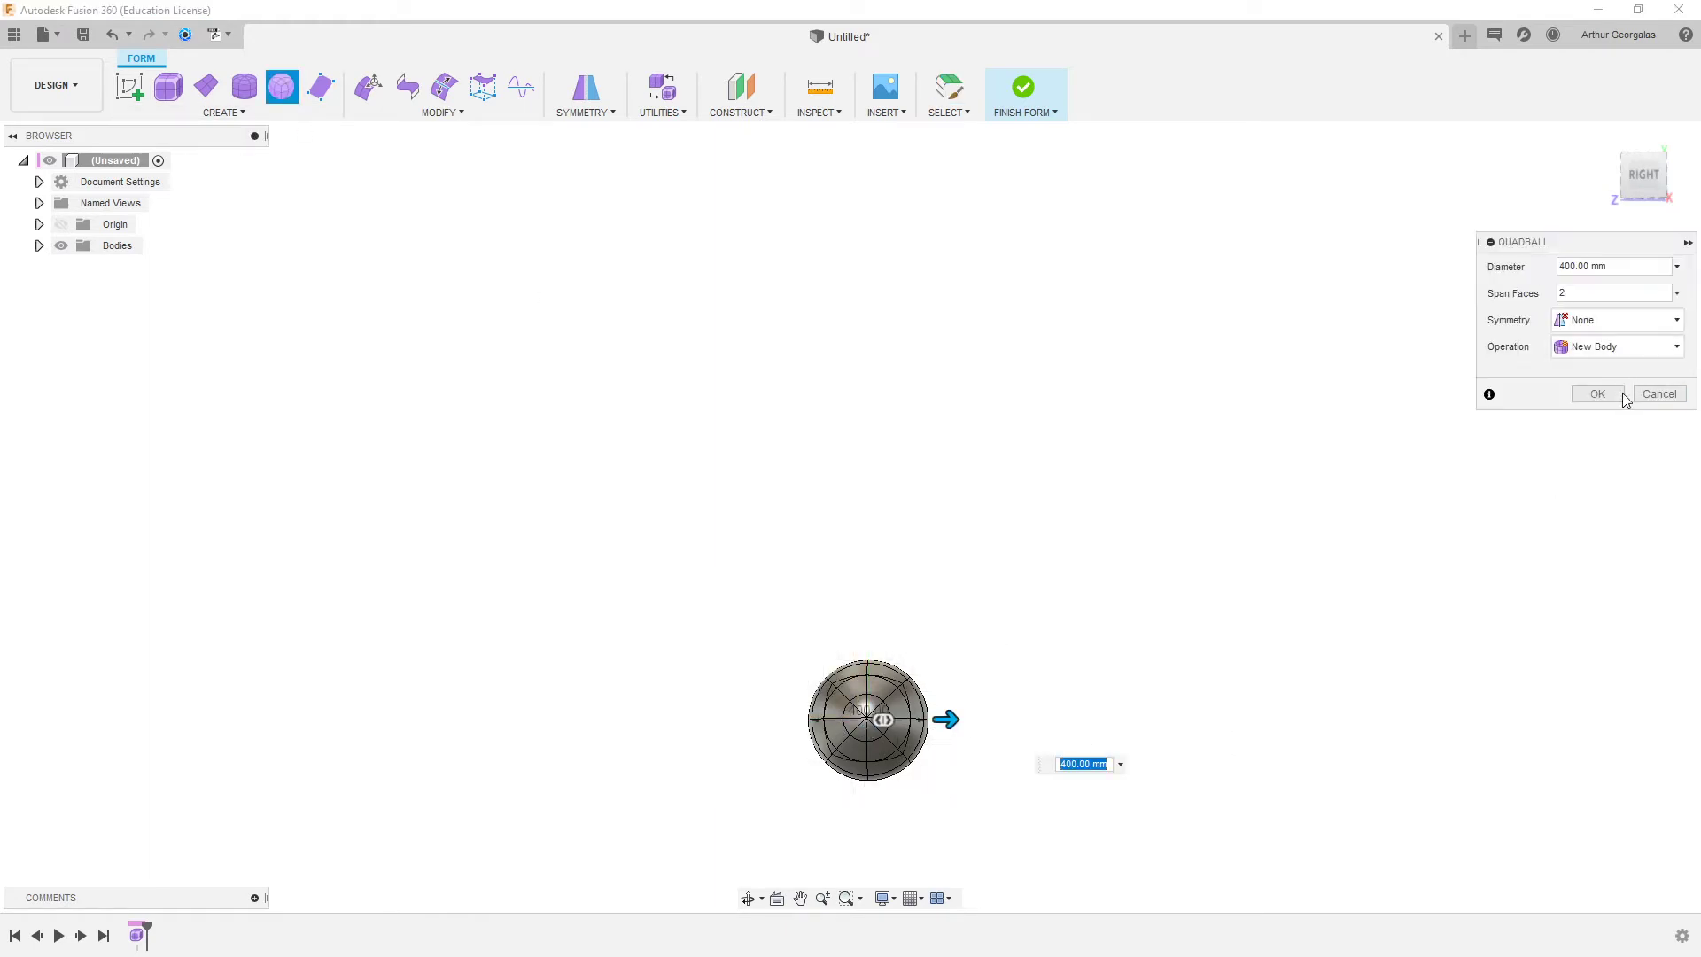
pyautogui.click(1613, 394)
# - Move the sphere body sideways out of the quadball so the two bodies stand side by side
pyautogui.scroll(4, 975, 744)
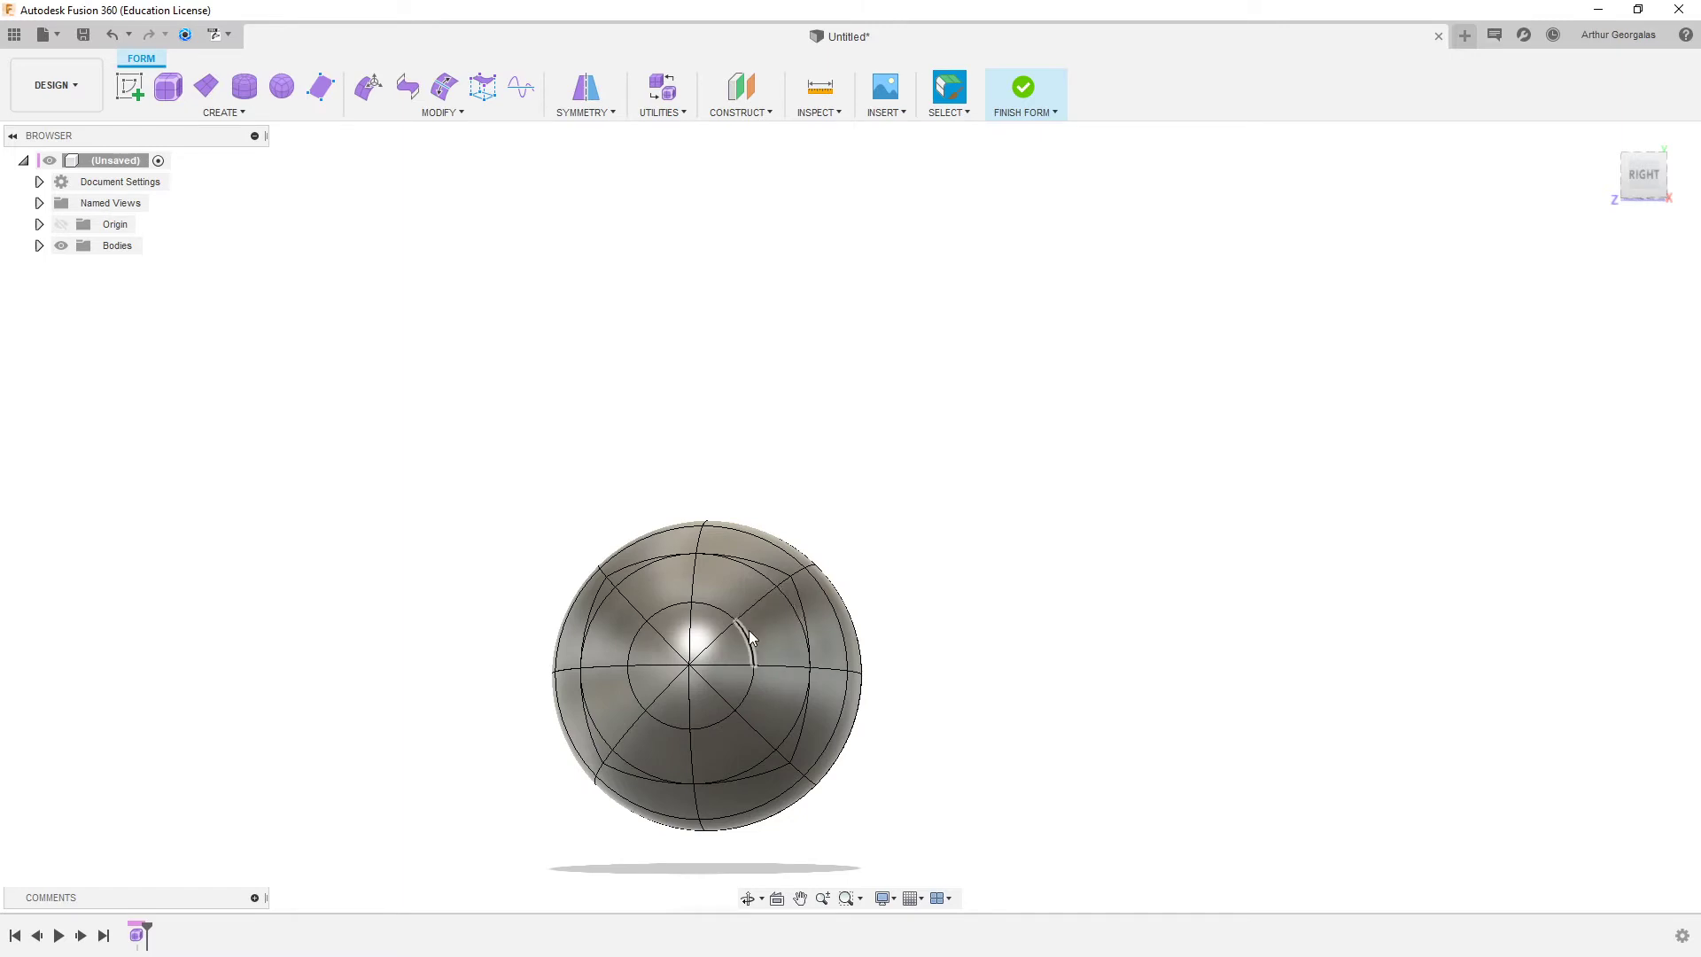
pyautogui.click(784, 632)
pyautogui.rightClick(950, 620)
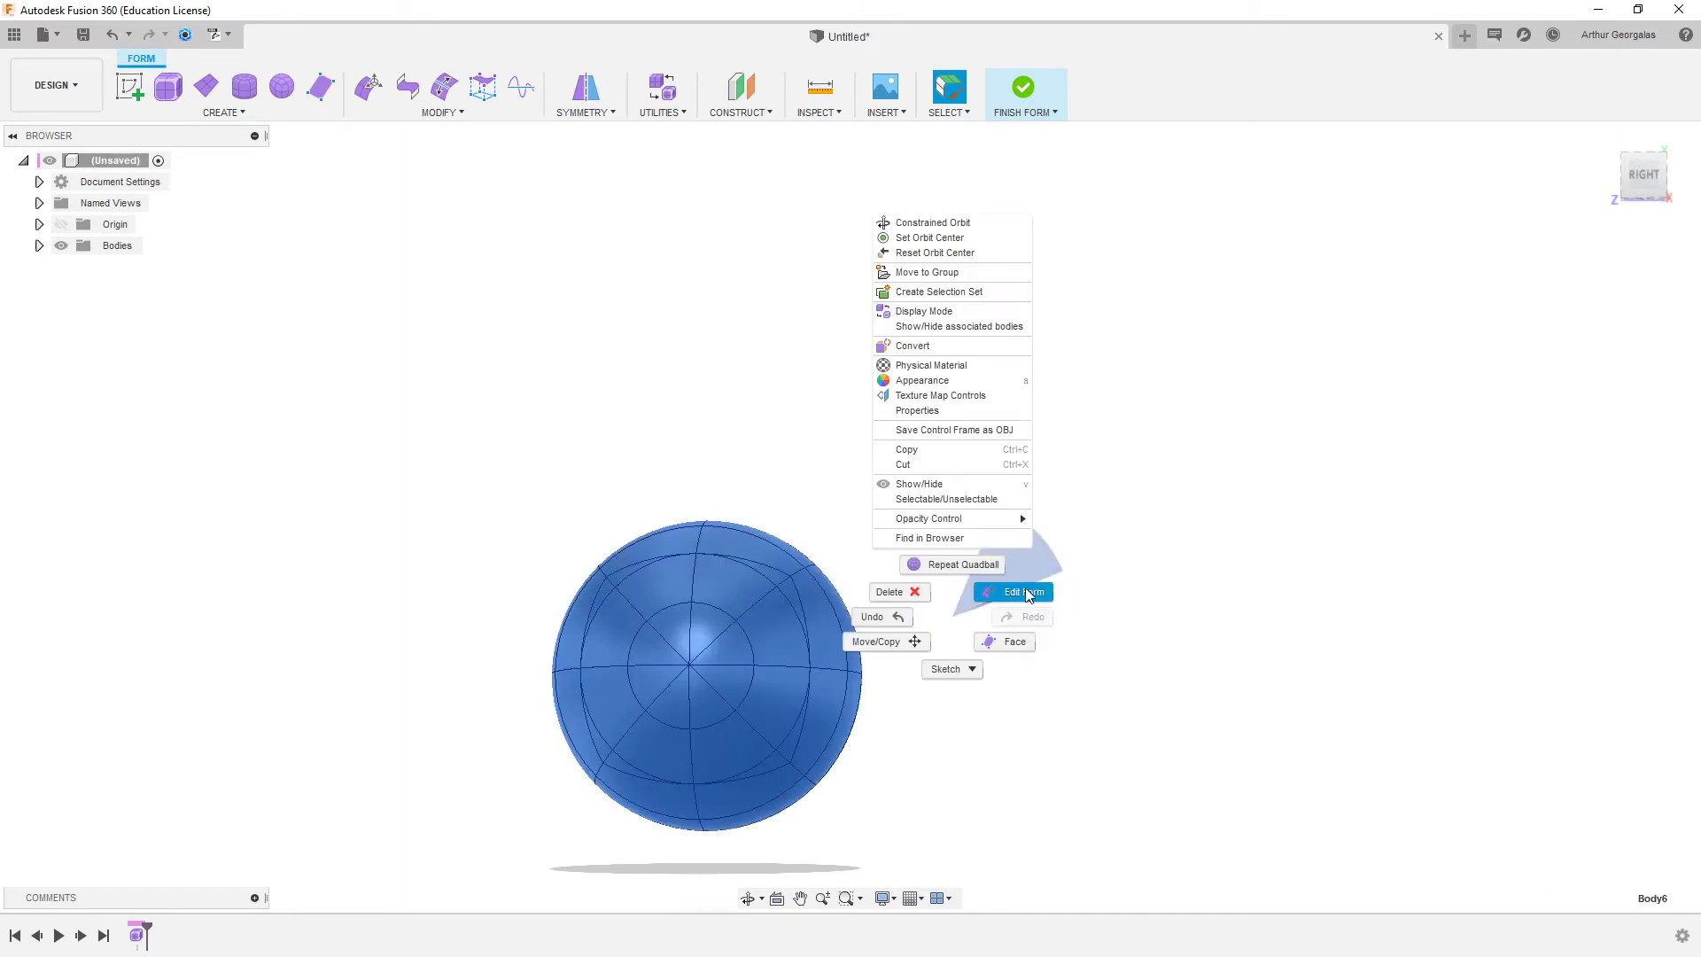
pyautogui.click(1026, 592)
pyautogui.moveTo(651, 675); pyautogui.dragTo(1031, 676)
pyautogui.keyDown('shift'); pyautogui.moveTo(1309, 642); pyautogui.dragTo(1283, 715, button='middle'); pyautogui.keyUp('shift')
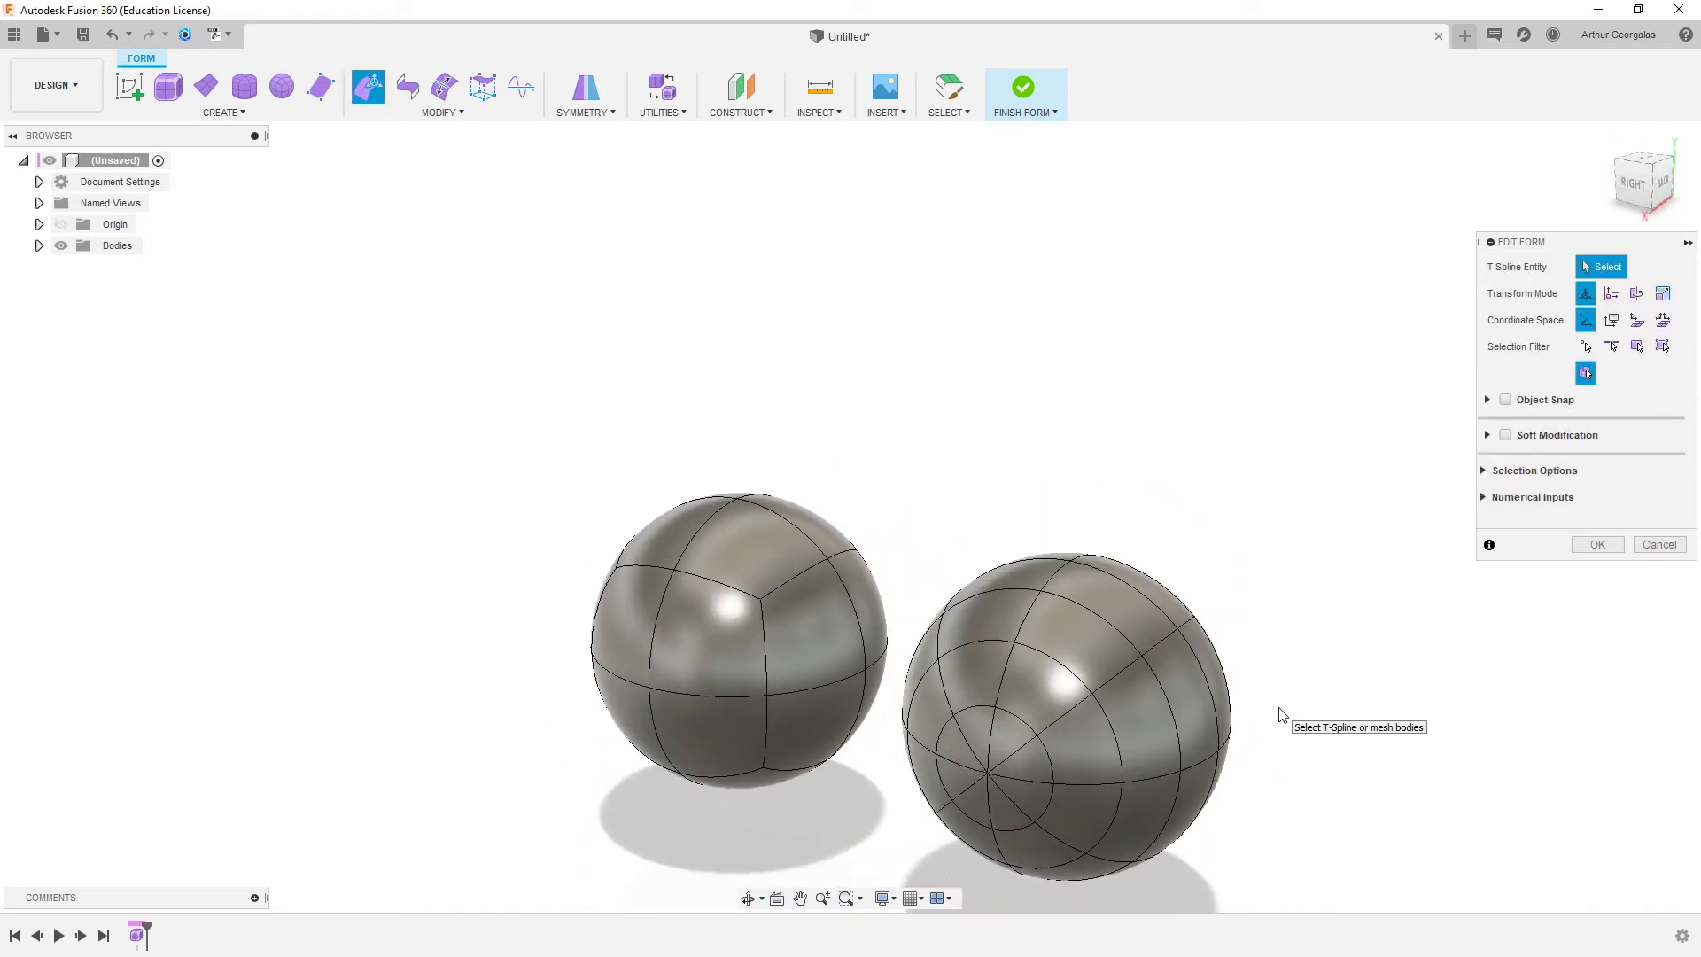
pyautogui.scroll(2, 942, 774)
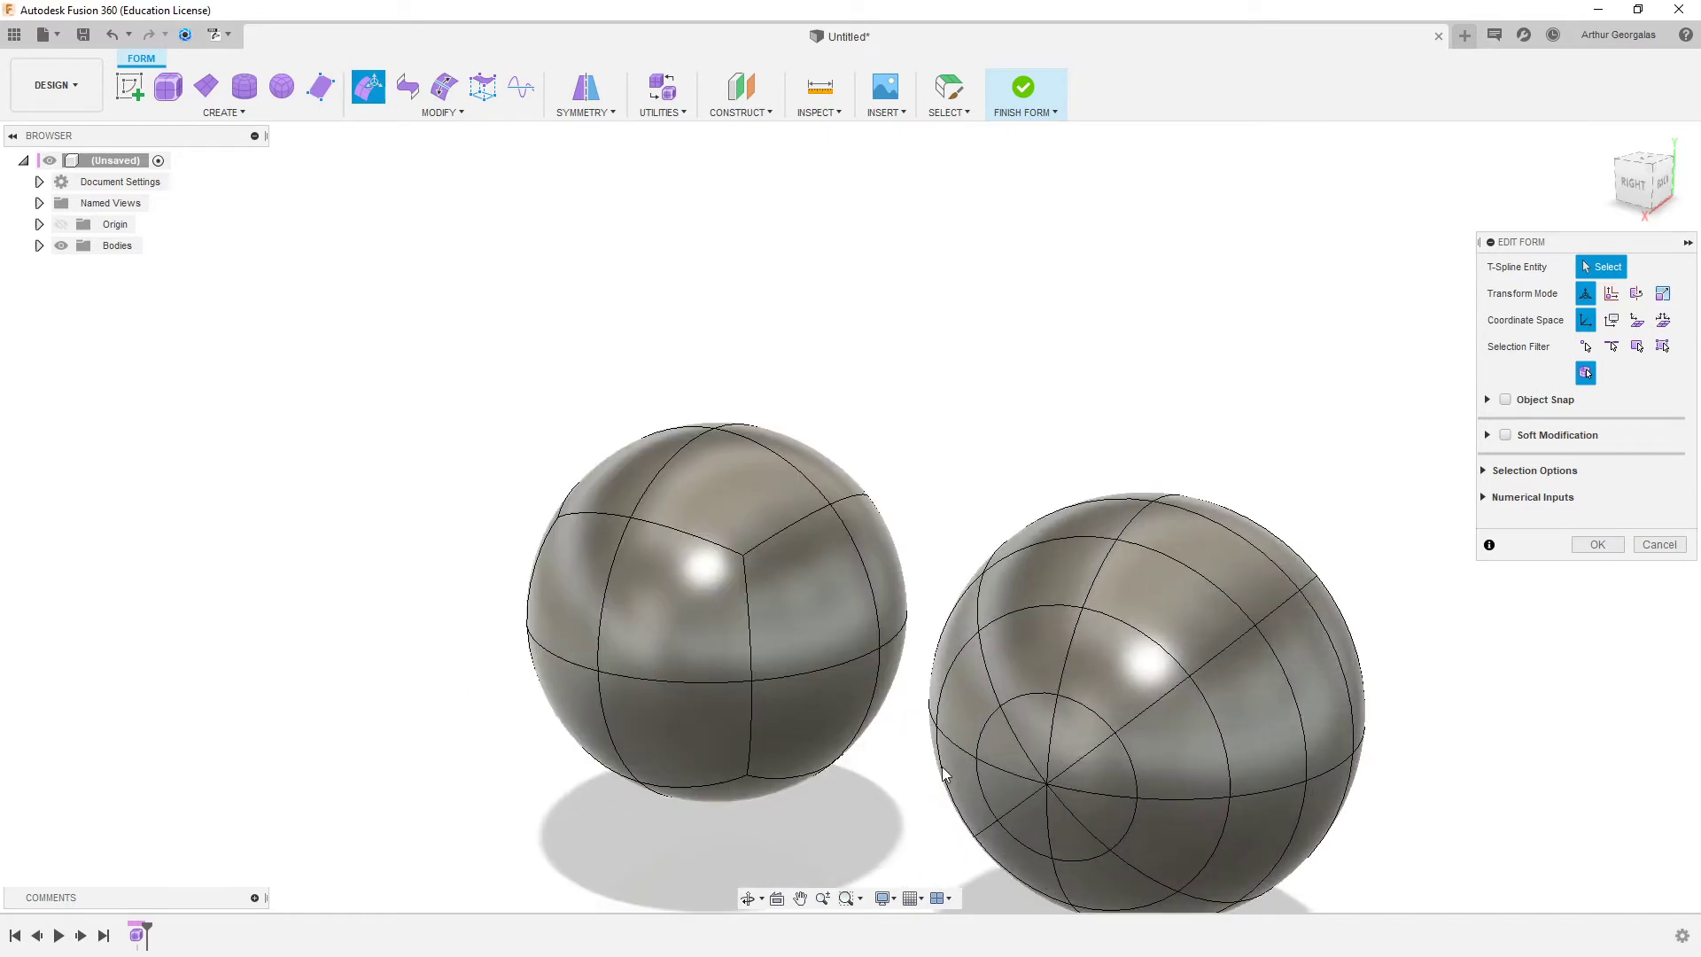
pyautogui.click(1576, 546)
# - Switch the sphere to box display and clear the face selection
pyautogui.moveTo(1437, 573); pyautogui.dragTo(1382, 450, button='middle')
pyautogui.scroll(3, 1360, 459)
pyautogui.moveTo(1070, 515); pyautogui.dragTo(1183, 484, button='middle')
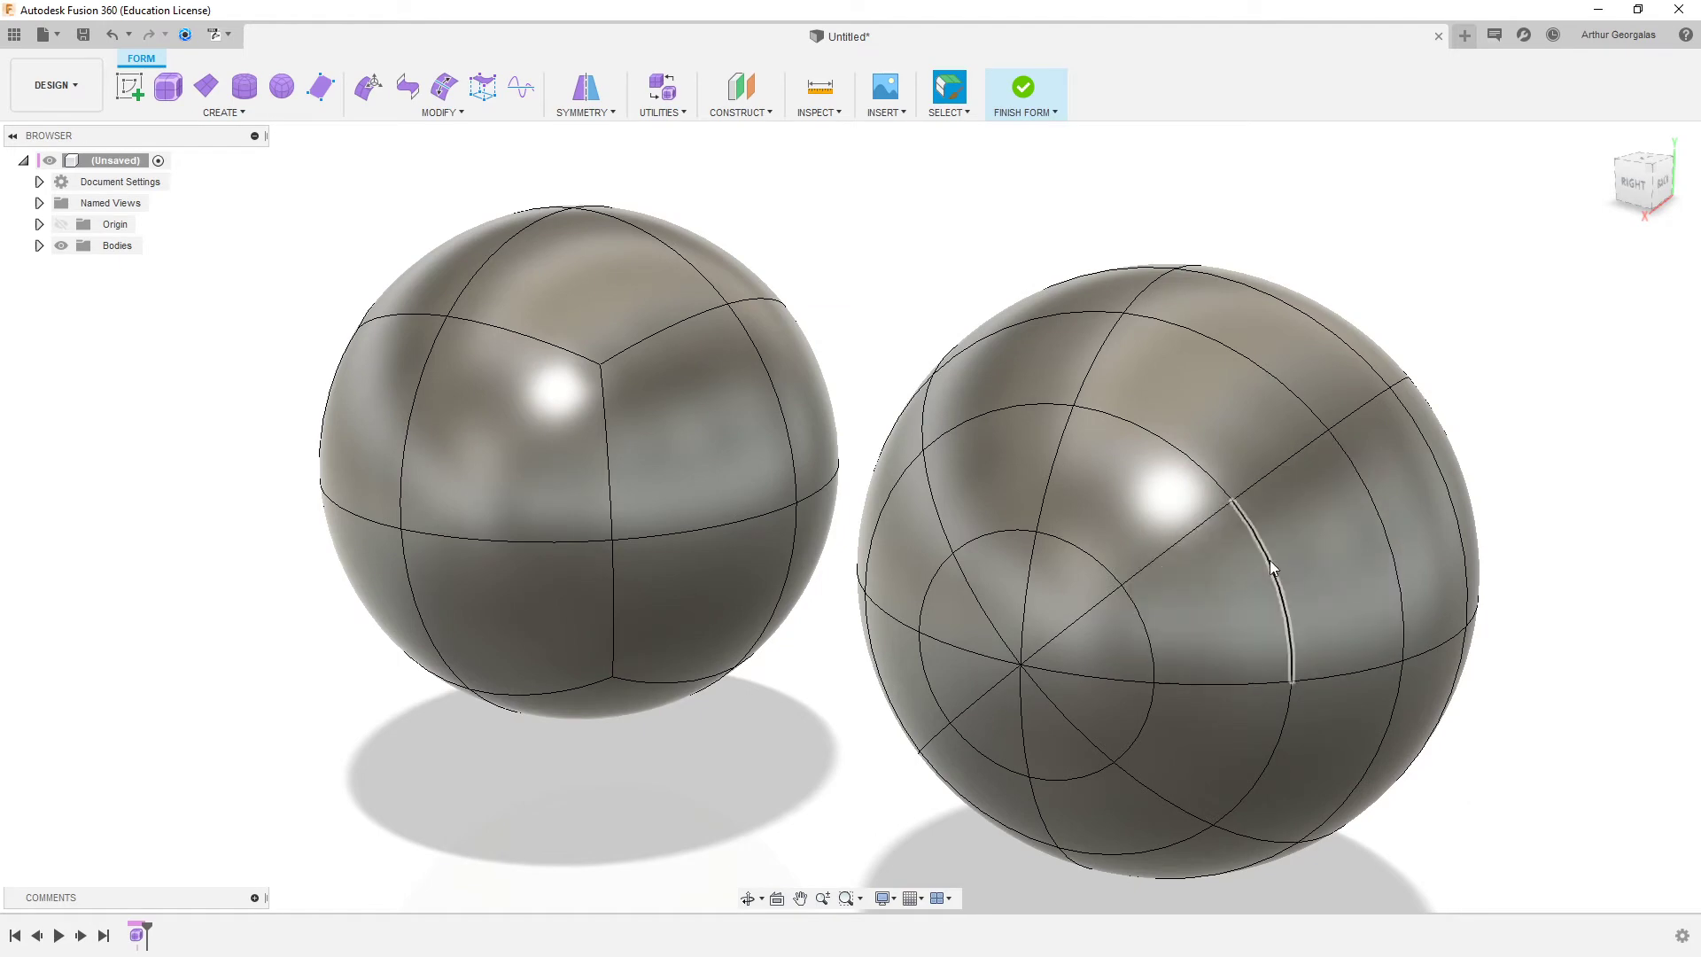
pyautogui.keyDown('shift'); pyautogui.moveTo(1313, 487); pyautogui.dragTo(1258, 438, button='middle'); pyautogui.keyUp('shift')
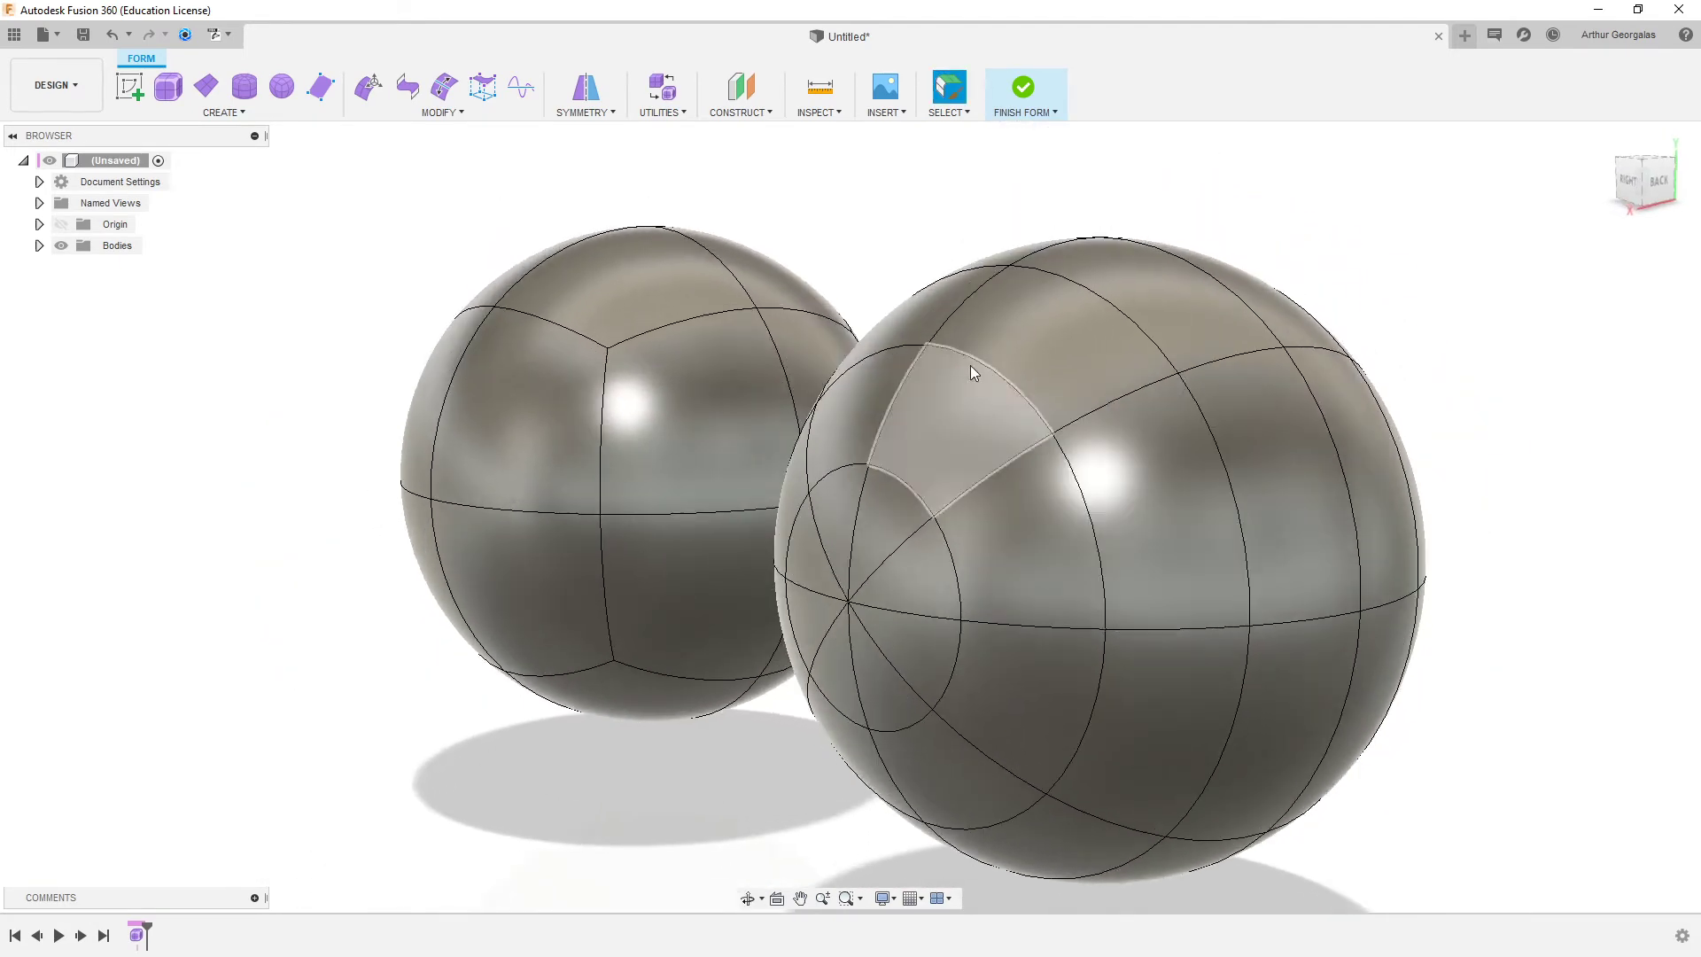
pyautogui.click(889, 507)
pyautogui.hotkey('alt', '1')
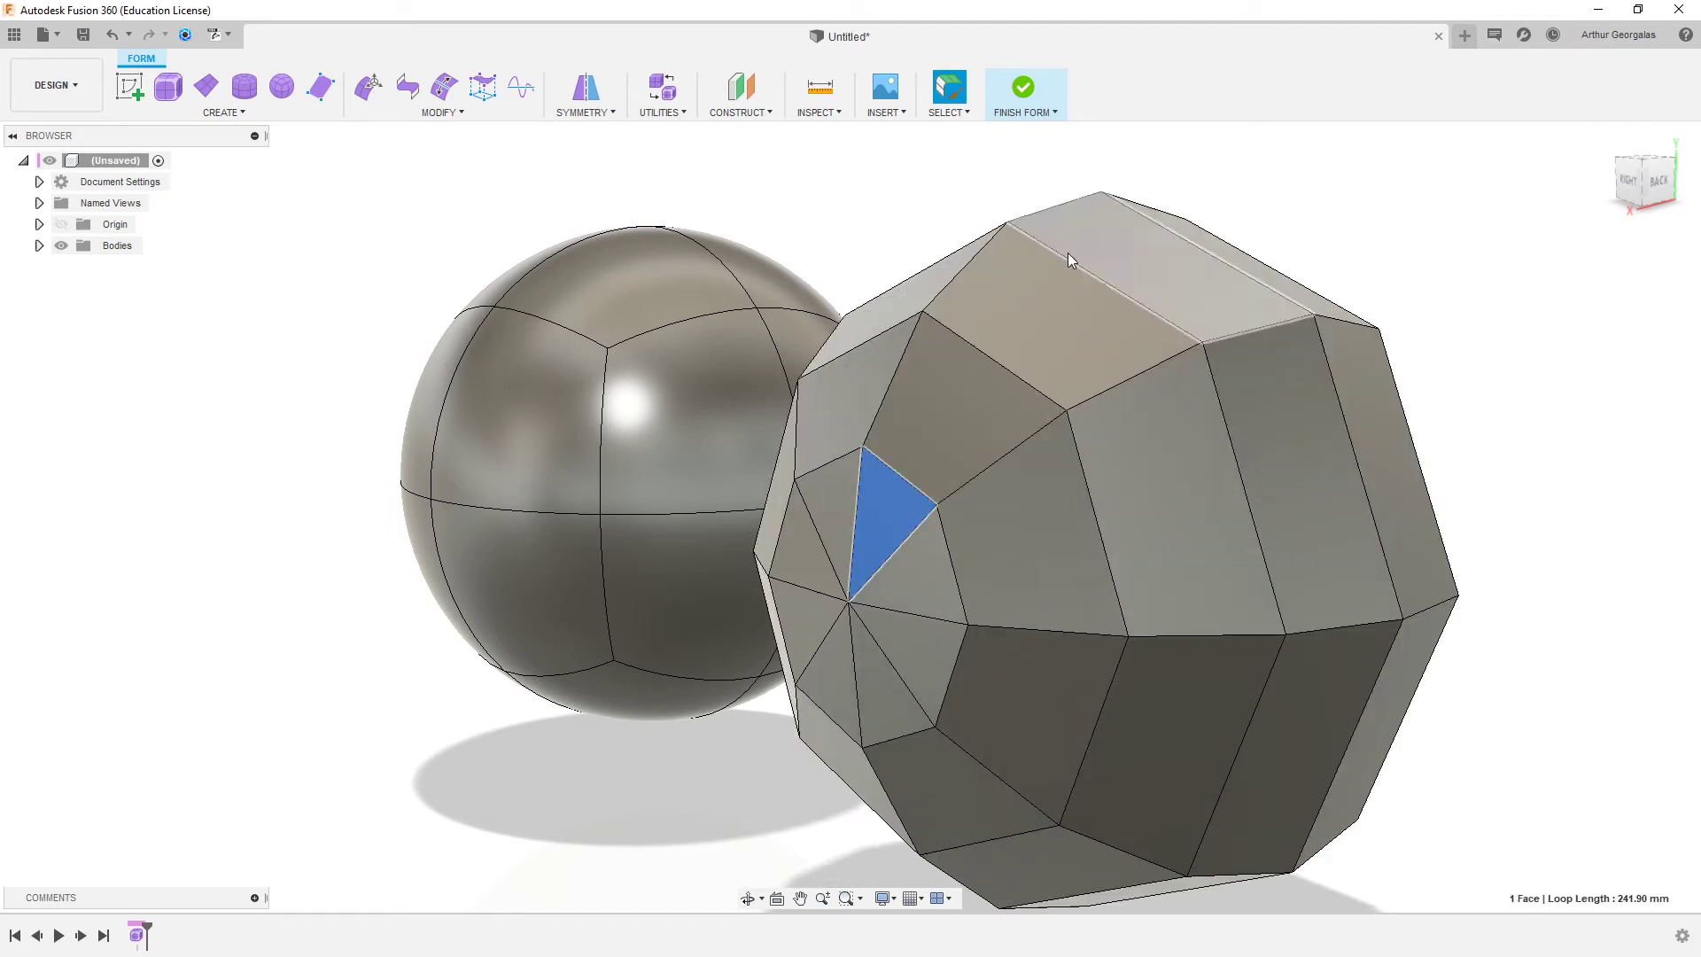
pyautogui.click(1442, 323)
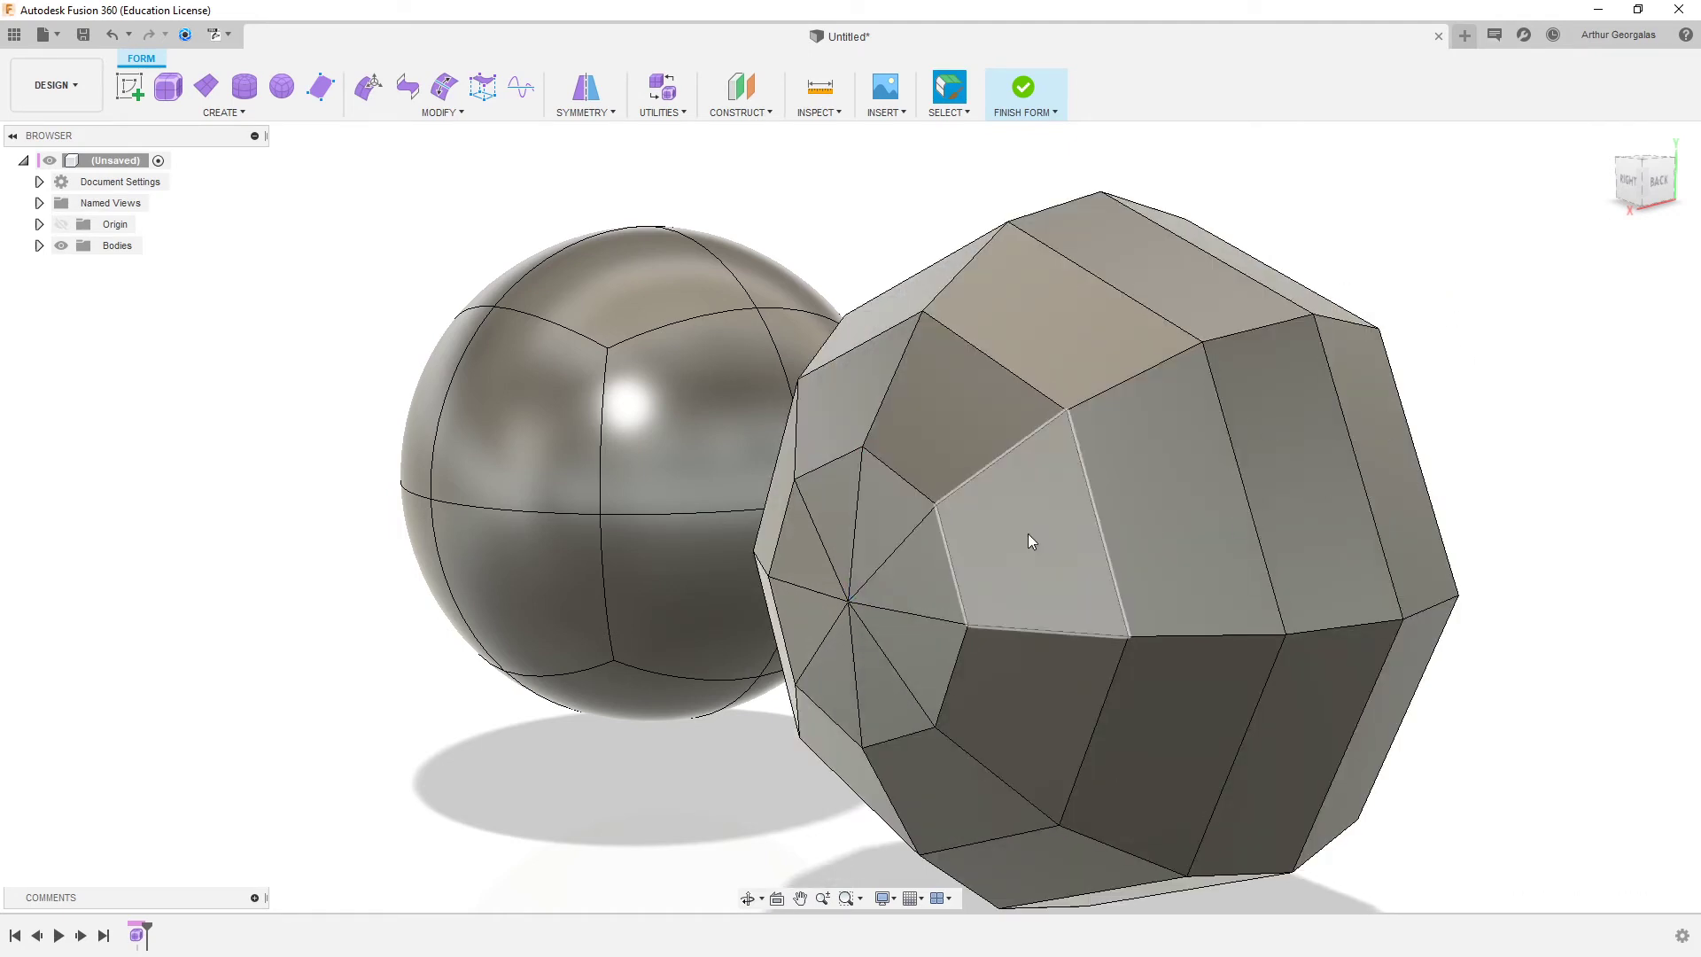
# - Switch the quadball to box display, clear the selection, and compare both bodies from the opposite side
pyautogui.keyDown('shift'); pyautogui.moveTo(1028, 534); pyautogui.dragTo(1098, 528, button='middle'); pyautogui.keyUp('shift')
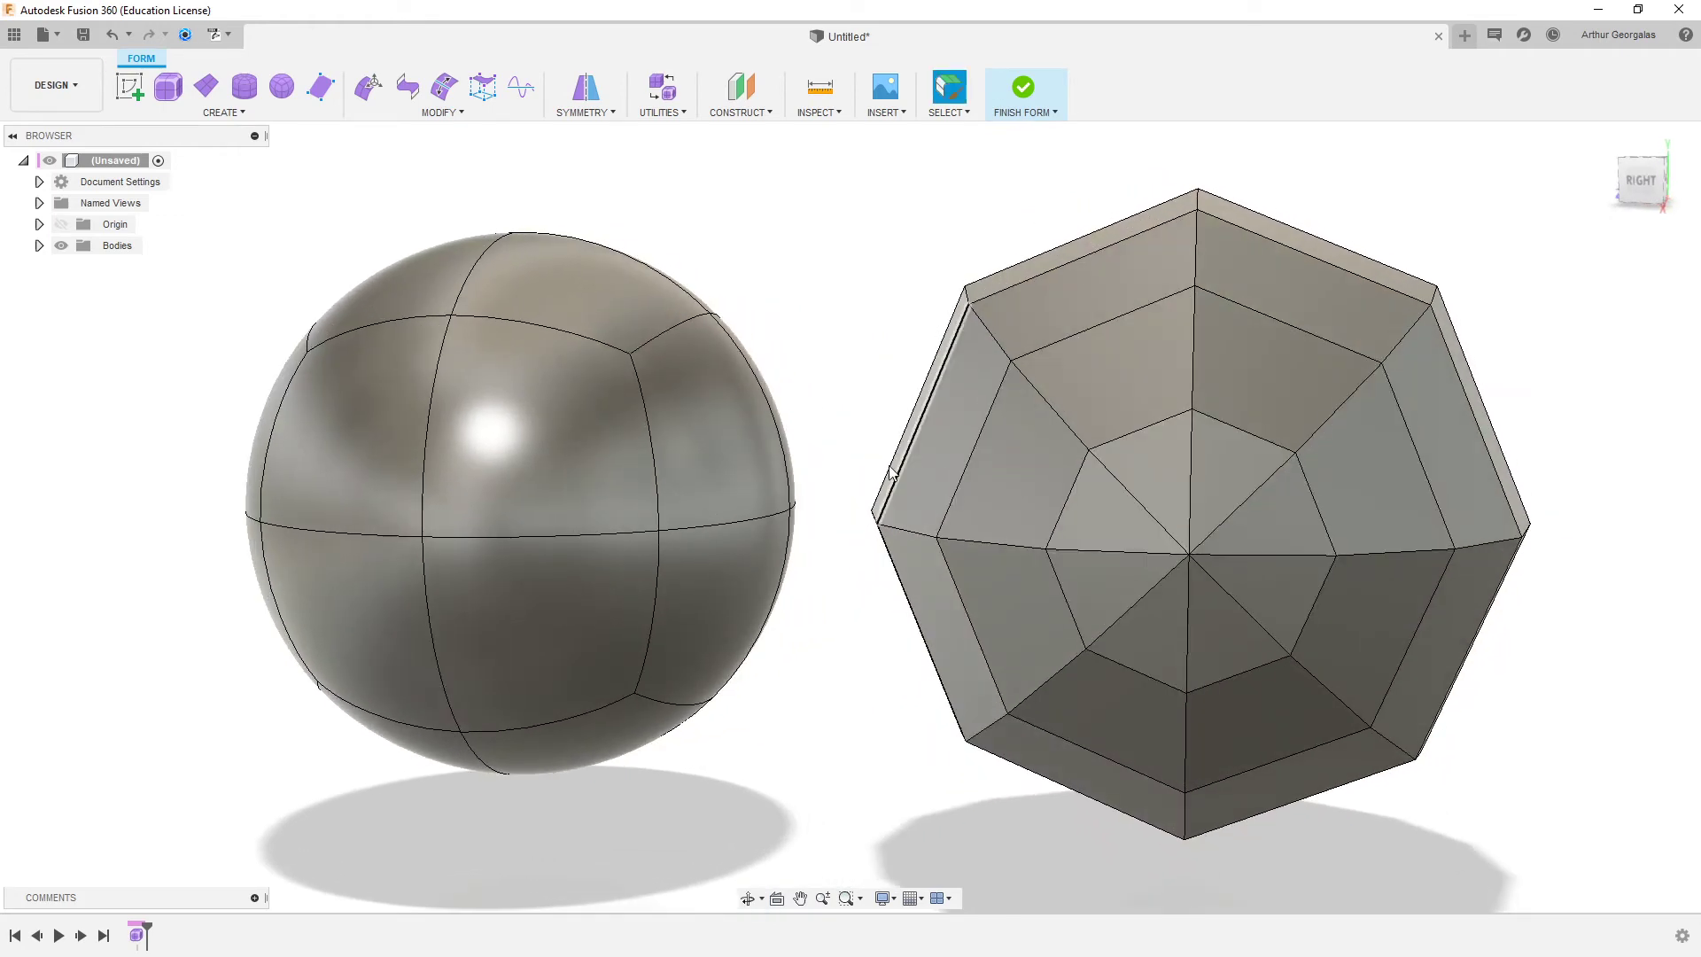
pyautogui.click(497, 428)
pyautogui.hotkey('alt', '1')
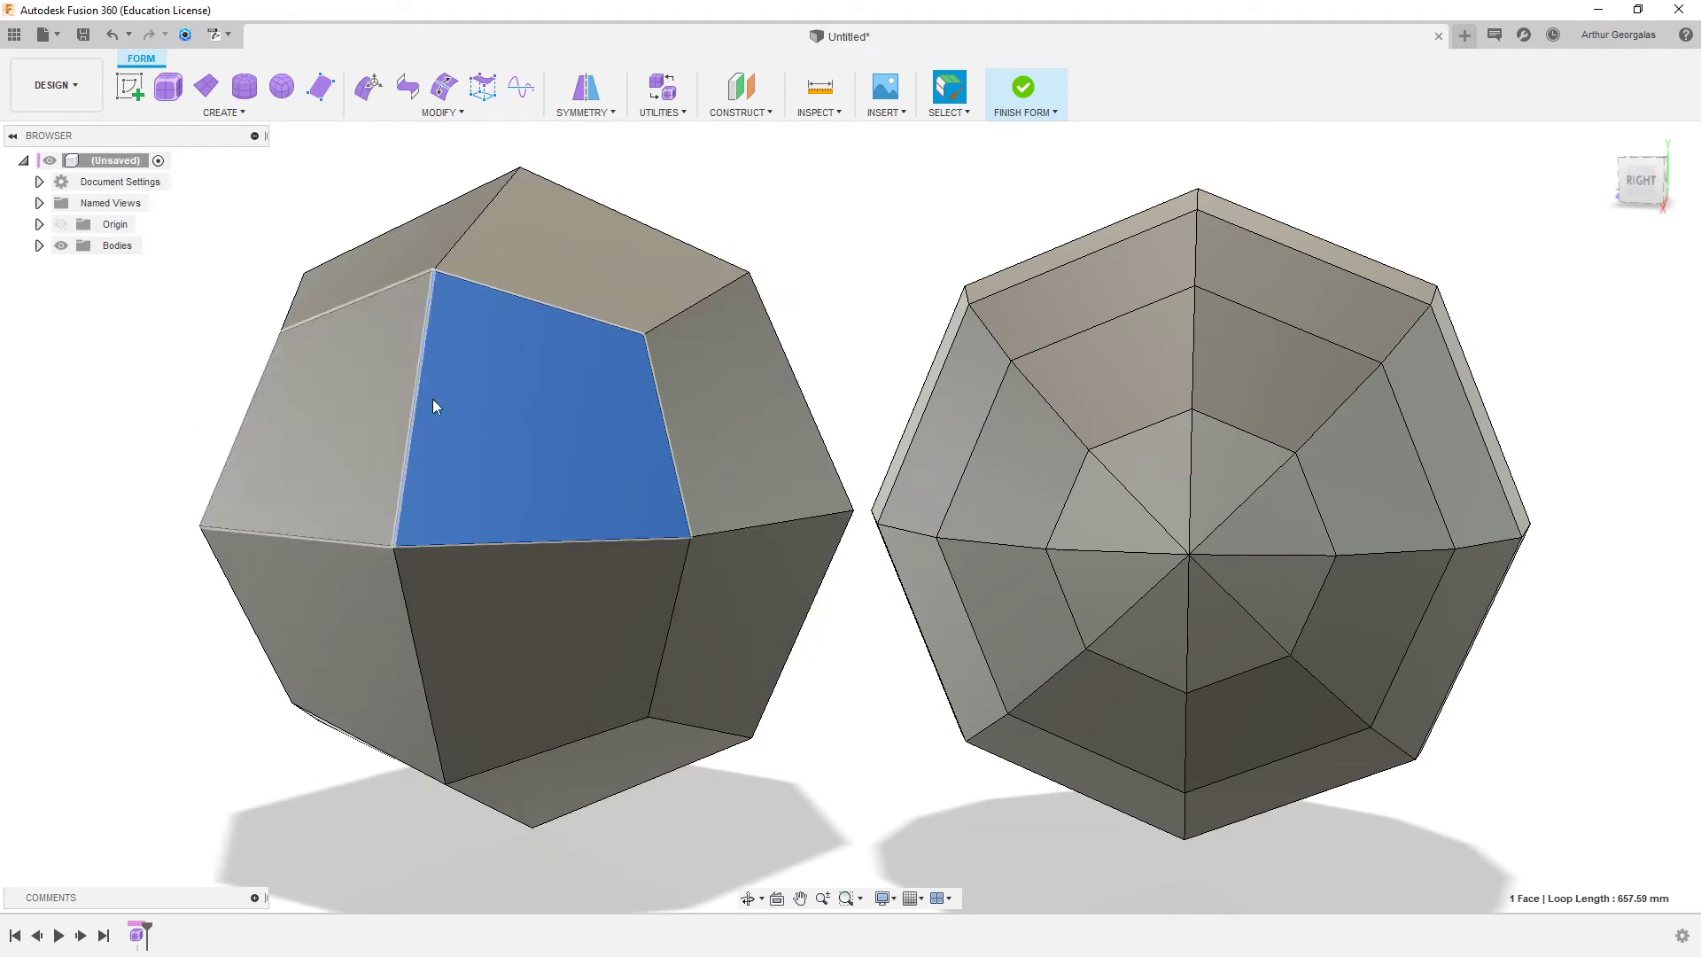
pyautogui.click(865, 277)
pyautogui.keyDown('shift'); pyautogui.moveTo(832, 334); pyautogui.dragTo(1054, 354, button='middle'); pyautogui.keyUp('shift')
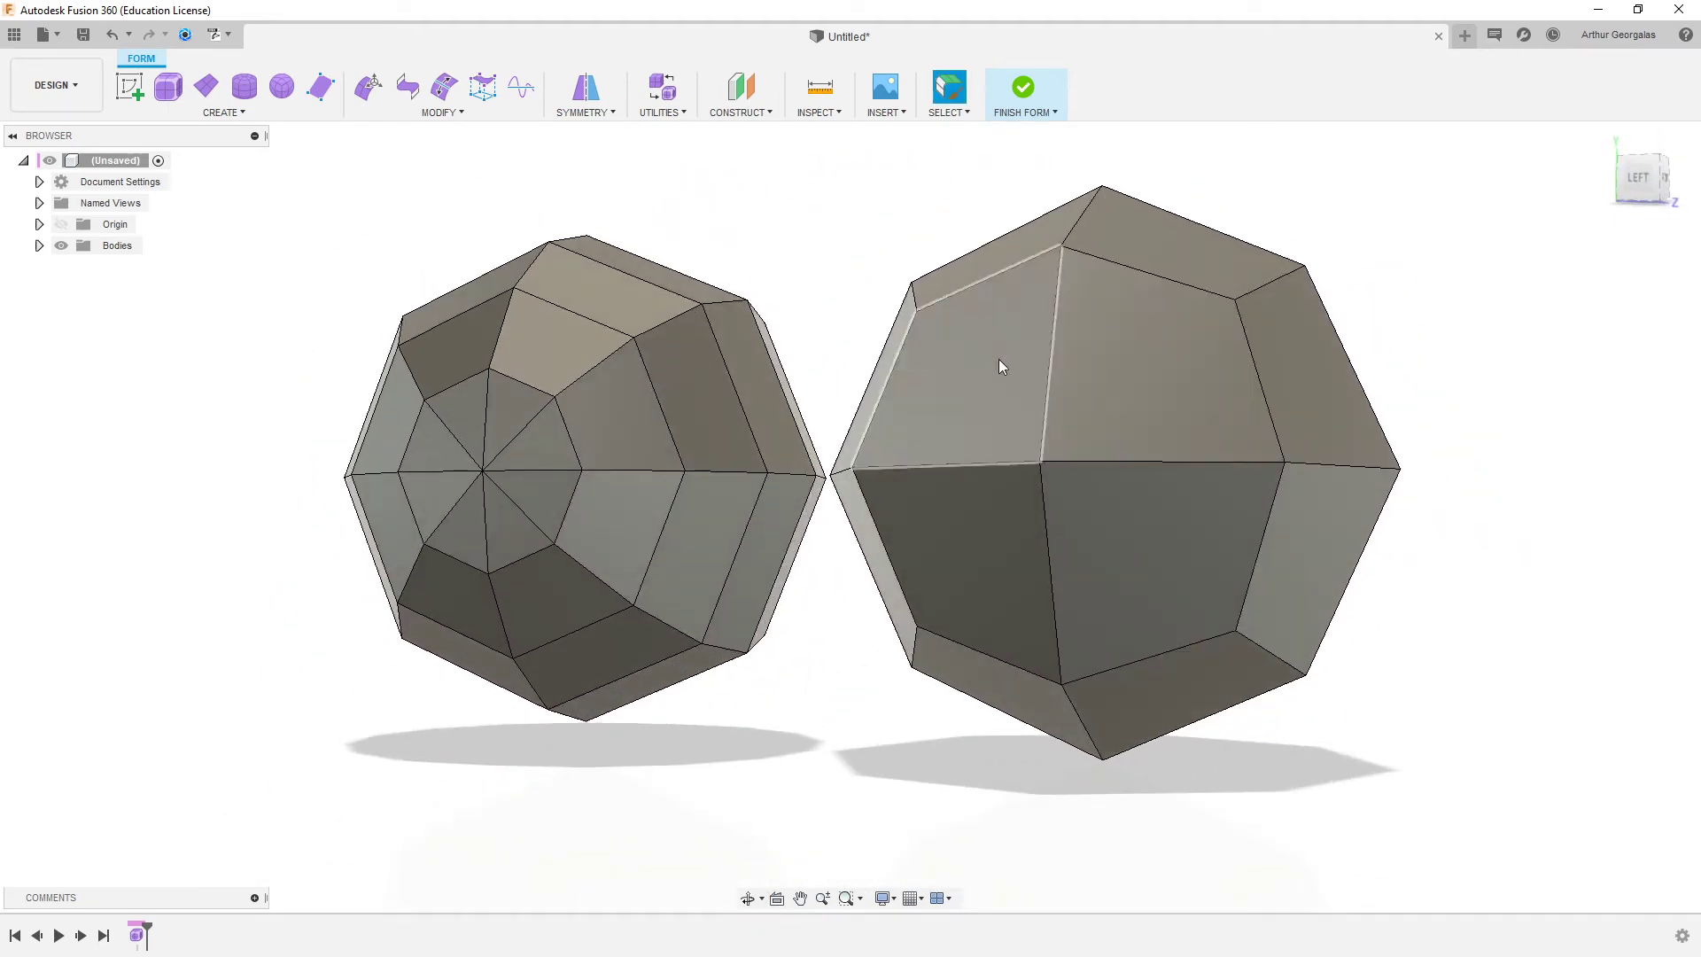
# - Compare both bodies from several sides, and return the quadball and the sphere to smooth display
pyautogui.keyDown('shift'); pyautogui.moveTo(1188, 485); pyautogui.dragTo(682, 367, button='middle'); pyautogui.keyUp('shift')
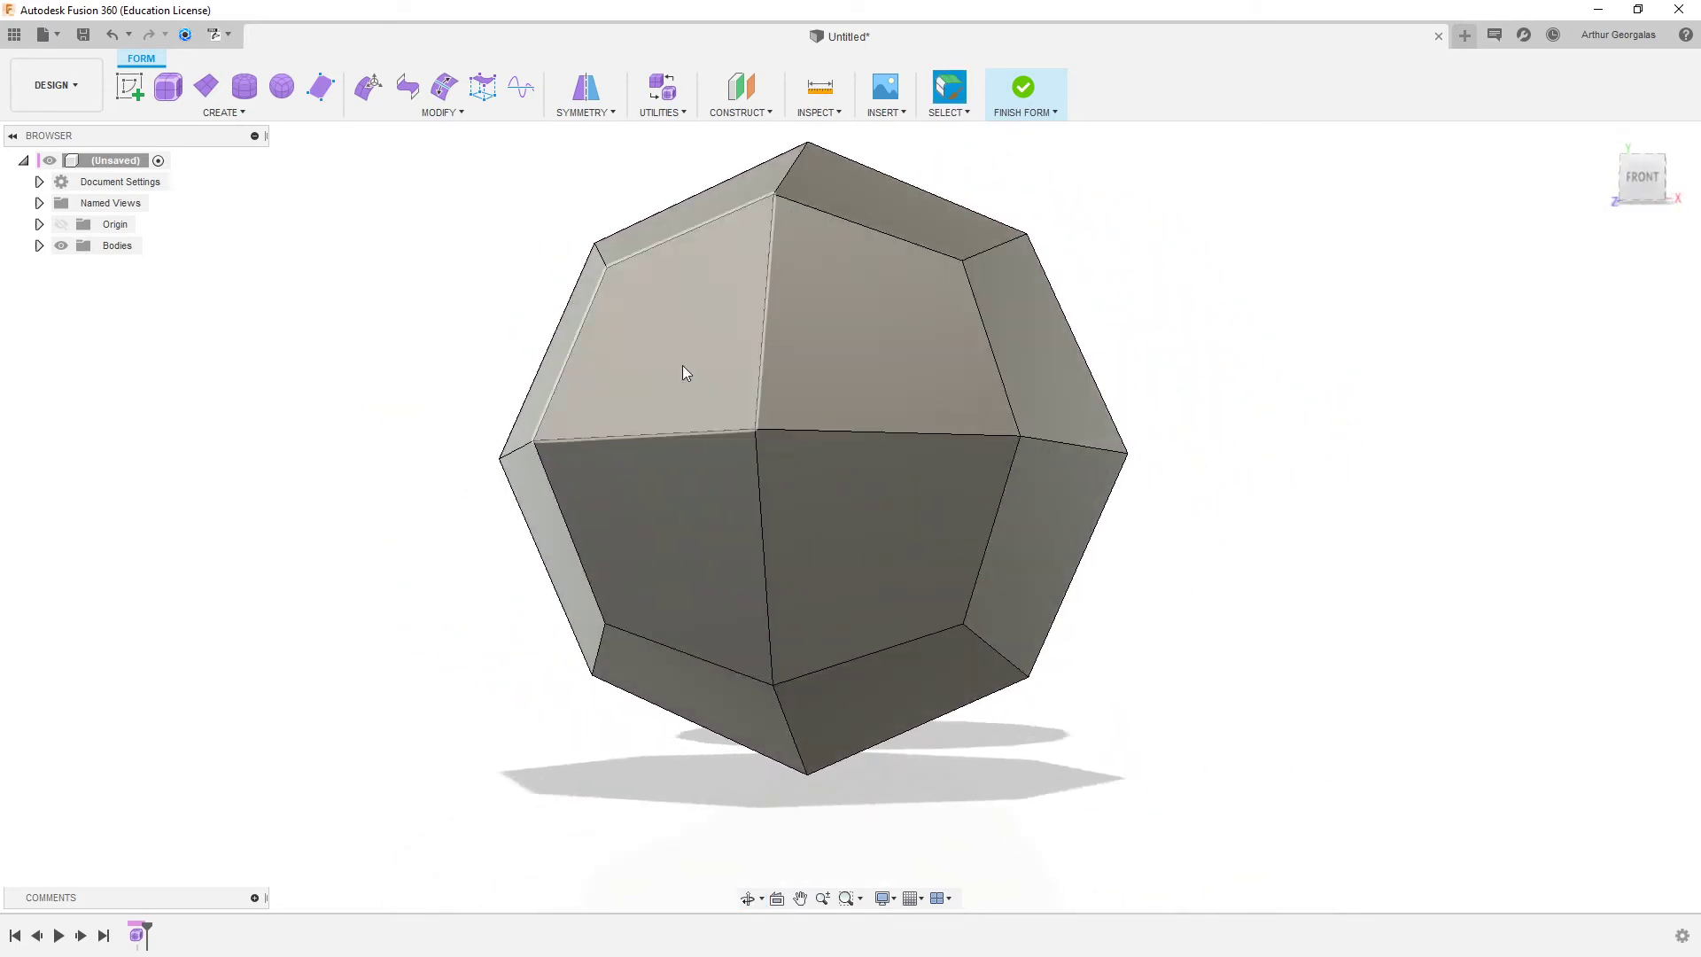
pyautogui.keyDown('shift'); pyautogui.moveTo(987, 505); pyautogui.dragTo(589, 433, button='middle'); pyautogui.keyUp('shift')
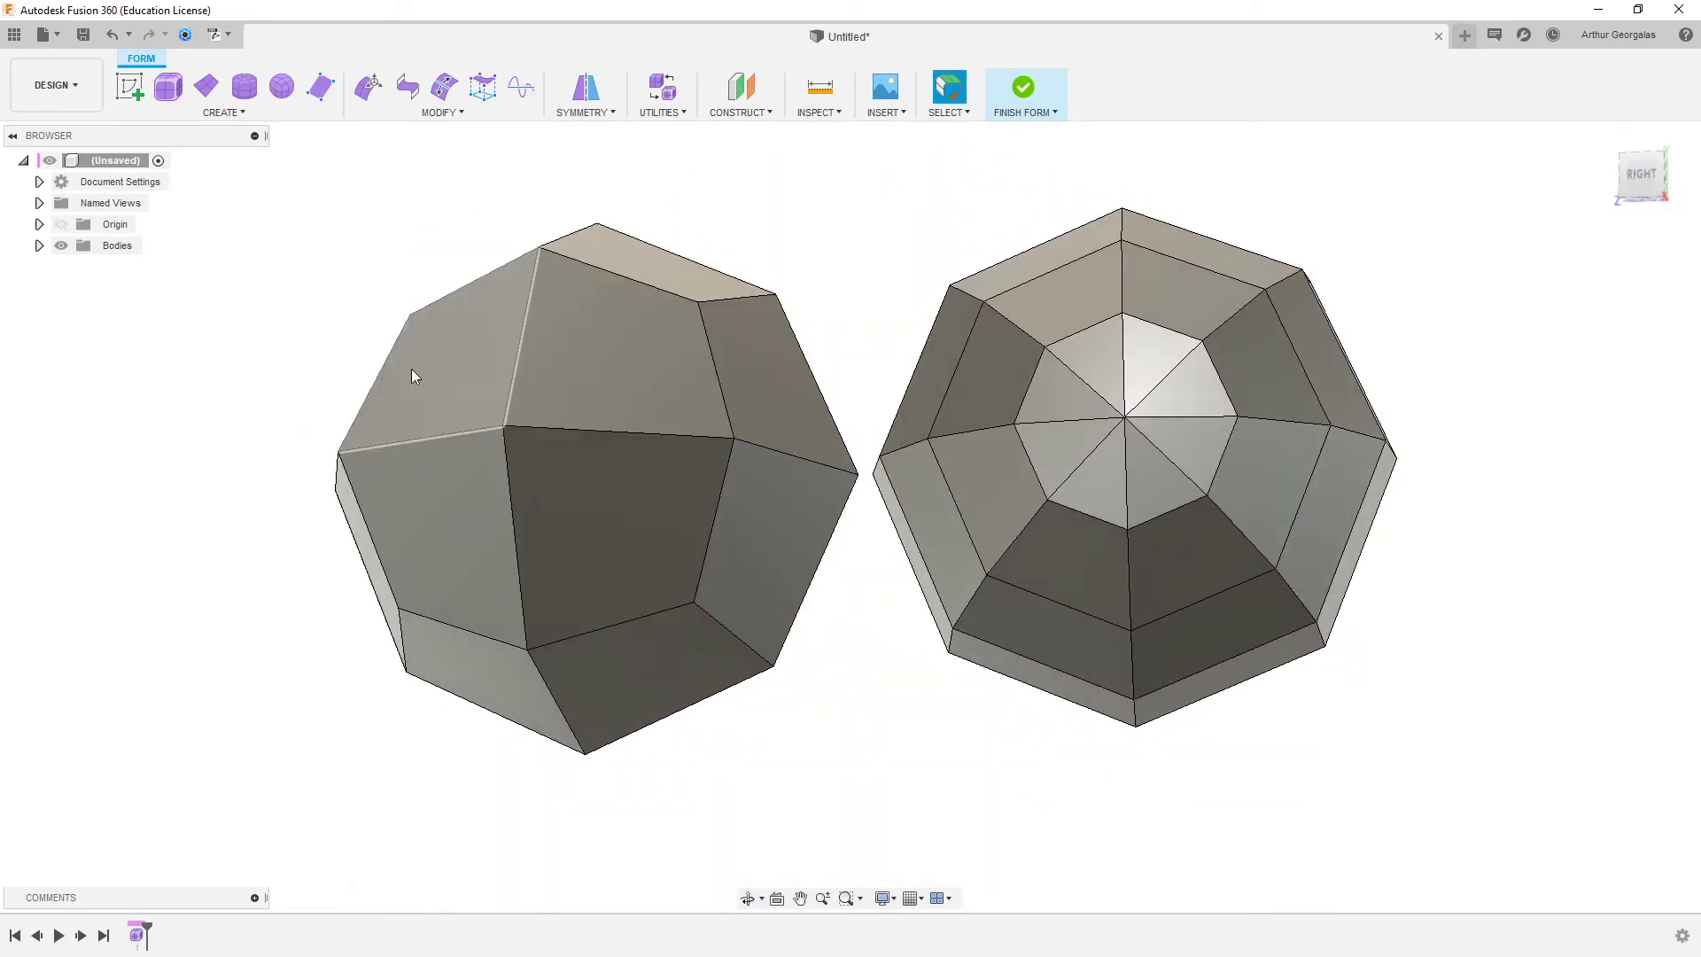
pyautogui.keyDown('shift'); pyautogui.moveTo(668, 479); pyautogui.dragTo(624, 200, button='middle'); pyautogui.keyUp('shift')
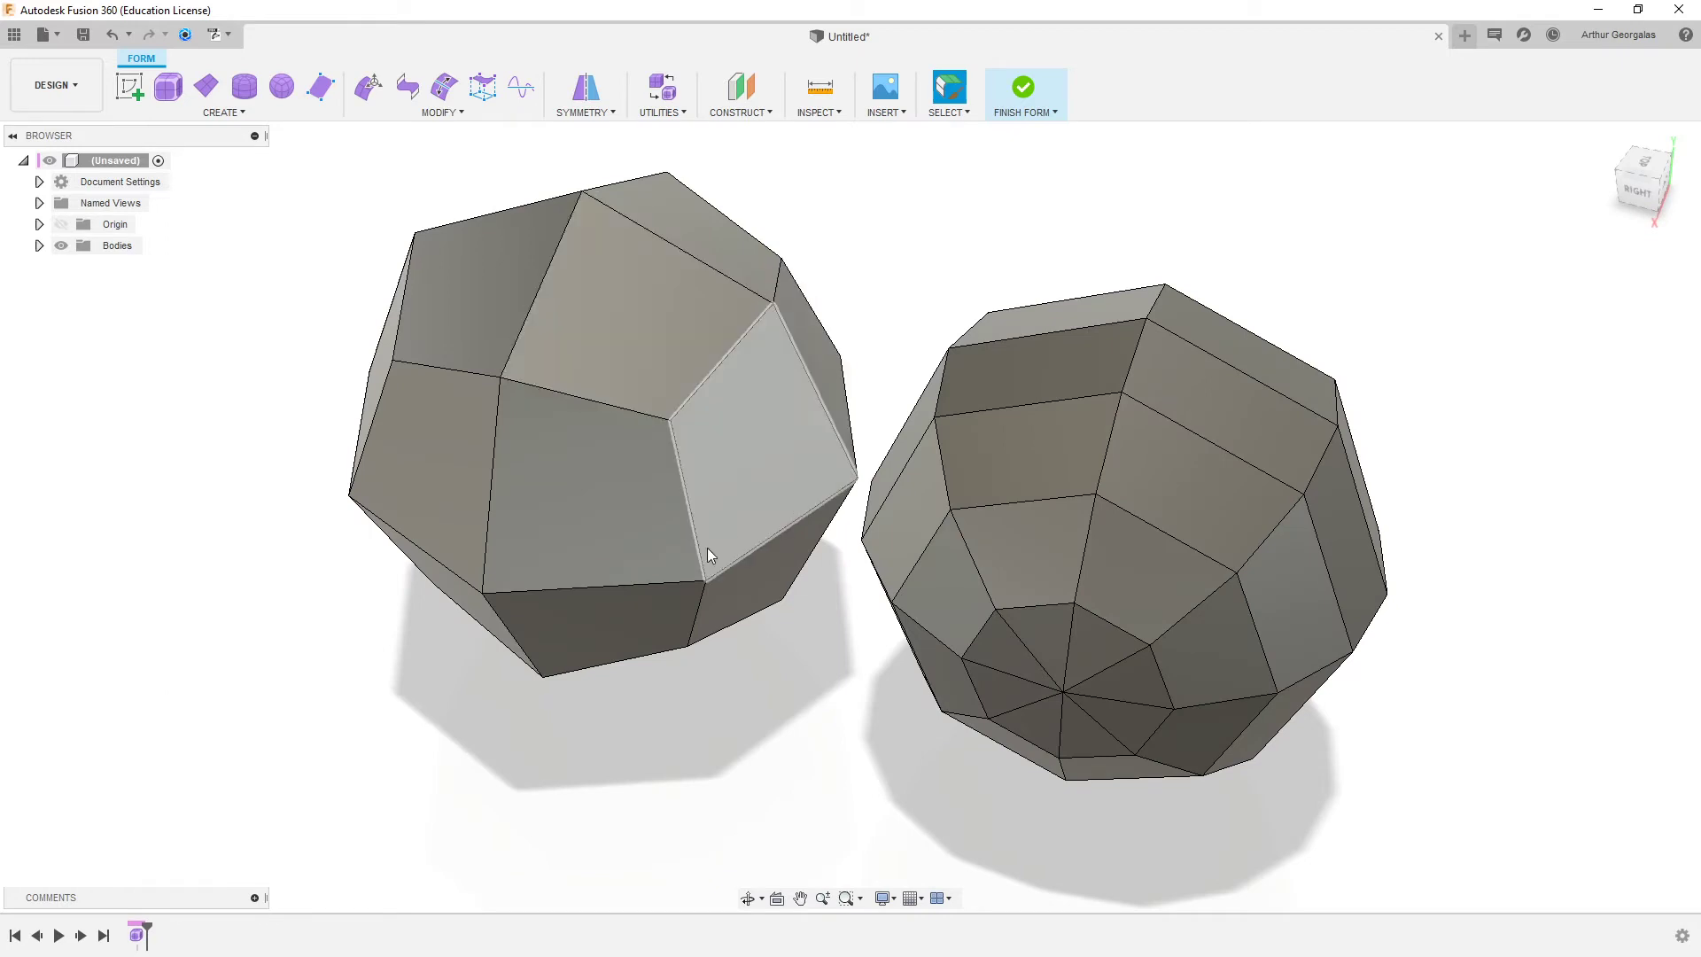
pyautogui.click(672, 342)
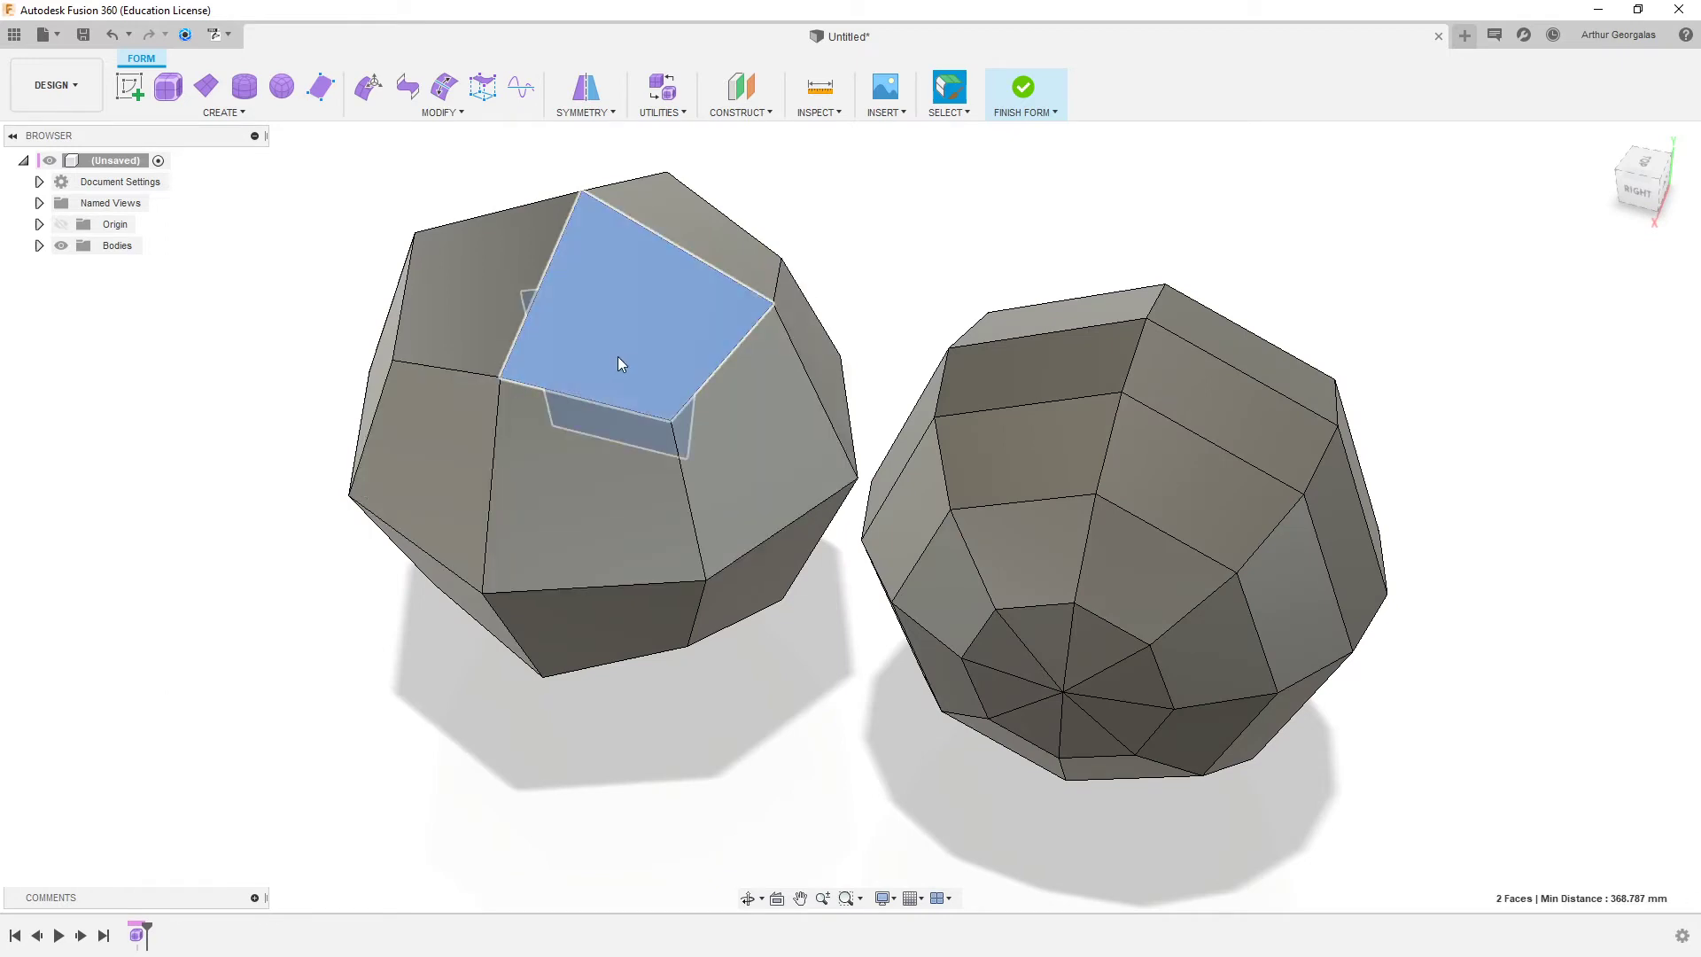
pyautogui.hotkey('alt', '3')
pyautogui.click(388, 317)
pyautogui.click(1001, 486)
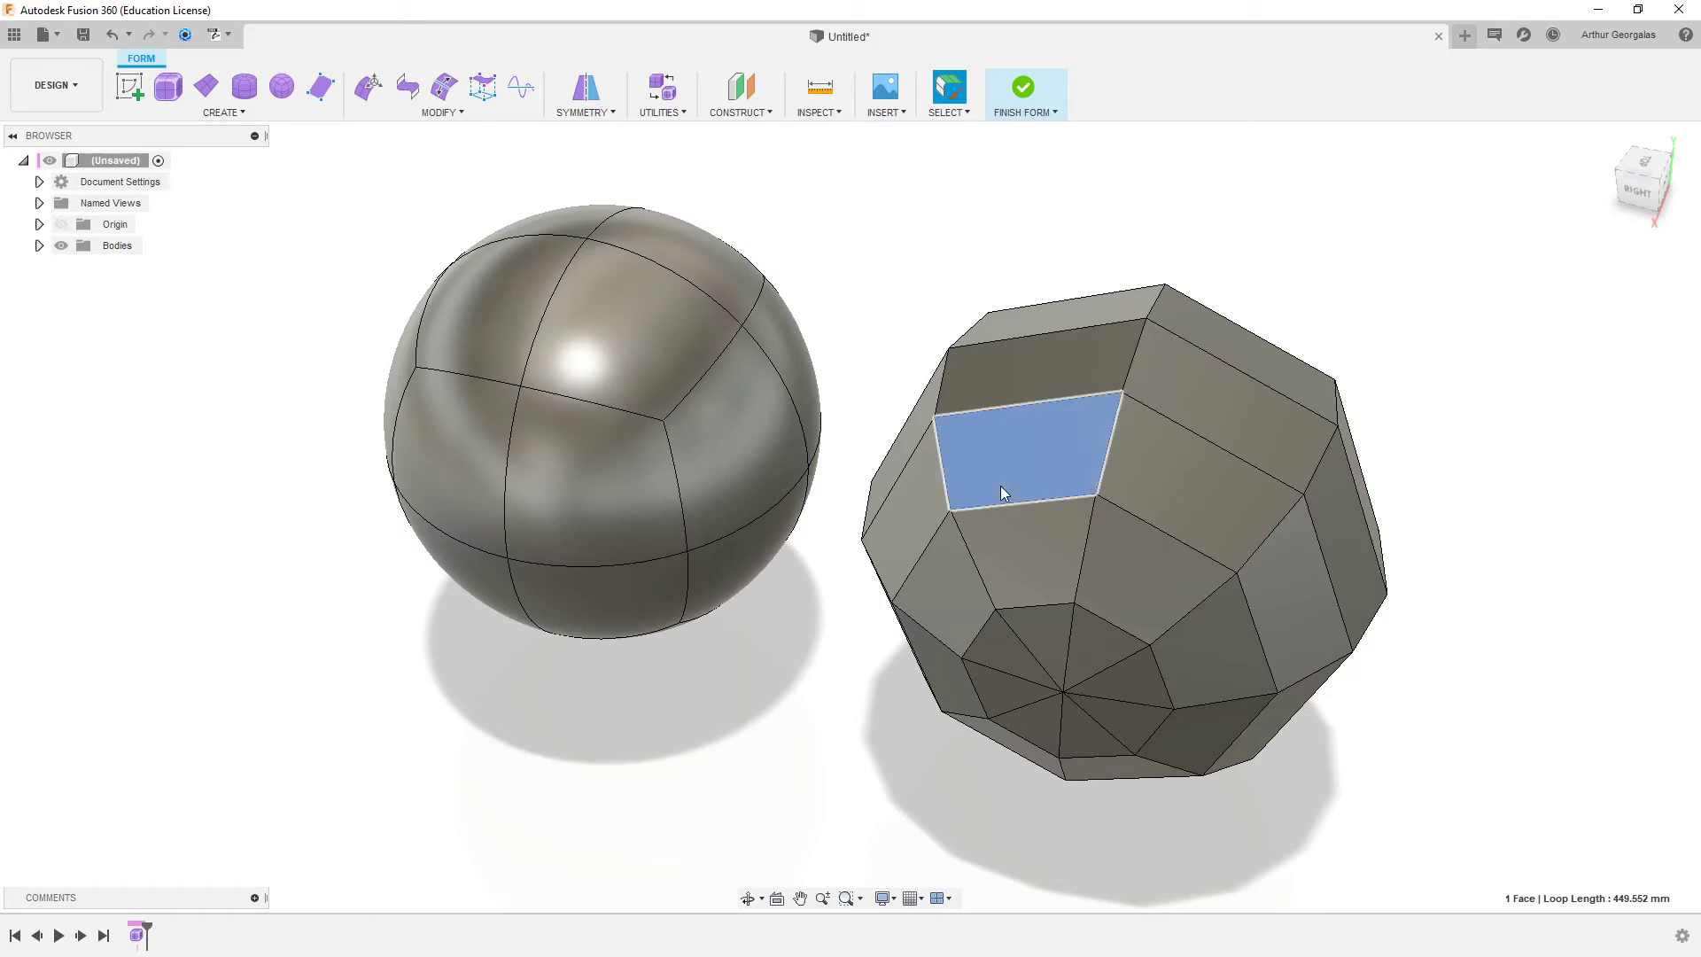
pyautogui.hotkey('alt', '3')
pyautogui.keyDown('shift'); pyautogui.moveTo(1001, 486); pyautogui.dragTo(1171, 479, button='middle'); pyautogui.keyUp('shift')
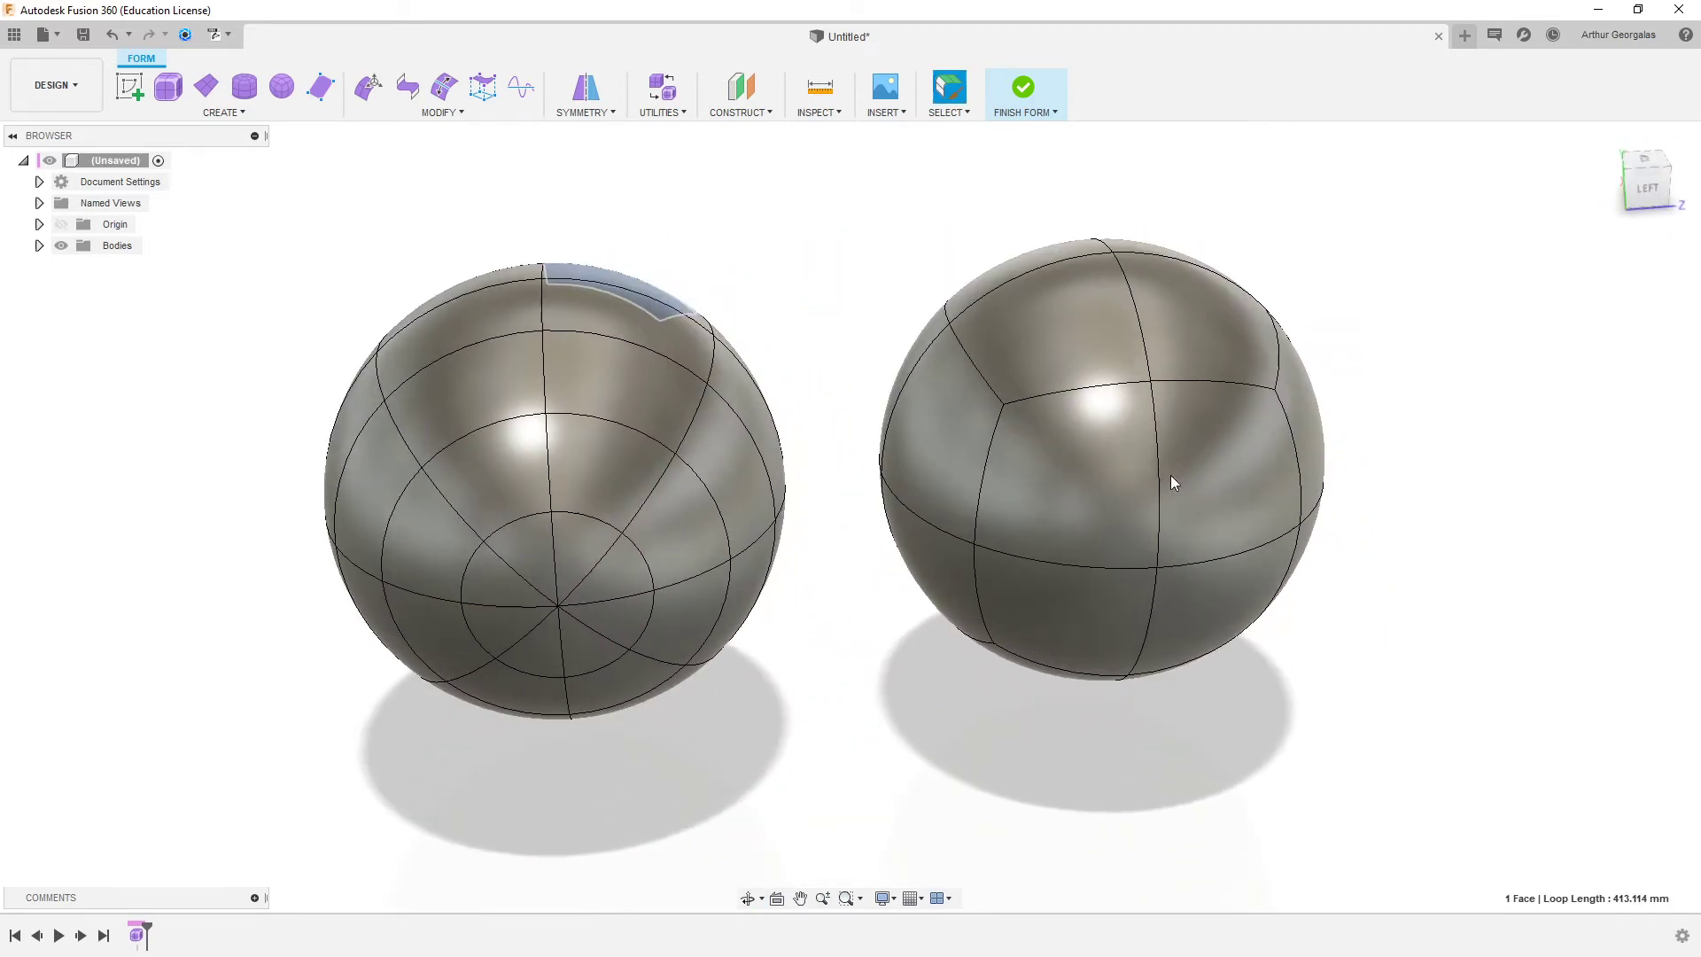
# - Run a high-quality vertical zebra analysis on both bodies, examine the stripes around the quadball's corner points, and close the analysis
pyautogui.click(822, 113)
pyautogui.click(853, 194)
pyautogui.click(1082, 368)
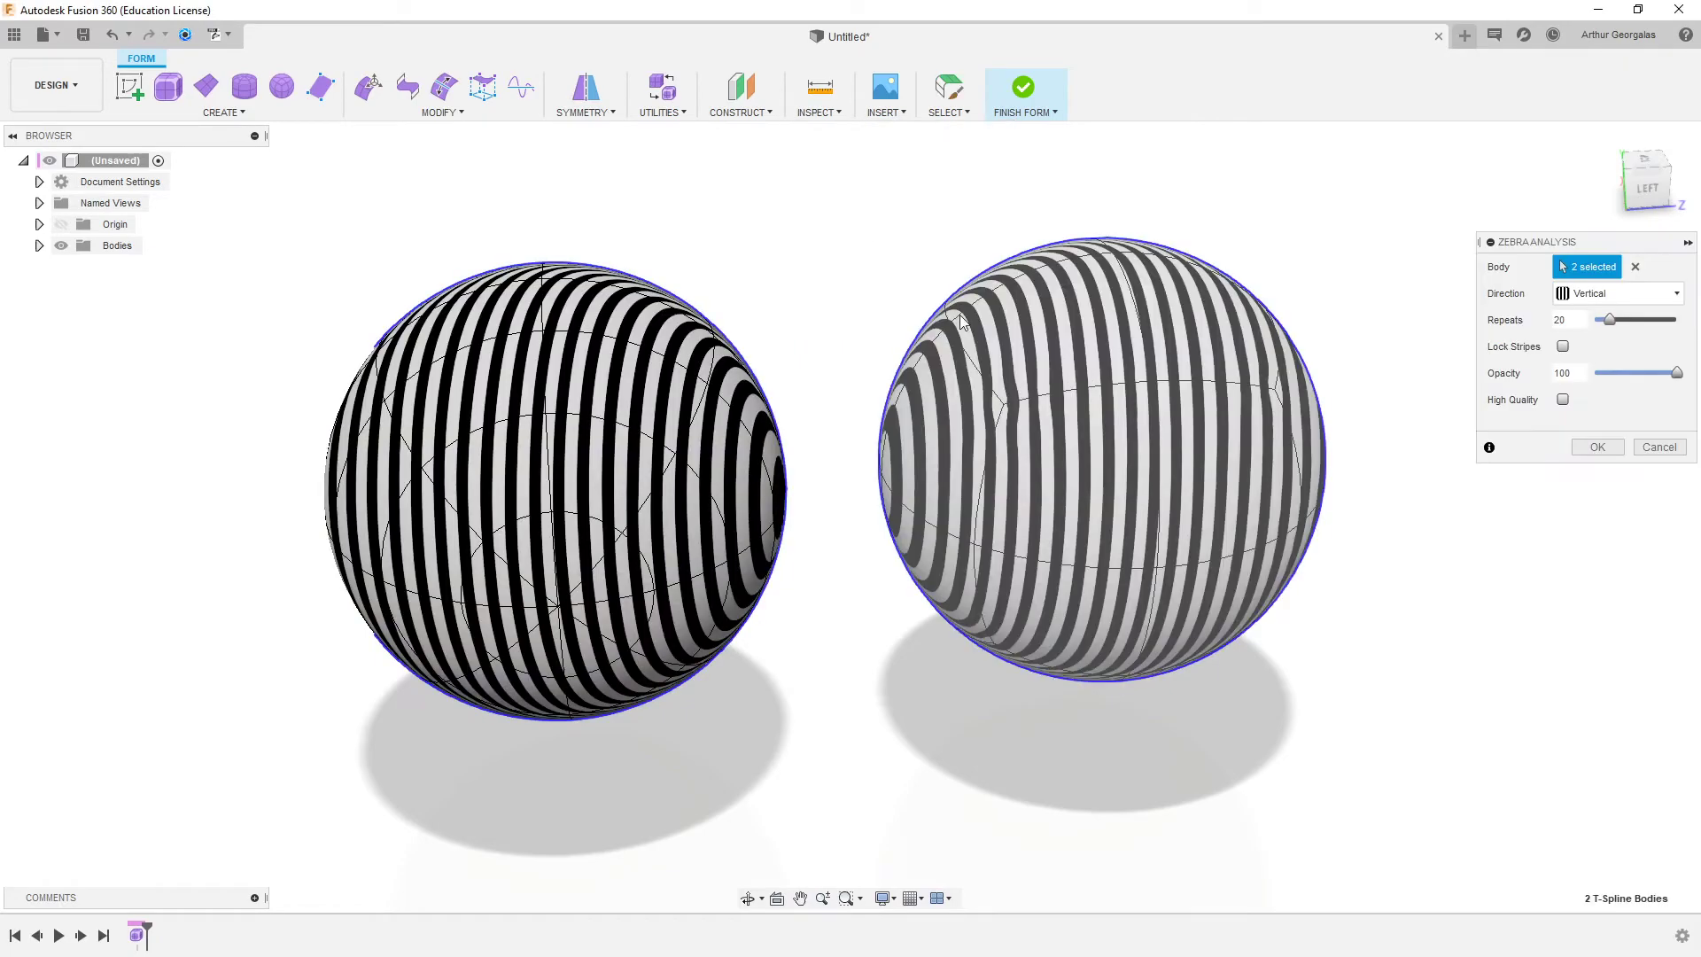
pyautogui.keyDown('shift'); pyautogui.moveTo(829, 316); pyautogui.dragTo(1170, 326, button='middle'); pyautogui.keyUp('shift')
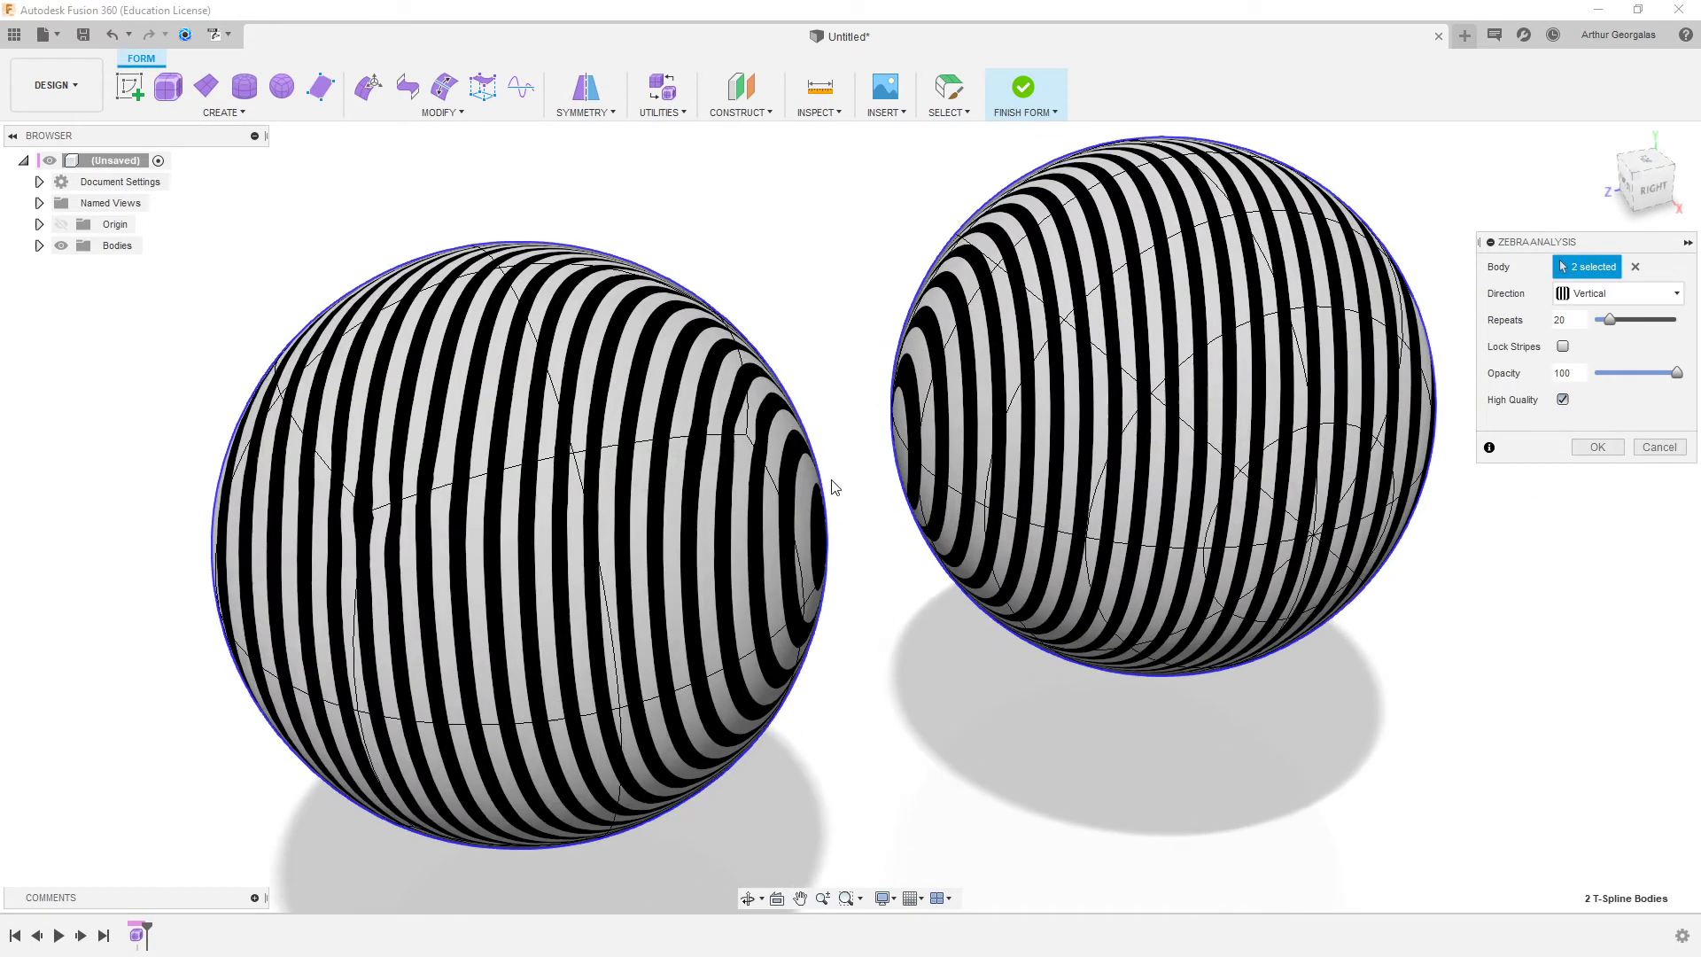
pyautogui.scroll(5, 754, 439)
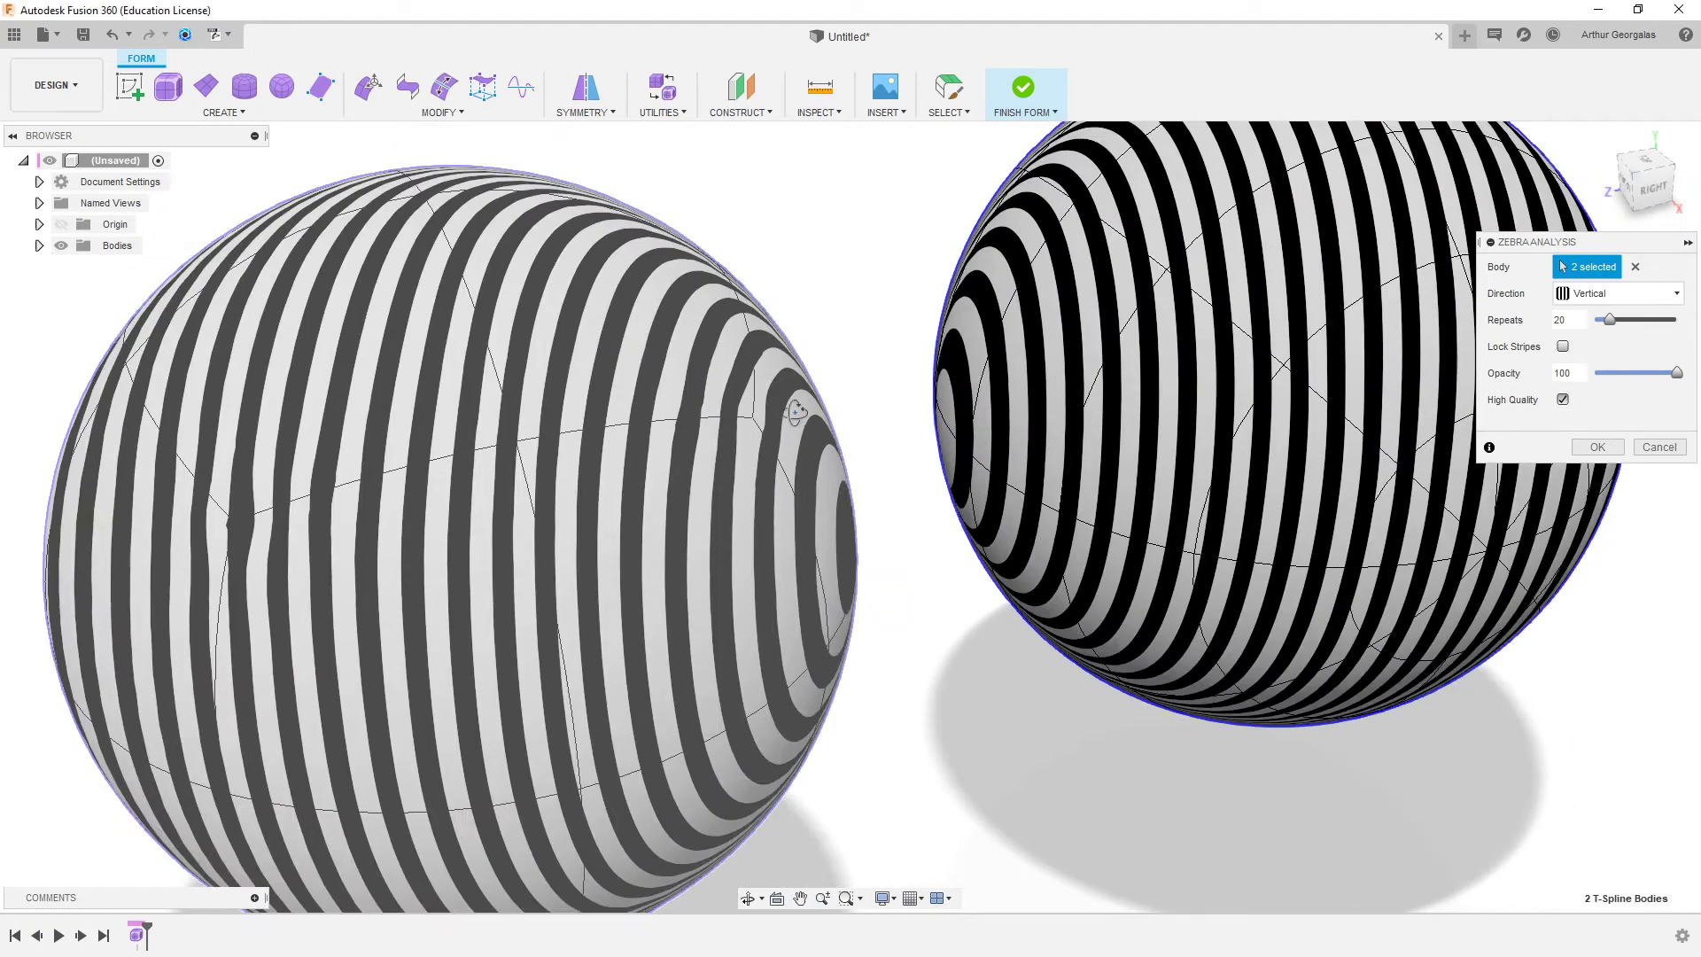
pyautogui.keyDown('shift'); pyautogui.moveTo(795, 412); pyautogui.dragTo(746, 404, button='middle'); pyautogui.keyUp('shift')
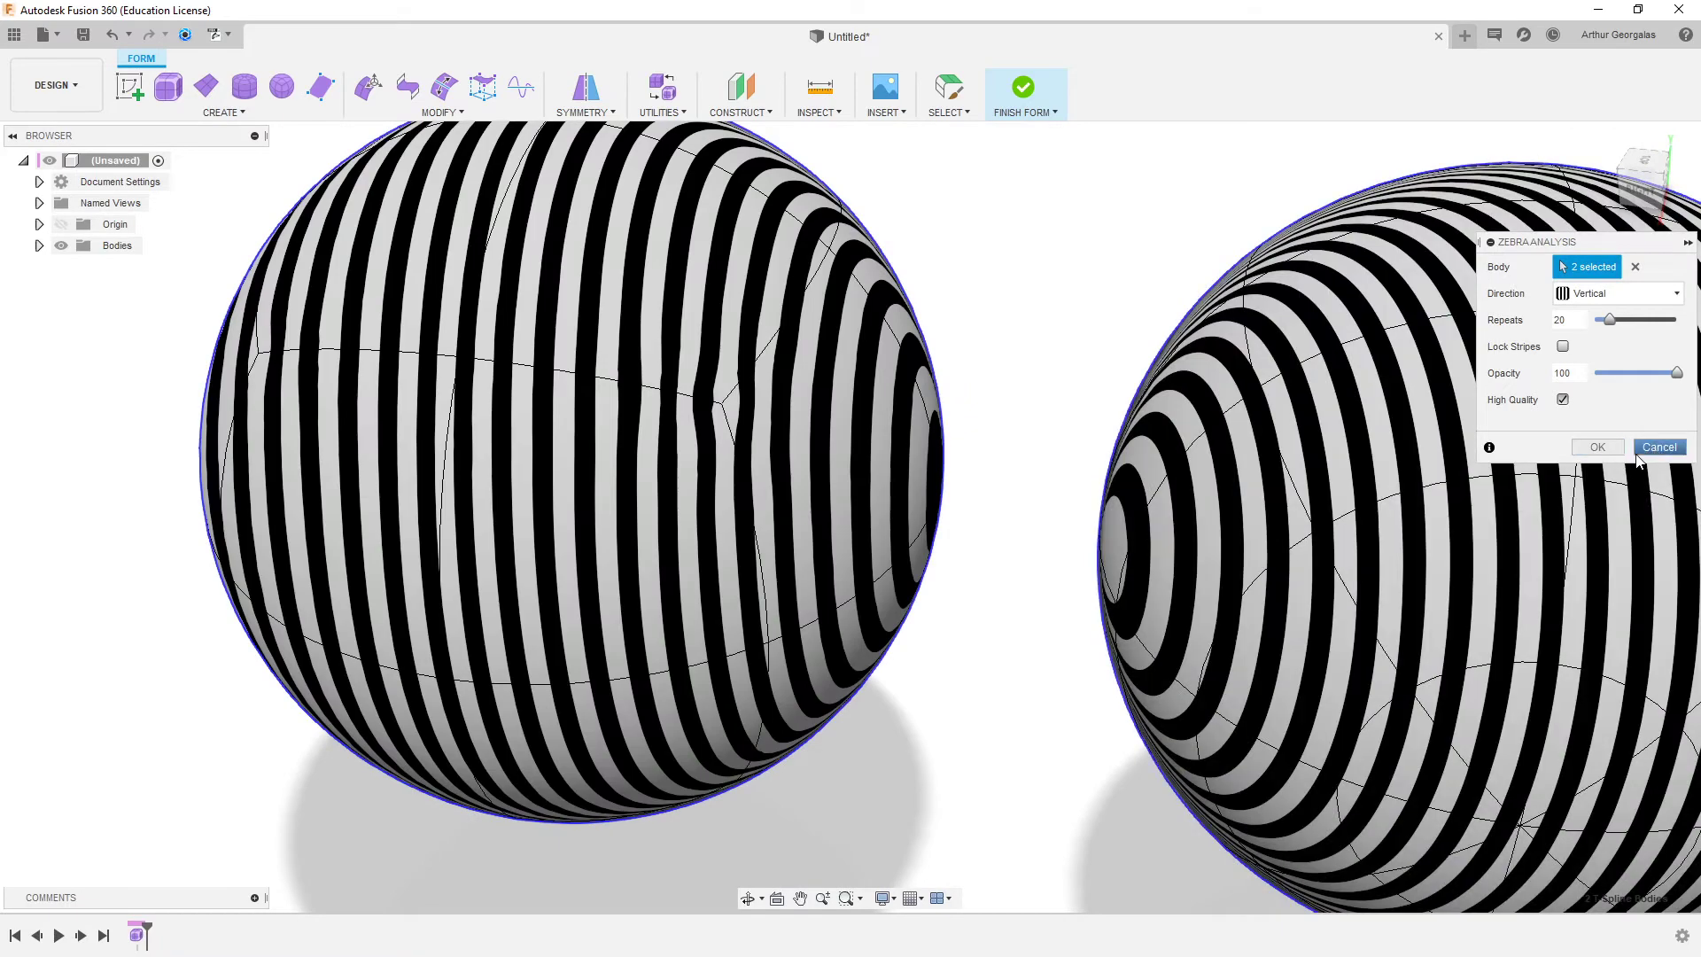
pyautogui.click(1655, 448)
pyautogui.scroll(-3, 1101, 295)
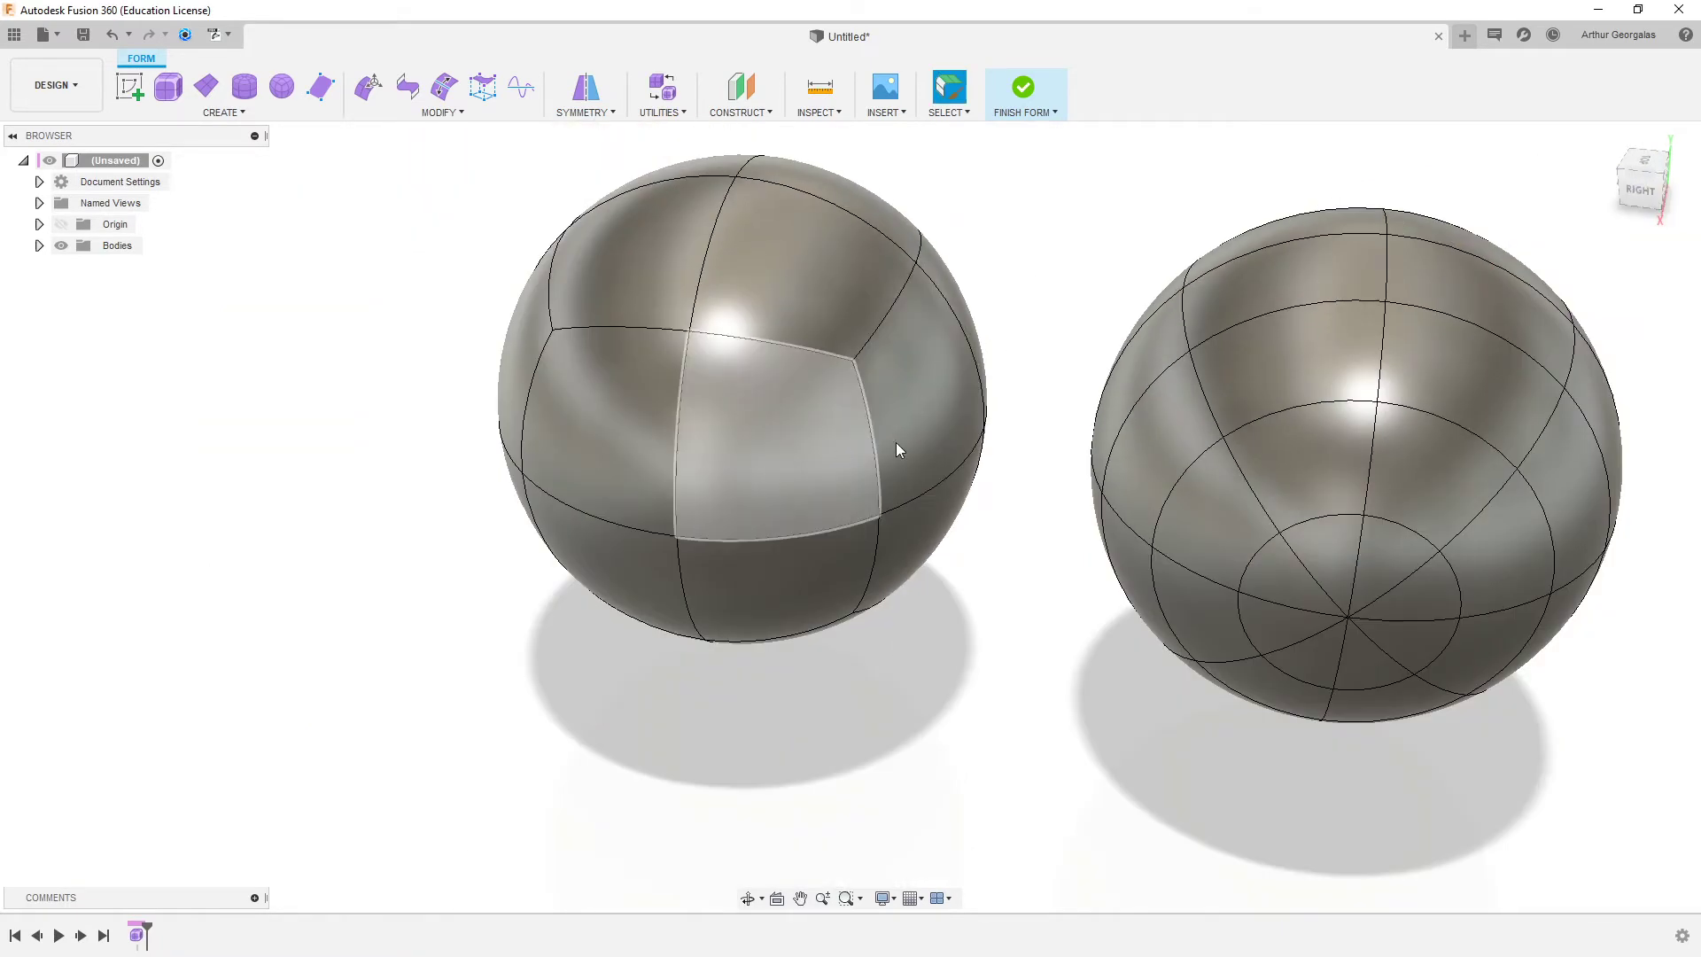
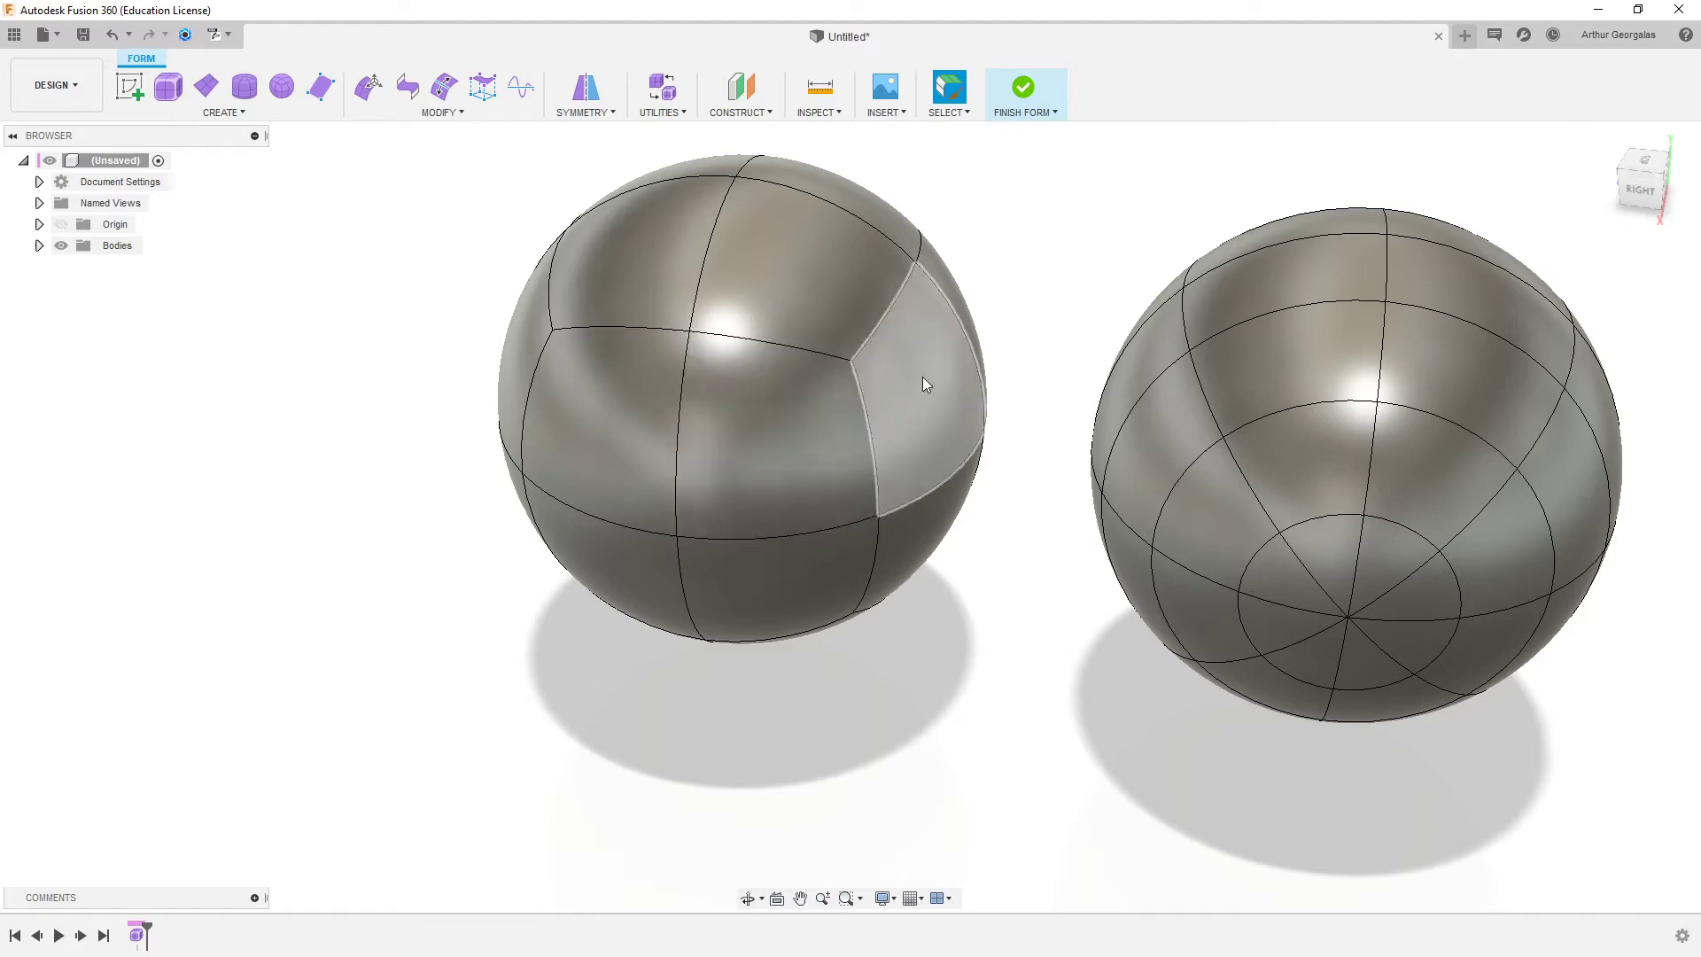
# - Use Edit Form to pull the four faces on one side of the quadball outward by about 342 mm, and clear the selection
pyautogui.keyDown('shift'); pyautogui.moveTo(992, 461); pyautogui.dragTo(603, 466, button='middle'); pyautogui.keyUp('shift')
pyautogui.click(603, 466)
pyautogui.keyDown('shift'); pyautogui.click(585, 576); pyautogui.keyUp('shift')
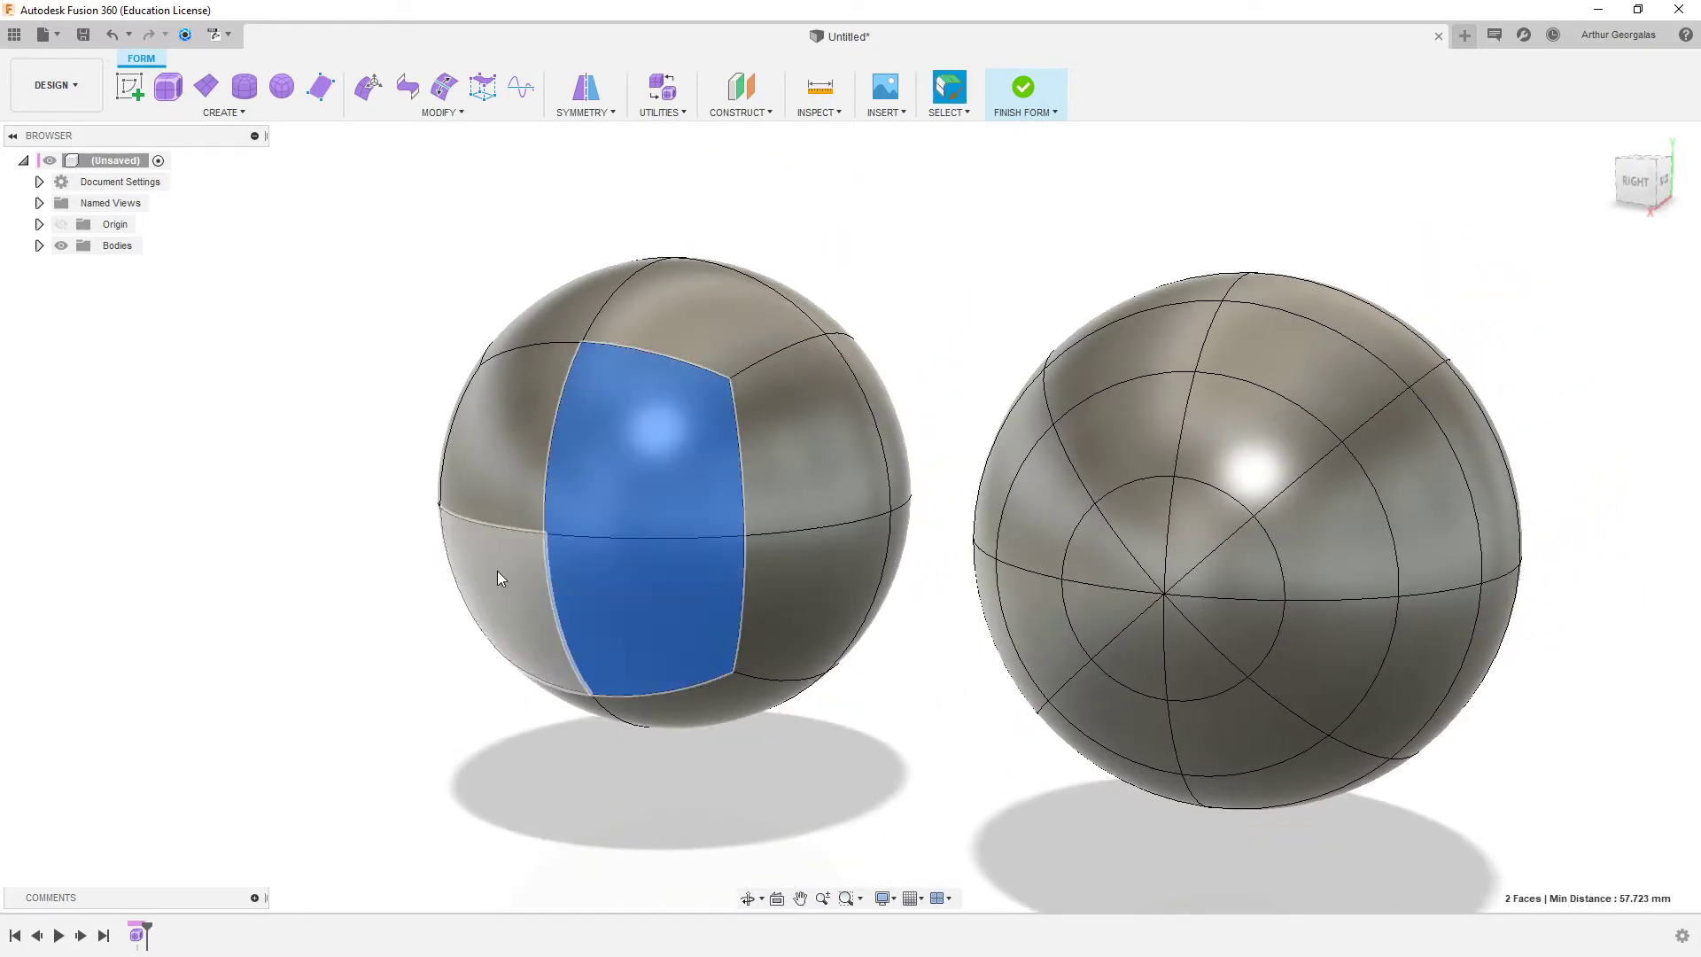
pyautogui.keyDown('shift'); pyautogui.click(497, 570); pyautogui.keyUp('shift')
pyautogui.keyDown('shift'); pyautogui.click(491, 429); pyautogui.keyUp('shift')
pyautogui.rightClick(228, 377)
pyautogui.click(312, 353)
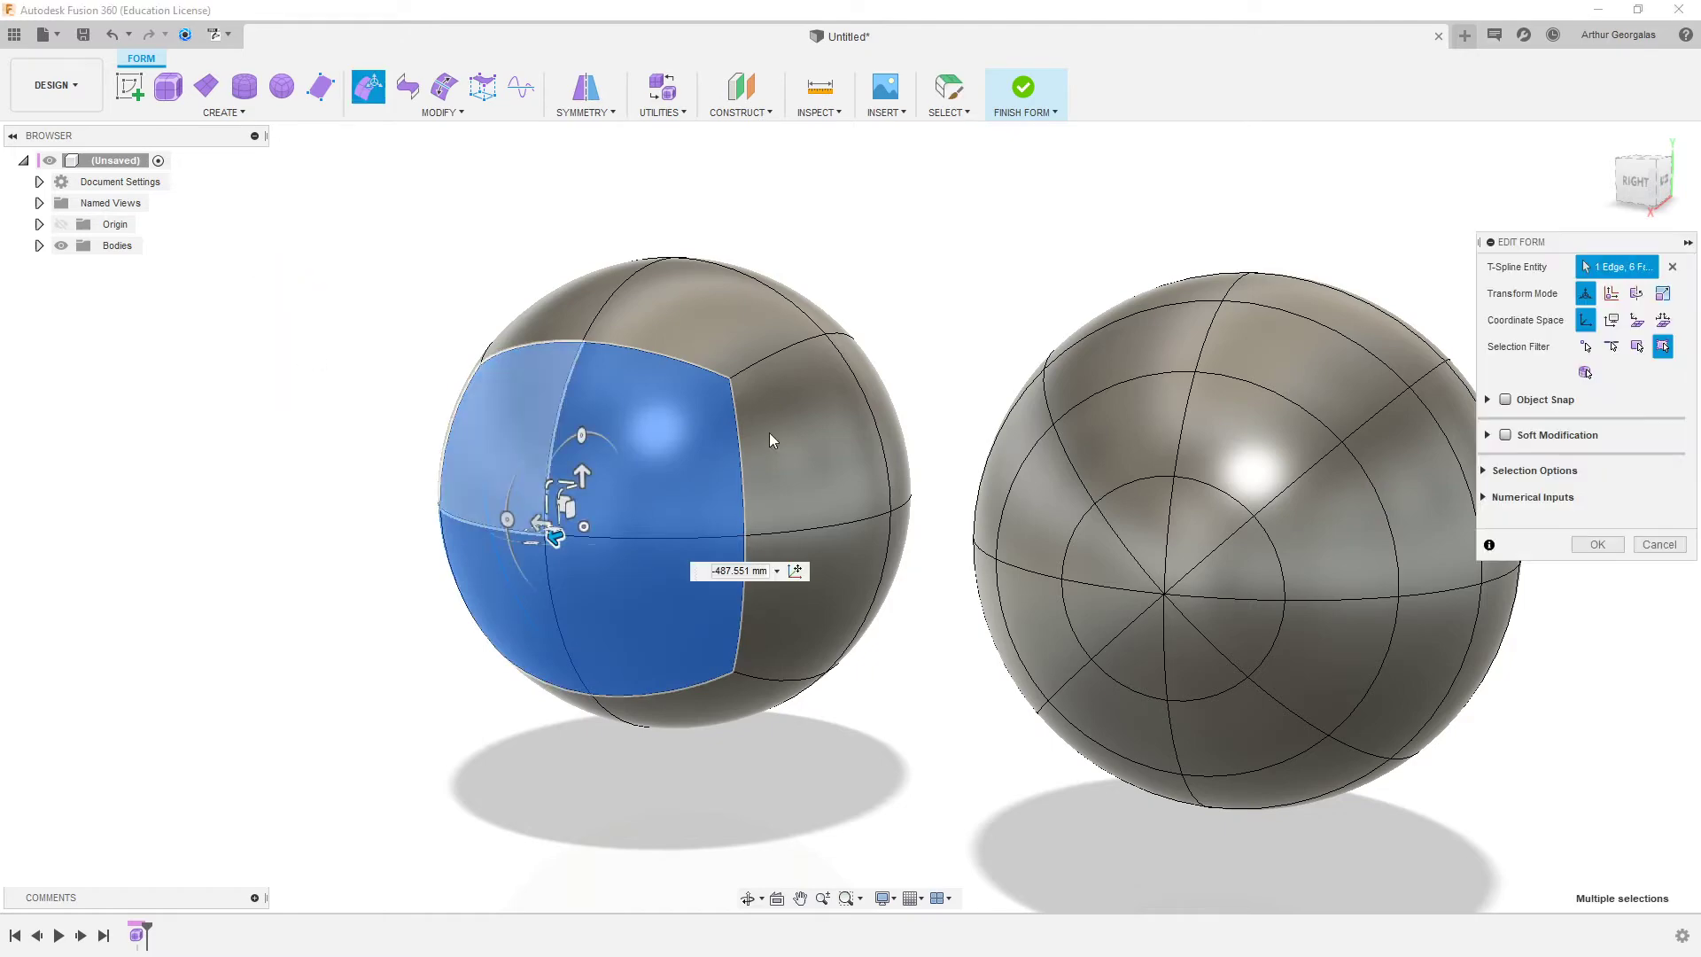
pyautogui.moveTo(553, 543); pyautogui.dragTo(273, 678)
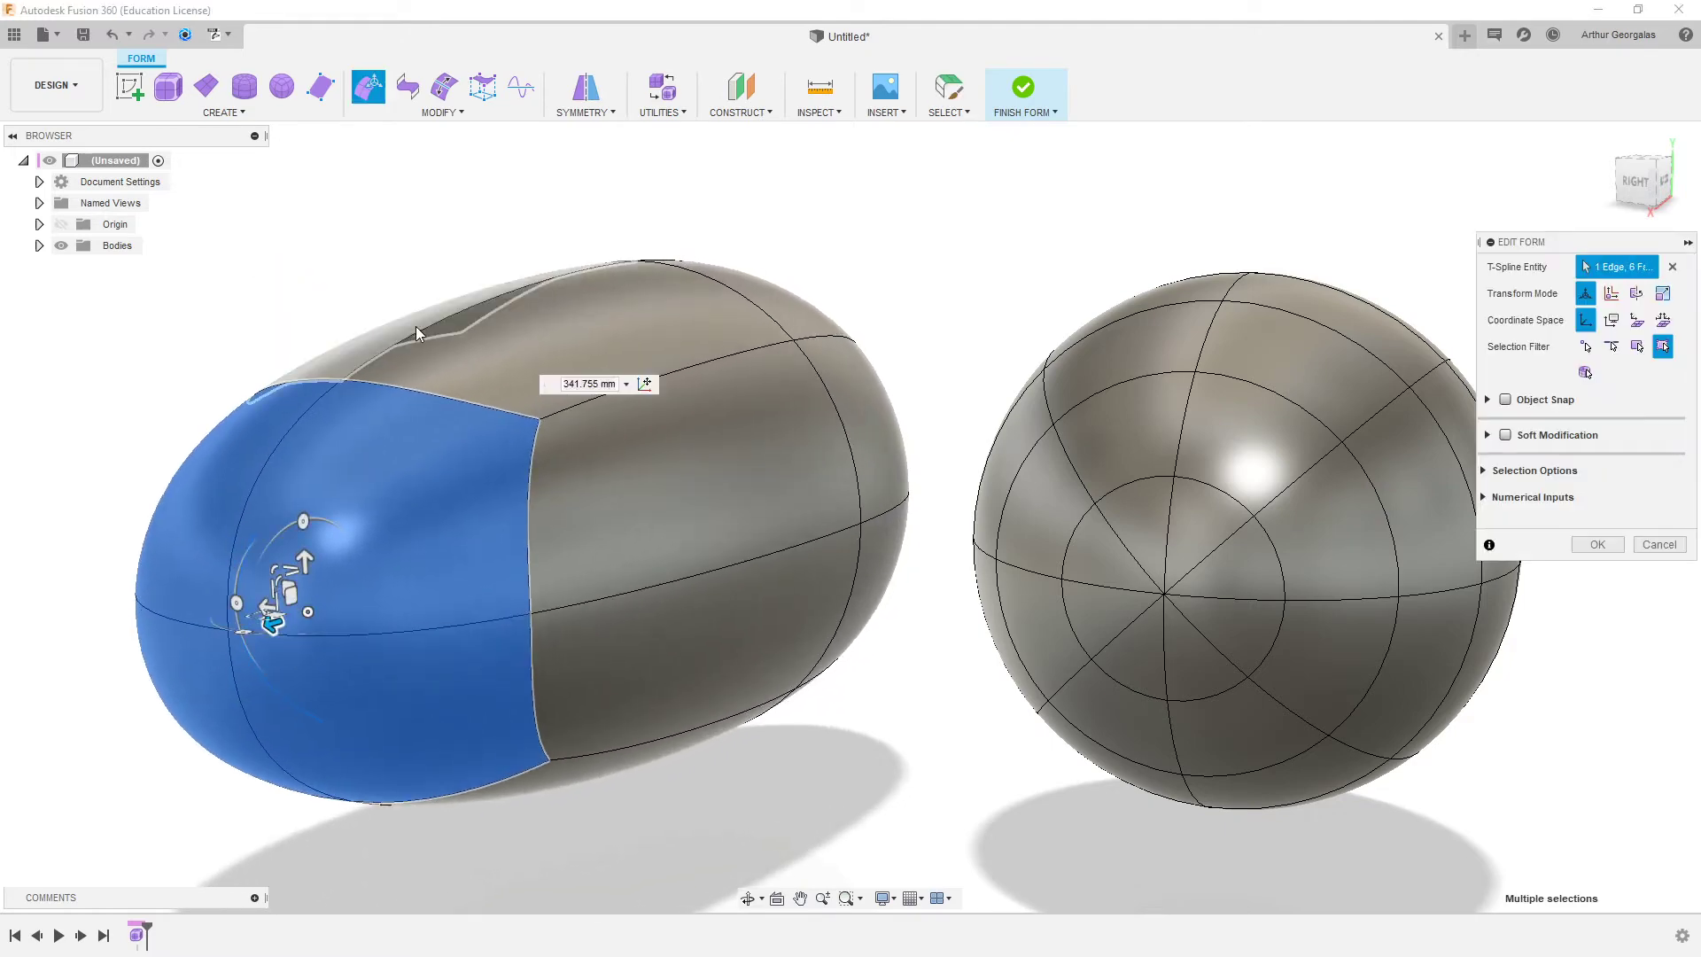
pyautogui.click(415, 326)
pyautogui.click(296, 342)
# - Pull the eight faces around the sphere's pole outward along its axis by about 383 mm
pyautogui.keyDown('shift'); pyautogui.moveTo(831, 563); pyautogui.dragTo(1032, 306, button='middle'); pyautogui.keyUp('shift')
pyautogui.keyDown('shift'); pyautogui.moveTo(723, 501); pyautogui.dragTo(860, 444, button='middle'); pyautogui.keyUp('shift')
pyautogui.click(860, 445)
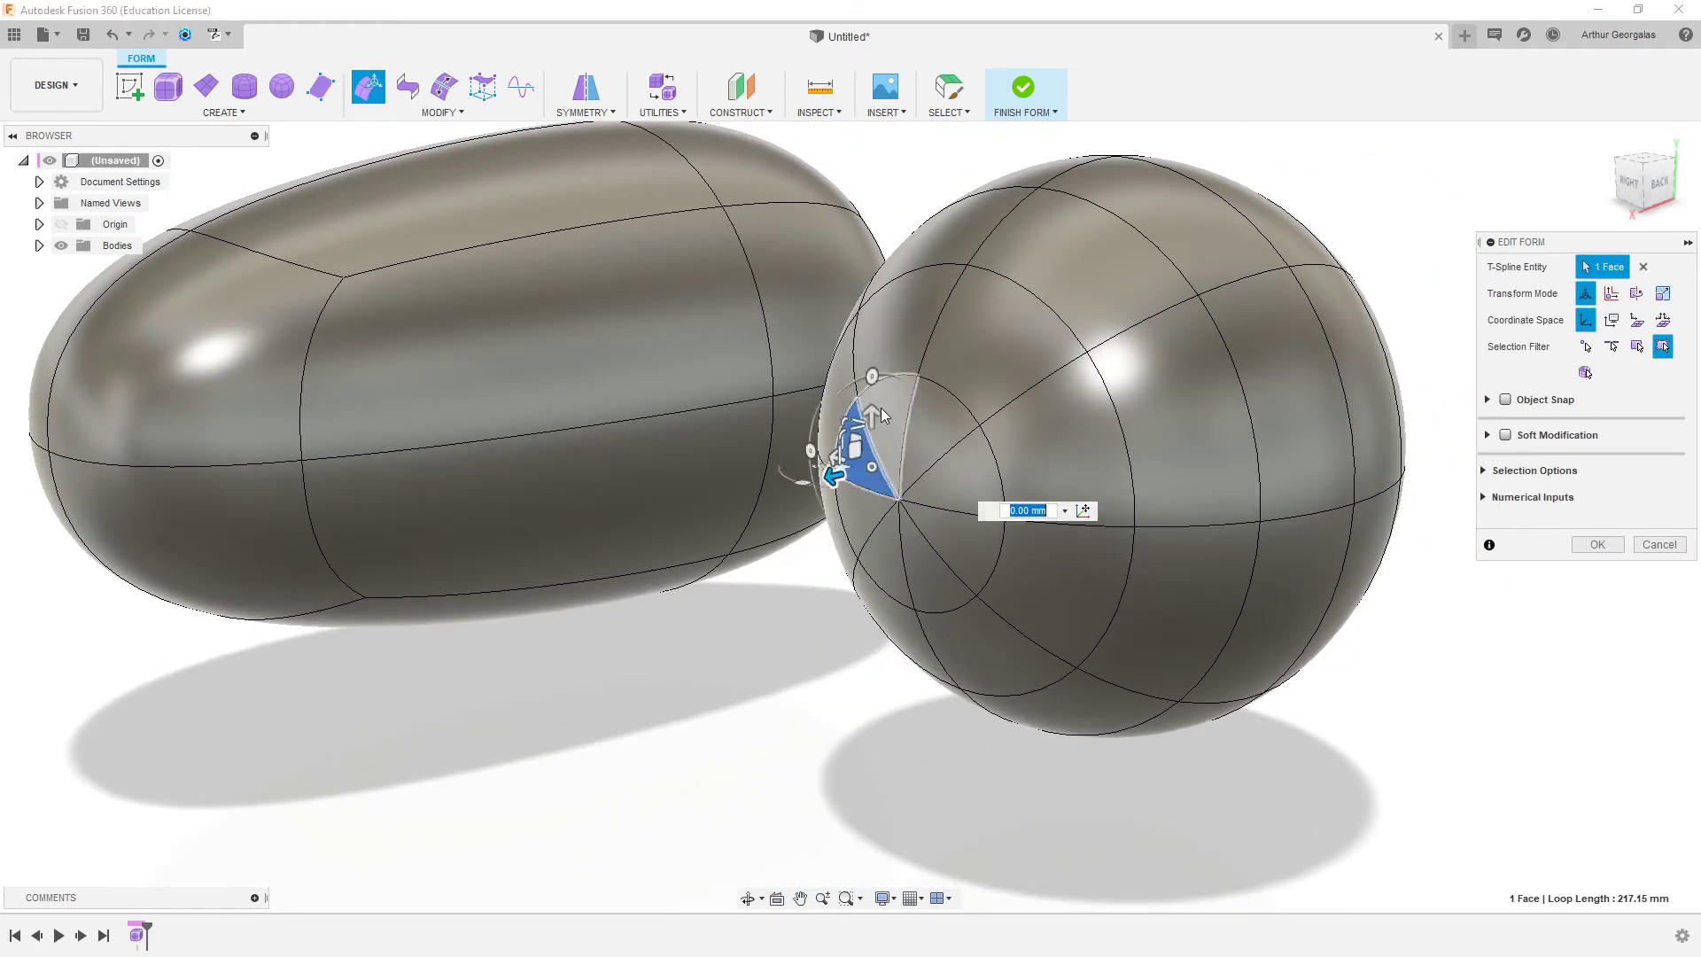
pyautogui.keyDown('shift'); pyautogui.click(861, 472); pyautogui.keyUp('shift')
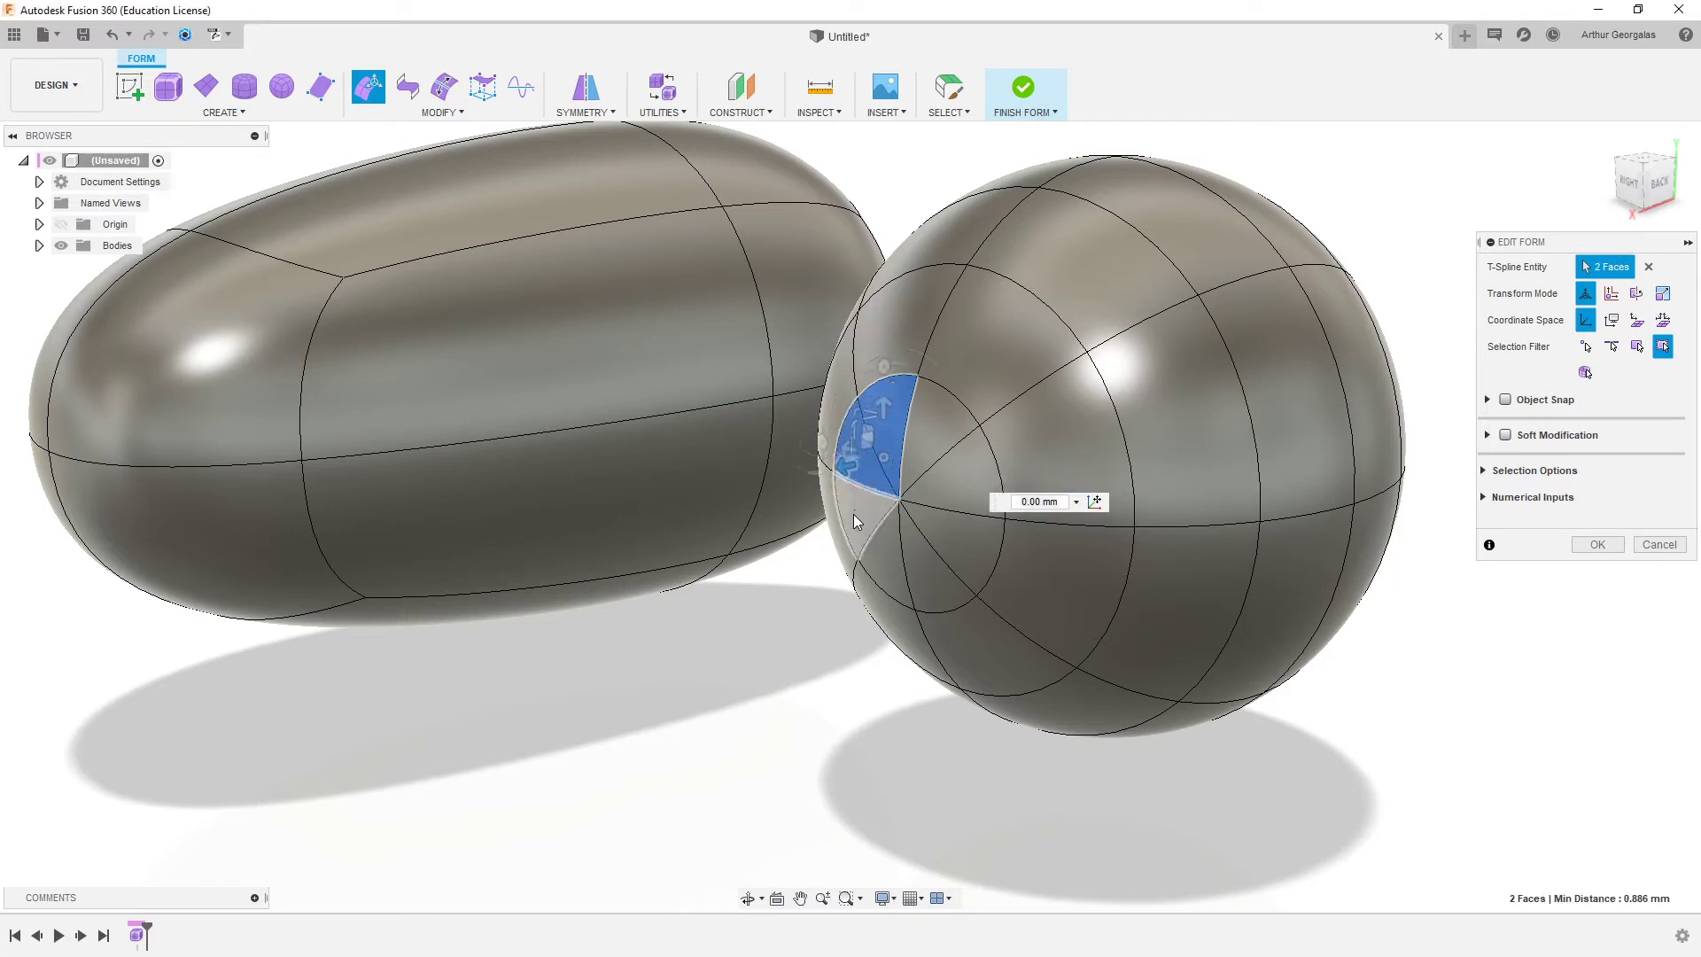
pyautogui.keyDown('shift'); pyautogui.click(854, 514); pyautogui.keyUp('shift')
pyautogui.keyDown('shift'); pyautogui.click(885, 545); pyautogui.keyUp('shift')
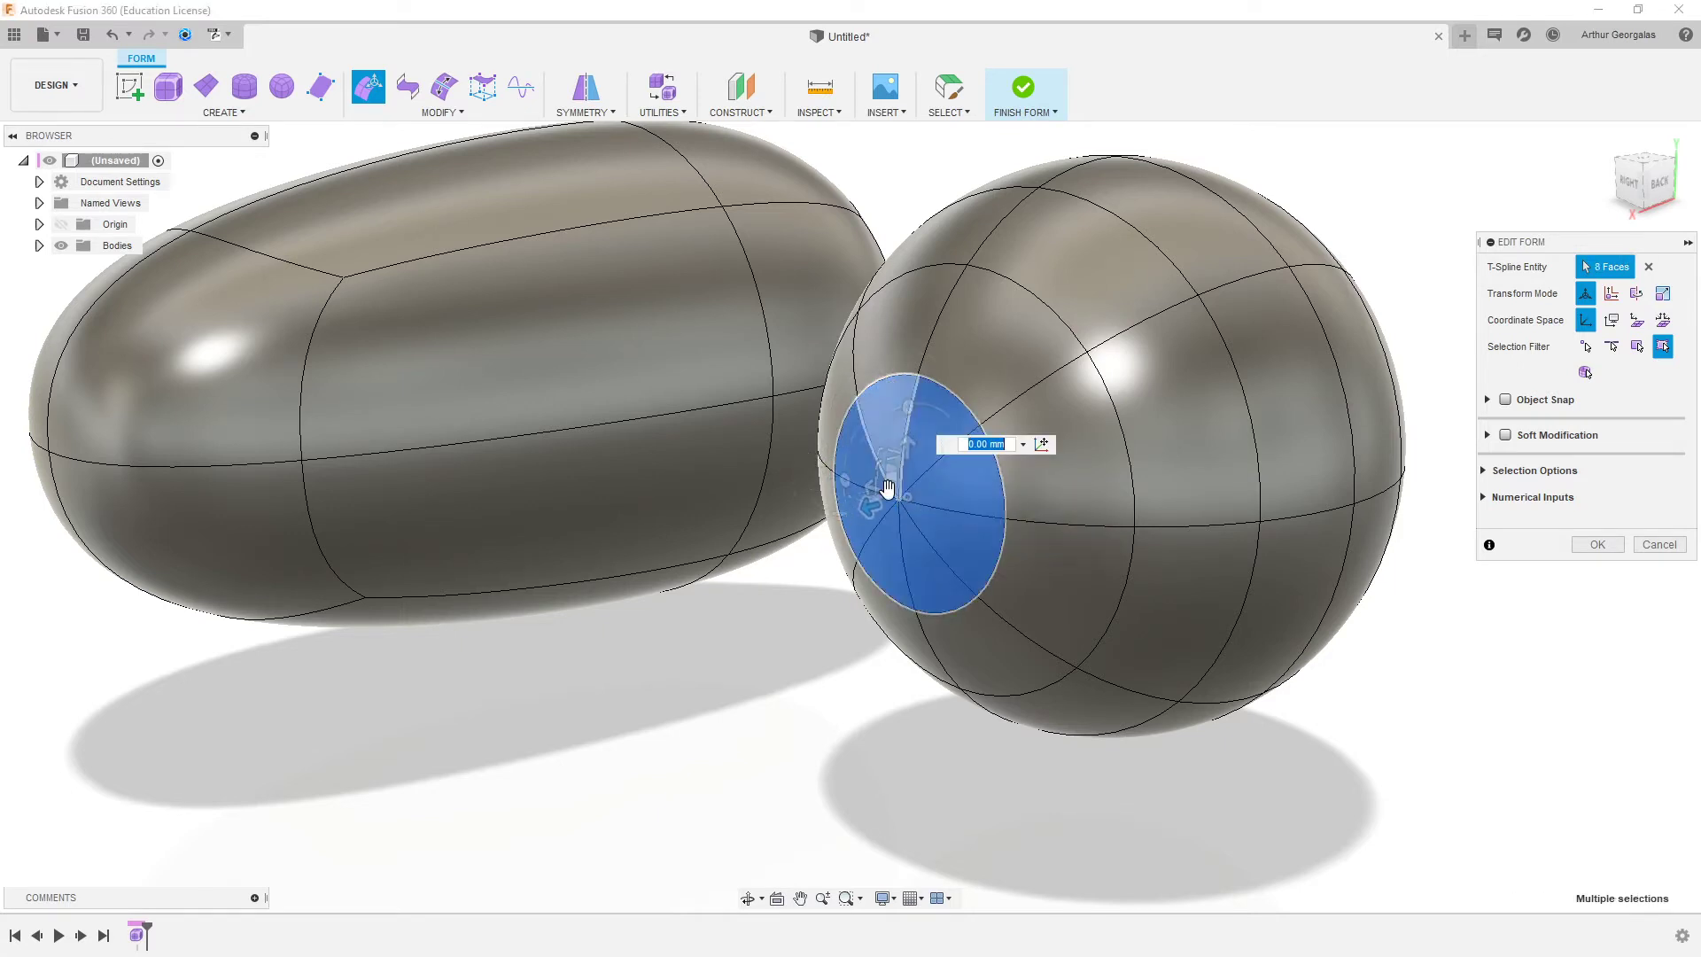
pyautogui.moveTo(869, 505); pyautogui.dragTo(323, 709)
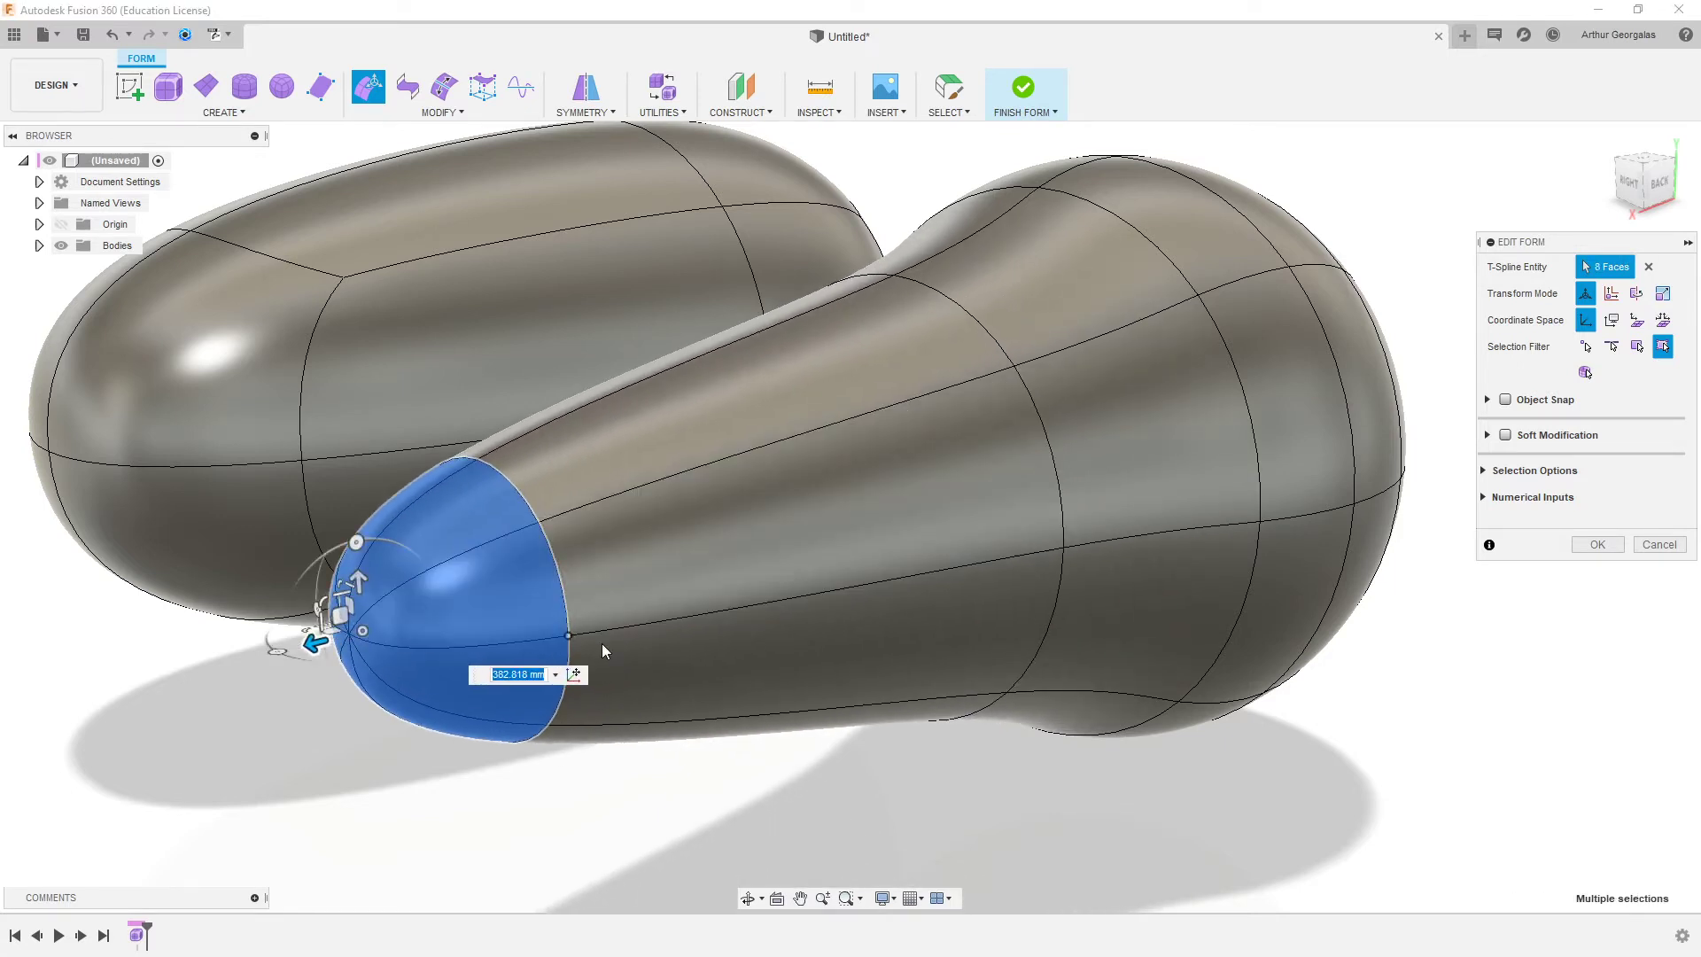
# - In box display, pull four adjoining faces on the sphere's wide end outward, restore smooth display, and clear the selection
pyautogui.hotkey('ctrl', '1')
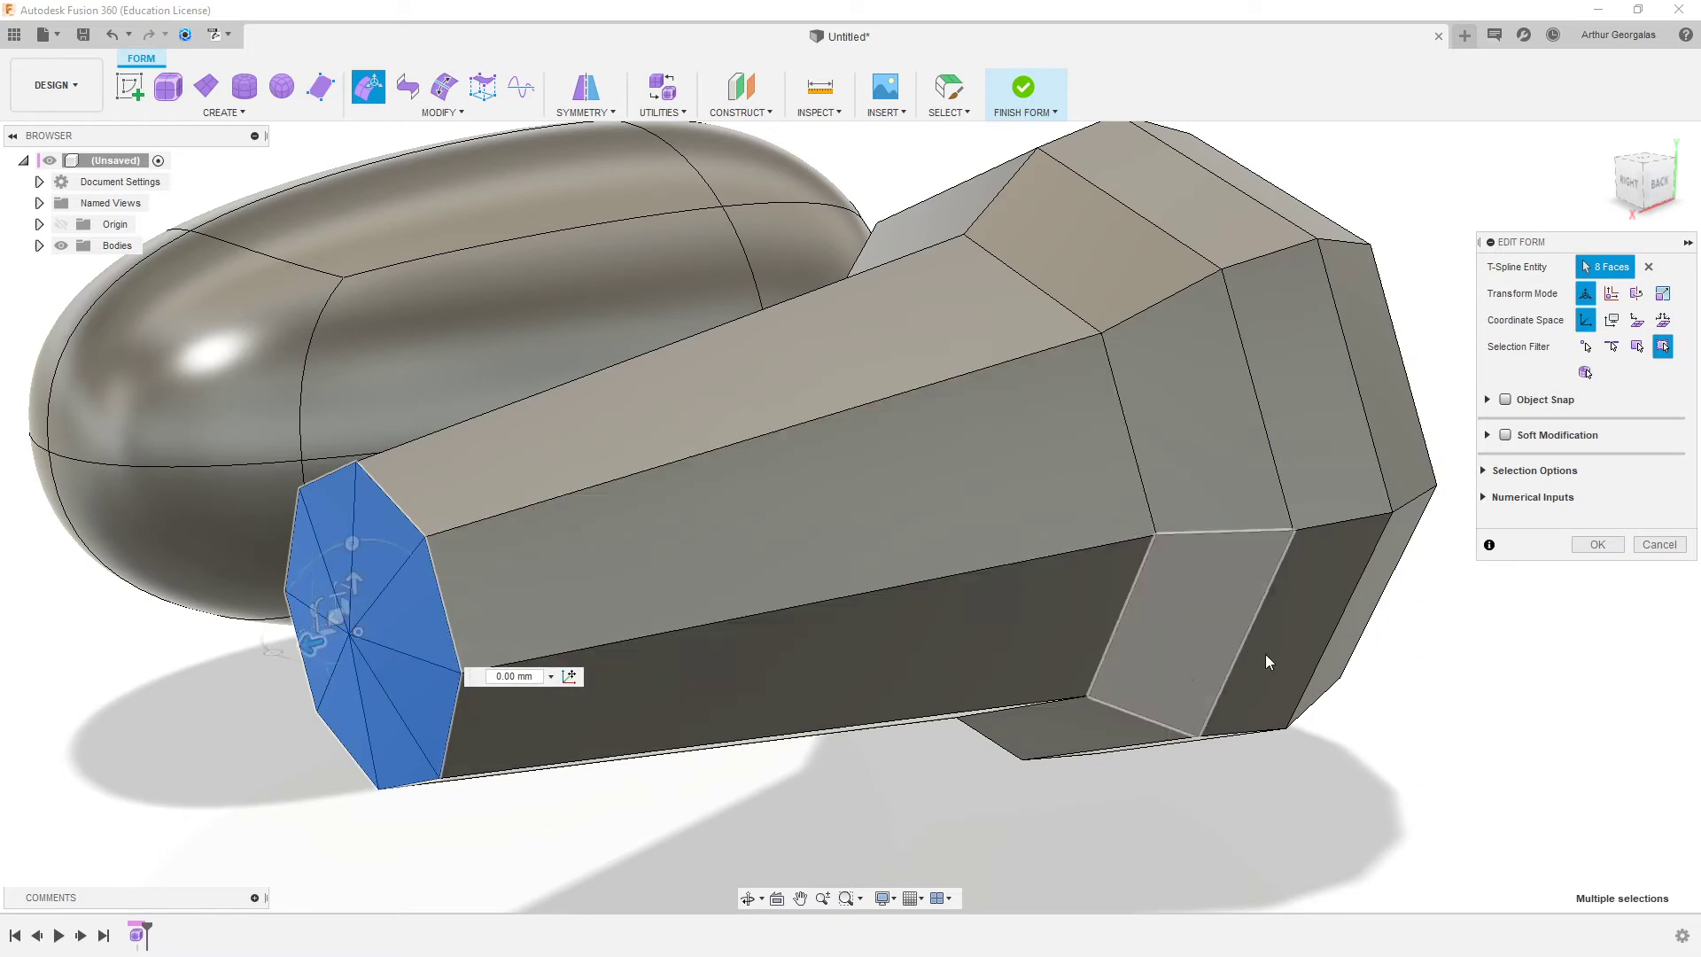
pyautogui.click(1462, 738)
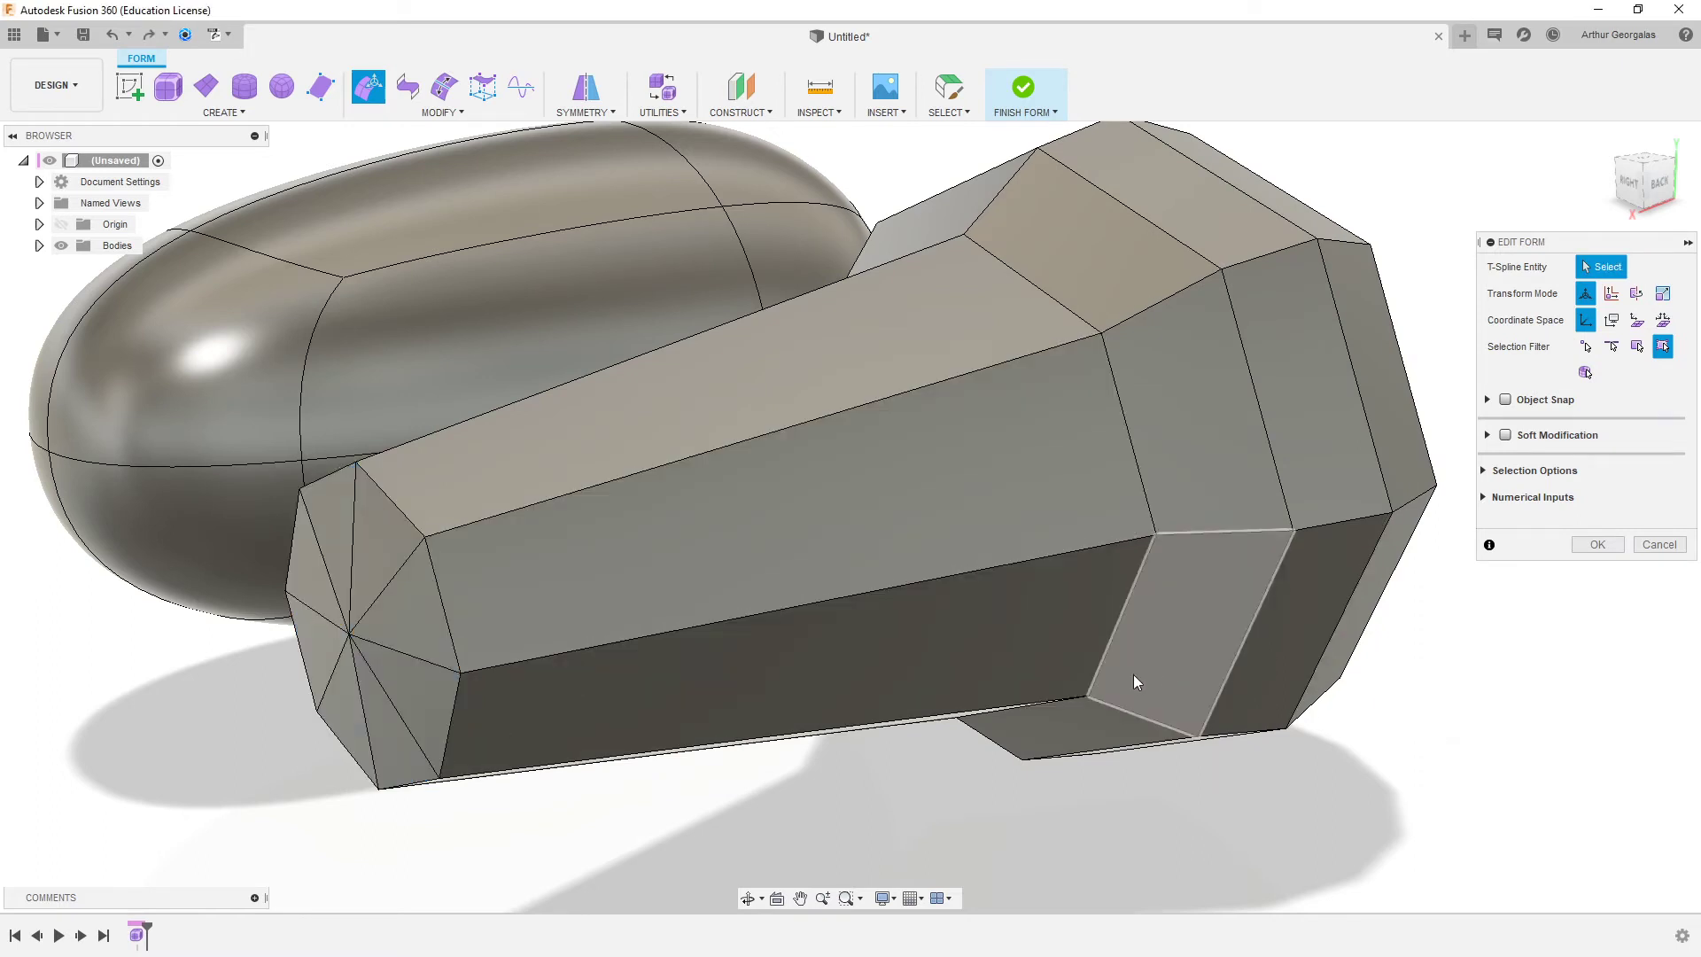
pyautogui.click(1369, 443)
pyautogui.keyDown('ctrl'); pyautogui.click(1416, 462); pyautogui.keyUp('ctrl')
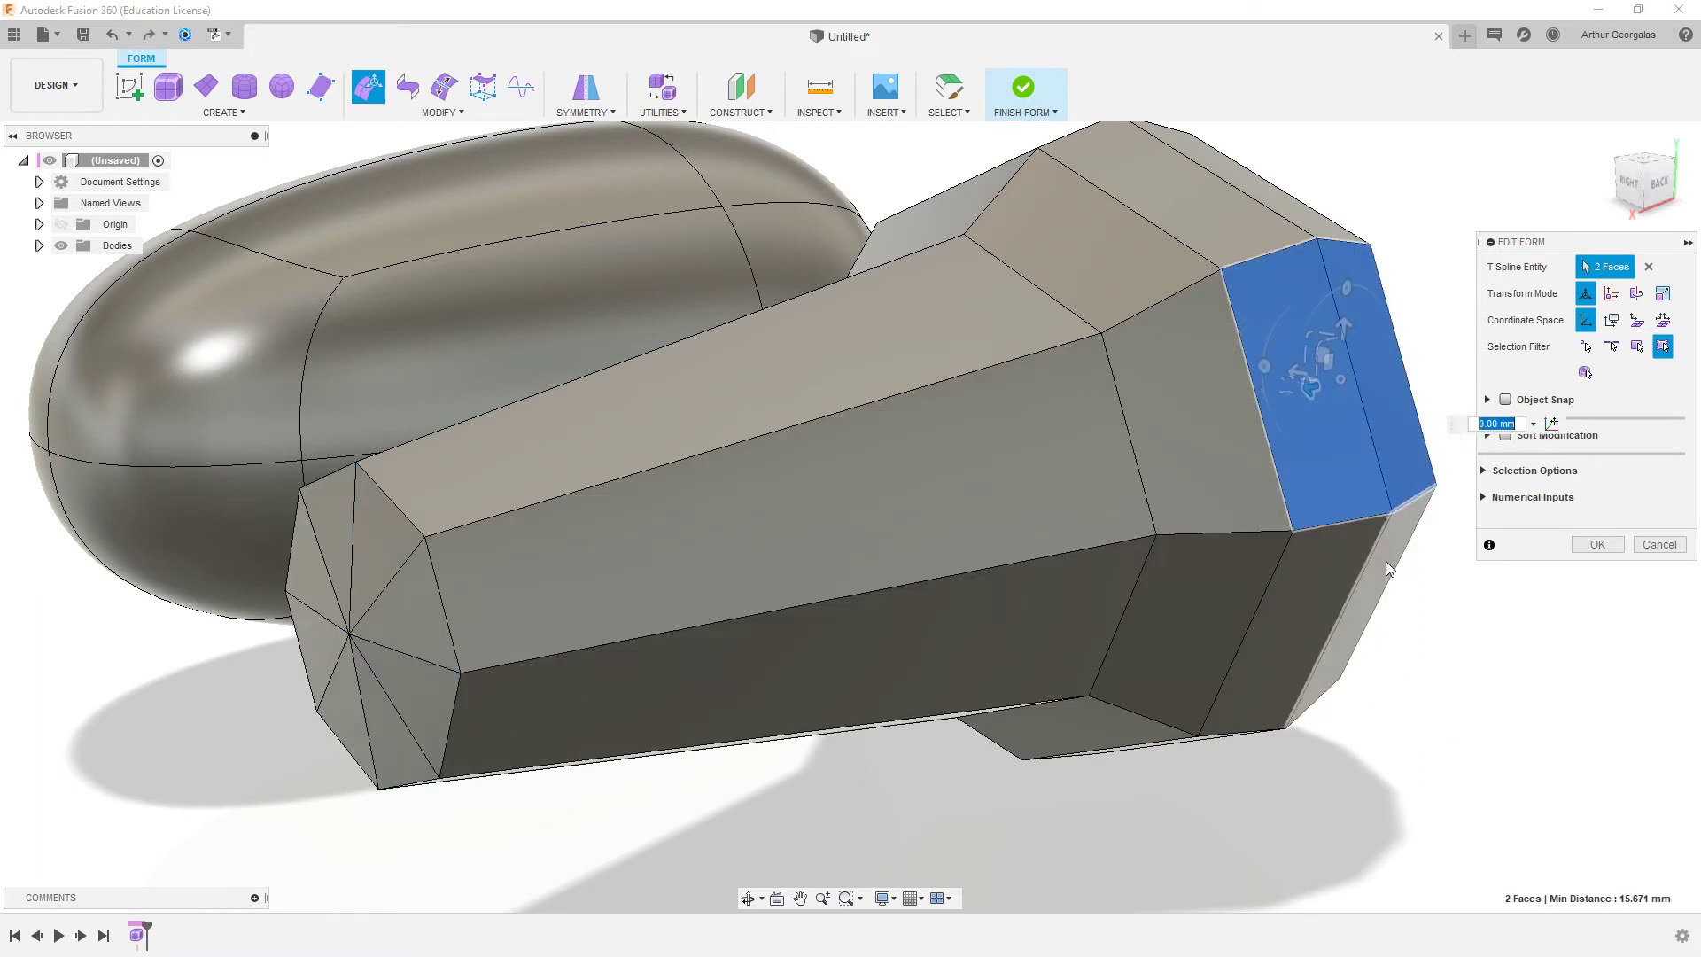
pyautogui.keyDown('ctrl'); pyautogui.click(1382, 573); pyautogui.keyUp('ctrl')
pyautogui.keyDown('ctrl'); pyautogui.click(1324, 576); pyautogui.keyUp('ctrl')
pyautogui.moveTo(1276, 585); pyautogui.dragTo(1178, 587, button='middle')
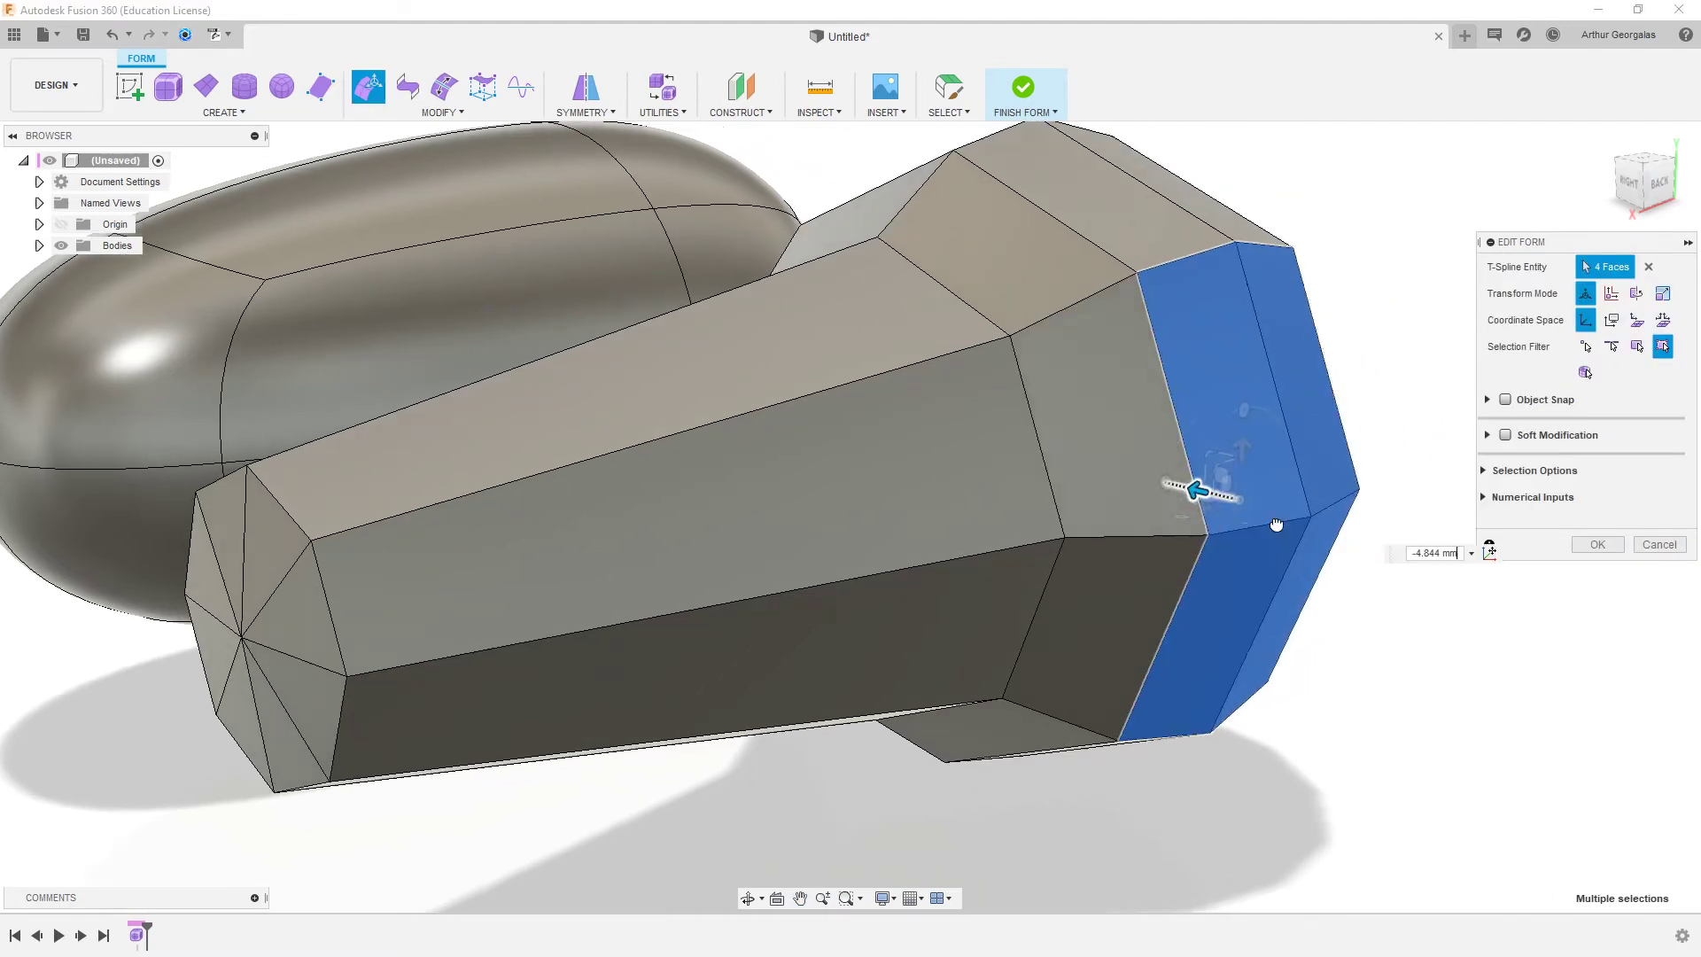
pyautogui.moveTo(1196, 483); pyautogui.dragTo(1639, 699)
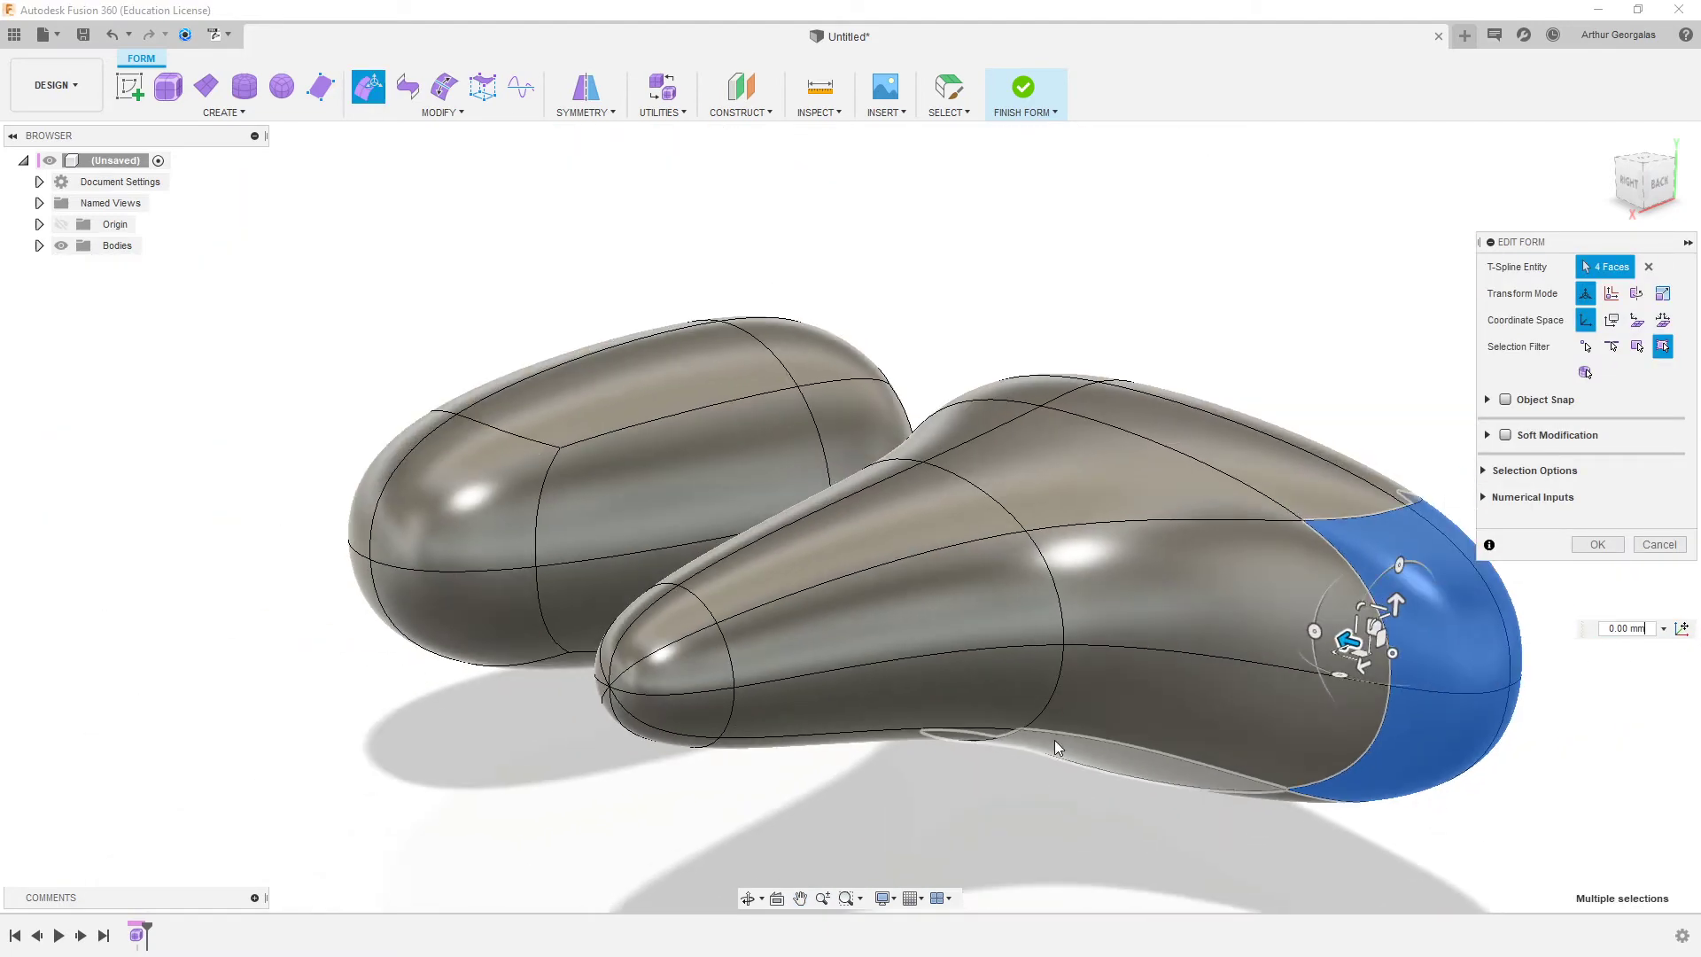
pyautogui.click(1098, 751)
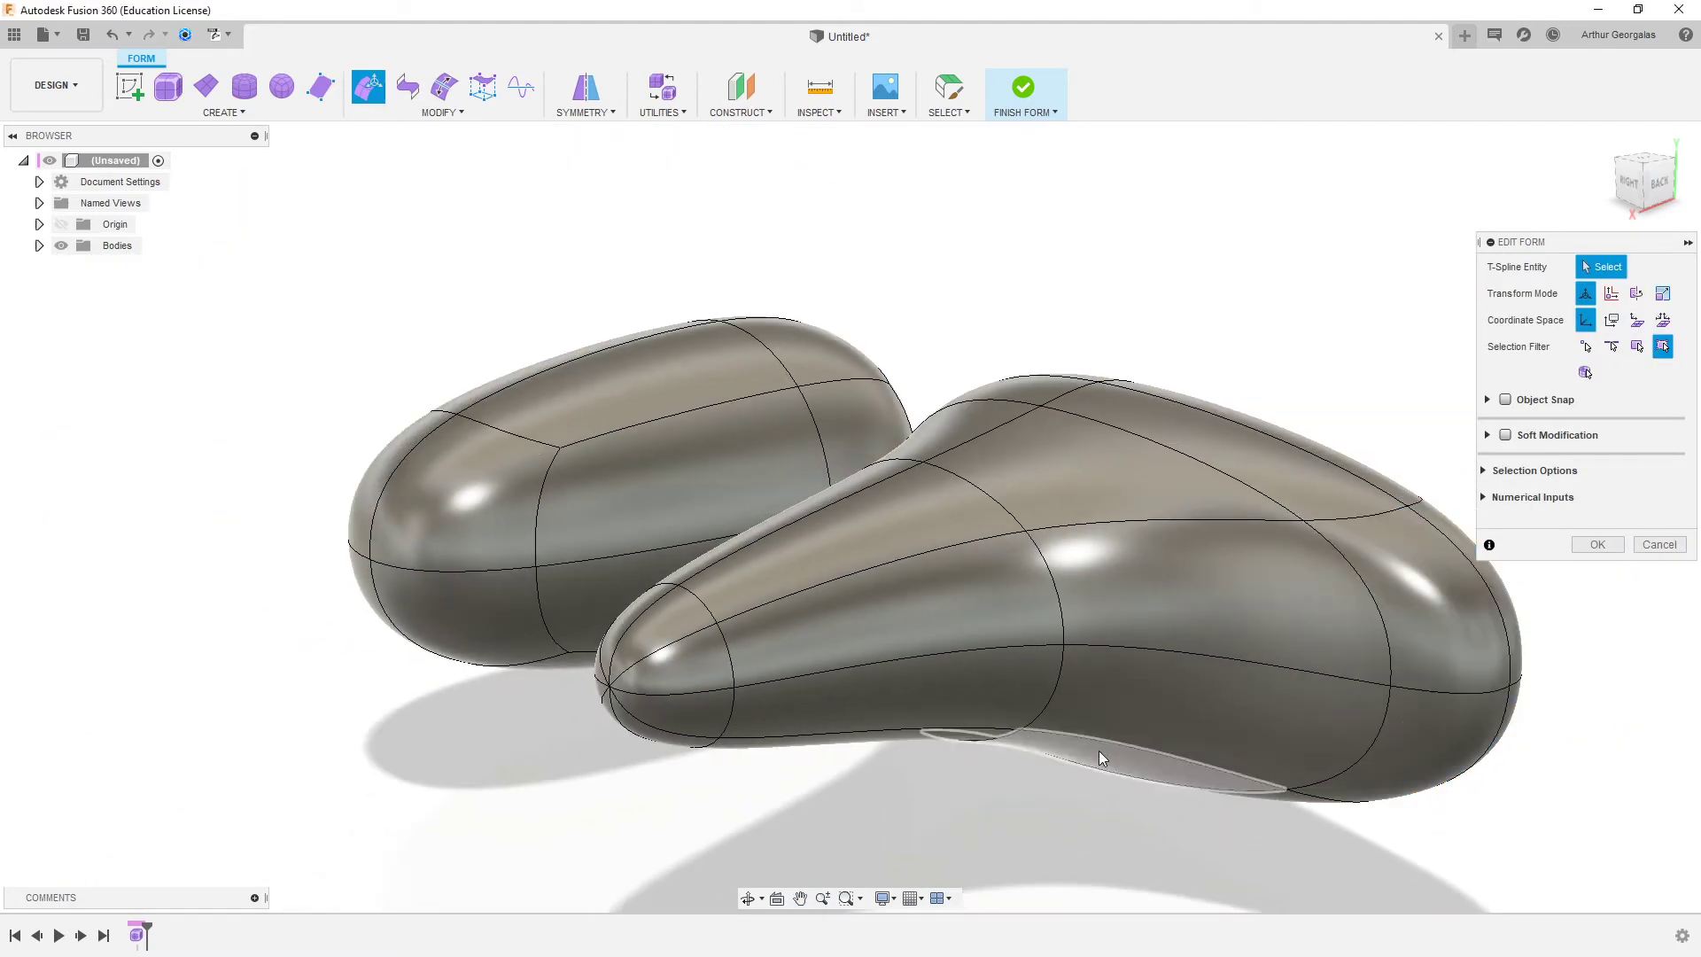
# - In box display, pull four adjoining faces on the elongated quadball's side outward by about 361 mm
pyautogui.keyDown('shift'); pyautogui.moveTo(1099, 752); pyautogui.dragTo(757, 385, button='middle'); pyautogui.keyUp('shift')
pyautogui.click(836, 634)
pyautogui.hotkey('alt', '1')
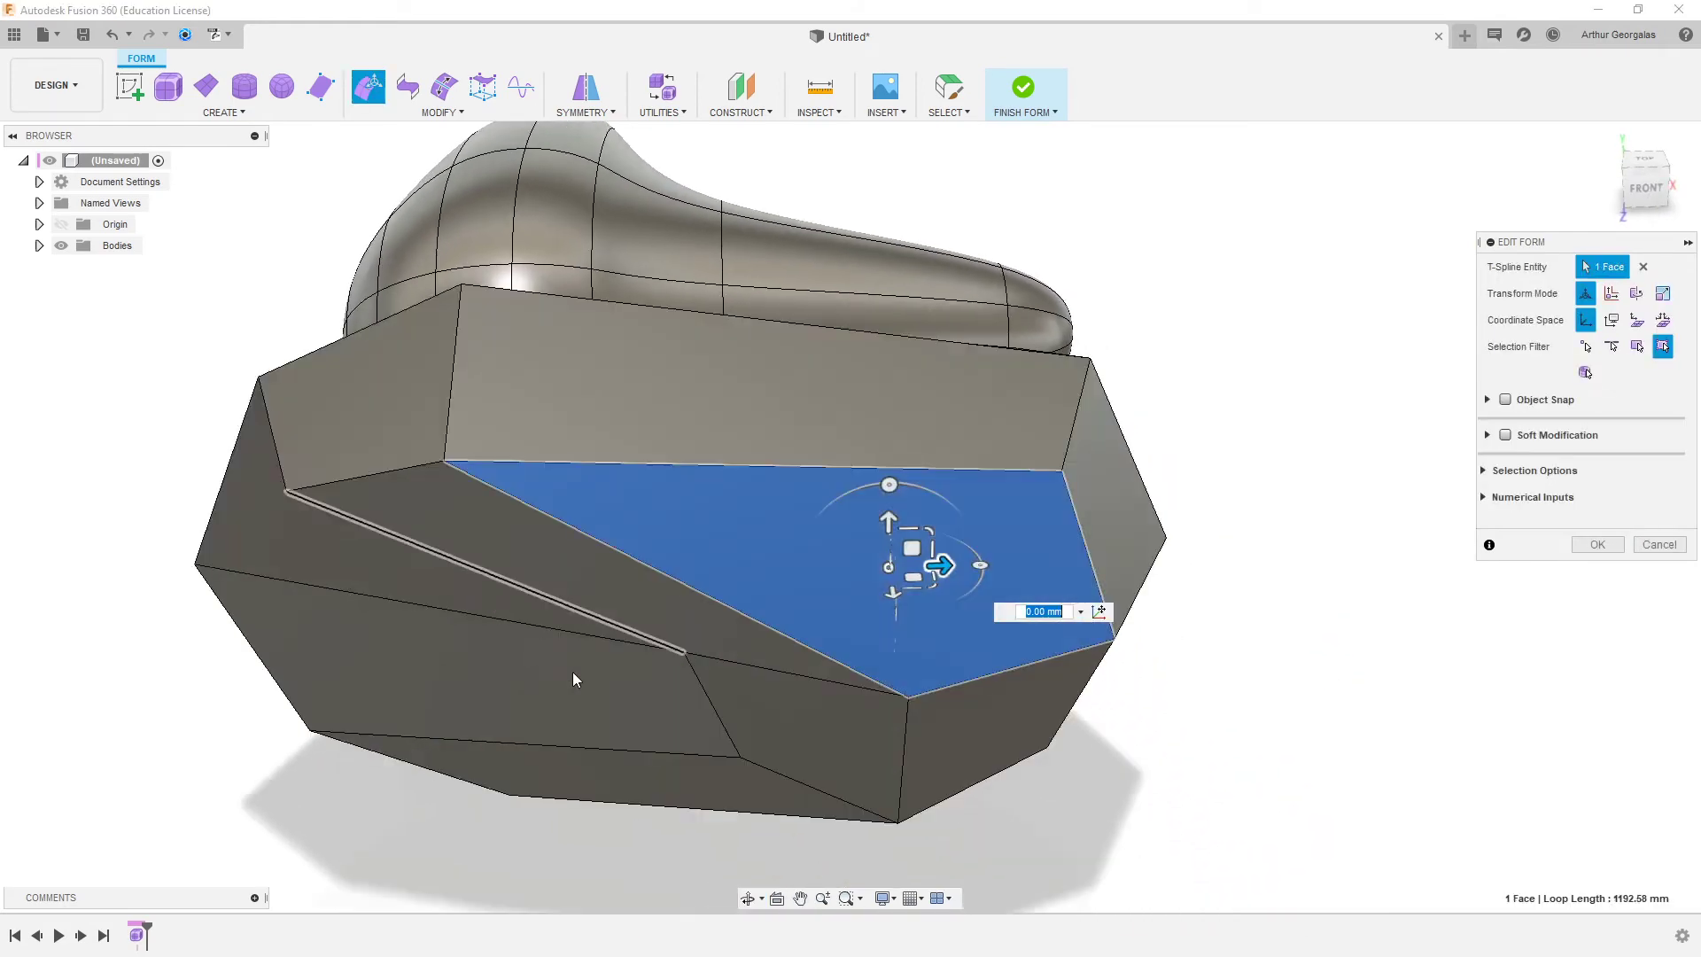
pyautogui.click(842, 725)
pyautogui.keyDown('shift'); pyautogui.click(993, 721); pyautogui.keyUp('shift')
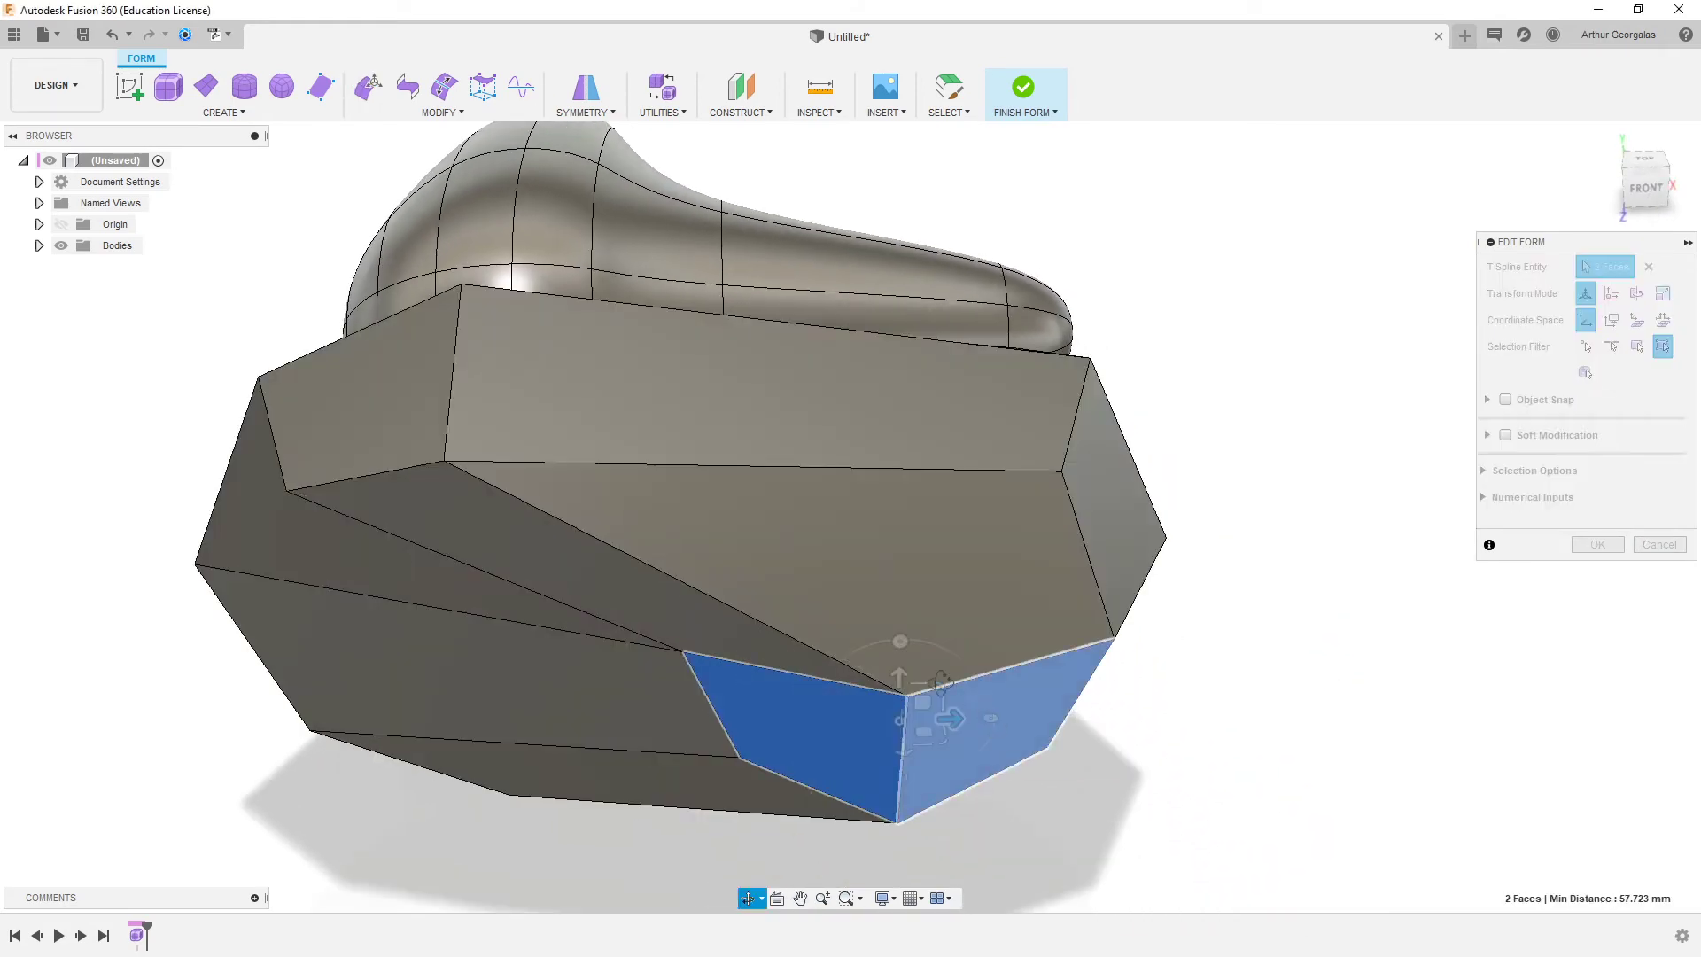
pyautogui.keyDown('shift'); pyautogui.moveTo(936, 709); pyautogui.dragTo(922, 658, button='middle'); pyautogui.keyUp('shift')
pyautogui.keyDown('shift'); pyautogui.click(895, 558); pyautogui.keyUp('shift')
pyautogui.keyDown('shift'); pyautogui.click(706, 576); pyautogui.keyUp('shift')
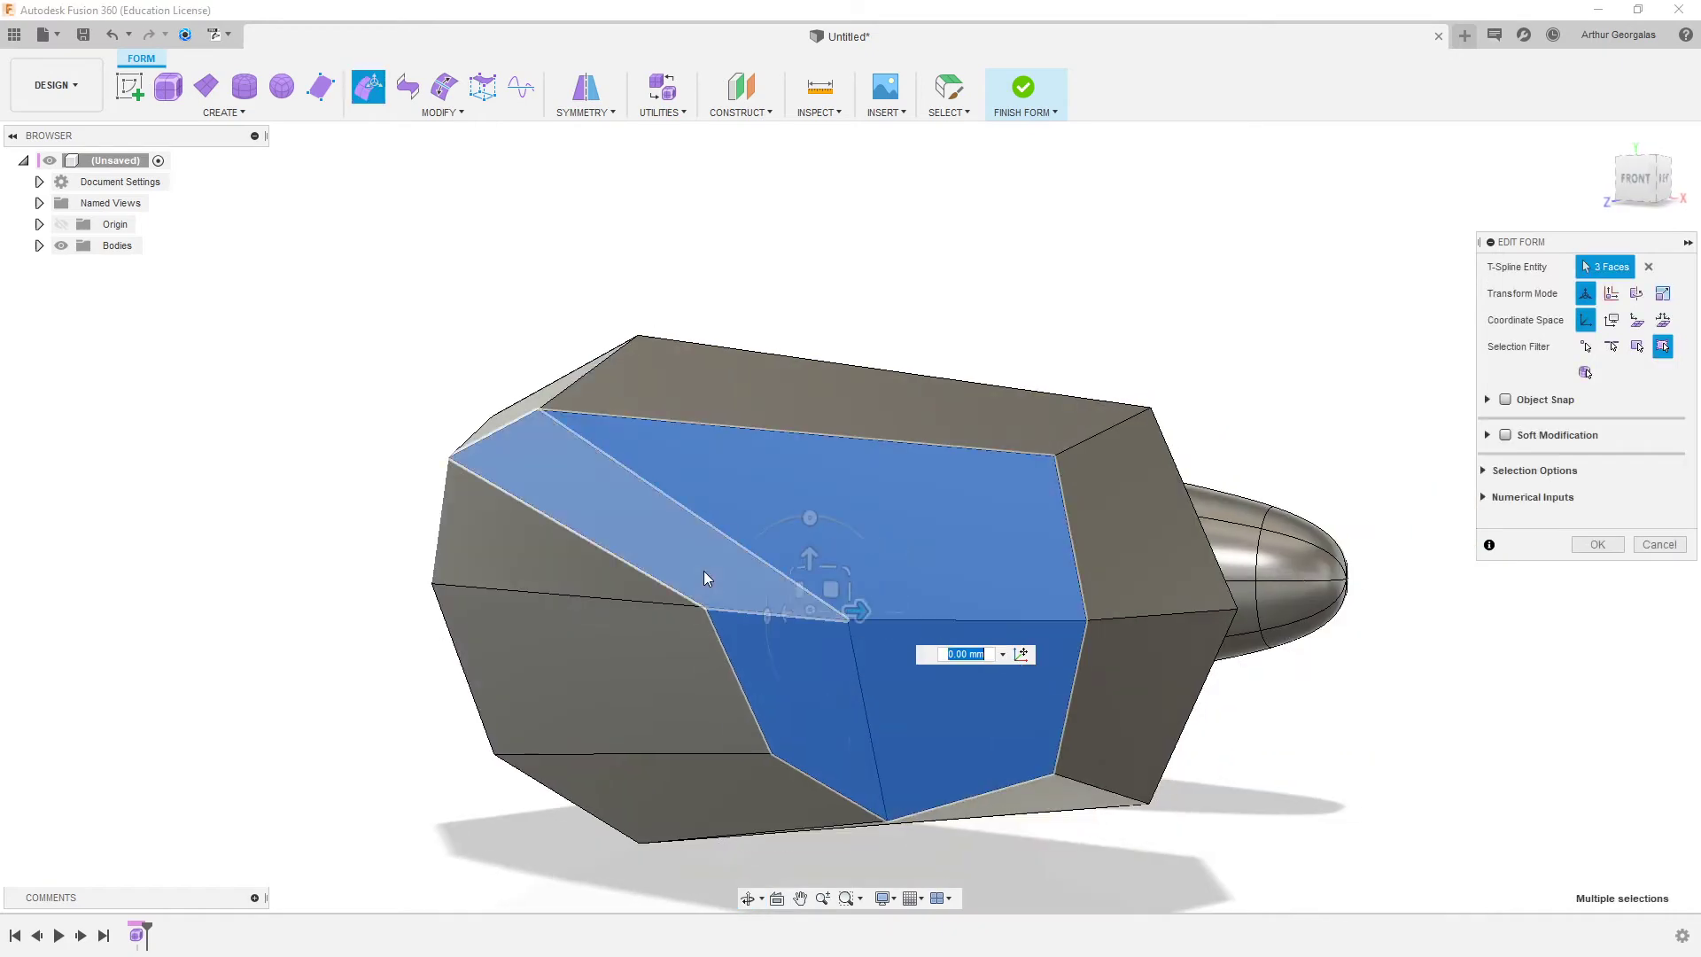
pyautogui.keyDown('shift'); pyautogui.moveTo(704, 574); pyautogui.dragTo(764, 629, button='middle'); pyautogui.keyUp('shift')
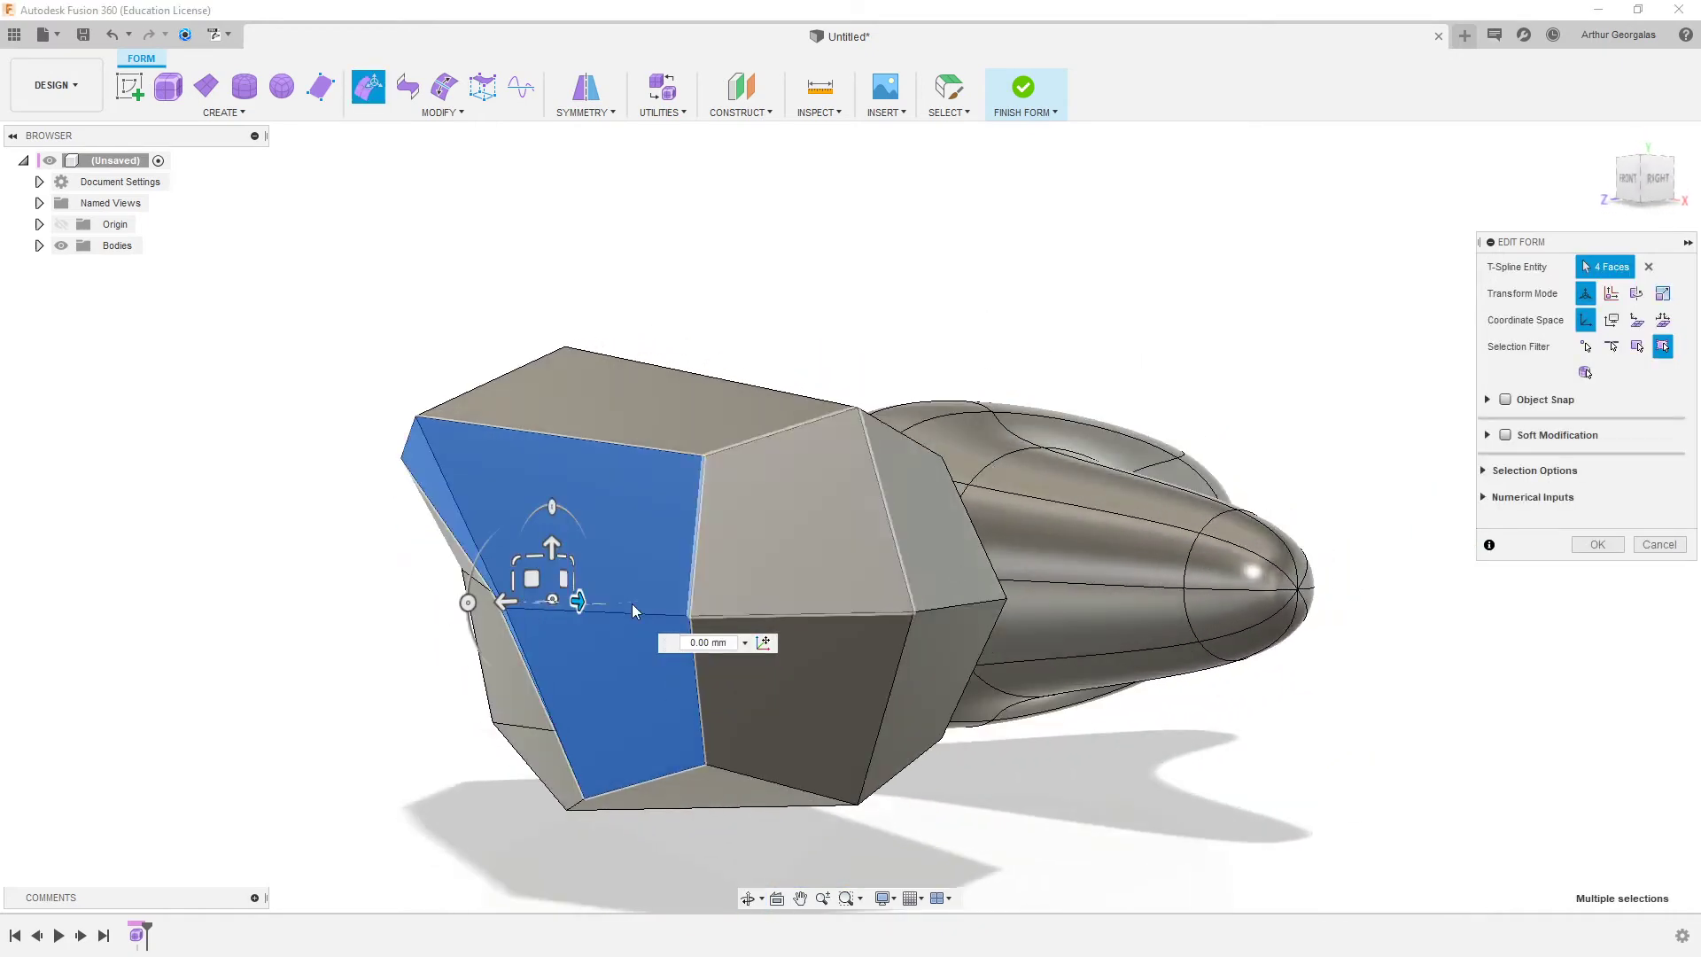
pyautogui.moveTo(491, 602); pyautogui.dragTo(78, 631)
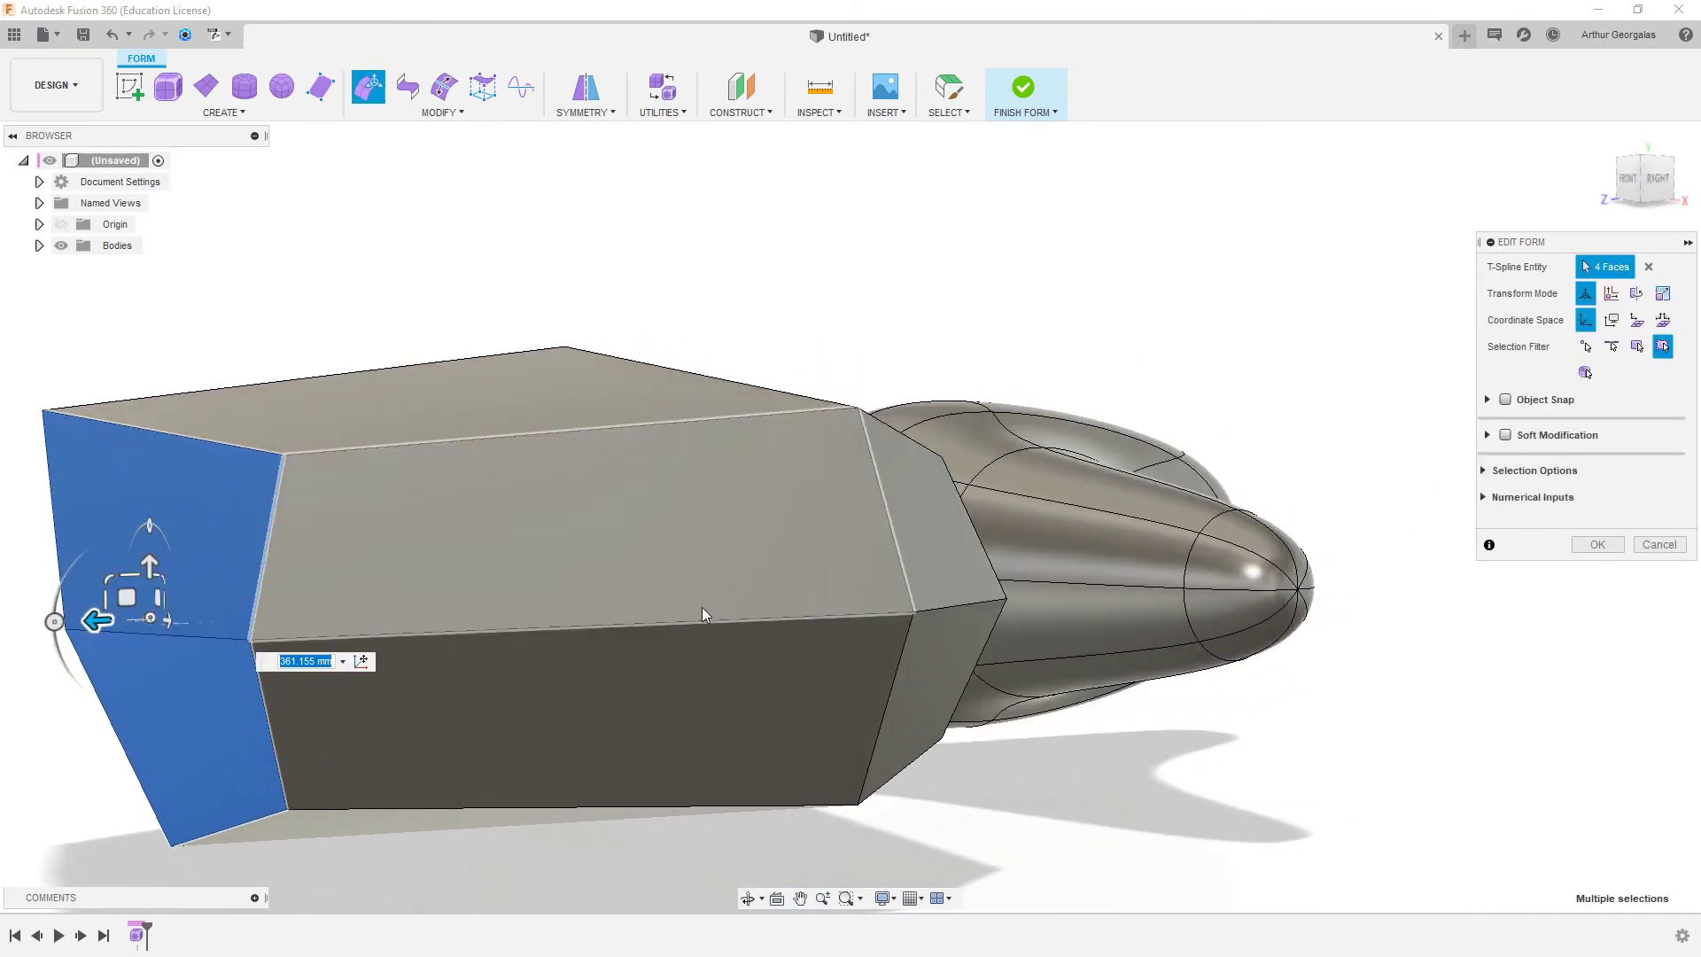
# - Return the quadball to smooth display, clear the face selection, inspect the reshaped side, and leave Edit Form
pyautogui.hotkey('alt', '3')
pyautogui.scroll(-3, 609, 614)
pyautogui.click(870, 606)
pyautogui.keyDown('shift'); pyautogui.moveTo(567, 524); pyautogui.dragTo(769, 486, button='middle'); pyautogui.keyUp('shift')
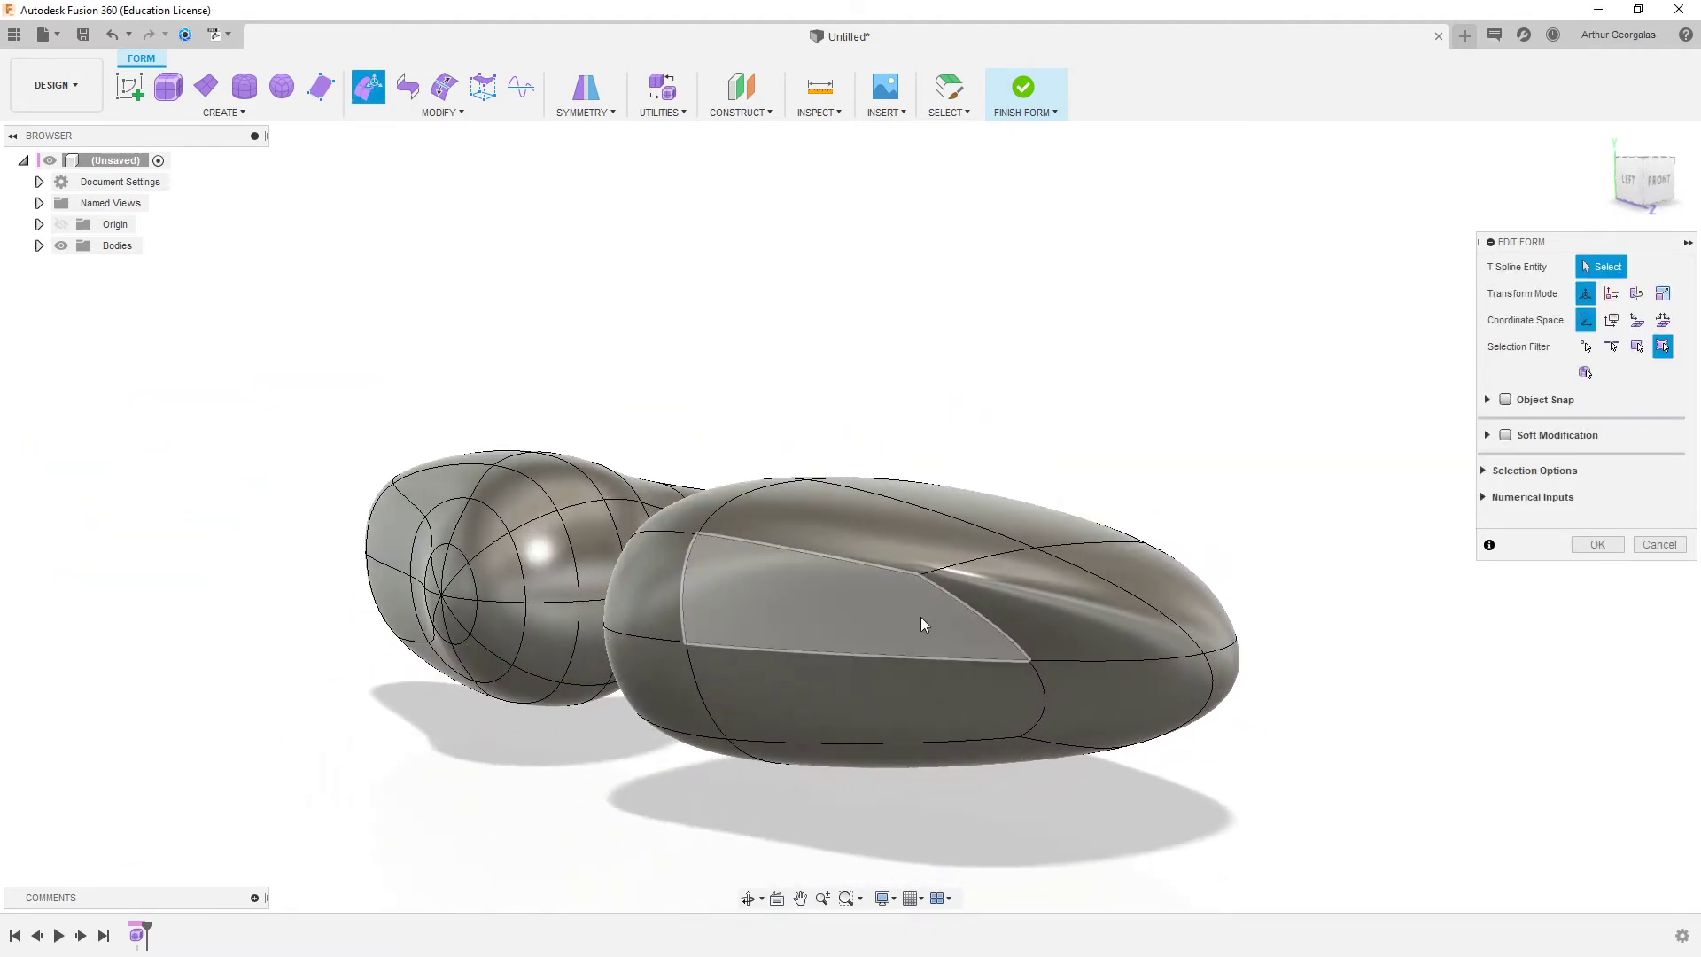
pyautogui.click(1072, 598)
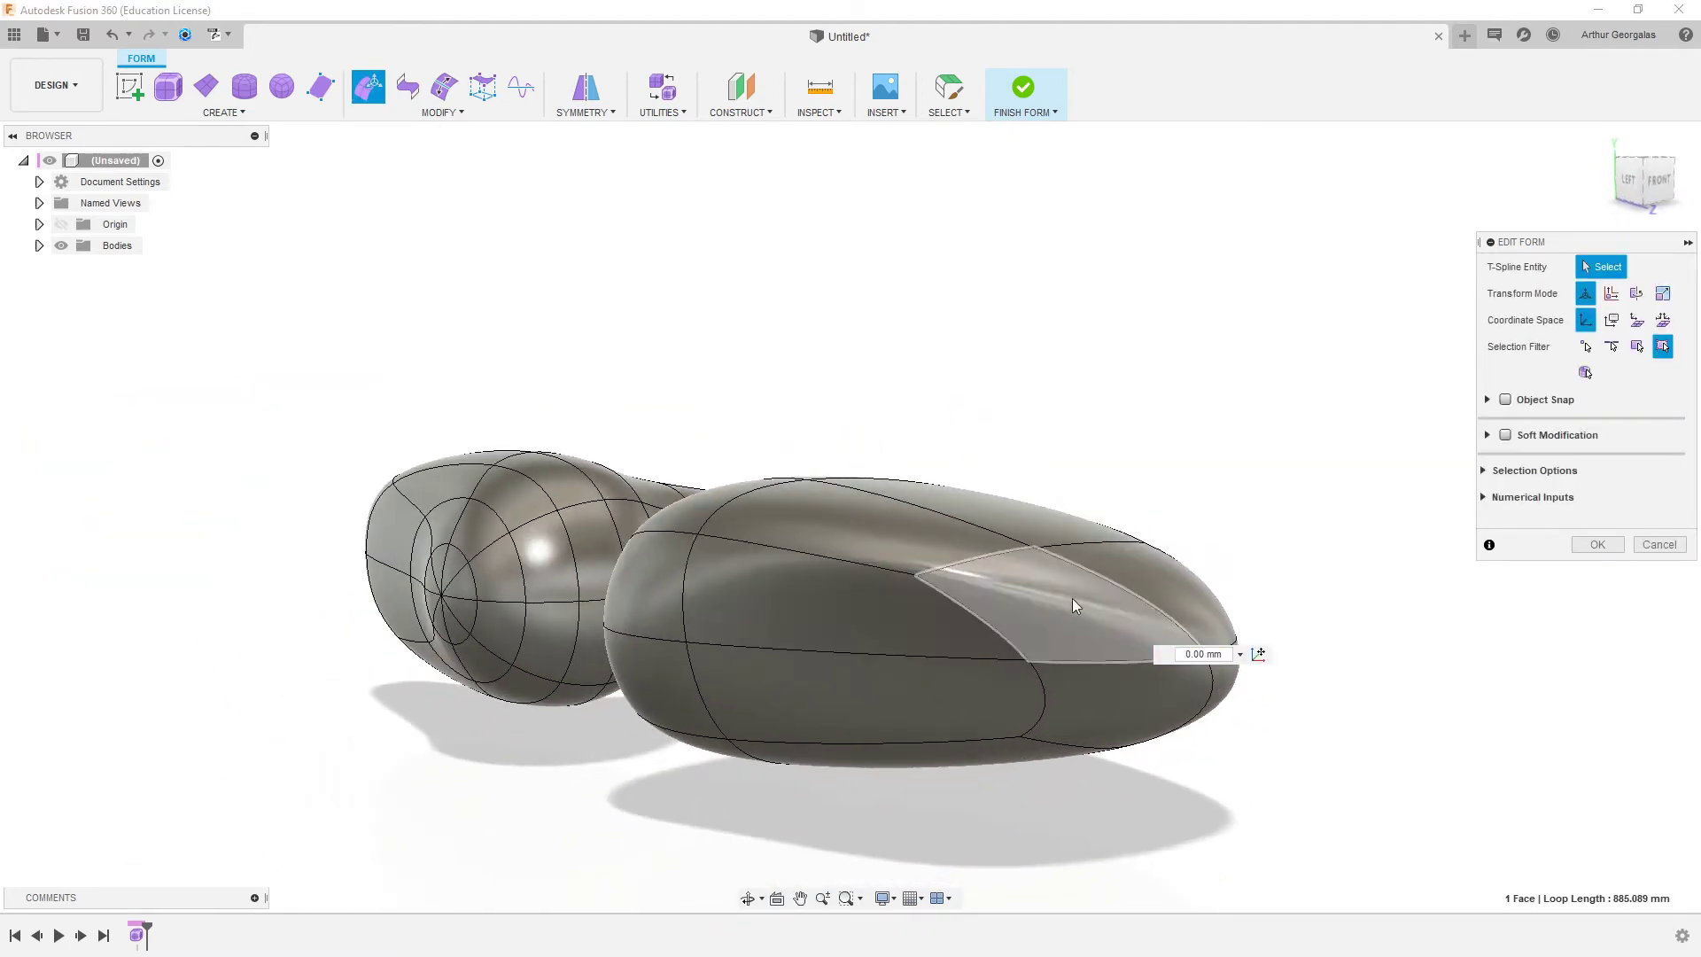
pyautogui.click(1658, 544)
# - Delete the eight faces around the sphere's remaining pole and select the edge loop of the resulting opening
pyautogui.scroll(5, 452, 582)
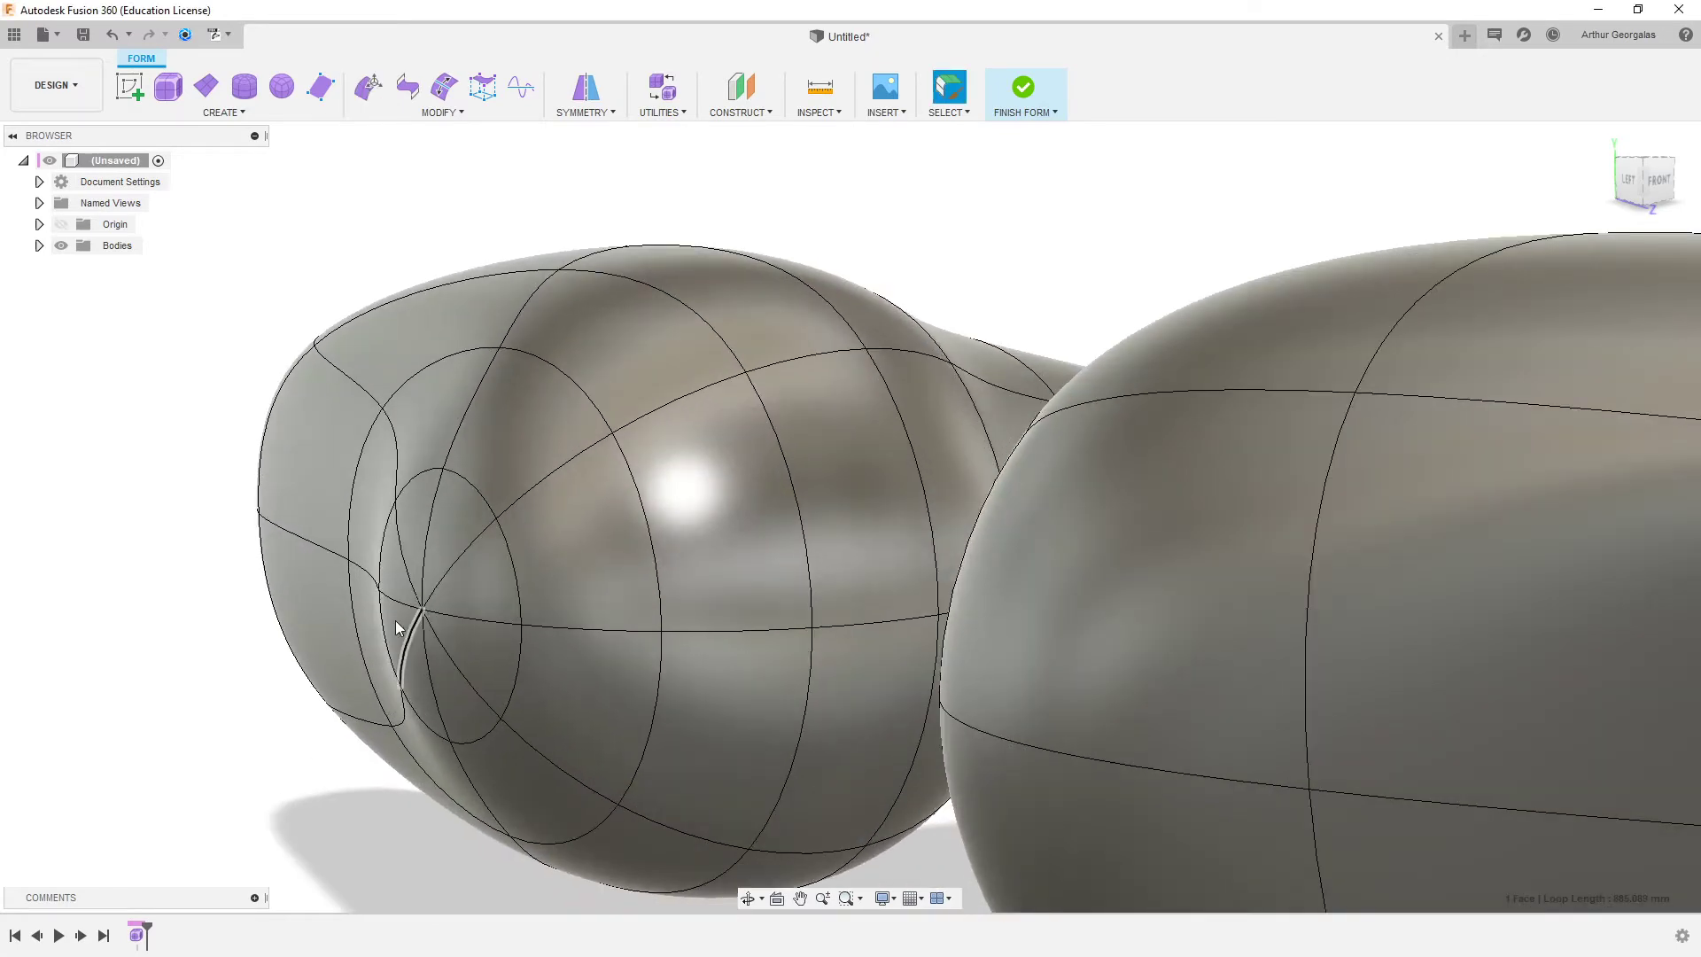
pyautogui.keyDown('shift'); pyautogui.click(420, 522); pyautogui.keyUp('shift')
pyautogui.keyDown('shift'); pyautogui.click(452, 514); pyautogui.keyUp('shift')
pyautogui.keyDown('shift'); pyautogui.doubleClick(464, 577); pyautogui.keyUp('shift')
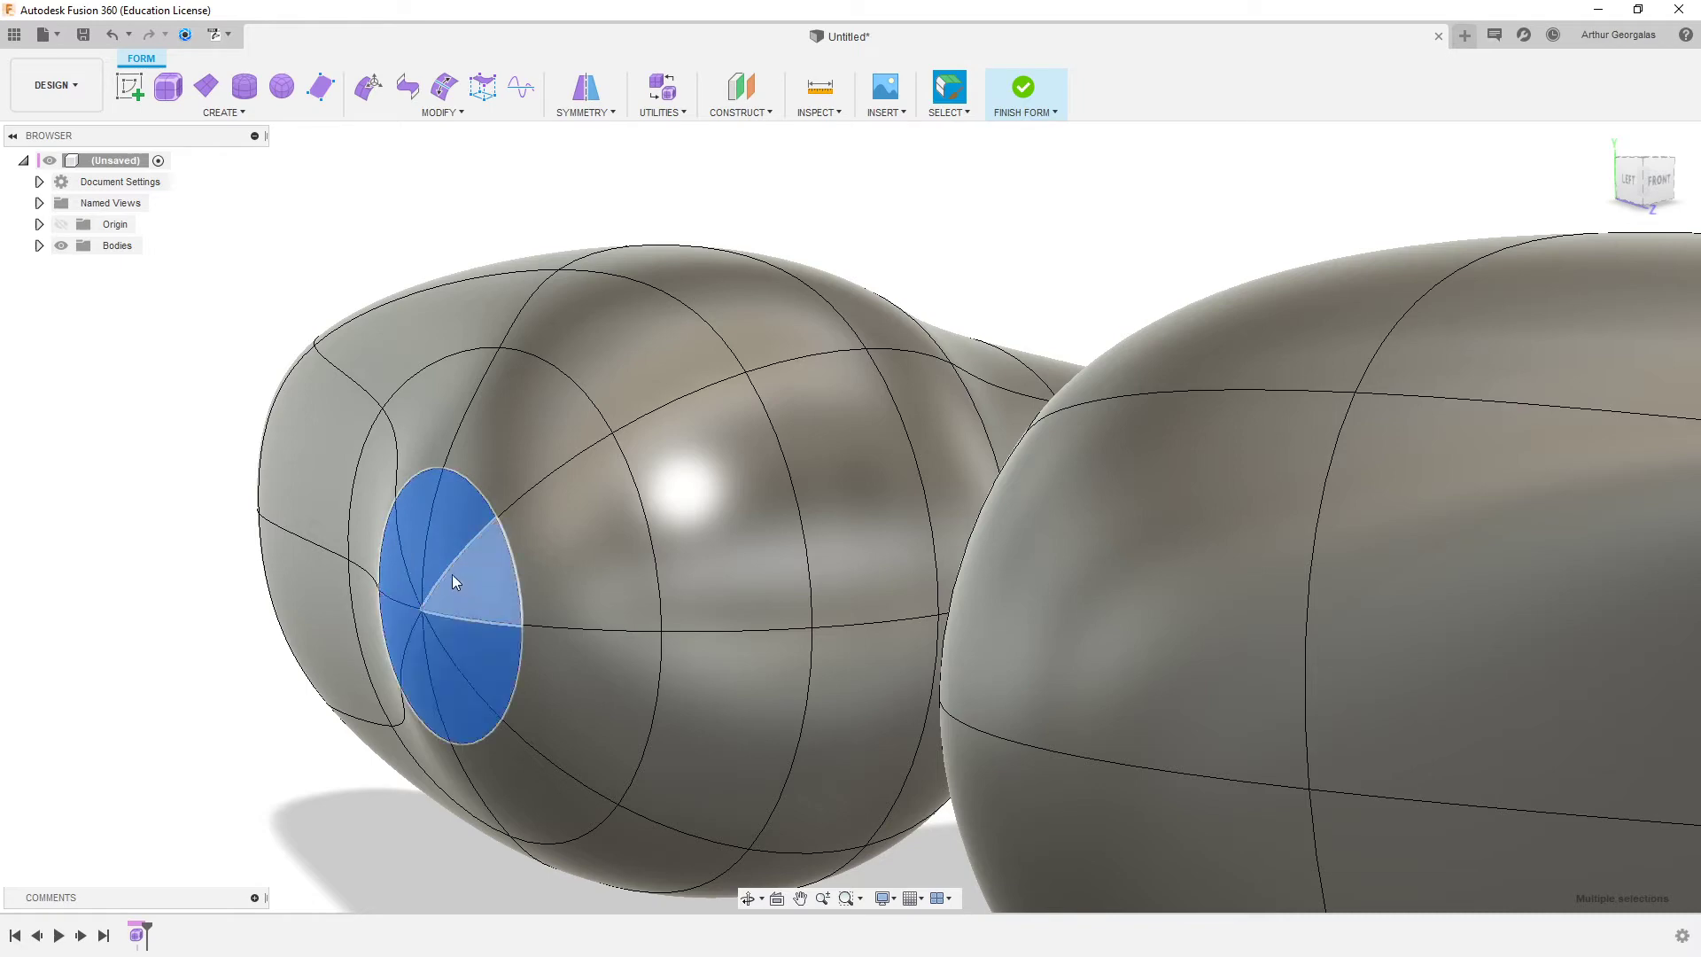
pyautogui.press('Delete')
pyautogui.doubleClick(498, 535)
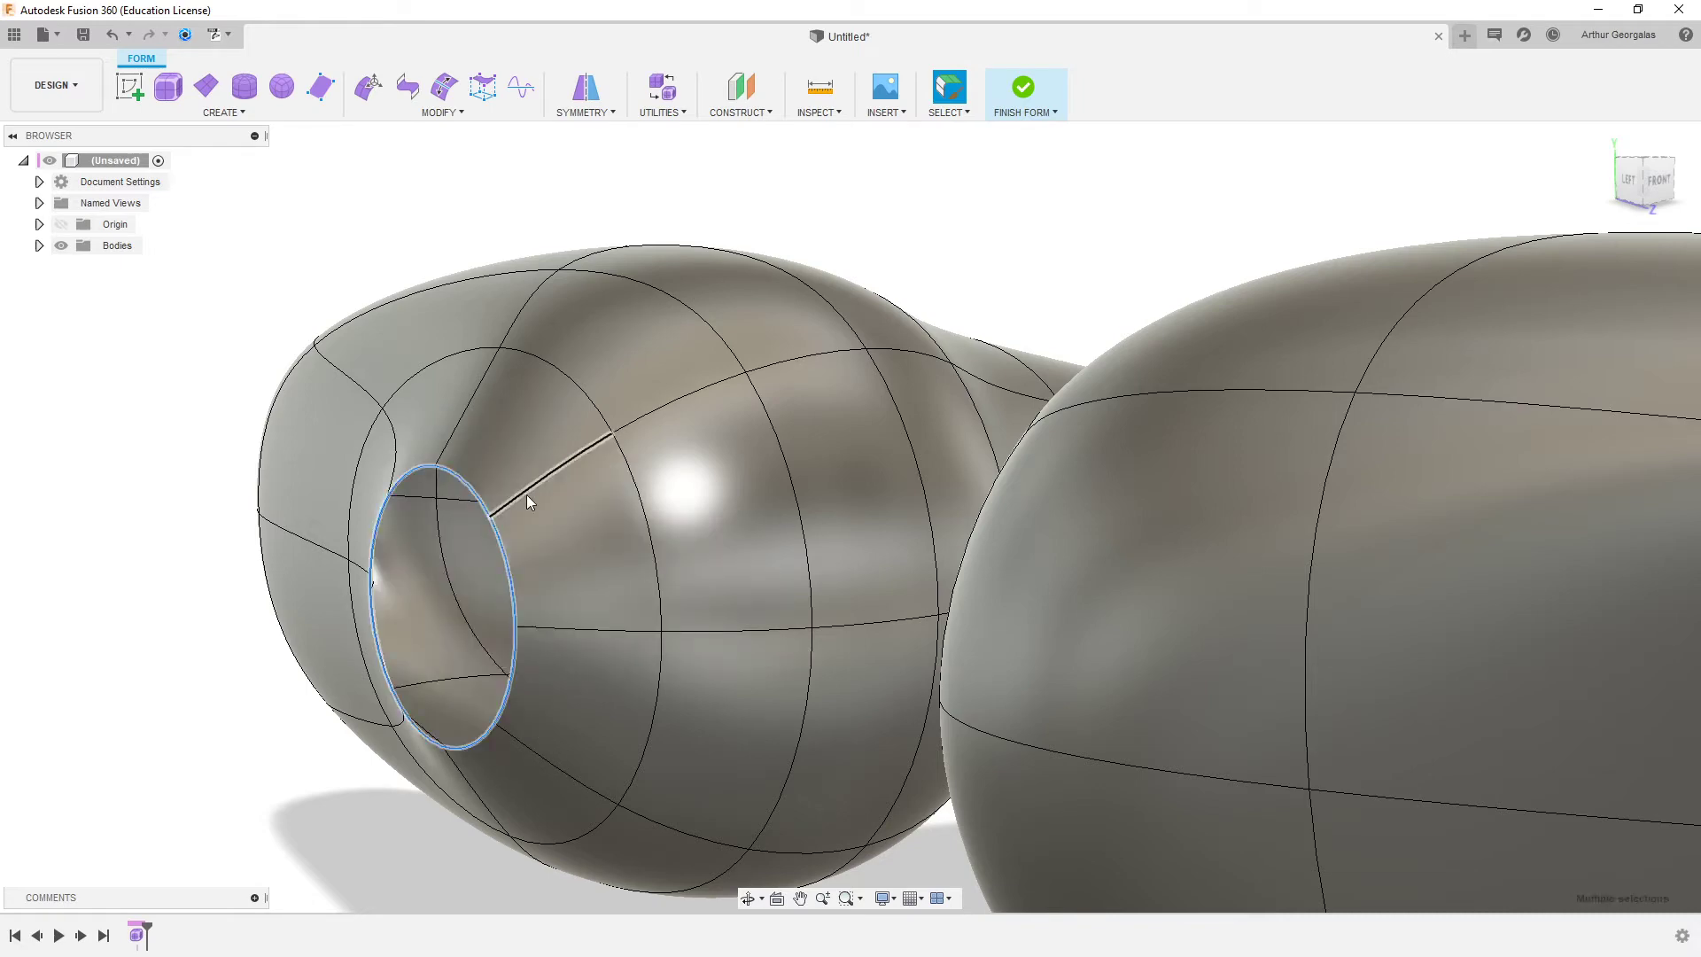
# - Undo the pole deletion and the earlier face edits until the sphere and the quadball have their original round shapes
pyautogui.scroll(-4, 753, 585)
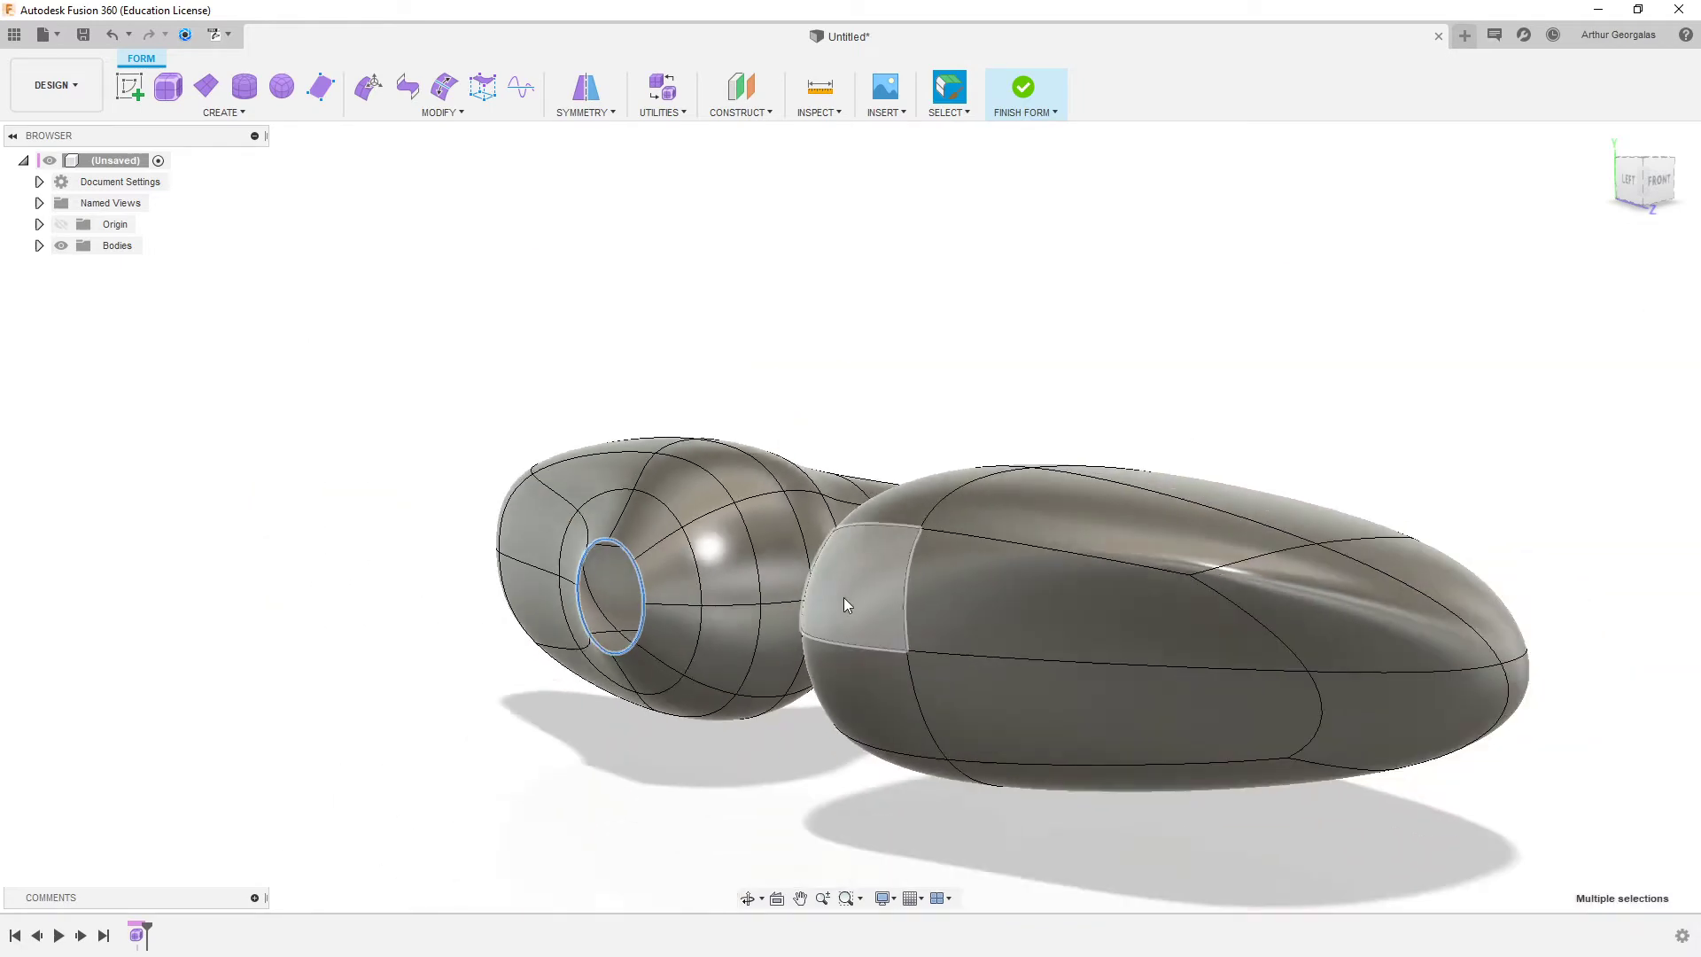
pyautogui.scroll(-1, 843, 597)
pyautogui.click(1345, 488)
pyautogui.click(1308, 592)
pyautogui.hotkey('ctrl', 'z')
pyautogui.hotkey('ctrl', 'z')
pyautogui.hotkey('ctrl', 'z')
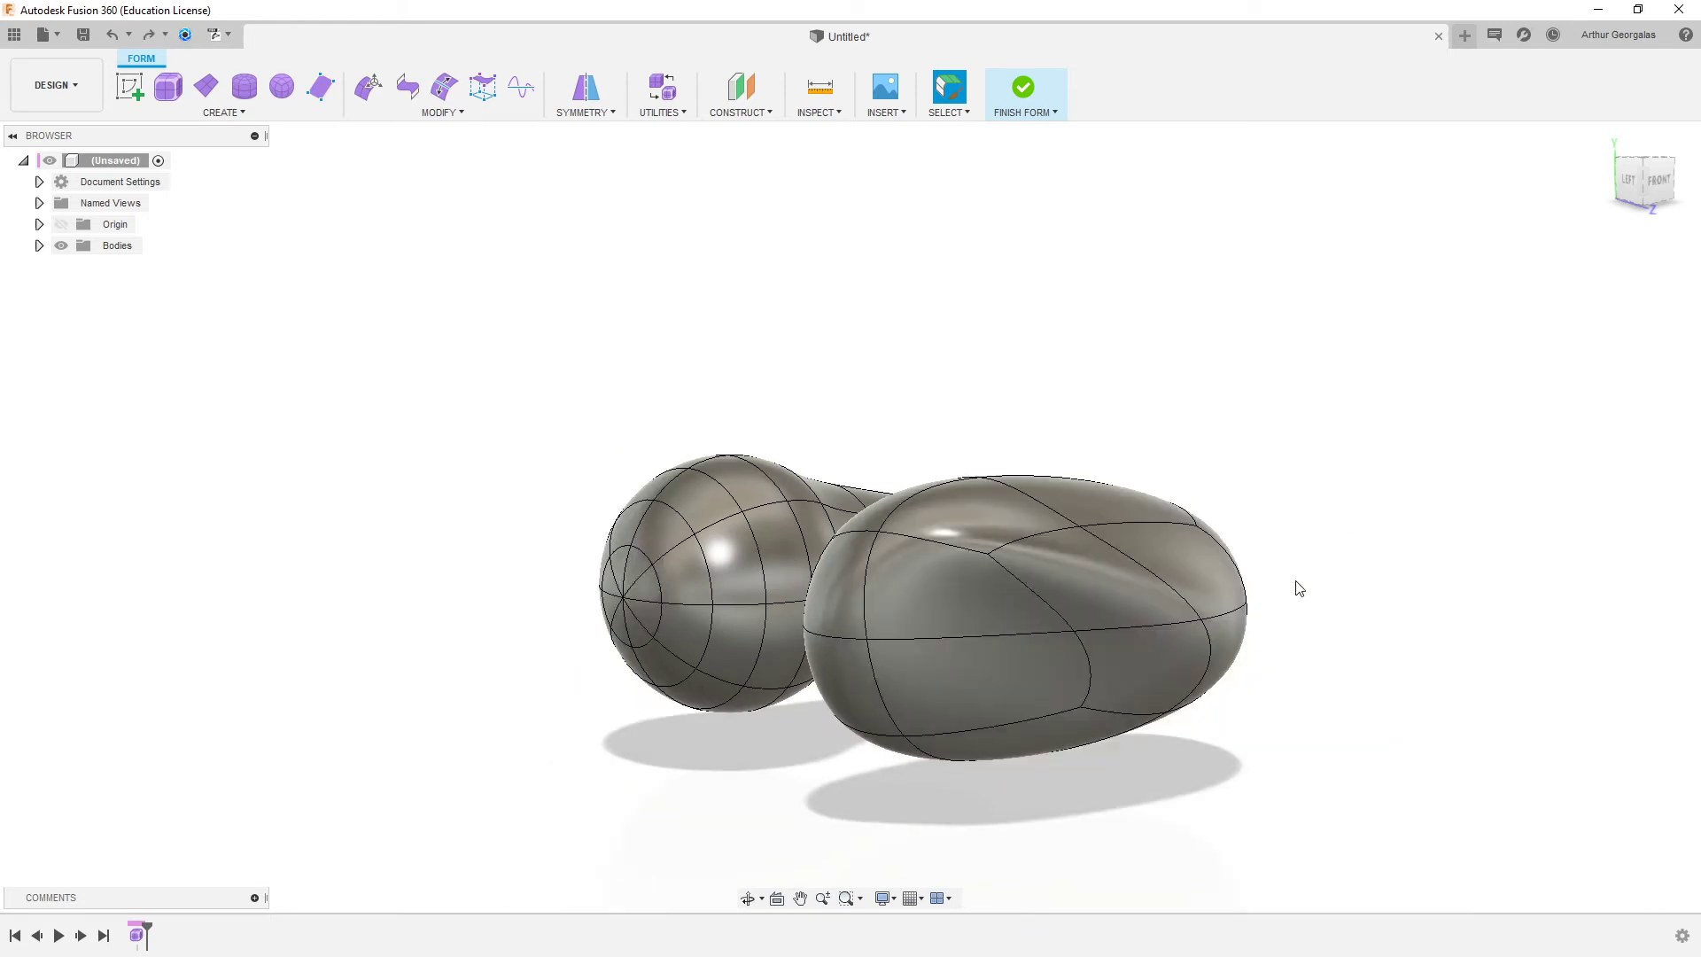
pyautogui.hotkey('ctrl', 'z')
pyautogui.hotkey('ctrl', 'z')
pyautogui.keyDown('shift'); pyautogui.moveTo(1301, 630); pyautogui.dragTo(836, 600, button='middle'); pyautogui.keyUp('shift')
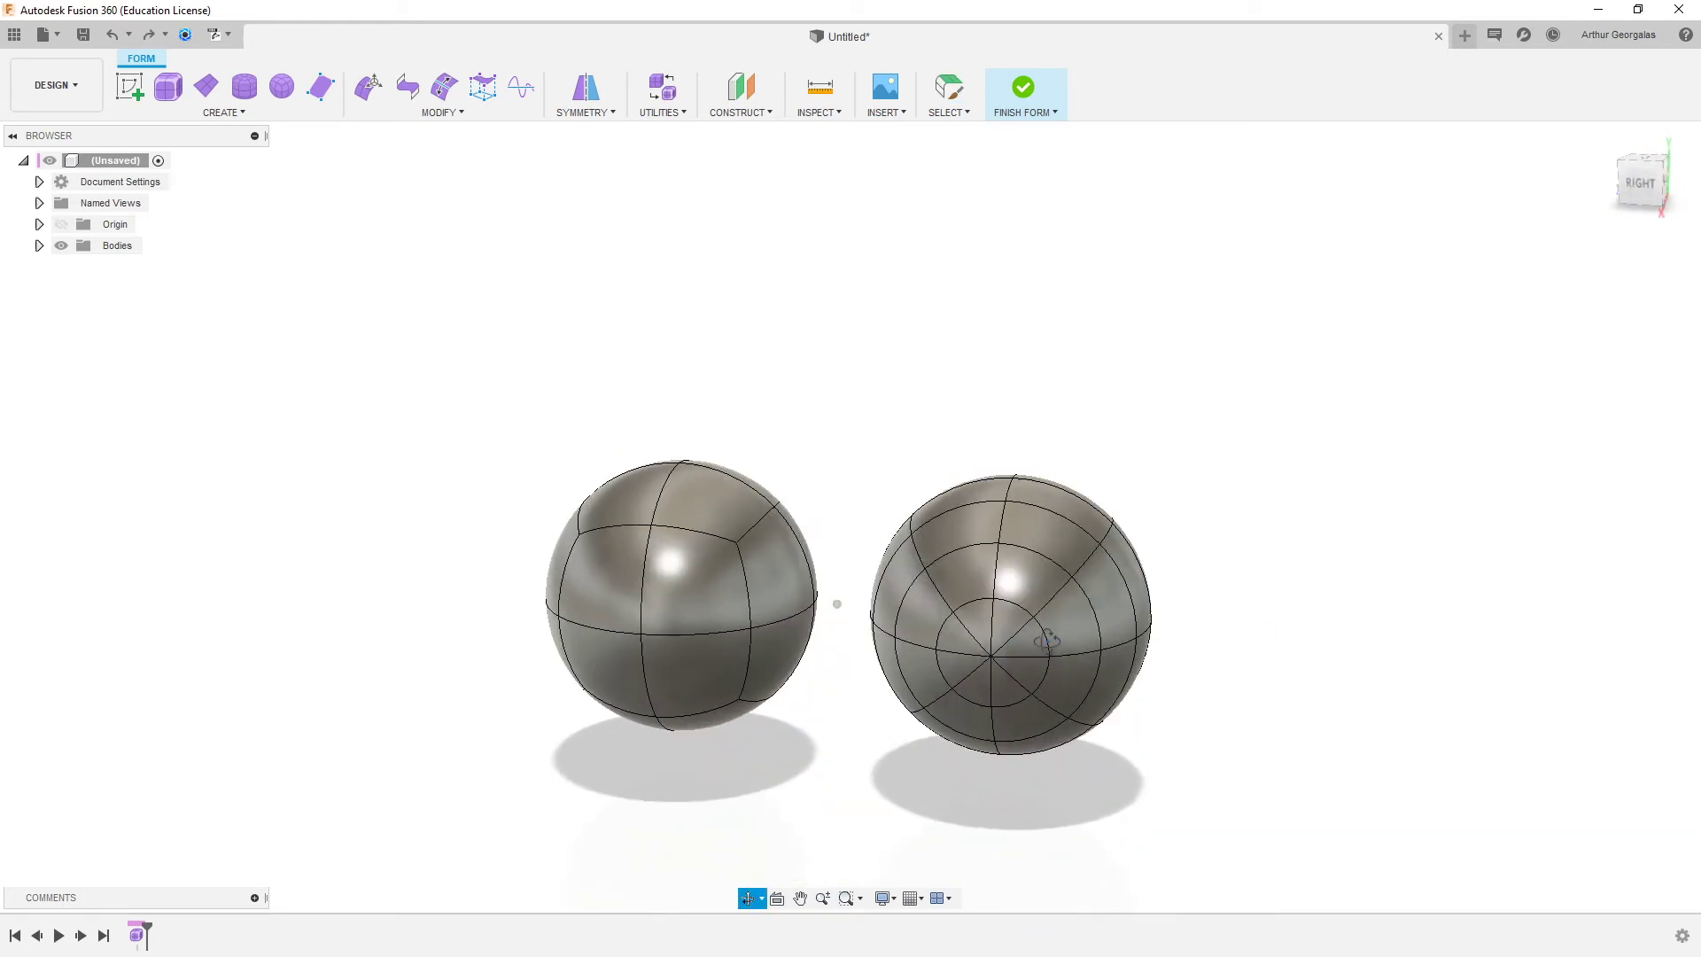
pyautogui.click(714, 599)
pyautogui.keyDown('shift'); pyautogui.click(578, 639); pyautogui.keyUp('shift')
pyautogui.keyDown('shift'); pyautogui.click(597, 588); pyautogui.keyUp('shift')
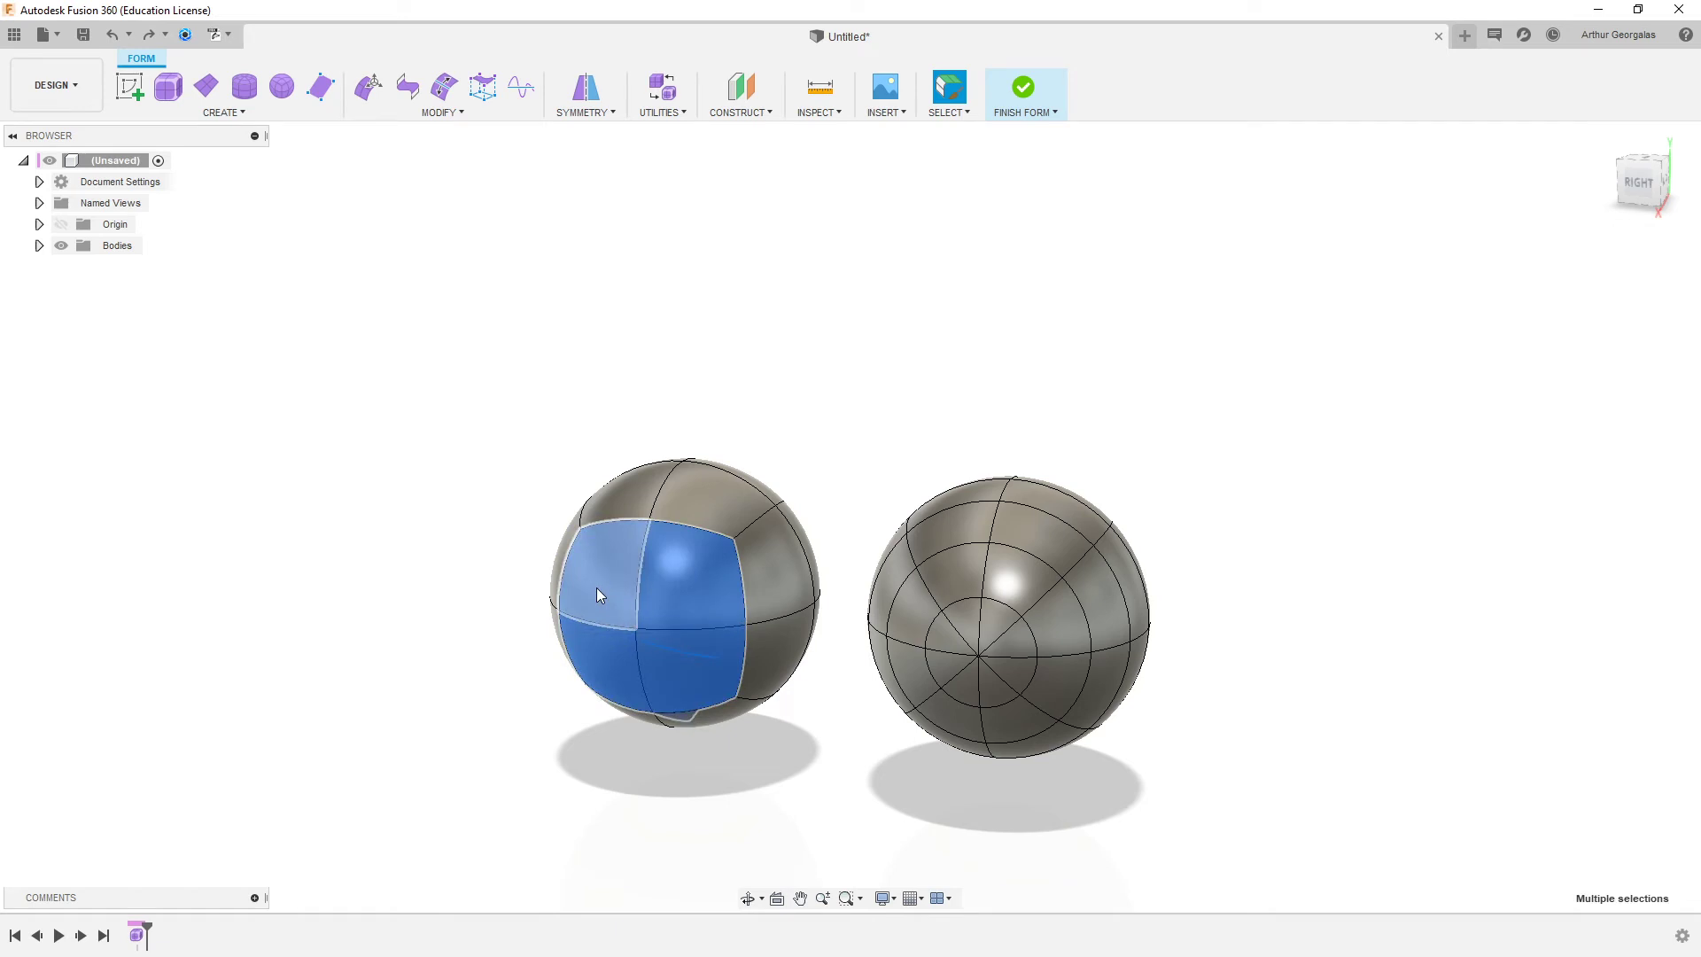
pyautogui.press('Delete')
pyautogui.hotkey('ctrl', 'z')
pyautogui.hotkey('ctrl', 'z')
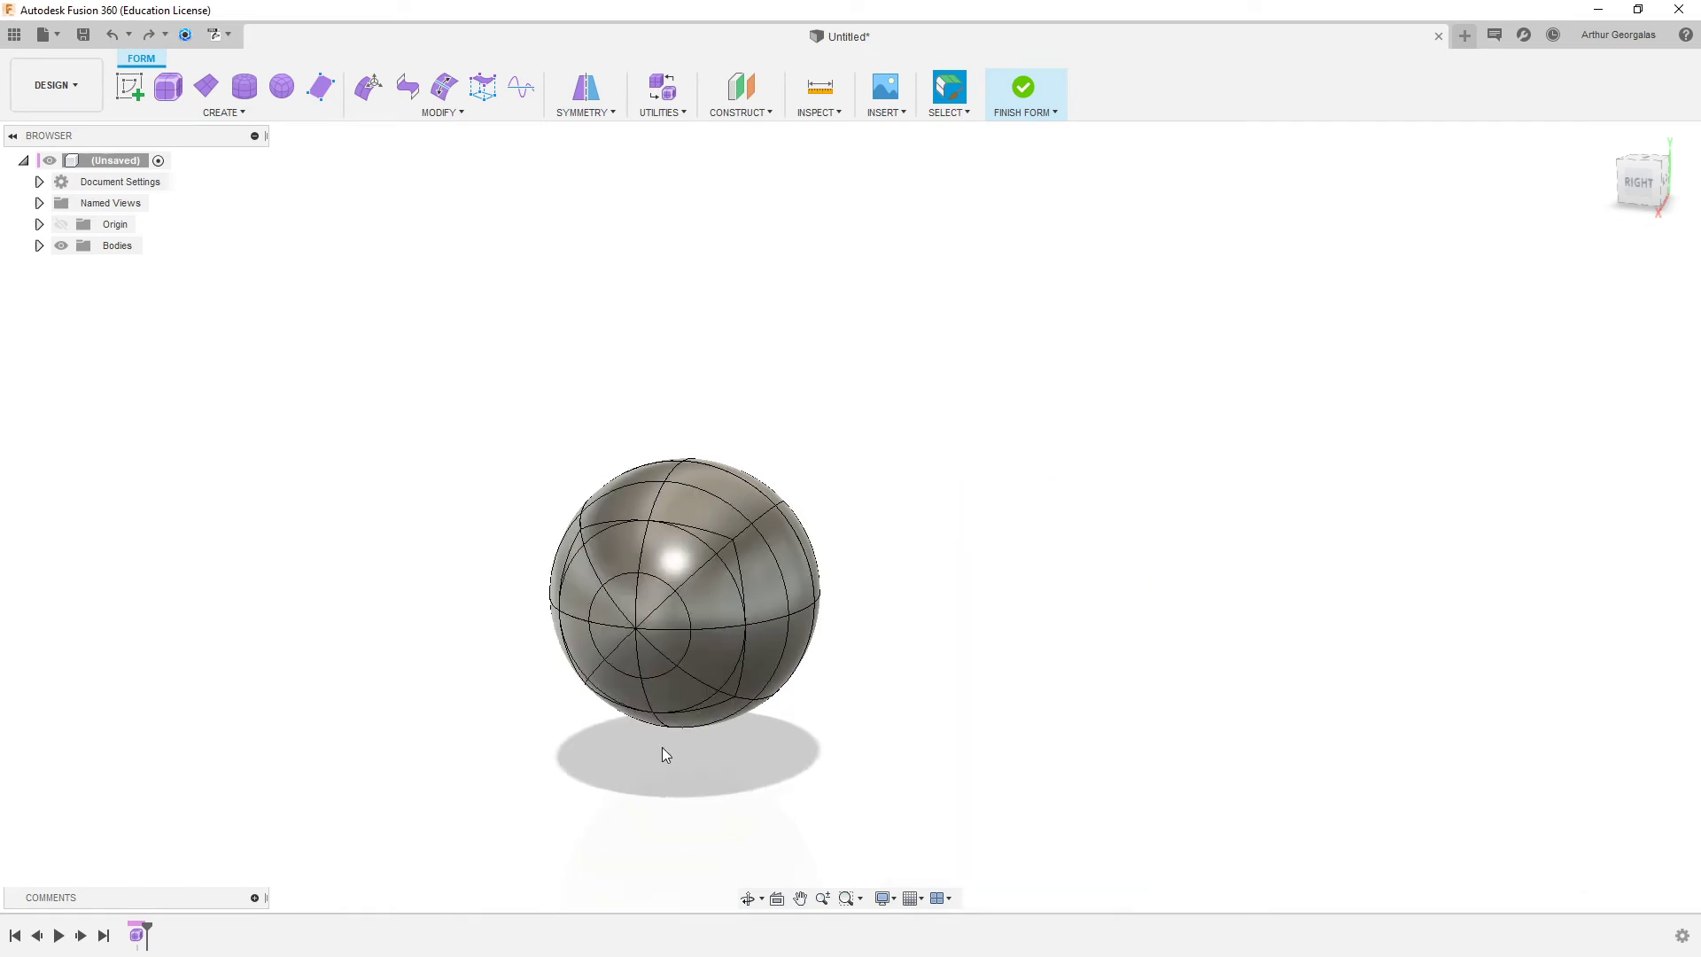
pyautogui.keyDown('shift'); pyautogui.moveTo(663, 749); pyautogui.dragTo(685, 689, button='middle'); pyautogui.keyUp('shift')
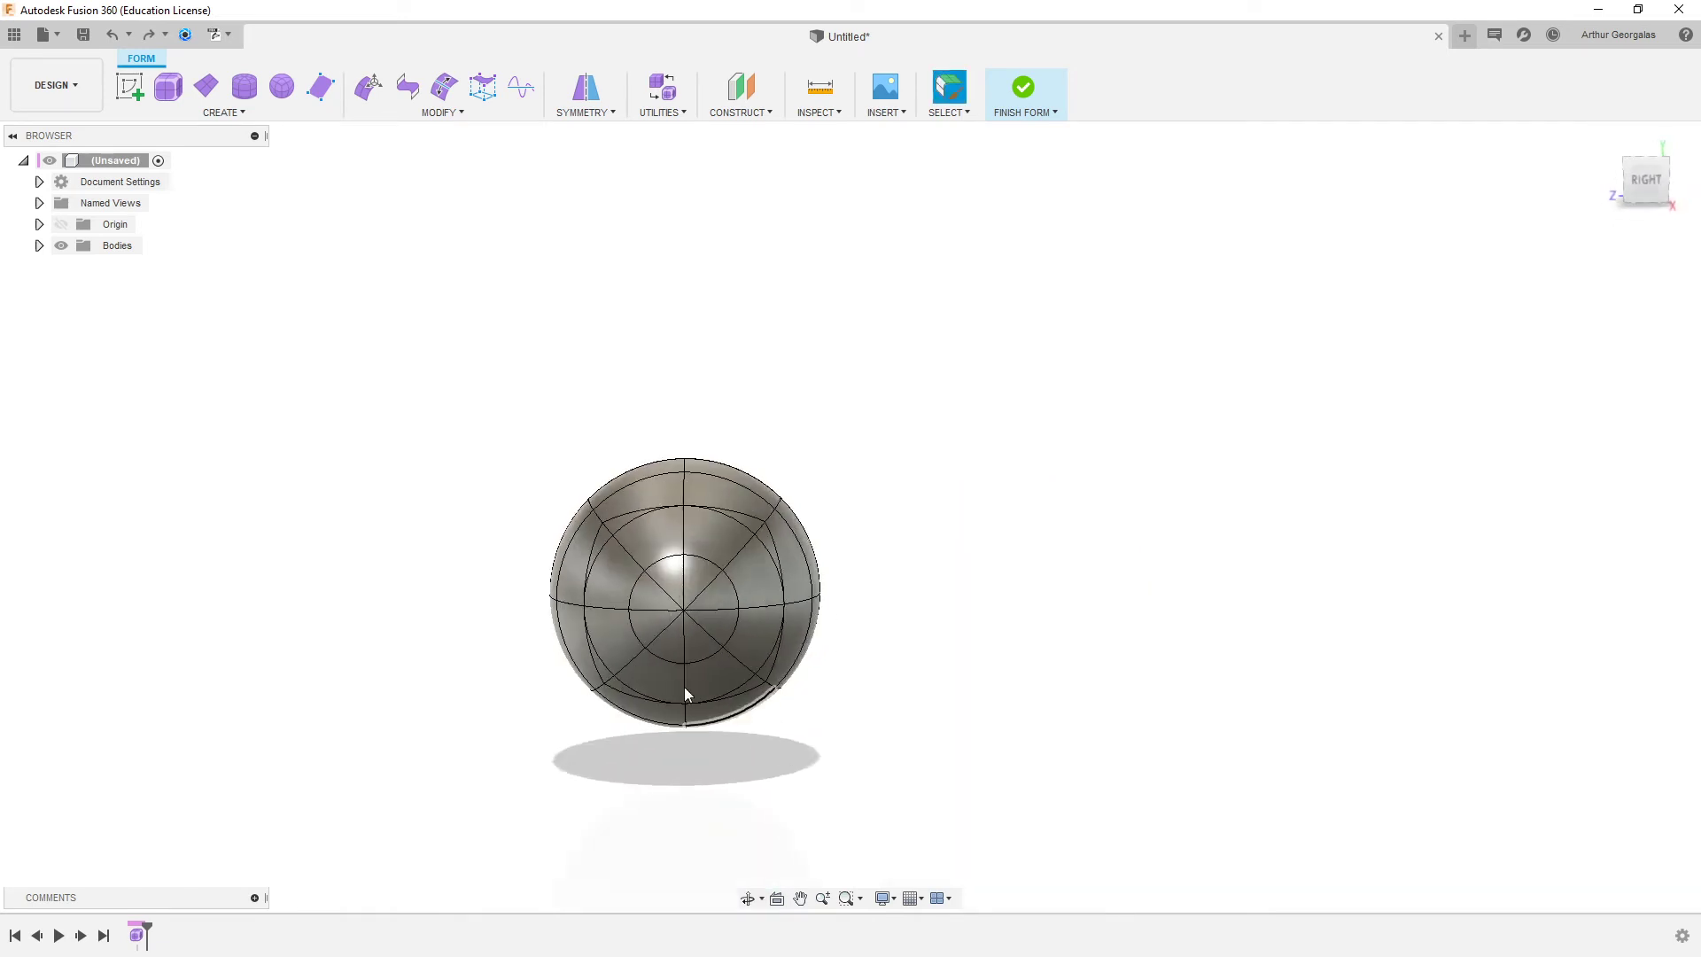
pyautogui.click(153, 43)
# - Delete the four adjoining faces at one end of the quadball to open it
pyautogui.keyDown('shift'); pyautogui.moveTo(638, 425); pyautogui.dragTo(658, 539, button='middle'); pyautogui.keyUp('shift')
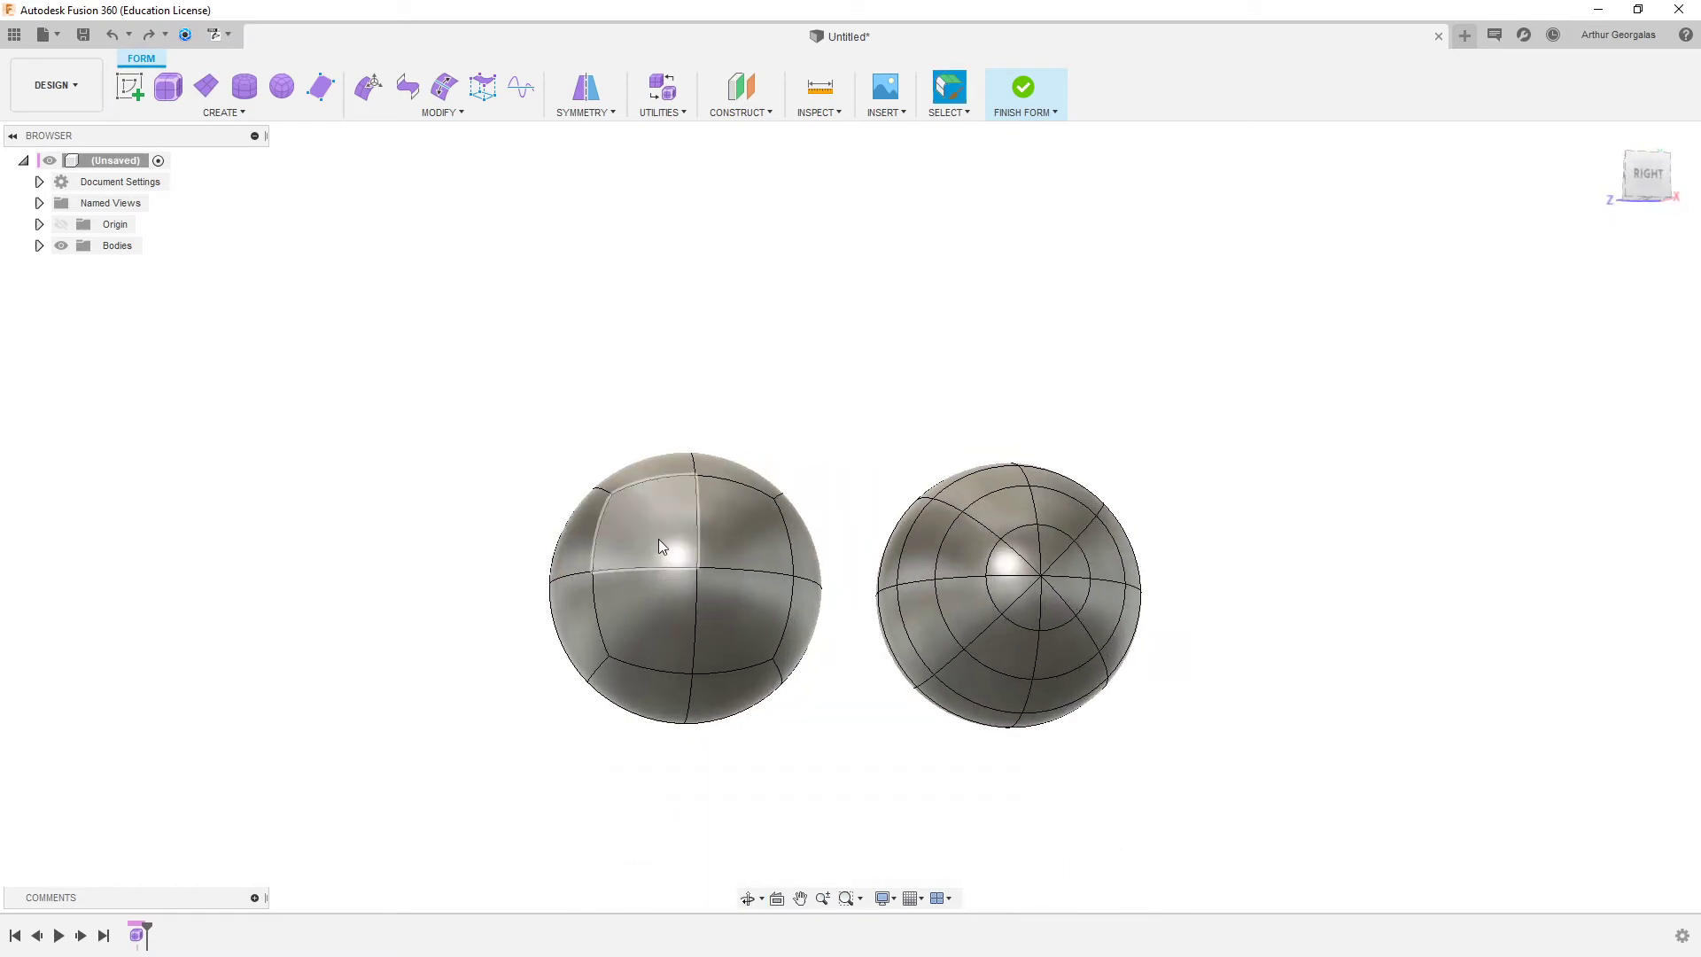
pyautogui.click(659, 546)
pyautogui.keyDown('shift'); pyautogui.click(753, 539); pyautogui.keyUp('shift')
pyautogui.keyDown('shift'); pyautogui.click(749, 625); pyautogui.keyUp('shift')
pyautogui.keyDown('shift'); pyautogui.click(665, 603); pyautogui.keyUp('shift')
pyautogui.keyDown('shift'); pyautogui.moveTo(780, 624); pyautogui.dragTo(862, 677, button='middle'); pyautogui.keyUp('shift')
pyautogui.press('Delete')
# - Delete the ring of faces around the sphere's pole at the same end, and the detached pole cap
pyautogui.scroll(4, 826, 686)
pyautogui.click(975, 567)
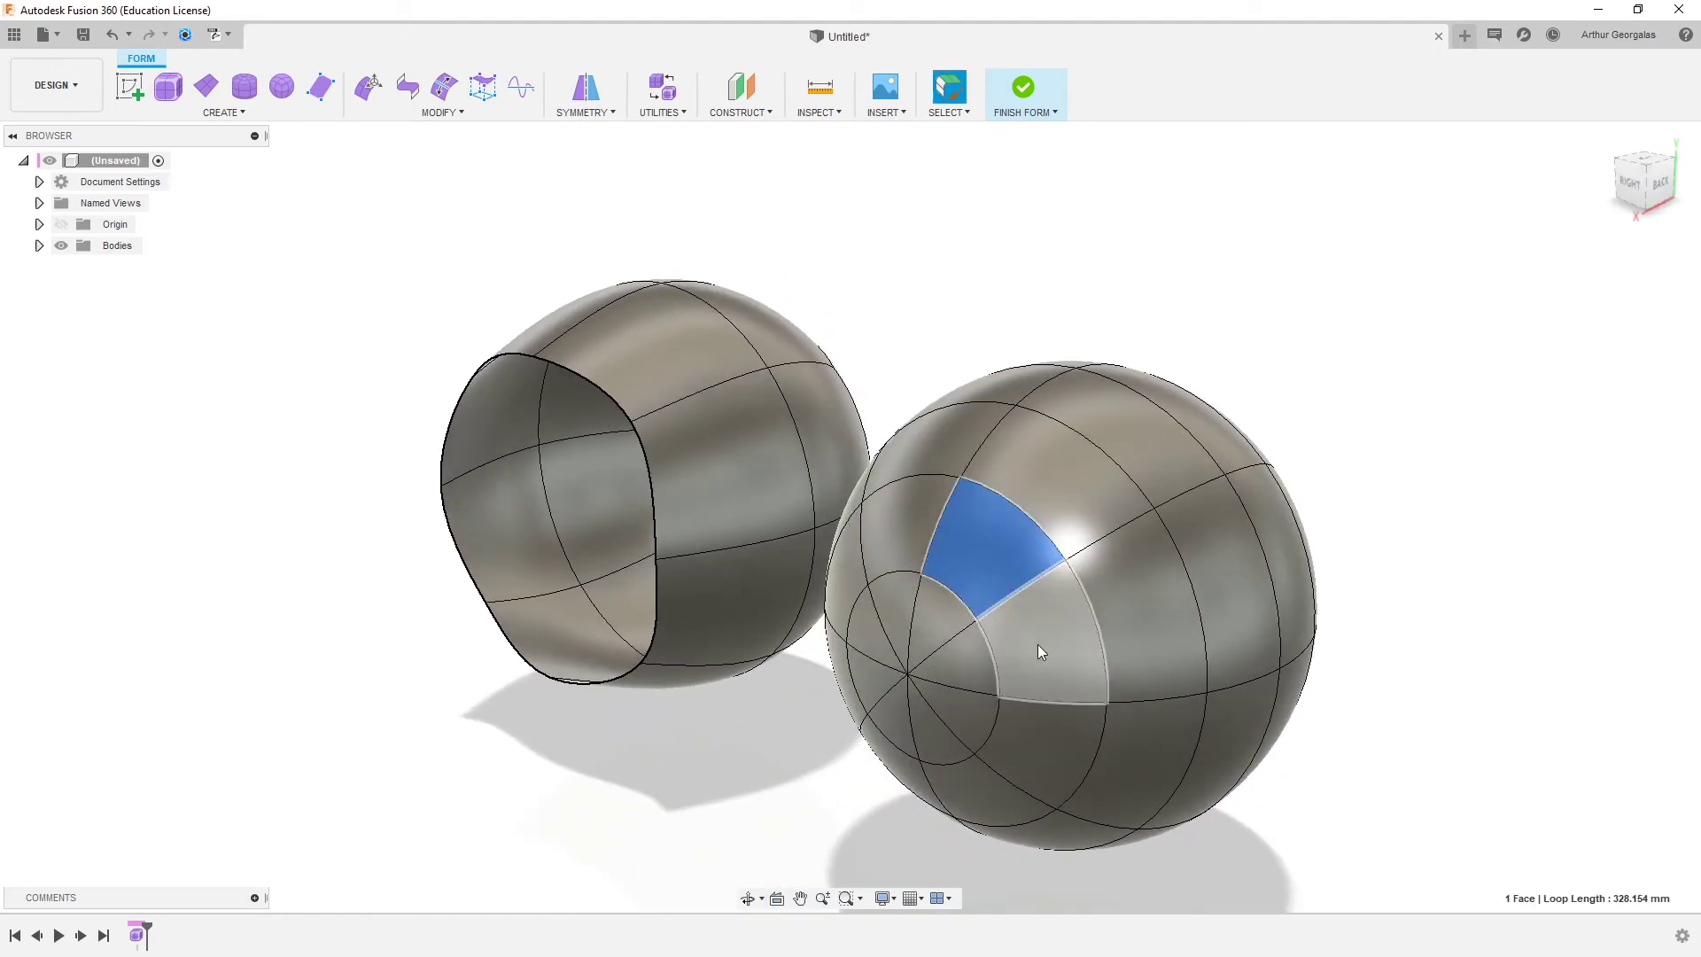
pyautogui.doubleClick(1038, 645)
pyautogui.press('Delete')
pyautogui.doubleClick(969, 659)
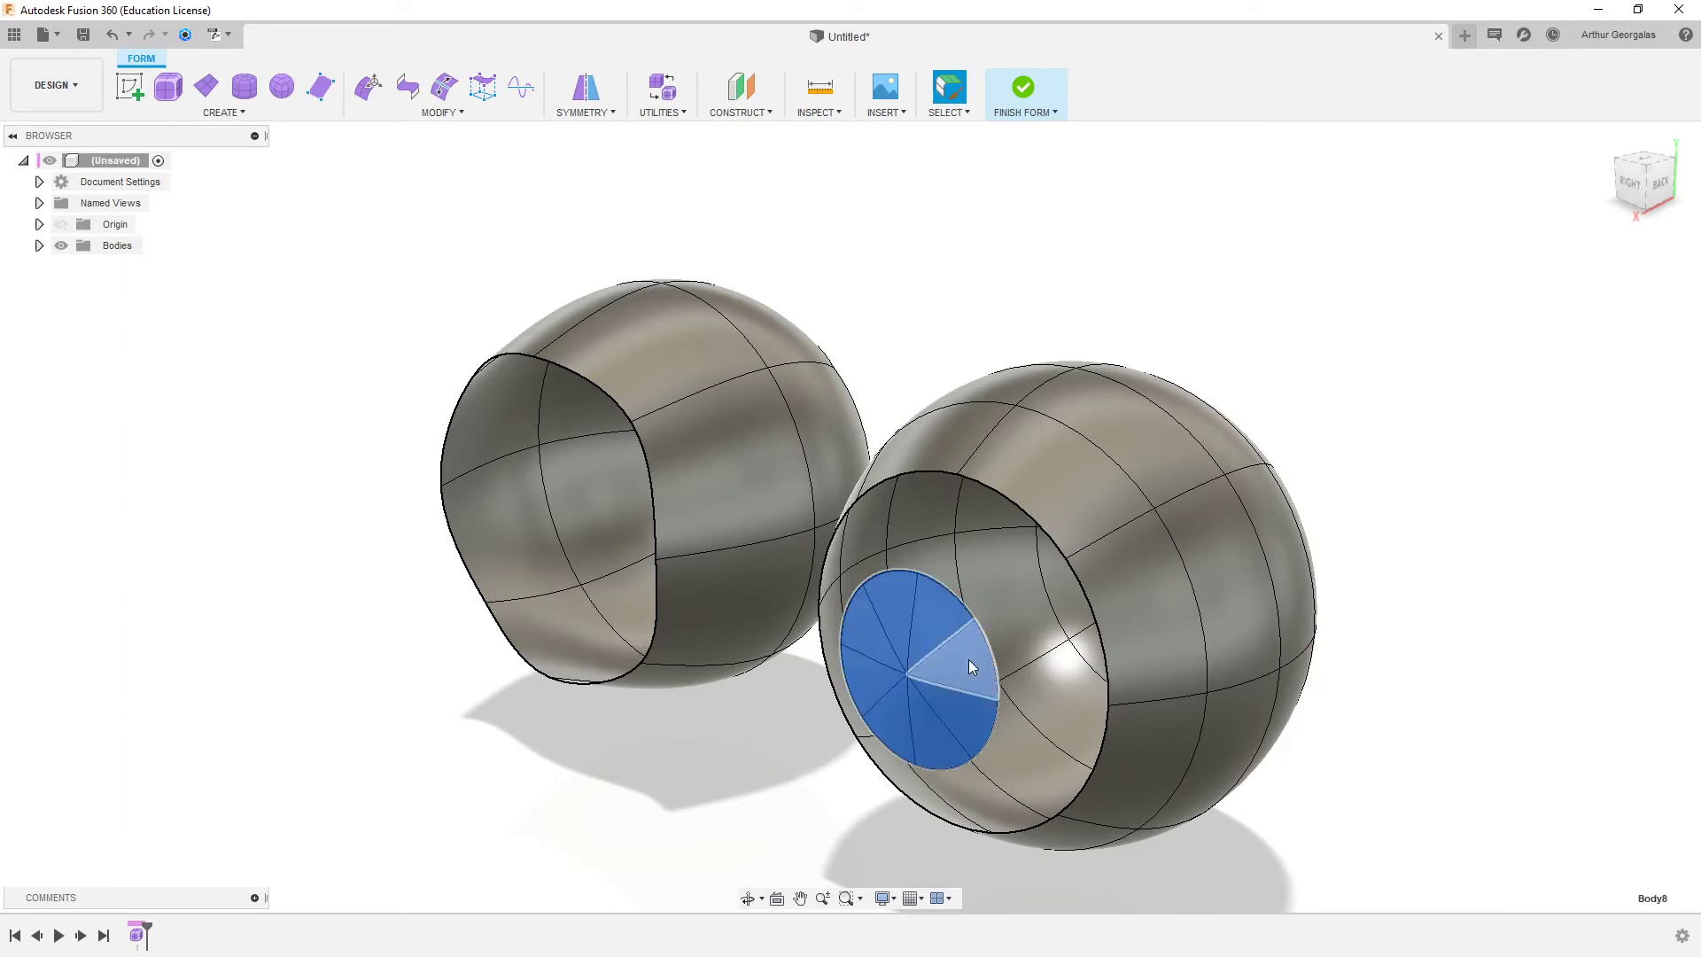
pyautogui.press('Delete')
# - Select the edge loops of both openings, pull them straight outward into long necks with Edit Form, and clear the selection
pyautogui.moveTo(1035, 625)
pyautogui.keyDown('shift'); pyautogui.mouseDown(button='middle')
pyautogui.moveTo(1081, 605)
pyautogui.moveTo(961, 618)
pyautogui.moveTo(1064, 620)
pyautogui.mouseUp(button='middle'); pyautogui.keyUp('shift')
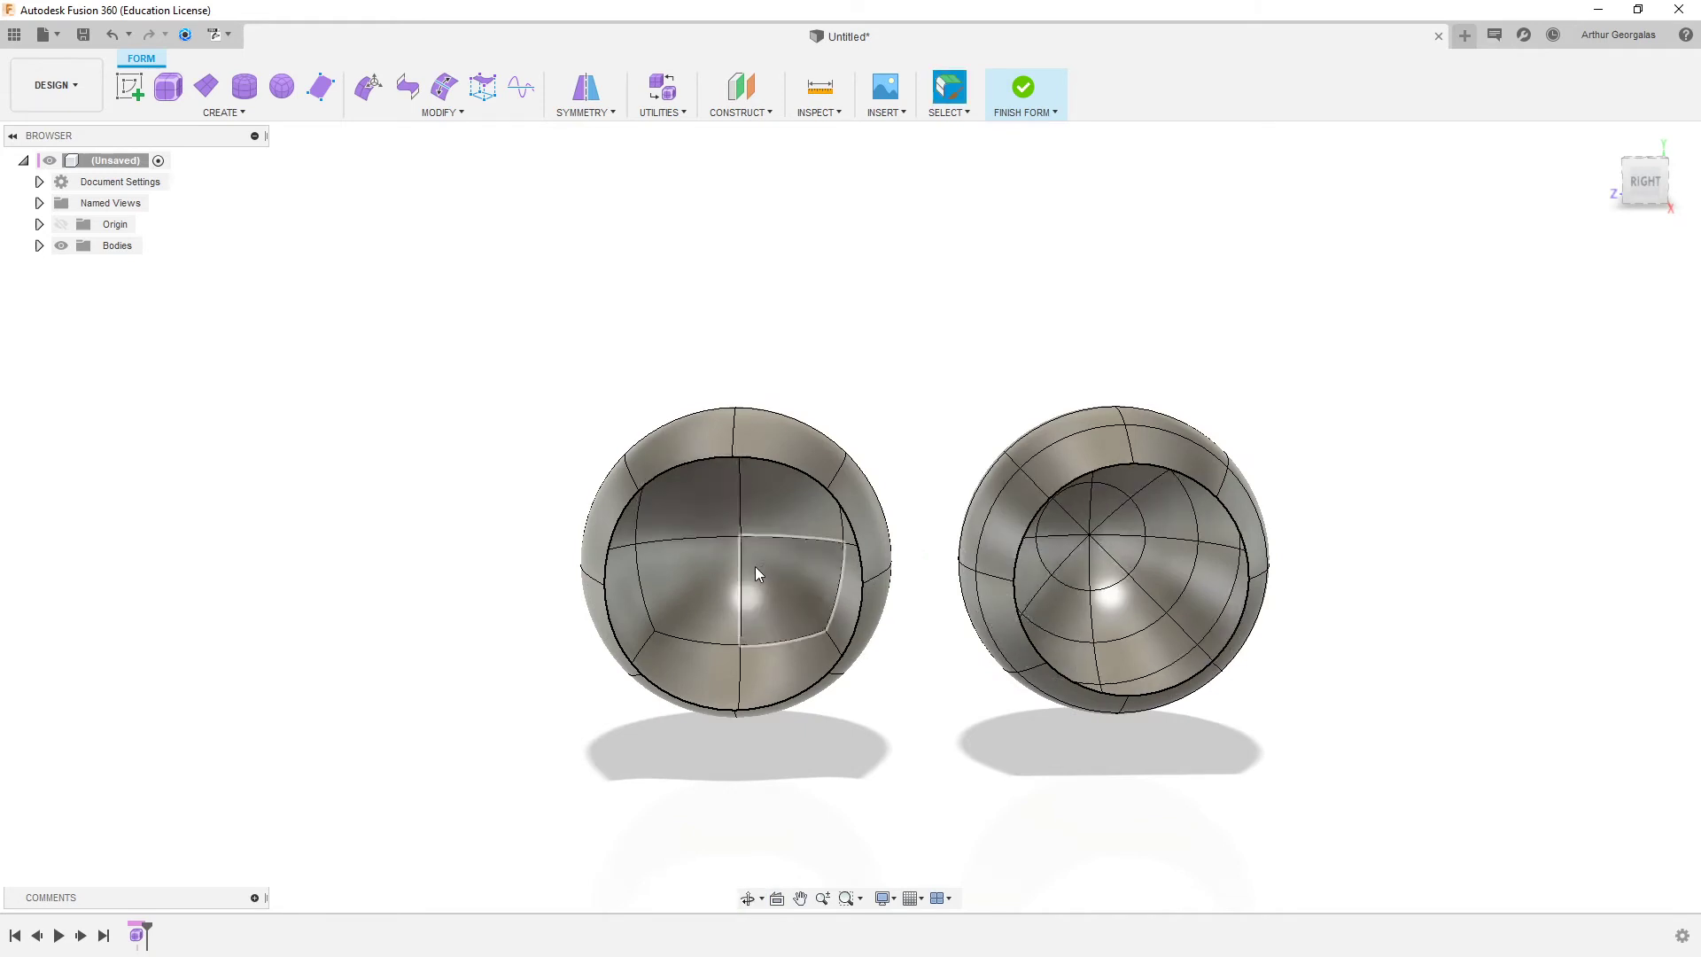
pyautogui.click(788, 470)
pyautogui.doubleClick(787, 468)
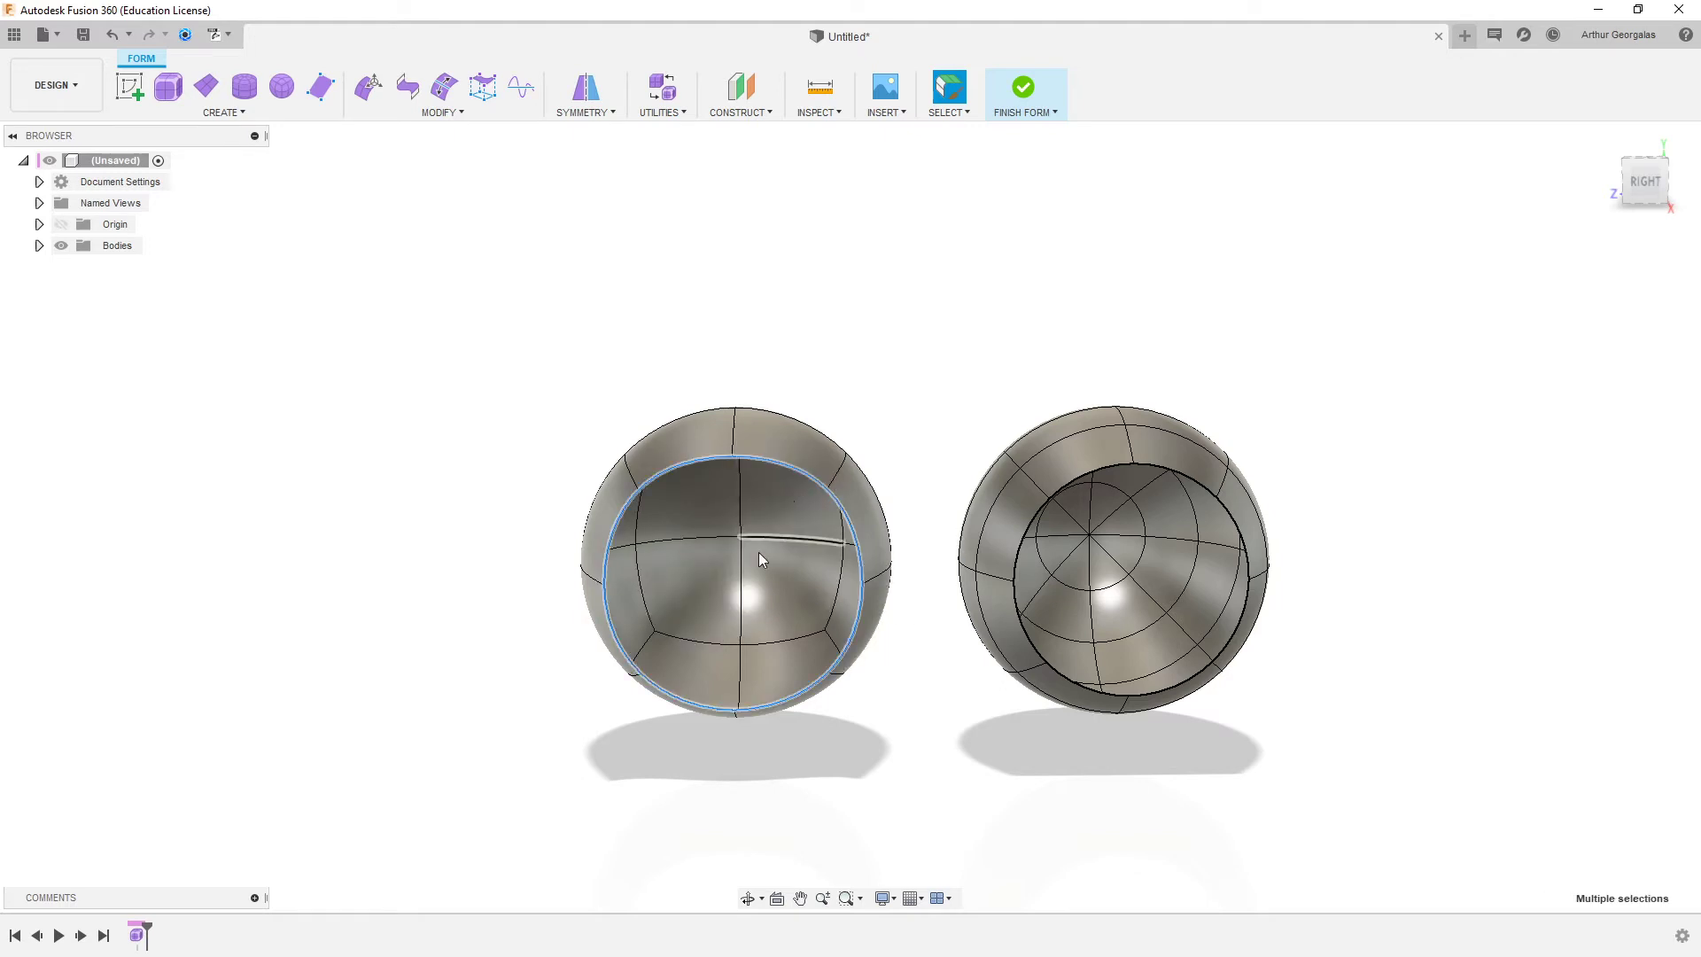
pyautogui.keyDown('shift'); pyautogui.moveTo(759, 552); pyautogui.dragTo(1244, 662, button='middle'); pyautogui.keyUp('shift')
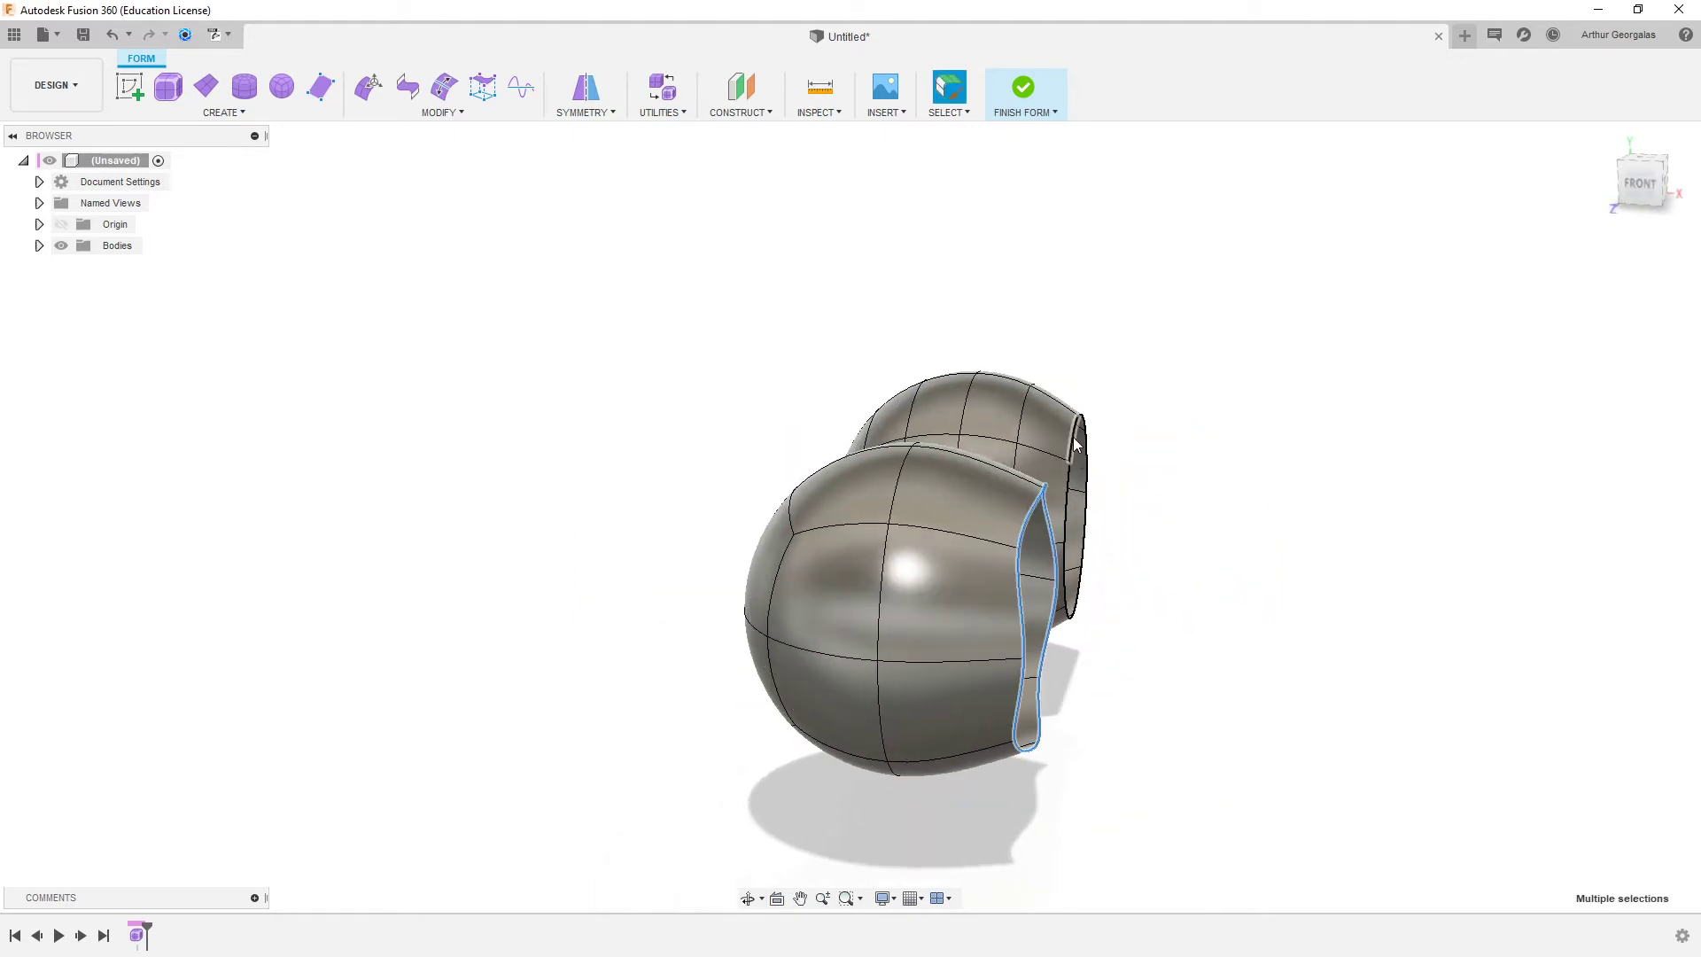
pyautogui.rightClick(1198, 444)
pyautogui.click(1264, 417)
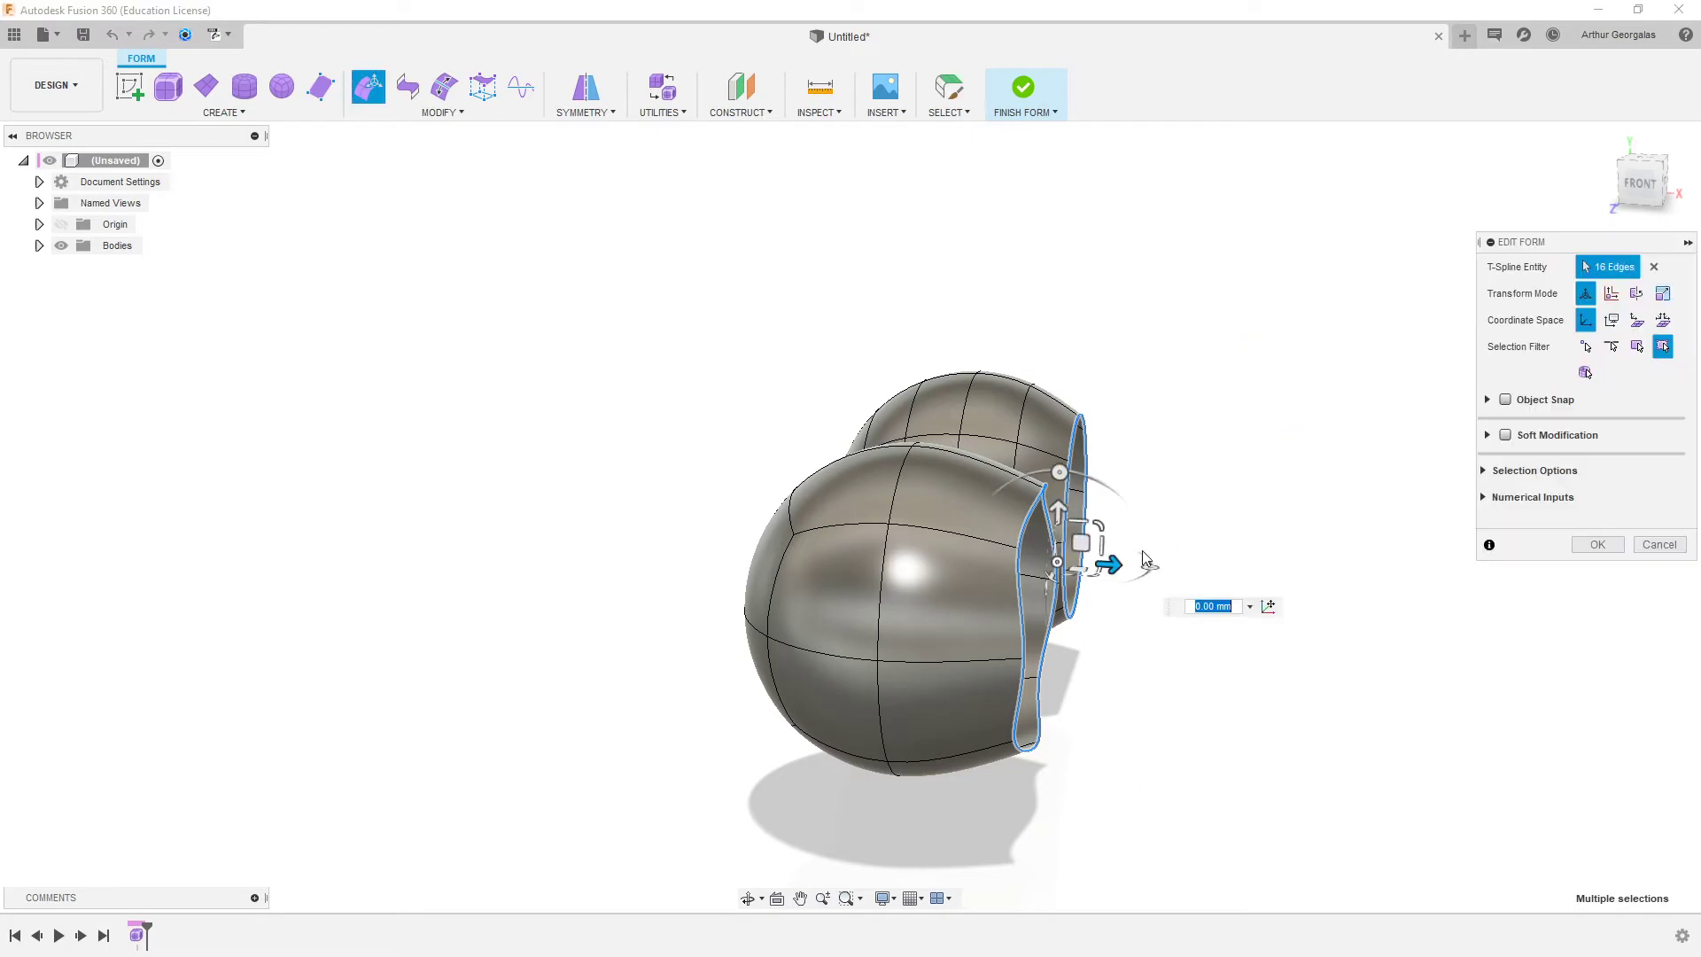
pyautogui.moveTo(1111, 564); pyautogui.dragTo(1360, 581)
pyautogui.keyDown('shift'); pyautogui.moveTo(1243, 636); pyautogui.dragTo(1044, 684, button='middle'); pyautogui.keyUp('shift')
pyautogui.click(1344, 741)
pyautogui.keyDown('shift'); pyautogui.moveTo(1344, 740); pyautogui.dragTo(1136, 728, button='middle'); pyautogui.keyUp('shift')
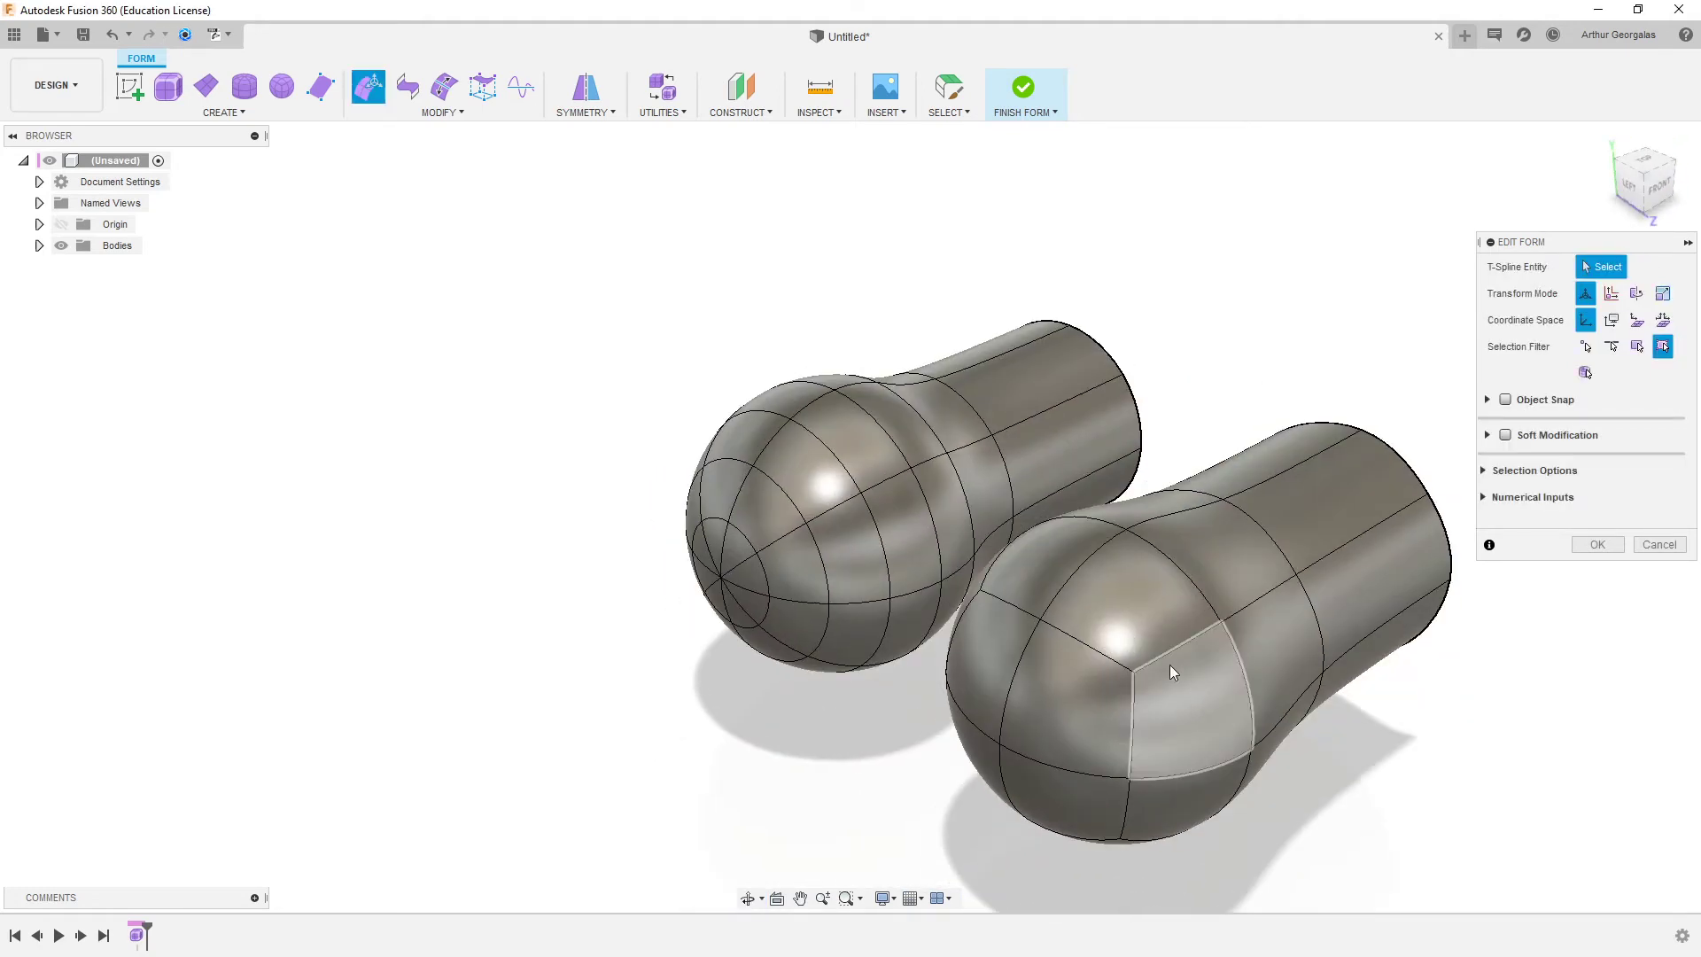
# - Select the ring of faces between the quadball's dome and neck, leave Edit Form, and delete the faces beyond the half dome
pyautogui.keyDown('shift'); pyautogui.moveTo(1240, 662); pyautogui.dragTo(1184, 639, button='middle'); pyautogui.keyUp('shift')
pyautogui.click(1184, 518)
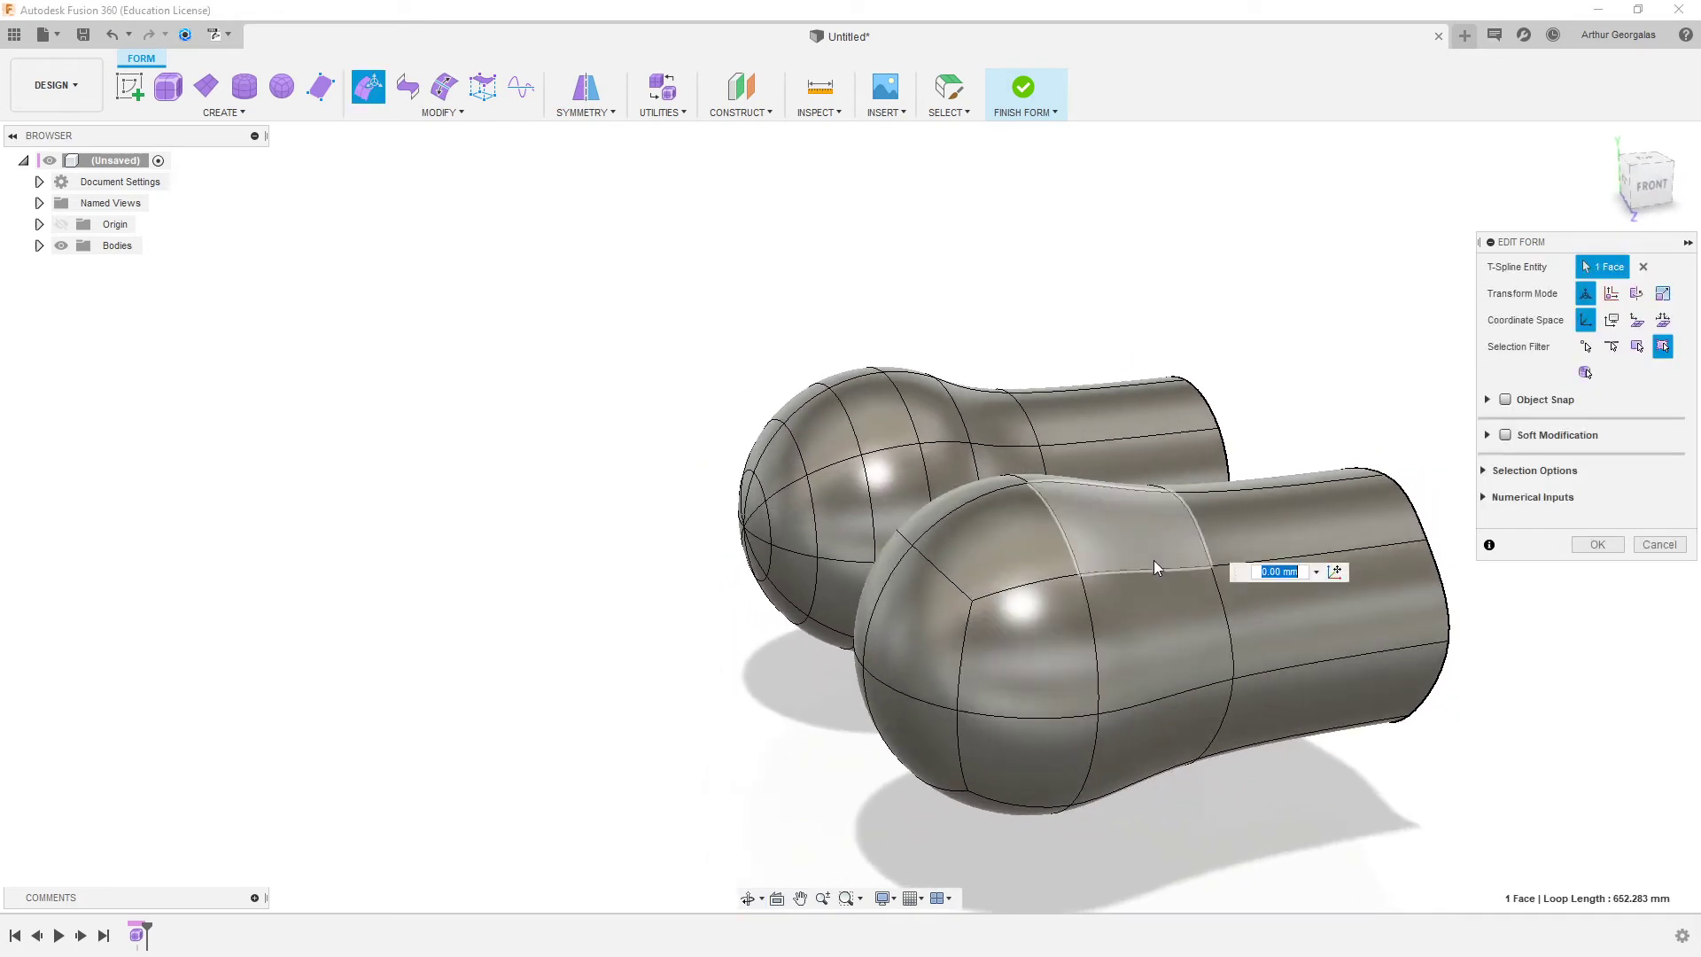
pyautogui.keyDown('shift'); pyautogui.doubleClick(1153, 625); pyautogui.keyUp('shift')
pyautogui.press('Delete')
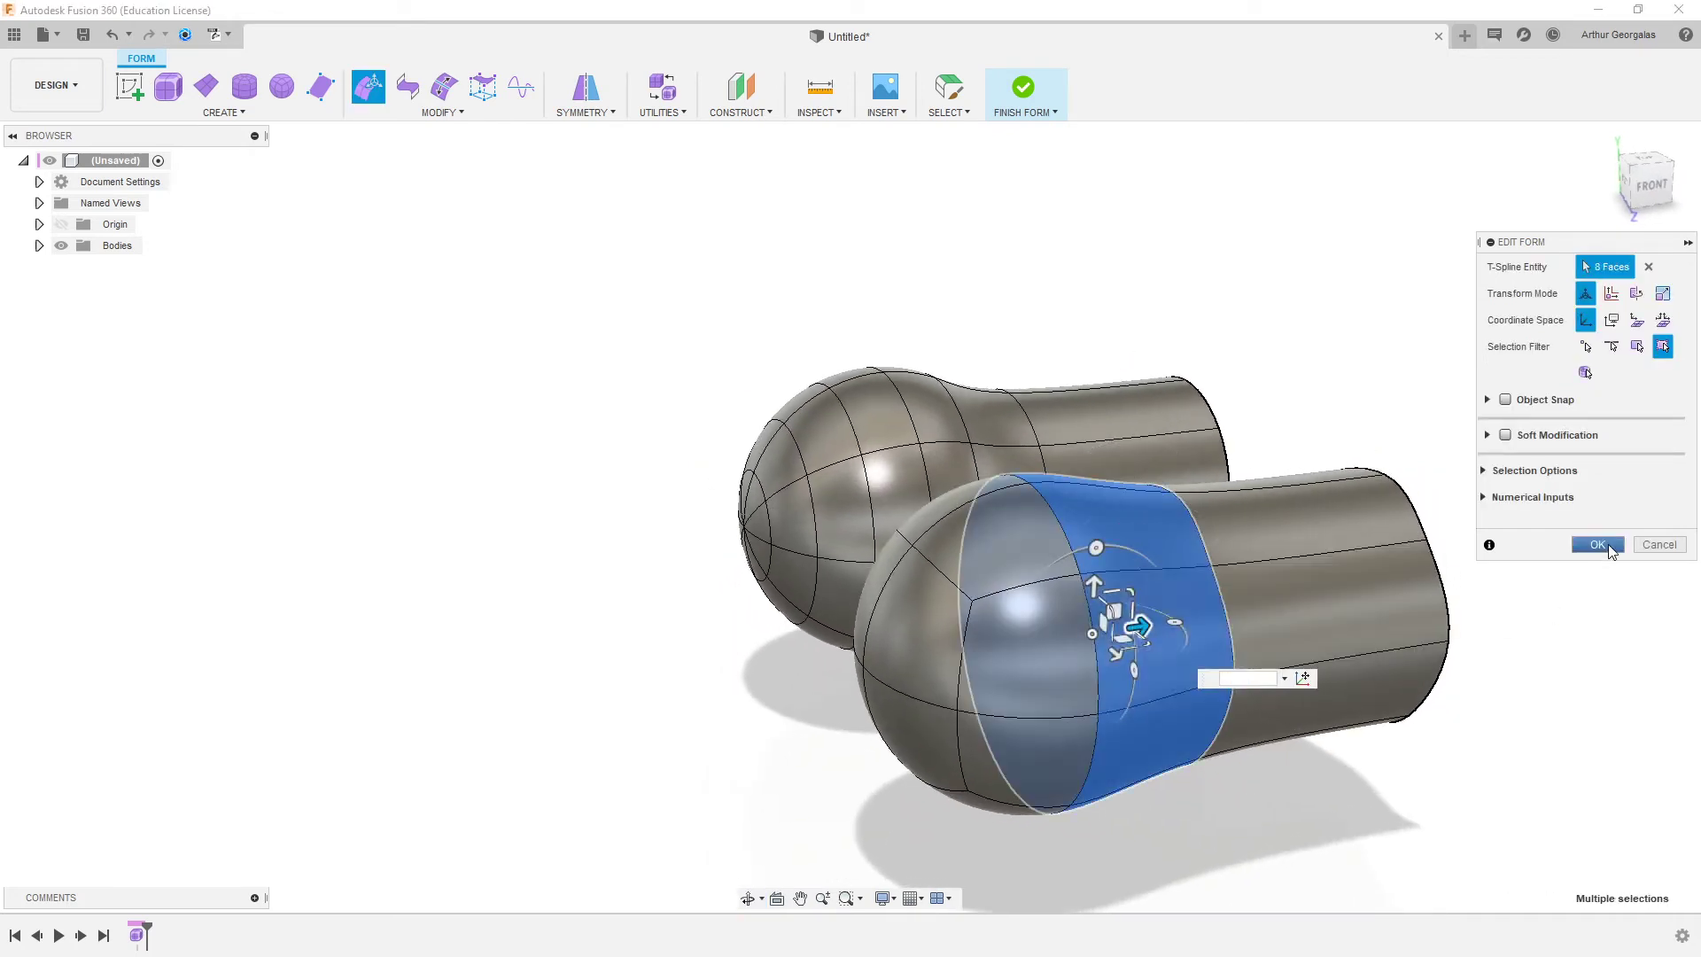
pyautogui.click(1607, 543)
pyautogui.press('Delete')
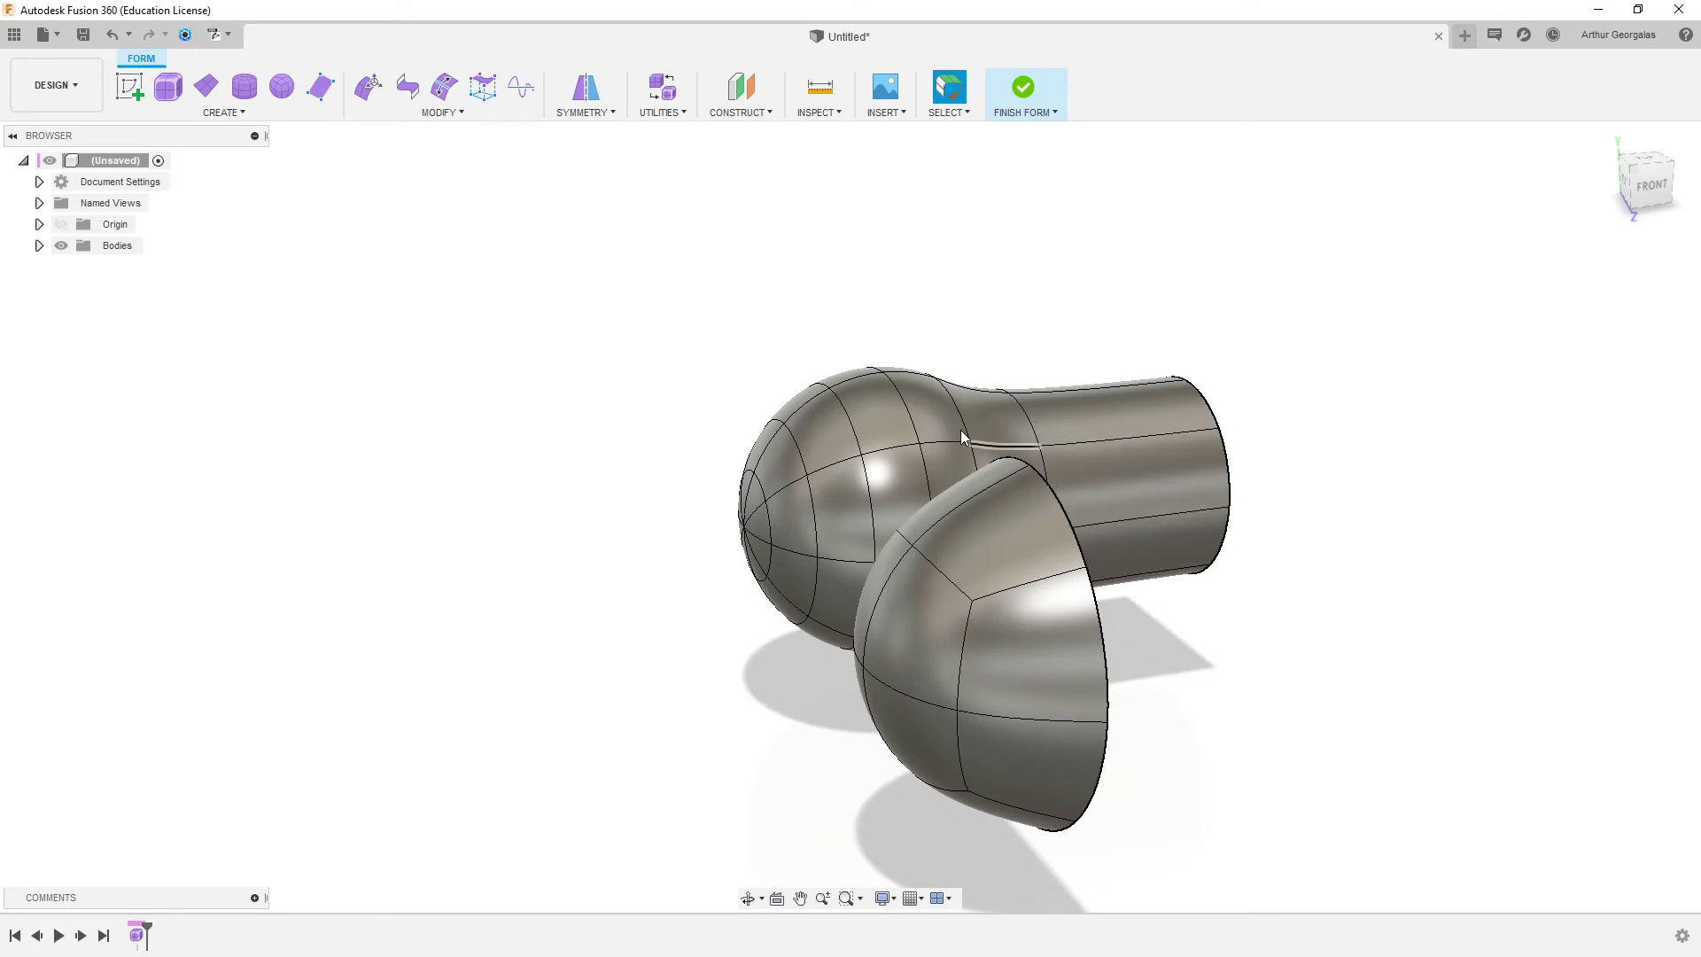
# - Delete the ring of faces at the sphere's middle and the remaining neck so only its half dome is left
pyautogui.click(928, 429)
pyautogui.doubleClick(948, 468)
pyautogui.press('Delete')
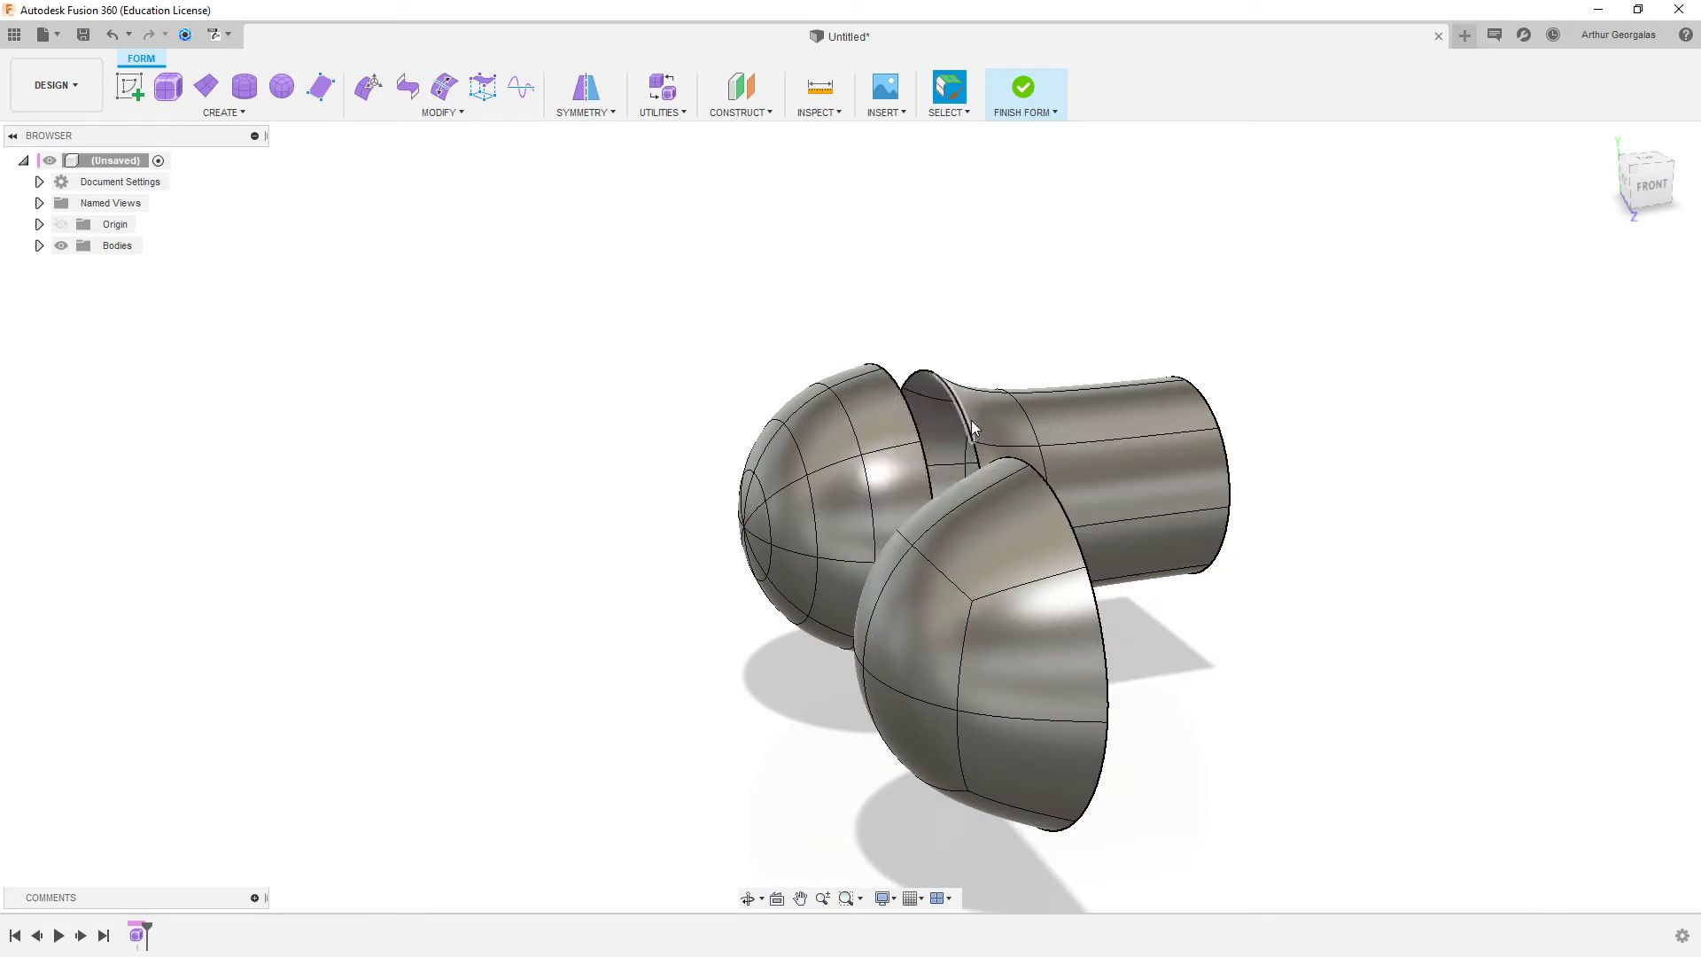
pyautogui.click(989, 426)
pyautogui.doubleClick(1100, 472)
pyautogui.press('Delete')
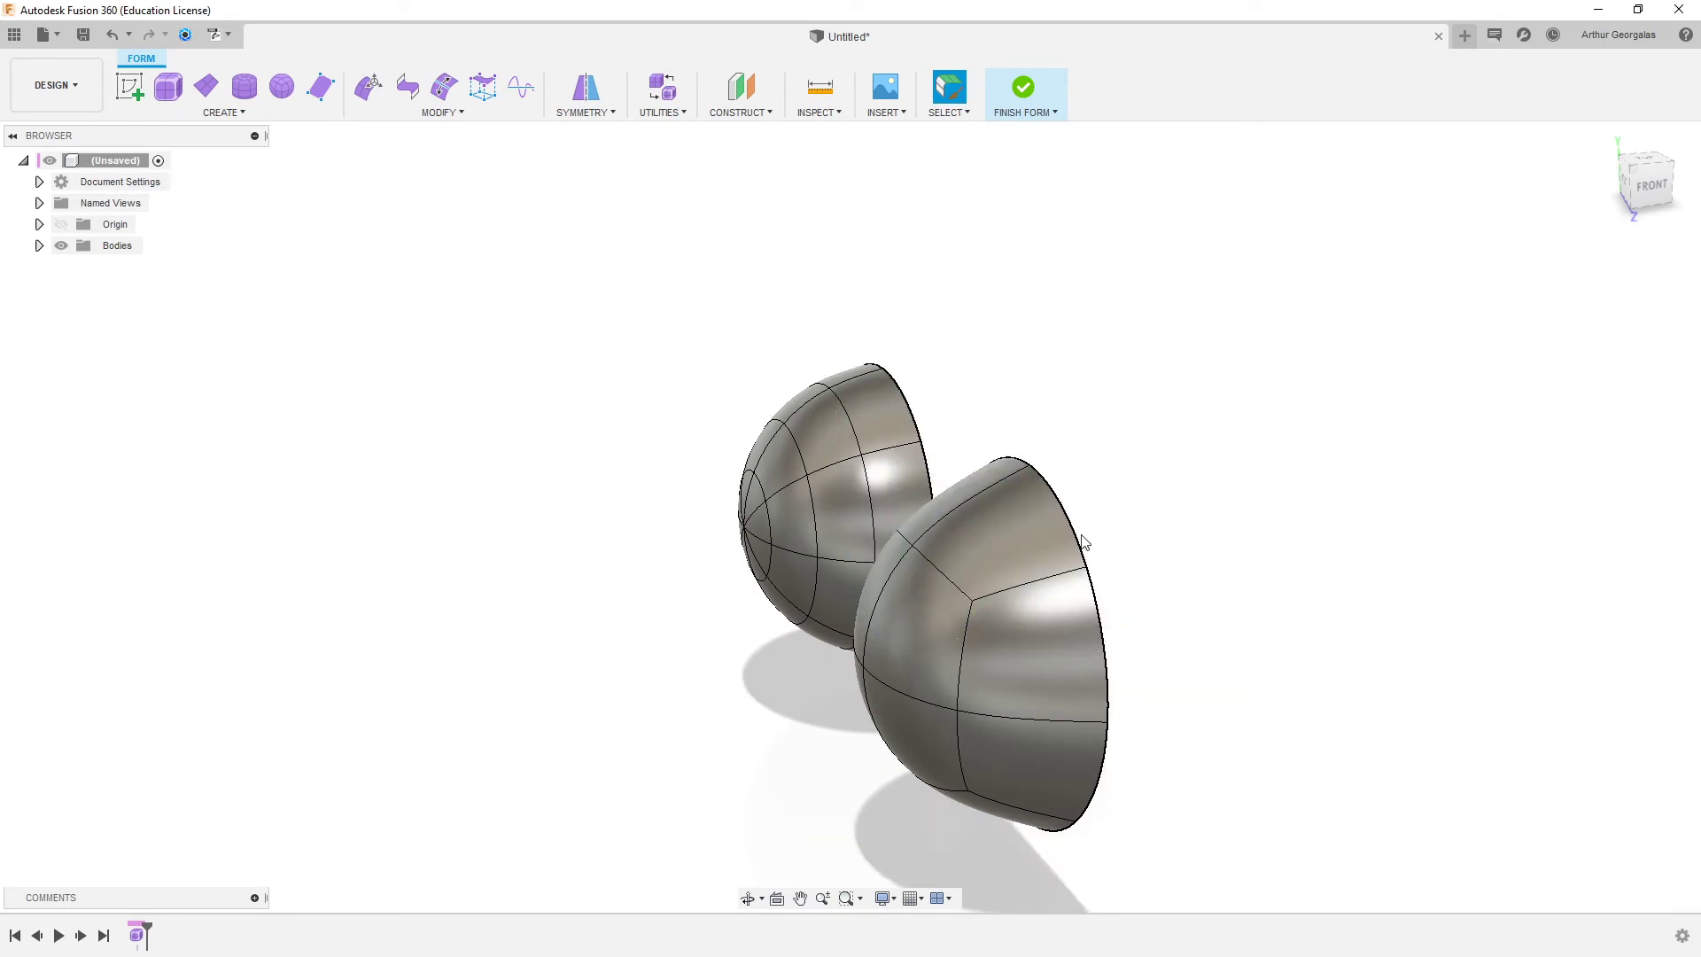
# - Create a cylinder beside the half quadball with diameter 326.531 mm, height 637.71 mm, 8 diameter faces and 4 height faces
pyautogui.keyDown('shift'); pyautogui.moveTo(1084, 544); pyautogui.dragTo(866, 478, button='middle'); pyautogui.keyUp('shift')
pyautogui.keyDown('shift'); pyautogui.moveTo(858, 652); pyautogui.dragTo(937, 636, button='middle'); pyautogui.keyUp('shift')
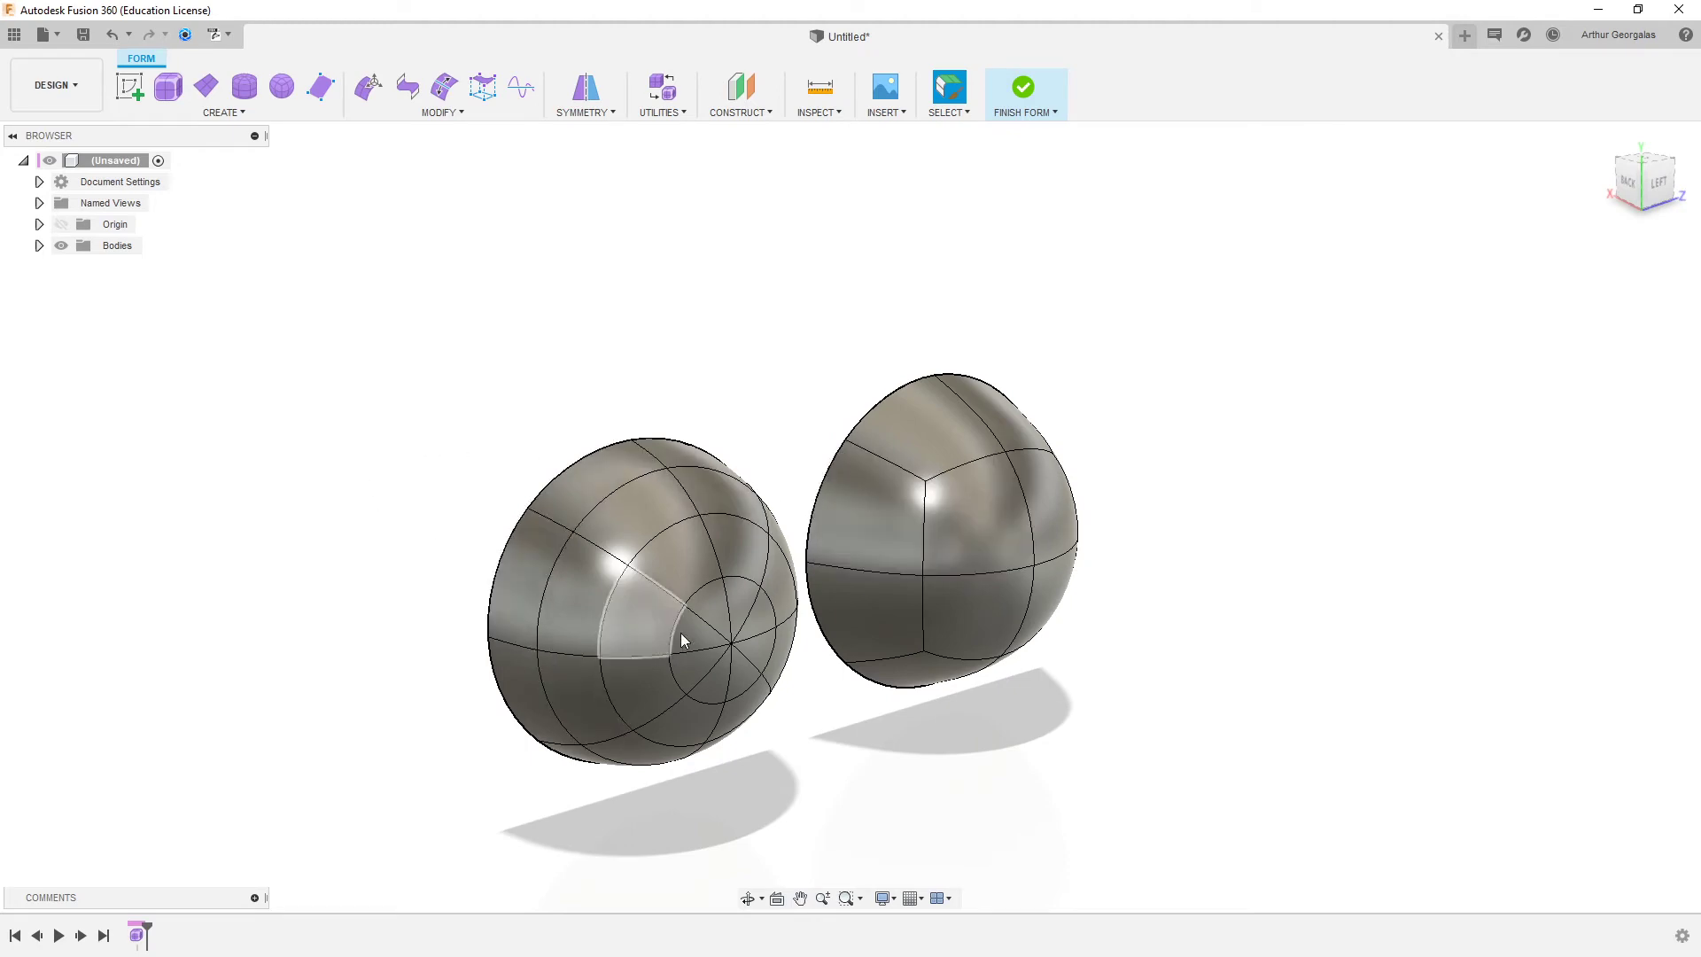
pyautogui.keyDown('shift'); pyautogui.moveTo(683, 640); pyautogui.dragTo(747, 589, button='middle'); pyautogui.keyUp('shift')
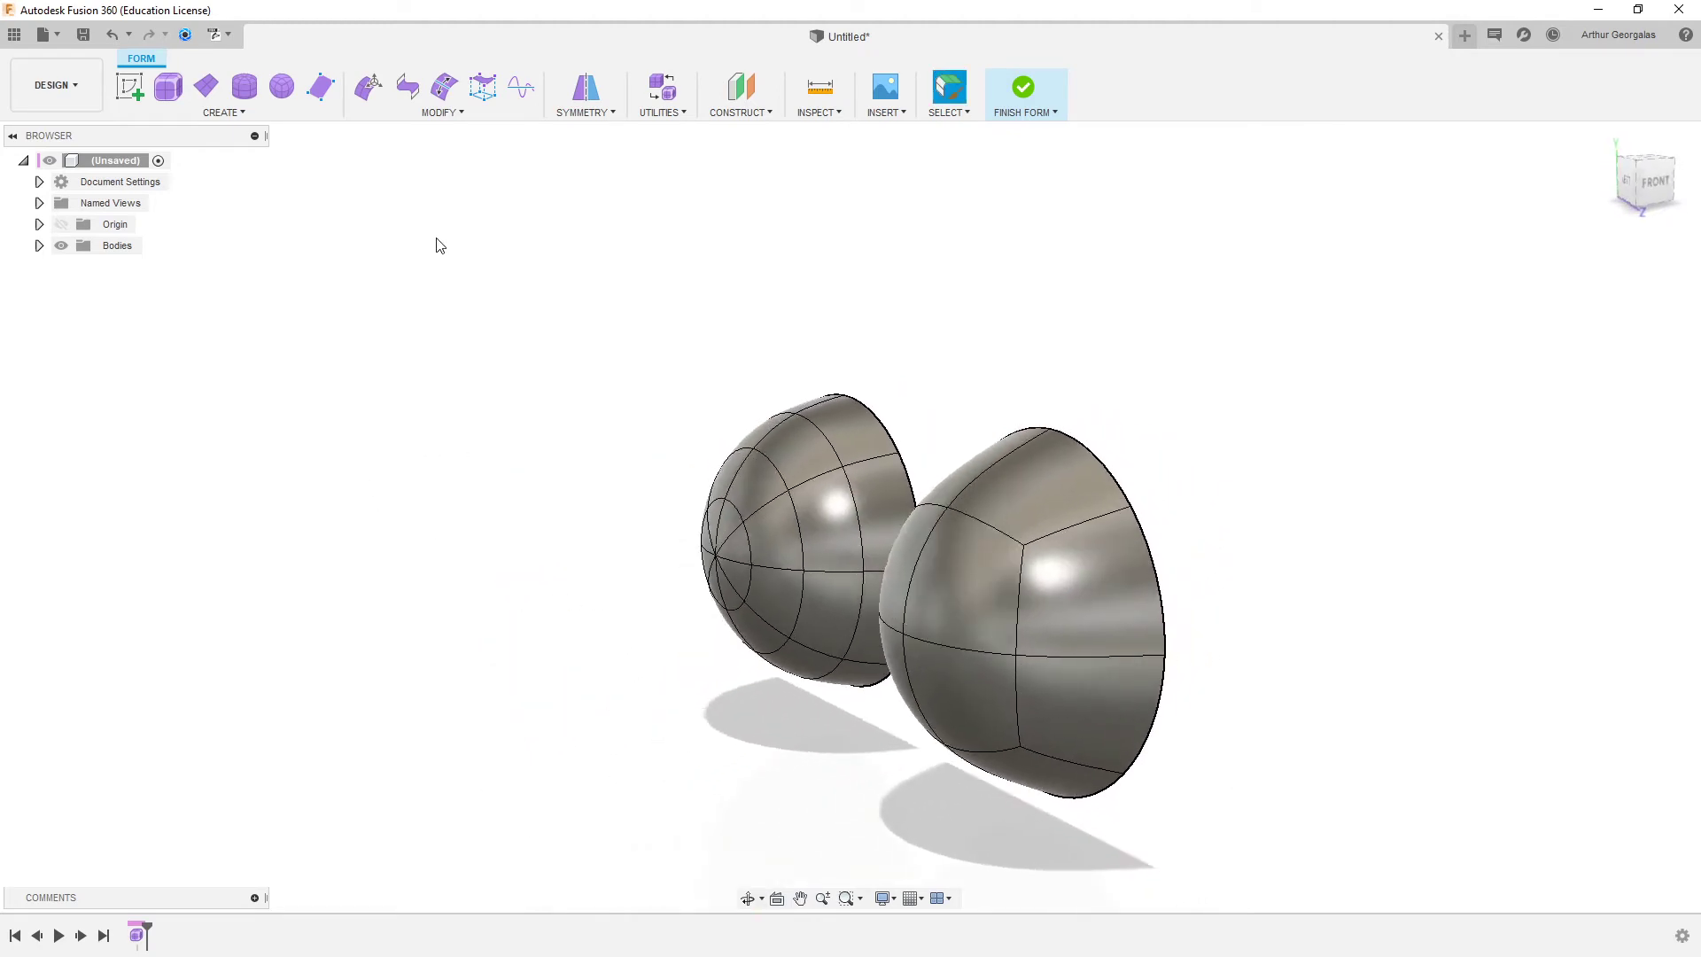
pyautogui.click(246, 87)
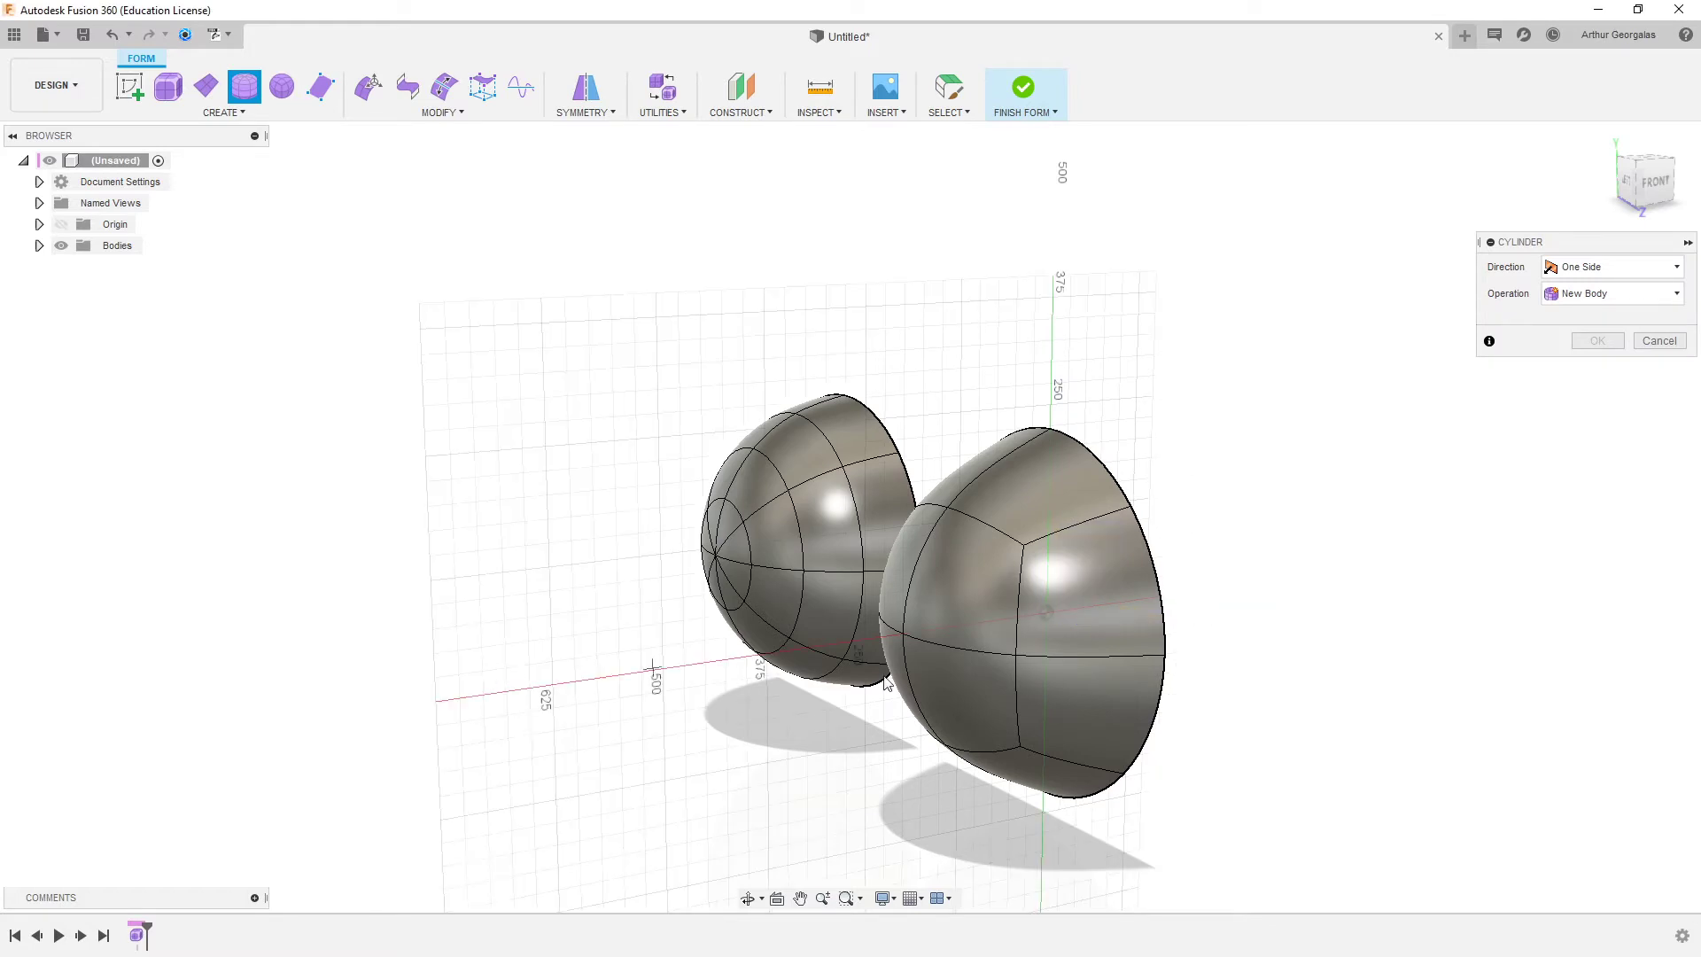
pyautogui.click(1267, 652)
pyautogui.click(1451, 674)
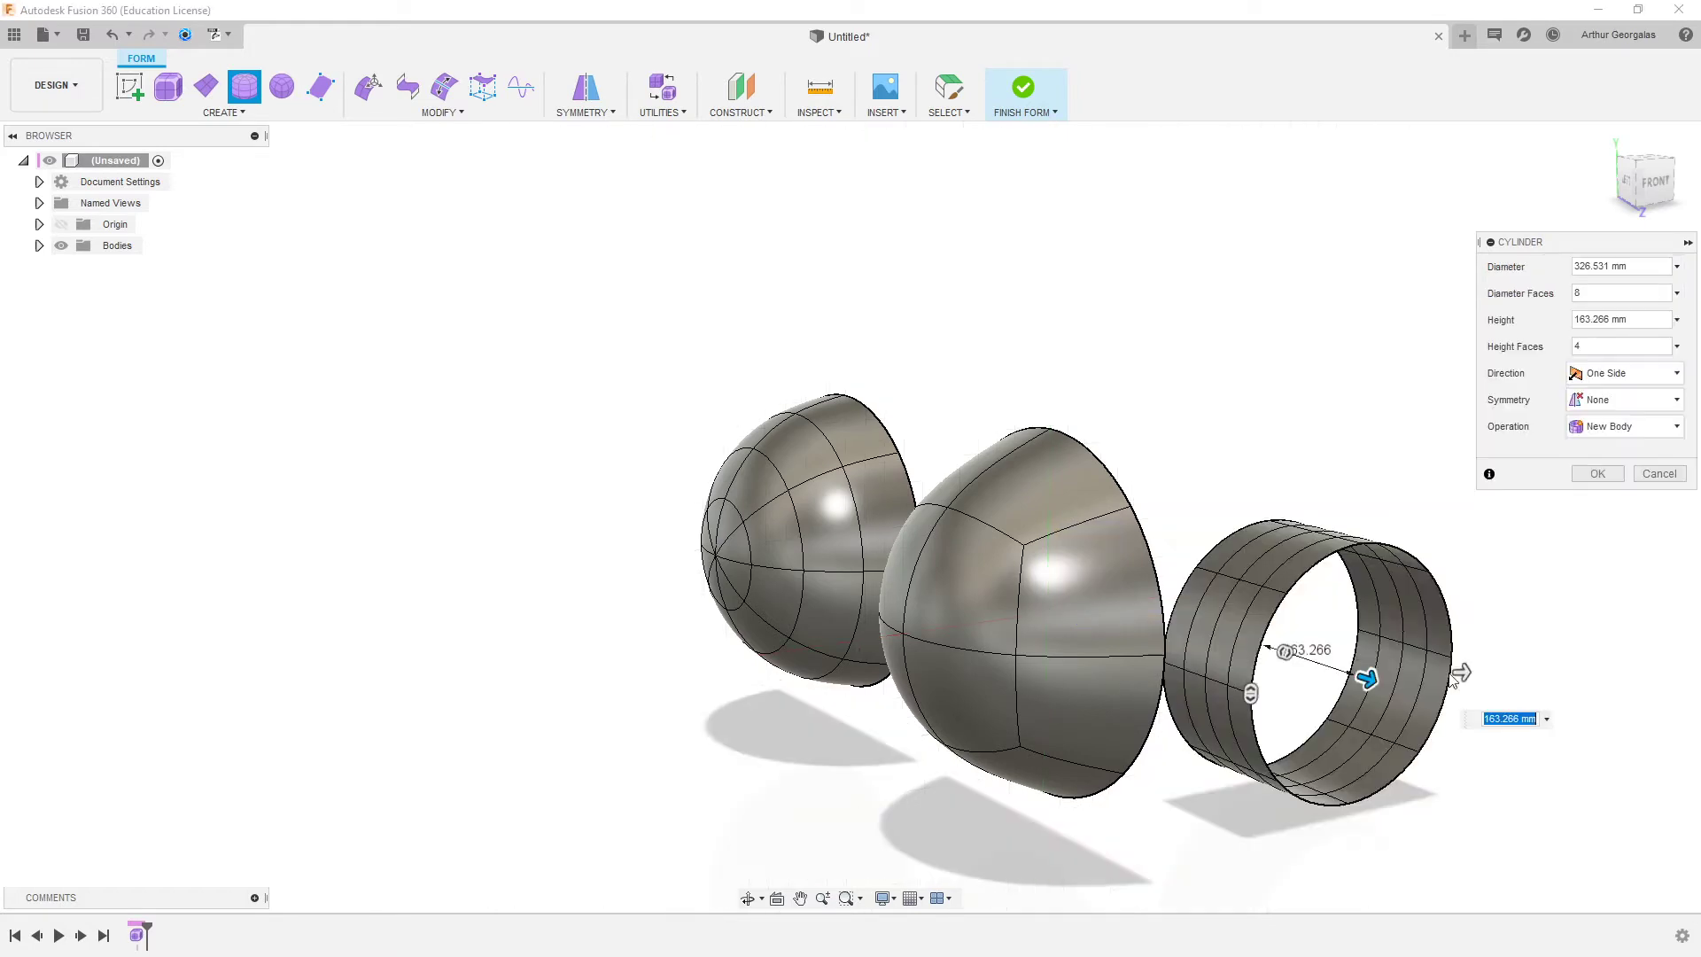
pyautogui.moveTo(1367, 675); pyautogui.dragTo(1691, 784)
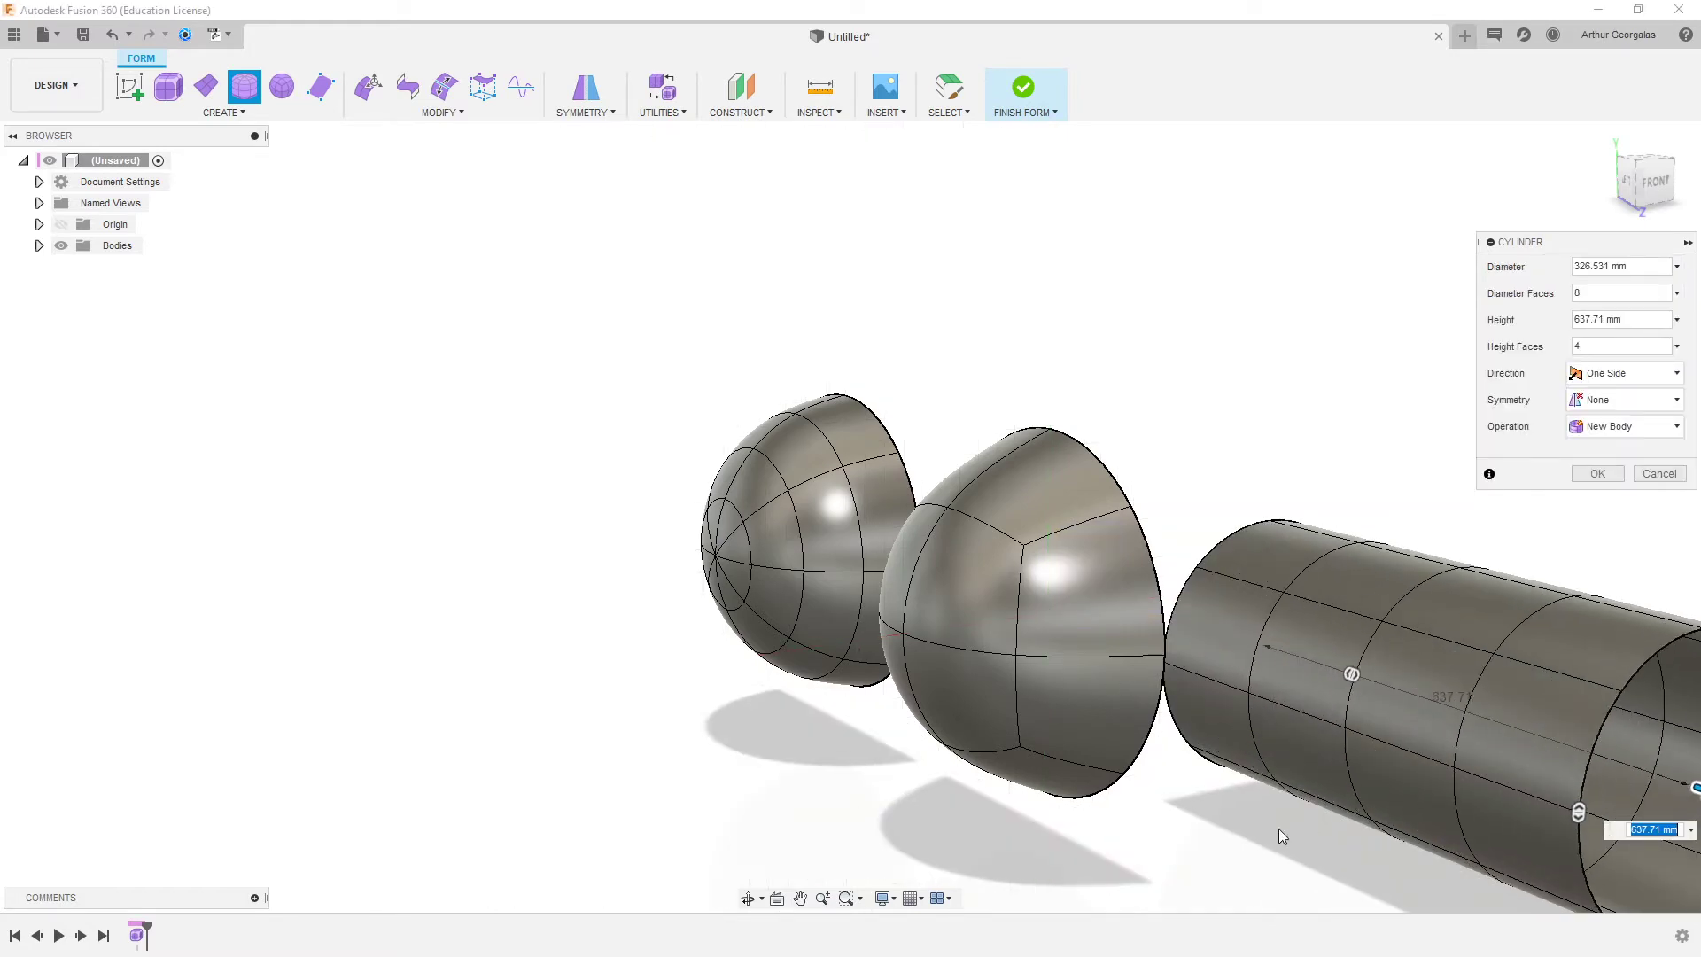
pyautogui.click(1596, 475)
# - Rotate the cylinder body horizontally with Edit Form so its axis runs parallel to the half domes' axes
pyautogui.rightClick(1556, 694)
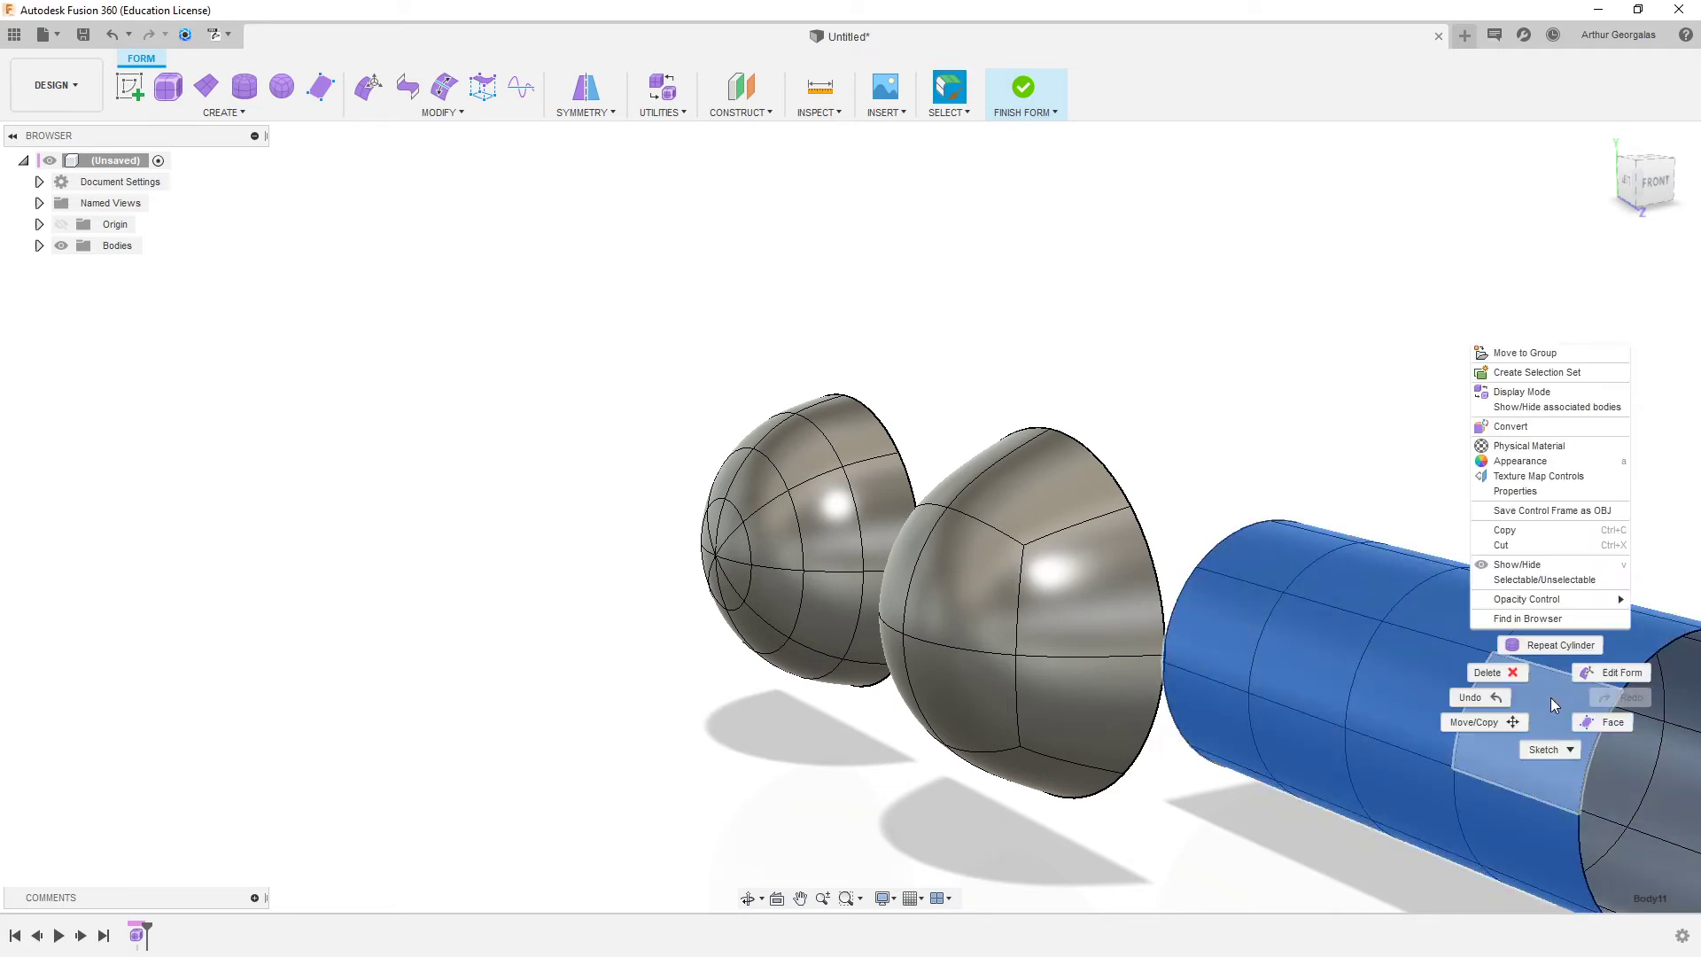
pyautogui.click(1611, 673)
pyautogui.scroll(-2, 1539, 684)
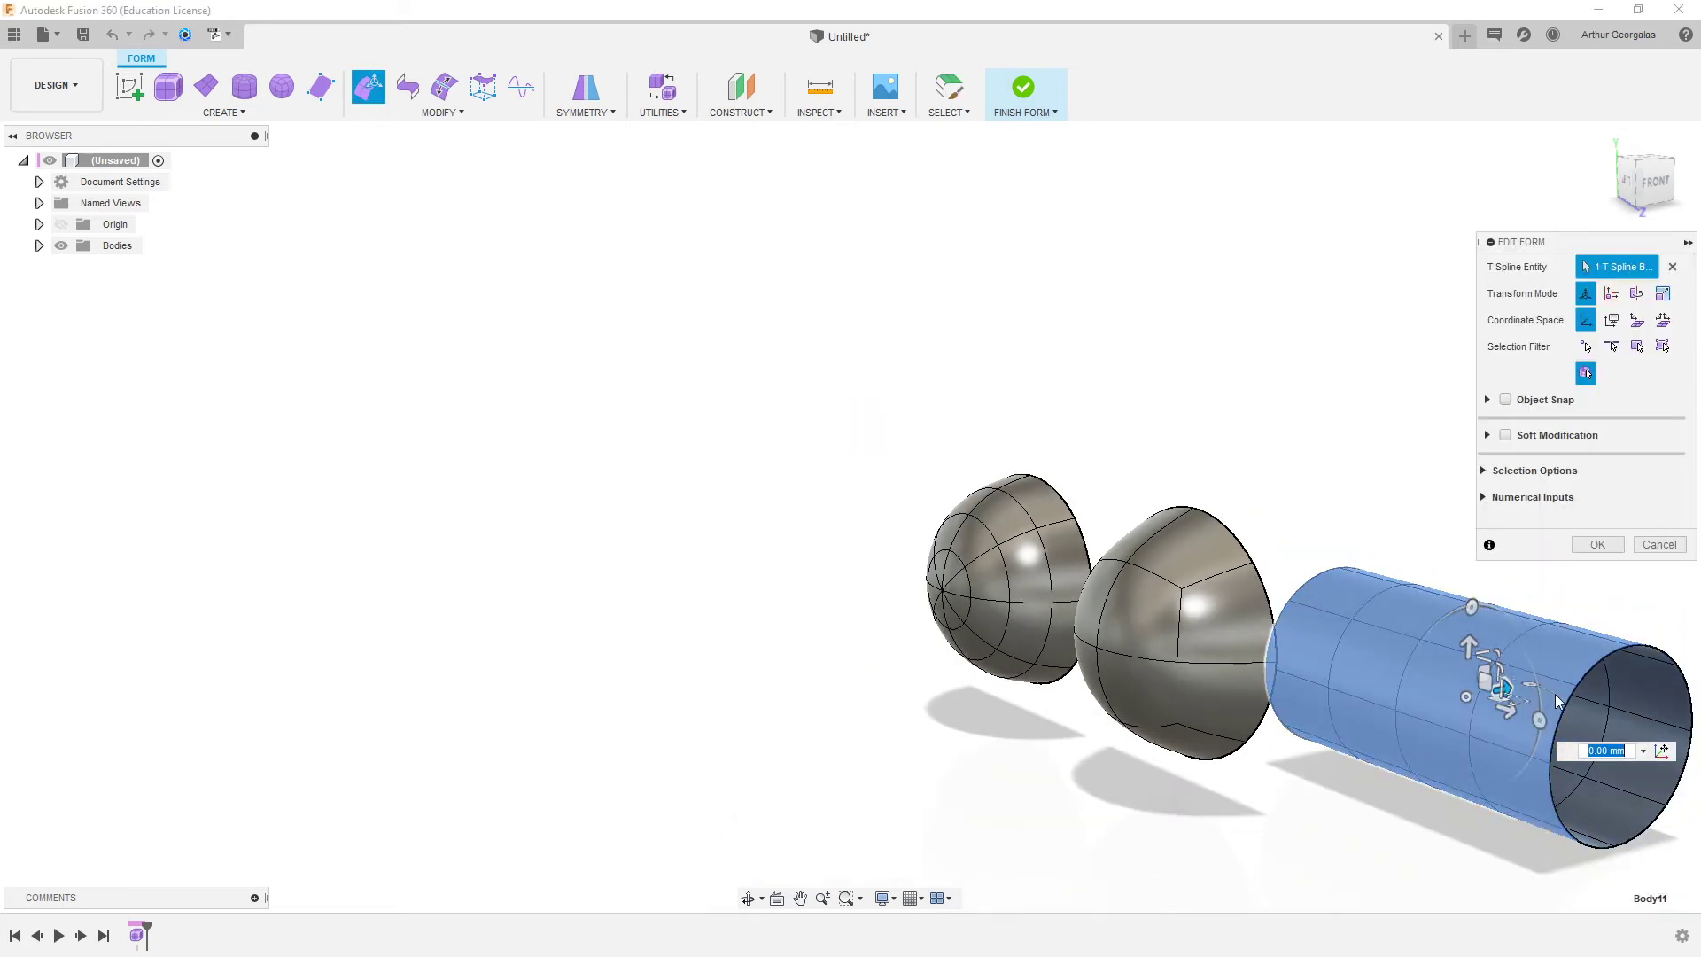
pyautogui.moveTo(1531, 685); pyautogui.dragTo(1543, 744)
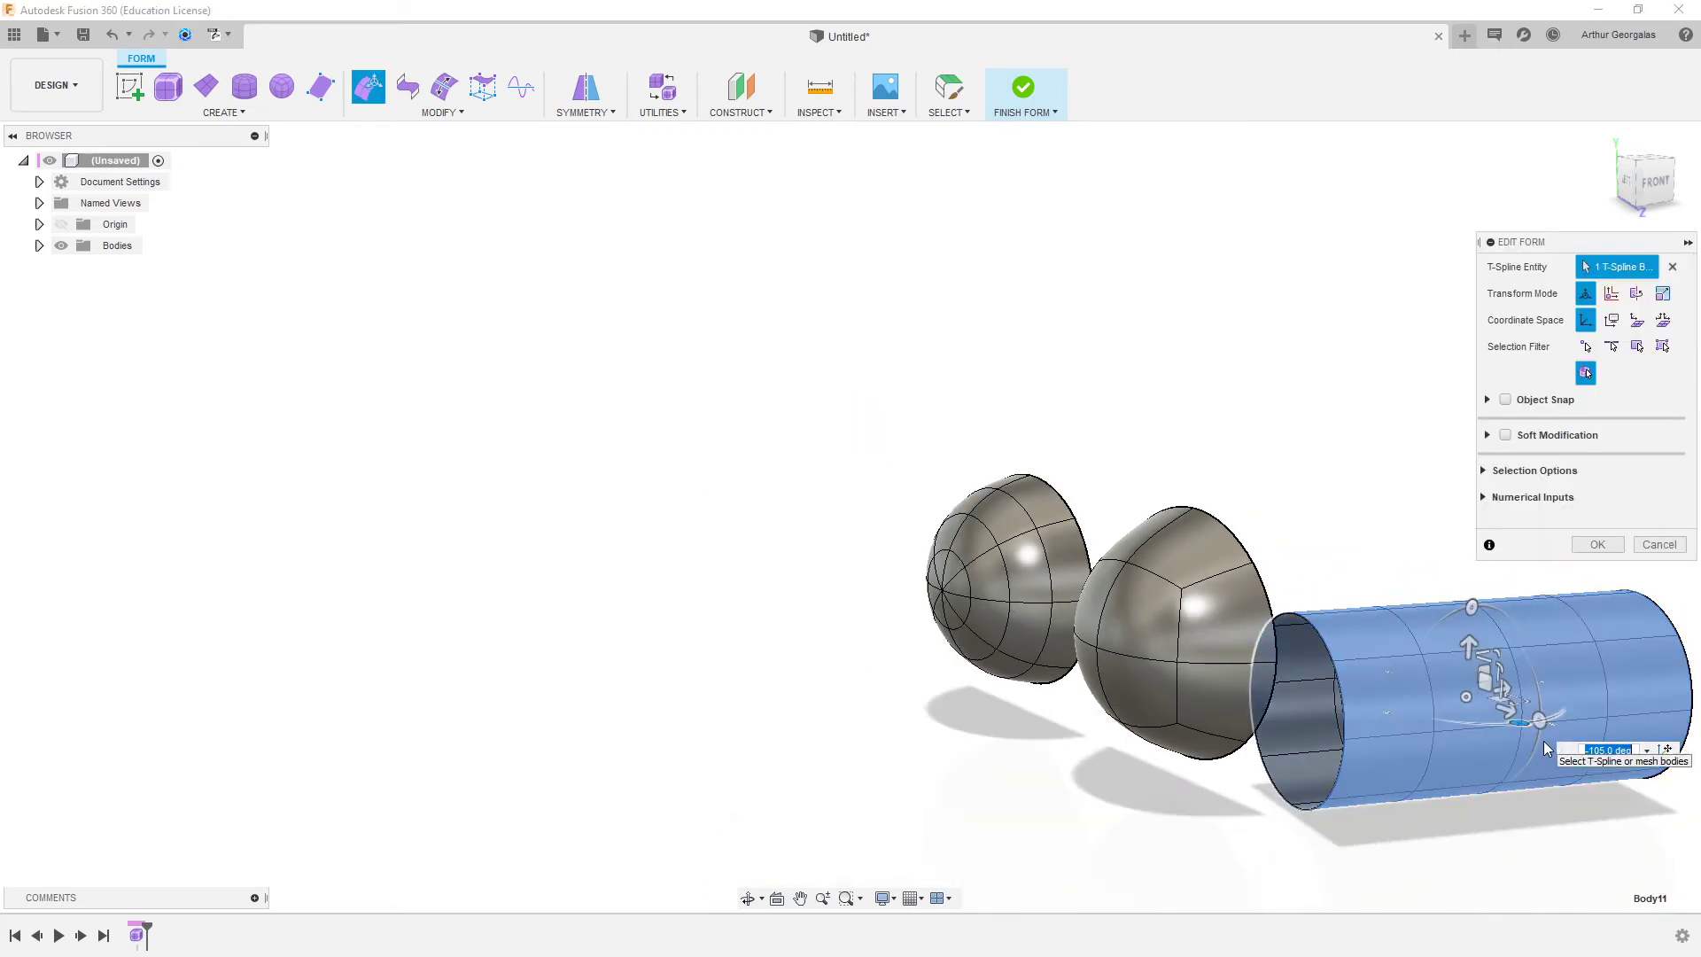
pyautogui.press('Return')
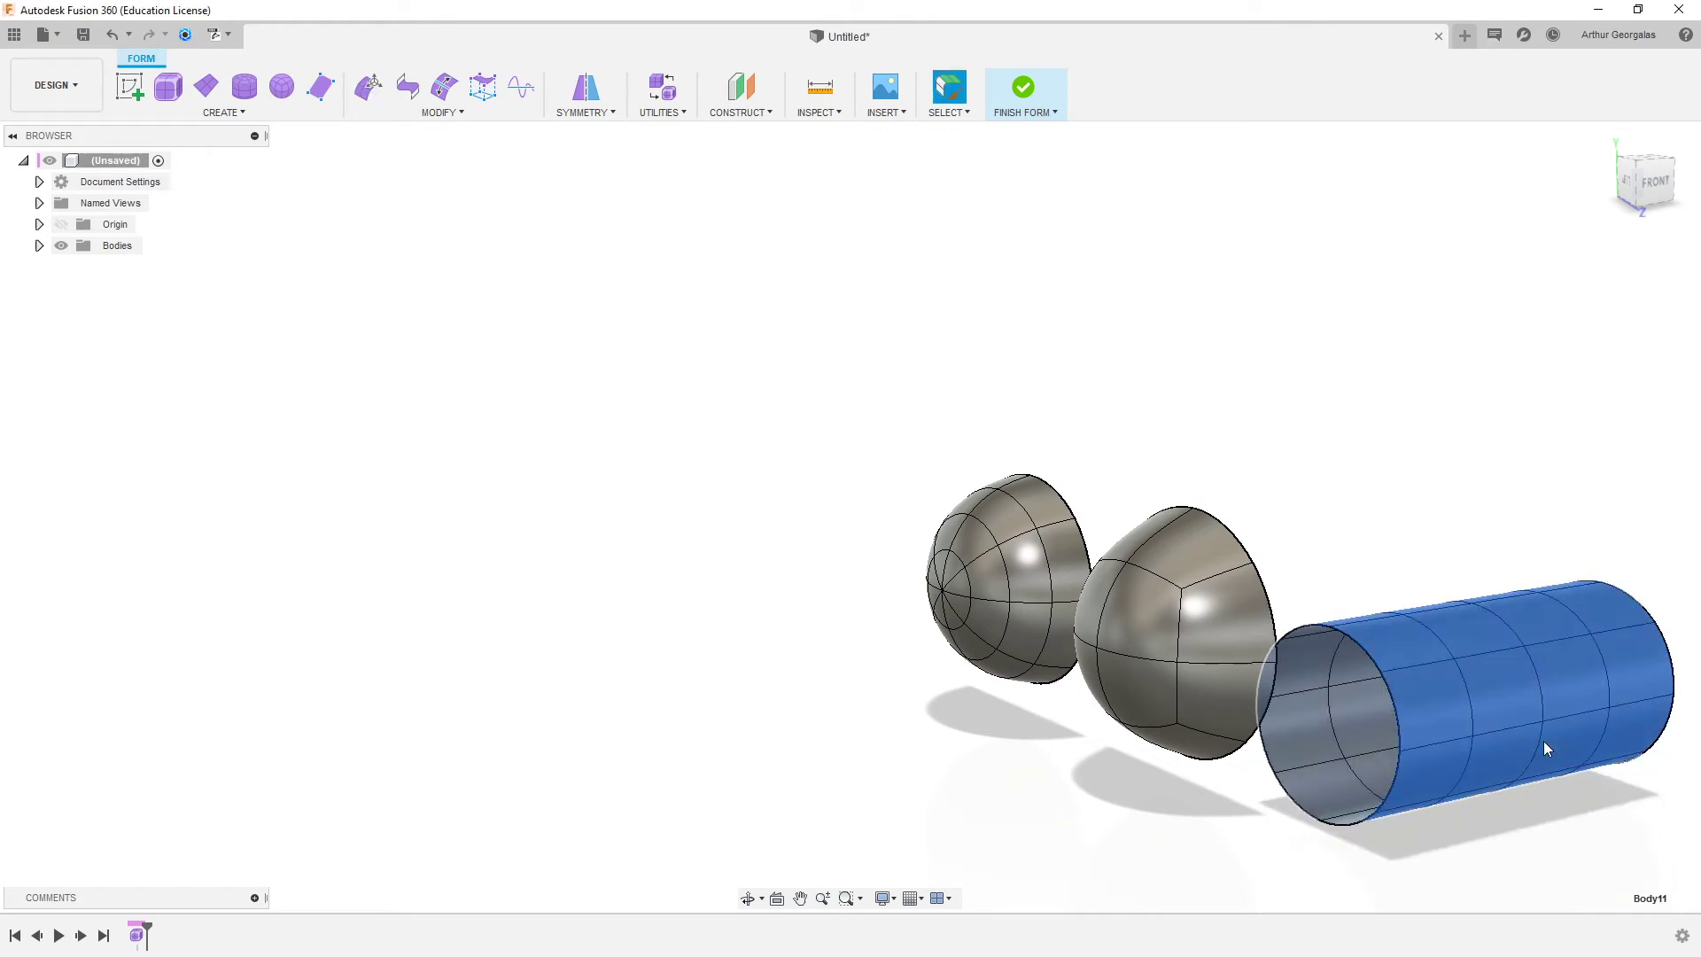
# - Move the cylinder body with Edit Form to centre it on the half quadball's opening and shift it away along its axis
pyautogui.keyDown('shift'); pyautogui.moveTo(1544, 741); pyautogui.dragTo(1055, 682, button='middle'); pyautogui.keyUp('shift')
pyautogui.rightClick(1400, 732)
pyautogui.click(1469, 709)
pyautogui.moveTo(951, 631); pyautogui.dragTo(1092, 665)
pyautogui.hotkey('ctrl', 'z')
pyautogui.moveTo(940, 638); pyautogui.dragTo(1110, 671)
pyautogui.keyDown('shift'); pyautogui.moveTo(1164, 644); pyautogui.dragTo(1216, 634, button='middle'); pyautogui.keyUp('shift')
pyautogui.moveTo(1180, 538); pyautogui.dragTo(1124, 619)
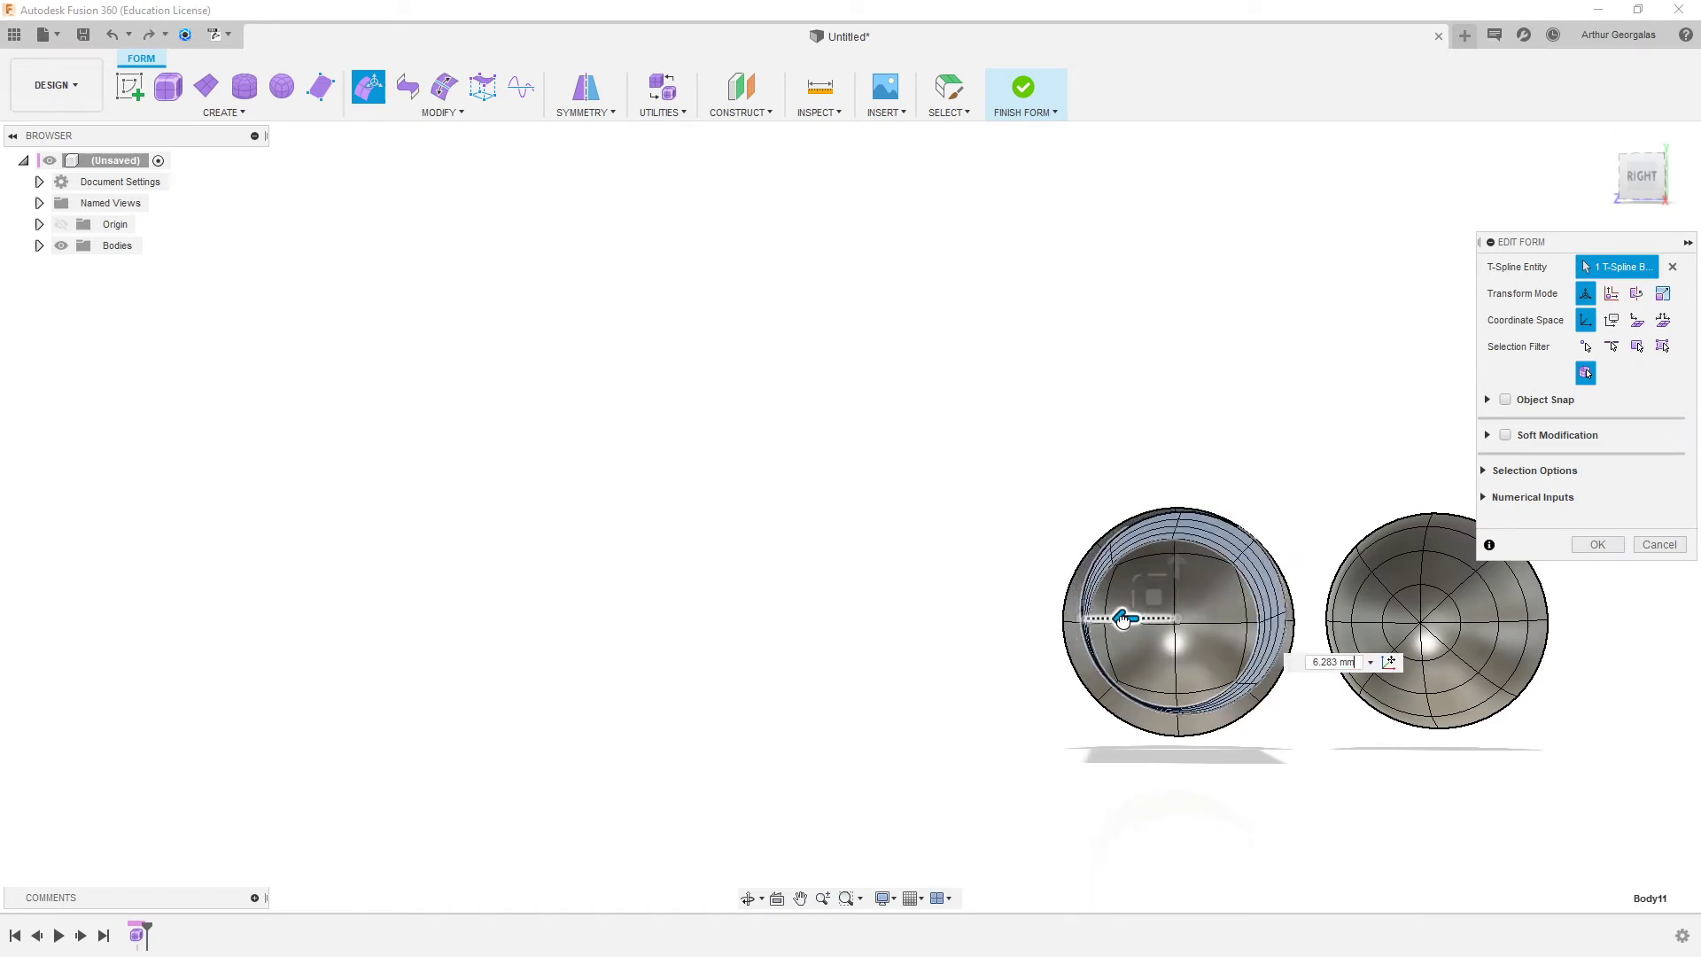
pyautogui.keyDown('shift'); pyautogui.moveTo(1188, 640); pyautogui.dragTo(1408, 749, button='middle'); pyautogui.keyUp('shift')
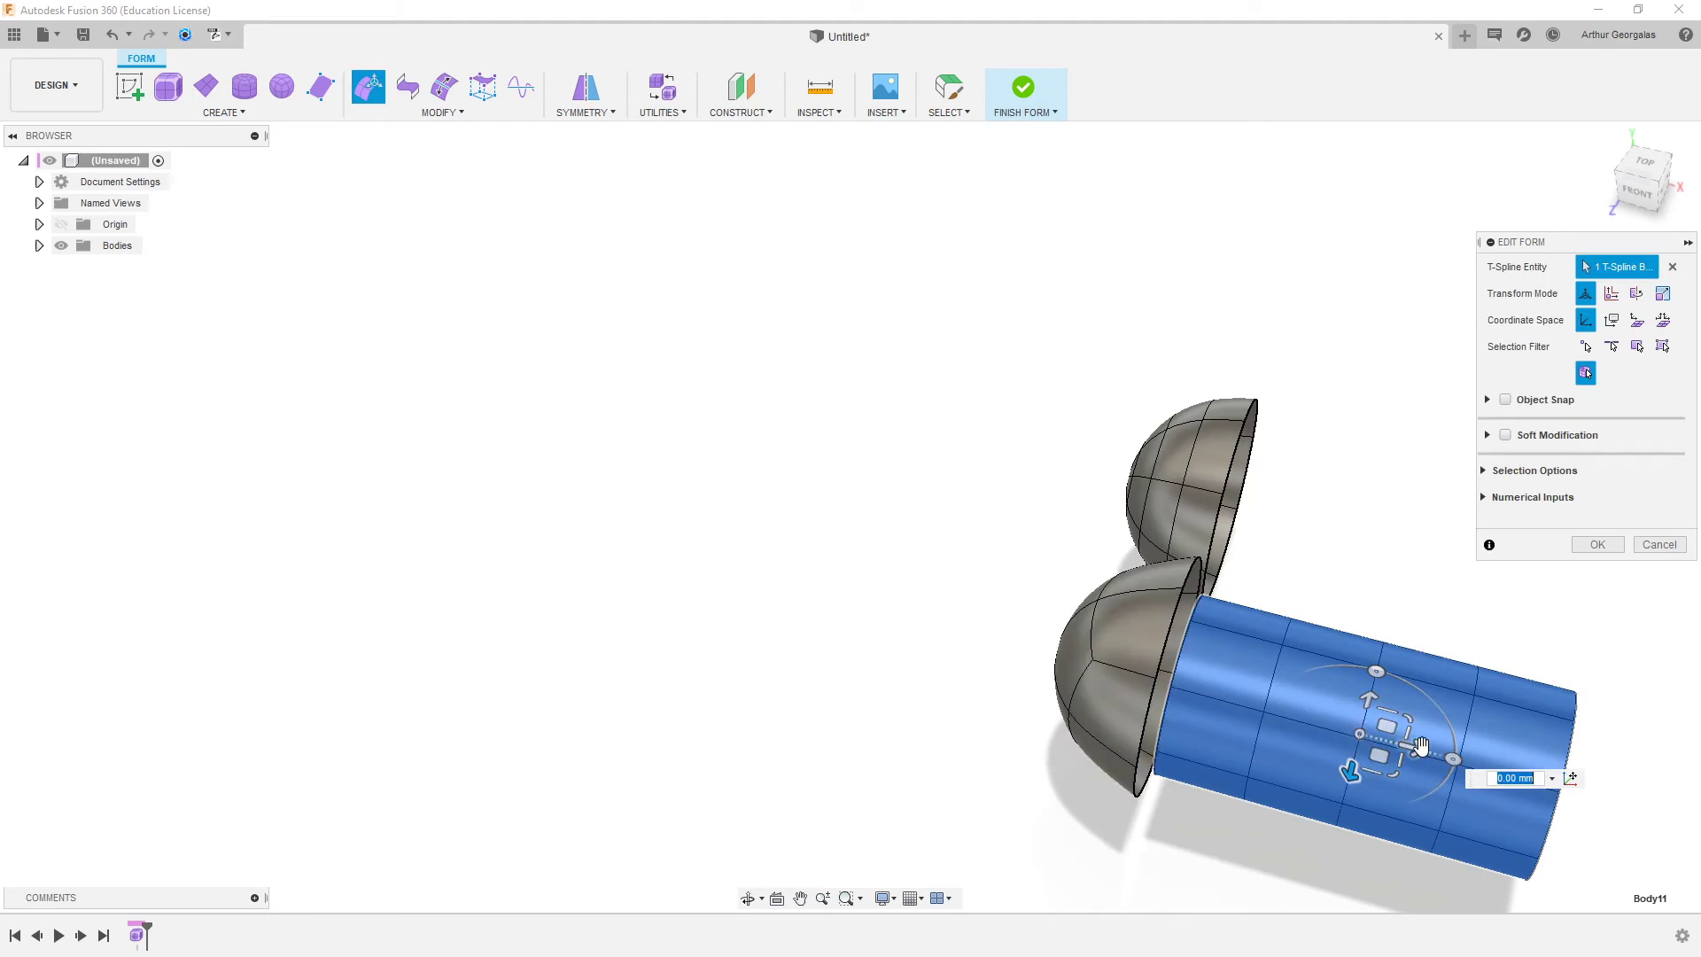
pyautogui.moveTo(1423, 747); pyautogui.dragTo(1567, 762)
# - Try to enlarge the cylinder's diameter to match the half quadball's opening, check the fit, and cancel Edit Form
pyautogui.keyDown('shift'); pyautogui.moveTo(1443, 772); pyautogui.dragTo(1260, 643, button='middle'); pyautogui.keyUp('shift')
pyautogui.moveTo(1193, 611); pyautogui.dragTo(1191, 605)
pyautogui.keyDown('shift'); pyautogui.moveTo(1194, 617); pyautogui.dragTo(940, 559, button='middle'); pyautogui.keyUp('shift')
pyautogui.click(1414, 560)
pyautogui.scroll(-1, 1412, 645)
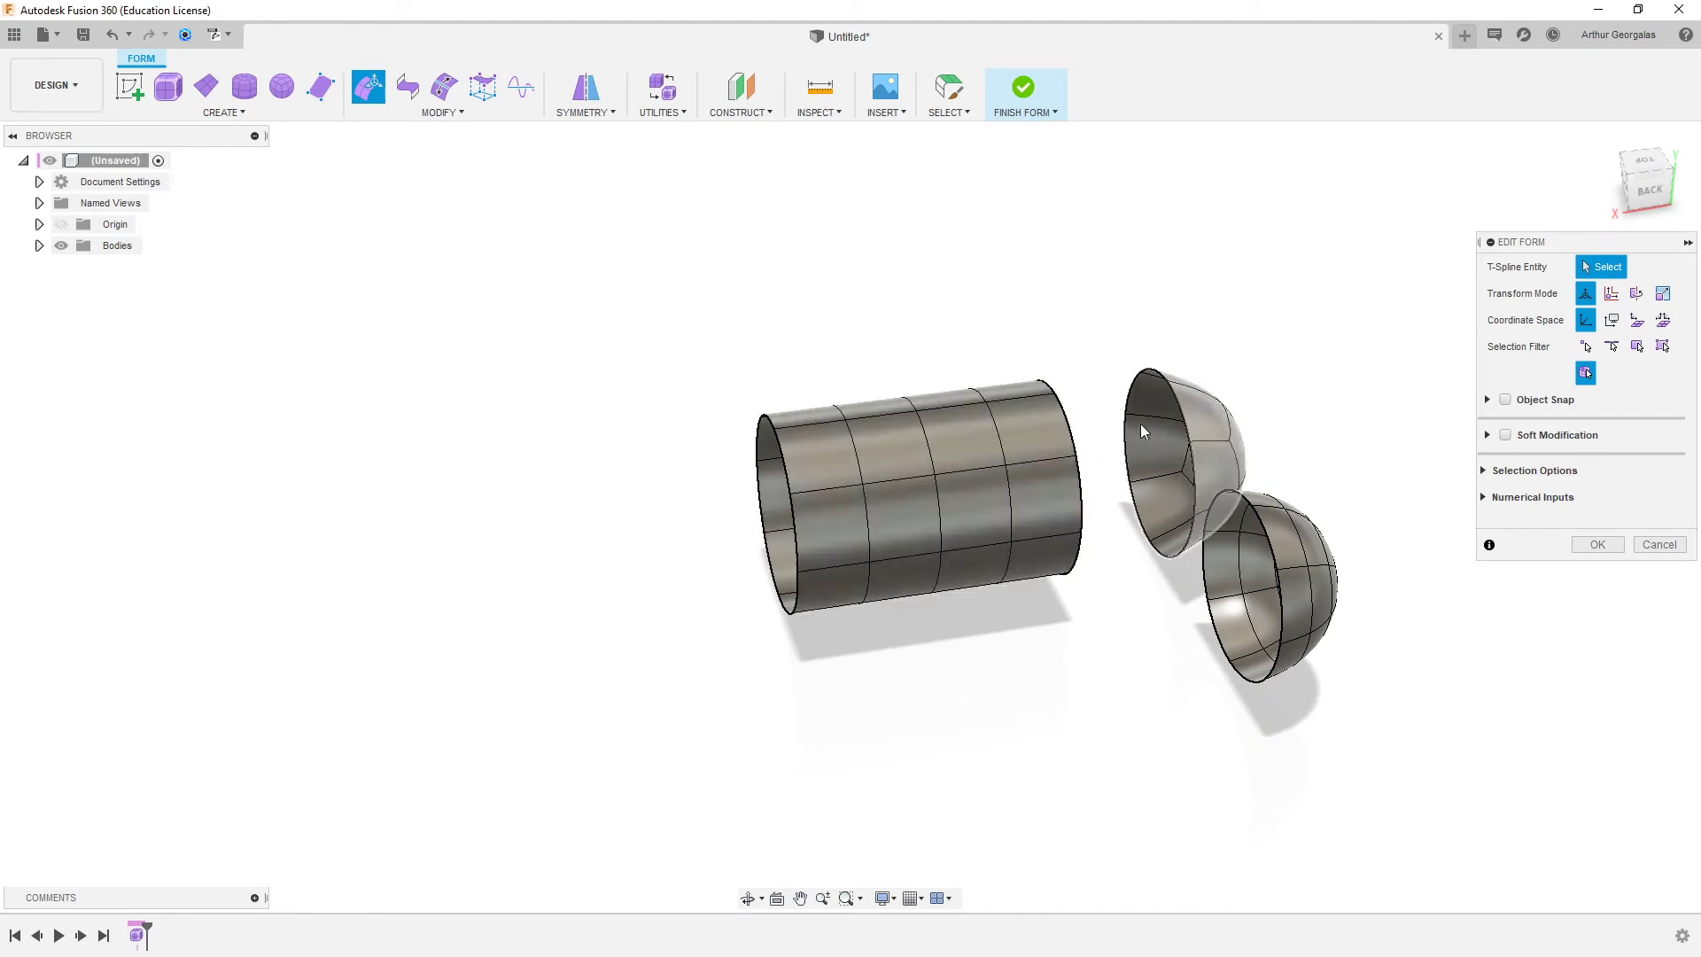
pyautogui.keyDown('shift'); pyautogui.moveTo(1141, 424); pyautogui.dragTo(1094, 467, button='middle'); pyautogui.keyUp('shift')
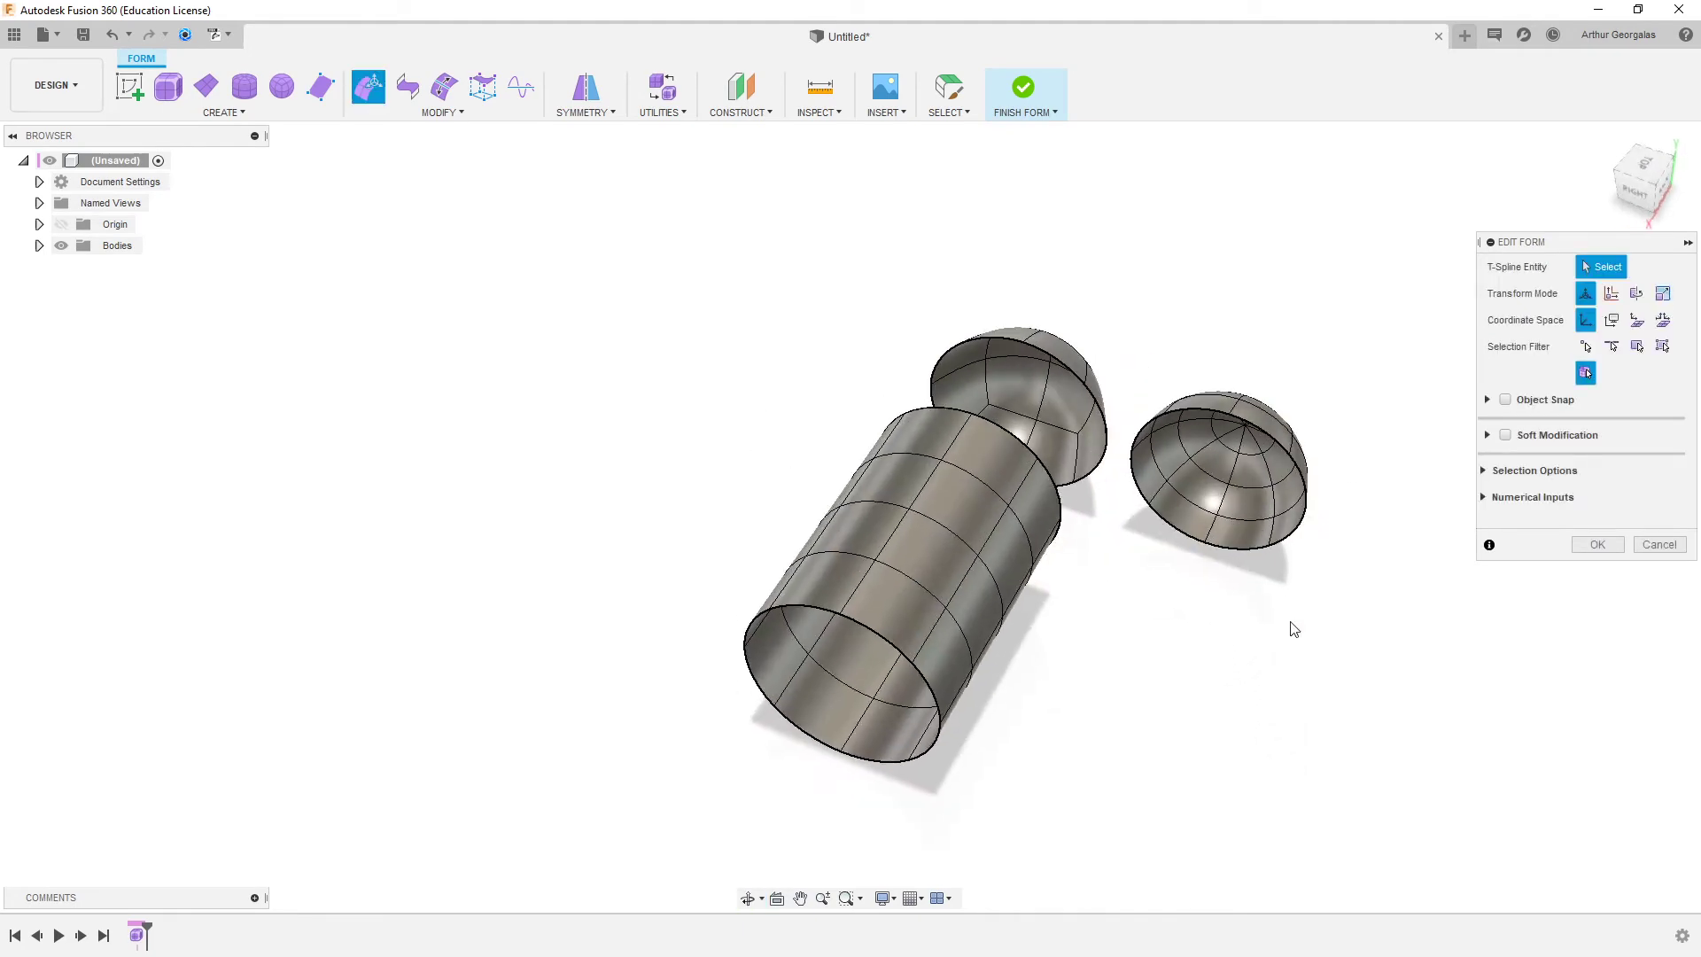
pyautogui.keyDown('shift'); pyautogui.moveTo(1291, 627); pyautogui.dragTo(1002, 544, button='middle'); pyautogui.keyUp('shift')
pyautogui.click(995, 538)
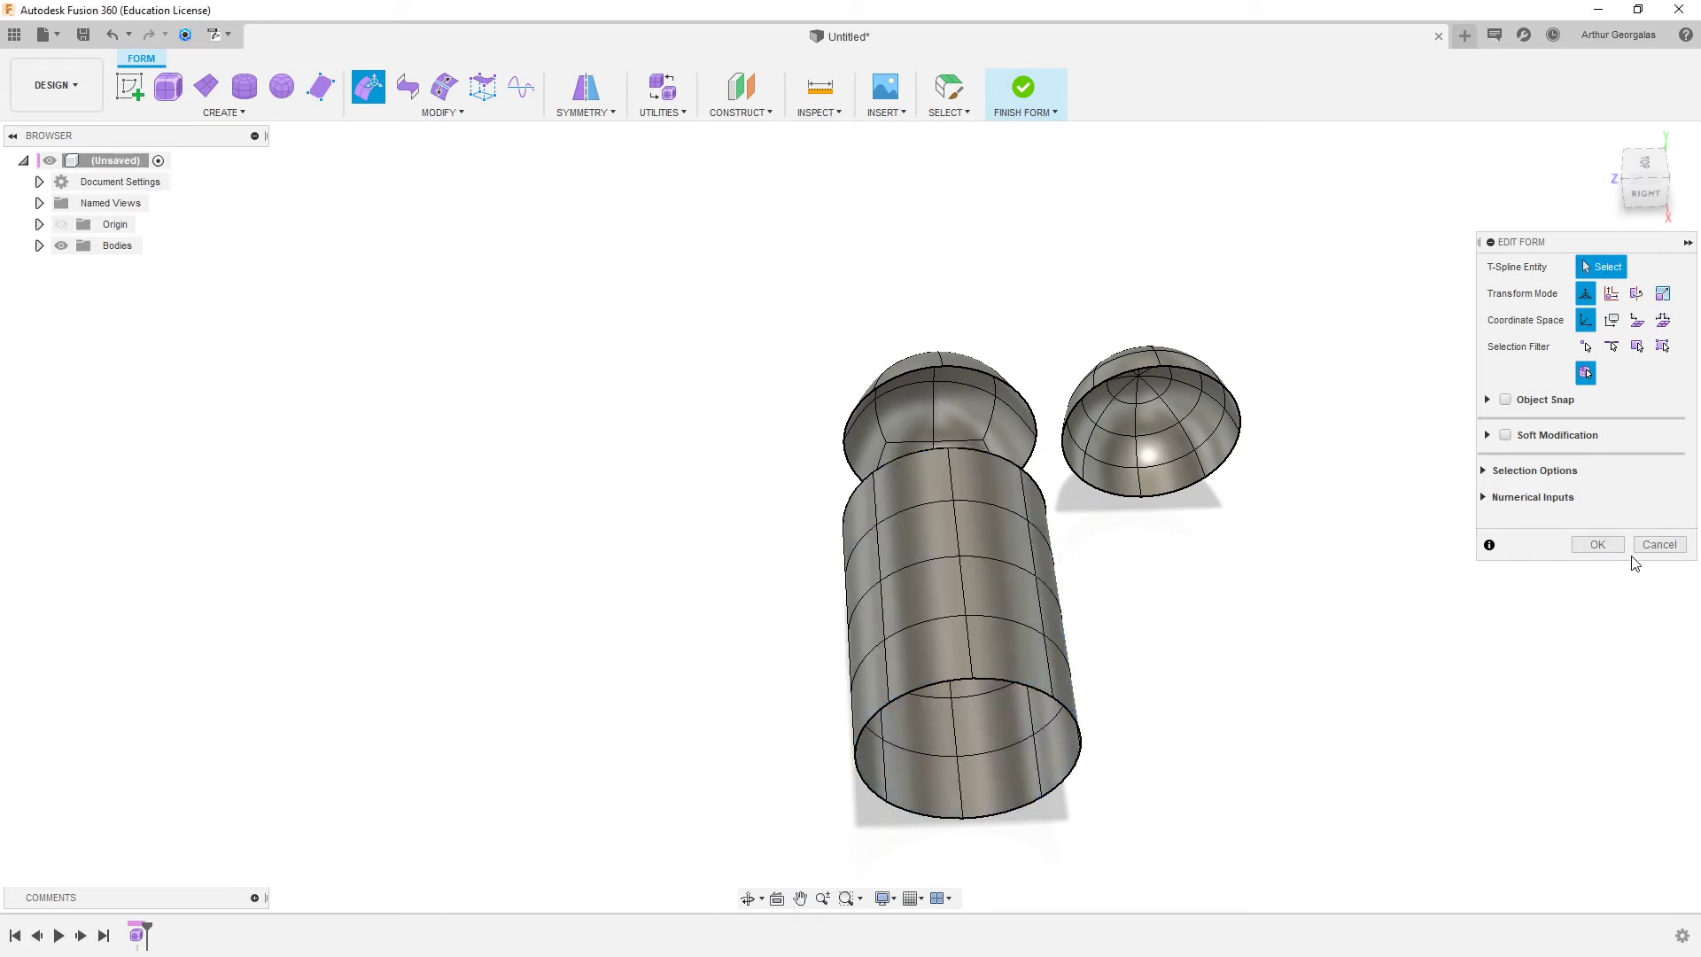
pyautogui.click(1653, 545)
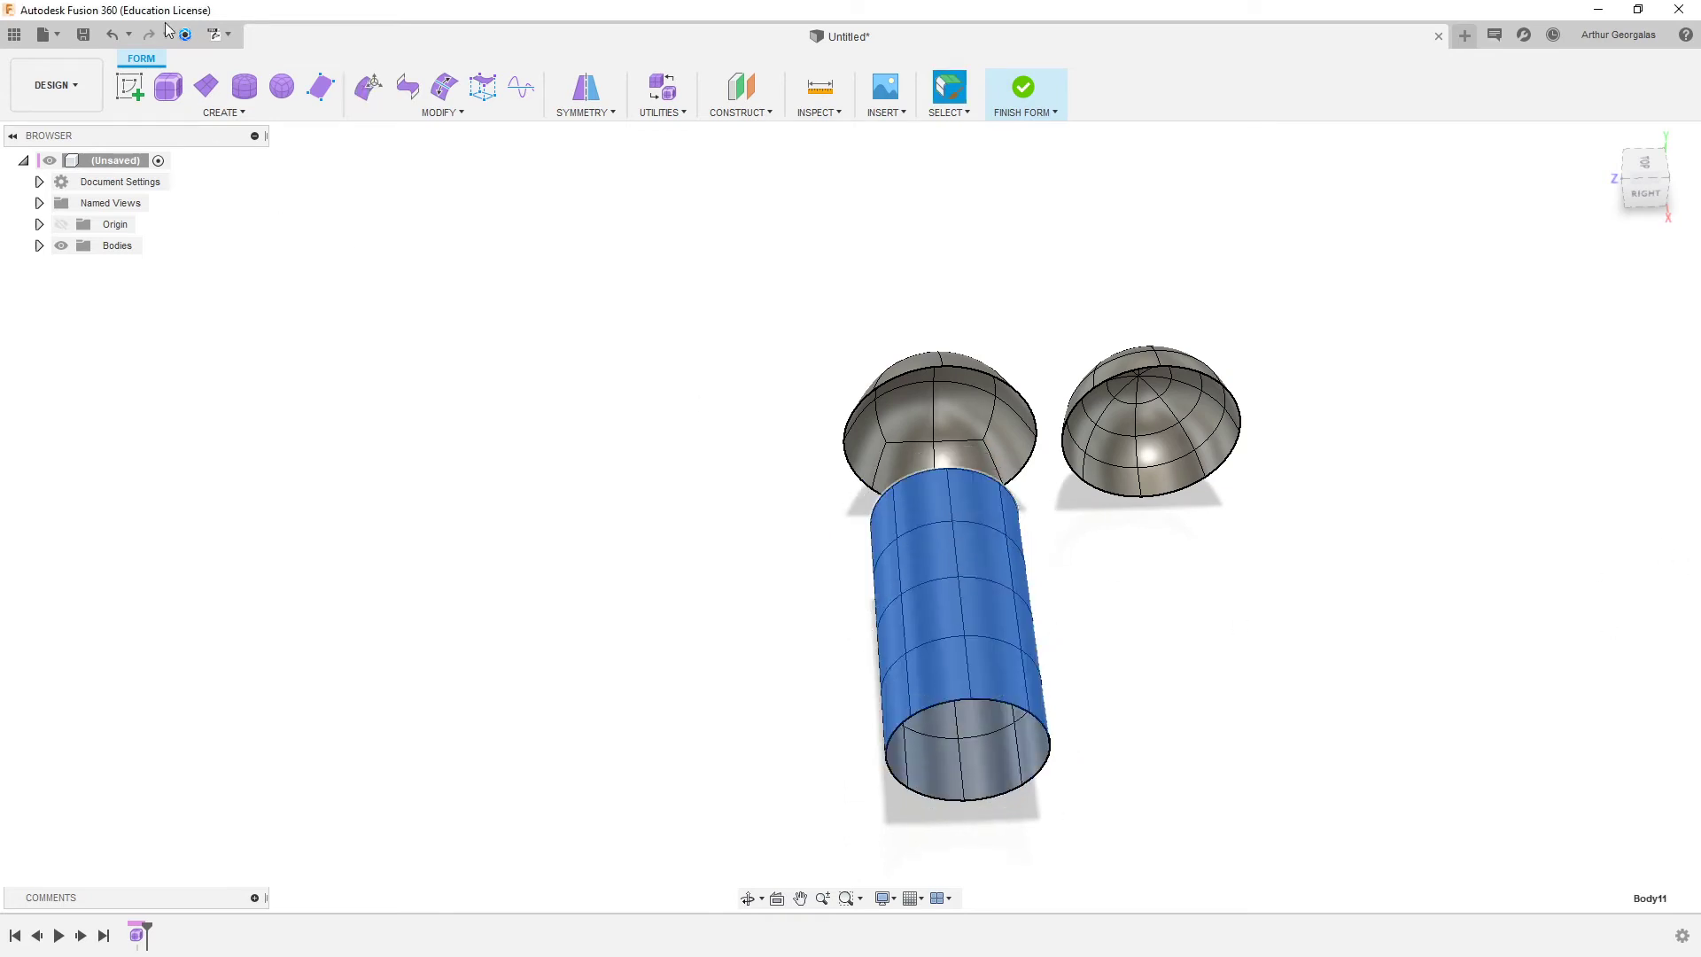
# - Paste a copy of the cylinder and offset it about -487 mm along Z to line up with the half sphere
pyautogui.press('m')
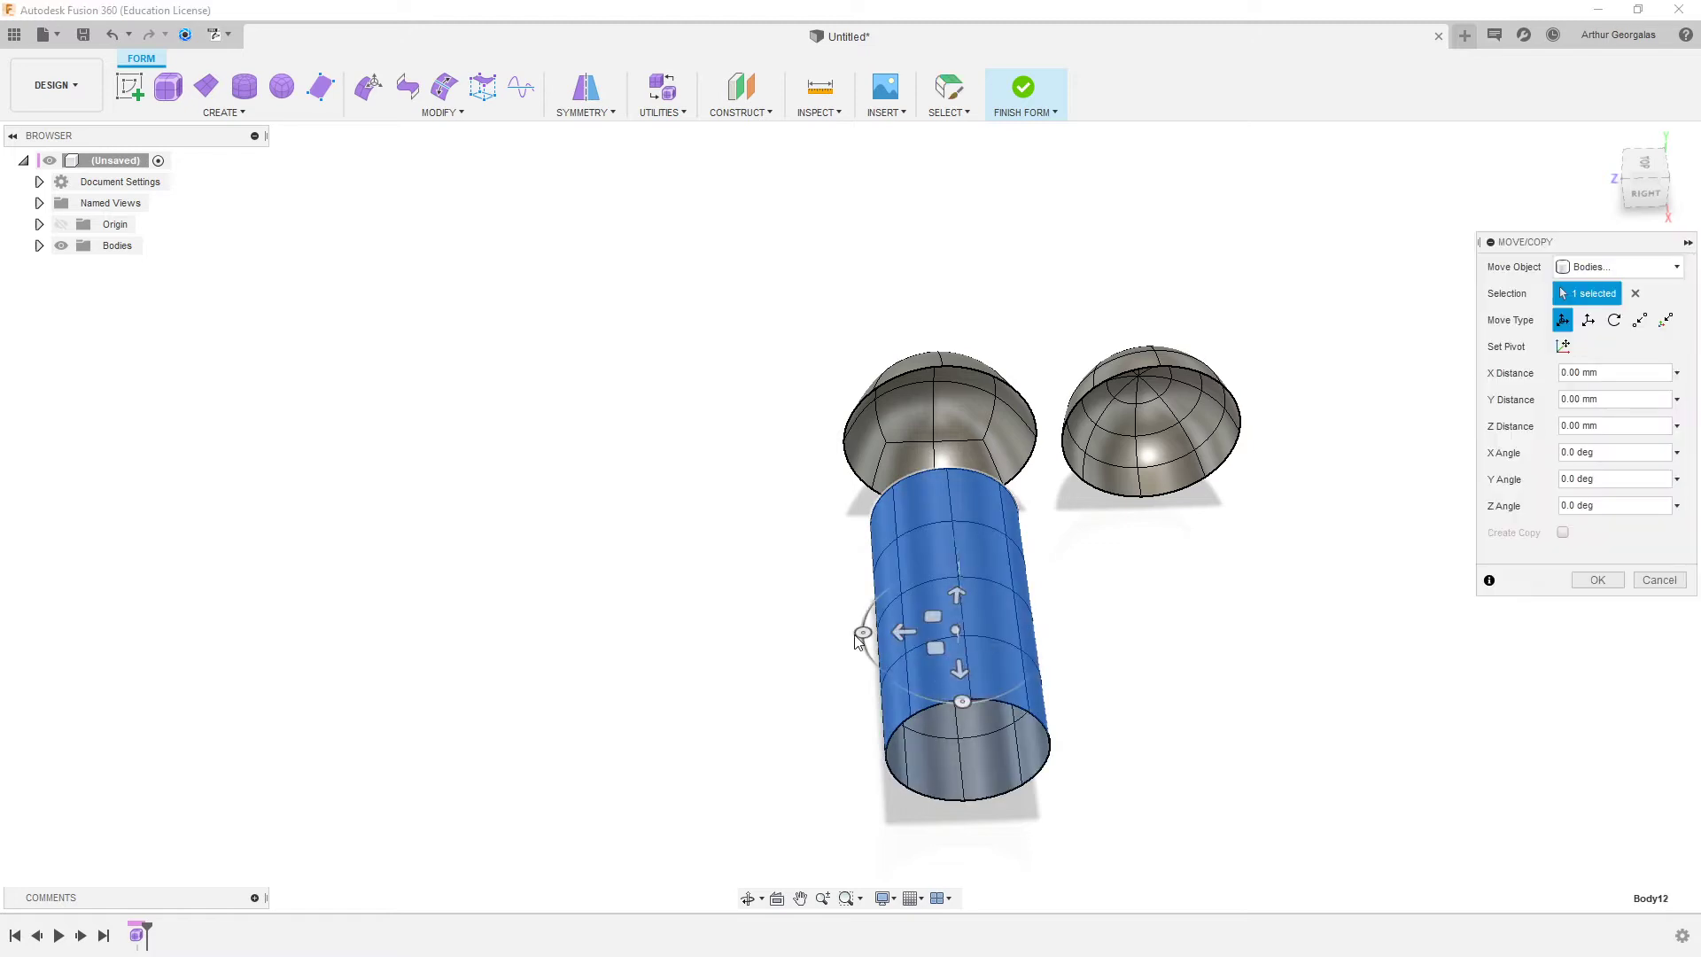
pyautogui.moveTo(895, 625); pyautogui.dragTo(1134, 625)
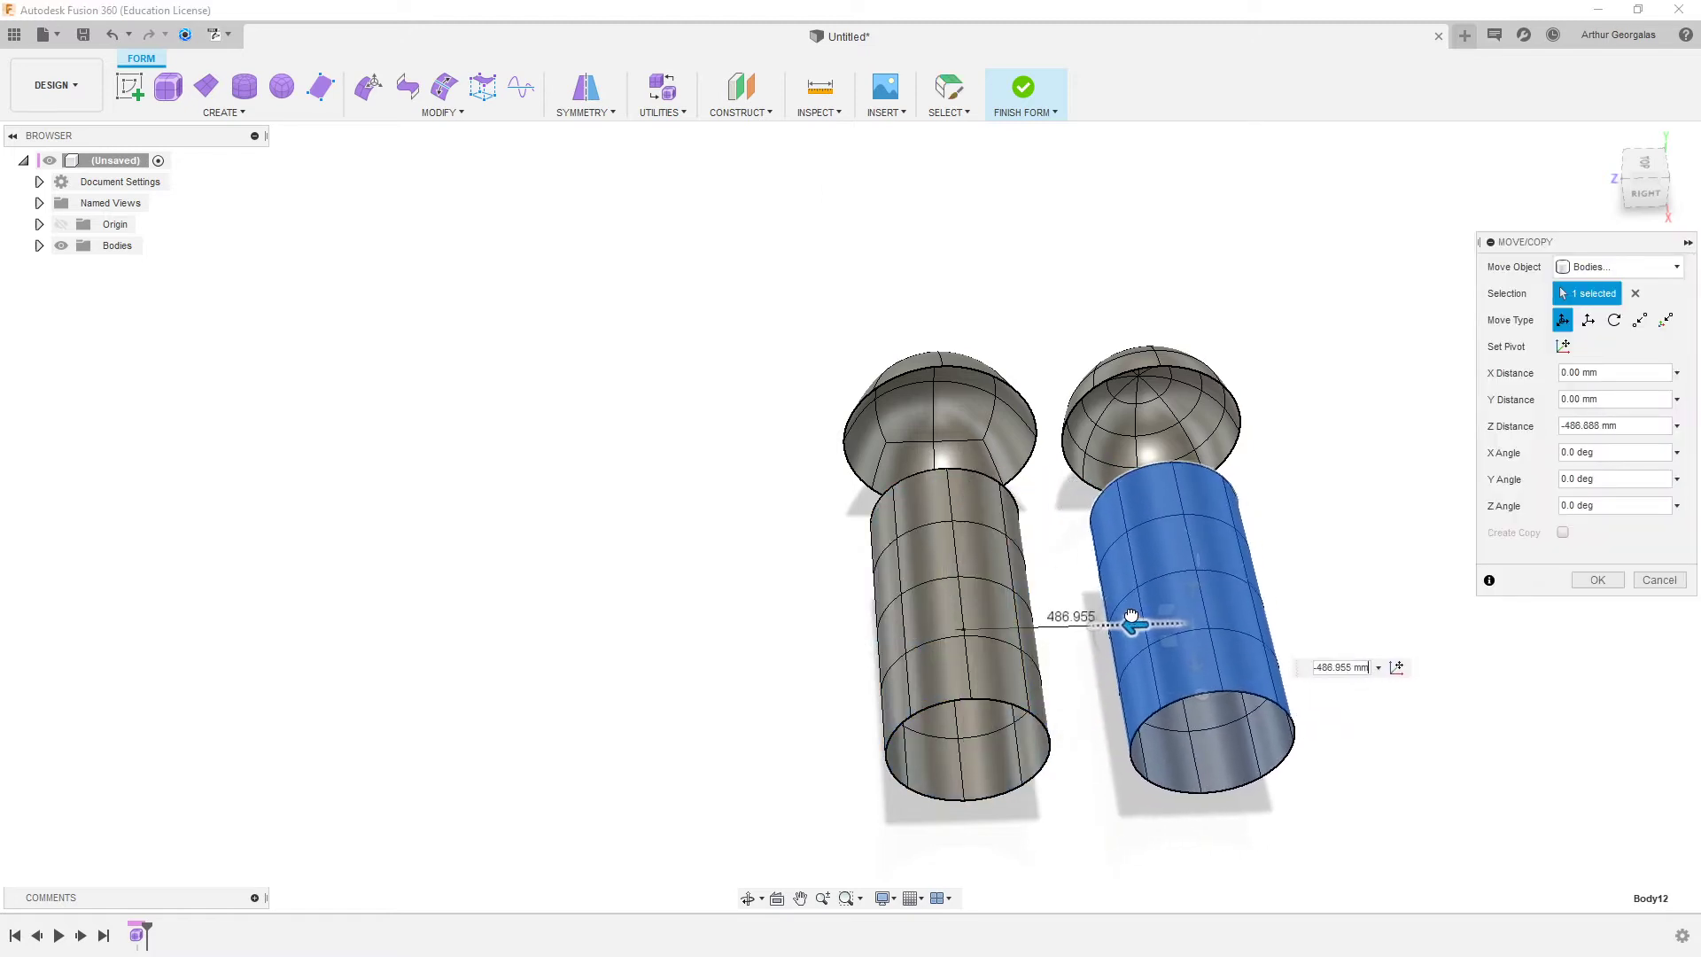
pyautogui.click(1600, 582)
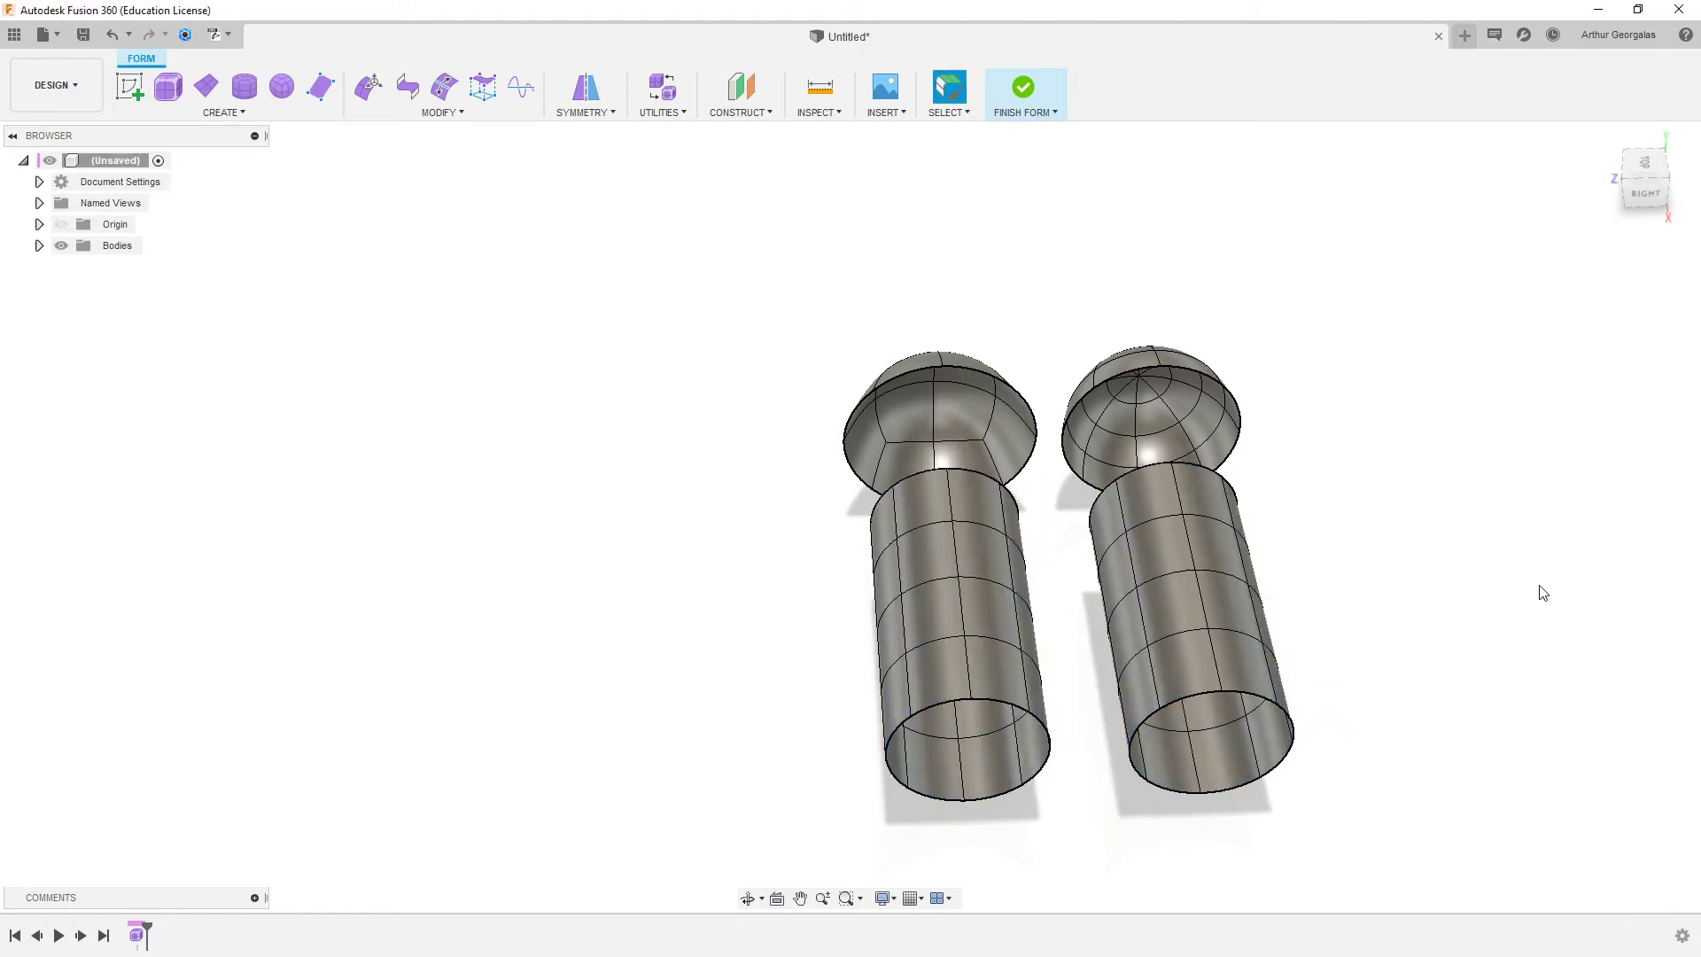
pyautogui.keyDown('shift'); pyautogui.moveTo(1347, 572); pyautogui.dragTo(1450, 555, button='middle'); pyautogui.keyUp('shift')
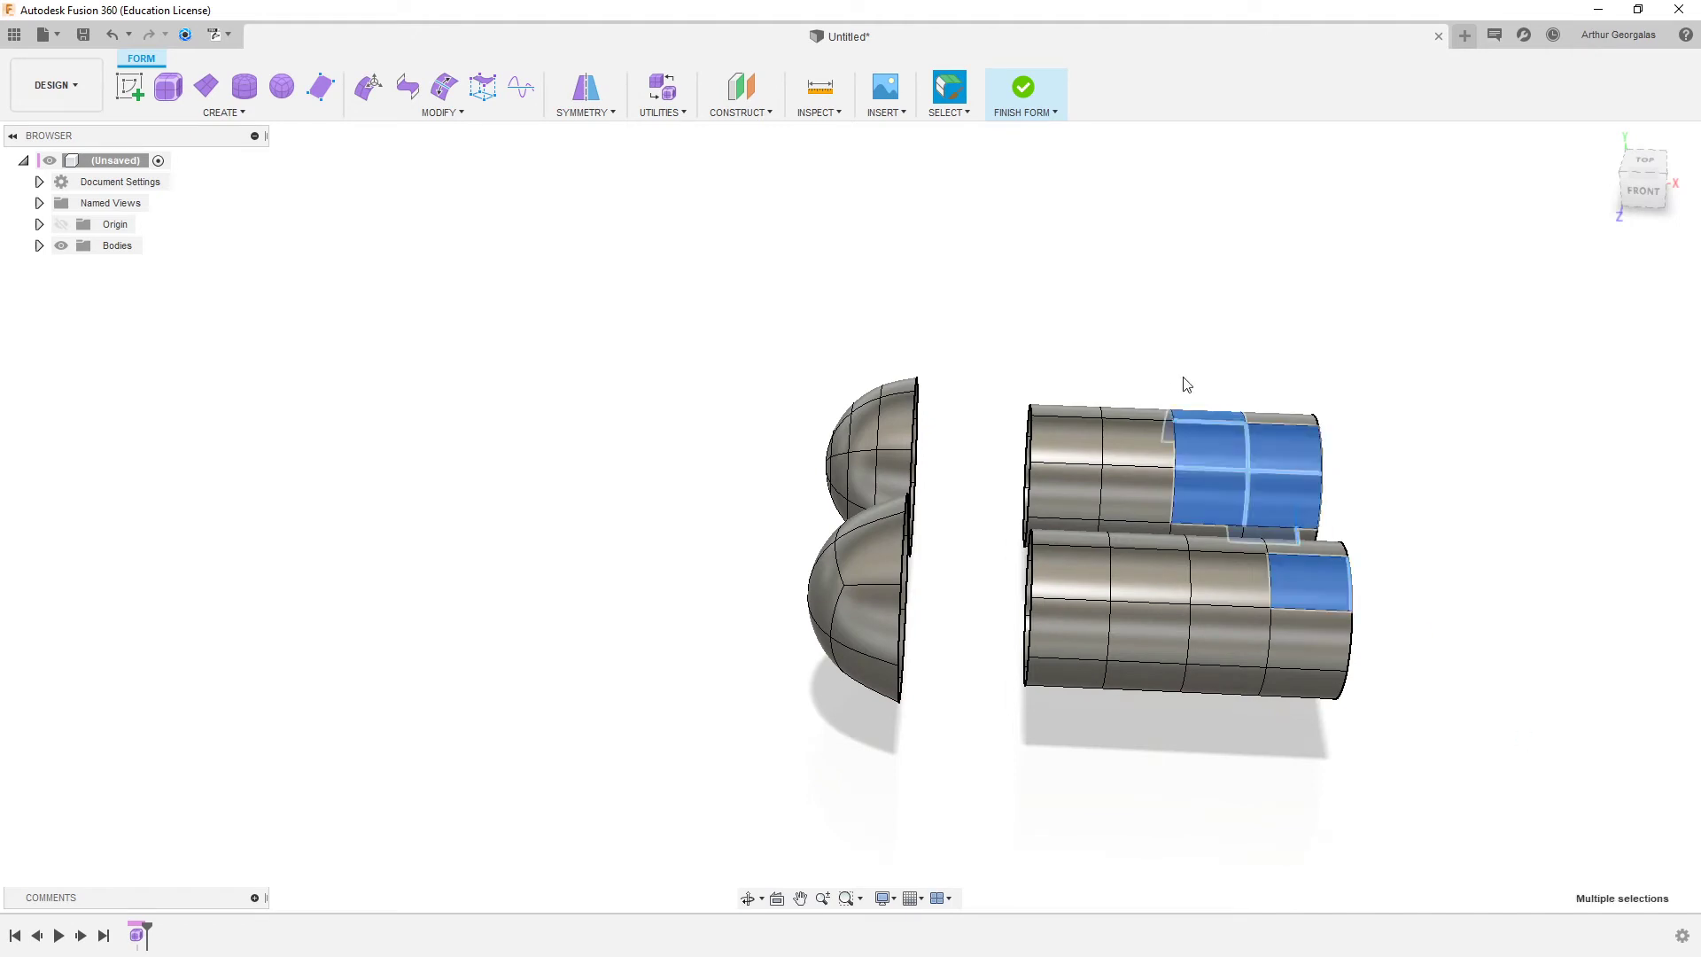
pyautogui.click(1129, 459)
pyautogui.keyDown('shift'); pyautogui.click(1146, 577); pyautogui.keyUp('shift')
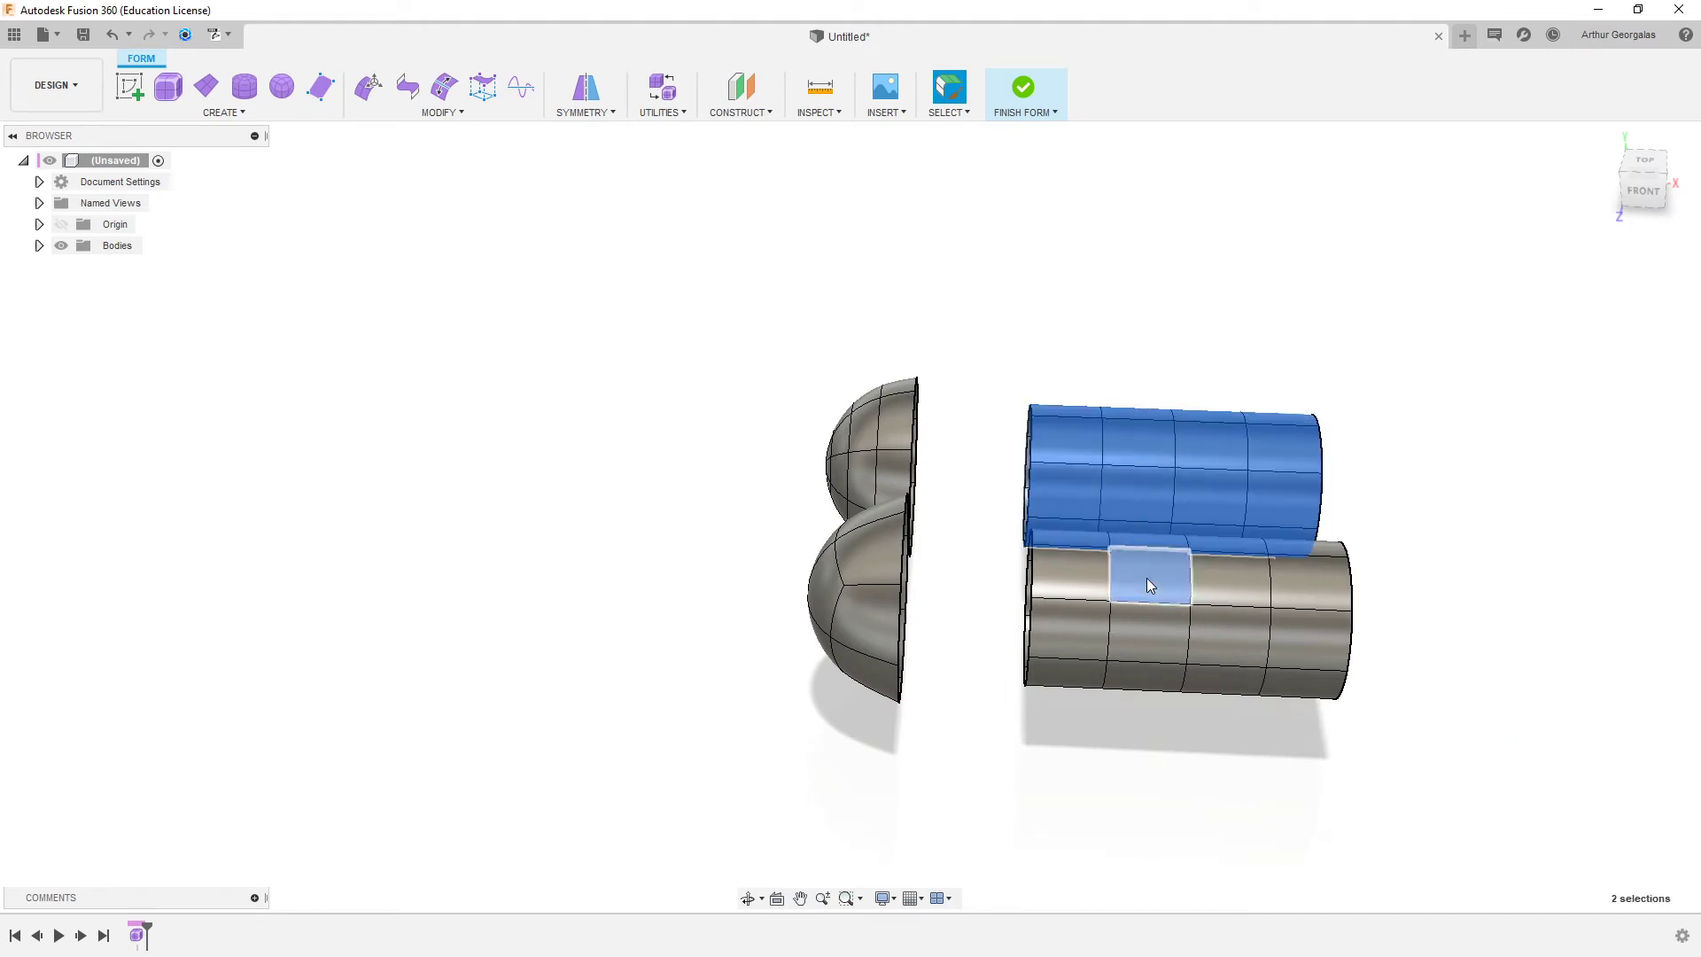
pyautogui.keyDown('shift'); pyautogui.doubleClick(1230, 587); pyautogui.keyUp('shift')
pyautogui.click(1494, 587)
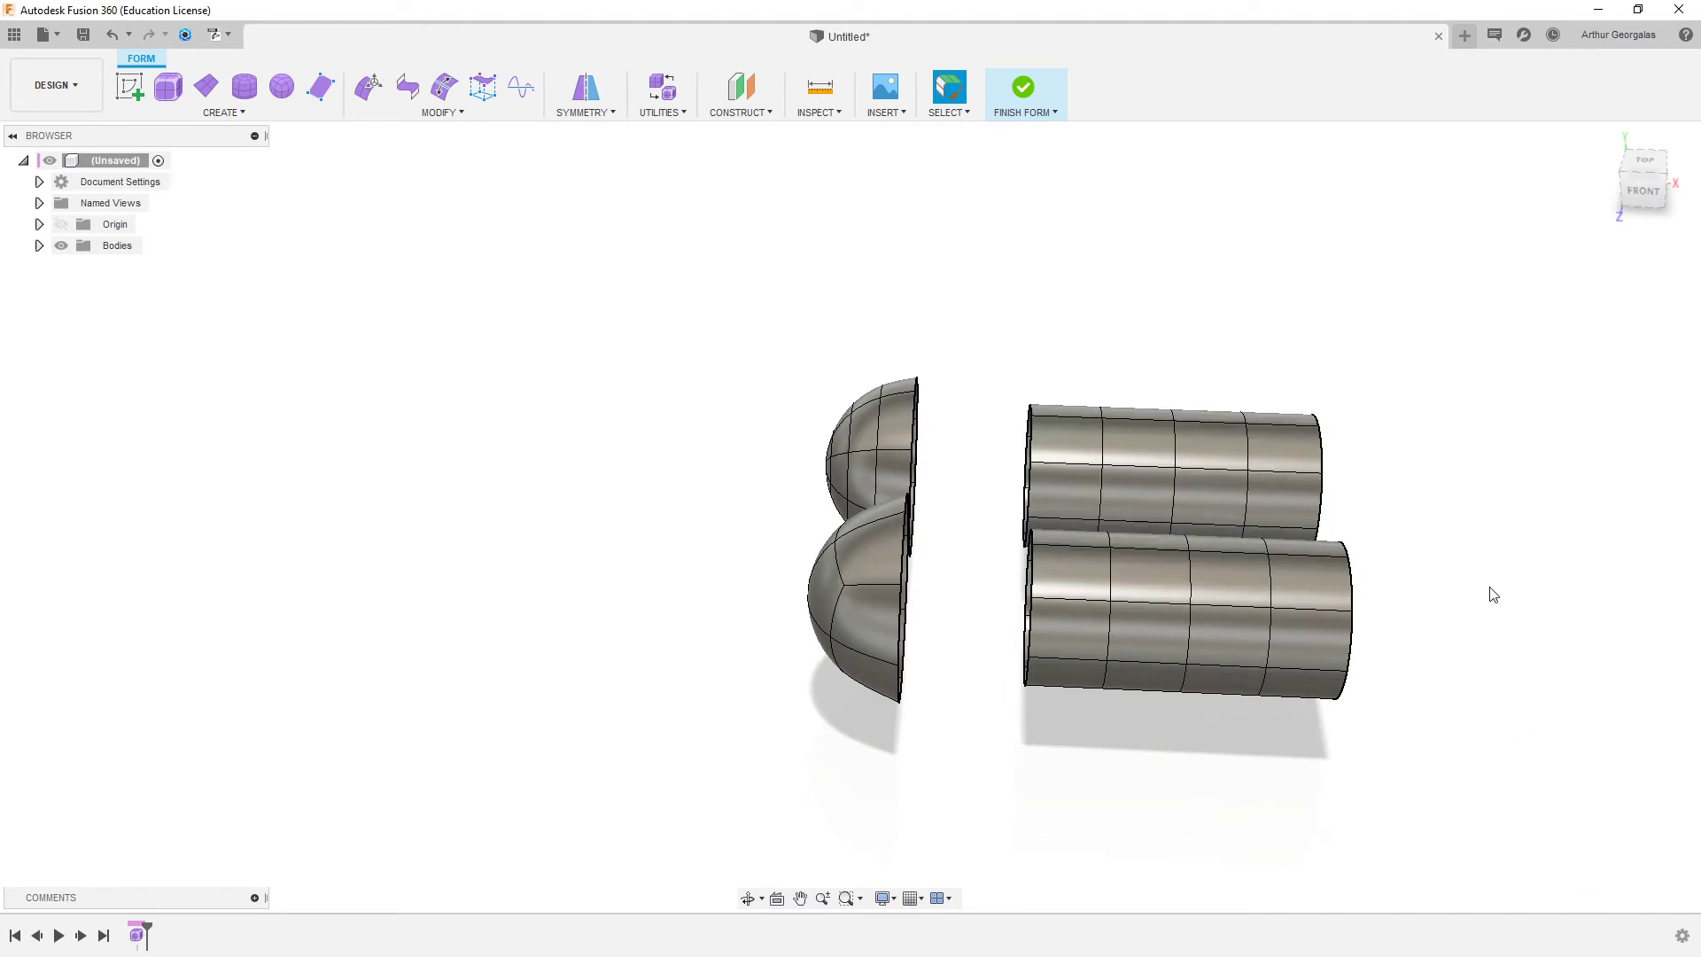
# - Move both cylinders farther from the half domes along their axes with Edit Form, shifting the copied cylinder about 387 mm
pyautogui.rightClick(1486, 587)
pyautogui.click(1544, 561)
pyautogui.click(1202, 490)
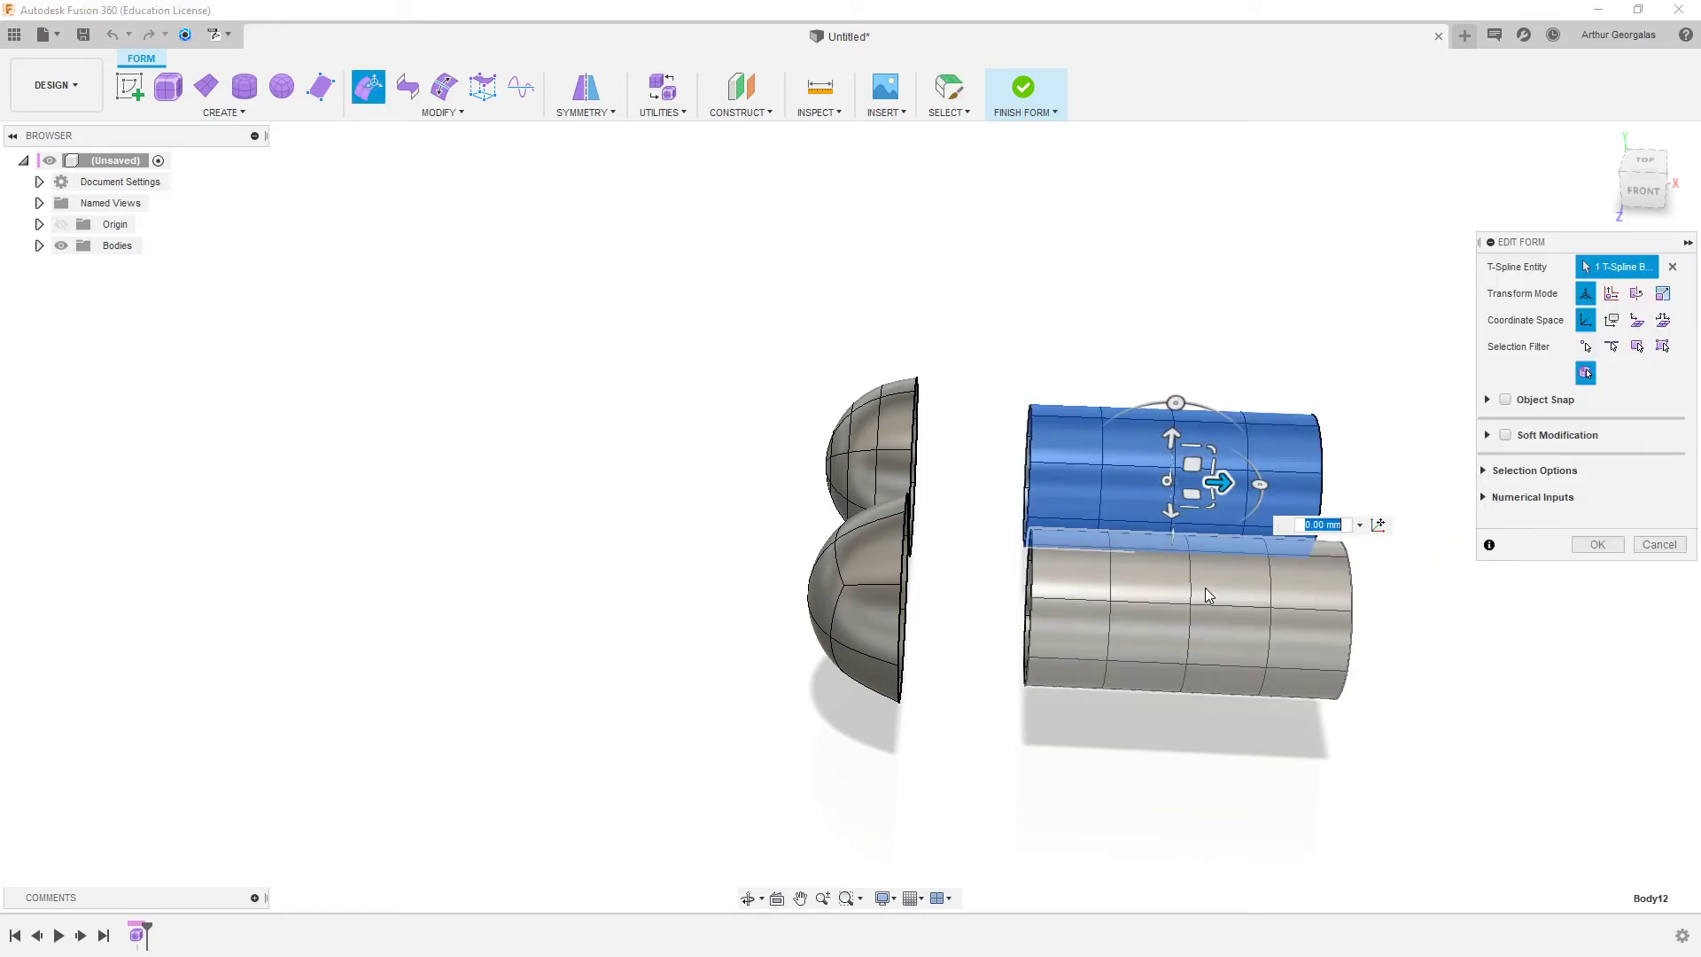
pyautogui.moveTo(1191, 490); pyautogui.dragTo(1394, 498)
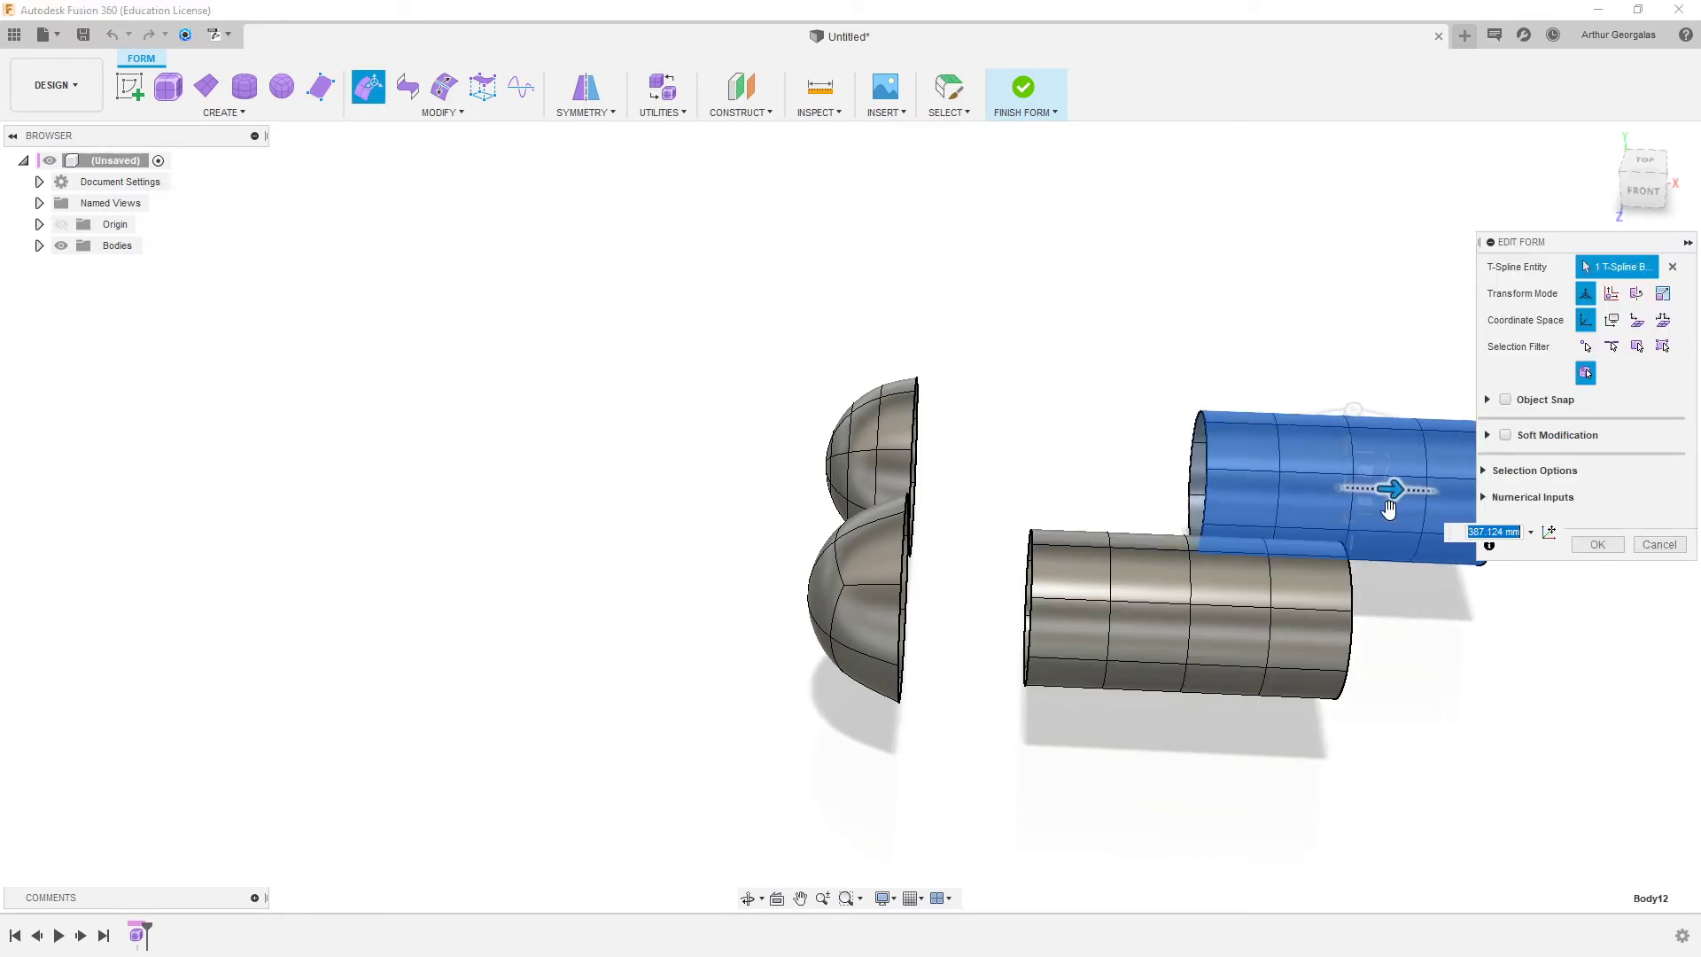
pyautogui.click(1231, 629)
pyautogui.moveTo(1228, 616); pyautogui.dragTo(1448, 739)
pyautogui.click(1448, 738)
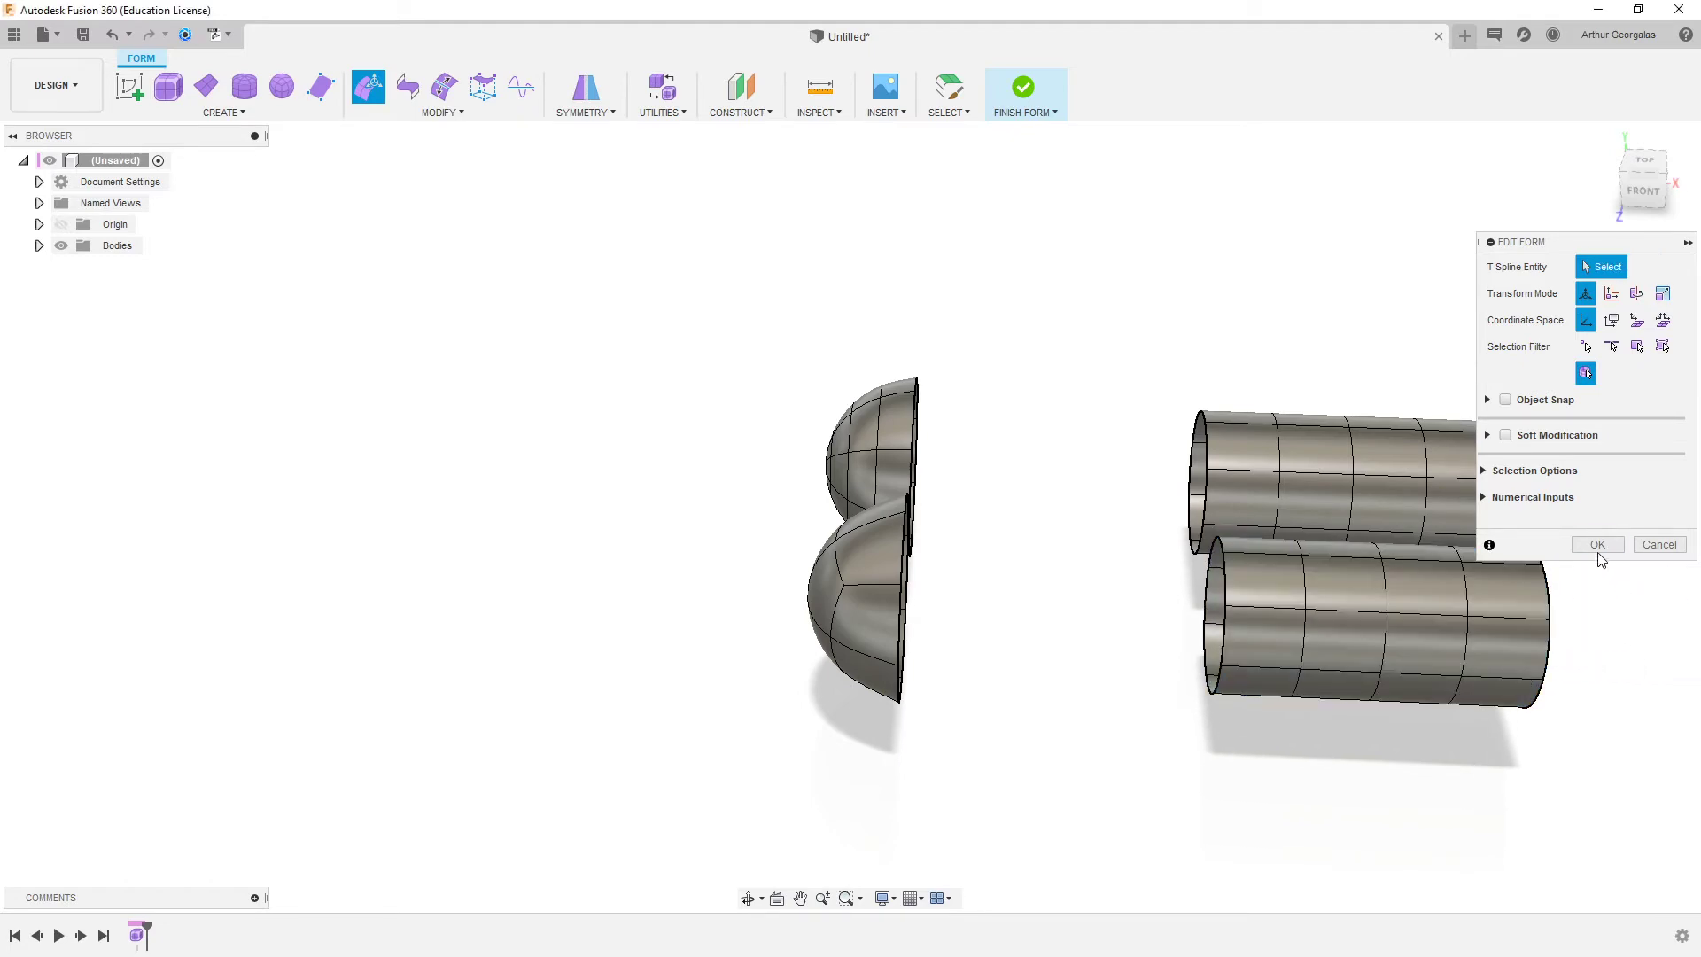
pyautogui.click(1597, 544)
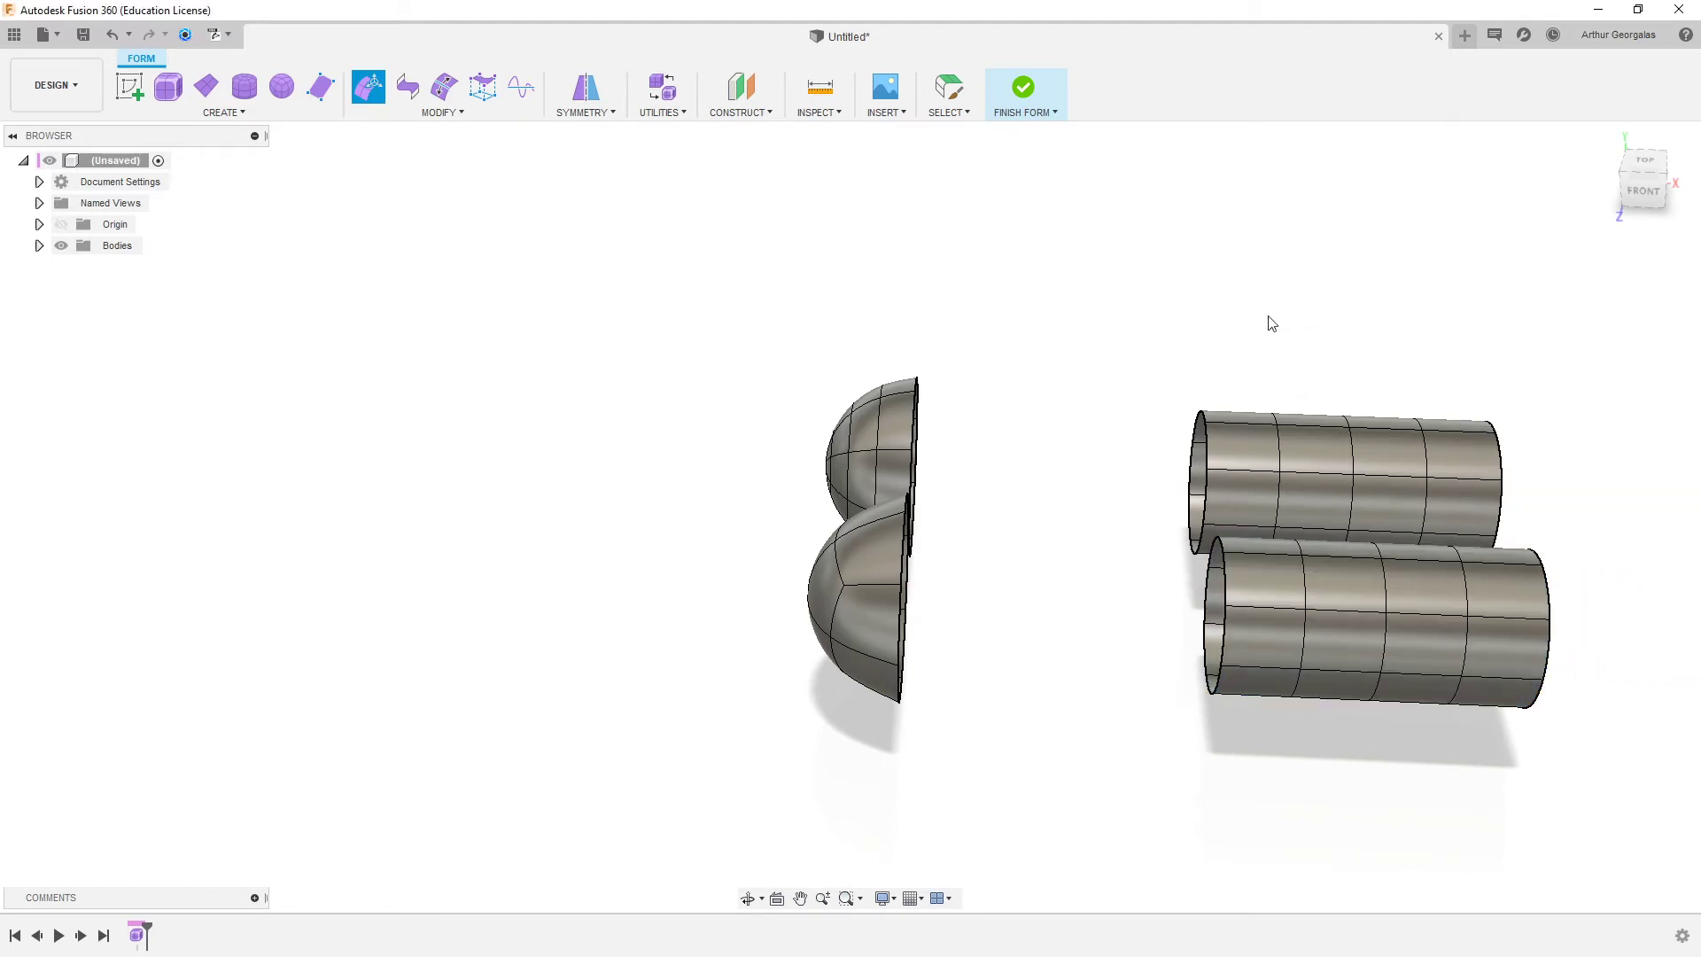
# - Bridge the copied cylinder's end edge loop to the half sphere's open edge with preview enabled and 3 faces
pyautogui.keyDown('shift'); pyautogui.moveTo(1272, 324); pyautogui.dragTo(1054, 309, button='middle'); pyautogui.keyUp('shift')
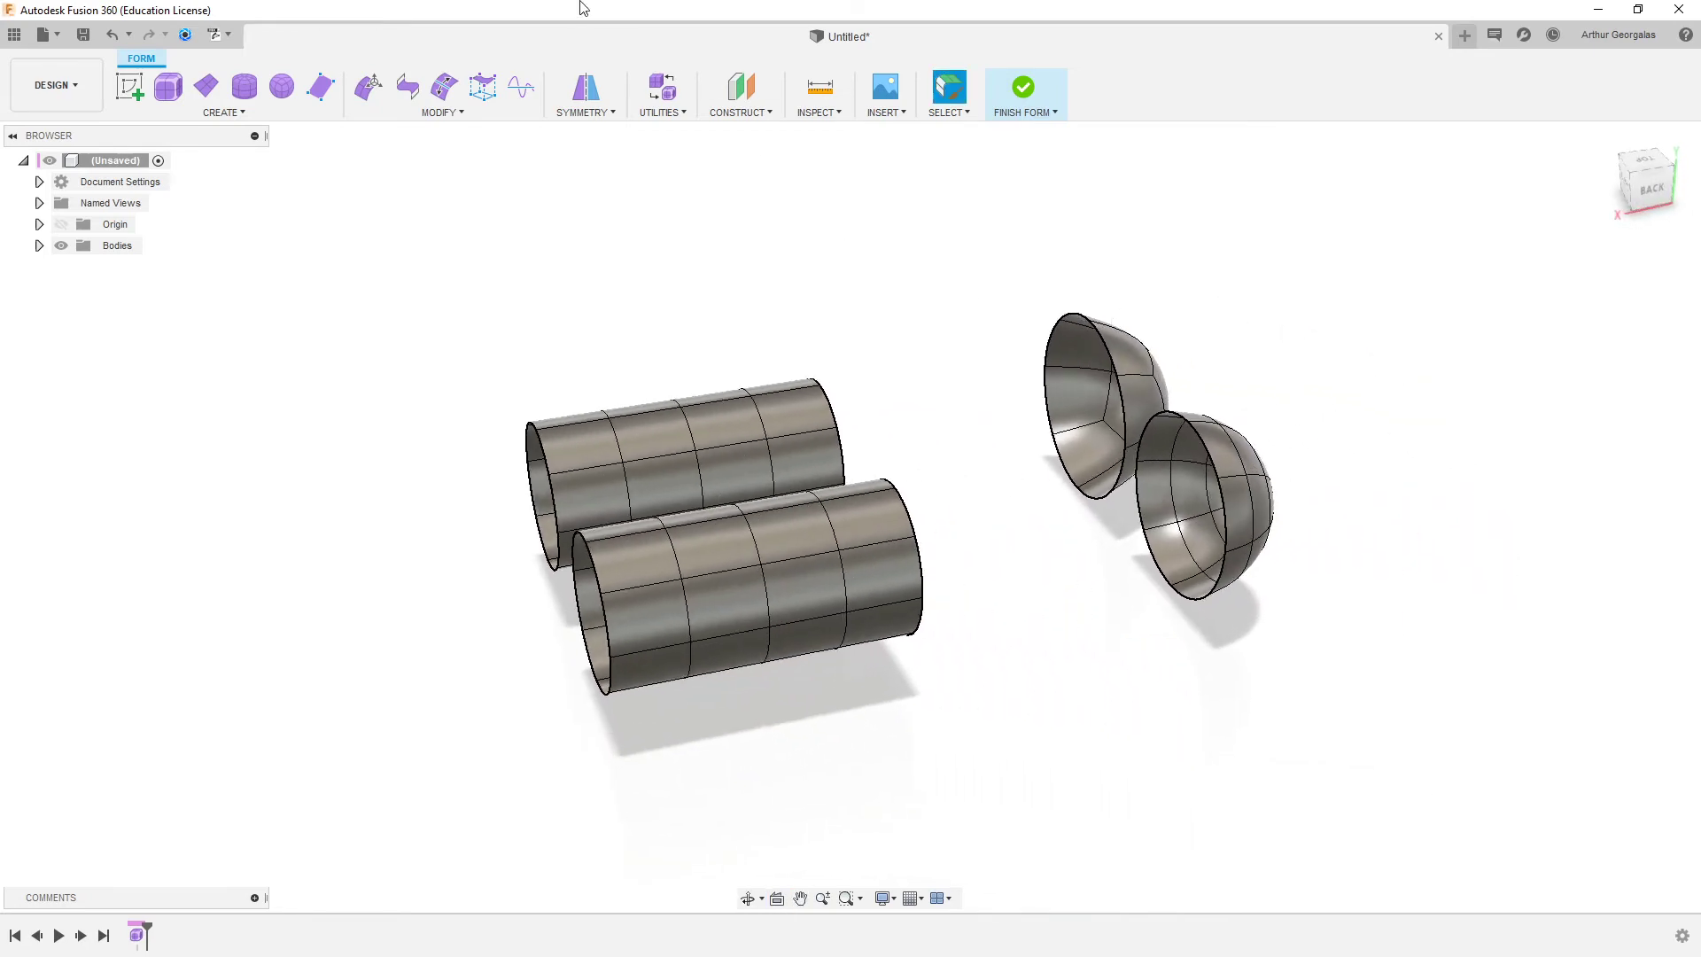
pyautogui.click(410, 88)
pyautogui.scroll(5, 1085, 502)
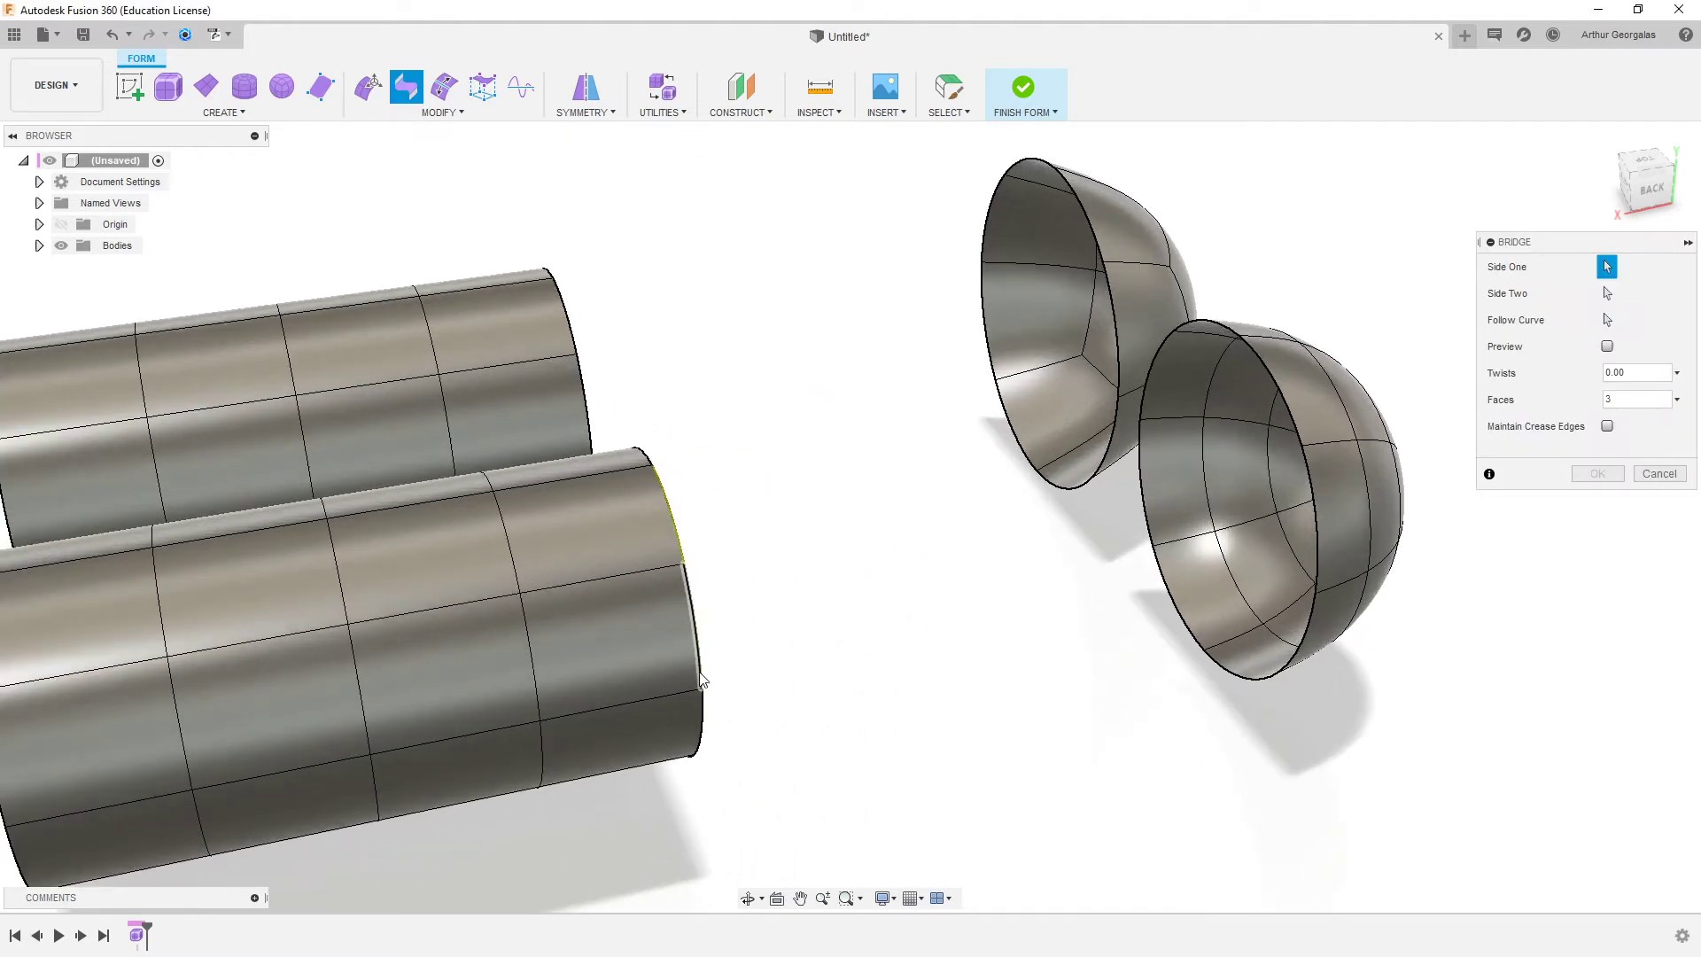
pyautogui.keyDown('shift'); pyautogui.moveTo(722, 640); pyautogui.dragTo(577, 608, button='middle'); pyautogui.keyUp('shift')
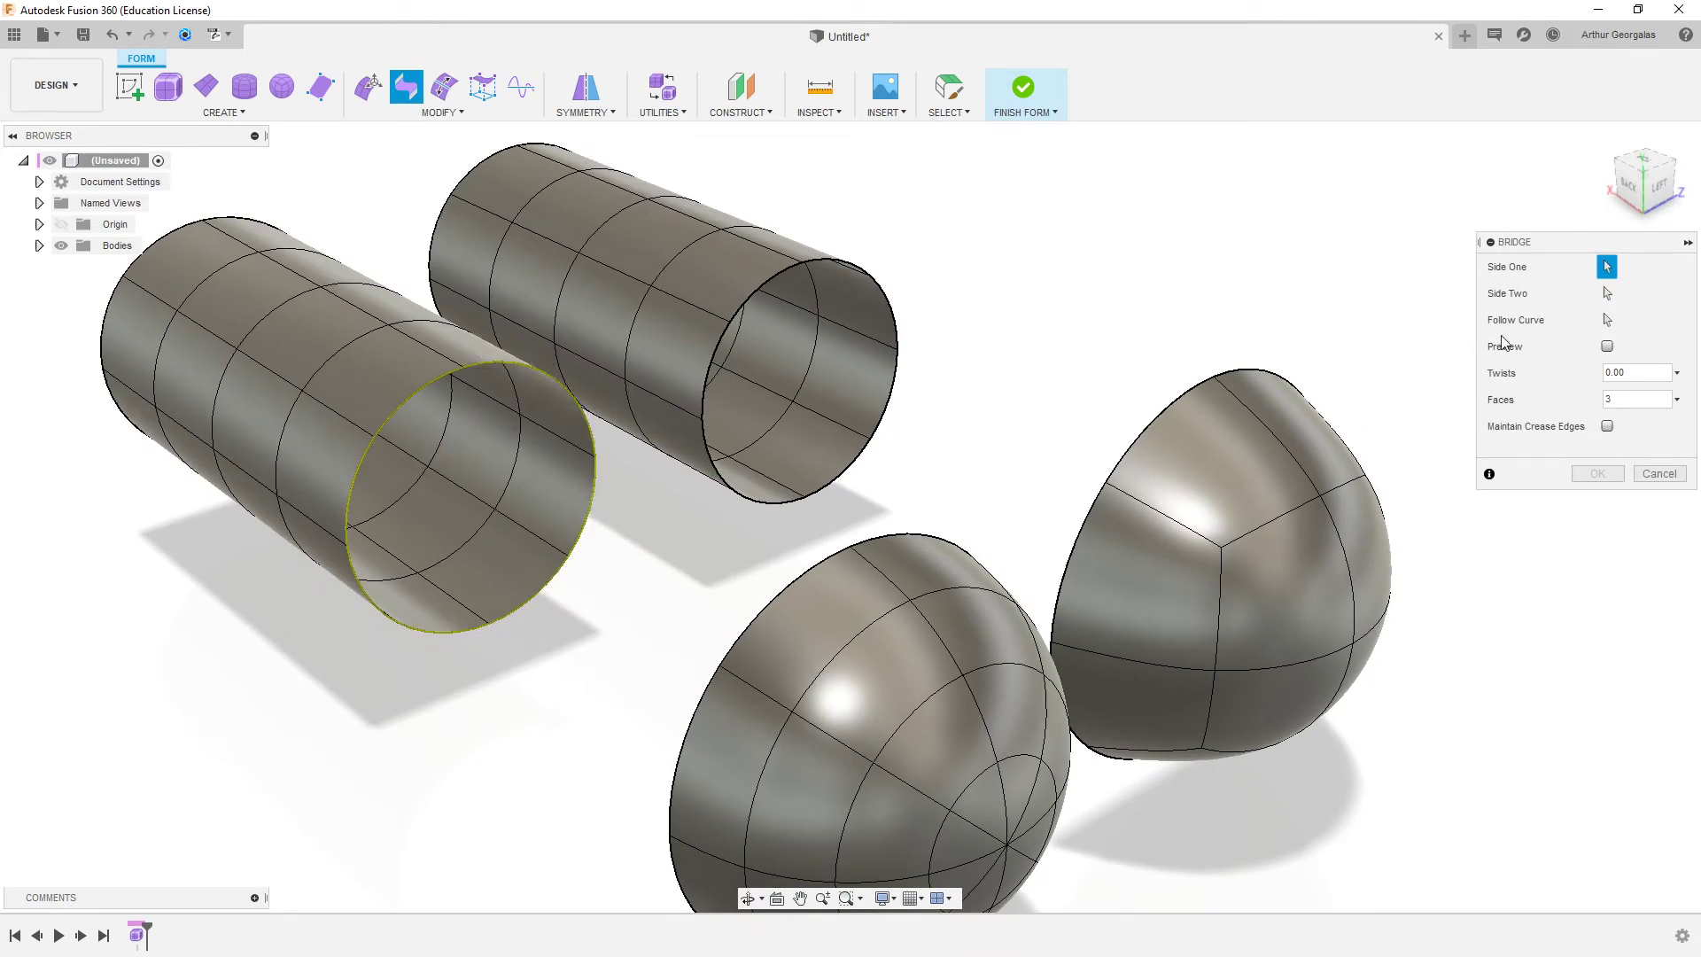
pyautogui.click(767, 603)
pyautogui.scroll(-3, 768, 524)
pyautogui.keyDown('shift'); pyautogui.moveTo(719, 530); pyautogui.dragTo(904, 479, button='middle'); pyautogui.keyUp('shift')
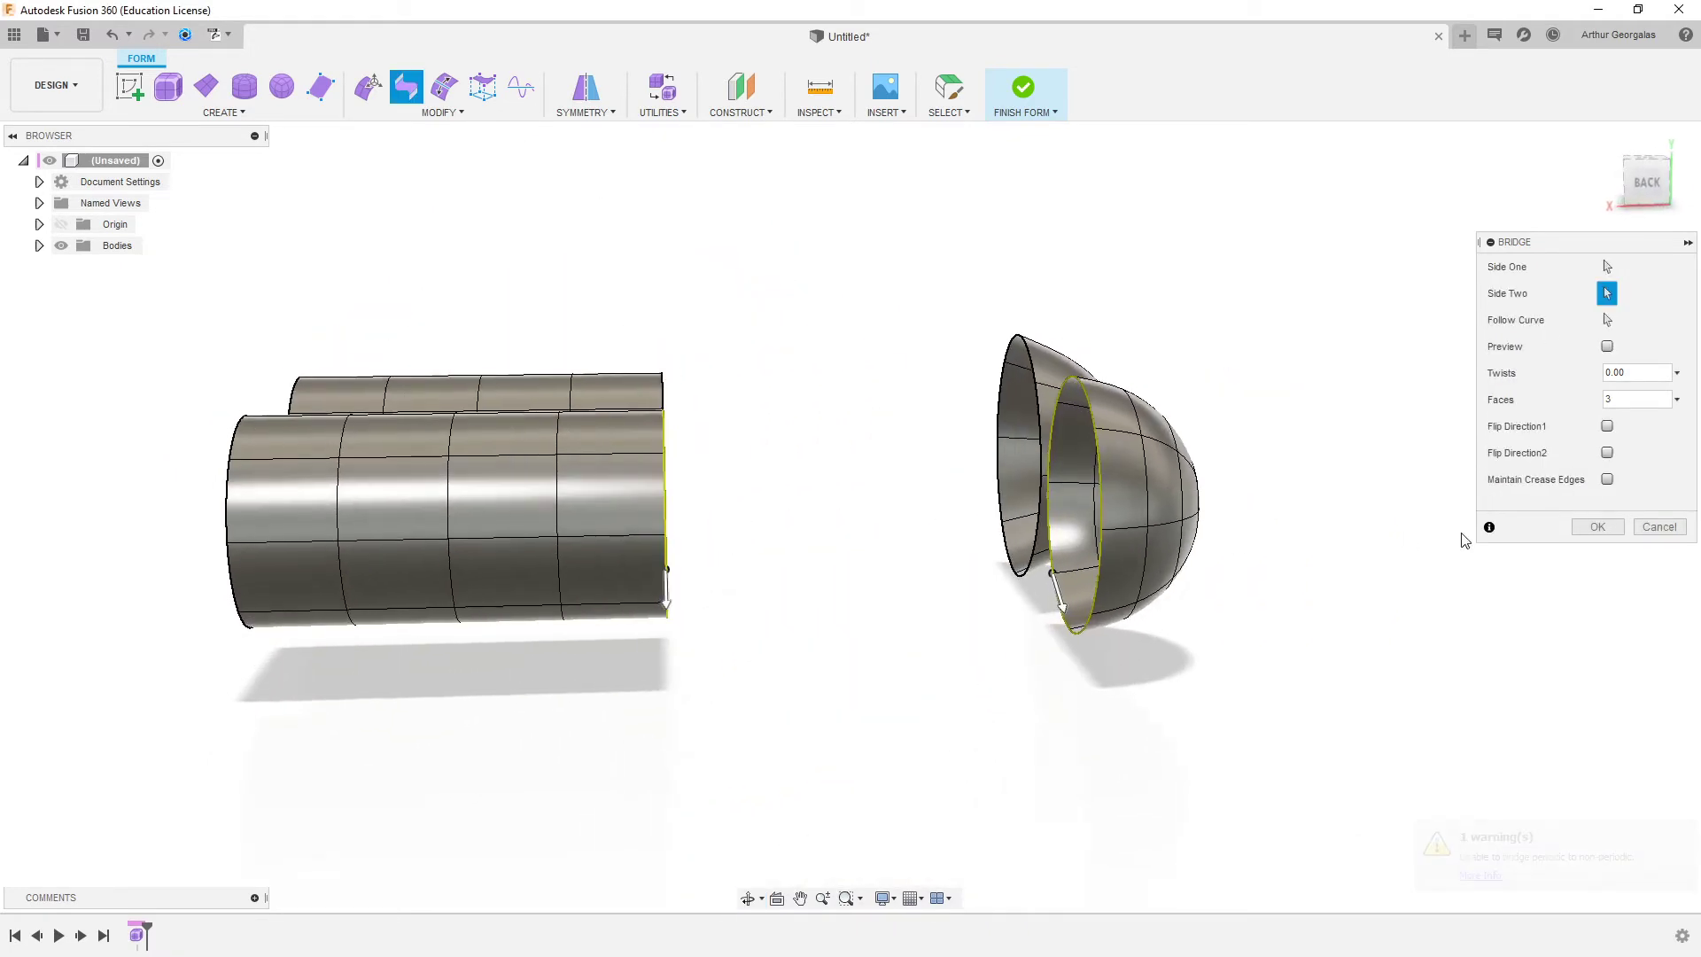
pyautogui.click(1608, 346)
pyautogui.scroll(5, 987, 502)
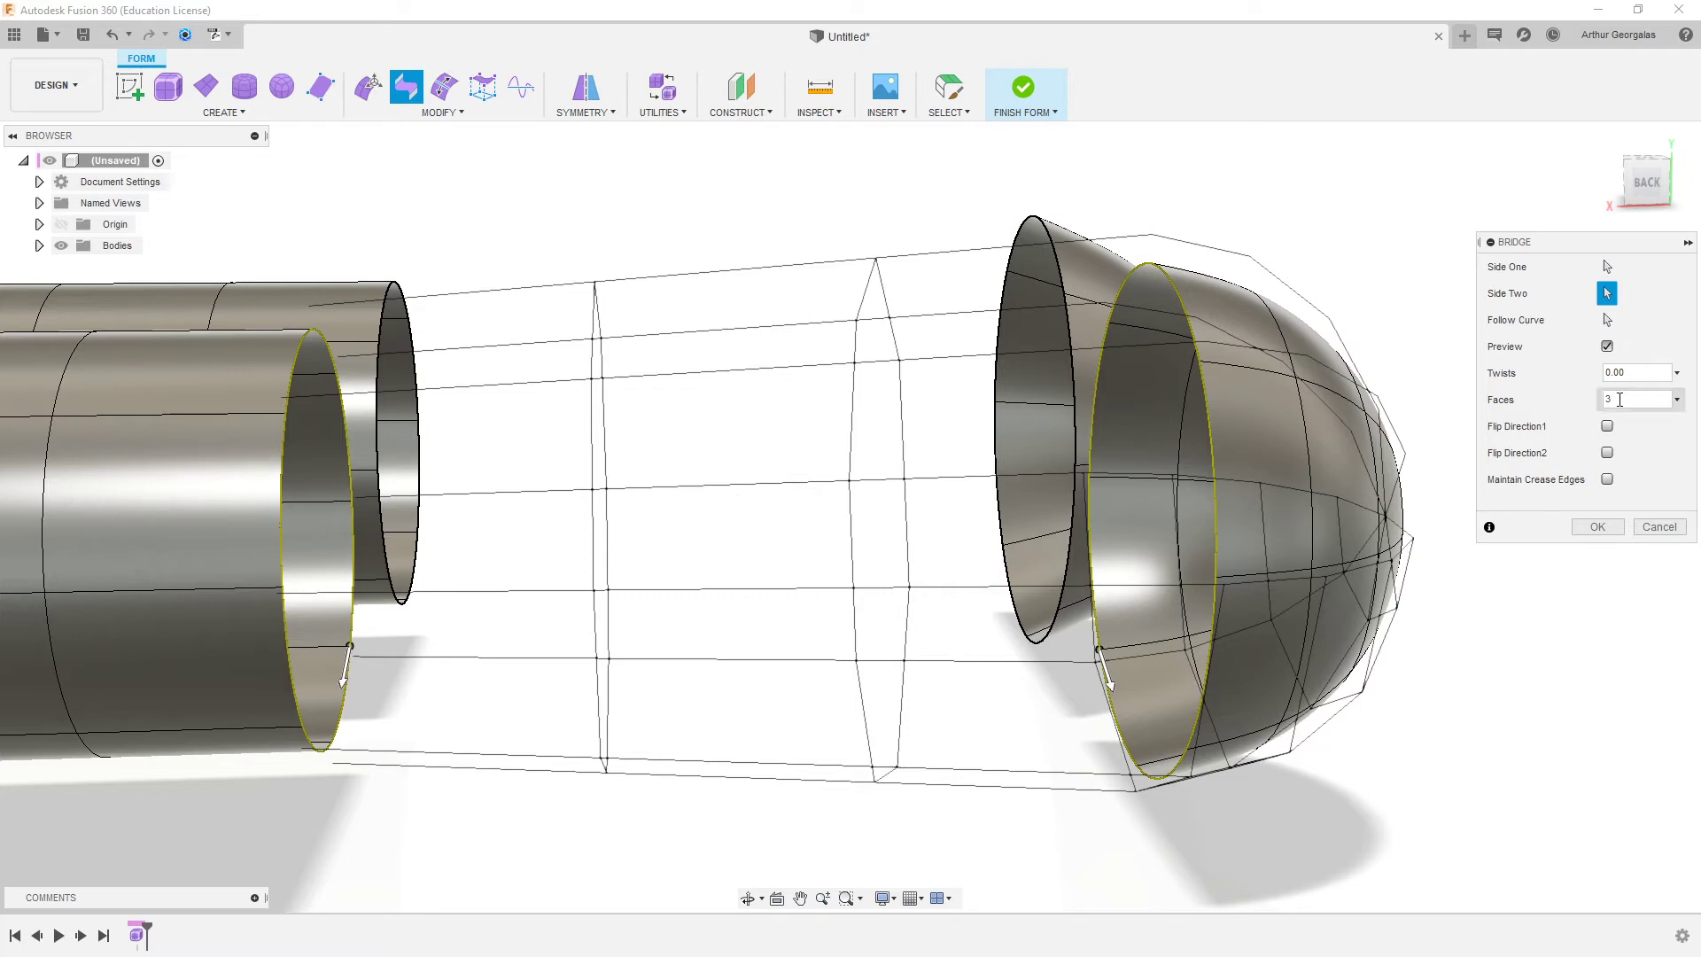
pyautogui.scroll(-3, 762, 628)
pyautogui.keyDown('shift'); pyautogui.moveTo(732, 619); pyautogui.dragTo(817, 645, button='middle'); pyautogui.keyUp('shift')
pyautogui.click(1593, 526)
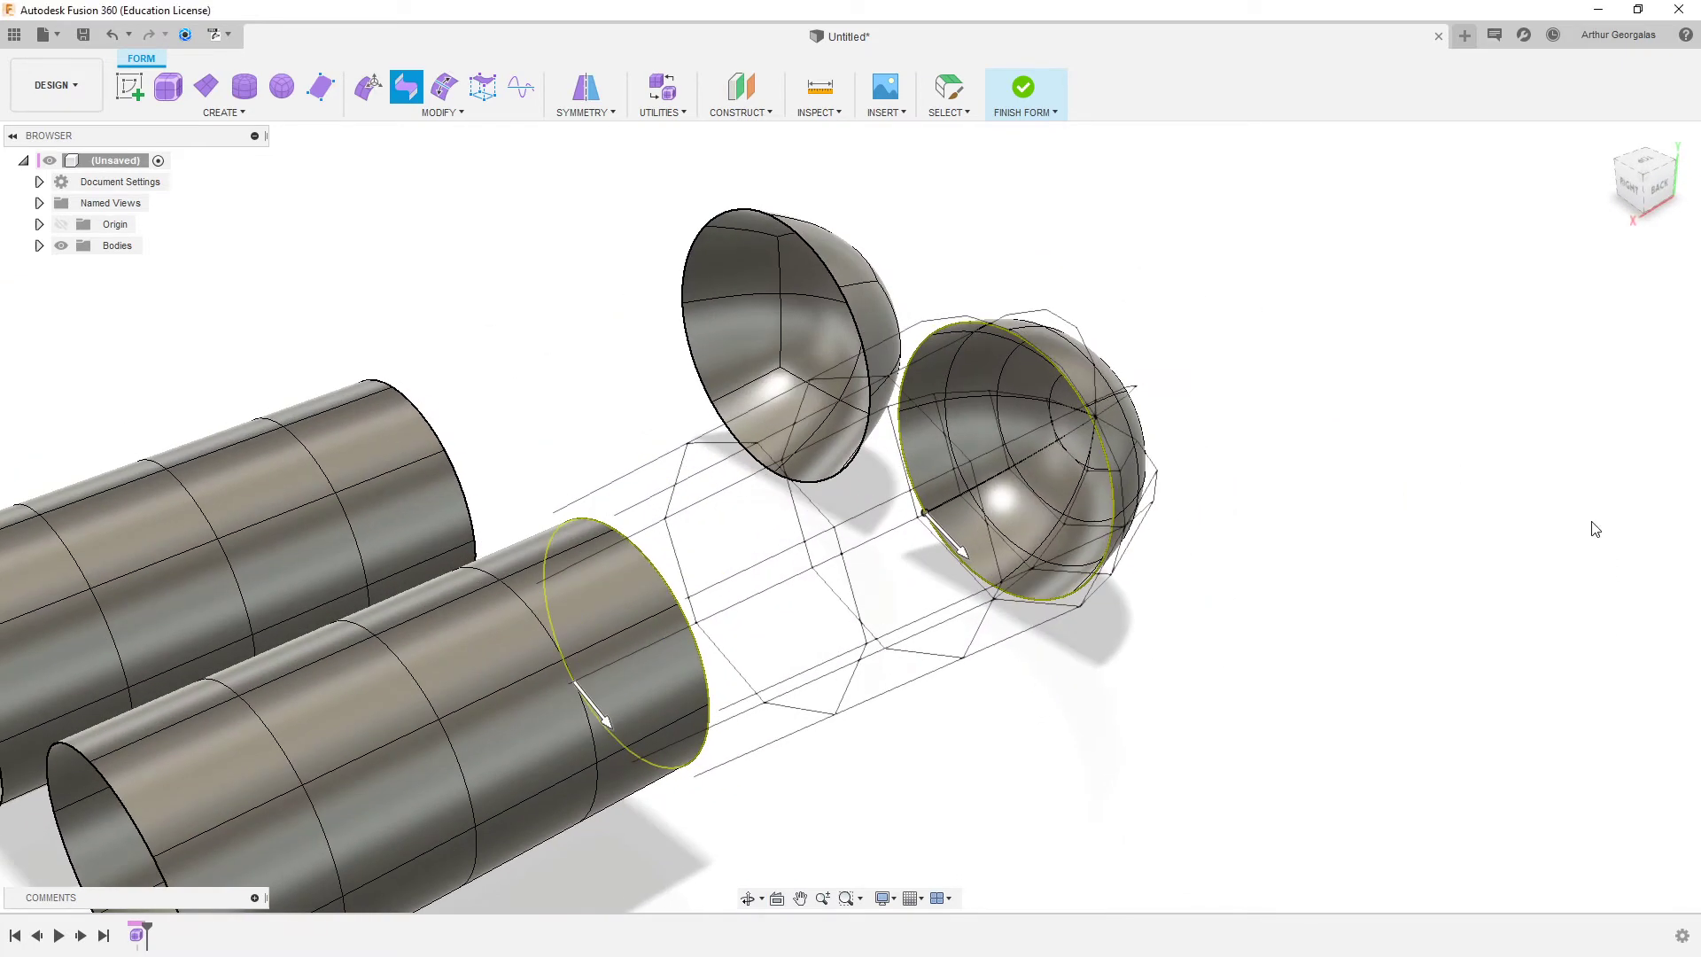
# - Bridge the other cylinder's end edge loop to the half quadball's open edge using 3 faces
pyautogui.keyDown('shift'); pyautogui.moveTo(744, 530); pyautogui.dragTo(878, 479, button='middle'); pyautogui.keyUp('shift')
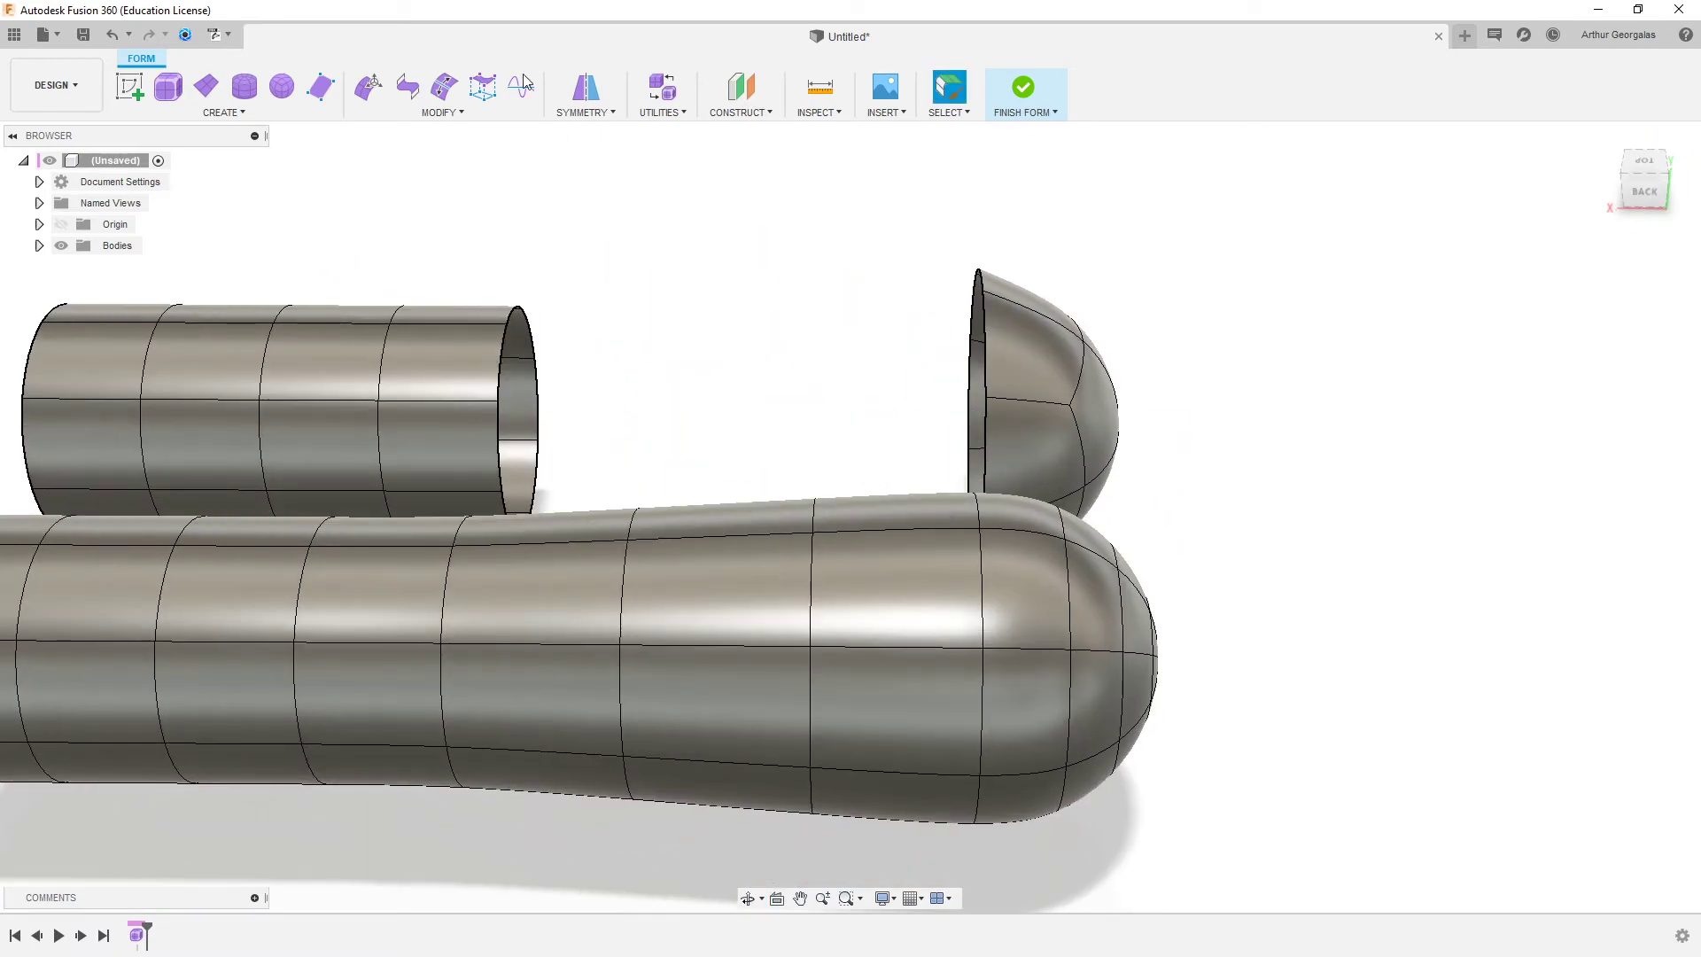
pyautogui.click(397, 78)
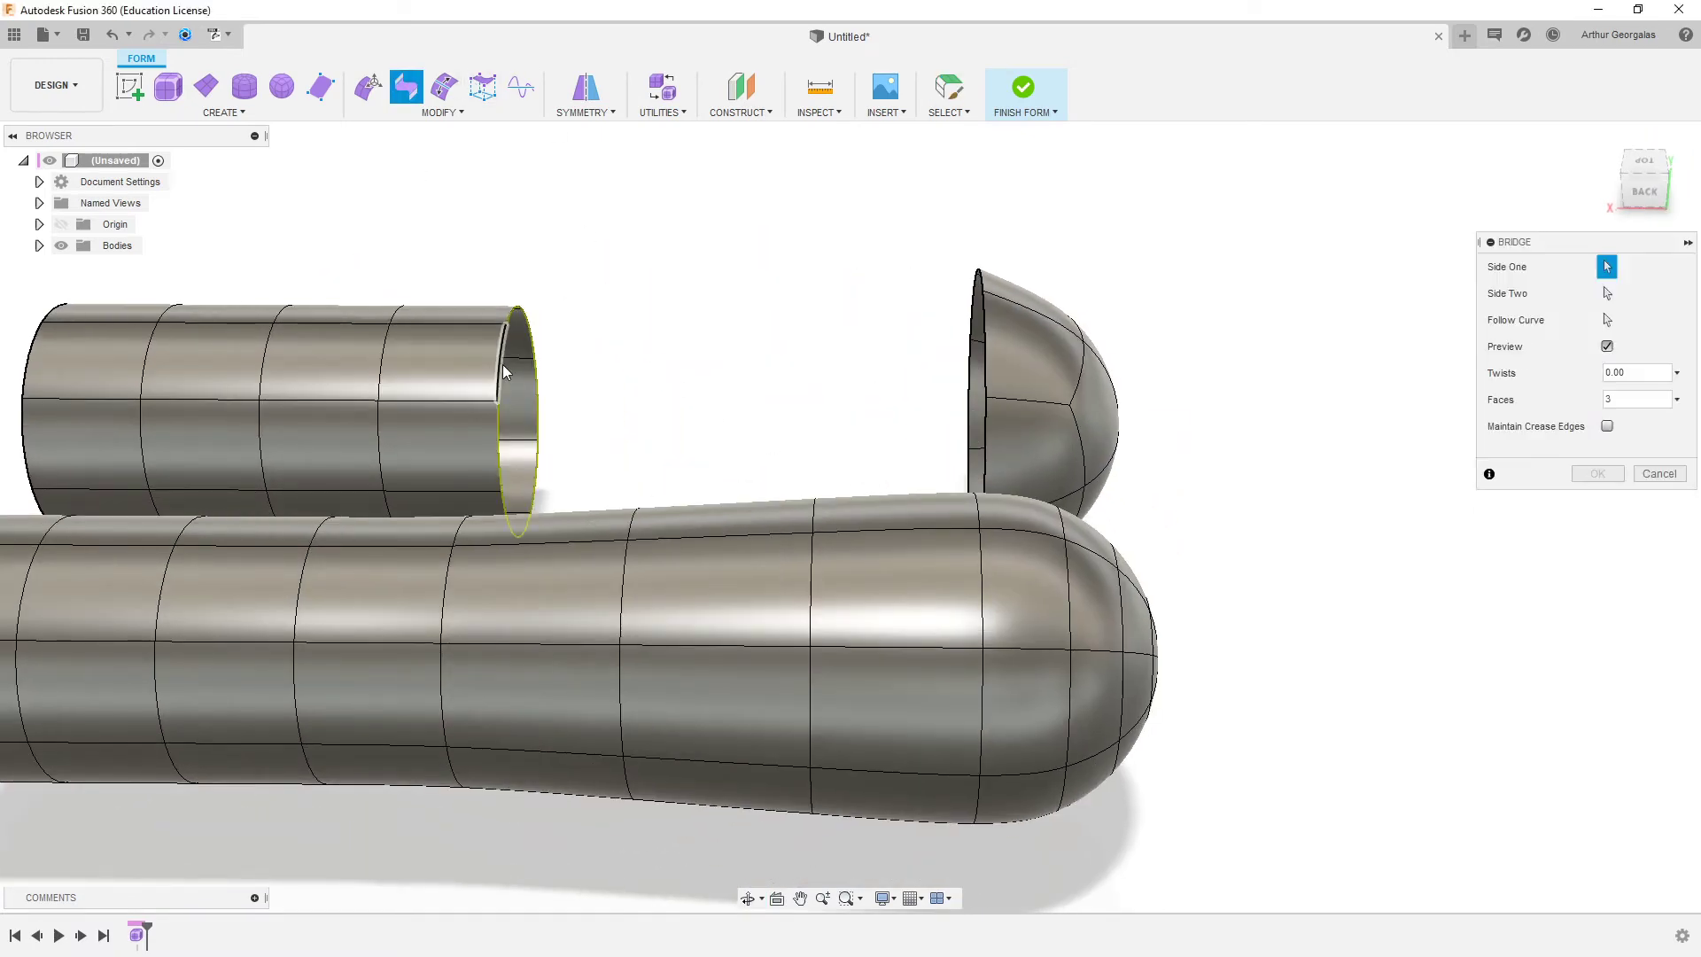
pyautogui.click(981, 337)
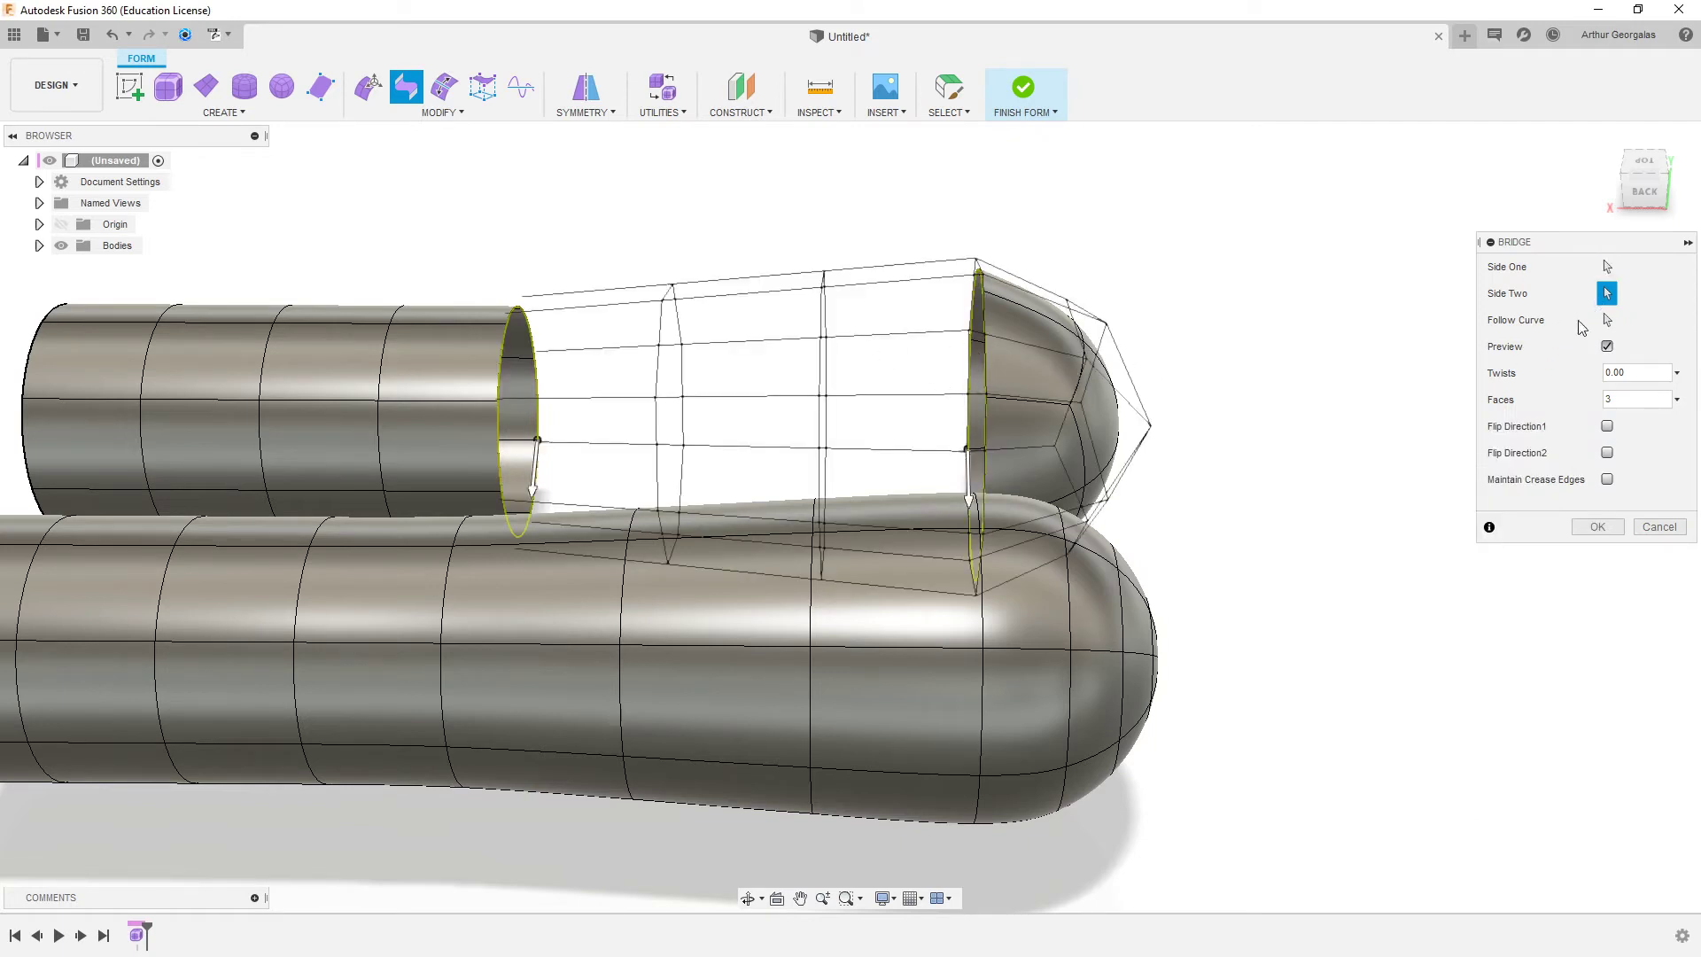
pyautogui.click(1600, 527)
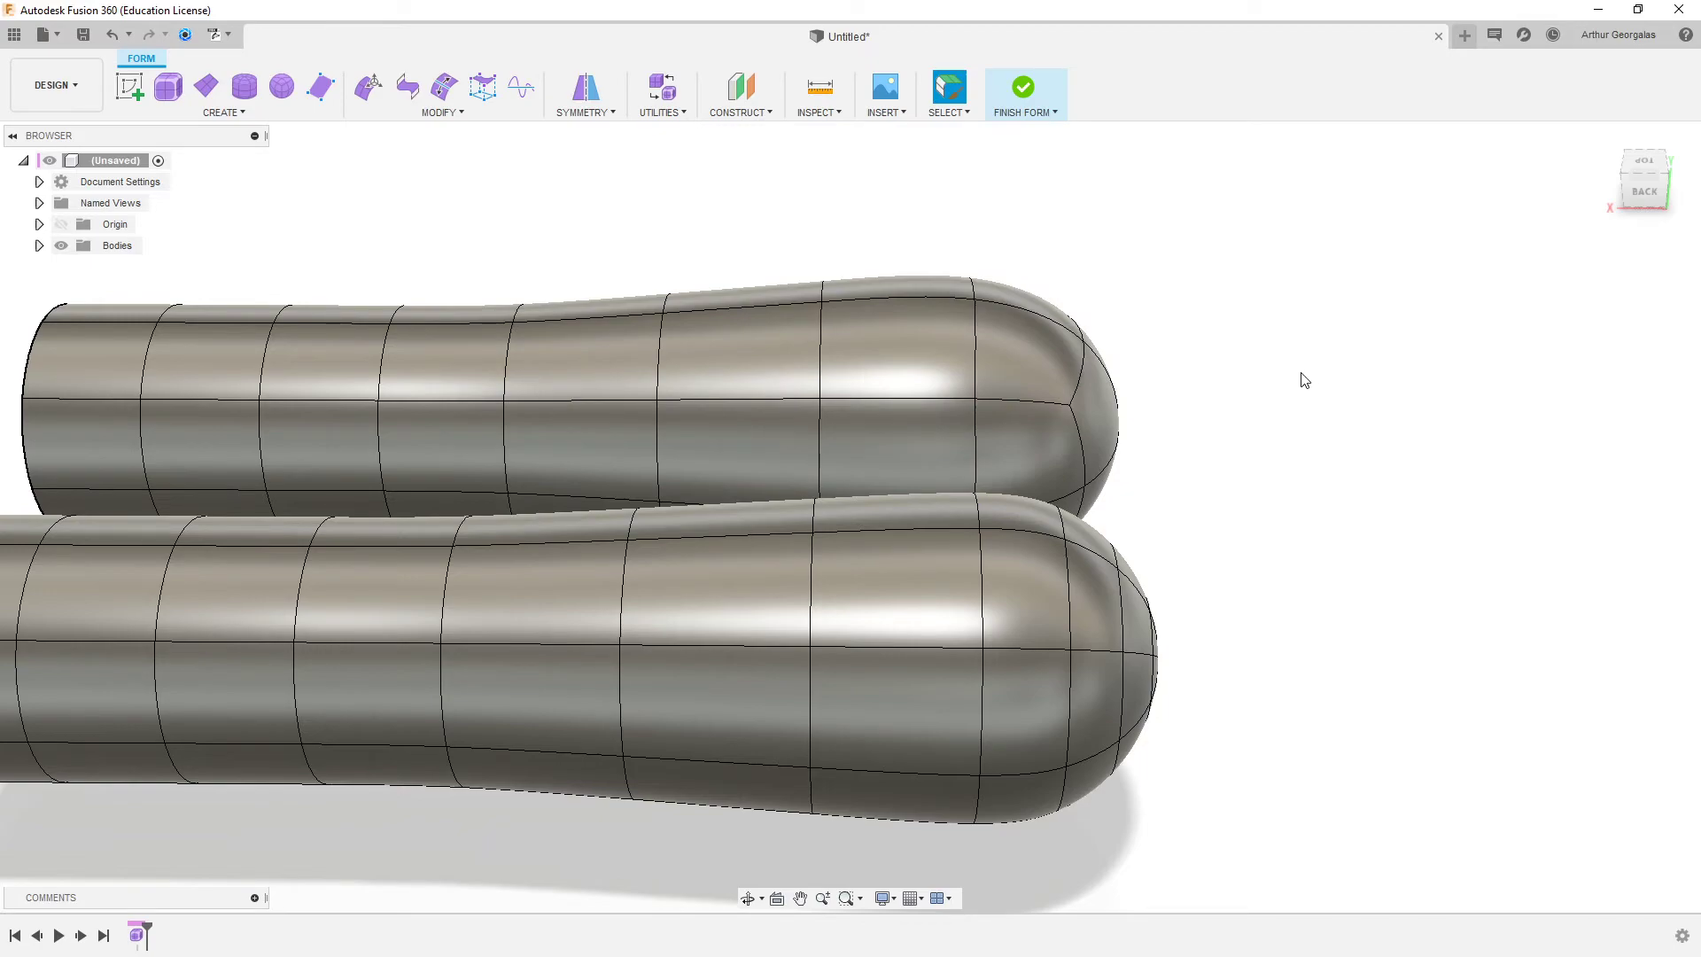
# - Switch both bridged bodies to box display and compare the face layouts of their domed ends
pyautogui.keyDown('shift'); pyautogui.moveTo(1305, 380); pyautogui.dragTo(1114, 388, button='middle'); pyautogui.keyUp('shift')
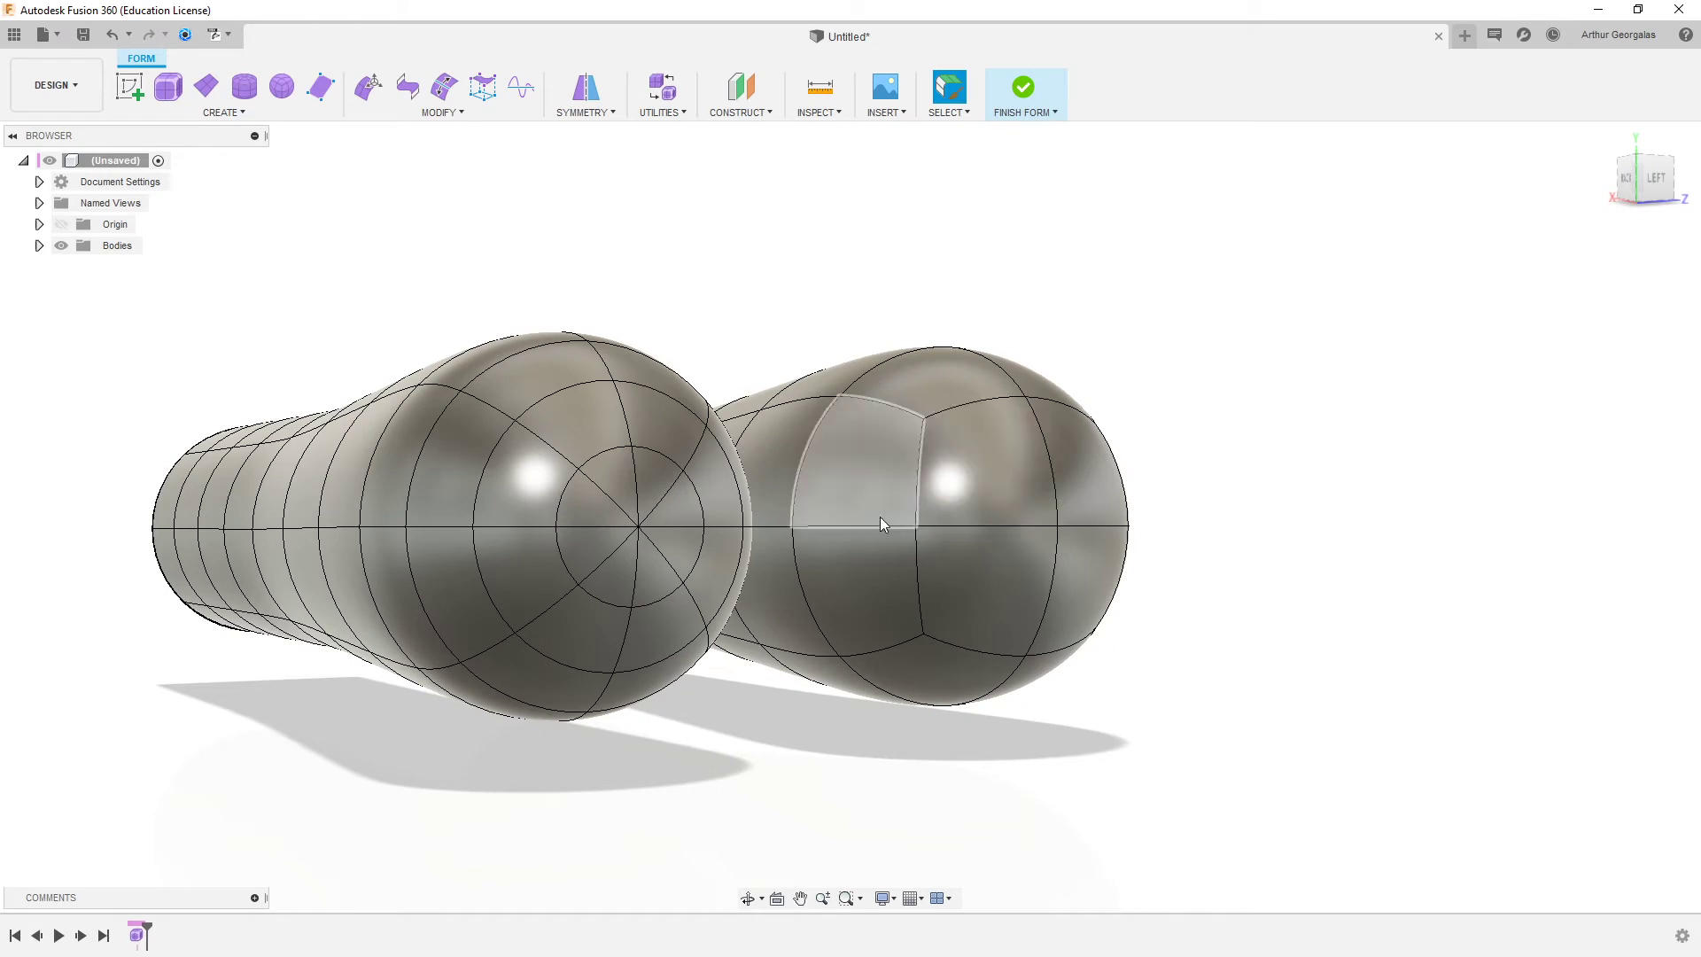
pyautogui.keyDown('shift'); pyautogui.moveTo(1058, 502); pyautogui.dragTo(903, 488, button='middle'); pyautogui.keyUp('shift')
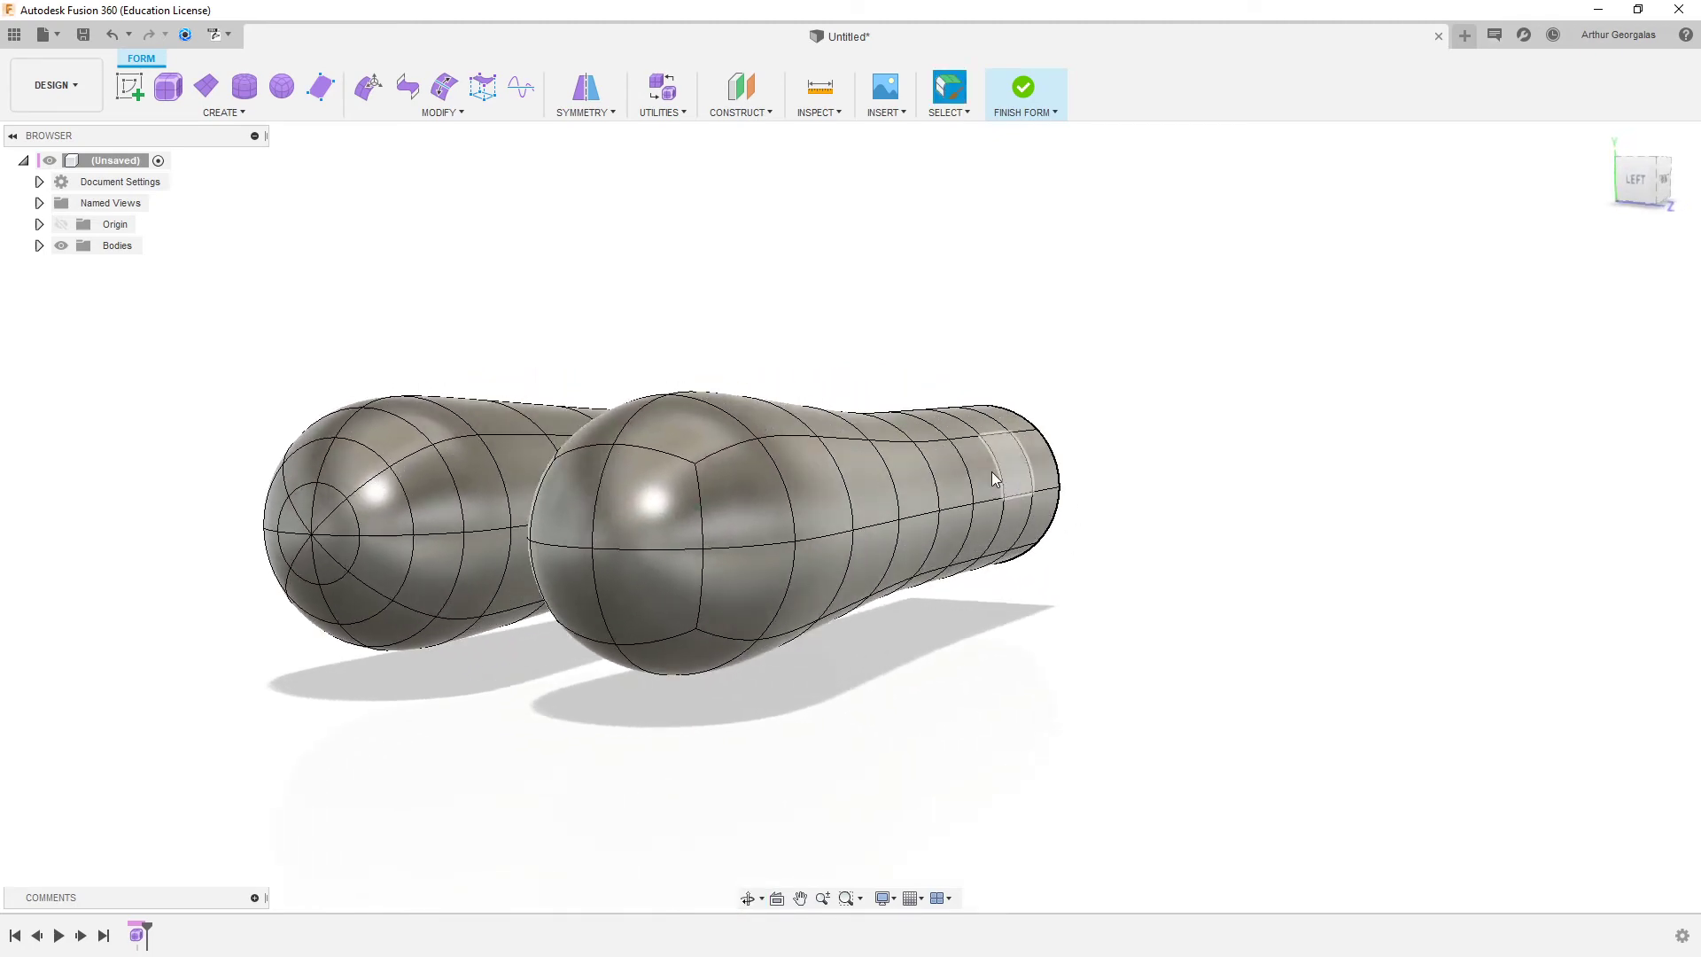
pyautogui.click(927, 480)
pyautogui.hotkey('alt', '1')
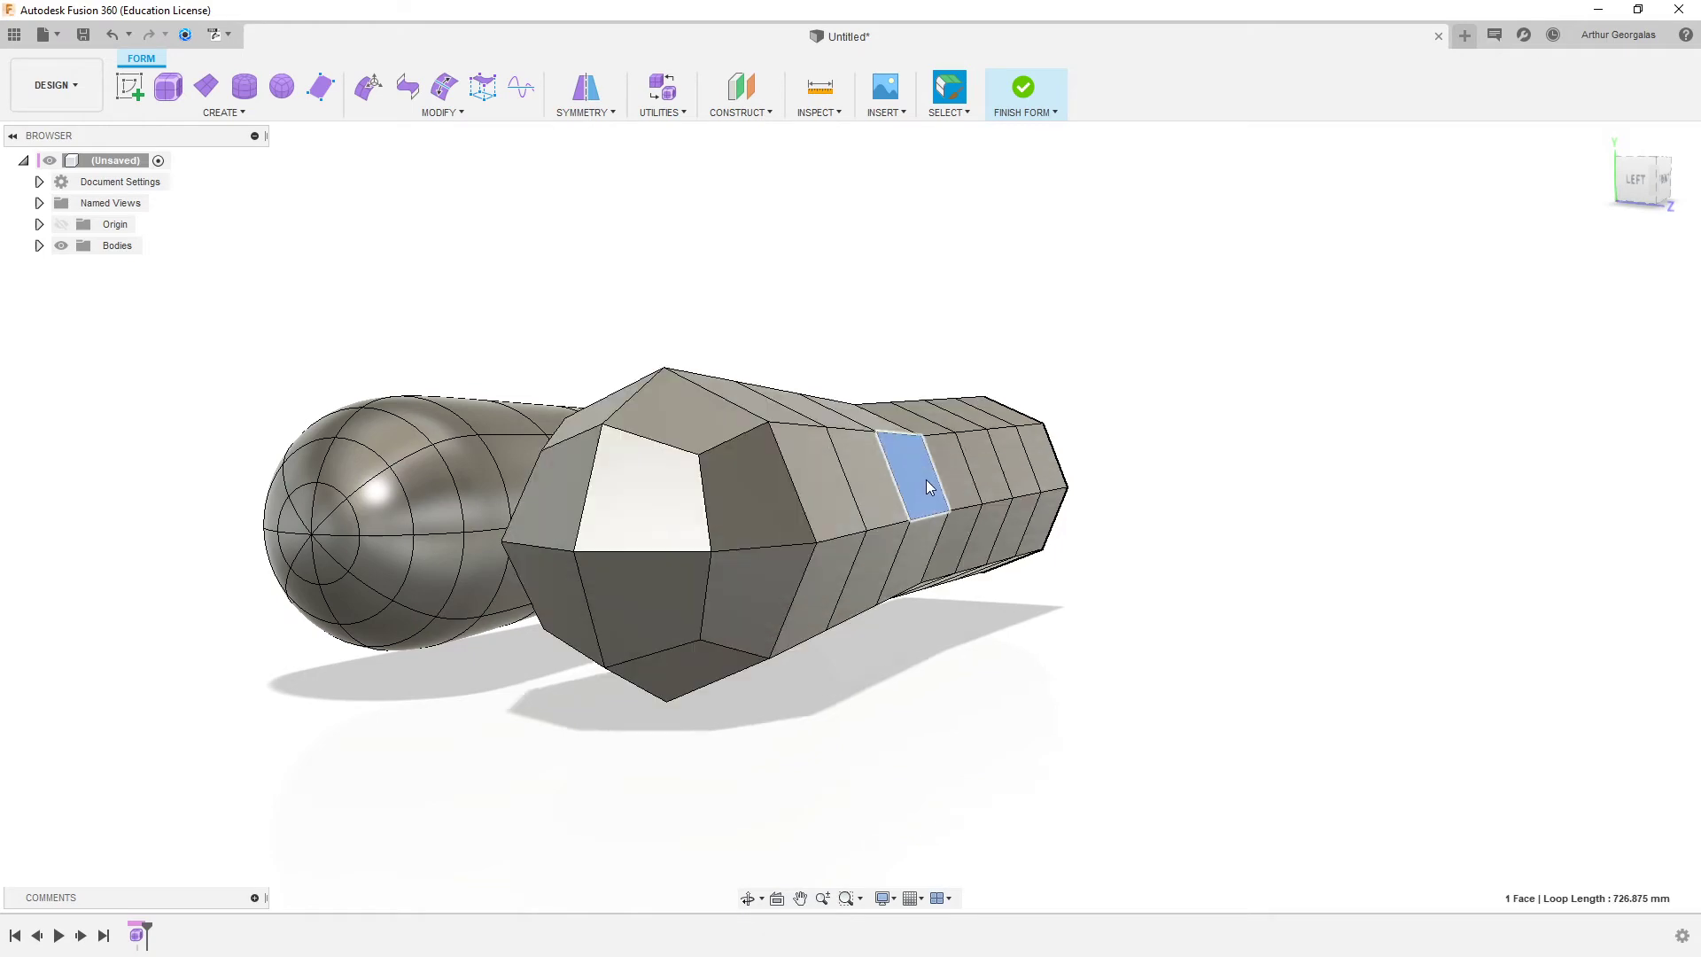
pyautogui.click(459, 483)
pyautogui.keyDown('shift'); pyautogui.moveTo(521, 502); pyautogui.dragTo(669, 465, button='middle'); pyautogui.keyUp('shift')
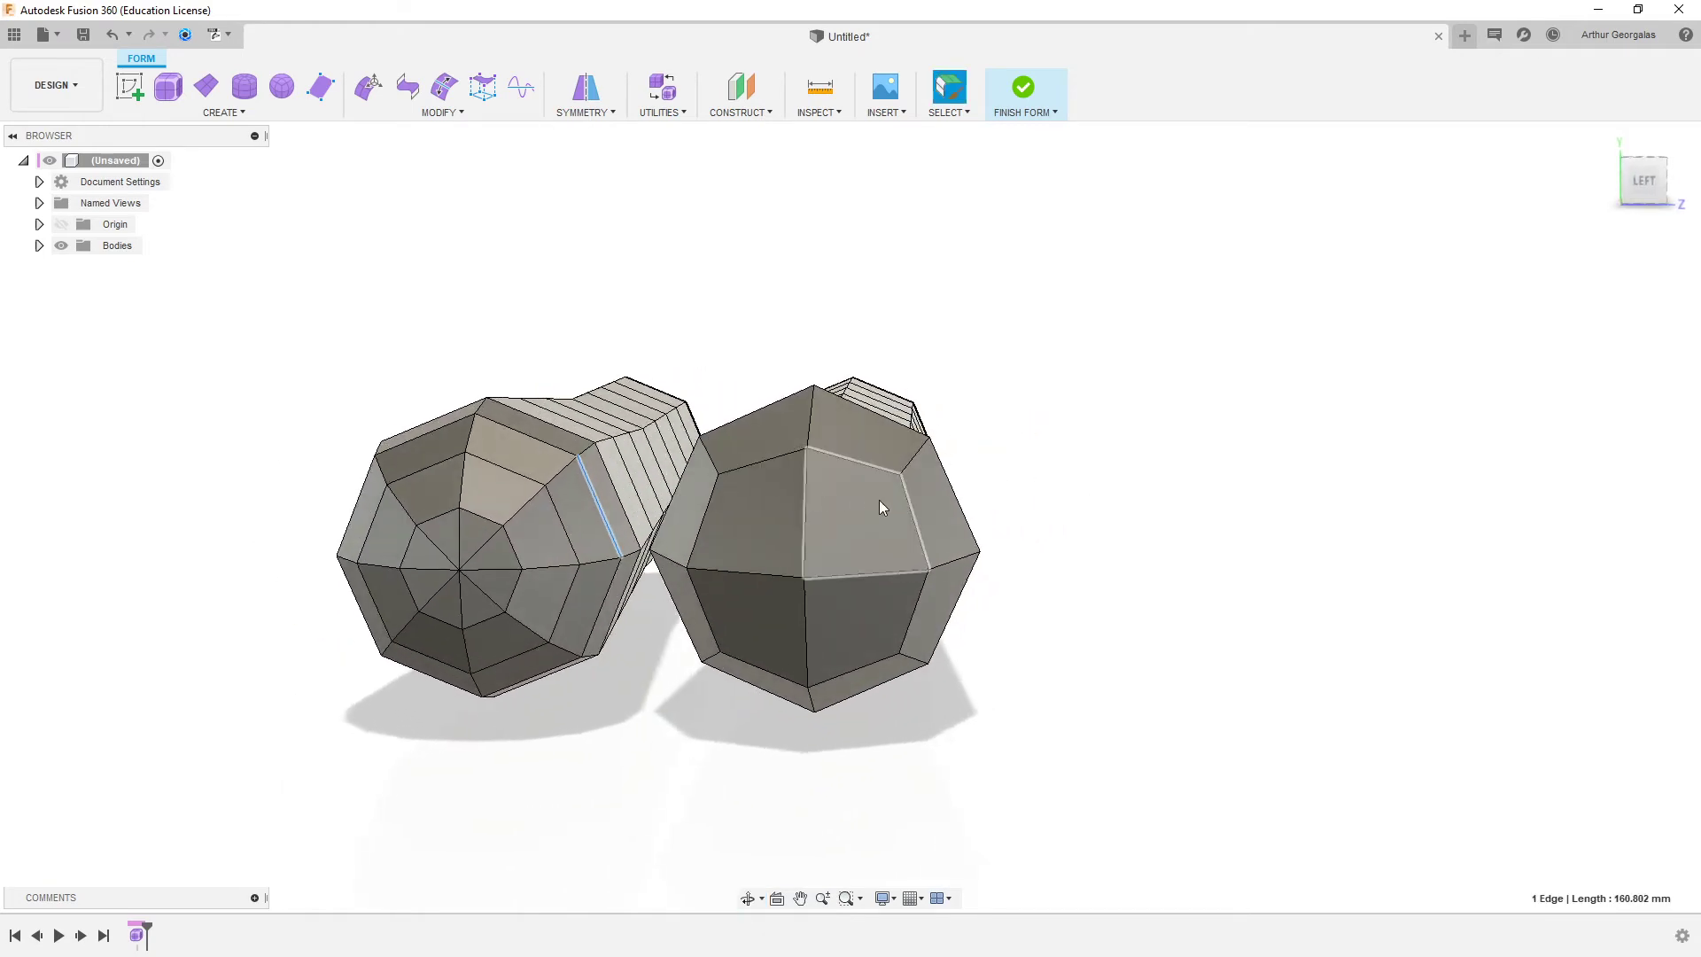
pyautogui.keyDown('shift'); pyautogui.moveTo(1103, 534); pyautogui.dragTo(844, 529, button='middle'); pyautogui.keyUp('shift')
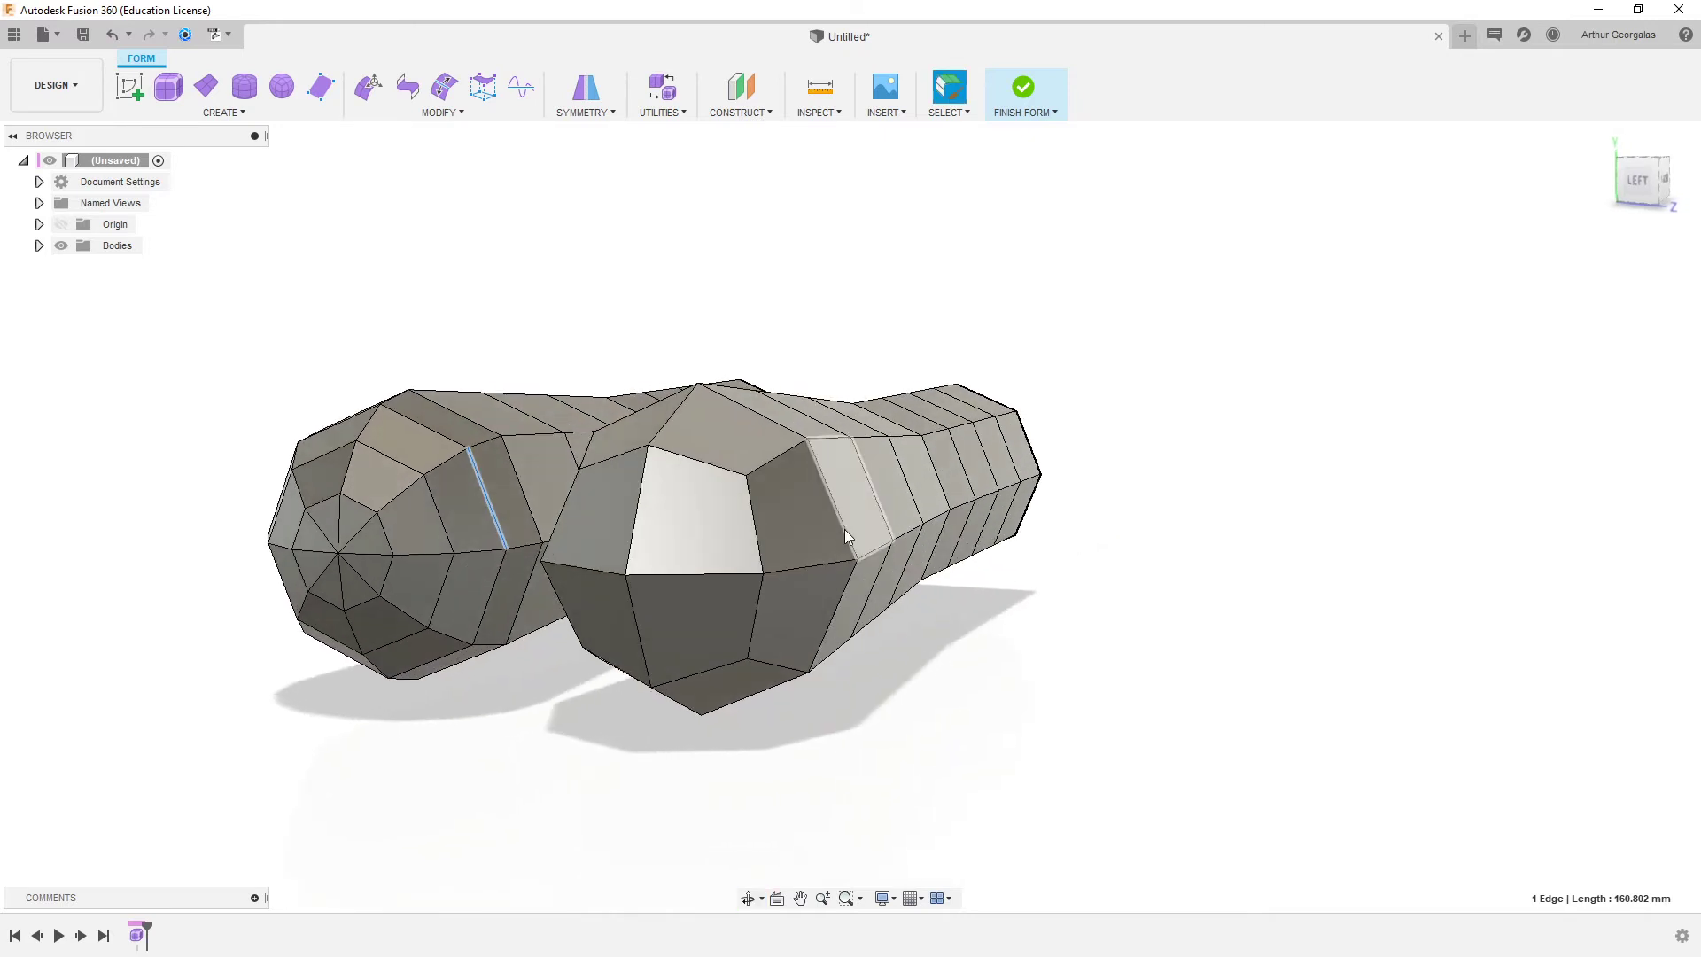
# - Insert a simple, single-sided edge at location 0.50 beside the quadball body's lengthwise edge loop
pyautogui.doubleClick(810, 566)
pyautogui.rightClick(810, 567)
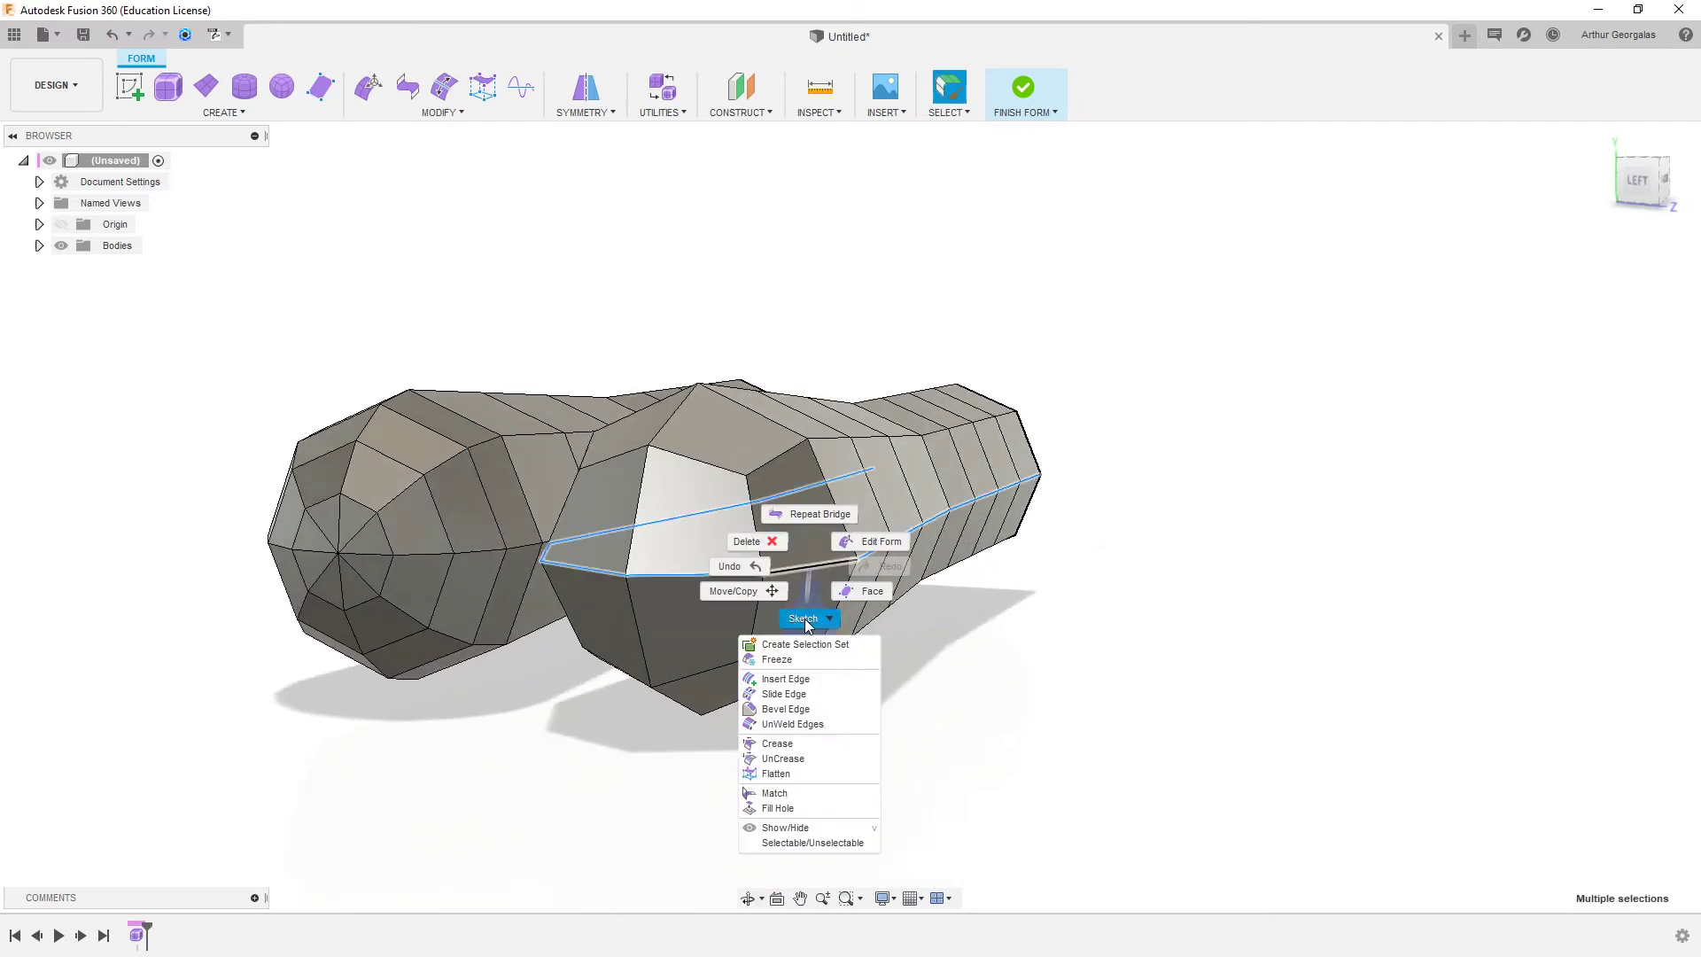
pyautogui.click(786, 679)
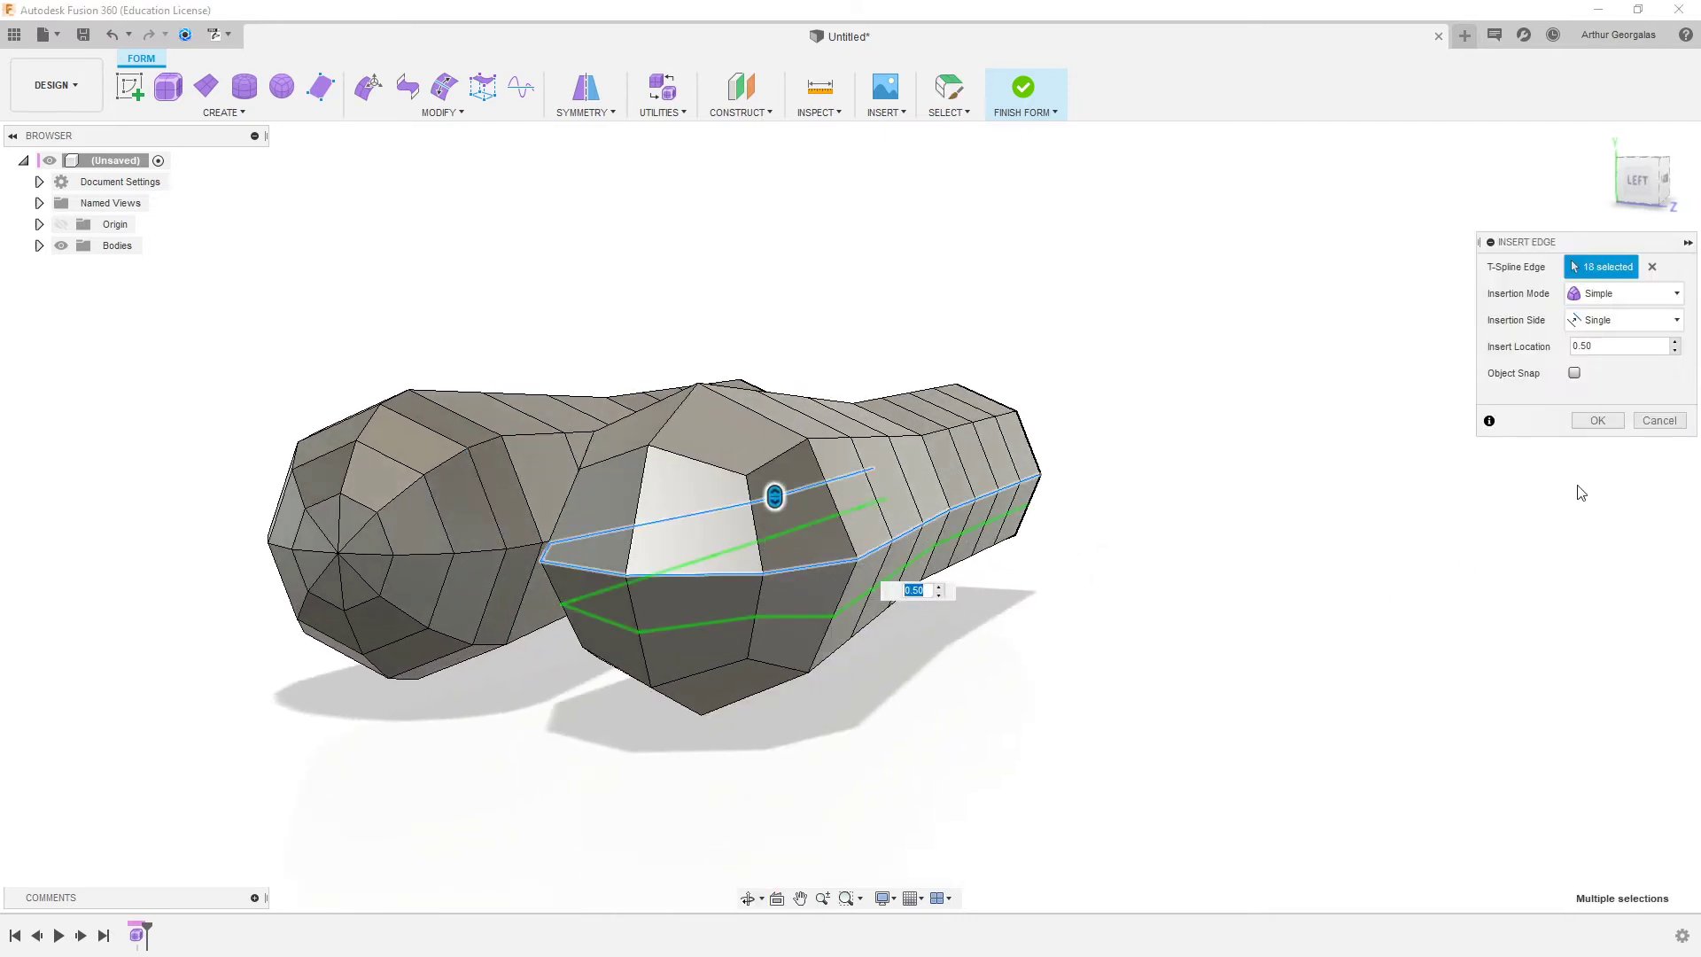
pyautogui.click(1599, 422)
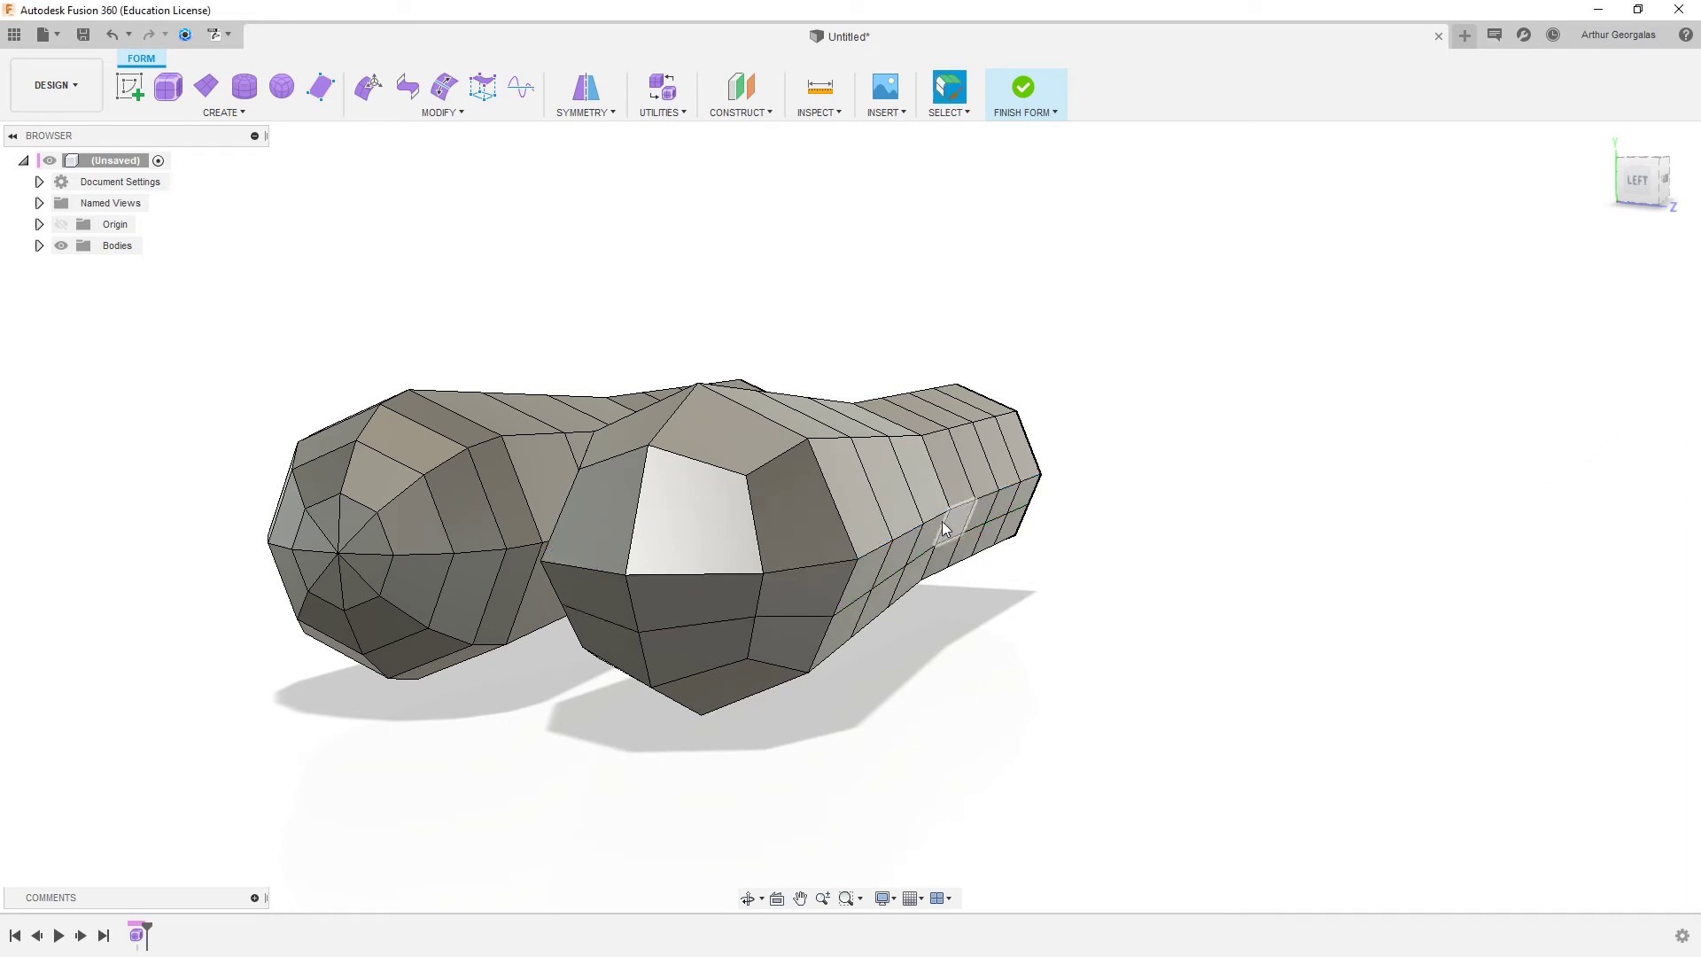
# - Return the quadball body to smooth display and adjust its lengthwise side edges slightly with Edit Form
pyautogui.scroll(3, 943, 527)
pyautogui.click(833, 568)
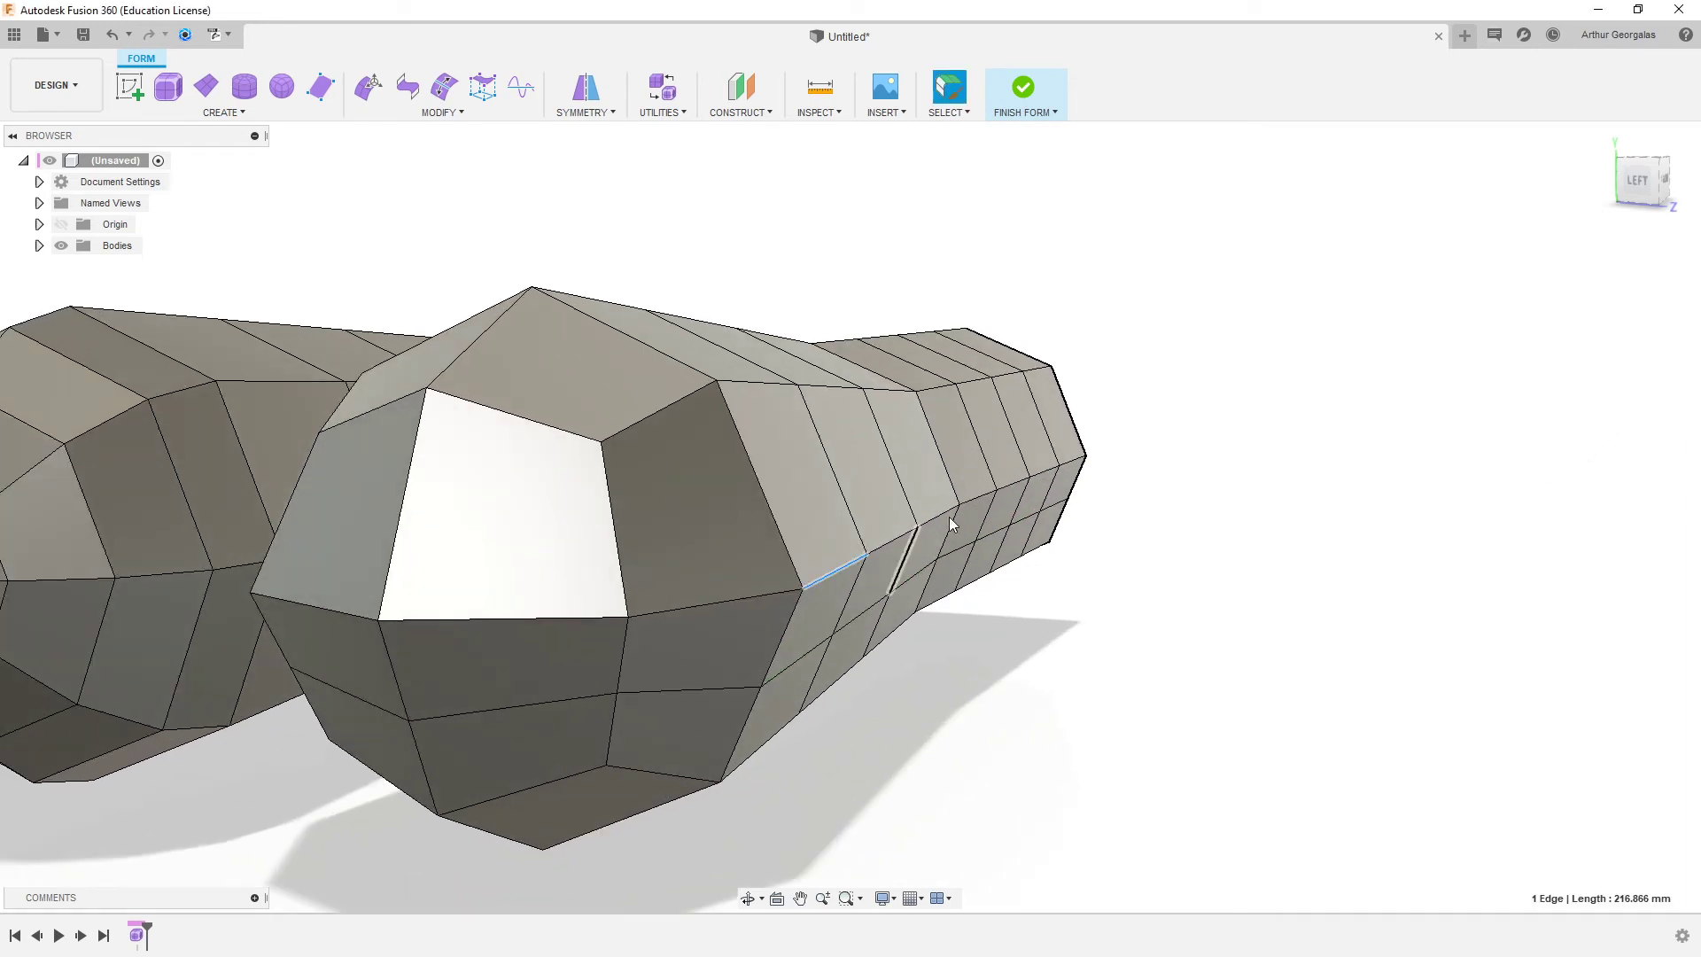
pyautogui.doubleClick(1074, 463)
pyautogui.hotkey('alt', '3')
pyautogui.rightClick(1138, 461)
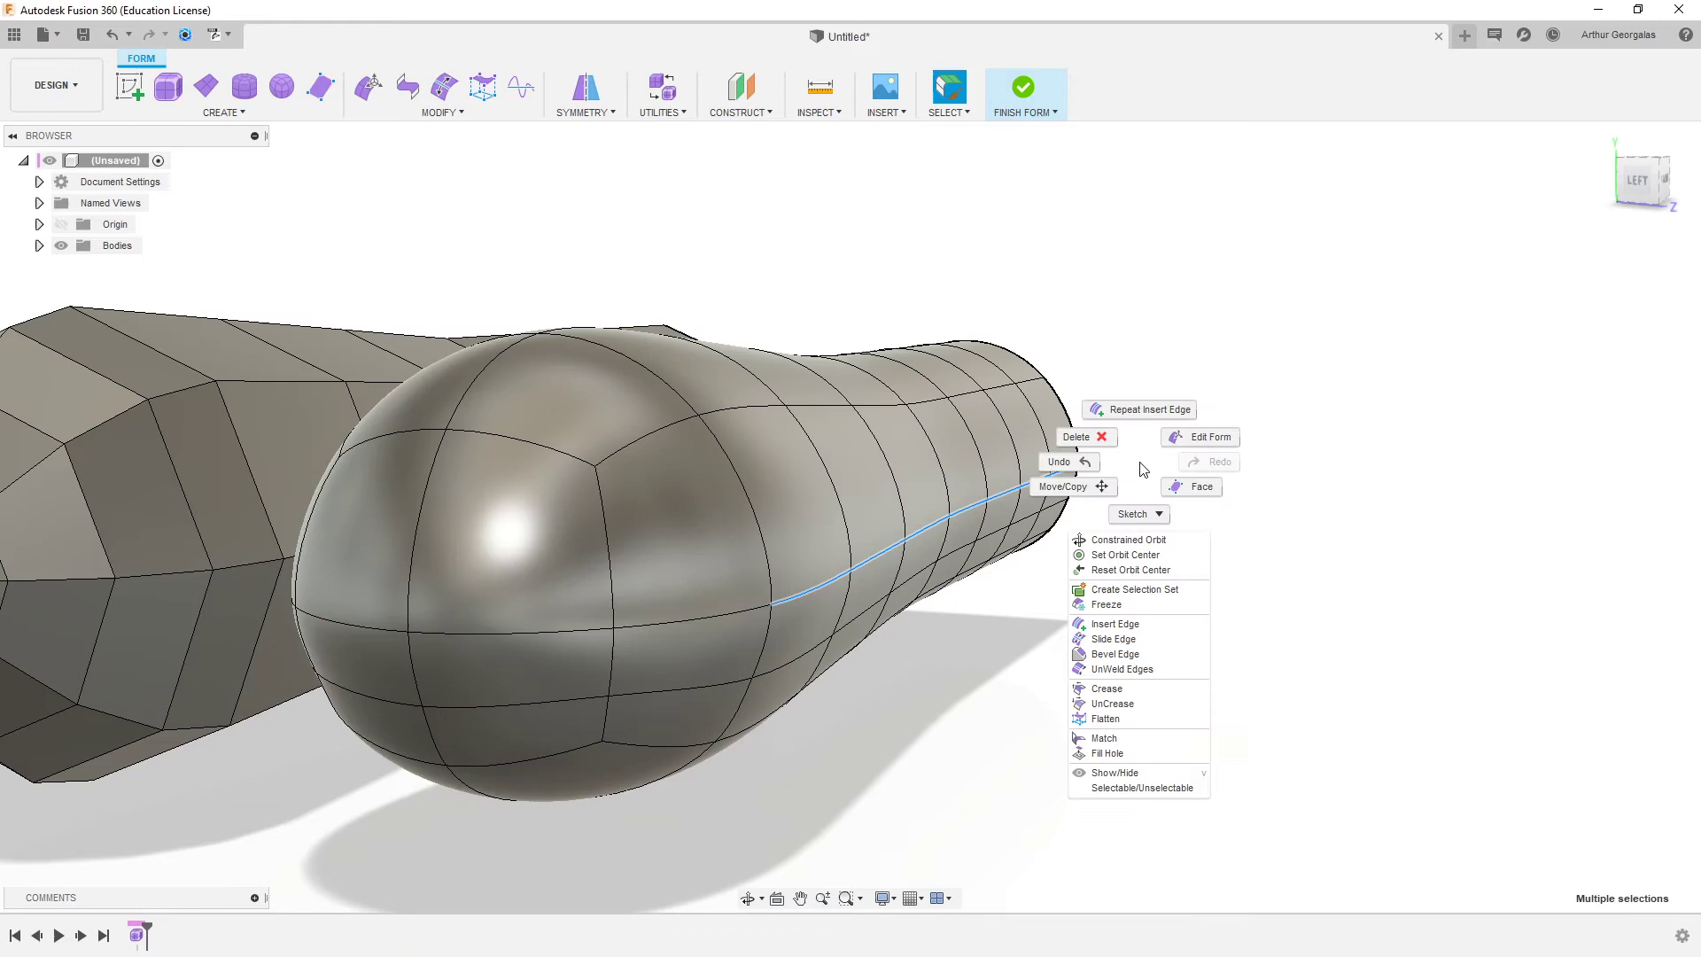
pyautogui.click(1207, 437)
pyautogui.moveTo(1026, 509); pyautogui.dragTo(984, 514)
pyautogui.keyDown('shift'); pyautogui.moveTo(1089, 652); pyautogui.dragTo(1097, 649, button='middle'); pyautogui.keyUp('shift')
pyautogui.click(1097, 649)
# - Move the whole quadball body sideways with Edit Form to separate it from the sphere body
pyautogui.scroll(-2, 953, 506)
pyautogui.keyDown('shift'); pyautogui.moveTo(950, 503); pyautogui.dragTo(940, 543, button='middle'); pyautogui.keyUp('shift')
pyautogui.click(791, 645)
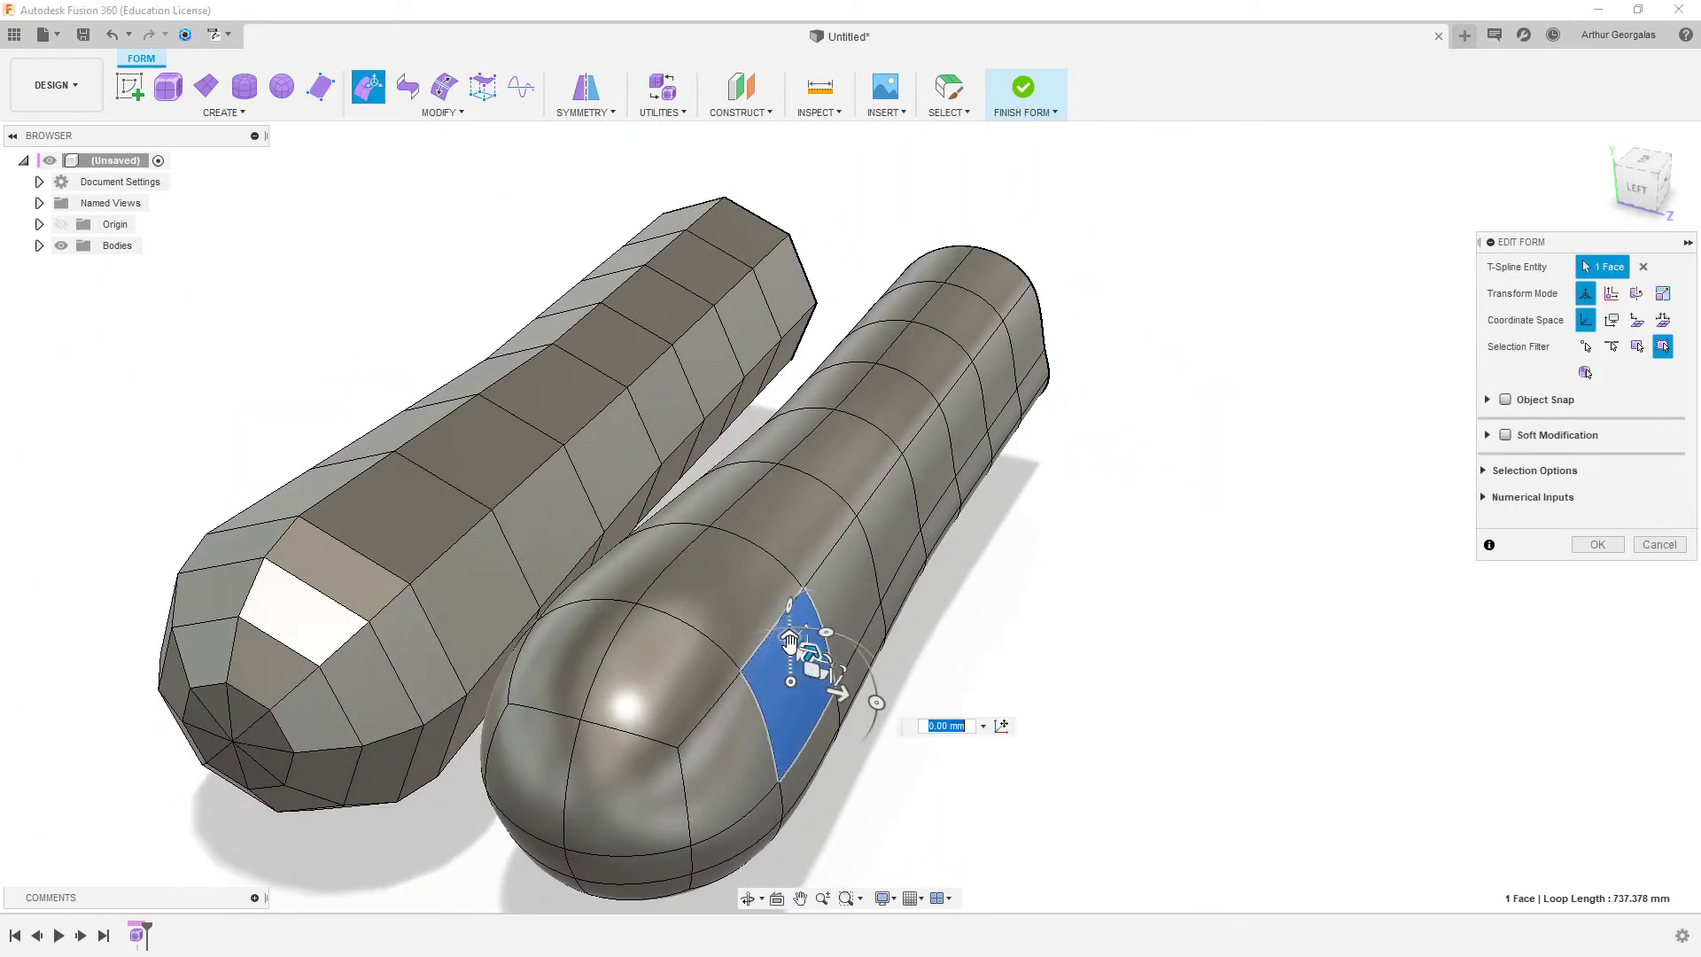
pyautogui.doubleClick(735, 714)
pyautogui.moveTo(863, 540); pyautogui.dragTo(1228, 620)
pyautogui.click(896, 482)
pyautogui.click(1598, 544)
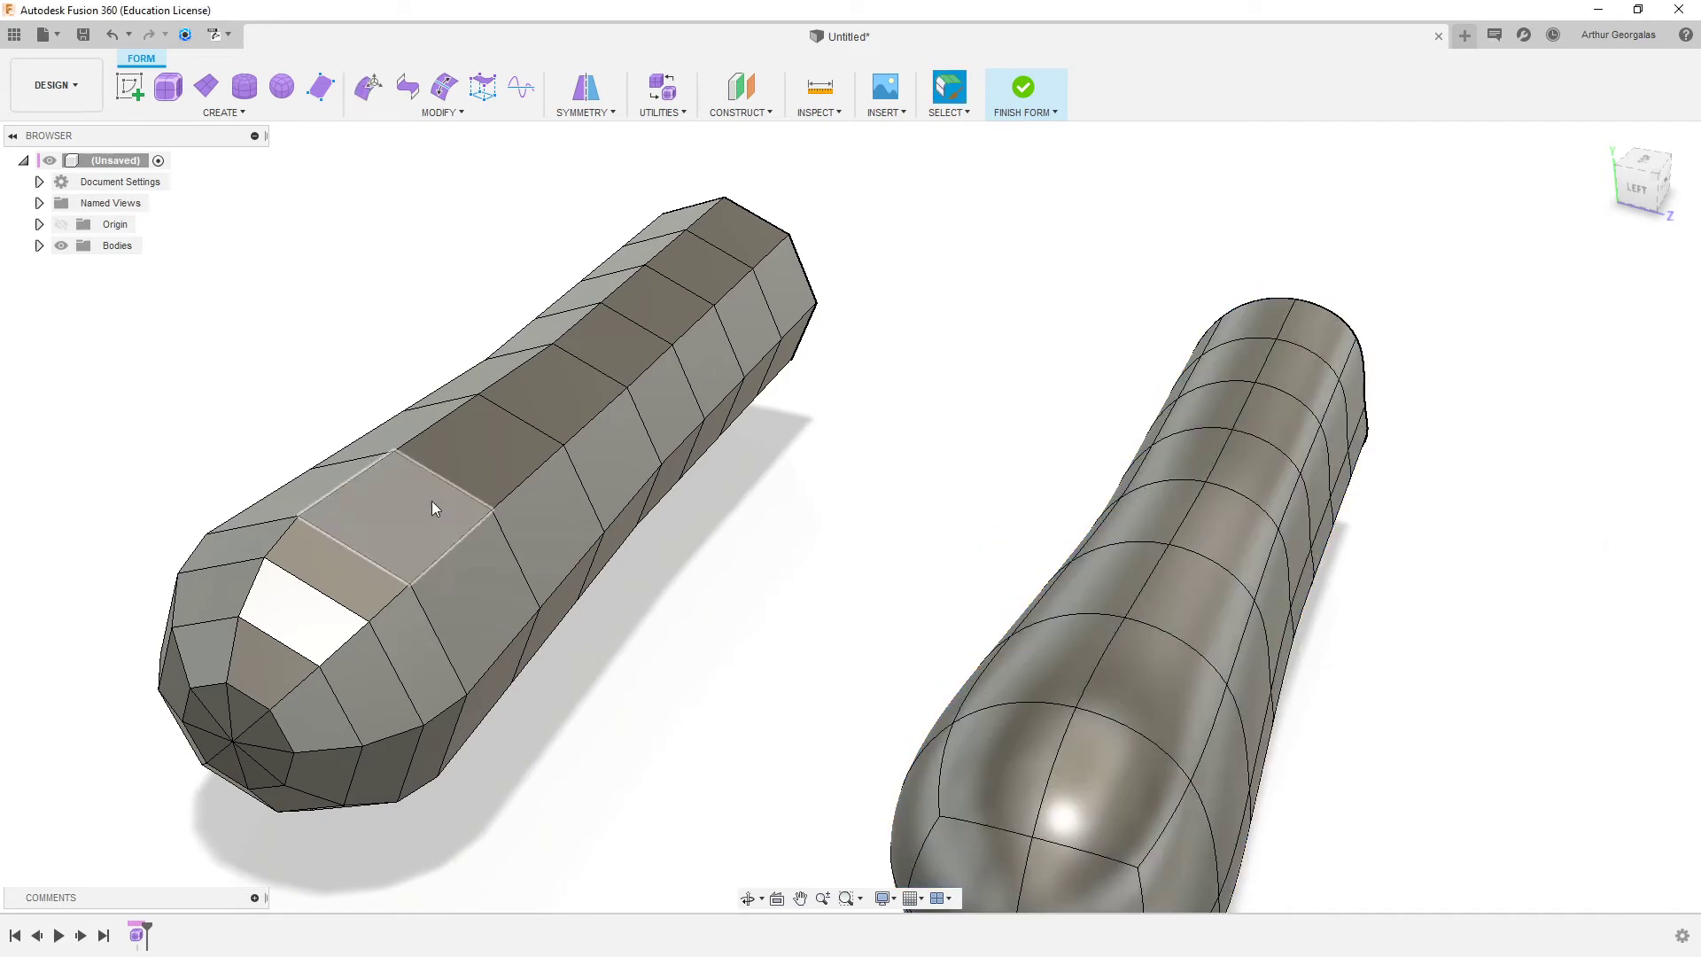
# - Insert a simple, single-sided edge at location -0.401 beside the sphere body's lengthwise edge loop
pyautogui.keyDown('shift'); pyautogui.moveTo(661, 498); pyautogui.dragTo(732, 435, button='middle'); pyautogui.keyUp('shift')
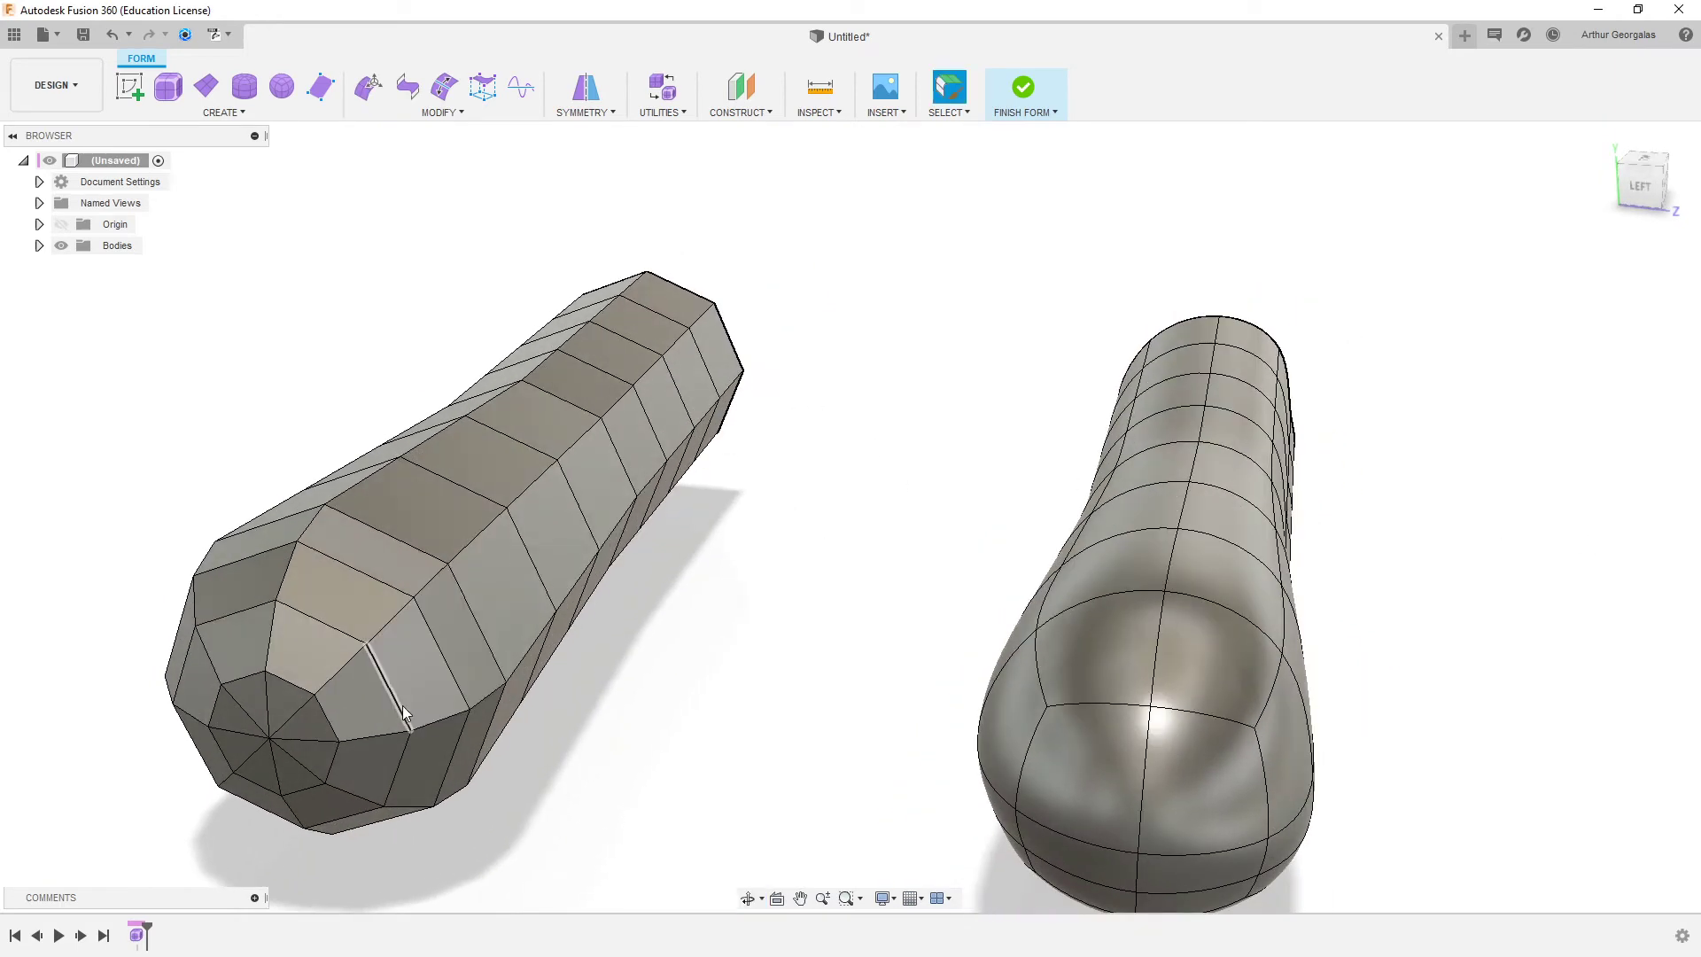
pyautogui.doubleClick(372, 741)
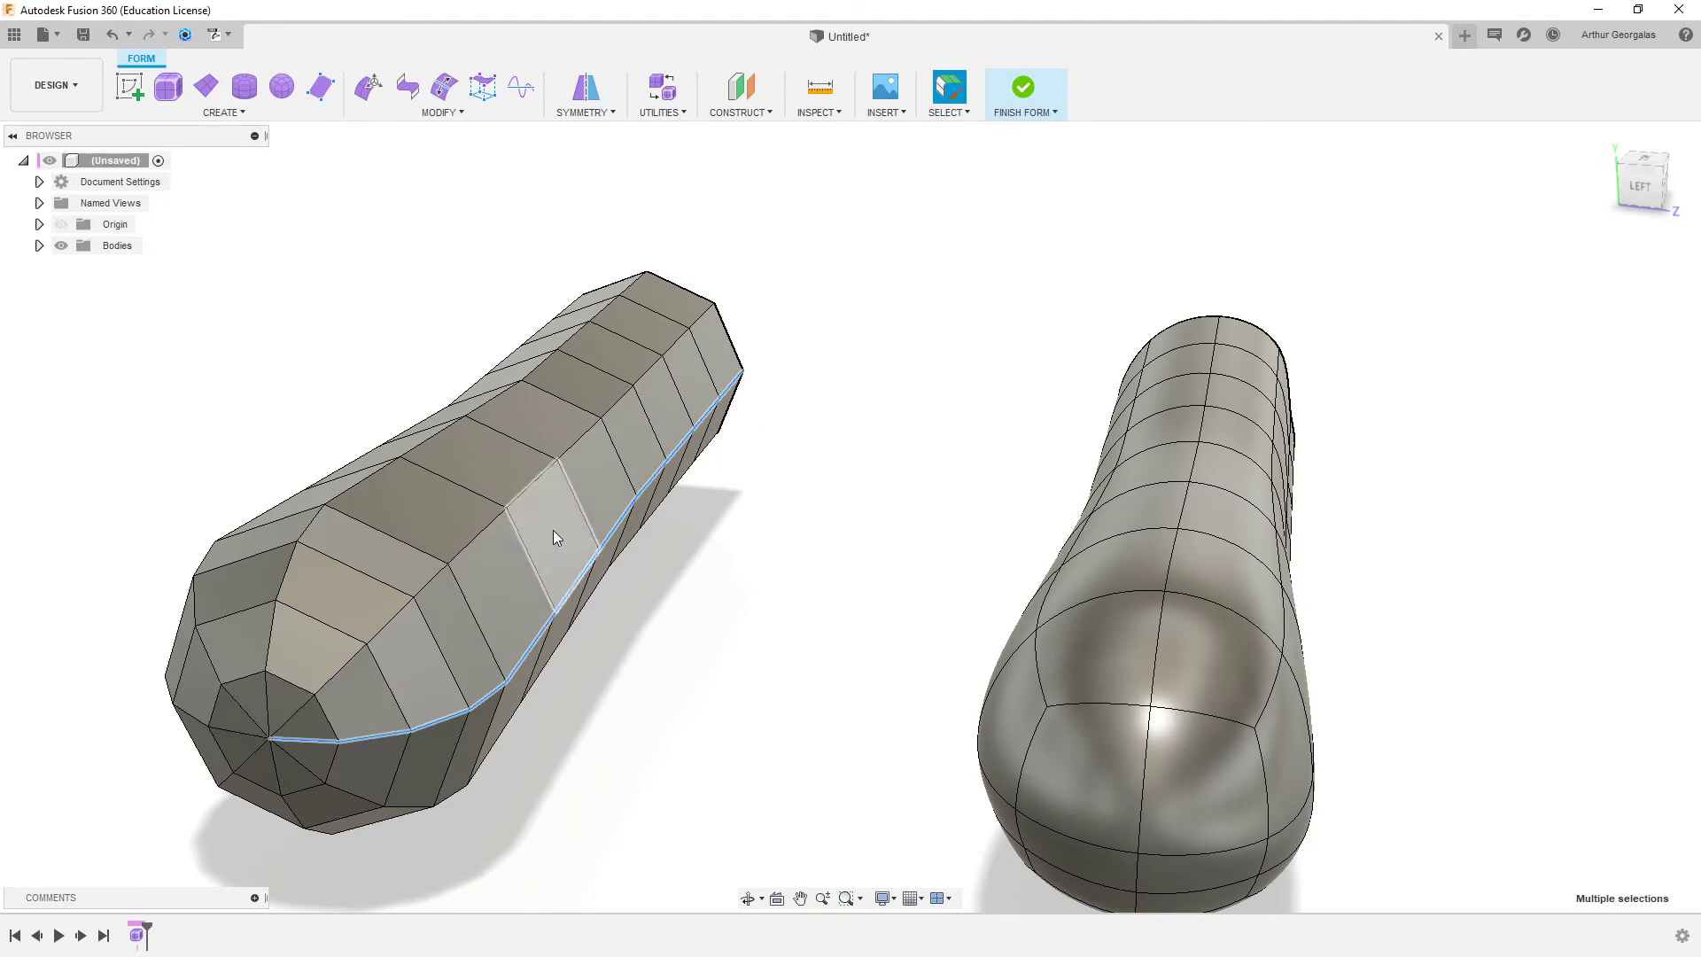
pyautogui.rightClick(719, 472)
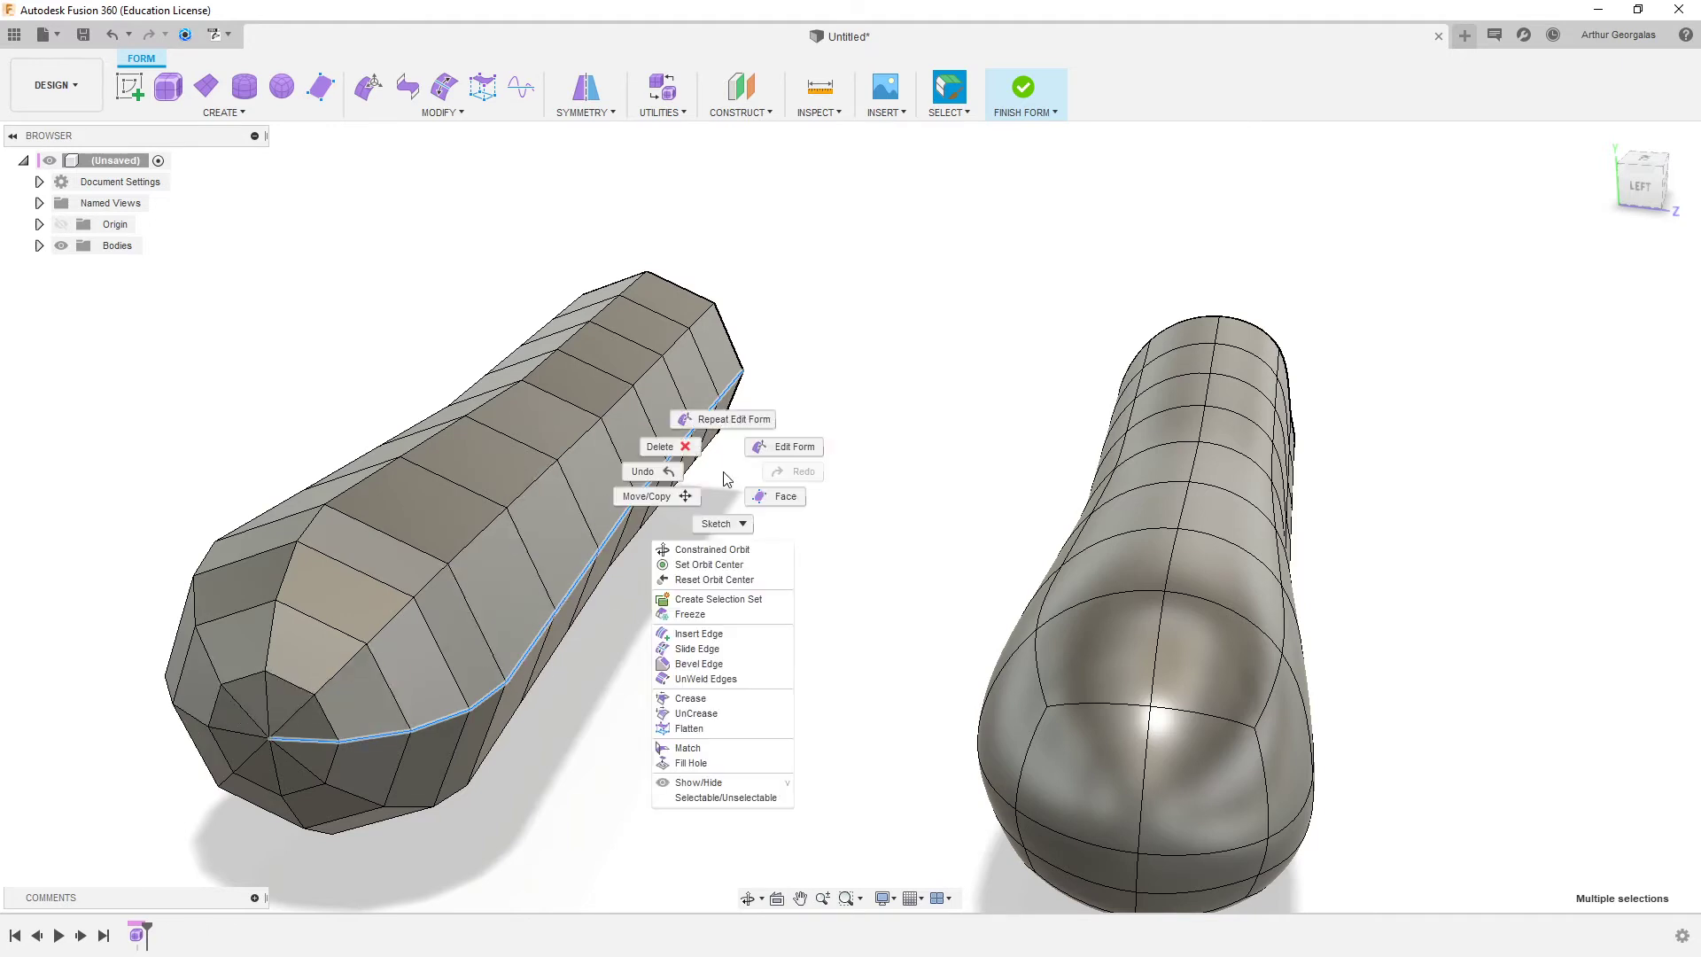
pyautogui.click(684, 634)
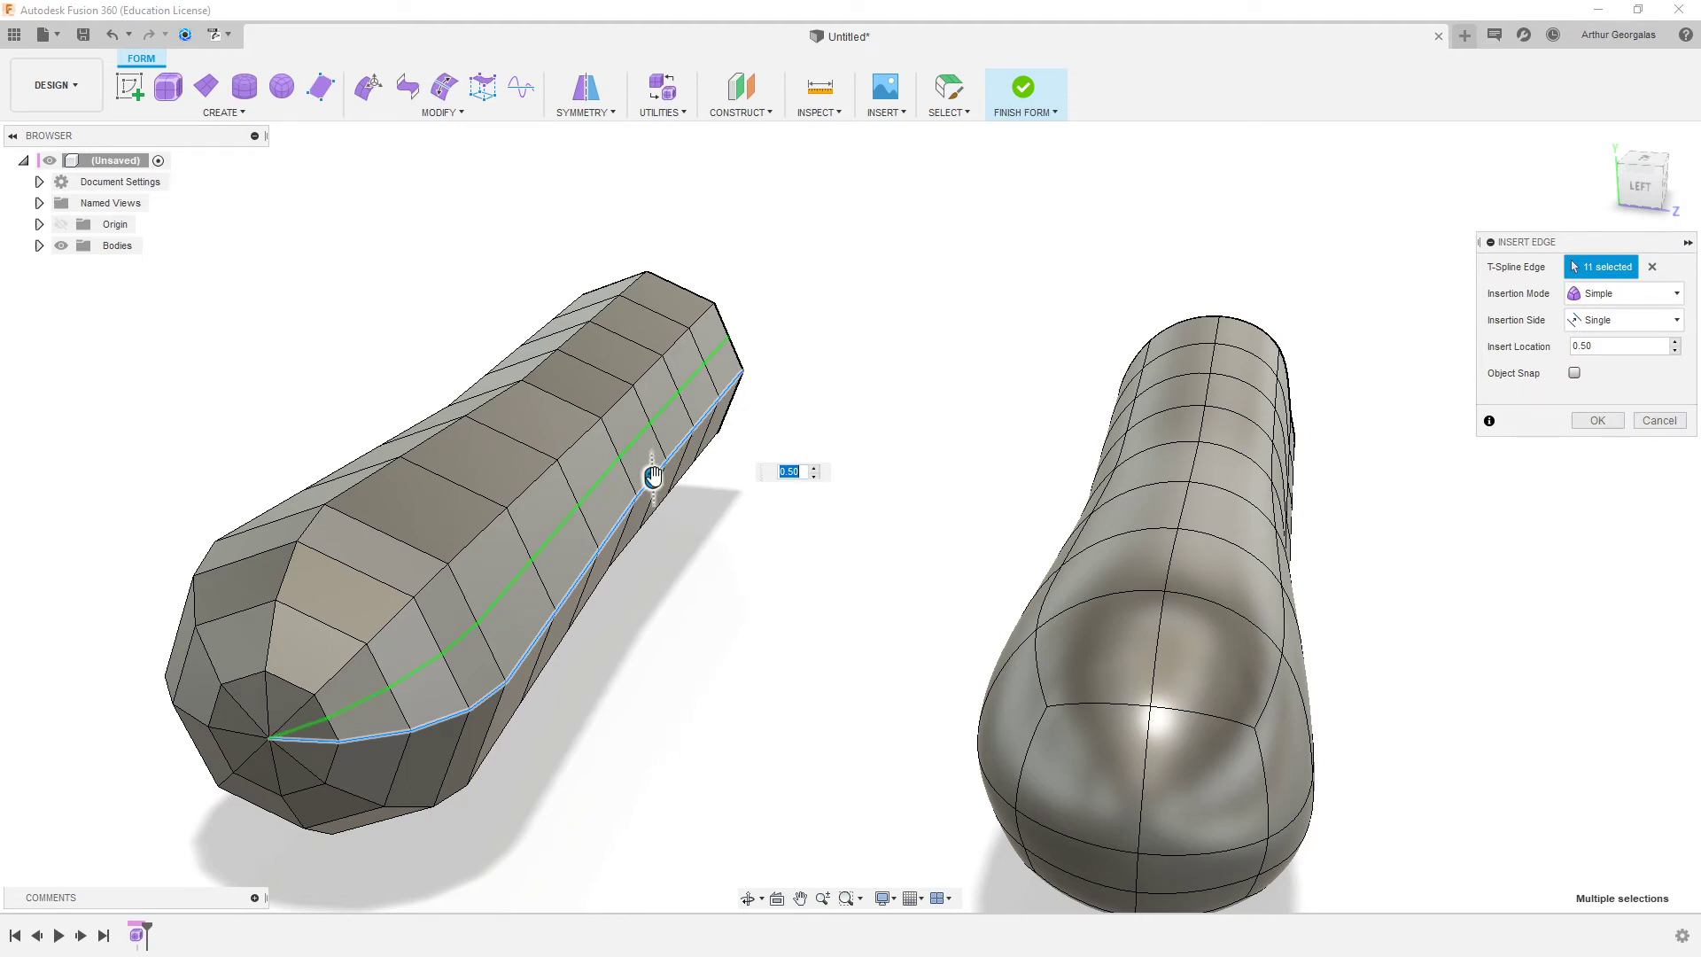
pyautogui.moveTo(653, 477); pyautogui.dragTo(661, 558)
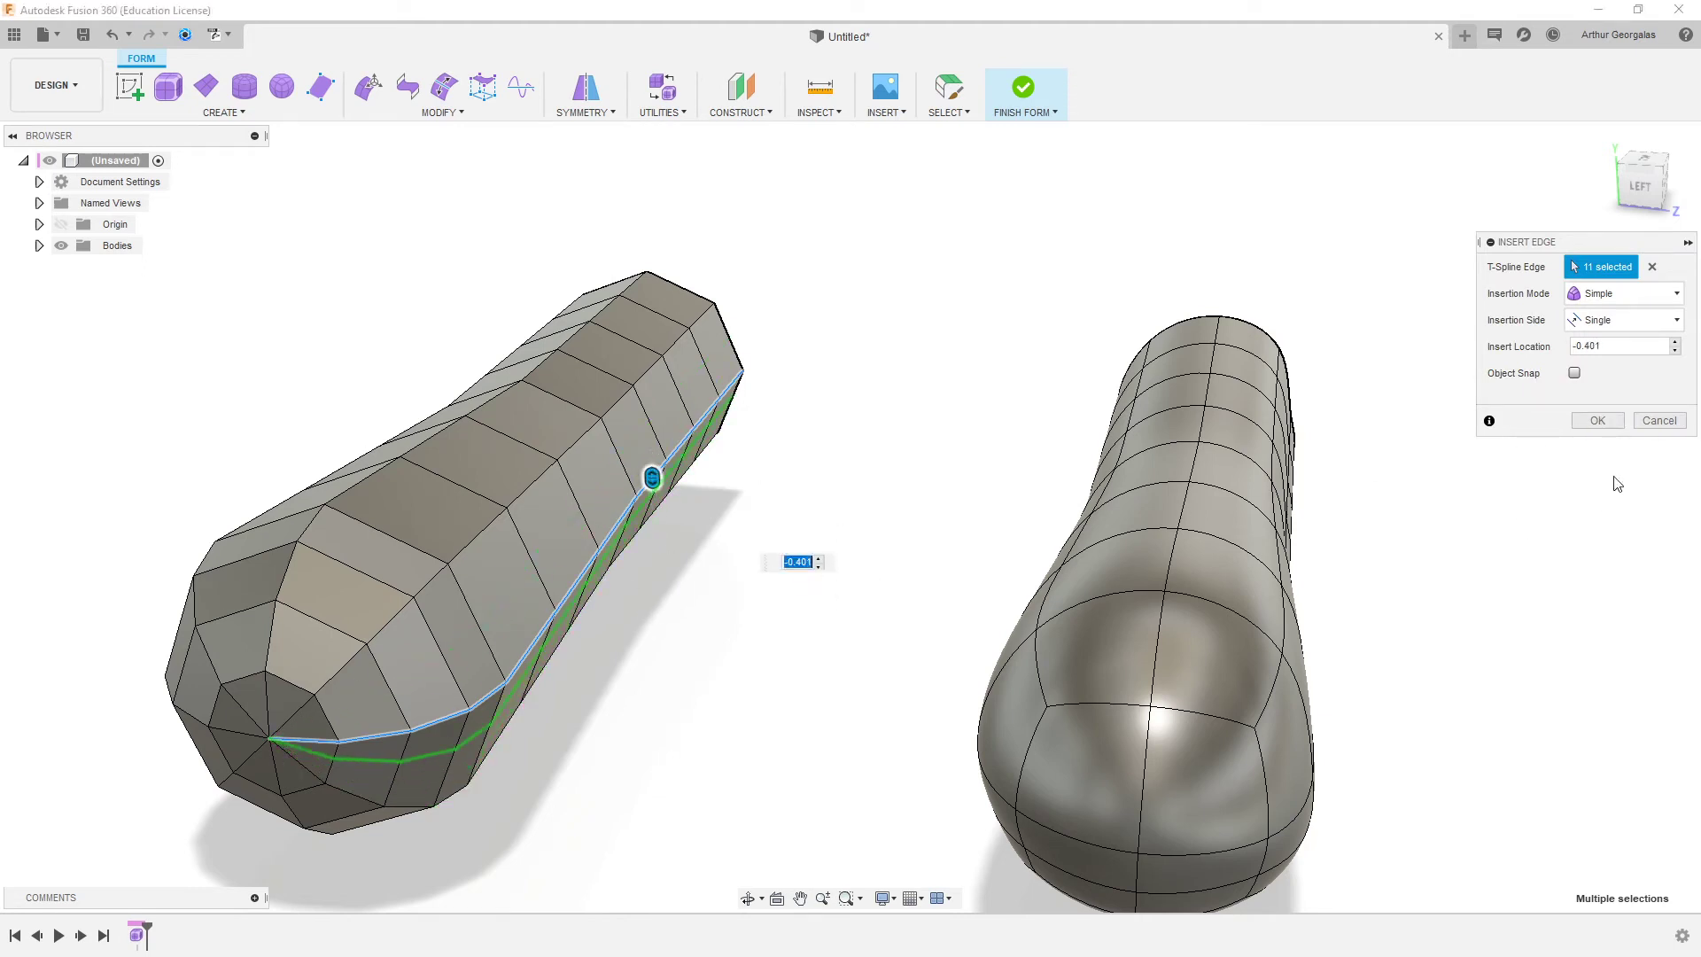
pyautogui.click(1597, 421)
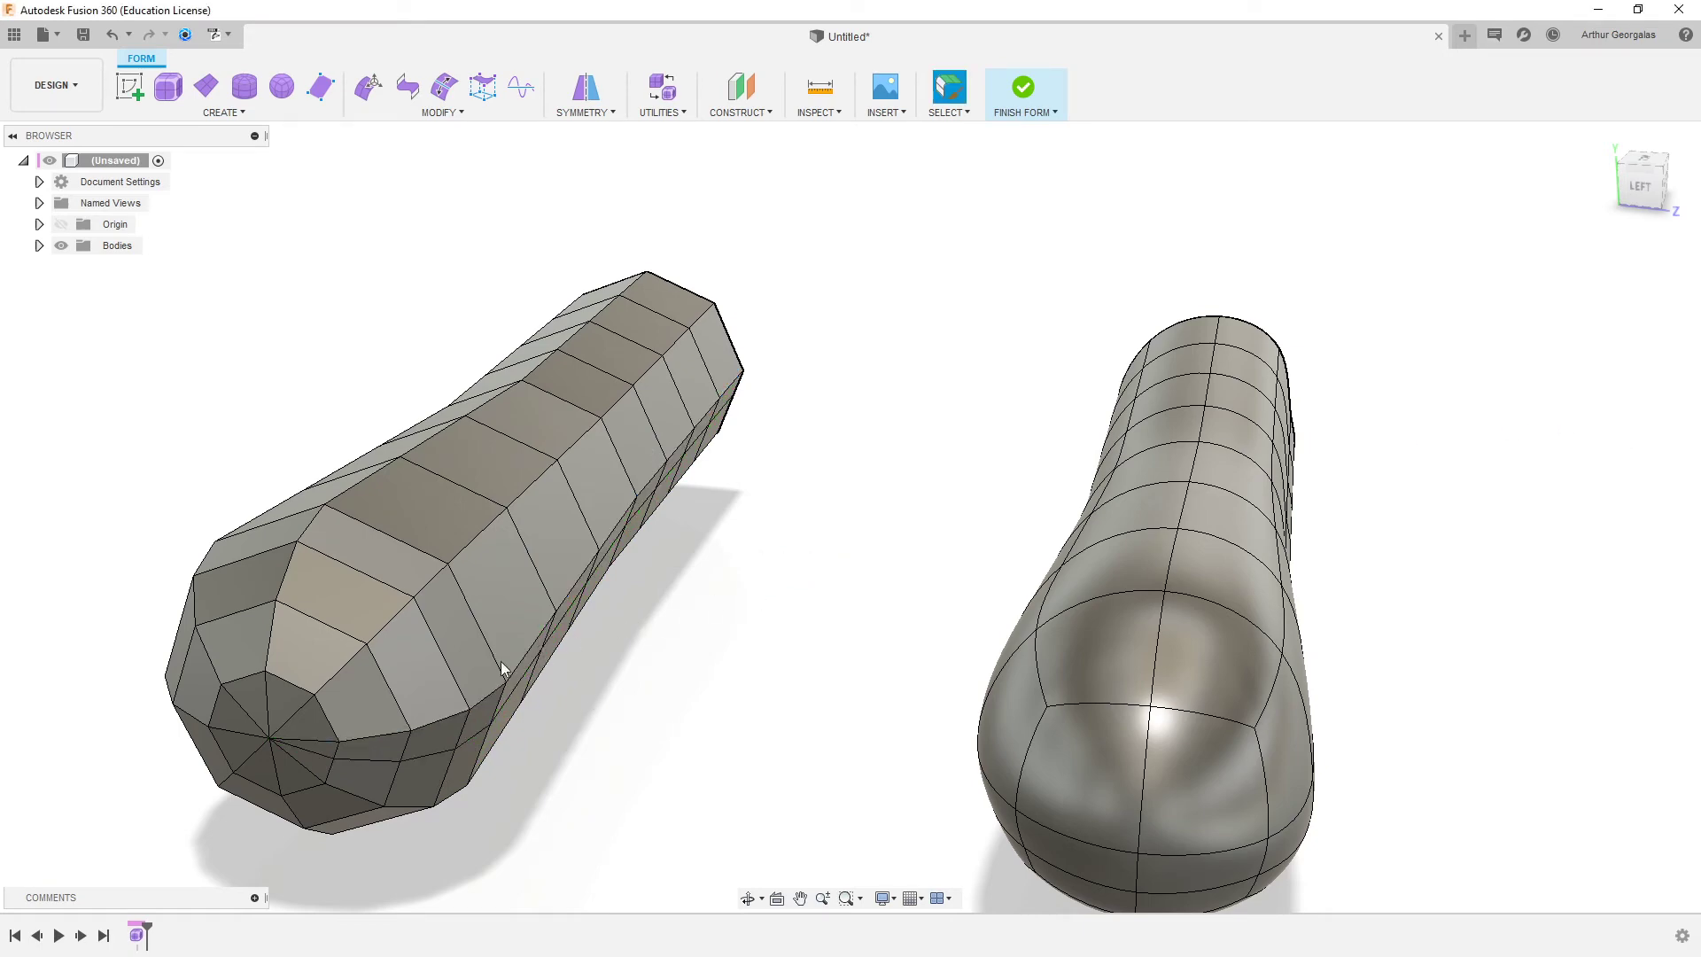
# - Return the sphere body to smooth display and bring its domed end into close view
pyautogui.click(465, 646)
pyautogui.hotkey('alt', '3')
pyautogui.click(613, 701)
pyautogui.keyDown('shift'); pyautogui.moveTo(634, 638); pyautogui.dragTo(1025, 585, button='middle'); pyautogui.keyUp('shift')
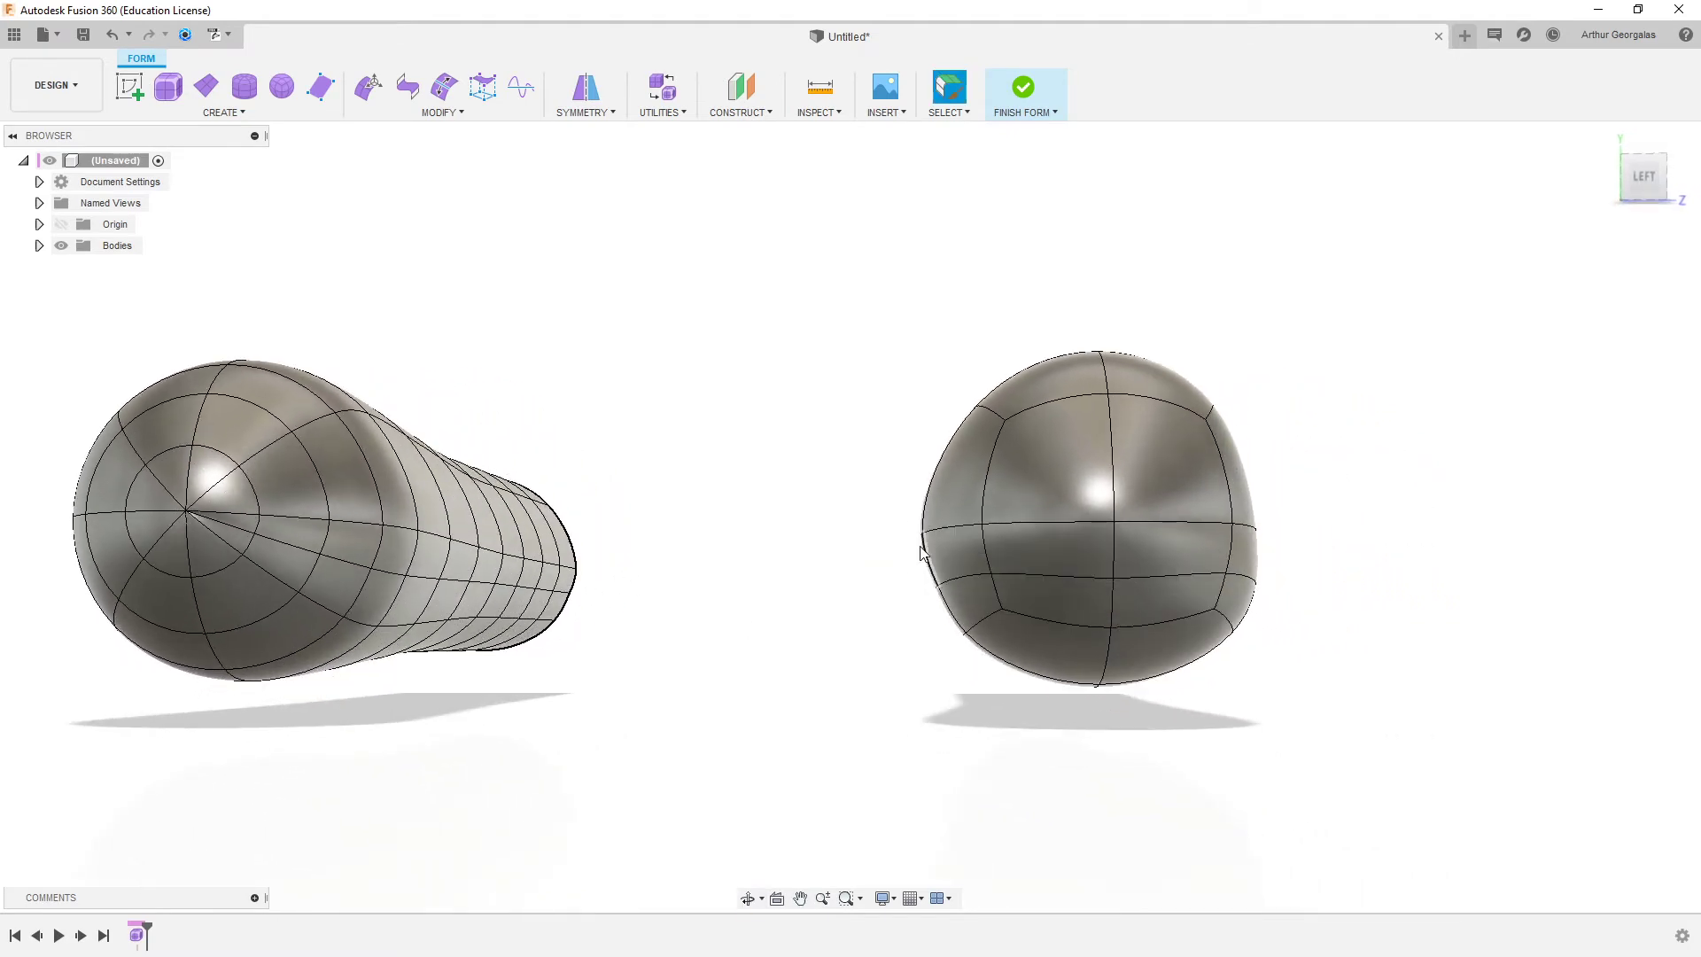
pyautogui.keyDown('shift'); pyautogui.moveTo(384, 549); pyautogui.dragTo(417, 614, button='middle'); pyautogui.keyUp('shift')
pyautogui.scroll(3, 402, 604)
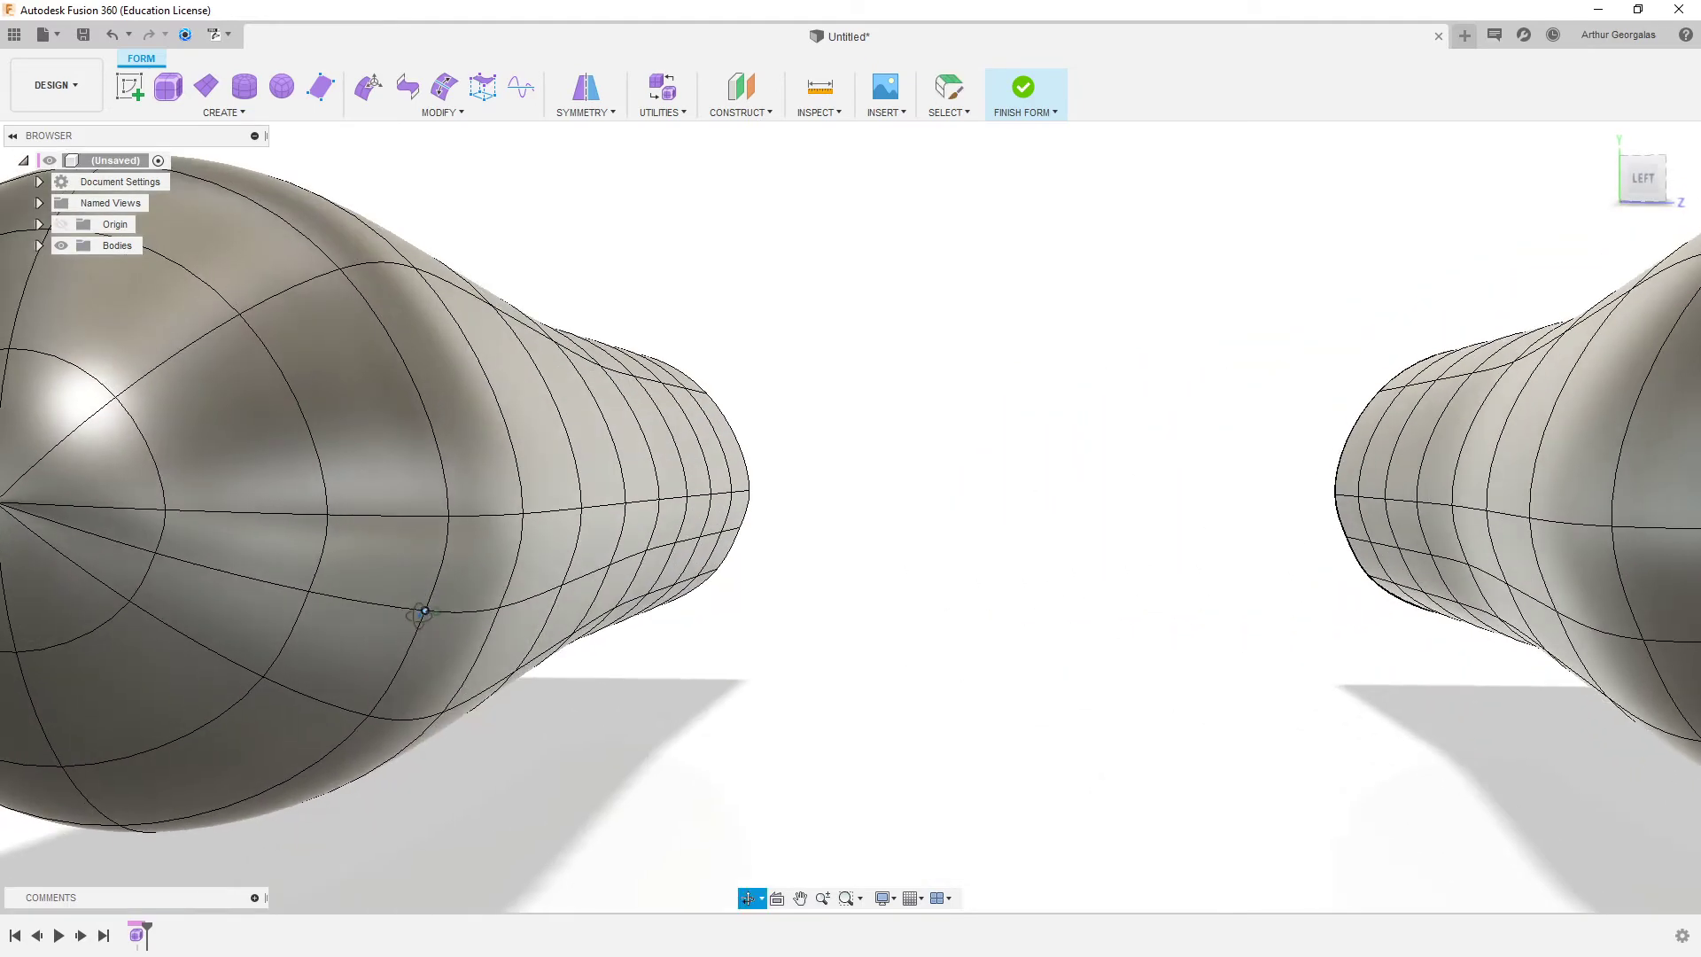
# - Select the inserted lengthwise edges from the sphere body's dome to its open end and shift them sideways about -4.149 mm with Edit Form
pyautogui.click(480, 609)
pyautogui.keyDown('shift'); pyautogui.click(733, 530); pyautogui.keyUp('shift')
pyautogui.keyDown('shift'); pyautogui.doubleClick(726, 529); pyautogui.keyUp('shift')
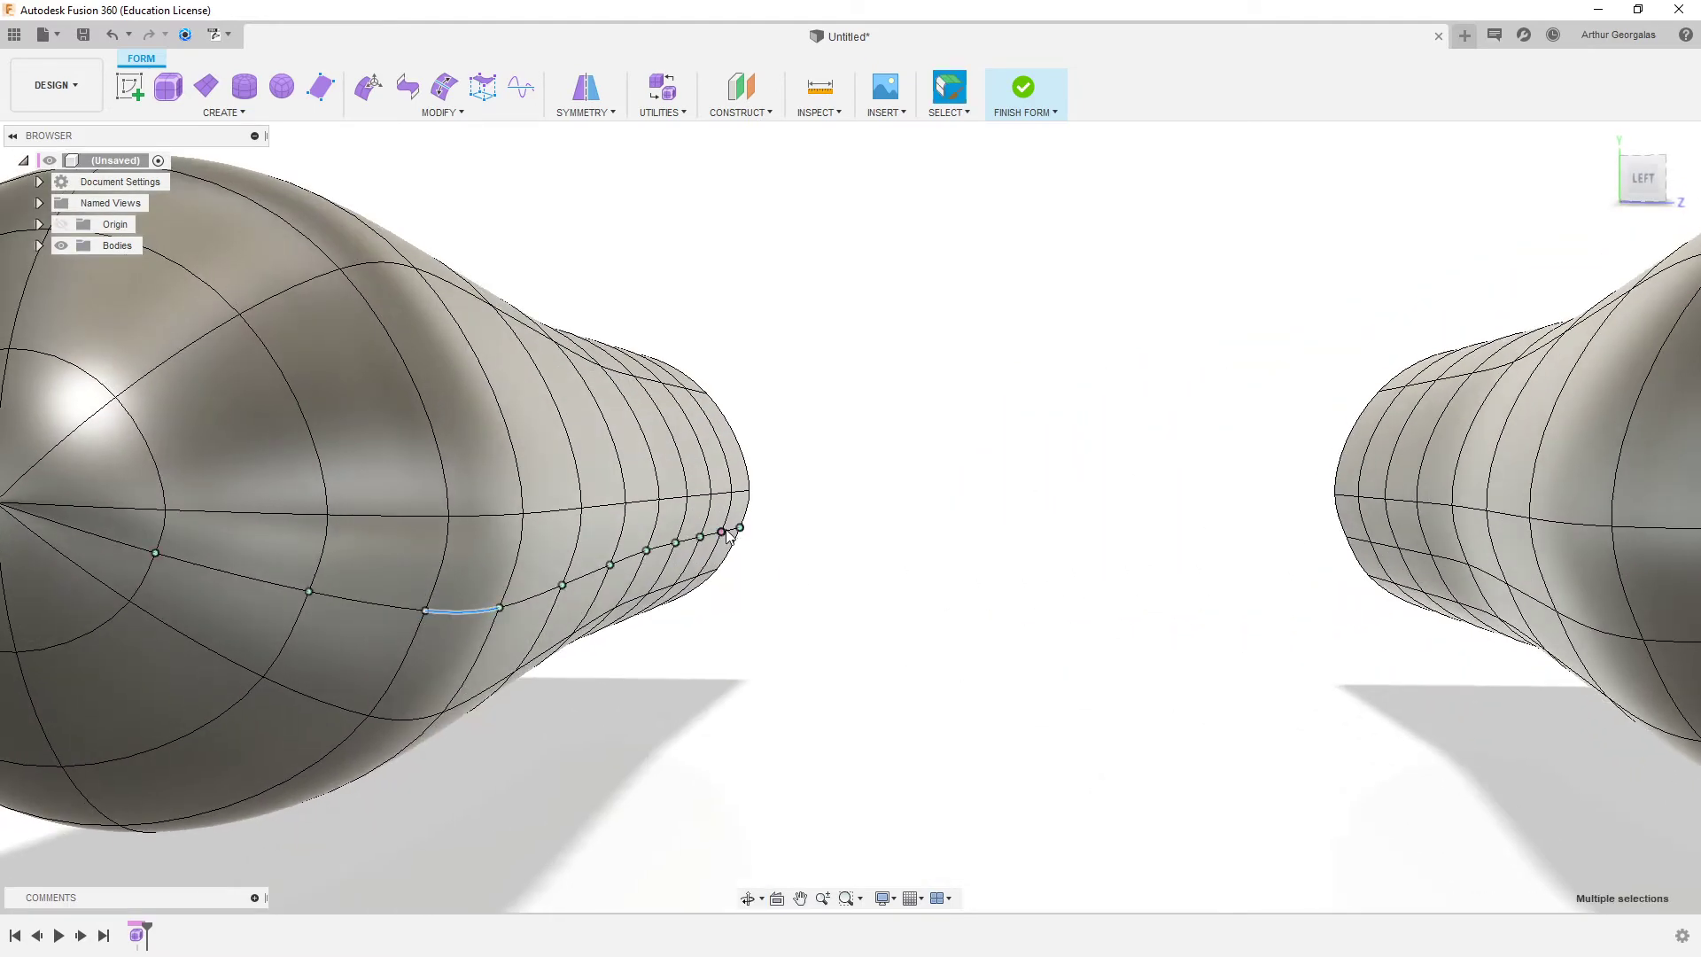
pyautogui.click(812, 566)
pyautogui.click(397, 605)
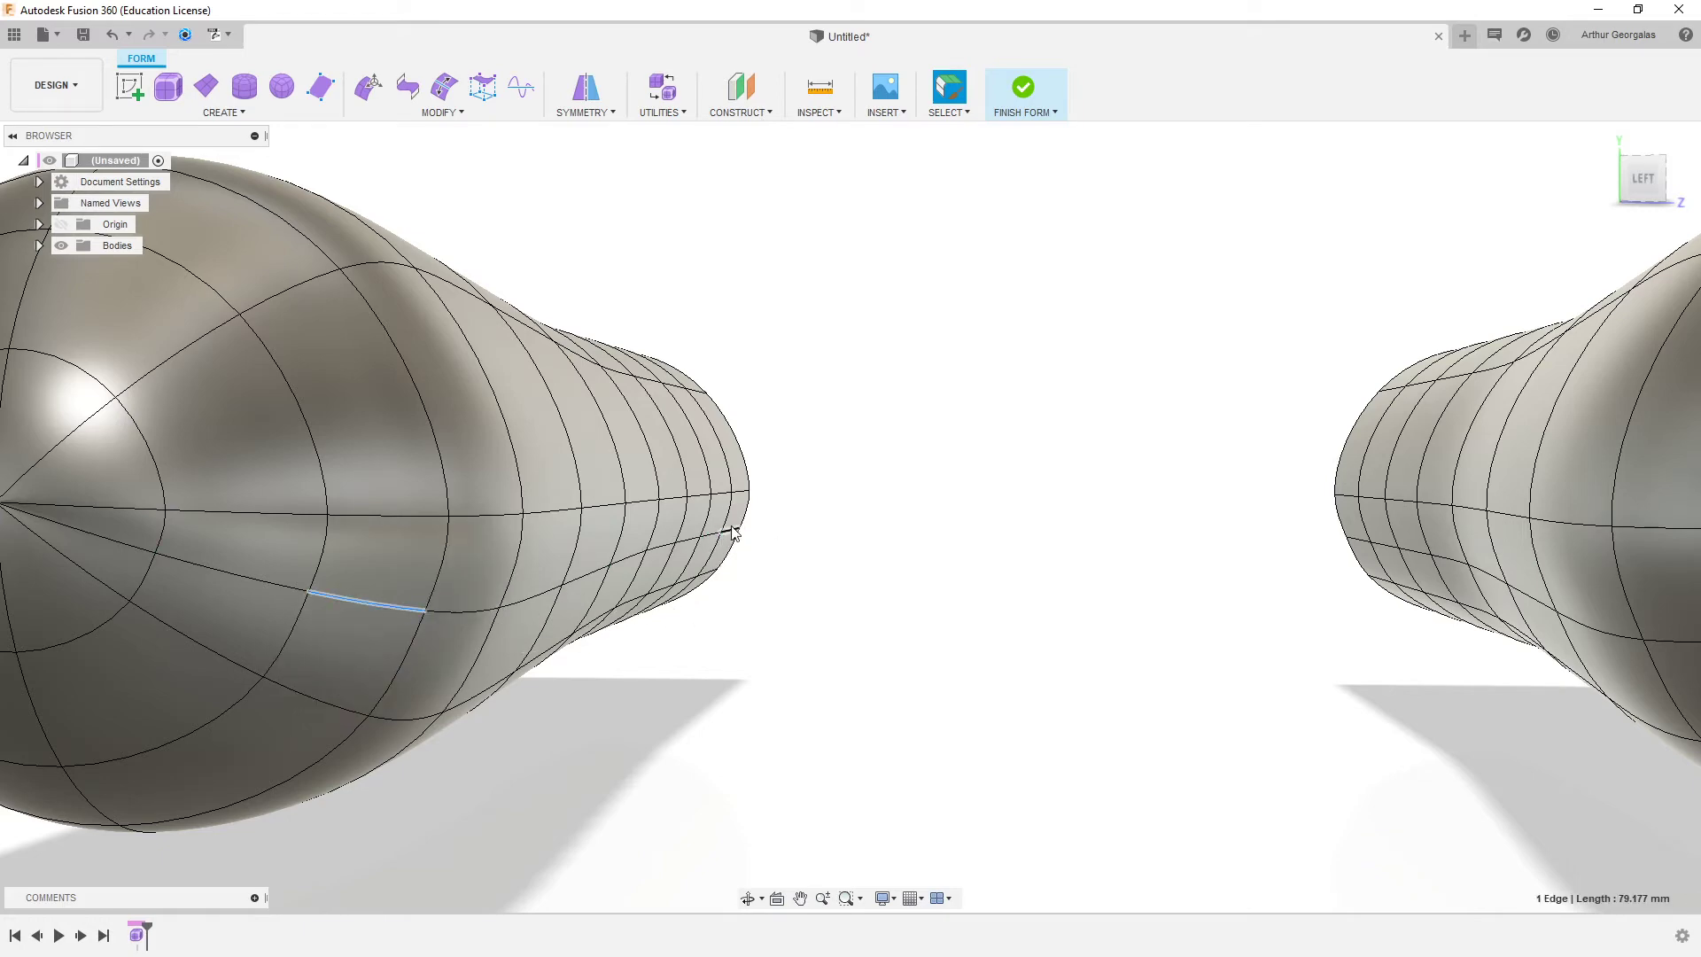
pyautogui.scroll(3, 735, 530)
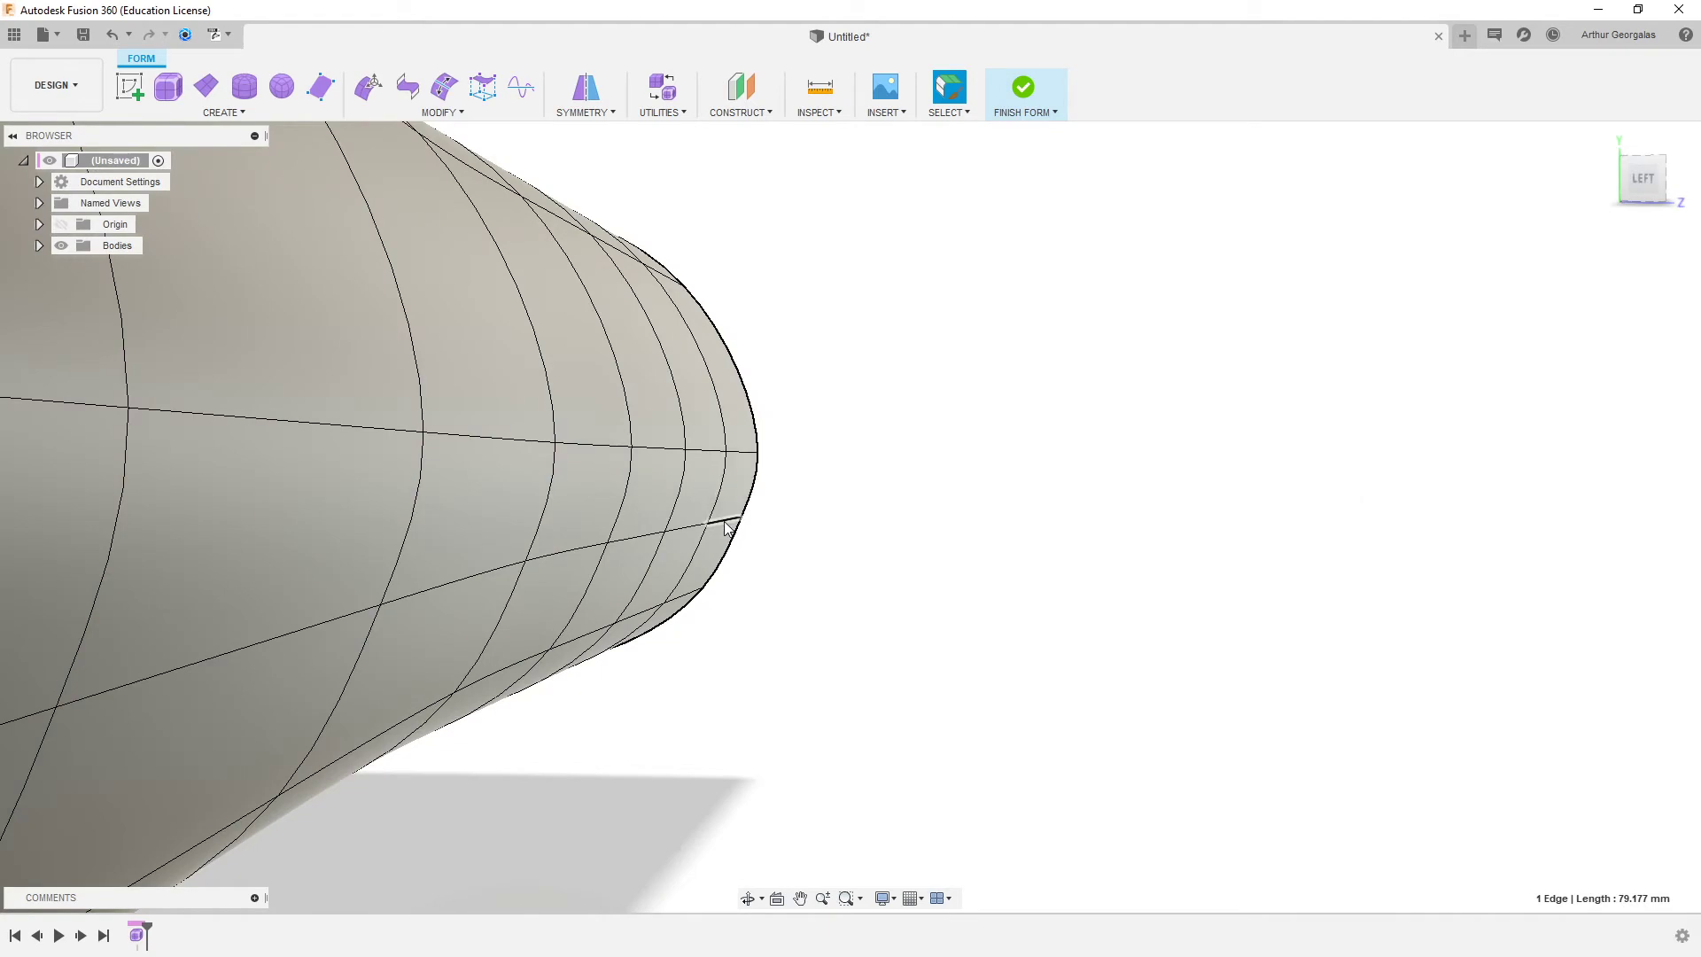
pyautogui.keyDown('shift'); pyautogui.doubleClick(728, 521); pyautogui.keyUp('shift')
pyautogui.scroll(-3, 973, 583)
pyautogui.scroll(-3, 974, 567)
pyautogui.rightClick(970, 532)
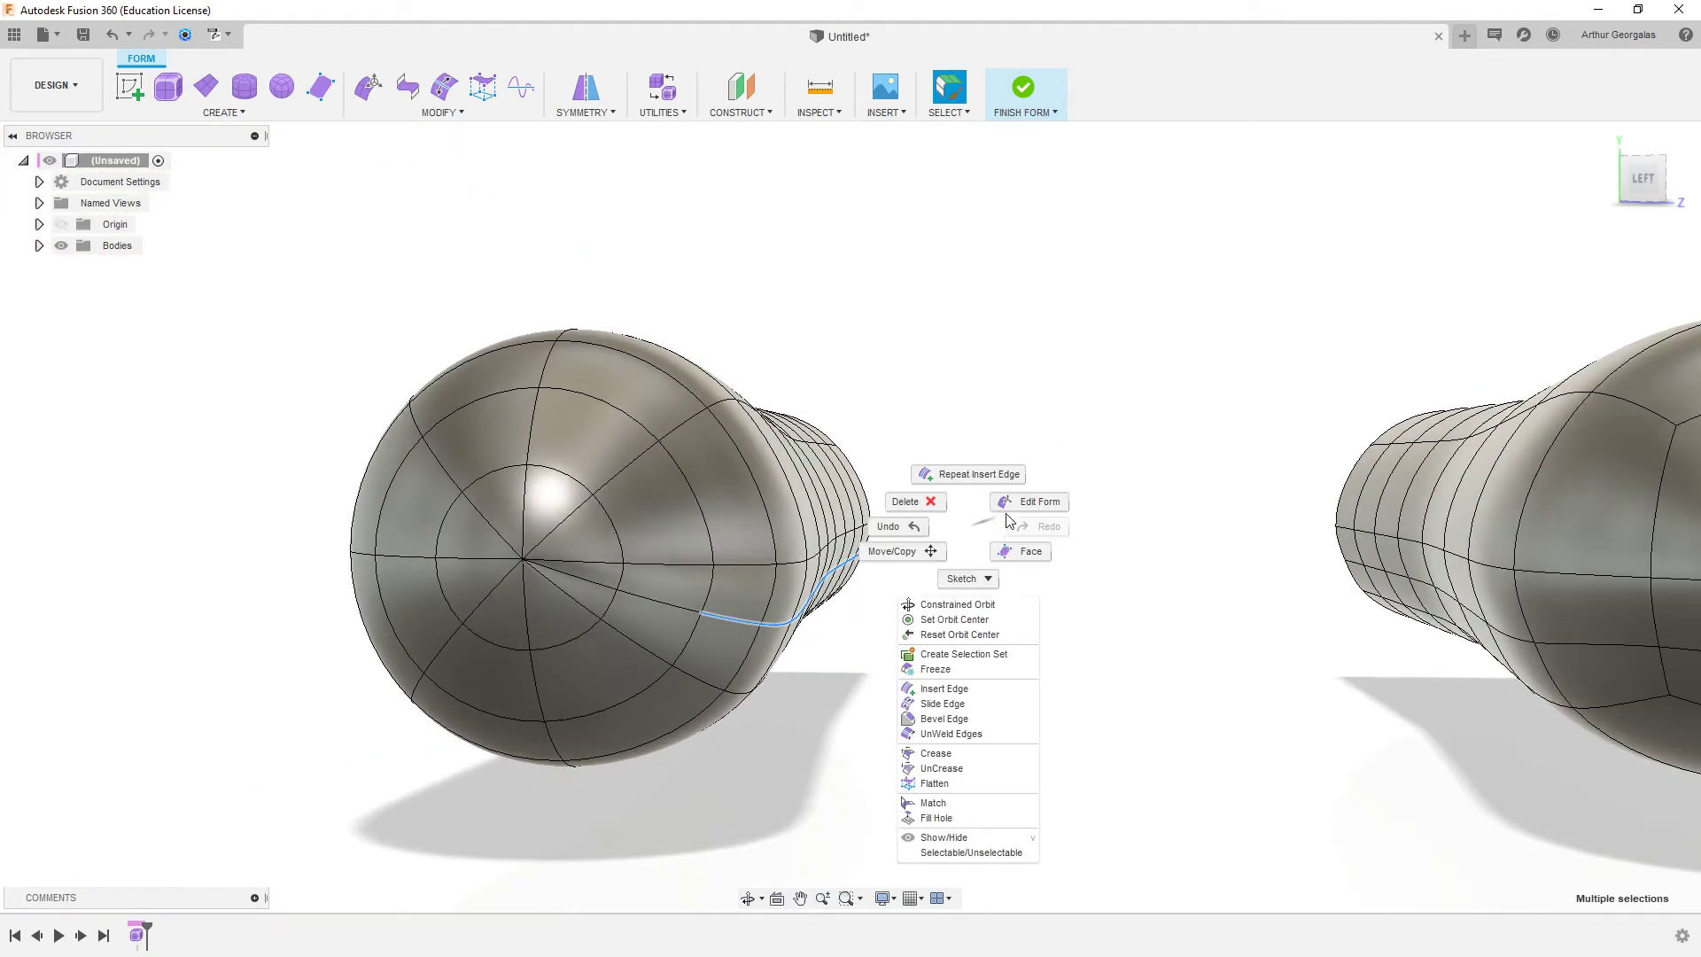
pyautogui.click(995, 475)
pyautogui.moveTo(878, 585)
pyautogui.mouseDown()
pyautogui.moveTo(847, 583)
pyautogui.moveTo(862, 587)
pyautogui.mouseUp()
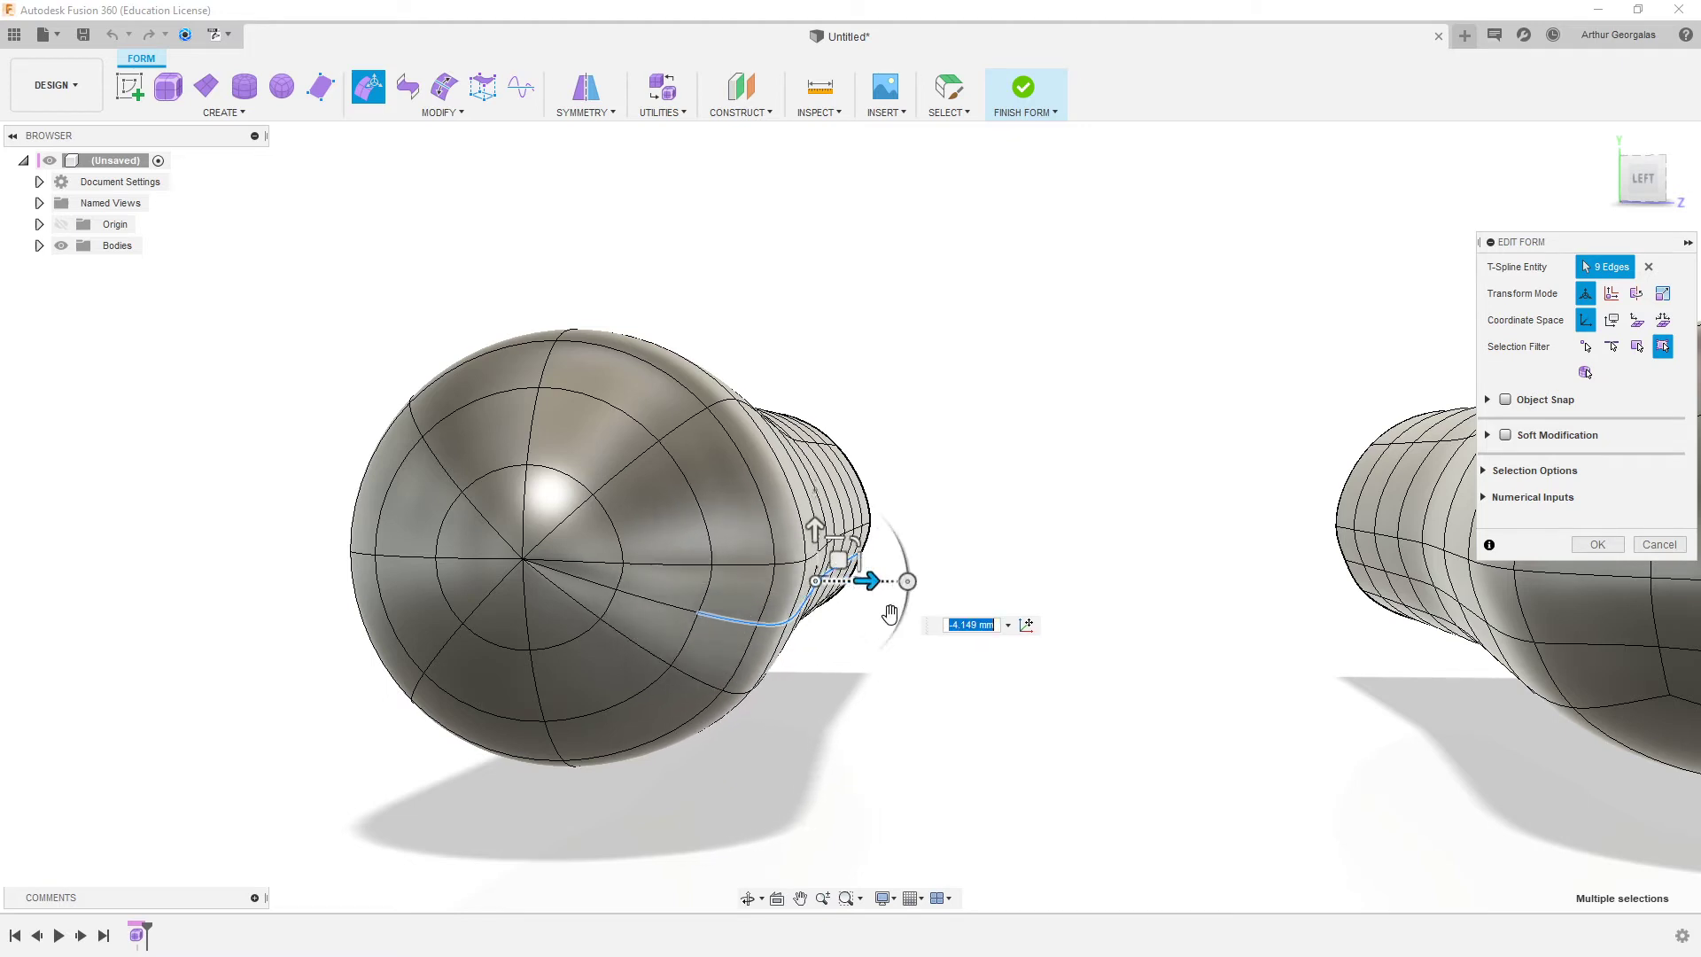
# - Select the neighbouring lengthwise edge run along the sphere body's side and move it inward about -49.565 mm with Edit Form
pyautogui.click(763, 565)
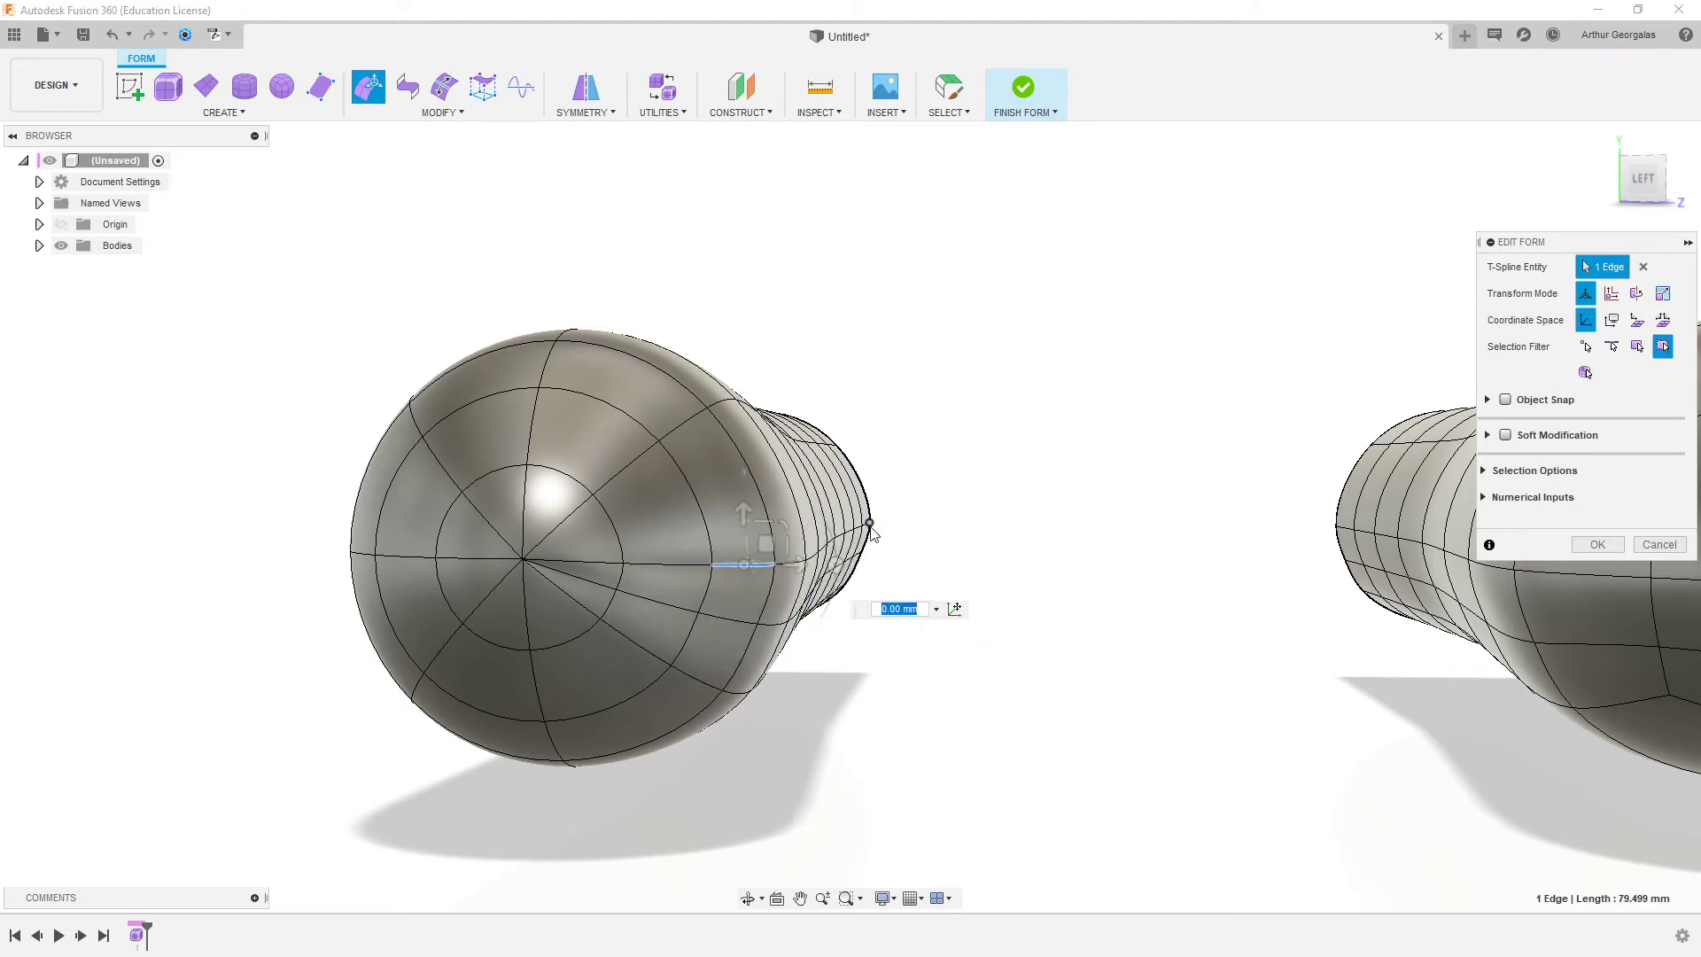
pyautogui.keyDown('shift'); pyautogui.click(869, 523); pyautogui.keyUp('shift')
pyautogui.press('Escape')
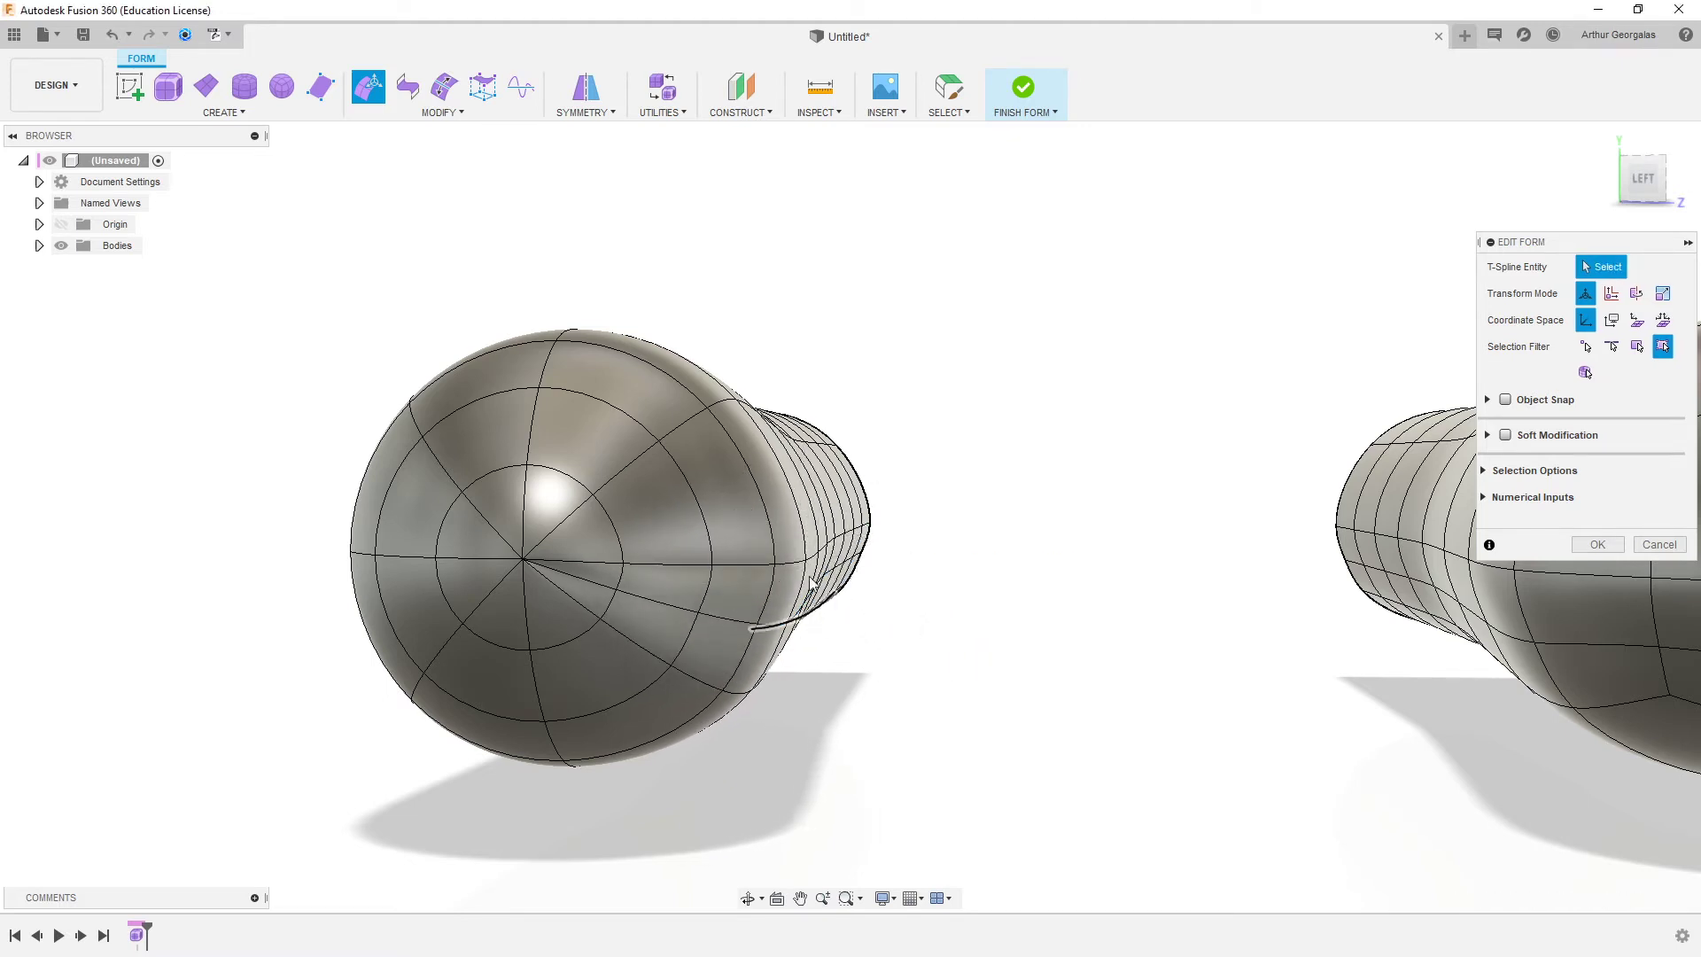
pyautogui.scroll(5, 784, 582)
pyautogui.click(764, 565)
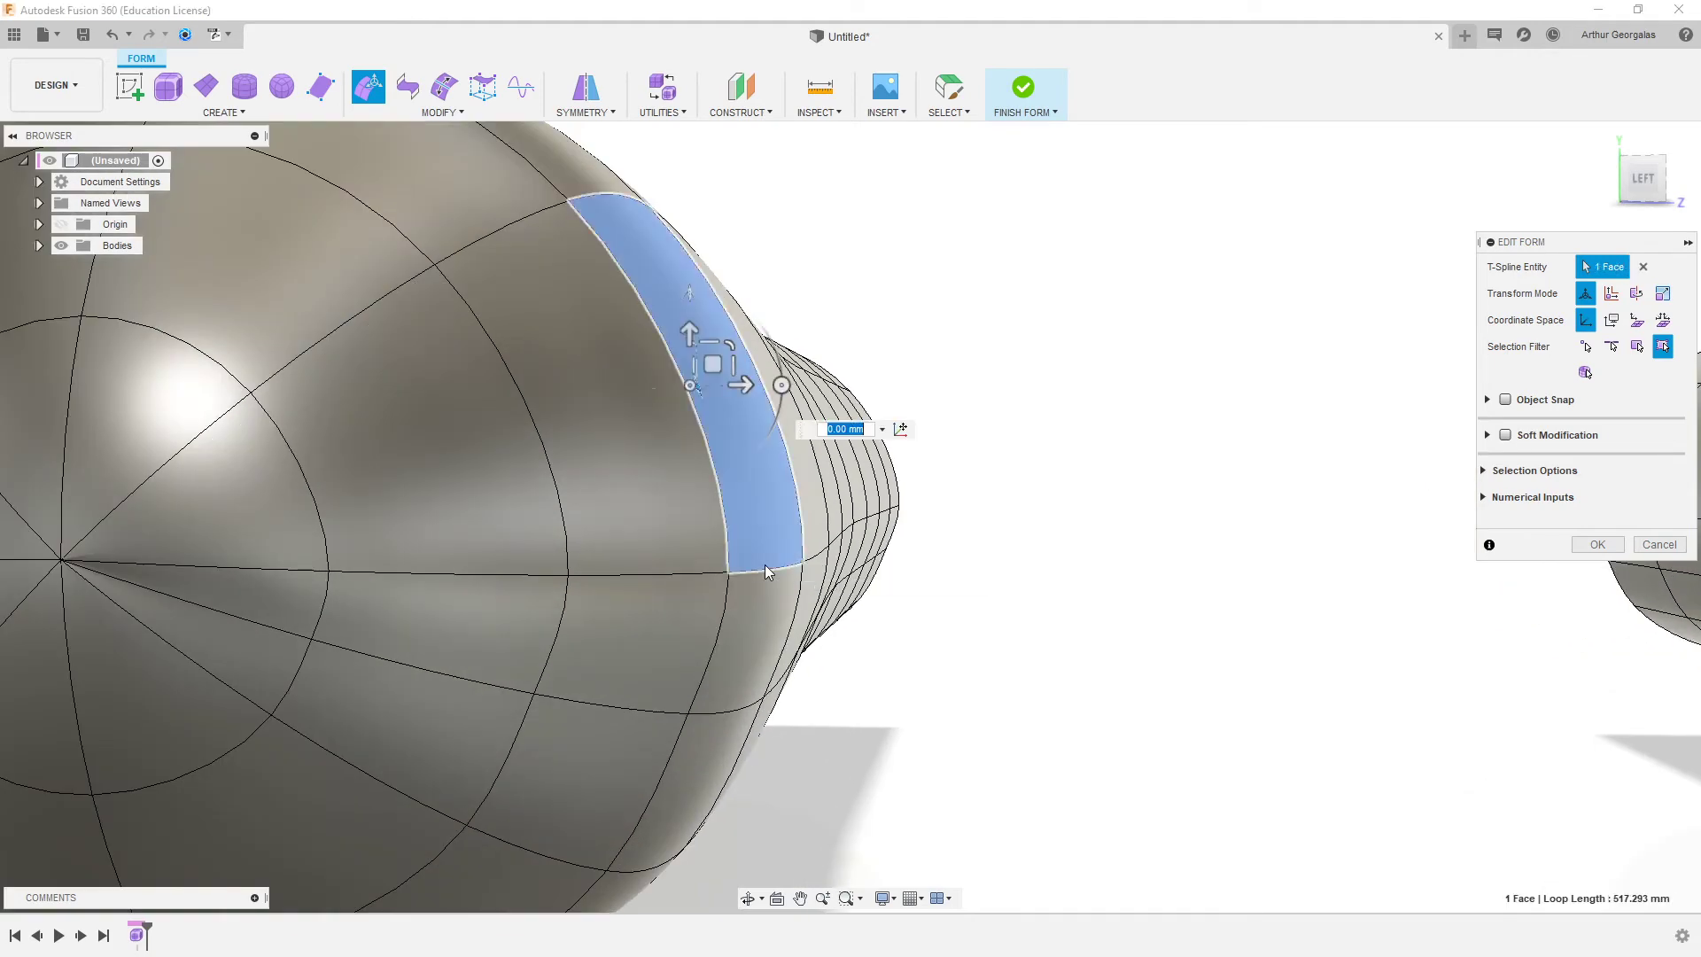
pyautogui.click(757, 571)
pyautogui.scroll(5, 912, 493)
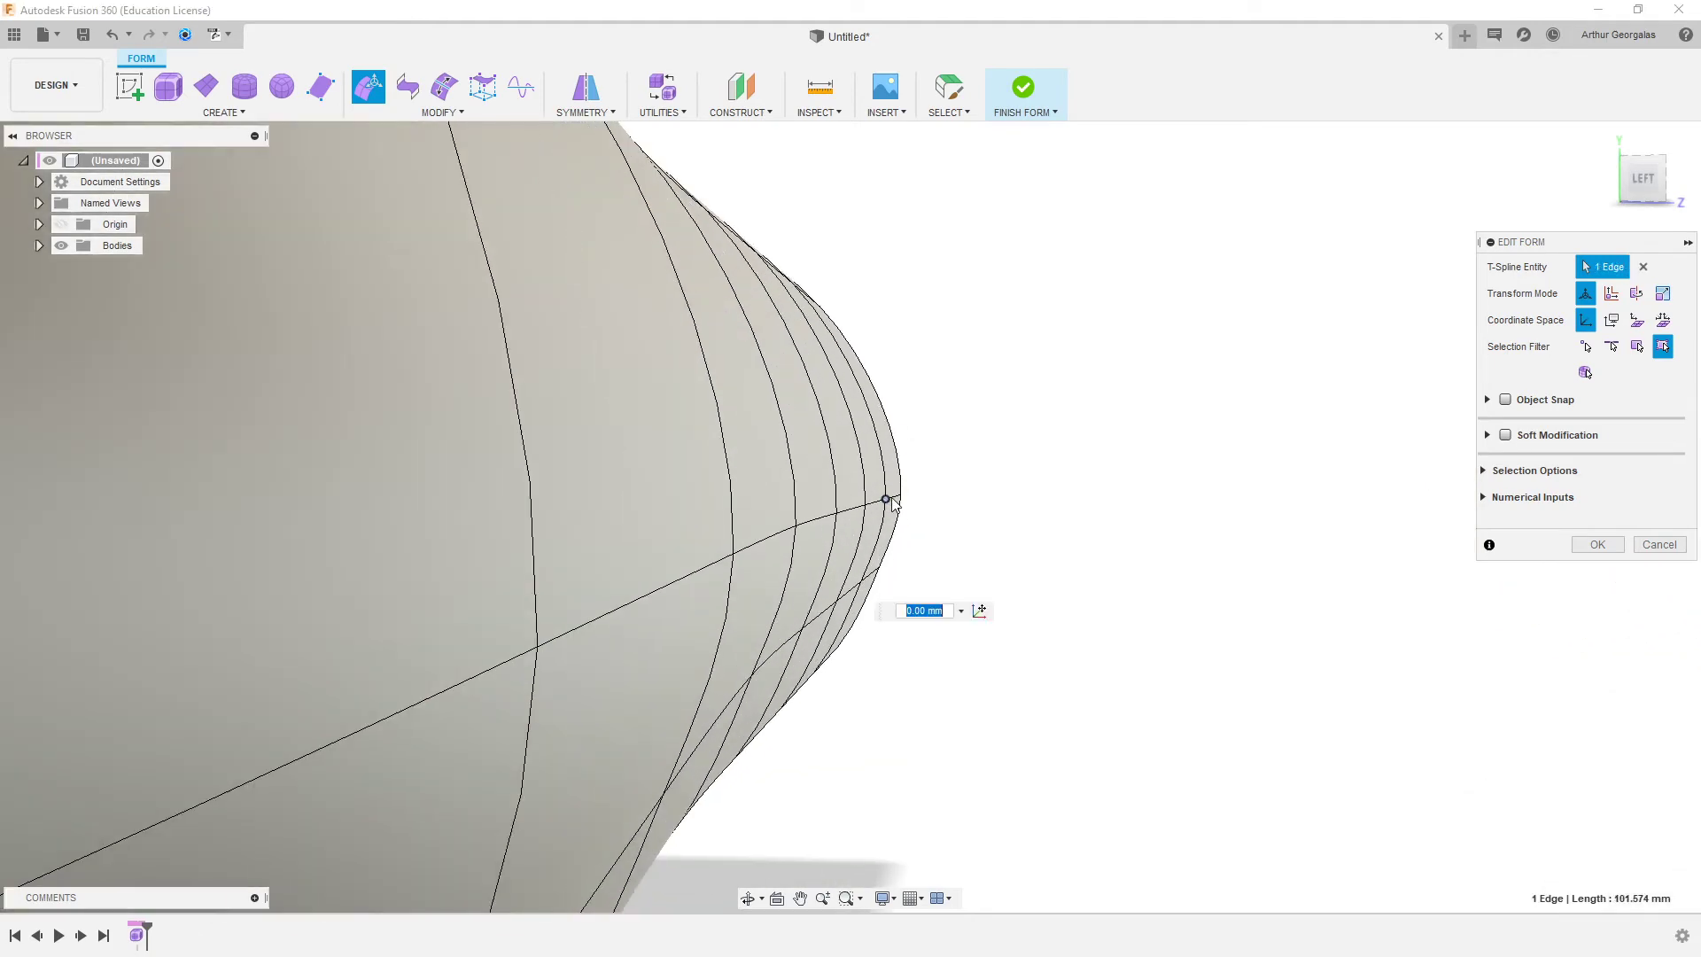
pyautogui.scroll(3, 895, 500)
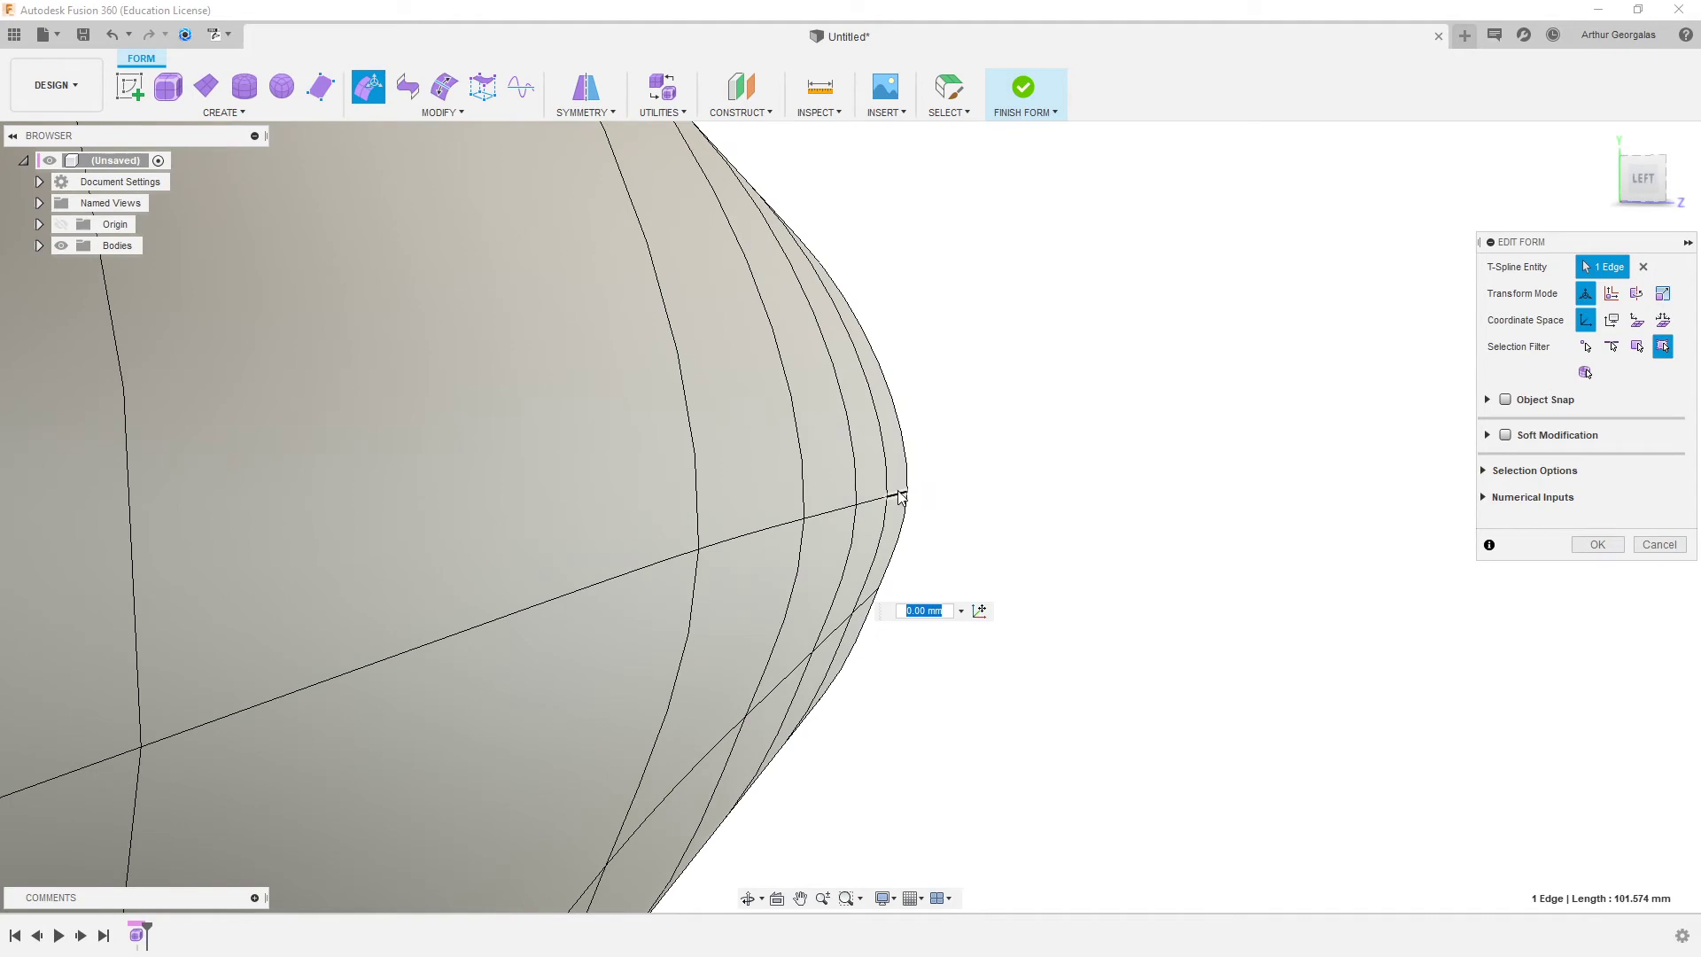
pyautogui.doubleClick(898, 496)
pyautogui.scroll(-10, 1071, 543)
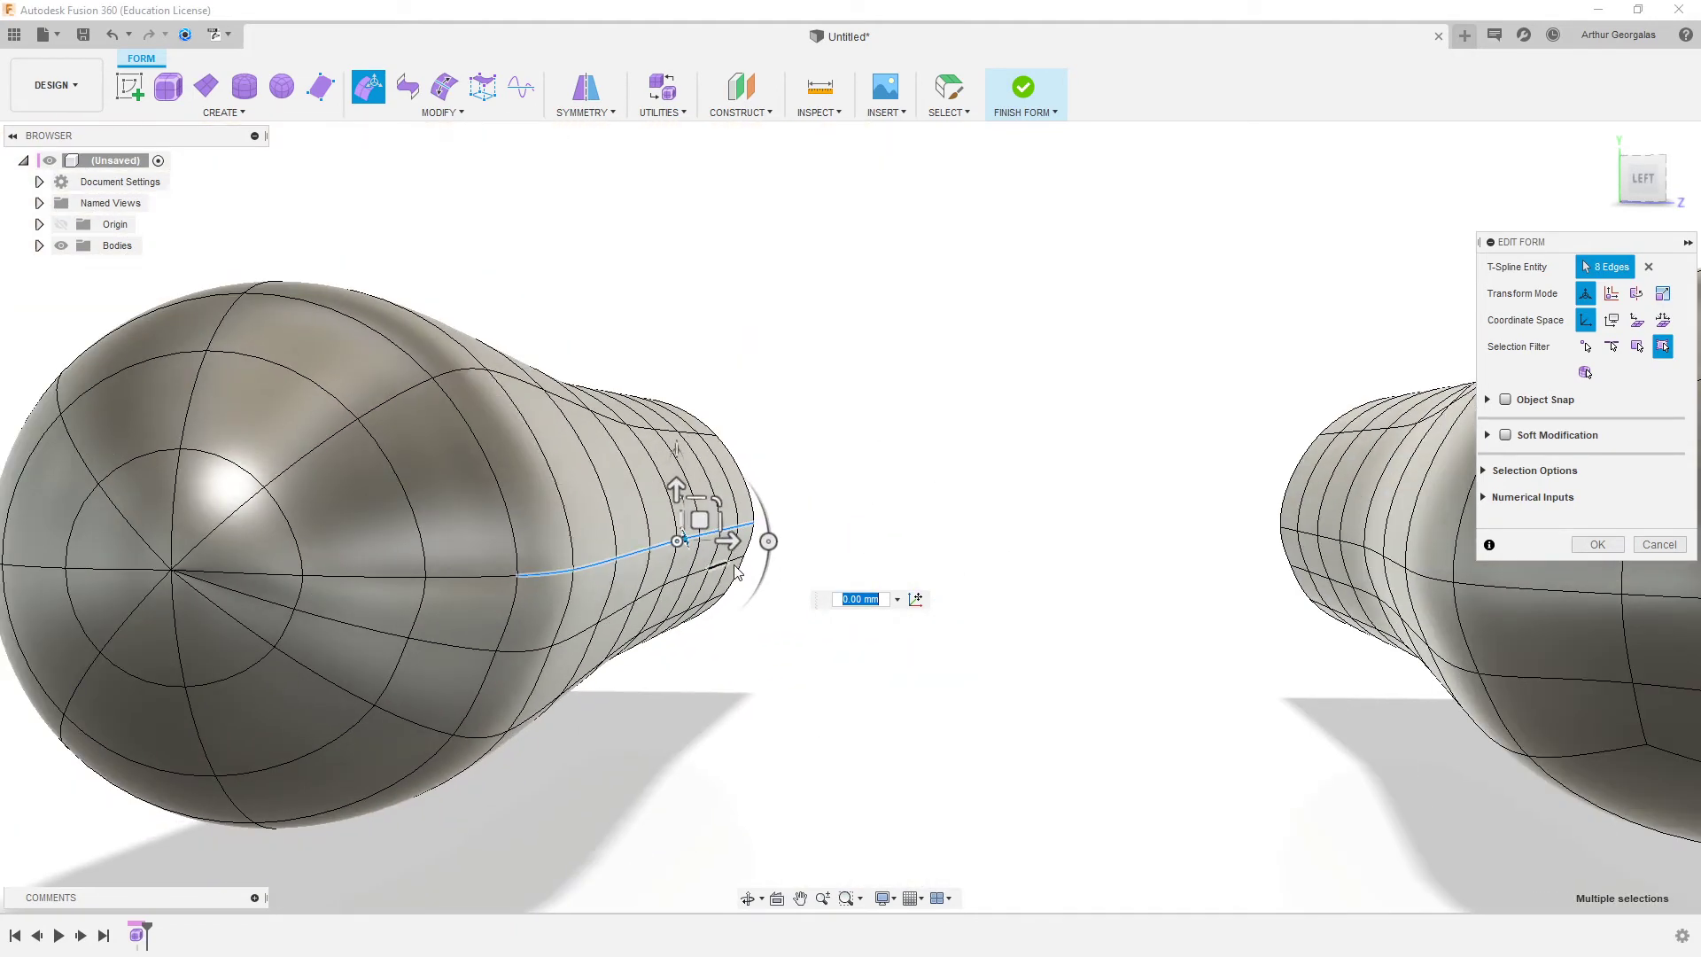
pyautogui.moveTo(737, 543); pyautogui.dragTo(445, 567)
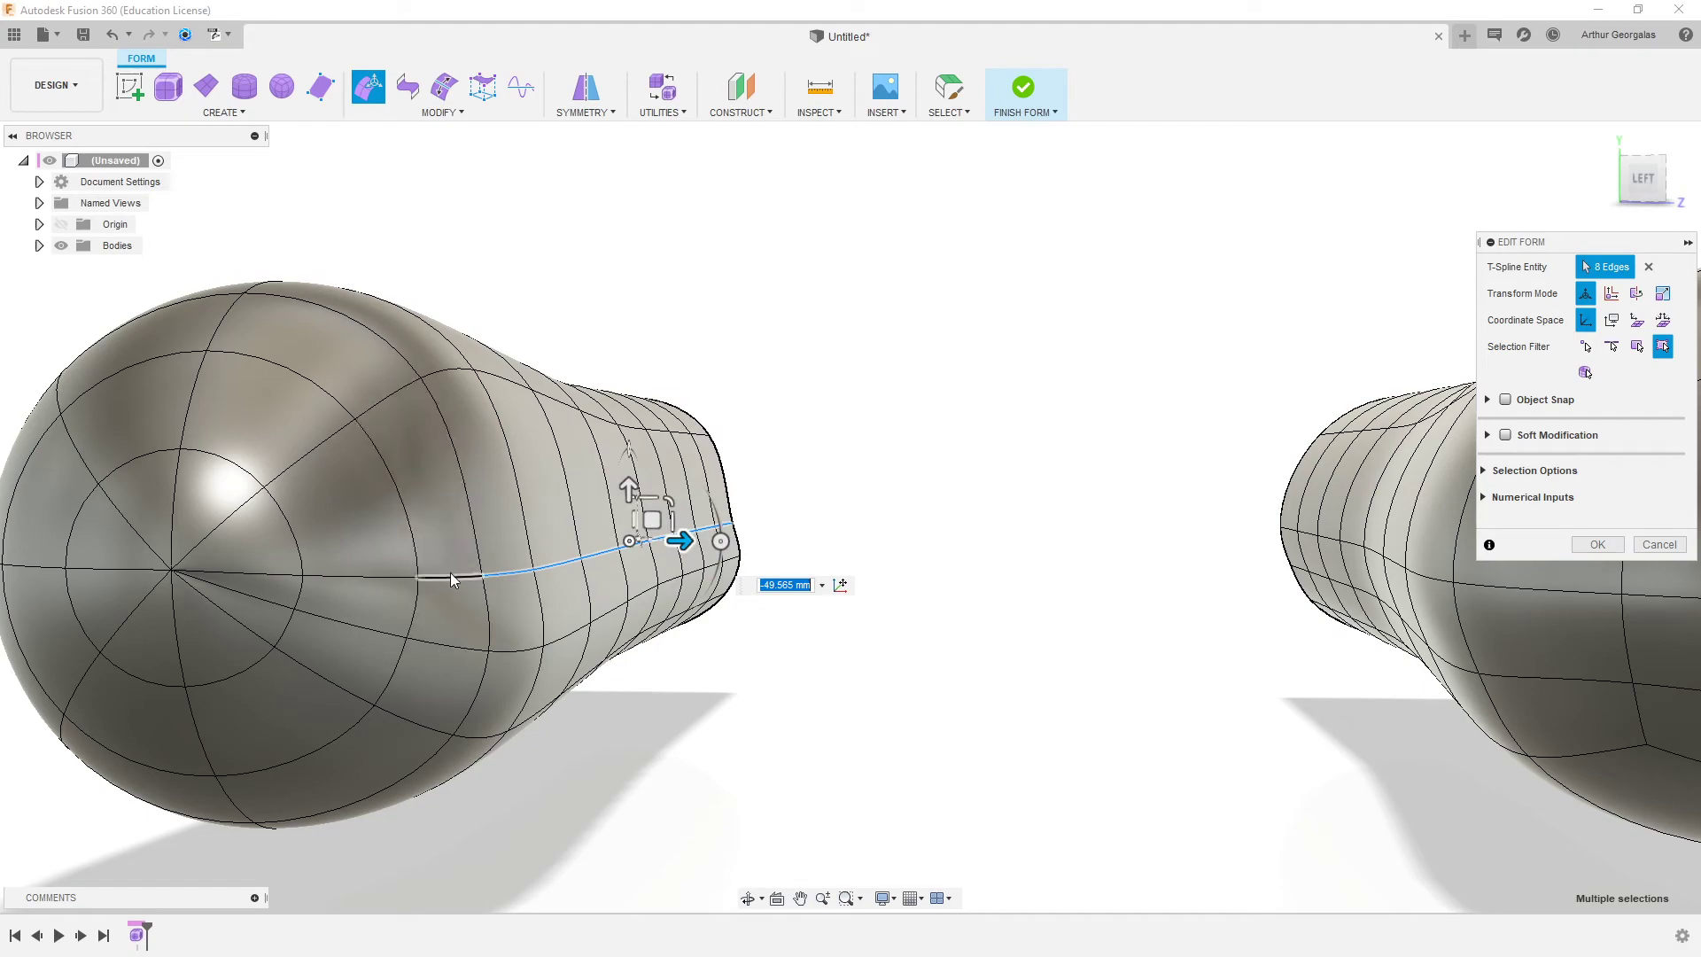
# - Switch the sphere body to box display and pull a vertex on the side of its dome inward with Edit Form
pyautogui.hotkey('alt', '1')
pyautogui.keyDown('shift'); pyautogui.moveTo(453, 578); pyautogui.dragTo(399, 710, button='middle'); pyautogui.keyUp('shift')
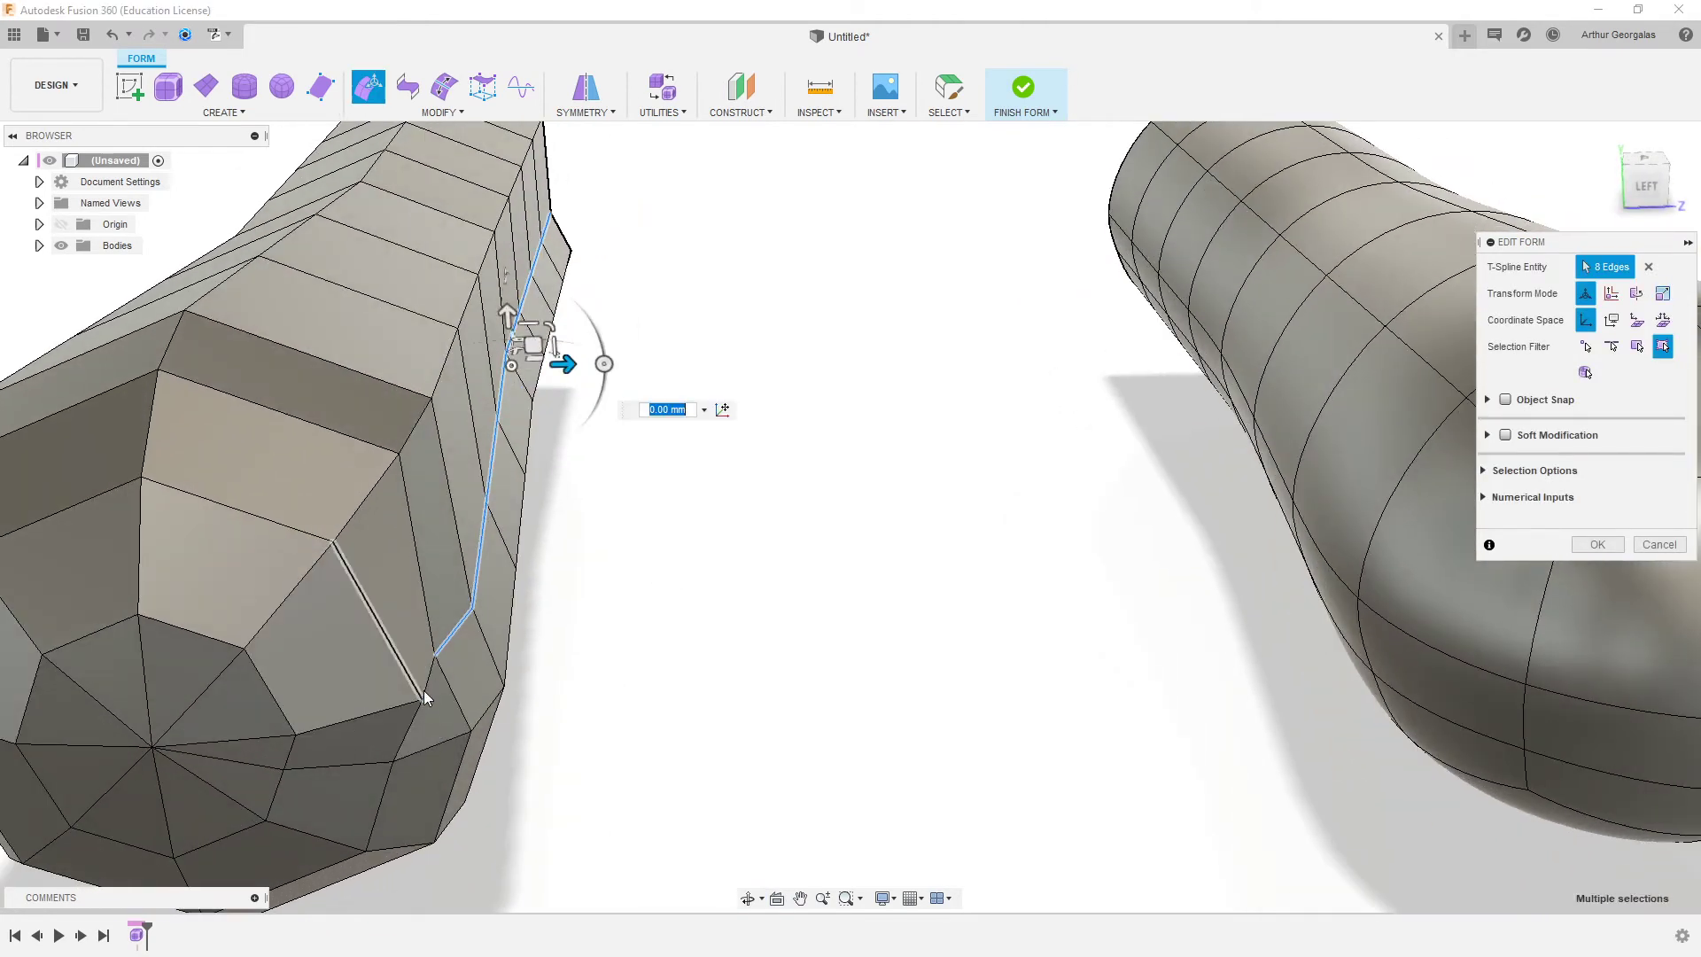
pyautogui.click(423, 700)
pyautogui.moveTo(476, 694); pyautogui.dragTo(442, 695)
pyautogui.keyDown('shift'); pyautogui.moveTo(356, 731); pyautogui.dragTo(425, 709, button='middle'); pyautogui.keyUp('shift')
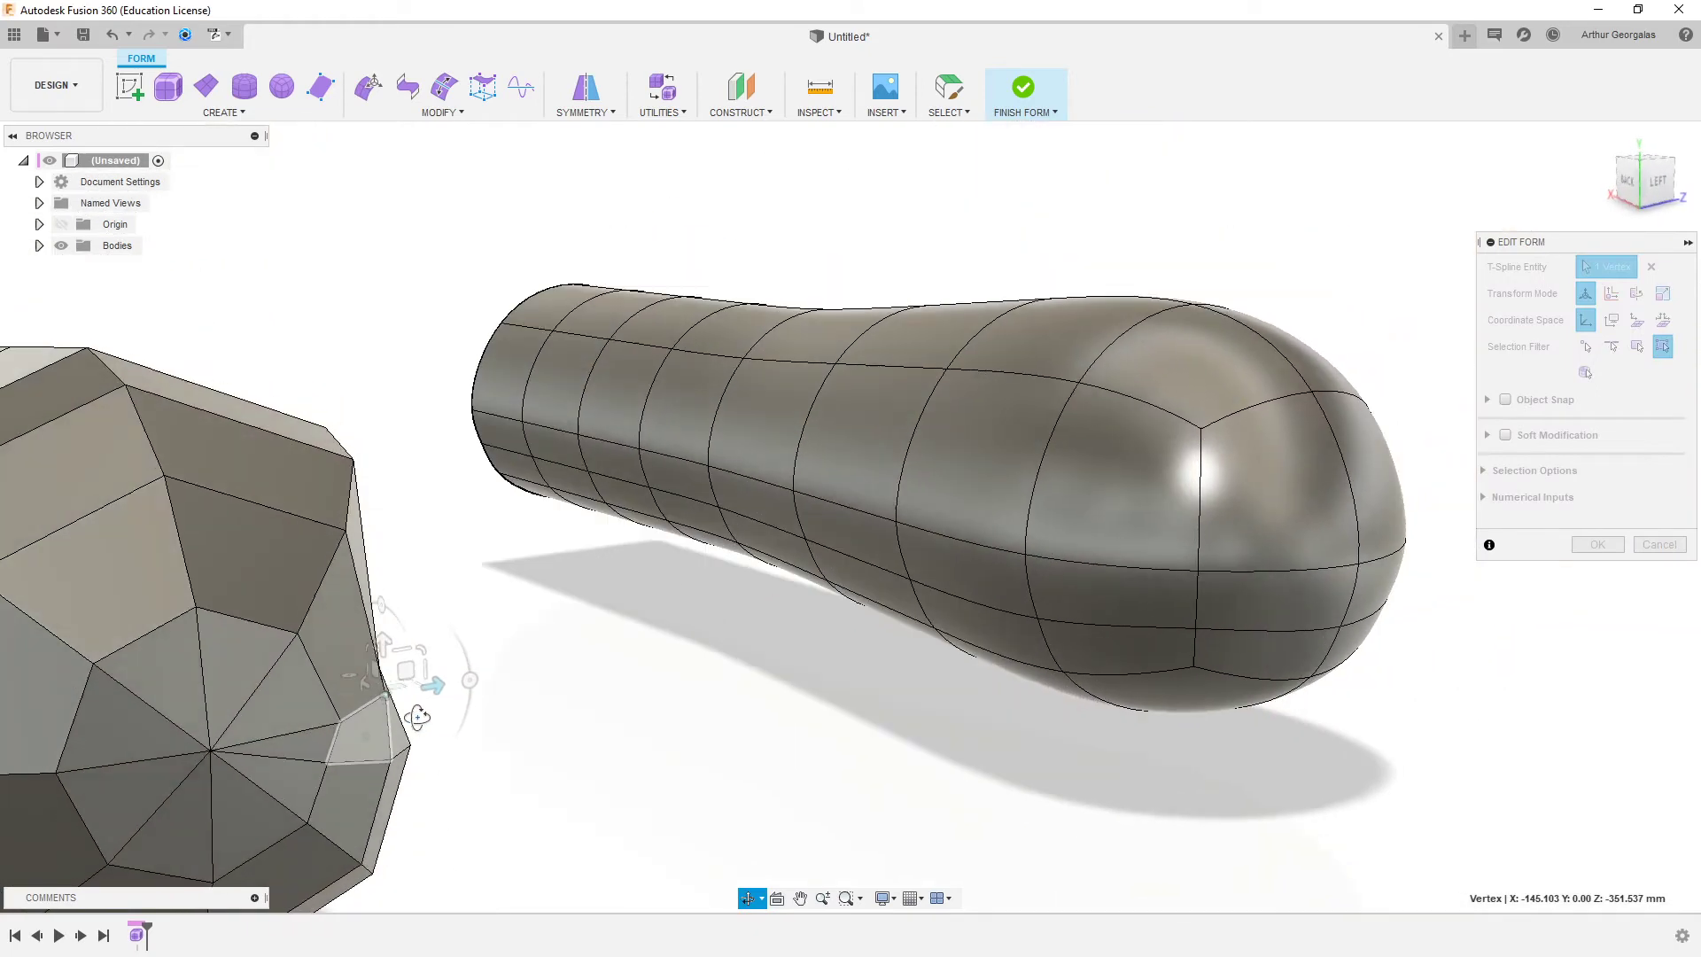
pyautogui.moveTo(438, 685); pyautogui.dragTo(407, 684)
pyautogui.keyDown('shift'); pyautogui.moveTo(395, 721); pyautogui.dragTo(305, 655, button='middle'); pyautogui.keyUp('shift')
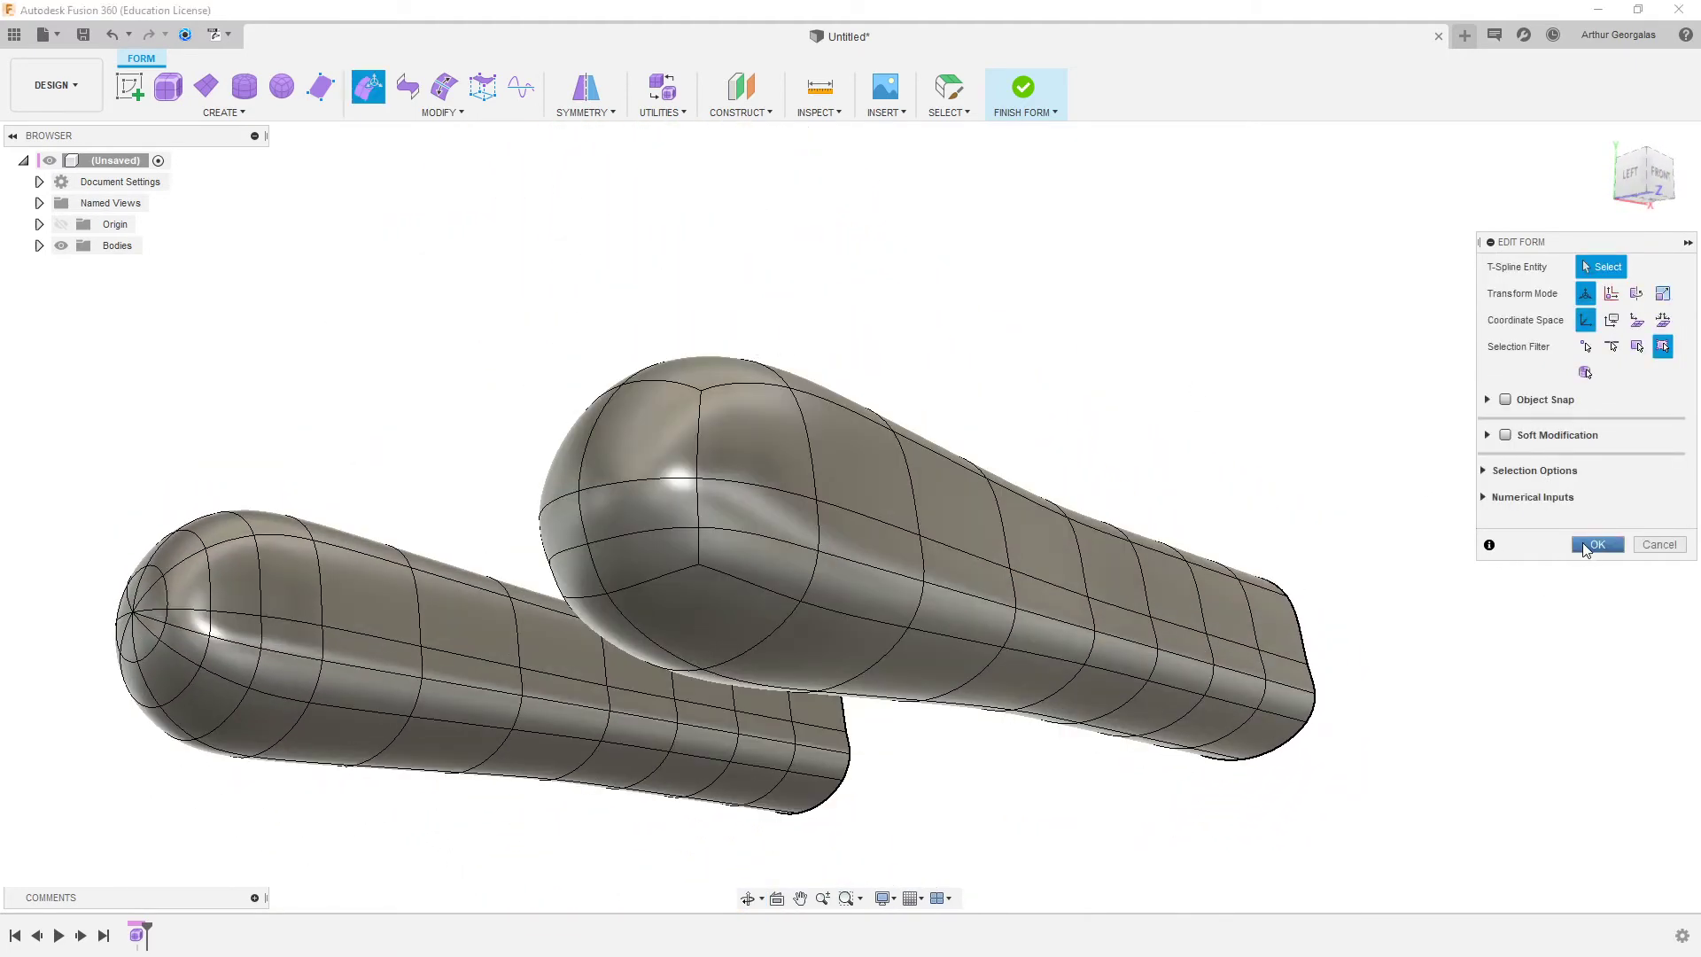
pyautogui.click(1586, 544)
# - Apply a Zebra Analysis with vertical stripes to both bridged bodies
pyautogui.click(815, 113)
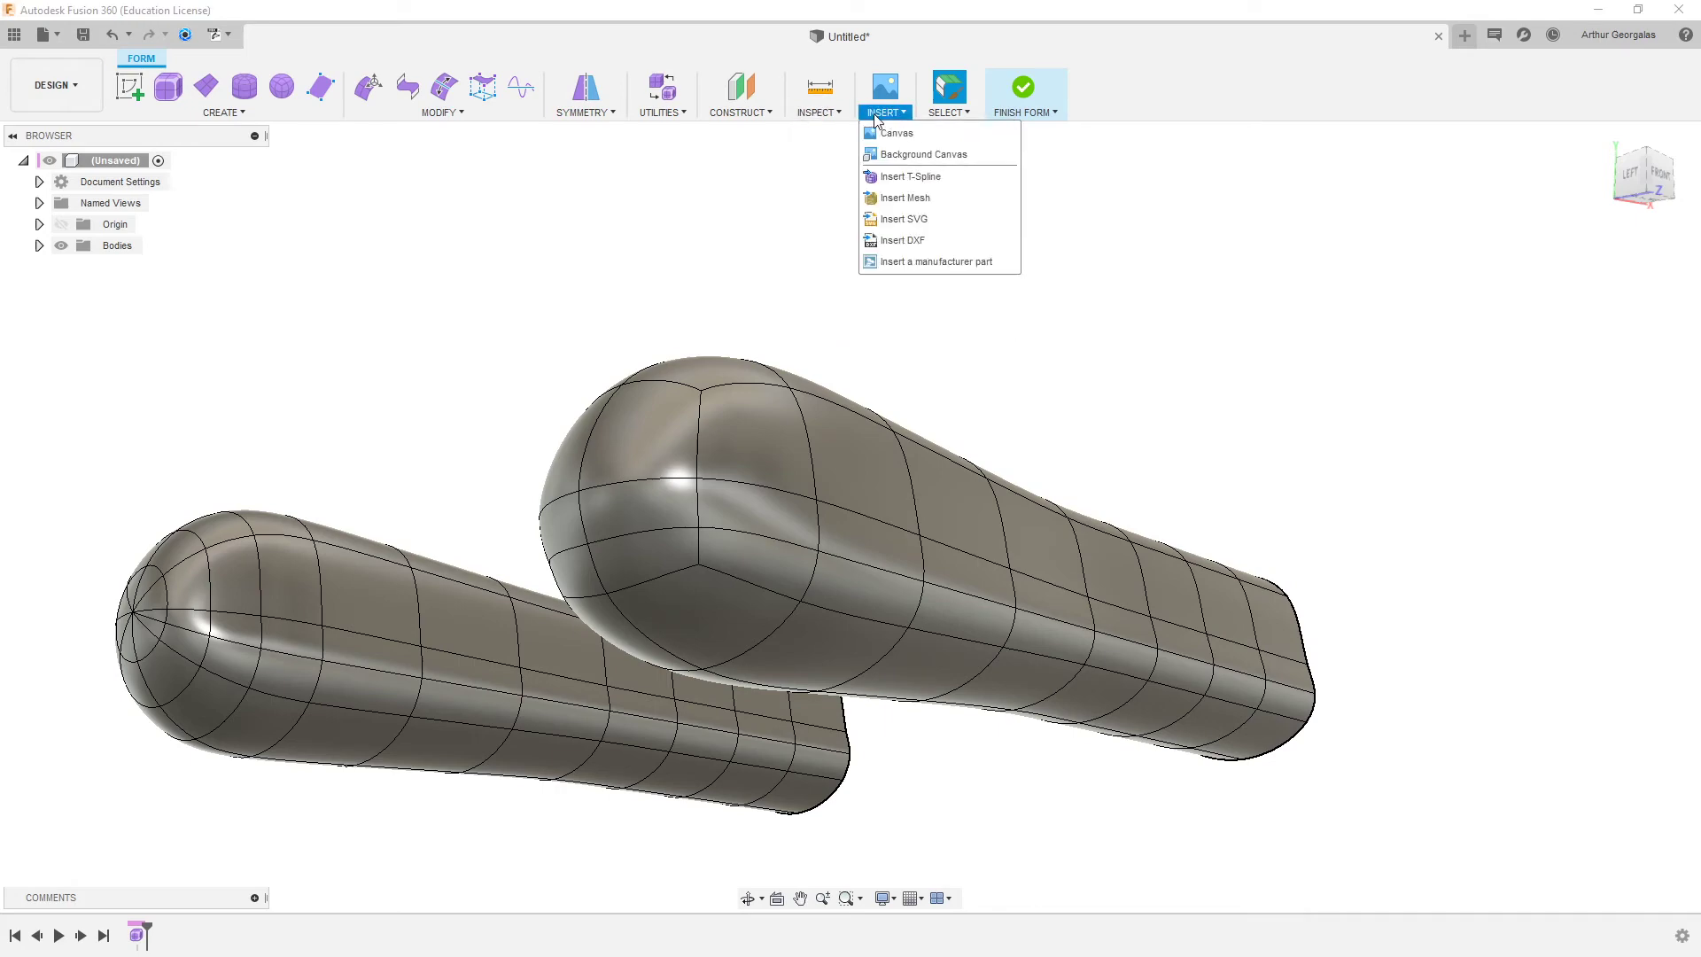
pyautogui.click(825, 197)
pyautogui.click(683, 443)
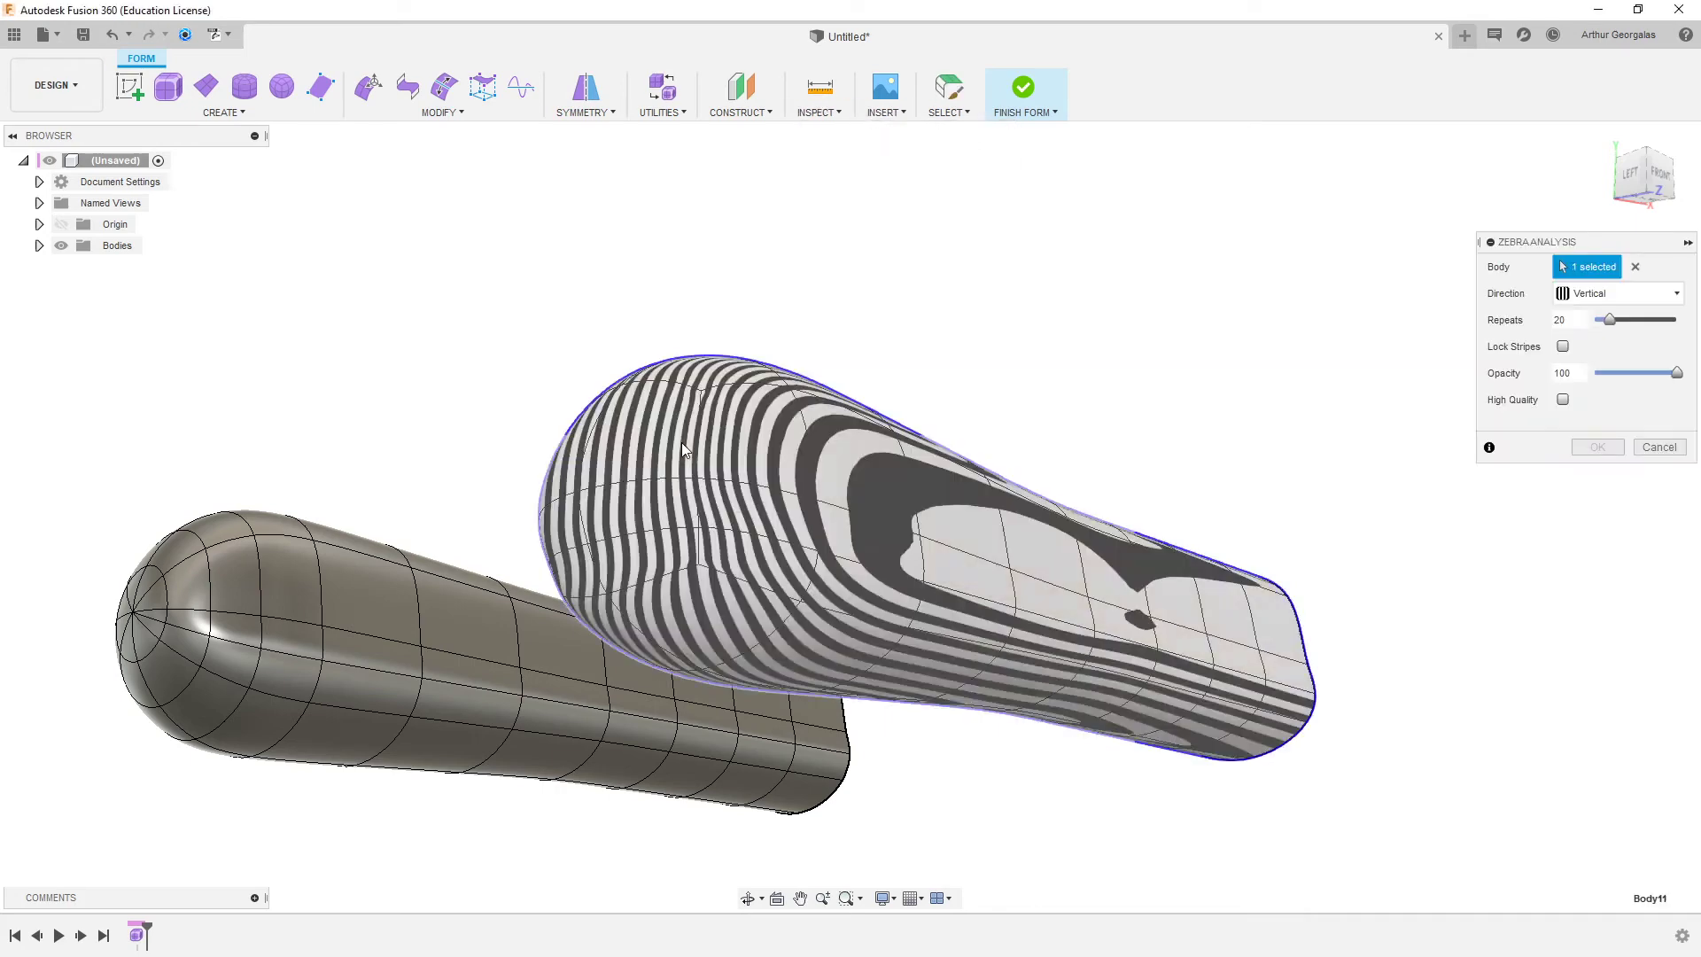
pyautogui.click(335, 552)
# - Compare how the zebra stripes flow across the sphere and quadball domes and along the bodies, and leave the analysis
pyautogui.keyDown('shift'); pyautogui.moveTo(443, 467); pyautogui.dragTo(460, 497, button='middle'); pyautogui.keyUp('shift')
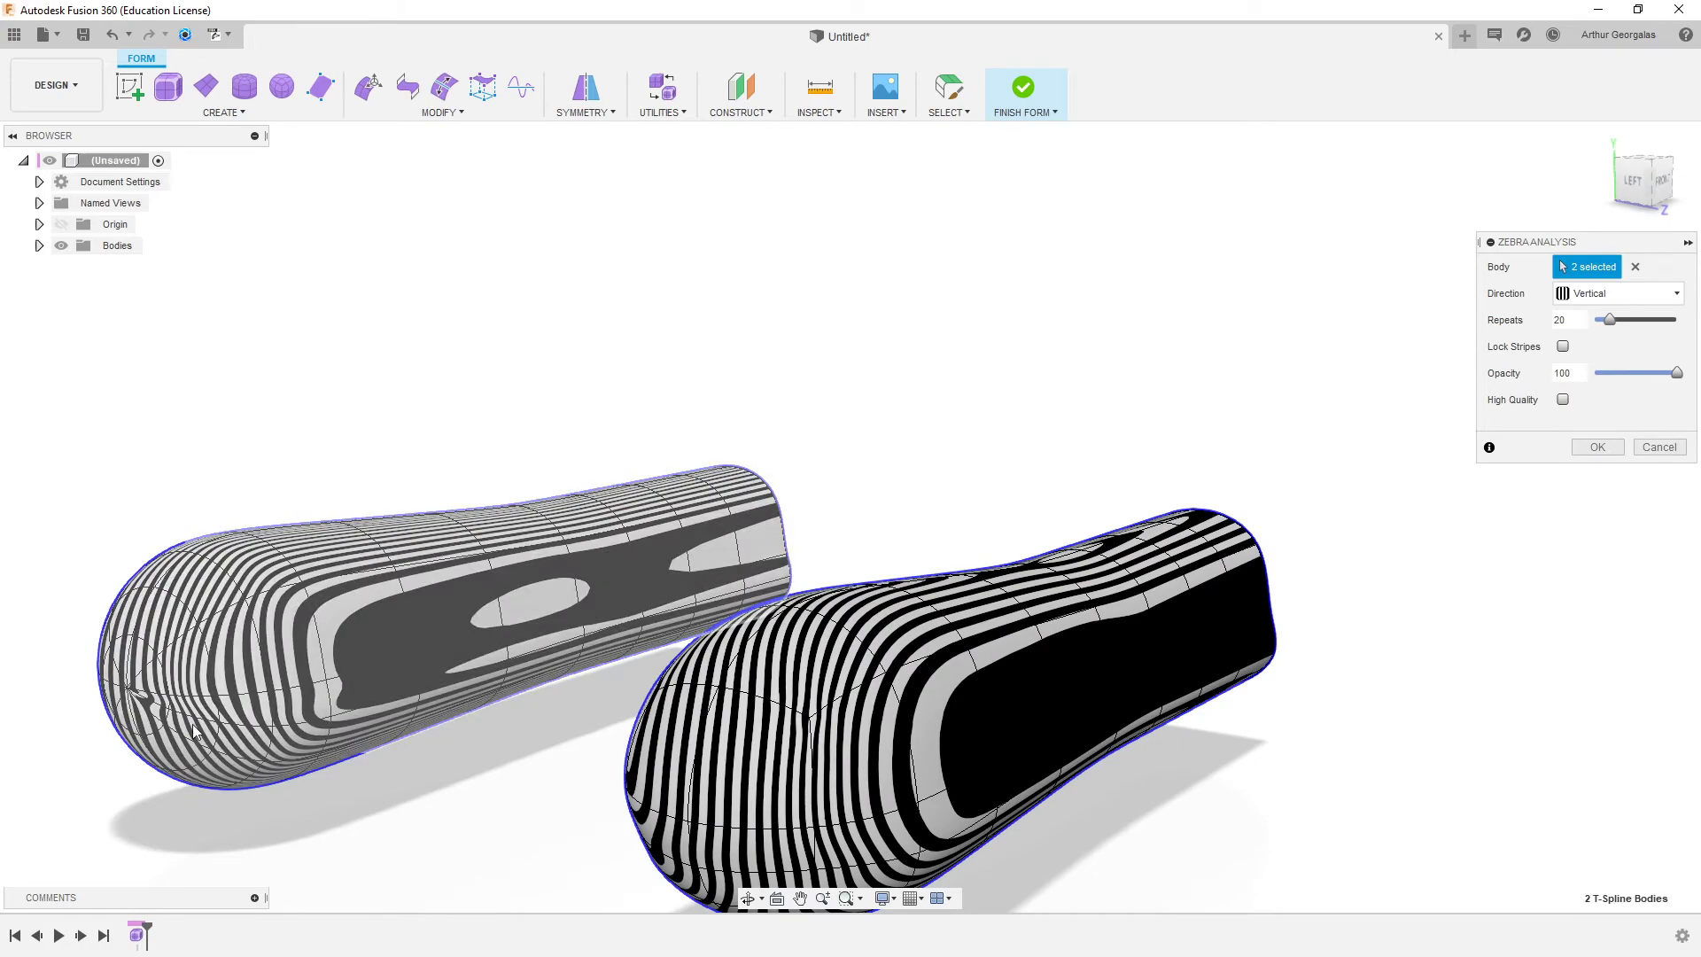
pyautogui.scroll(5, 196, 731)
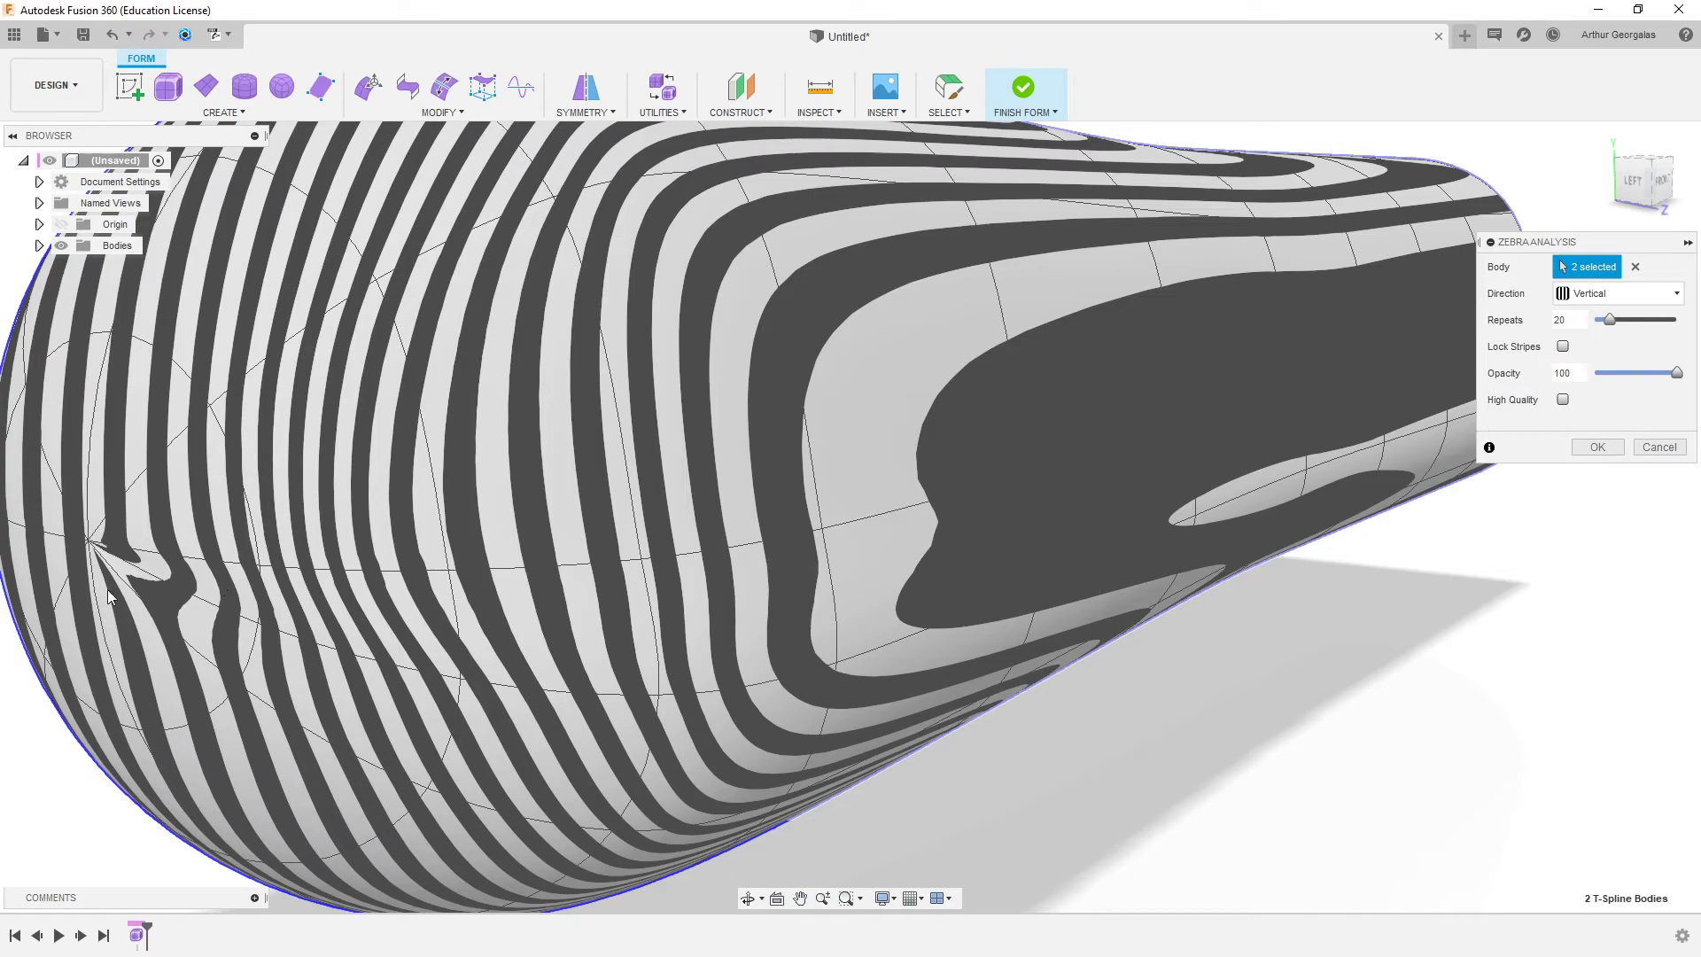
pyautogui.scroll(-5, 321, 612)
pyautogui.scroll(5, 1044, 691)
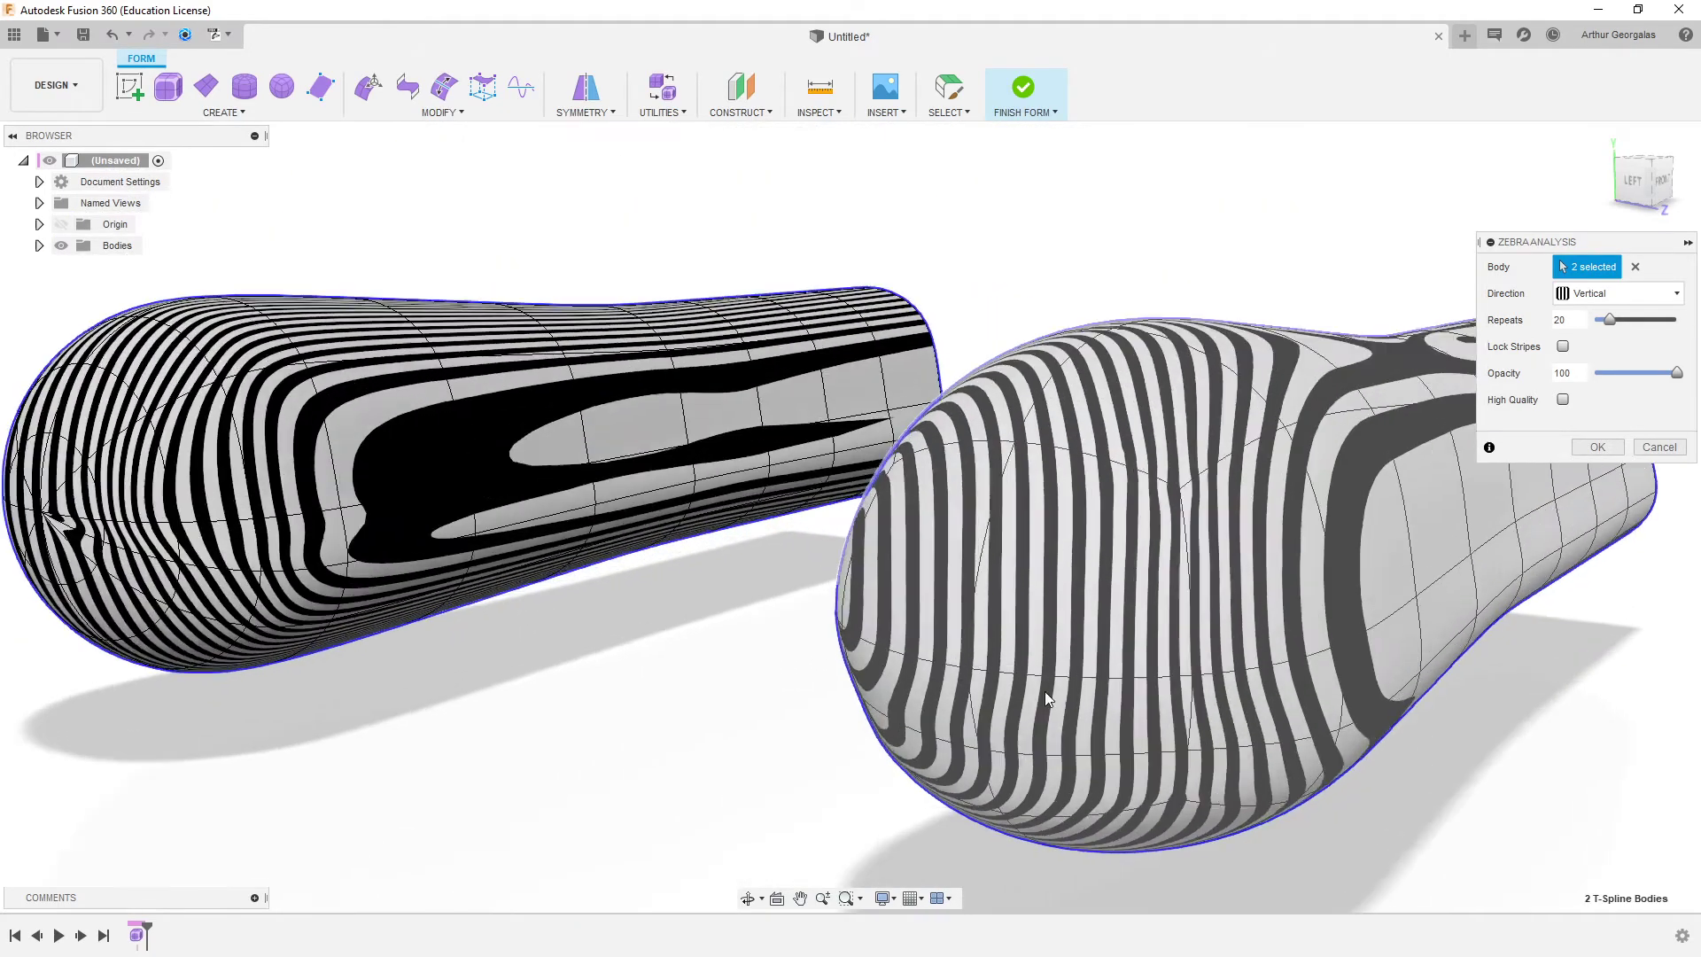
pyautogui.keyDown('shift'); pyautogui.moveTo(1065, 688); pyautogui.dragTo(825, 493, button='middle'); pyautogui.keyUp('shift')
pyautogui.scroll(-4, 828, 494)
pyautogui.keyDown('shift'); pyautogui.moveTo(853, 549); pyautogui.dragTo(709, 545, button='middle'); pyautogui.keyUp('shift')
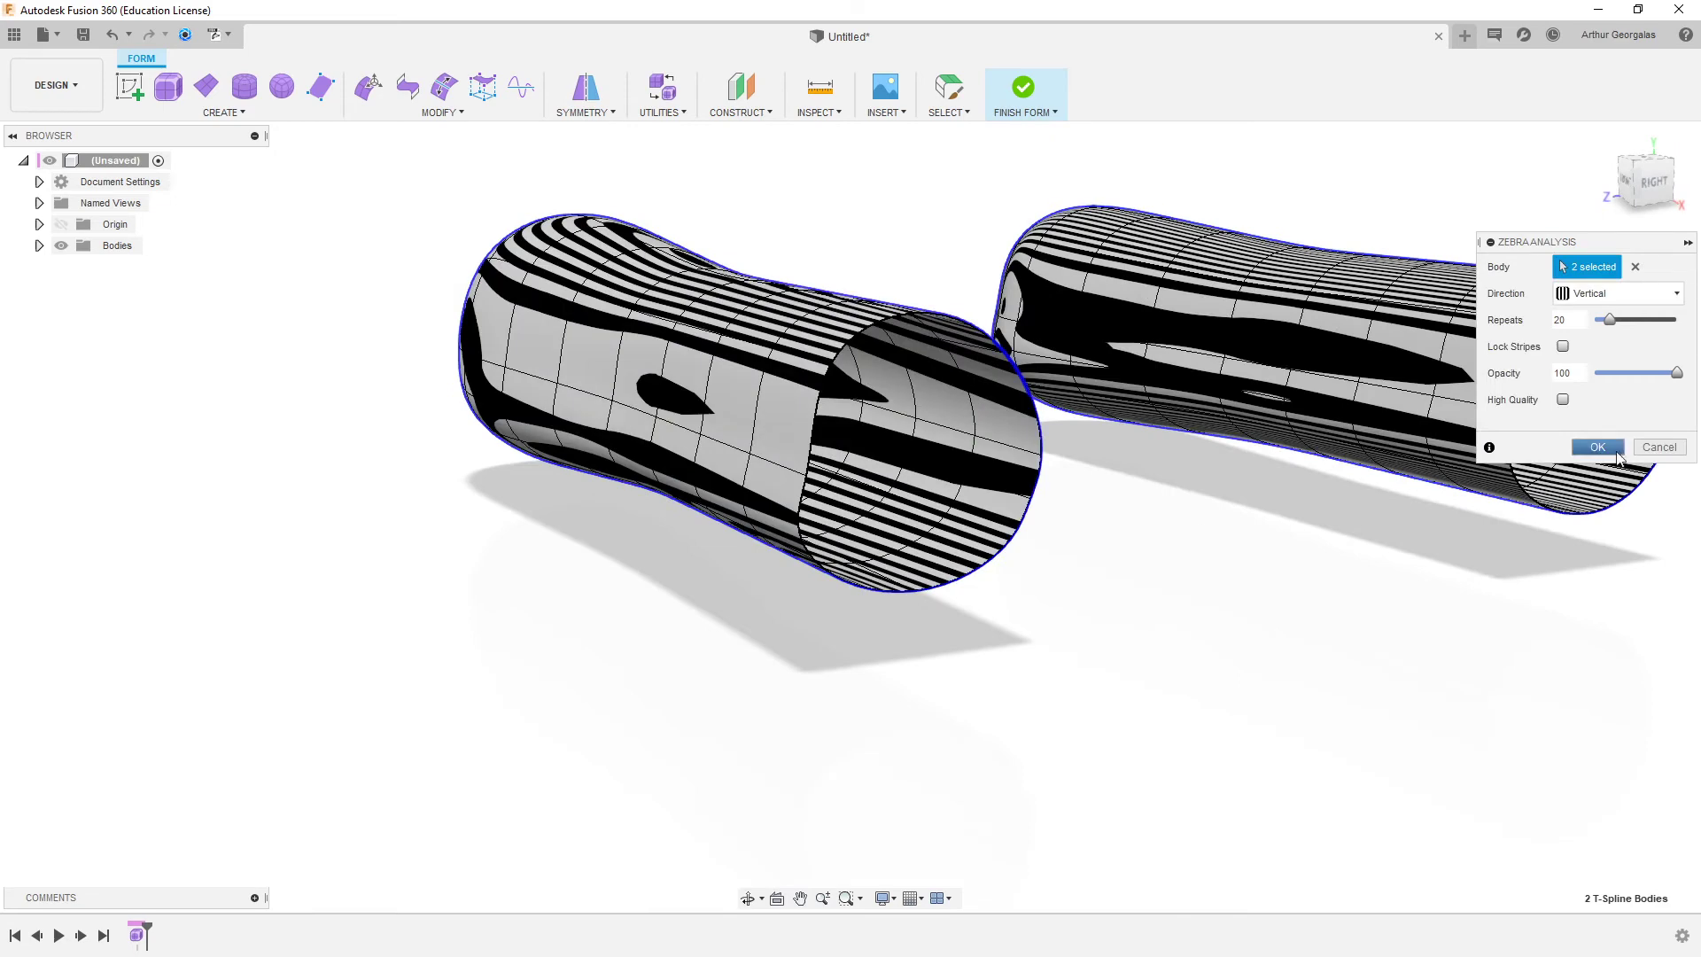
pyautogui.click(1672, 448)
# - Delete both the sphere body and the quadball body
pyautogui.click(1395, 335)
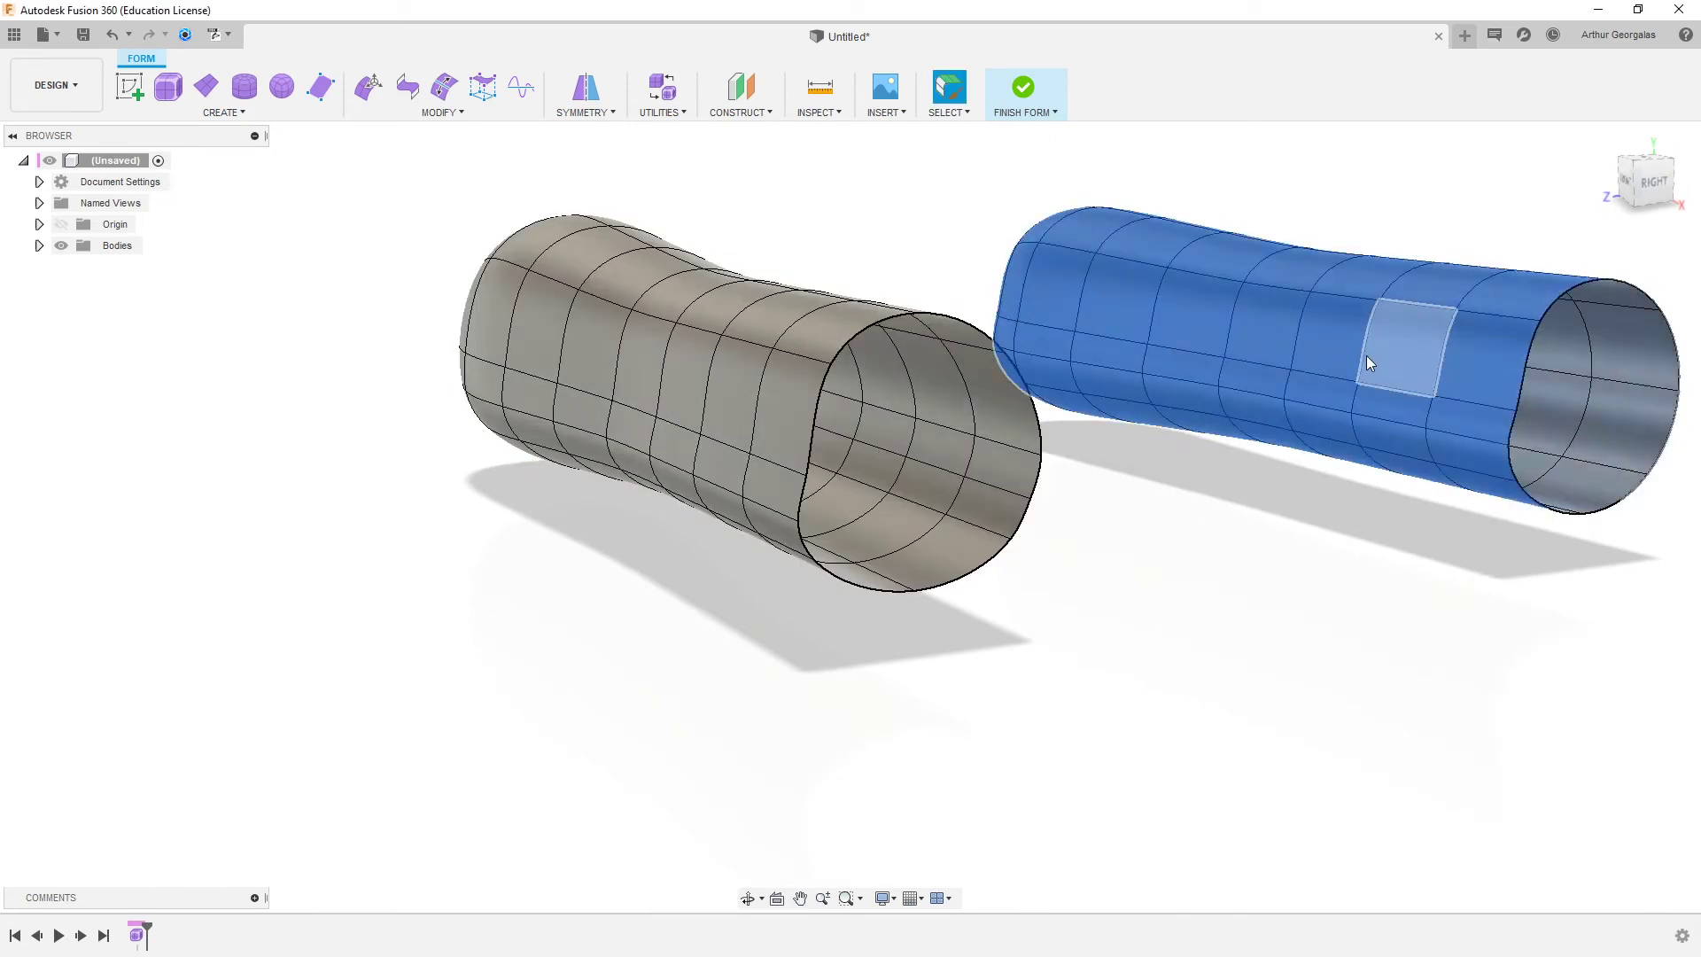
pyautogui.press('Delete')
pyautogui.doubleClick(791, 409)
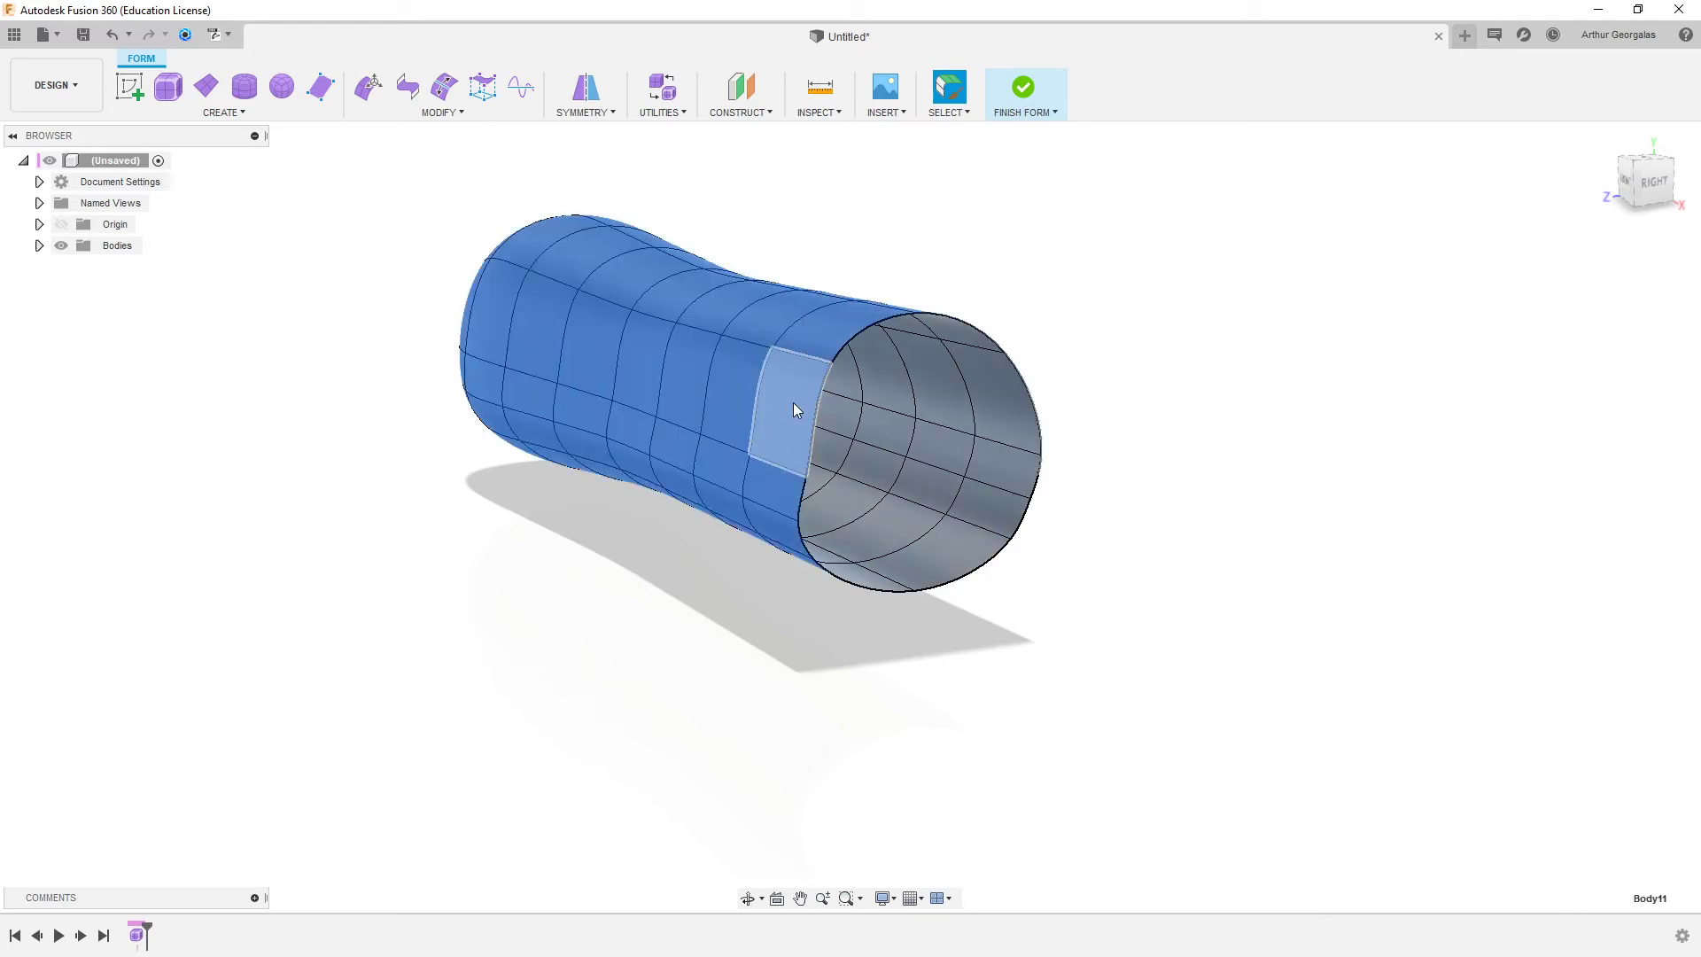
pyautogui.press('Delete')
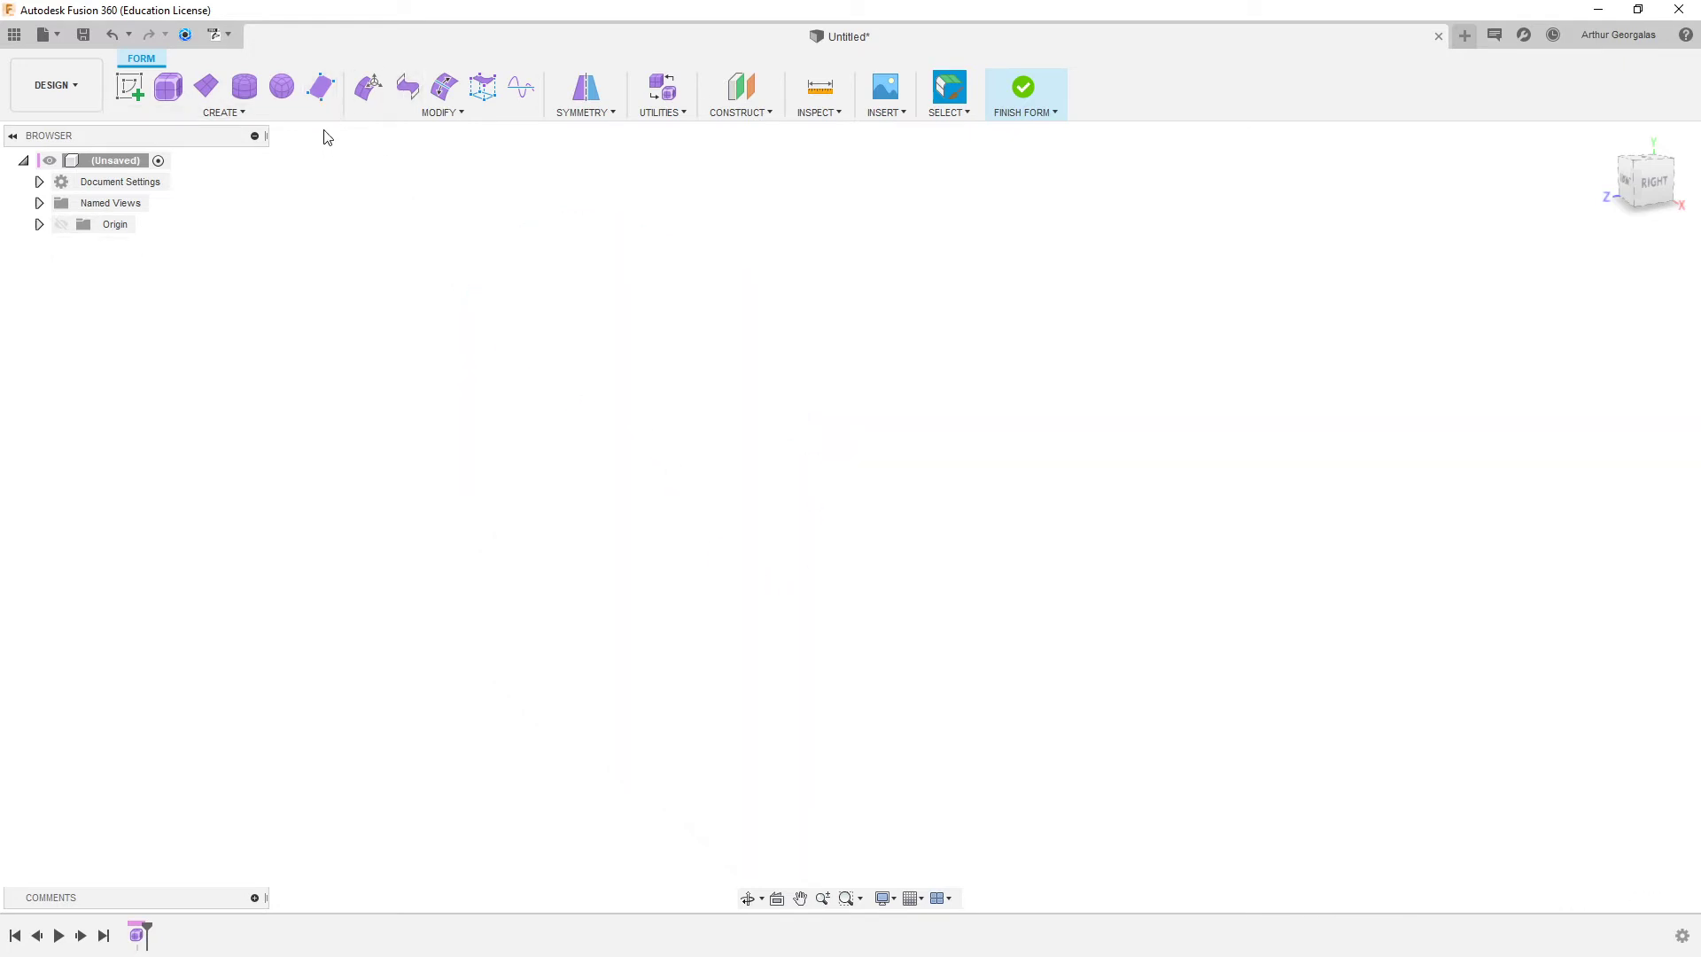
# - Create a torus centred on the origin with a first diameter of about 1101 mm and a second of about 220 mm
pyautogui.click(302, 112)
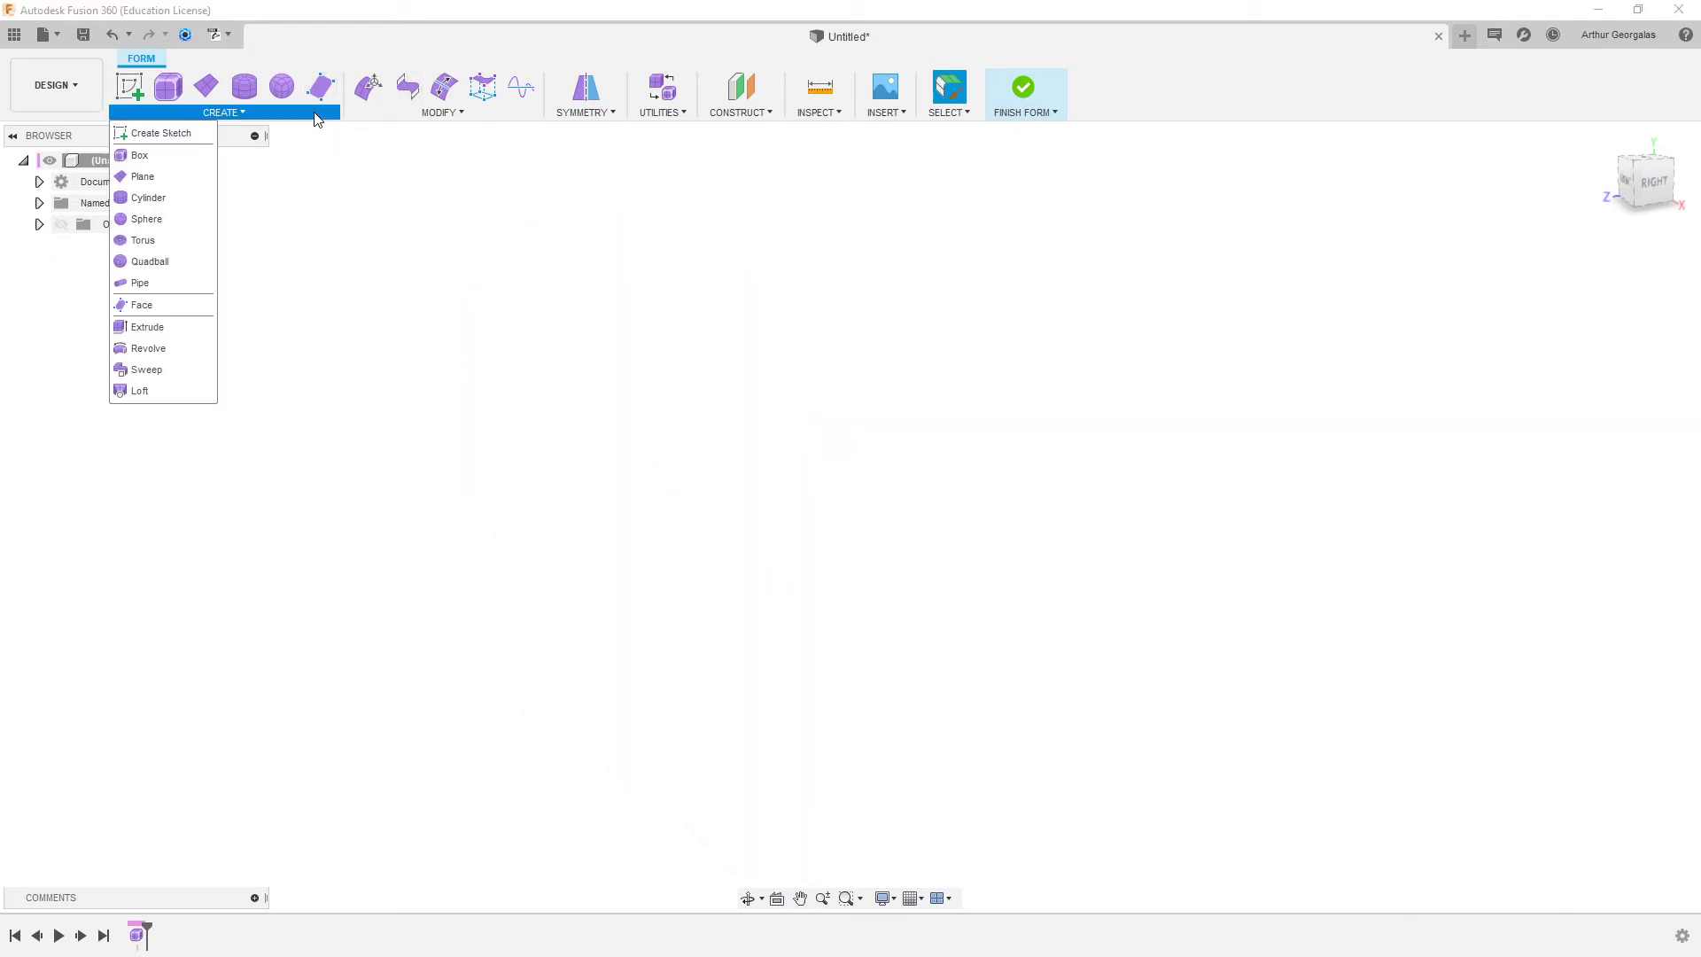
pyautogui.click(181, 237)
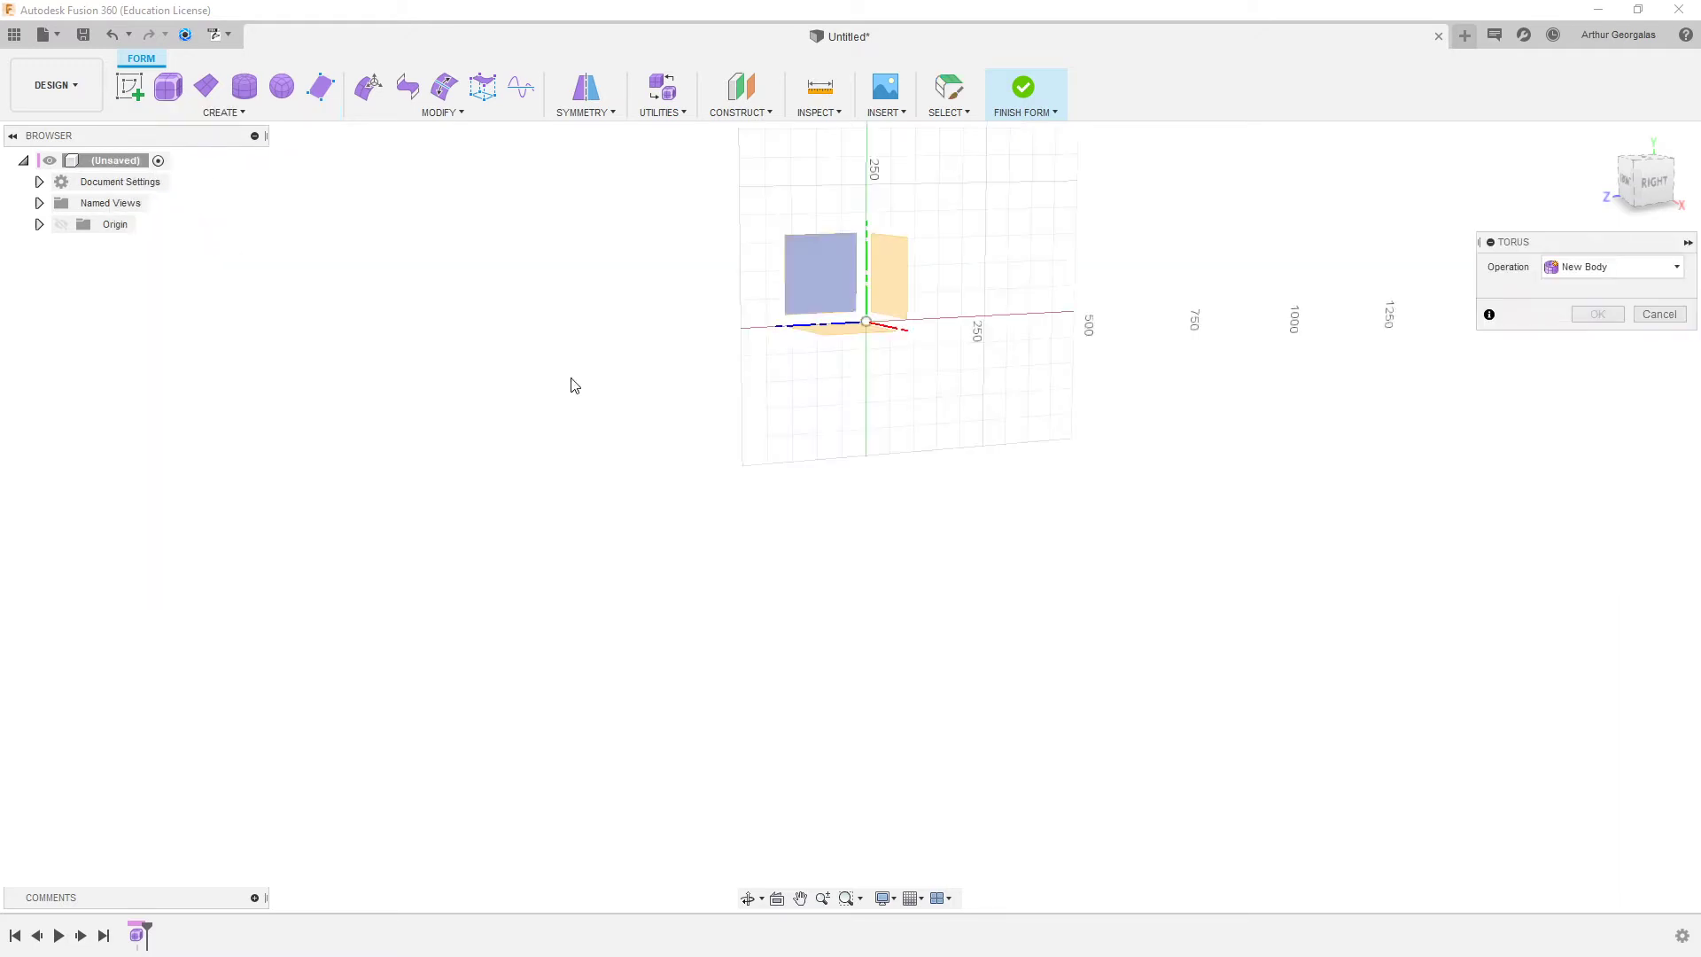
pyautogui.click(871, 325)
pyautogui.click(1162, 525)
pyautogui.keyDown('shift'); pyautogui.moveTo(1019, 363); pyautogui.dragTo(1212, 439, button='middle'); pyautogui.keyUp('shift')
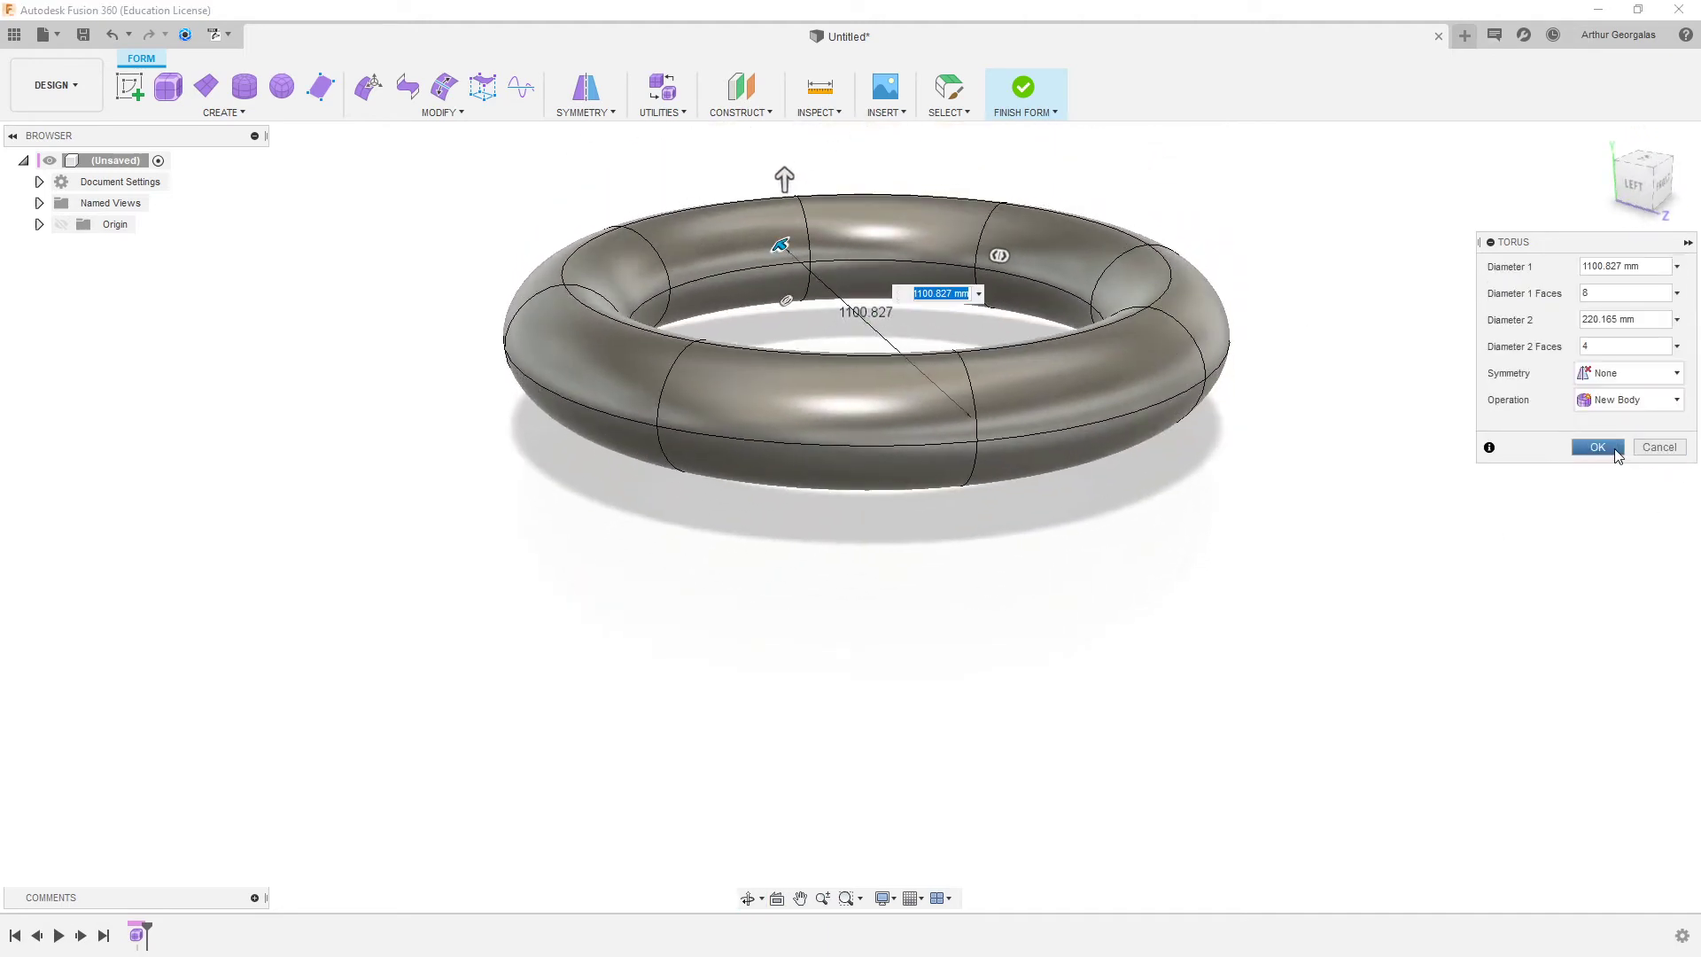
pyautogui.click(1598, 447)
# - Delete the torus body
pyautogui.keyDown('shift'); pyautogui.moveTo(1276, 391); pyautogui.dragTo(1124, 494, button='middle'); pyautogui.keyUp('shift')
pyautogui.click(1076, 493)
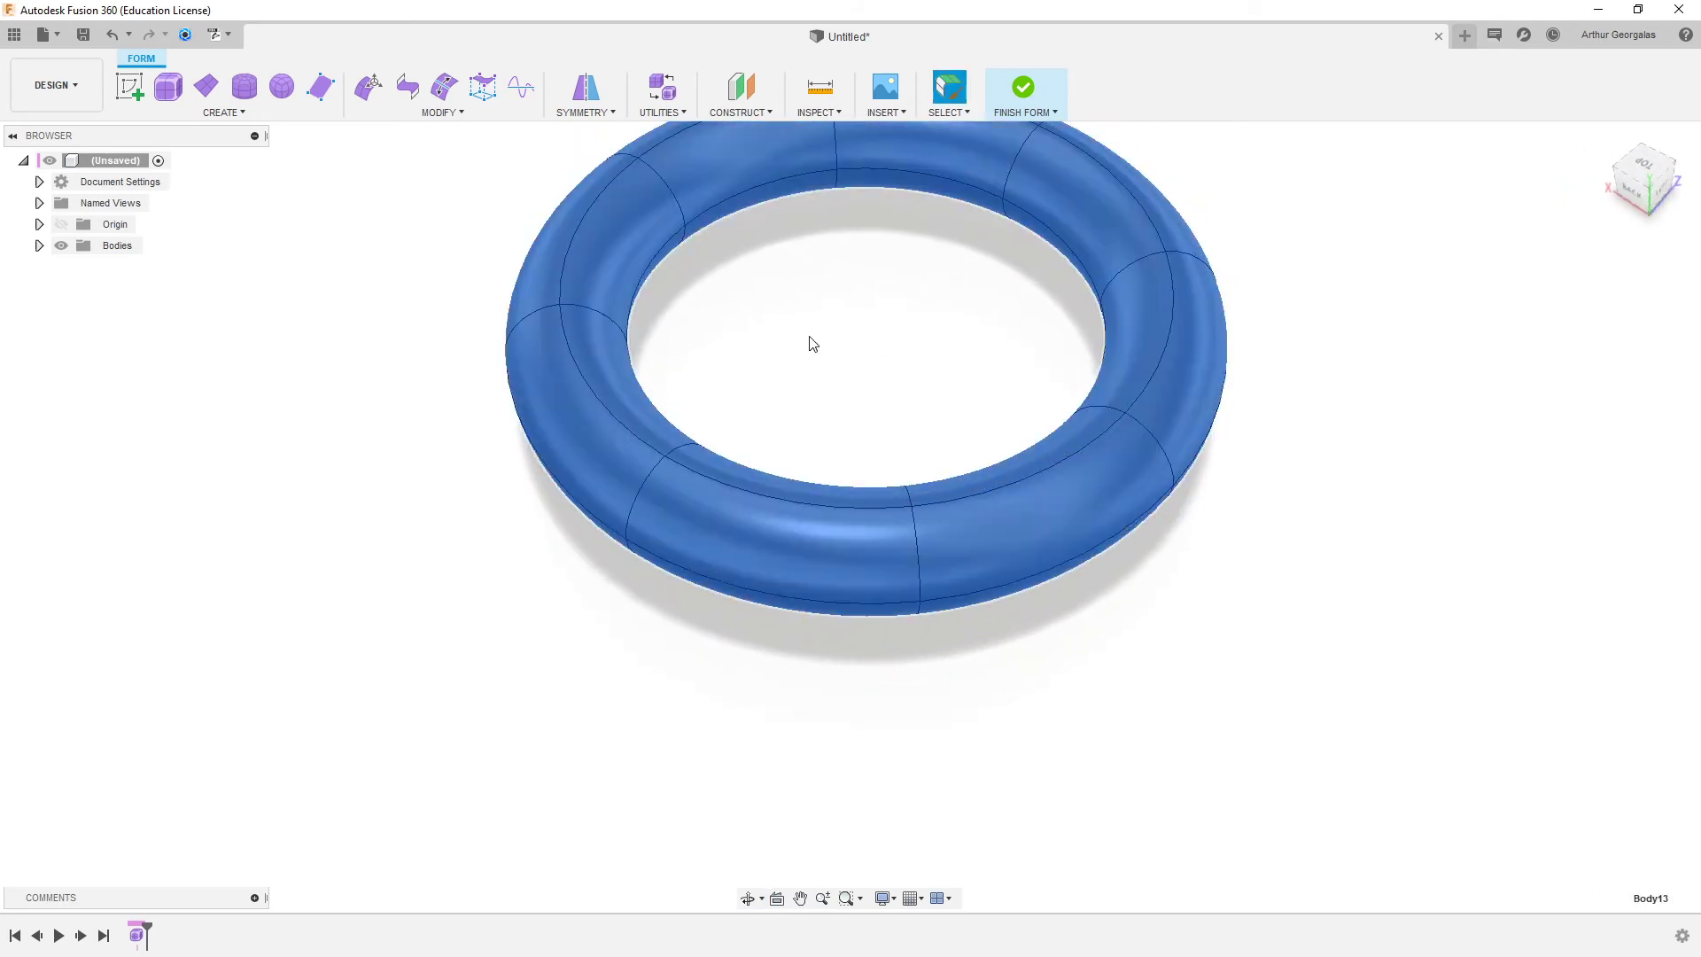
pyautogui.press('Delete')
pyautogui.click(293, 116)
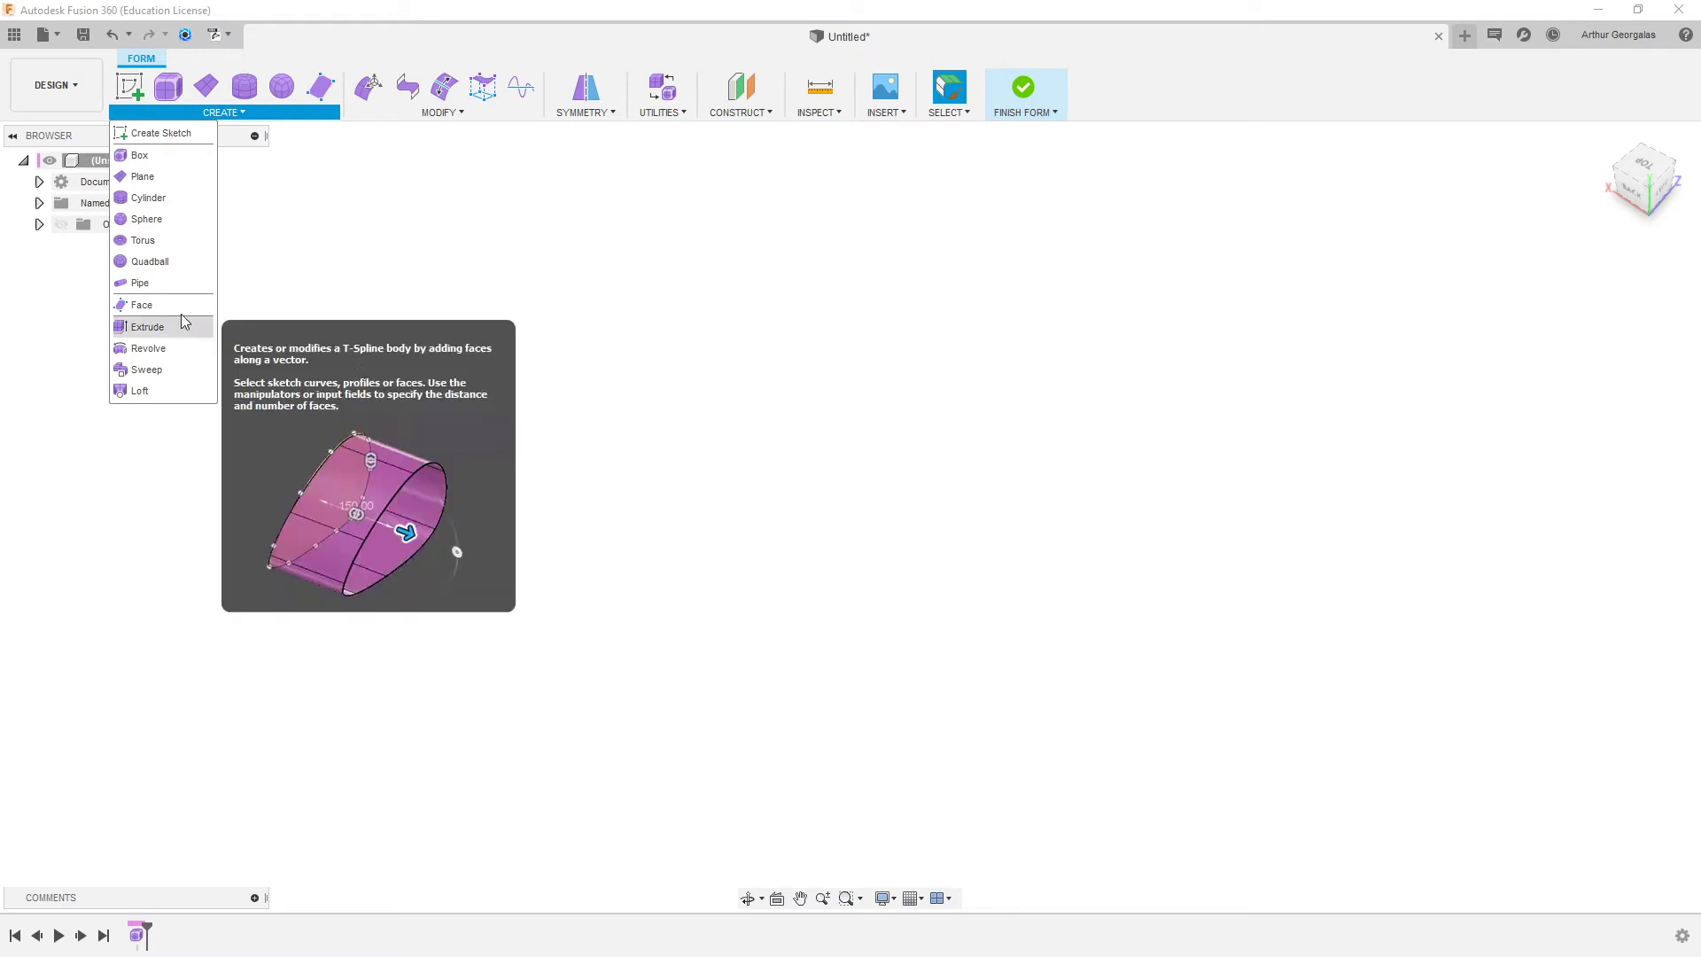
pyautogui.click(187, 288)
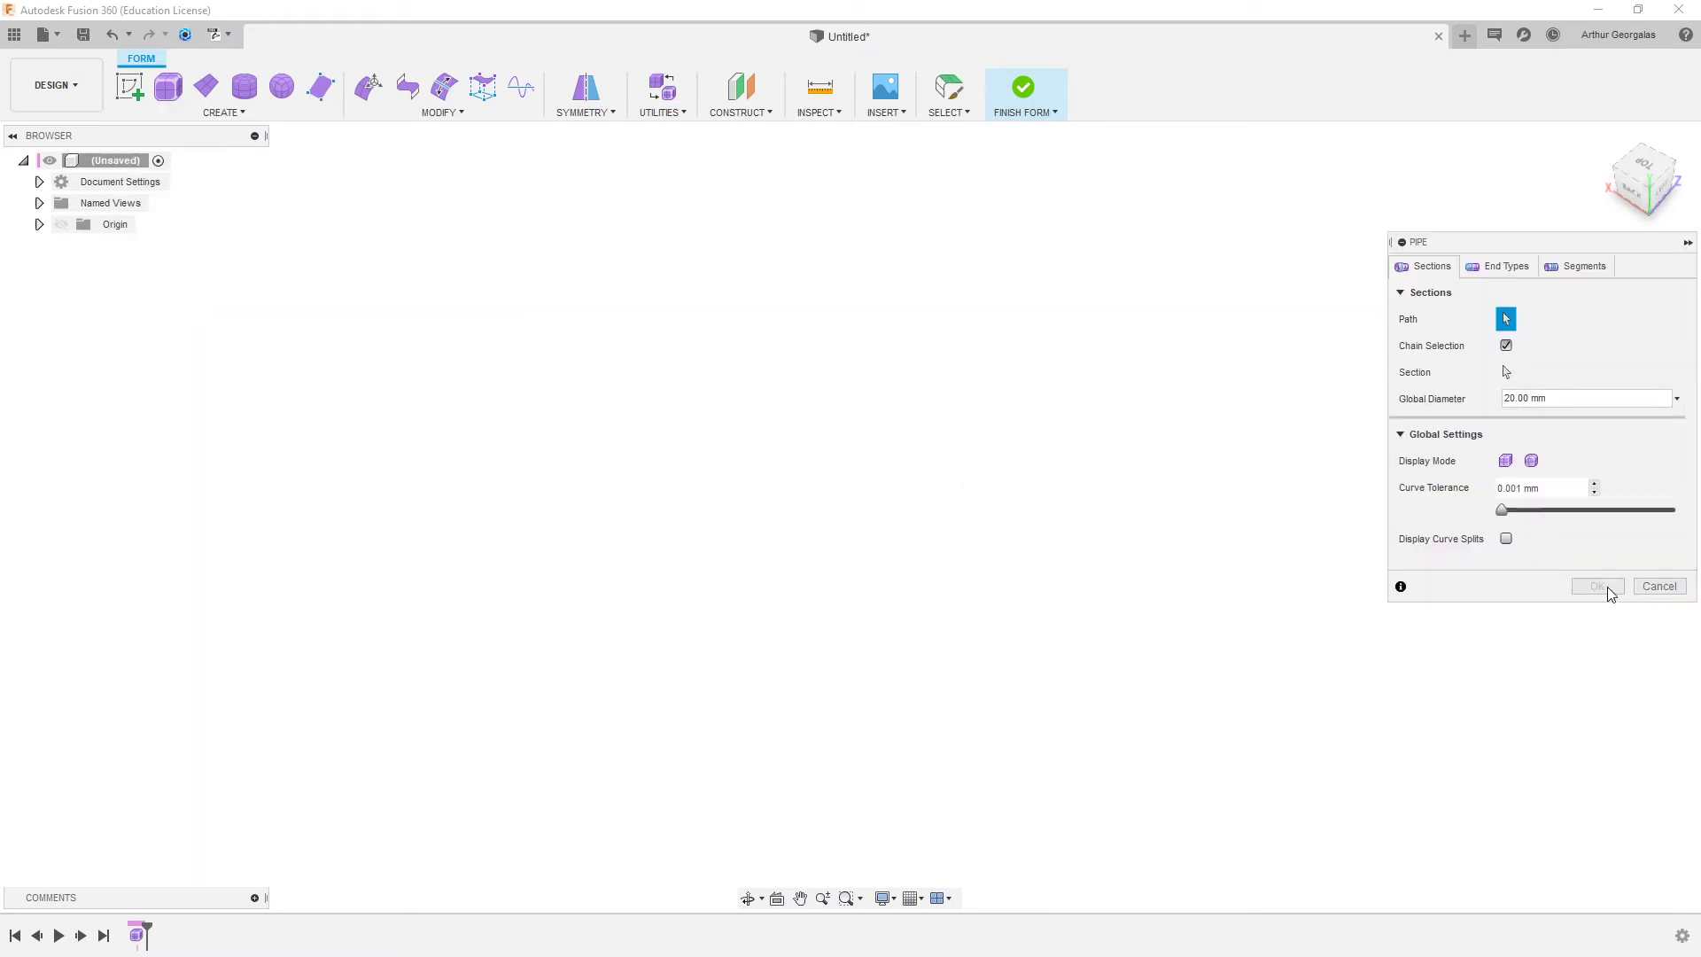
pyautogui.click(1659, 587)
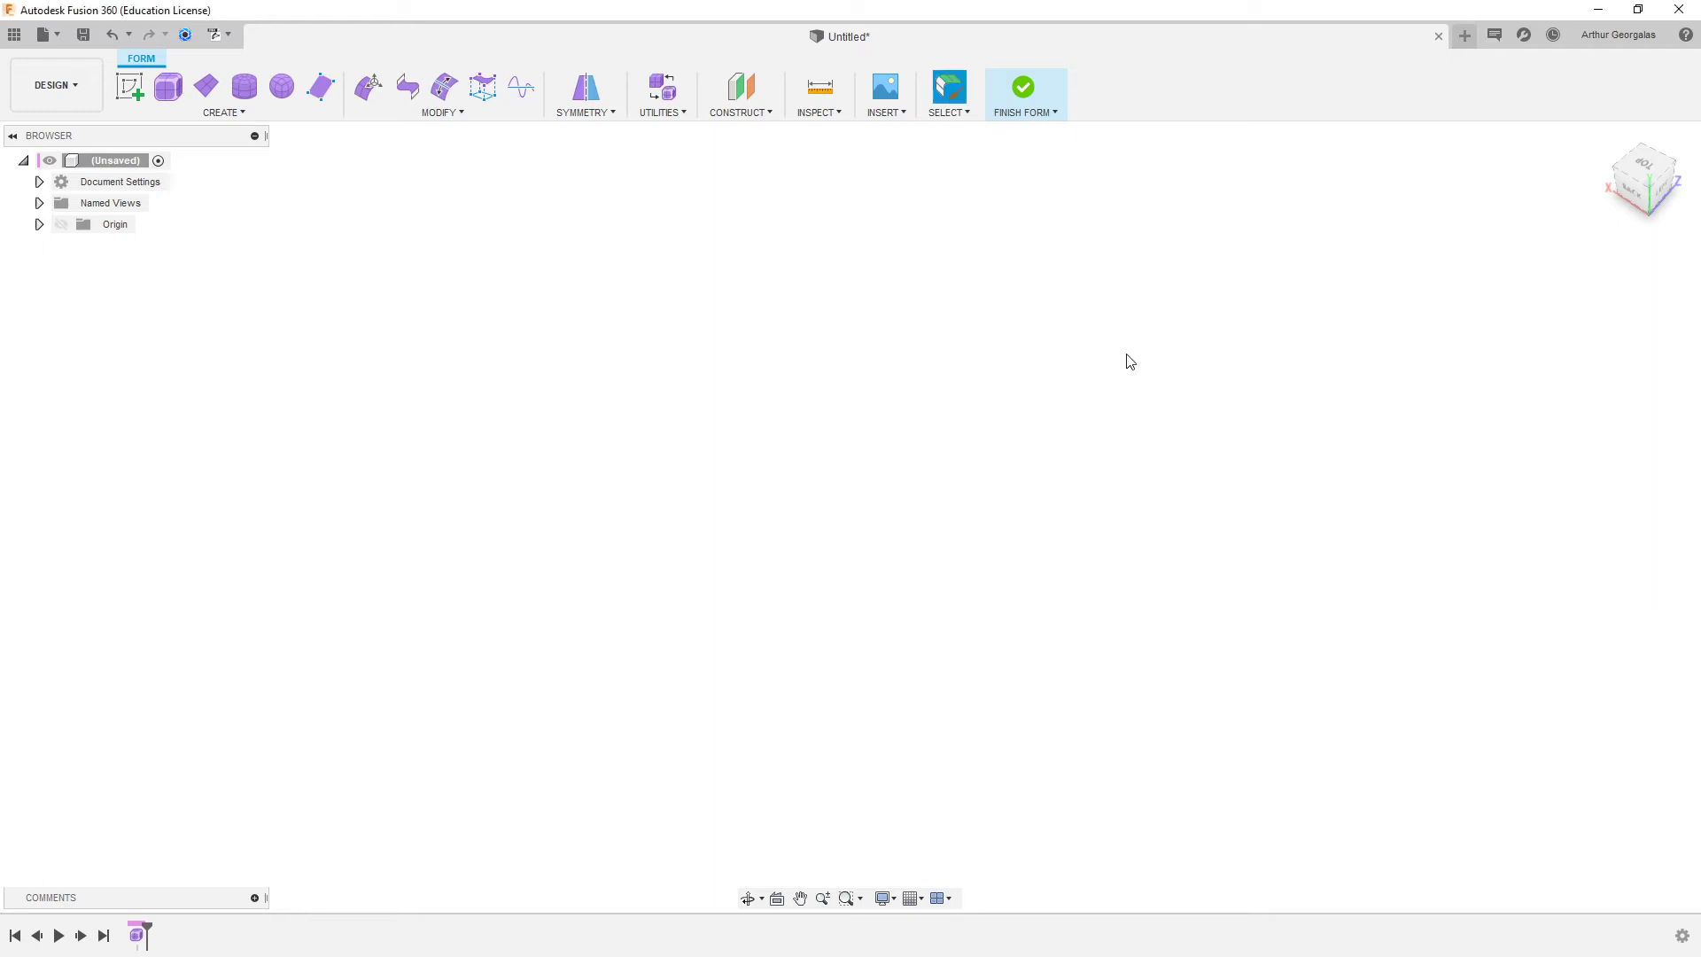
# - Finish the form and sketch a wavy four-point fit point spline about 3700 mm wide on the horizontal XZ plane
pyautogui.click(1024, 93)
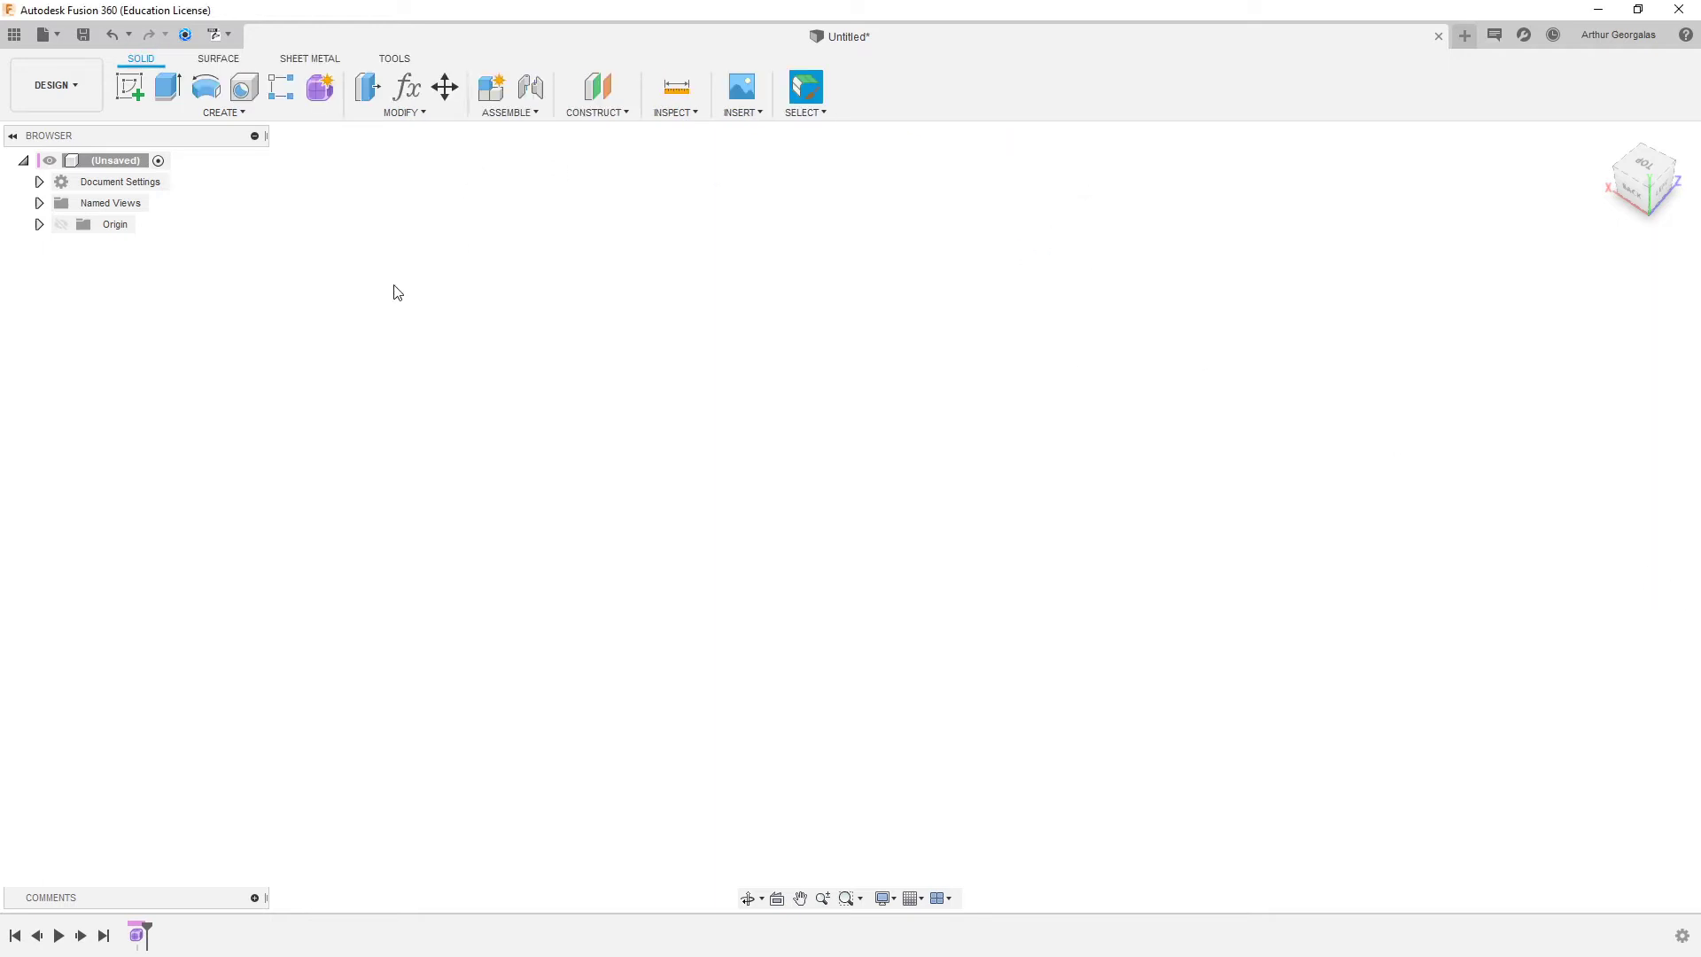
pyautogui.click(130, 86)
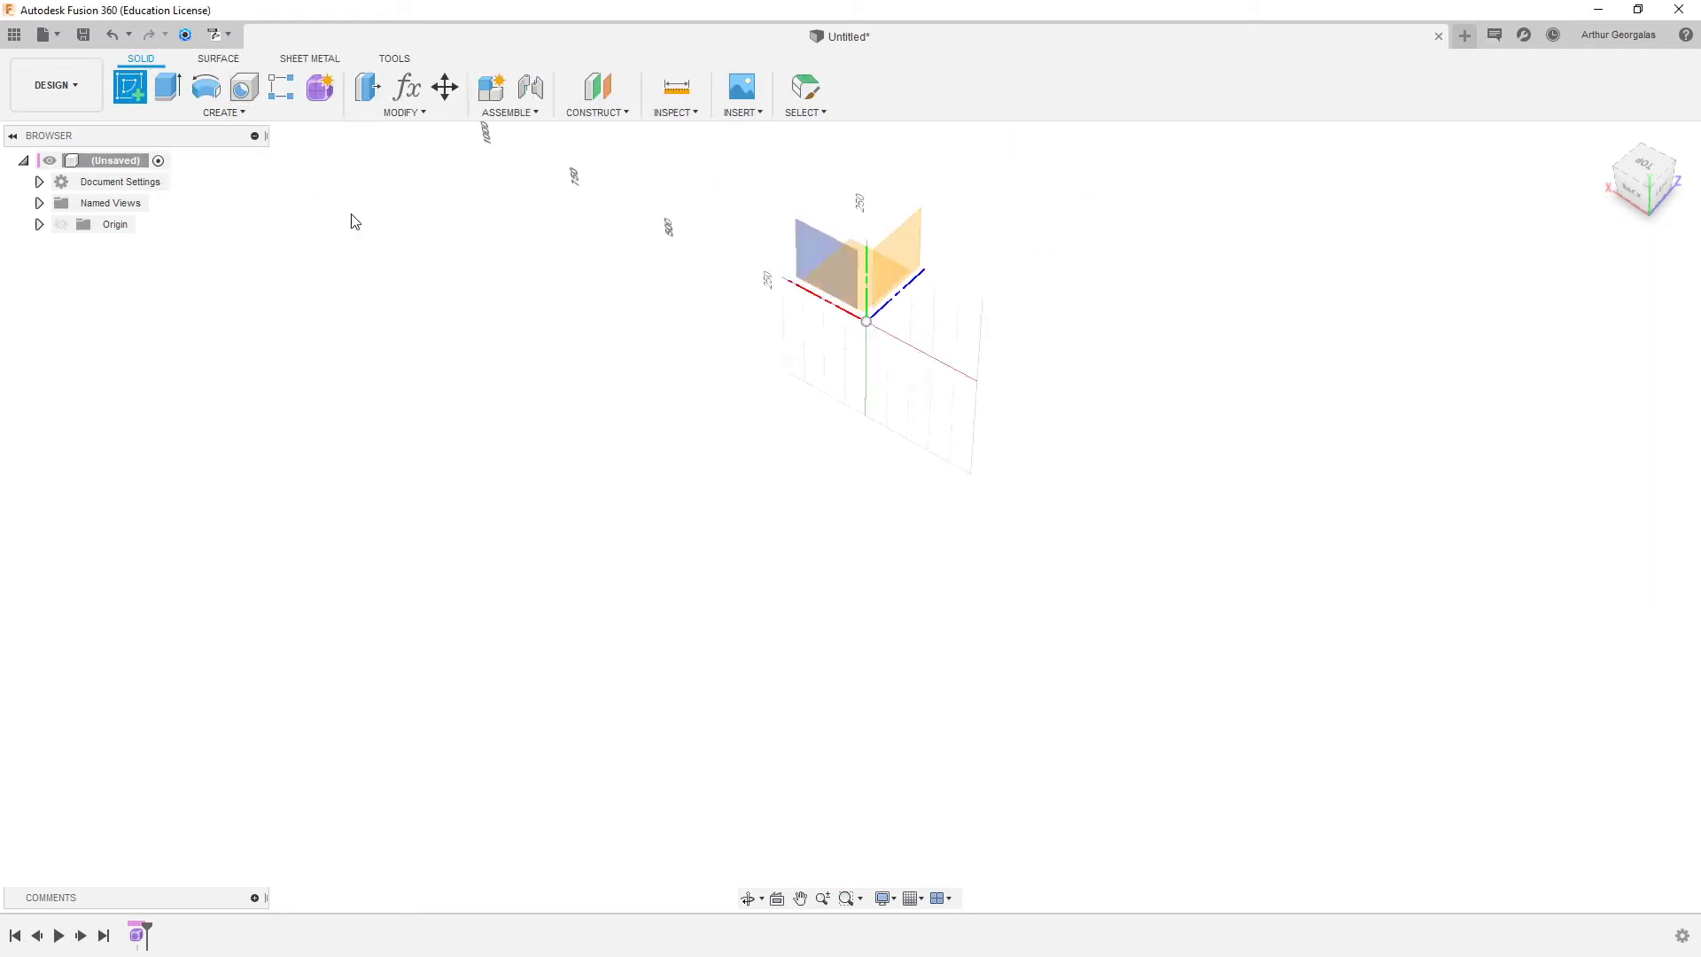
pyautogui.click(861, 242)
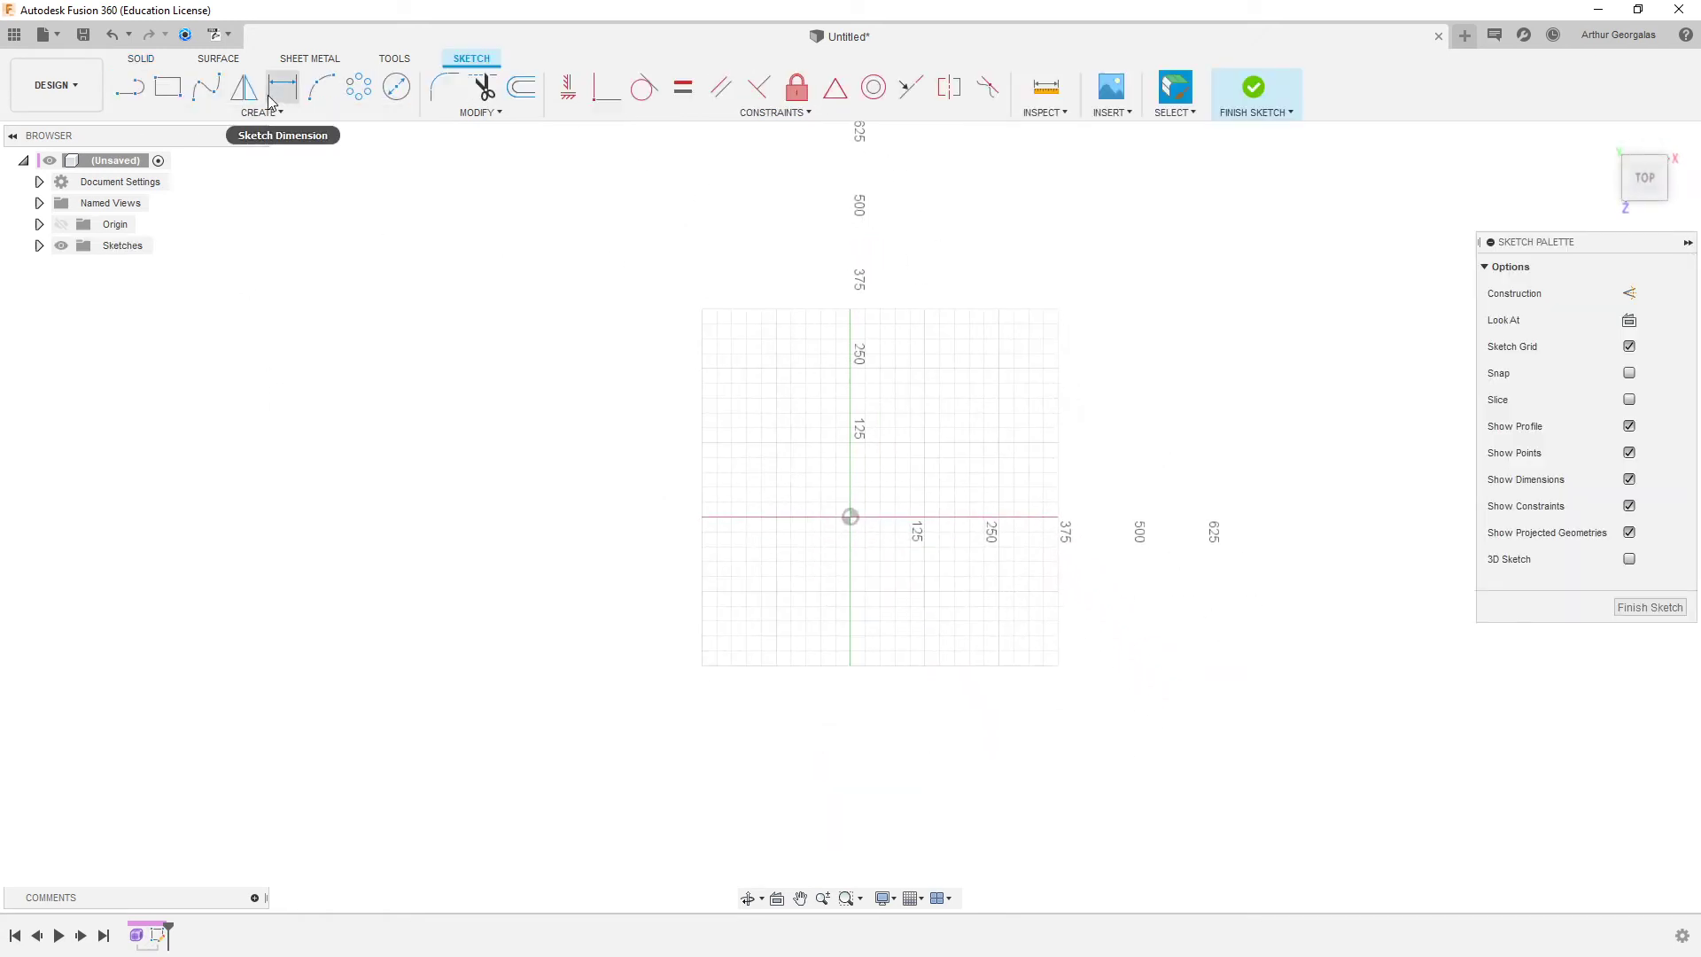
pyautogui.click(206, 86)
pyautogui.click(326, 342)
pyautogui.click(1075, 407)
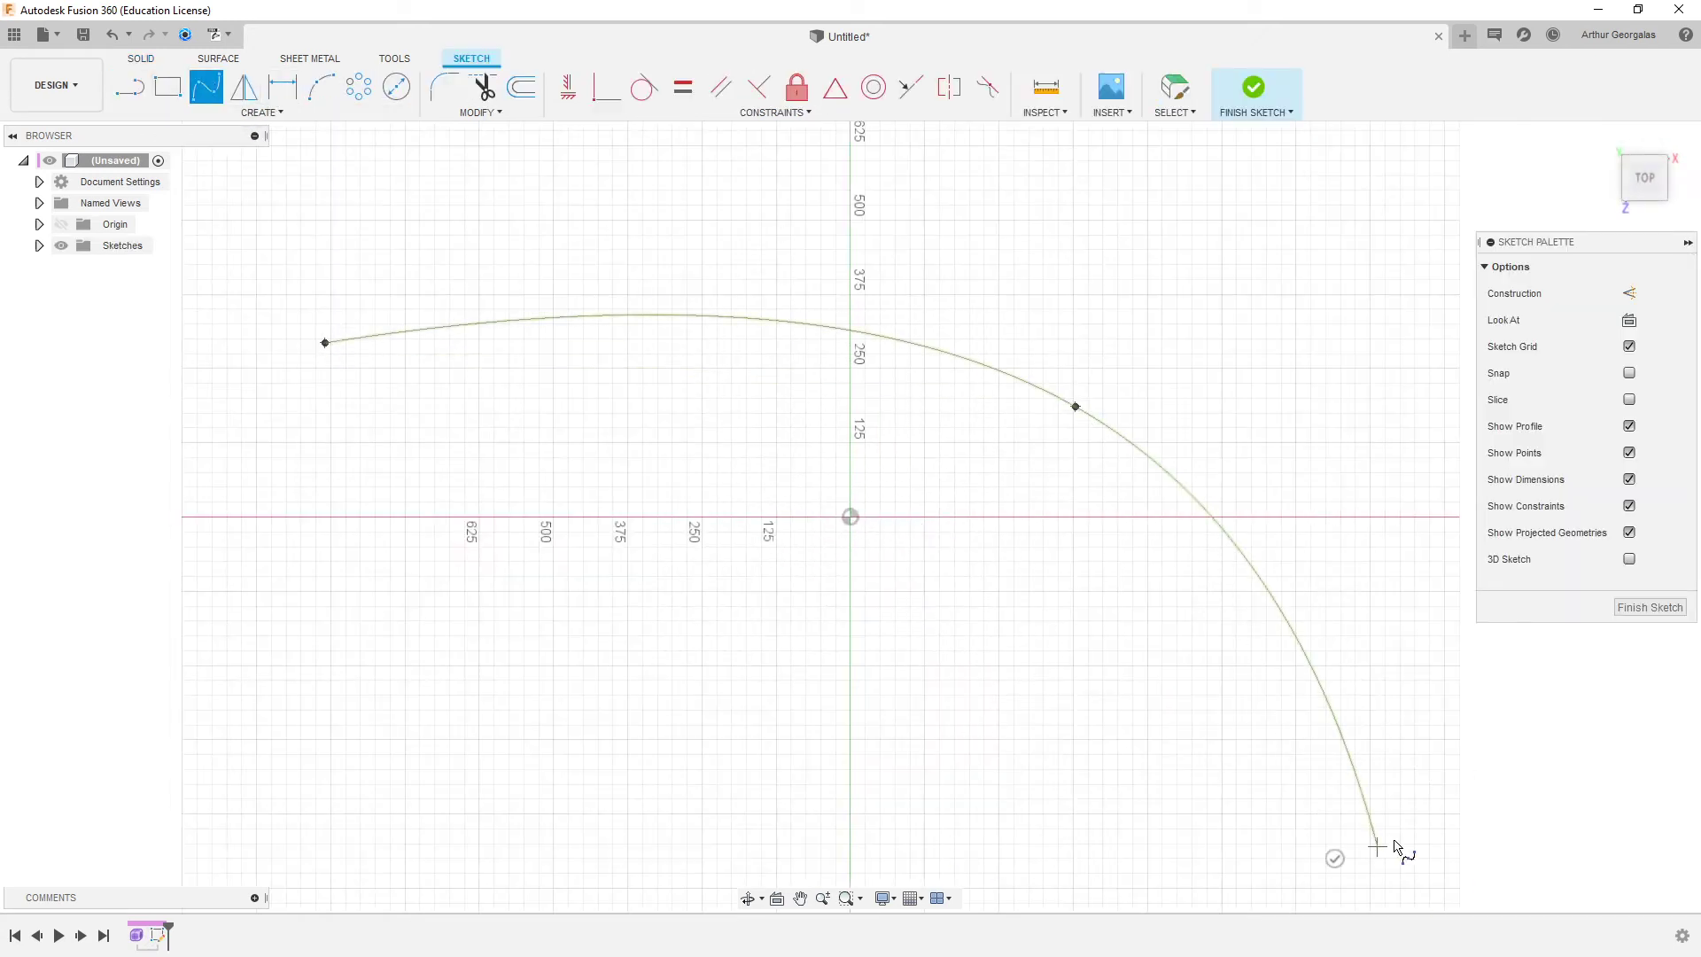
pyautogui.click(1381, 846)
pyautogui.scroll(-8, 976, 422)
pyautogui.click(1343, 342)
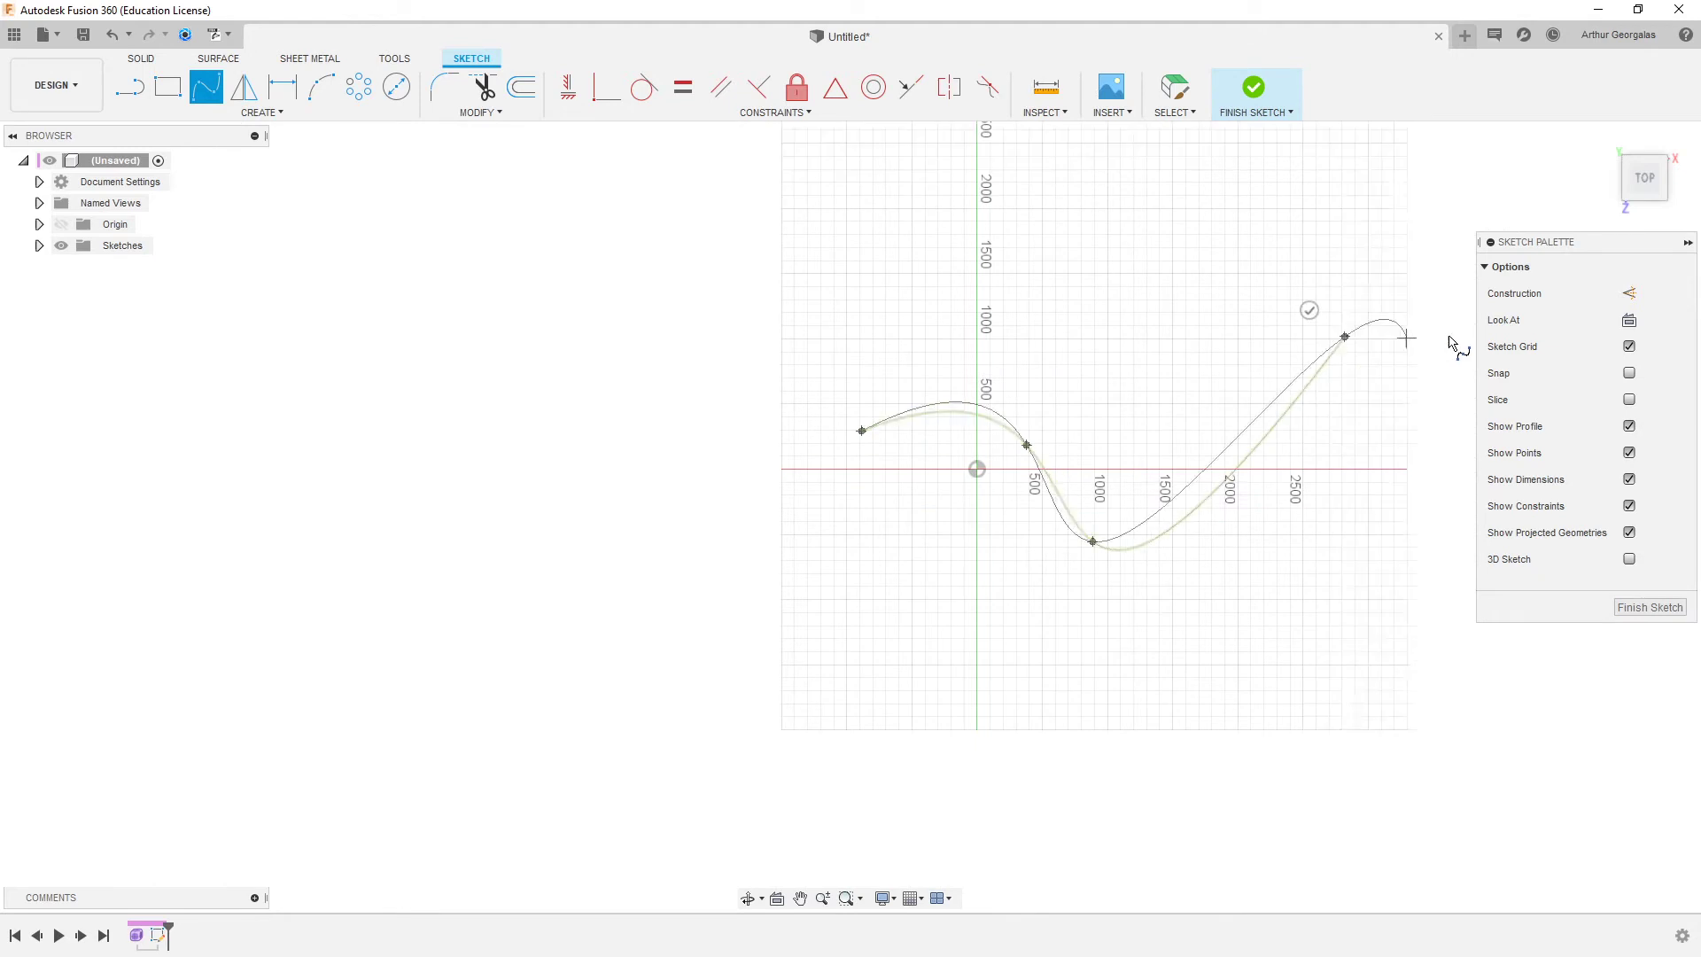
pyautogui.click(1252, 86)
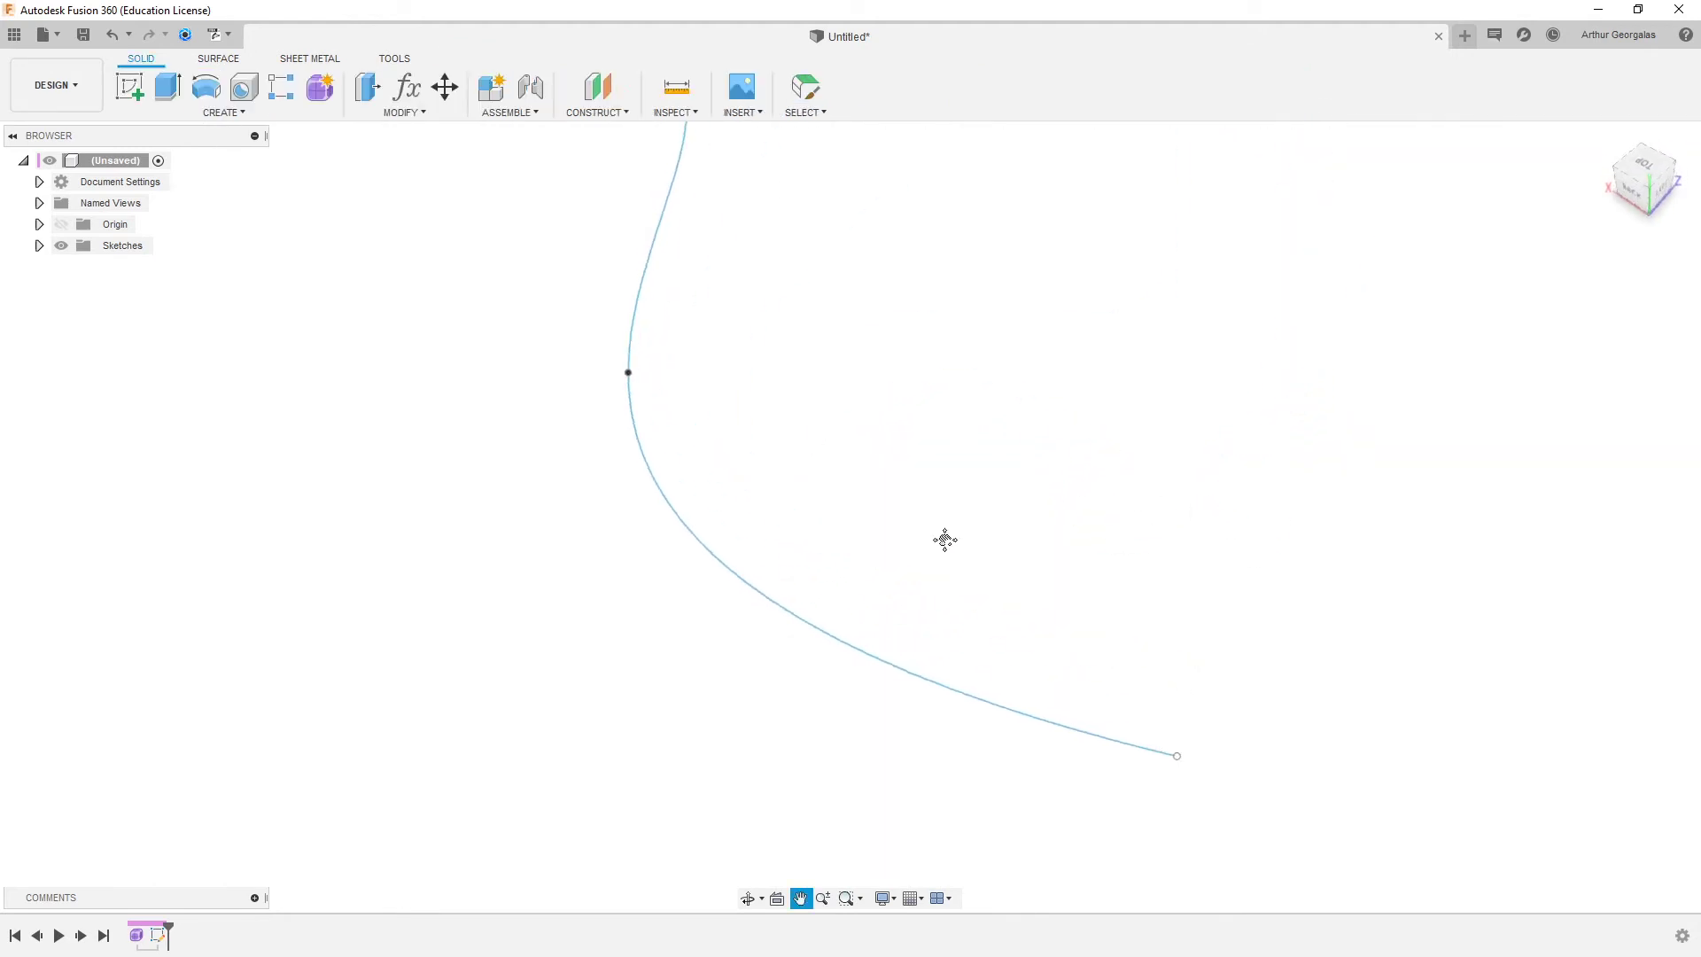
# - Edit the sketch and raise the spline's second fit point above the sketch plane with Move/Copy to make the curve three-dimensional
pyautogui.click(444, 86)
pyautogui.press('Escape')
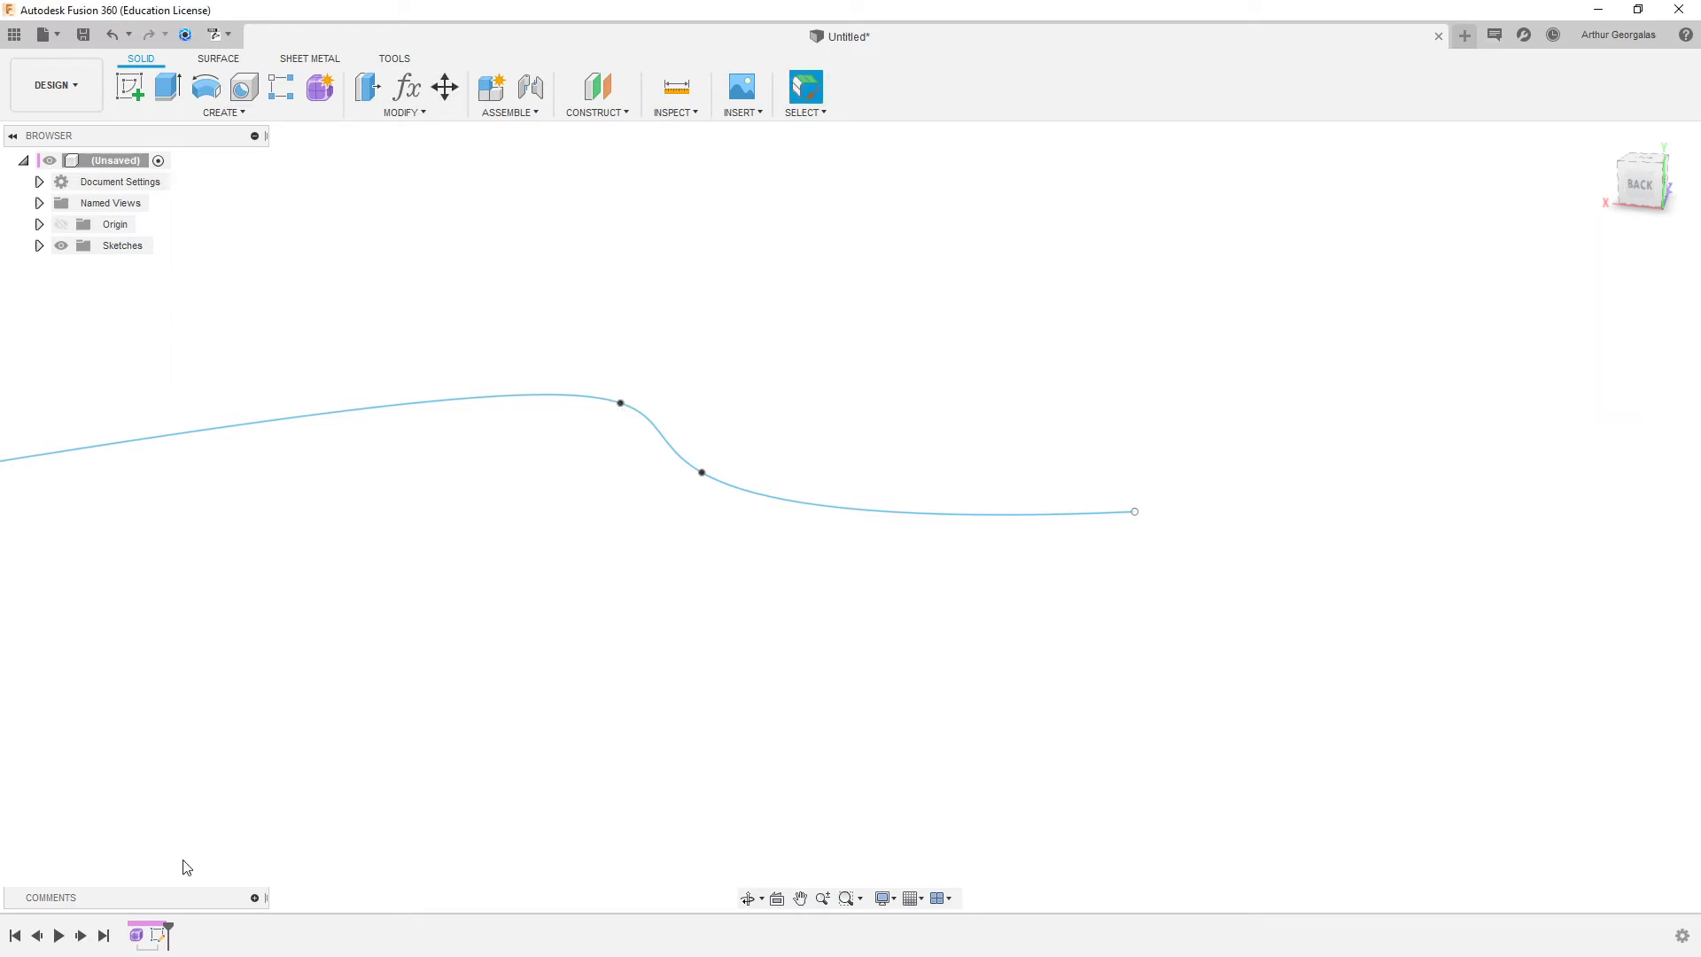
pyautogui.doubleClick(154, 935)
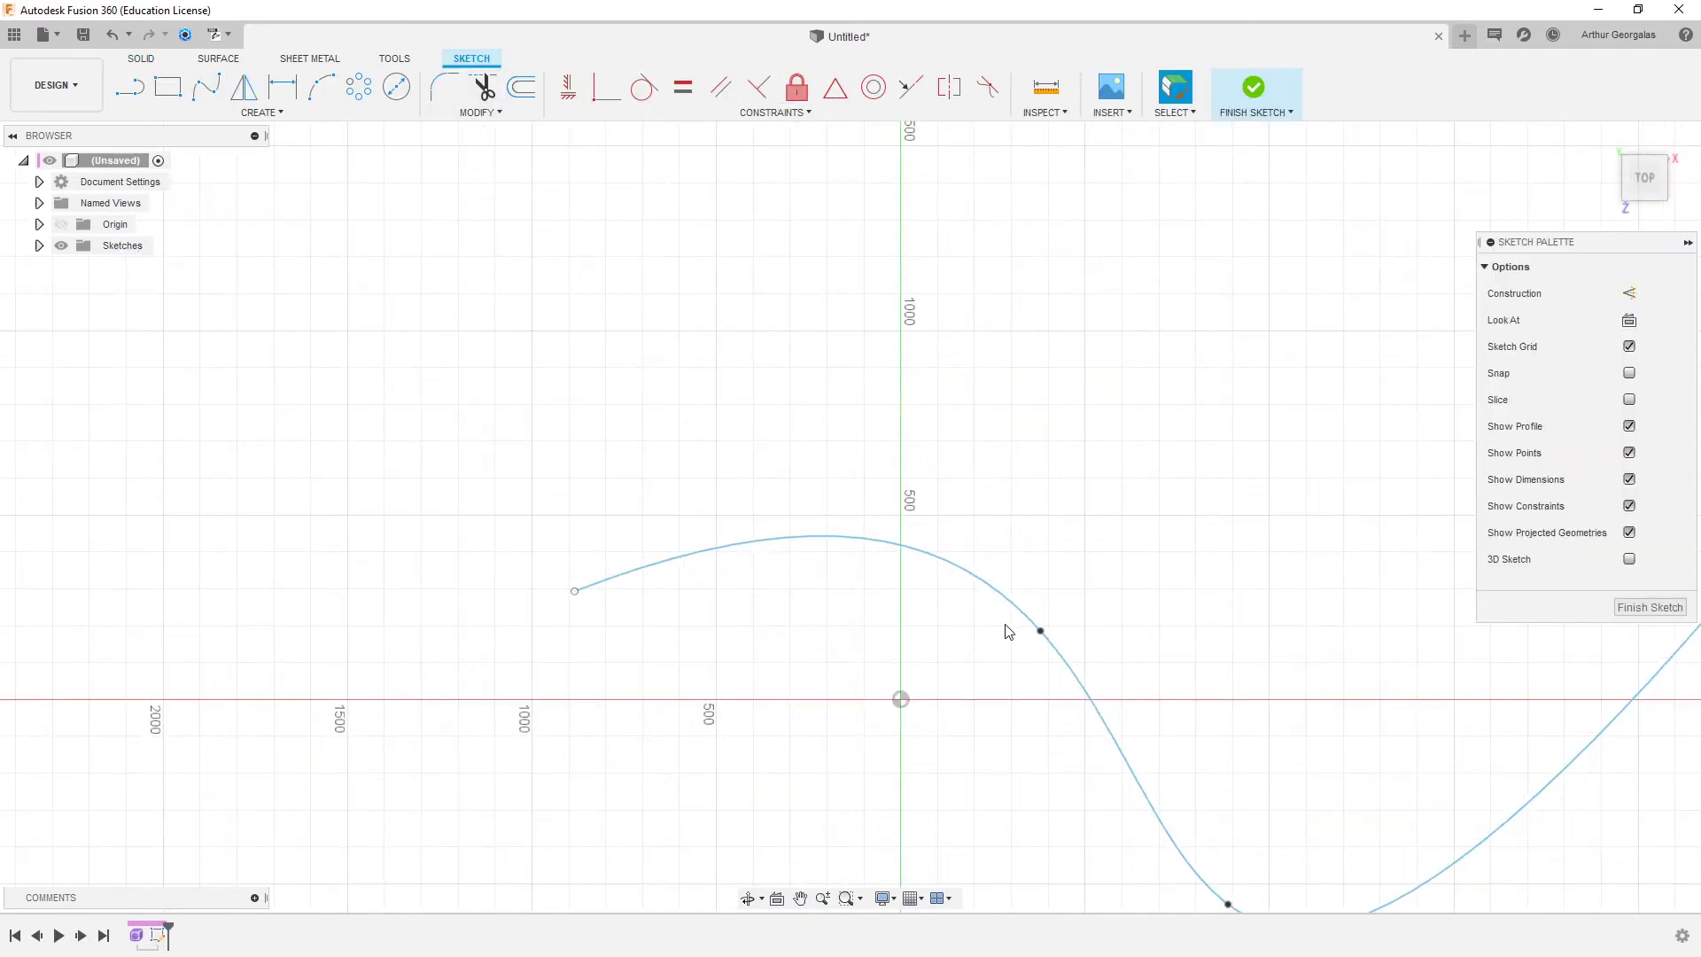
pyautogui.click(1041, 631)
pyautogui.rightClick(1041, 632)
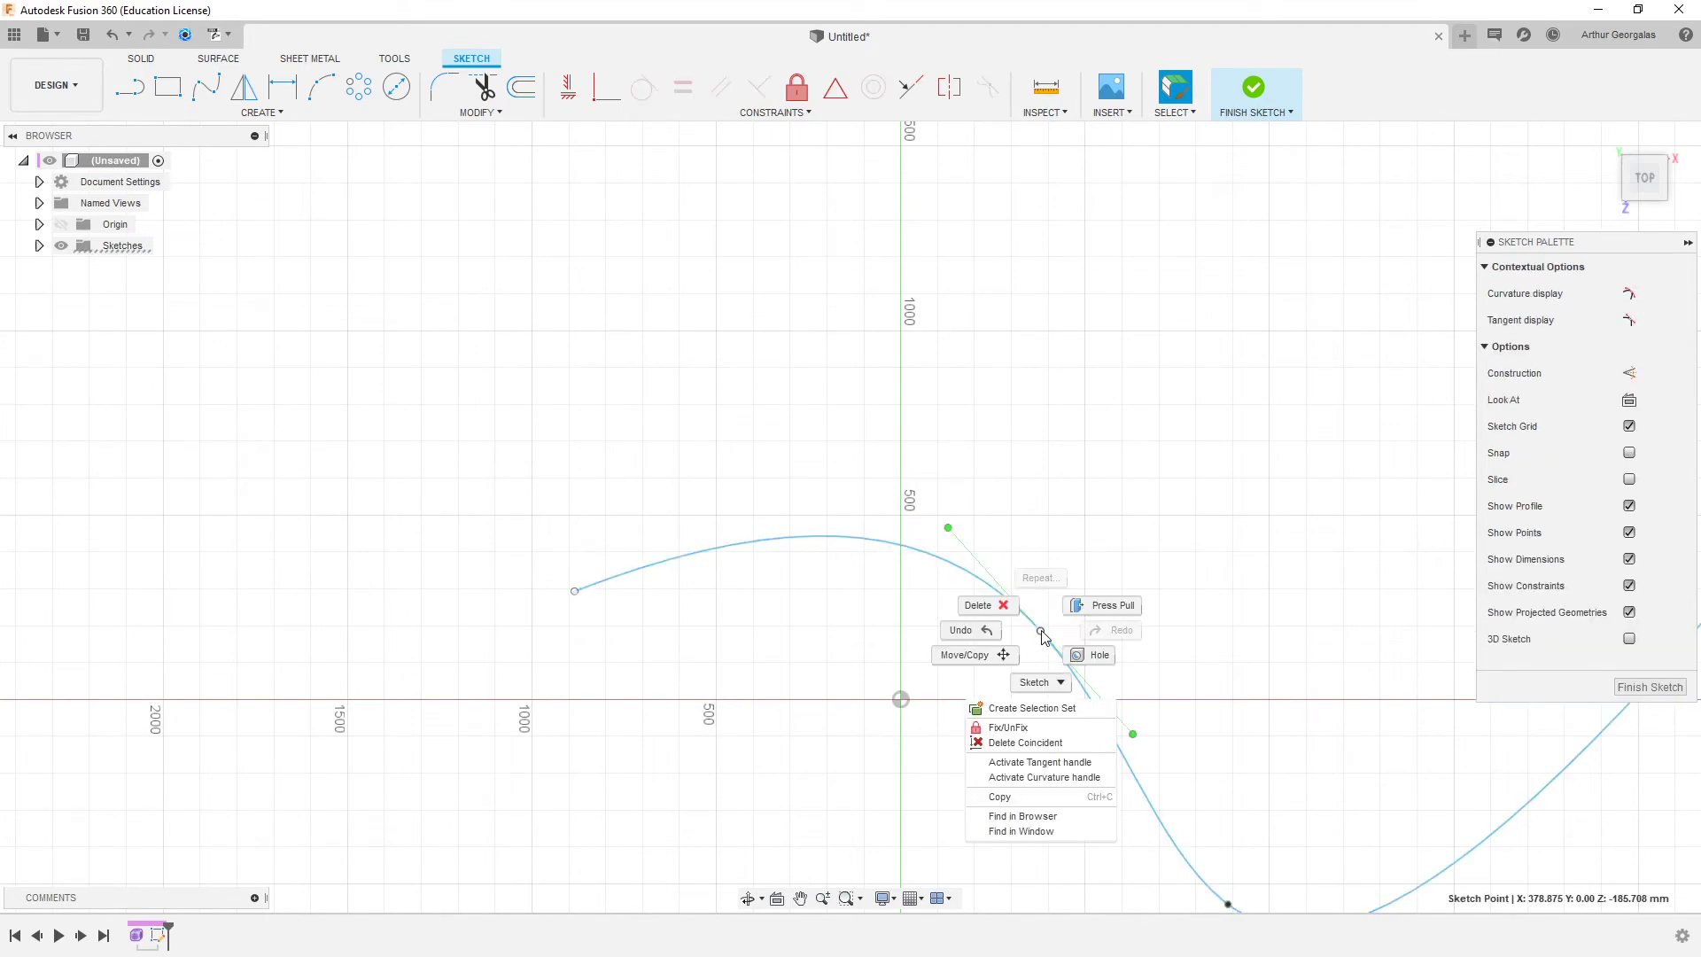
pyautogui.click(994, 666)
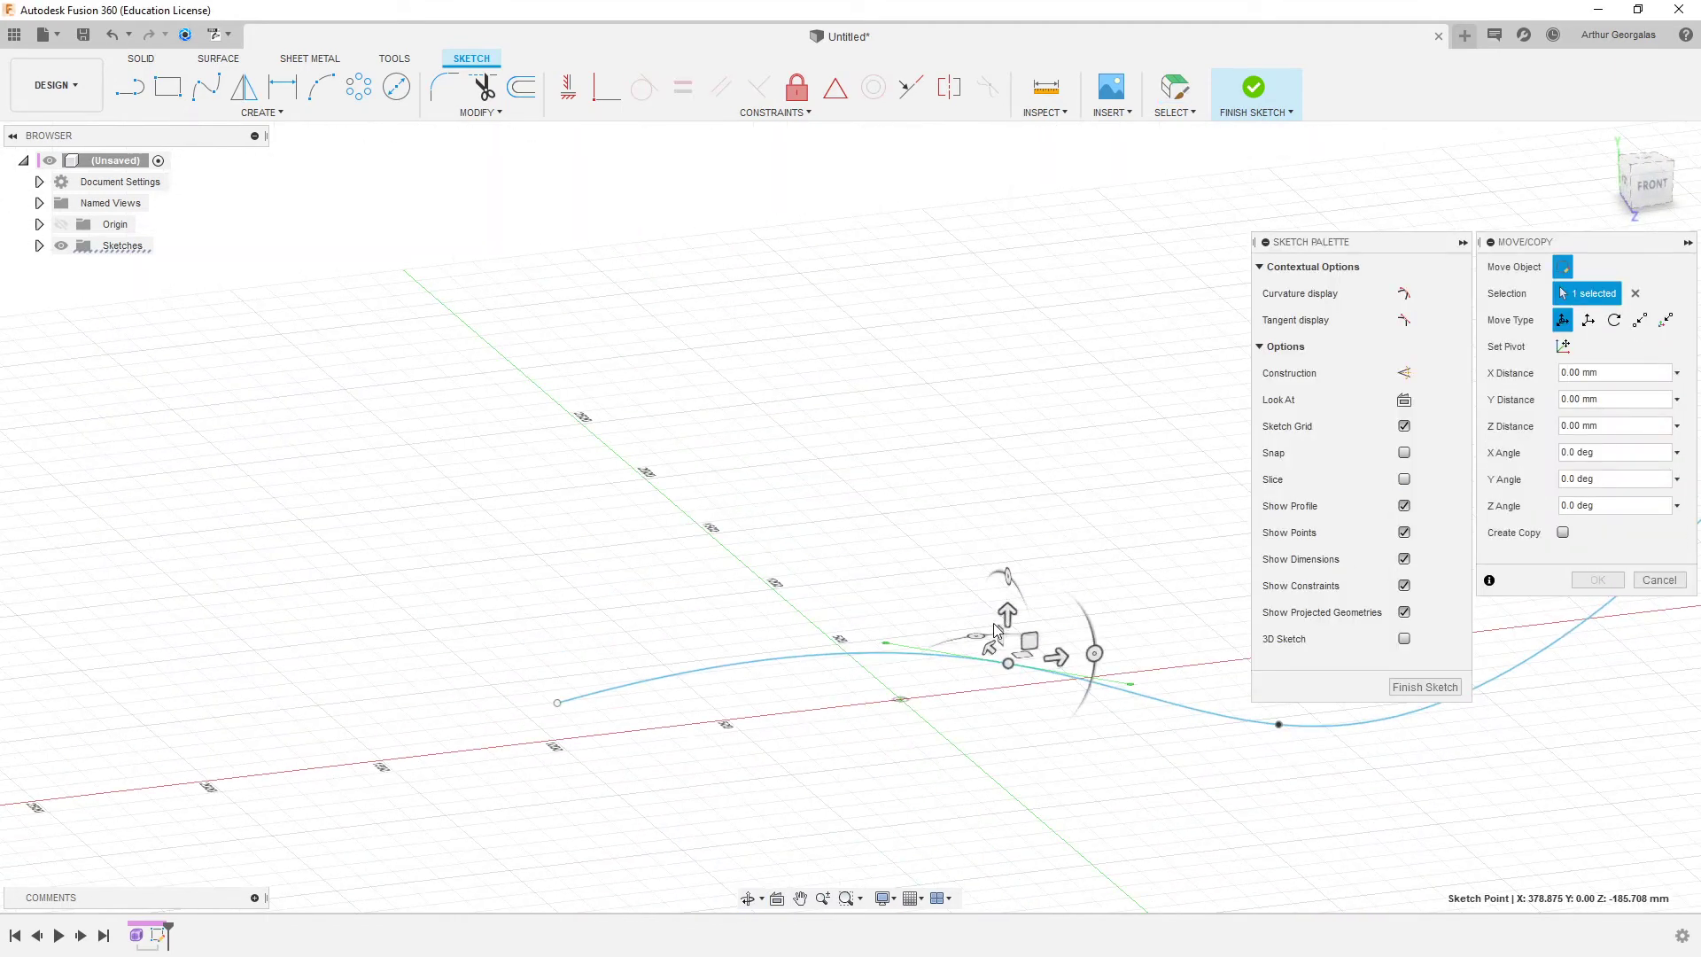
pyautogui.moveTo(1005, 621); pyautogui.dragTo(1007, 489)
pyautogui.keyDown('shift'); pyautogui.moveTo(1010, 532); pyautogui.dragTo(1114, 622, button='middle'); pyautogui.keyUp('shift')
pyautogui.click(1600, 580)
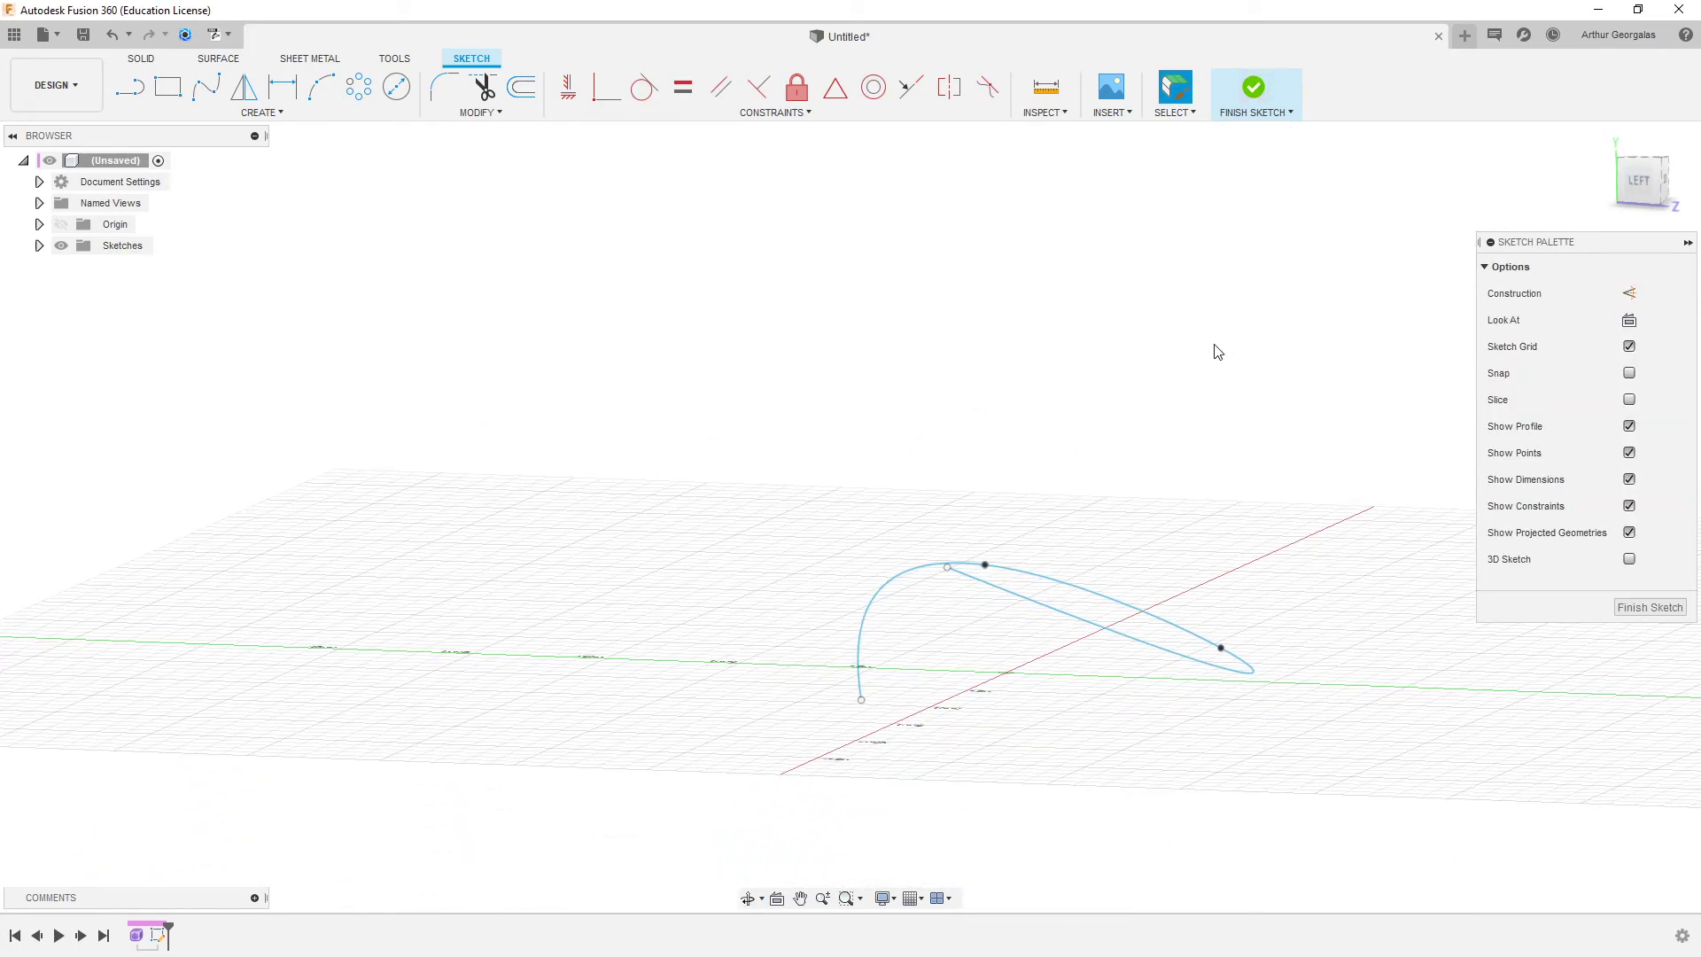
pyautogui.click(1253, 82)
pyautogui.keyDown('shift'); pyautogui.moveTo(1128, 404); pyautogui.dragTo(1073, 392, button='middle'); pyautogui.keyUp('shift')
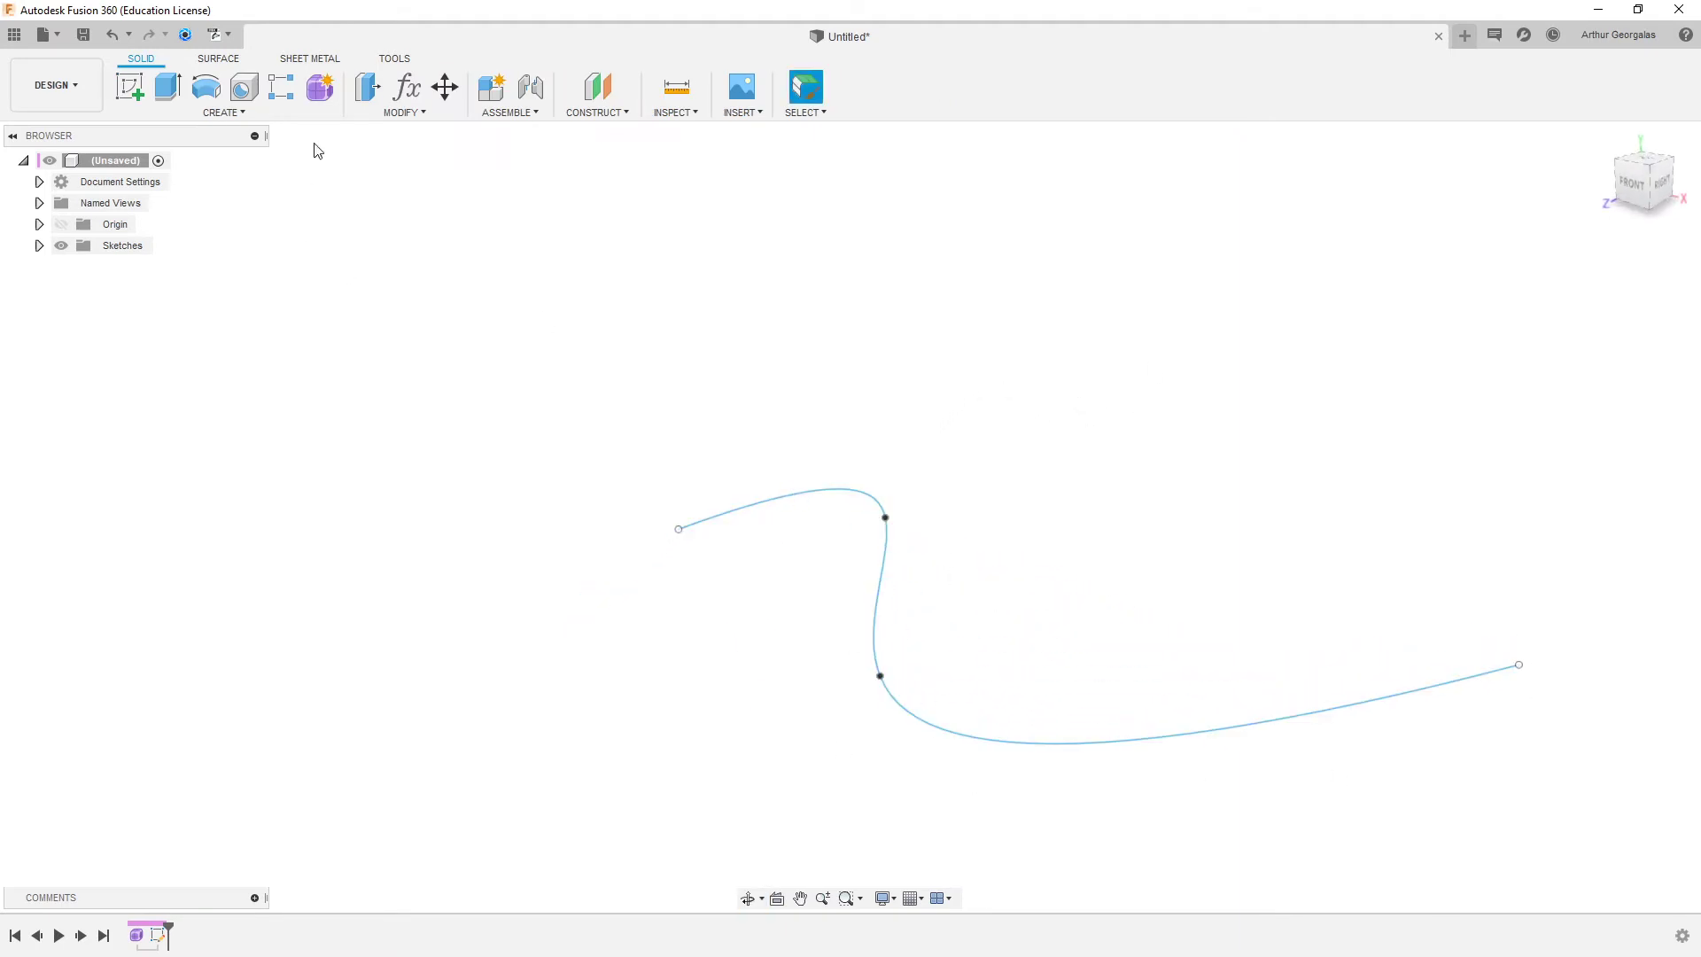
pyautogui.click(222, 112)
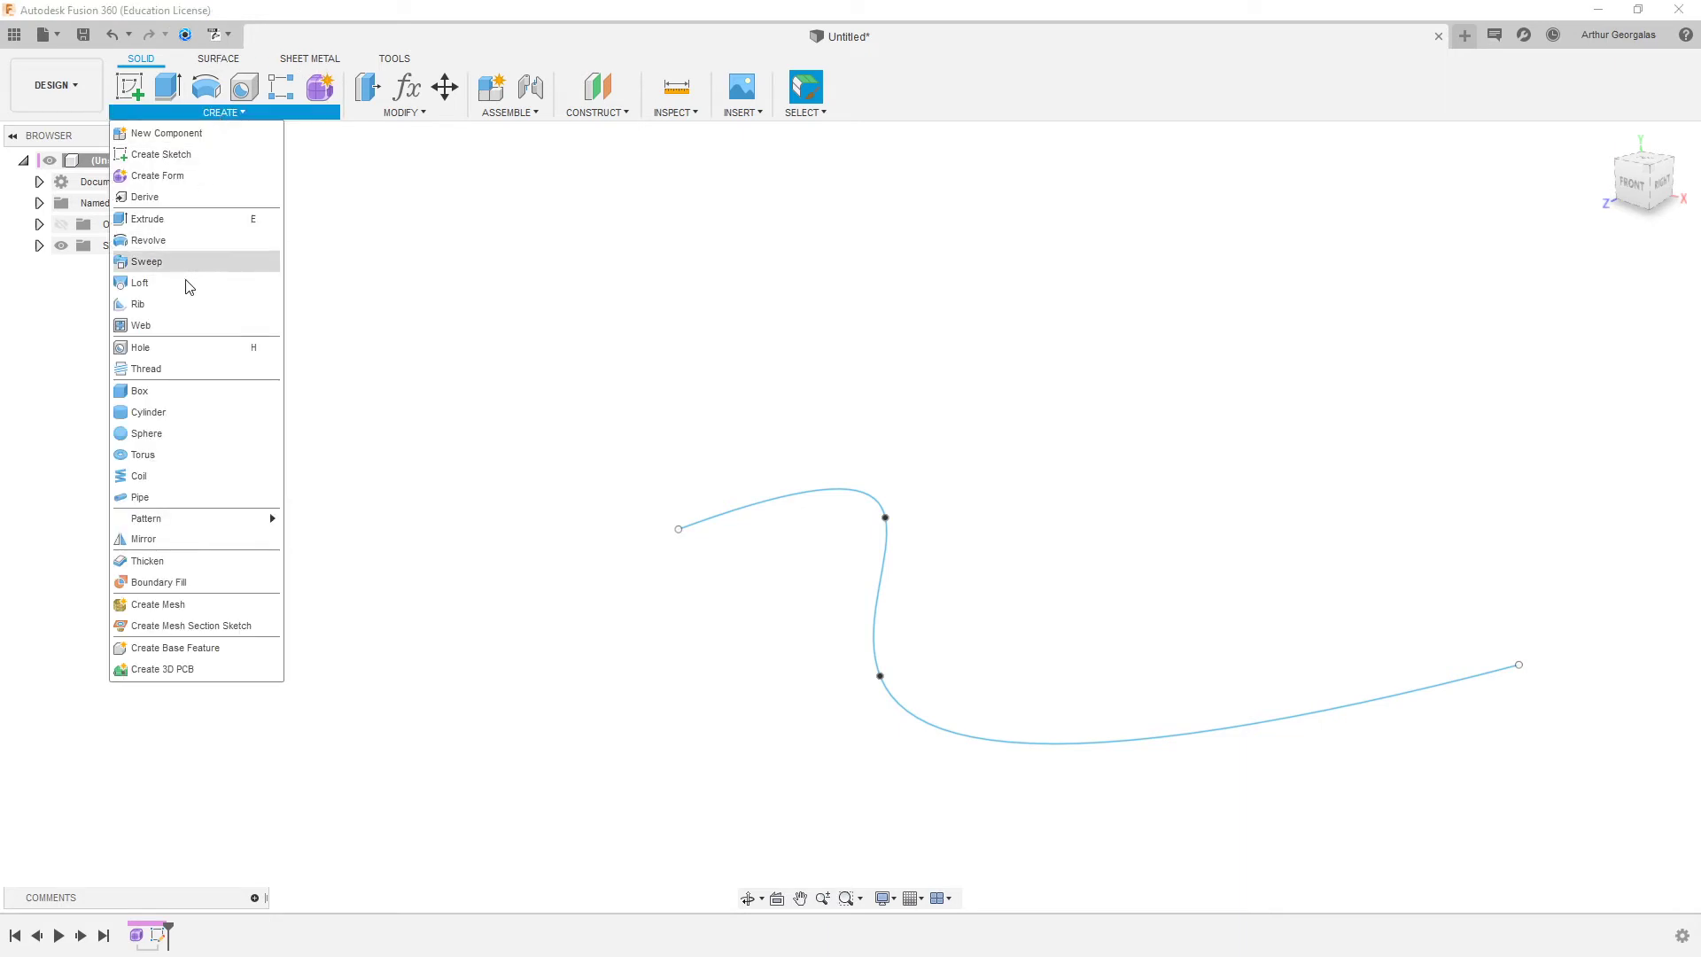
pyautogui.click(147, 261)
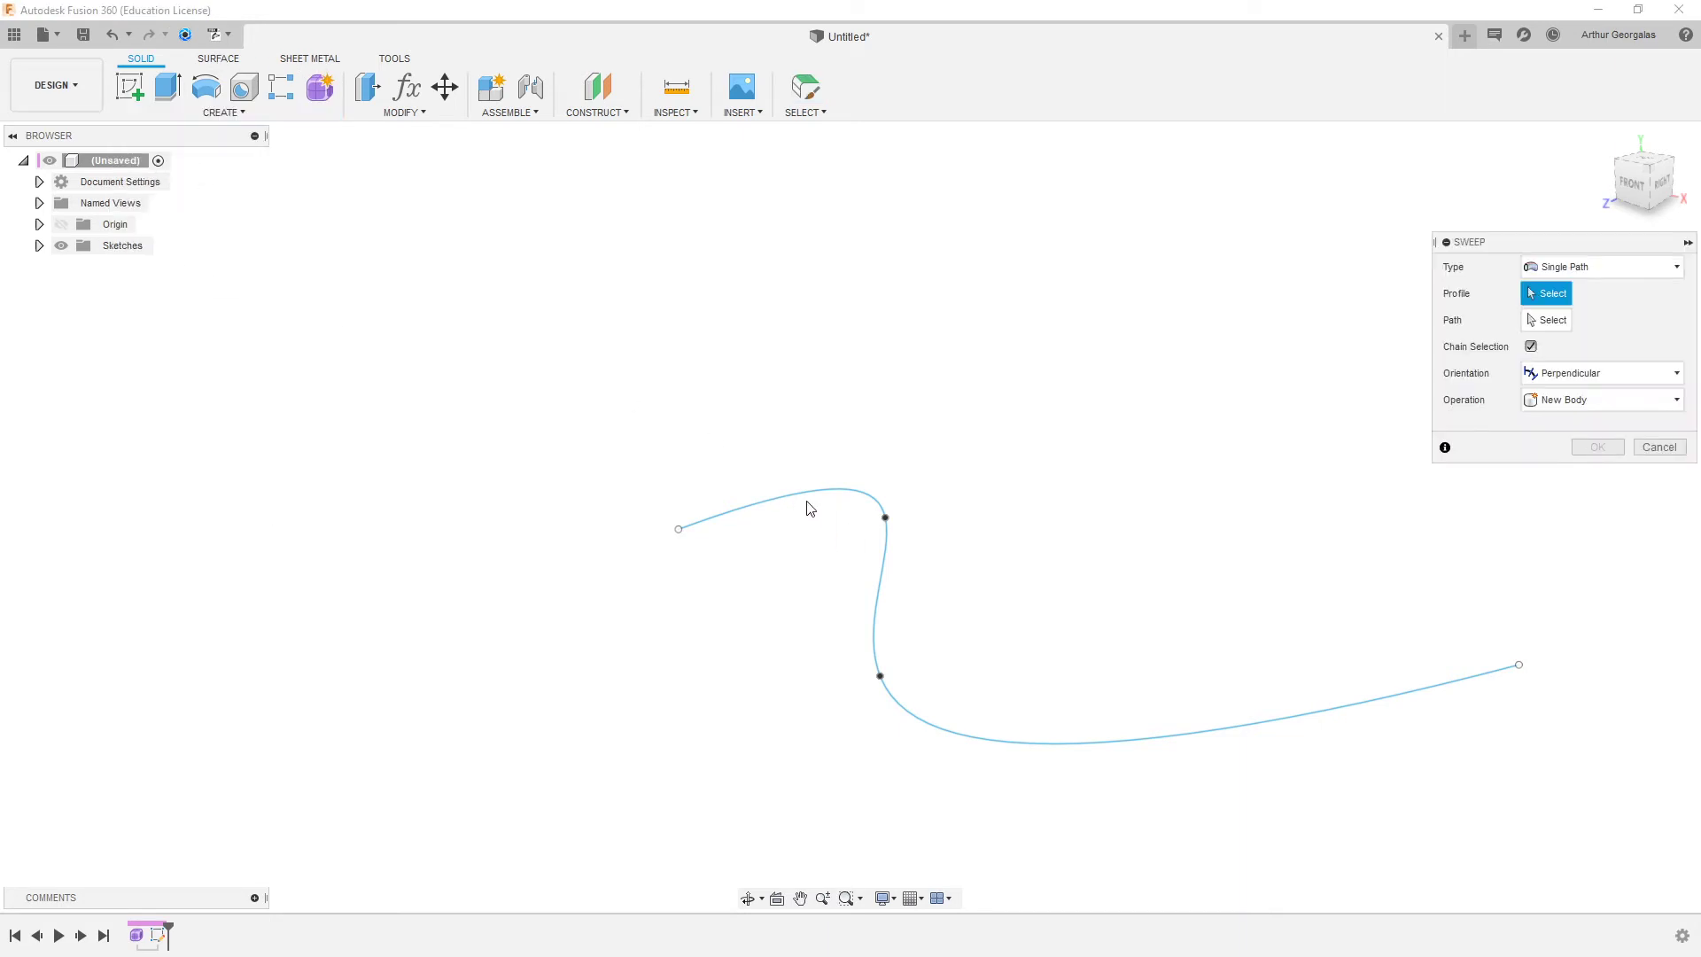
pyautogui.click(1659, 448)
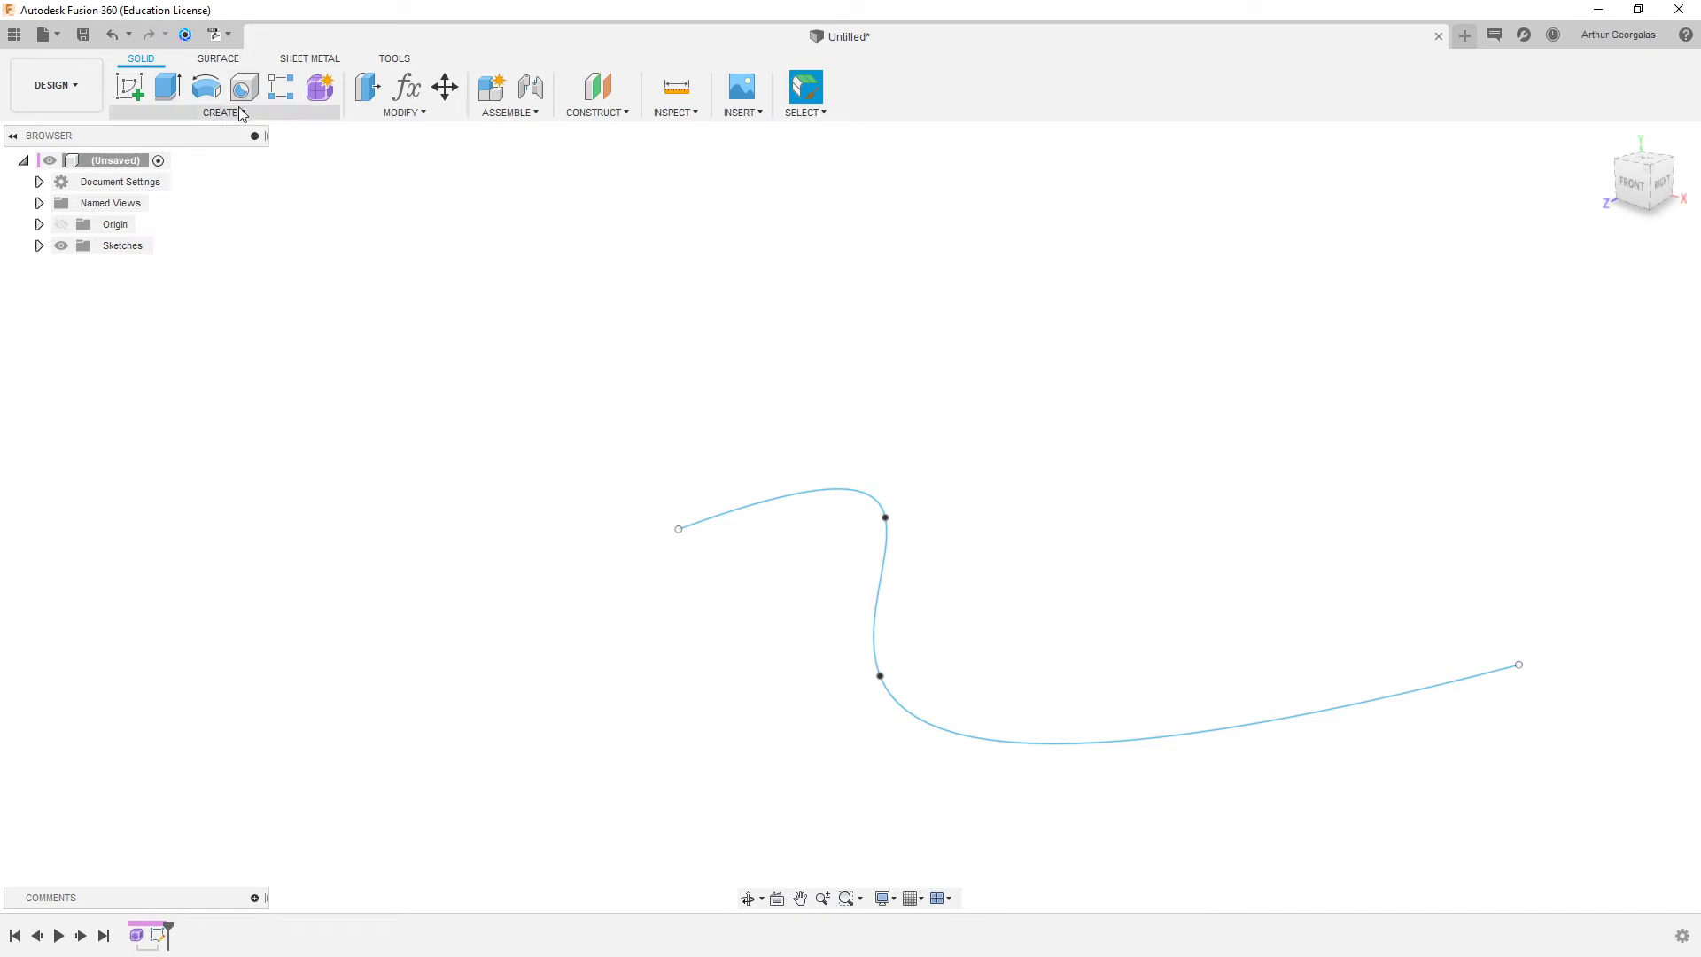
# - Try a solid Pipe with a 100 mm section size along the spline, using square and triangular sections
pyautogui.click(237, 108)
pyautogui.click(141, 497)
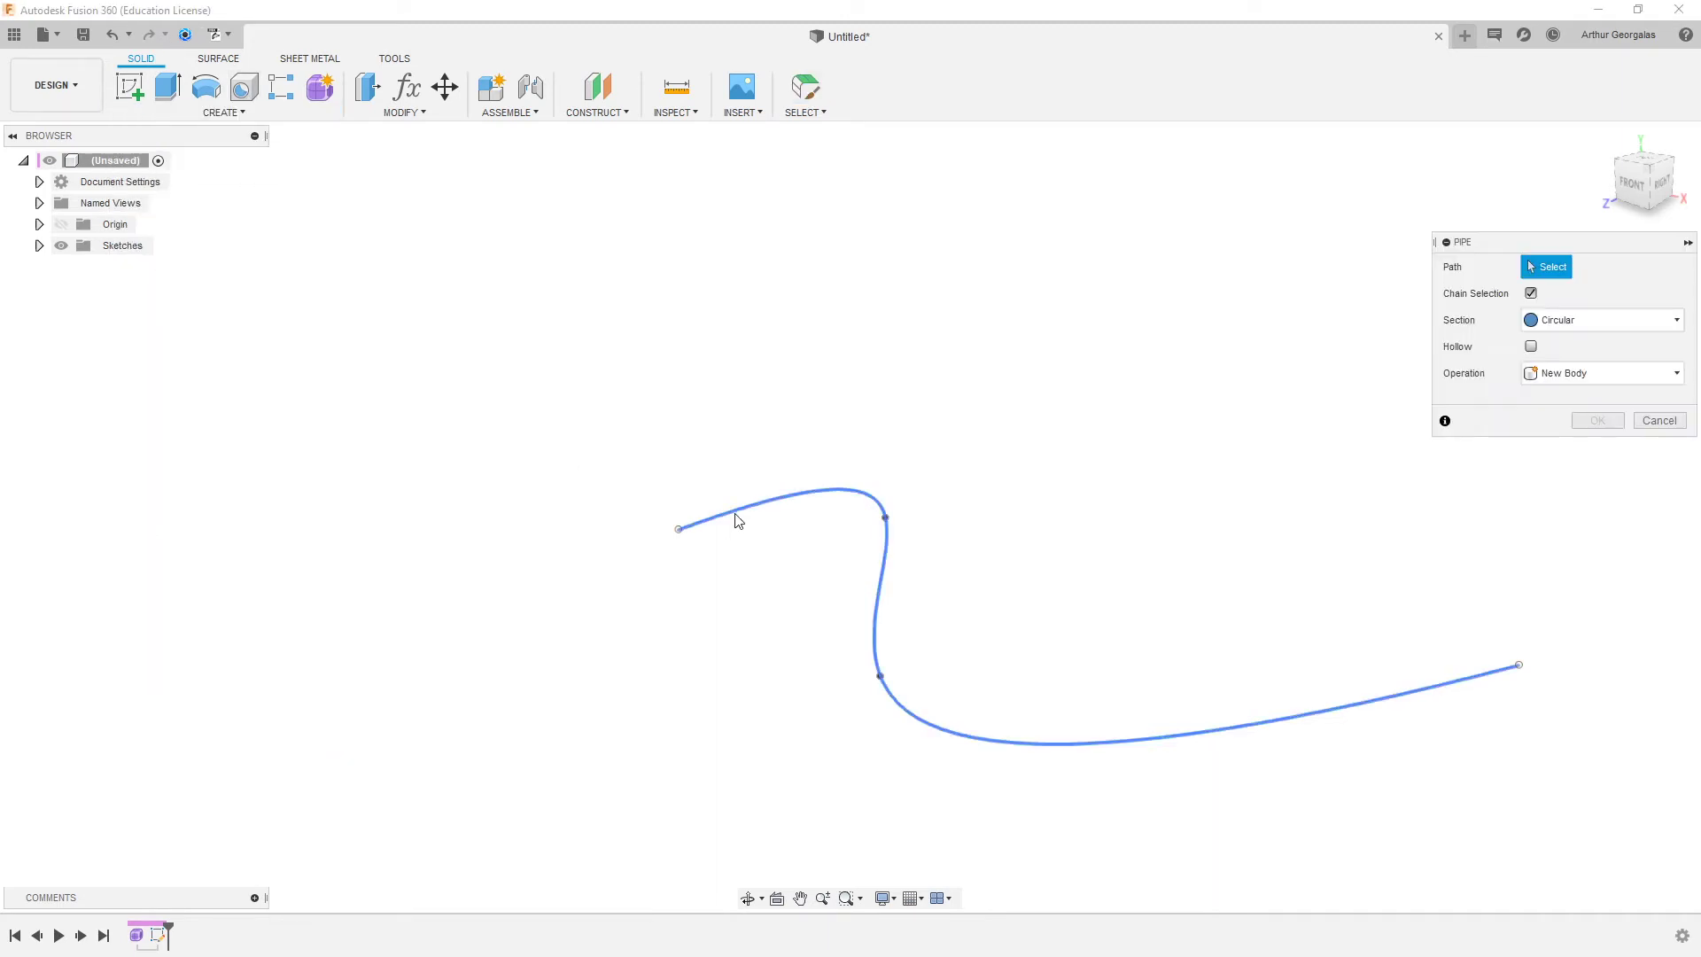
pyautogui.click(774, 508)
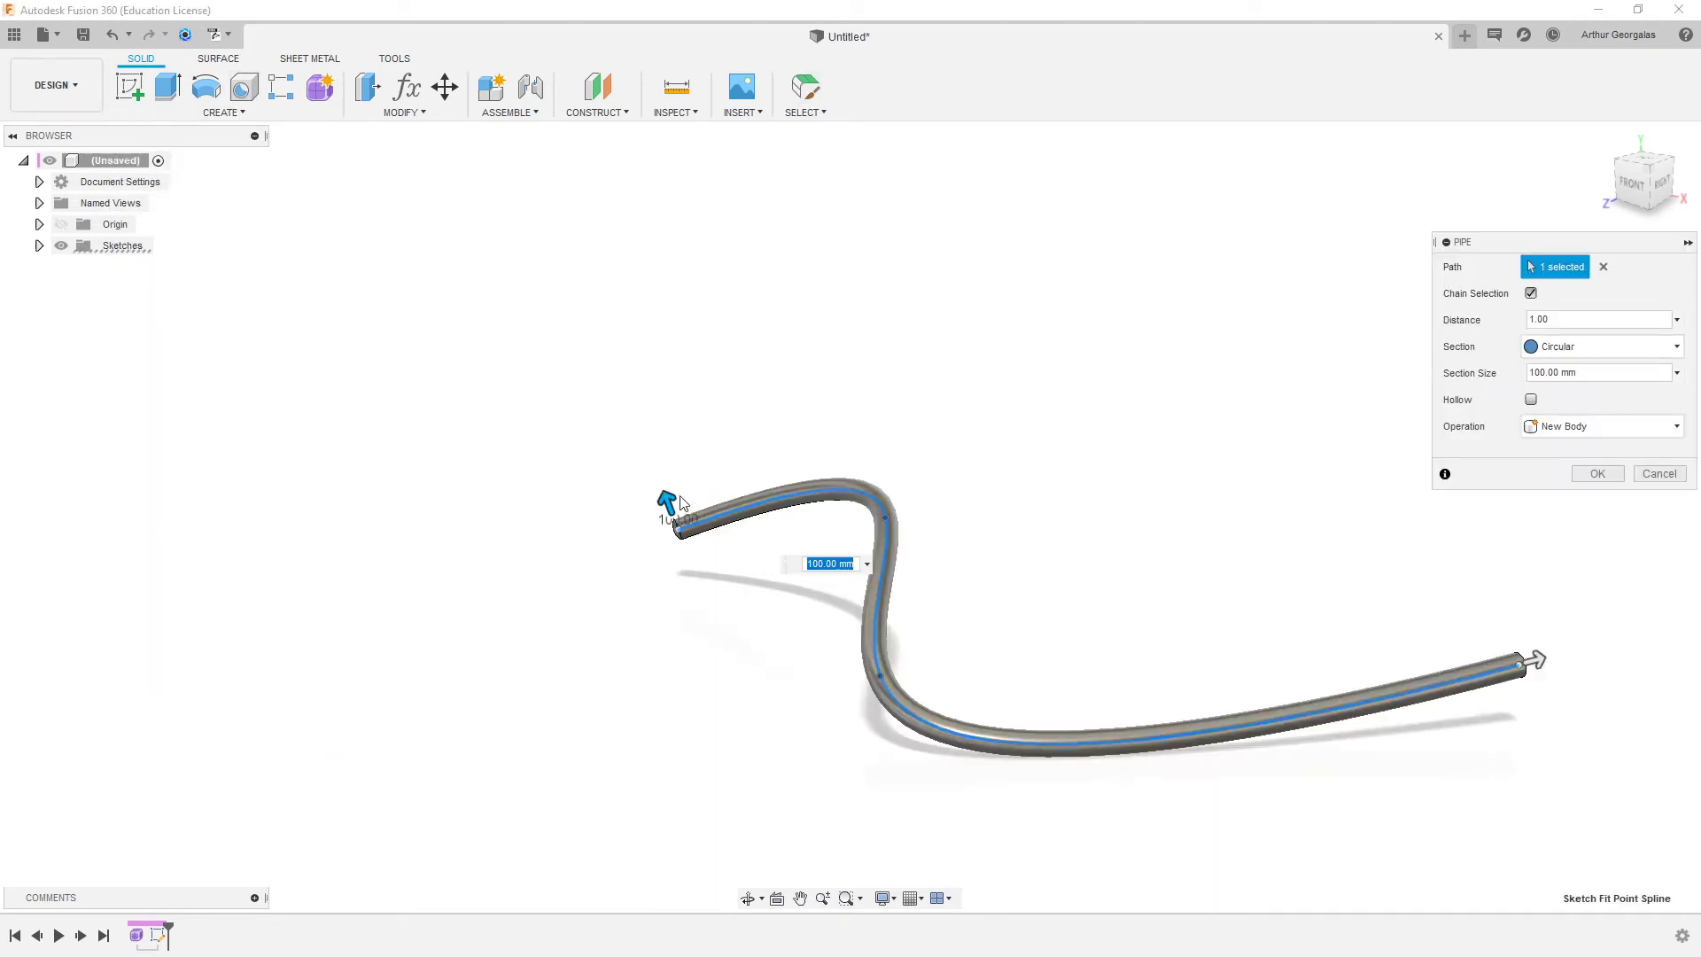
pyautogui.click(1622, 347)
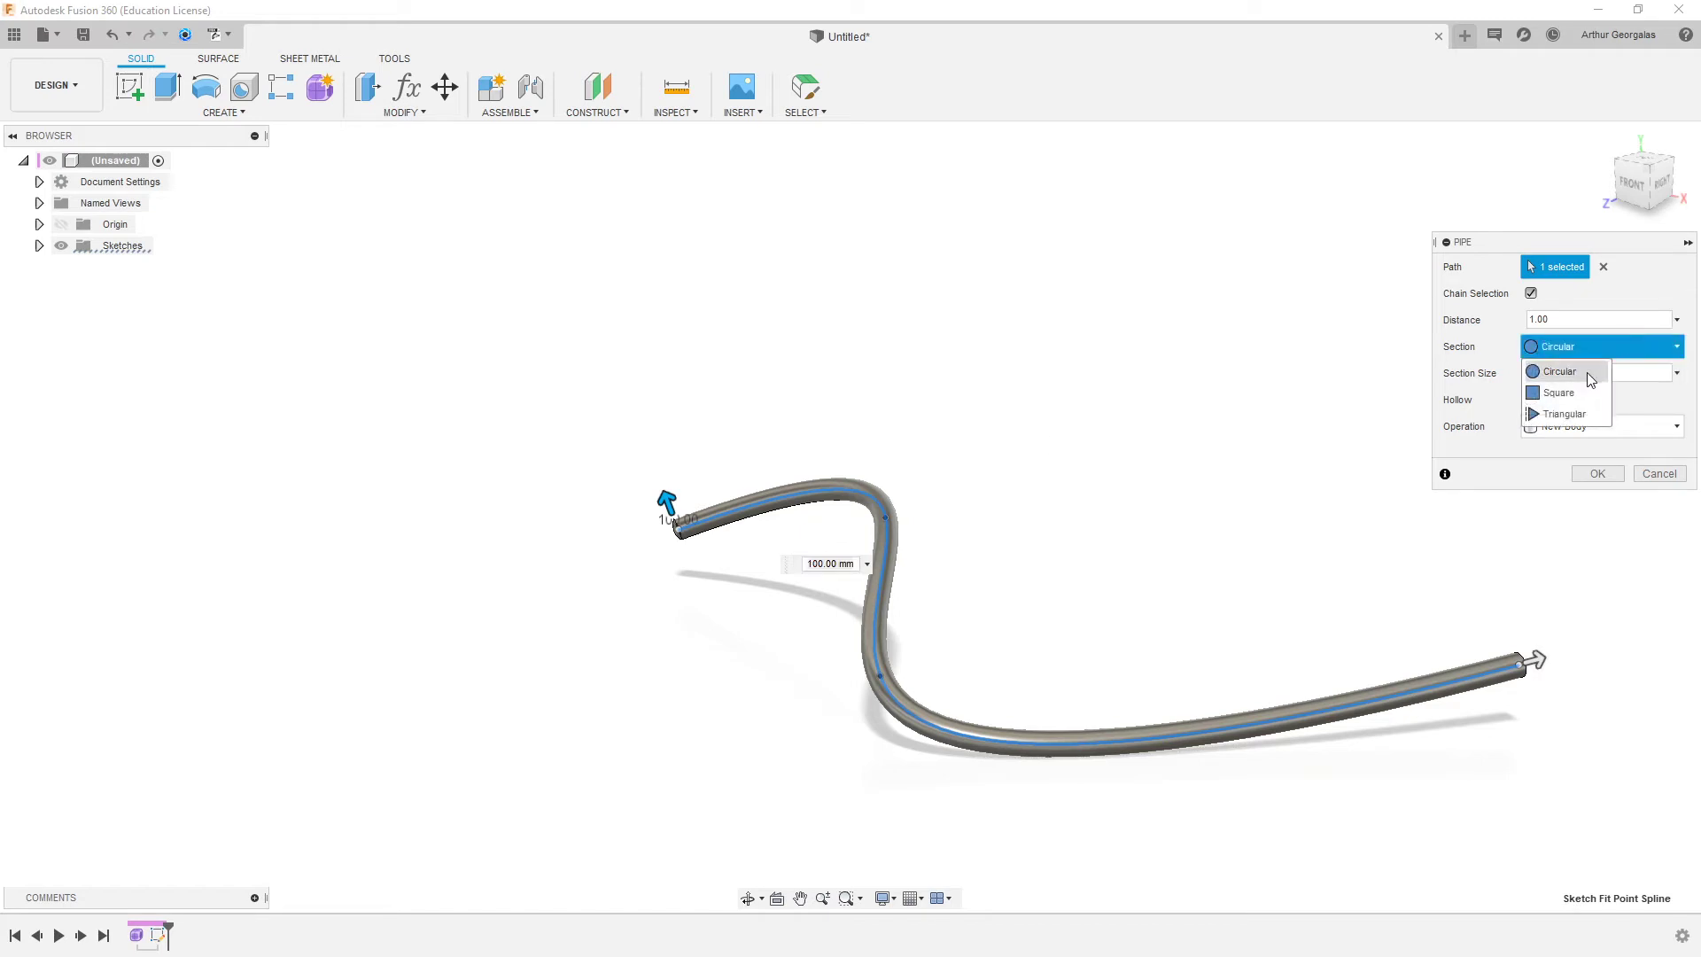
pyautogui.click(1559, 392)
pyautogui.click(1582, 345)
pyautogui.click(1561, 414)
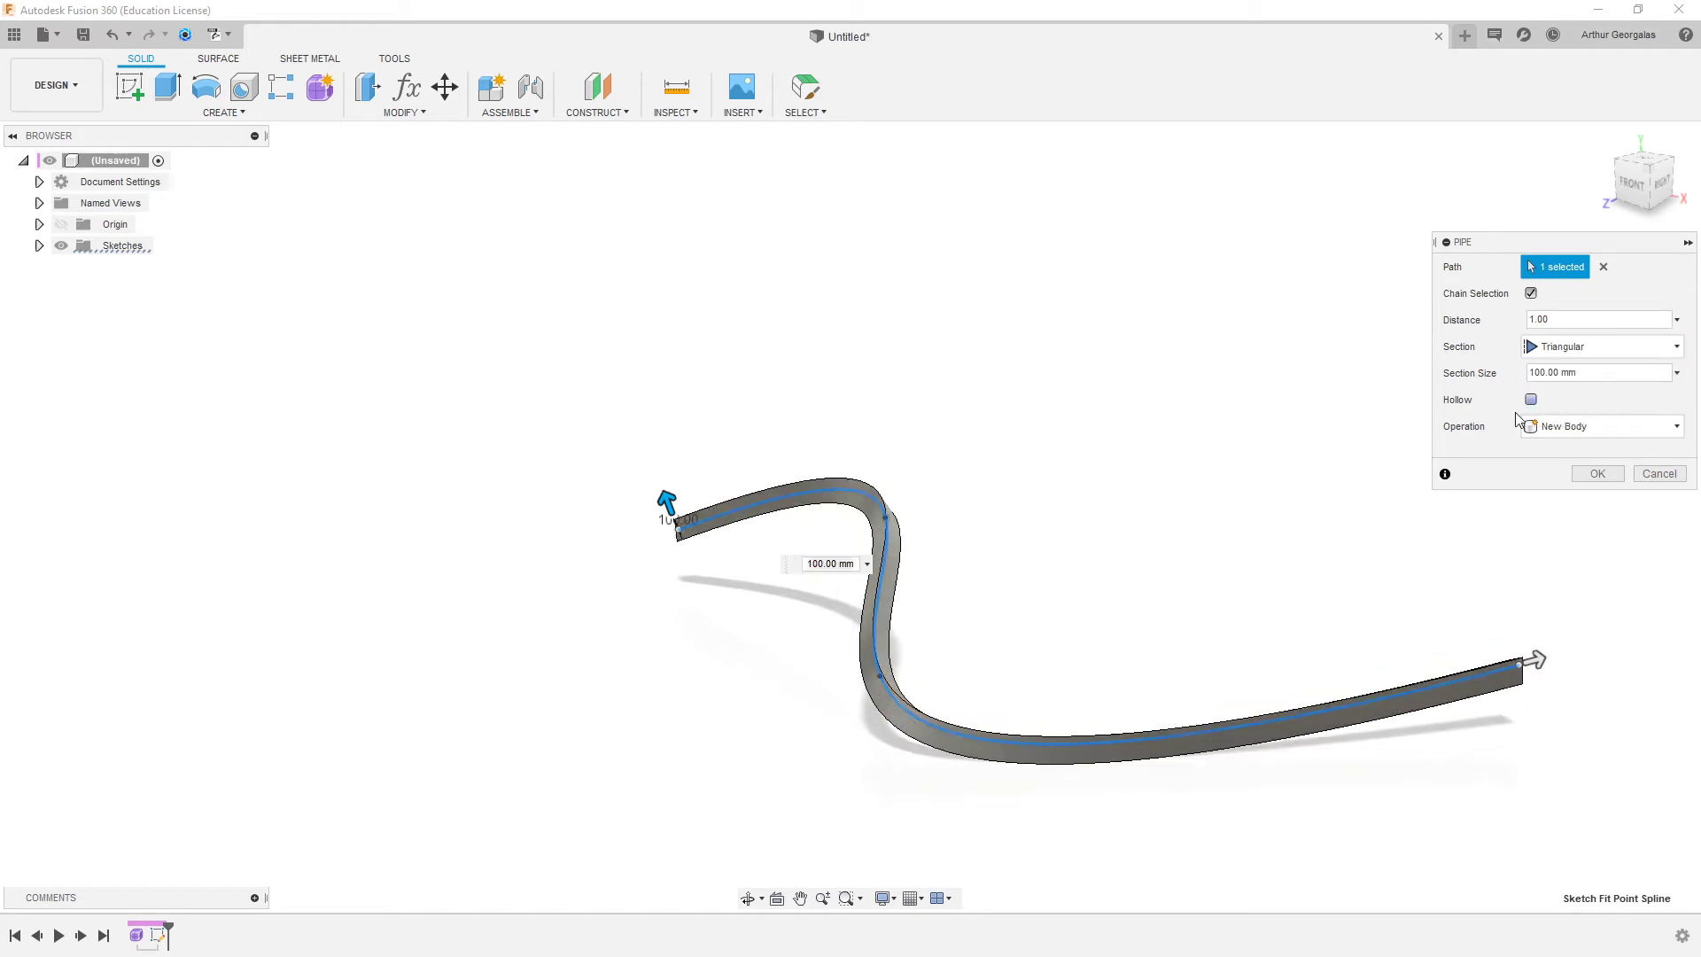
pyautogui.keyDown('shift'); pyautogui.moveTo(1262, 585); pyautogui.dragTo(1141, 543, button='middle'); pyautogui.keyUp('shift')
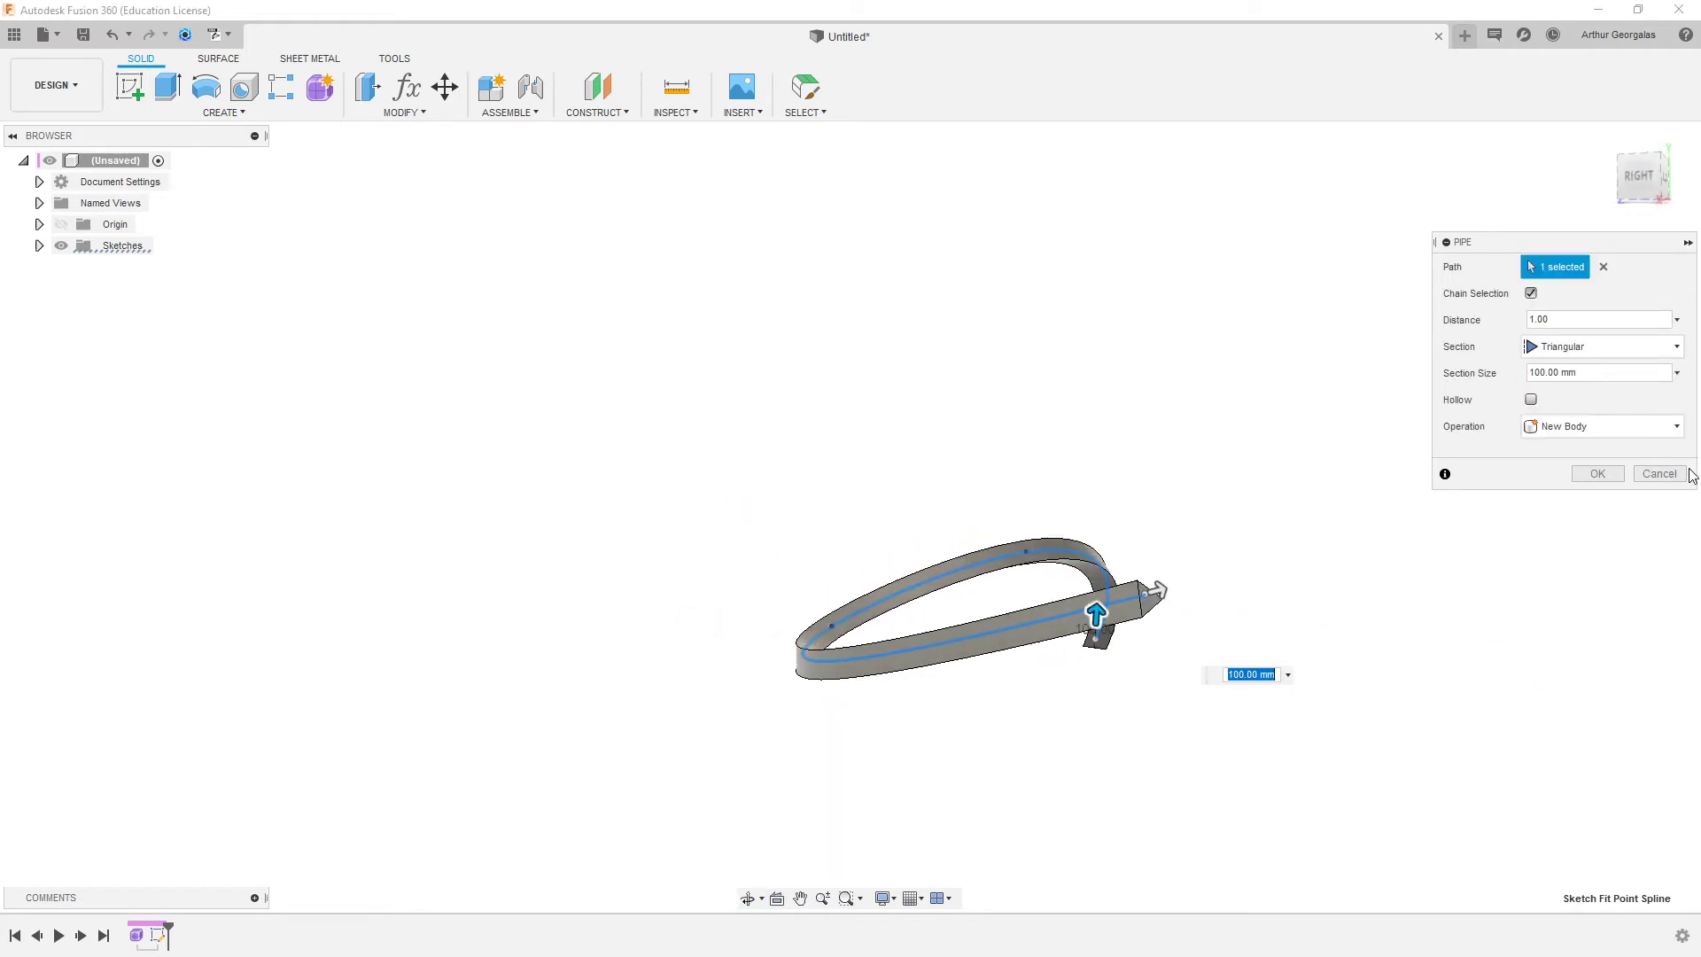
pyautogui.click(1654, 473)
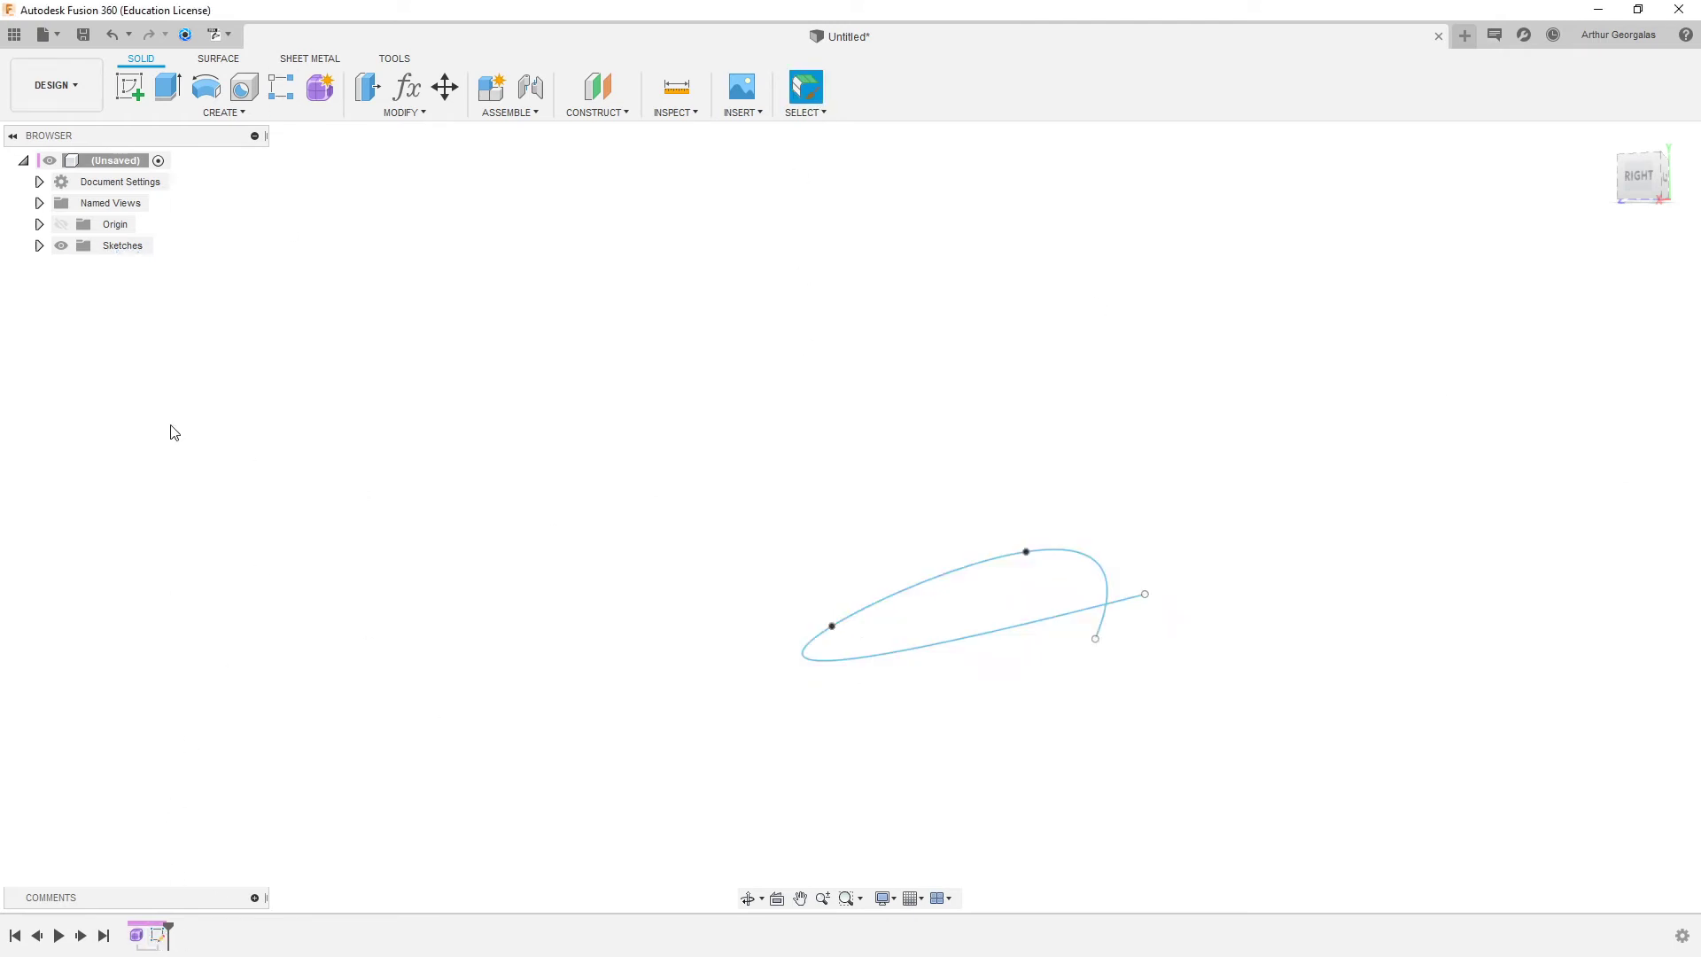
# - Create a new form and start a T-spline Pipe along the spline with a global diameter of 40 mm
pyautogui.click(308, 83)
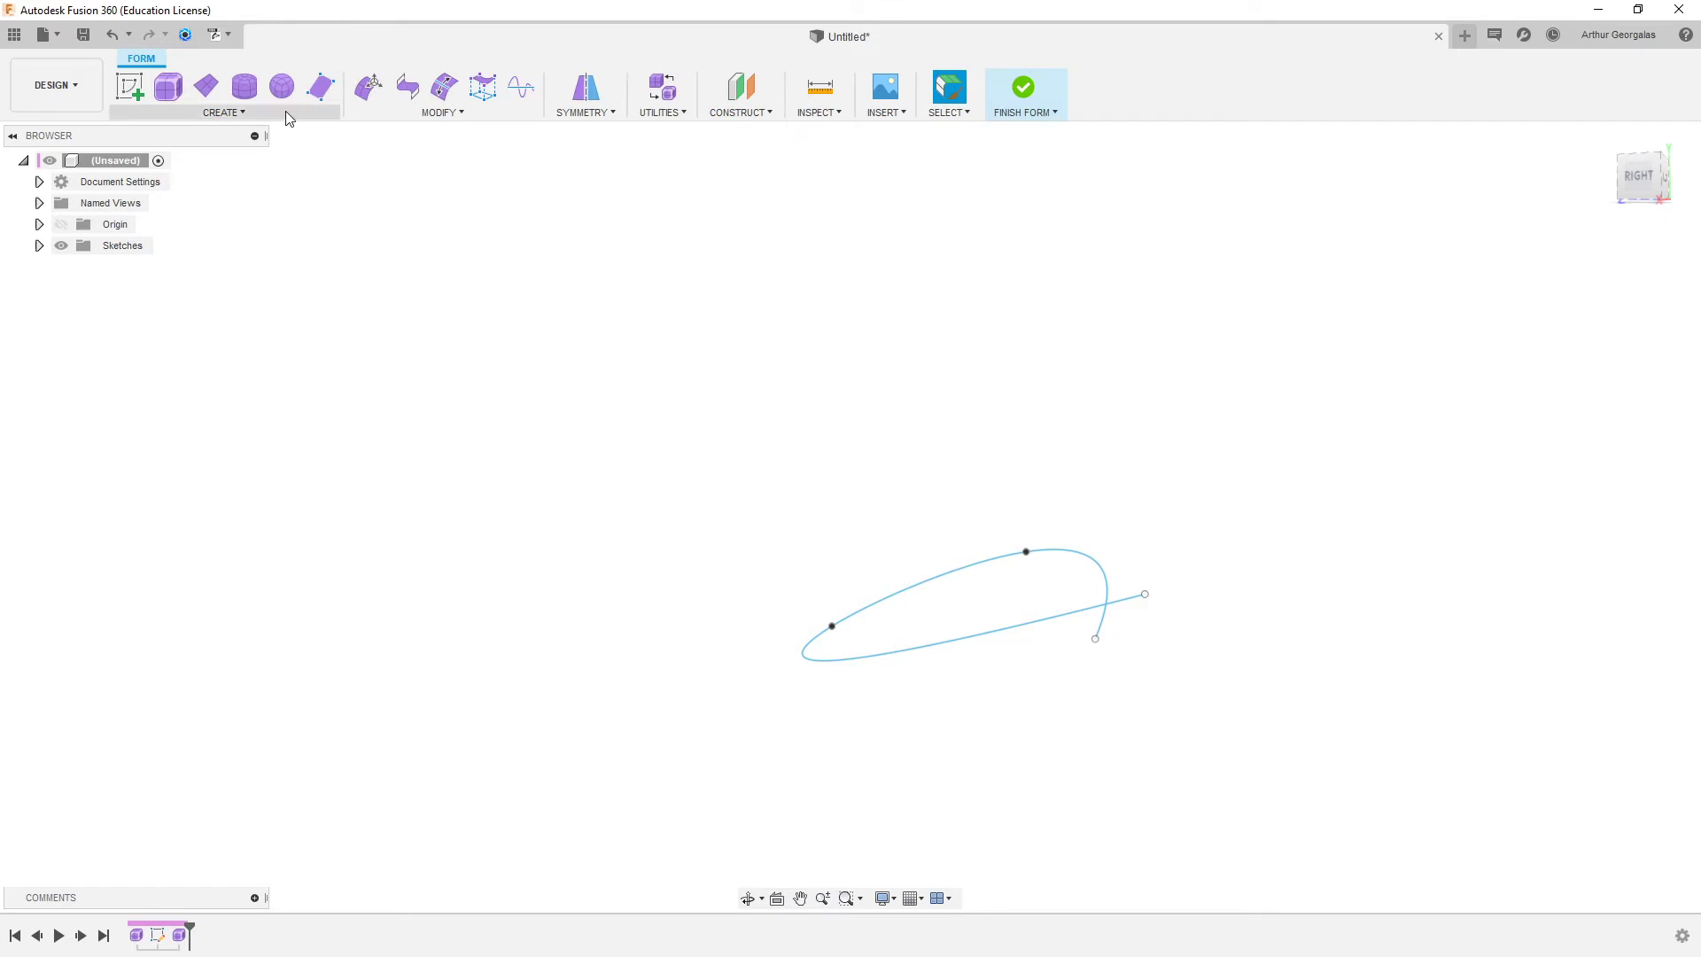
pyautogui.click(286, 113)
pyautogui.click(142, 280)
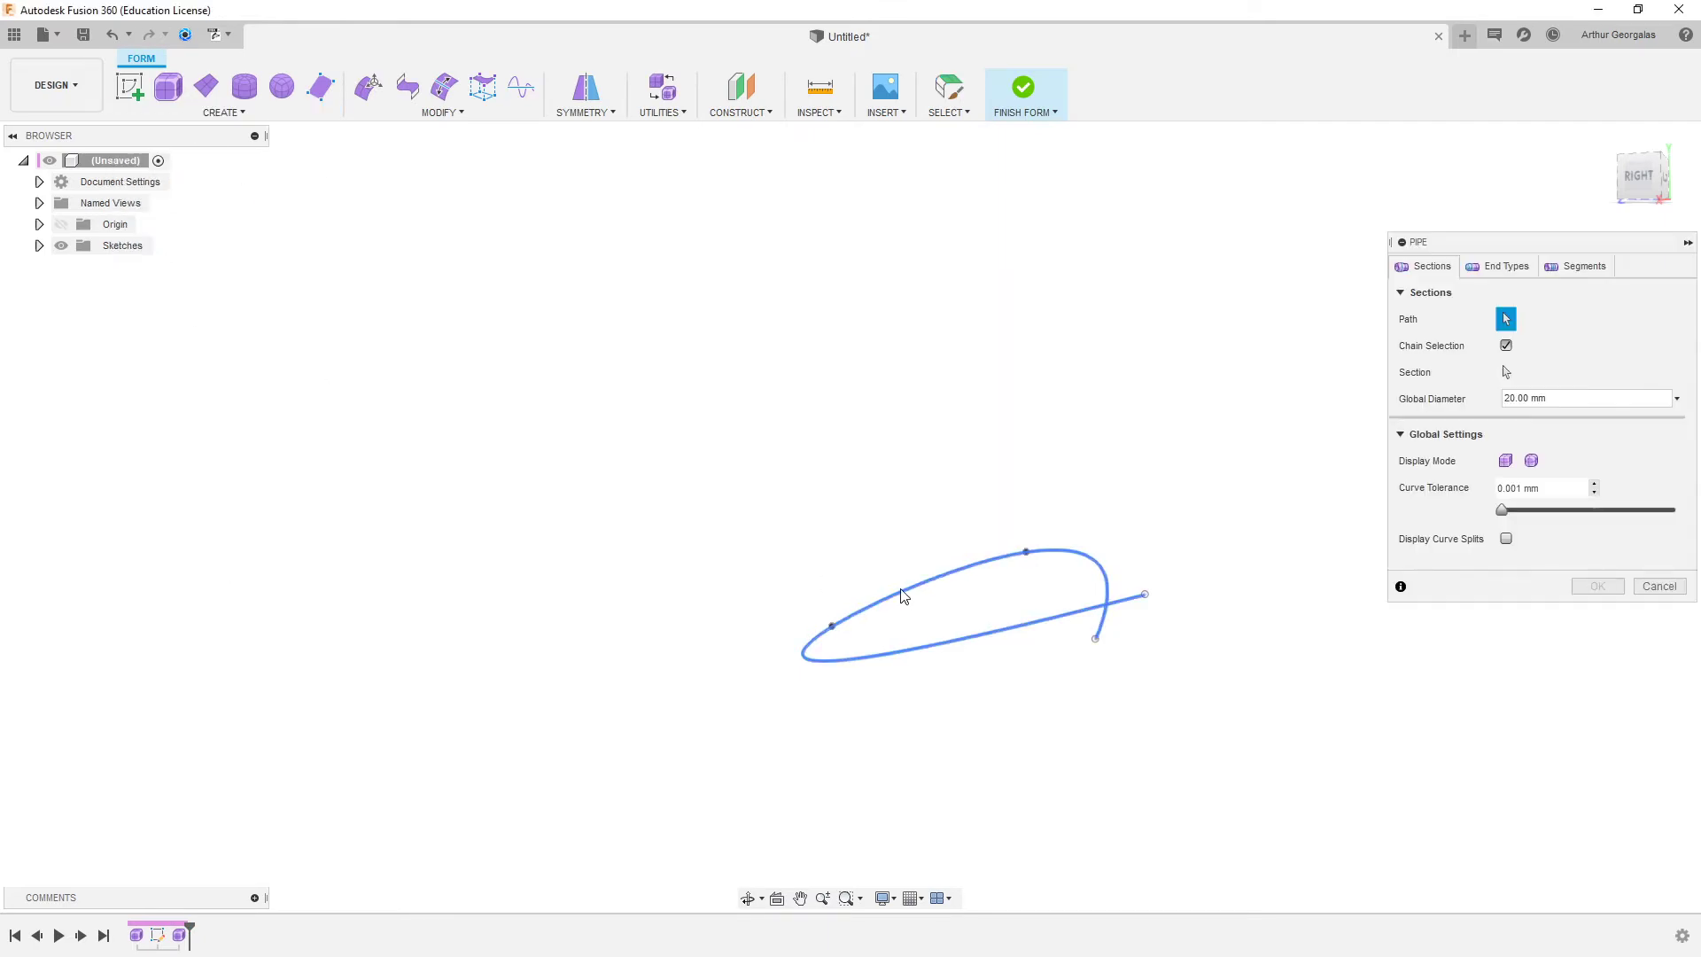
pyautogui.click(903, 594)
pyautogui.scroll(5, 907, 700)
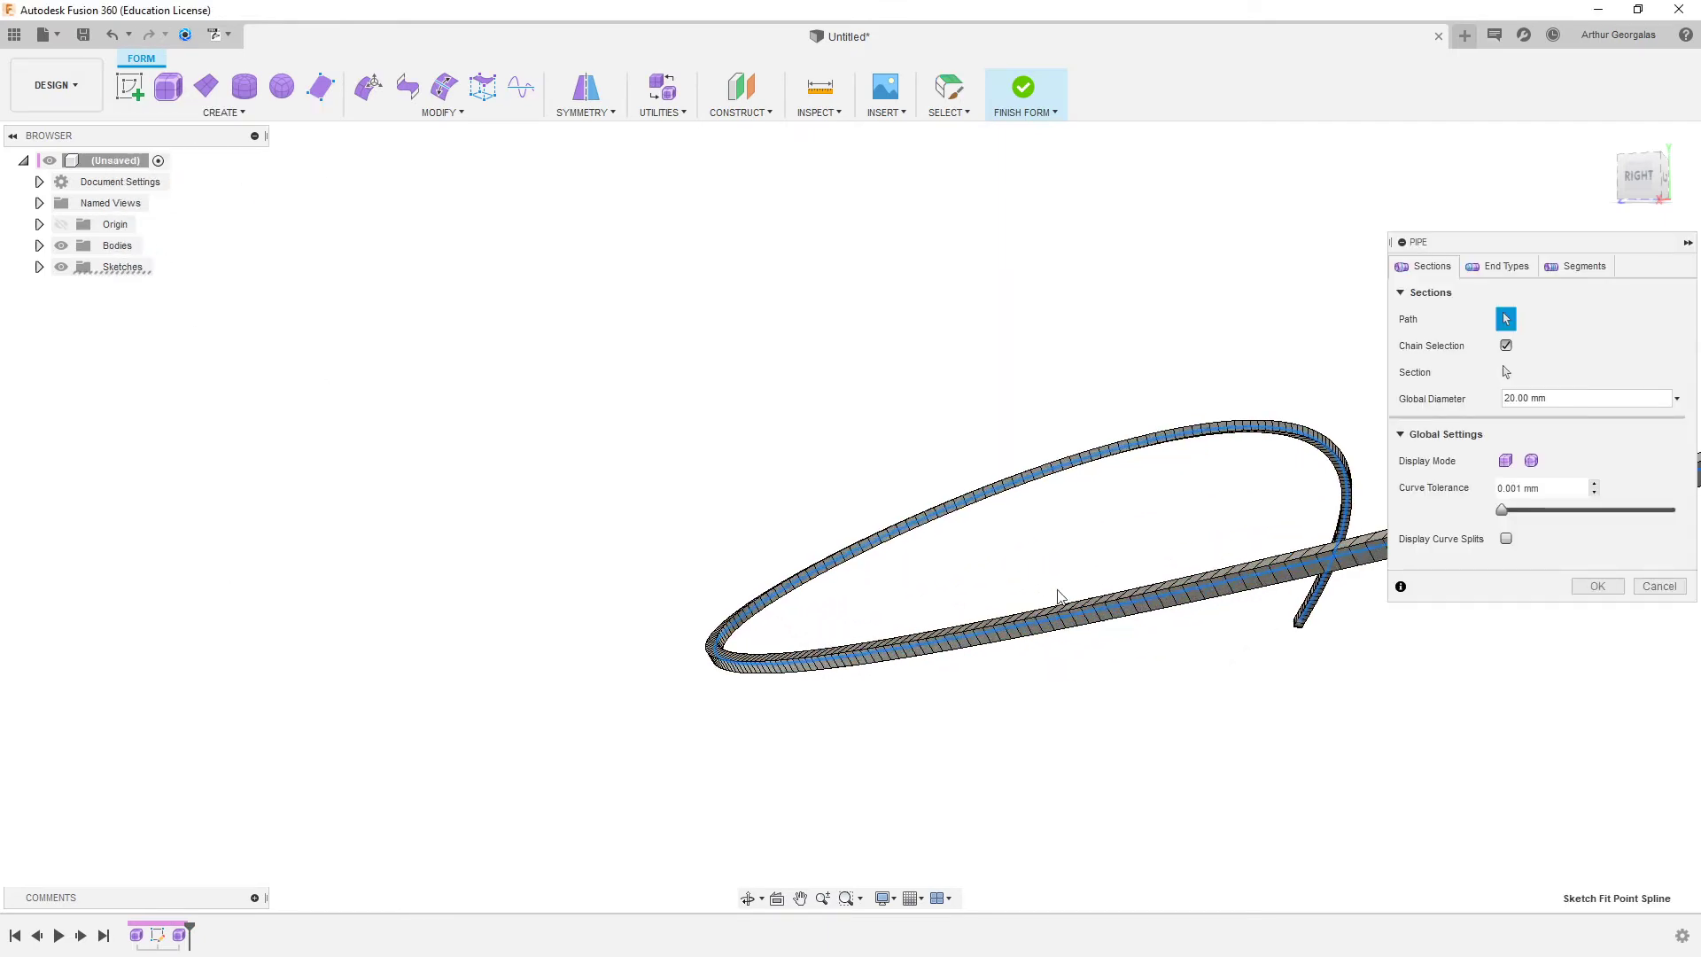
pyautogui.click(1608, 401)
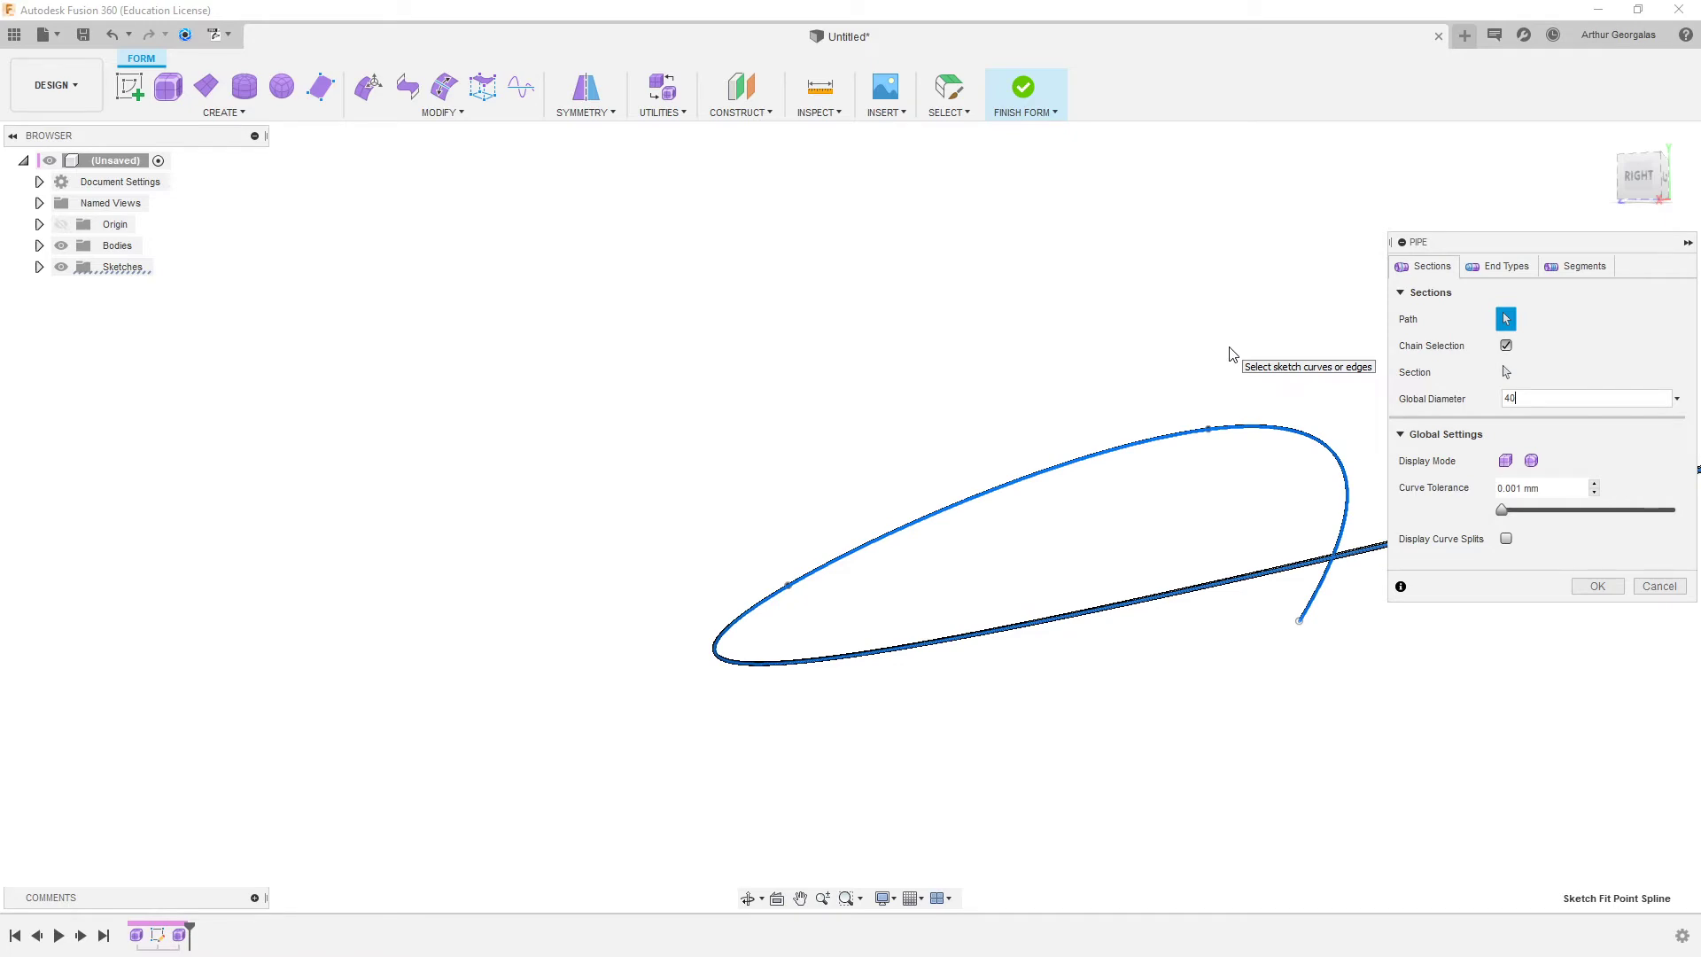
pyautogui.keyDown('shift'); pyautogui.moveTo(789, 366); pyautogui.dragTo(443, 399, button='middle'); pyautogui.keyUp('shift')
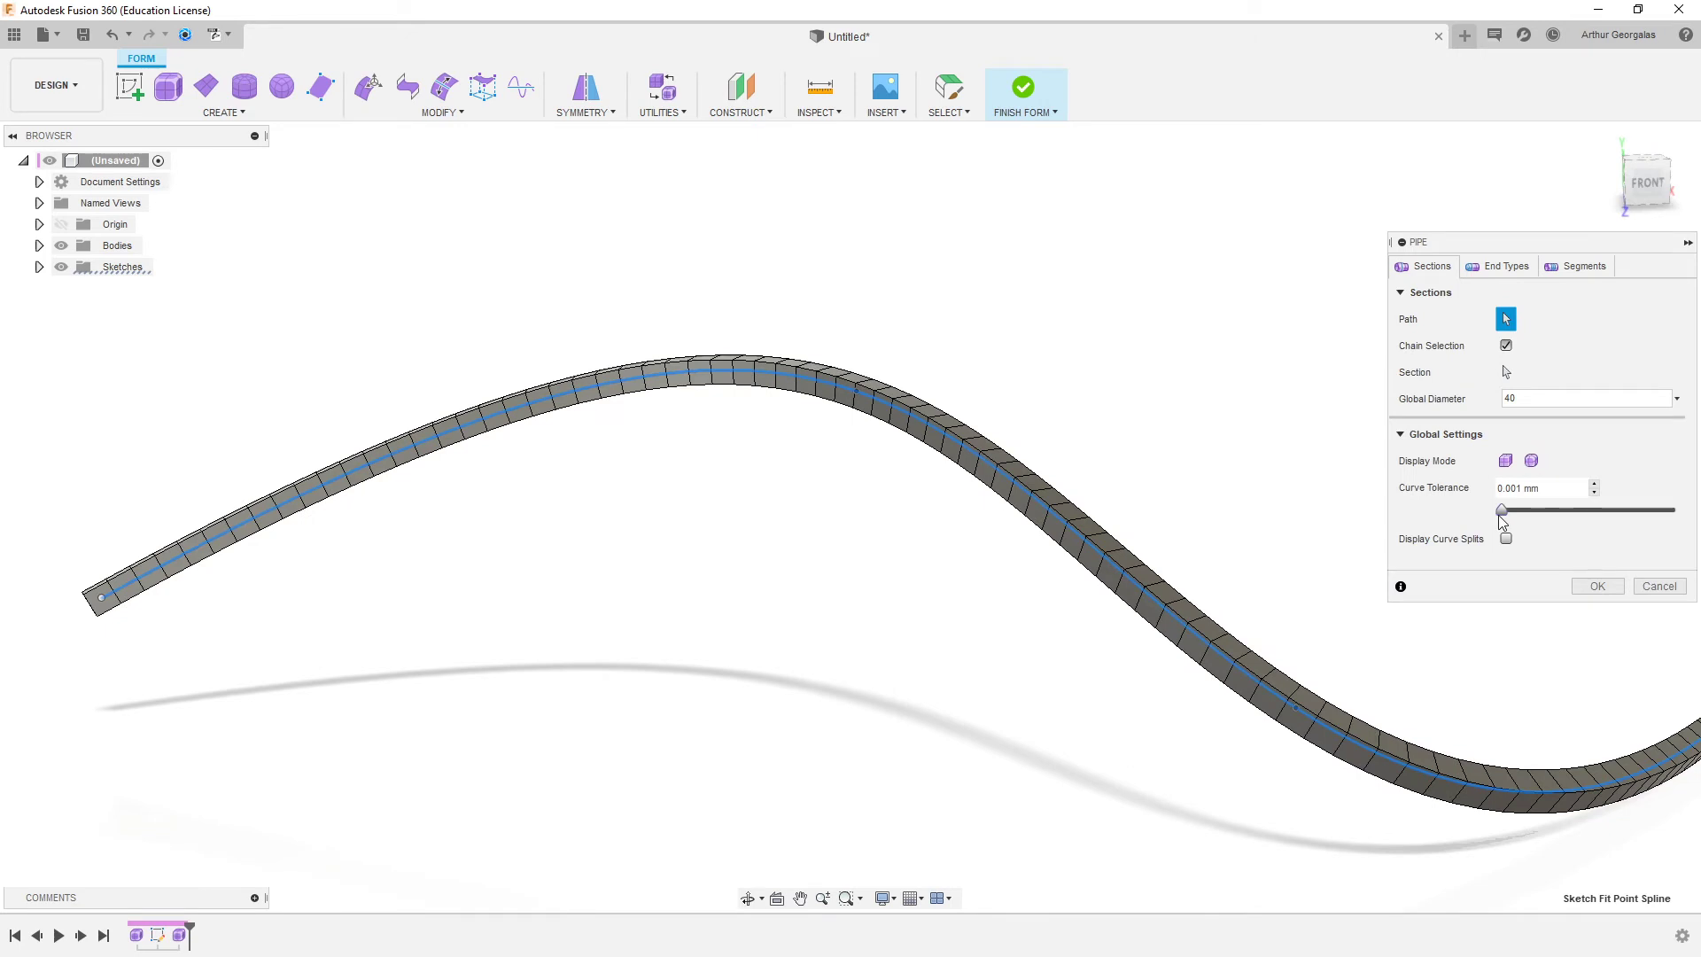
# - Raise the pipe's curve tolerance to 5.635 mm and switch the preview to smooth display mode
pyautogui.moveTo(1501, 513); pyautogui.dragTo(1521, 512)
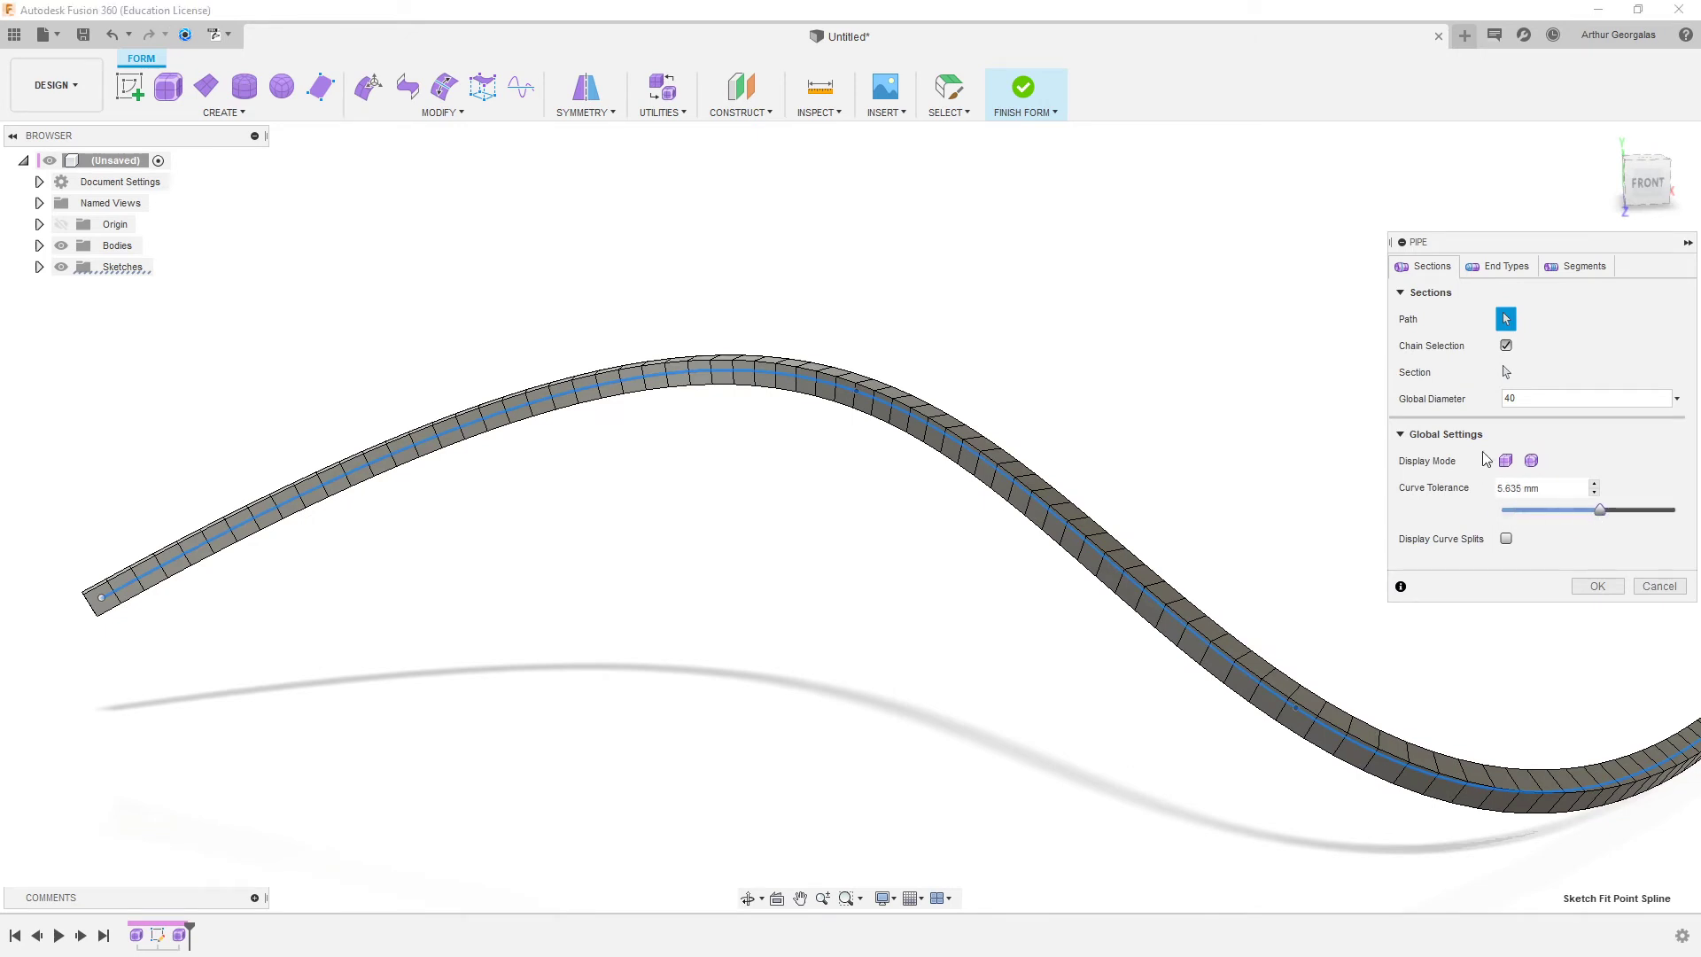
pyautogui.scroll(-4, 1121, 444)
pyautogui.click(1582, 266)
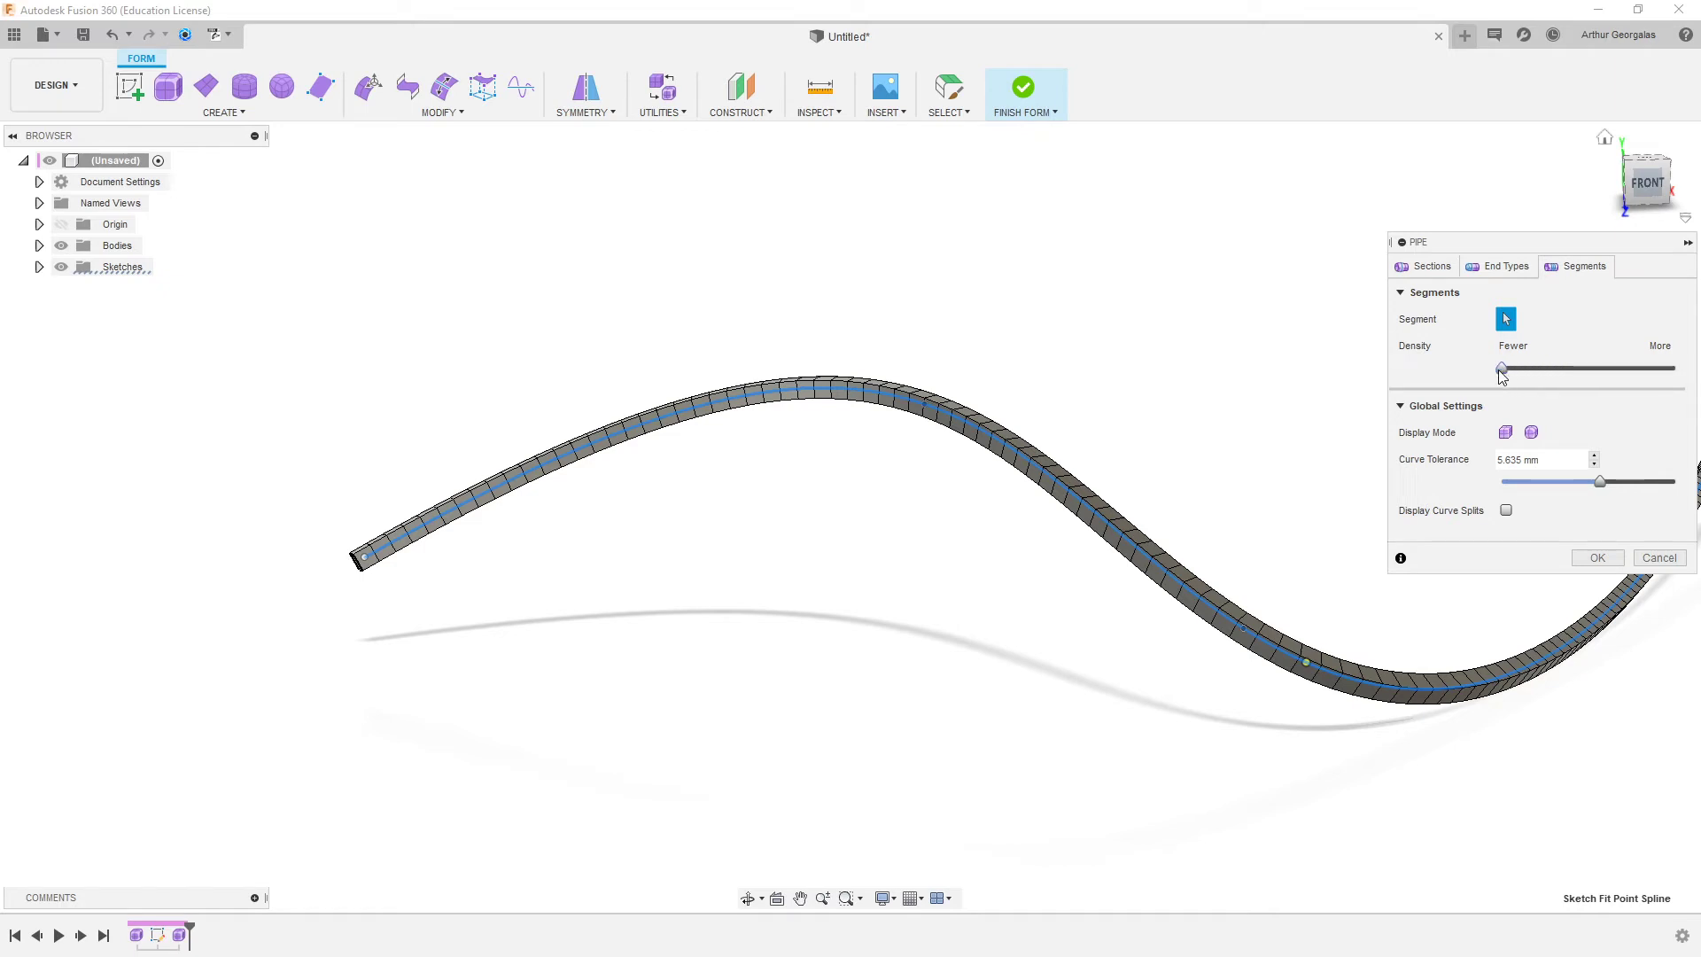
pyautogui.keyDown('shift'); pyautogui.moveTo(1075, 330); pyautogui.dragTo(1019, 332, button='middle'); pyautogui.keyUp('shift')
pyautogui.click(1532, 432)
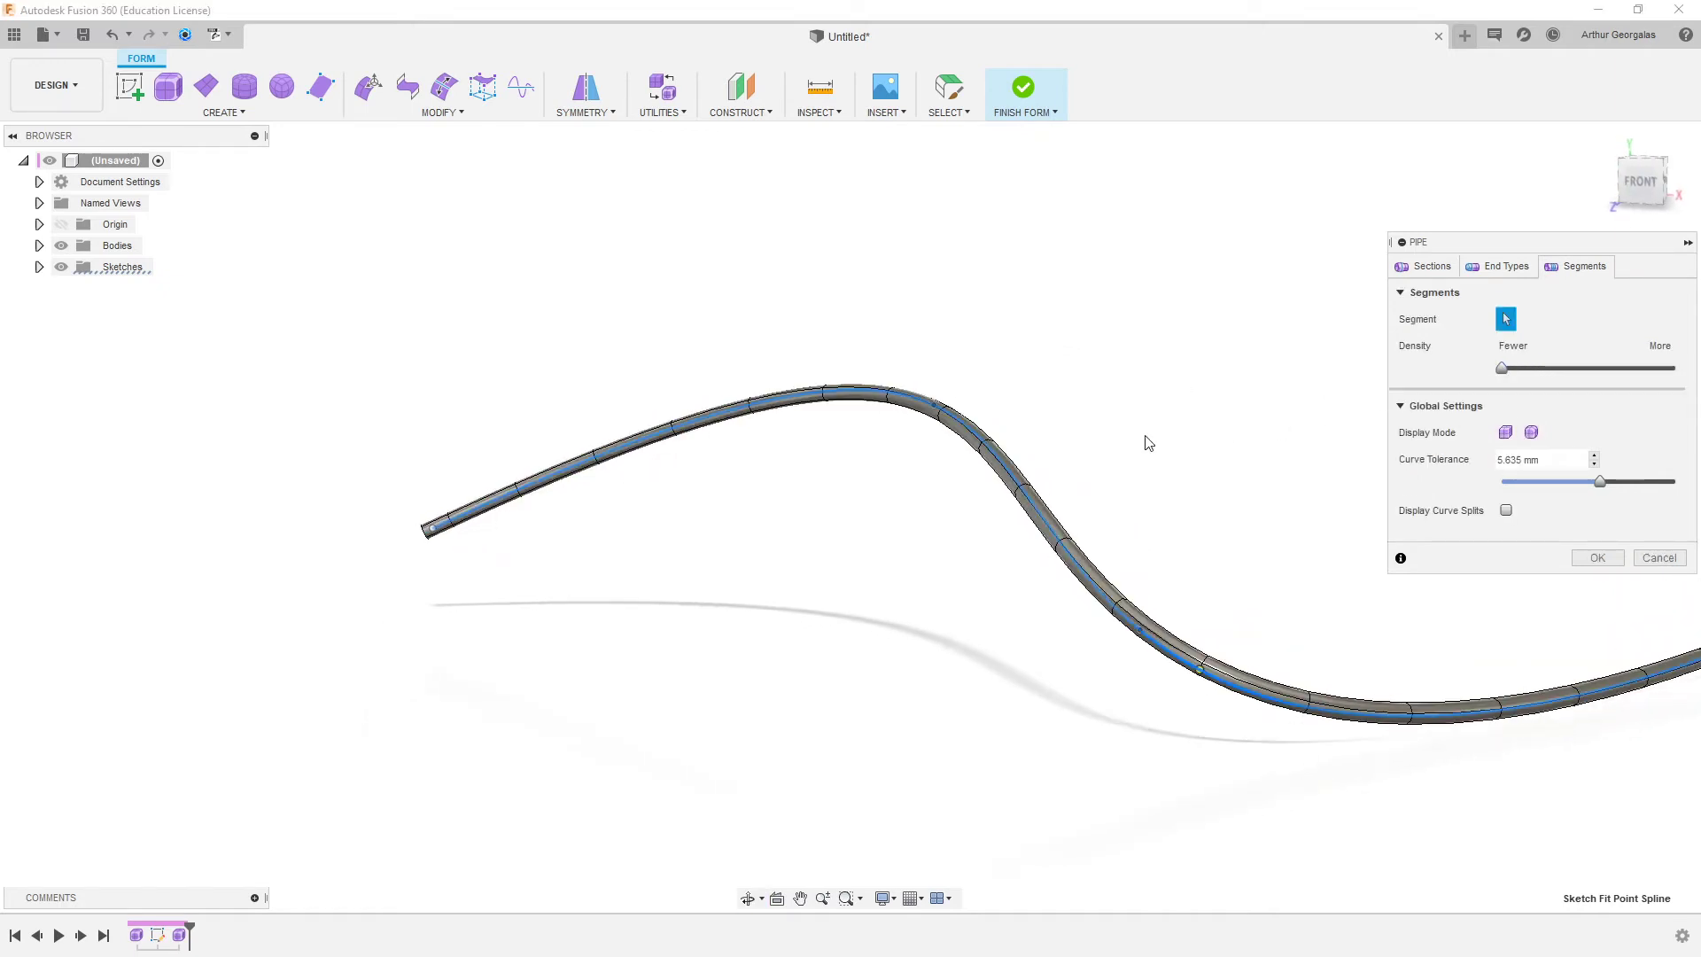
# - Raise the pipe's curve tolerance to 8.224 mm and try to increase the segment density
pyautogui.keyDown('shift'); pyautogui.moveTo(1143, 441); pyautogui.dragTo(922, 426, button='middle'); pyautogui.keyUp('shift')
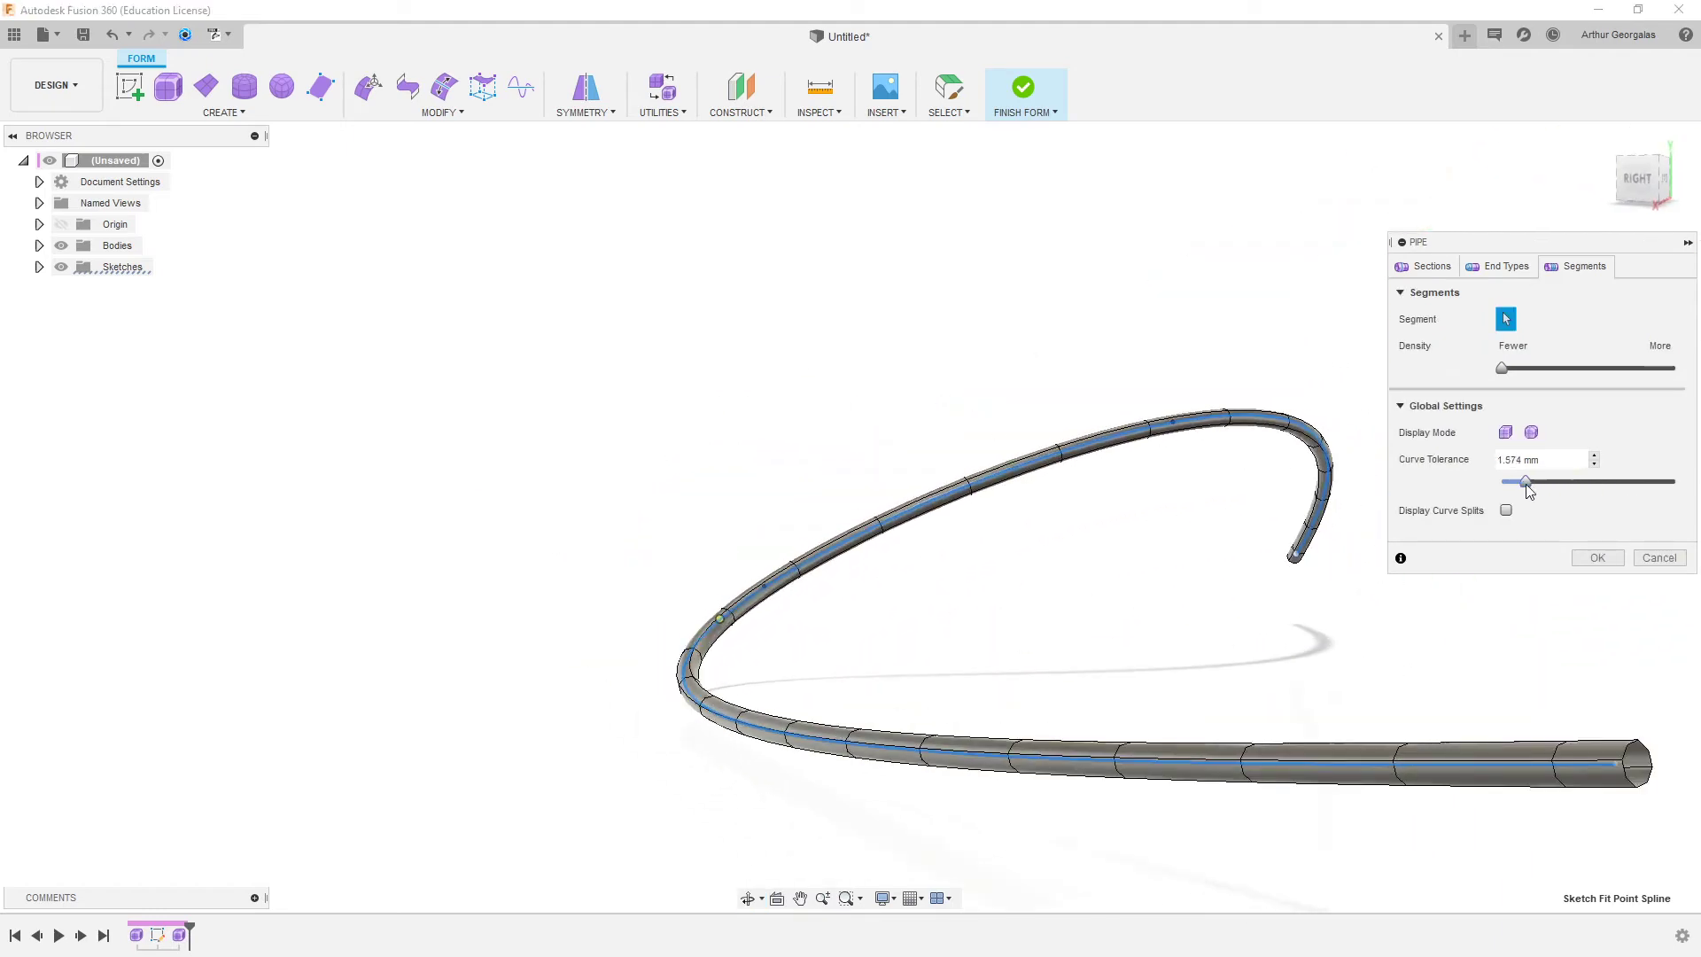
pyautogui.moveTo(1526, 491); pyautogui.dragTo(1650, 494)
pyautogui.keyDown('shift'); pyautogui.moveTo(1202, 564); pyautogui.dragTo(1314, 540, button='middle'); pyautogui.keyUp('shift')
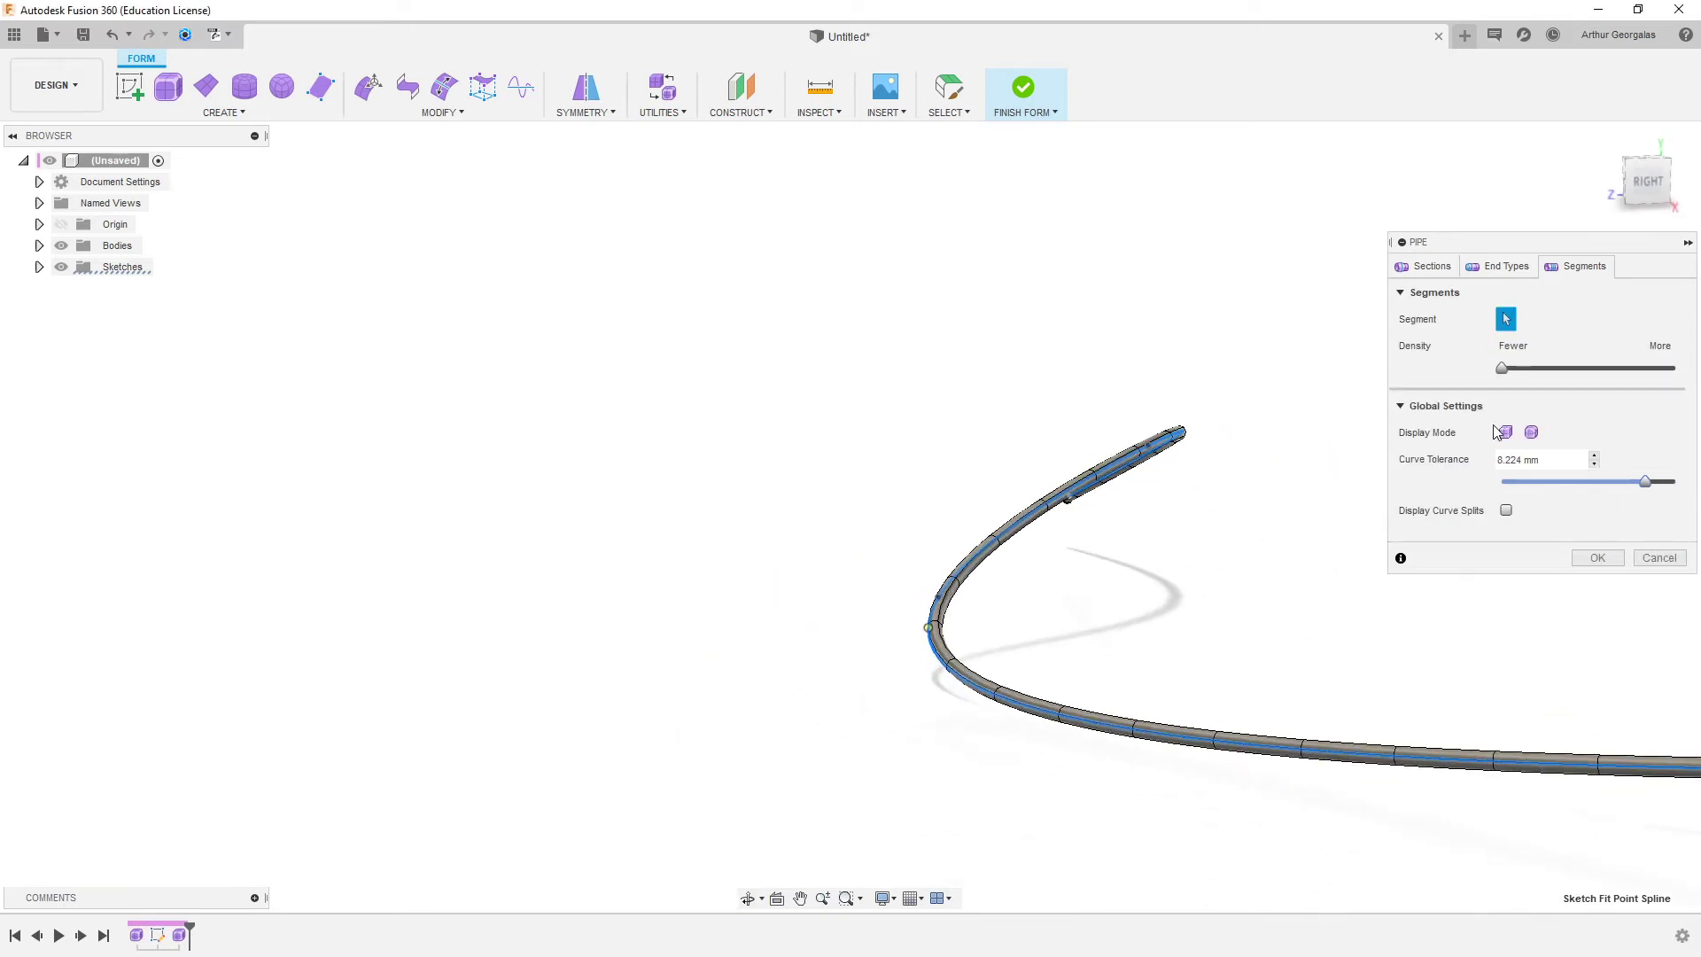
pyautogui.moveTo(1508, 370); pyautogui.dragTo(1605, 369)
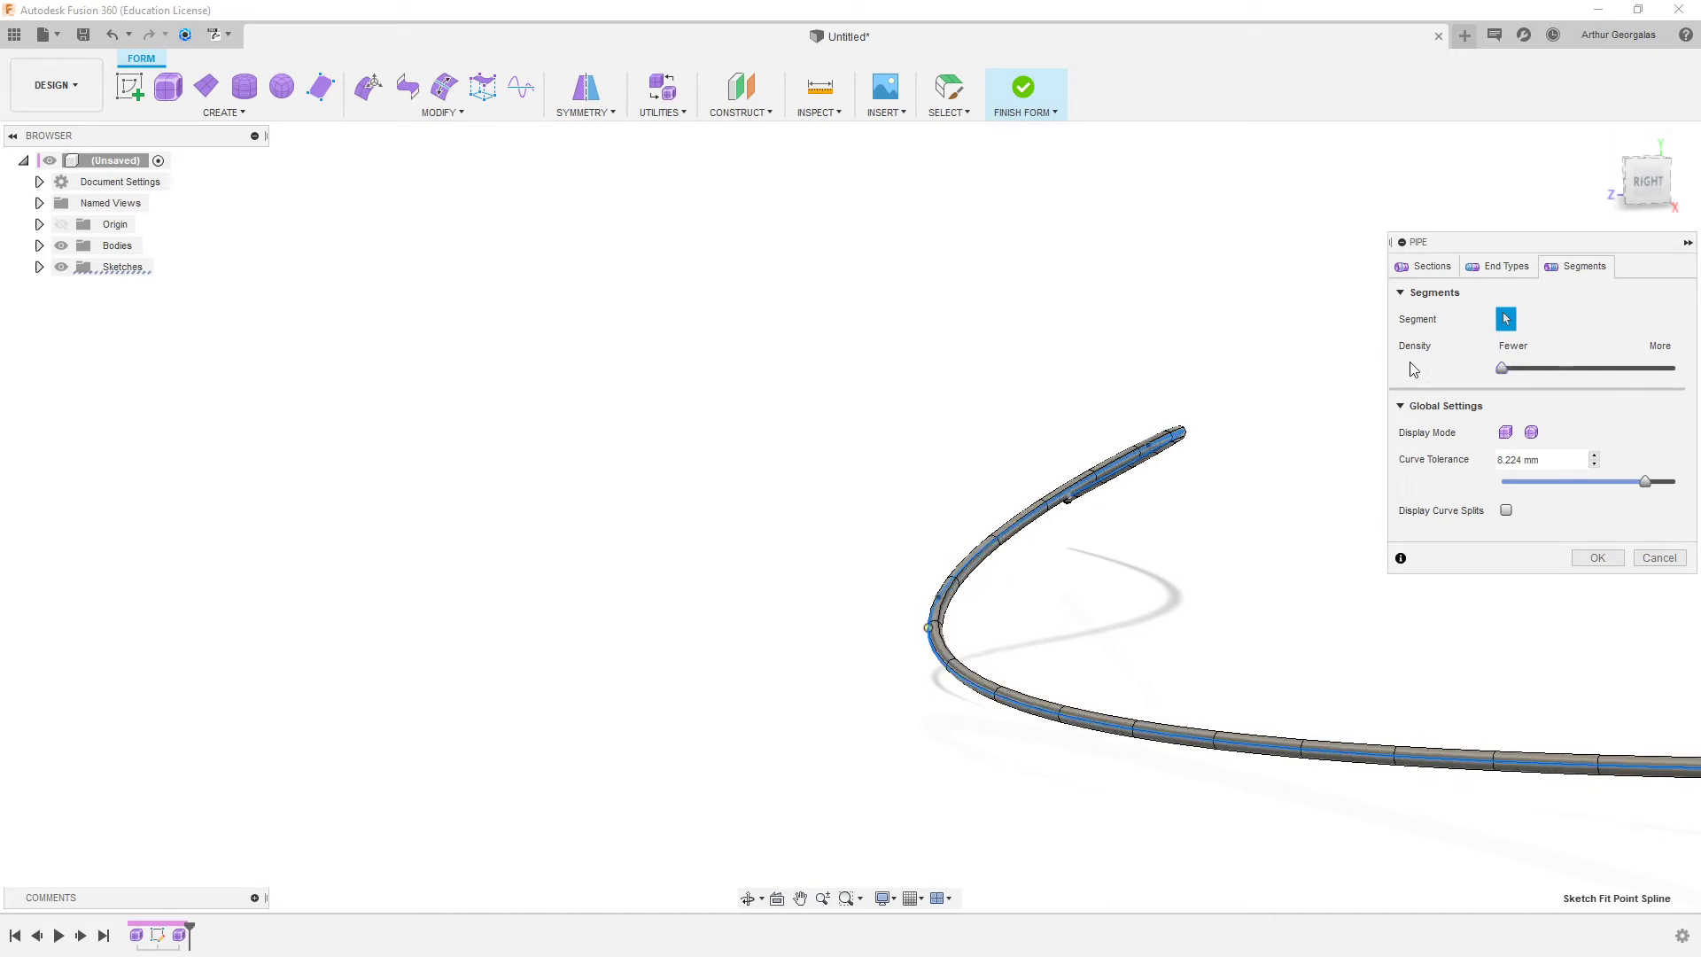
pyautogui.keyDown('shift'); pyautogui.moveTo(1019, 498); pyautogui.dragTo(1169, 567, button='middle'); pyautogui.keyUp('shift')
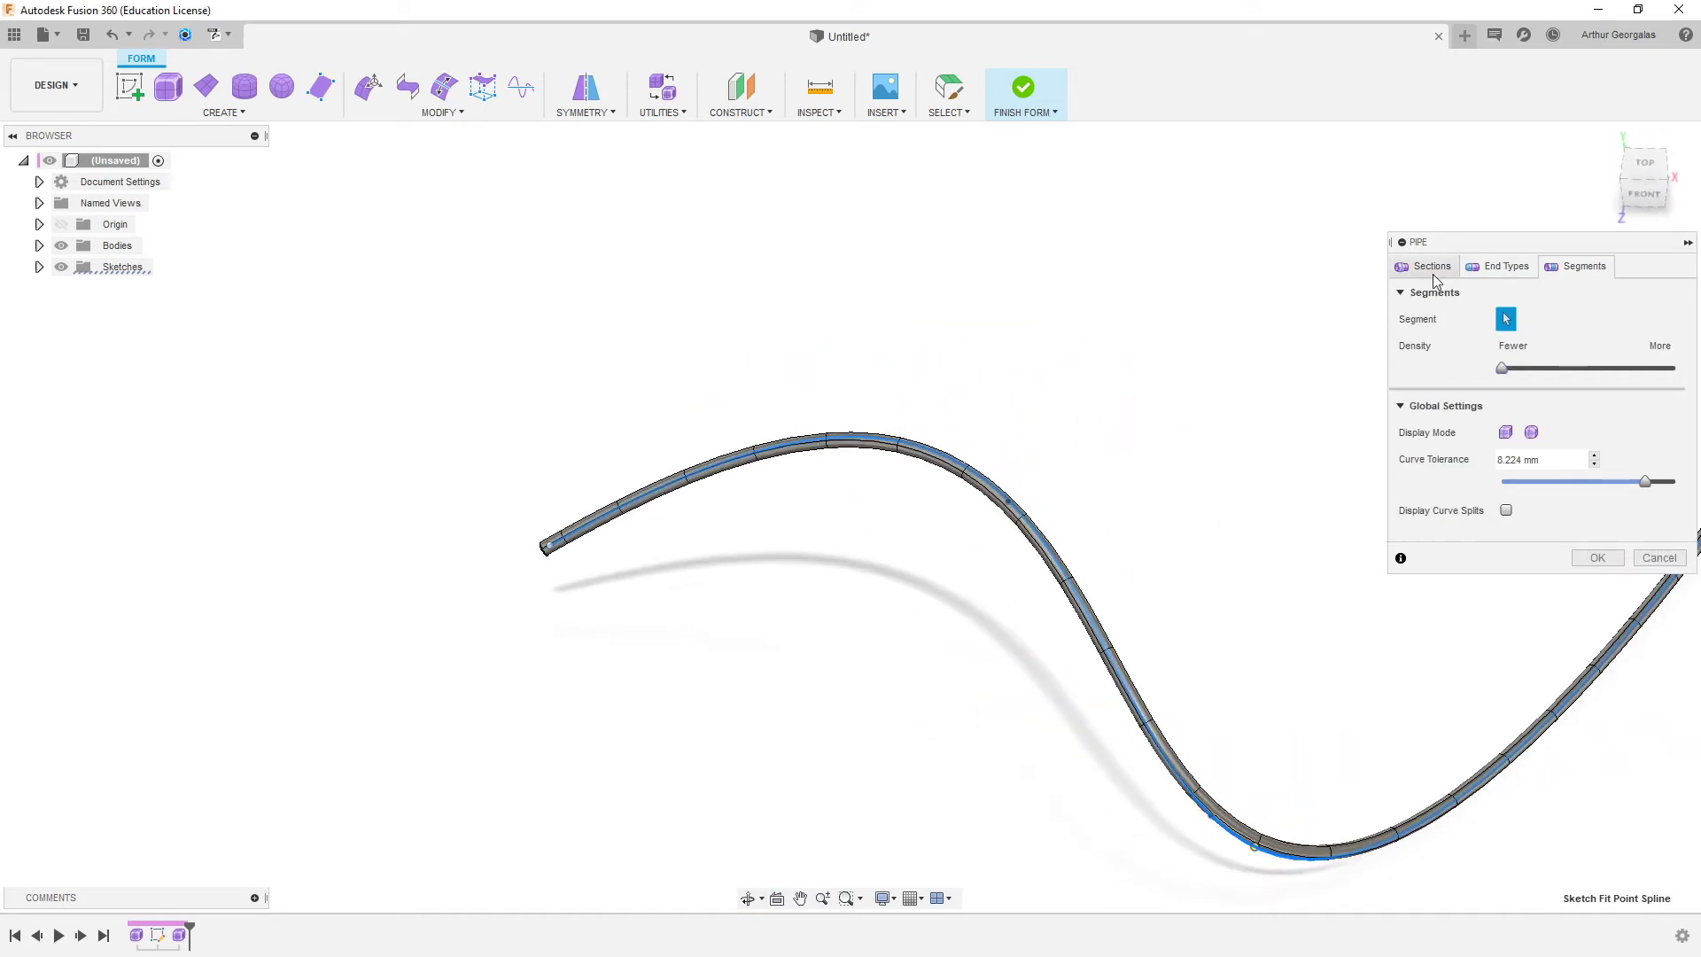
# - Try the Spike end type on the pipe and set the end type to Square
pyautogui.click(1401, 266)
pyautogui.click(1502, 265)
pyautogui.scroll(3, 563, 532)
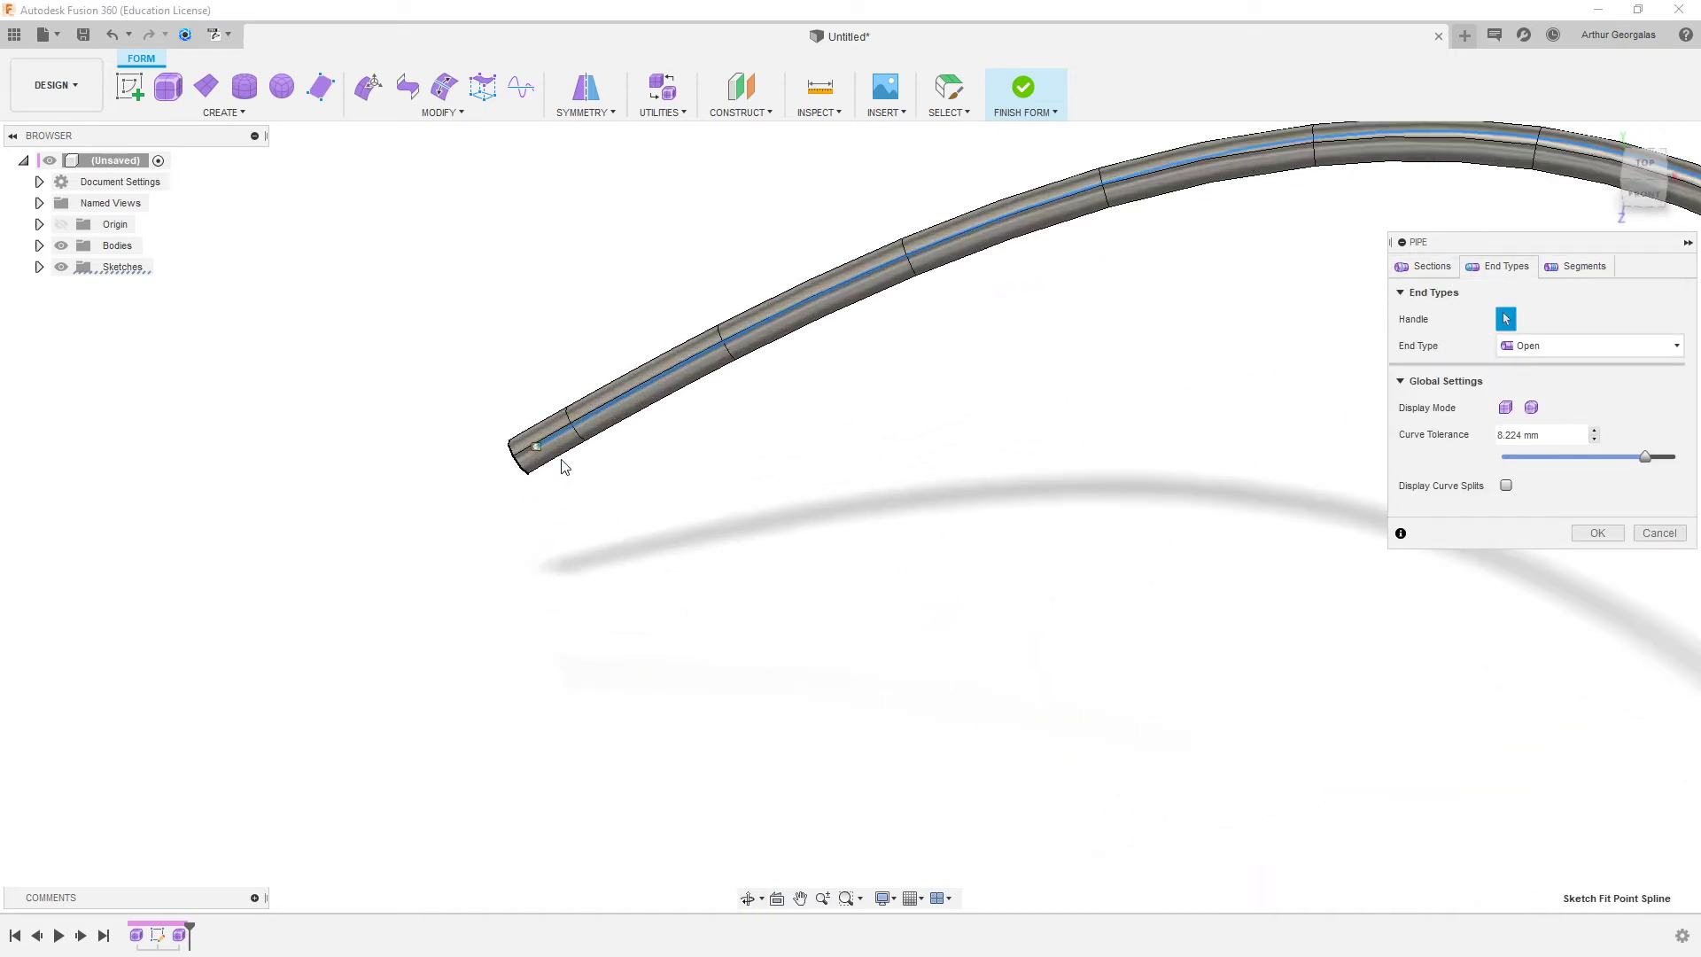
pyautogui.click(1517, 347)
pyautogui.click(1531, 413)
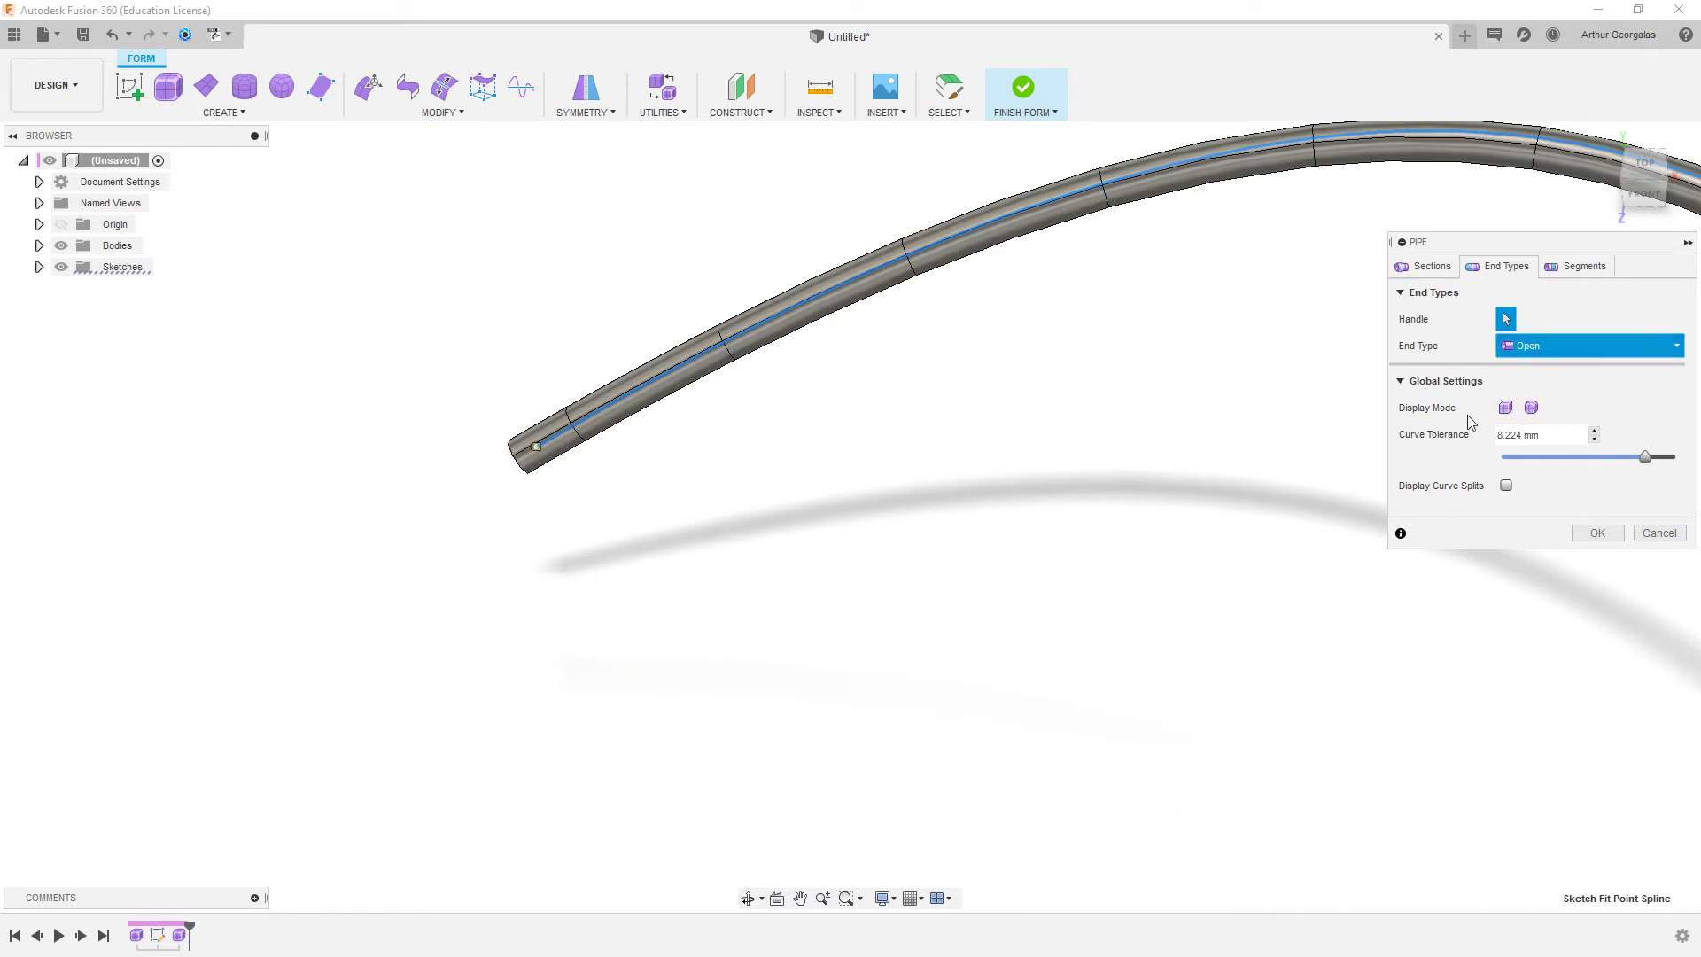
pyautogui.click(1546, 344)
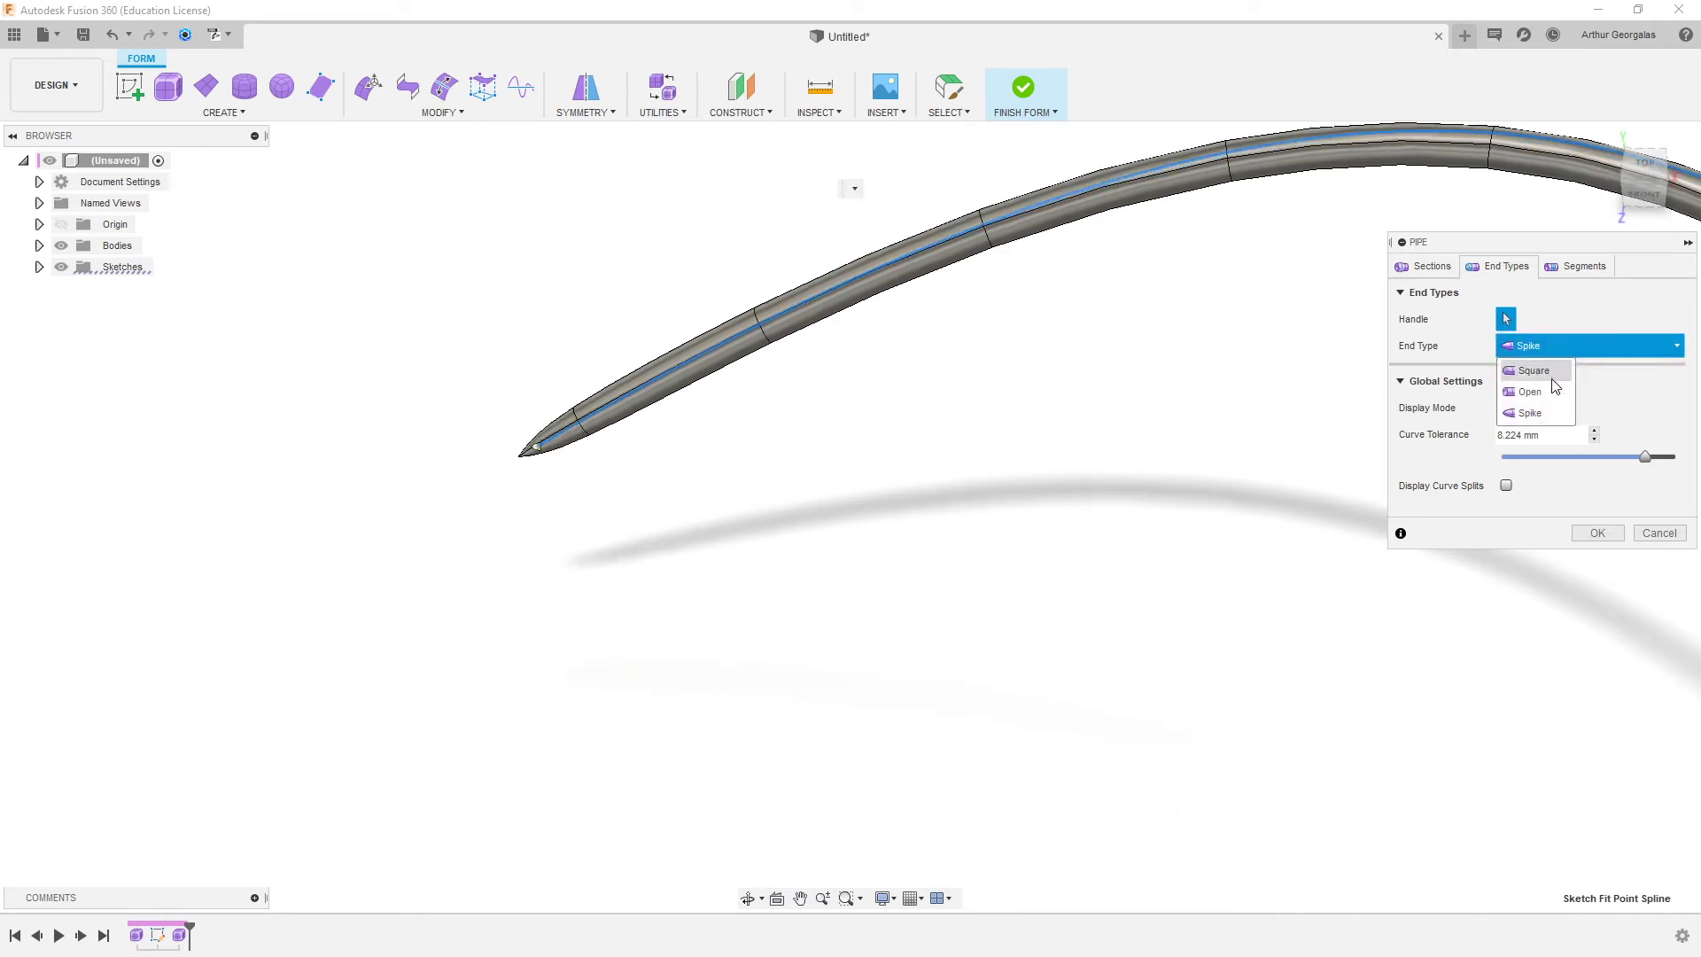
pyautogui.click(1546, 369)
# - Inspect the closed end of the pipe from the side and create the form pipe
pyautogui.keyDown('shift'); pyautogui.moveTo(665, 444); pyautogui.dragTo(797, 302, button='middle'); pyautogui.keyUp('shift')
pyautogui.scroll(-3, 673, 381)
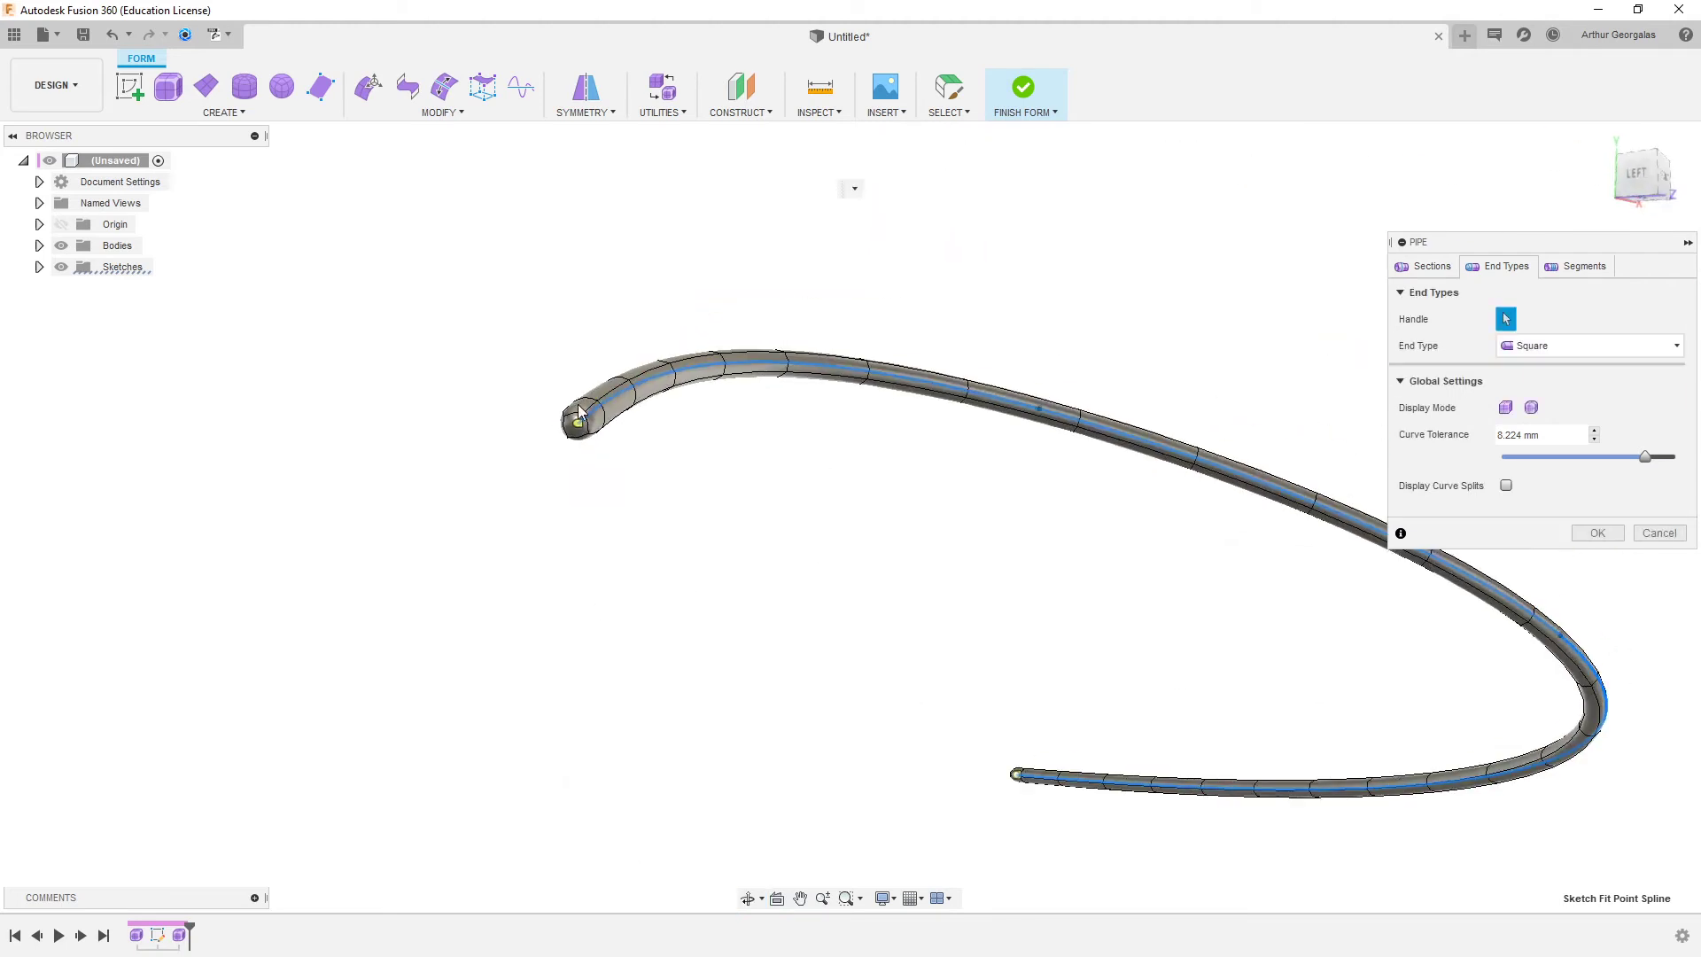
pyautogui.scroll(5, 595, 420)
pyautogui.scroll(-4, 995, 399)
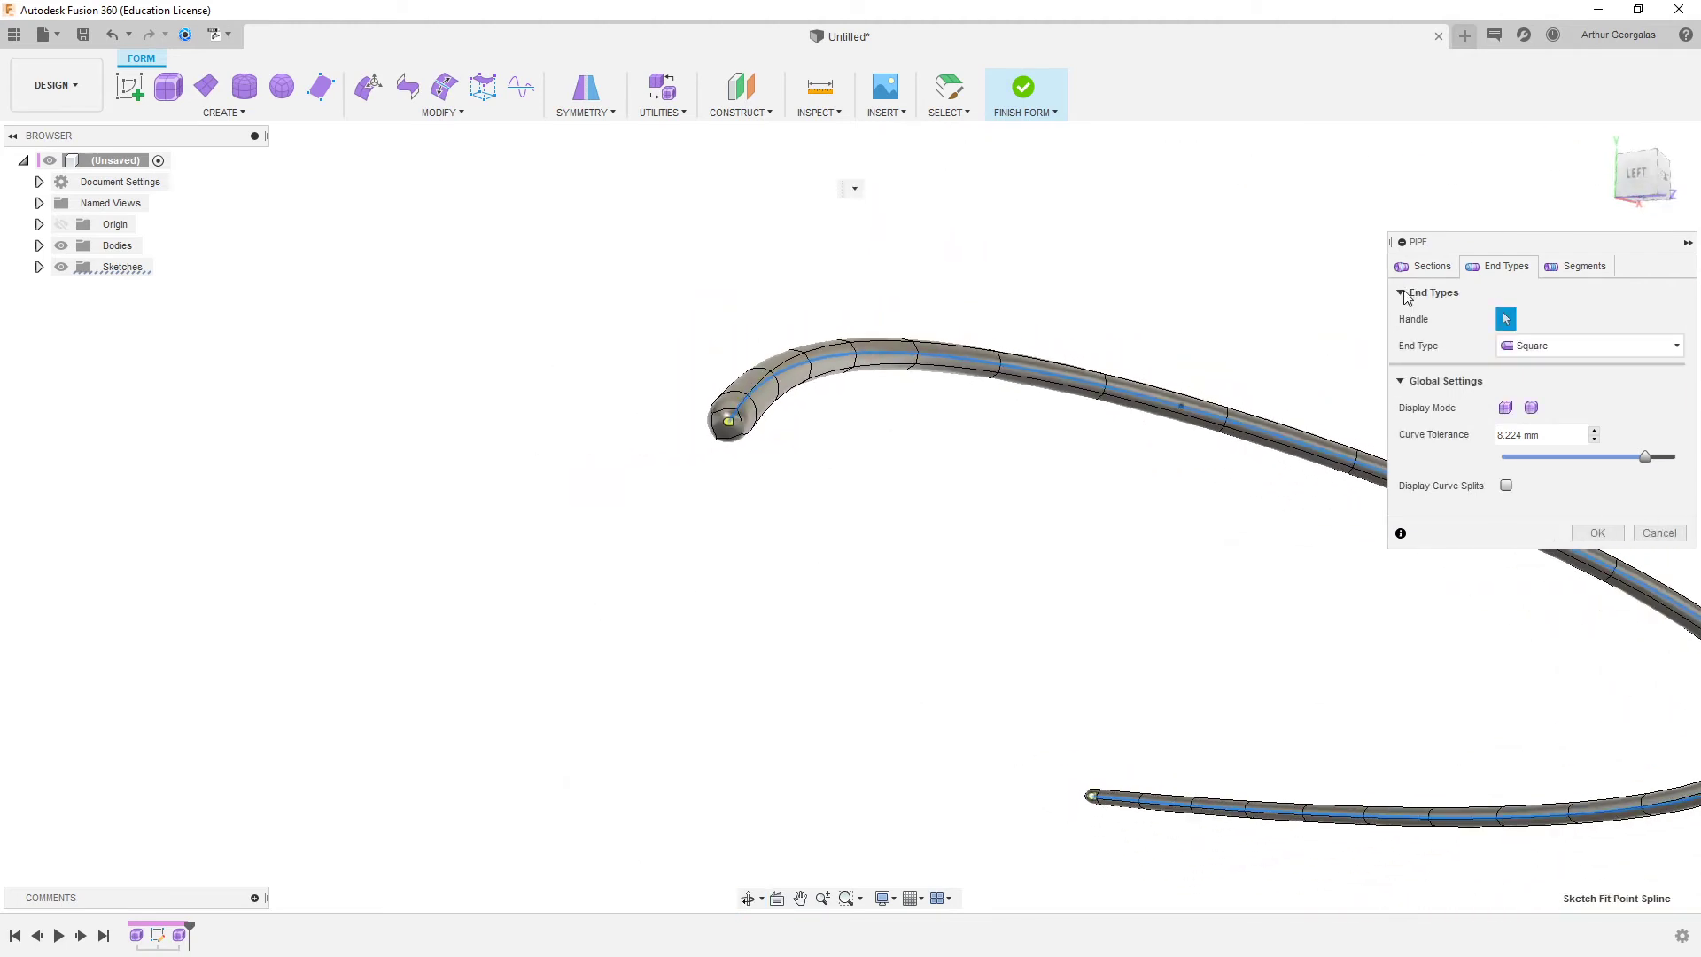
pyautogui.click(1424, 266)
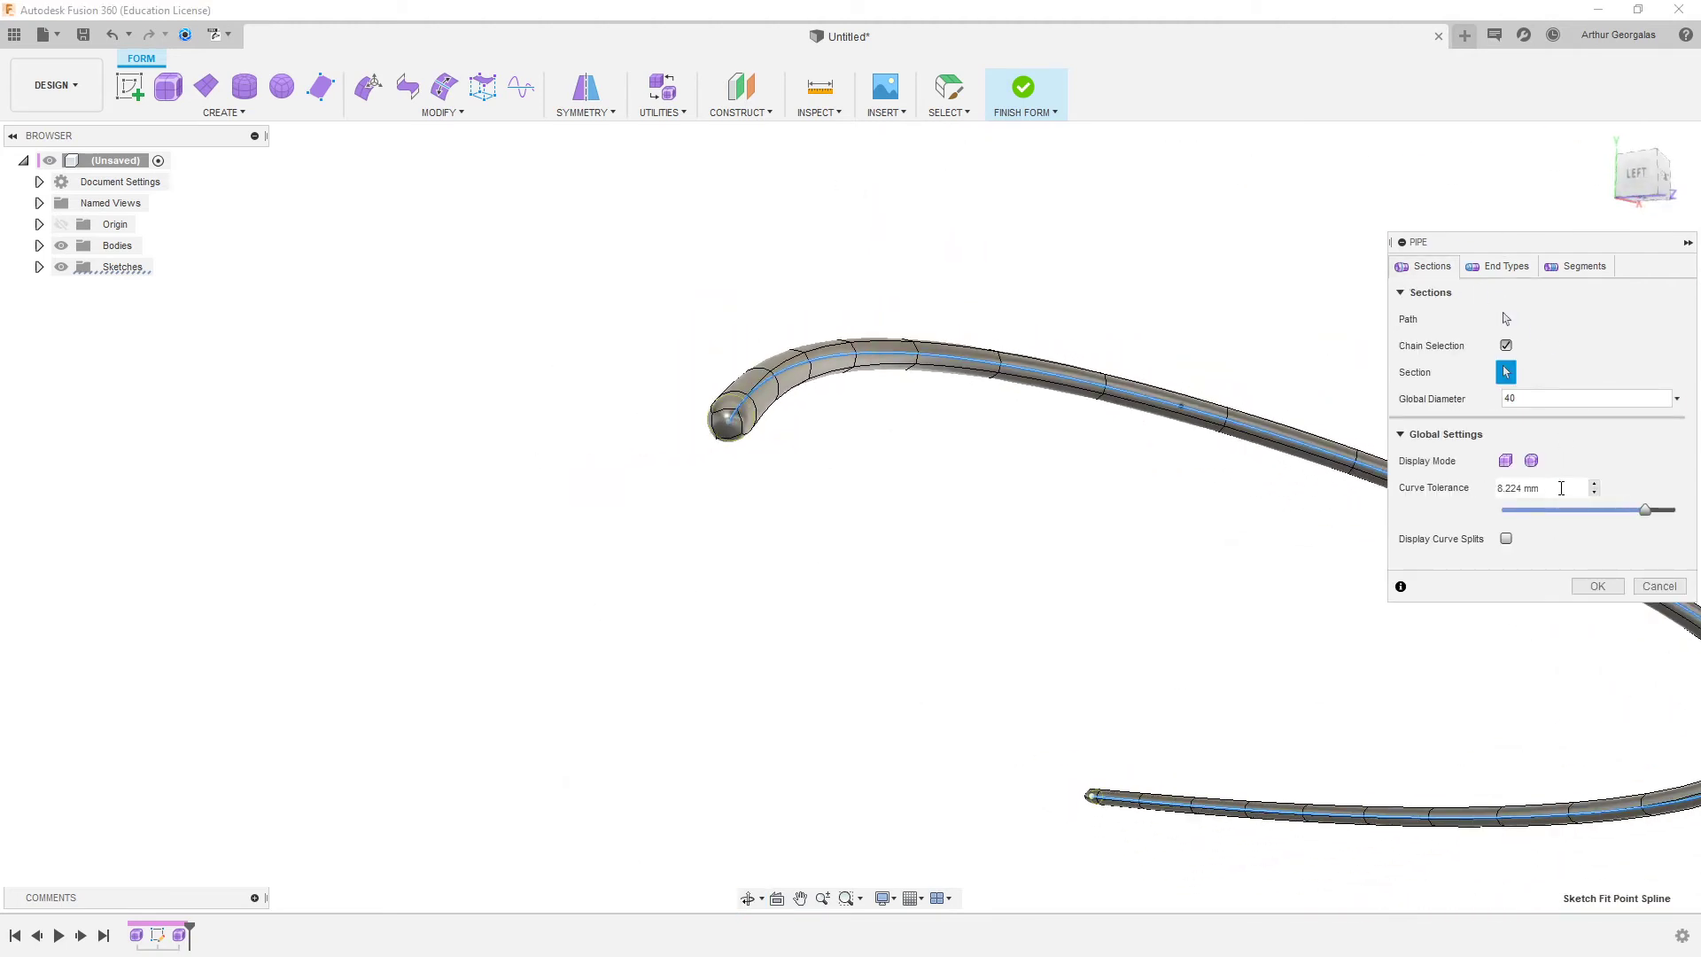
pyautogui.click(1596, 587)
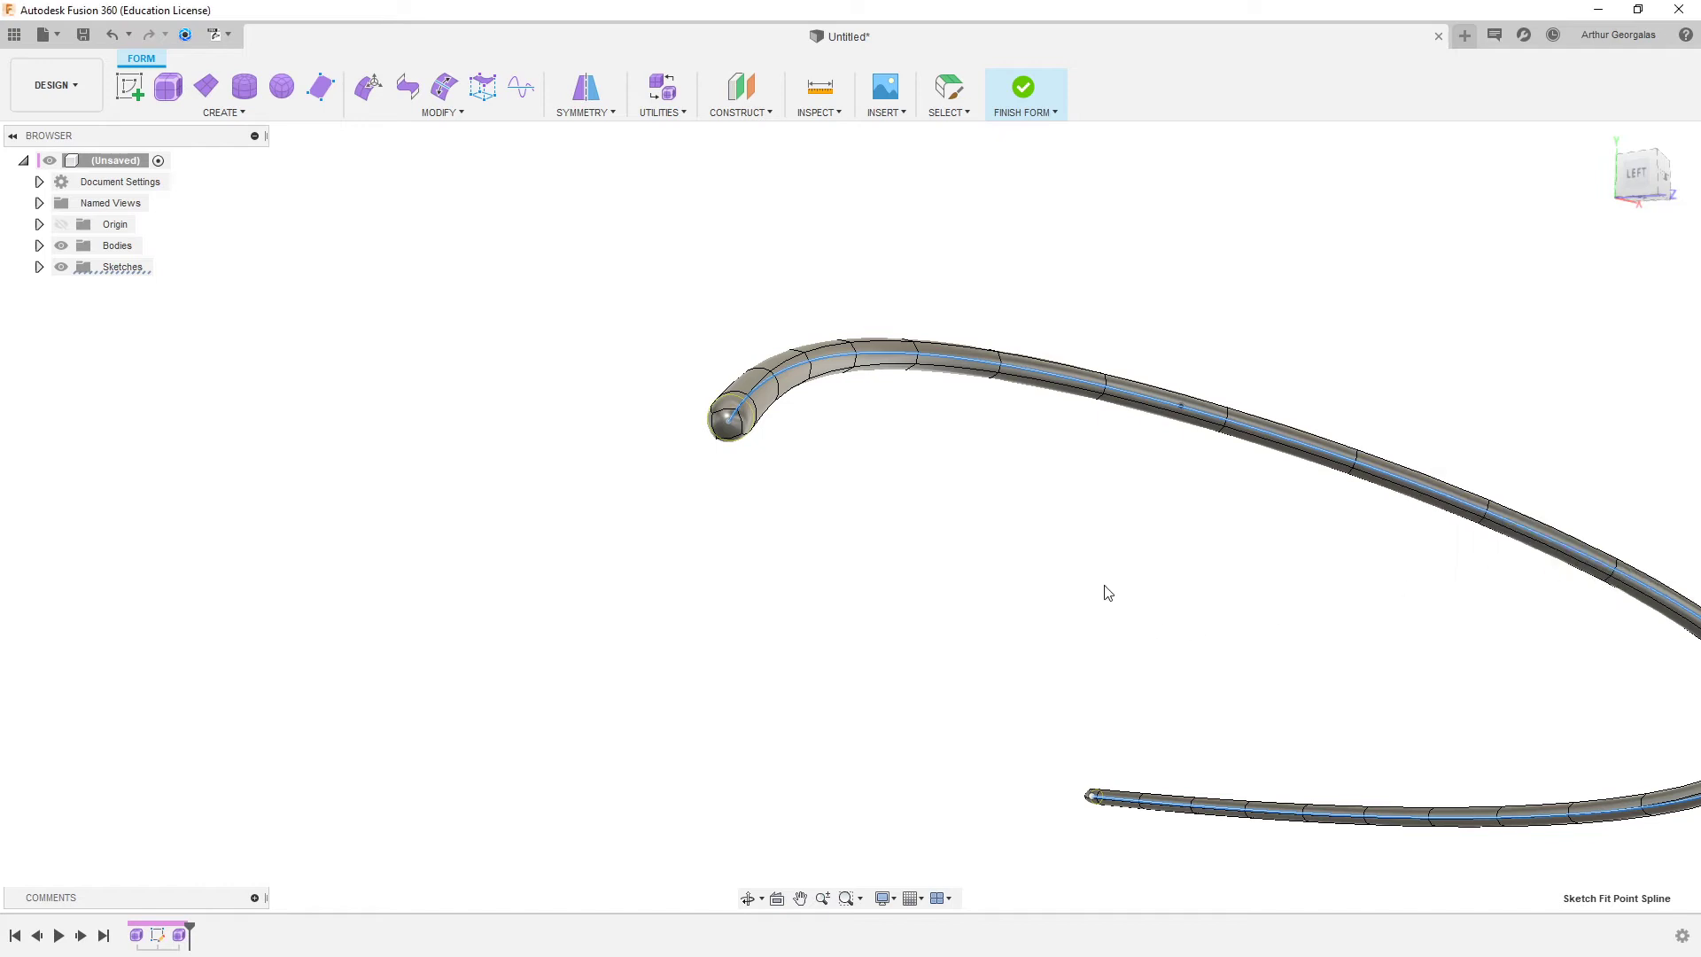
# - Select a single face in the middle of the pipe and extend the selection to the whole body
pyautogui.scroll(-5, 1139, 563)
pyautogui.keyDown('shift'); pyautogui.moveTo(1264, 550); pyautogui.dragTo(914, 547, button='middle'); pyautogui.keyUp('shift')
pyautogui.scroll(3, 860, 625)
pyautogui.click(847, 635)
pyautogui.scroll(2, 857, 627)
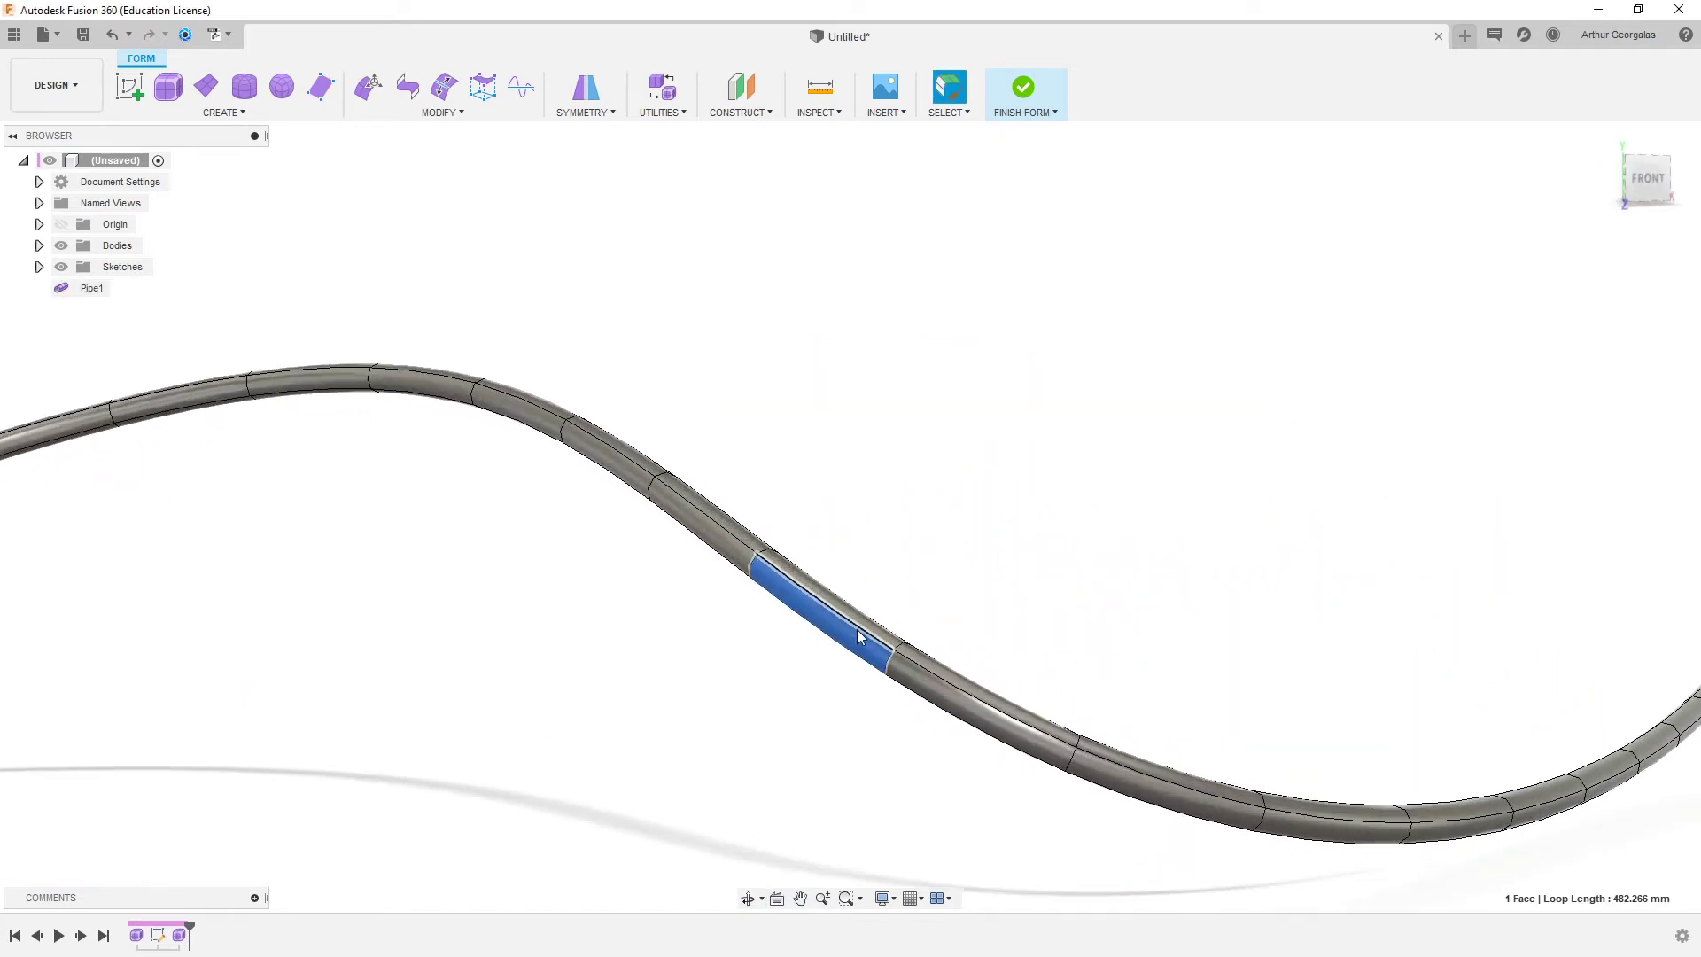
pyautogui.doubleClick(863, 645)
pyautogui.scroll(-1, 855, 629)
pyautogui.scroll(-1, 850, 621)
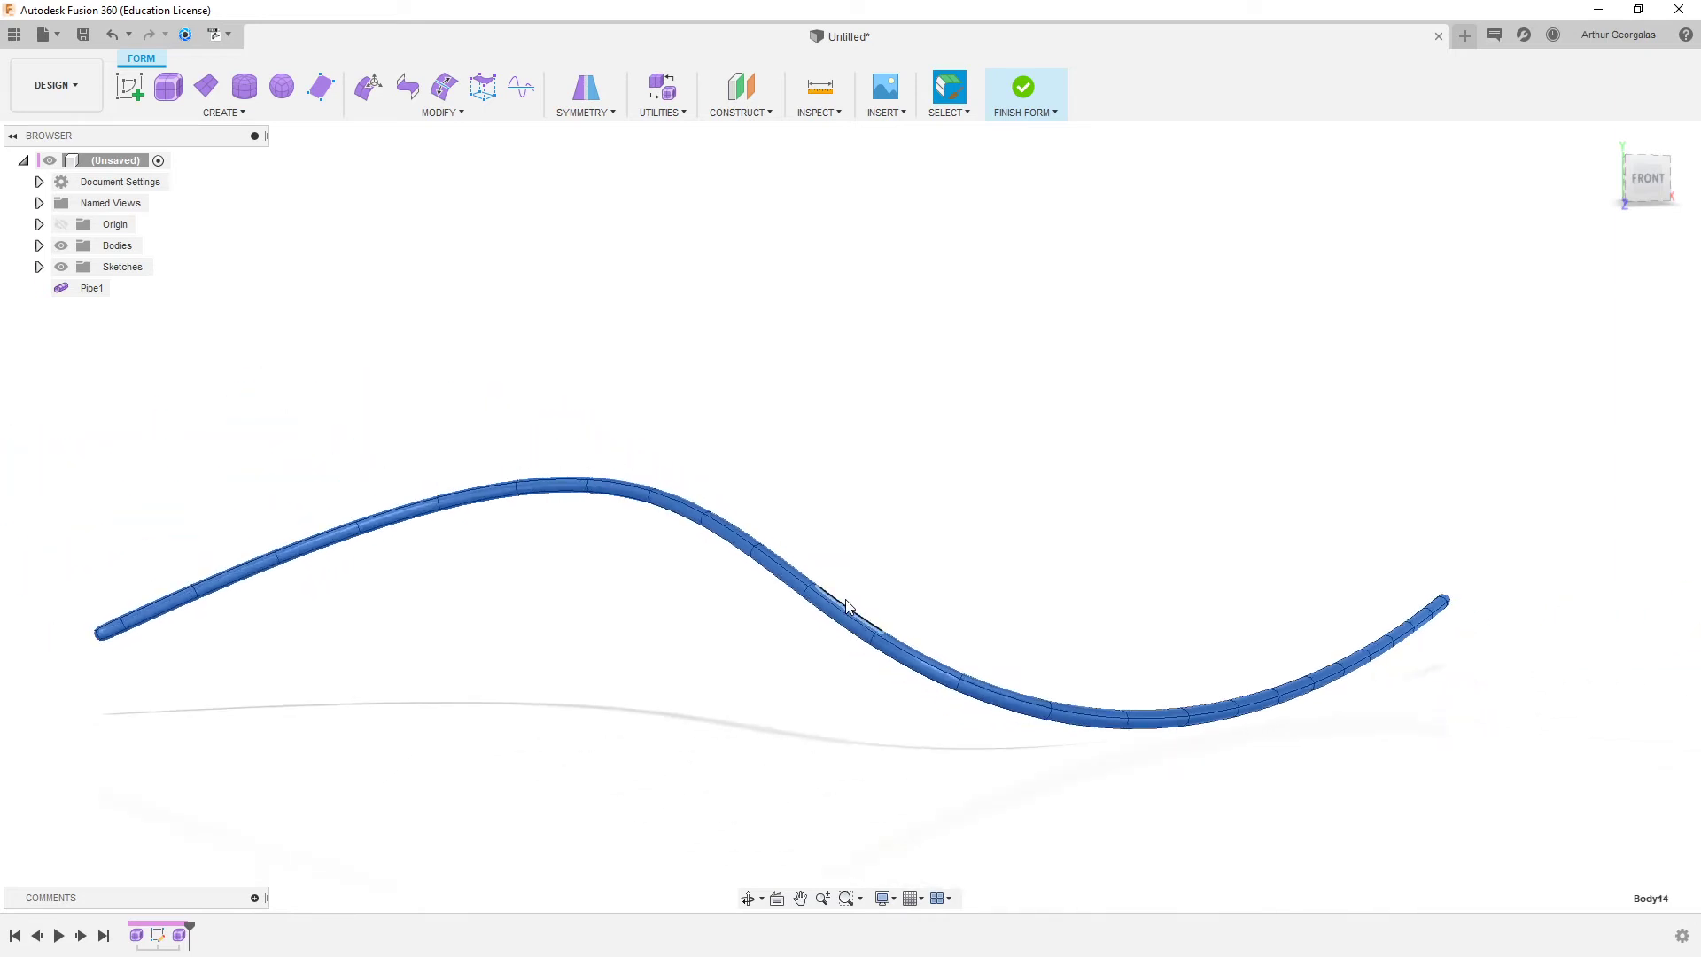
pyautogui.scroll(2, 864, 631)
# - Try to move the lengthwise loop of pipe faces by 132.71 mm with Edit Form
pyautogui.click(869, 638)
pyautogui.doubleClick(956, 690)
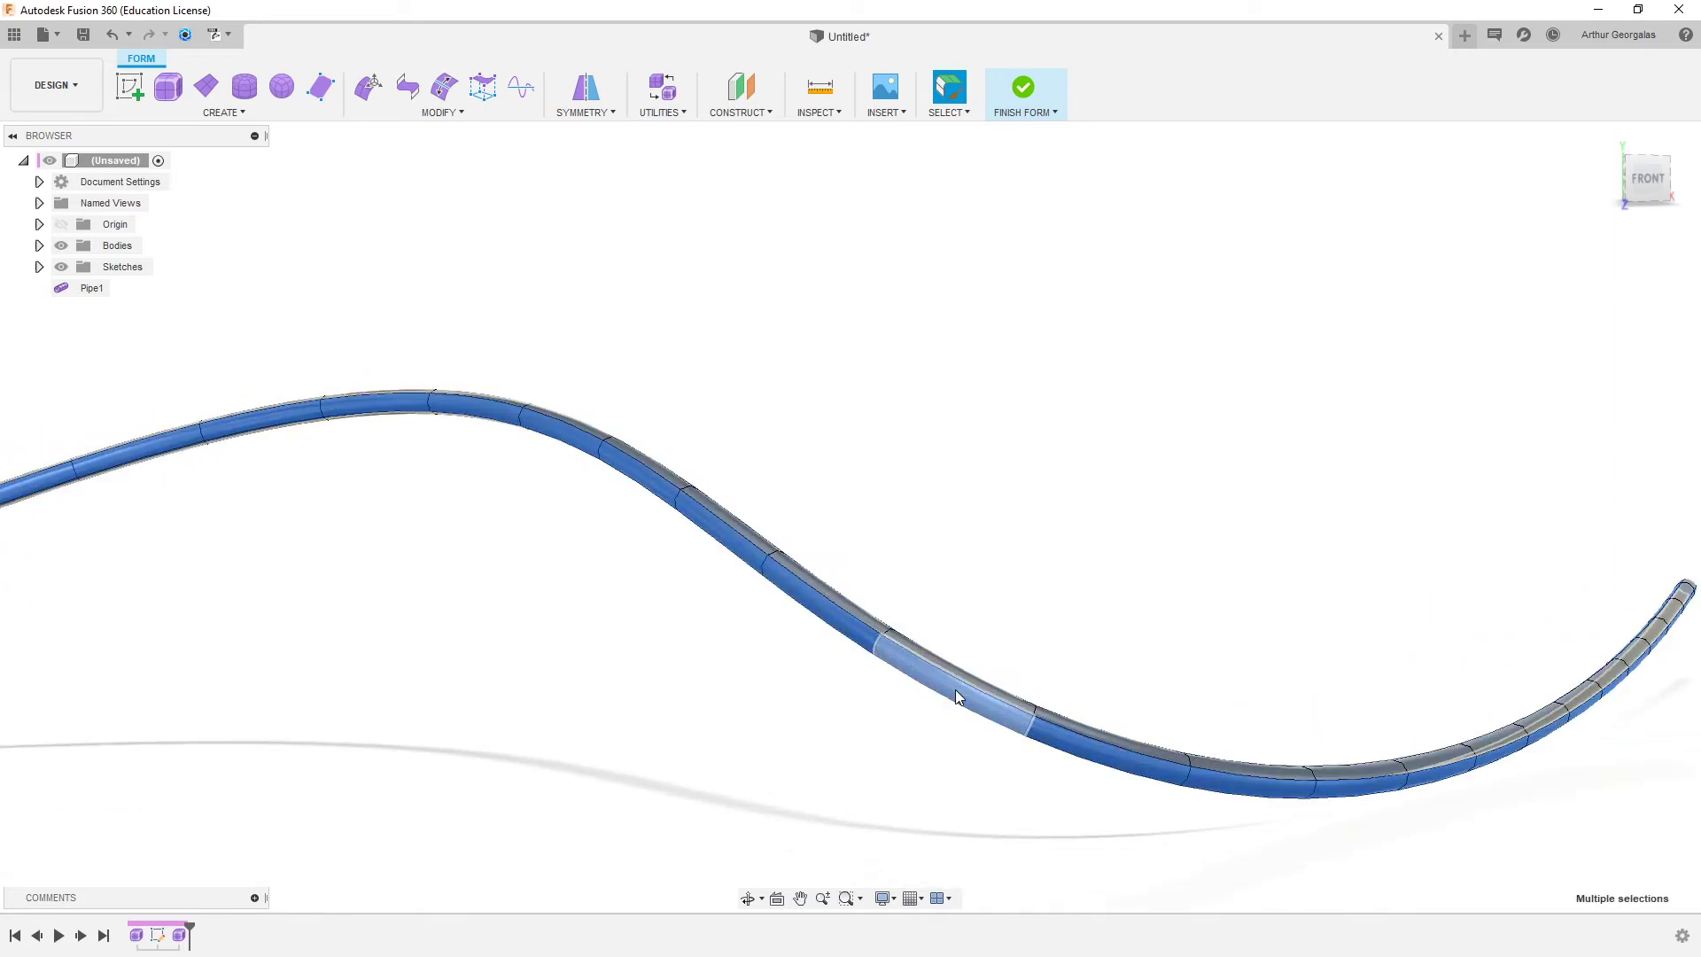
pyautogui.rightClick(955, 689)
pyautogui.click(980, 696)
pyautogui.scroll(-1, 989, 620)
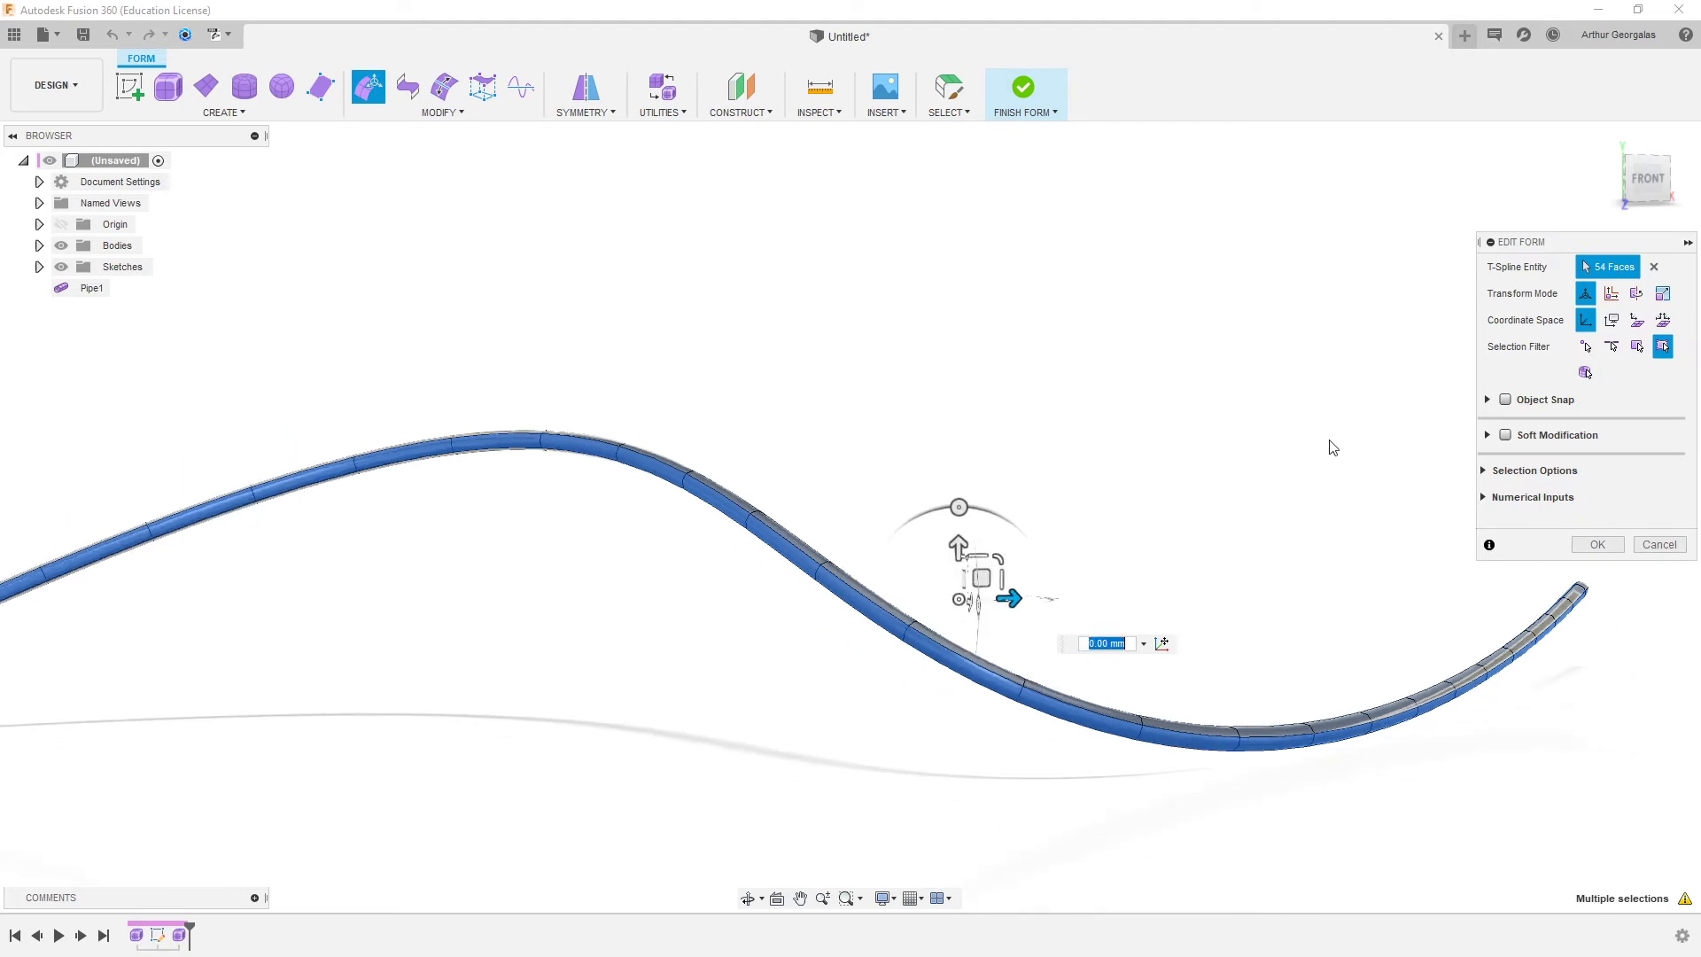
pyautogui.keyDown('shift'); pyautogui.moveTo(1332, 449); pyautogui.dragTo(1131, 464, button='middle'); pyautogui.keyUp('shift')
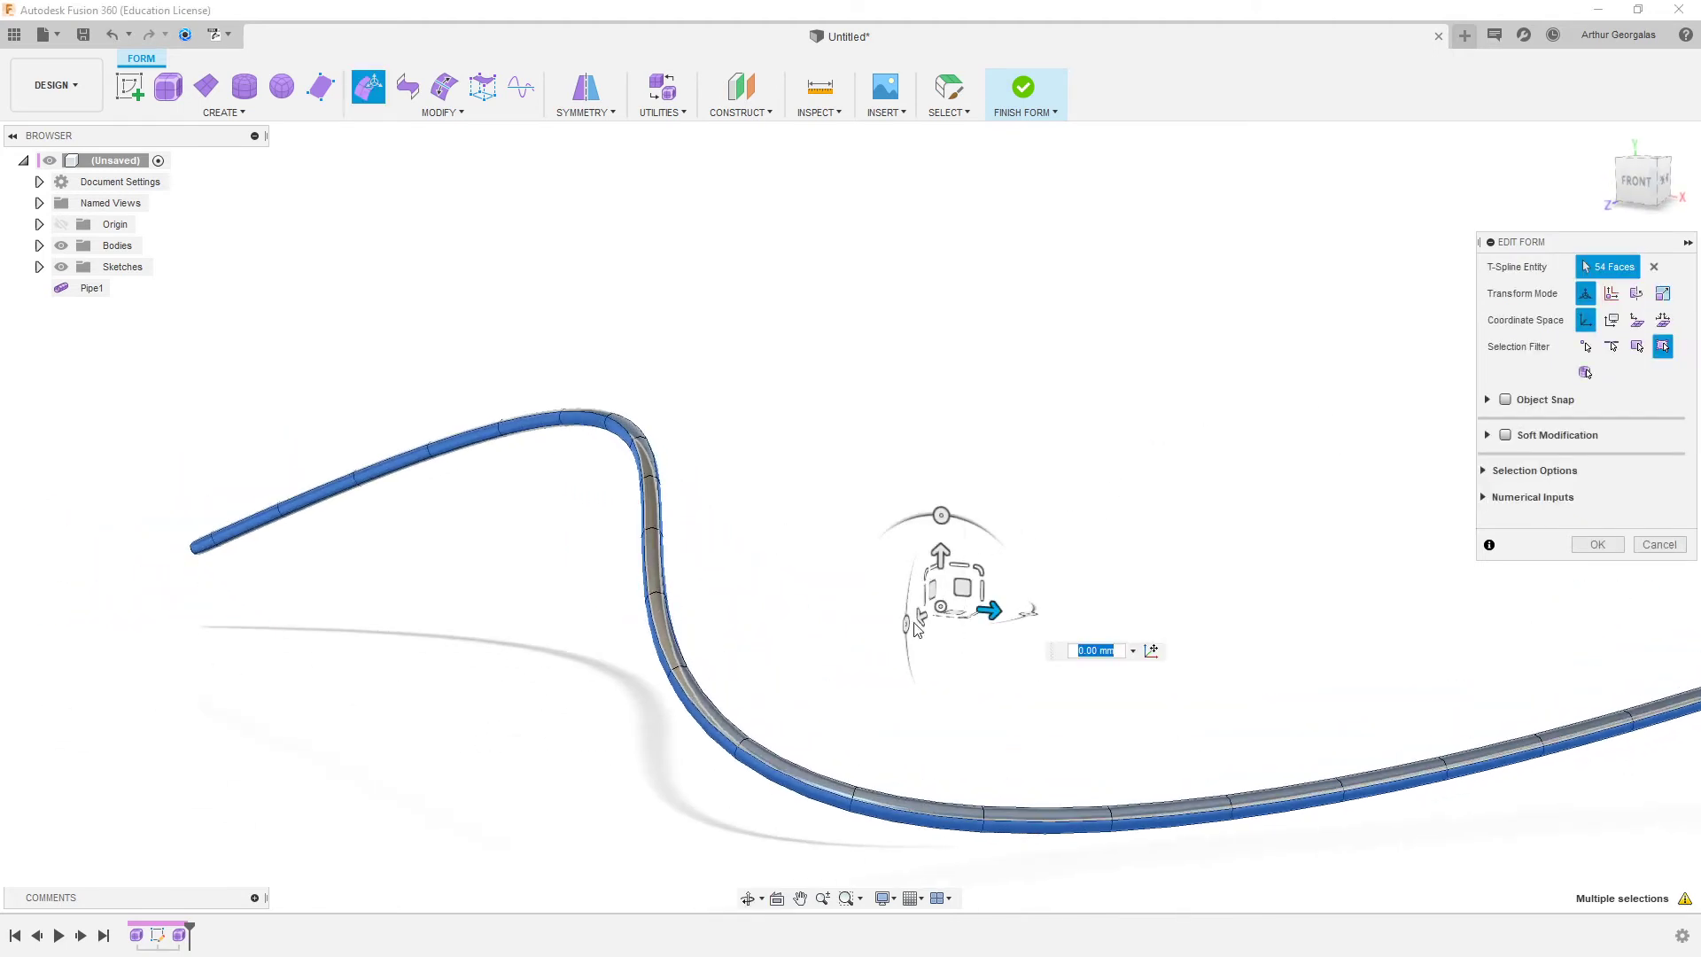
pyautogui.moveTo(923, 614); pyautogui.dragTo(893, 627)
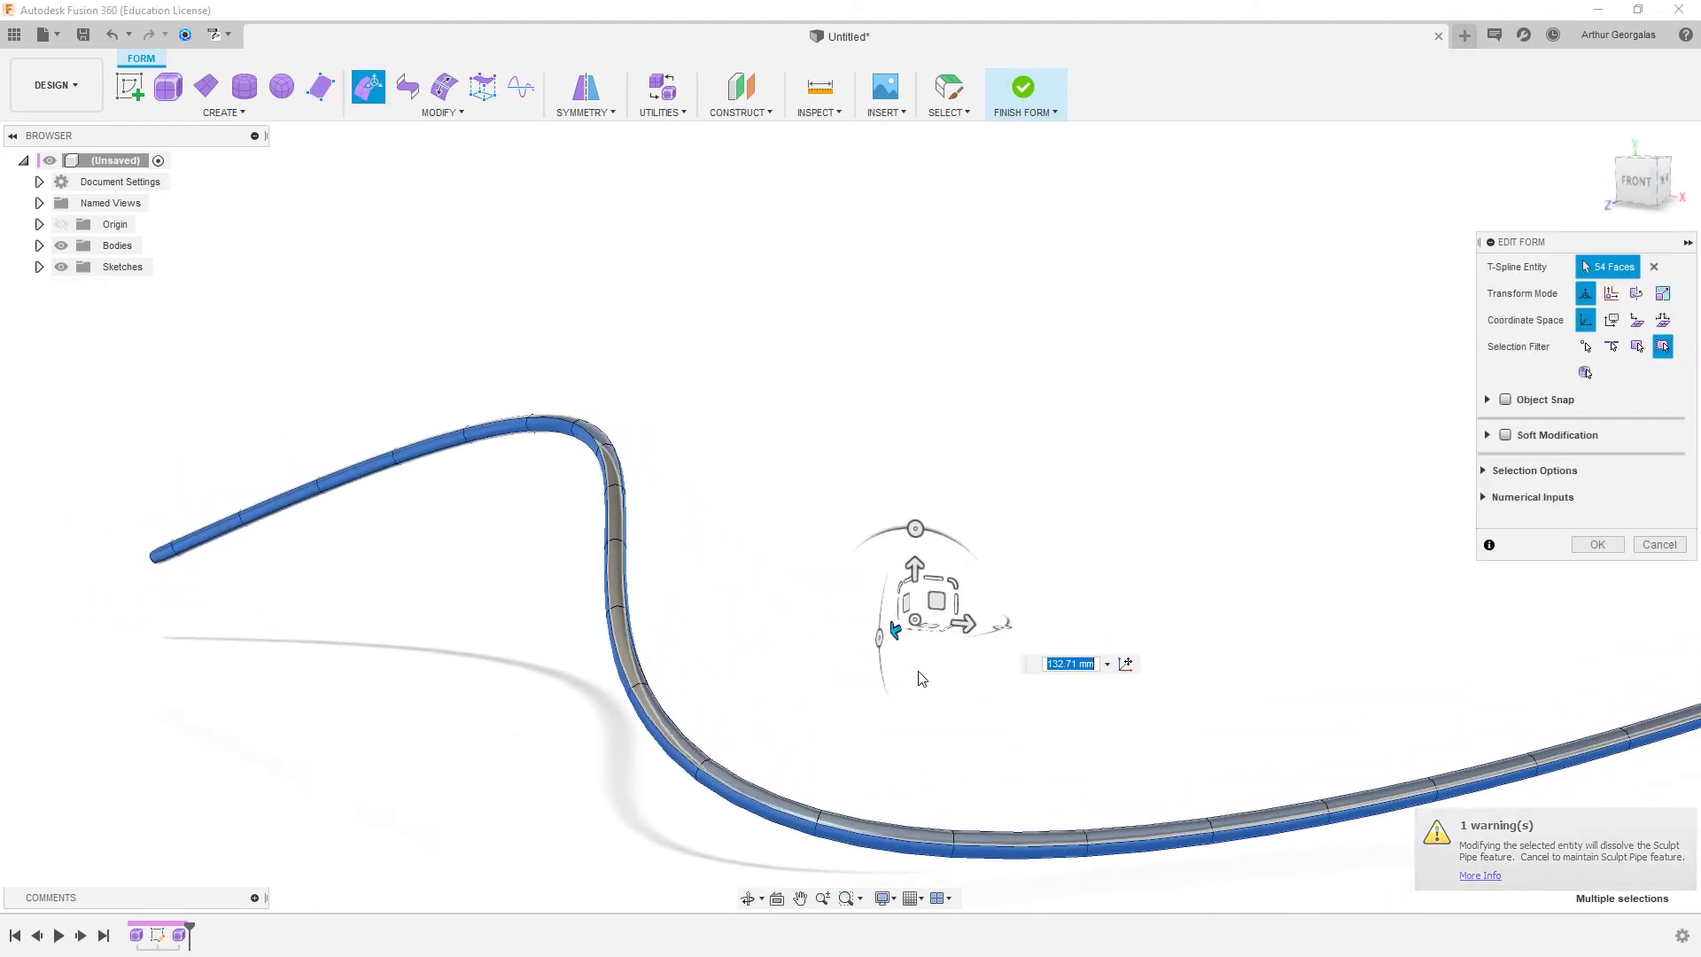
pyautogui.click(897, 726)
pyautogui.keyDown('shift'); pyautogui.moveTo(794, 885); pyautogui.dragTo(573, 654, button='middle'); pyautogui.keyUp('shift')
pyautogui.press('Escape')
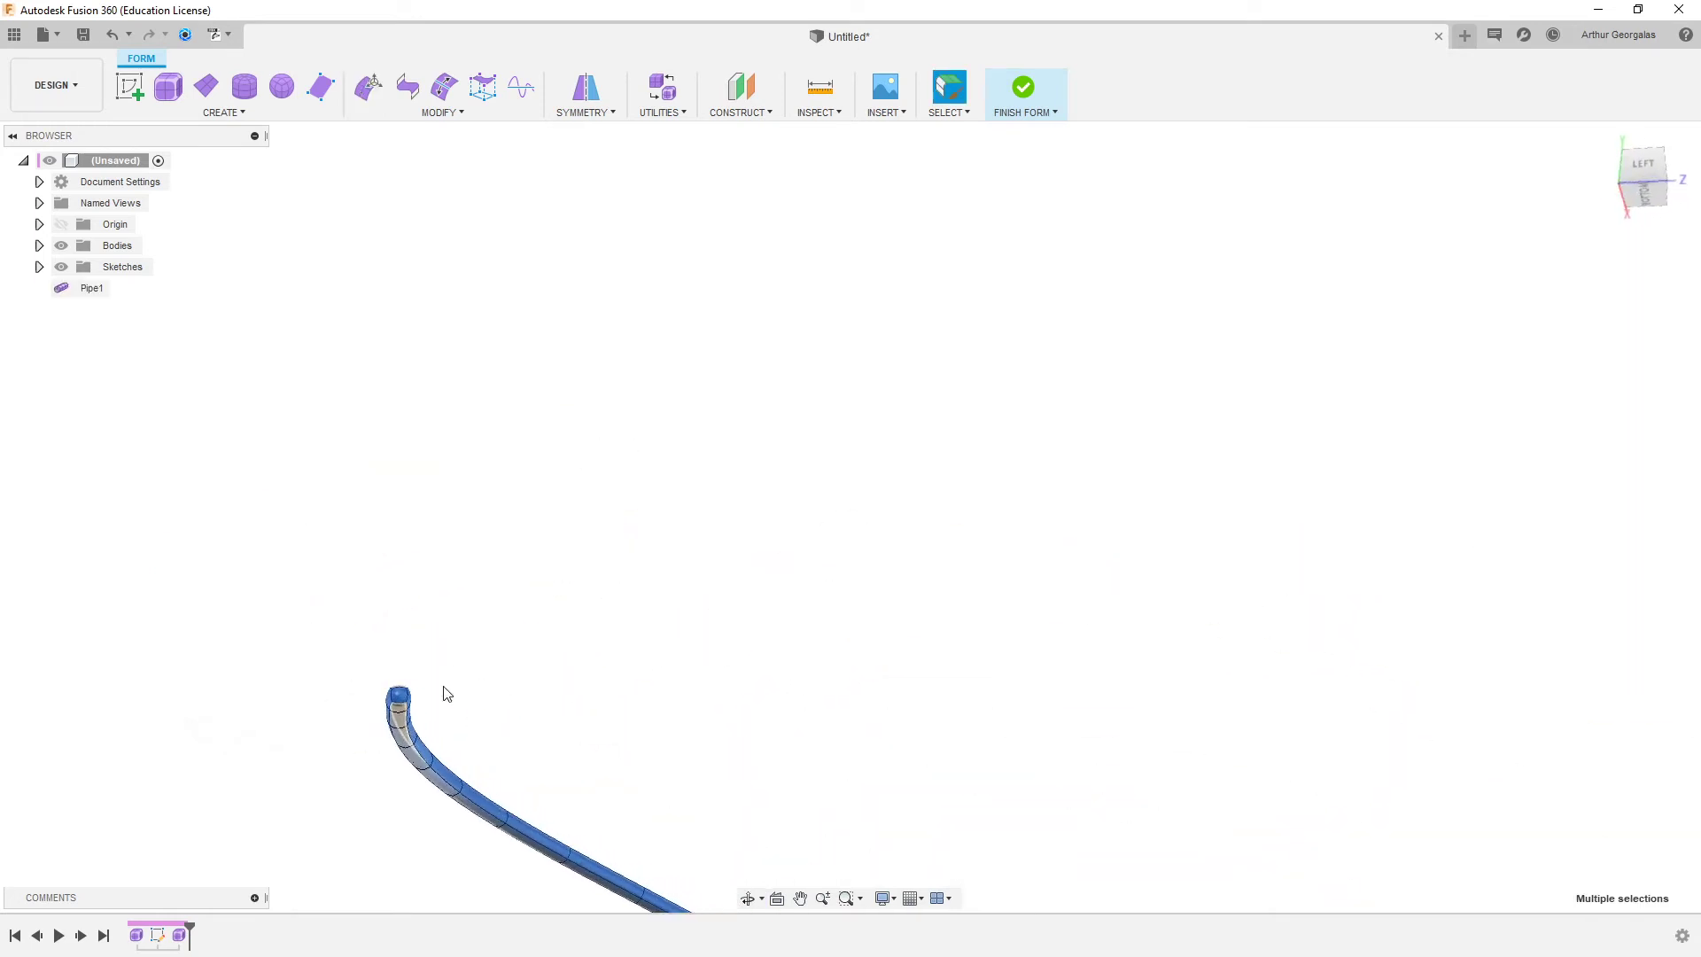
# - Delete the cap face at the pipe's start end
pyautogui.keyDown('shift'); pyautogui.moveTo(448, 700); pyautogui.dragTo(741, 779, button='middle'); pyautogui.keyUp('shift')
pyautogui.scroll(-2, 683, 680)
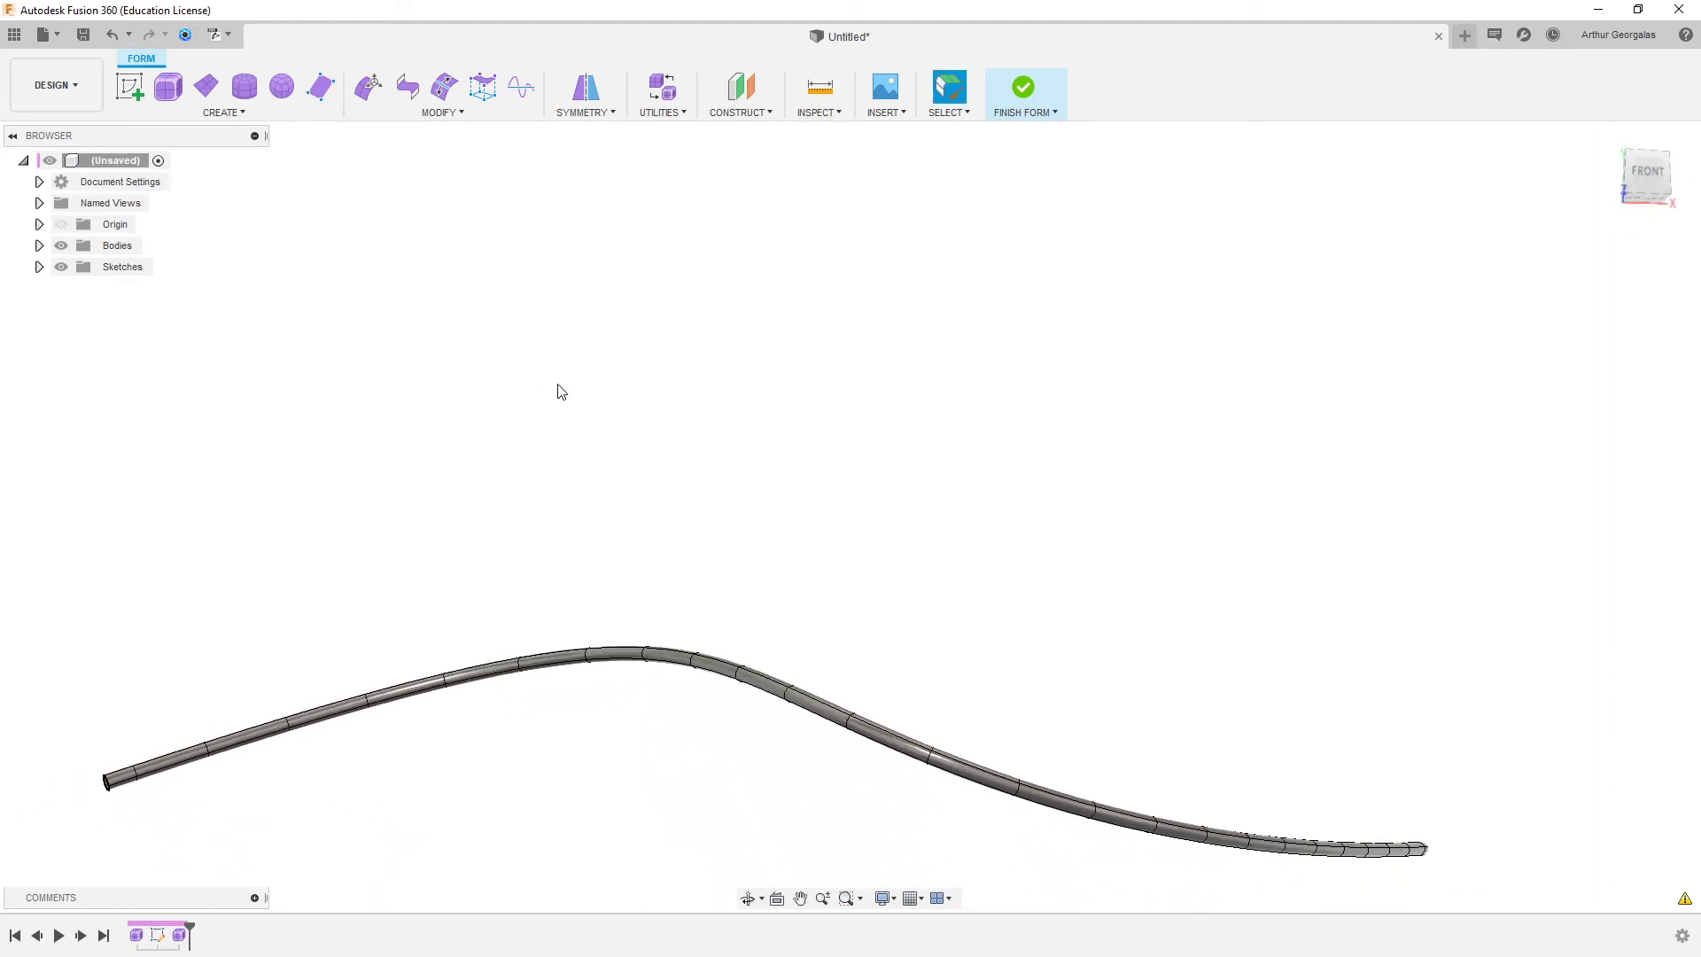
# - With Edit Form, select the lengthwise loop of faces running from the opened end of the pipe
pyautogui.click(375, 90)
pyautogui.scroll(1, 104, 785)
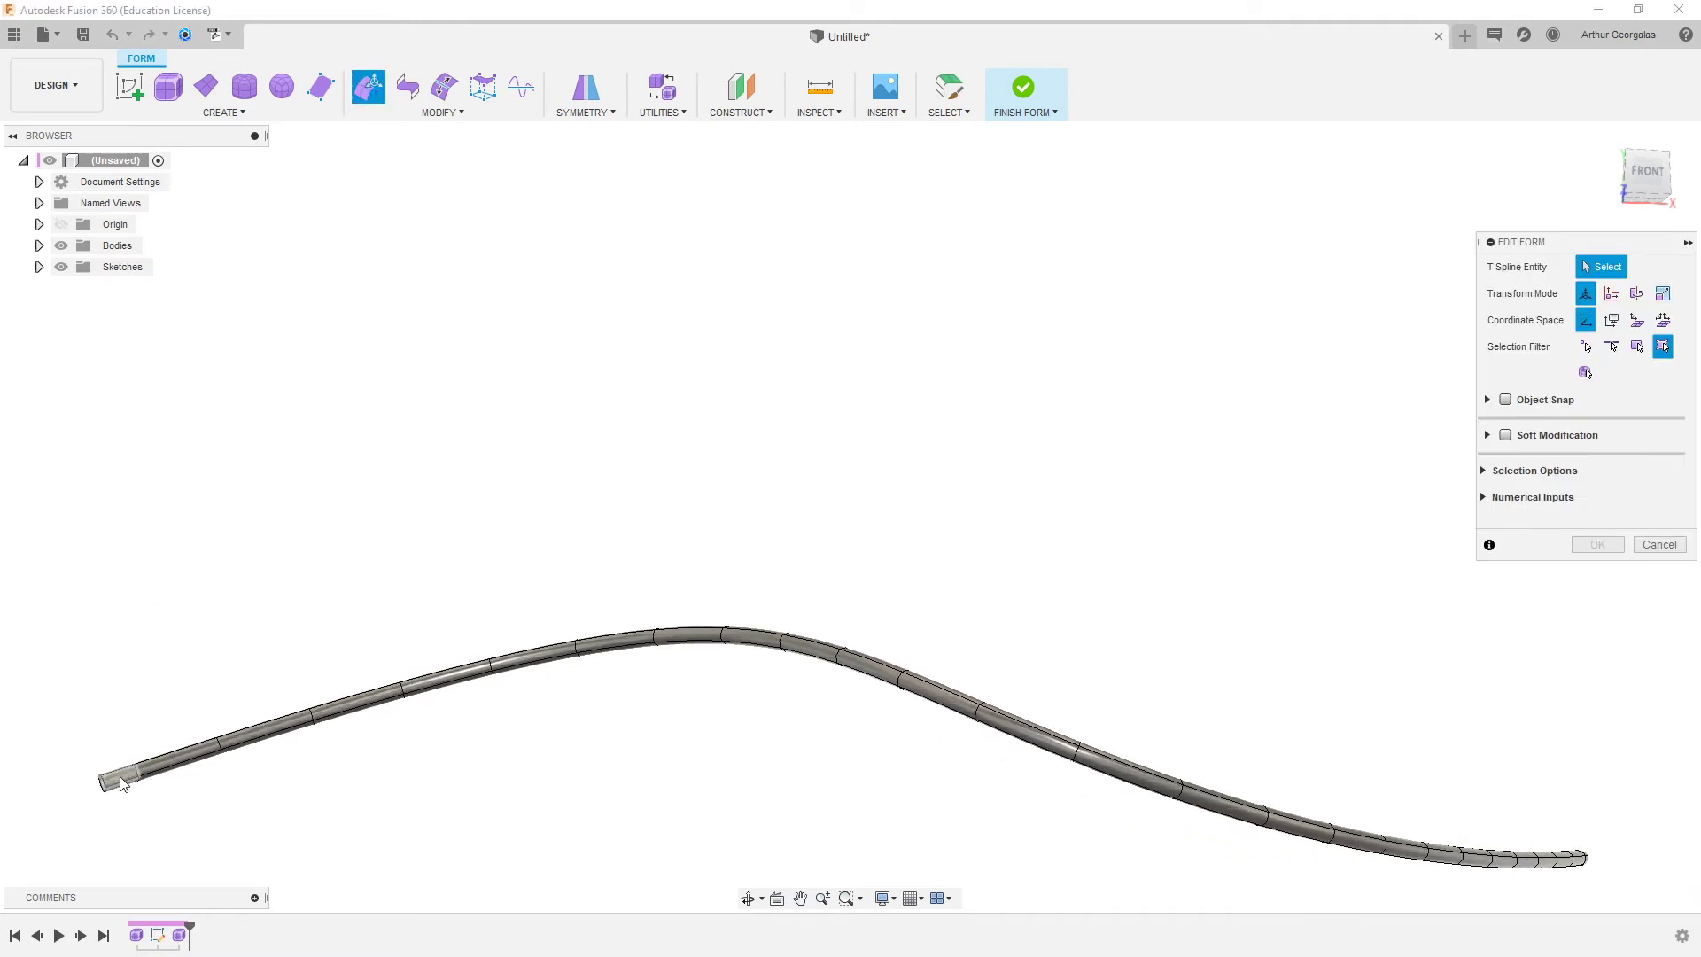
pyautogui.click(121, 778)
pyautogui.scroll(1, 124, 773)
pyautogui.click(156, 734)
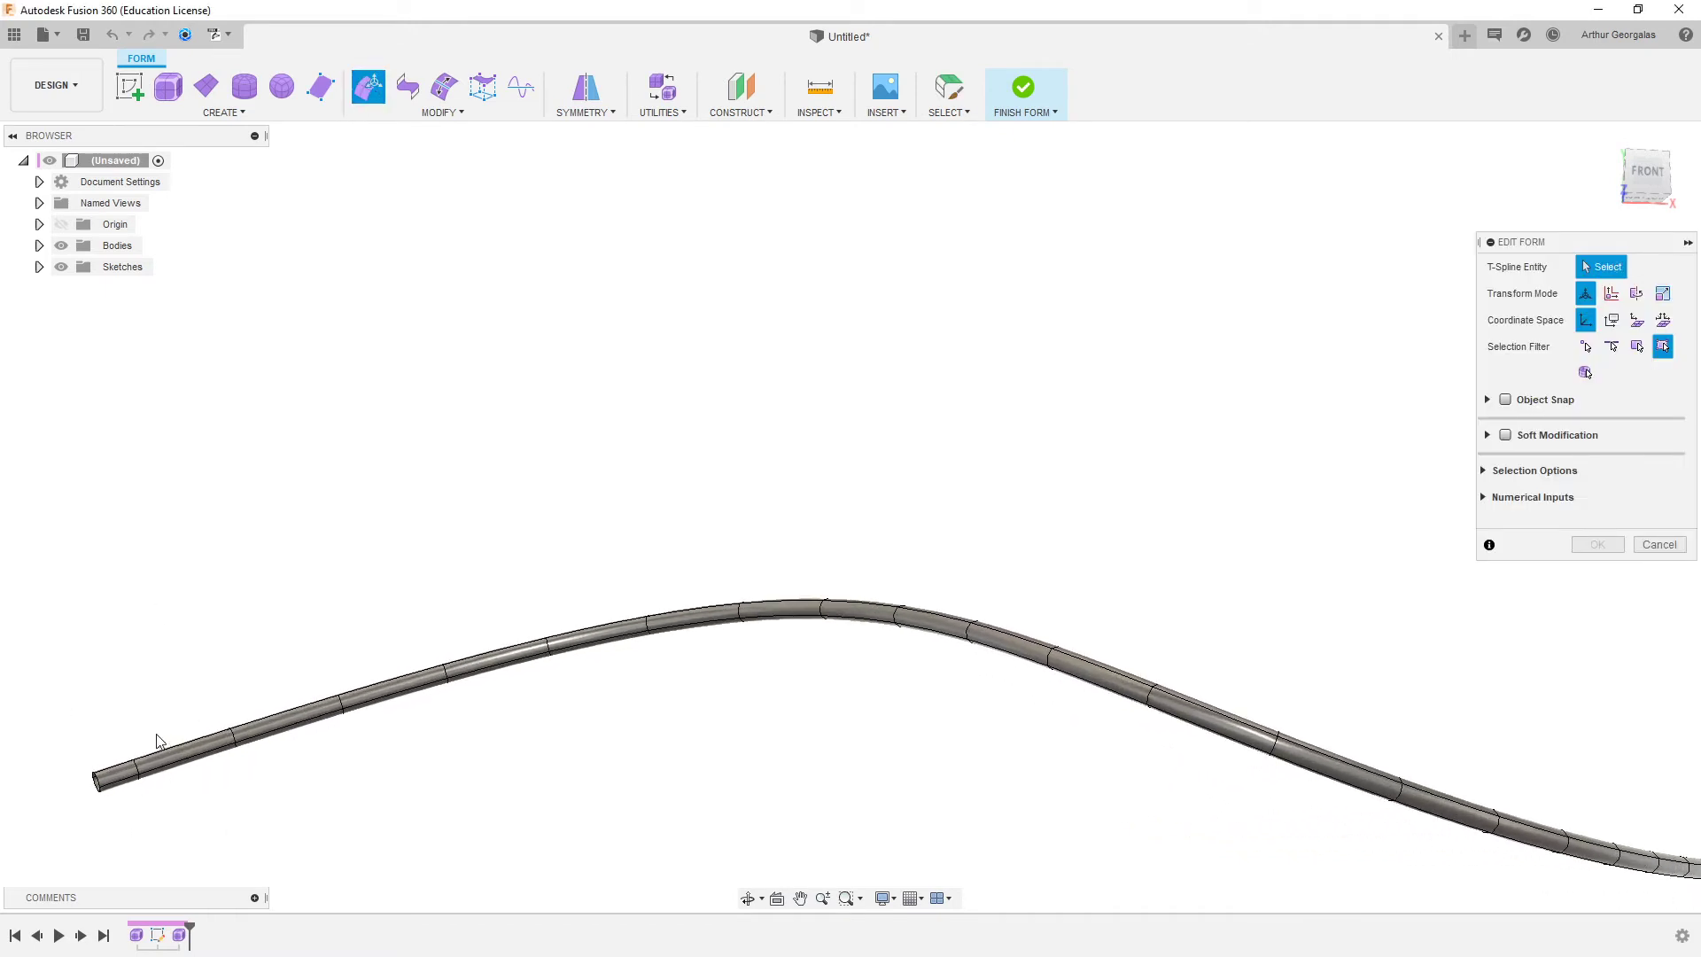
pyautogui.click(124, 779)
pyautogui.doubleClick(215, 742)
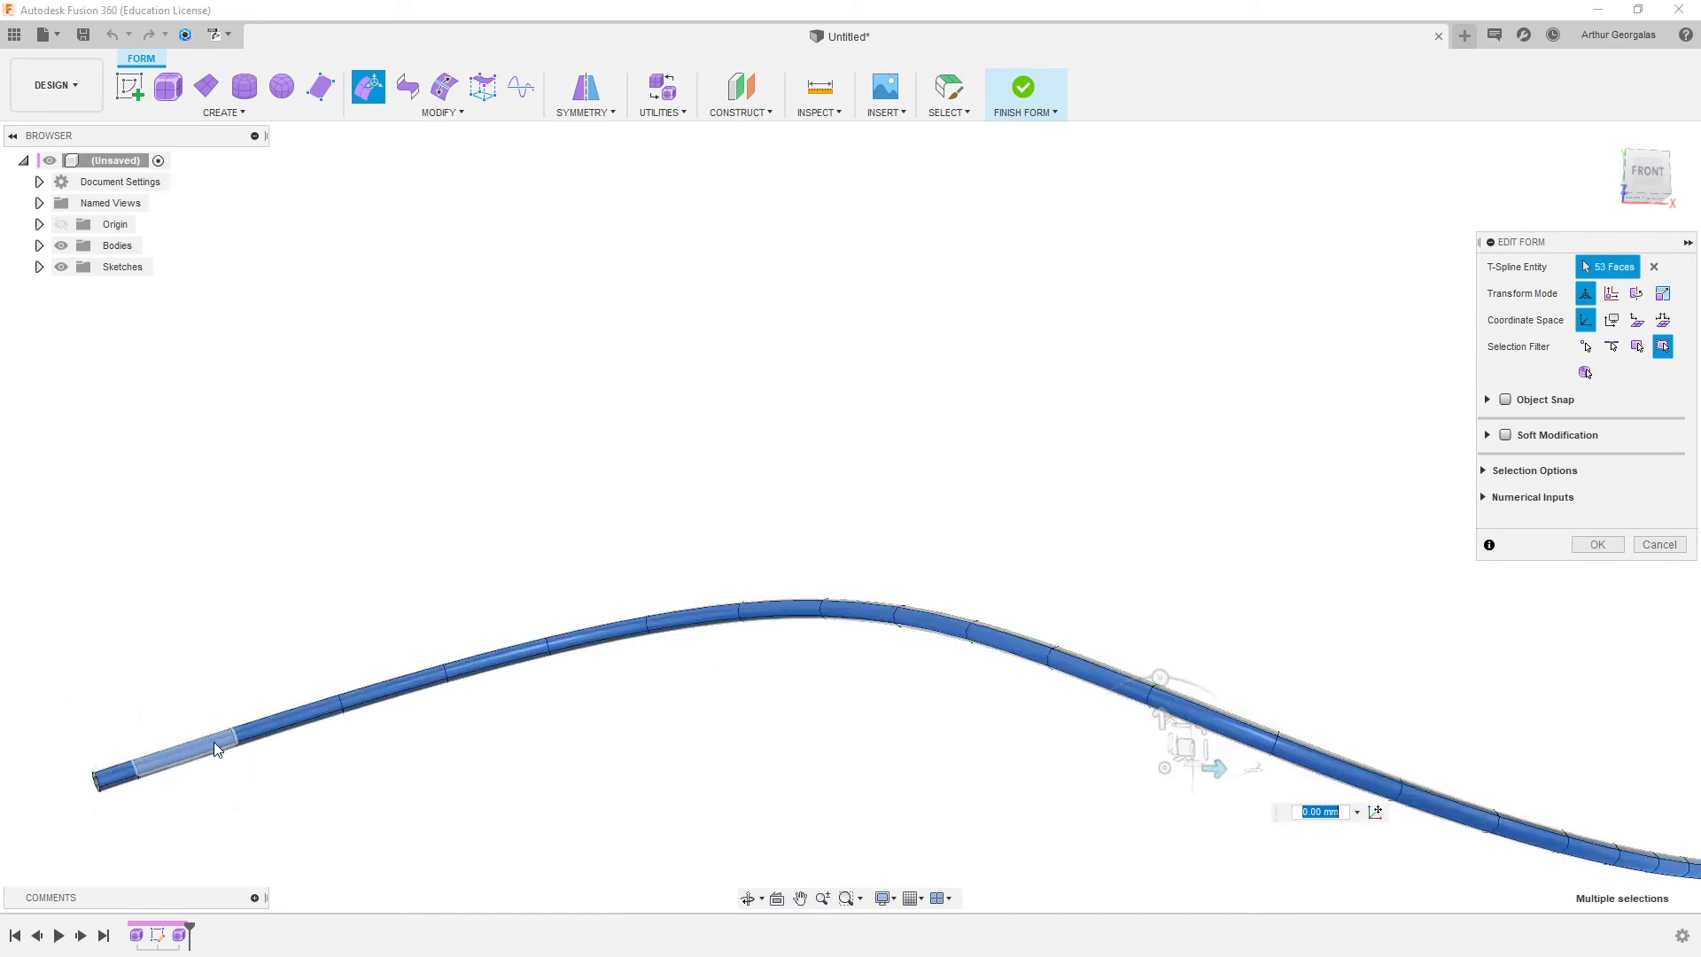
pyautogui.keyDown('shift'); pyautogui.moveTo(957, 529); pyautogui.dragTo(1052, 588, button='middle'); pyautogui.keyUp('shift')
pyautogui.scroll(-5, 972, 517)
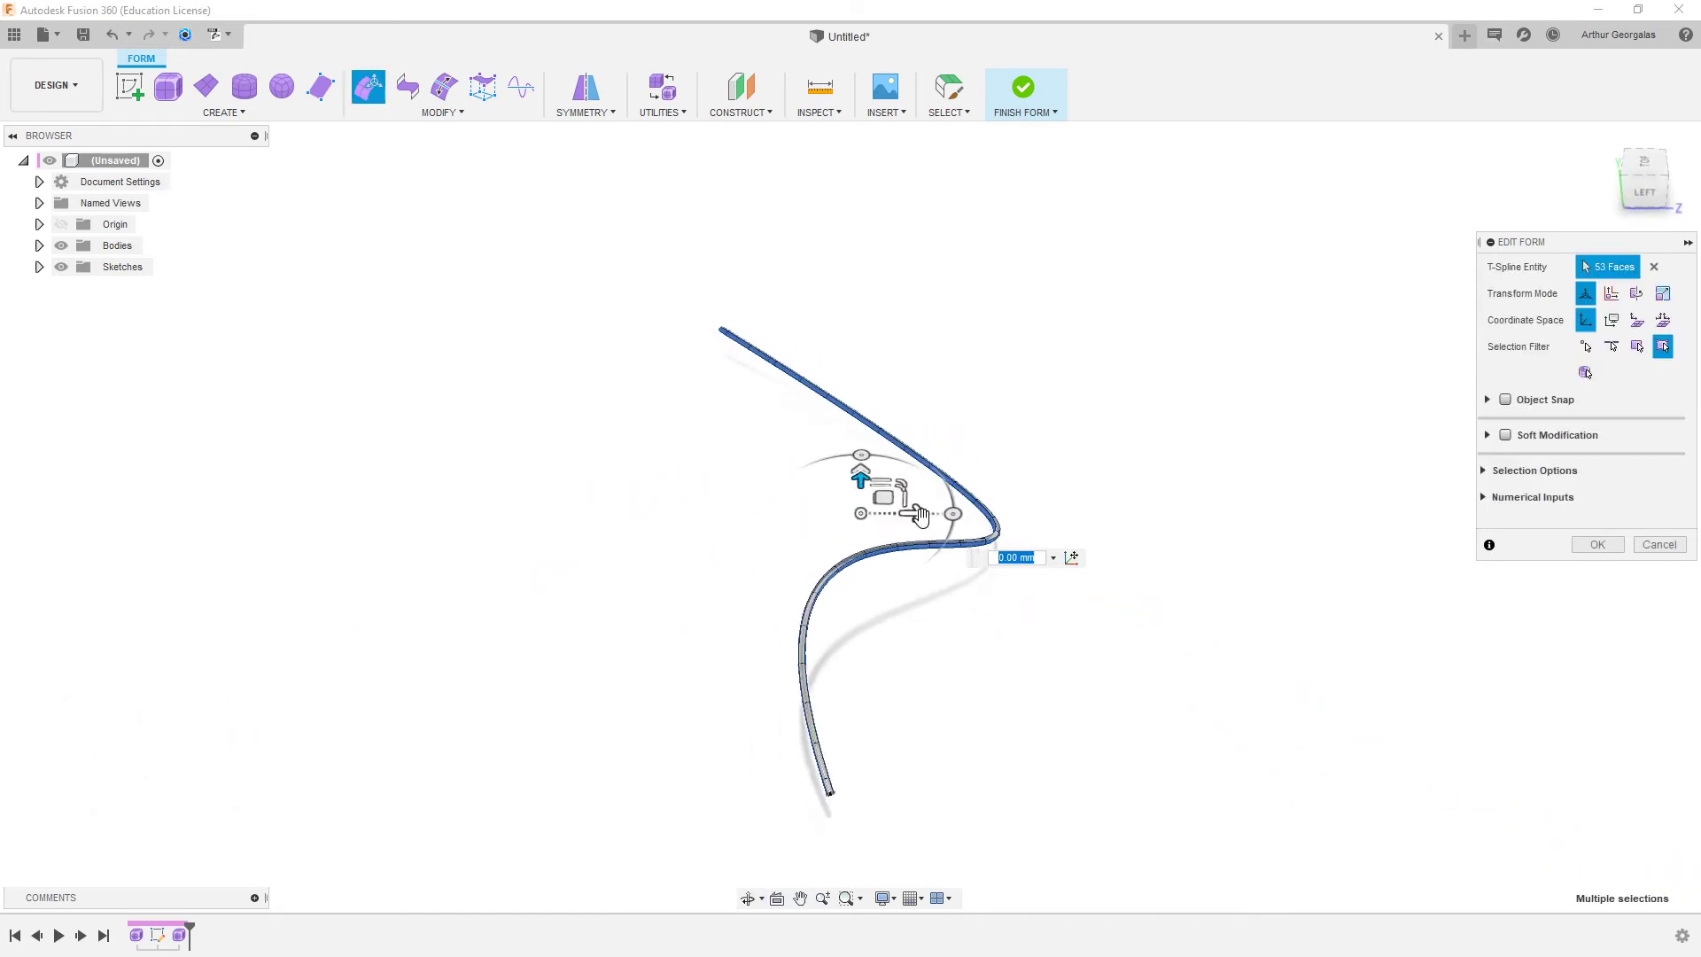
pyautogui.click(934, 771)
# - Delete the cap face at the opposite, still closed end of the pipe
pyautogui.scroll(5, 815, 833)
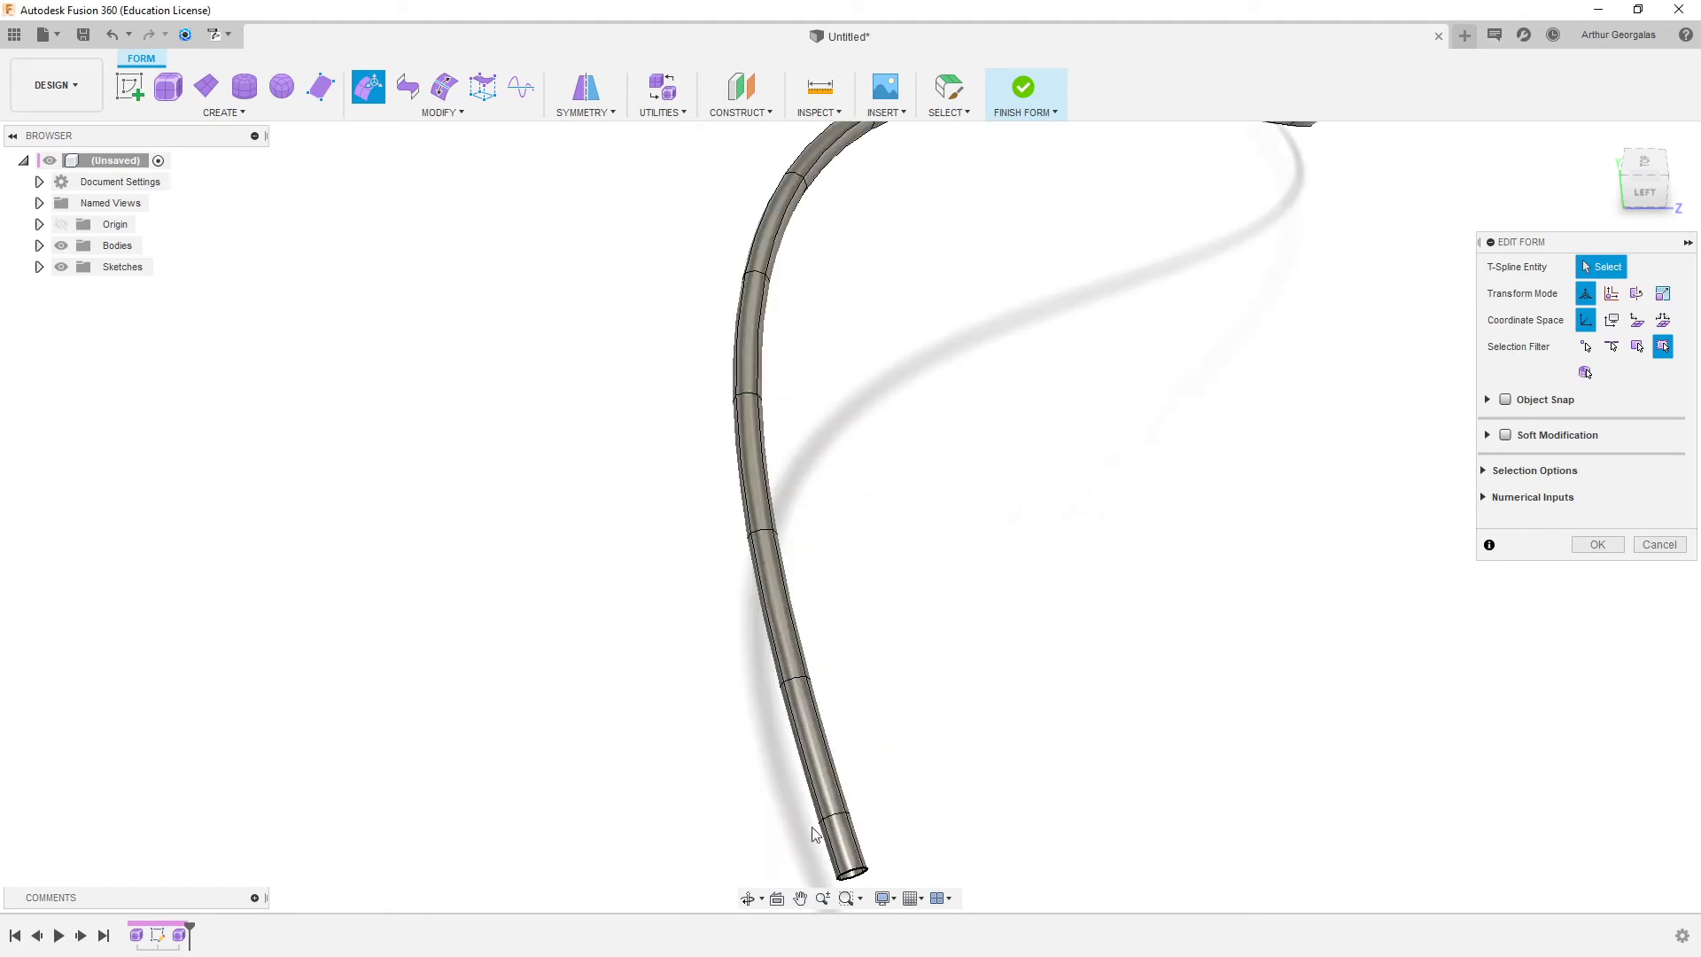
pyautogui.keyDown('shift'); pyautogui.moveTo(816, 833); pyautogui.dragTo(677, 614, button='middle'); pyautogui.keyUp('shift')
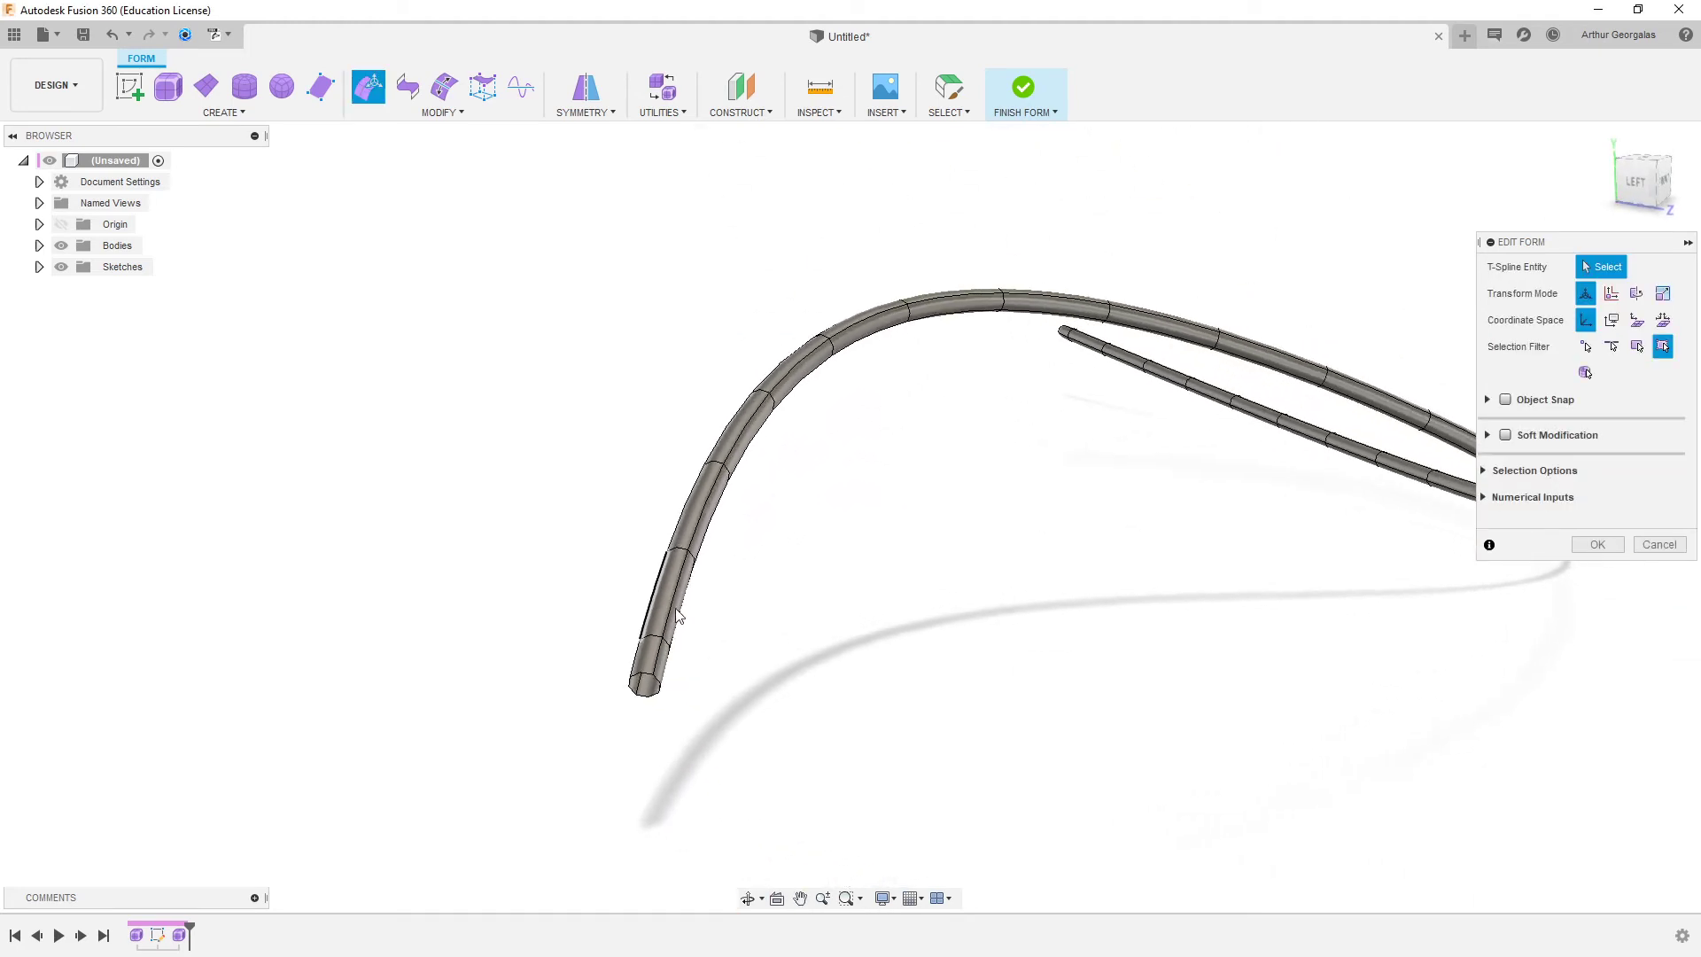
pyautogui.click(669, 671)
pyautogui.keyDown('shift'); pyautogui.moveTo(768, 532); pyautogui.dragTo(1019, 416, button='middle'); pyautogui.keyUp('shift')
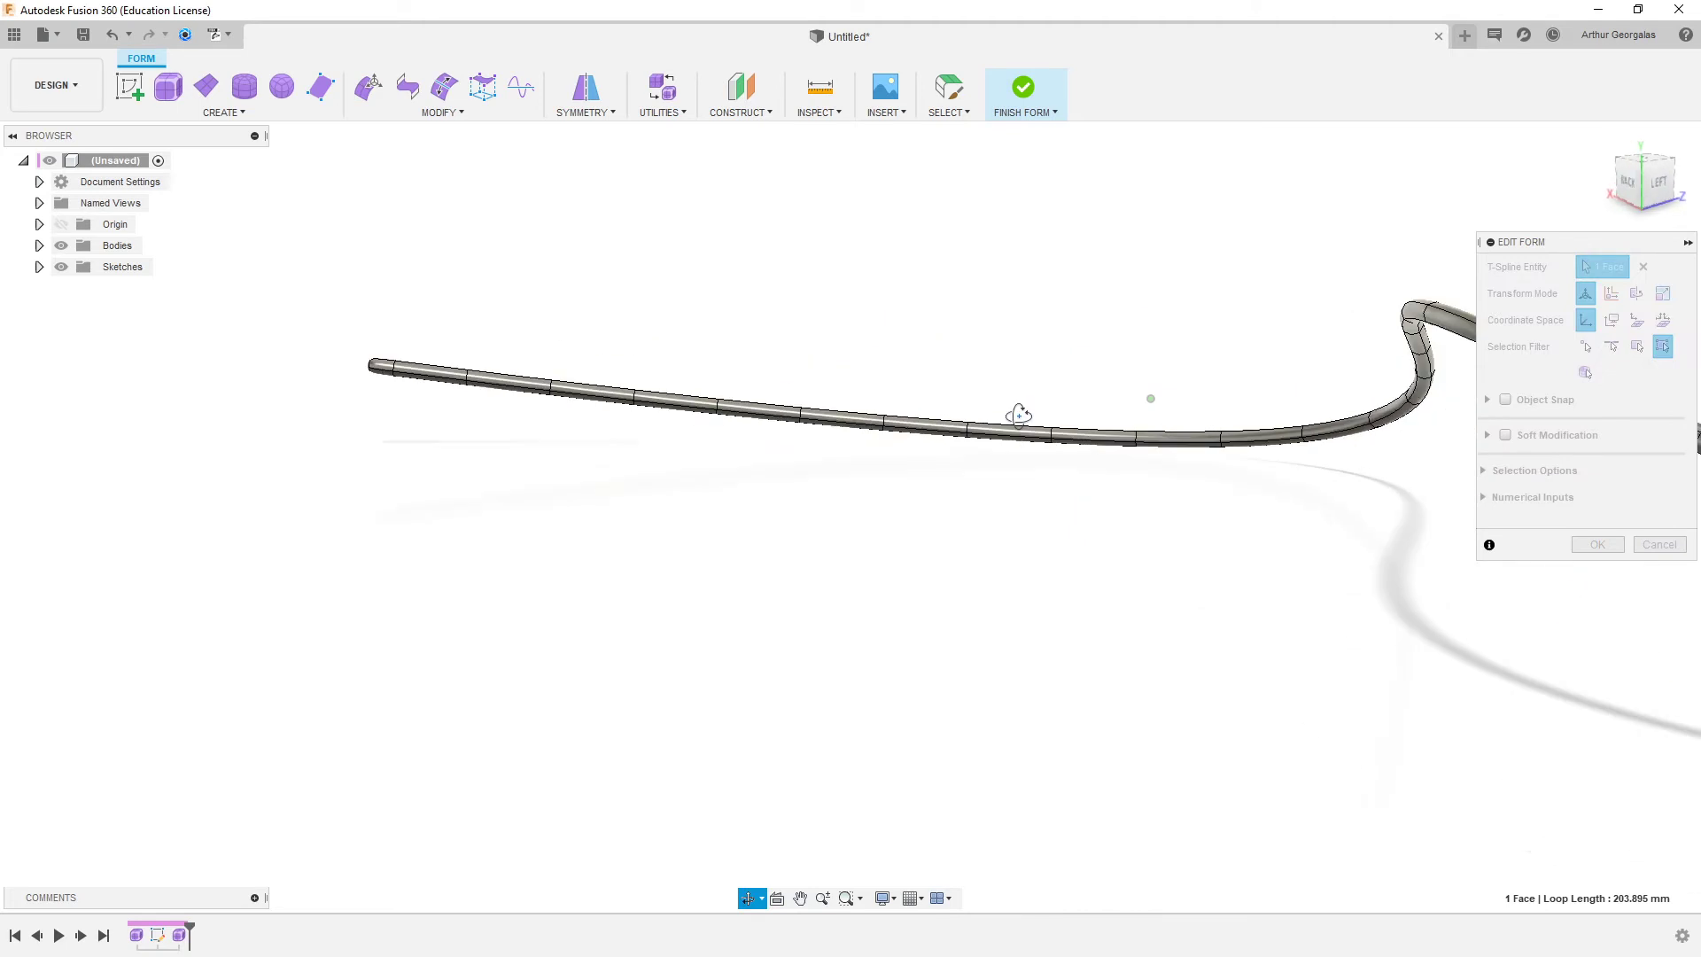
pyautogui.scroll(5, 377, 373)
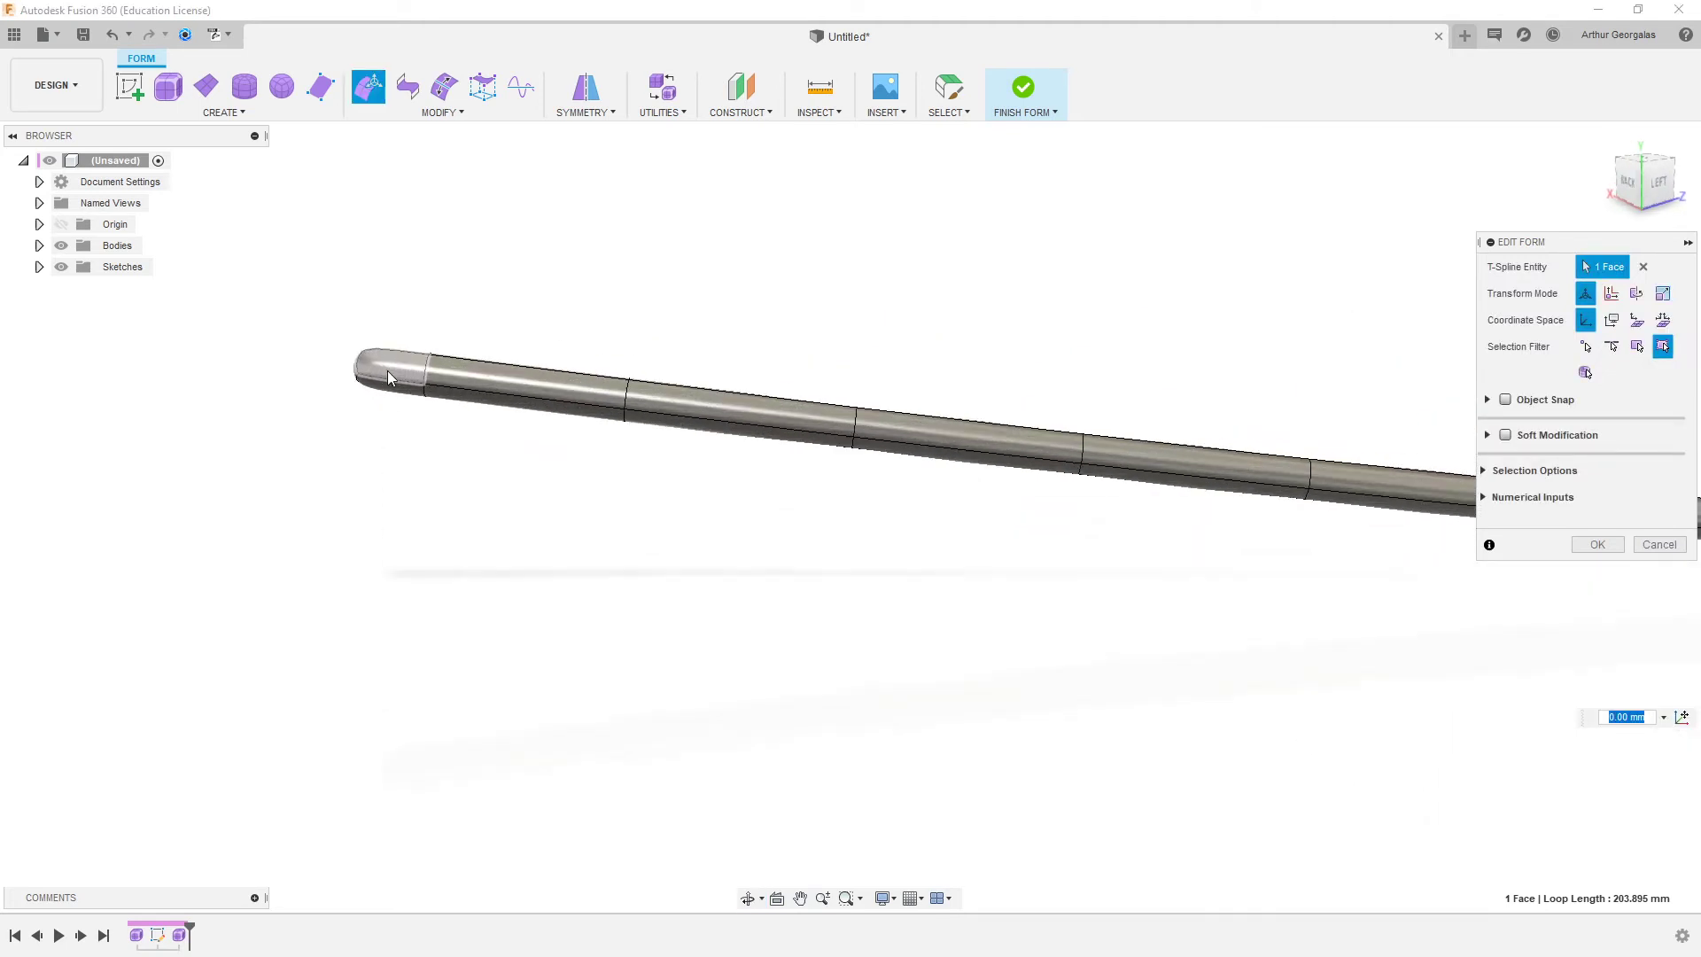
pyautogui.keyDown('shift'); pyautogui.moveTo(400, 370); pyautogui.dragTo(354, 399, button='middle'); pyautogui.keyUp('shift')
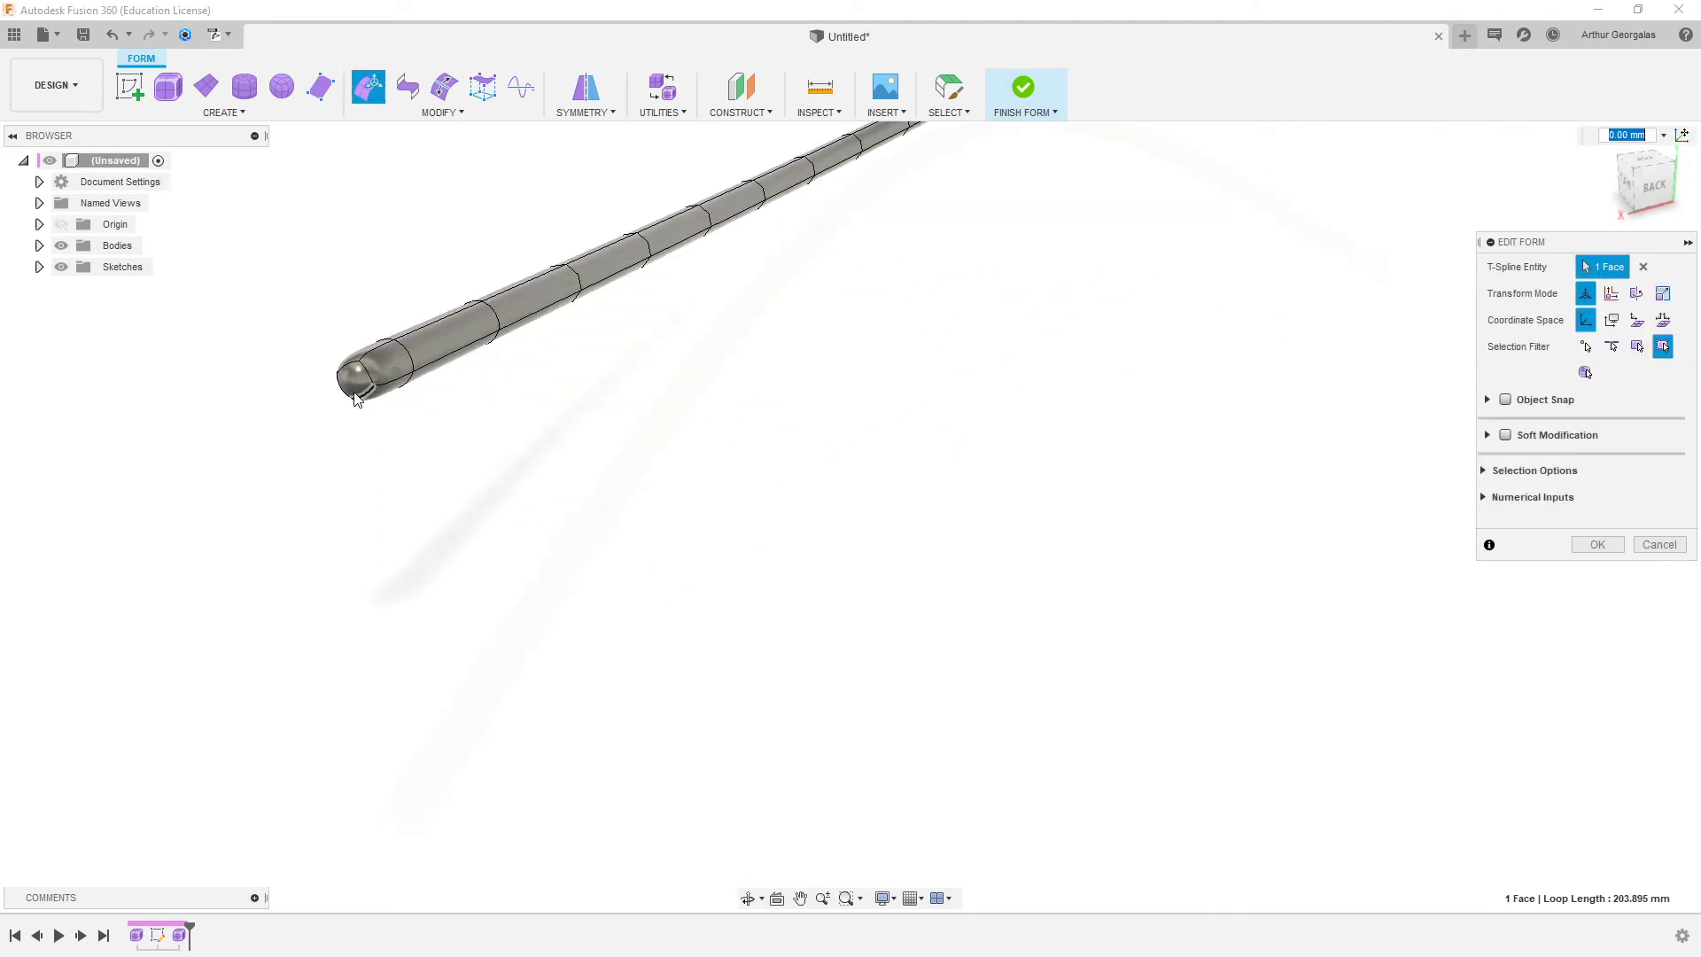
pyautogui.click(355, 378)
pyautogui.press('Delete')
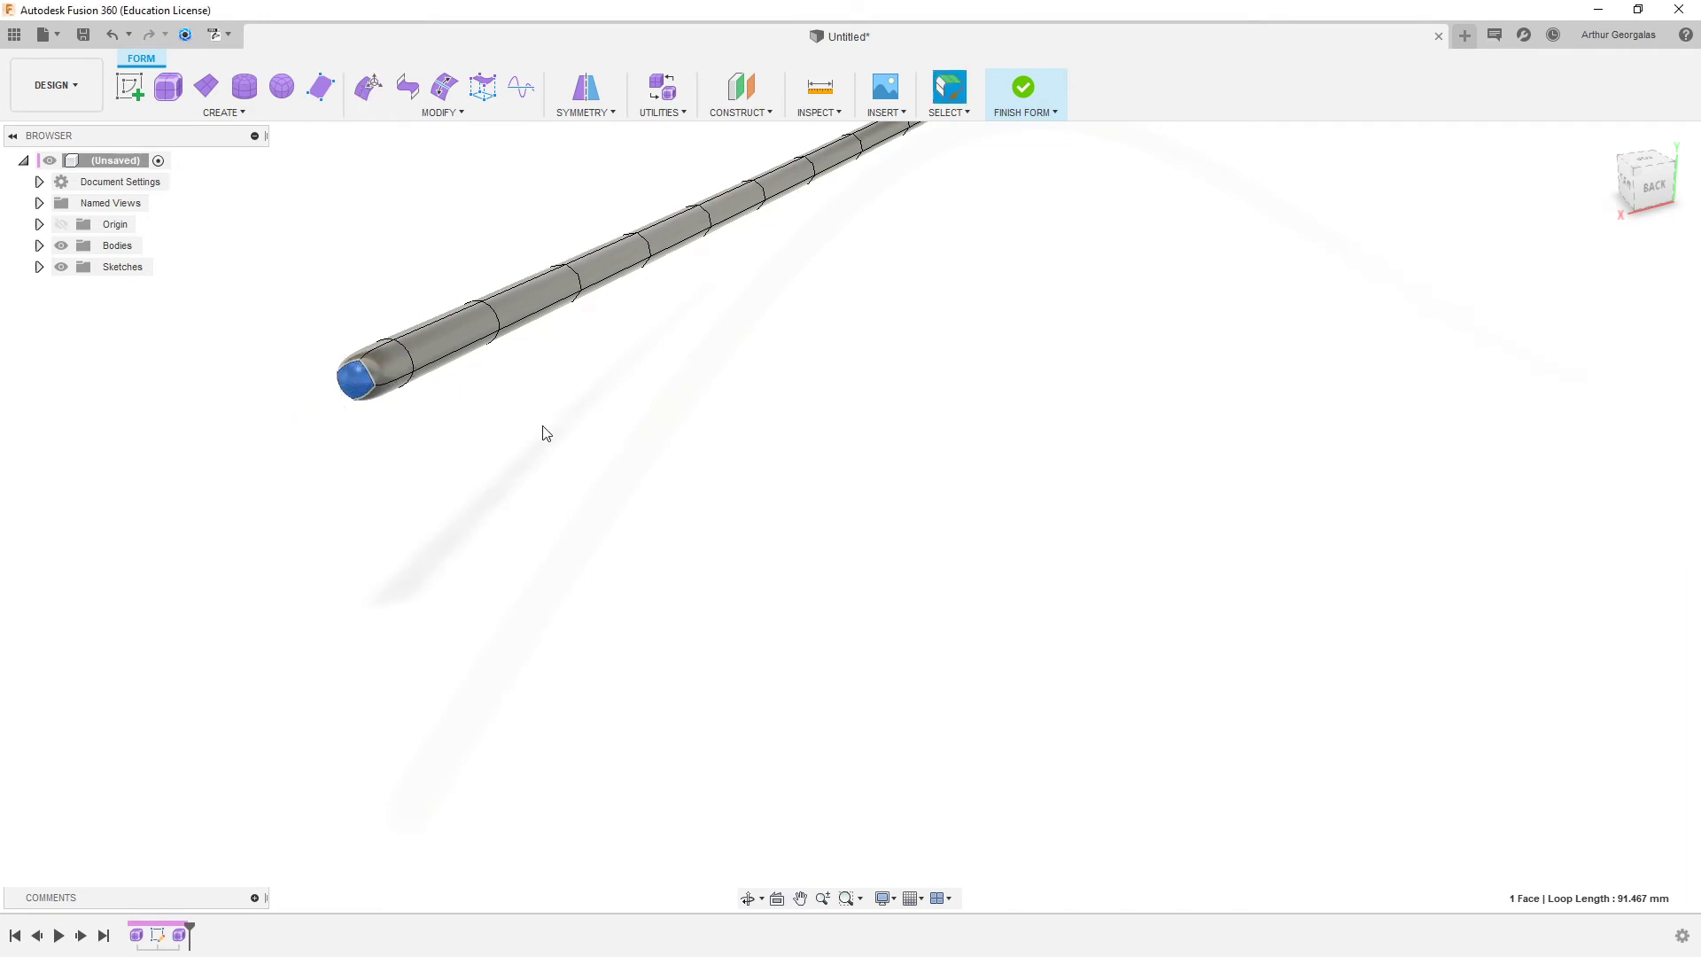
# - Select a lengthwise loop of faces on the opened pipe and pull it sideways with Edit Form to widen the pipe into a flat ribbon
pyautogui.click(385, 360)
pyautogui.keyDown('shift'); pyautogui.doubleClick(432, 334); pyautogui.keyUp('shift')
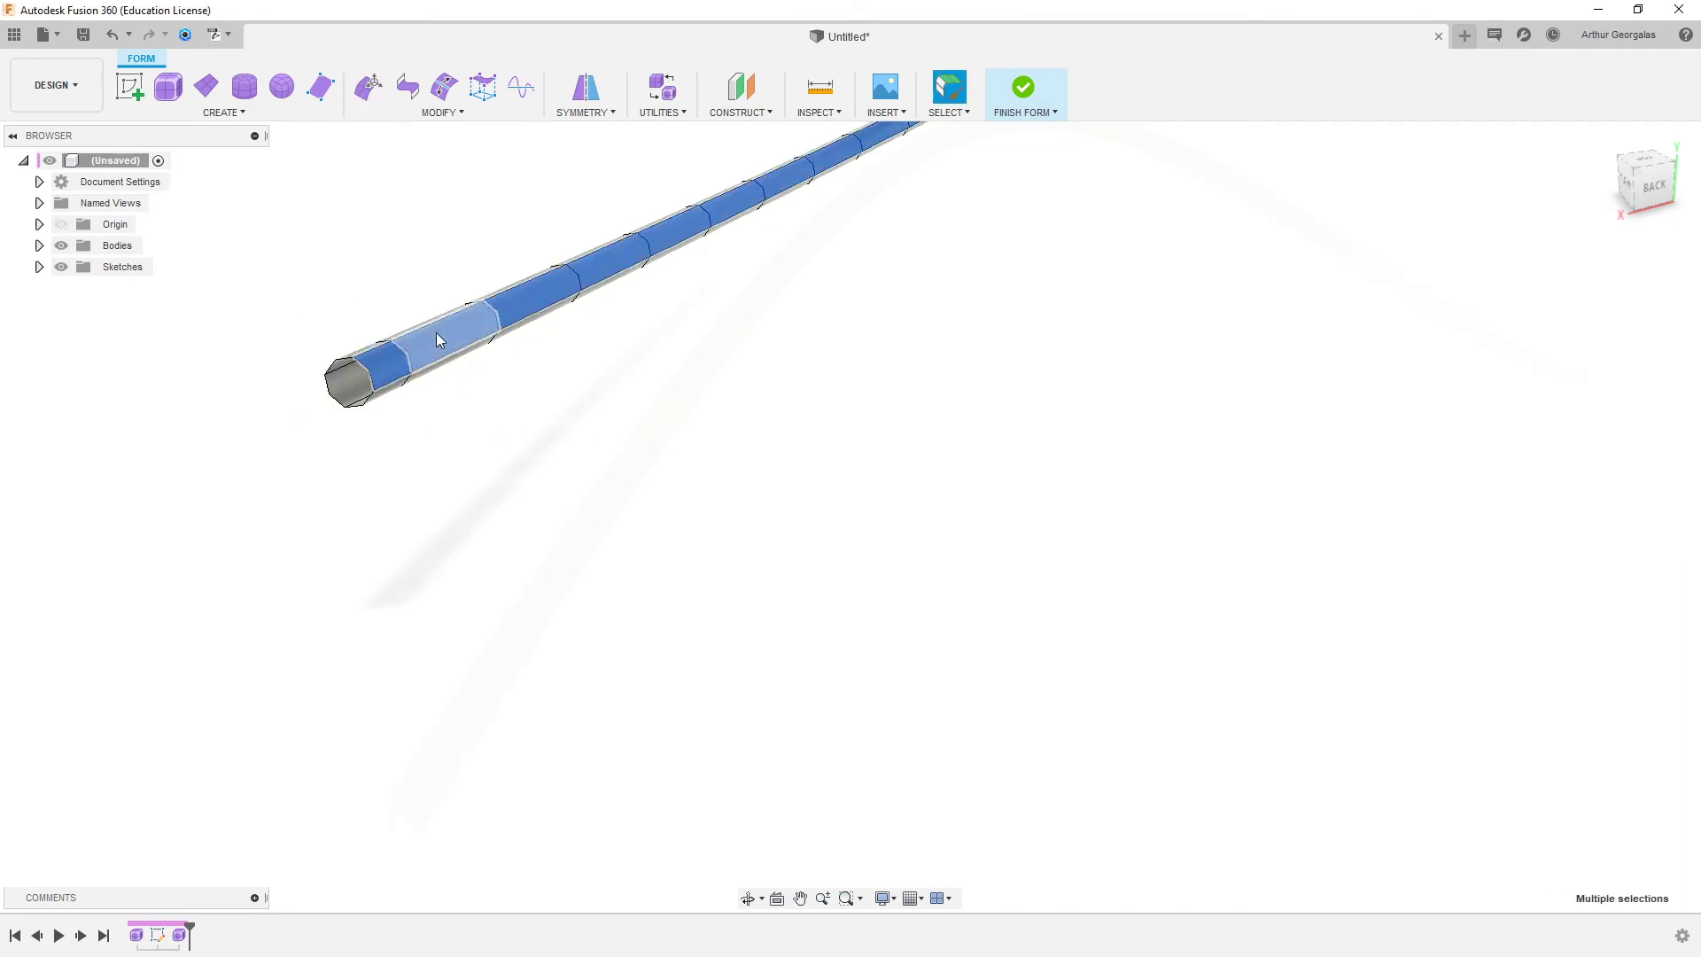
pyautogui.scroll(-5, 296, 616)
pyautogui.scroll(-2, 553, 546)
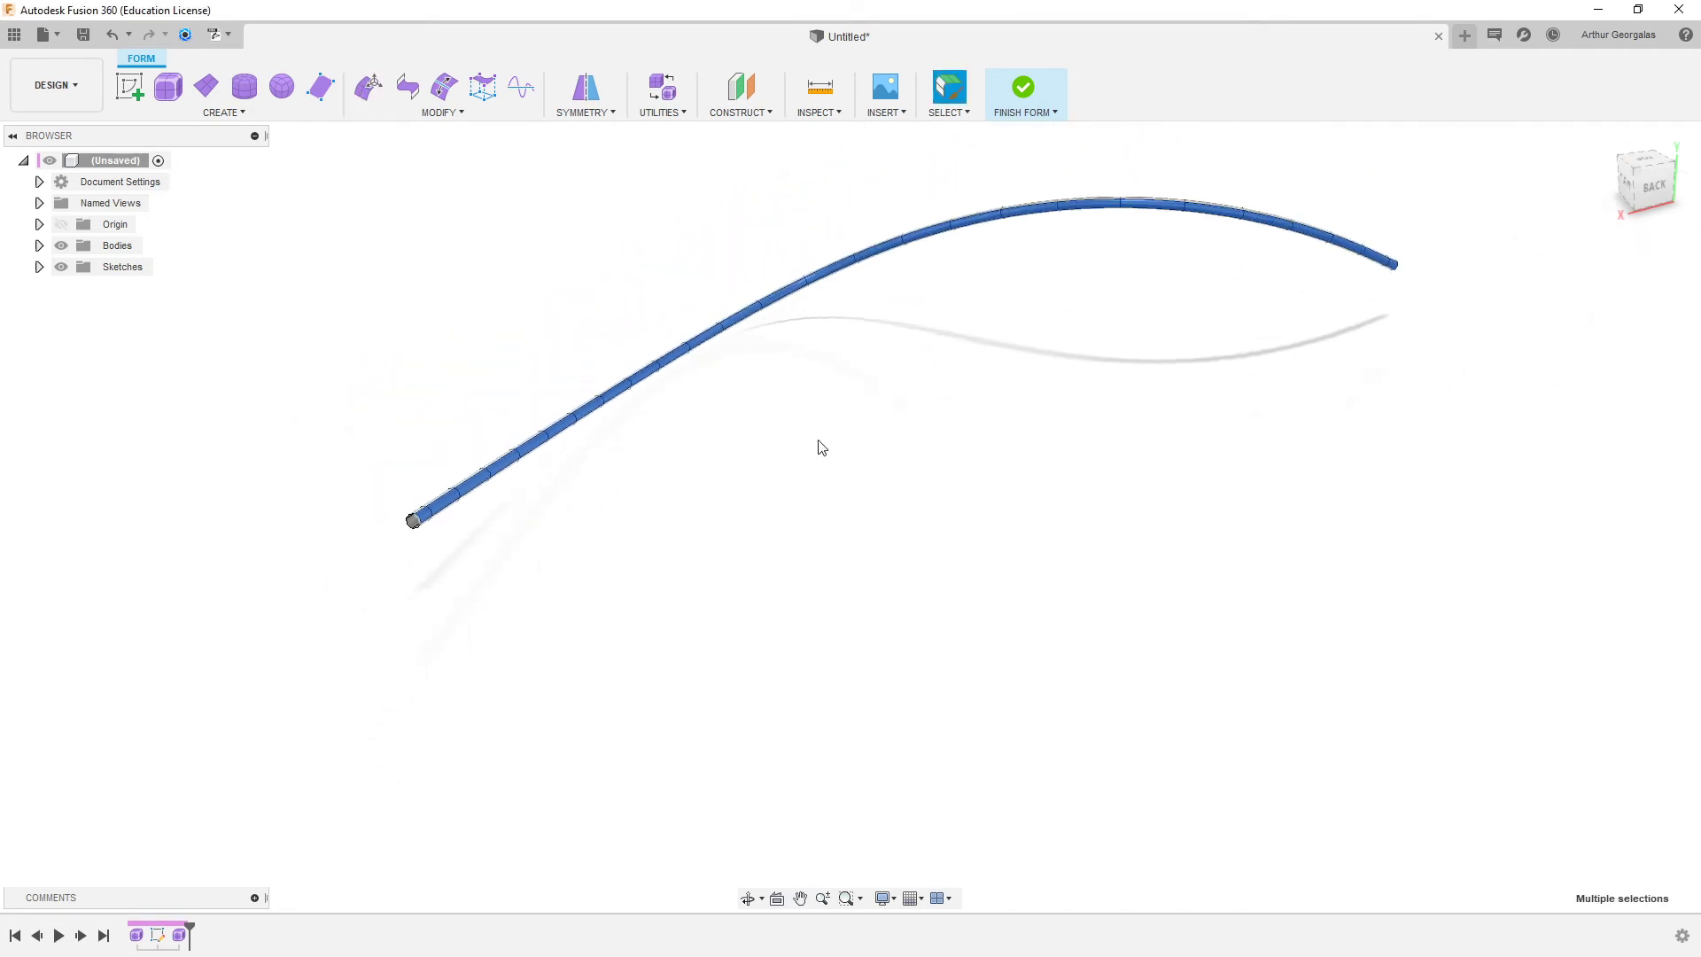
pyautogui.rightClick(850, 384)
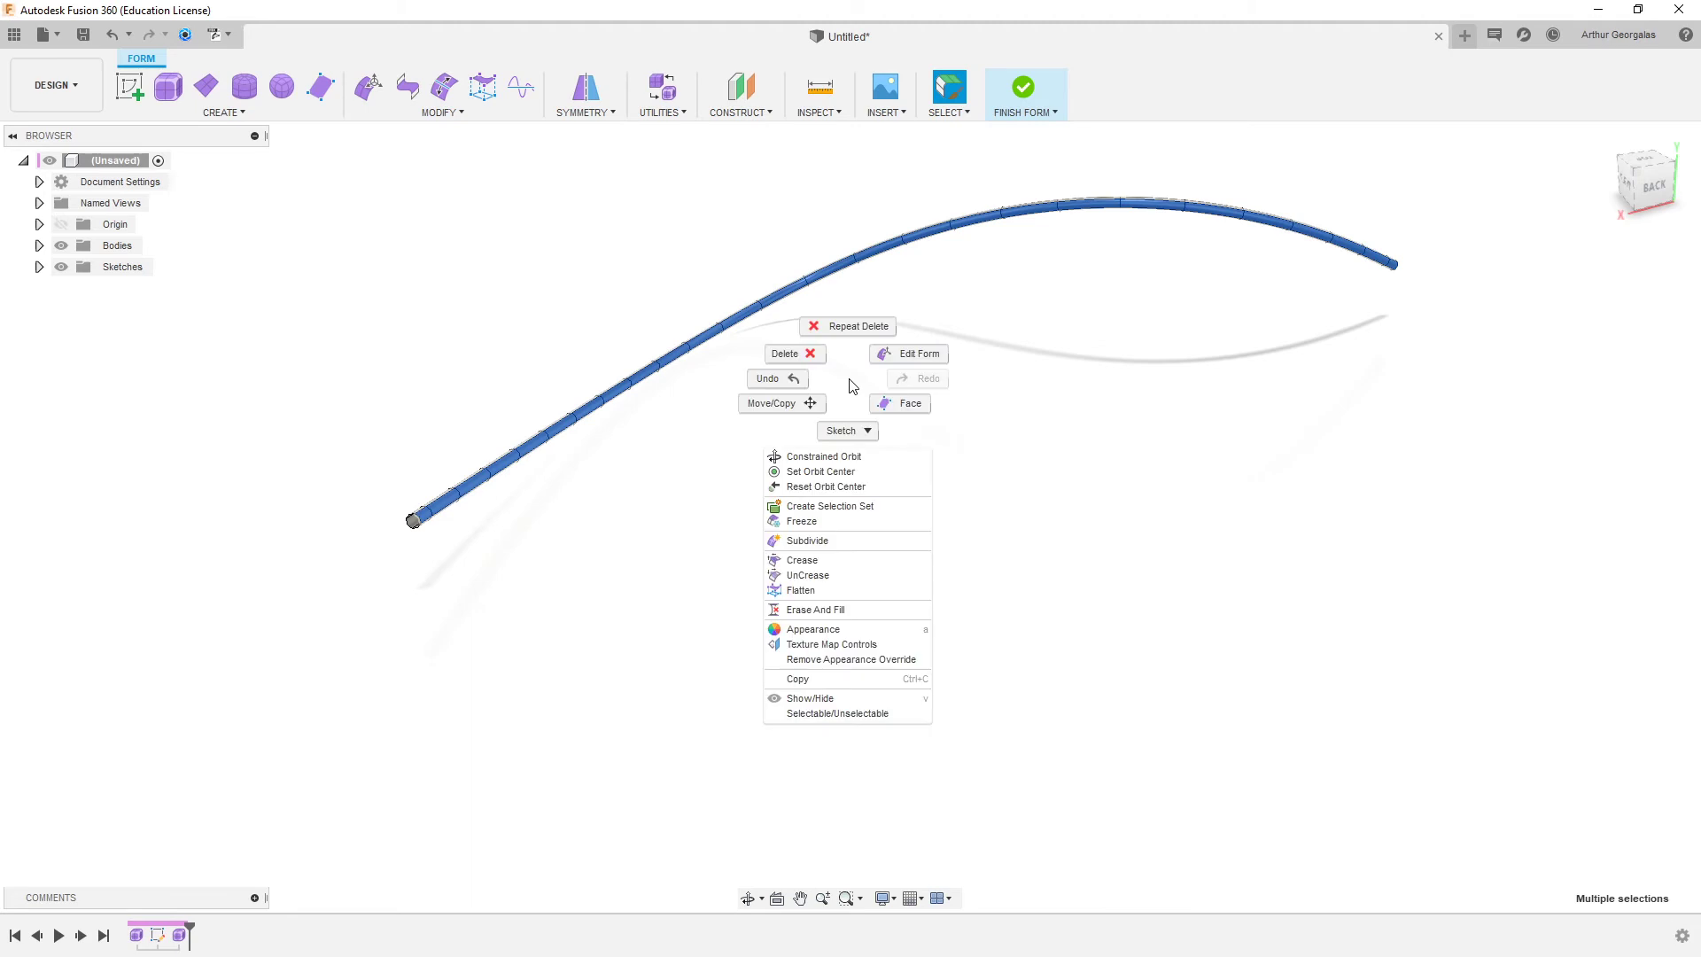
pyautogui.click(920, 354)
pyautogui.keyDown('shift'); pyautogui.moveTo(789, 280); pyautogui.dragTo(851, 299, button='middle'); pyautogui.keyUp('shift')
pyautogui.keyDown('alt'); pyautogui.moveTo(845, 306); pyautogui.dragTo(1002, 272); pyautogui.keyUp('alt')
pyautogui.keyDown('shift'); pyautogui.moveTo(939, 423); pyautogui.dragTo(888, 456, button='middle'); pyautogui.keyUp('shift')
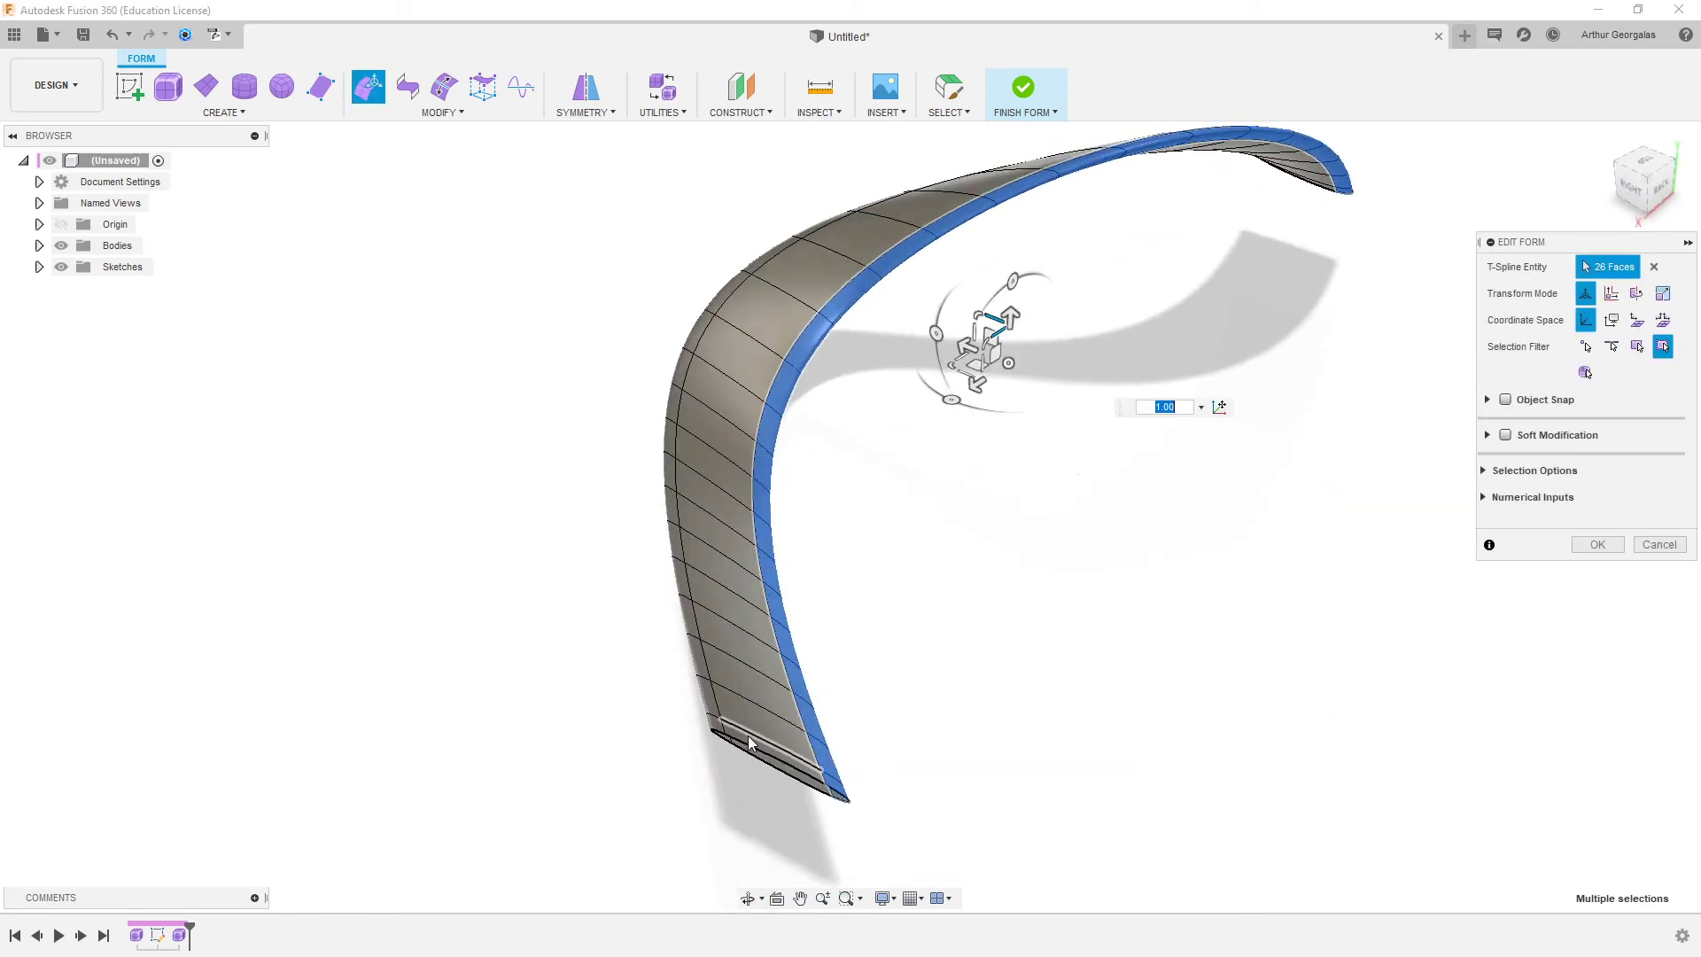
# - Select the upper, wide lengthwise loop of faces and move it upward with Edit Form to make the flattened pipe taller
pyautogui.scroll(5, 754, 737)
pyautogui.click(753, 734)
pyautogui.doubleClick(748, 699)
pyautogui.scroll(-6, 787, 669)
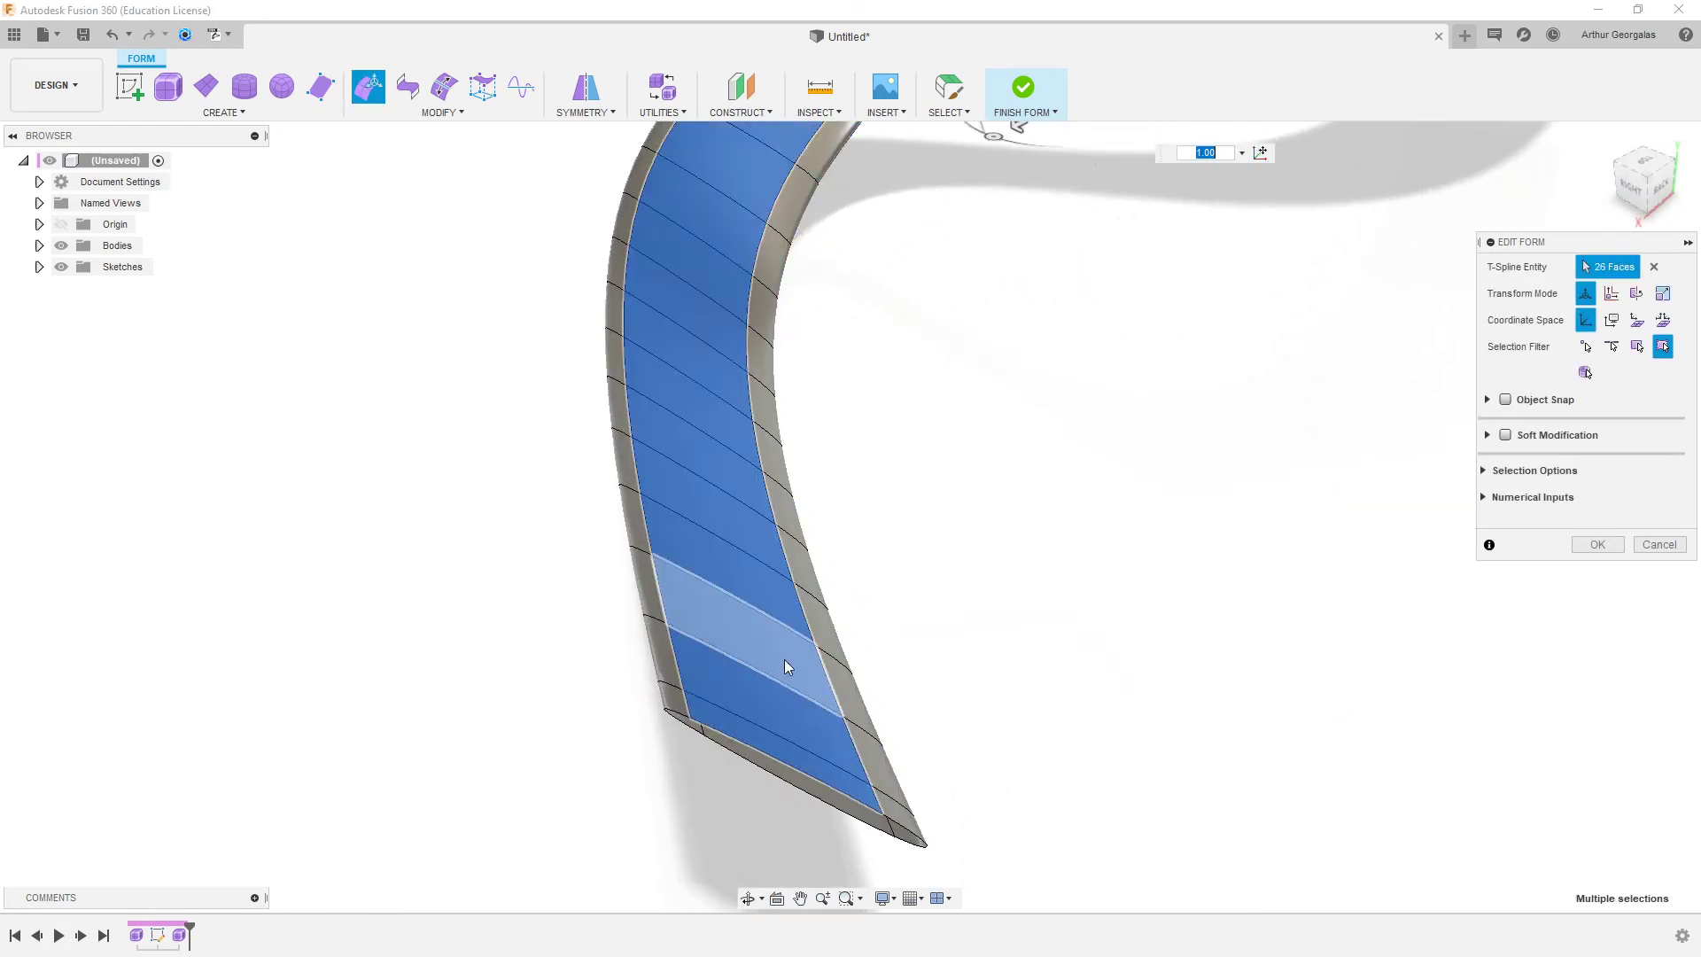
pyautogui.keyDown('shift'); pyautogui.moveTo(919, 563); pyautogui.dragTo(869, 377, button='middle'); pyautogui.keyUp('shift')
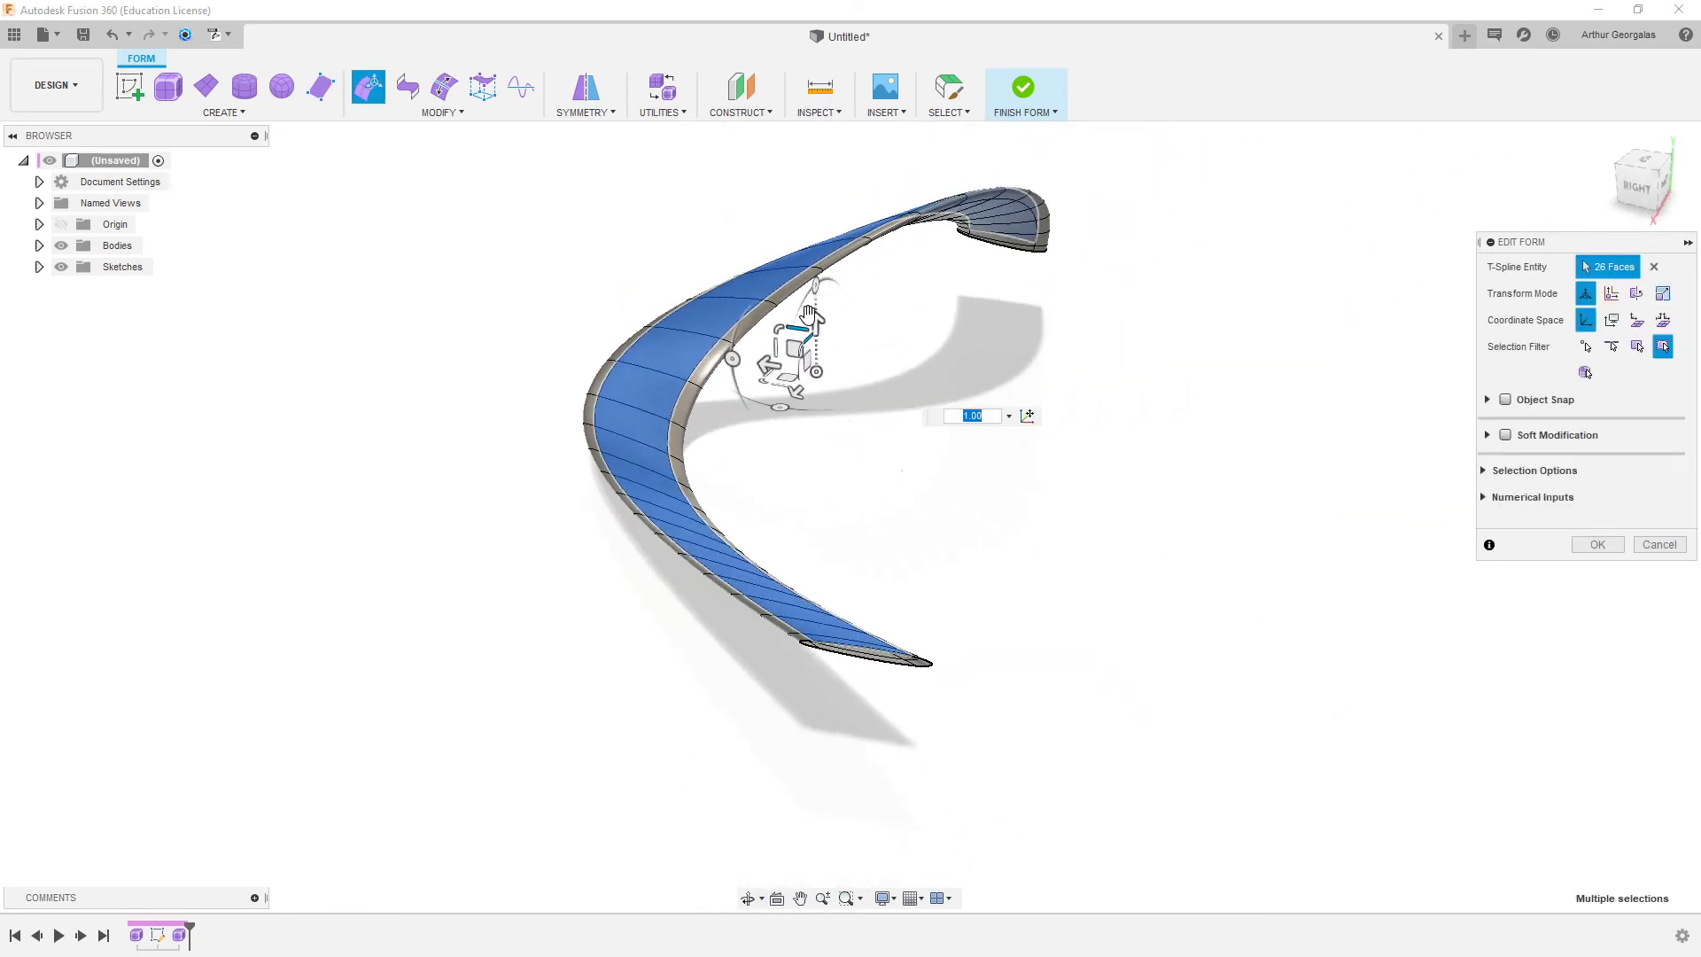
pyautogui.moveTo(819, 310); pyautogui.dragTo(821, 241)
pyautogui.click(958, 405)
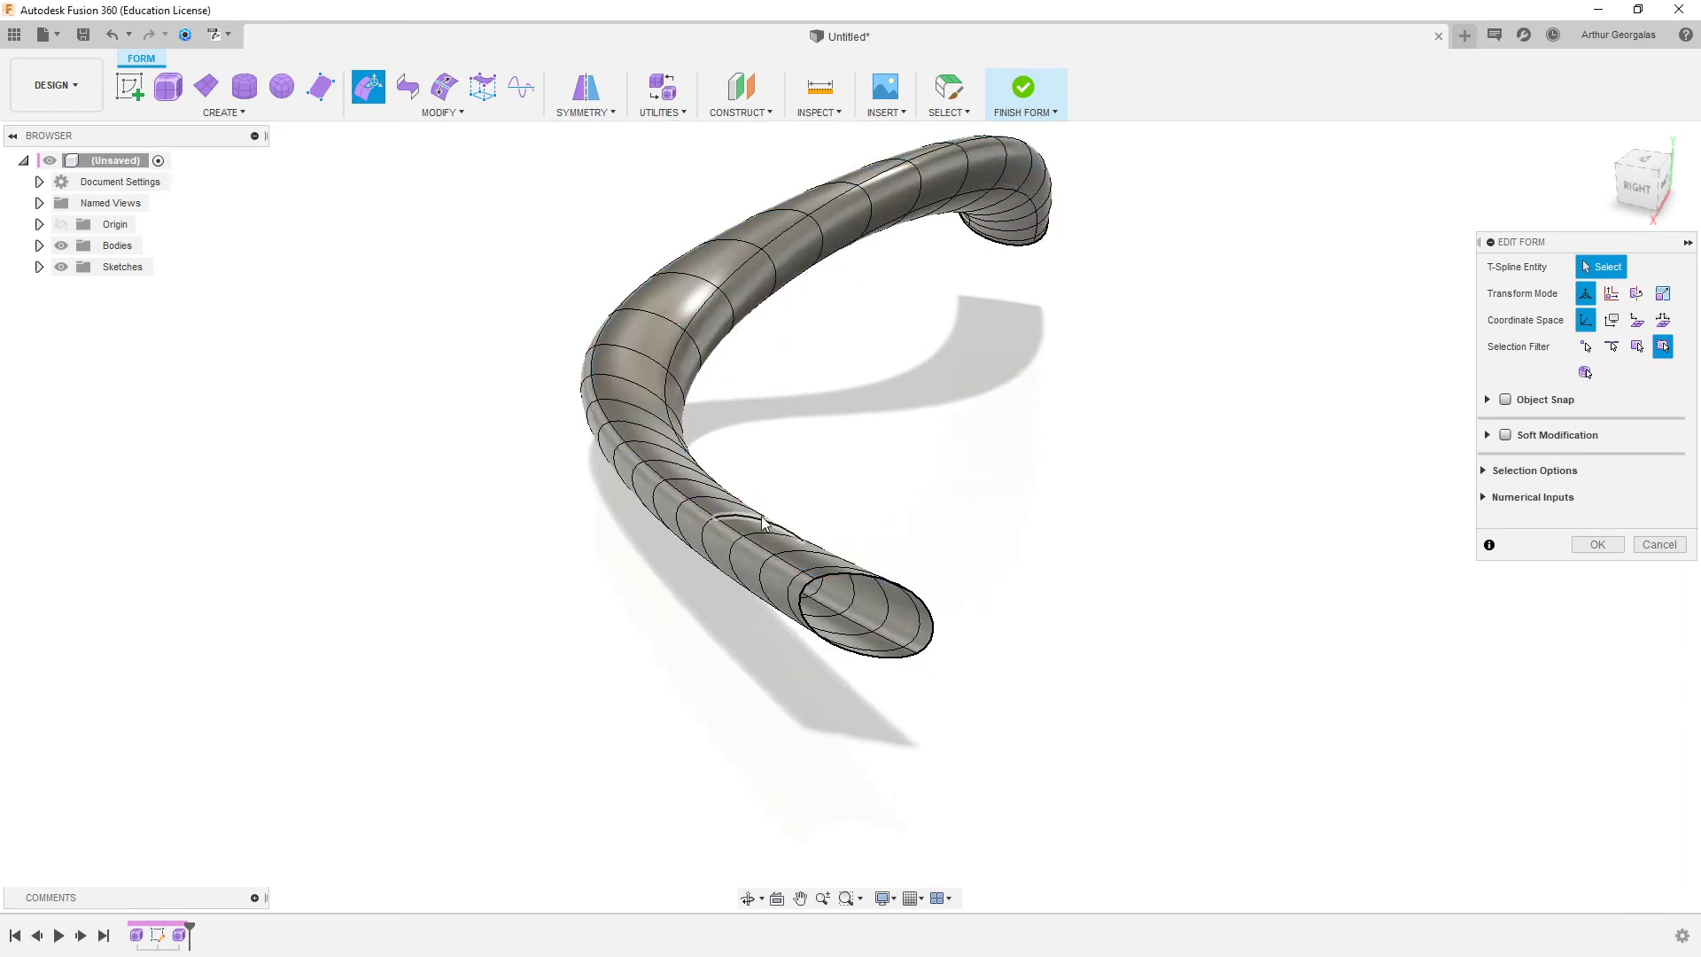
# - Switch the form to box display, examine the squared-off pipe from several sides and leave Edit Form
pyautogui.keyDown('shift'); pyautogui.moveTo(764, 523); pyautogui.dragTo(1075, 470, button='middle'); pyautogui.keyUp('shift')
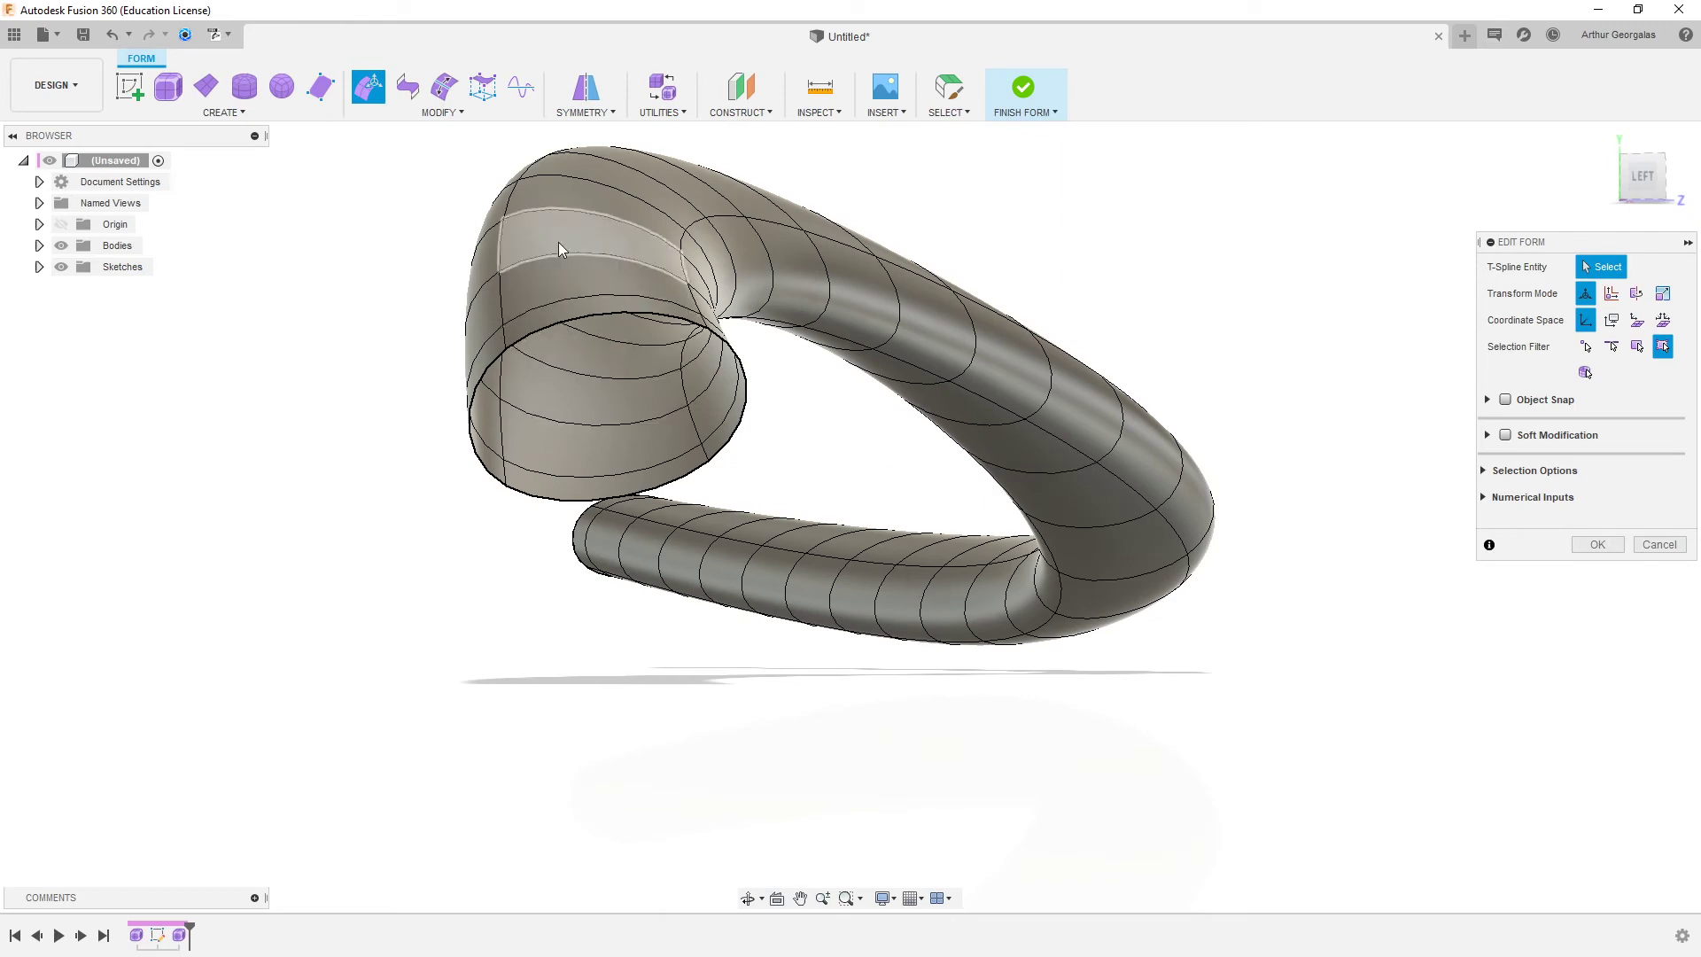
pyautogui.keyDown('shift'); pyautogui.moveTo(875, 583); pyautogui.dragTo(417, 349, button='middle'); pyautogui.keyUp('shift')
pyautogui.hotkey('ctrl', '1')
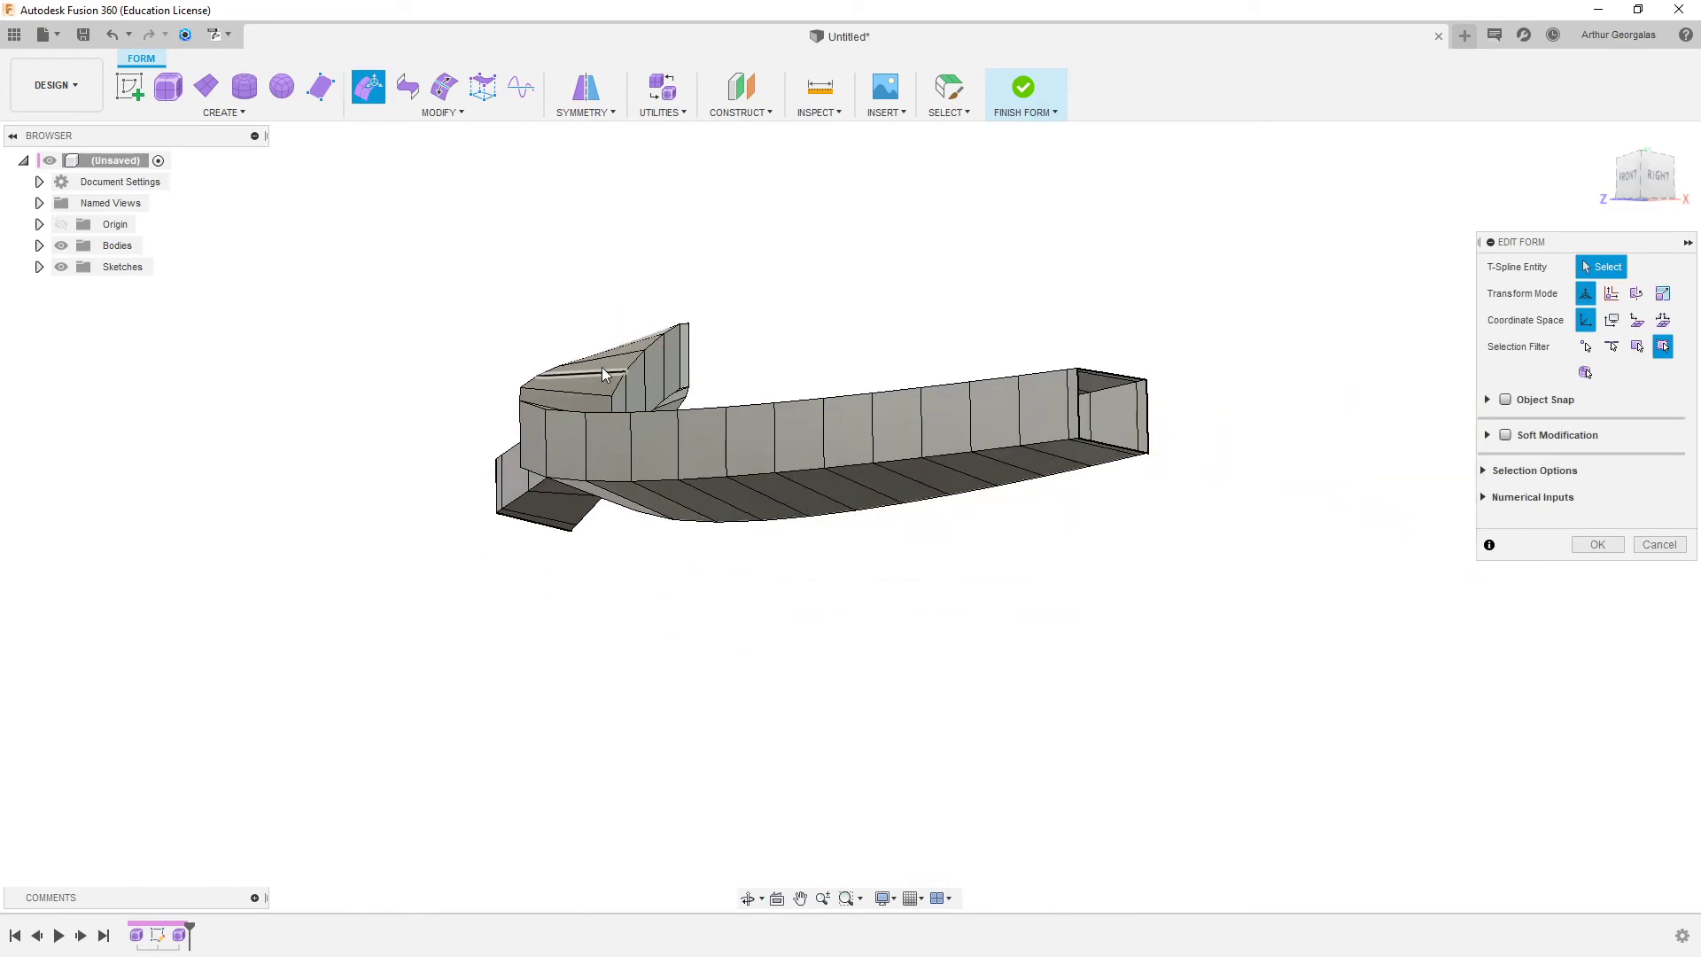
pyautogui.keyDown('shift'); pyautogui.moveTo(603, 367); pyautogui.dragTo(1151, 474, button='middle'); pyautogui.keyUp('shift')
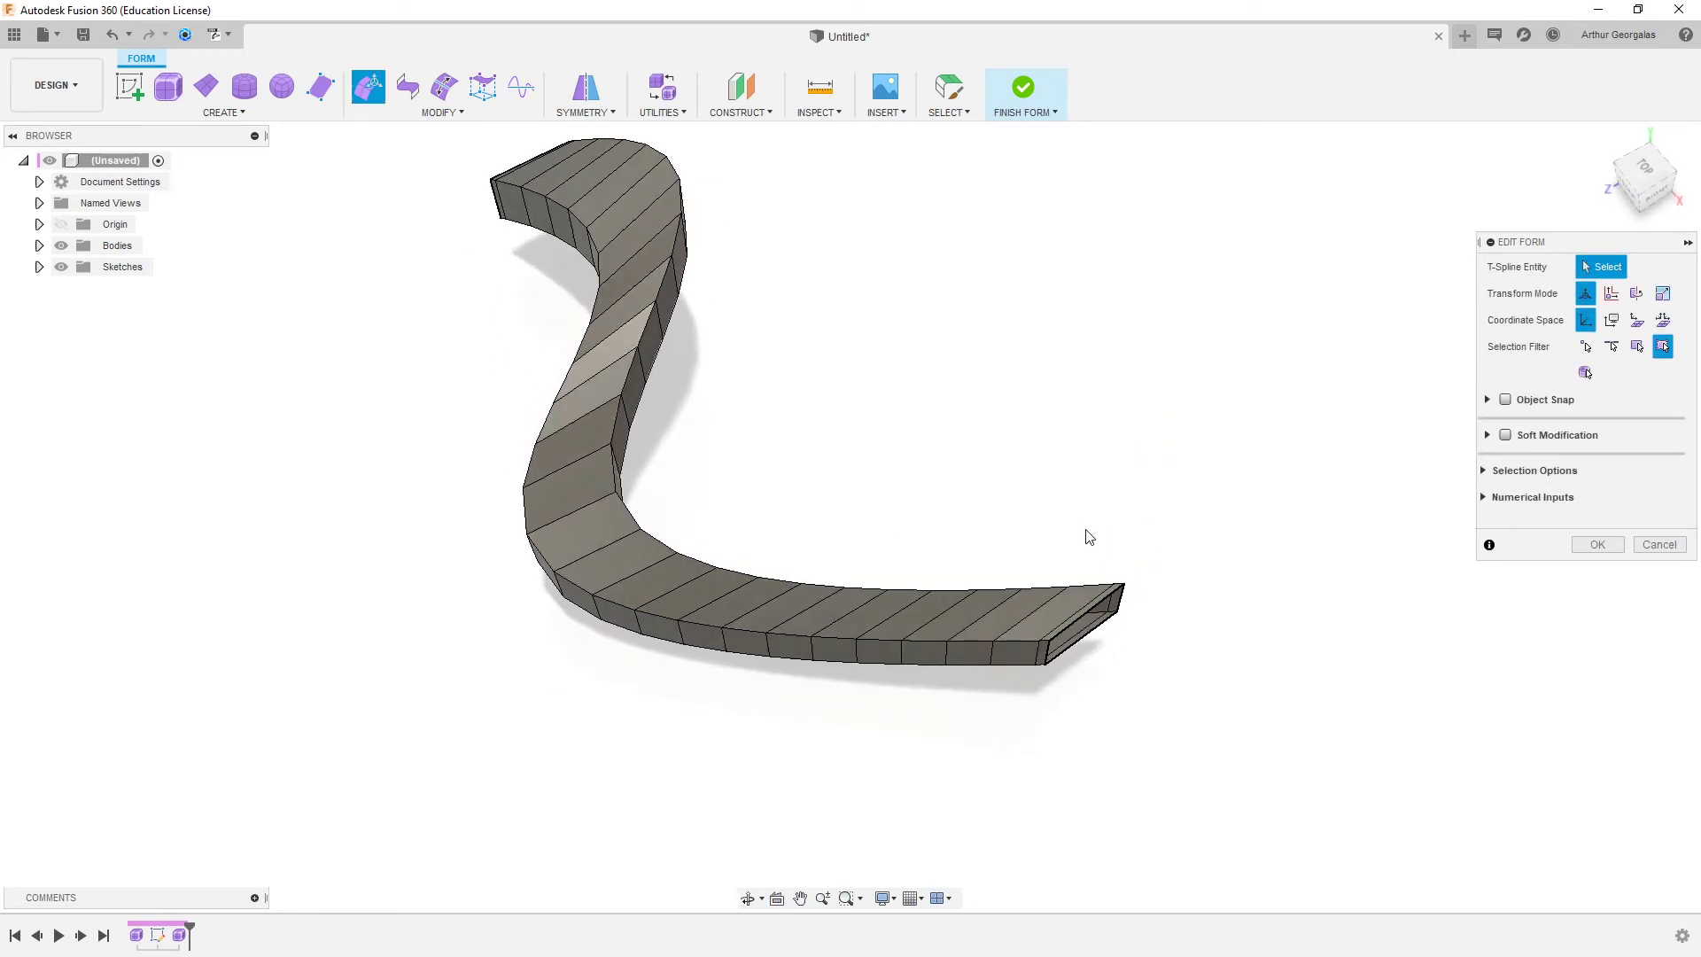
pyautogui.scroll(2, 1093, 535)
pyautogui.click(1103, 601)
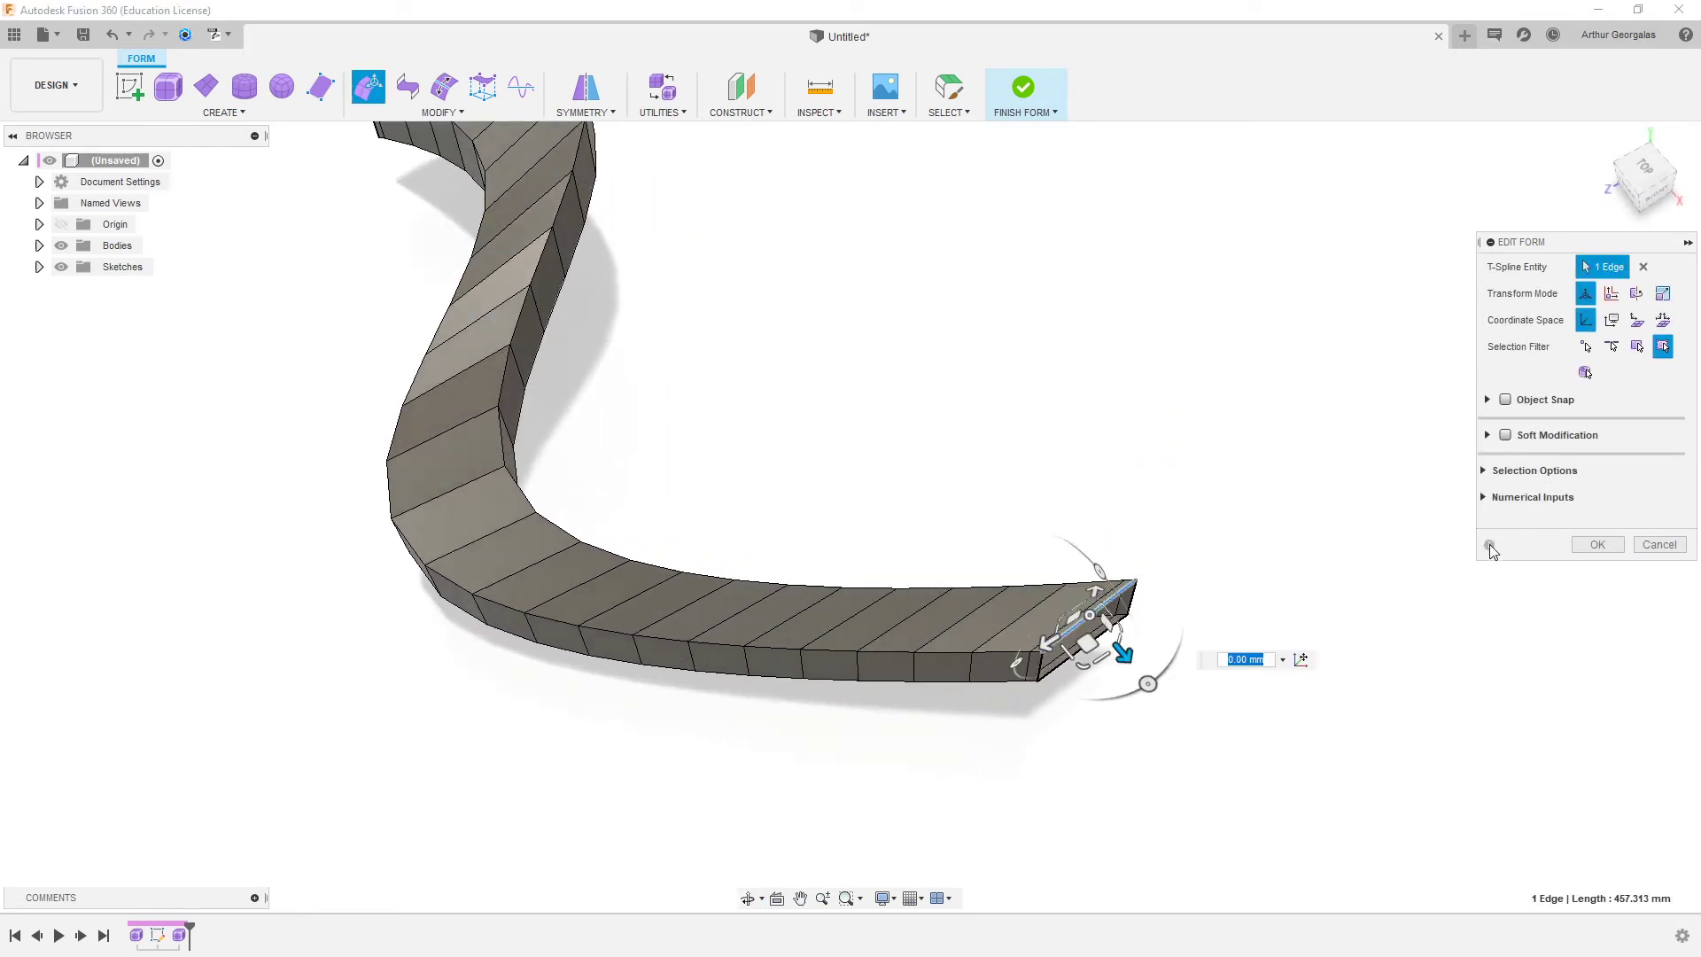
pyautogui.scroll(-3, 1285, 621)
pyautogui.click(1660, 545)
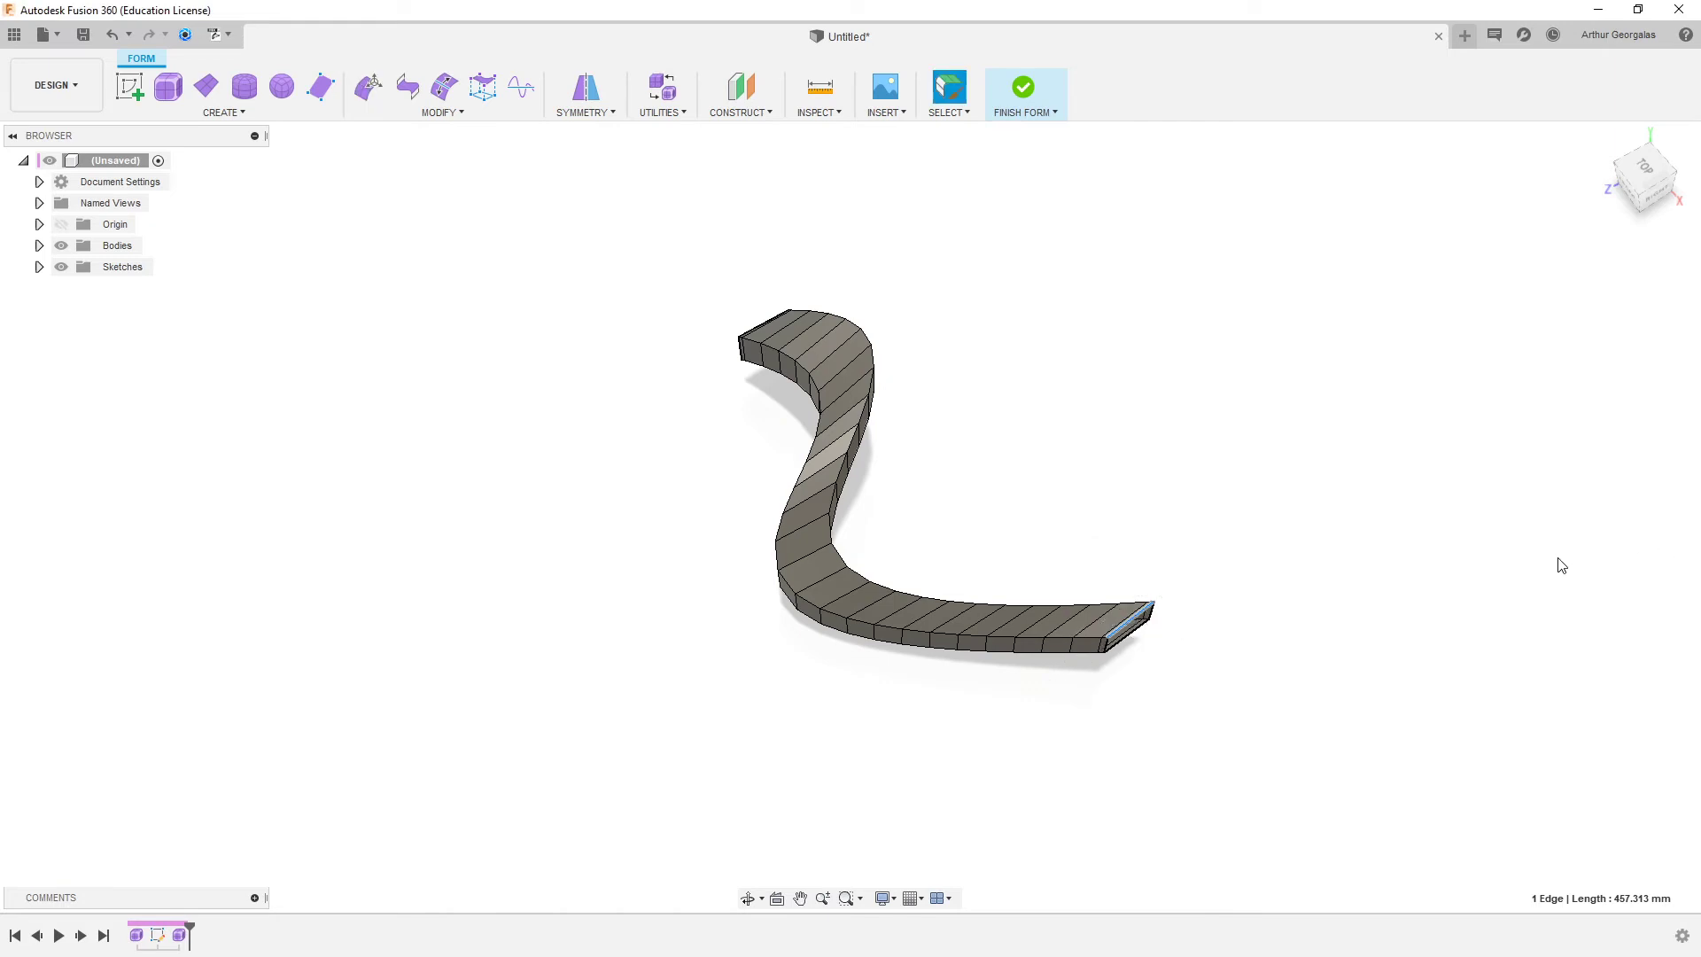
pyautogui.scroll(-1, 1268, 577)
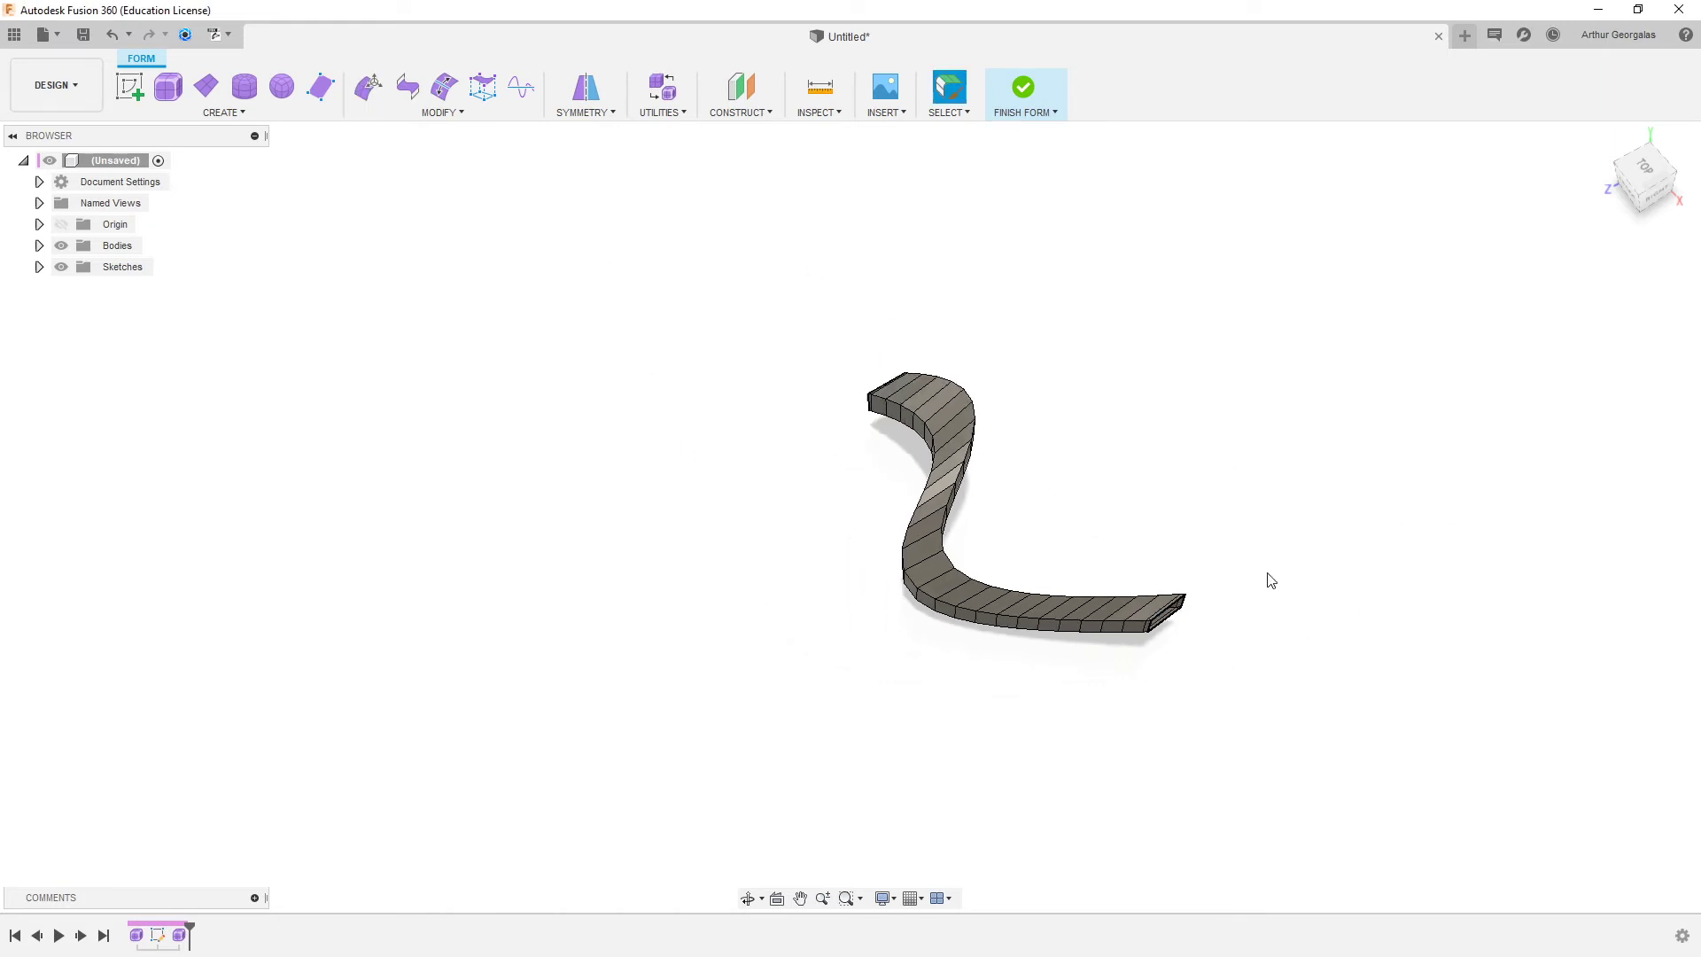
pyautogui.scroll(4, 1152, 554)
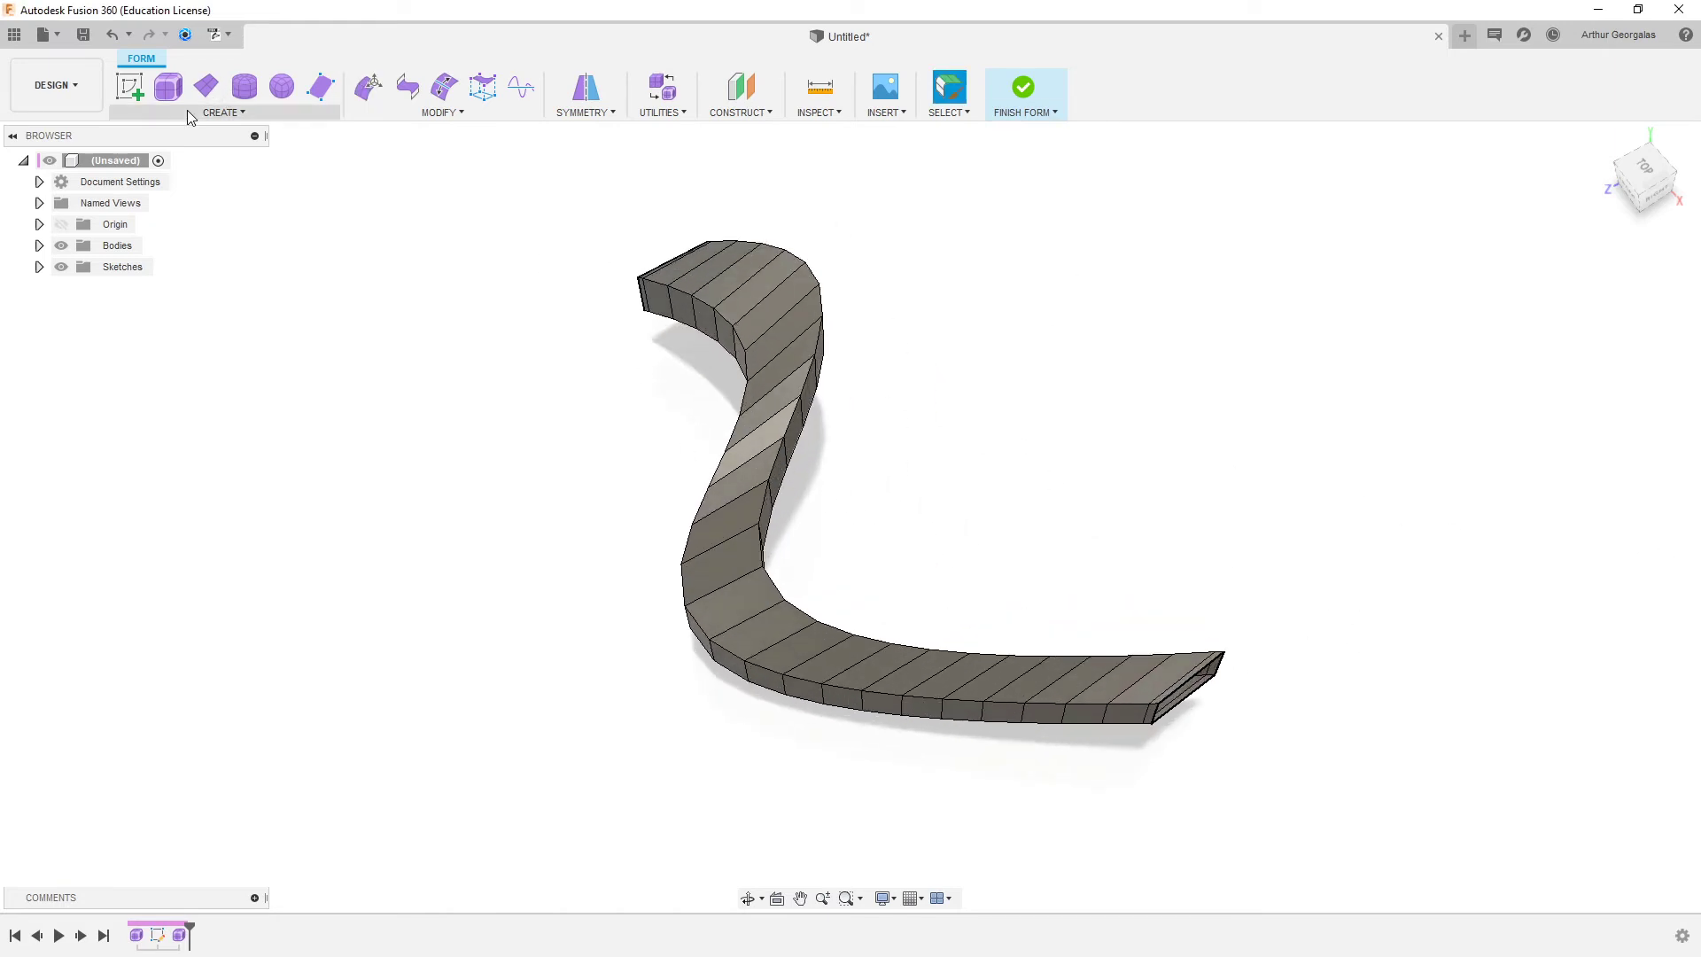
# - Delete the whole pipe body and make the spline sketch, Sketch1, visible
pyautogui.click(151, 114)
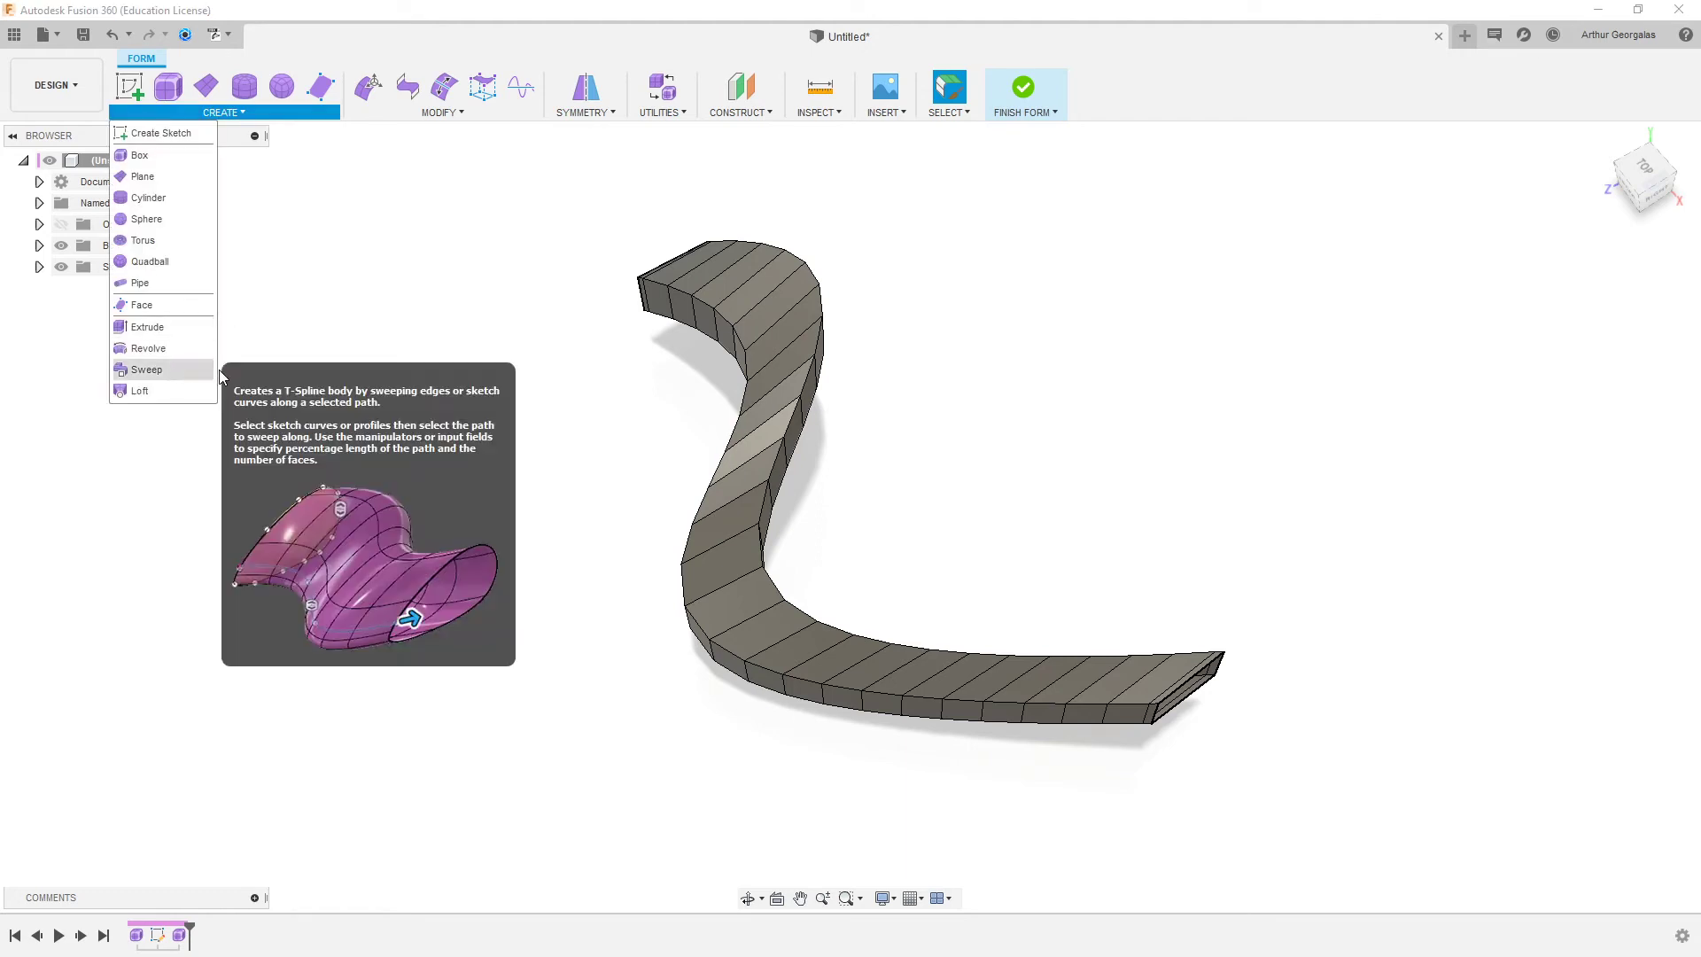
pyautogui.click(741, 275)
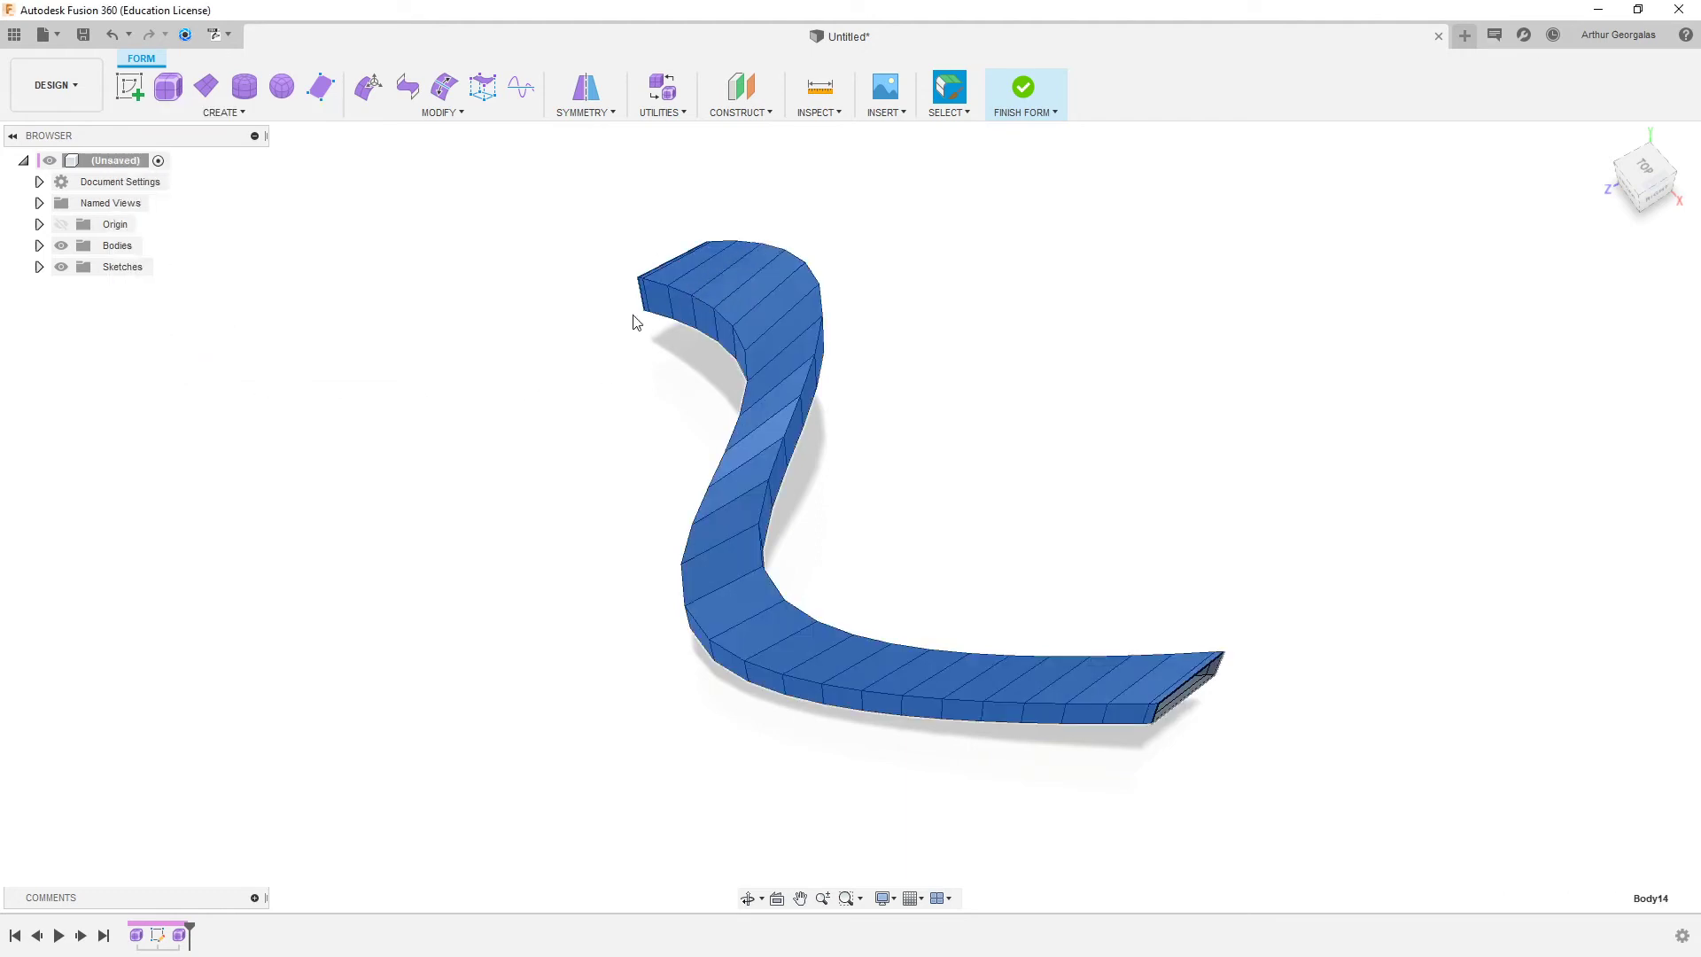
pyautogui.press('Delete')
pyautogui.click(39, 245)
pyautogui.click(77, 266)
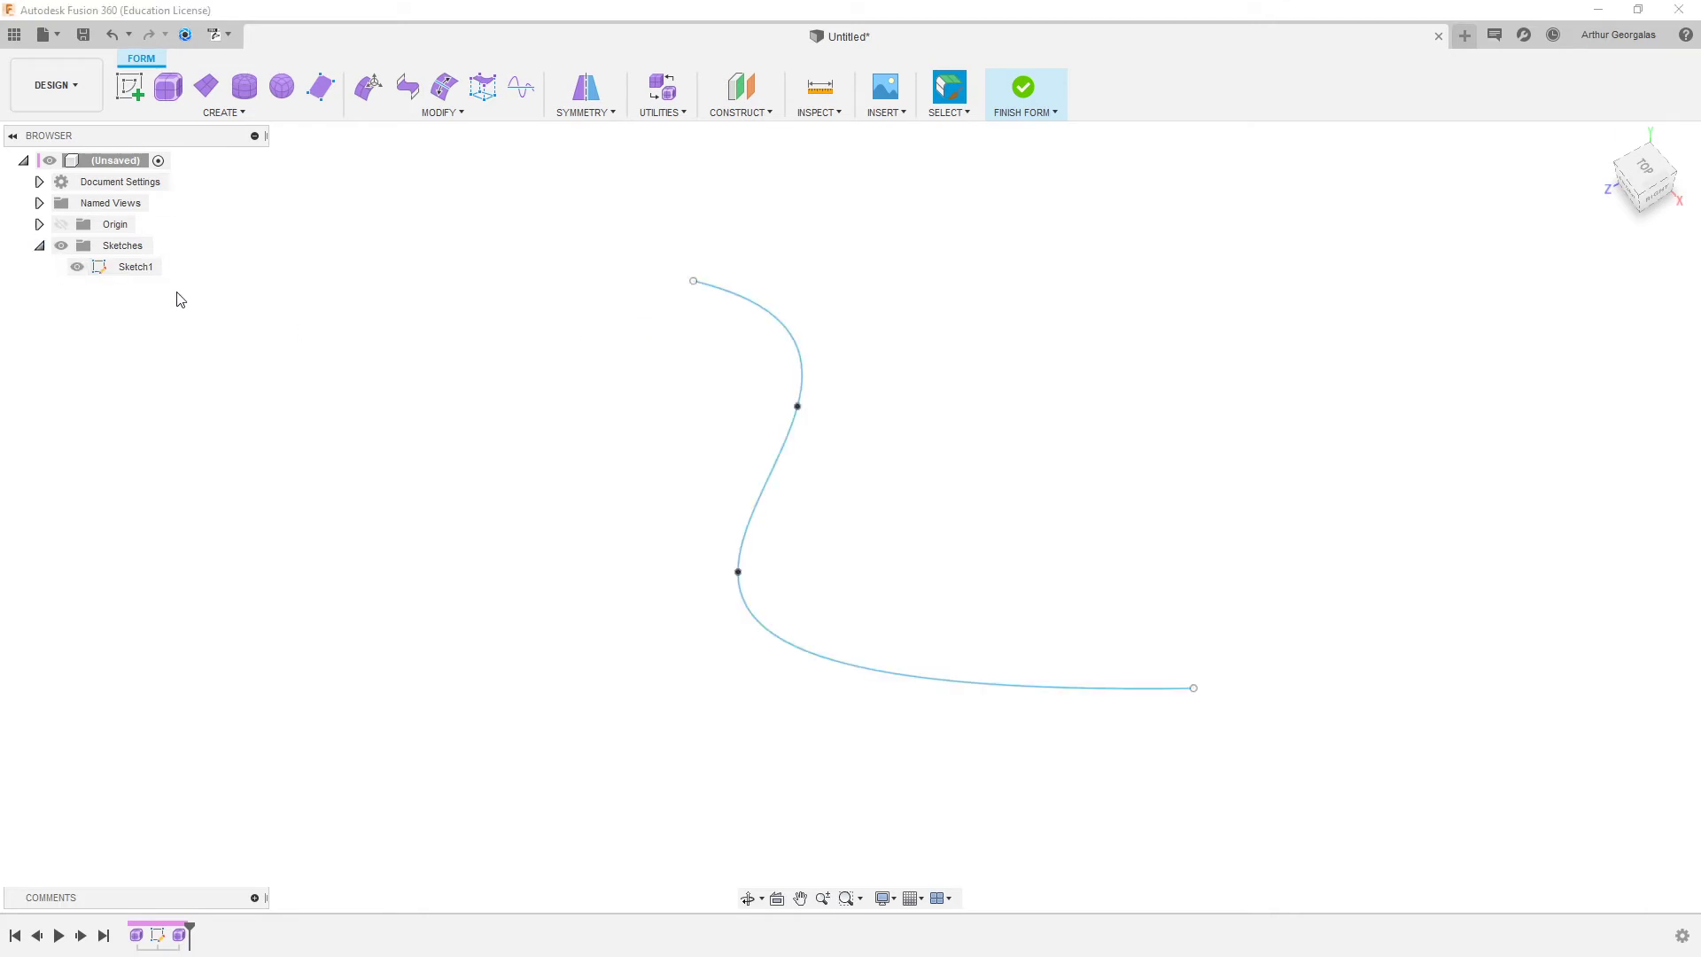
# - Try a full form Revolve of the 3D spline about the X axis as a new body with circular symmetry
pyautogui.click(206, 111)
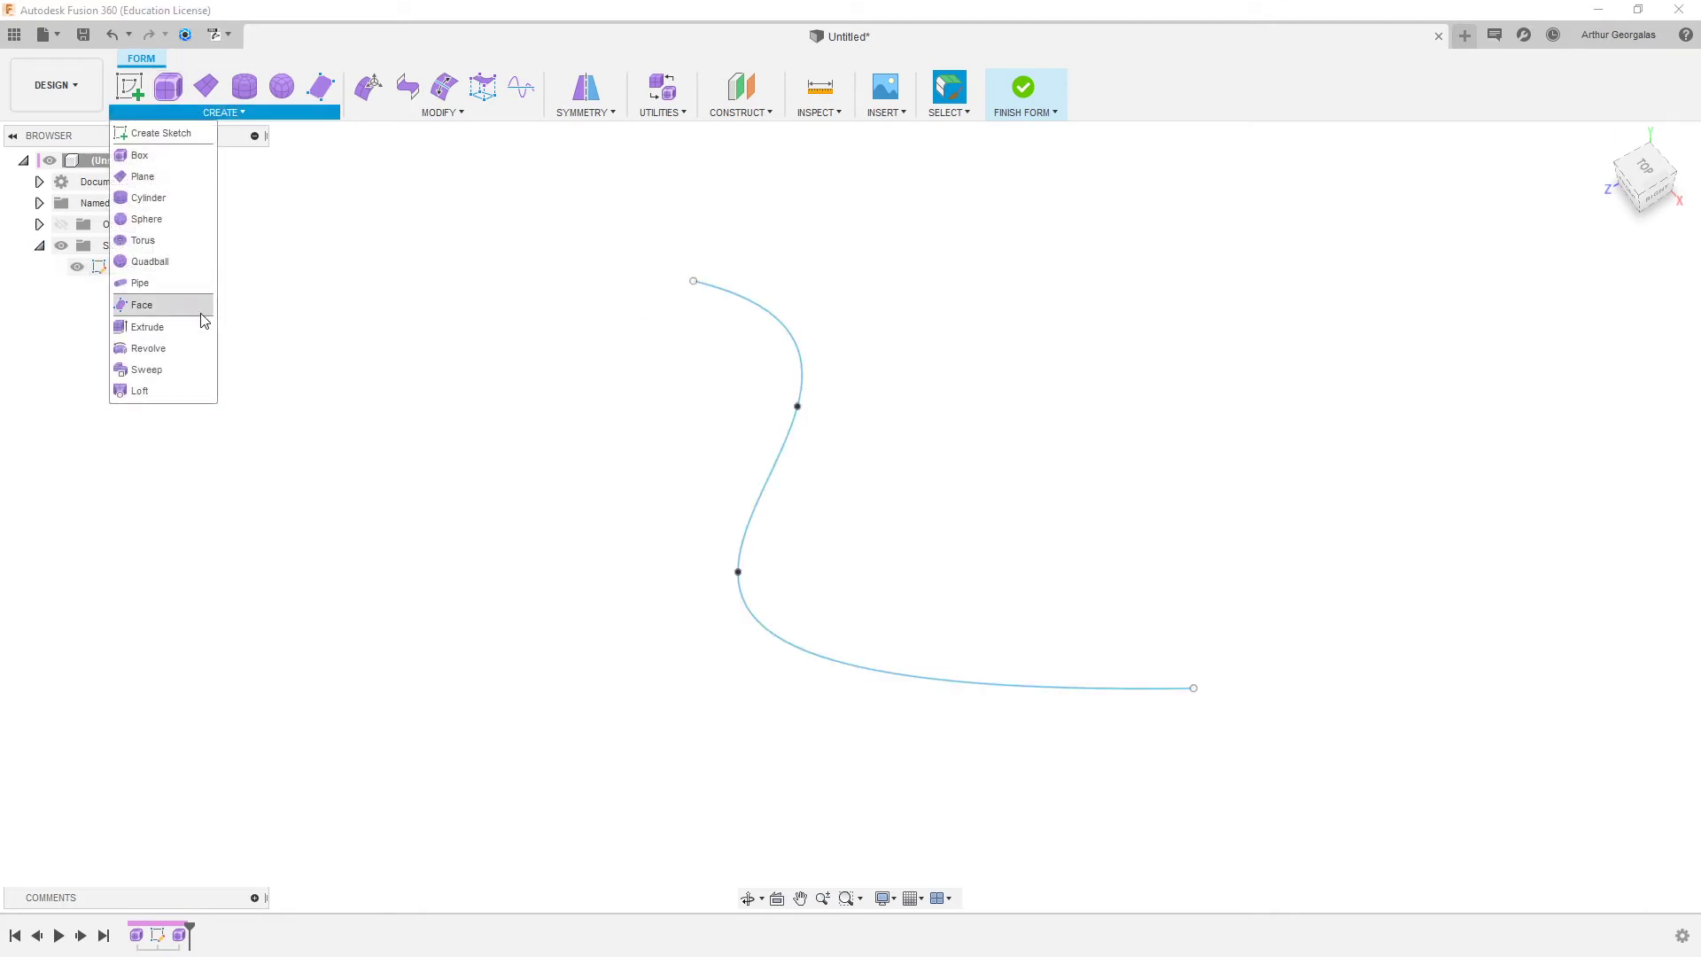
pyautogui.click(164, 348)
pyautogui.click(788, 440)
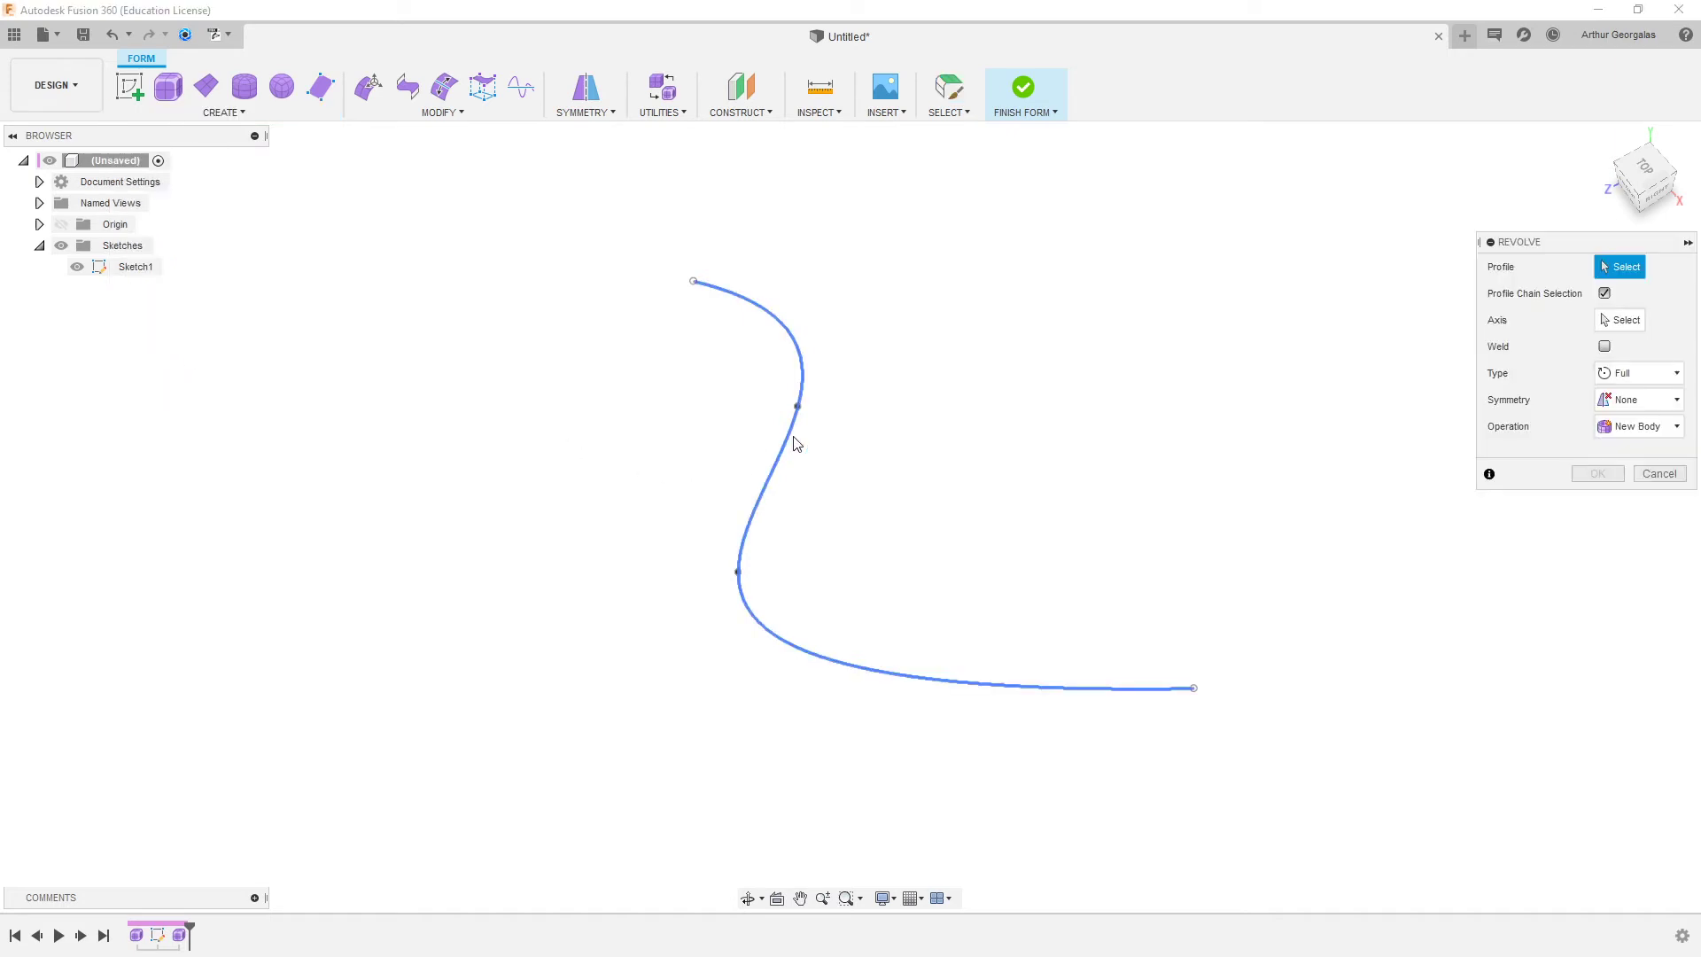
pyautogui.click(1617, 323)
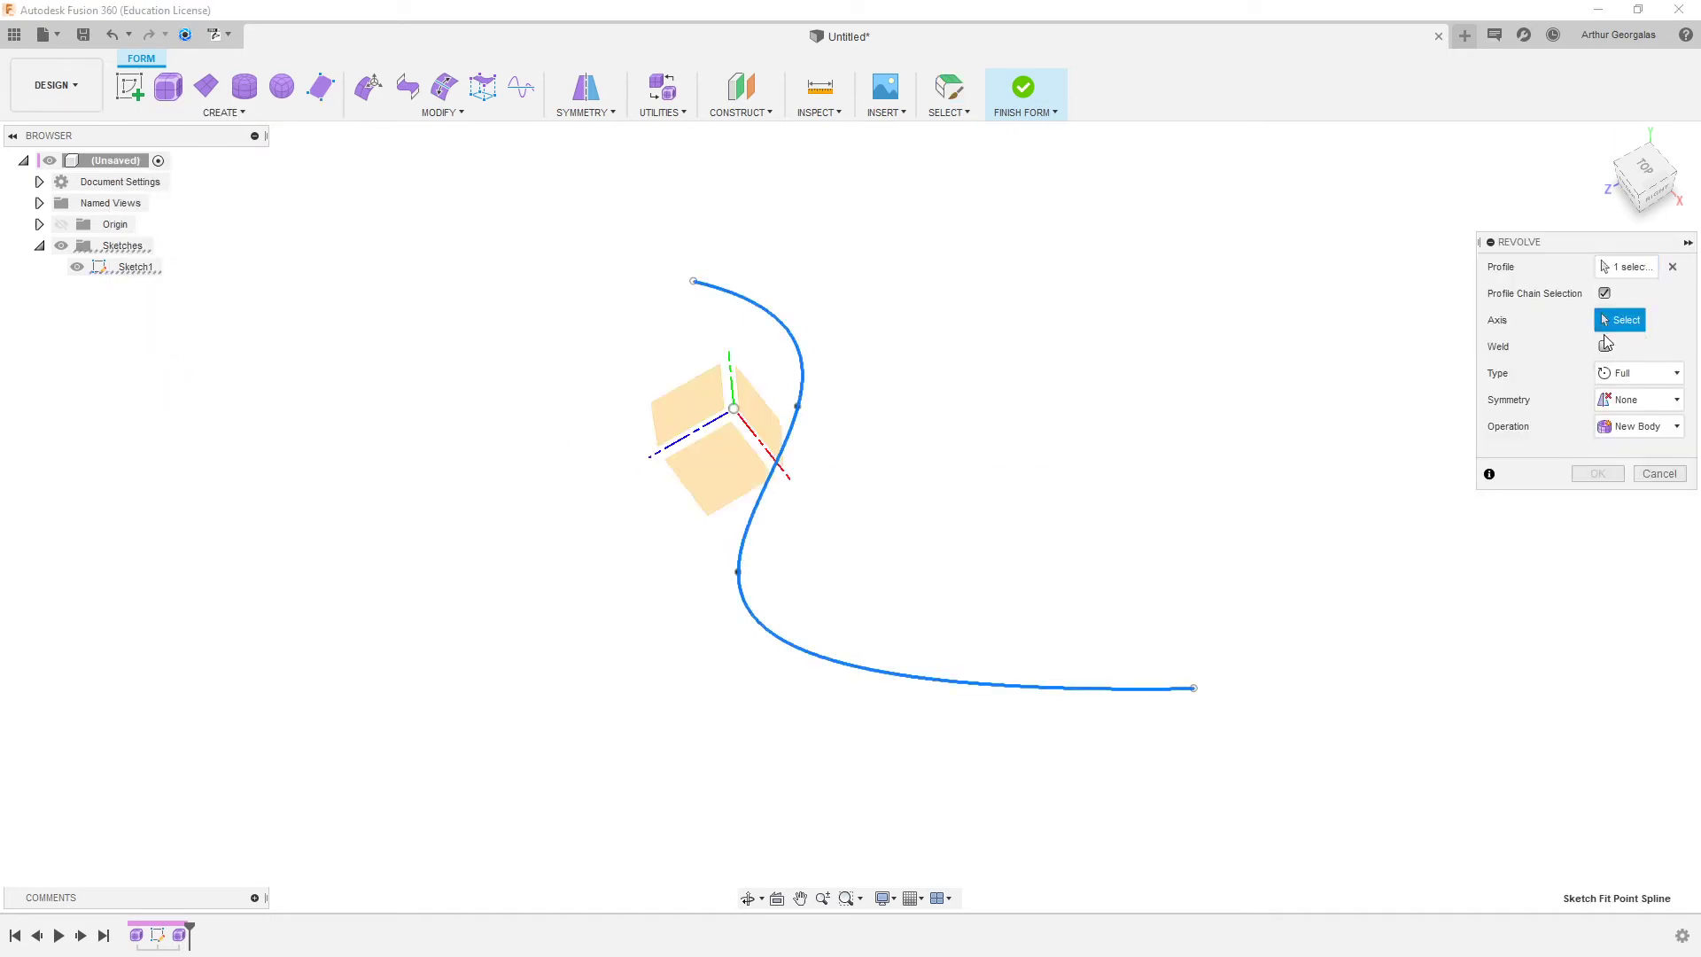
pyautogui.click(751, 431)
pyautogui.keyDown('shift'); pyautogui.moveTo(891, 490); pyautogui.dragTo(912, 383, button='middle'); pyautogui.keyUp('shift')
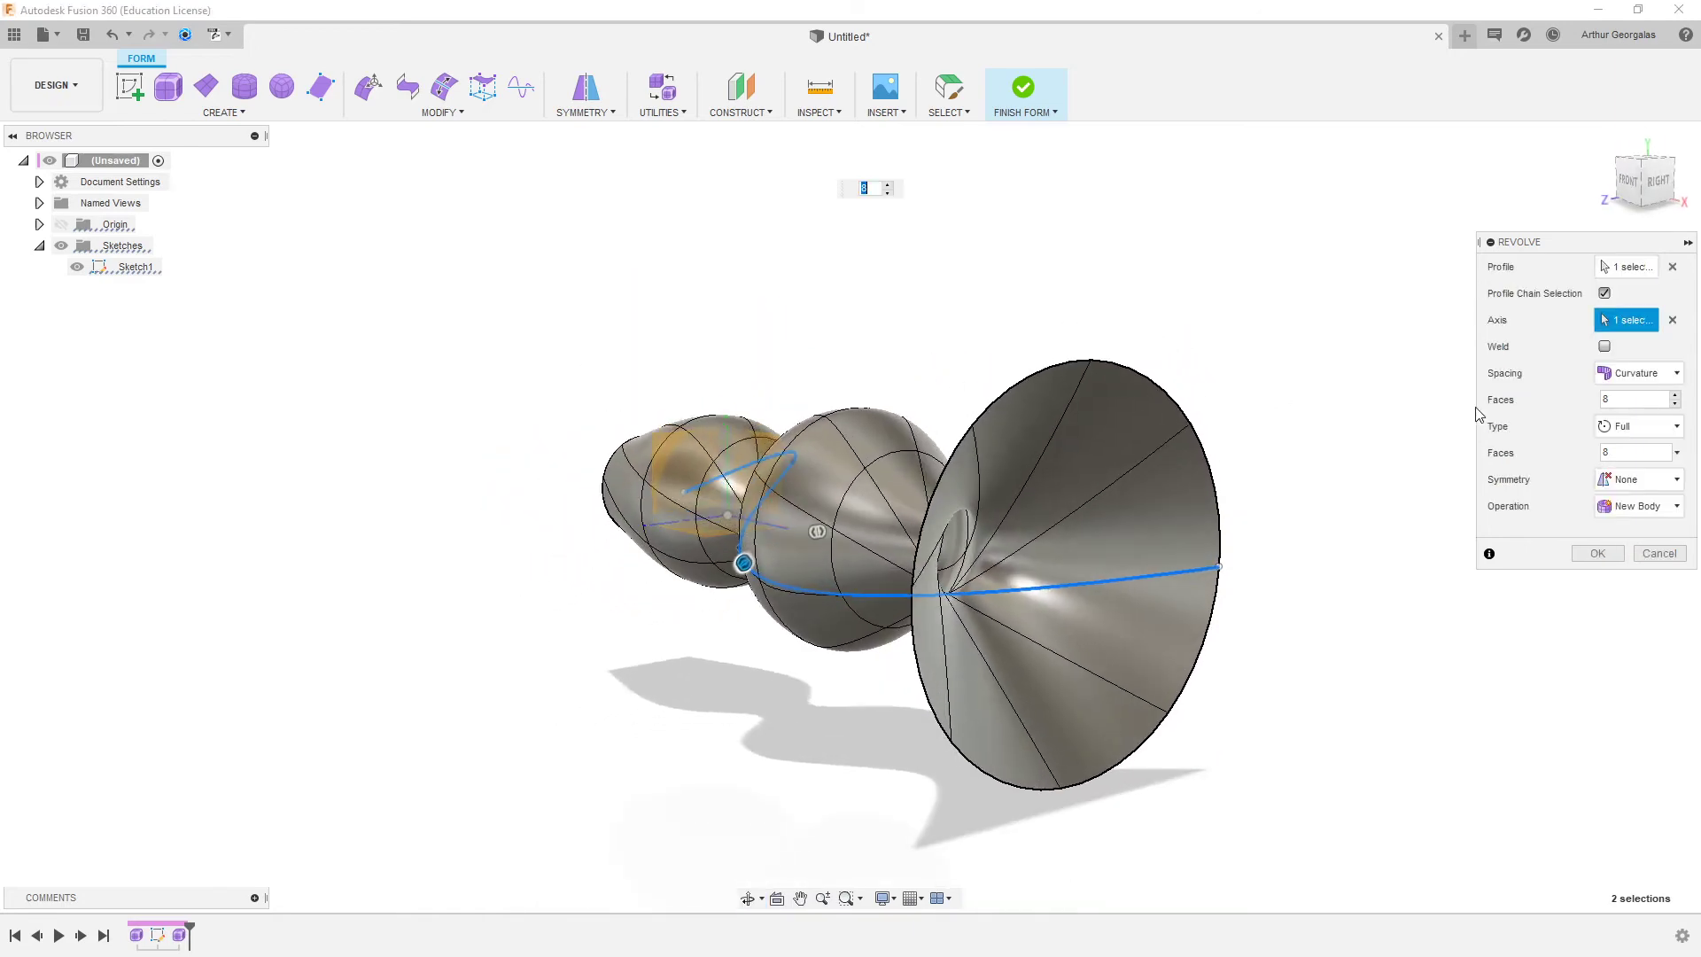
pyautogui.click(1656, 482)
pyautogui.click(1640, 531)
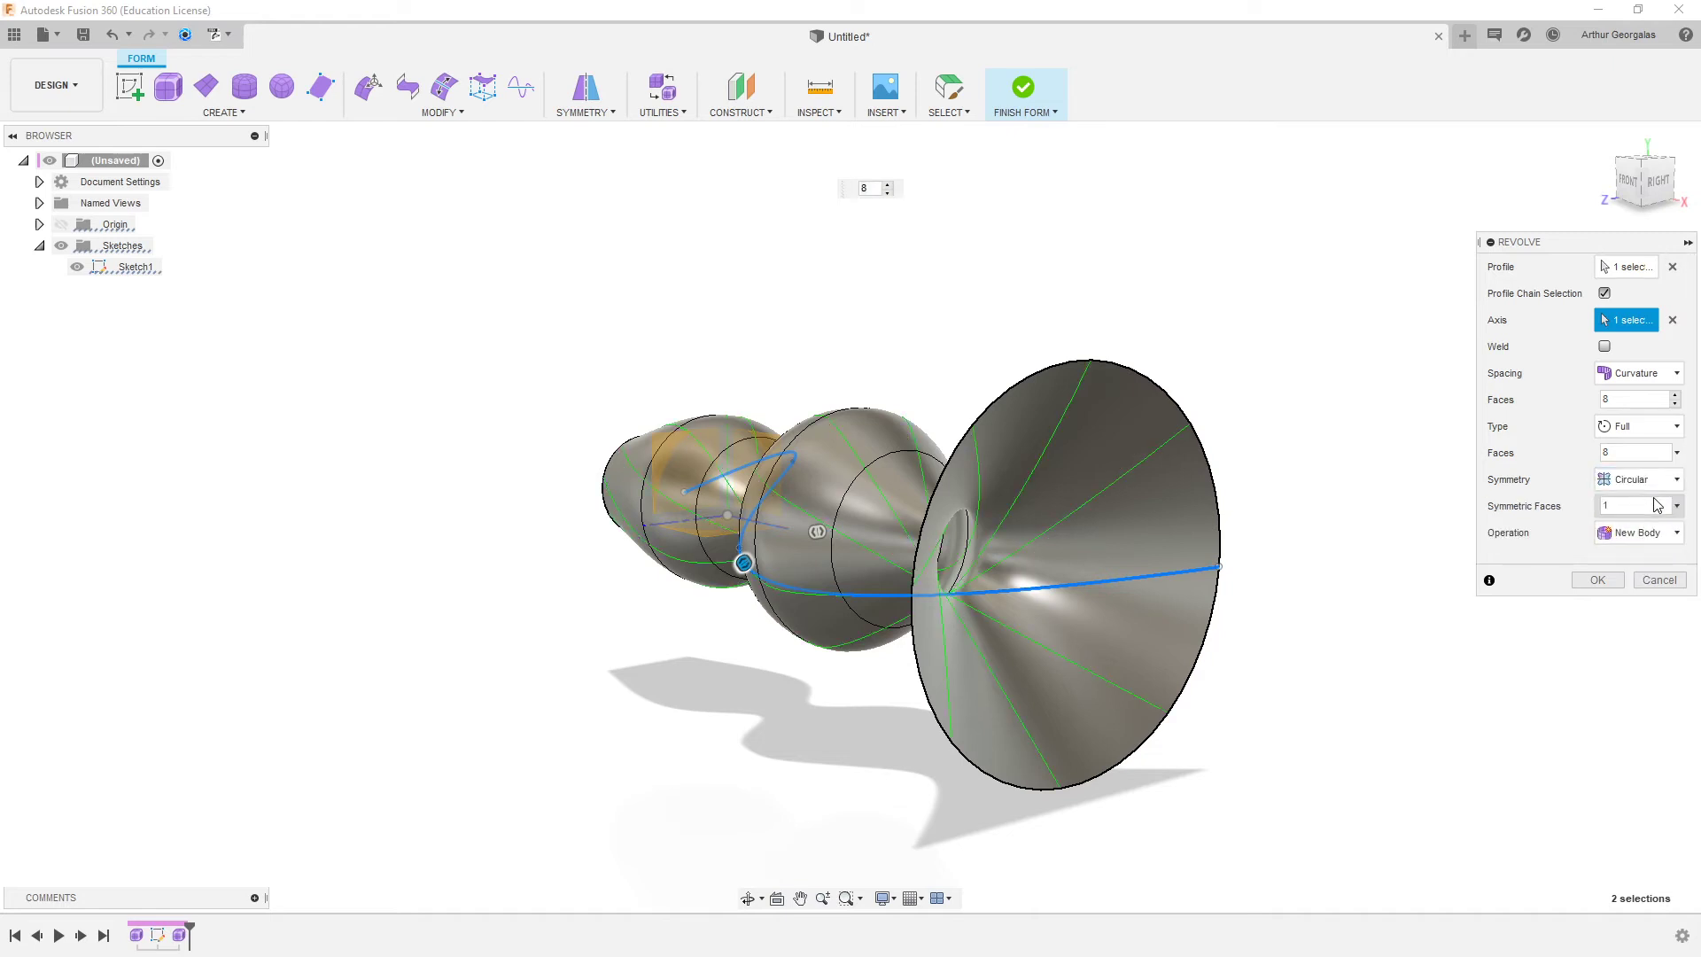
pyautogui.keyDown('shift'); pyautogui.moveTo(1188, 498); pyautogui.dragTo(1114, 487, button='middle'); pyautogui.keyUp('shift')
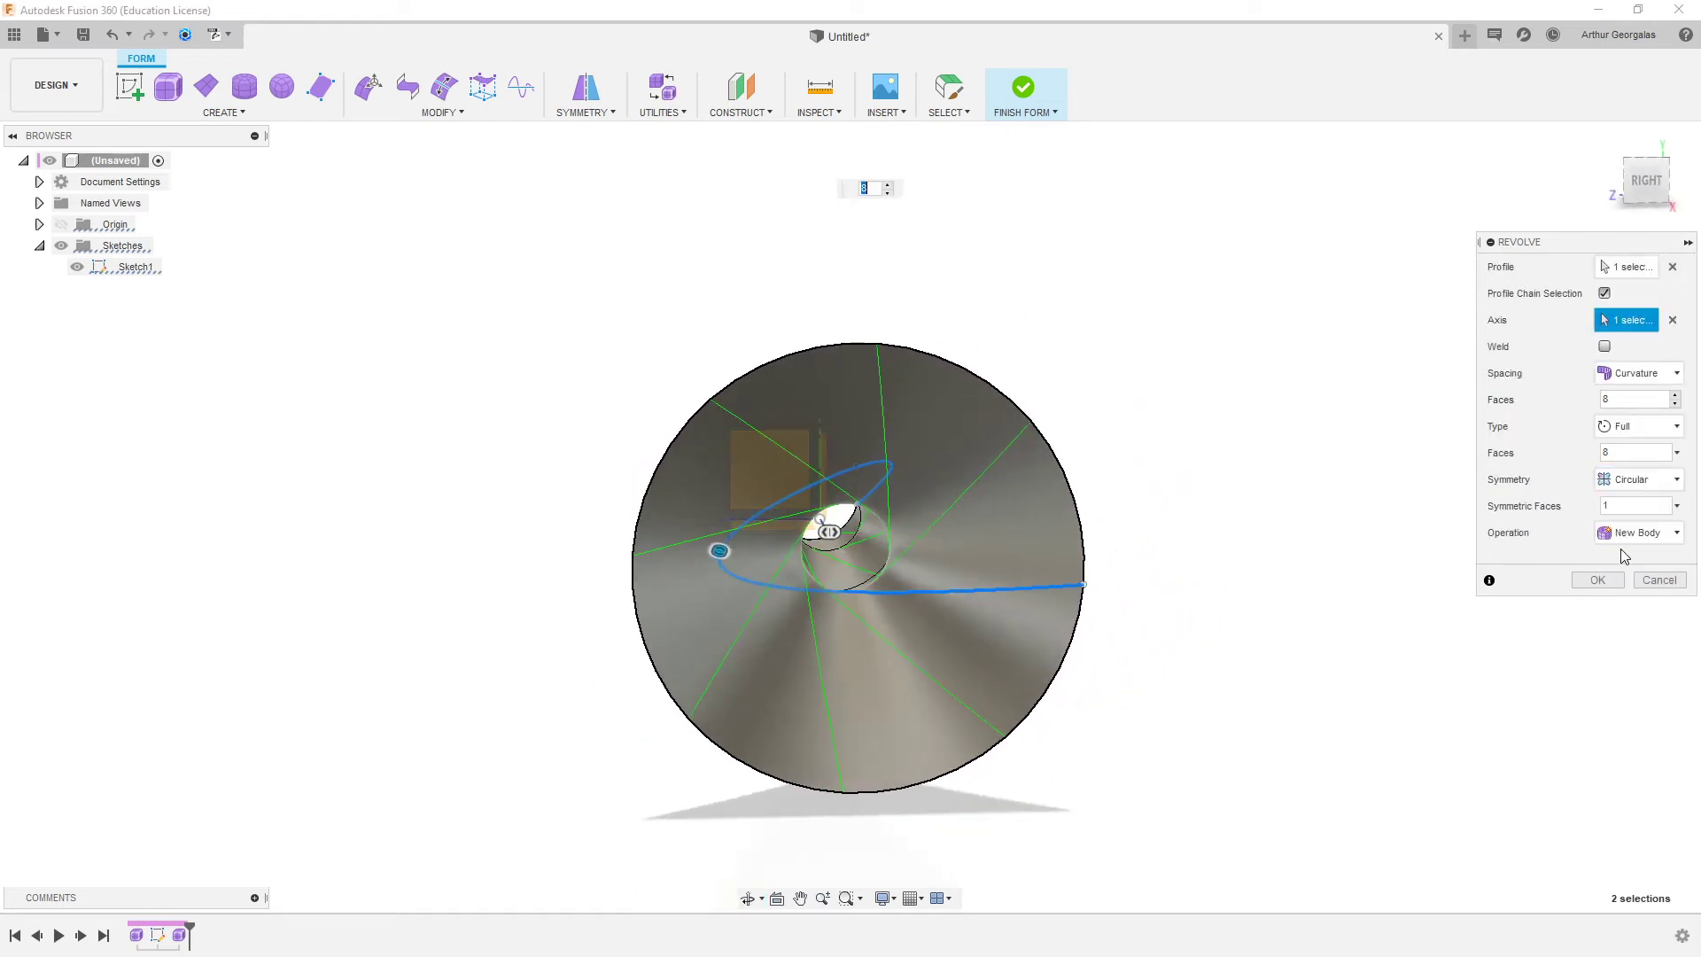
pyautogui.click(1659, 581)
# - Extrude the 3D spline to one side by about 1091 mm as a new form body with 8 faces along the curve
pyautogui.click(277, 113)
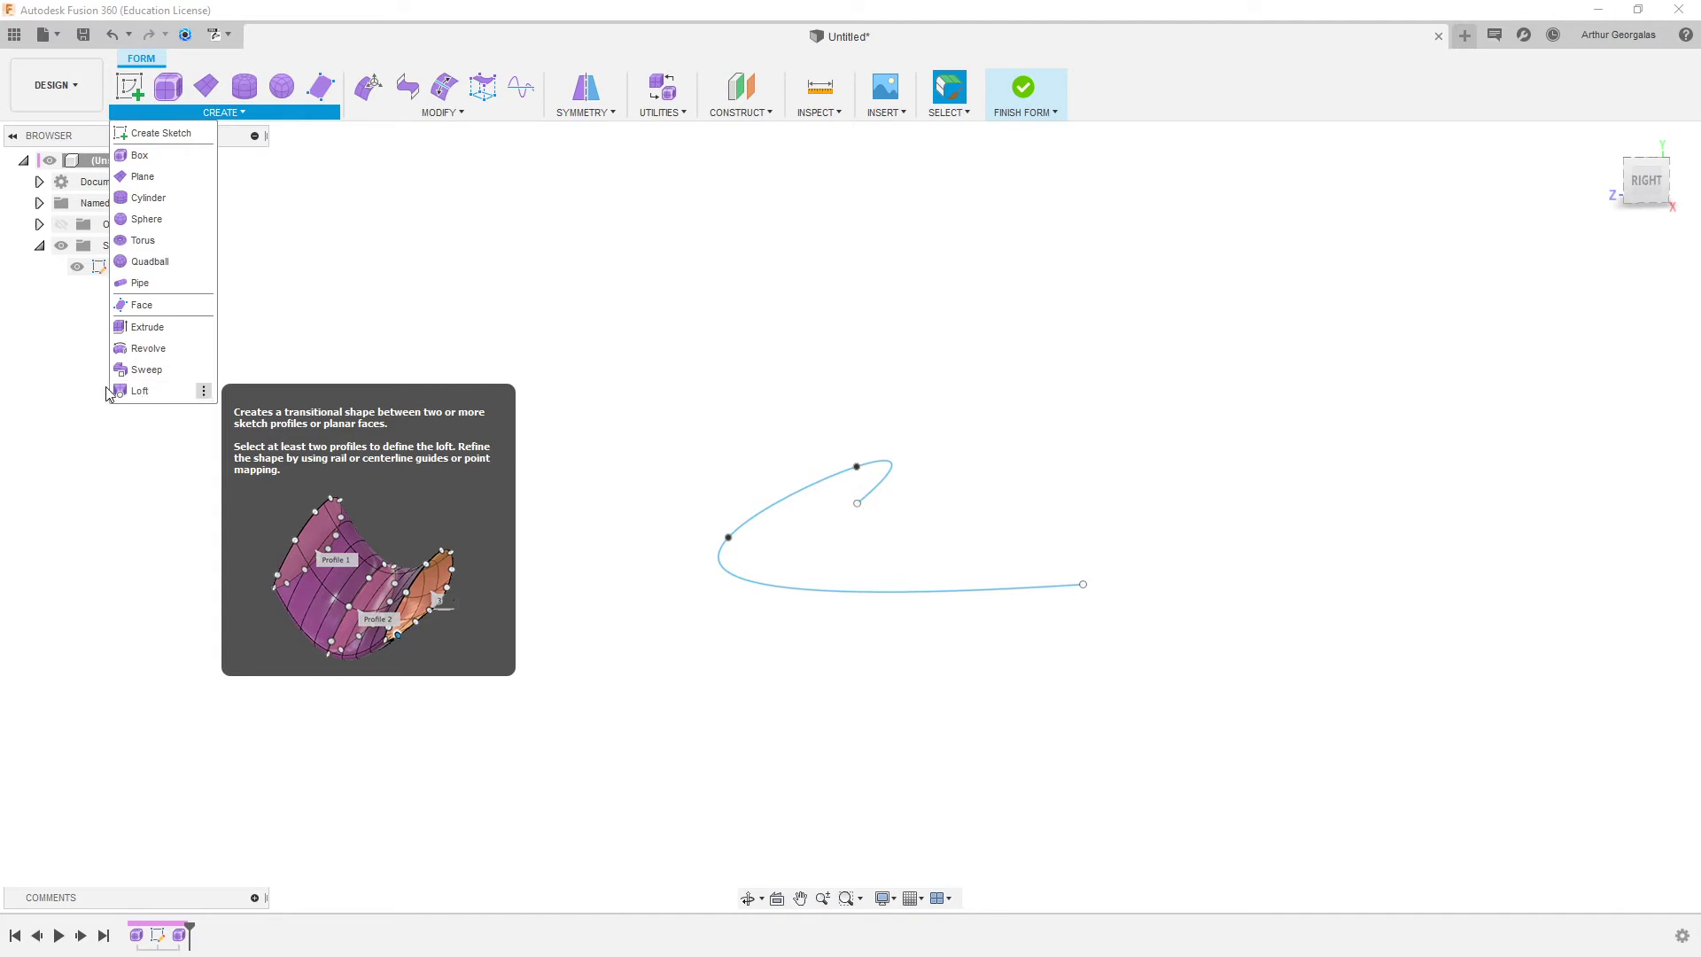
pyautogui.click(147, 326)
pyautogui.click(832, 484)
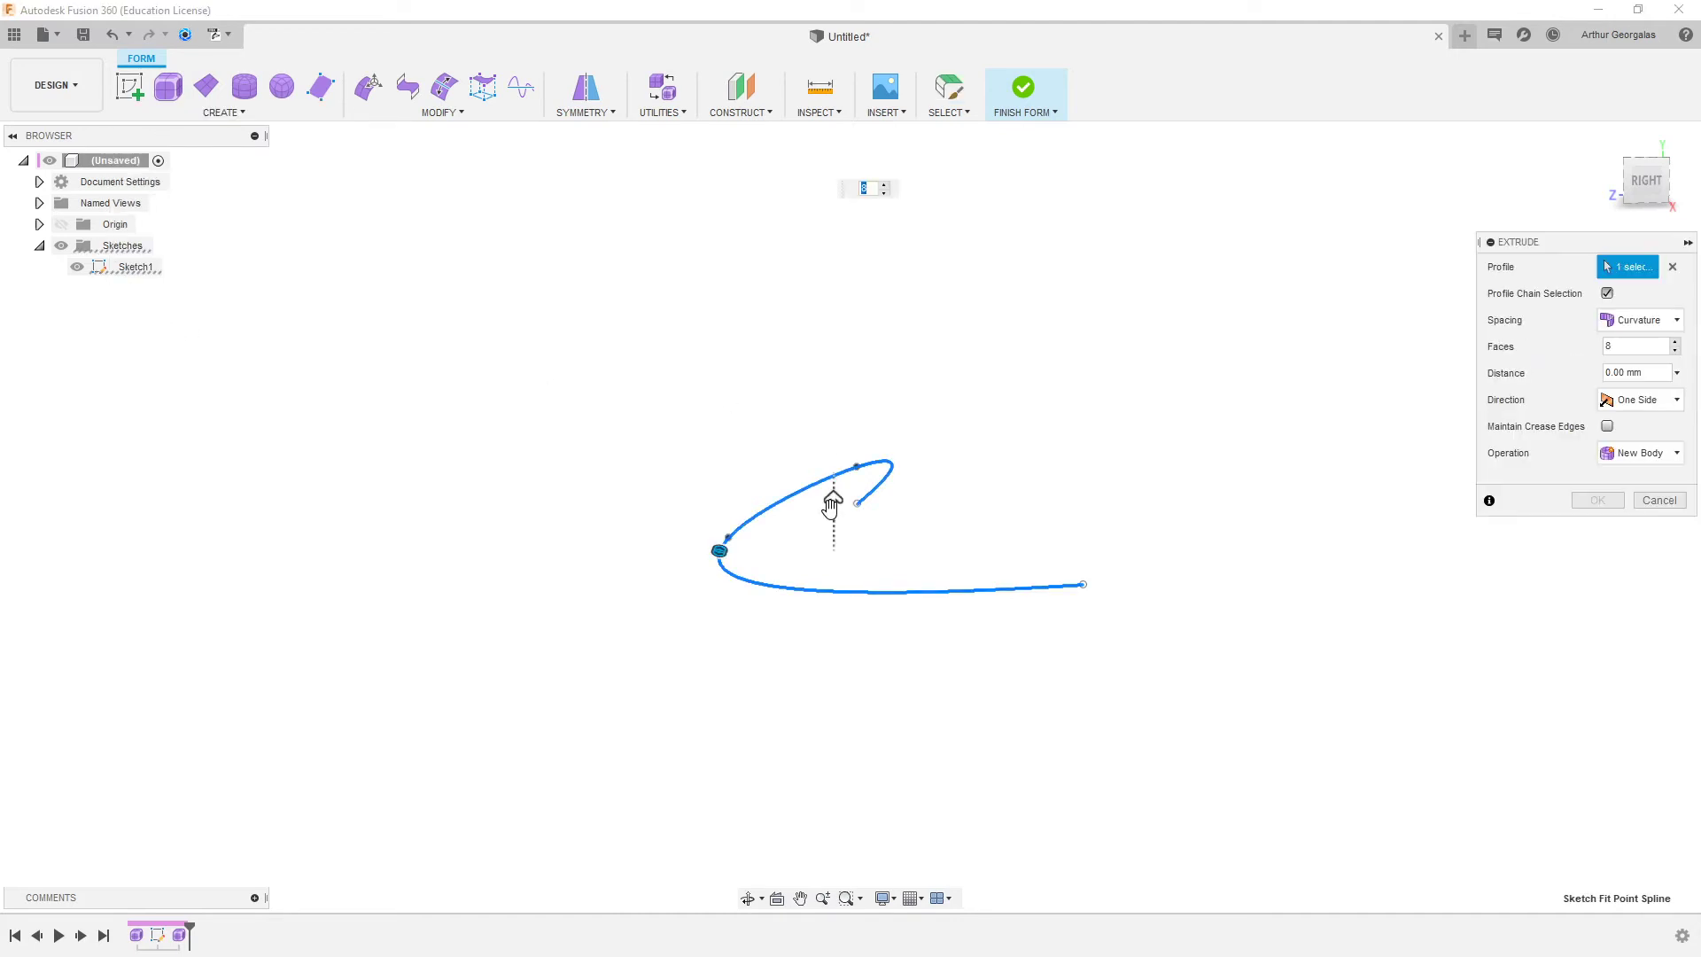
pyautogui.moveTo(831, 496); pyautogui.dragTo(751, 286)
pyautogui.keyDown('shift'); pyautogui.moveTo(751, 286); pyautogui.dragTo(1197, 321, button='middle'); pyautogui.keyUp('shift')
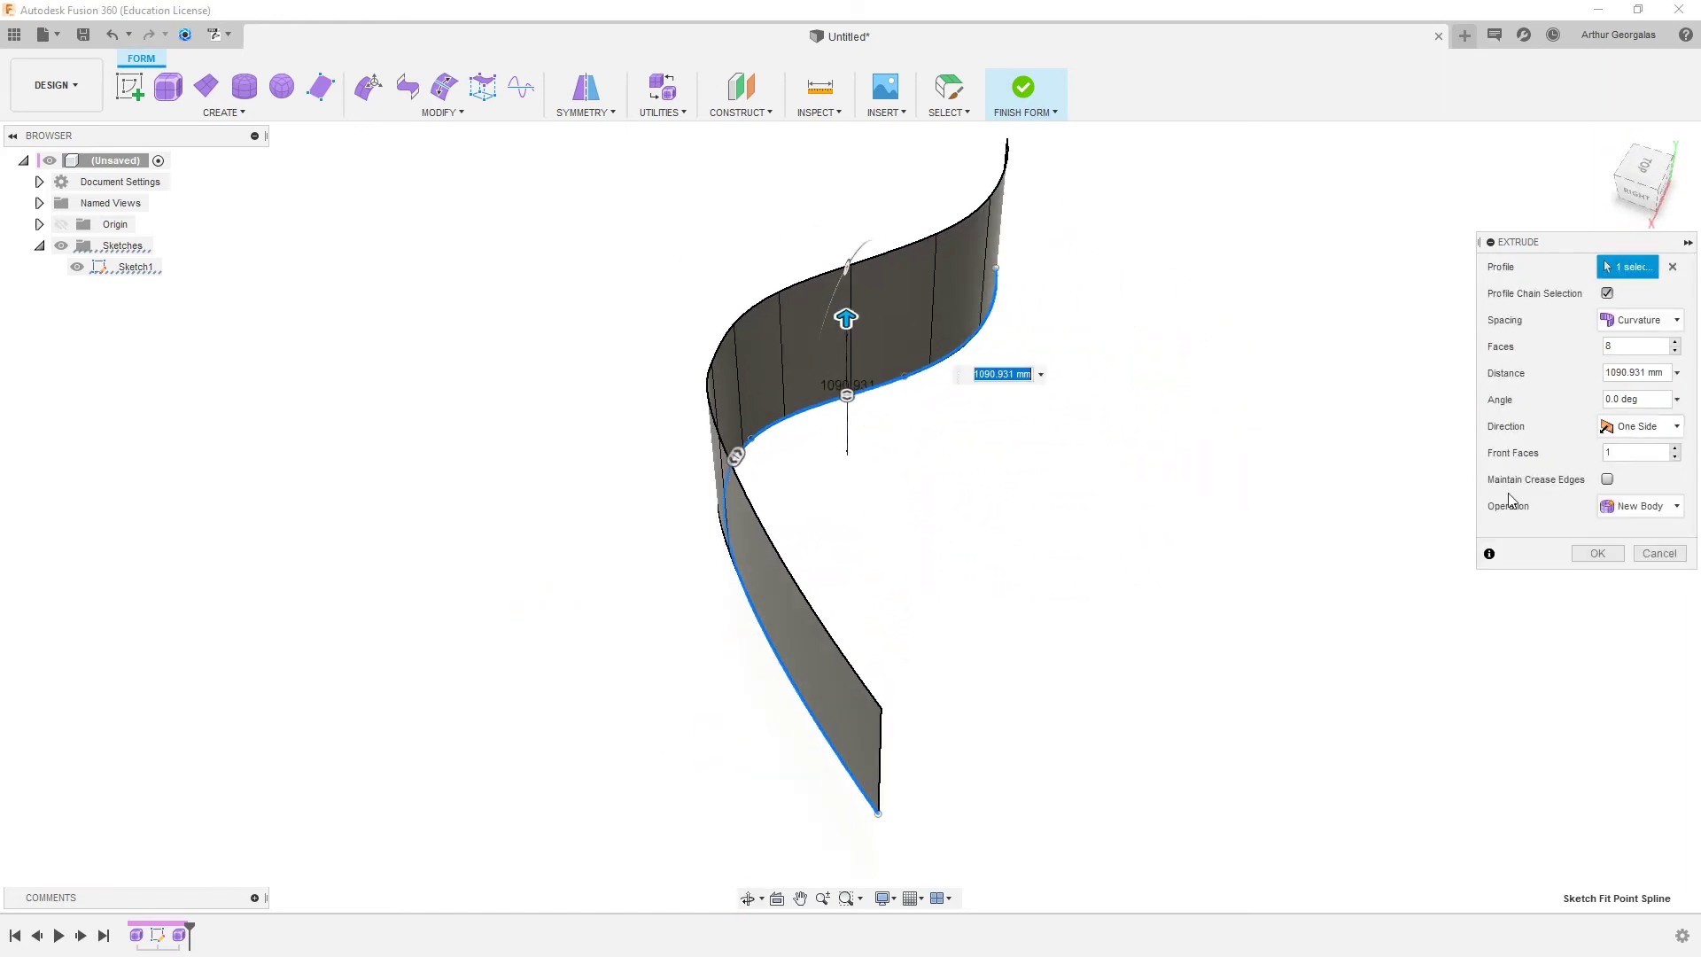
pyautogui.click(1597, 555)
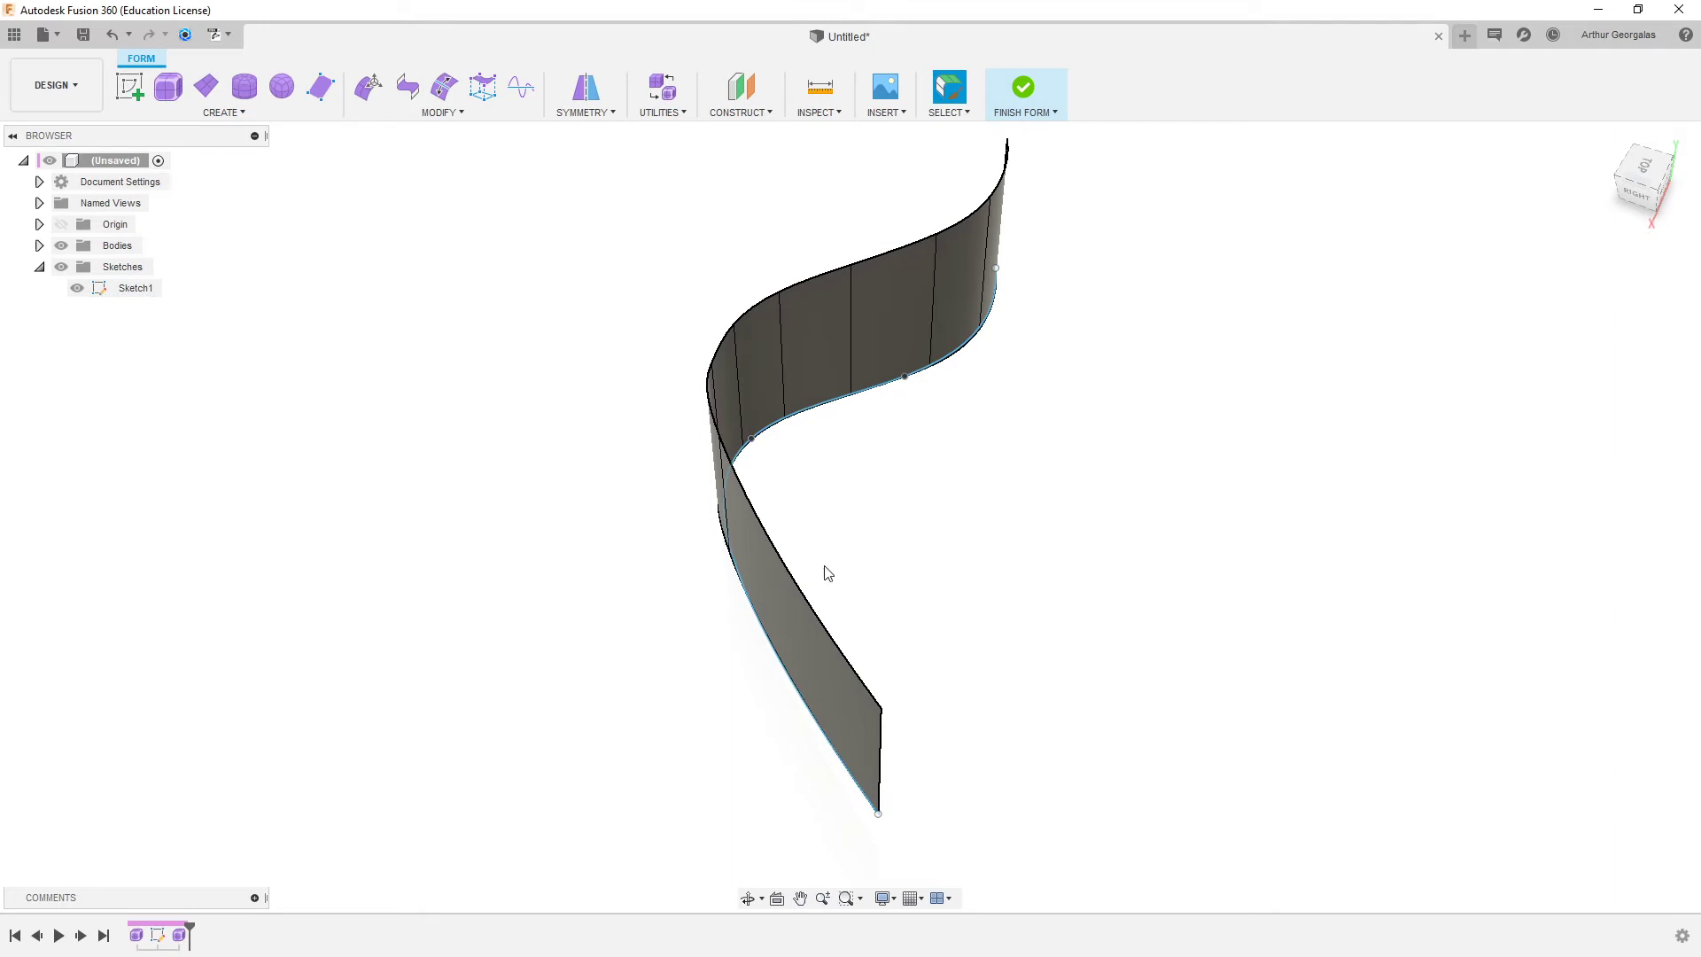
# - Extrude the strip's upper edge chain with Edit Form, wrapping it across, down and back toward the sketch curve into a four-sided open tube
pyautogui.doubleClick(796, 578)
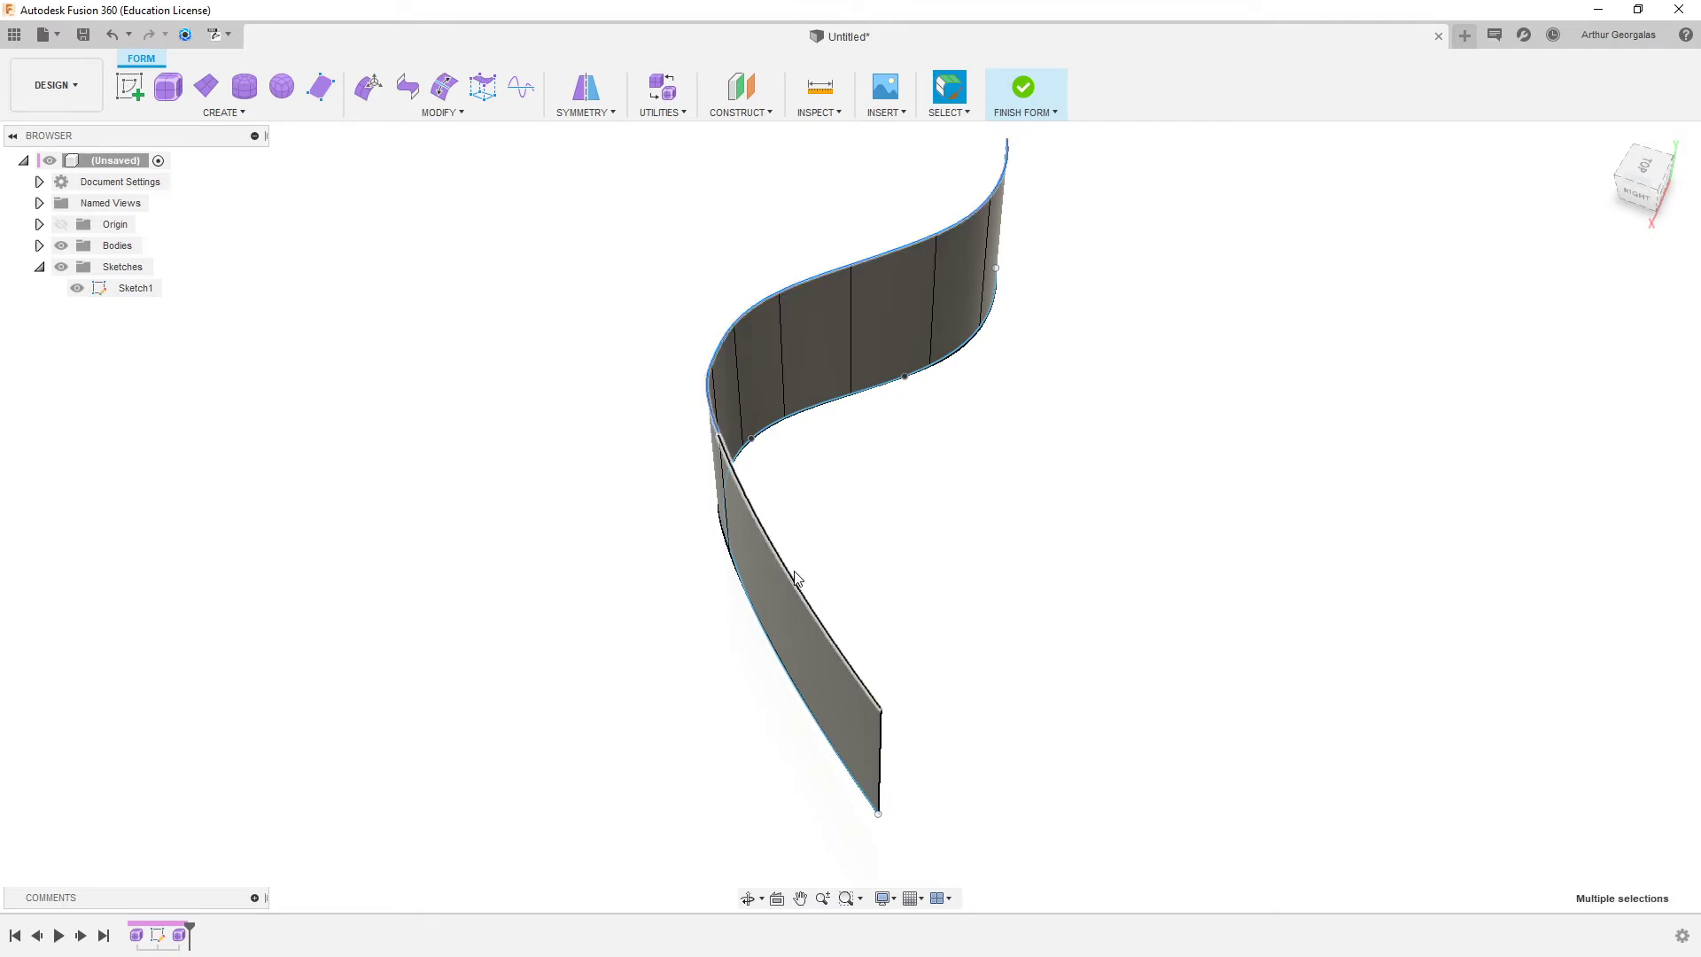
pyautogui.rightClick(933, 499)
pyautogui.click(999, 471)
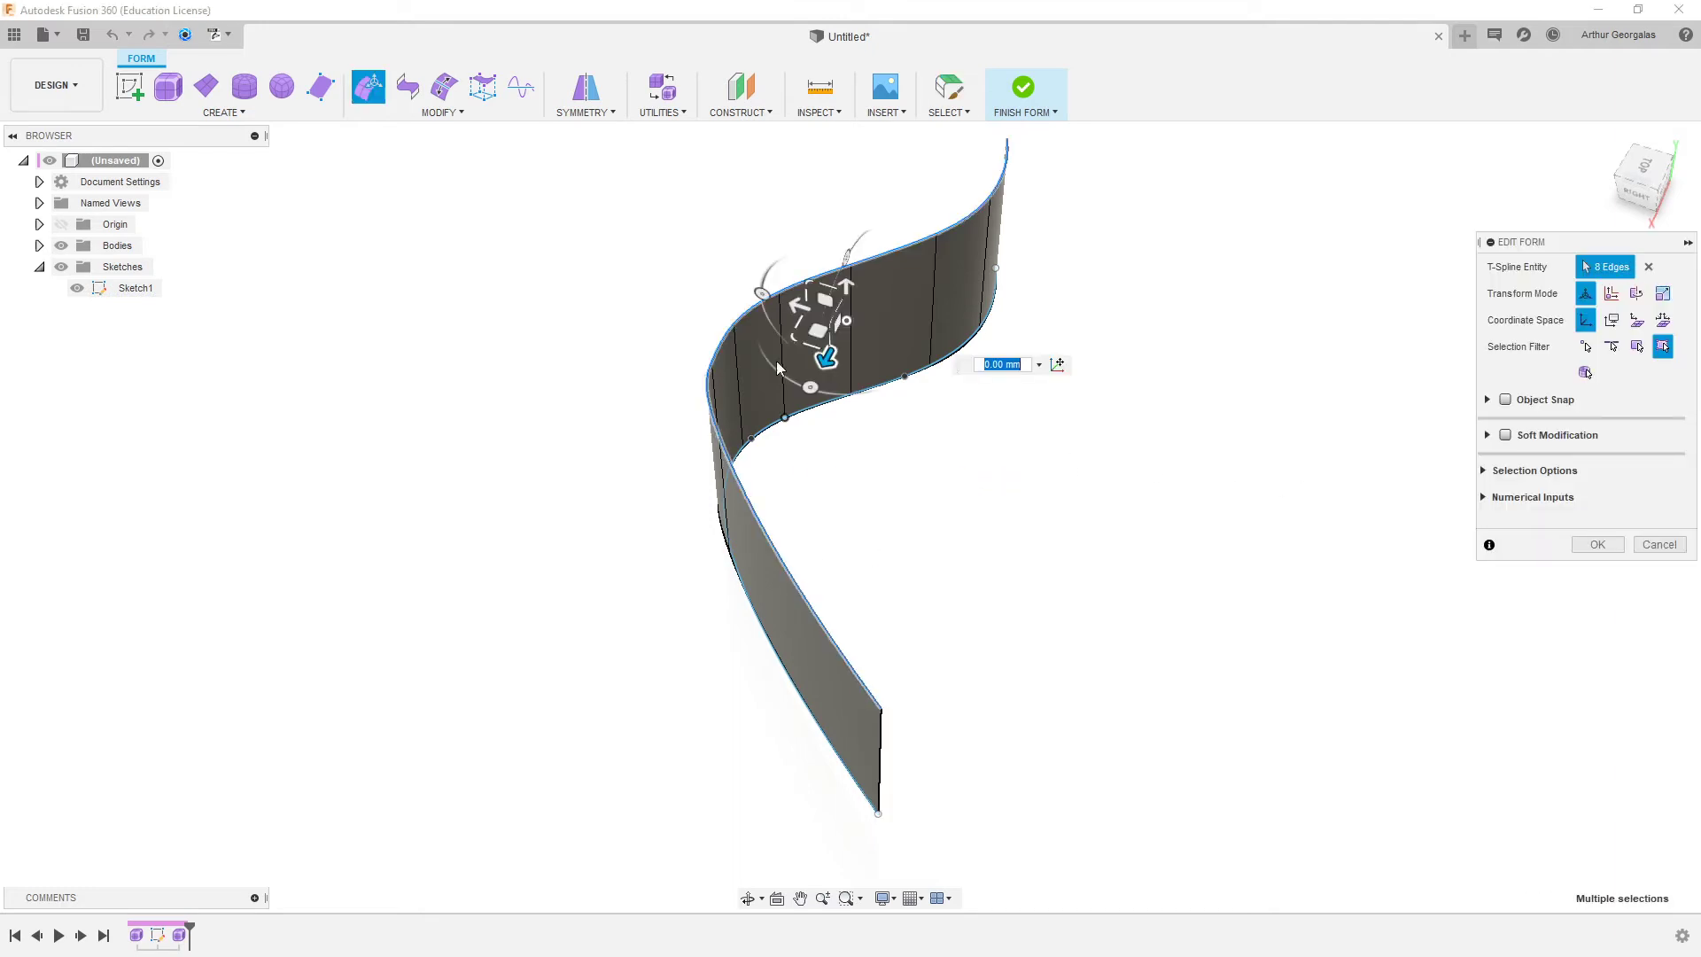
pyautogui.moveTo(801, 295); pyautogui.dragTo(876, 506)
pyautogui.hotkey('ctrl', 'z')
pyautogui.hotkey('ctrl', 'z')
pyautogui.keyDown('alt'); pyautogui.moveTo(1006, 532); pyautogui.dragTo(800, 481); pyautogui.keyUp('alt')
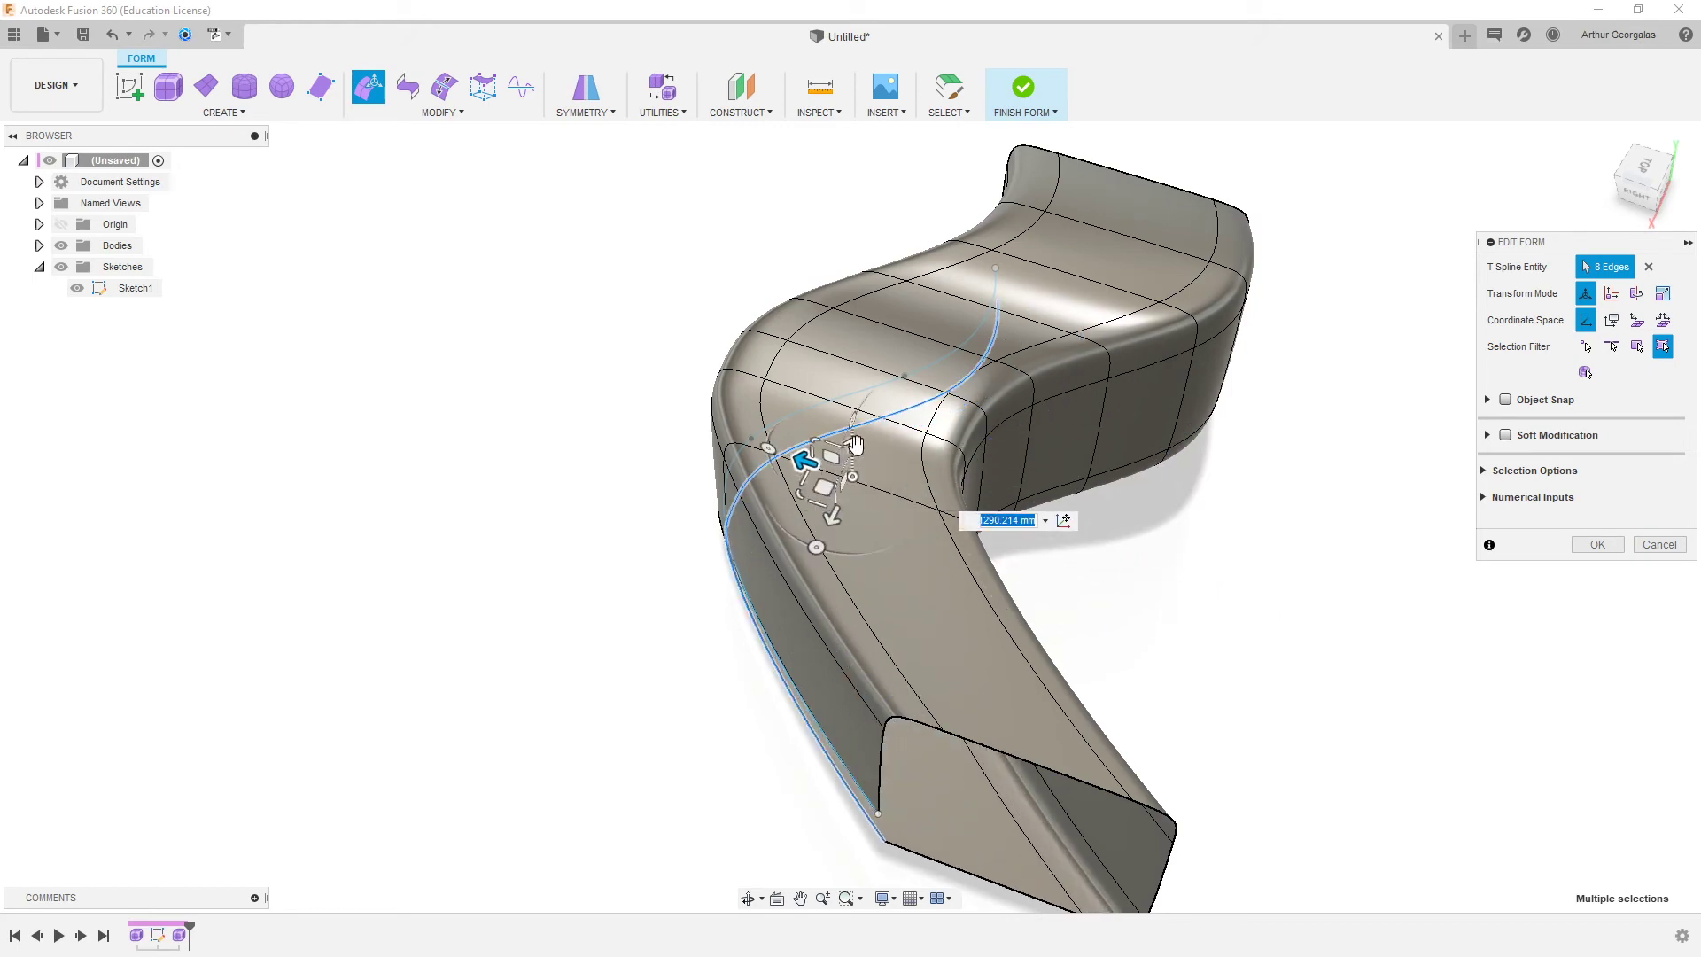
pyautogui.keyDown('shift'); pyautogui.moveTo(802, 581); pyautogui.dragTo(989, 737, button='middle'); pyautogui.keyUp('shift')
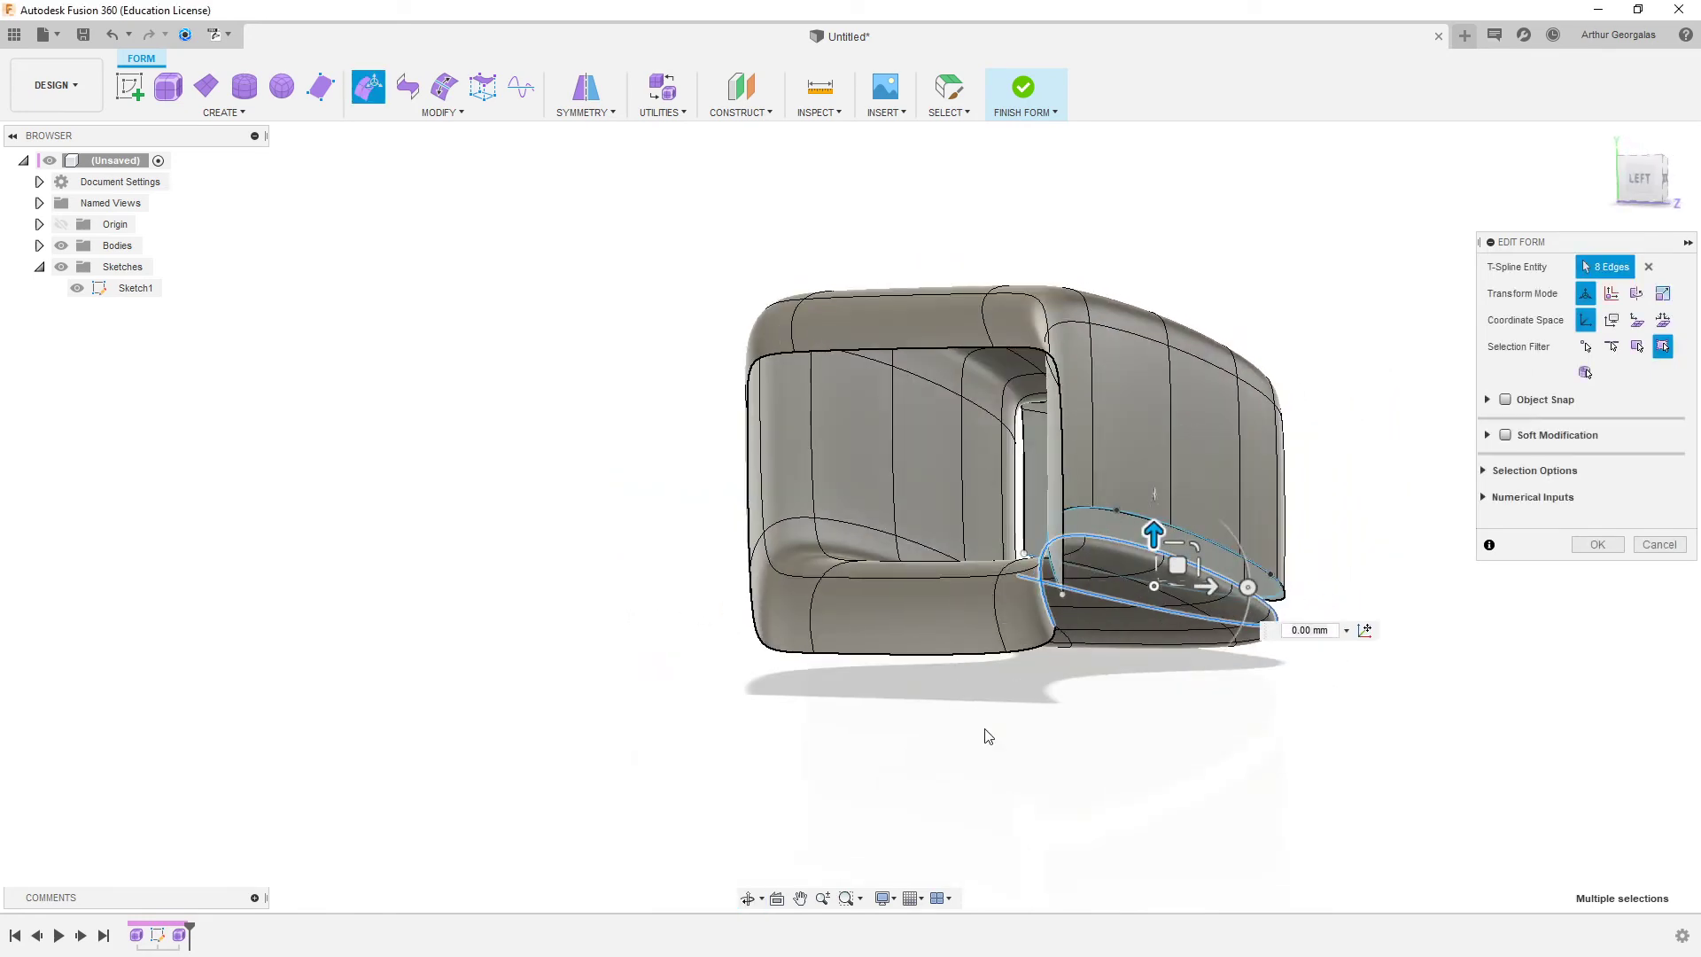
pyautogui.click(989, 737)
pyautogui.click(1596, 545)
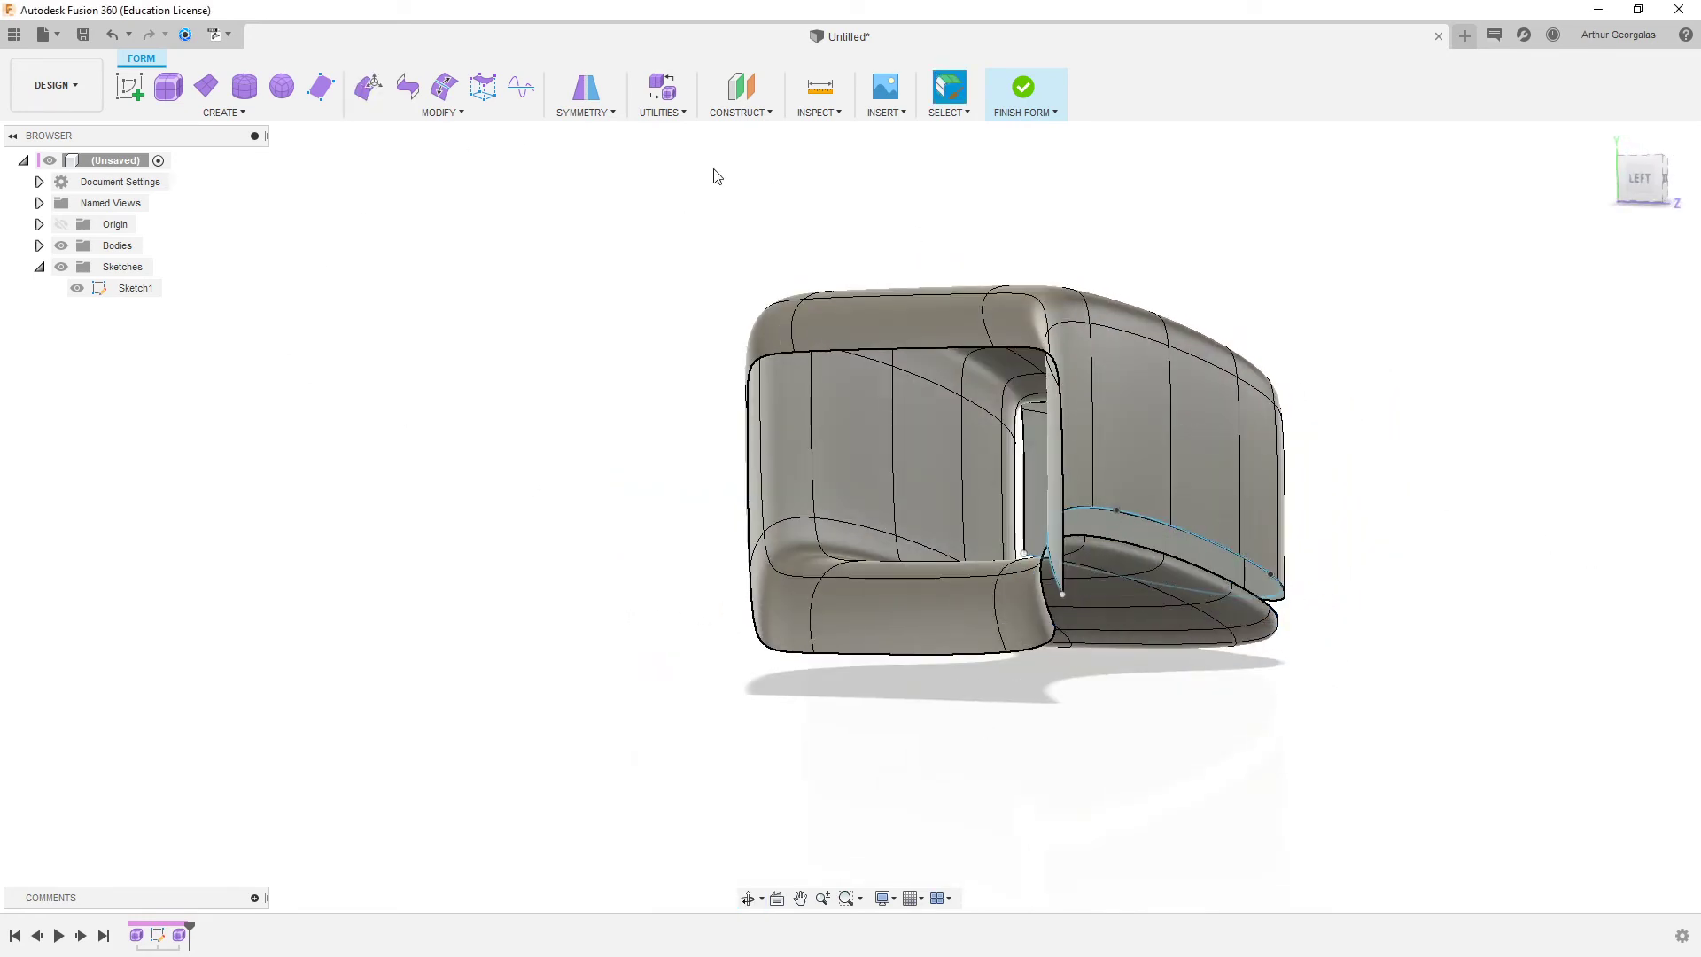
# - Merge the wrapped surface's free edge chain with the original strip's open lower edge chain to close the tube
pyautogui.click(443, 112)
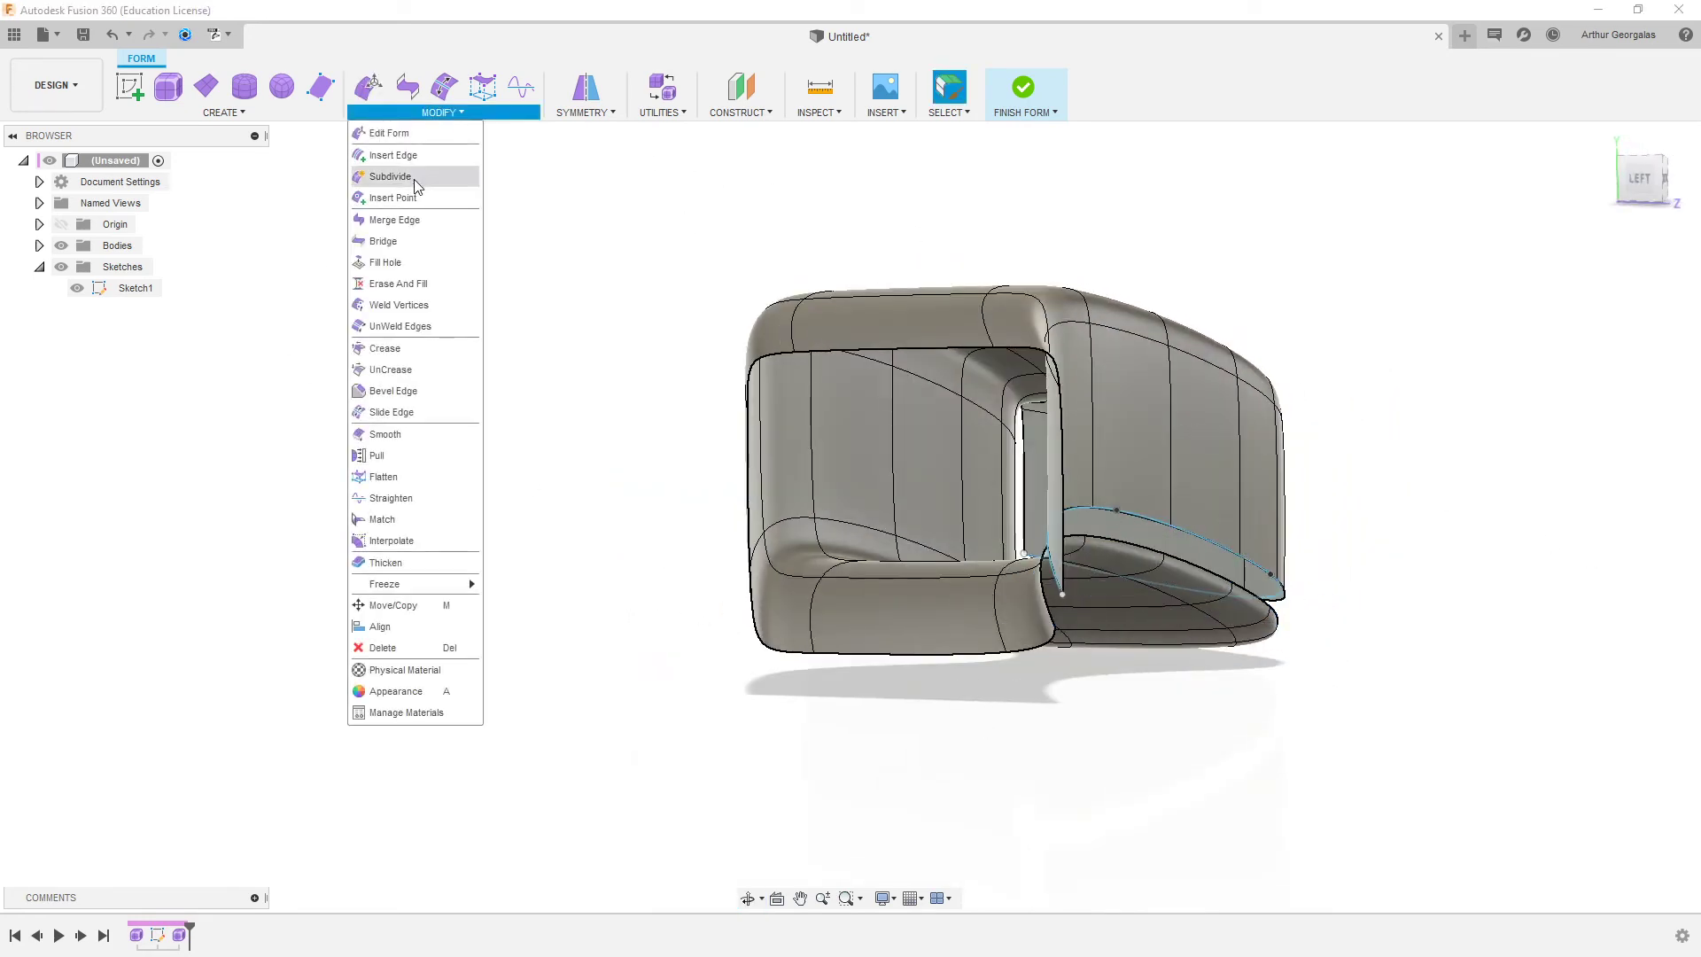
pyautogui.click(390, 222)
pyautogui.scroll(3, 1151, 654)
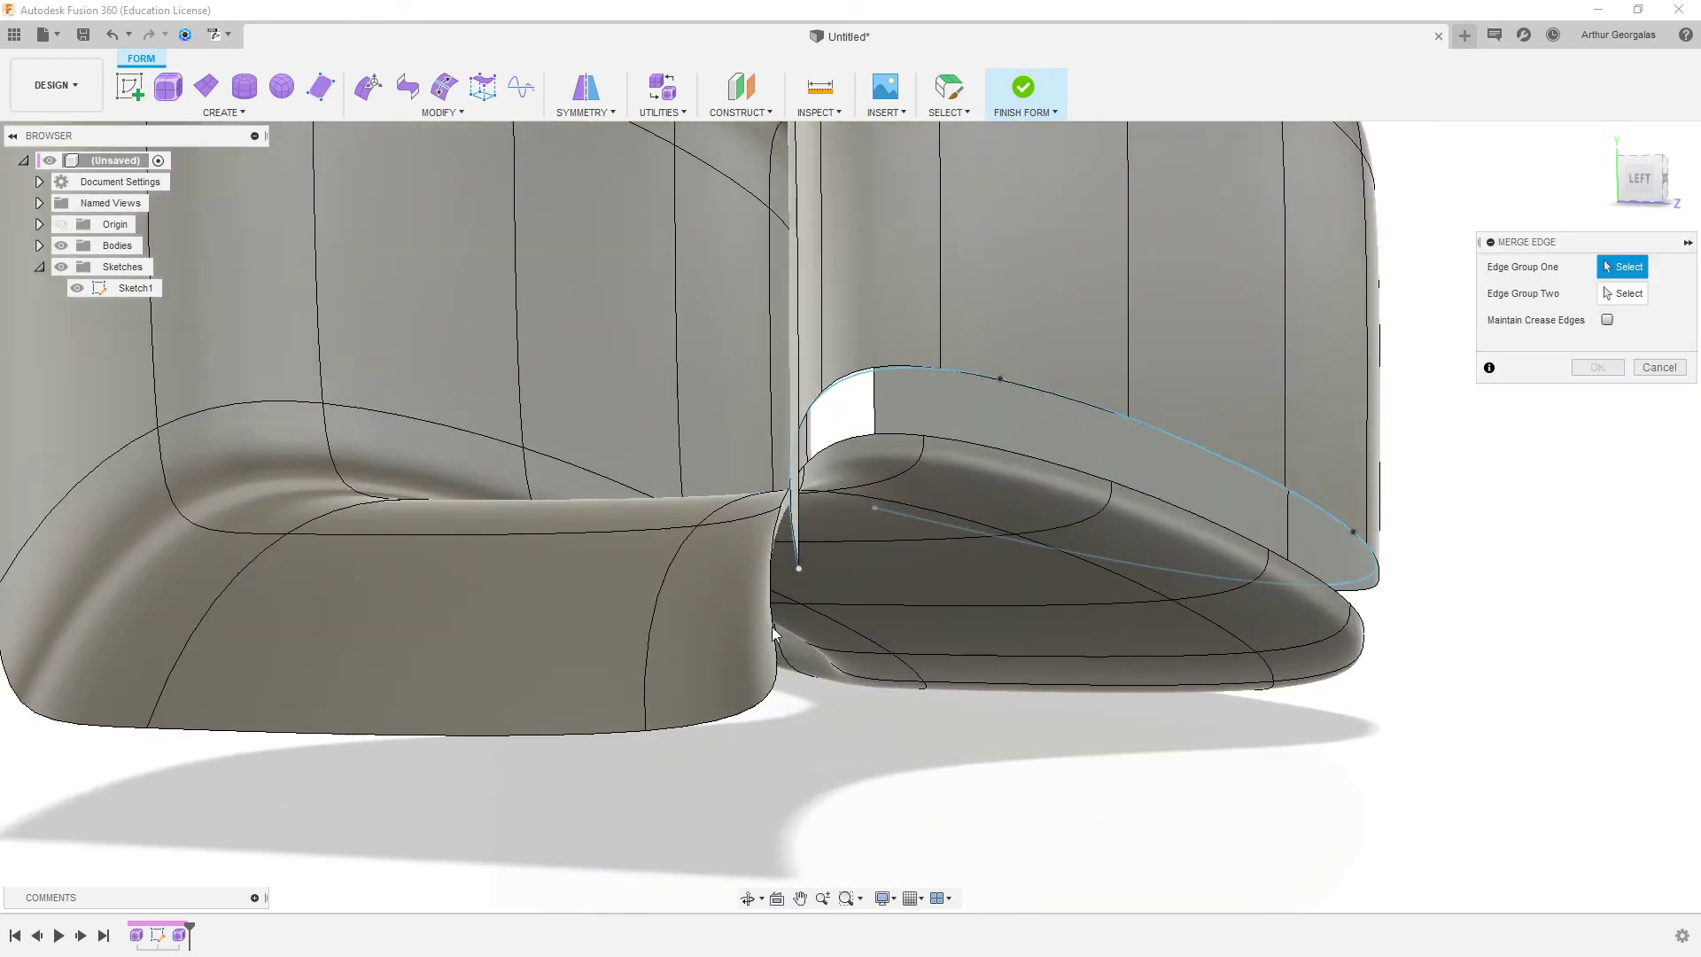
pyautogui.moveTo(773, 625)
pyautogui.keyDown('shift'); pyautogui.mouseDown(button='middle')
pyautogui.moveTo(714, 588)
pyautogui.moveTo(774, 599)
pyautogui.mouseUp(button='middle'); pyautogui.keyUp('shift')
pyautogui.click(772, 592)
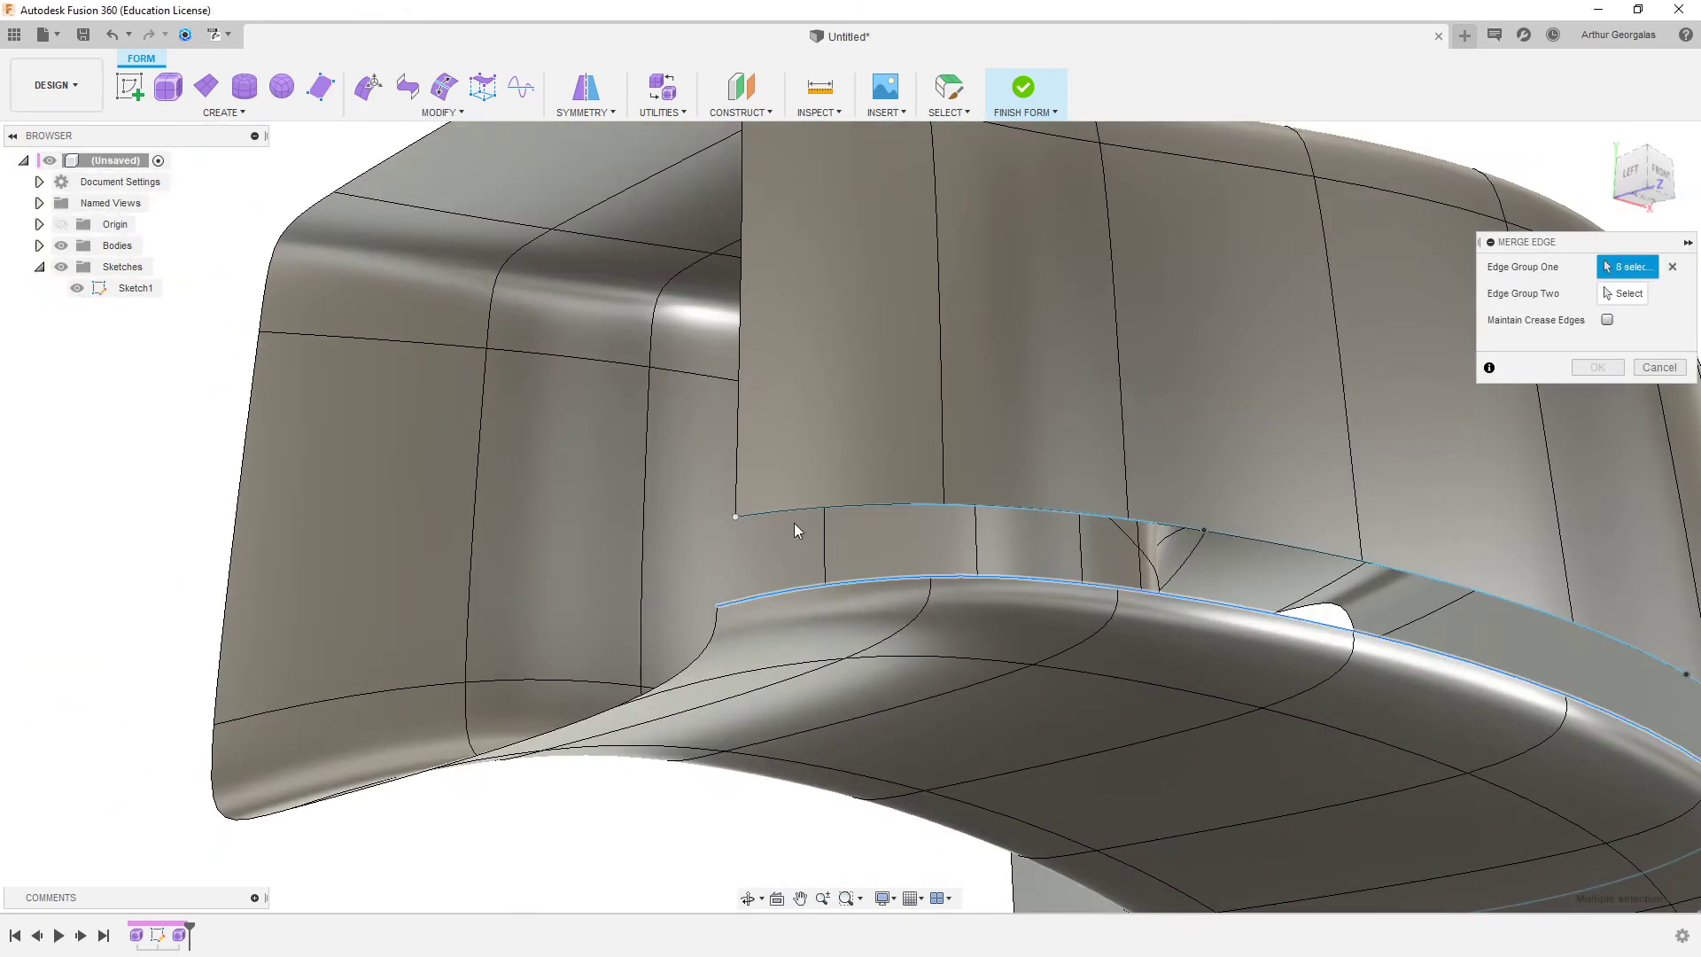
pyautogui.click(801, 506)
pyautogui.click(801, 506)
pyautogui.click(800, 509)
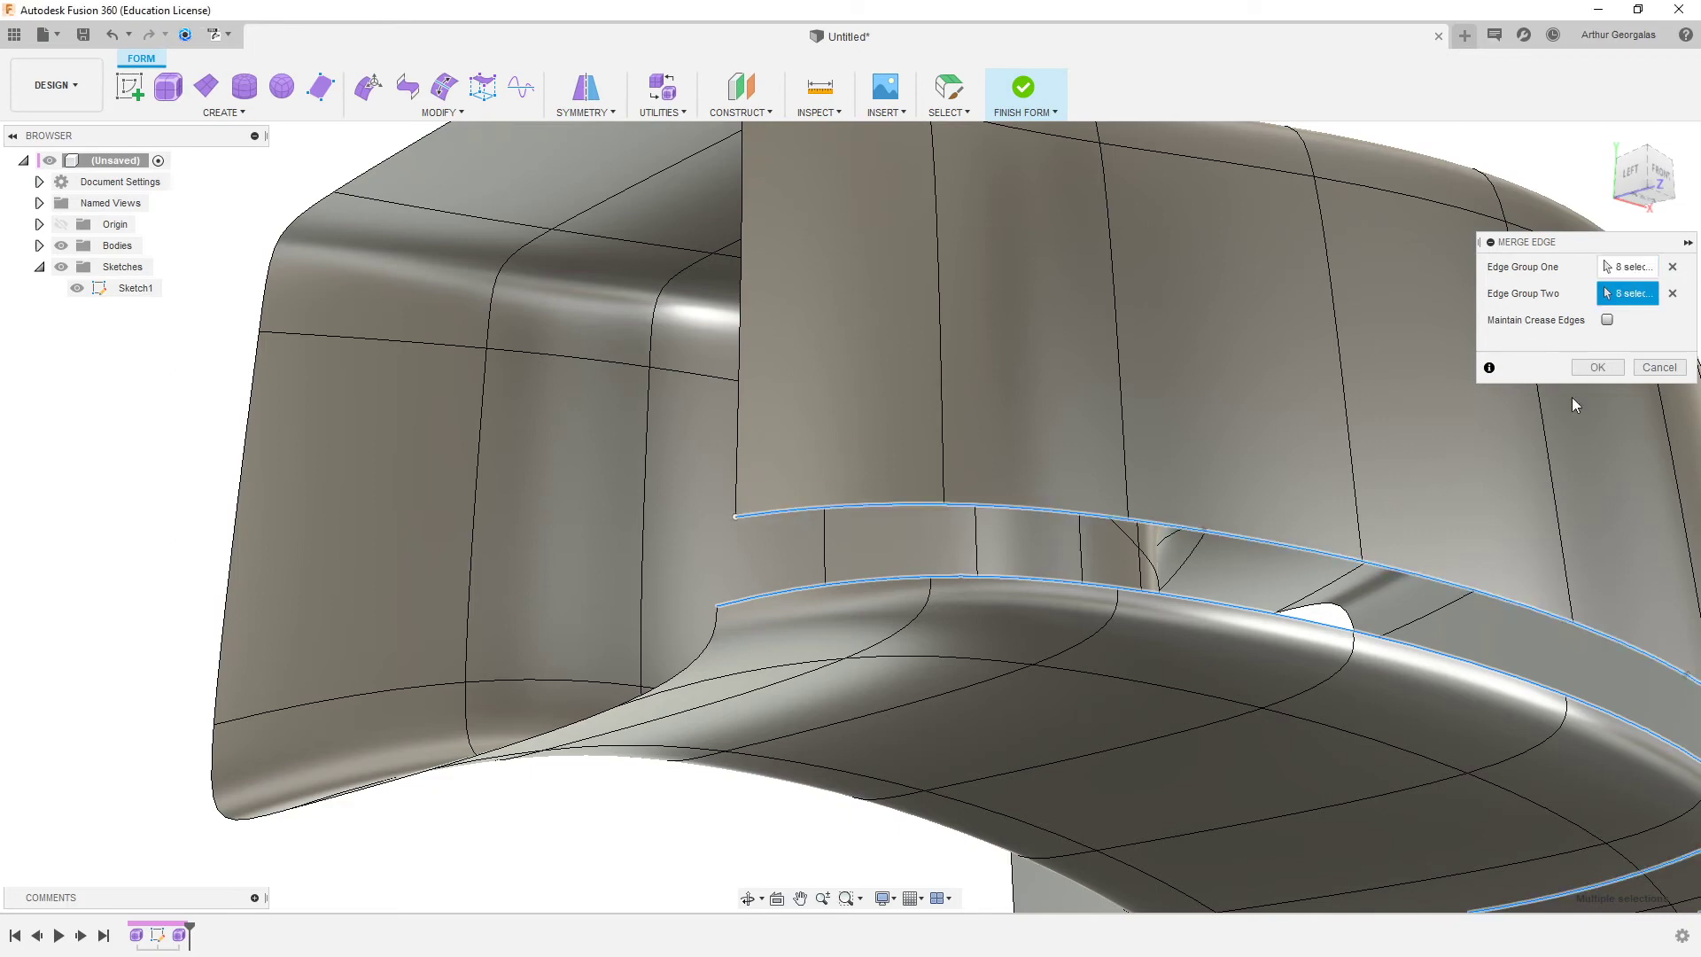
pyautogui.click(1608, 365)
# - In box display, delete the two surplus lengthwise edge loops beside the tube's lower corners and preview the form in smooth display
pyautogui.scroll(-5, 1005, 478)
pyautogui.keyDown('shift'); pyautogui.moveTo(1006, 481); pyautogui.dragTo(1051, 486, button='middle'); pyautogui.keyUp('shift')
pyautogui.hotkey('alt', '1')
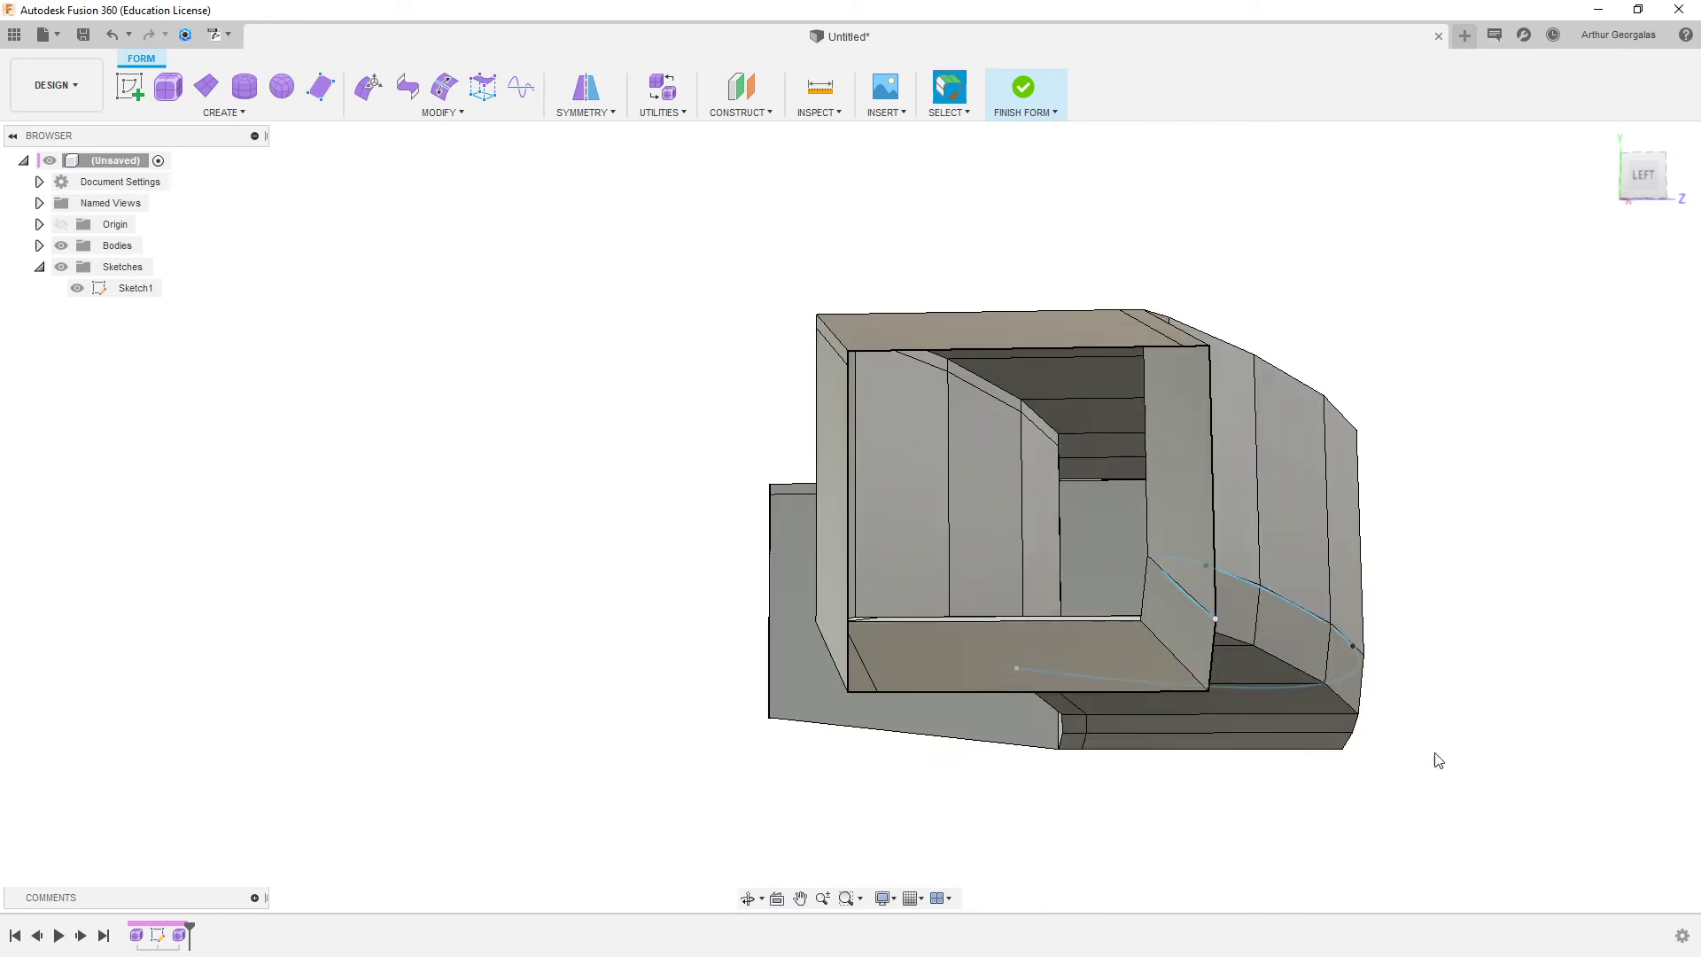
pyautogui.keyDown('shift'); pyautogui.moveTo(1363, 656); pyautogui.dragTo(1017, 678, button='middle'); pyautogui.keyUp('shift')
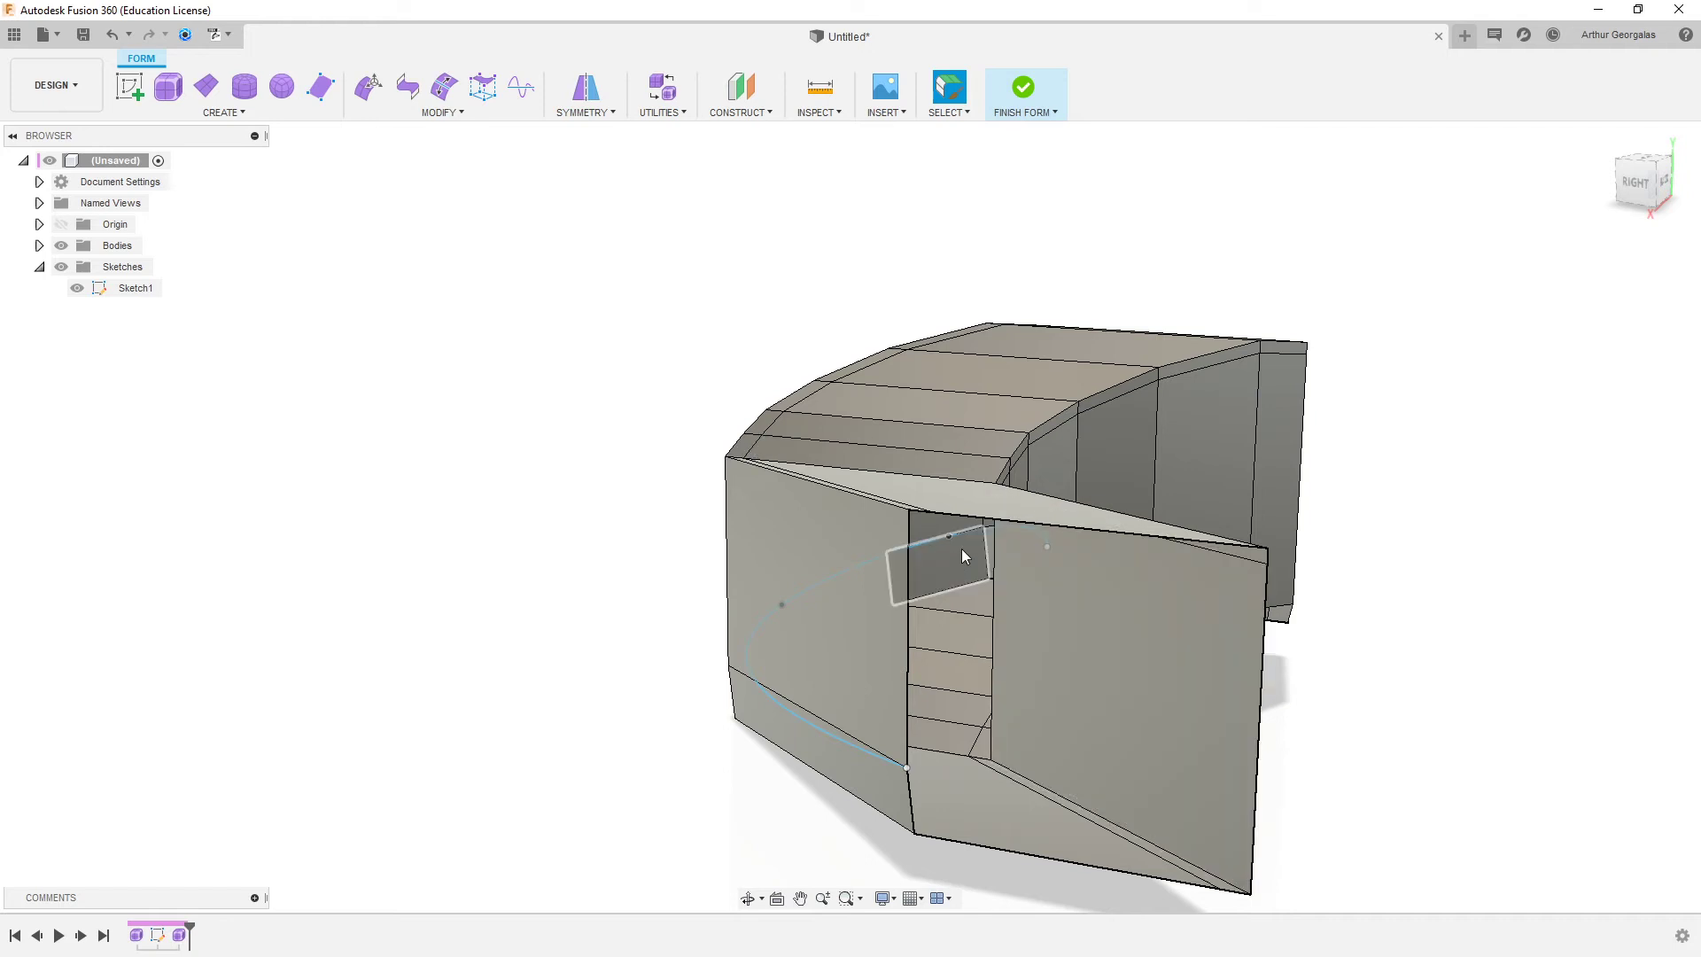
pyautogui.hotkey('alt', '3')
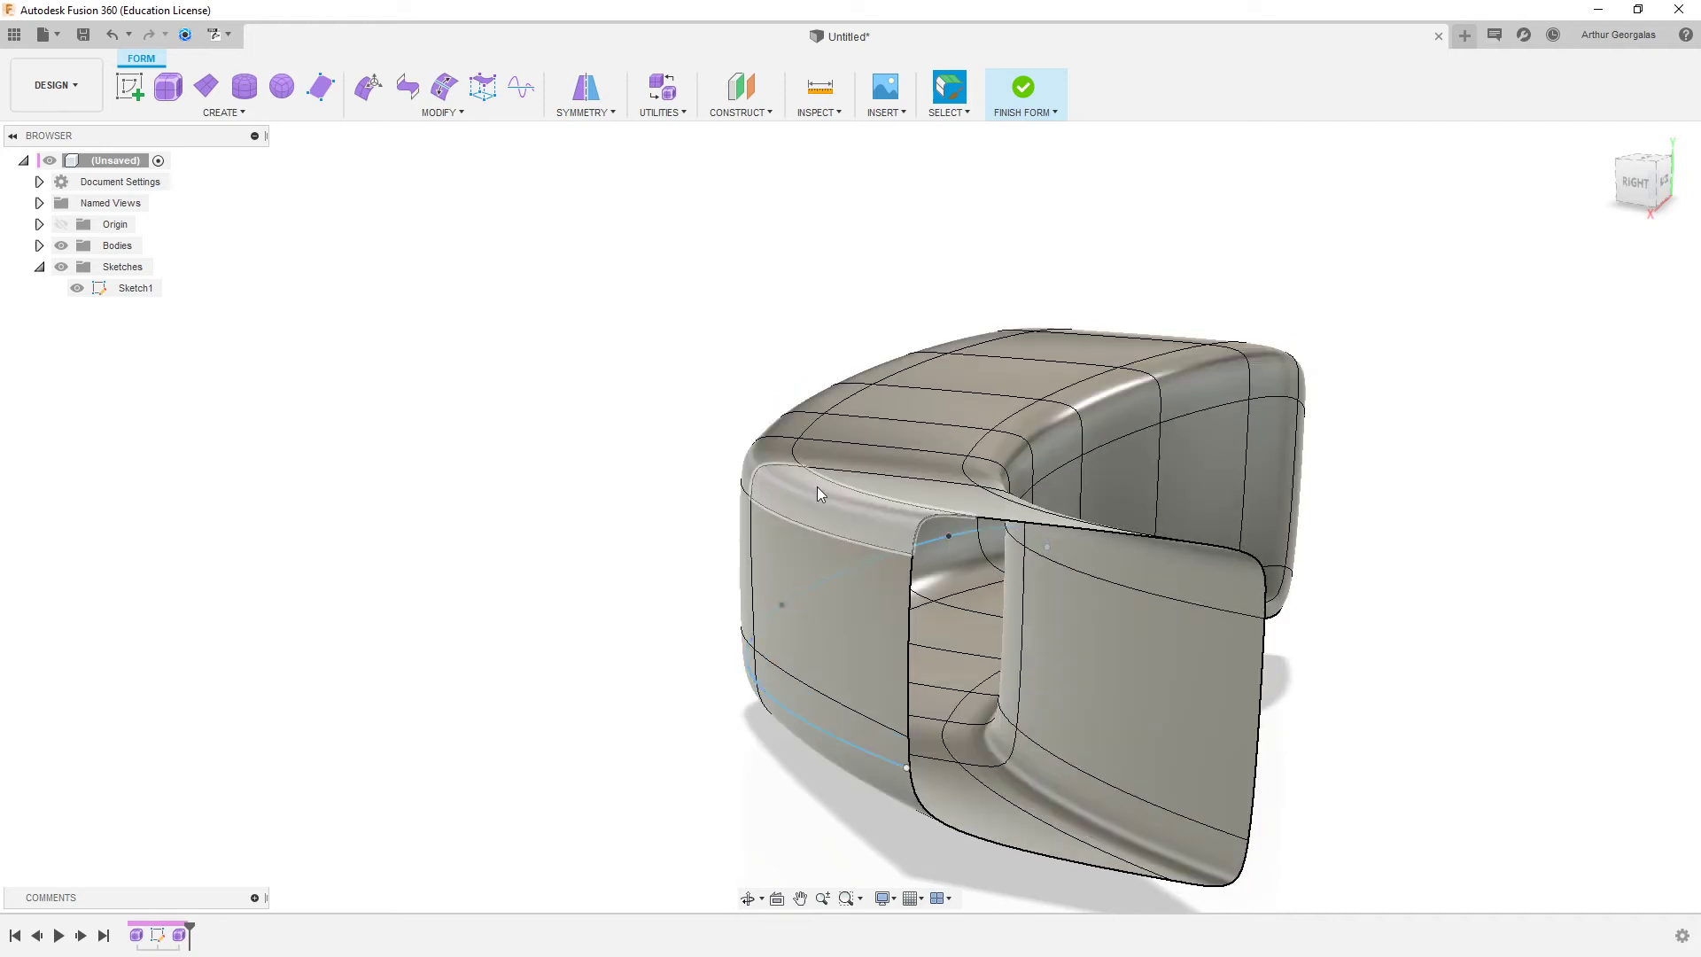
pyautogui.hotkey('alt', '1')
pyautogui.scroll(1, 870, 496)
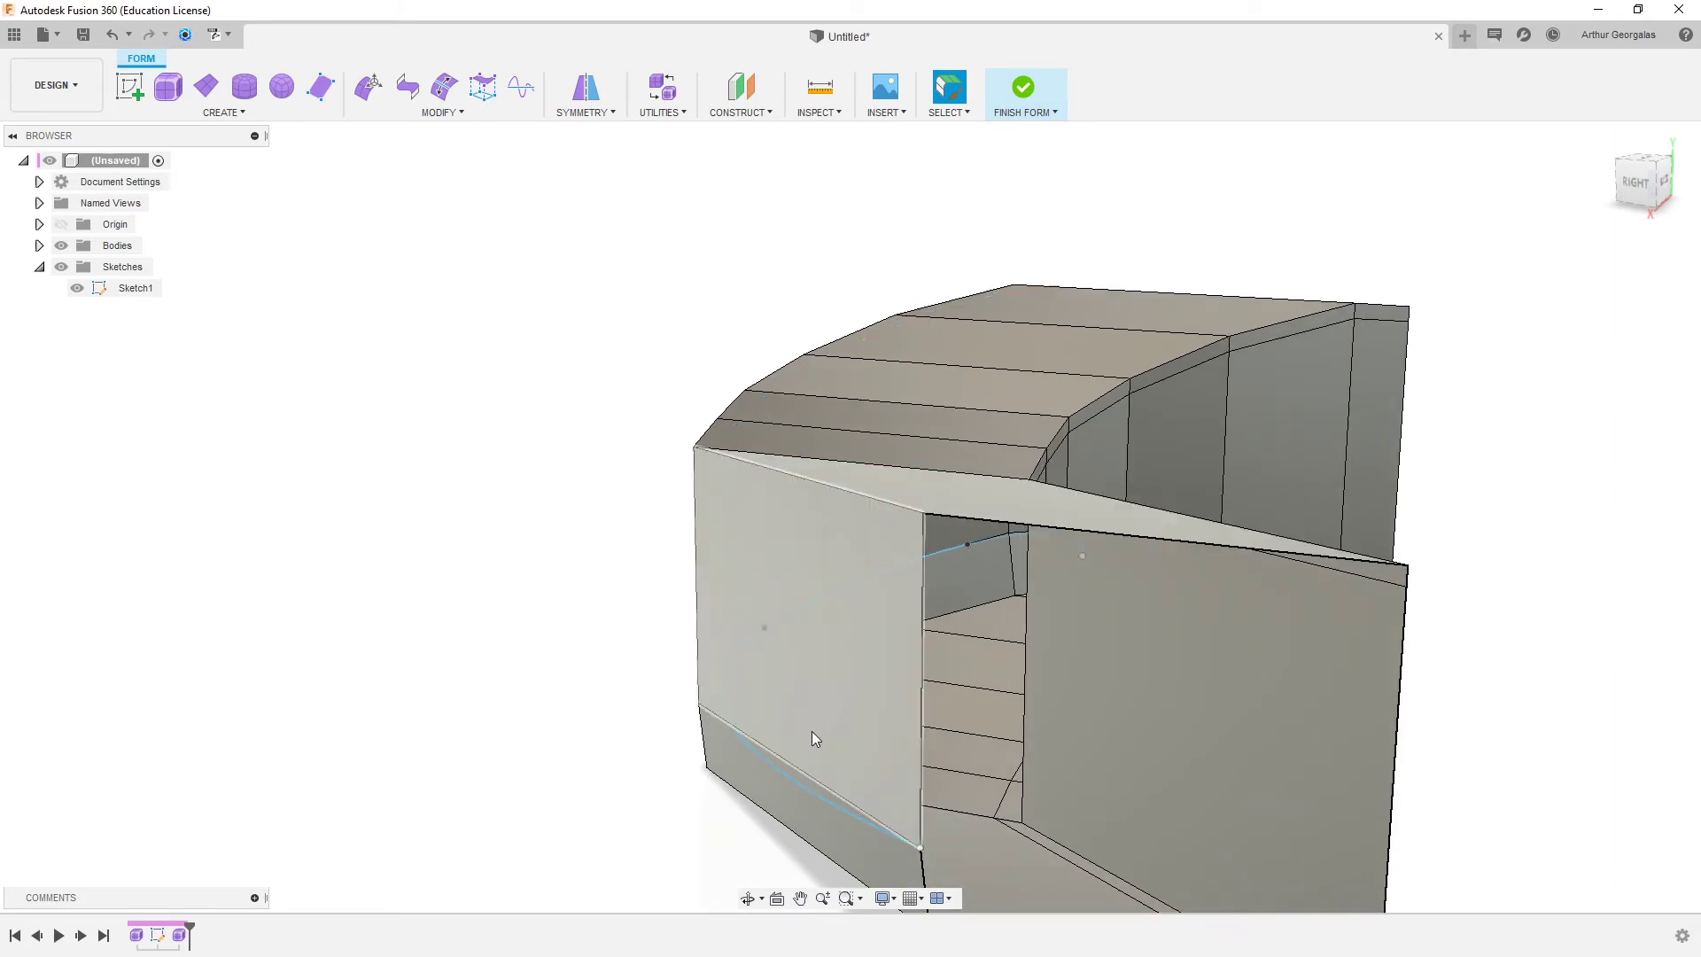
pyautogui.click(793, 764)
pyautogui.press('Delete')
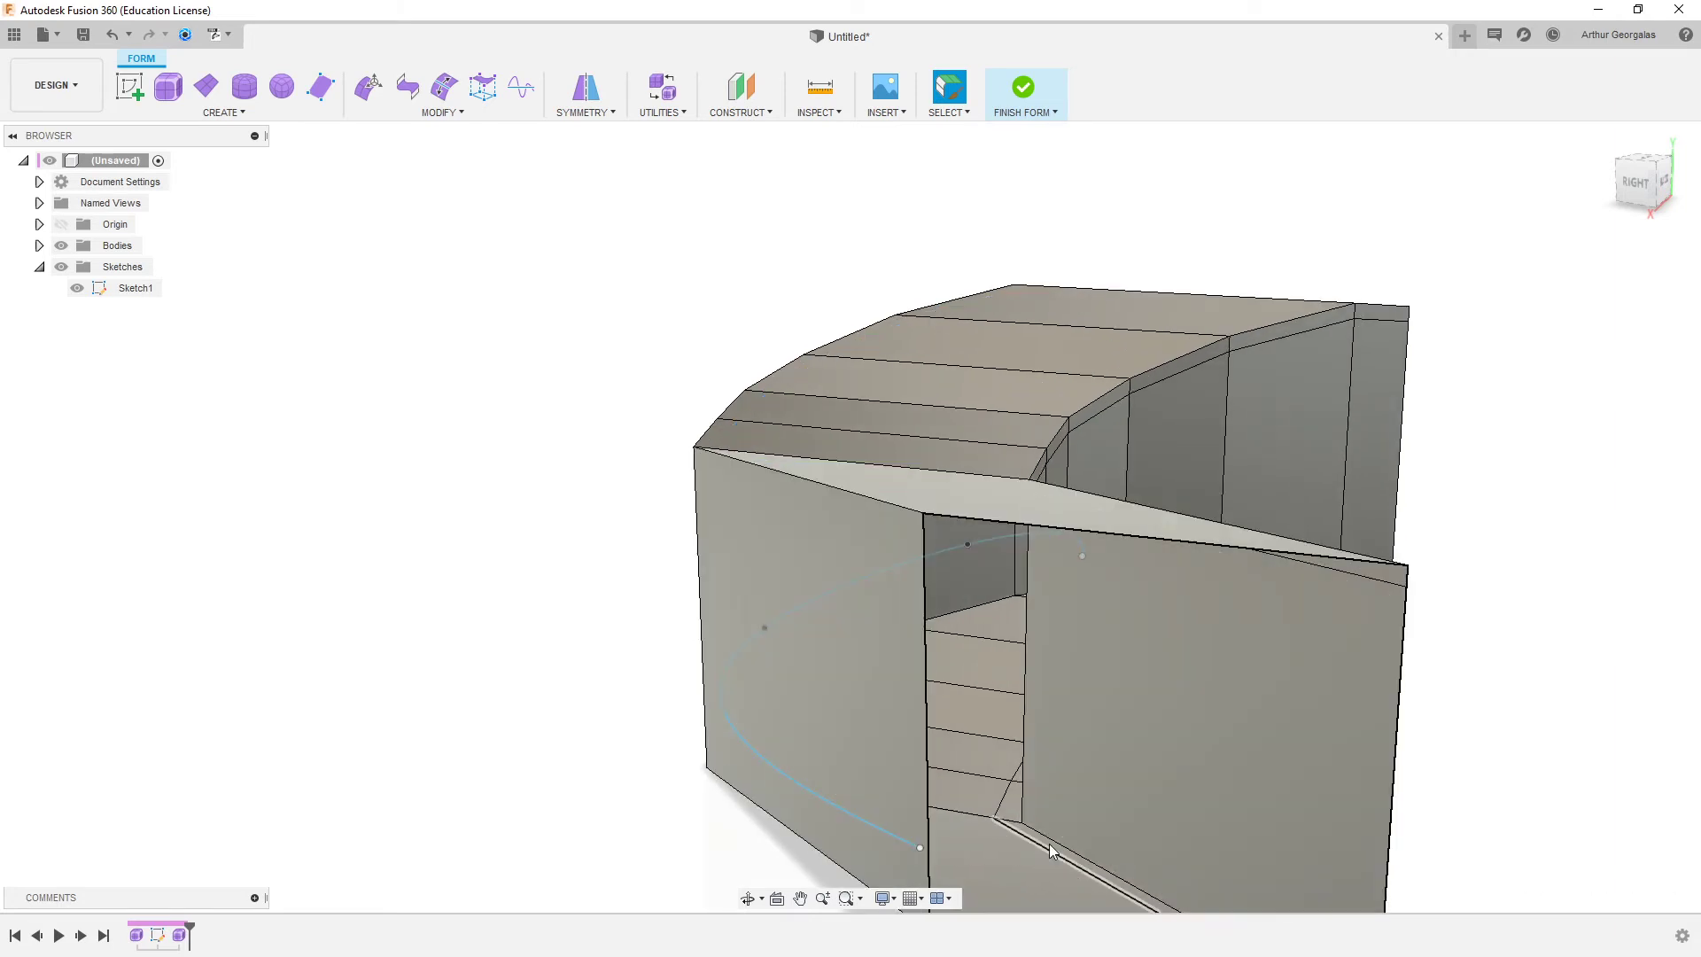
pyautogui.click(1051, 851)
pyautogui.press('Delete')
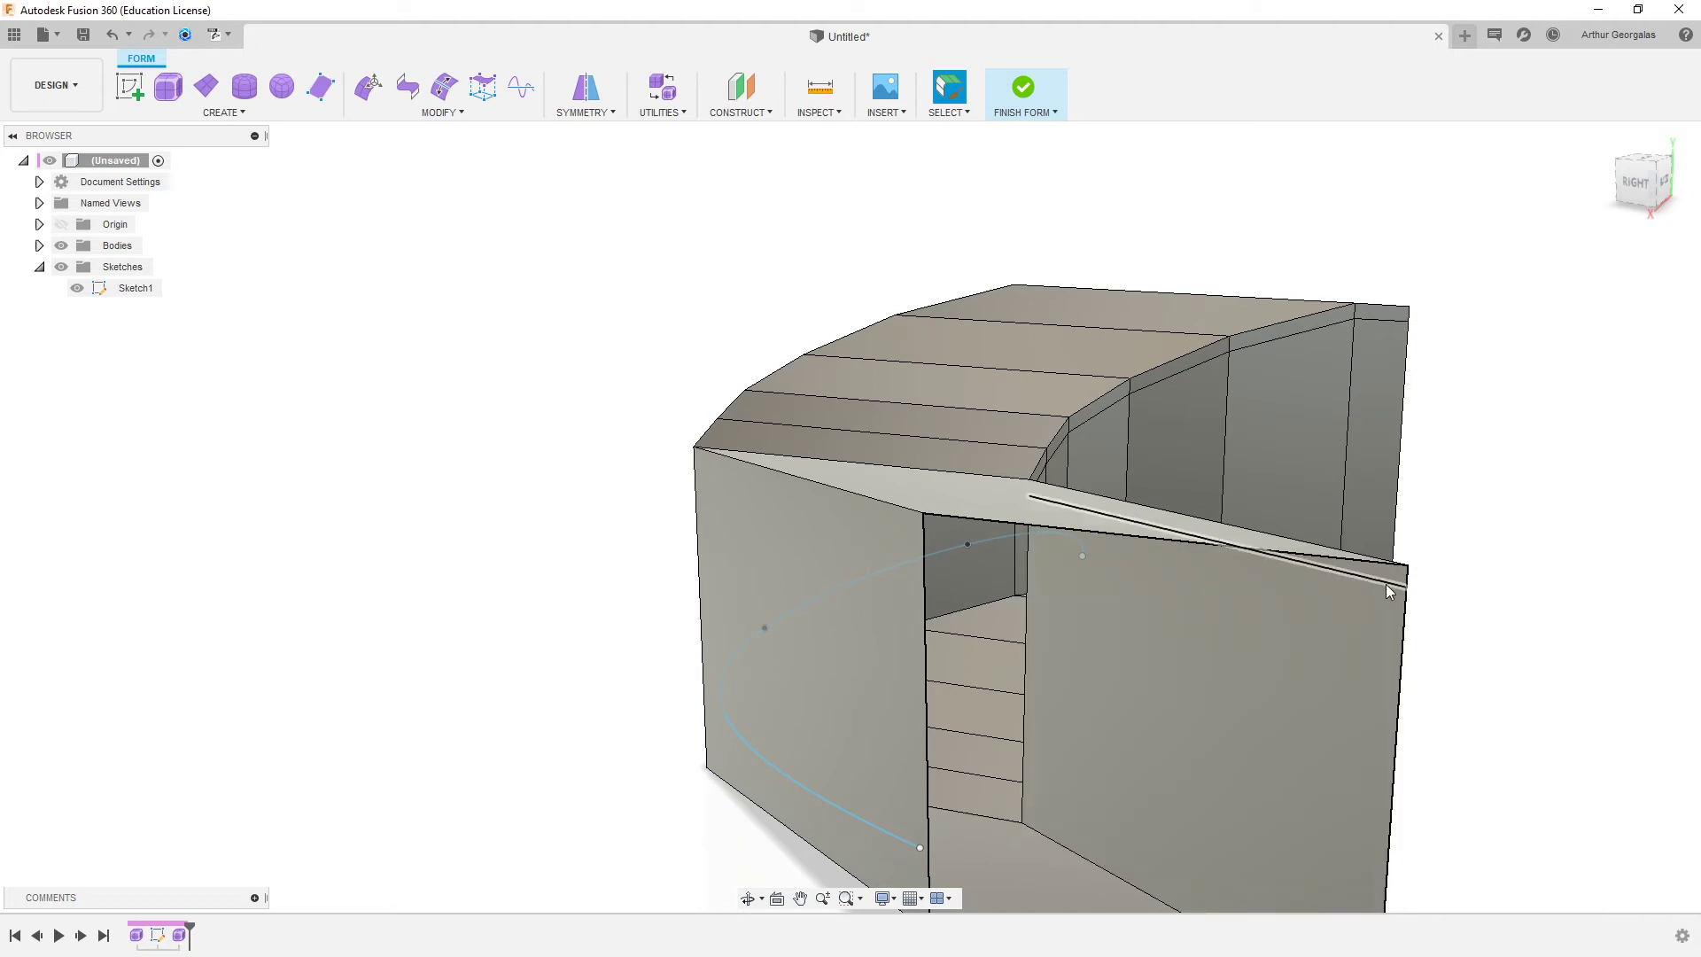
pyautogui.hotkey('alt', '3')
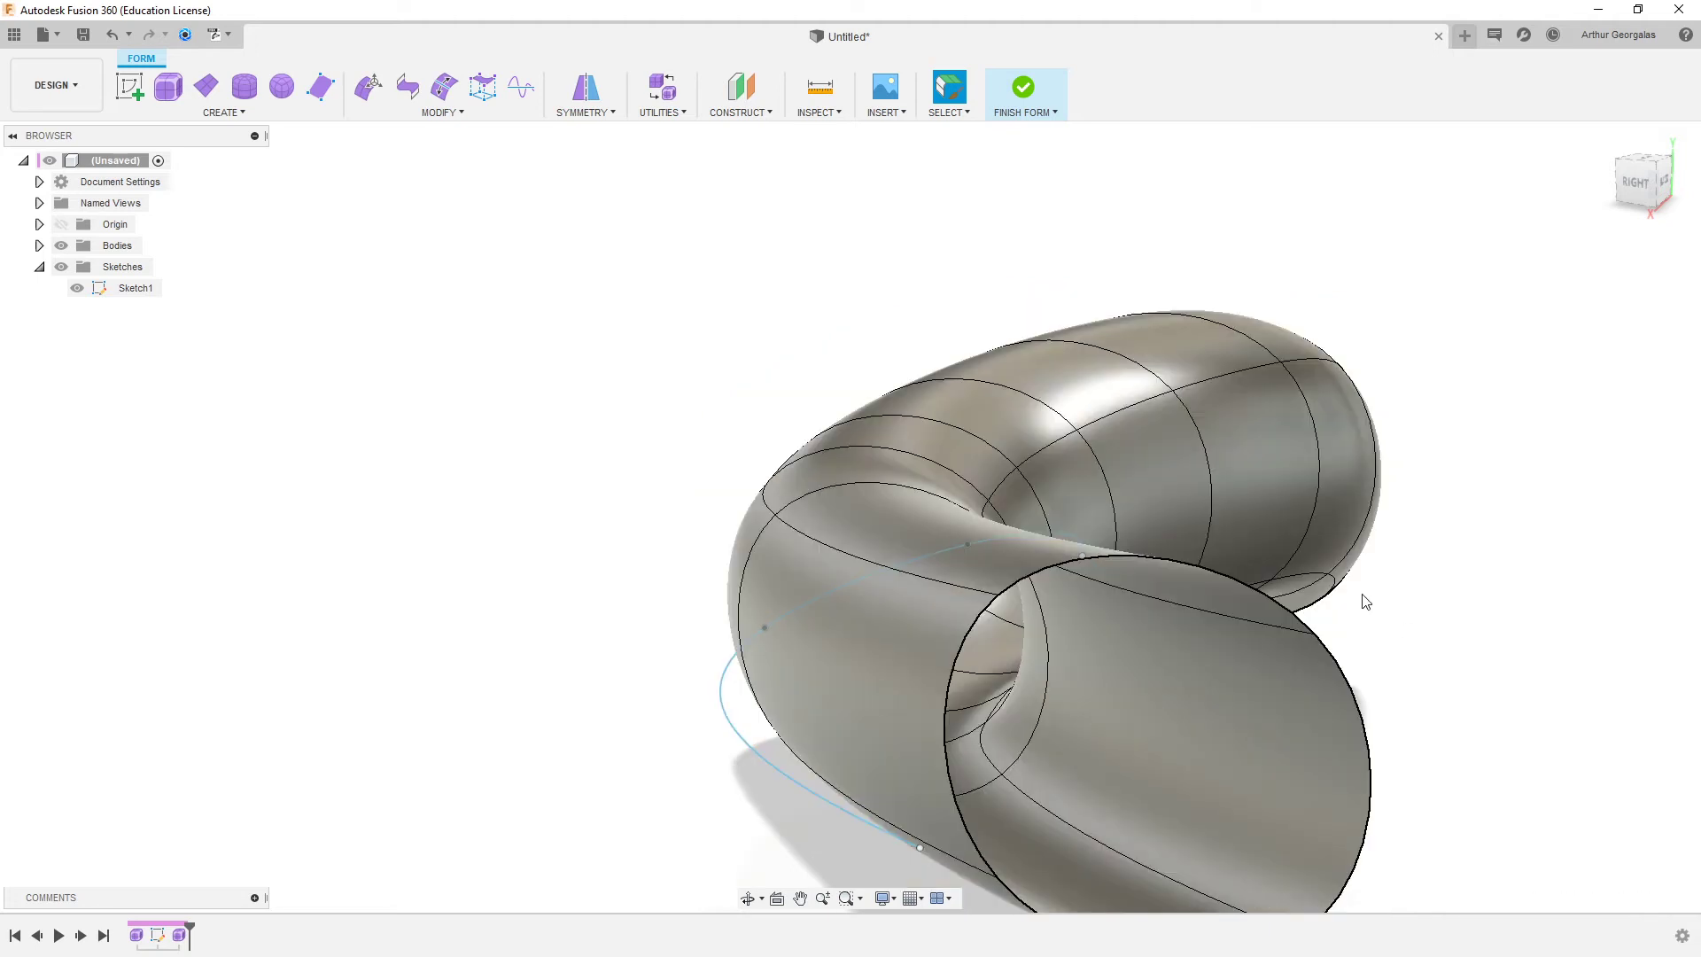
pyautogui.scroll(-3, 1072, 614)
pyautogui.keyDown('shift'); pyautogui.moveTo(1073, 614); pyautogui.dragTo(1058, 588, button='middle'); pyautogui.keyUp('shift')
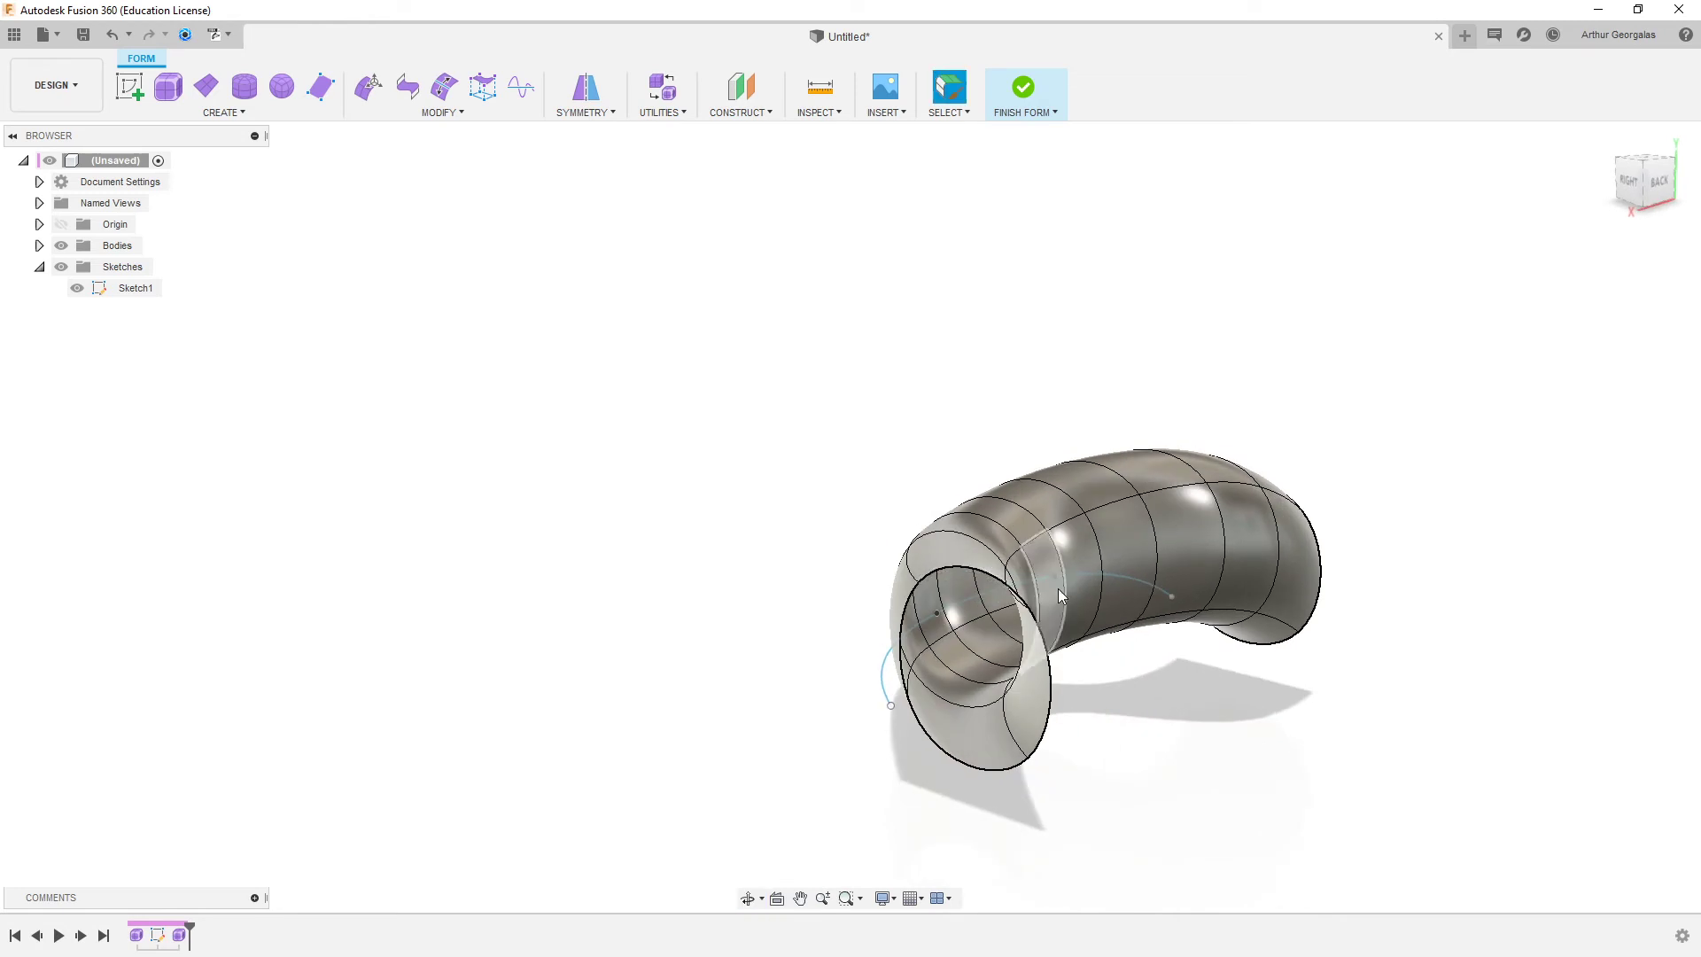
# - Return to box display and insert a single lengthwise edge loop at location 0.50 along the tube's top face
pyautogui.hotkey('alt', '1')
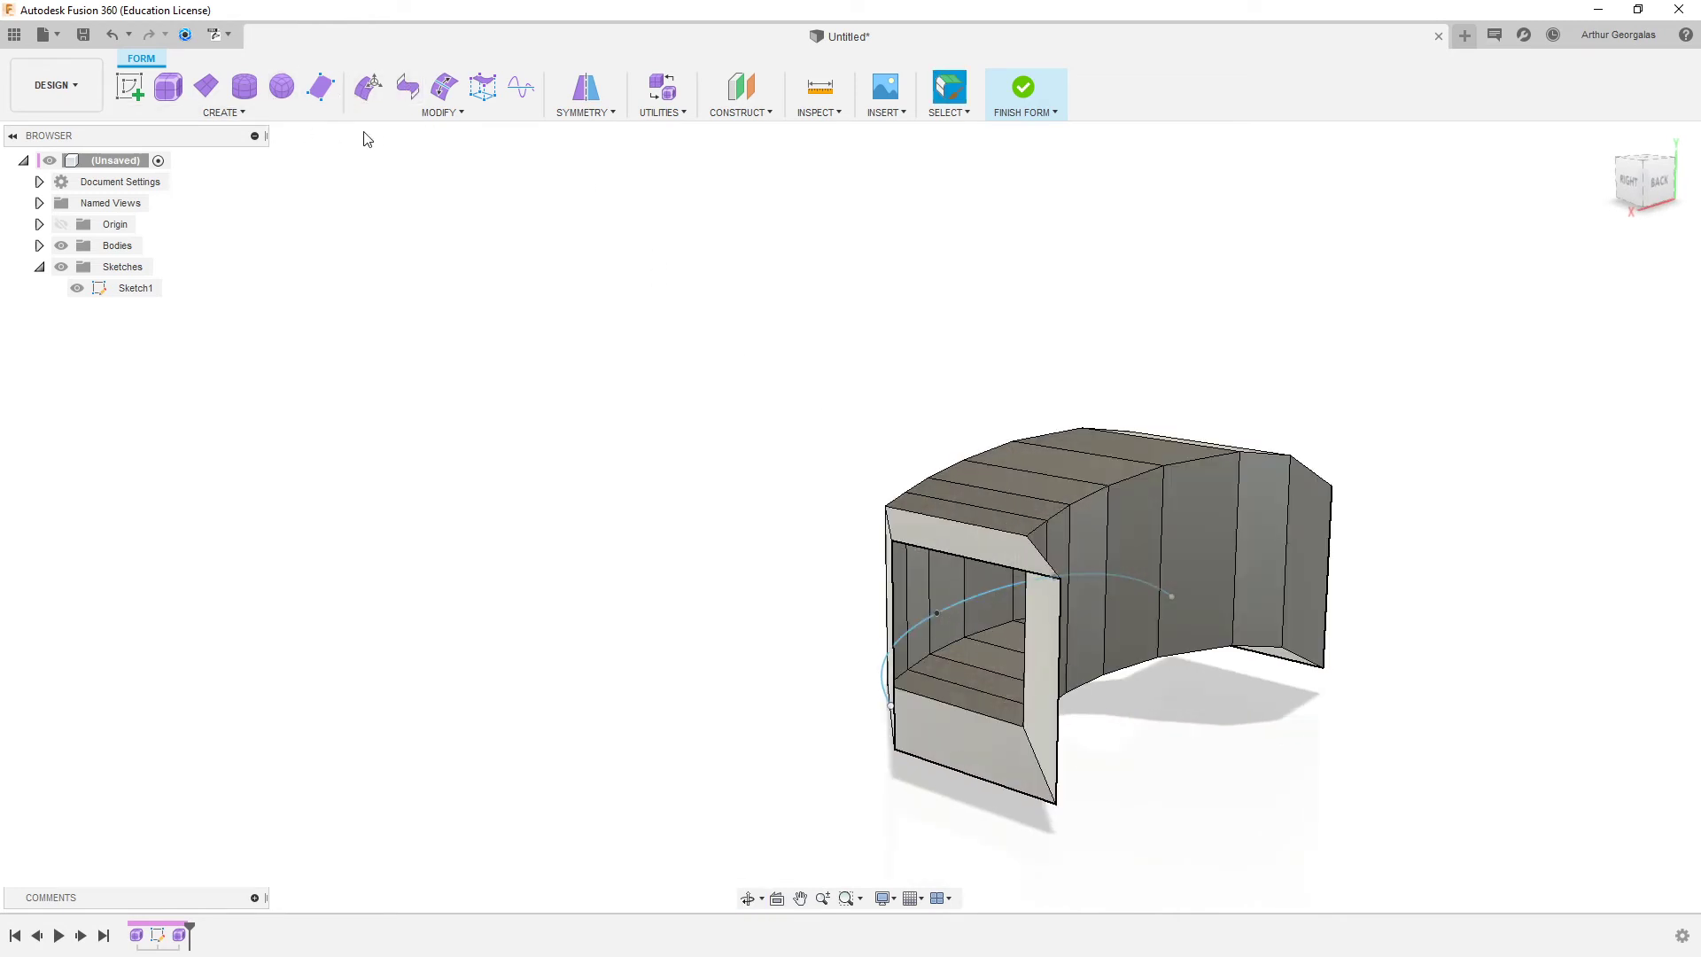
pyautogui.click(440, 112)
pyautogui.click(420, 155)
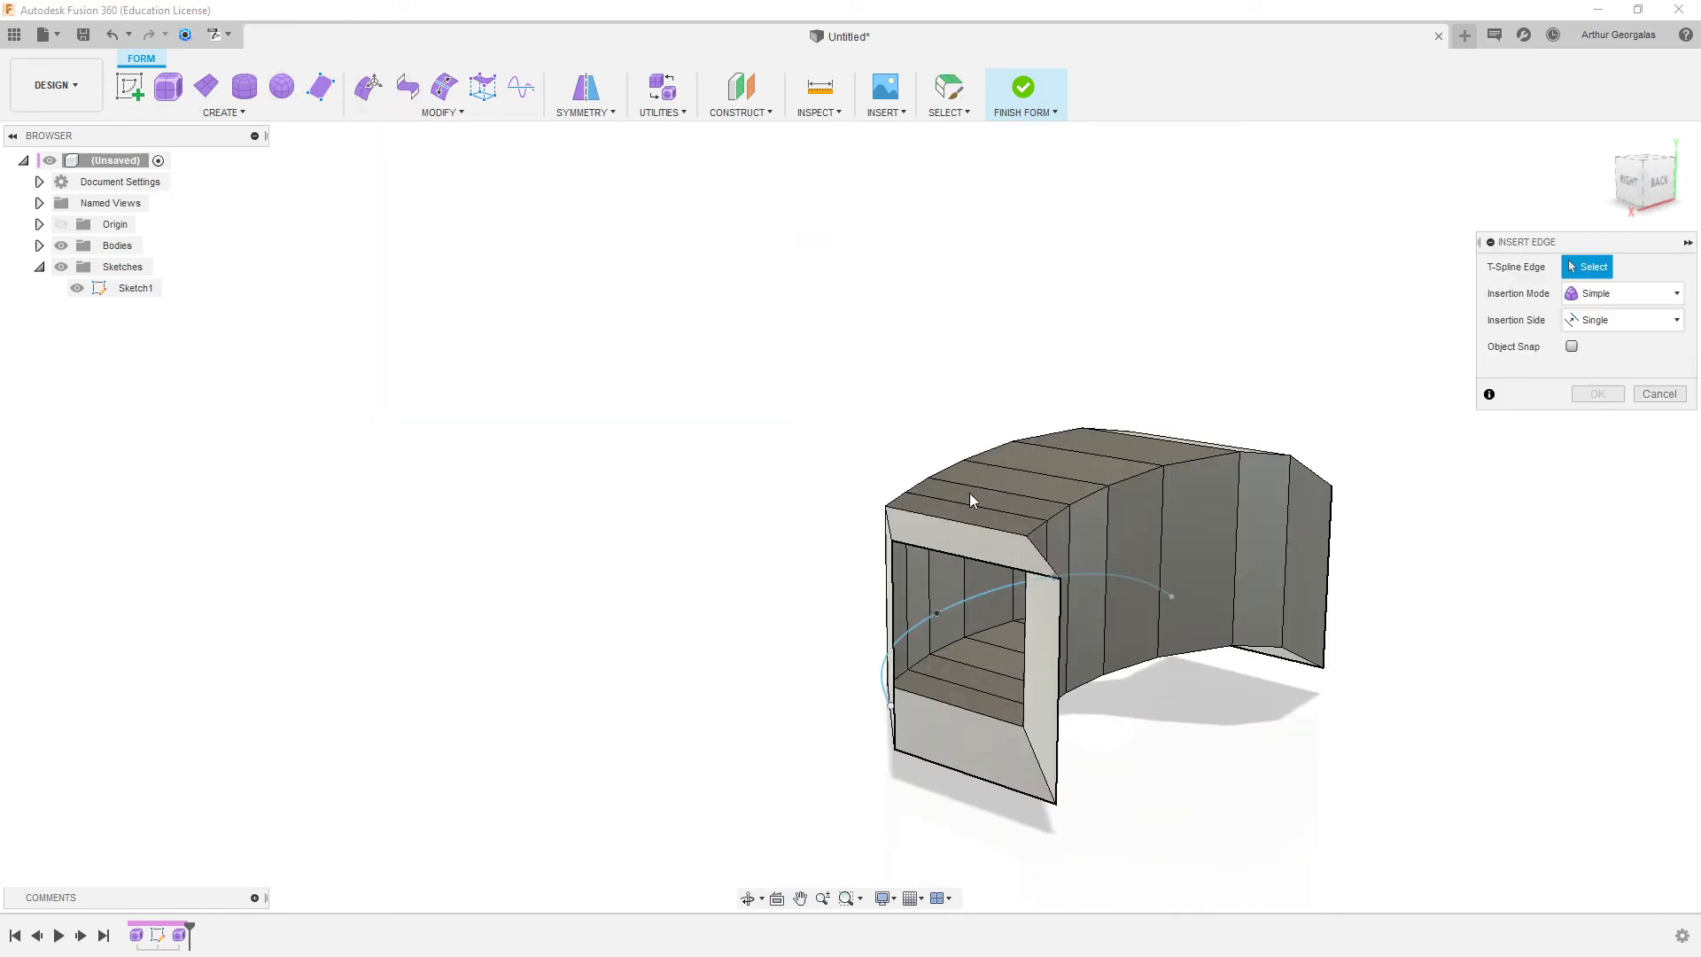
pyautogui.doubleClick(1059, 513)
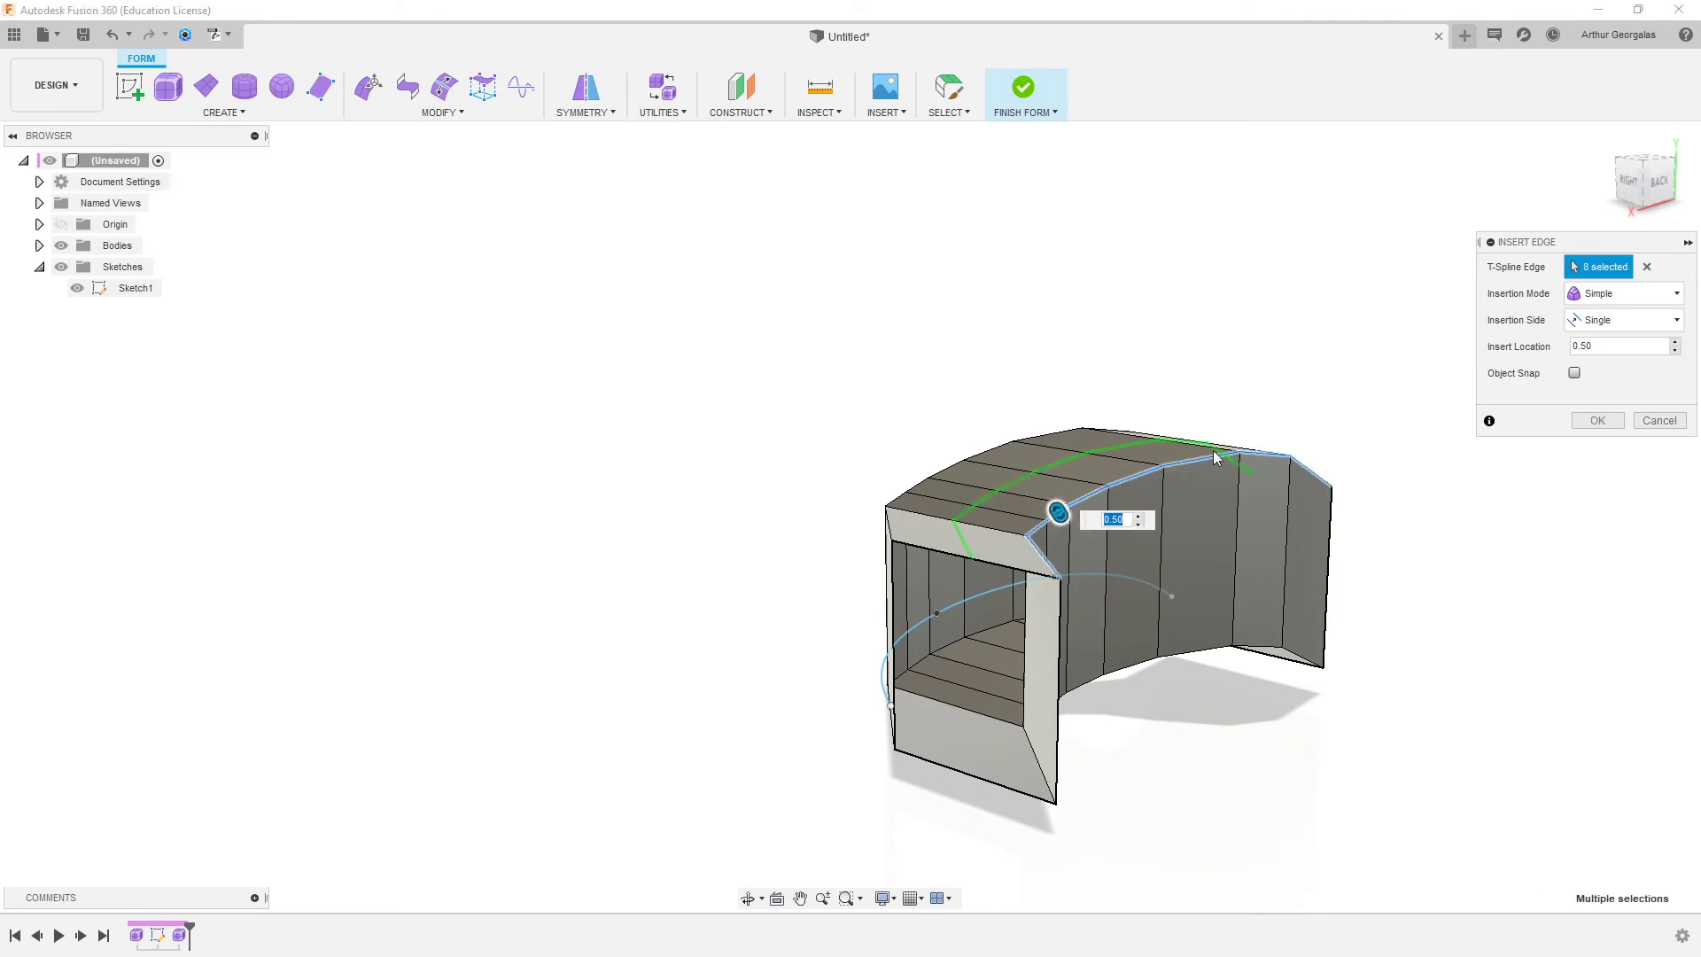
pyautogui.keyDown('shift'); pyautogui.moveTo(1008, 499); pyautogui.dragTo(1005, 538, button='middle'); pyautogui.keyUp('shift')
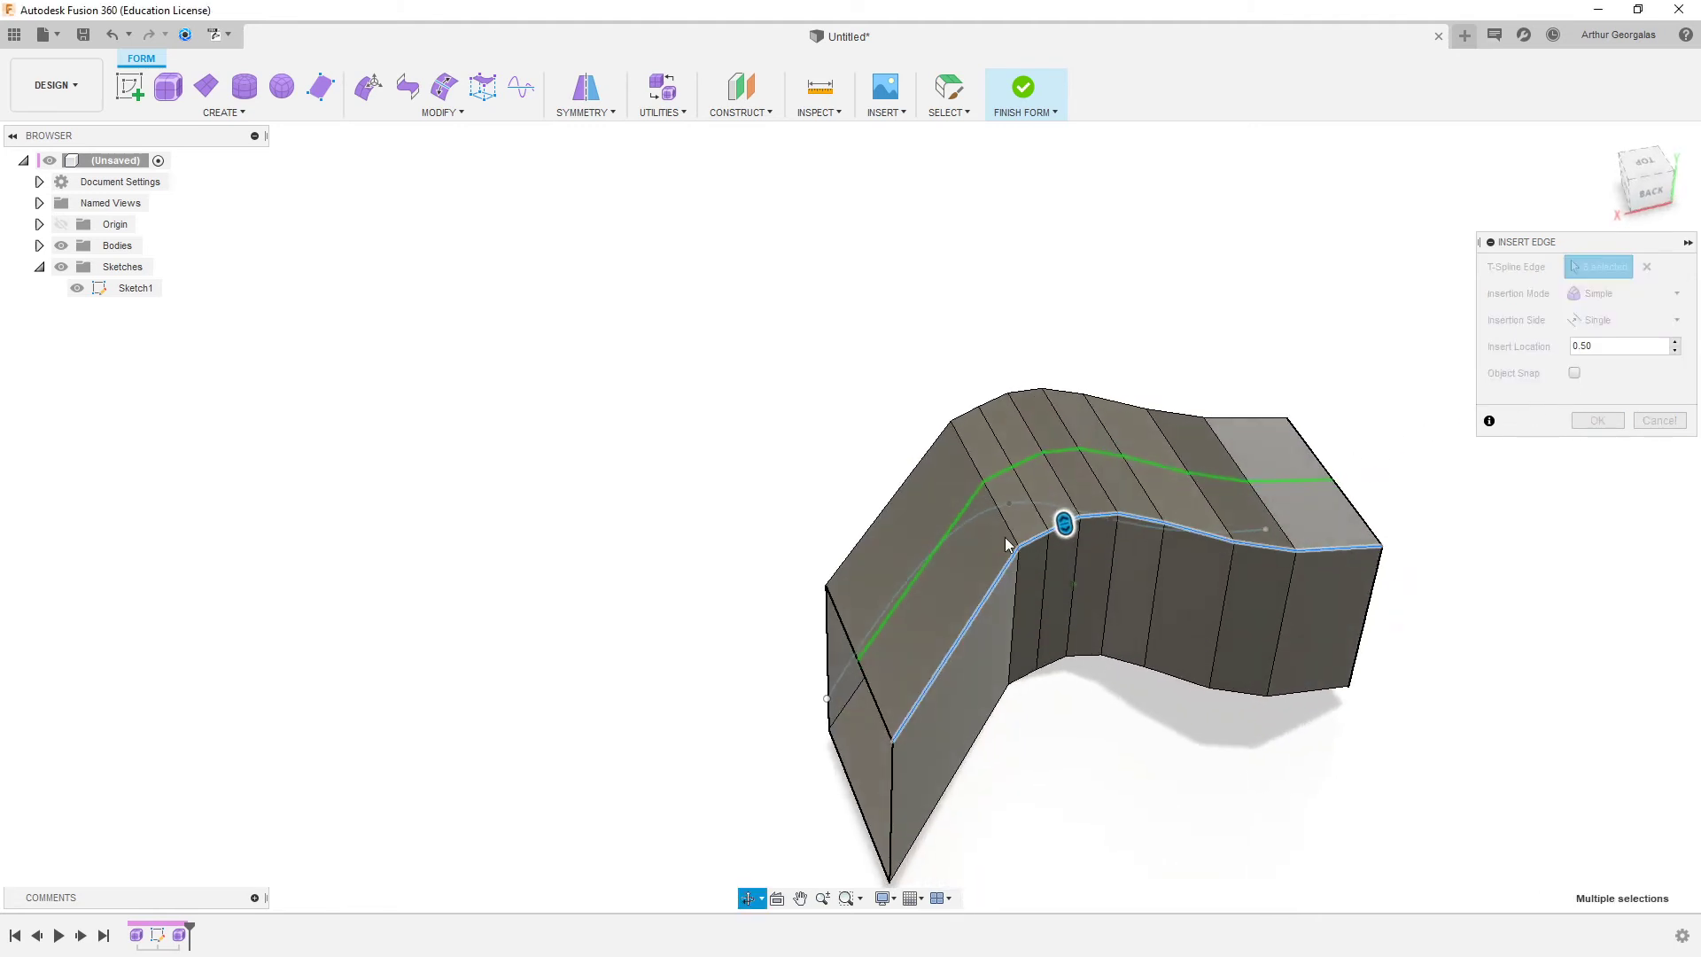
pyautogui.click(1607, 421)
# - Insert a single lengthwise edge loop at location 0.50 along the side face facing away from the sketch curve
pyautogui.rightClick(1564, 473)
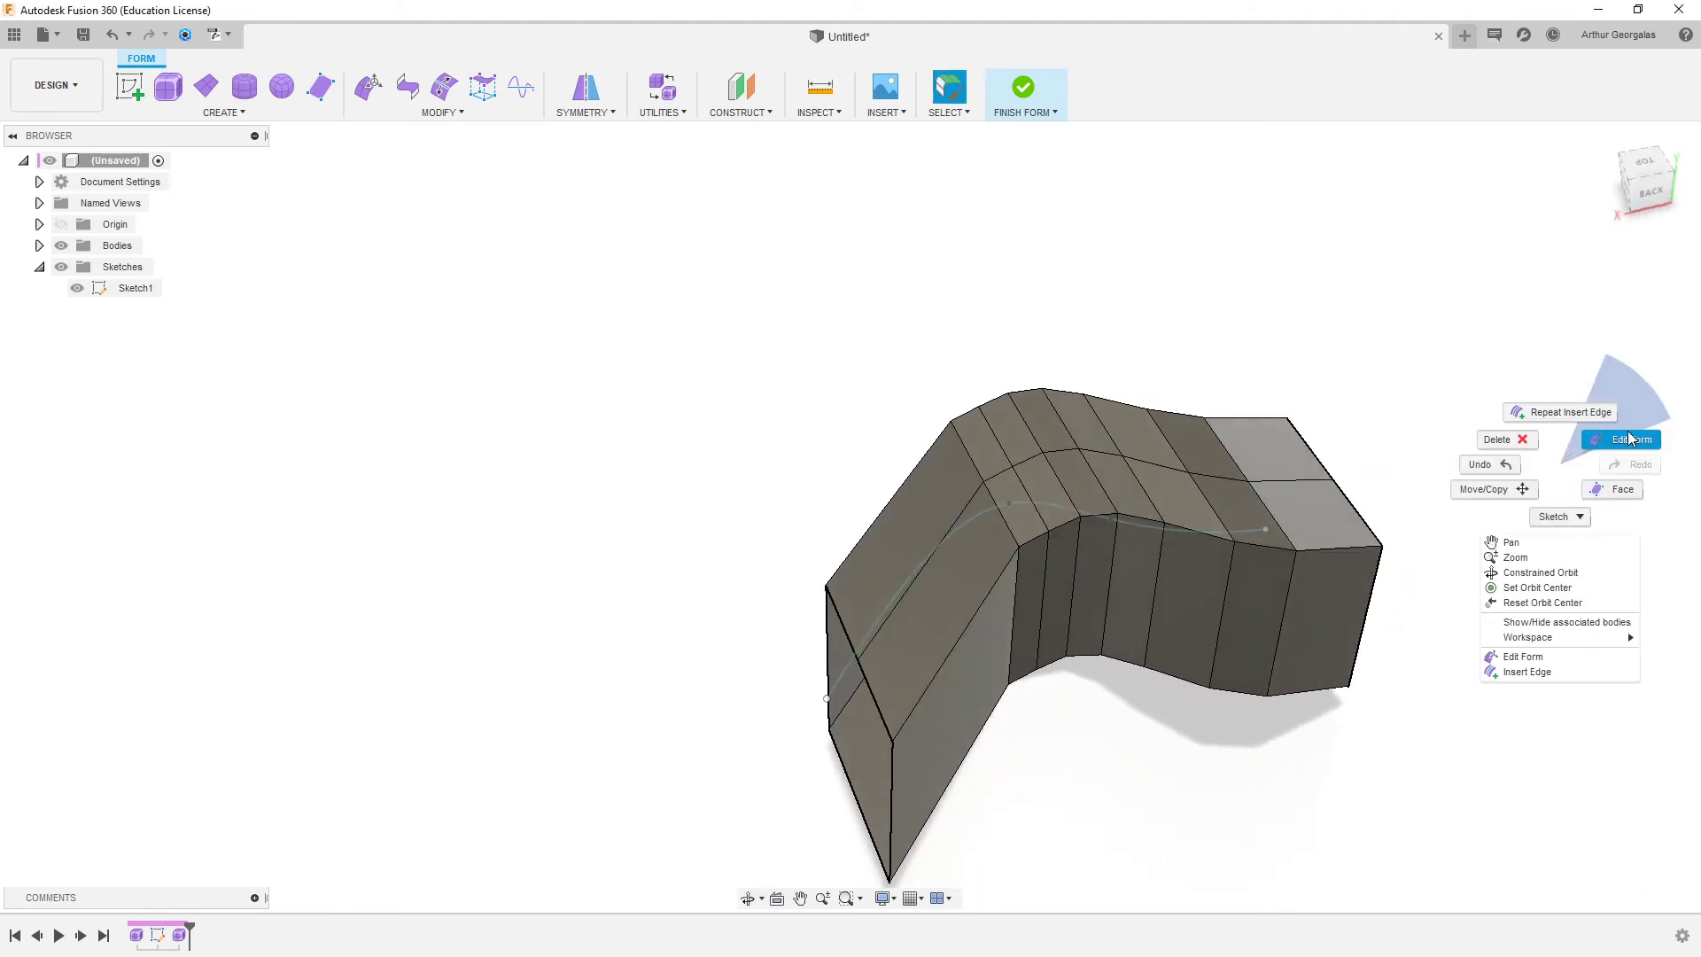
pyautogui.click(1572, 411)
pyautogui.doubleClick(1242, 689)
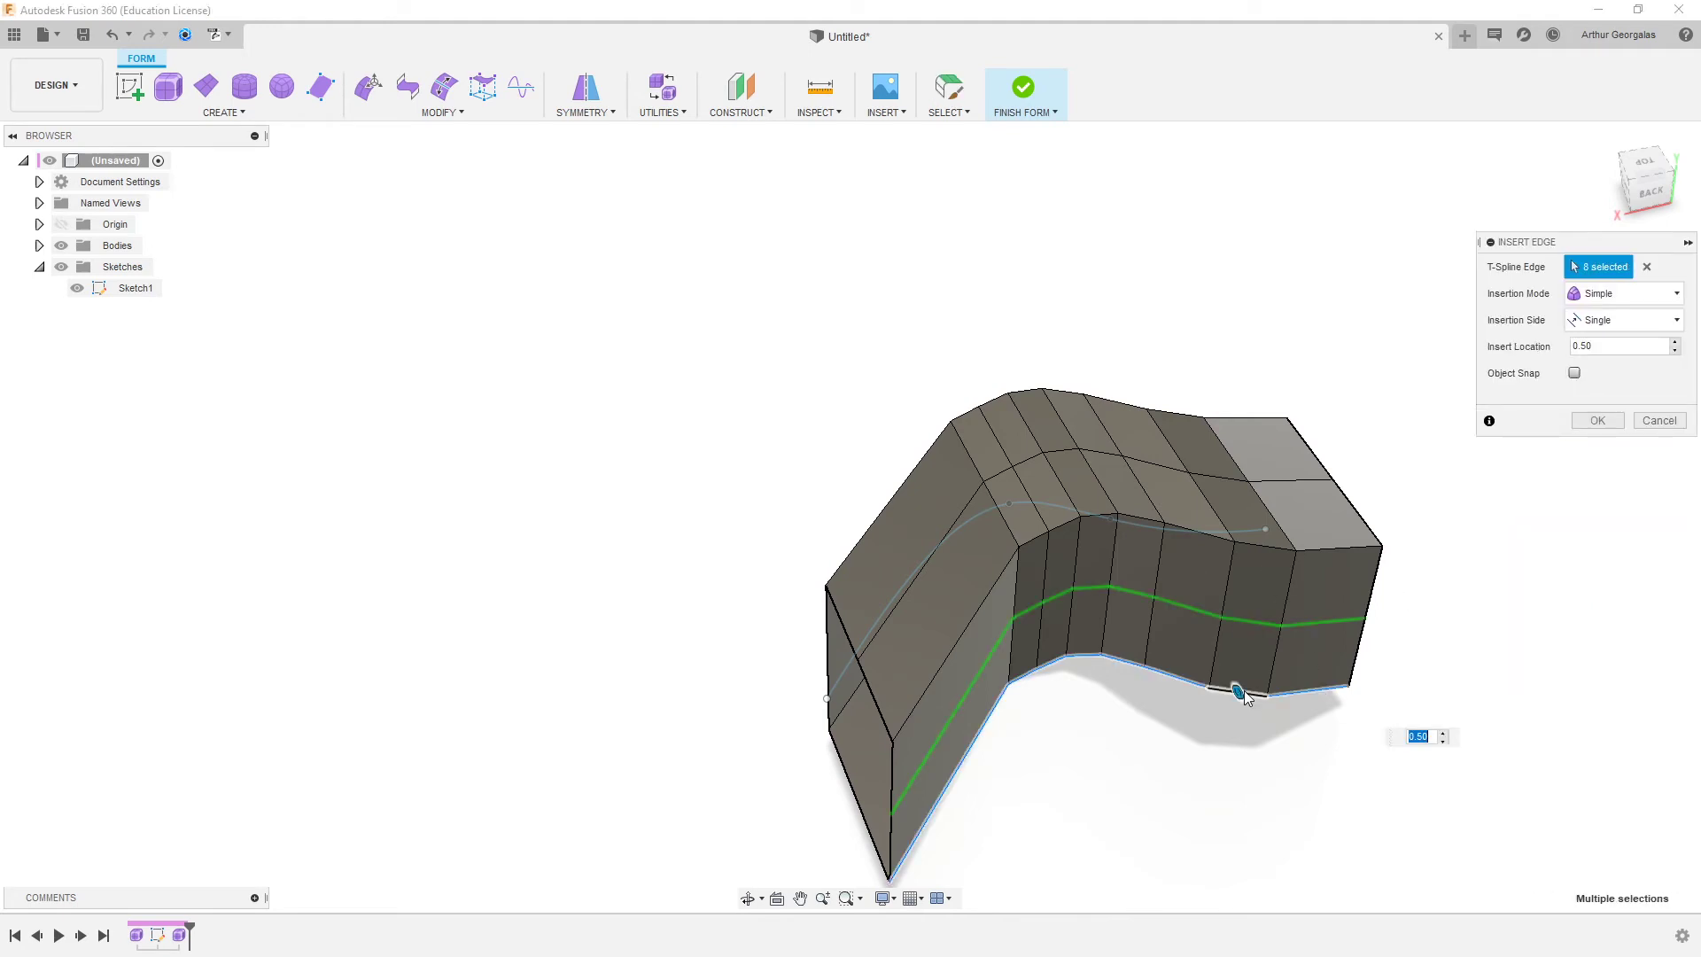
pyautogui.click(1602, 423)
pyautogui.rightClick(1575, 462)
pyautogui.click(1637, 439)
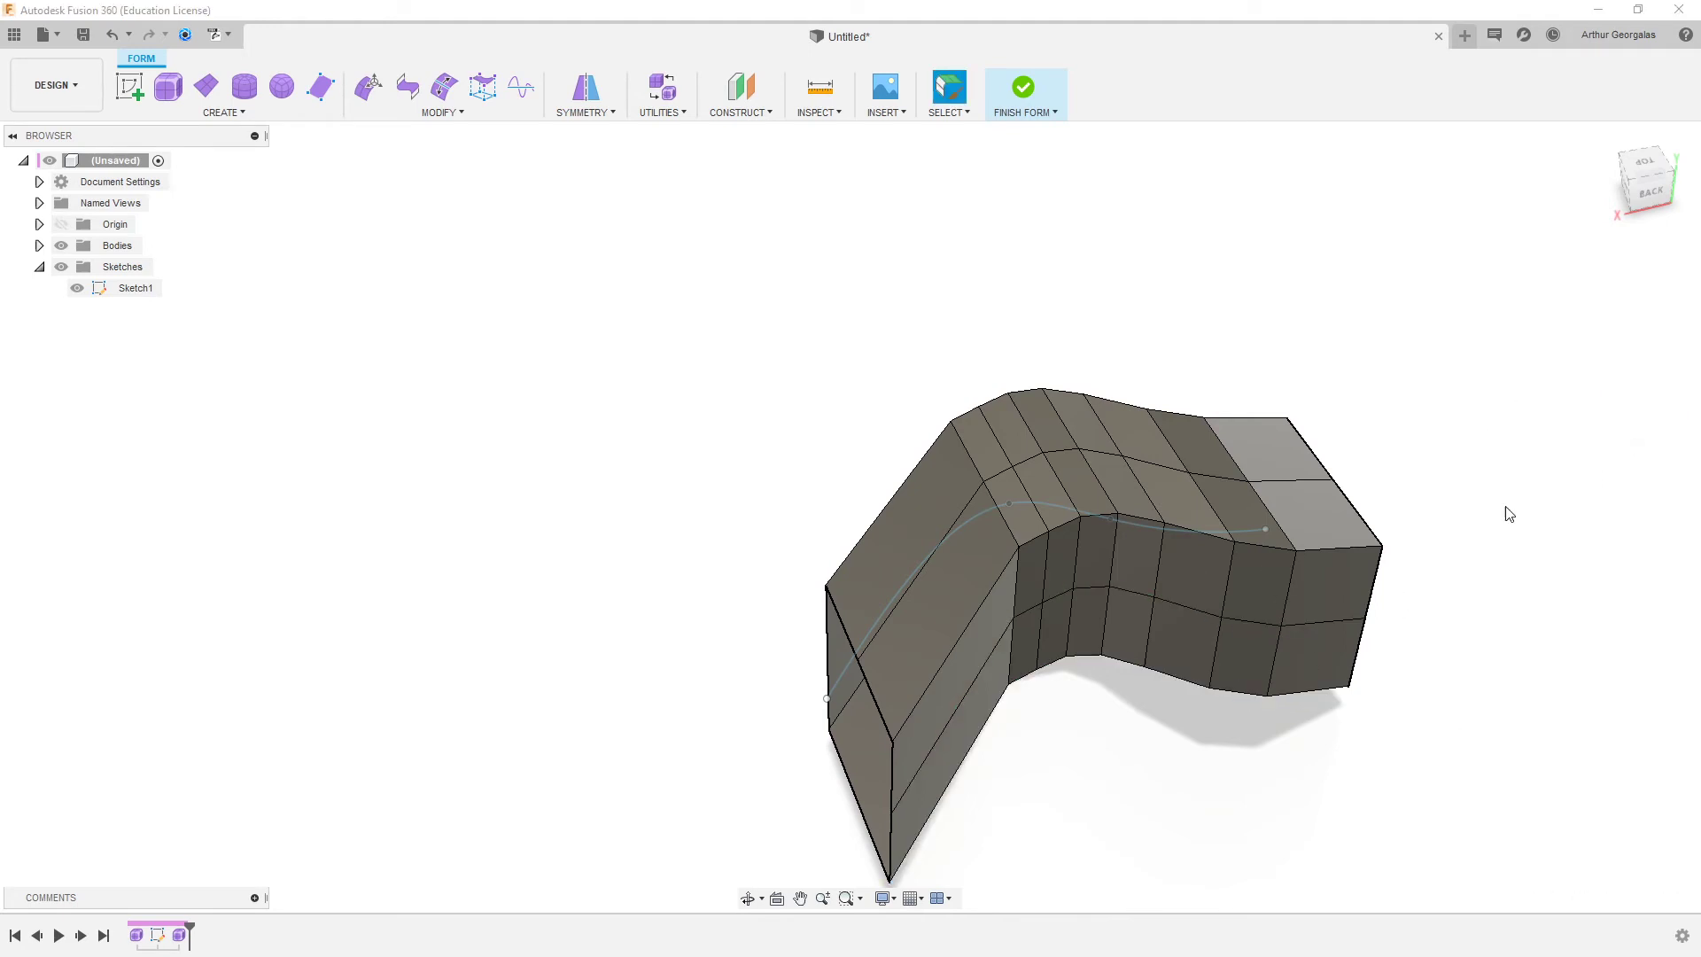
pyautogui.keyDown('shift'); pyautogui.moveTo(1507, 509); pyautogui.dragTo(1008, 466, button='middle'); pyautogui.keyUp('shift')
pyautogui.doubleClick(1027, 441)
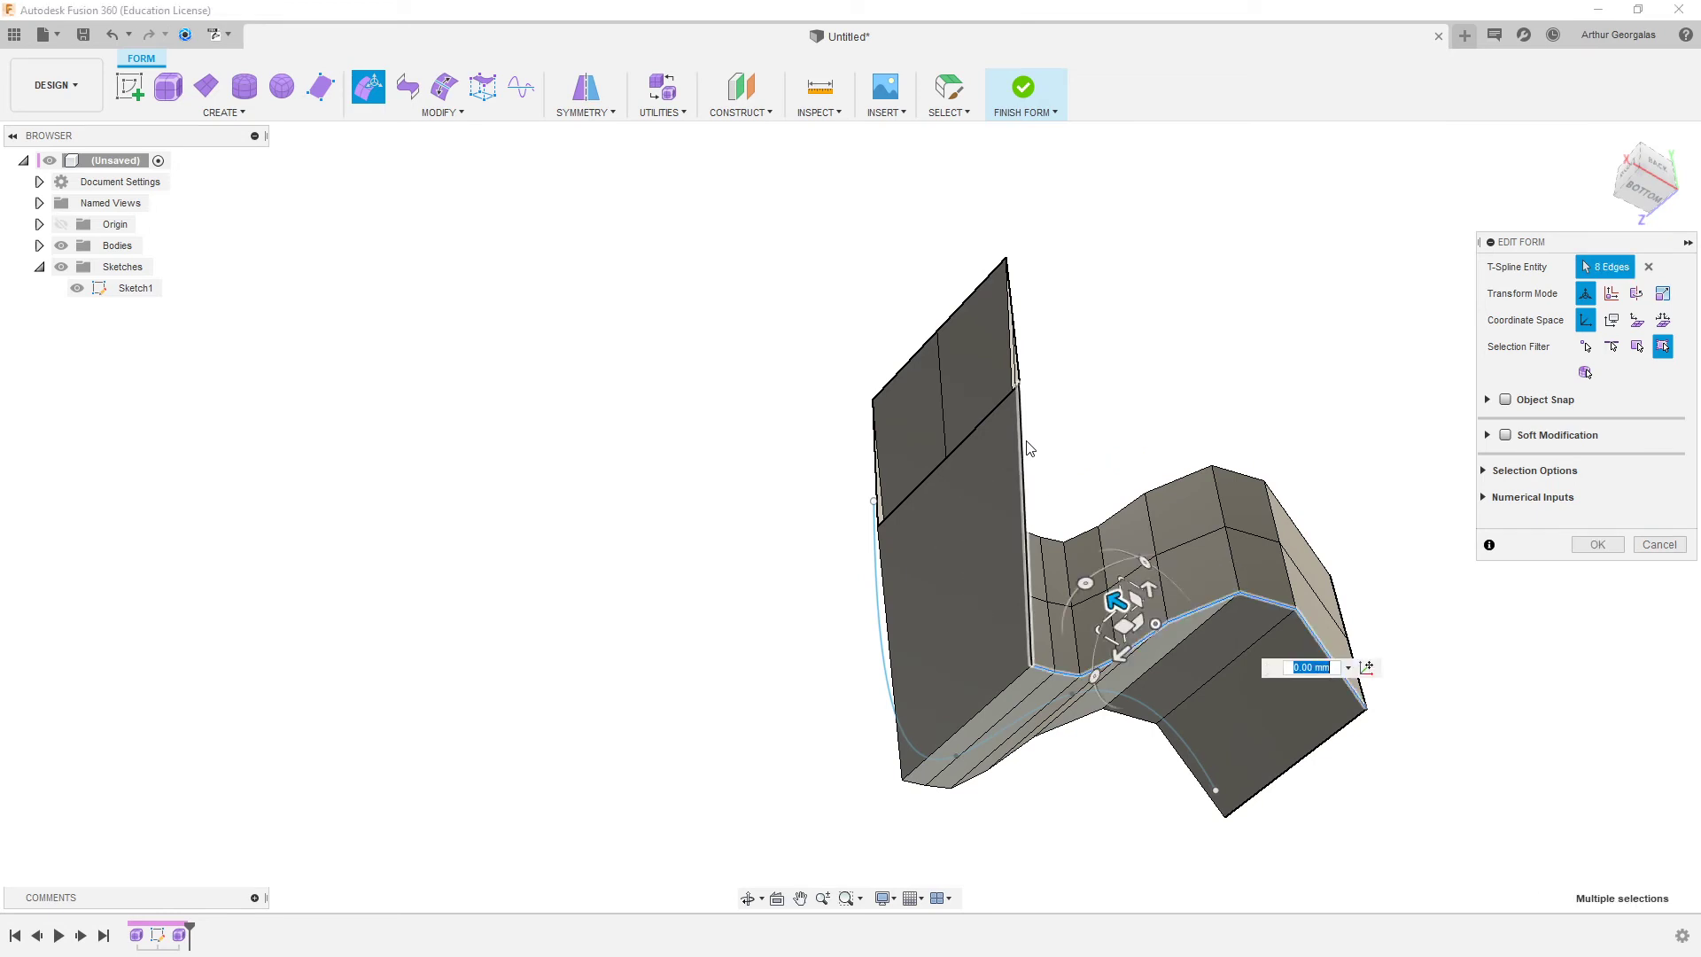
pyautogui.click(1675, 542)
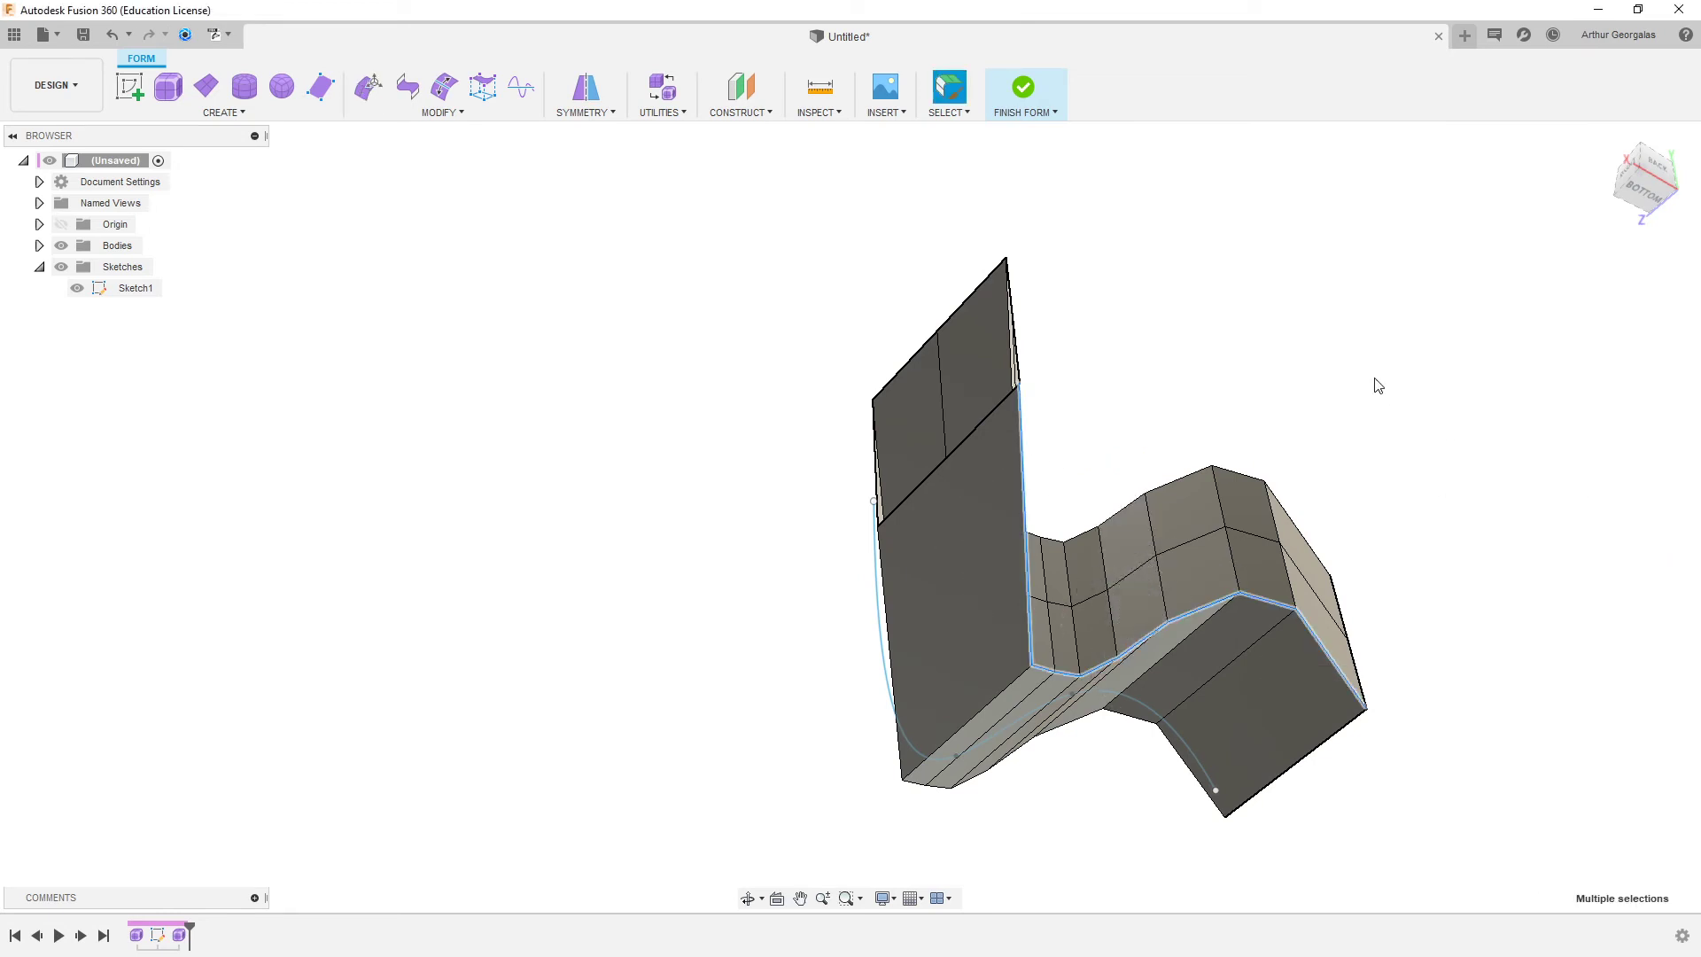
pyautogui.rightClick(1375, 380)
pyautogui.click(1391, 327)
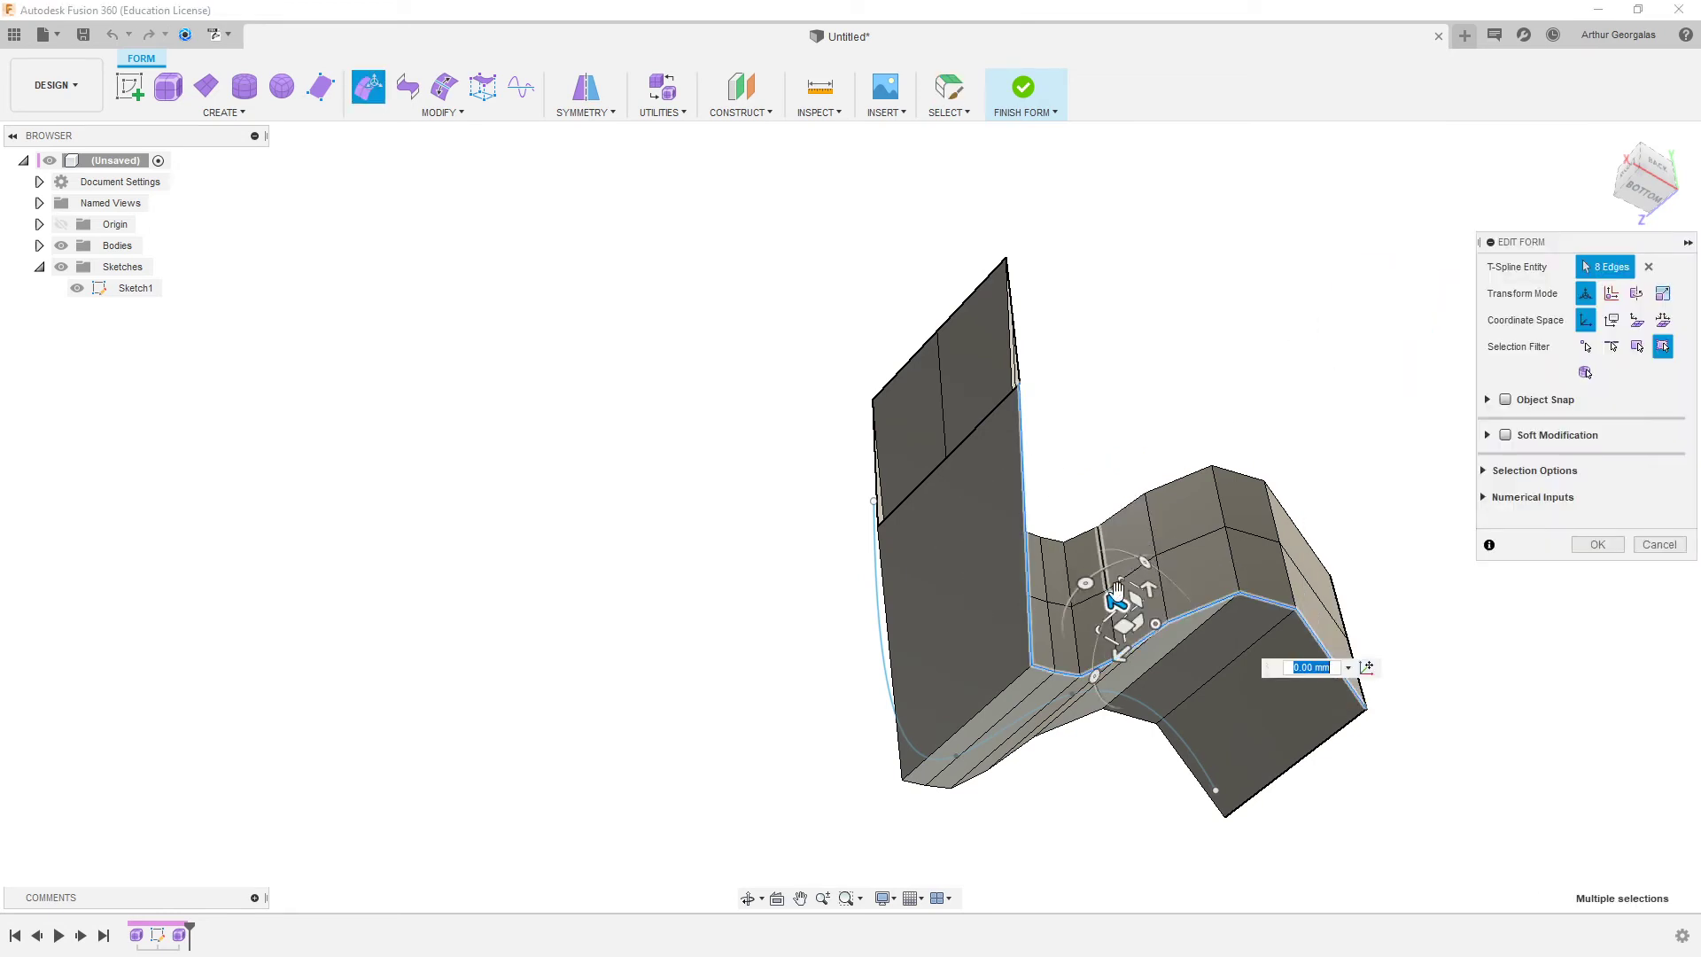
pyautogui.click(1367, 331)
pyautogui.click(1661, 546)
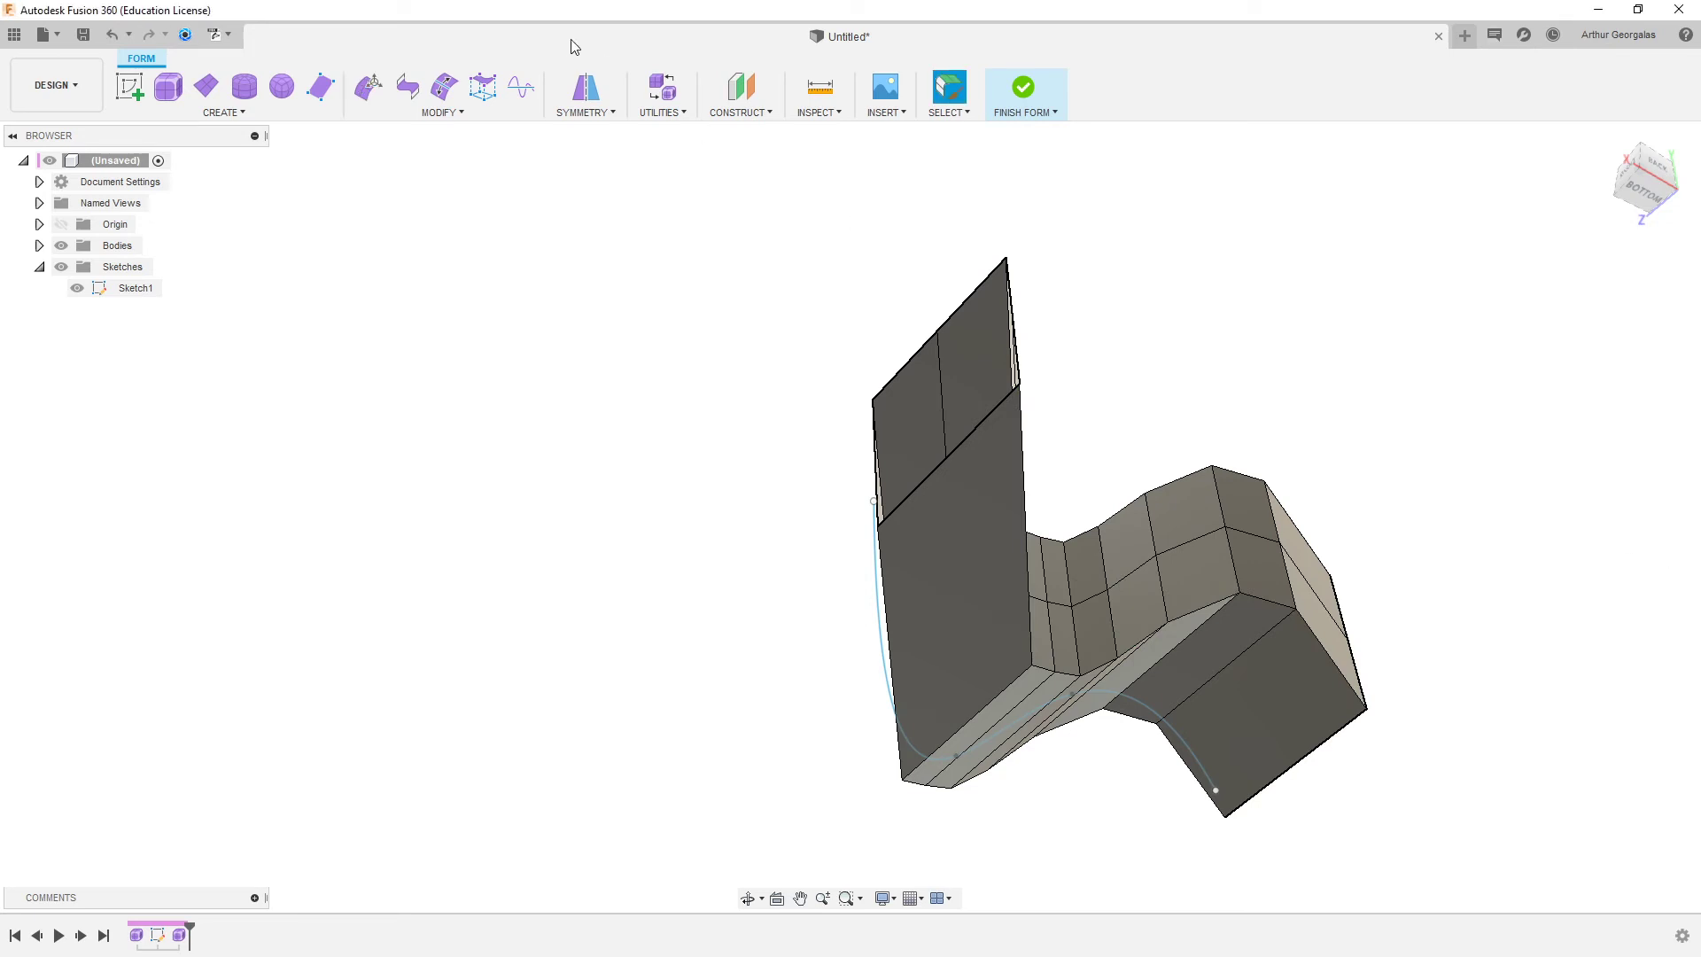
# - Insert a single lengthwise edge loop at location 0.50 along the tube's bottom face
pyautogui.click(479, 112)
pyautogui.click(424, 157)
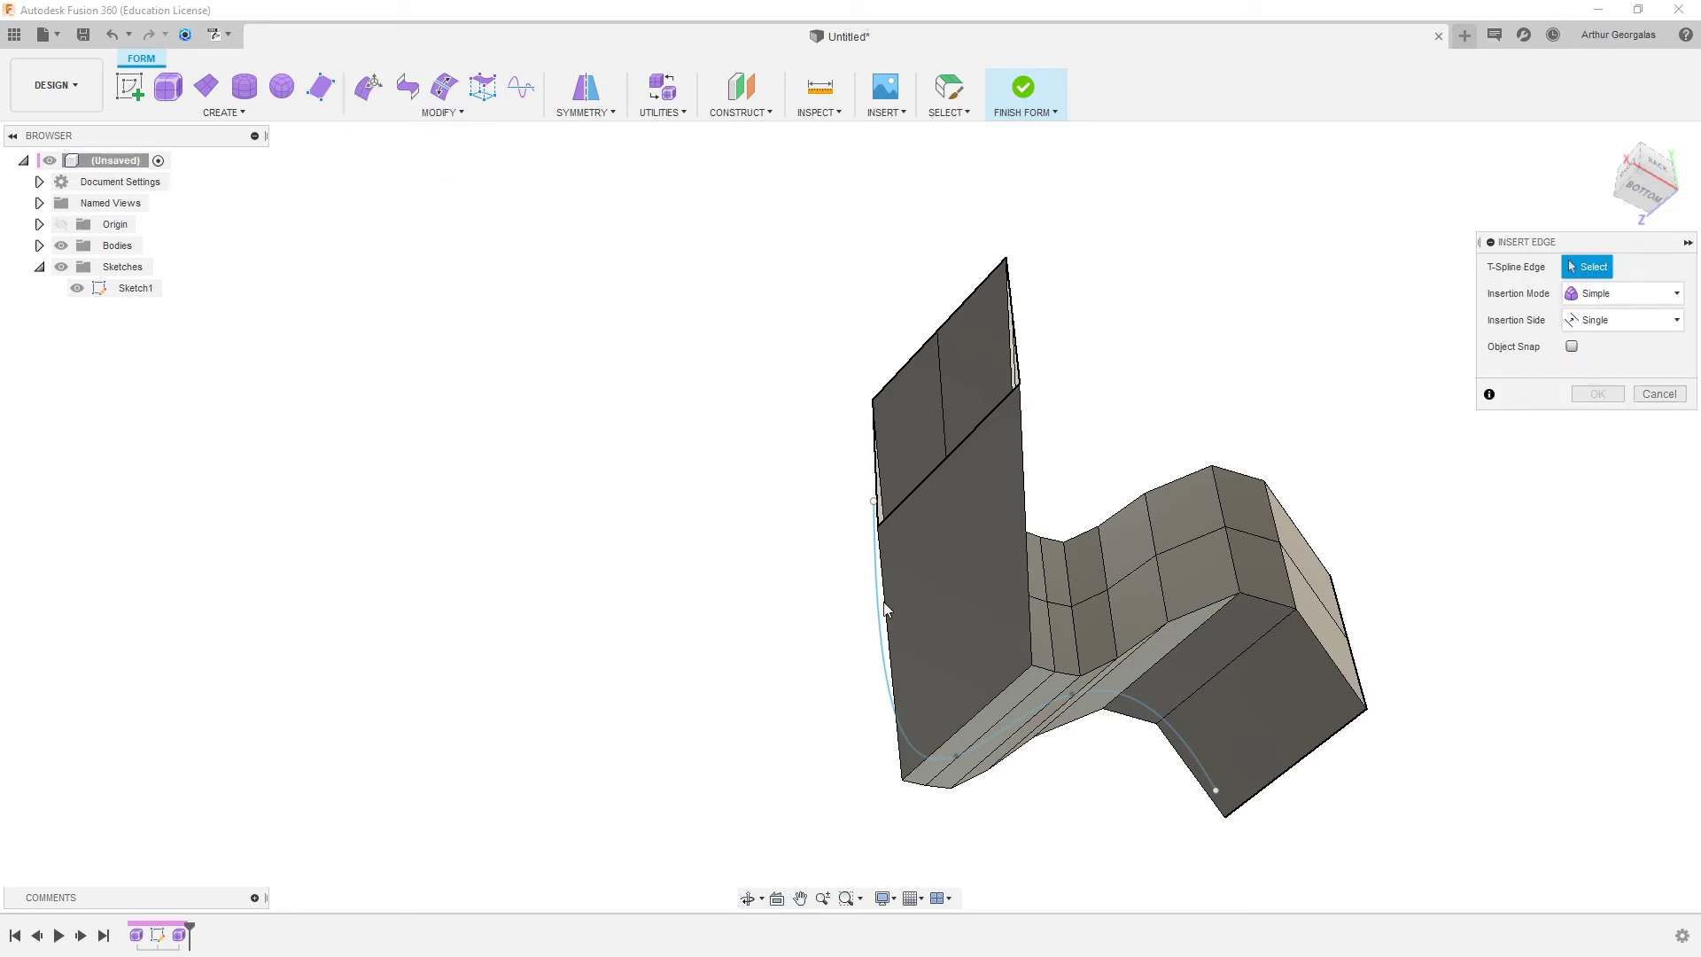
pyautogui.doubleClick(884, 598)
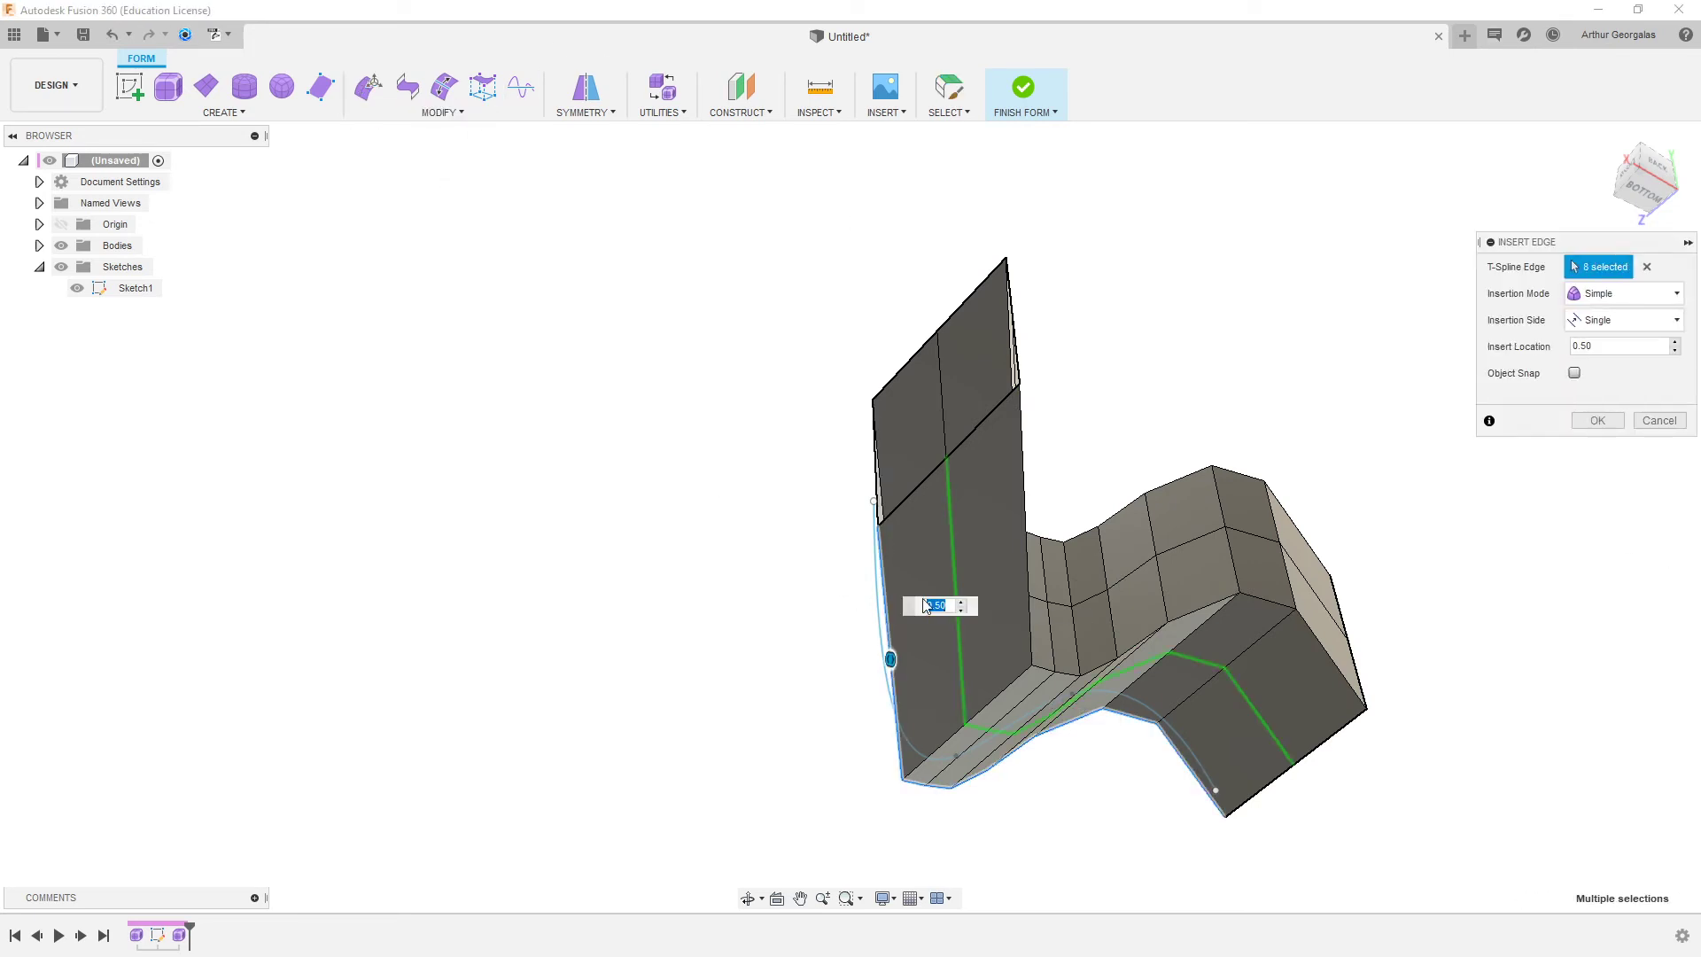
pyautogui.click(1600, 421)
# - Insert a lengthwise edge loop at location -0.5 on the remaining side face and compare the tube in smooth and box display
pyautogui.rightClick(1432, 417)
pyautogui.click(1432, 356)
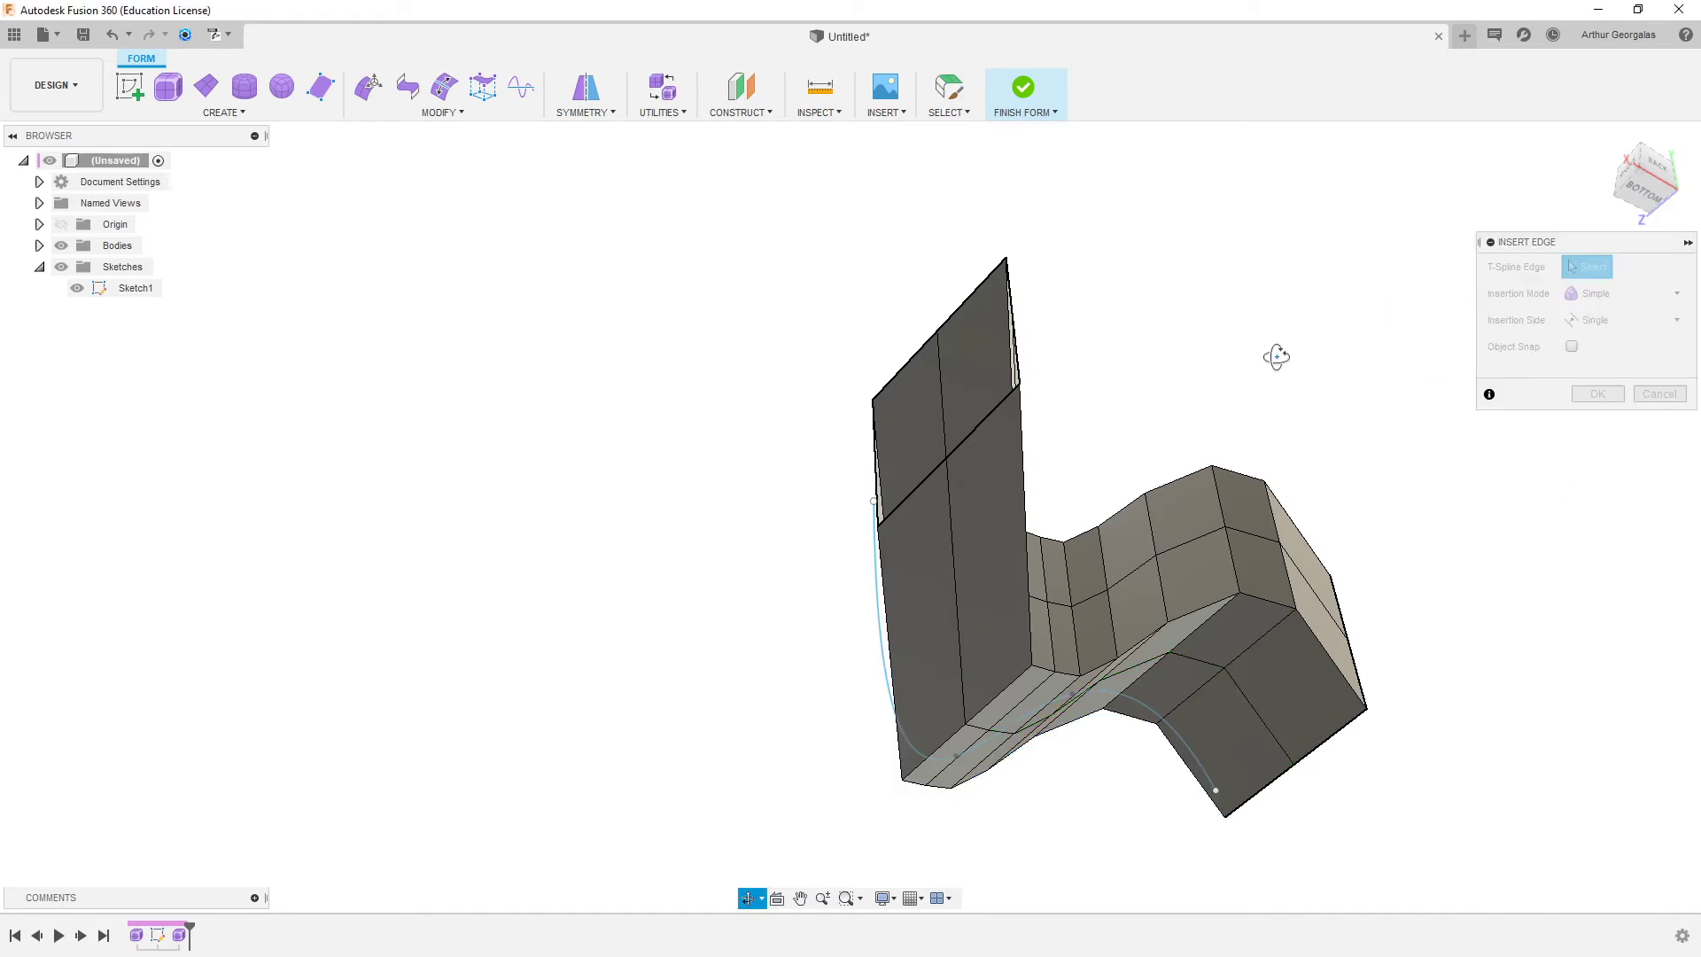
pyautogui.keyDown('shift'); pyautogui.moveTo(1276, 357); pyautogui.dragTo(961, 440, button='middle'); pyautogui.keyUp('shift')
pyautogui.doubleClick(975, 404)
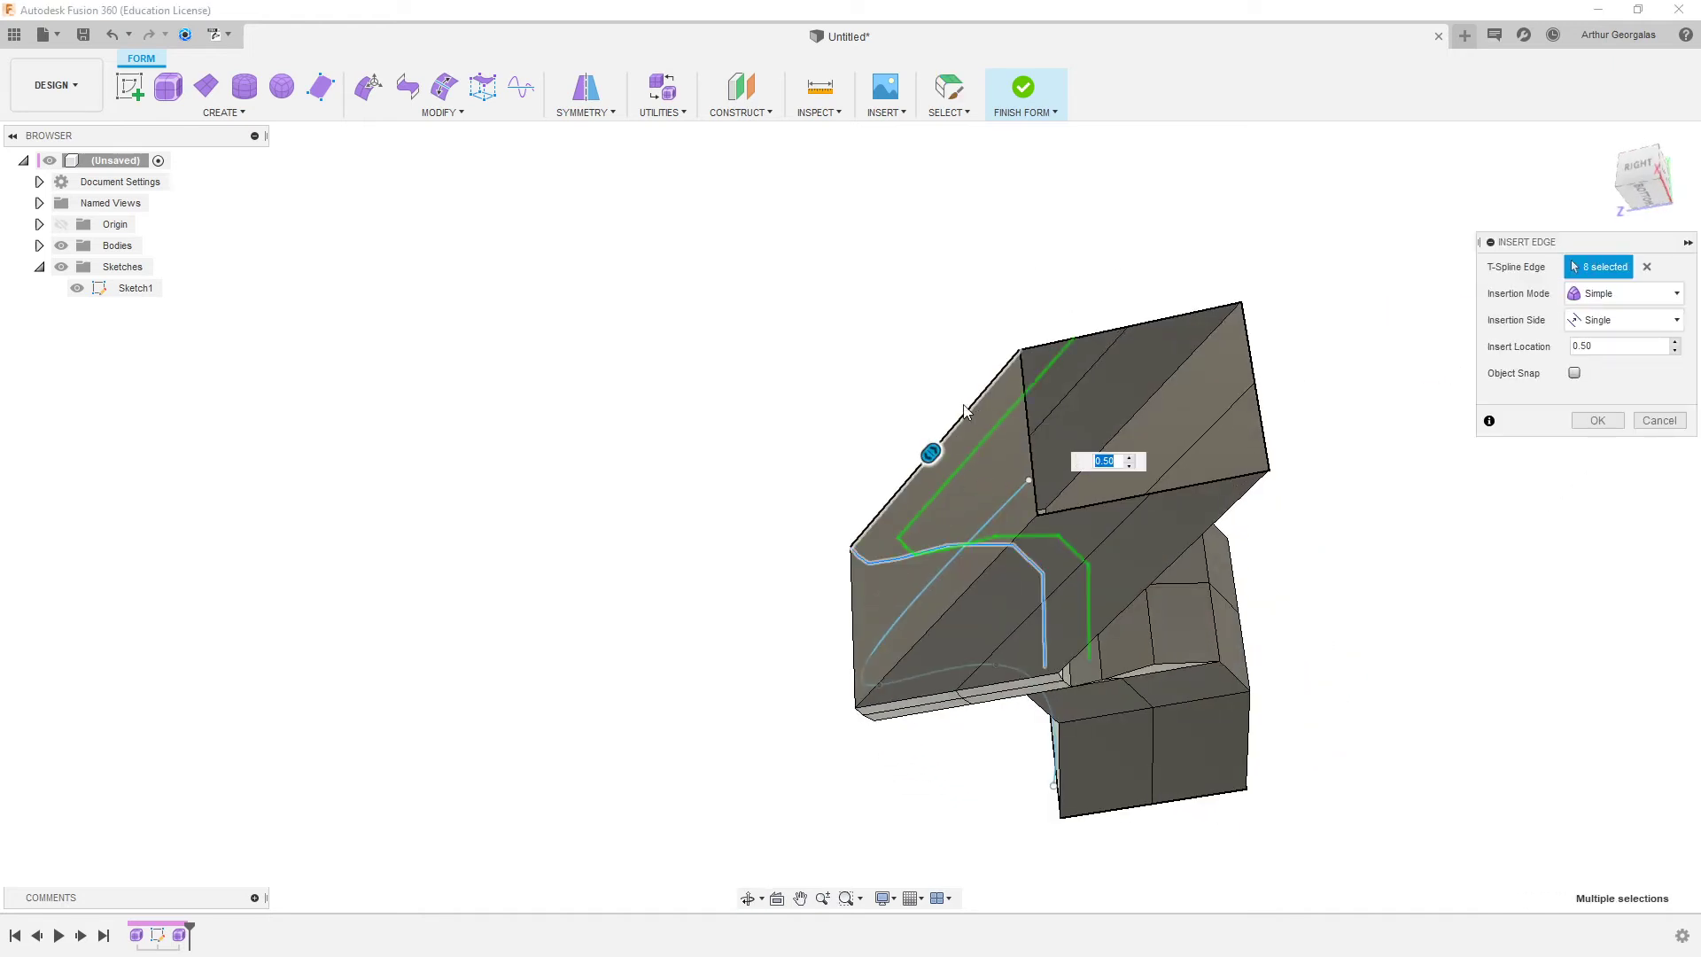
pyautogui.moveTo(879, 525); pyautogui.dragTo(856, 560)
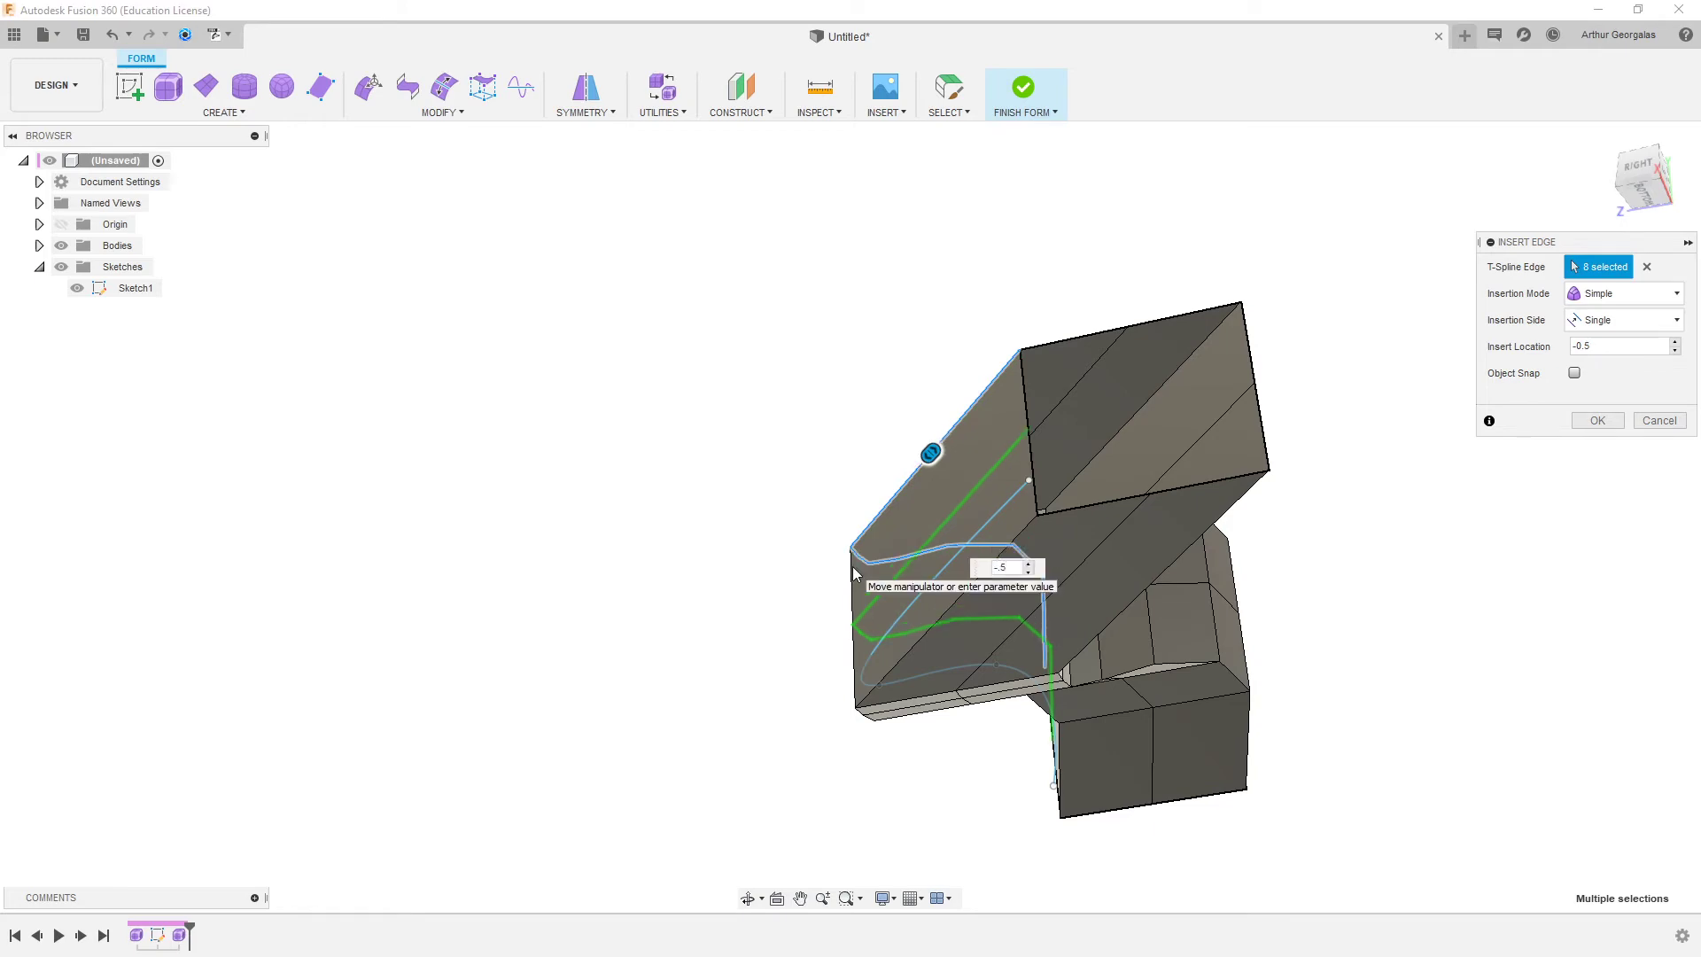
pyautogui.press('Return')
pyautogui.hotkey('ctrl', '3')
pyautogui.keyDown('shift'); pyautogui.moveTo(828, 524); pyautogui.dragTo(1571, 505, button='middle'); pyautogui.keyUp('shift')
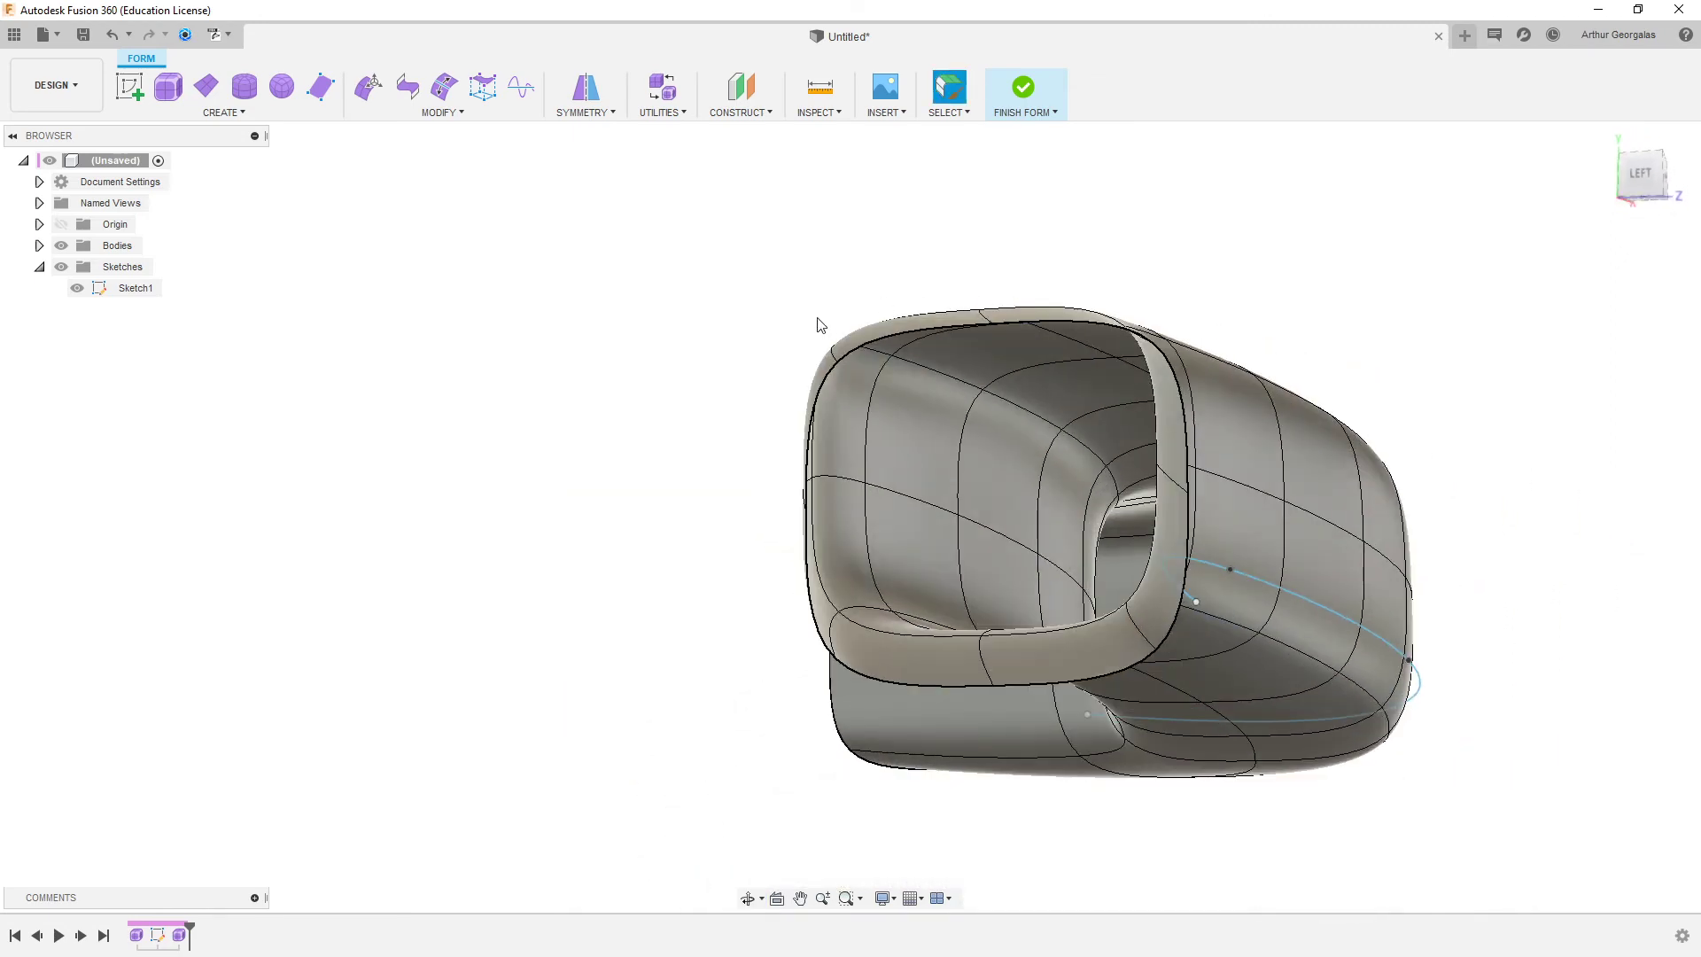
pyautogui.hotkey('alt', '1')
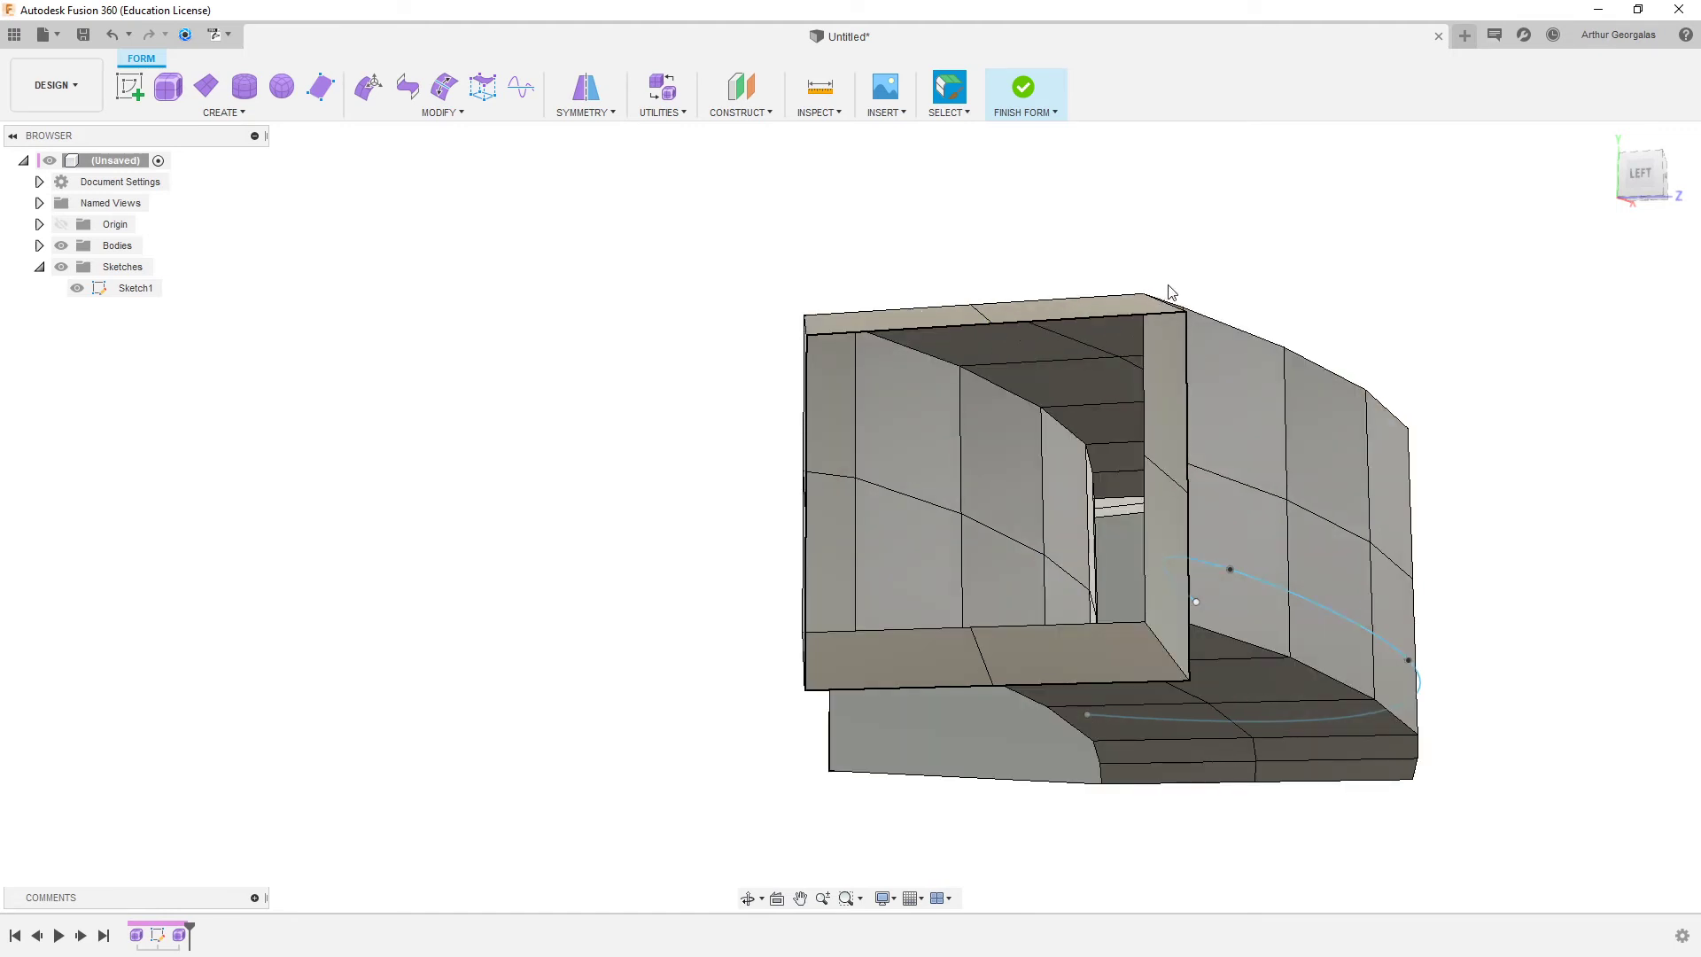
# - Show the tube in control frame display and examine the lengthwise edge loop on its top face and the open ends
pyautogui.hotkey('alt', '2')
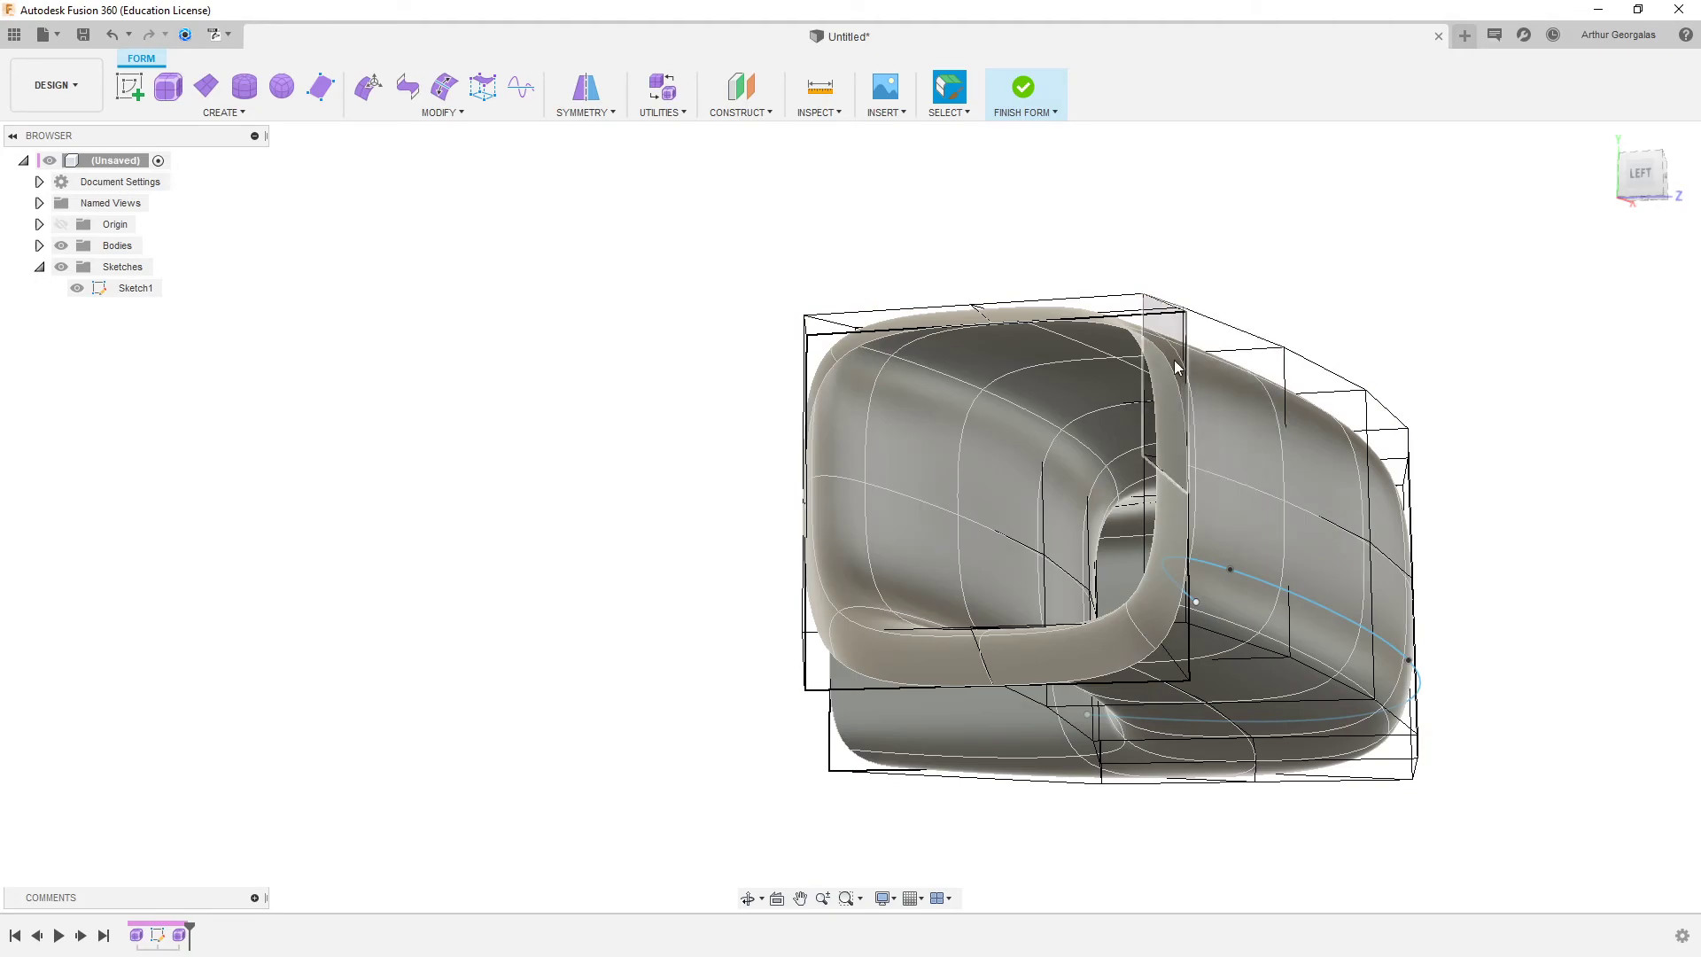
pyautogui.keyDown('shift'); pyautogui.moveTo(1216, 368); pyautogui.dragTo(828, 456, button='middle'); pyautogui.keyUp('shift')
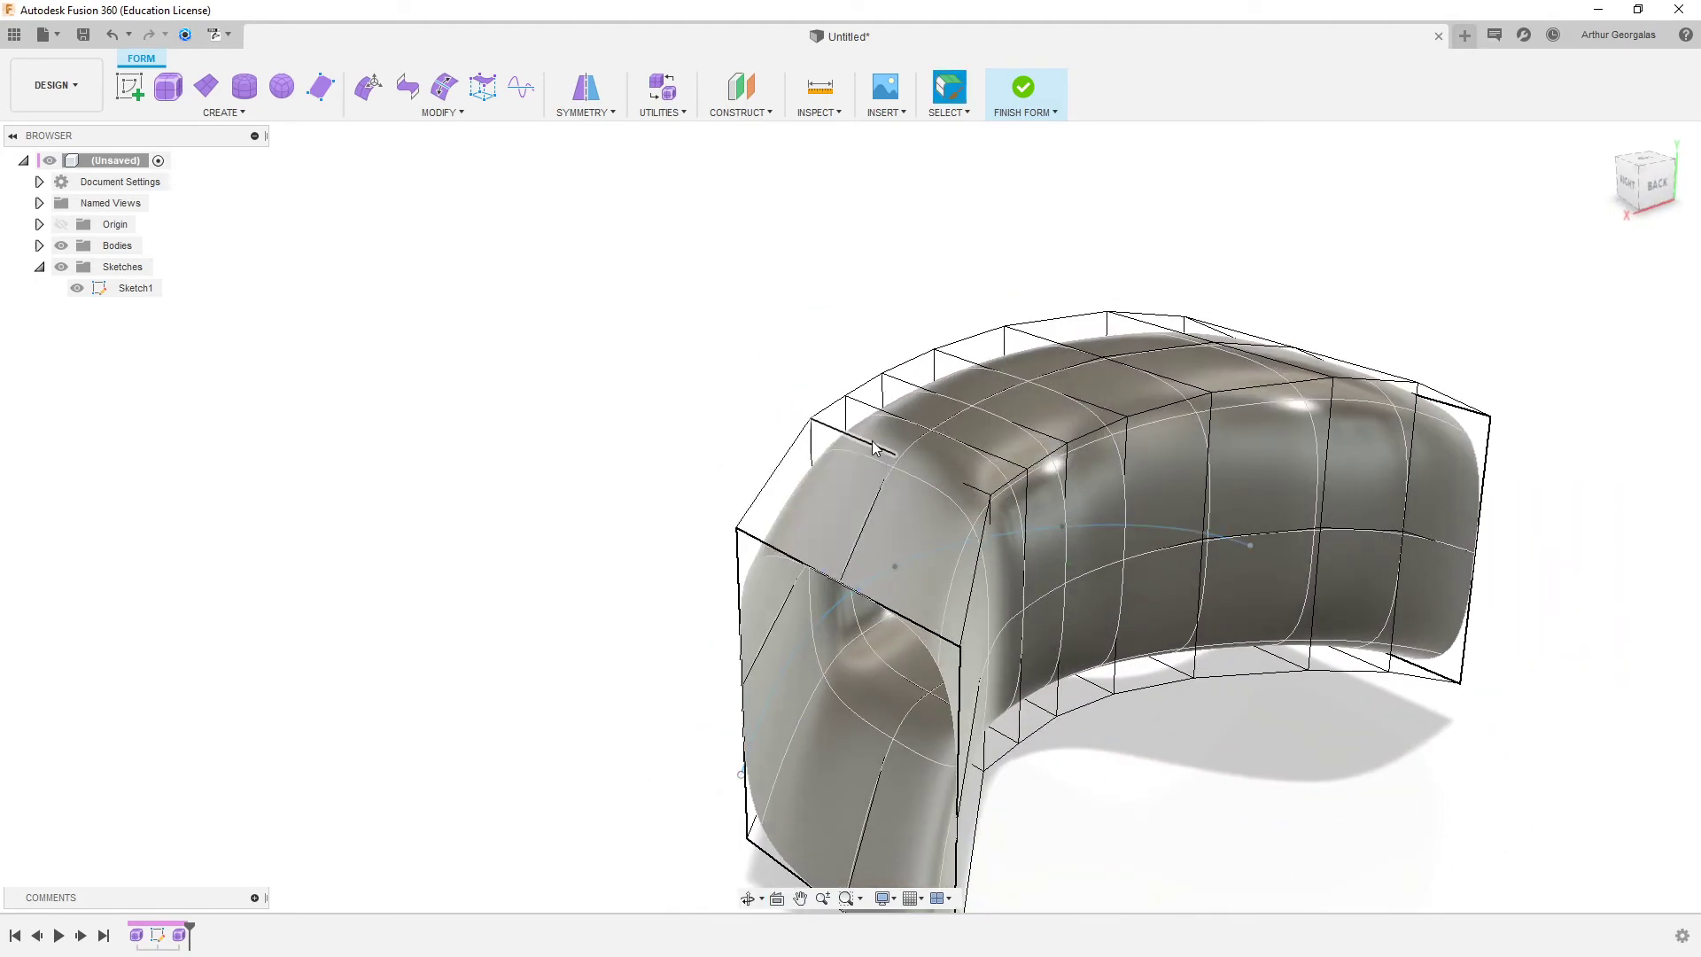
pyautogui.doubleClick(881, 496)
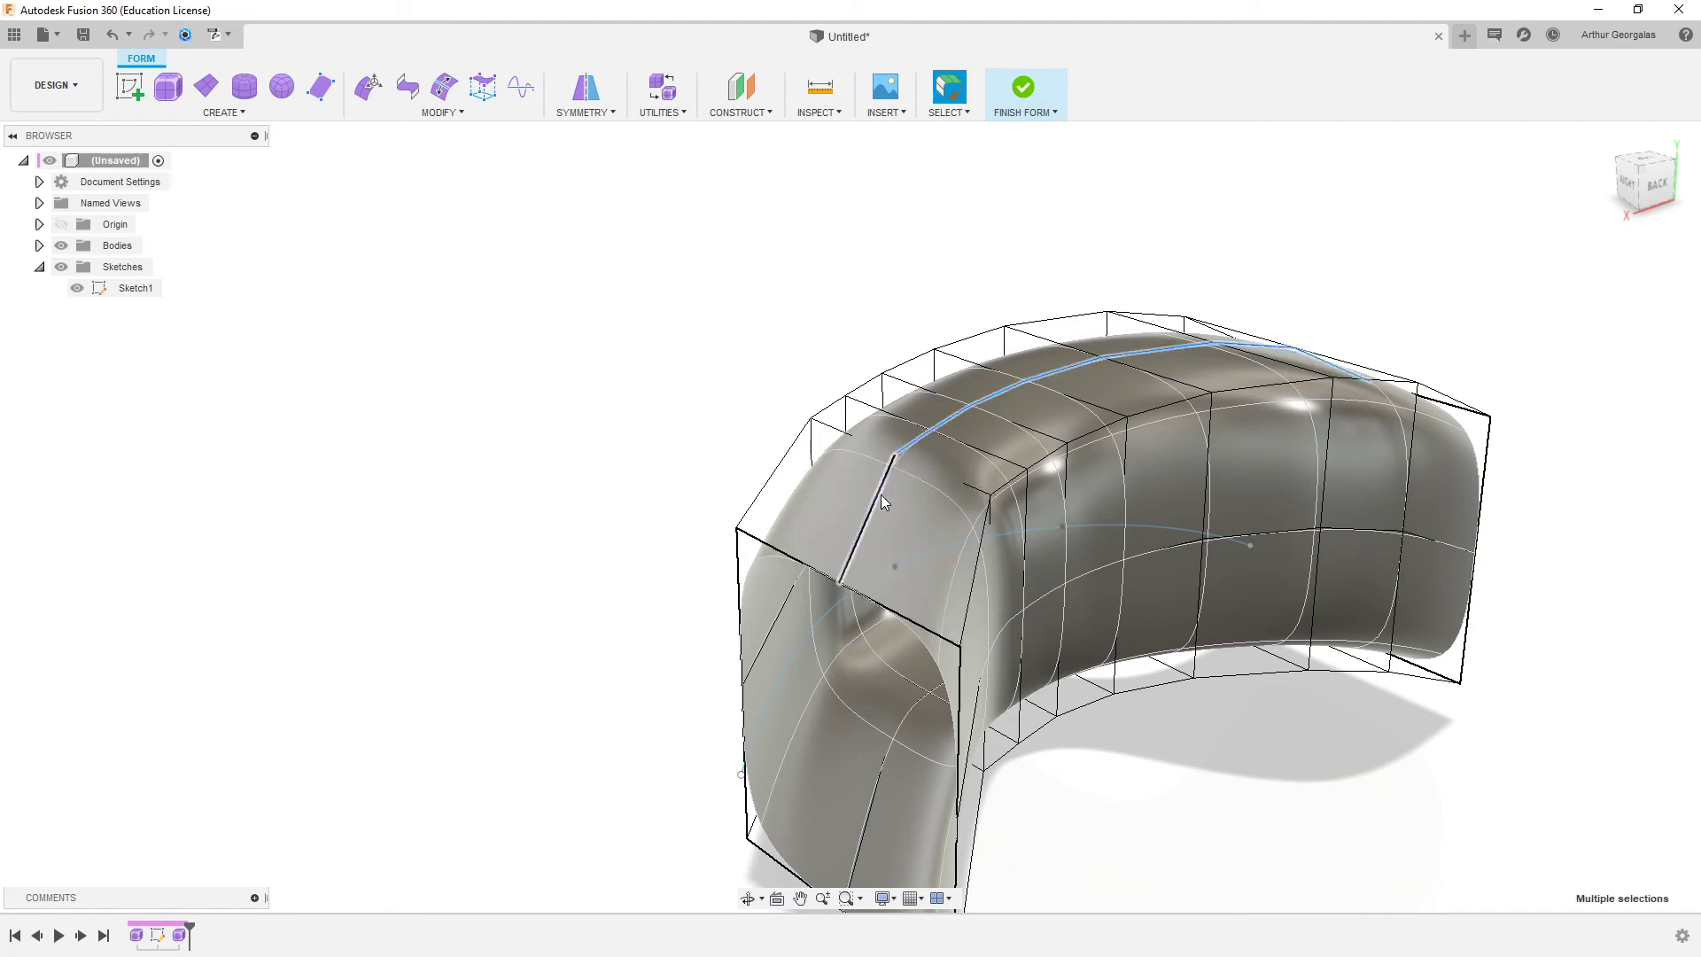
pyautogui.keyDown('shift'); pyautogui.click(881, 496); pyautogui.keyUp('shift')
pyautogui.press('Escape')
pyautogui.scroll(-2, 843, 461)
pyautogui.scroll(5, 887, 577)
pyautogui.scroll(-2, 820, 552)
pyautogui.moveTo(823, 551)
pyautogui.keyDown('shift'); pyautogui.mouseDown(button='middle')
pyautogui.moveTo(811, 503)
pyautogui.moveTo(833, 517)
pyautogui.mouseUp(button='middle'); pyautogui.keyUp('shift')
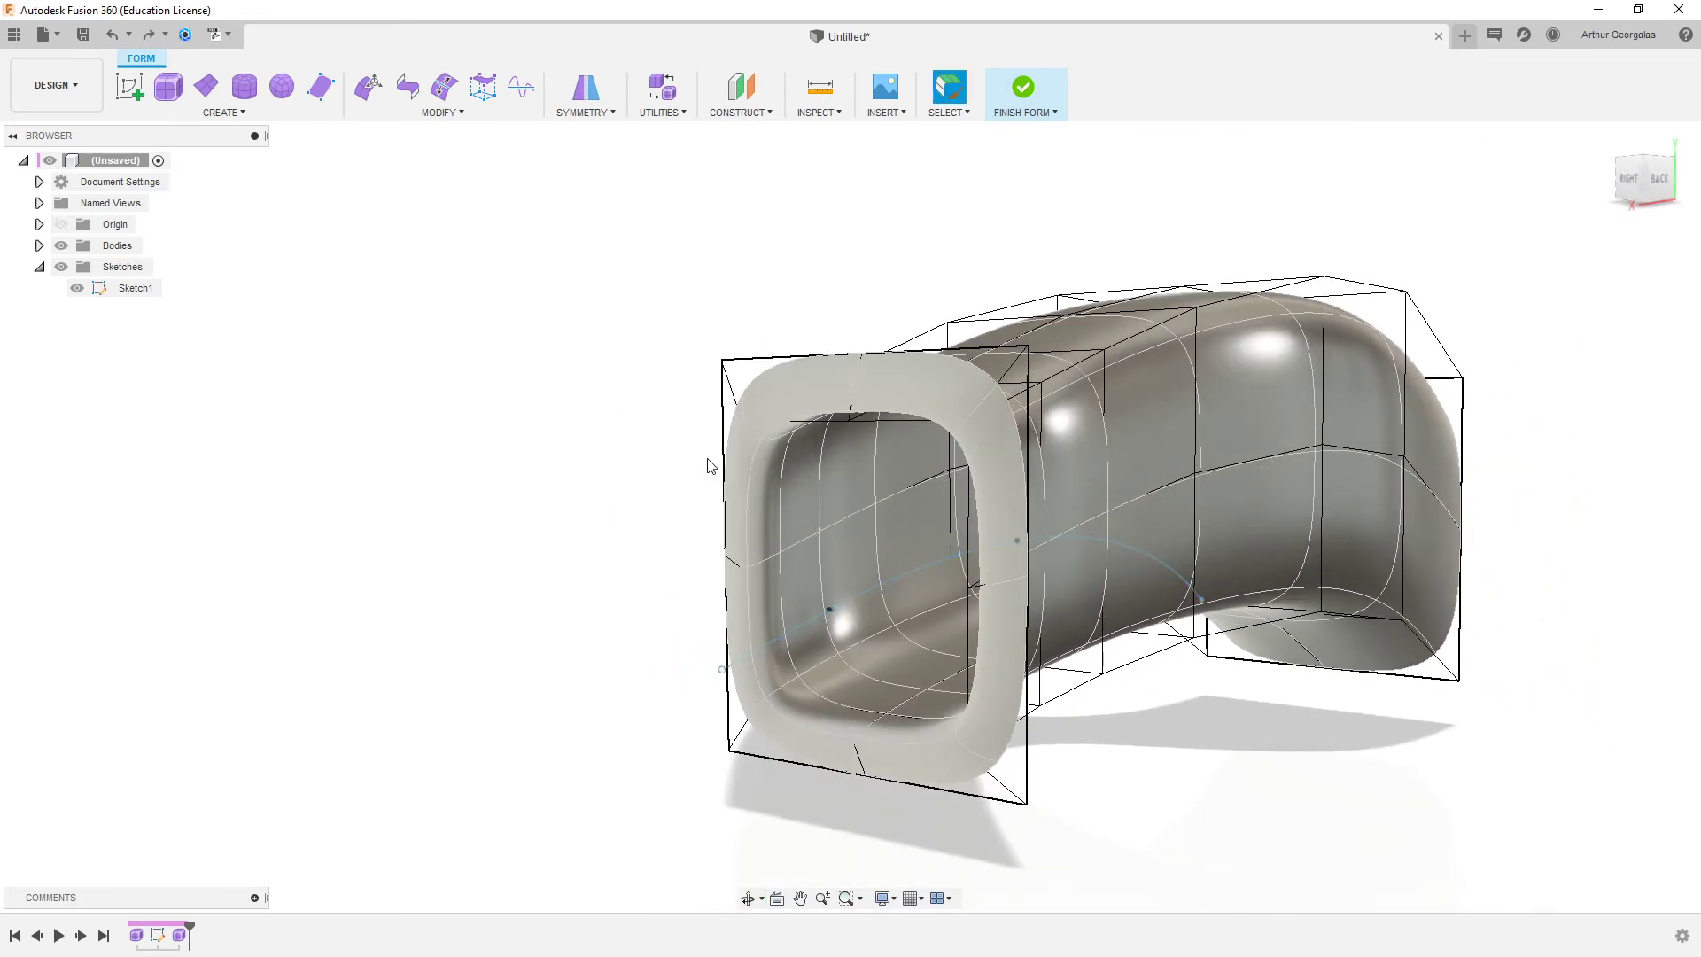
# - Return to box display, crease the upper lengthwise corner edge loop along the inside of the bend, and inspect the tube in smooth display
pyautogui.hotkey('ctrl', '1')
pyautogui.keyDown('shift'); pyautogui.moveTo(709, 462); pyautogui.dragTo(972, 418, button='middle'); pyautogui.keyUp('shift')
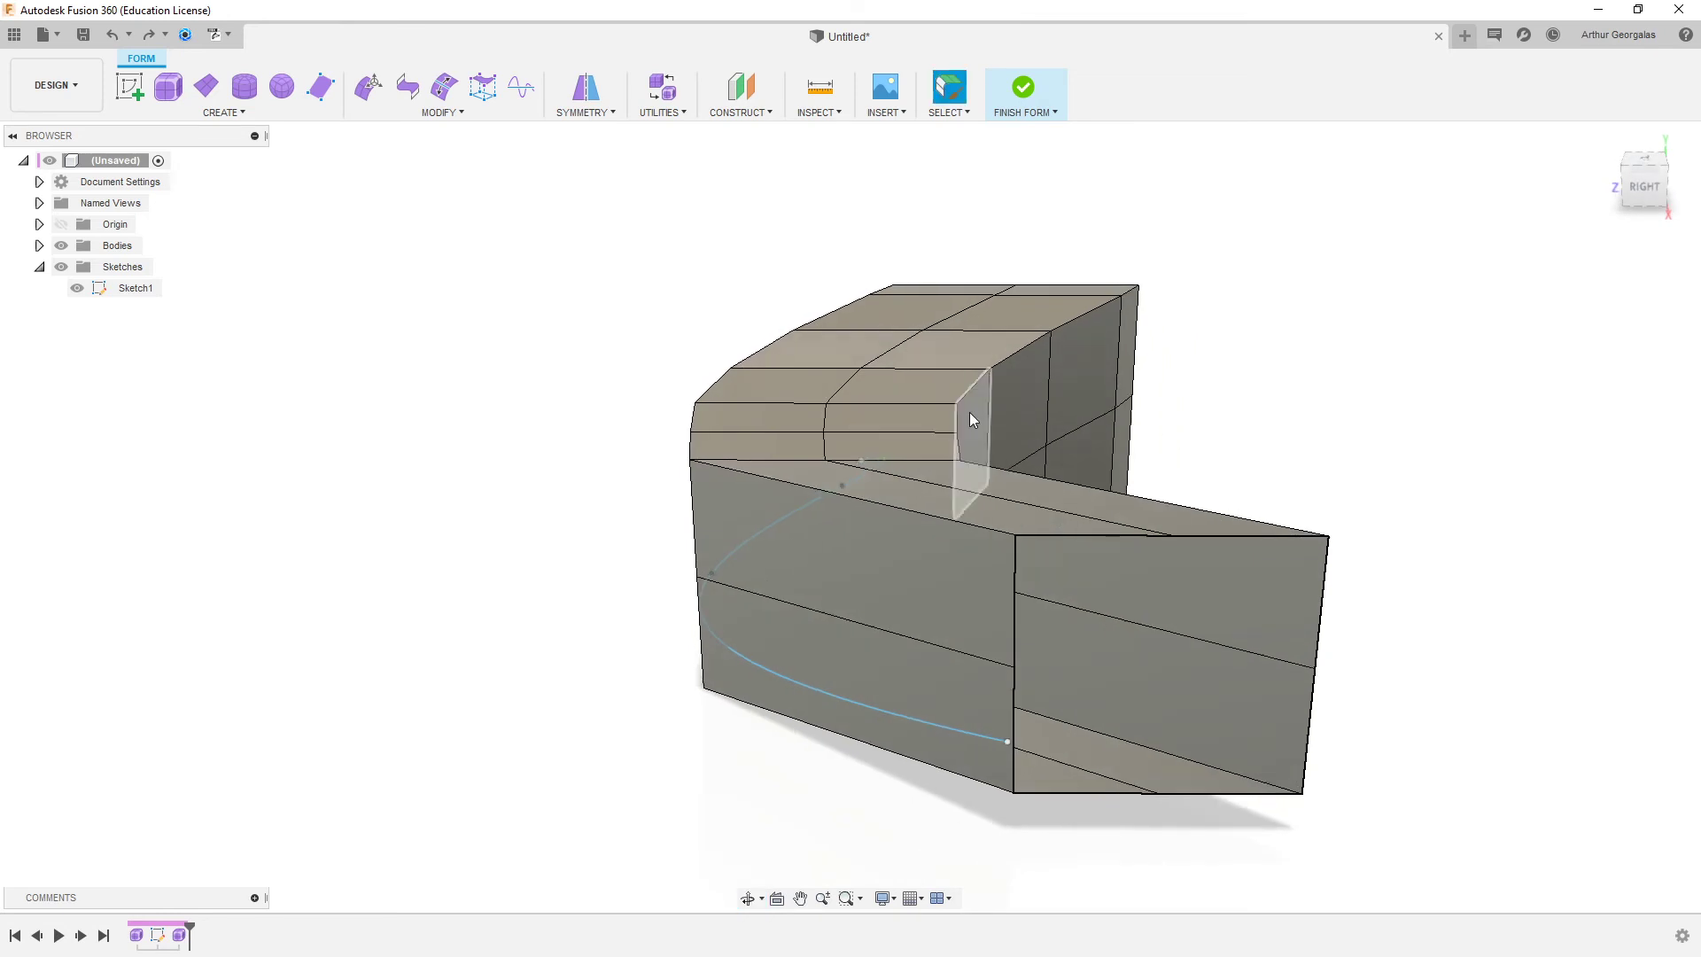
pyautogui.doubleClick(983, 379)
pyautogui.rightClick(984, 379)
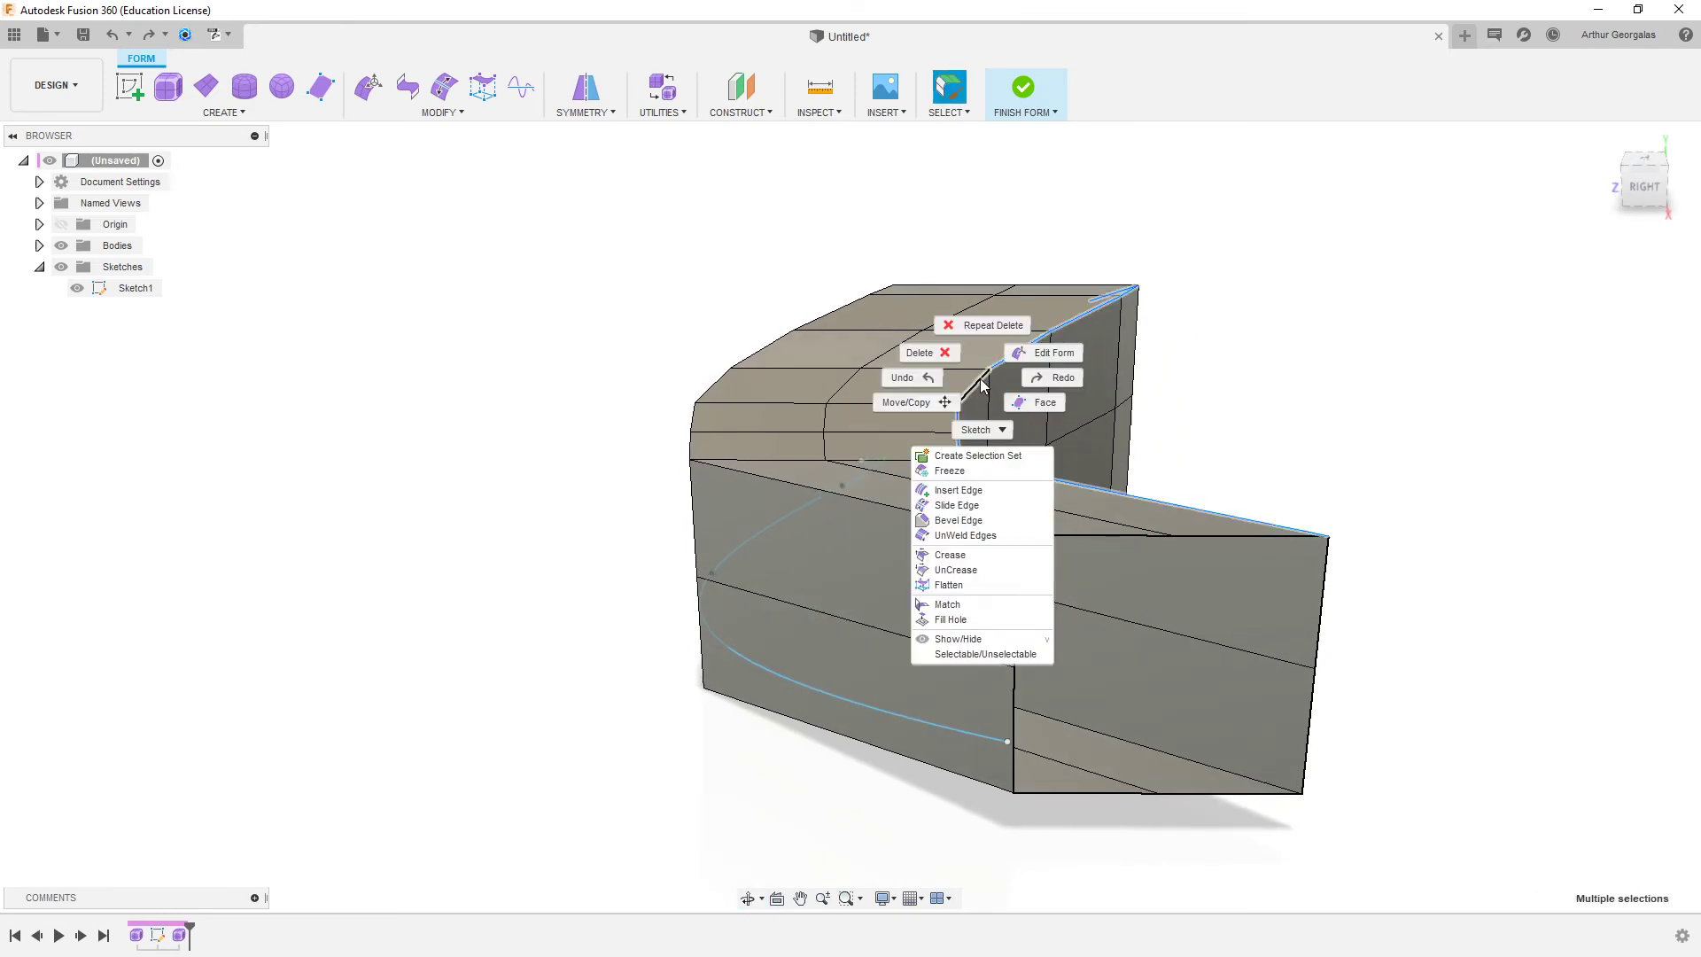
pyautogui.click(942, 555)
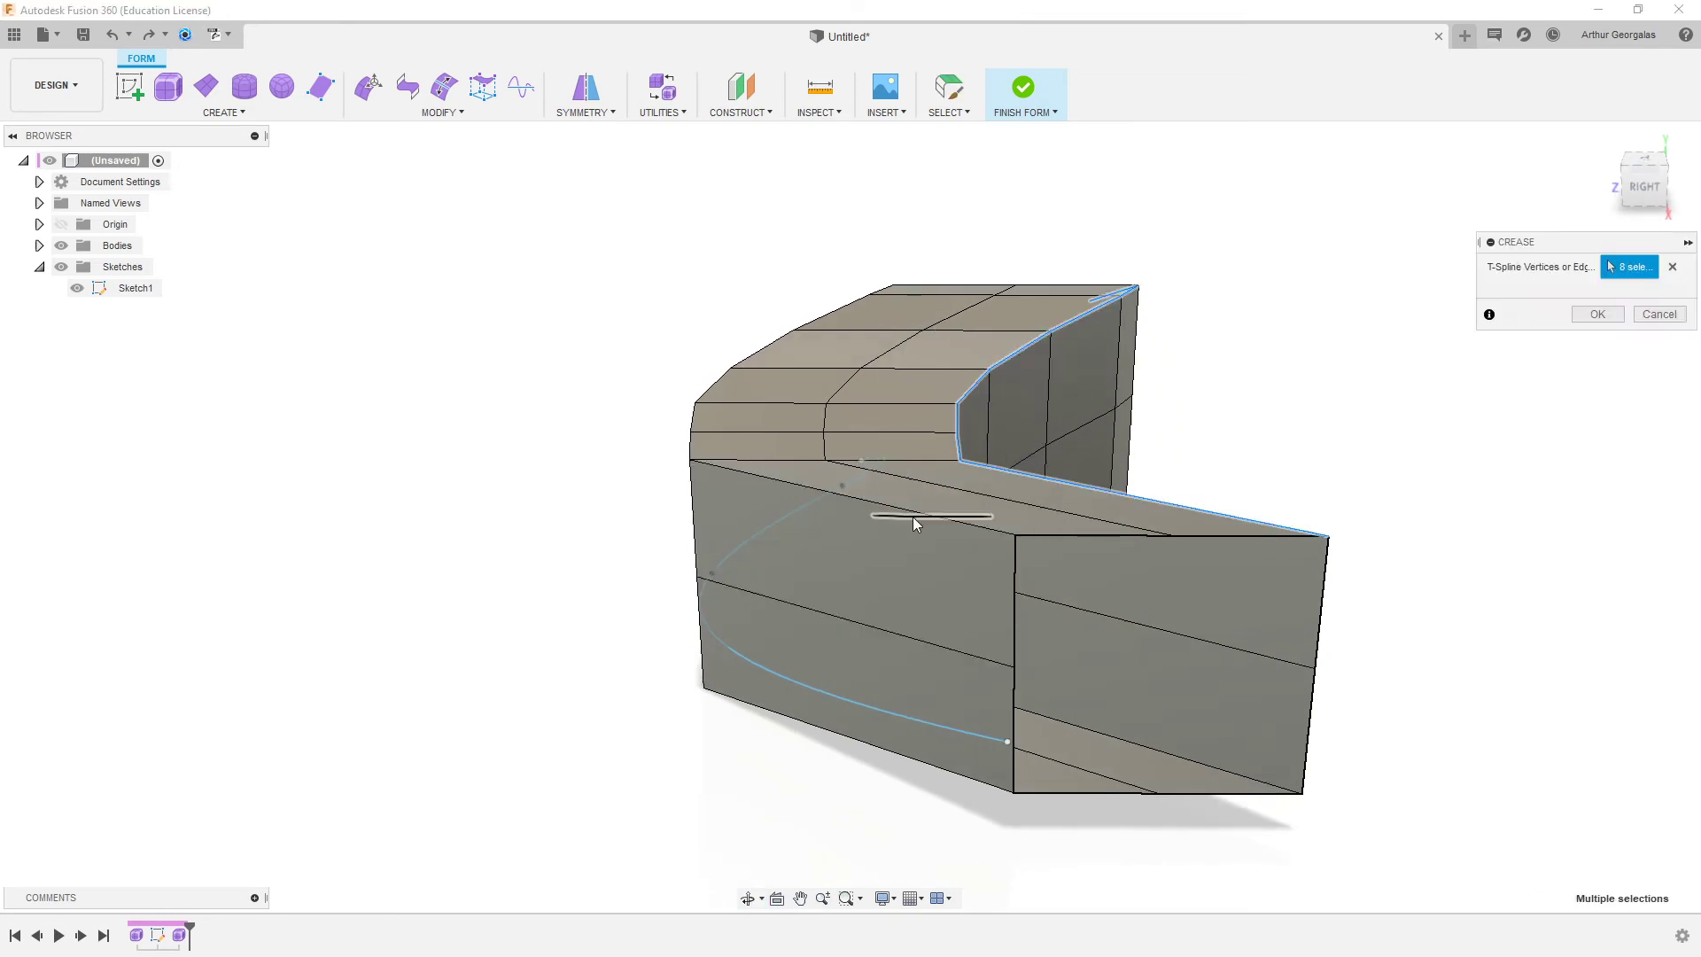
pyautogui.click(1595, 314)
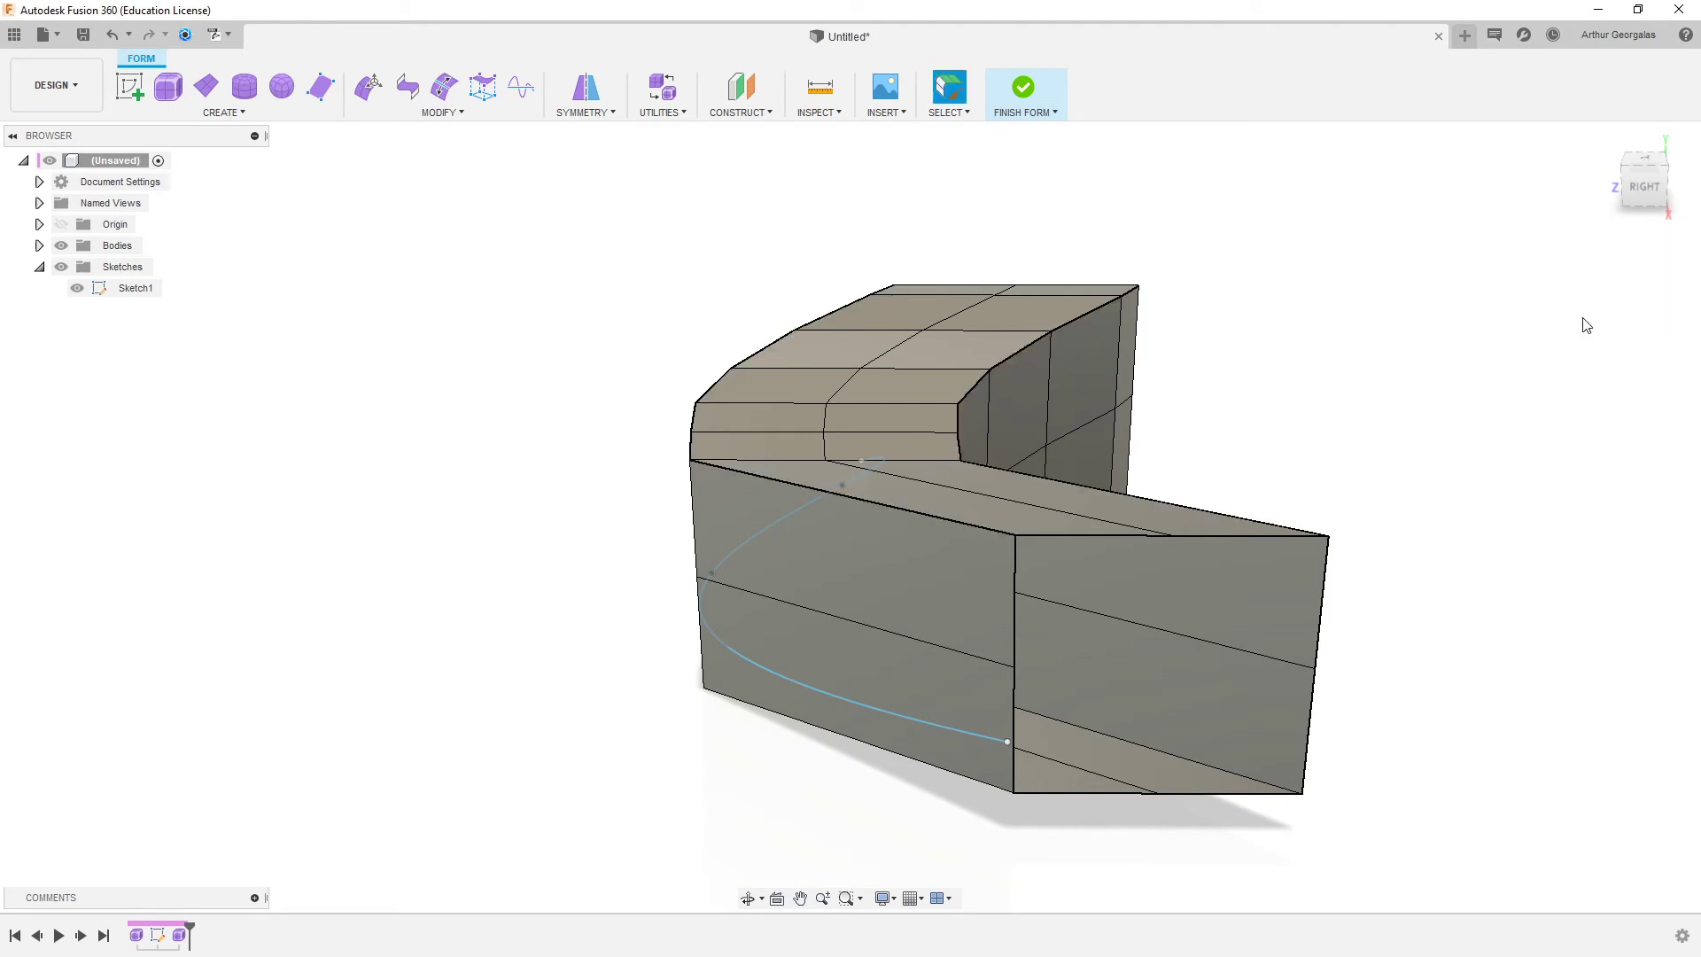
pyautogui.hotkey('ctrl', '3')
pyautogui.keyDown('shift'); pyautogui.moveTo(1131, 418); pyautogui.dragTo(924, 440, button='middle'); pyautogui.keyUp('shift')
pyautogui.keyDown('shift'); pyautogui.moveTo(1050, 428); pyautogui.dragTo(1189, 434, button='middle'); pyautogui.keyUp('shift')
# - Delete the whole tube body and hide Sketch1
pyautogui.click(686, 432)
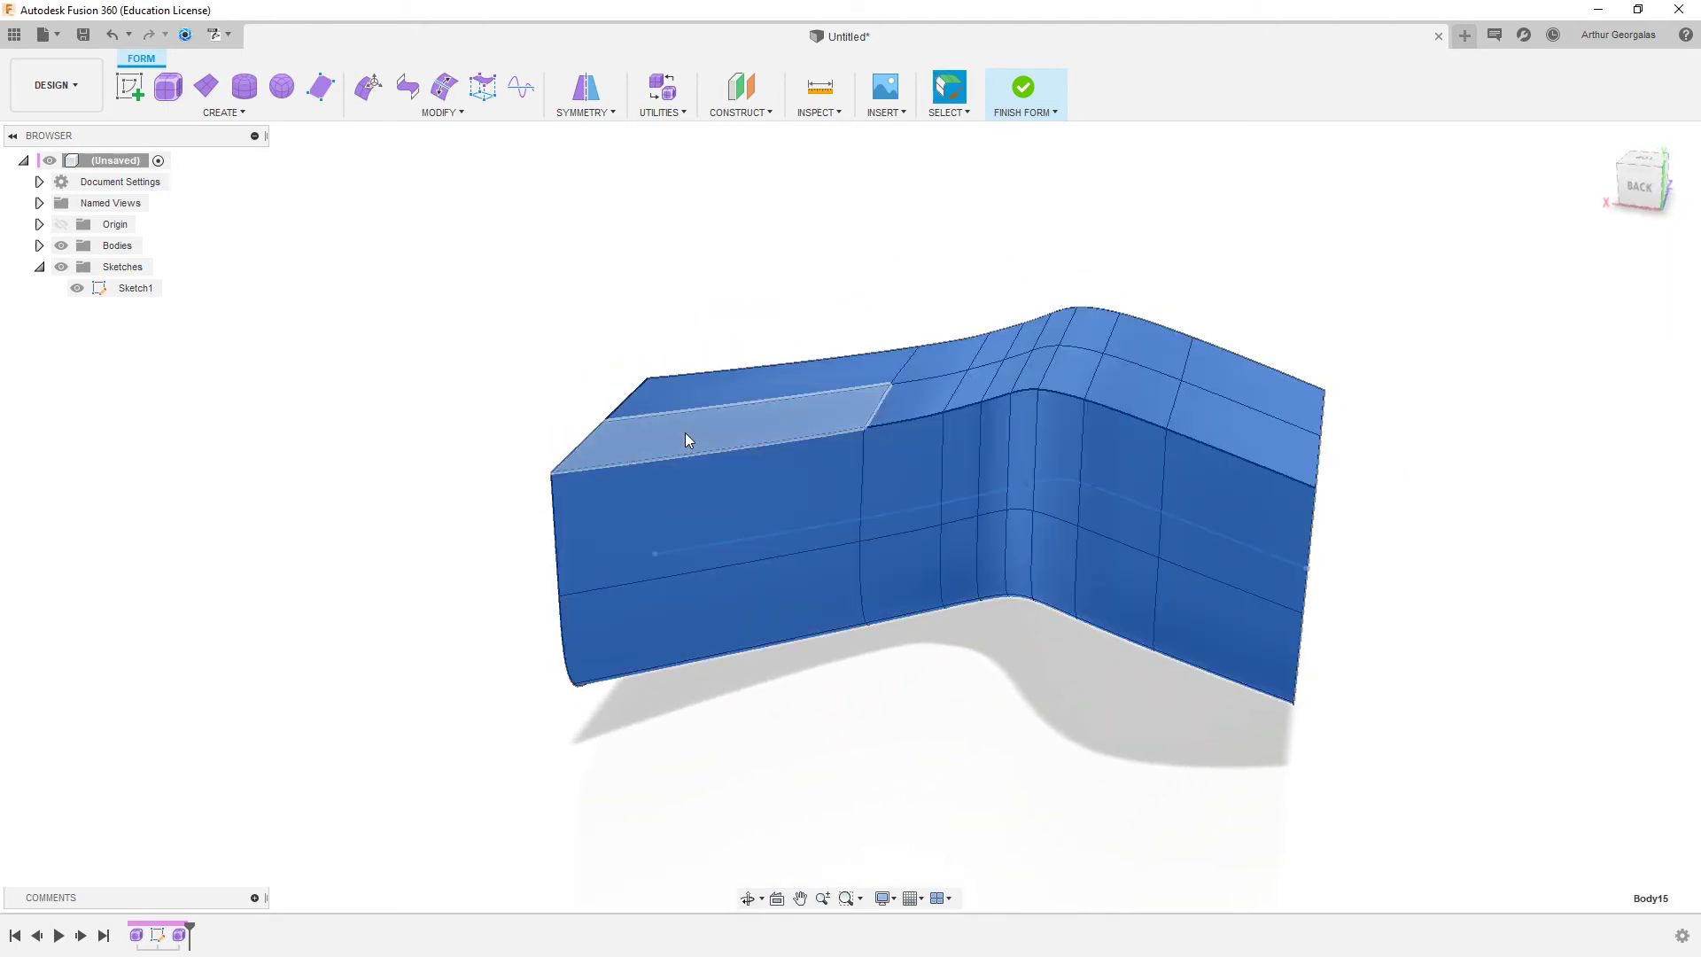
pyautogui.press('Delete')
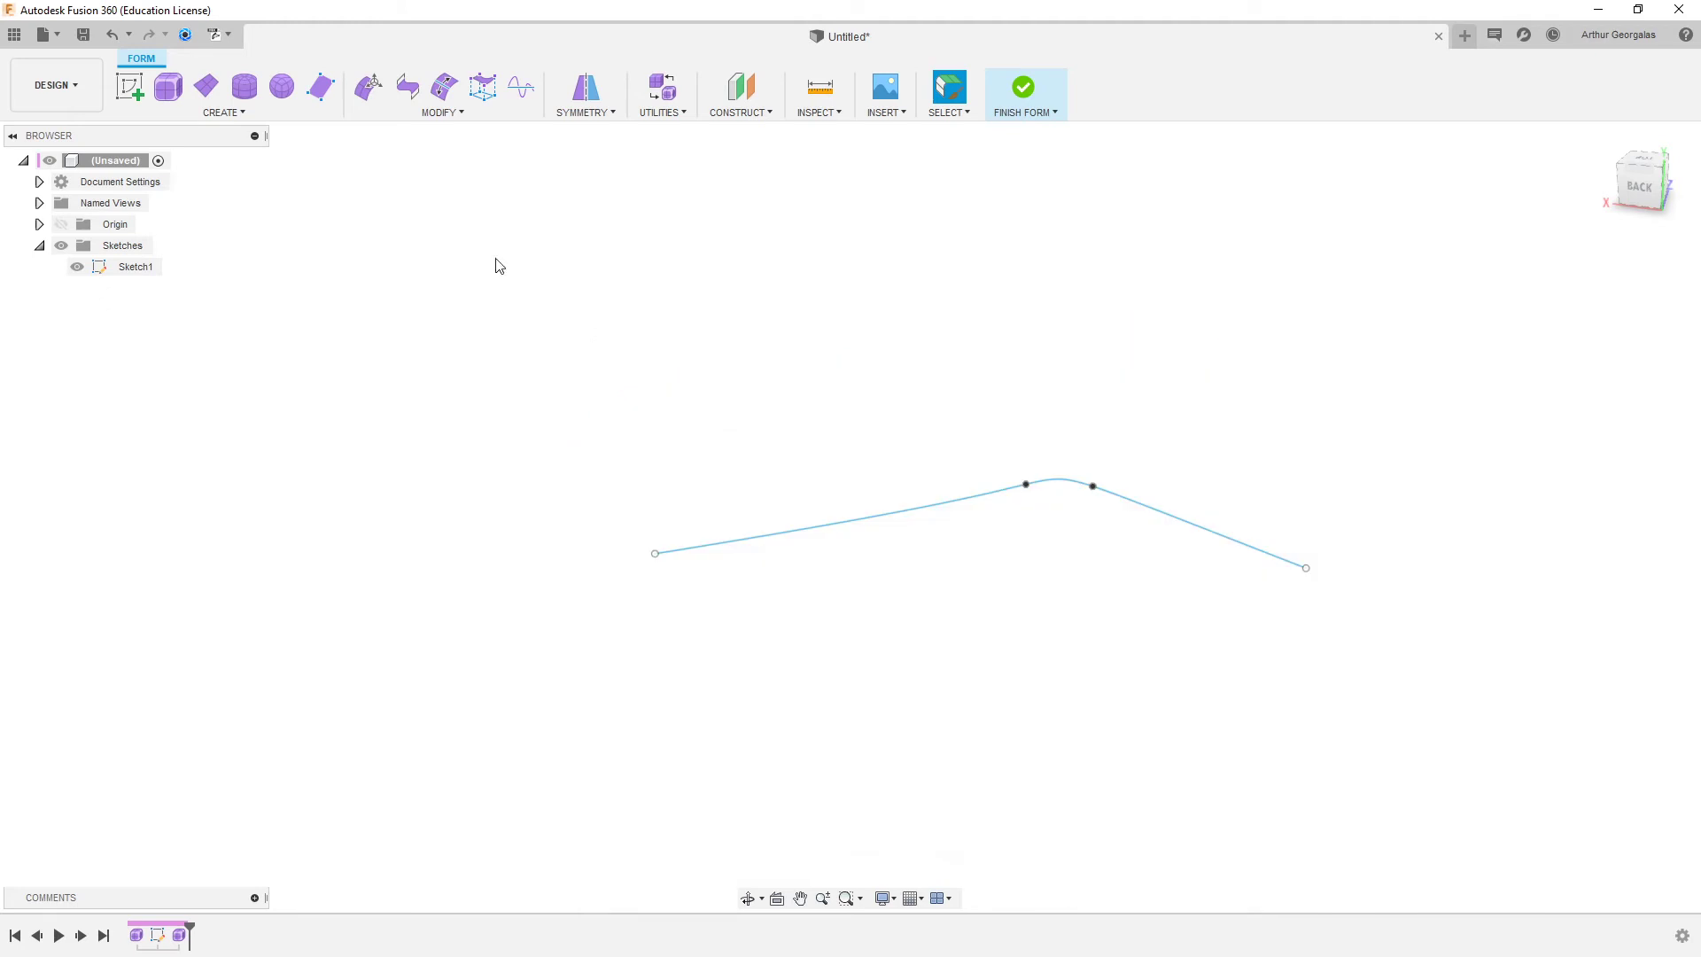
pyautogui.click(78, 267)
pyautogui.click(214, 112)
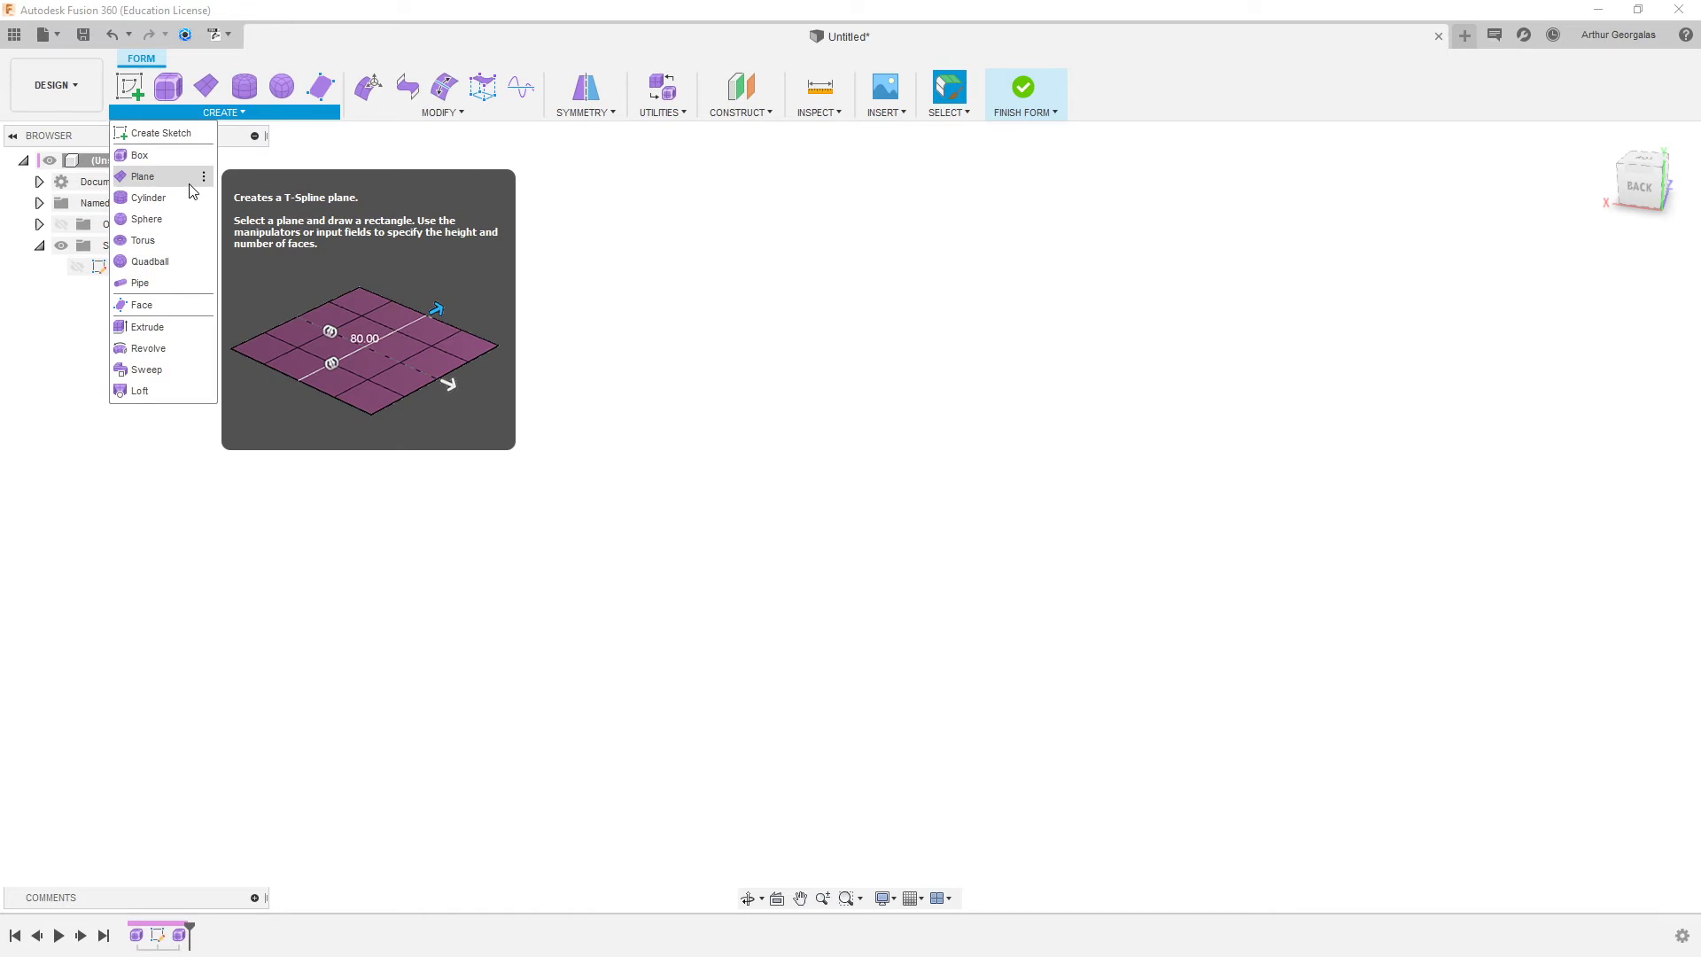
pyautogui.click(401, 112)
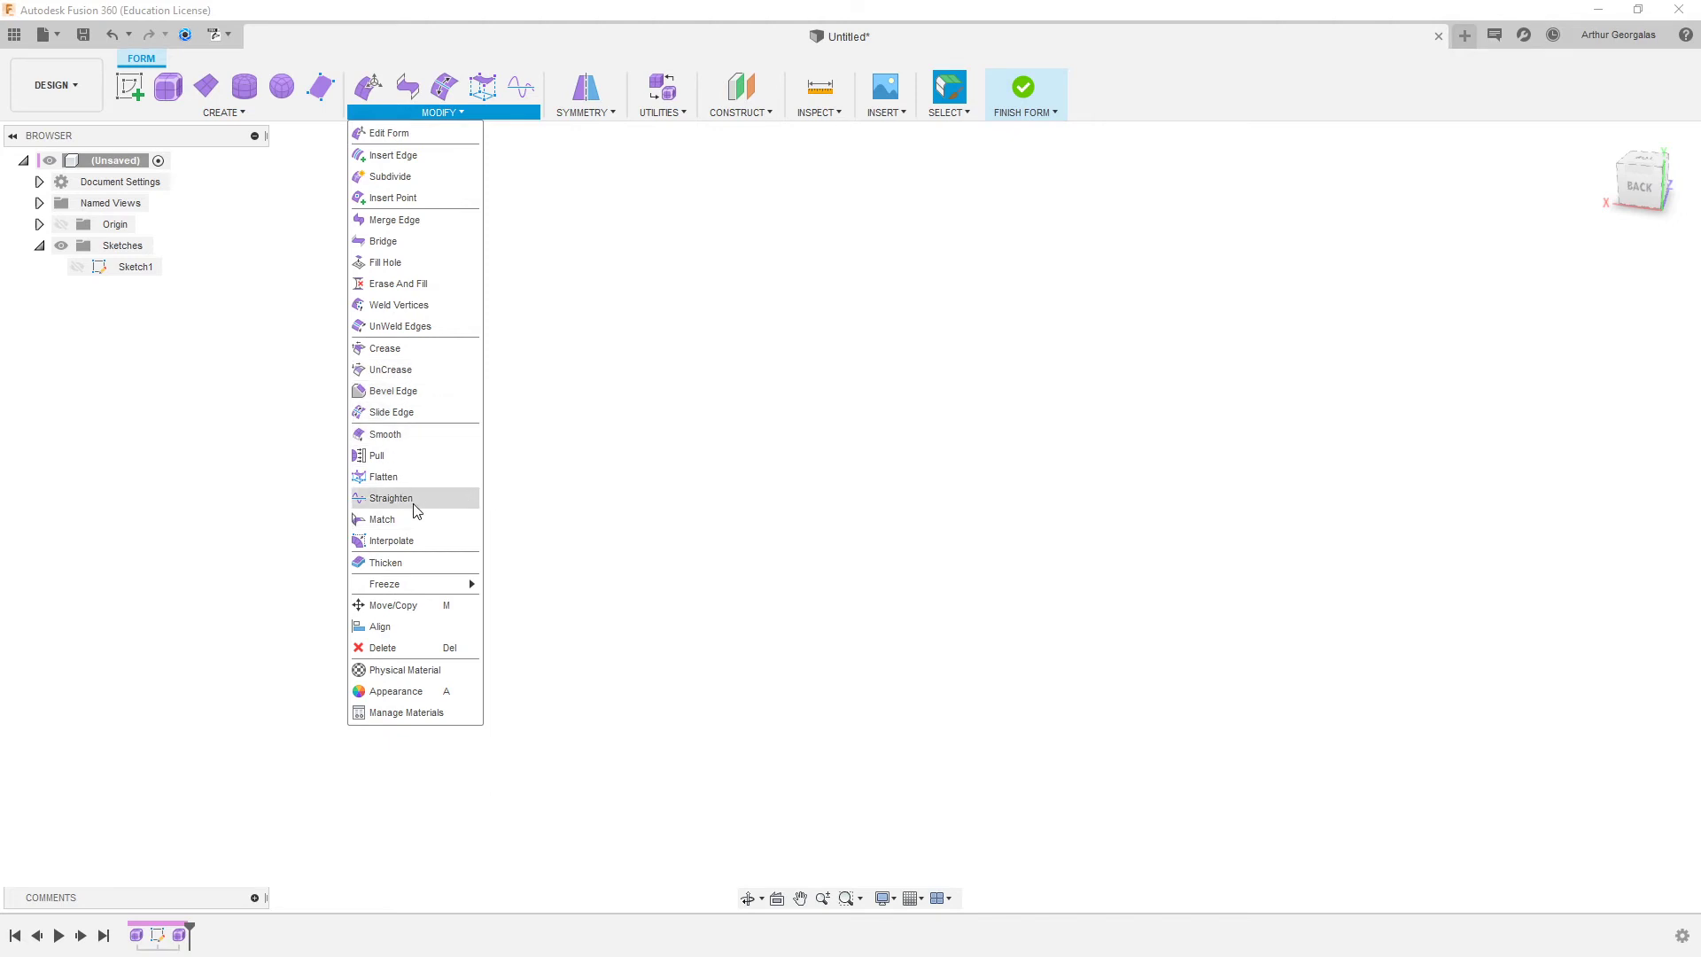
pyautogui.click(620, 346)
pyautogui.click(206, 85)
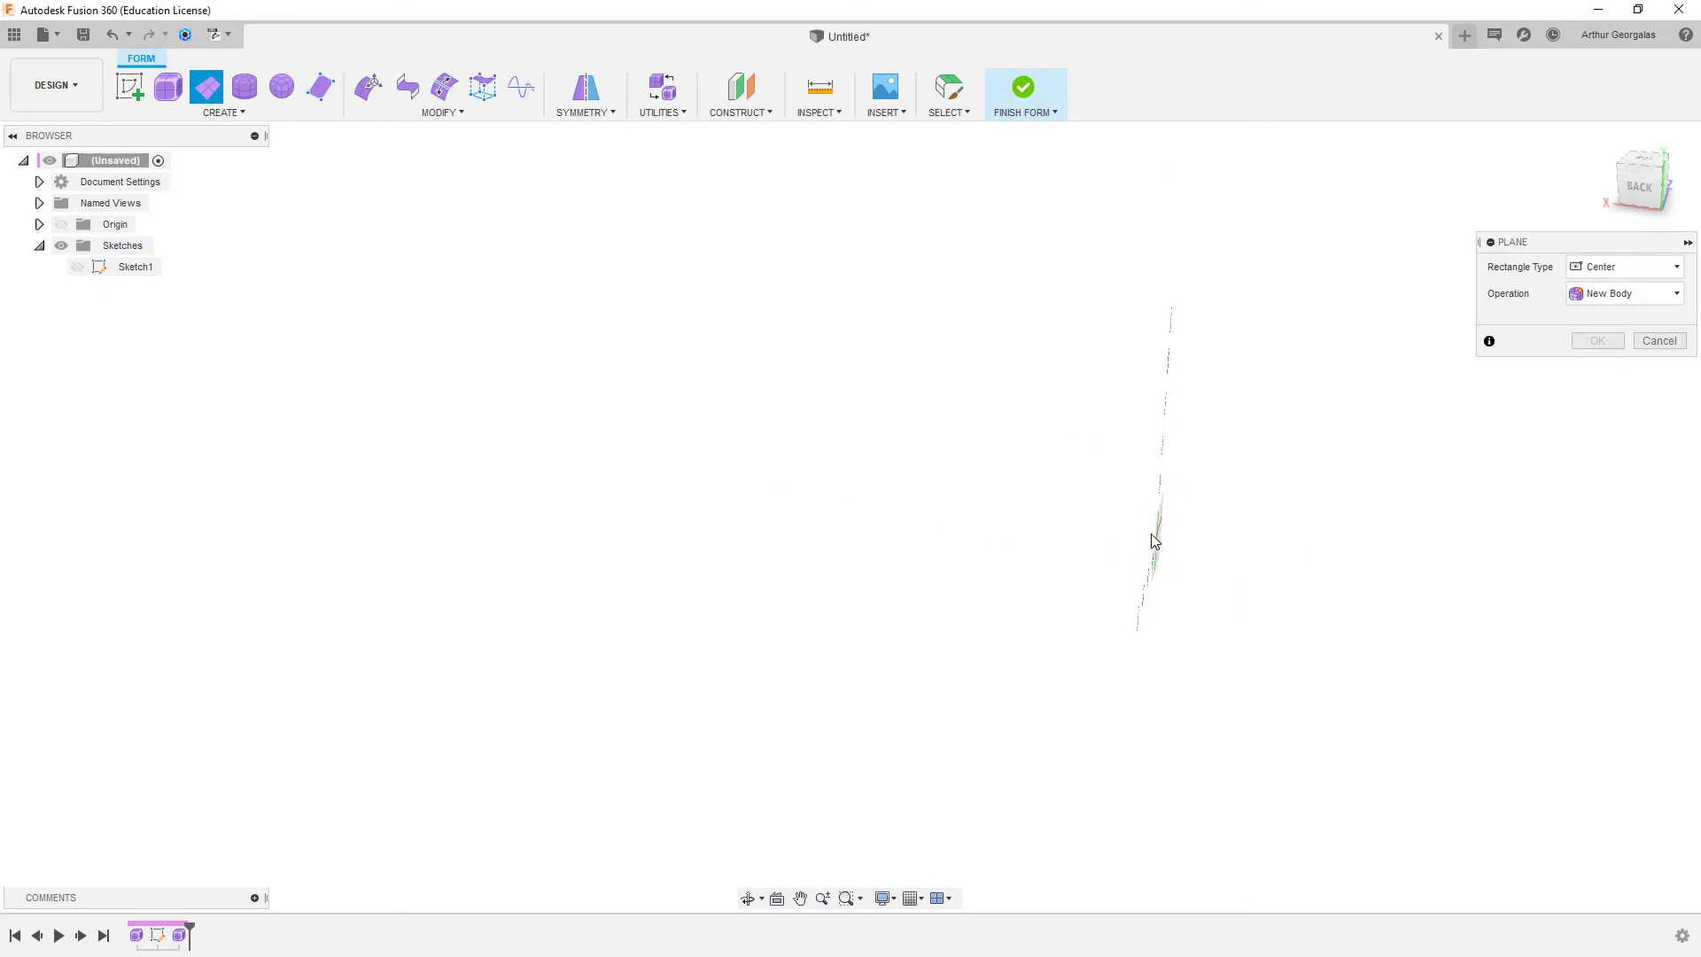
pyautogui.press('Escape')
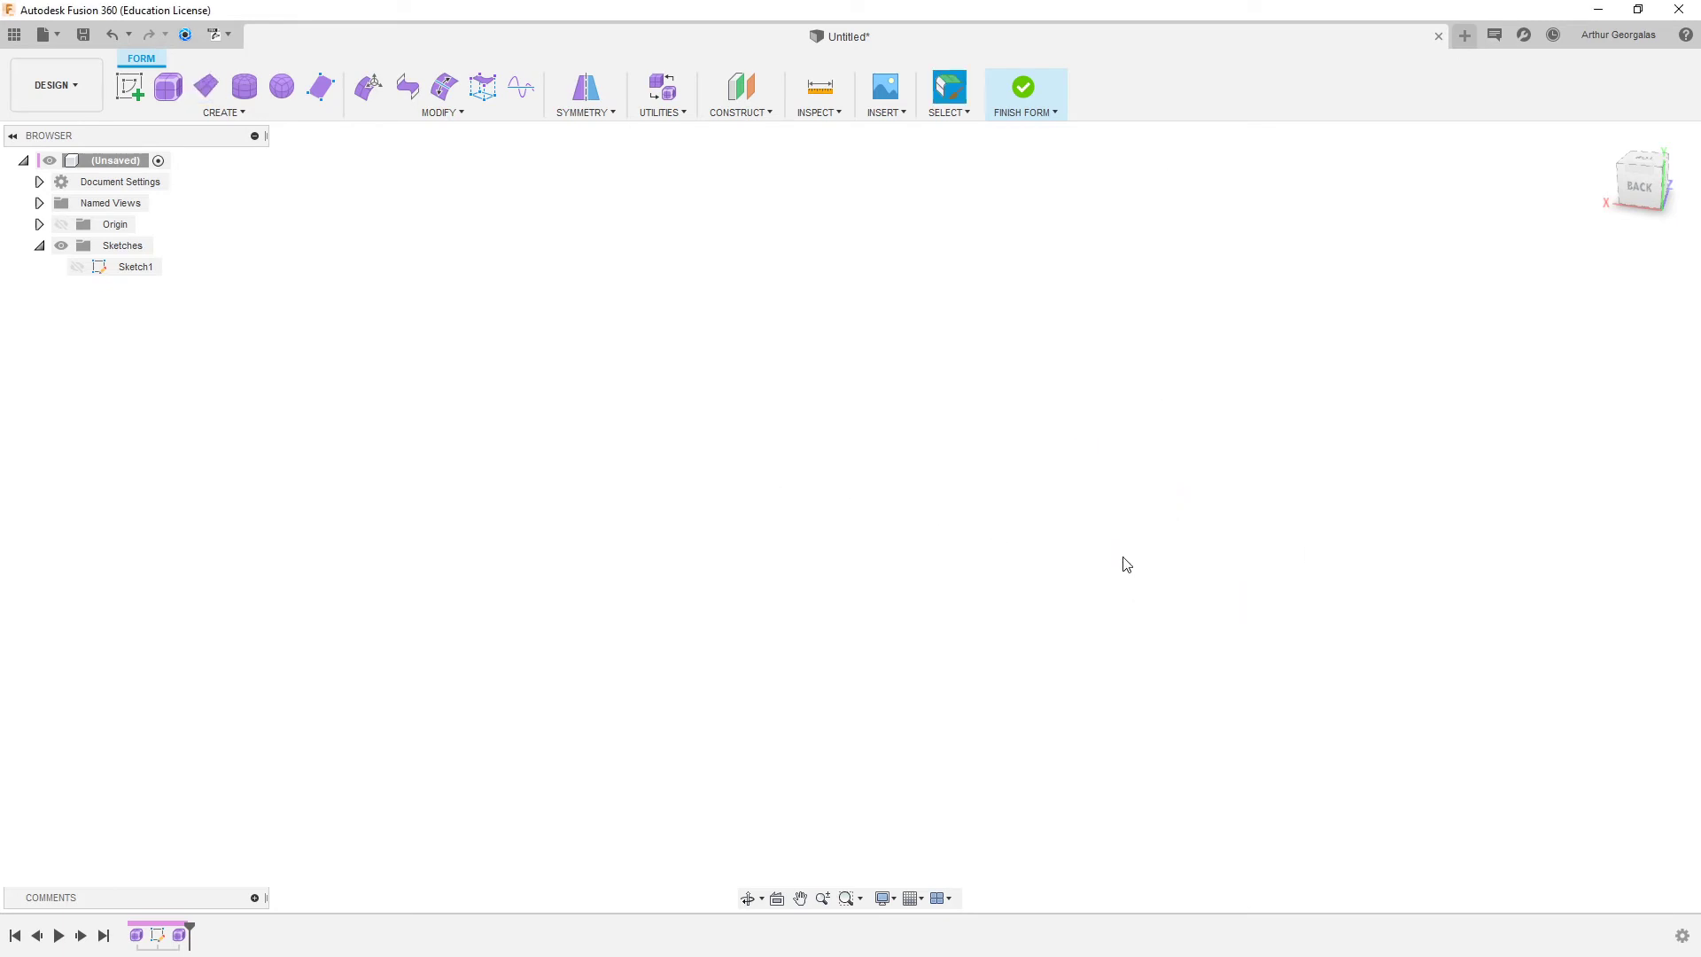
pyautogui.click(395, 112)
# - Create a horizontal T-spline plane centred on the origin, about 4897 by 3479 mm, with 8 length faces, 7 width faces and no symmetry
pyautogui.click(220, 98)
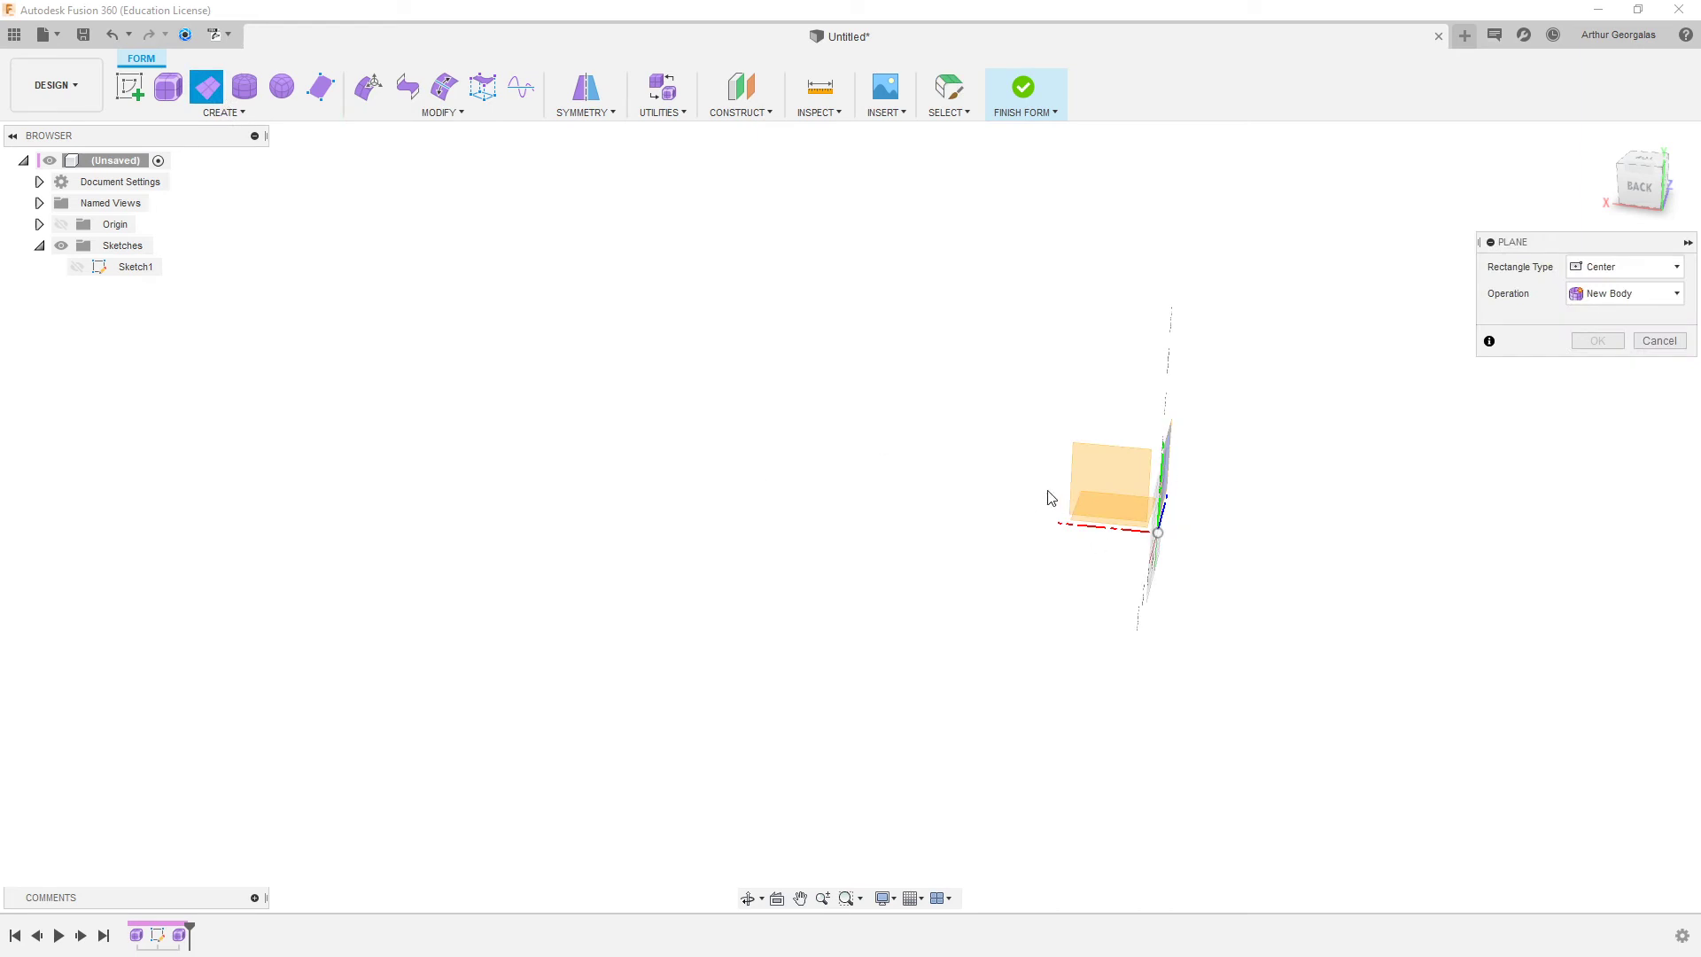
pyautogui.keyDown('shift'); pyautogui.moveTo(1047, 492); pyautogui.dragTo(1046, 526, button='middle'); pyautogui.keyUp('shift')
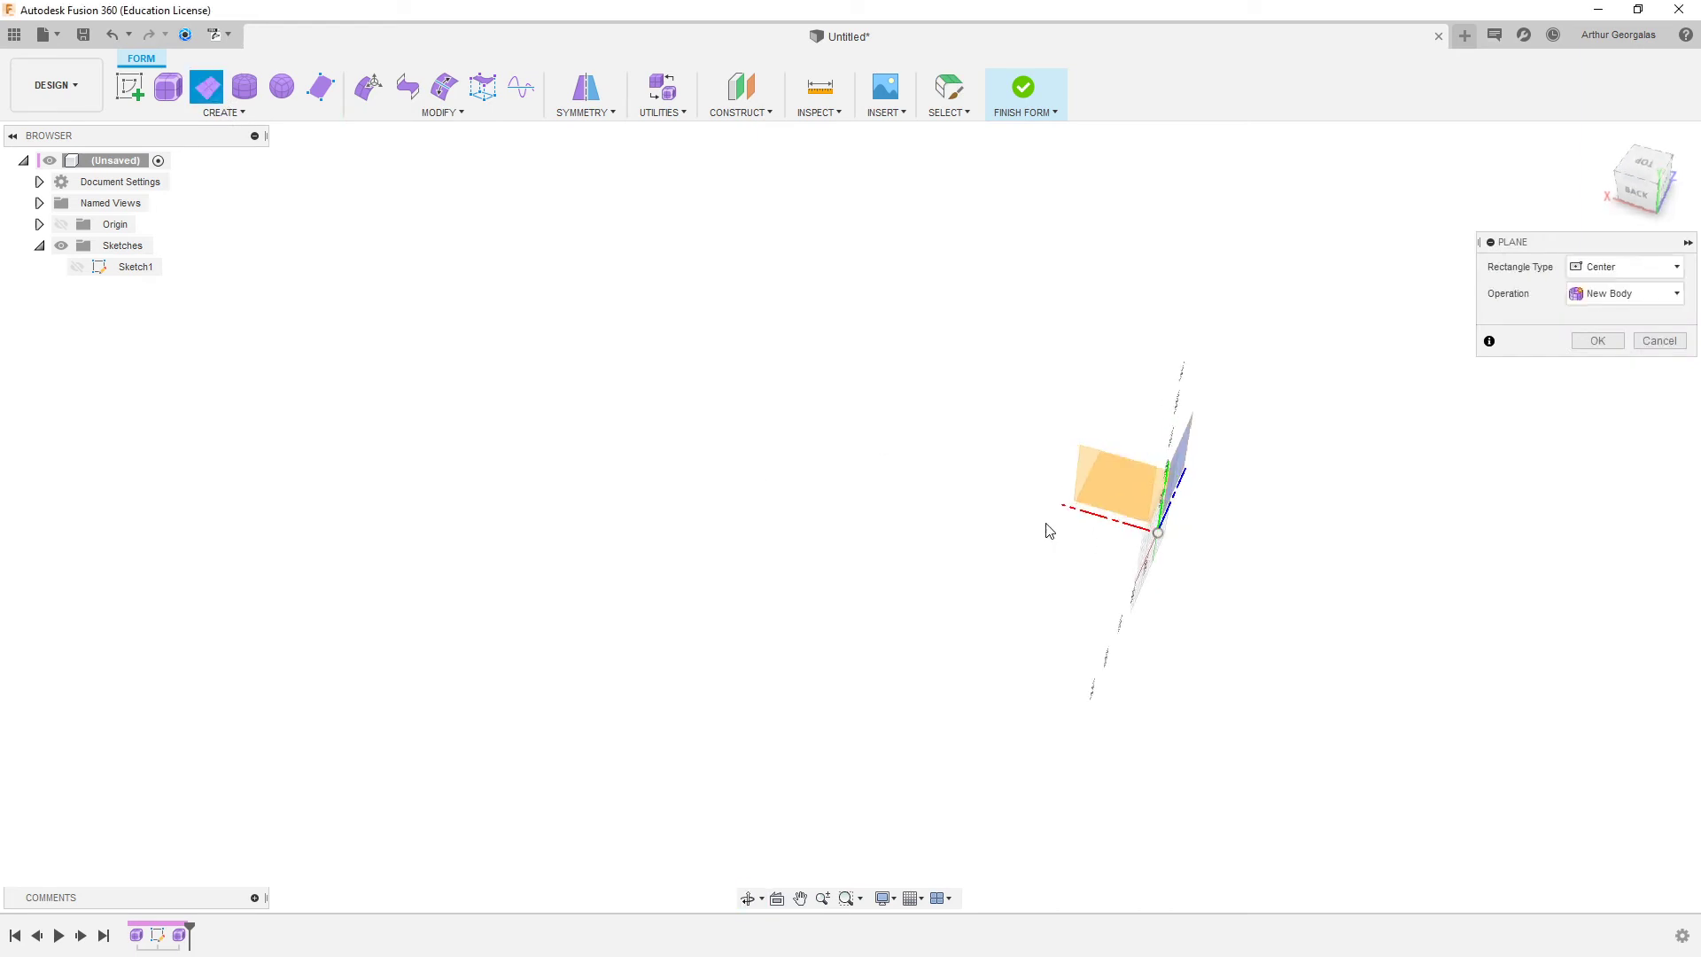
pyautogui.click(1157, 430)
pyautogui.click(1159, 534)
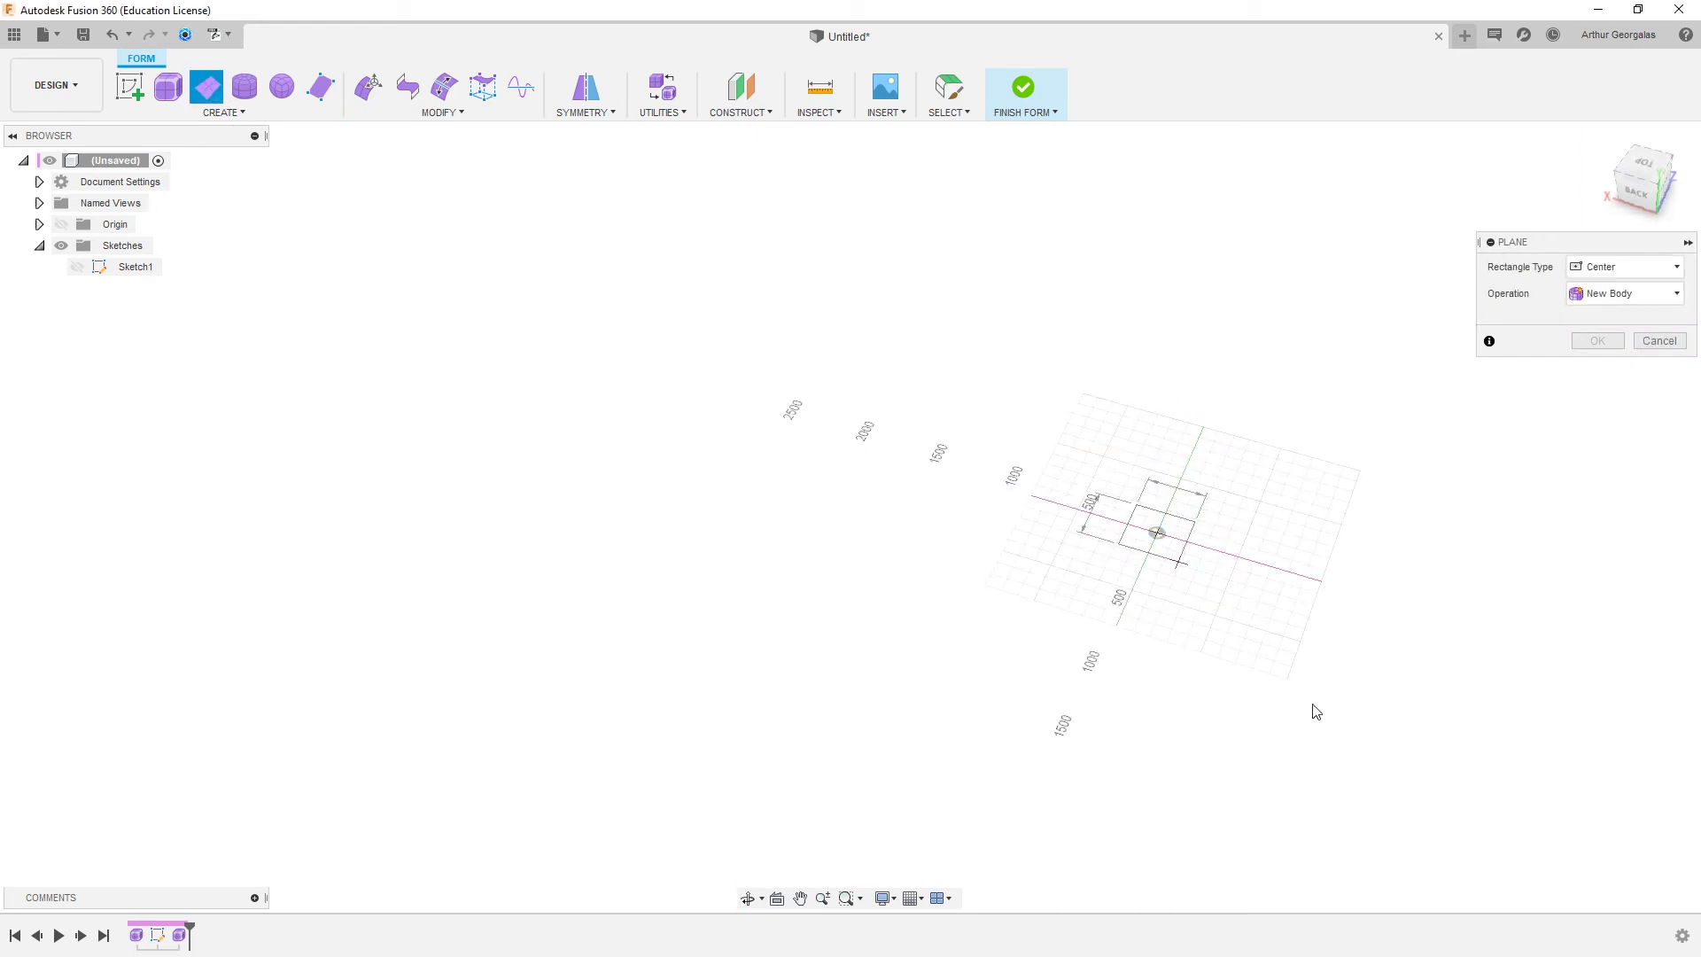
pyautogui.click(1524, 897)
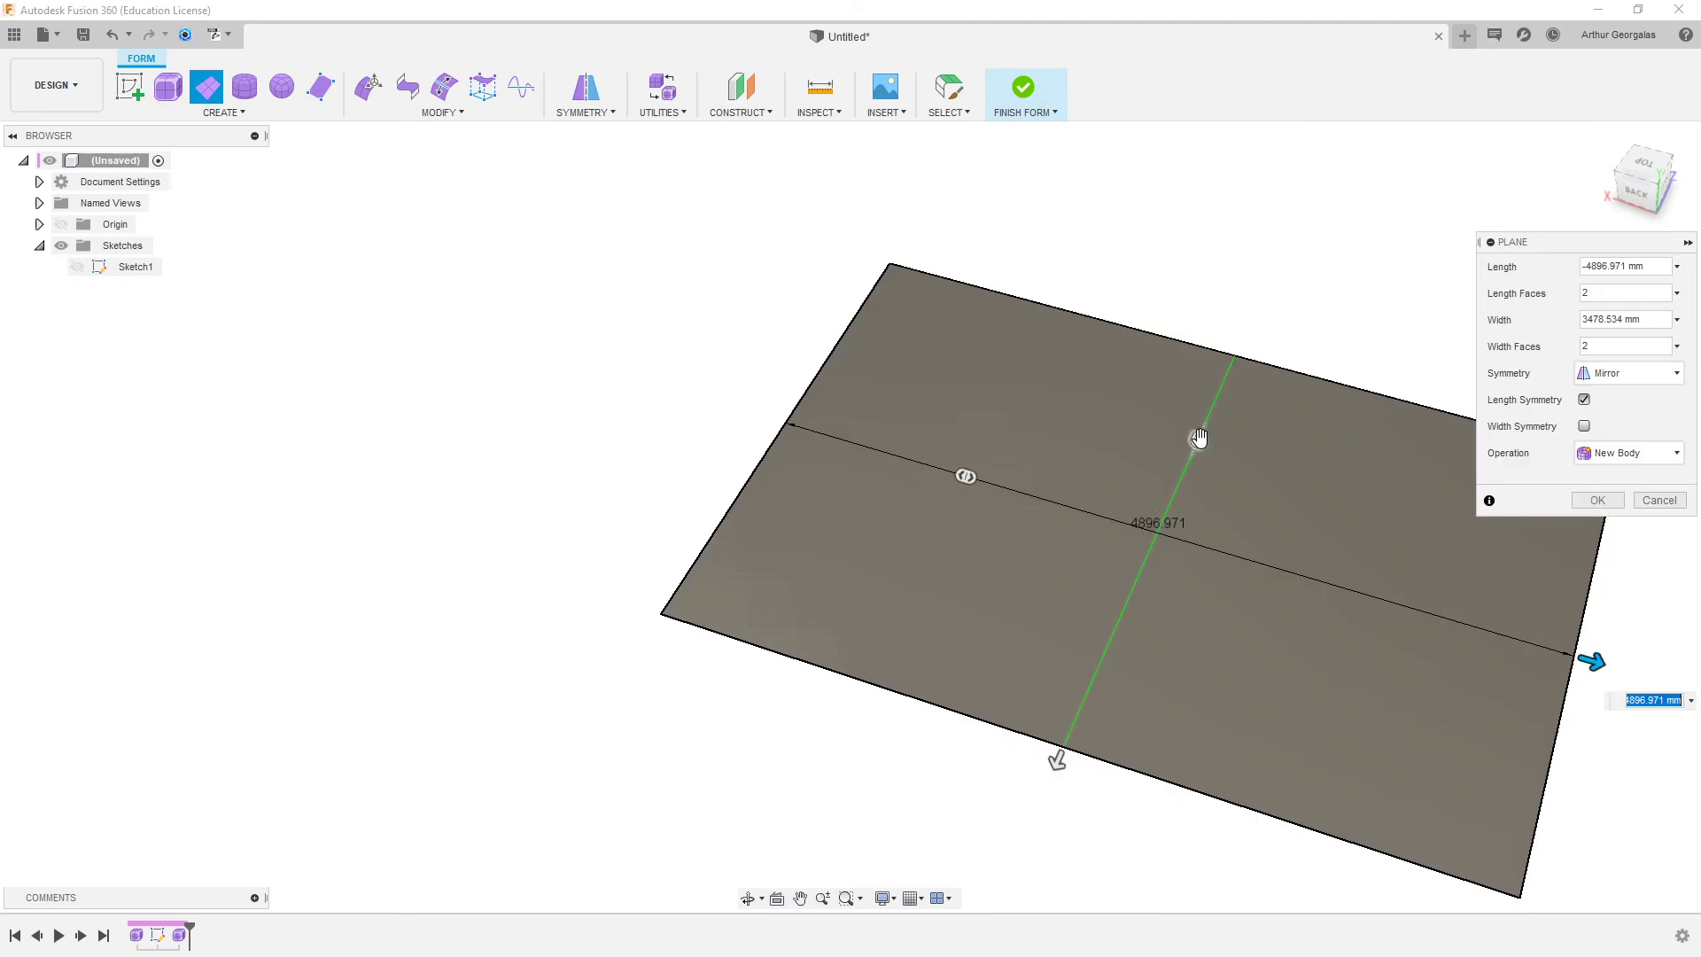
pyautogui.moveTo(1198, 438); pyautogui.dragTo(1159, 536)
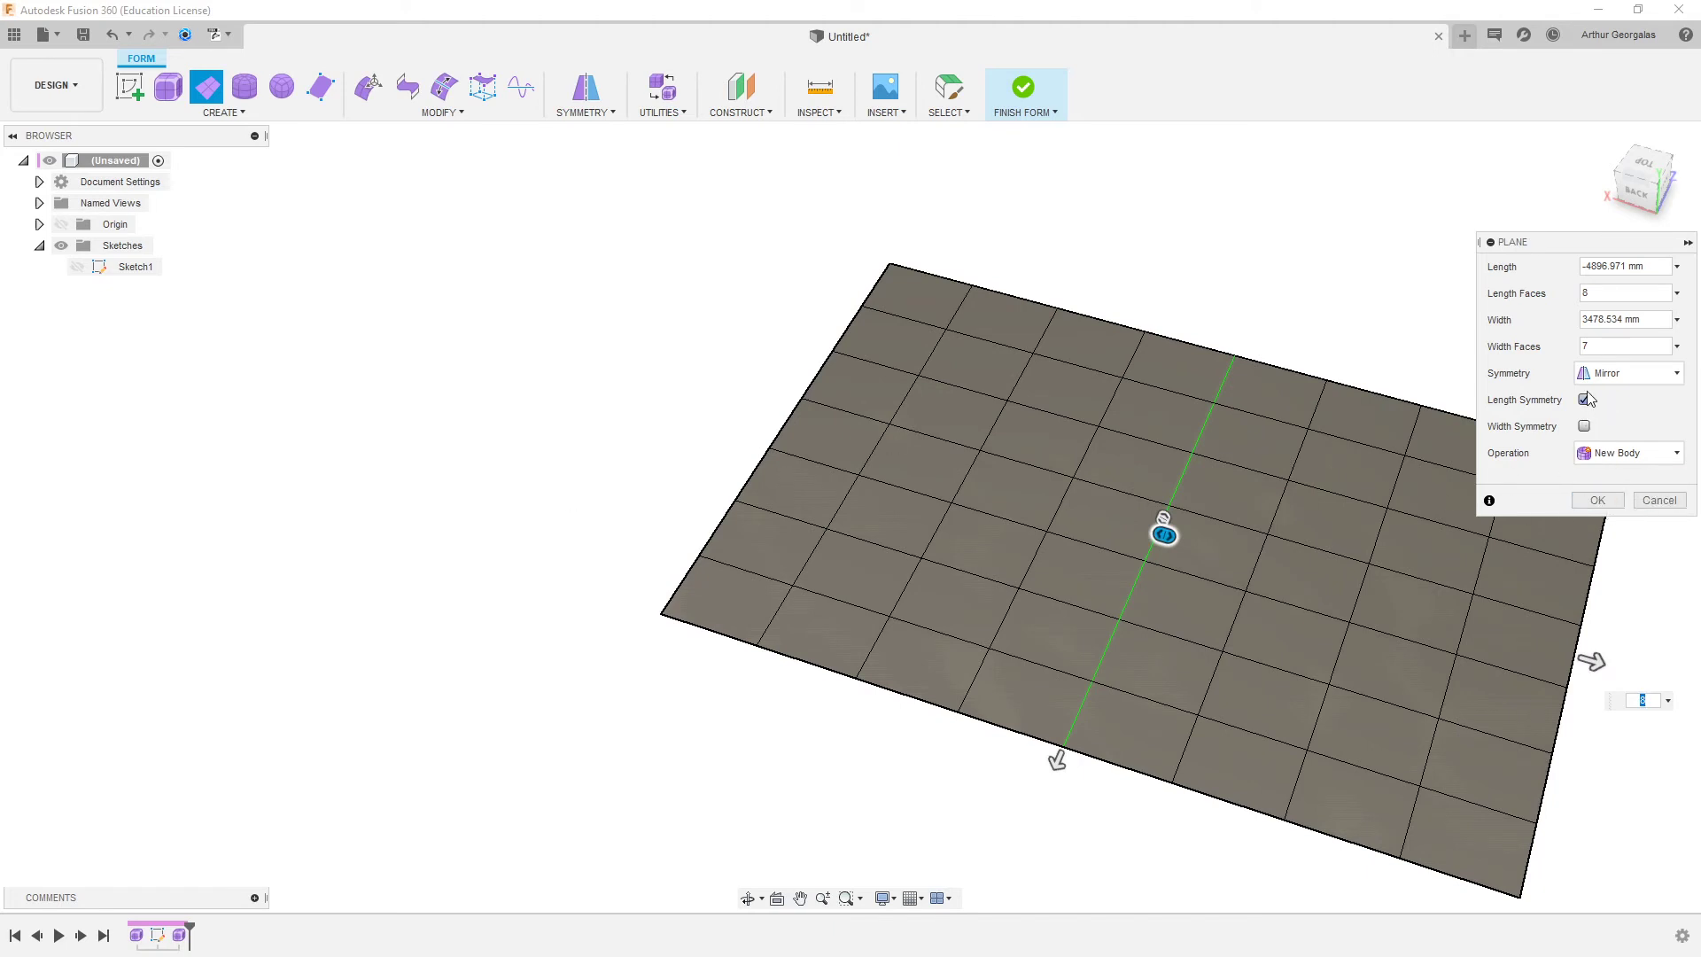
pyautogui.click(1598, 500)
pyautogui.keyDown('shift'); pyautogui.moveTo(1524, 440); pyautogui.dragTo(1299, 493, button='middle'); pyautogui.keyUp('shift')
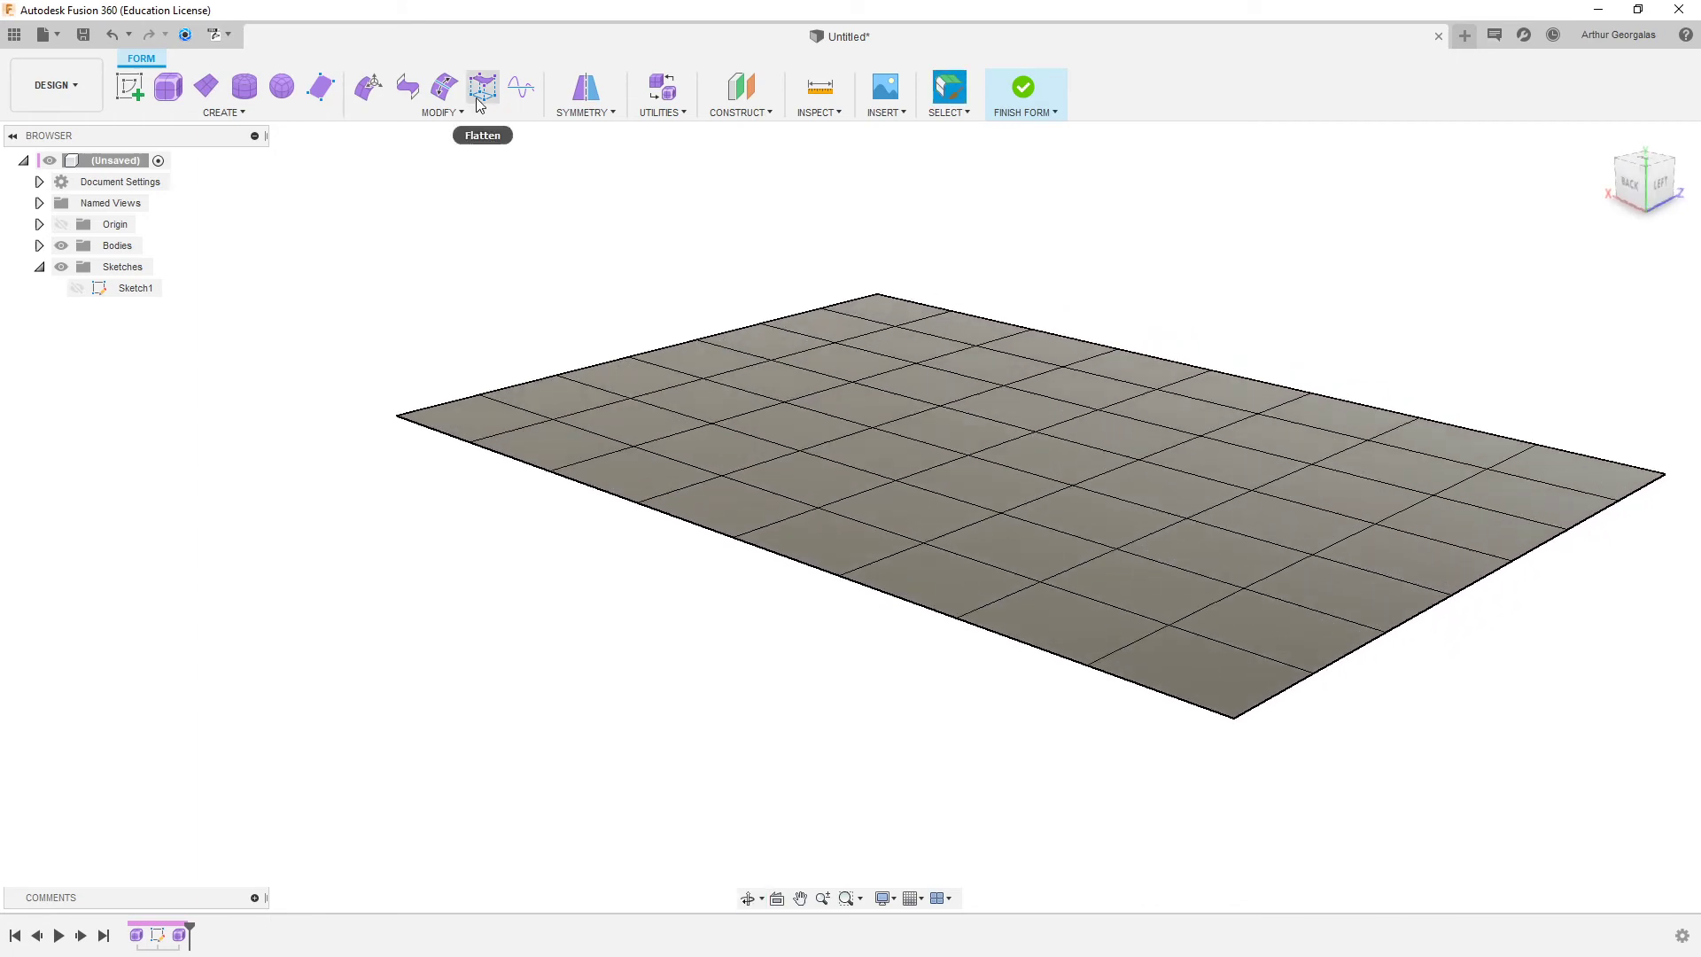
# - Try Subdivide in Simple mode on a single face near the plane's front corner and inspect the preview
pyautogui.click(447, 113)
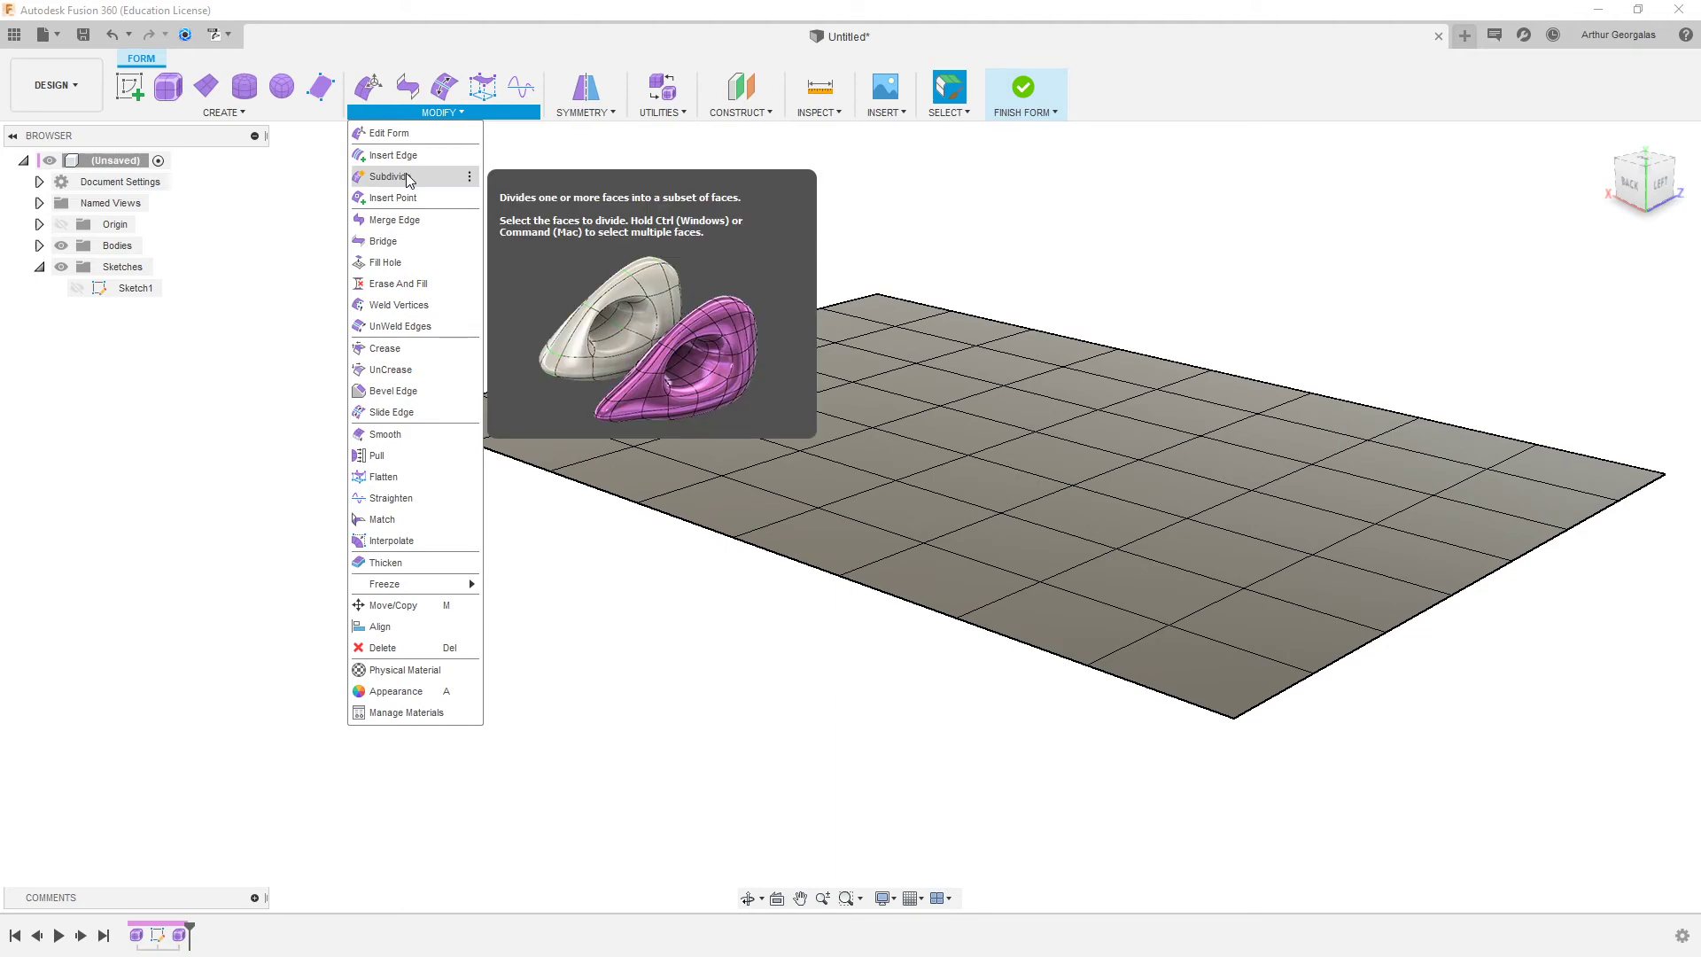
pyautogui.click(408, 176)
pyautogui.click(1119, 587)
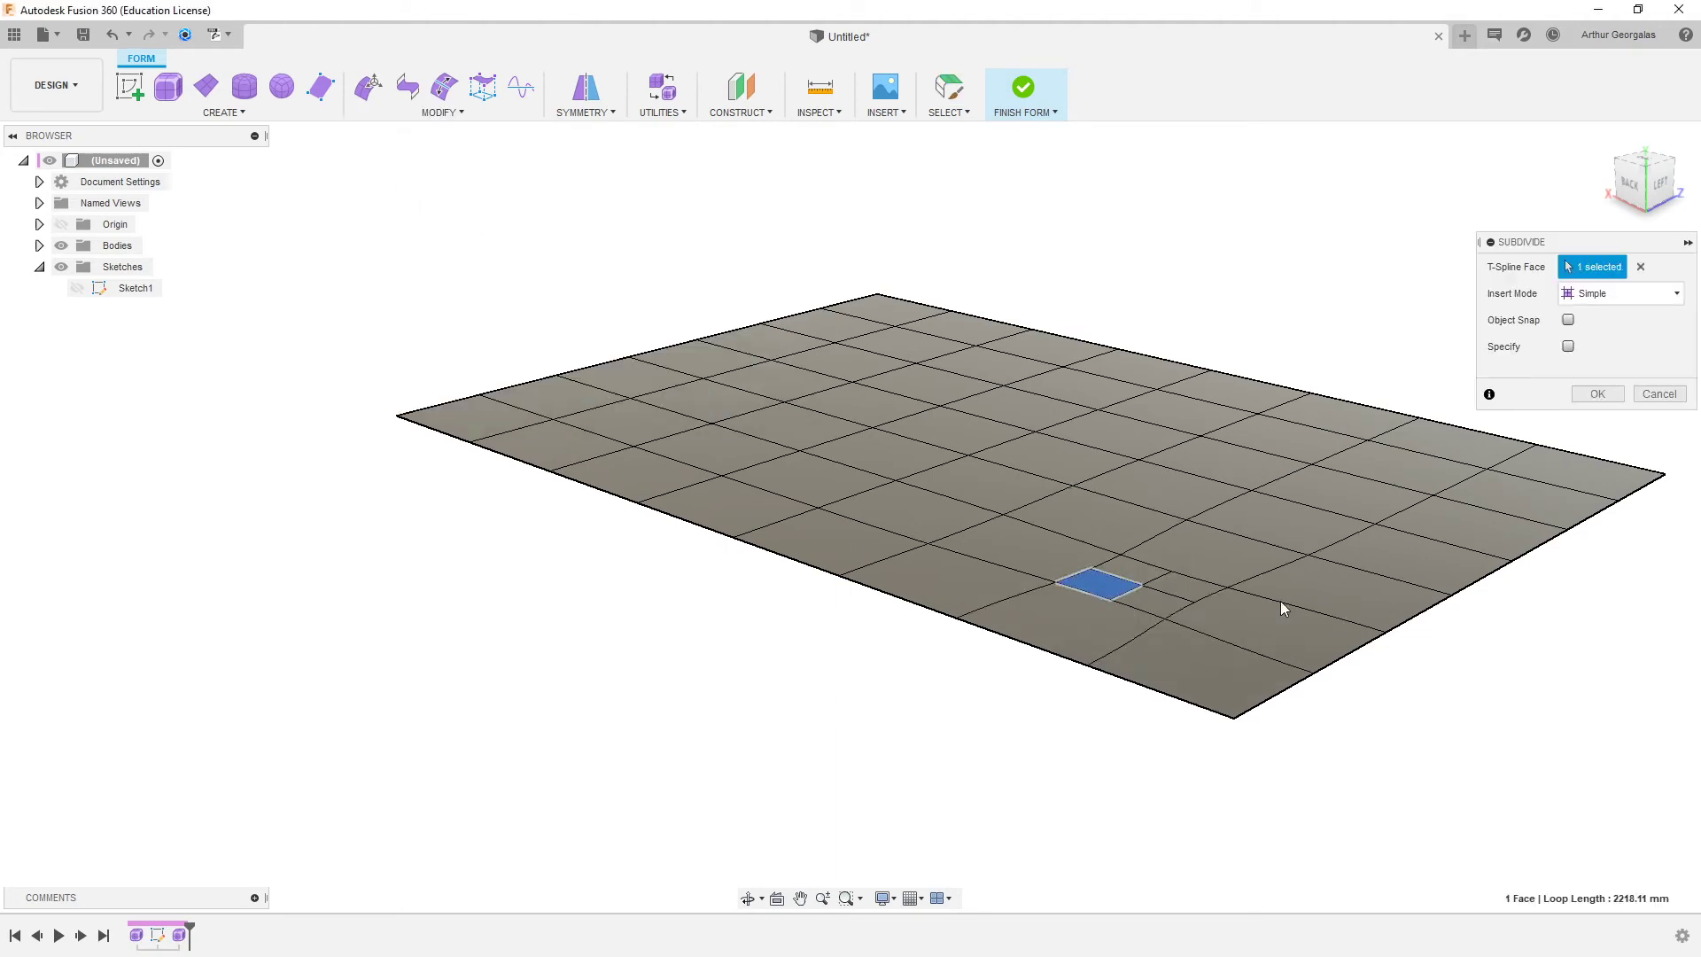
pyautogui.scroll(5, 1116, 568)
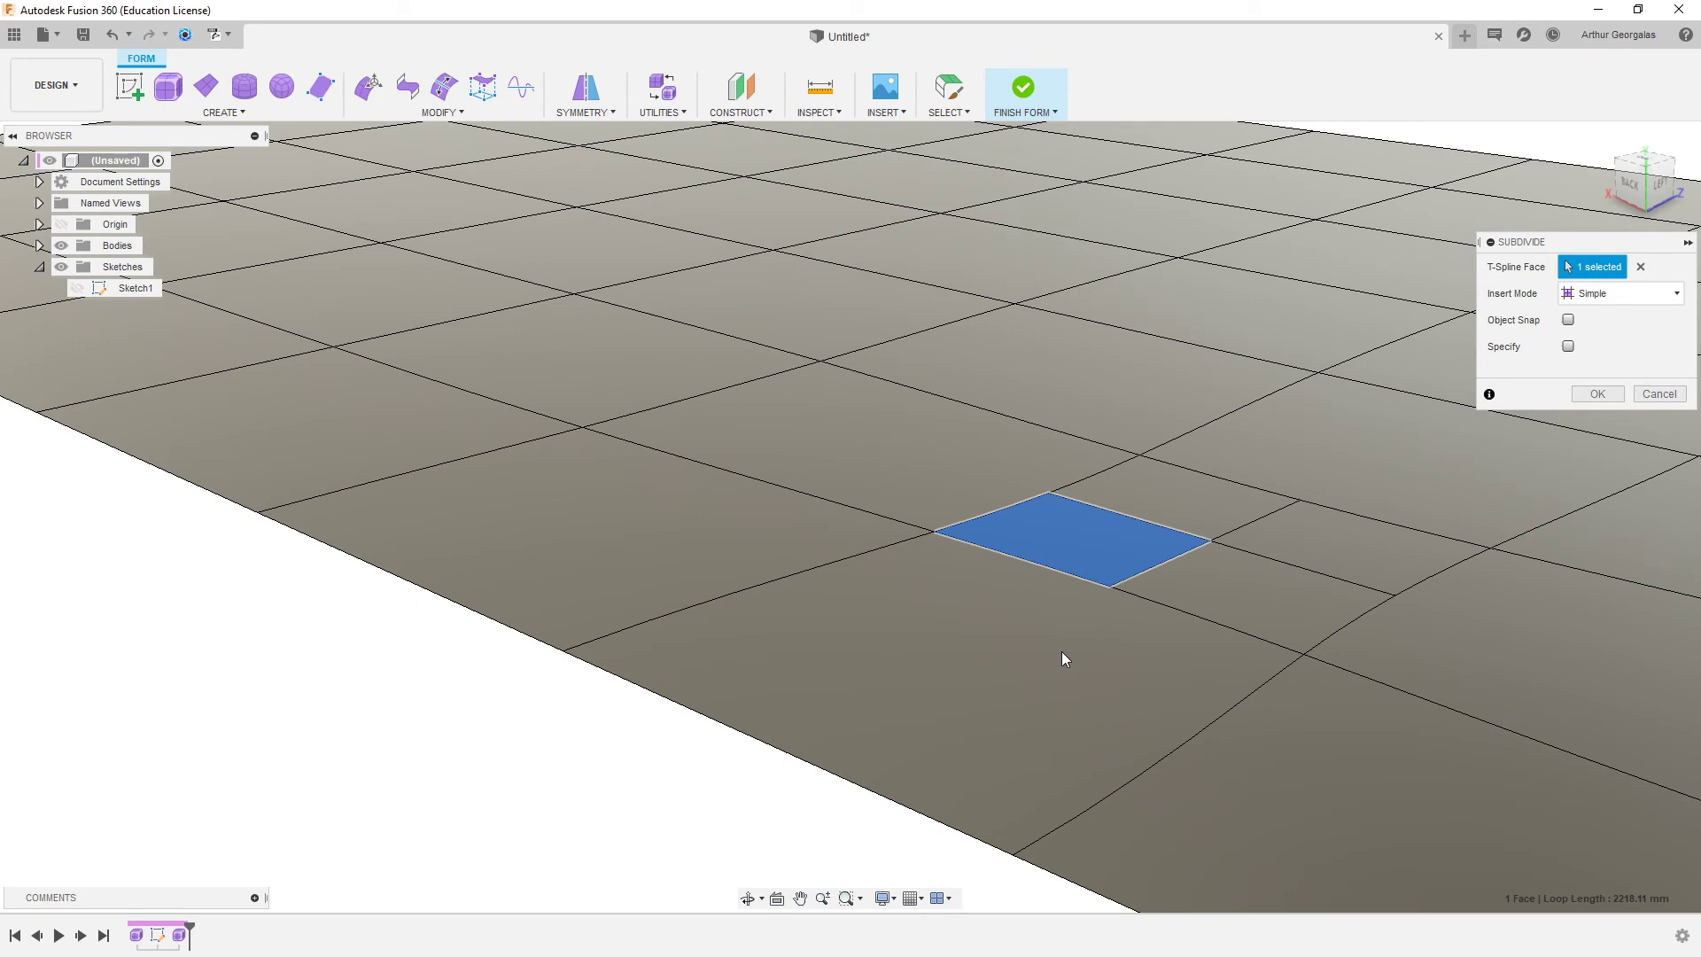
pyautogui.scroll(-8, 1278, 538)
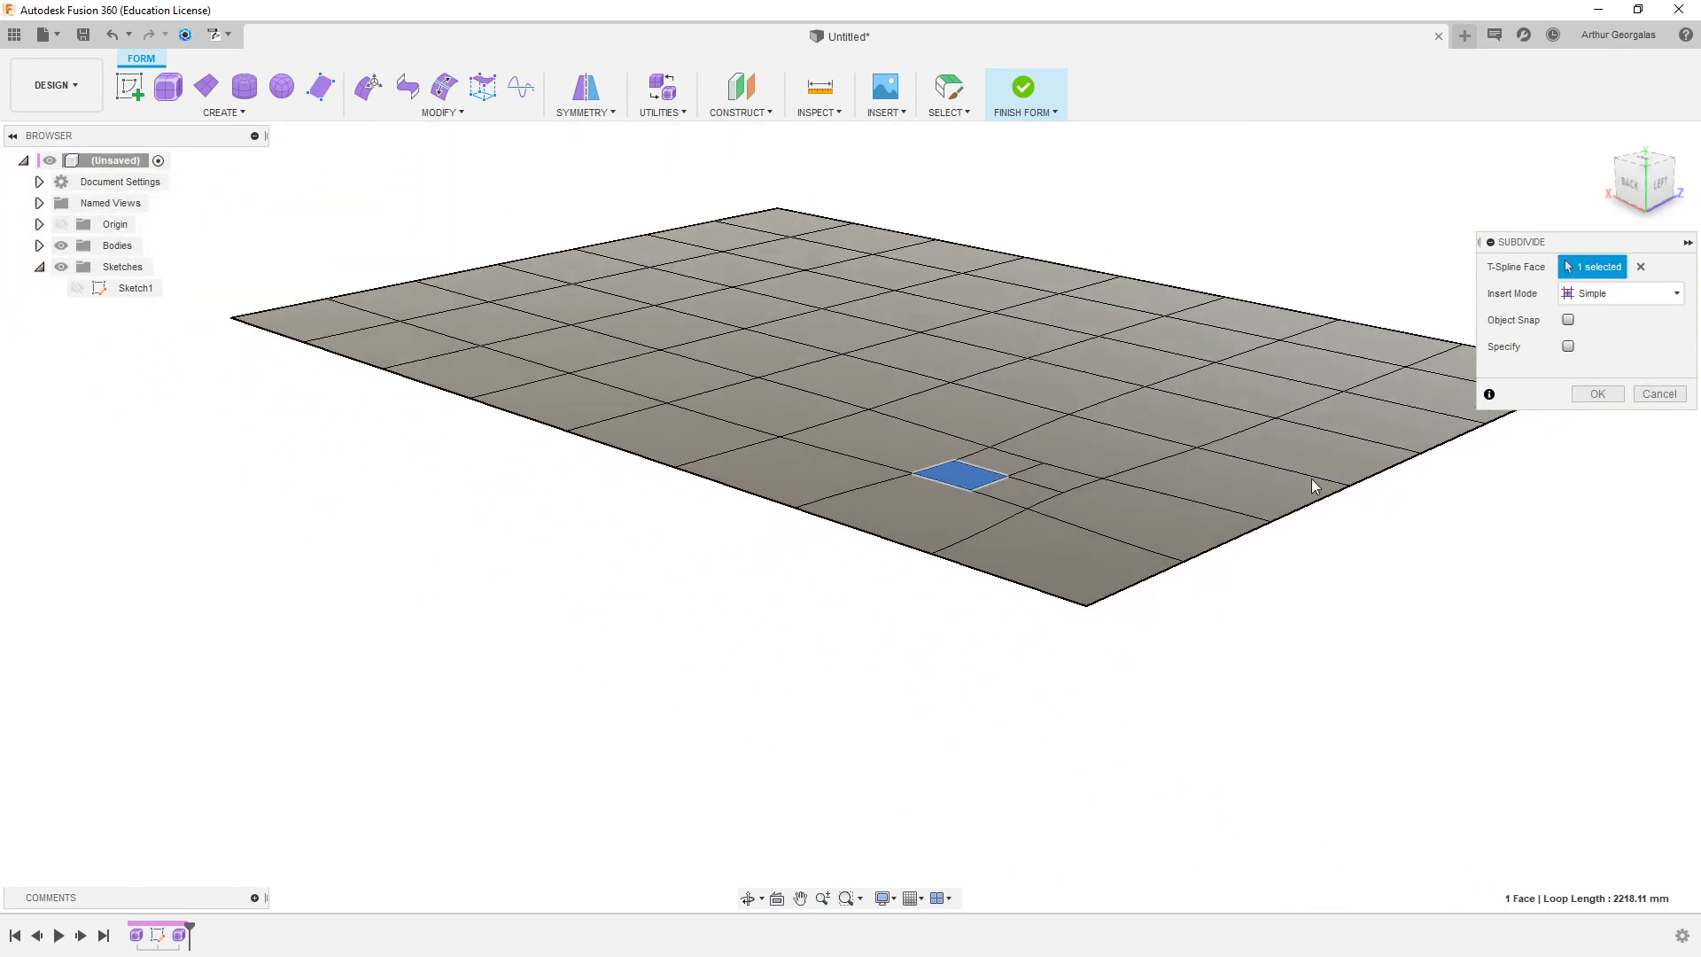
pyautogui.keyDown('shift'); pyautogui.moveTo(1112, 455); pyautogui.dragTo(1124, 463, button='middle'); pyautogui.keyUp('shift')
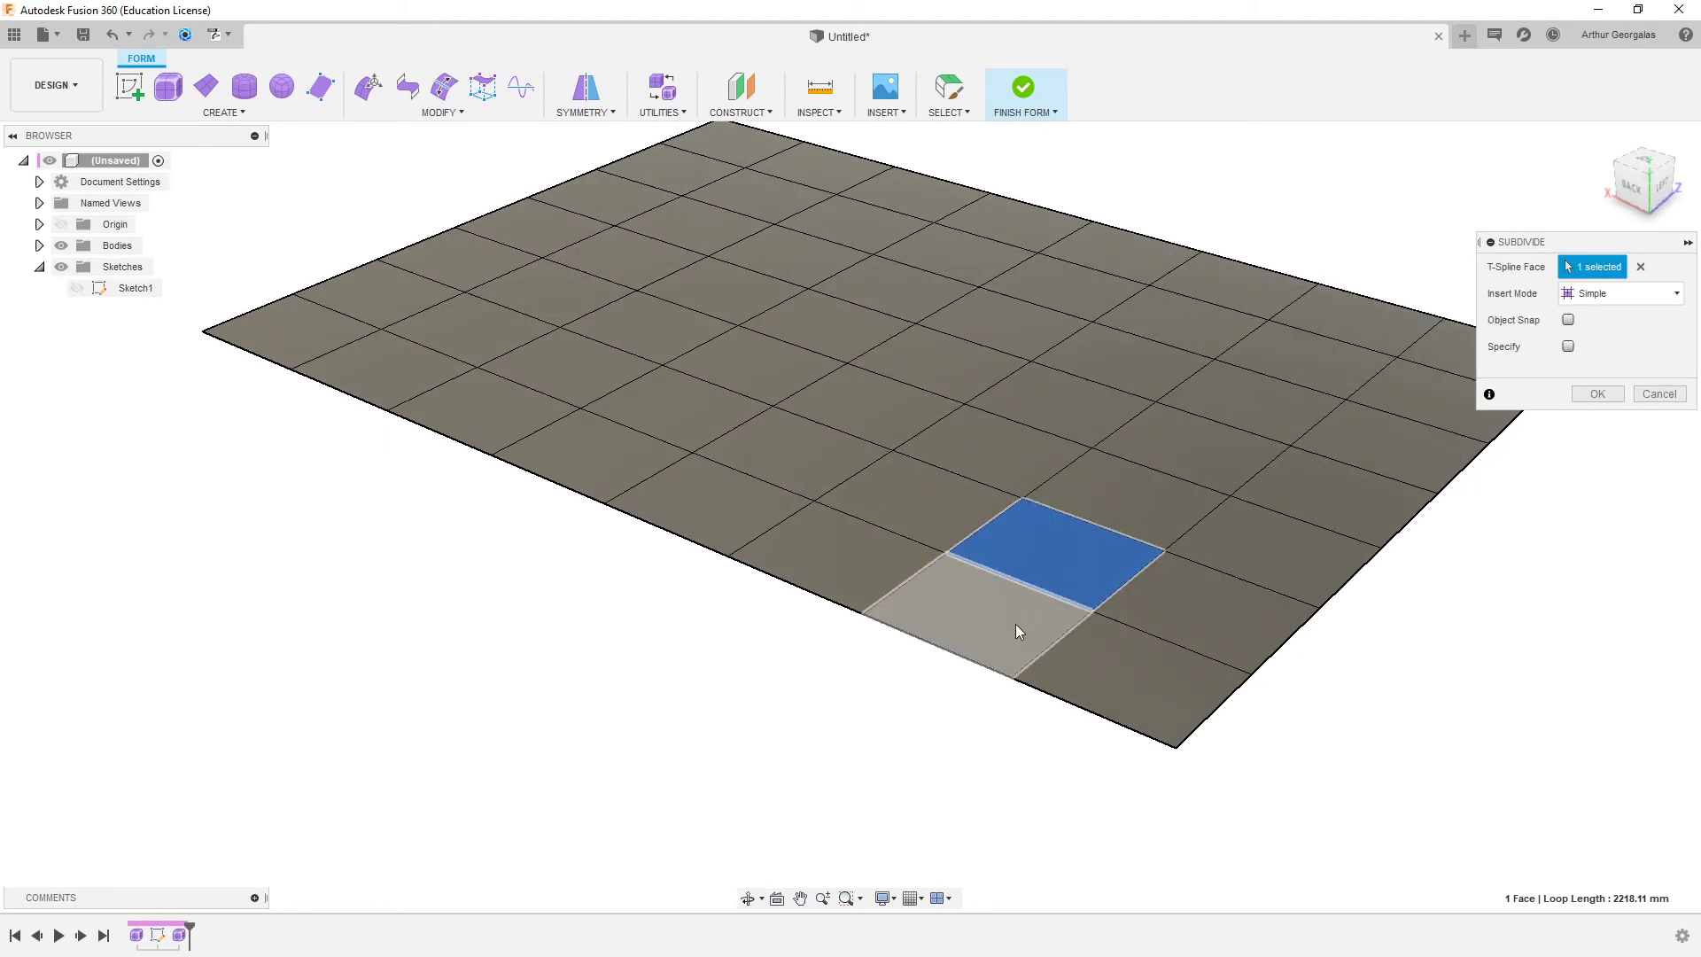
# - Extend the Subdivide selection to the full strip of seven faces, inspect the preview, and cancel the command
pyautogui.click(1135, 507)
pyautogui.click(1187, 443)
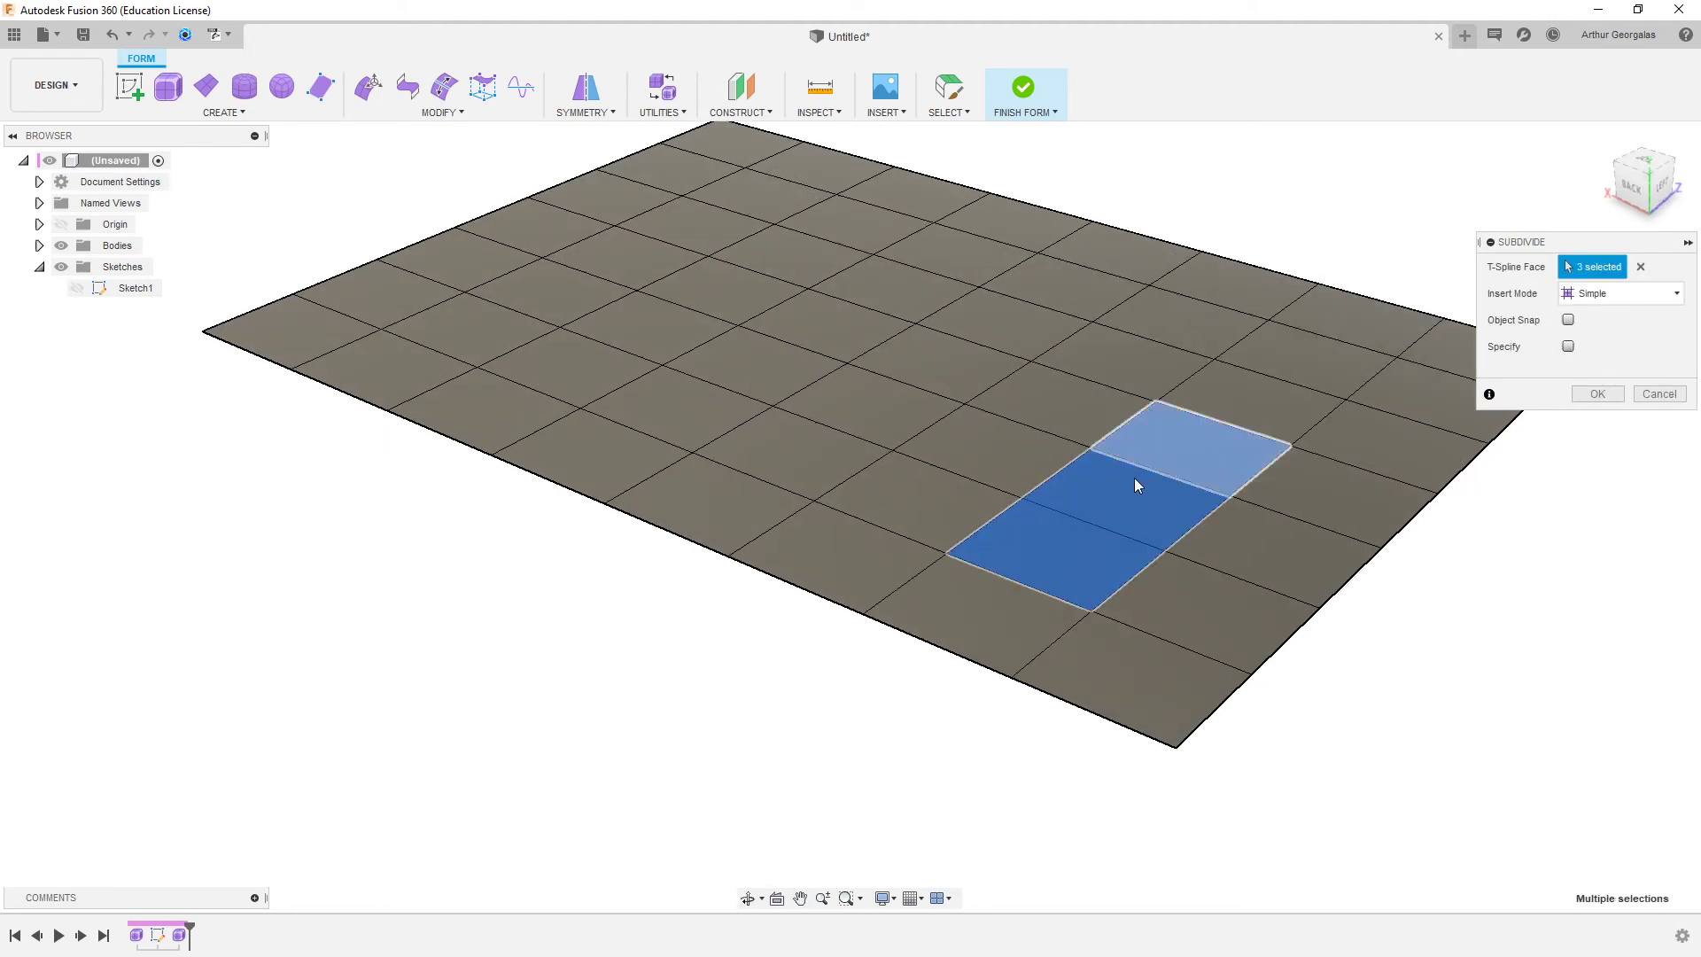
pyautogui.click(975, 607)
pyautogui.click(1258, 394)
pyautogui.click(1327, 348)
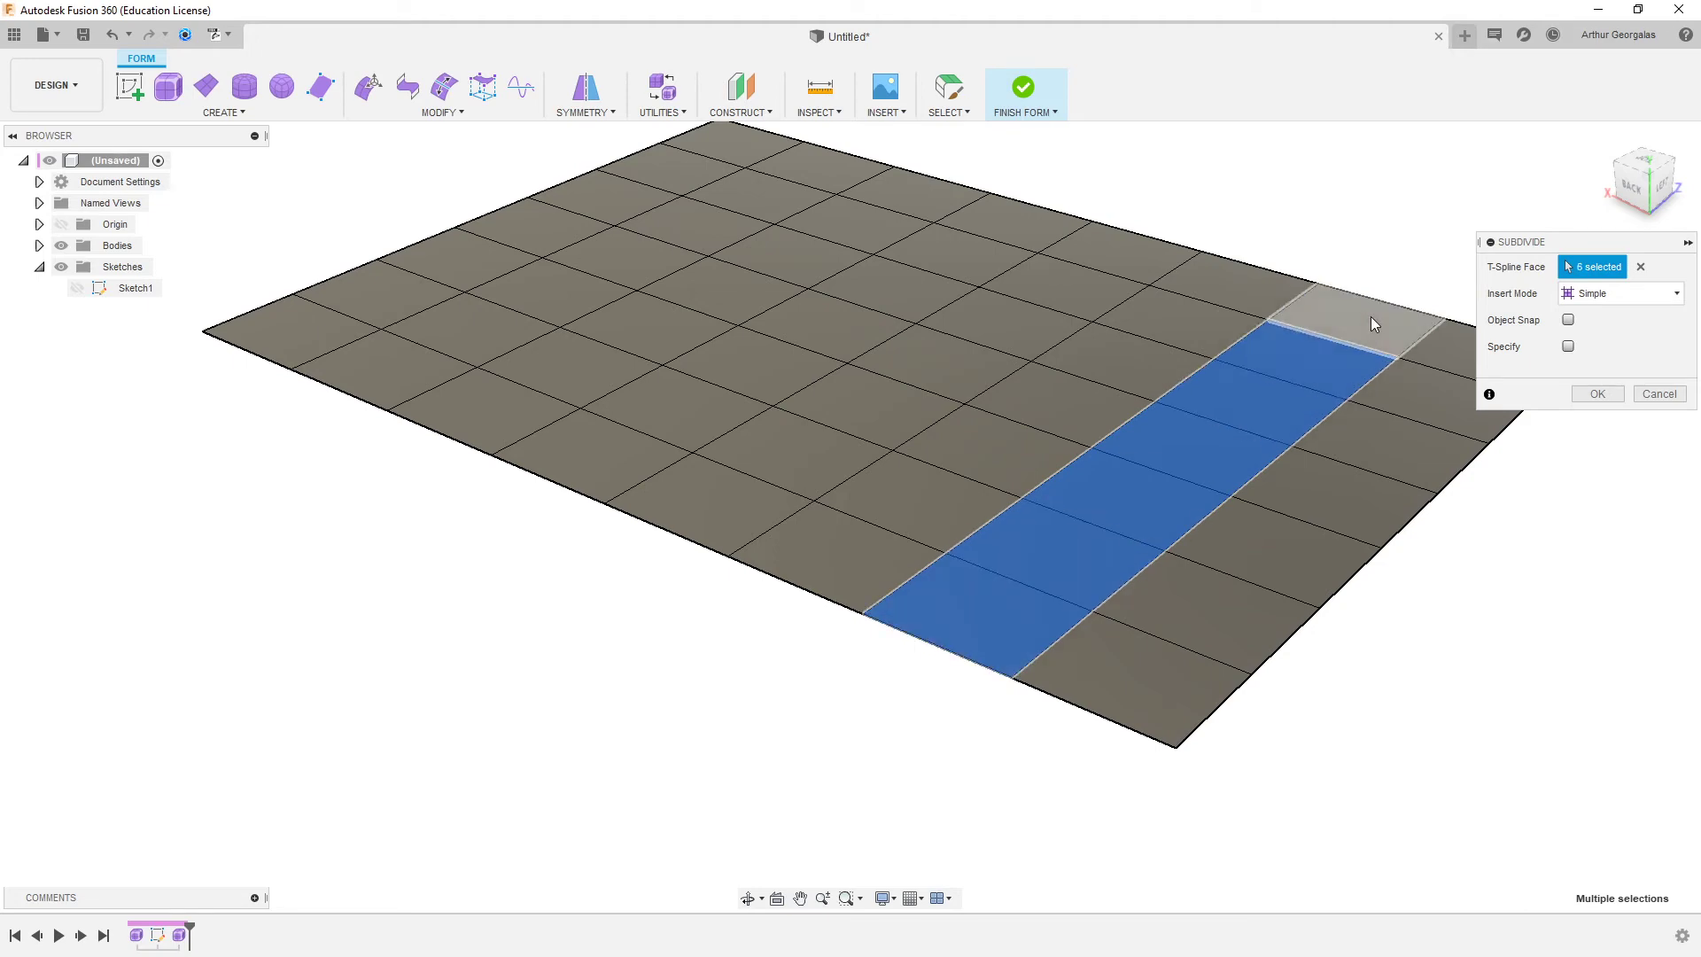
pyautogui.click(1372, 319)
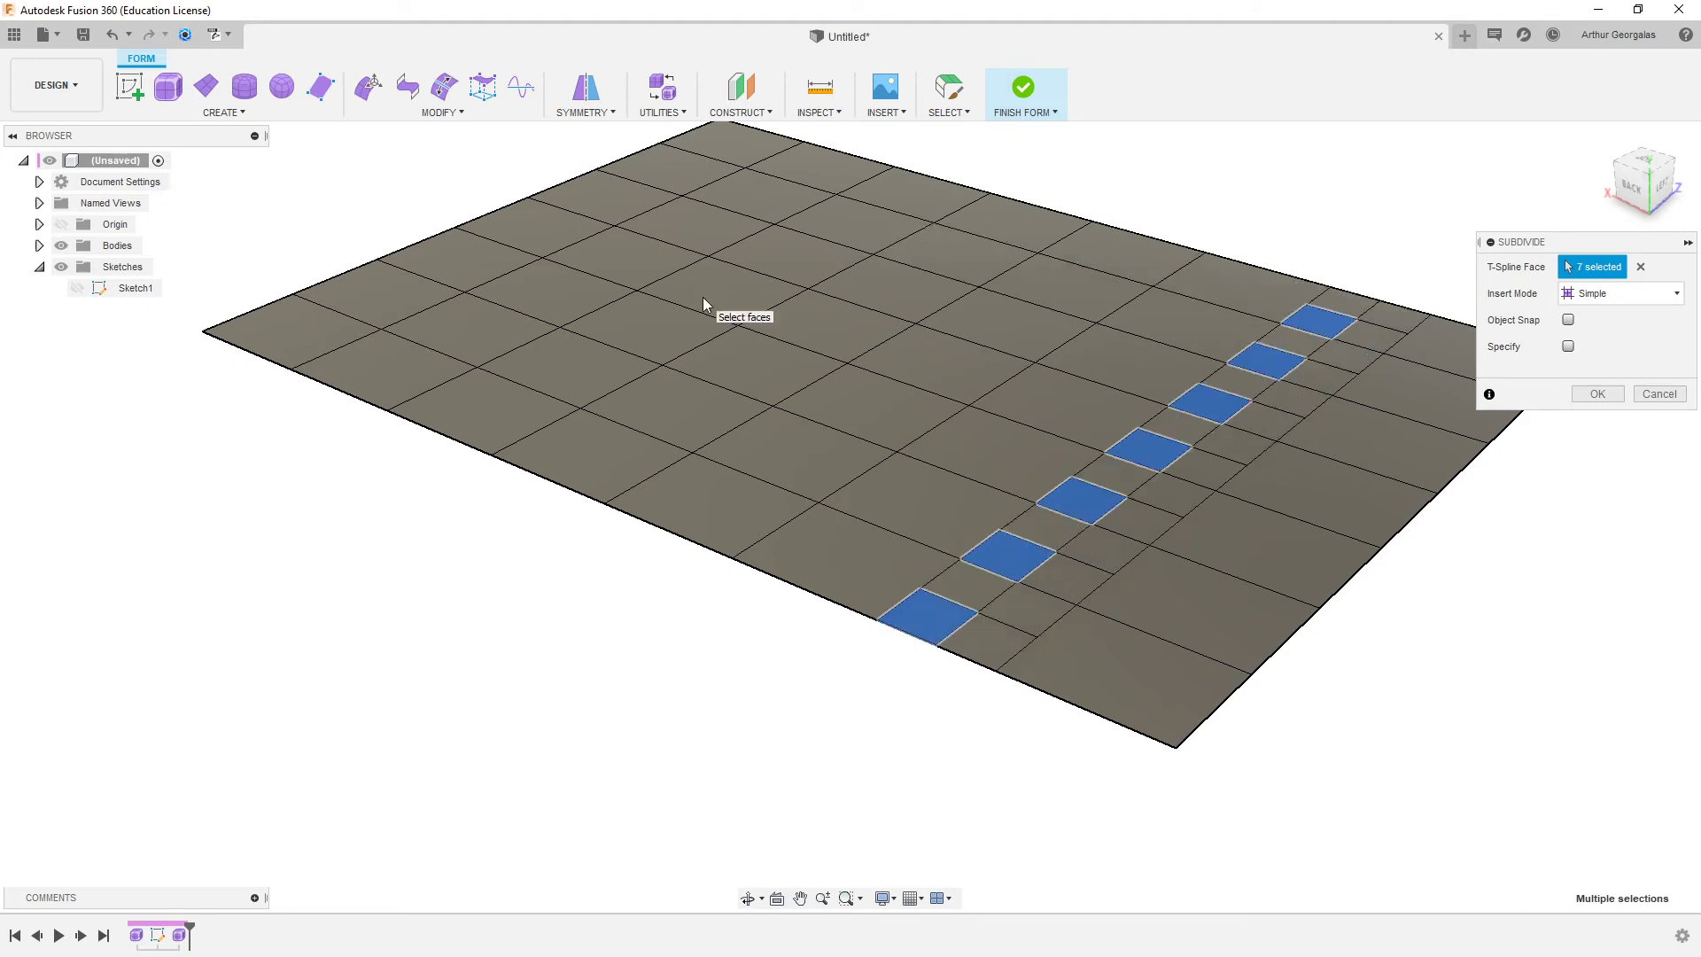
pyautogui.keyDown('shift'); pyautogui.moveTo(1283, 502); pyautogui.dragTo(1315, 502, button='middle'); pyautogui.keyUp('shift')
pyautogui.scroll(4, 1270, 370)
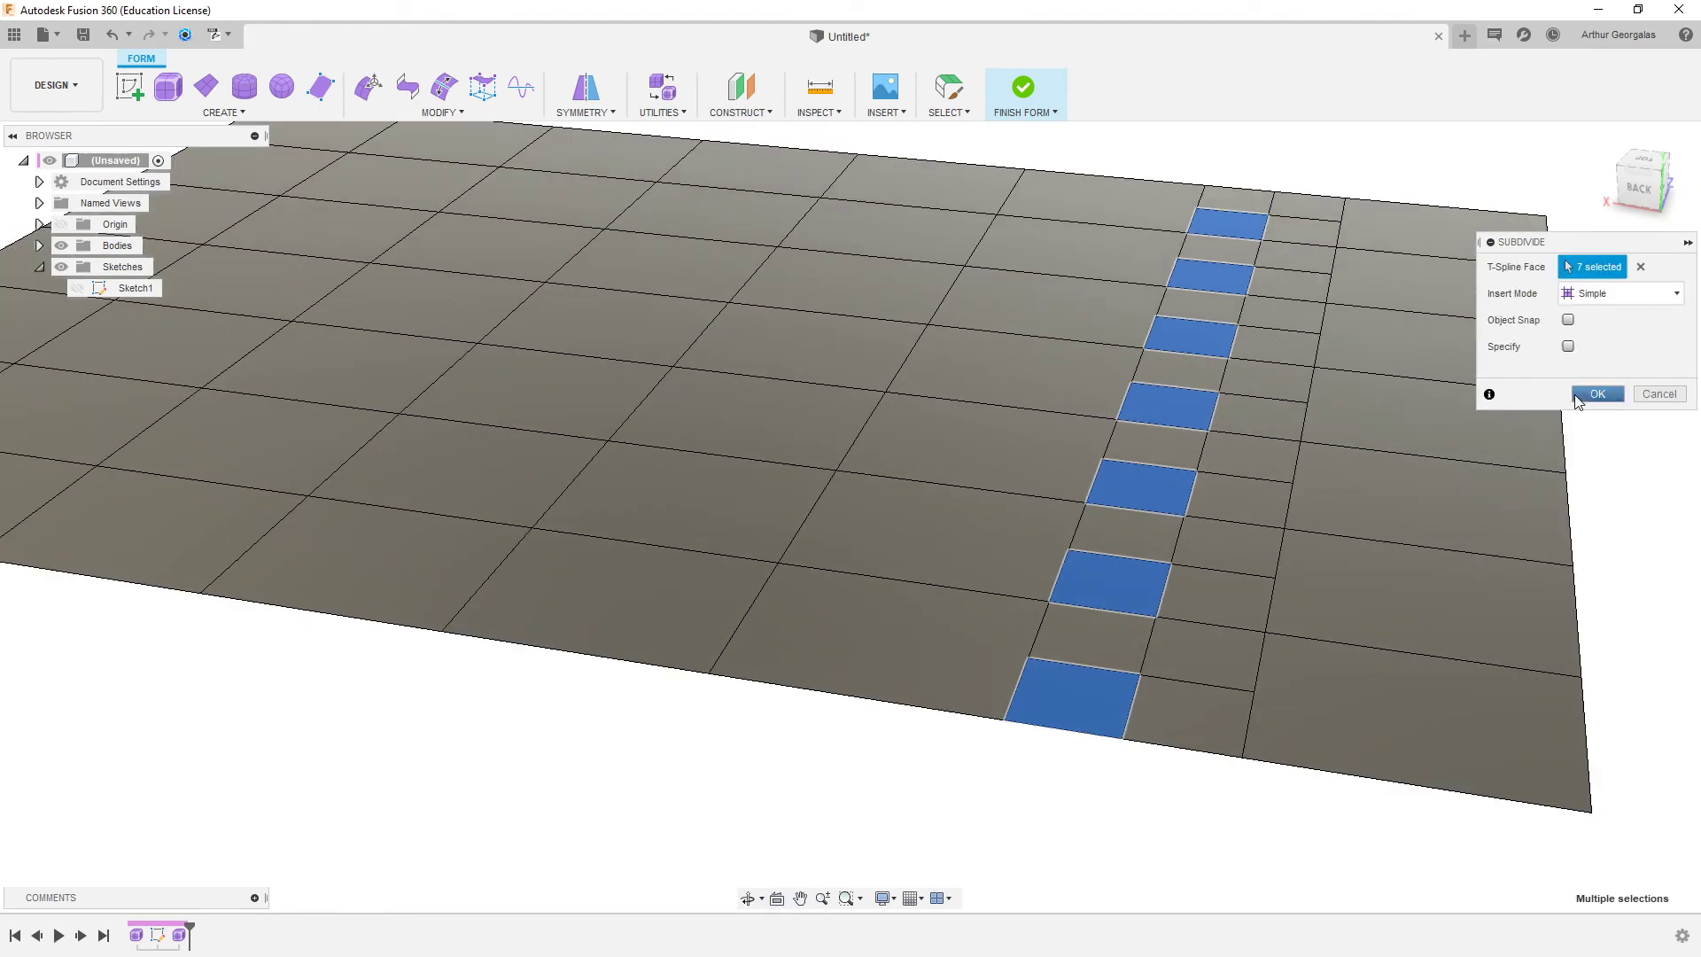
pyautogui.click(1659, 395)
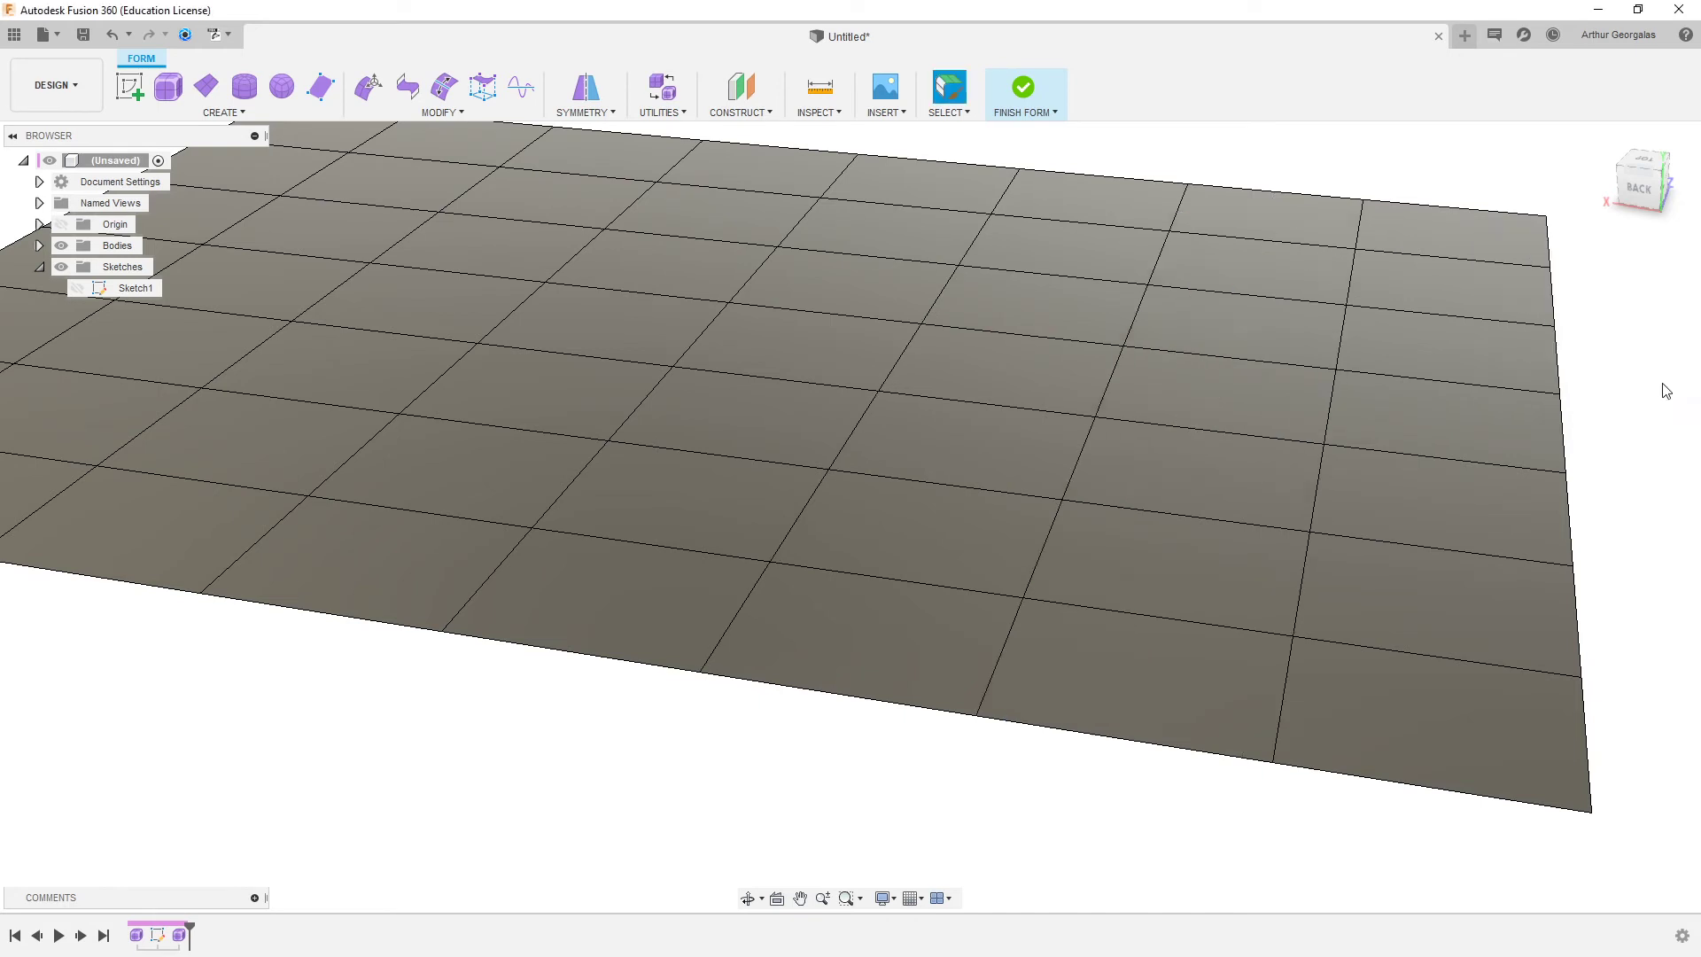
# - Insert a zigzag line of eight points in Simple mode through the second column of faces, from the front edge to the back edge
pyautogui.scroll(-4, 1188, 368)
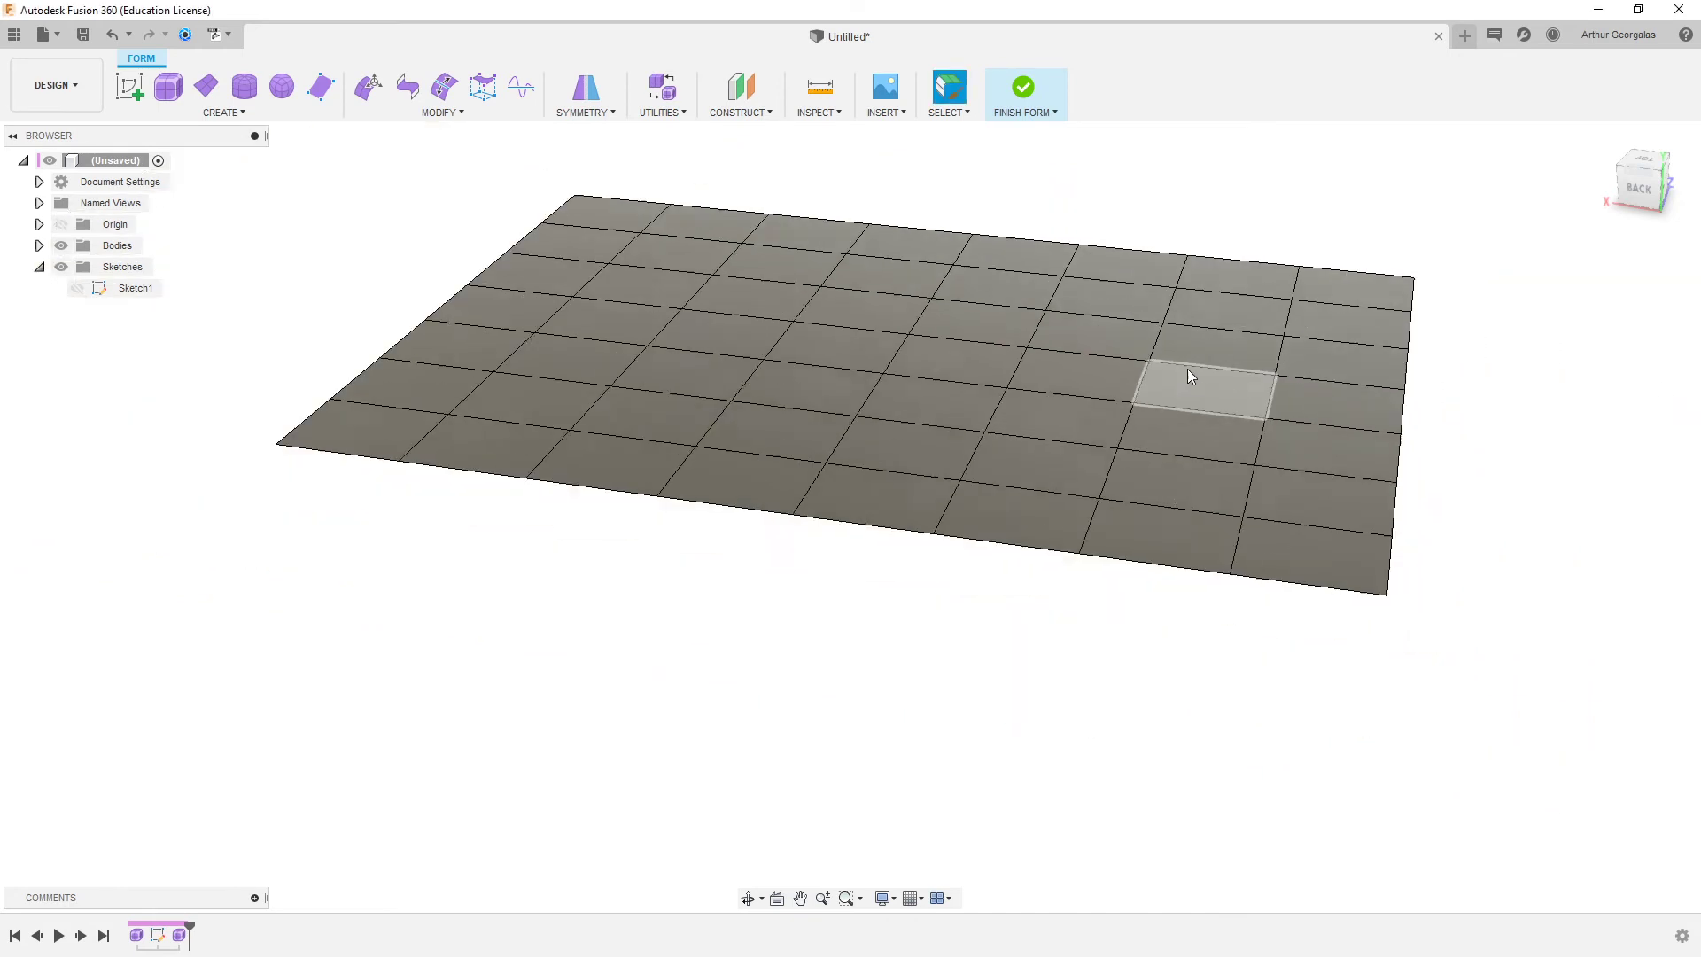
pyautogui.click(482, 111)
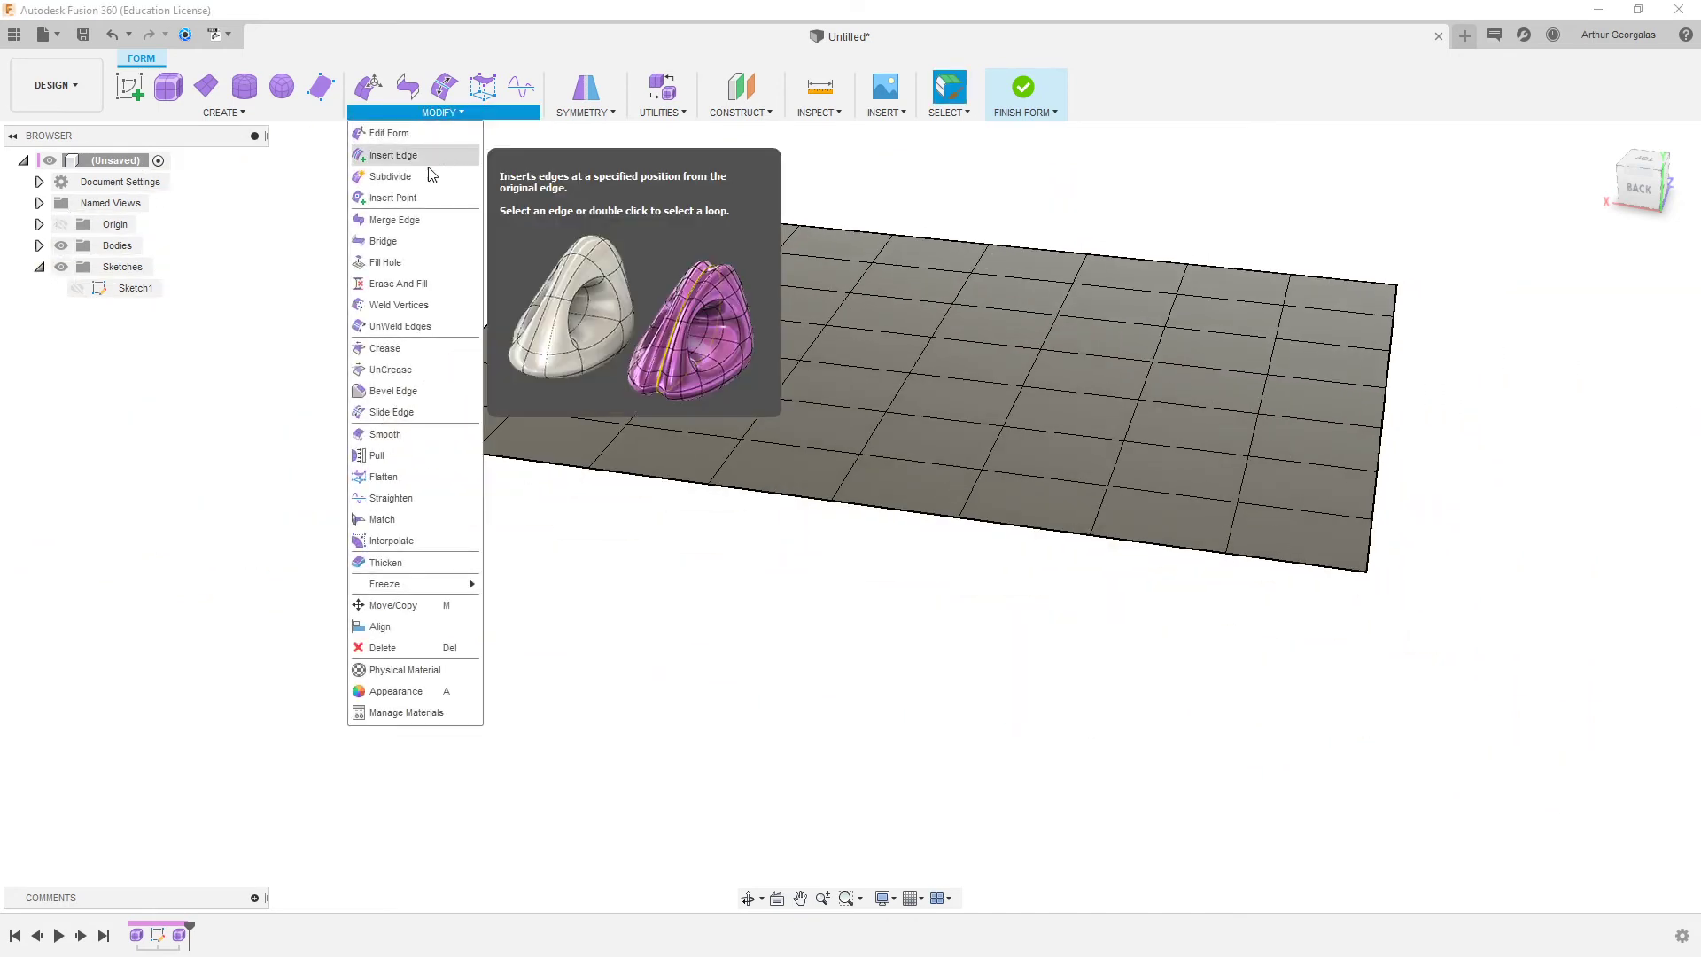
pyautogui.press('Escape')
pyautogui.scroll(4, 1212, 530)
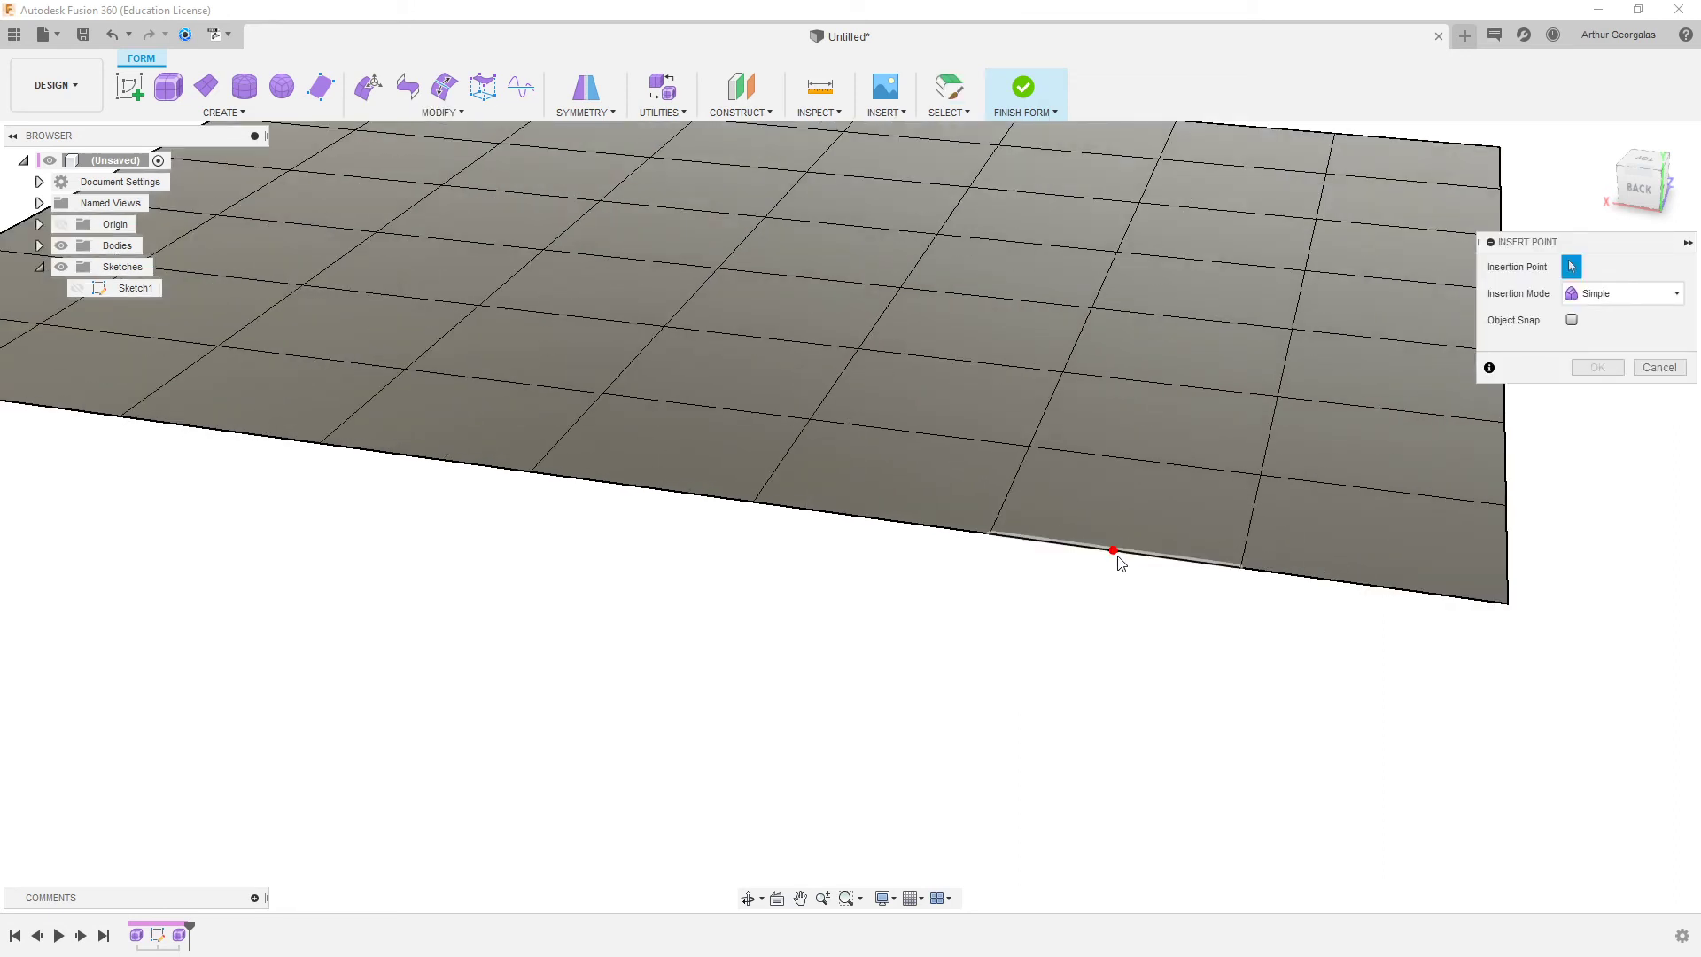
pyautogui.click(1190, 465)
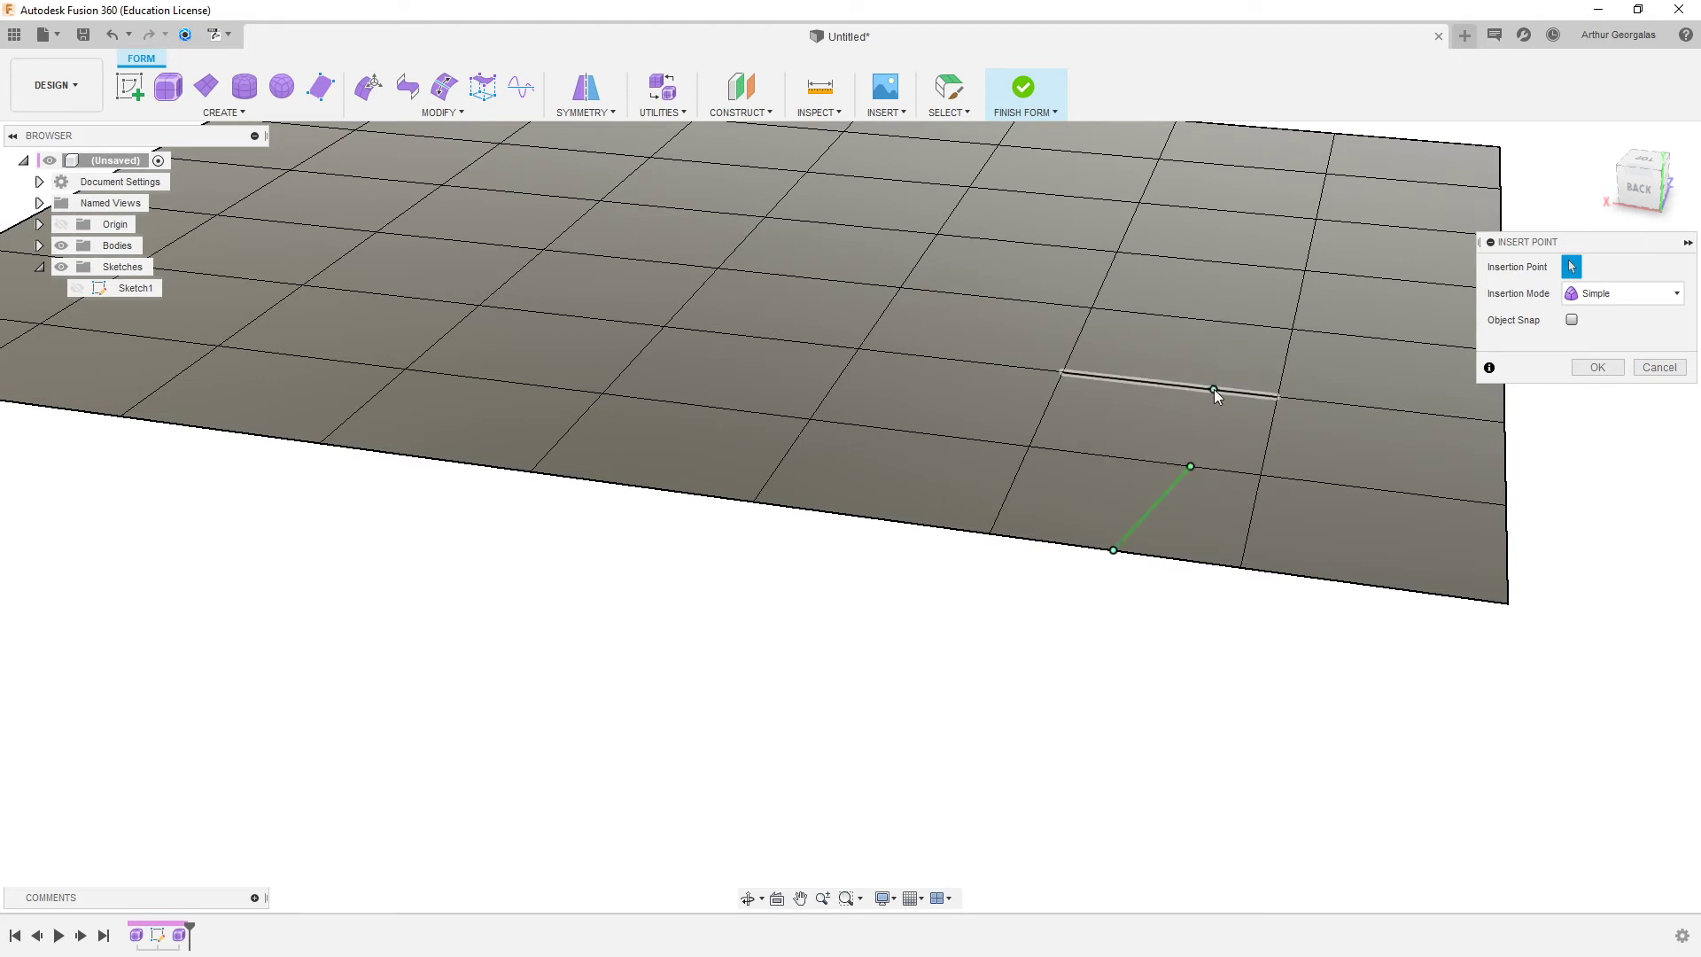
pyautogui.click(1214, 390)
pyautogui.click(1155, 316)
pyautogui.click(1169, 257)
pyautogui.click(1260, 214)
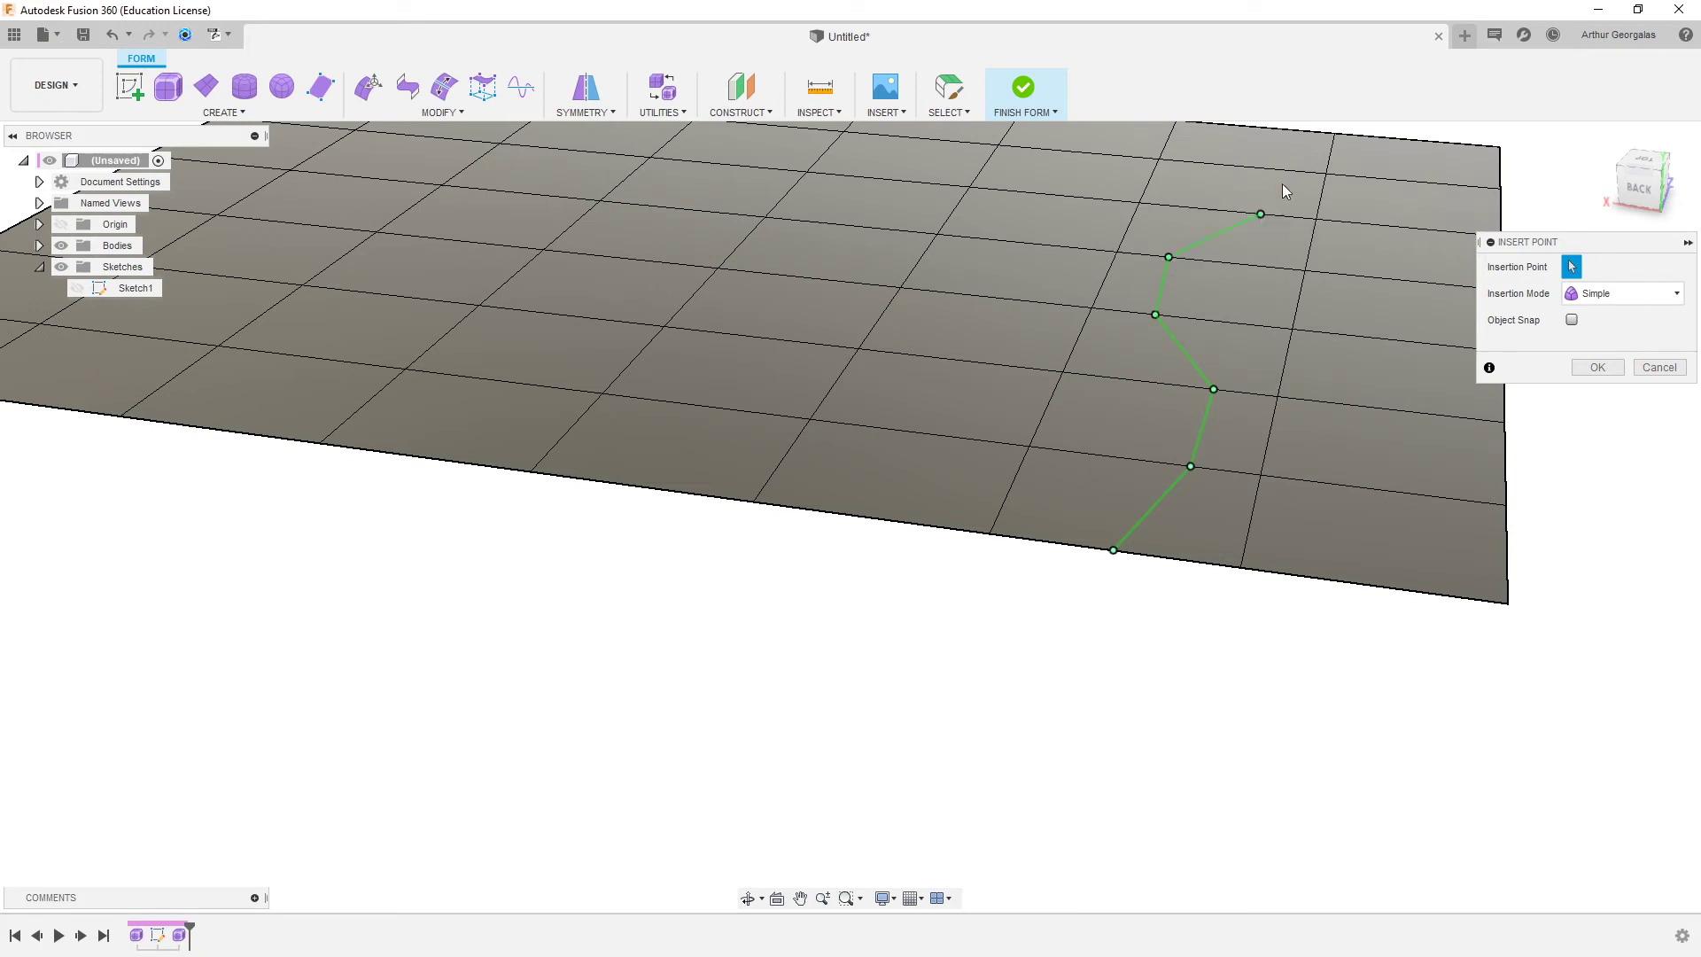
pyautogui.click(1278, 170)
pyautogui.click(1298, 131)
pyautogui.click(1598, 367)
# - Raise the full zigzag edge loop about 233 mm vertically with Edit Form to create a winding ridge
pyautogui.click(1238, 237)
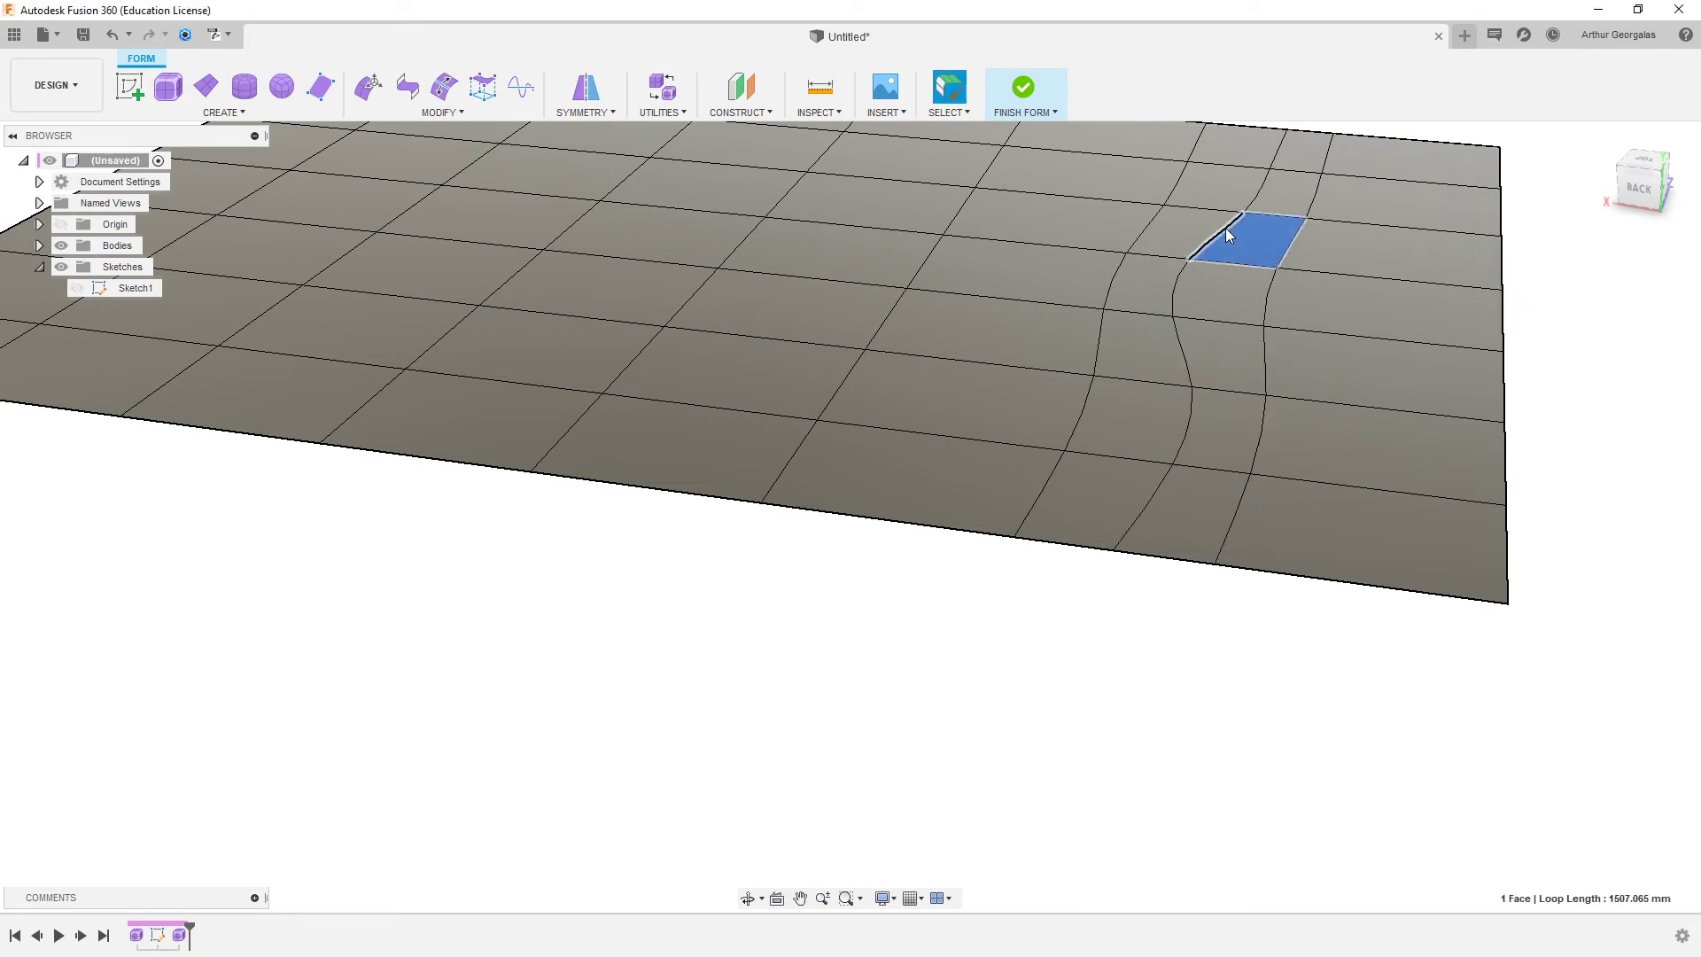
pyautogui.doubleClick(1226, 227)
pyautogui.rightClick(1226, 235)
pyautogui.click(1305, 206)
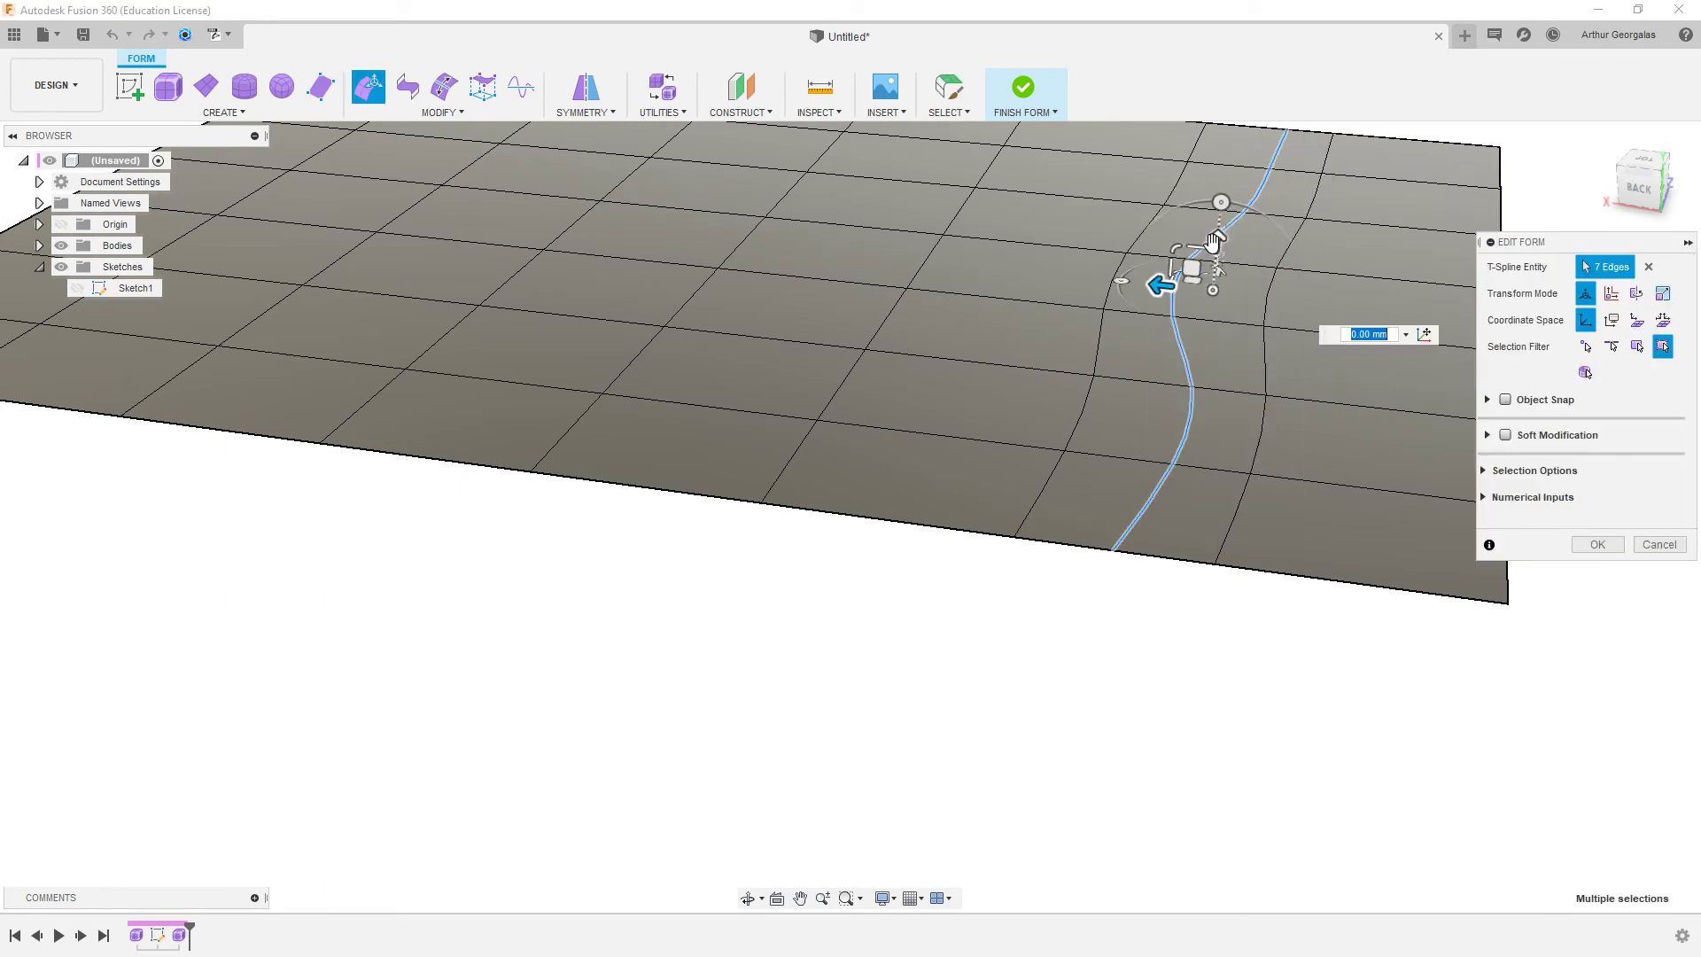
pyautogui.moveTo(1207, 239); pyautogui.dragTo(1222, 169)
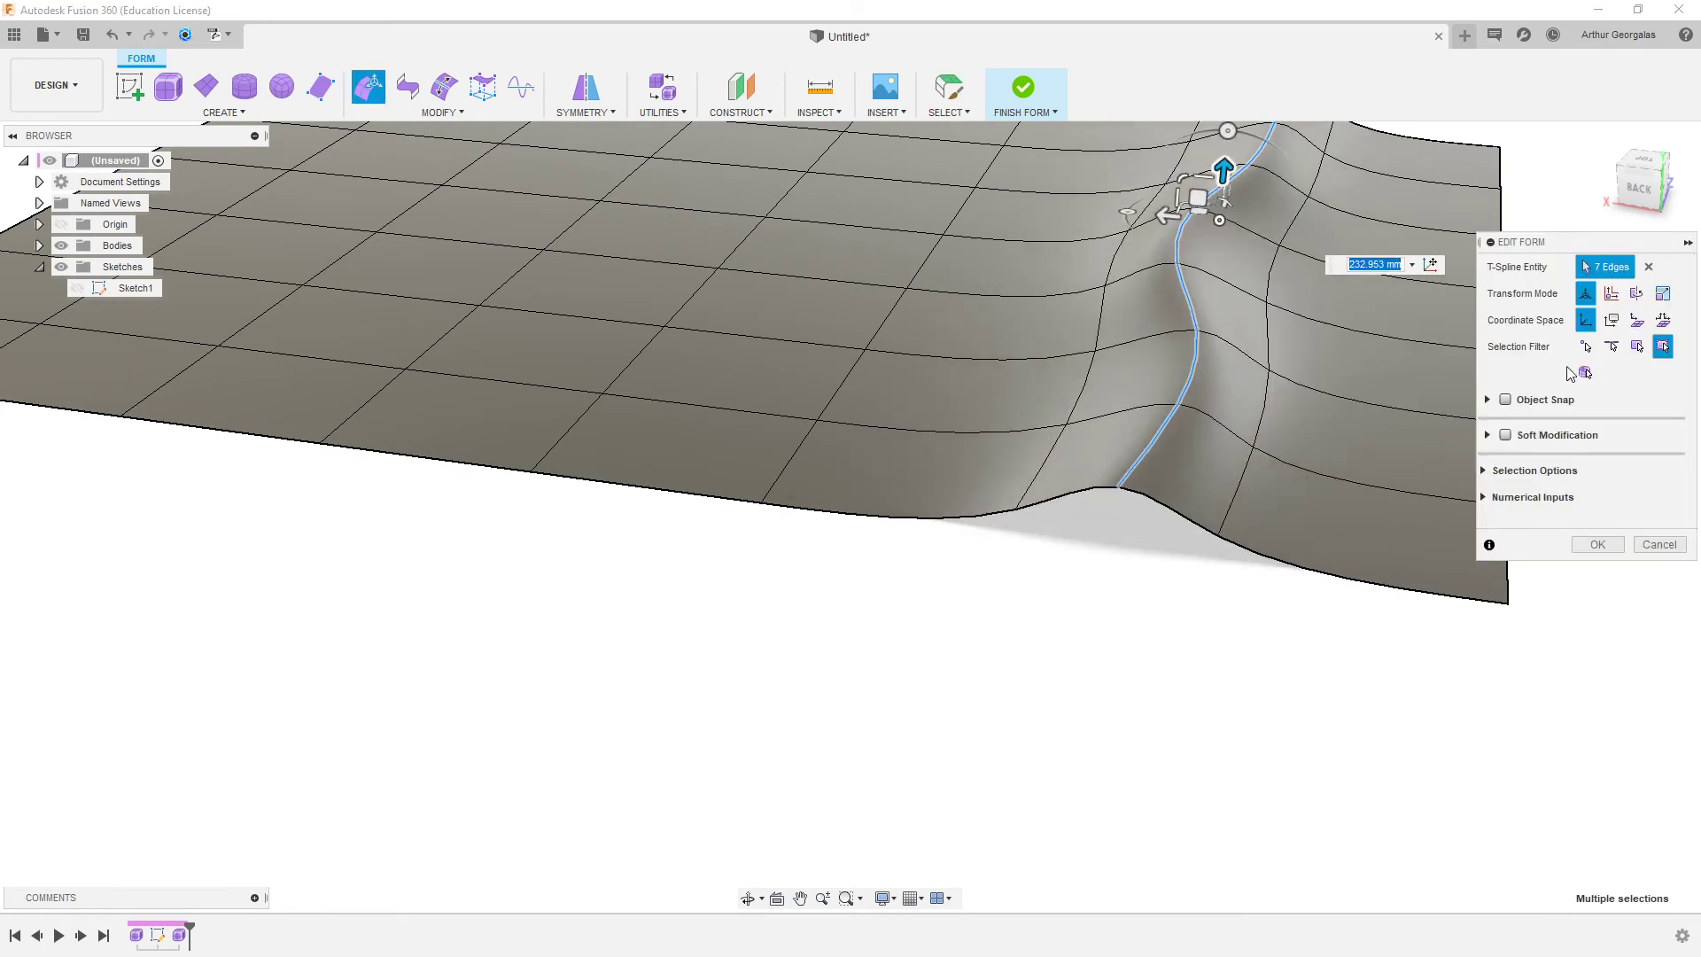
pyautogui.click(1598, 545)
pyautogui.keyDown('shift'); pyautogui.moveTo(1407, 405); pyautogui.dragTo(1495, 393, button='middle'); pyautogui.keyUp('shift')
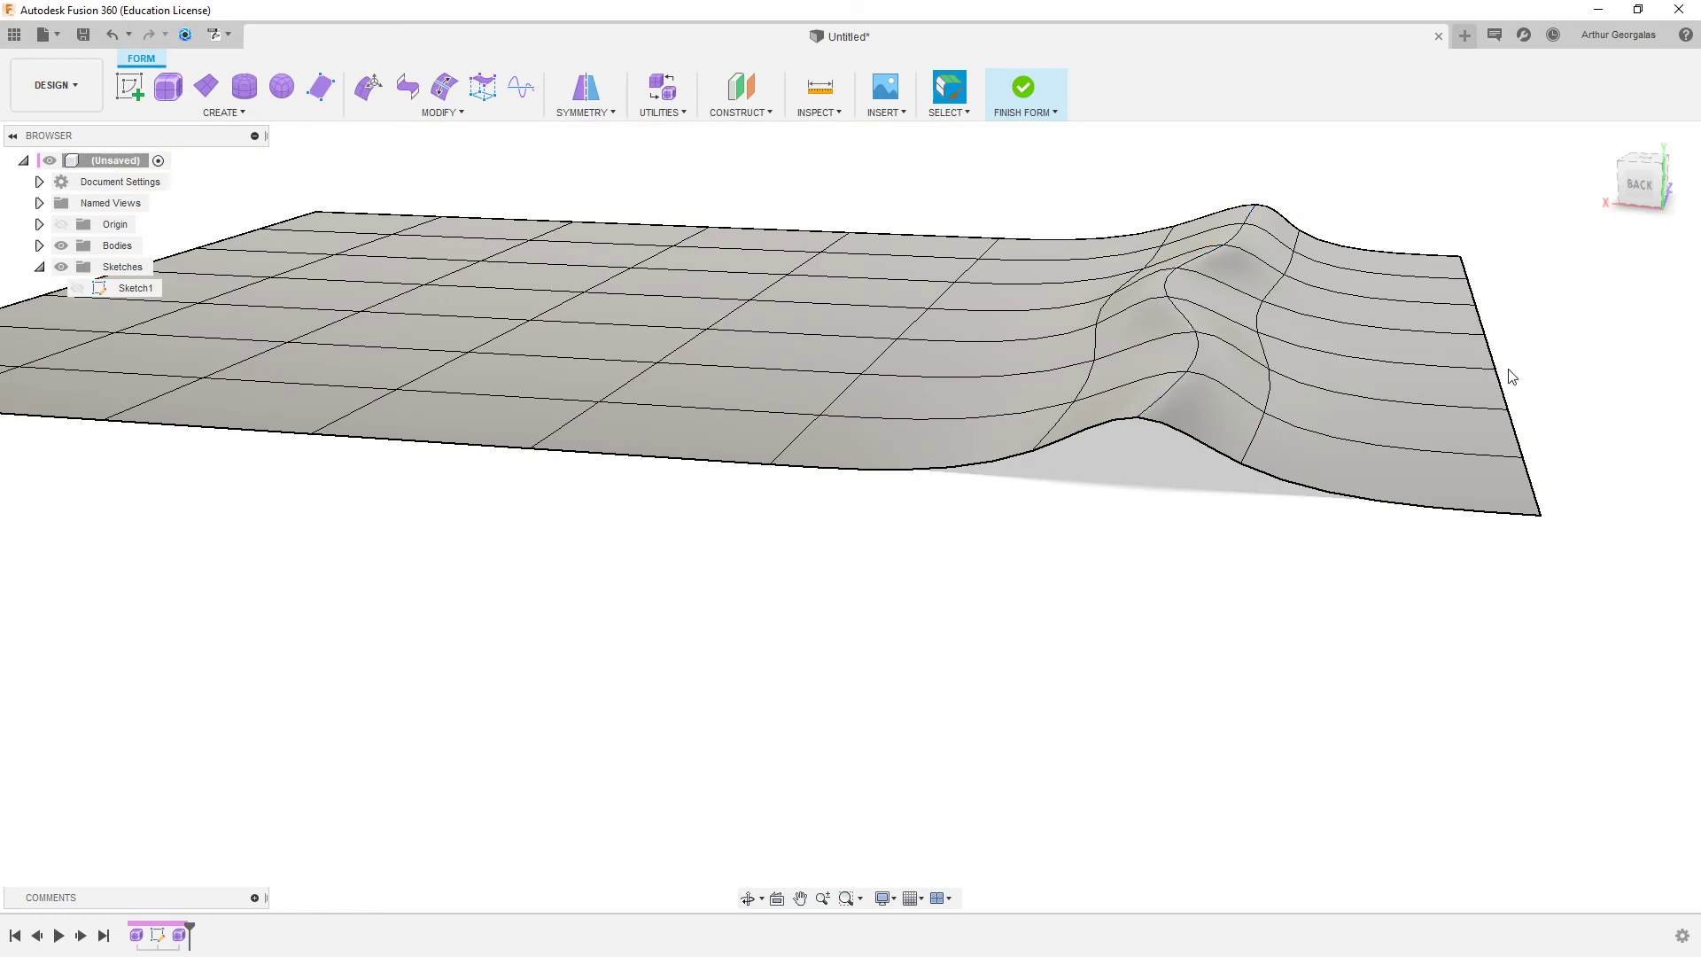
# - Check the ridge in box and smooth display, and undo both the ridge and the inserted points
pyautogui.hotkey('ctrl', '1')
pyautogui.hotkey('alt', '3')
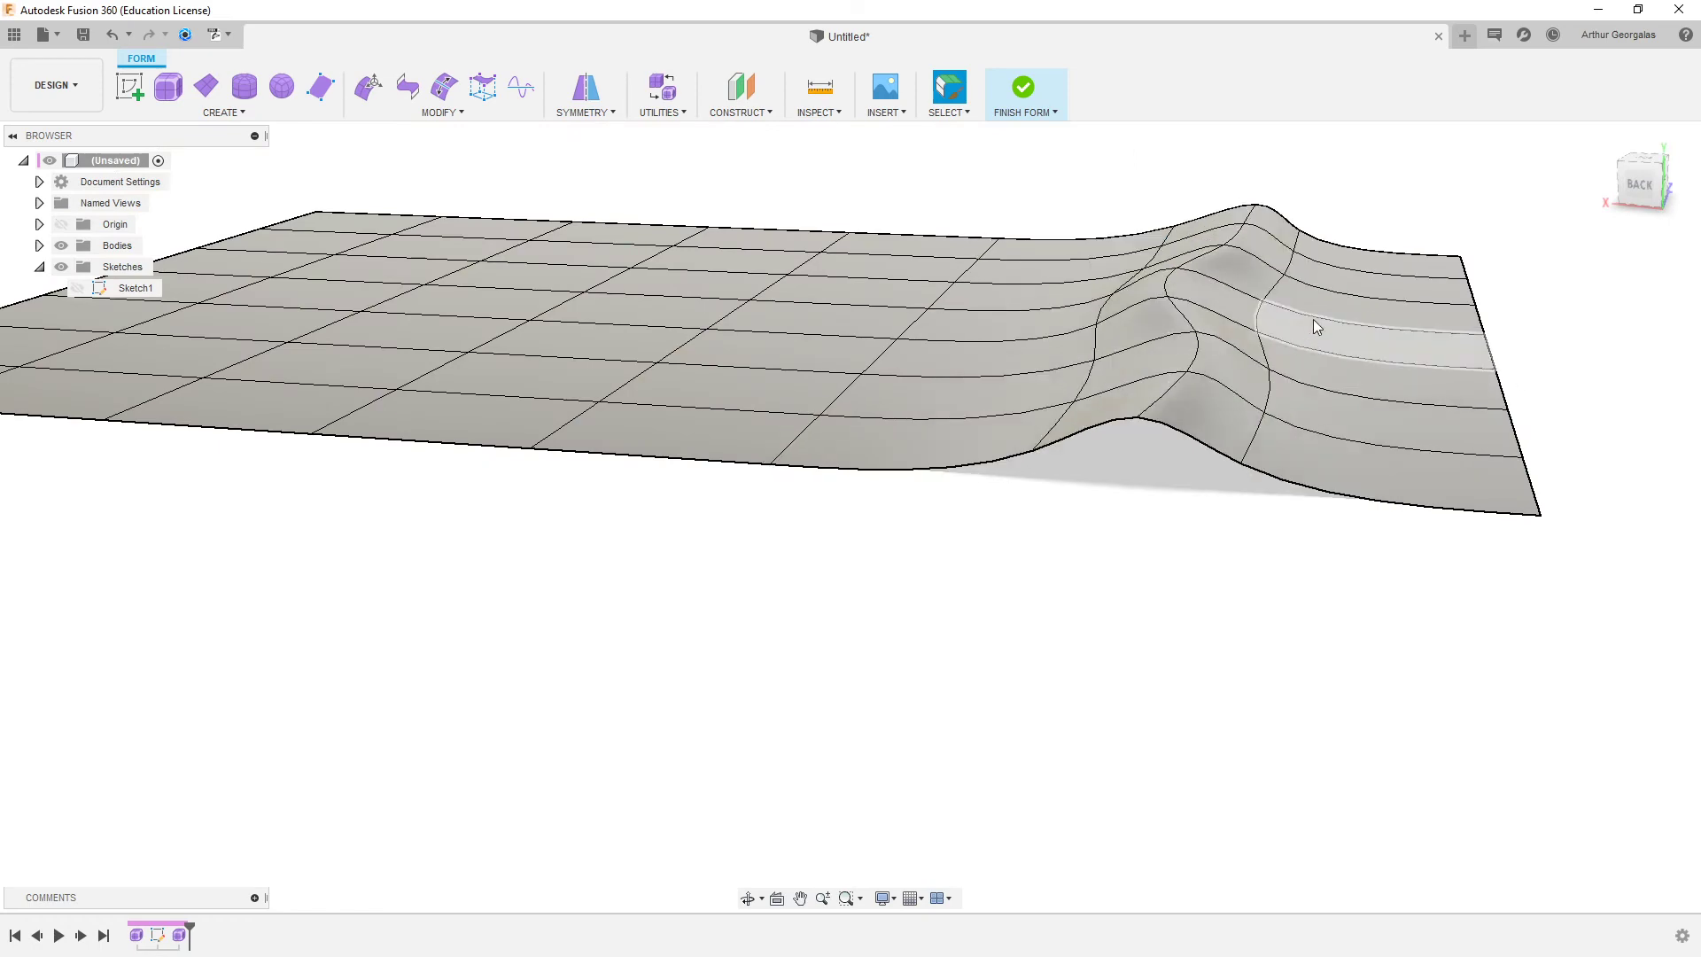
pyautogui.moveTo(1314, 319)
pyautogui.keyDown('shift'); pyautogui.mouseDown(button='middle')
pyautogui.moveTo(1326, 269)
pyautogui.moveTo(1305, 311)
pyautogui.mouseUp(button='middle'); pyautogui.keyUp('shift')
pyautogui.hotkey('ctrl', 'z')
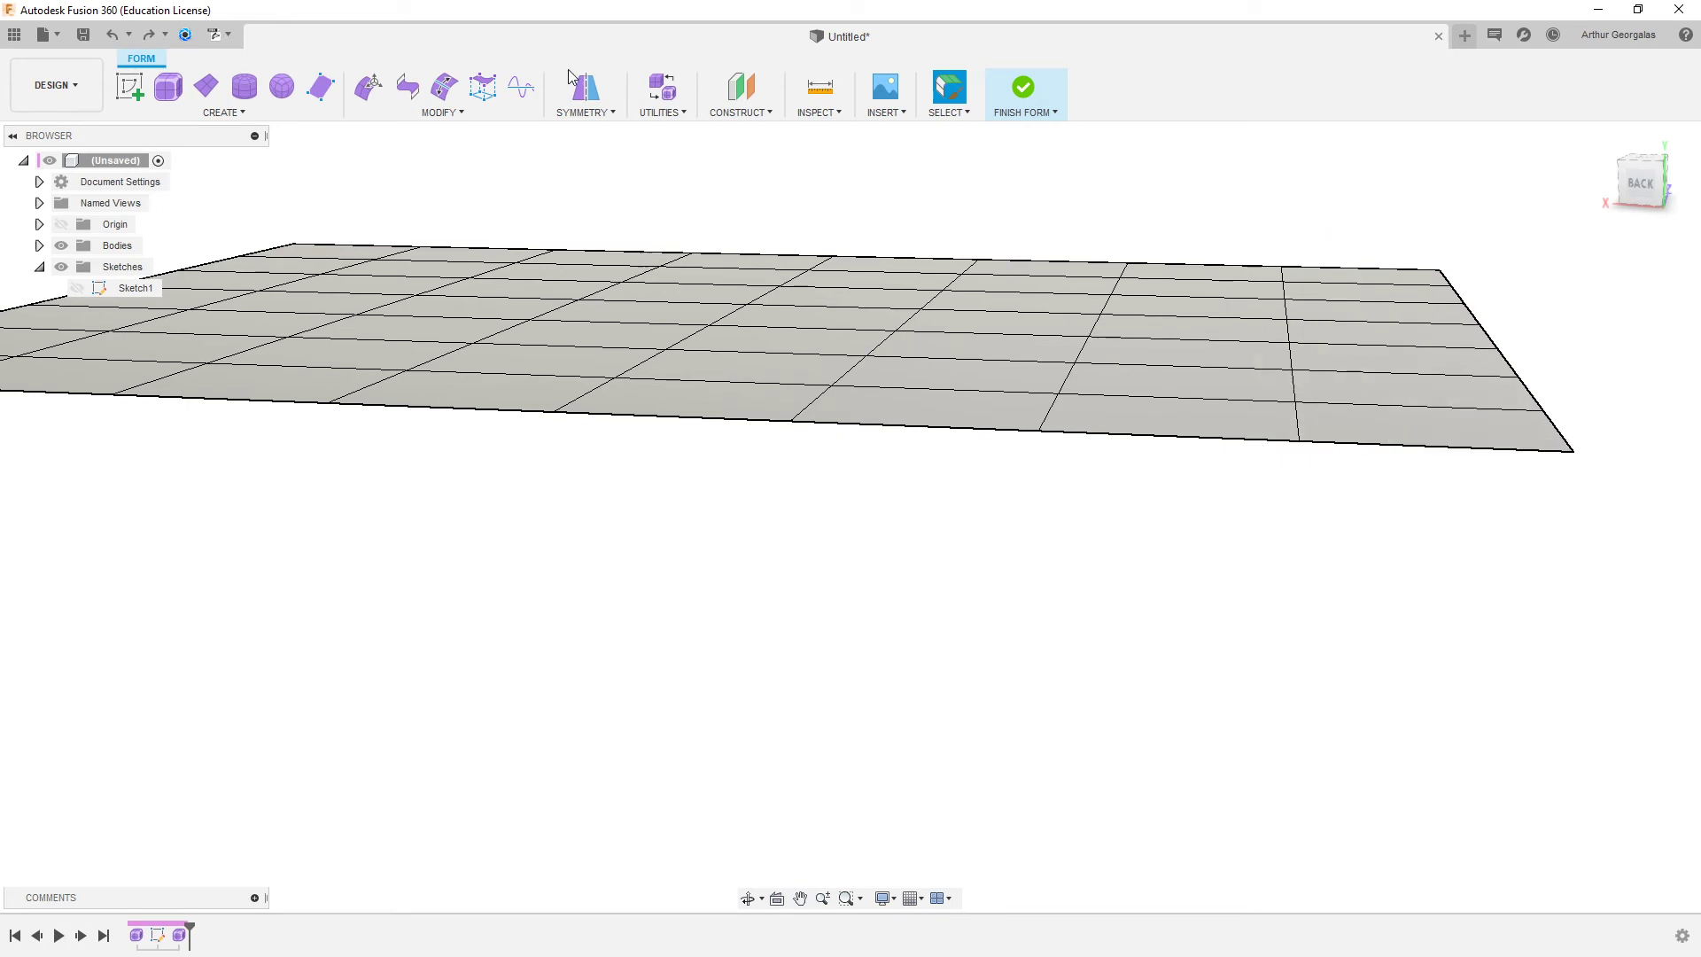
# - Insert a diagonal edge across the front corner face with Insert Point in Simple mode, joining its two neighbouring boundary vertices
pyautogui.click(442, 112)
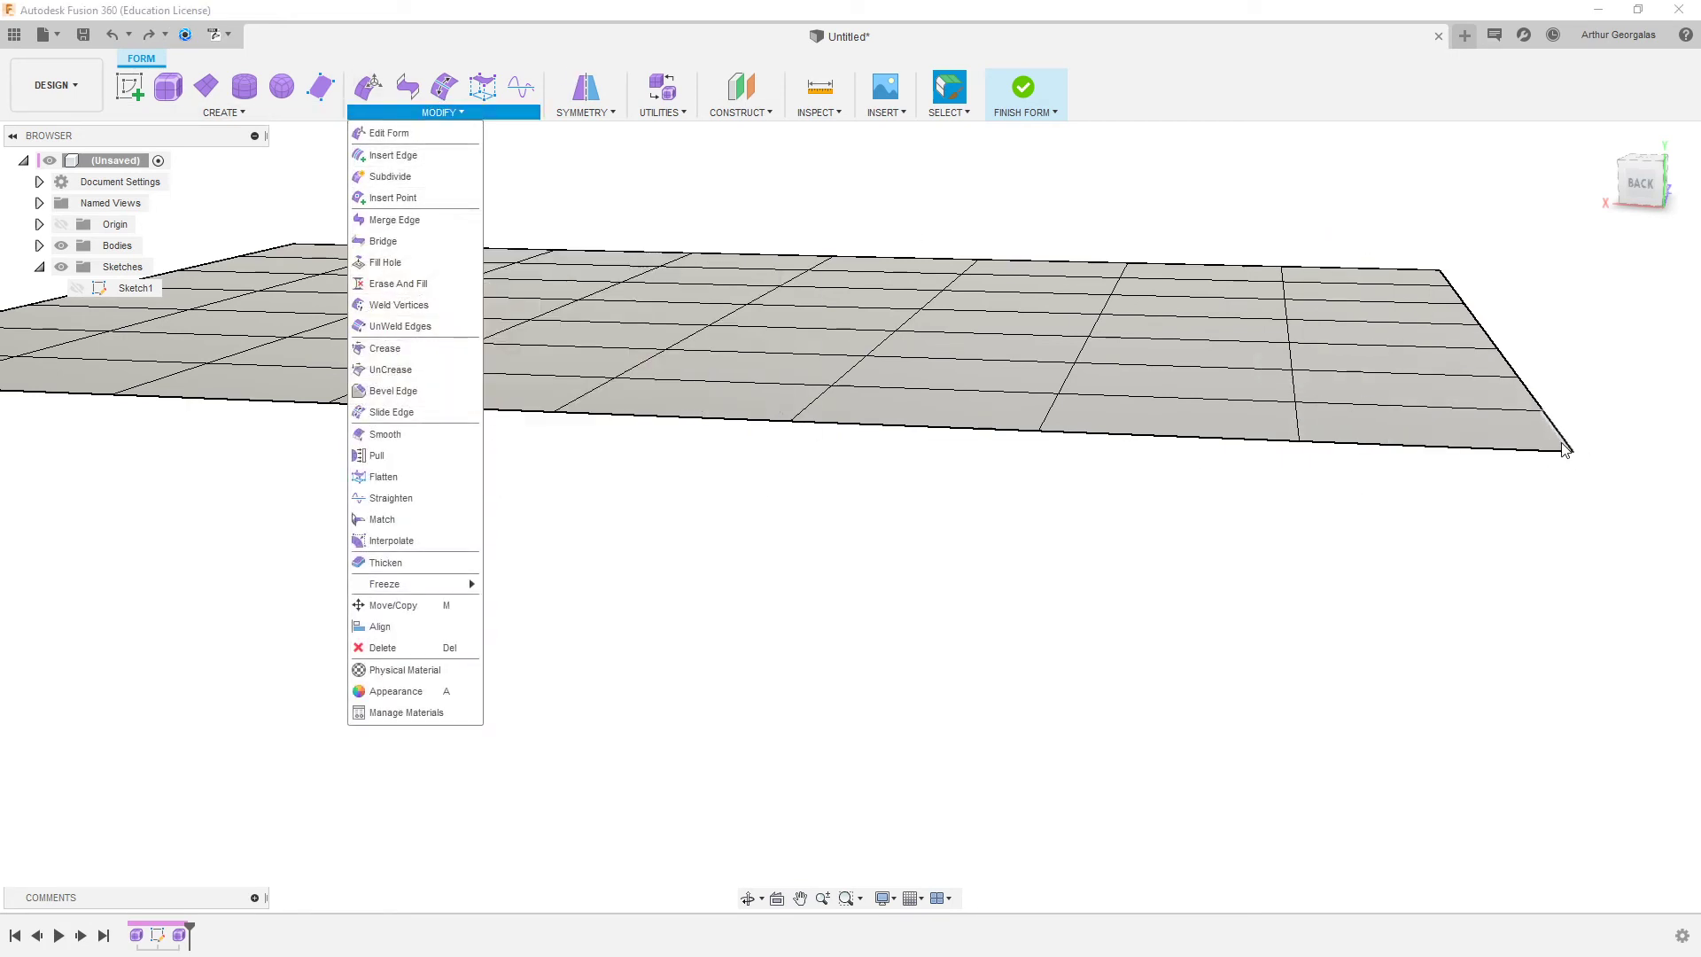
pyautogui.click(413, 199)
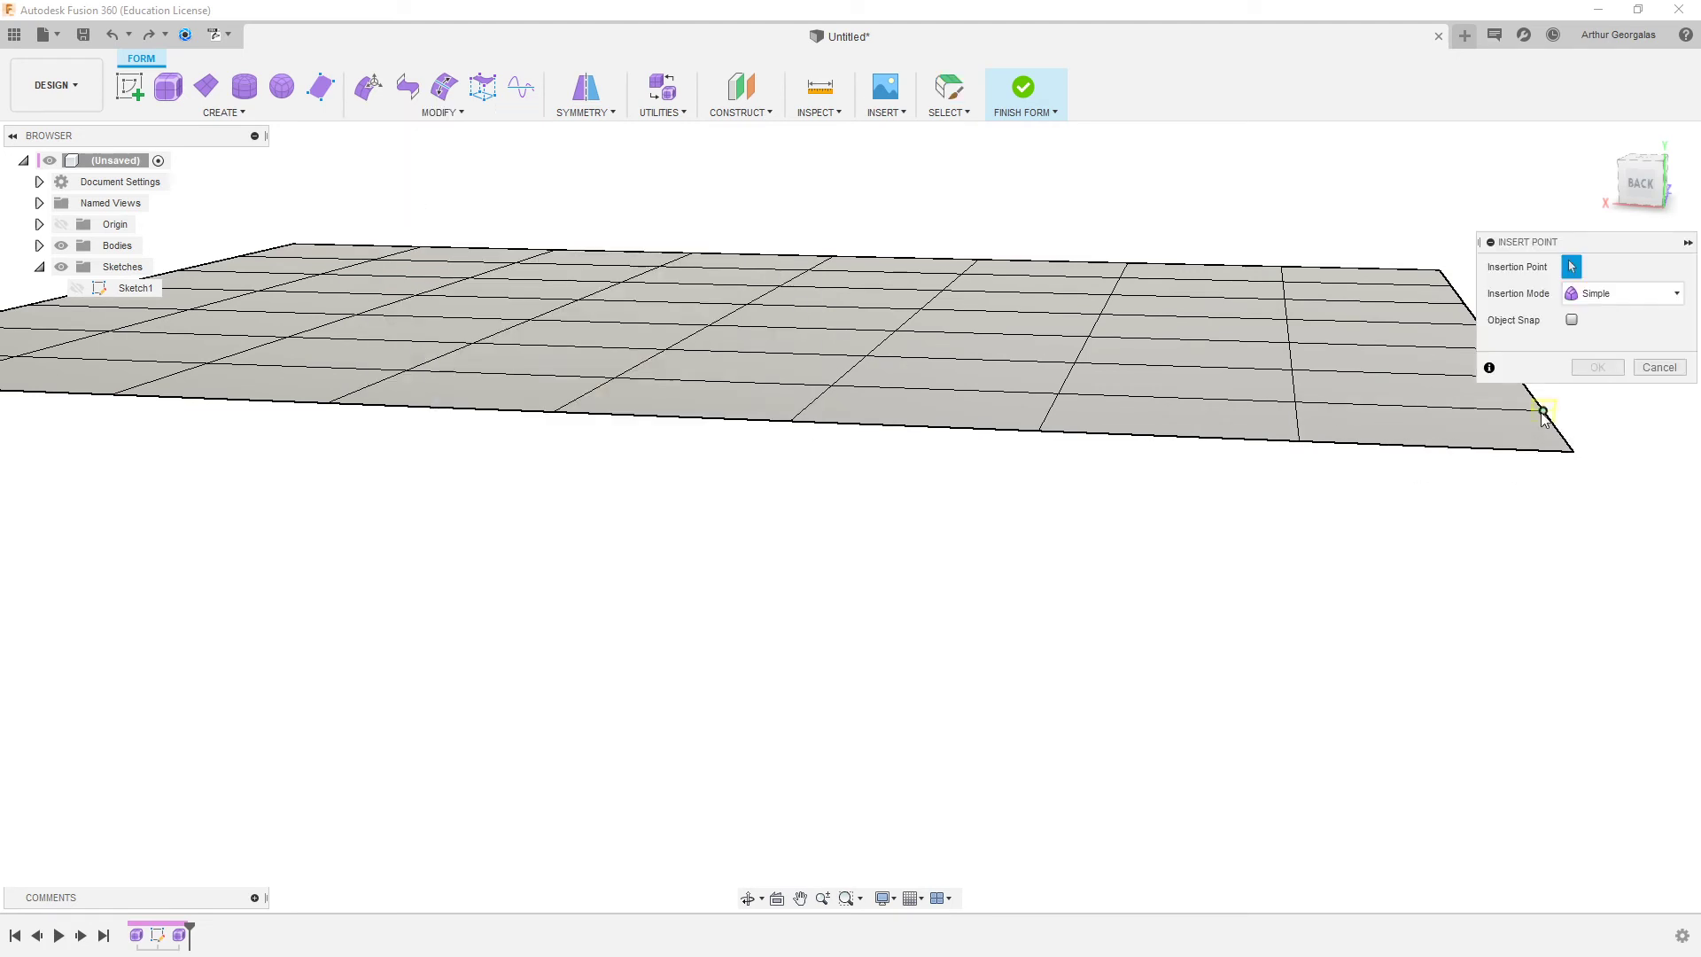
pyautogui.click(1299, 441)
pyautogui.click(1543, 410)
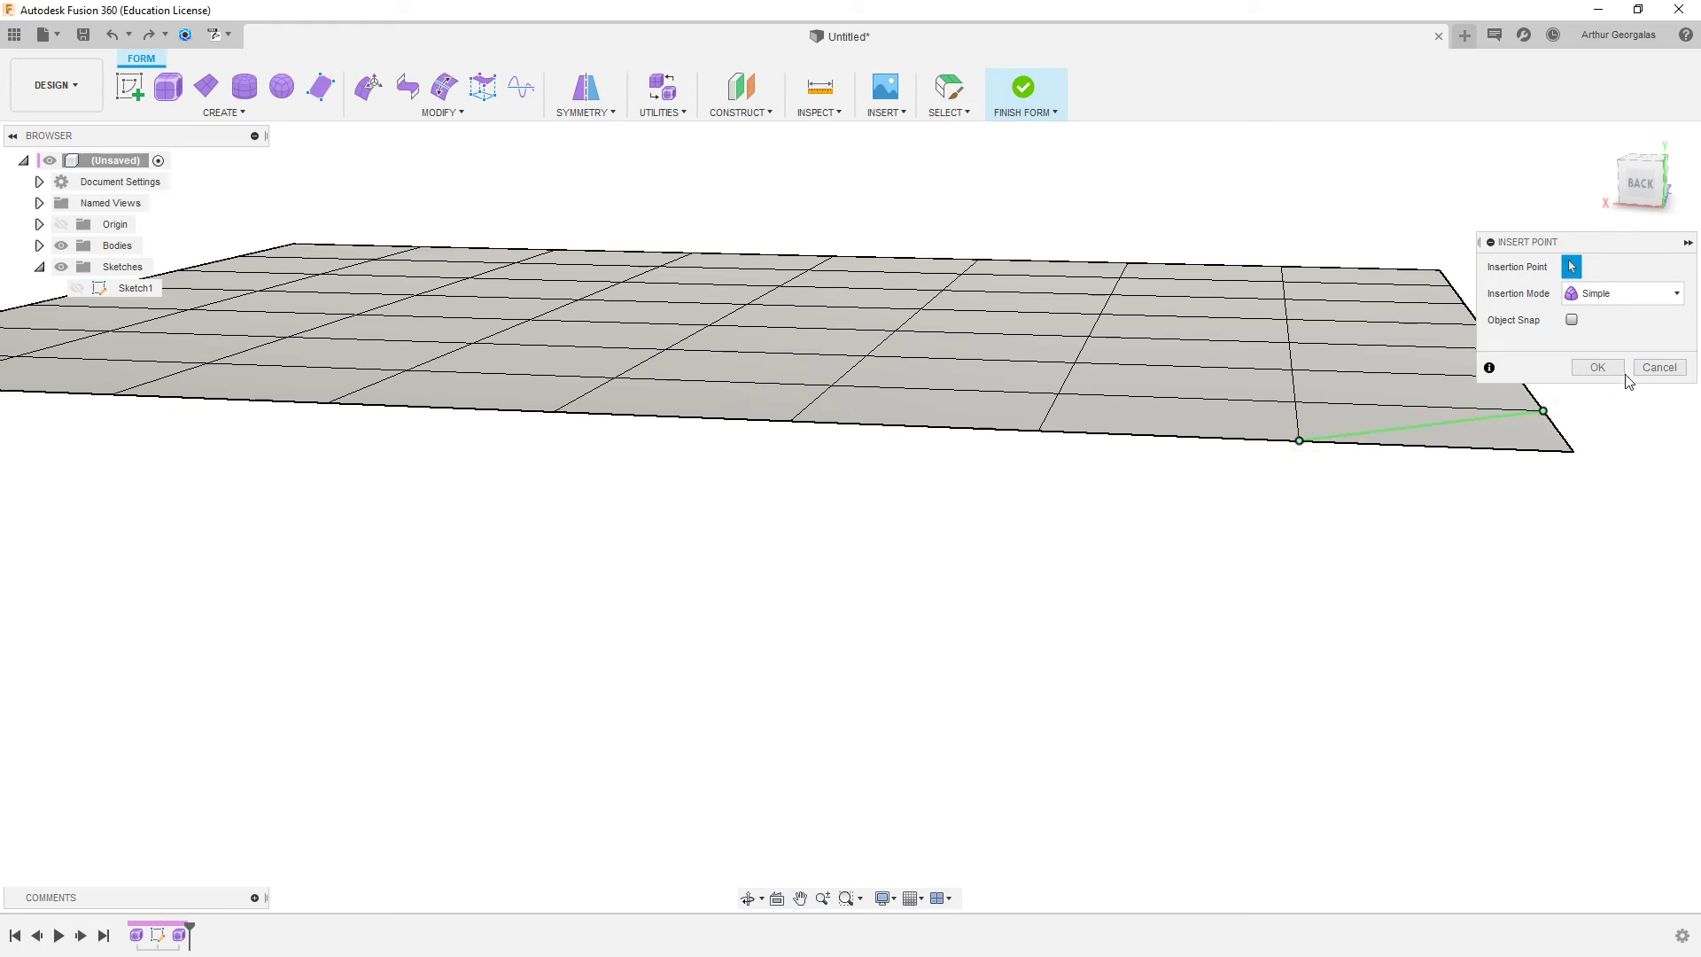
pyautogui.click(1598, 367)
# - Delete the front corner vertex to round off the plane's corner, and compare the box and smooth displays
pyautogui.click(1574, 443)
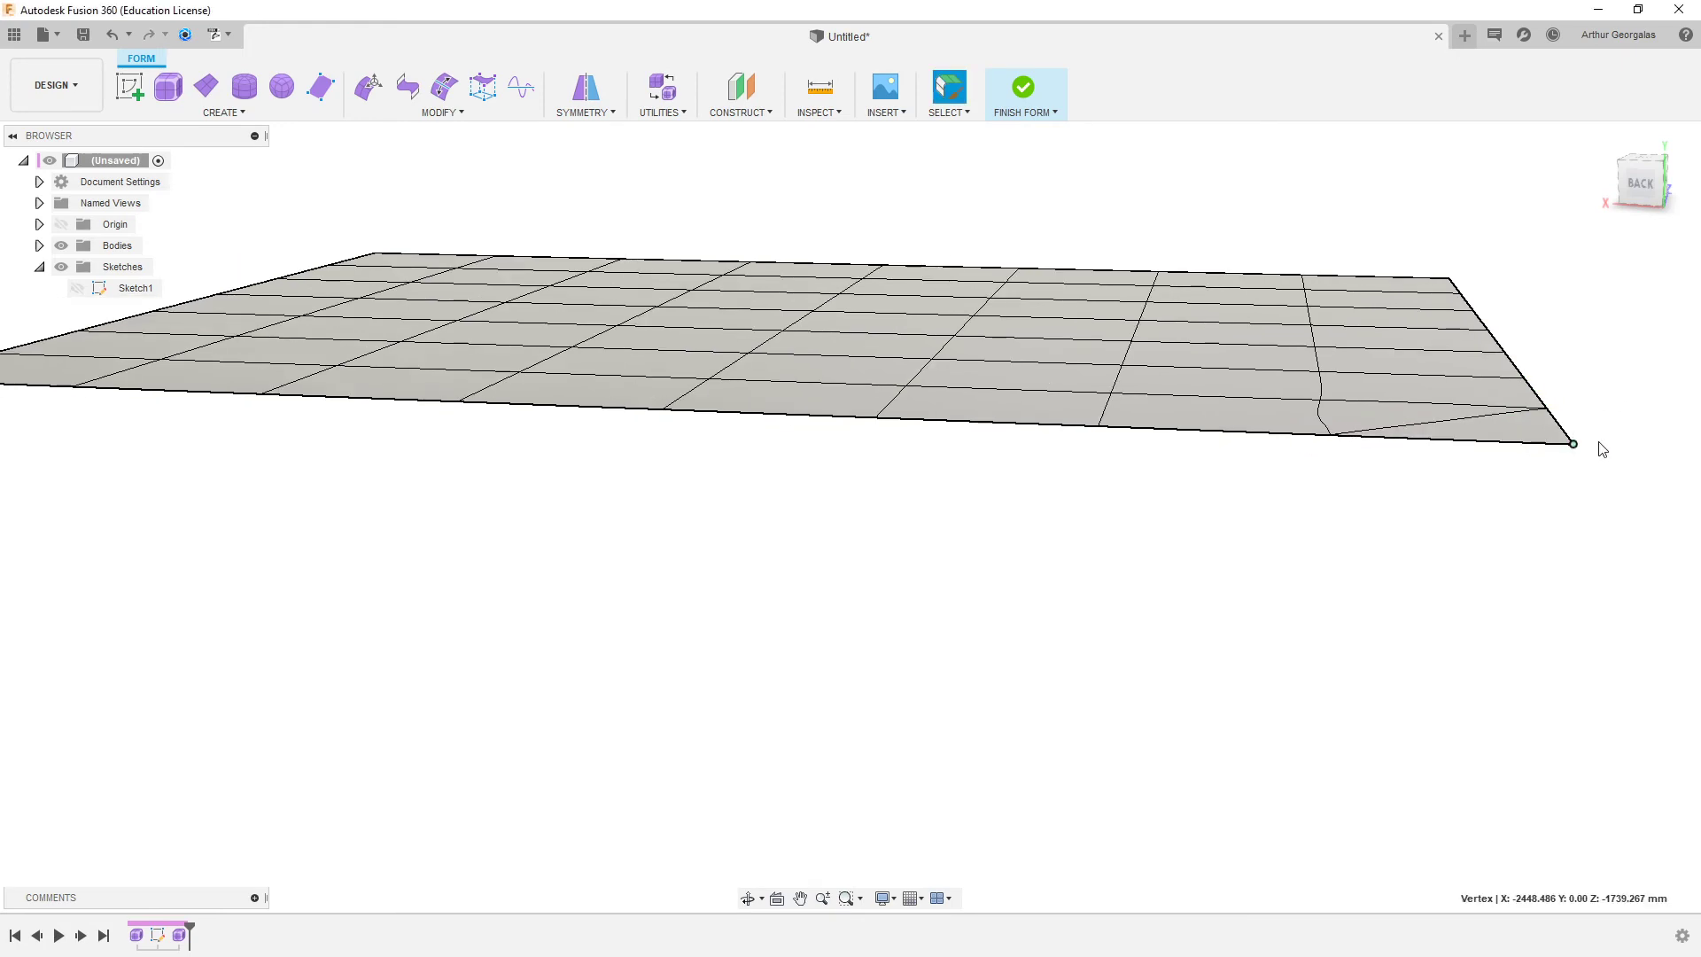
pyautogui.press('Delete')
pyautogui.keyDown('shift'); pyautogui.moveTo(1490, 407); pyautogui.dragTo(1454, 455, button='middle'); pyautogui.keyUp('shift')
pyautogui.scroll(-2, 1454, 454)
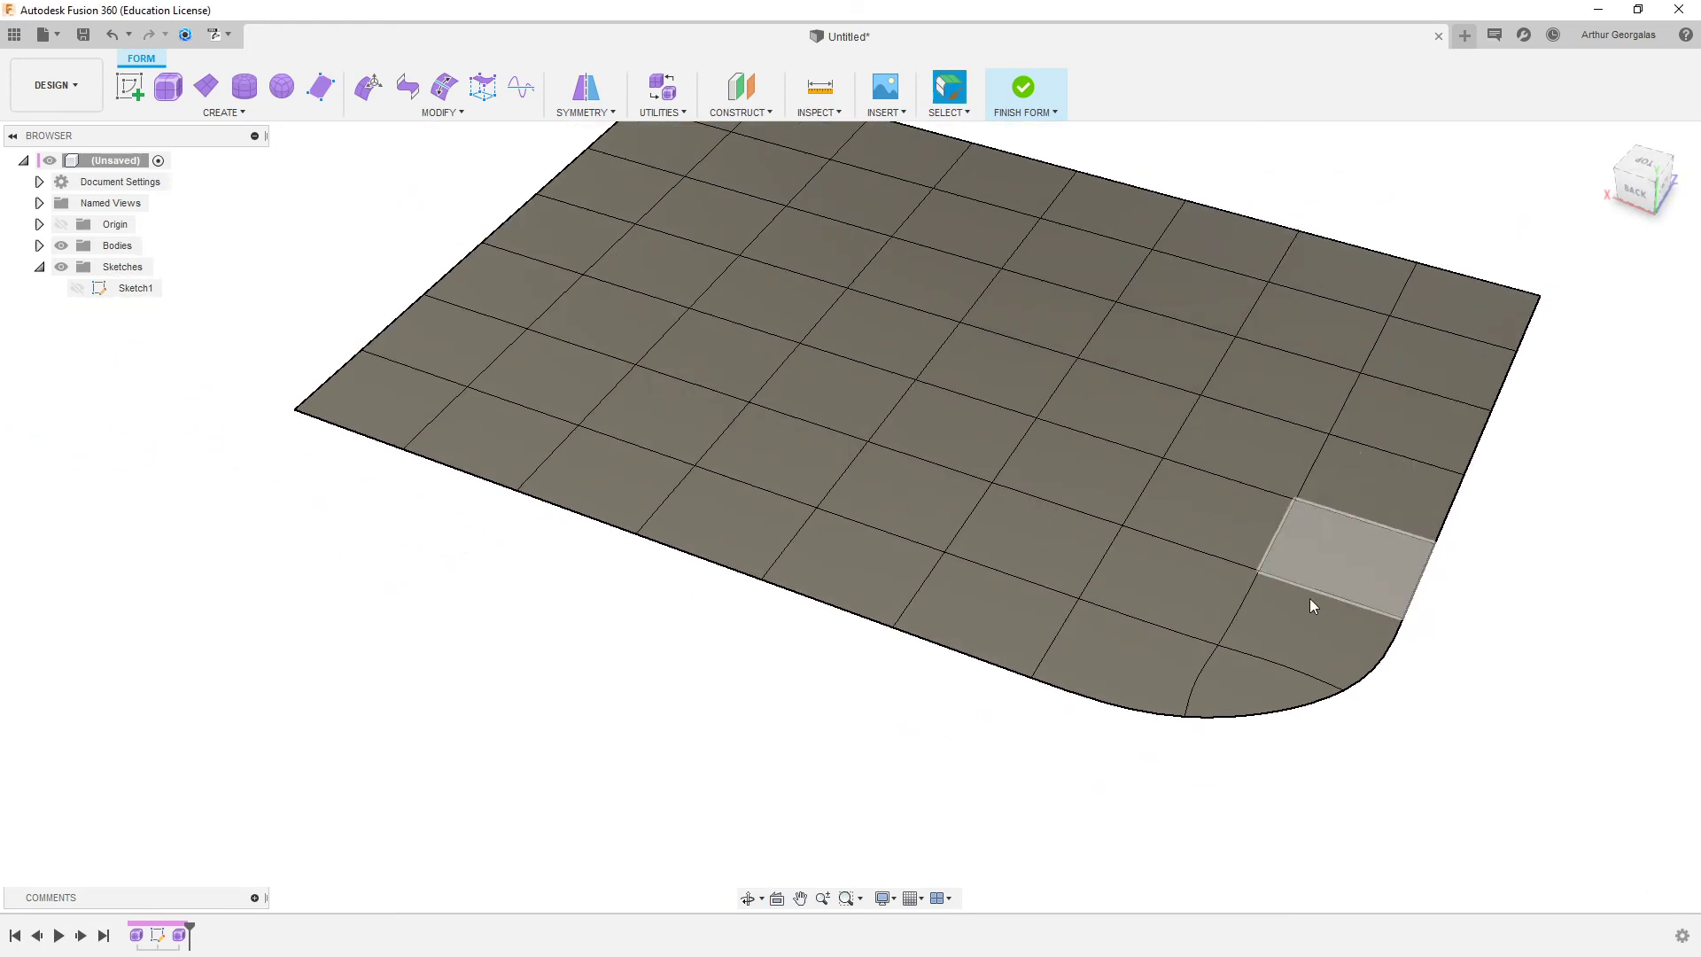
pyautogui.hotkey('alt', '1')
pyautogui.hotkey('alt', '3')
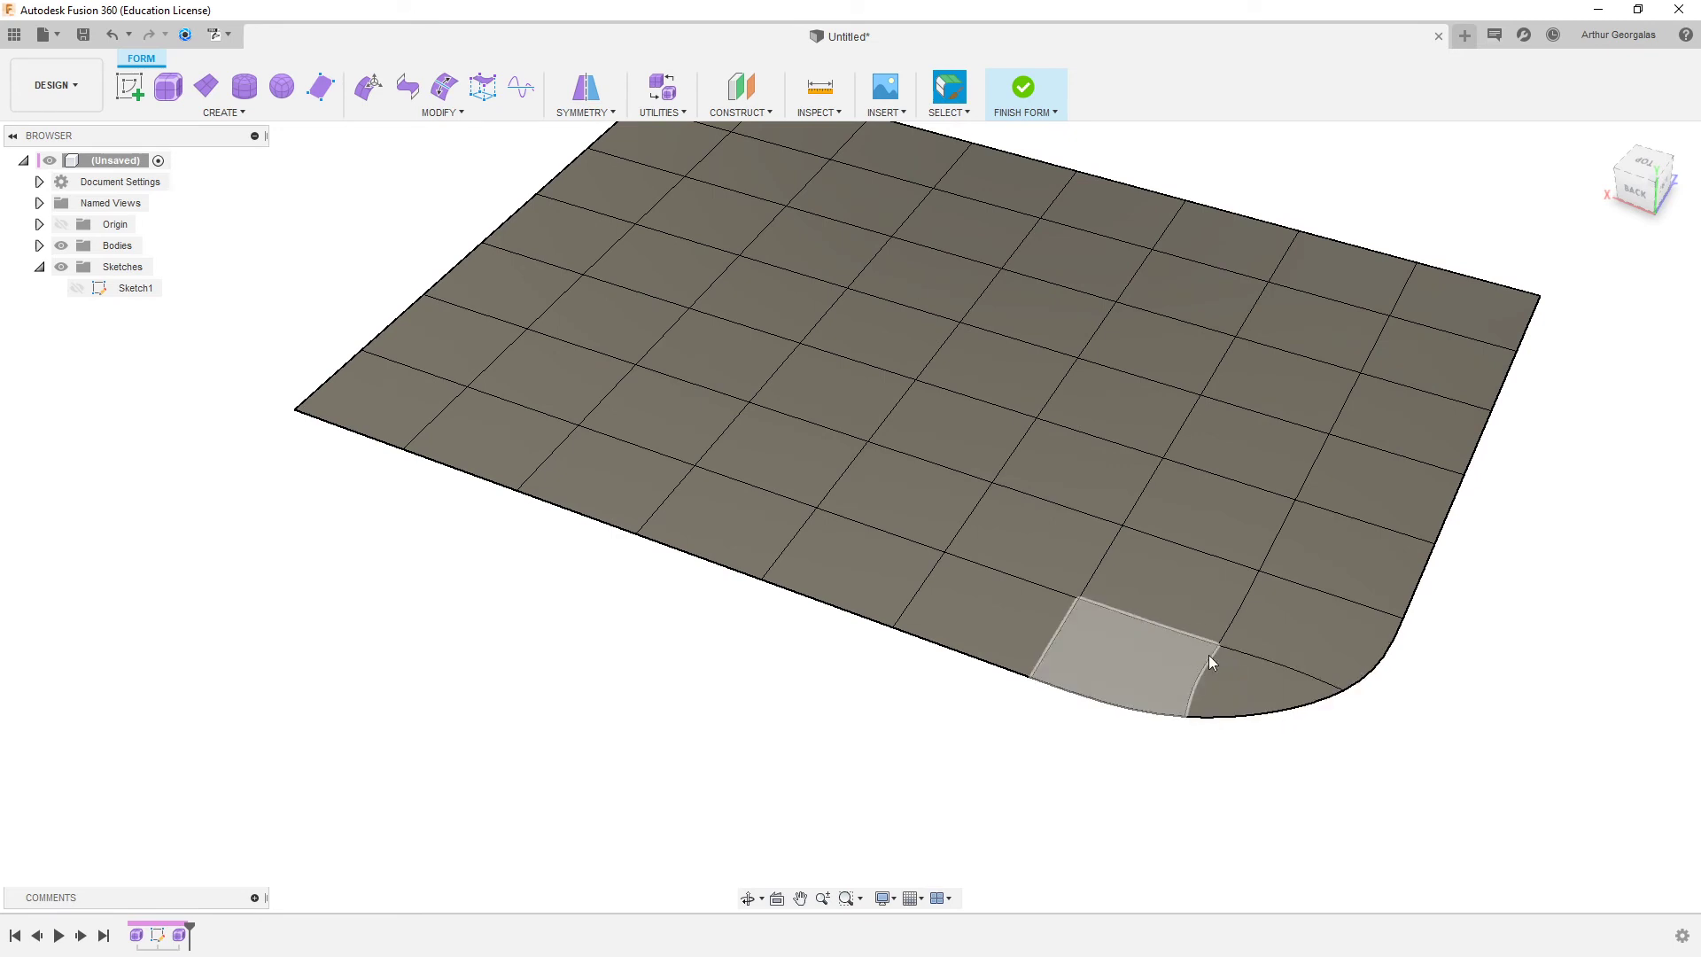
# - Try Insert Point in Simple mode from the inner vertex of the rounded corner to the middle of its curved boundary edge
pyautogui.rightClick(412, 170)
pyautogui.press('Escape')
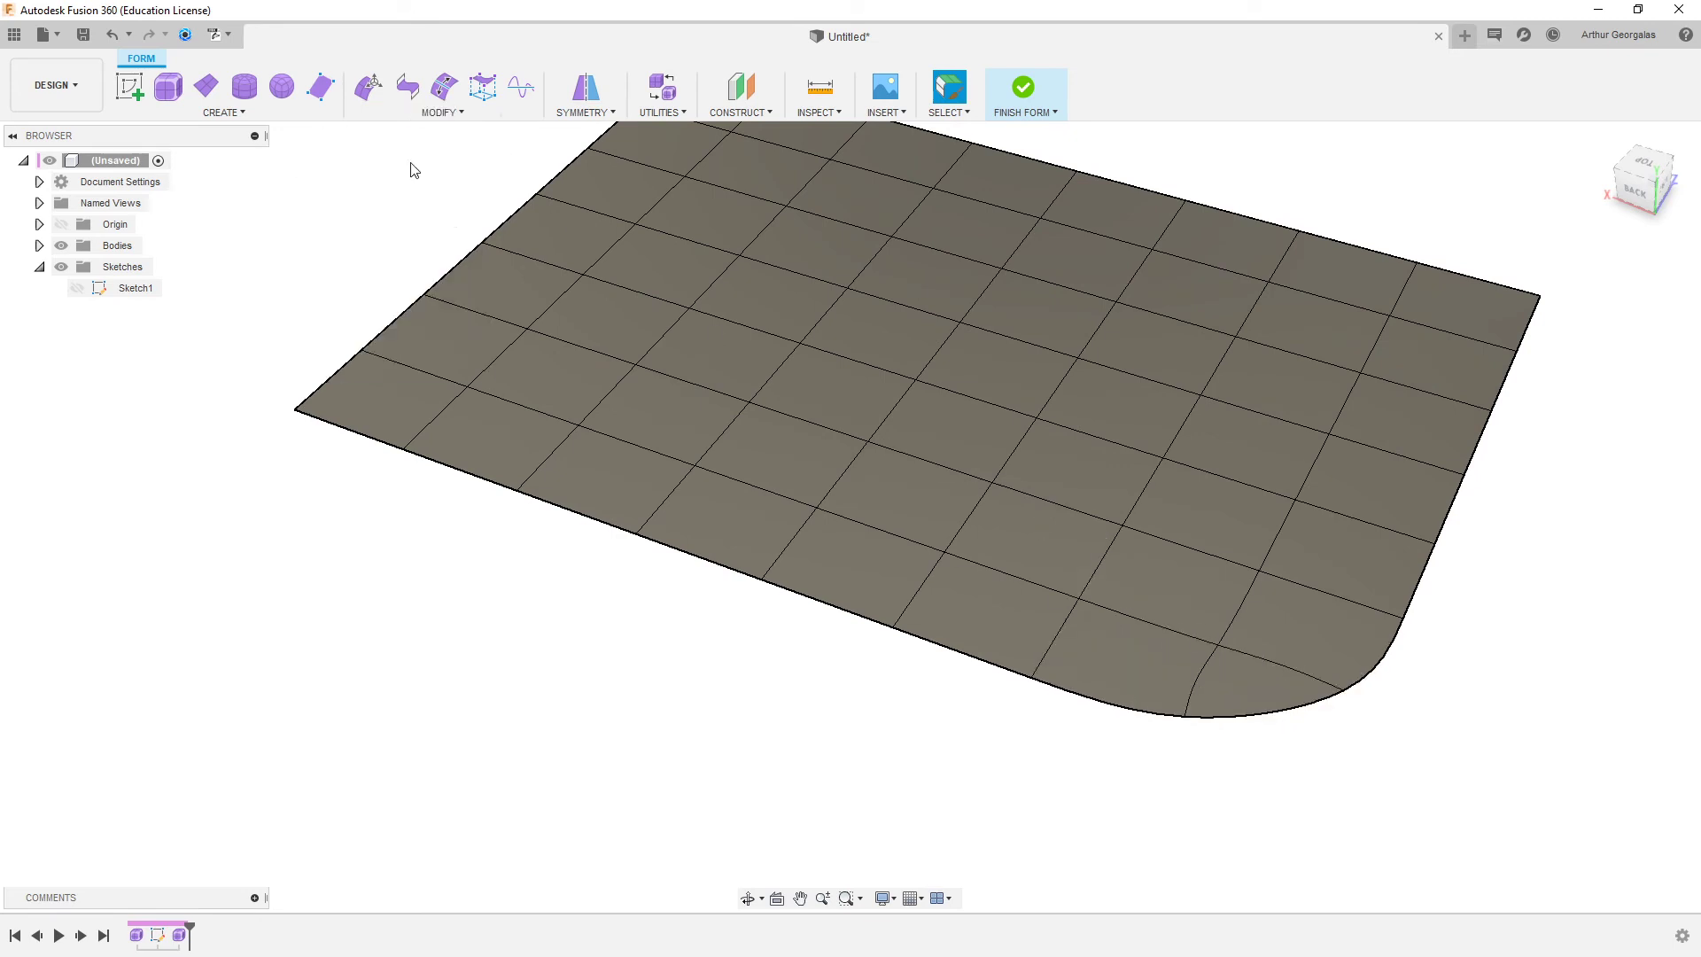
pyautogui.click(468, 113)
pyautogui.click(413, 198)
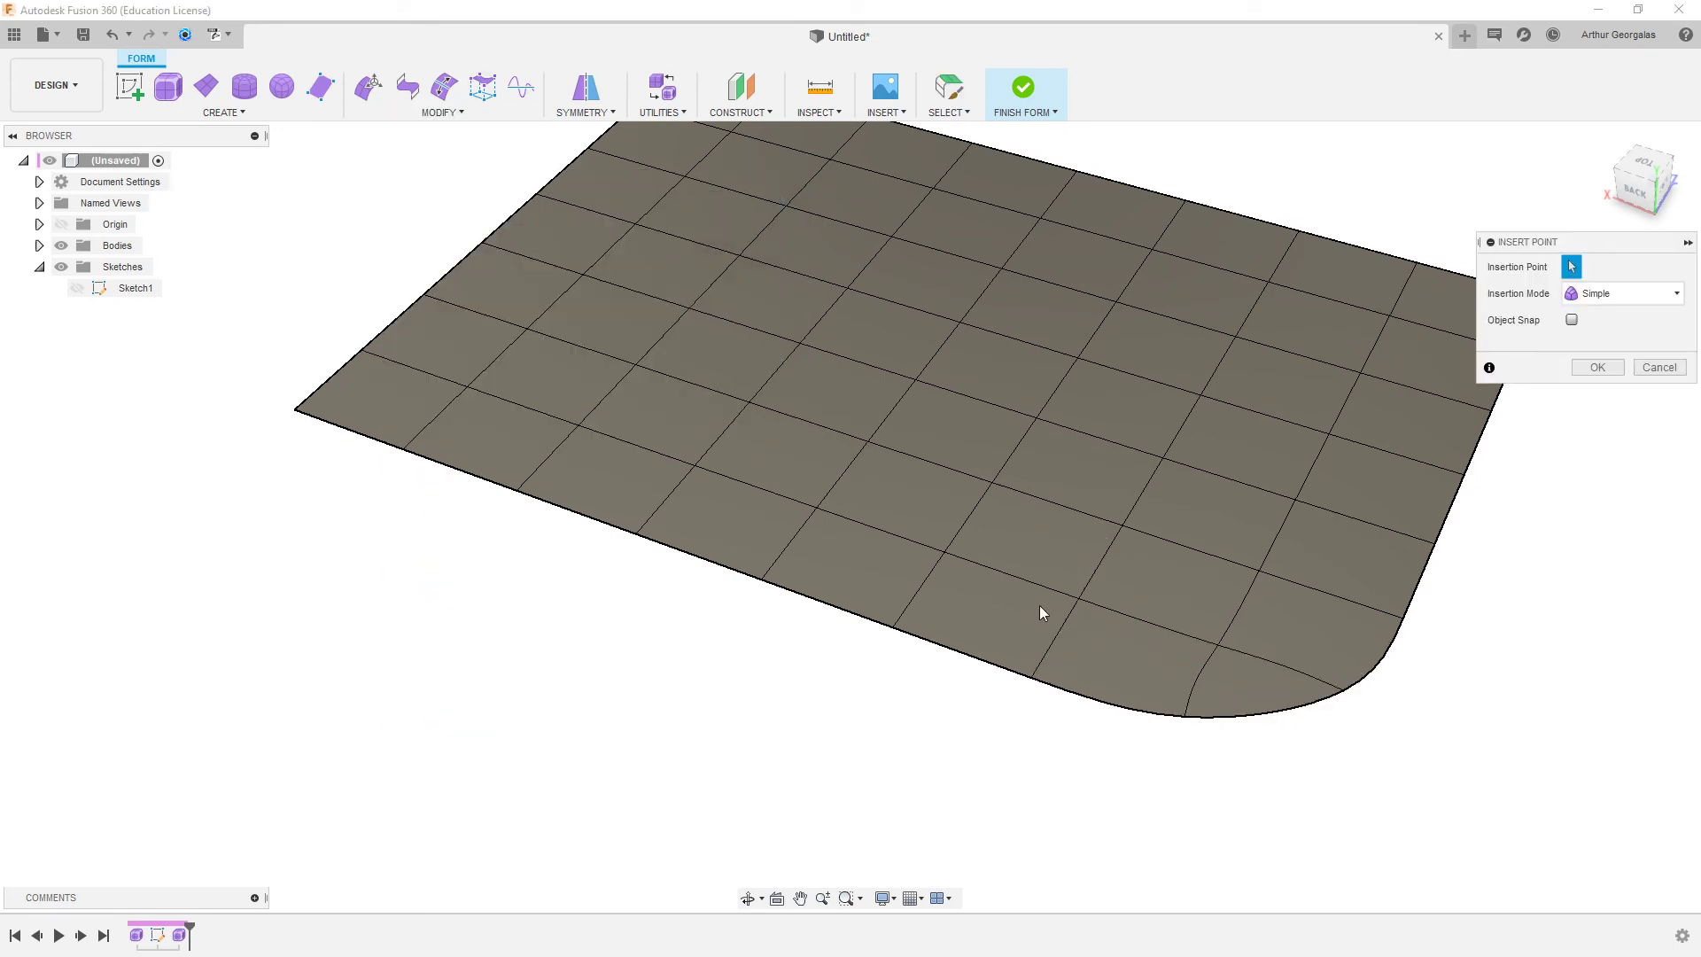
pyautogui.click(1219, 646)
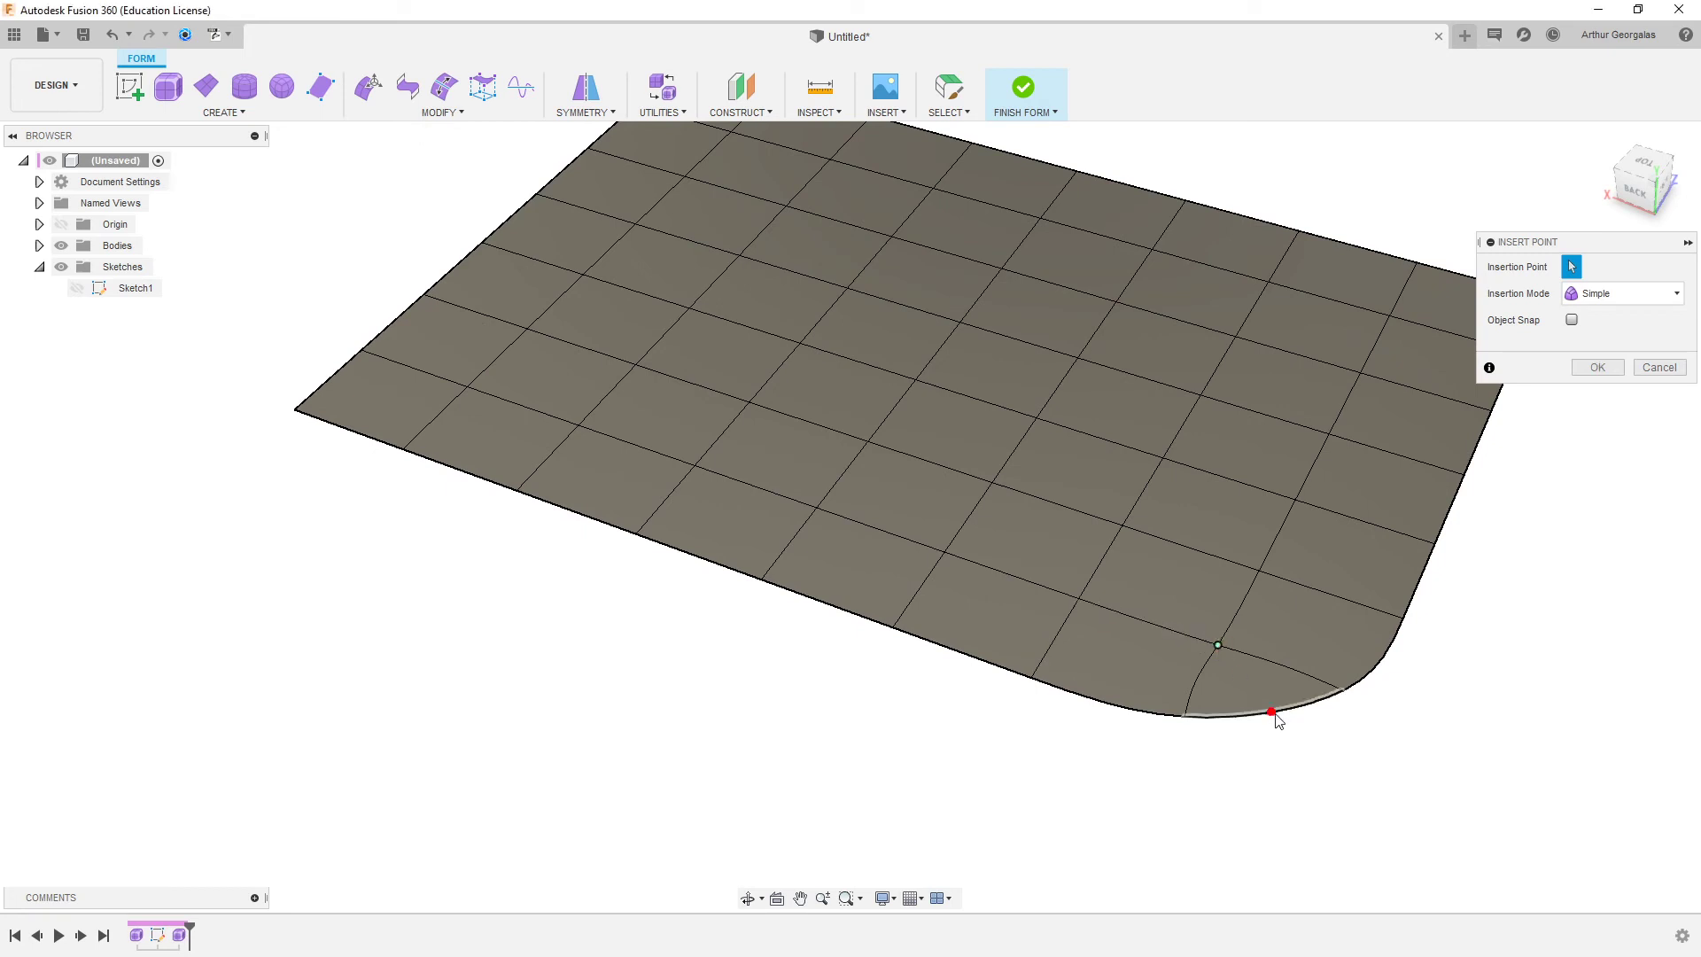
pyautogui.click(1272, 711)
pyautogui.click(1598, 366)
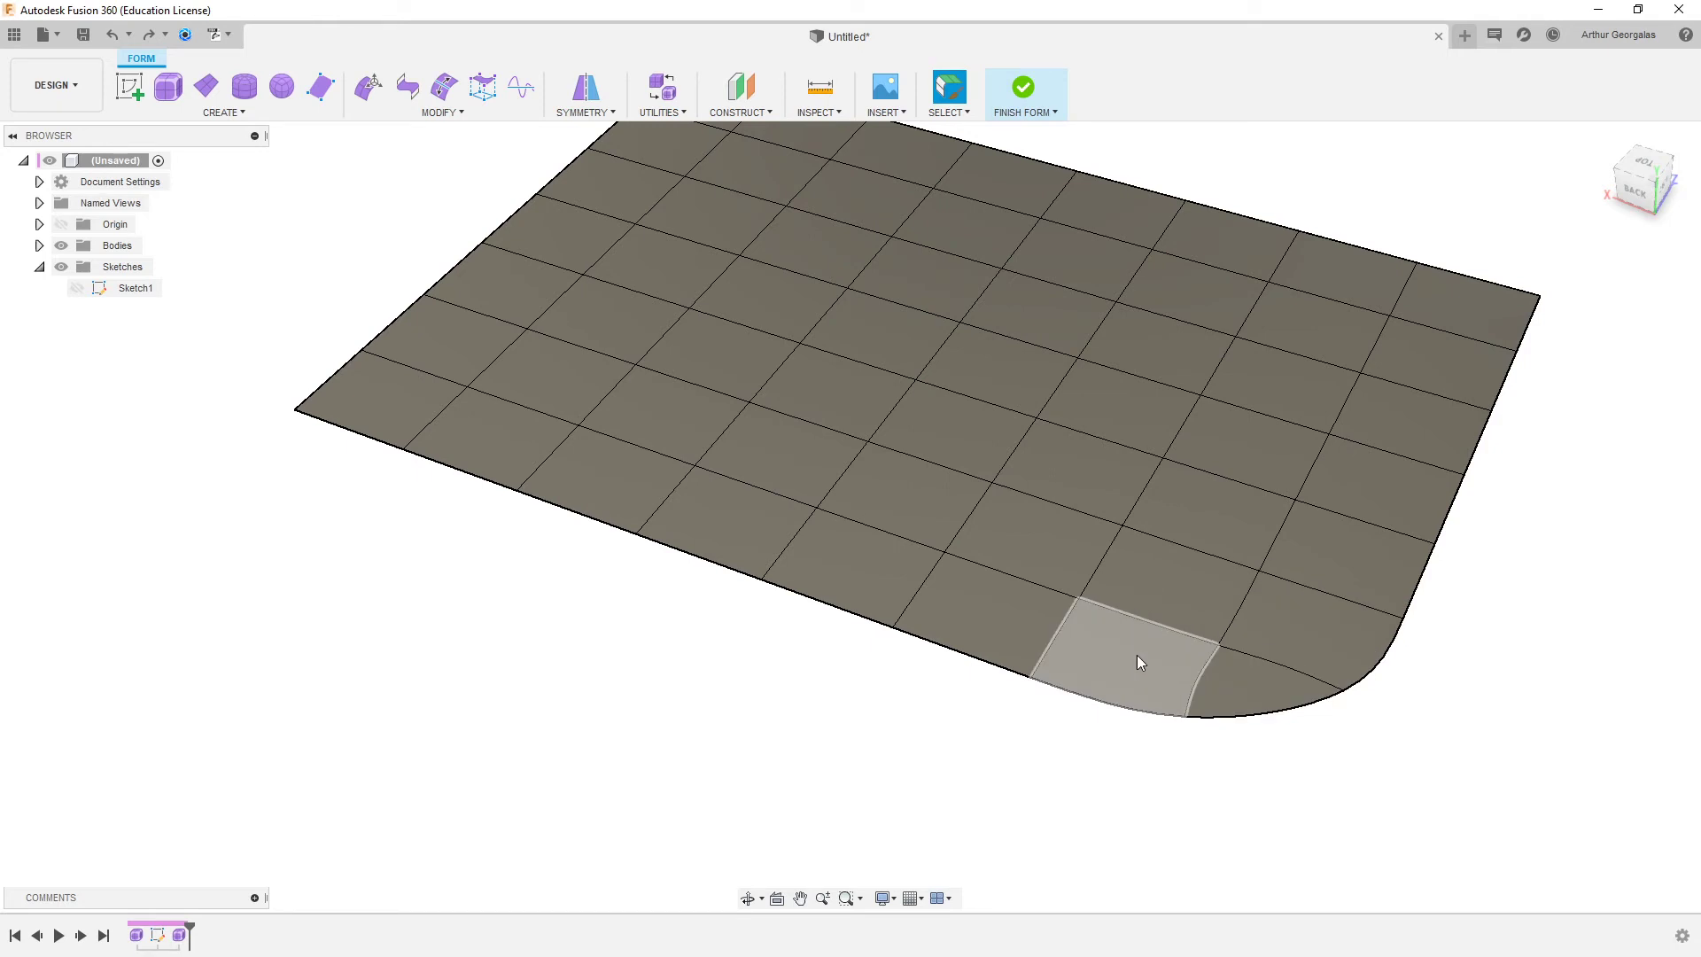
# - Undo the corner edits to restore the plane's original rectangular grid
pyautogui.hotkey('ctrl', 'z')
pyautogui.hotkey('ctrl', 'z')
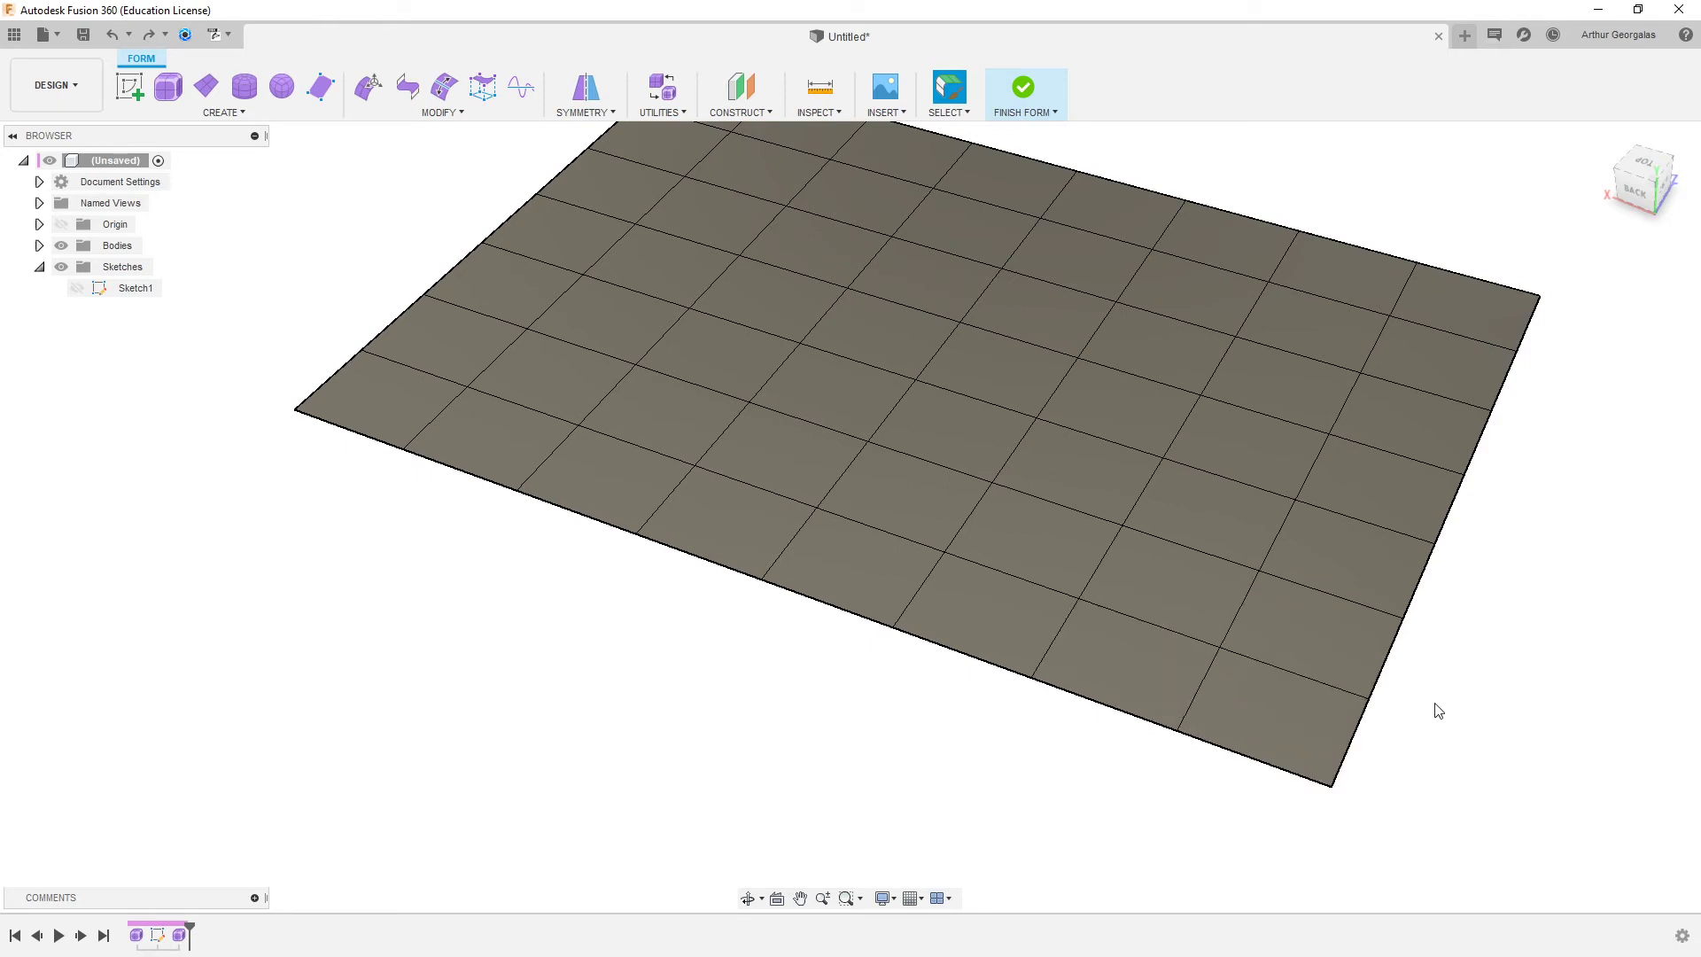
pyautogui.hotkey('ctrl', 'z')
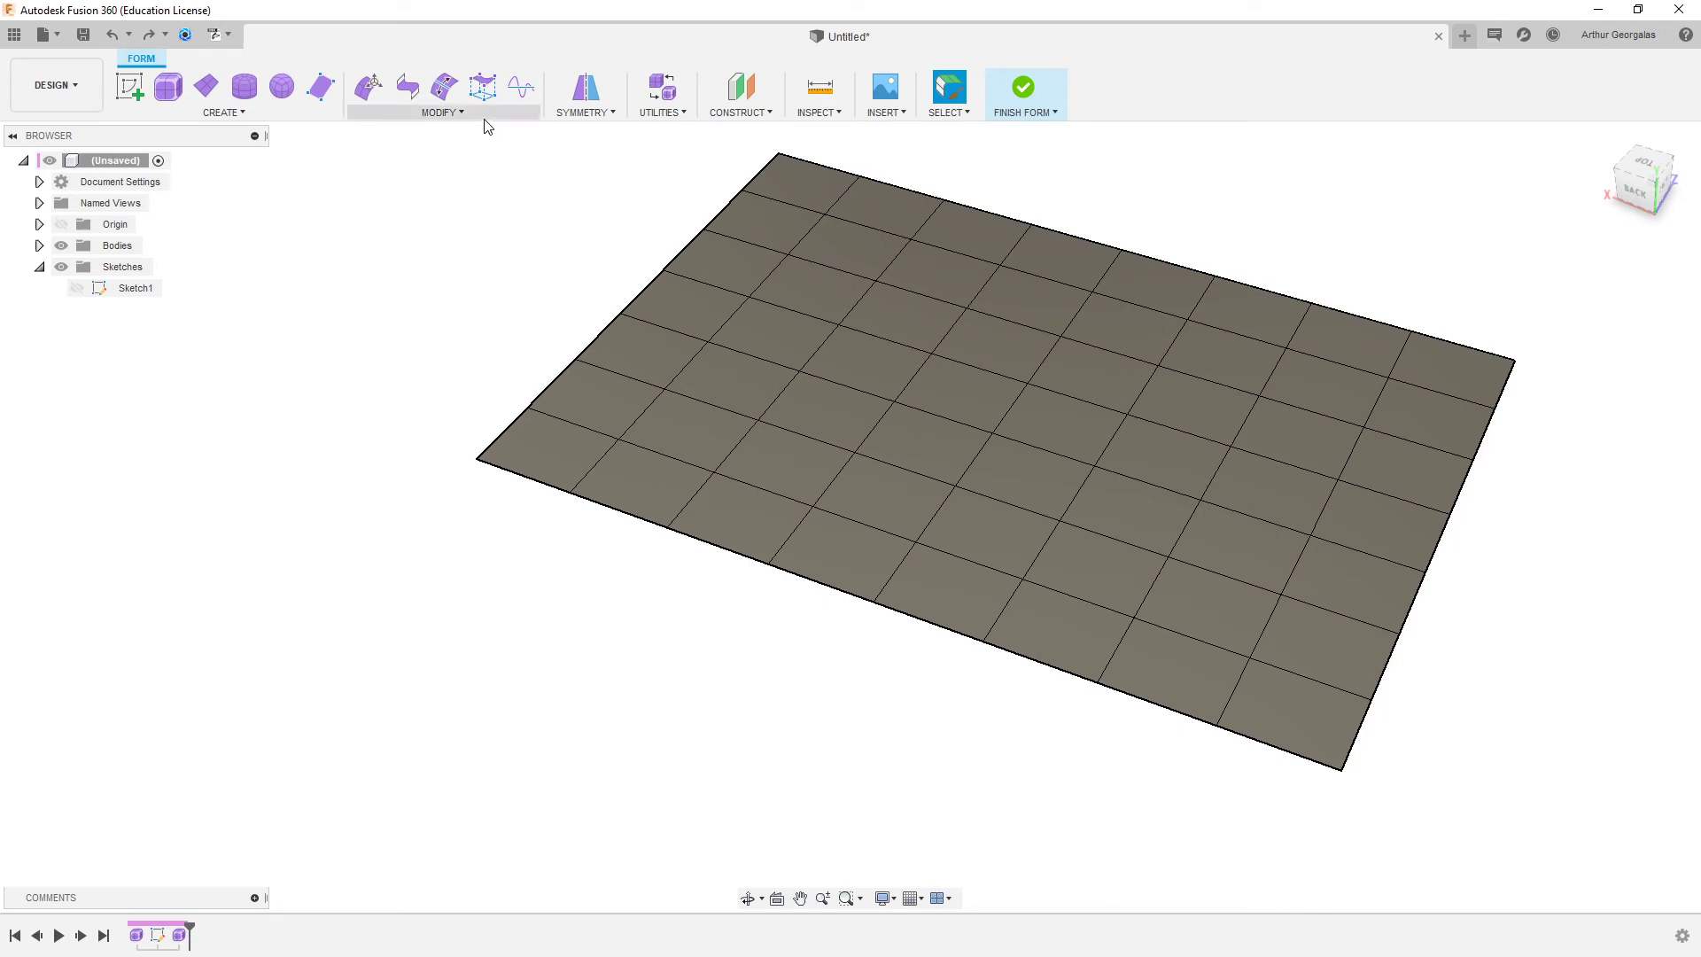
# - Delete several interior edges around the middle of the plane to merge faces, and select one merged face to examine its boundary
pyautogui.click(1083, 490)
pyautogui.press('Delete')
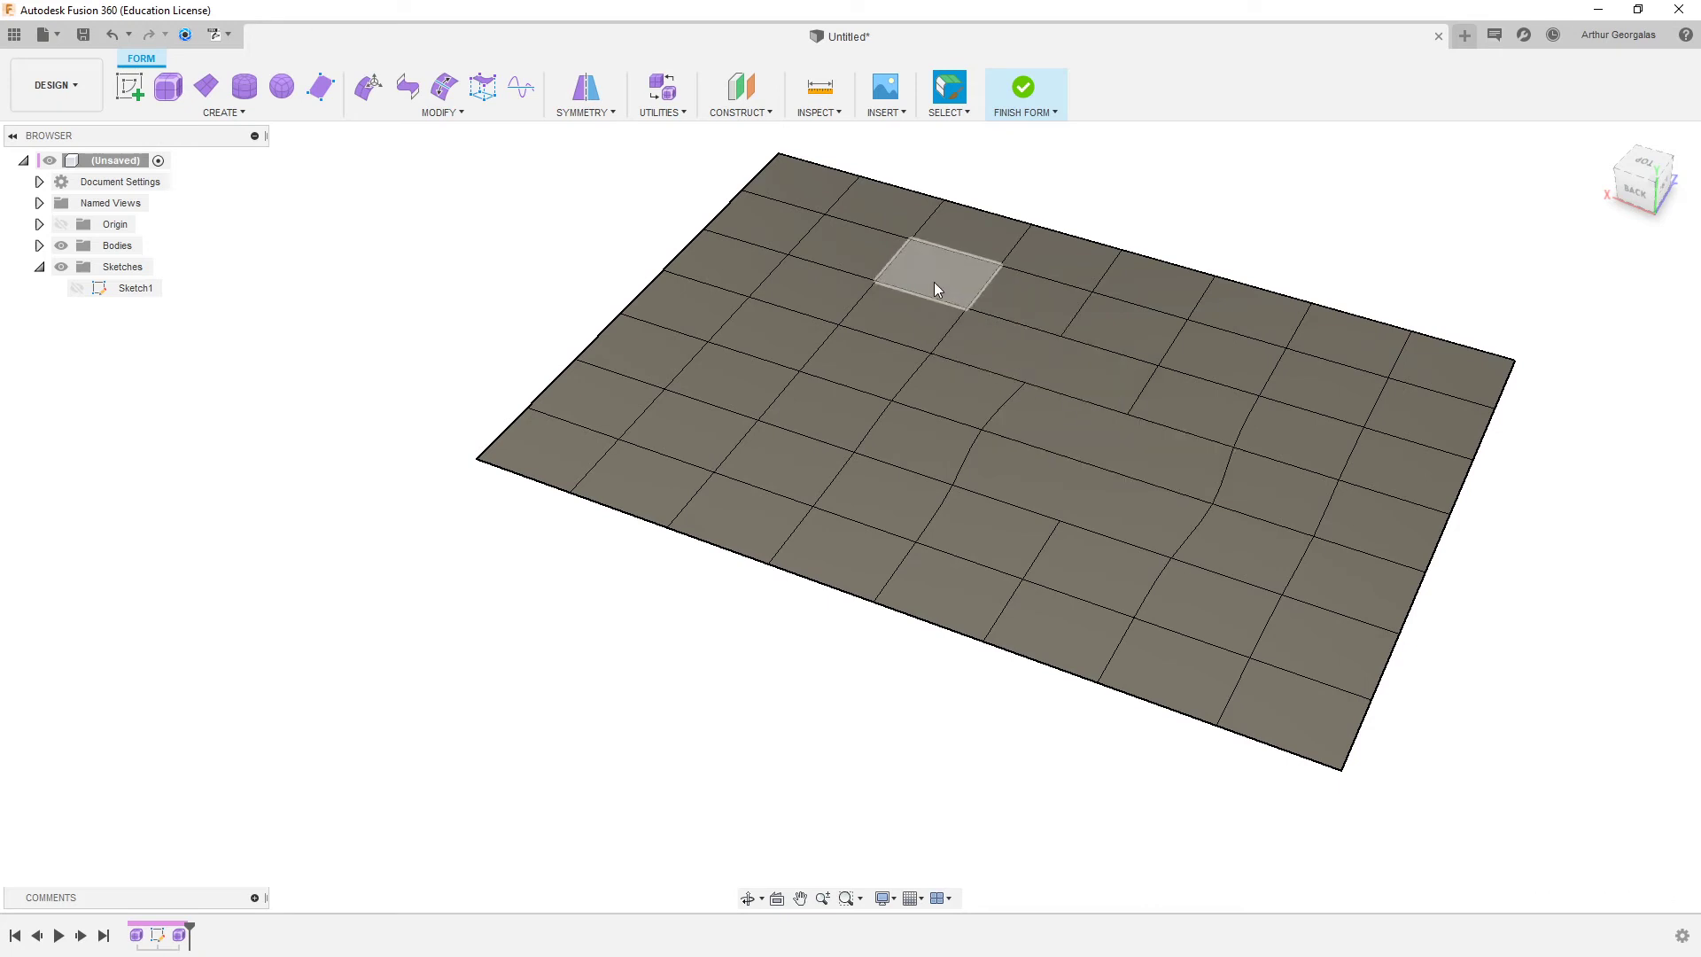
pyautogui.click(823, 382)
pyautogui.press('Delete')
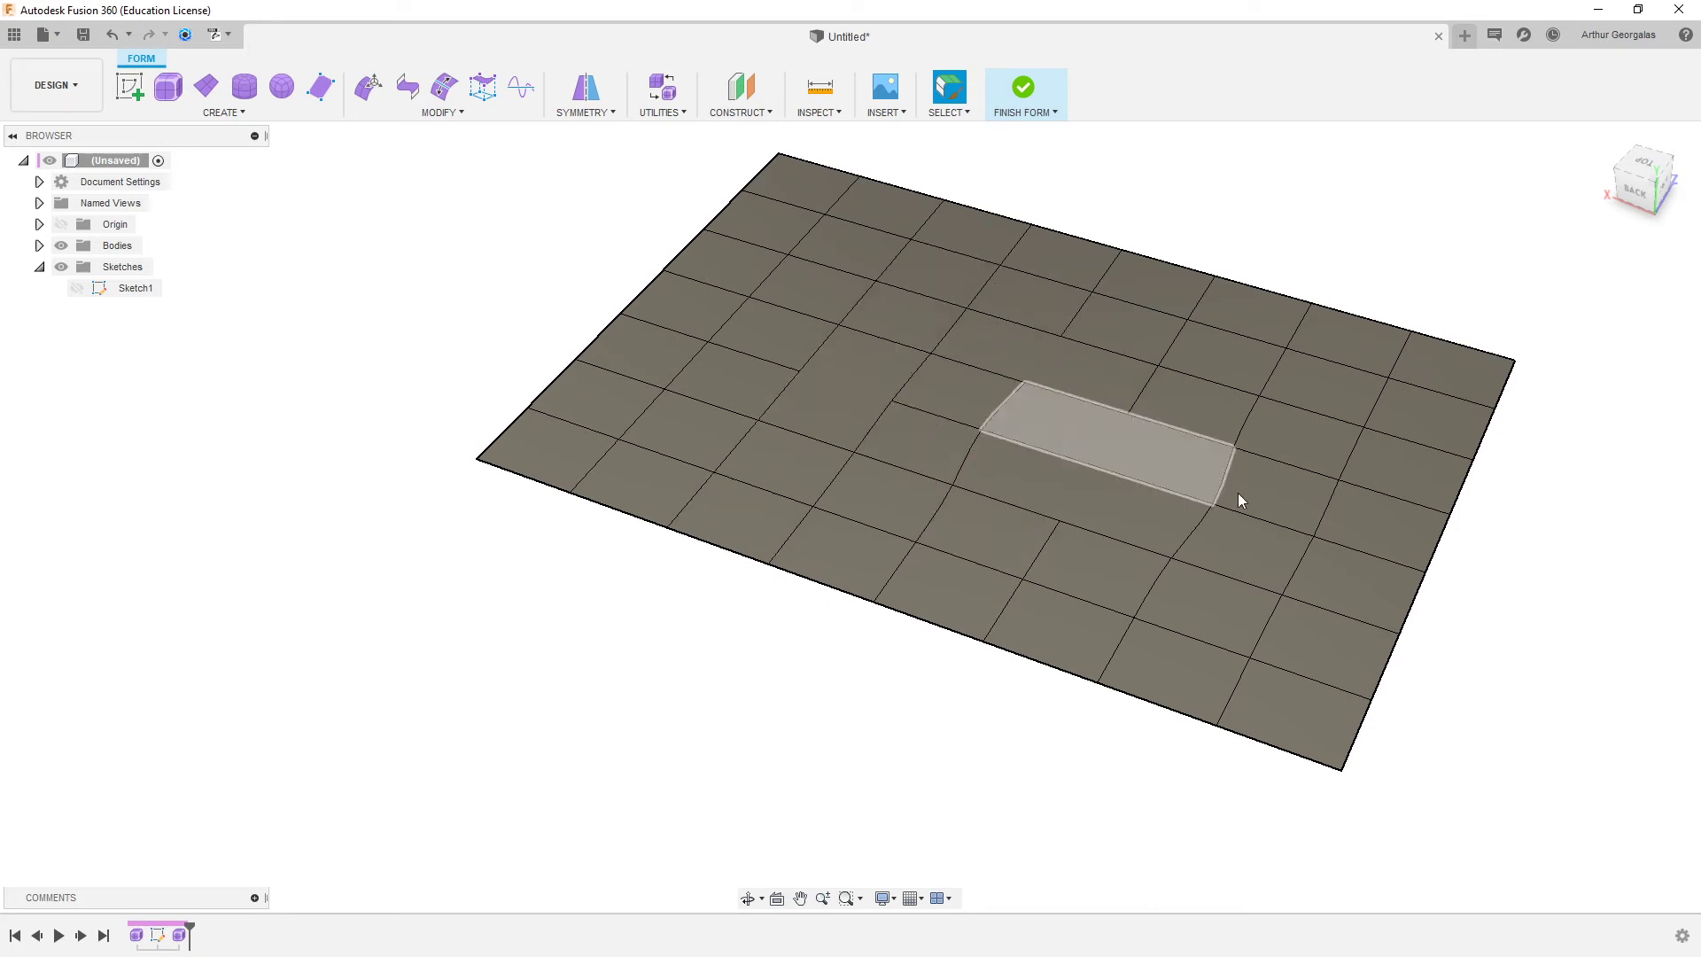
pyautogui.click(1120, 438)
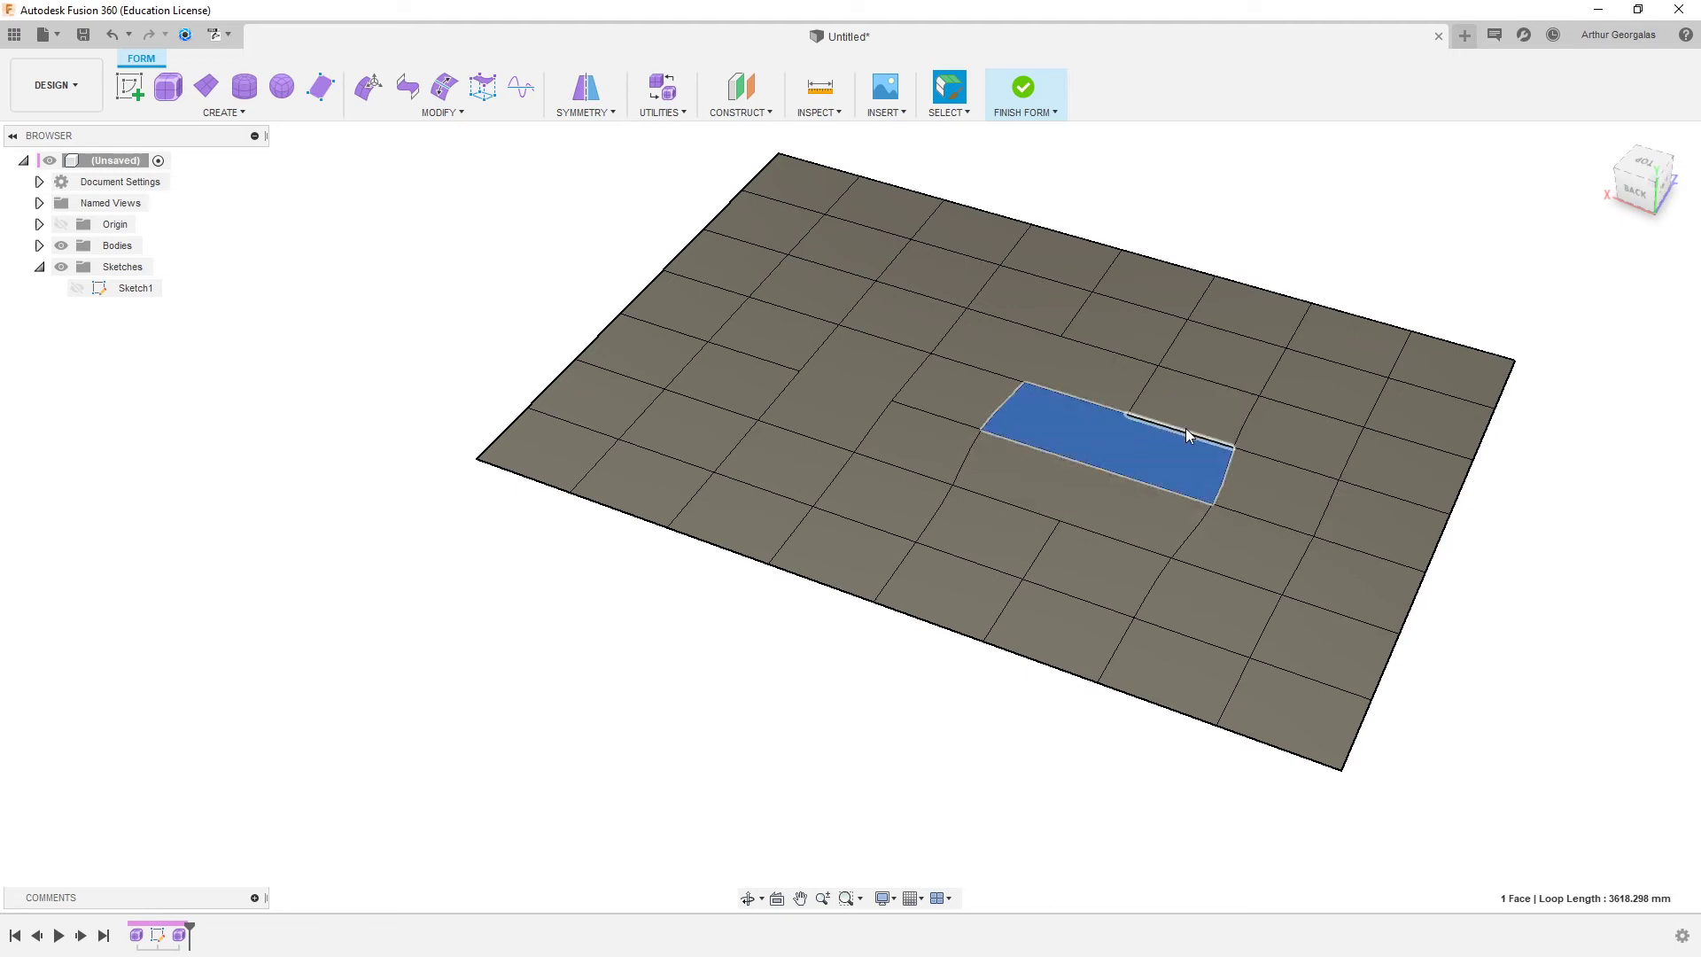
pyautogui.click(329, 164)
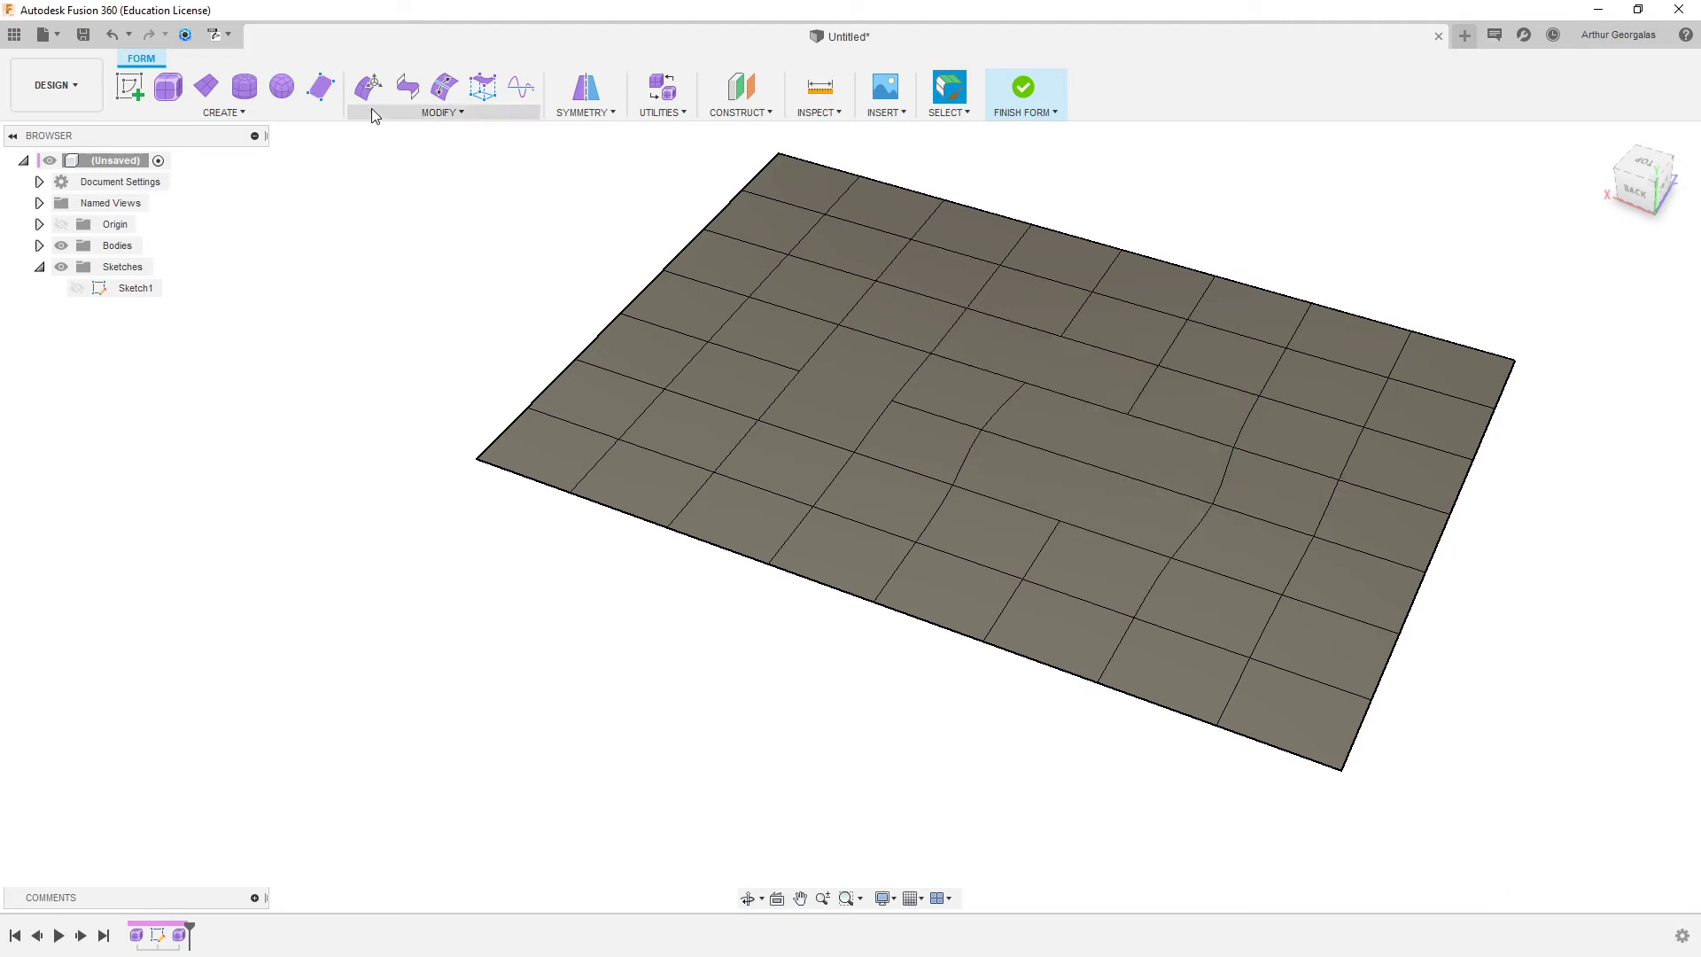
# - Reconnect the two facing vertices across the rear merged face with Insert Point in Simple mode
pyautogui.click(400, 118)
pyautogui.click(423, 197)
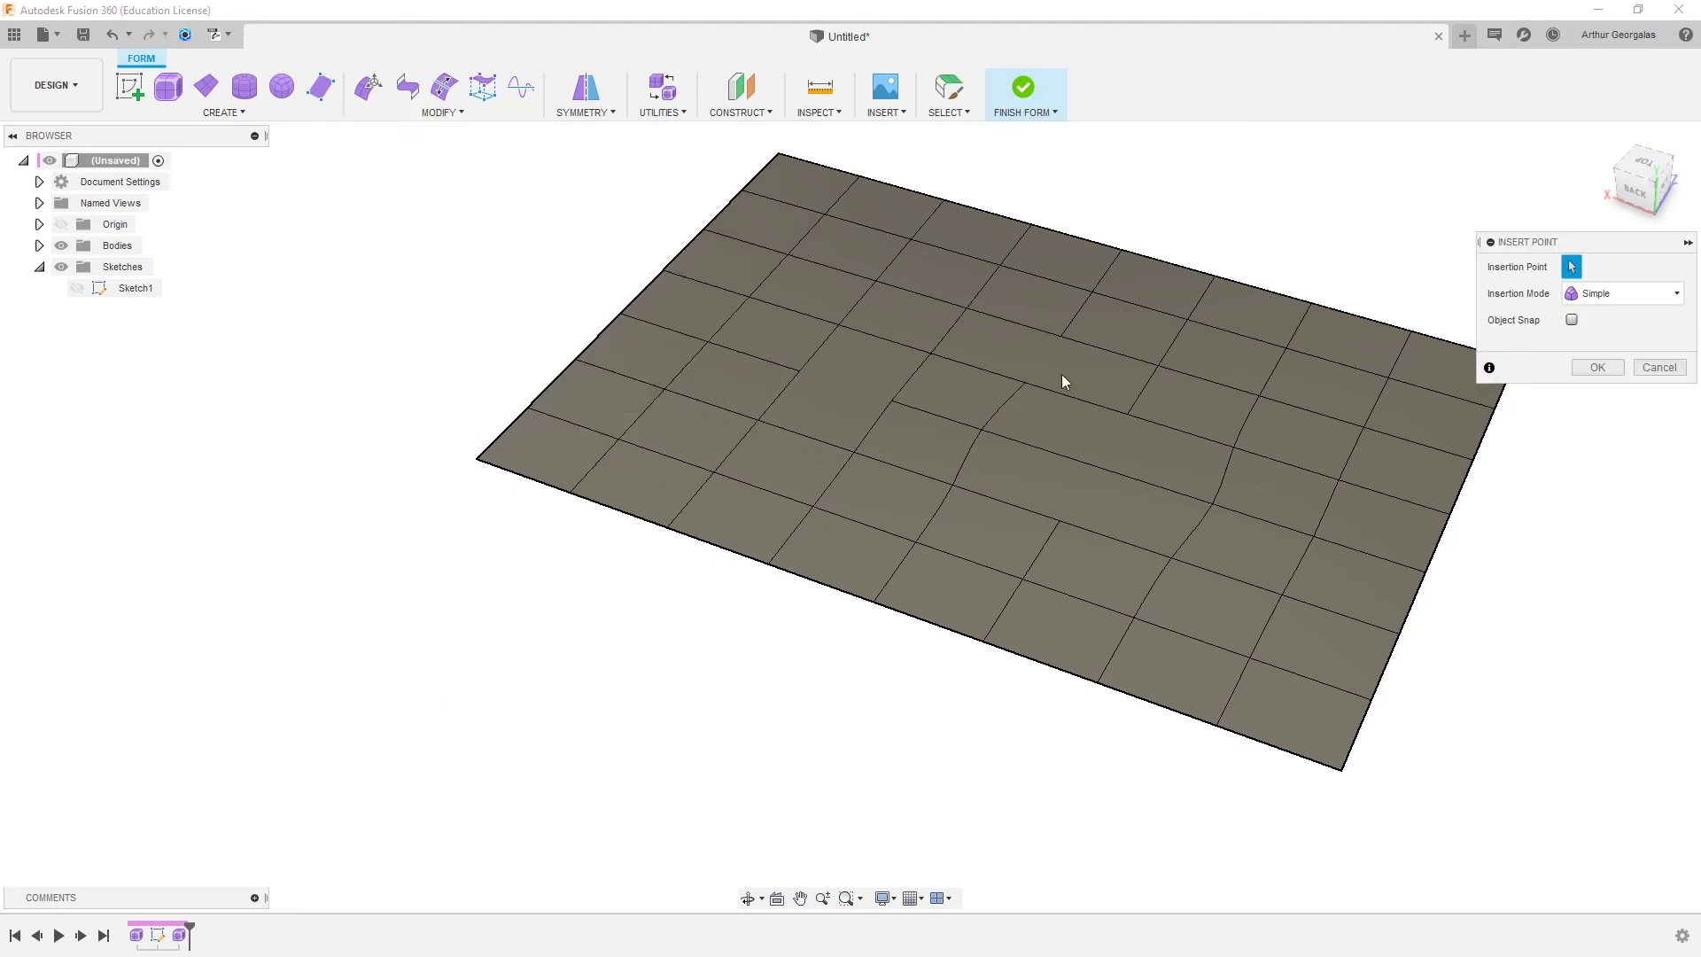
pyautogui.click(1060, 337)
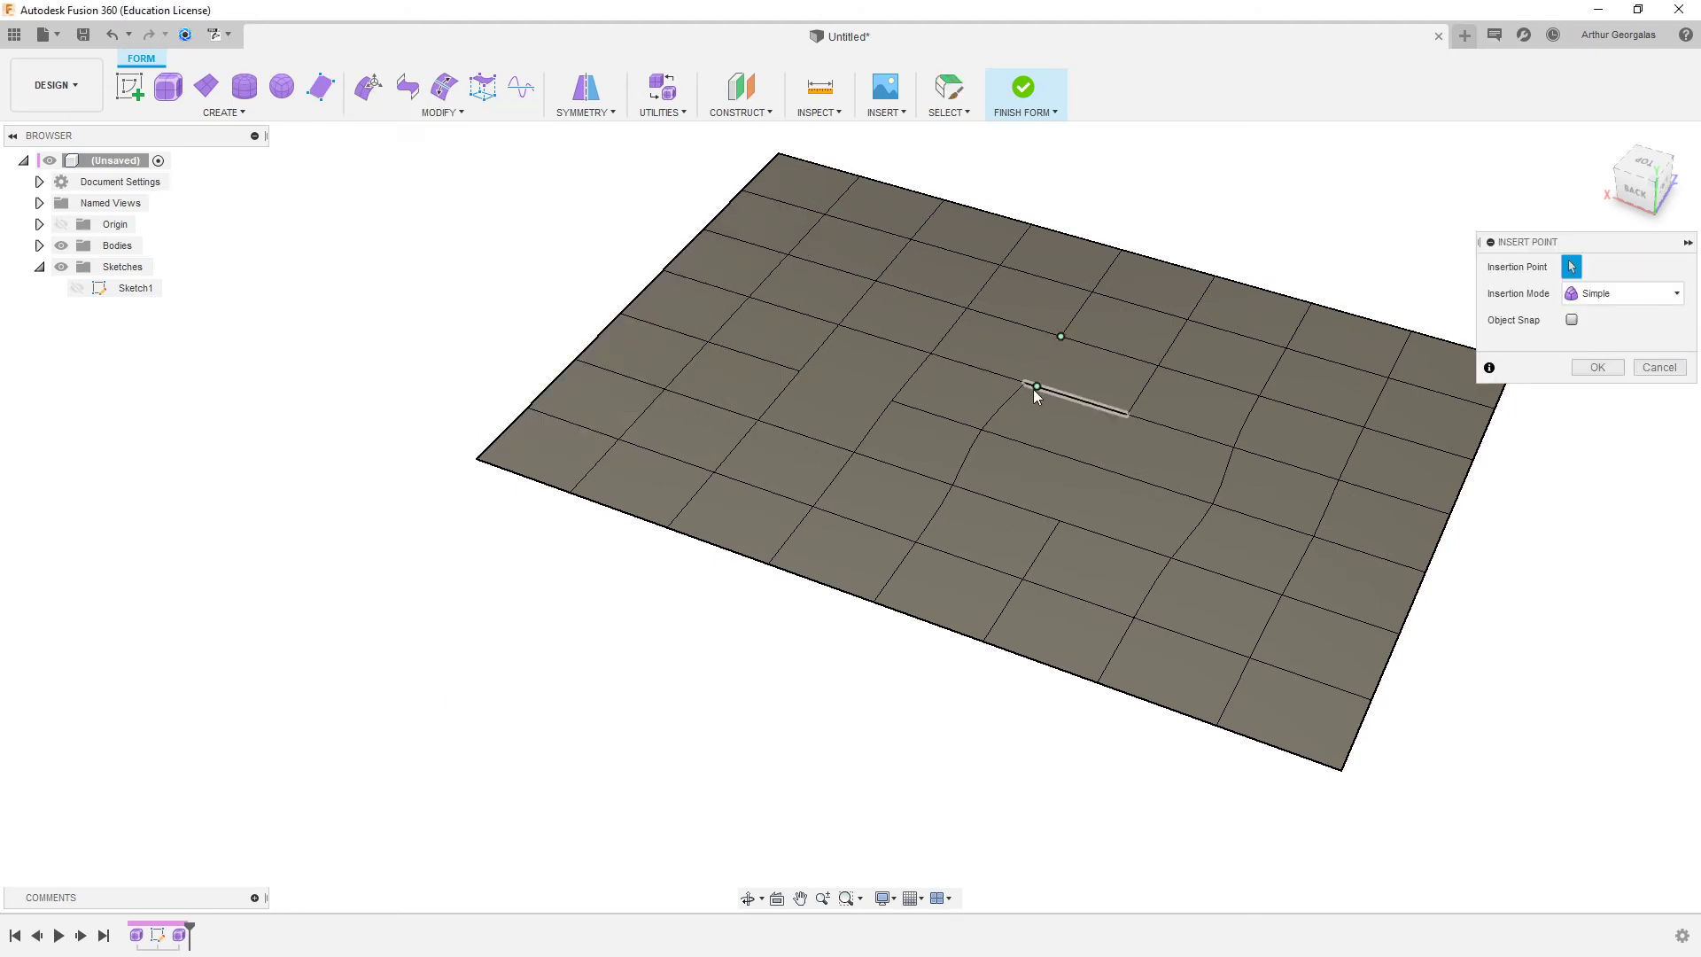
pyautogui.click(1031, 386)
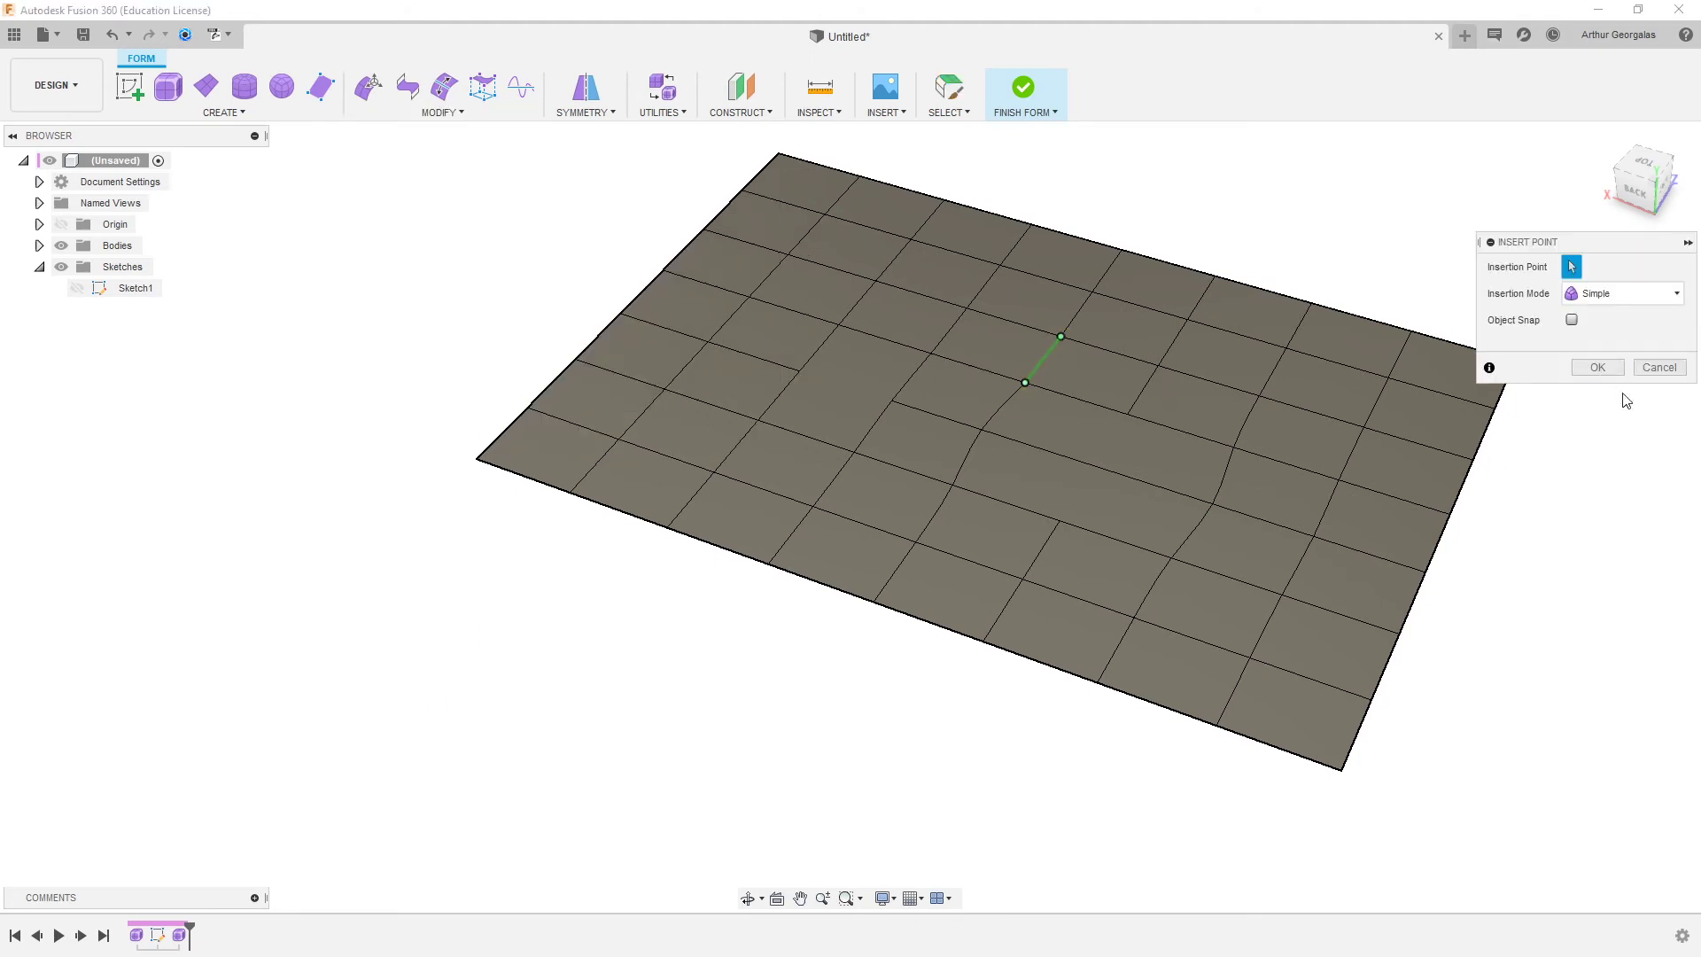
pyautogui.click(1598, 367)
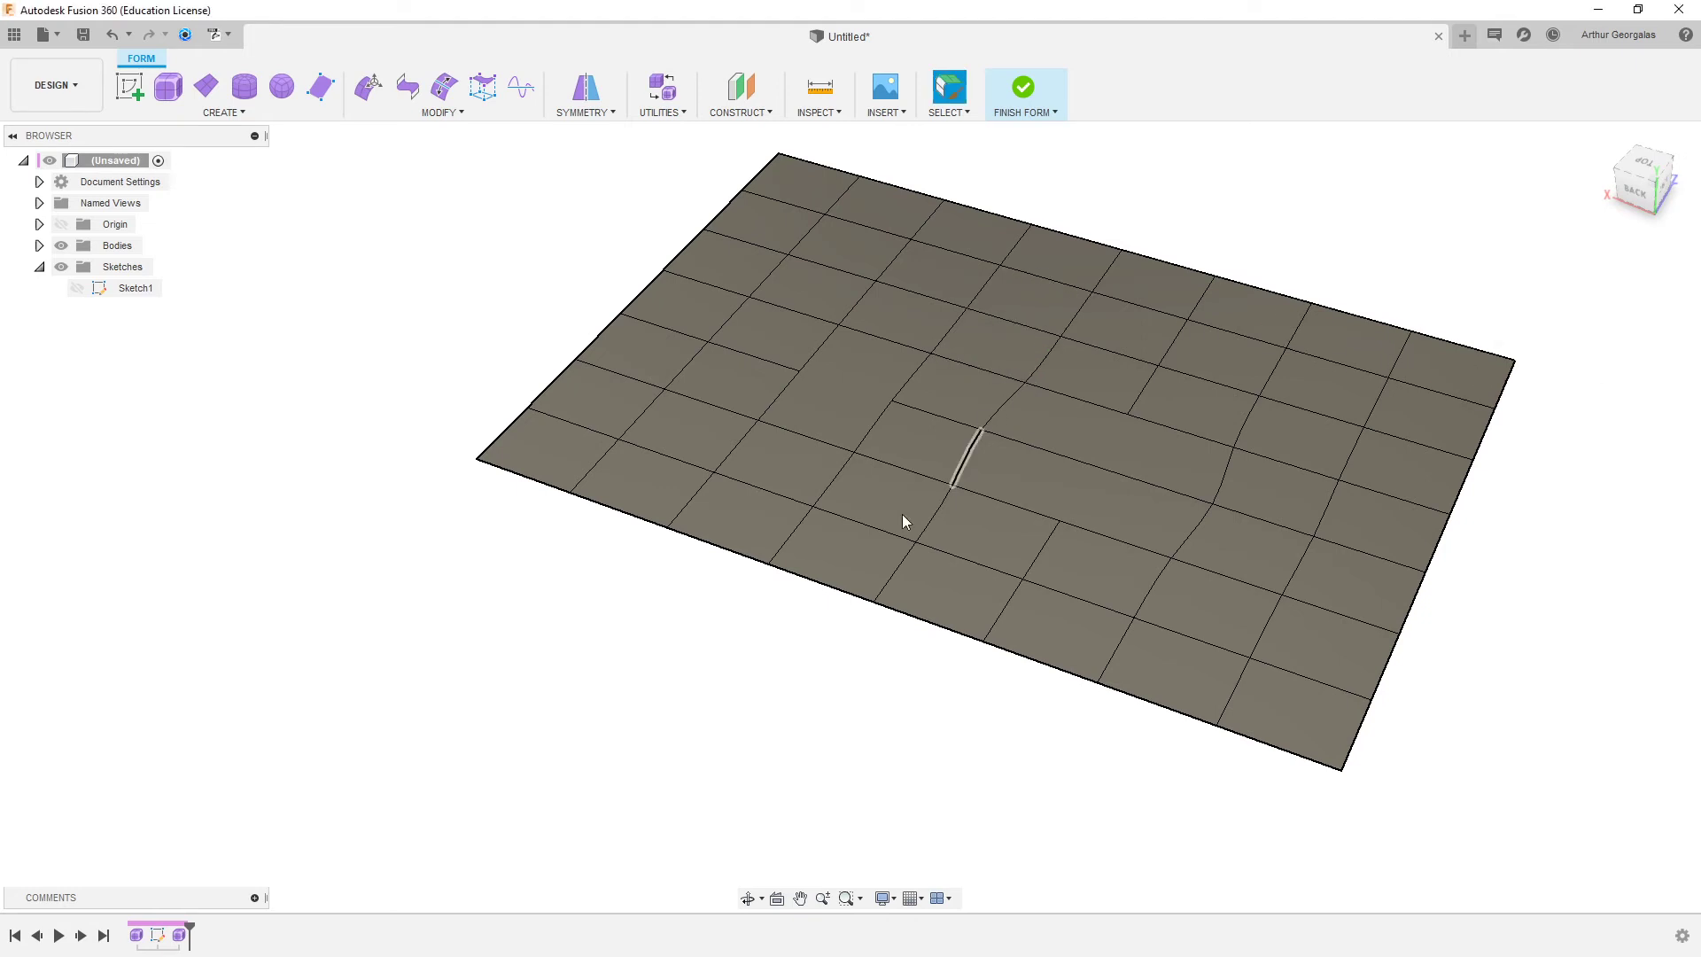
# - Repeat Insert Point from the loose vertex across the remaining long merged faces to rebuild their missing dividing edges
pyautogui.rightClick(461, 232)
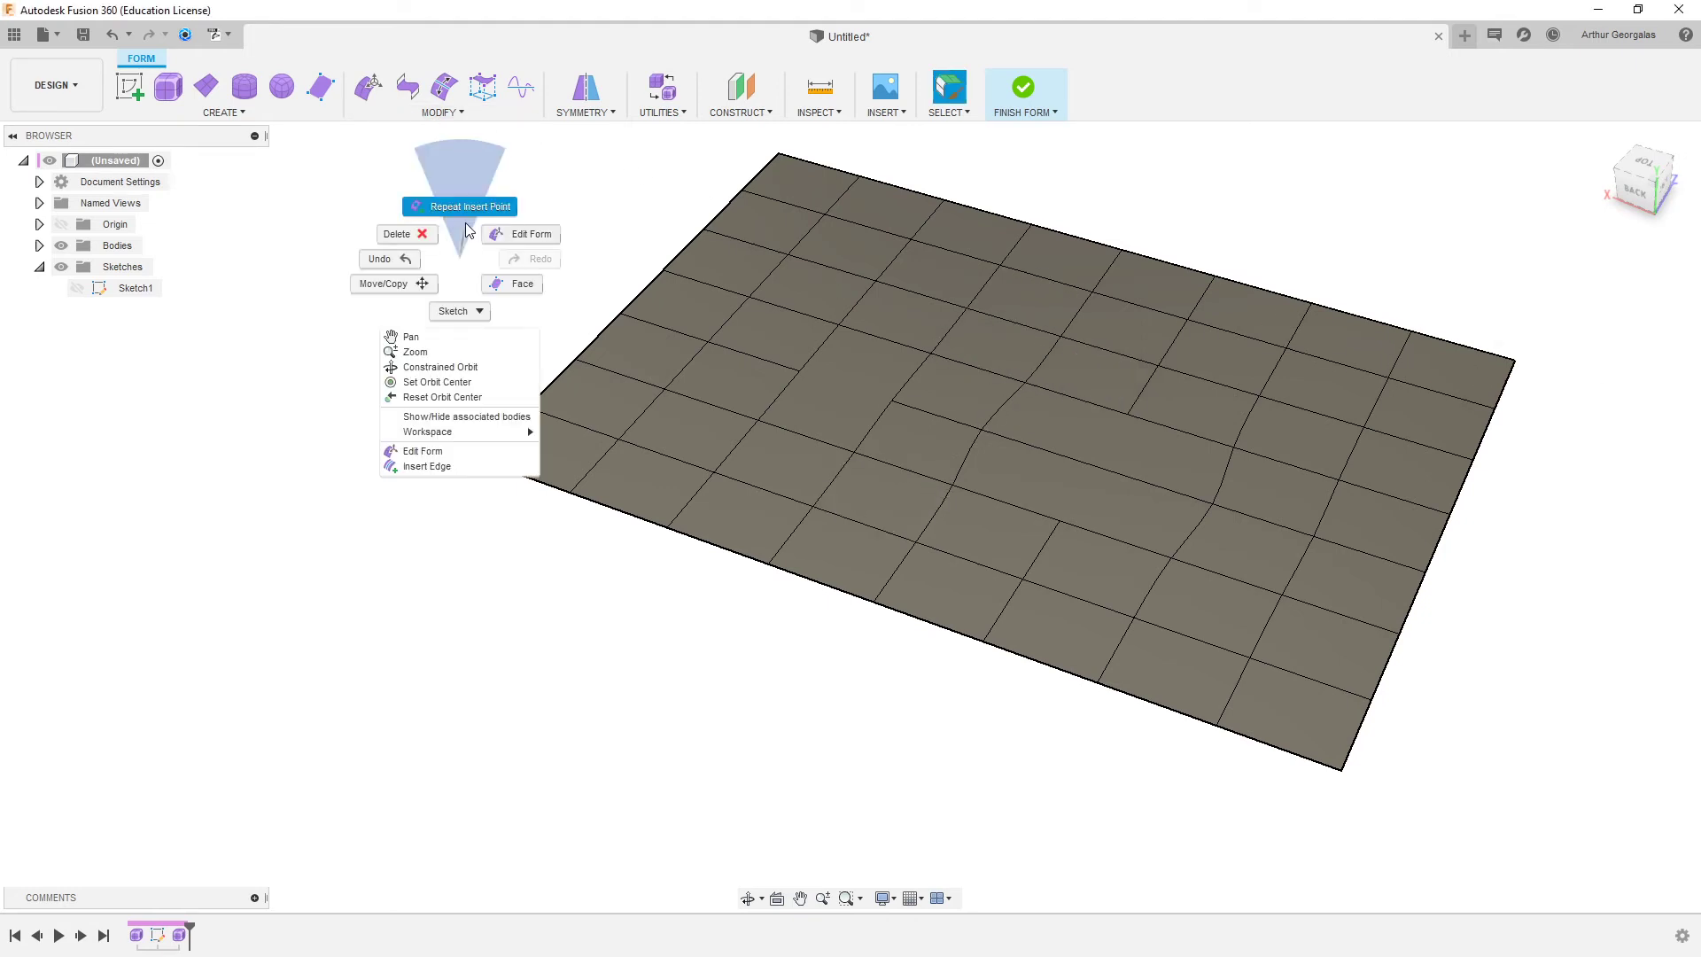
pyautogui.click(460, 207)
pyautogui.click(1127, 414)
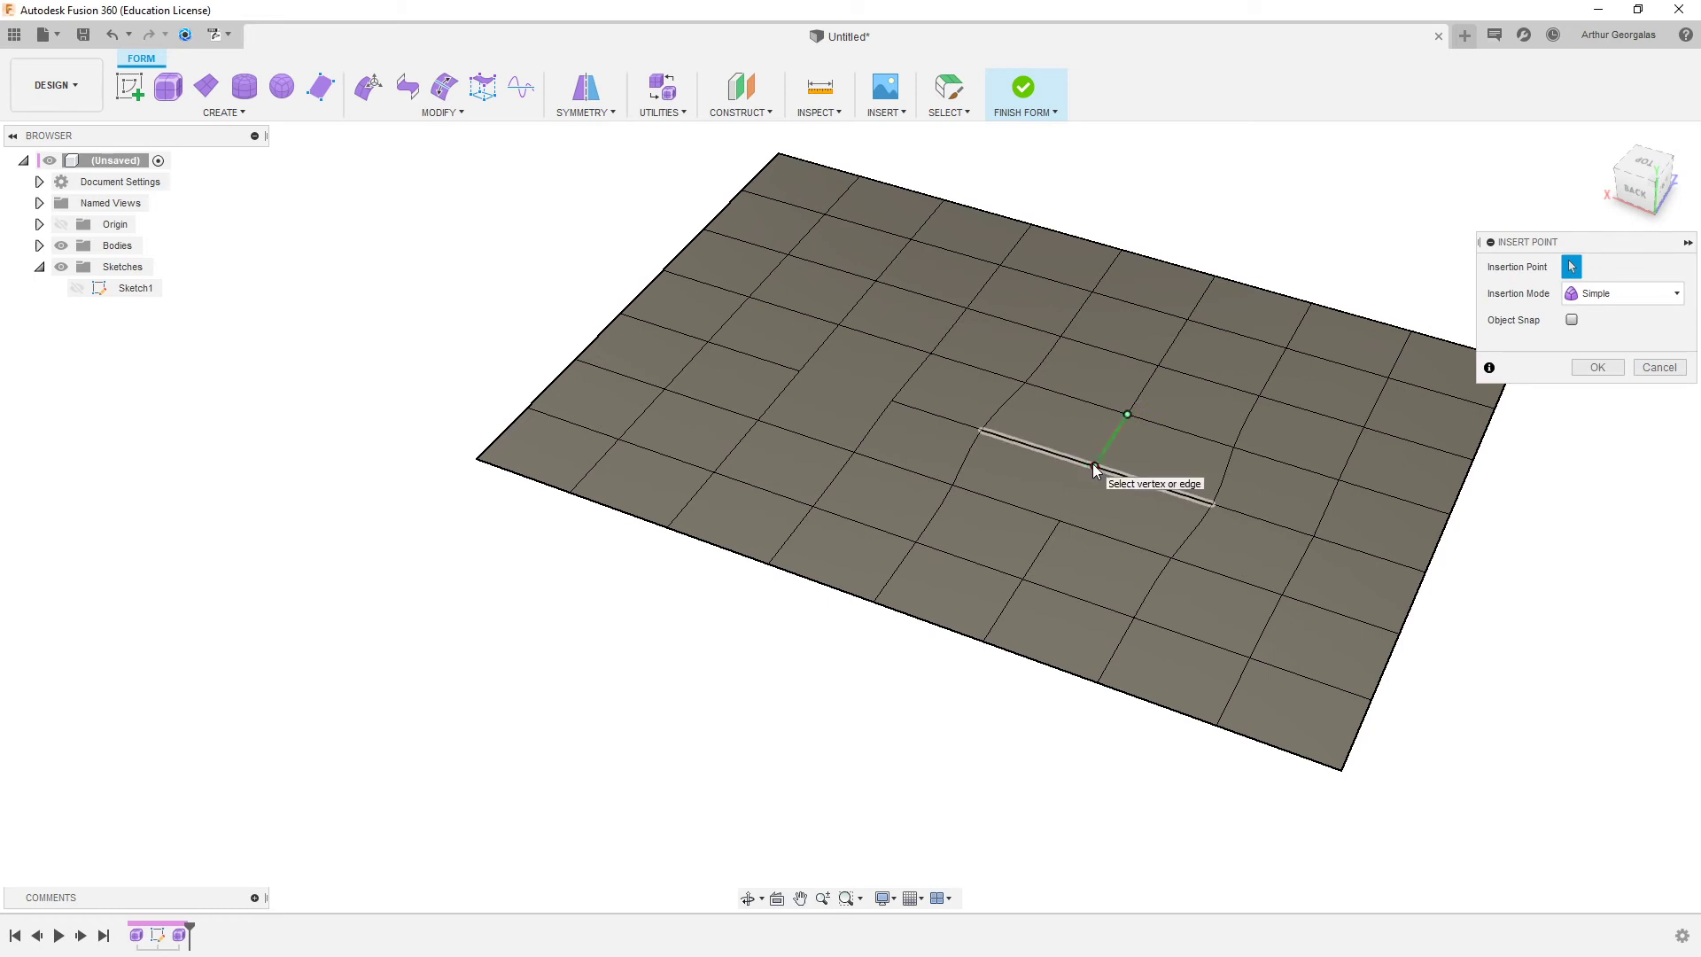
pyautogui.click(1095, 465)
pyautogui.click(1598, 367)
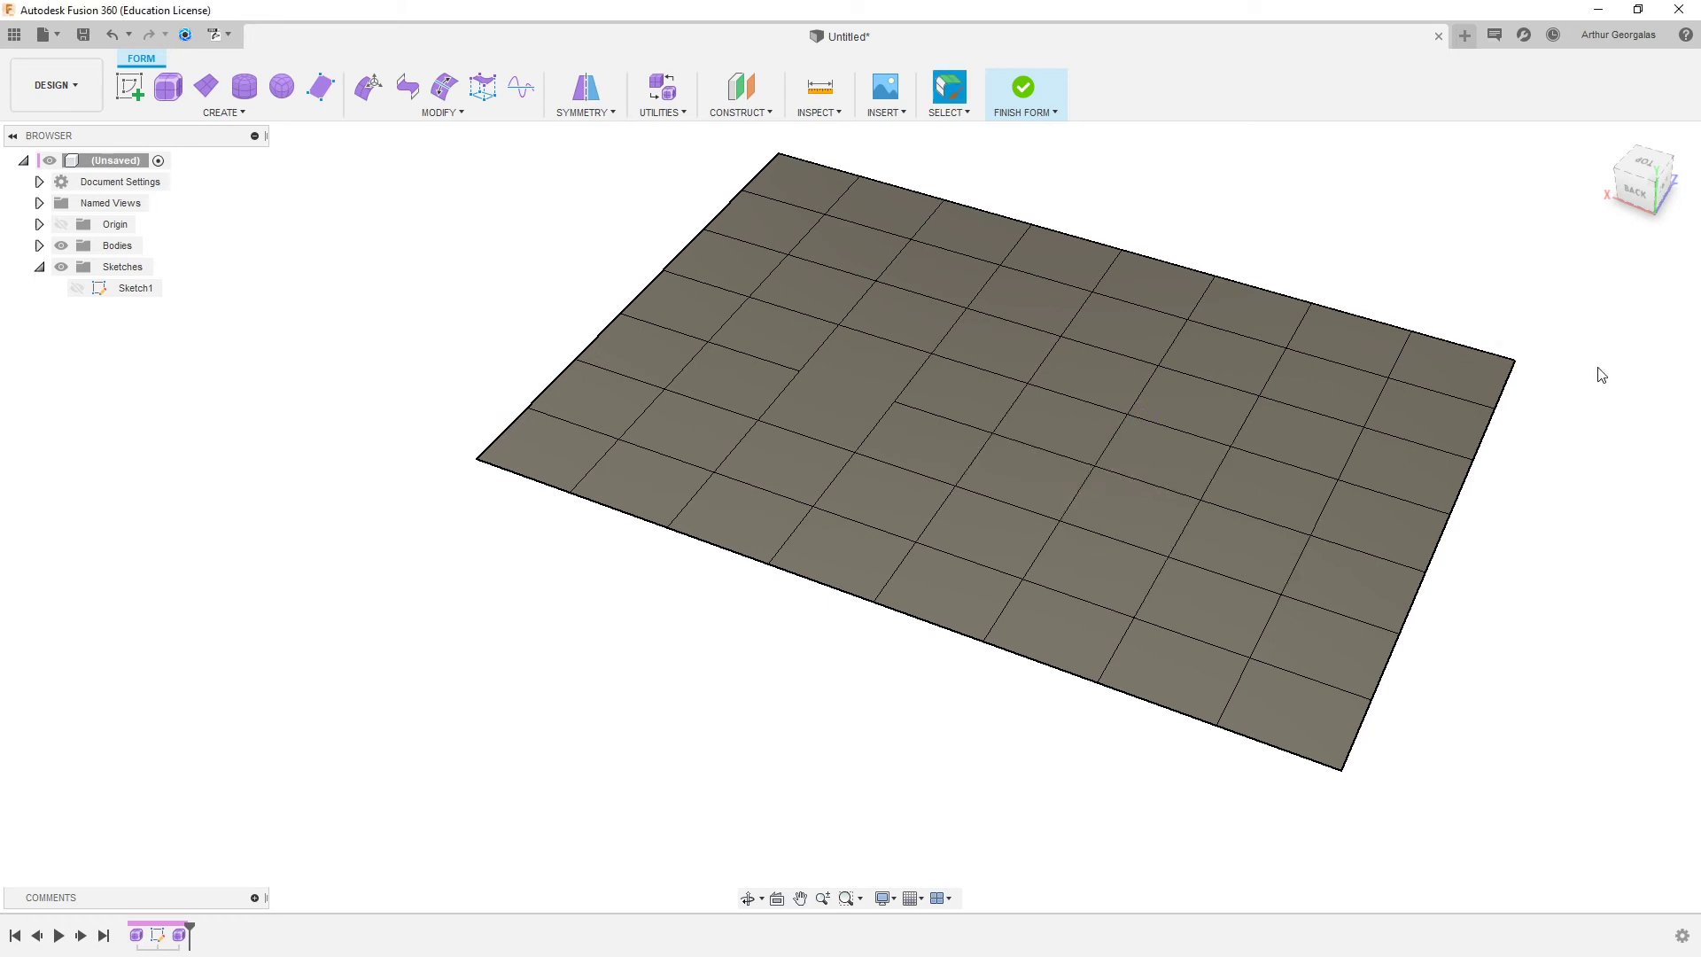
pyautogui.moveTo(1050, 619); pyautogui.dragTo(1214, 244)
pyautogui.moveTo(1211, 236); pyautogui.dragTo(1211, 237, button='right')
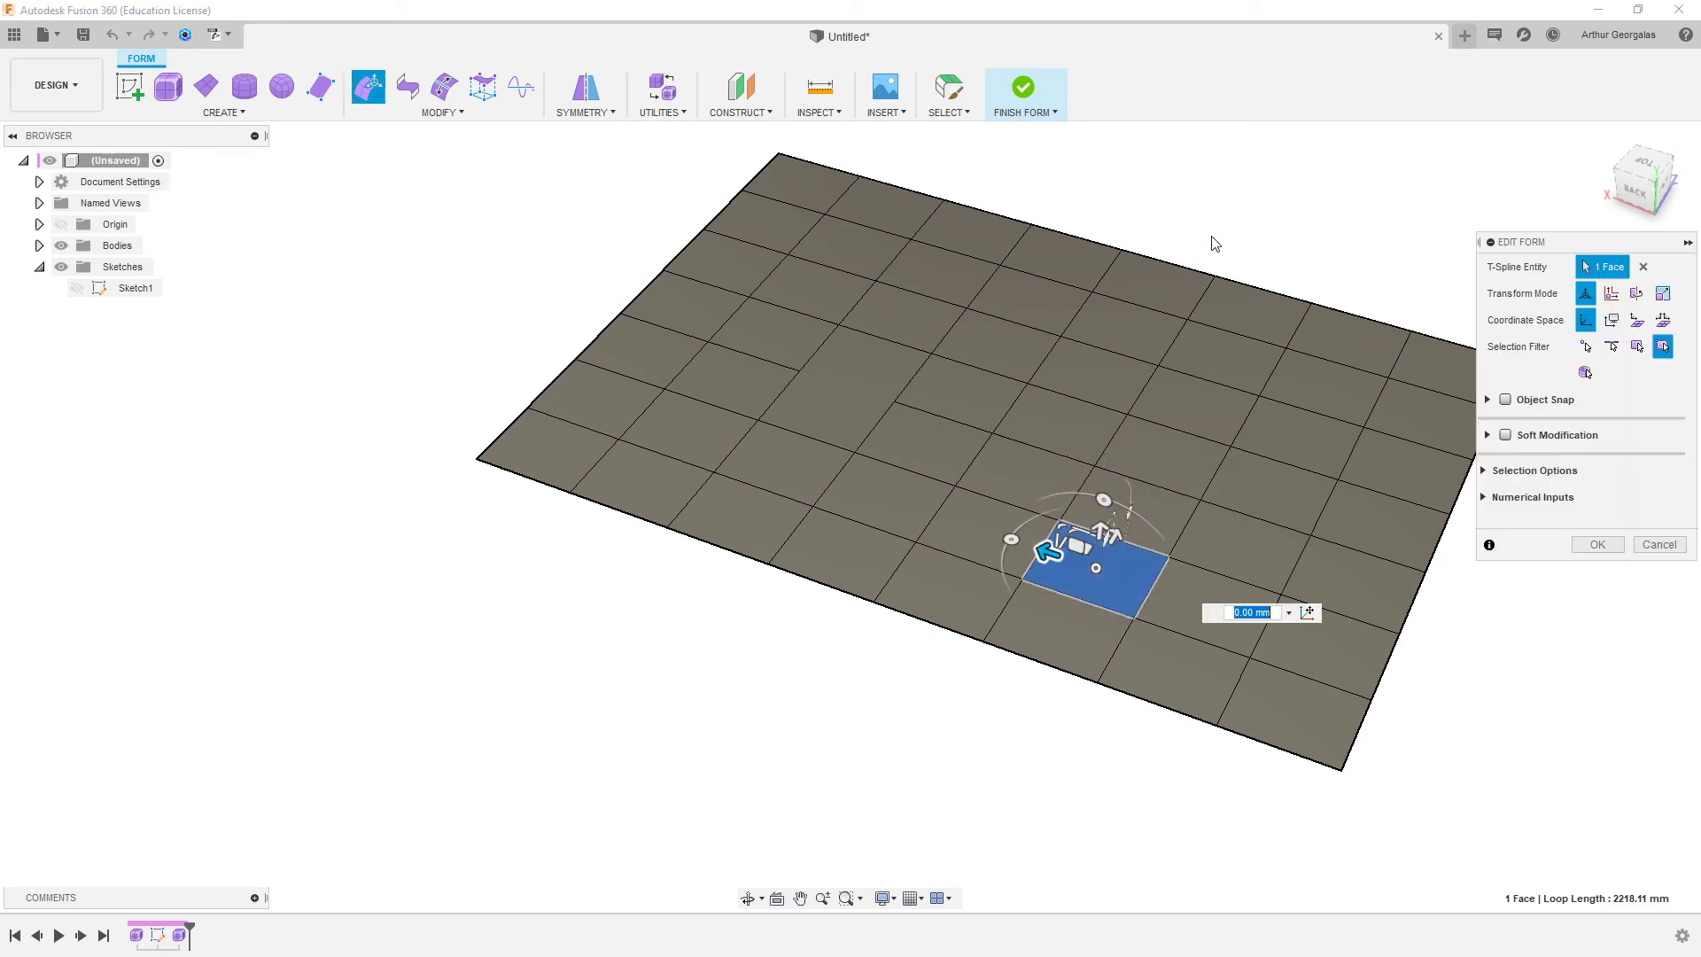
pyautogui.press('Escape')
pyautogui.press('Escape')
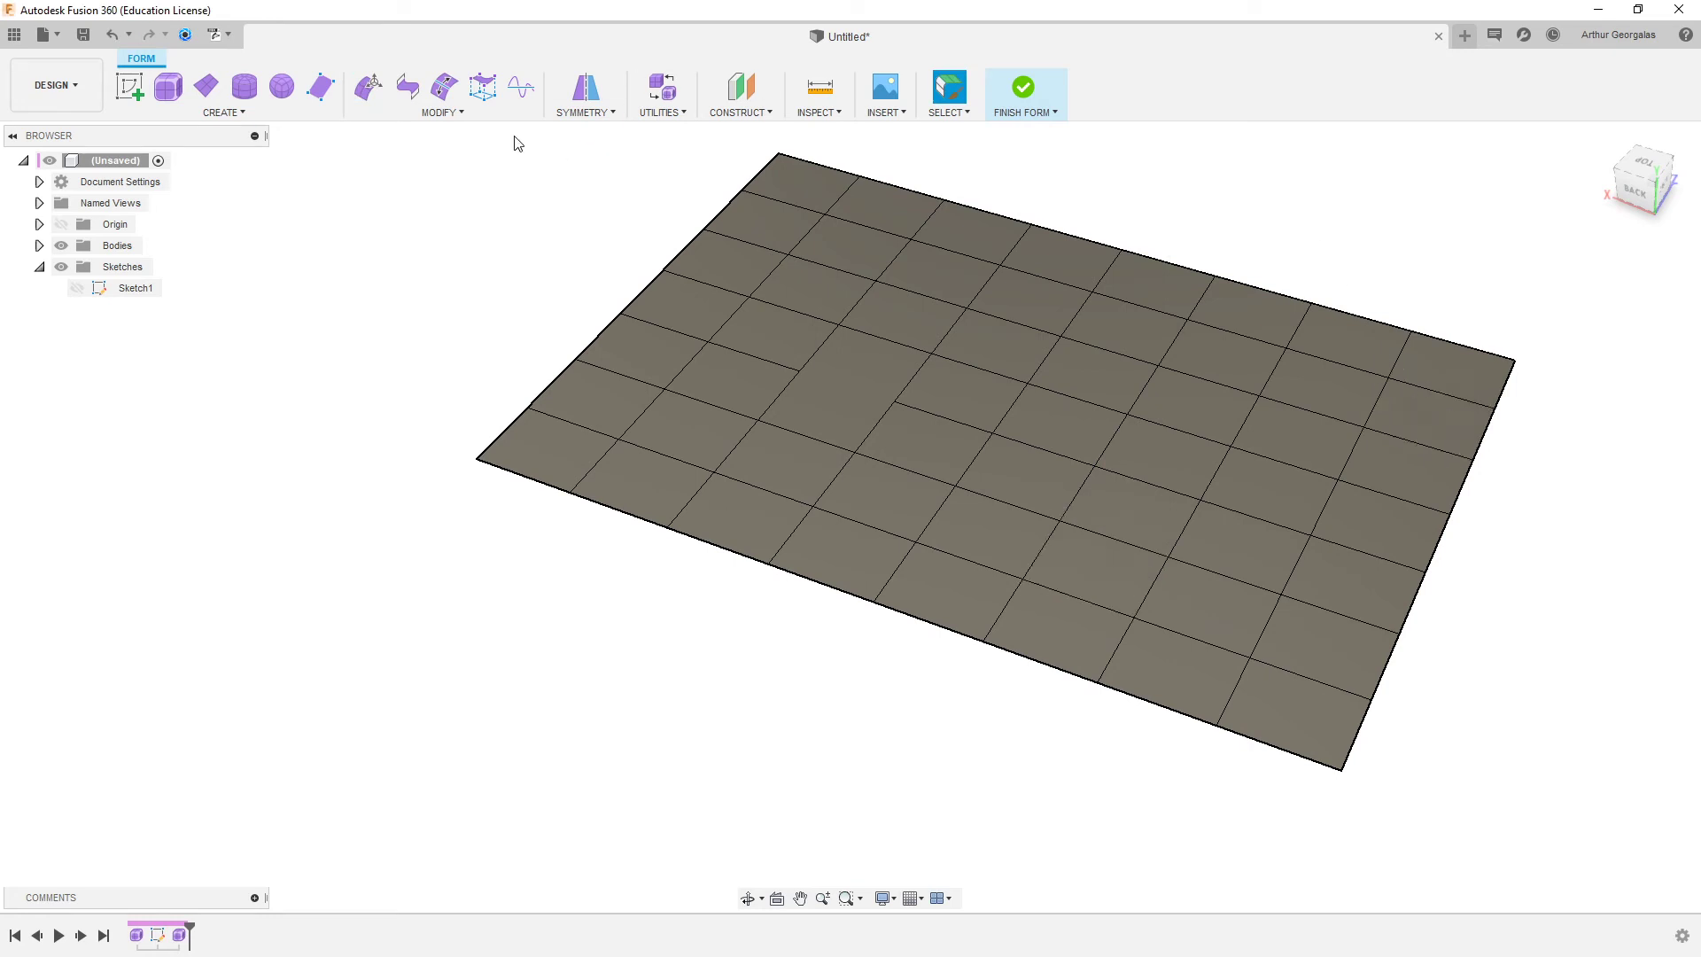
# - Insert an edge in Simple mode between the two facing vertices of the last merged face to complete the grid
pyautogui.click(443, 112)
pyautogui.click(410, 199)
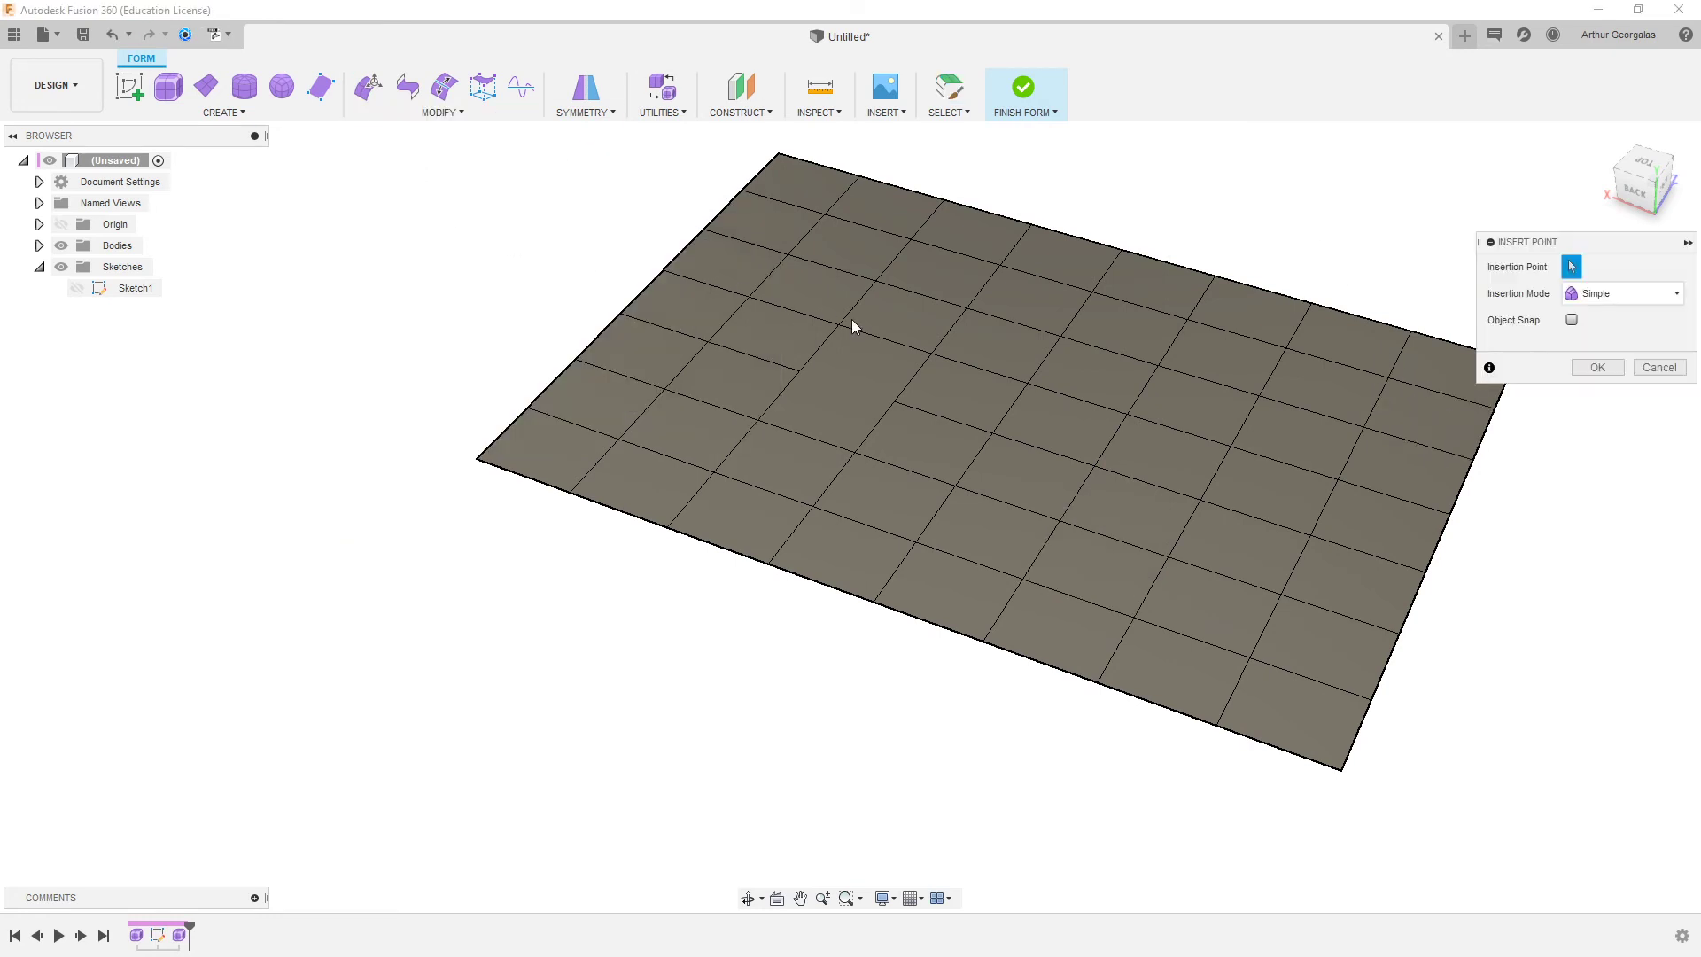
pyautogui.click(798, 373)
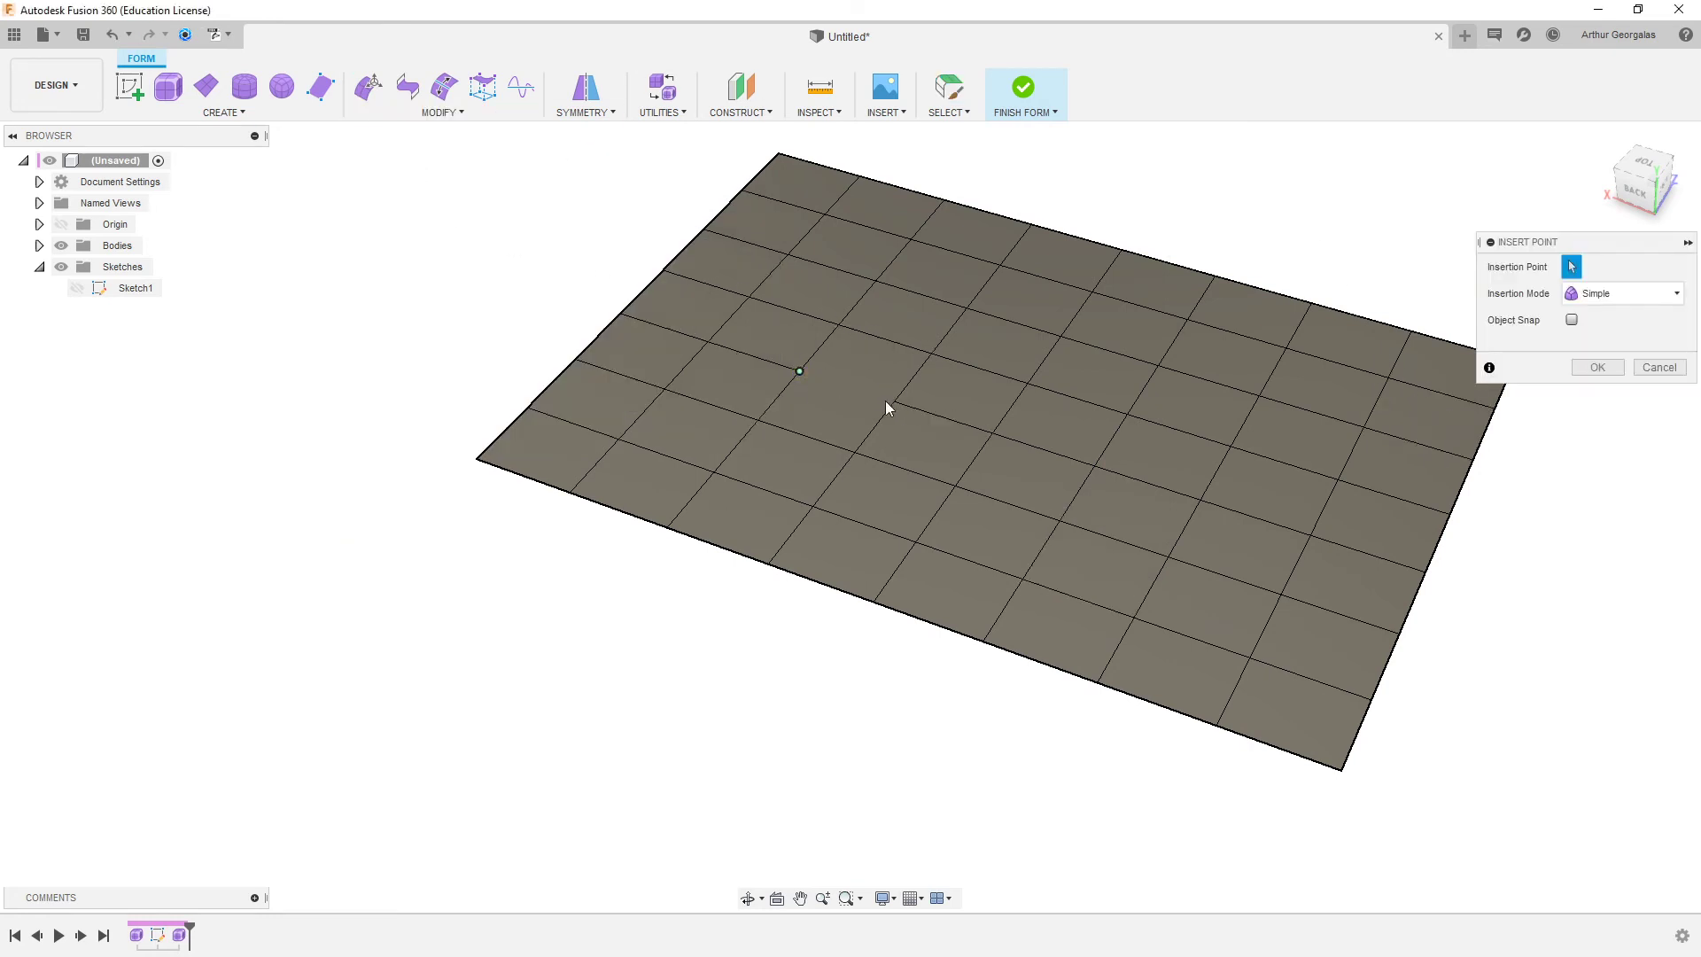
pyautogui.click(897, 402)
pyautogui.click(1598, 367)
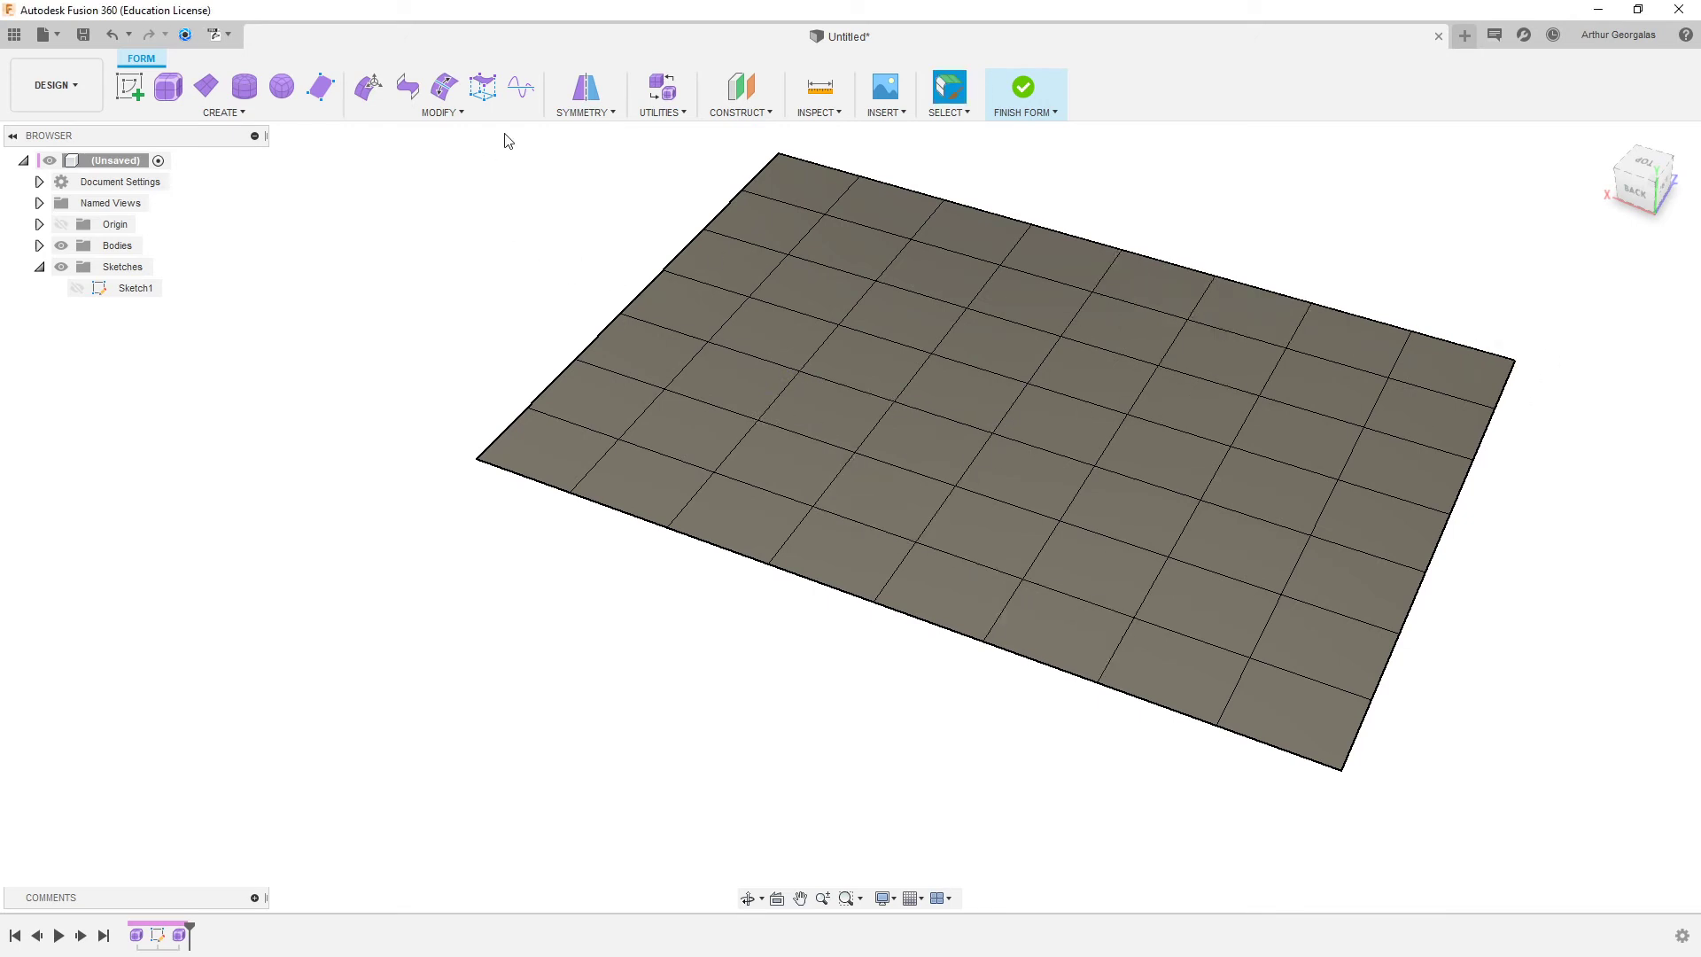
# - Delete a two-by-two block of interior faces near the middle of the plane to open a hole
pyautogui.click(476, 116)
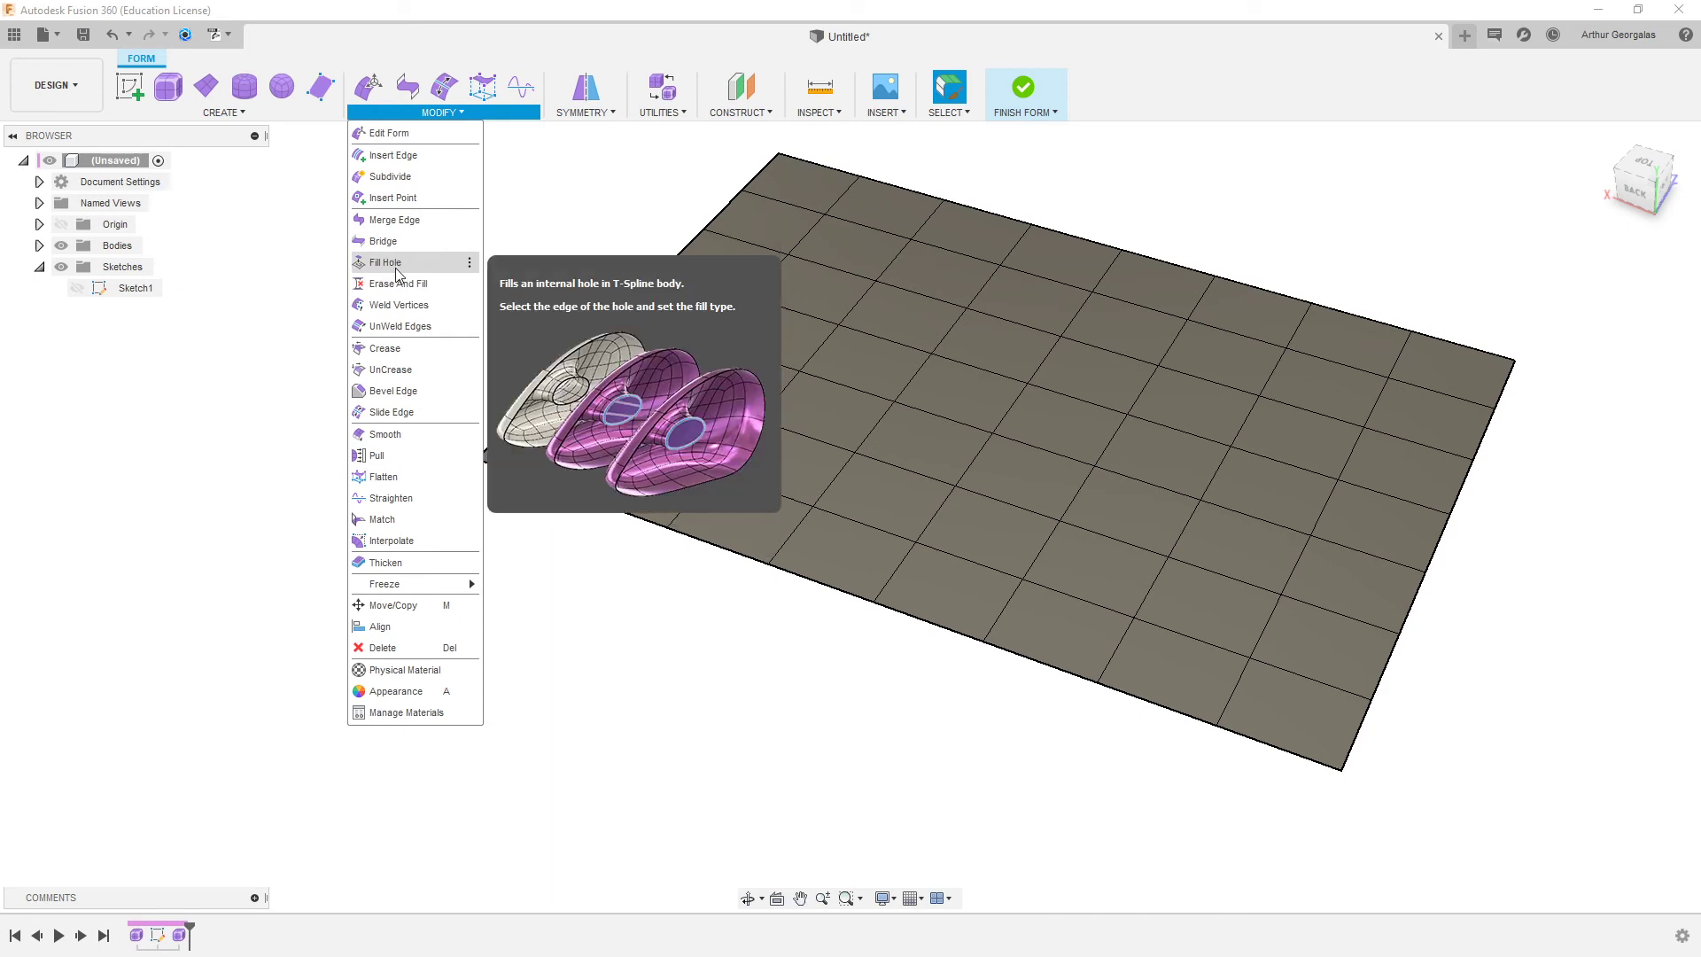
pyautogui.click(880, 663)
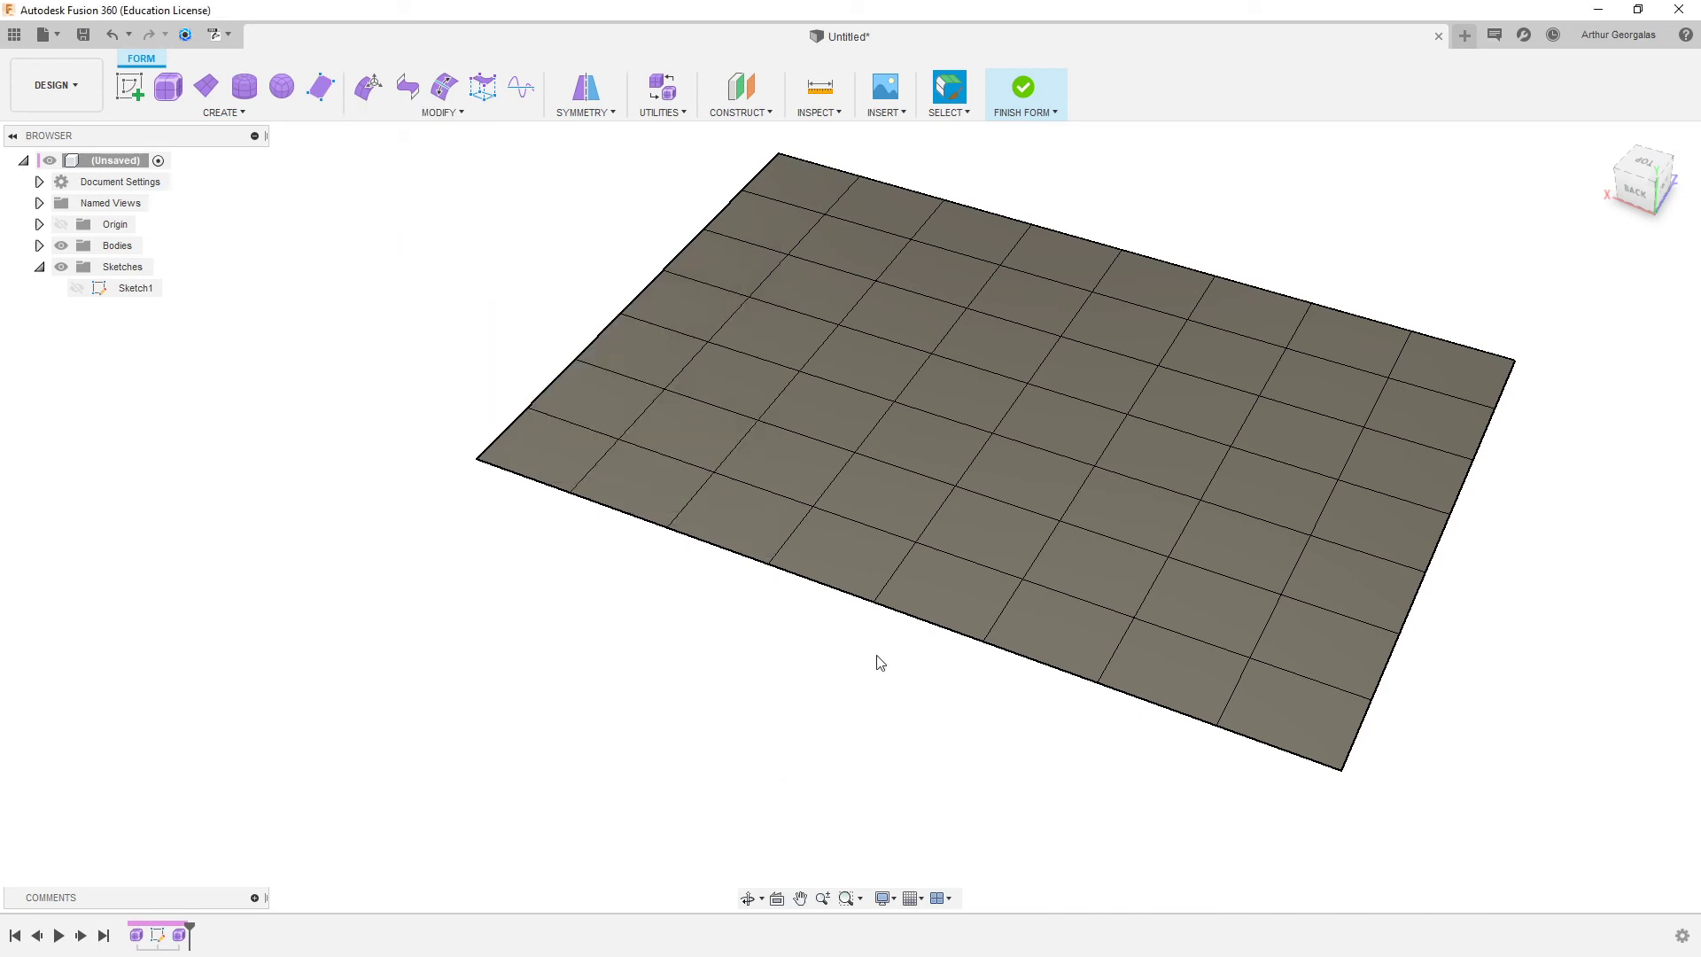
pyautogui.moveTo(1060, 420)
pyautogui.mouseDown()
pyautogui.moveTo(1129, 487)
pyautogui.moveTo(1045, 489)
pyautogui.mouseUp()
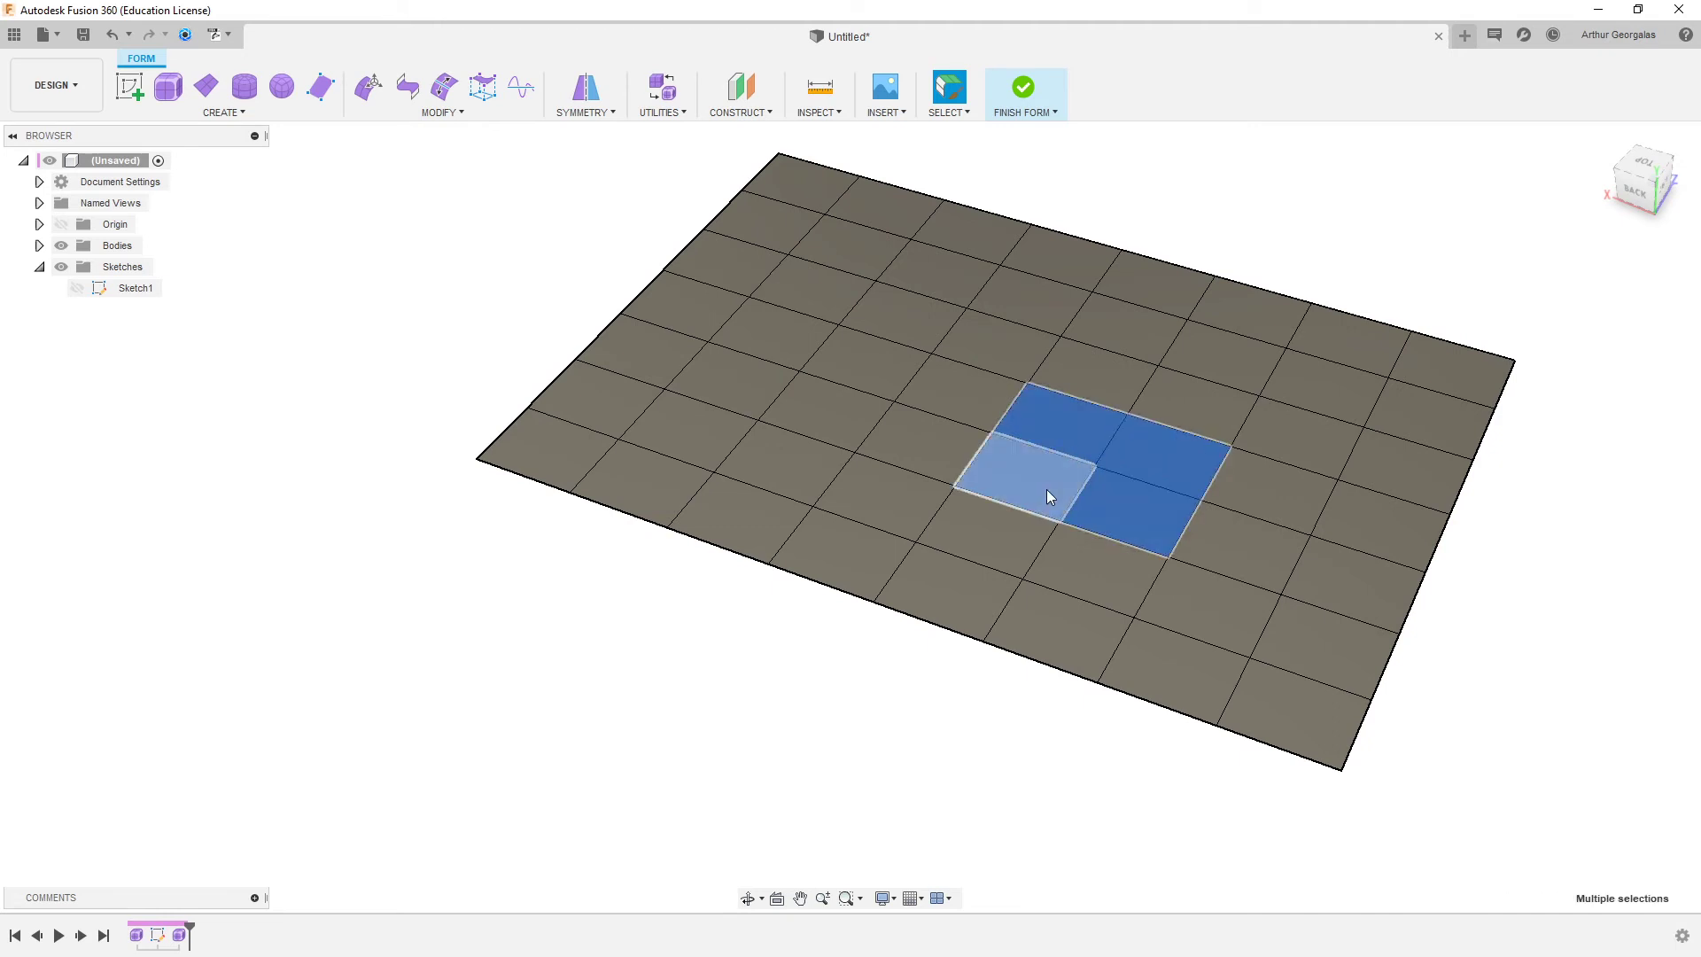
pyautogui.press('Delete')
# - Extrude the hole's boundary edge loop upward about 1750 mm with Edit Form to build an open tube
pyautogui.doubleClick(1167, 426)
pyautogui.rightClick(1172, 419)
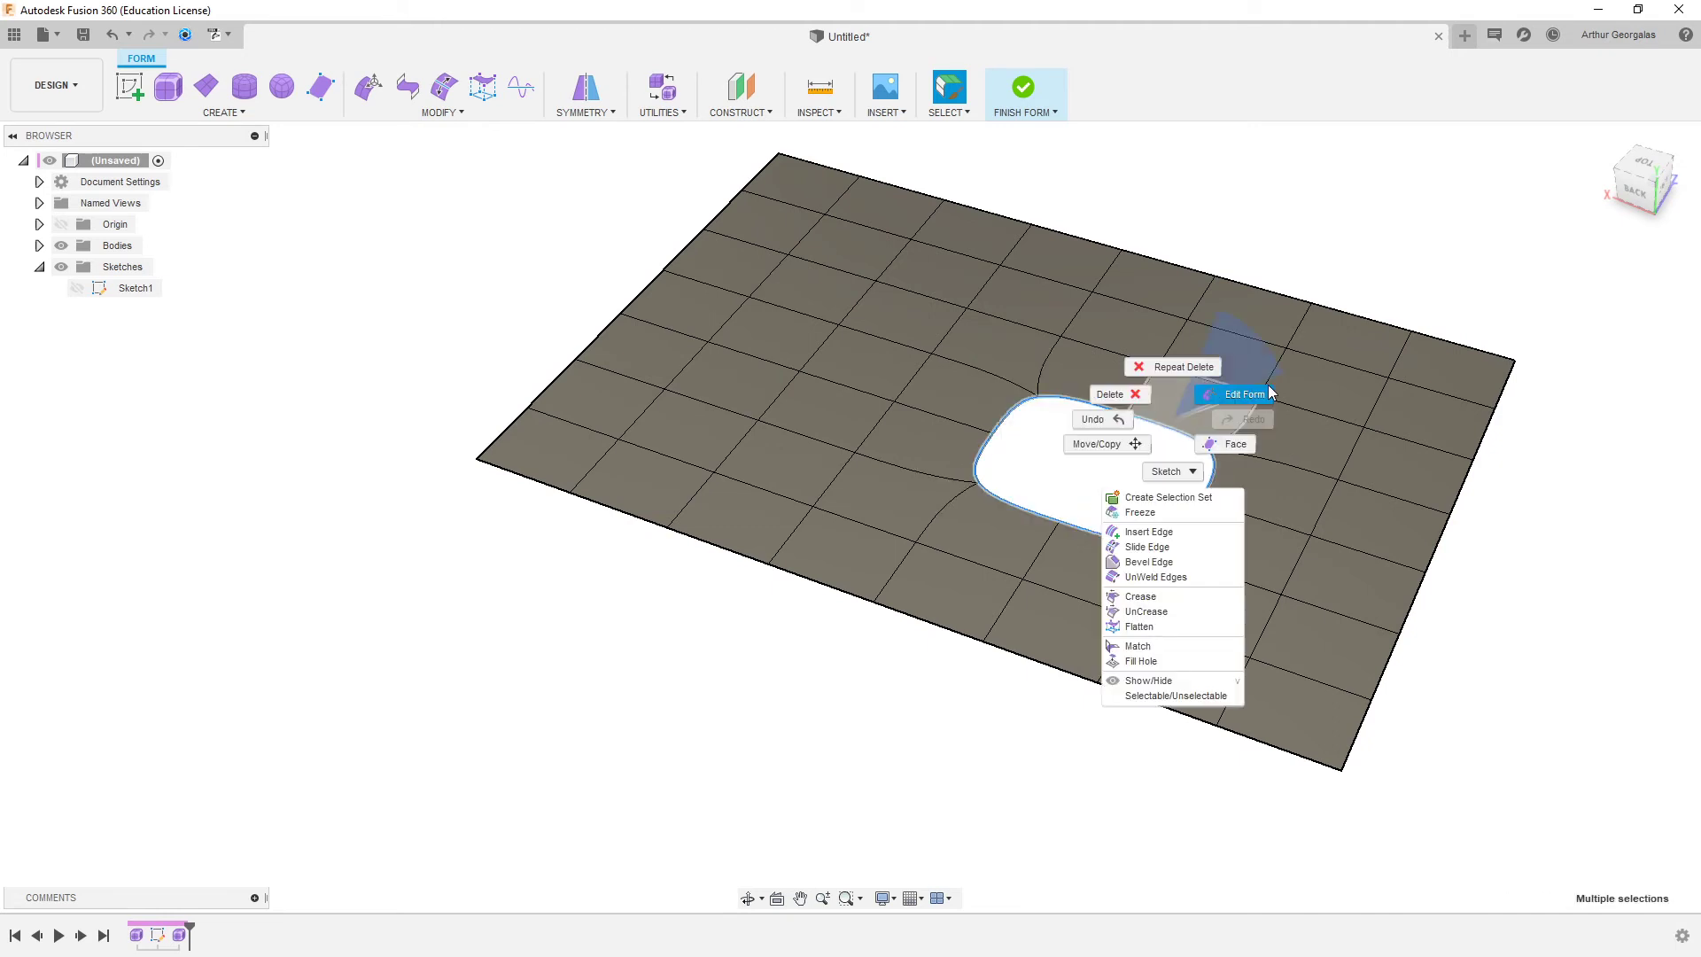
pyautogui.click(1267, 393)
pyautogui.moveTo(1100, 427); pyautogui.dragTo(1138, 146)
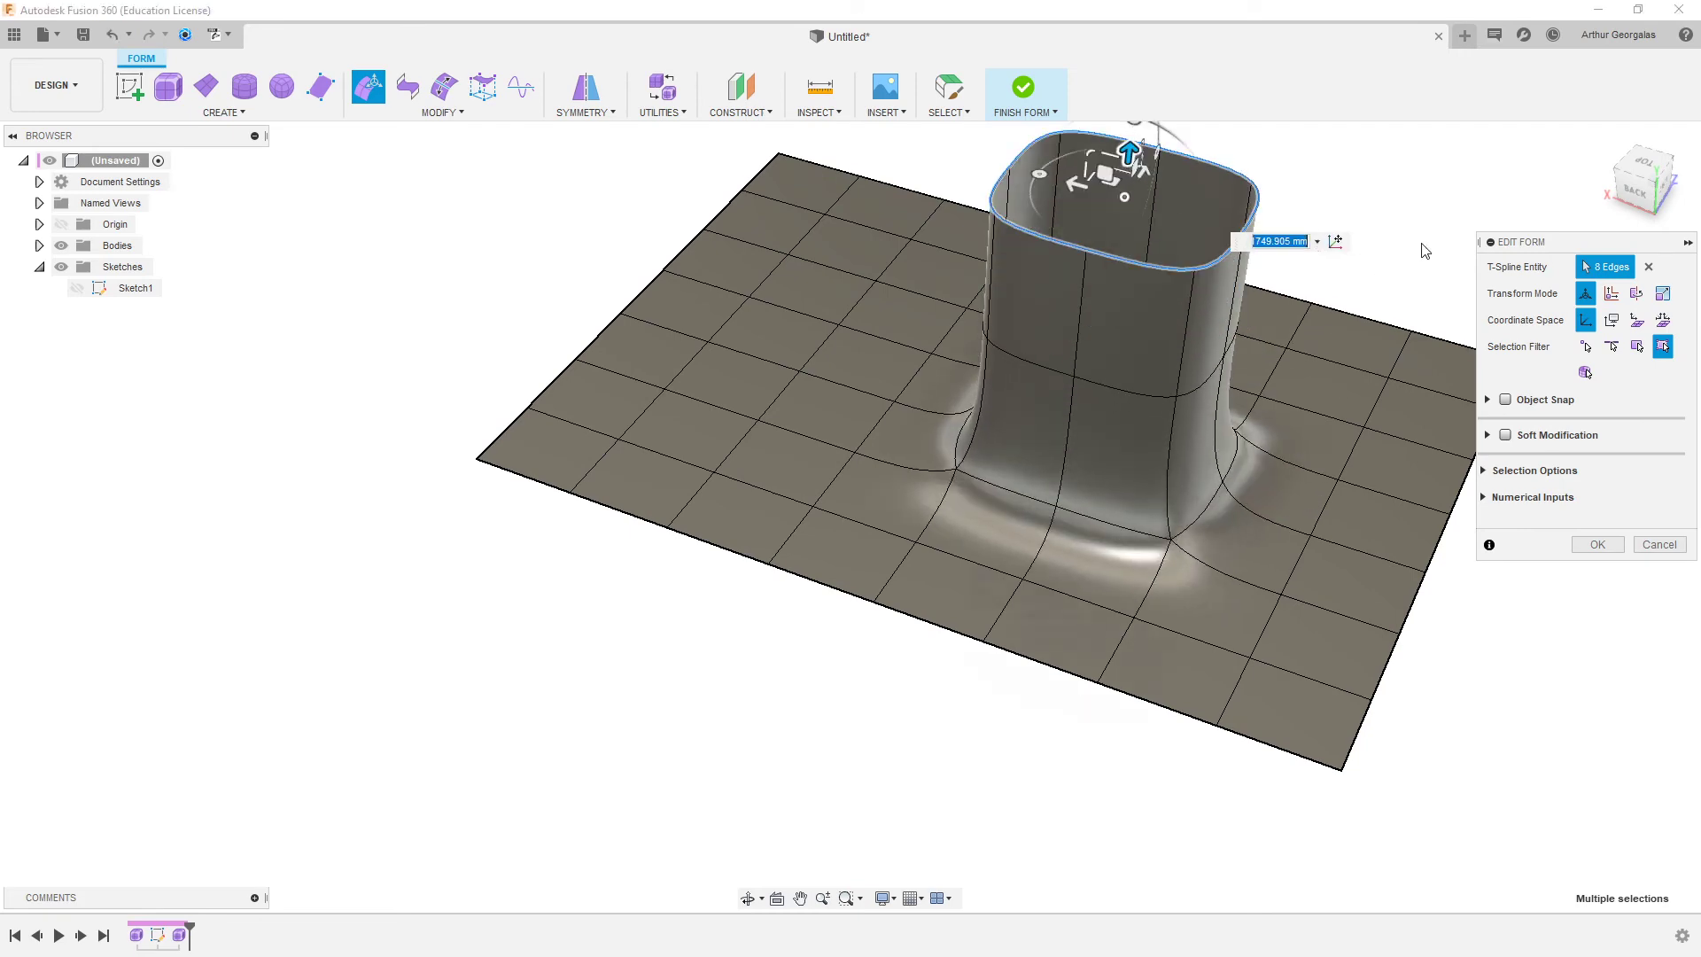
pyautogui.click(1597, 544)
# - Preview capping the tube's open rim with Fill Hole in Reduced Star mode
pyautogui.keyDown('shift'); pyautogui.moveTo(1204, 327); pyautogui.dragTo(1103, 341, button='middle'); pyautogui.keyUp('shift')
pyautogui.moveTo(1103, 342); pyautogui.dragTo(916, 494, button='middle')
pyautogui.scroll(4, 949, 424)
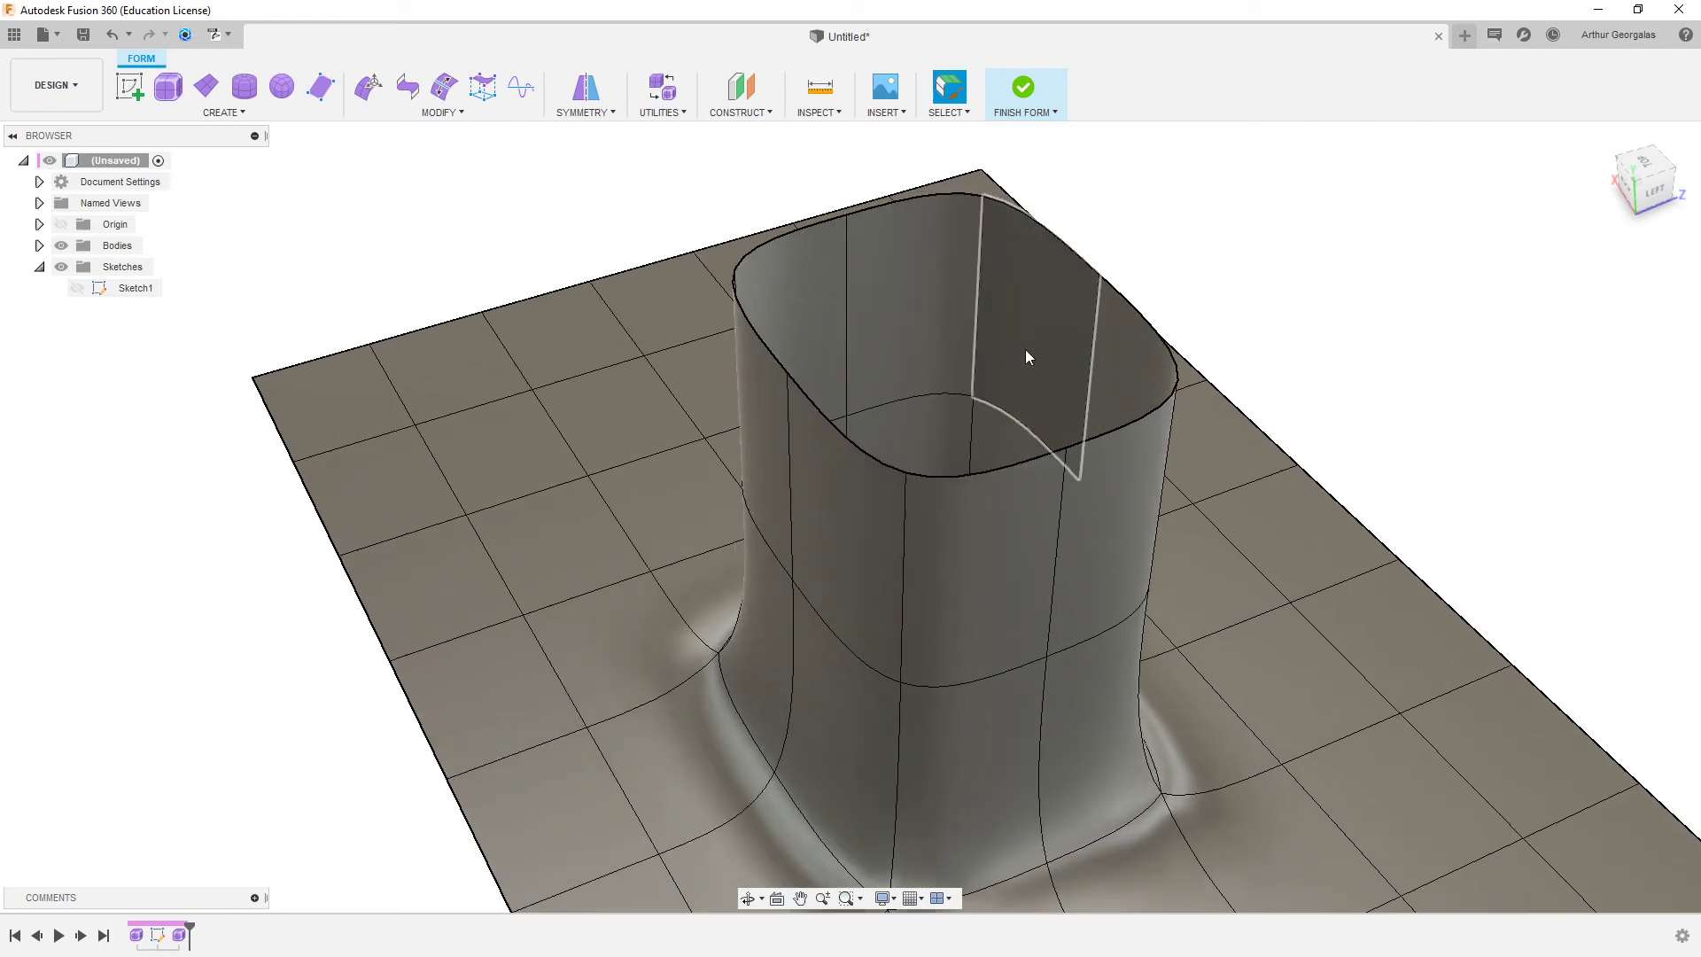
pyautogui.keyDown('shift'); pyautogui.moveTo(1028, 353); pyautogui.dragTo(1104, 398, button='middle'); pyautogui.keyUp('shift')
pyautogui.click(379, 114)
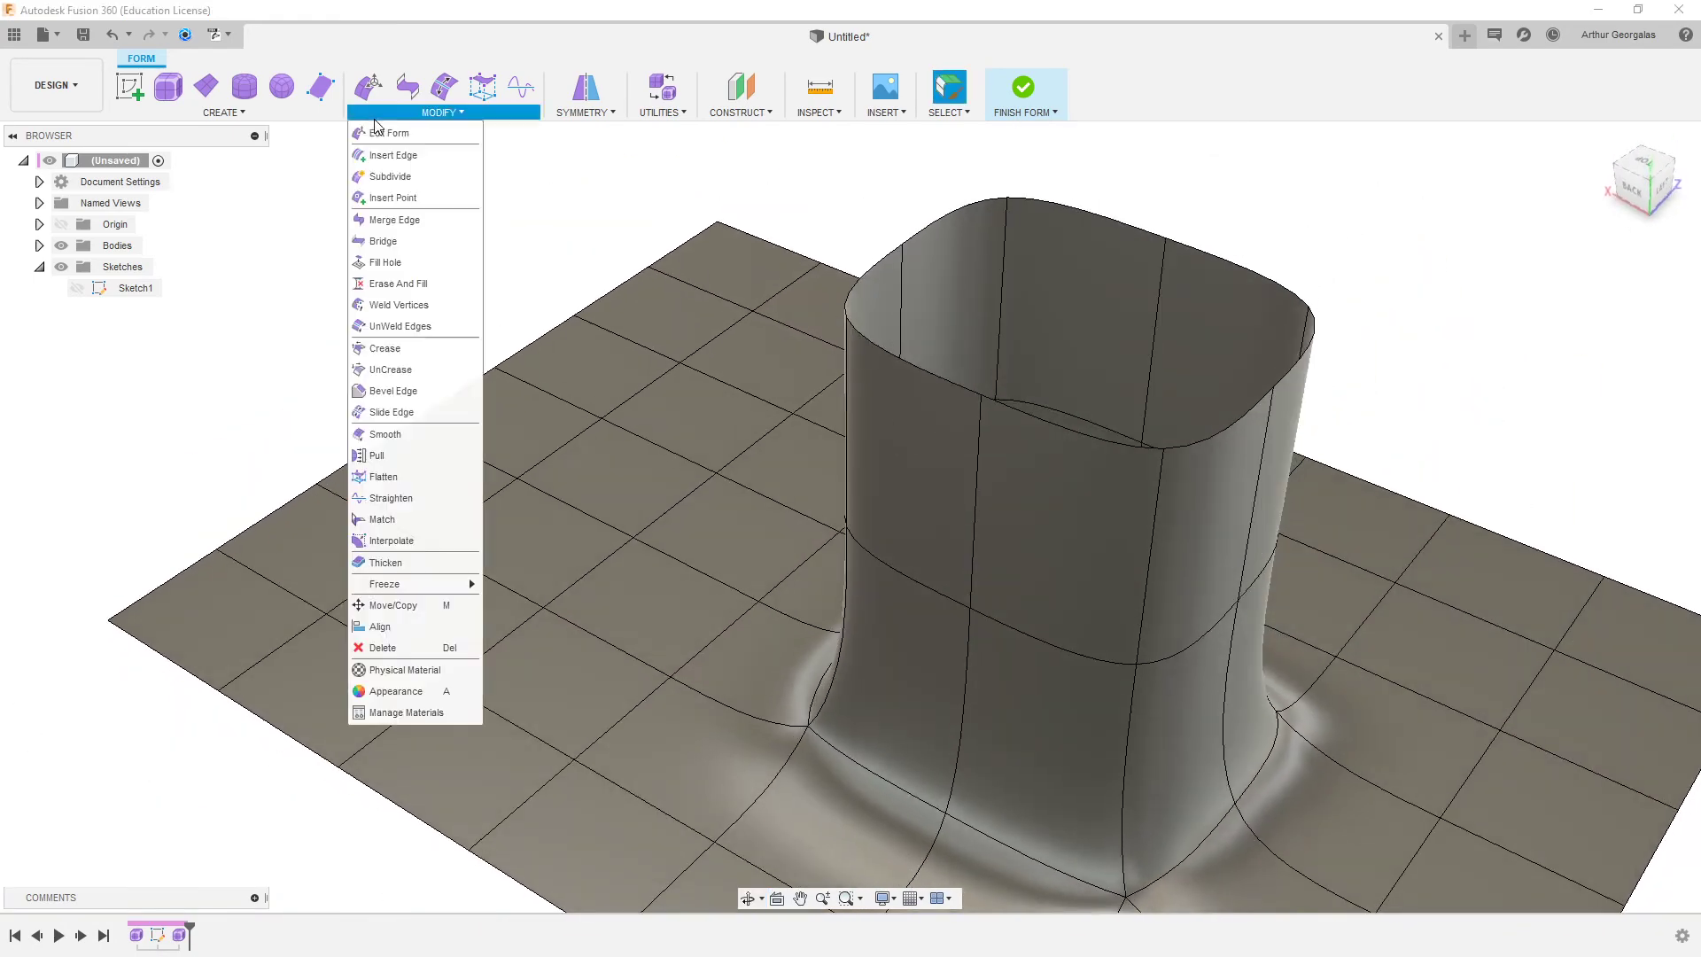
pyautogui.click(387, 264)
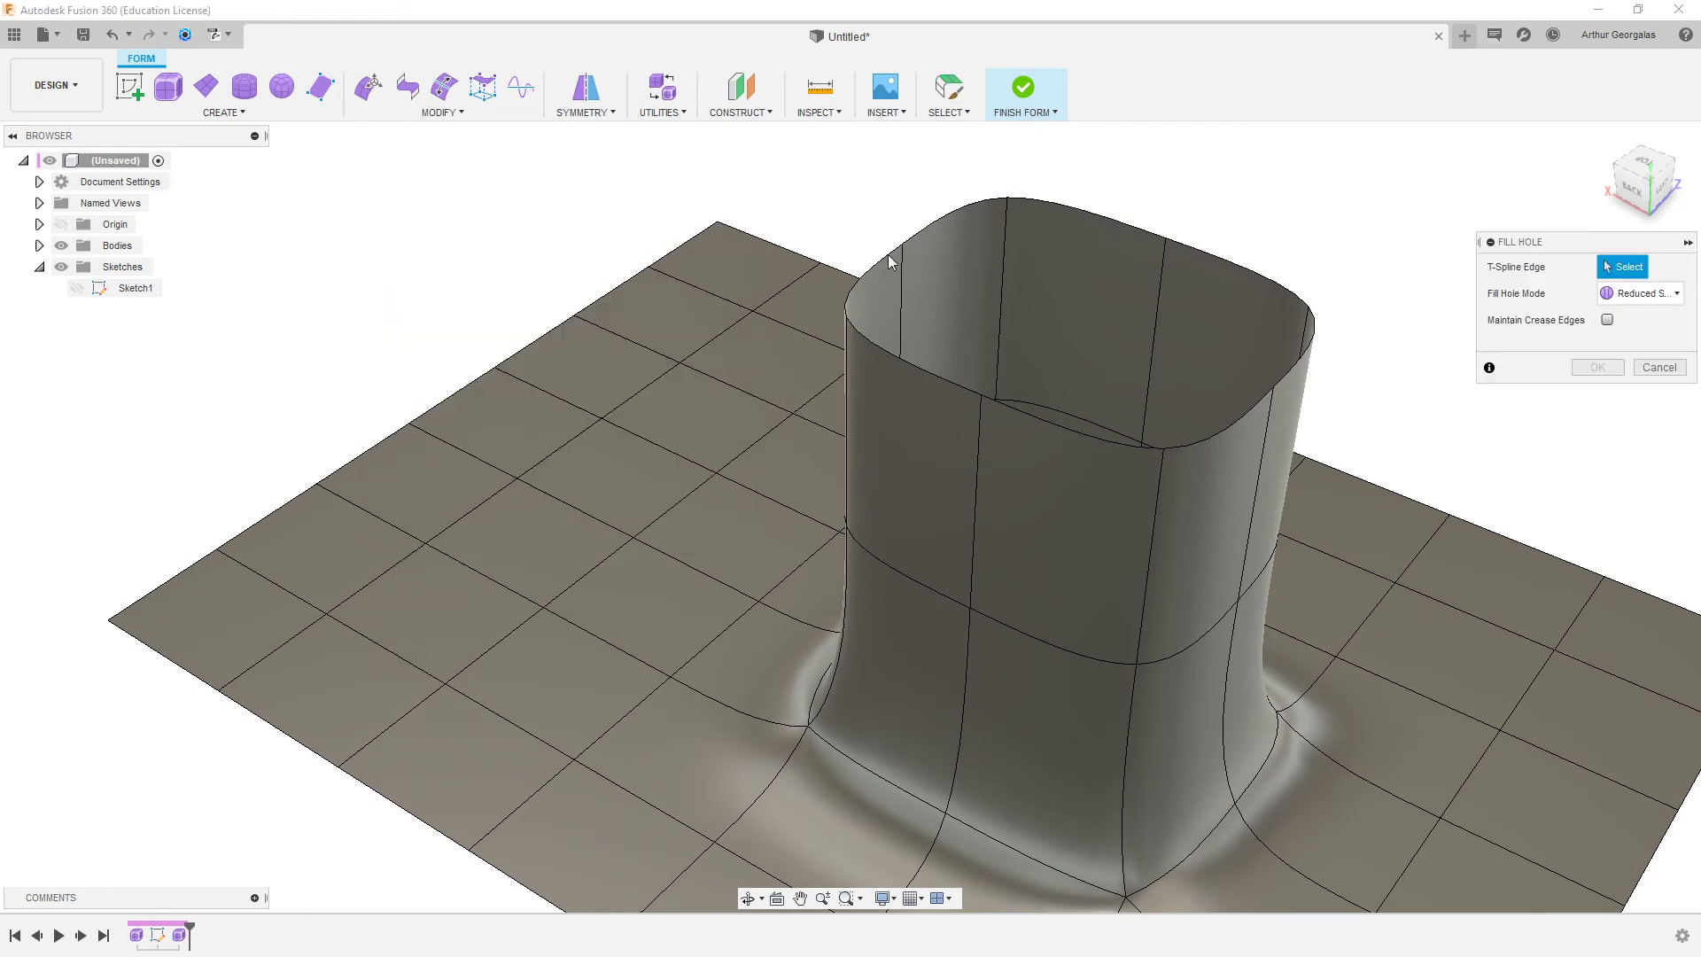
pyautogui.click(1088, 213)
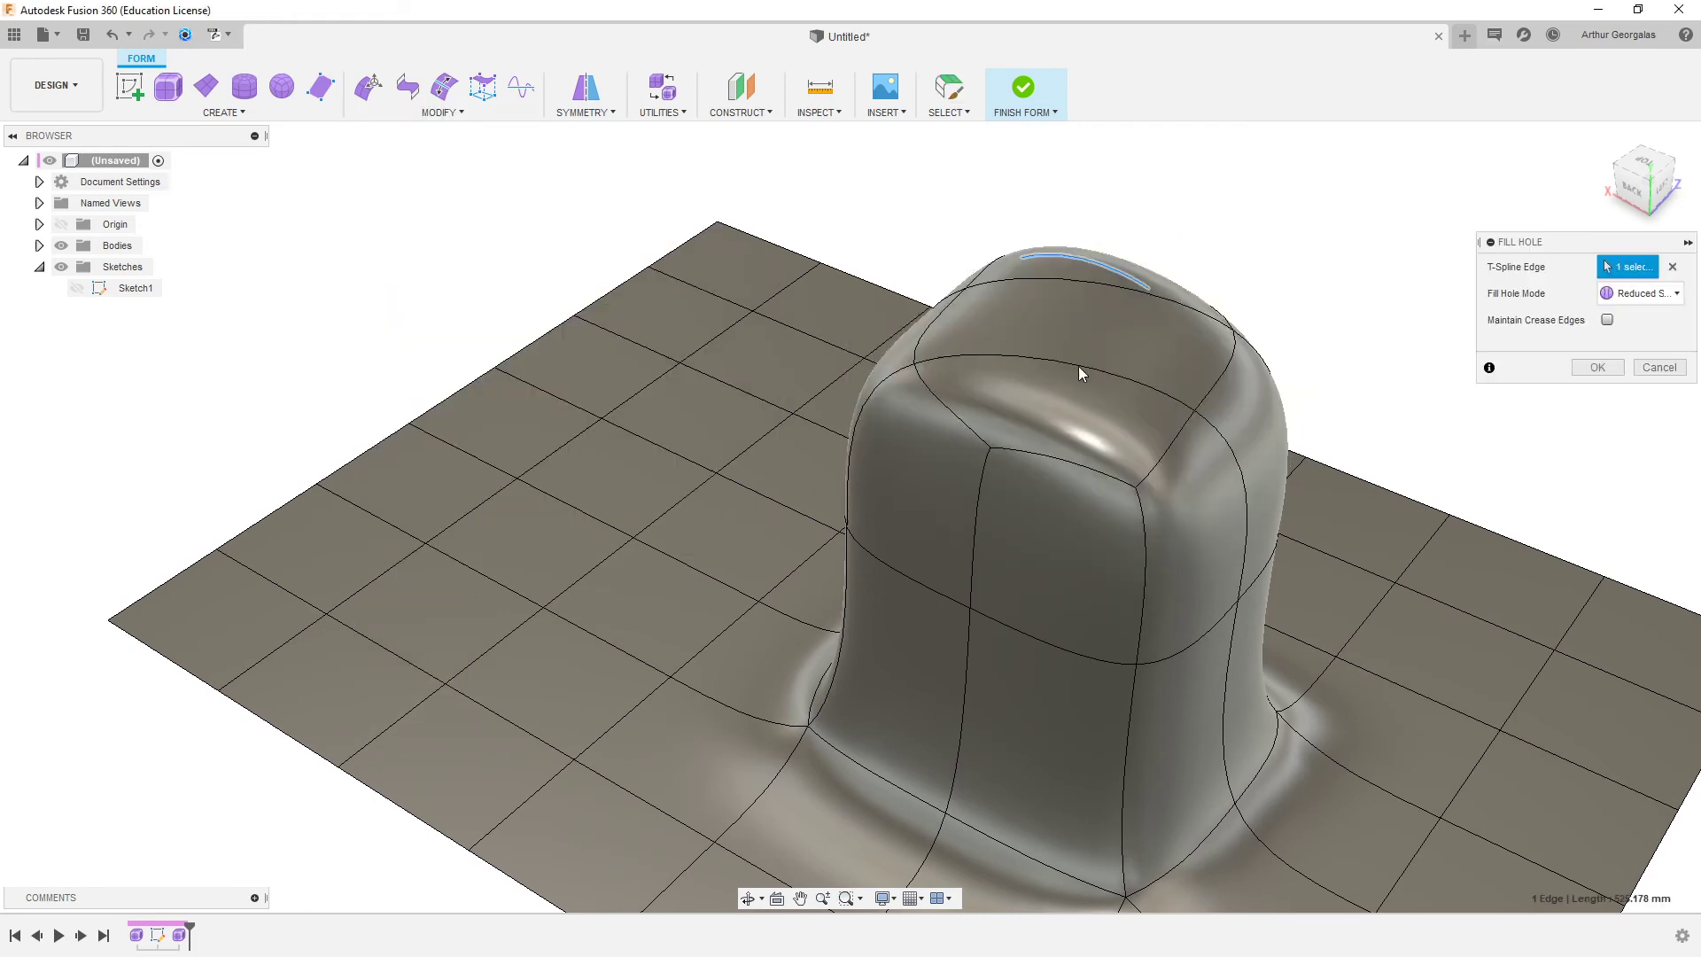
pyautogui.keyDown('shift'); pyautogui.moveTo(1231, 285); pyautogui.dragTo(1064, 294, button='middle'); pyautogui.keyUp('shift')
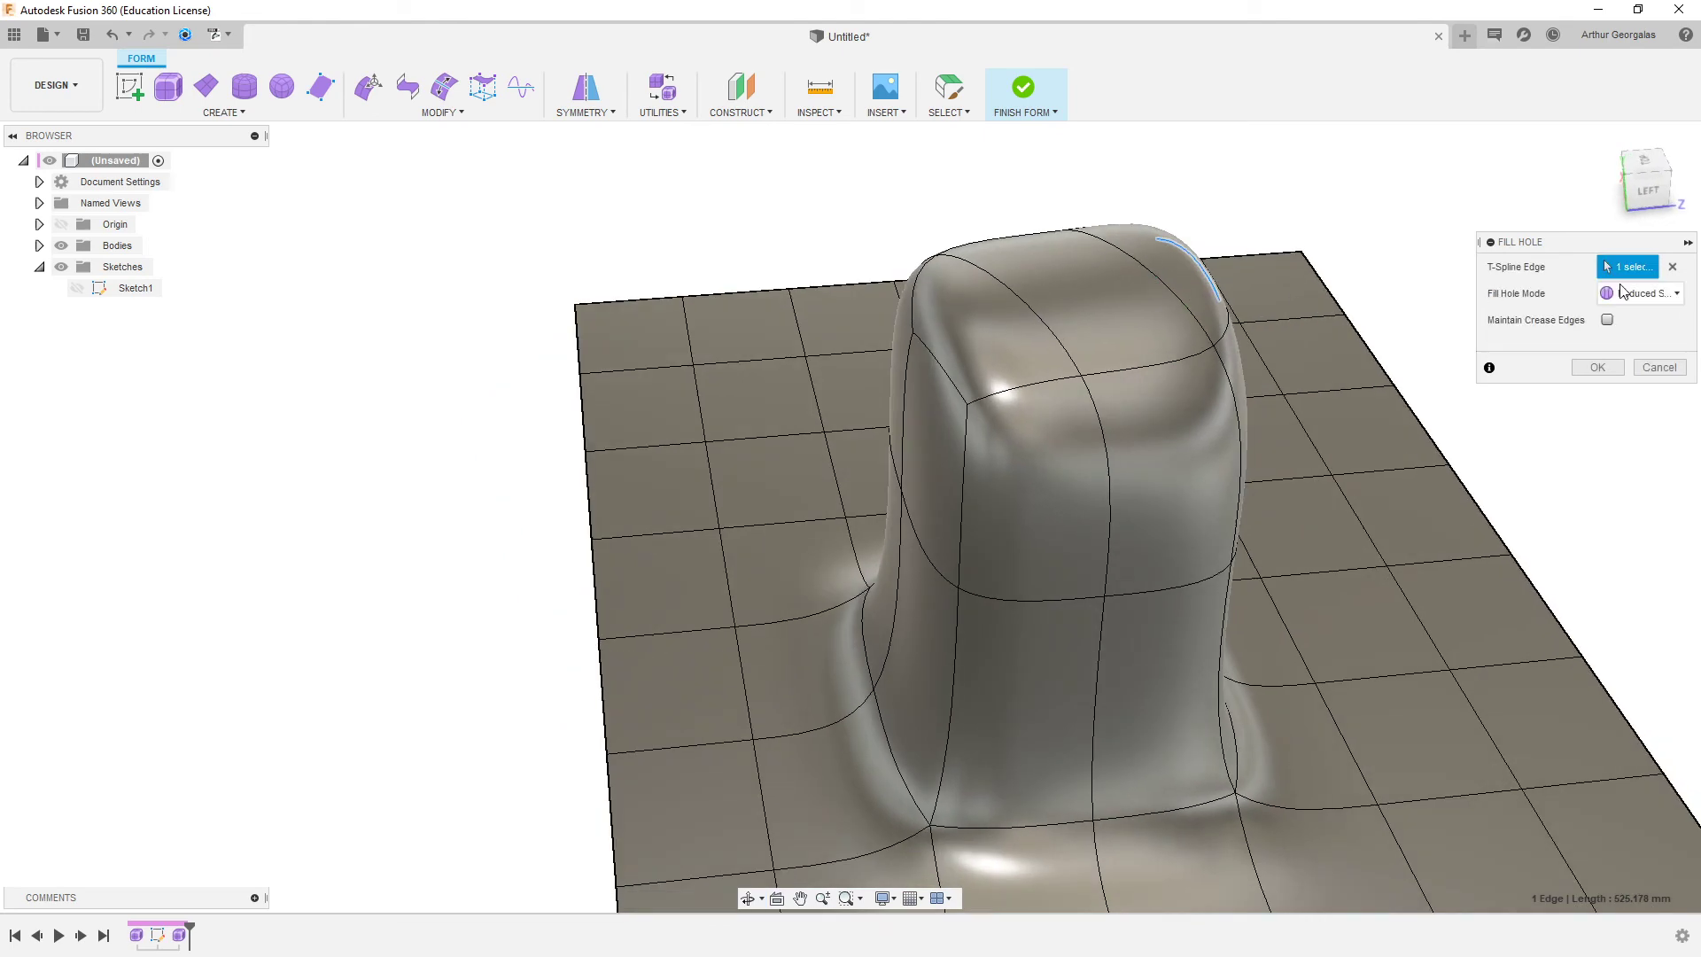
pyautogui.click(1643, 295)
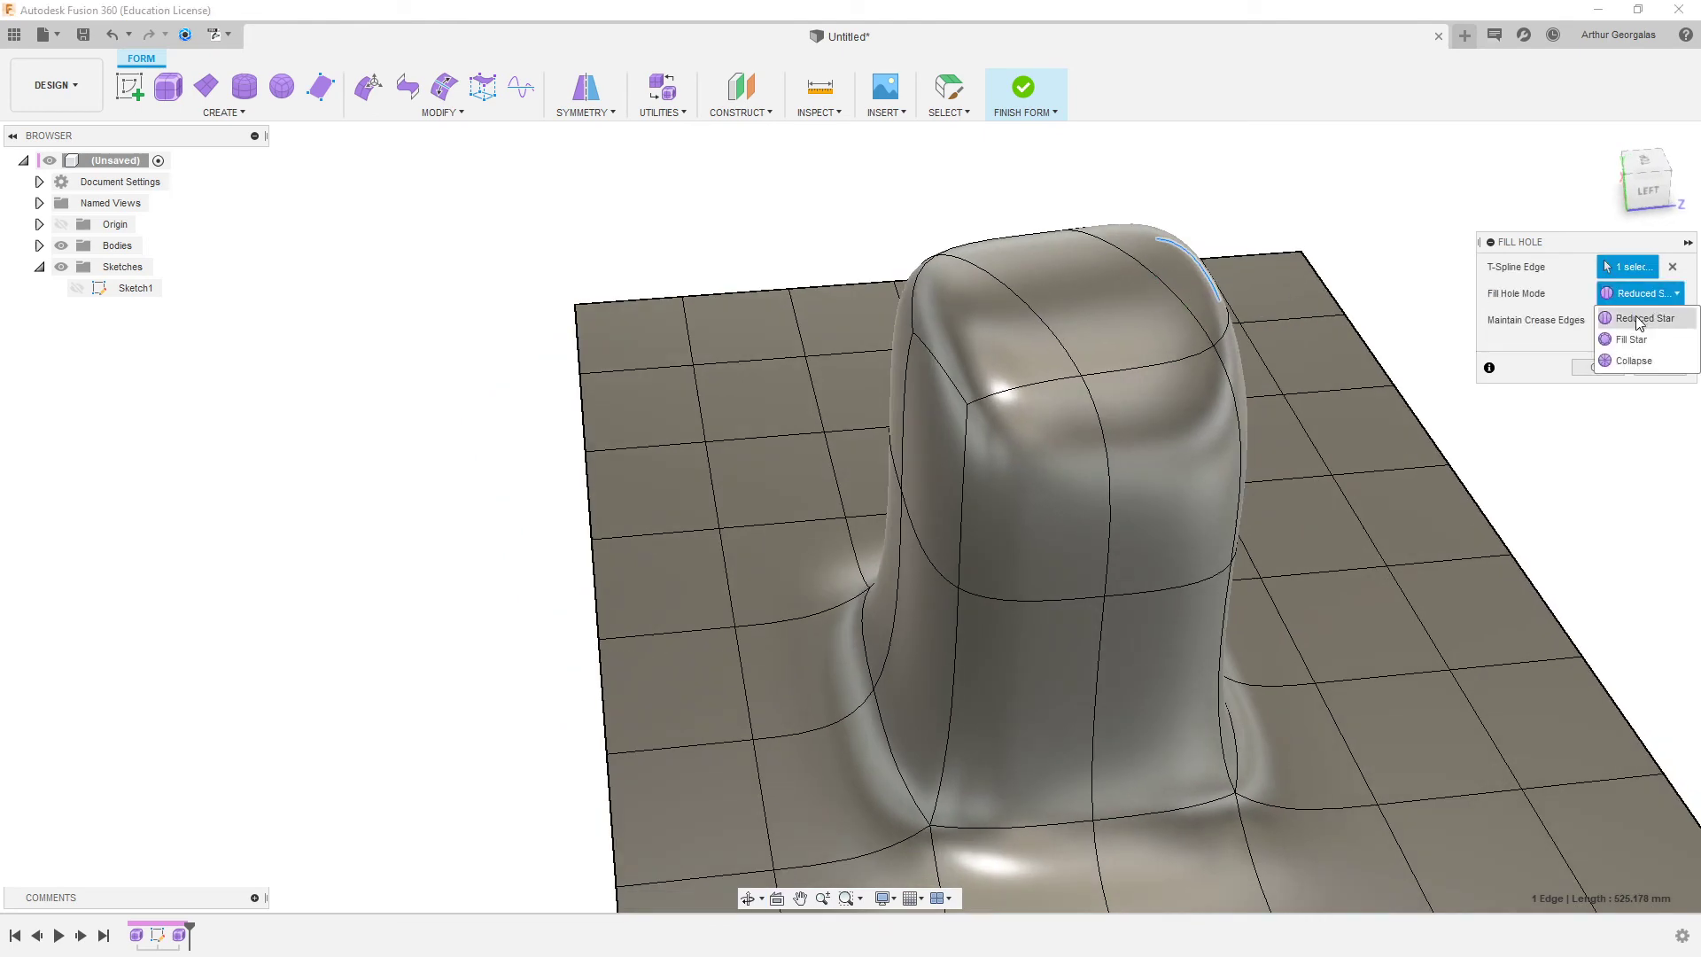
pyautogui.click(1638, 319)
# - Set the Fill Hole mode to Fill Star and compare the cap in box and smooth display
pyautogui.keyDown('shift'); pyautogui.moveTo(821, 274); pyautogui.dragTo(517, 336, button='middle'); pyautogui.keyUp('shift')
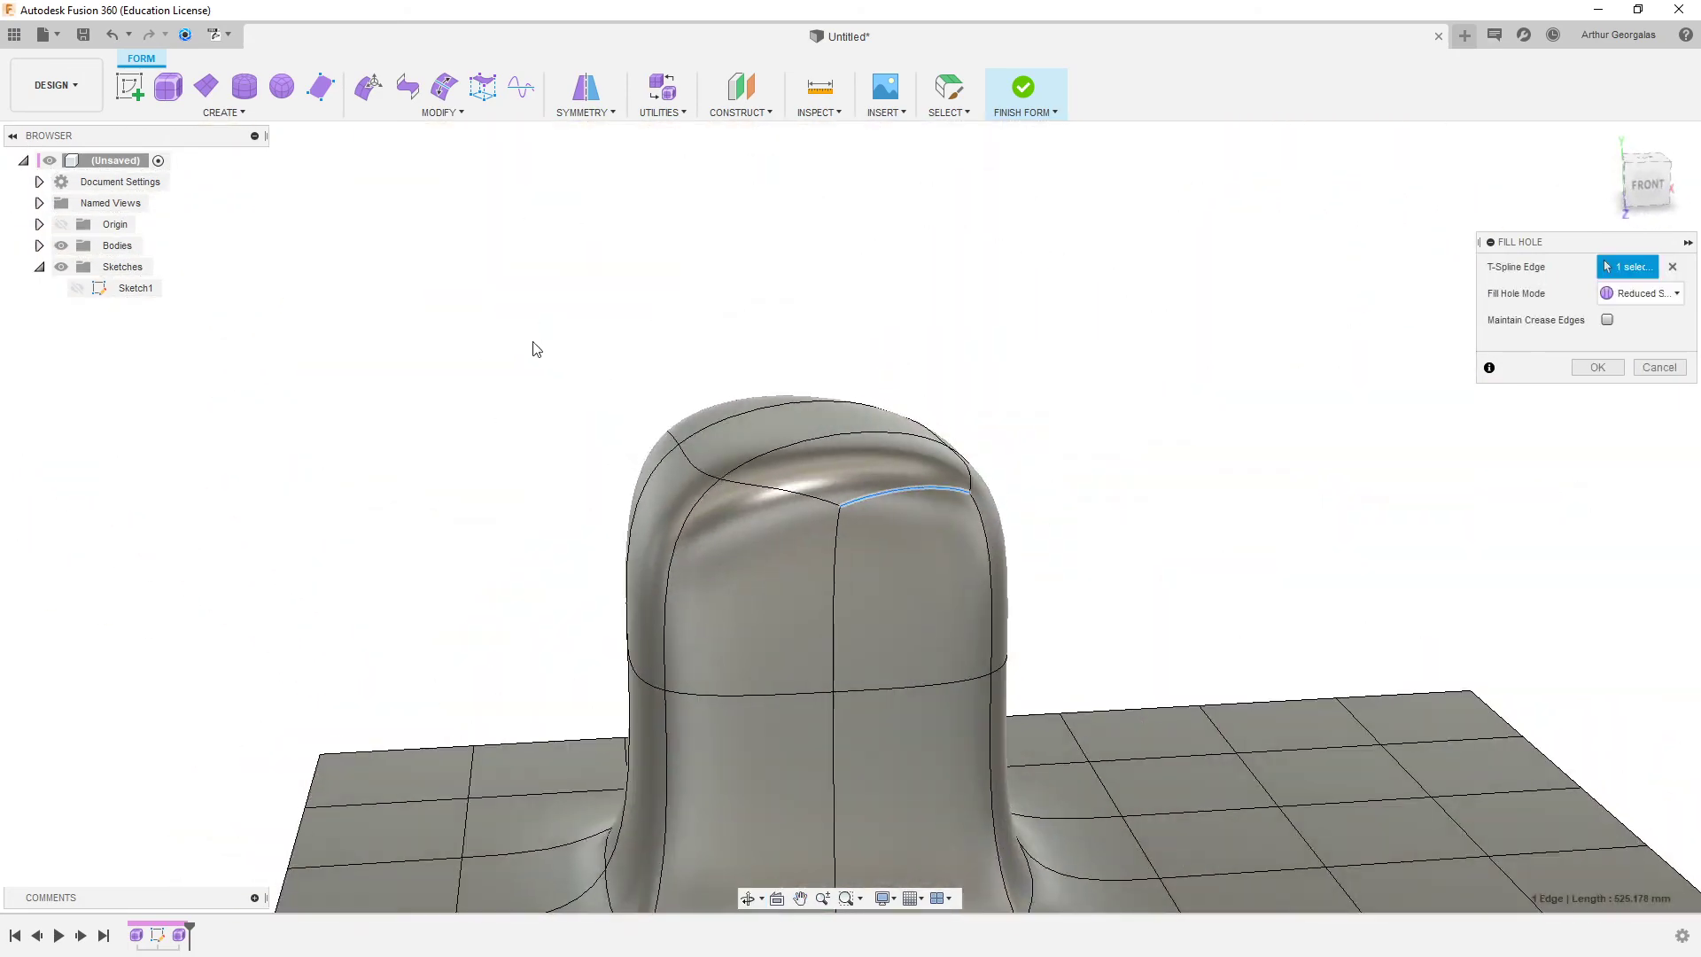
pyautogui.hotkey('alt', '1')
pyautogui.keyDown('shift'); pyautogui.moveTo(795, 454); pyautogui.dragTo(867, 388, button='middle'); pyautogui.keyUp('shift')
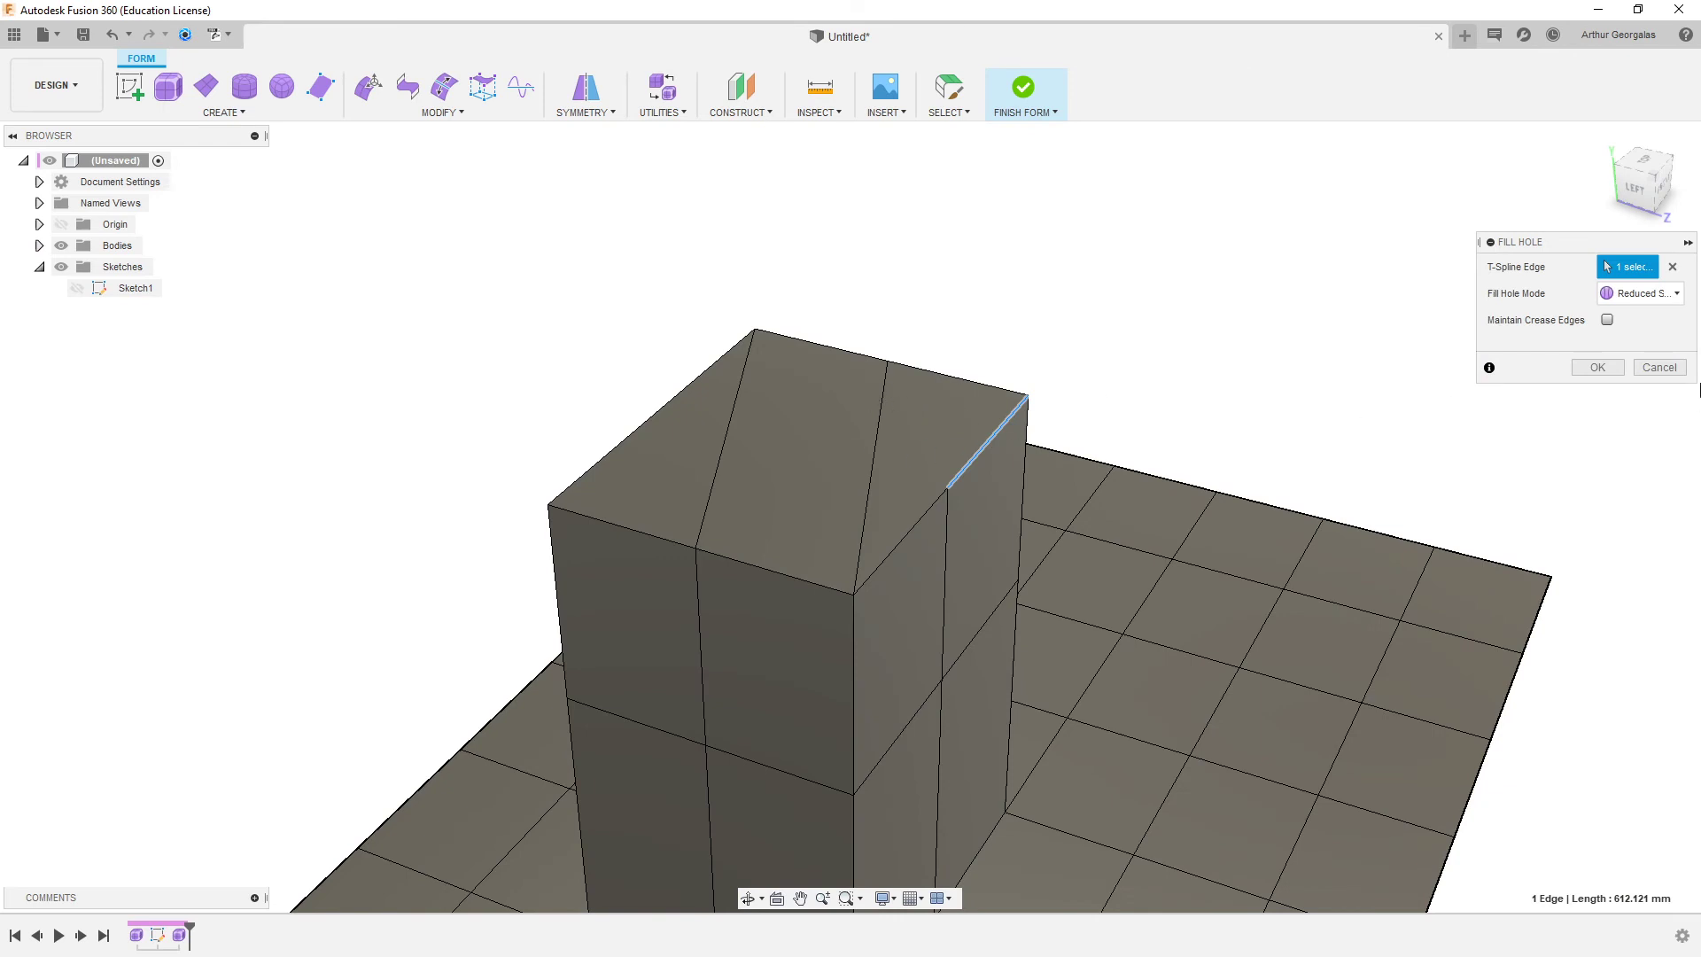
pyautogui.click(1643, 293)
pyautogui.click(1641, 341)
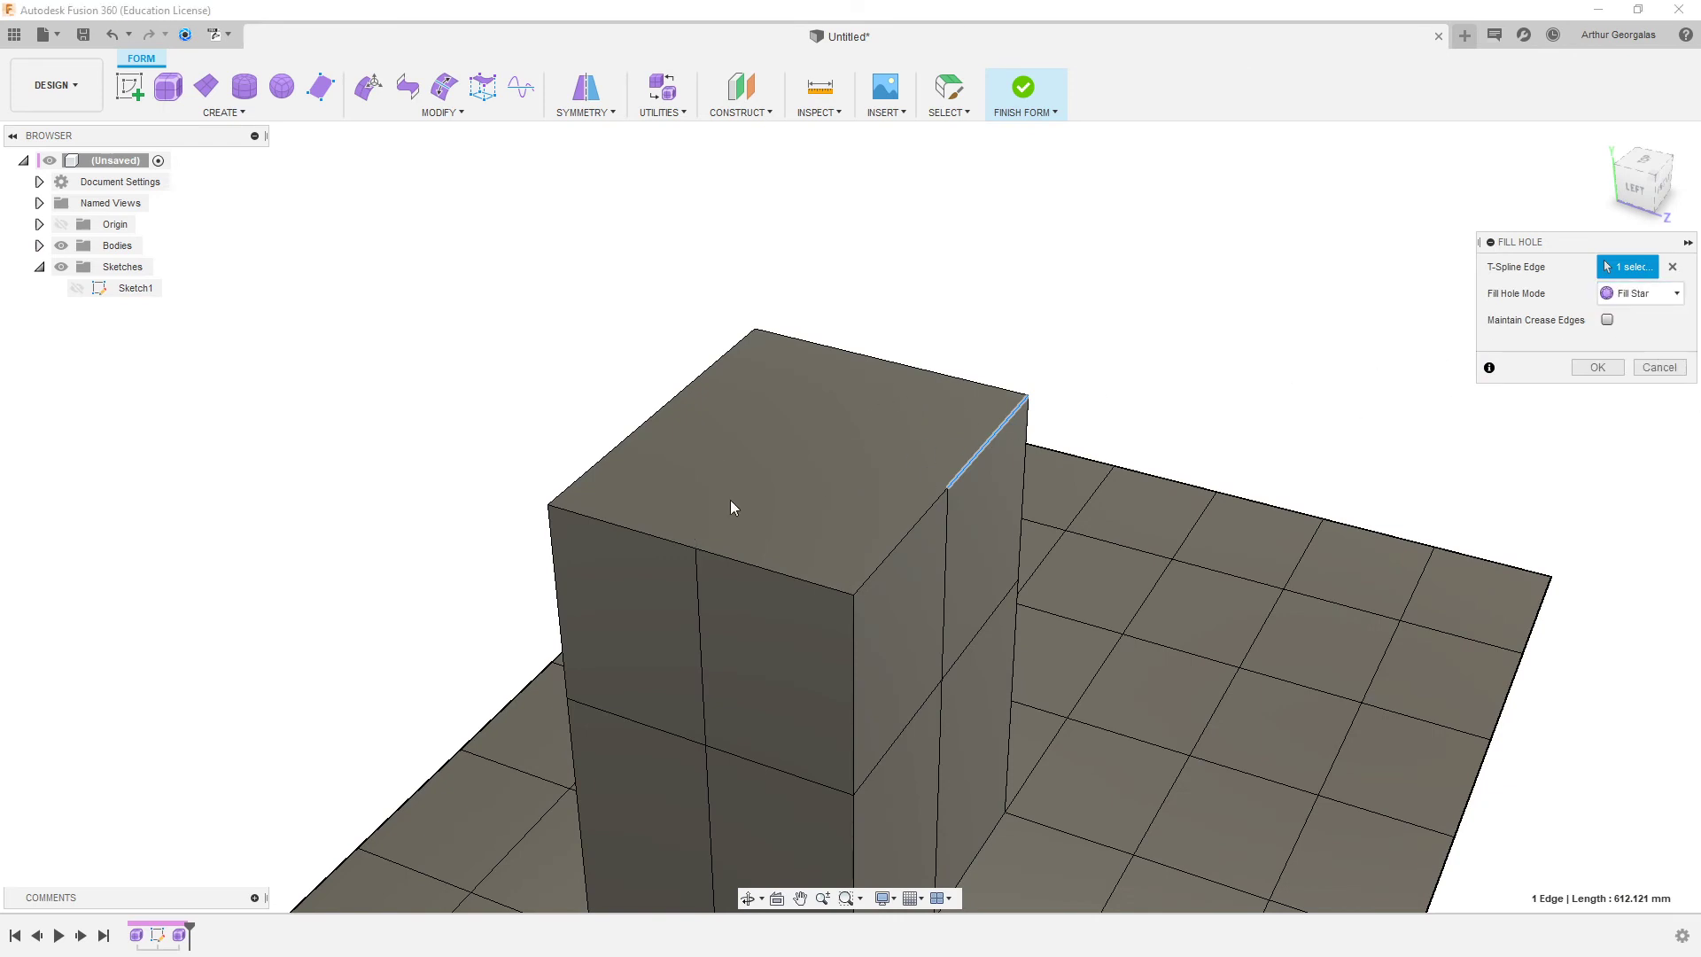
pyautogui.hotkey('alt', '3')
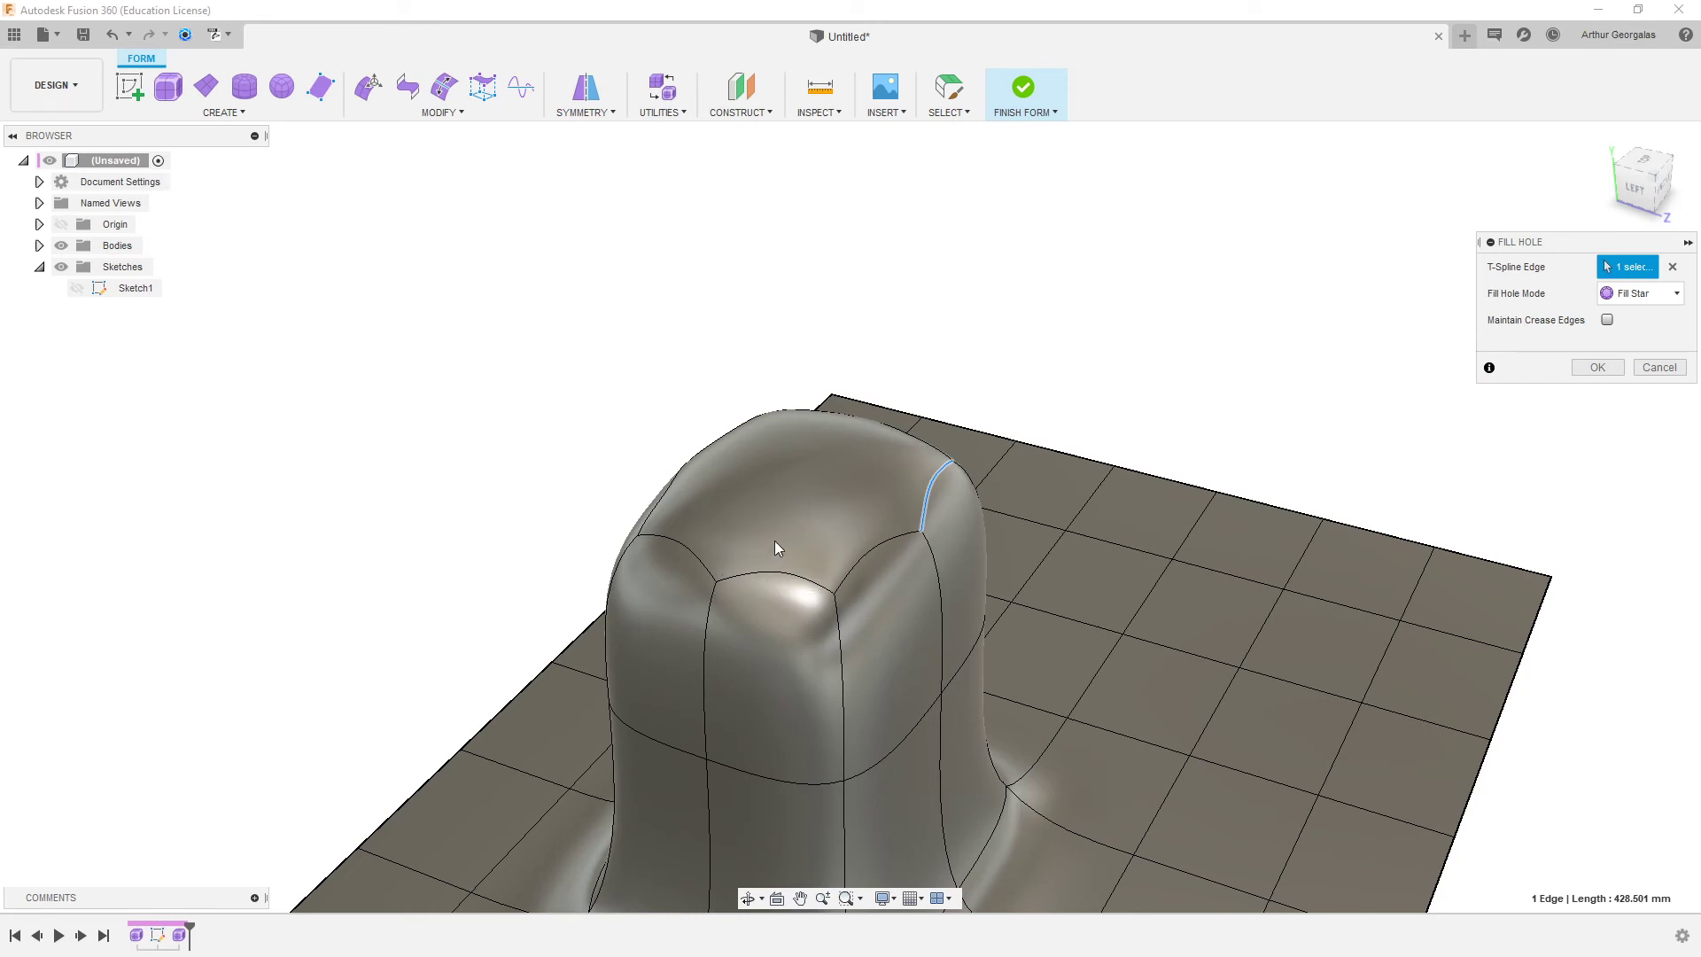
# - Try the Collapse fill mode on the tube's cap, examine its converging edges, and cancel Fill Hole
pyautogui.click(1652, 295)
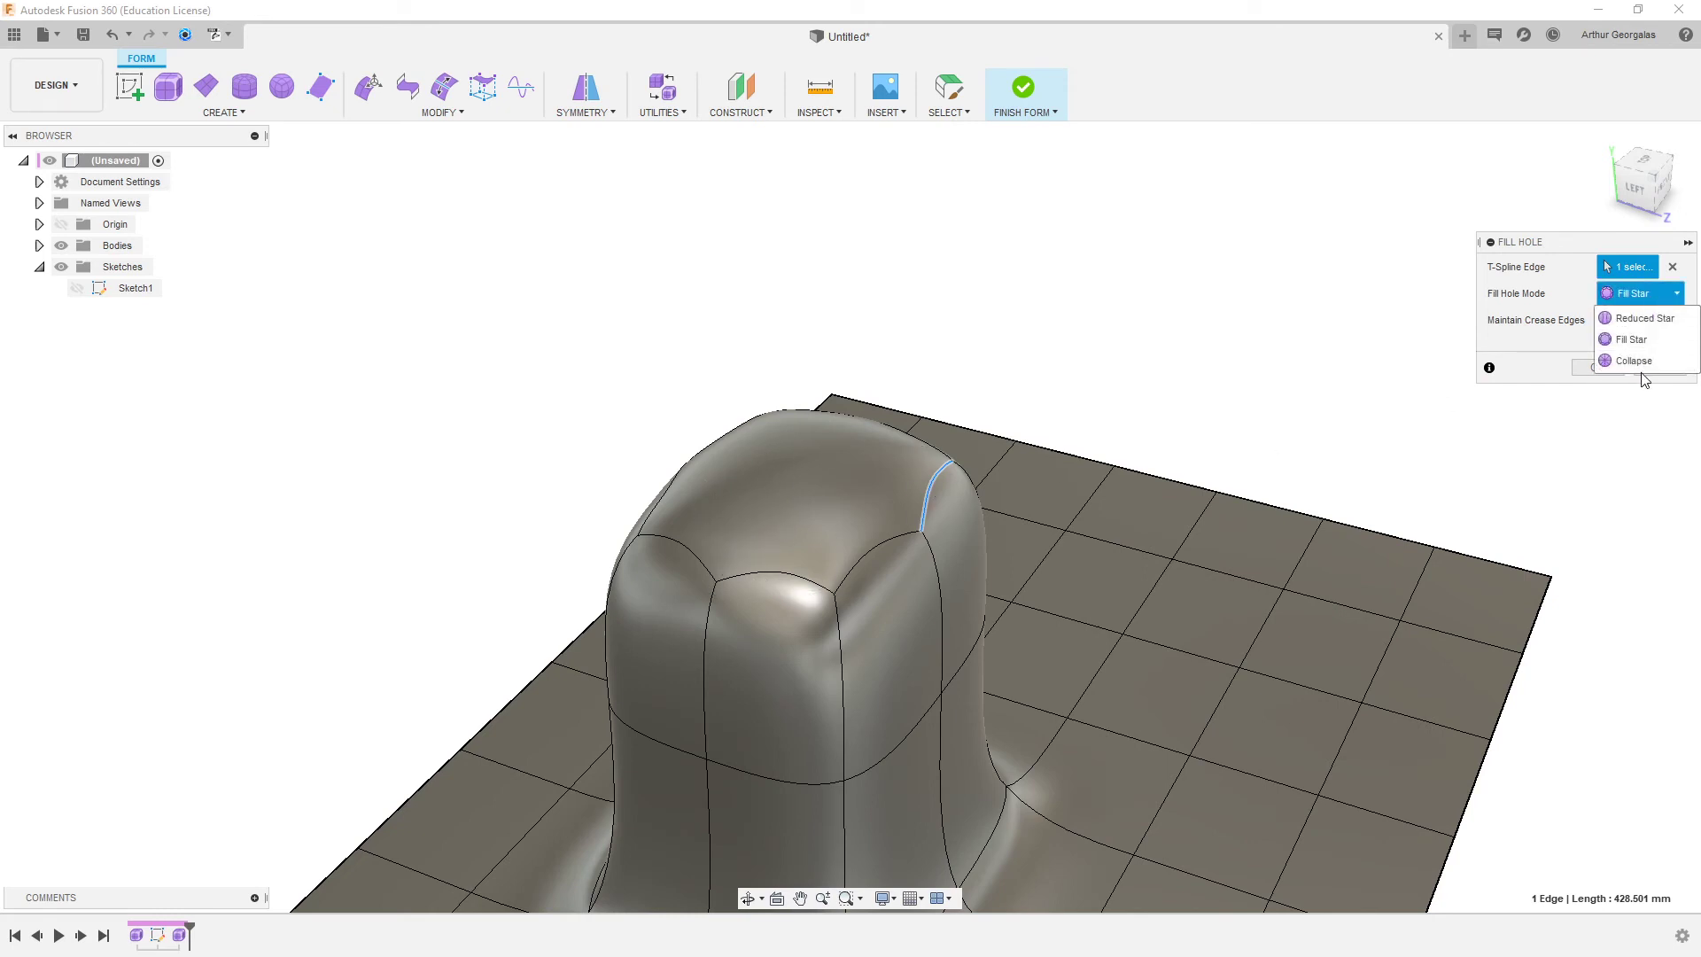
pyautogui.click(1635, 361)
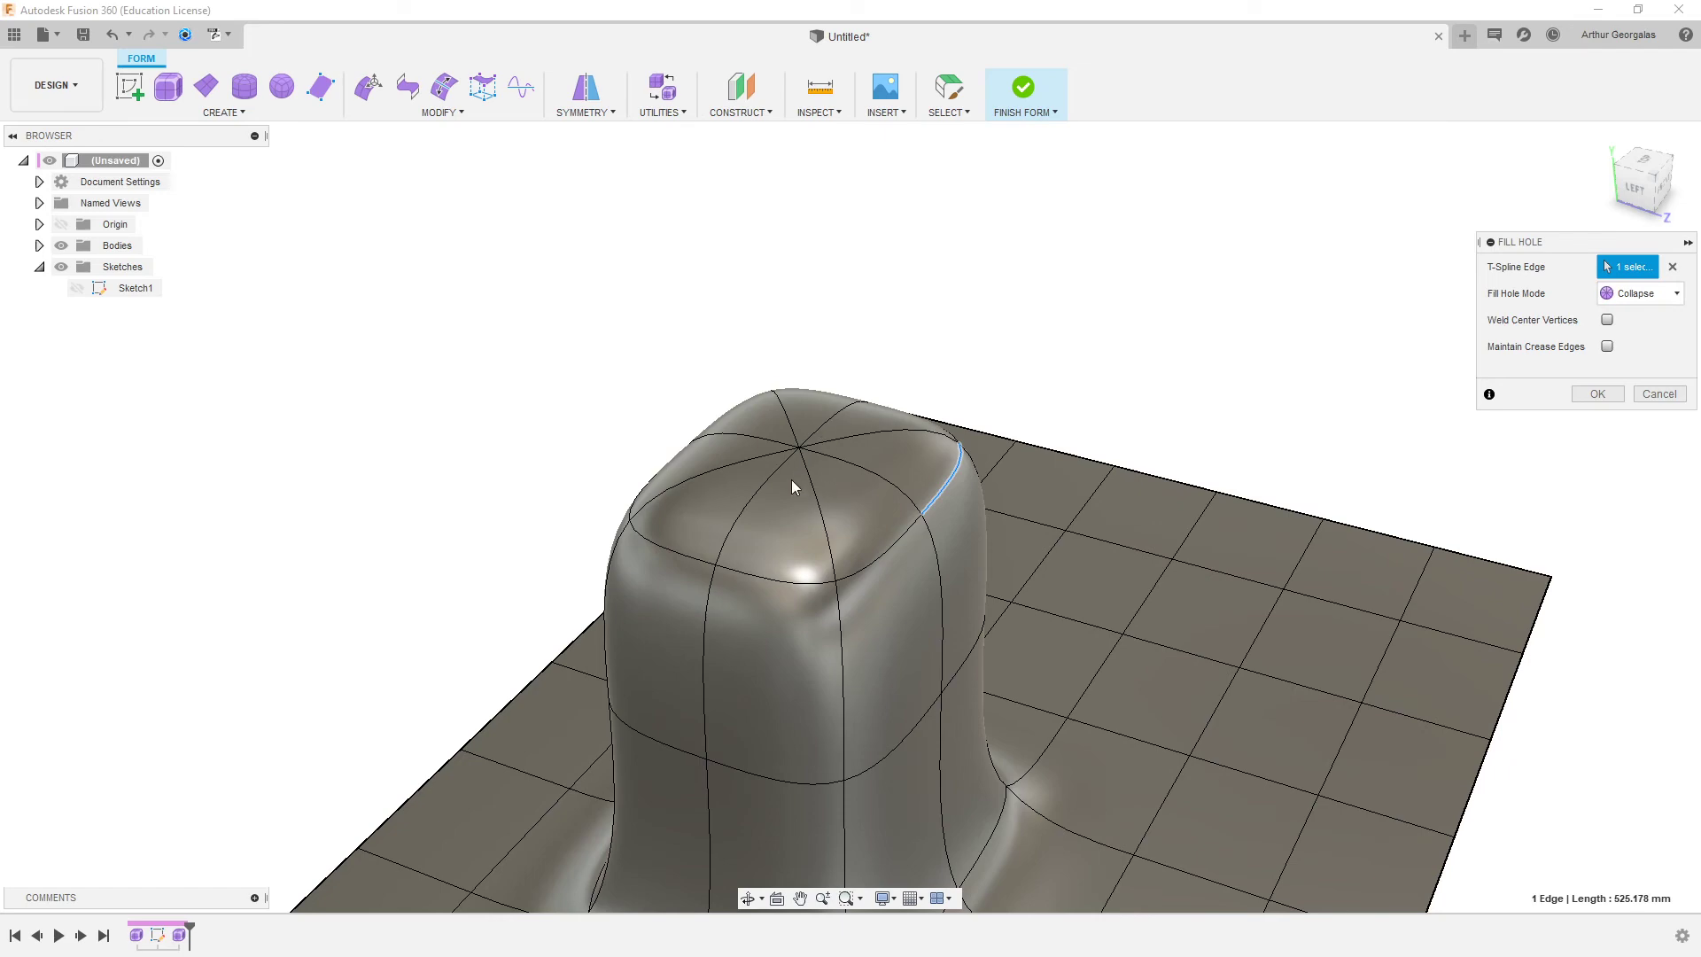
pyautogui.keyDown('shift'); pyautogui.moveTo(829, 437); pyautogui.dragTo(925, 475, button='middle'); pyautogui.keyUp('shift')
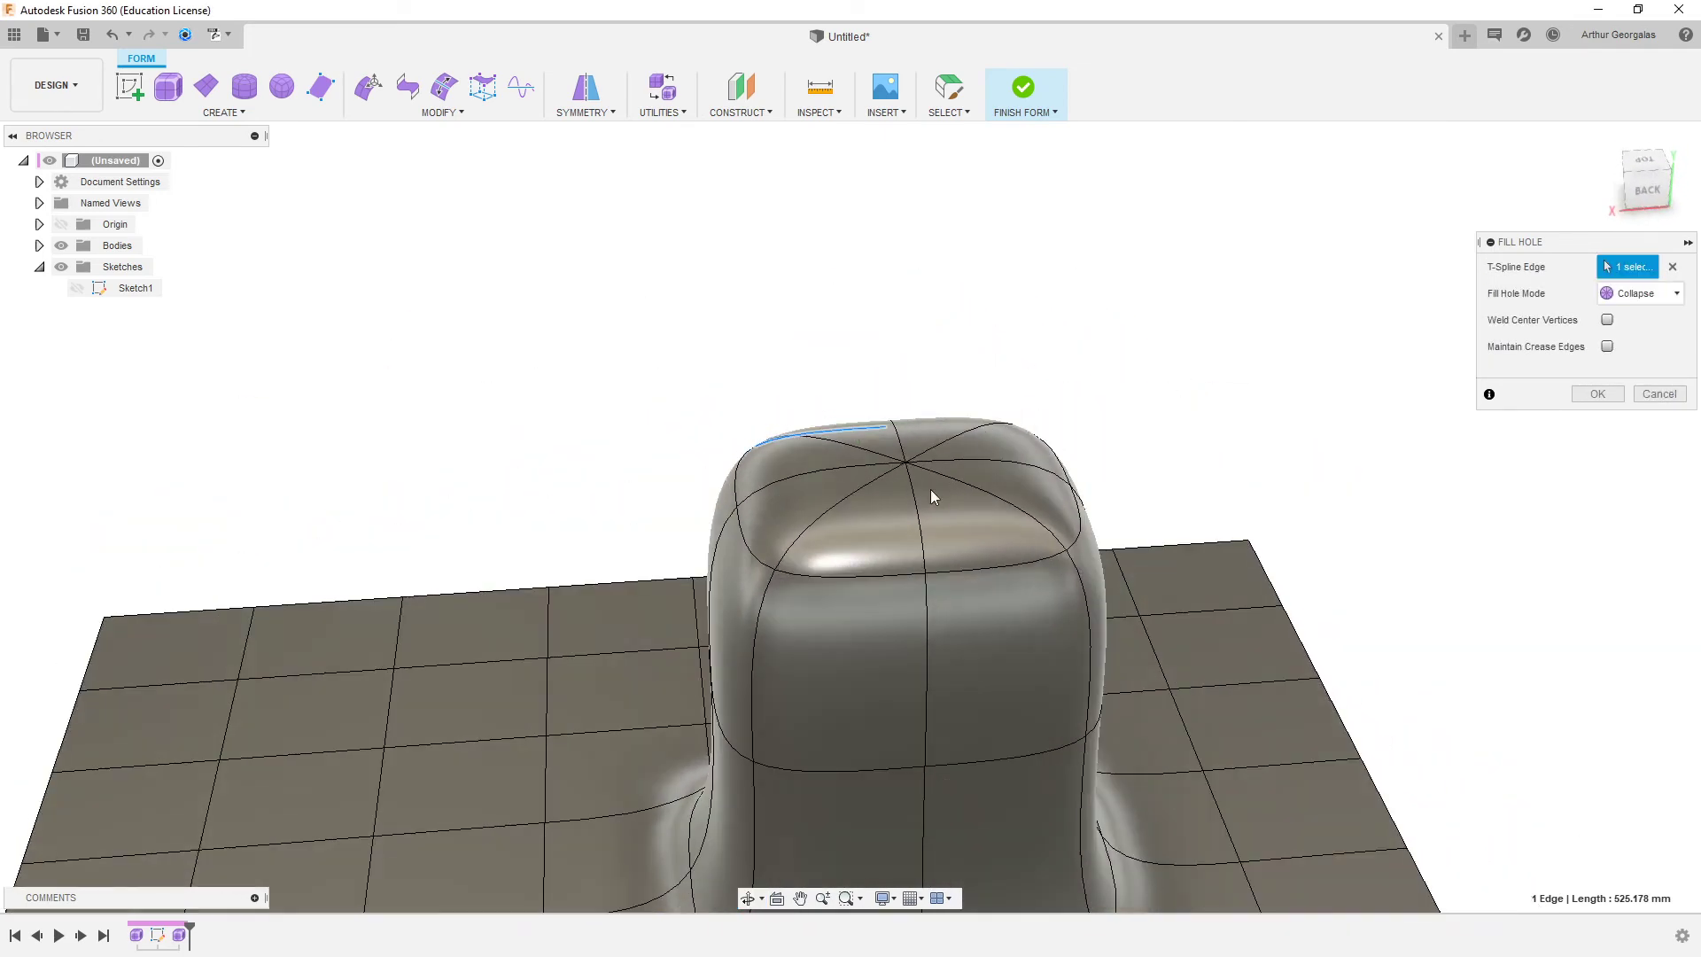
pyautogui.click(1660, 394)
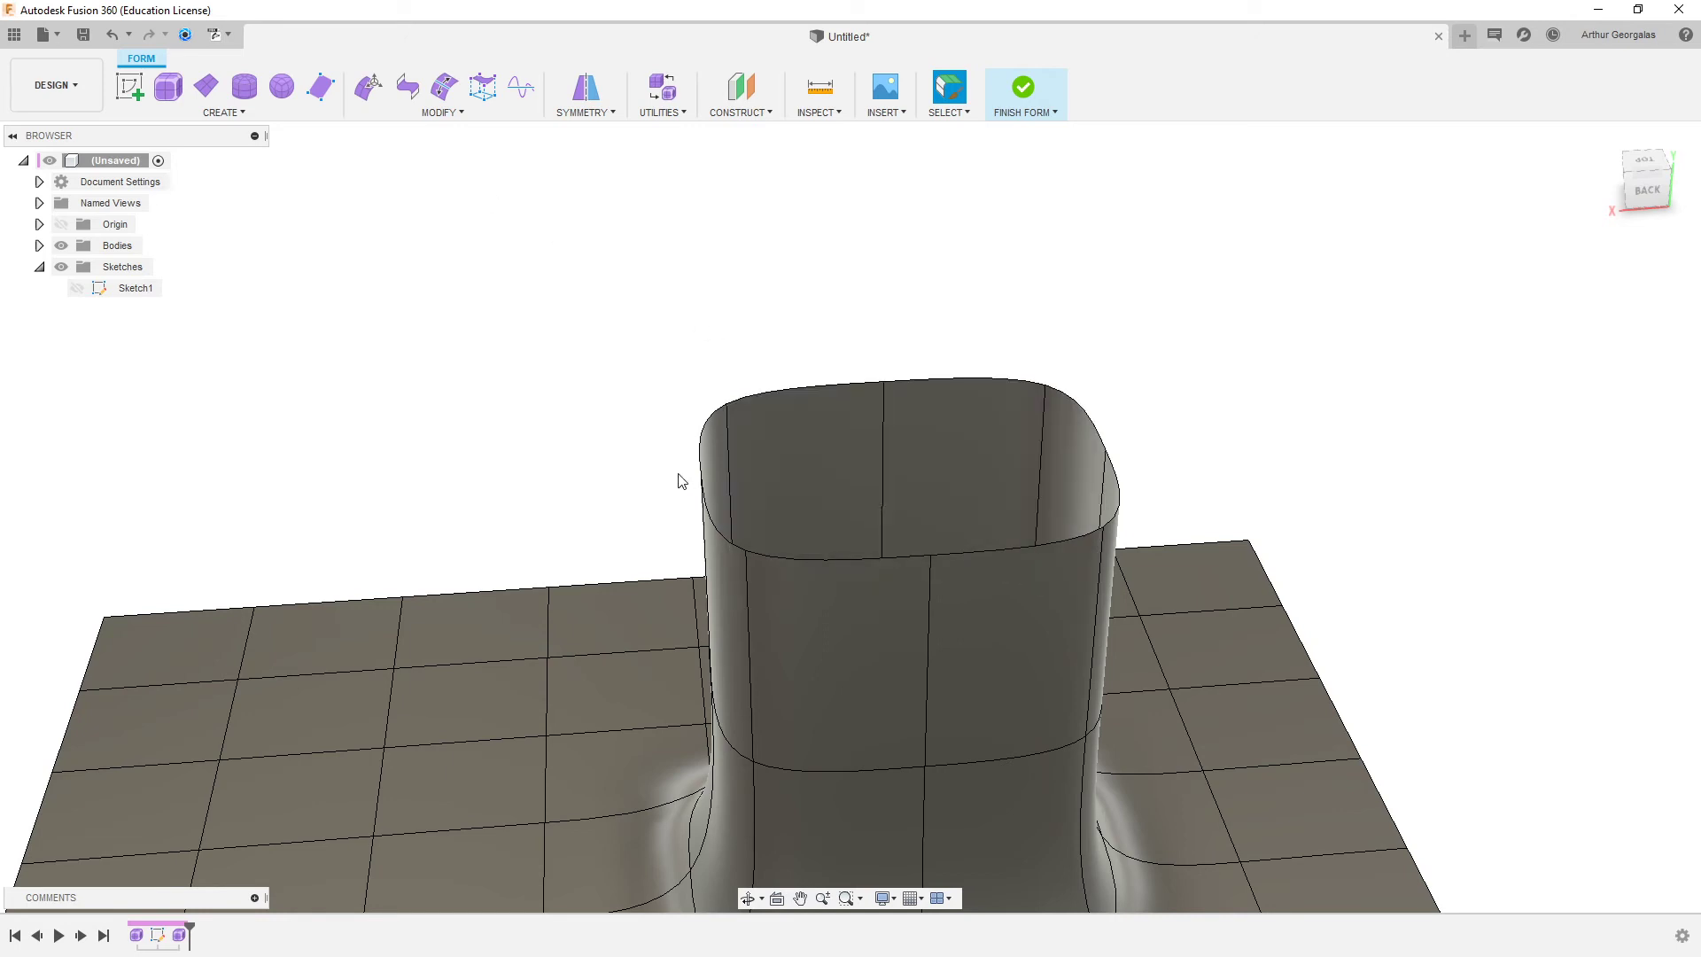
# - Set up a Bridge between two pairs of opposite rim edges, testing the flipped side-two direction before restoring matching directions
pyautogui.click(448, 113)
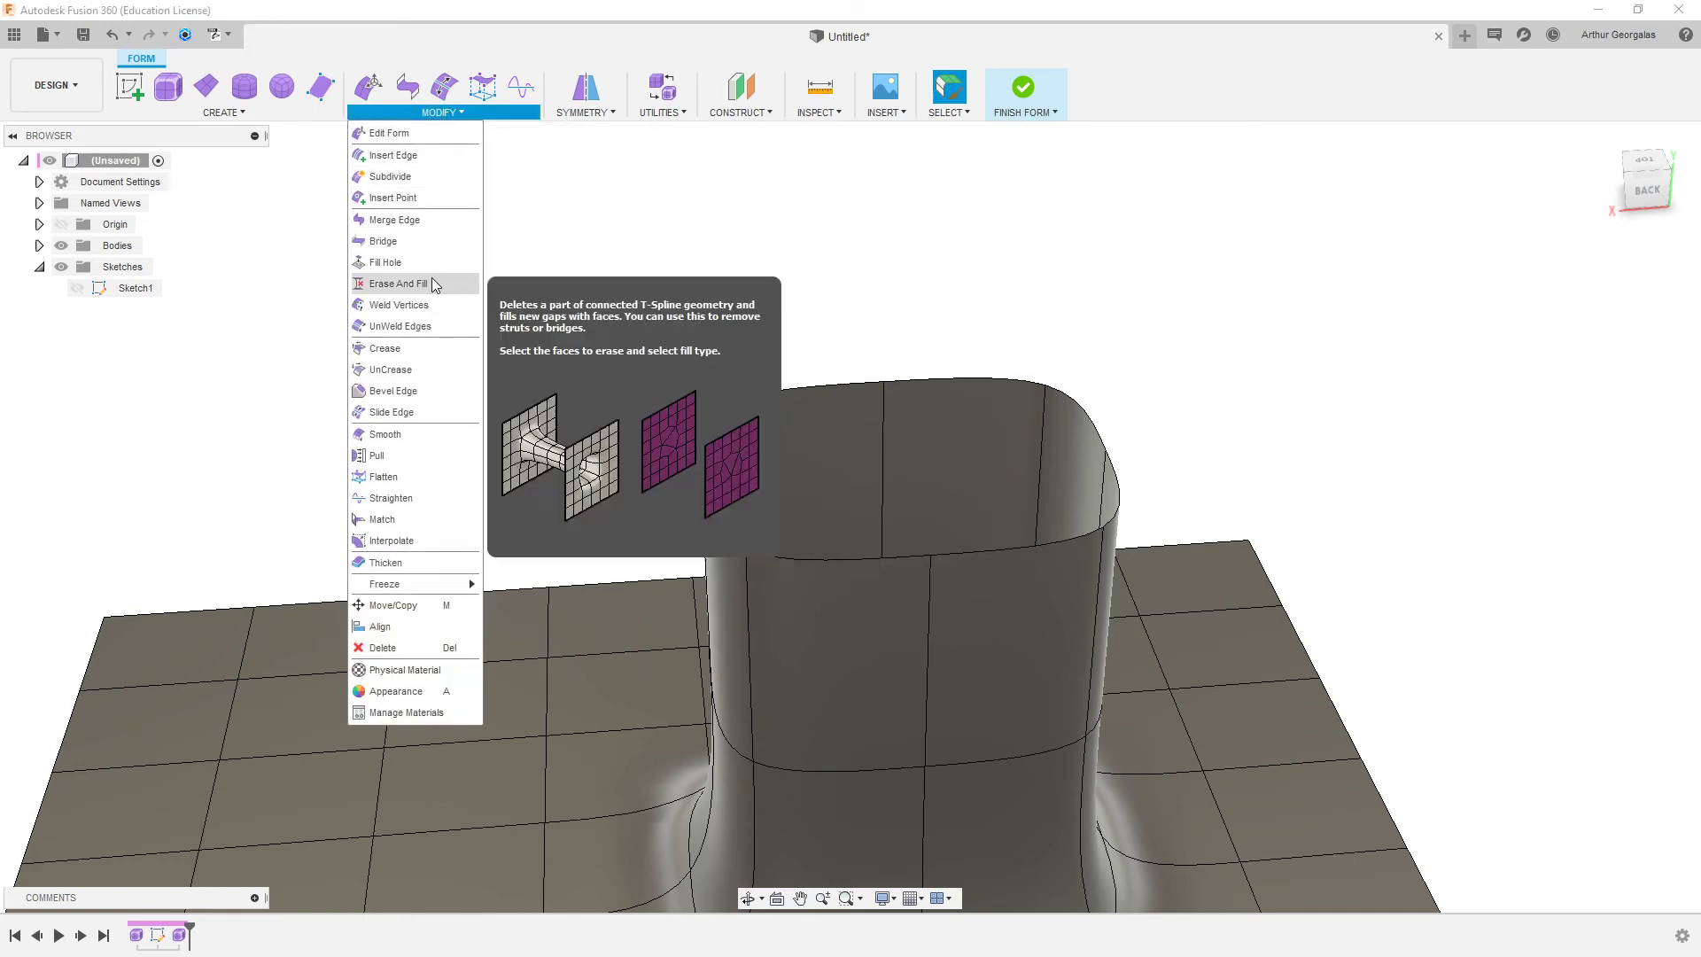
pyautogui.click(424, 241)
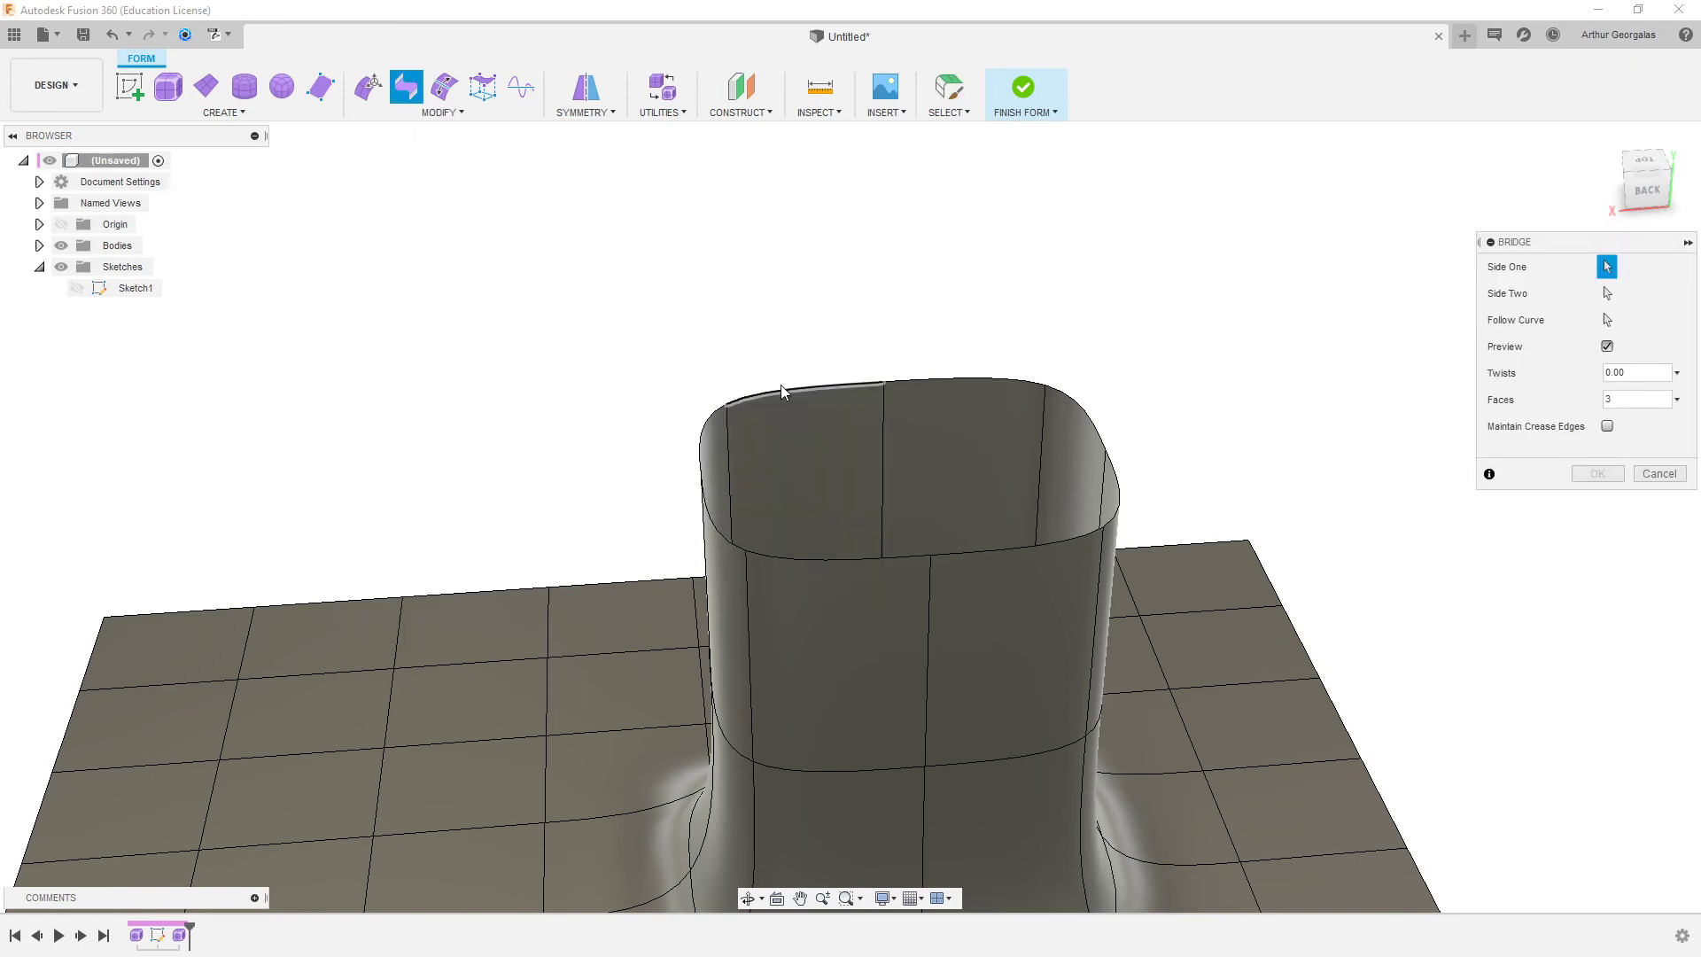
pyautogui.click(898, 385)
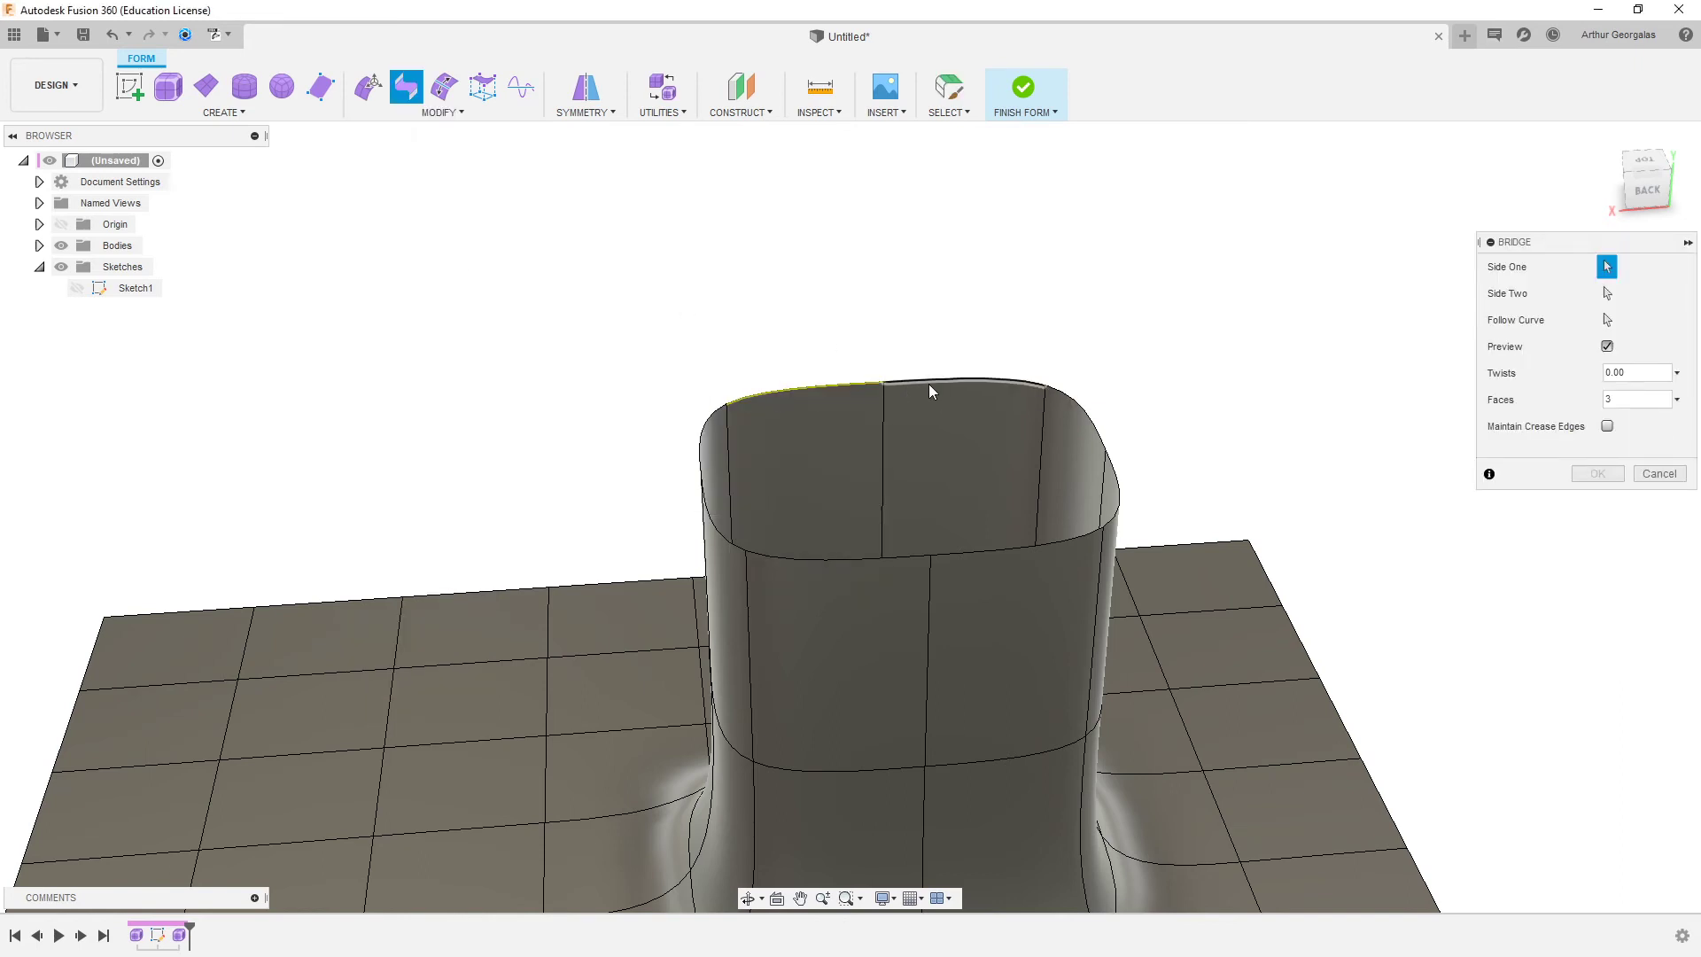
pyautogui.click(1607, 294)
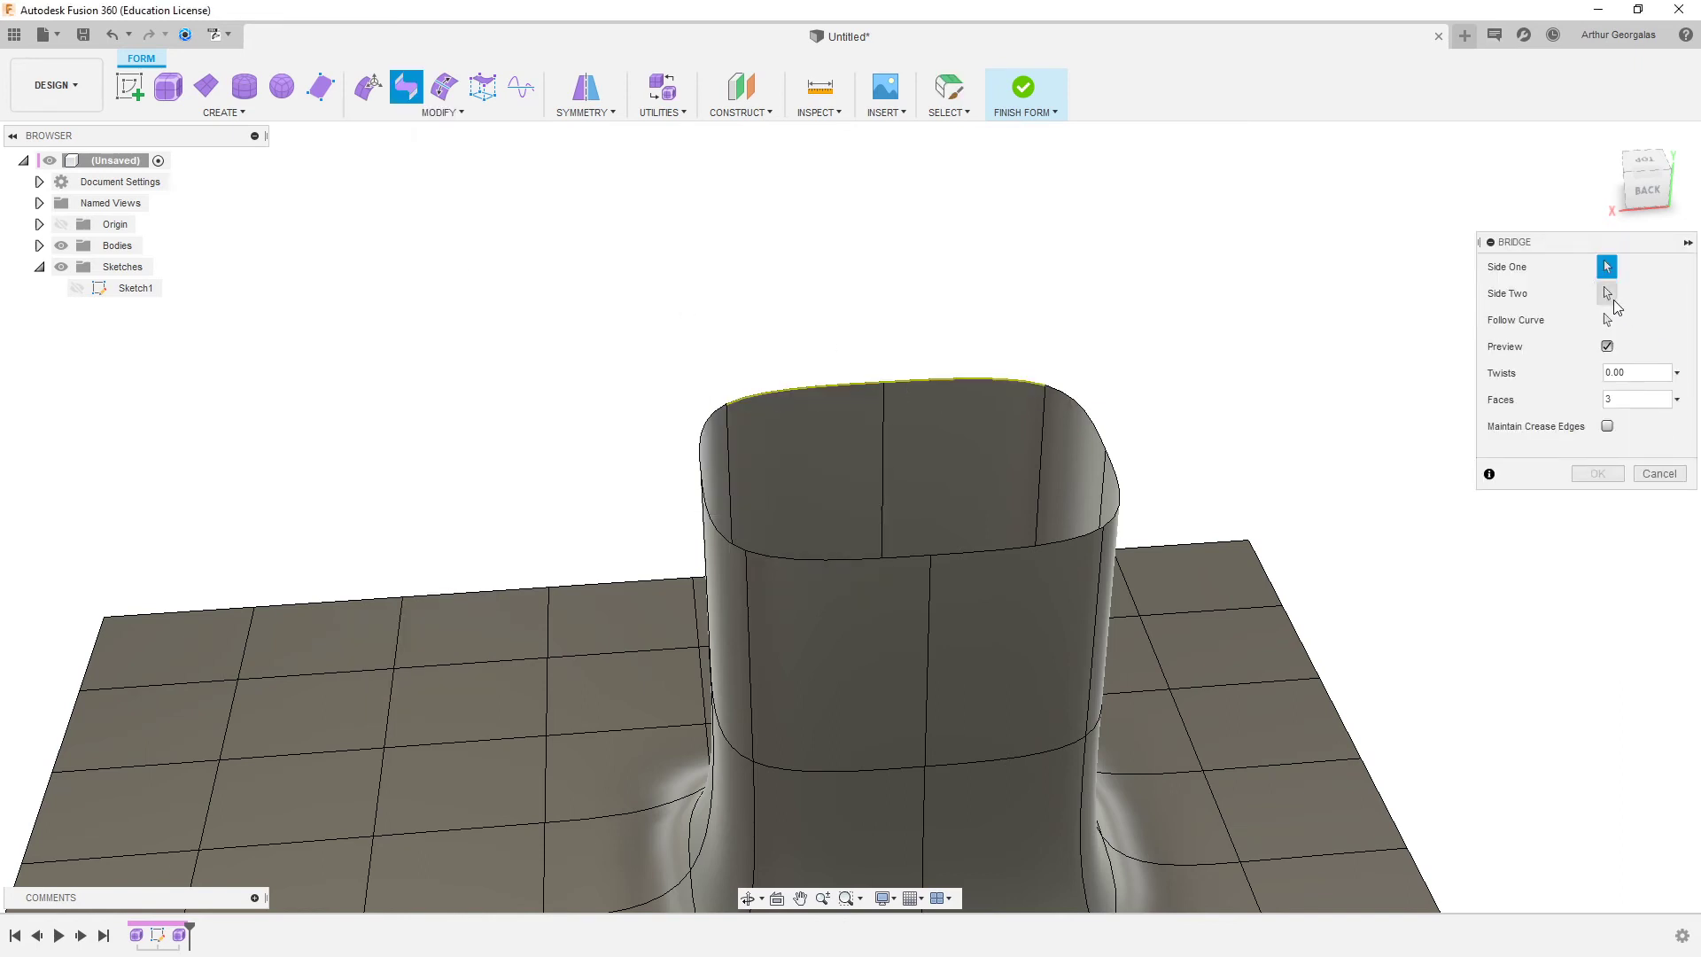
pyautogui.click(882, 557)
pyautogui.click(964, 559)
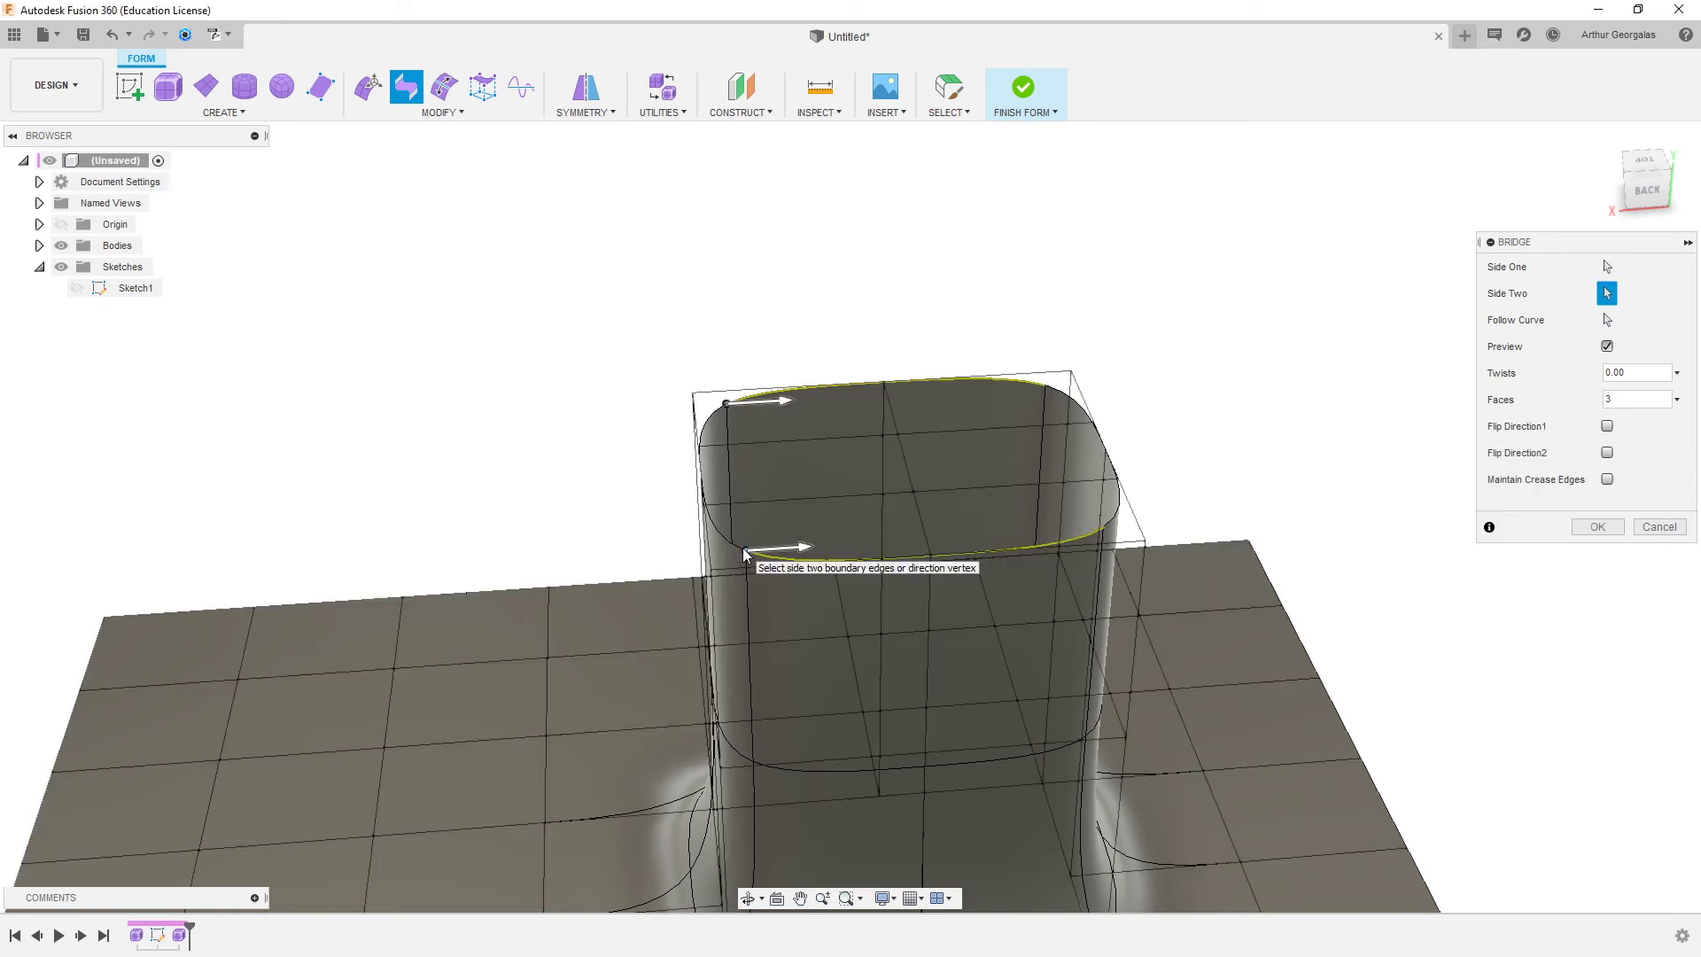
pyautogui.click(1104, 529)
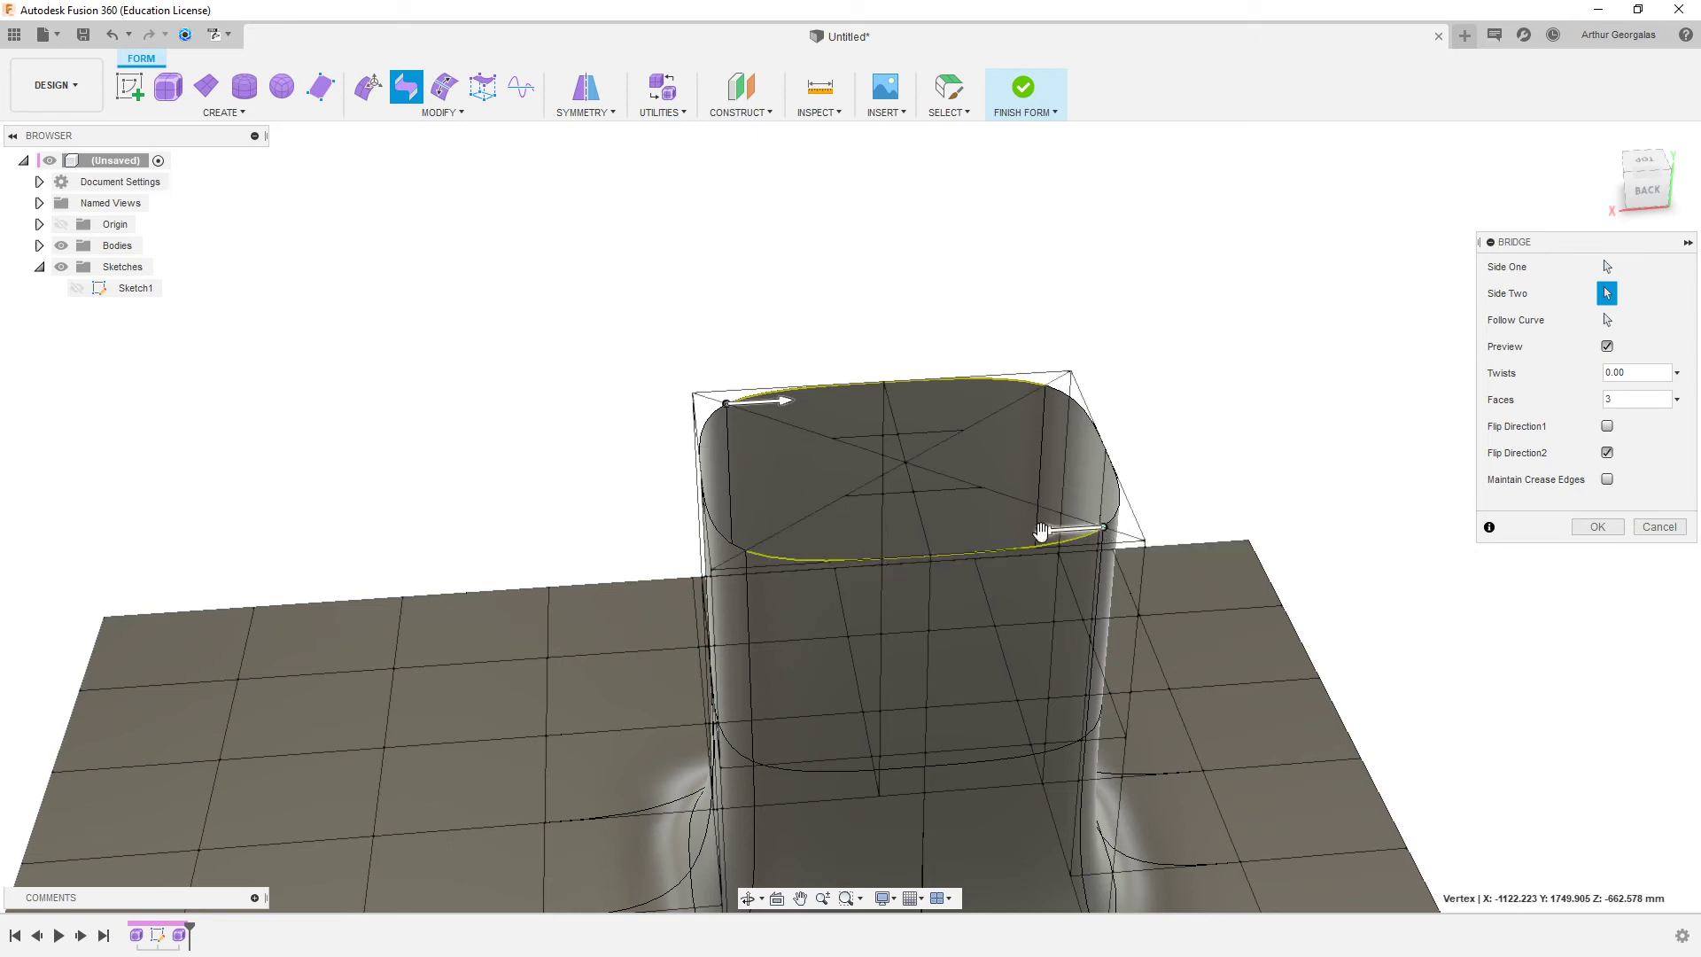
pyautogui.click(745, 551)
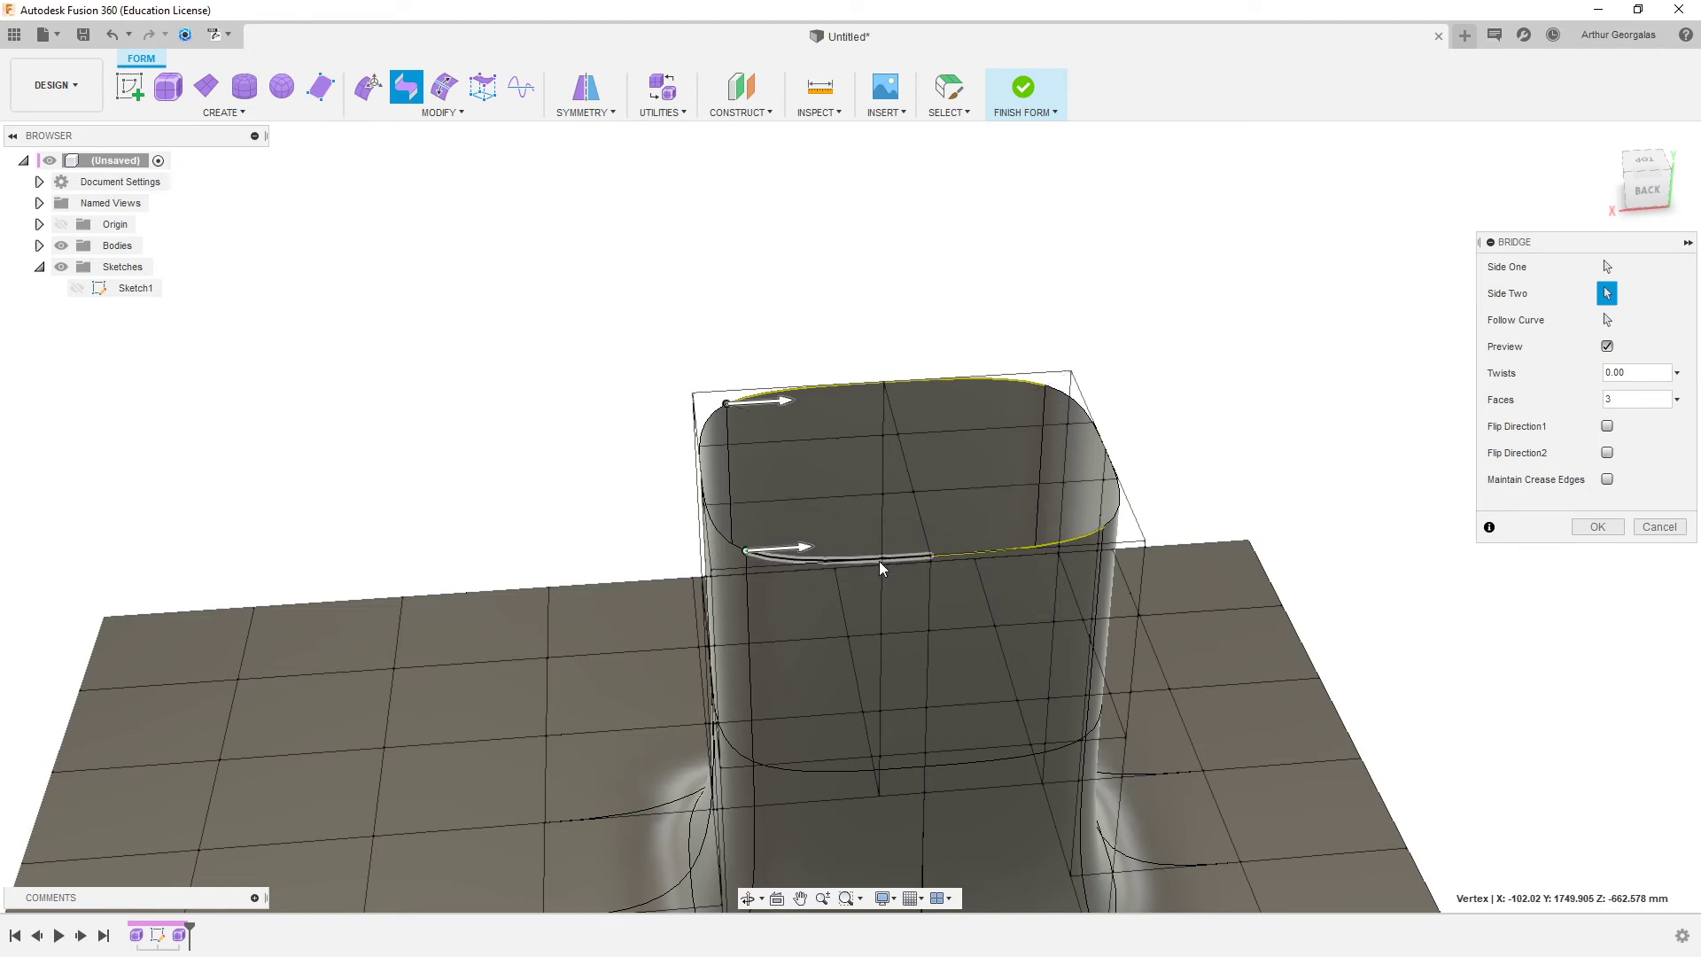
# - Set the Bridge to 2 faces and create it between the paired edges across the tube's open rim
pyautogui.keyDown('shift'); pyautogui.moveTo(988, 548); pyautogui.dragTo(1169, 532, button='middle'); pyautogui.keyUp('shift')
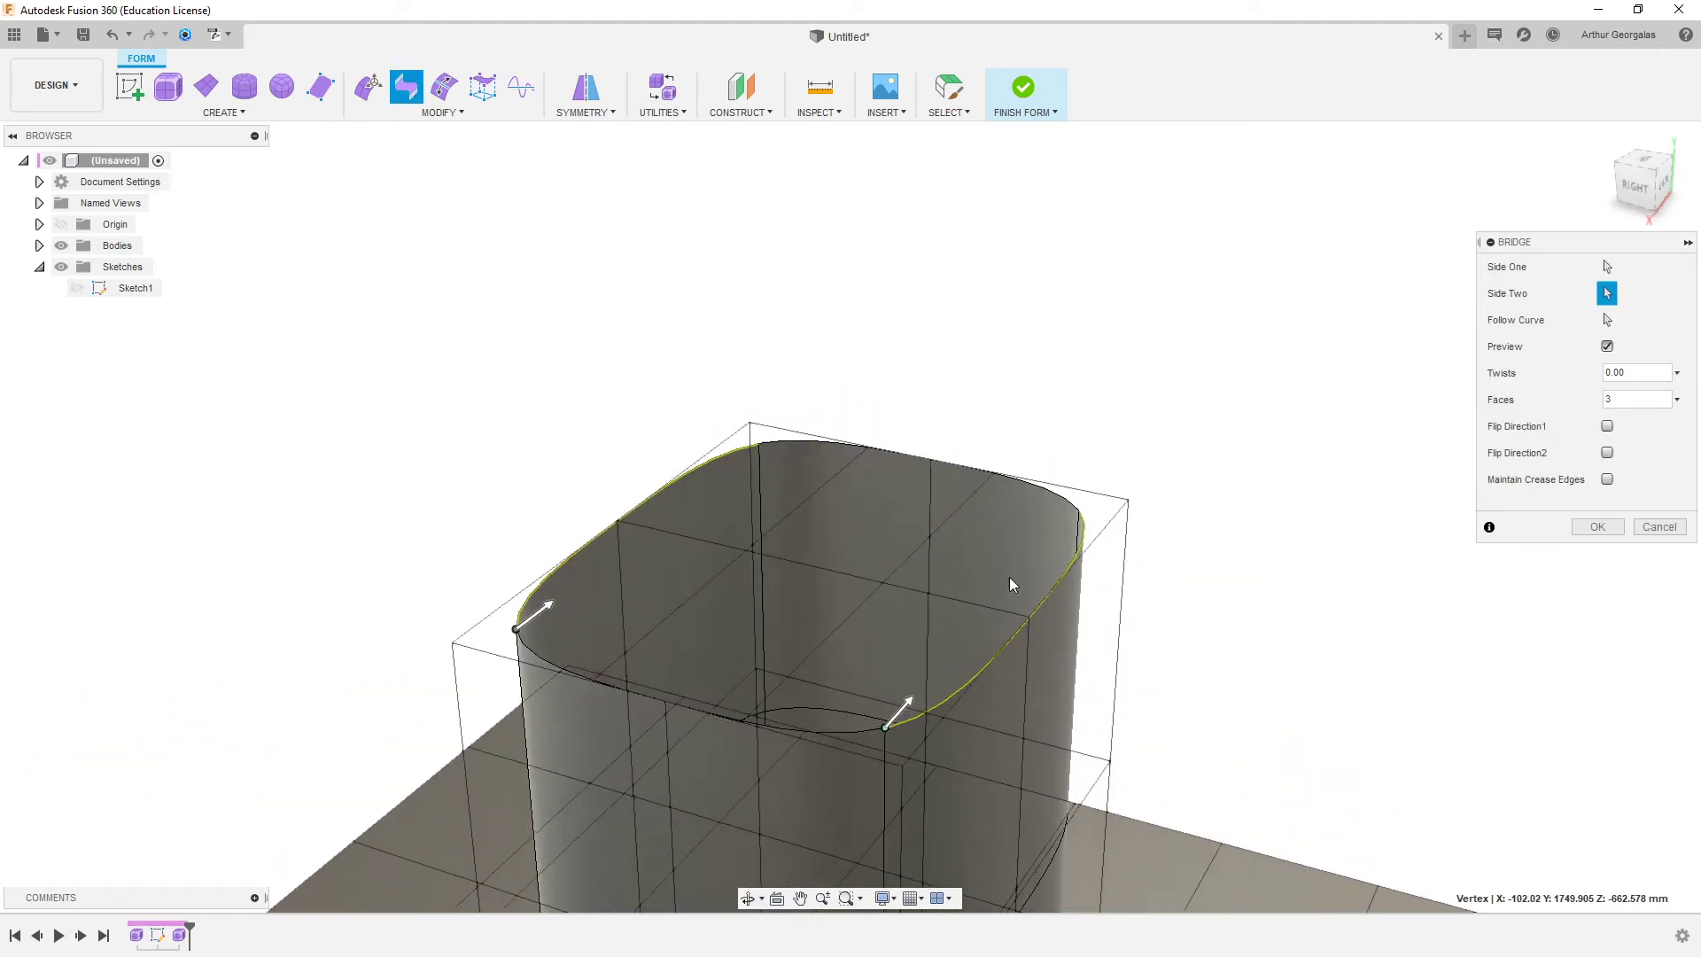
pyautogui.scroll(5, 1010, 479)
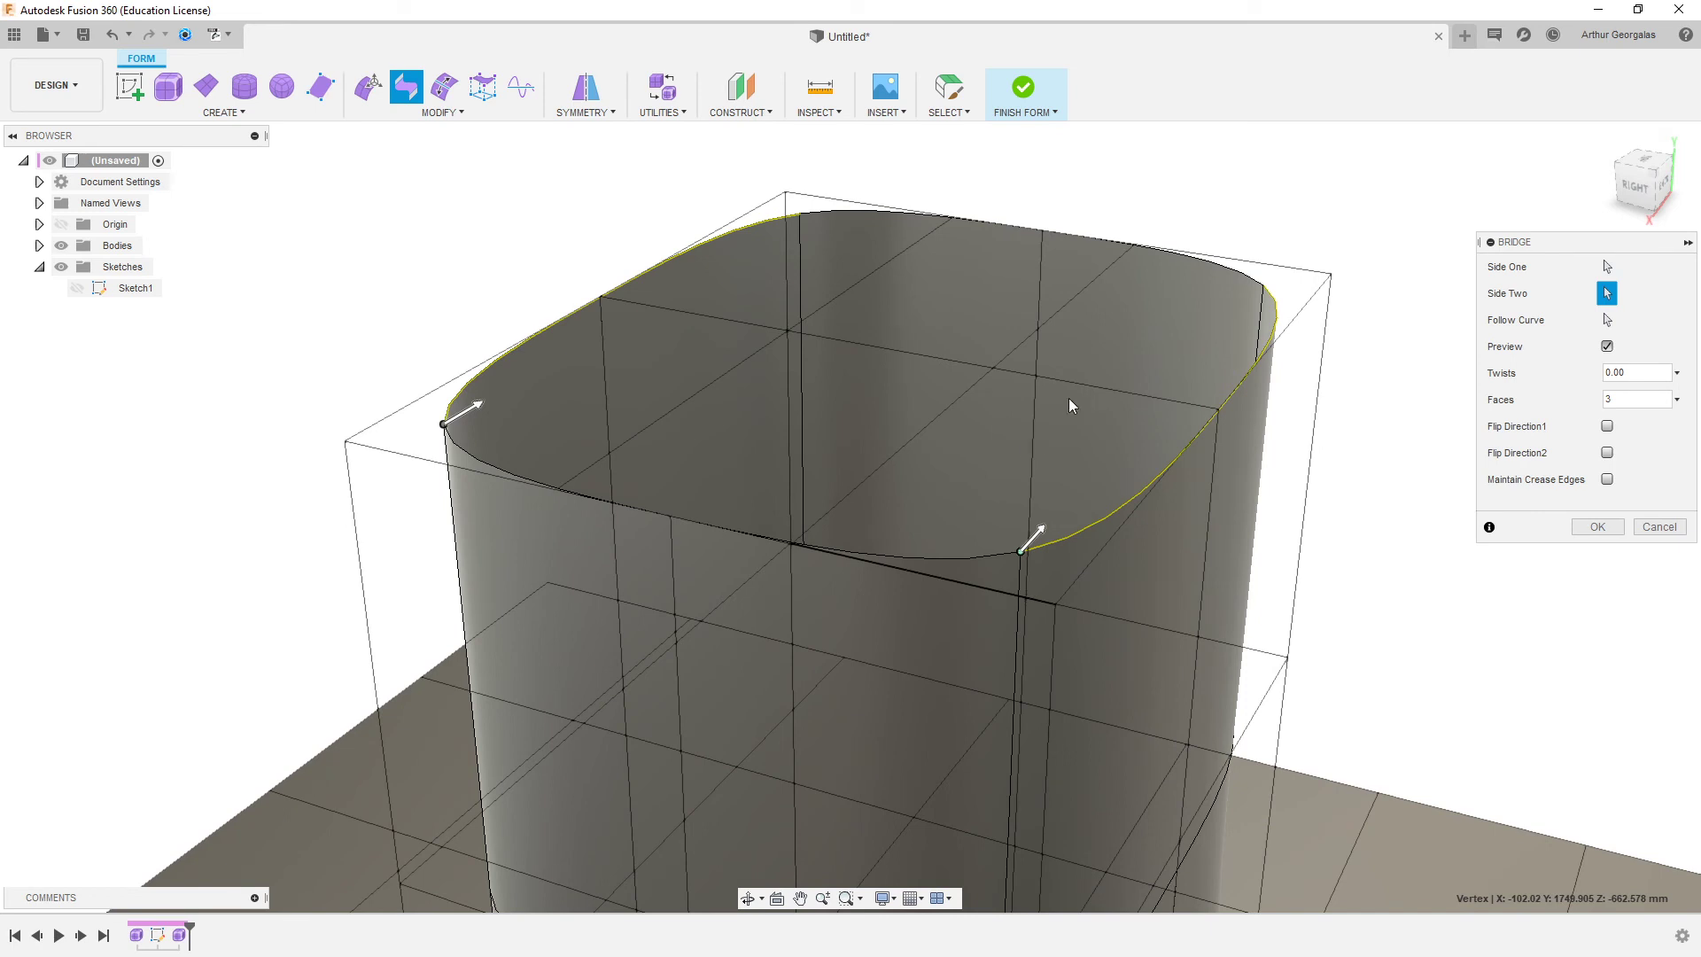
pyautogui.scroll(3, 780, 310)
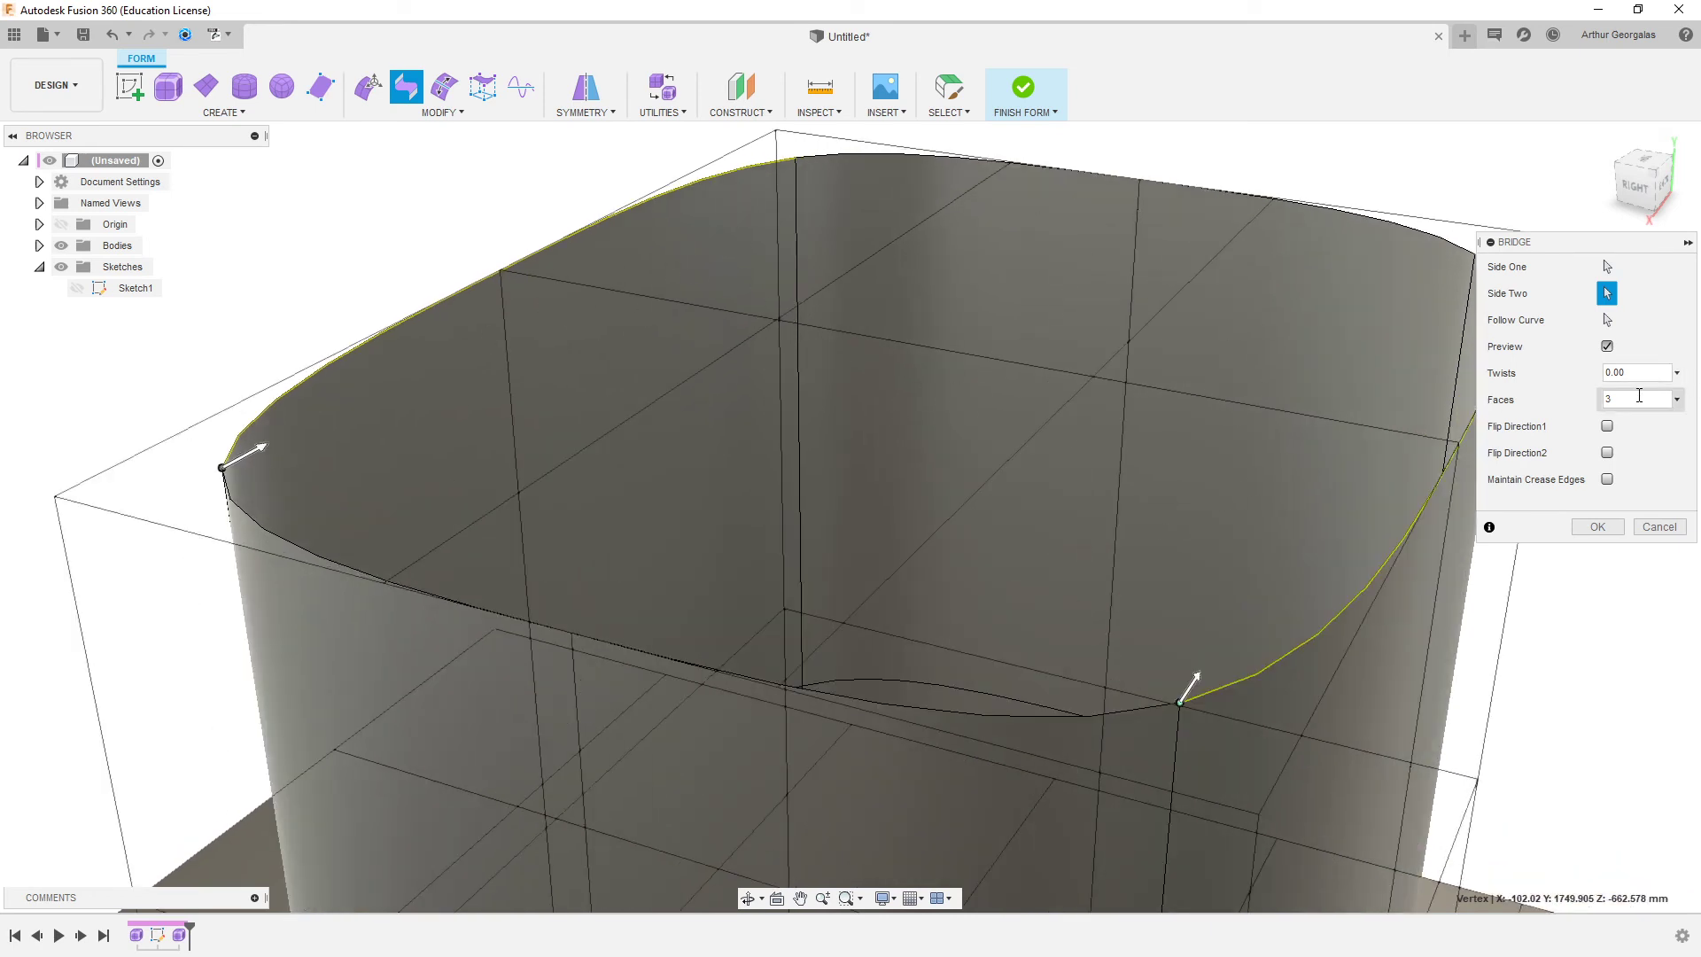
pyautogui.scroll(-5, 971, 391)
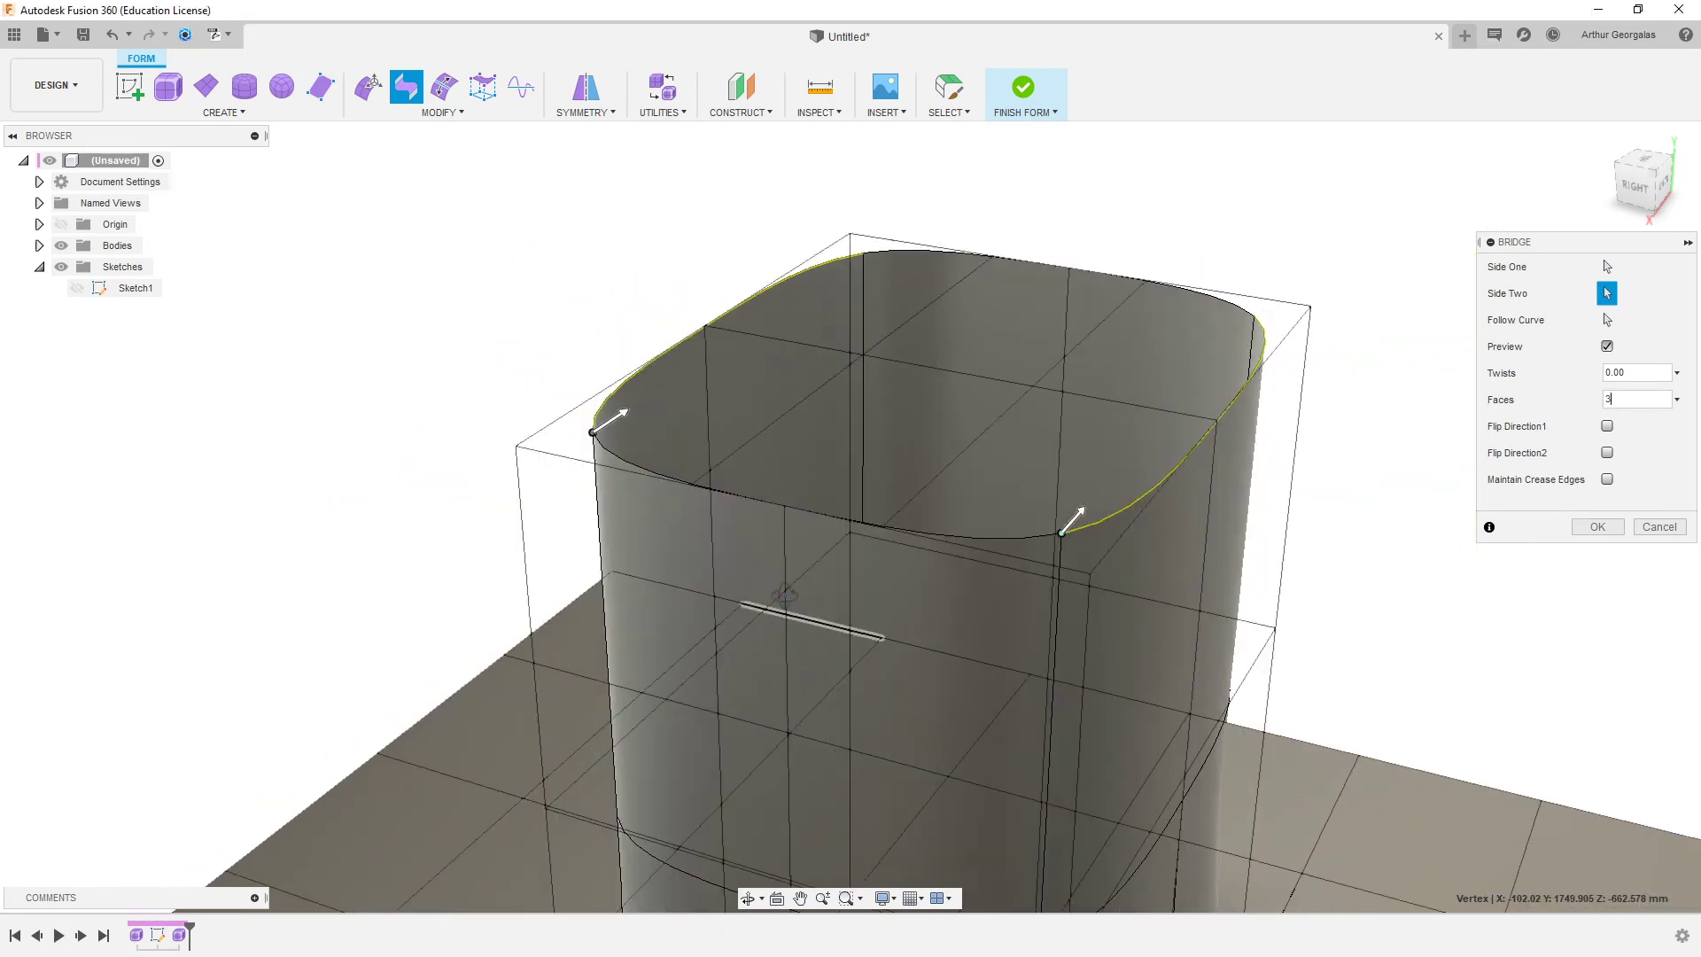
pyautogui.keyDown('shift'); pyautogui.moveTo(816, 620); pyautogui.dragTo(890, 523, button='middle'); pyautogui.keyUp('shift')
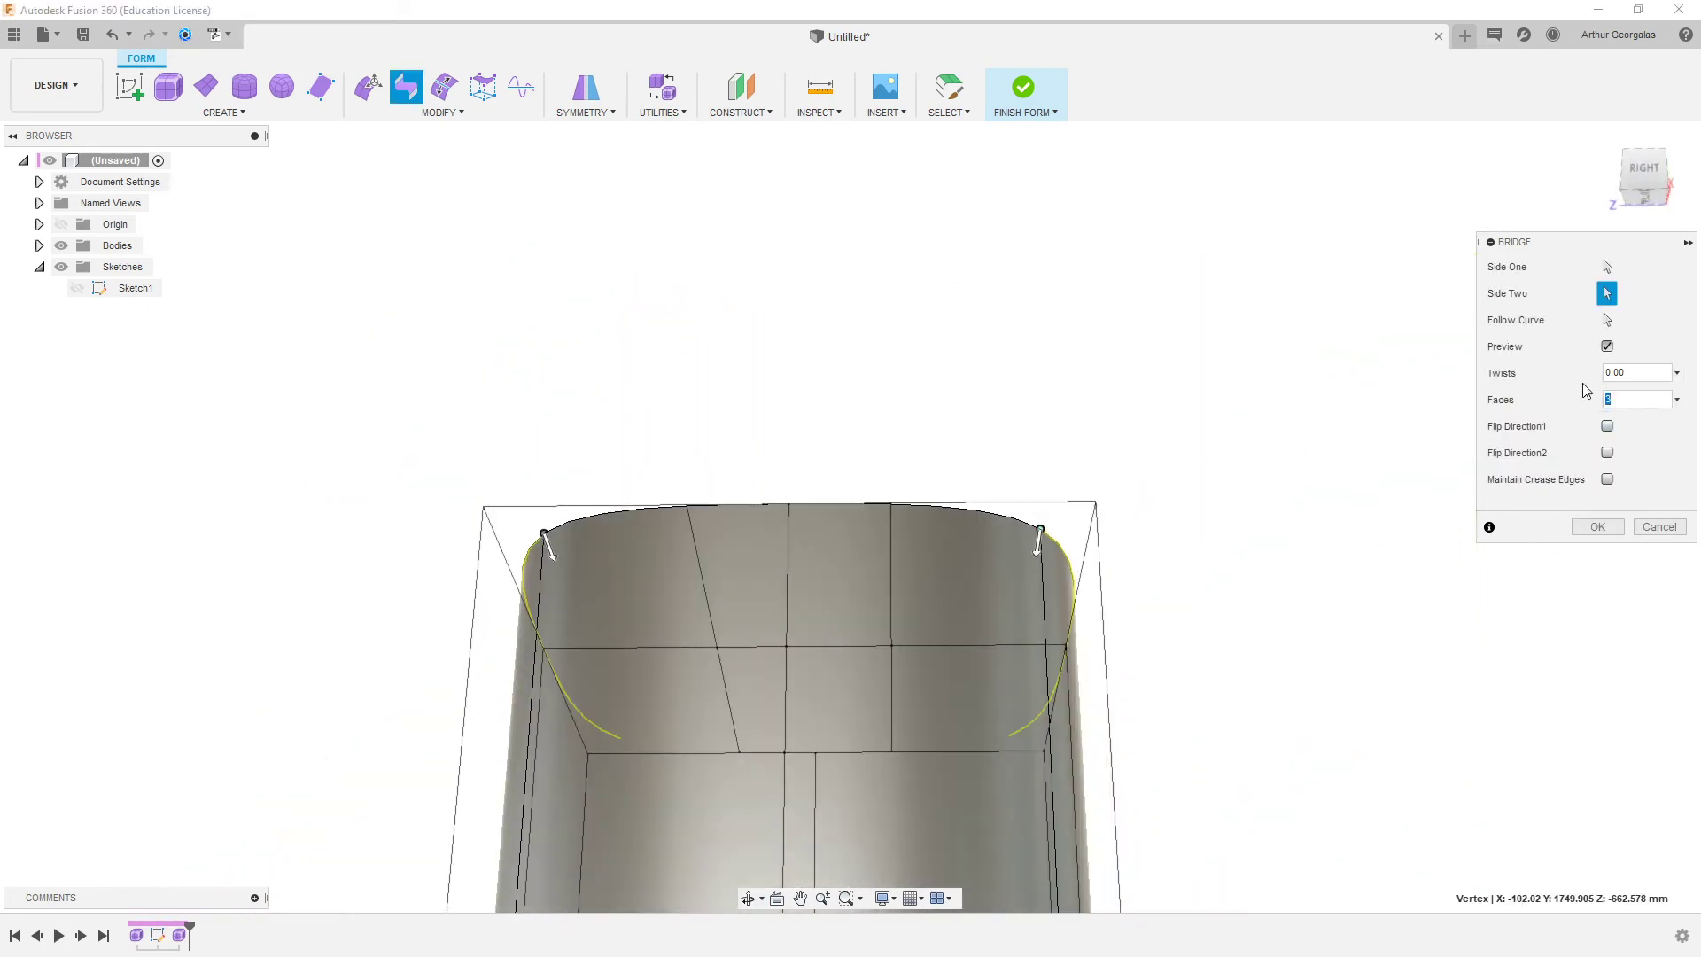
pyautogui.click(1597, 529)
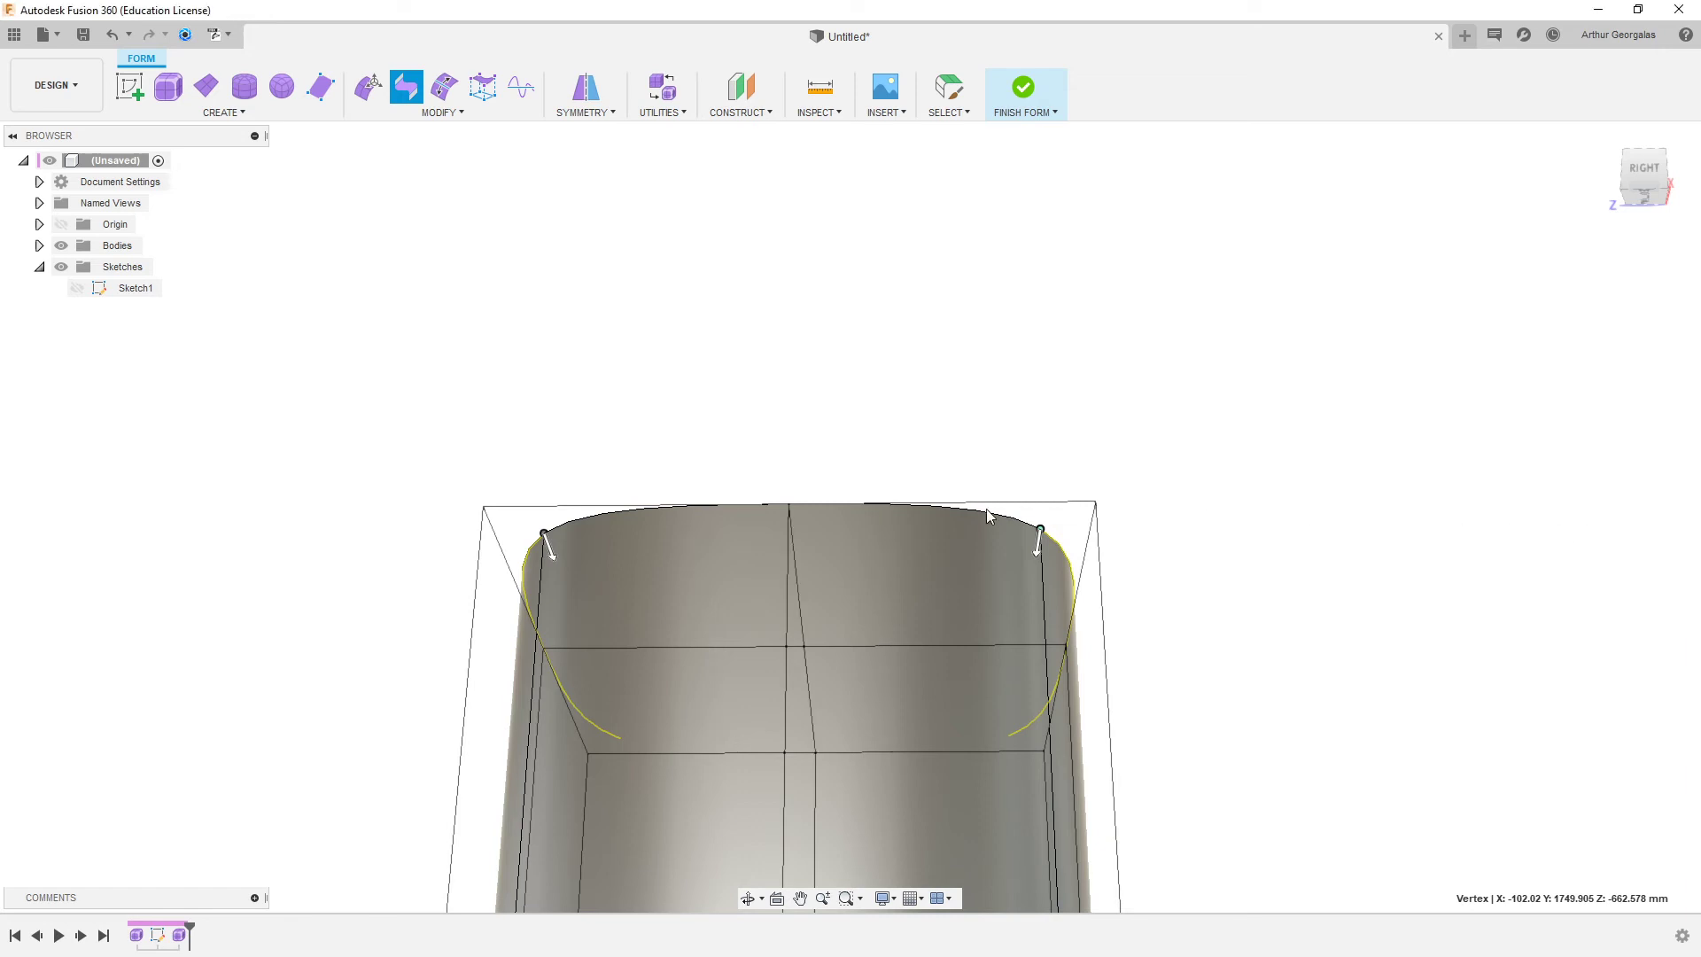
pyautogui.keyDown('shift'); pyautogui.moveTo(957, 540); pyautogui.dragTo(923, 597, button='middle'); pyautogui.keyUp('shift')
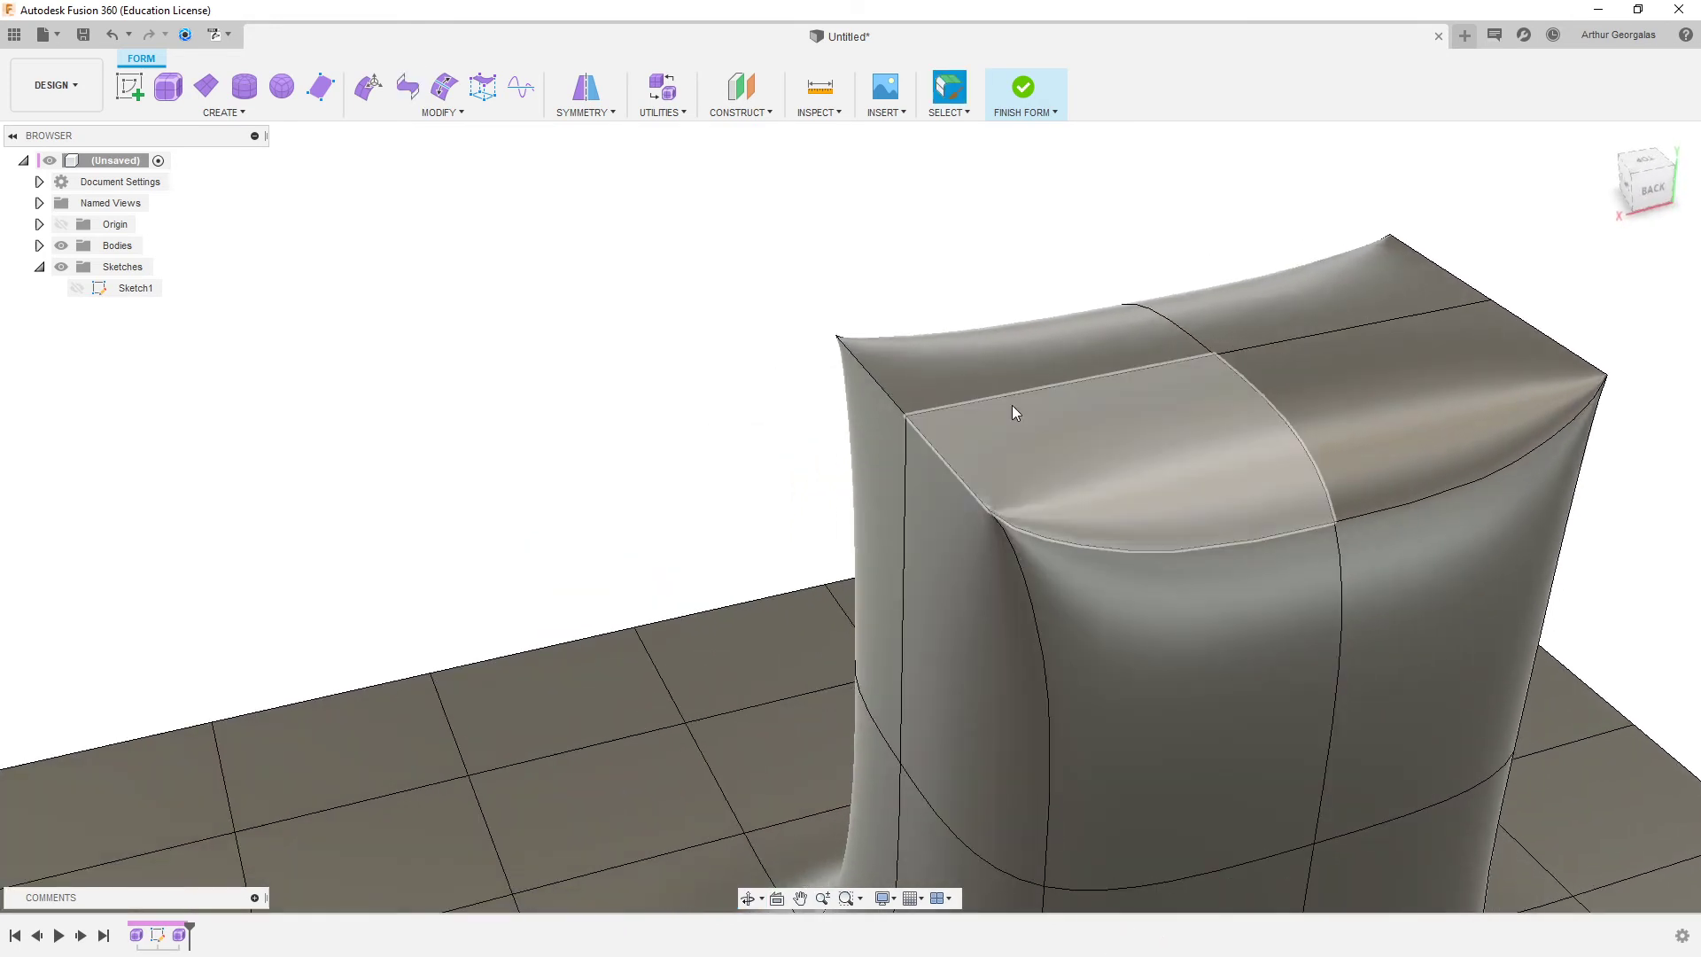
# - With Edit Form in box display, pull the middle vertices of the cap's two unbridged edges inward, the first by about 78 mm, and check the gaps in smooth display
pyautogui.hotkey('alt', '1')
pyautogui.scroll(2, 1007, 406)
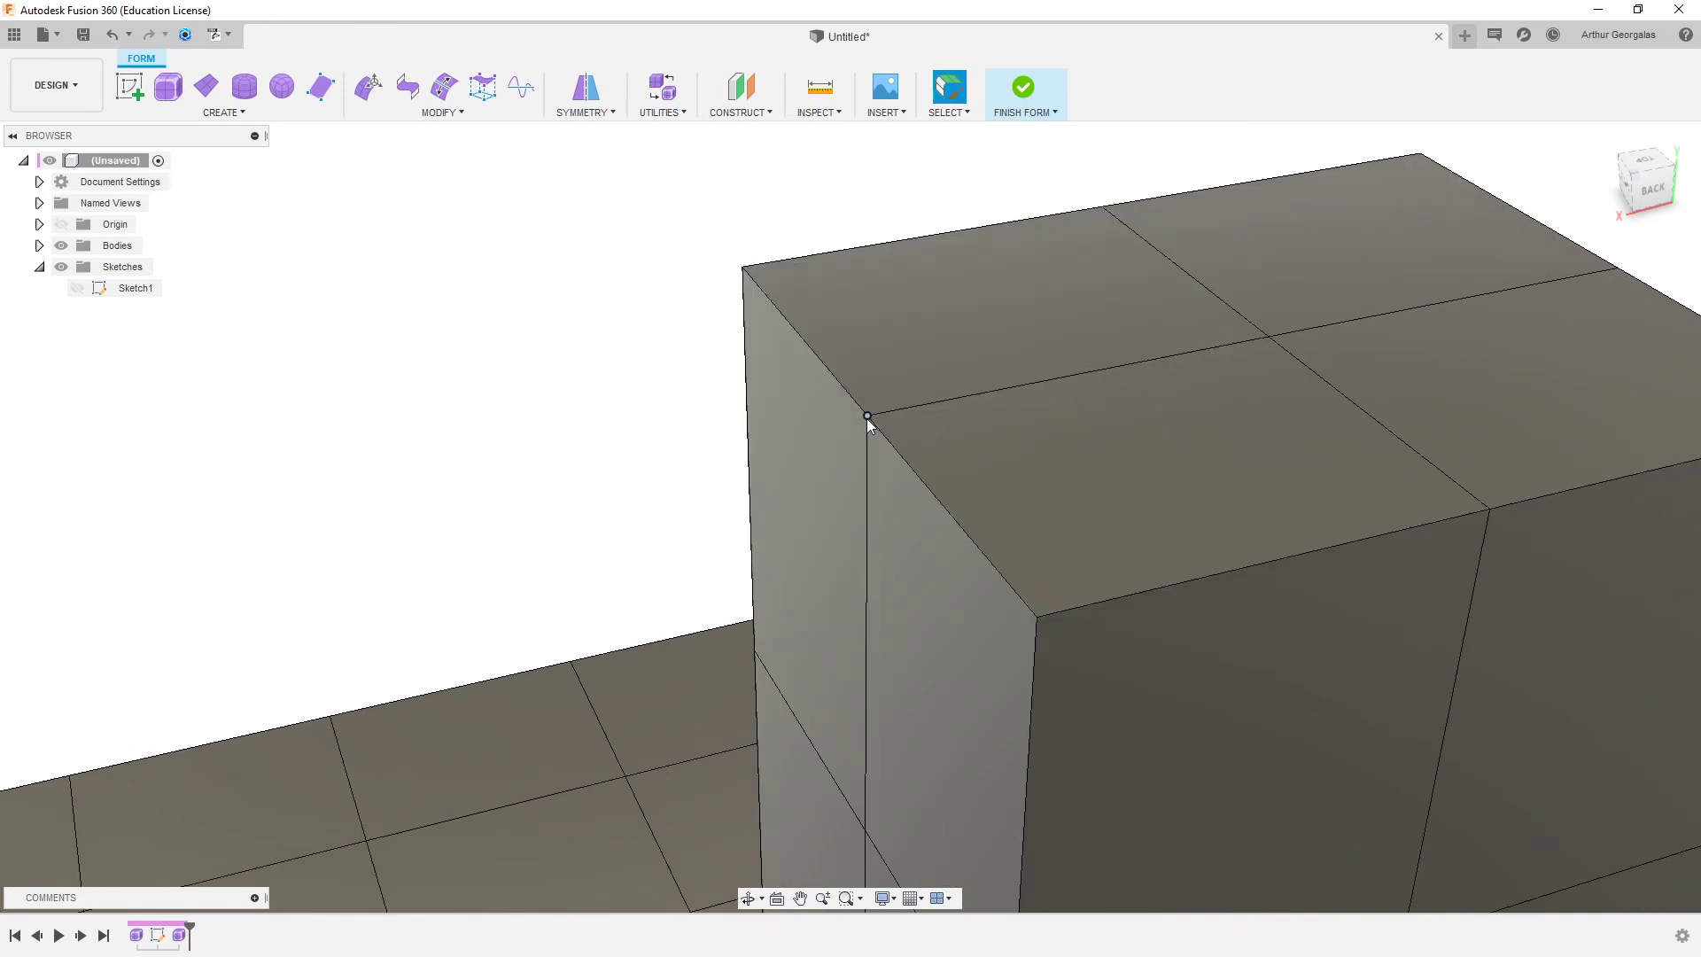
pyautogui.click(368, 86)
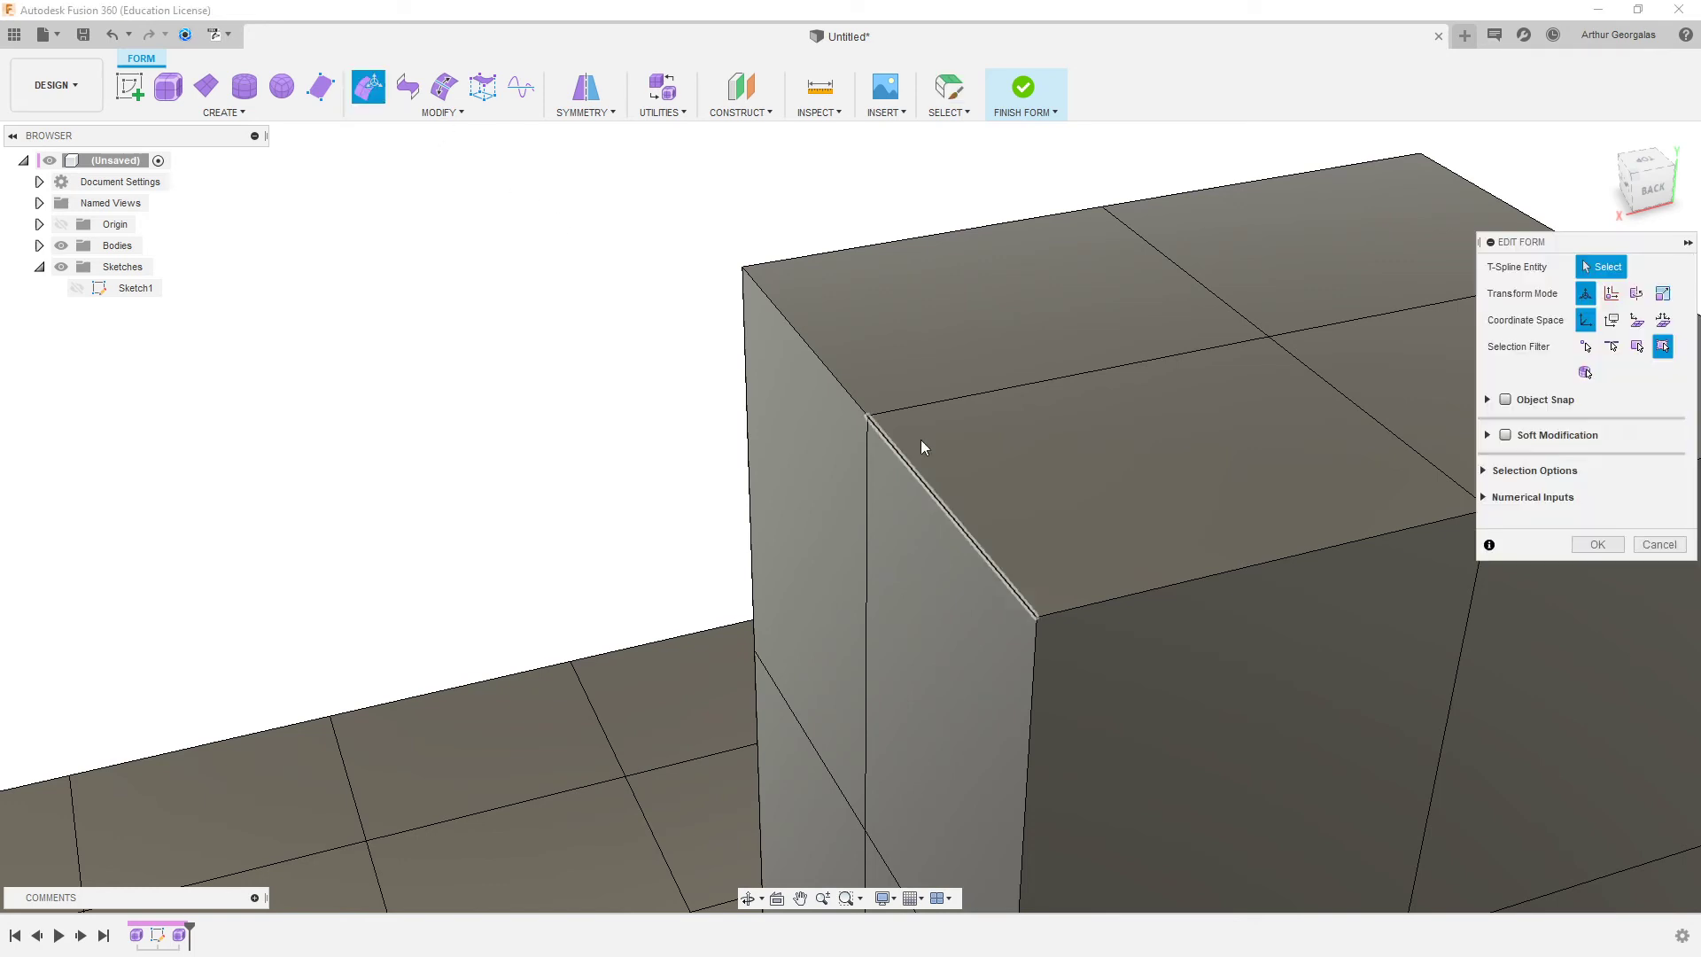
pyautogui.click(868, 417)
pyautogui.moveTo(816, 429); pyautogui.dragTo(874, 418)
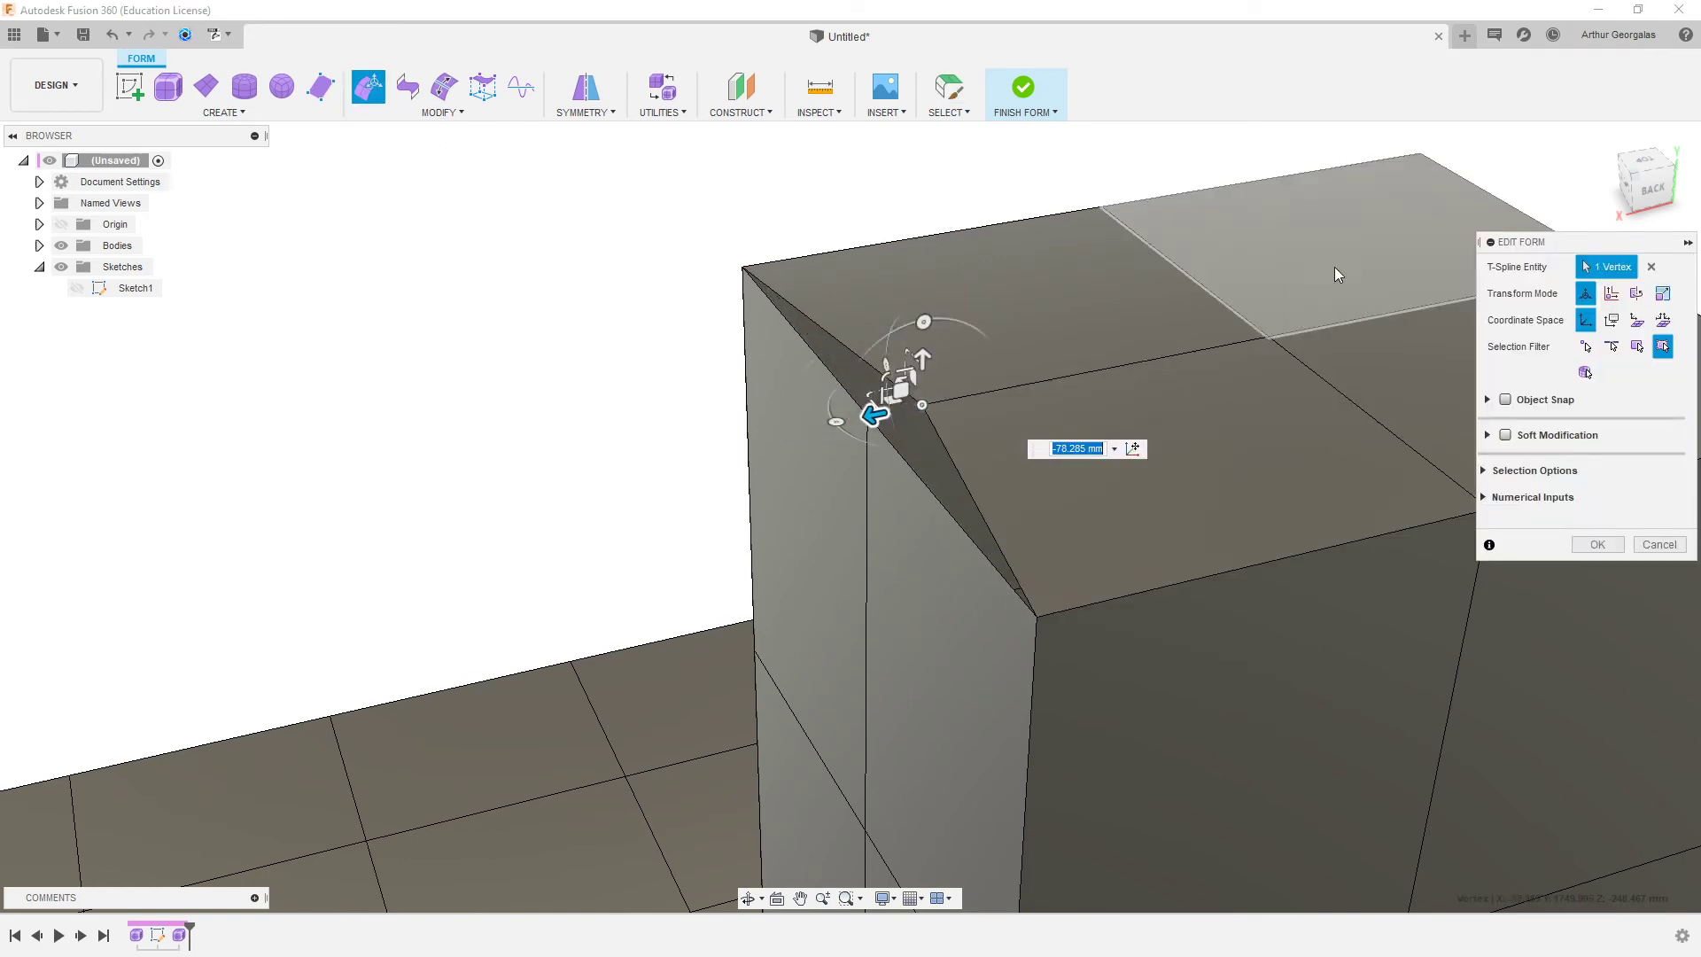
pyautogui.moveTo(1338, 274); pyautogui.dragTo(1088, 303, button='middle')
pyautogui.click(1266, 323)
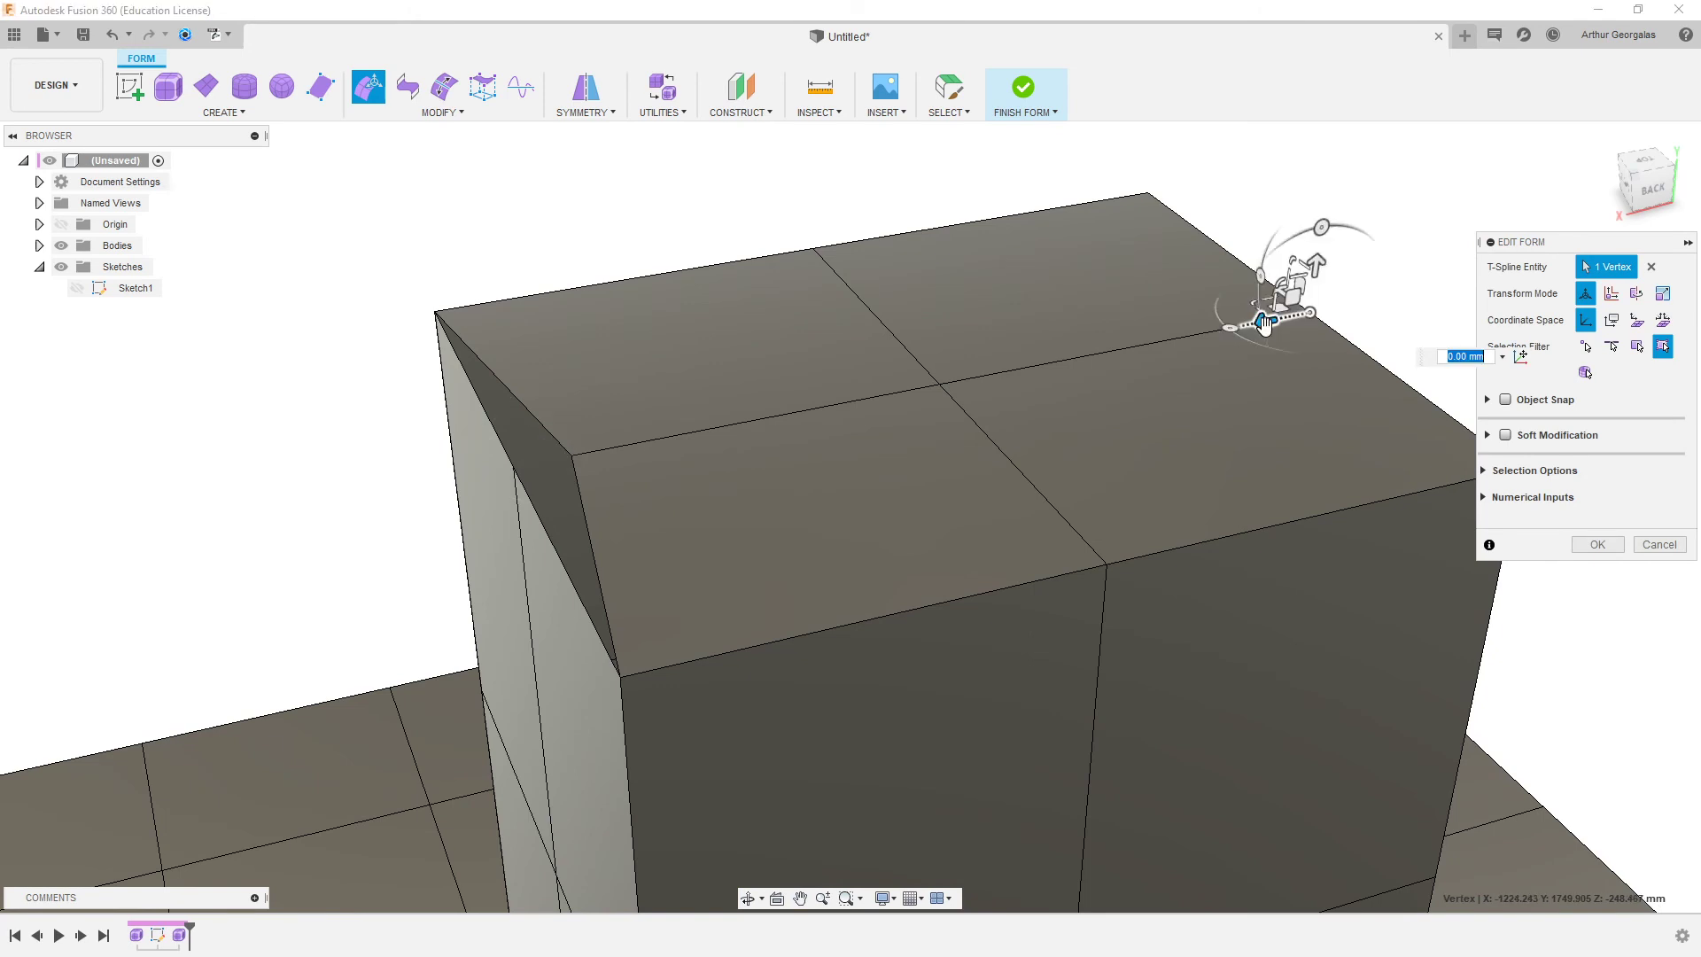
pyautogui.moveTo(1265, 323); pyautogui.dragTo(1183, 338)
pyautogui.click(847, 181)
pyautogui.hotkey('alt', '3')
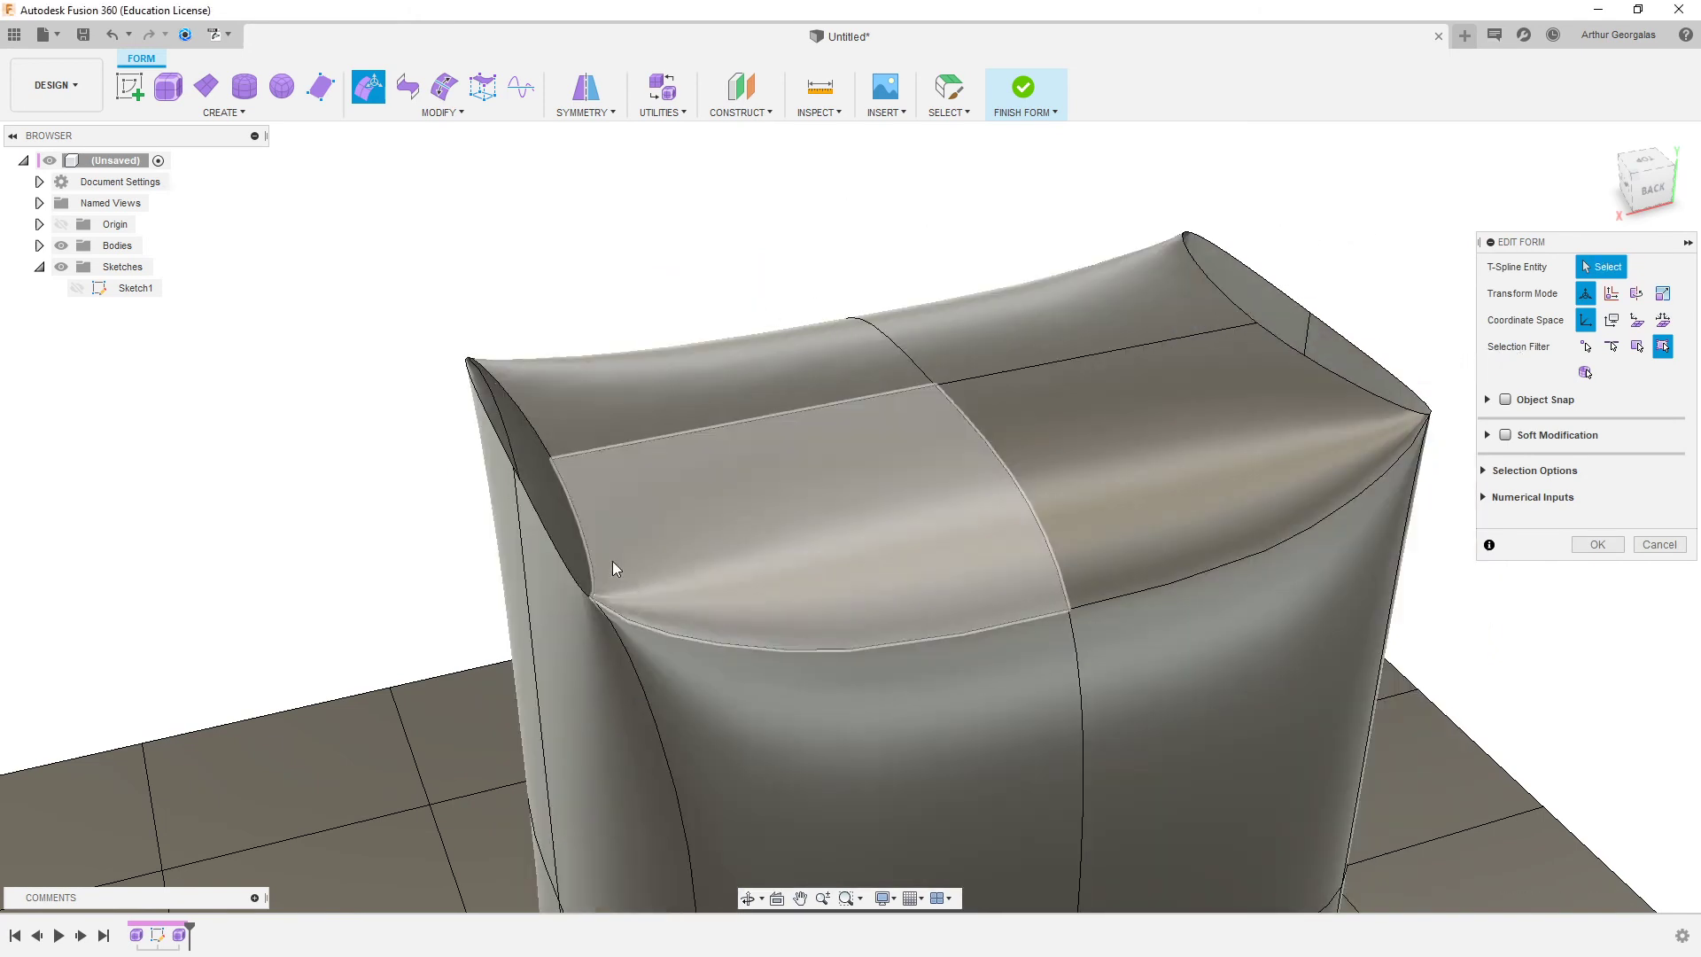
pyautogui.keyDown('shift'); pyautogui.moveTo(651, 503); pyautogui.dragTo(714, 368, button='middle'); pyautogui.keyUp('shift')
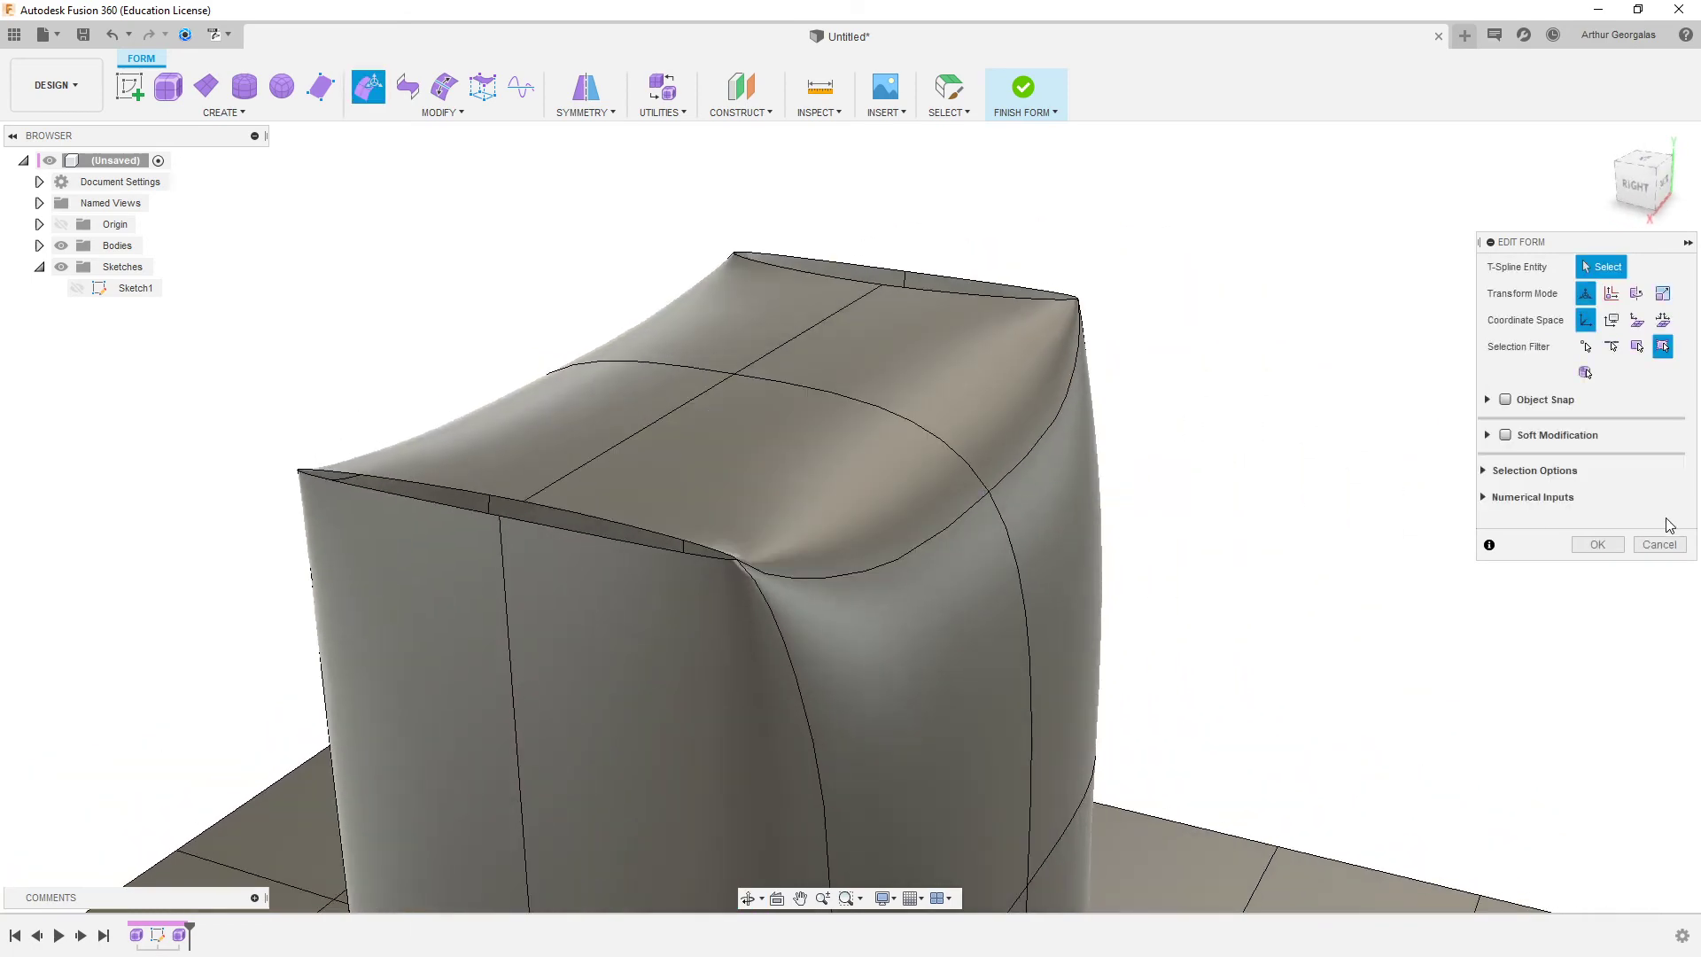
pyautogui.click(1598, 545)
# - Close the gaps at both ends of the cap by welding each cap vertex to its matching tube rim vertex in Vertex to Vertex mode
pyautogui.click(520, 109)
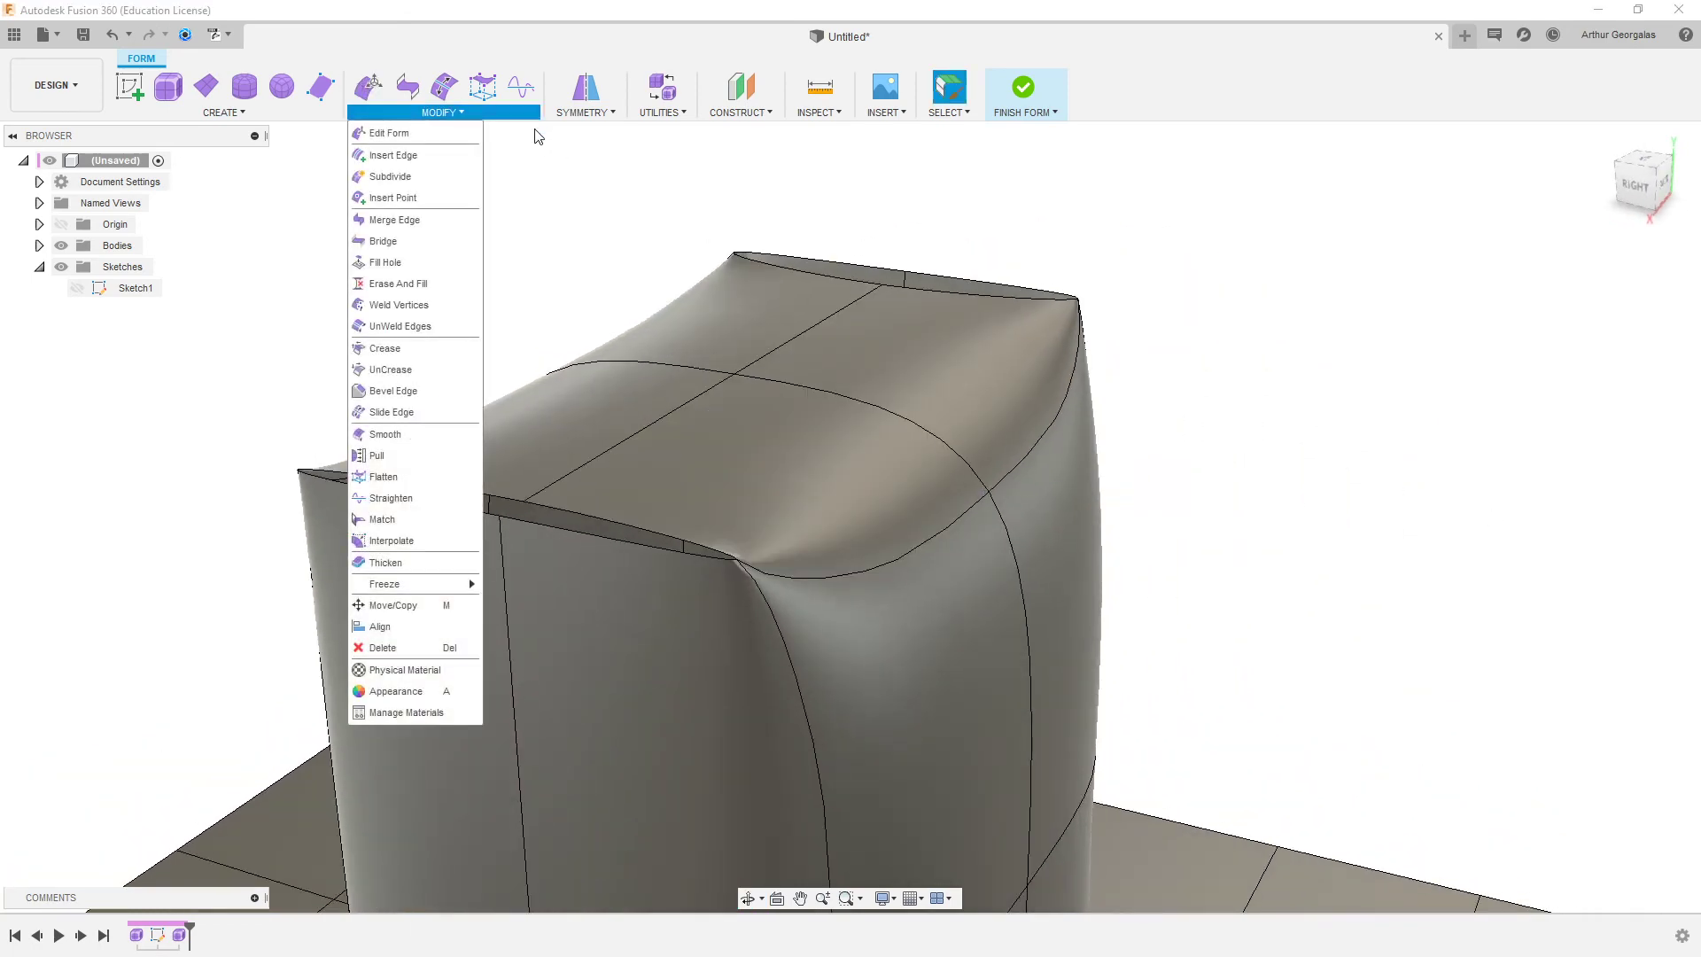
pyautogui.click(432, 303)
pyautogui.scroll(5, 360, 505)
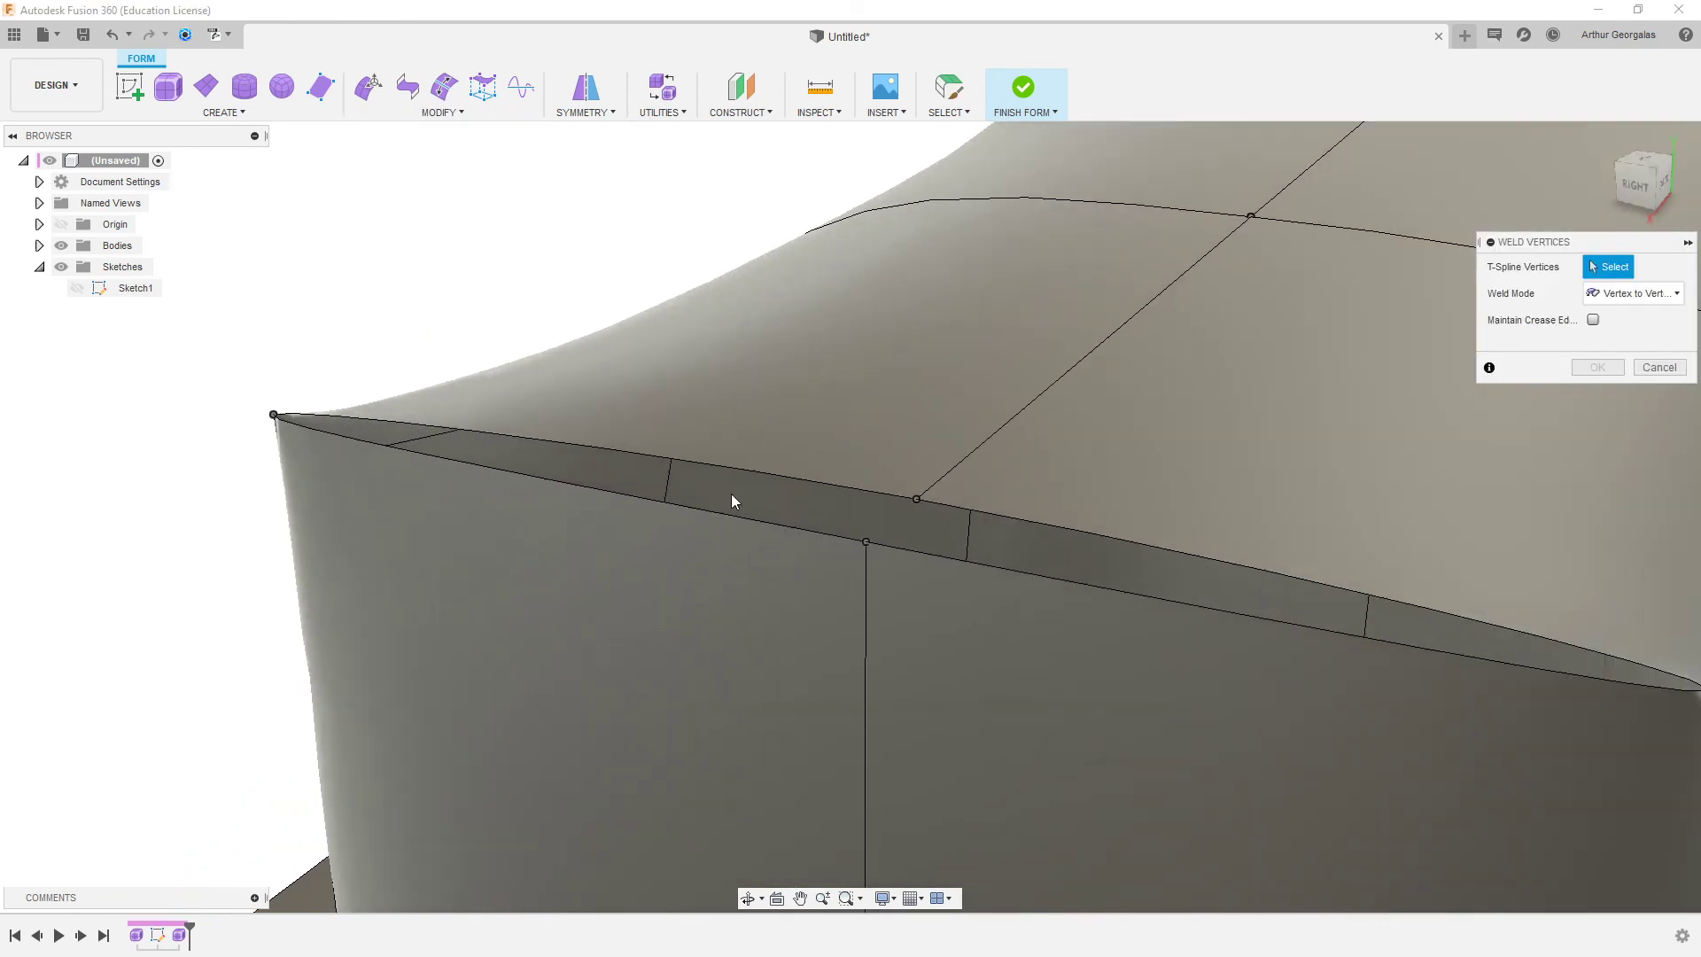
pyautogui.click(916, 499)
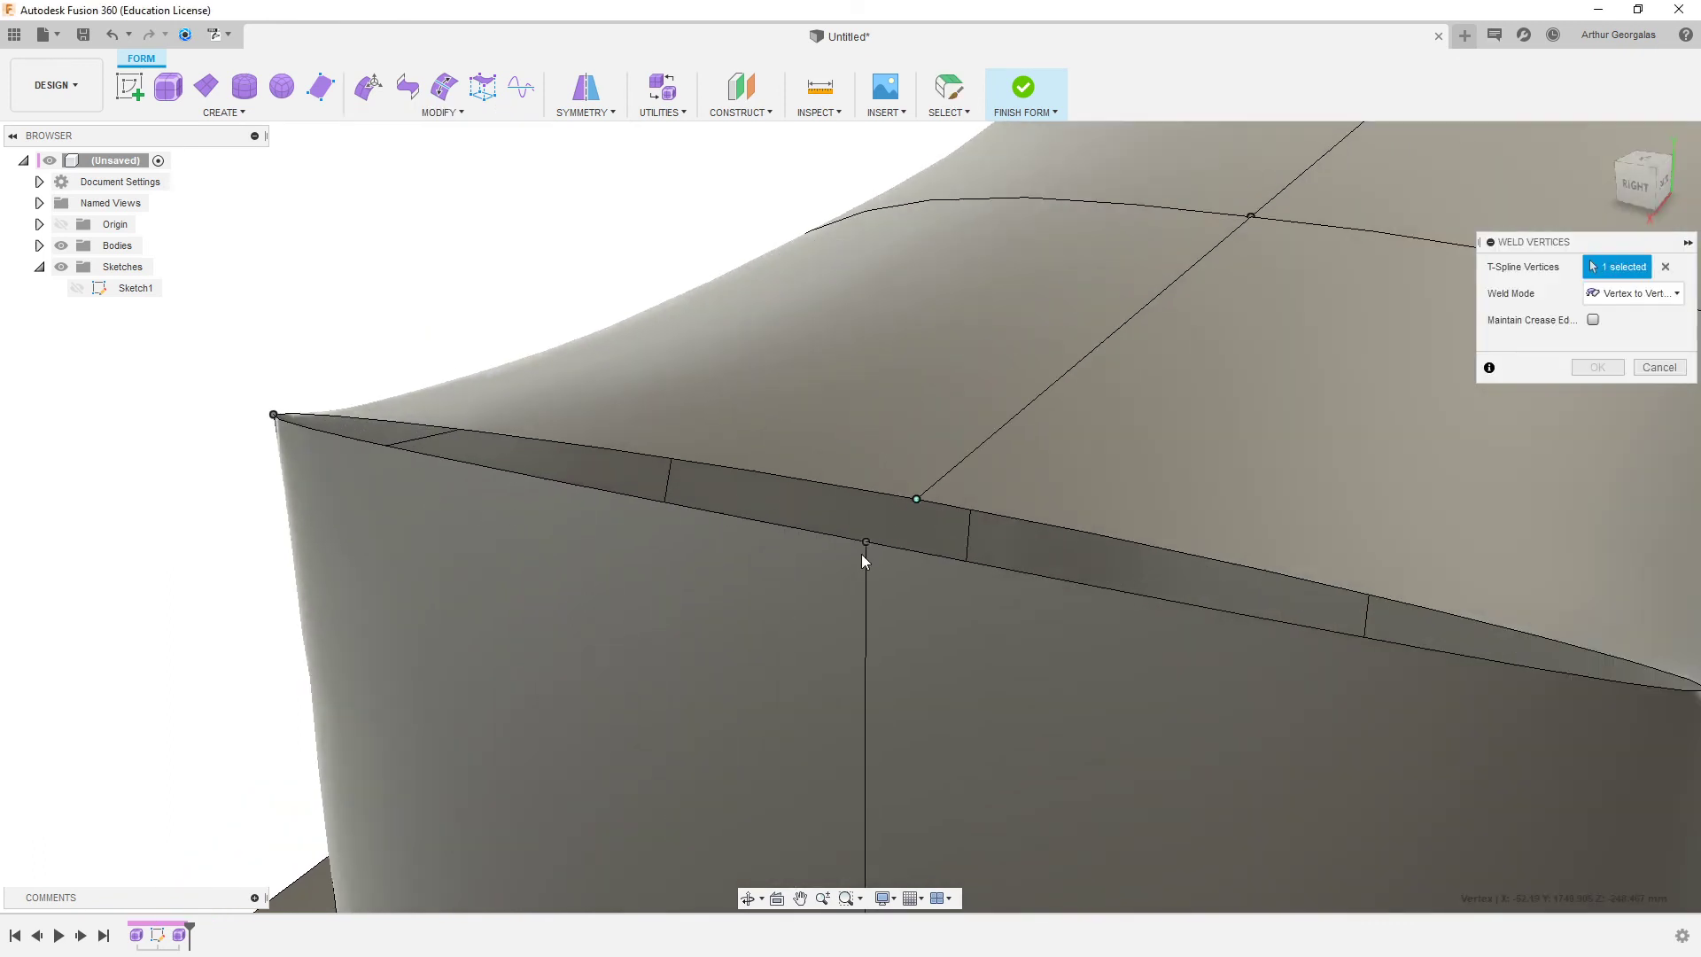
pyautogui.click(865, 540)
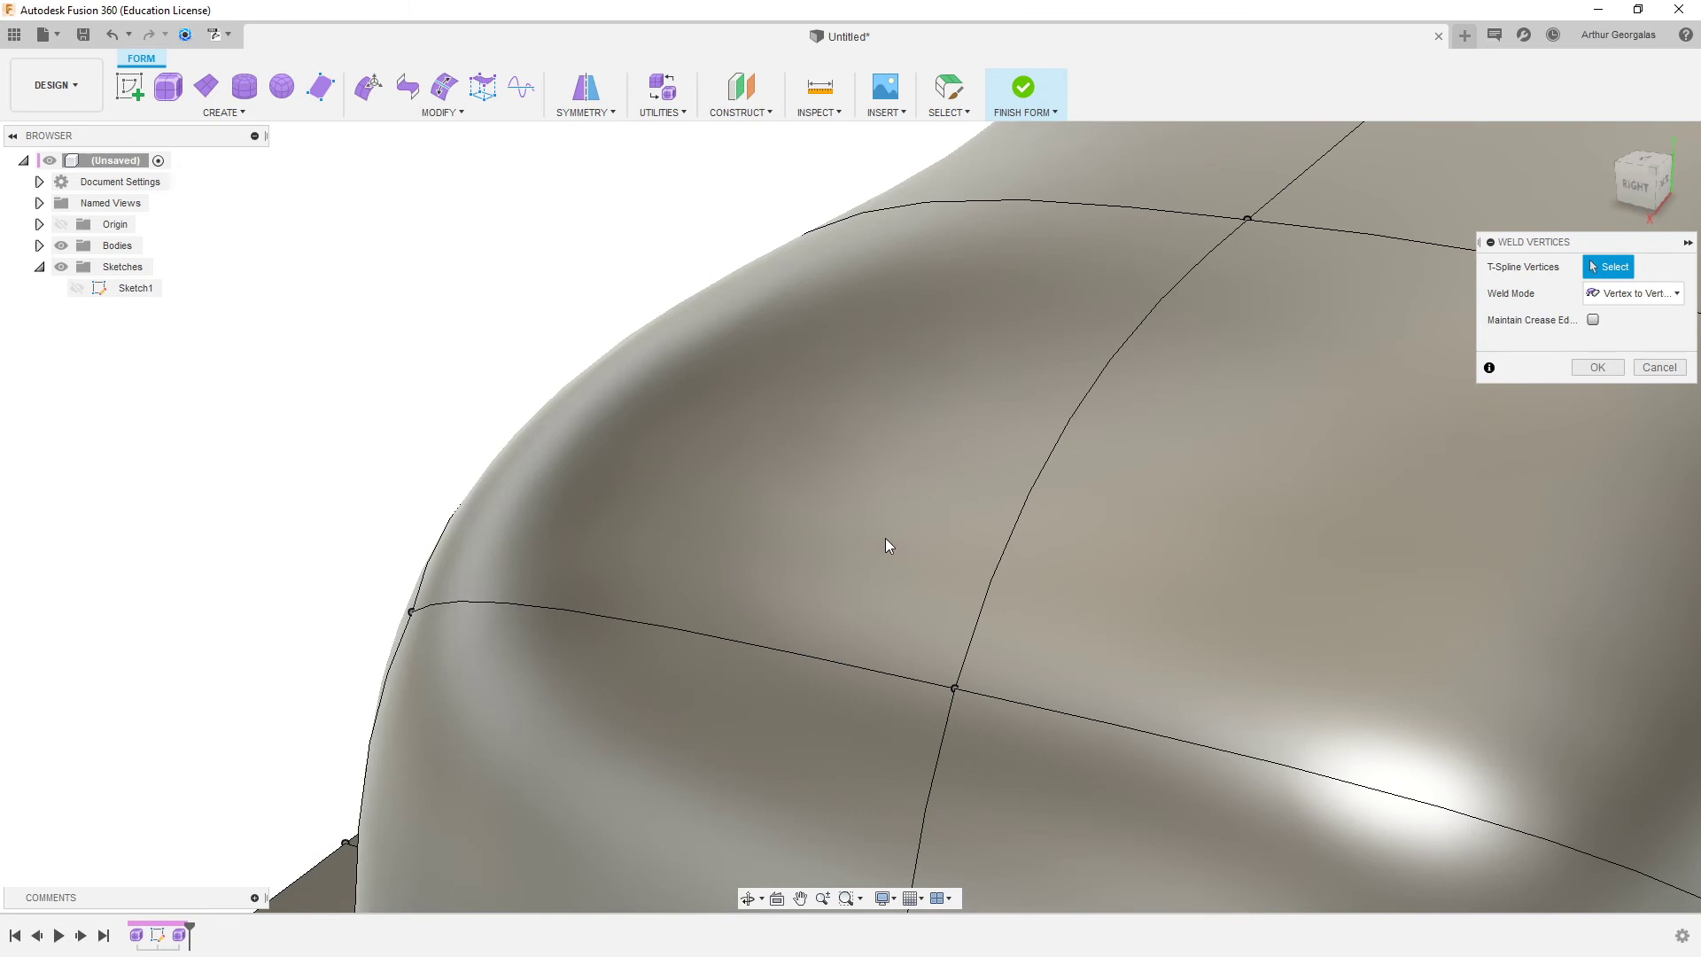
pyautogui.scroll(-5, 1084, 475)
pyautogui.moveTo(1085, 475); pyautogui.dragTo(722, 522, button='middle')
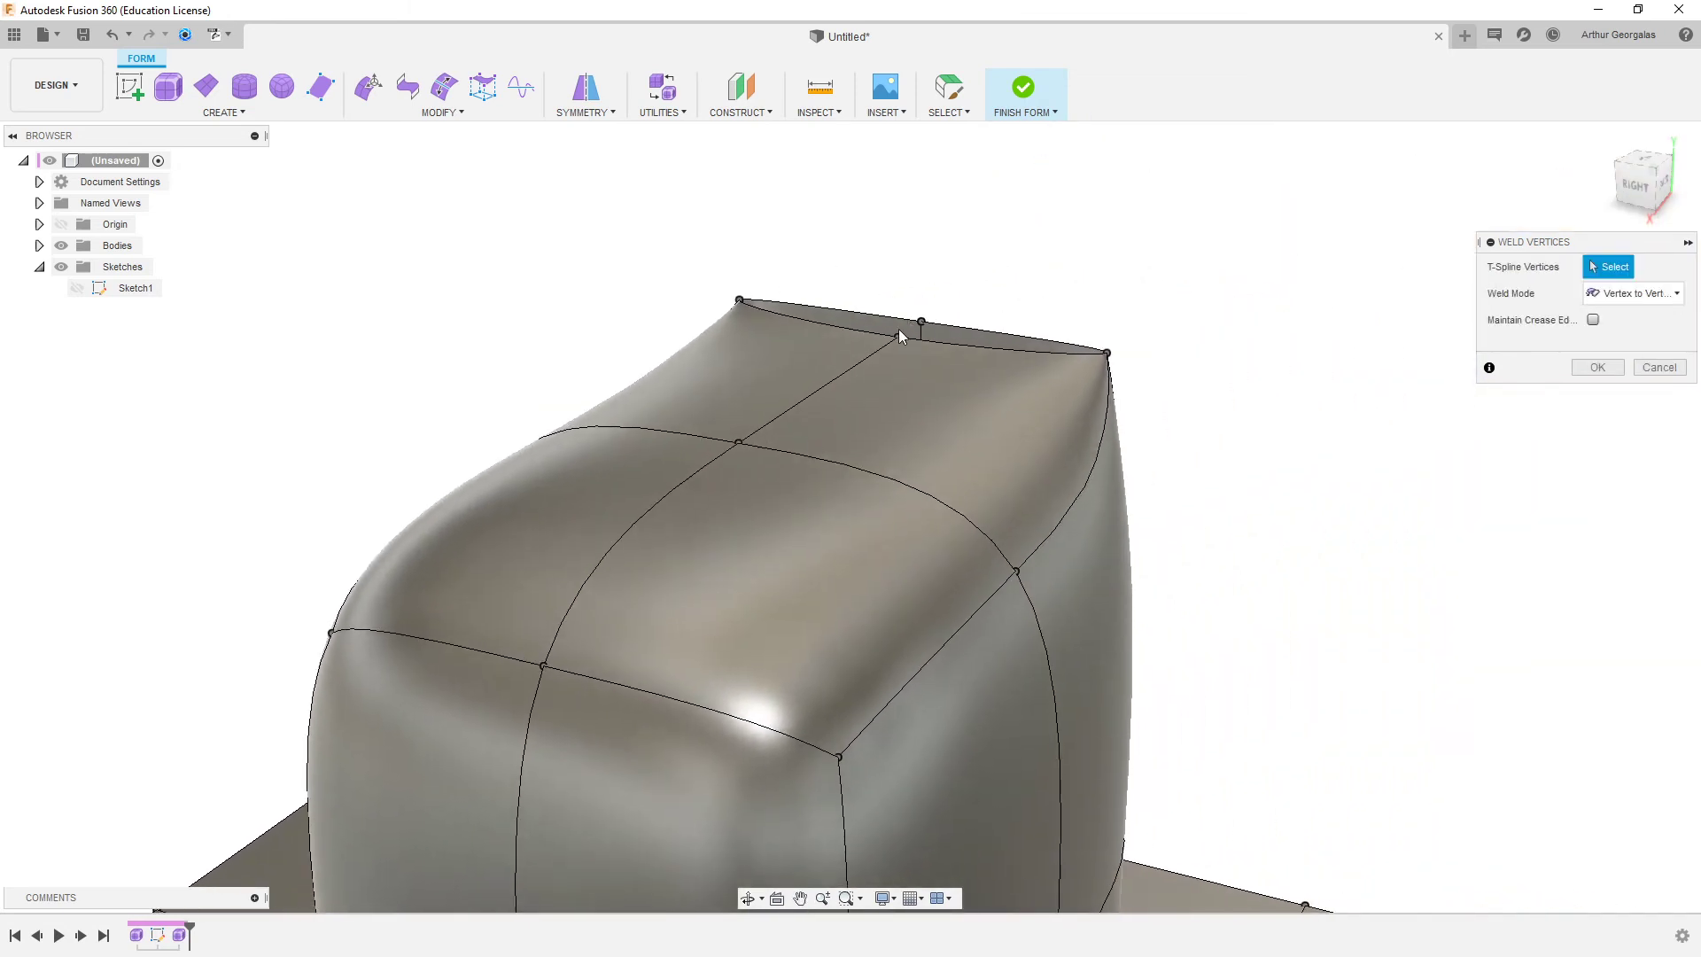
pyautogui.click(898, 335)
pyautogui.click(923, 324)
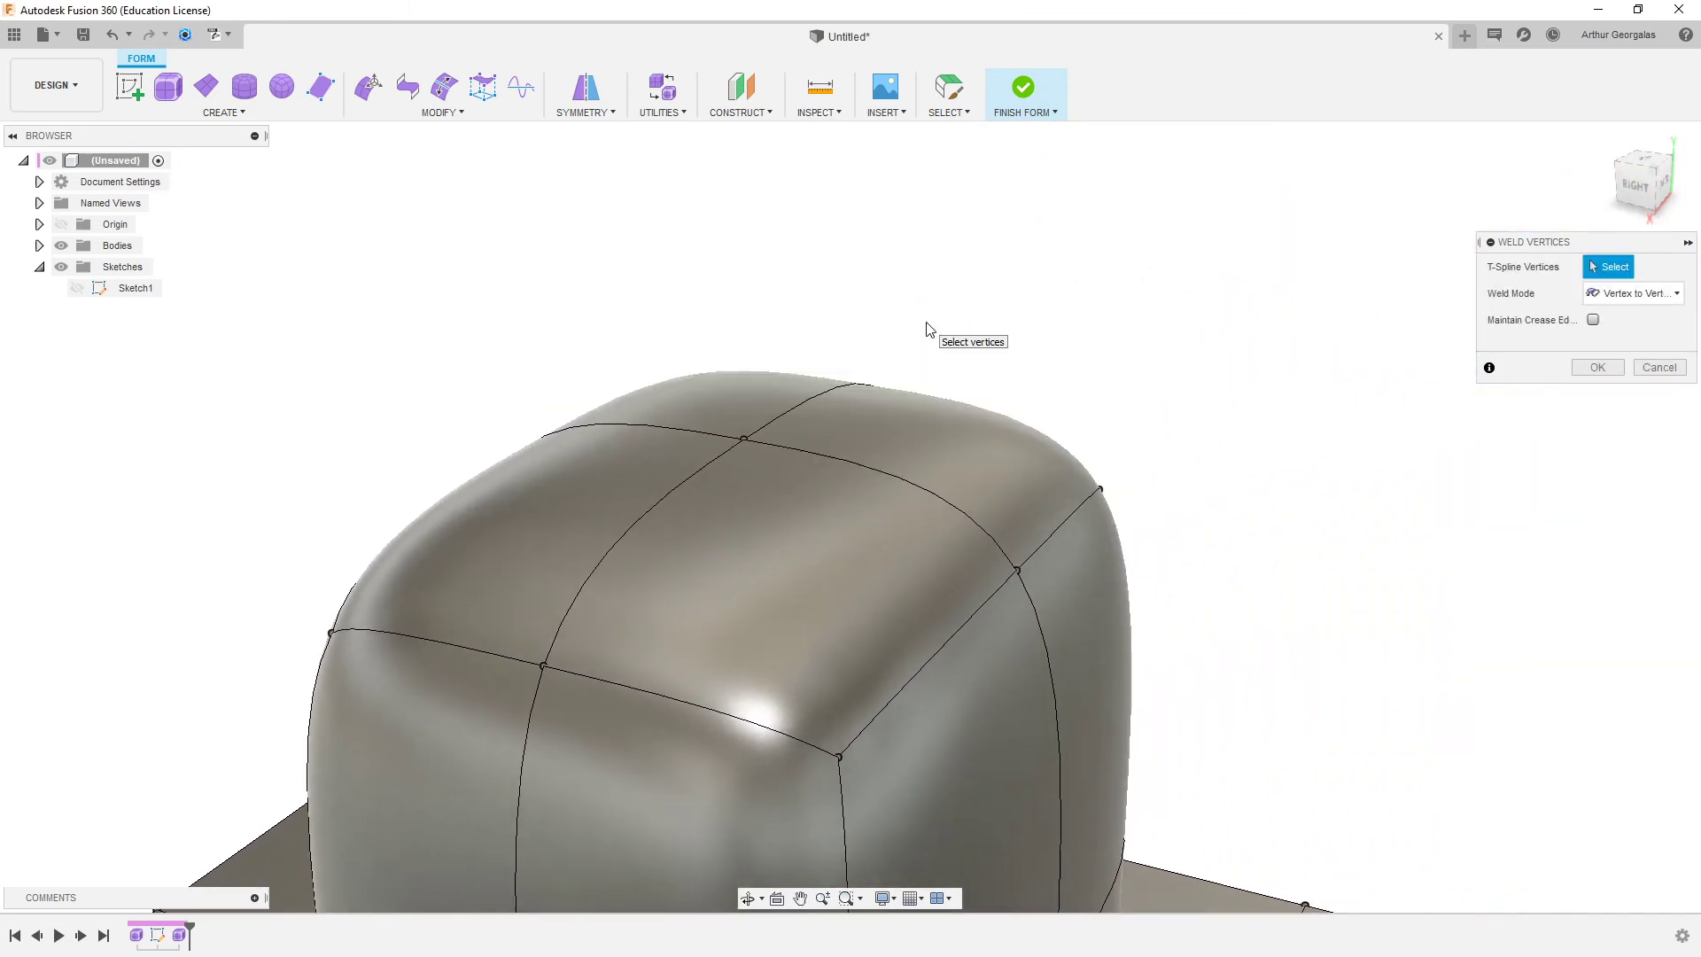
pyautogui.click(1647, 361)
# - Examine the closed cap and its edge flow from several sides in box and smooth display
pyautogui.scroll(-4, 1462, 513)
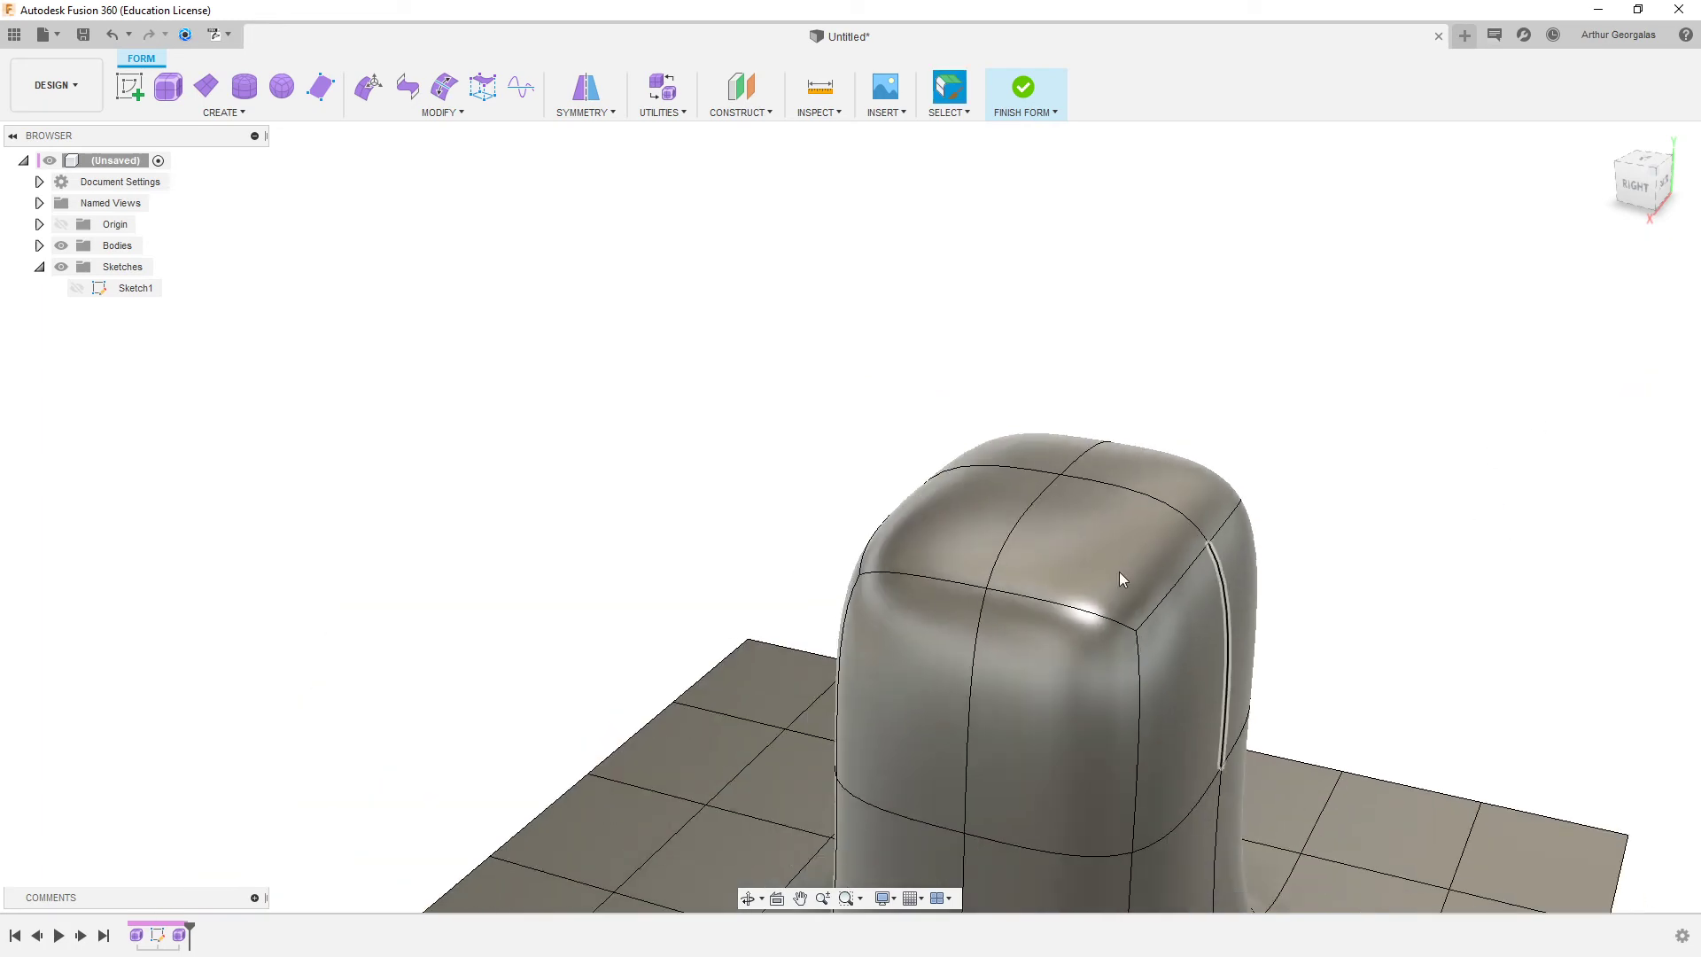
pyautogui.keyDown('shift'); pyautogui.moveTo(1119, 571); pyautogui.dragTo(1280, 417, button='middle'); pyautogui.keyUp('shift')
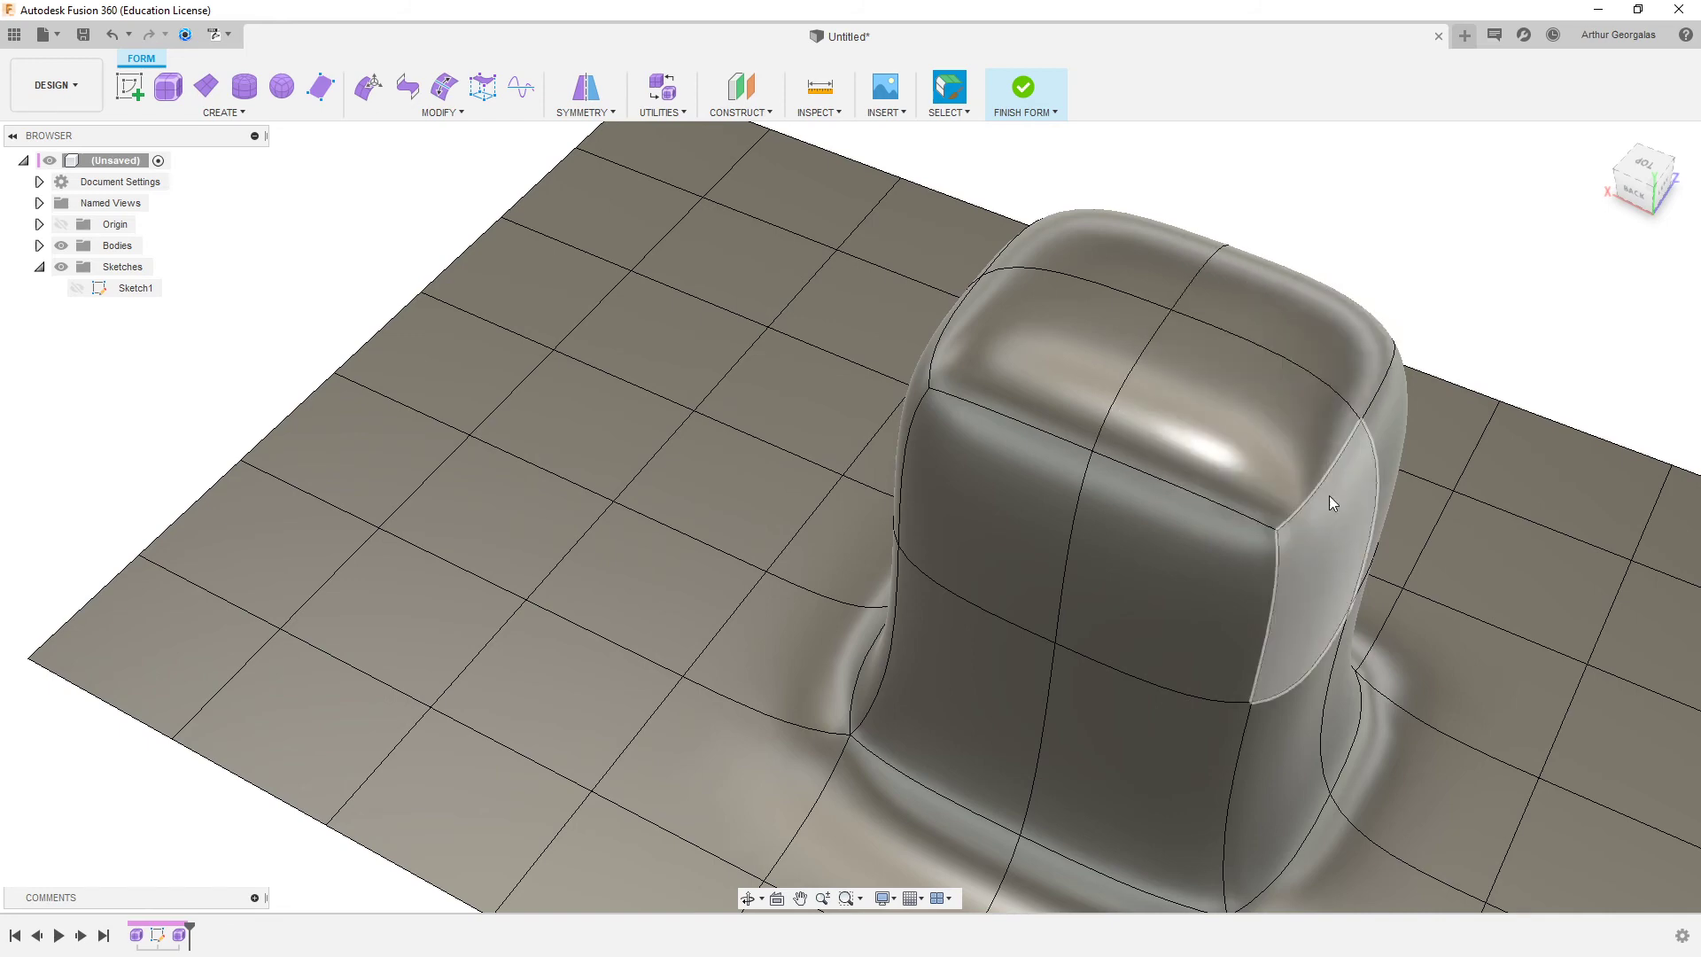
pyautogui.keyDown('shift'); pyautogui.moveTo(964, 438); pyautogui.dragTo(1127, 417, button='middle'); pyautogui.keyUp('shift')
pyautogui.hotkey('ctrl', '1')
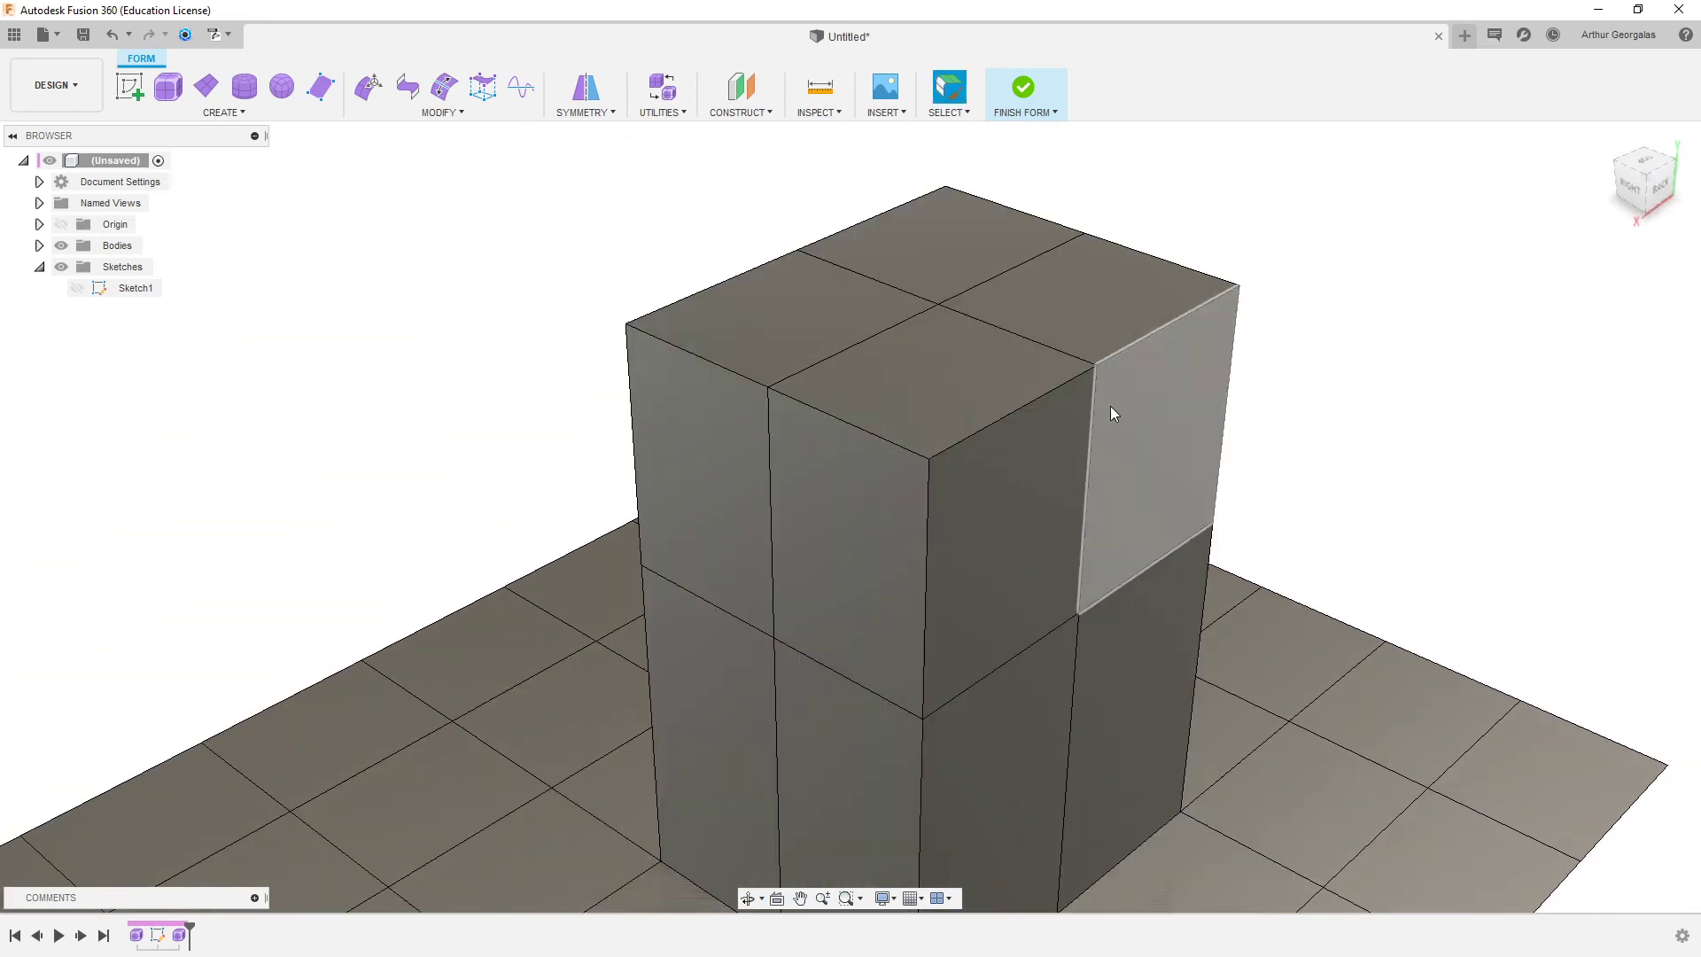
pyautogui.hotkey('ctrl', '3')
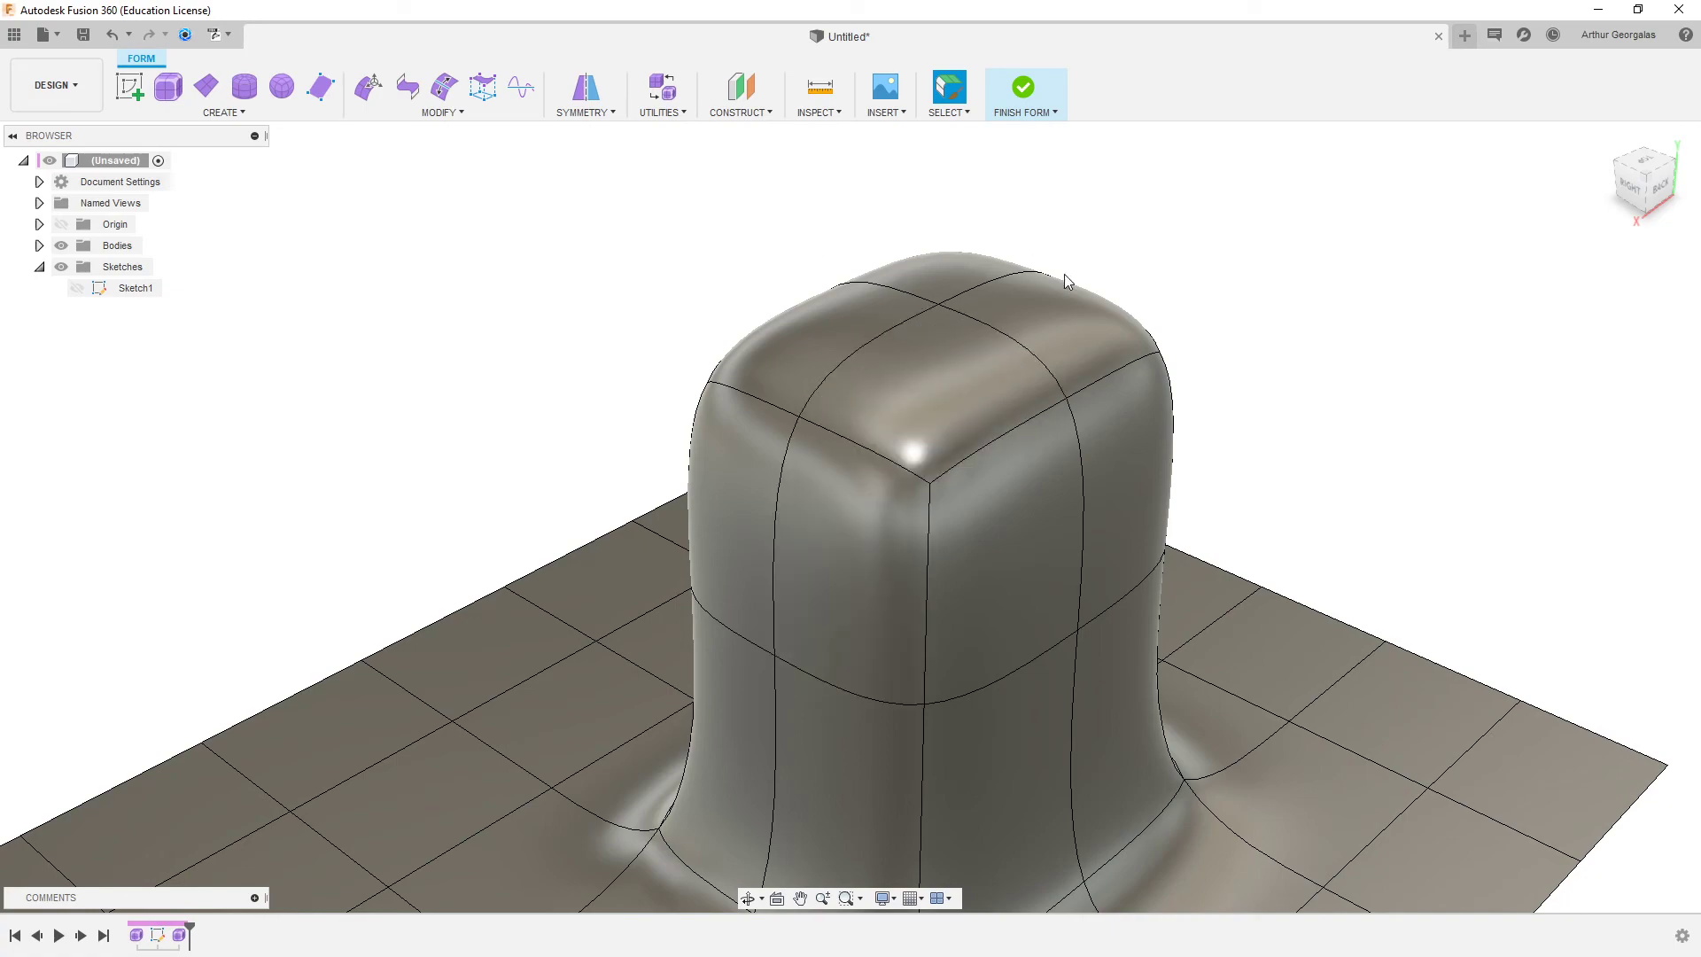
pyautogui.scroll(-3, 1129, 301)
pyautogui.keyDown('shift'); pyautogui.moveTo(1075, 437); pyautogui.dragTo(980, 533, button='middle'); pyautogui.keyUp('shift')
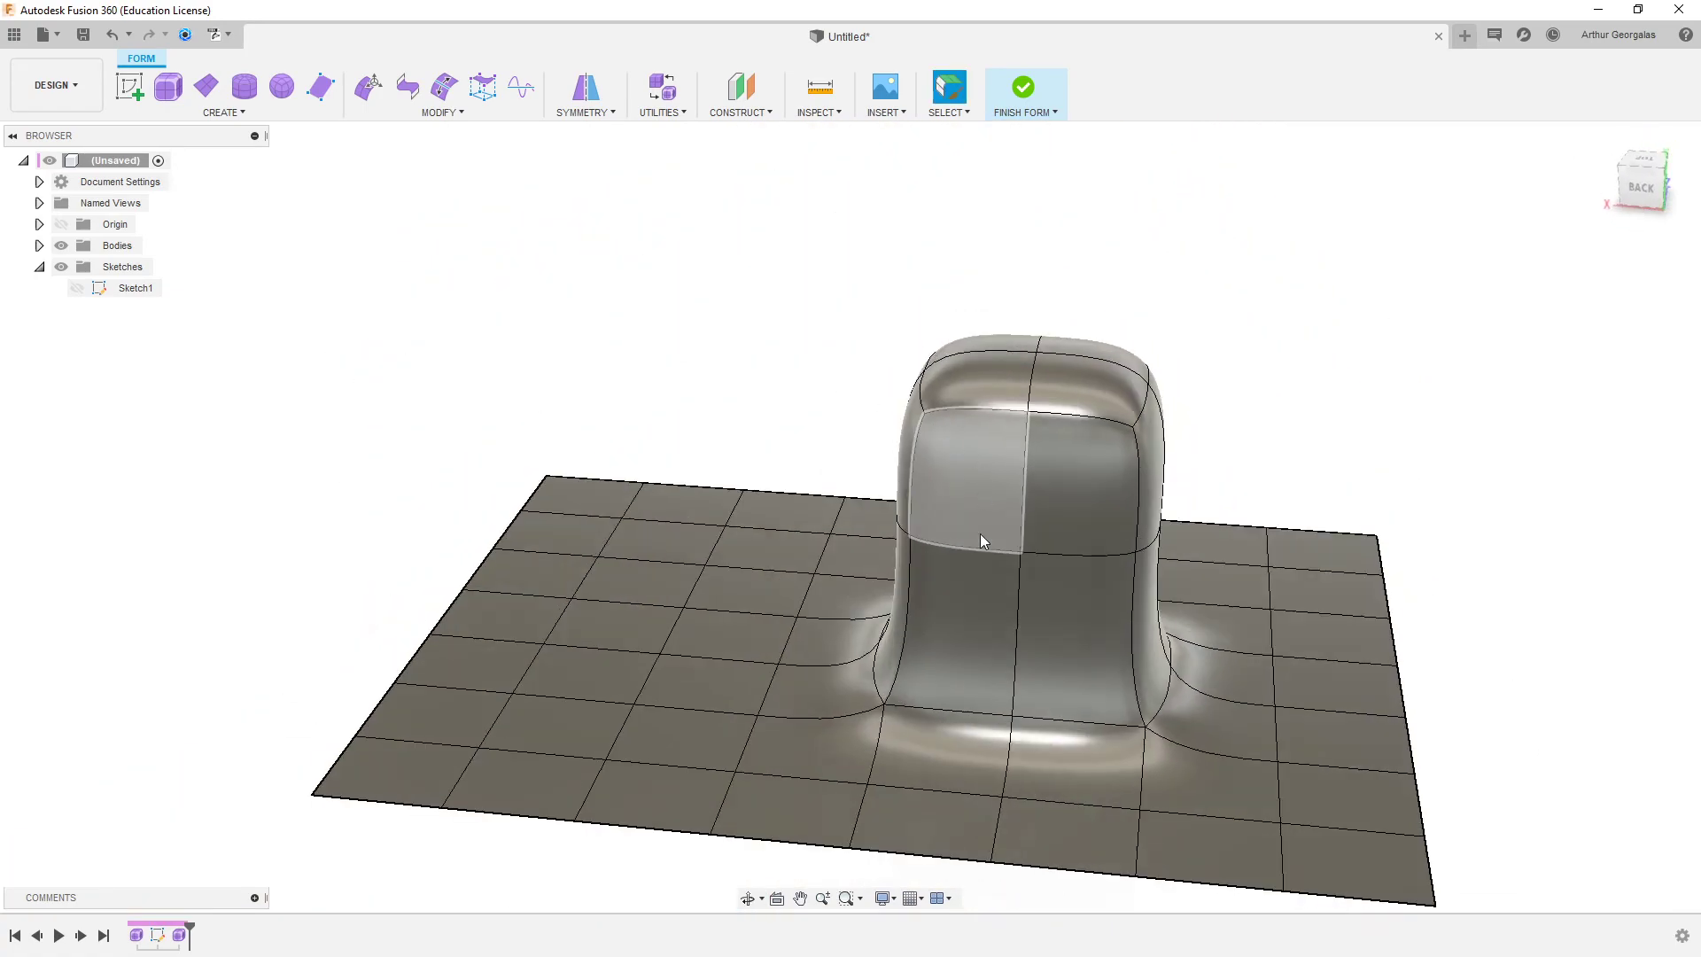
# - Delete the two adjacent upper faces on the tube's back side to open a hole
pyautogui.click(1008, 511)
pyautogui.keyDown('shift'); pyautogui.click(1067, 496); pyautogui.keyUp('shift')
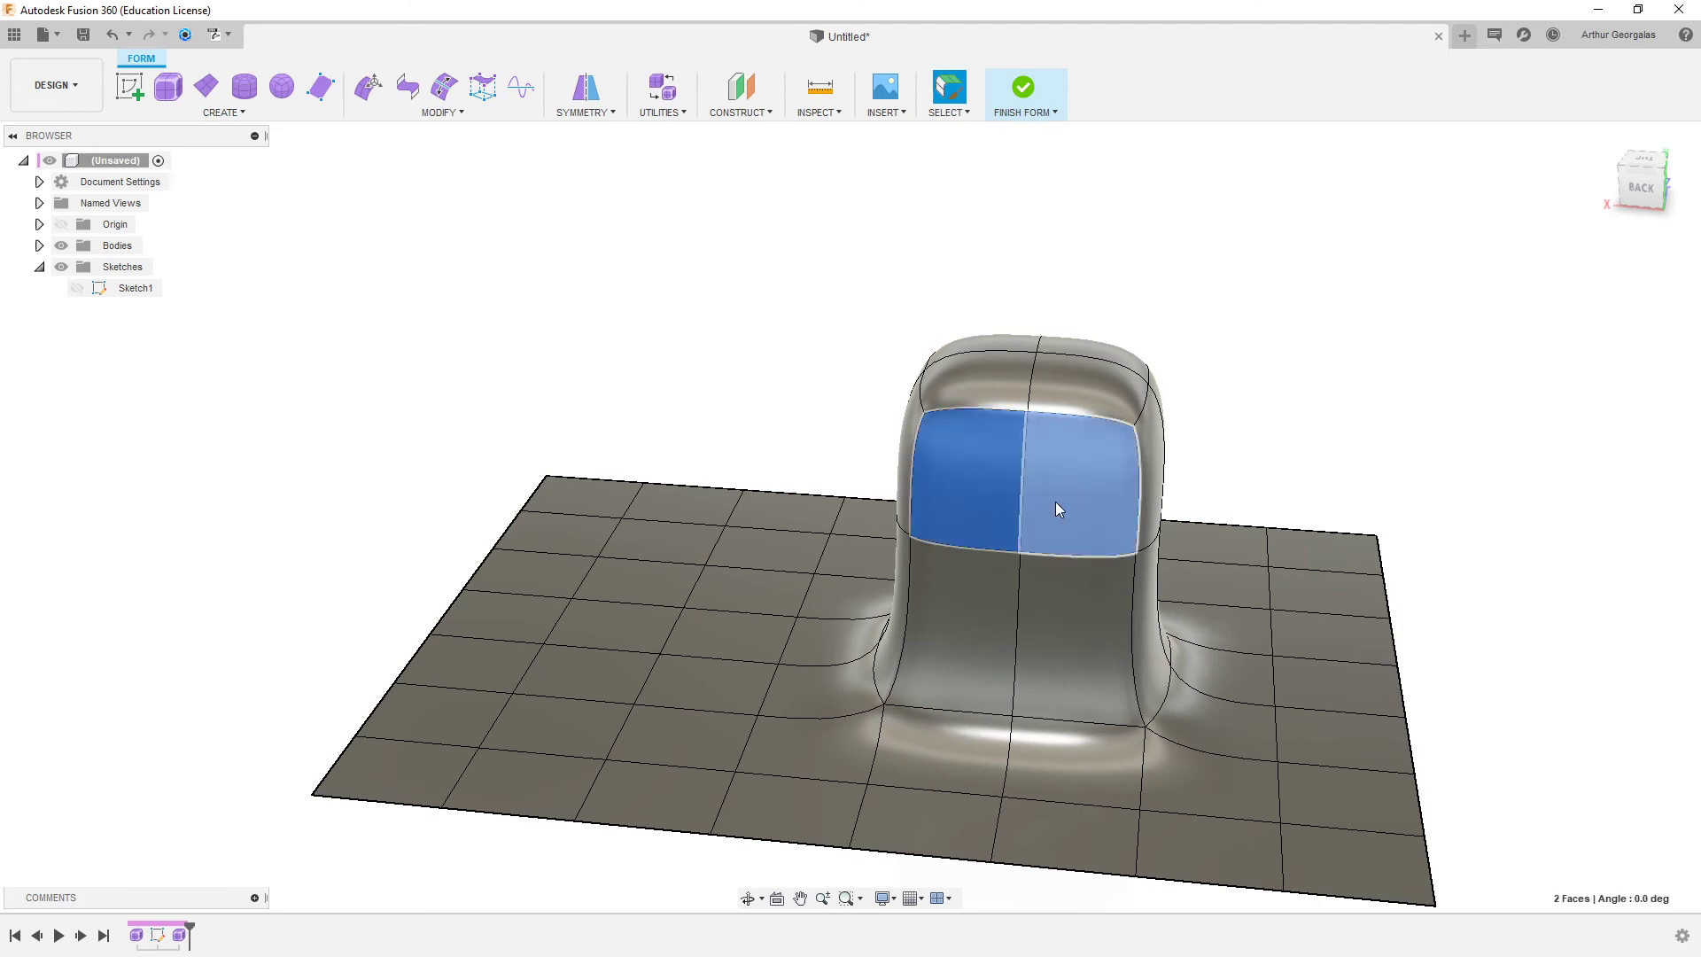
pyautogui.press('Delete')
pyautogui.keyDown('shift'); pyautogui.moveTo(1126, 541); pyautogui.dragTo(922, 463, button='middle'); pyautogui.keyUp('shift')
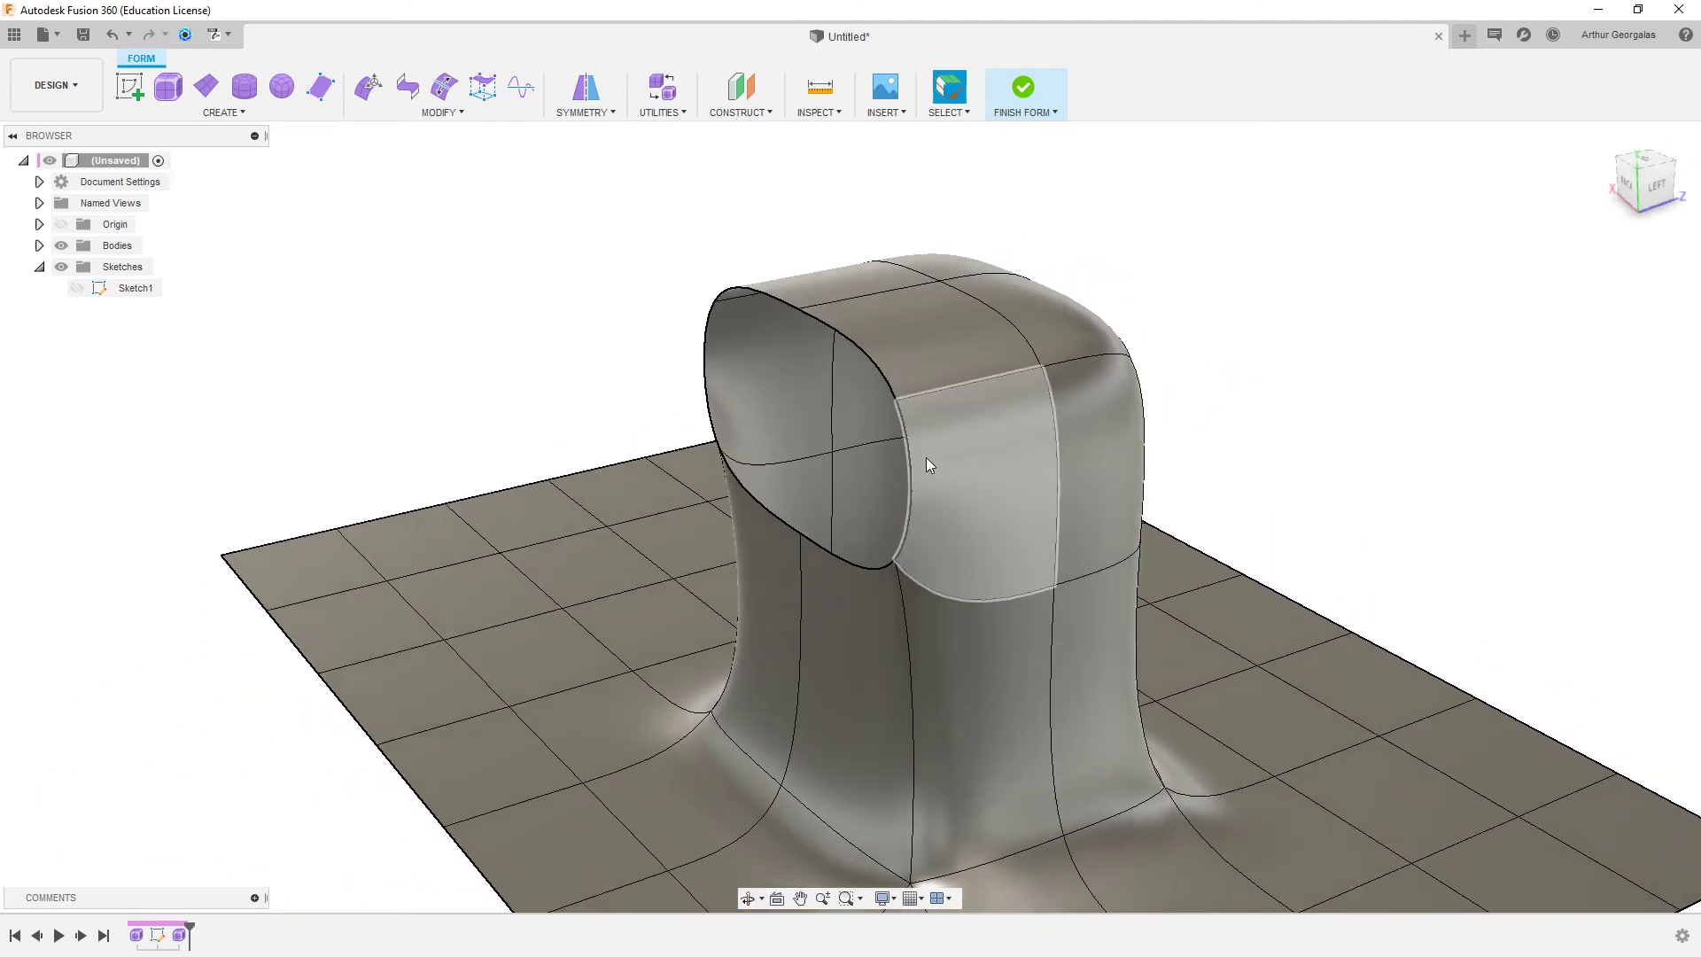
# - Extrude the new hole's complete edge loop outward with Edit Form to form a sideways branch, and inspect the resulting shape
pyautogui.doubleClick(907, 461)
pyautogui.rightClick(923, 459)
pyautogui.click(984, 441)
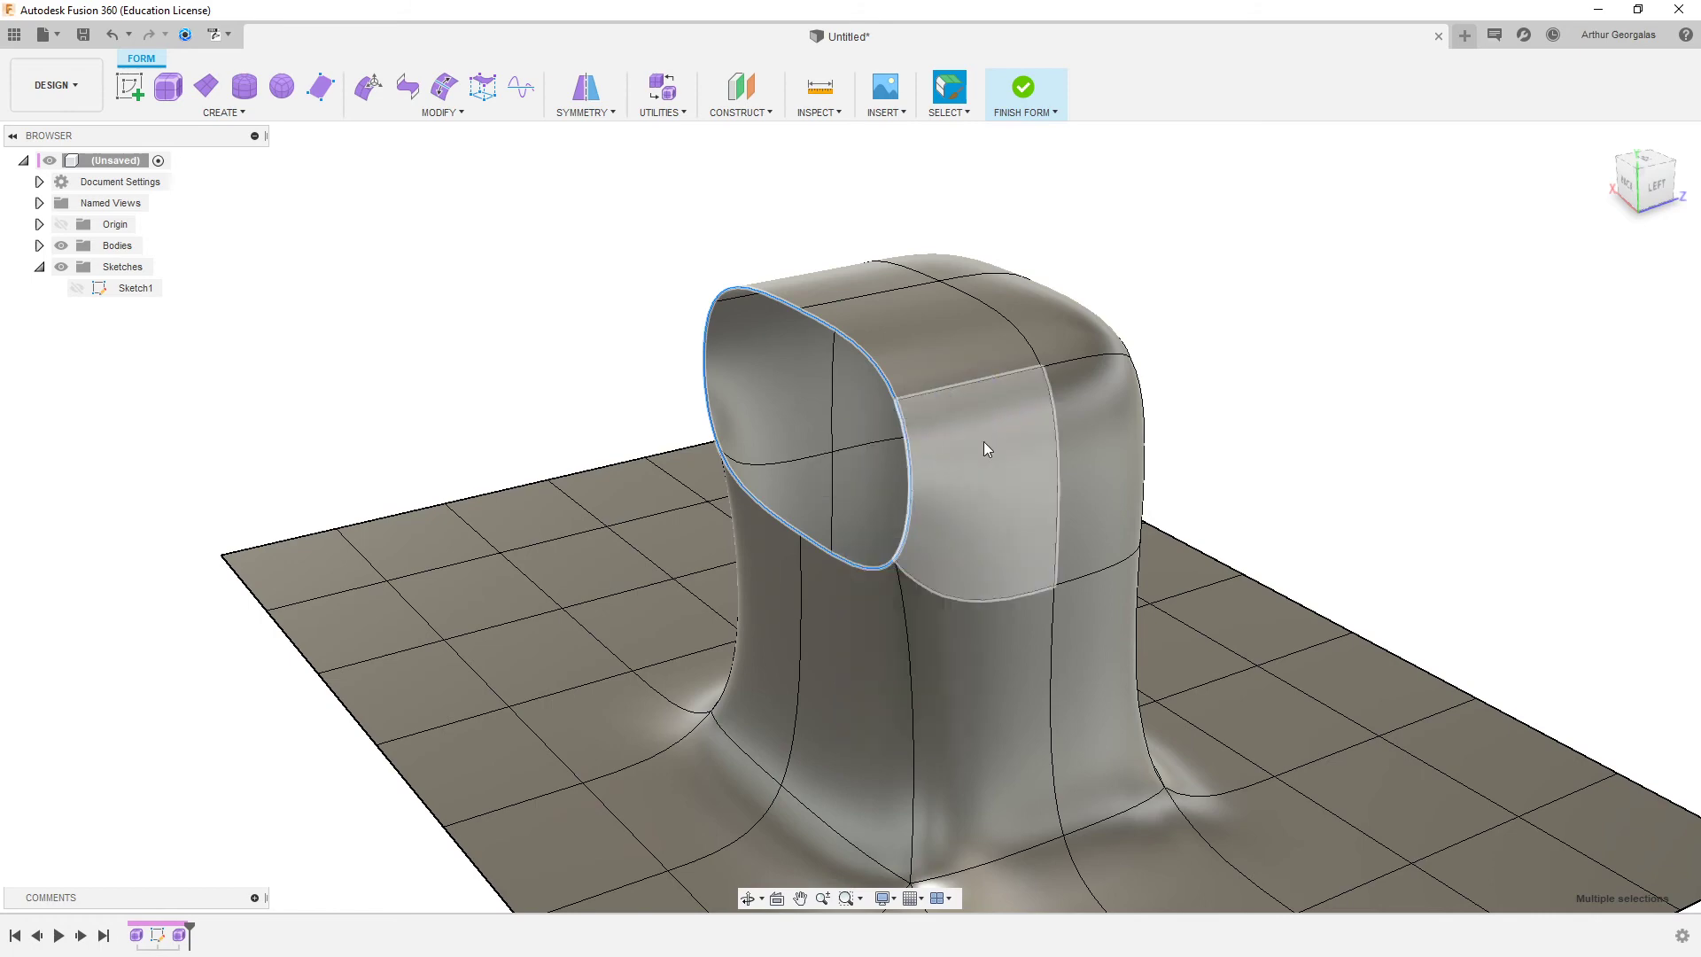
pyautogui.moveTo(772, 408); pyautogui.dragTo(649, 474)
pyautogui.keyDown('shift'); pyautogui.moveTo(814, 473); pyautogui.dragTo(996, 475, button='middle'); pyautogui.keyUp('shift')
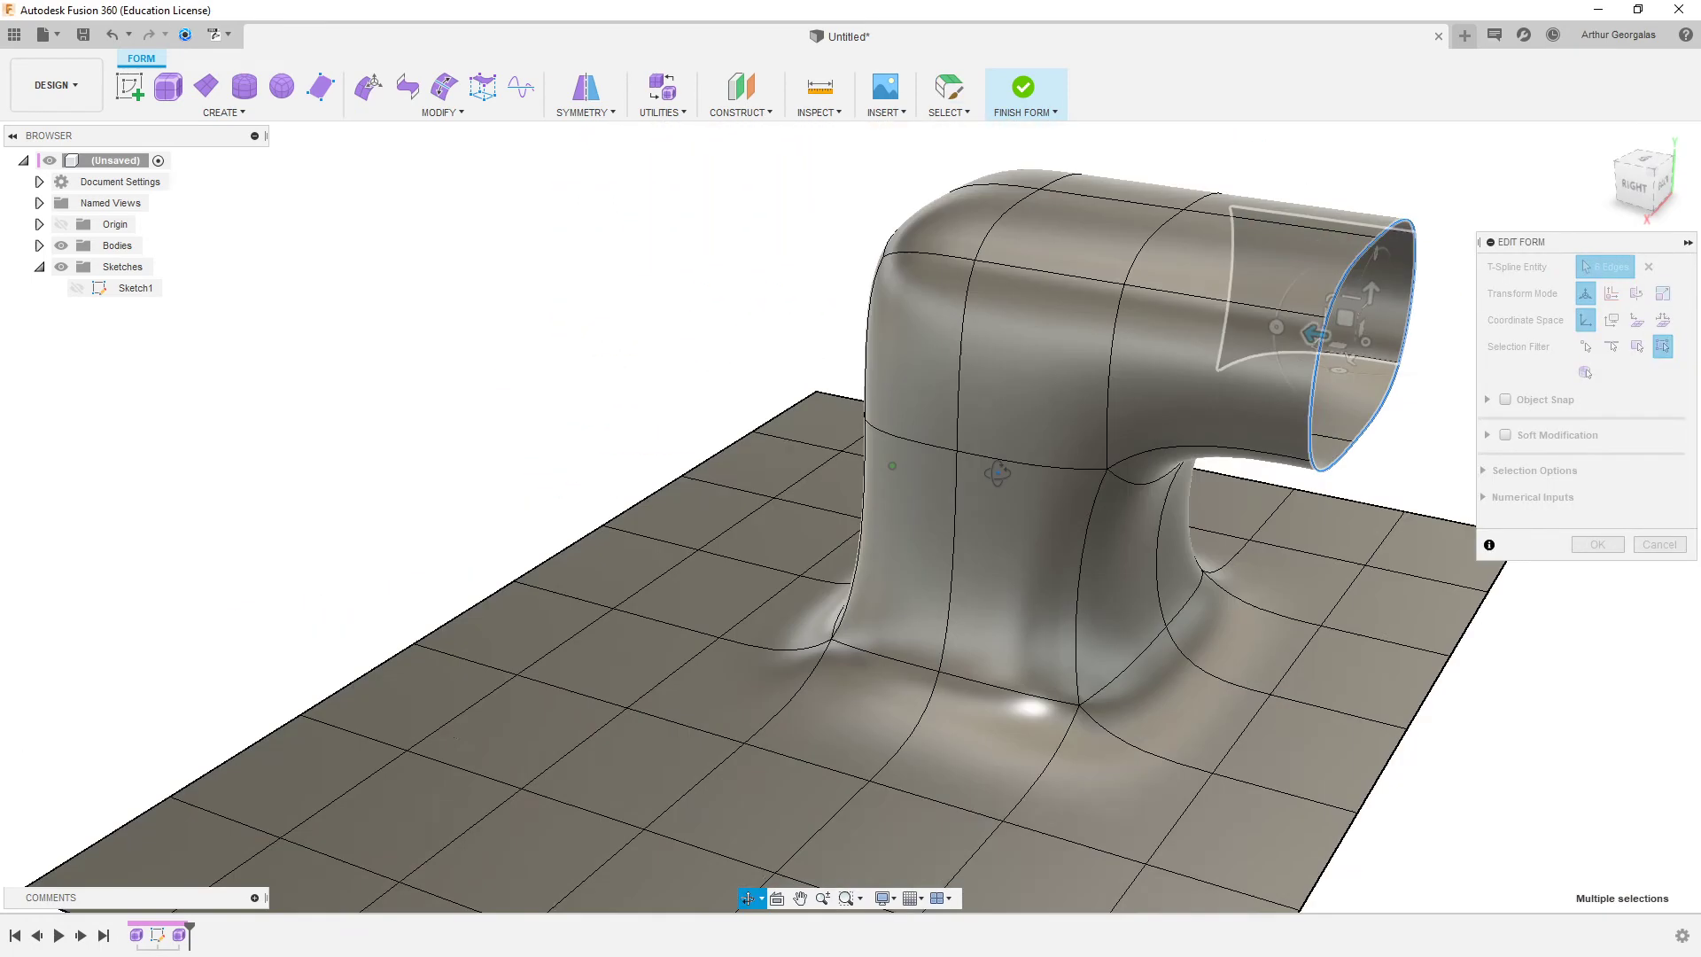
pyautogui.click(1243, 572)
pyautogui.click(1500, 767)
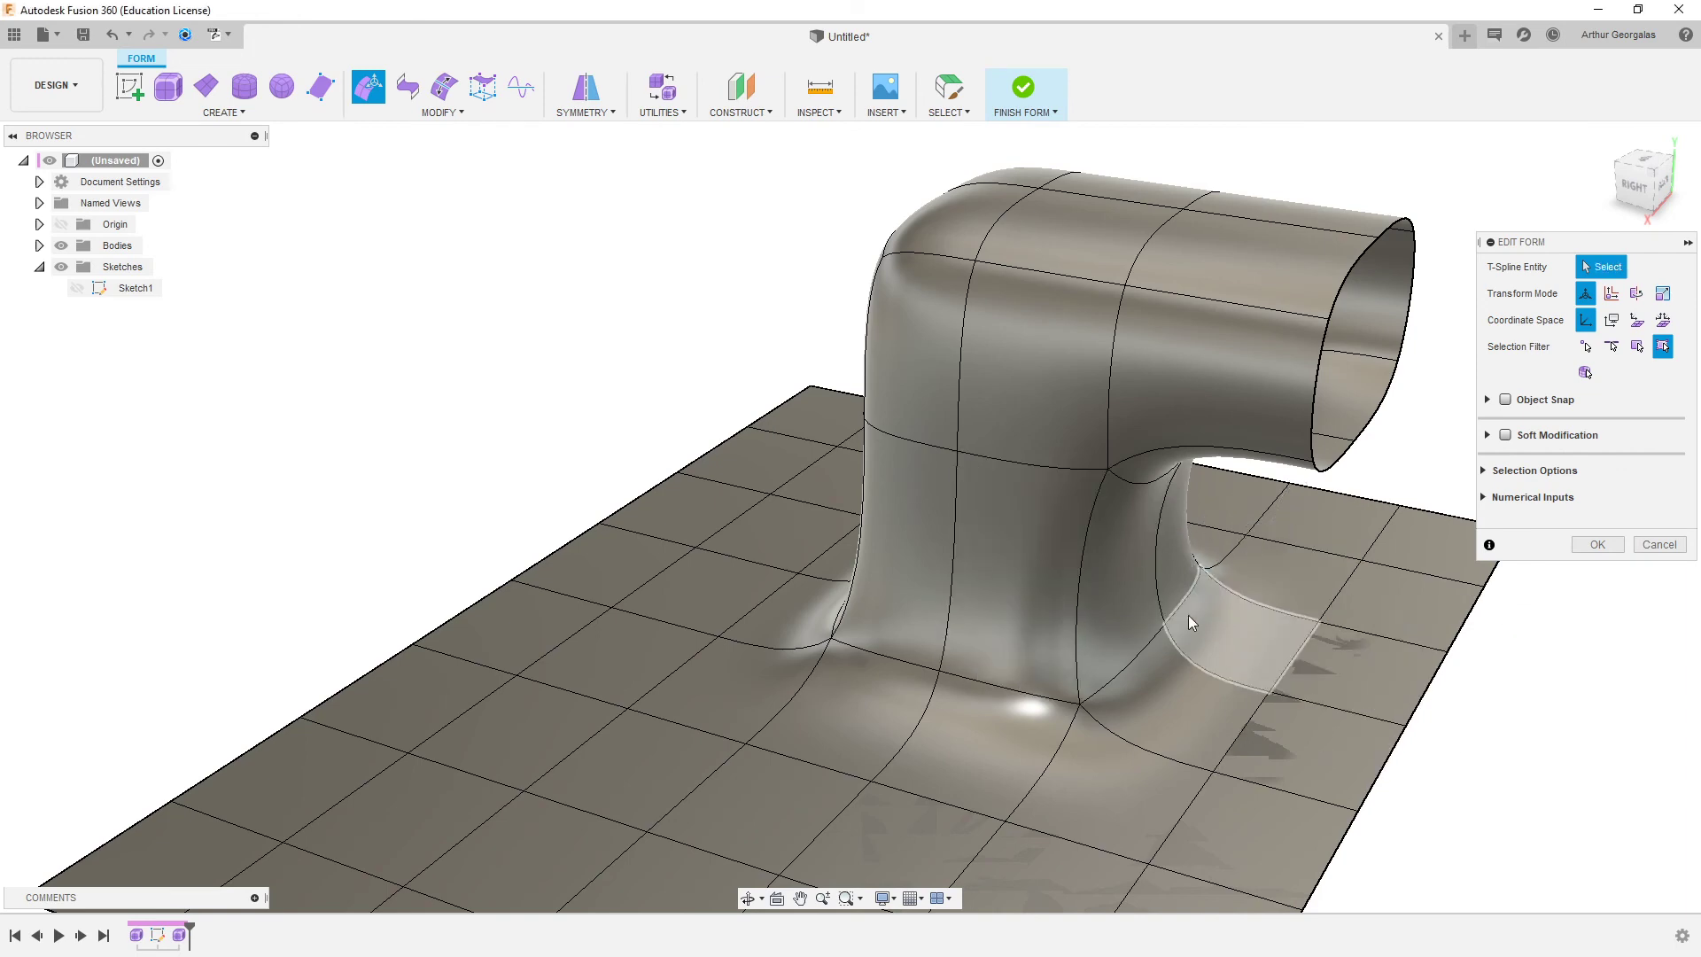
pyautogui.hotkey('alt', '1')
pyautogui.hotkey('alt', '3')
pyautogui.keyDown('shift'); pyautogui.moveTo(1146, 601); pyautogui.dragTo(876, 564, button='middle'); pyautogui.keyUp('shift')
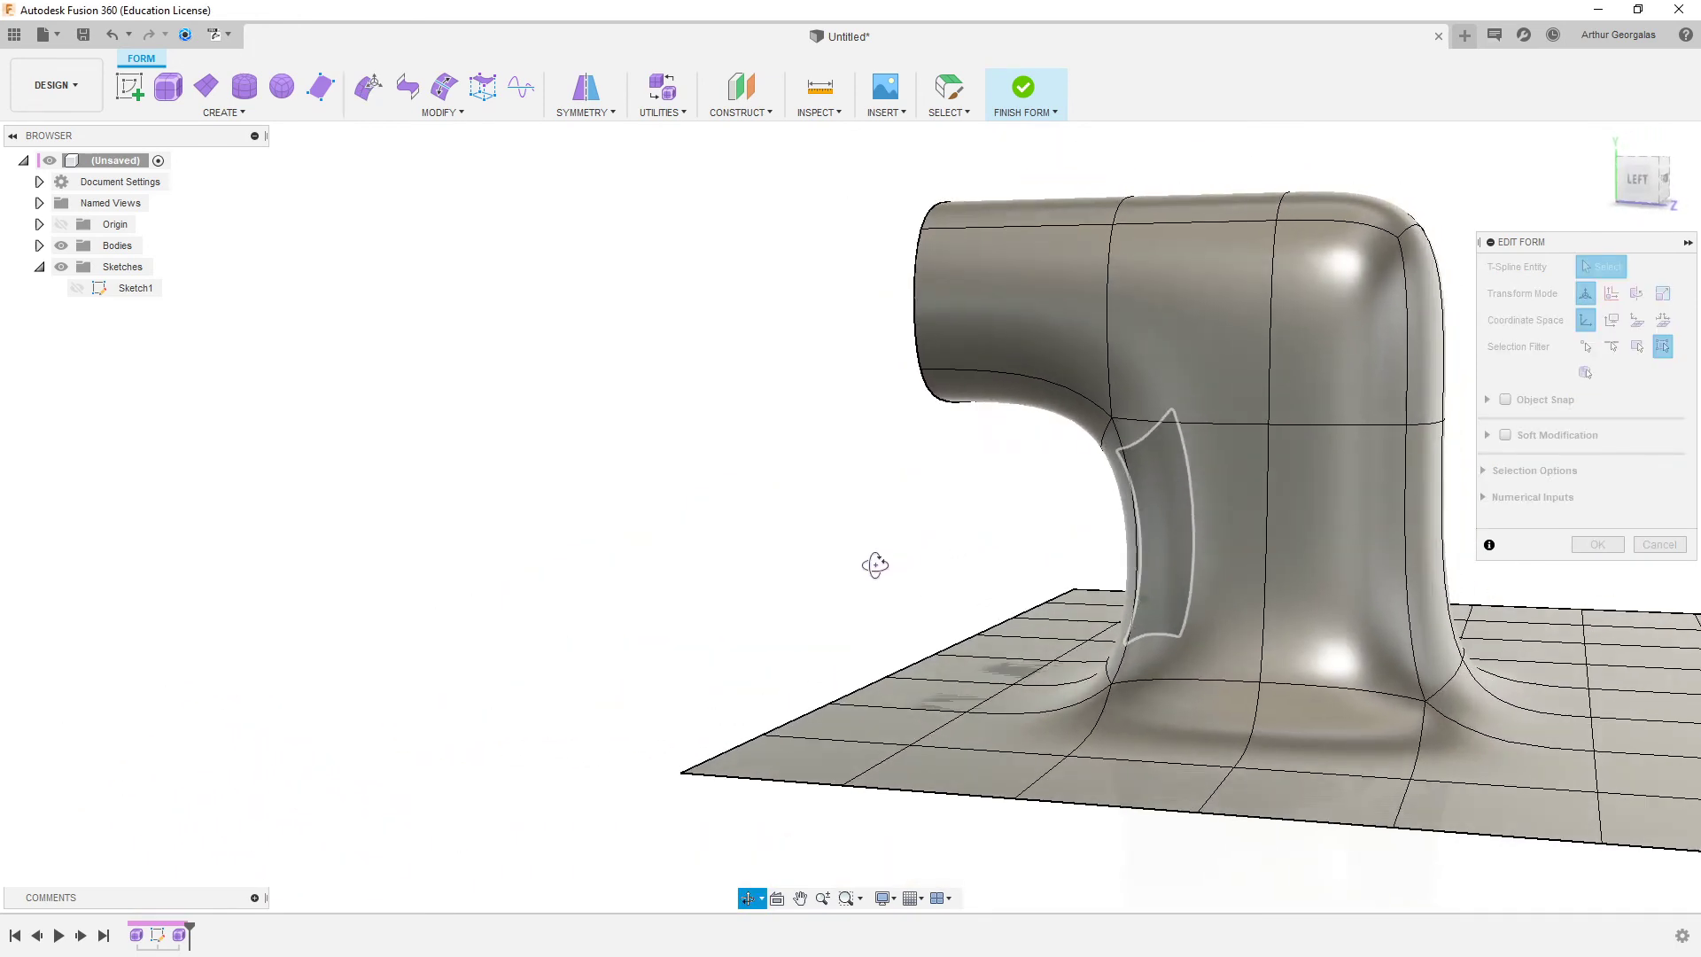
pyautogui.click(1660, 544)
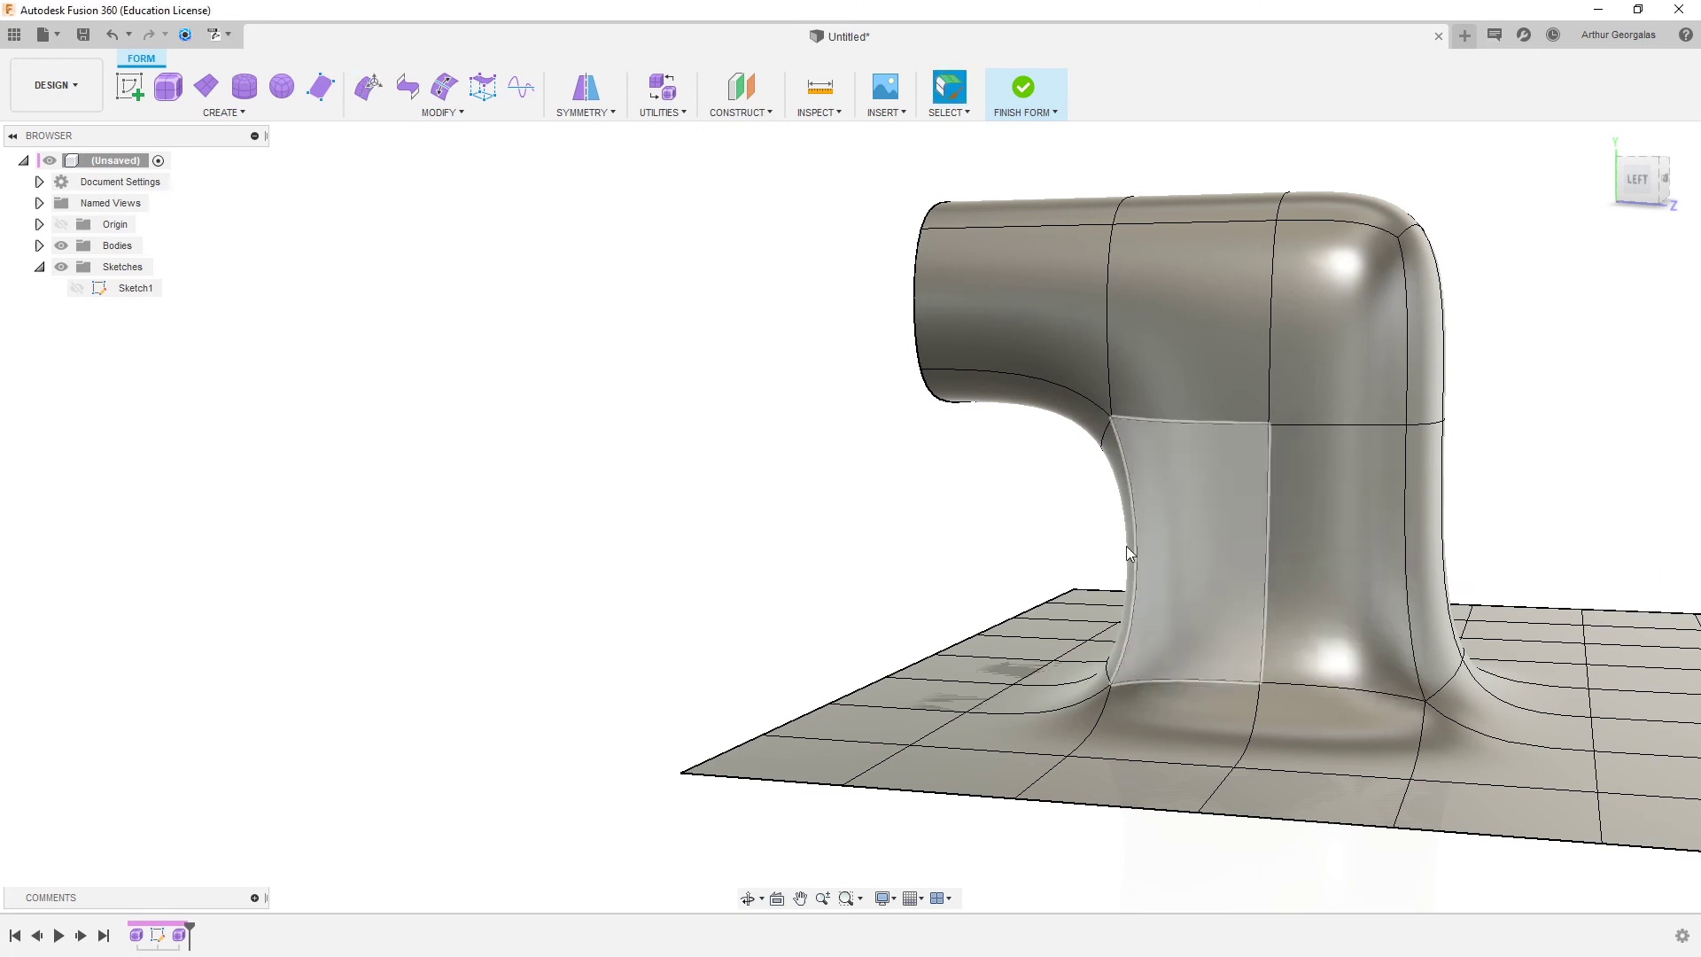
# - Undo the branch, cap and tube extrusion back to the flat faceted plane with its open hole
pyautogui.hotkey('ctrl', 'z')
pyautogui.hotkey('ctrl', 'z')
pyautogui.hotkey('ctrl', 'z')
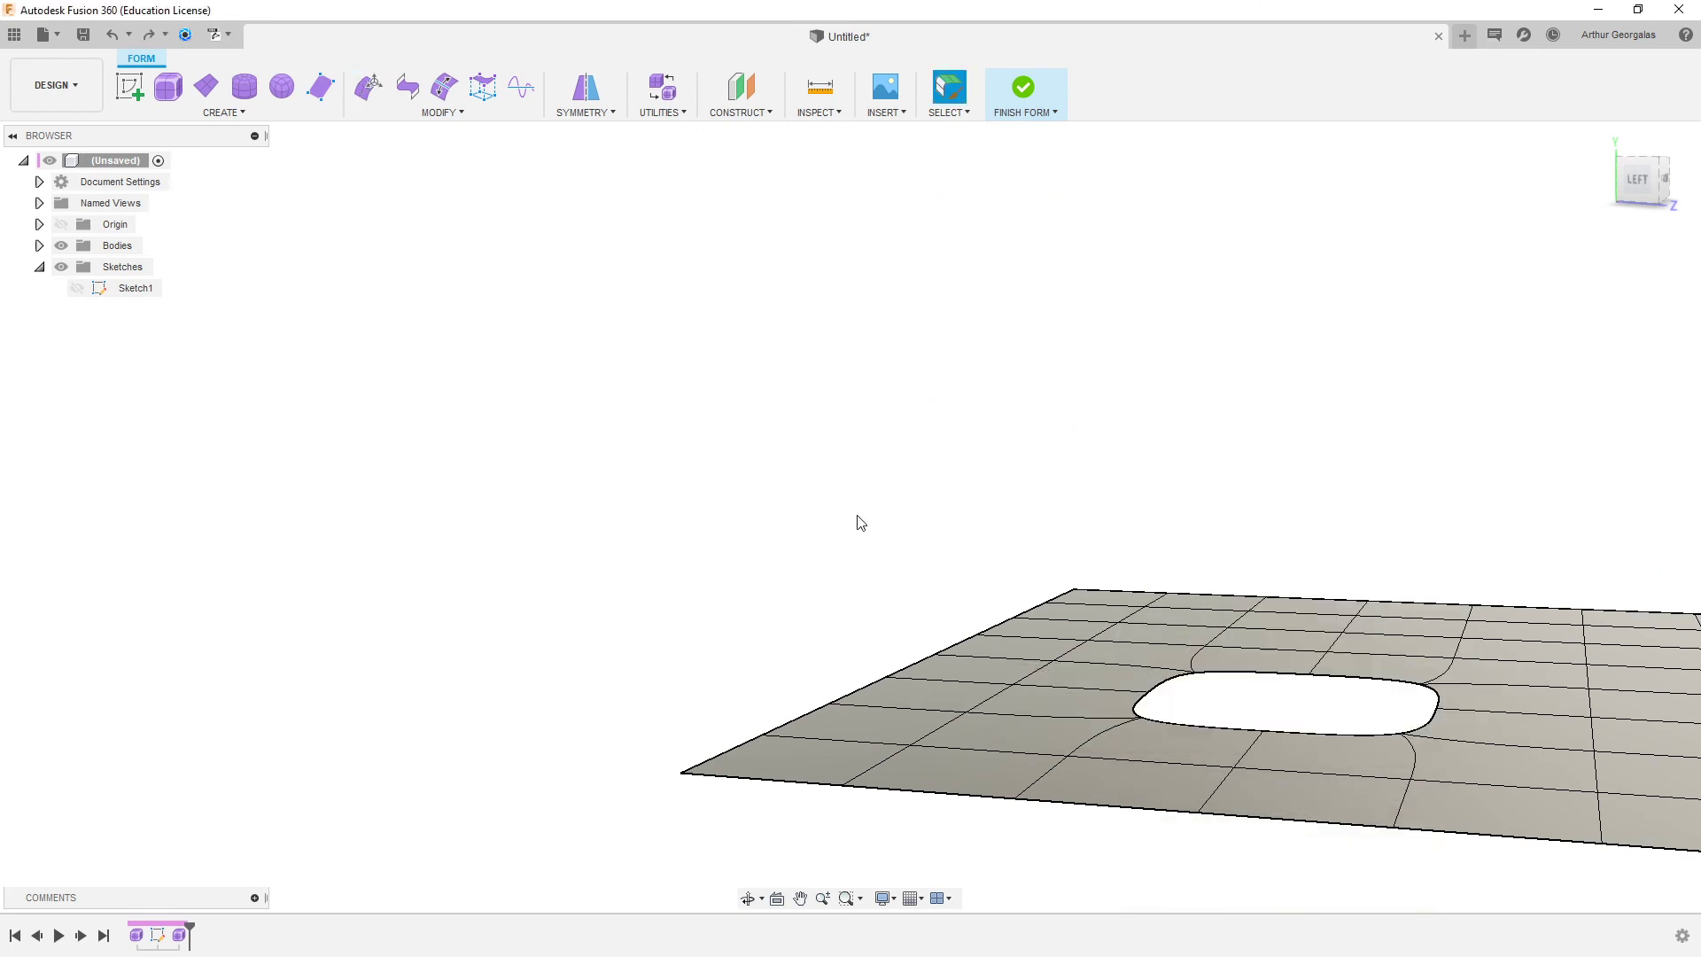
# - Unweld two adjacent, in-line edges in the faceted plane beside the existing hole
pyautogui.click(442, 113)
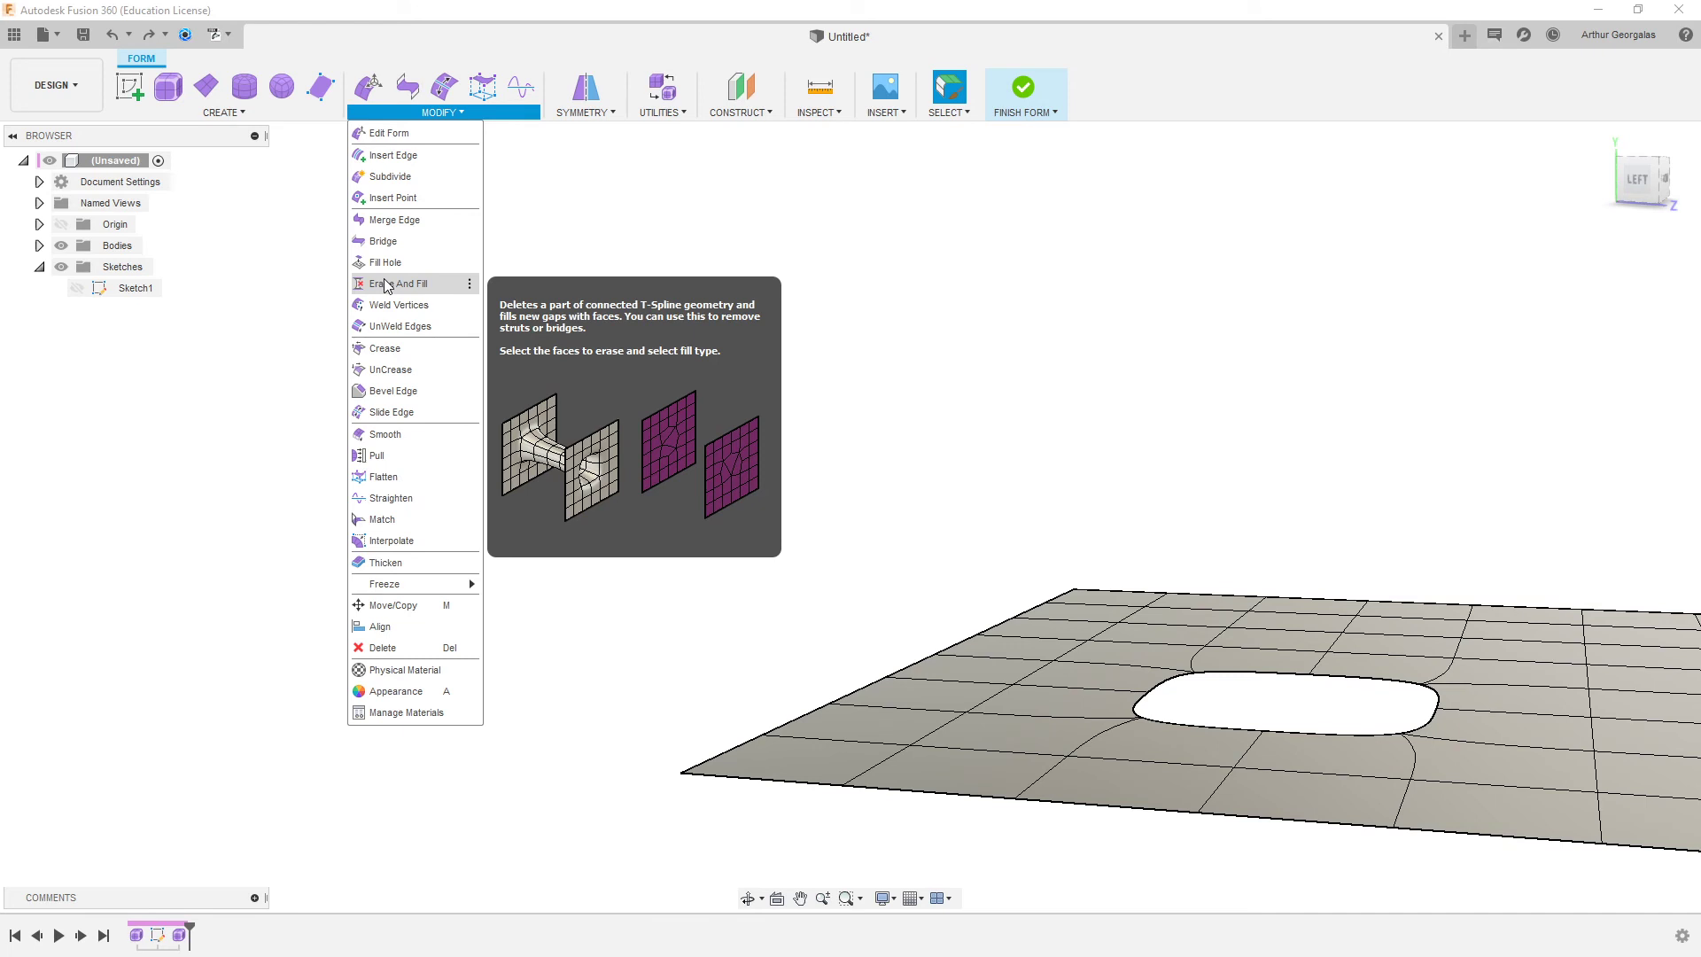
pyautogui.click(386, 327)
pyautogui.keyDown('shift'); pyautogui.moveTo(893, 349); pyautogui.dragTo(1006, 496, button='middle'); pyautogui.keyUp('shift')
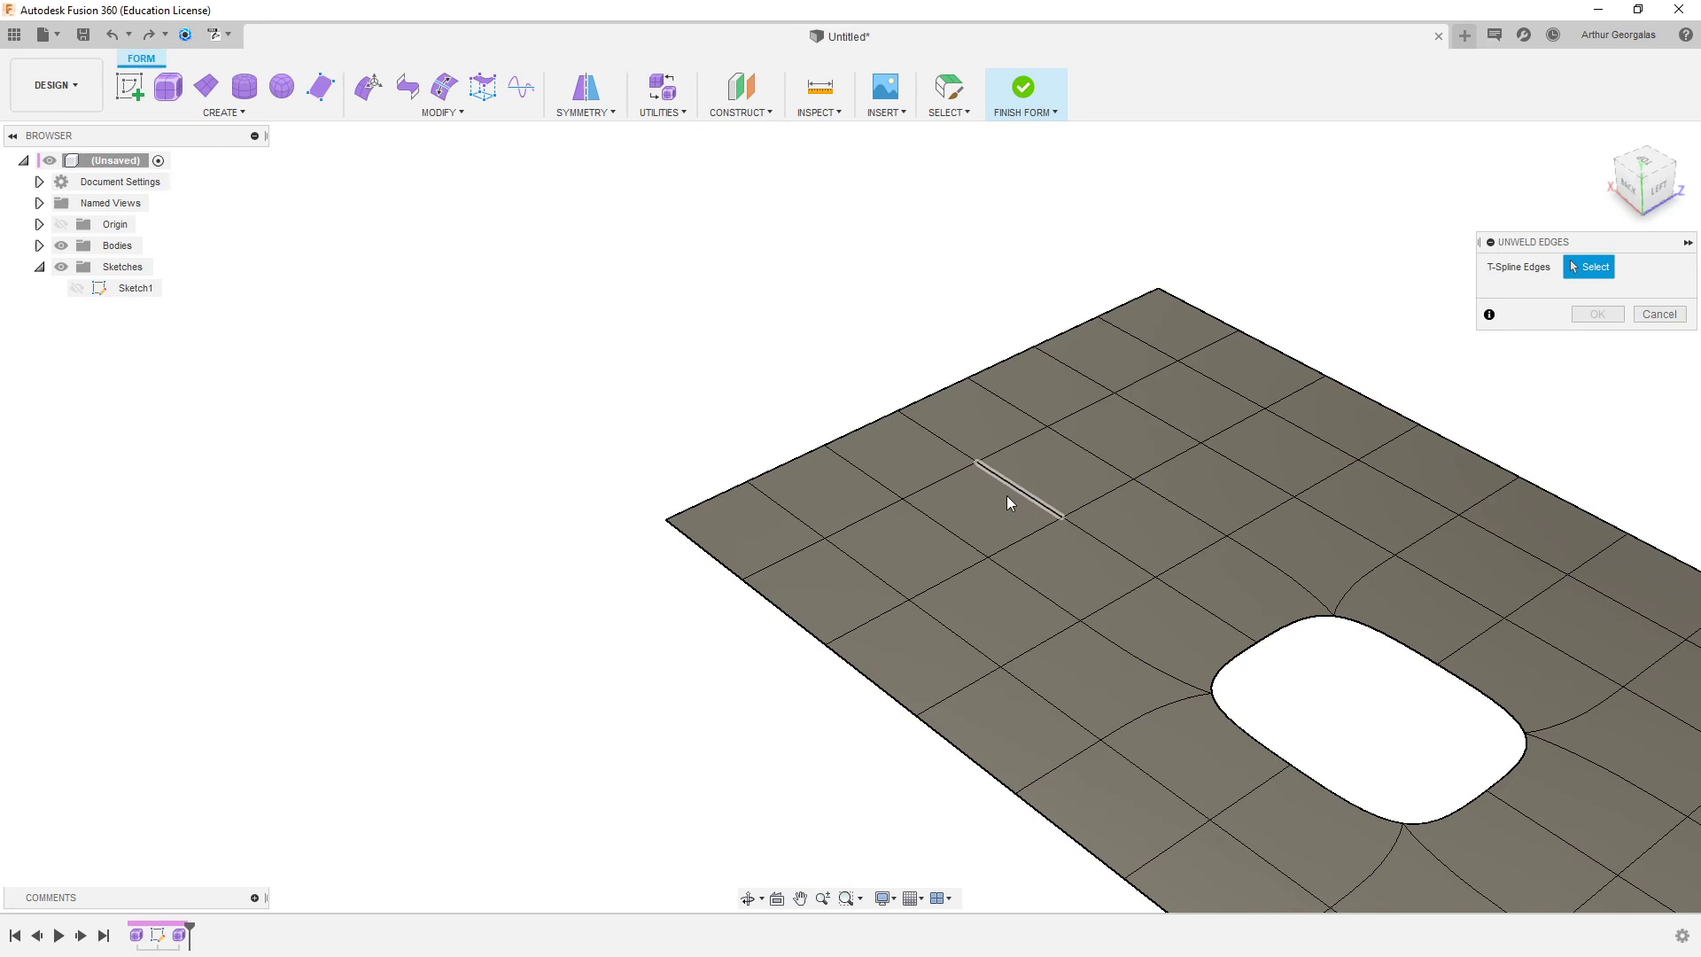
pyautogui.click(1039, 530)
pyautogui.click(1078, 505)
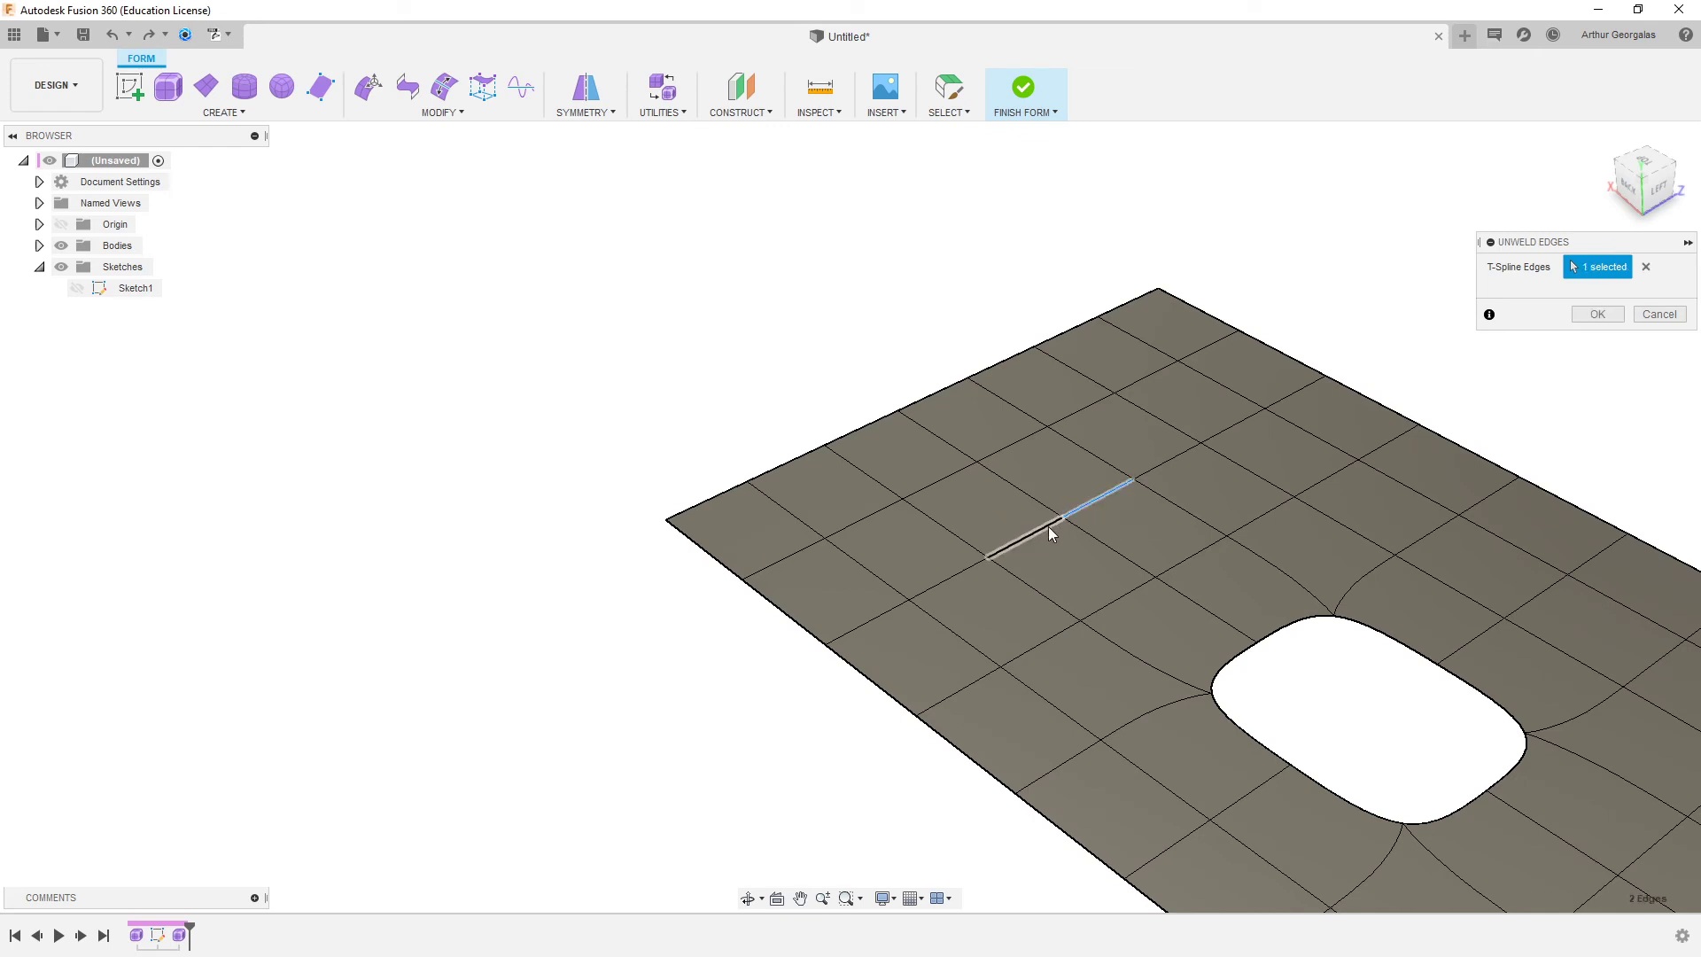
pyautogui.click(1586, 315)
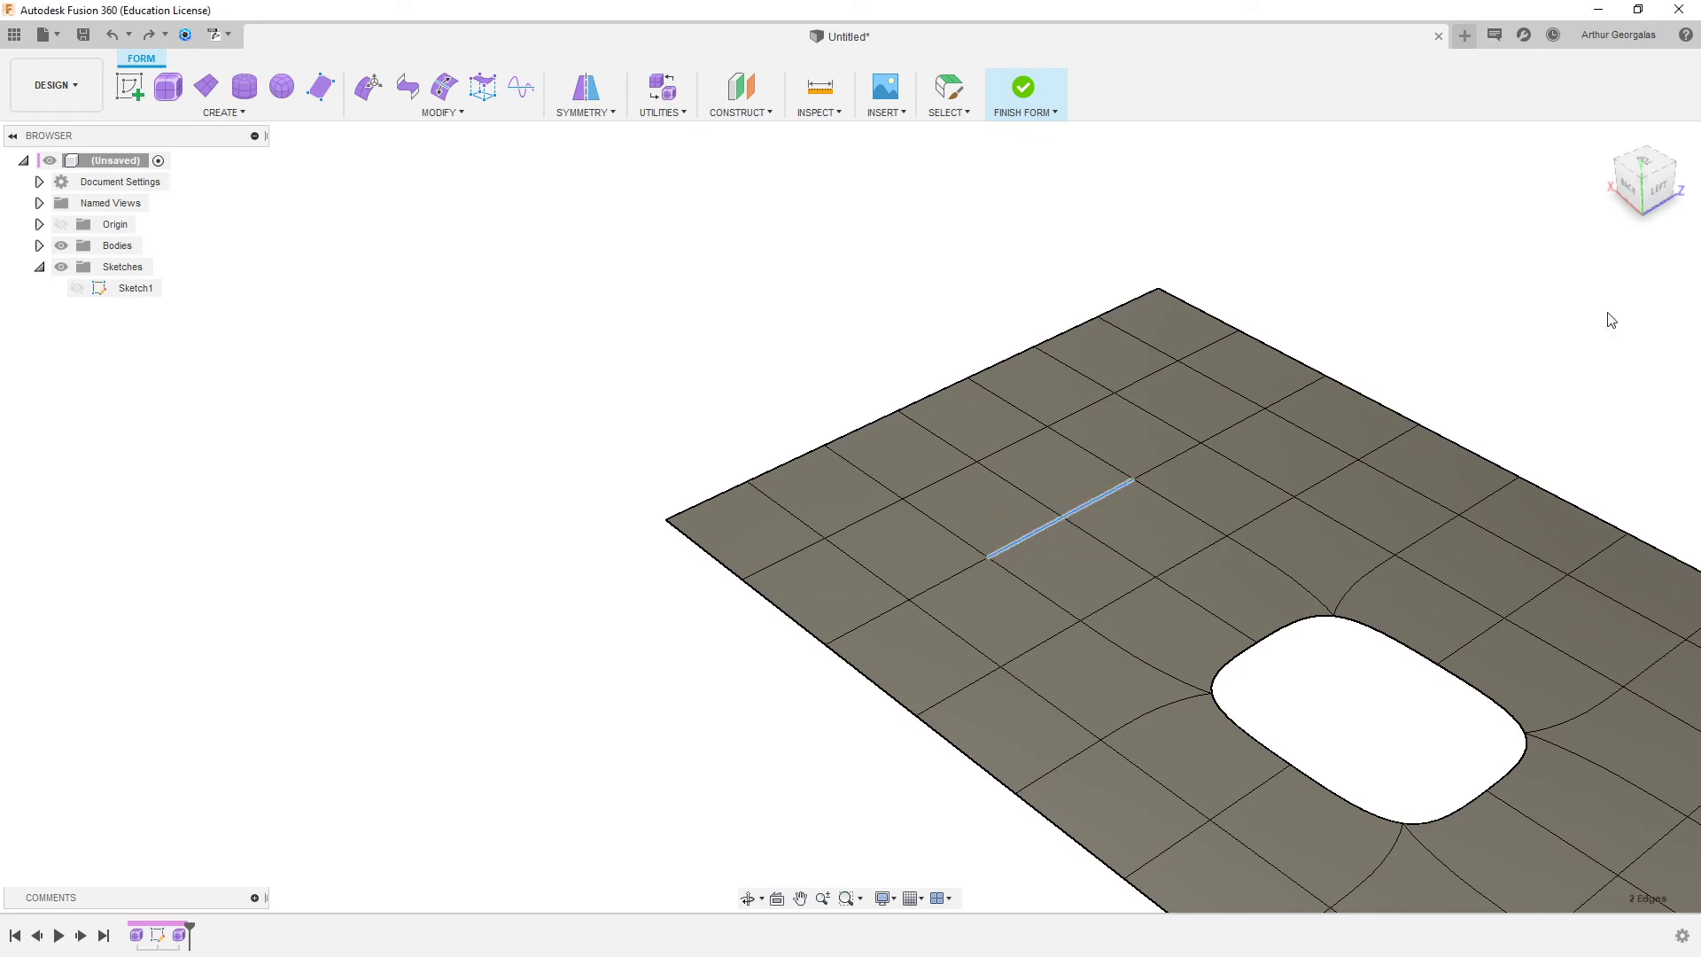
# - Raise one middle vertex of the unwelded seam about 356 mm with Edit Form to open the slit
pyautogui.rightClick(1069, 520)
pyautogui.click(1134, 487)
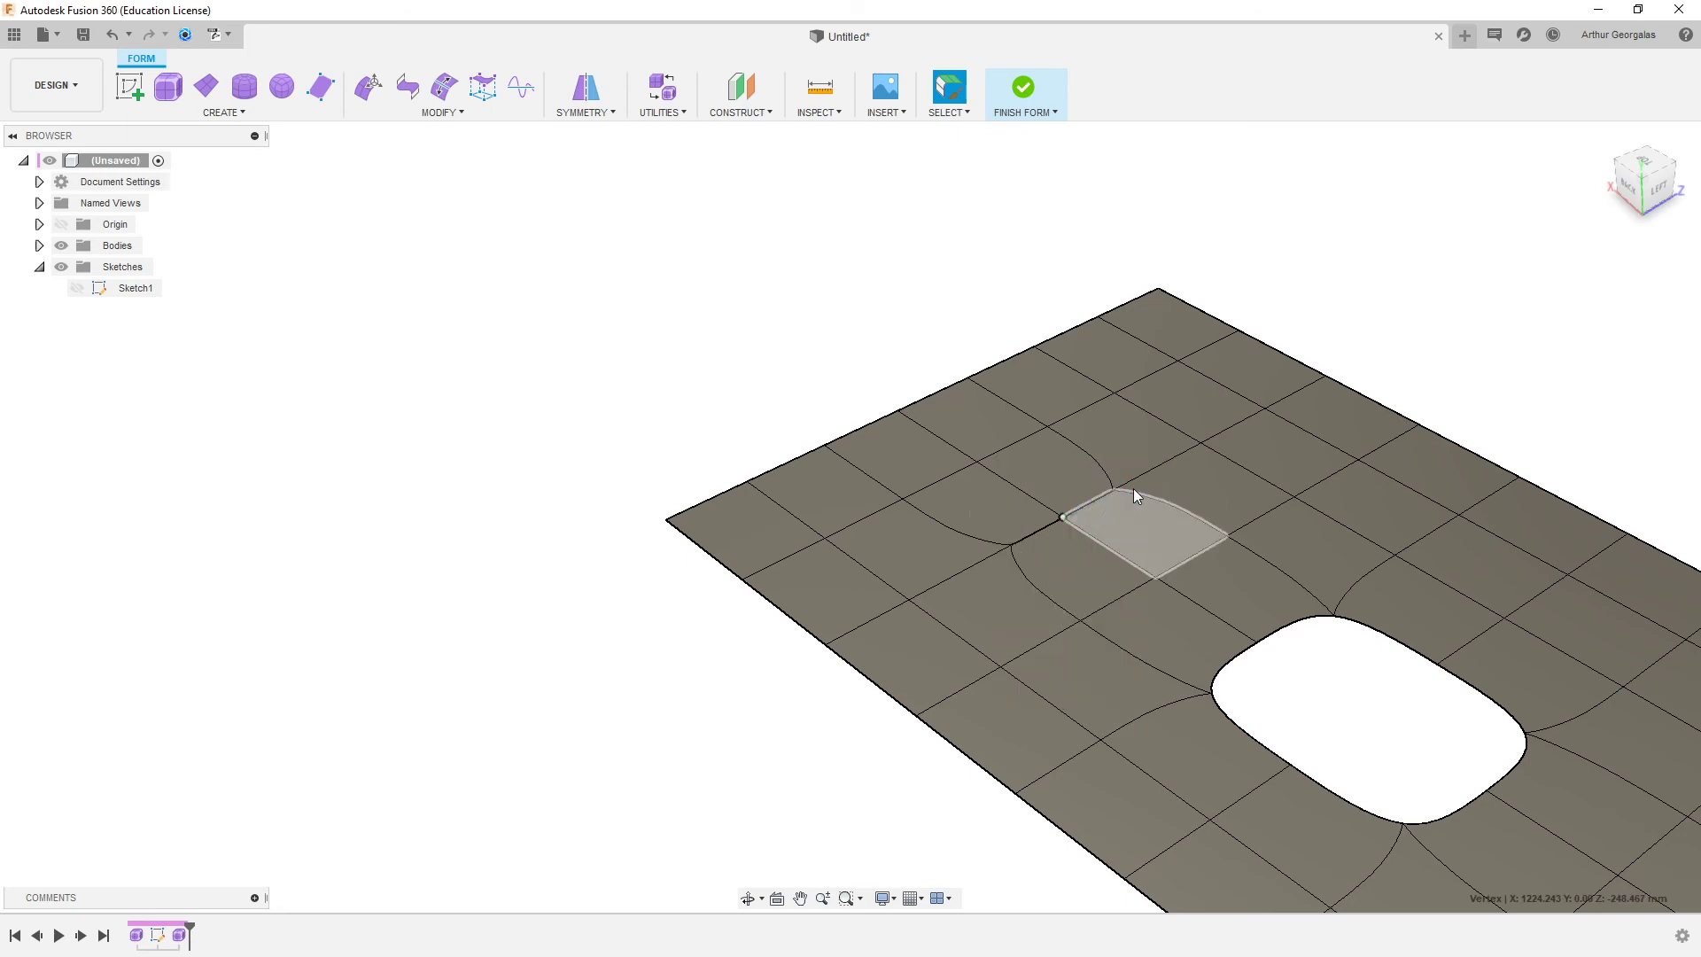
pyautogui.moveTo(1055, 479); pyautogui.dragTo(1074, 422)
pyautogui.keyDown('shift'); pyautogui.moveTo(1036, 559); pyautogui.dragTo(1249, 531, button='middle'); pyautogui.keyUp('shift')
pyautogui.click(1445, 673)
pyautogui.scroll(3, 1008, 625)
pyautogui.scroll(2, 1004, 621)
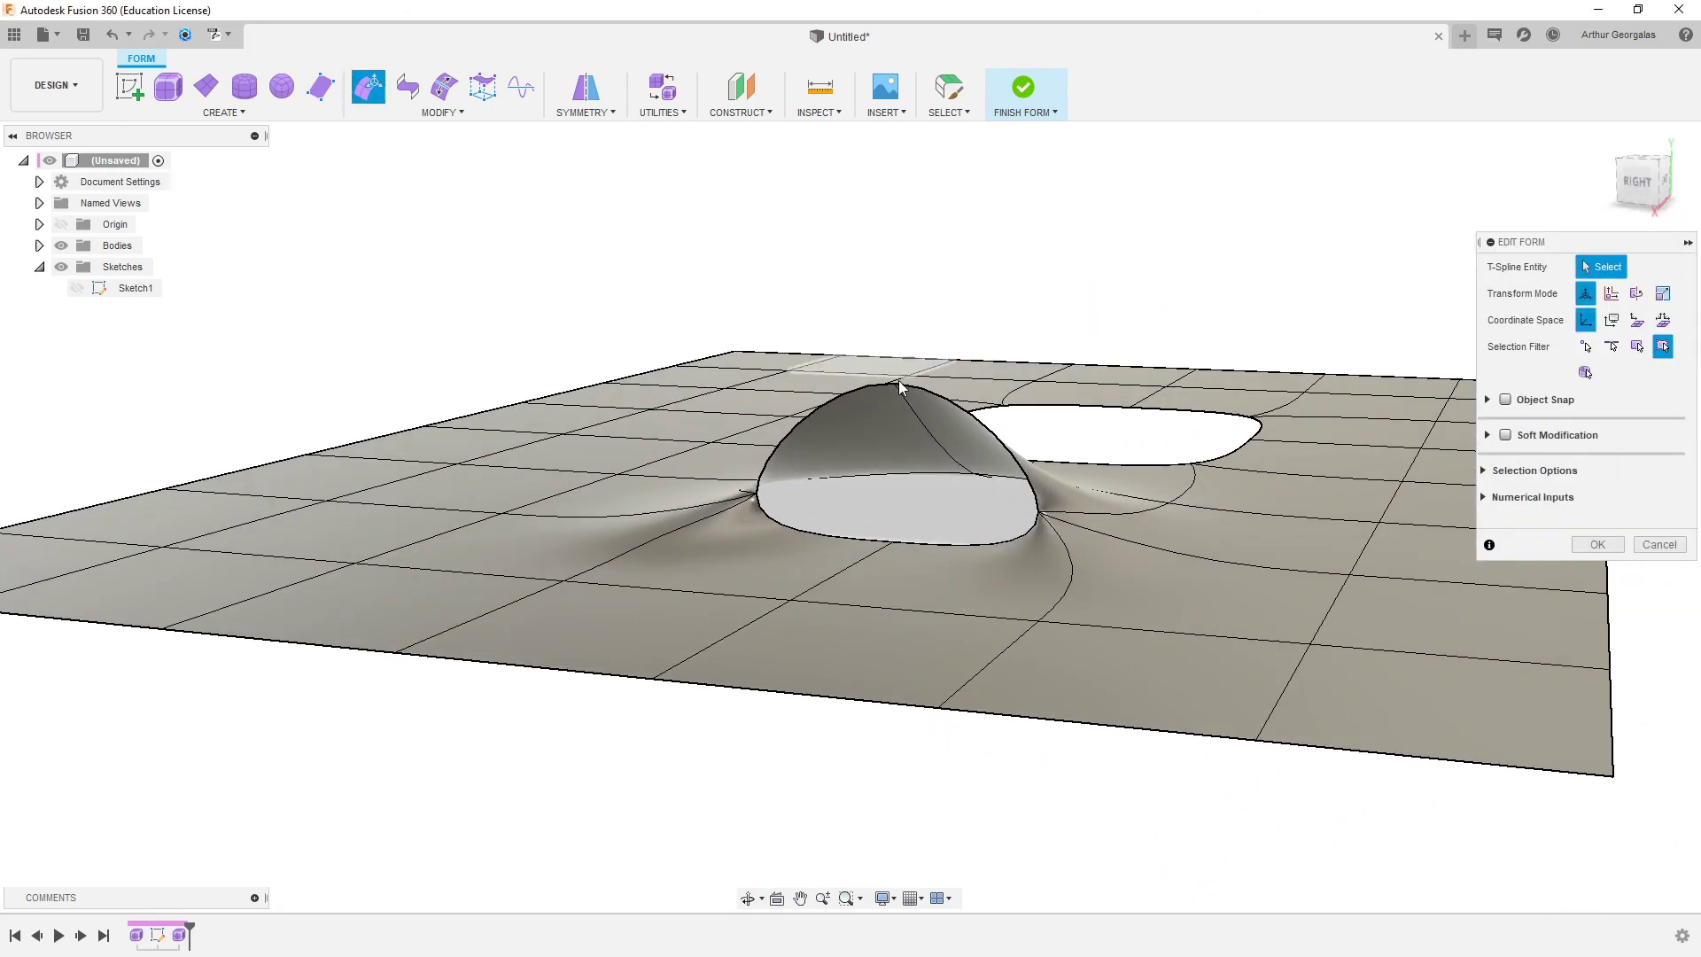
# - Inspect the lifted seam opening from several sides, cancel Edit Form and restore the flat plane without holes
pyautogui.click(896, 388)
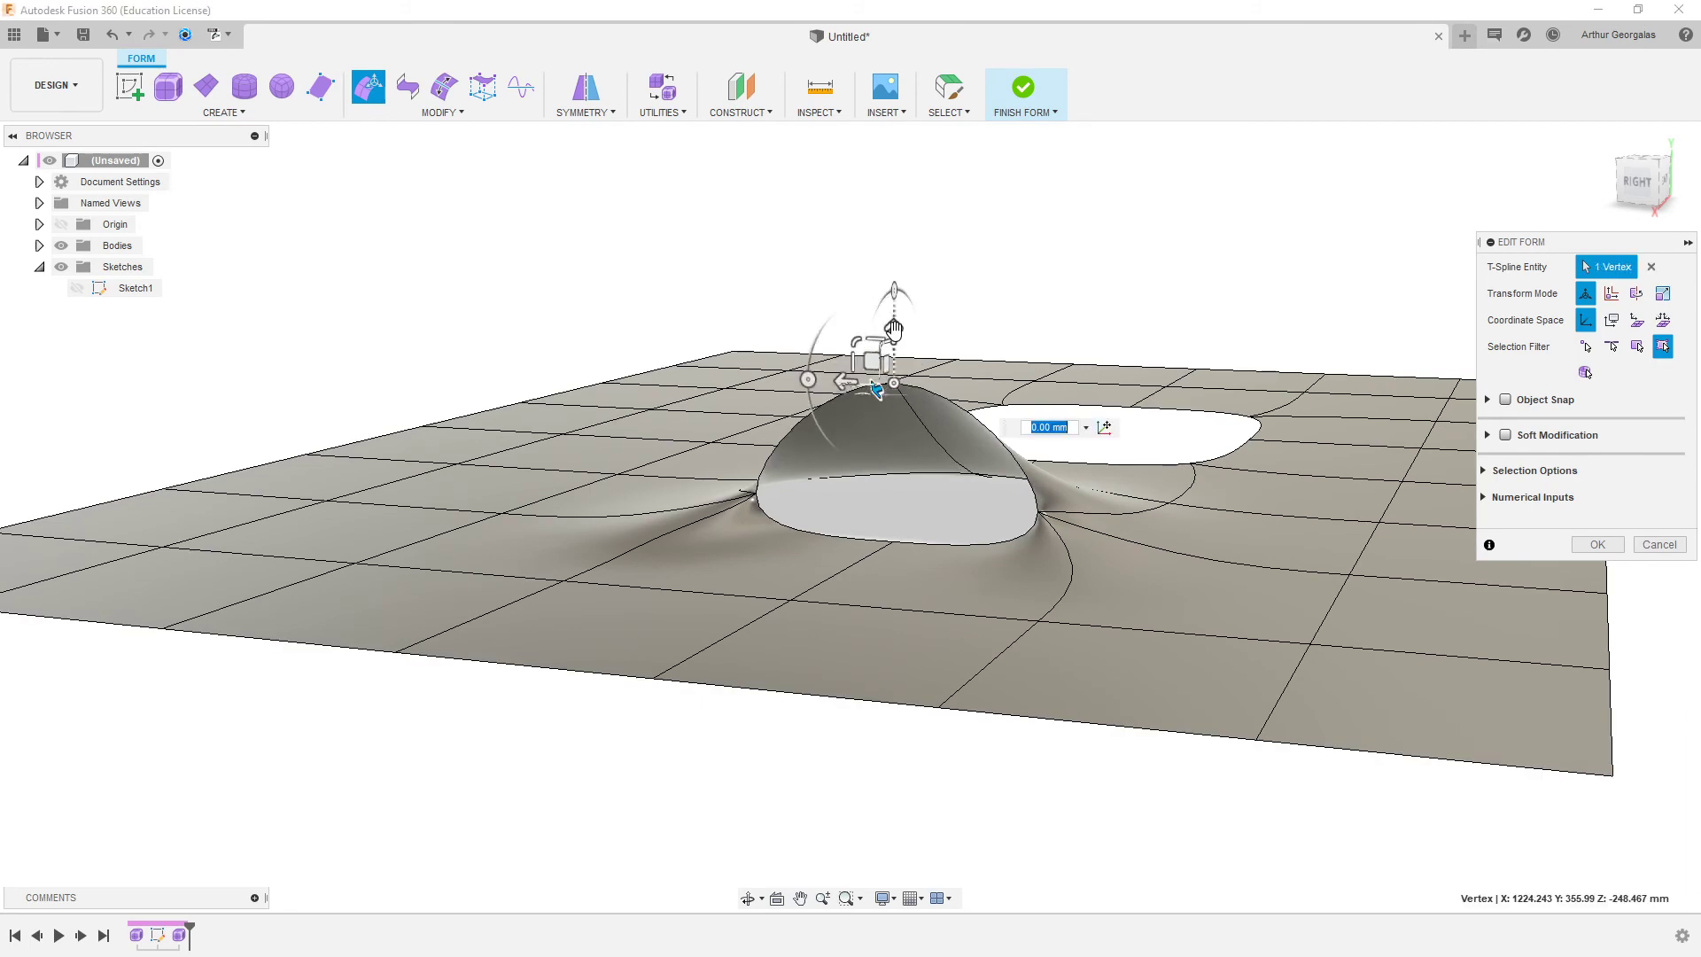
pyautogui.scroll(-2, 890, 364)
pyautogui.click(849, 248)
pyautogui.scroll(-3, 840, 199)
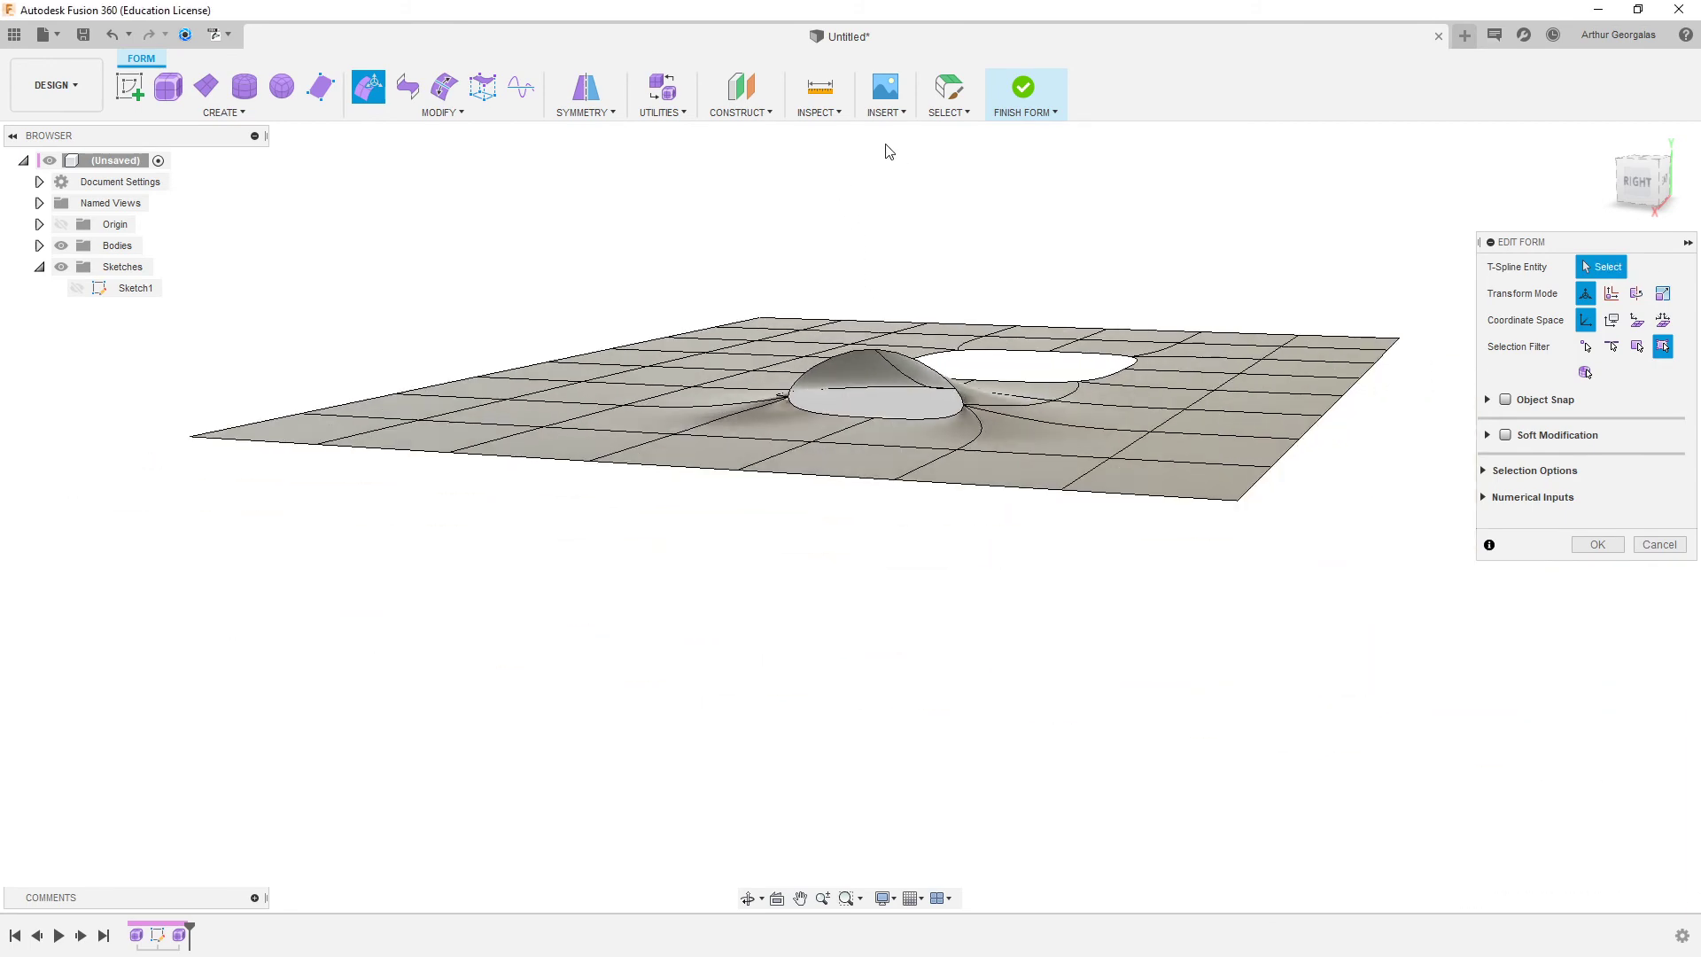
pyautogui.keyDown('shift'); pyautogui.moveTo(889, 151); pyautogui.dragTo(825, 154, button='middle'); pyautogui.keyUp('shift')
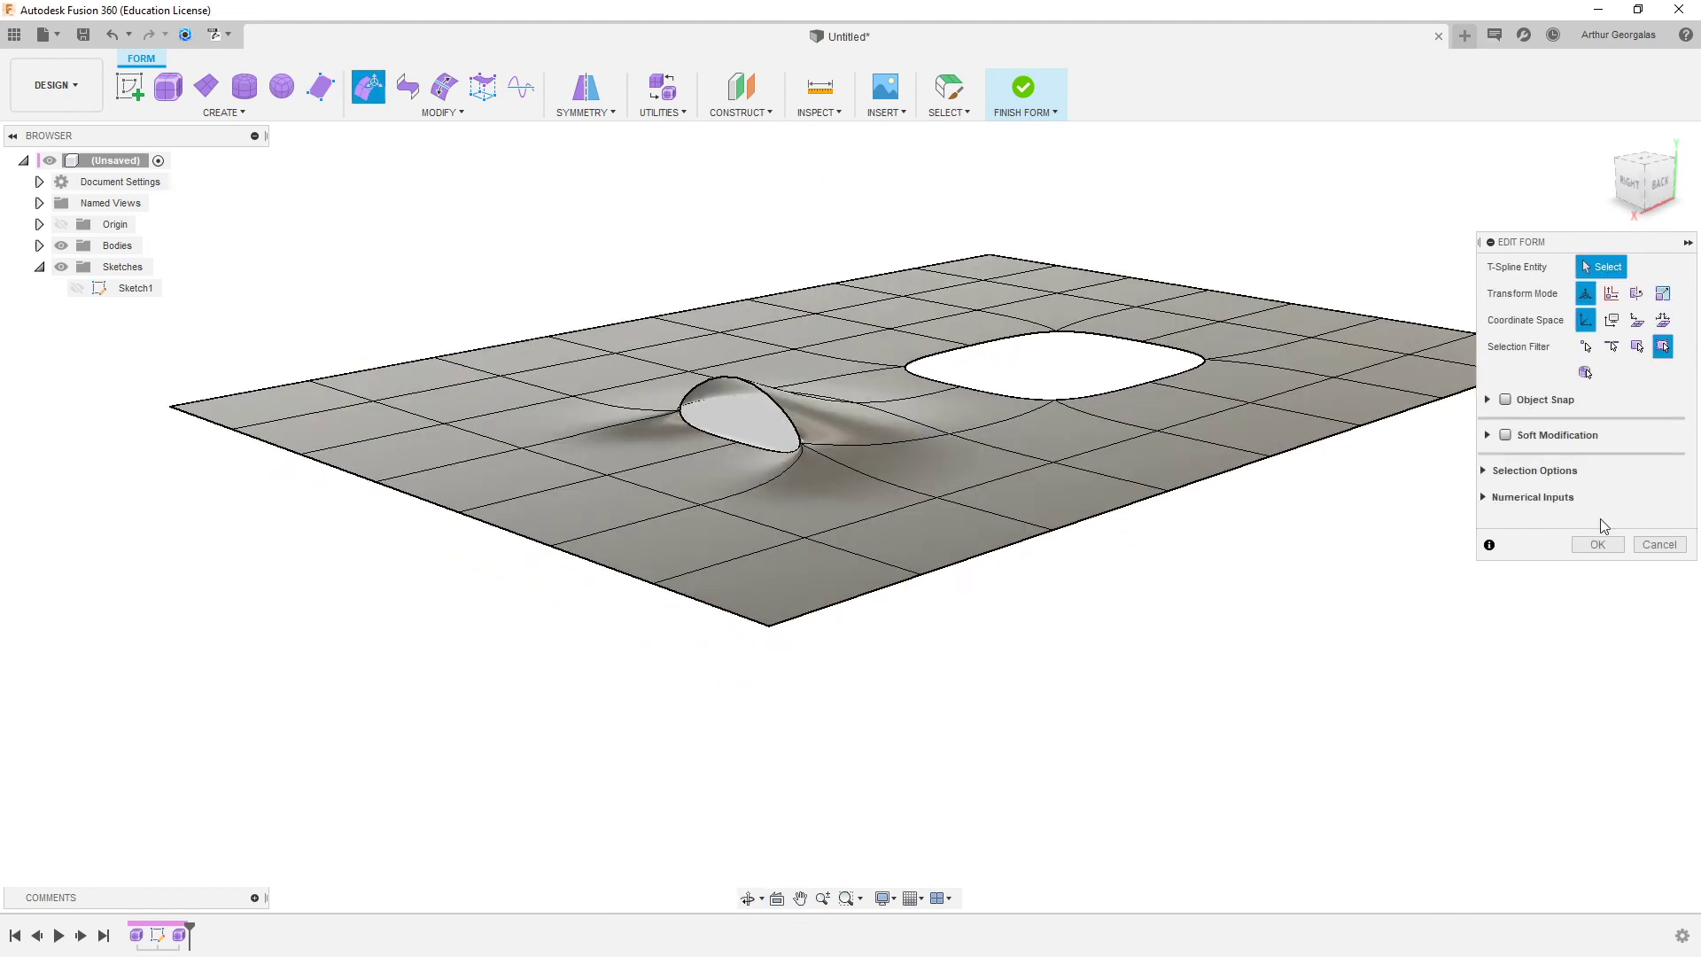
pyautogui.click(1673, 550)
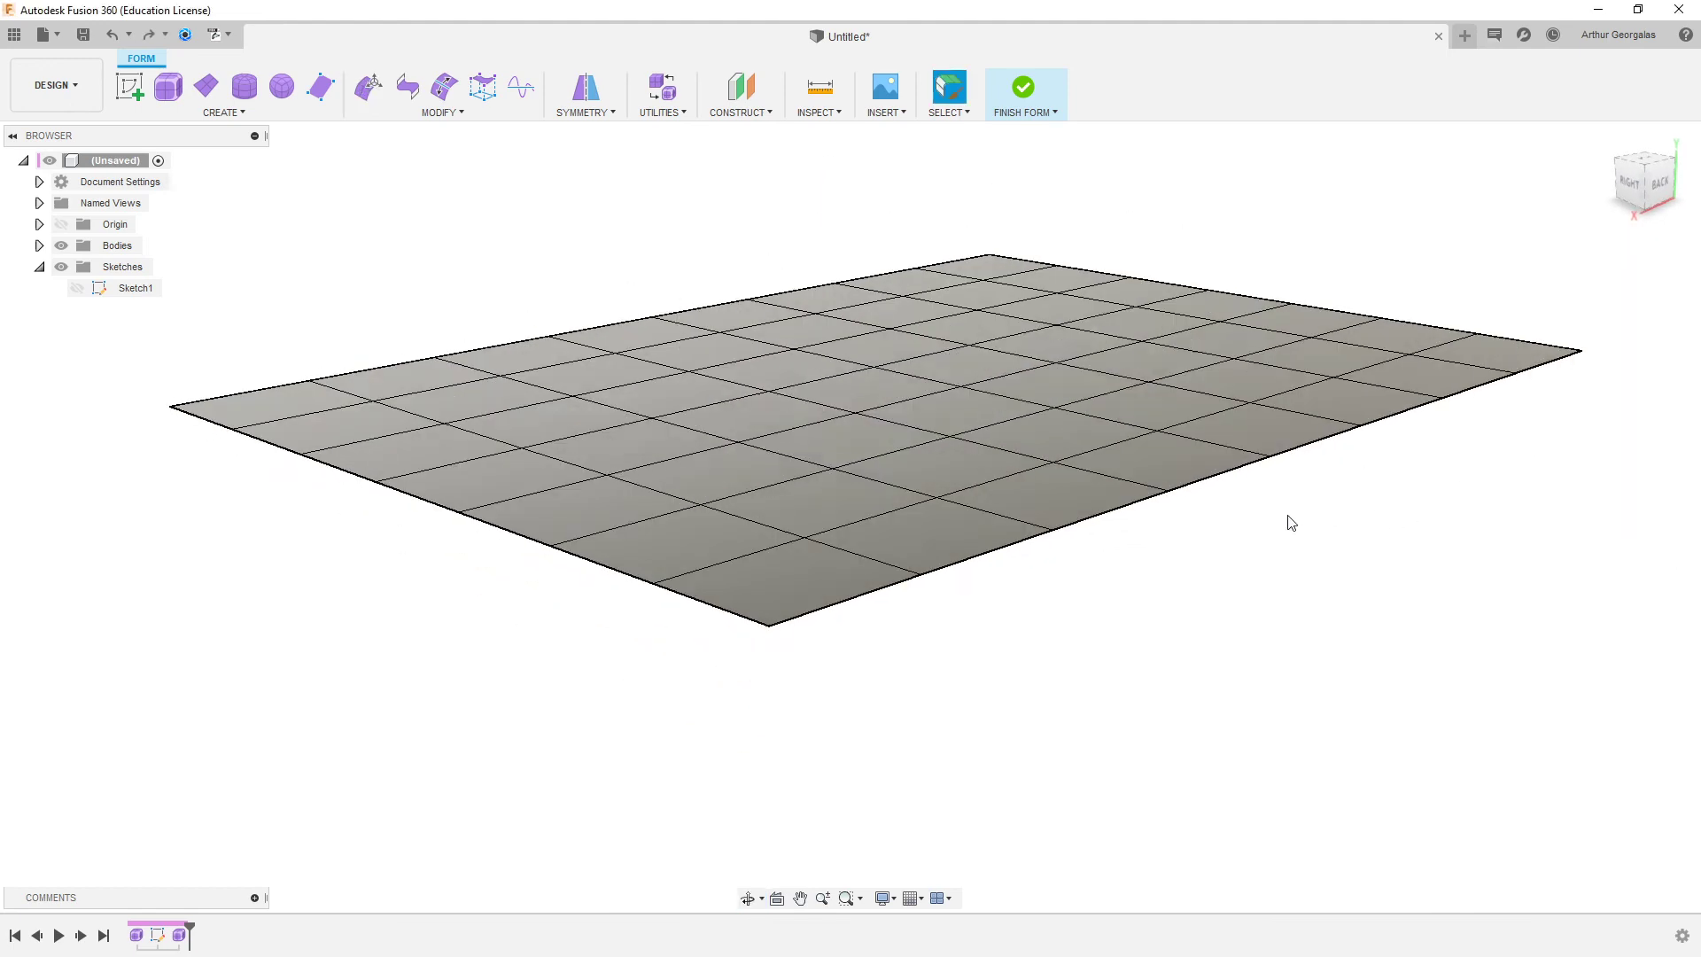
# - Raise the row of seven faces across the middle of the plane about 453 mm with Edit Form
pyautogui.click(439, 112)
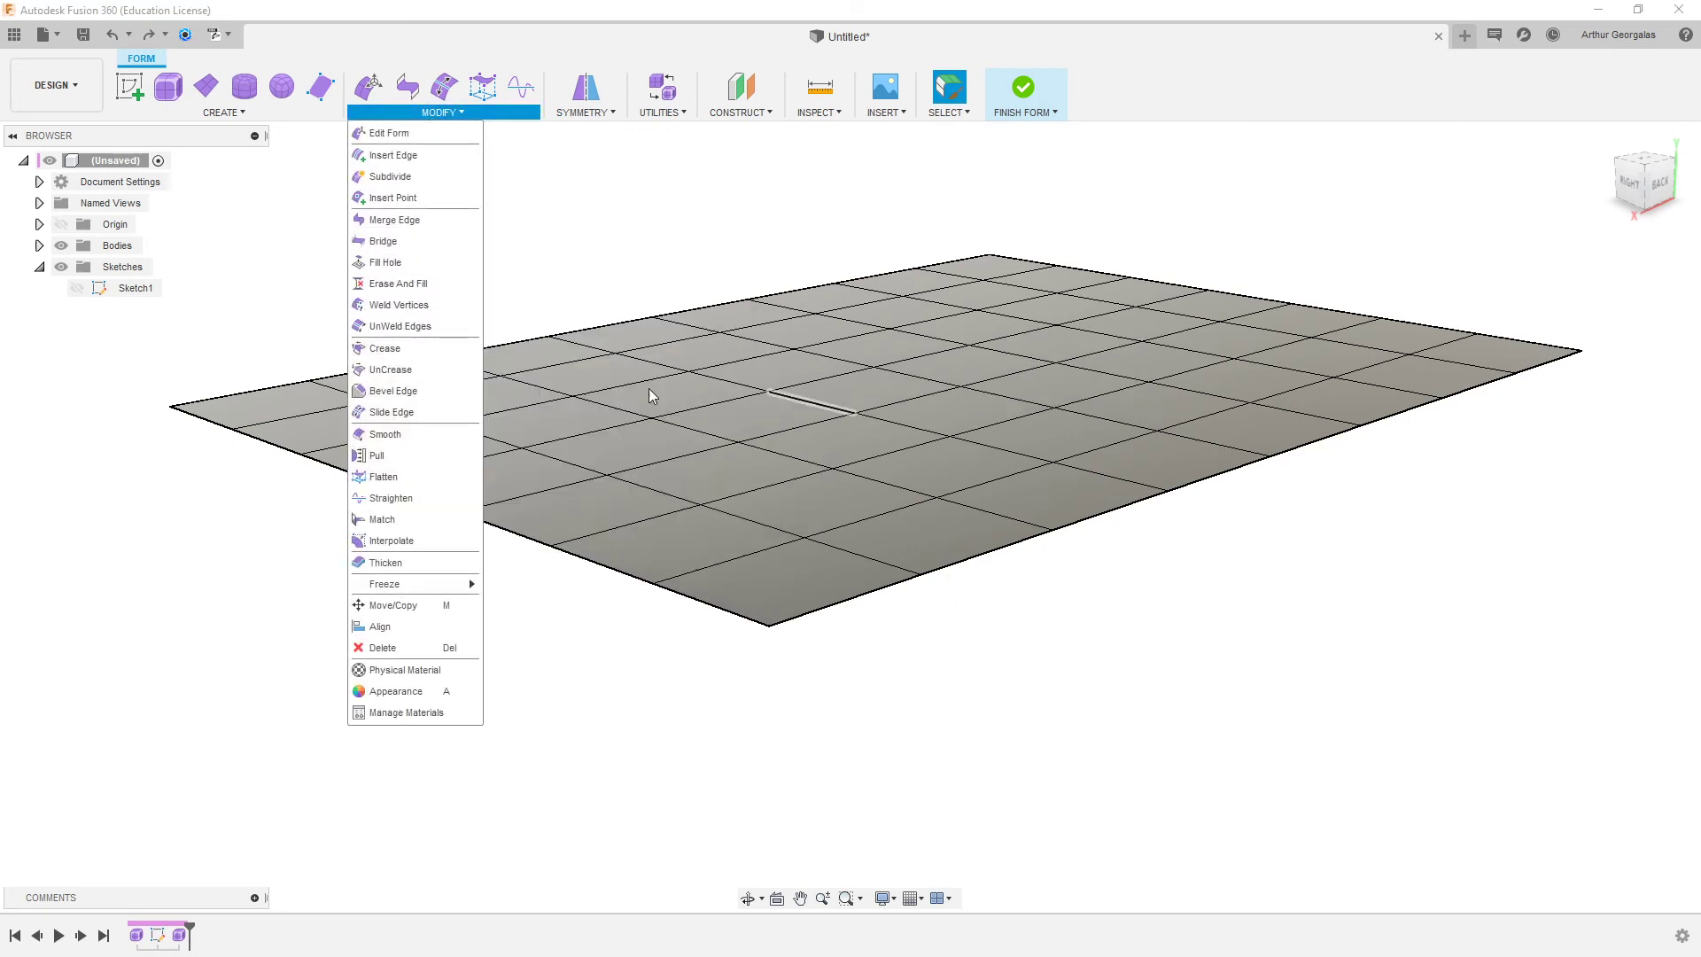
pyautogui.click(948, 403)
pyautogui.doubleClick(877, 397)
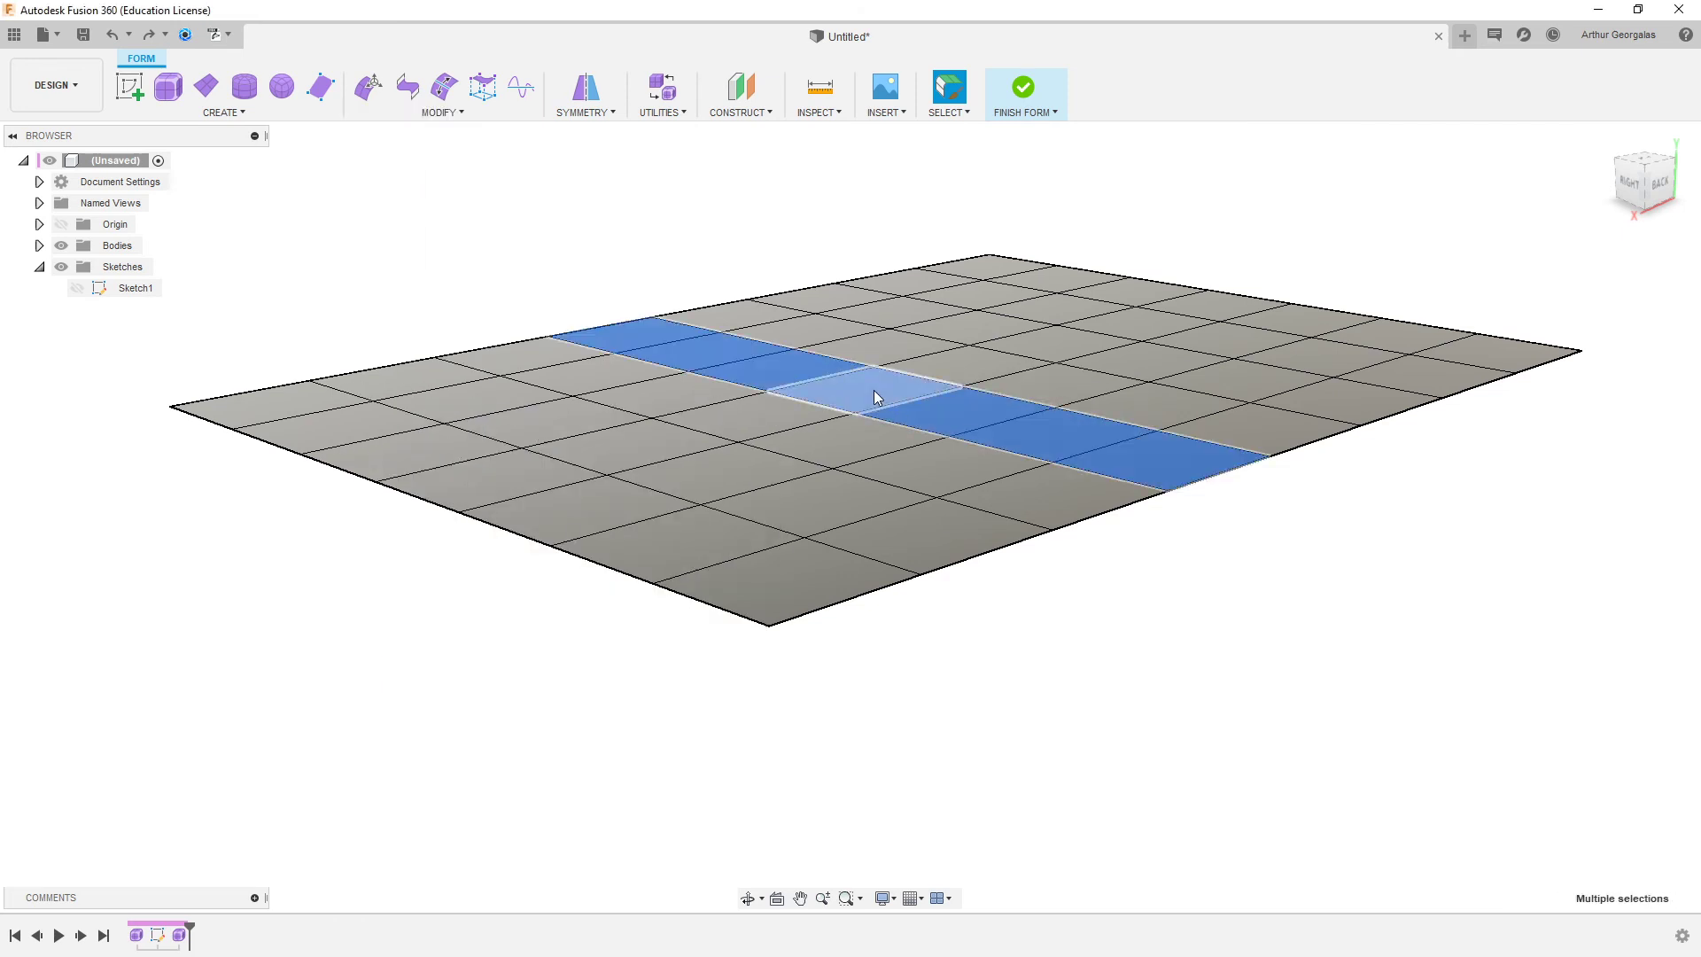
pyautogui.rightClick(925, 410)
pyautogui.click(989, 395)
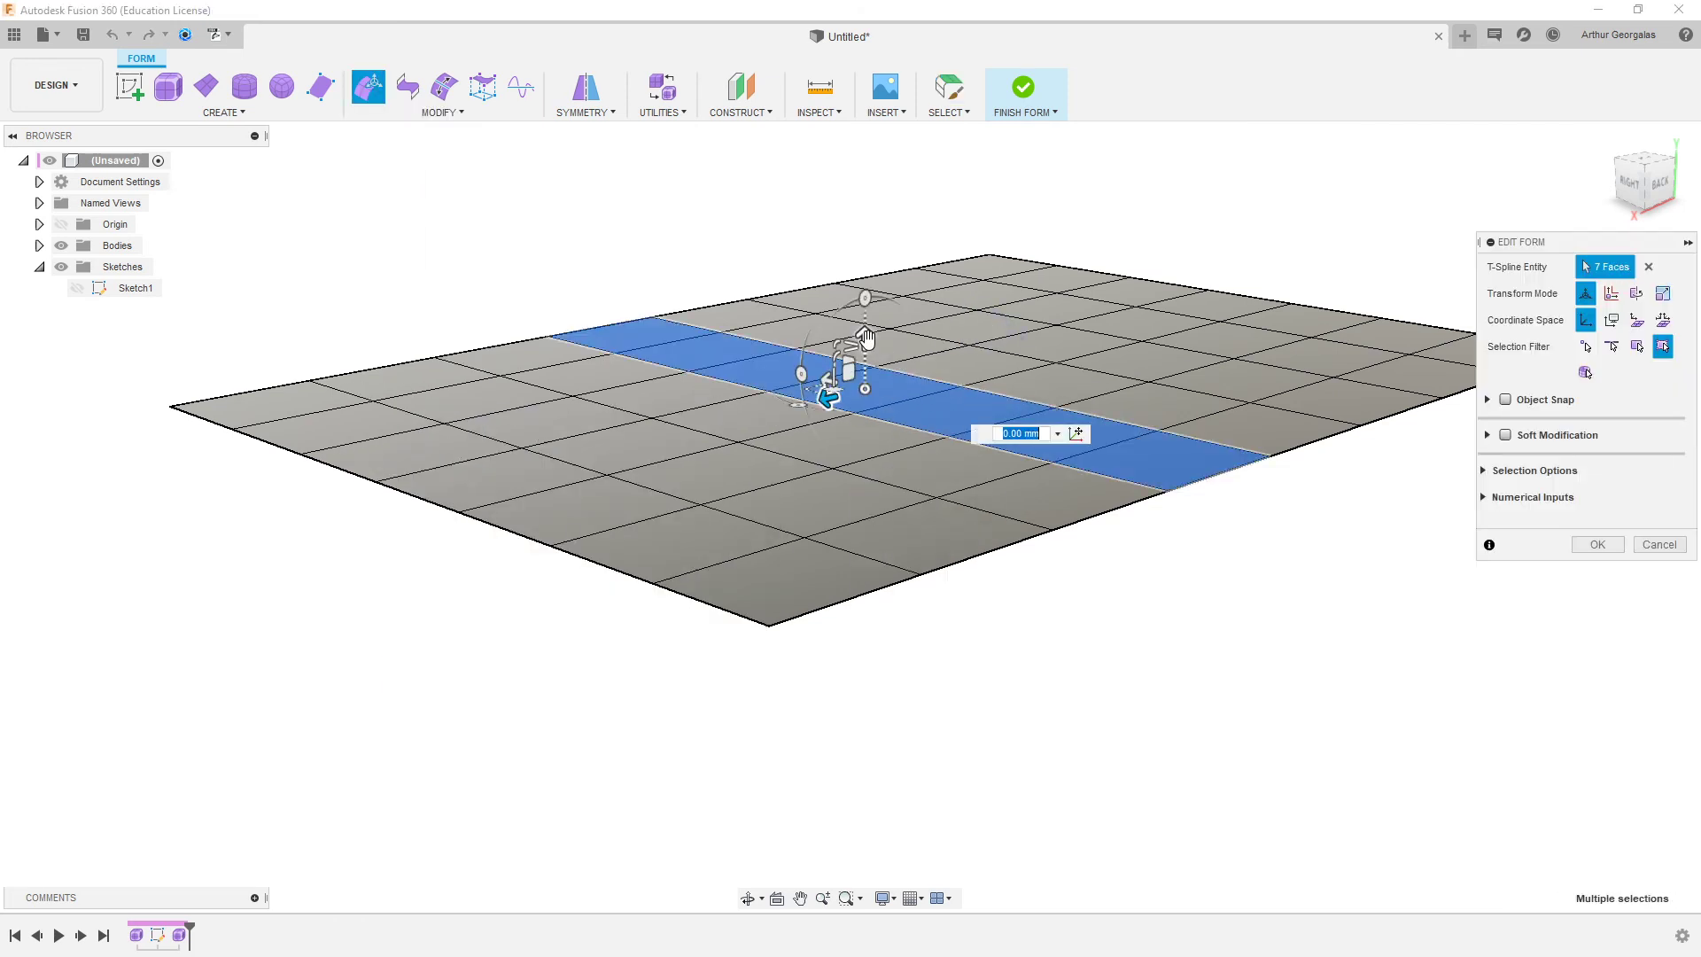
pyautogui.moveTo(865, 338); pyautogui.dragTo(865, 228)
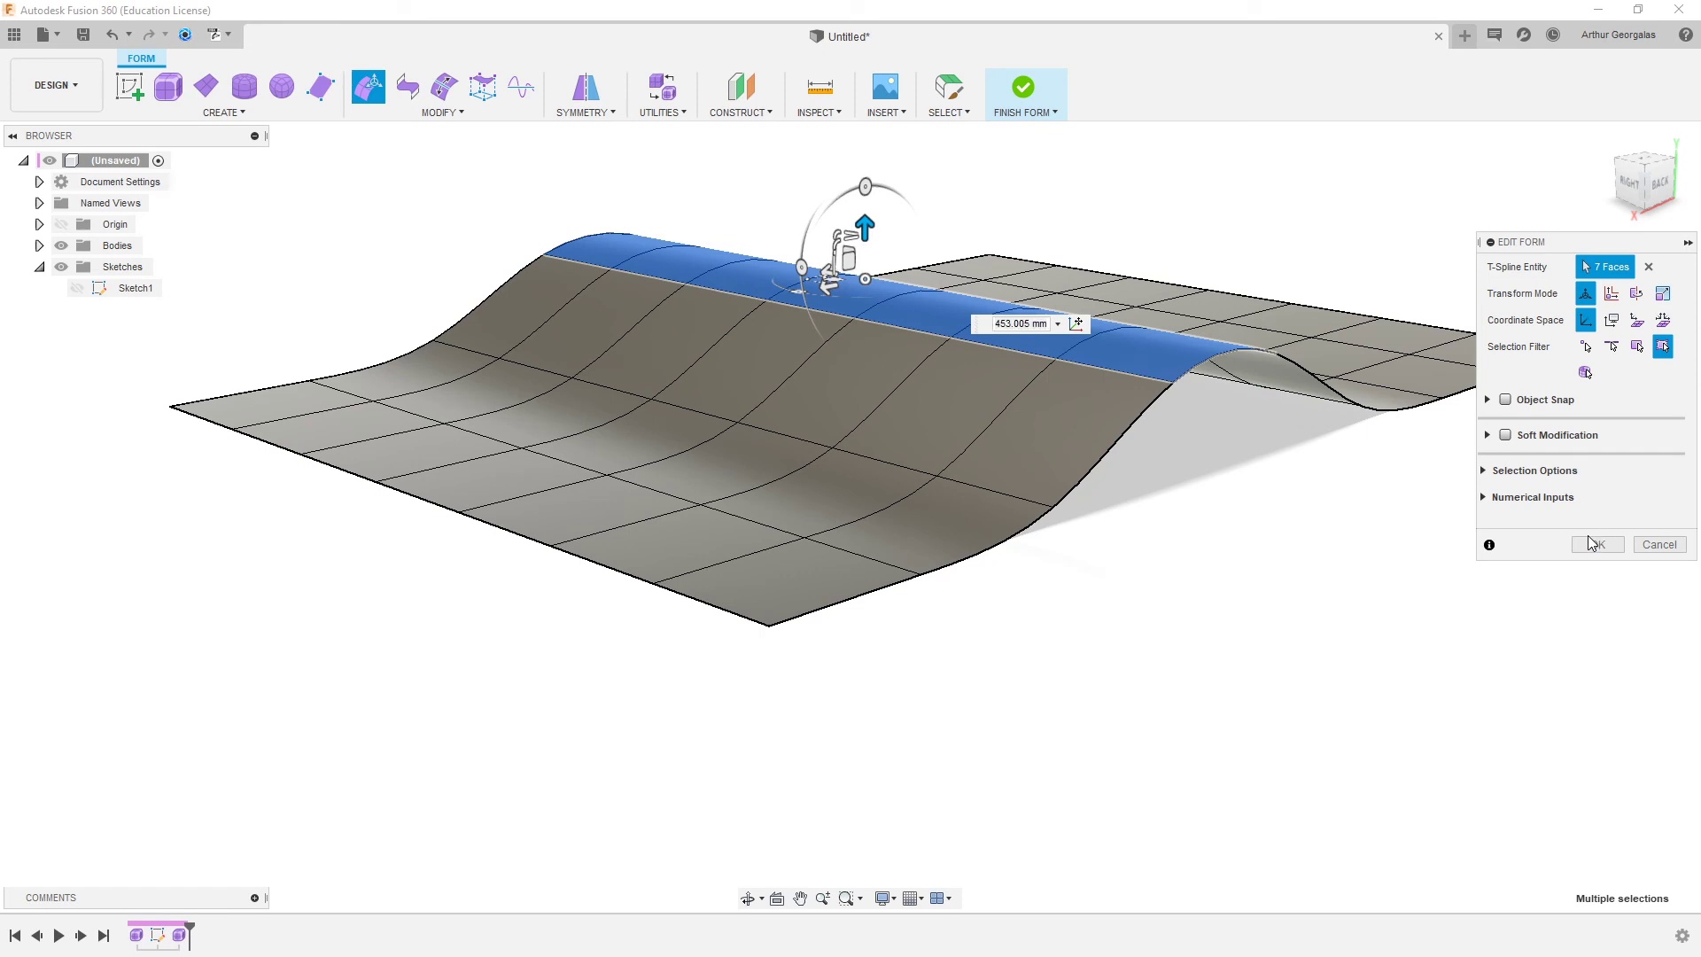
pyautogui.click(1591, 542)
pyautogui.click(1417, 566)
# - Crease the complete seven-edge line along one side of the raised ridge and inspect the sharp edge
pyautogui.click(440, 113)
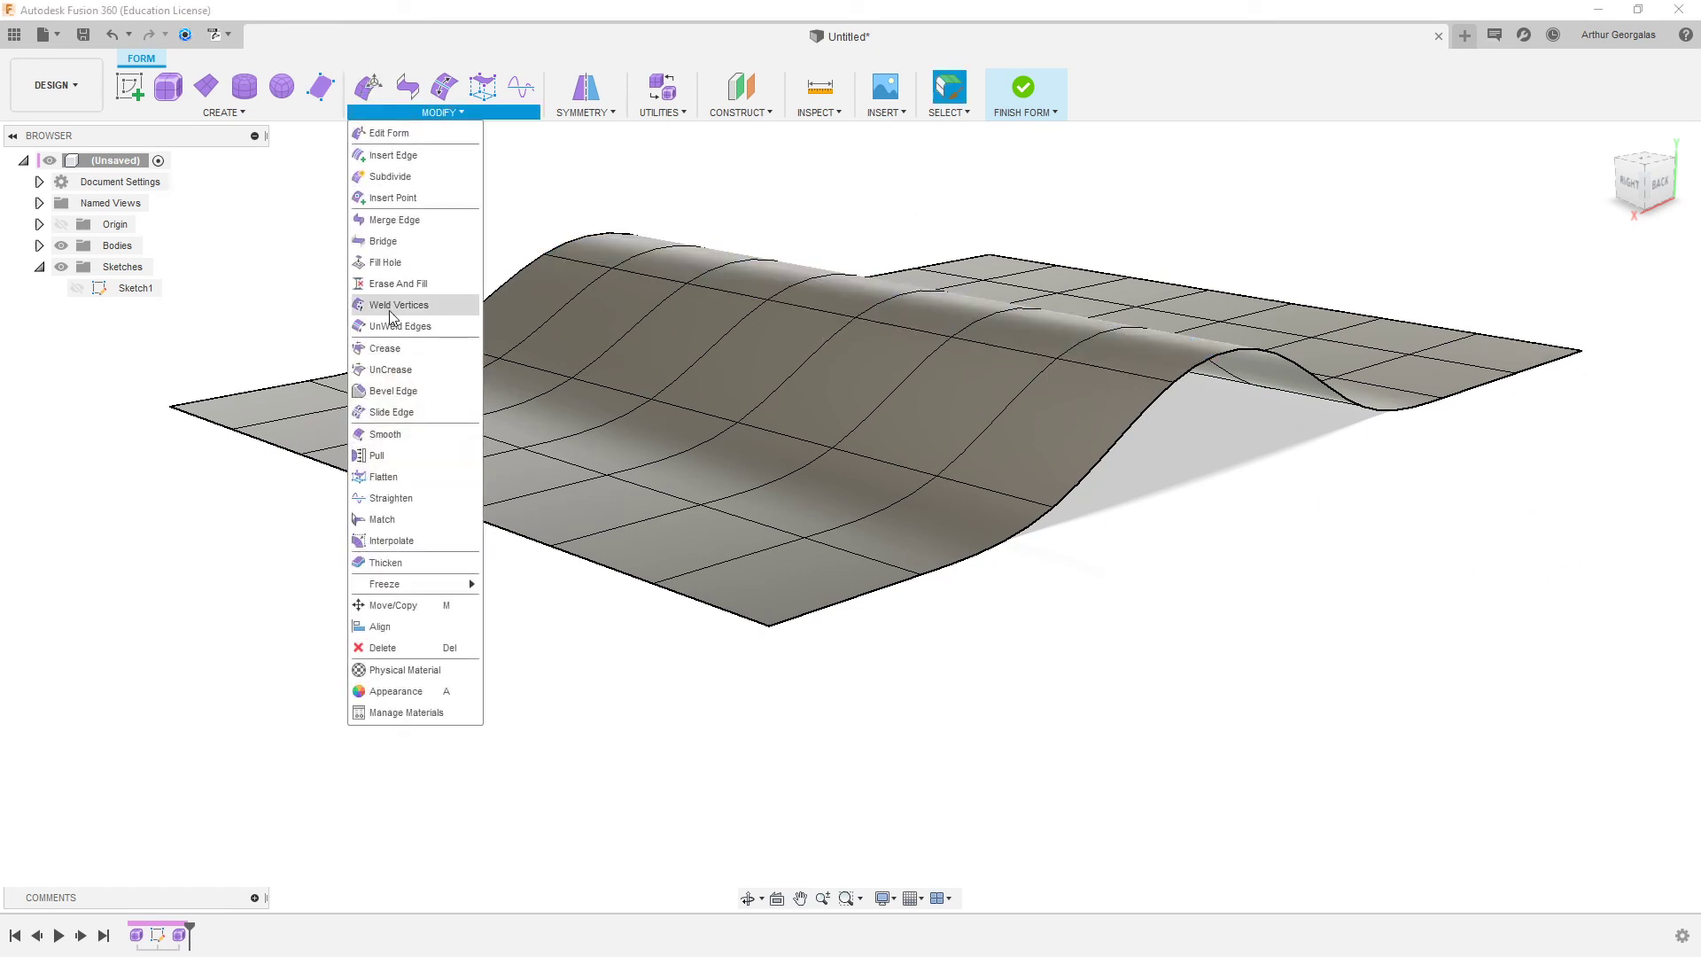
pyautogui.click(385, 348)
pyautogui.doubleClick(817, 311)
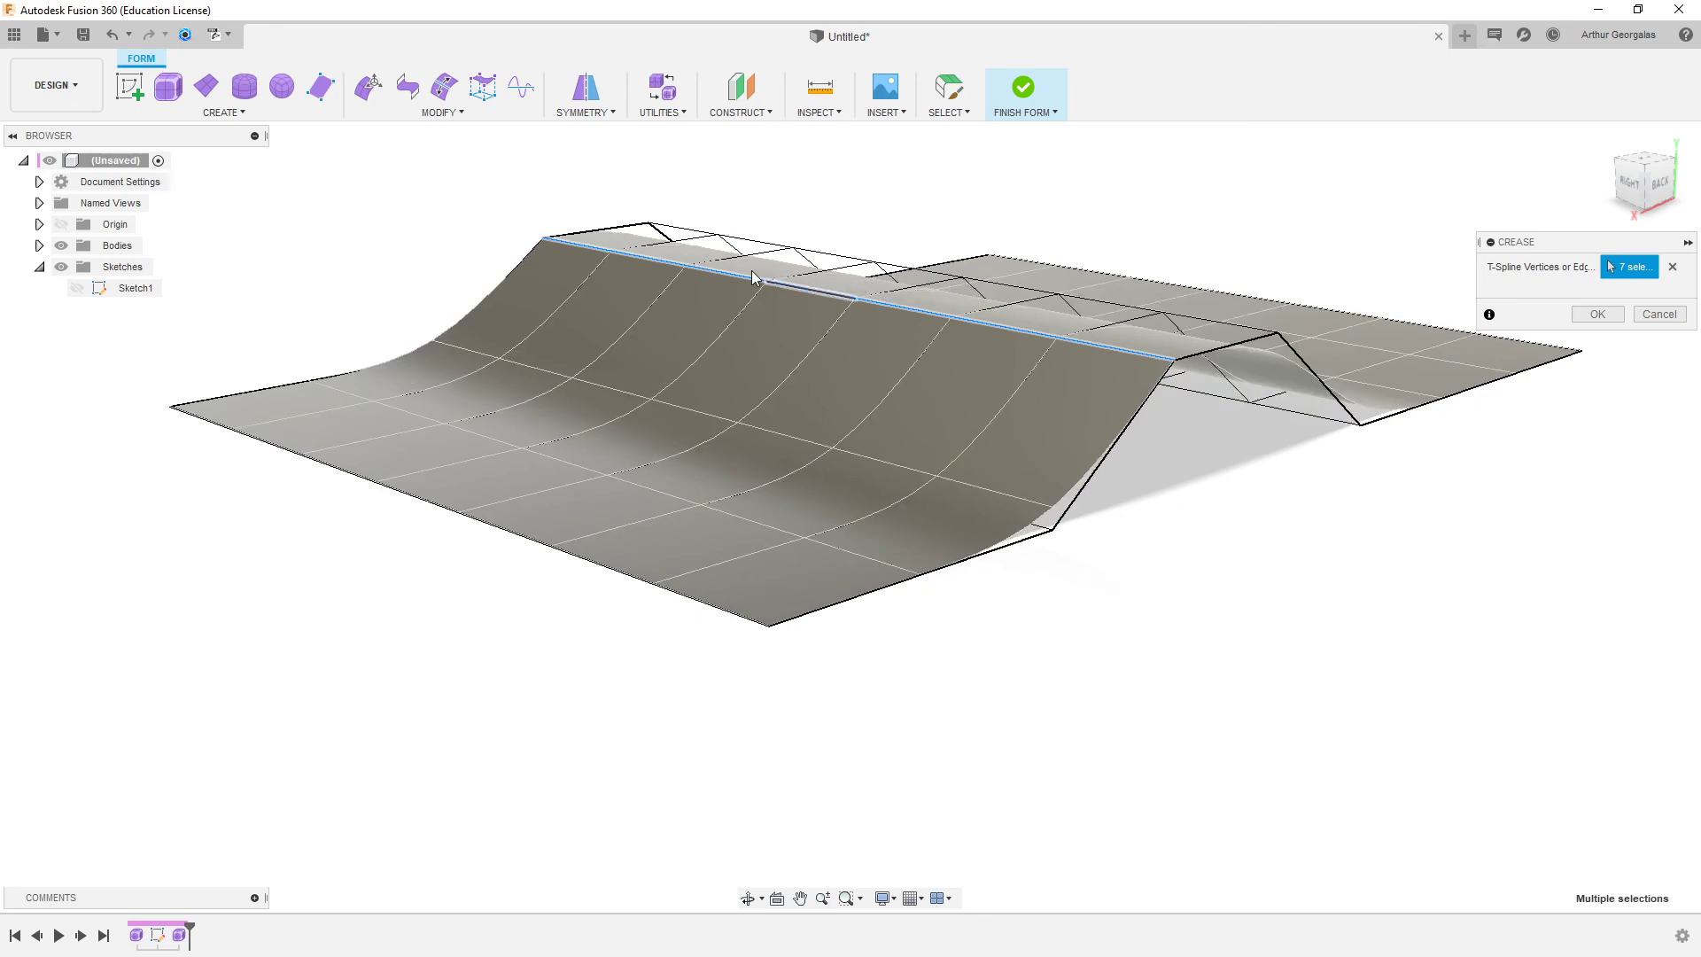
pyautogui.scroll(3, 752, 277)
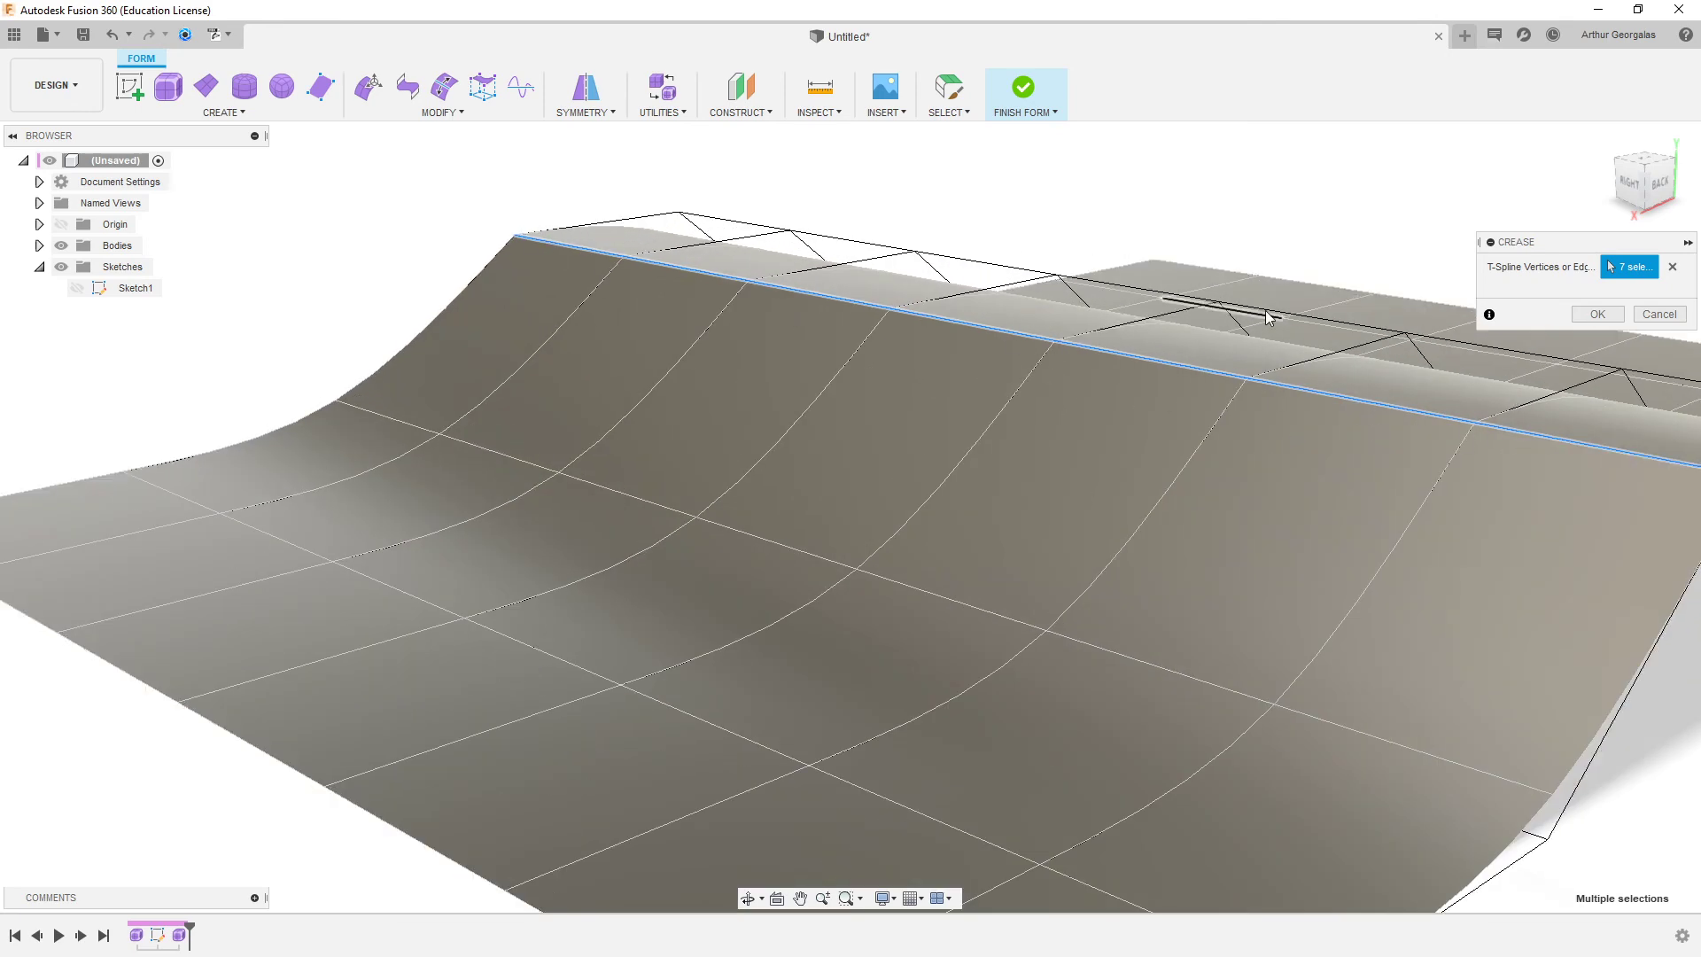
pyautogui.click(1598, 314)
pyautogui.scroll(-3, 1492, 451)
pyautogui.keyDown('shift'); pyautogui.moveTo(1492, 450); pyautogui.dragTo(1344, 424, button='middle'); pyautogui.keyUp('shift')
pyautogui.keyDown('shift'); pyautogui.moveTo(1222, 443); pyautogui.dragTo(1226, 514, button='middle'); pyautogui.keyUp('shift')
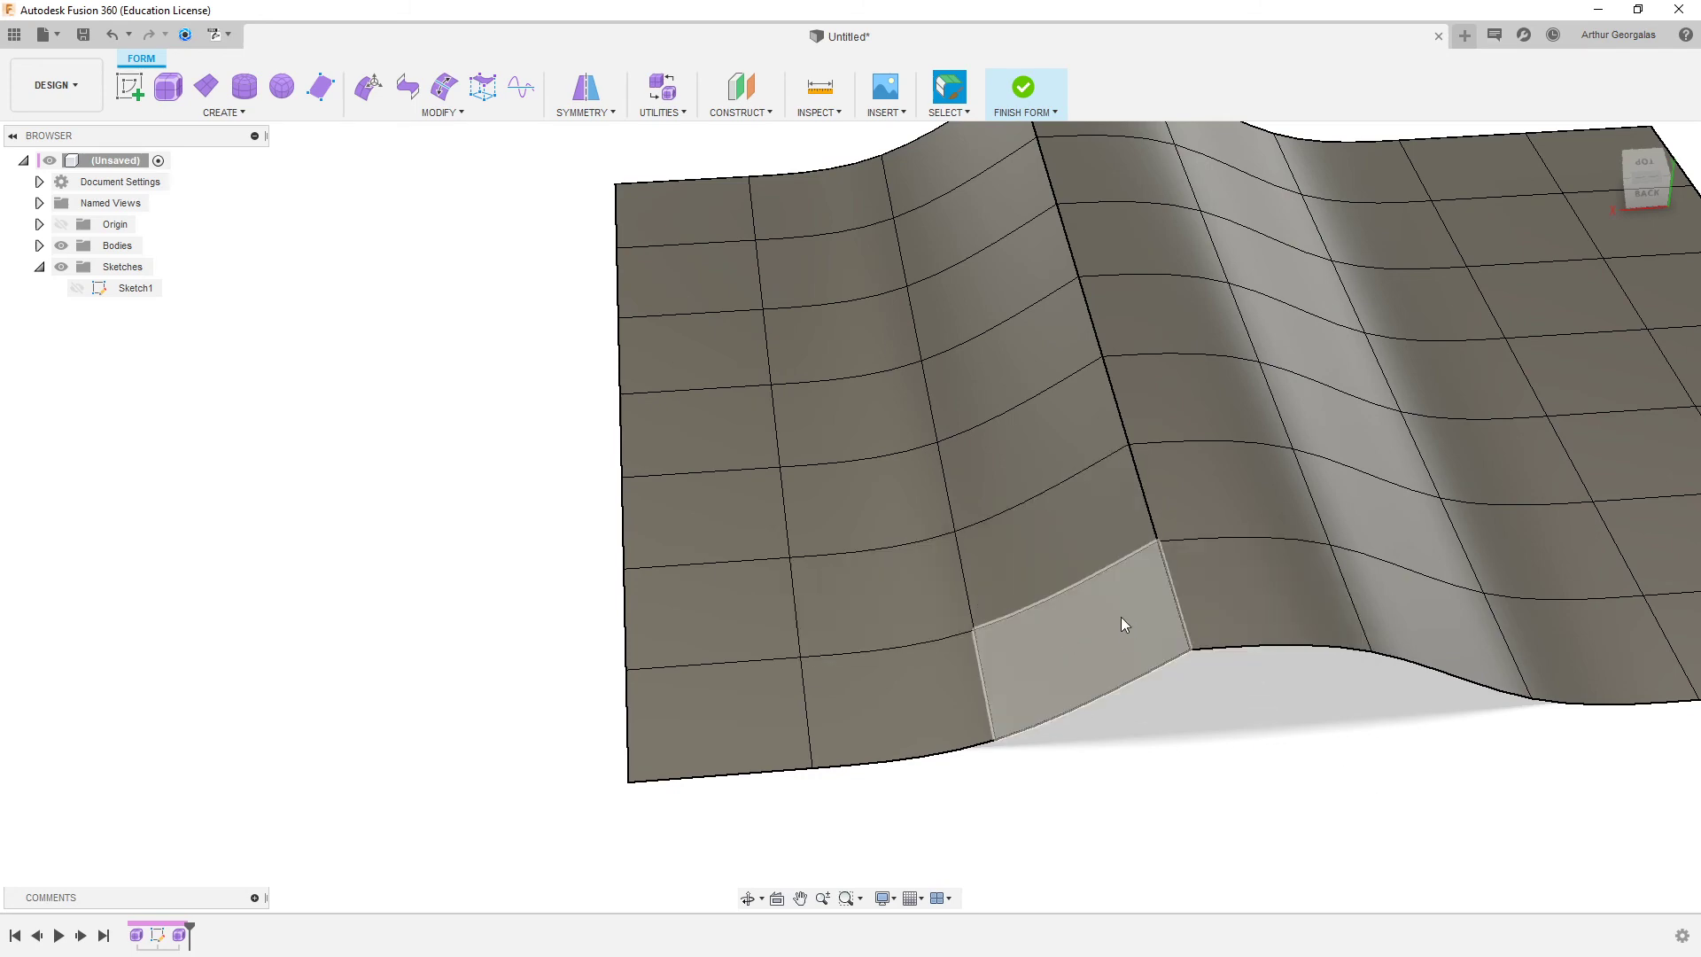
pyautogui.keyDown('shift'); pyautogui.moveTo(1040, 528); pyautogui.dragTo(1163, 384, button='middle'); pyautogui.keyUp('shift')
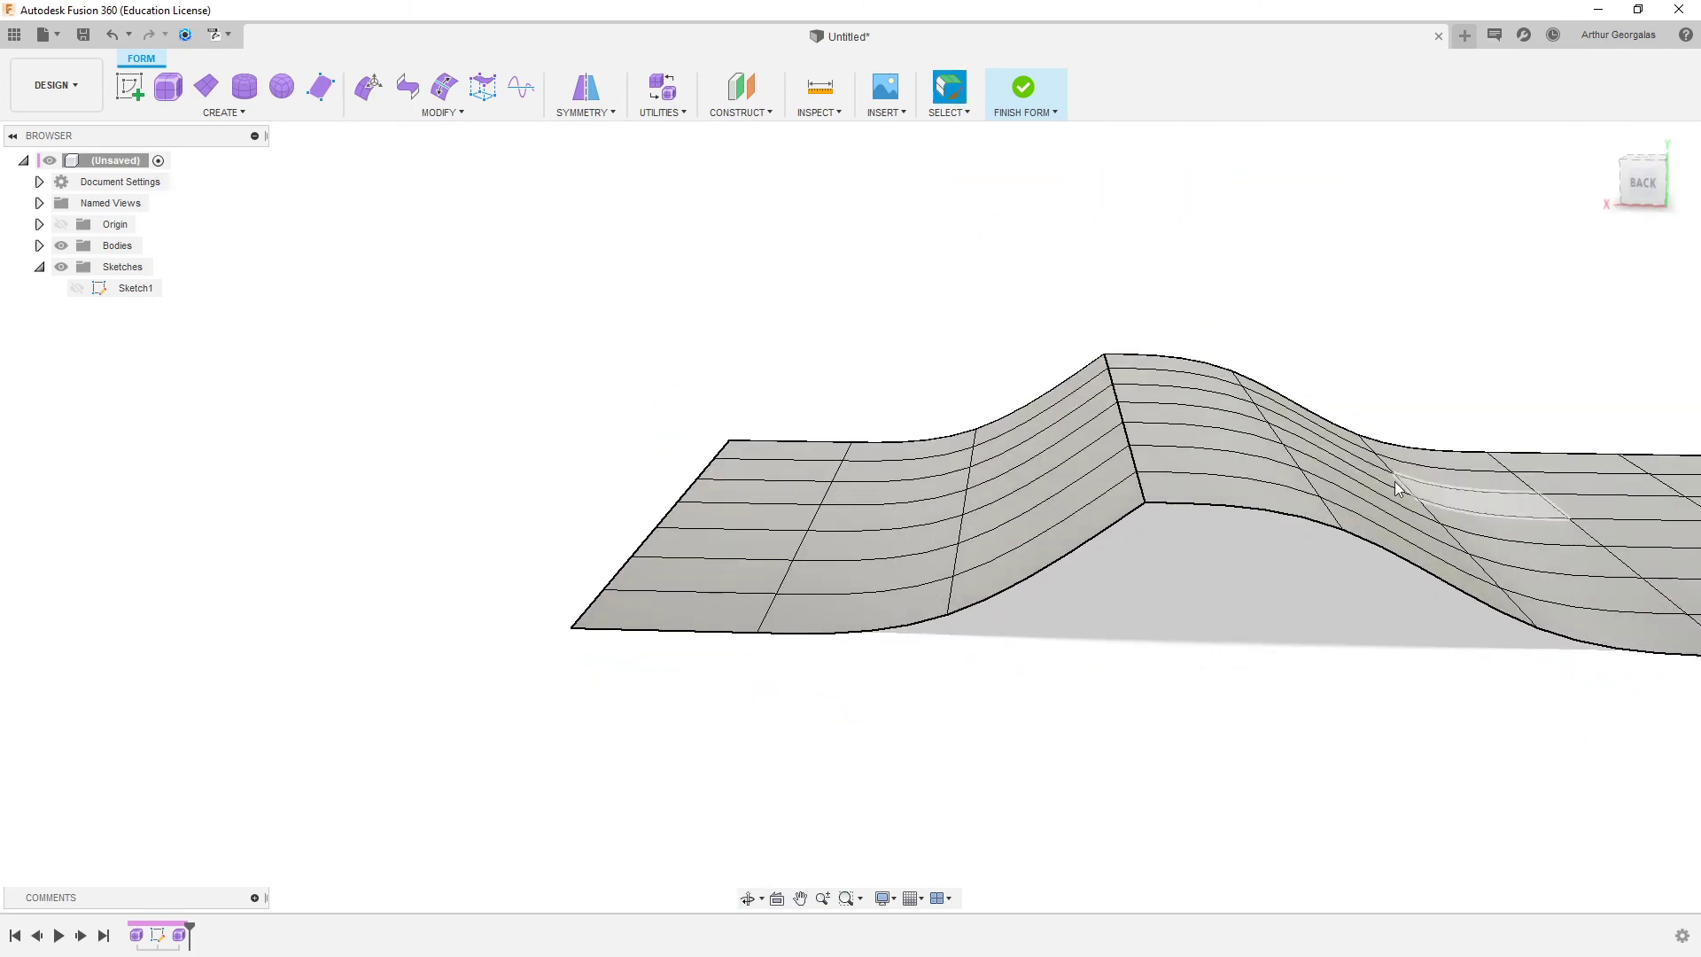
# - Uncrease three consecutive edges in the middle of the creased ridge line, then undo it and inspect the ridge
pyautogui.click(489, 113)
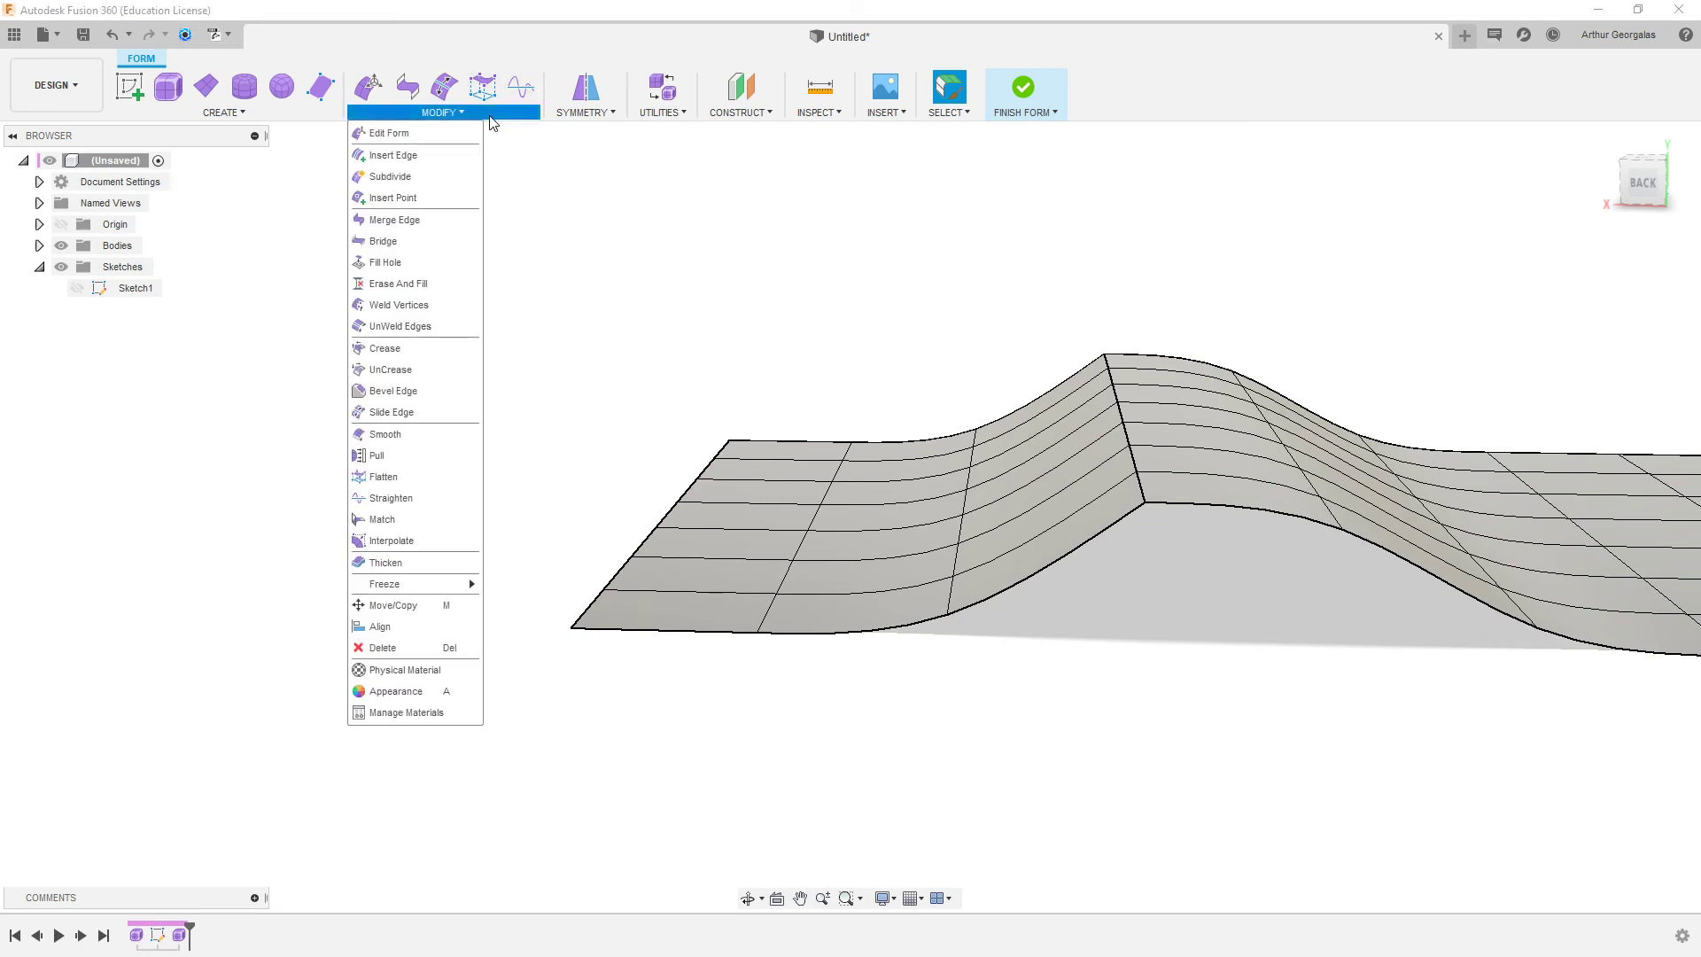
pyautogui.click(425, 381)
pyautogui.keyDown('shift'); pyautogui.moveTo(1023, 299); pyautogui.dragTo(1124, 410, button='middle'); pyautogui.keyUp('shift')
pyautogui.click(1118, 409)
pyautogui.click(1158, 432)
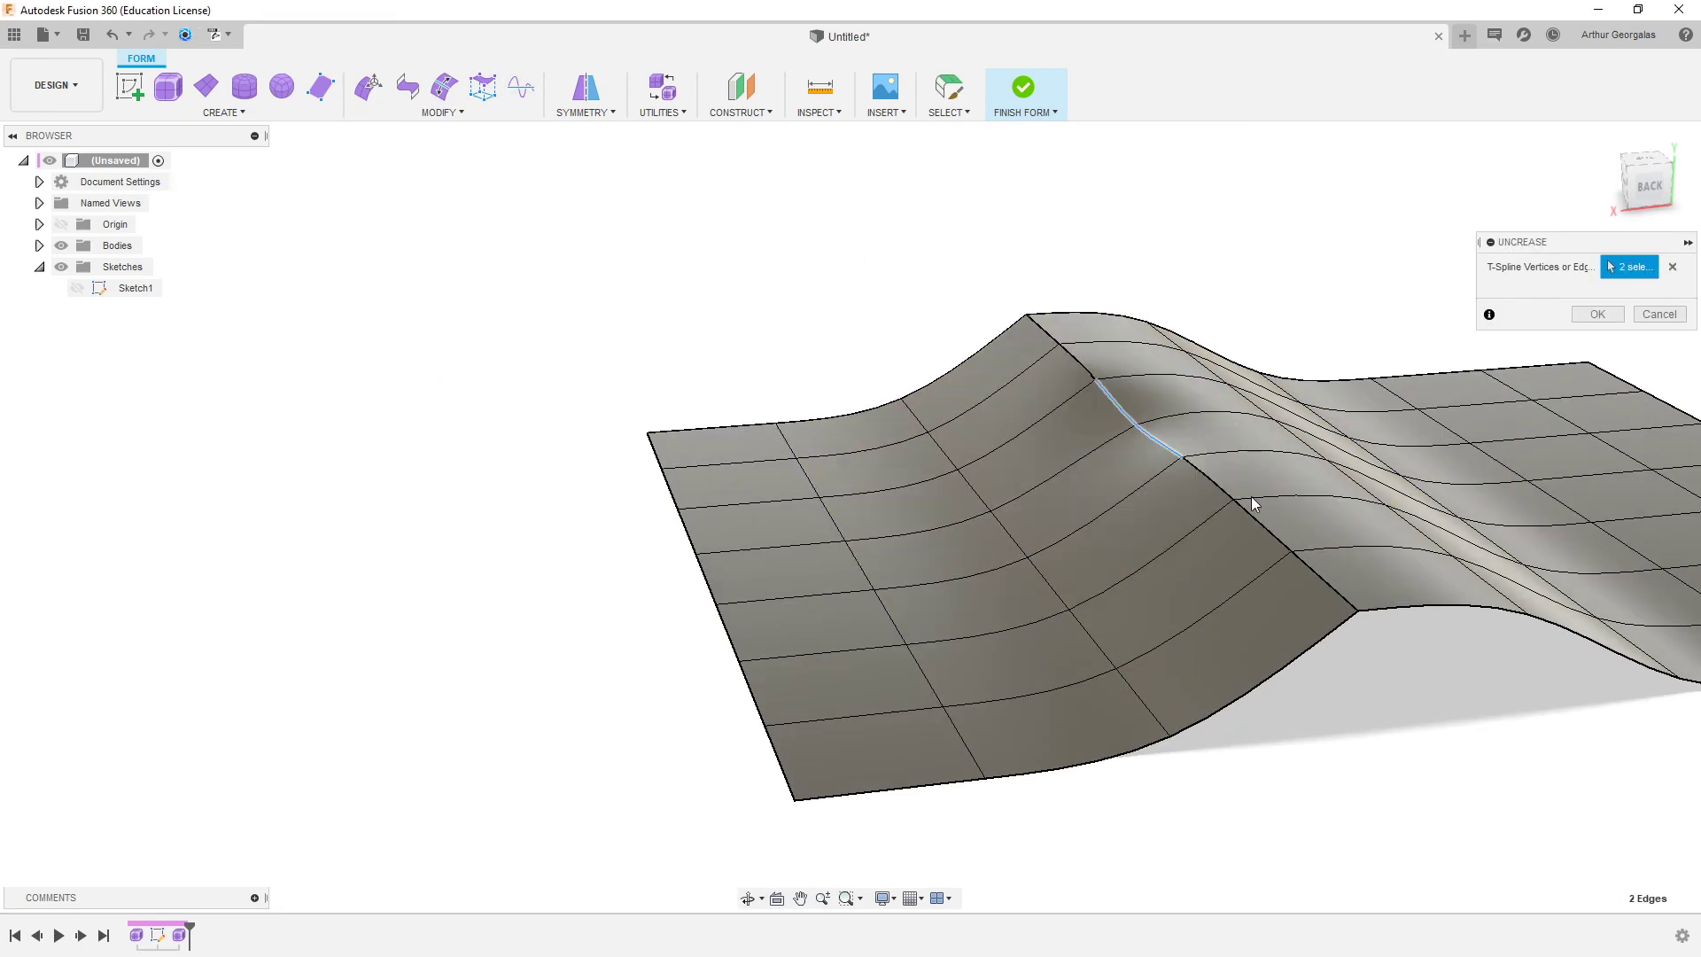
pyautogui.click(1206, 478)
pyautogui.click(1659, 314)
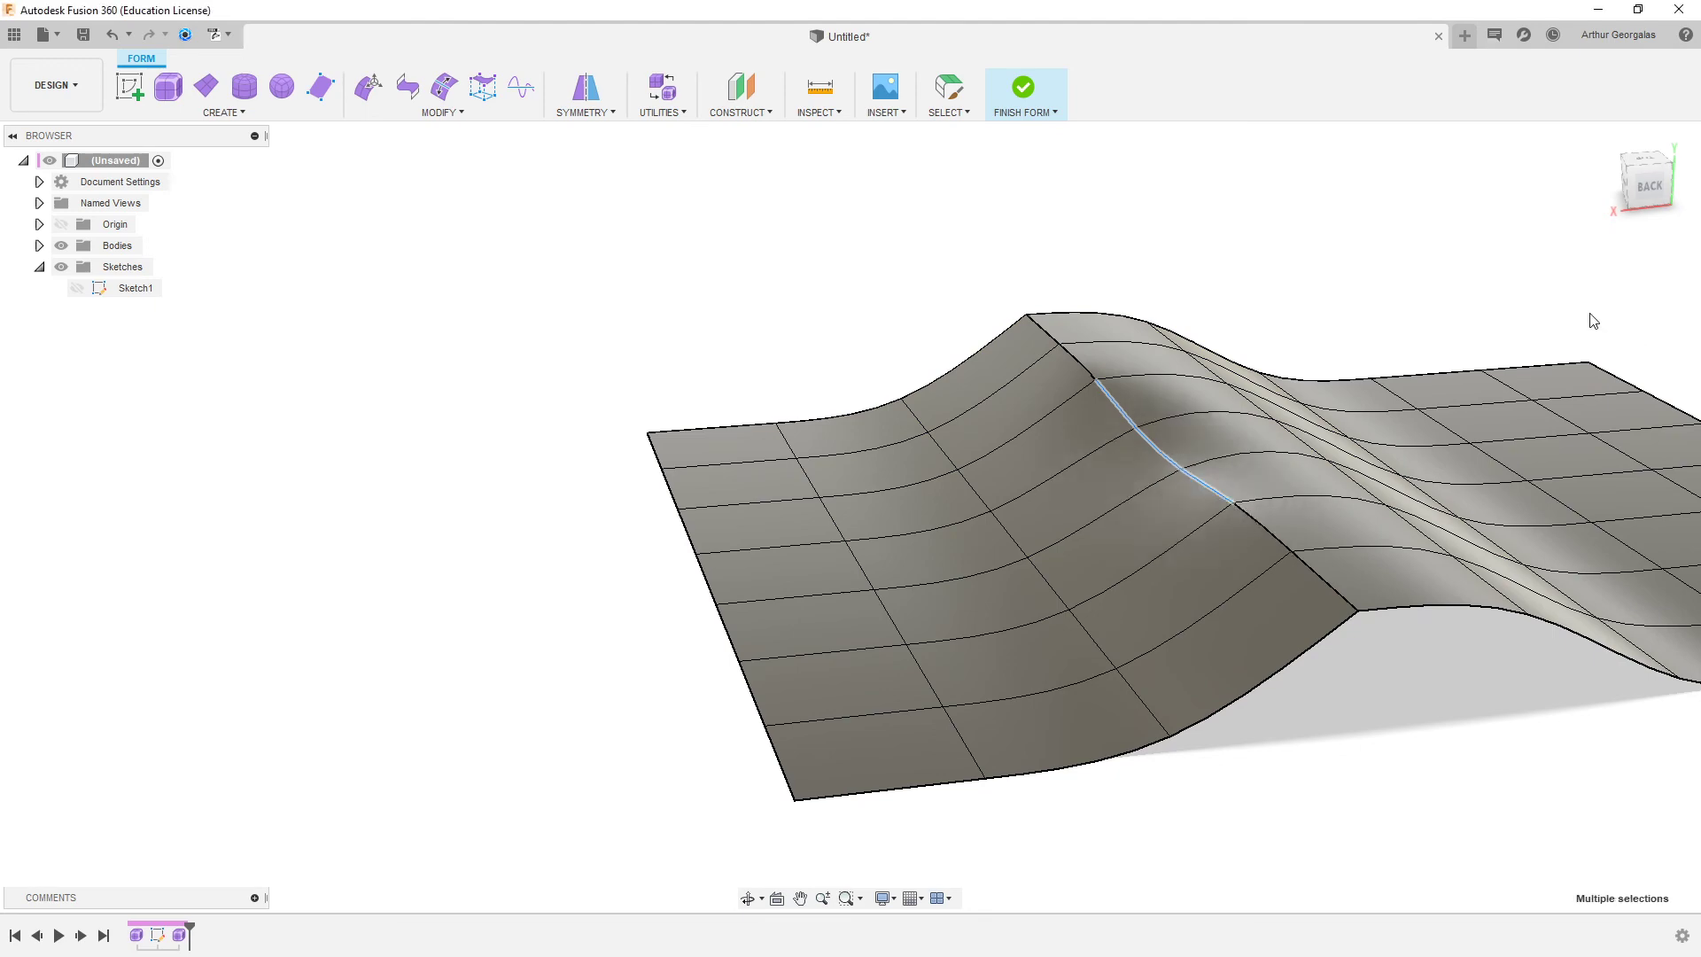
pyautogui.keyDown('shift'); pyautogui.moveTo(1262, 546); pyautogui.dragTo(1302, 521, button='middle'); pyautogui.keyUp('shift')
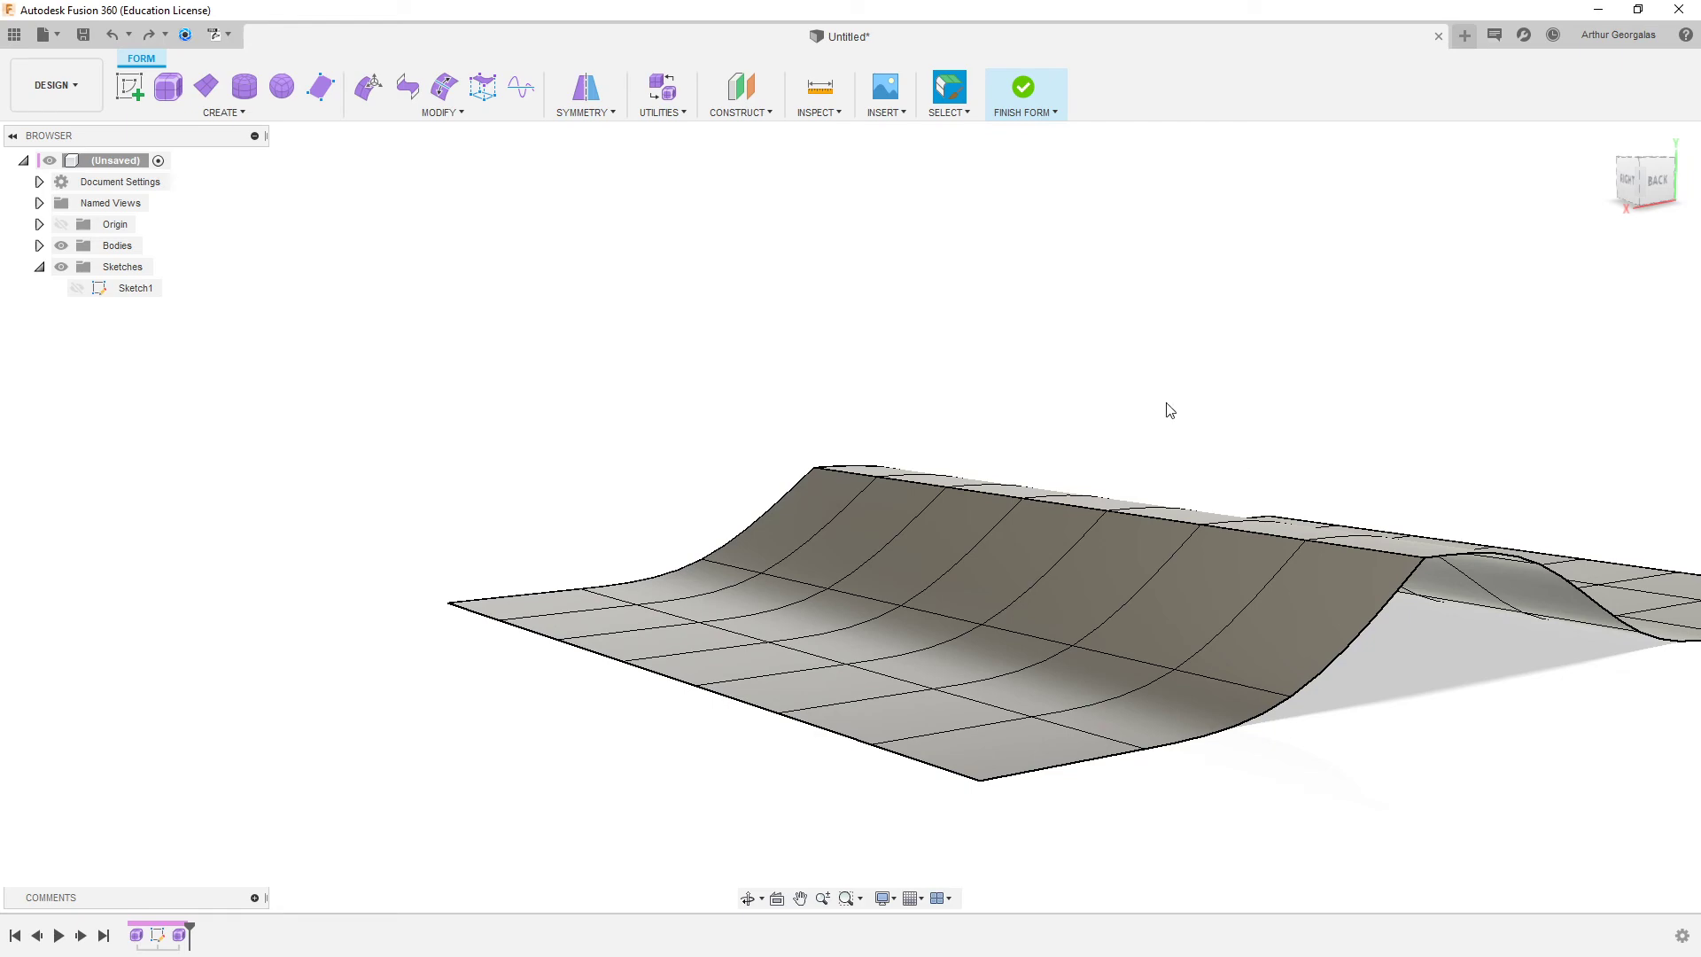
pyautogui.keyDown('shift'); pyautogui.moveTo(1324, 367); pyautogui.dragTo(1098, 384, button='middle'); pyautogui.keyUp('shift')
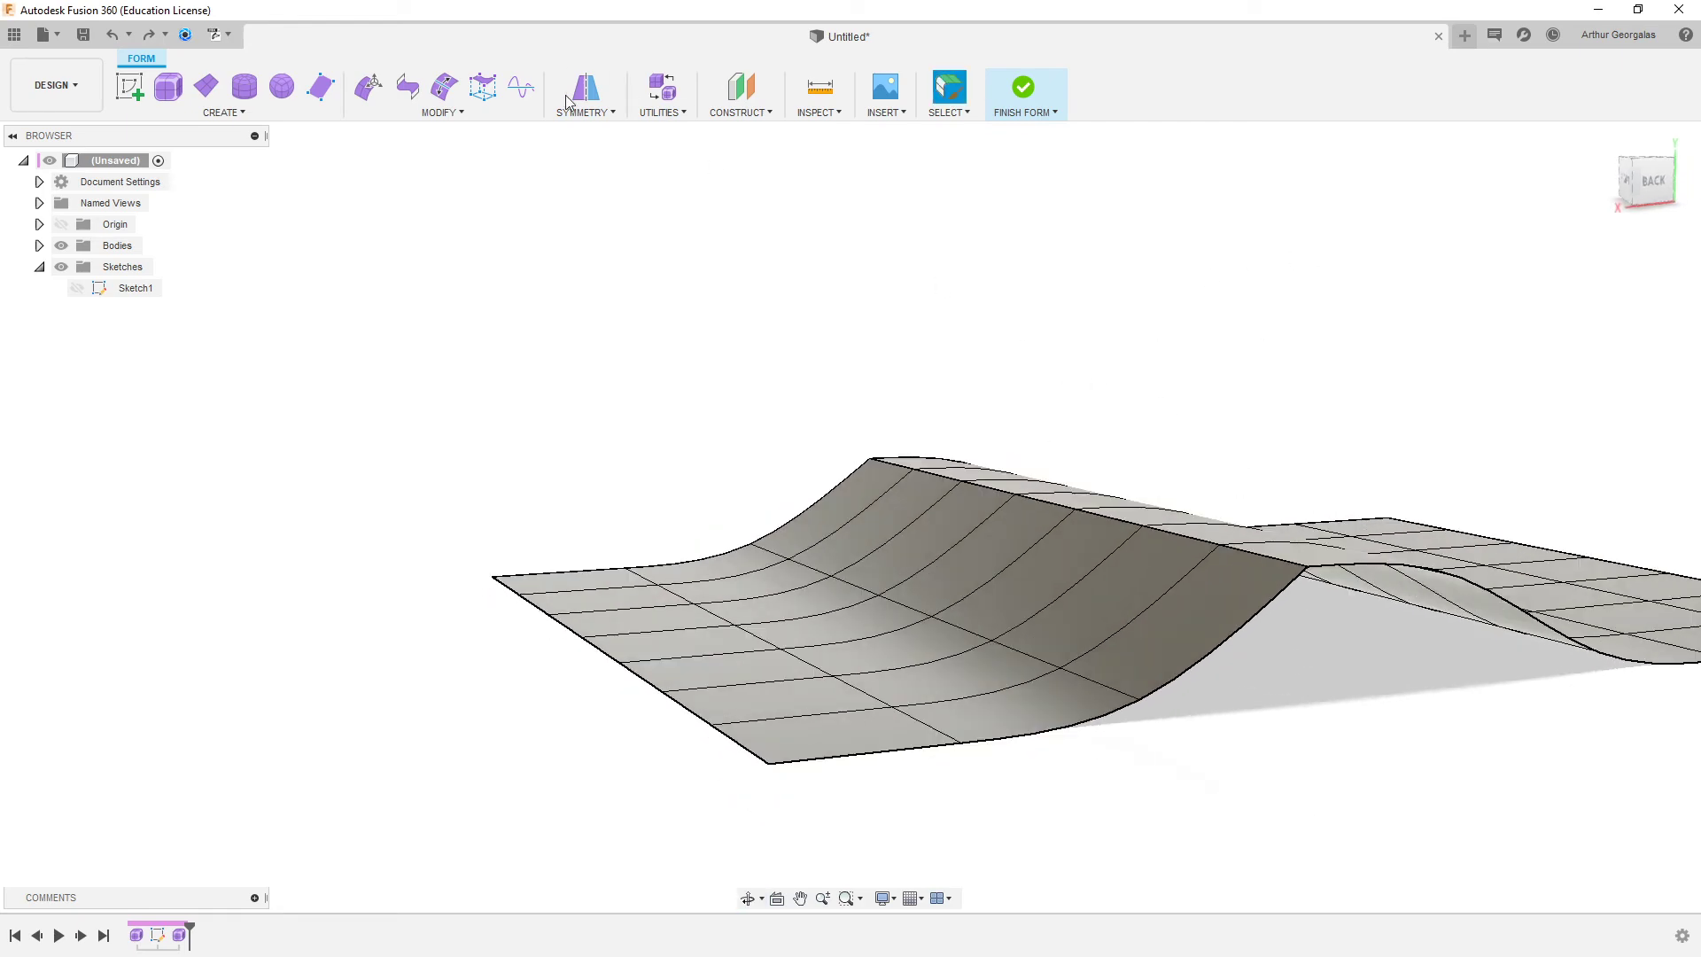
# - Bevel the creased seven-edge ridge line with a bevel location of 0.085 and 1 segment, and inspect it
pyautogui.click(440, 113)
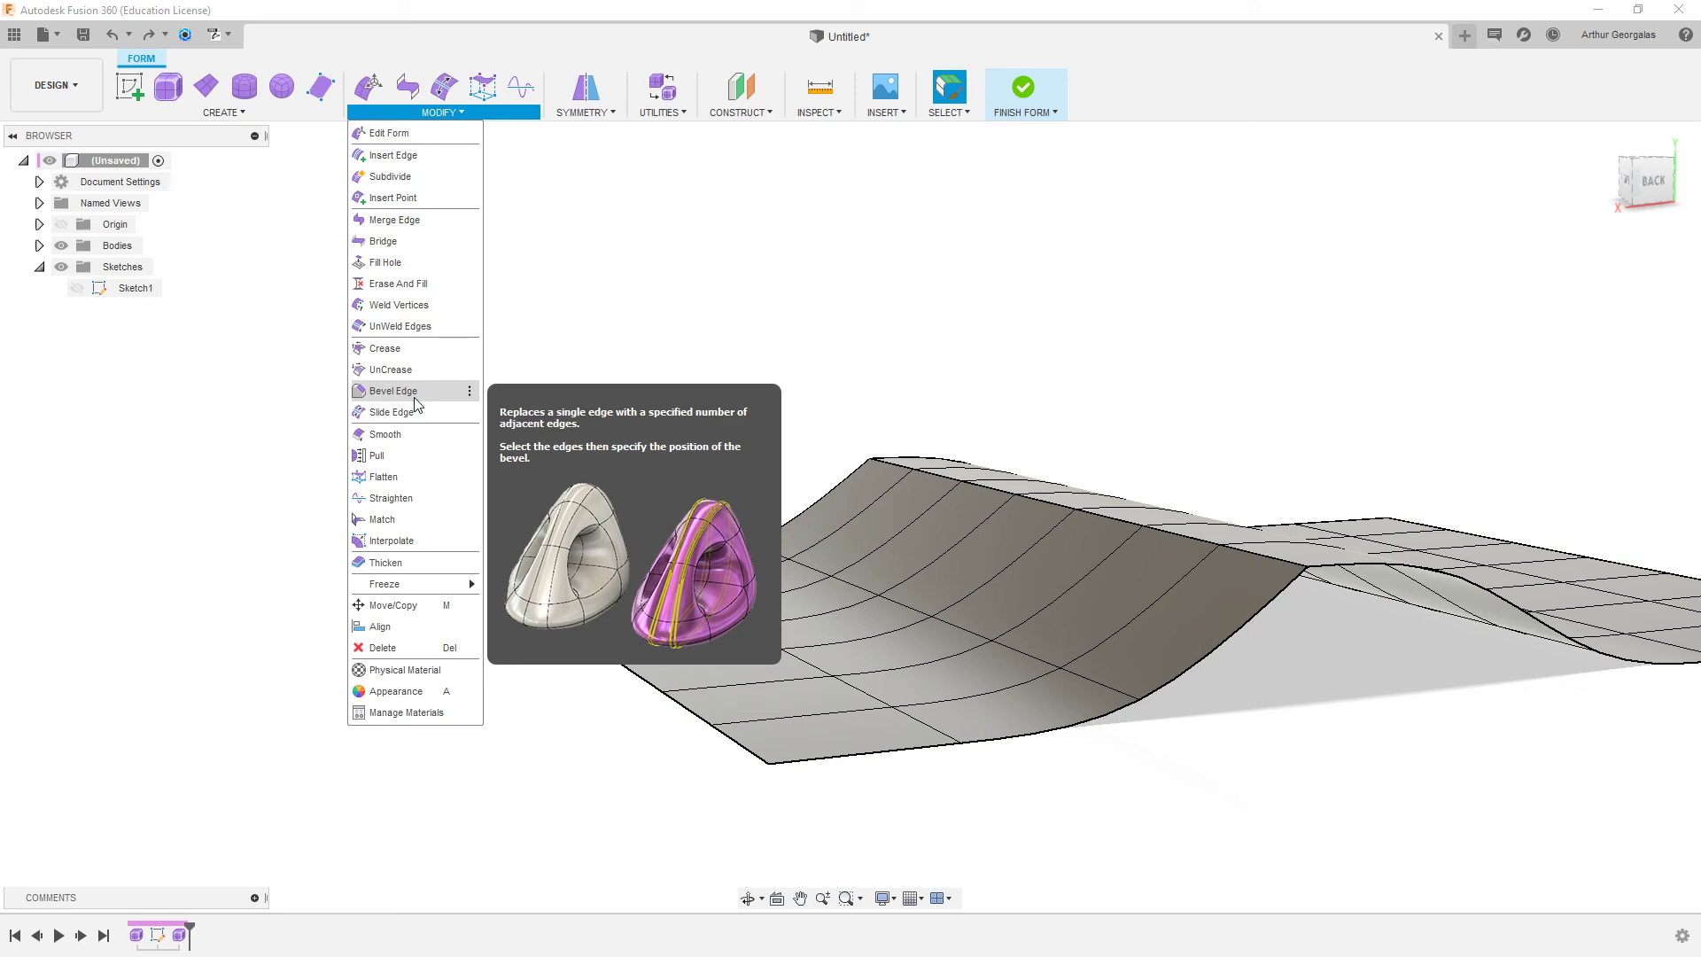
pyautogui.click(416, 398)
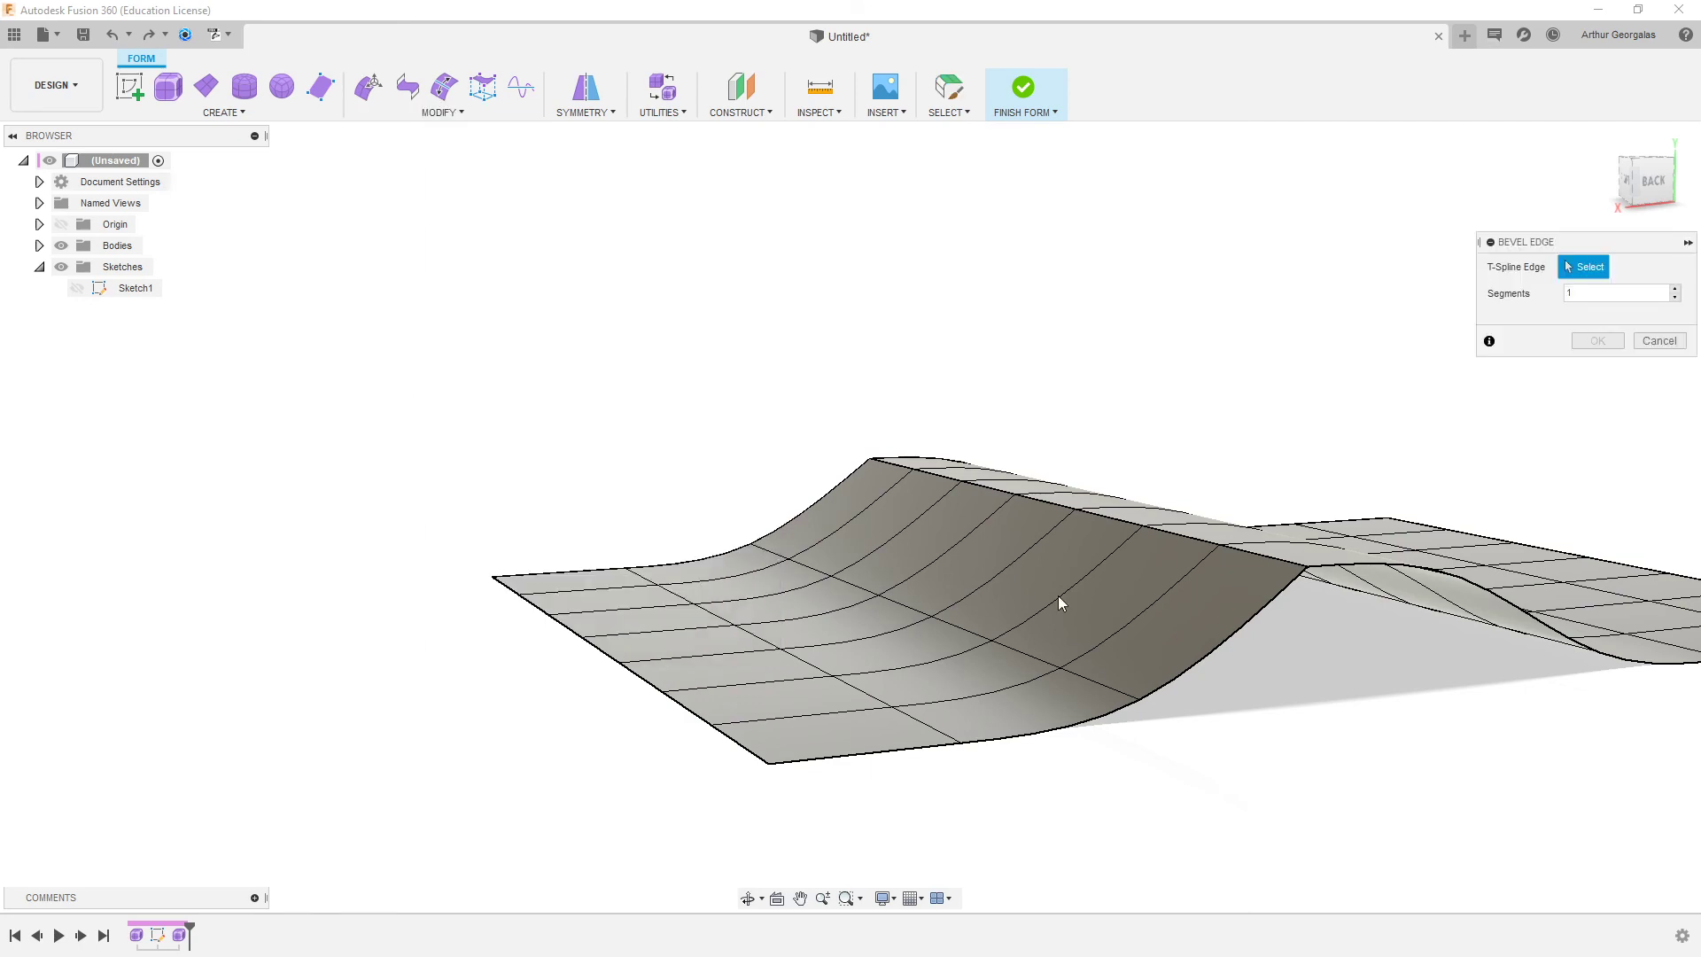
pyautogui.click(1168, 530)
pyautogui.keyDown('shift'); pyautogui.moveTo(1168, 532); pyautogui.dragTo(1107, 542, button='middle'); pyautogui.keyUp('shift')
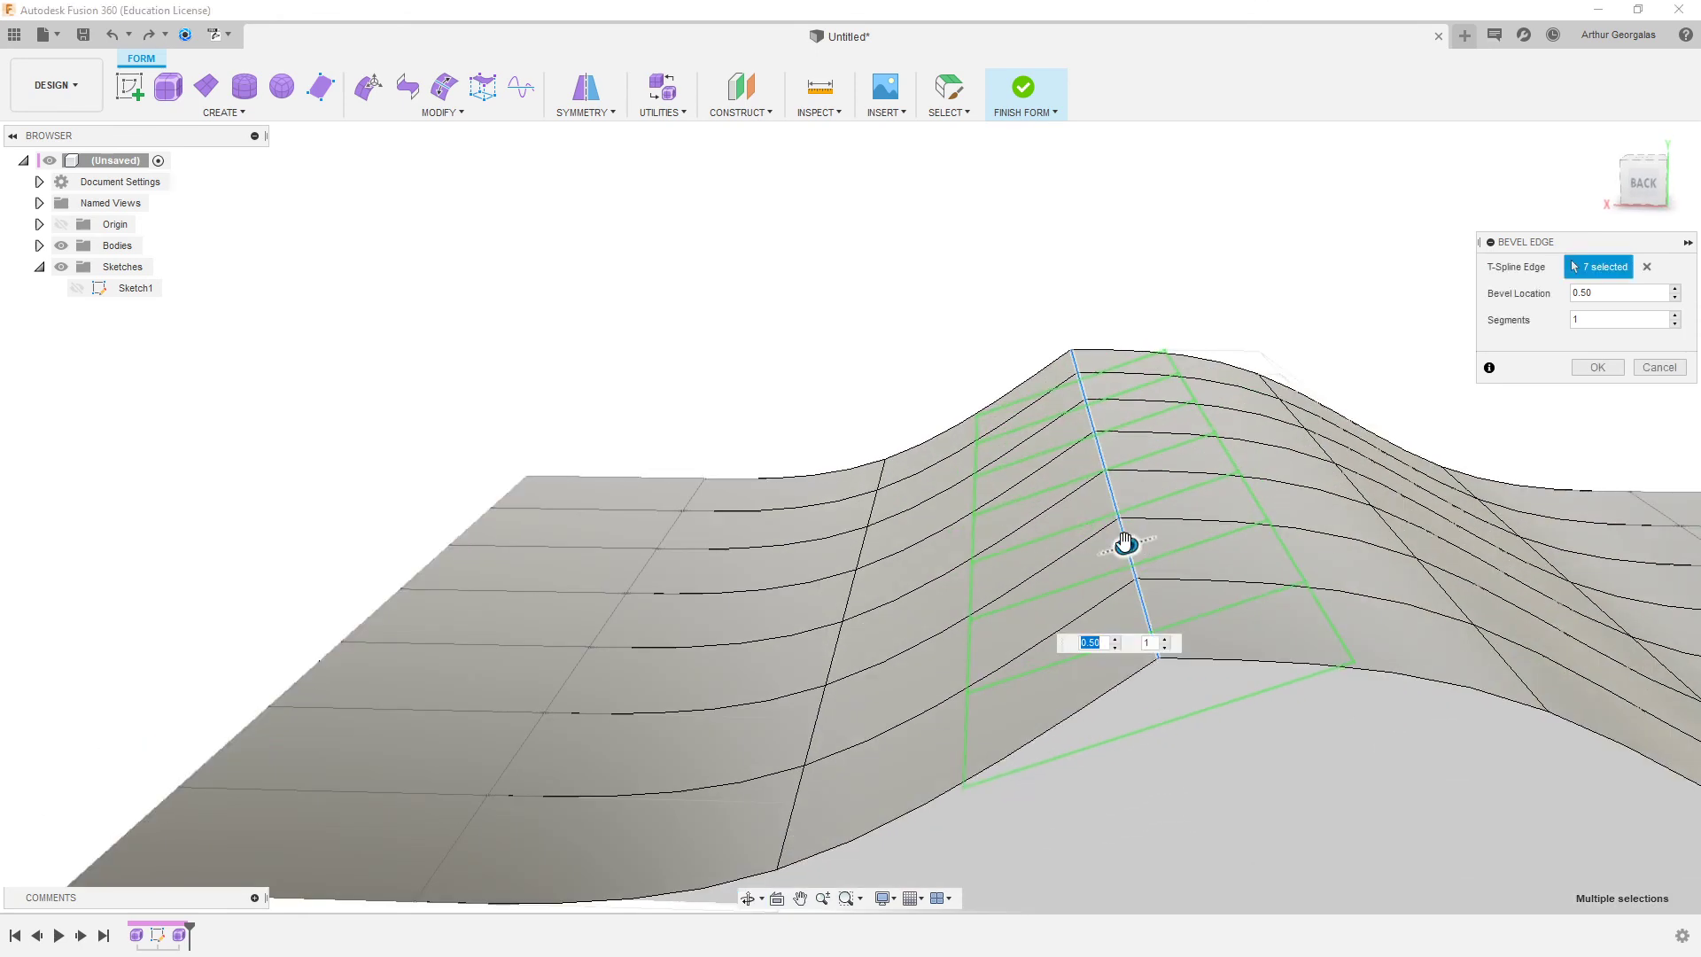
pyautogui.moveTo(1125, 542); pyautogui.dragTo(1276, 498)
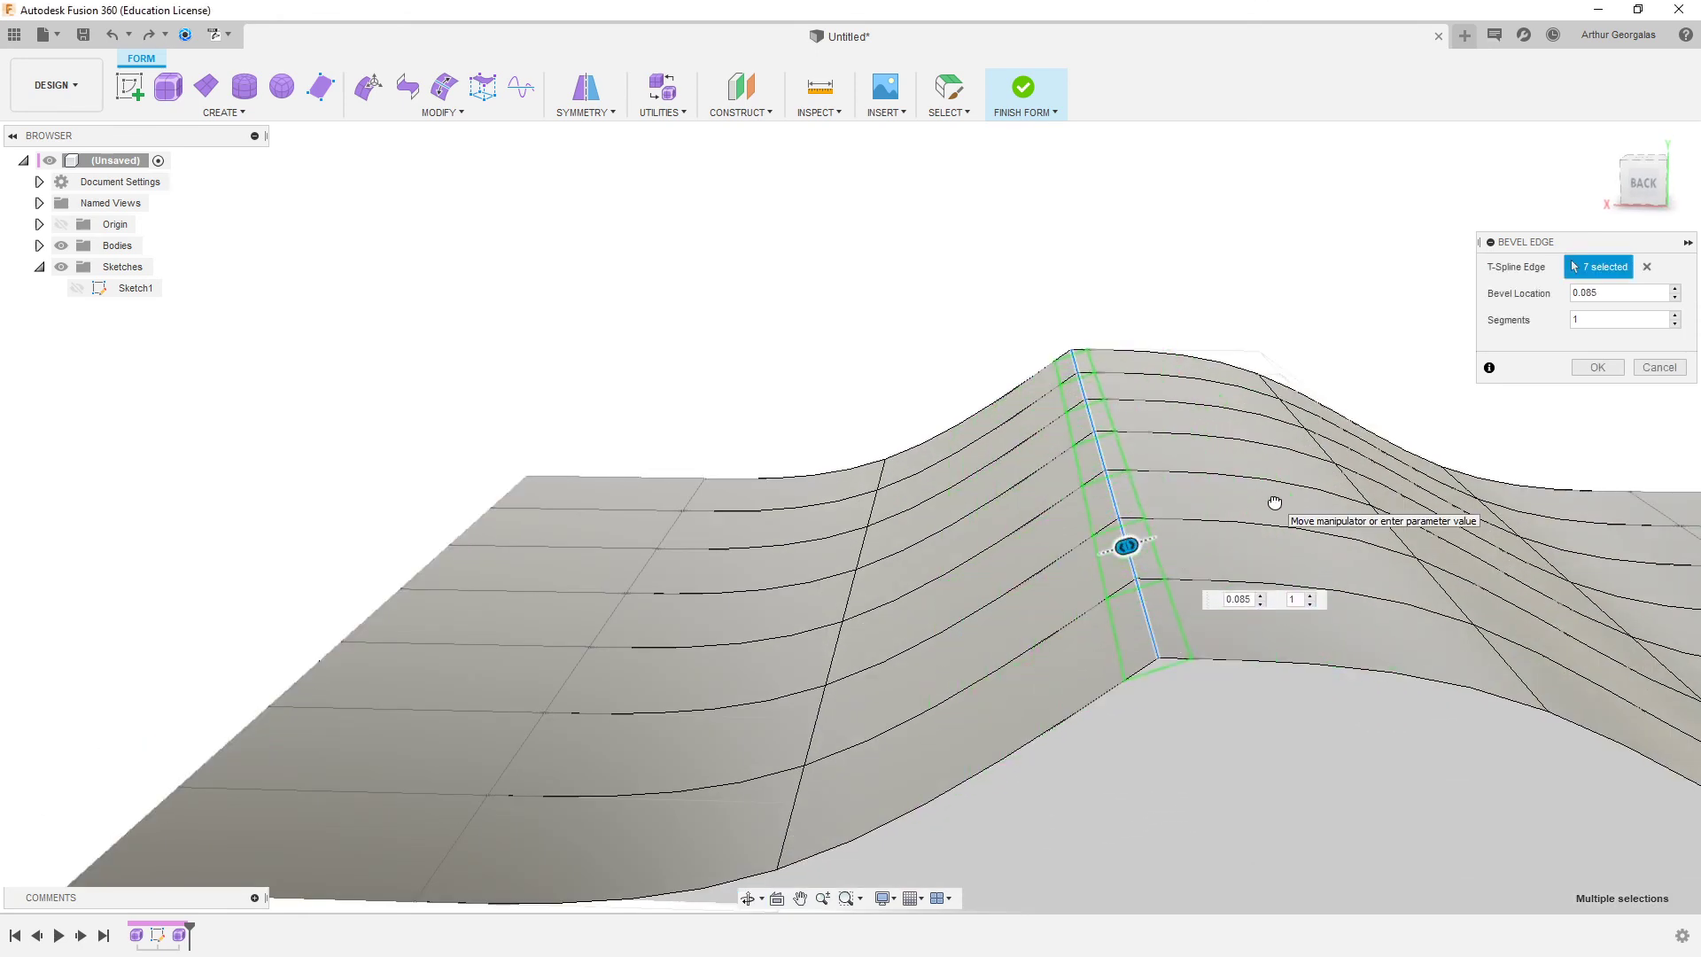
pyautogui.click(1600, 367)
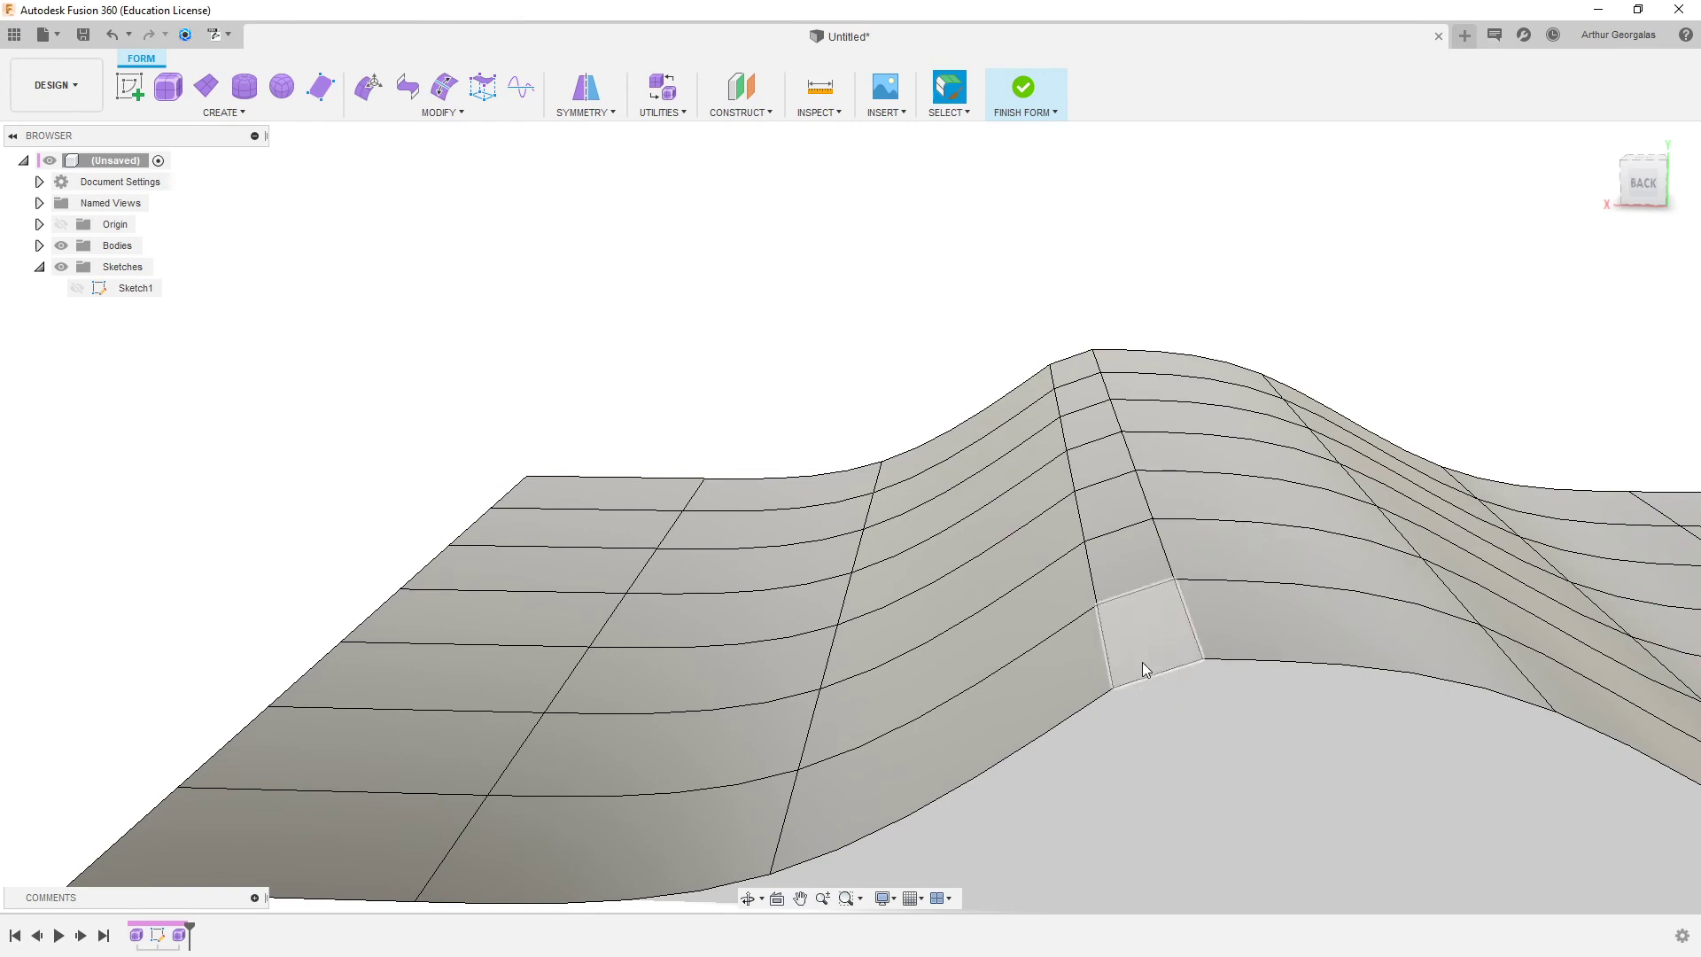
pyautogui.keyDown('shift'); pyautogui.moveTo(1141, 662); pyautogui.dragTo(1214, 531, button='middle'); pyautogui.keyUp('shift')
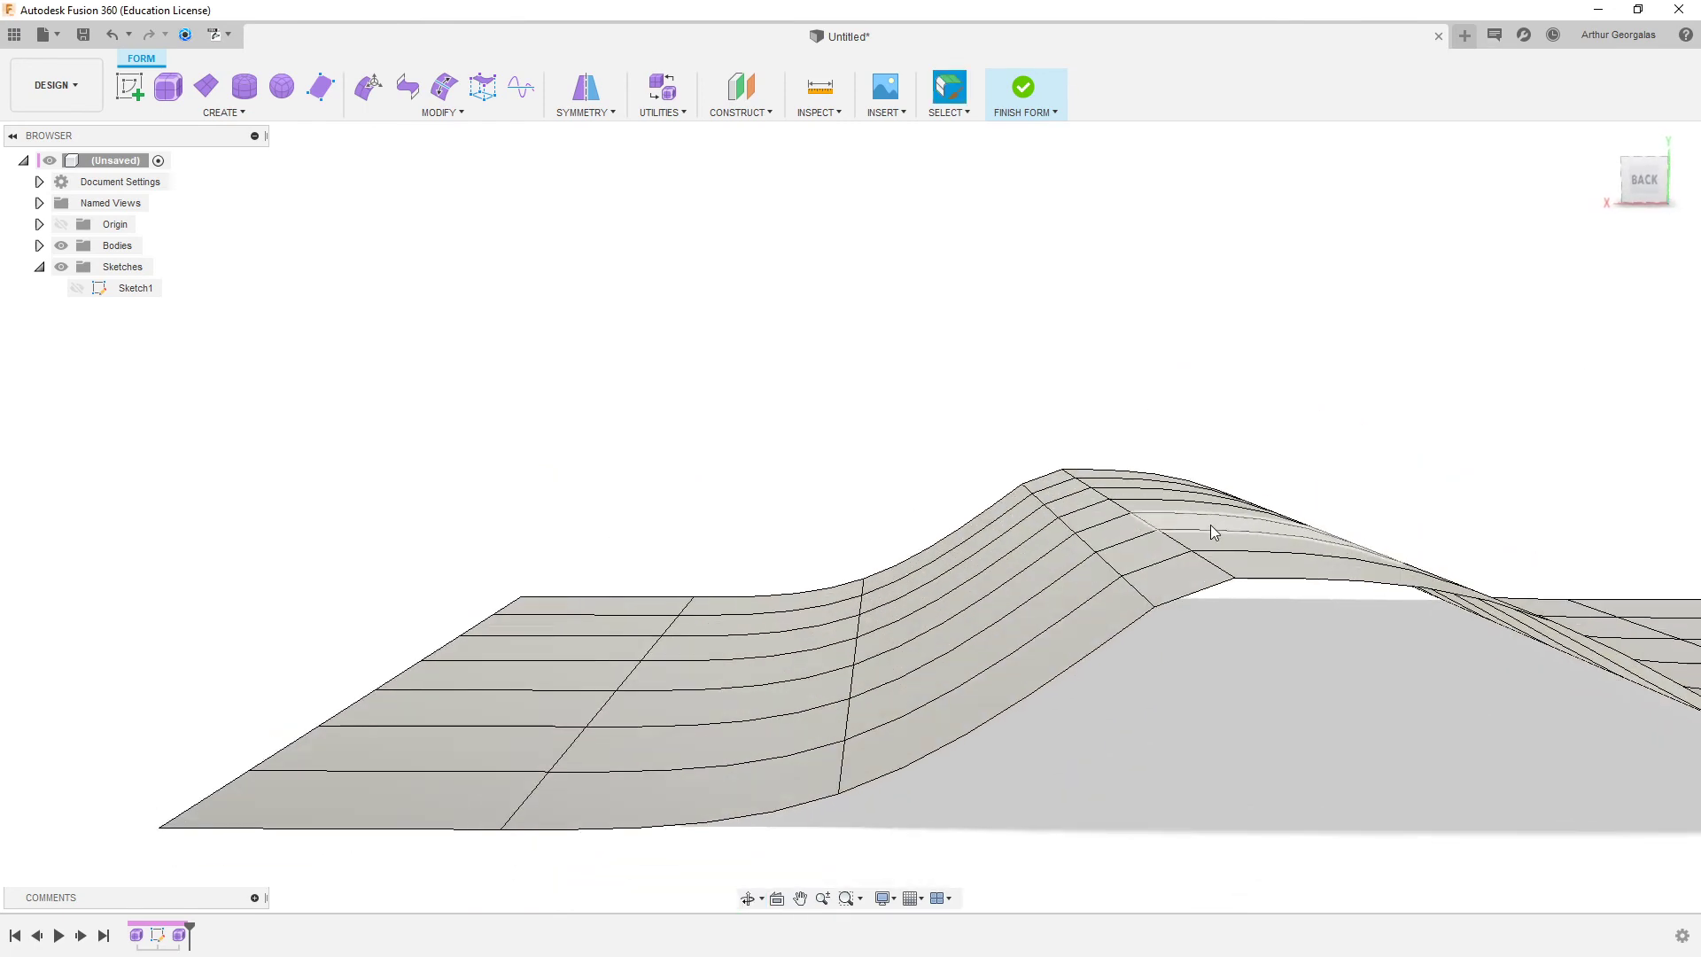
# - Undo the bevel and uncrease all seven edges of the ridge line
pyautogui.hotkey('ctrl', 'z')
pyautogui.doubleClick(1168, 565)
pyautogui.rightClick(1168, 565)
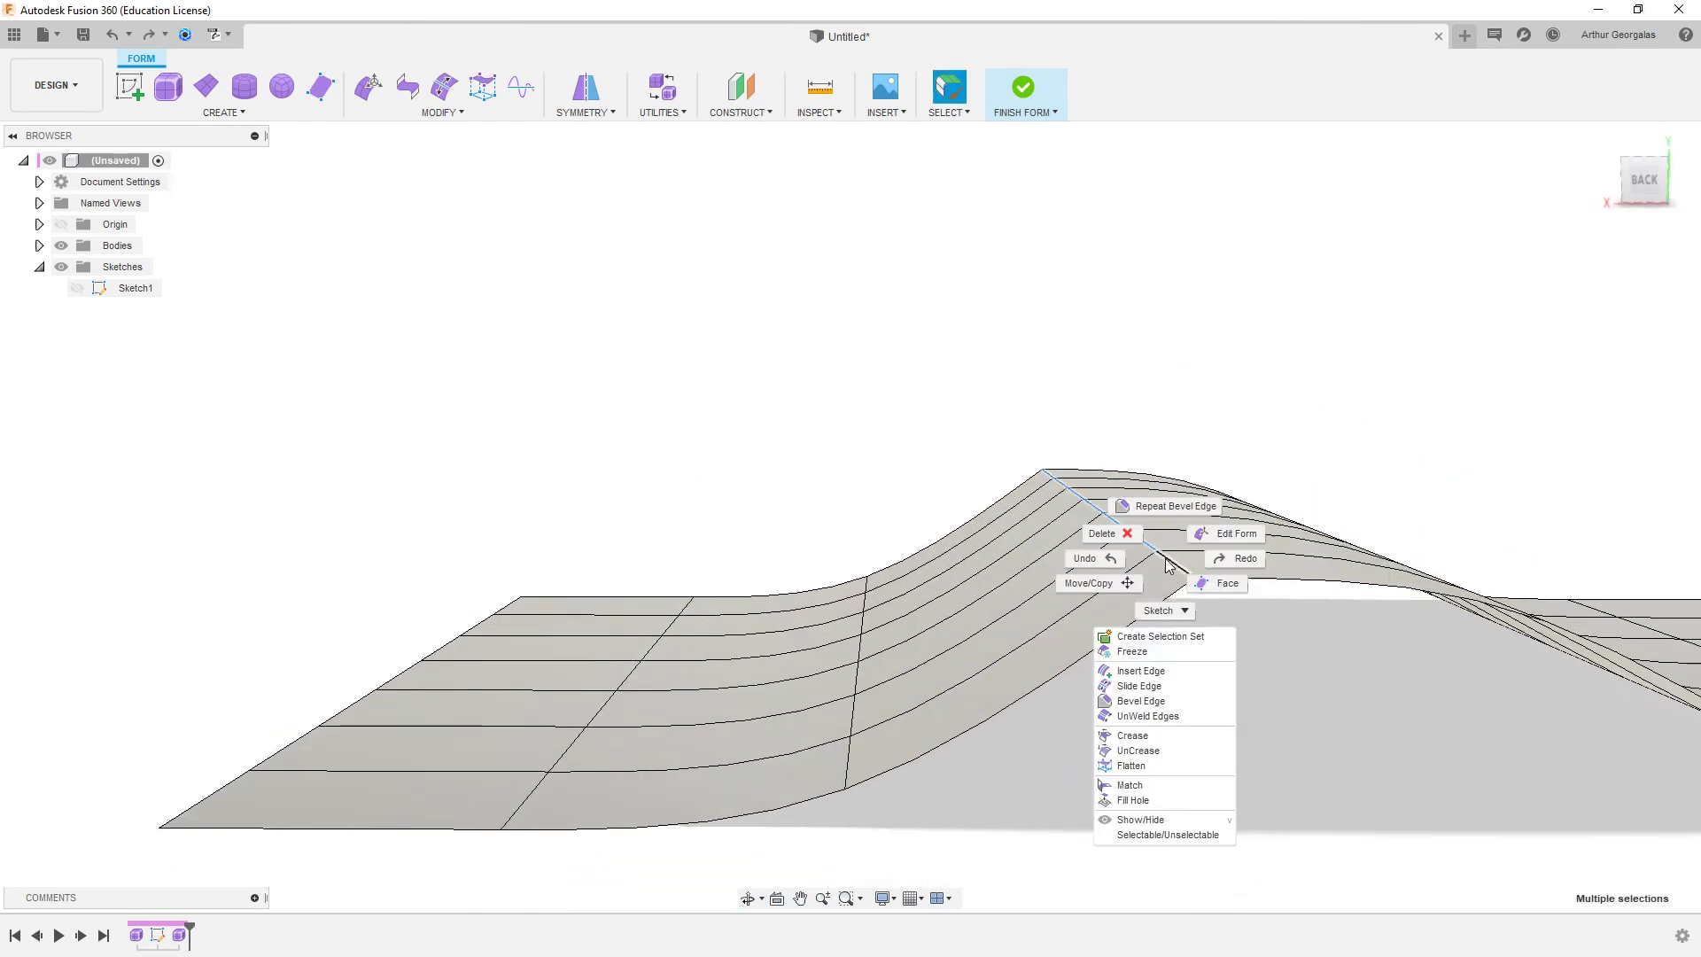
pyautogui.click(1138, 751)
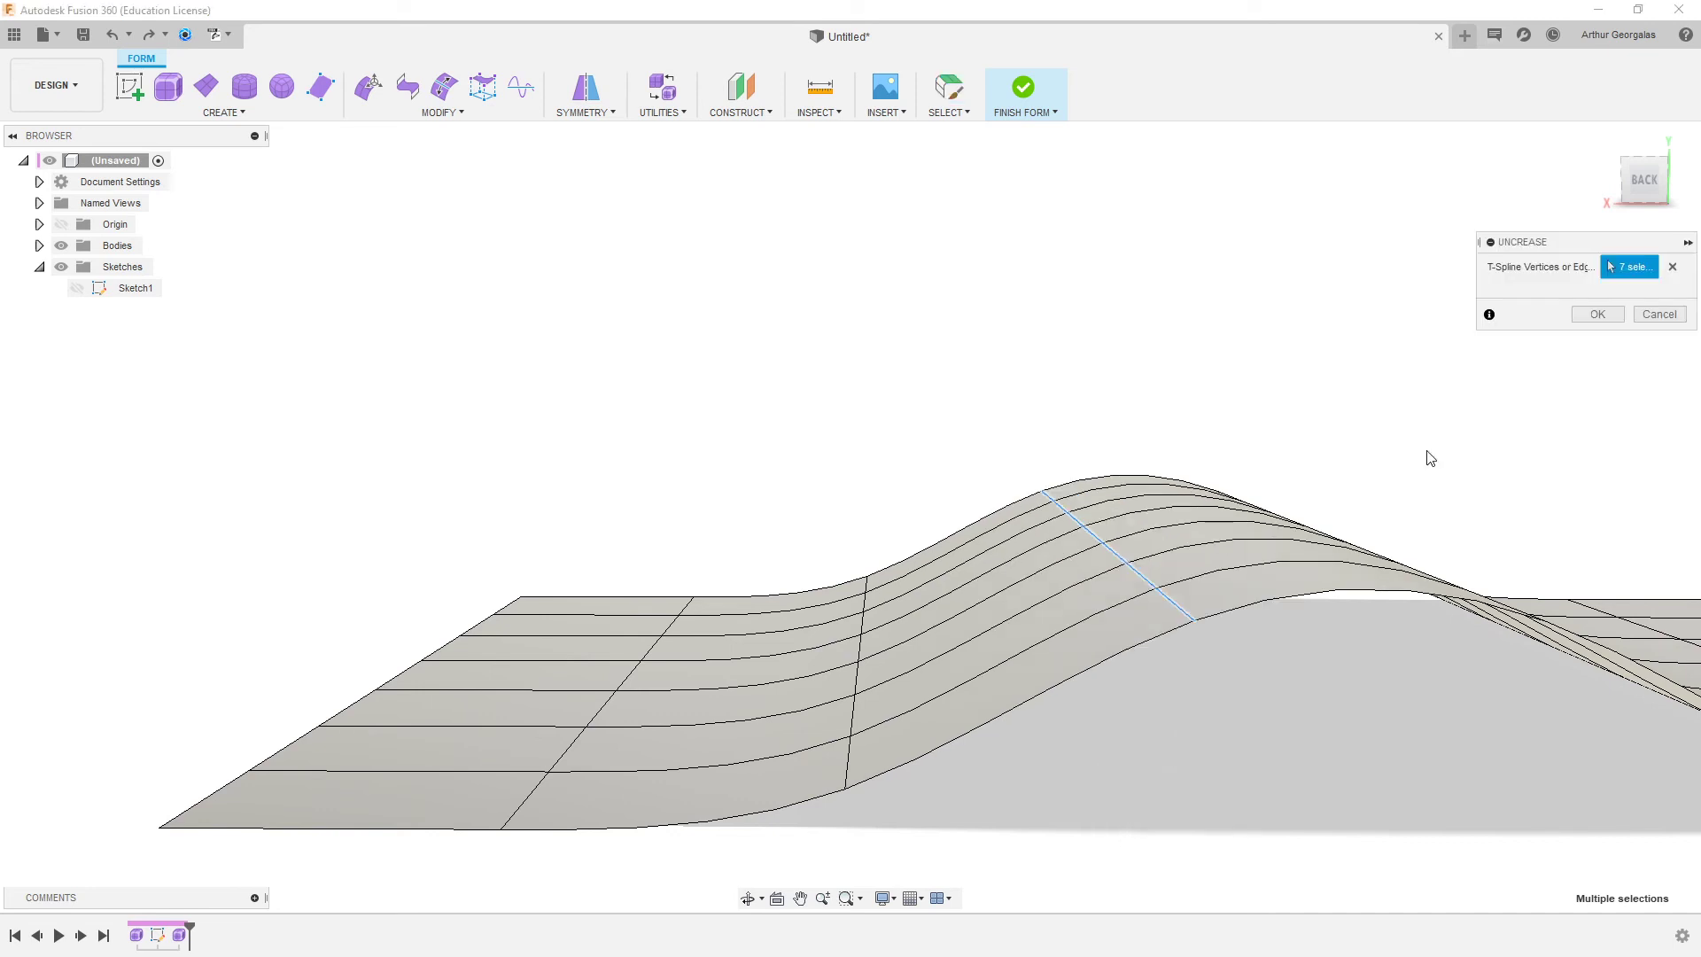
pyautogui.click(1598, 314)
# - Bevel the complete seven-edge line along the raised ridge with a bevel location of 0.105 and 1 segment
pyautogui.click(1101, 505)
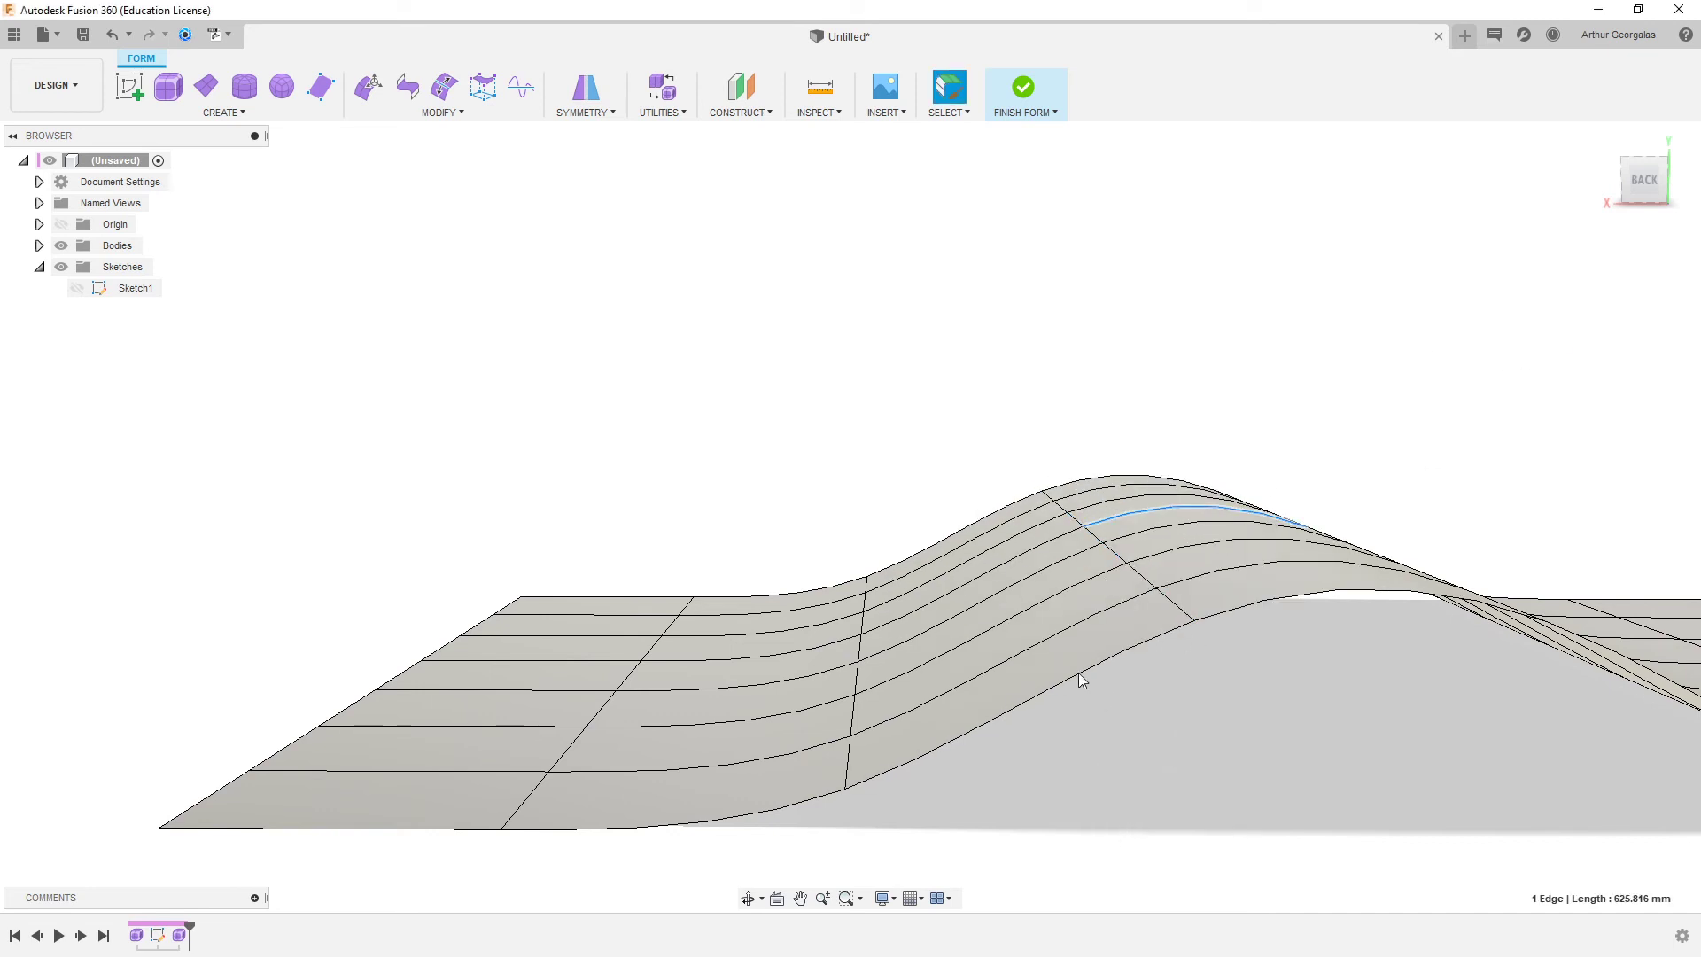
pyautogui.click(461, 114)
pyautogui.click(401, 386)
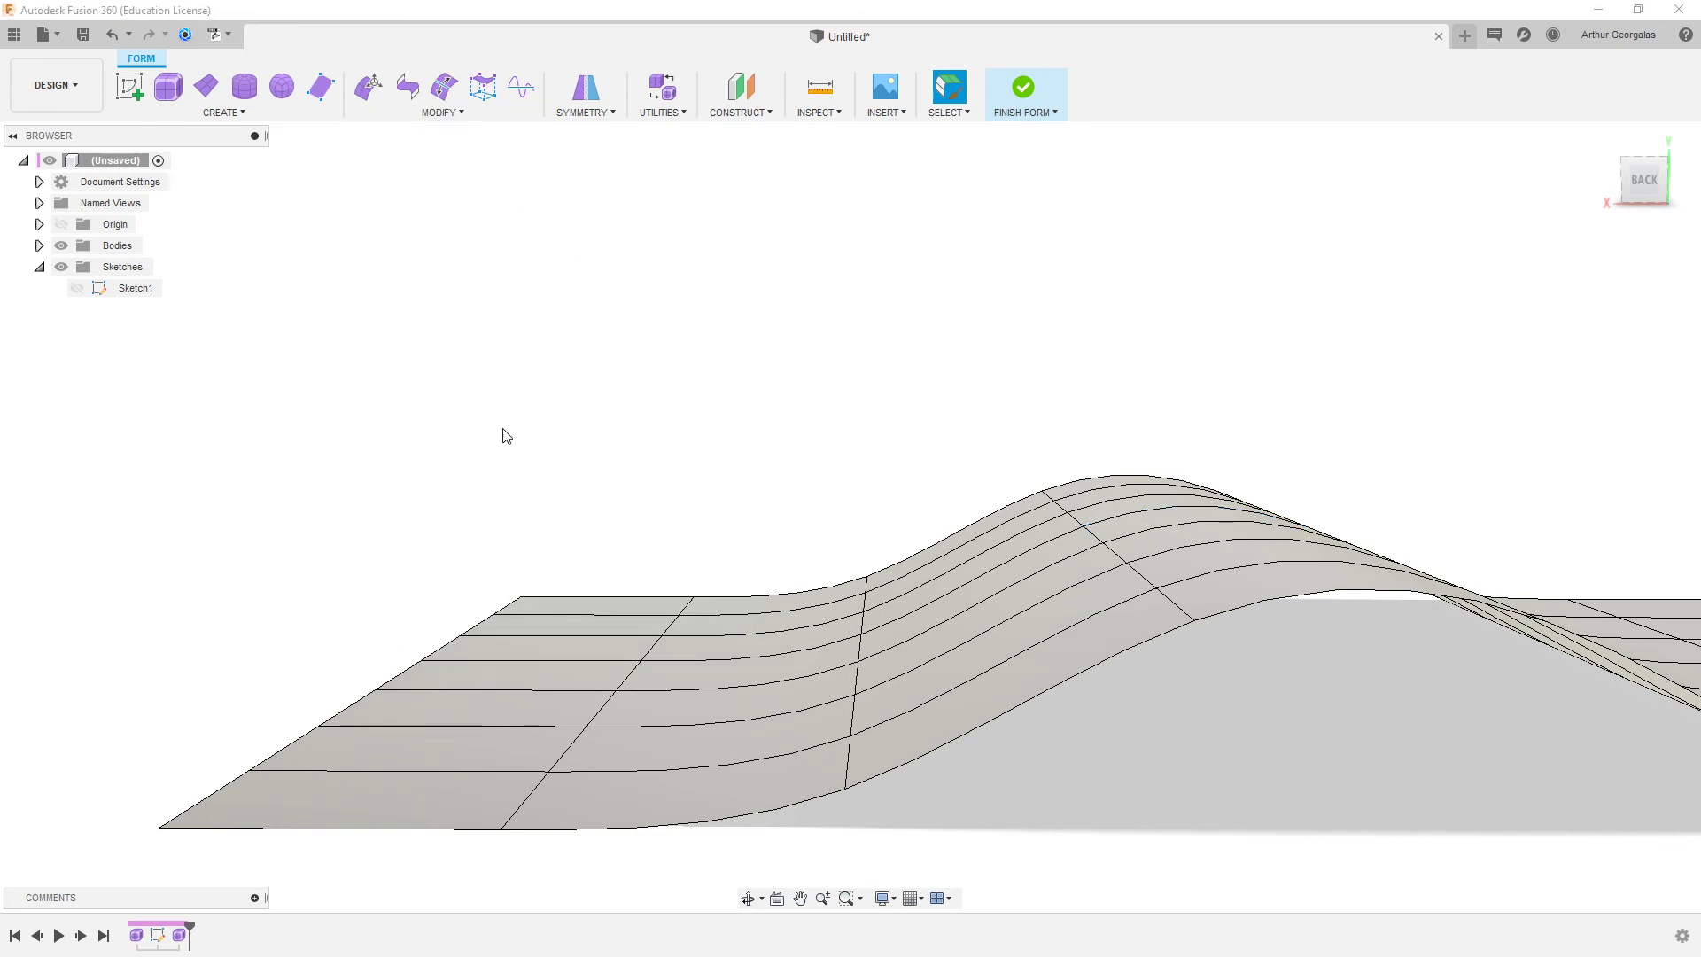
pyautogui.doubleClick(1096, 540)
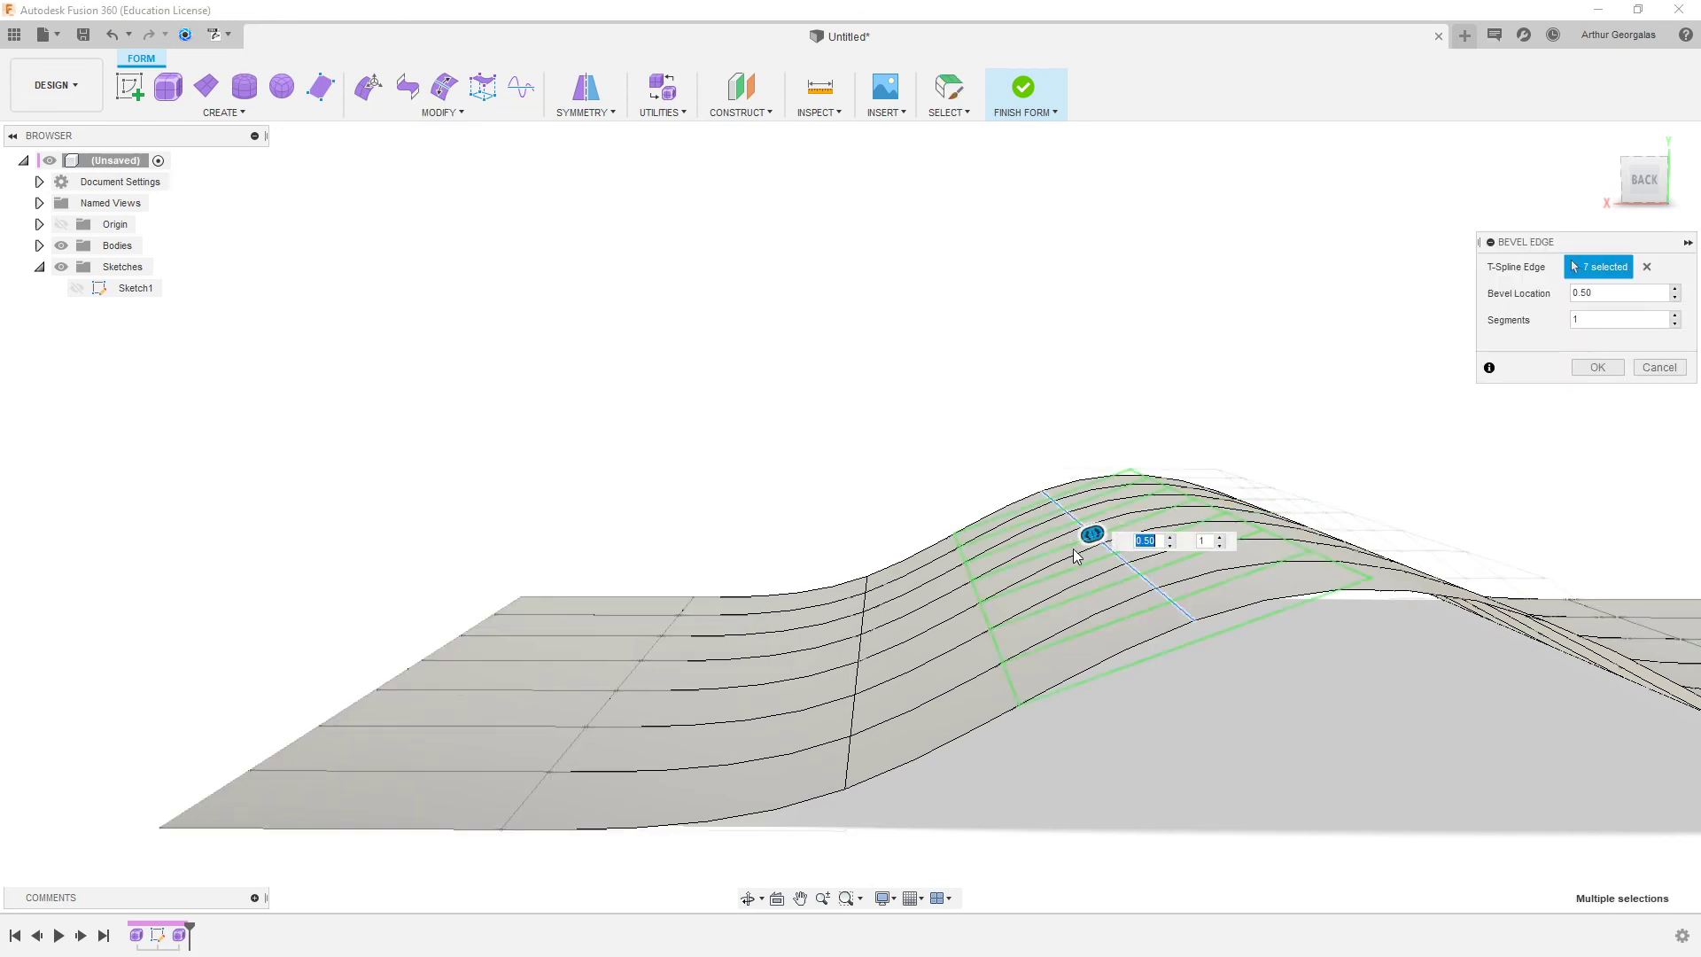
pyautogui.moveTo(1050, 531); pyautogui.dragTo(1193, 514)
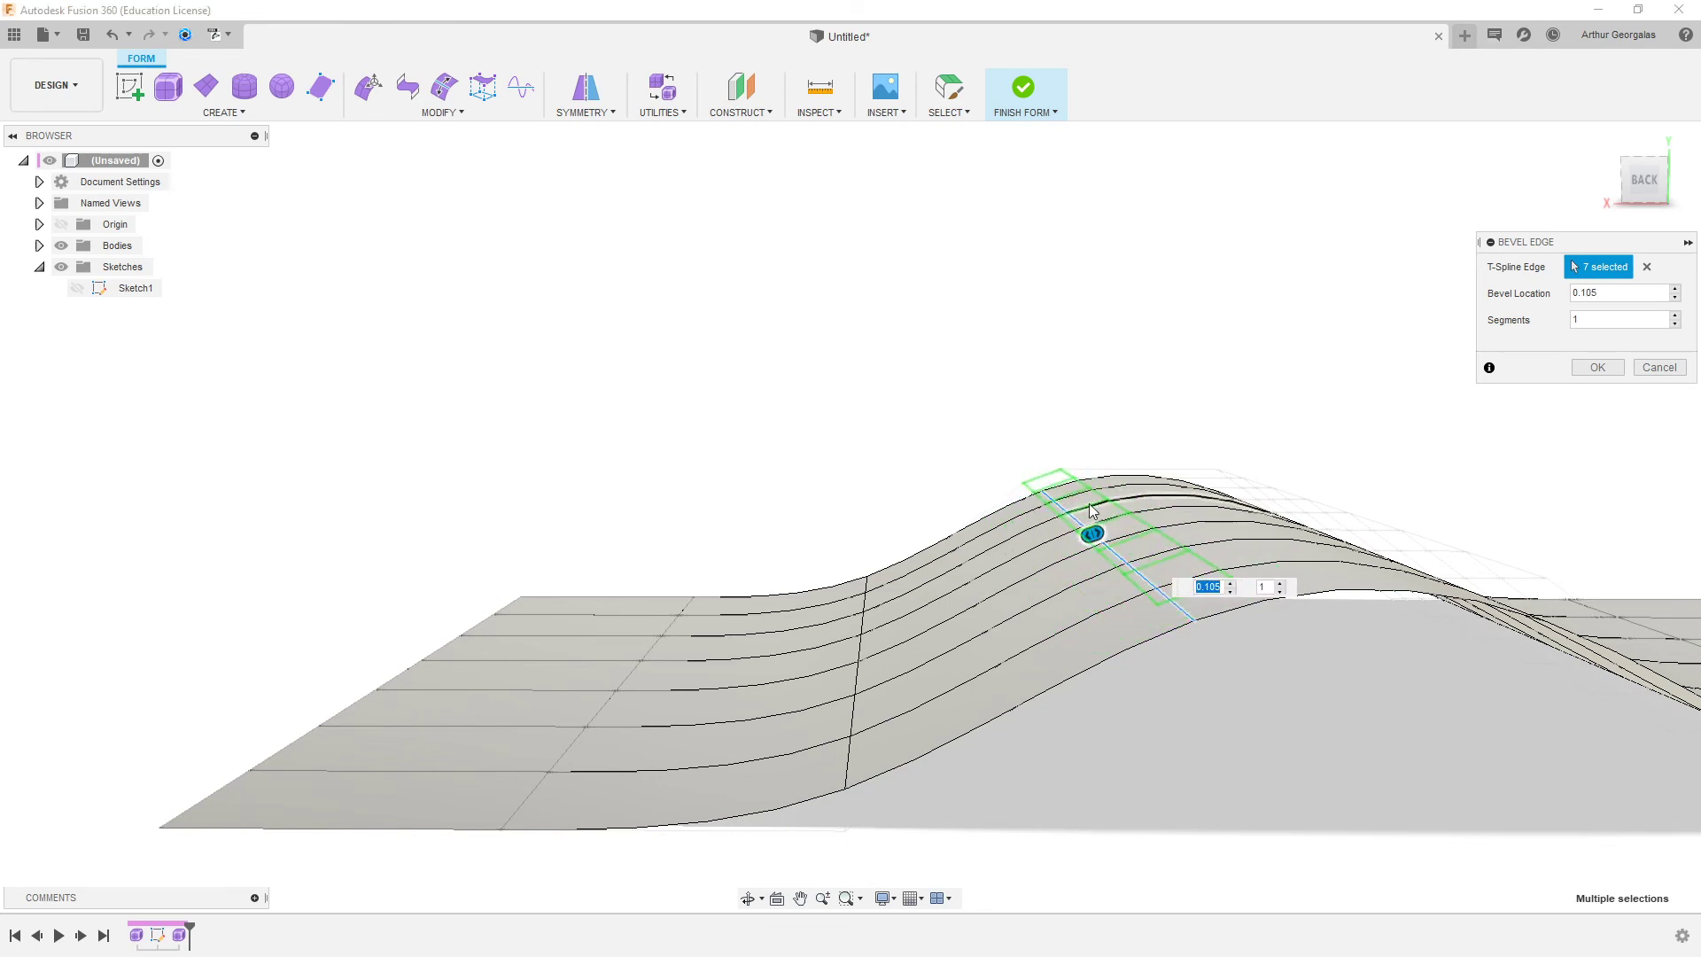
pyautogui.keyDown('shift'); pyautogui.moveTo(1090, 505); pyautogui.dragTo(1066, 479, button='middle'); pyautogui.keyUp('shift')
pyautogui.hotkey('alt', '1')
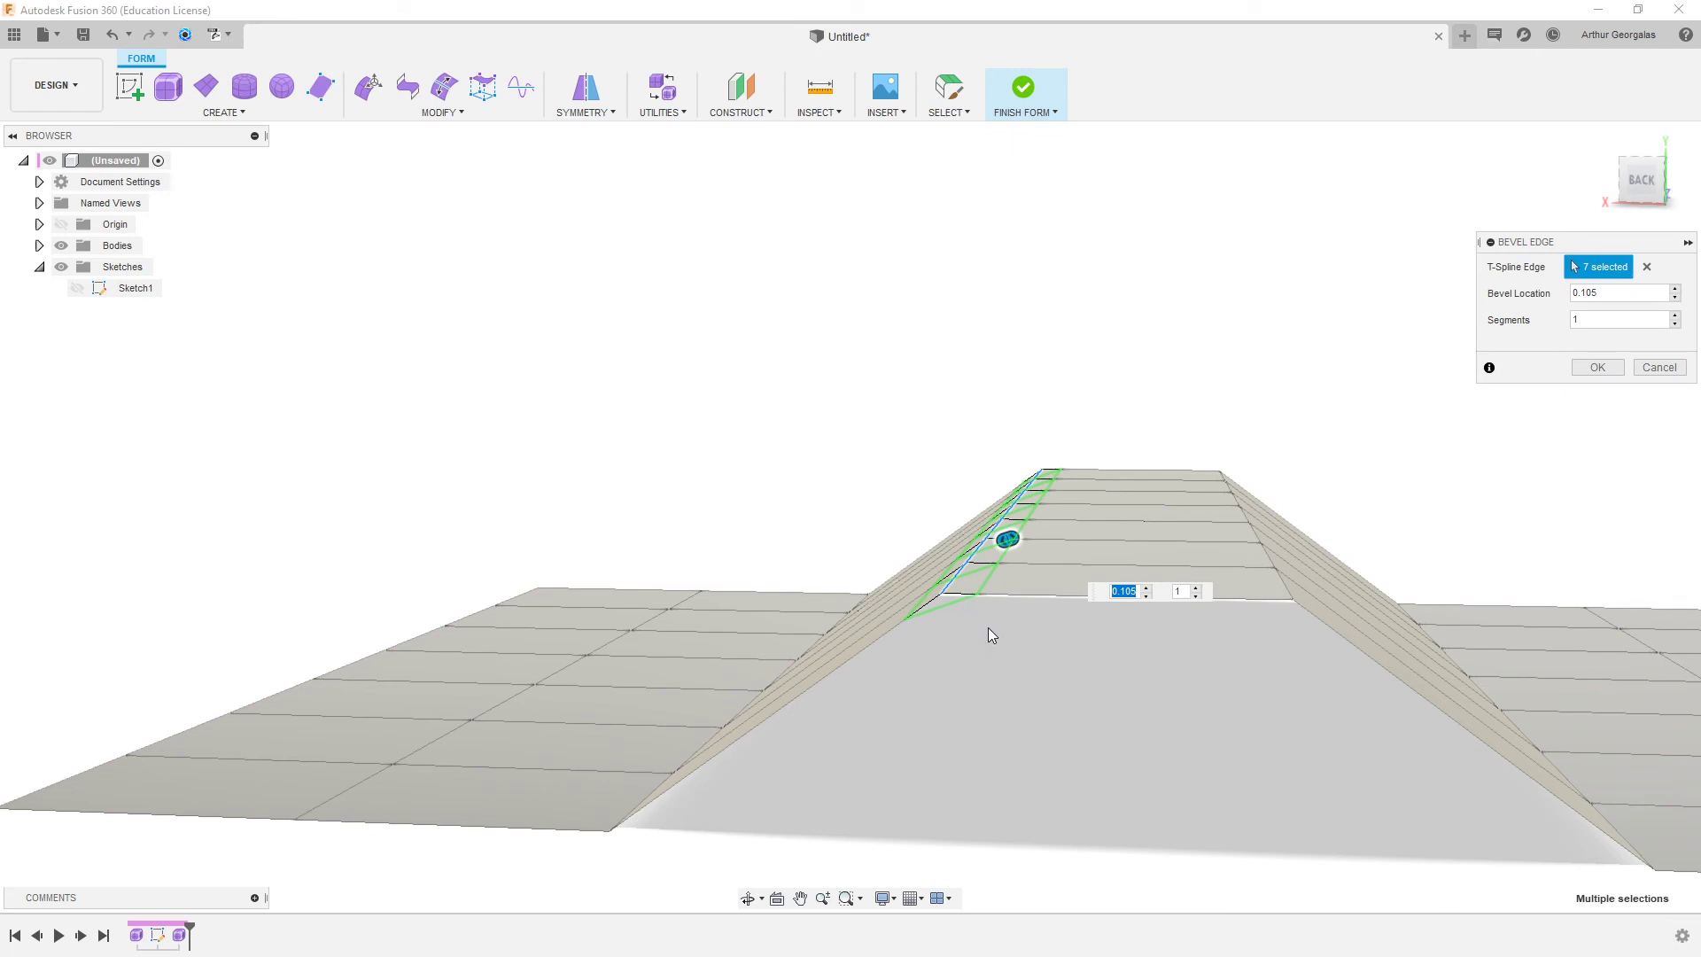
pyautogui.click(1586, 368)
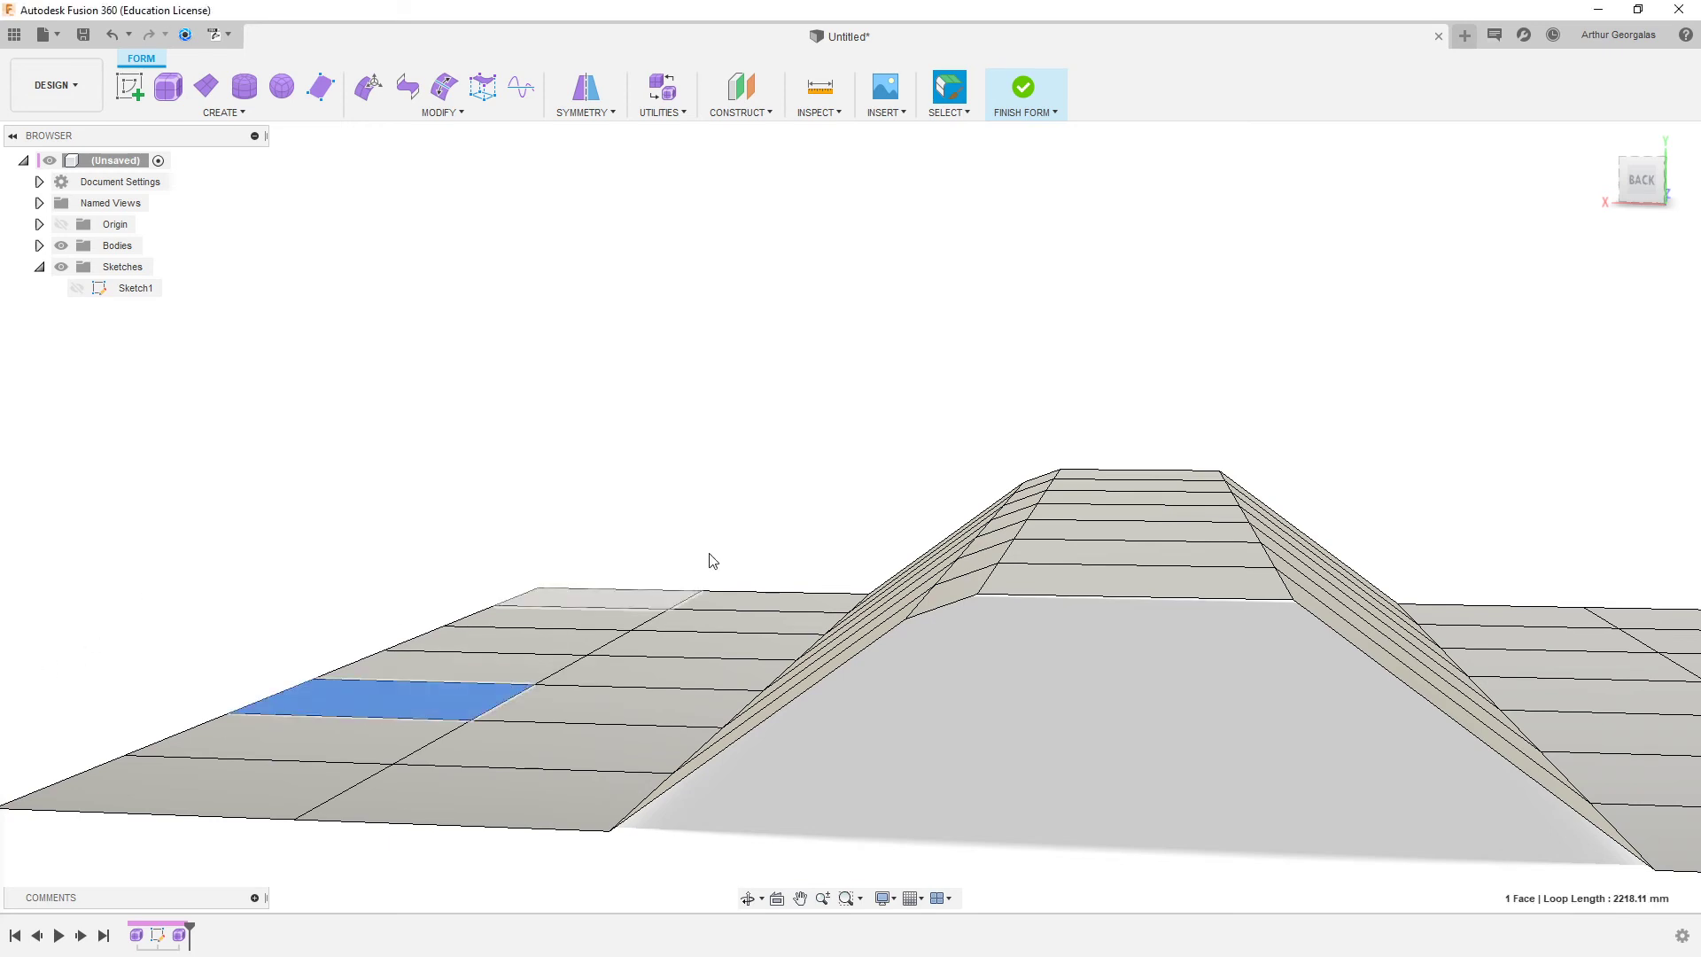
# - Compare the bevelled ridge in smooth, box and control frame display
pyautogui.hotkey('alt', '3')
pyautogui.keyDown('shift'); pyautogui.moveTo(957, 630); pyautogui.dragTo(918, 610, button='middle'); pyautogui.keyUp('shift')
pyautogui.scroll(-2, 918, 610)
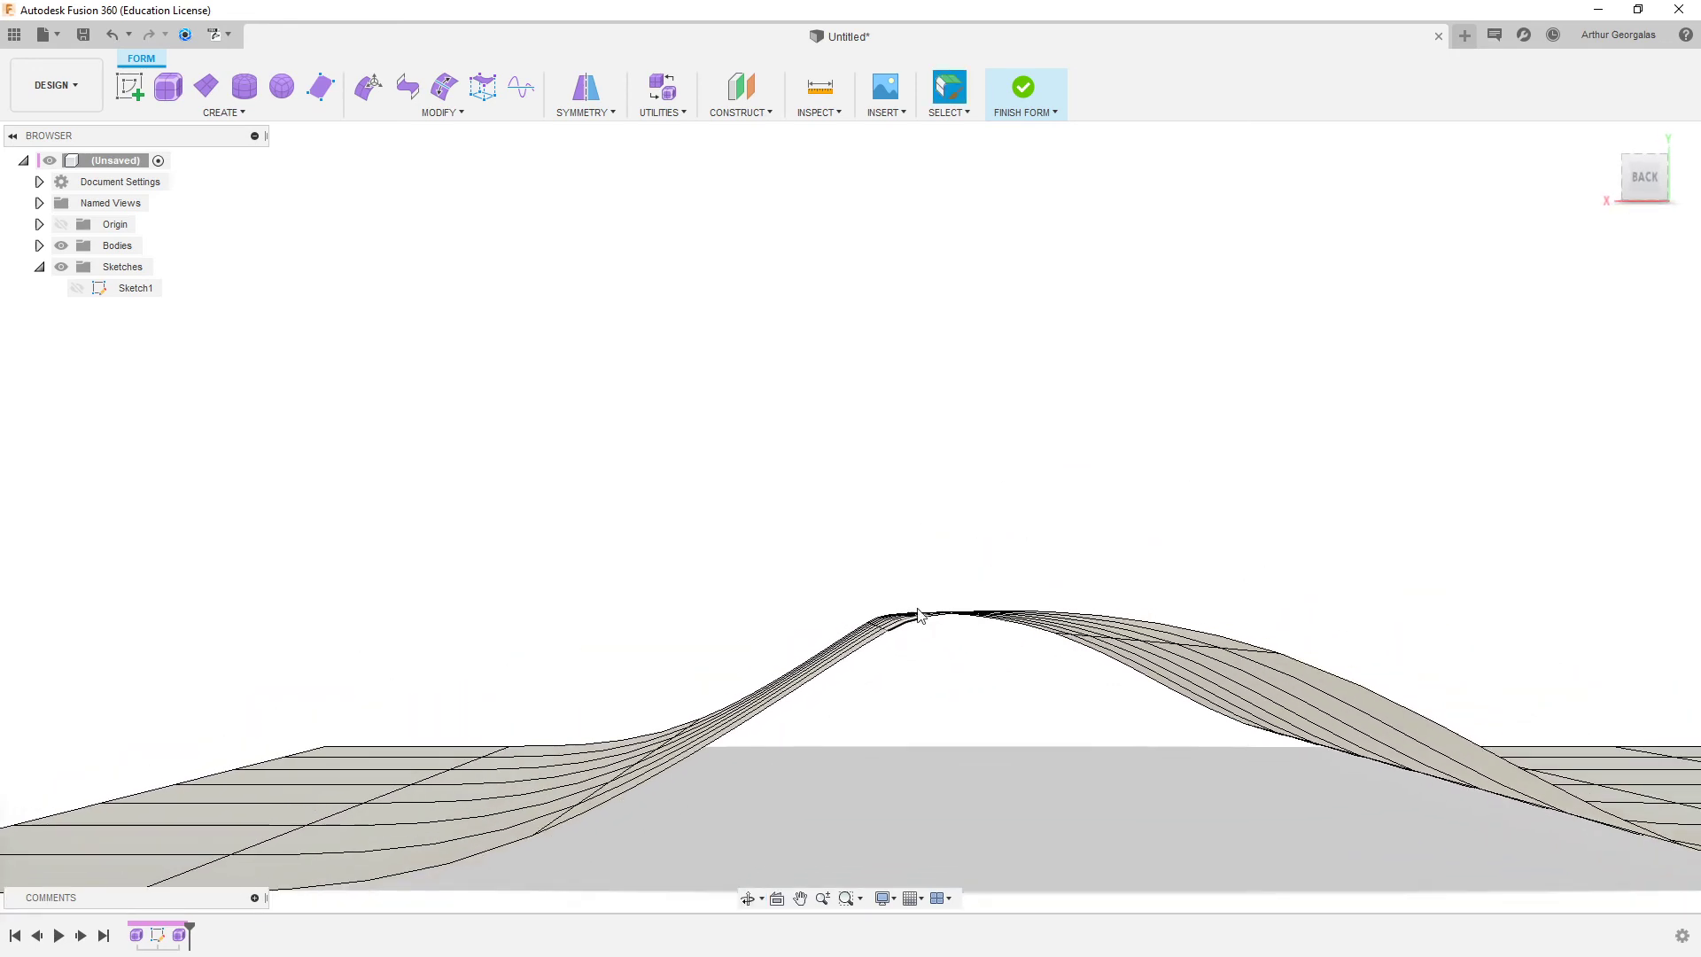
pyautogui.keyDown('shift'); pyautogui.moveTo(1041, 521); pyautogui.dragTo(1038, 562, button='middle'); pyautogui.keyUp('shift')
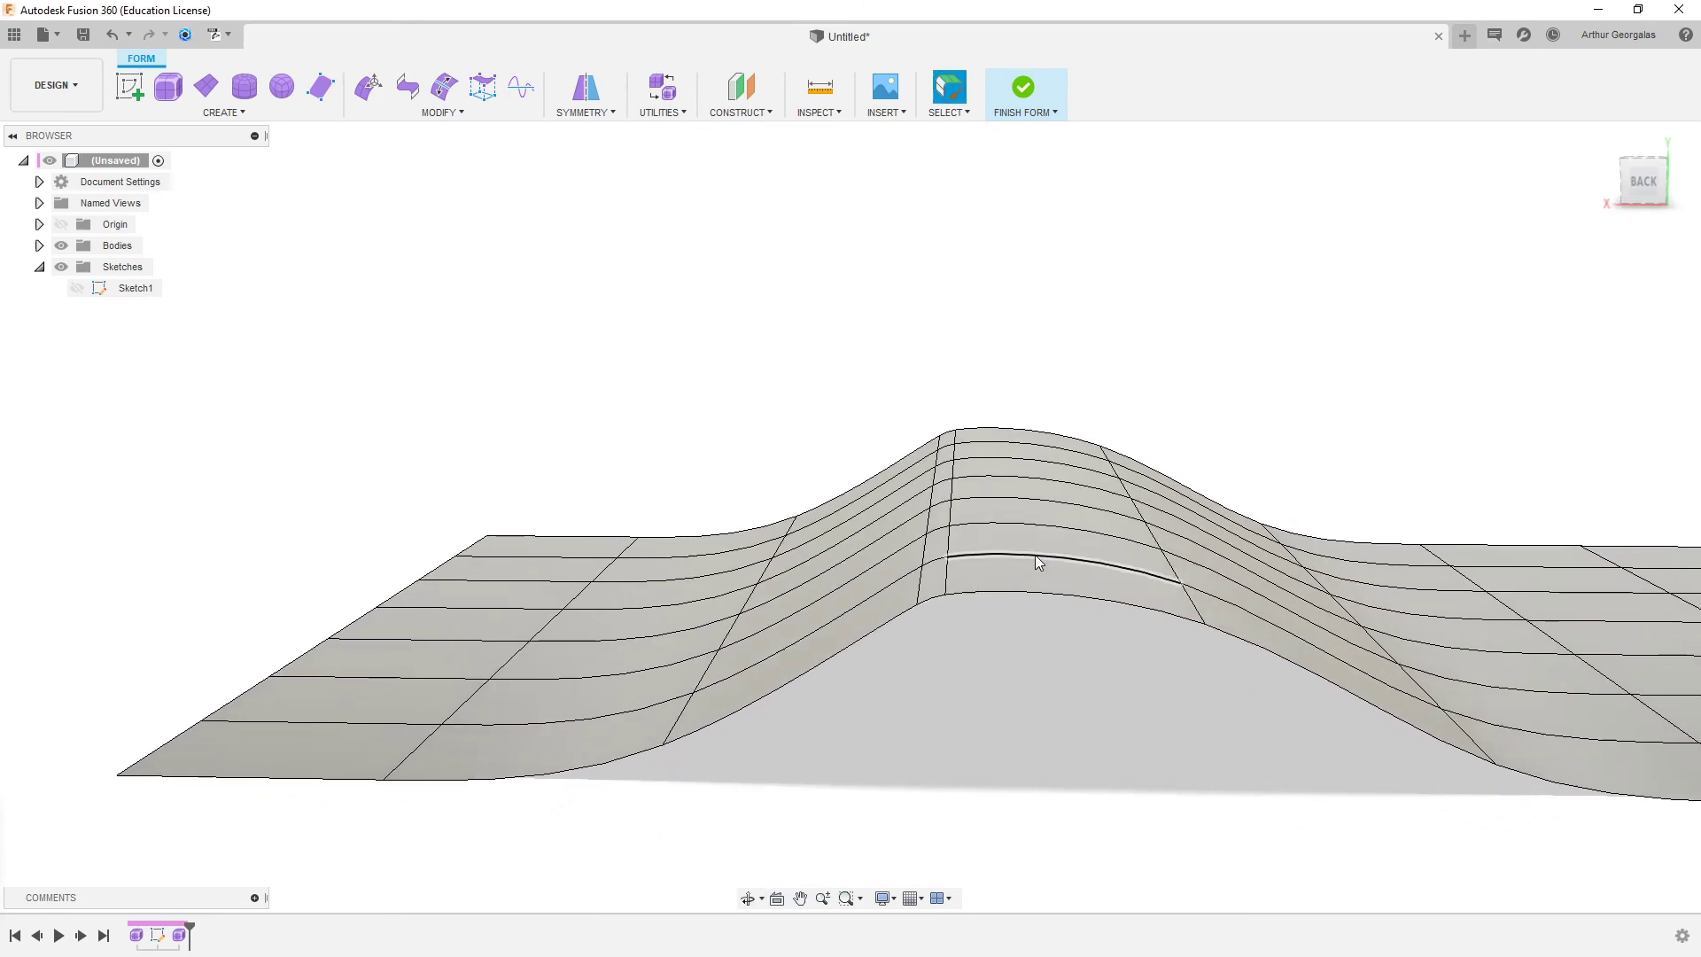
pyautogui.hotkey('ctrl', '1')
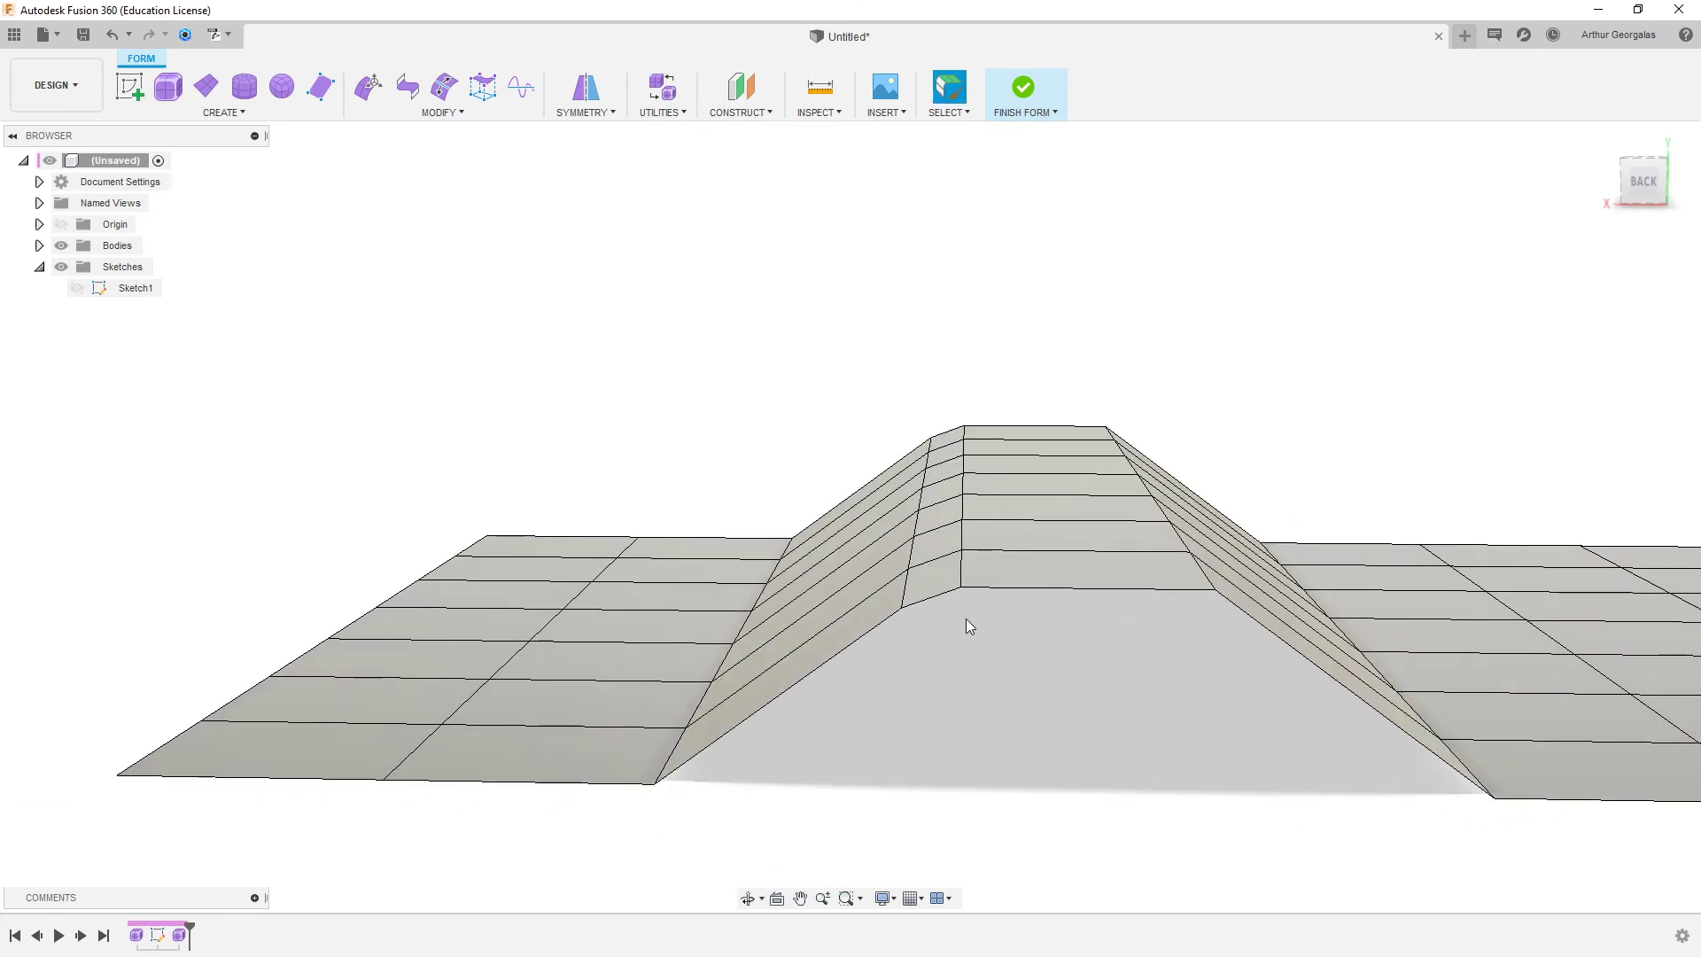
pyautogui.hotkey('ctrl', '2')
# - Insert edges on both sides of the unbevelled seven-edge ridge line in Simple mode at location -0.079, and inspect the tightened ridge
pyautogui.keyDown('shift'); pyautogui.moveTo(991, 536); pyautogui.dragTo(1044, 678, button='middle'); pyautogui.keyUp('shift')
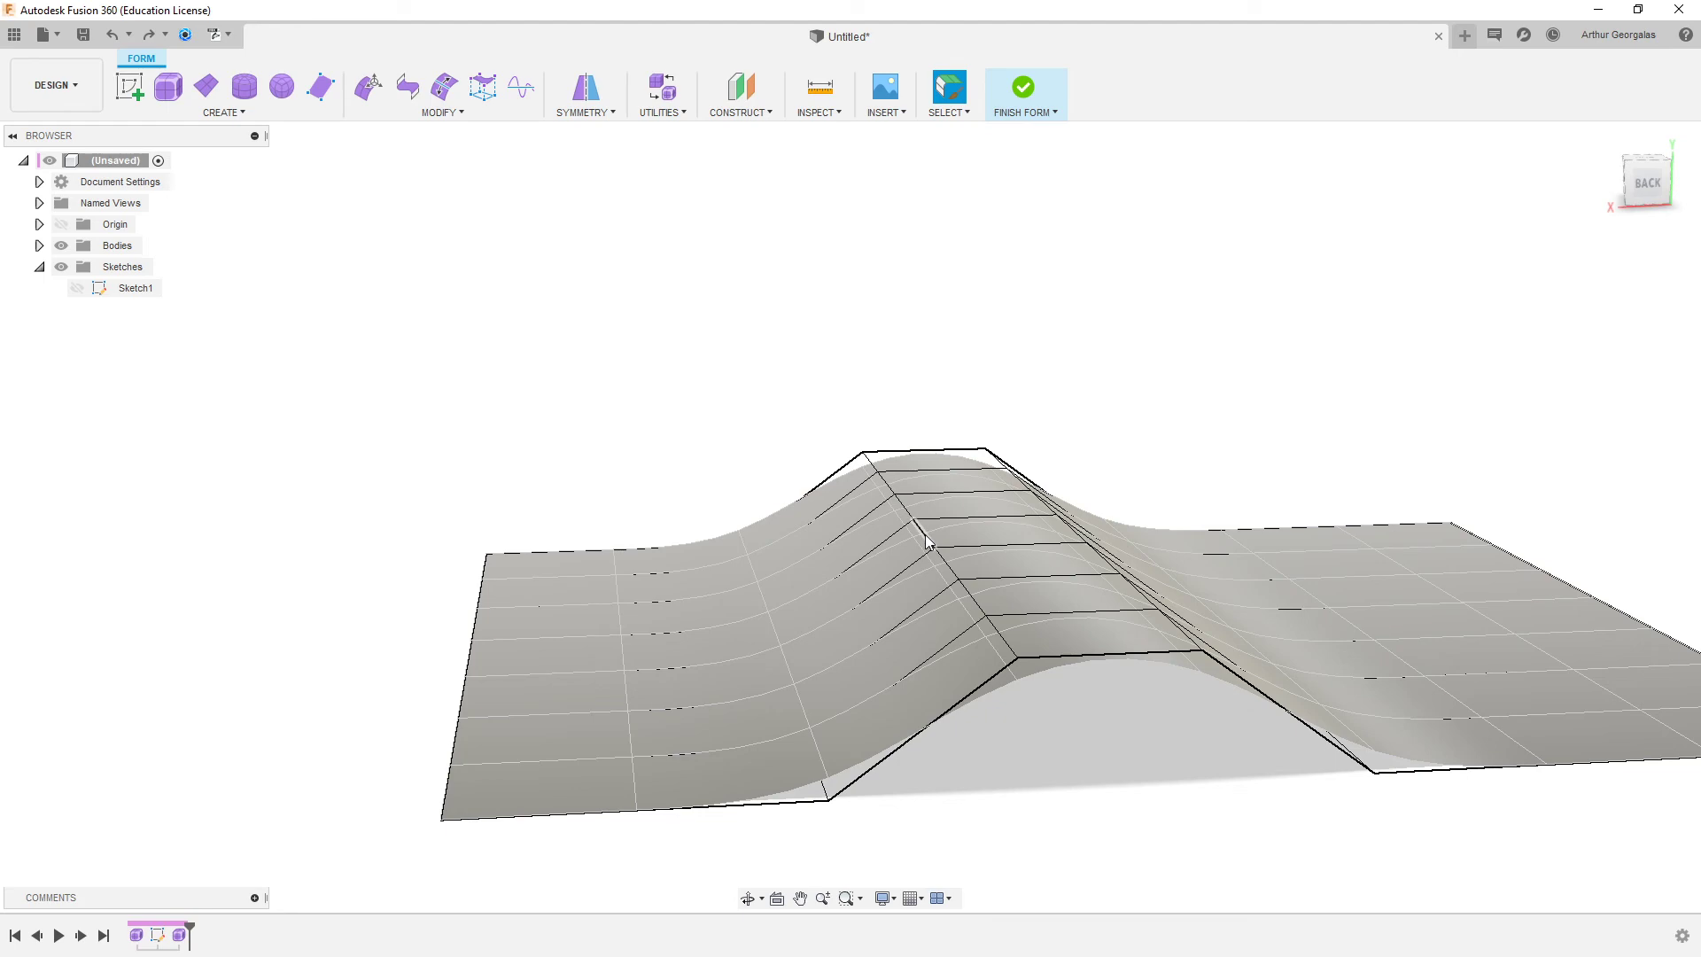
pyautogui.scroll(3, 938, 641)
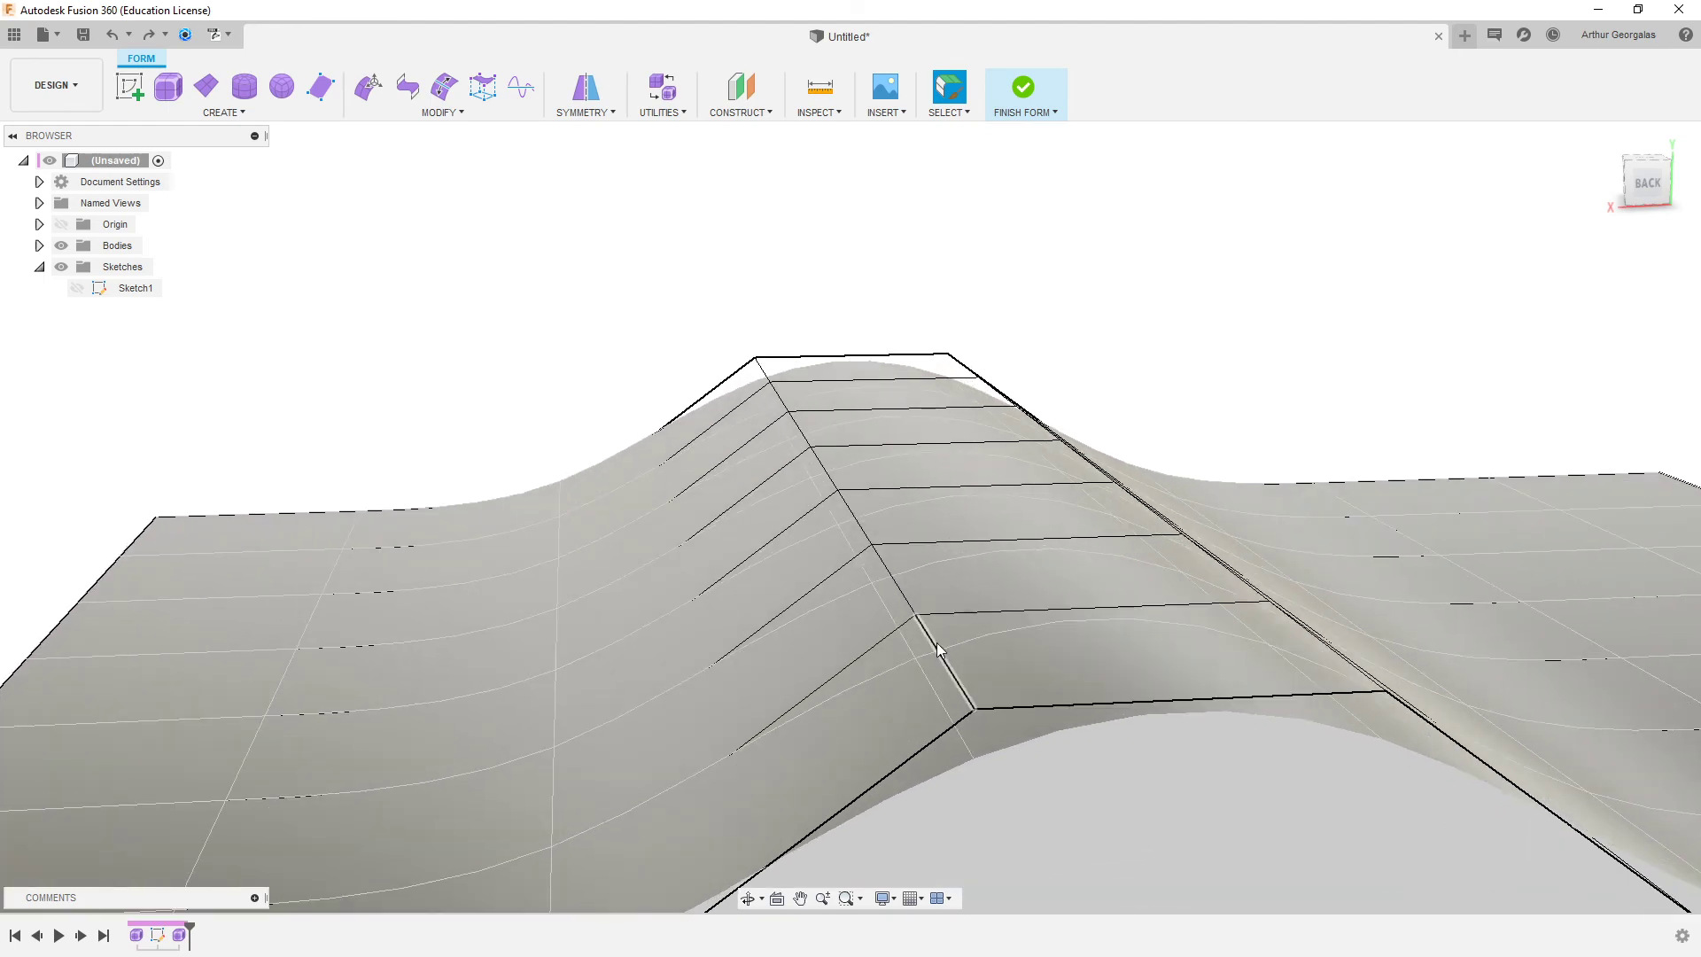
pyautogui.doubleClick(934, 640)
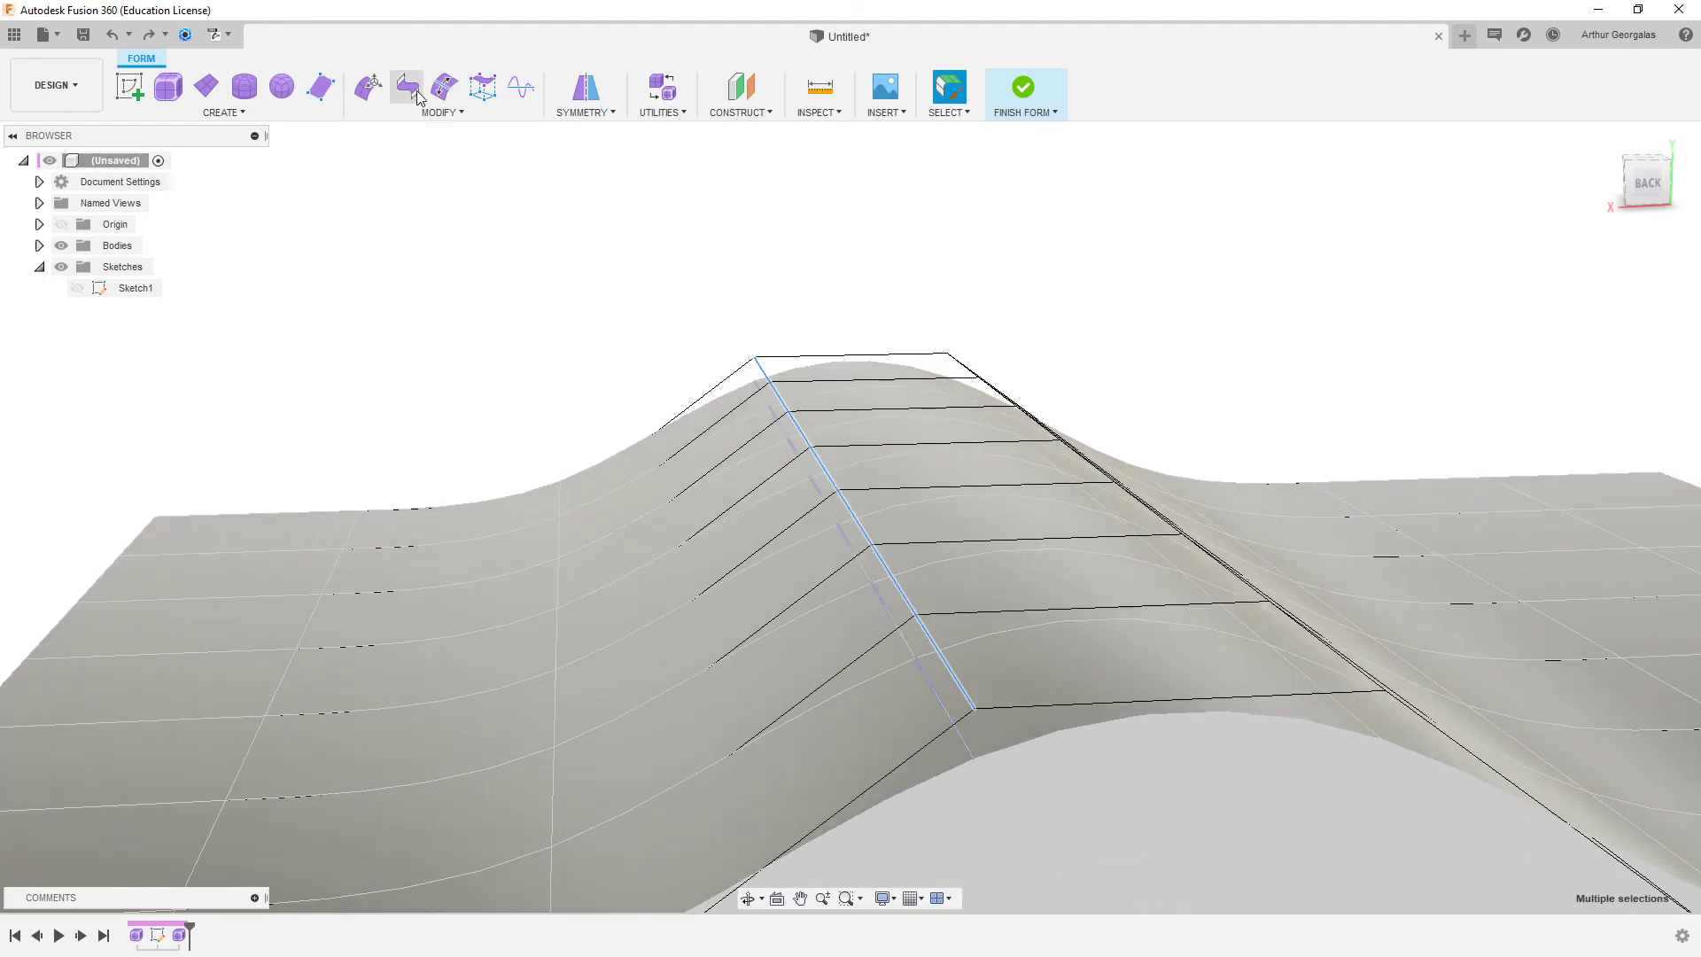
pyautogui.hotkey('ctrl', '3')
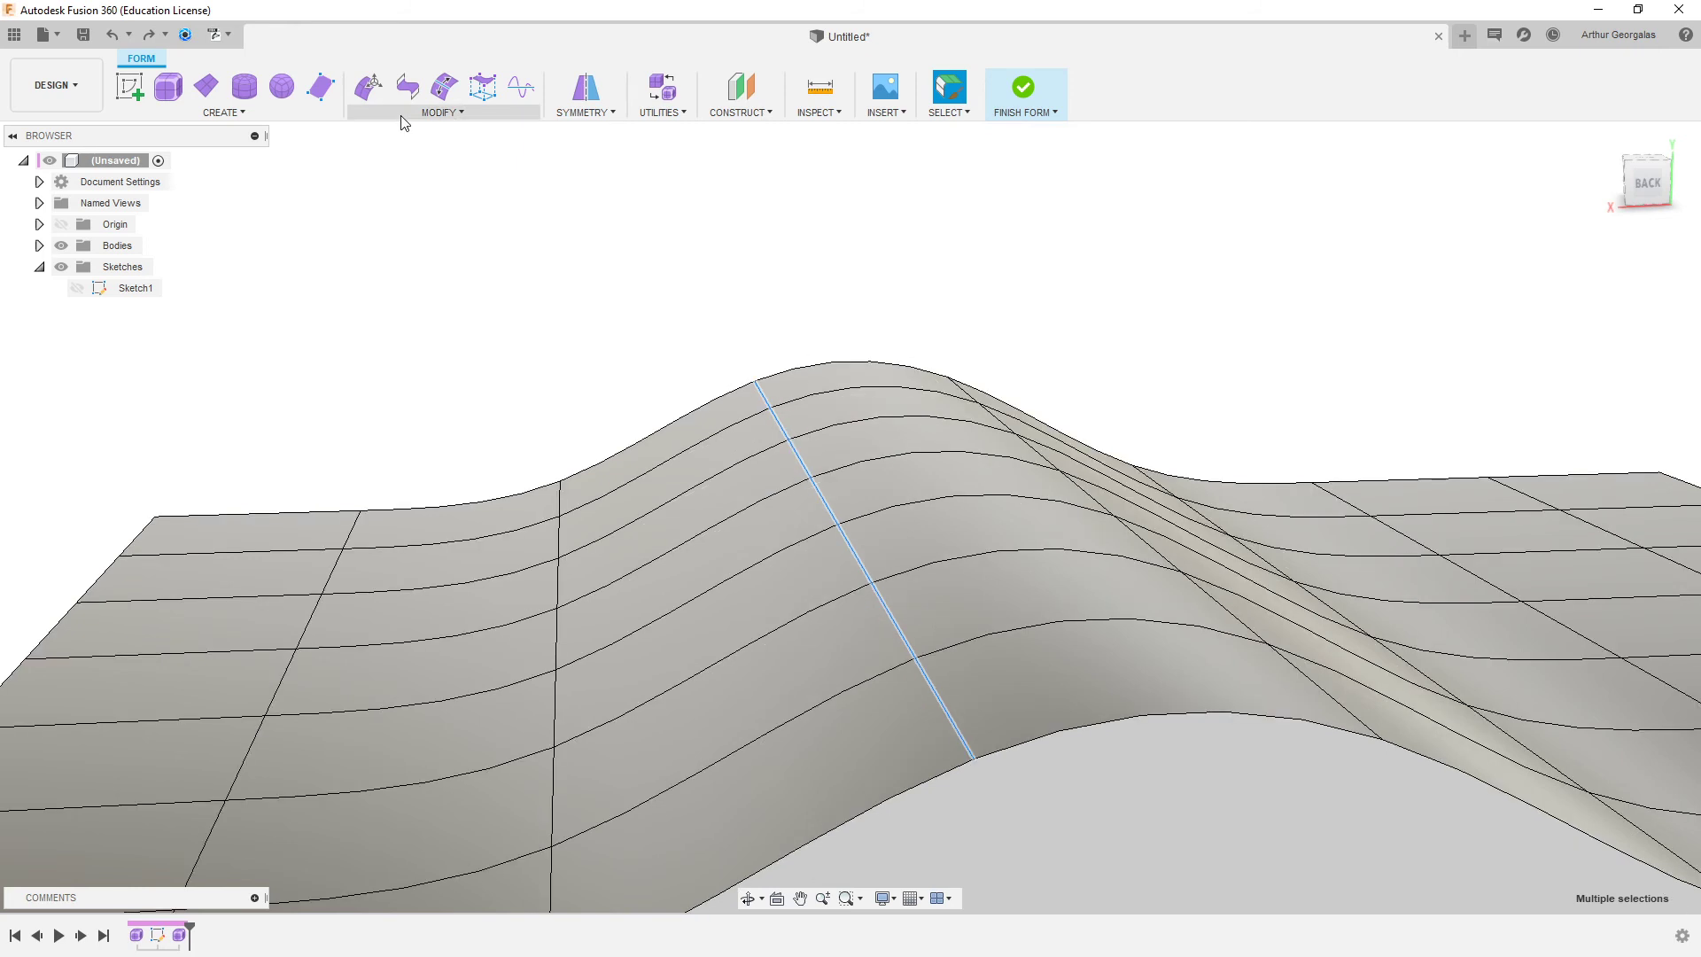
pyautogui.click(403, 121)
pyautogui.click(400, 151)
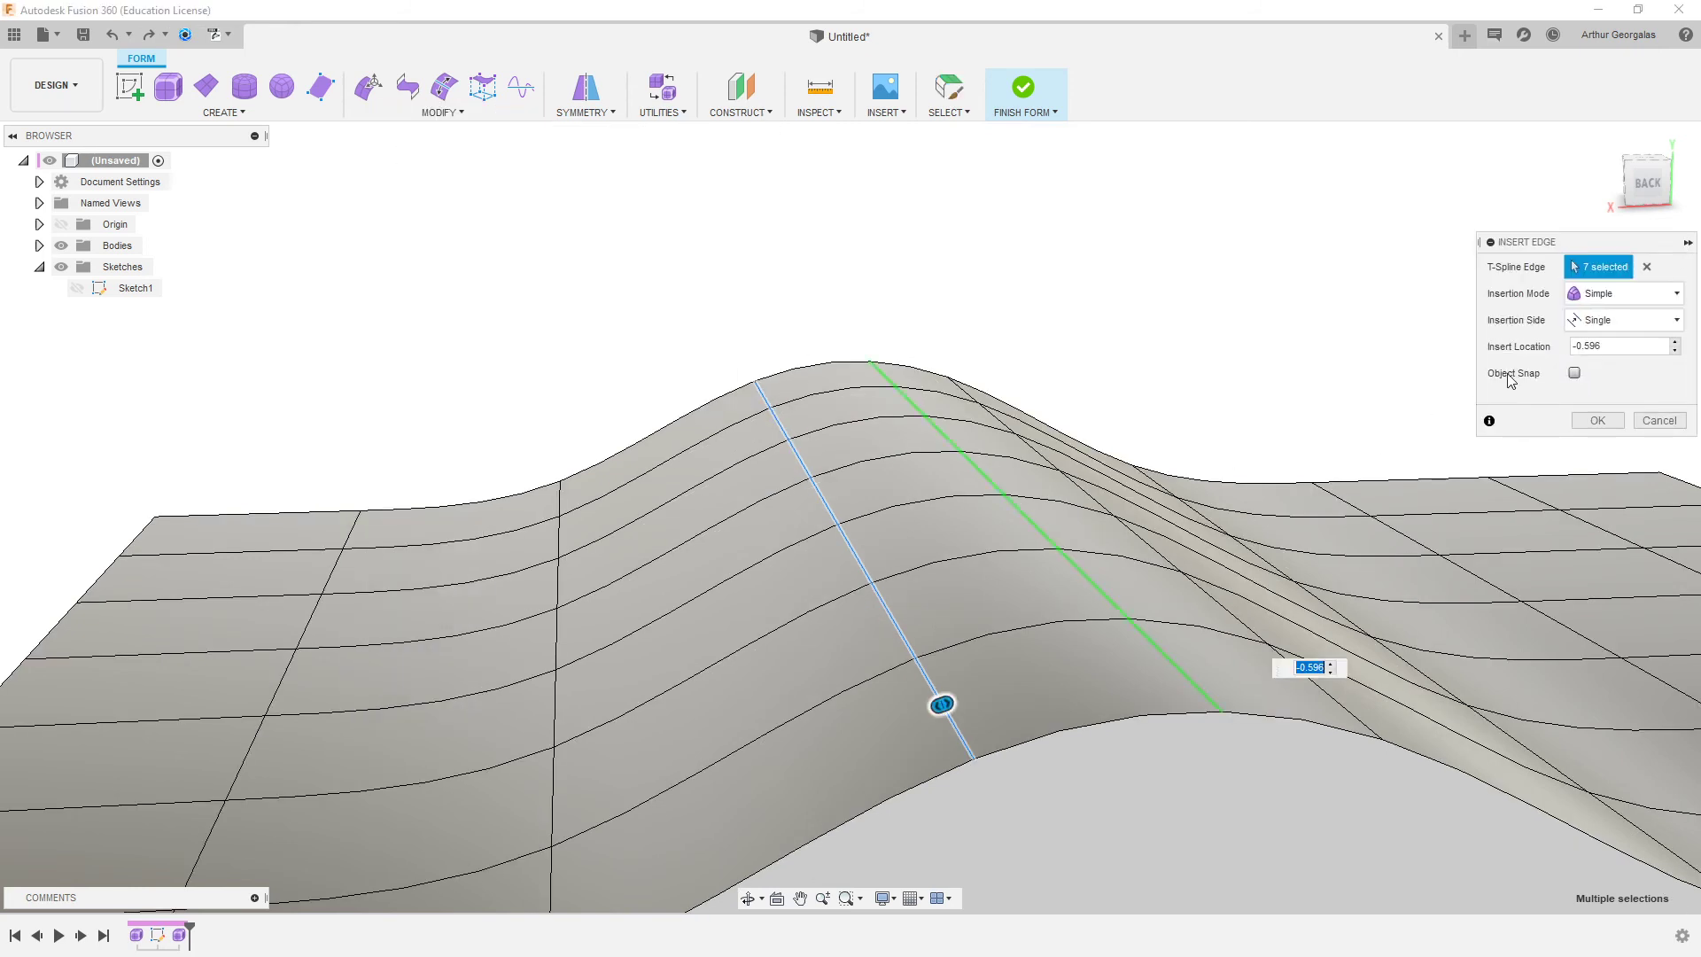
pyautogui.click(1619, 320)
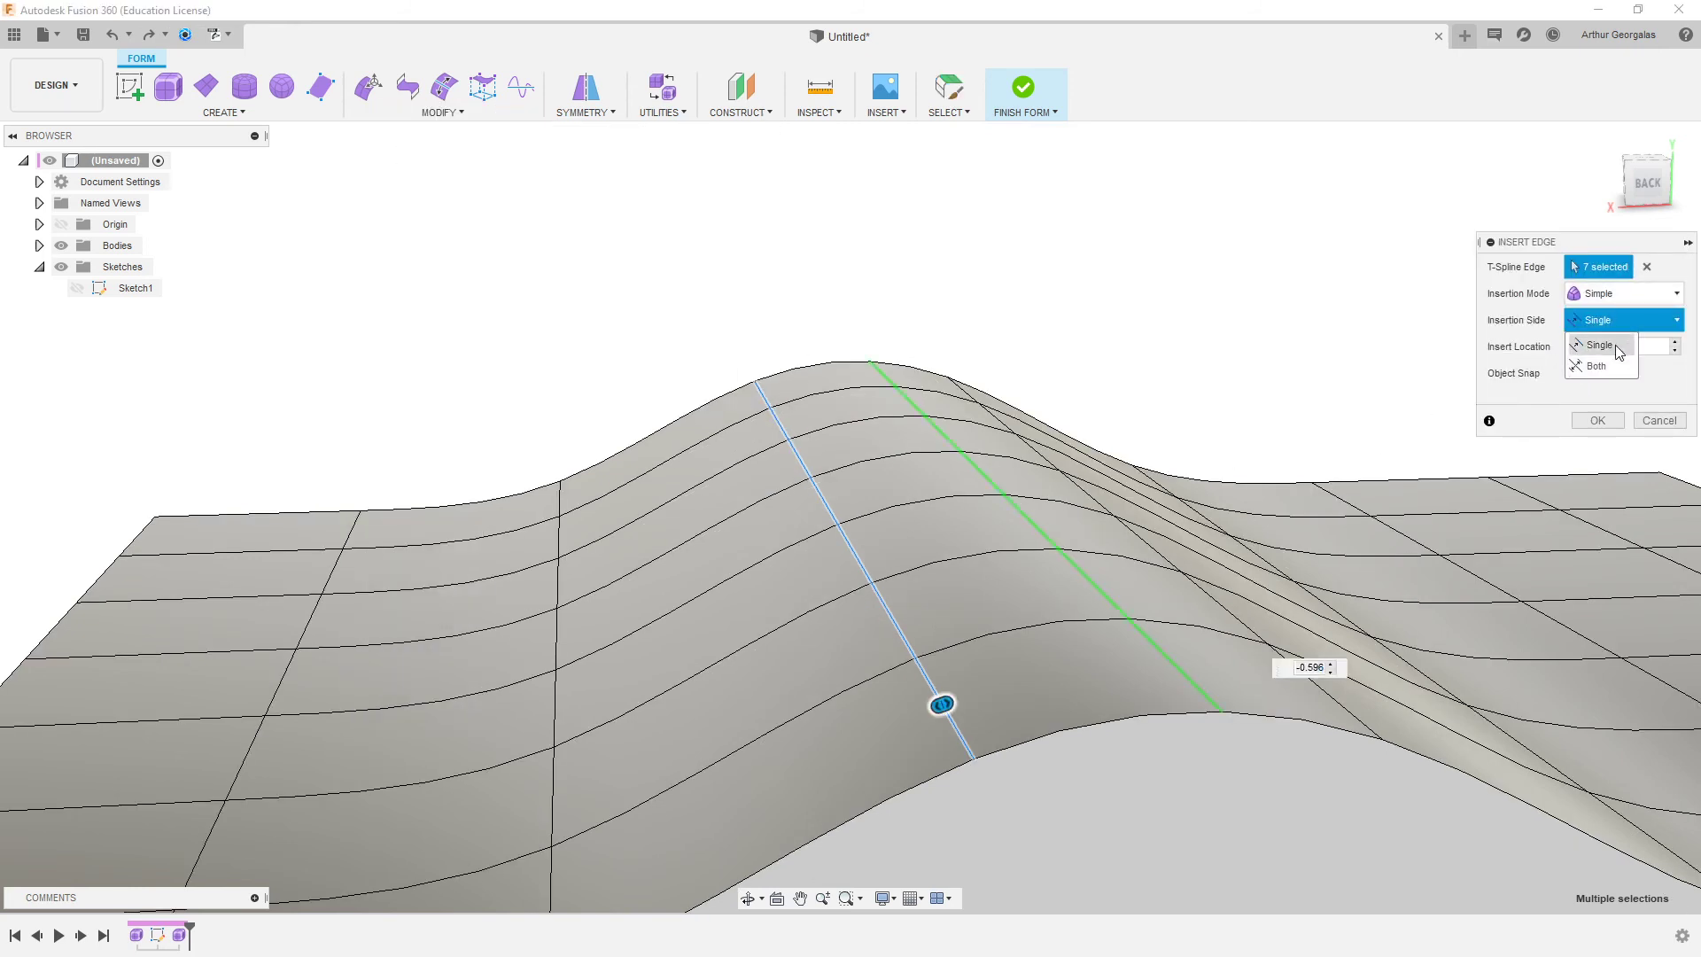
pyautogui.moveTo(957, 696); pyautogui.dragTo(731, 728)
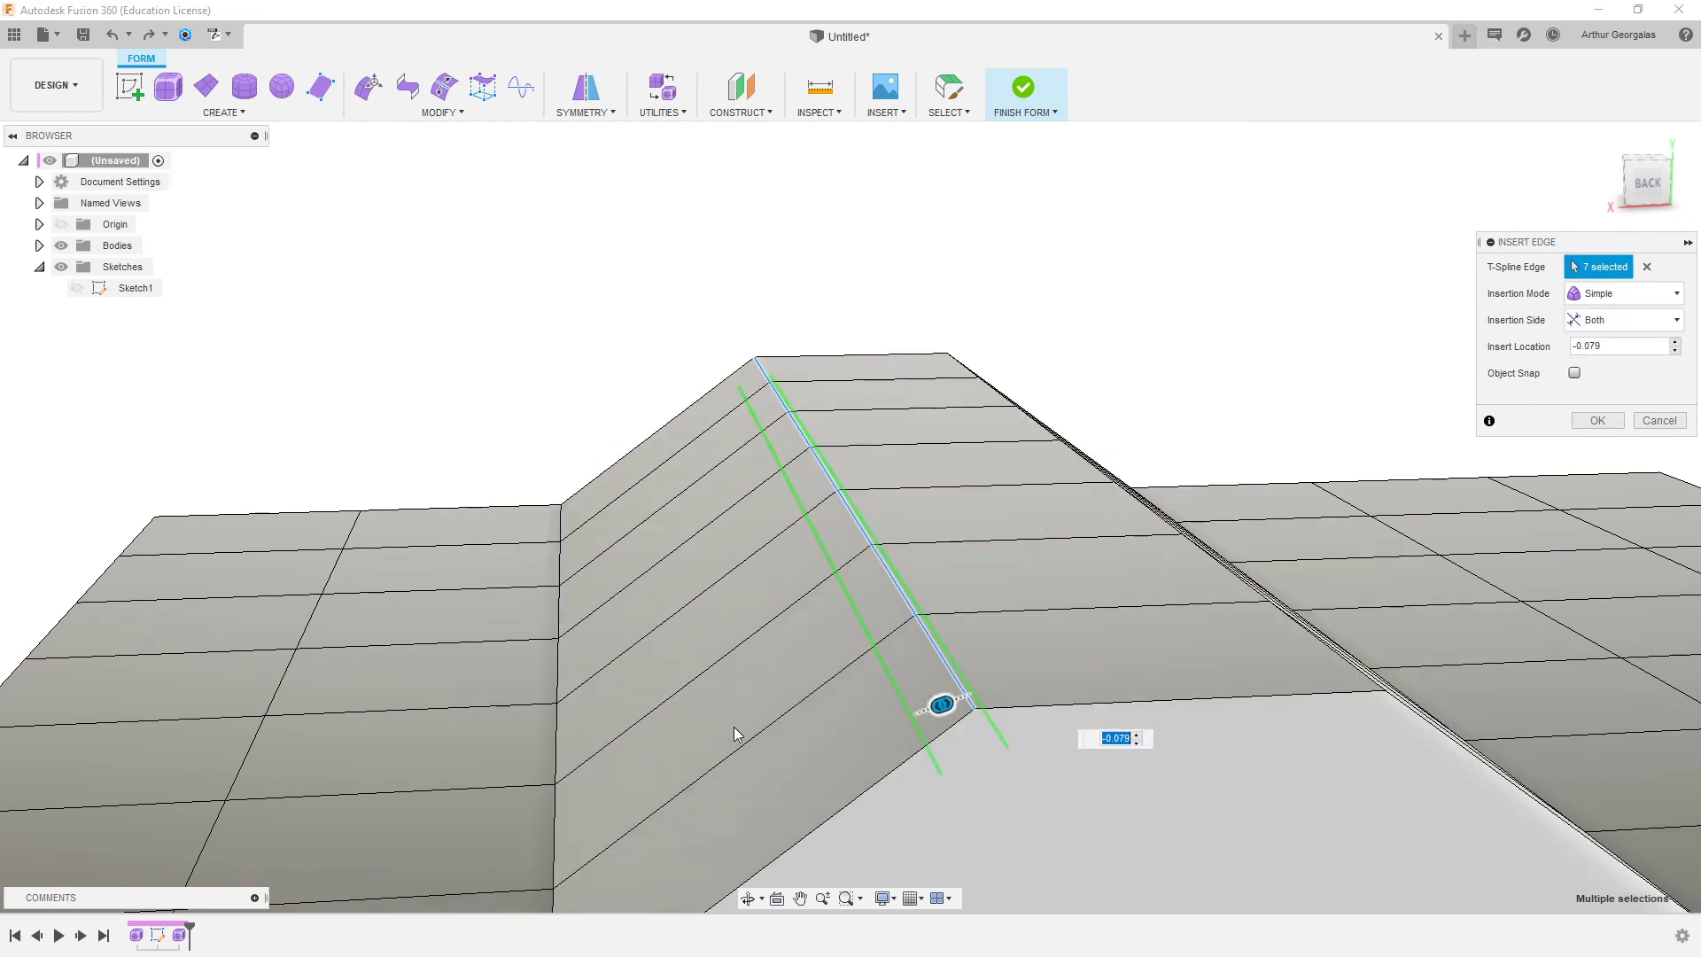
pyautogui.keyDown('shift'); pyautogui.moveTo(866, 627); pyautogui.dragTo(856, 603, button='middle'); pyautogui.keyUp('shift')
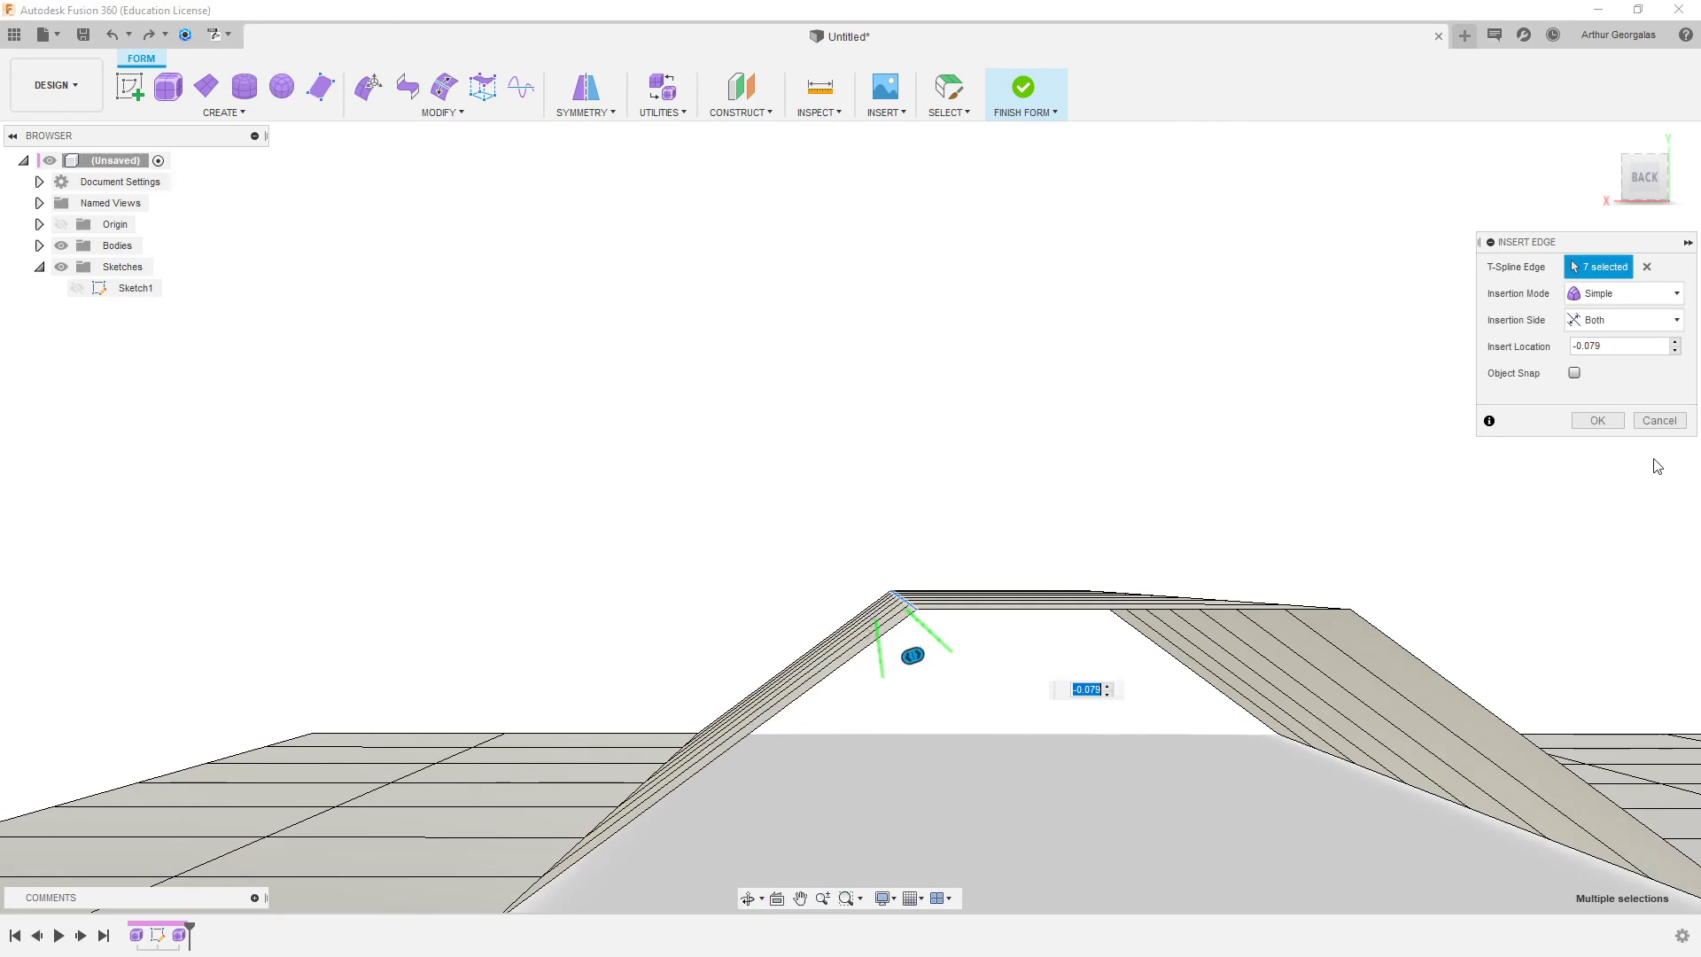
pyautogui.click(1601, 417)
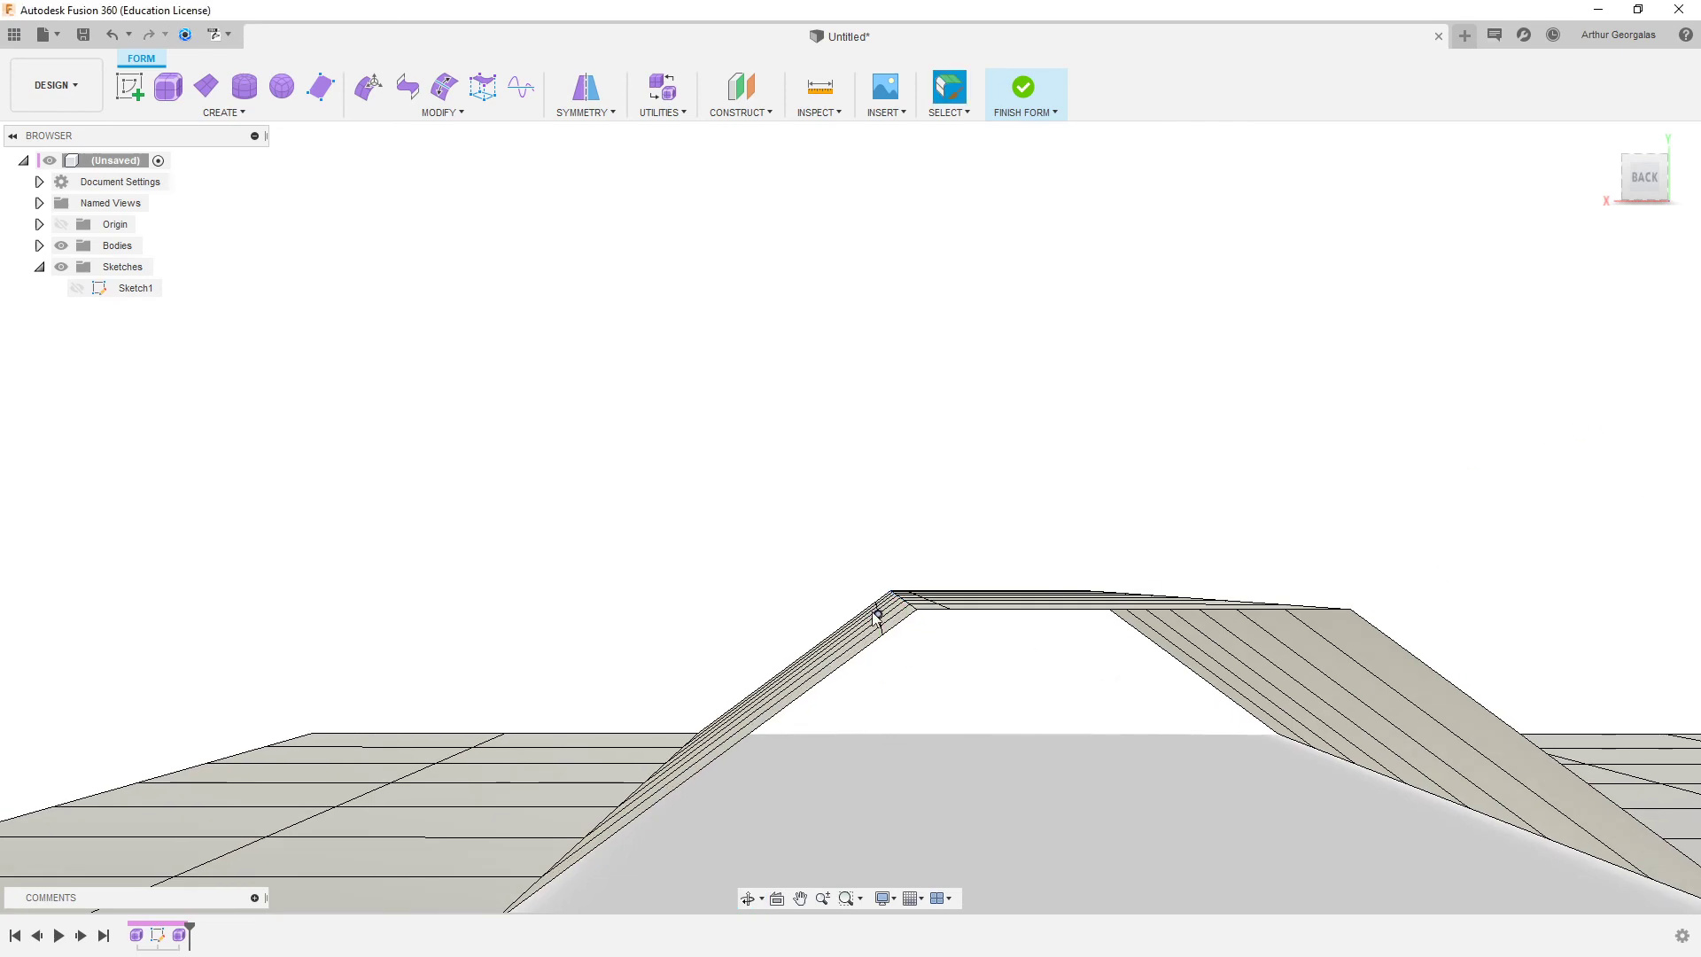
pyautogui.keyDown('shift'); pyautogui.moveTo(889, 638); pyautogui.dragTo(949, 640, button='middle'); pyautogui.keyUp('shift')
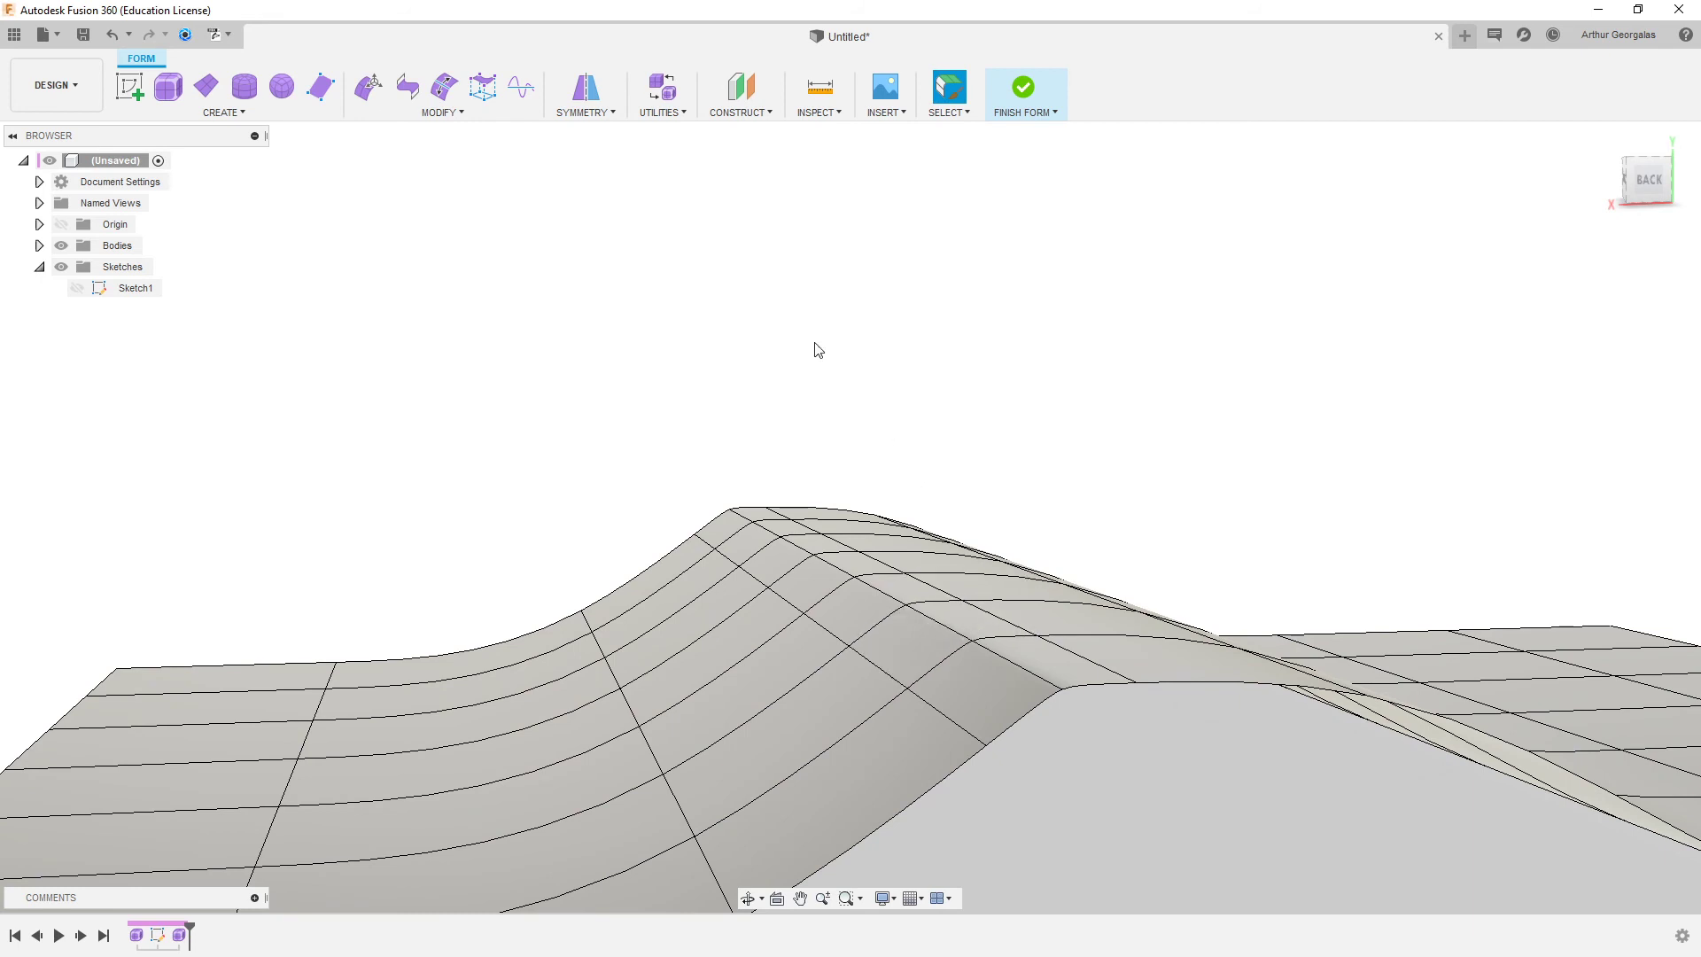
pyautogui.scroll(-1, 675, 374)
# - Duplicate the form body Body16 in place without any move distance or rotation
pyautogui.click(39, 246)
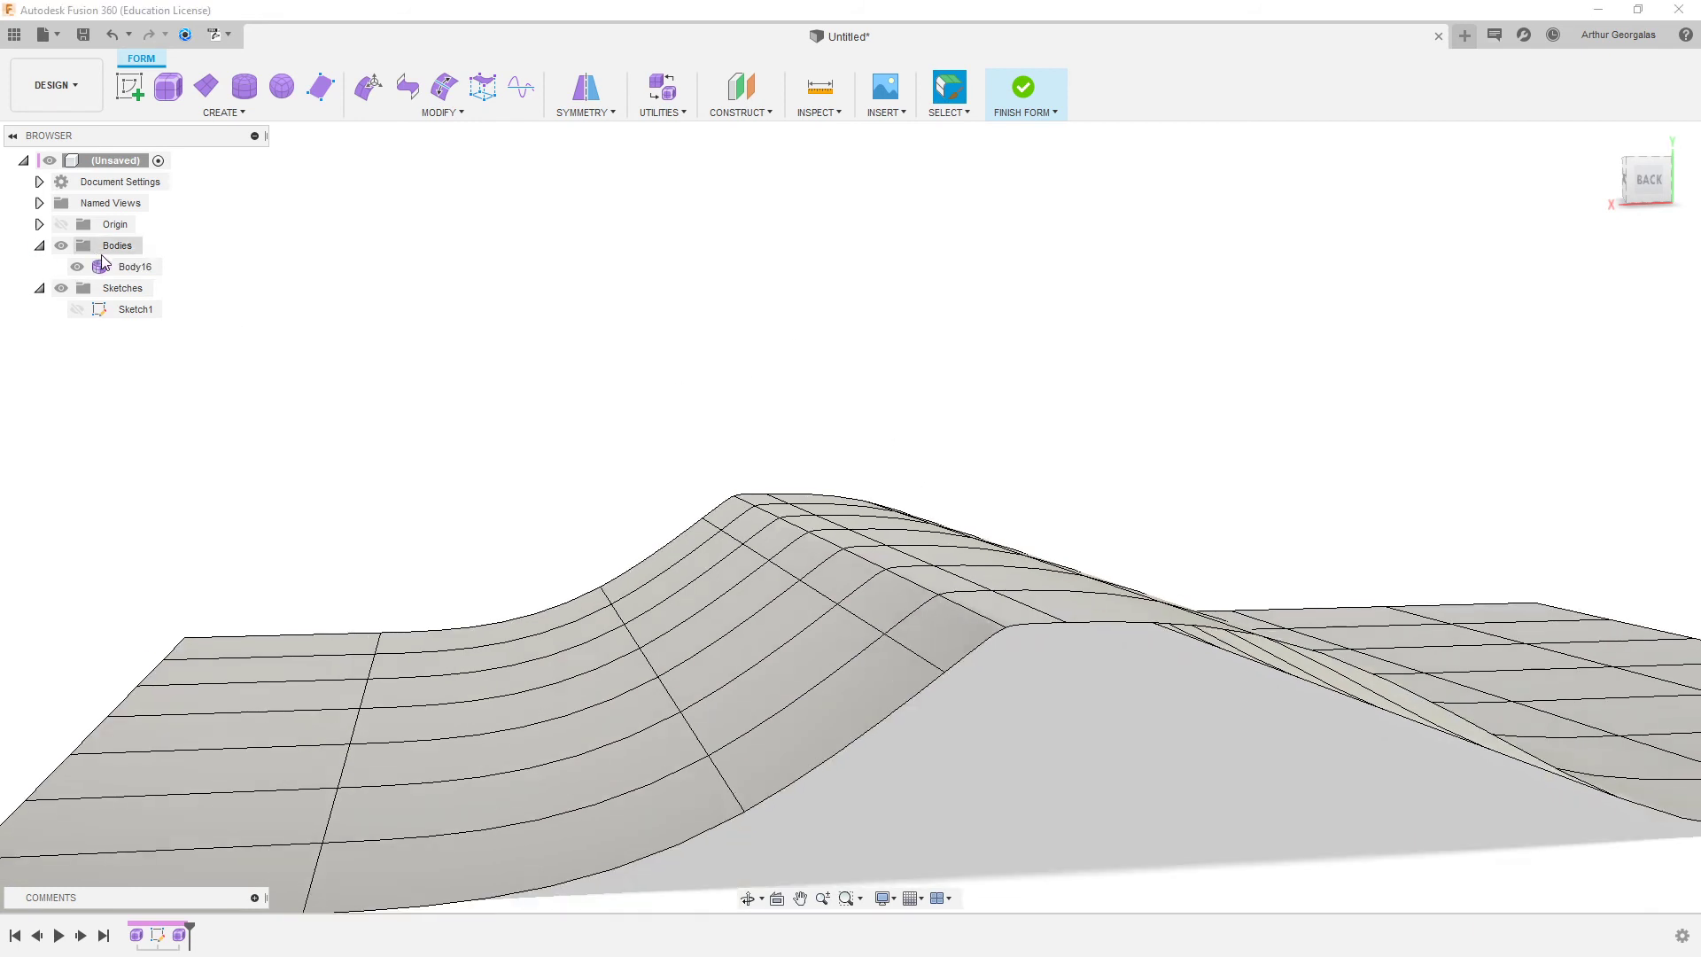
pyautogui.scroll(-1, 852, 393)
pyautogui.keyDown('shift'); pyautogui.moveTo(853, 393); pyautogui.dragTo(1046, 702, button='middle'); pyautogui.keyUp('shift')
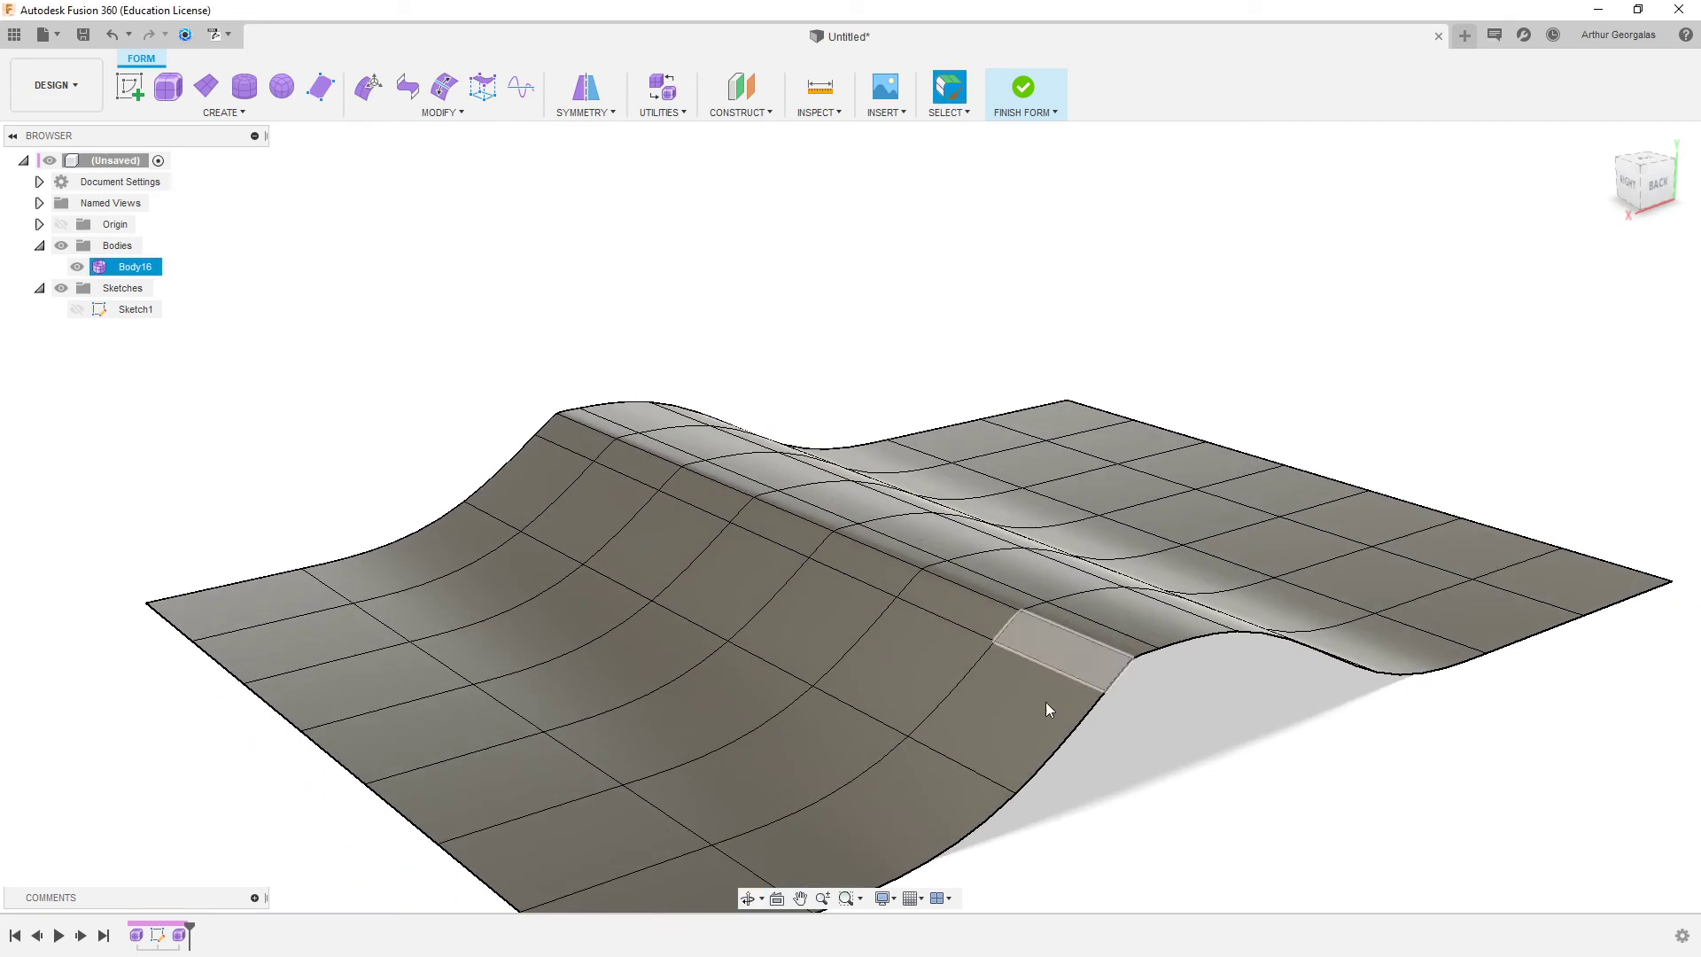
pyautogui.click(134, 270)
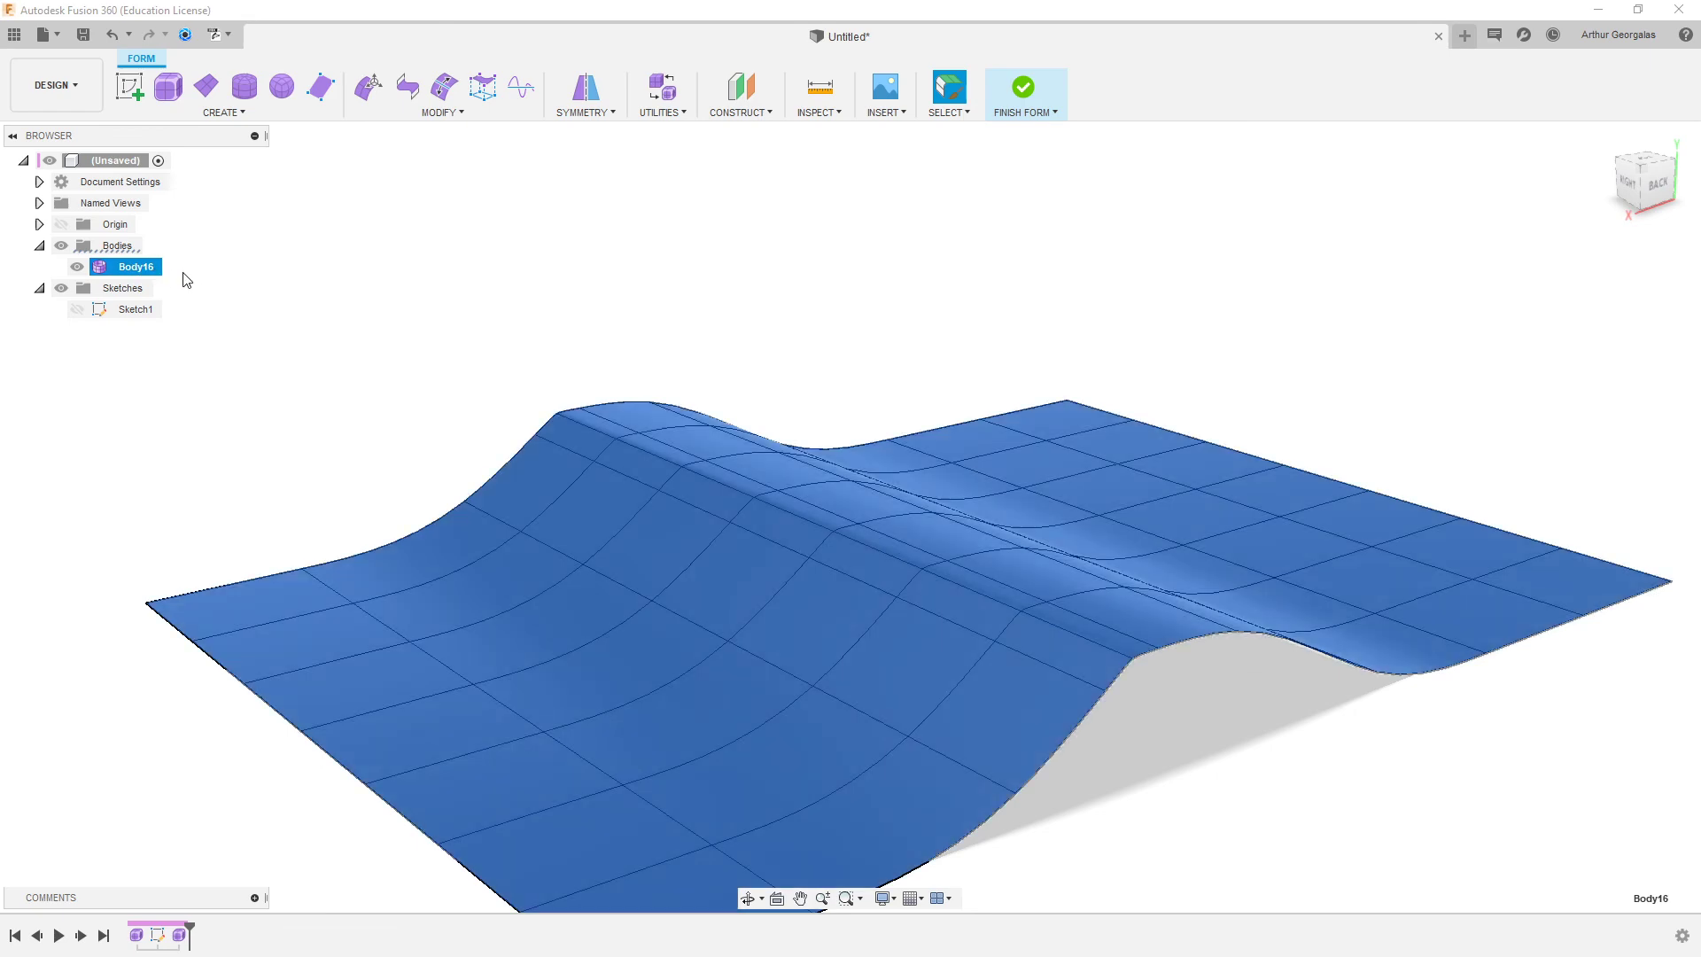
pyautogui.hotkey('ctrl', 'v')
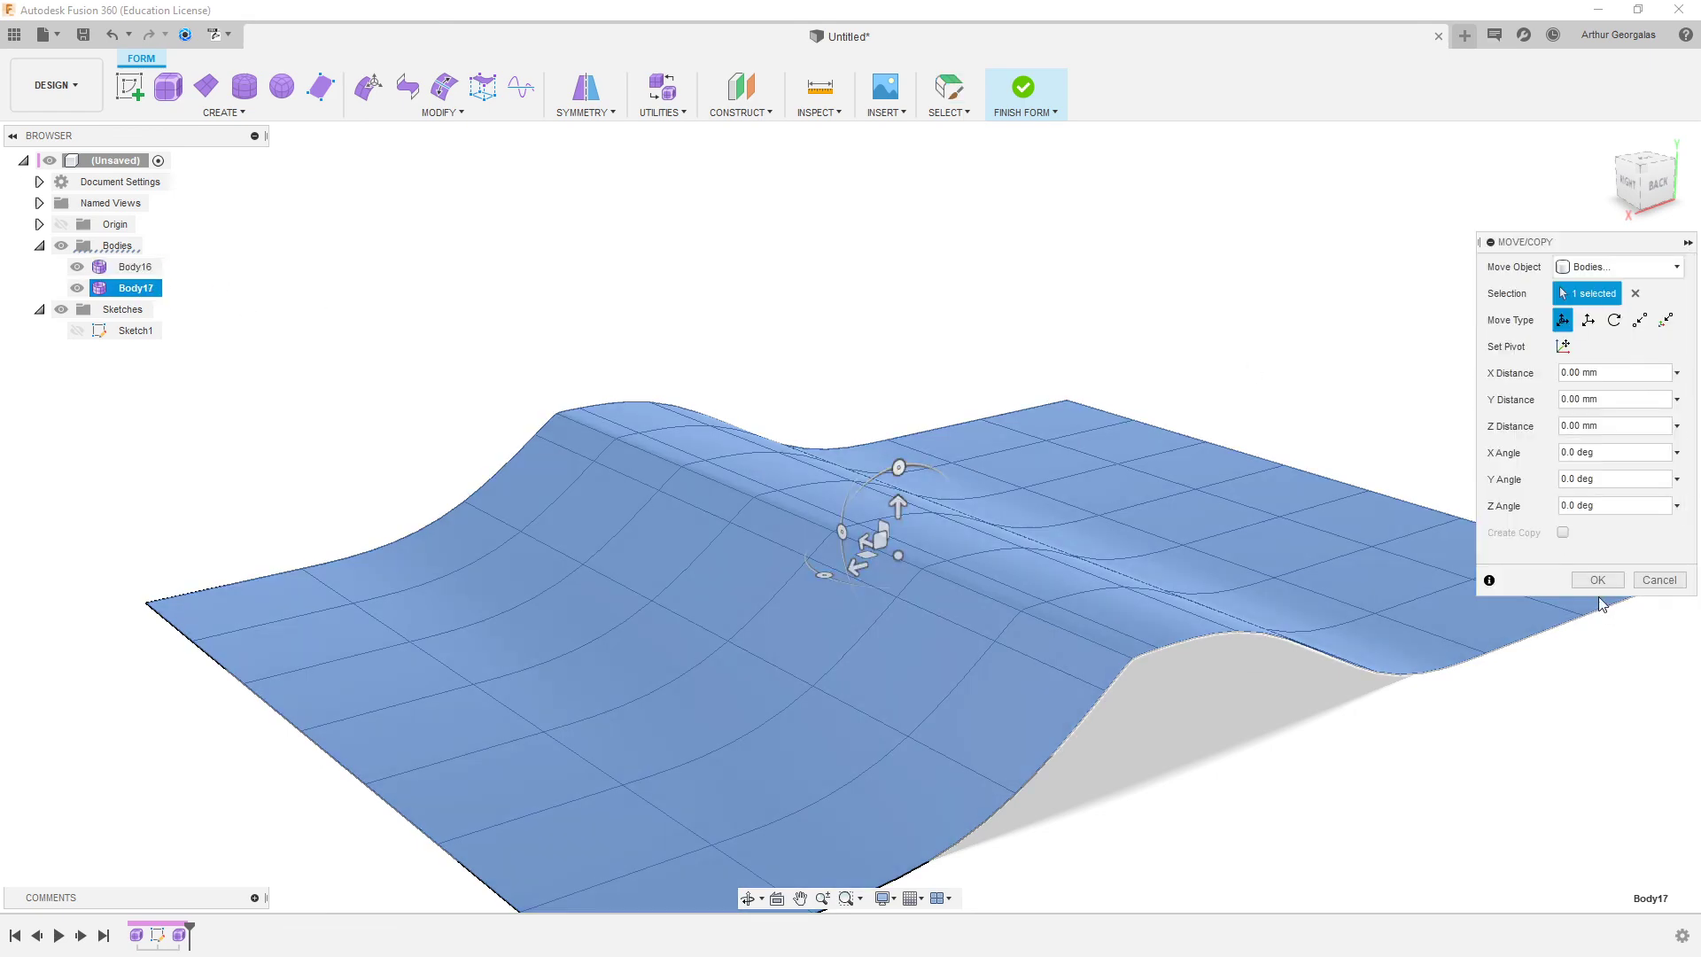
pyautogui.press('Return')
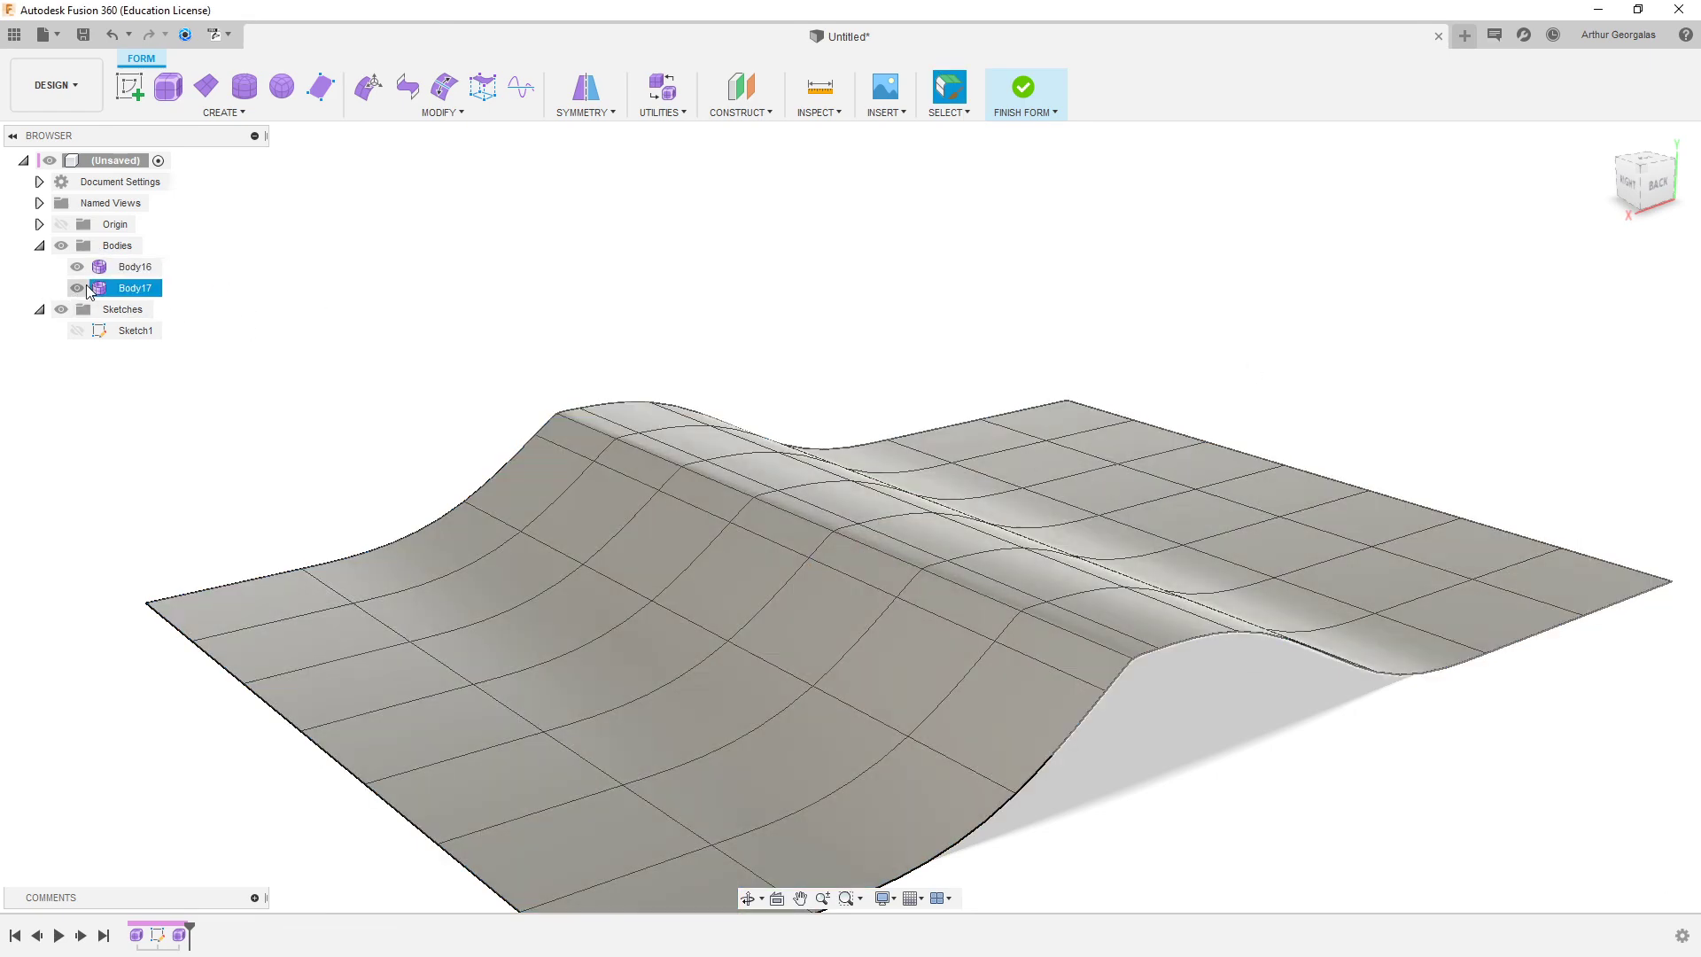
# - Hide the copied body to show only the original, then swap visibility to show only the copy
pyautogui.click(77, 288)
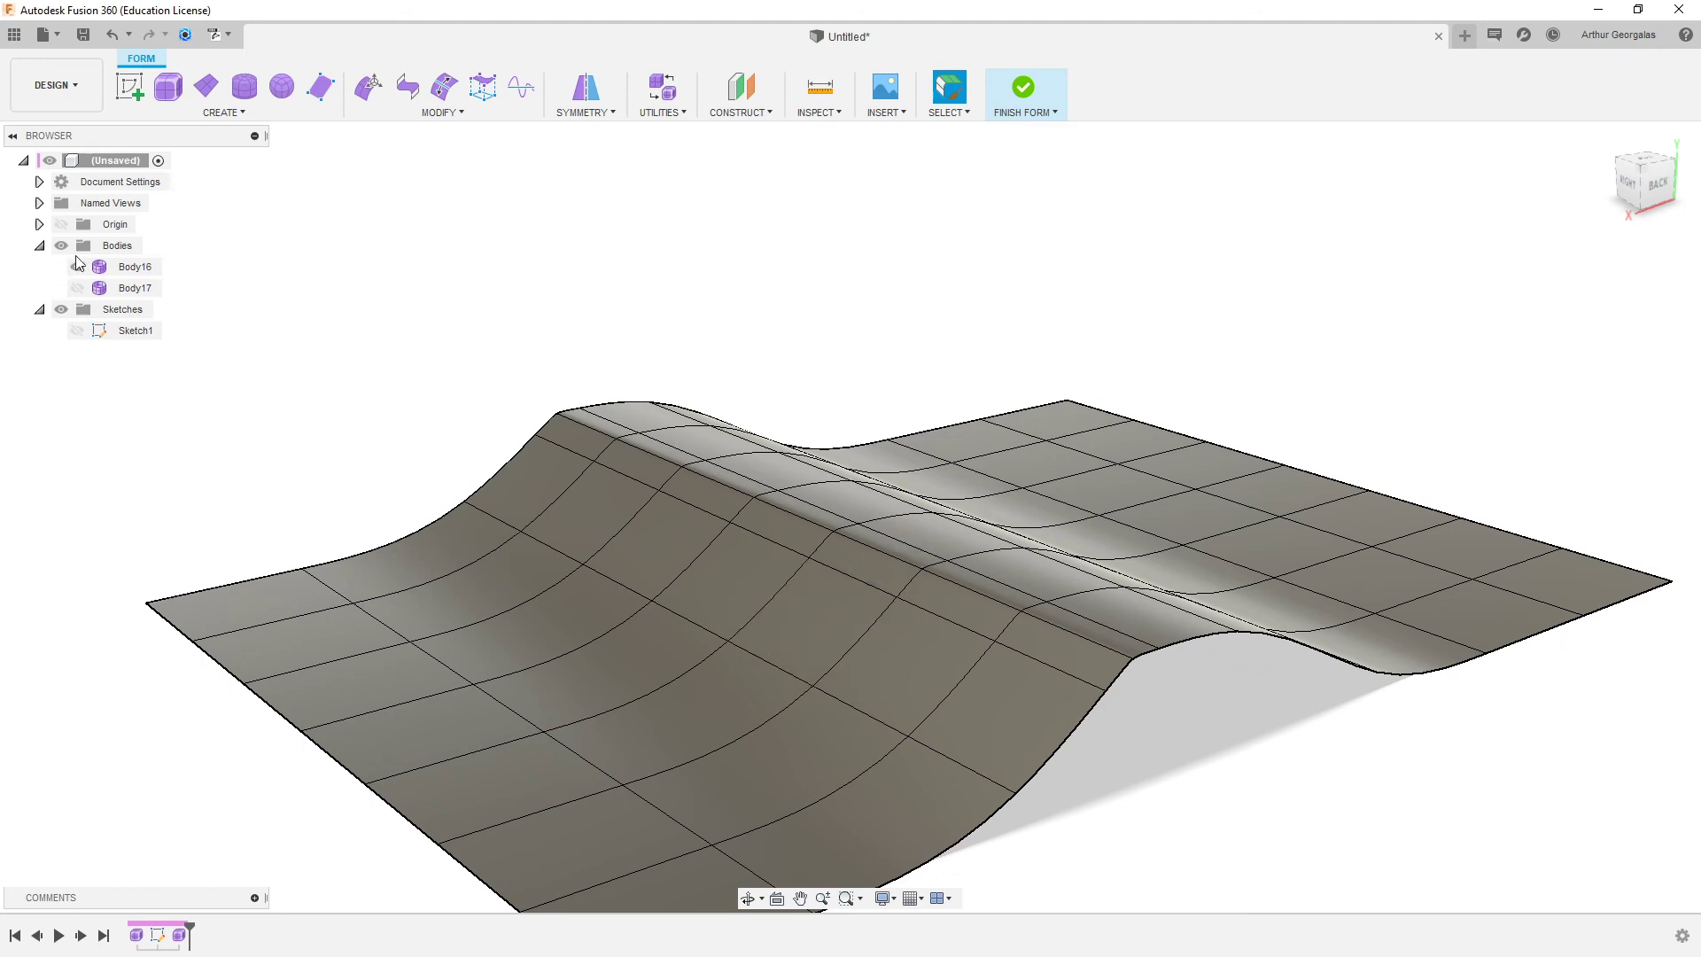
pyautogui.click(953, 557)
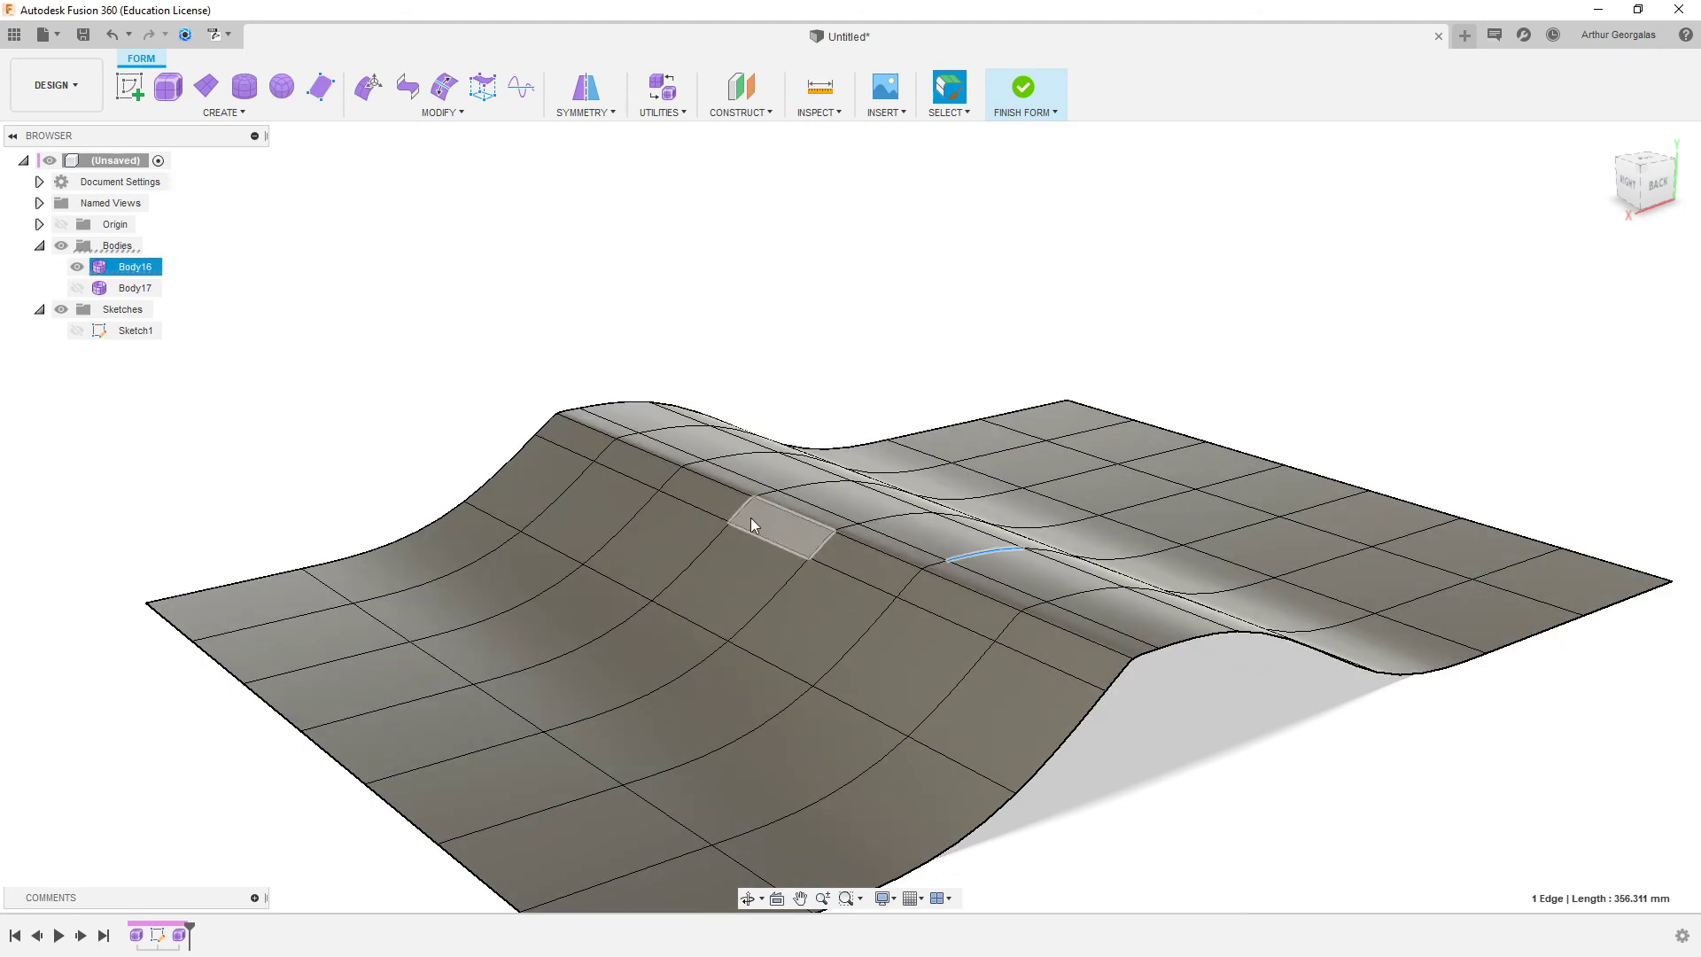
pyautogui.click(77, 267)
pyautogui.click(78, 288)
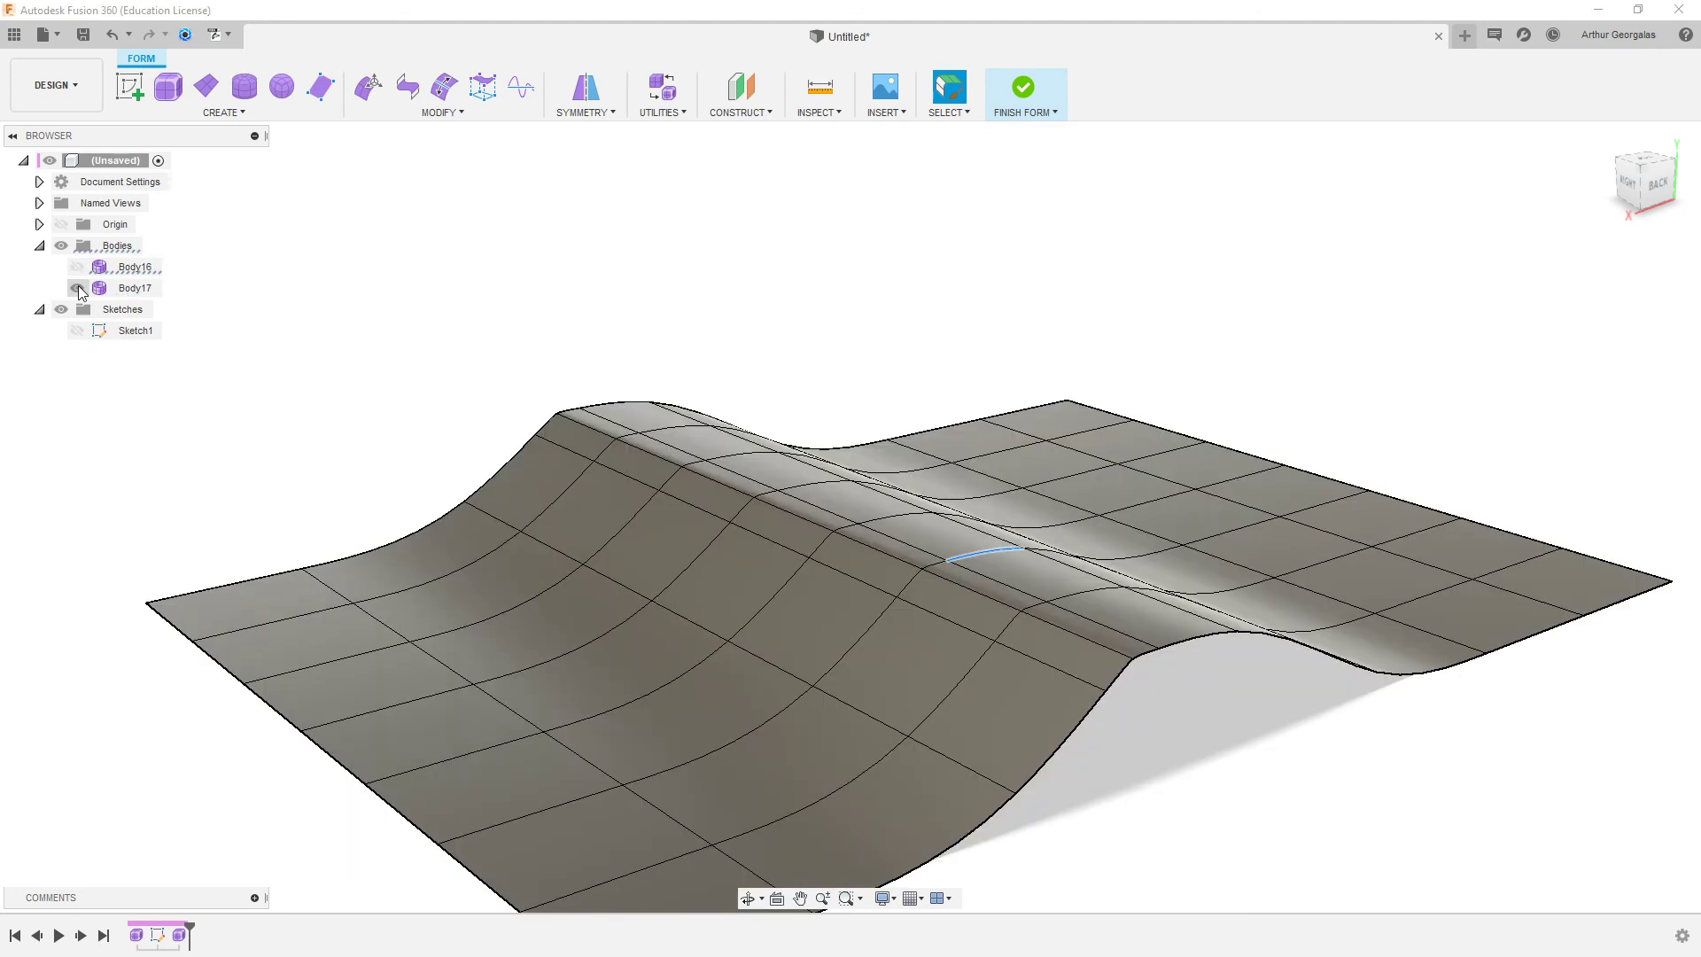
# - Undo the visibility changes and the duplication of the form body
pyautogui.click(493, 295)
pyautogui.hotkey('ctrl', 'z')
pyautogui.hotkey('ctrl', 'z')
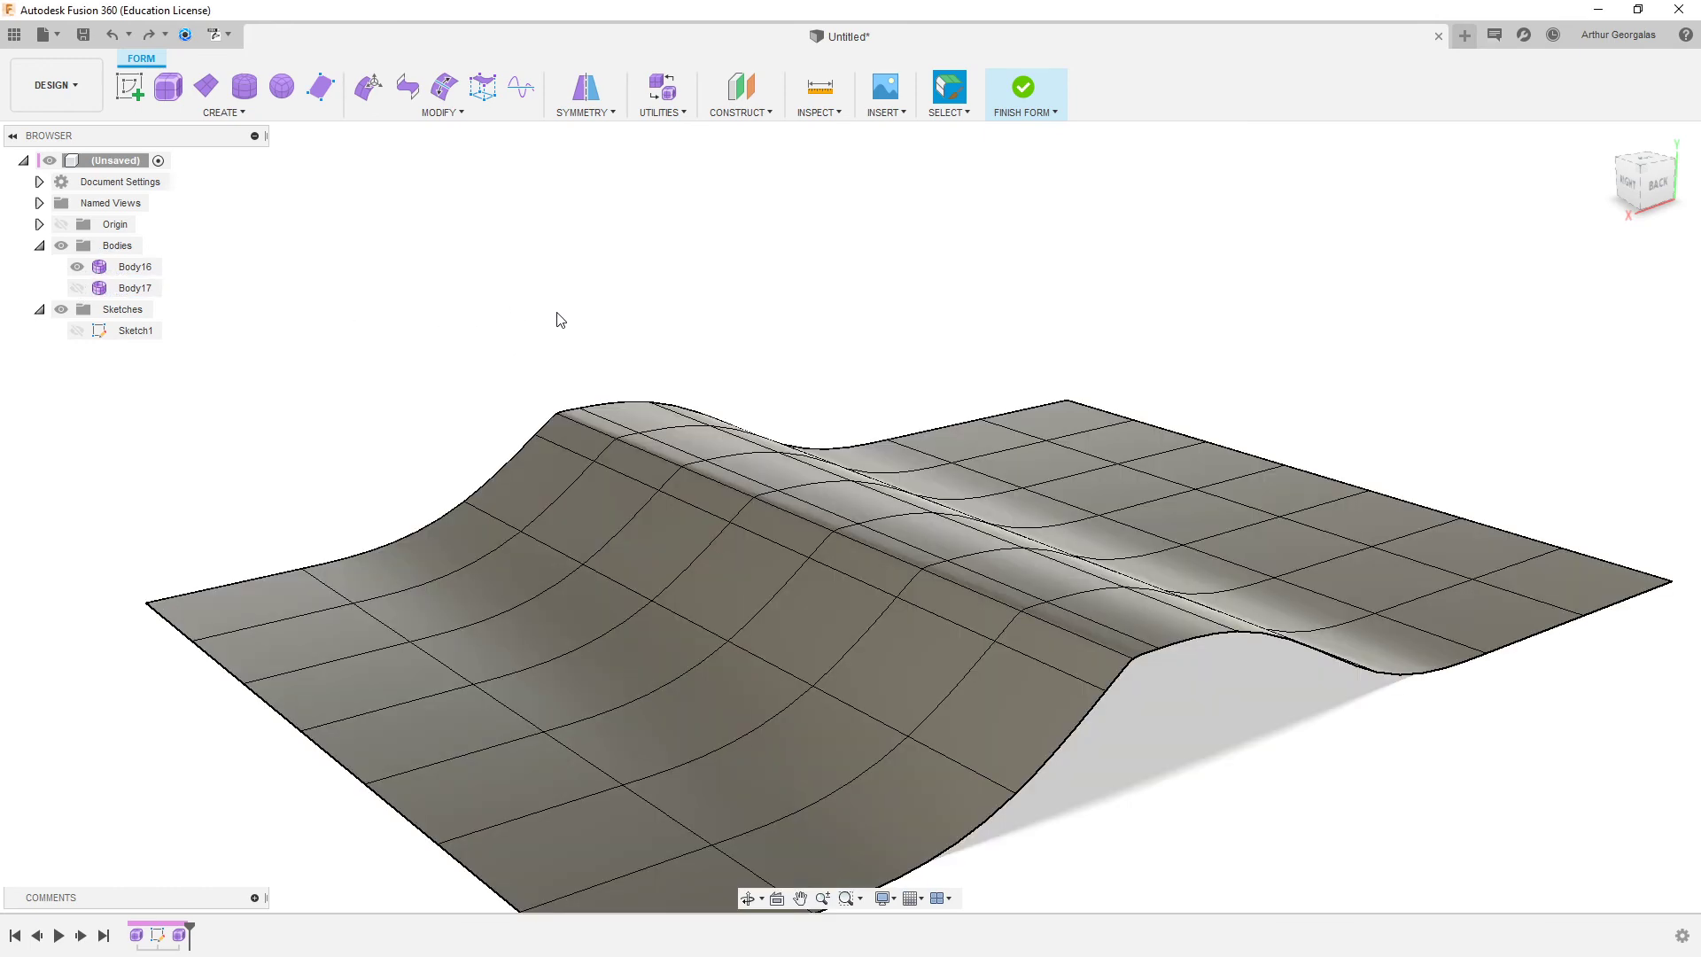
pyautogui.hotkey('ctrl', 'z')
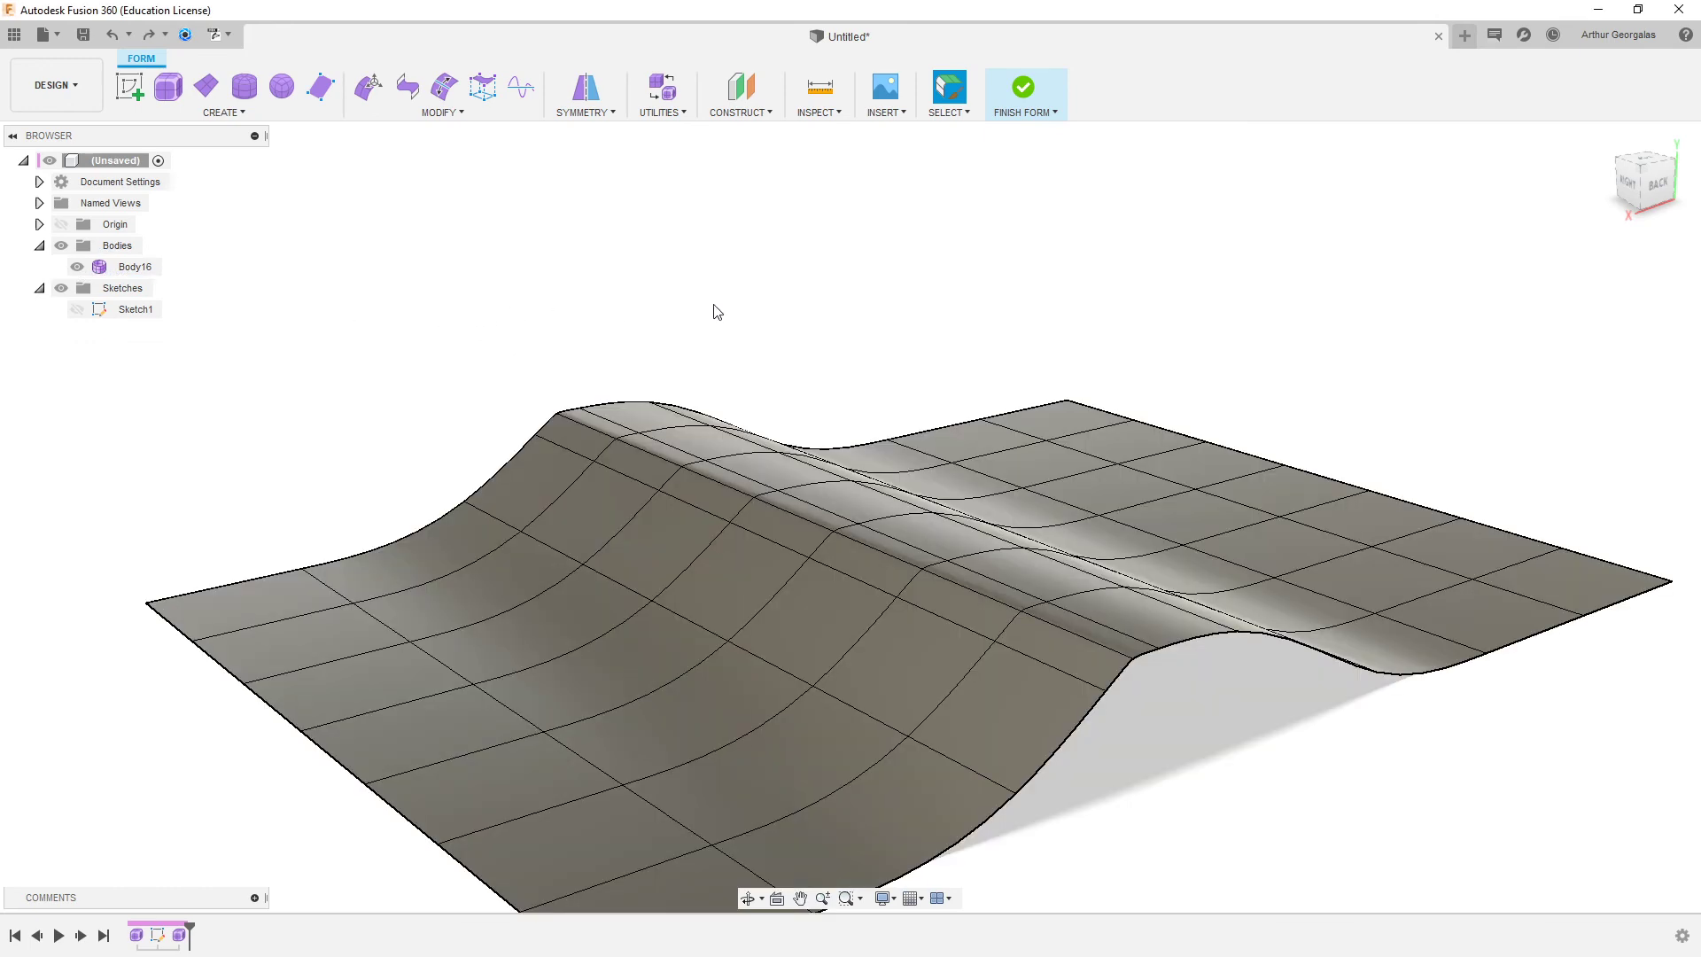
# - Slide the seven-edge line beside the sharp ridge closer to the ridge crest with Slide Edge
pyautogui.keyDown('shift'); pyautogui.moveTo(1263, 455); pyautogui.dragTo(1228, 446, button='middle'); pyautogui.keyUp('shift')
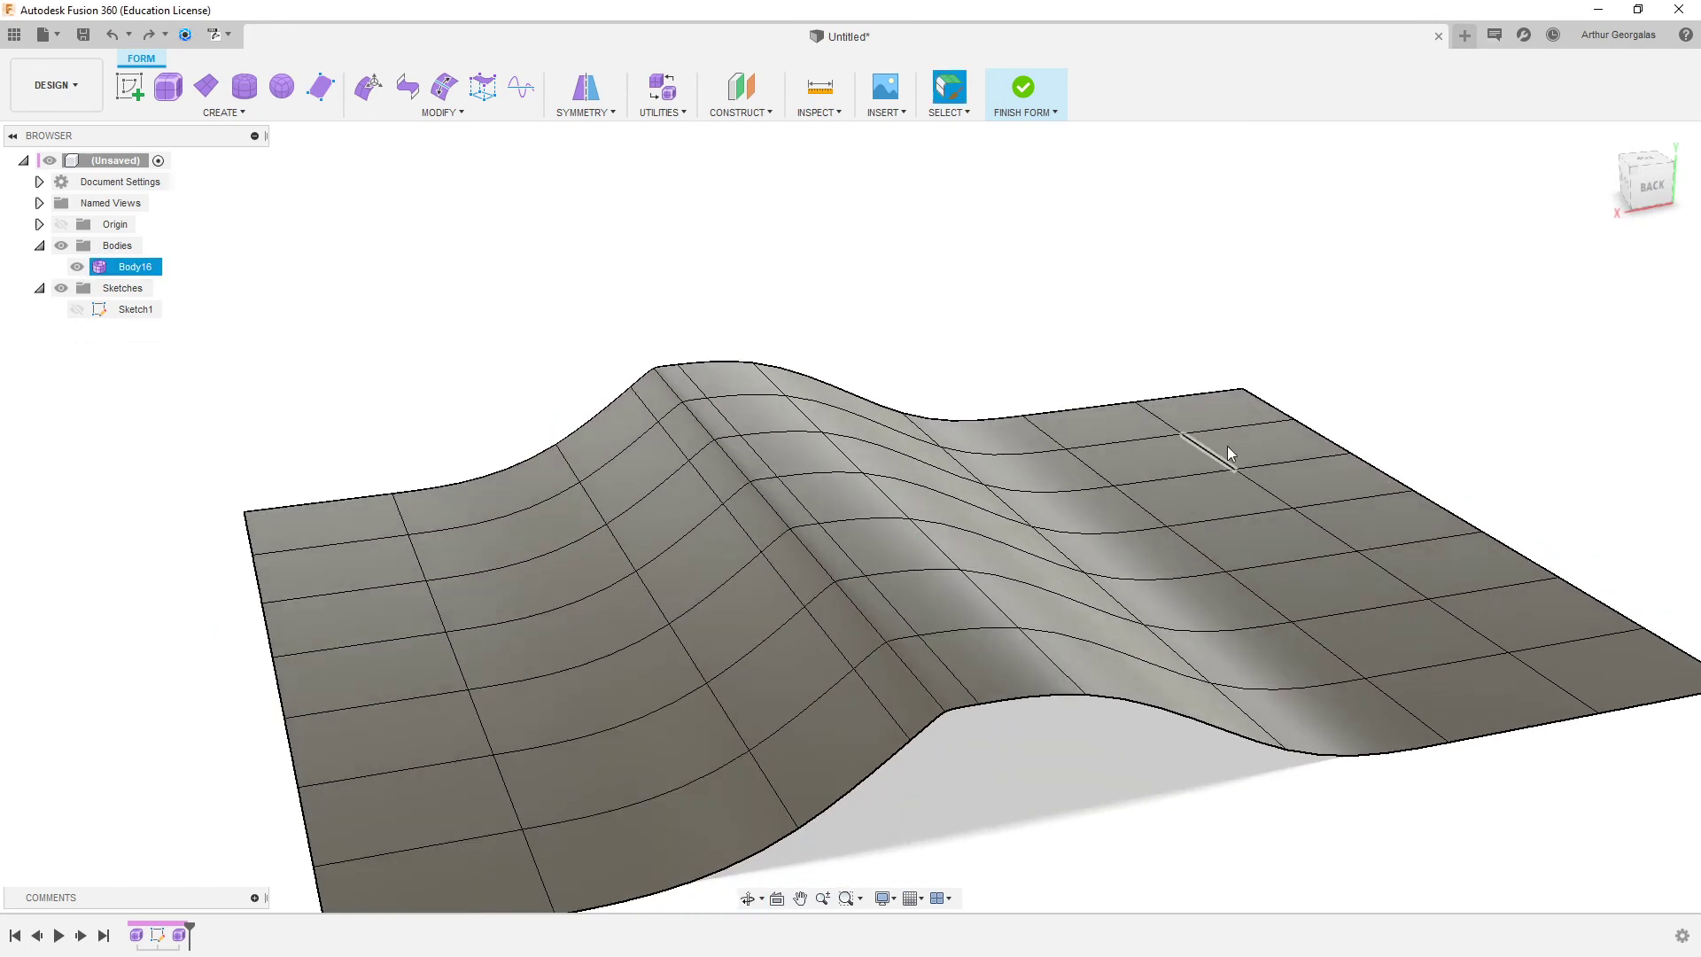
pyautogui.click(538, 115)
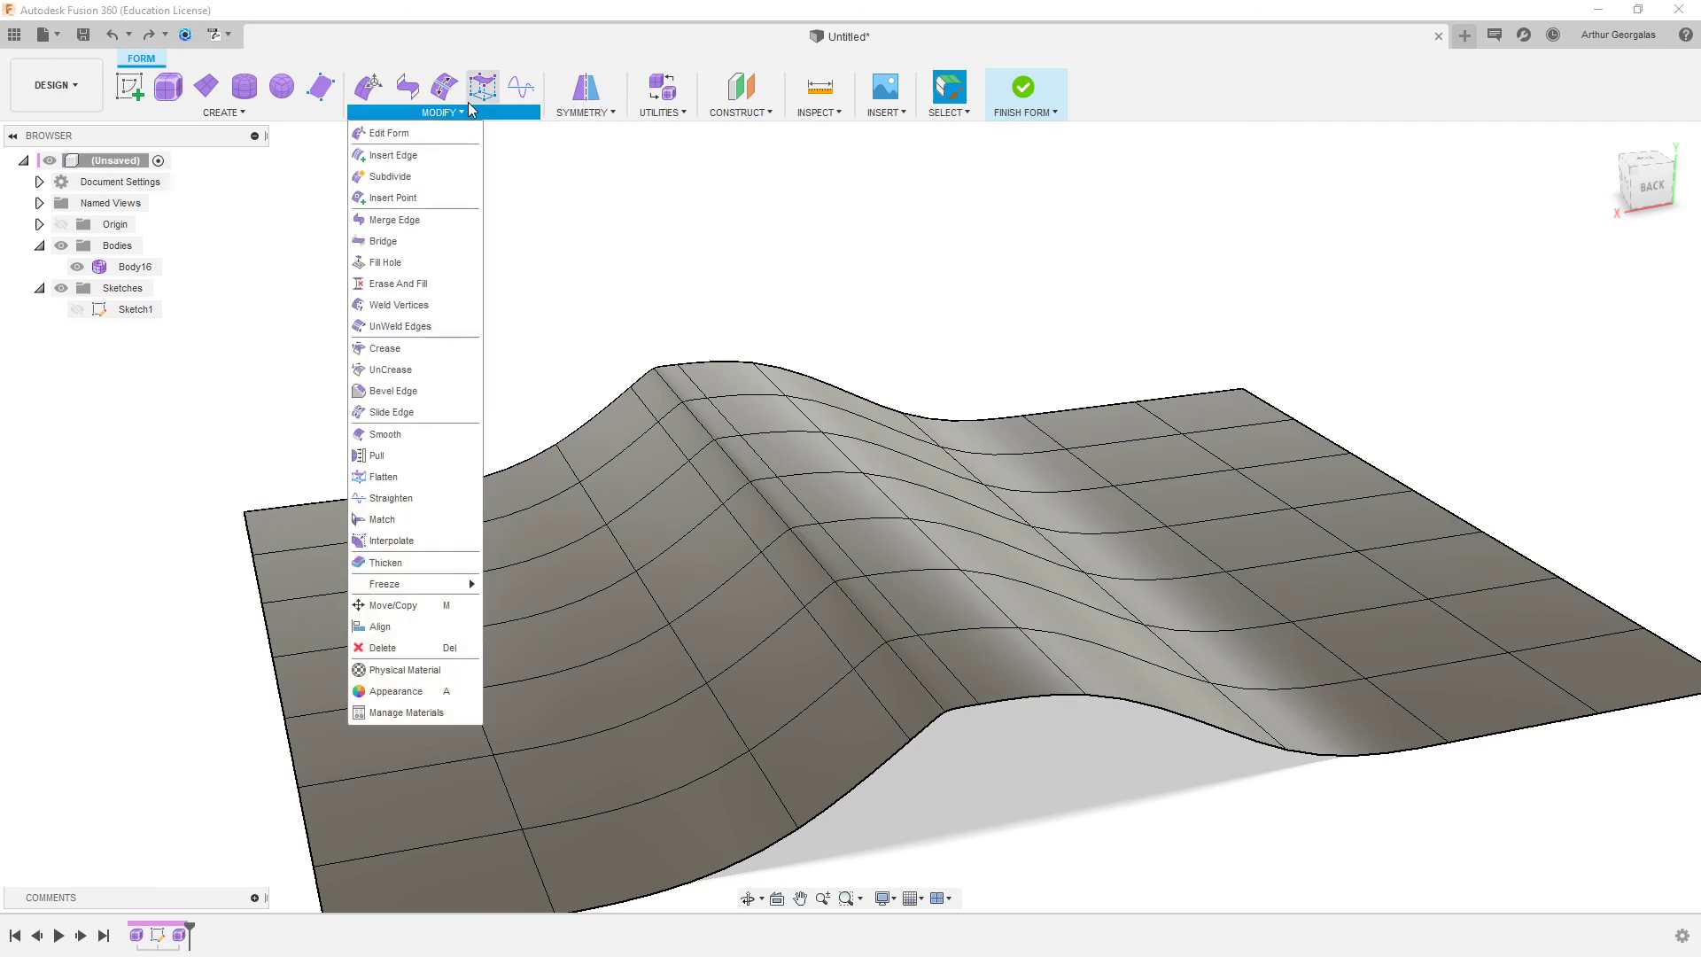
pyautogui.click(801, 288)
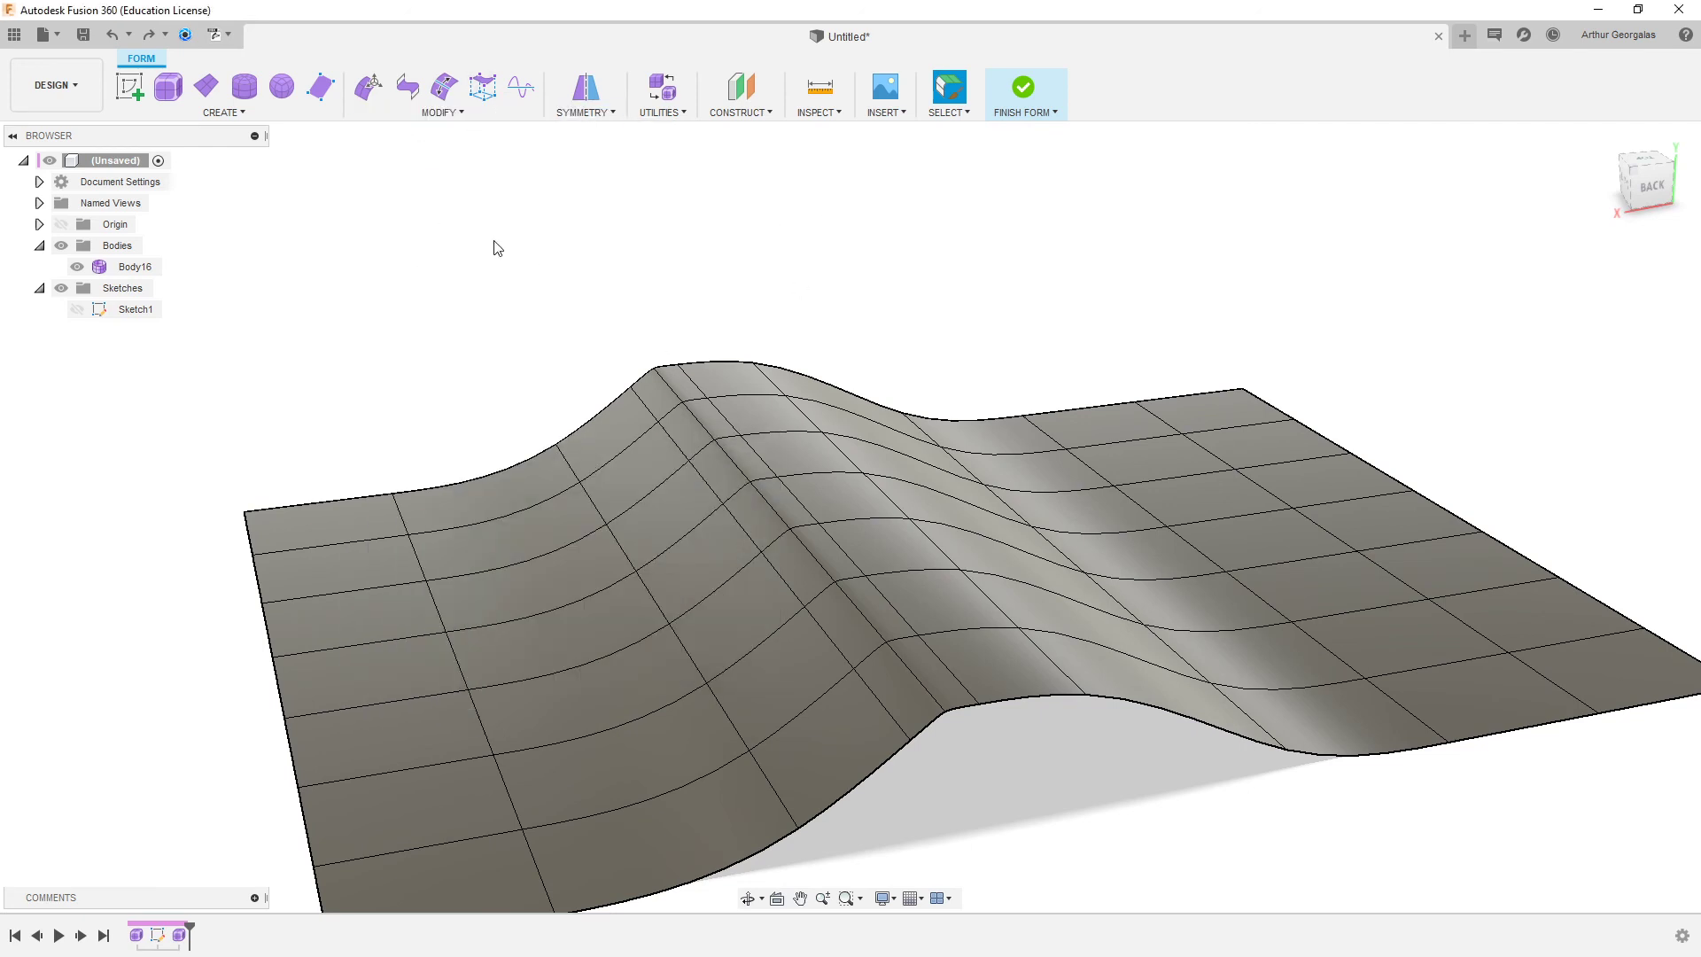
pyautogui.click(404, 108)
pyautogui.click(377, 387)
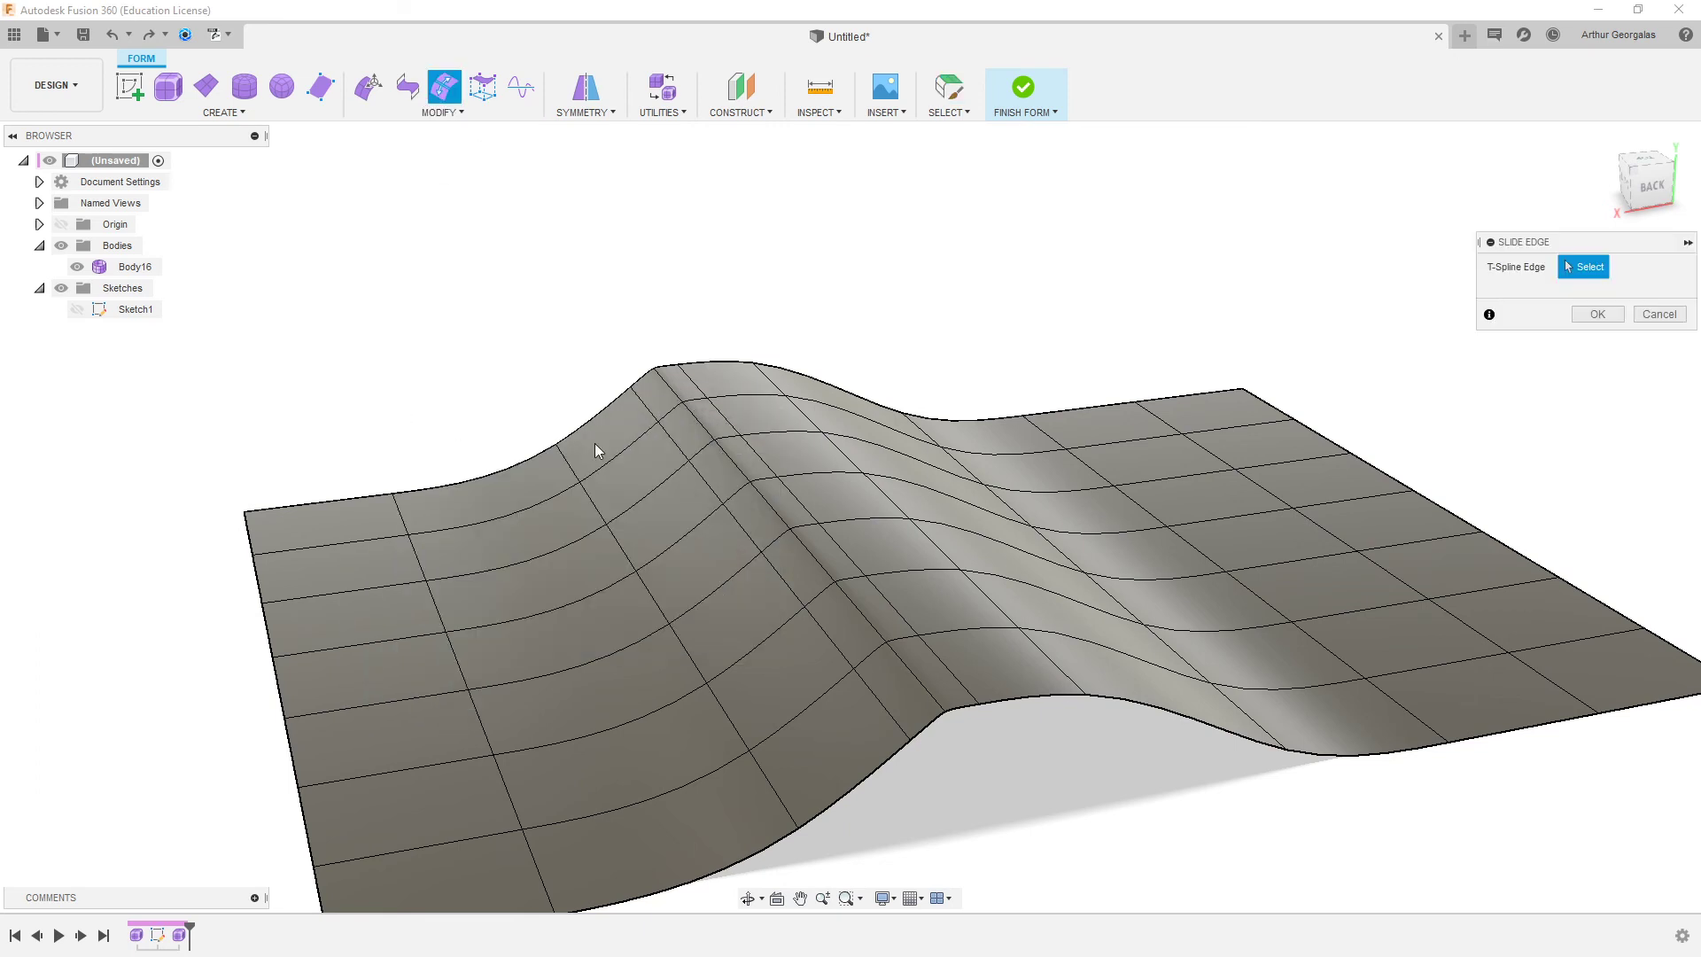
pyautogui.doubleClick(790, 502)
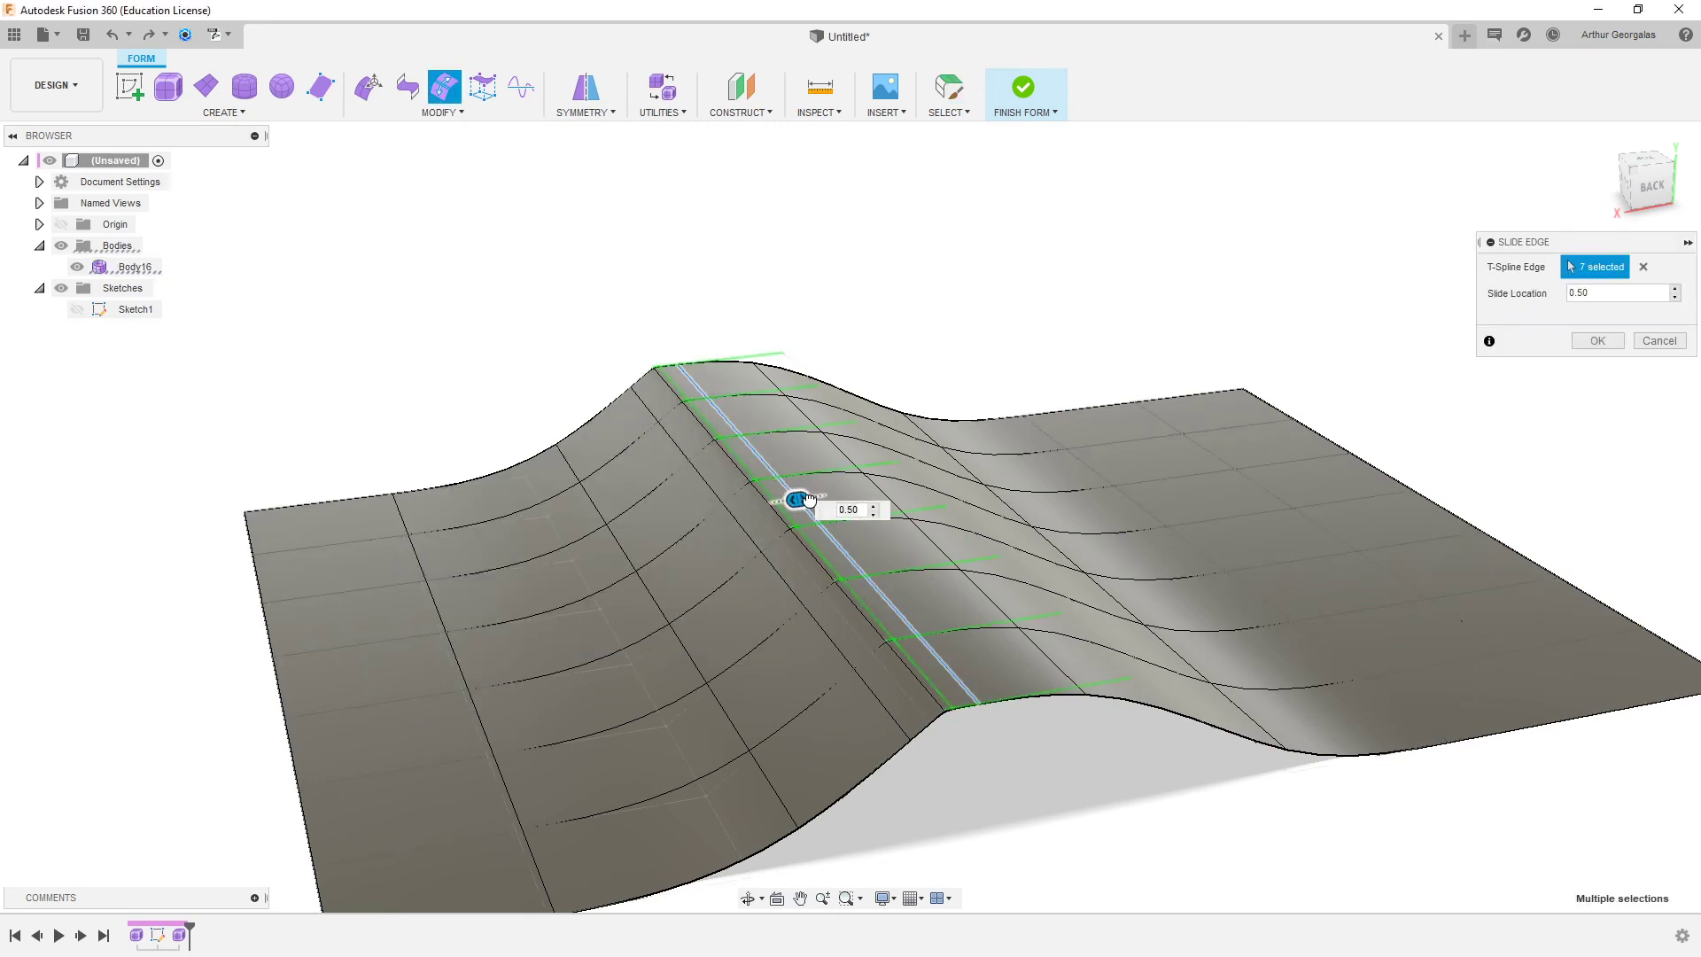
pyautogui.moveTo(897, 492); pyautogui.dragTo(827, 521)
pyautogui.scroll(5, 860, 518)
pyautogui.keyDown('shift'); pyautogui.moveTo(784, 531); pyautogui.dragTo(760, 509, button='middle'); pyautogui.keyUp('shift')
pyautogui.moveTo(757, 479); pyautogui.dragTo(706, 474)
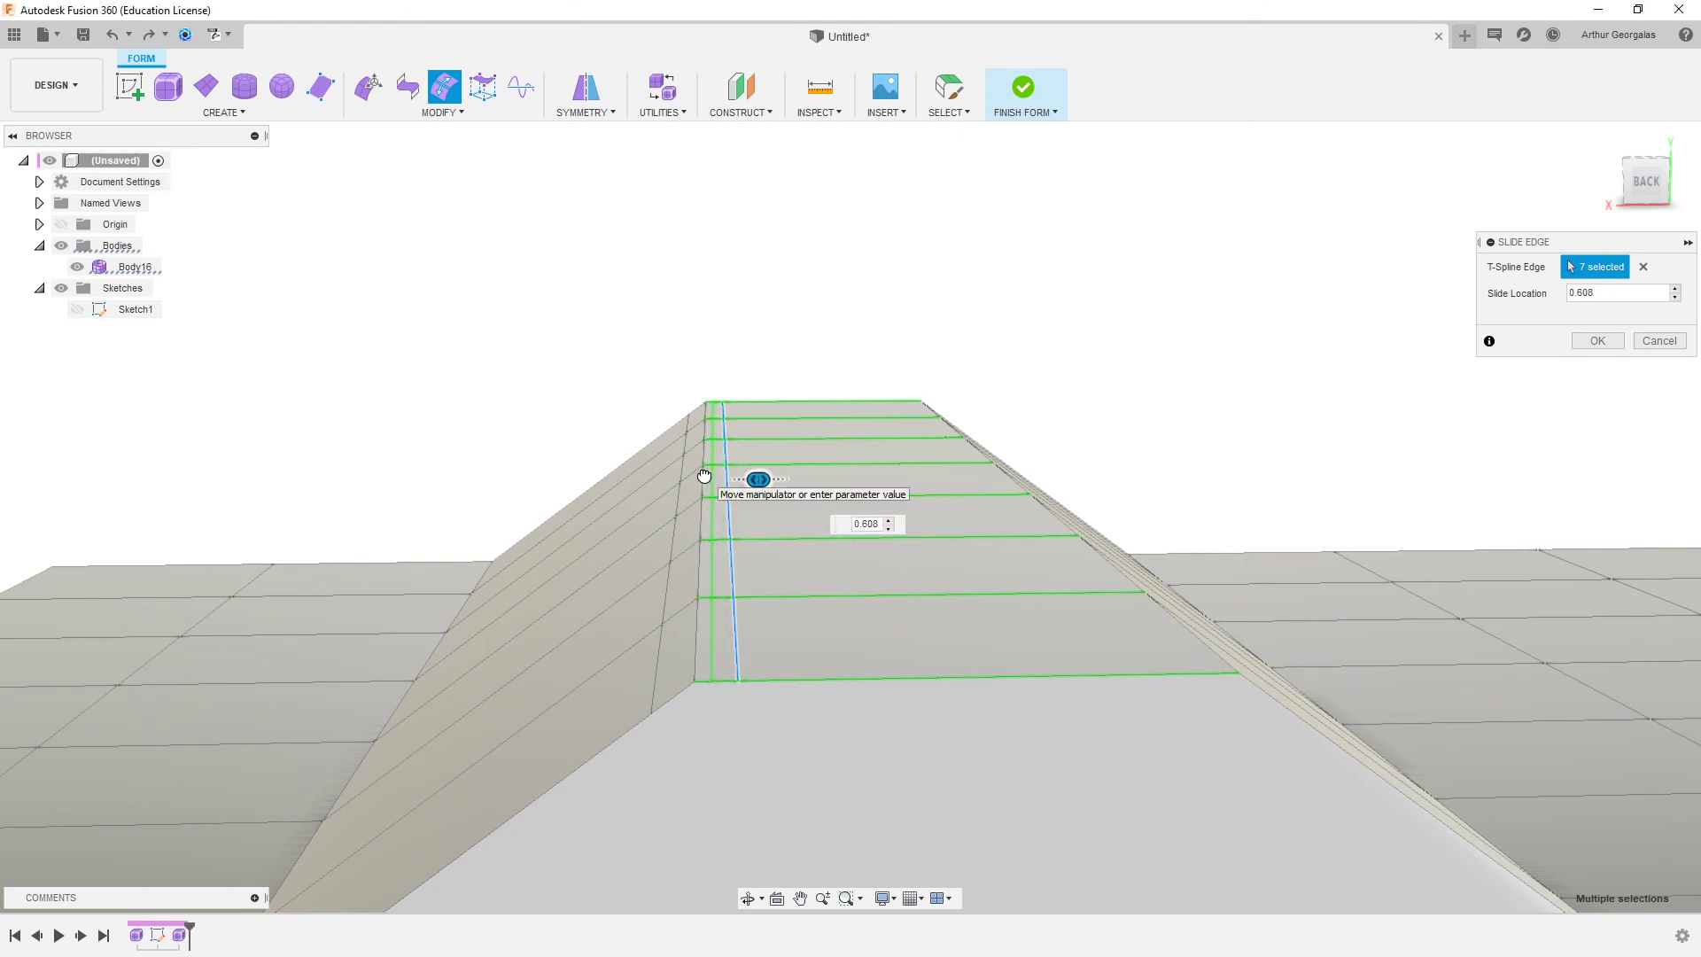
pyautogui.click(1598, 342)
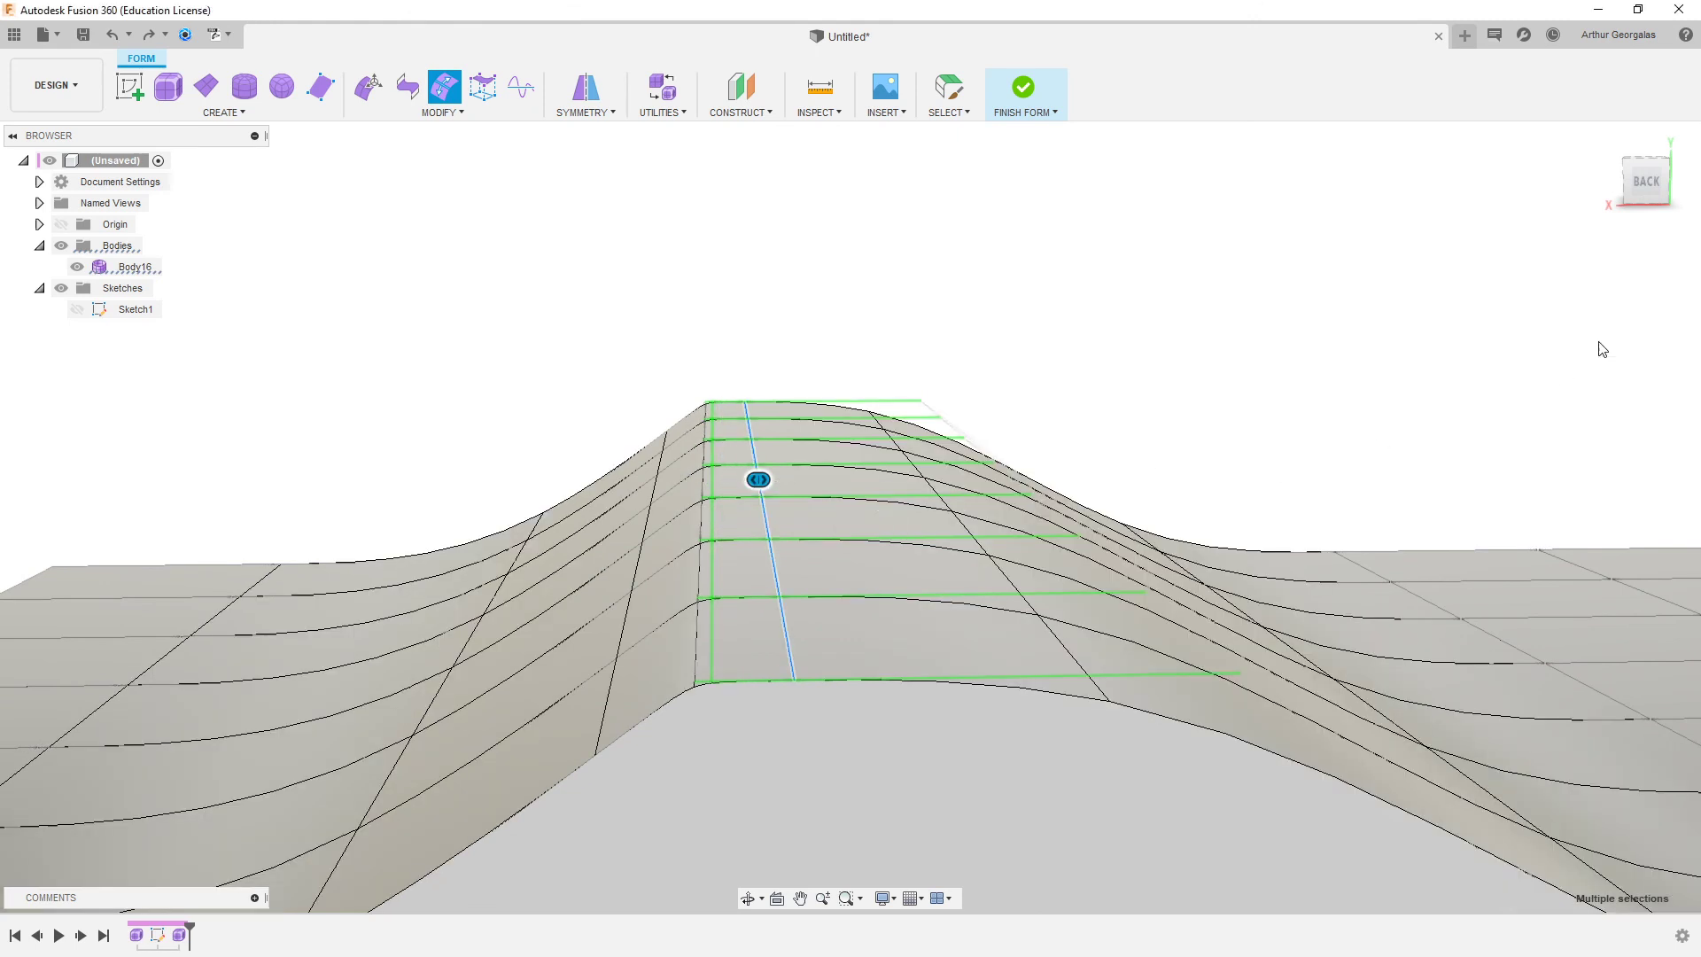
# - Slide the same seven-edge line away from the sharp ridge to slide location -0.676, and inspect the reshaped ridge
pyautogui.rightClick(770, 639)
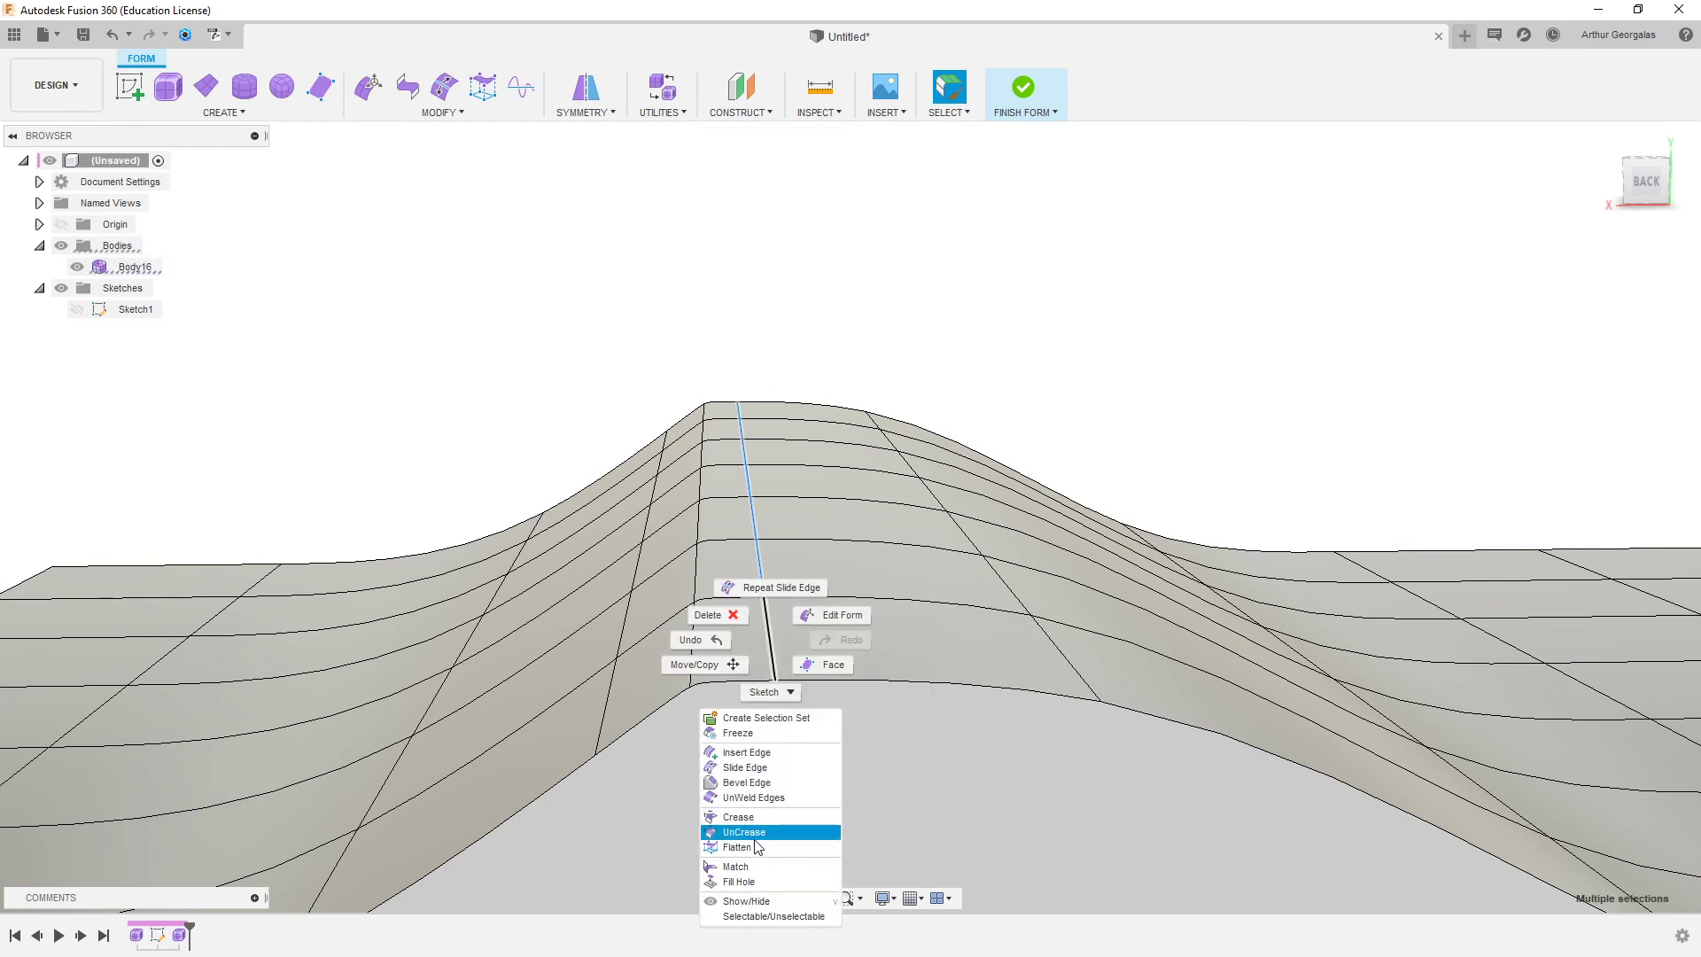
pyautogui.click(769, 588)
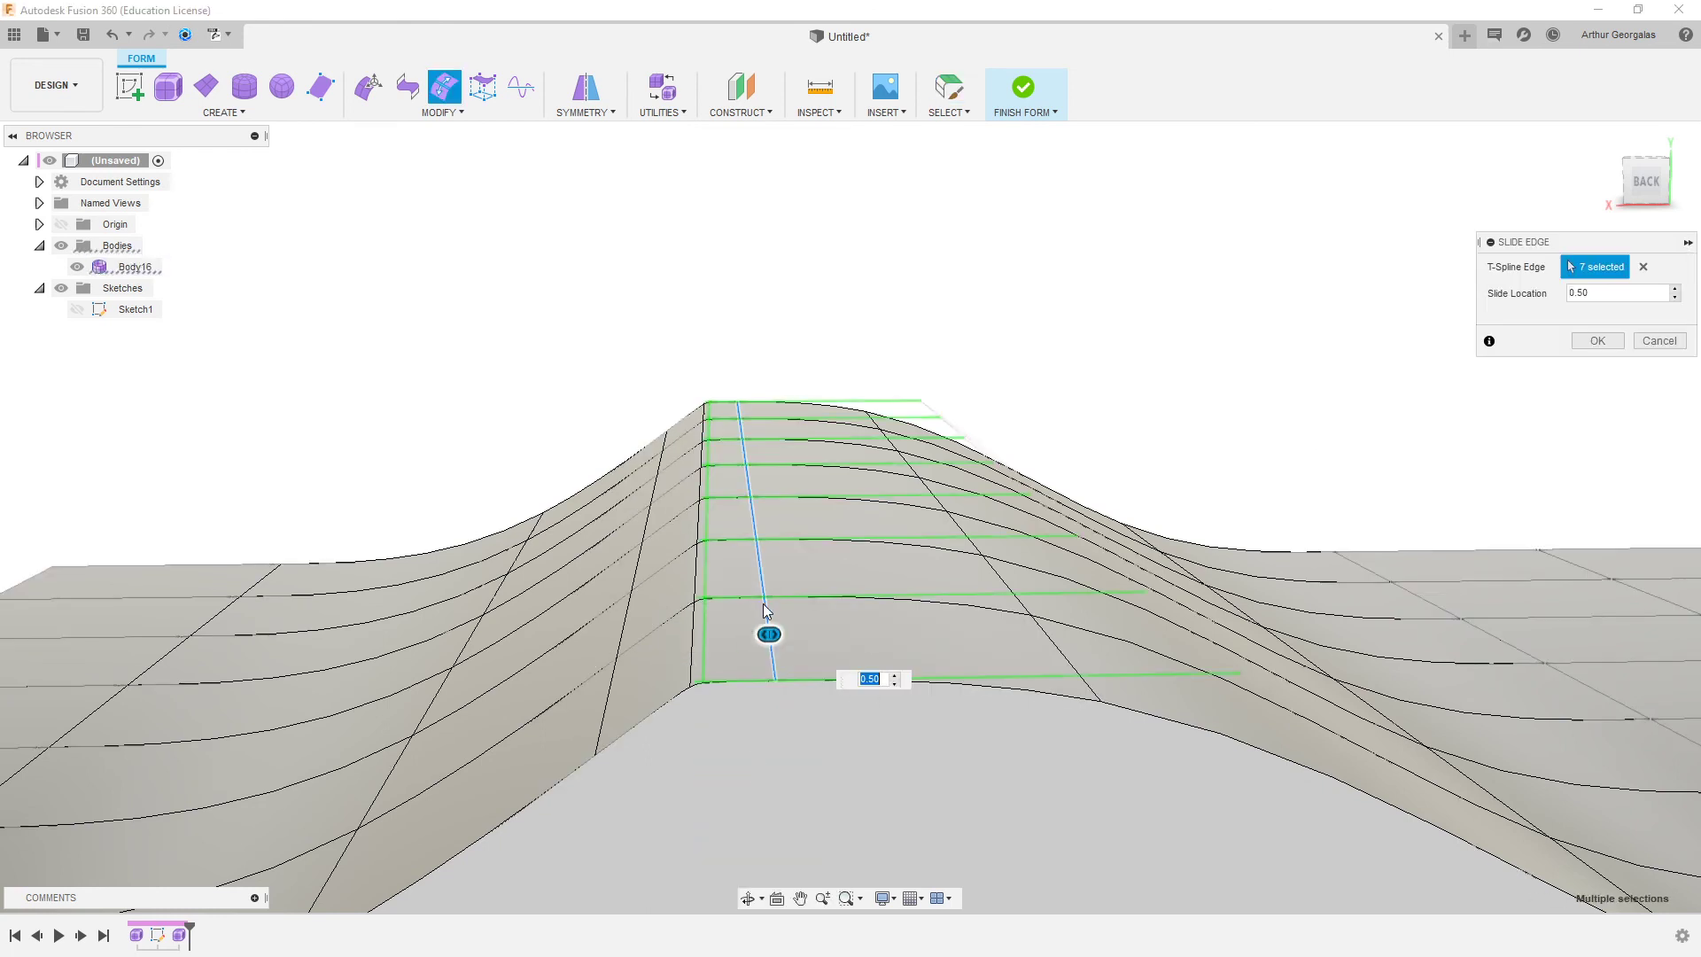
pyautogui.moveTo(769, 635); pyautogui.dragTo(1014, 630)
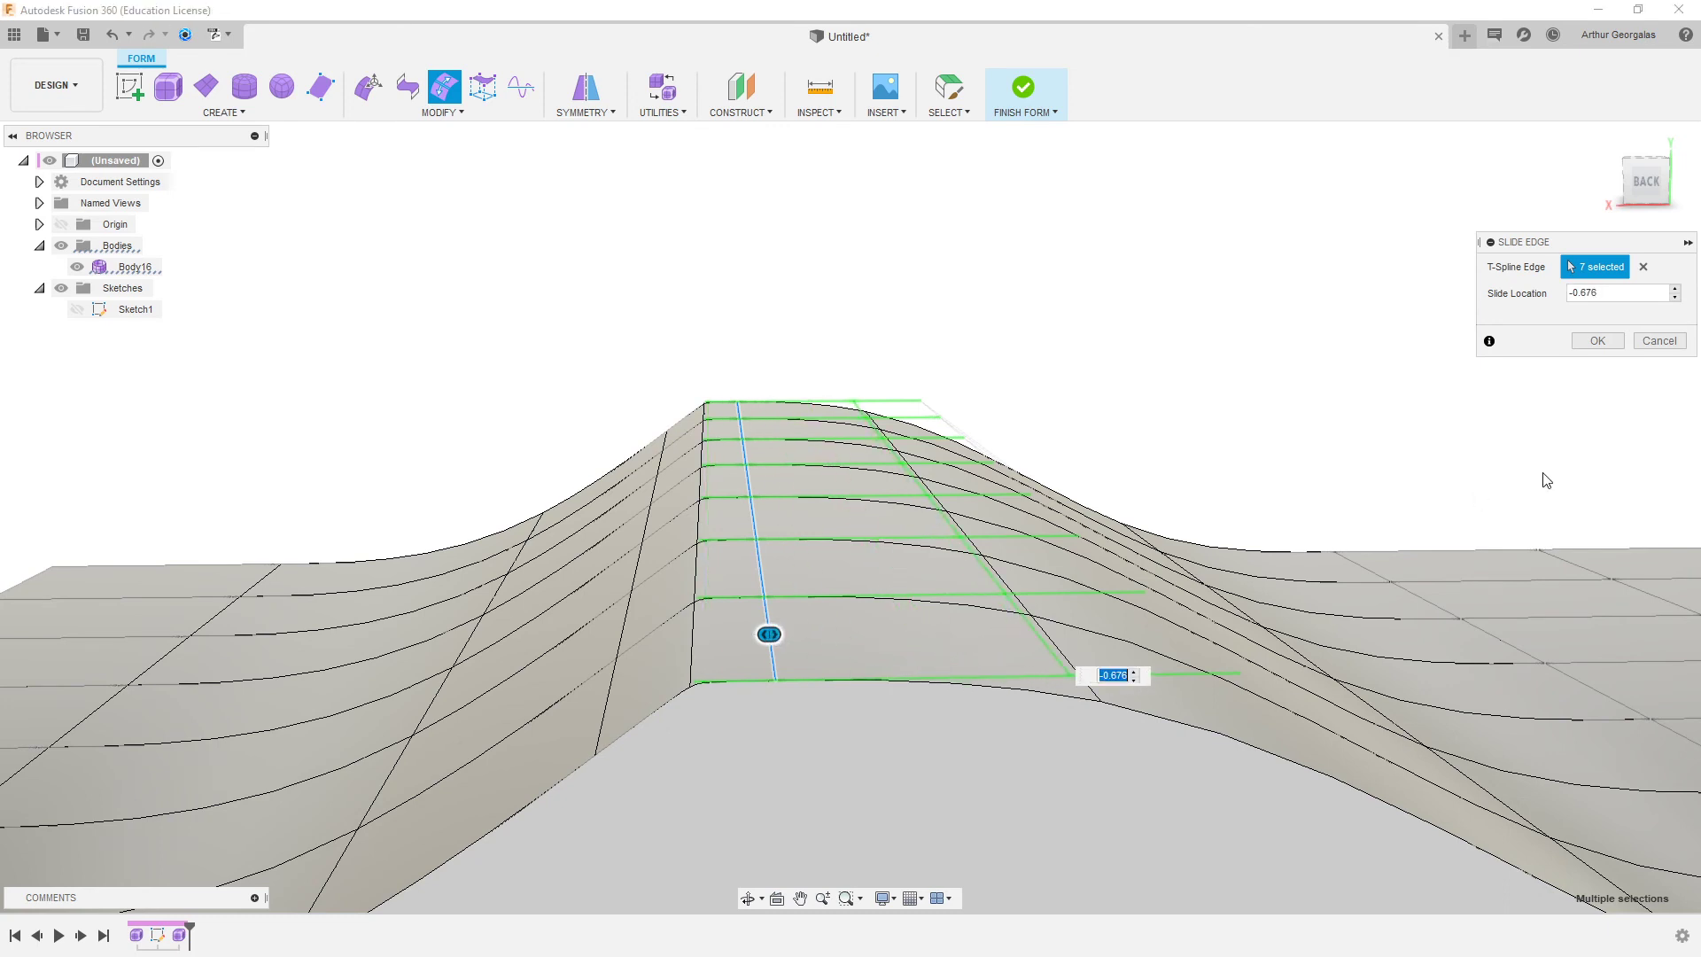
pyautogui.hotkey('alt', '1')
pyautogui.hotkey('alt', '3')
pyautogui.click(1597, 340)
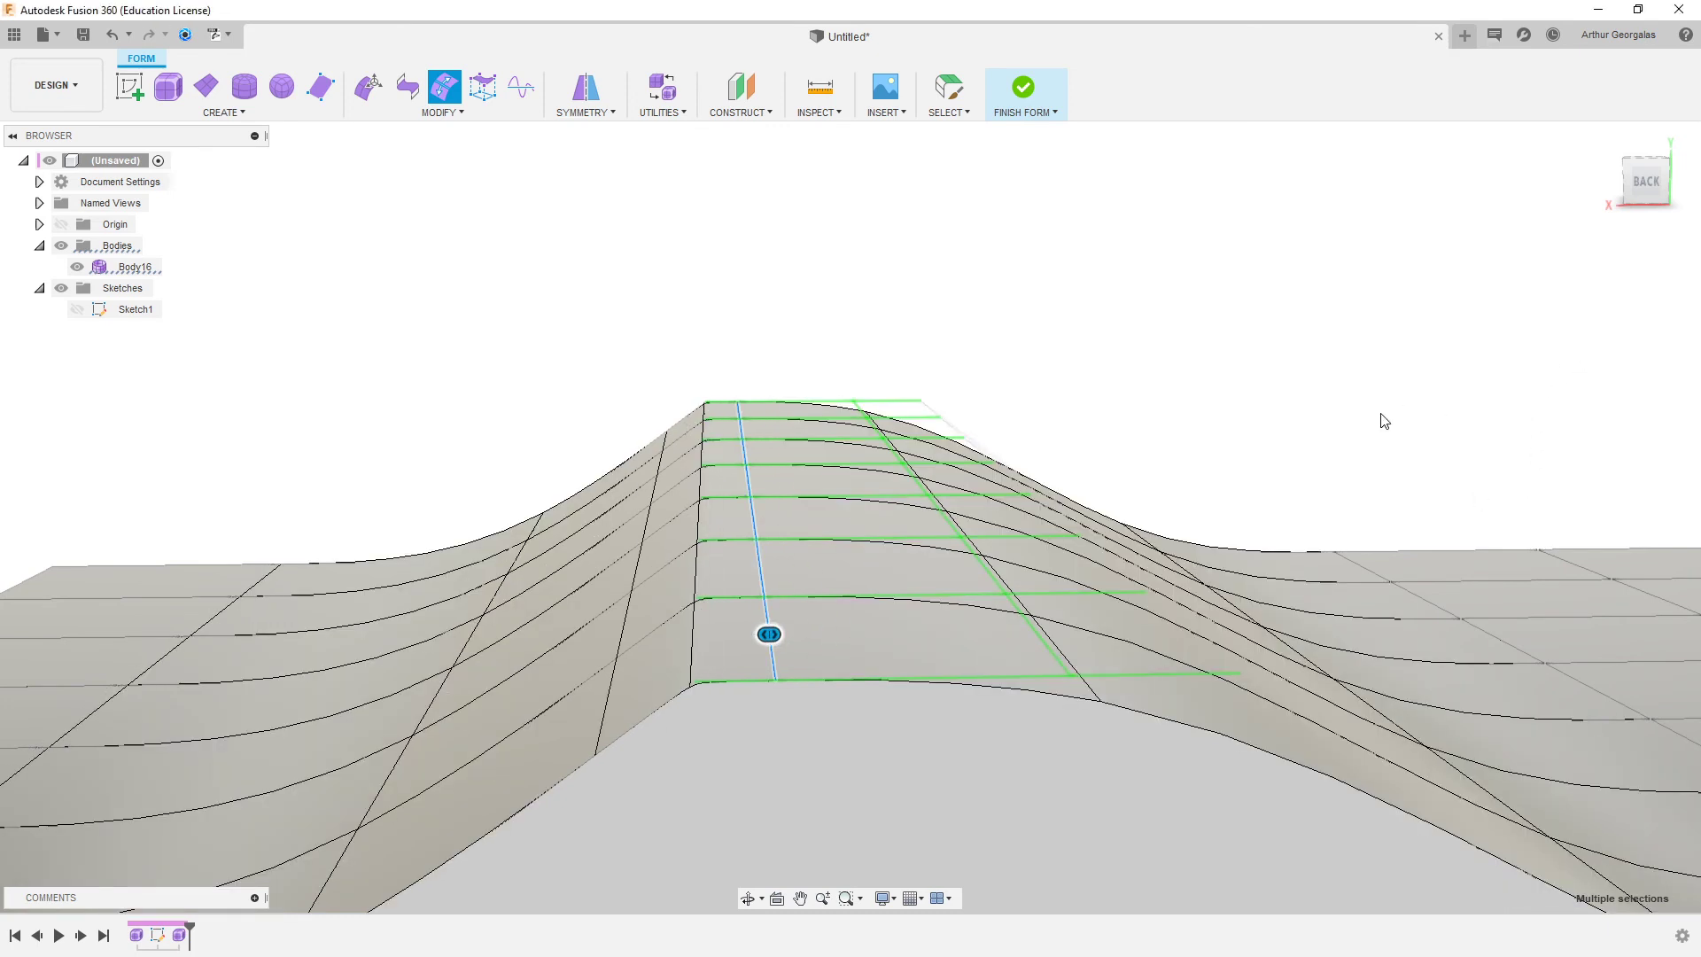
pyautogui.press('Escape')
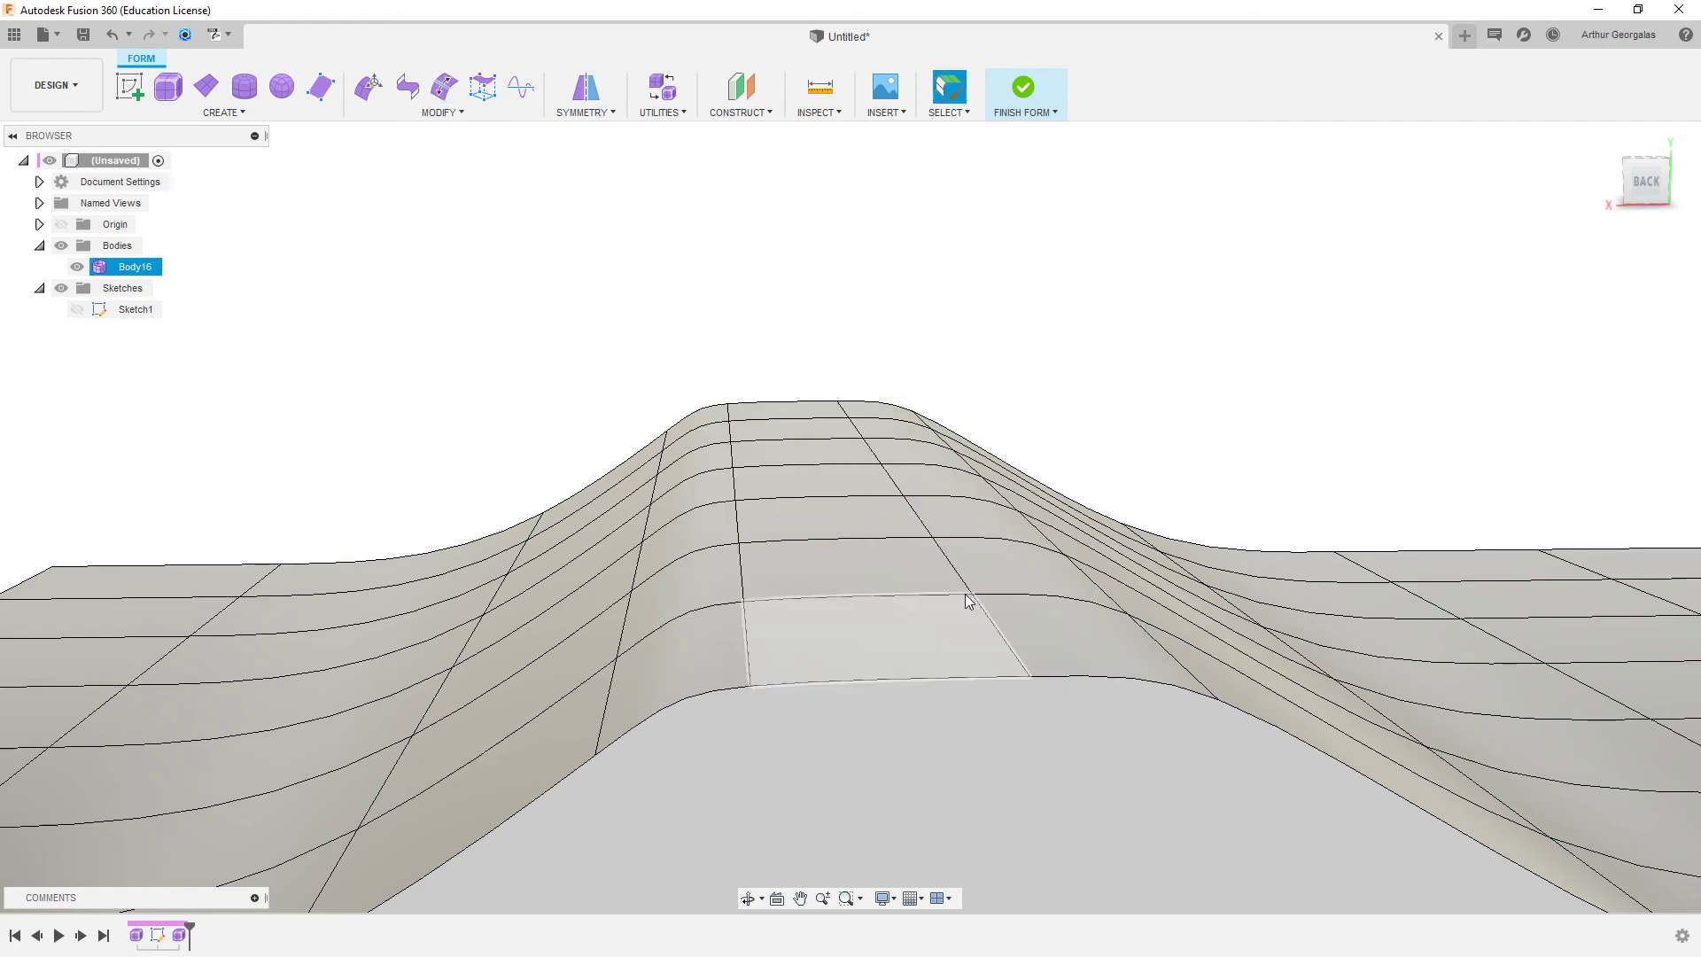
pyautogui.hotkey('alt', '1')
pyautogui.hotkey('alt', '3')
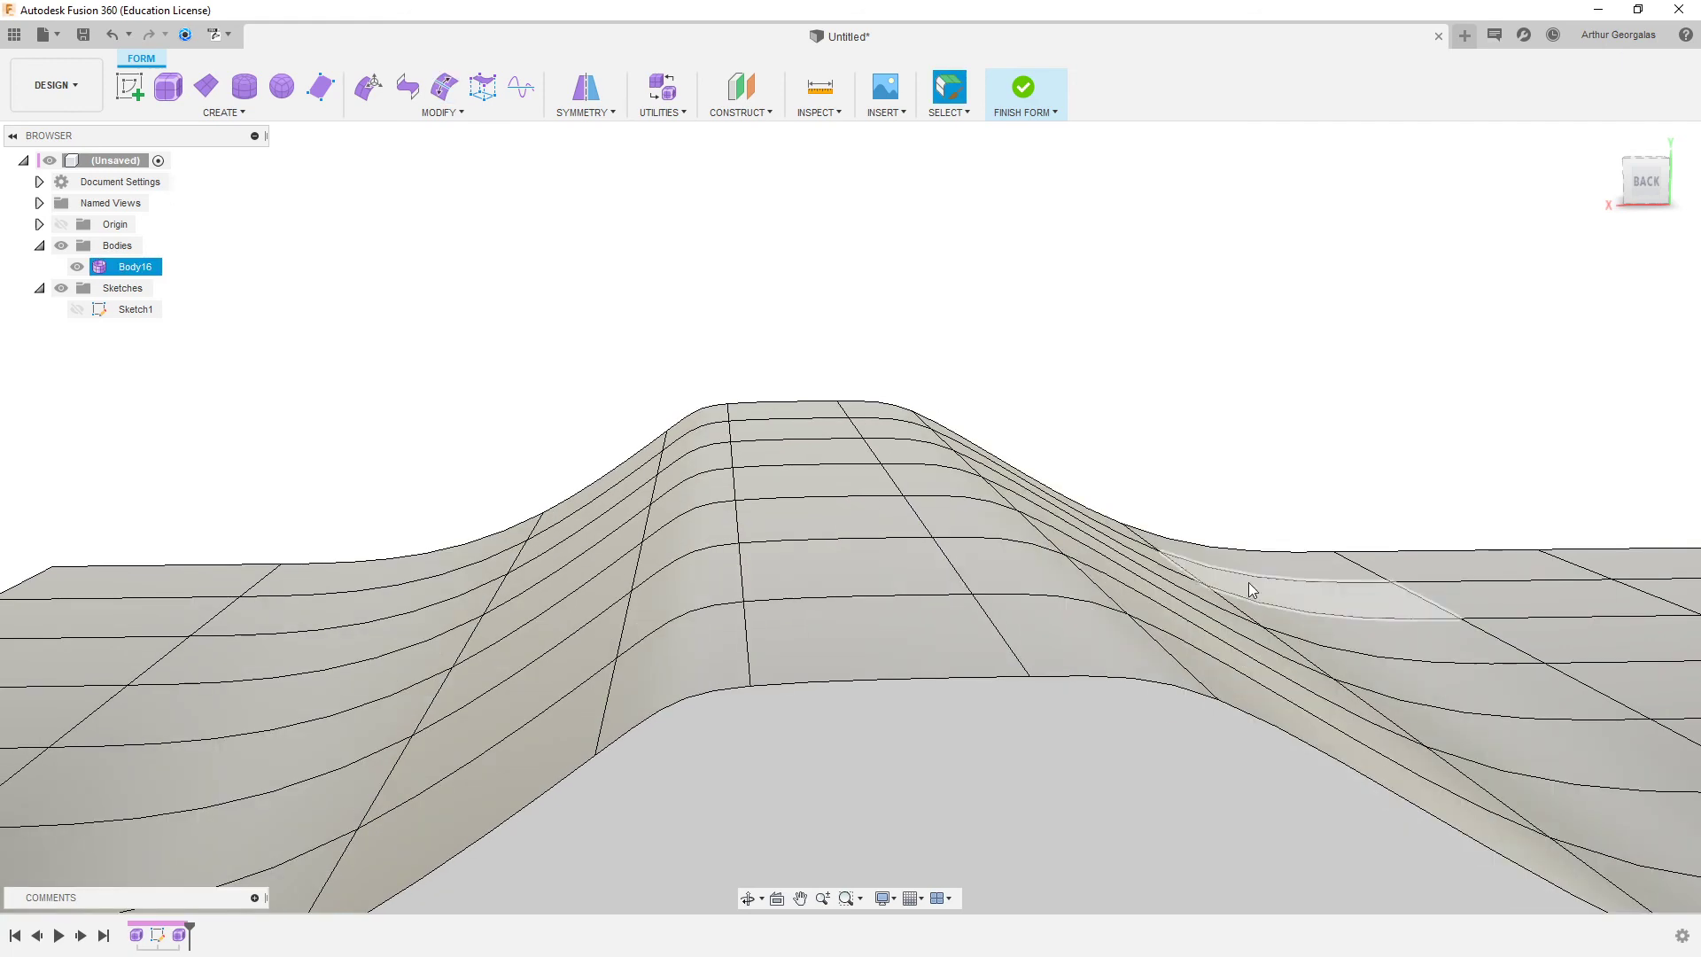
pyautogui.keyDown('shift'); pyautogui.moveTo(1250, 588); pyautogui.dragTo(896, 284, button='middle'); pyautogui.keyUp('shift')
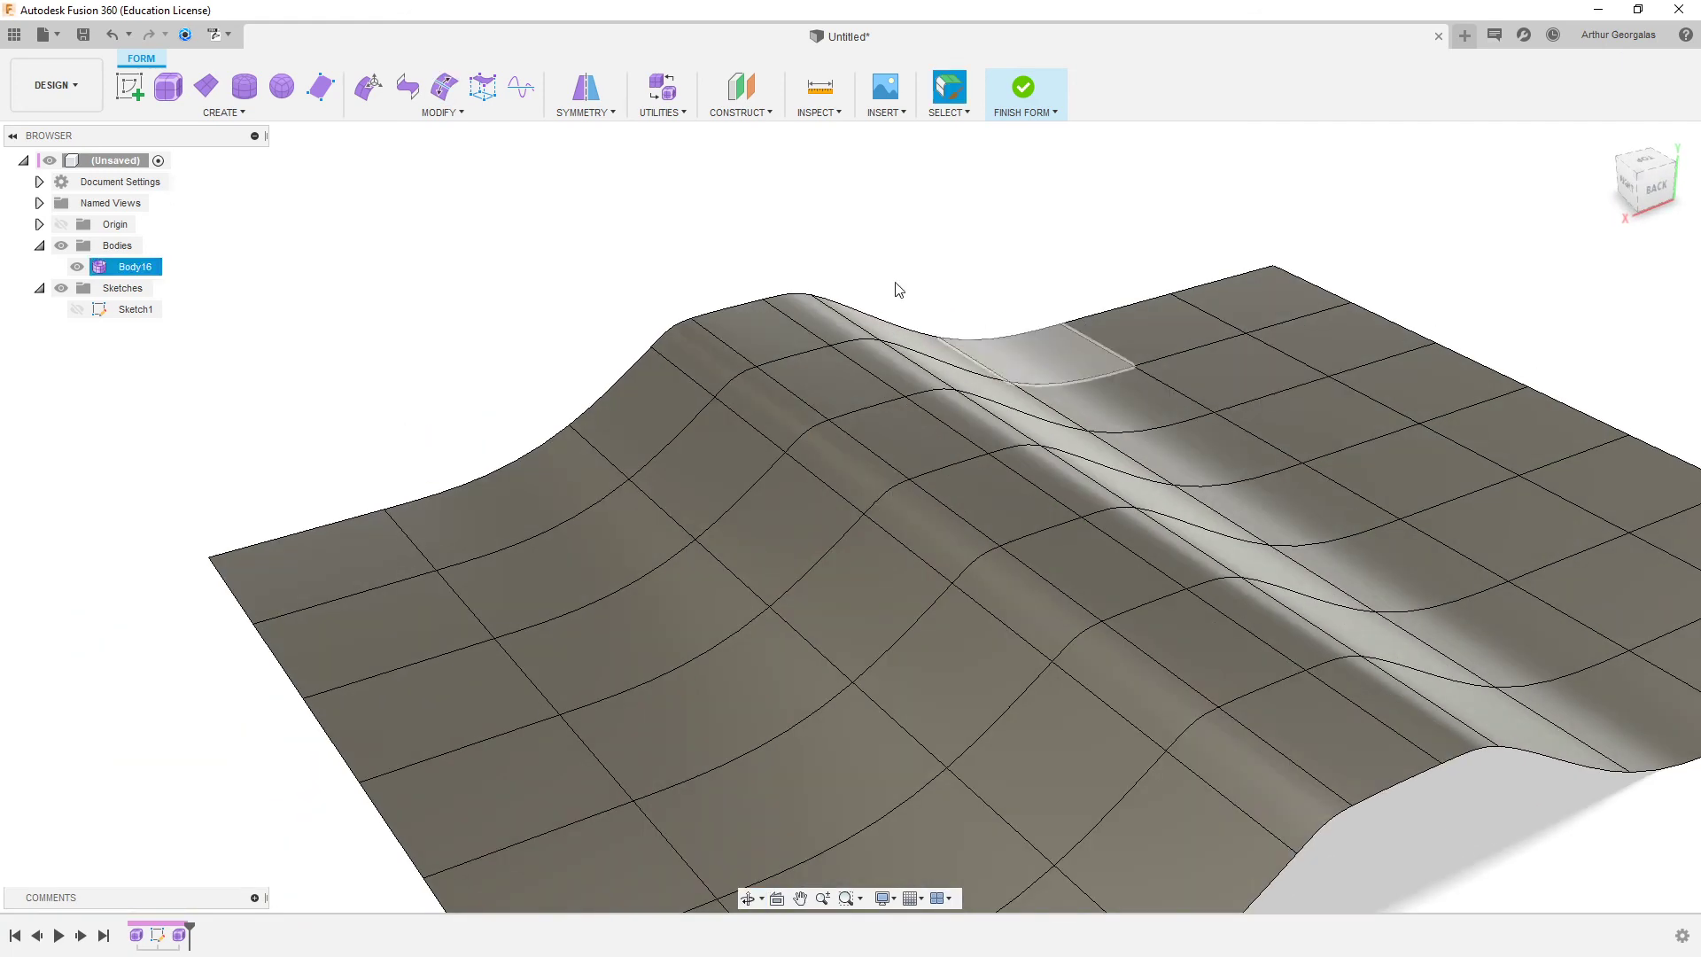
pyautogui.click(434, 113)
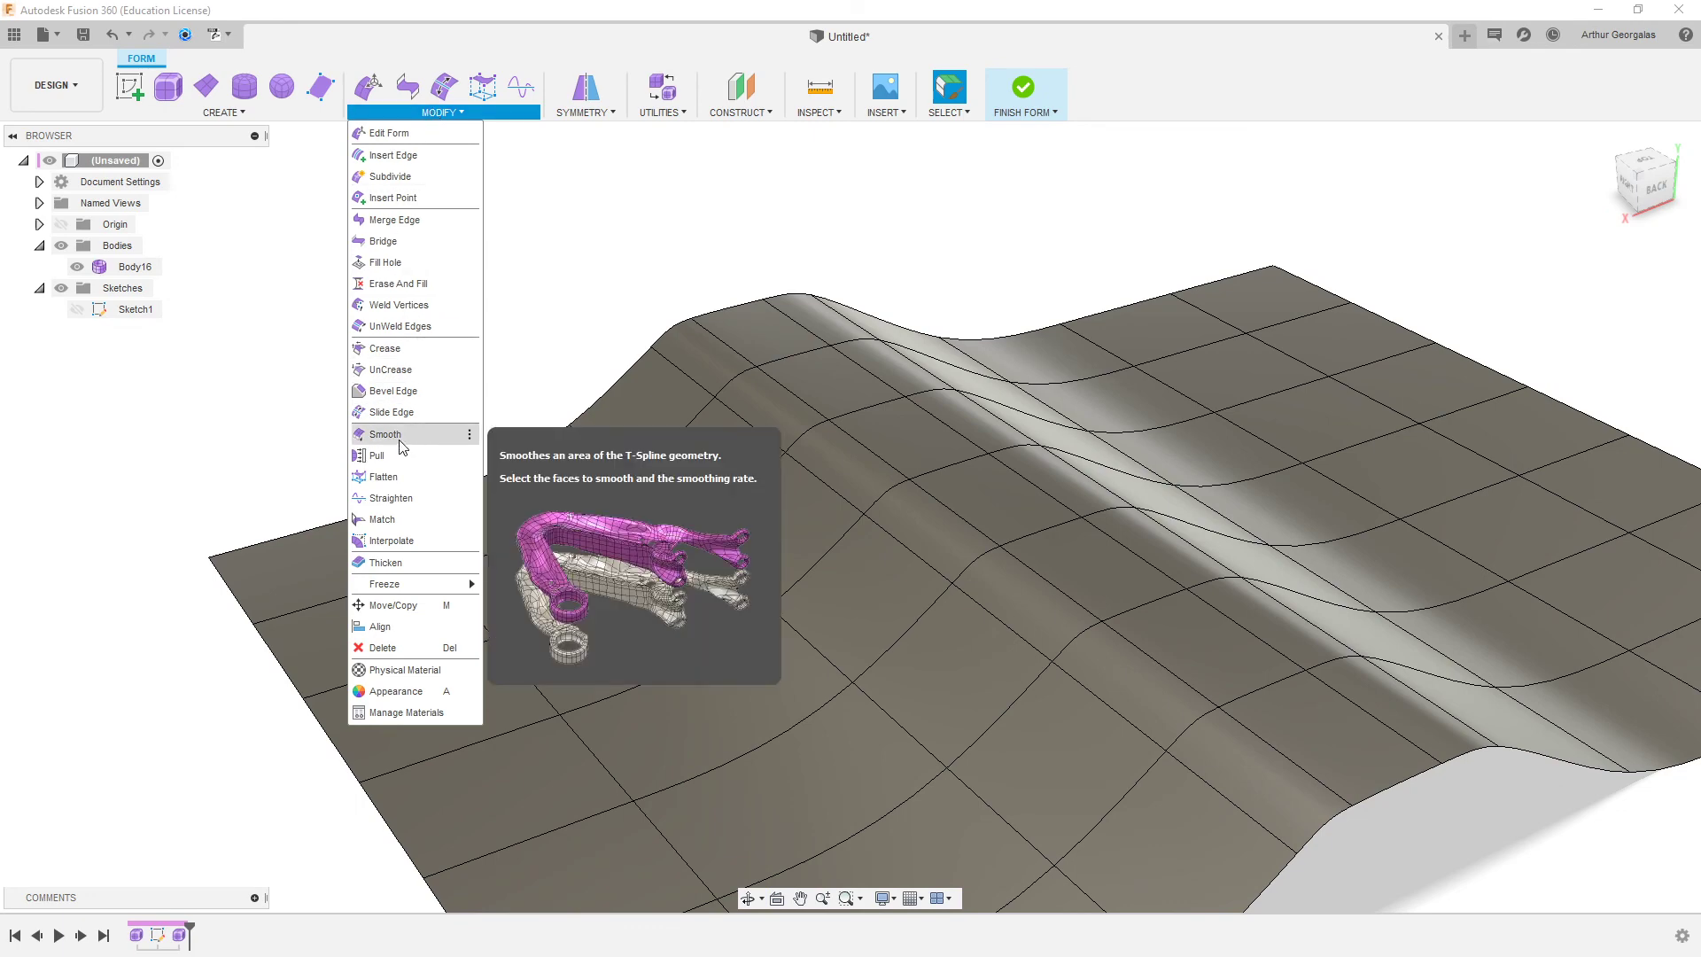
pyautogui.click(1088, 204)
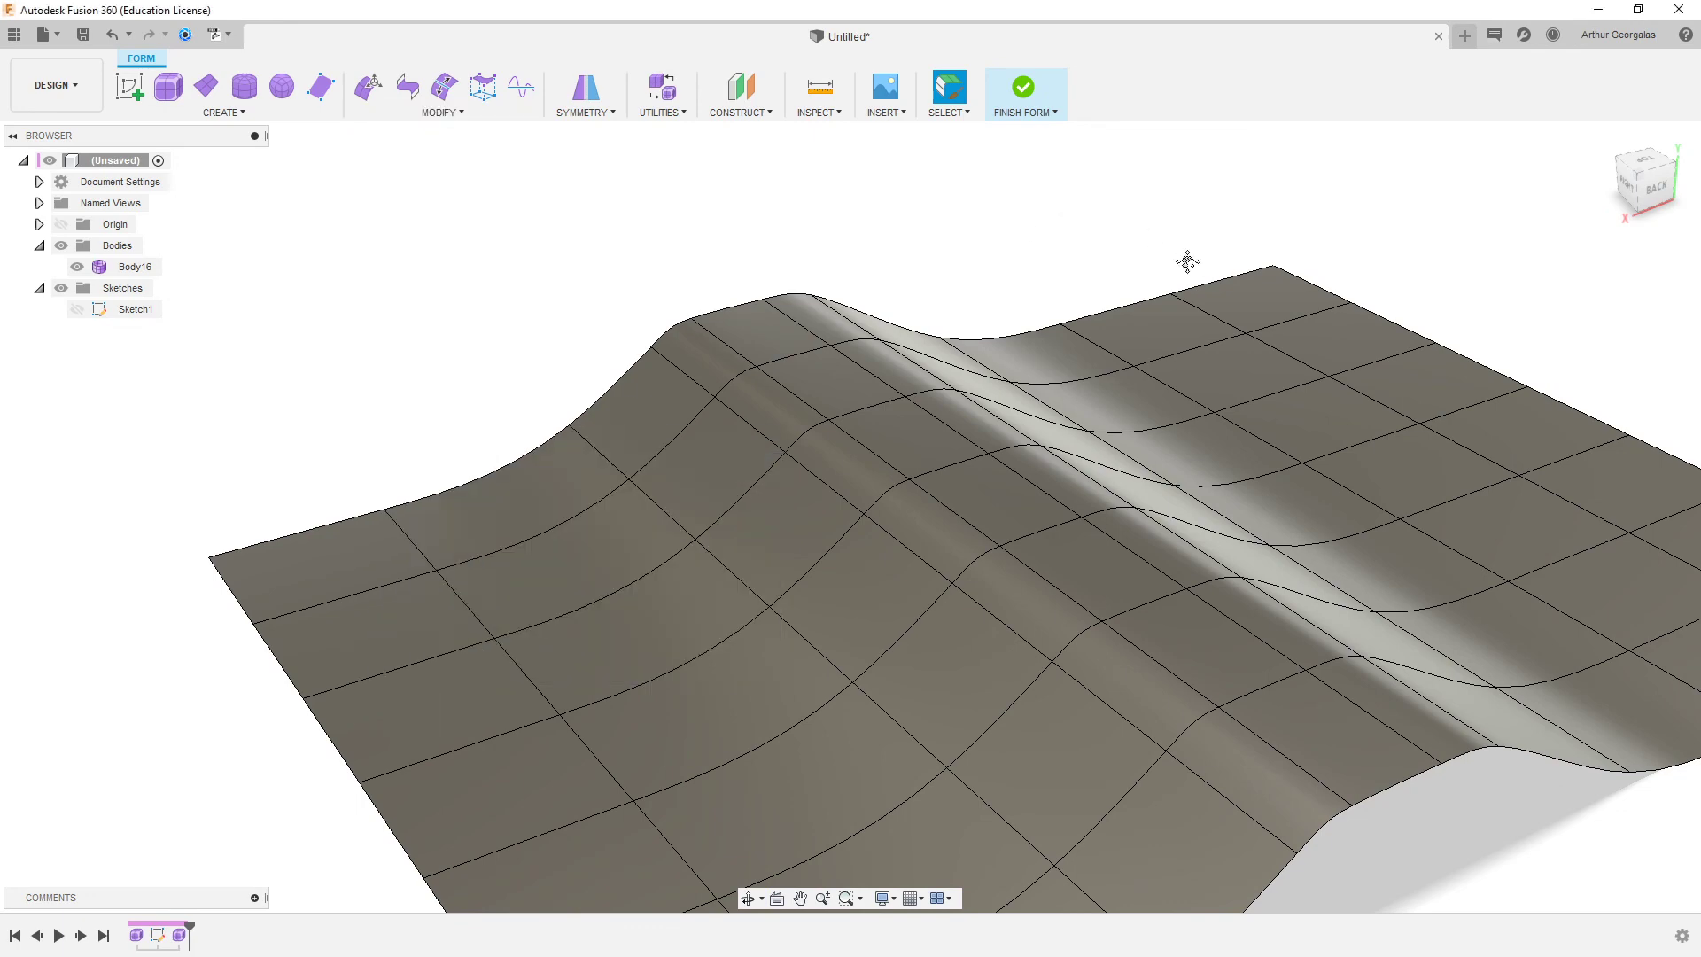
pyautogui.moveTo(1187, 262); pyautogui.dragTo(826, 193, button='middle')
pyautogui.doubleClick(782, 551)
pyautogui.rightClick(782, 551)
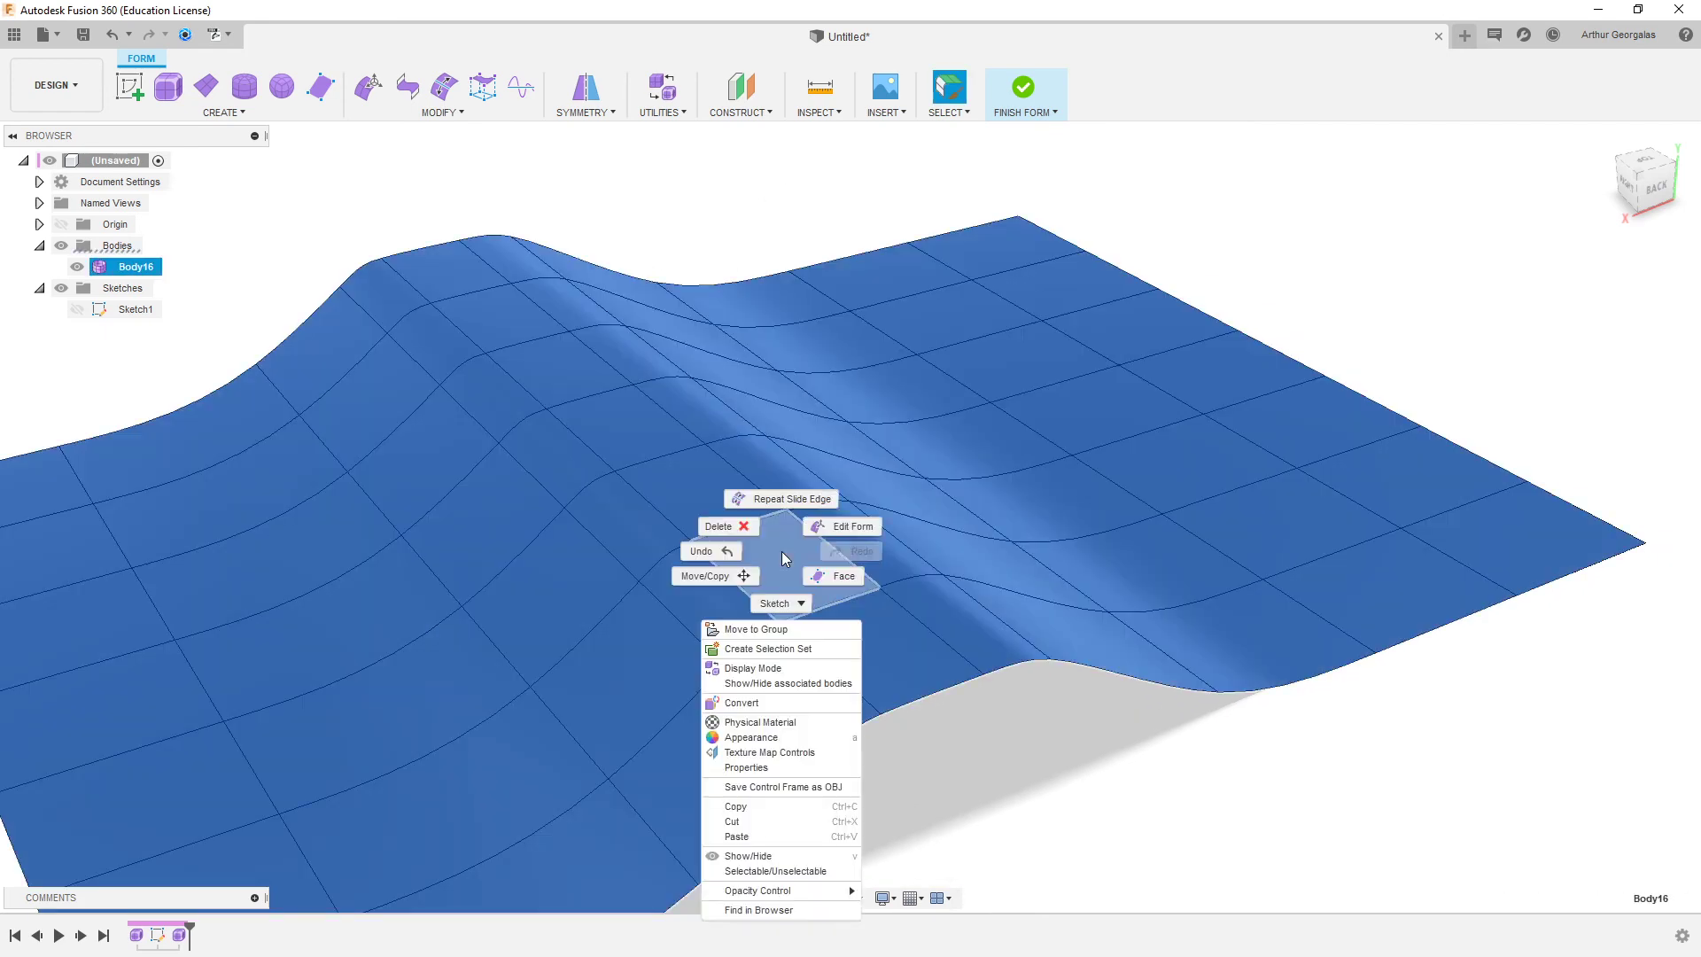
pyautogui.click(783, 552)
# - Distort the surface with Edit Form by moving a scattered selection of faces and edges on both sides of the ridge about -269 mm sideways
pyautogui.click(1533, 671)
pyautogui.rightClick(1534, 678)
pyautogui.click(1569, 539)
pyautogui.click(1231, 496)
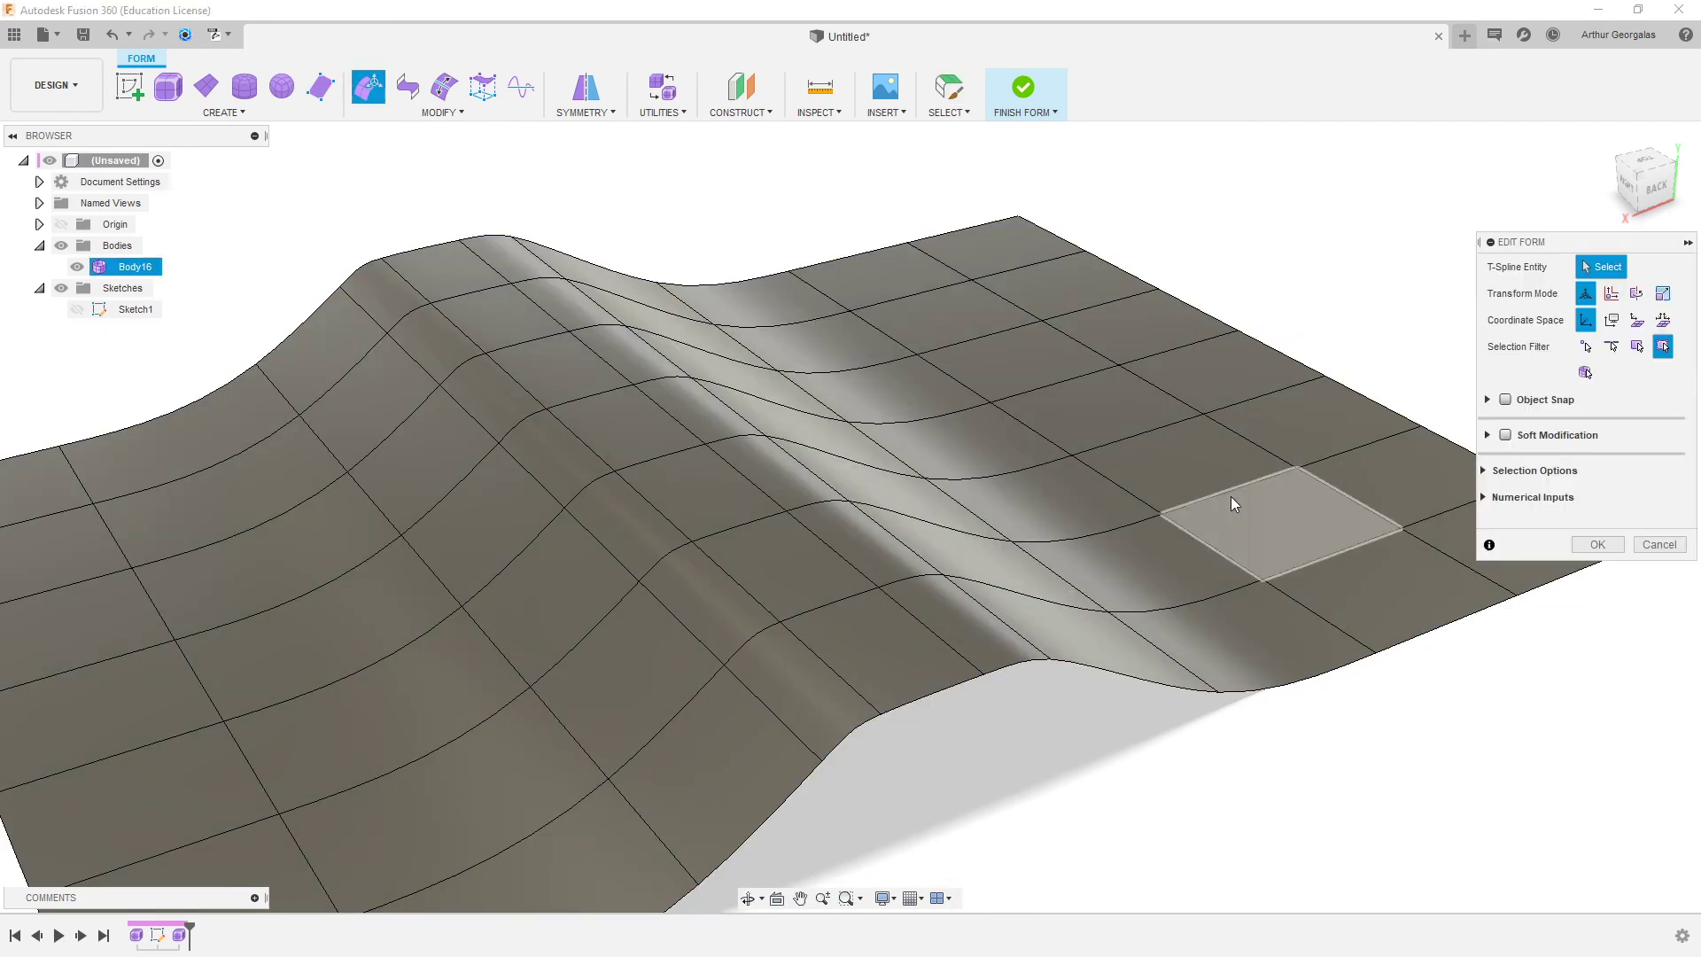
pyautogui.keyDown('shift'); pyautogui.click(850, 439); pyautogui.keyUp('shift')
pyautogui.keyDown('shift'); pyautogui.click(986, 347); pyautogui.keyUp('shift')
pyautogui.keyDown('shift'); pyautogui.click(877, 276); pyautogui.keyUp('shift')
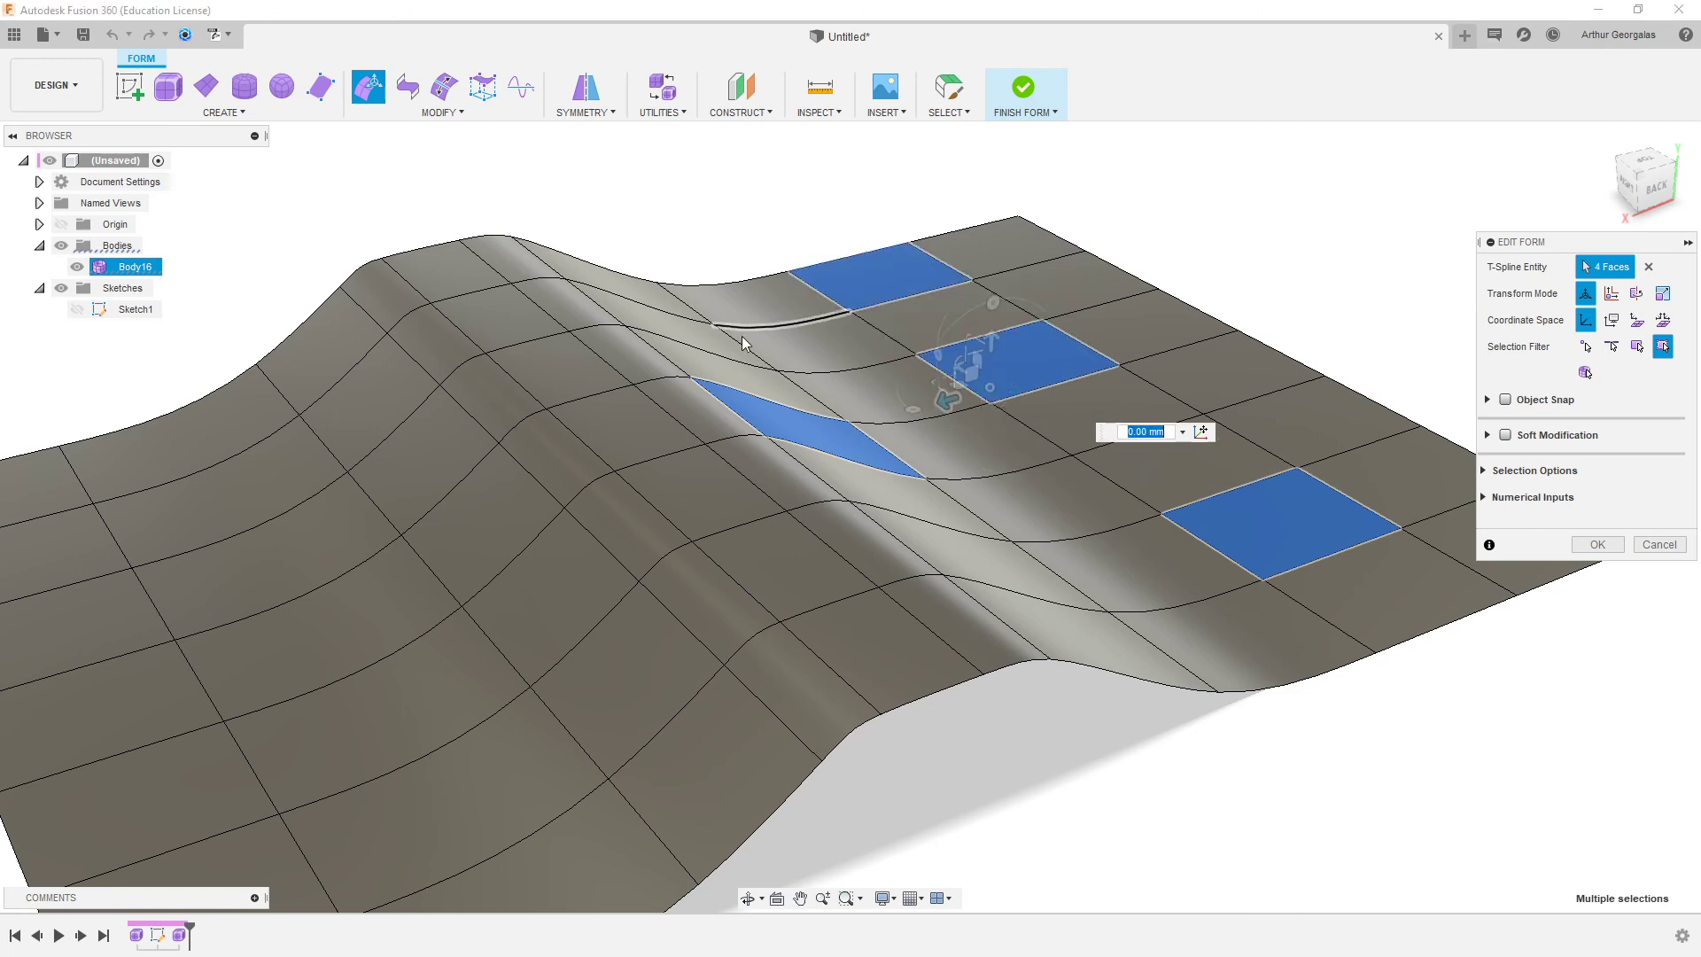
pyautogui.keyDown('shift'); pyautogui.click(333, 618); pyautogui.keyUp('shift')
pyautogui.keyDown('shift'); pyautogui.click(657, 602); pyautogui.keyUp('shift')
pyautogui.keyDown('shift'); pyautogui.click(581, 439); pyautogui.keyUp('shift')
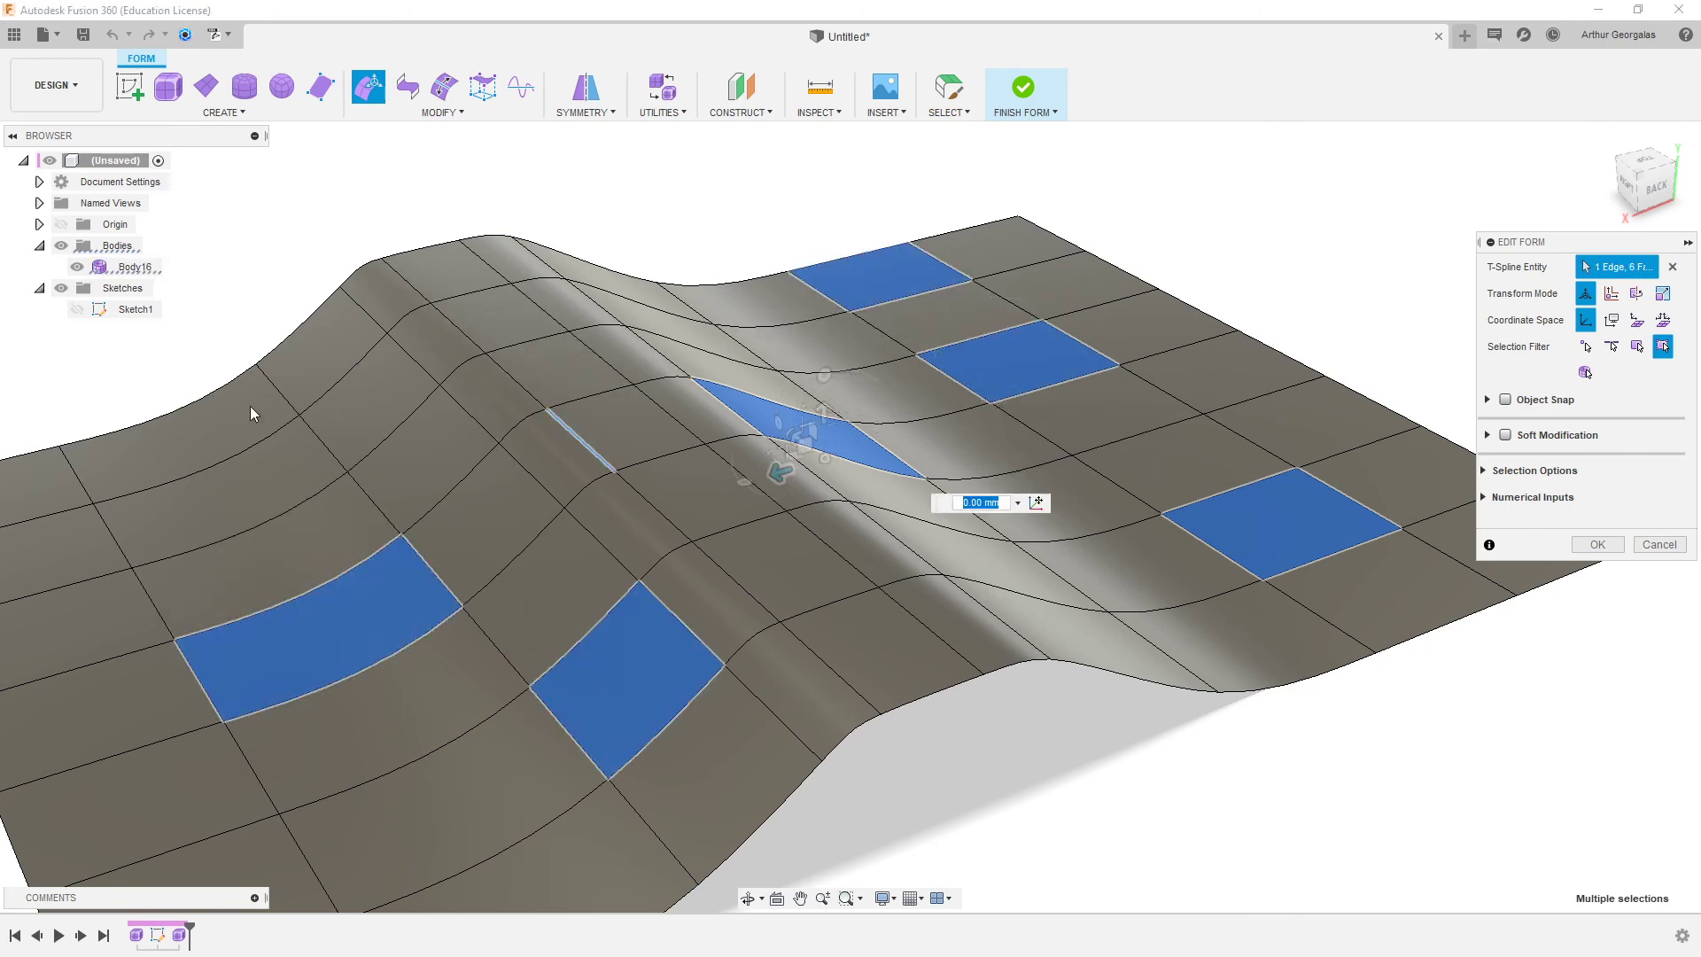
pyautogui.keyDown('shift'); pyautogui.moveTo(250, 406); pyautogui.dragTo(406, 439); pyautogui.keyUp('shift')
pyautogui.moveTo(646, 428); pyautogui.dragTo(694, 487)
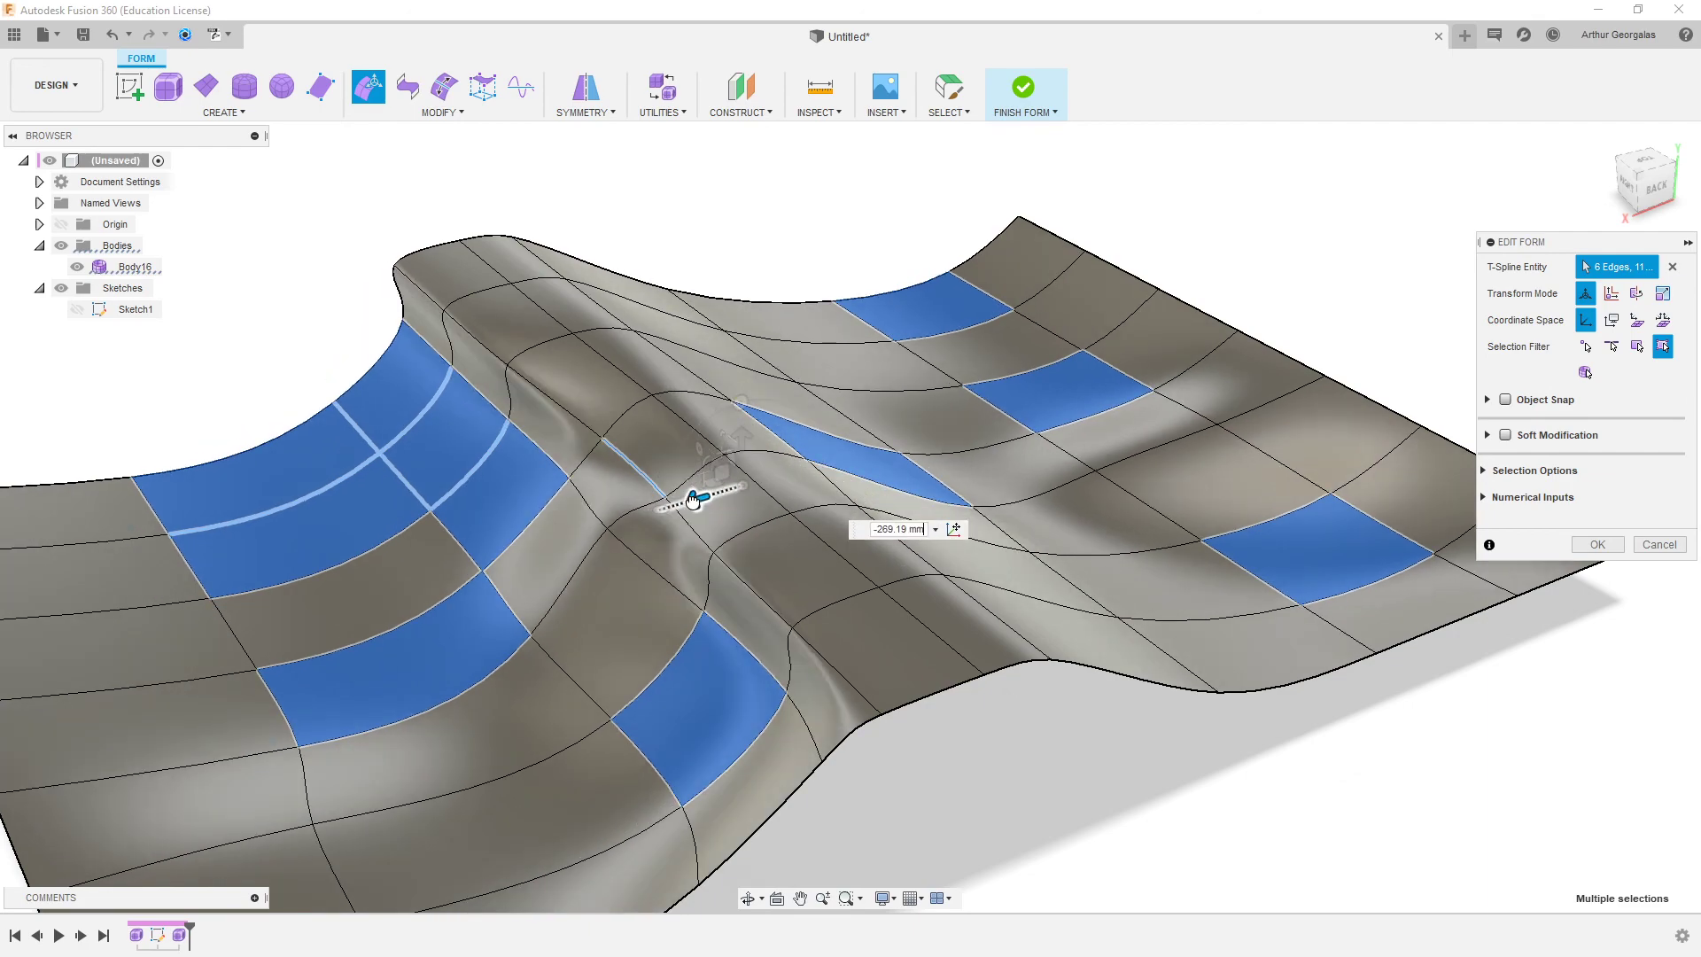
pyautogui.click(1024, 780)
pyautogui.click(1615, 545)
# - Examine the distorted form in box display from another angle, and return it to smooth display
pyautogui.hotkey('alt', '1')
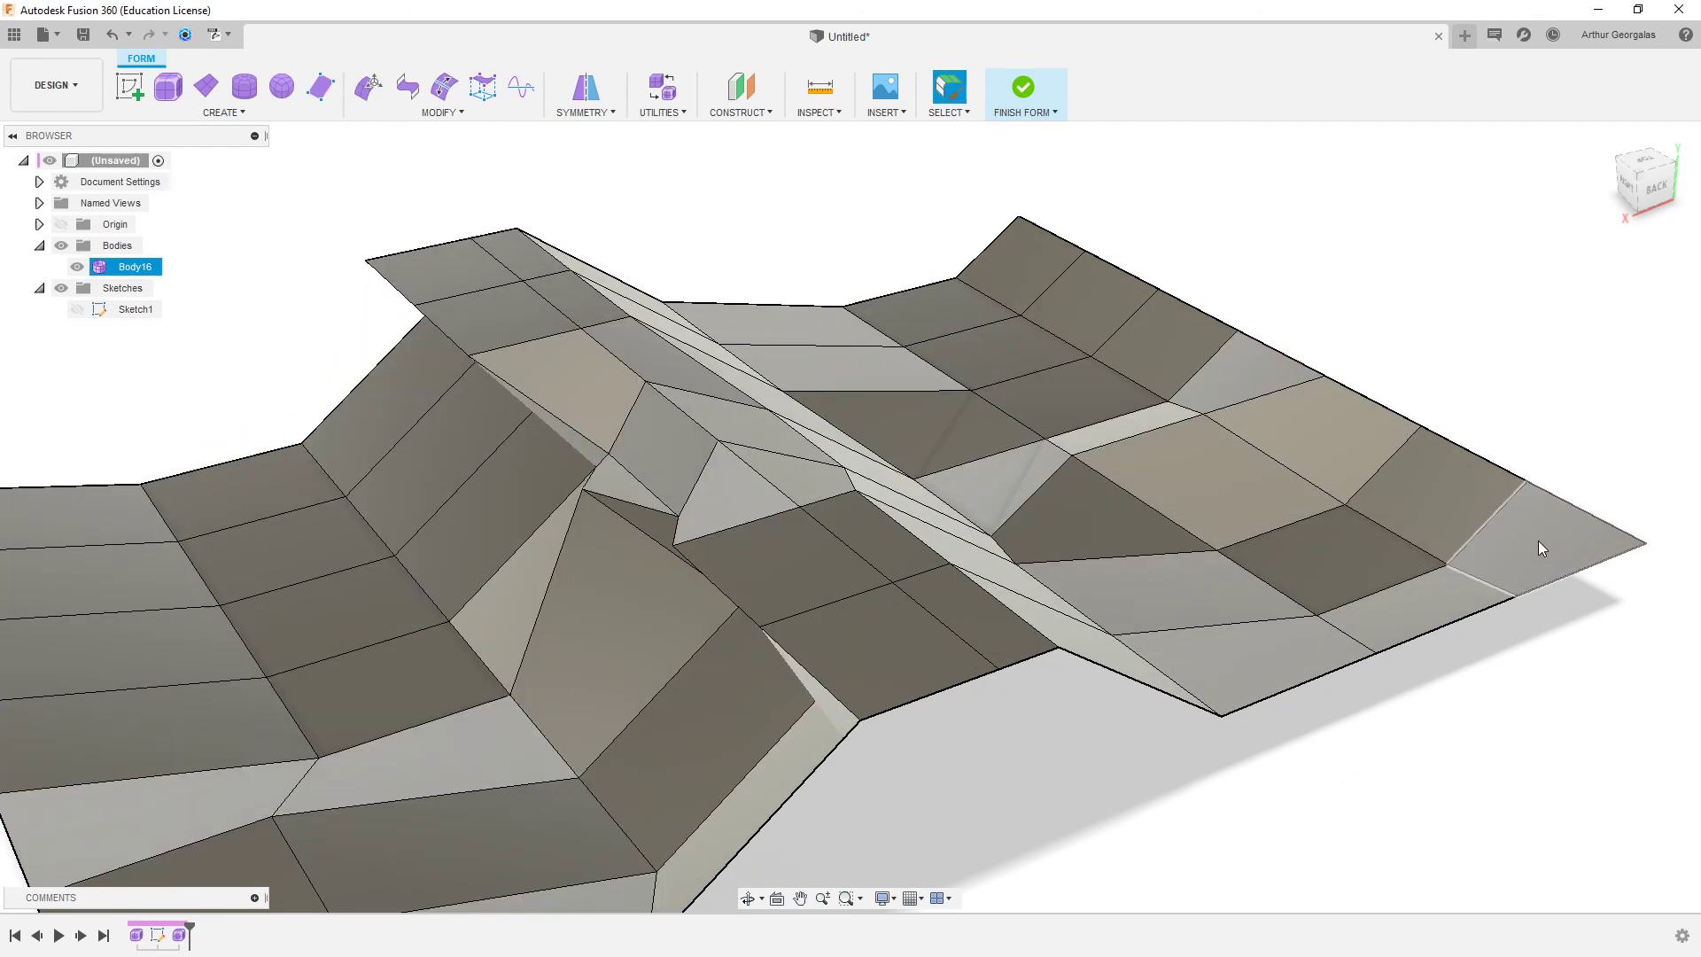
pyautogui.keyDown('shift'); pyautogui.moveTo(736, 488); pyautogui.dragTo(919, 443, button='middle'); pyautogui.keyUp('shift')
pyautogui.hotkey('alt', '3')
pyautogui.press('Escape')
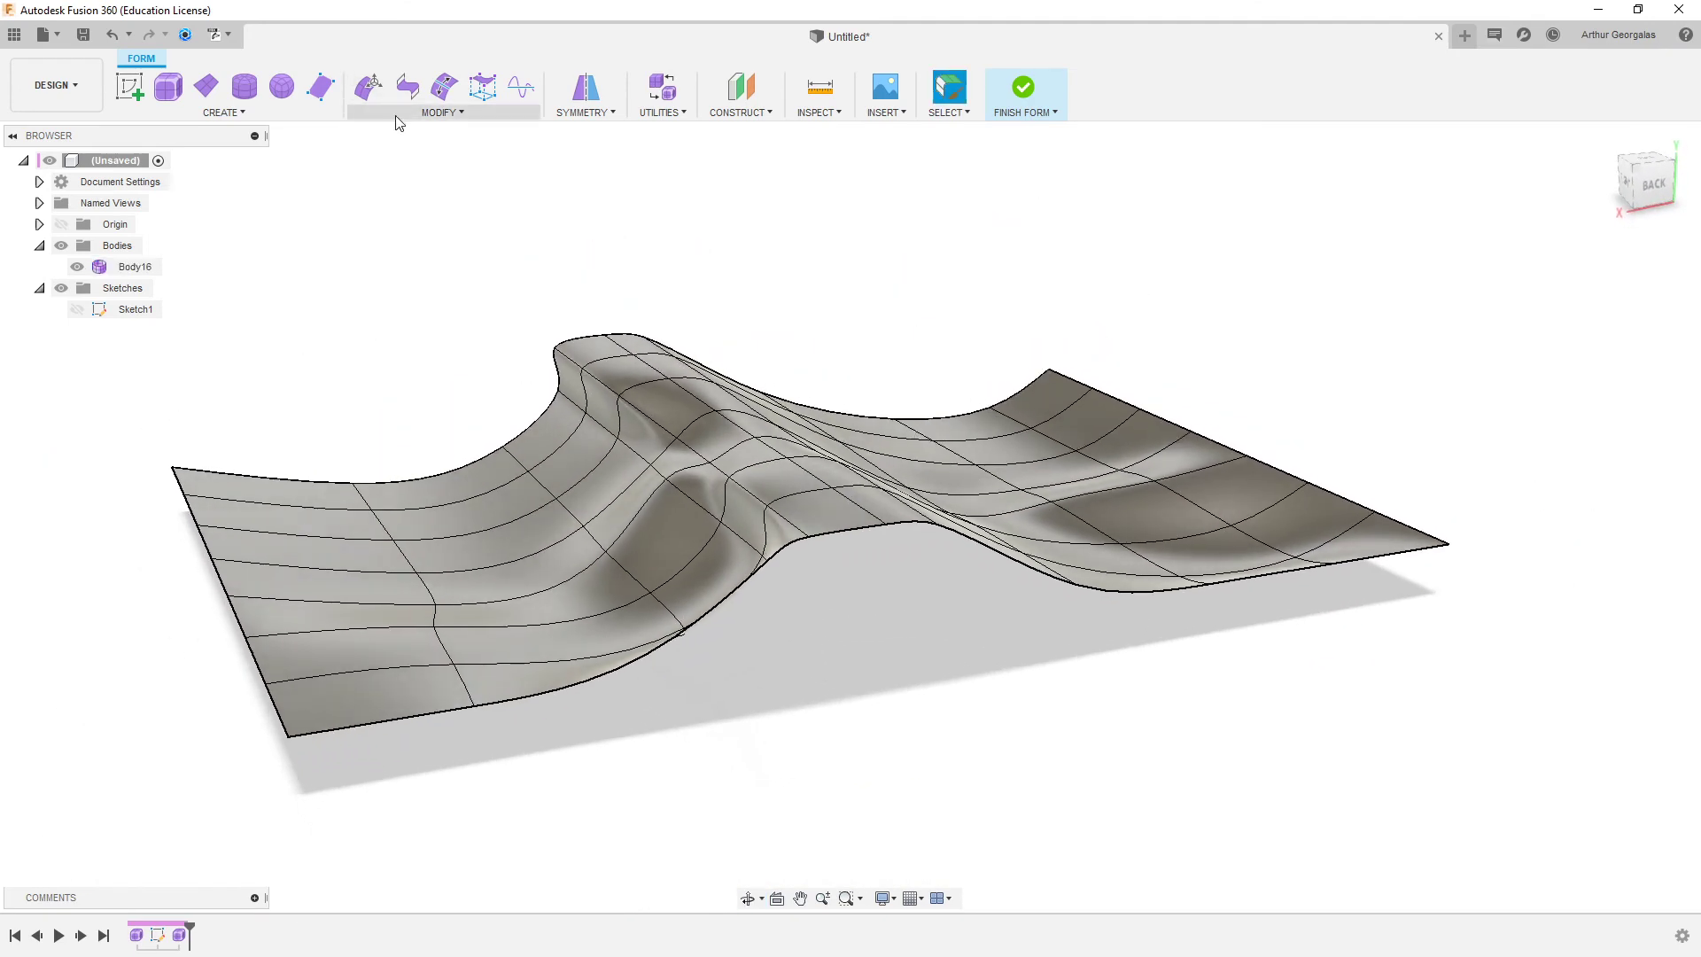
# - Smooth all faces of the distorted form with a smoothing value of 1.000
pyautogui.click(396, 115)
pyautogui.click(394, 436)
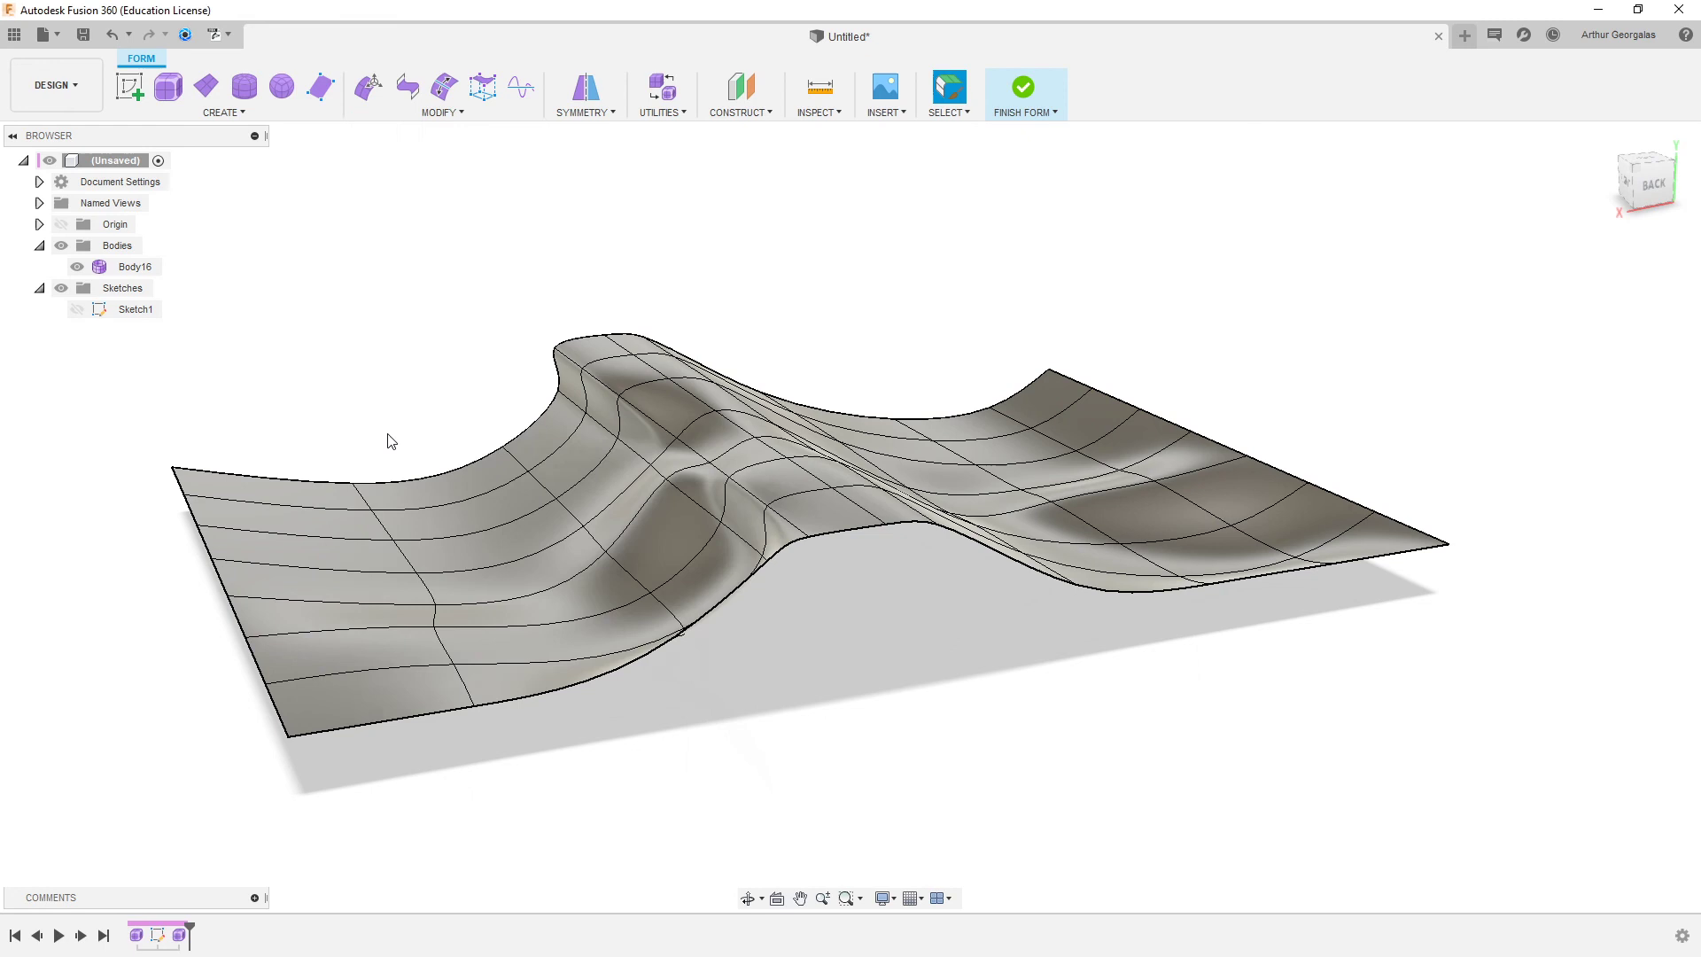
pyautogui.click(595, 425)
pyautogui.click(626, 461)
pyautogui.click(662, 498)
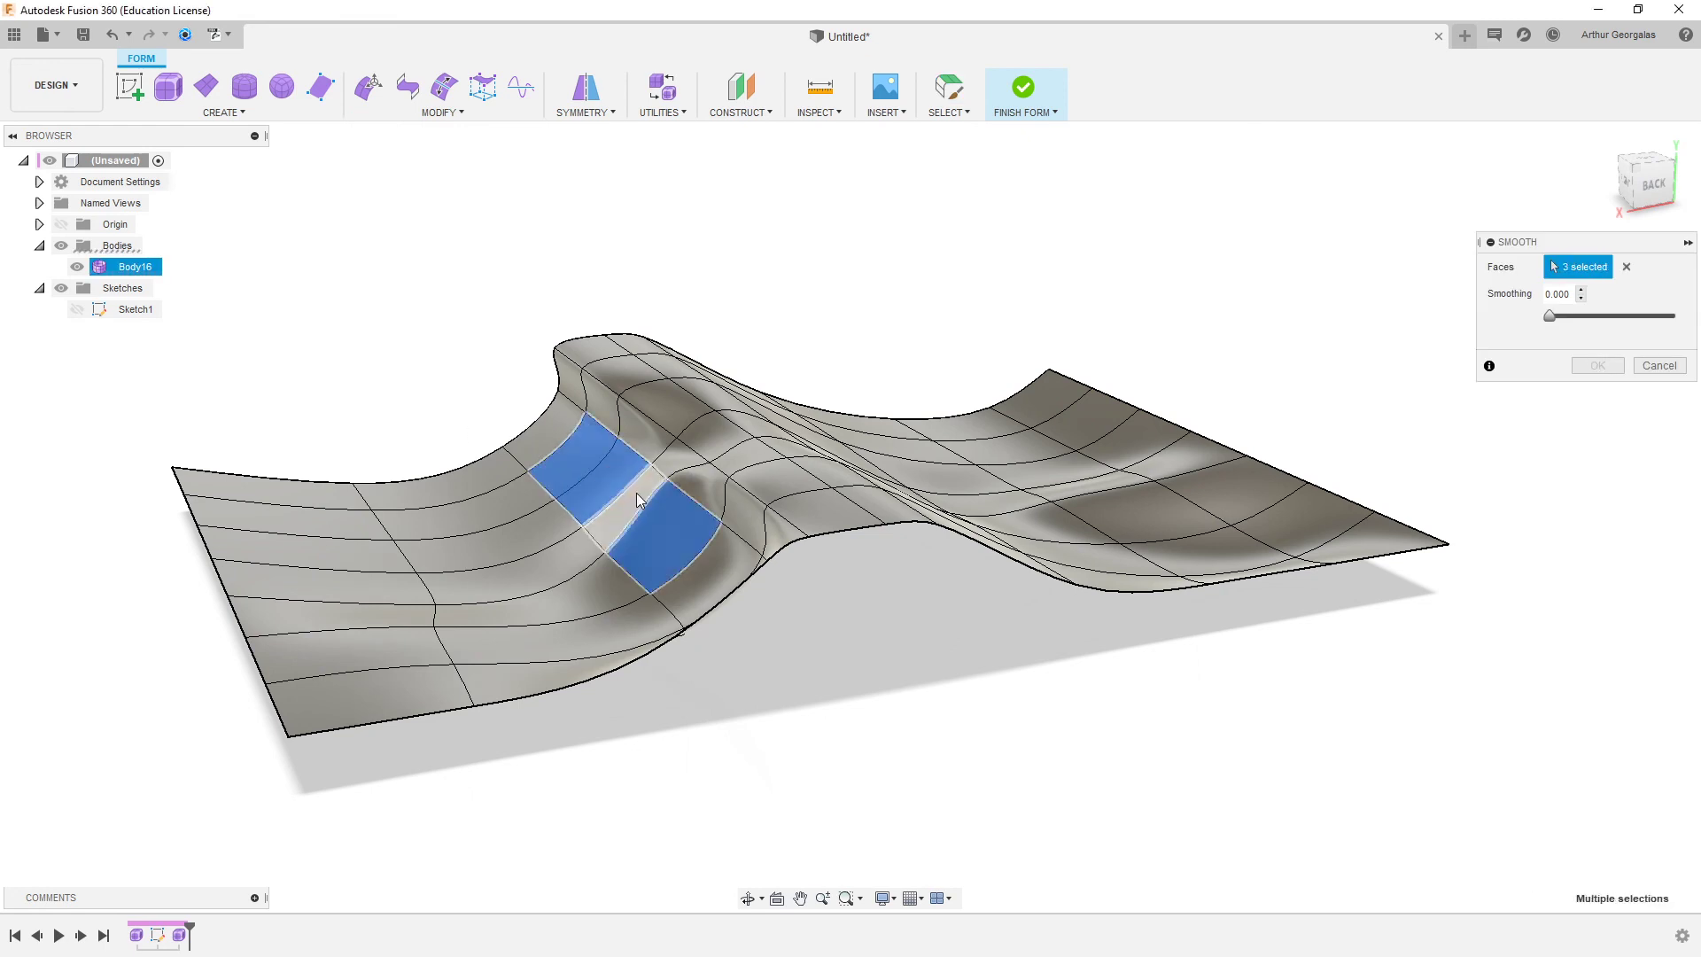
pyautogui.scroll(-2, 1390, 707)
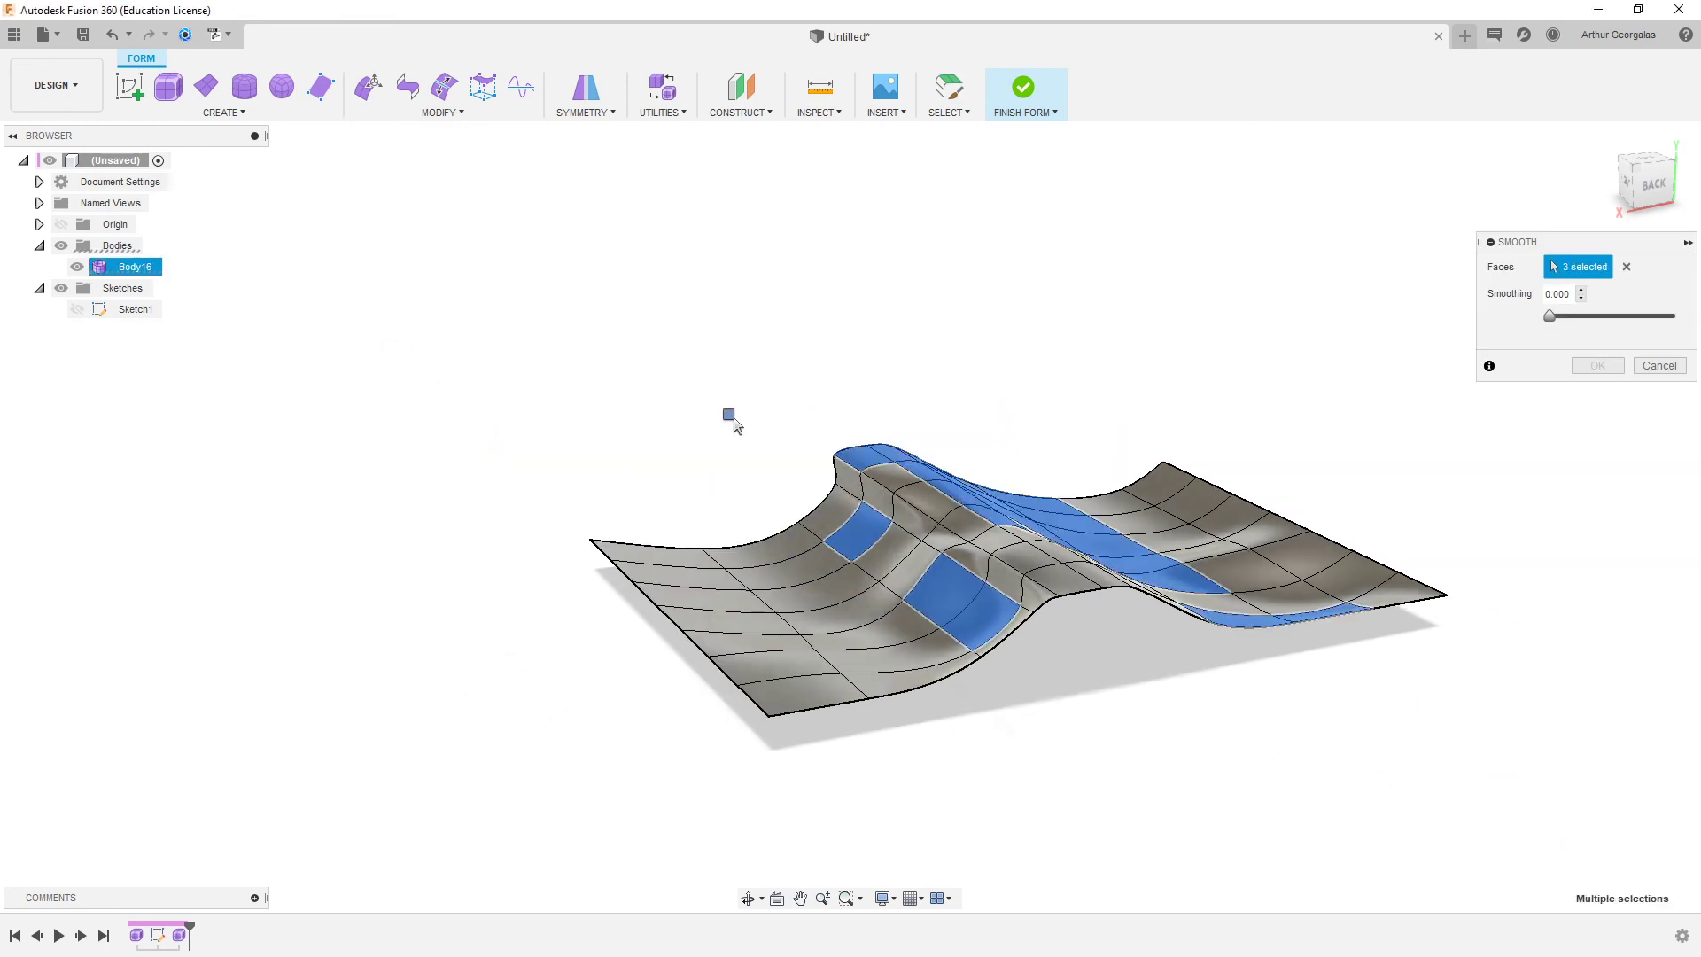
pyautogui.moveTo(734, 419)
pyautogui.mouseDown()
pyautogui.moveTo(1178, 544)
pyautogui.moveTo(799, 494)
pyautogui.moveTo(913, 514)
pyautogui.moveTo(985, 558)
pyautogui.moveTo(1384, 581)
pyautogui.moveTo(1301, 528)
pyautogui.mouseUp()
pyautogui.moveTo(1012, 603)
pyautogui.mouseDown()
pyautogui.moveTo(809, 608)
pyautogui.moveTo(805, 726)
pyautogui.mouseUp()
pyautogui.scroll(2, 1444, 520)
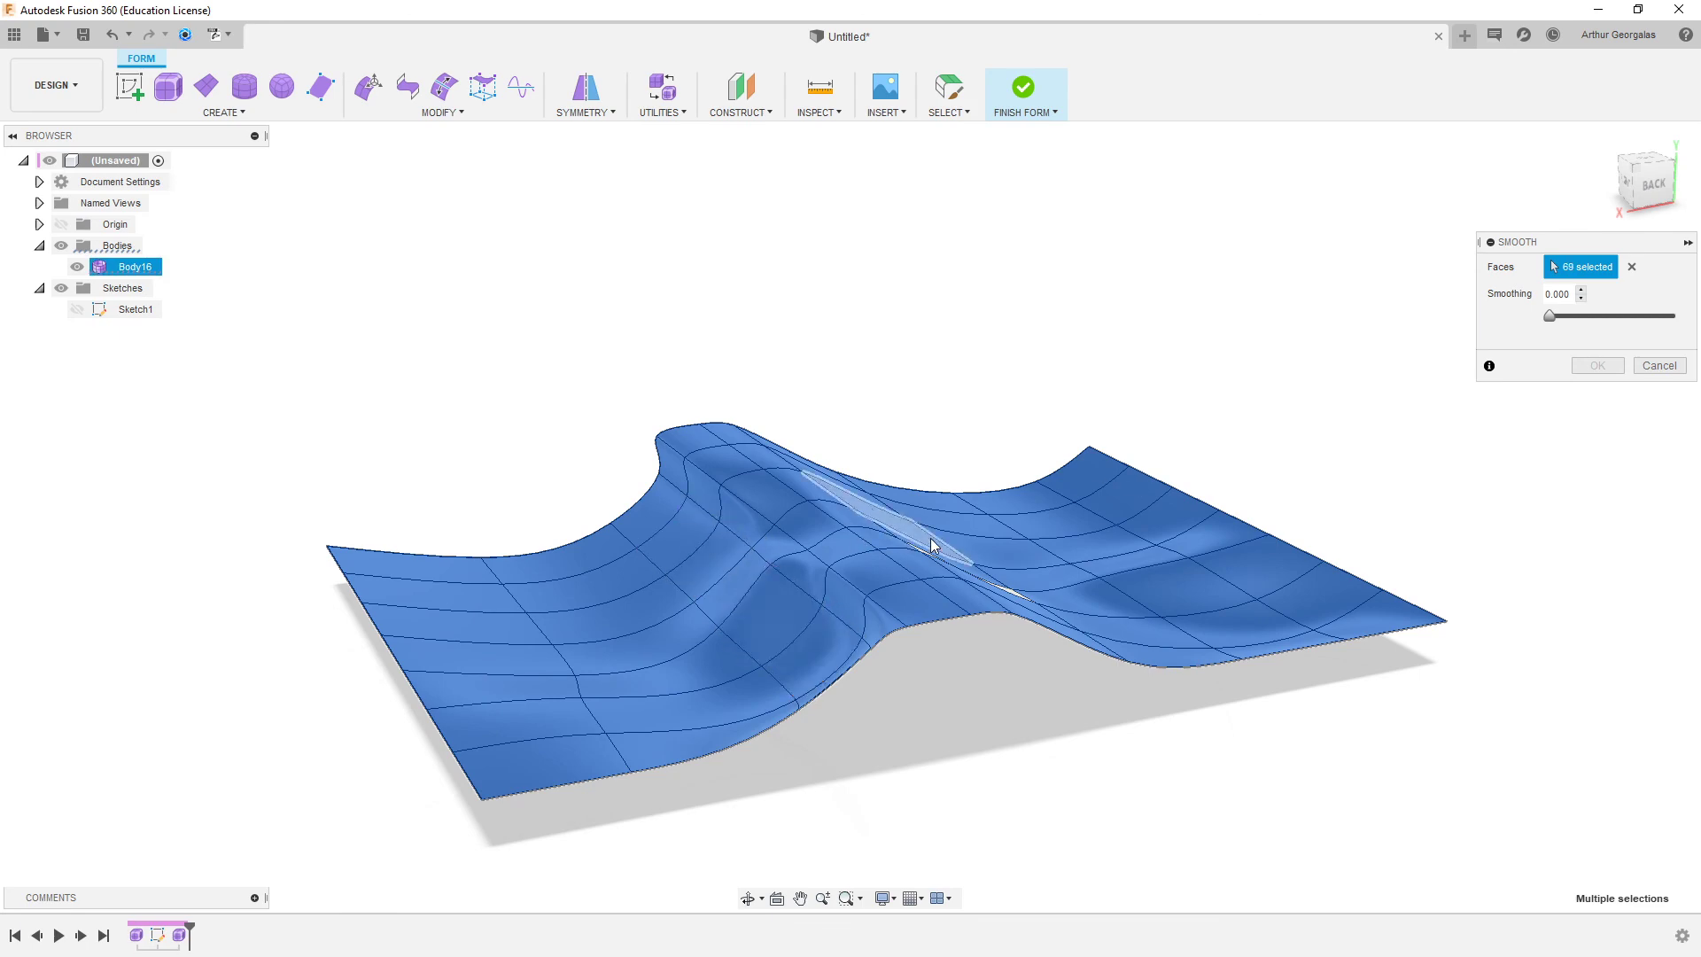
pyautogui.keyDown('shift'); pyautogui.moveTo(930, 539); pyautogui.dragTo(1013, 571, button='middle'); pyautogui.keyUp('shift')
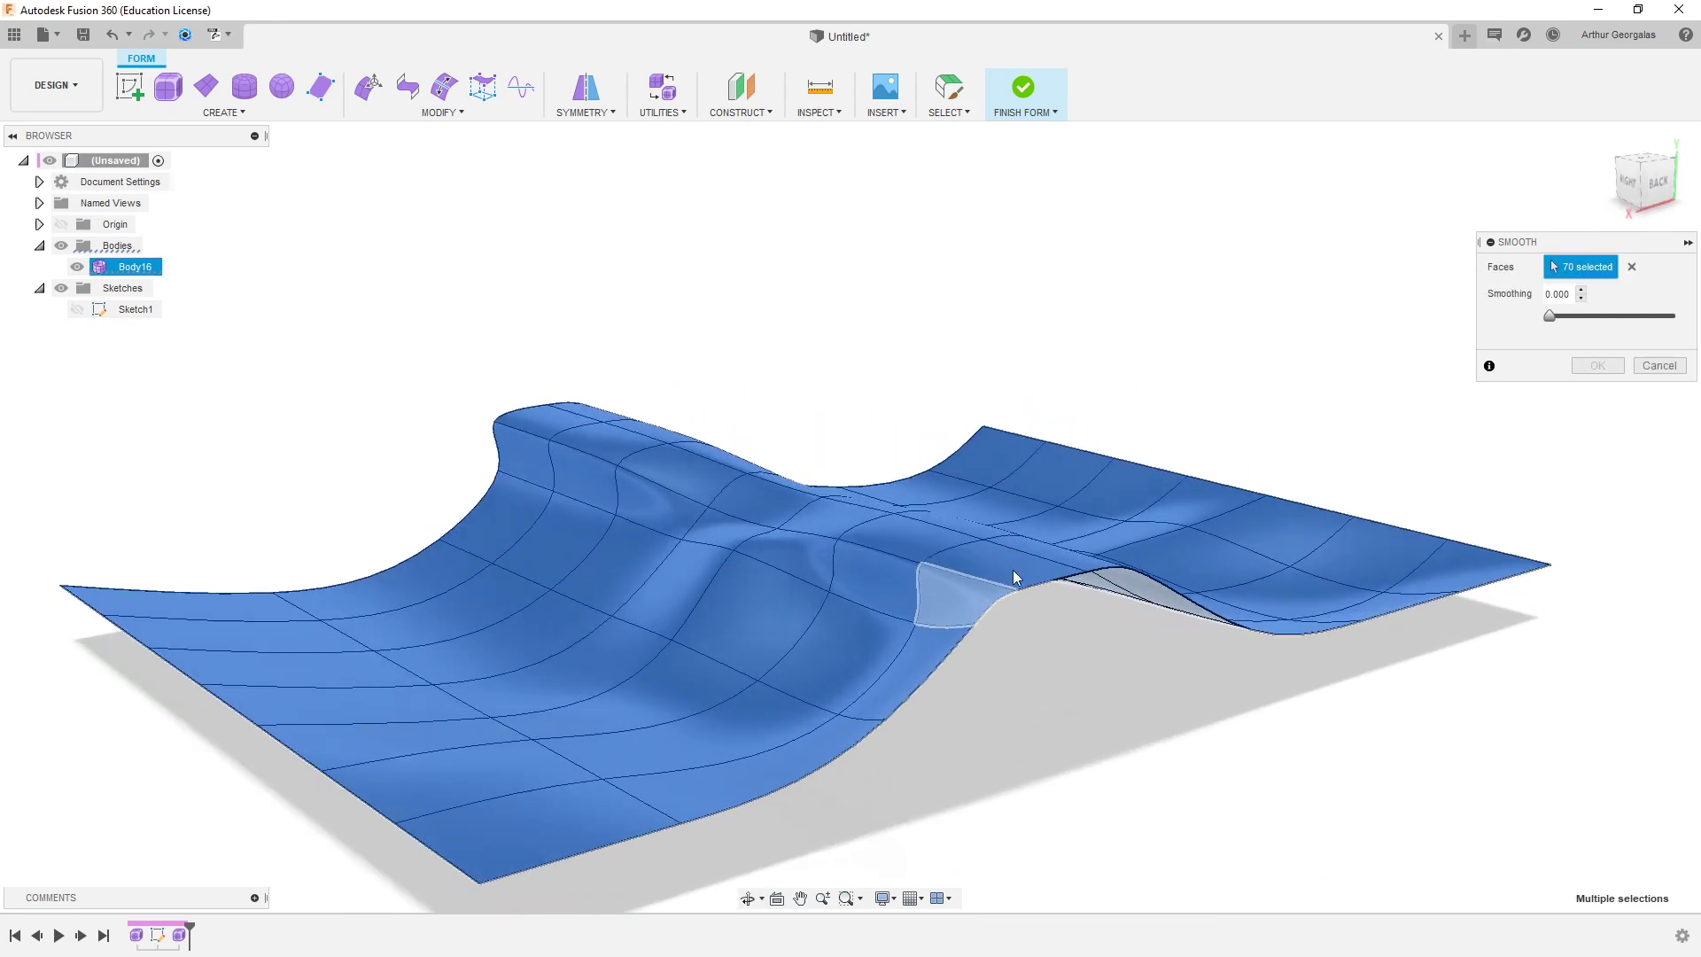
pyautogui.moveTo(1551, 317); pyautogui.dragTo(1700, 328)
pyautogui.keyDown('shift'); pyautogui.moveTo(1131, 447); pyautogui.dragTo(730, 707, button='middle'); pyautogui.keyUp('shift')
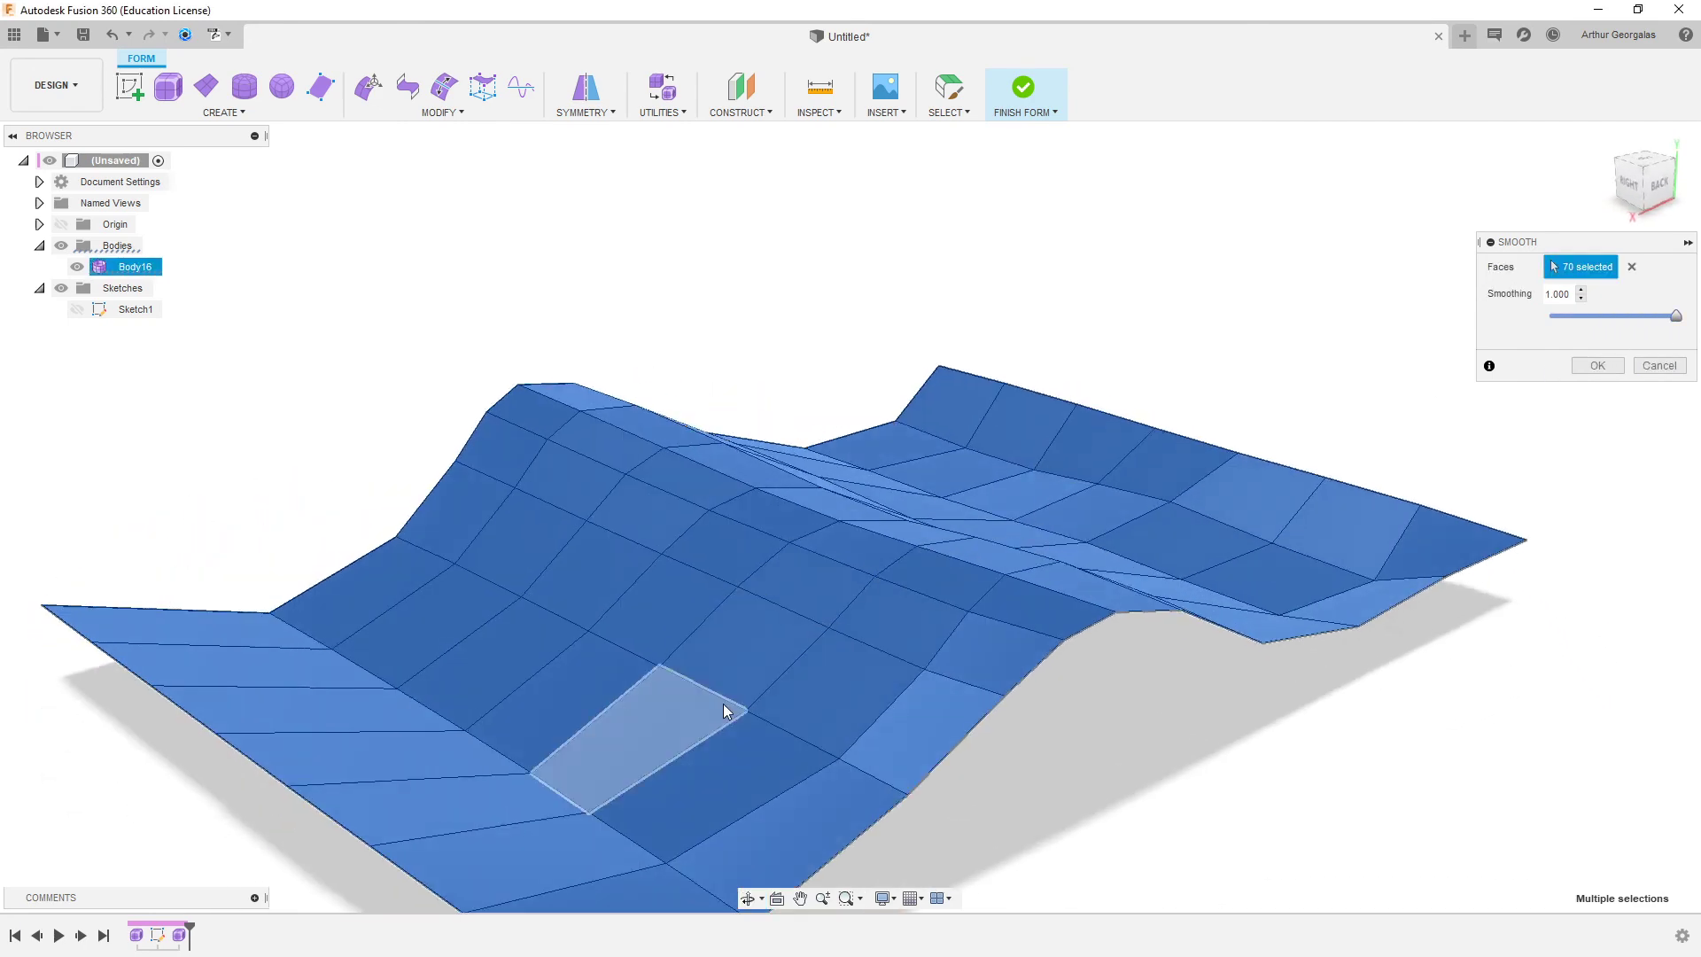
pyautogui.moveTo(1676, 321); pyautogui.dragTo(1436, 315)
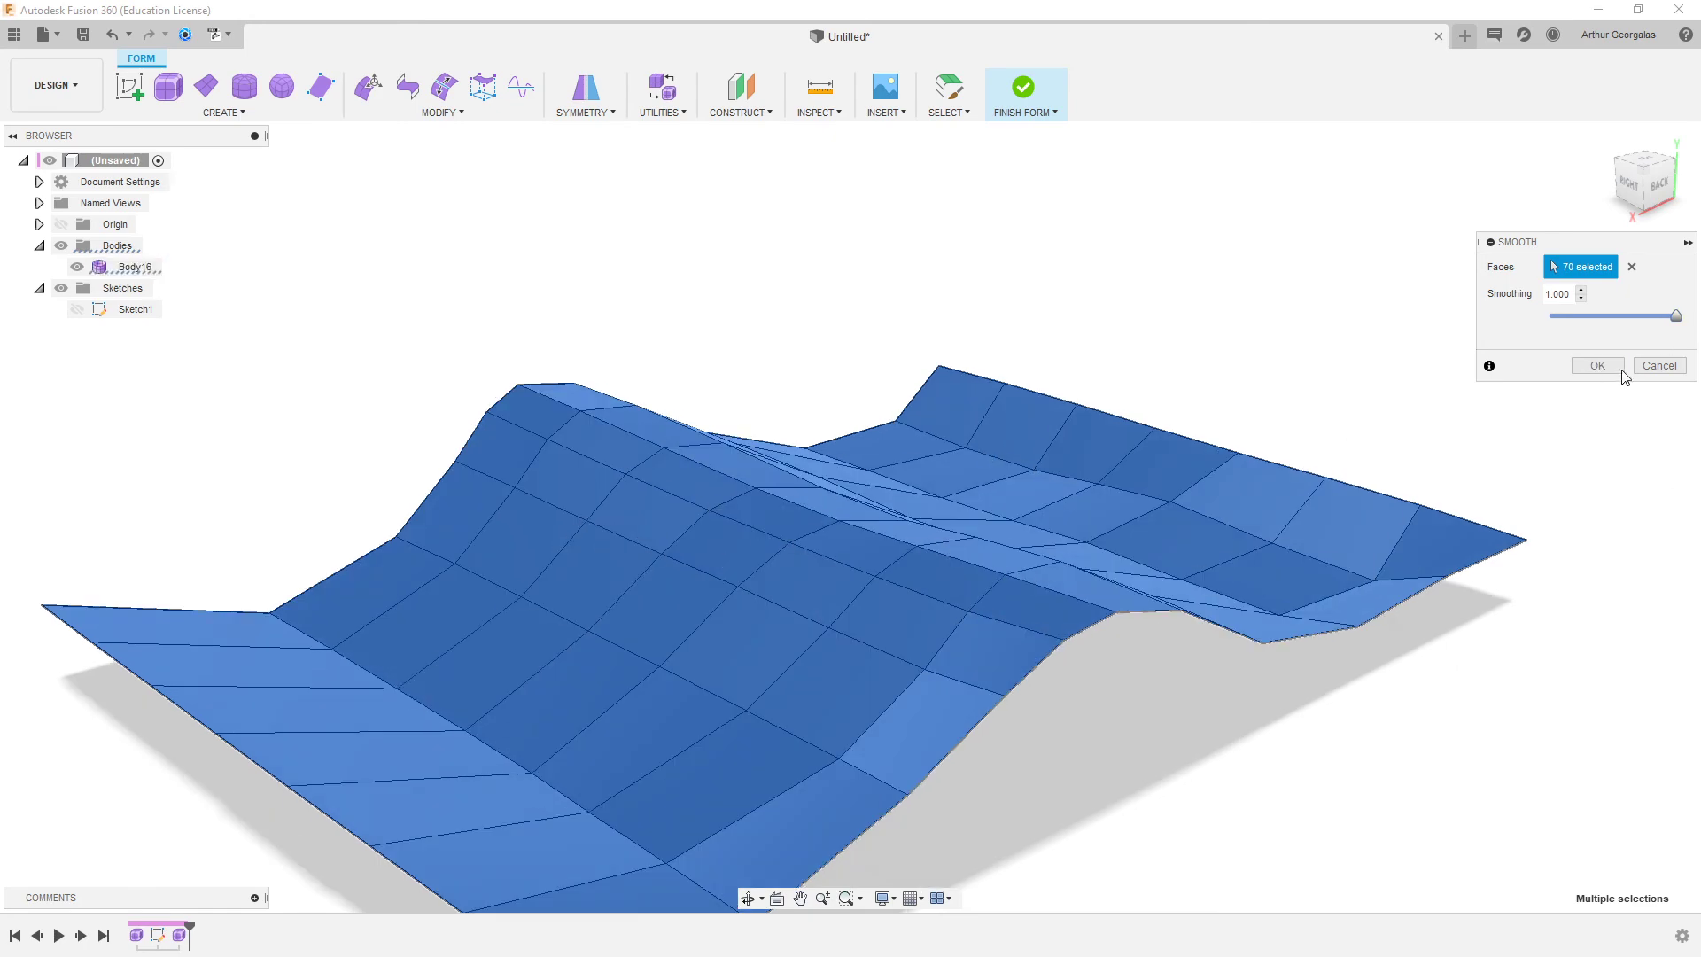
pyautogui.click(1616, 369)
# - Inspect the smoothed form from several angles in box display, and switch it to smooth display
pyautogui.keyDown('shift'); pyautogui.moveTo(1022, 530); pyautogui.dragTo(851, 395, button='middle'); pyautogui.keyUp('shift')
pyautogui.click(1208, 421)
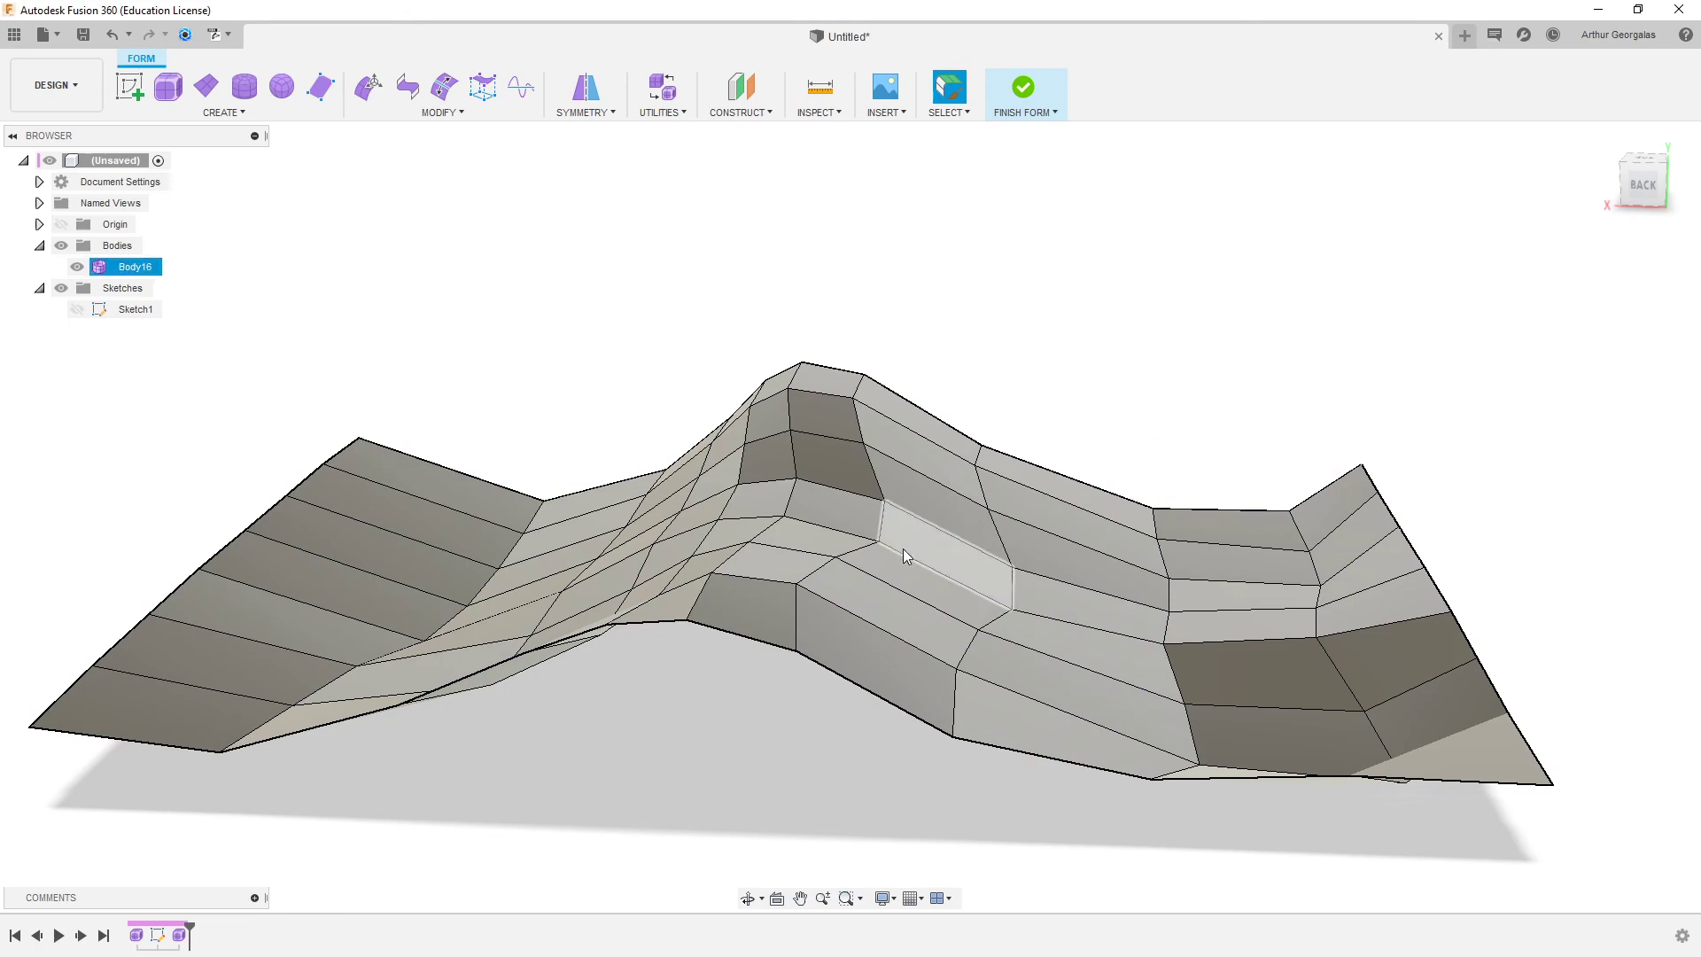
pyautogui.keyDown('shift'); pyautogui.moveTo(902, 550); pyautogui.dragTo(770, 599, button='middle'); pyautogui.keyUp('shift')
pyautogui.hotkey('ctrl', '3')
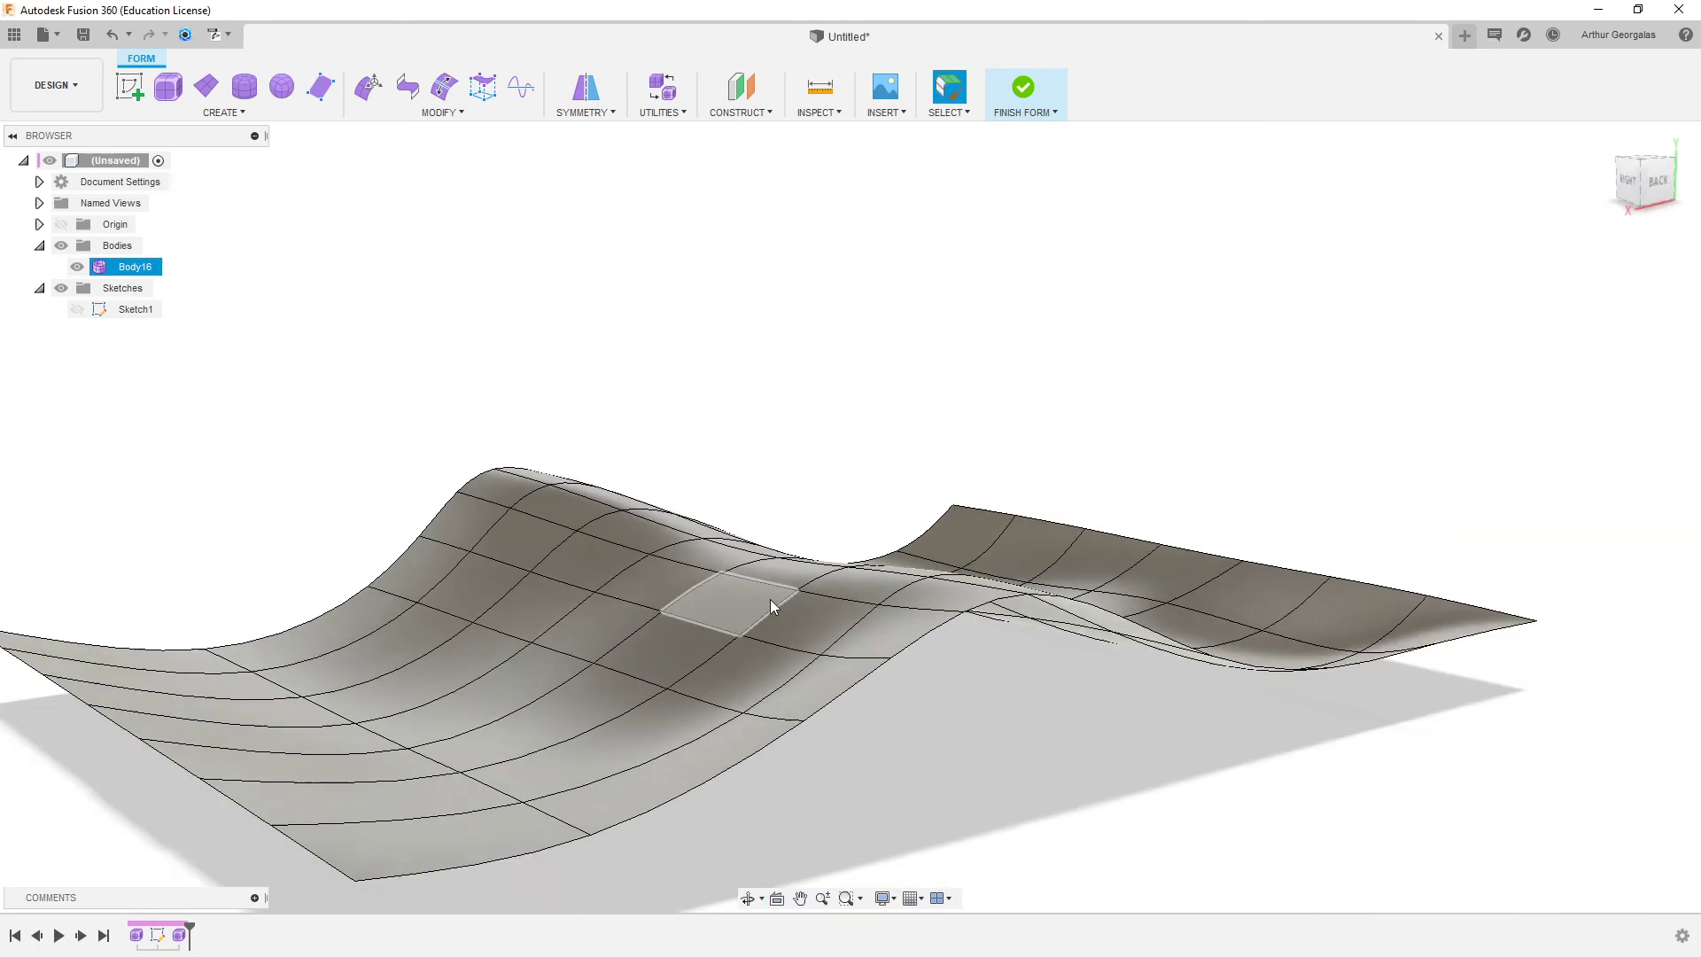
# - Undo the smoothing and the face distortion, and redo the face distortion
pyautogui.hotkey('ctrl', 'z')
pyautogui.hotkey('ctrl', 'z')
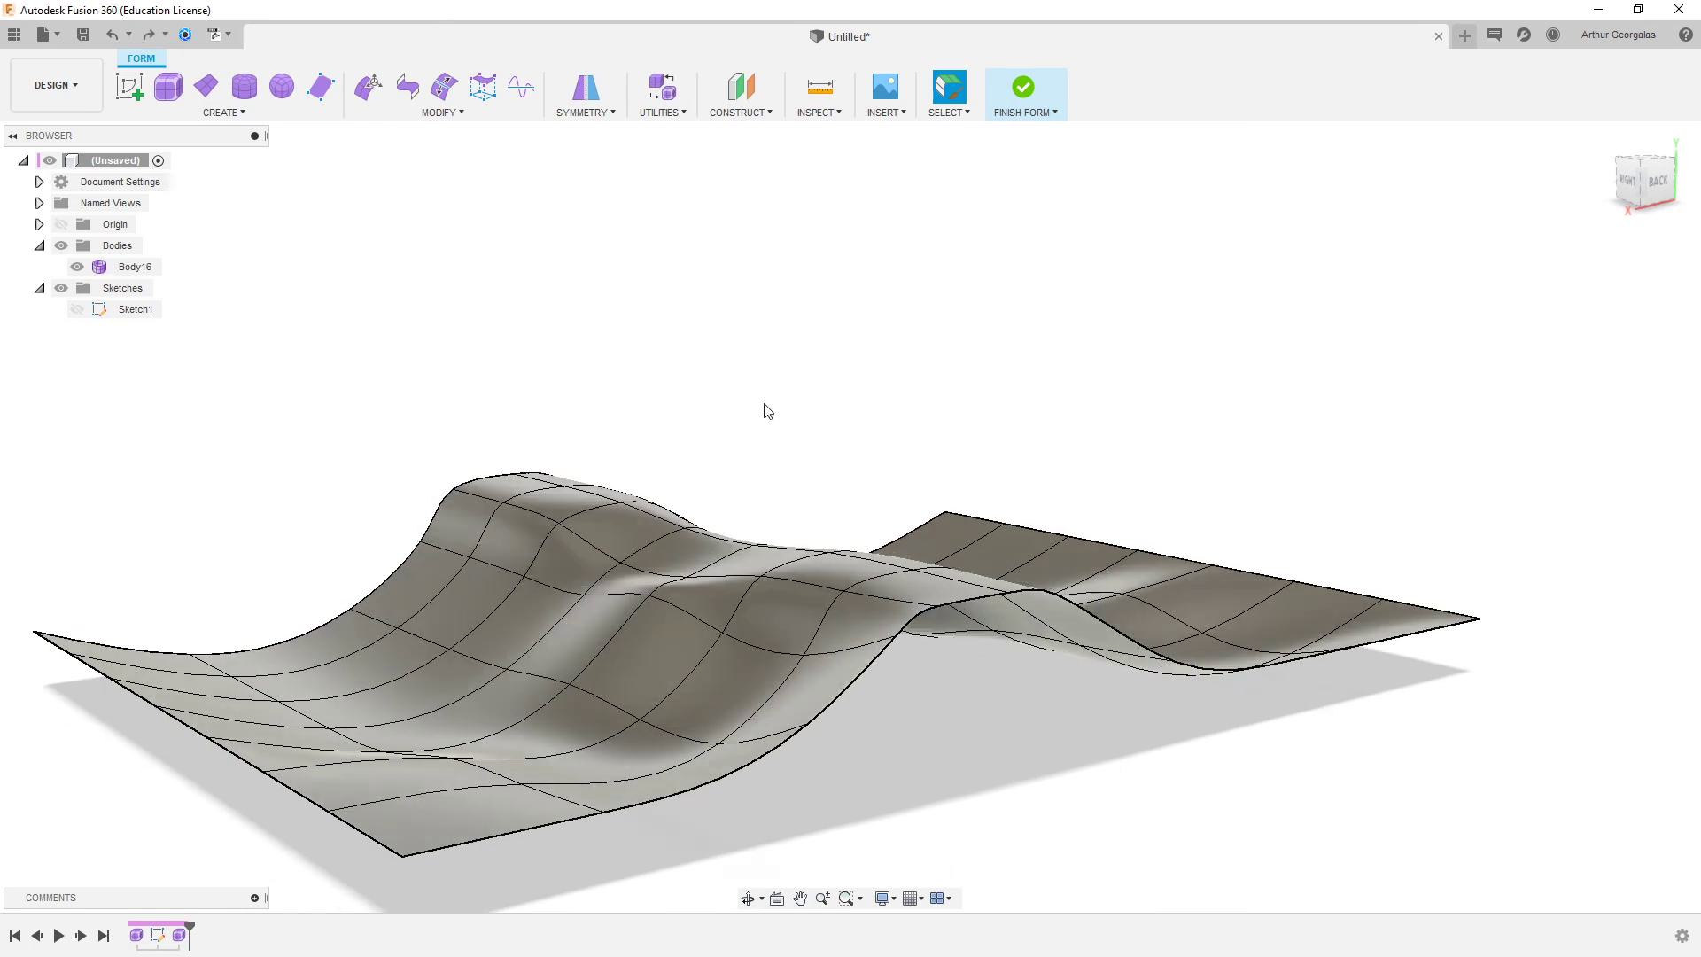
pyautogui.hotkey('ctrl', 'z')
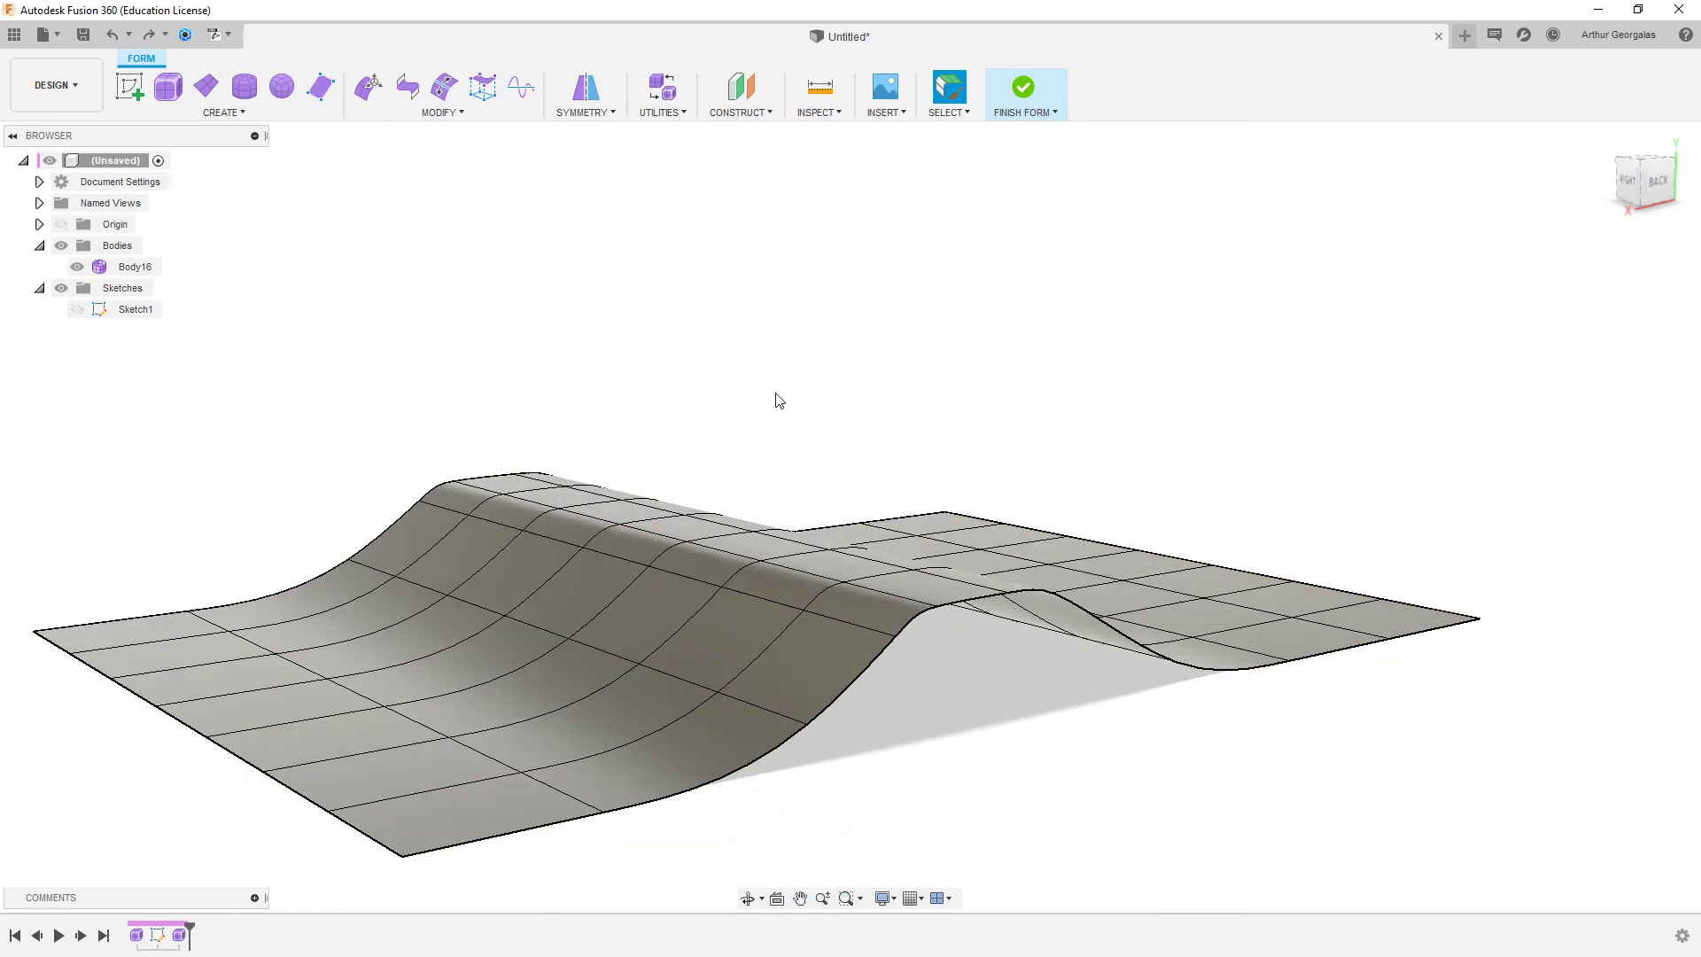
pyautogui.click(147, 34)
# - Start a Flatten with Fit direction and Control Points type, and select the vertices over the middle and back of the raised ridge
pyautogui.click(441, 112)
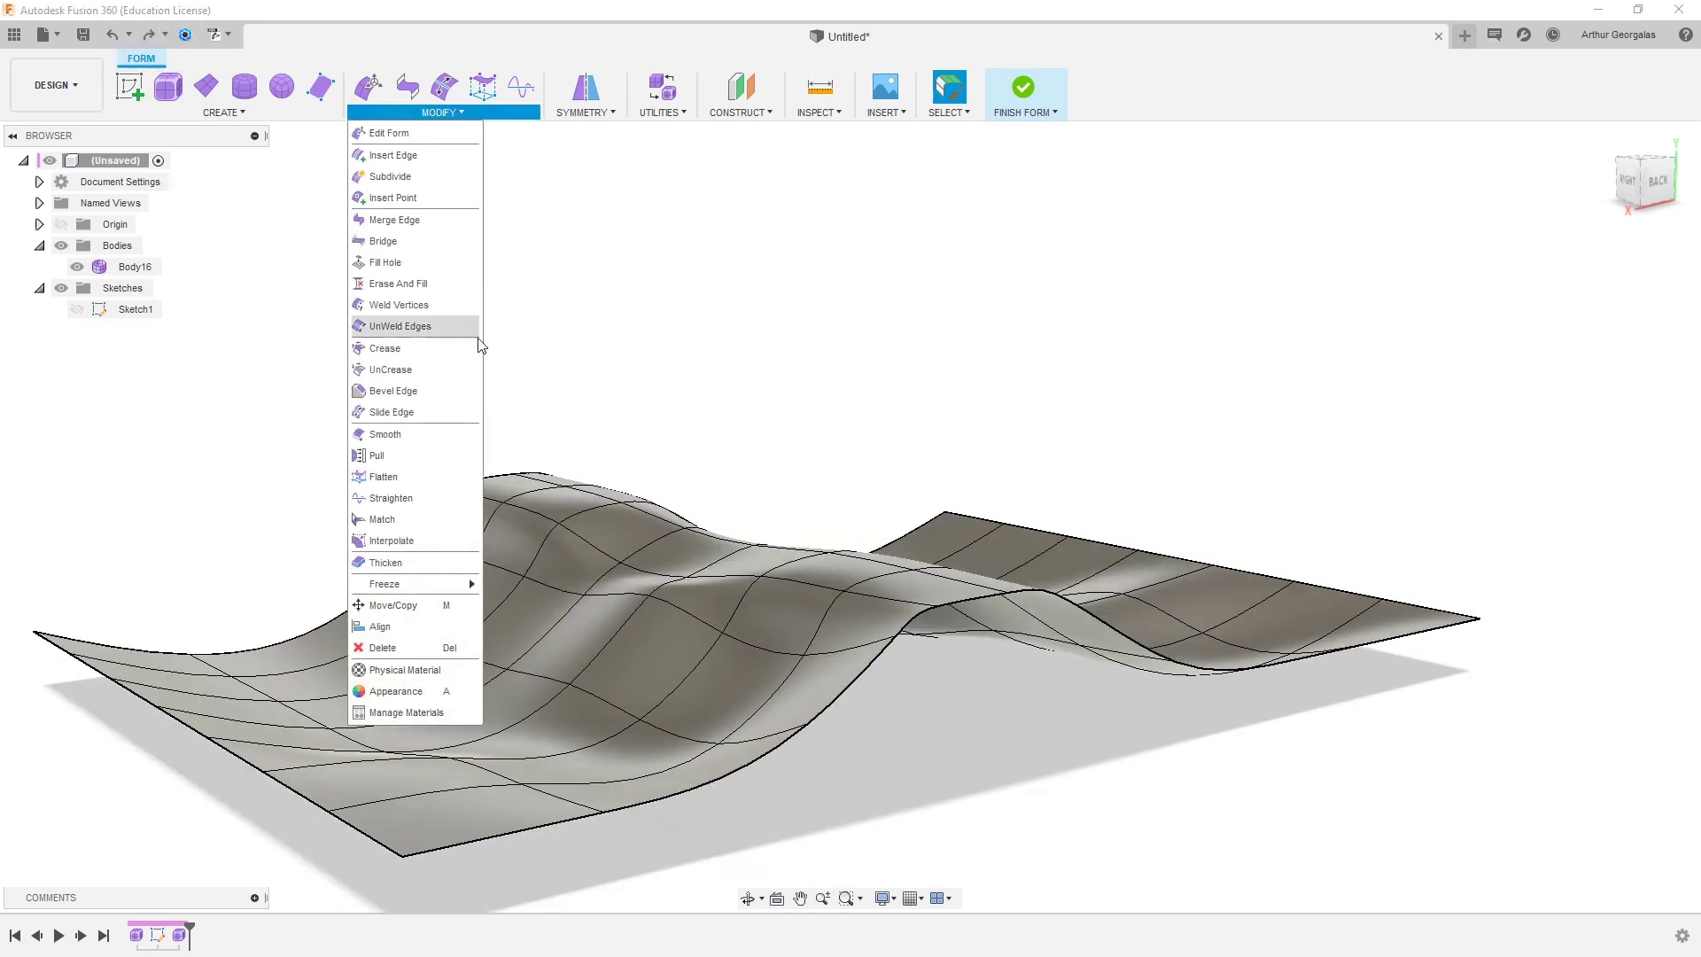
pyautogui.click(397, 478)
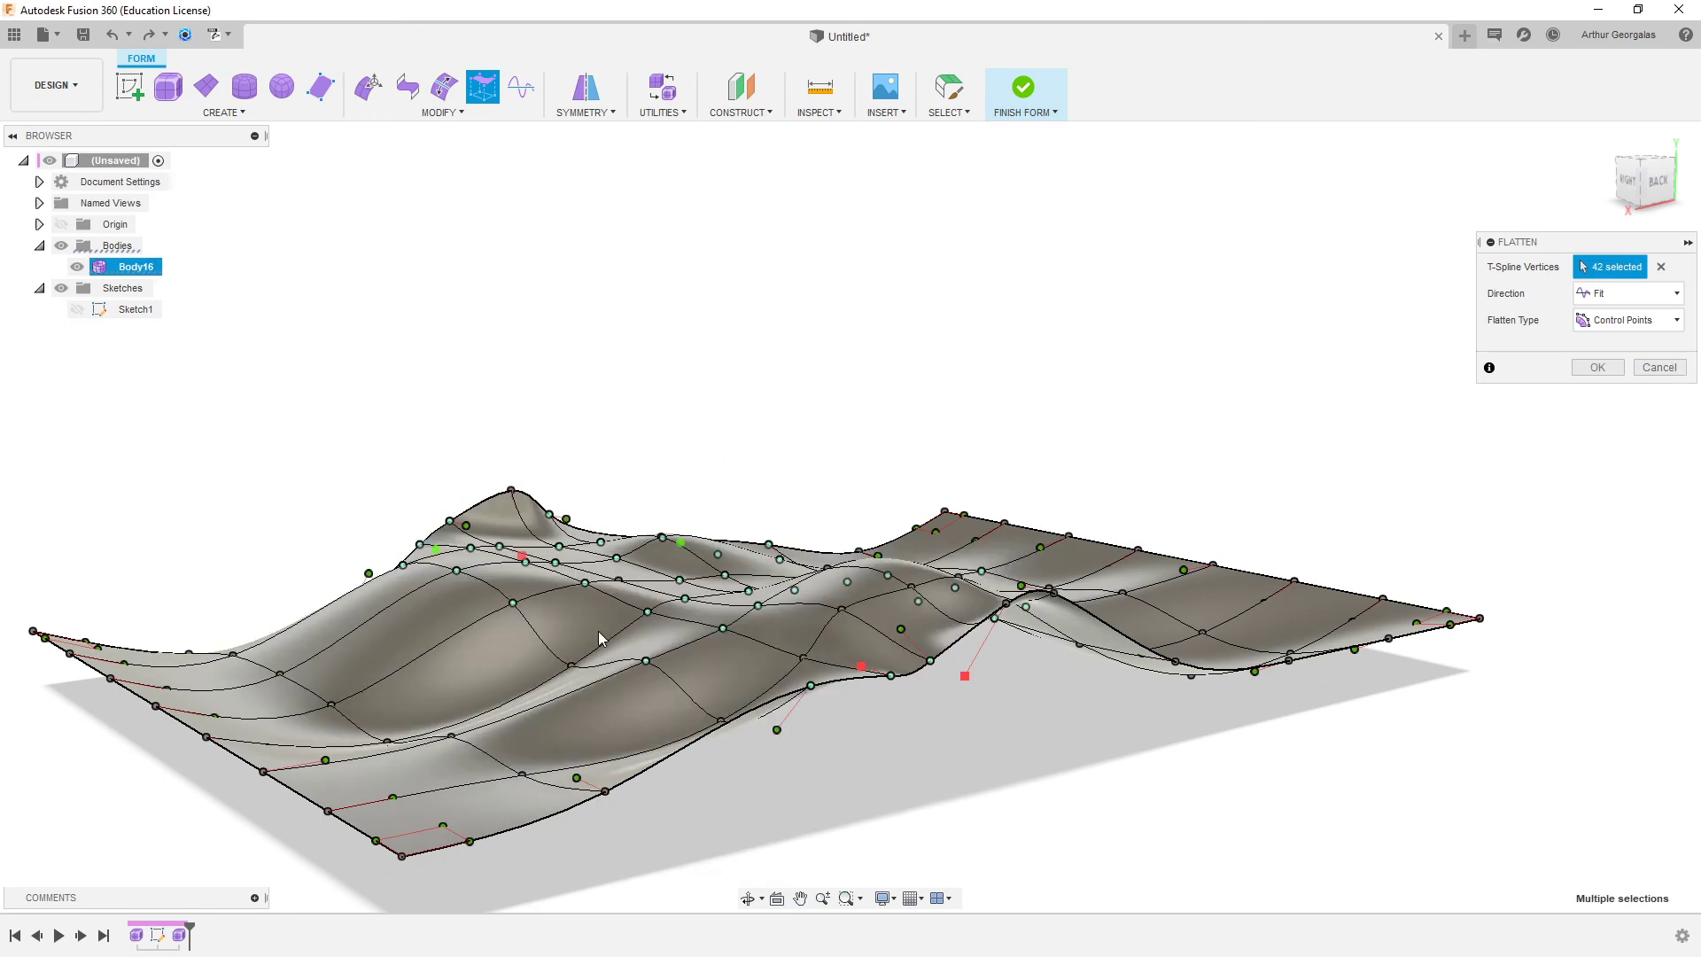
pyautogui.keyDown('shift'); pyautogui.moveTo(700, 557); pyautogui.dragTo(648, 569, button='middle'); pyautogui.keyUp('shift')
pyautogui.click(758, 487)
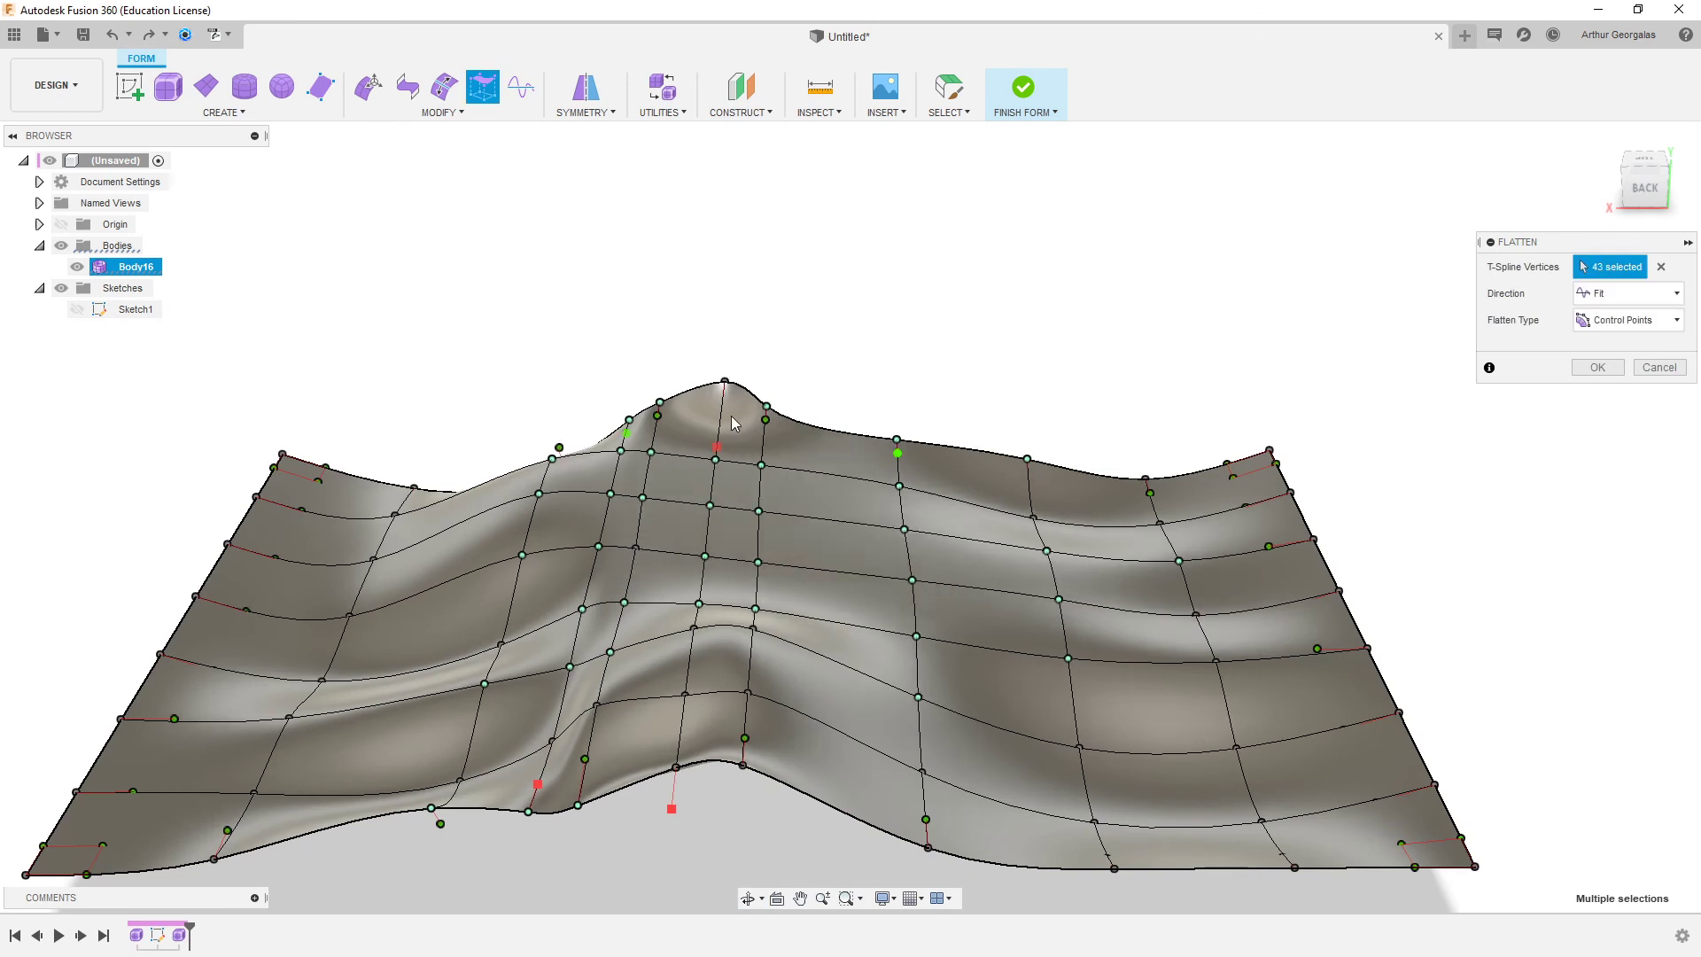
pyautogui.click(723, 381)
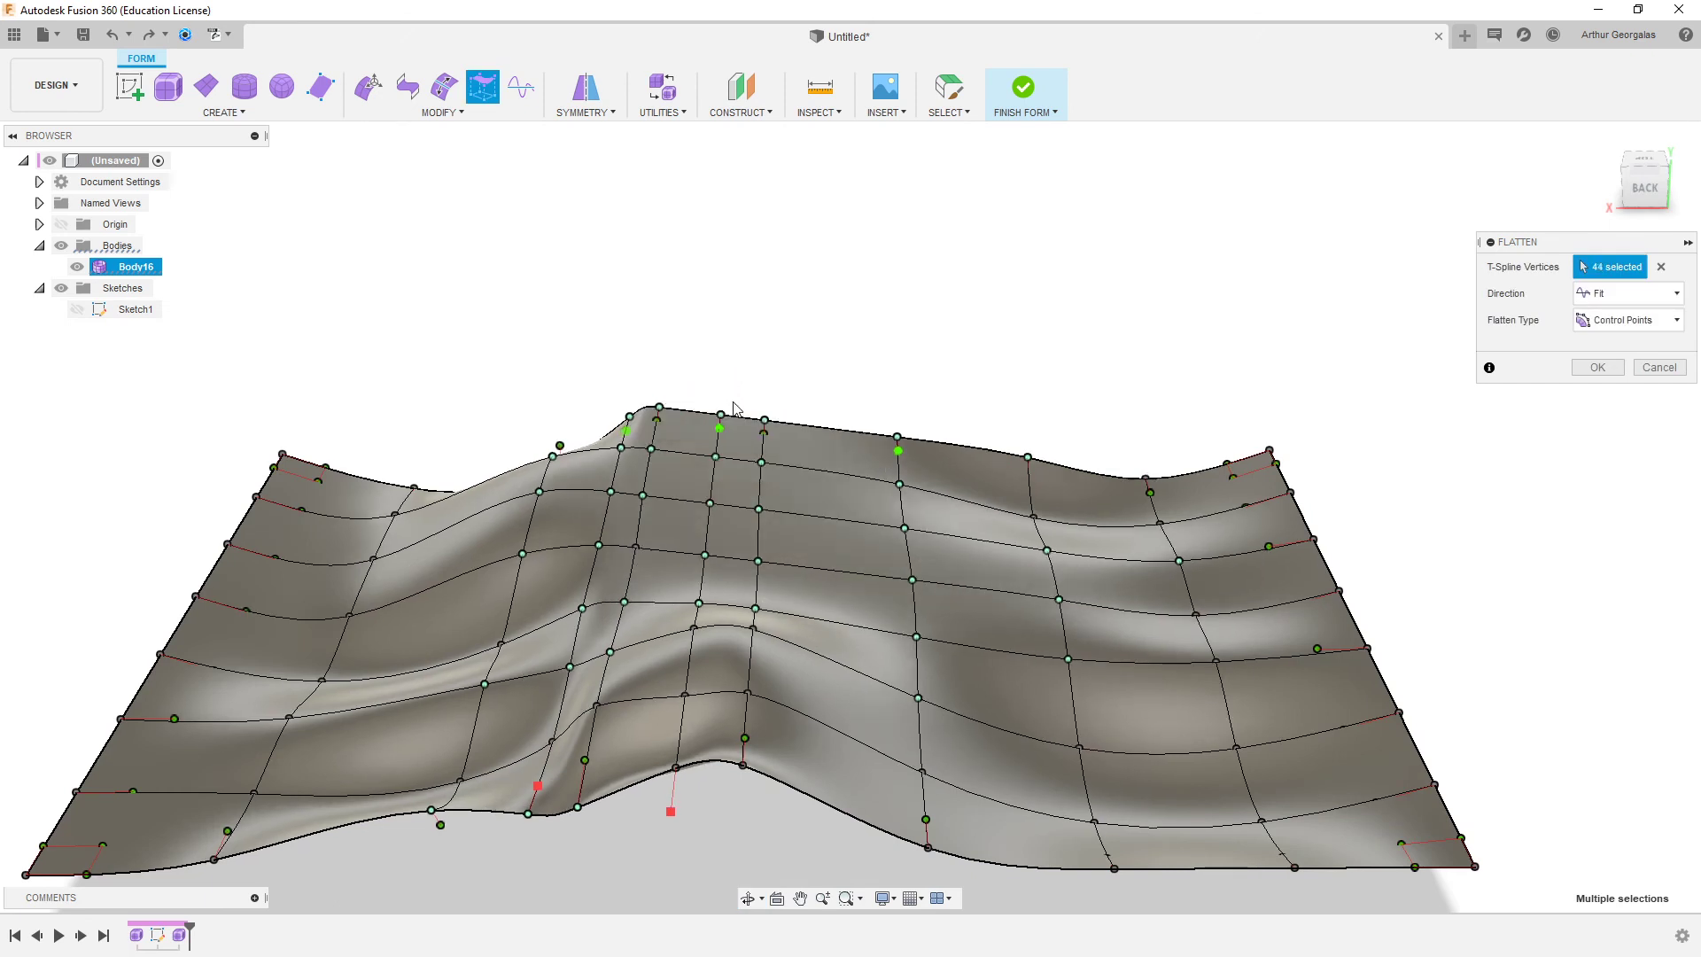
pyautogui.click(694, 629)
pyautogui.click(751, 641)
pyautogui.click(746, 702)
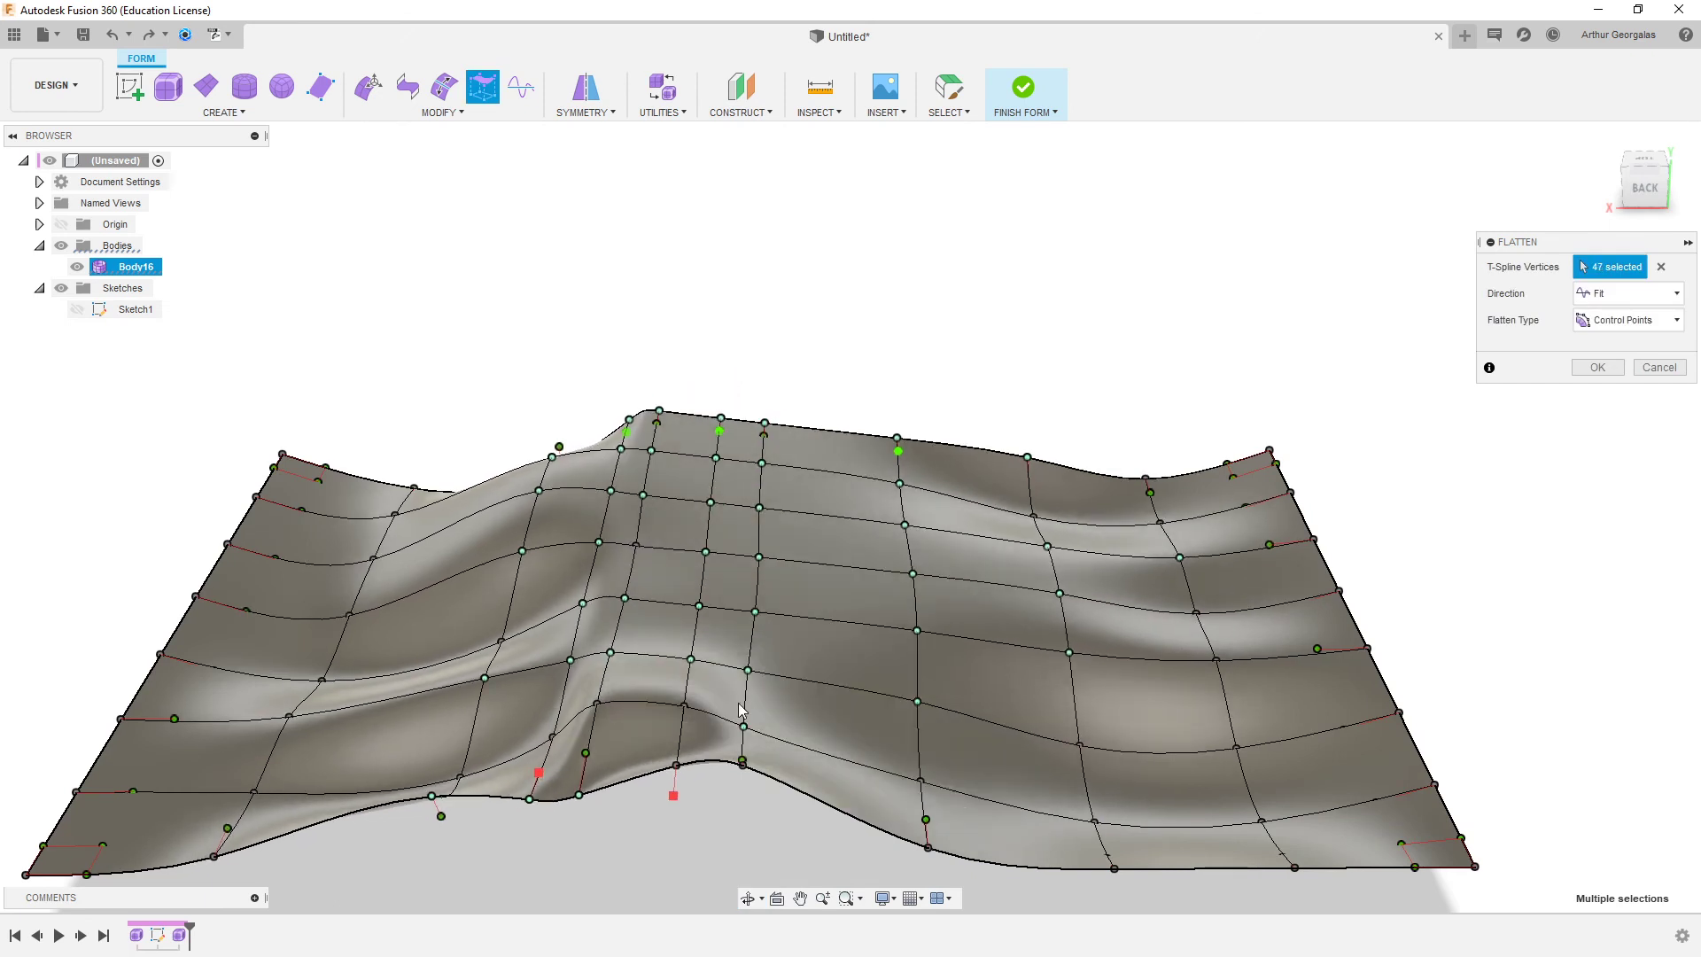
# - Add the remaining vertices at the near end of the ridge to the Flatten selection and apply the flattening
pyautogui.click(683, 712)
pyautogui.click(677, 764)
pyautogui.click(740, 782)
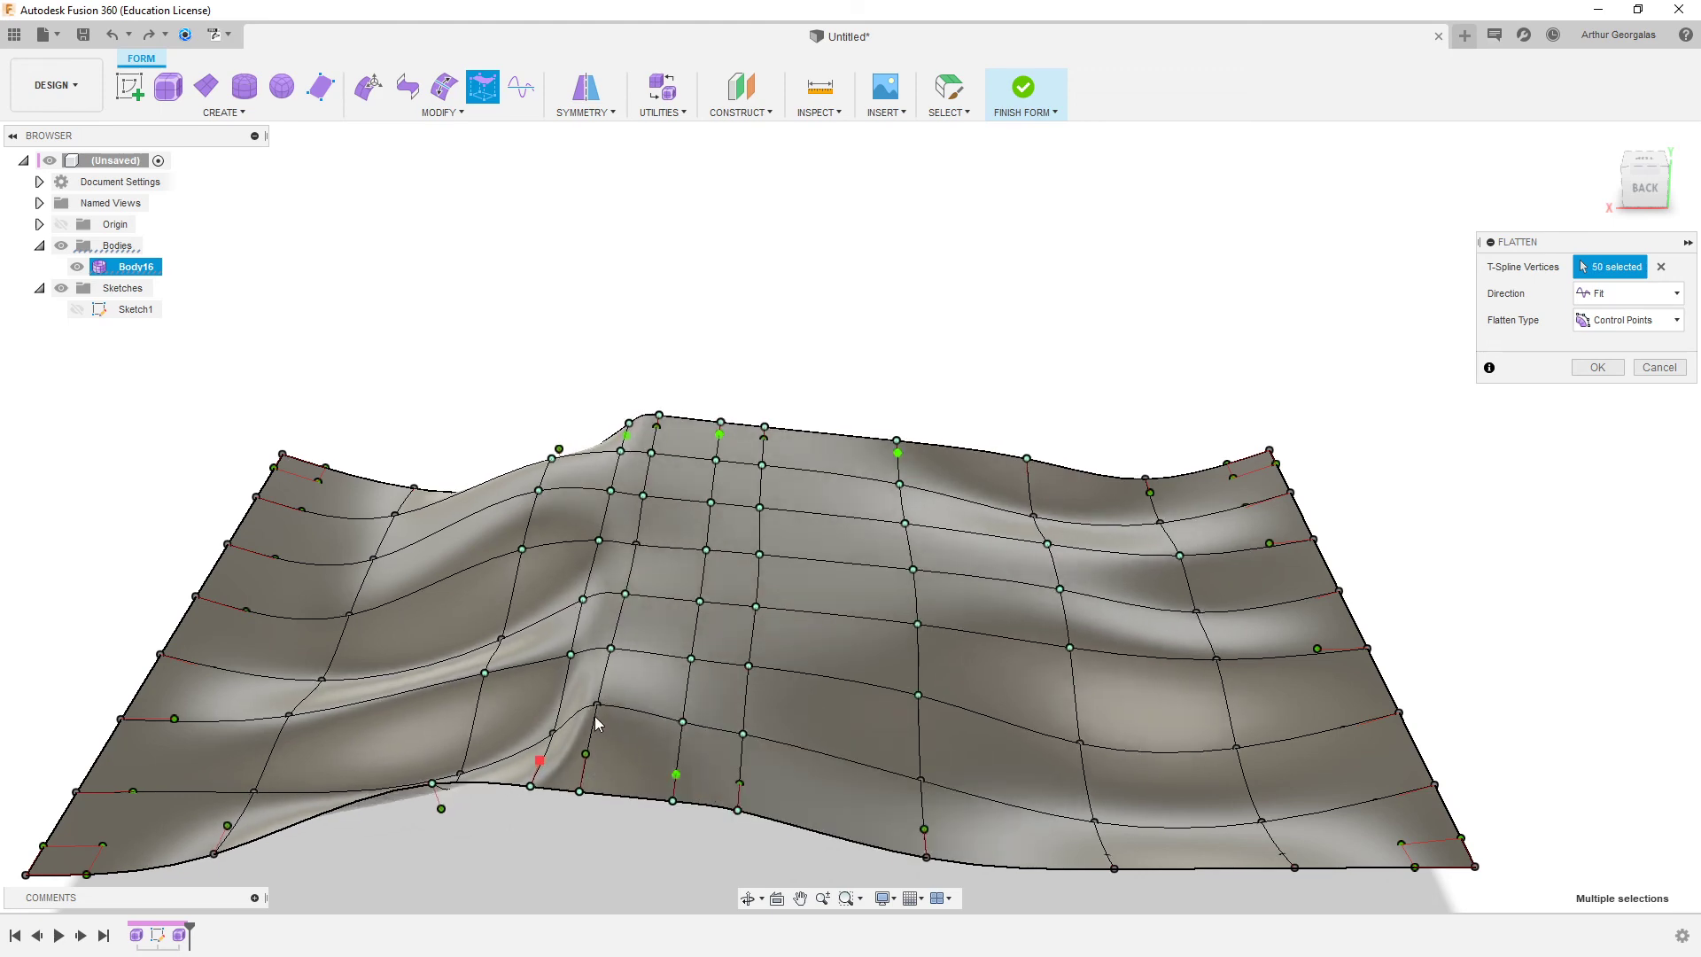
pyautogui.click(598, 718)
pyautogui.click(581, 789)
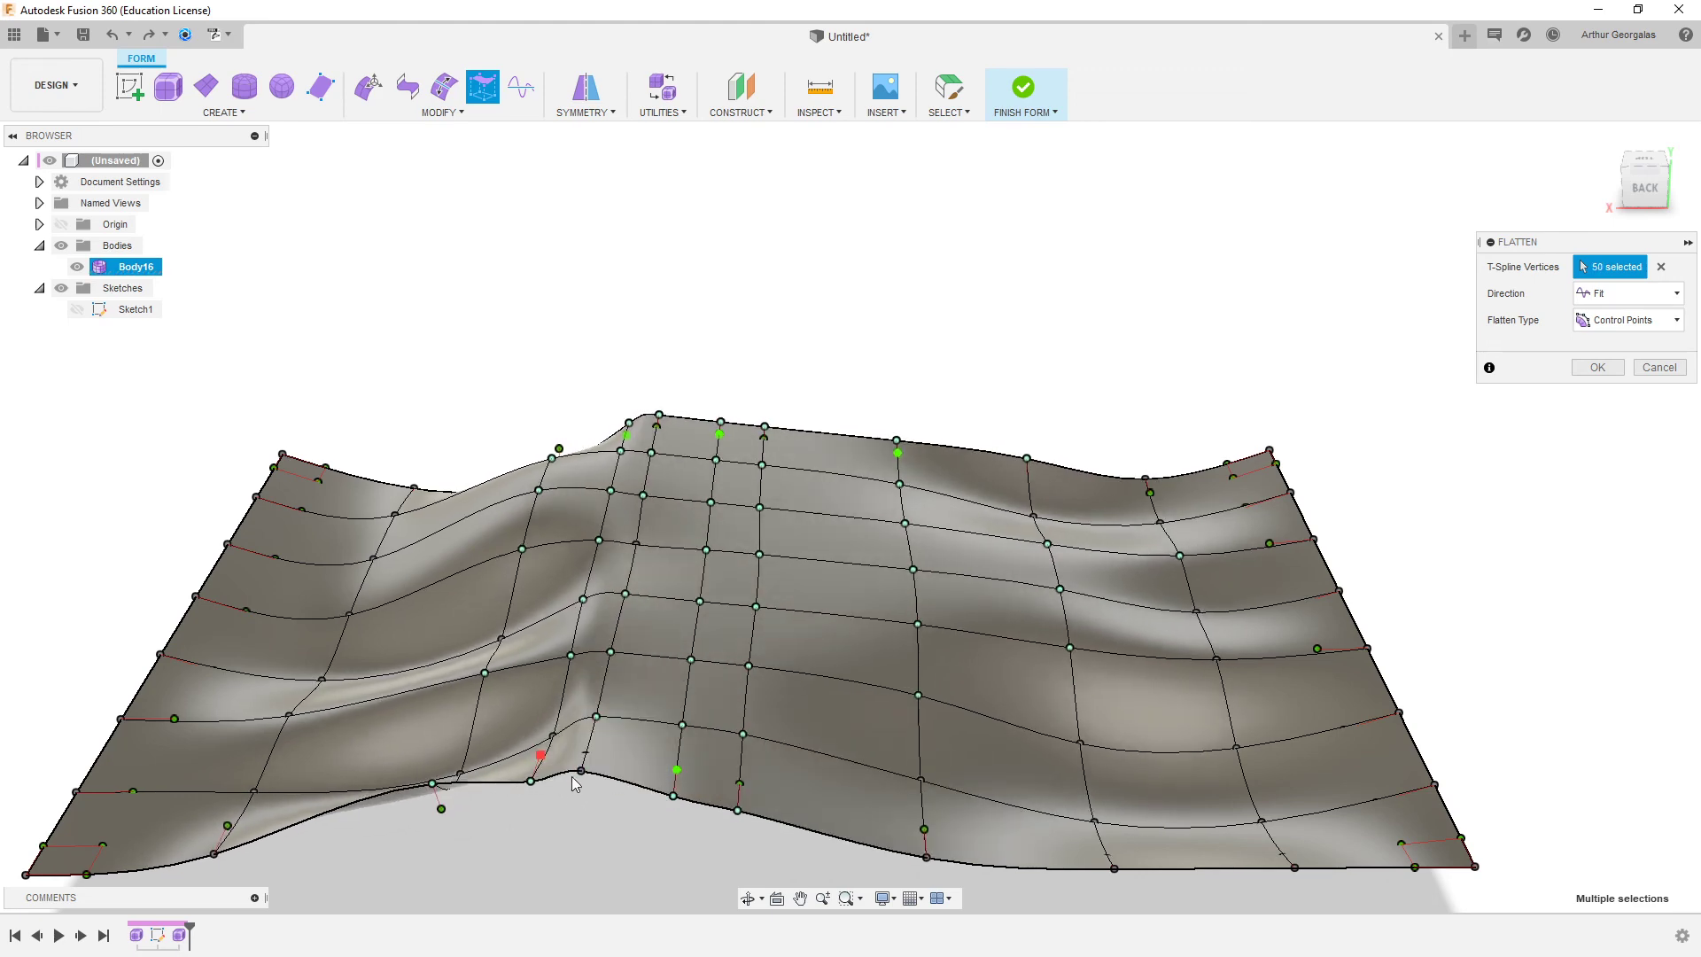
pyautogui.keyDown('shift'); pyautogui.moveTo(585, 732); pyautogui.dragTo(842, 678, button='middle'); pyautogui.keyUp('shift')
pyautogui.click(609, 557)
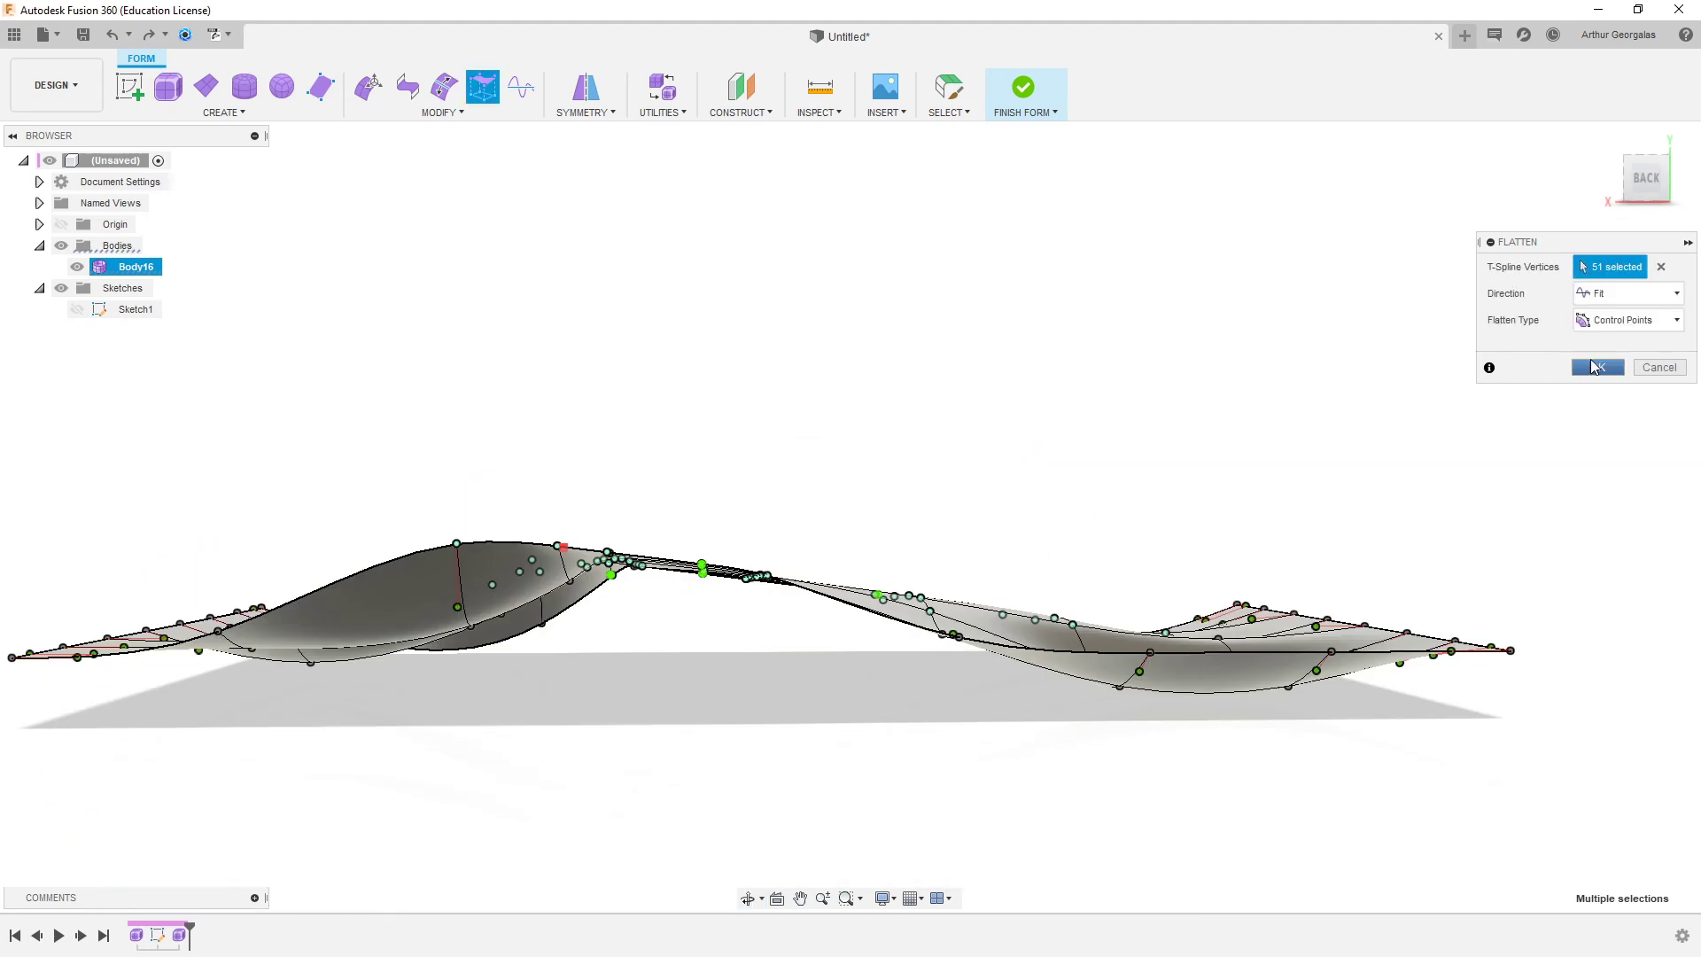
pyautogui.click(1595, 367)
# - Inspect the flattened form in box display, and return it to smooth display
pyautogui.keyDown('shift'); pyautogui.moveTo(921, 452); pyautogui.dragTo(594, 491, button='middle'); pyautogui.keyUp('shift')
pyautogui.hotkey('alt', '1')
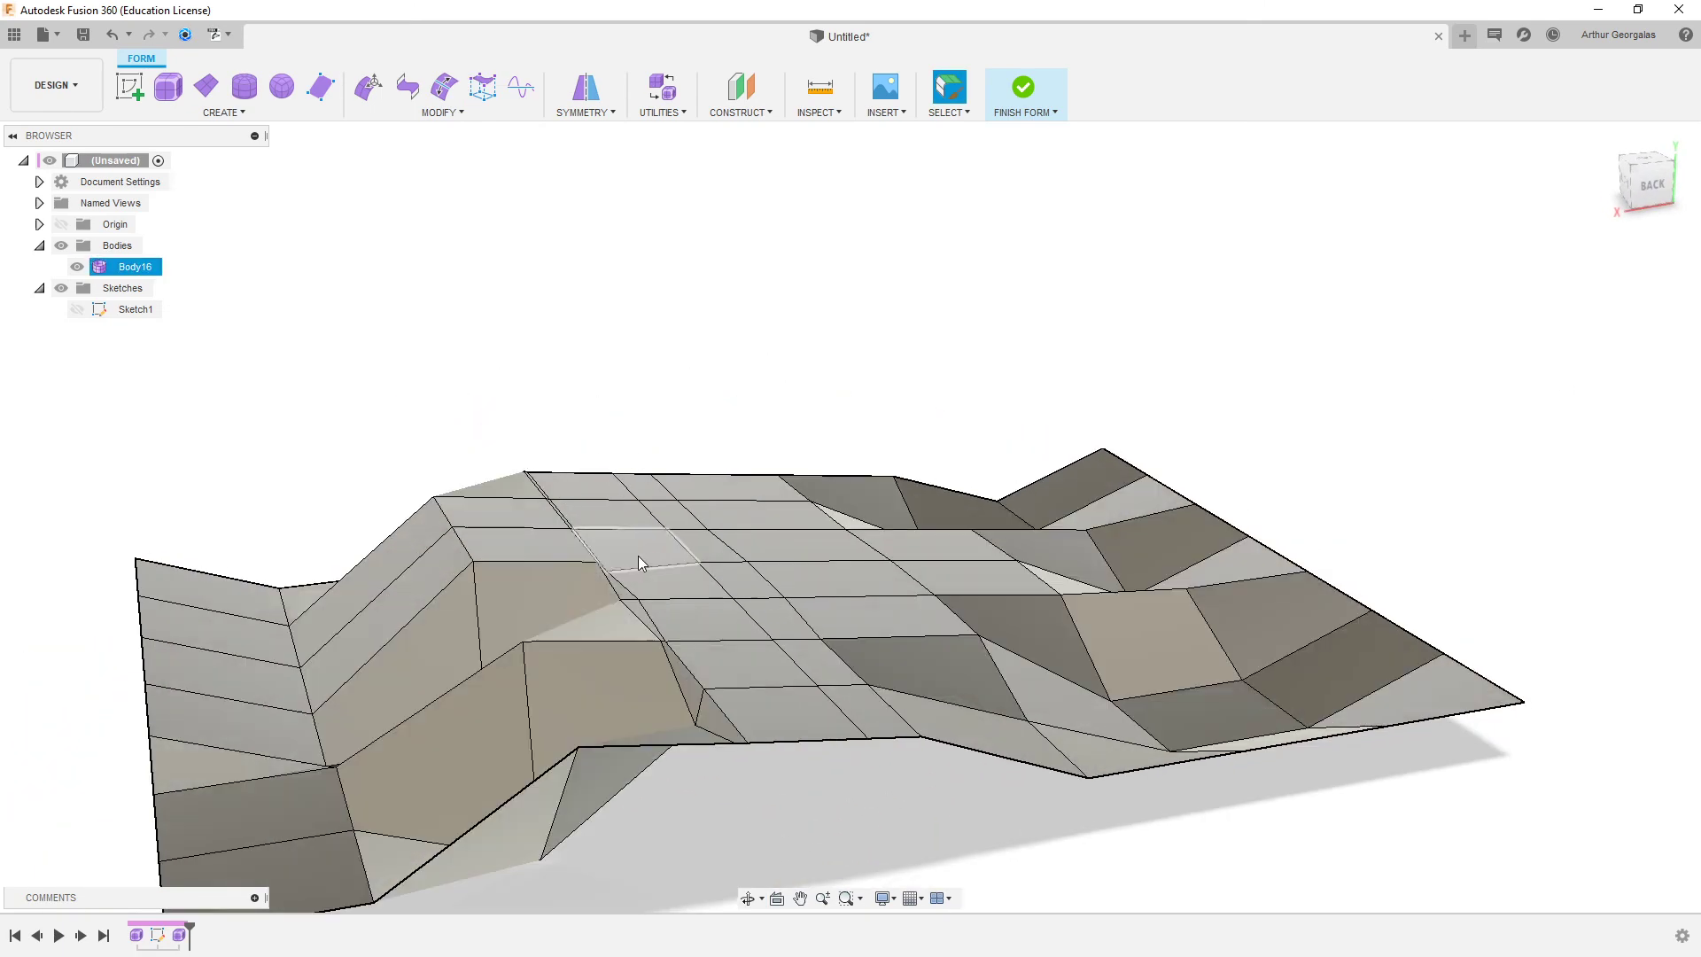
pyautogui.hotkey('alt', '3')
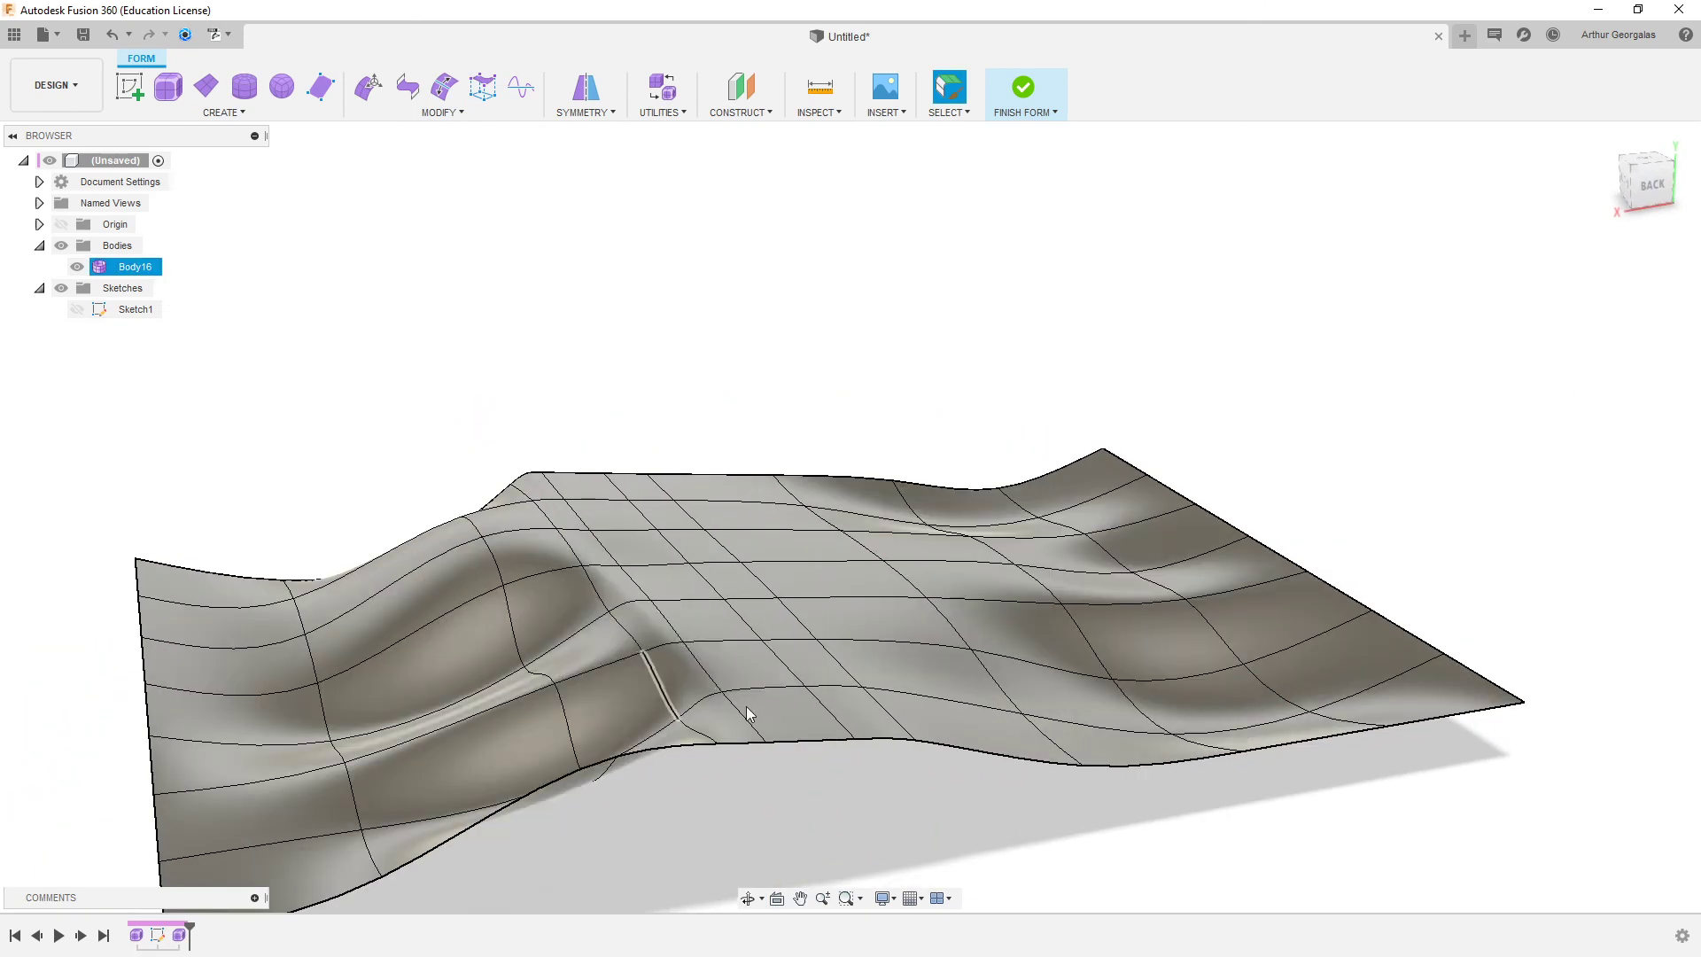
pyautogui.moveTo(759, 608)
pyautogui.keyDown('shift'); pyautogui.mouseDown(button='middle')
pyautogui.moveTo(732, 593)
pyautogui.moveTo(749, 595)
pyautogui.mouseUp(button='middle'); pyautogui.keyUp('shift')
# - Undo the flattening and the face distortion, redo both, and undo only the flattening again
pyautogui.hotkey('ctrl', 'z')
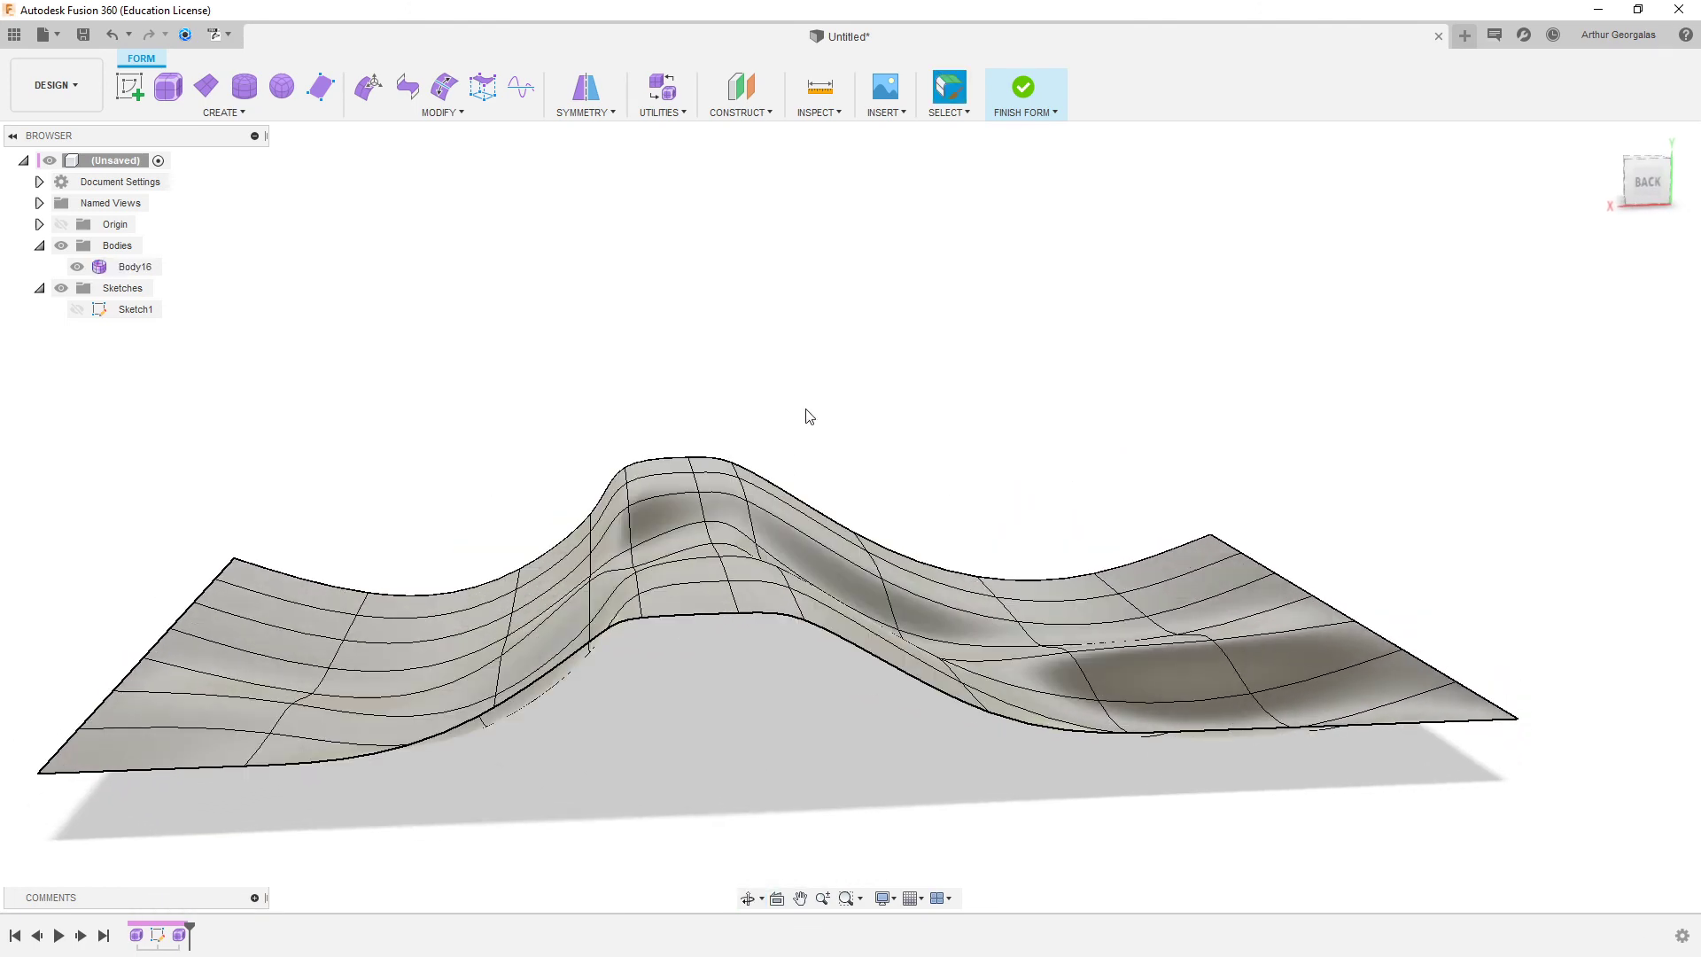
pyautogui.hotkey('ctrl', 'z')
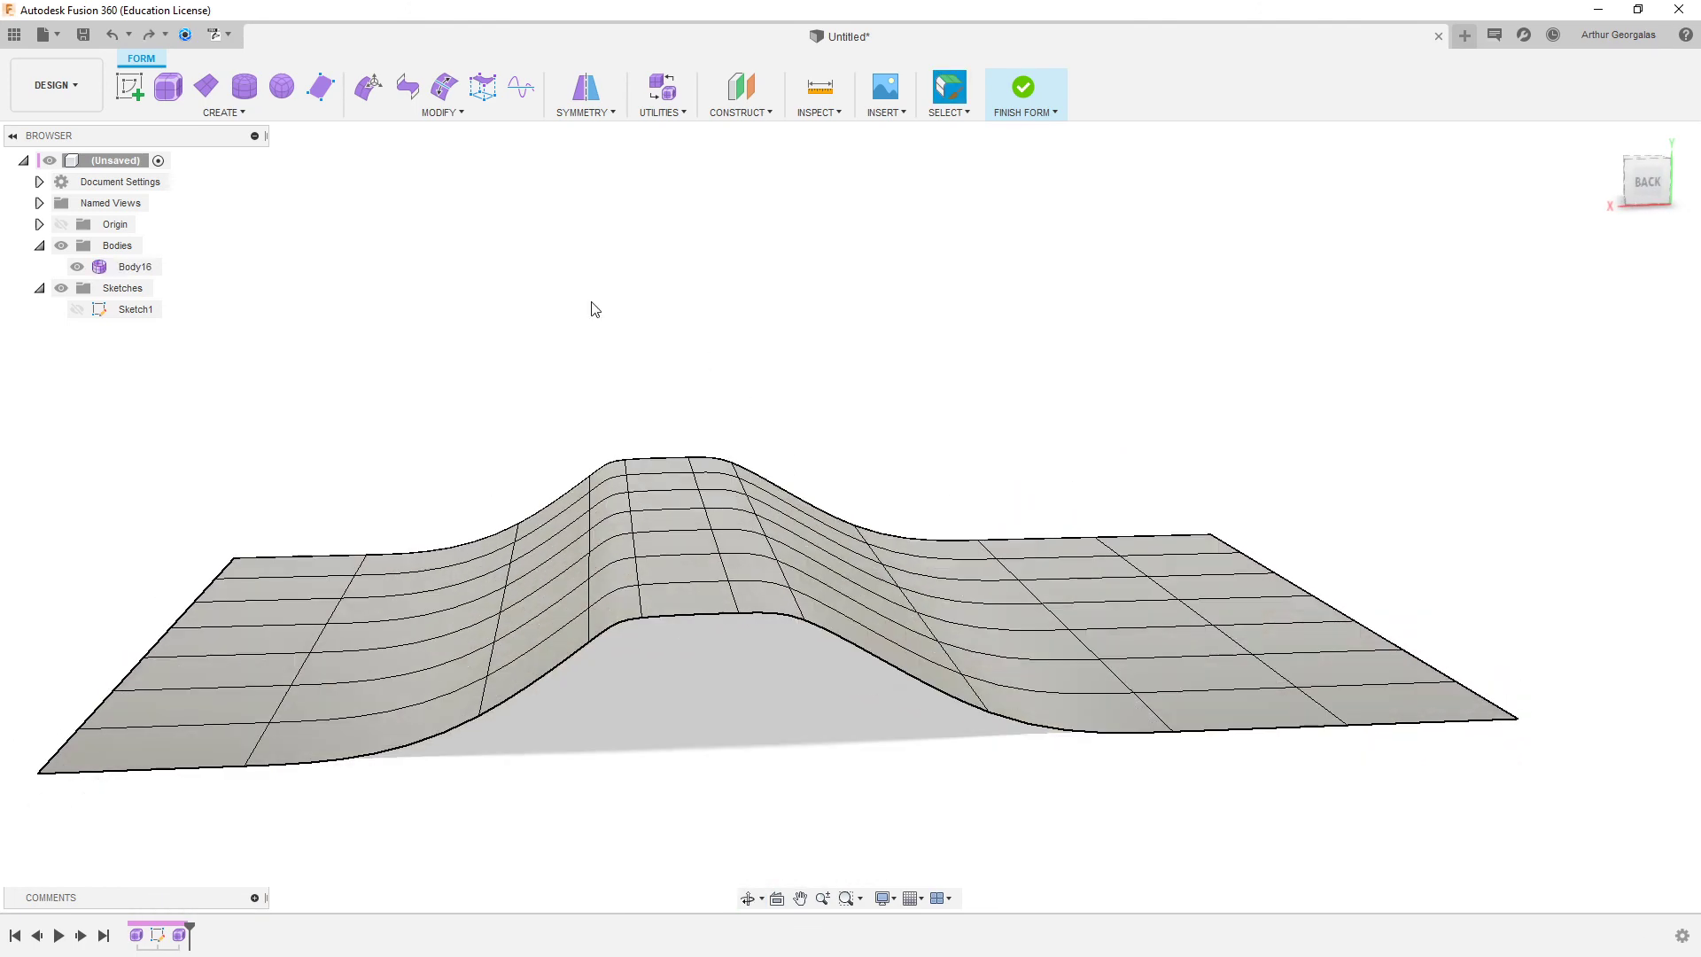
pyautogui.hotkey('ctrl', 'y')
pyautogui.hotkey('ctrl', 'y')
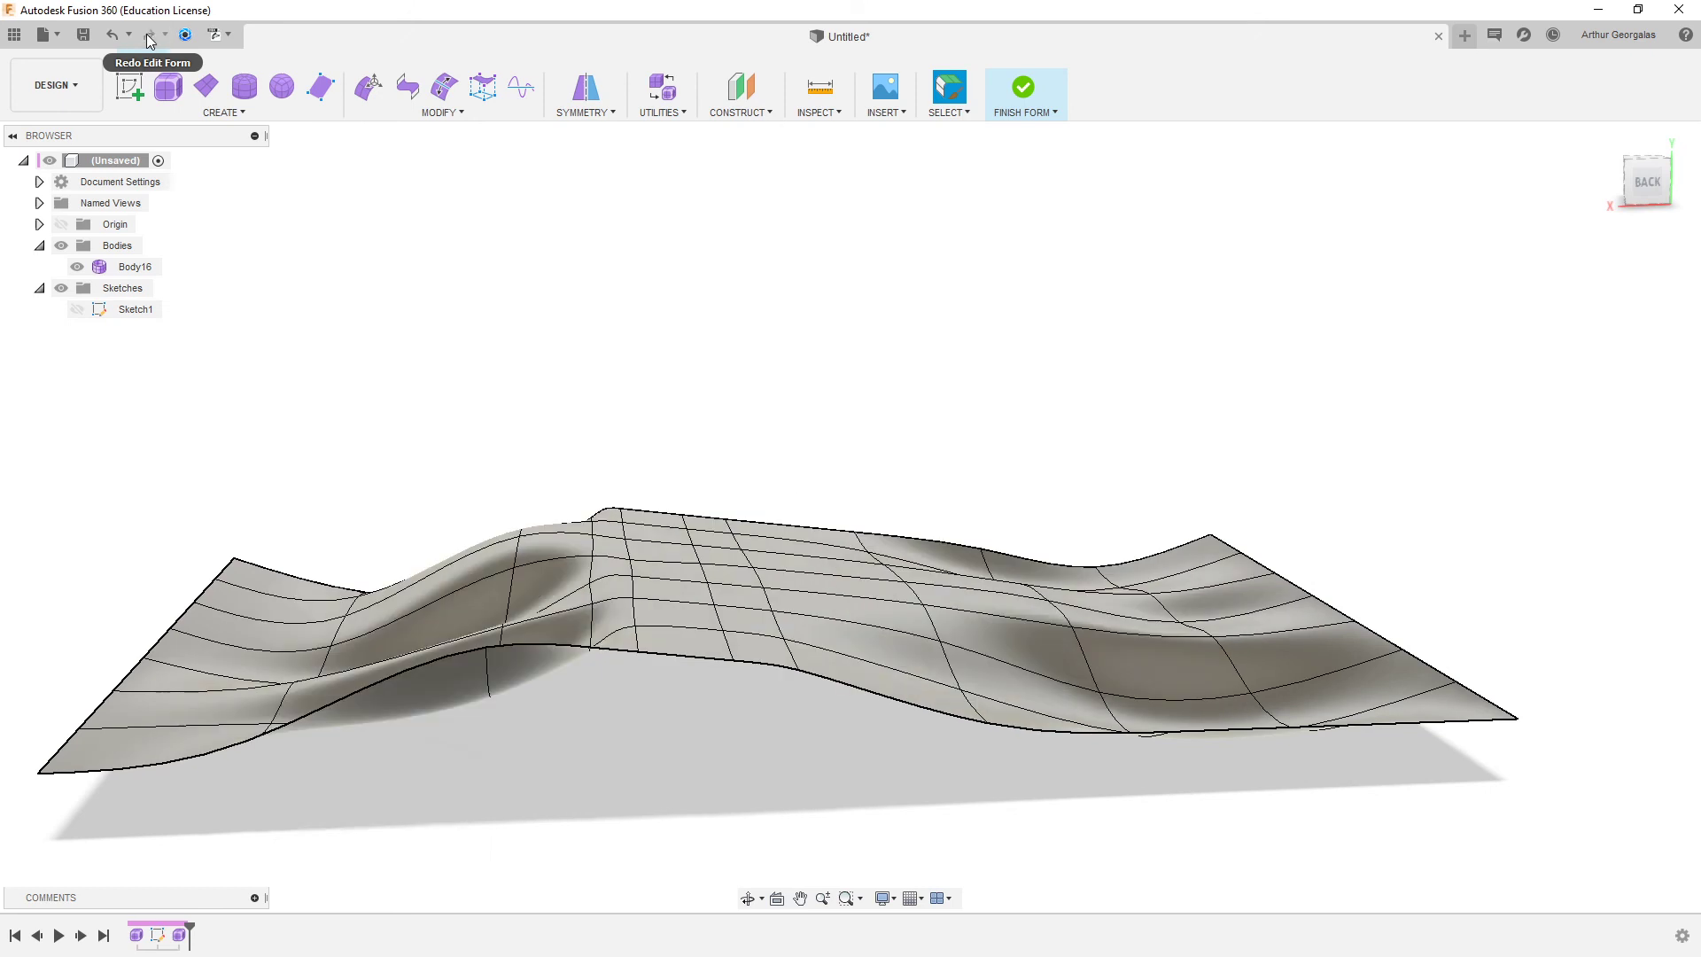
pyautogui.click(105, 38)
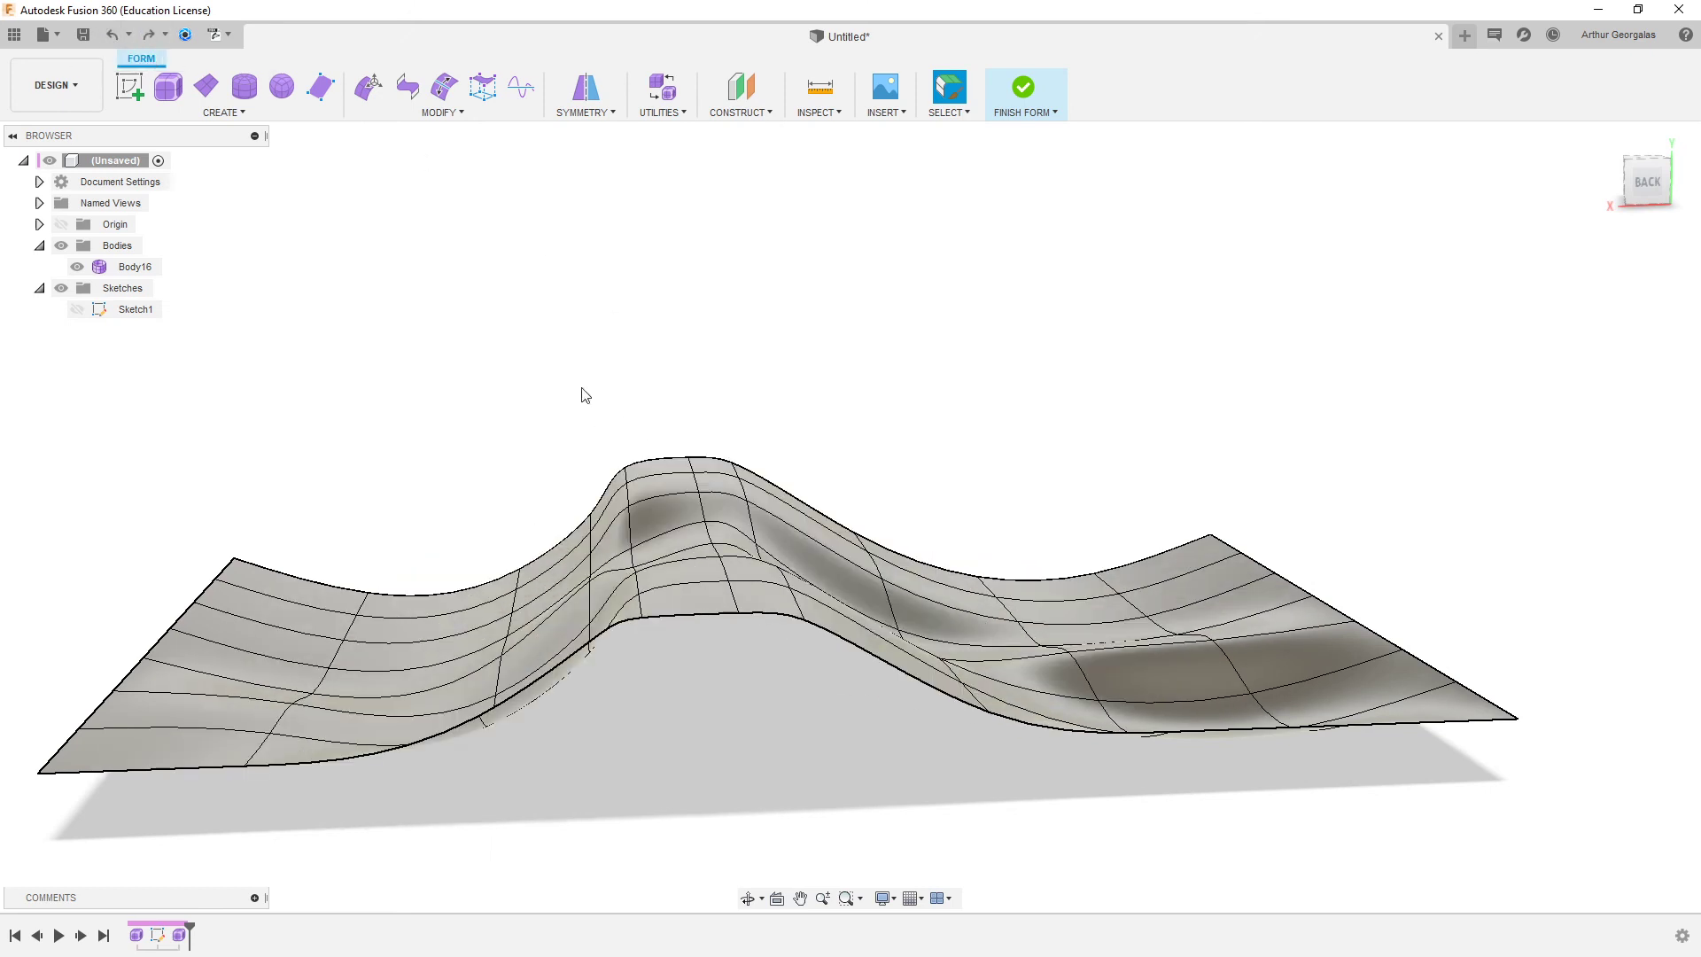
# - Start a Straighten with Fit direction and select the row of eight vertices along the ridge's upper side edge, removing the stray vertex
pyautogui.click(459, 117)
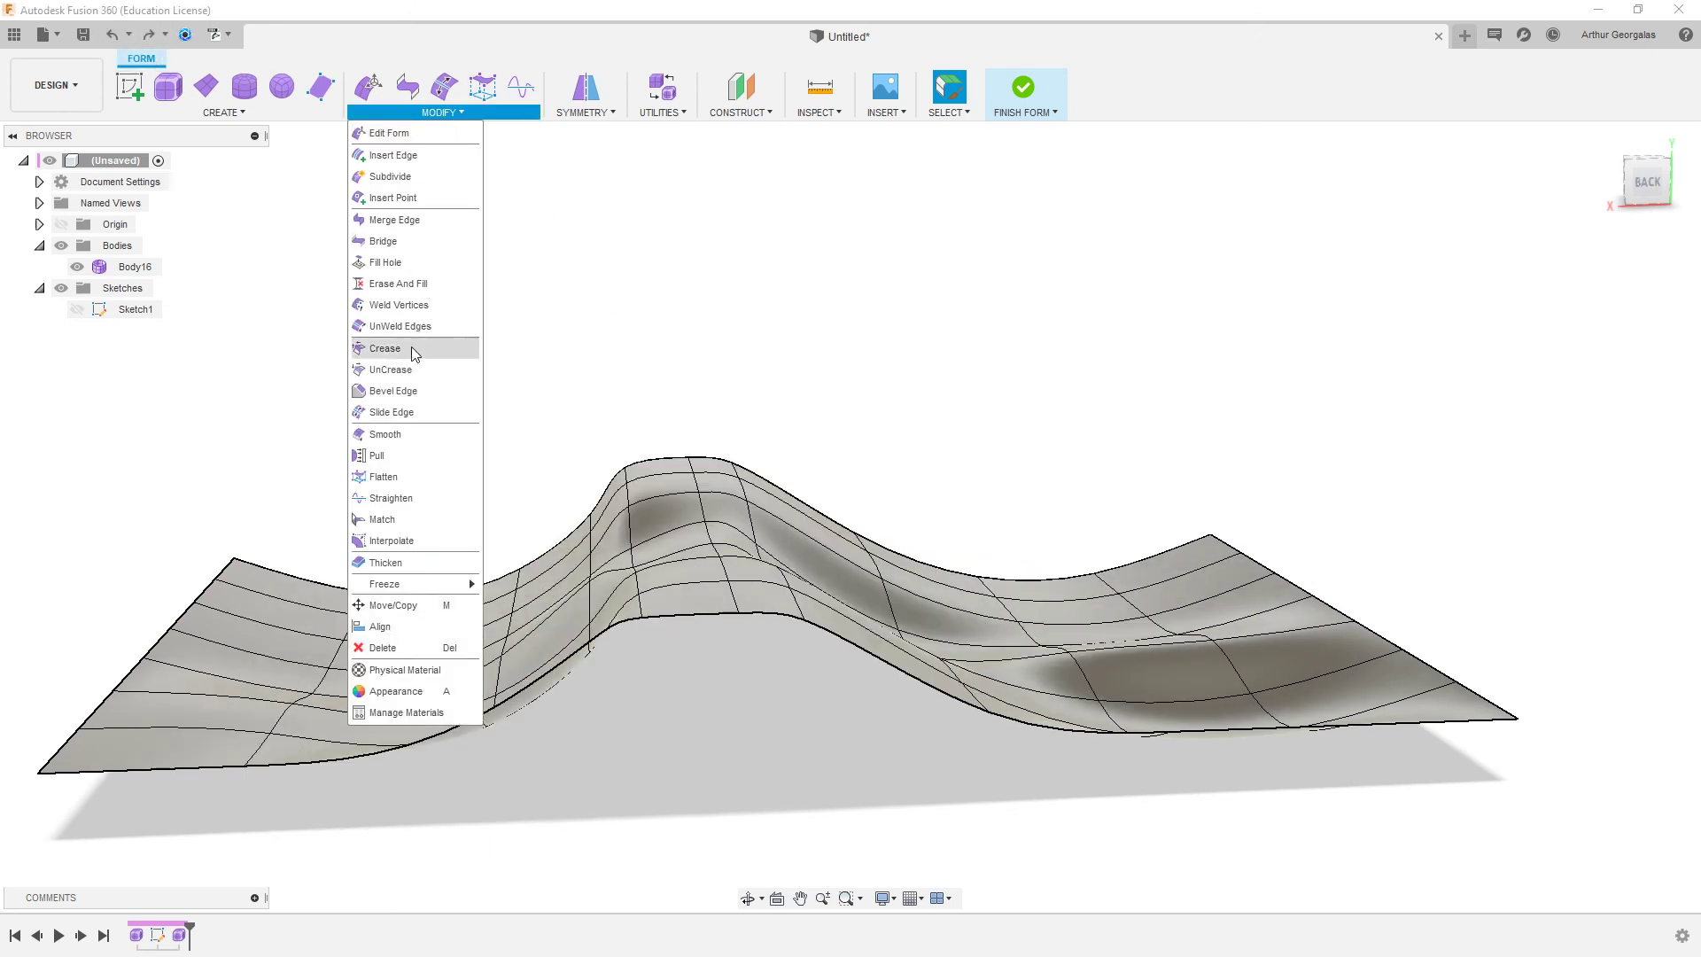
pyautogui.click(391, 498)
pyautogui.keyDown('shift'); pyautogui.moveTo(399, 494); pyautogui.dragTo(790, 437, button='middle'); pyautogui.keyUp('shift')
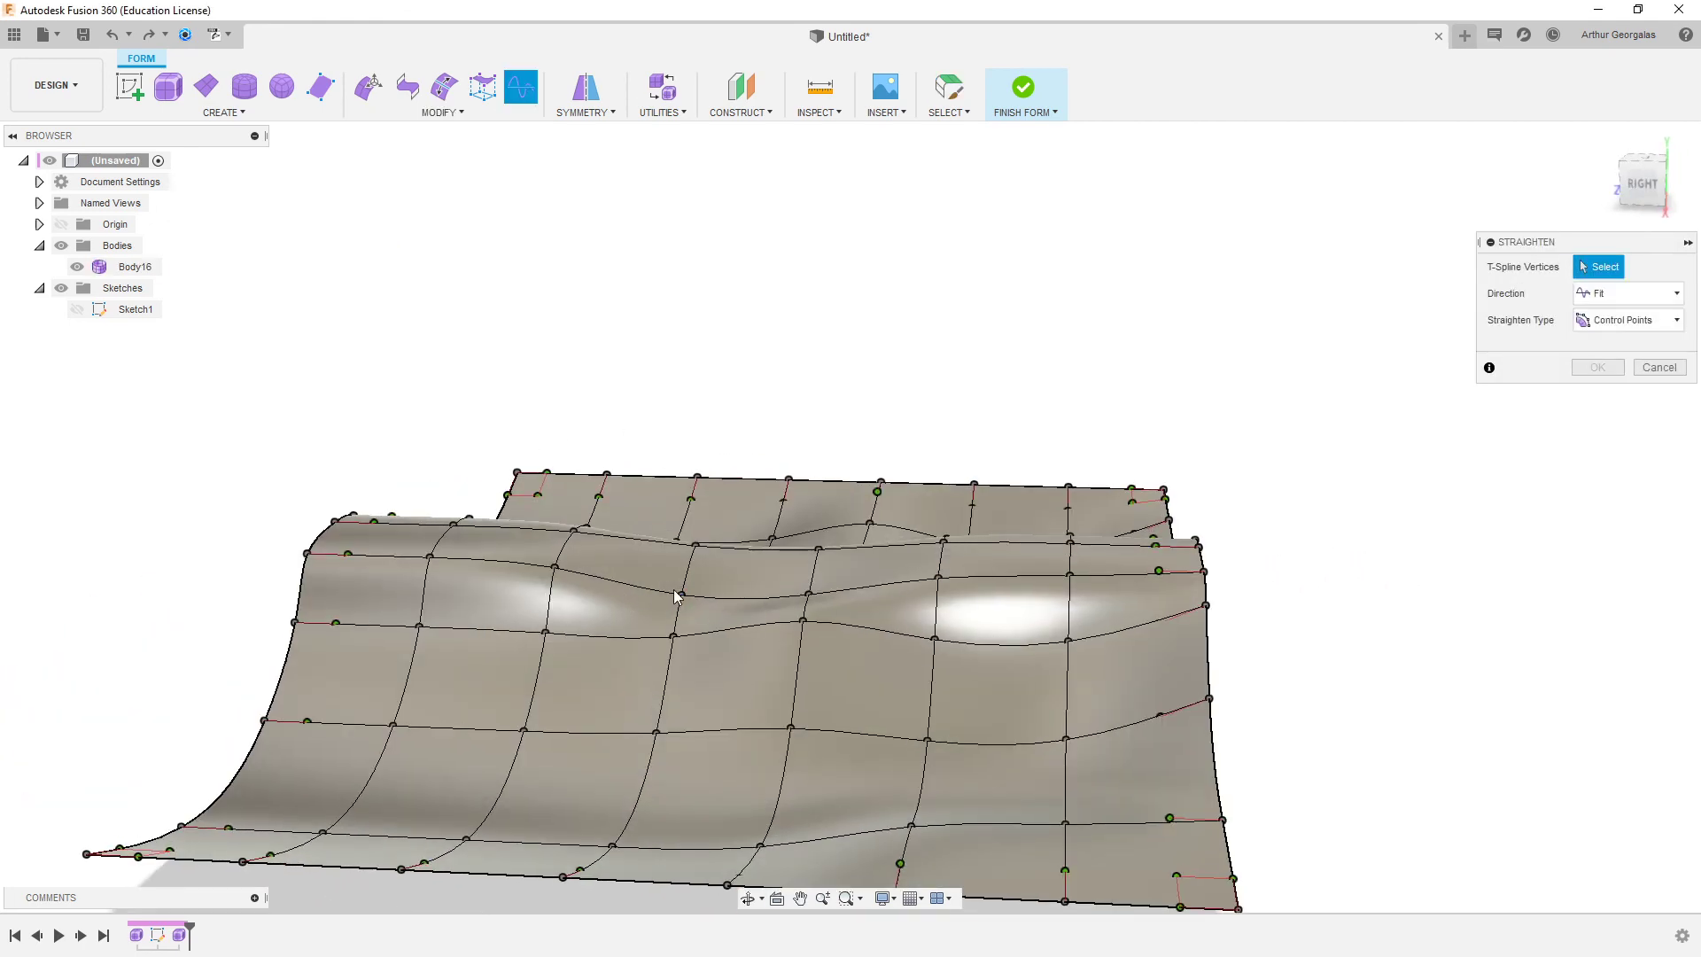
pyautogui.click(1204, 571)
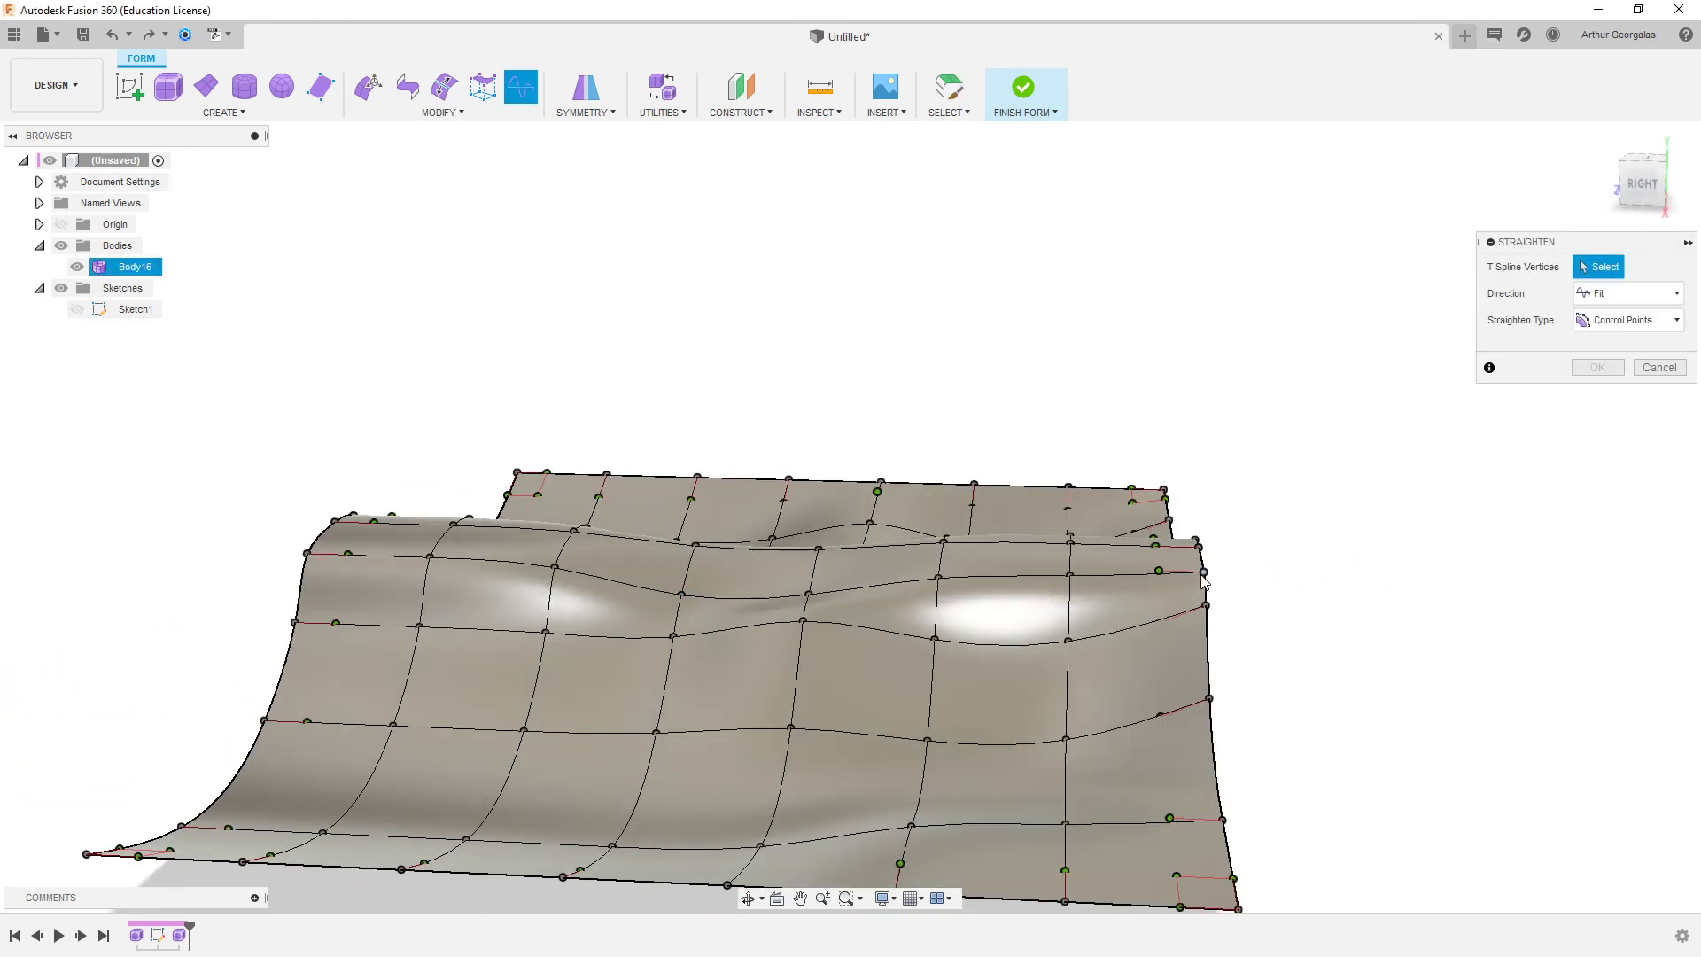
pyautogui.click(1071, 576)
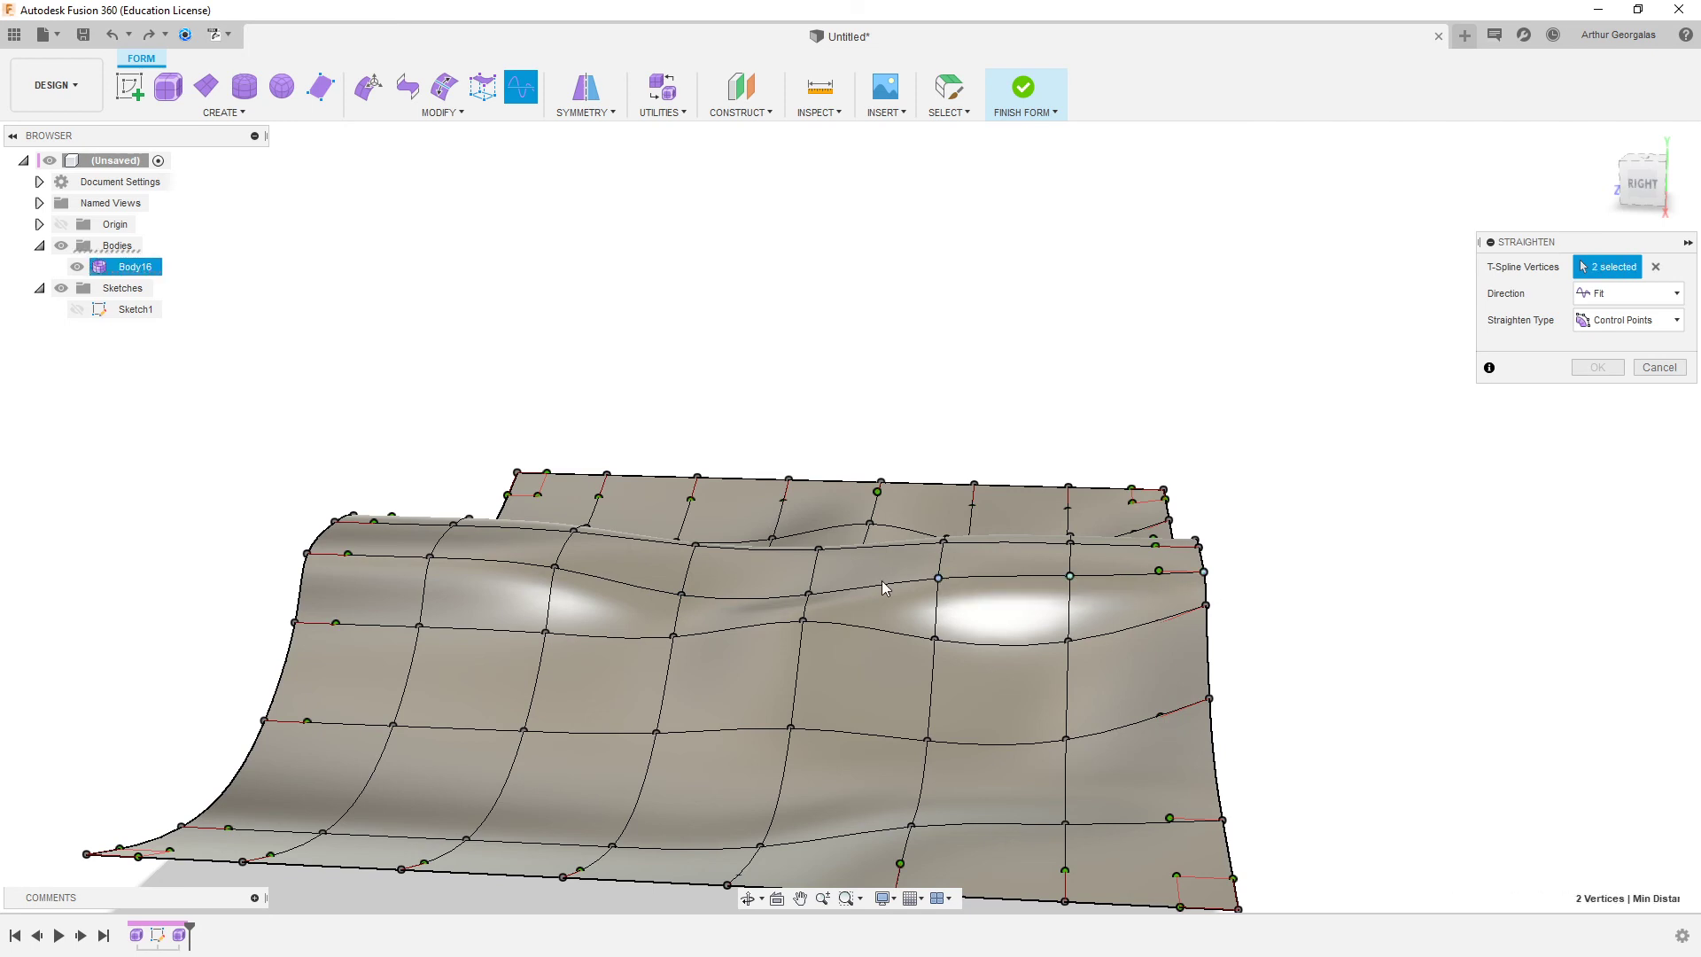
pyautogui.click(684, 592)
pyautogui.click(551, 568)
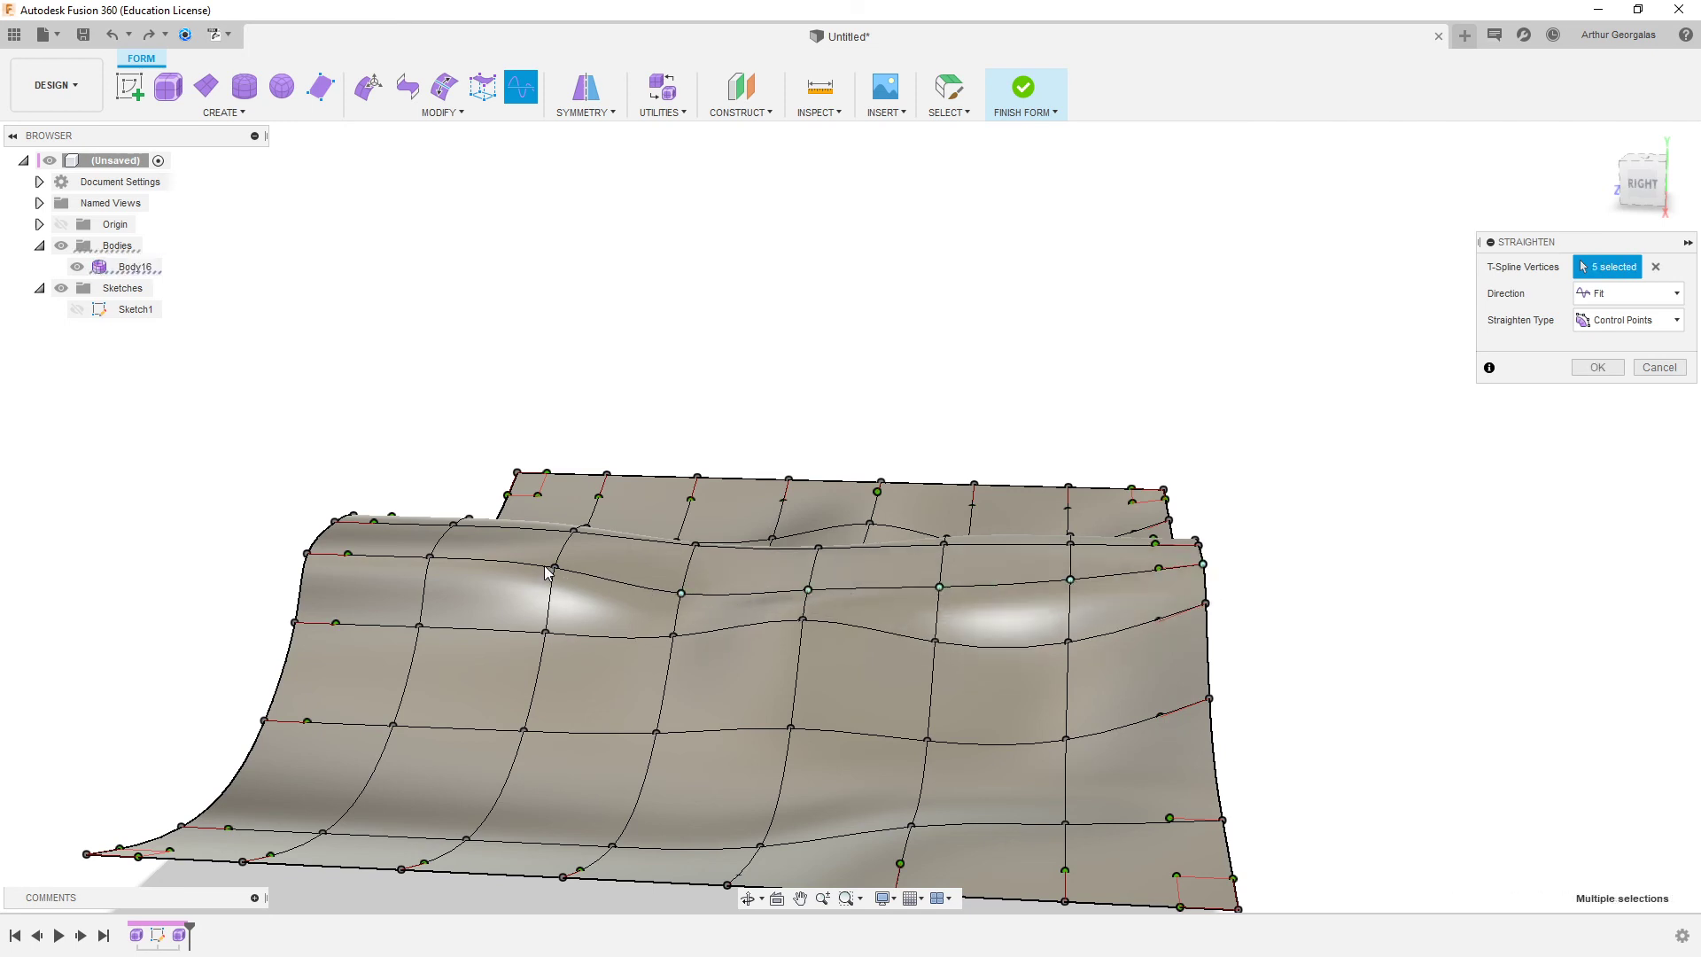
pyautogui.click(446, 566)
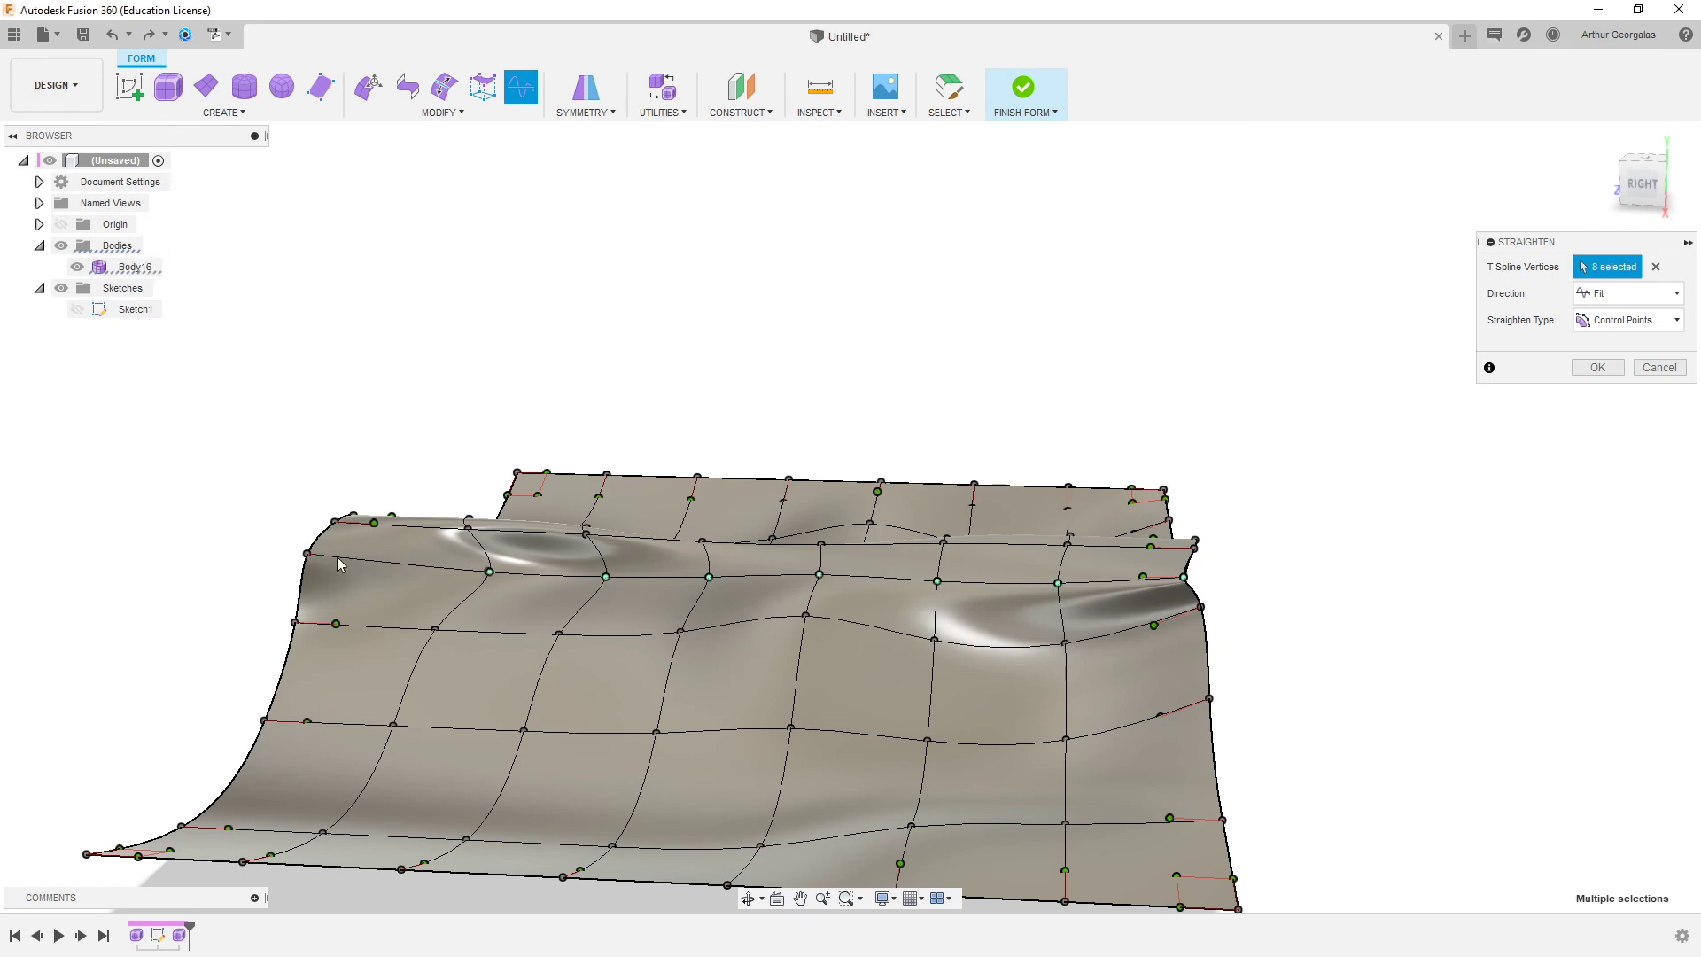
pyautogui.click(308, 555)
pyautogui.keyDown('shift'); pyautogui.moveTo(546, 579); pyautogui.dragTo(675, 639, button='middle'); pyautogui.keyUp('shift')
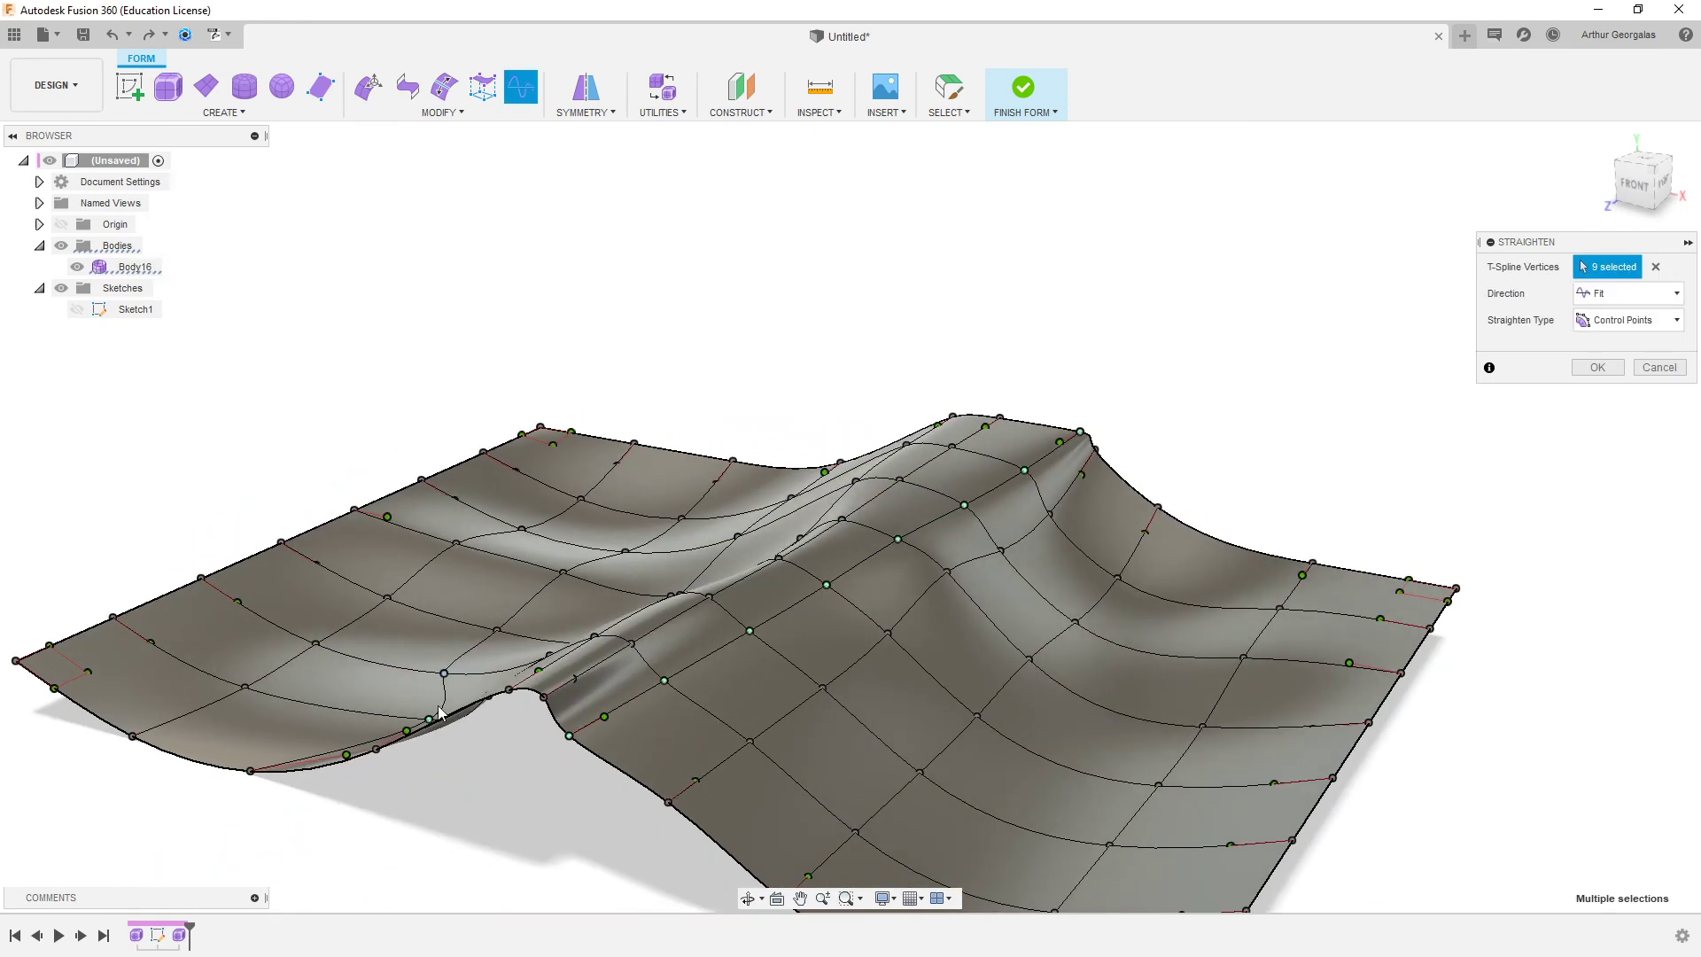
pyautogui.moveTo(440, 709)
pyautogui.keyDown('shift'); pyautogui.mouseDown(button='middle')
pyautogui.moveTo(446, 739)
pyautogui.moveTo(435, 713)
pyautogui.mouseUp(button='middle'); pyautogui.keyUp('shift')
pyautogui.click(425, 716)
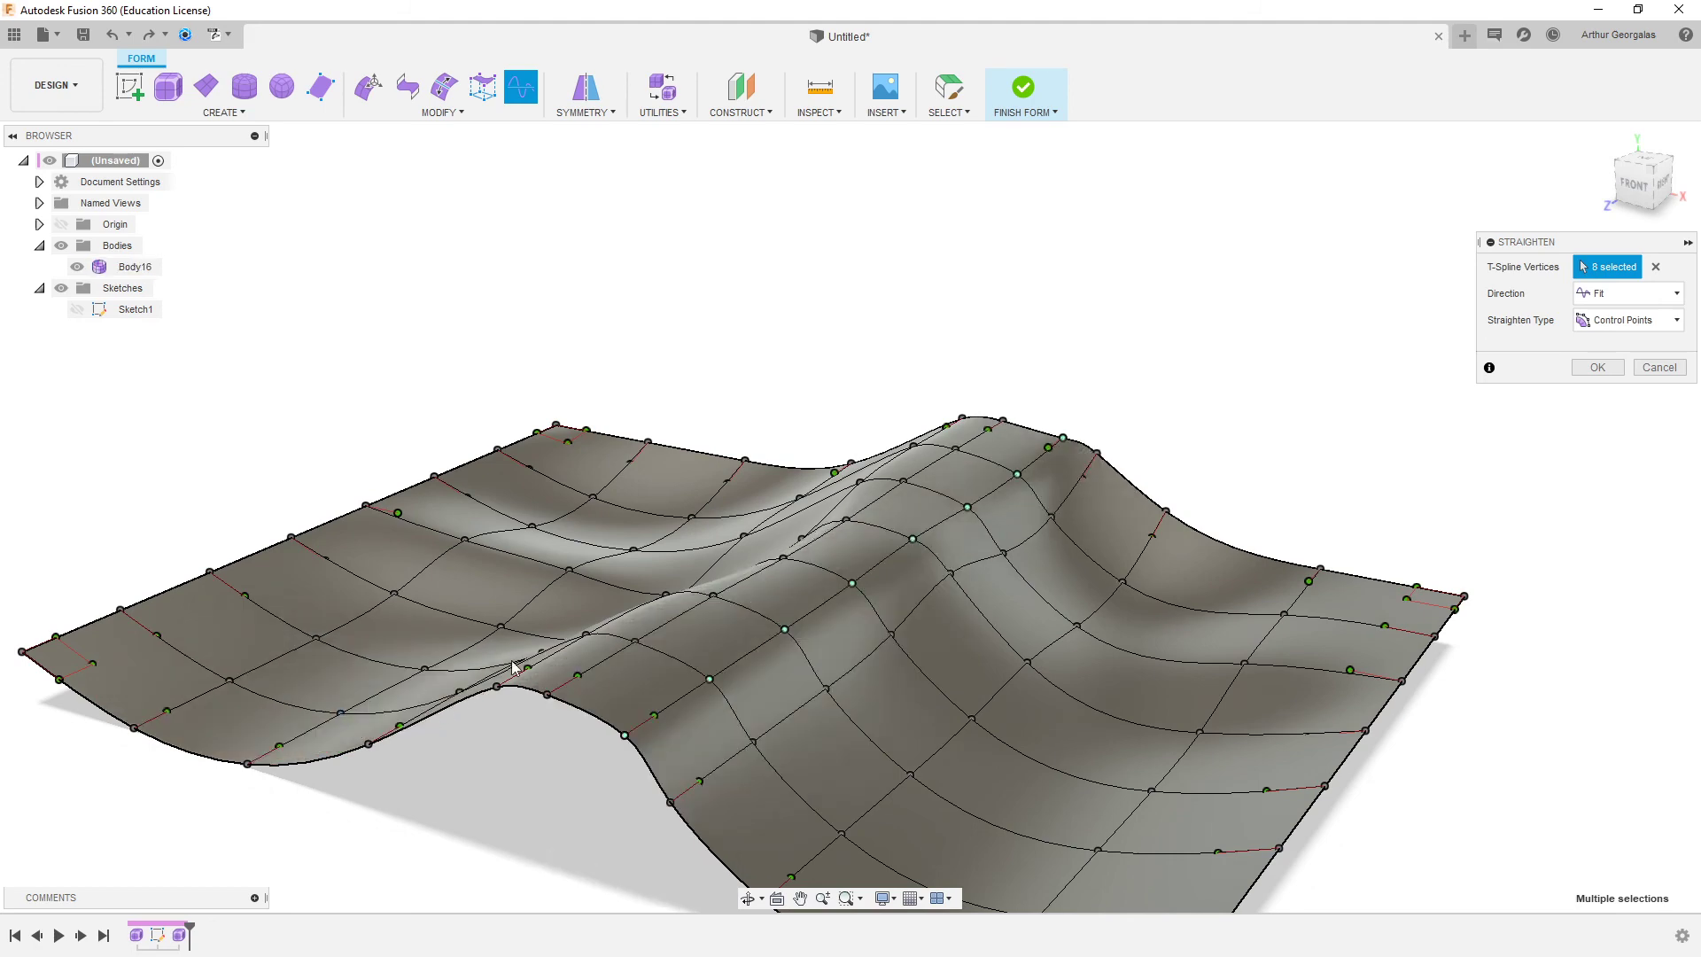
# - Check the straightened row in box display, compare the Surface Points type, and apply the Straighten with Control Points
pyautogui.keyDown('shift'); pyautogui.moveTo(908, 578); pyautogui.dragTo(920, 538, button='middle'); pyautogui.keyUp('shift')
pyautogui.hotkey('alt', '1')
pyautogui.scroll(4, 923, 530)
pyautogui.hotkey('alt', '3')
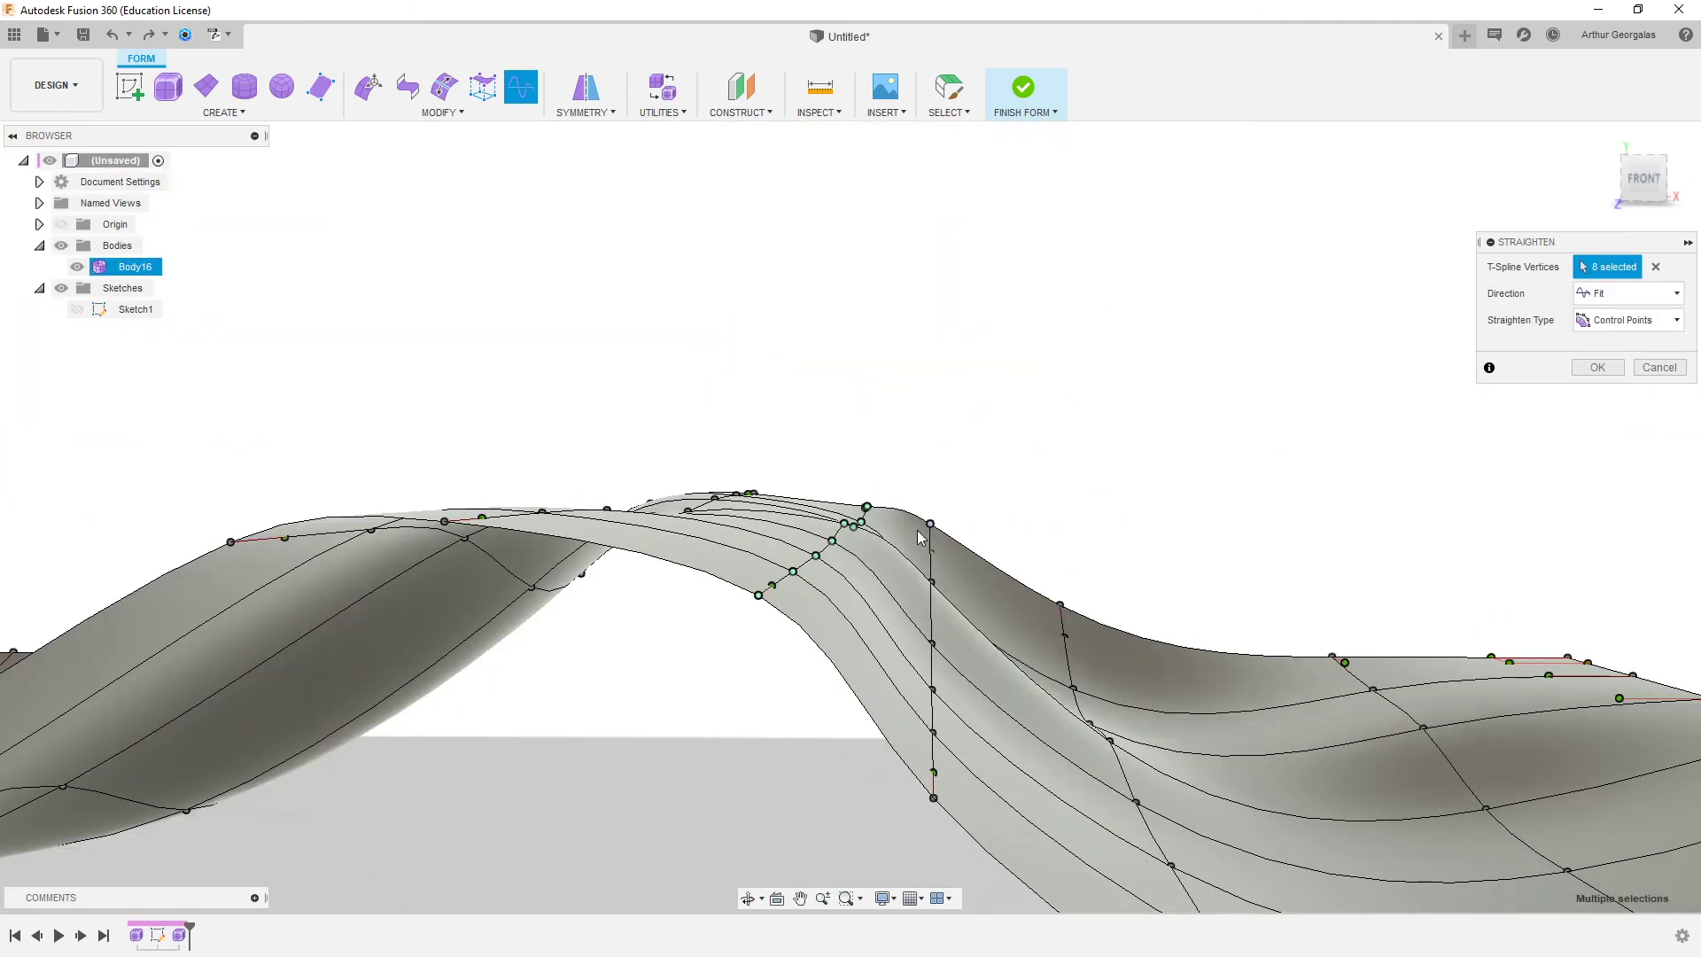
pyautogui.click(1639, 327)
pyautogui.click(1640, 353)
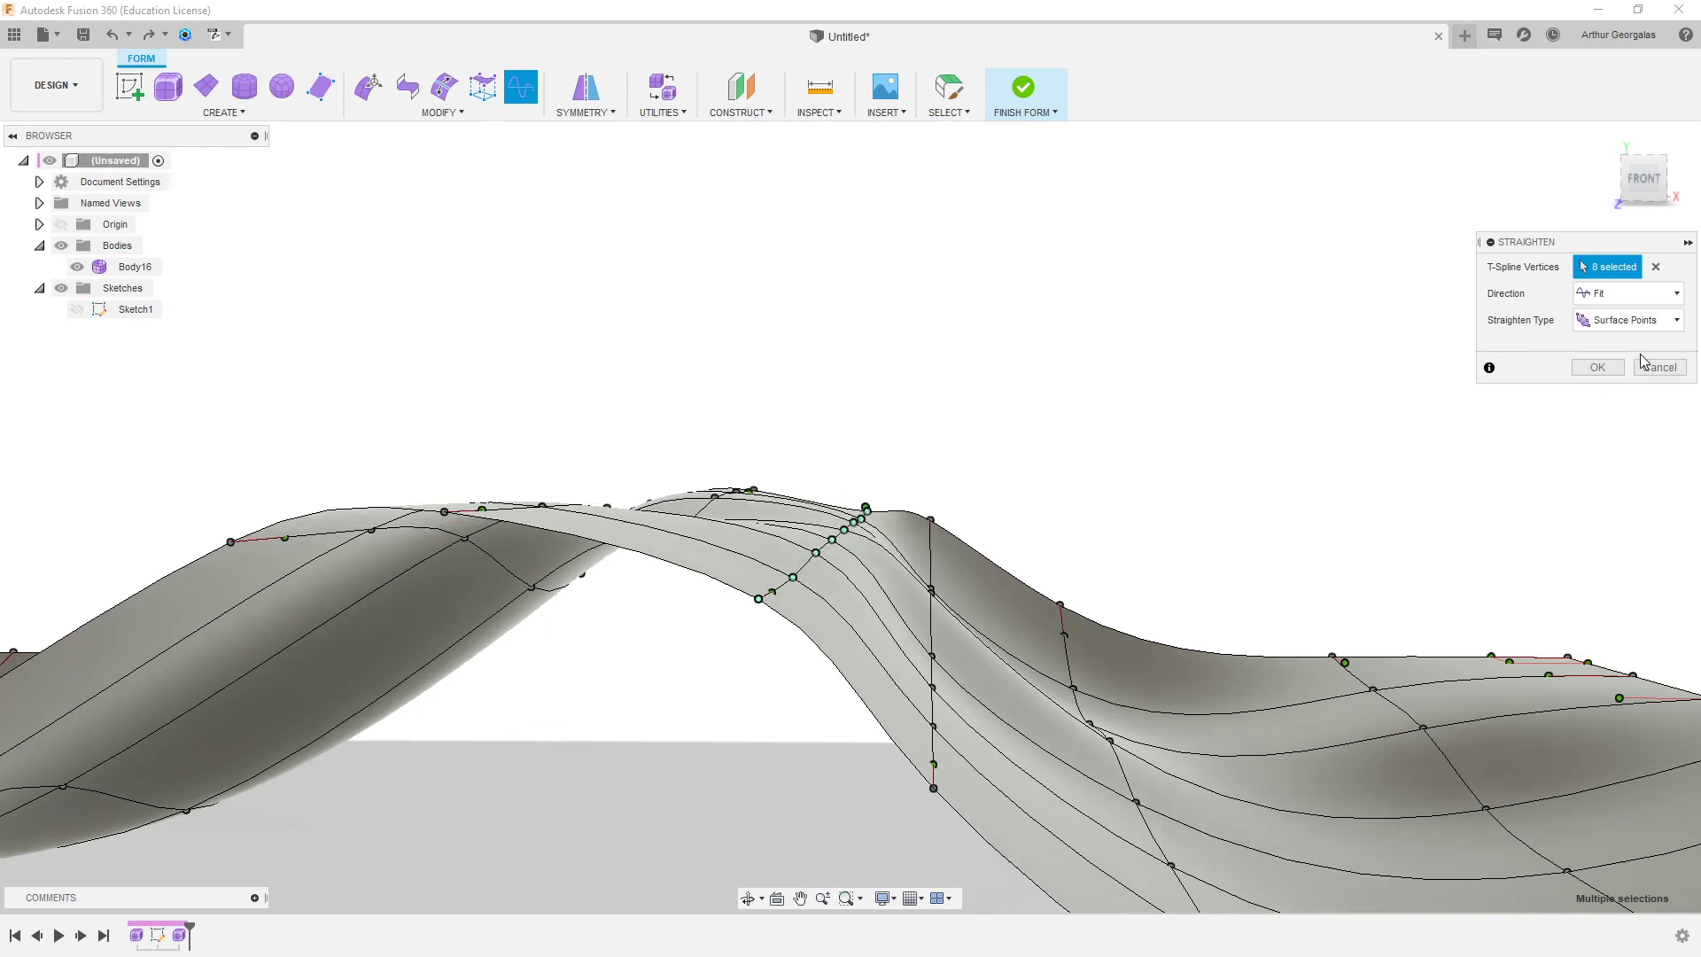
pyautogui.click(1624, 344)
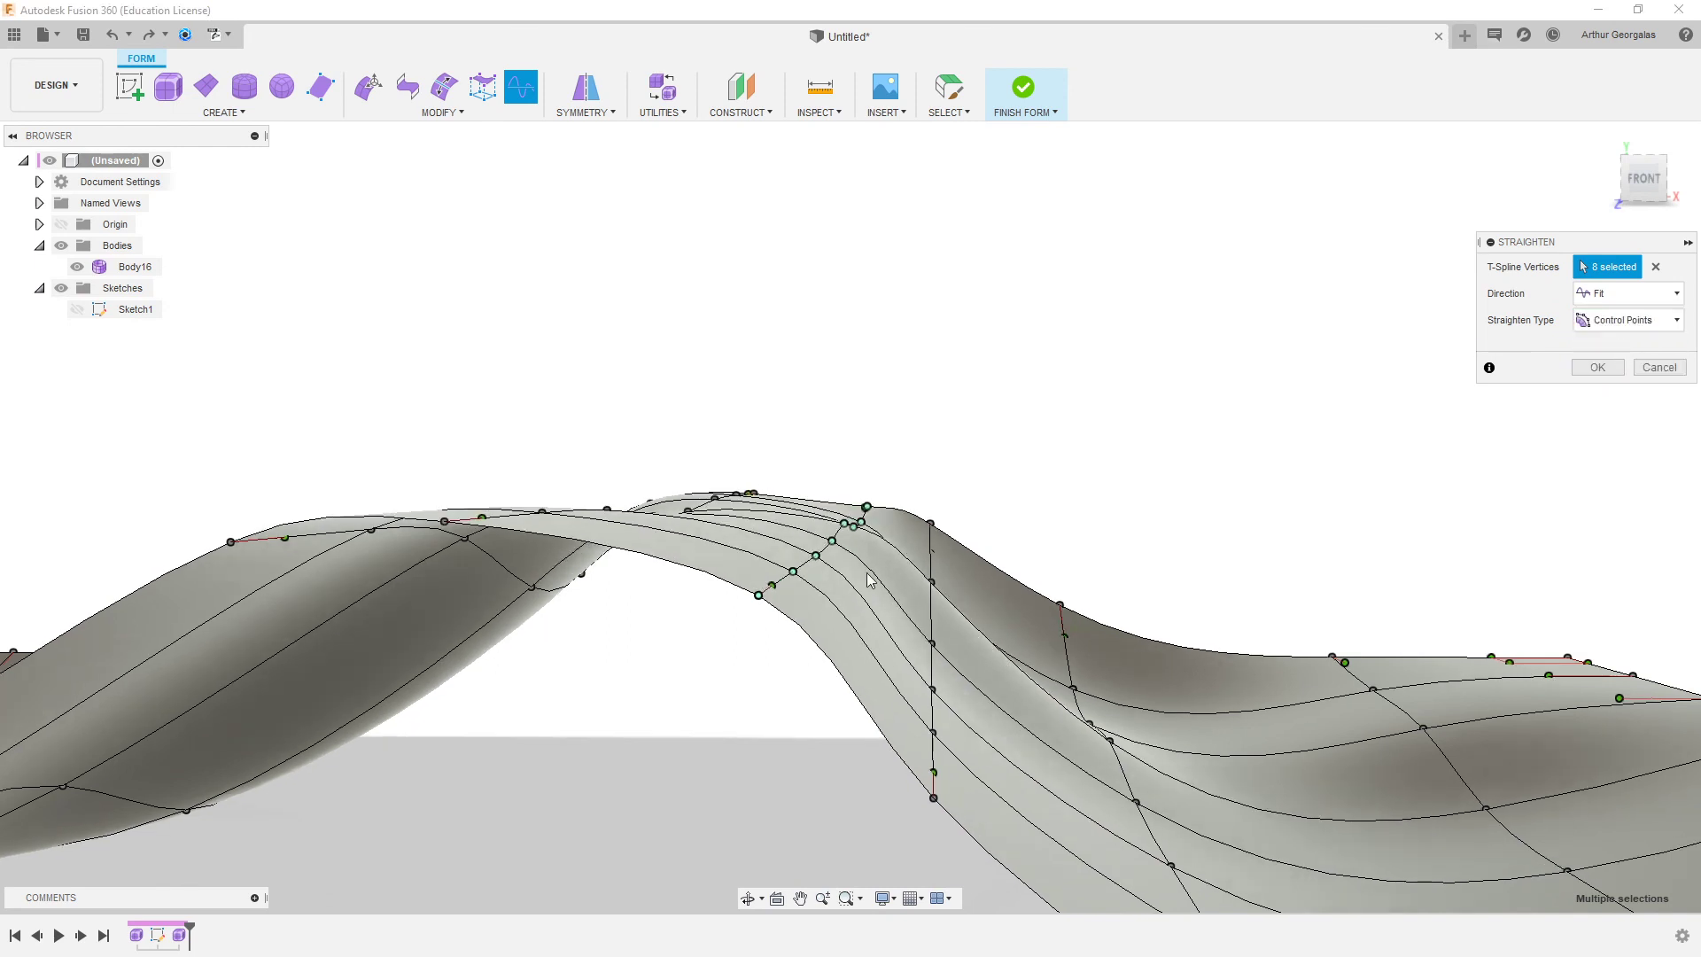
pyautogui.click(1598, 367)
# - Straighten the adjacent lower row of vertices and tangency handles along the ridge, using Fit direction and Control Points
pyautogui.rightClick(1293, 395)
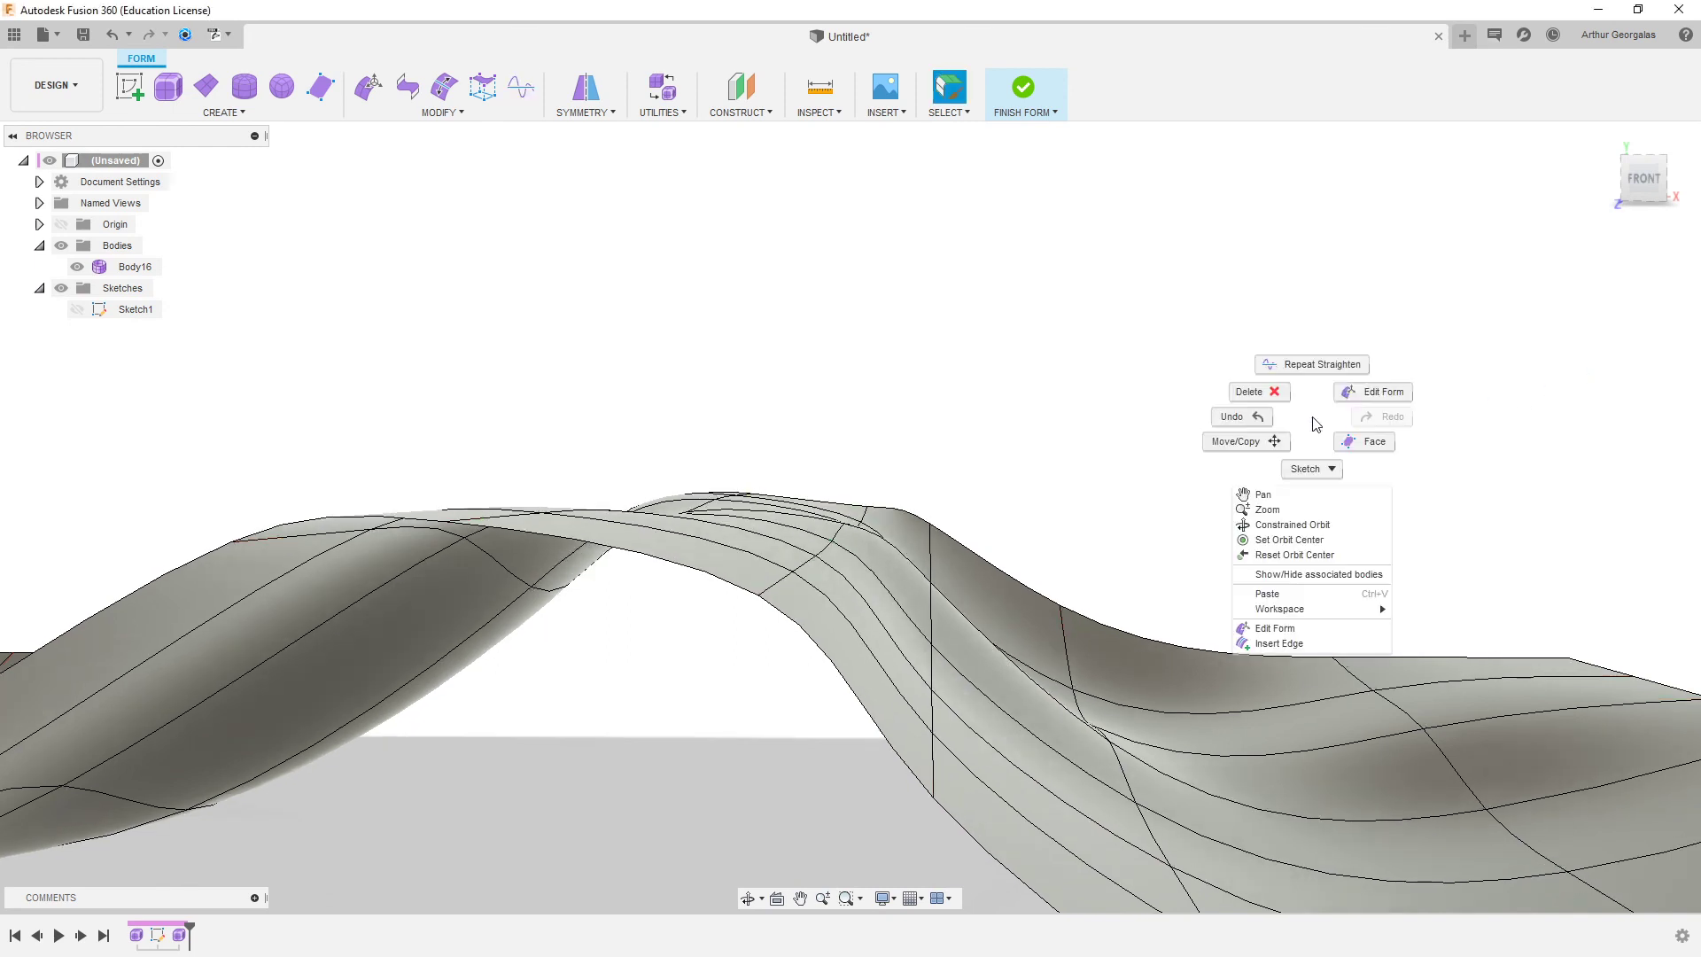
pyautogui.click(1292, 363)
pyautogui.scroll(2, 933, 519)
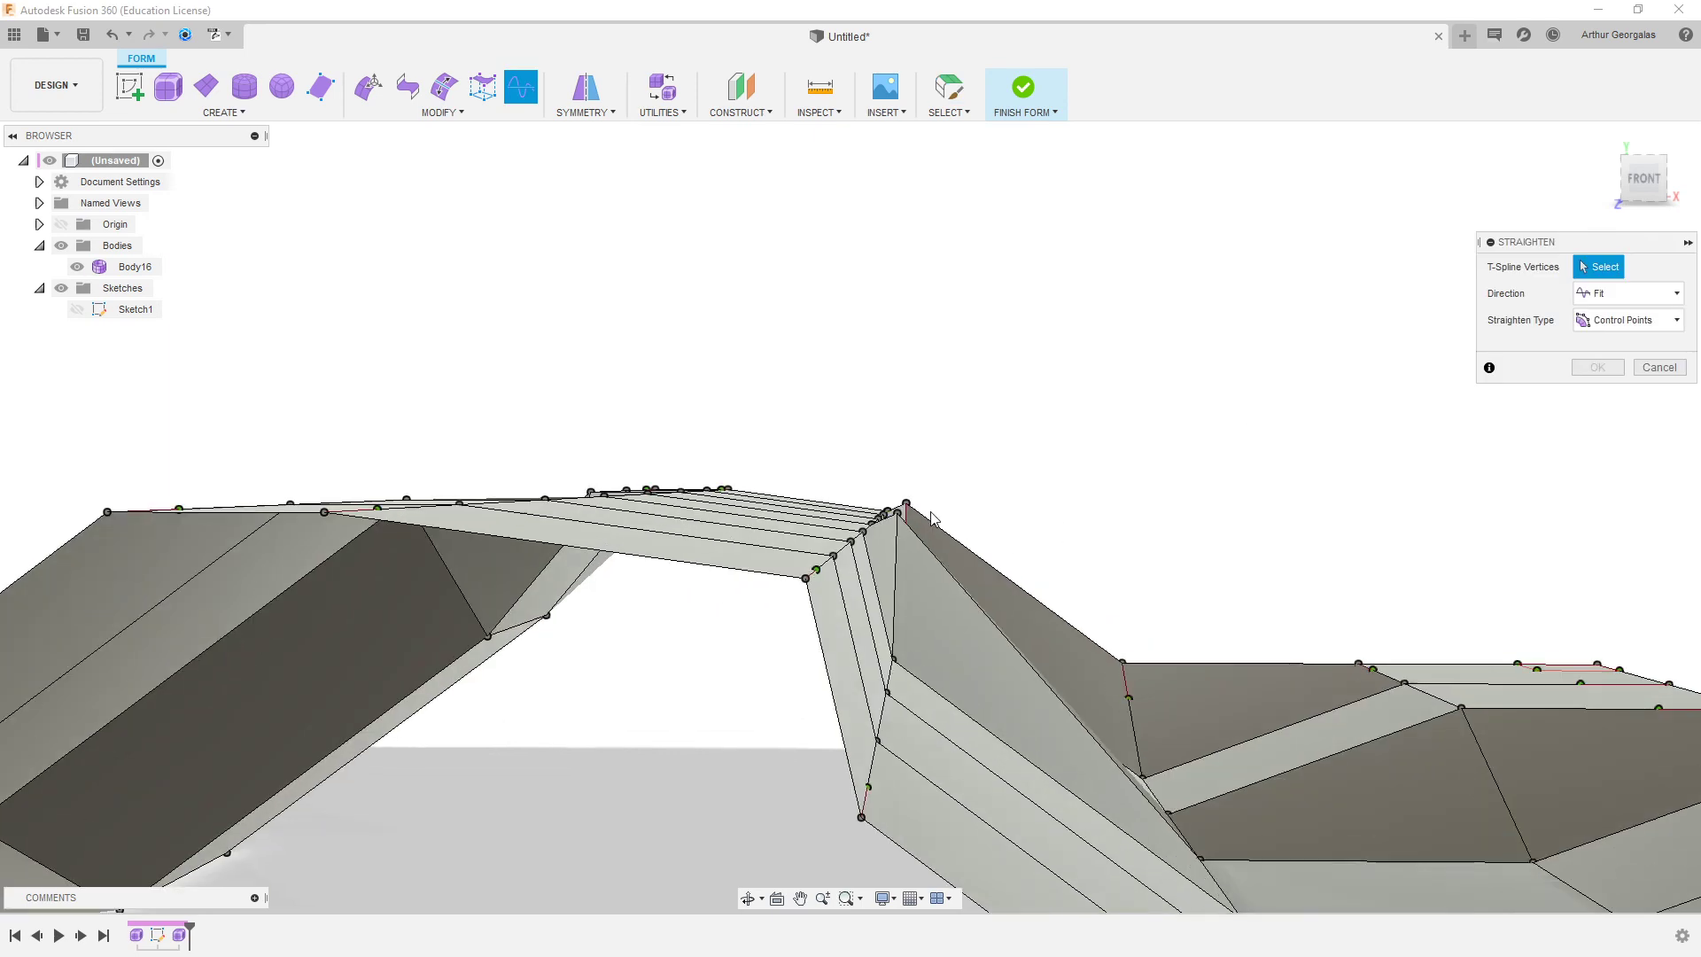
pyautogui.keyDown('shift'); pyautogui.moveTo(912, 741); pyautogui.dragTo(1037, 173, button='middle'); pyautogui.keyUp('shift')
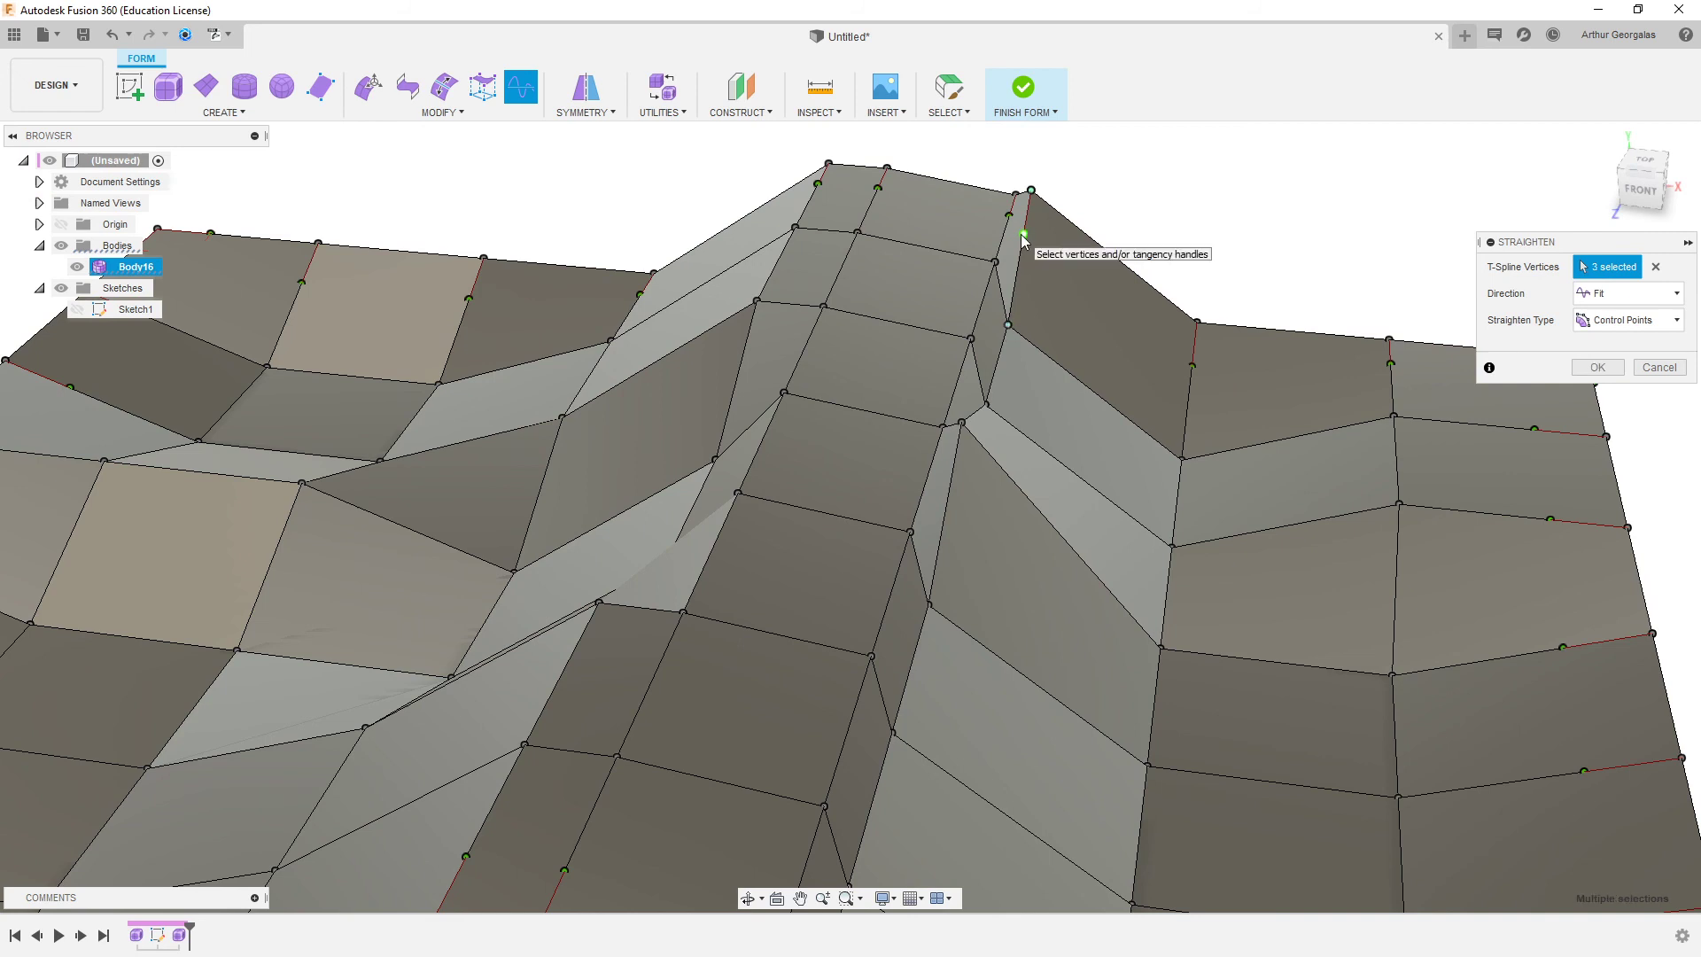
pyautogui.click(985, 400)
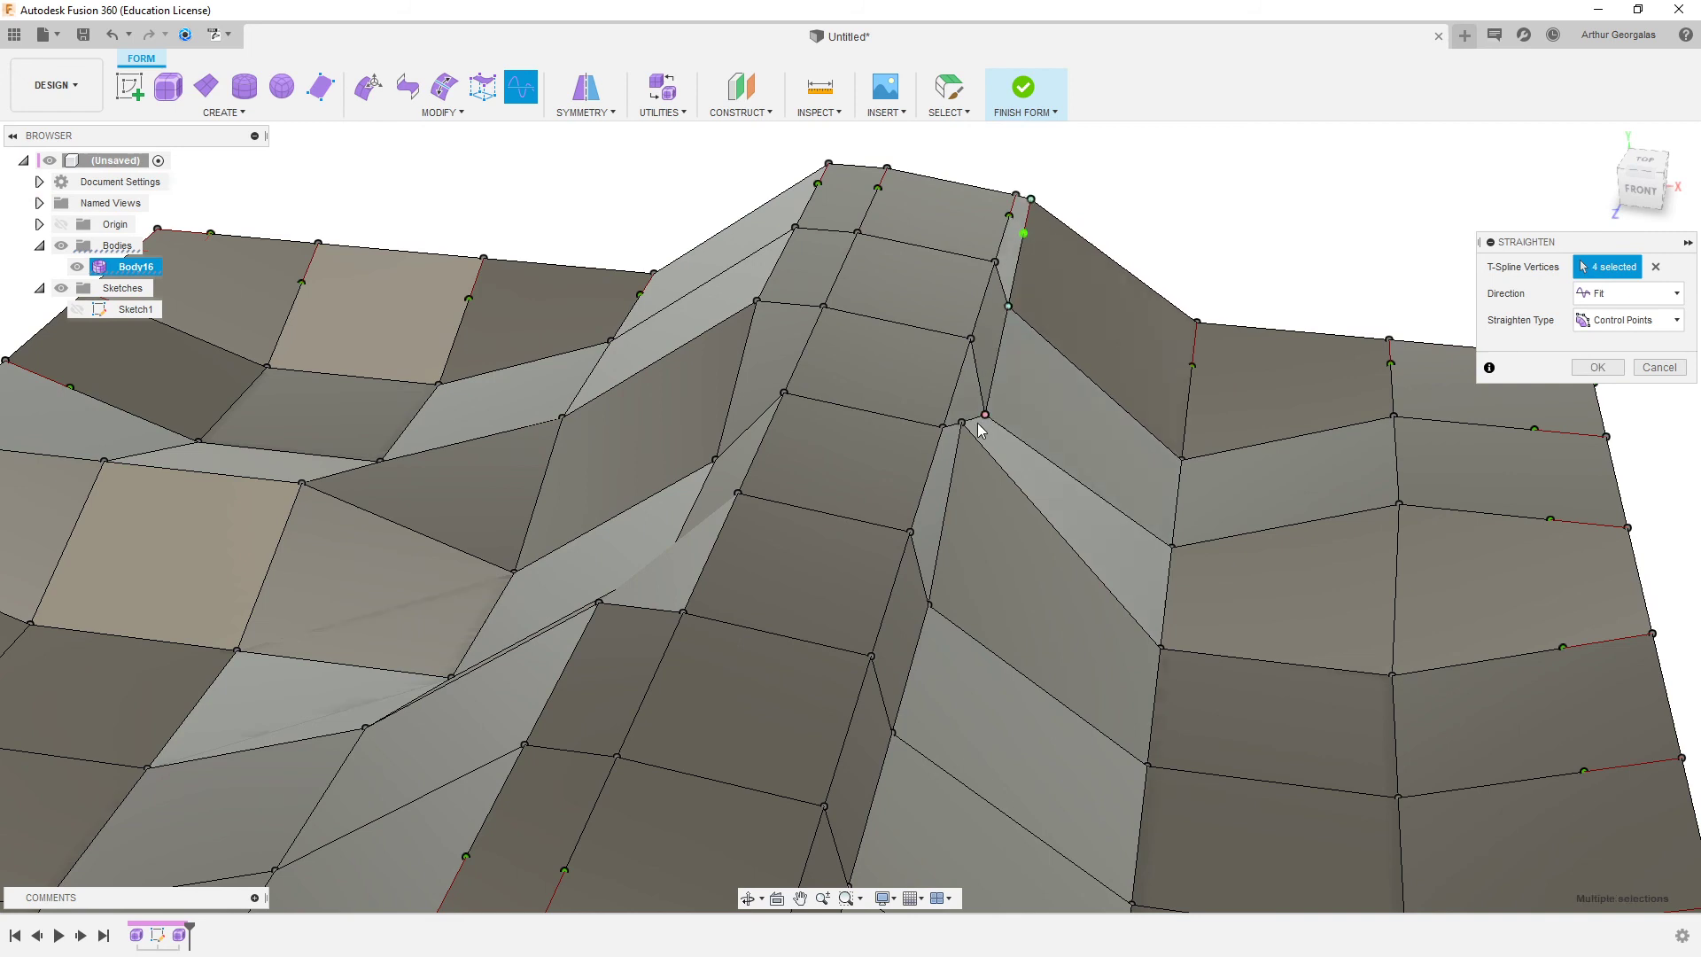
pyautogui.click(964, 423)
pyautogui.click(929, 606)
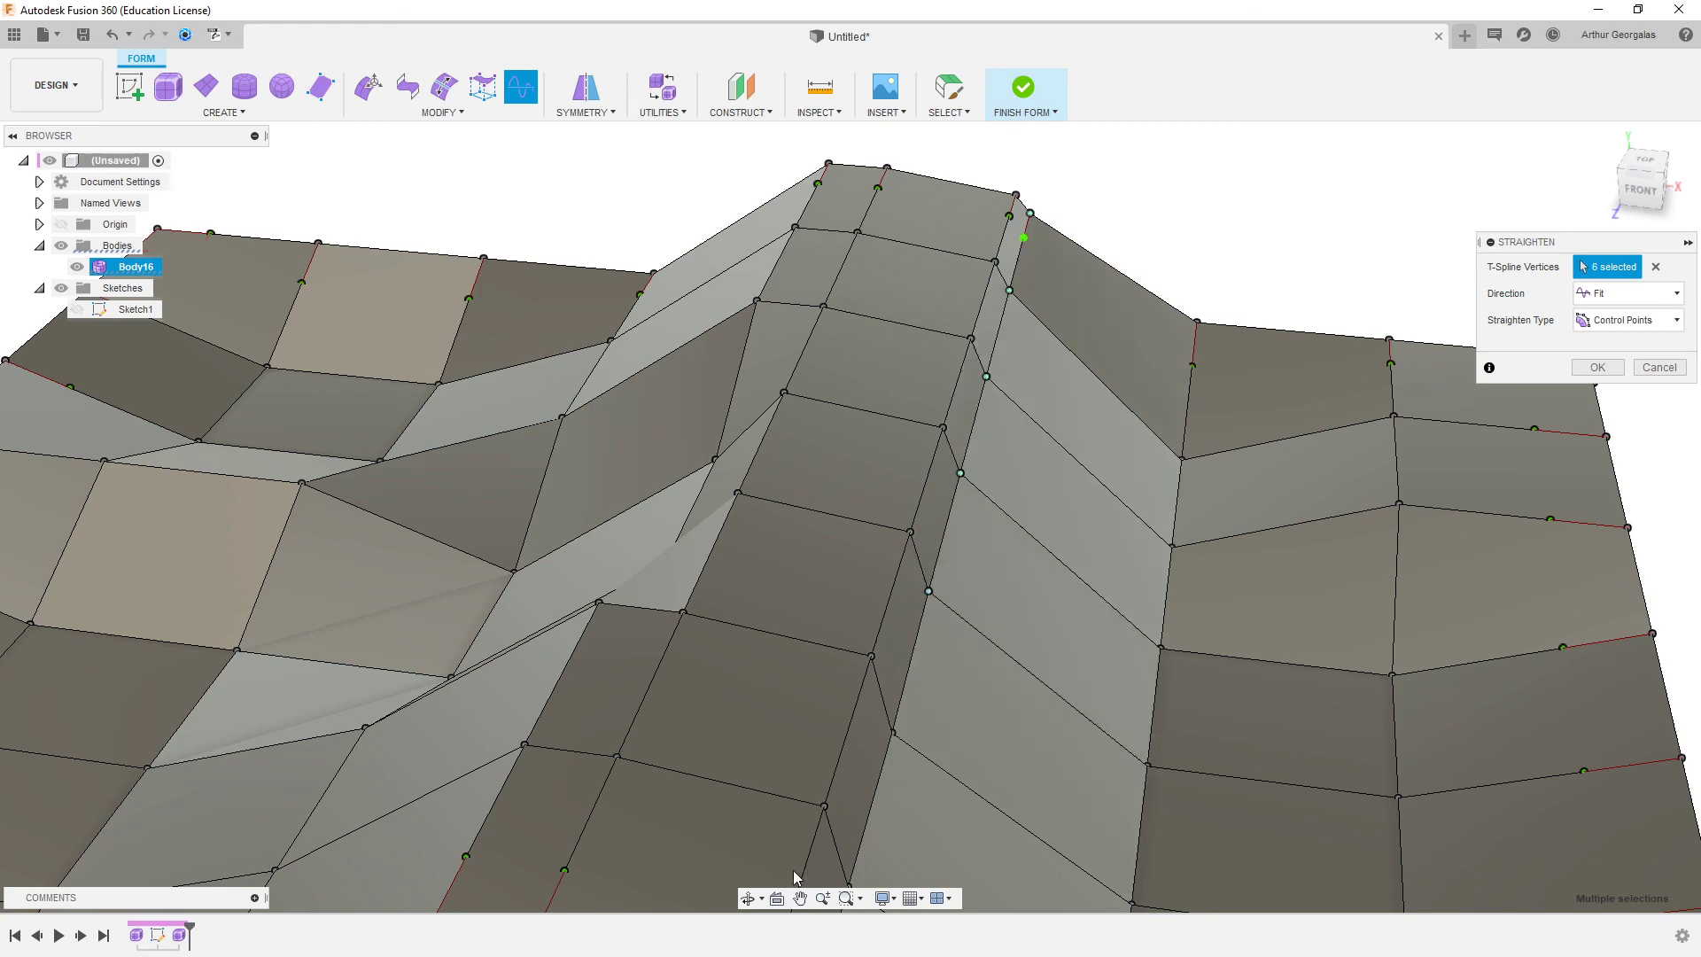
pyautogui.click(992, 349)
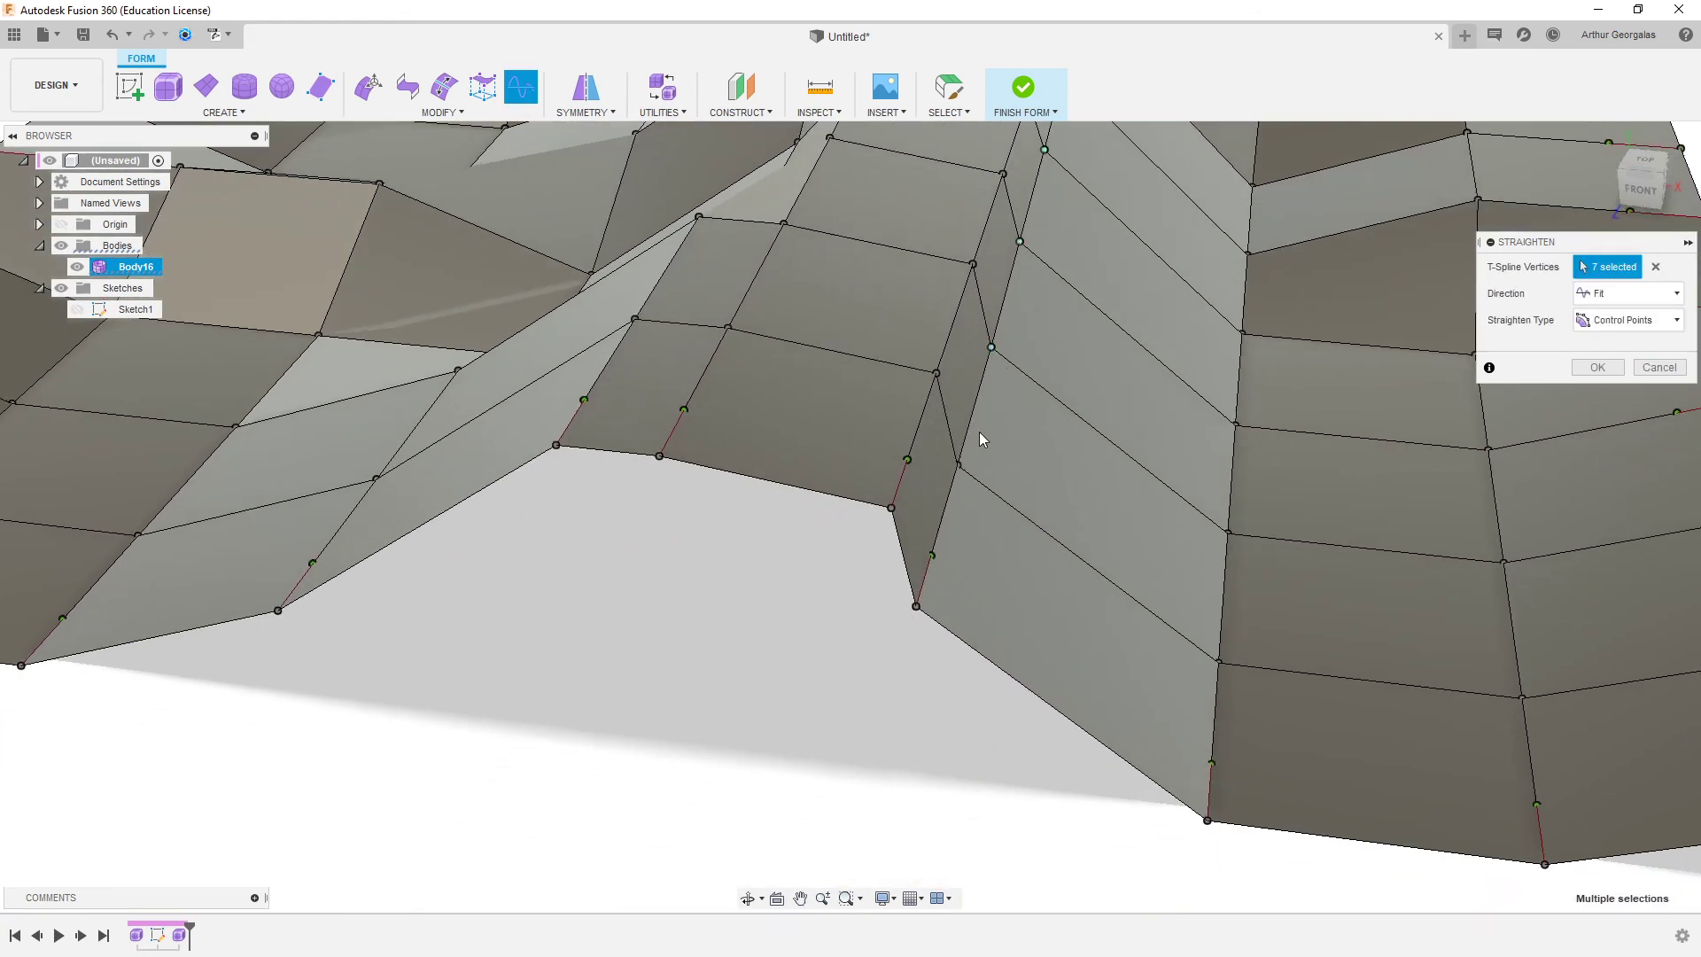
pyautogui.click(959, 466)
pyautogui.click(932, 556)
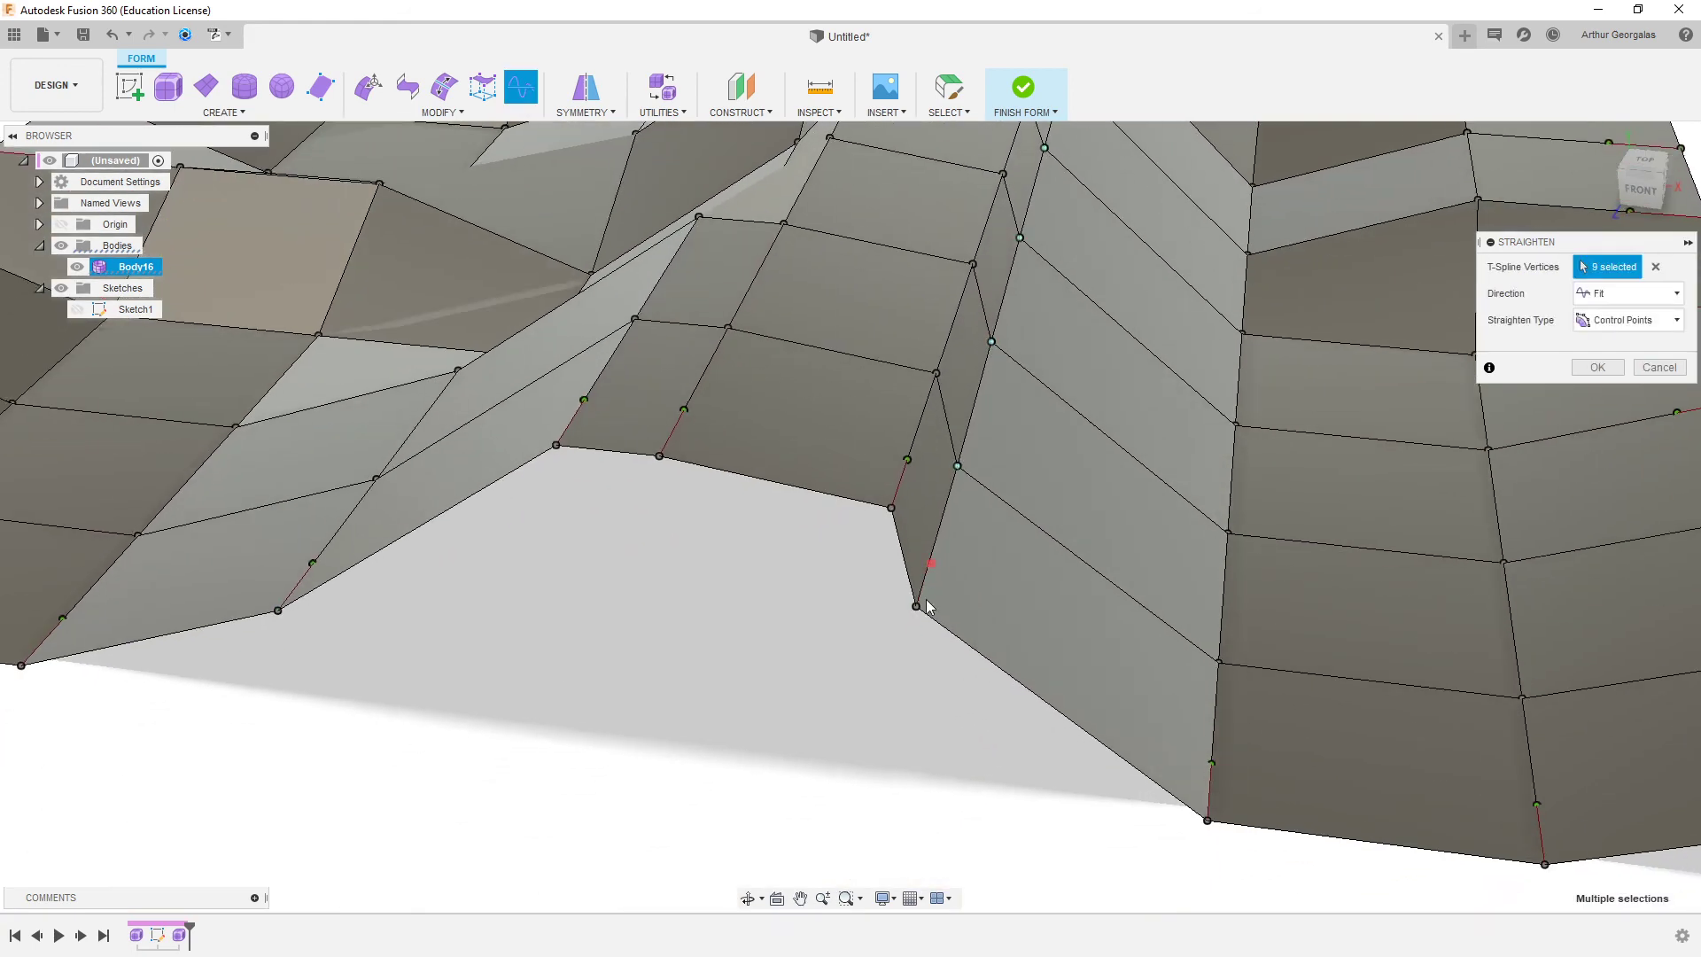
pyautogui.keyDown('shift'); pyautogui.moveTo(932, 558); pyautogui.dragTo(1037, 470, button='middle'); pyautogui.keyUp('shift')
pyautogui.click(1583, 366)
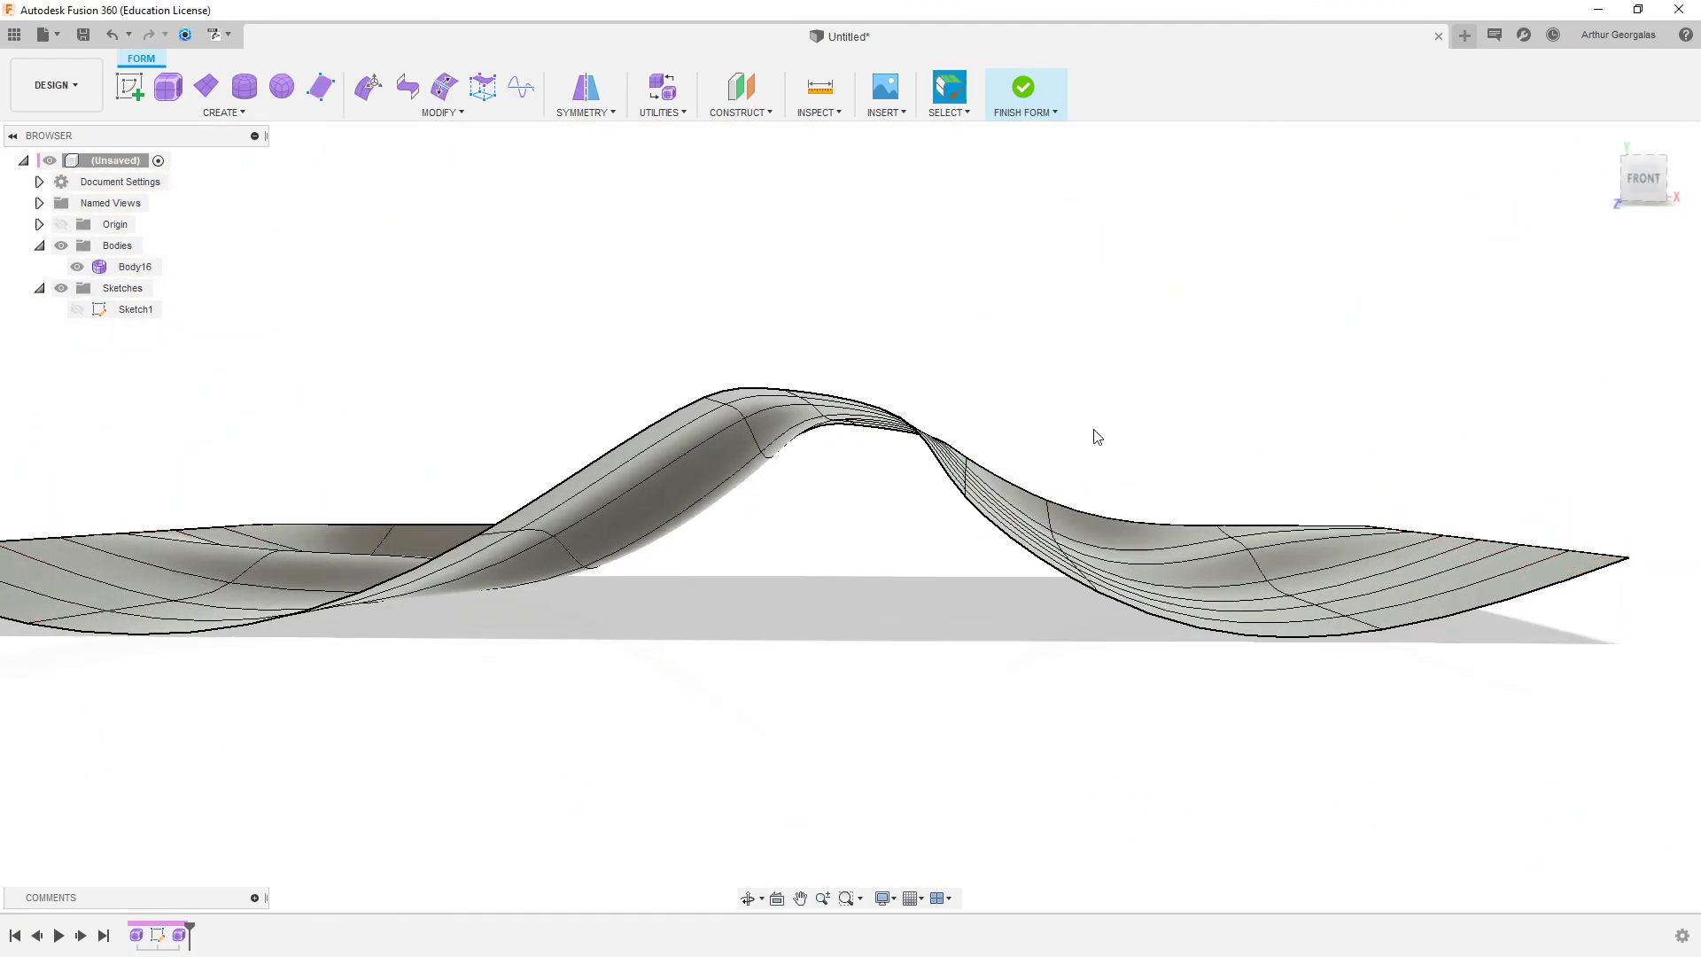
# - Inspect the straightened rows in box display, and undo the straightening
pyautogui.hotkey('alt', '1')
pyautogui.scroll(3, 1062, 478)
pyautogui.keyDown('shift'); pyautogui.moveTo(965, 483); pyautogui.dragTo(914, 489, button='middle'); pyautogui.keyUp('shift')
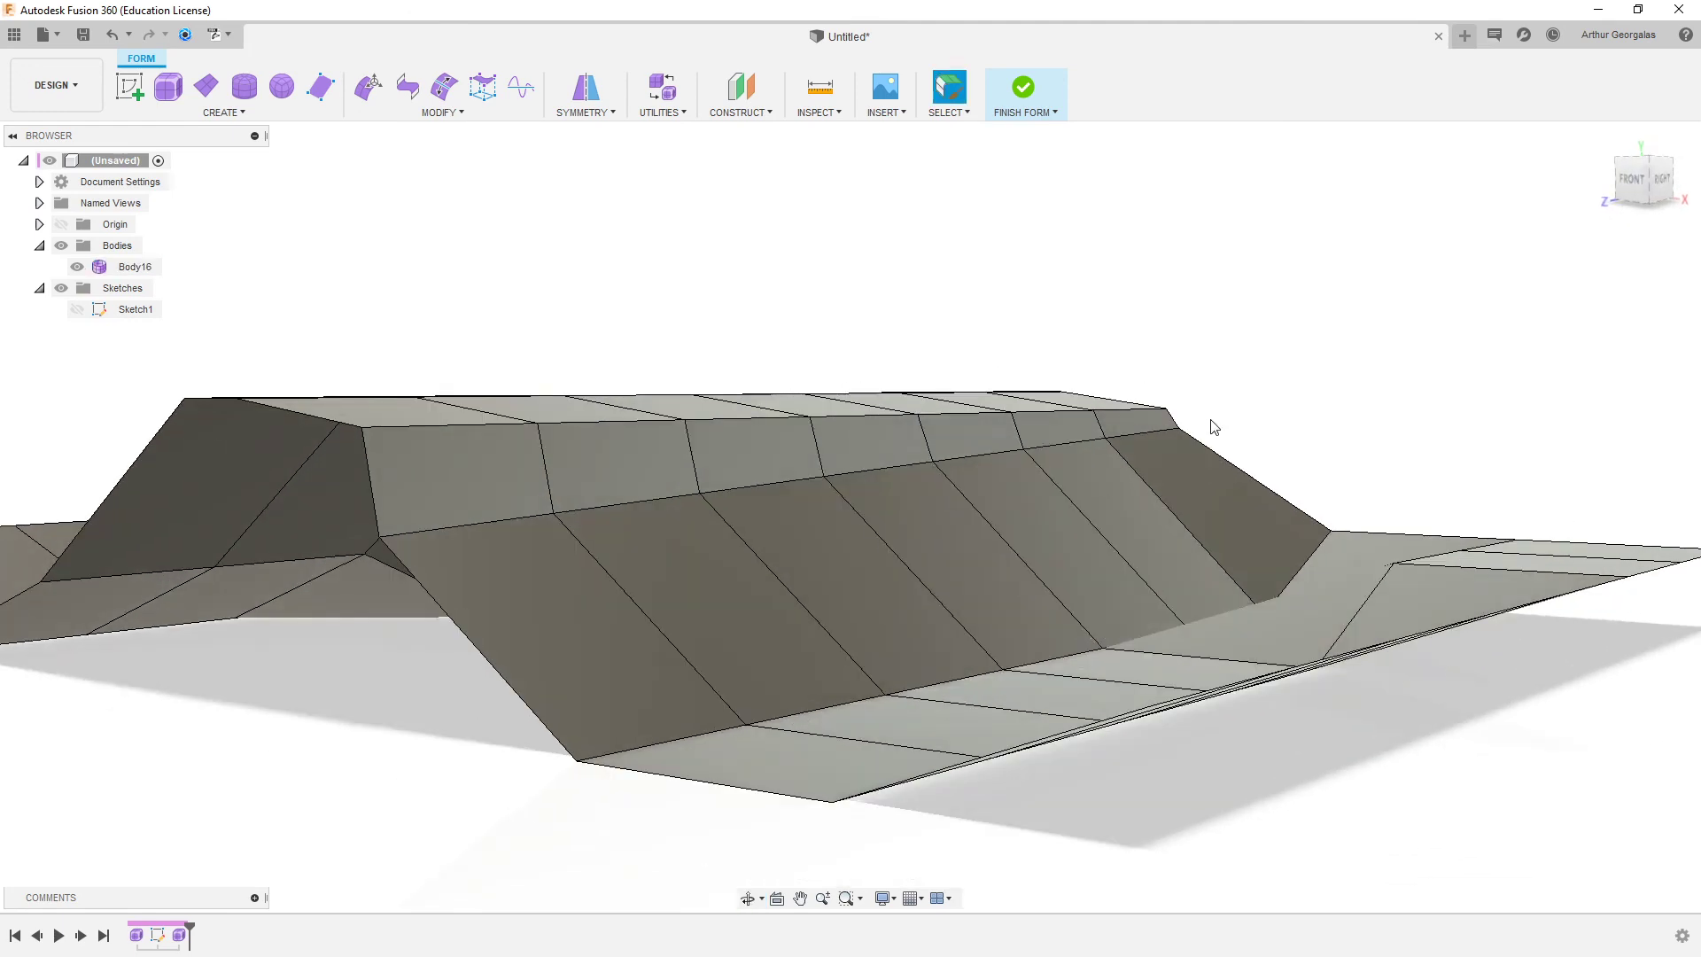
pyautogui.click(112, 37)
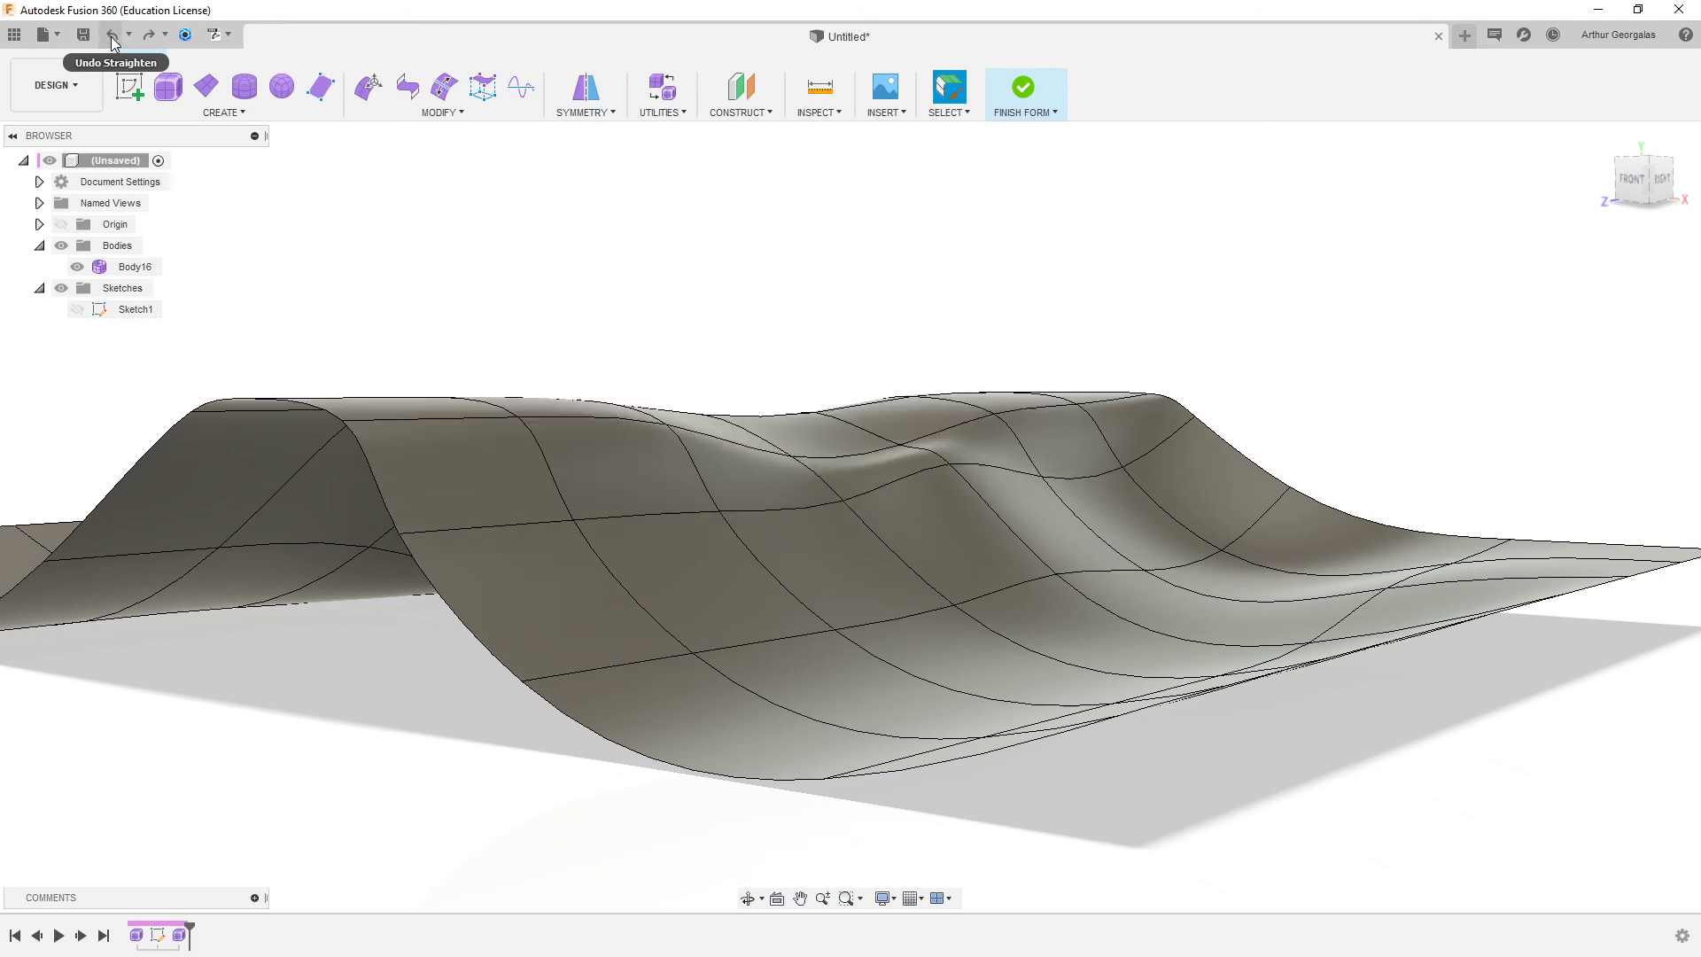
# - Redo the undone Straighten on the ridge's vertices
pyautogui.click(151, 40)
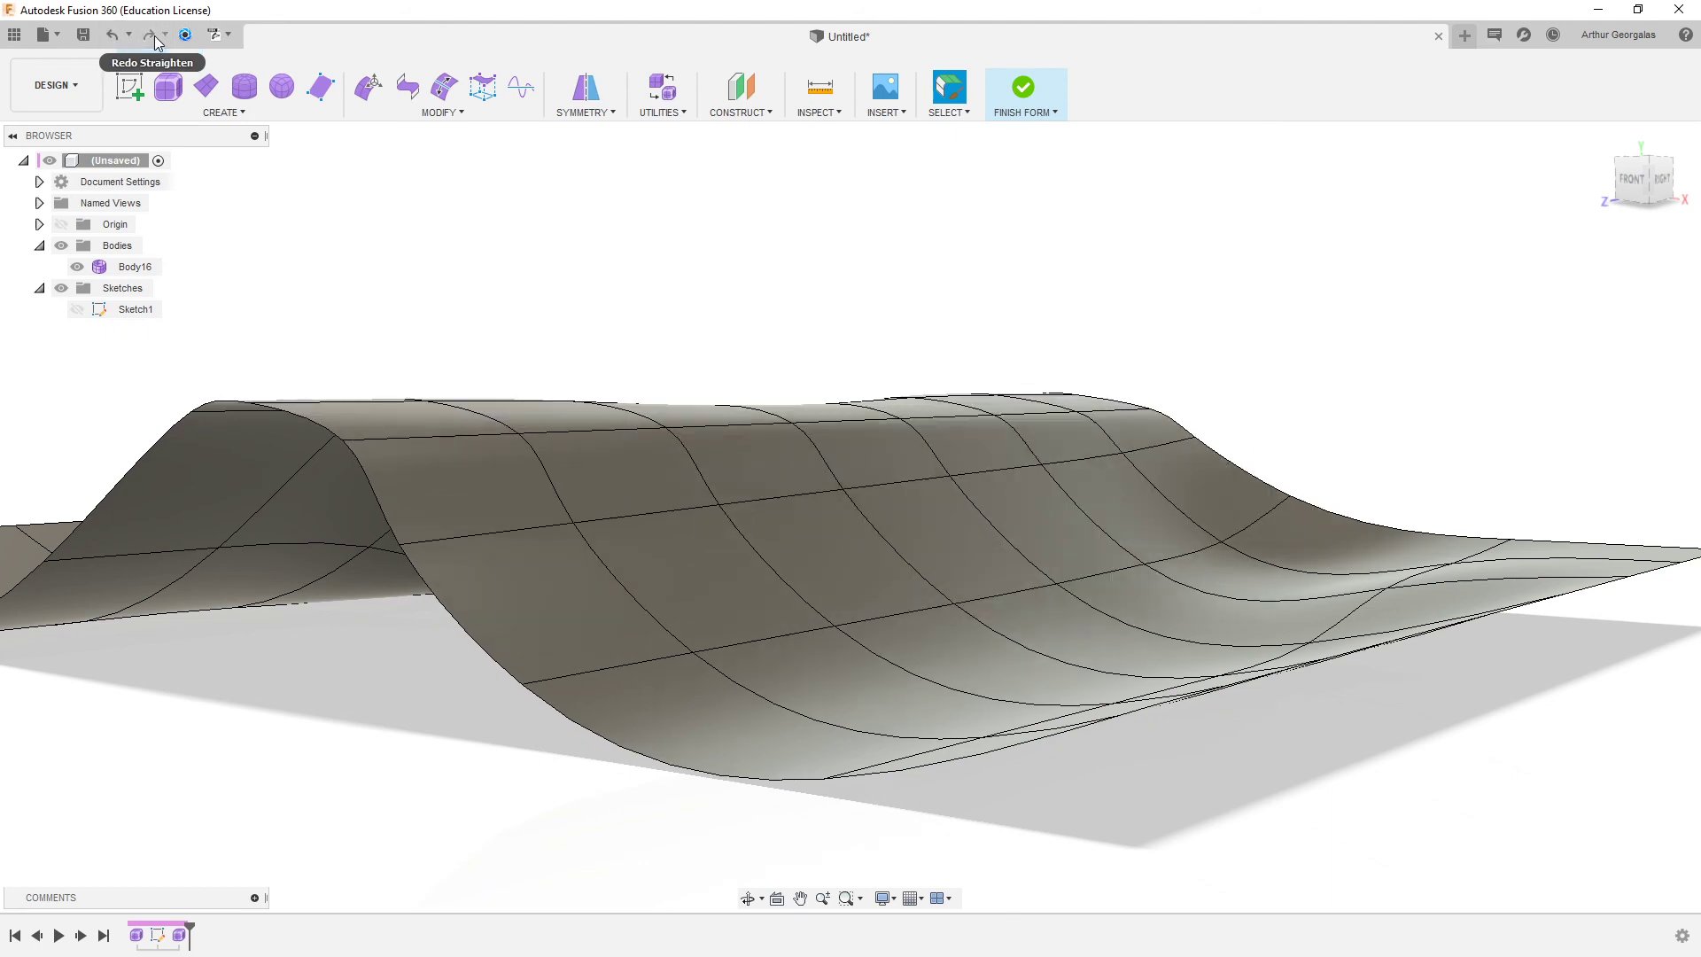
pyautogui.keyDown('shift'); pyautogui.moveTo(1059, 300); pyautogui.dragTo(1139, 338, button='middle'); pyautogui.keyUp('shift')
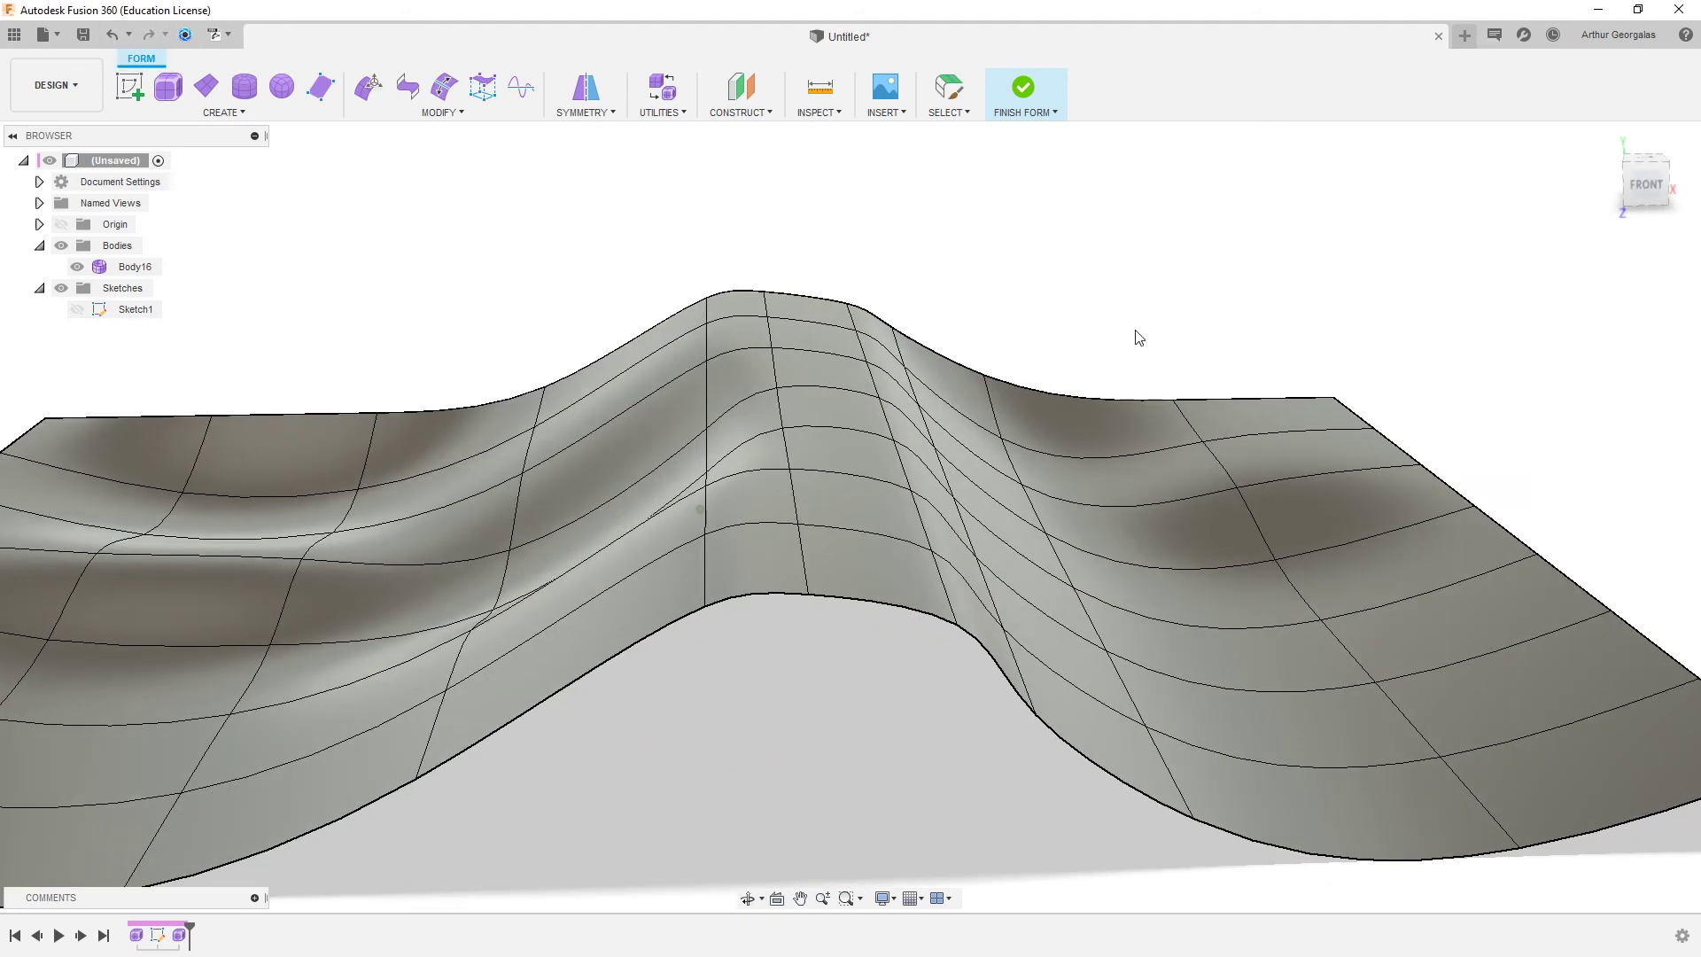
# - Try Interpolate on the T-spline body towards Control Points
pyautogui.click(443, 113)
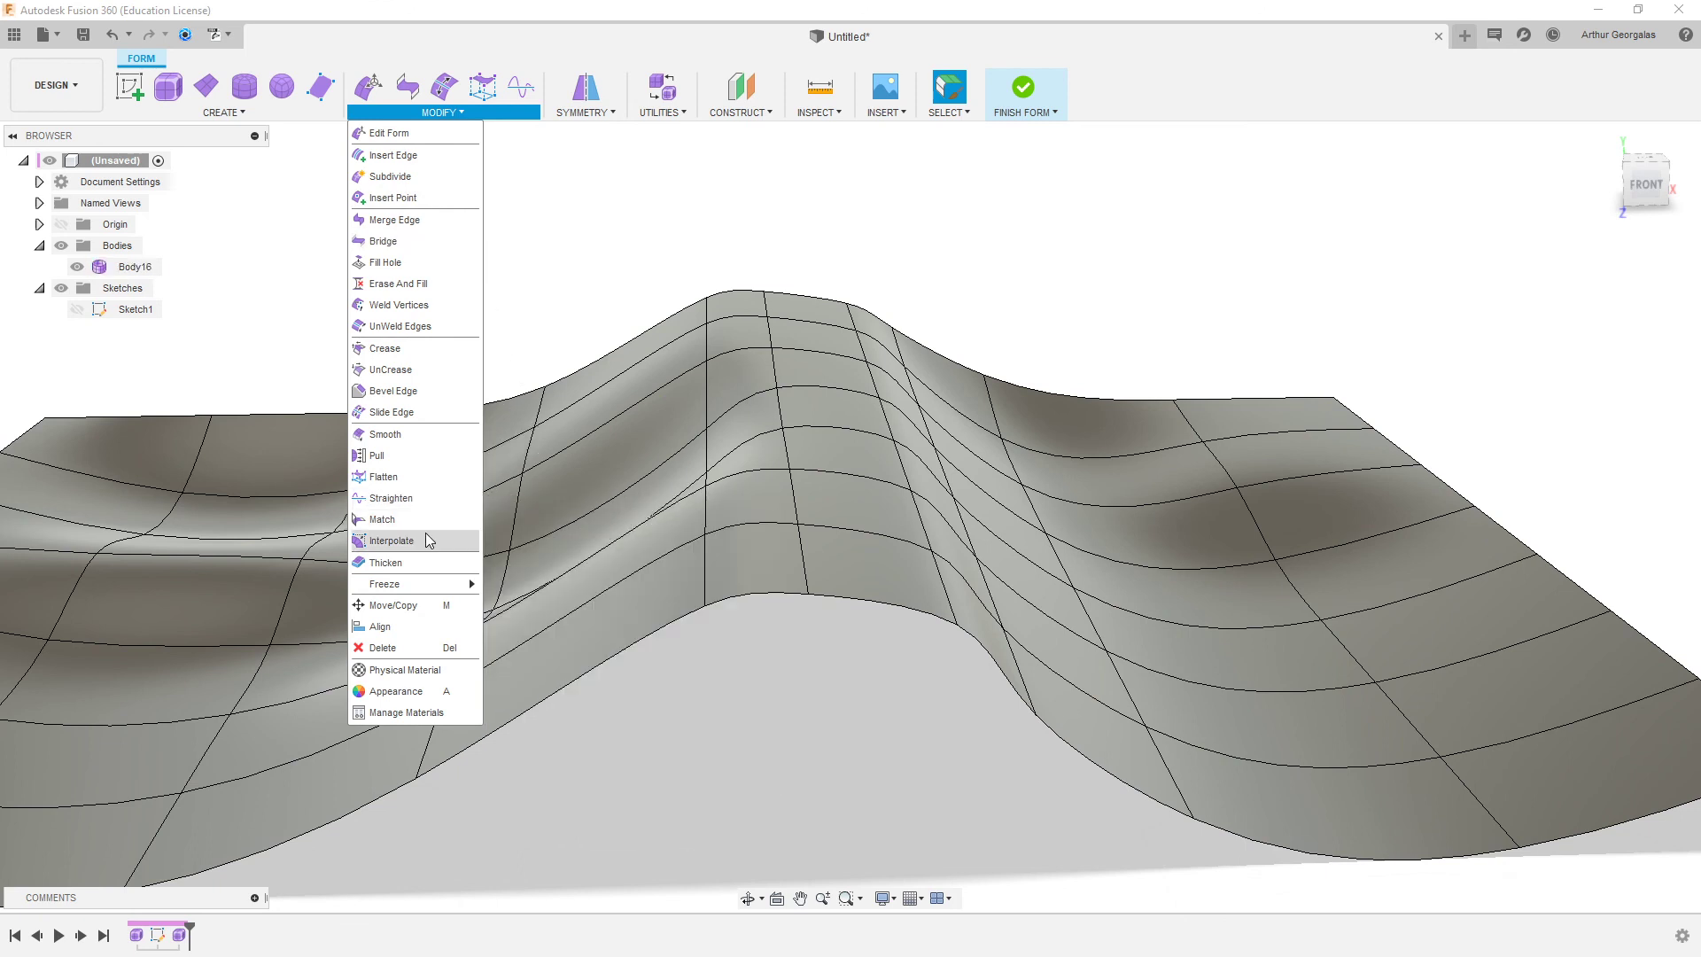
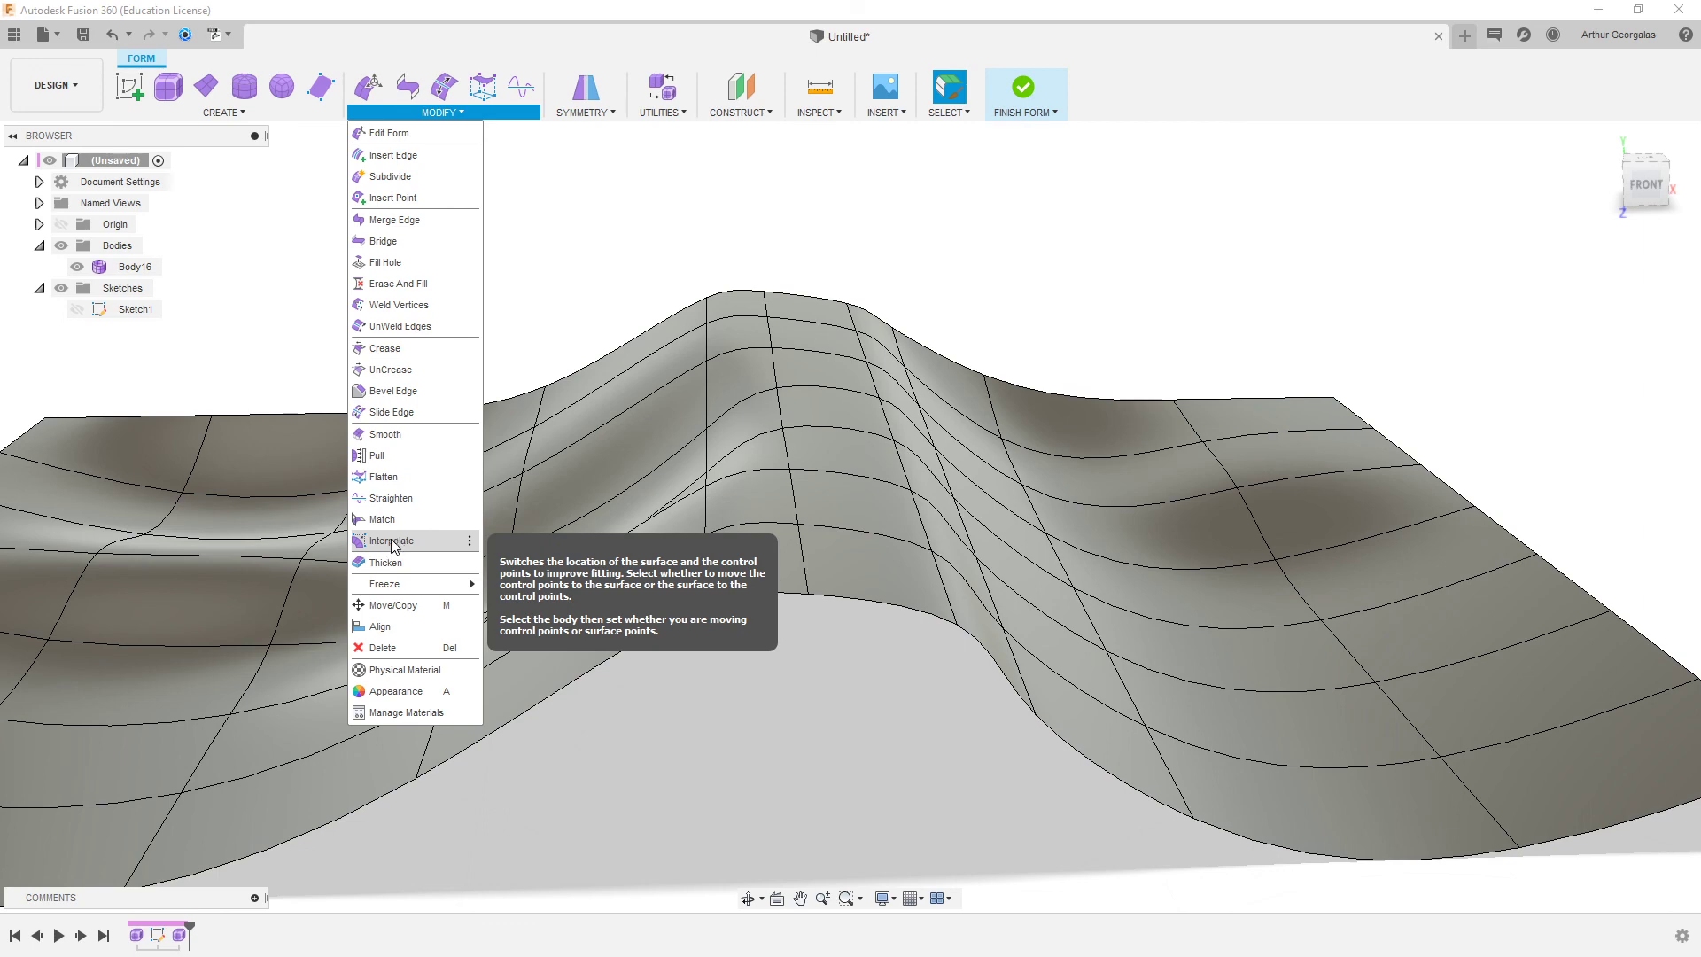
pyautogui.click(394, 542)
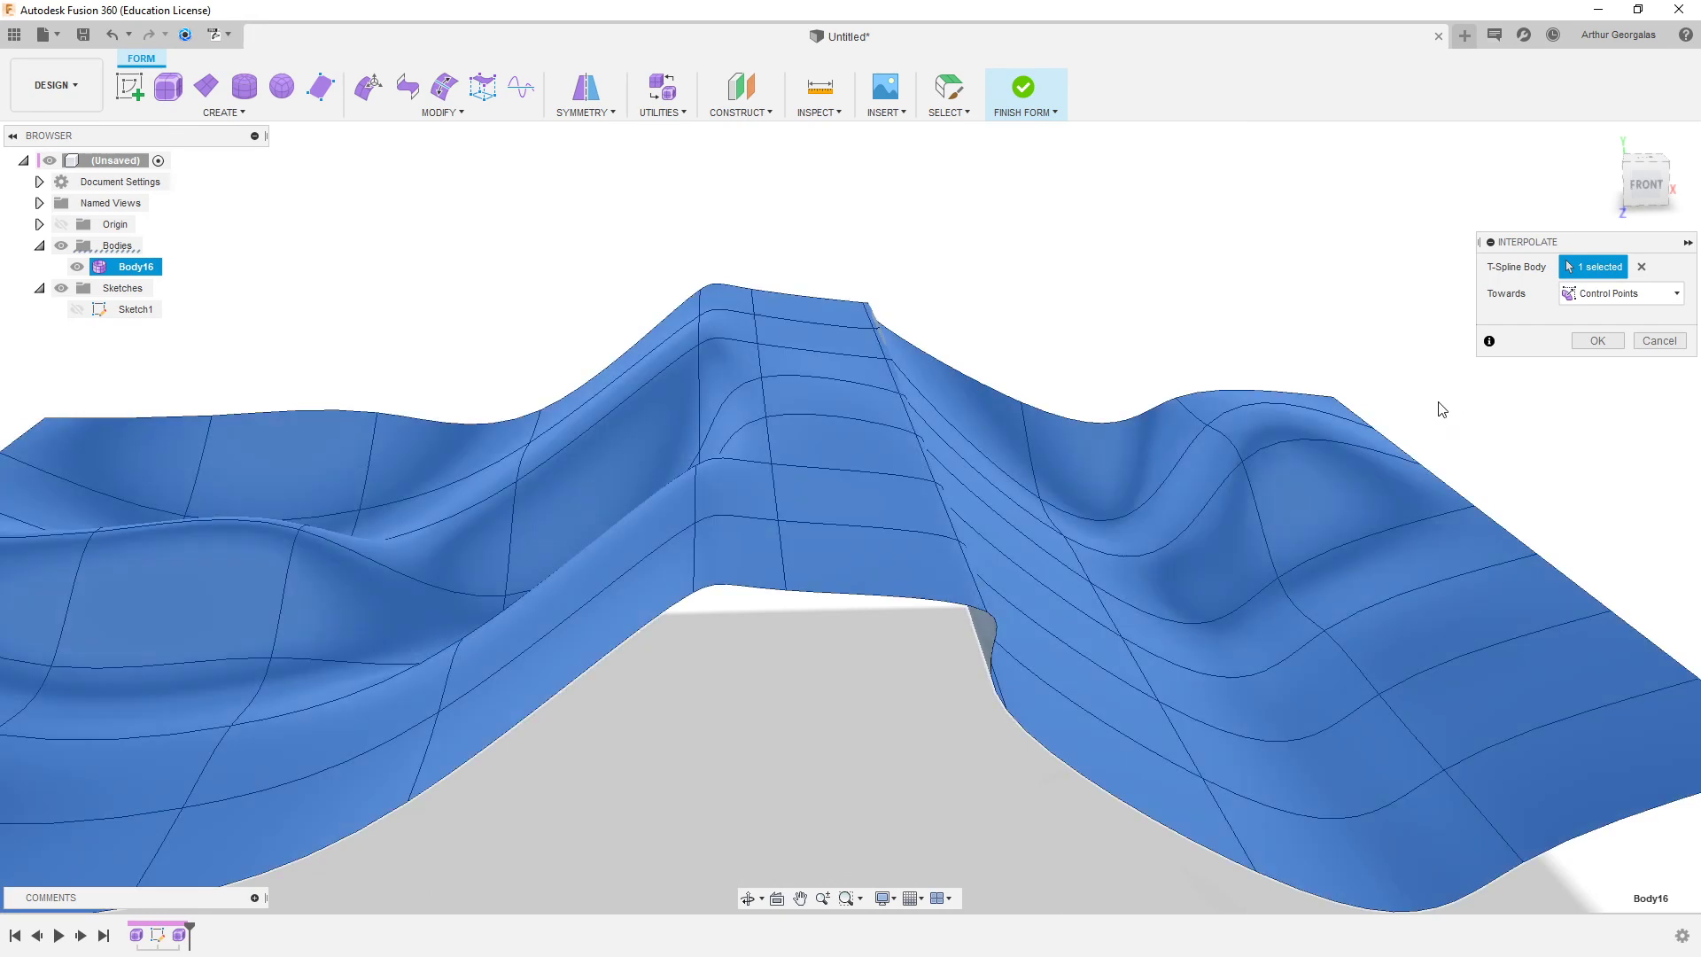
pyautogui.click(1595, 342)
pyautogui.keyDown('shift'); pyautogui.moveTo(1347, 330); pyautogui.dragTo(768, 209, button='middle'); pyautogui.keyUp('shift')
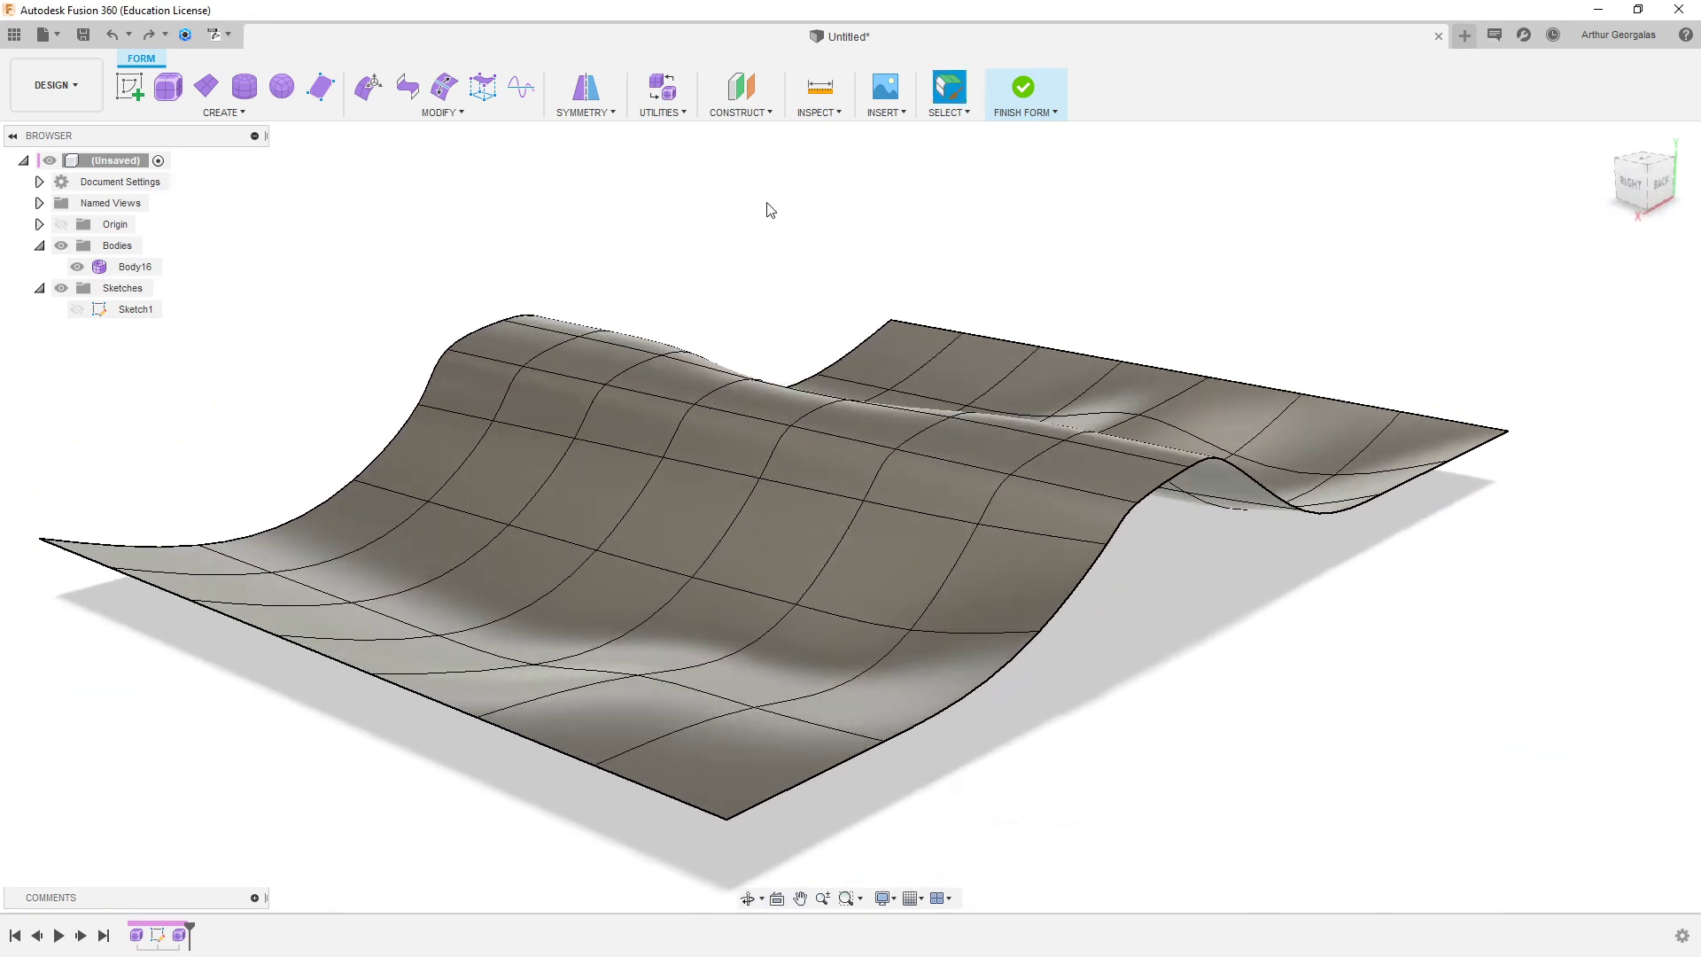
# - Thicken the T-spline body by about 165.6 mm with Sharp type and Normal direction, inspect the thickened form, and undo it
pyautogui.click(469, 115)
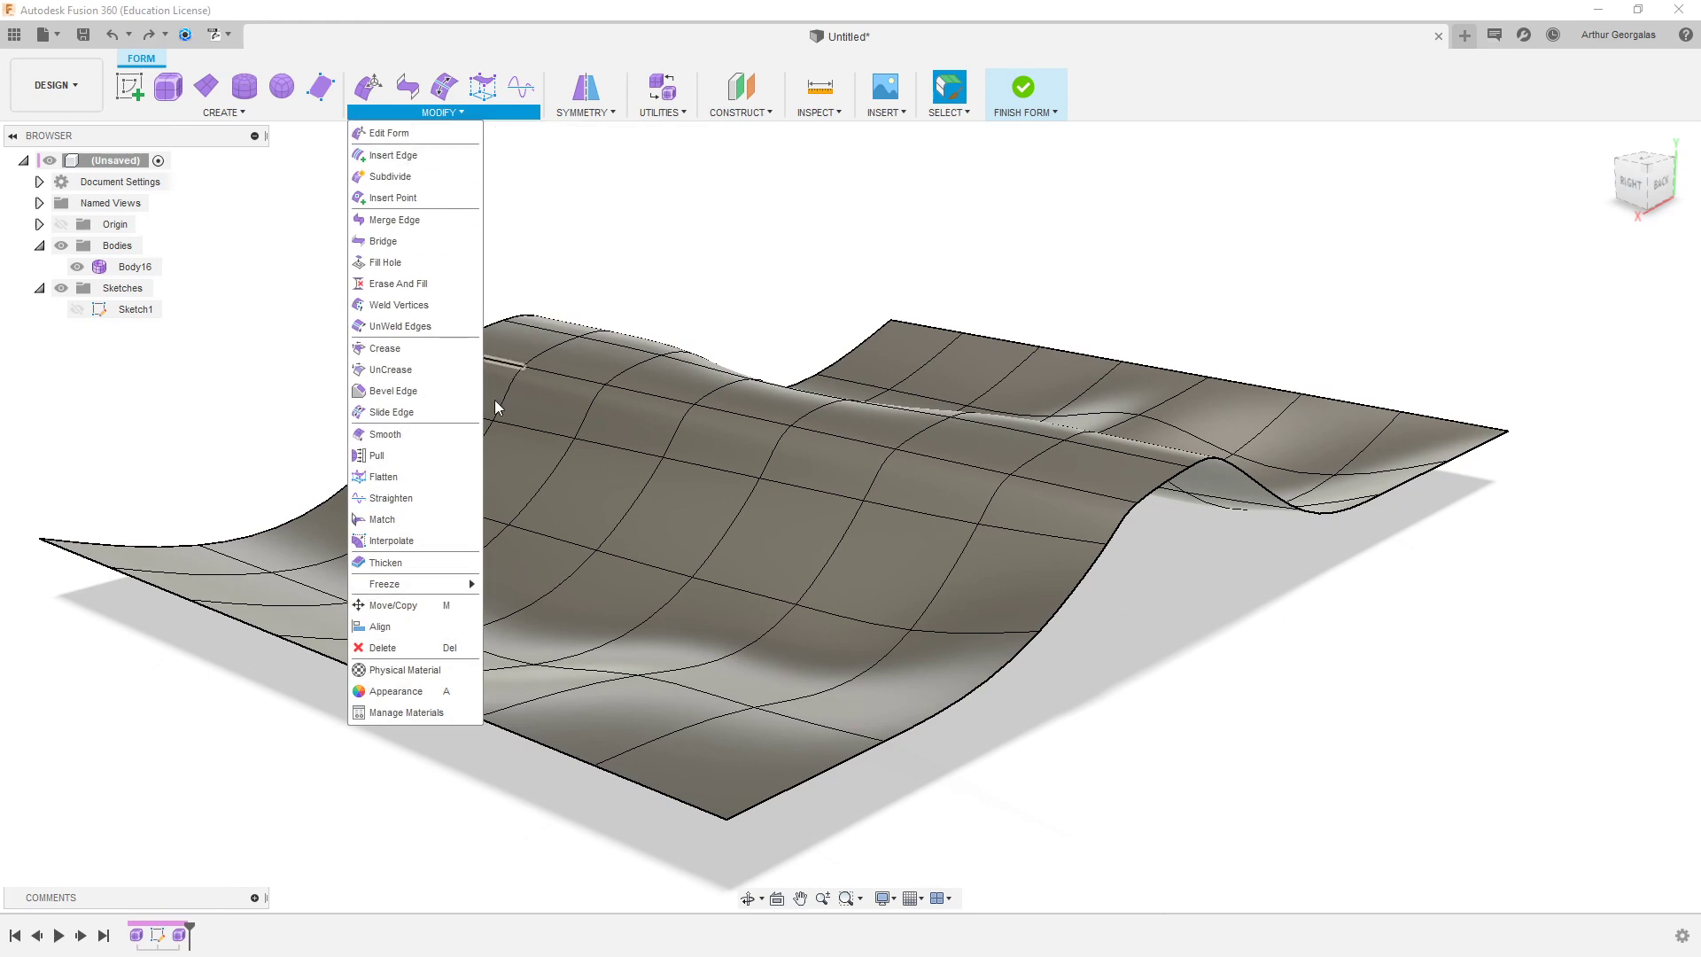
pyautogui.click(386, 561)
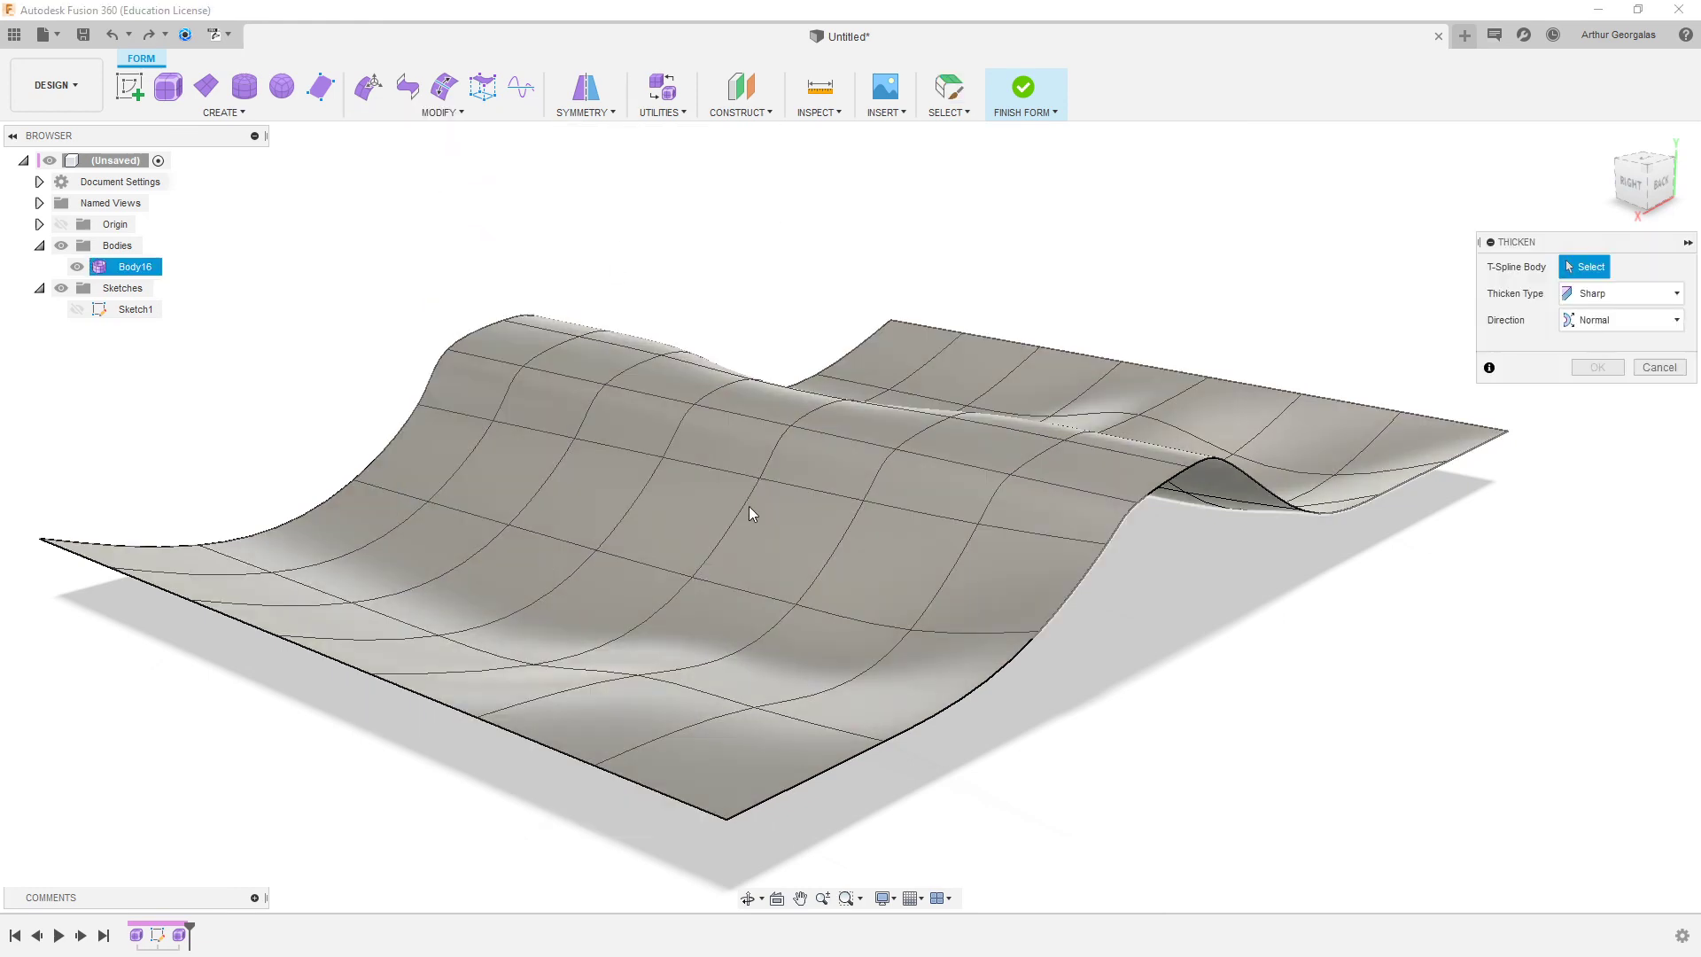
pyautogui.click(748, 506)
pyautogui.moveTo(736, 498); pyautogui.dragTo(714, 481)
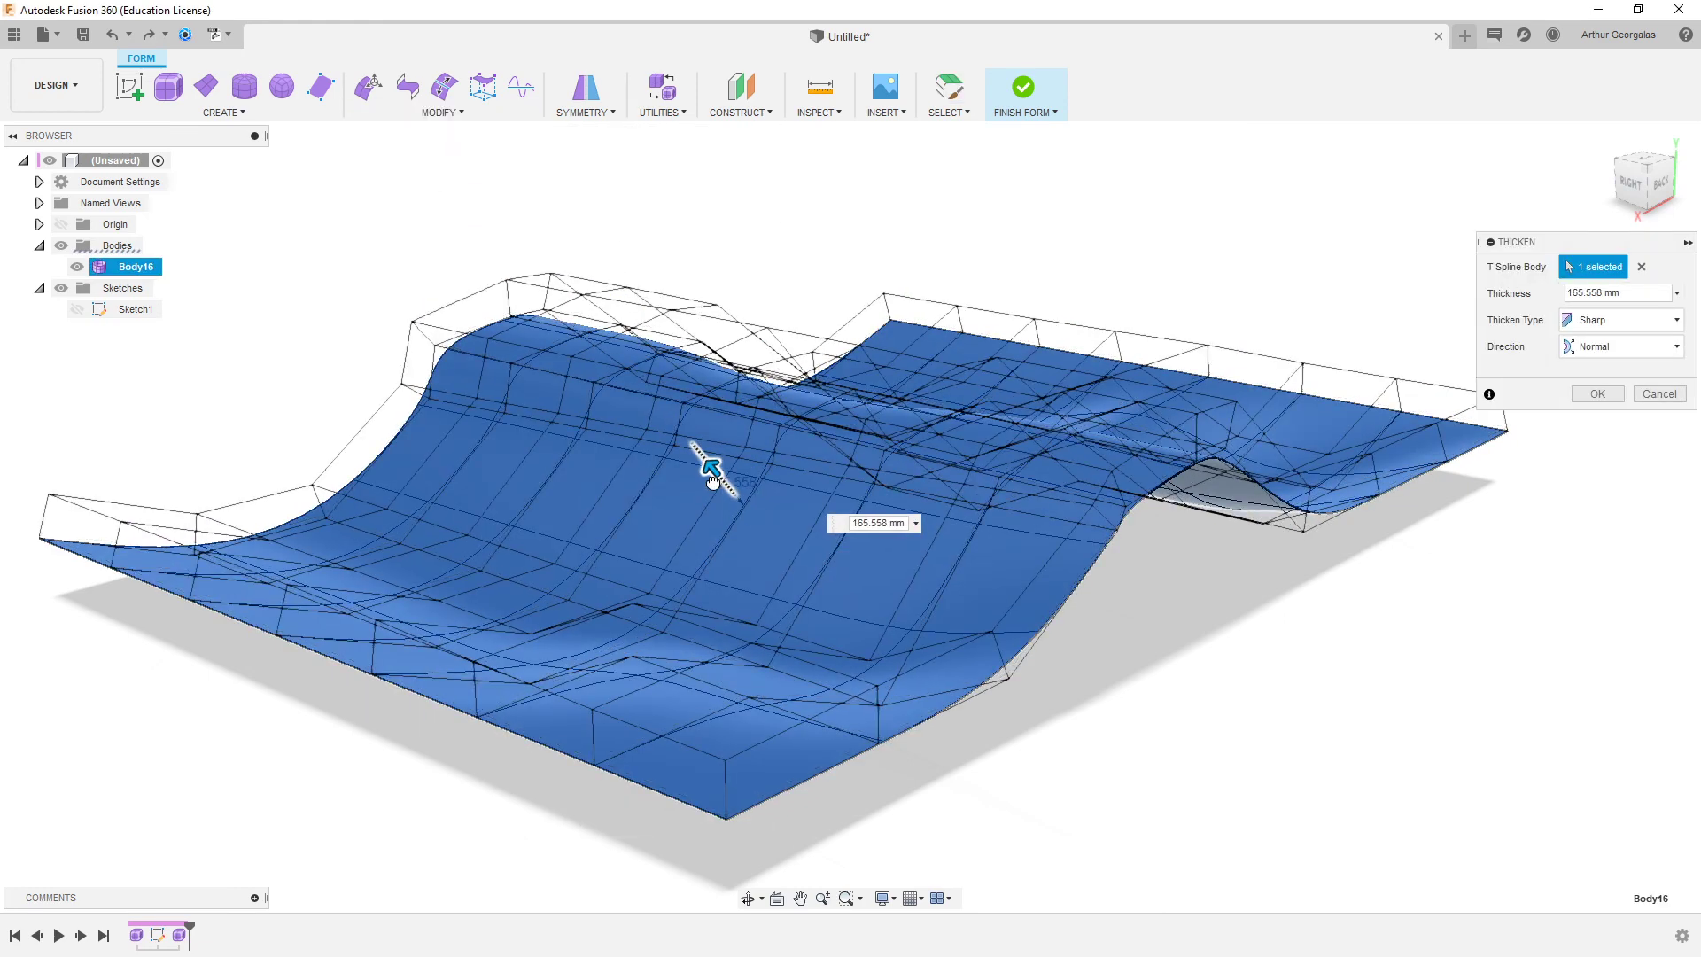
pyautogui.click(1597, 394)
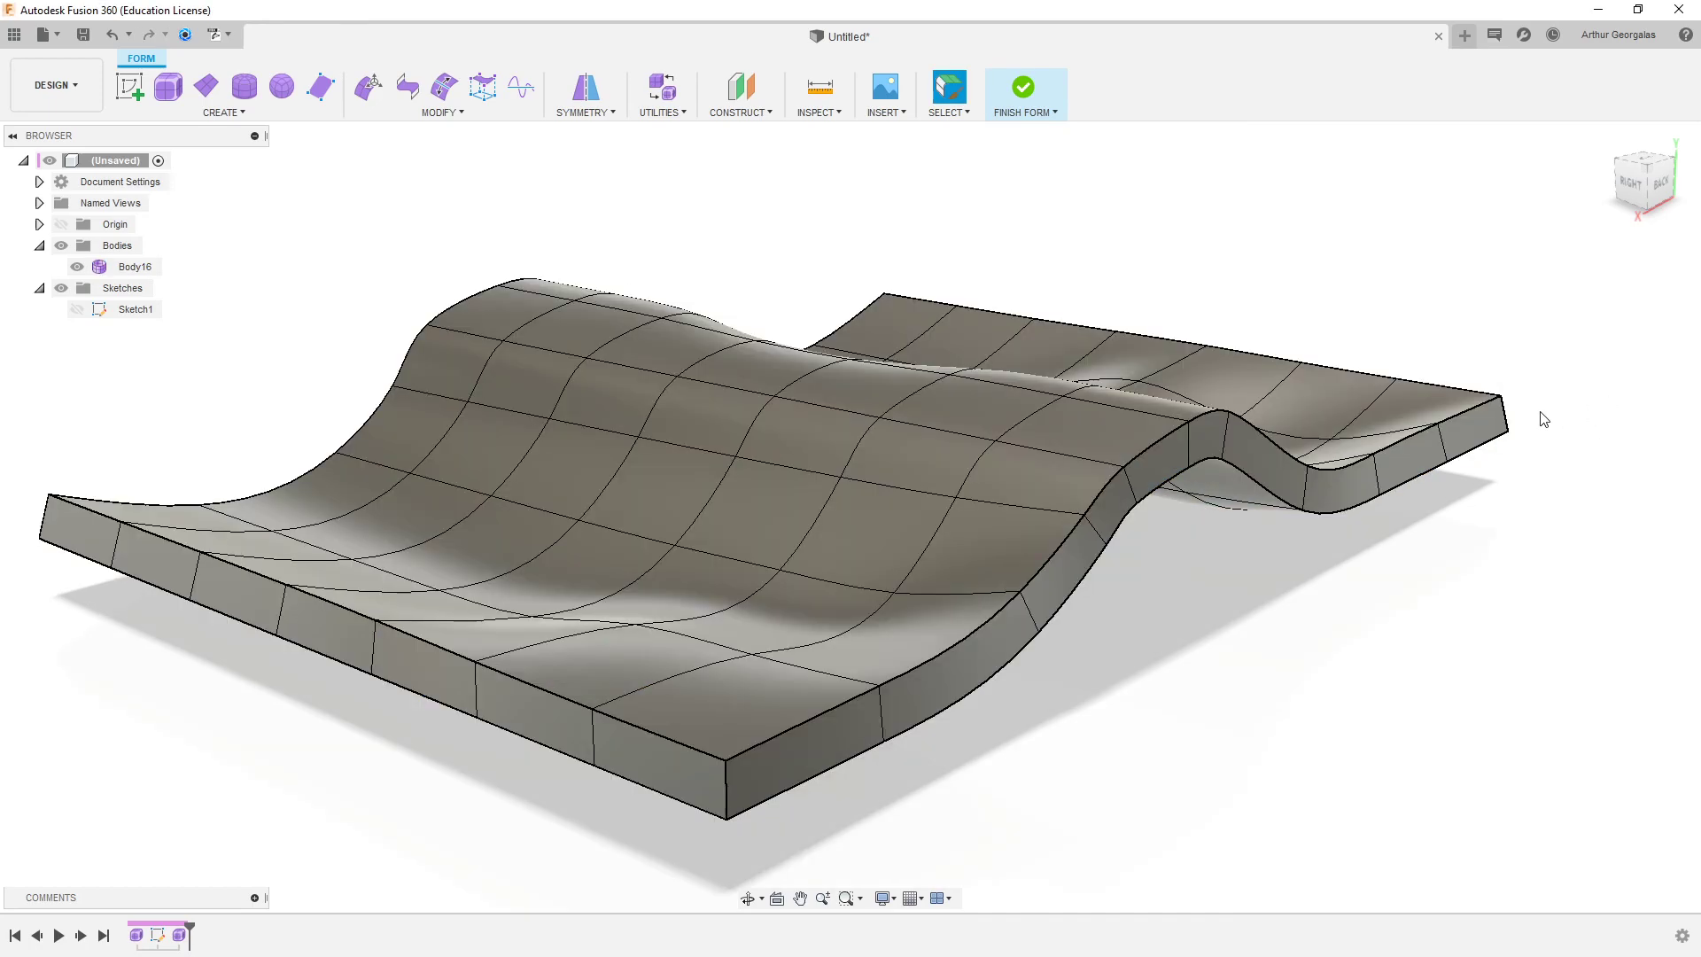
pyautogui.keyDown('shift'); pyautogui.moveTo(1543, 419); pyautogui.dragTo(1335, 355, button='middle'); pyautogui.keyUp('shift')
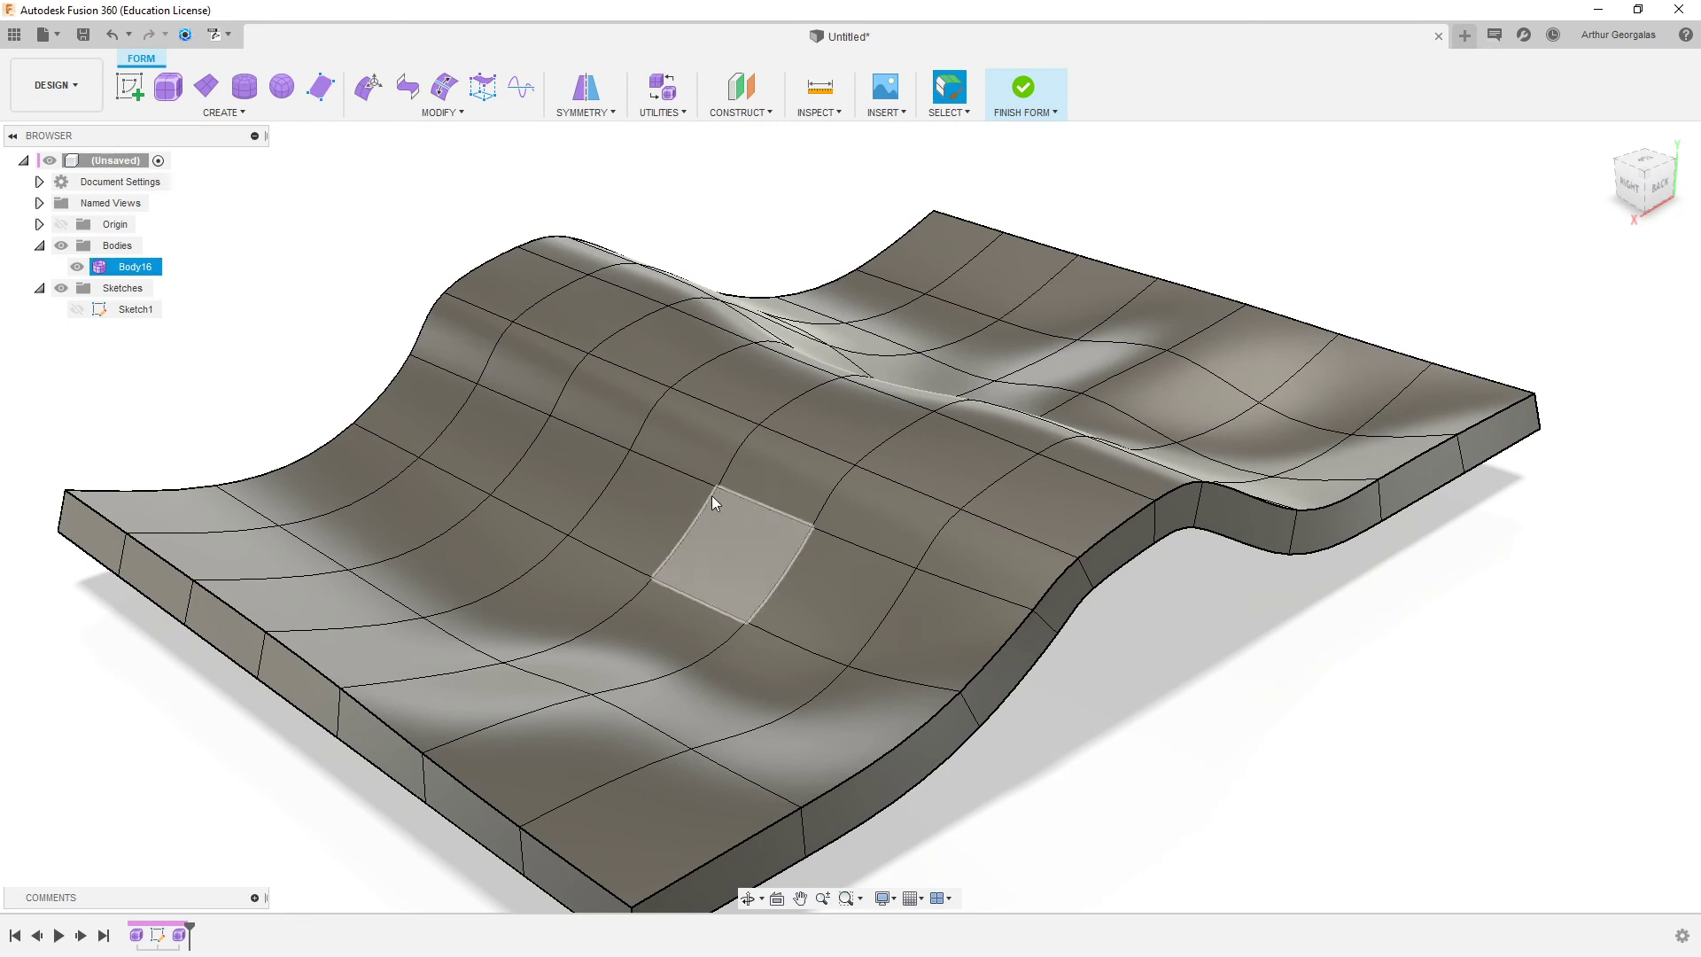
pyautogui.hotkey('ctrl', 'z')
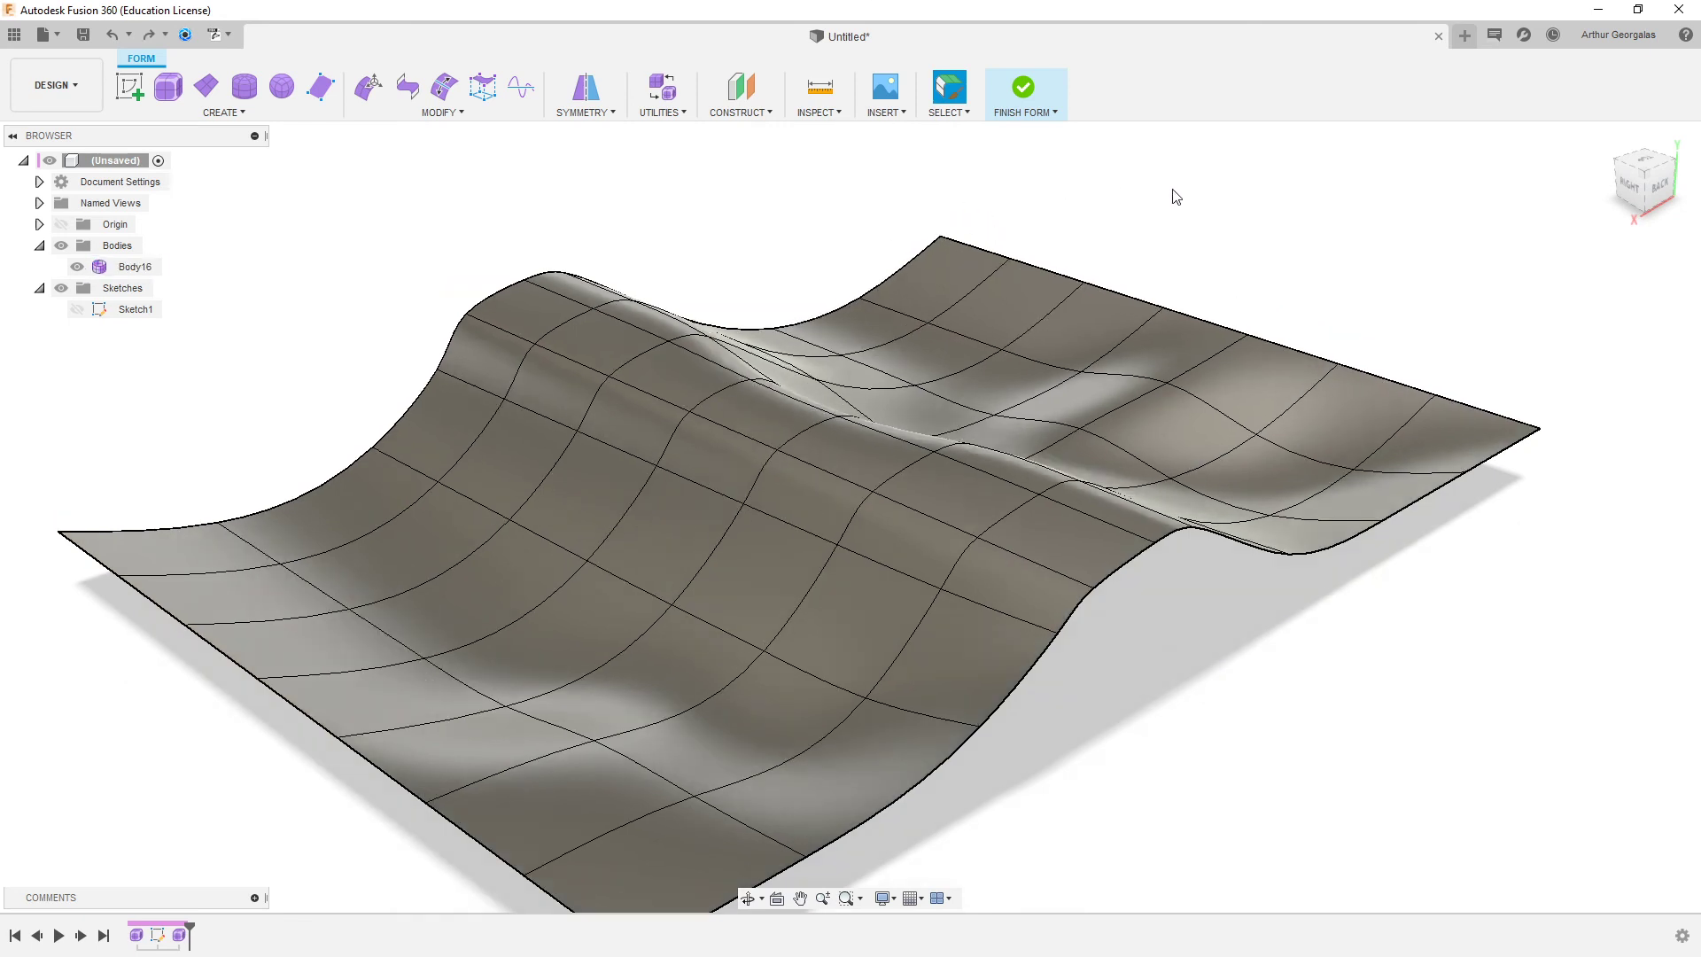
# - Finish the form, thicken the resulting surface on One Side as a new body, inspect it, and undo the thickening
pyautogui.click(1023, 88)
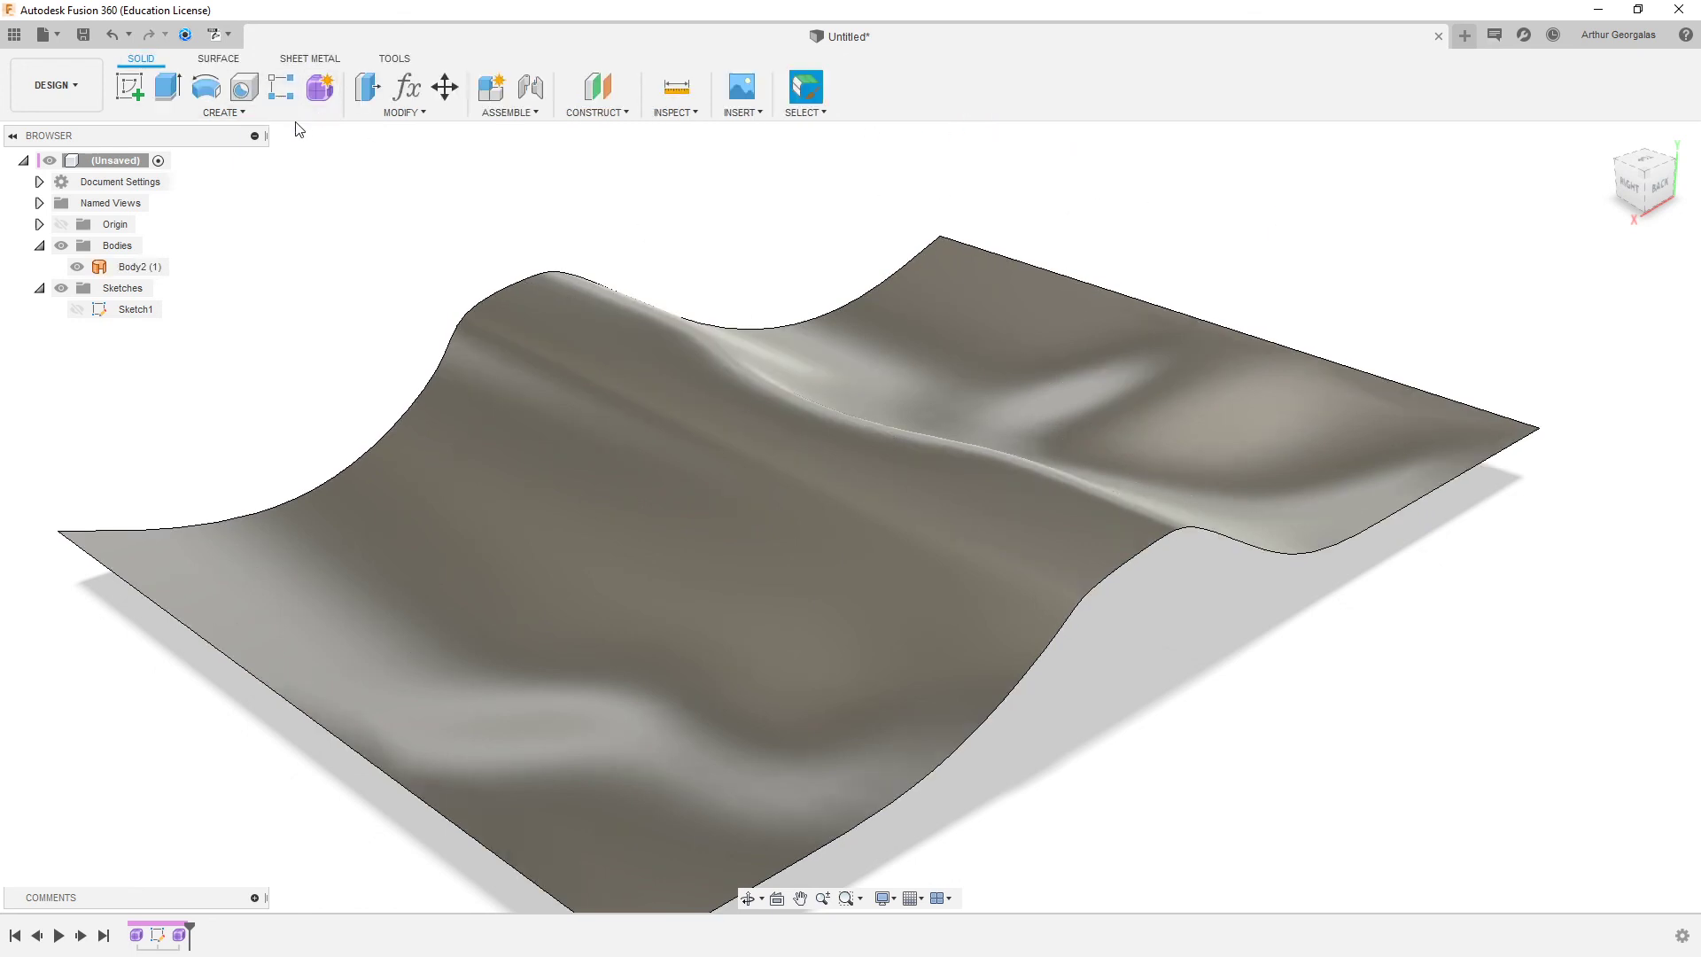
pyautogui.click(223, 112)
pyautogui.click(147, 560)
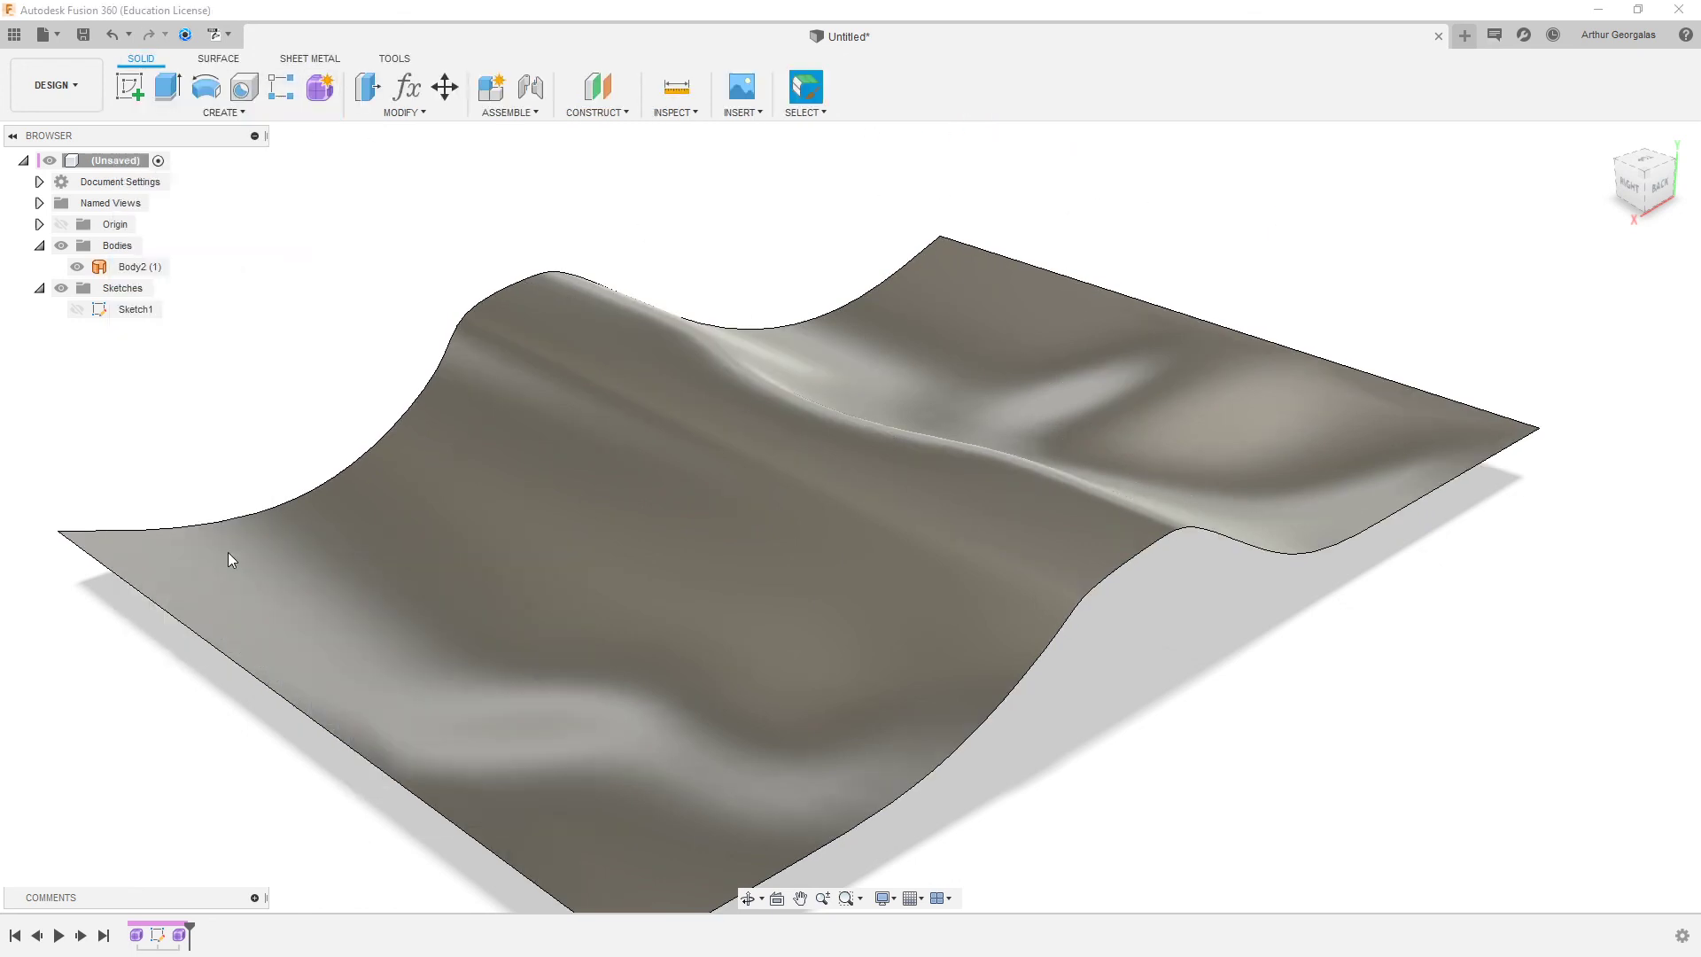
pyautogui.click(594, 478)
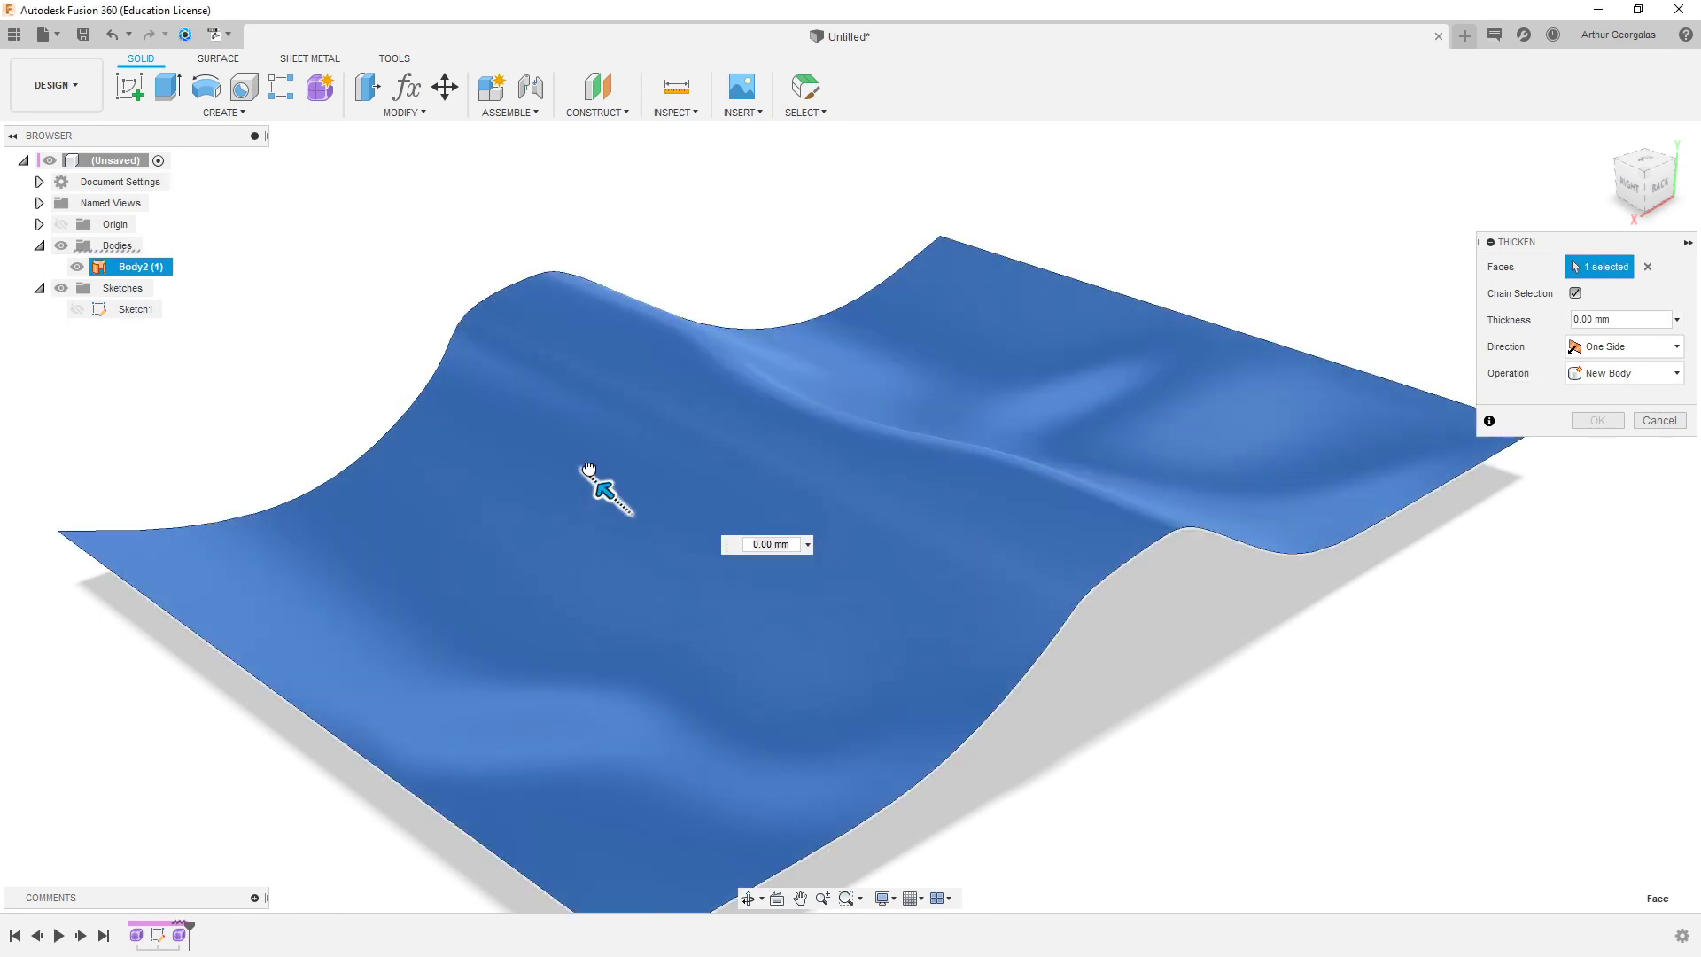
pyautogui.moveTo(590, 470); pyautogui.dragTo(561, 454)
pyautogui.click(1575, 423)
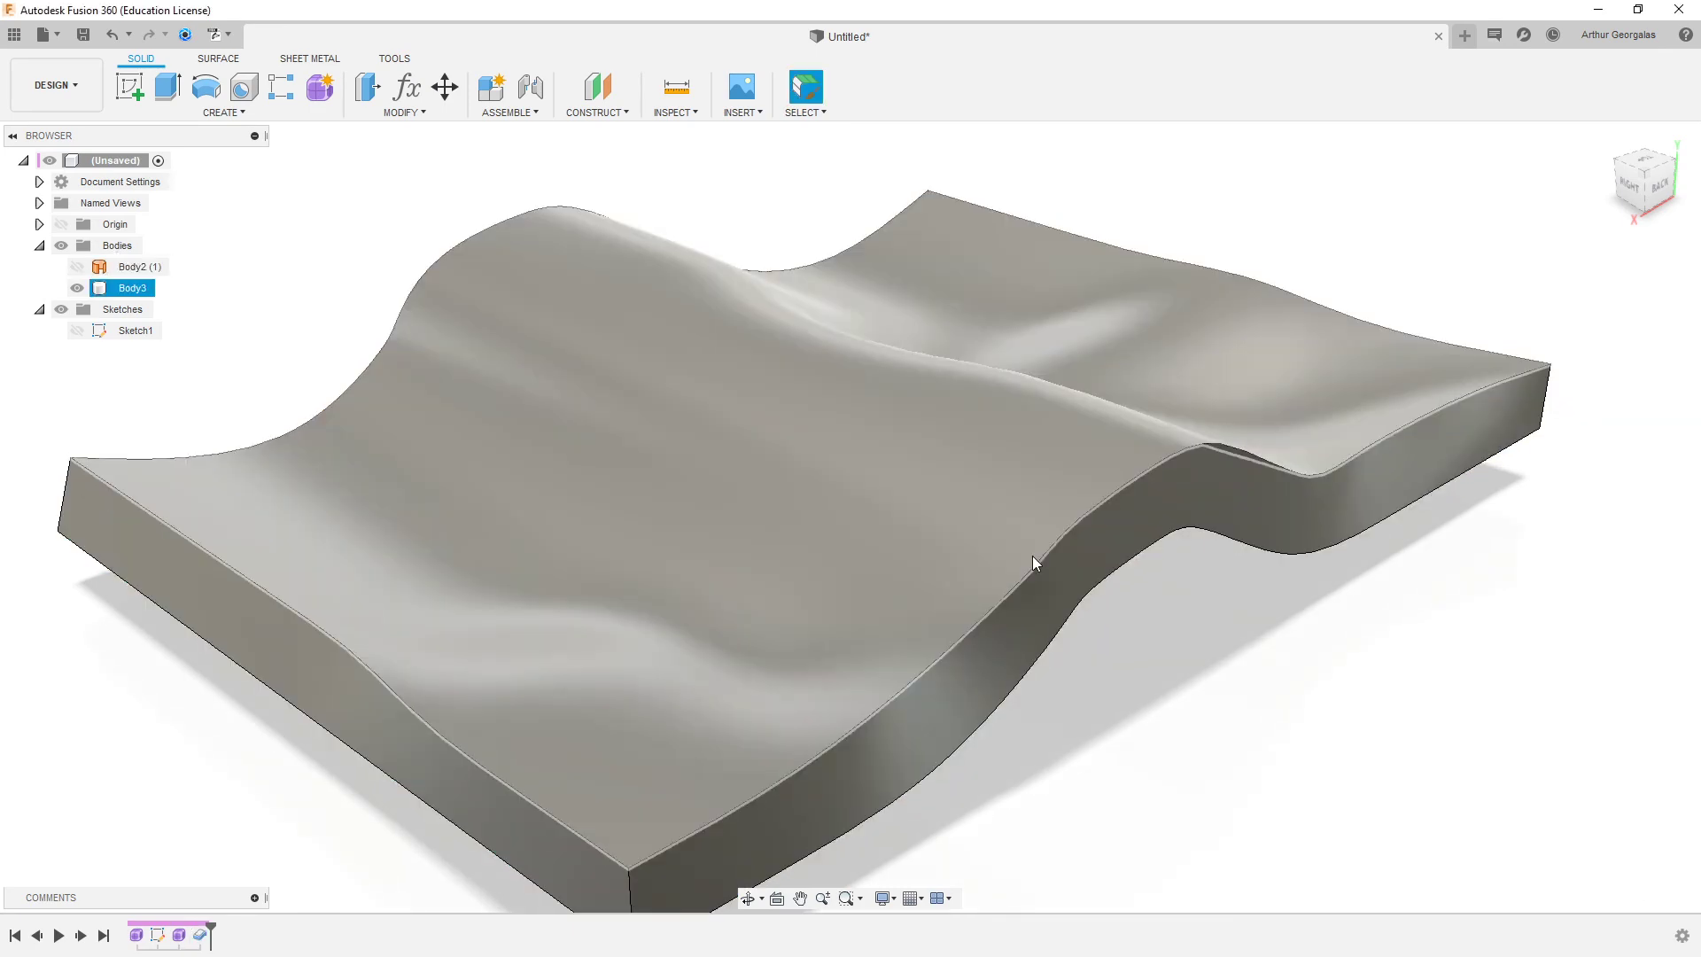
pyautogui.keyDown('shift'); pyautogui.moveTo(1018, 486); pyautogui.dragTo(868, 458, button='middle'); pyautogui.keyUp('shift')
pyautogui.hotkey('ctrl', 'z')
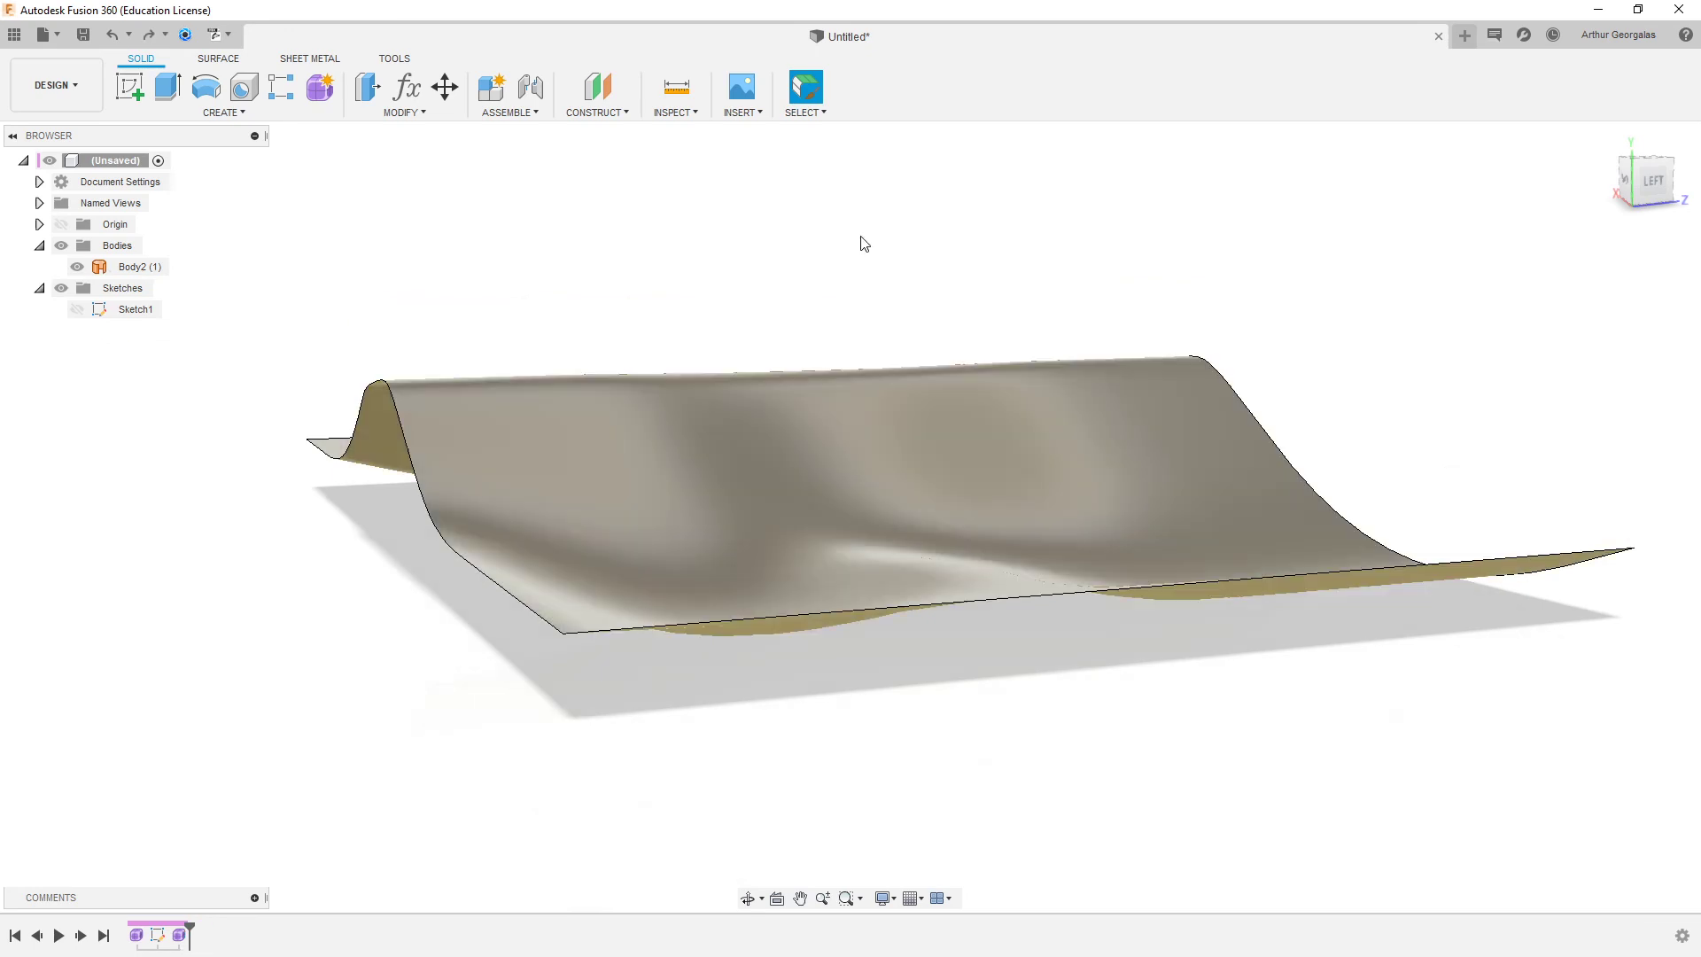
# - Reopen the last form feature in the timeline for editing and look over the Symmetry commands
pyautogui.doubleClick(179, 935)
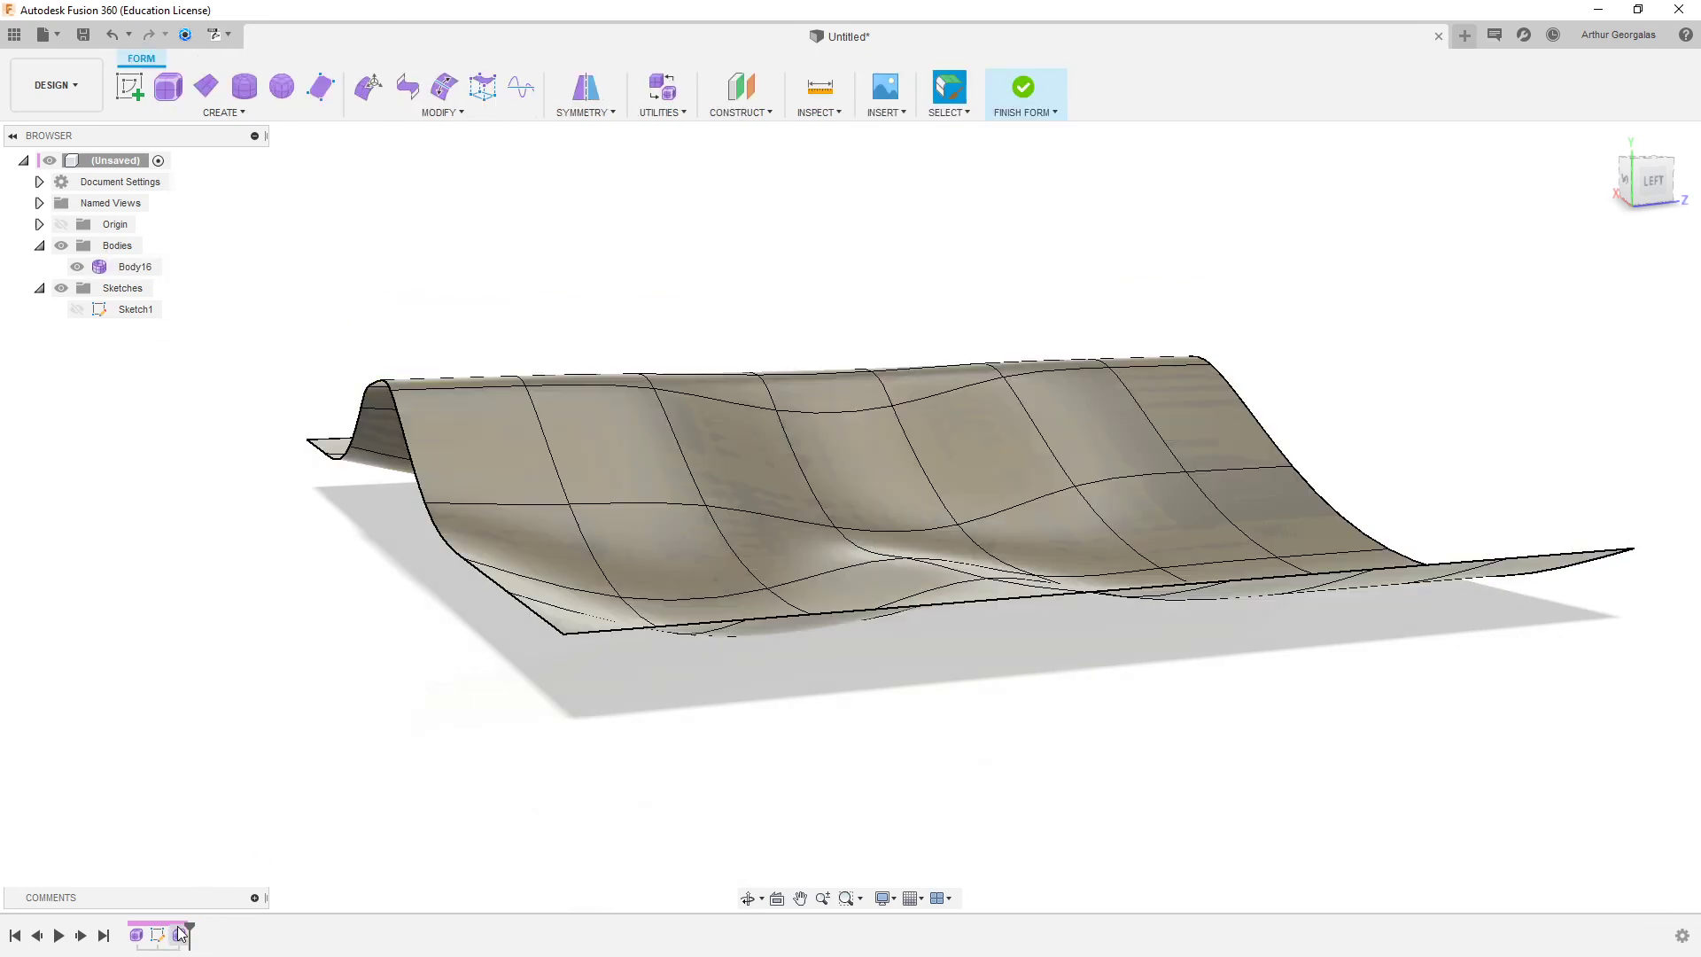
pyautogui.keyDown('shift'); pyautogui.moveTo(258, 505); pyautogui.dragTo(399, 554, button='middle'); pyautogui.keyUp('shift')
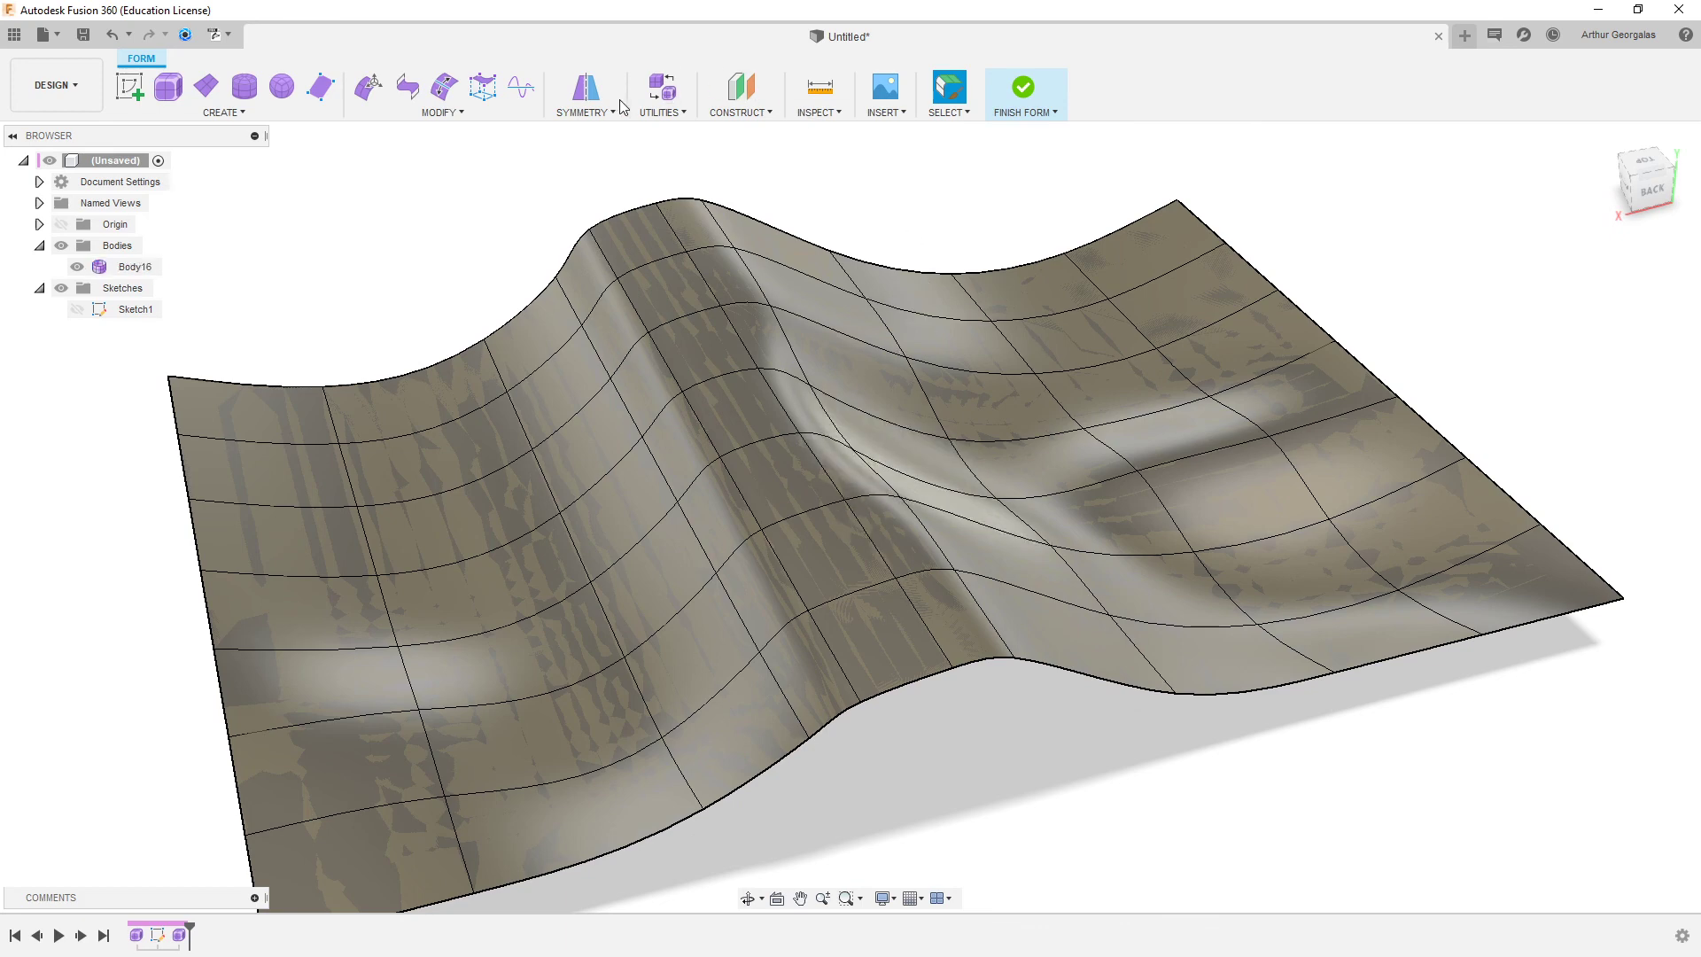
pyautogui.click(514, 110)
pyautogui.click(558, 115)
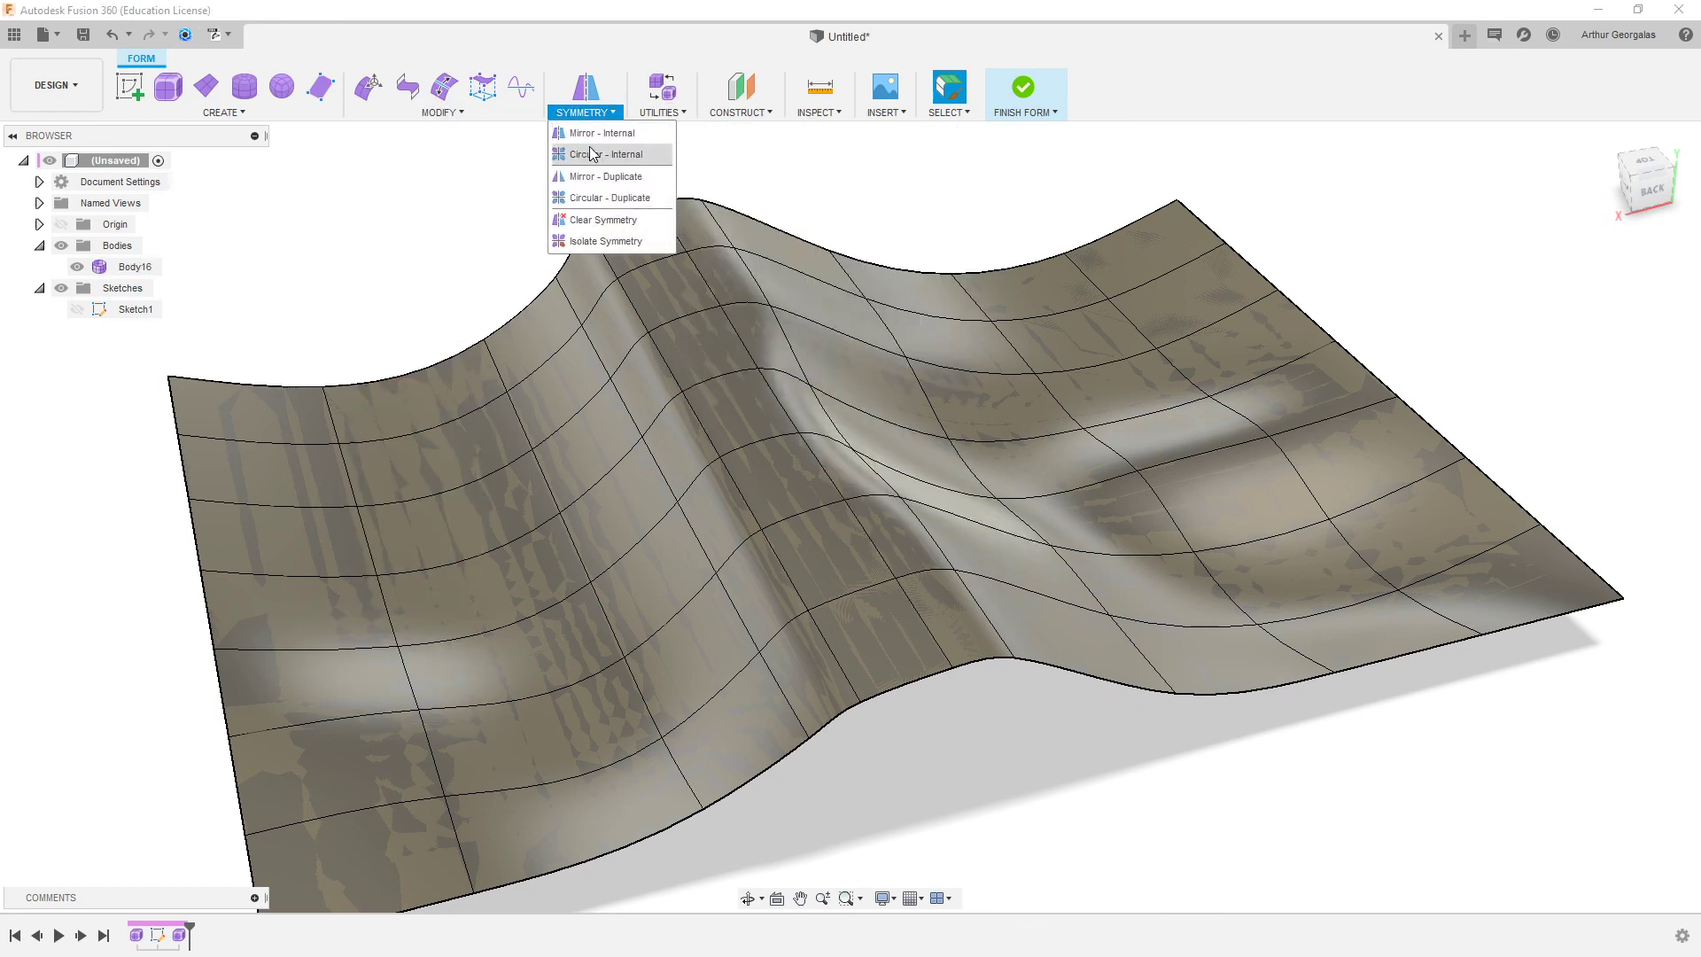
pyautogui.click(519, 112)
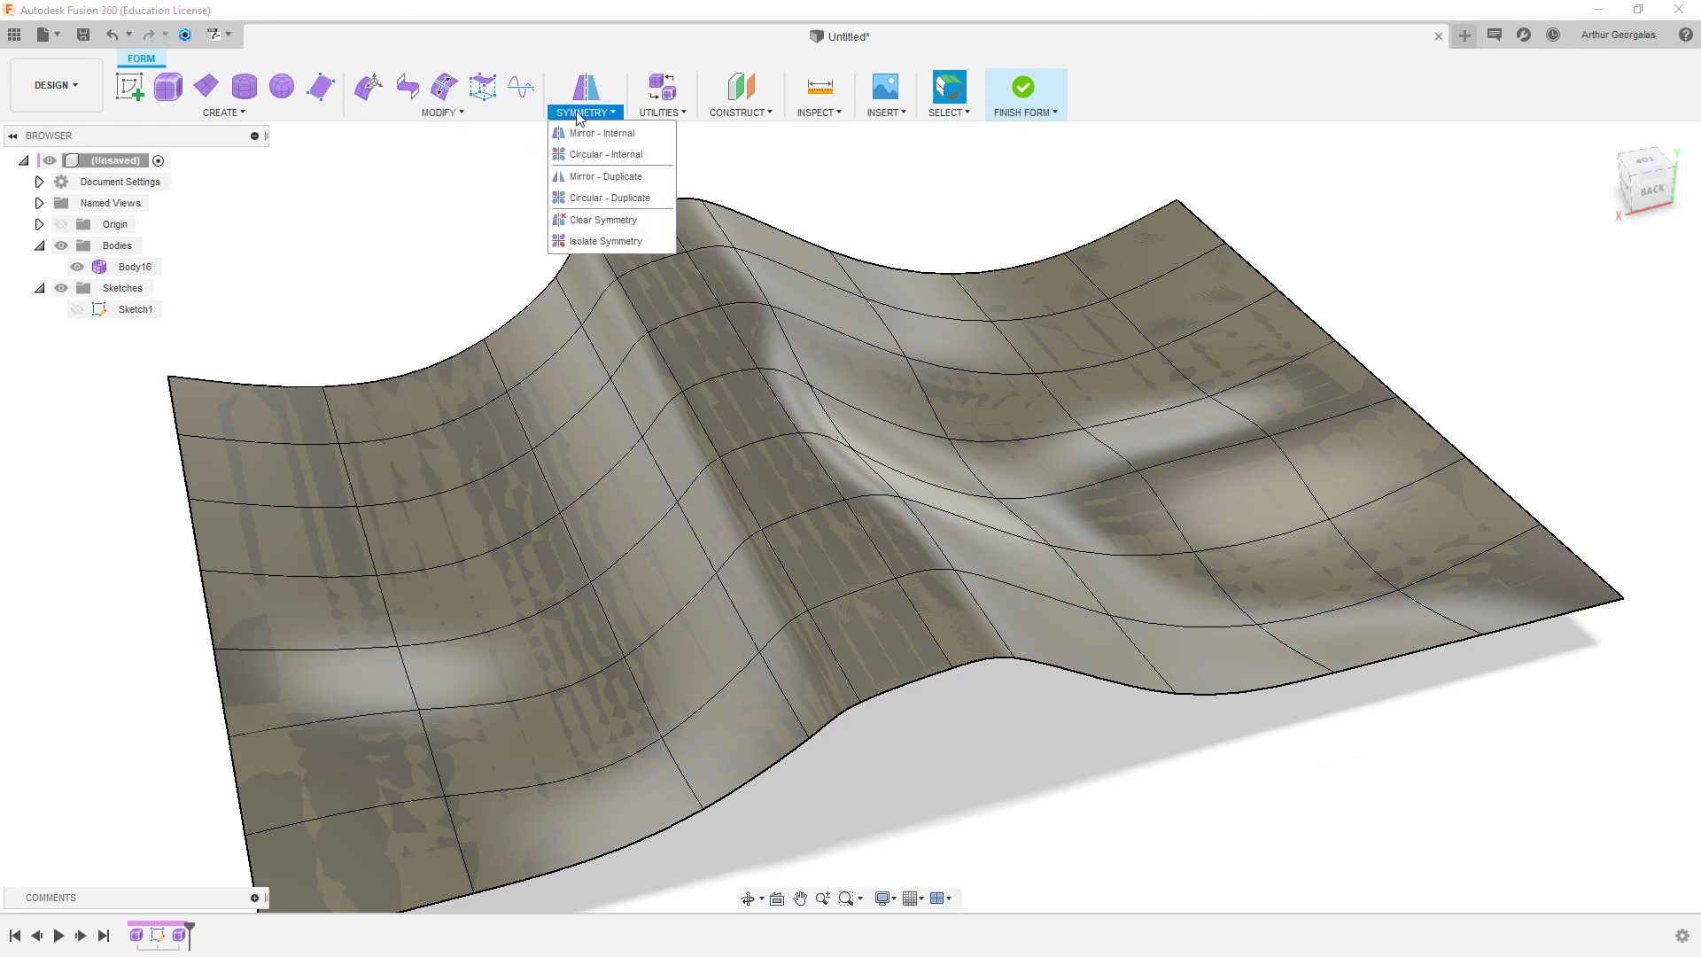
# - Apply Make Uniform to the wavy T-spline body
pyautogui.moveTo(693, 110)
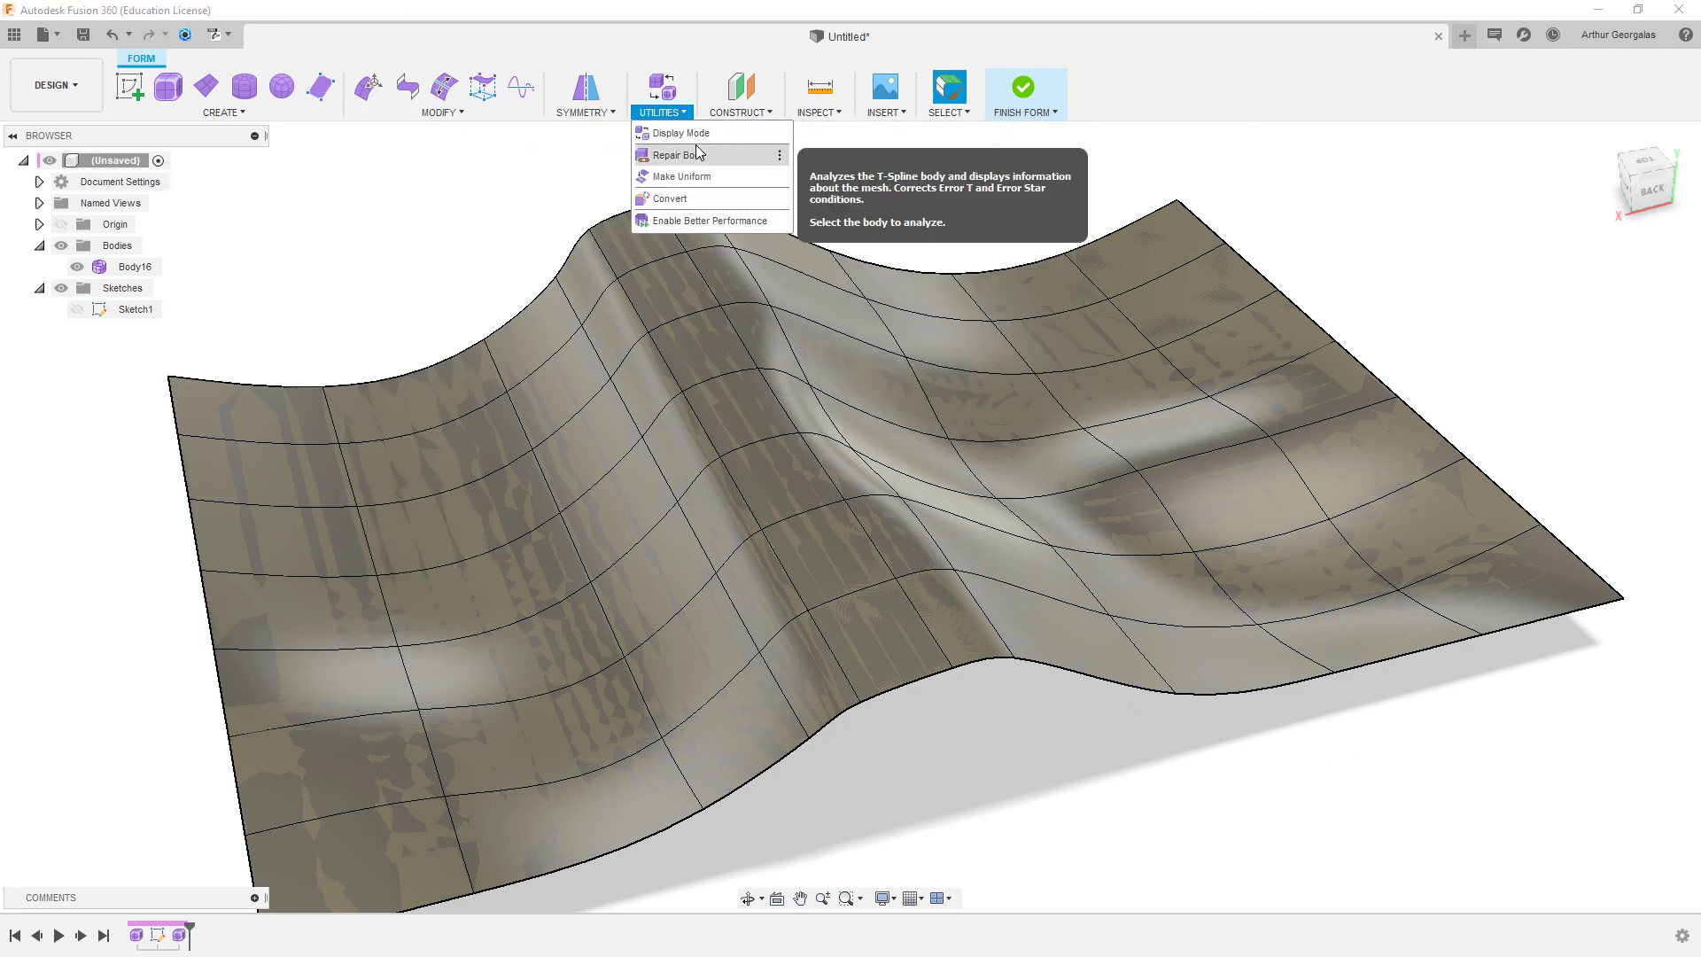
pyautogui.click(678, 176)
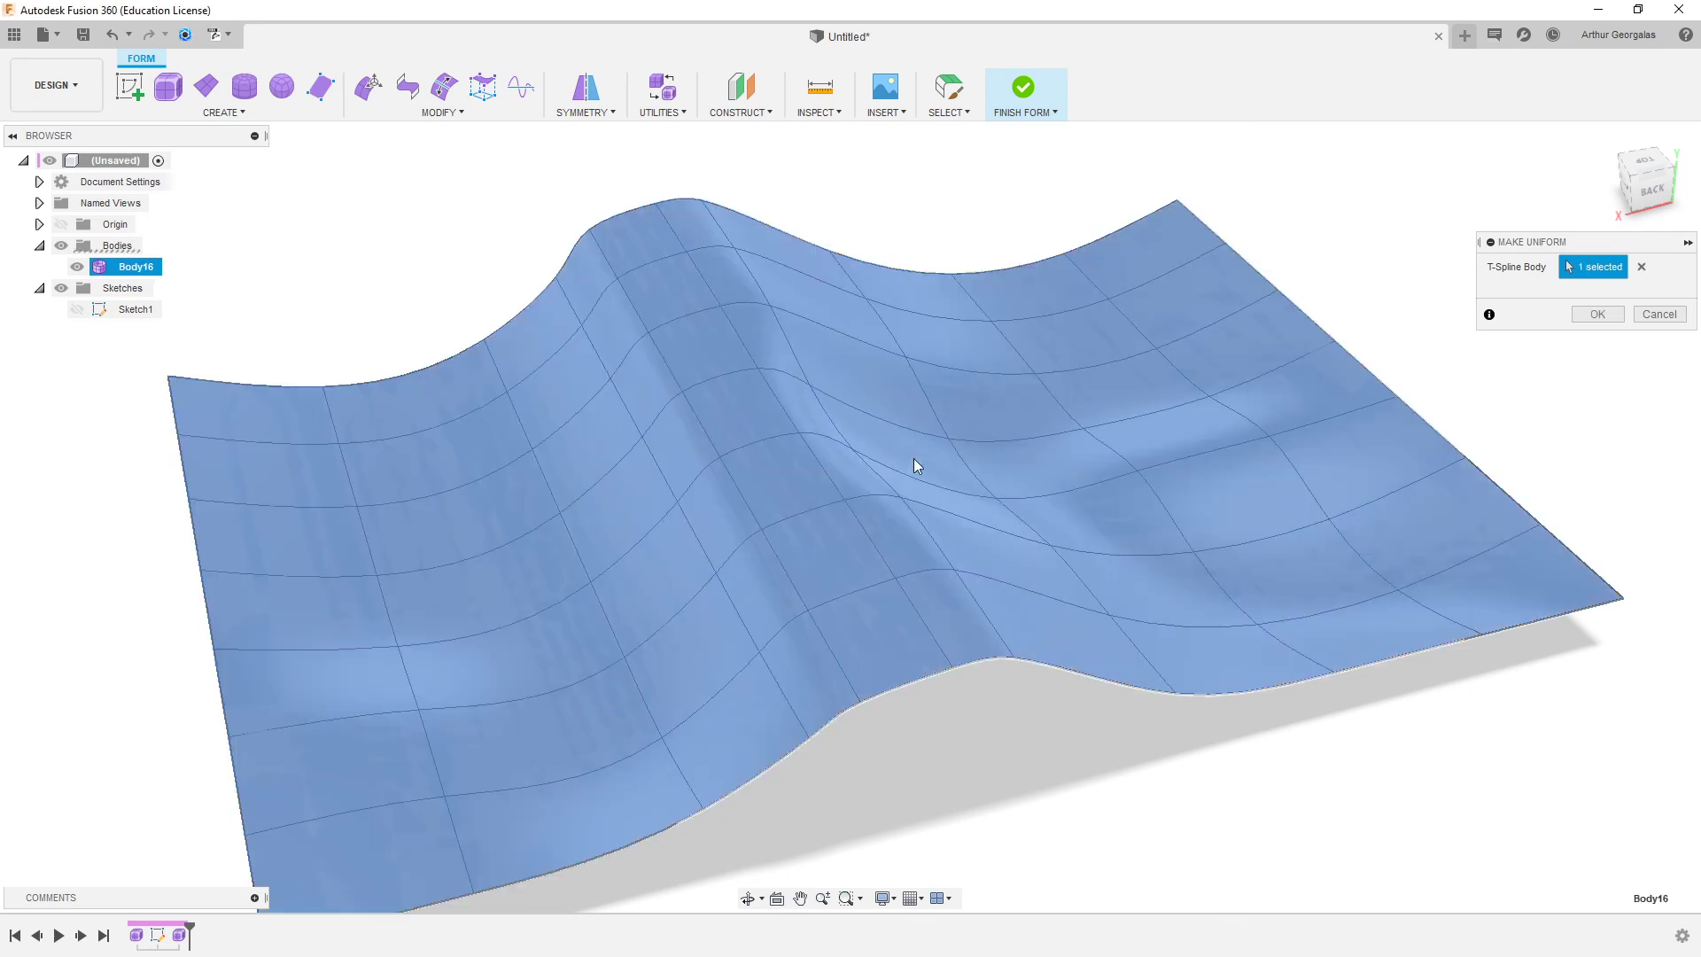
pyautogui.click(912, 459)
pyautogui.click(1596, 312)
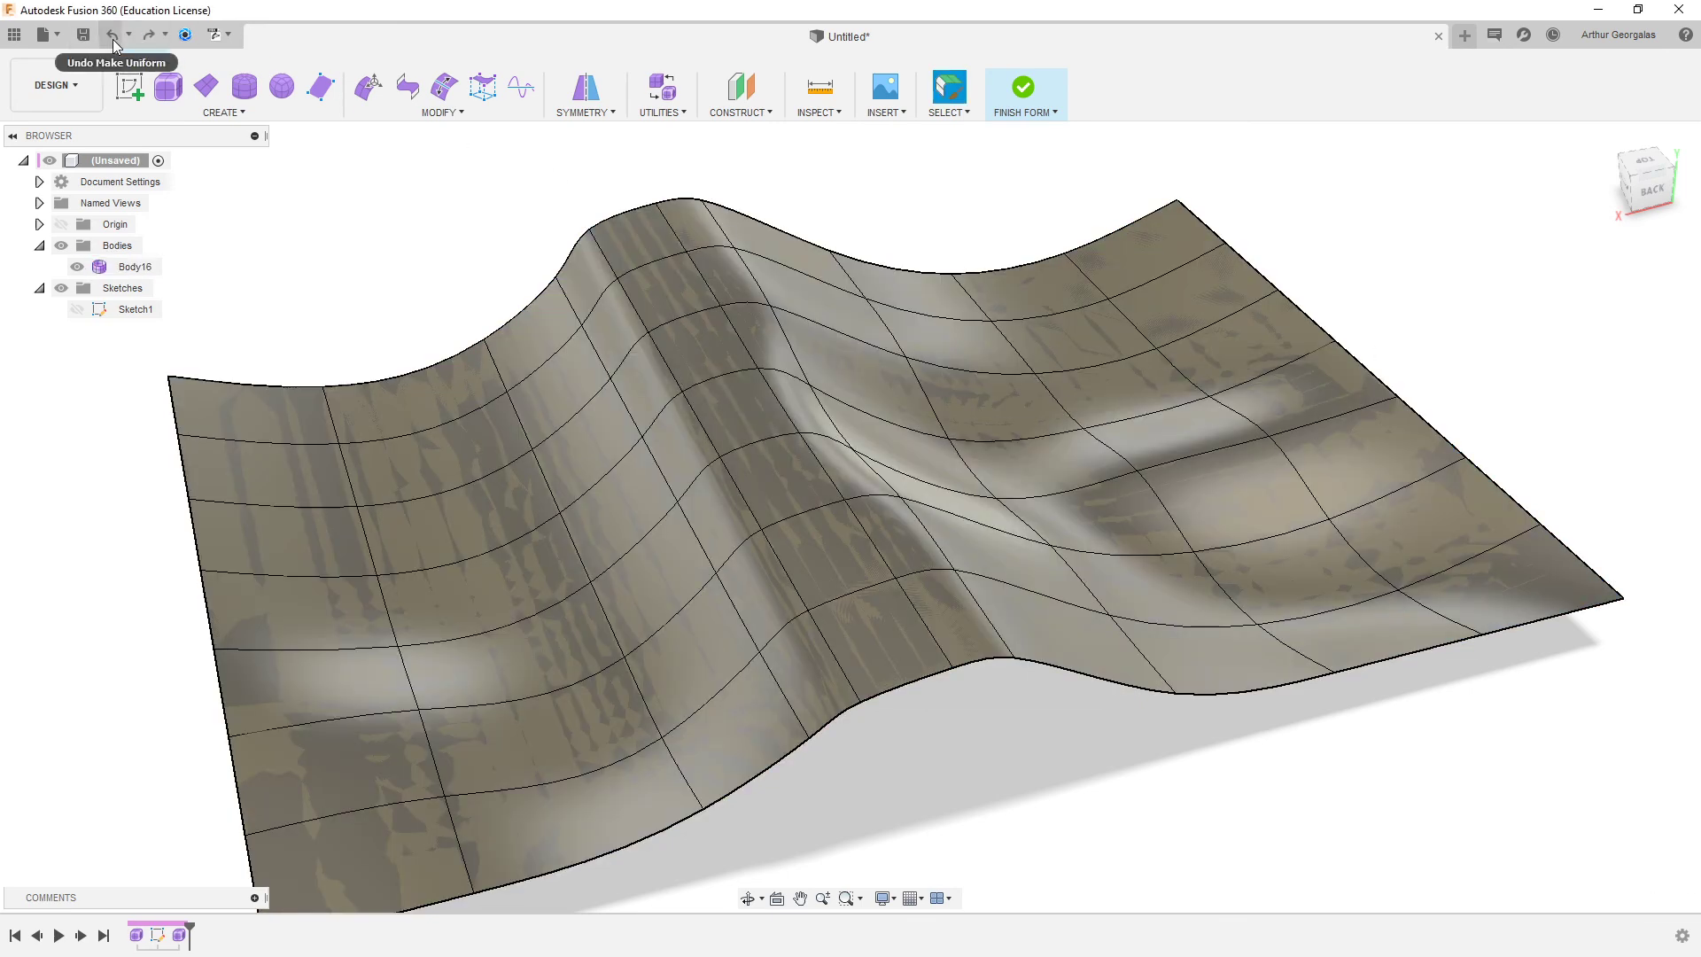
# - Compare the surface with and without Make Uniform by repeatedly undoing and redoing it, ending with it applied
pyautogui.click(146, 40)
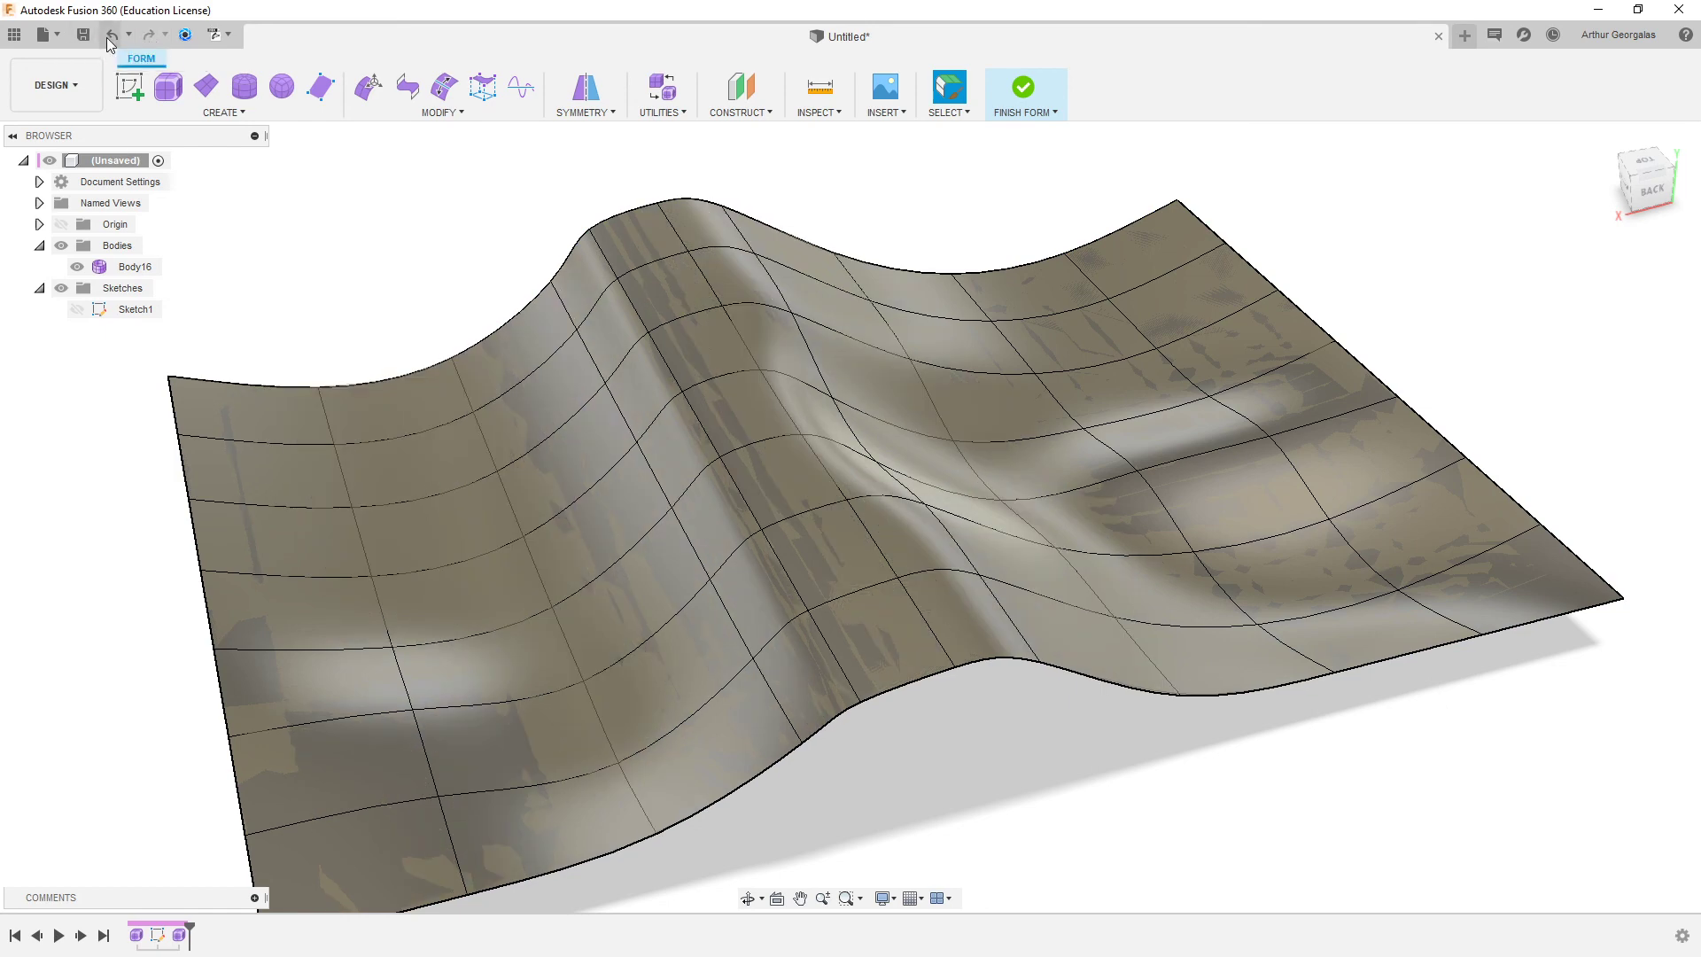
pyautogui.click(114, 40)
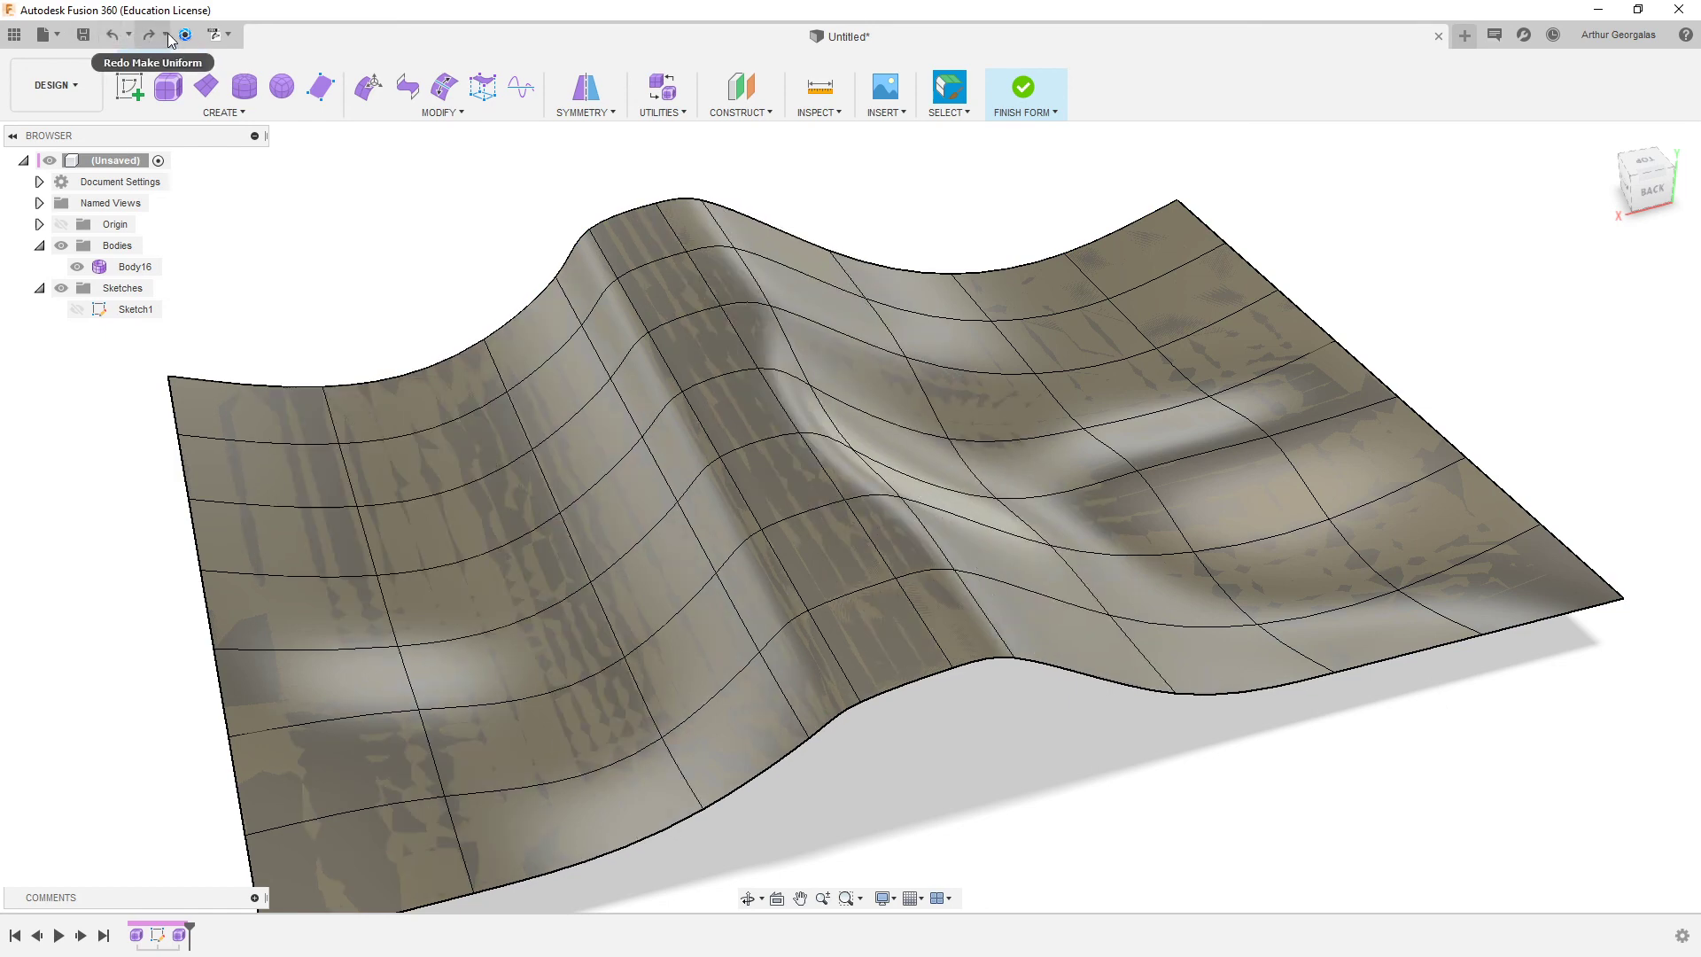
pyautogui.click(146, 40)
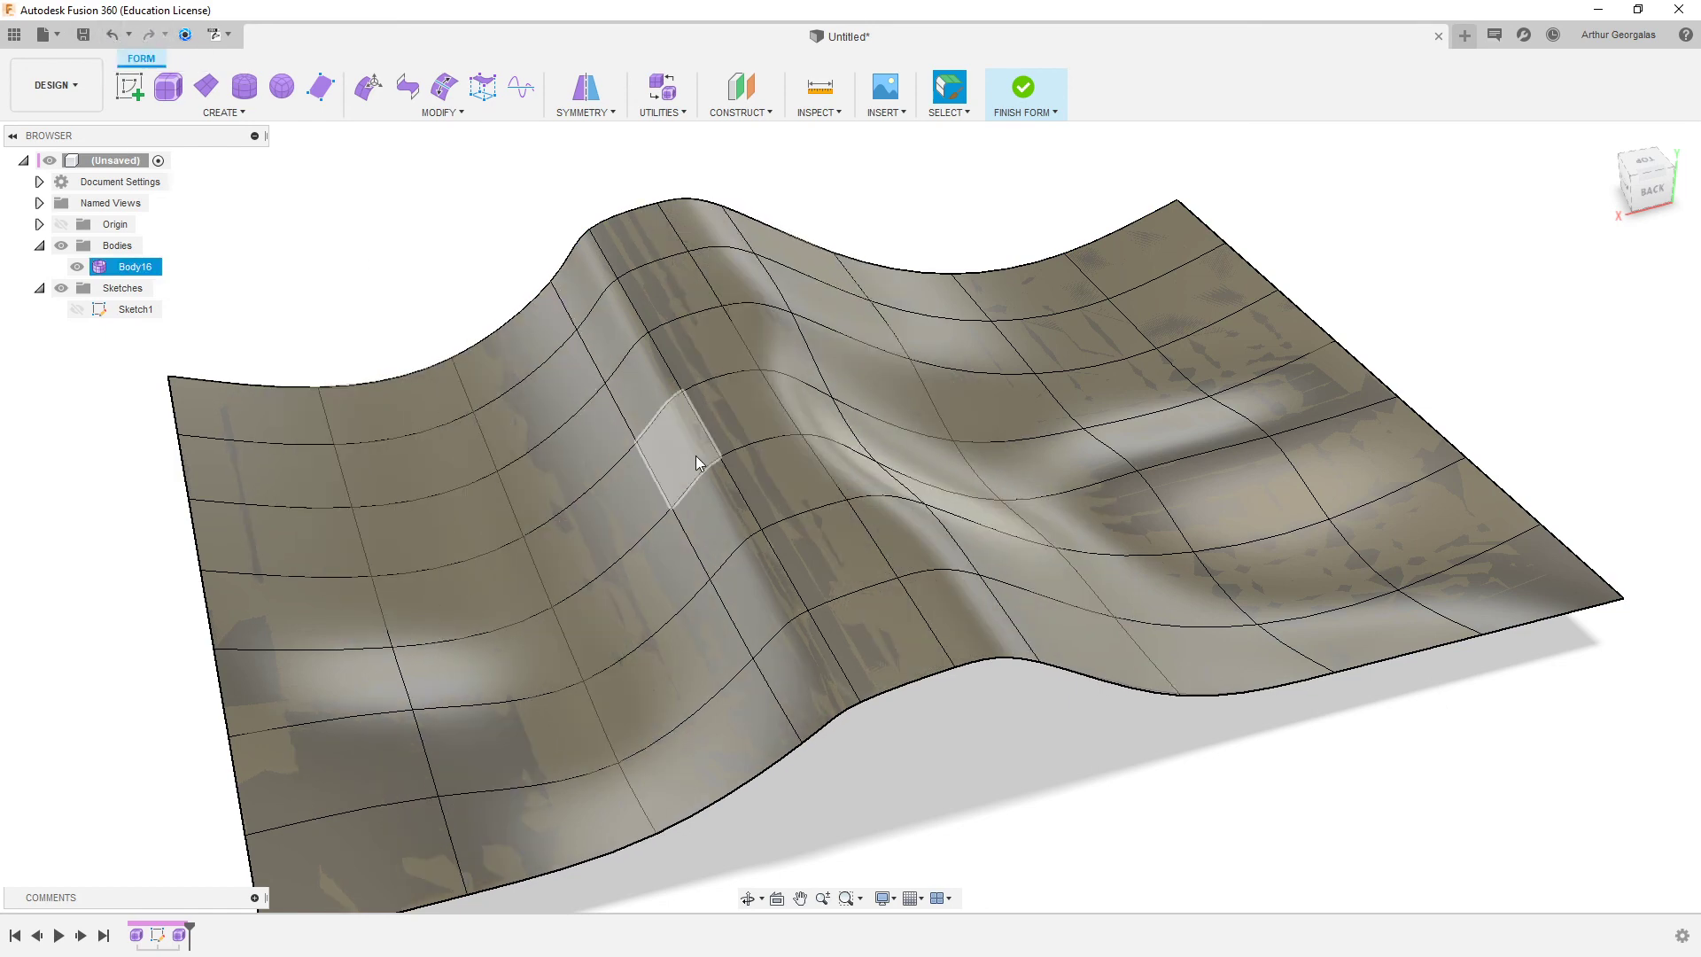
pyautogui.click(114, 39)
pyautogui.click(148, 40)
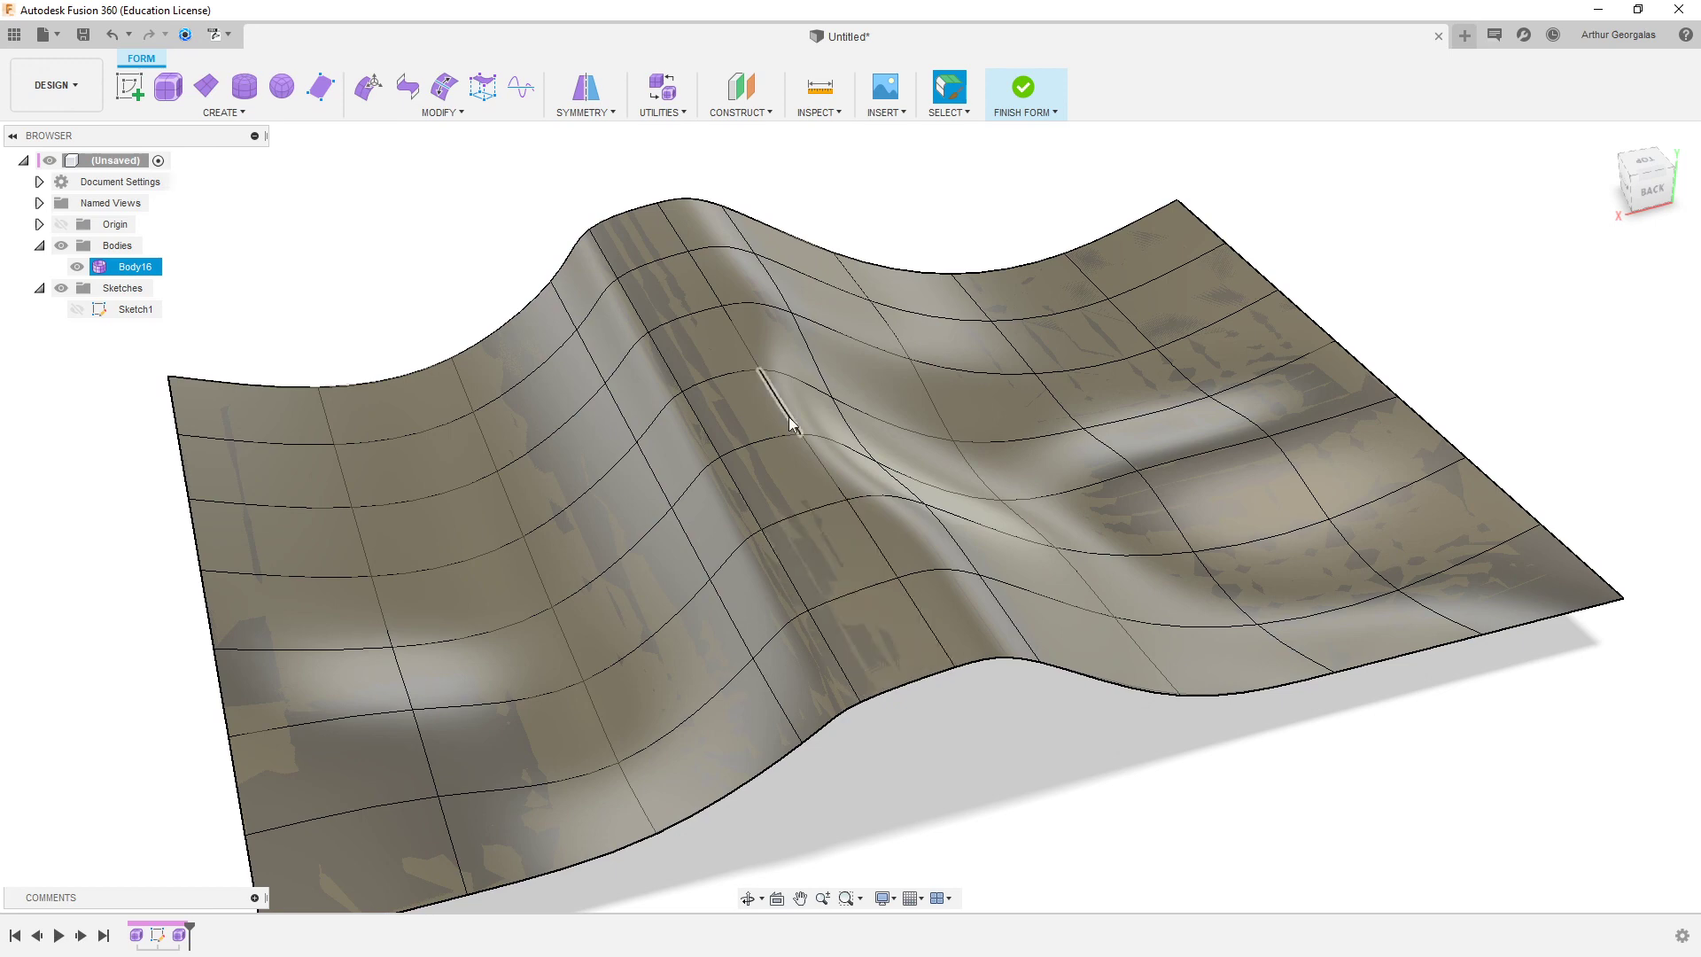
# - Examine the curvature and edge flow of the uniform form body from the back, underside, above and front
pyautogui.keyDown('shift'); pyautogui.moveTo(972, 651); pyautogui.dragTo(877, 582, button='middle'); pyautogui.keyUp('shift')
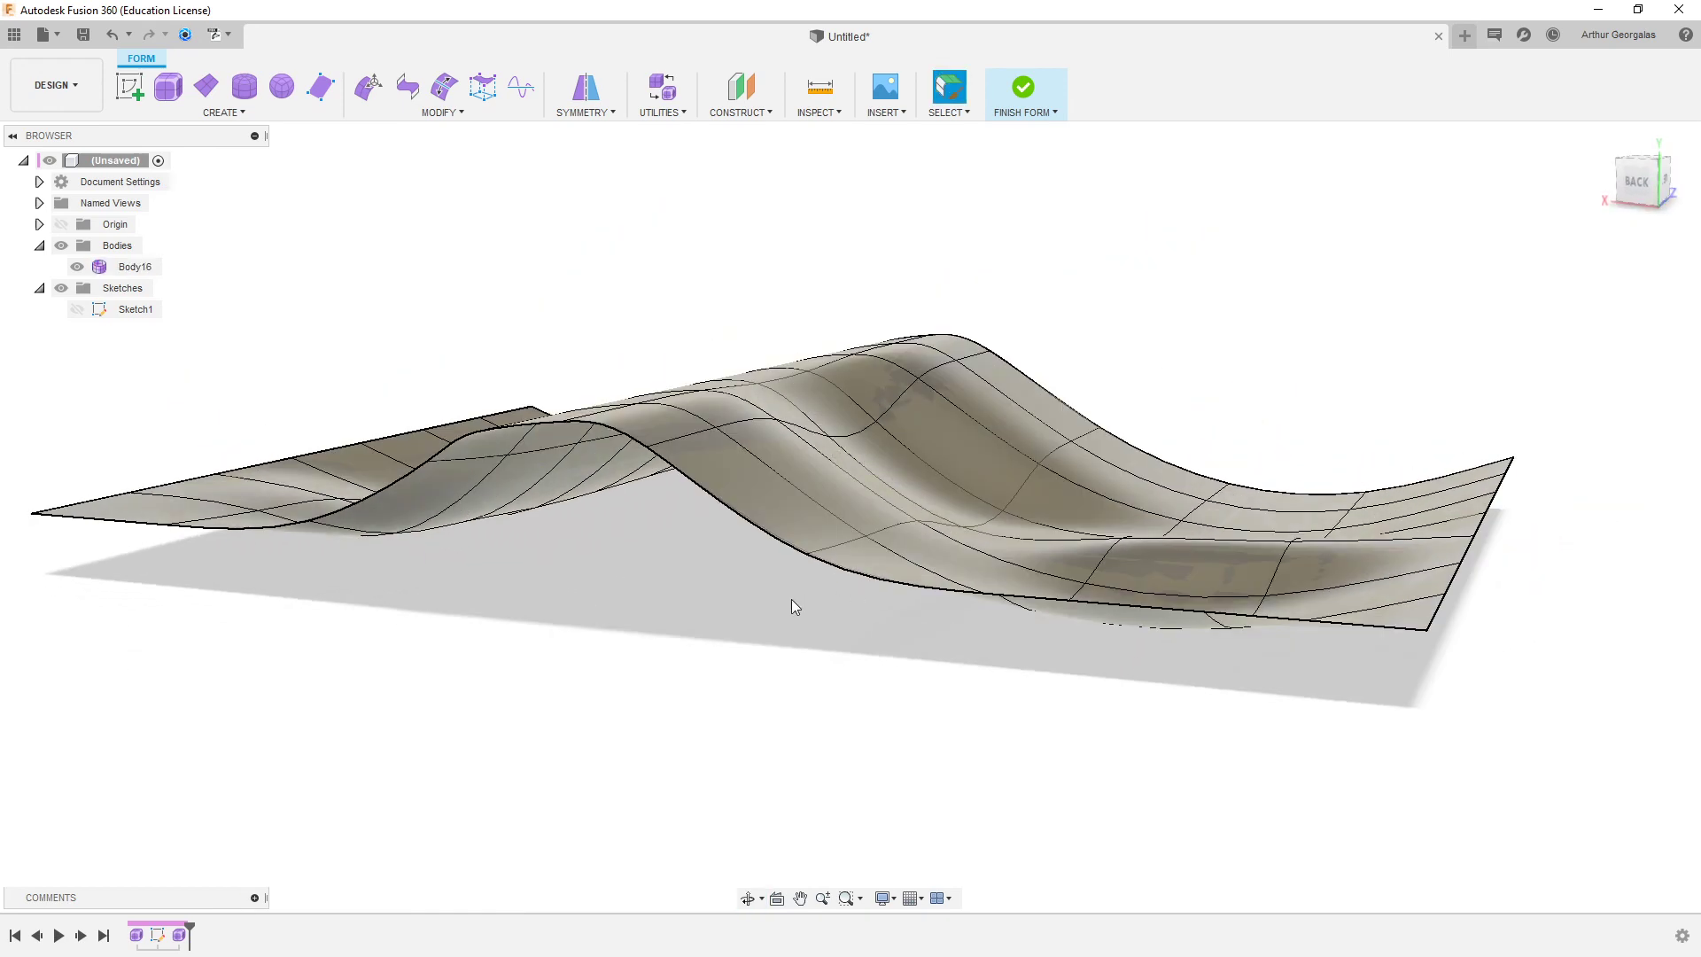
pyautogui.scroll(4, 843, 466)
pyautogui.scroll(-4, 836, 477)
pyautogui.keyDown('shift'); pyautogui.moveTo(746, 447); pyautogui.dragTo(838, 321, button='middle'); pyautogui.keyUp('shift')
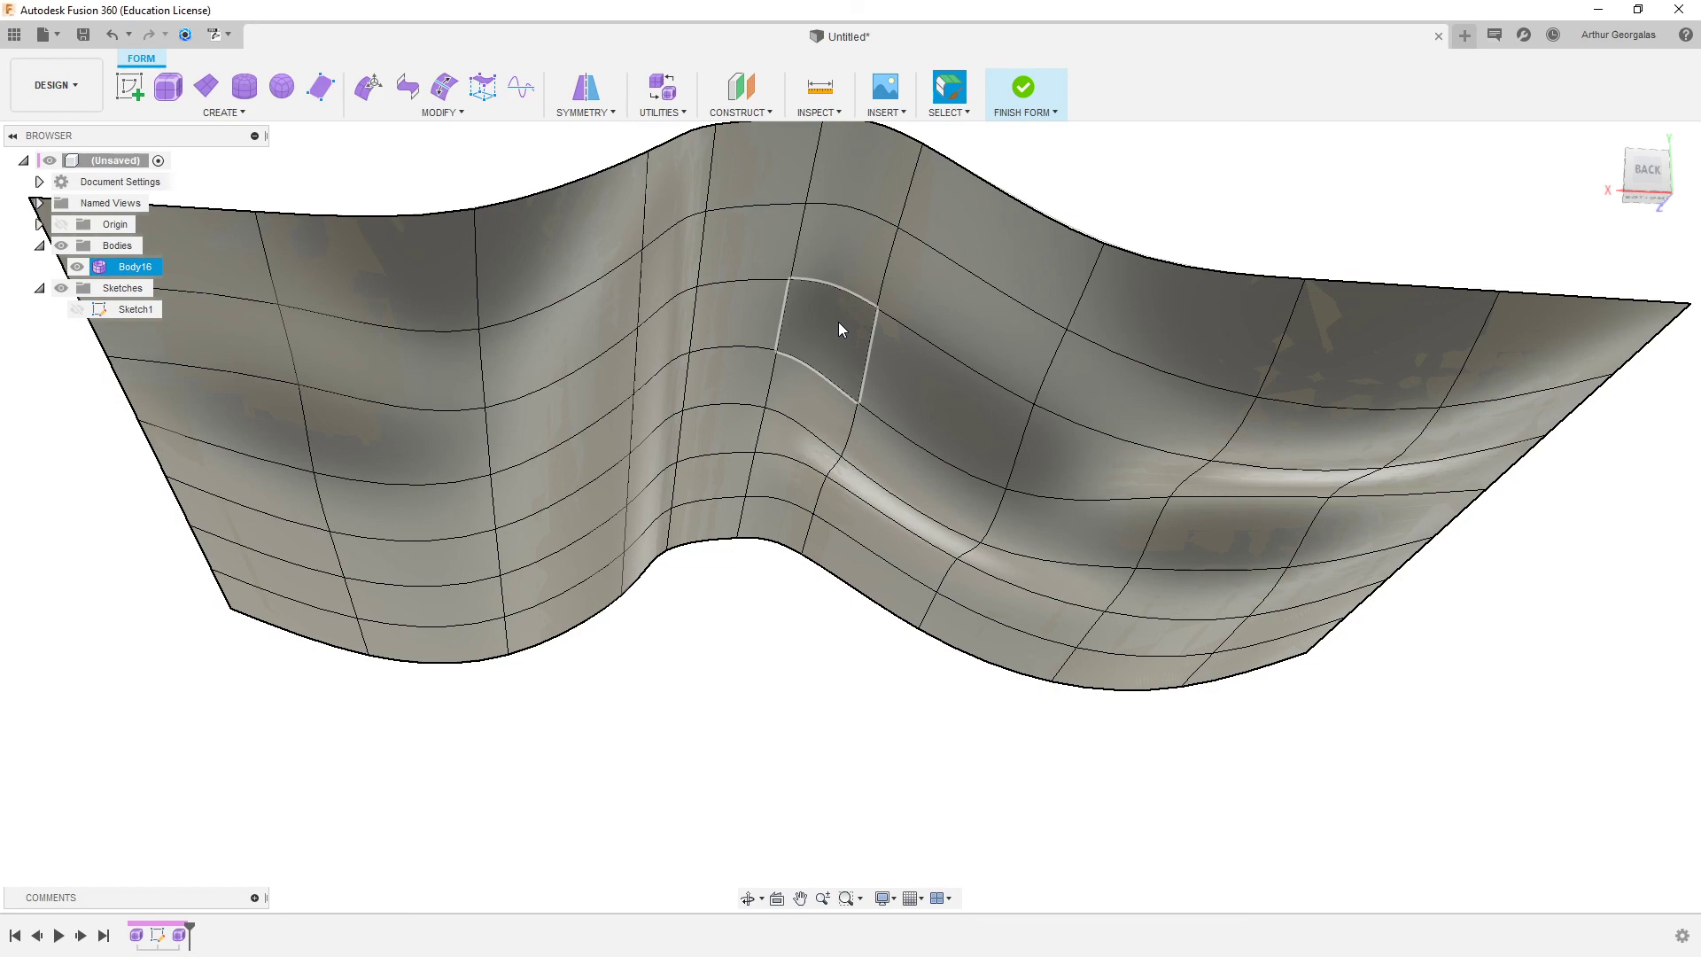
pyautogui.keyDown('shift'); pyautogui.moveTo(838, 322); pyautogui.dragTo(732, 354, button='middle'); pyautogui.keyUp('shift')
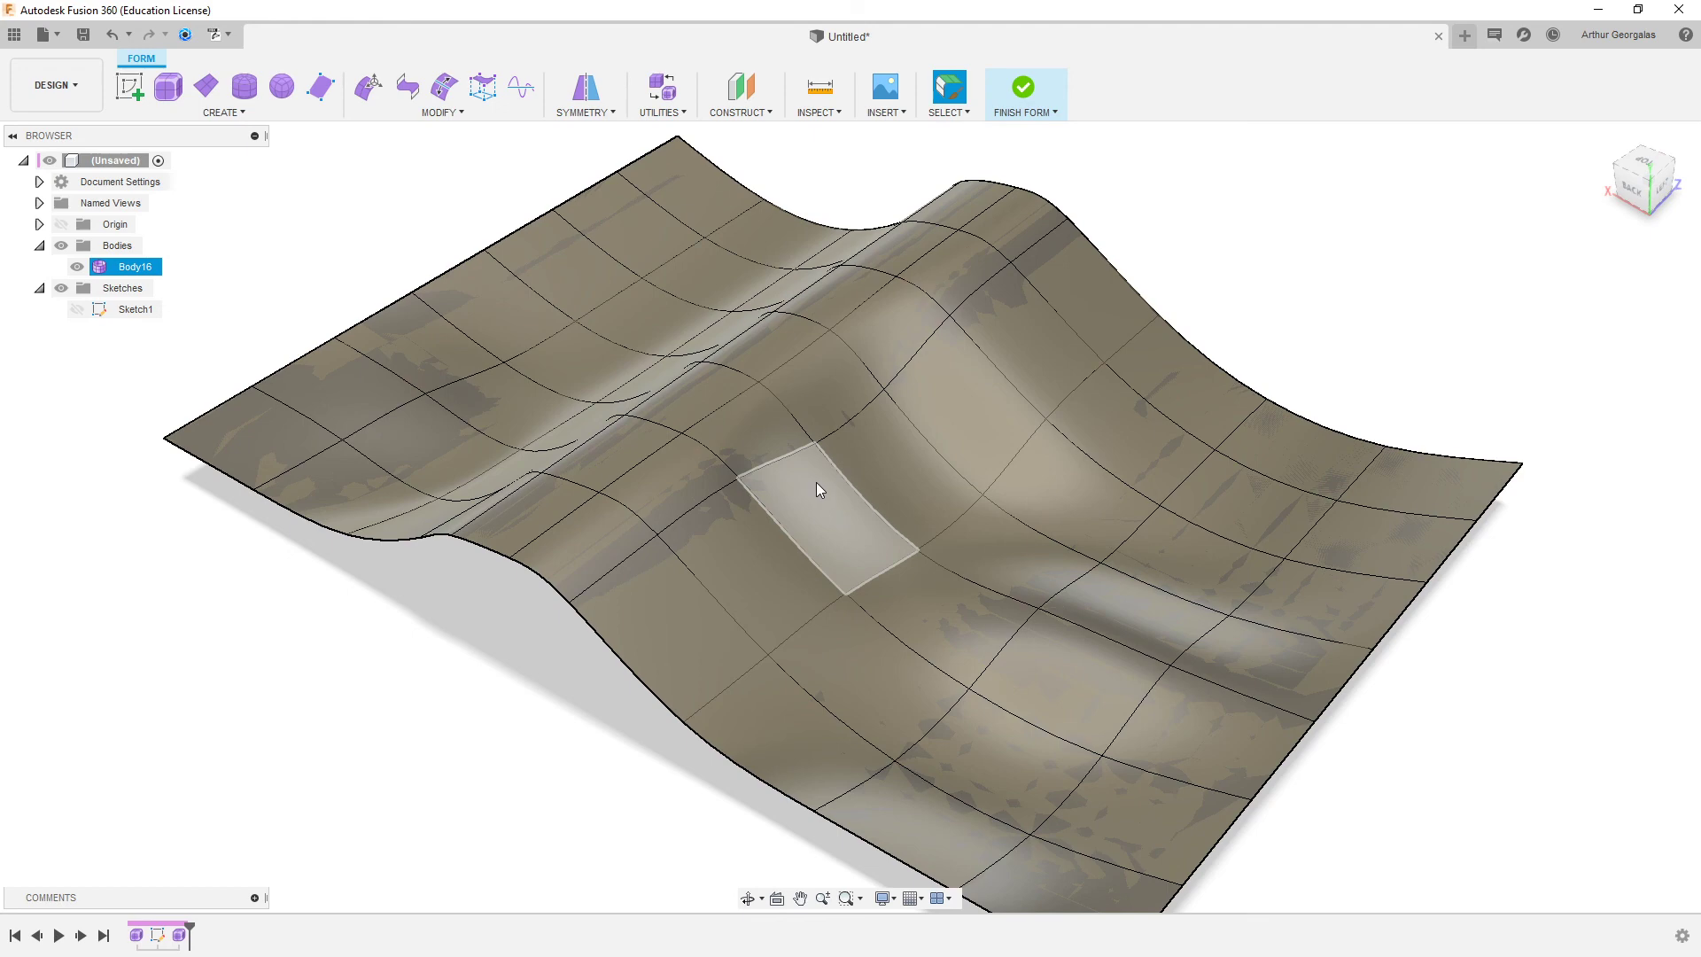
pyautogui.keyDown('shift'); pyautogui.moveTo(946, 406); pyautogui.dragTo(1063, 372, button='middle'); pyautogui.keyUp('shift')
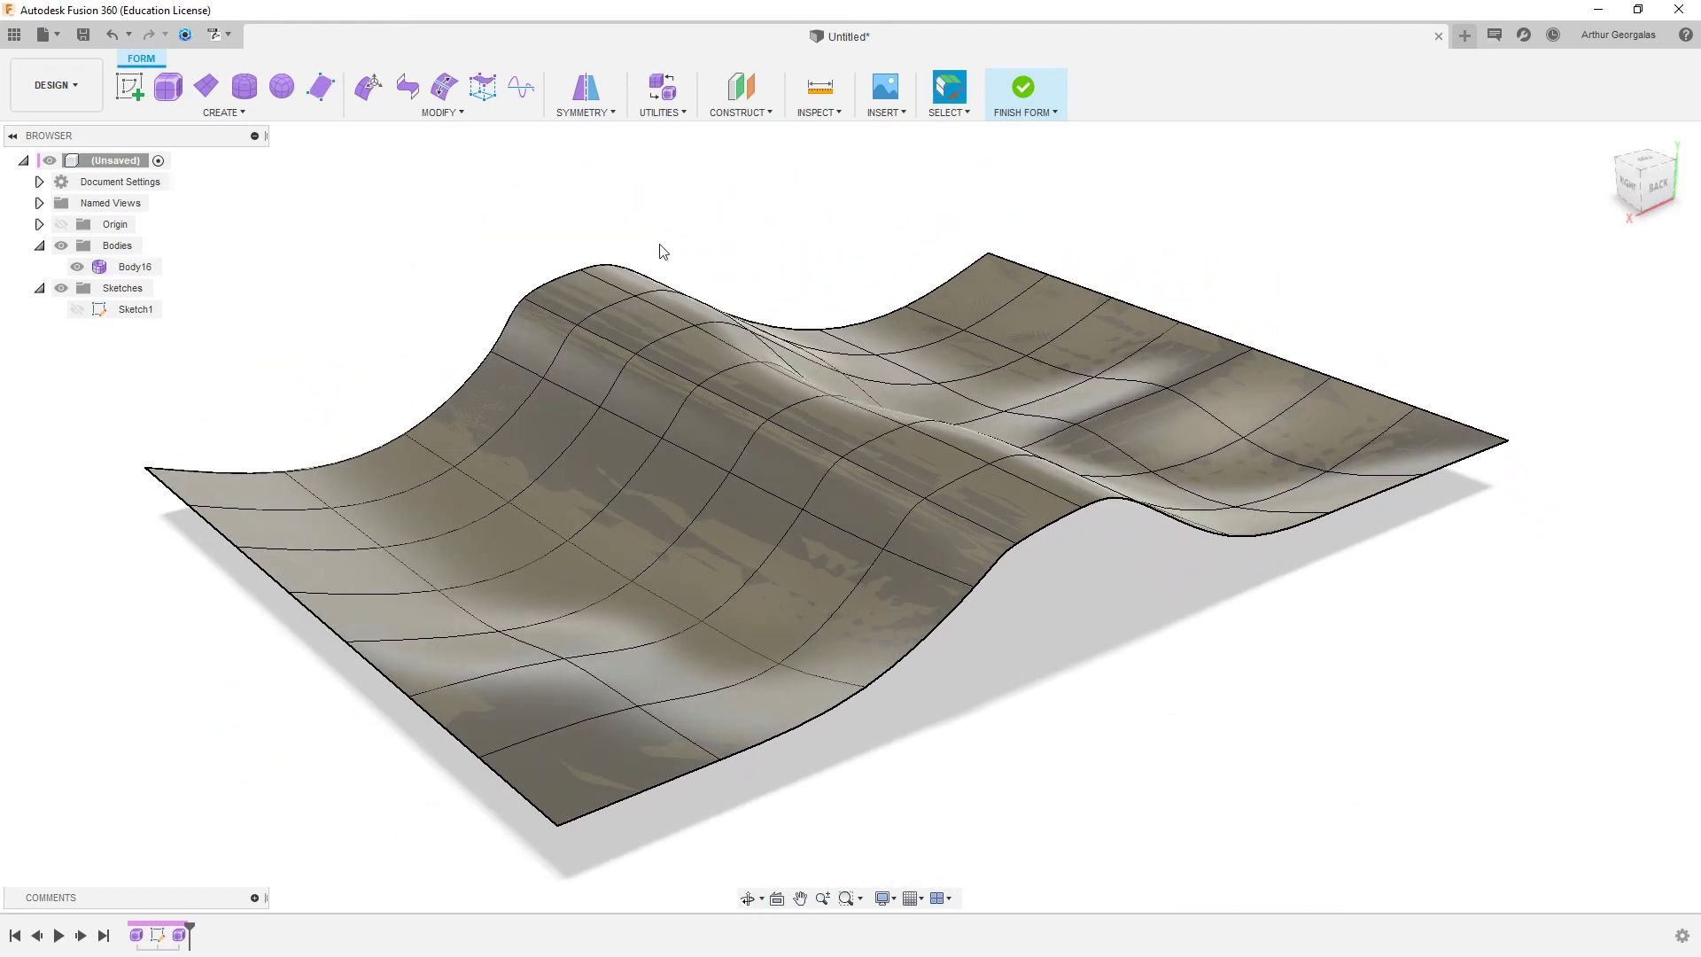
pyautogui.click(525, 111)
pyautogui.keyDown('shift'); pyautogui.moveTo(1234, 255); pyautogui.dragTo(1322, 248, button='middle'); pyautogui.keyUp('shift')
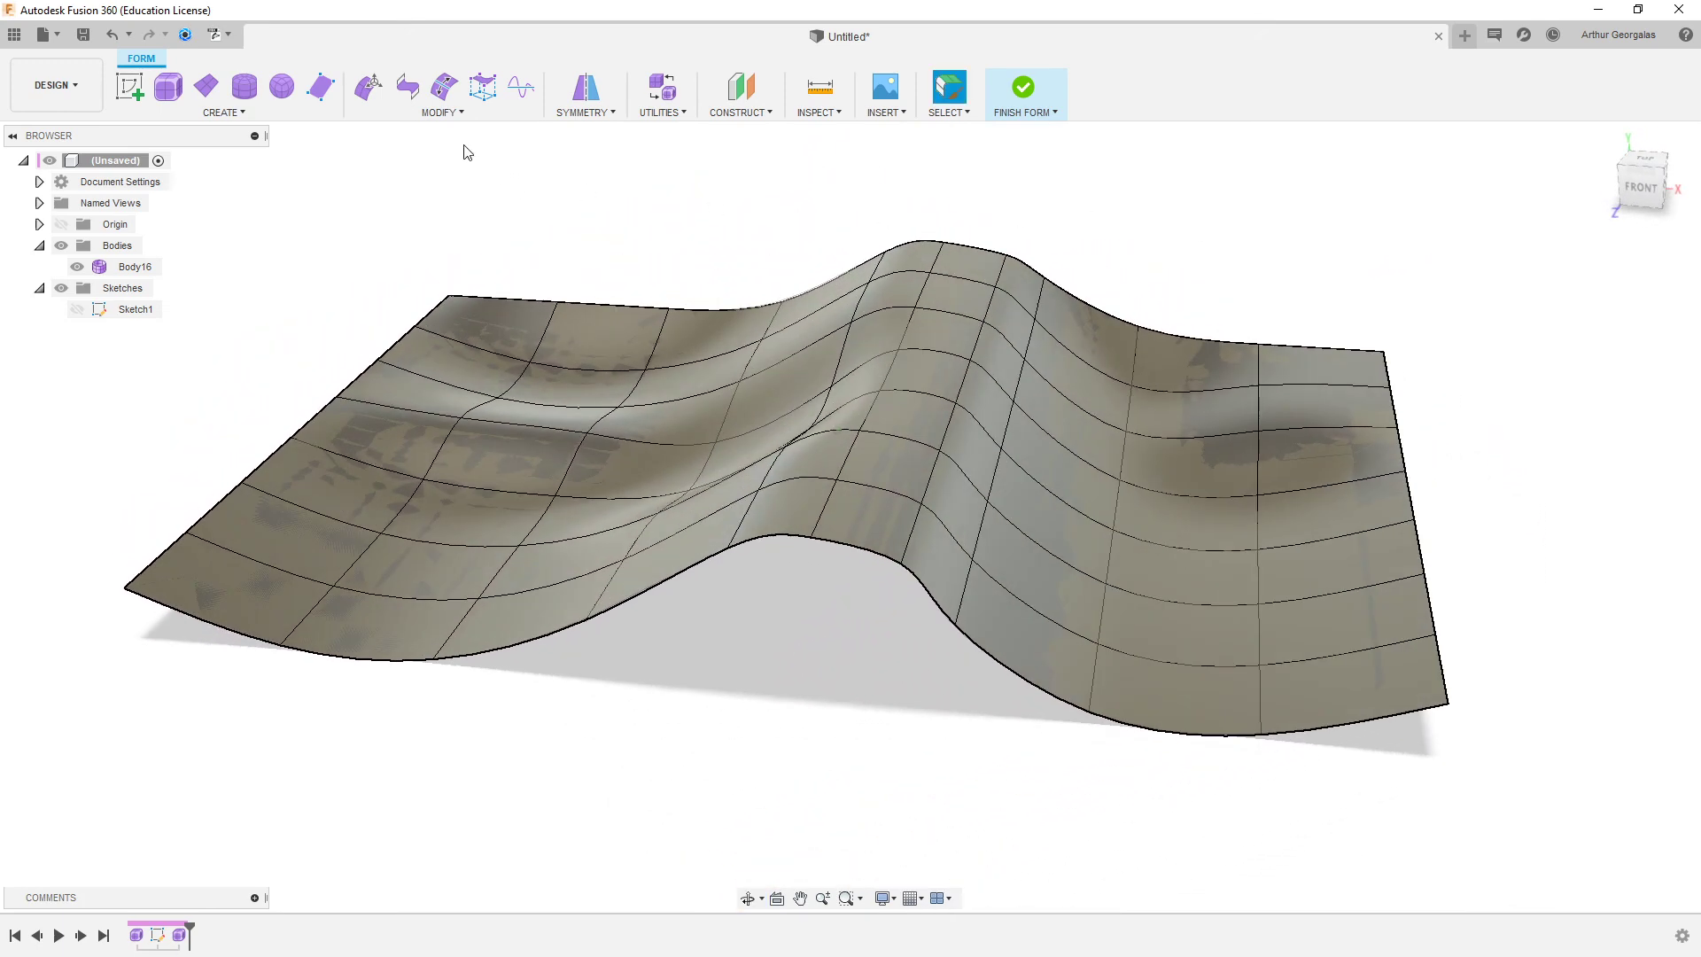
pyautogui.click(461, 114)
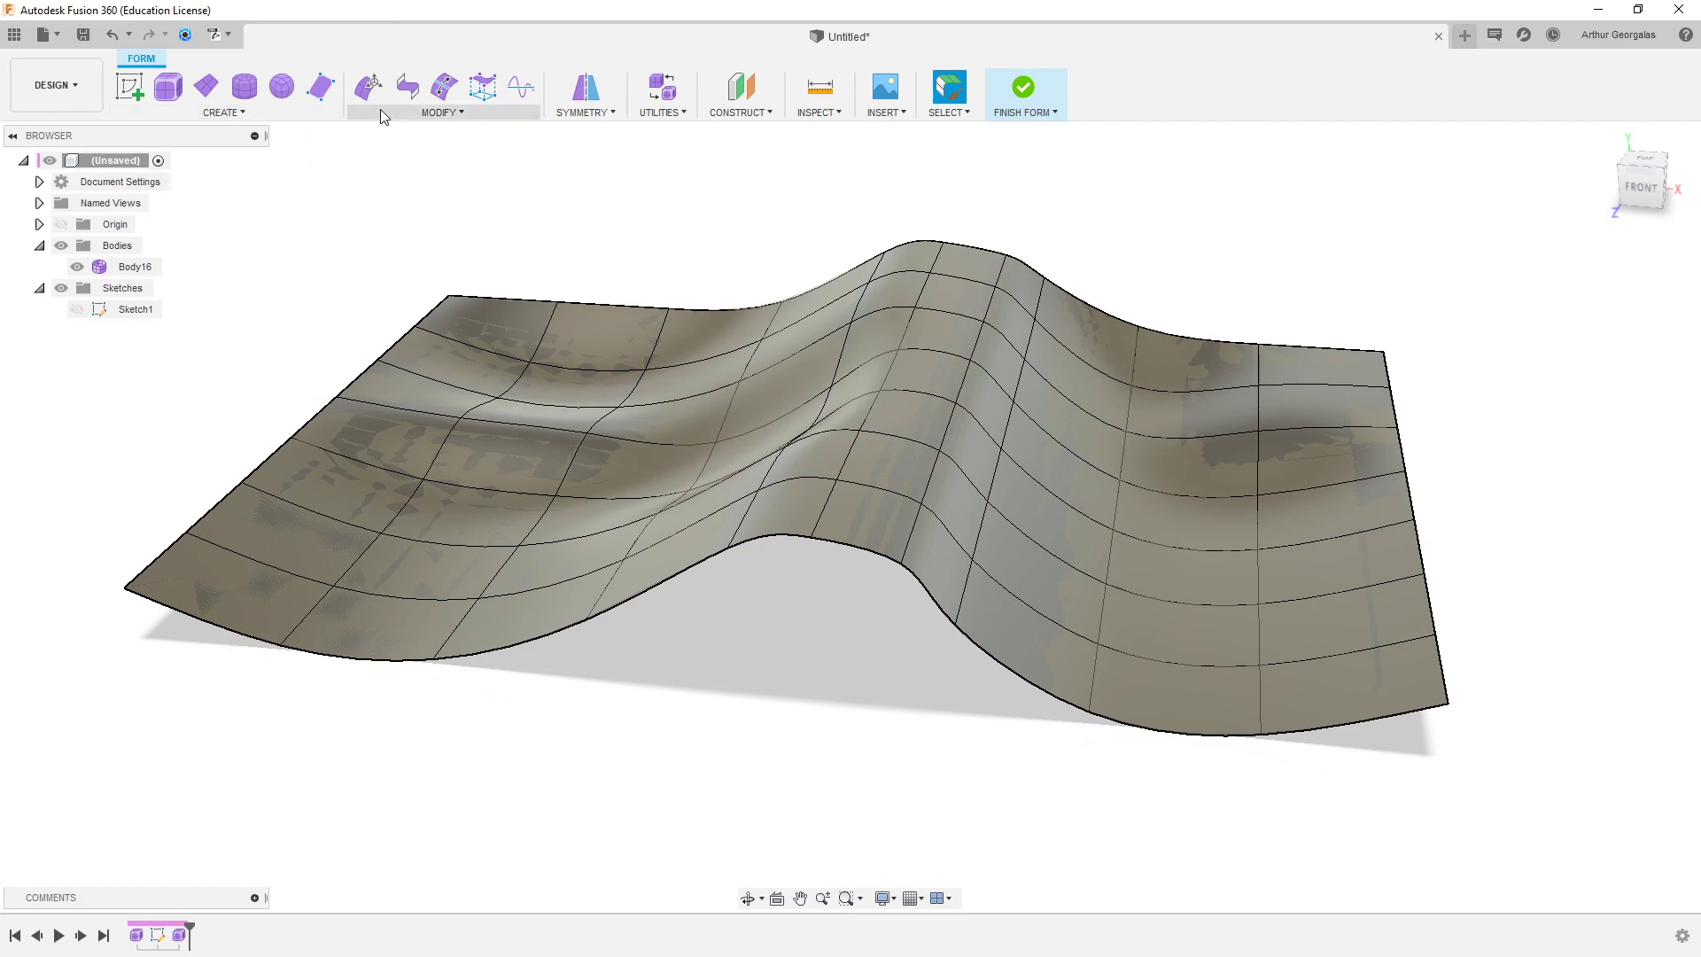
pyautogui.keyDown('shift'); pyautogui.moveTo(832, 217); pyautogui.dragTo(1083, 243, button='middle'); pyautogui.keyUp('shift')
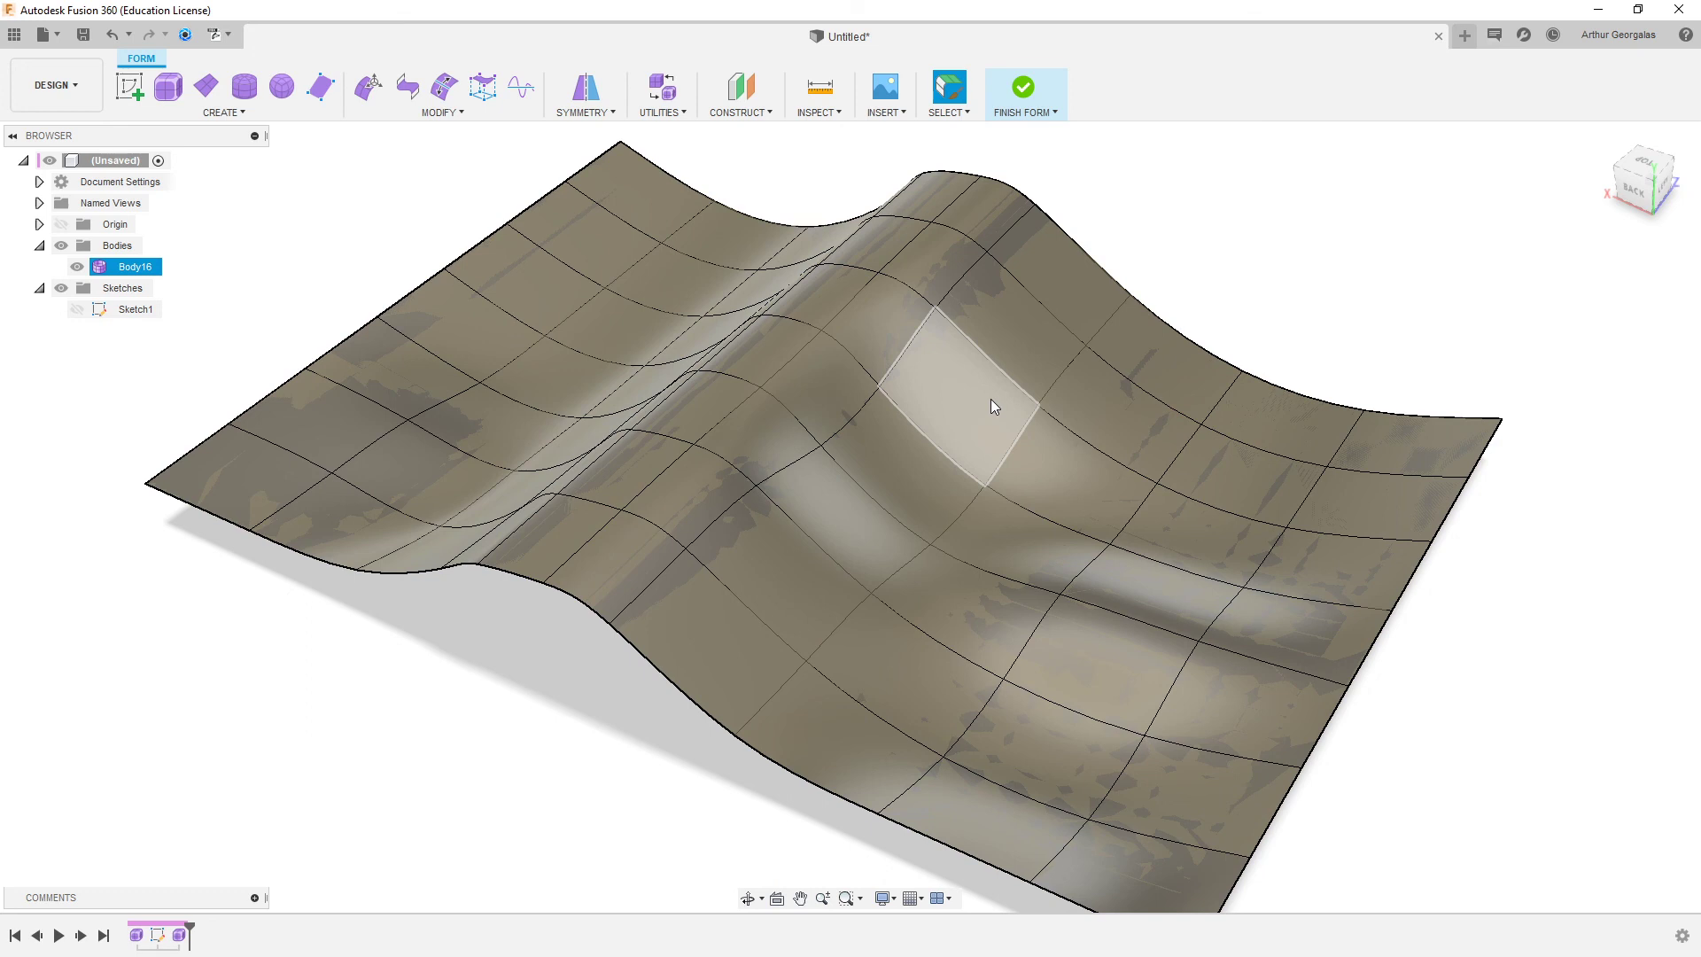
# - Delete the wavy form body and create a centred T-spline box about 3402 mm long, 2838 mm wide and 4145 mm high, with two faces per direction
pyautogui.doubleClick(930, 489)
pyautogui.press('Delete')
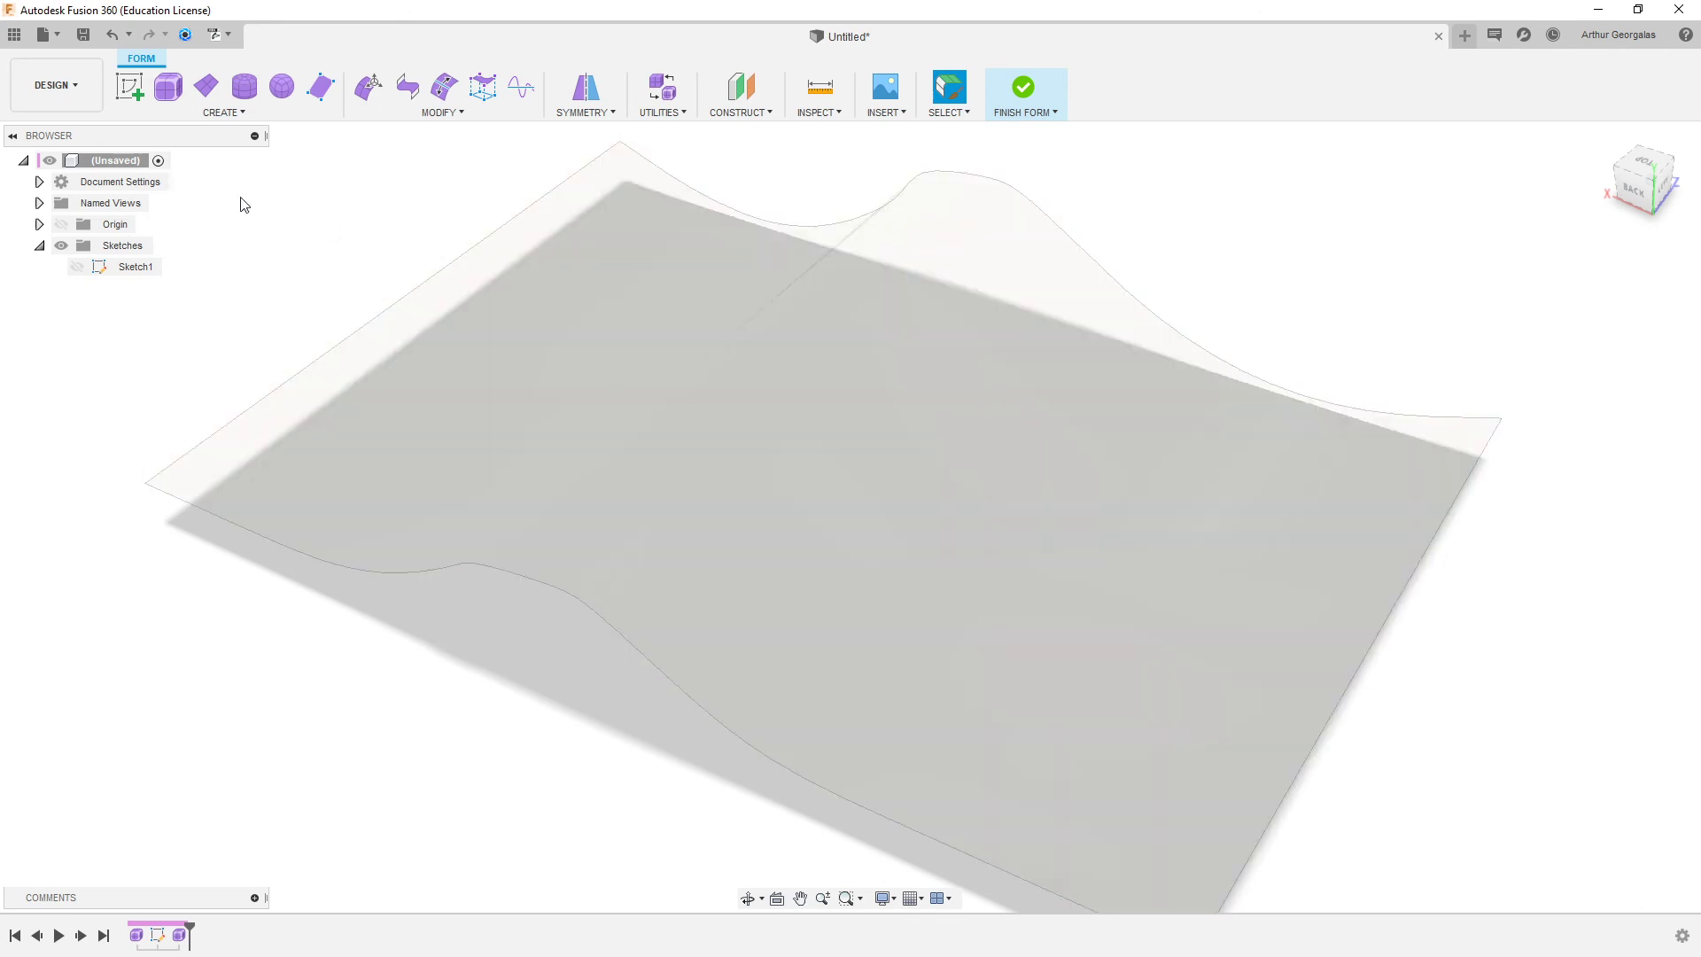
pyautogui.click(168, 96)
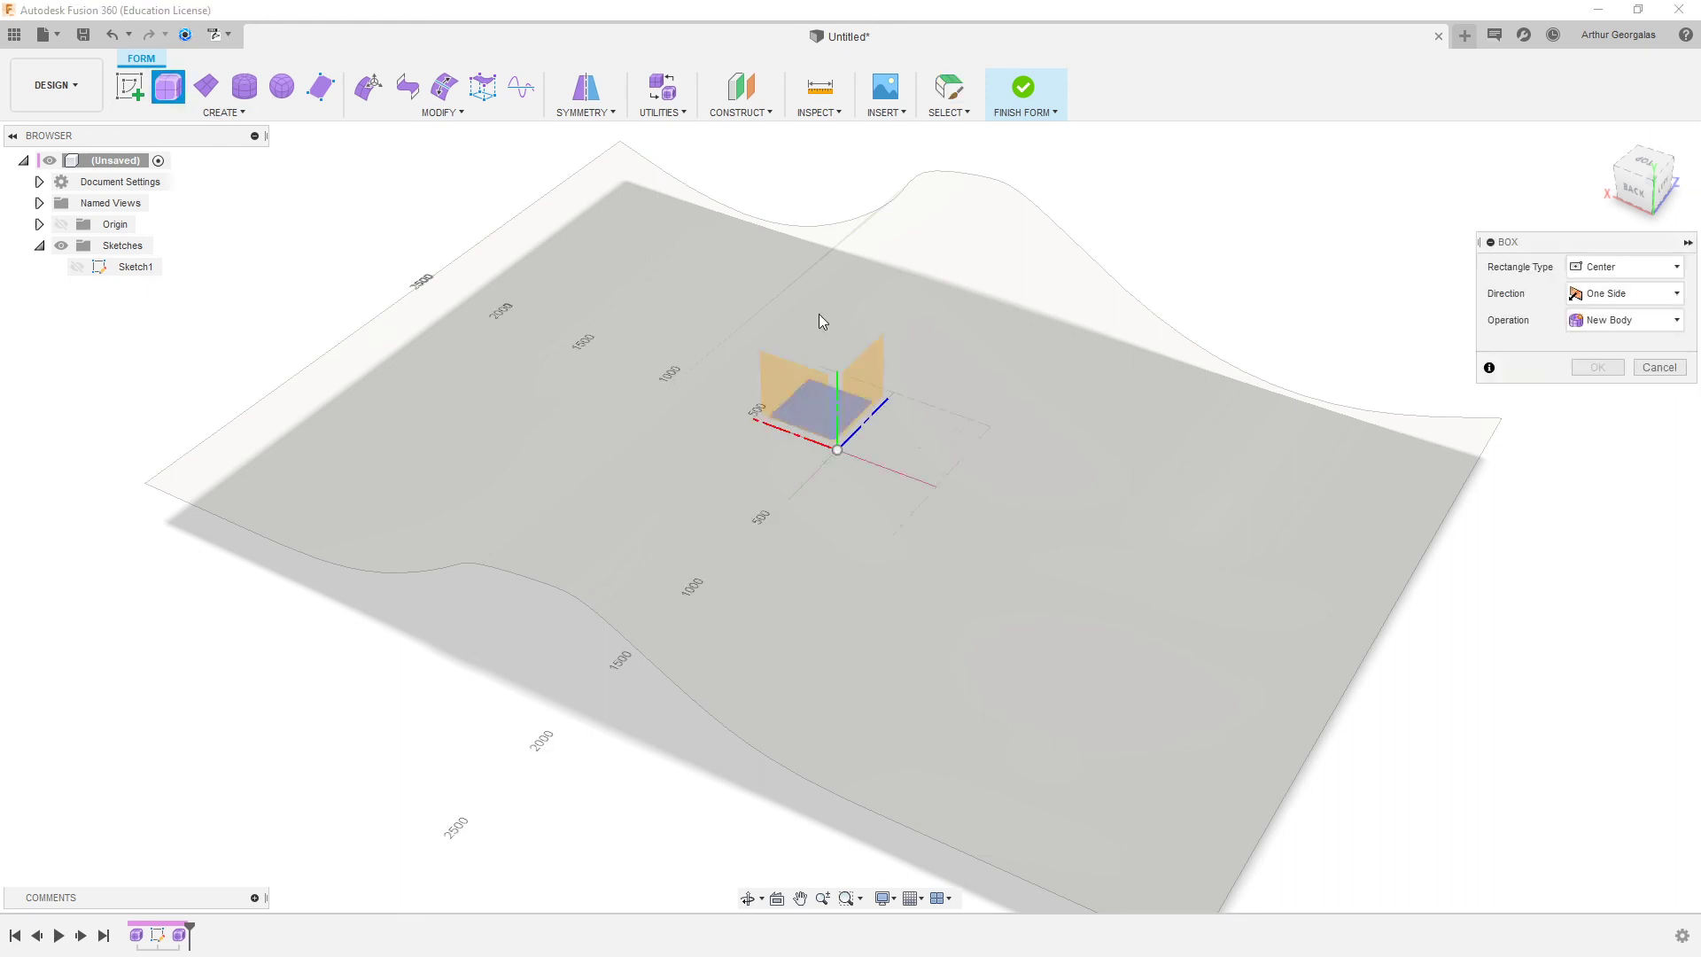
pyautogui.click(837, 450)
pyautogui.click(1233, 293)
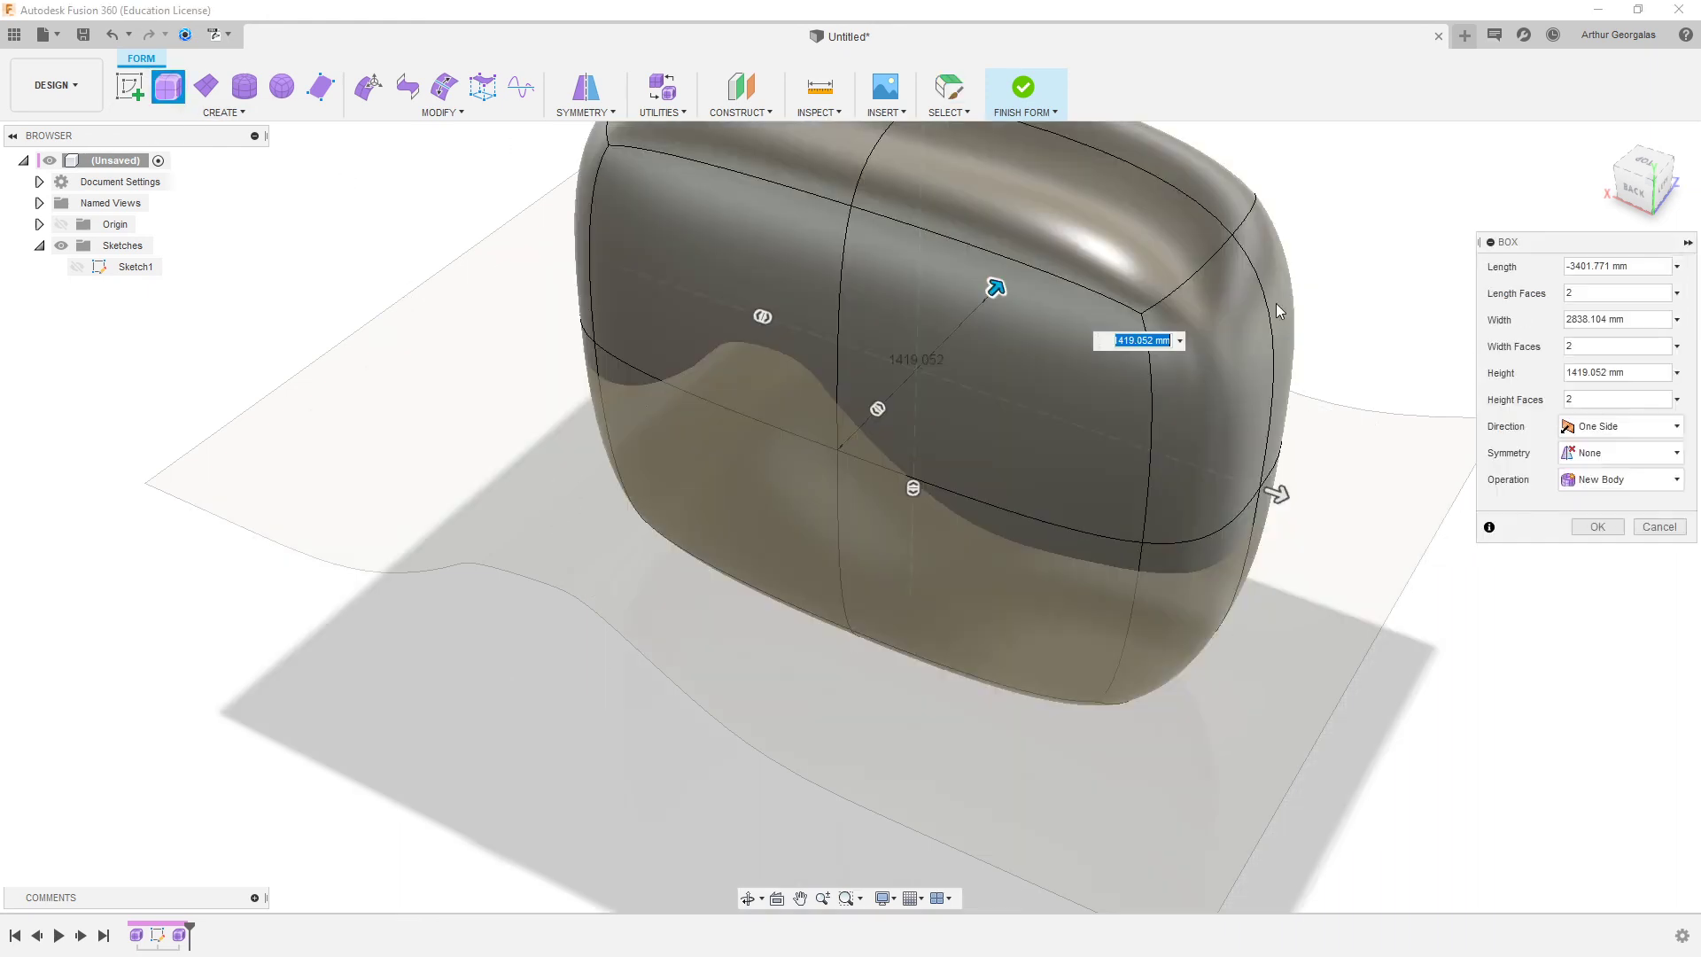
pyautogui.moveTo(983, 285); pyautogui.dragTo(1214, 67)
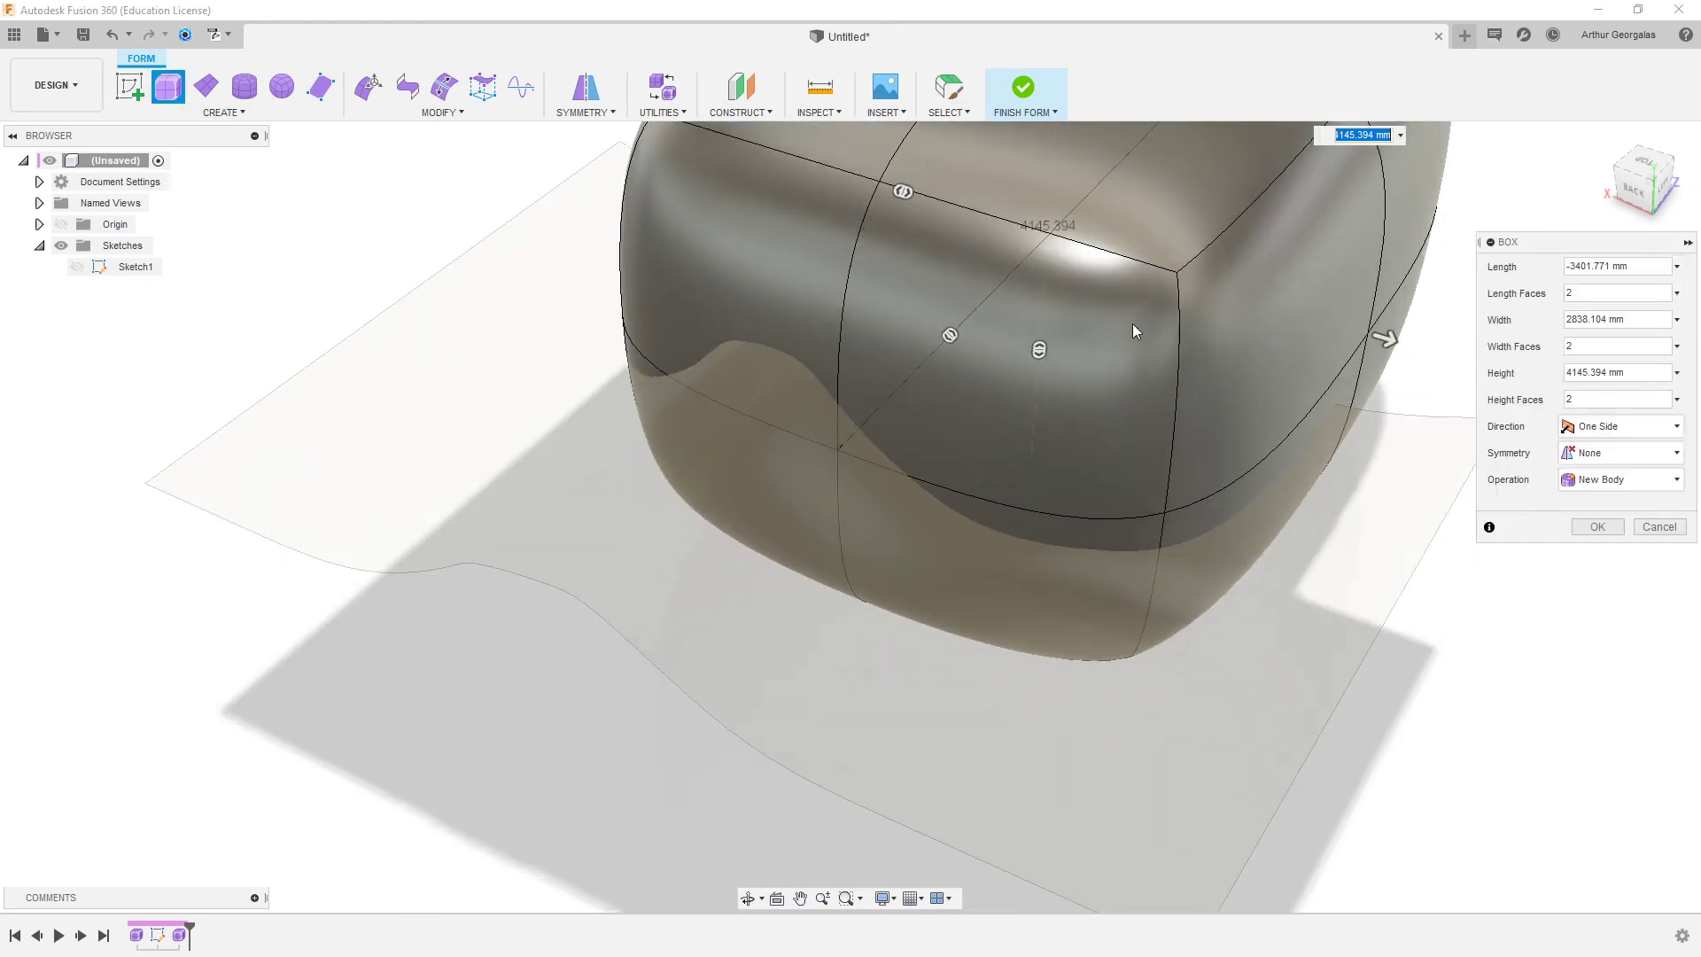
pyautogui.moveTo(996, 482); pyautogui.dragTo(706, 684, button='middle')
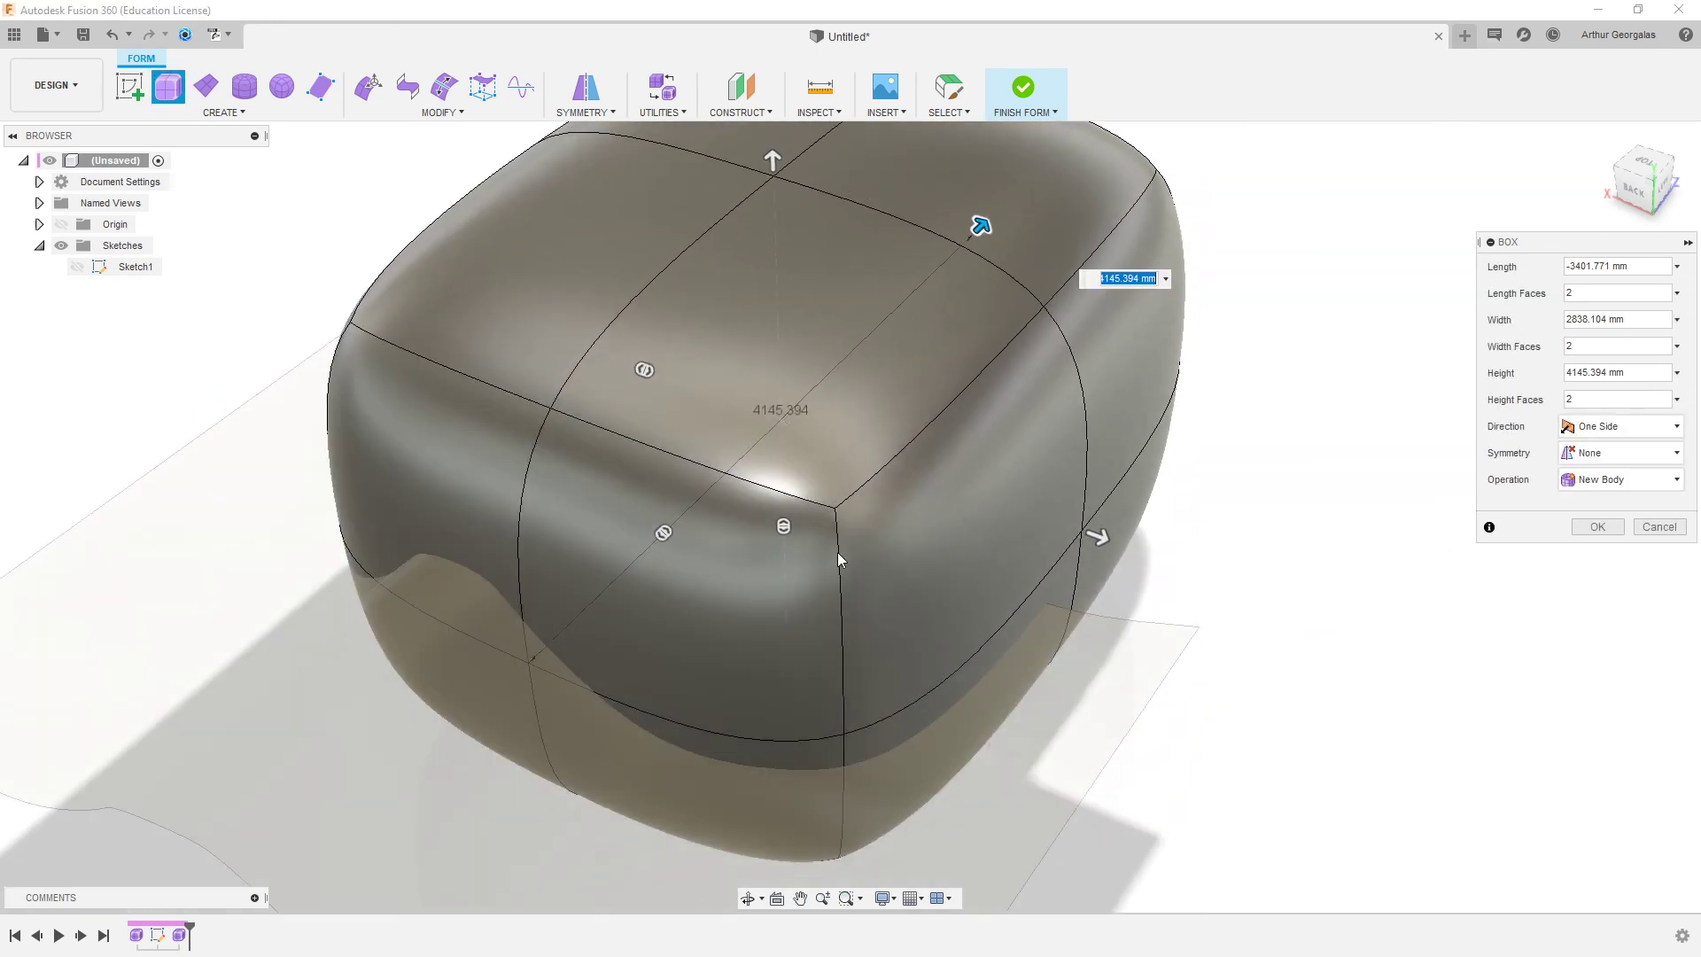
pyautogui.click(1598, 527)
pyautogui.scroll(-3, 1333, 490)
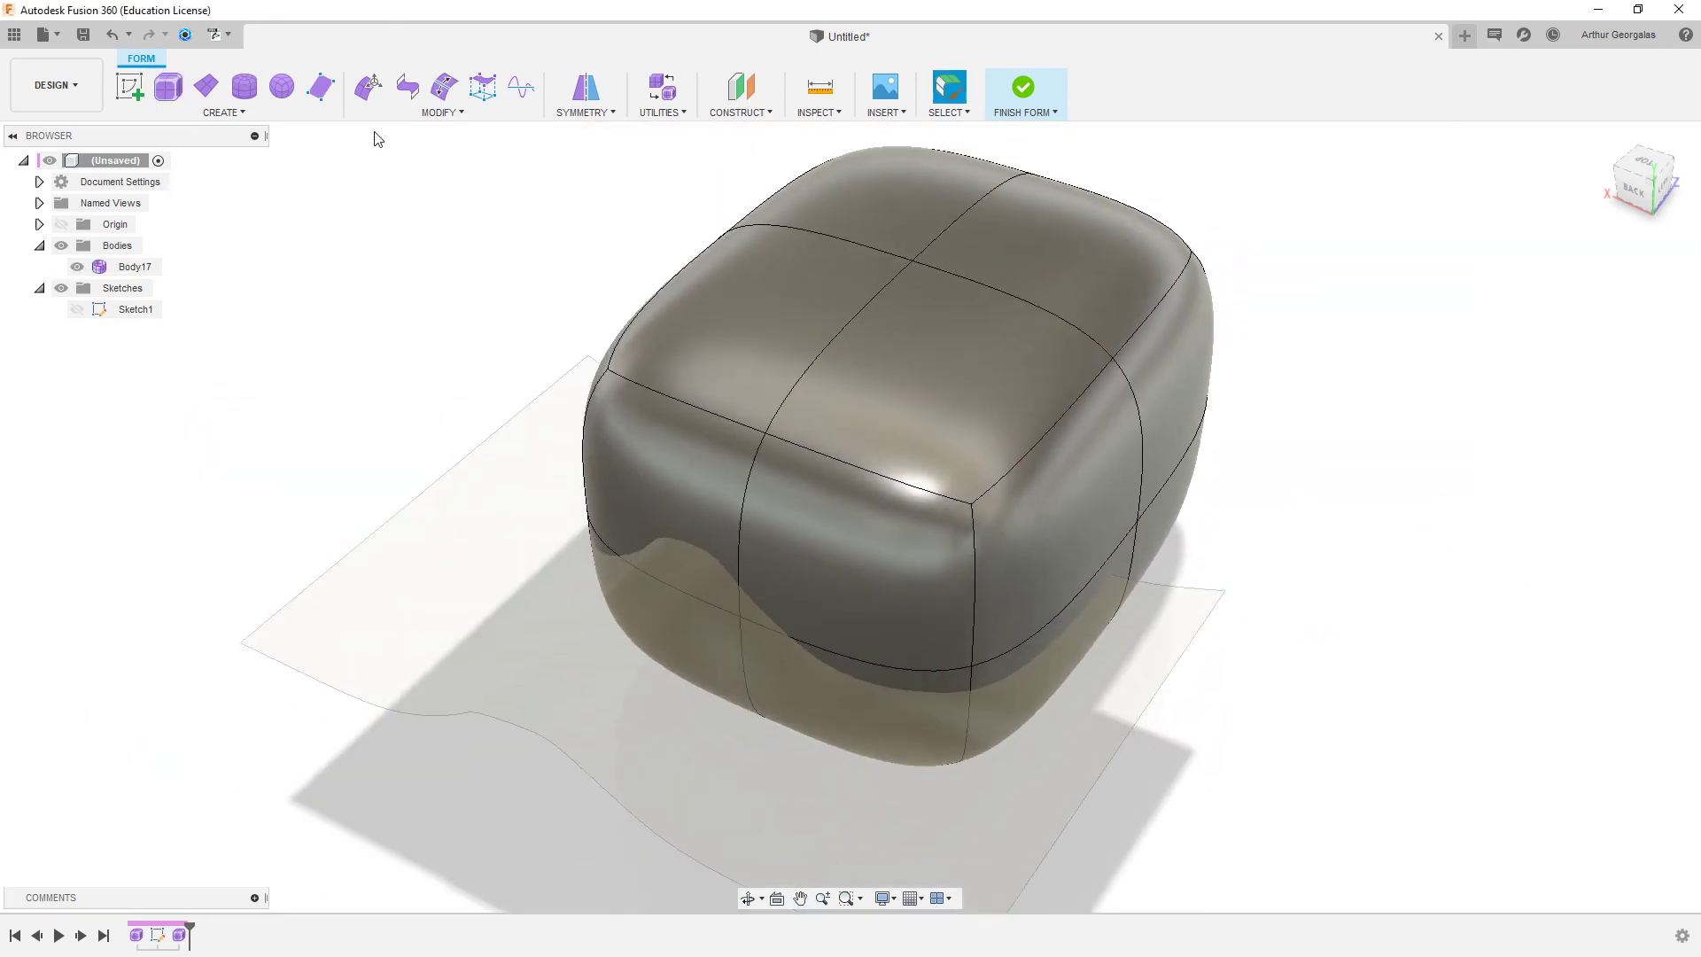
# - Select the eight edges around the box's upper face for Crease
pyautogui.click(440, 113)
pyautogui.click(390, 348)
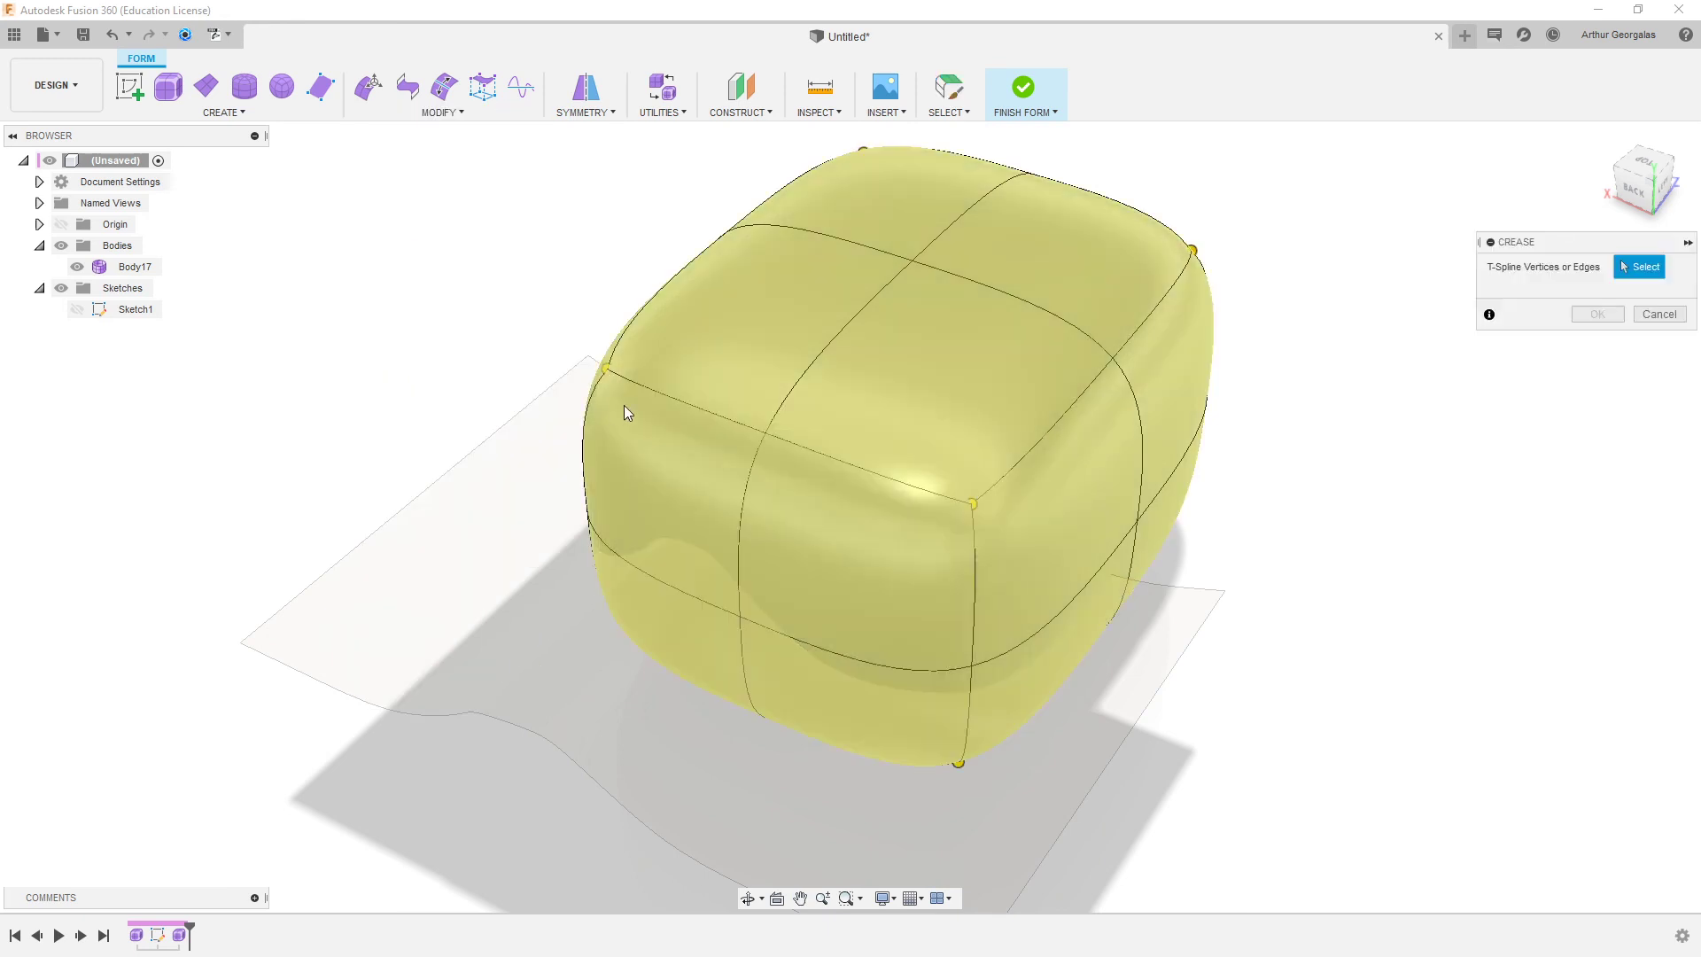
pyautogui.click(736, 421)
pyautogui.click(825, 453)
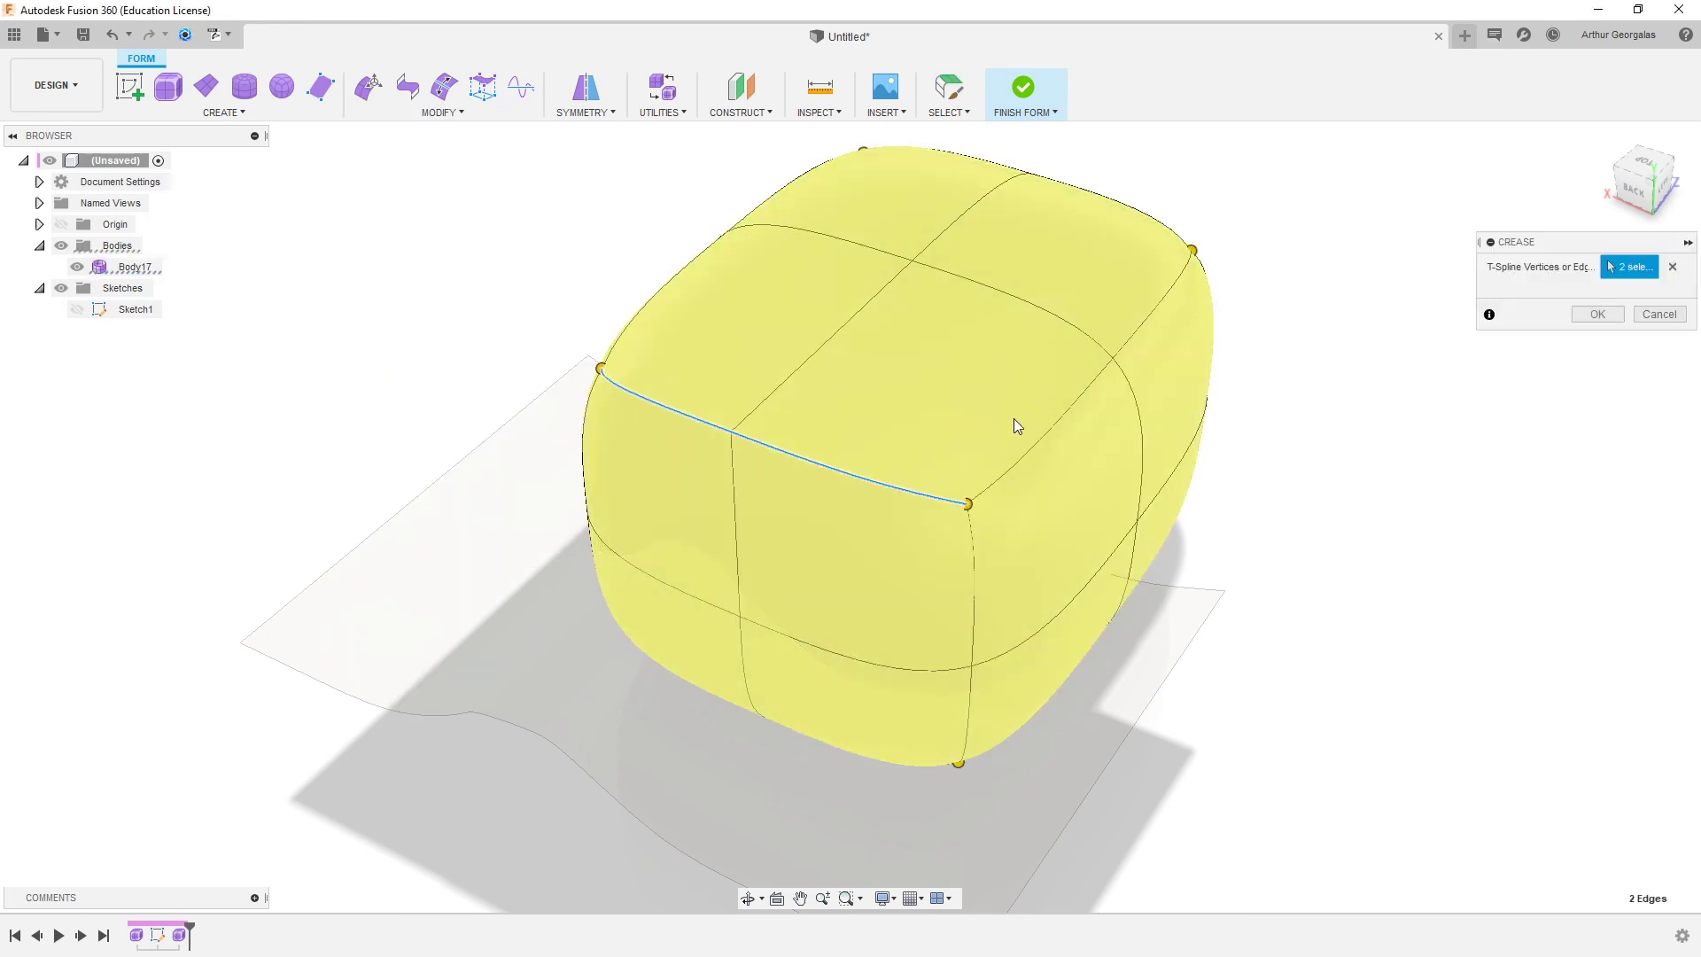
pyautogui.click(1130, 375)
pyautogui.click(1172, 294)
pyautogui.click(1089, 199)
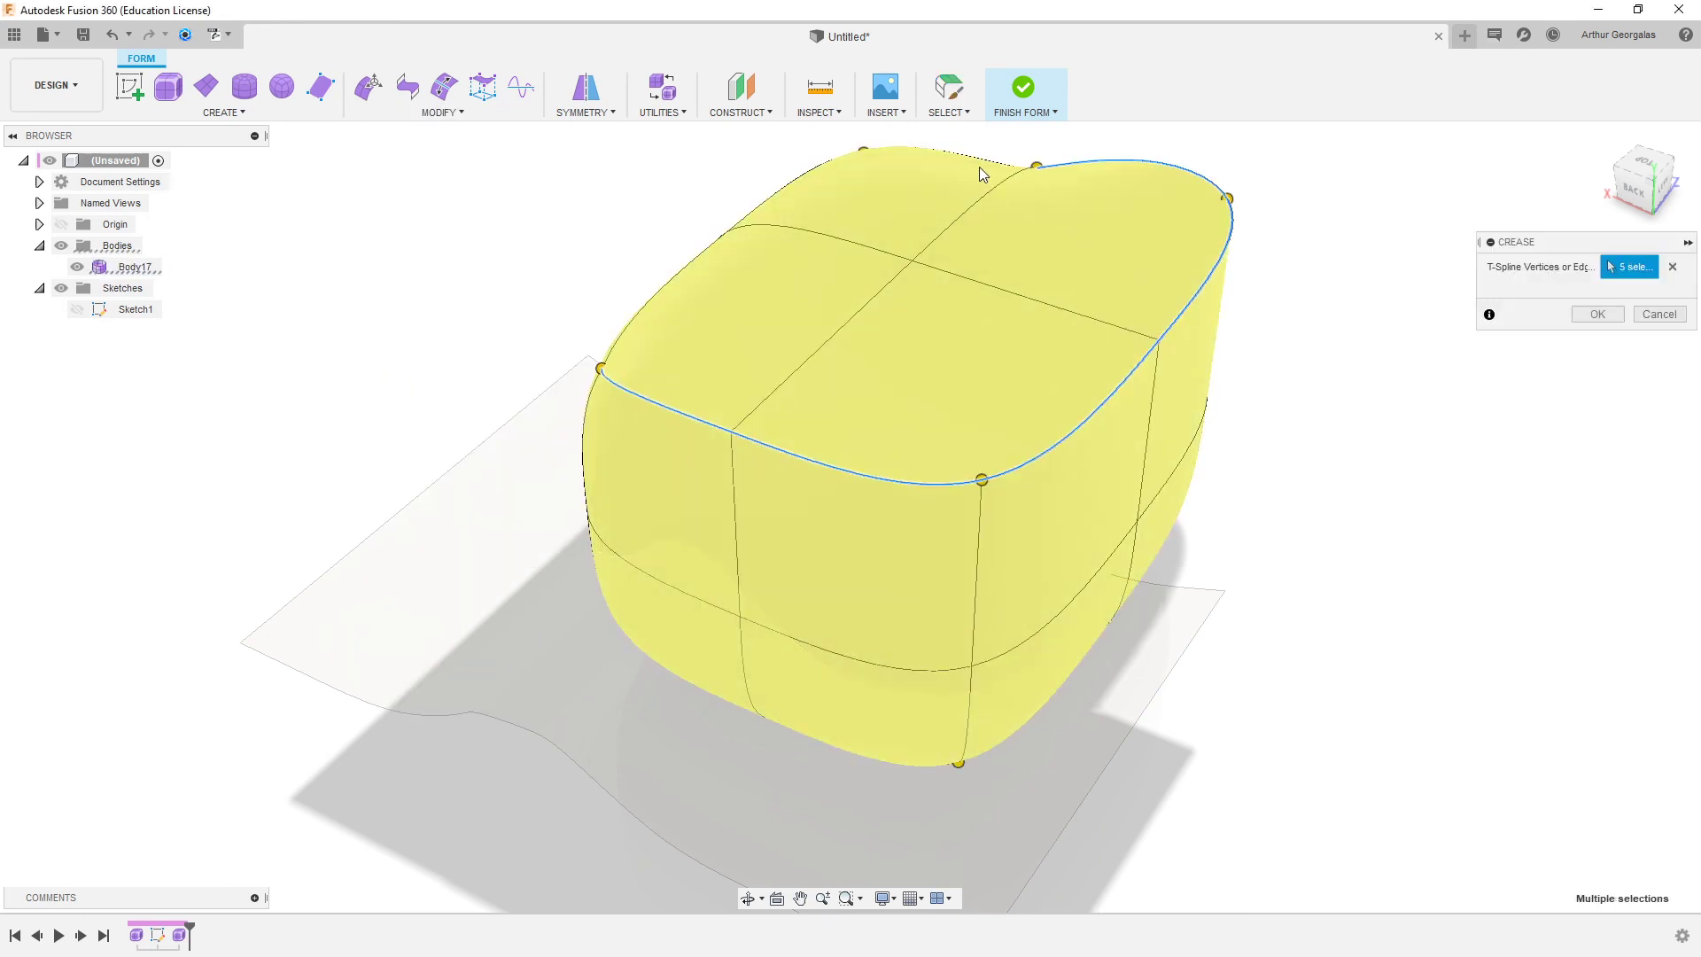
pyautogui.click(934, 158)
pyautogui.click(797, 178)
pyautogui.click(663, 289)
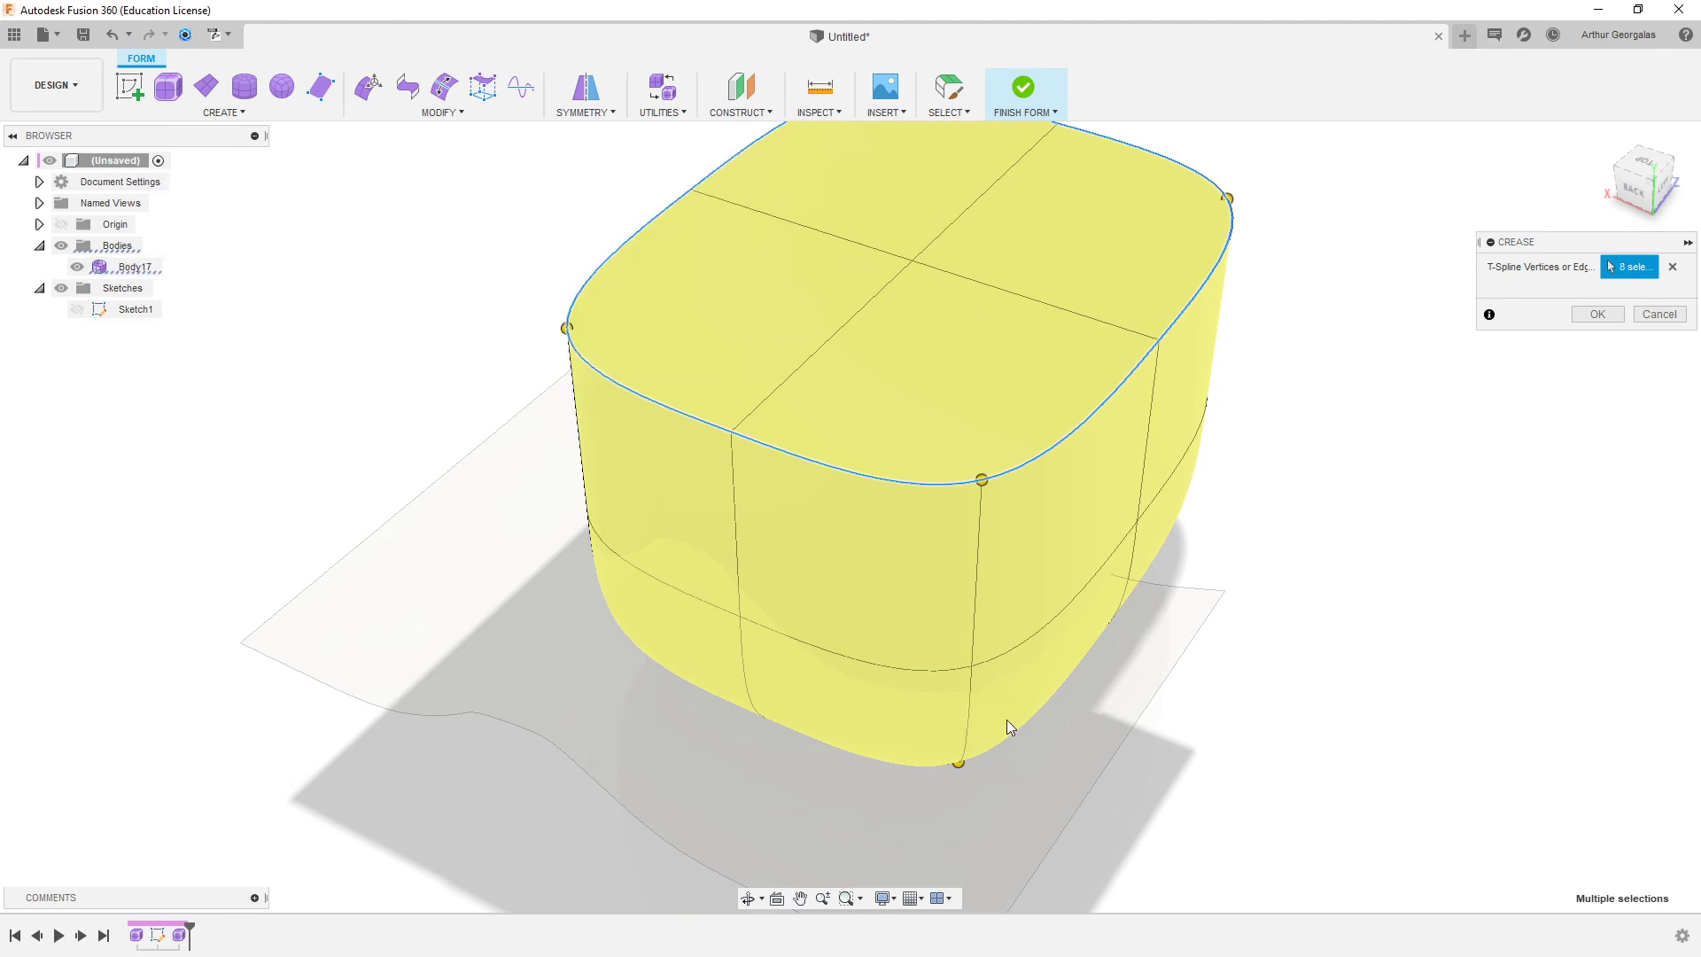
# - Add the eight edges around the box's lower face to the selection and apply the Crease
pyautogui.click(1129, 569)
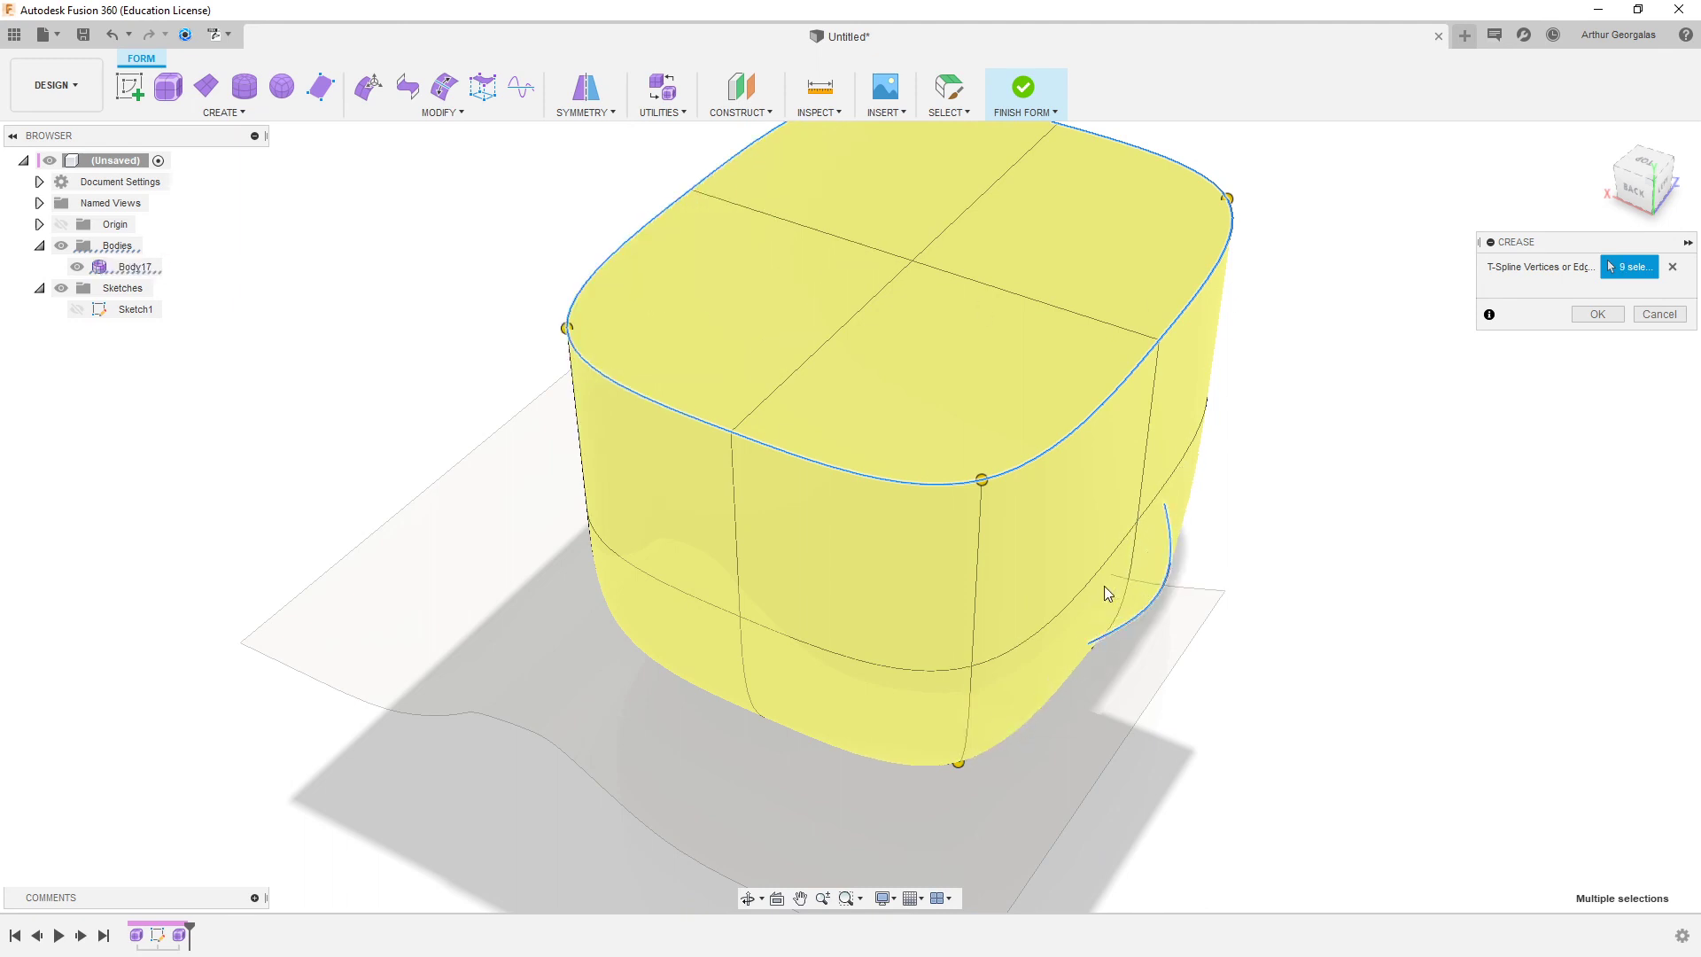
pyautogui.click(861, 755)
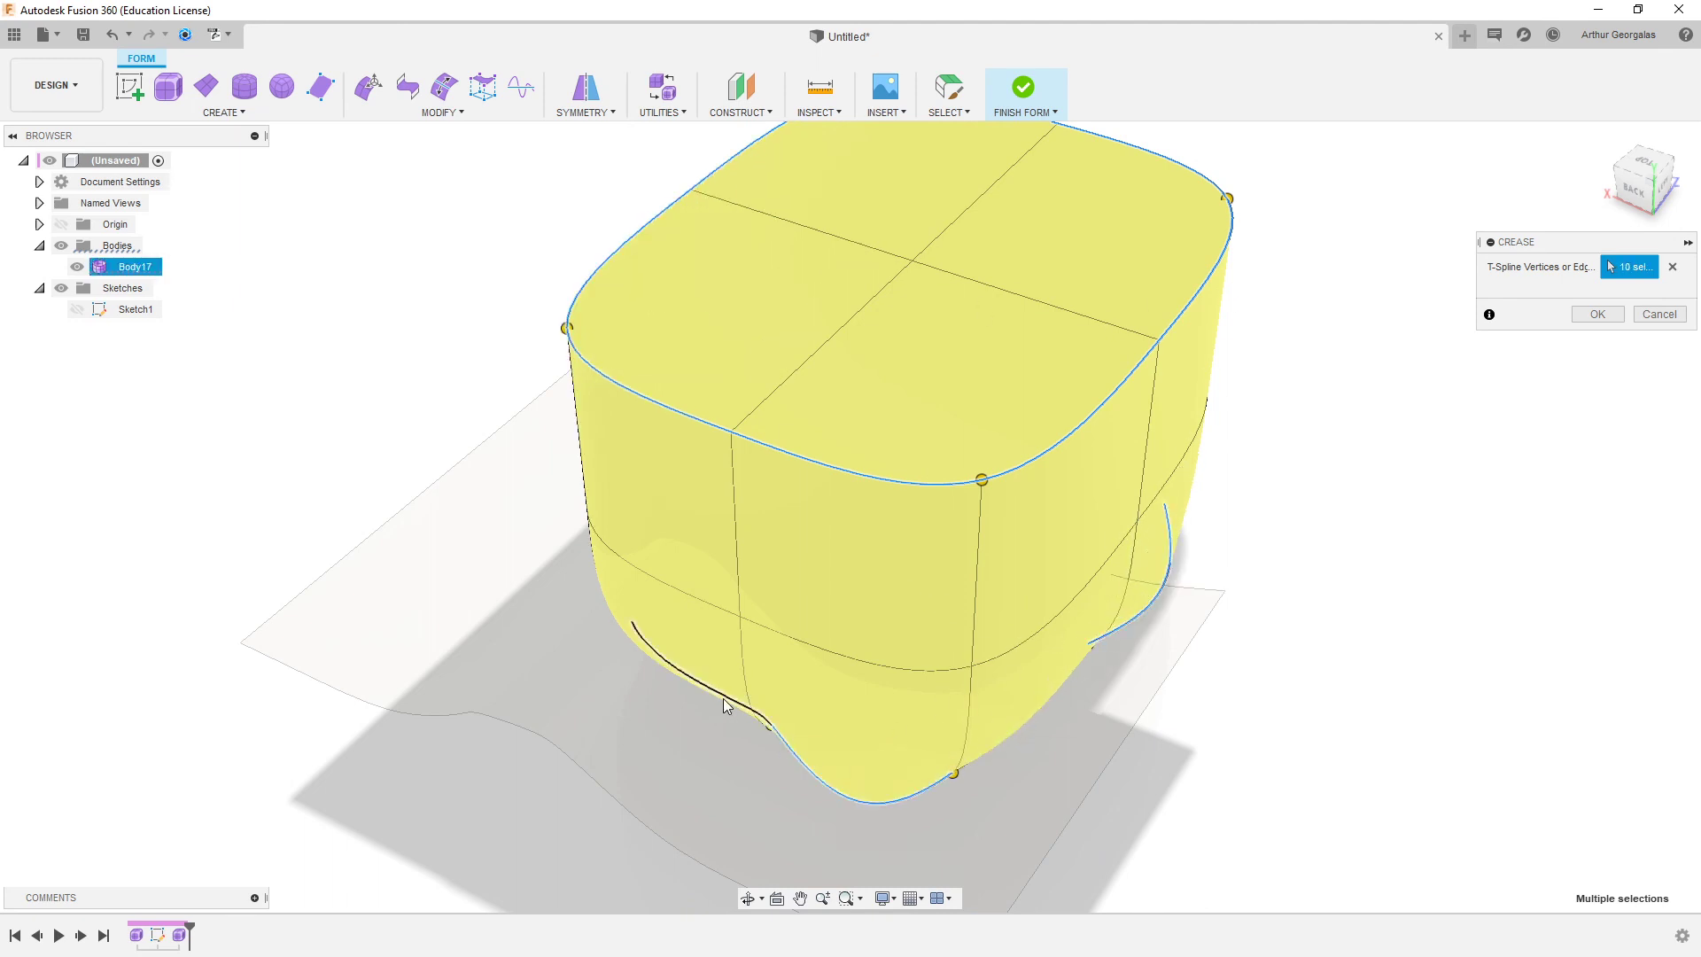
pyautogui.click(800, 764)
pyautogui.click(1042, 707)
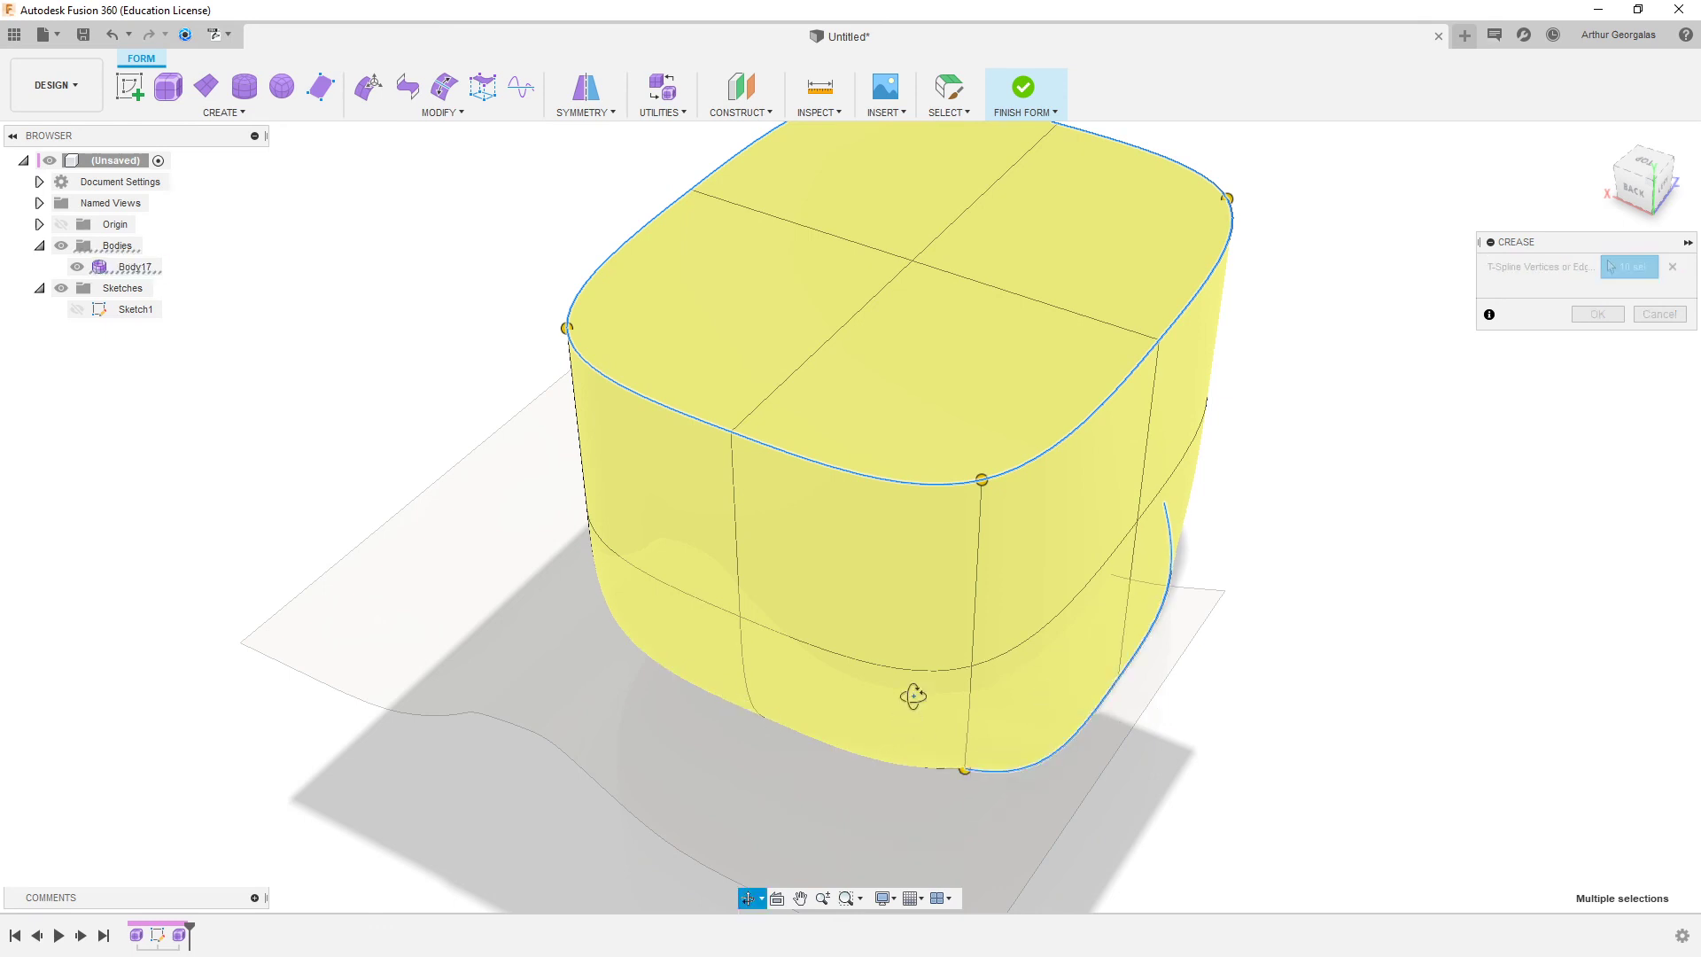
pyautogui.keyDown('shift'); pyautogui.moveTo(911, 724); pyautogui.dragTo(960, 603, button='middle'); pyautogui.keyUp('shift')
pyautogui.click(975, 562)
pyautogui.click(719, 535)
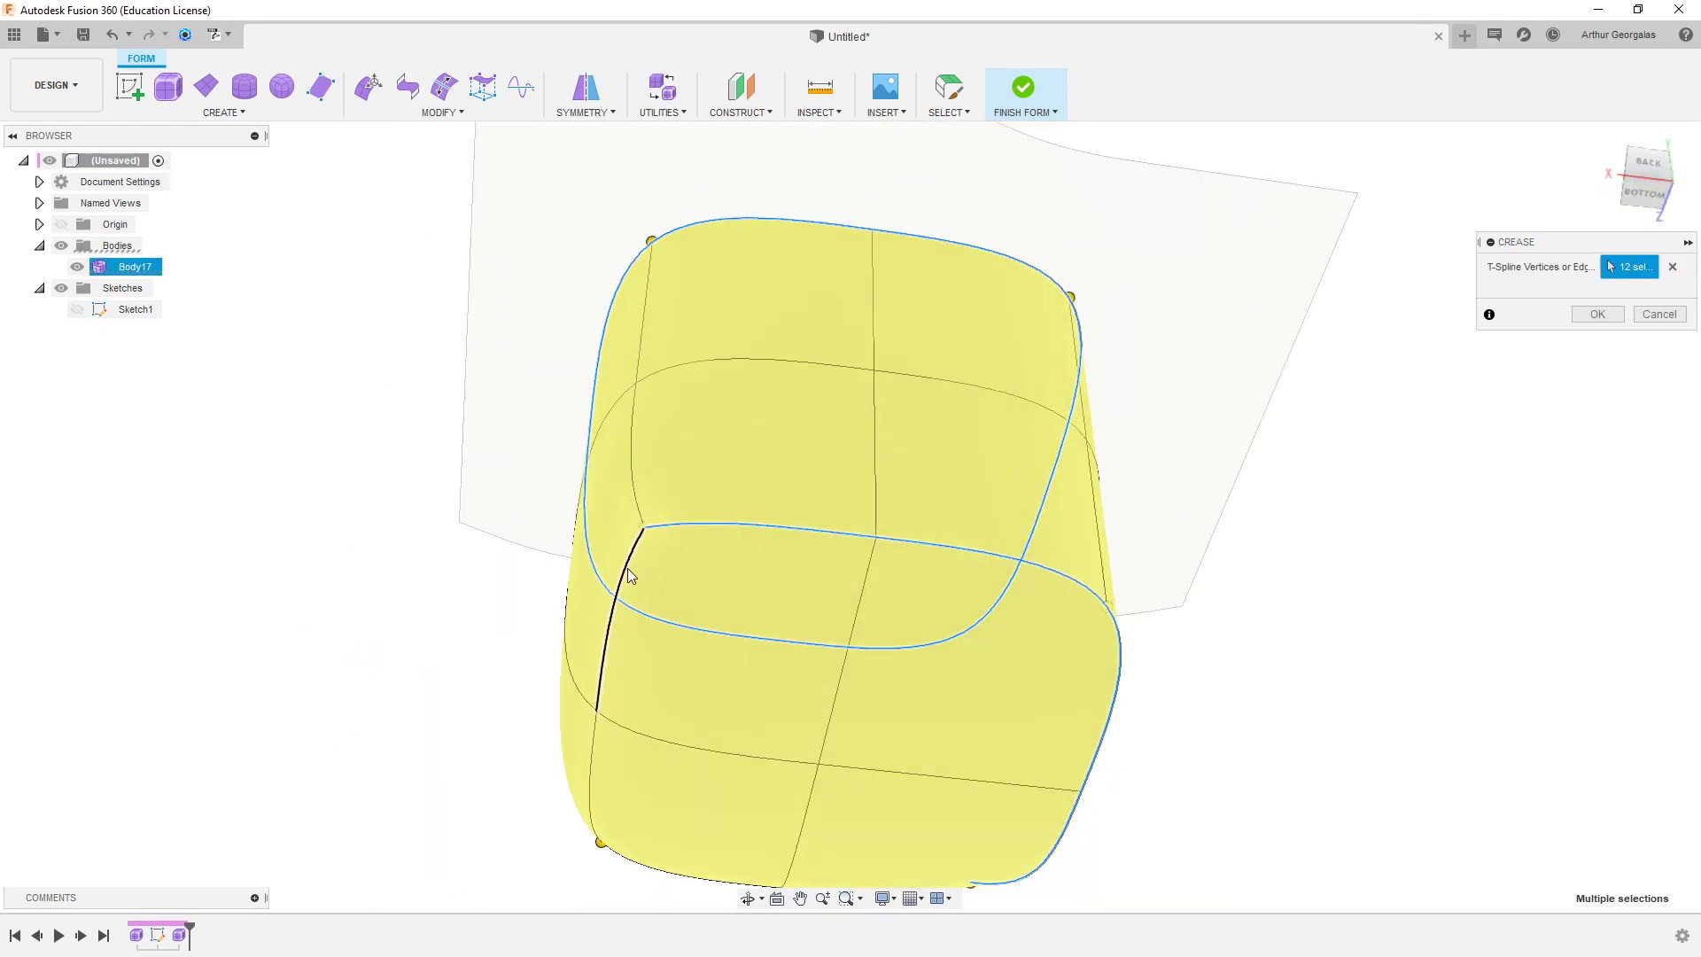
pyautogui.click(591, 664)
pyautogui.click(594, 762)
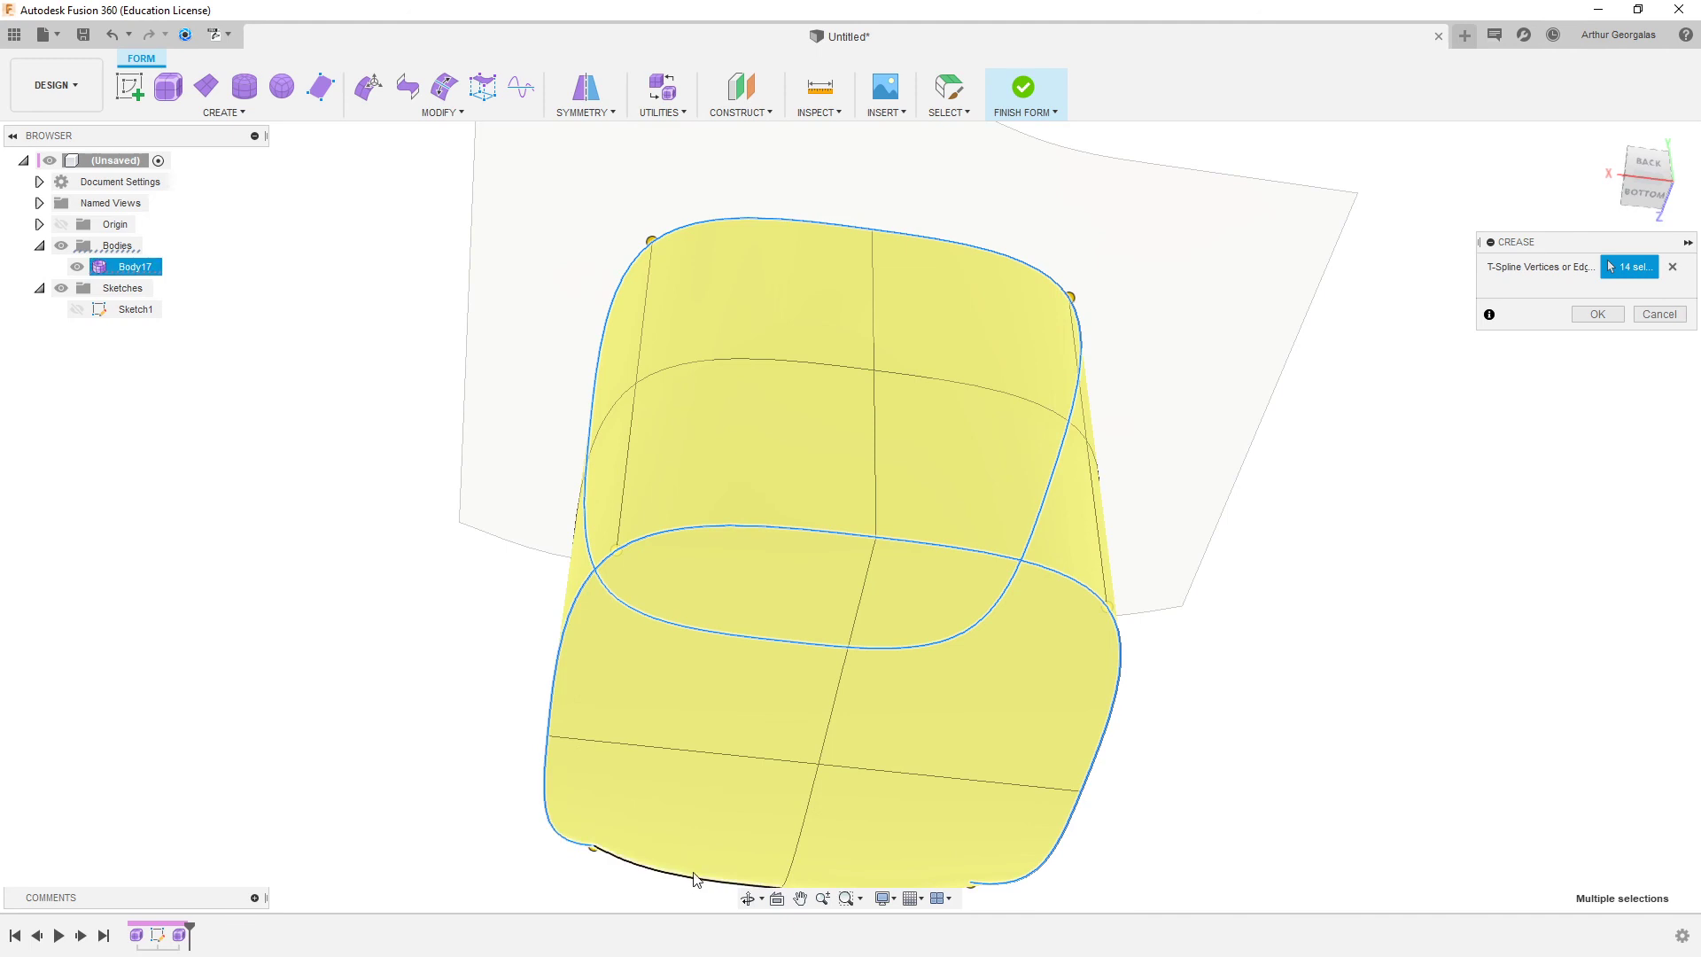
pyautogui.click(696, 875)
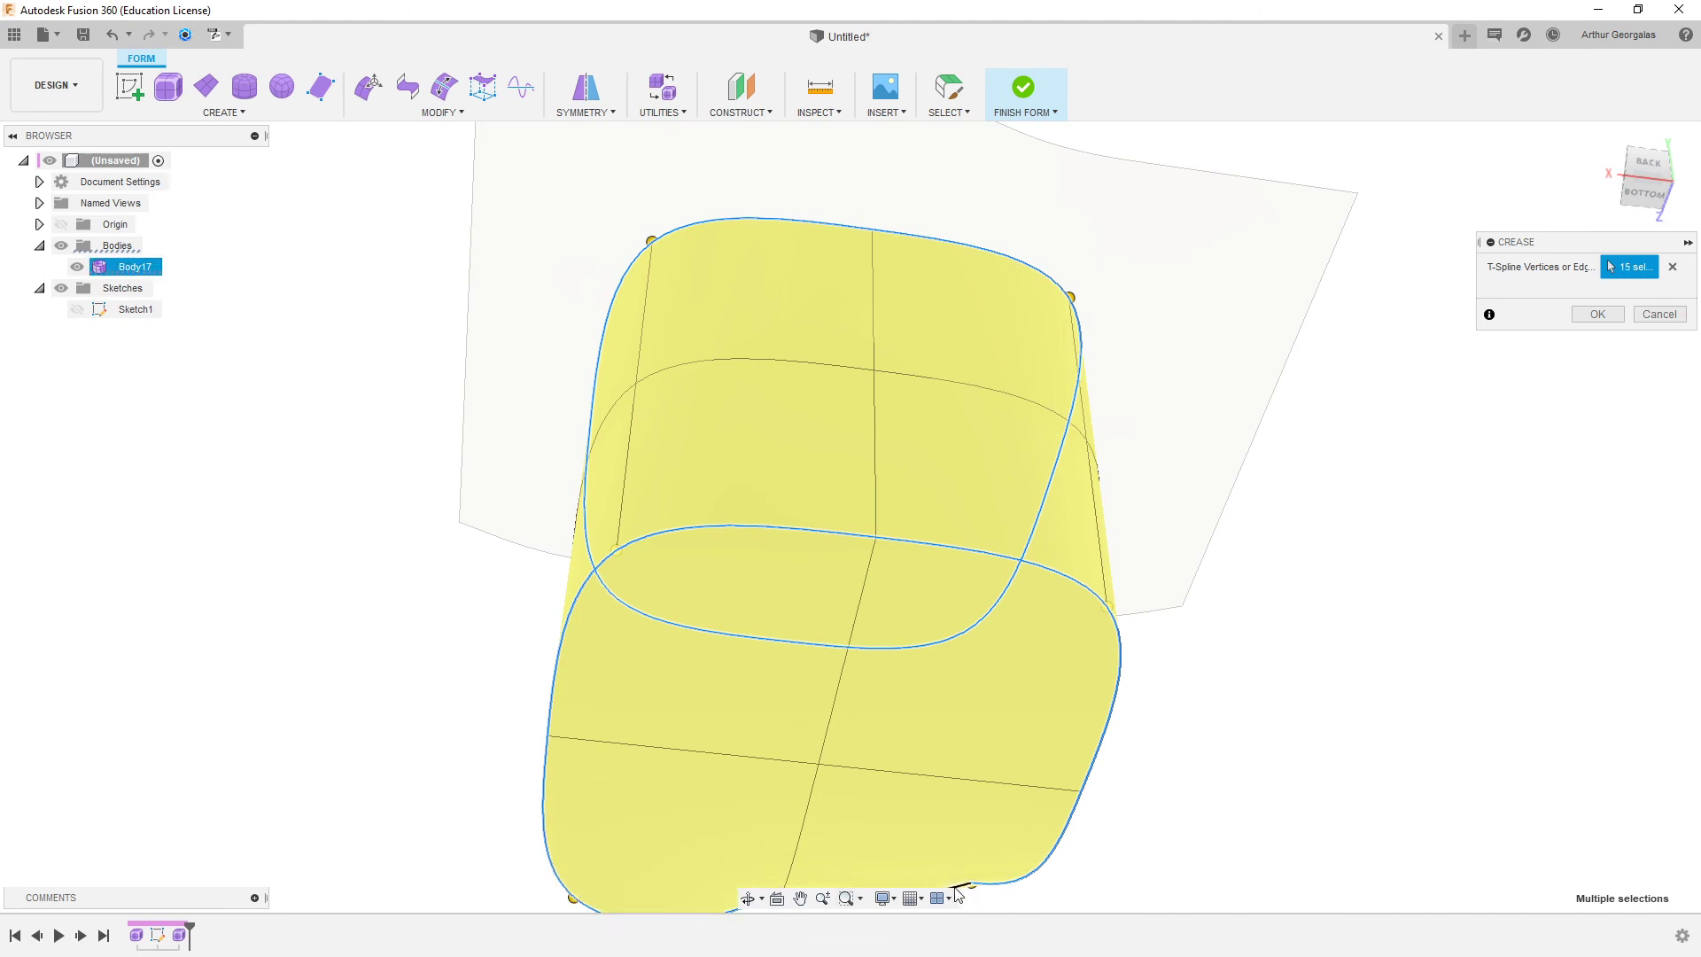
pyautogui.moveTo(964, 894); pyautogui.dragTo(949, 634, button='middle')
pyautogui.click(891, 697)
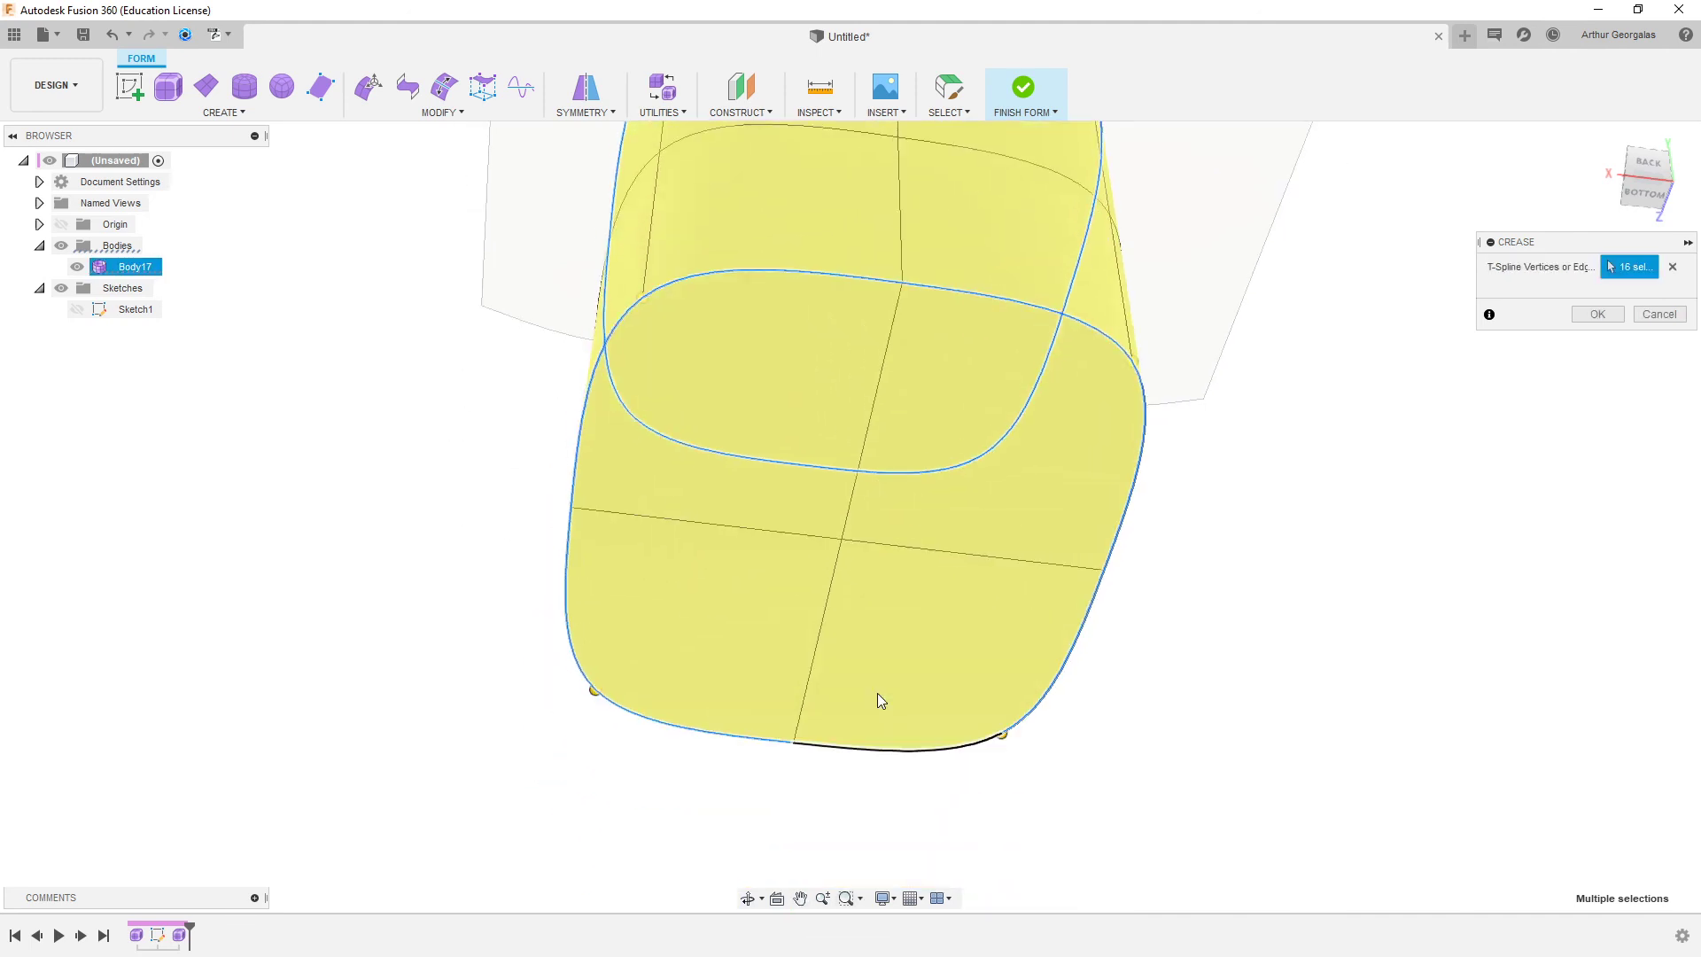
pyautogui.click(1597, 313)
# - Use Edit Form to move the middle vertex of the box's front side inward by about 317 mm
pyautogui.keyDown('shift'); pyautogui.moveTo(1108, 319); pyautogui.dragTo(1000, 491, button='middle'); pyautogui.keyUp('shift')
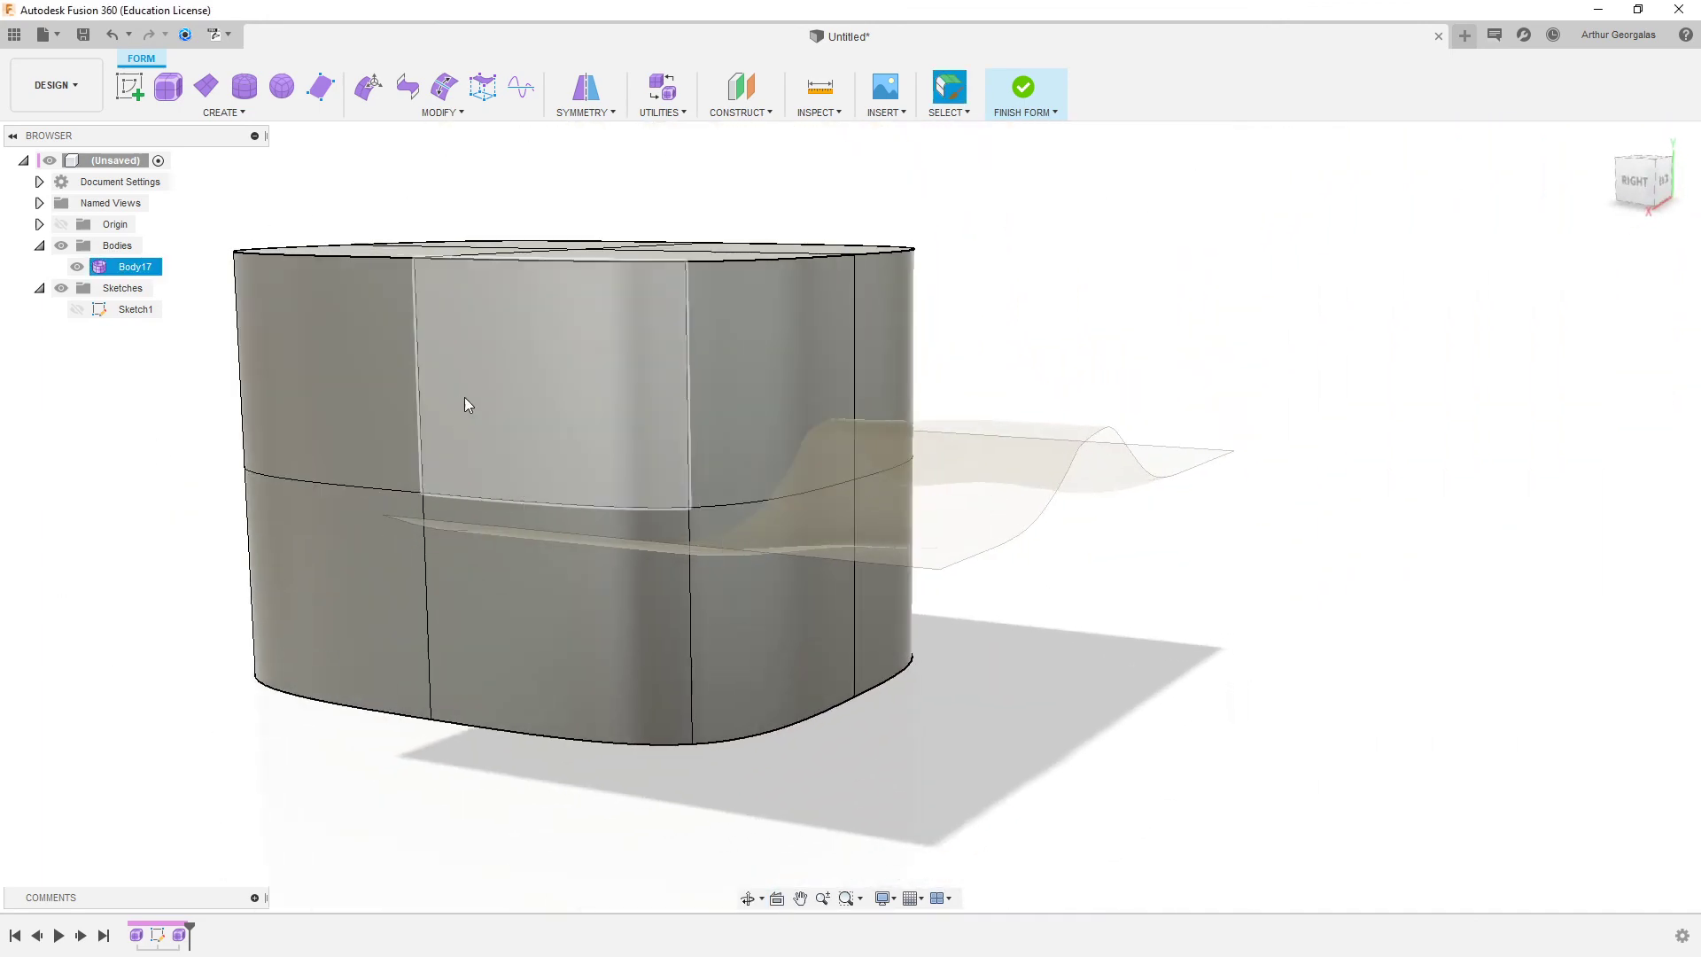
pyautogui.keyDown('shift'); pyautogui.moveTo(464, 397); pyautogui.dragTo(454, 541, button='middle'); pyautogui.keyUp('shift')
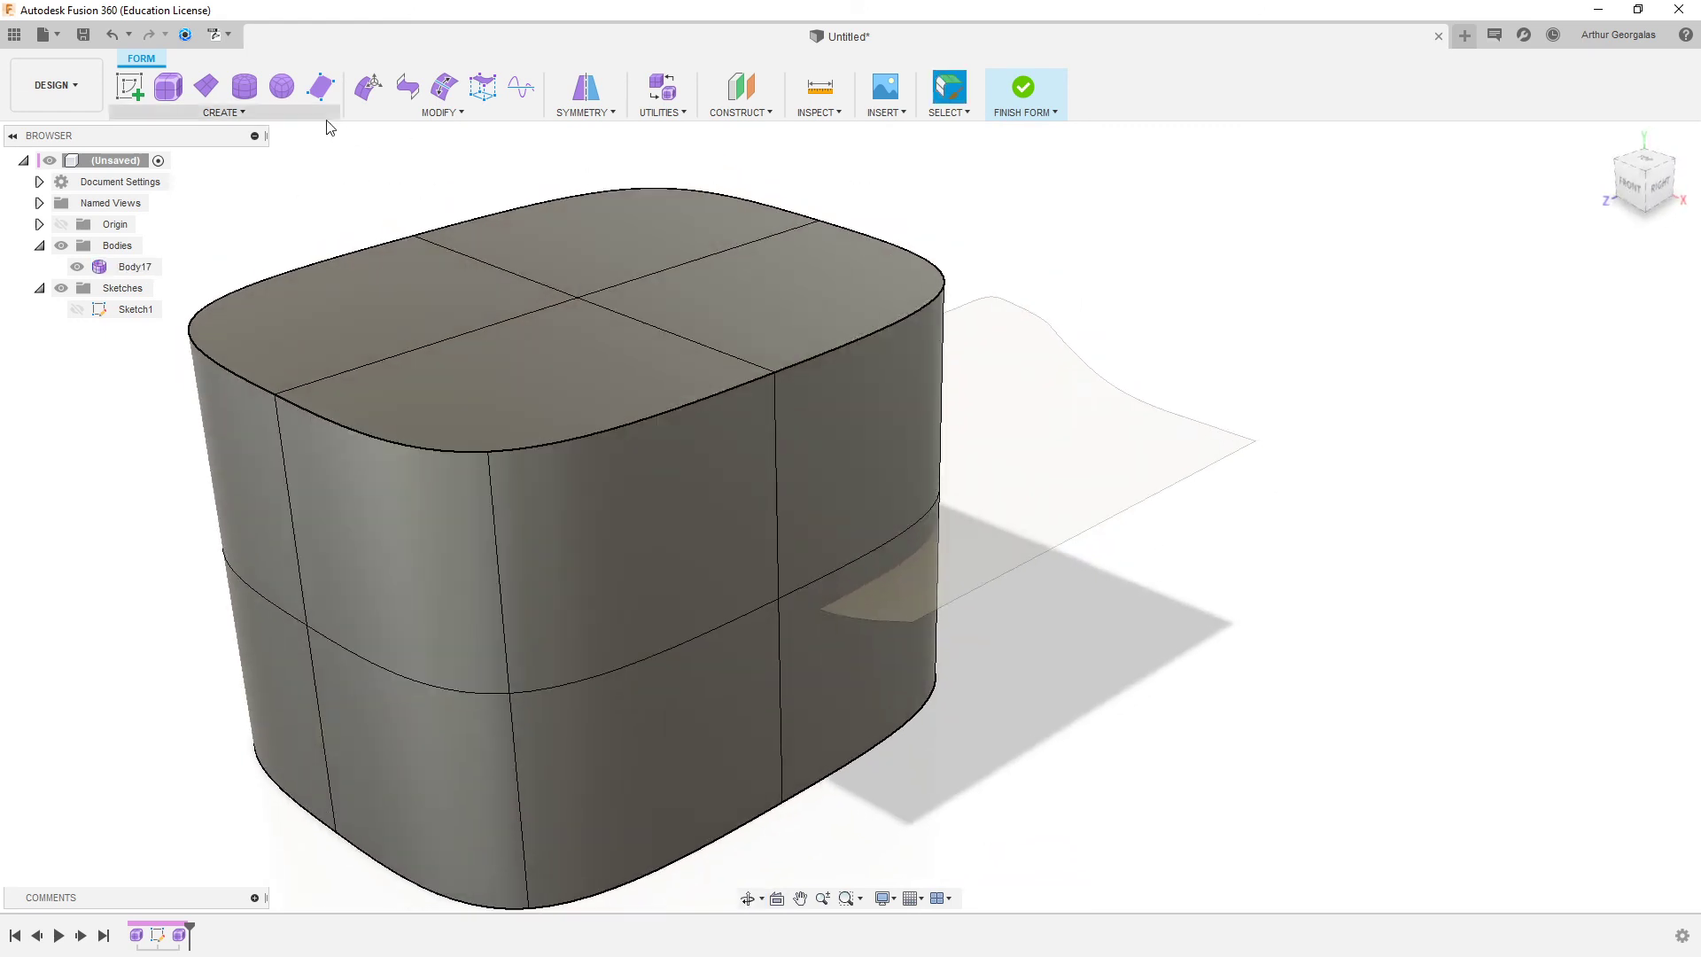
pyautogui.click(369, 86)
pyautogui.rightClick(296, 633)
pyautogui.click(295, 640)
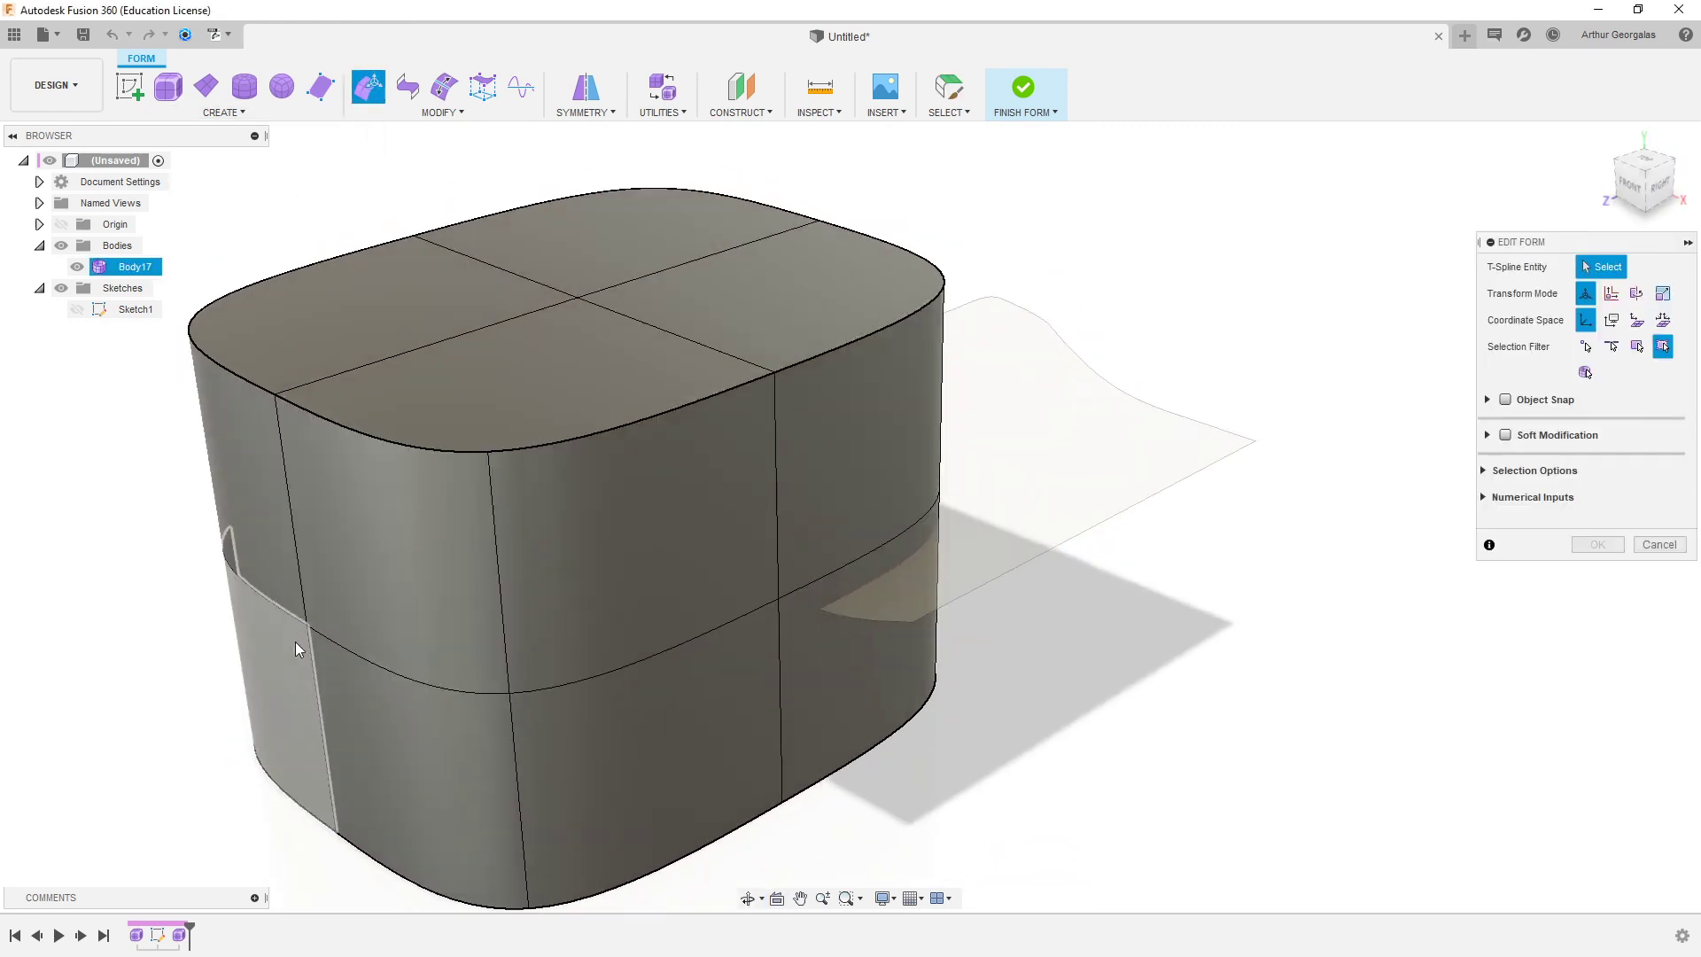
pyautogui.click(305, 624)
pyautogui.moveTo(258, 659); pyautogui.dragTo(306, 645)
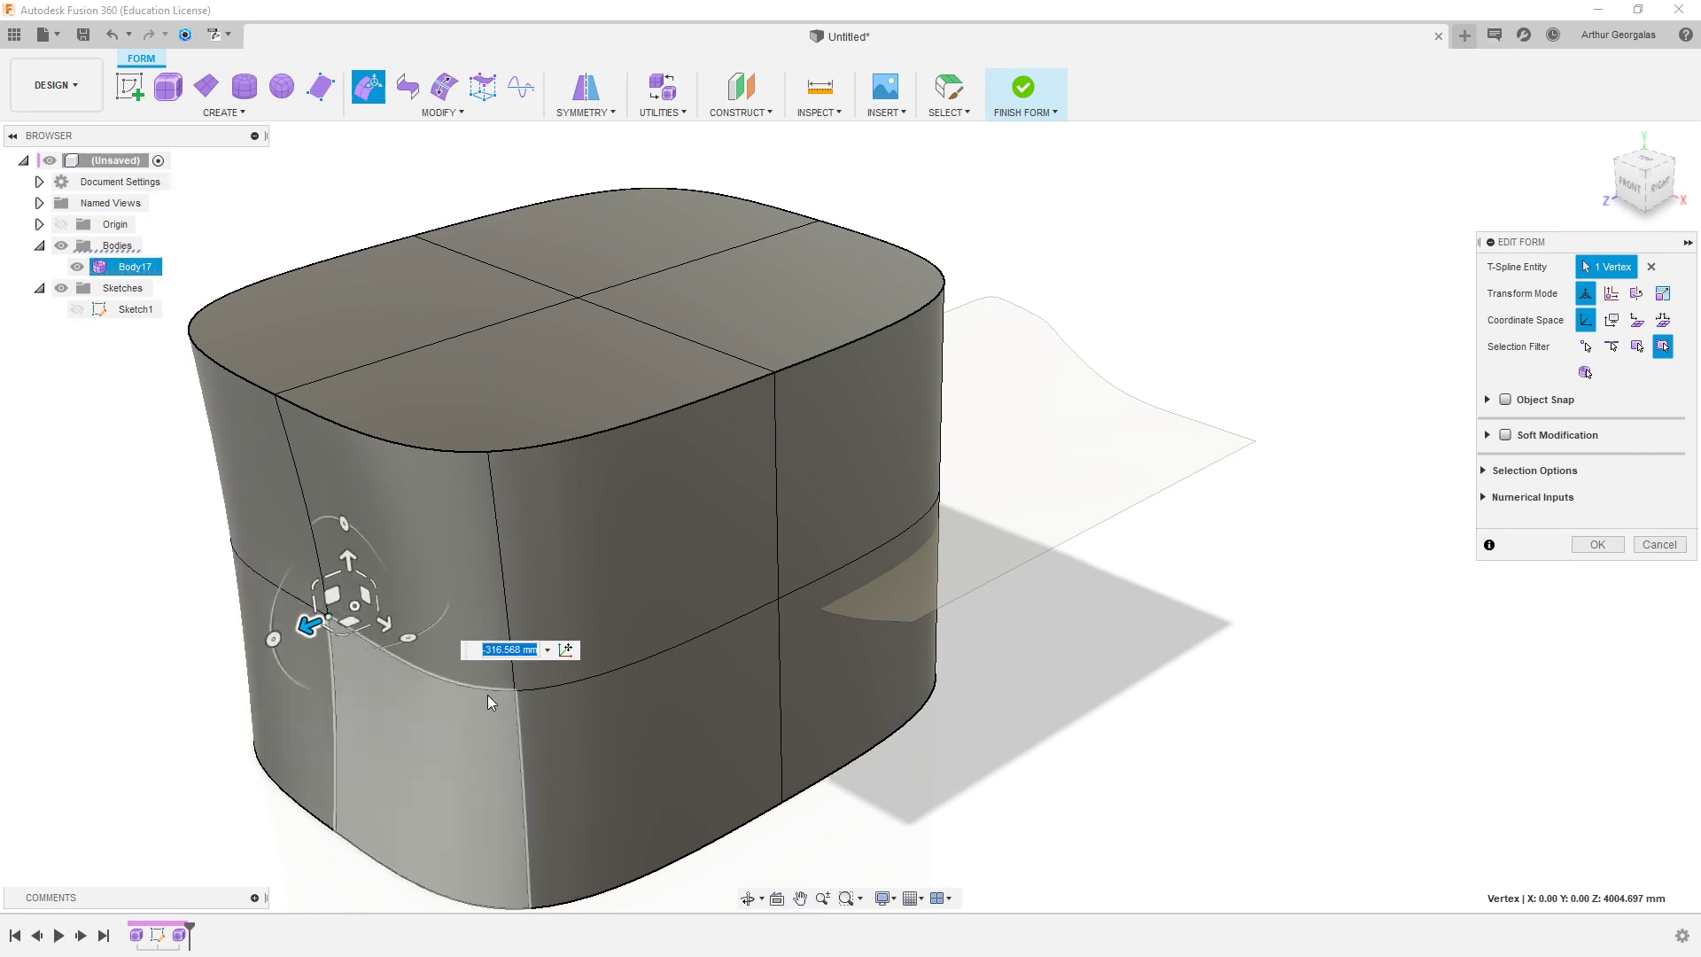
# - Pull the front mid-height edge of the box's right side outward, parallel to the ground, and clear the selection
pyautogui.click(745, 612)
pyautogui.moveTo(687, 662); pyautogui.dragTo(816, 744)
pyautogui.keyDown('shift'); pyautogui.moveTo(555, 753); pyautogui.dragTo(609, 740, button='middle'); pyautogui.keyUp('shift')
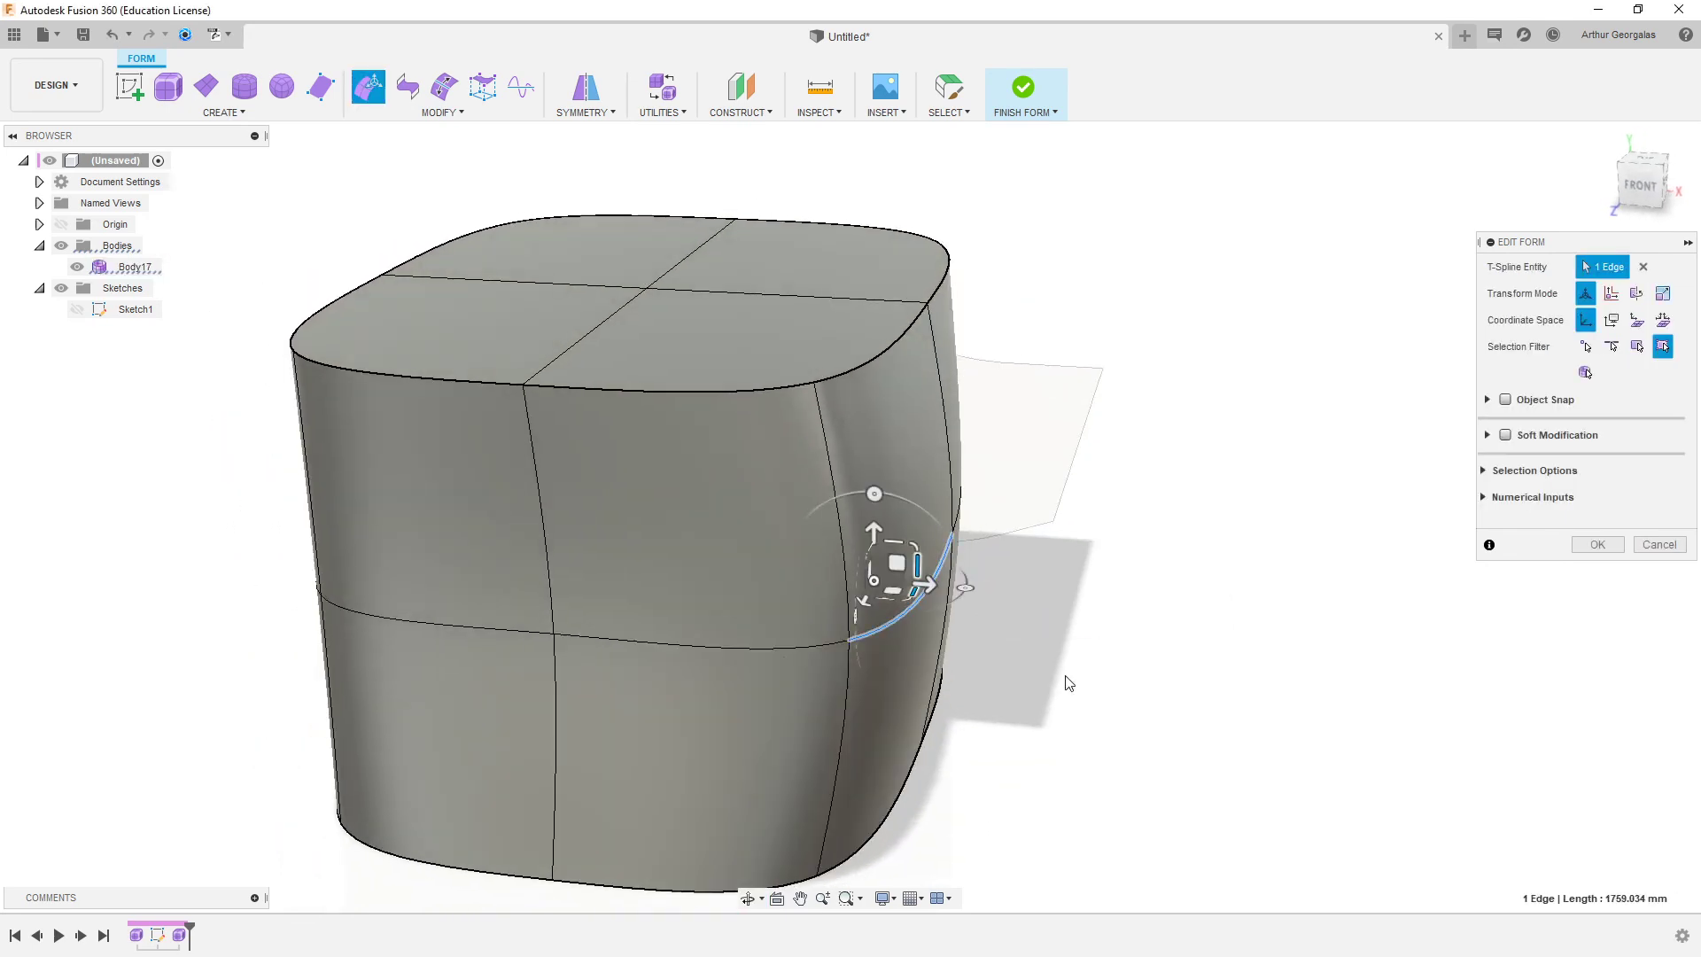
pyautogui.click(1067, 683)
pyautogui.moveTo(794, 631)
pyautogui.keyDown('shift'); pyautogui.mouseDown(button='middle')
pyautogui.moveTo(839, 626)
pyautogui.moveTo(810, 614)
pyautogui.mouseUp(button='middle'); pyautogui.keyUp('shift')
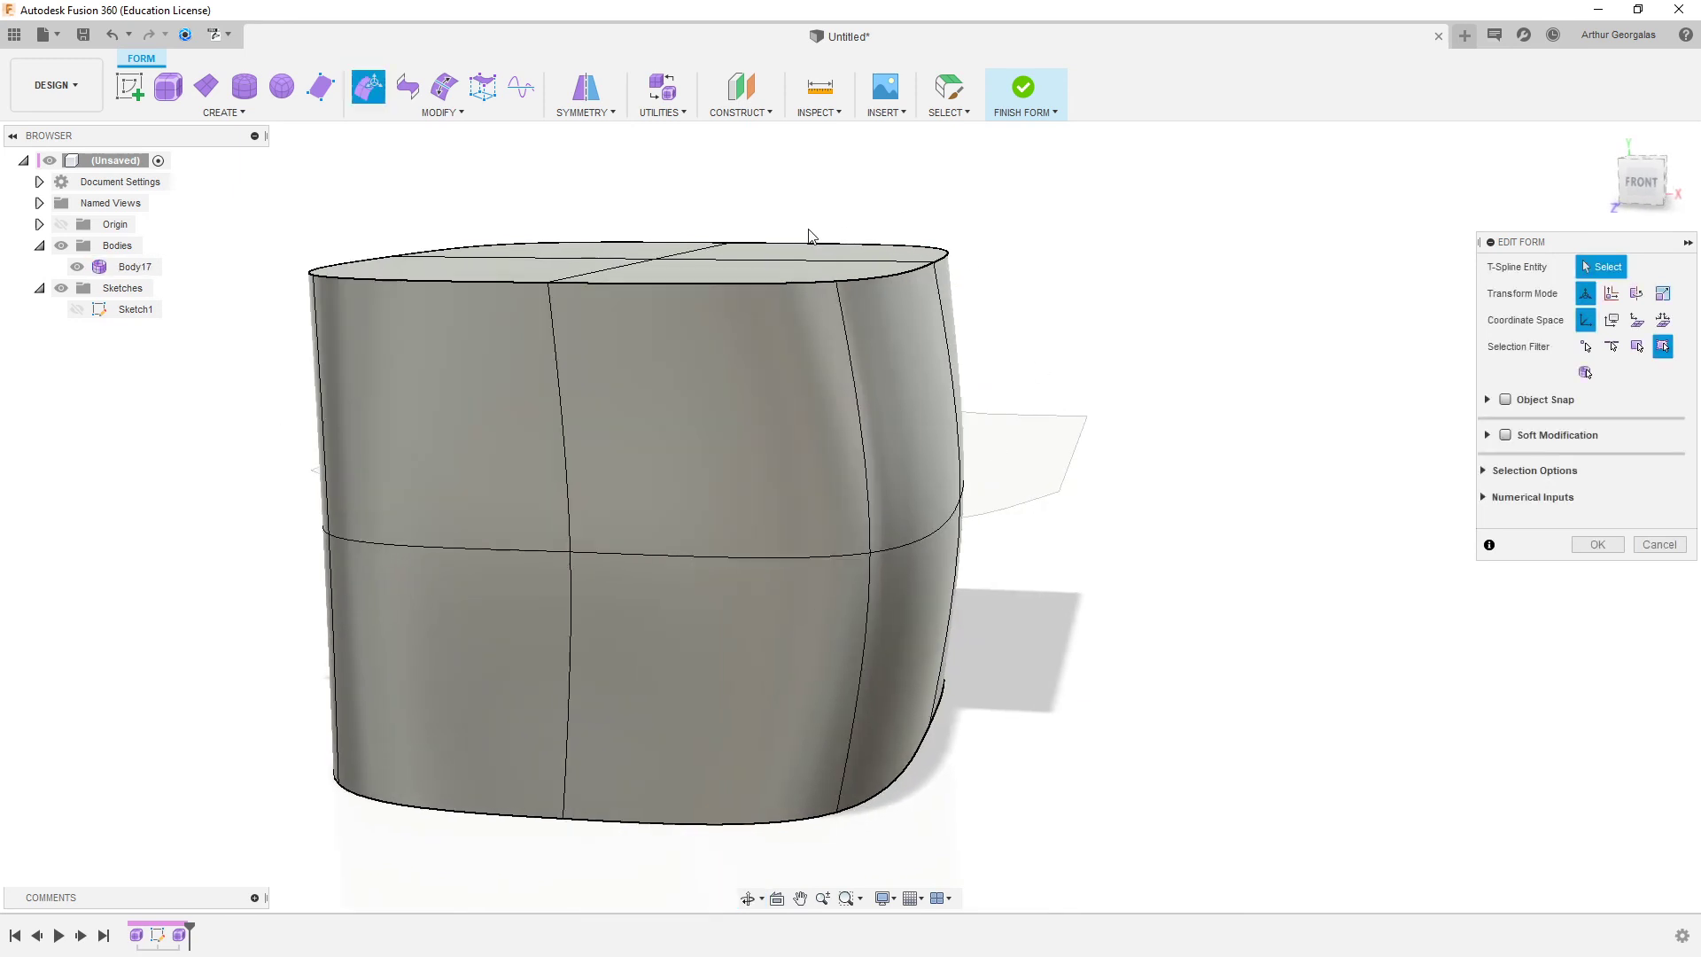
# - Switch the form to box display, complete Edit Form and examine the faceted body from above and from both front corners
pyautogui.hotkey('alt', '1')
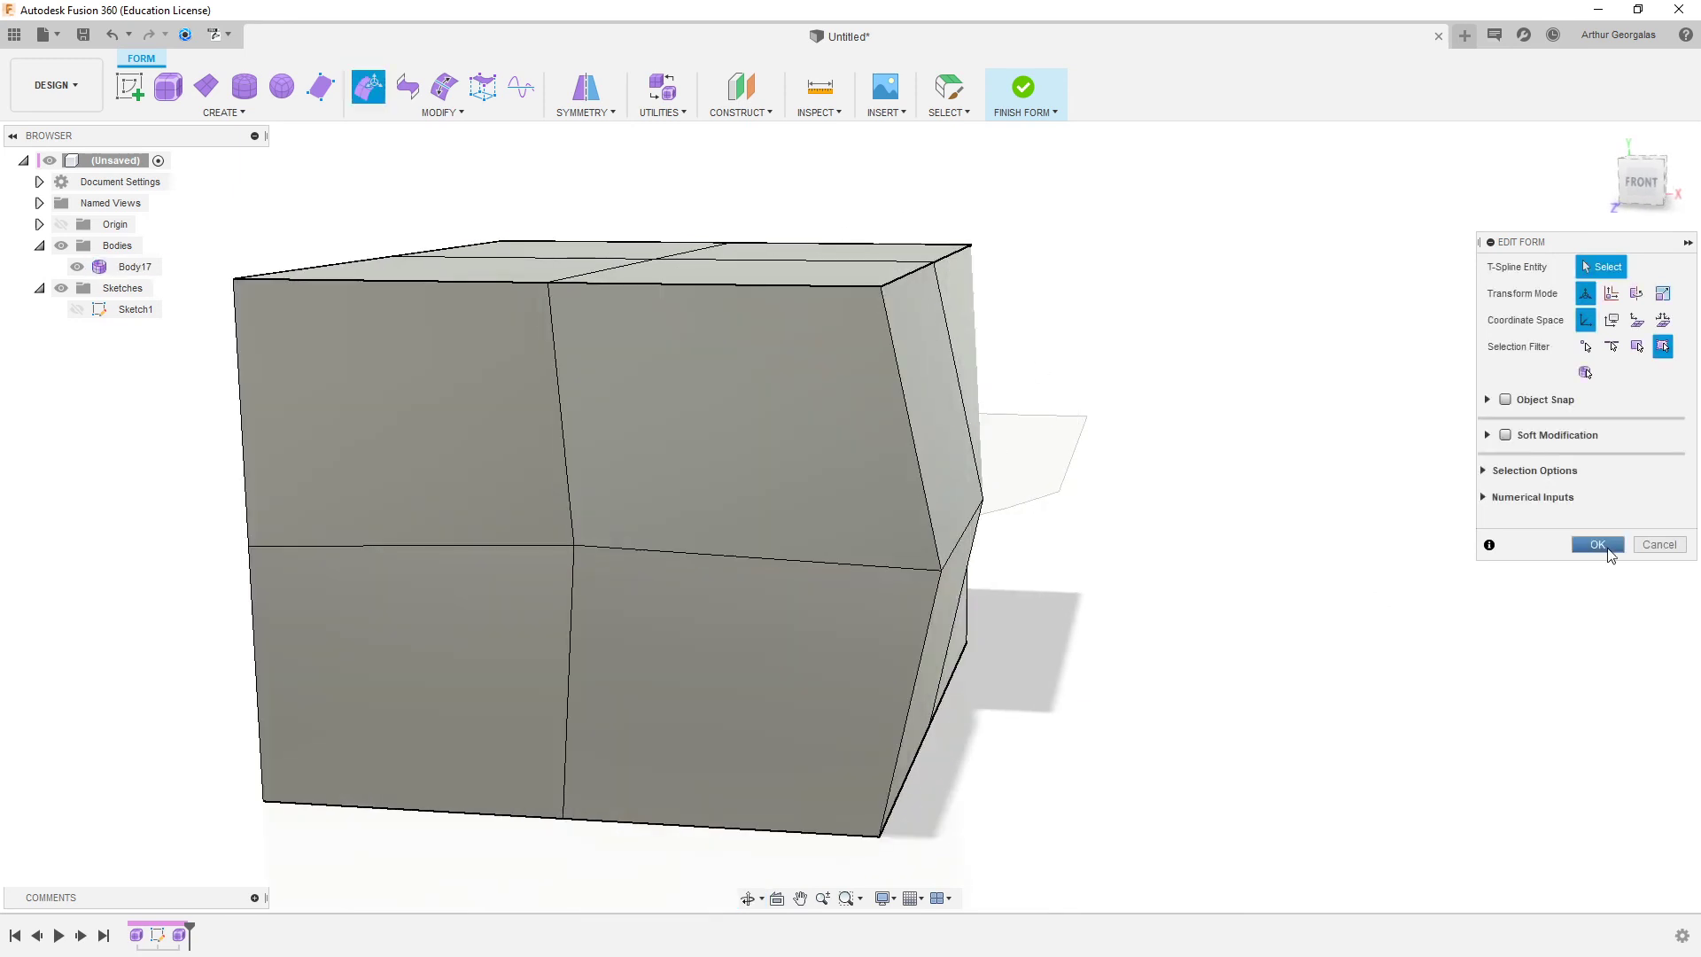
pyautogui.click(1621, 553)
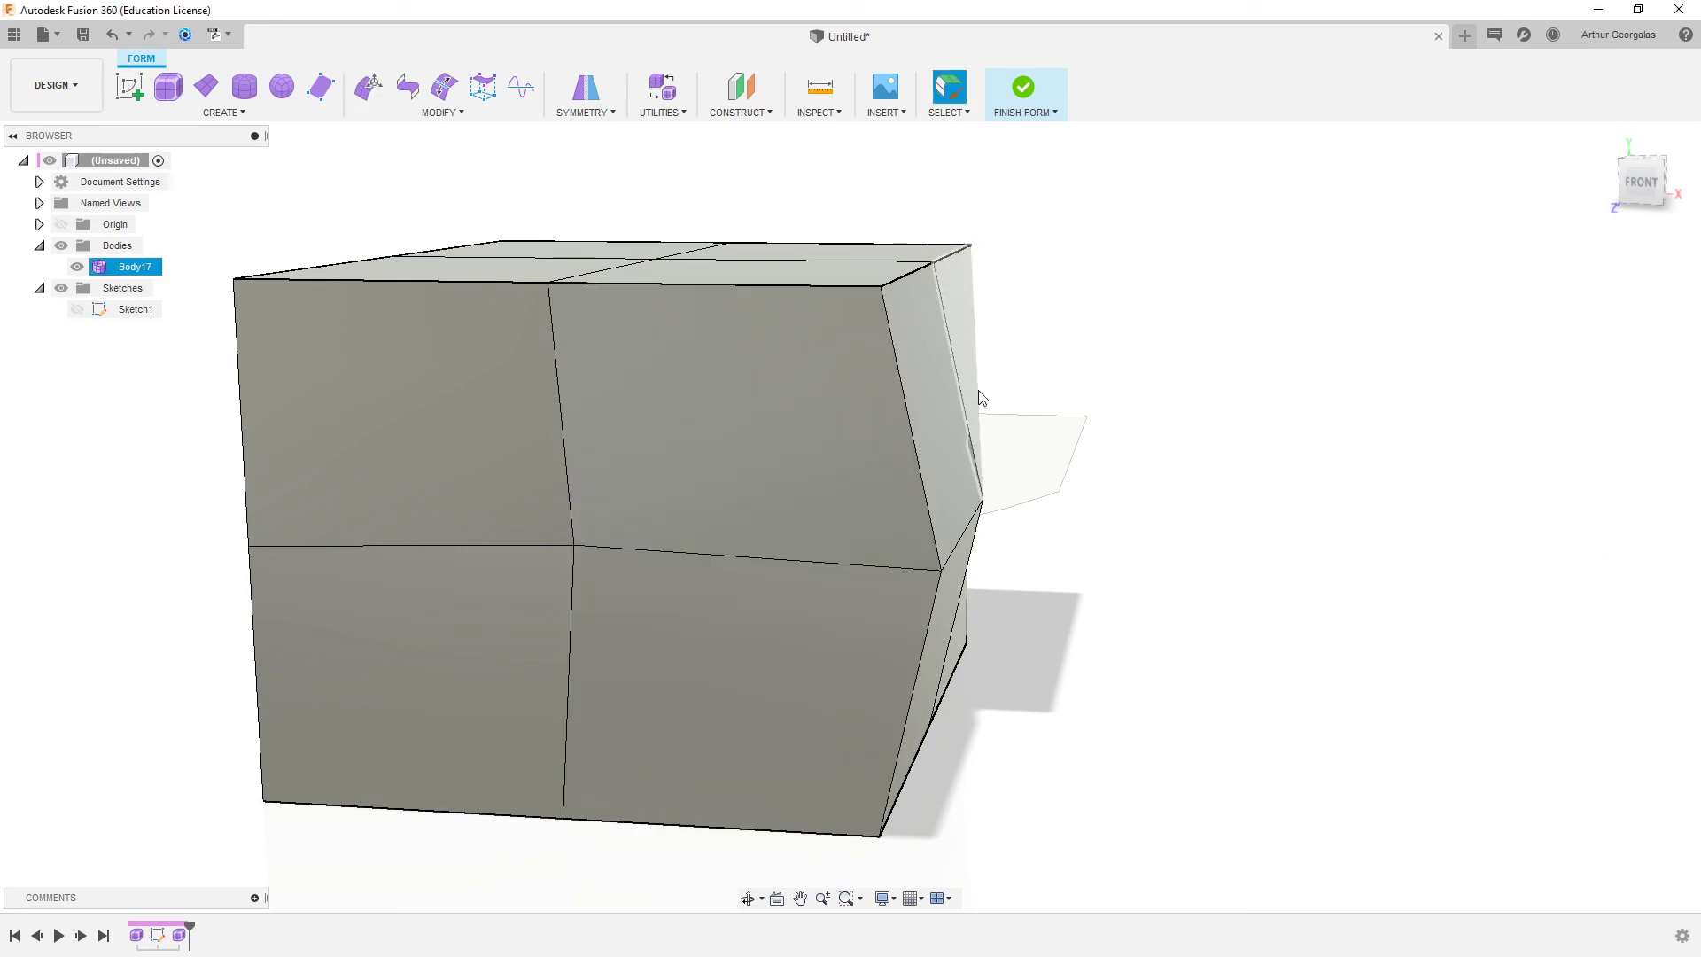
pyautogui.keyDown('shift'); pyautogui.moveTo(975, 395); pyautogui.dragTo(723, 457, button='middle'); pyautogui.keyUp('shift')
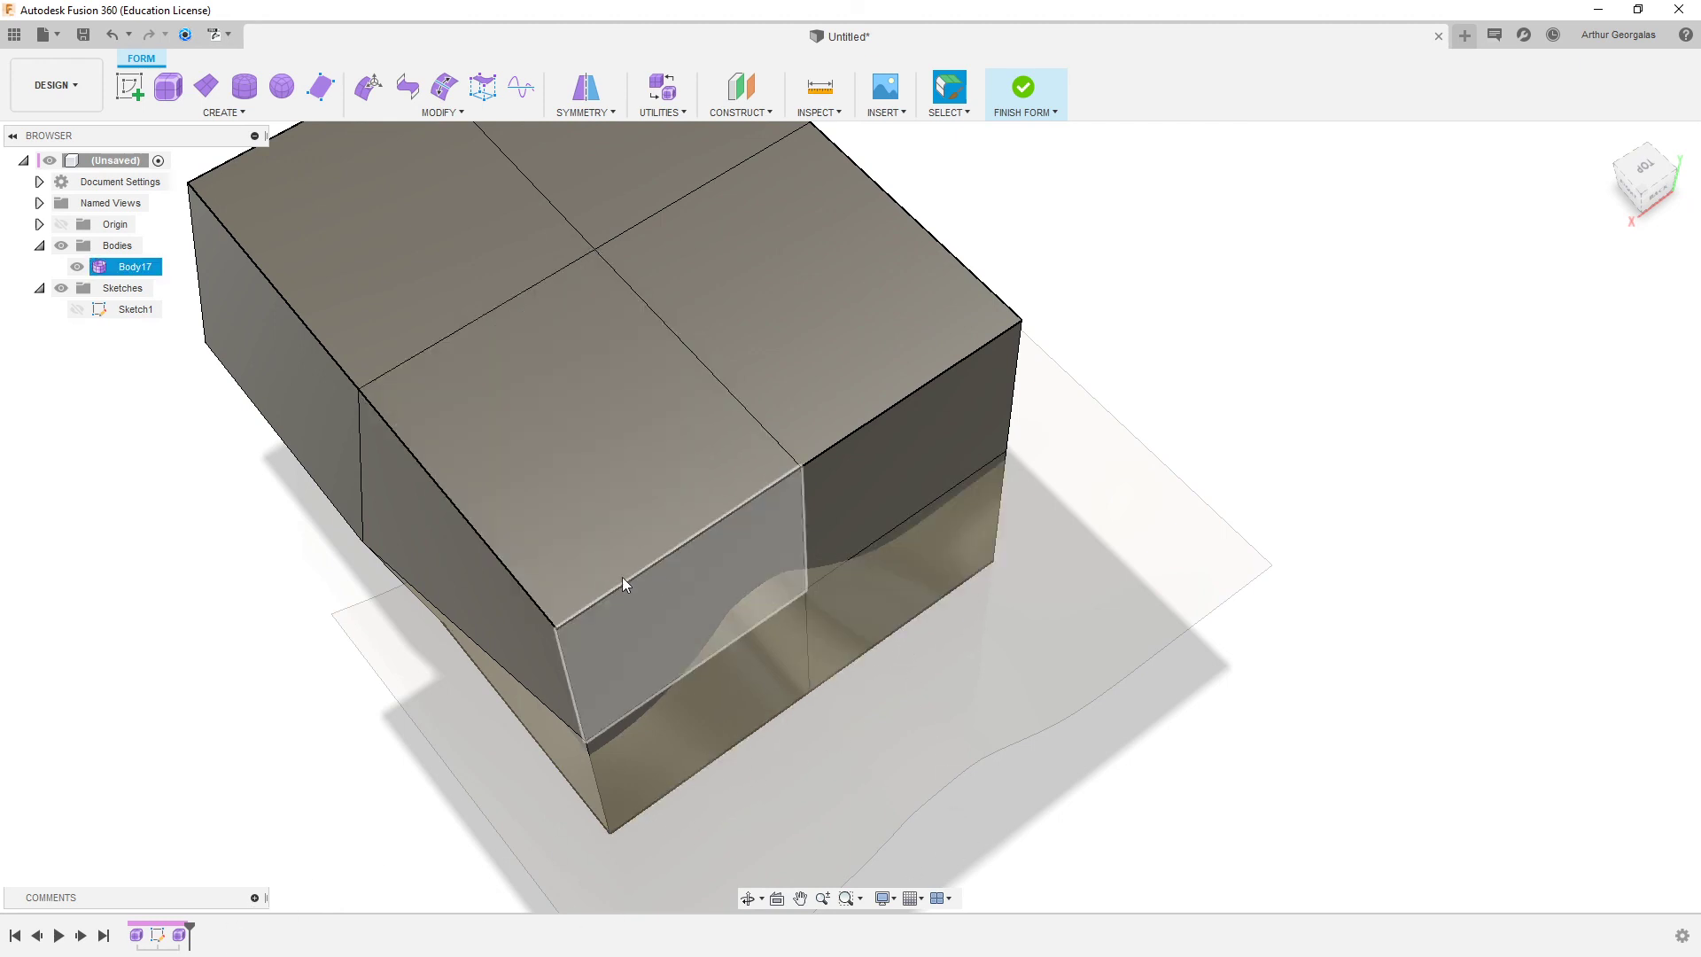
pyautogui.moveTo(551, 406); pyautogui.dragTo(809, 467, button='middle')
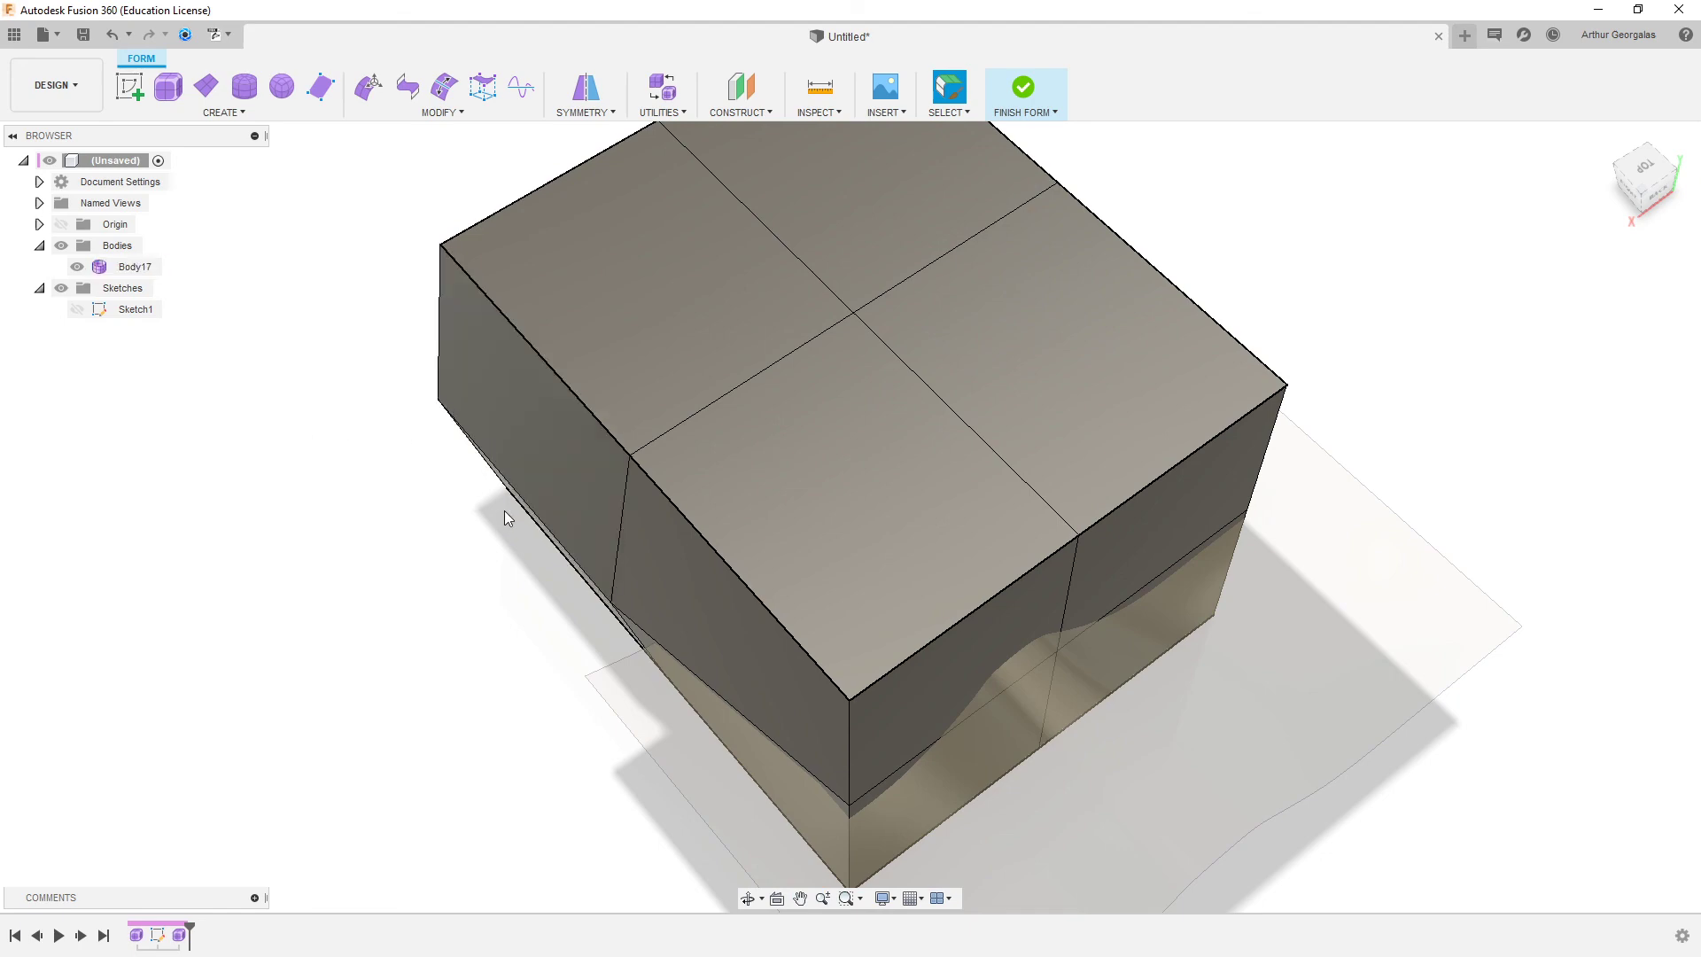
pyautogui.keyDown('shift'); pyautogui.moveTo(529, 486); pyautogui.dragTo(836, 373, button='middle'); pyautogui.keyUp('shift')
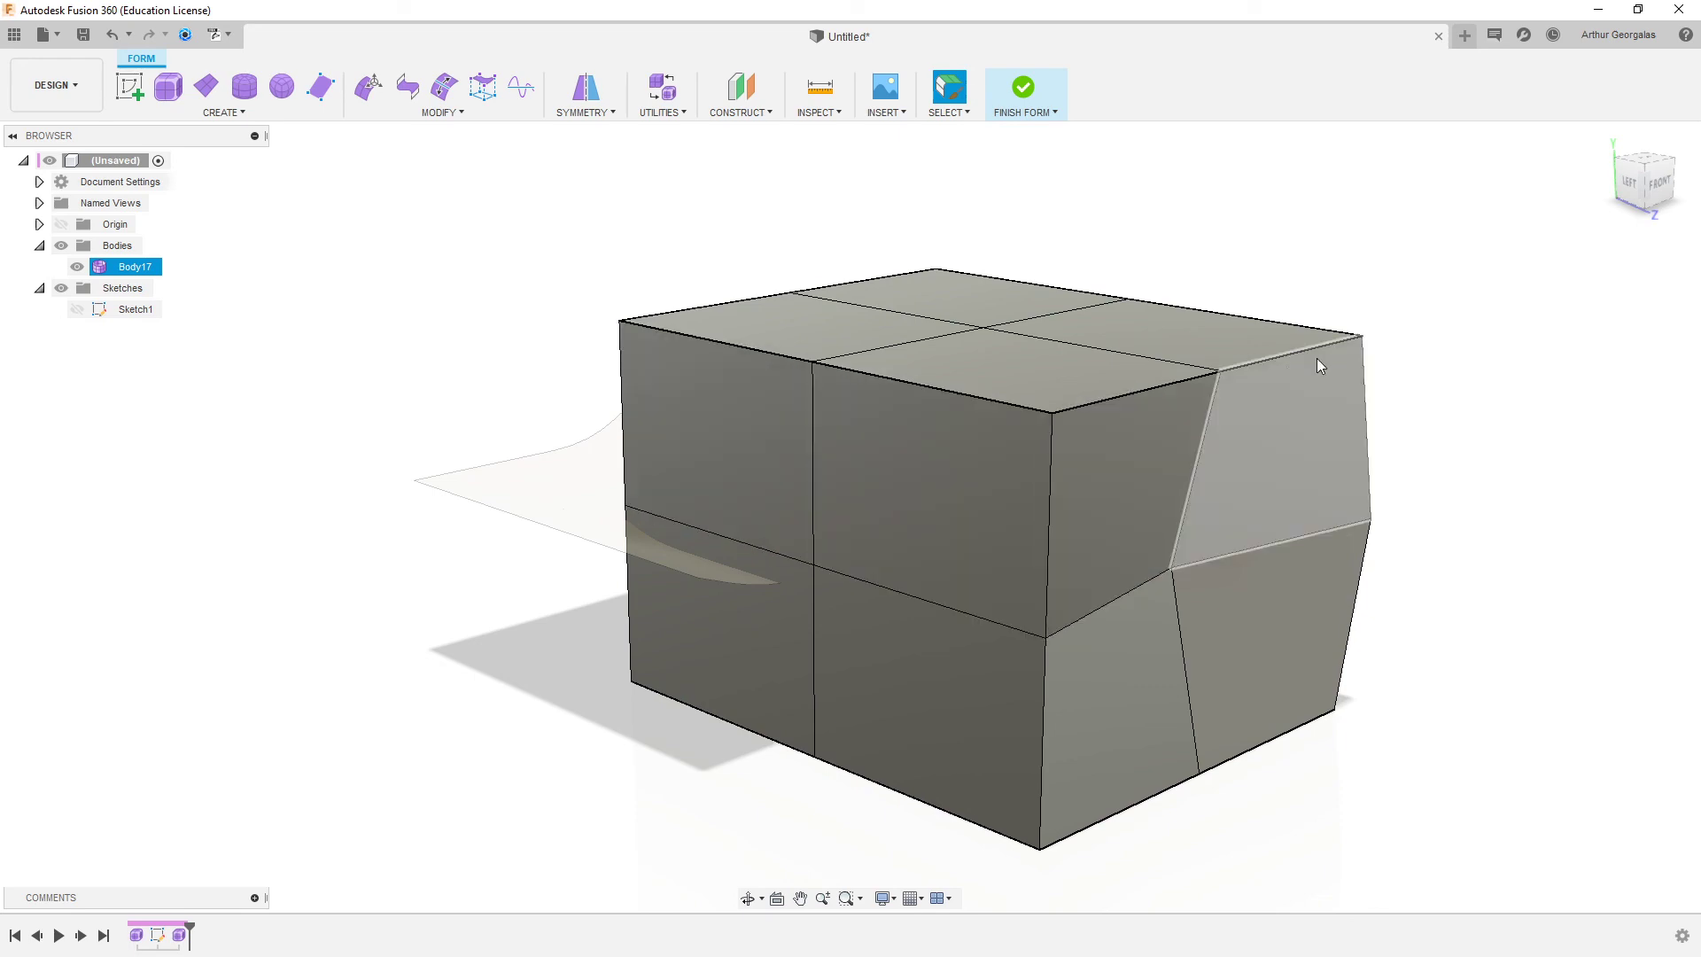
pyautogui.keyDown('shift'); pyautogui.moveTo(1181, 360); pyautogui.dragTo(1590, 370, button='middle'); pyautogui.keyUp('shift')
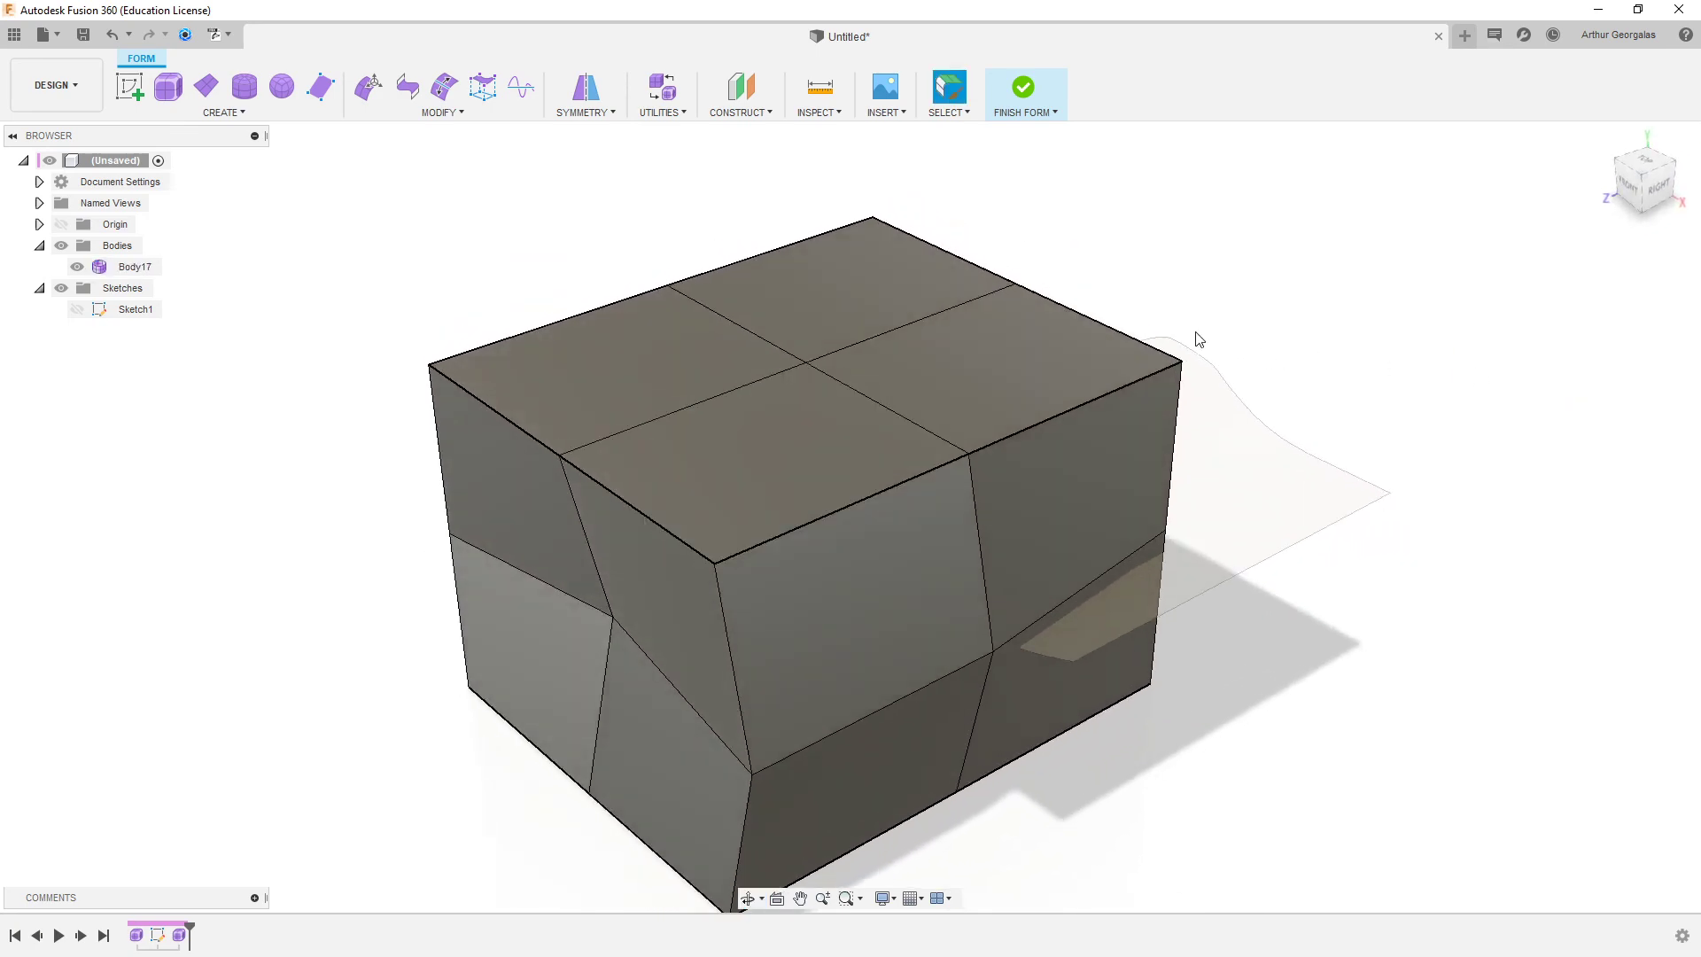
# - Finish the form to convert it into a solid body and inspect its smooth faces from the back
pyautogui.click(1045, 88)
pyautogui.keyDown('shift'); pyautogui.moveTo(663, 304); pyautogui.dragTo(957, 266, button='middle'); pyautogui.keyUp('shift')
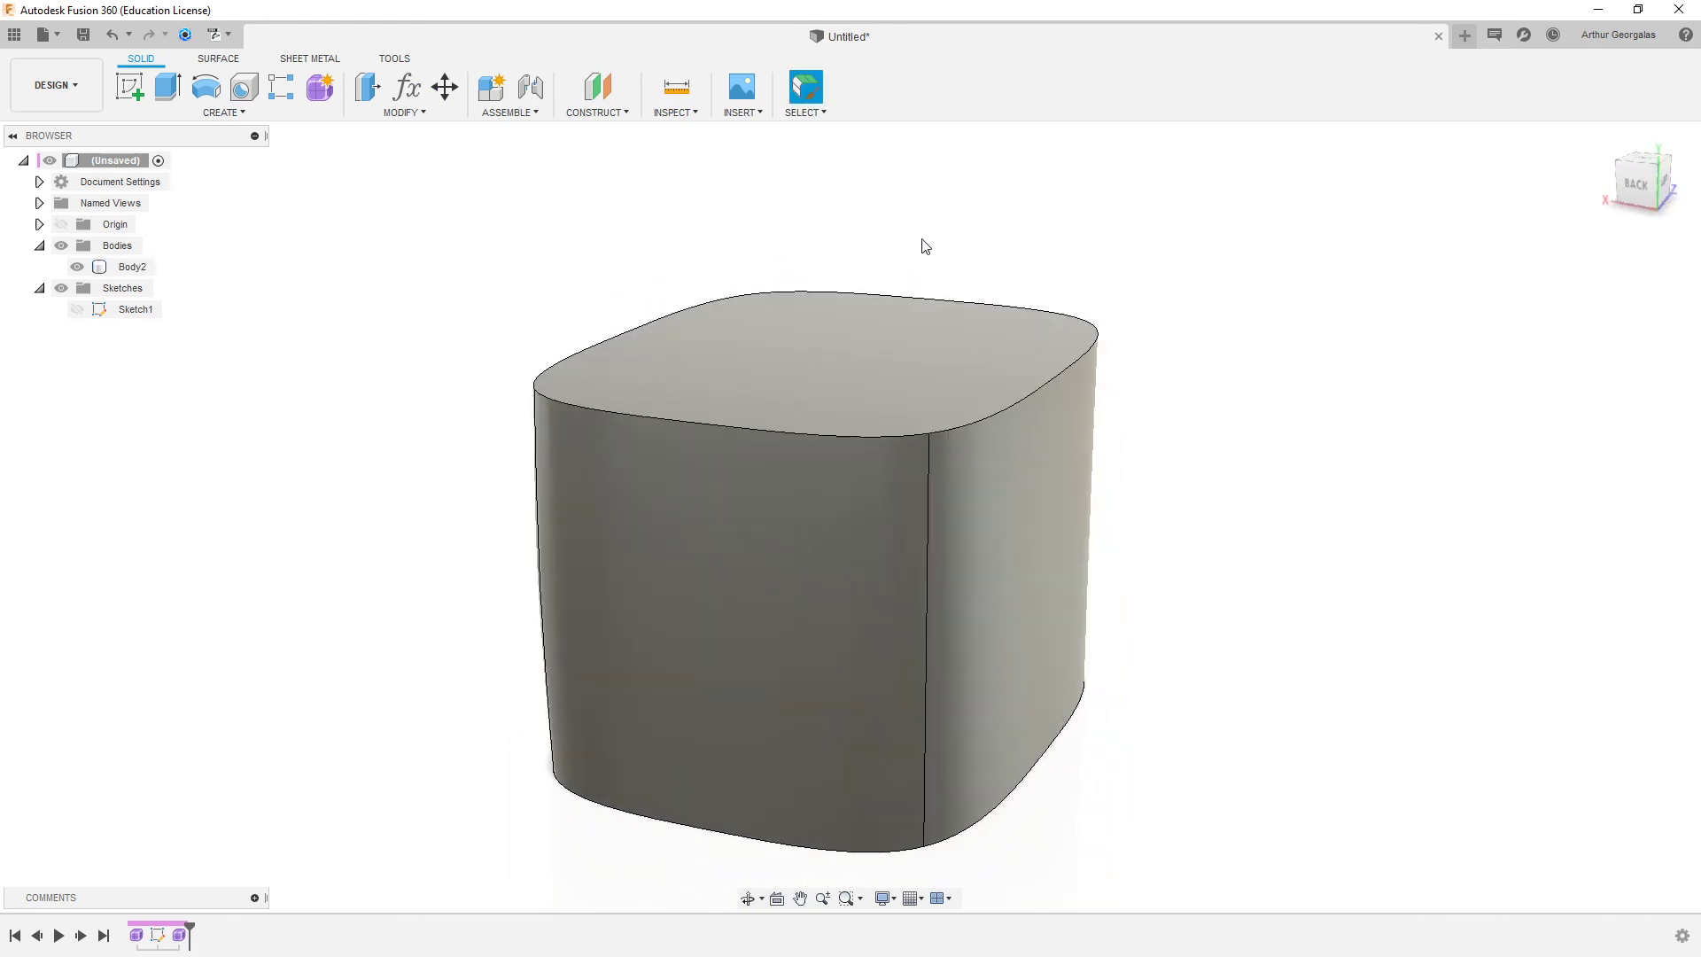
pyautogui.click(741, 438)
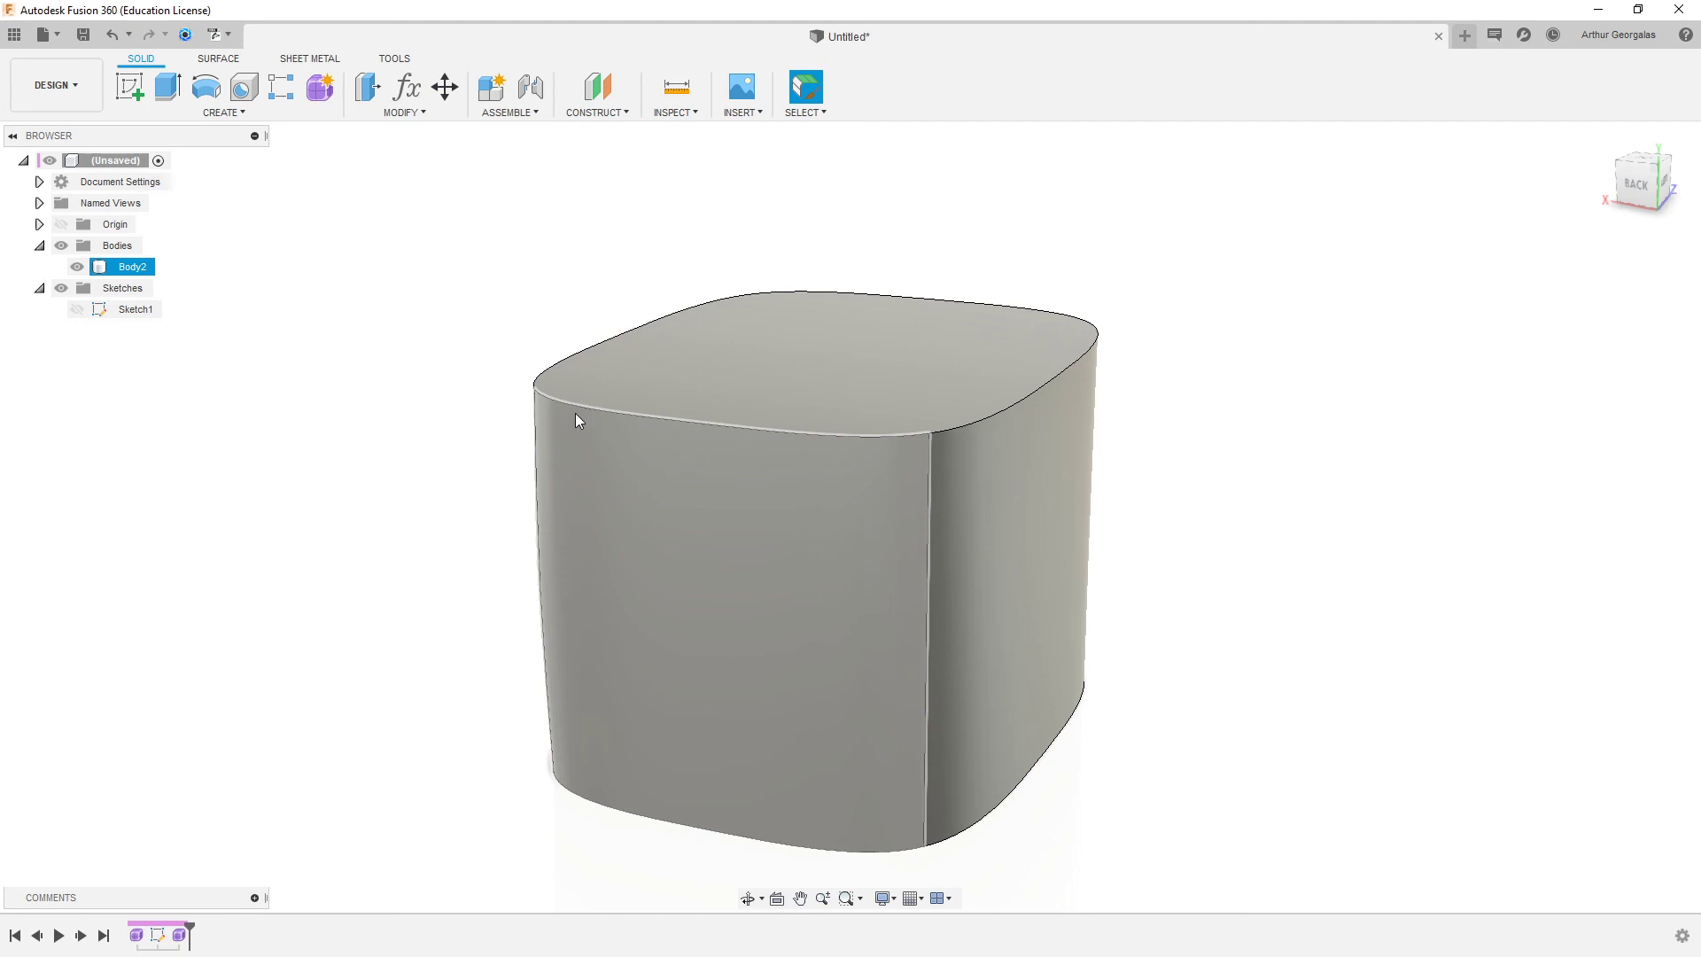
pyautogui.press('Escape')
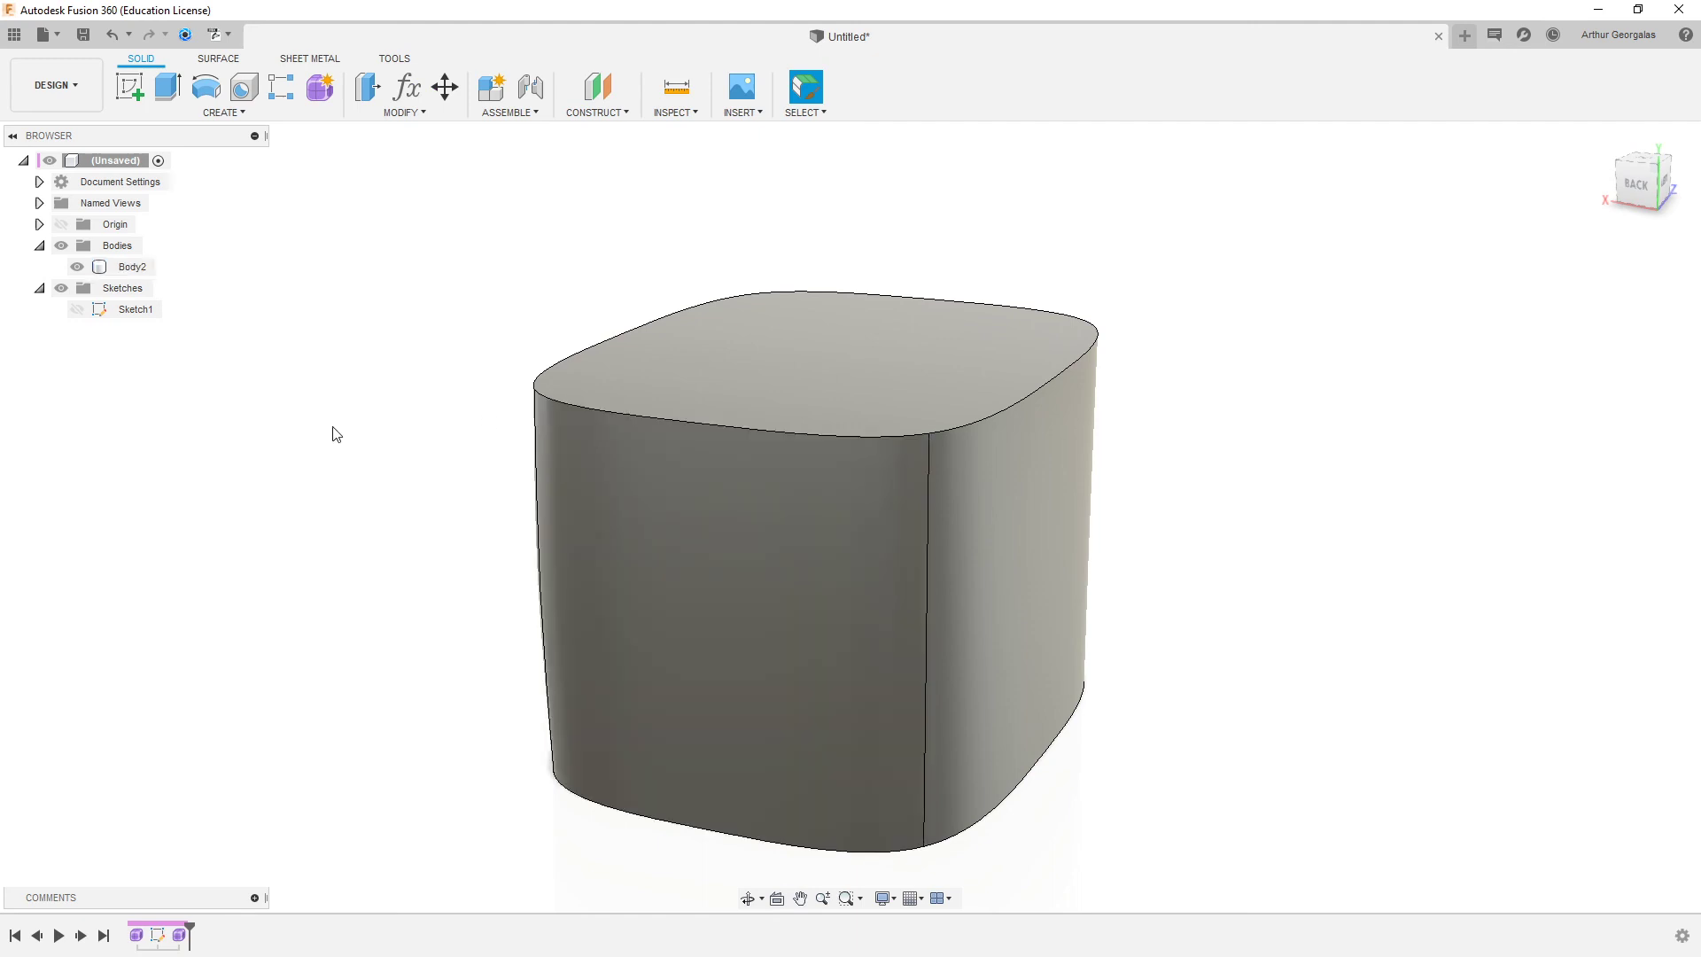